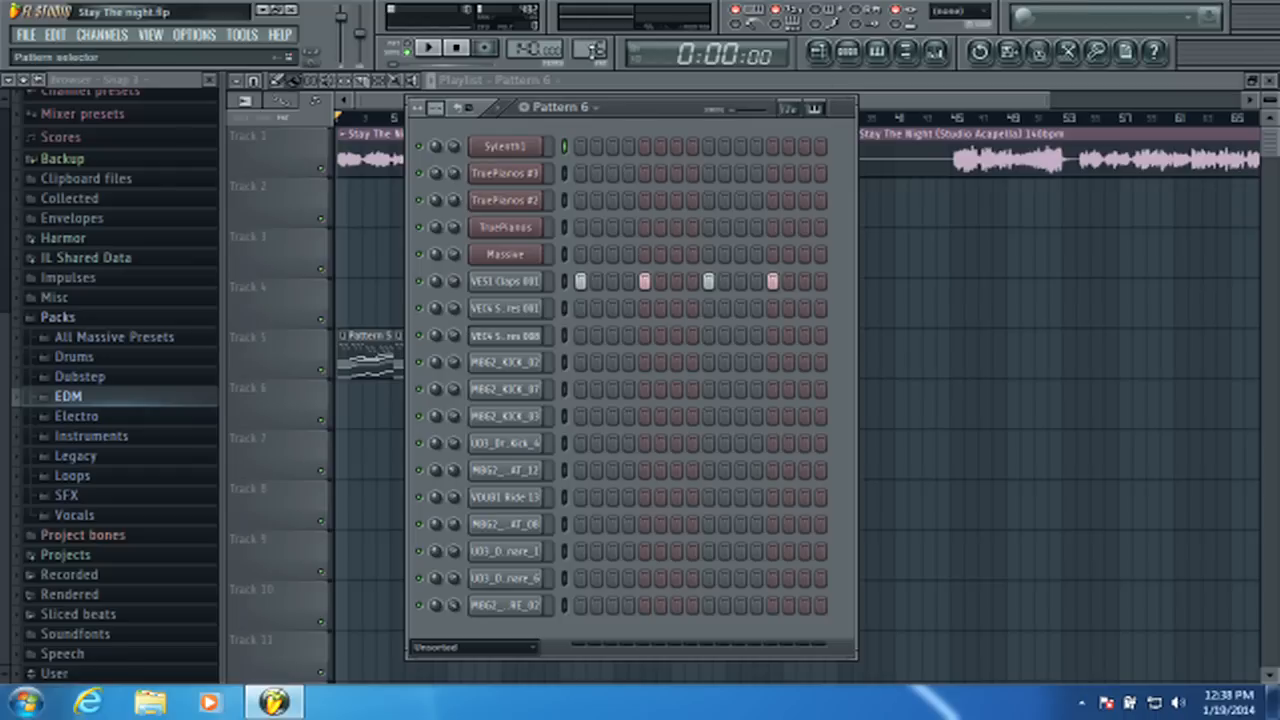
- Play the playlist arrangement from the start of the first Stay The Night vocal clip on Track 1
scroll(592, 50, "down", 1)
key("F6")
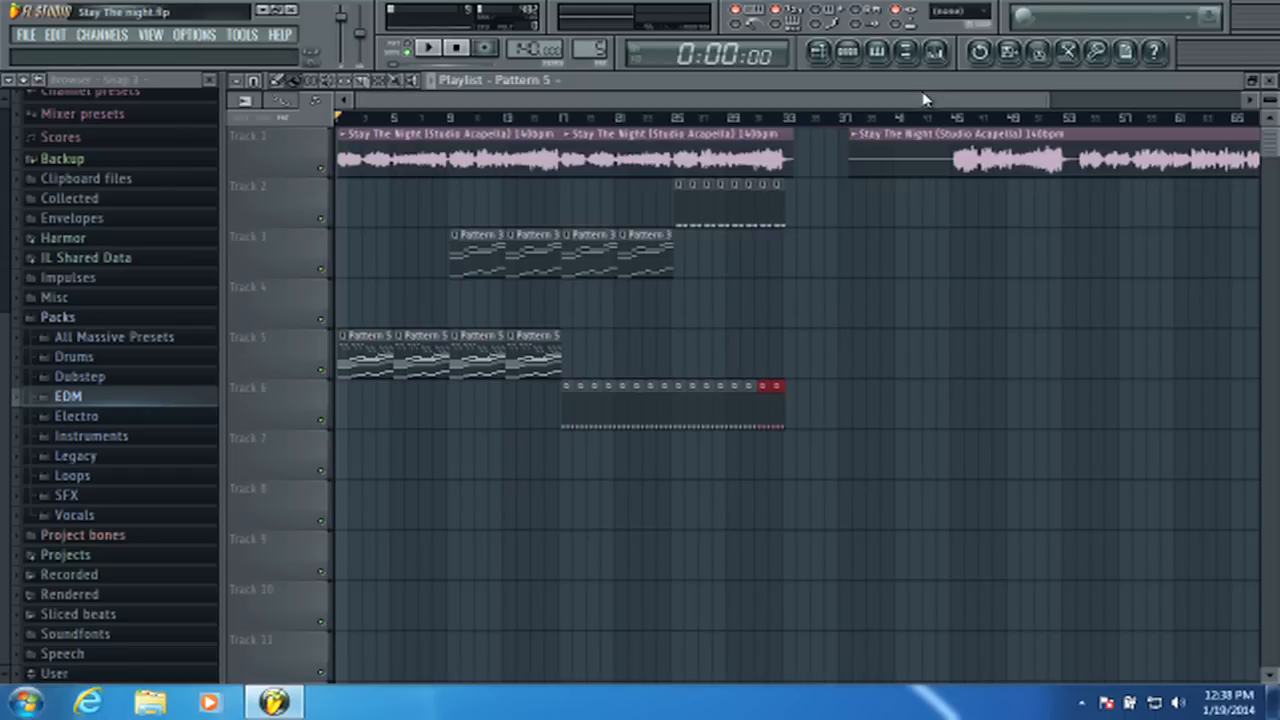
scroll(715, 120, "down", 1)
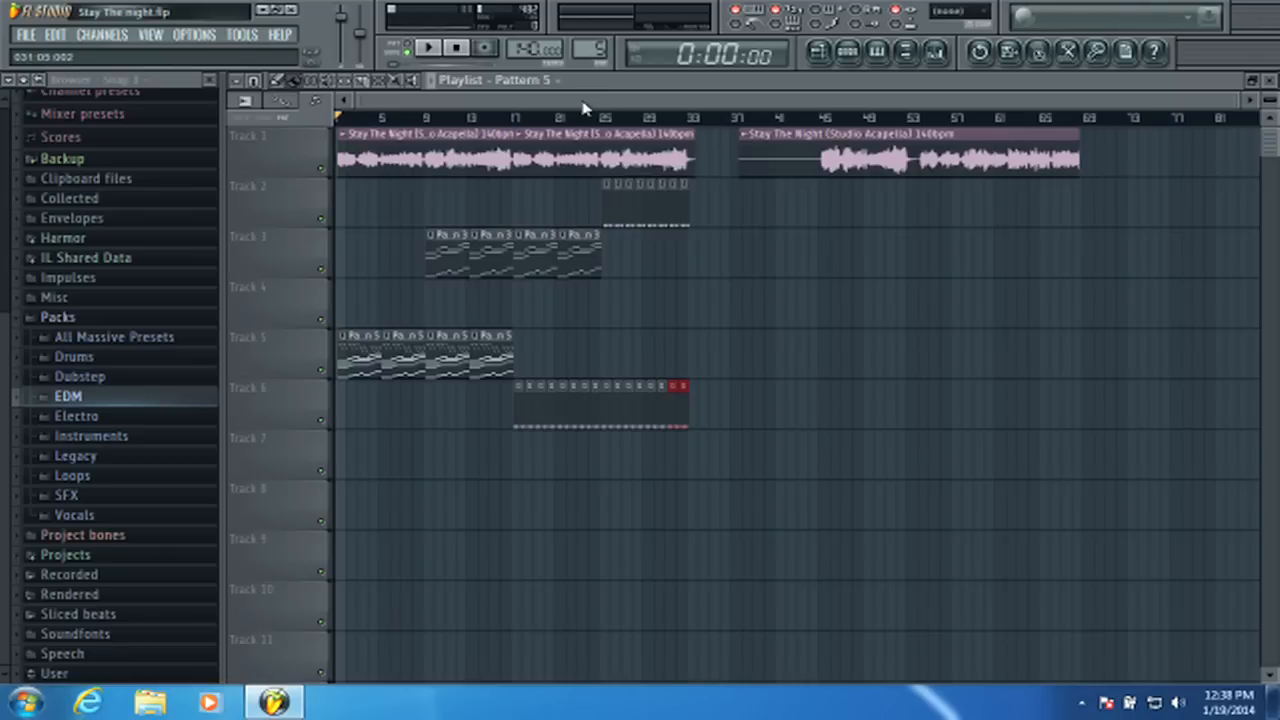
scroll(380, 120, "up", 4)
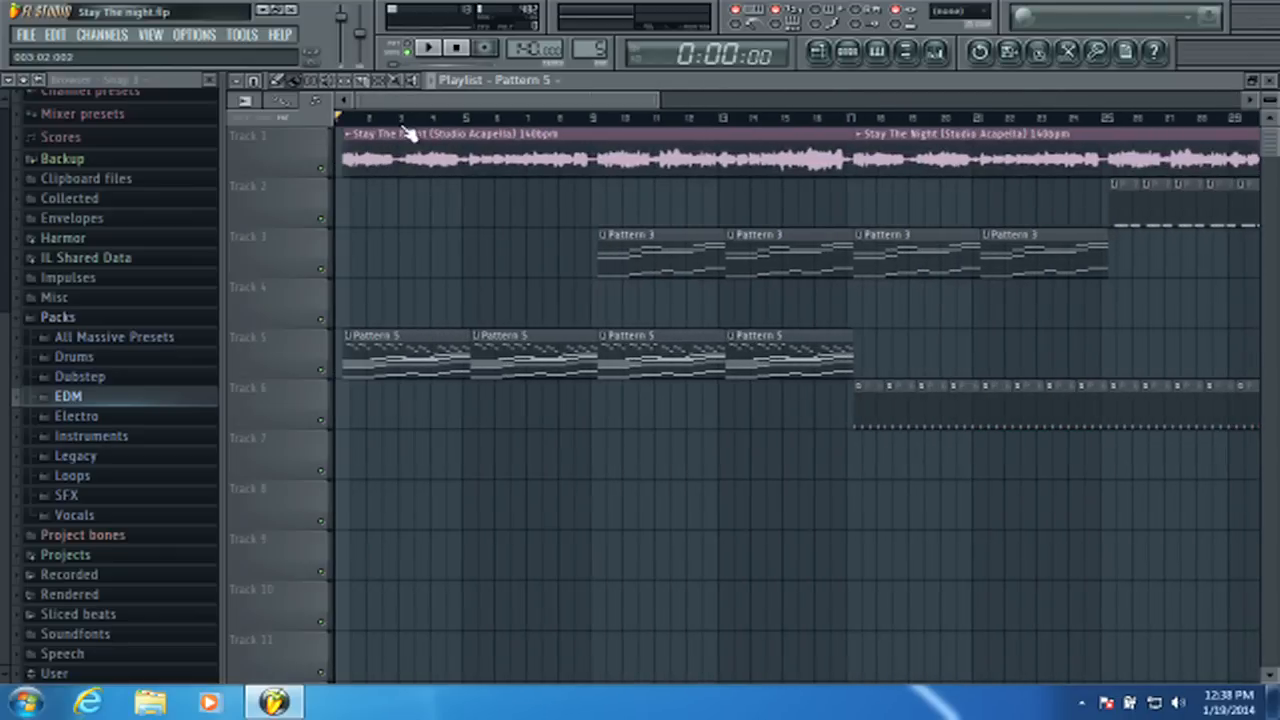
scroll(428, 119, "down", 4)
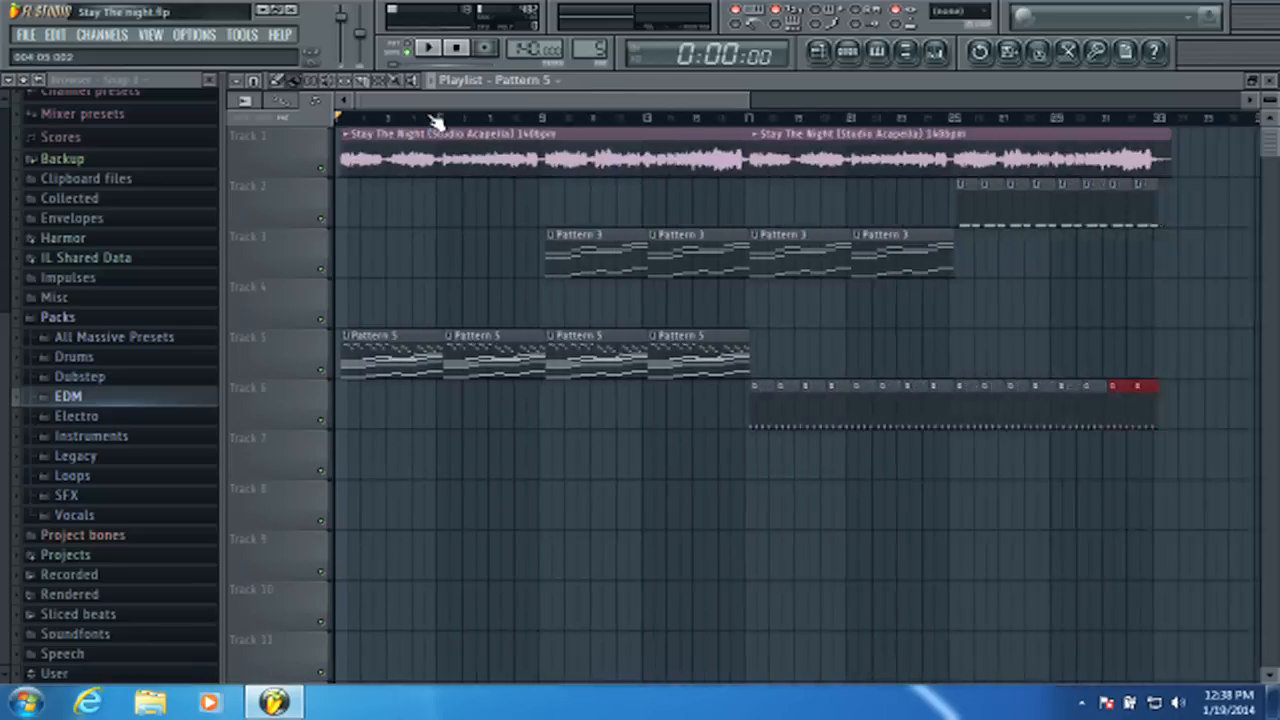
scroll(436, 119, "down", 1)
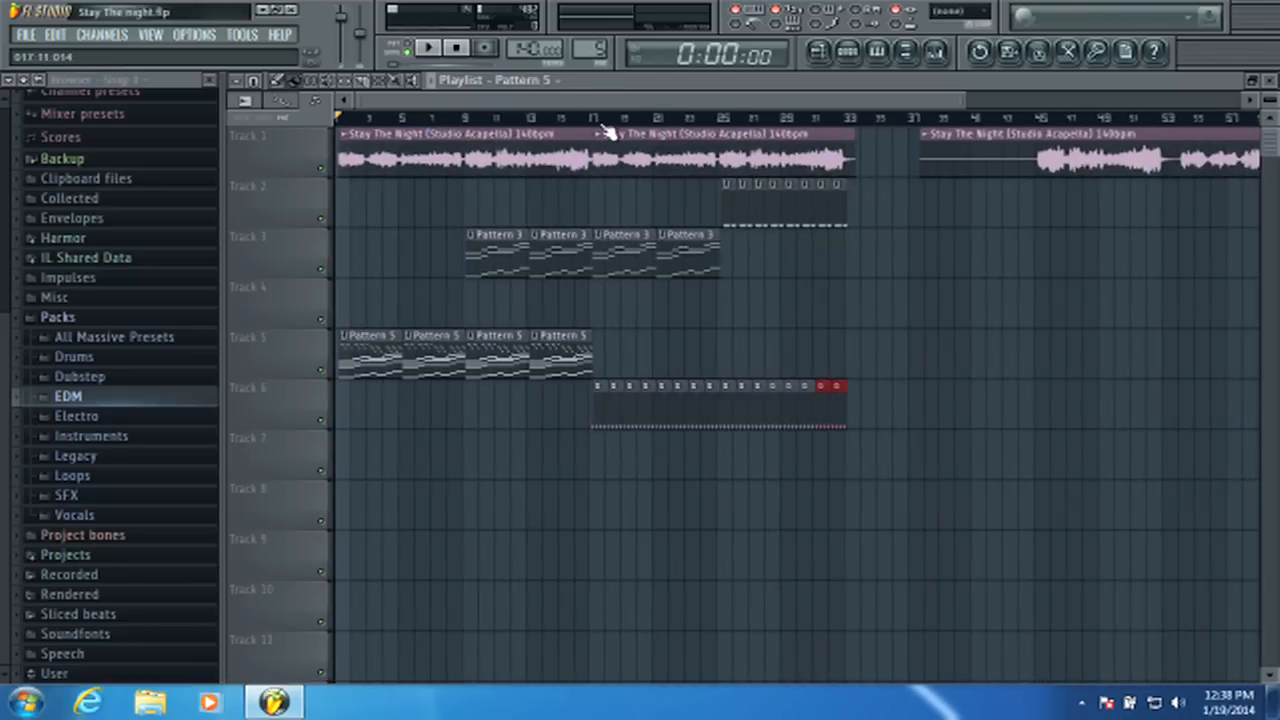
scroll(428, 120, "up", 4)
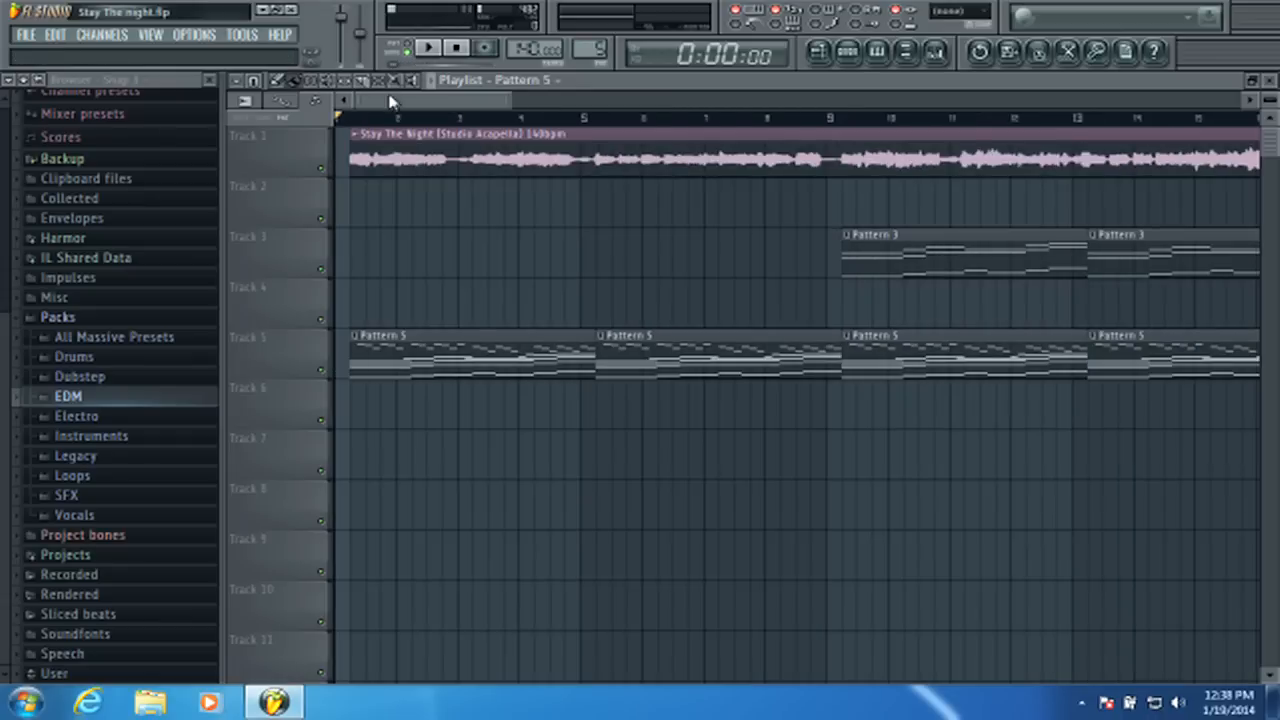
left_click(350, 115)
scroll(354, 112, "up", 2)
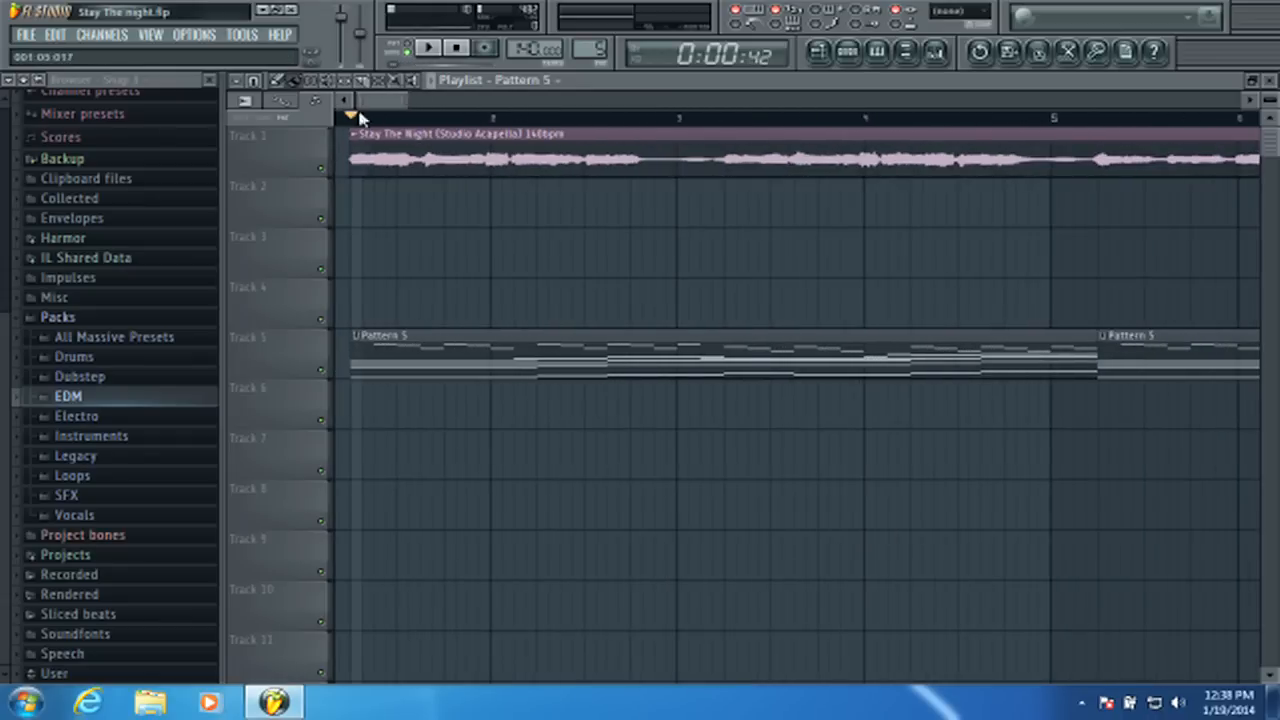
left_click(430, 50)
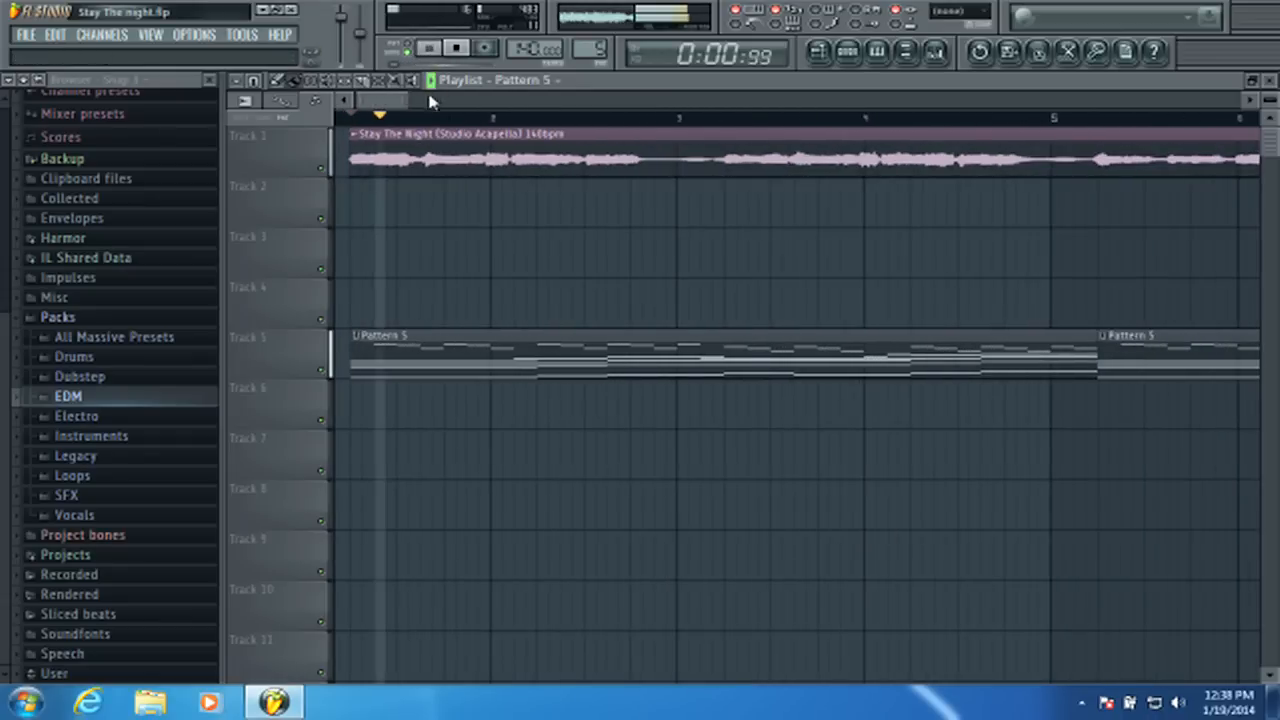
- Listen to the arrangement while following the playhead across the Pattern 5 and Pattern 3 clips under the vocal
scroll(449, 114, "down", 2)
scroll(449, 128, "down", 2)
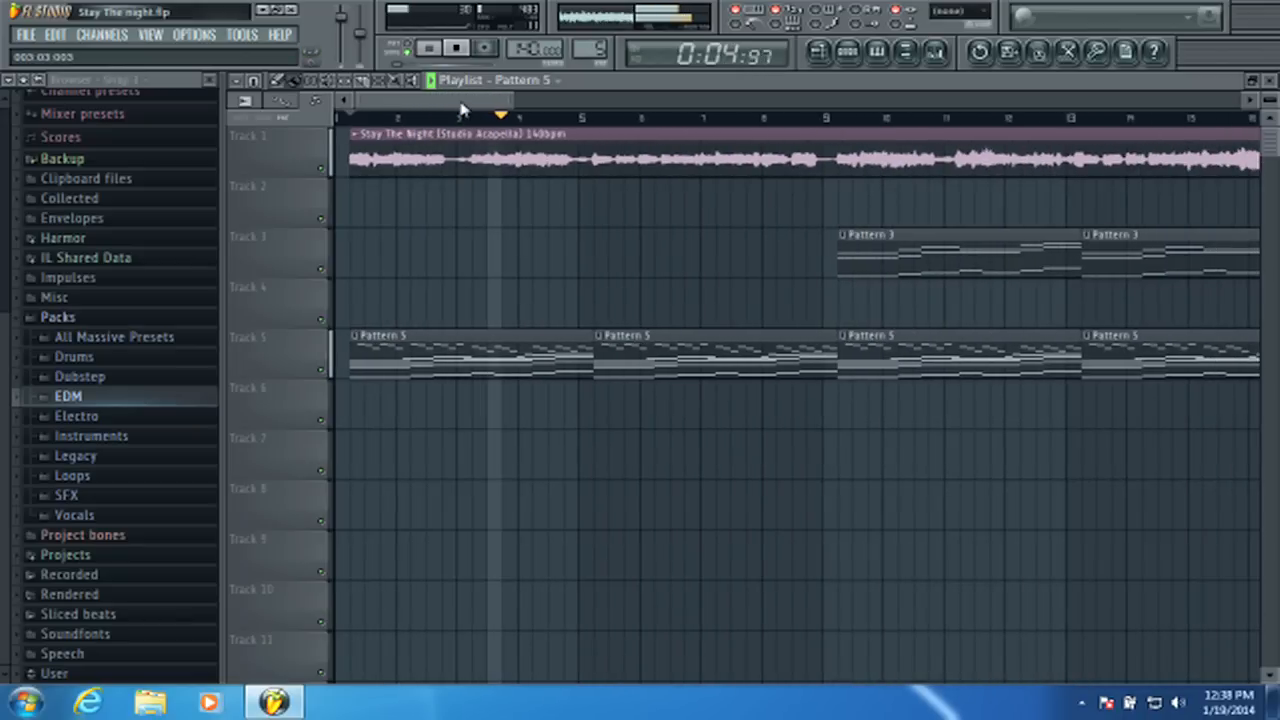
left_click_drag(465, 104, 492, 121)
scroll(492, 121, "down", 2)
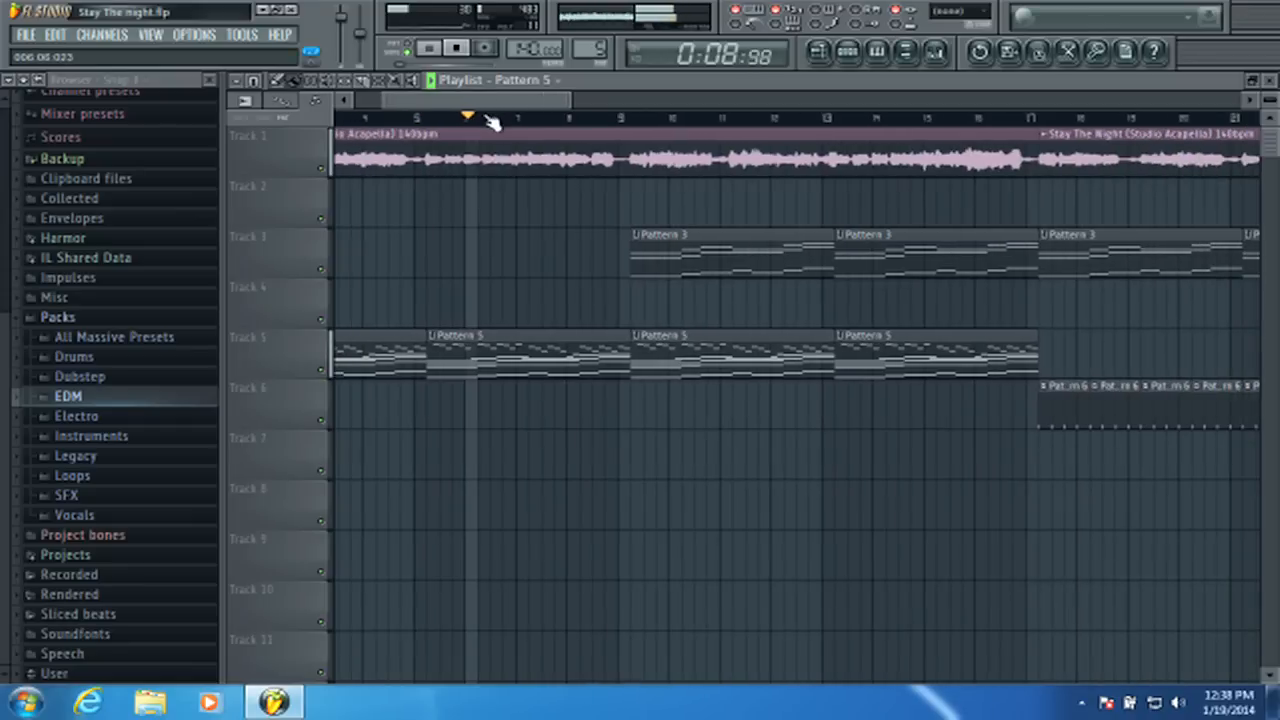
scroll(495, 120, "down", 1)
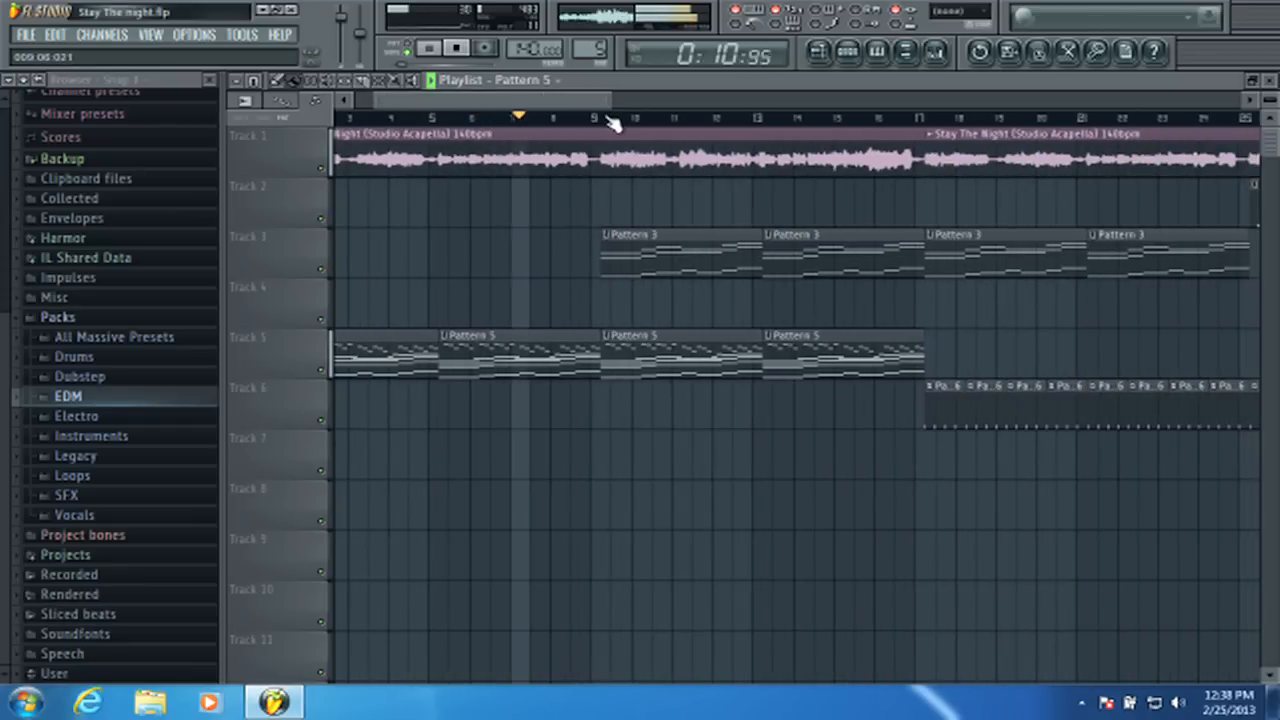
scroll(610, 121, "up", 3)
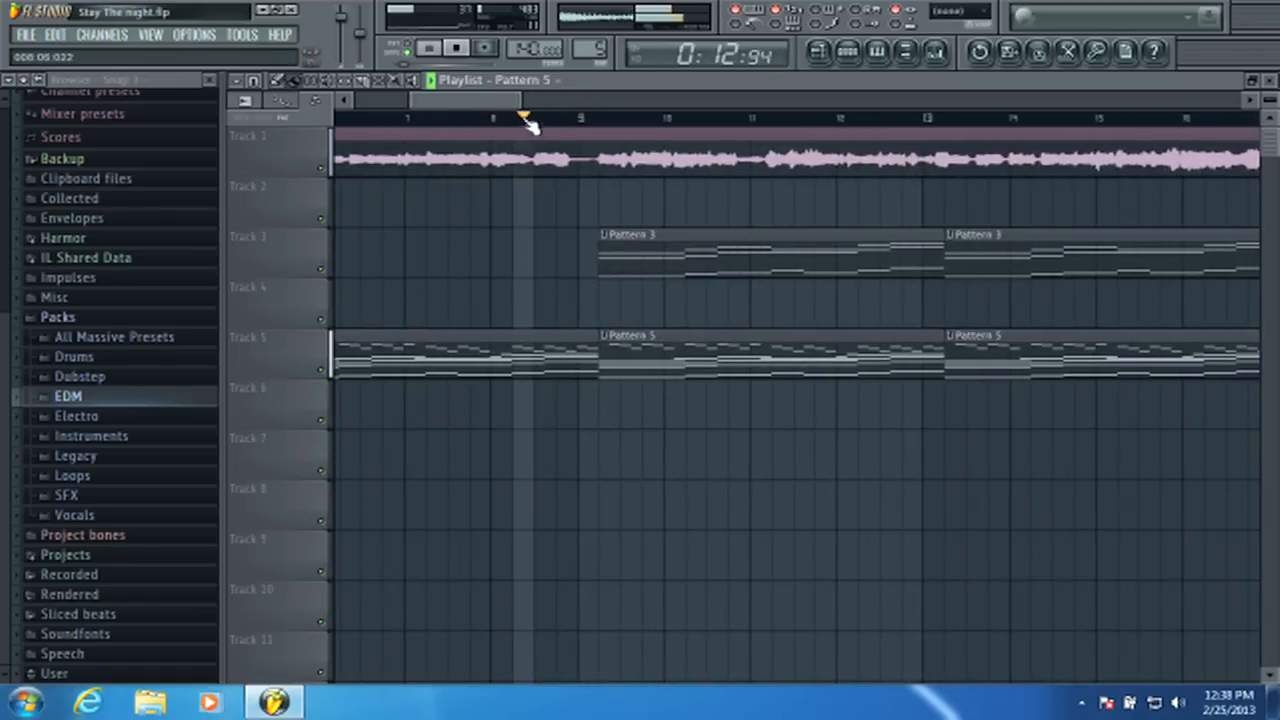
left_click_drag(491, 104, 527, 112)
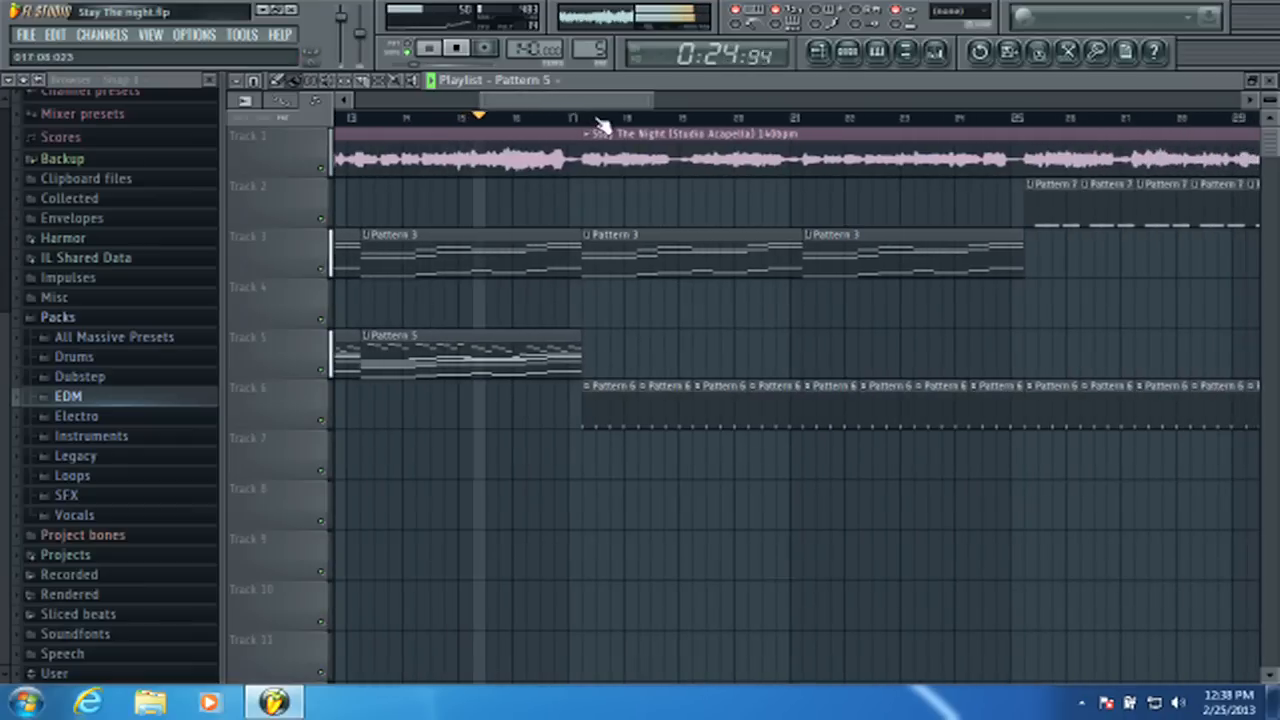
- Add two more Pattern 3 clips on Track 3, end to end after the existing ones, beneath the Pattern 7 clips
scroll(595, 124, "down", 1)
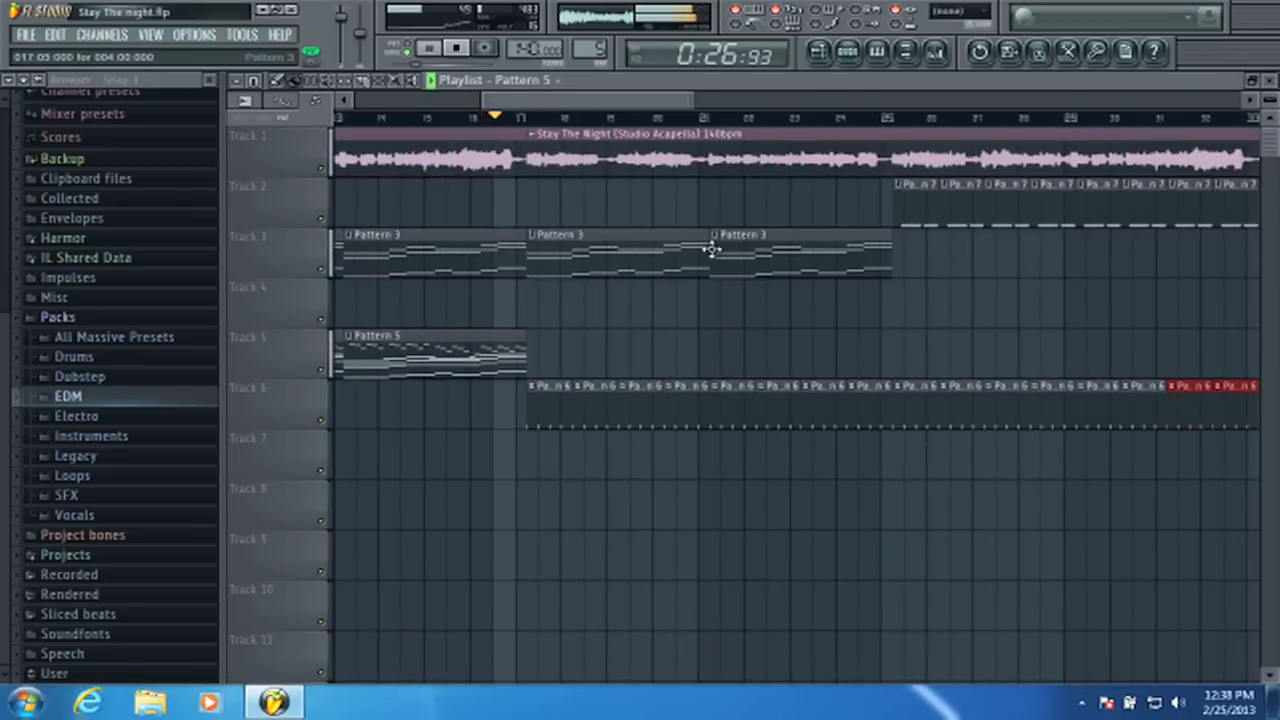
scroll(977, 126, "up", 3)
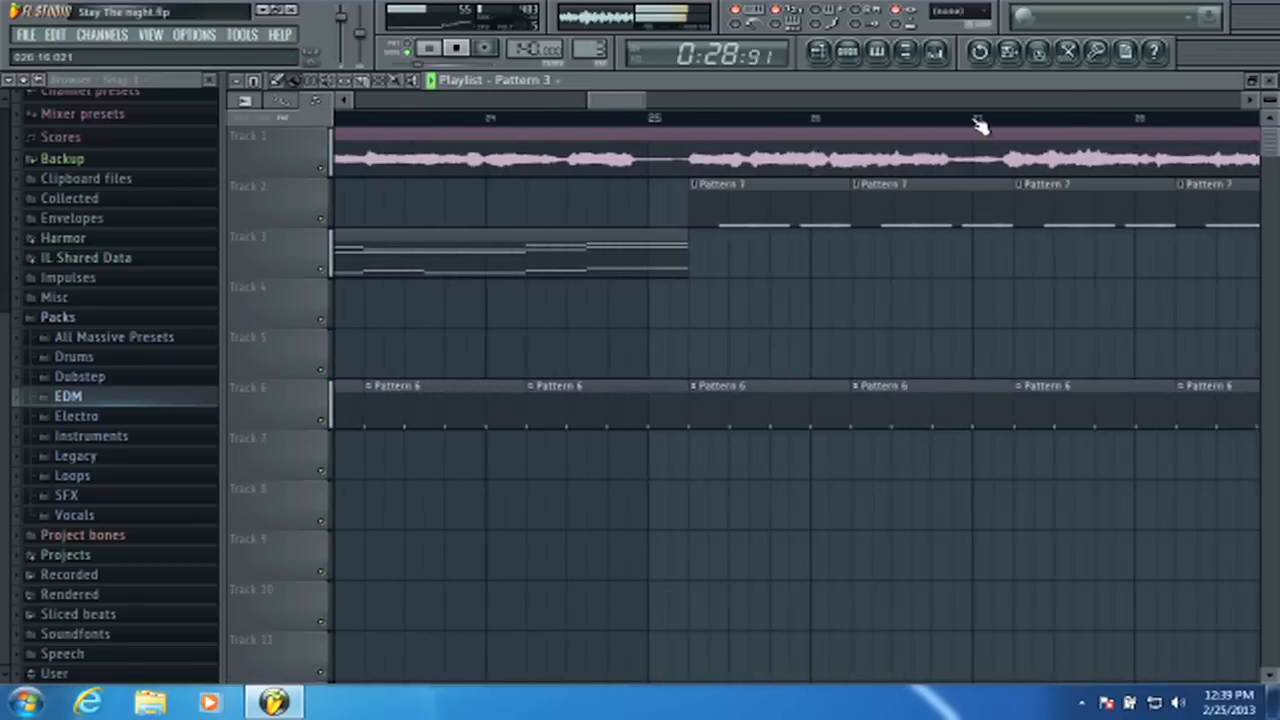
left_click(677, 239)
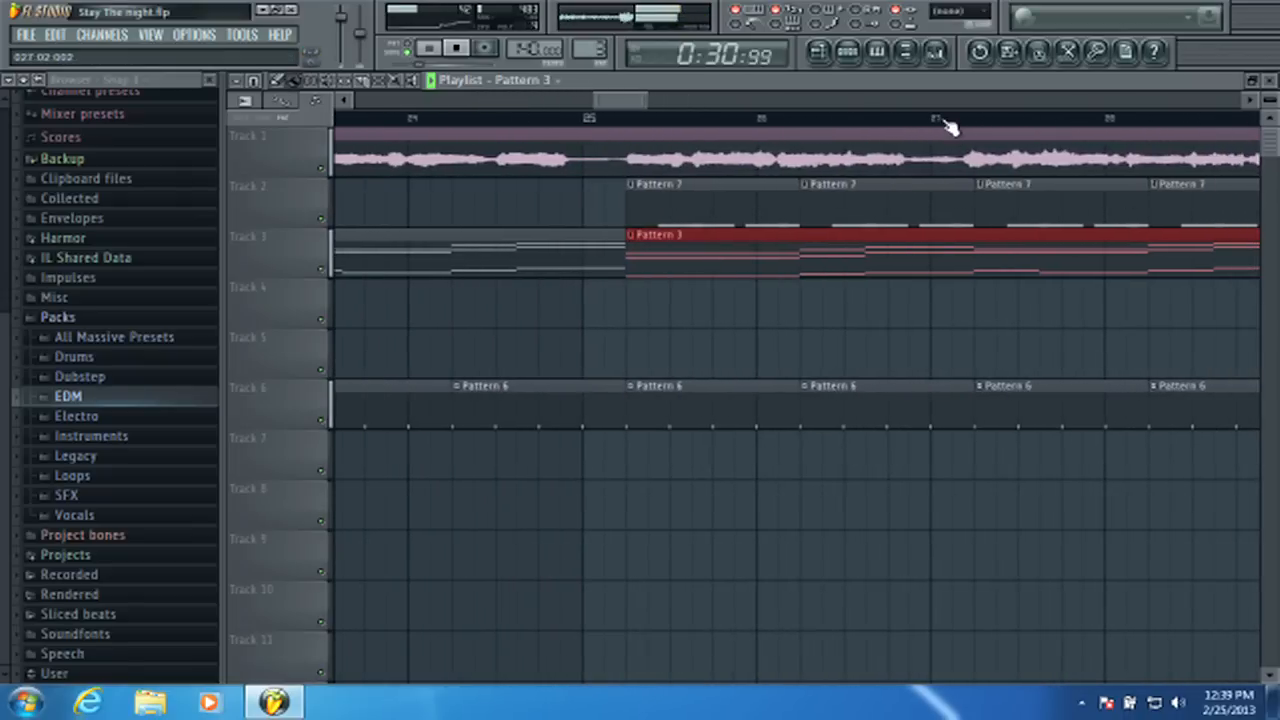
scroll(950, 126, "down", 3)
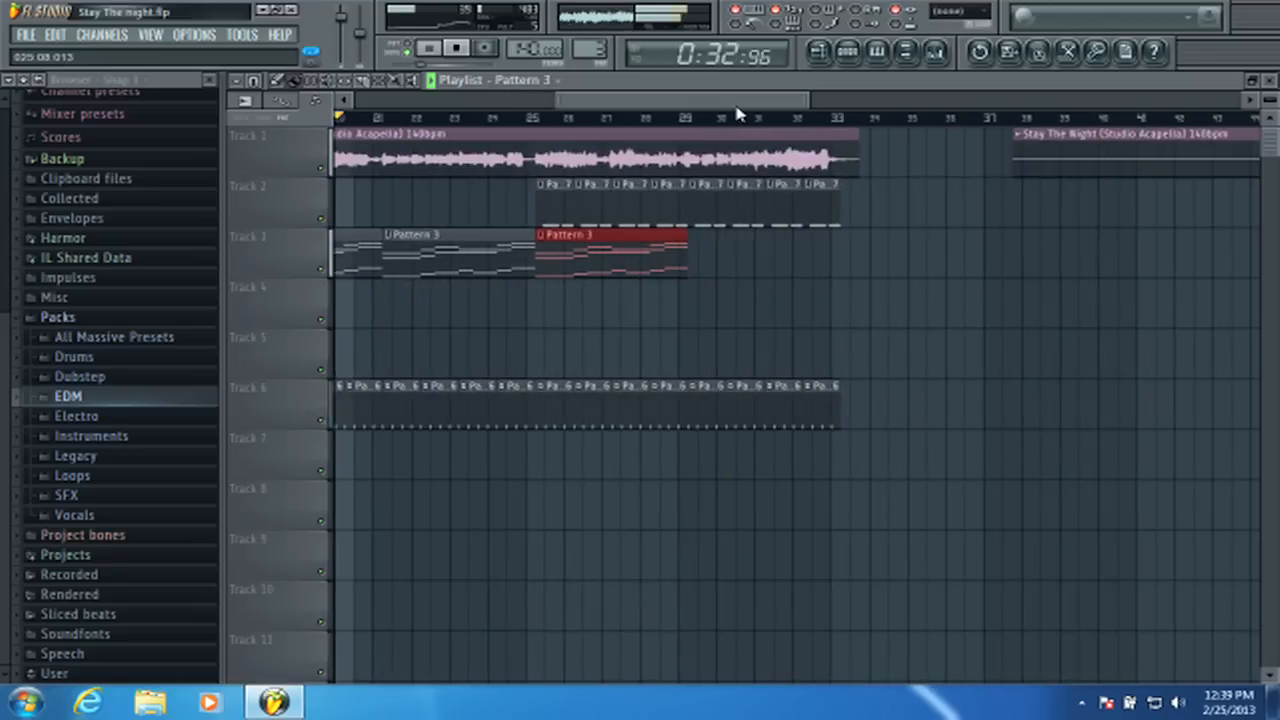
scroll(714, 126, "up", 2)
left_click(655, 237)
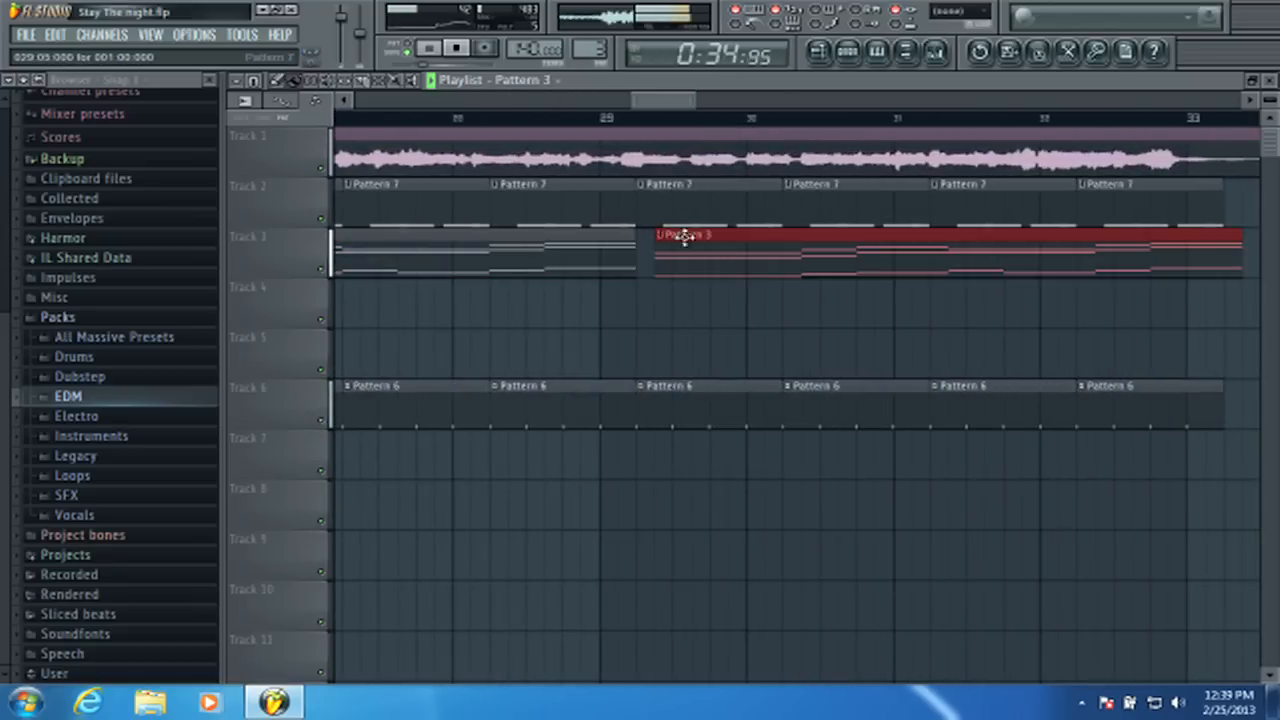
mouse_move(671, 105)
left_mouse_down()
mouse_move(605, 108)
mouse_move(674, 109)
left_mouse_up()
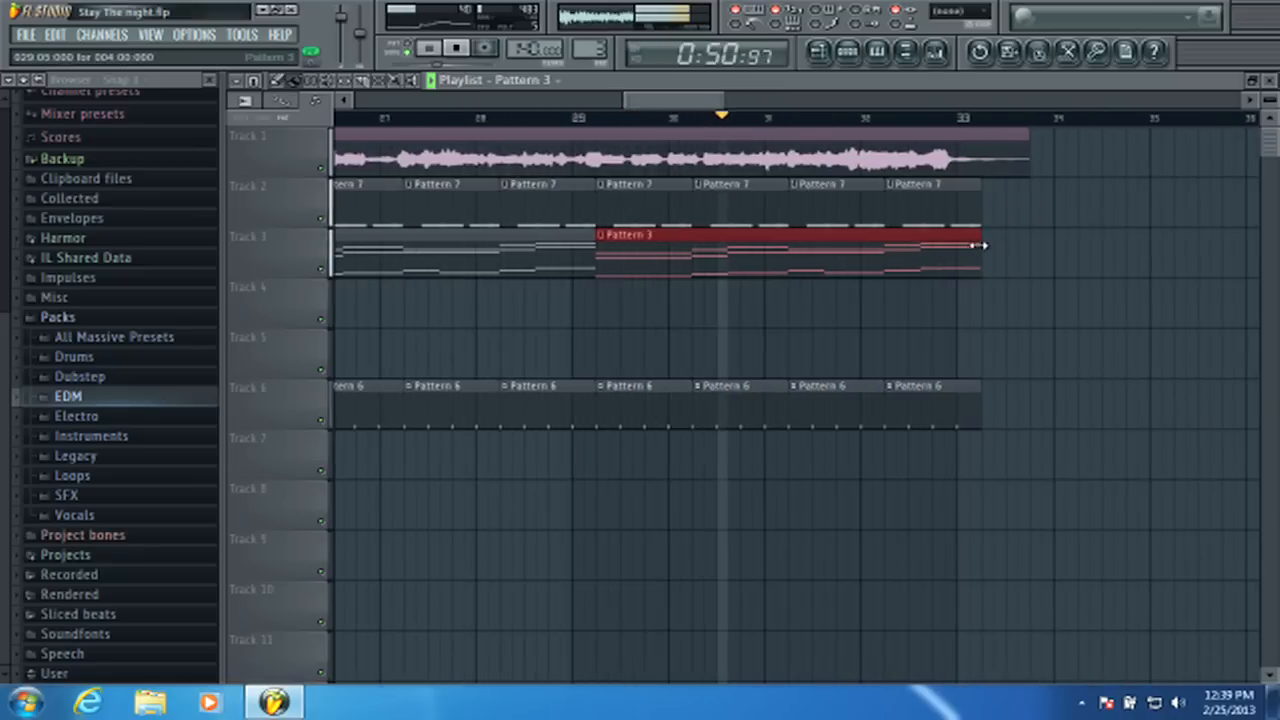
- Shorten the last Pattern 3 clip by one bar, delete the final Pattern 7 and Pattern 6 clips to match, and stop playback
left_click_drag(980, 240, 906, 243)
right_click(927, 216)
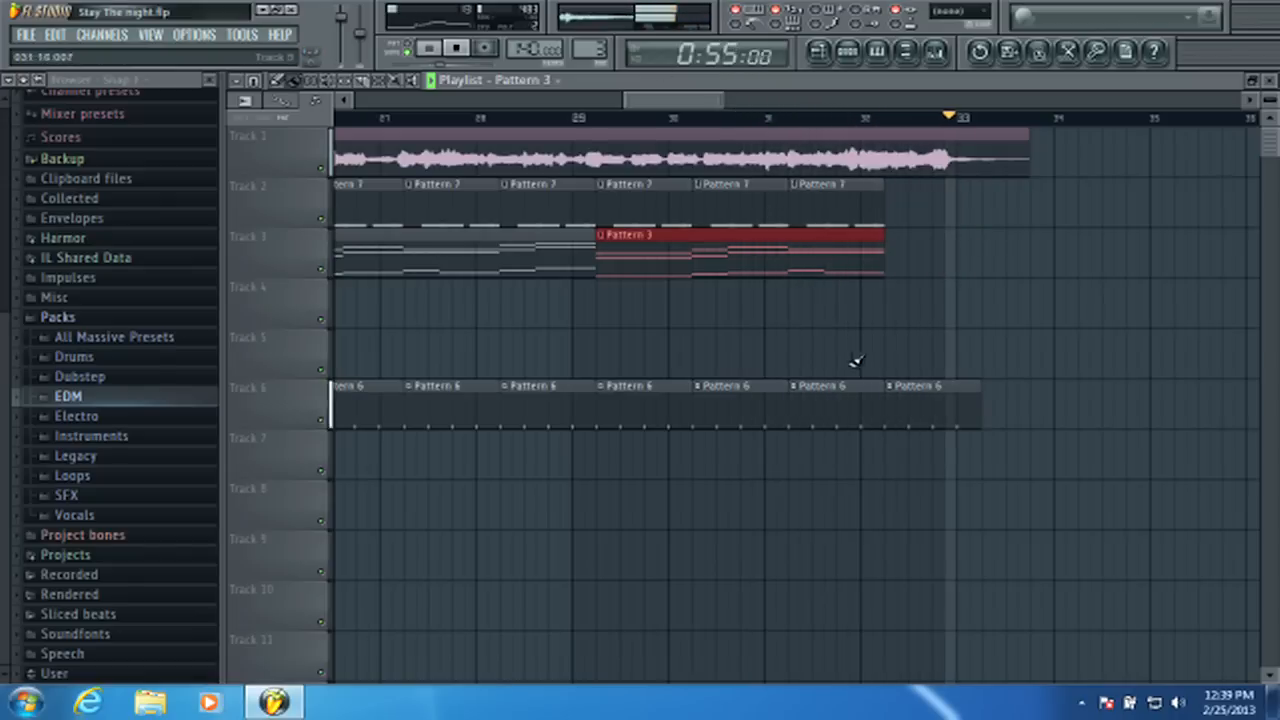
right_click(954, 403)
key("space")
- Show the channels of Pattern 3, check its Massive synth, and audition the pattern on its own
scroll(430, 120, "down", 5)
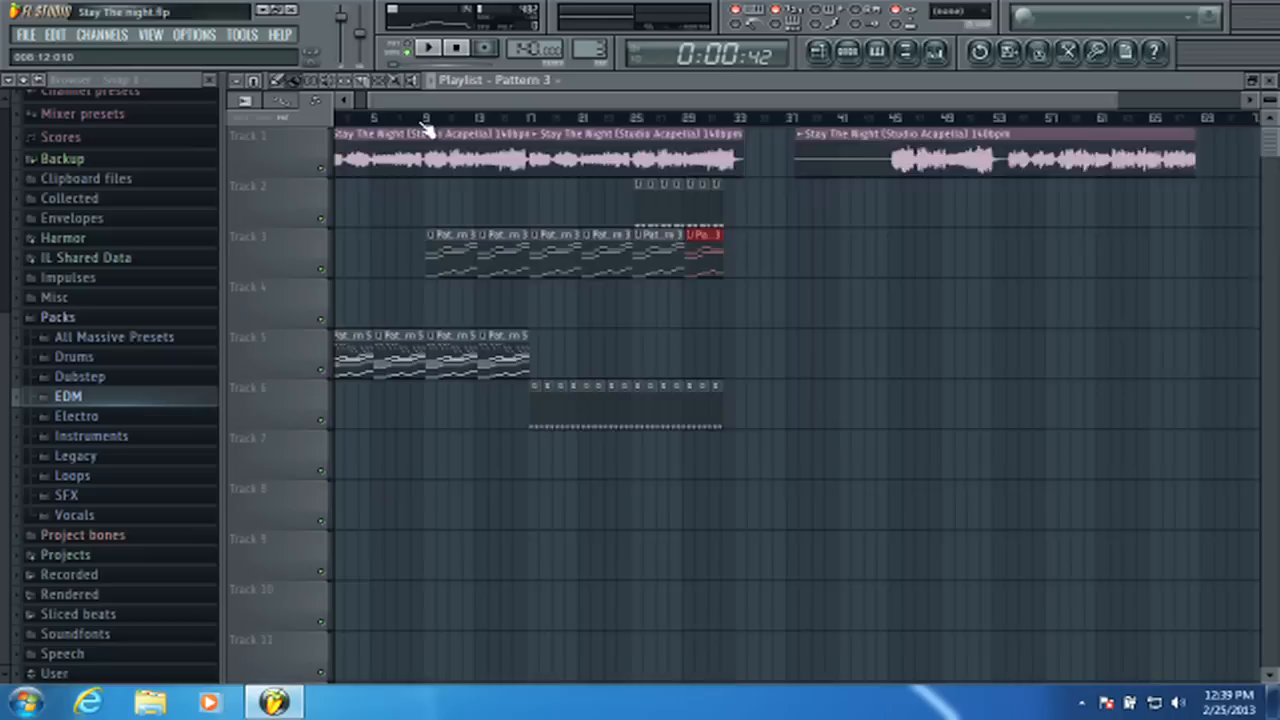
scroll(425, 128, "up", 4)
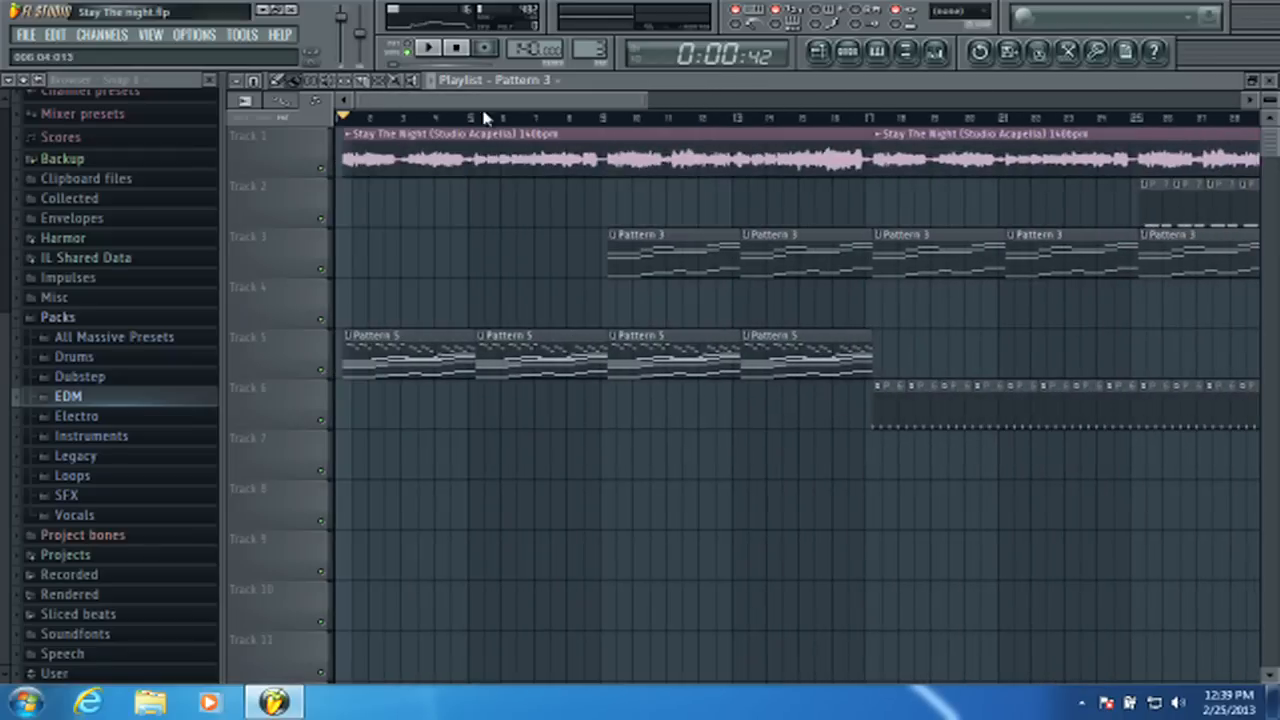
left_click(847, 52)
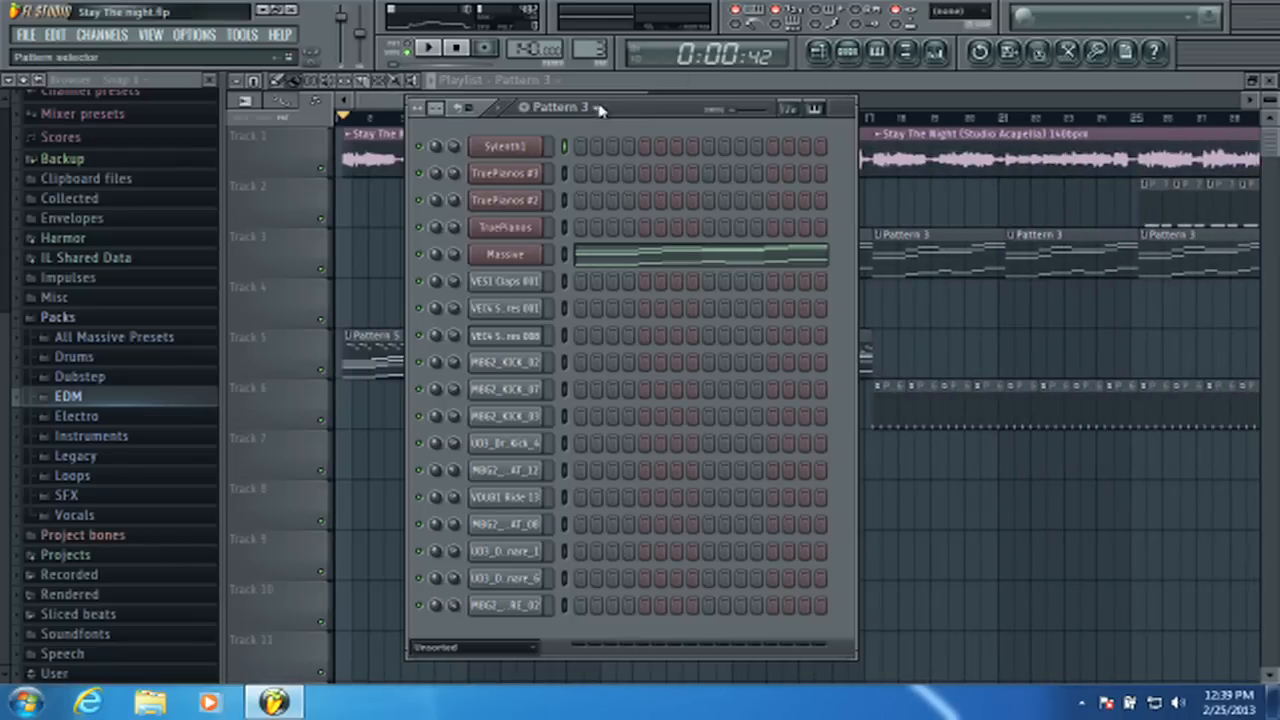
left_click_drag(600, 107, 755, 150)
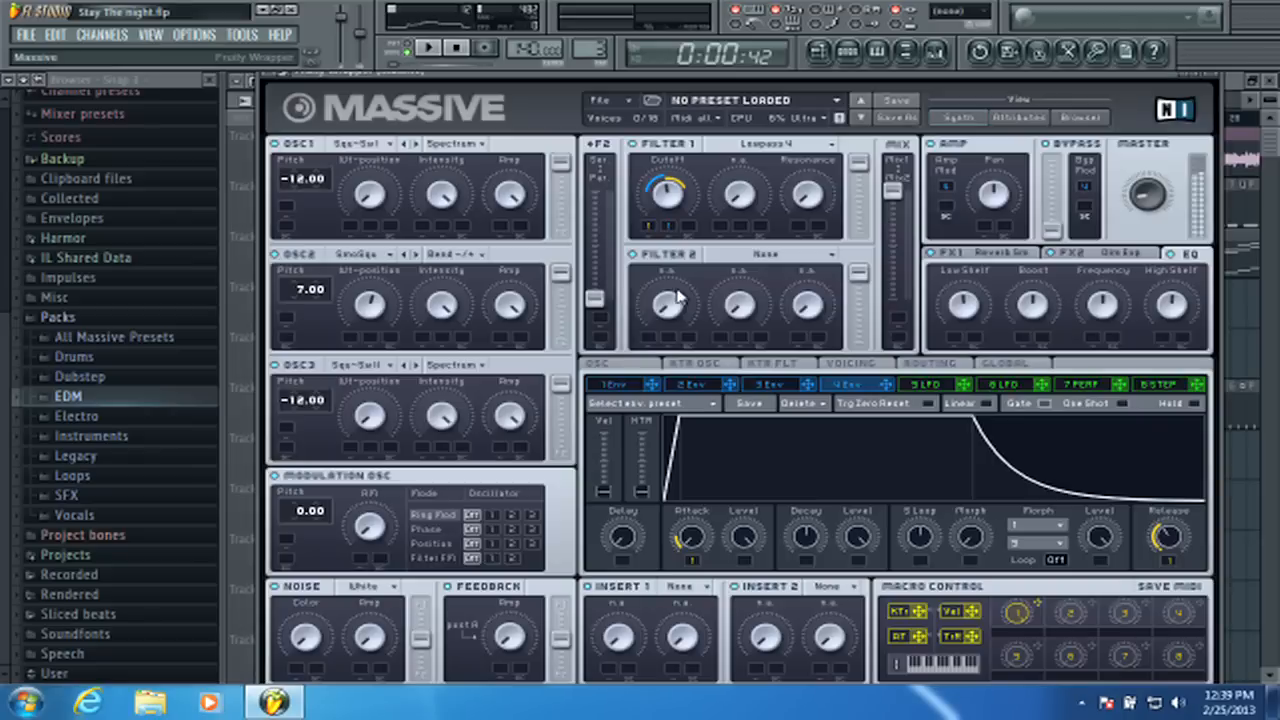
left_click(666, 296)
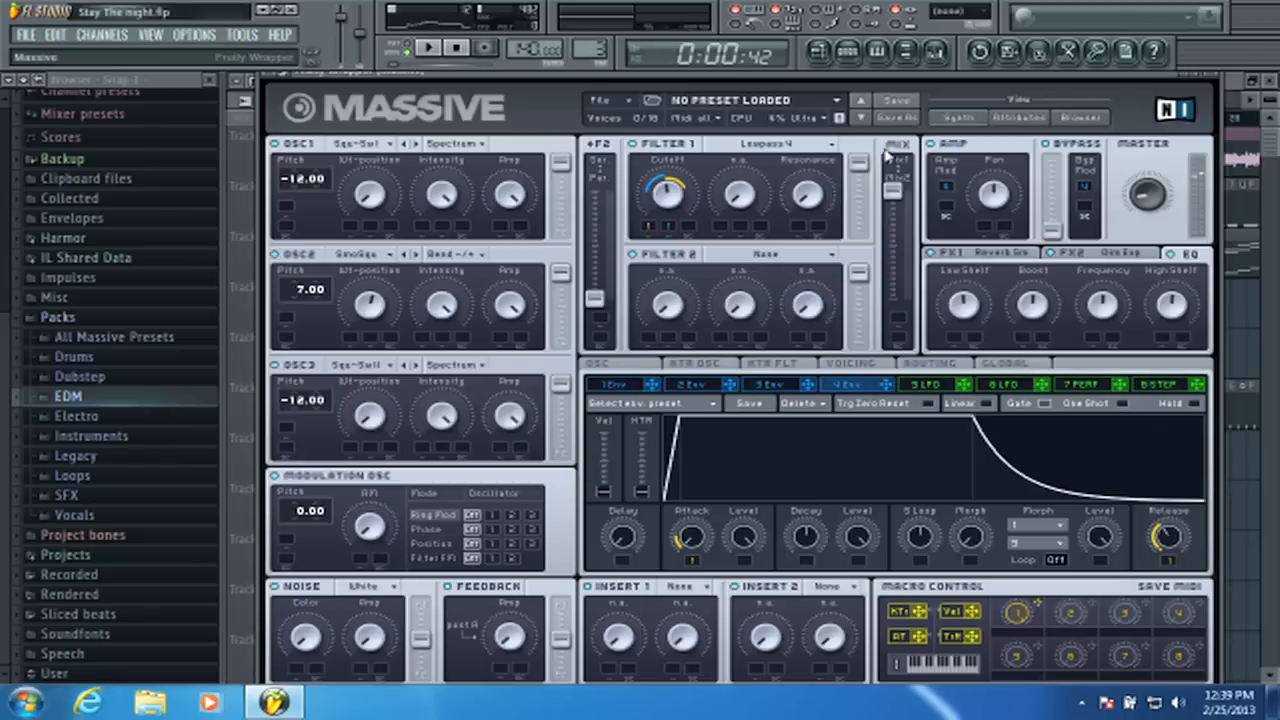
left_click(1220, 80)
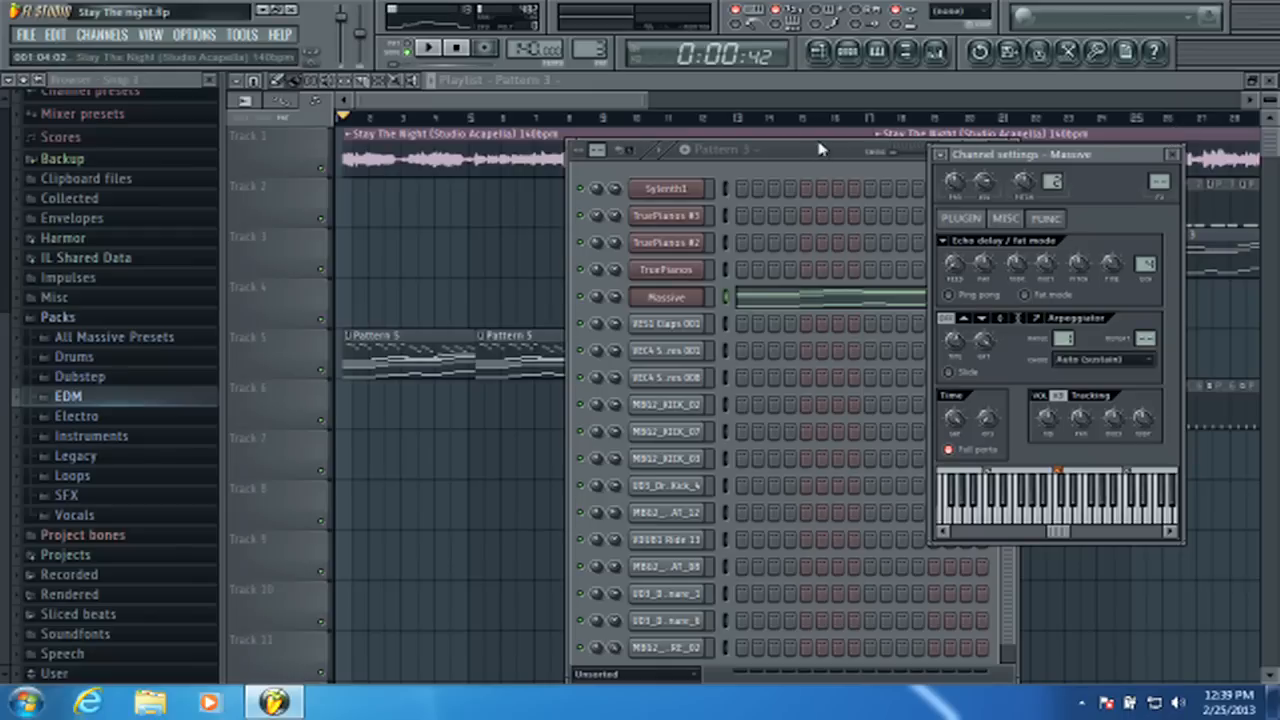
left_click_drag(820, 148, 683, 113)
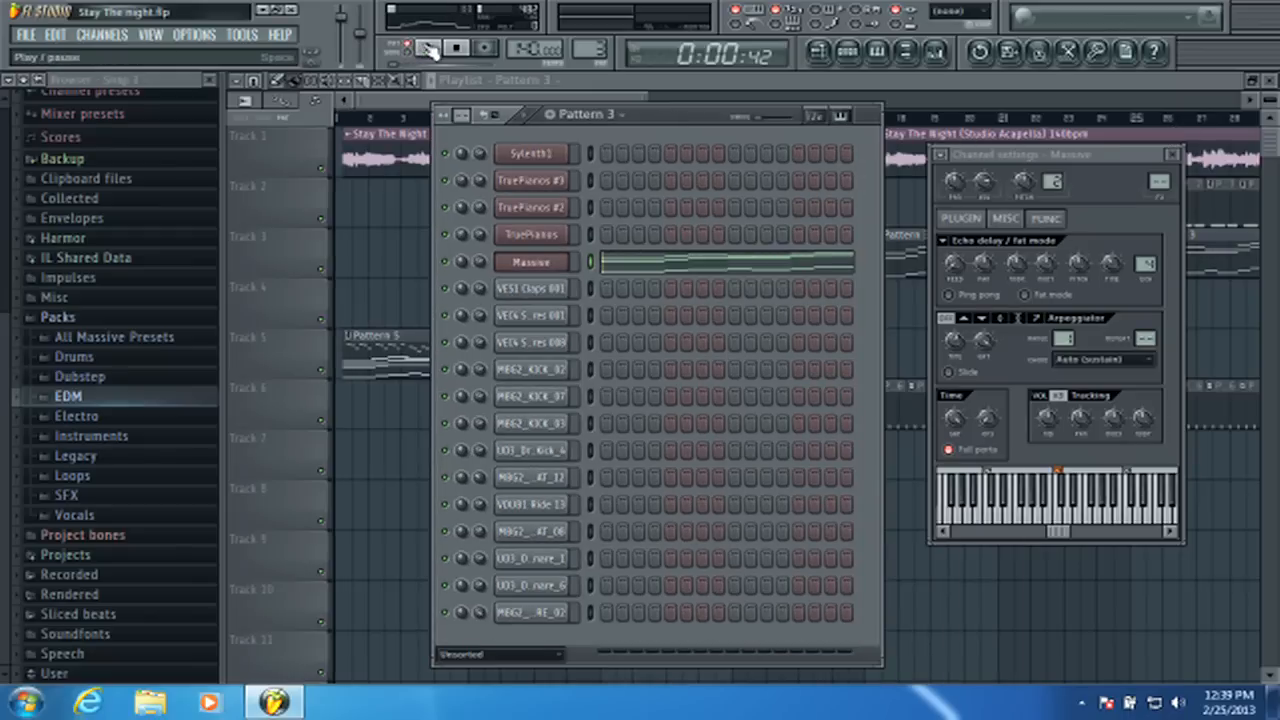
left_click(428, 50)
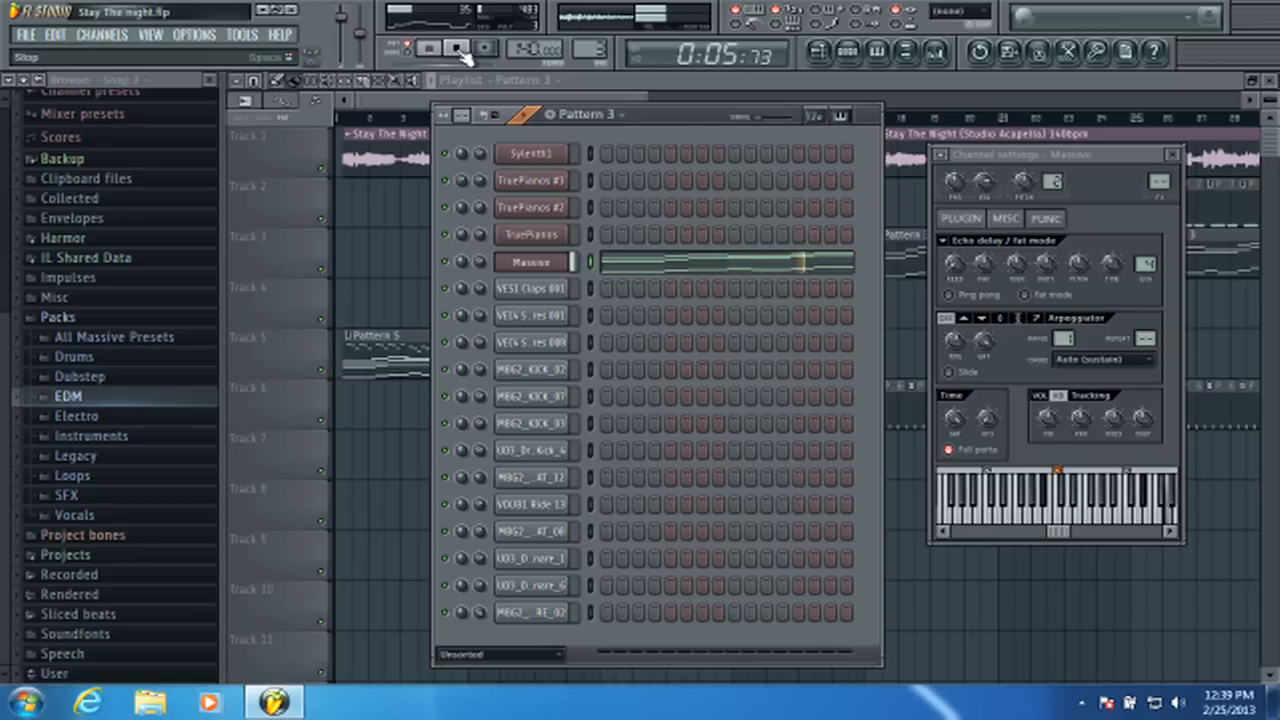
left_click(458, 50)
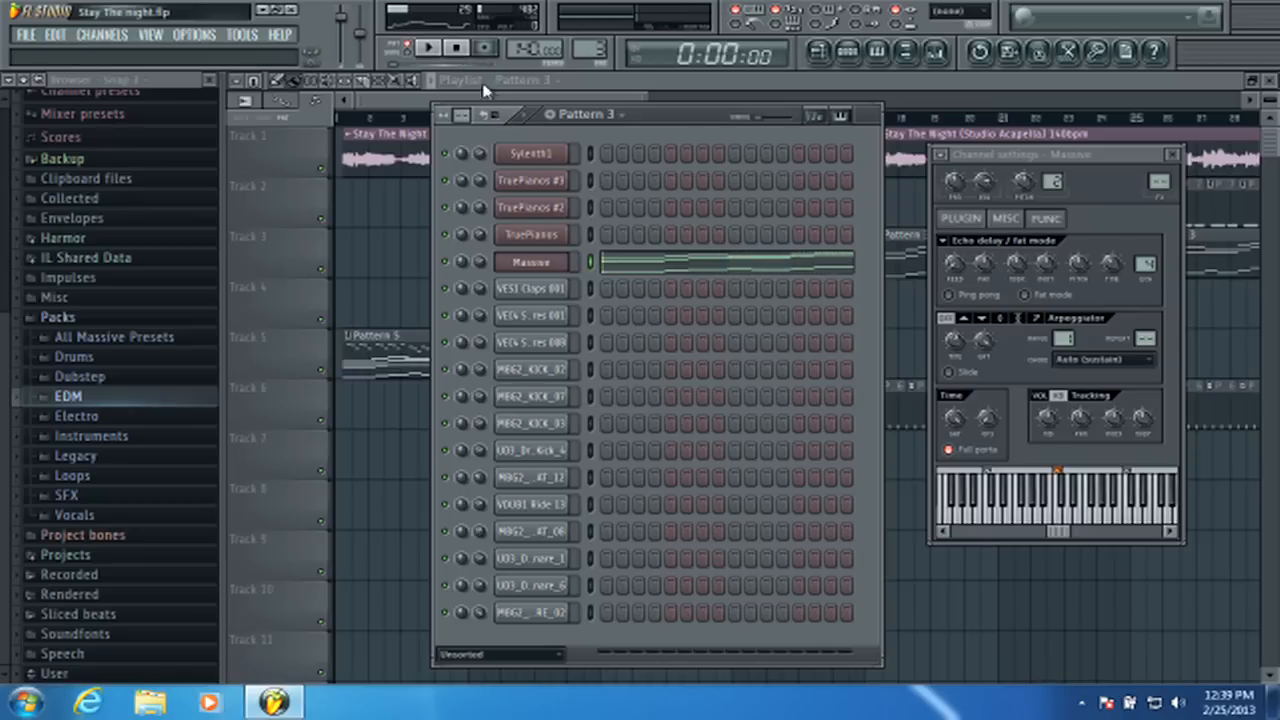
- Reopen the Massive synth, display its general oscillator settings, and stop the pattern after listening
left_click(533, 259)
left_click(540, 258)
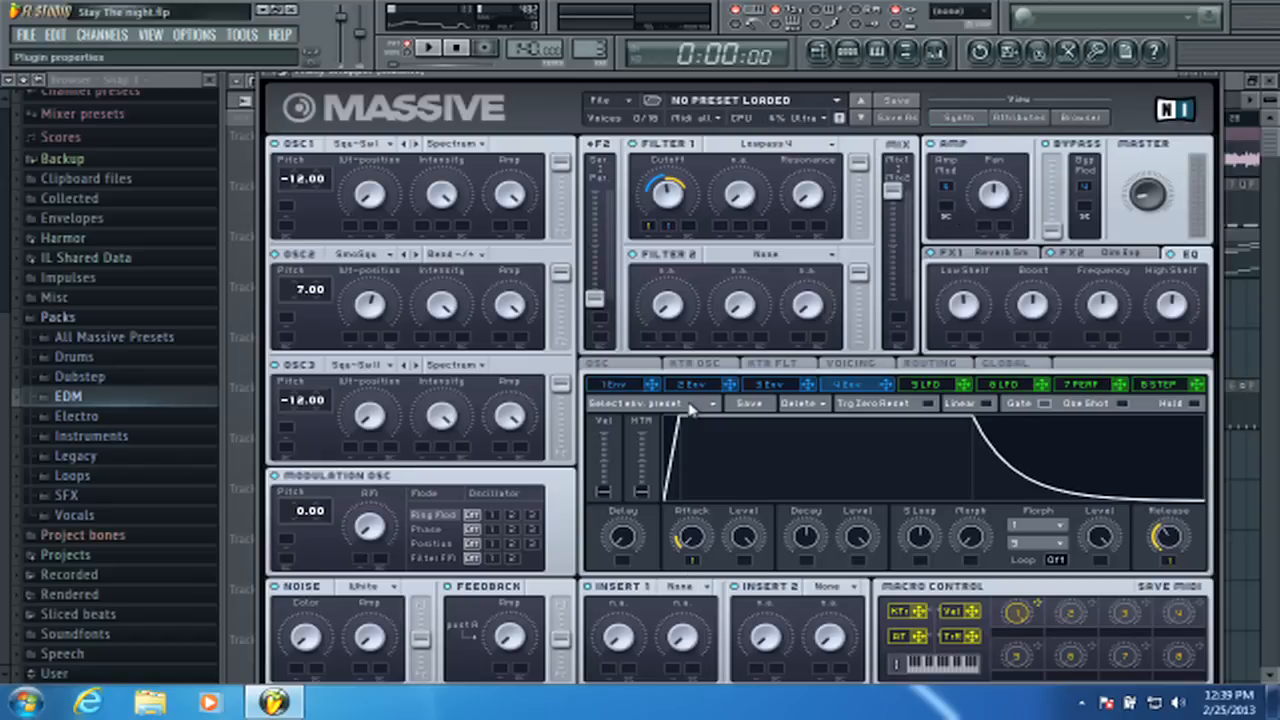
left_click(598, 363)
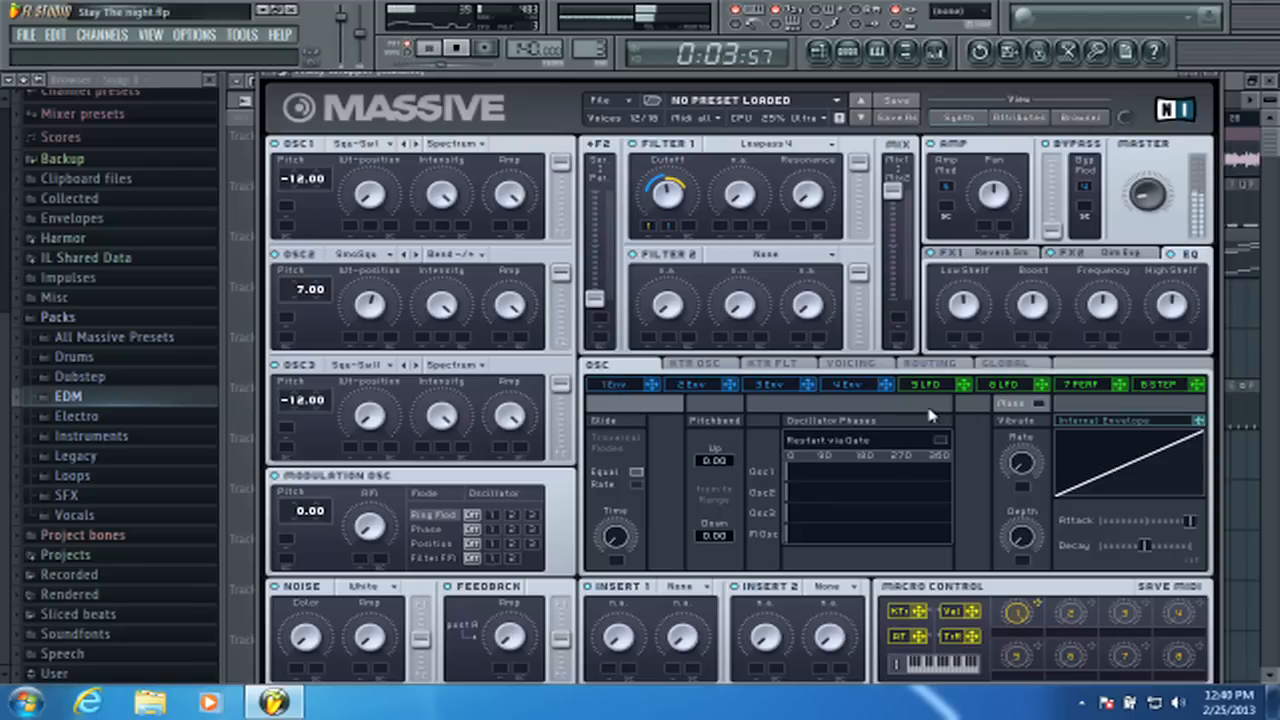
left_click(455, 48)
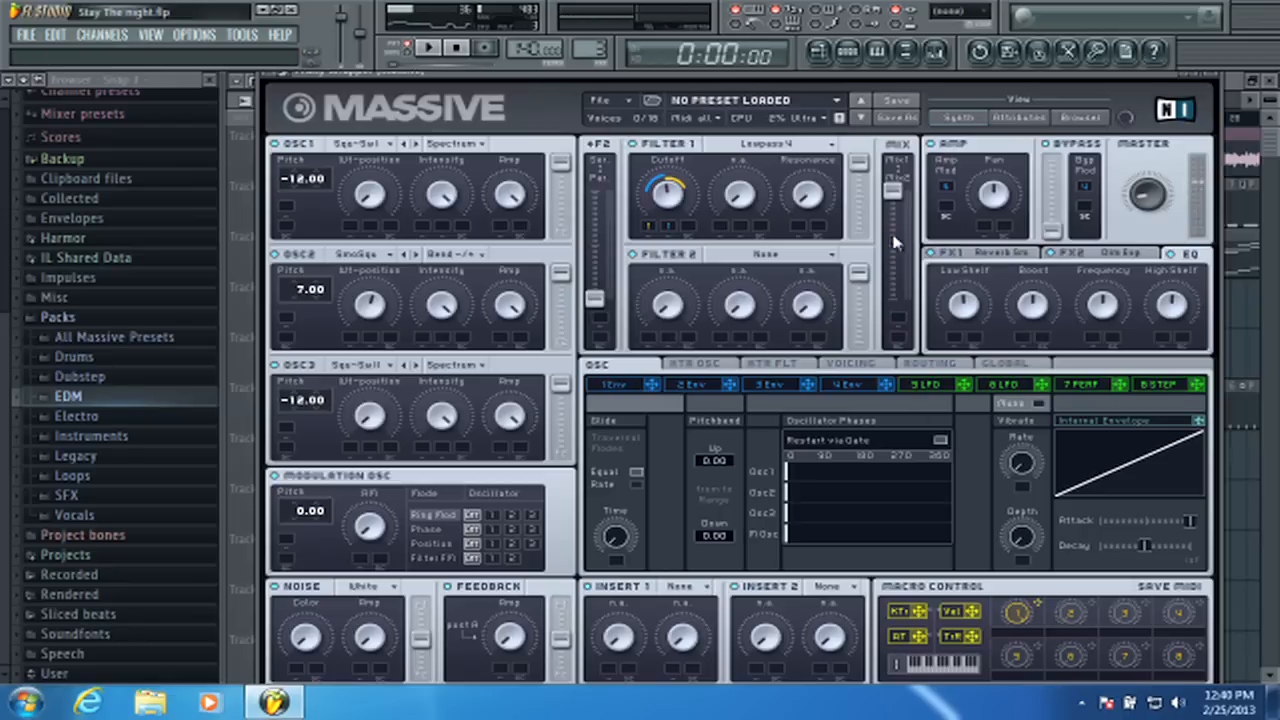
- Slightly shorten the attack of envelope 1 in Massive and play Pattern 3 to hear the sound
left_click(848, 384)
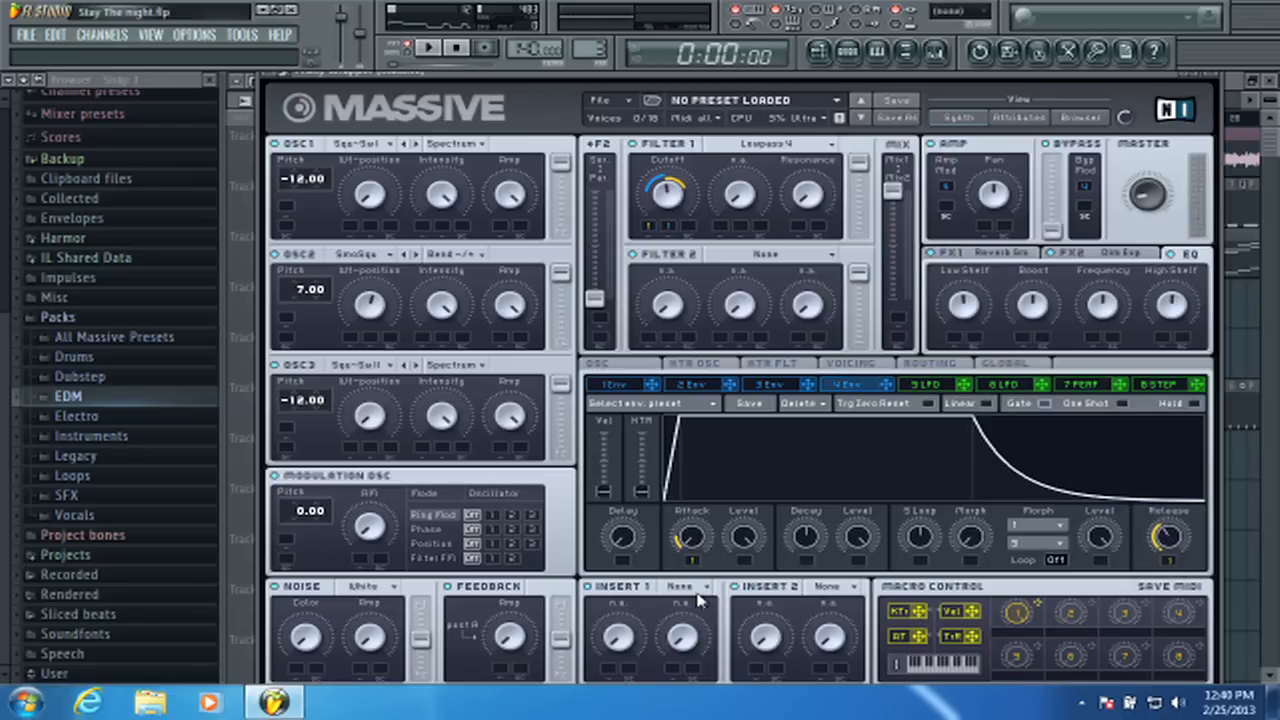
left_click(614, 386)
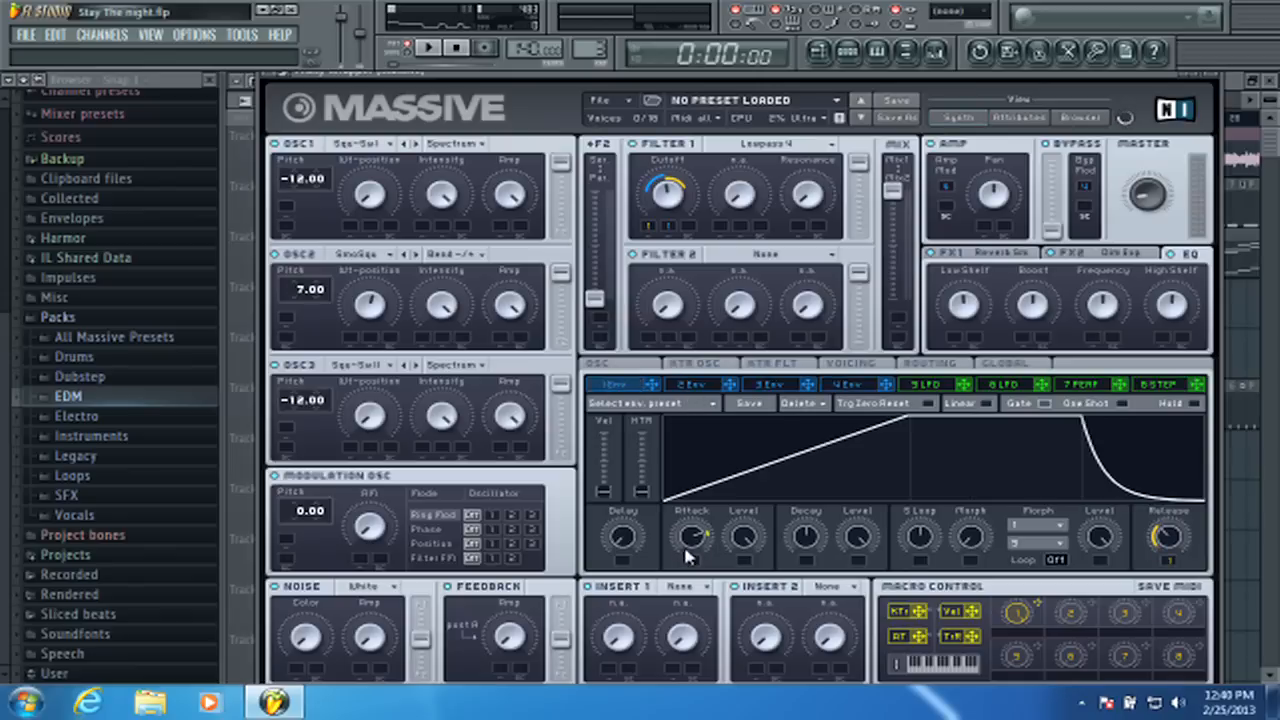
left_click_drag(689, 537, 689, 545)
left_click(427, 48)
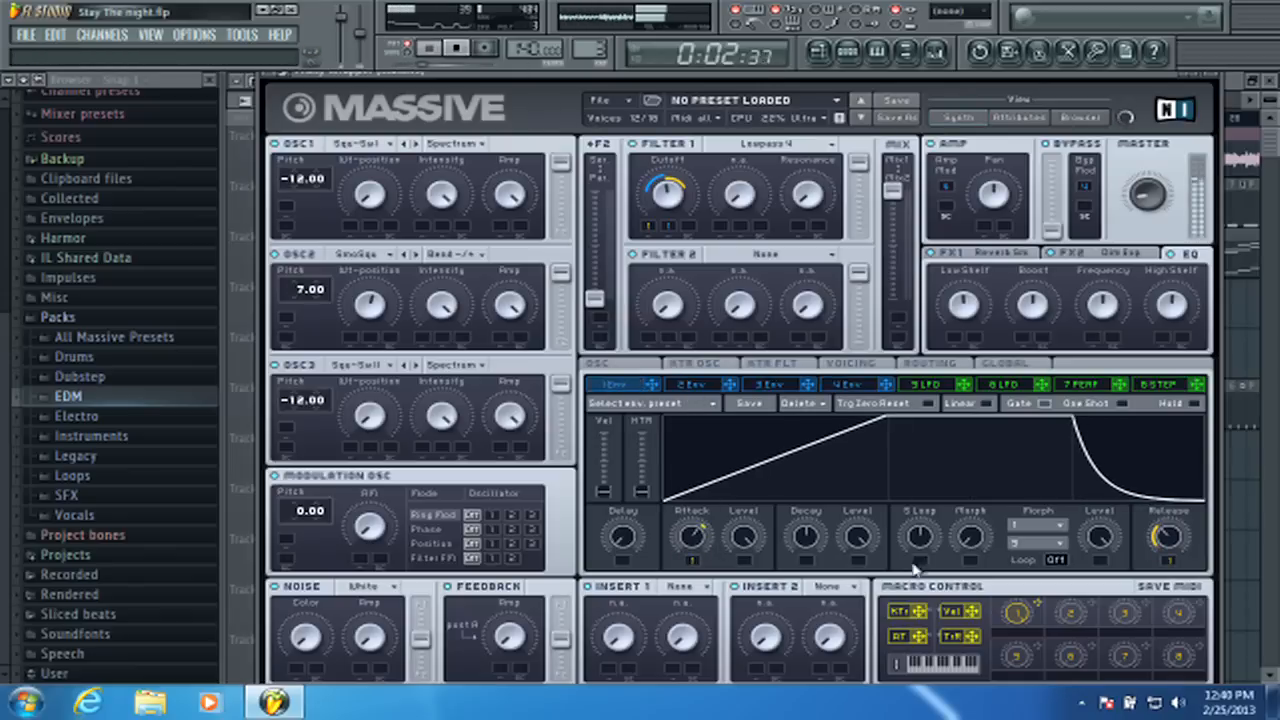
- Reduce the release of envelopes 1 and 4 in Massive to 0 while the pattern plays
left_click_drag(1166, 535, 1165, 595)
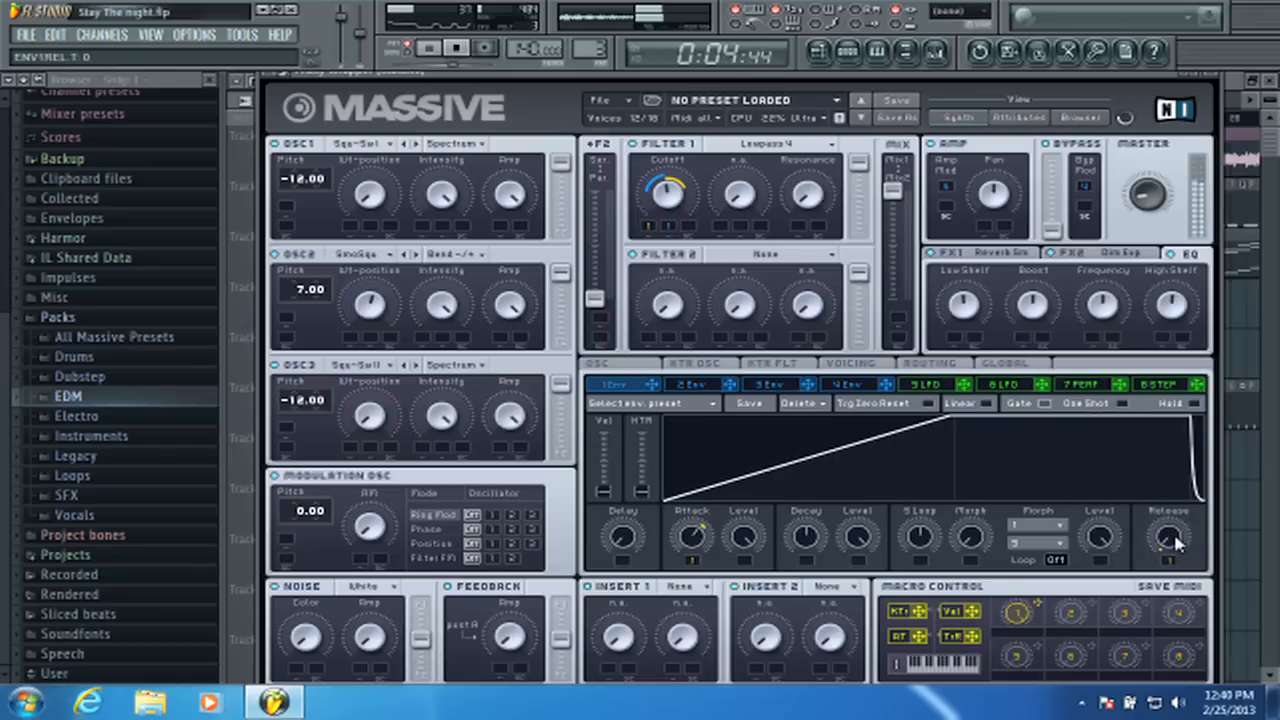
left_click(873, 388)
left_click_drag(1165, 537, 1183, 675)
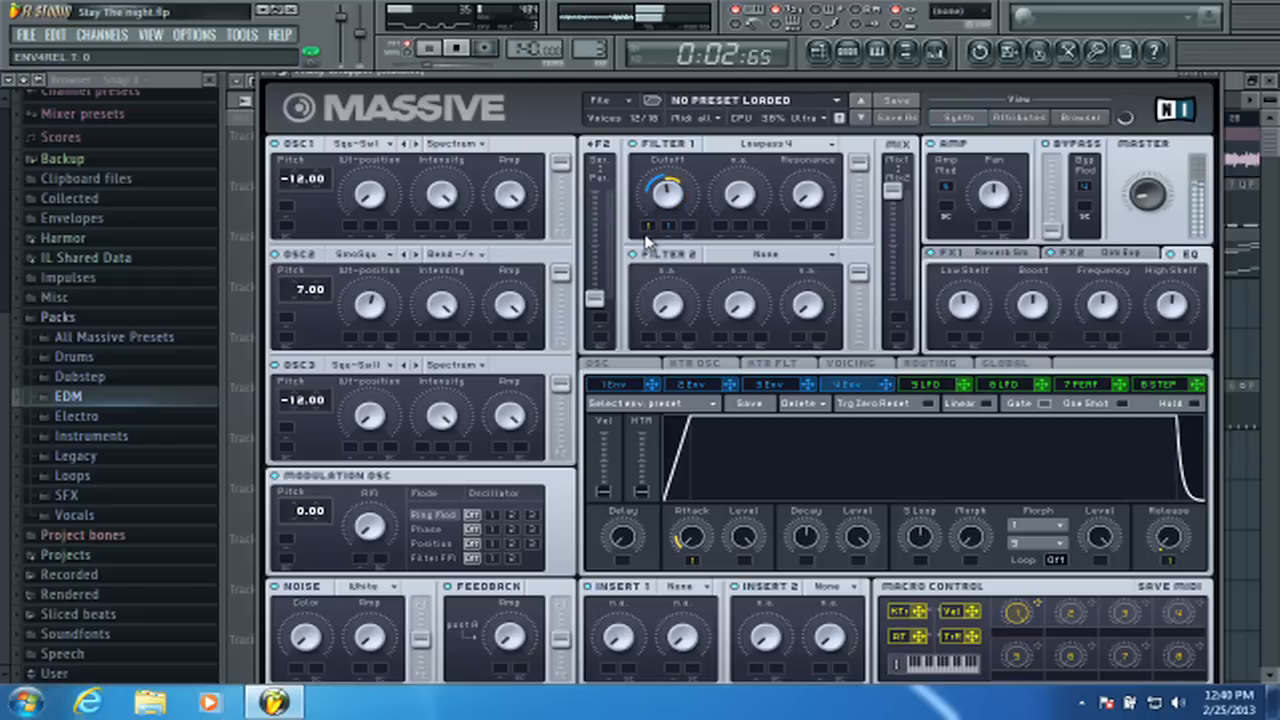
- Try different Filter 1 cutoff and resonance amounts while listening, bringing the cutoff back to about 0.5 and the resonance to 0
left_click(670, 195)
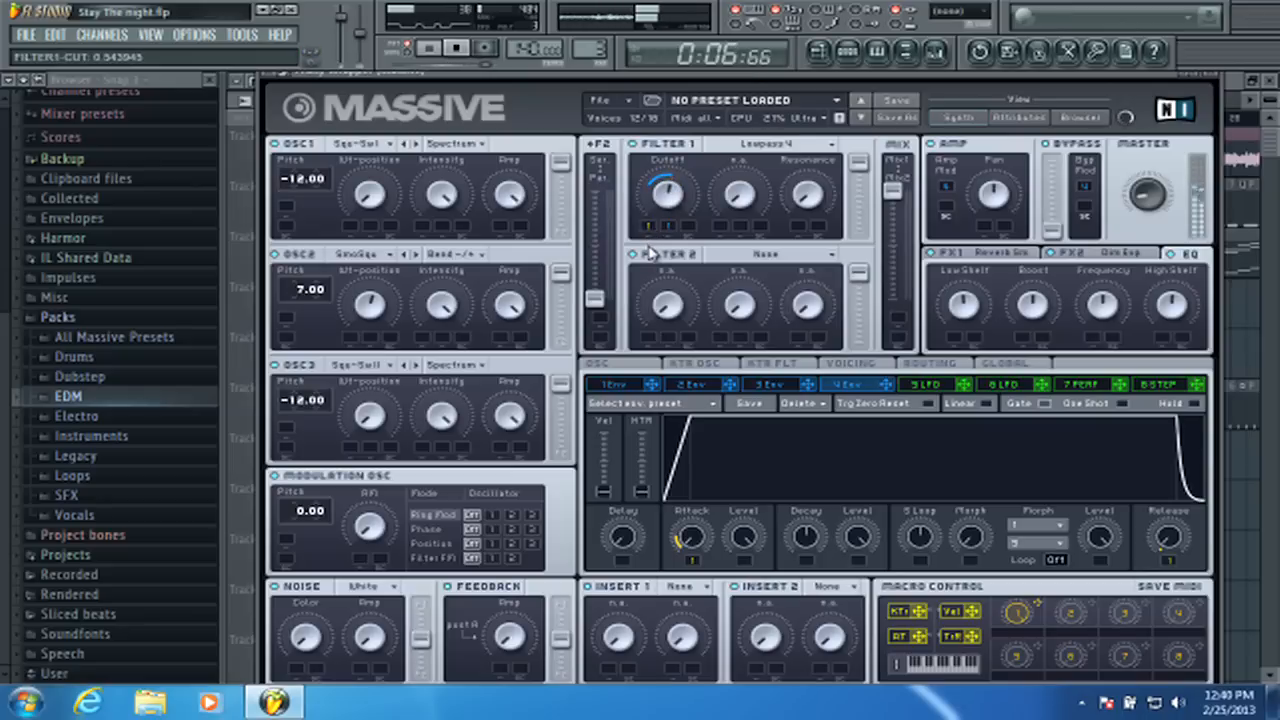
left_click_drag(725, 190, 687, 170)
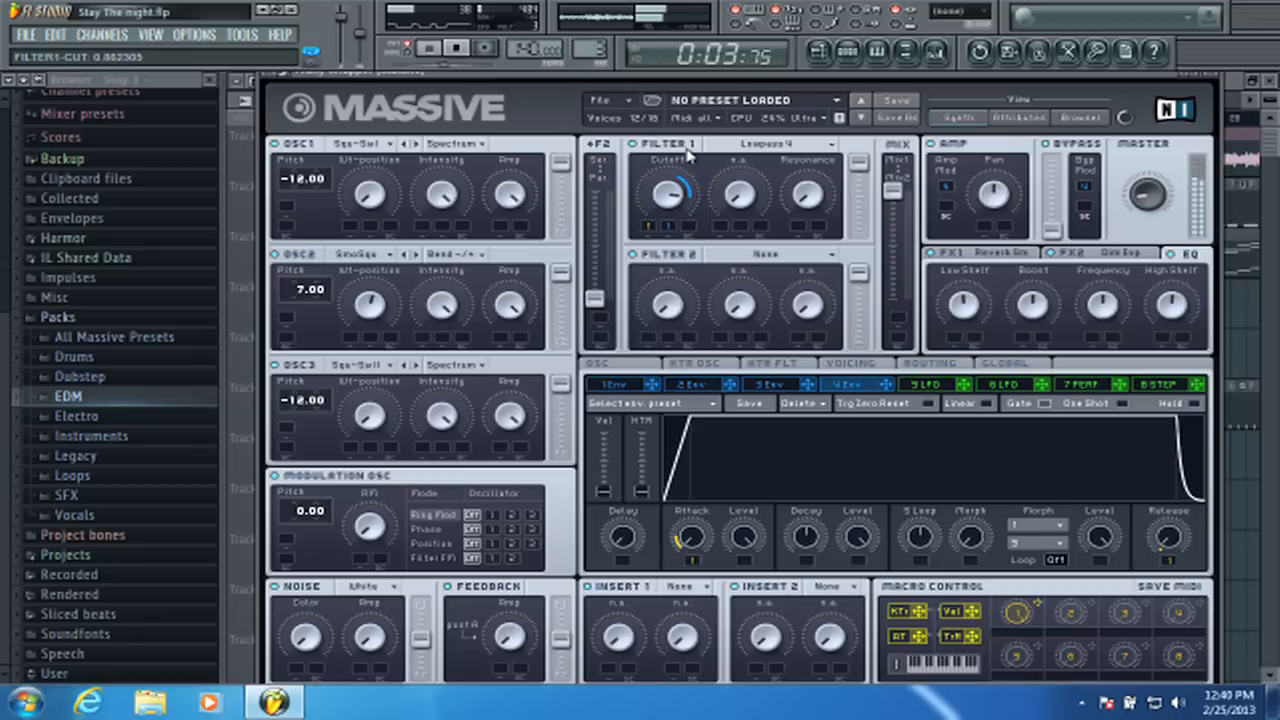
left_click_drag(675, 197, 680, 145)
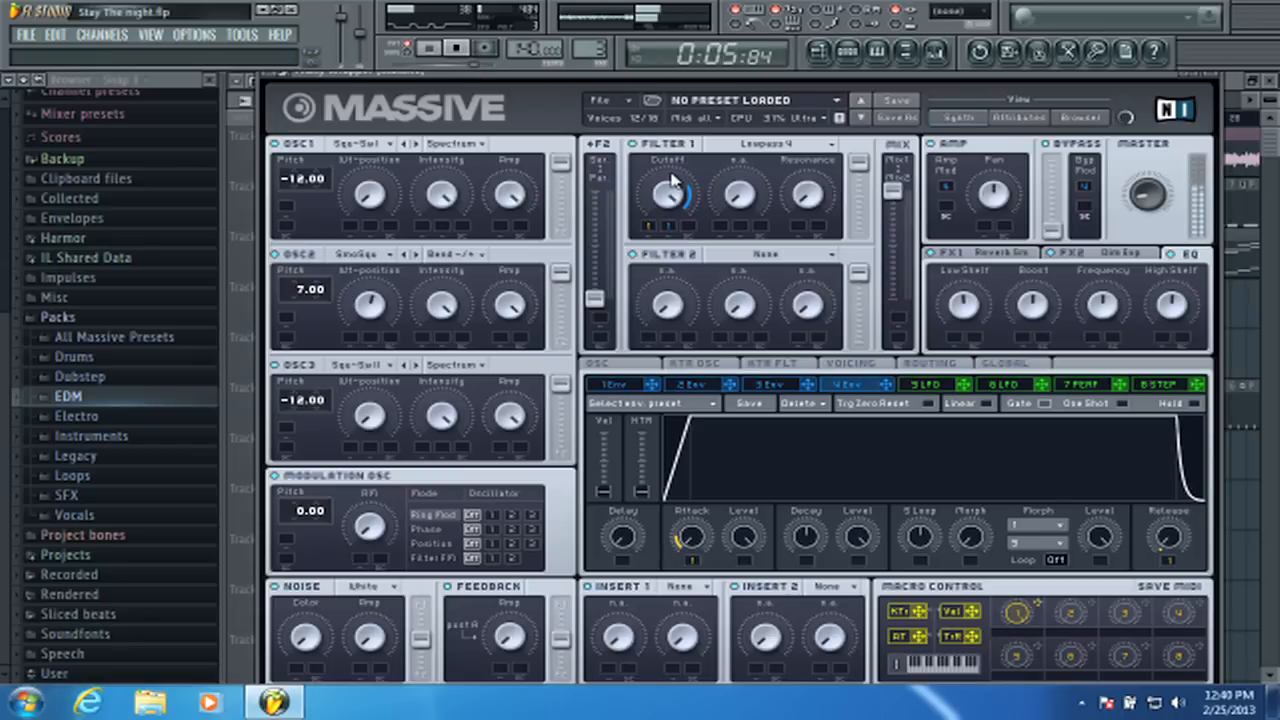
left_click_drag(806, 197, 800, 150)
left_click_drag(806, 220, 805, 240)
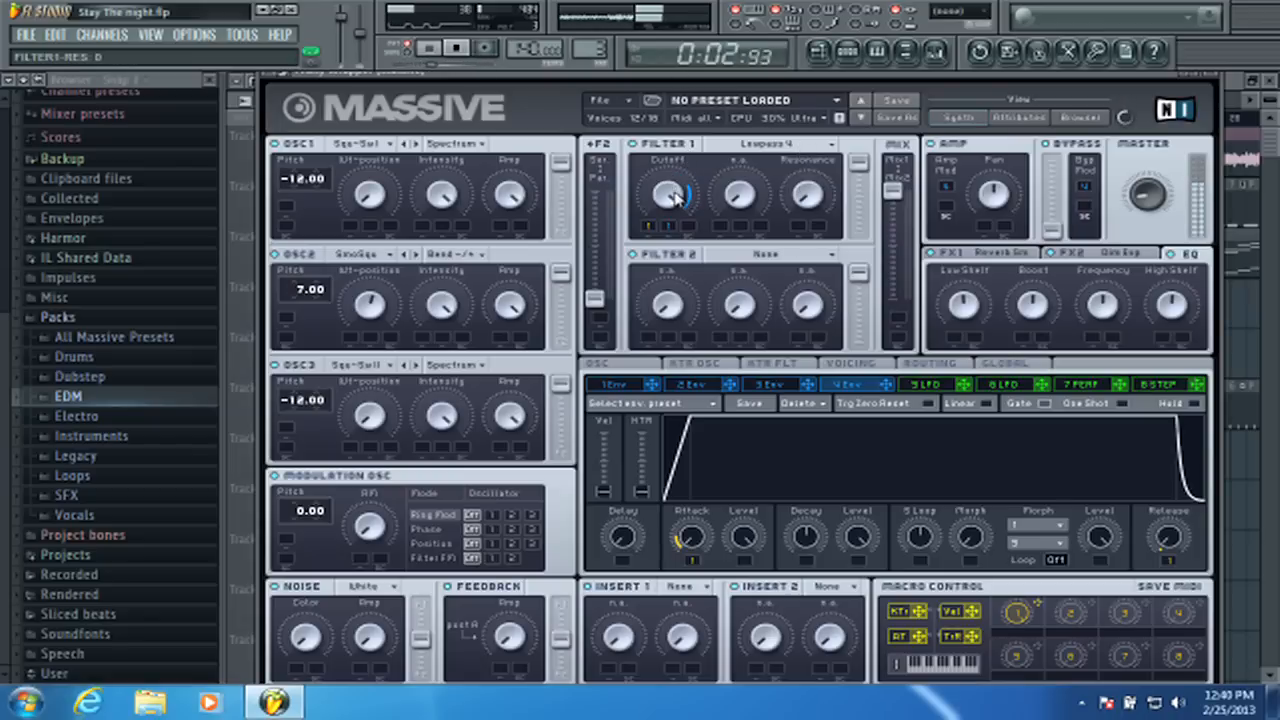
left_click_drag(676, 197, 680, 280)
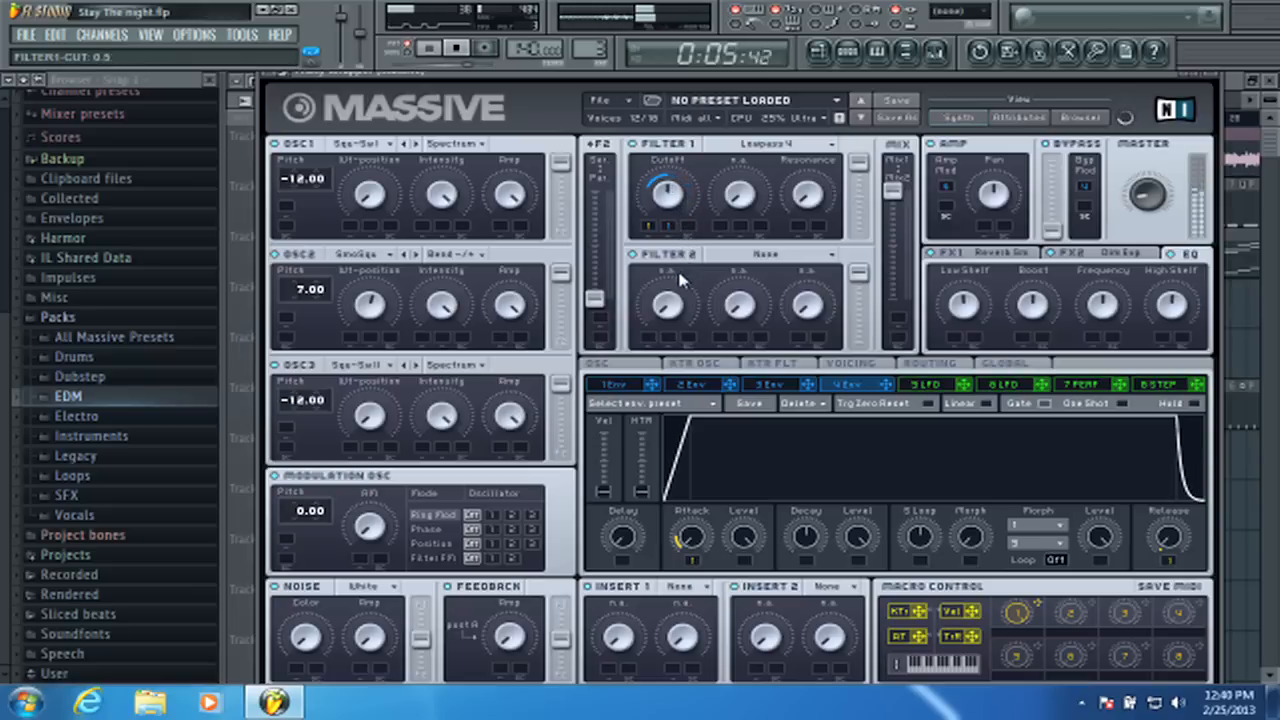
left_click(803, 201)
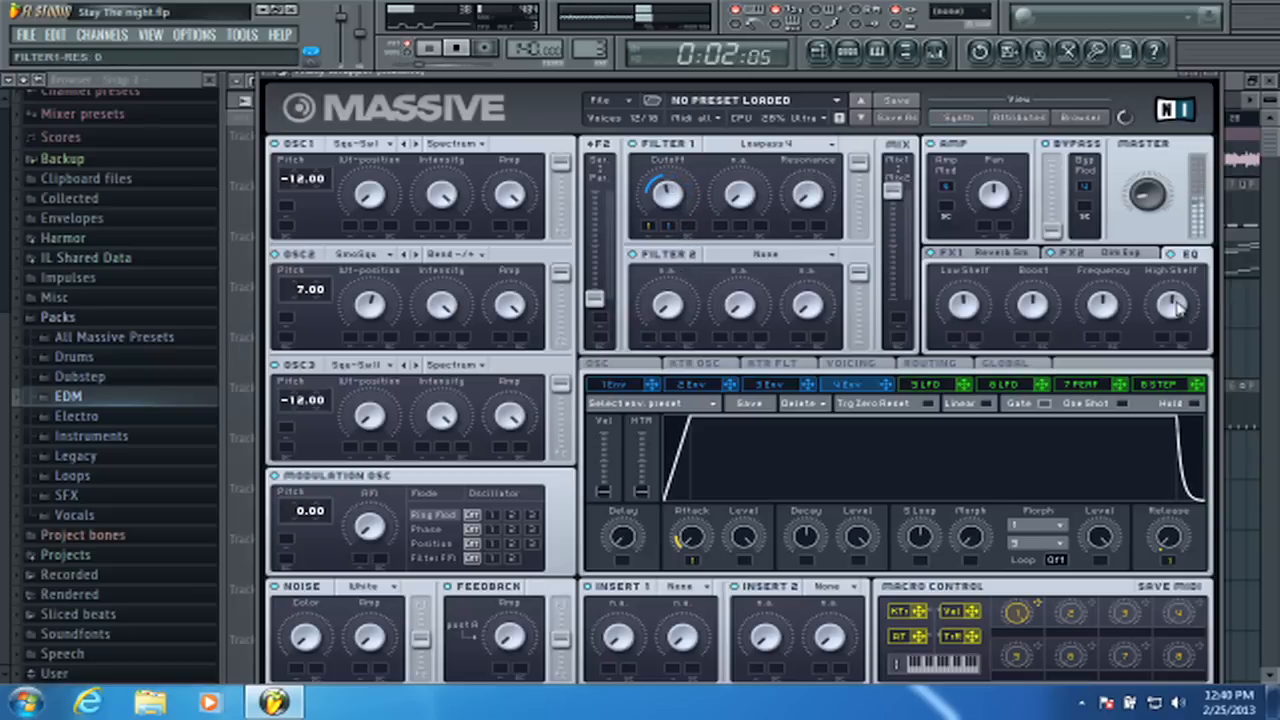
- Slightly boost the EQ's high shelf, and with playback stopped set the Filter 1 cutoff to about 0.52
left_click_drag(1178, 310, 1182, 288)
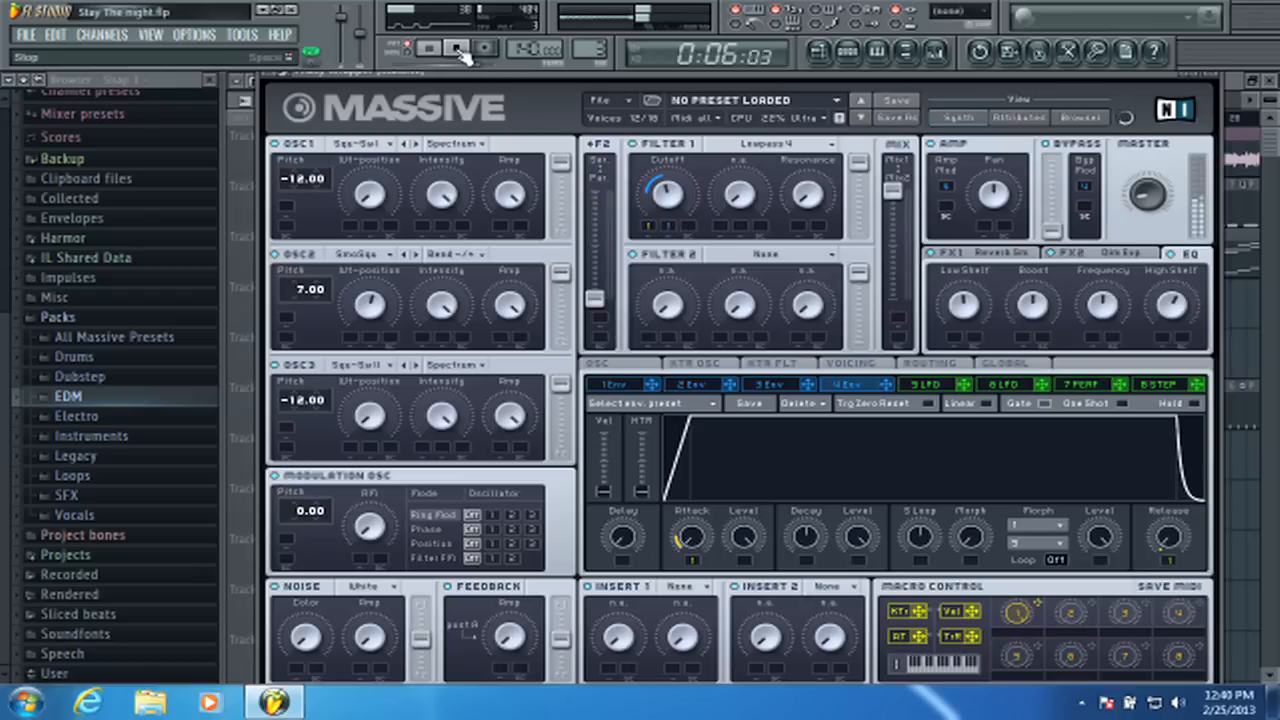
left_click(459, 50)
left_click(676, 190)
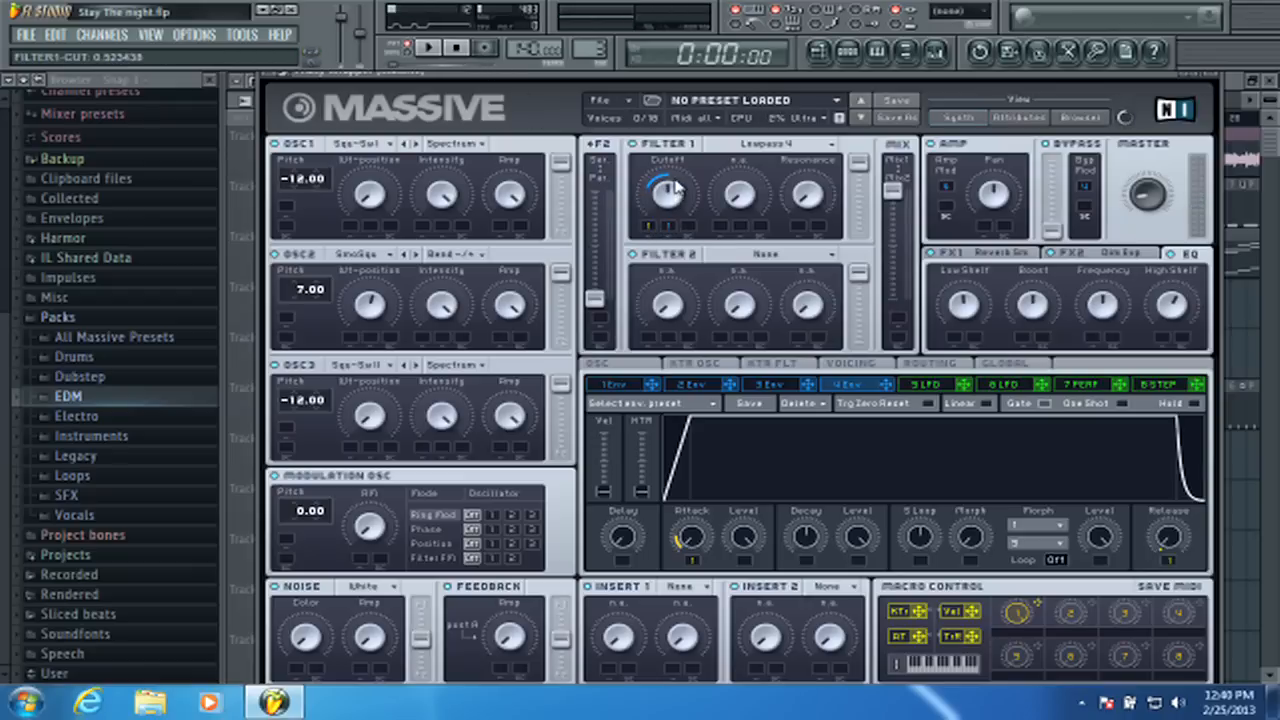
- Lengthen the release of envelopes 4 and 1 in Massive and adjust their attack
left_click_drag(1170, 545, 1190, 510)
left_click(690, 538)
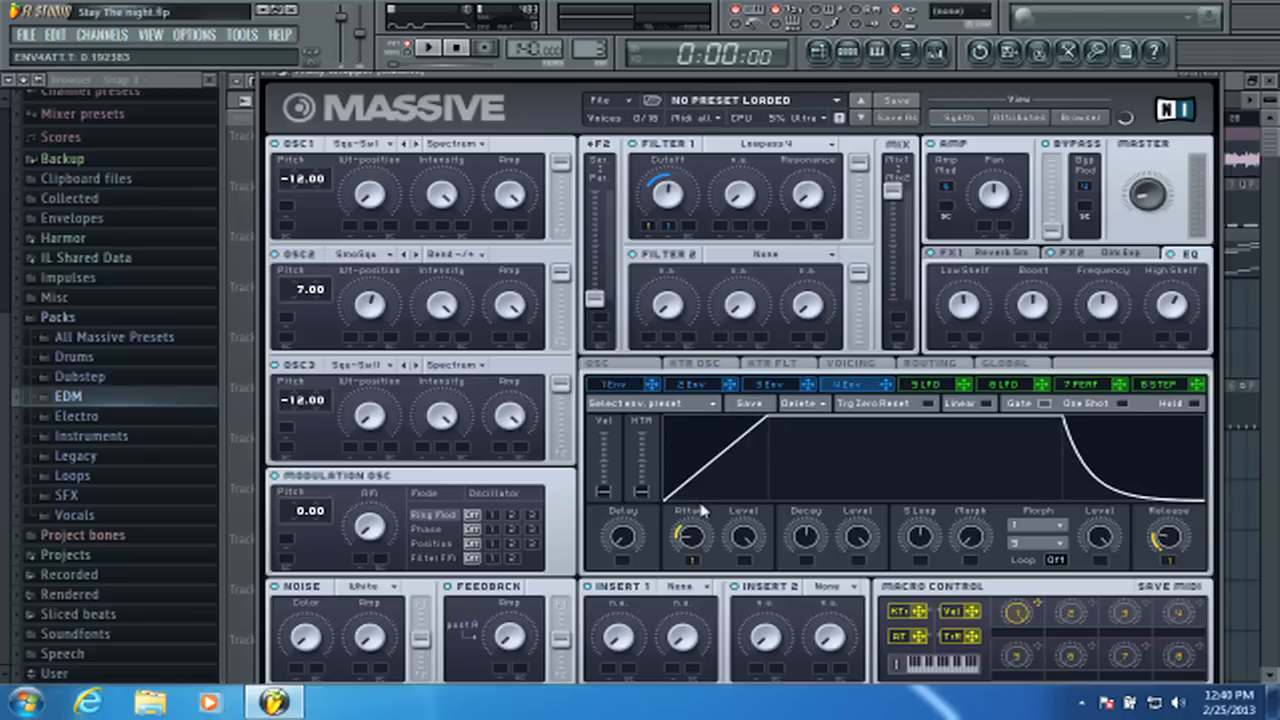
left_click(641, 390)
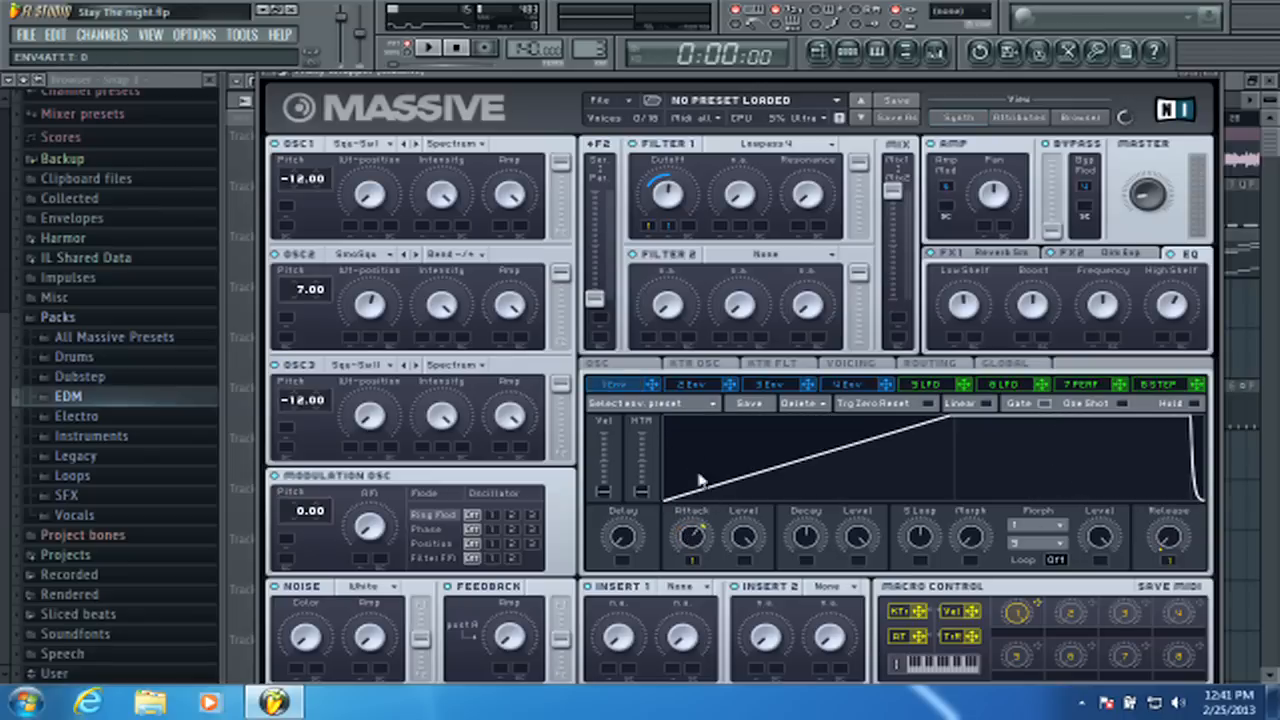
left_click_drag(1194, 538, 1184, 512)
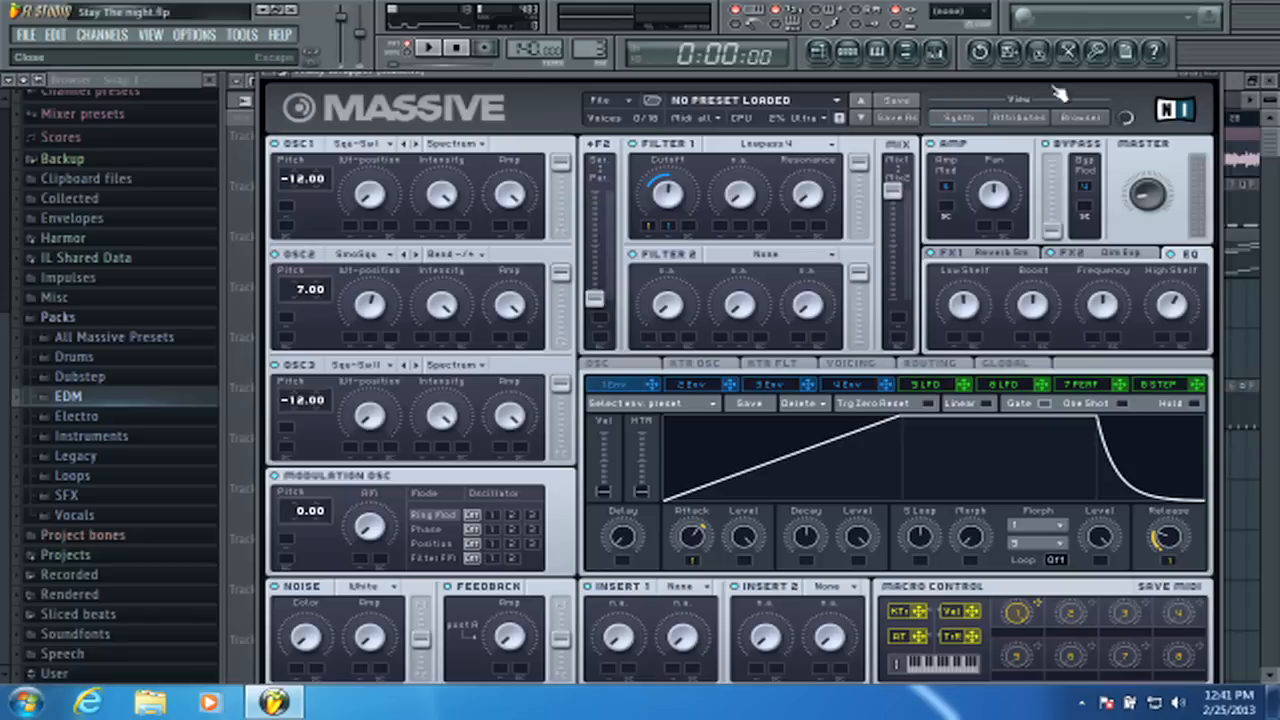
- Close Massive and its channel settings and make Pattern 4 the active pattern after comparing it with Pattern 5
left_click(1214, 80)
left_click(697, 116)
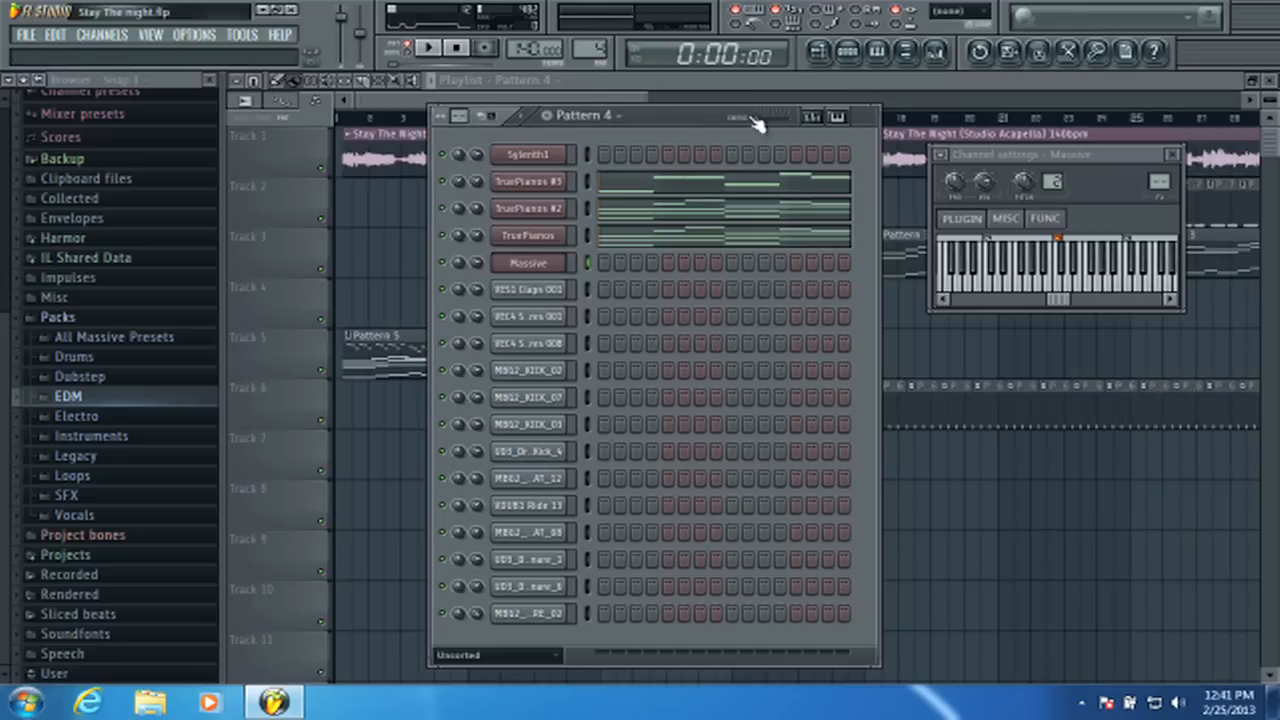
left_click(1172, 154)
left_click_drag(711, 117, 680, 121)
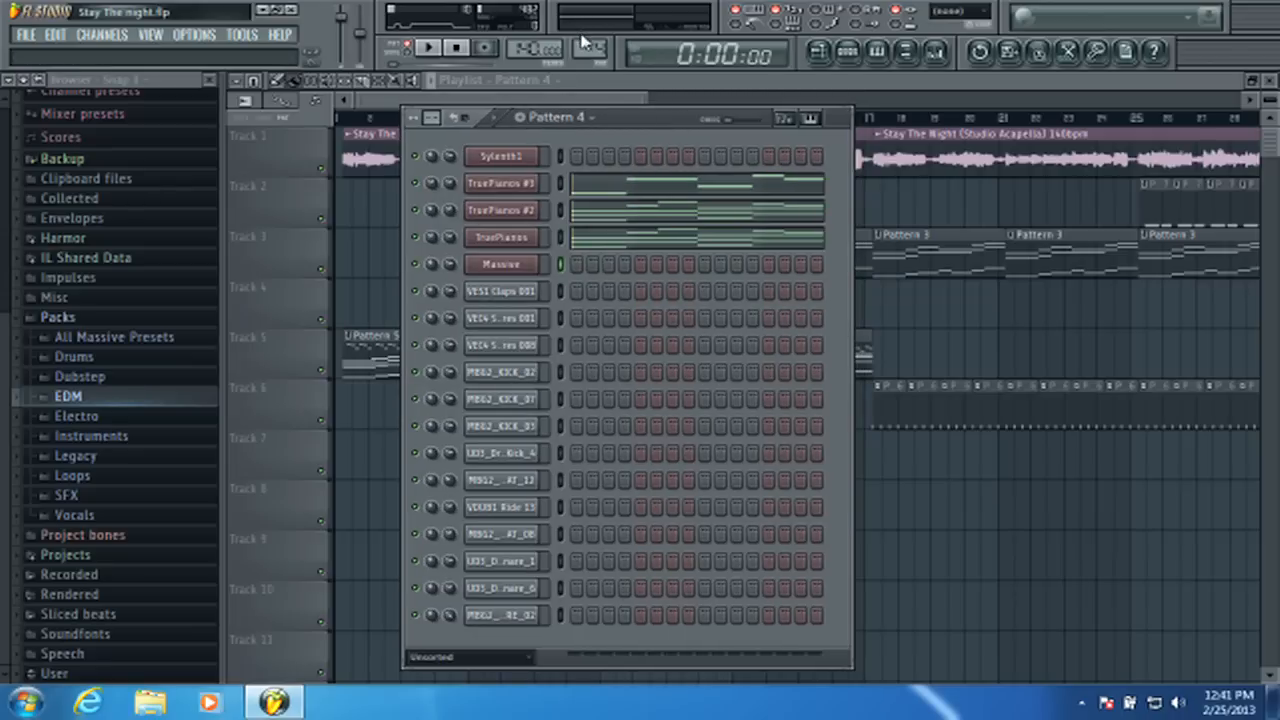
scroll(585, 42, "up", 1)
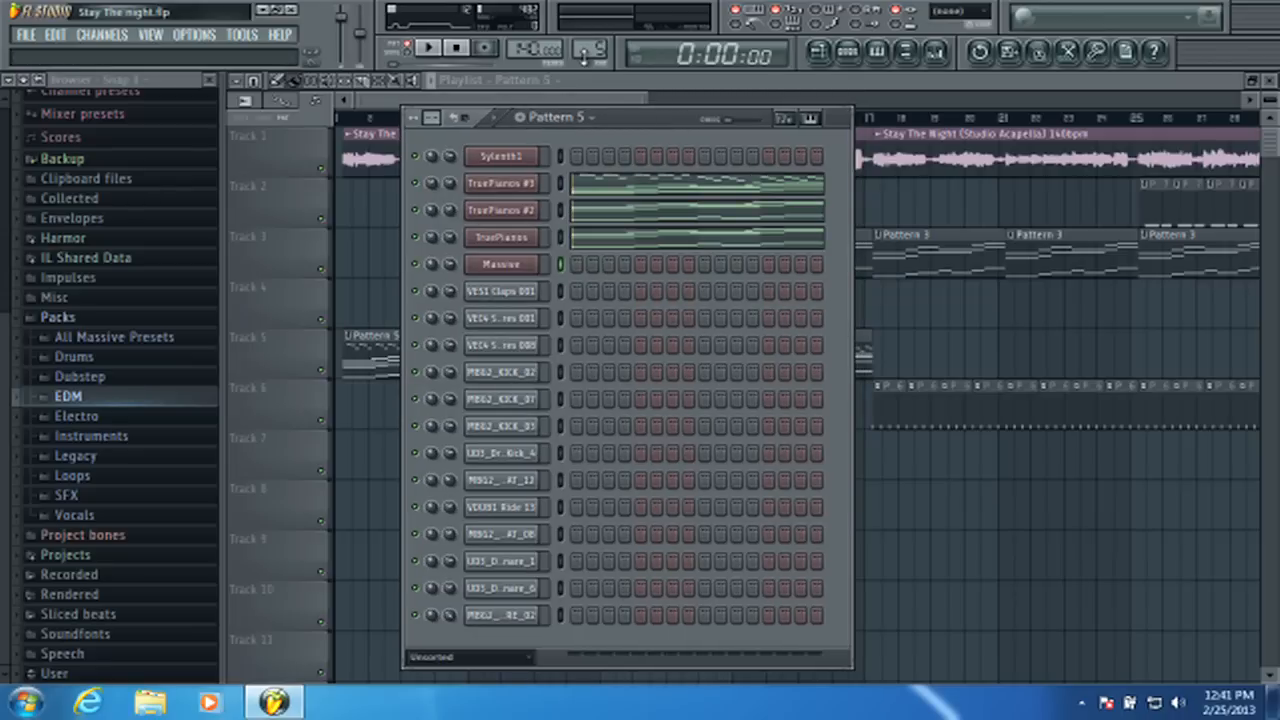
scroll(583, 55, "down", 1)
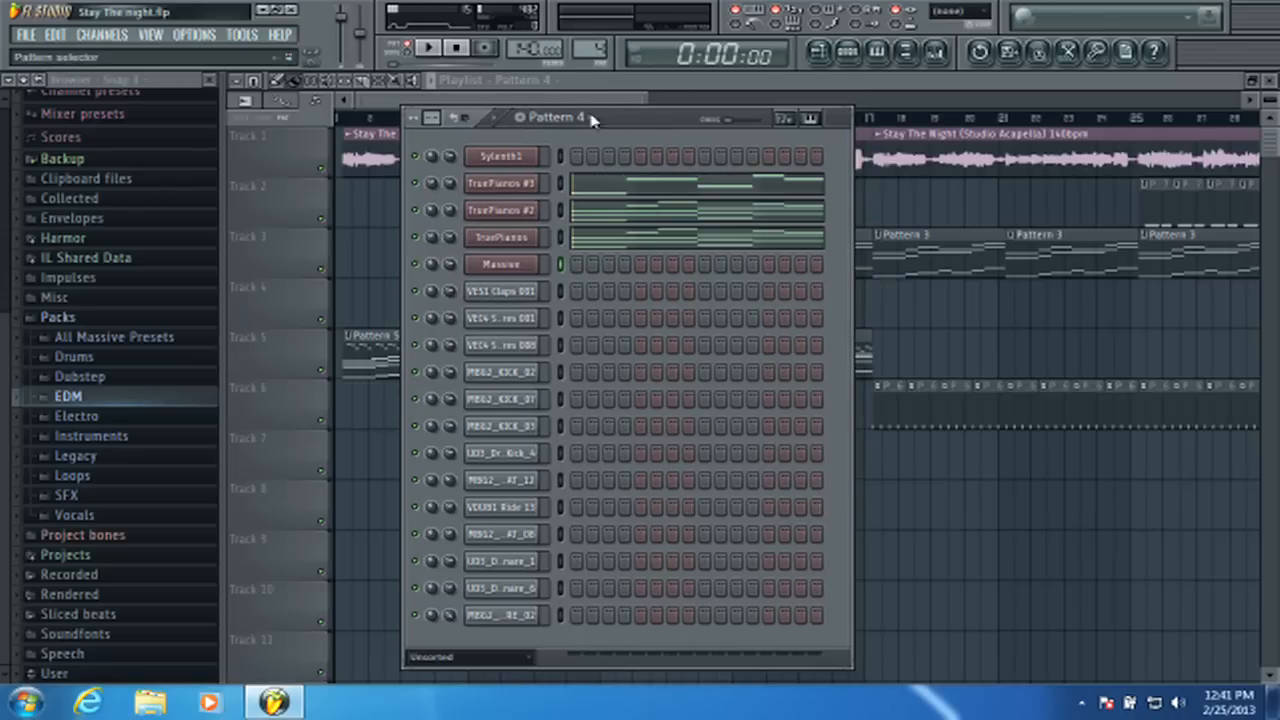
left_click_drag(591, 118, 567, 156)
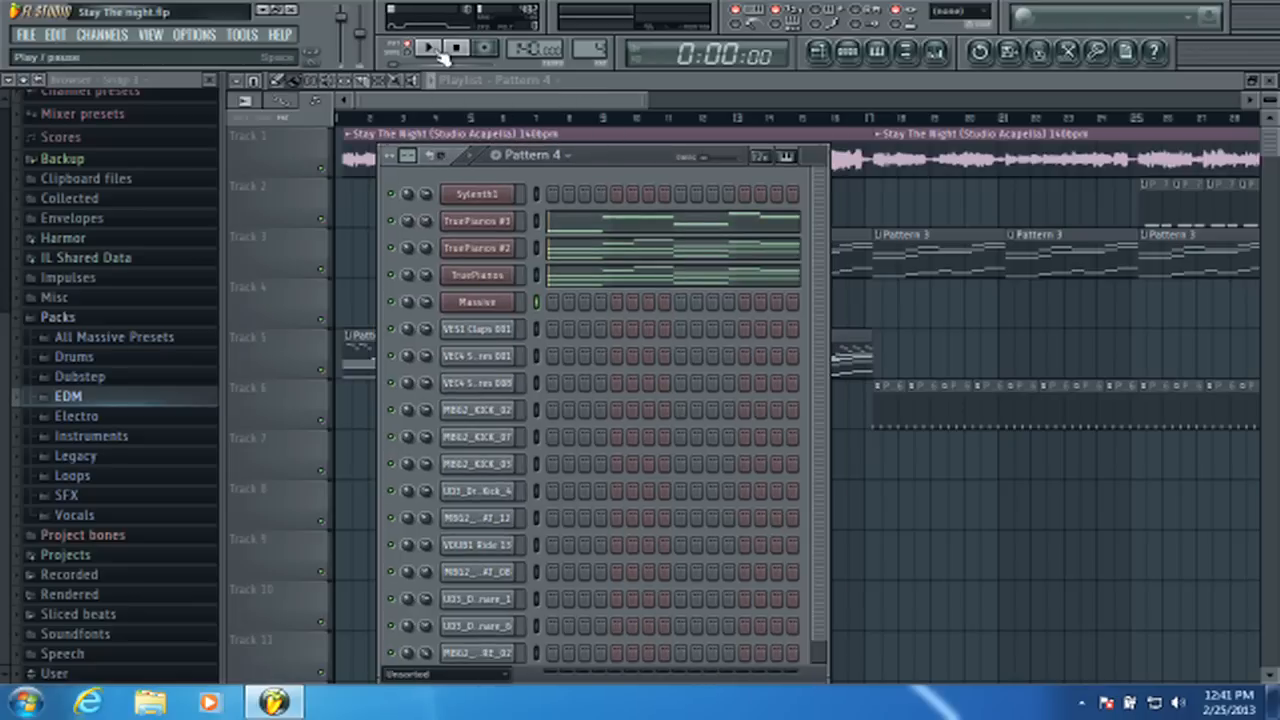
- Shift the last Stay The Night vocal clip to about bar 78 and place another vocal clip directly before it on Track 1
left_click_drag(488, 100, 733, 120)
scroll(735, 120, "down", 3)
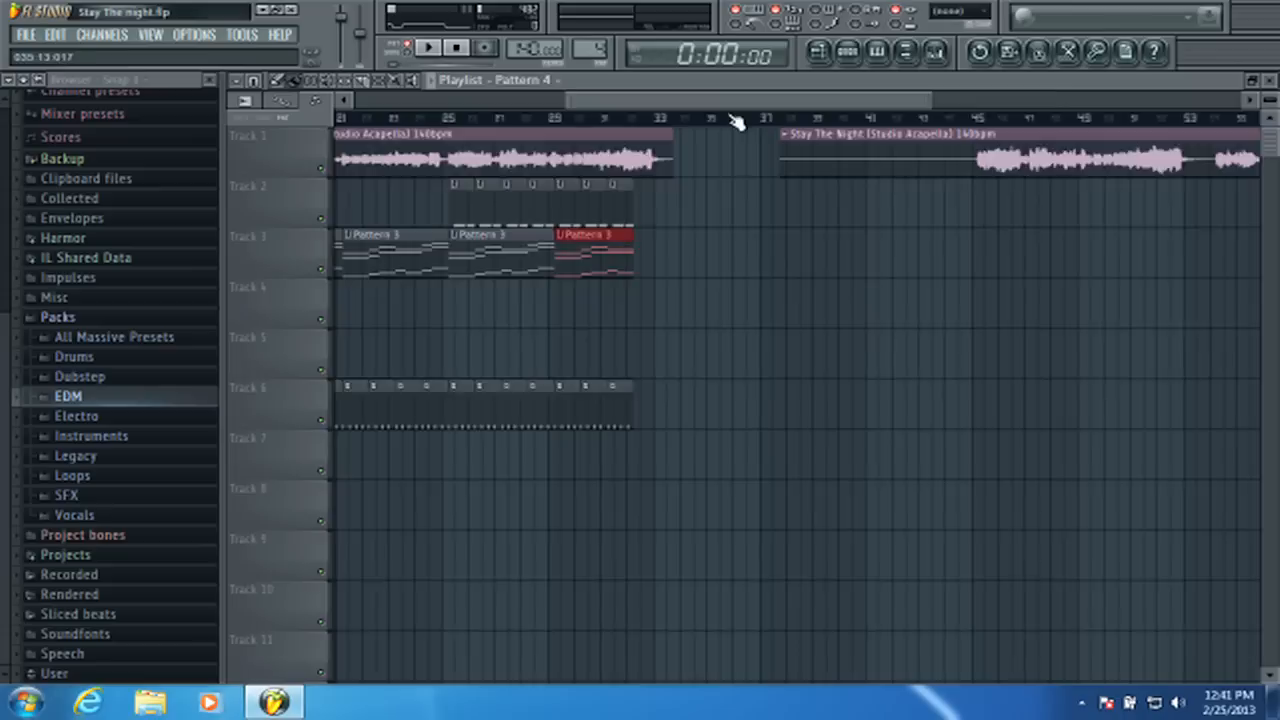
left_click(975, 260)
left_click_drag(975, 260, 795, 260)
left_click_drag(851, 176, 1255, 178)
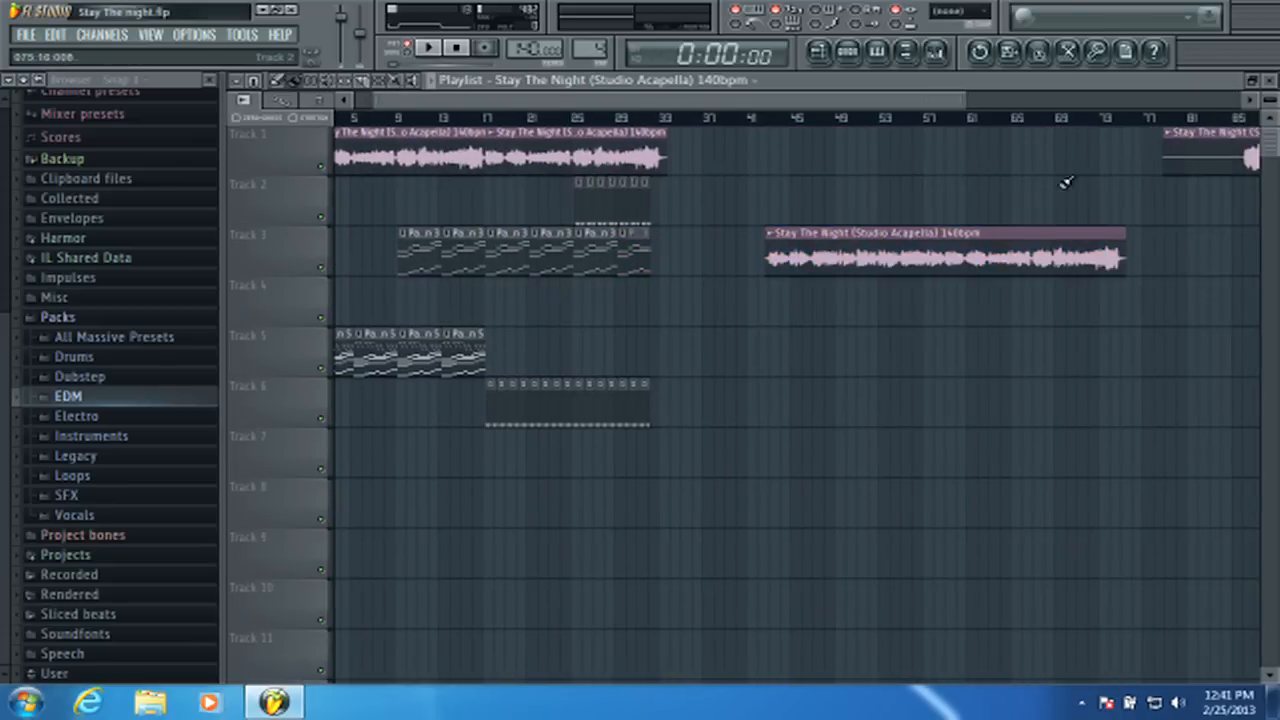
left_click_drag(950, 258, 990, 160)
- Play the added vocal clip briefly from its start near bar 47 in song mode
left_click_drag(808, 118, 818, 121)
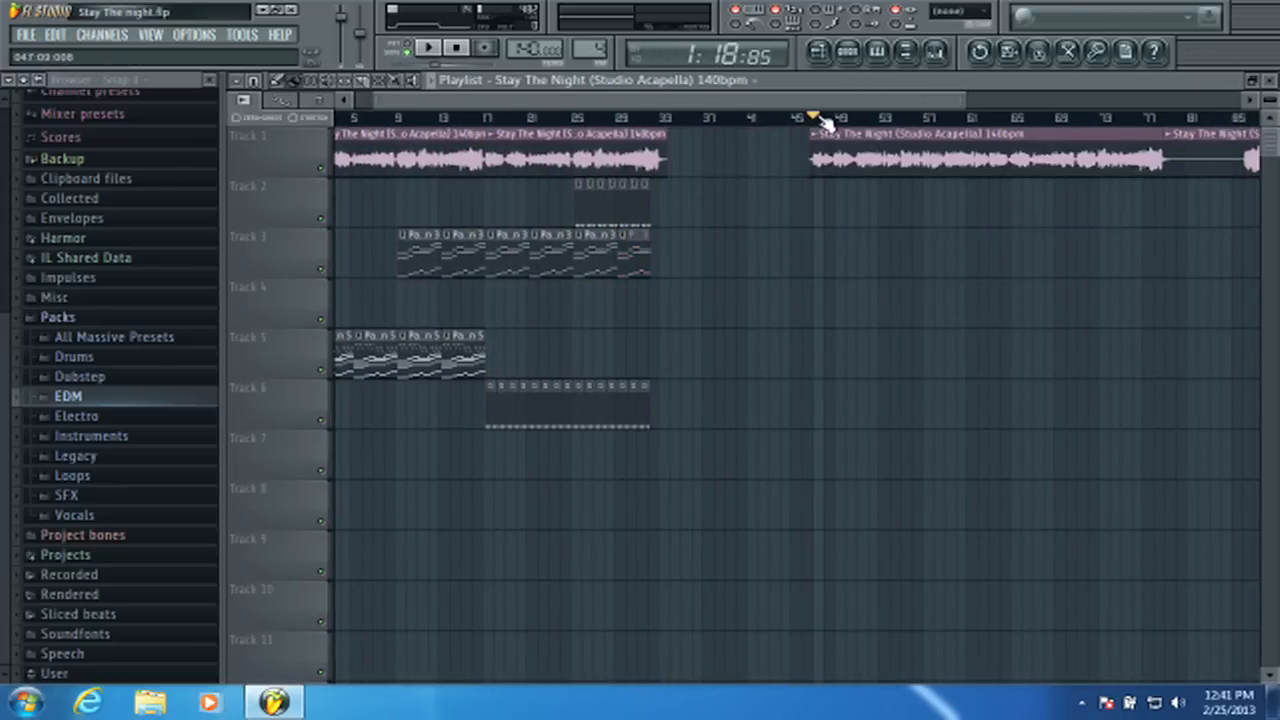
scroll(826, 121, "up", 4)
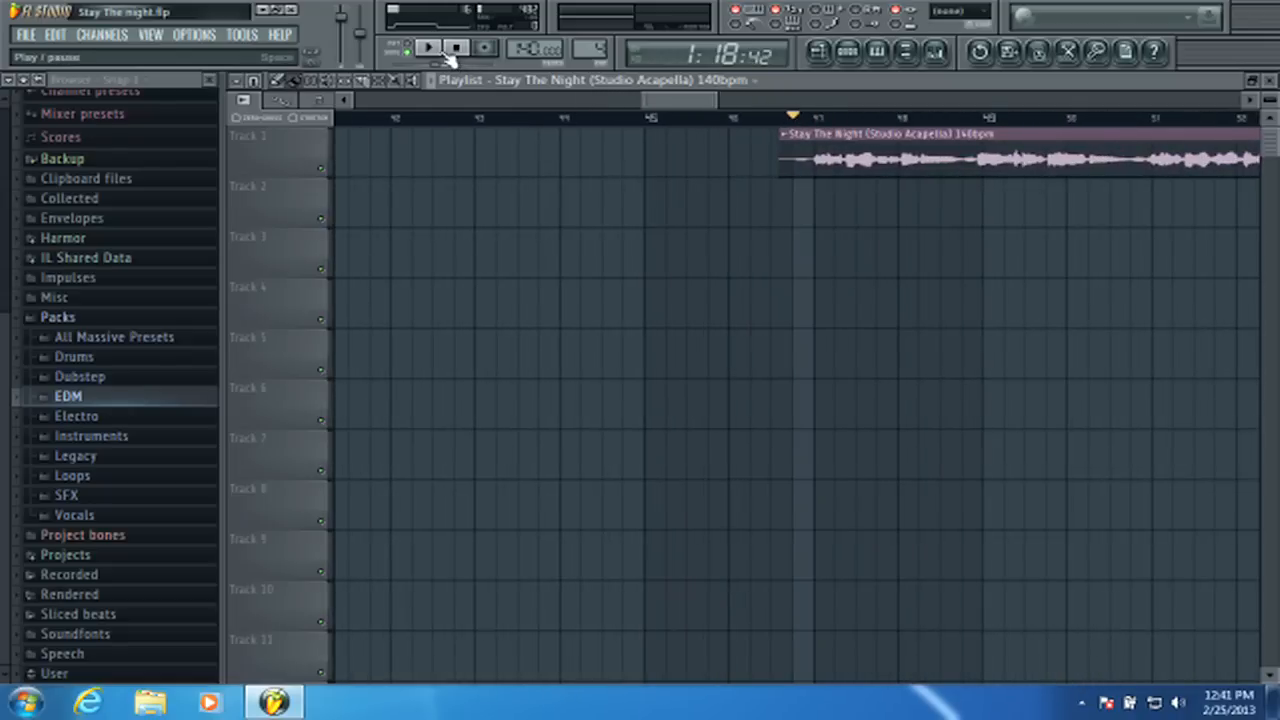
left_click(437, 50)
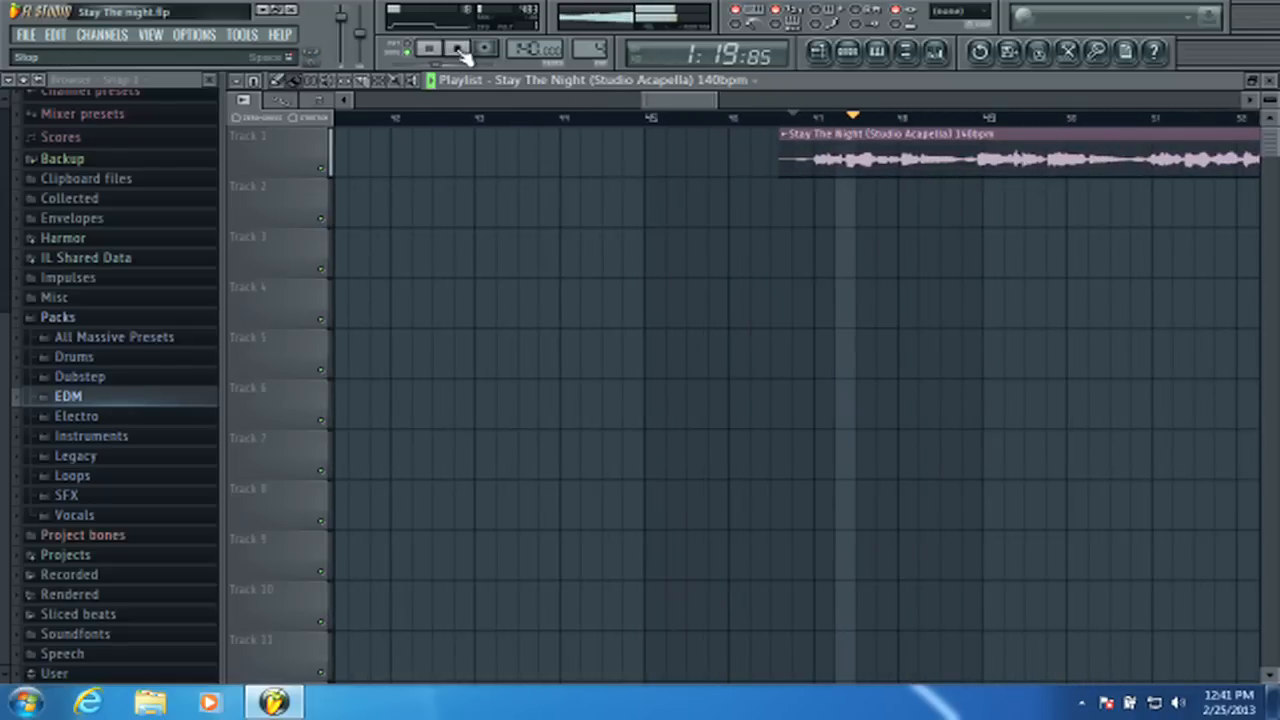
left_click(456, 48)
- Place a Pattern 4 clip on Track 2 at bar 47 under the vocal and play both together
mouse_move(876, 205)
left_mouse_down()
mouse_move(855, 204)
mouse_move(870, 210)
left_mouse_up()
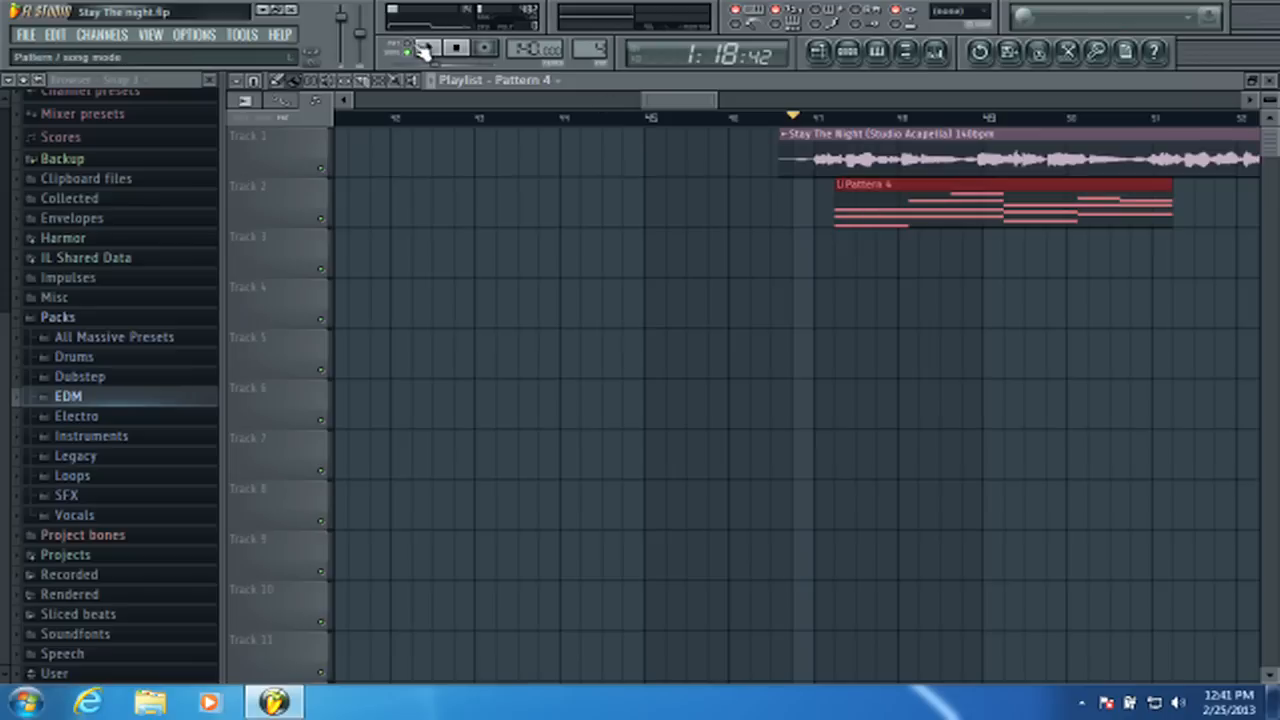
left_click(424, 50)
left_click(424, 50)
scroll(848, 130, "up", 2)
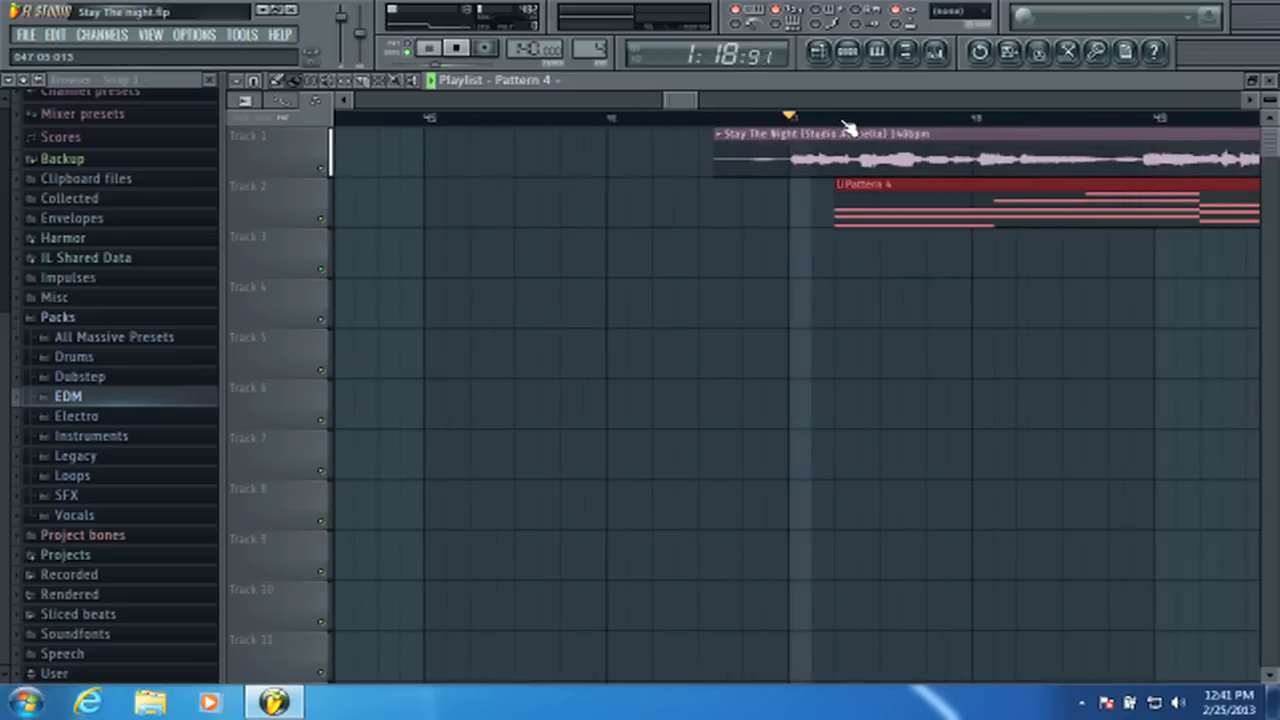
scroll(848, 130, "up", 1)
key("space")
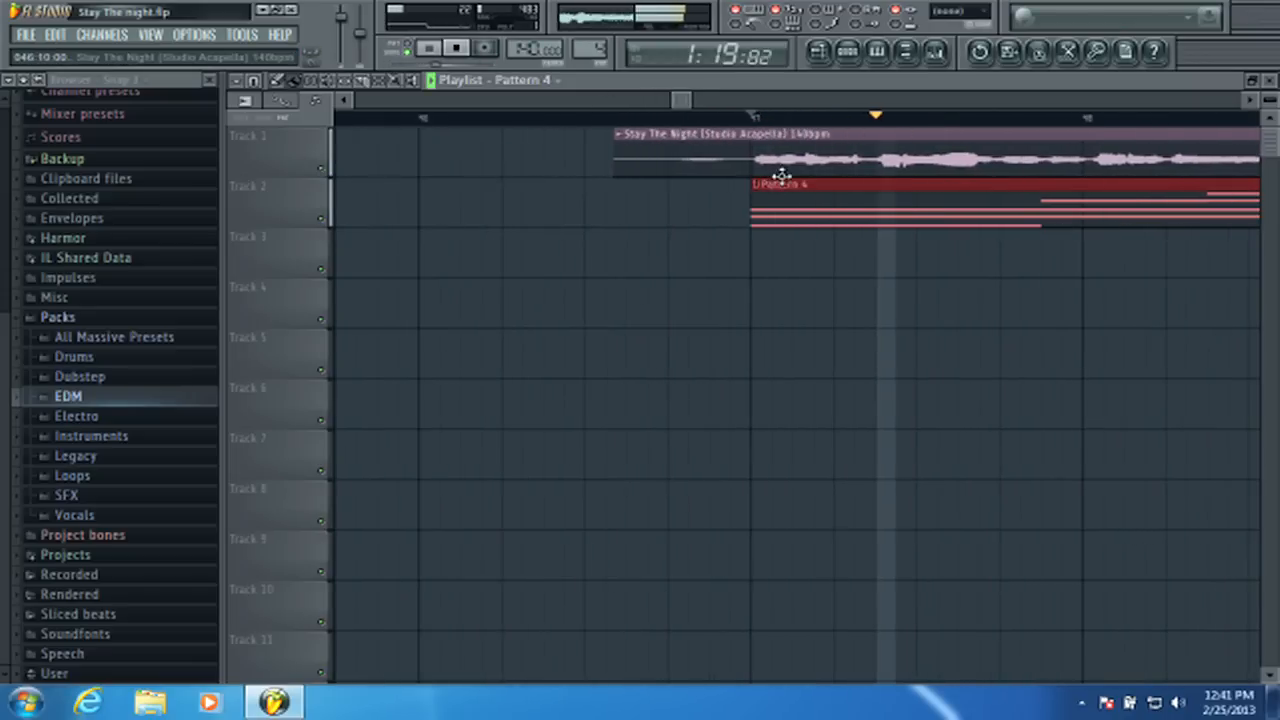
scroll(1117, 130, "down", 2)
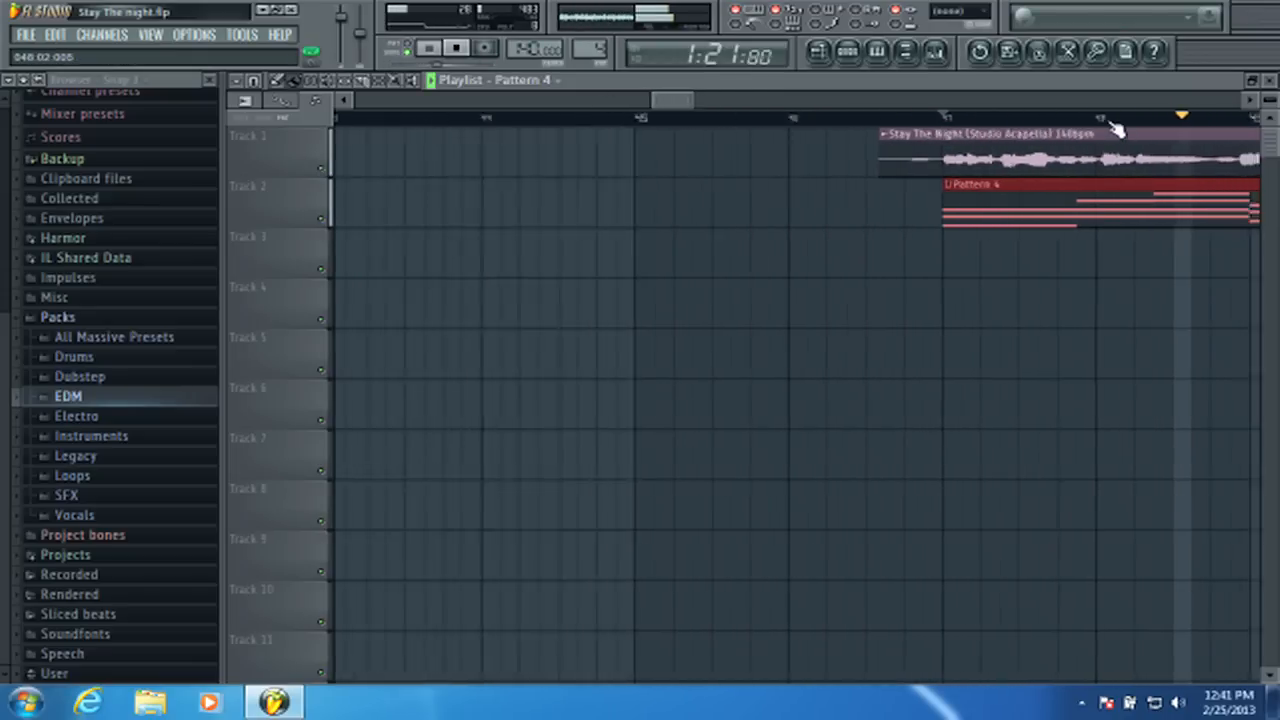
scroll(1117, 130, "down", 2)
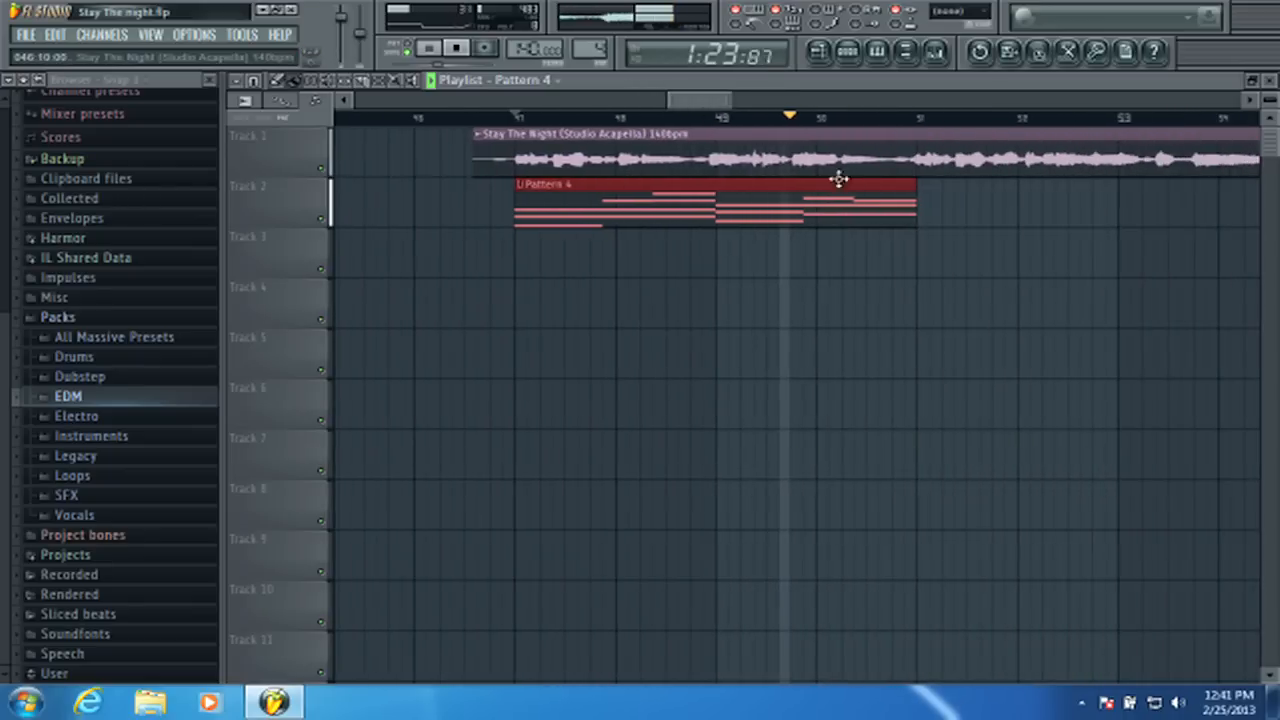
key("space")
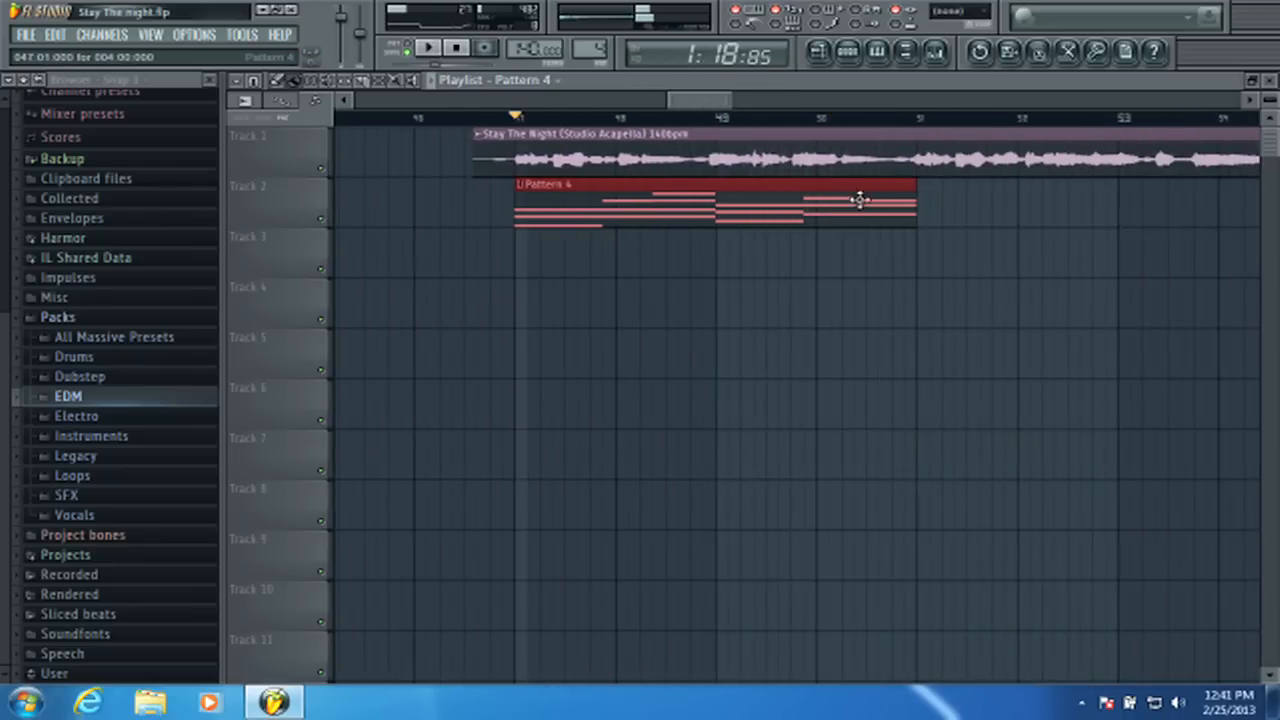
- Replay the last chords of the Pattern 4 clip around bar 50 to check how they fit the vocal
left_click(810, 118)
key("space")
scroll(845, 122, "up", 2)
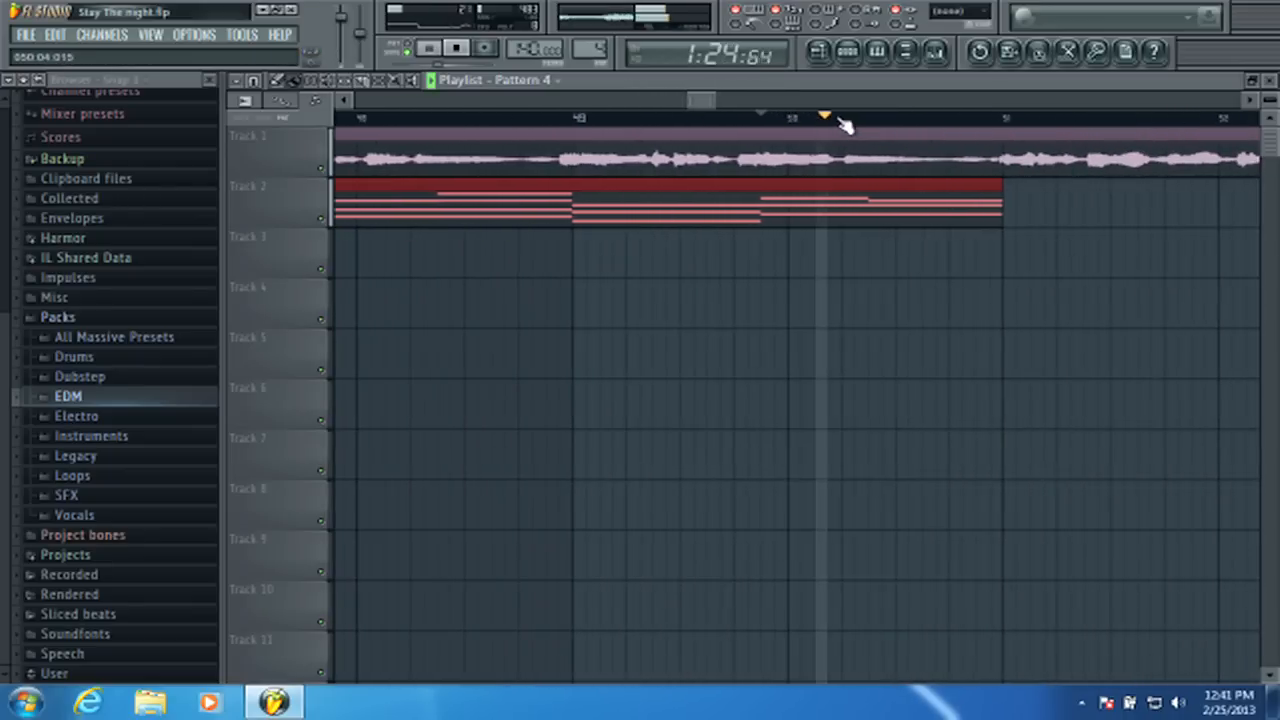
scroll(845, 122, "up", 1)
key("space")
scroll(809, 123, "down", 1)
scroll(791, 171, "down", 2)
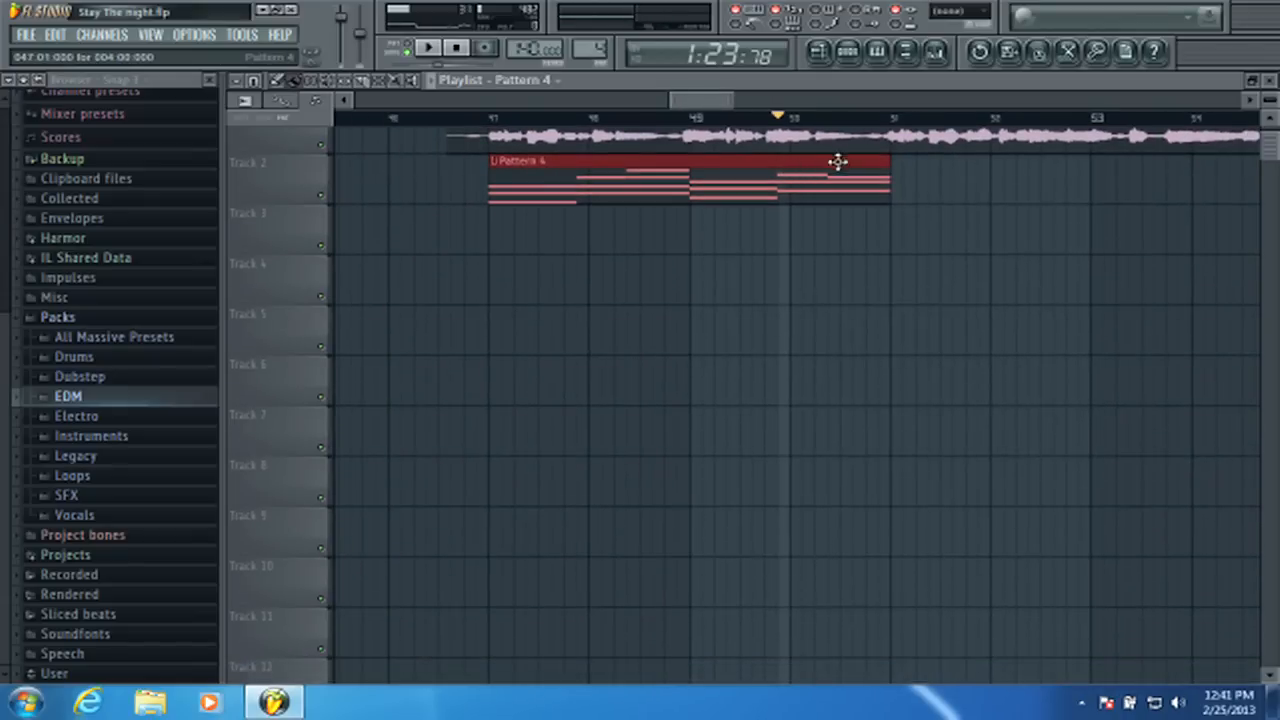
left_click(829, 122)
key("space")
scroll(843, 132, "up", 2)
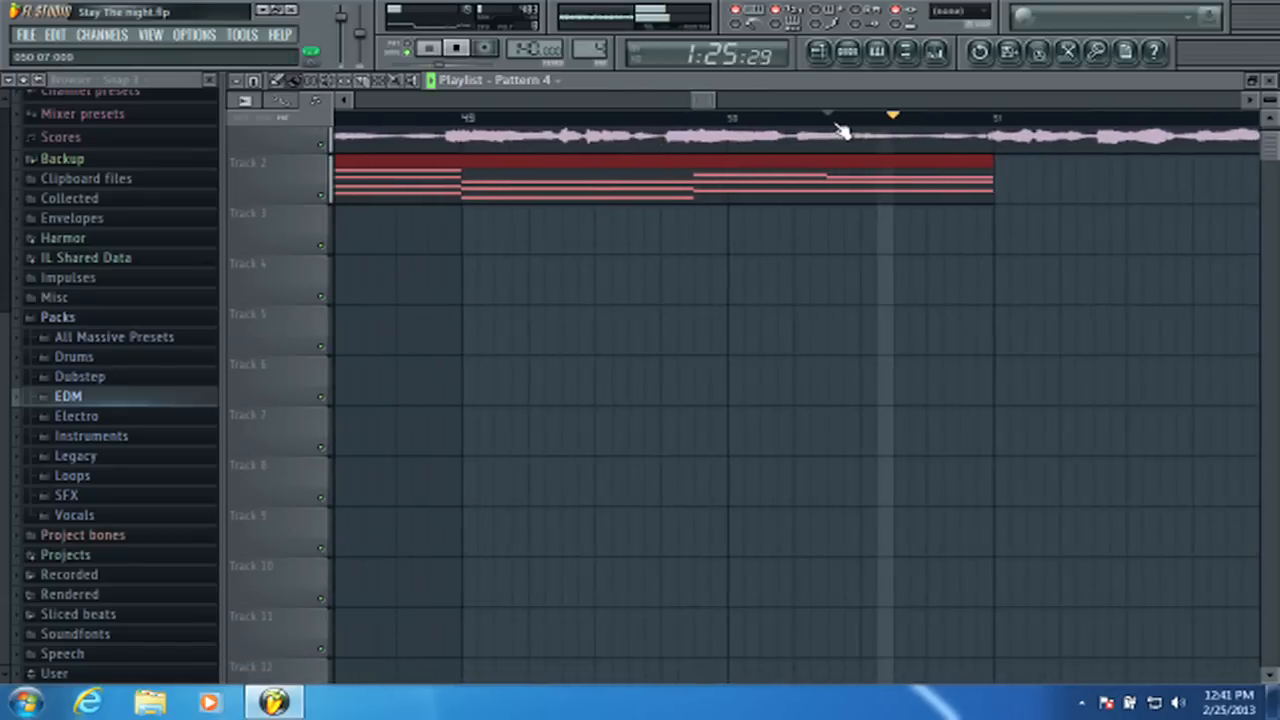
key("space")
scroll(790, 128, "down", 2)
- Play the whole Pattern 4 clip with the vocal from bar 47 and stop playback after it
left_click(531, 121)
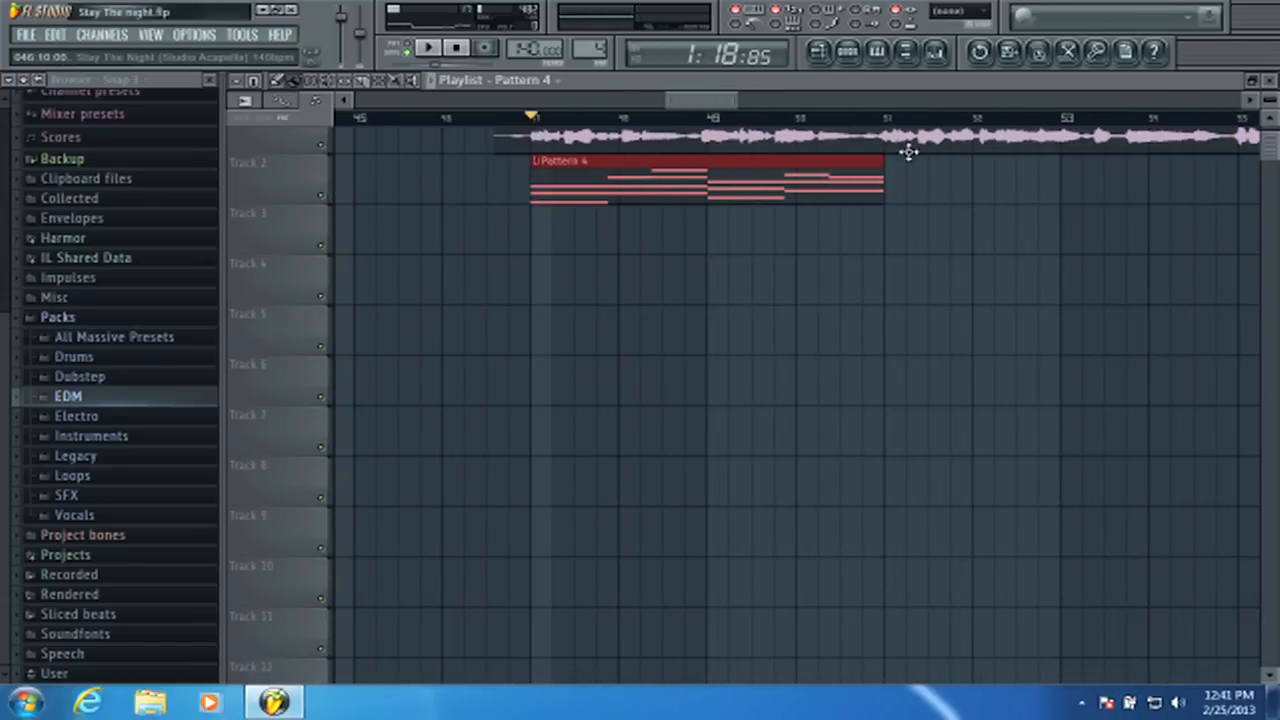
key("space")
scroll(640, 190, "up", 1)
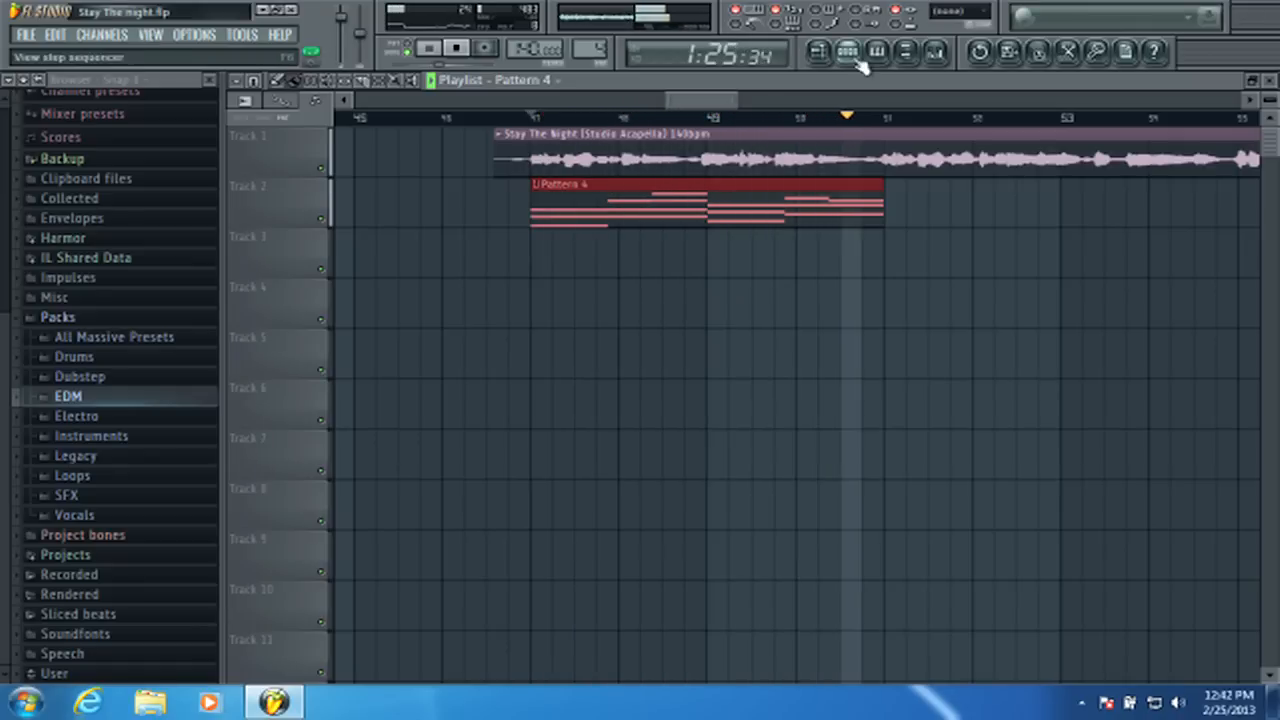
key("space")
scroll(827, 201, "down", 3)
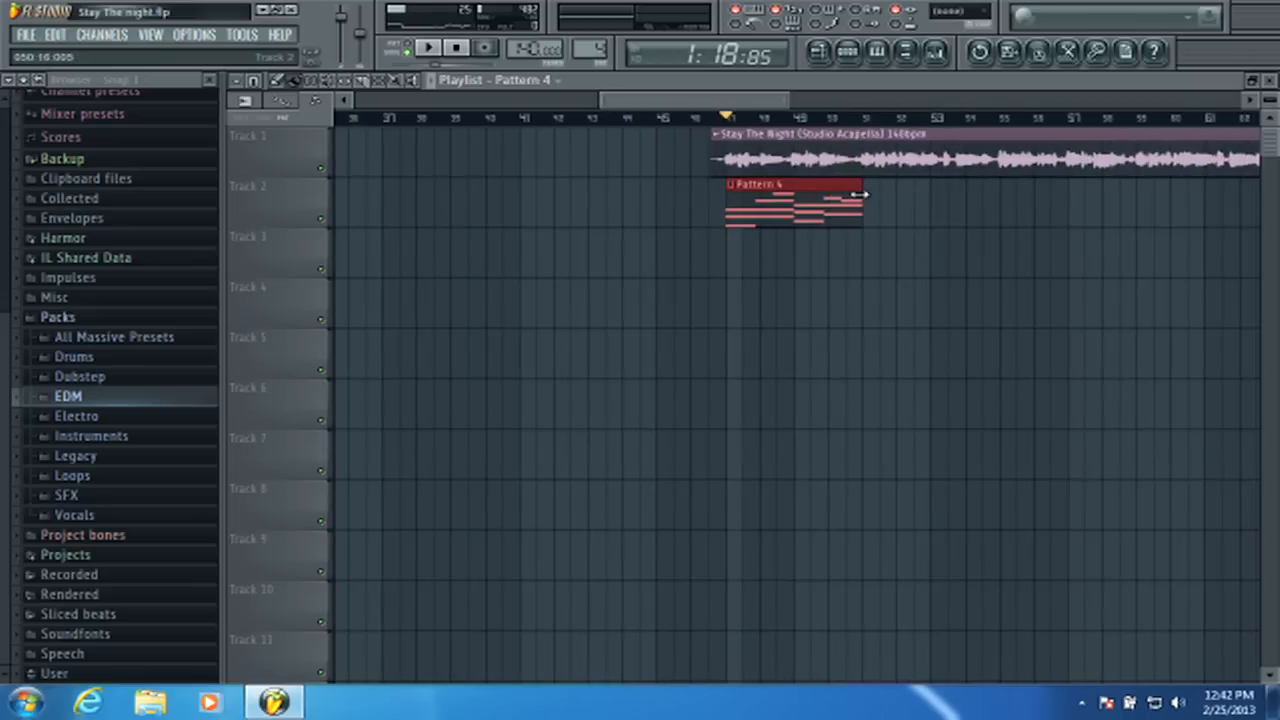
- Delete the Pattern 4 clip on Track 2 and the vocal clip on Track 1 near bar 47
scroll(845, 205, "up", 4)
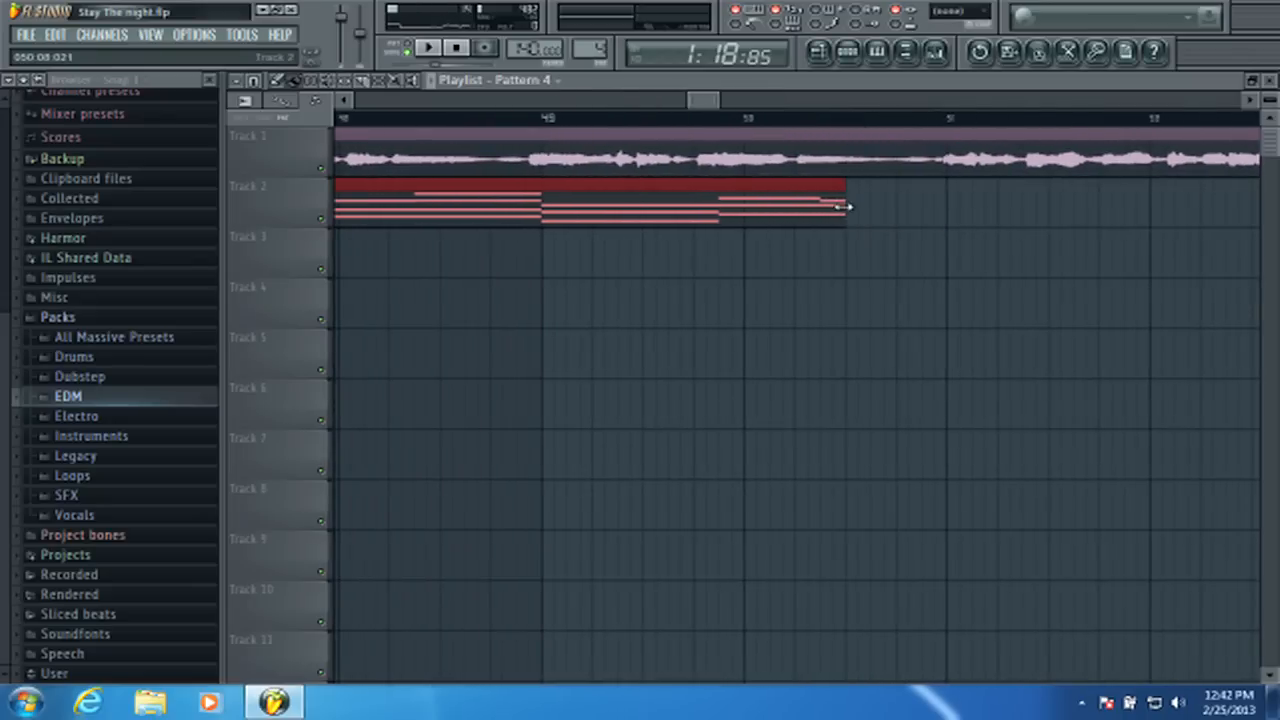
right_click(777, 207)
scroll(766, 122, "down", 6)
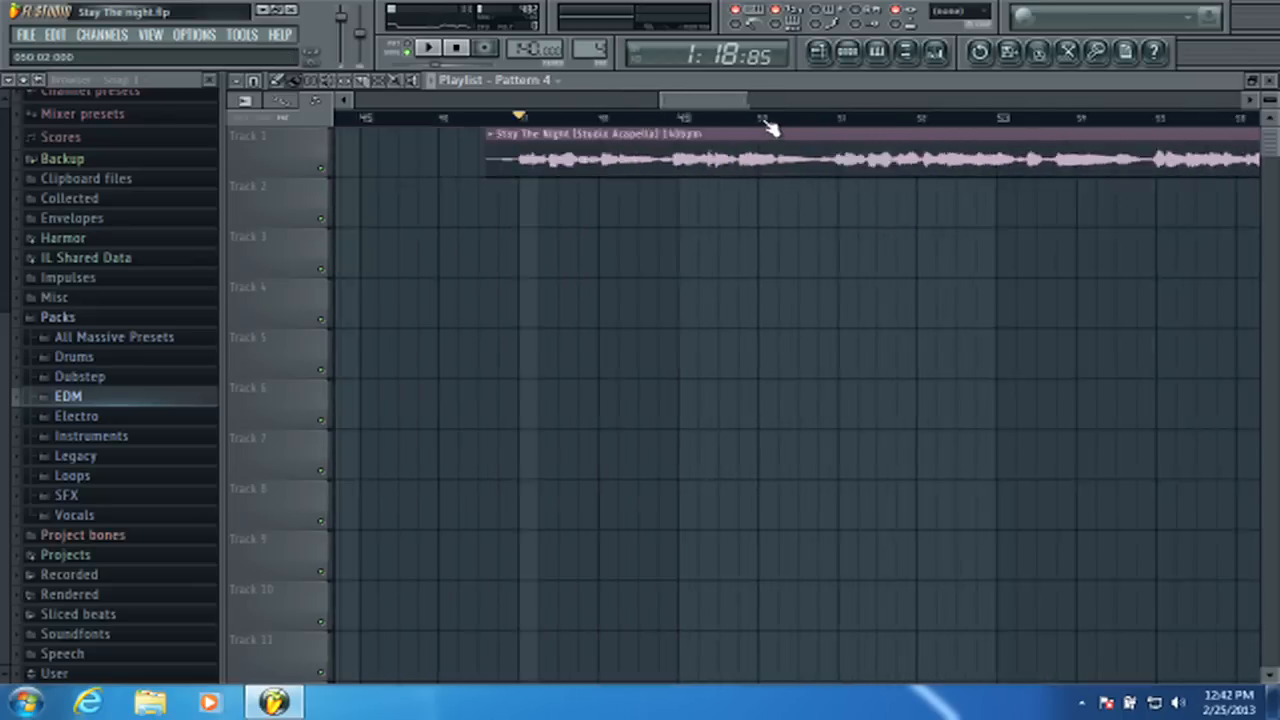
right_click(769, 150)
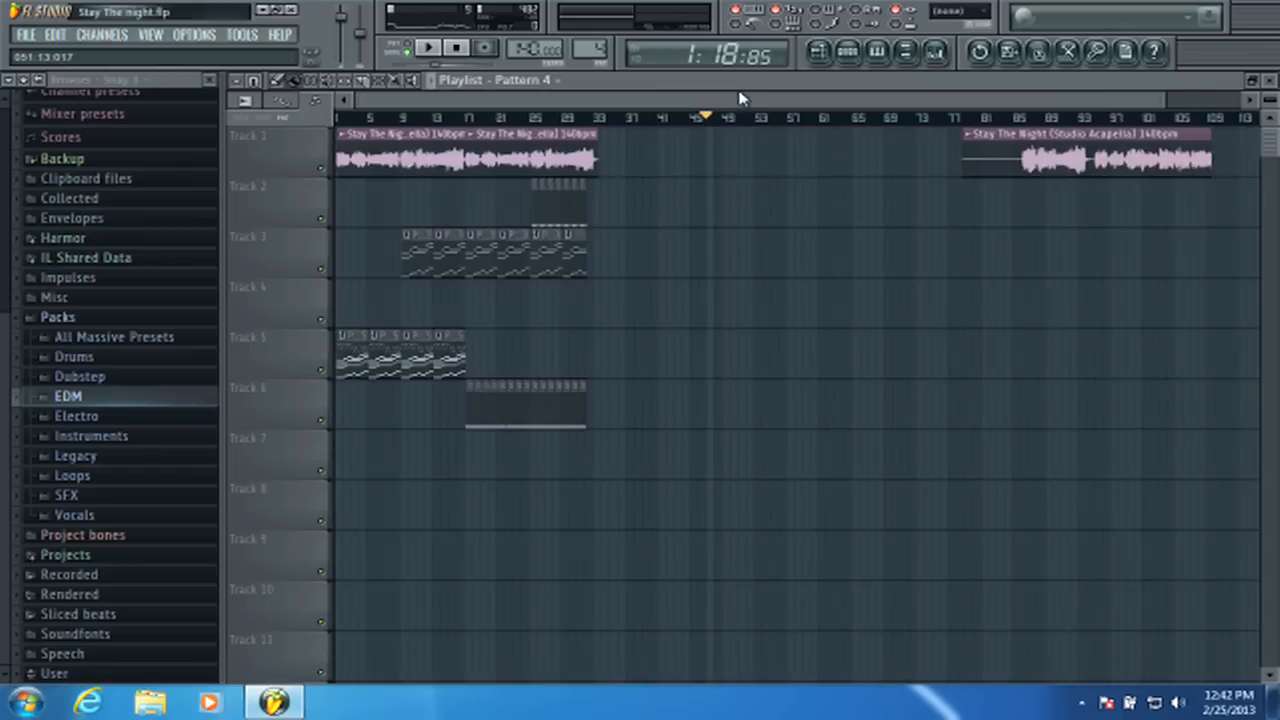
- Return the song position to the start, select Pattern 5 and bring up its channels in the step sequencer
left_click_drag(397, 118, 310, 125)
scroll(362, 119, "up", 5)
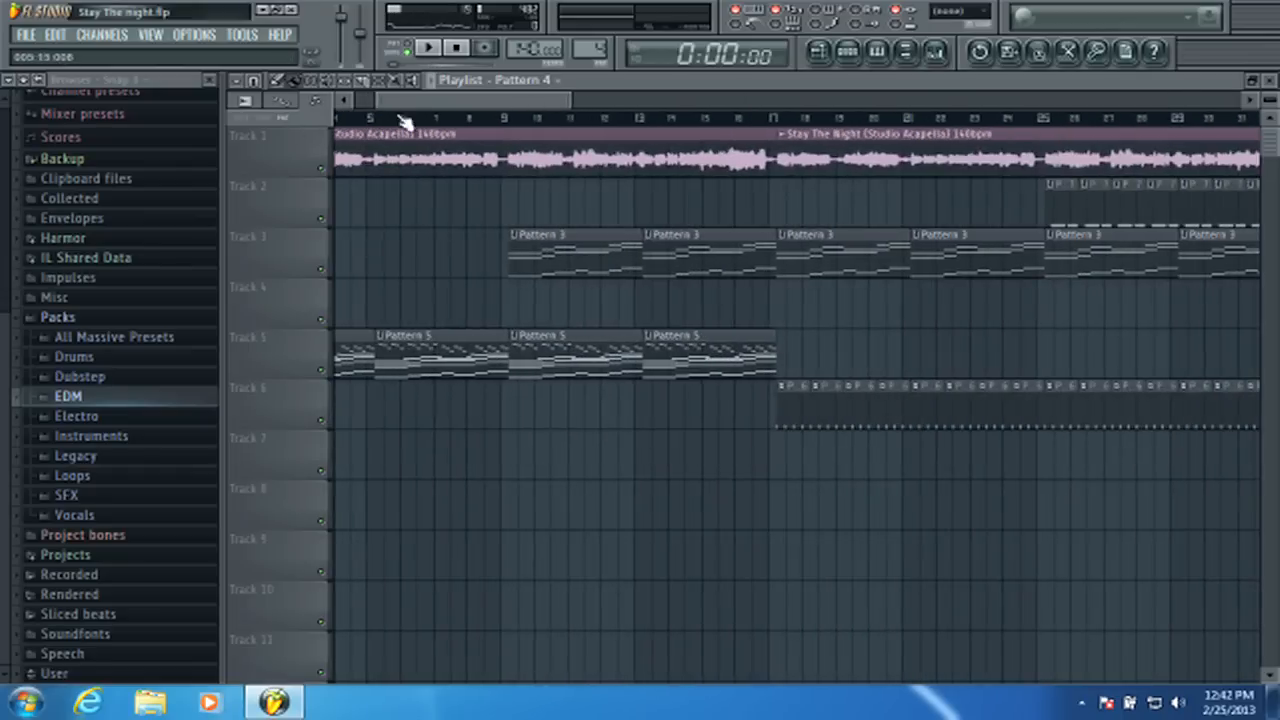
left_click(600, 46)
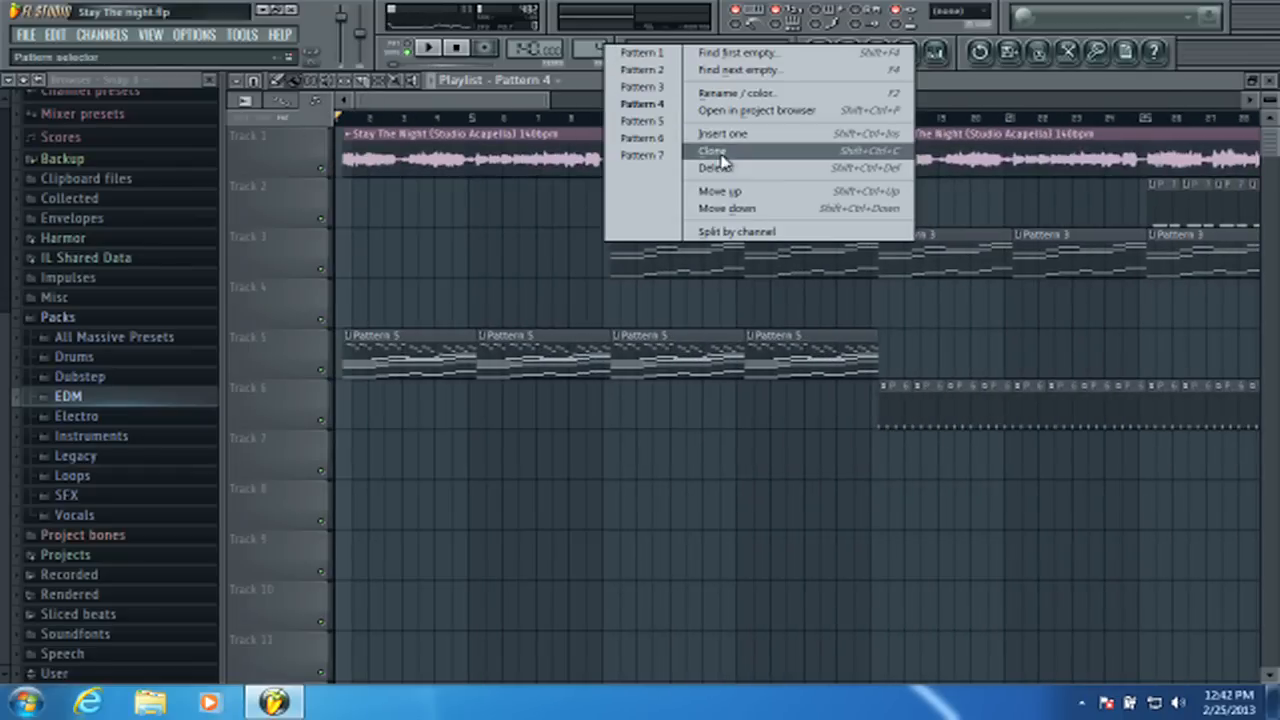
left_click(670, 123)
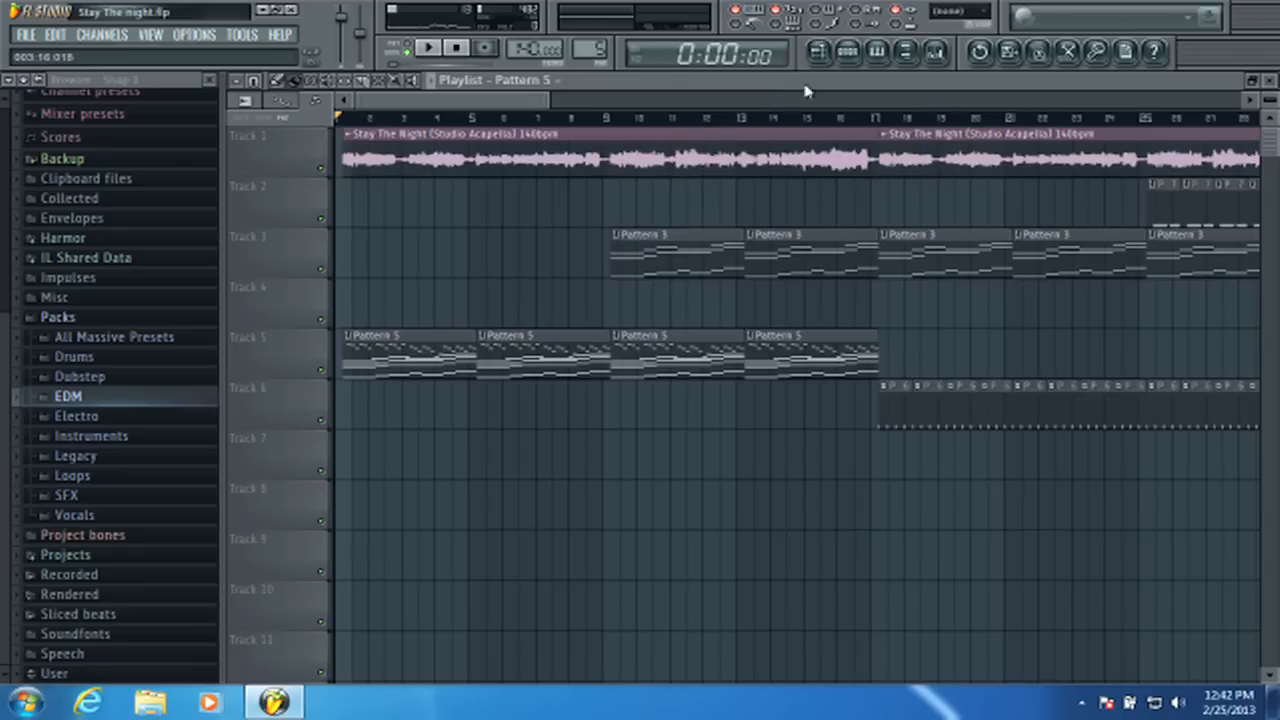
left_click(847, 51)
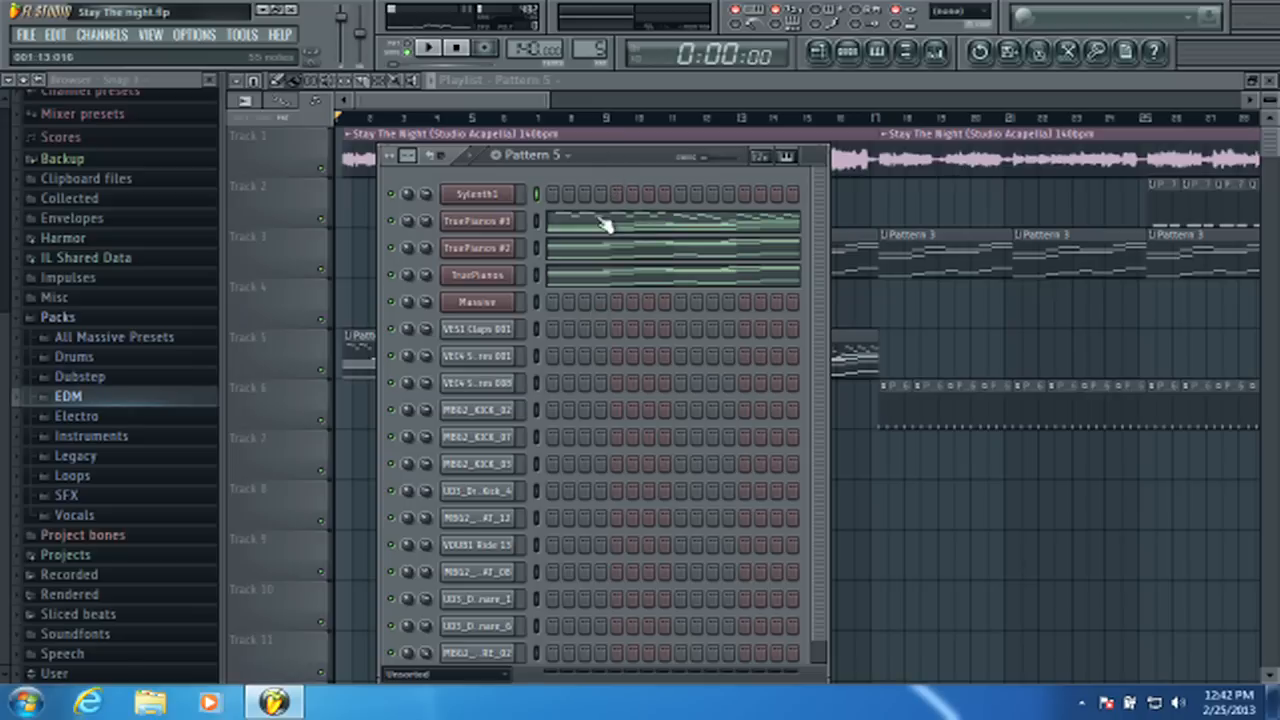
left_click_drag(612, 166, 642, 163)
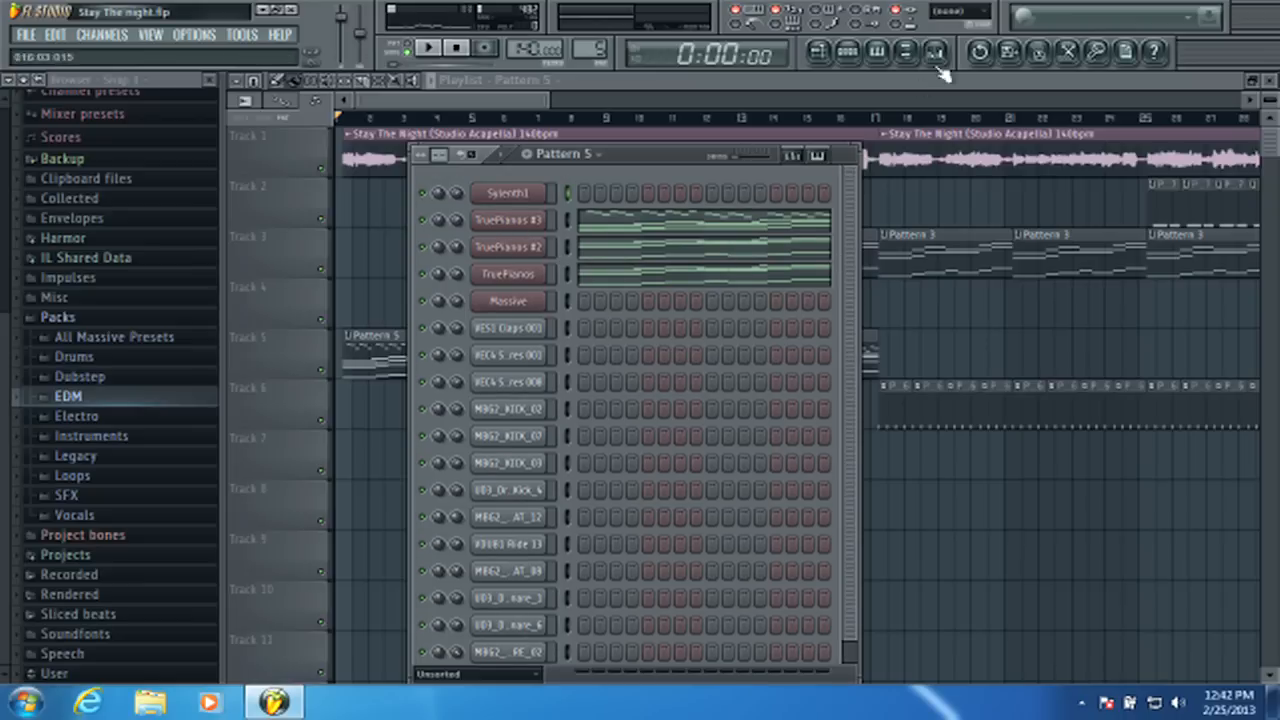
- Adjust the Piano mixer track's Fruity Parametric EQ 2, moving band 2 slightly lower in frequency and higher in level
left_click(936, 52)
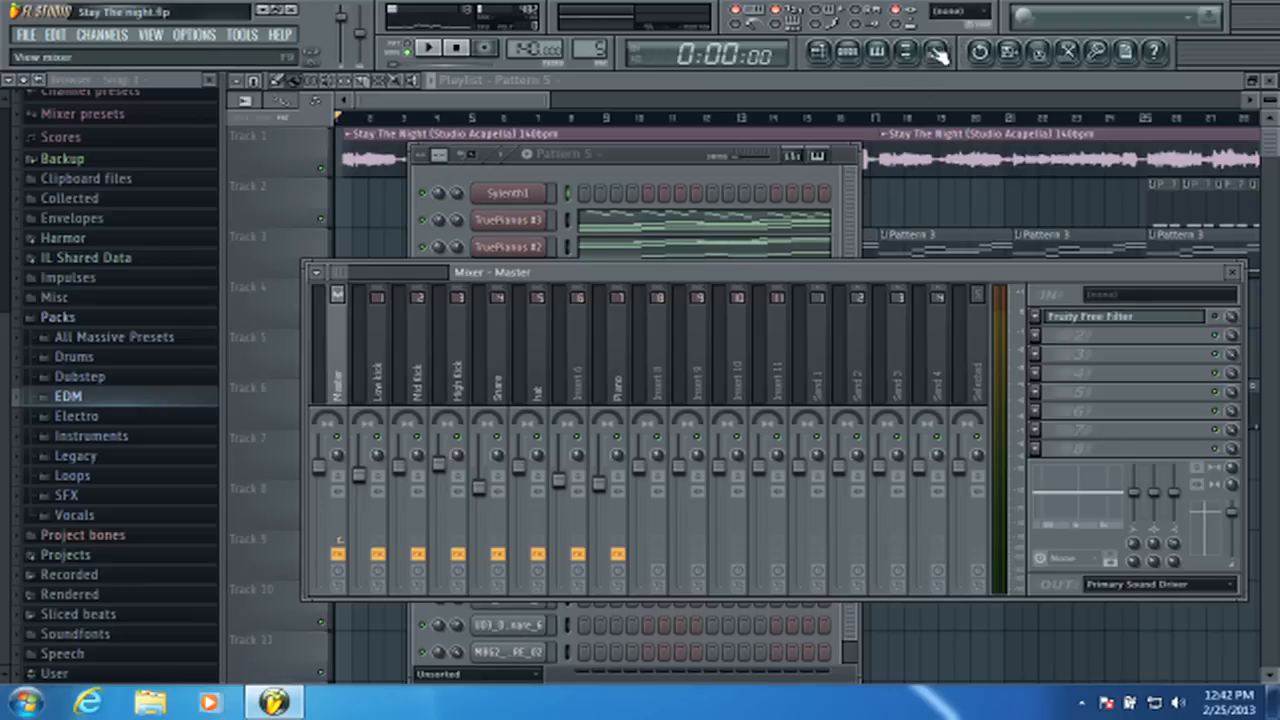
left_click(612, 330)
left_click(1072, 318)
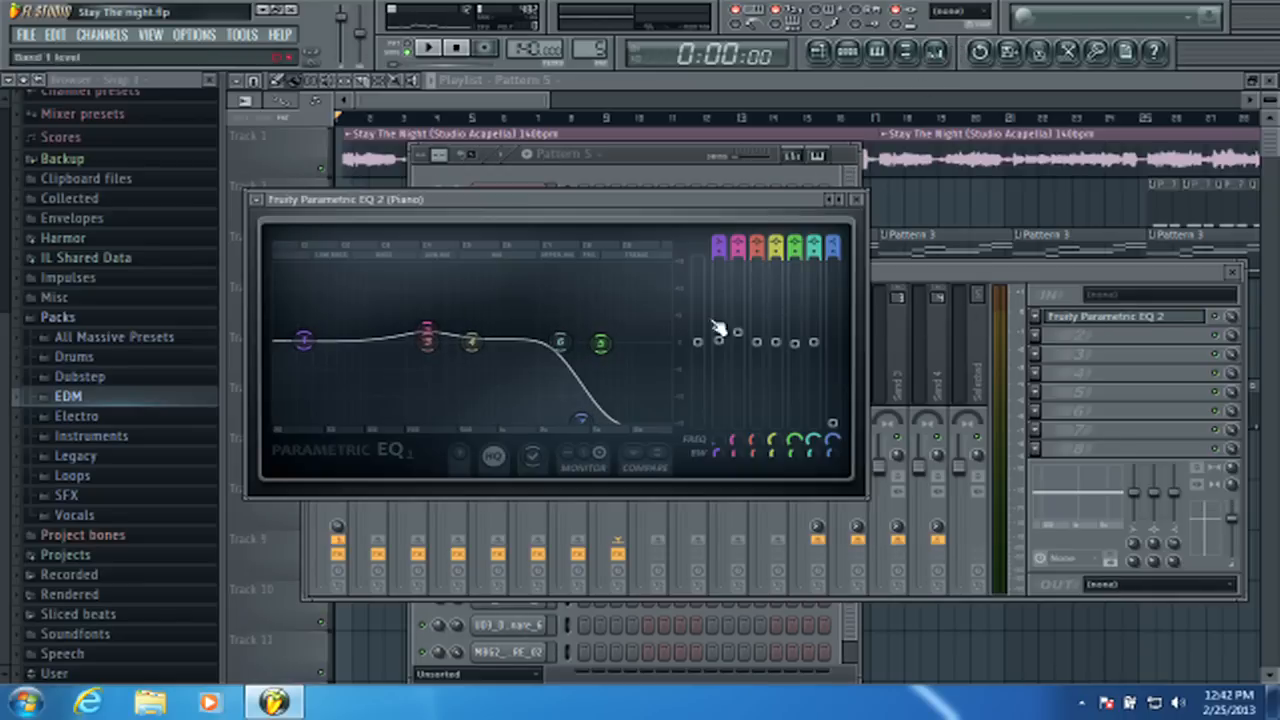
left_click_drag(580, 418, 607, 420)
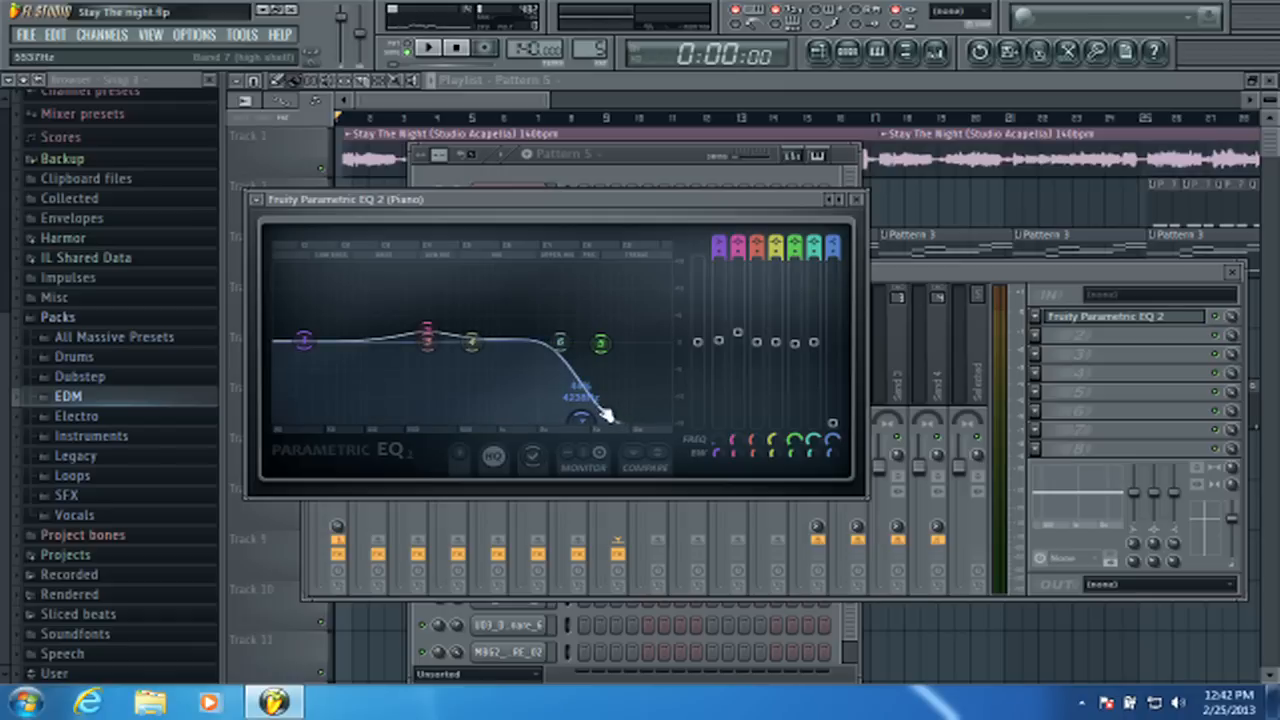
left_click_drag(427, 335, 422, 331)
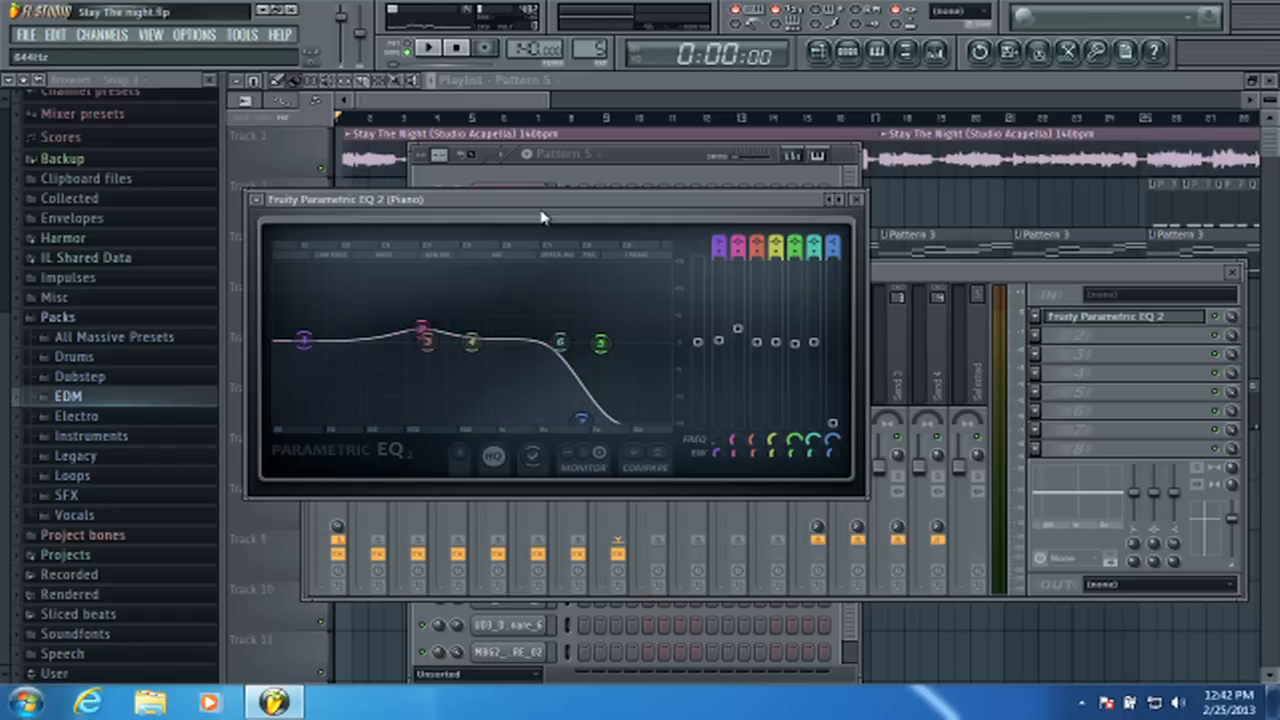
left_click(856, 199)
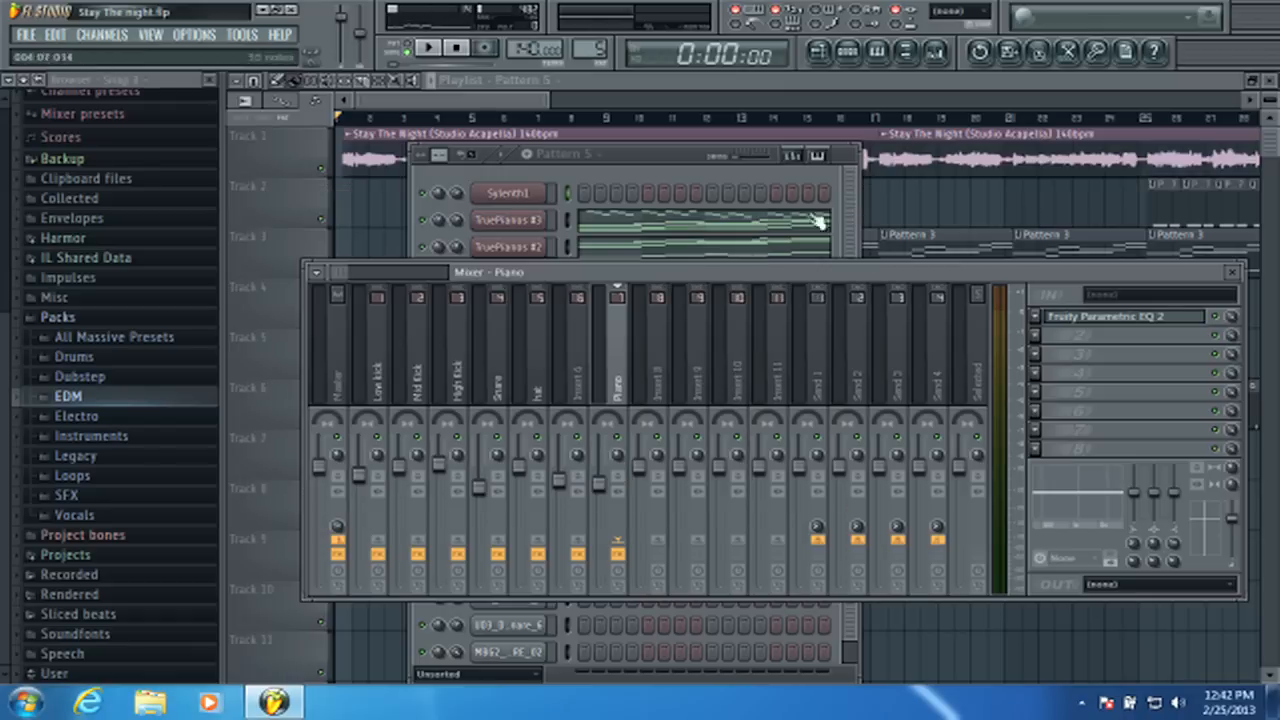
- Play Pattern 5 several times in pattern mode to hear its TruePianos layers
left_click(640, 157)
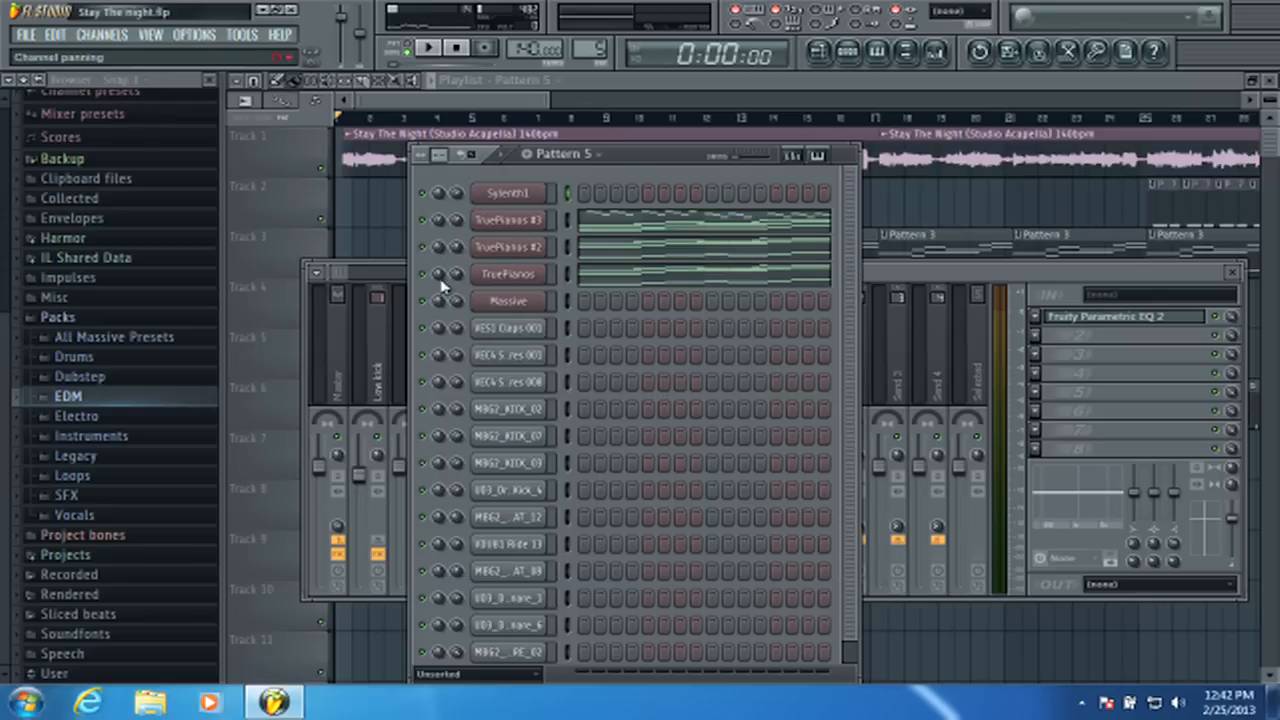
left_click(430, 48)
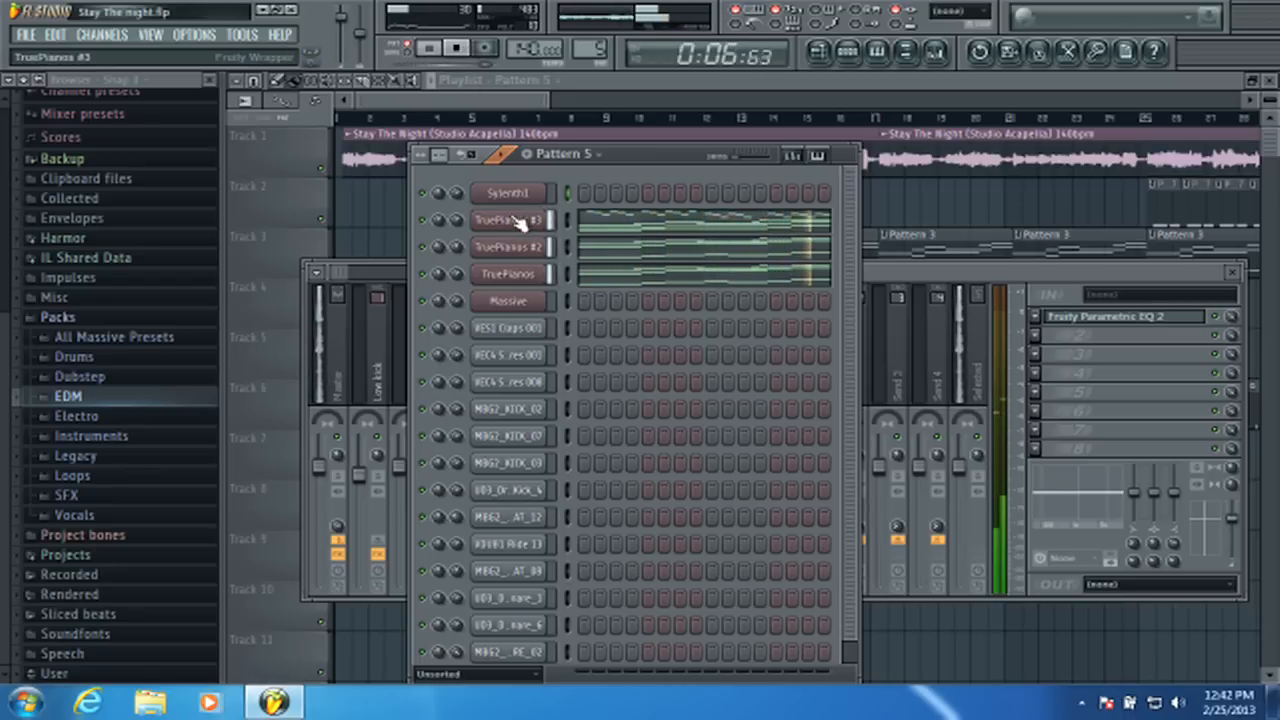
key("space")
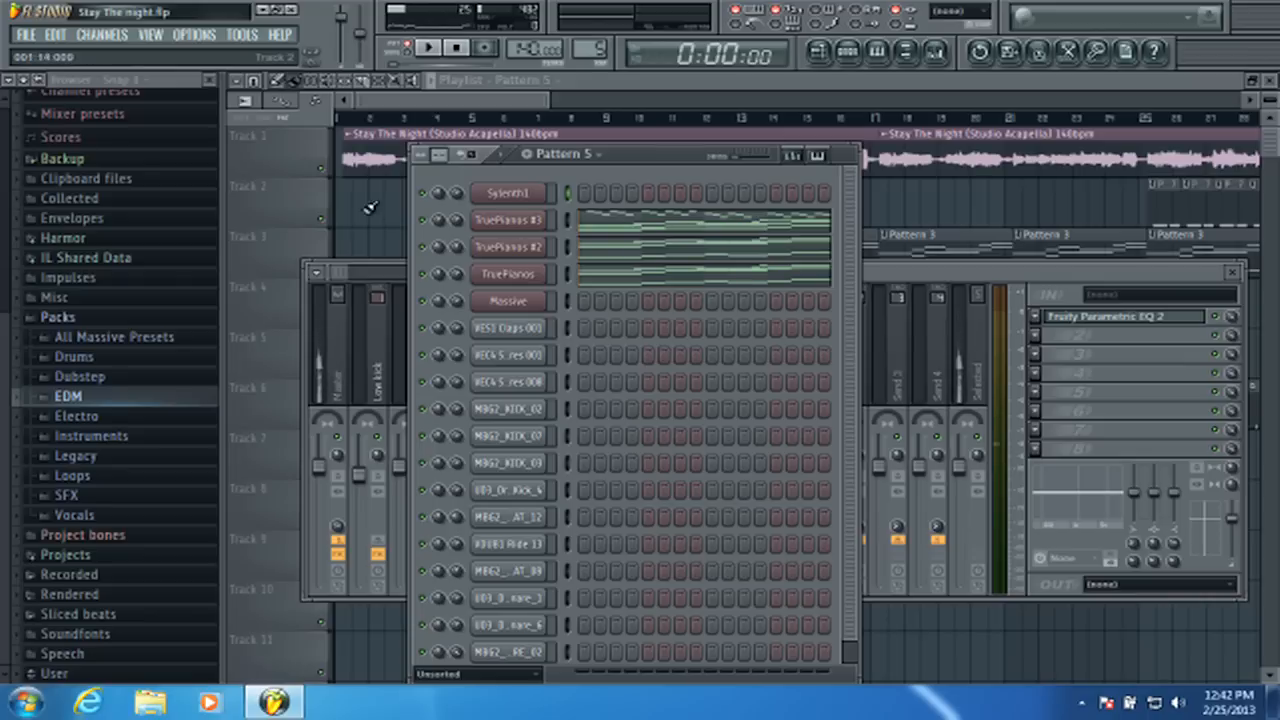
key("space")
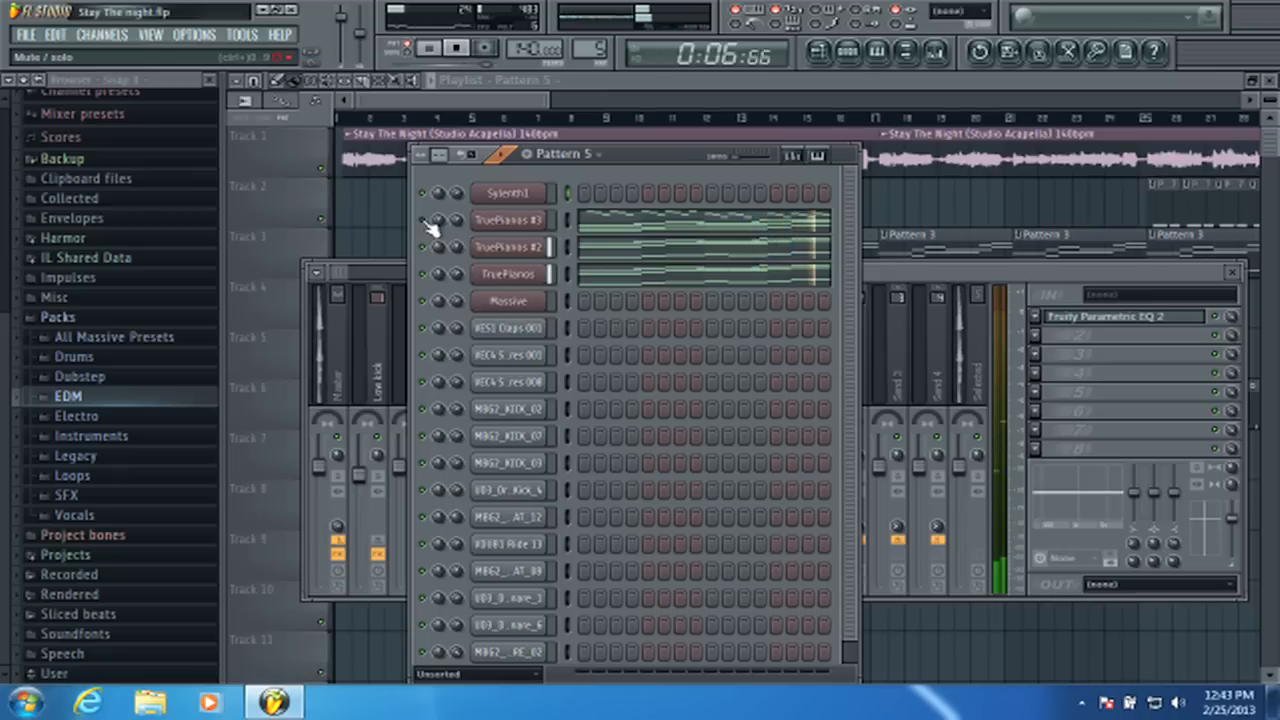
key("space")
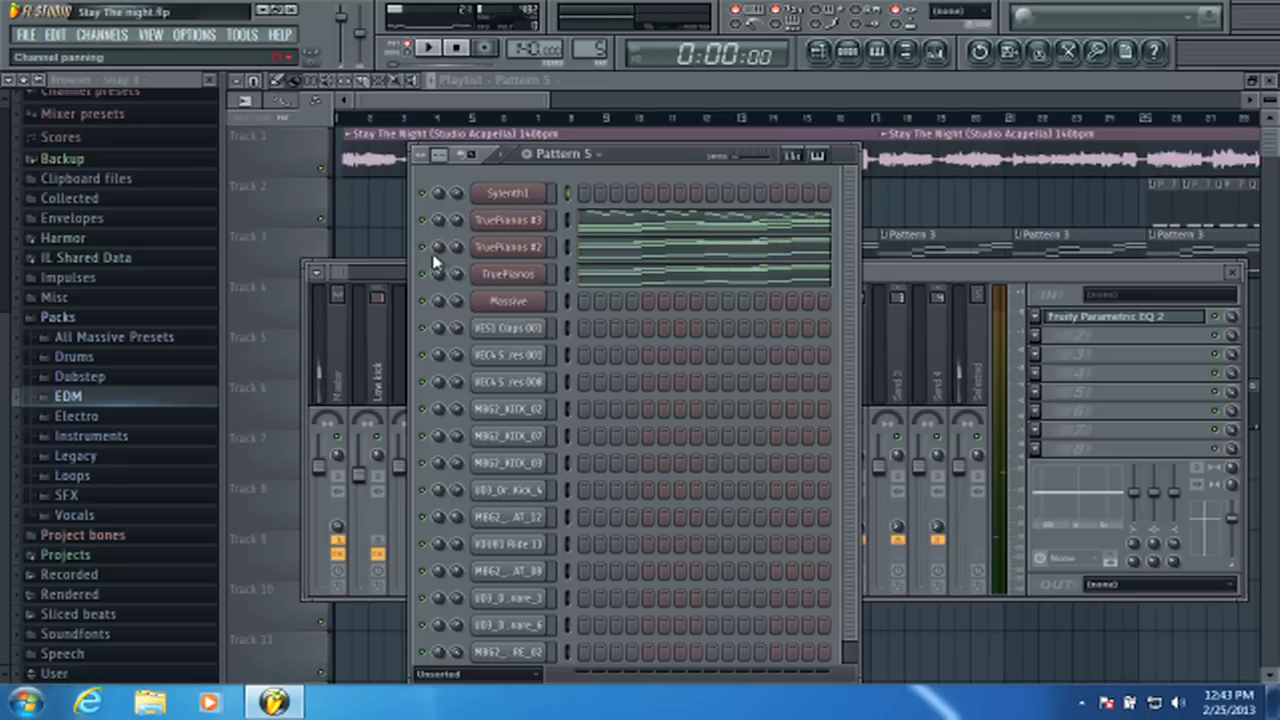
key("space")
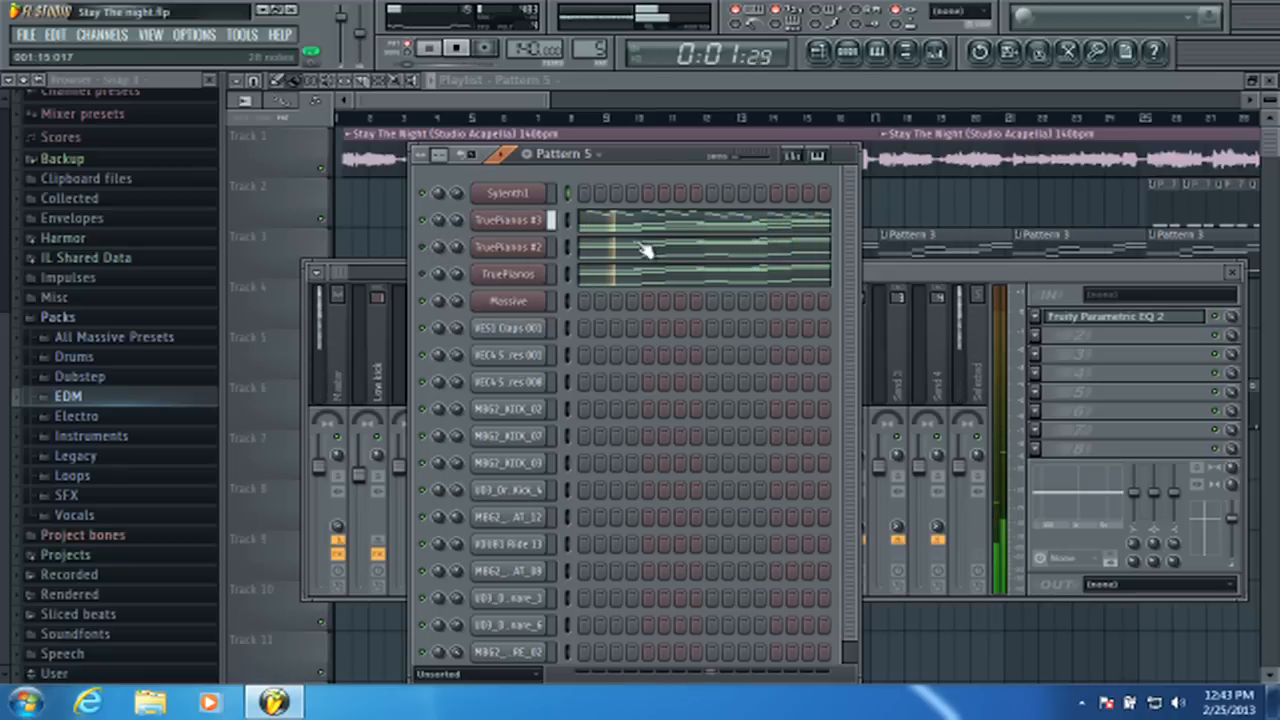
- Inspect the TruePianos #3 plugin settings while the pattern plays, and close all open windows
left_click(540, 228)
left_click_drag(857, 384, 660, 335)
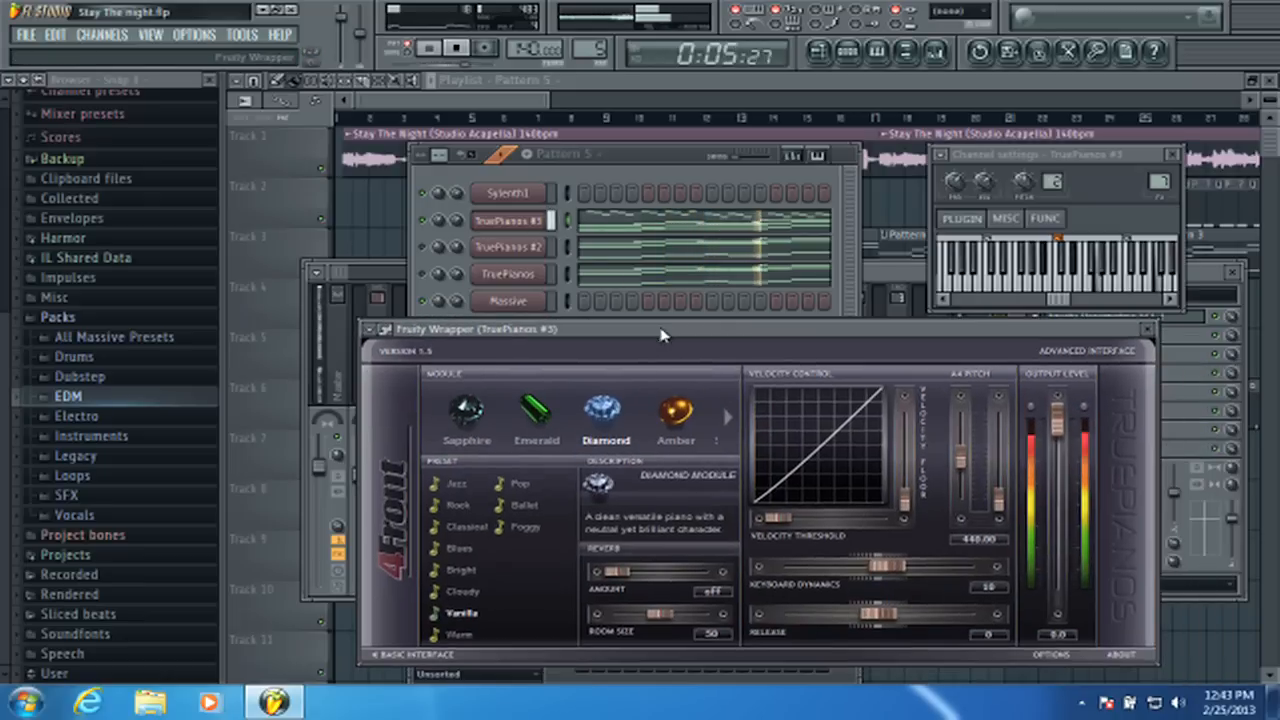
key("F12")
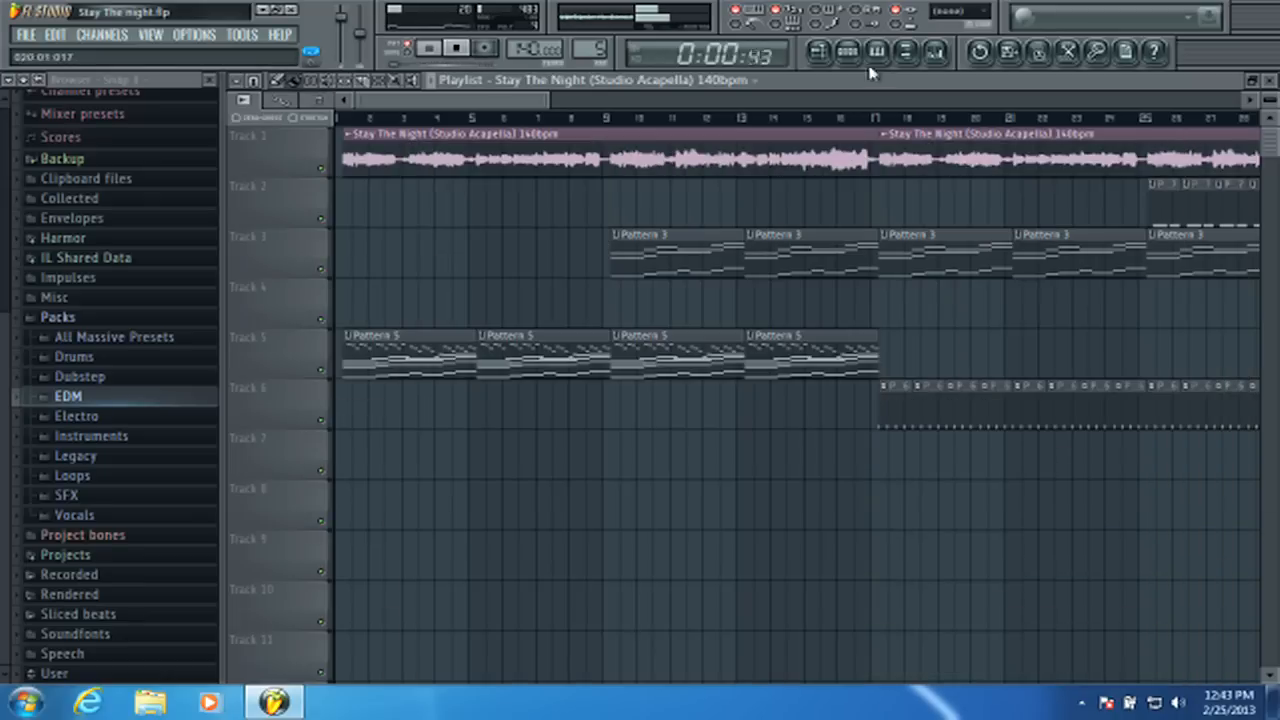
- Reopen the step sequencer and filter its channels to the Unsorted group
left_click(847, 51)
left_click(478, 235)
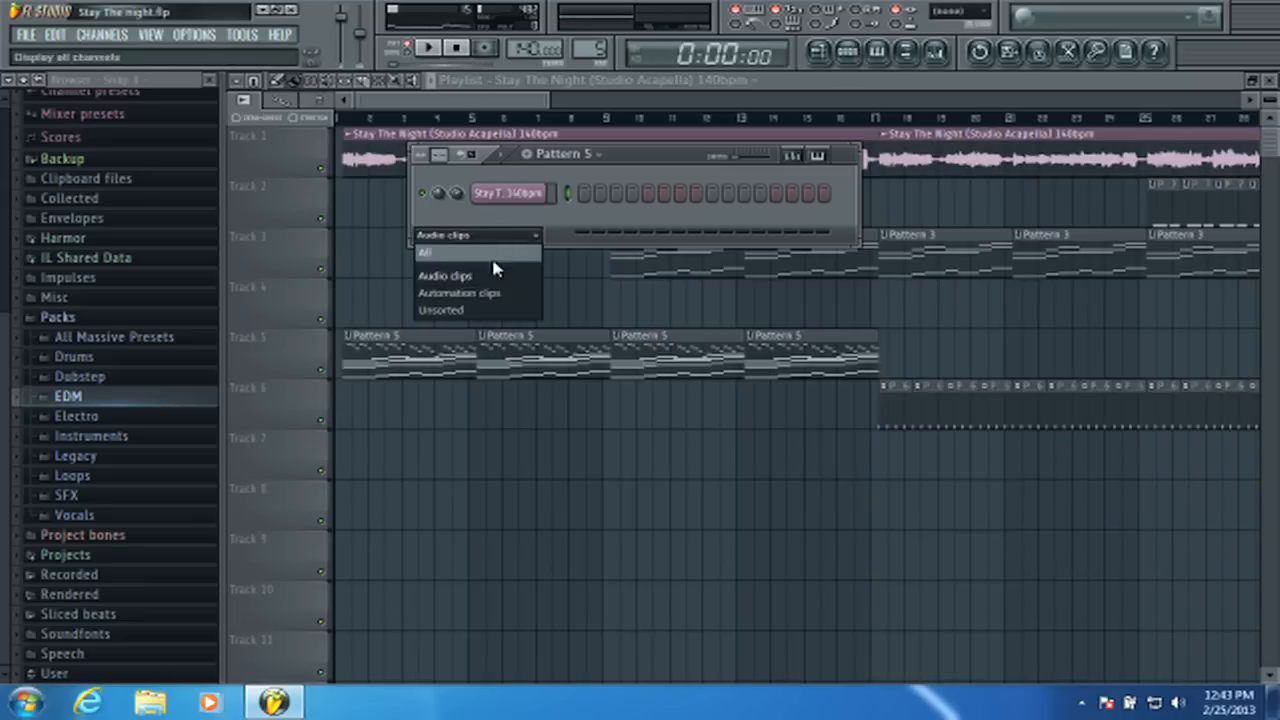
left_click(465, 311)
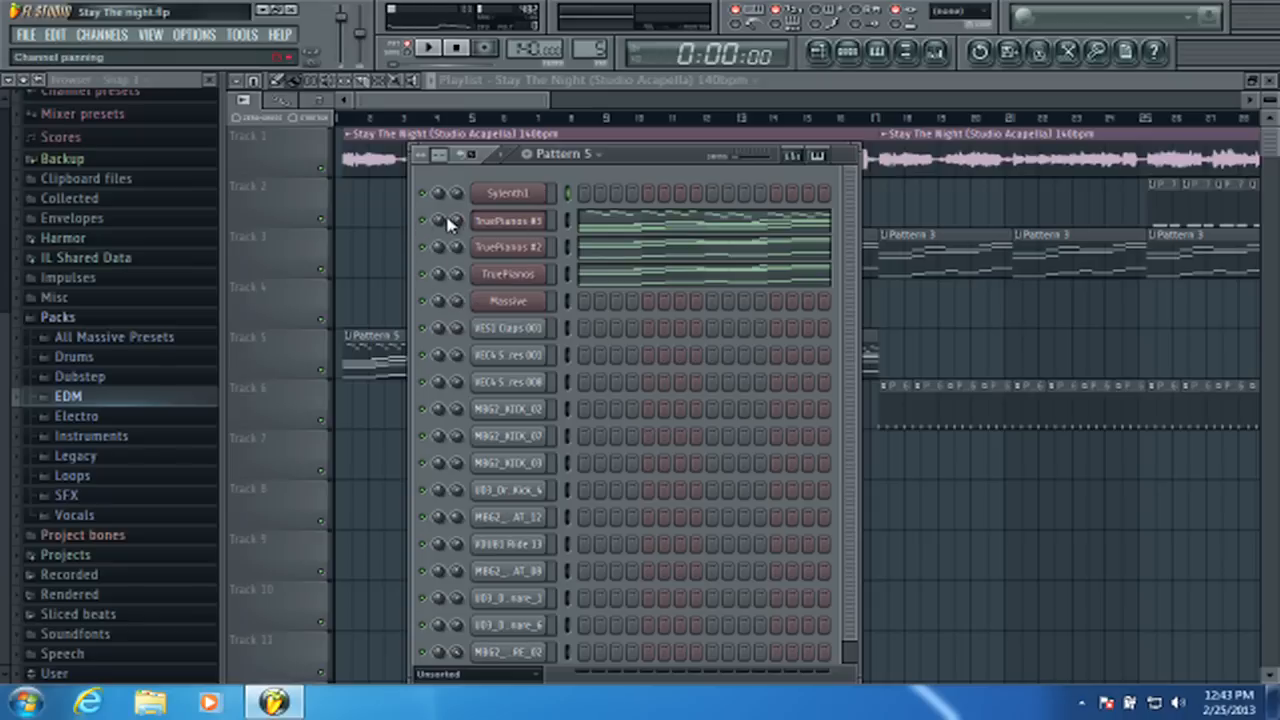
left_click(934, 52)
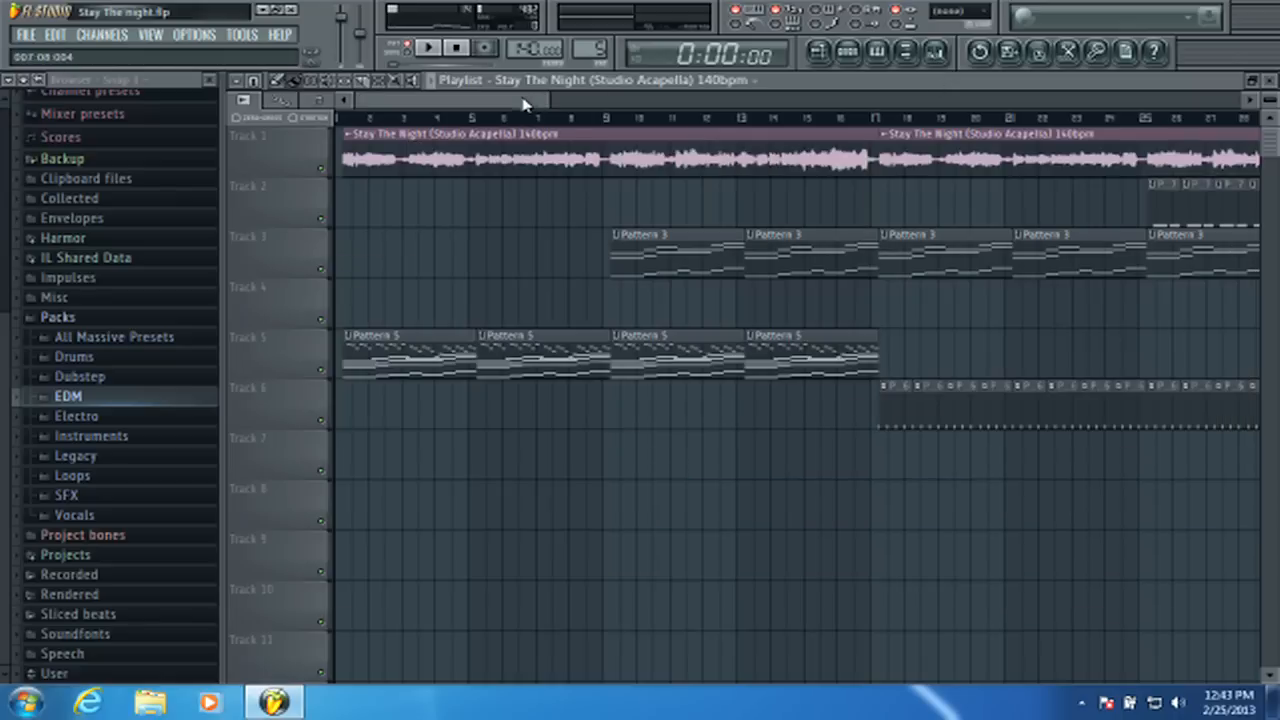
- Look over the arrangement of the vocal and pattern clips from bar 1 to bar 33 in the playlist
left_click(532, 114)
scroll(537, 124, "down", 5)
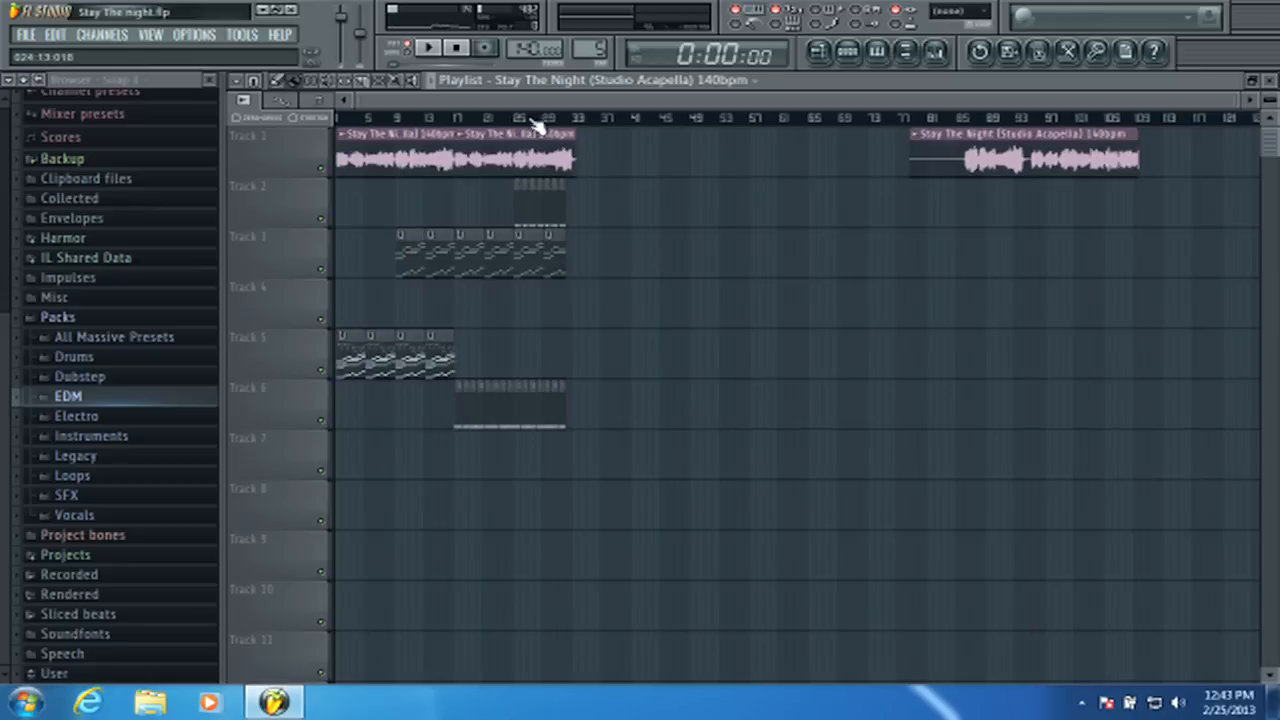
scroll(537, 124, "up", 5)
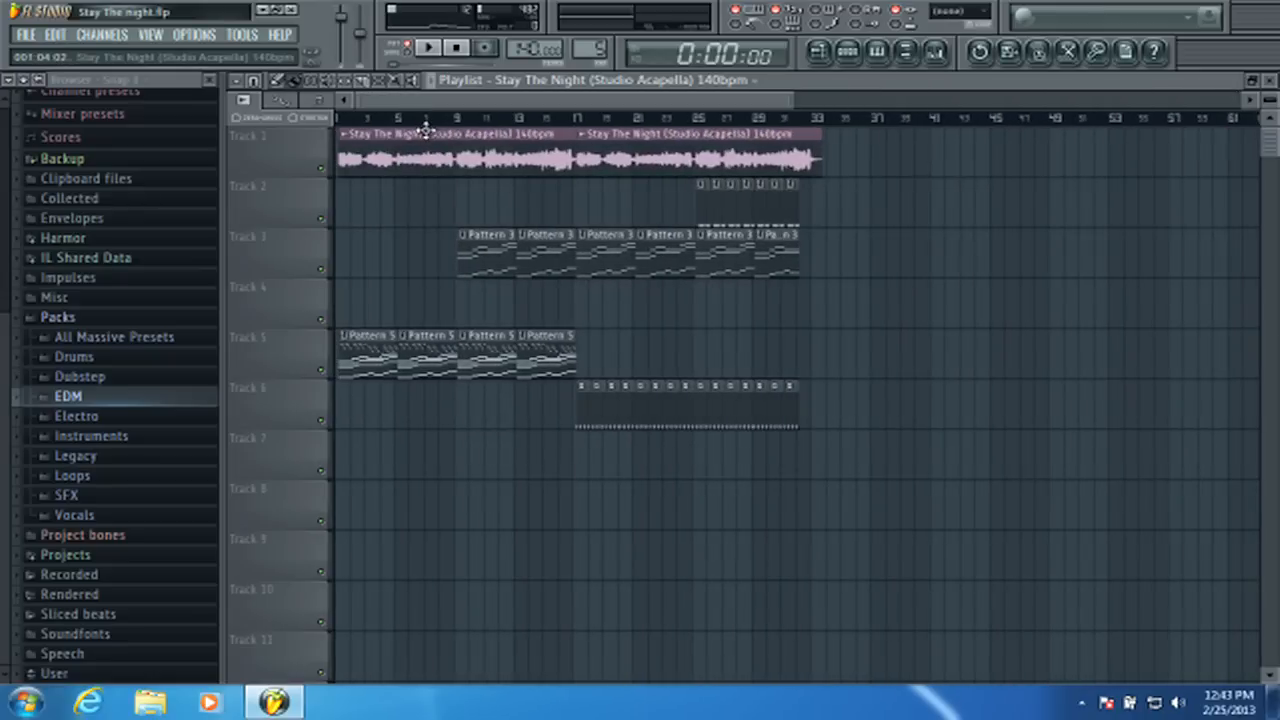
scroll(430, 127, "up", 3)
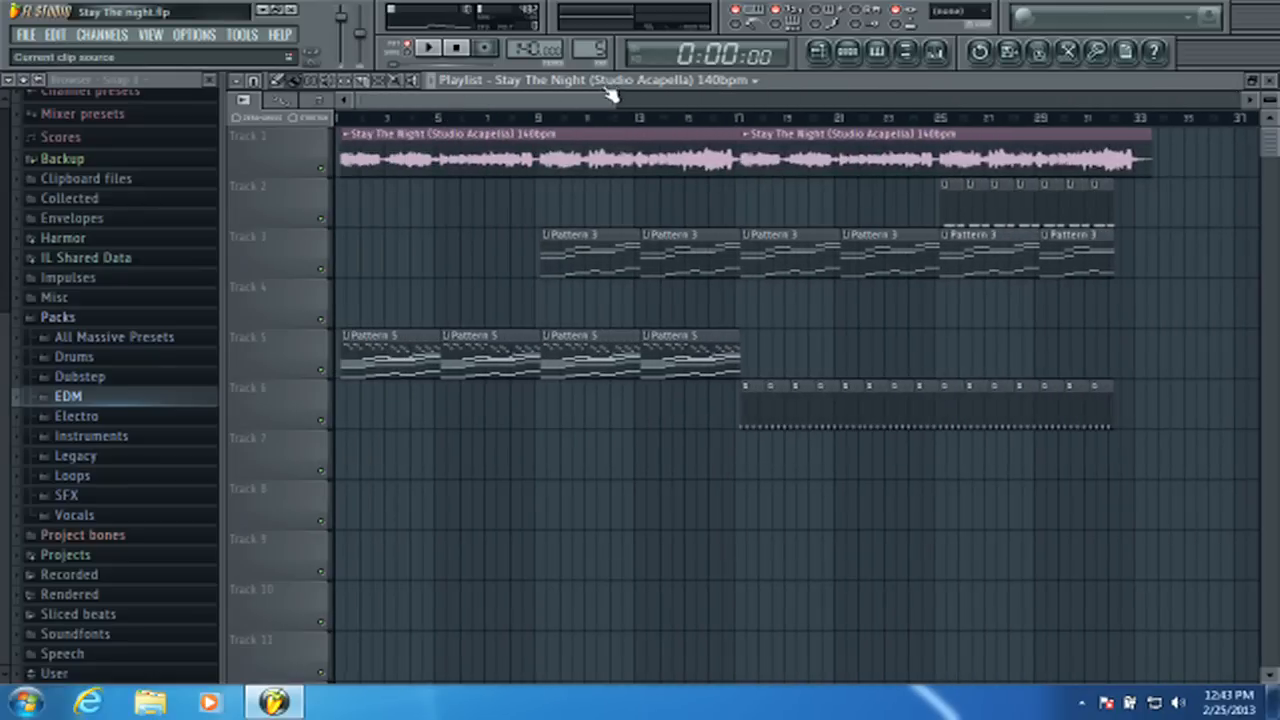
scroll(495, 125, "up", 4)
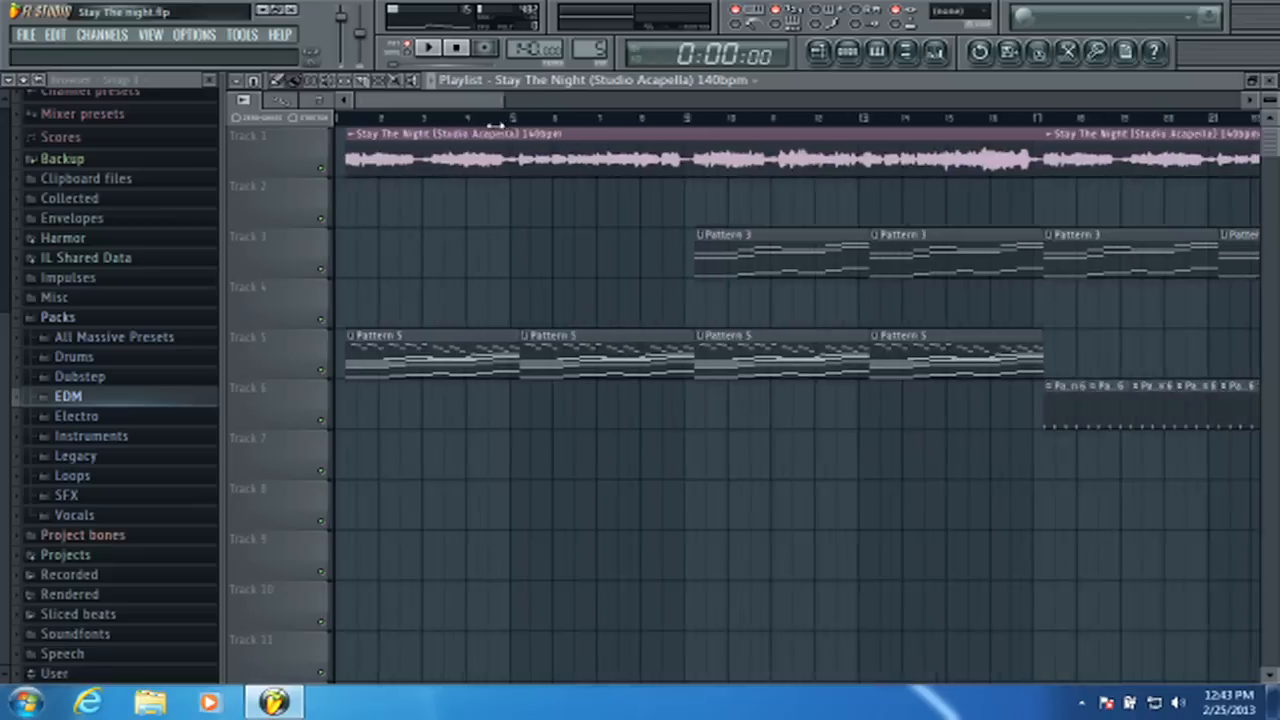
scroll(495, 124, "down", 3)
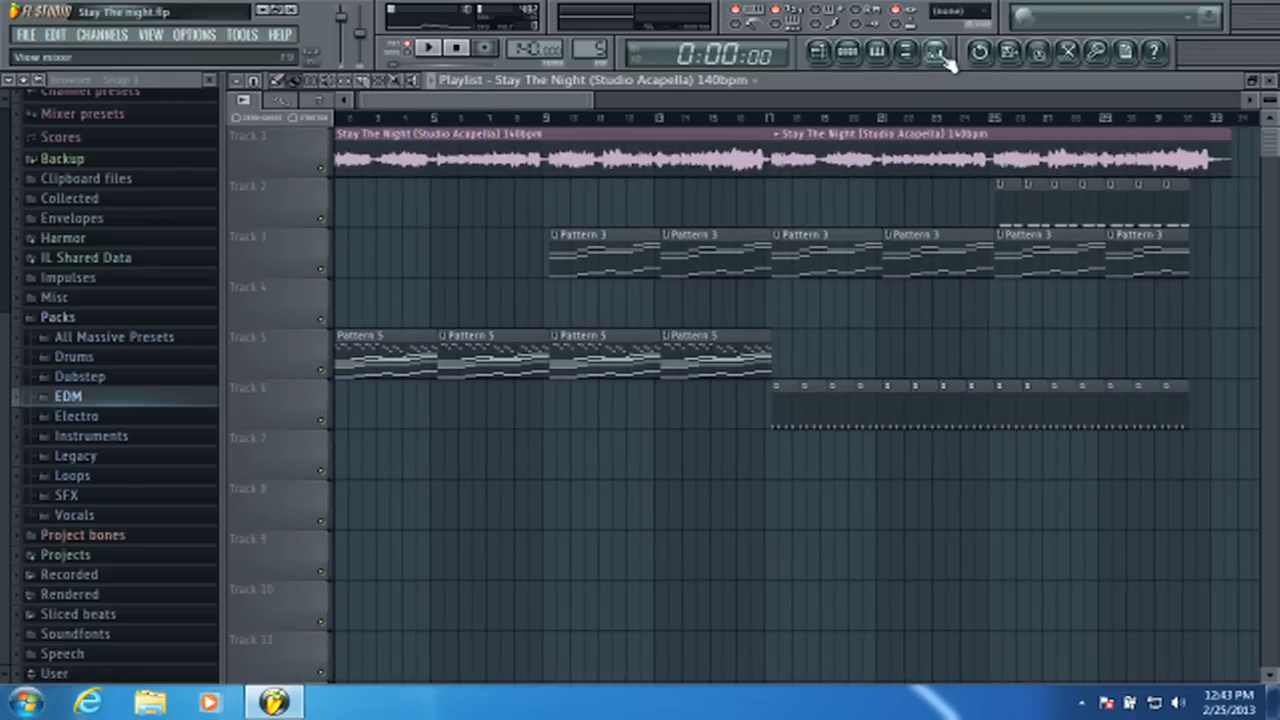
scroll(495, 105, "up", 3)
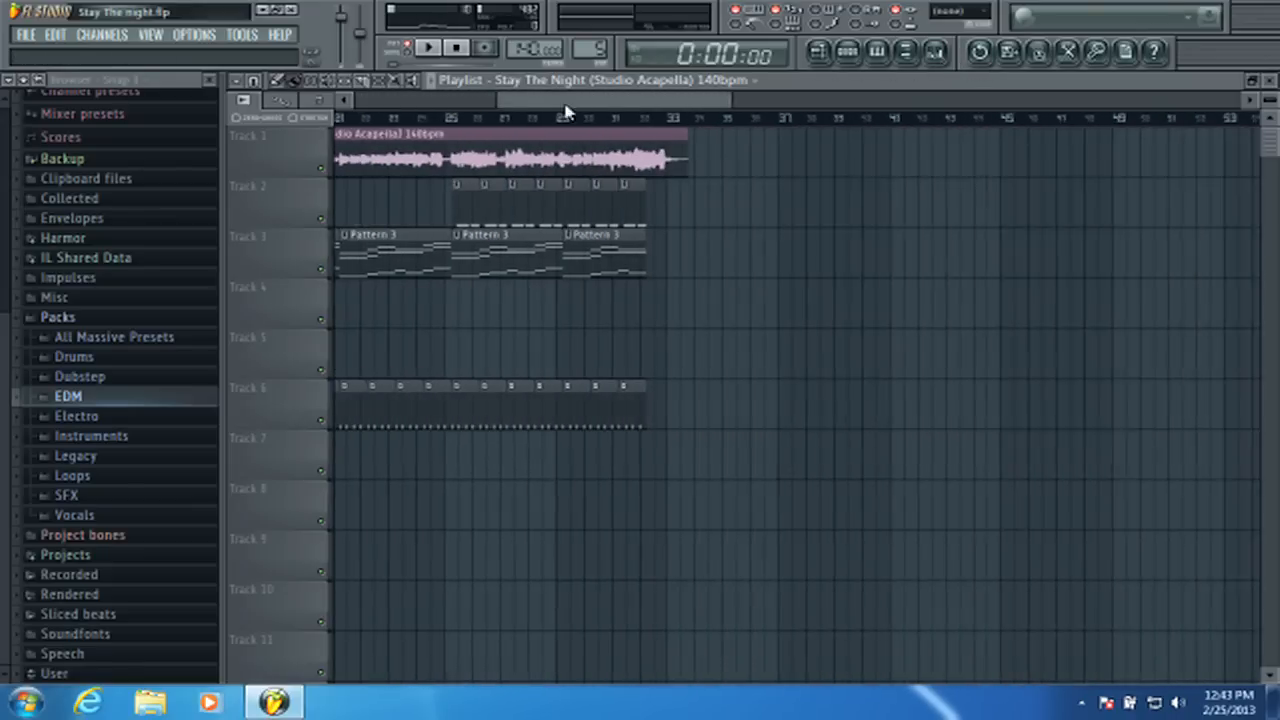
scroll(495, 105, "down", 3)
- Inspect the effect slots of the Insert 6, hat, Snare and Low kick tracks in the mixer
left_click(935, 51)
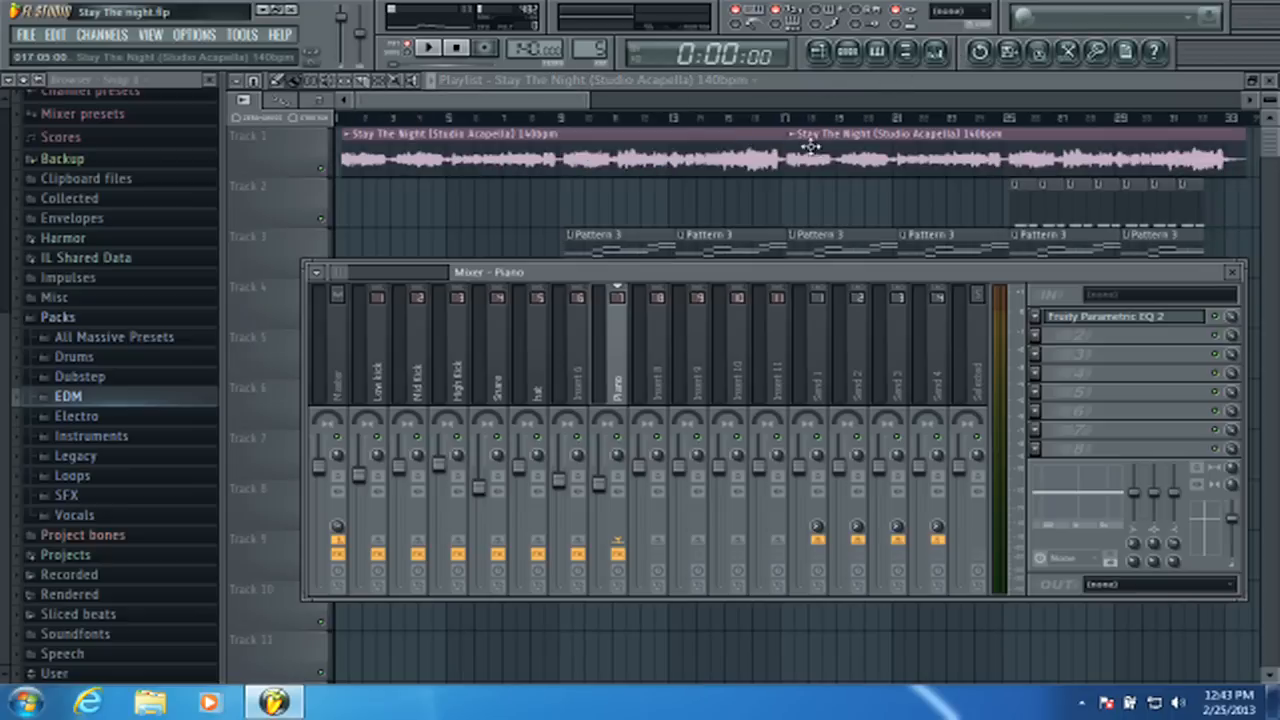
left_click(578, 350)
left_click(530, 360)
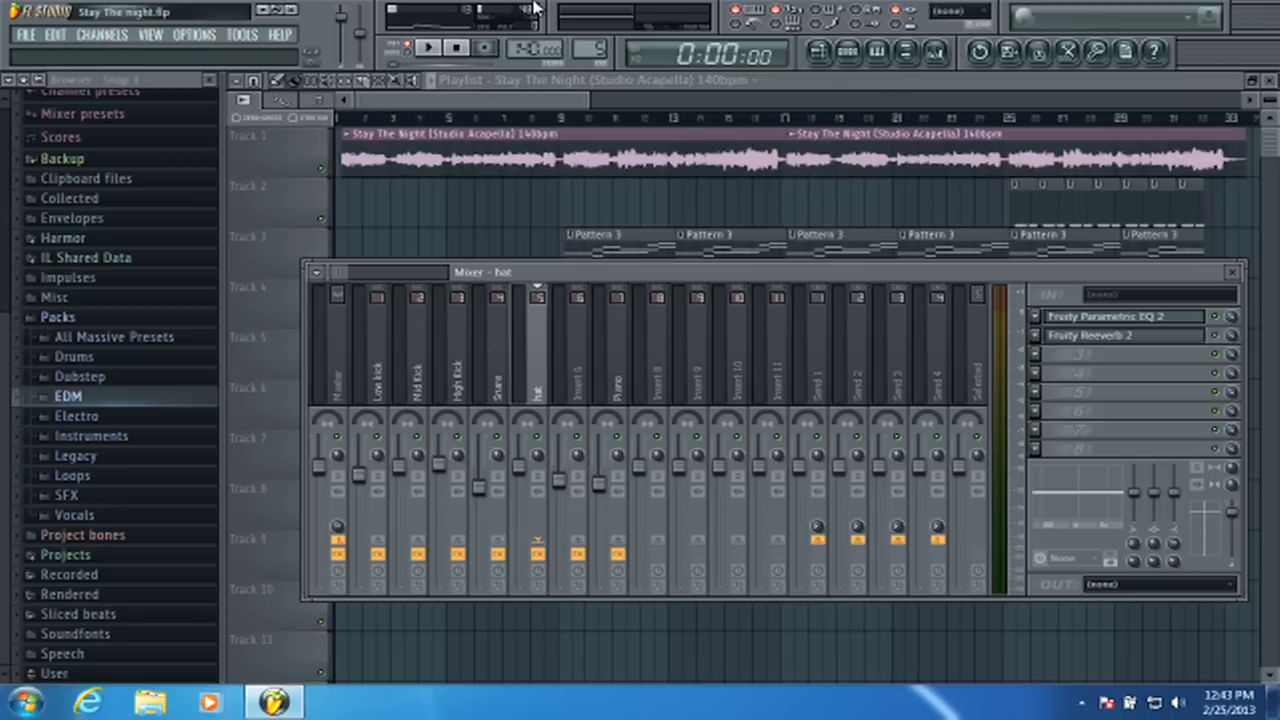
left_click(494, 355)
left_click(377, 322)
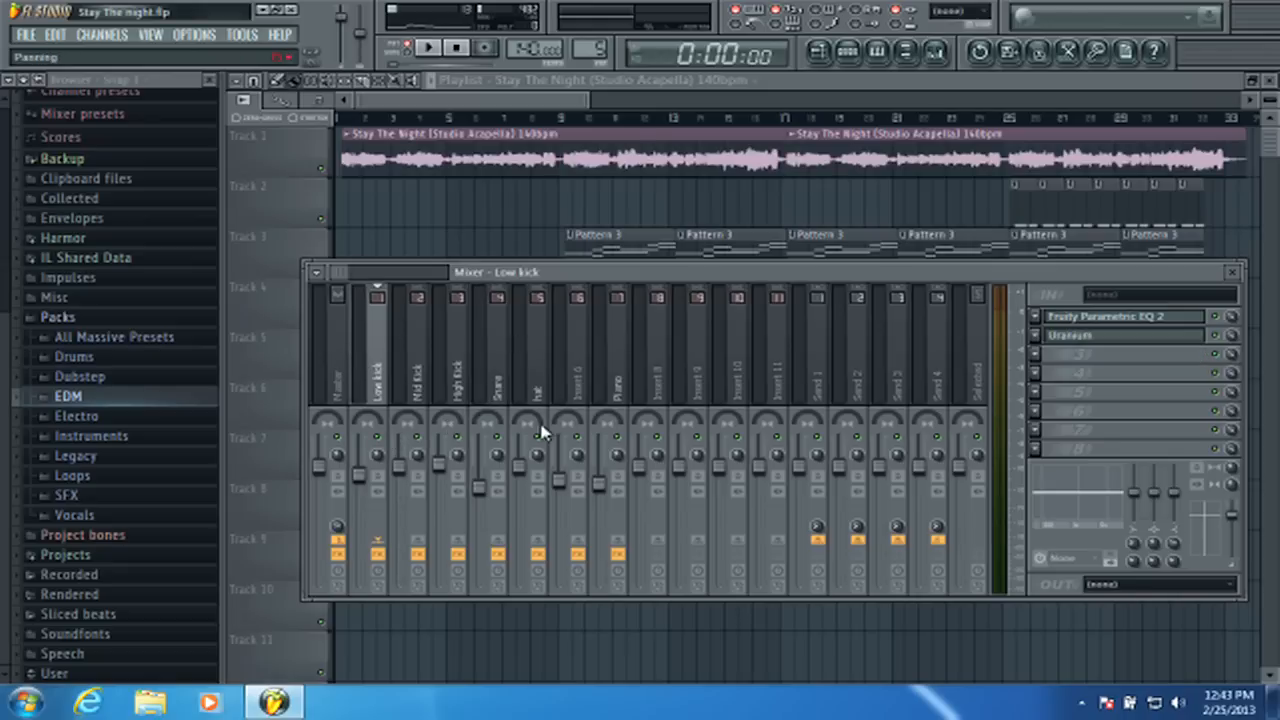
left_click(551, 330)
- Switch playback to song mode and set the song position to the start of the playlist
left_click(512, 146)
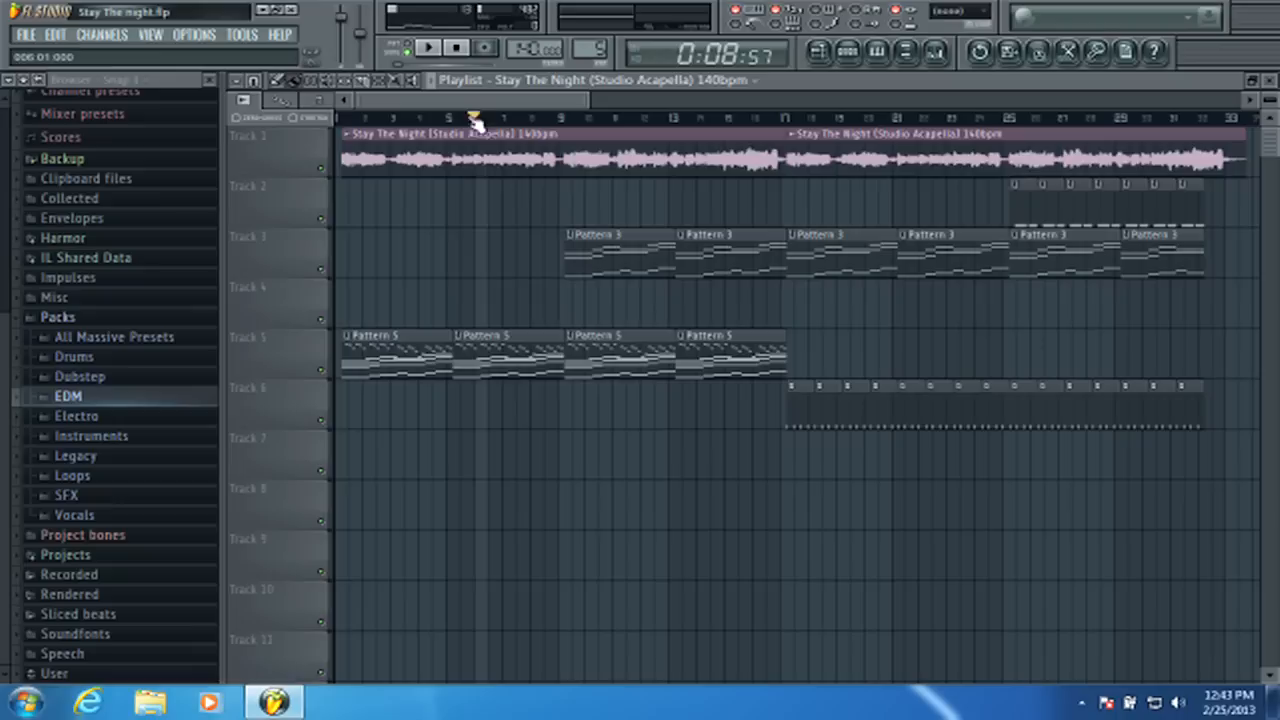
scroll(393, 133, "up", 5)
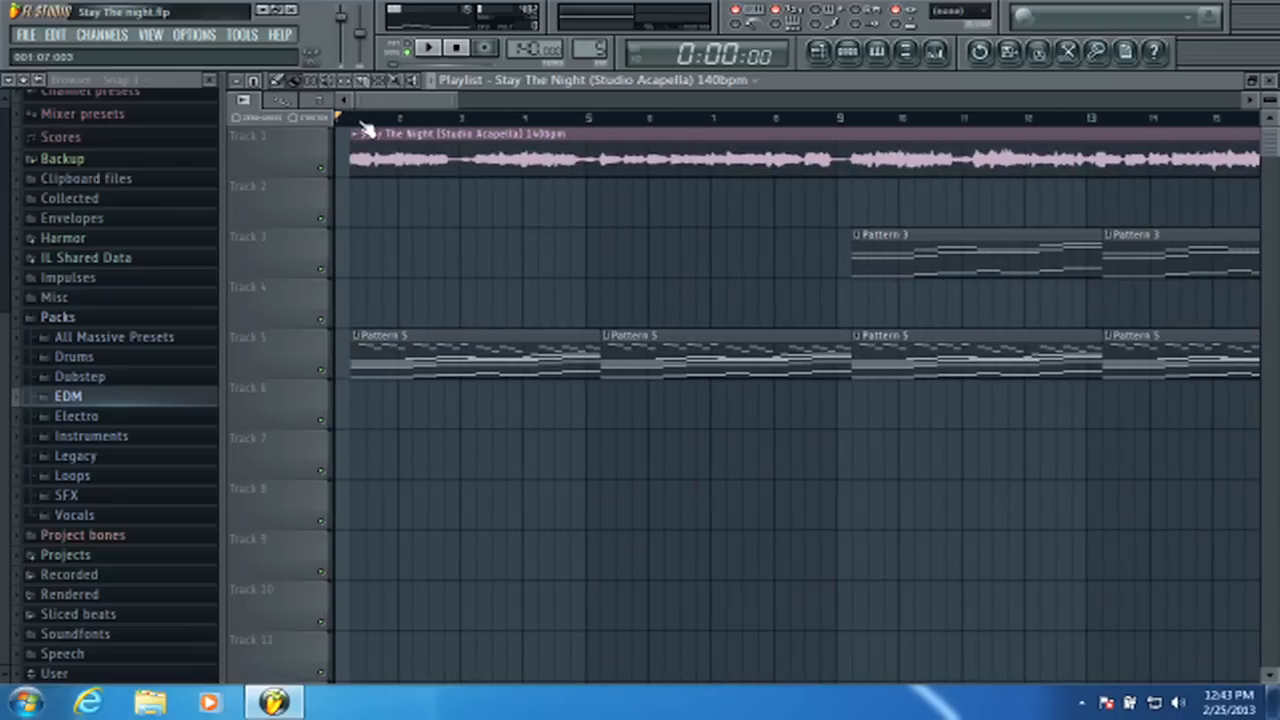
- Set the song position to about the middle of bar 1 and switch the step sequencer to Pattern 4
left_click(364, 120)
key("F6")
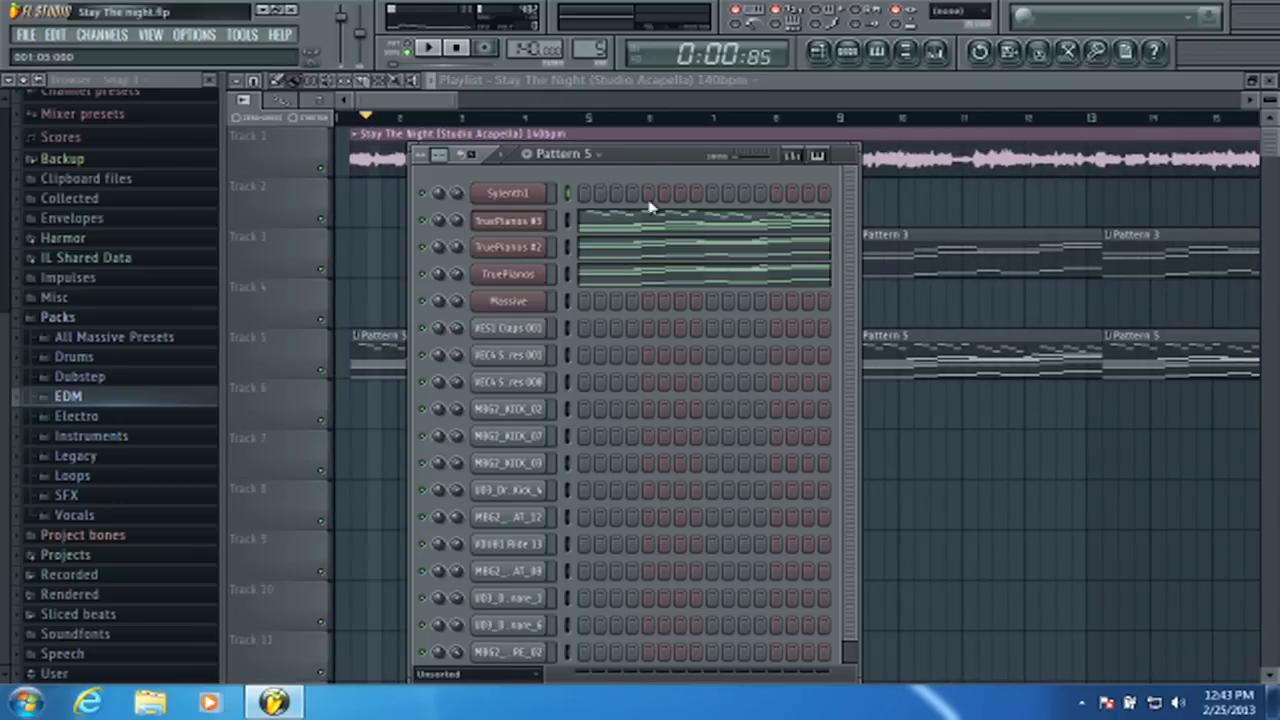
left_click_drag(645, 162, 624, 108)
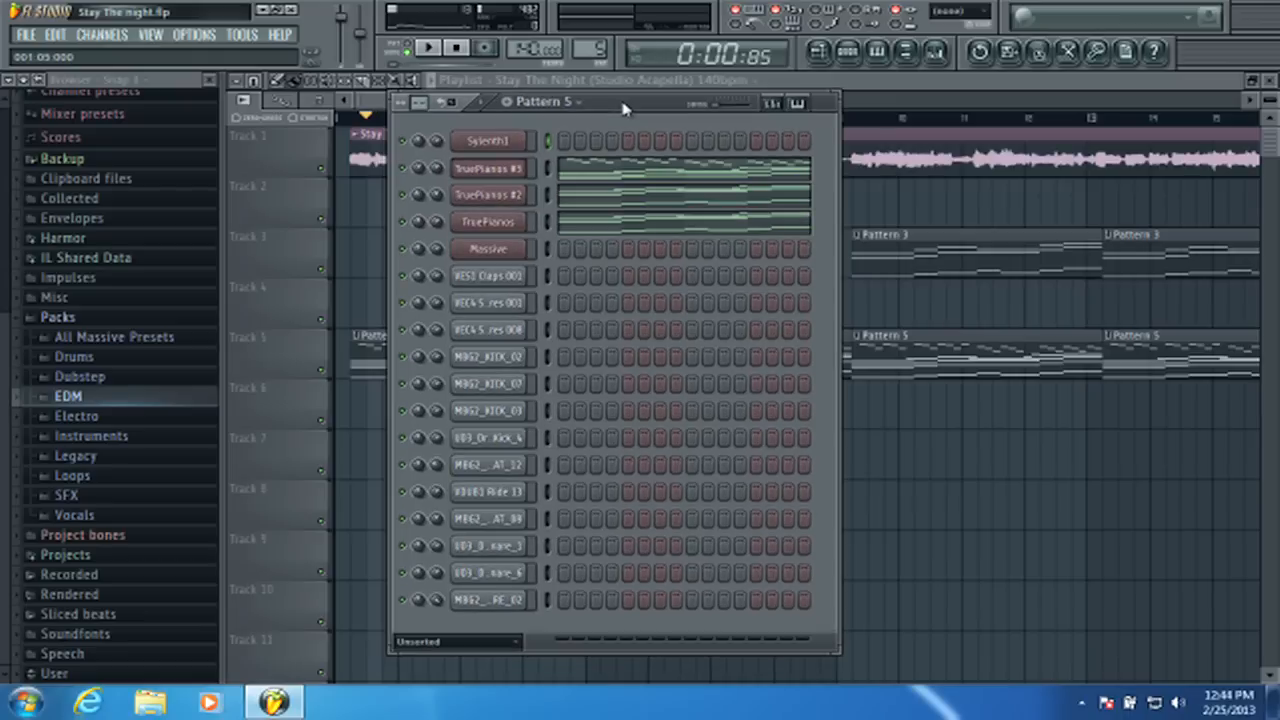
key("KP_Subtract")
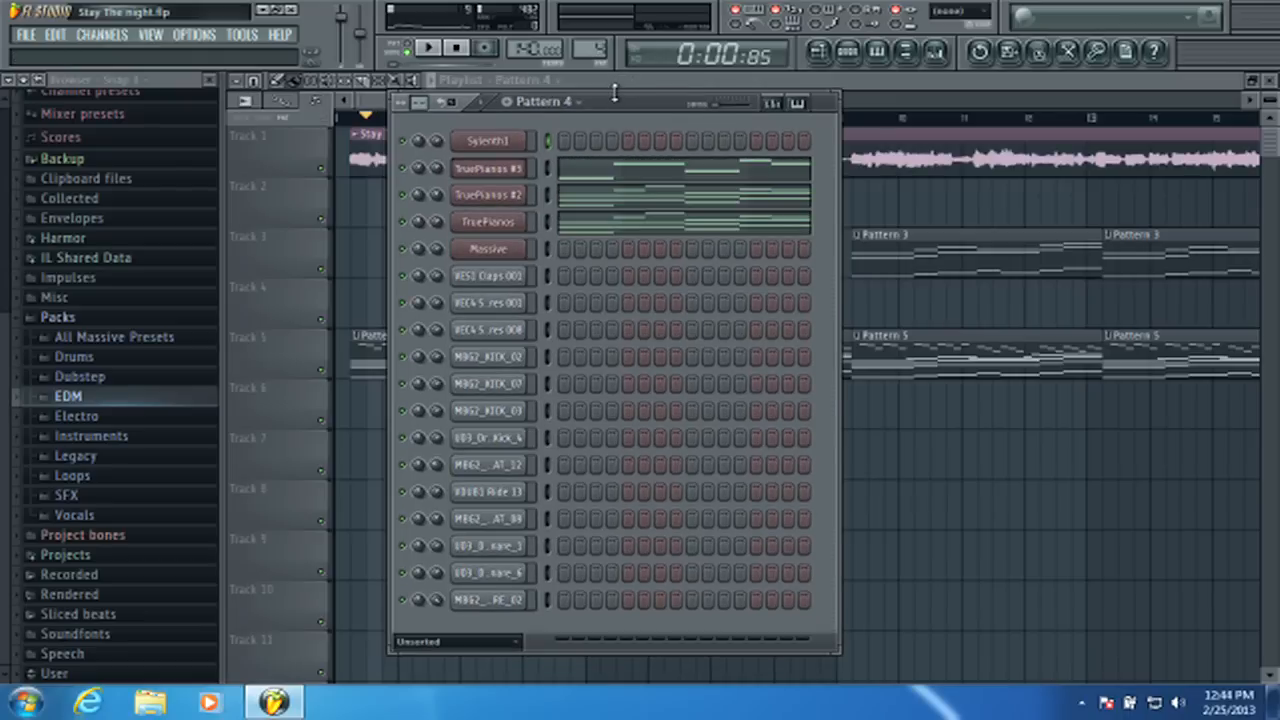
left_click_drag(614, 93, 627, 173)
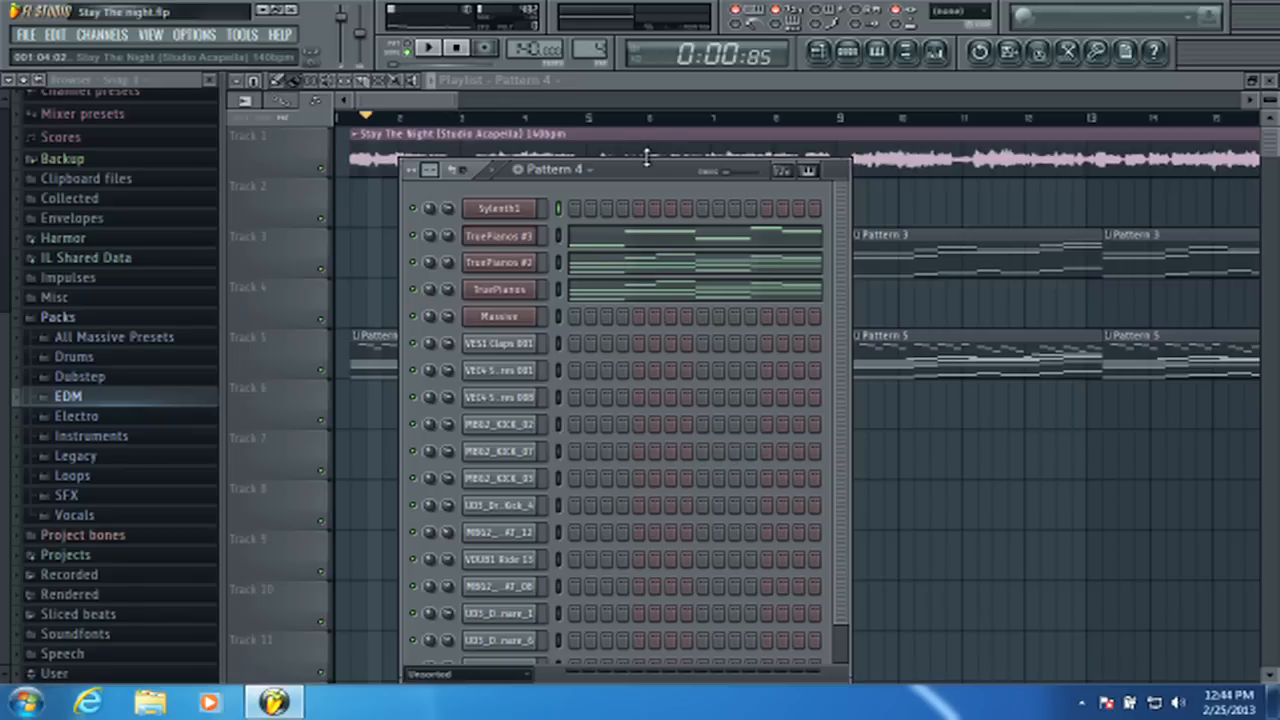
- Examine how the vocal and pattern clips are laid out along the whole playlist timeline
left_click(406, 101)
scroll(443, 102, "down", 5)
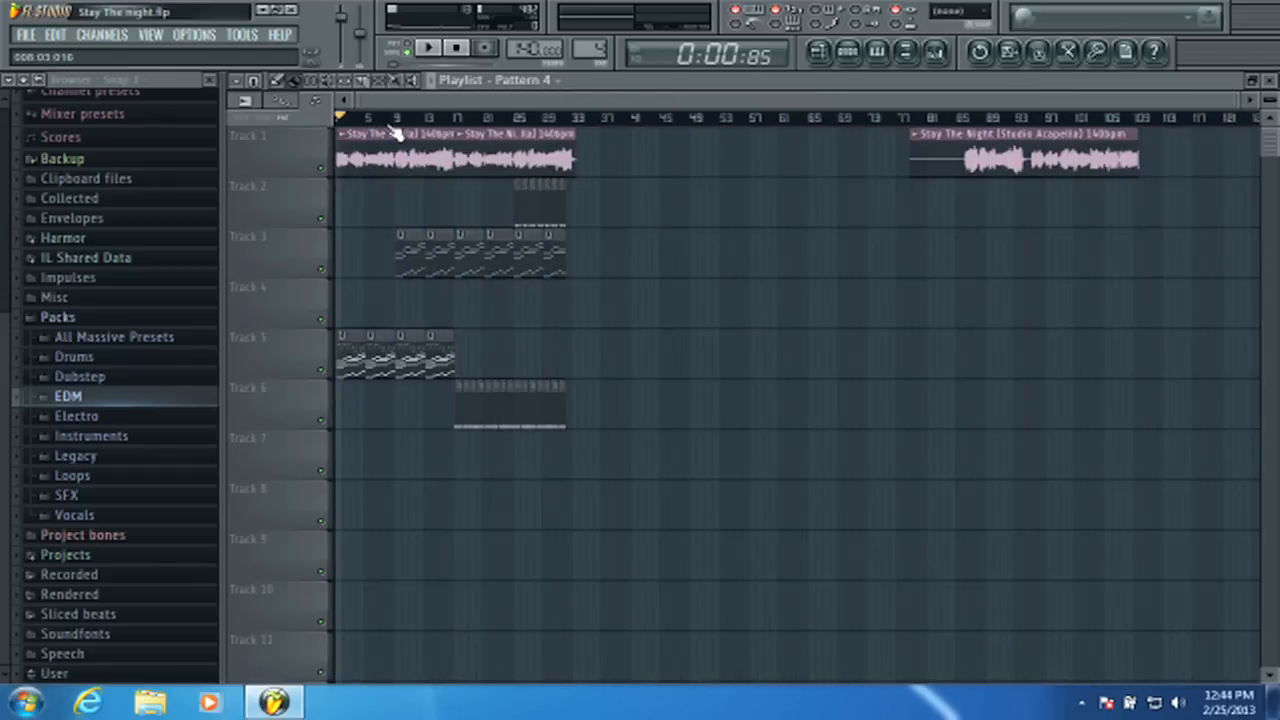
scroll(414, 120, "up", 5)
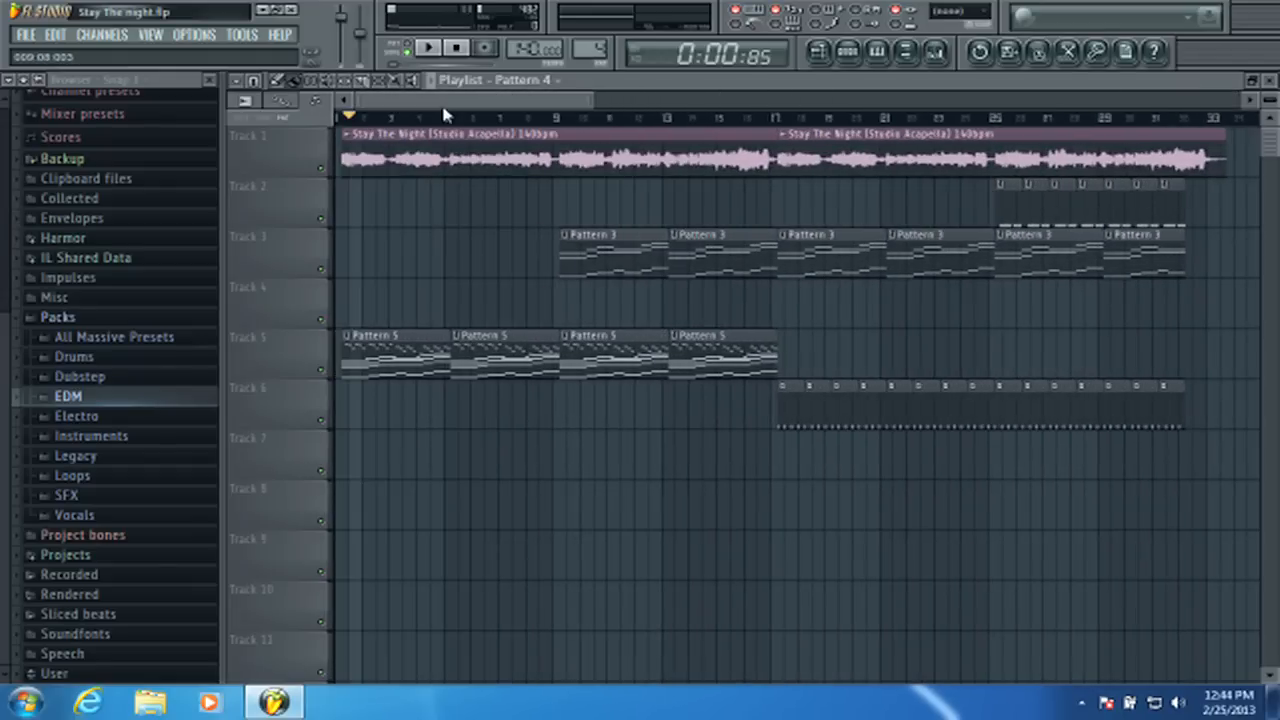
scroll(365, 118, "up", 2)
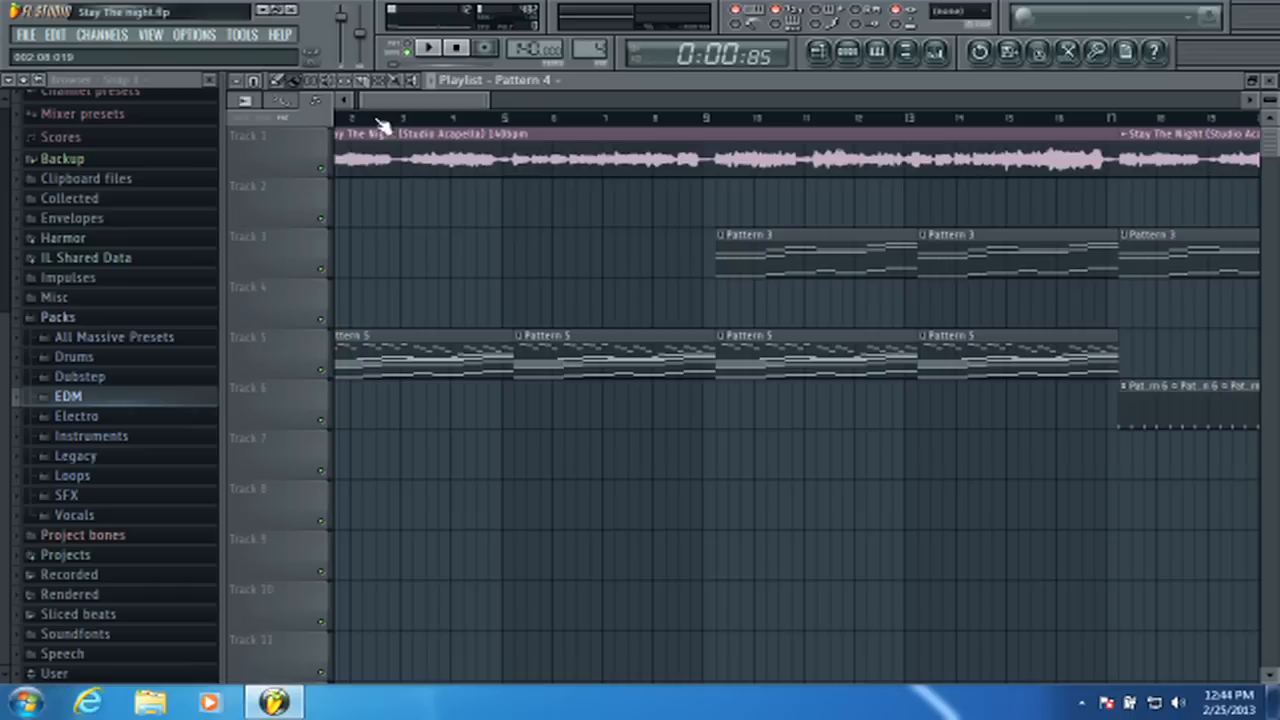
left_click(936, 52)
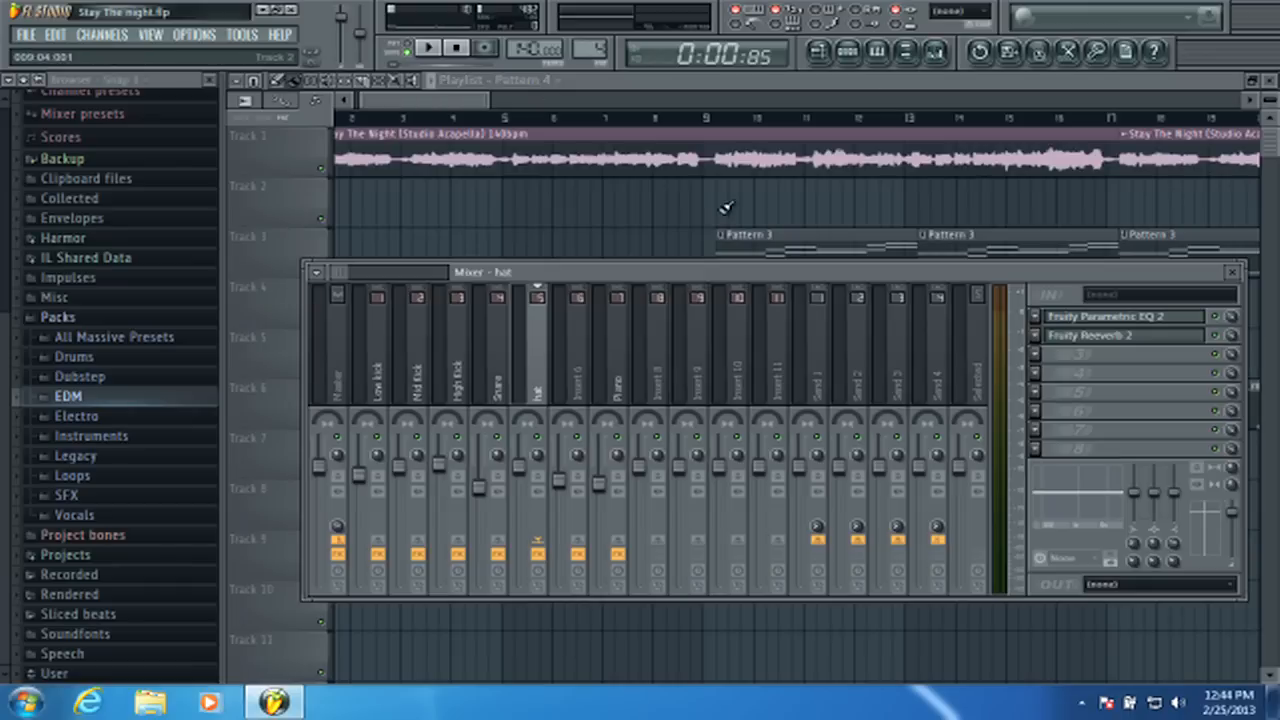
left_click(453, 117)
scroll(386, 114, "up", 3)
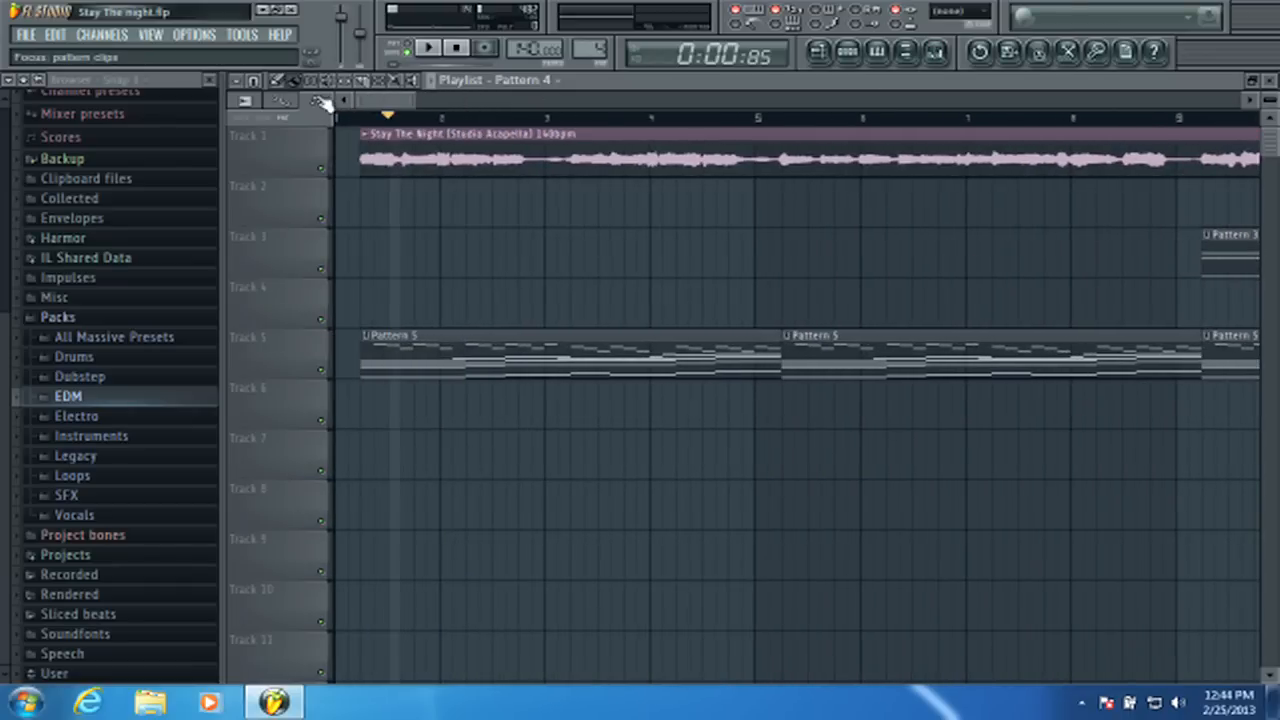
scroll(405, 122, "down", 10)
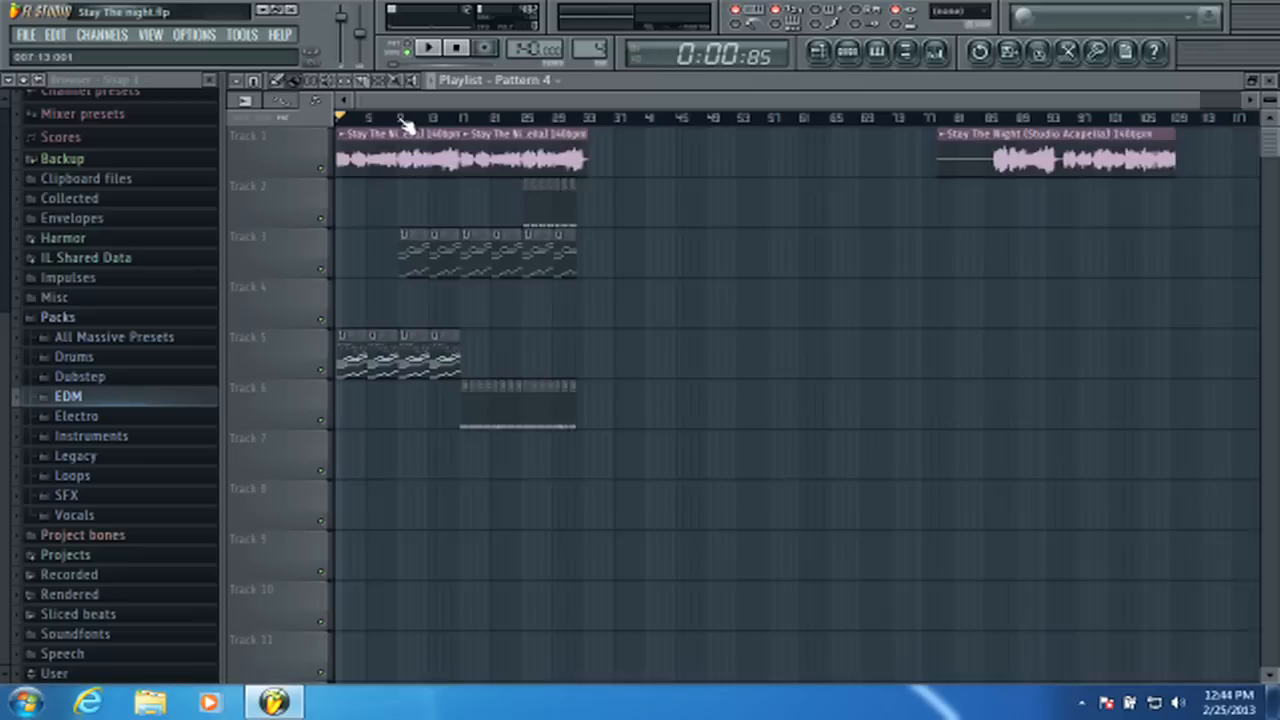
scroll(375, 135, "up", 3)
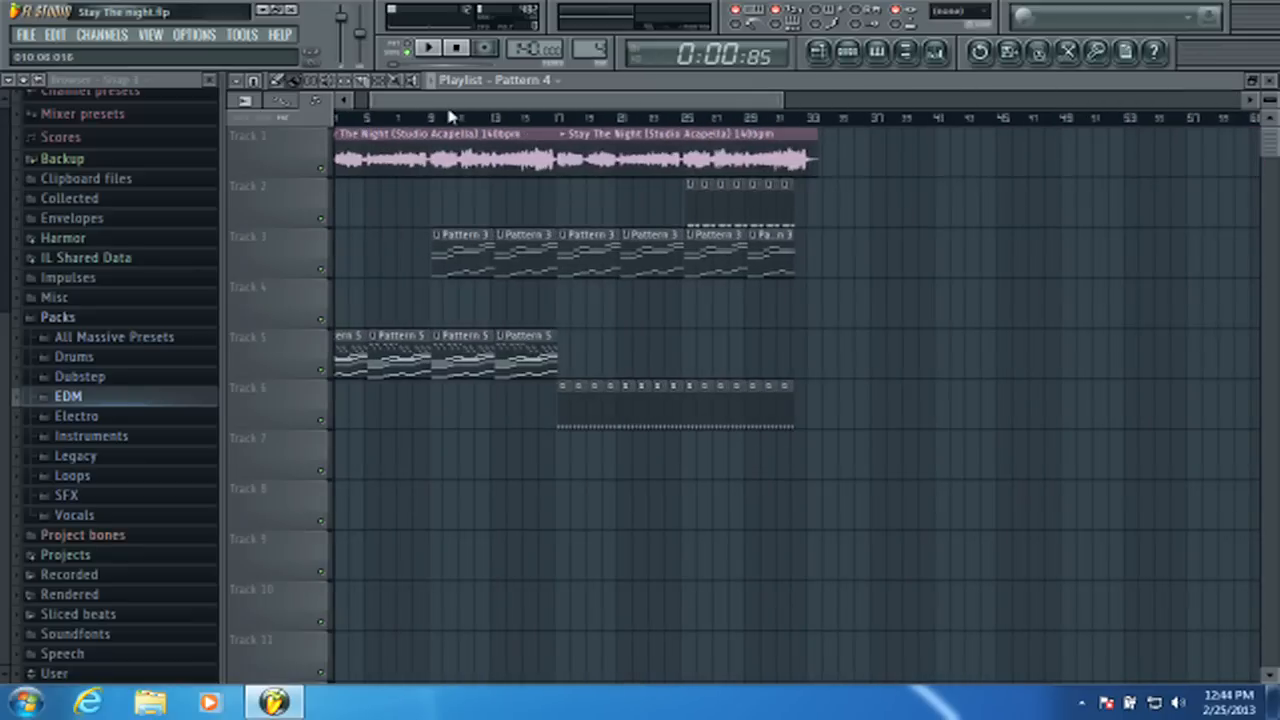
scroll(372, 135, "up", 4)
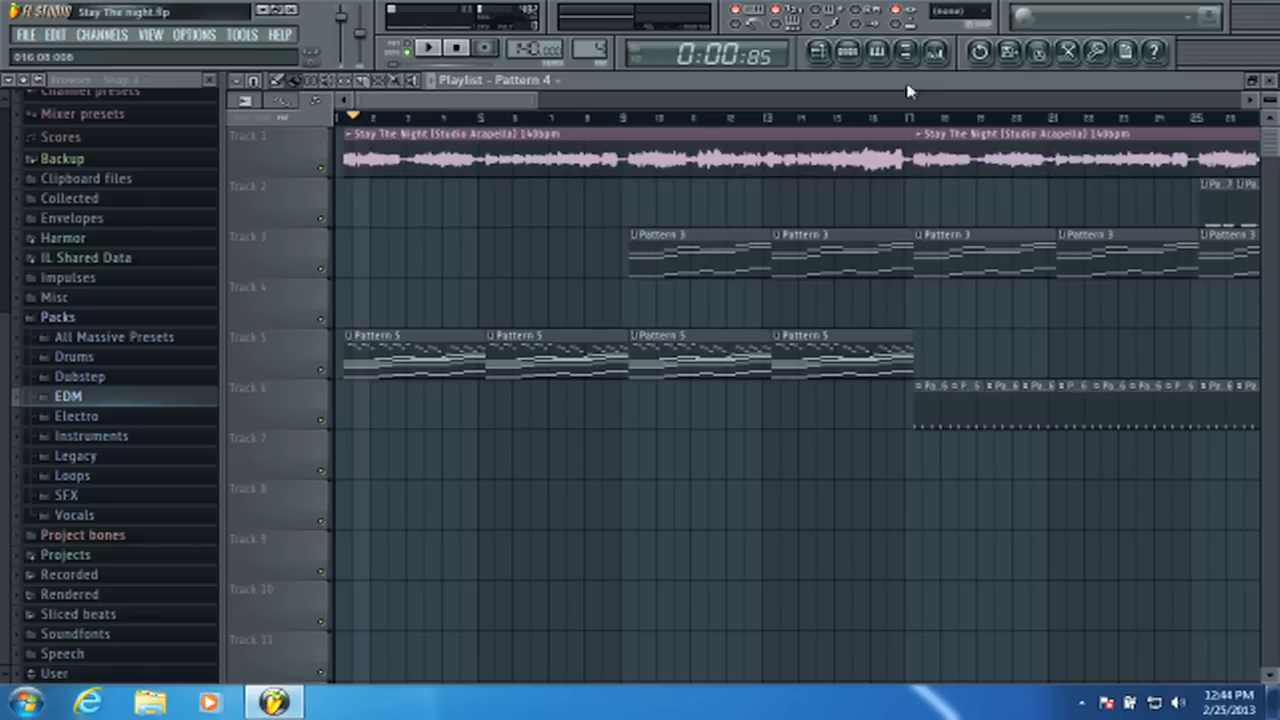
left_click(935, 51)
left_click(465, 101)
scroll(509, 124, "down", 3)
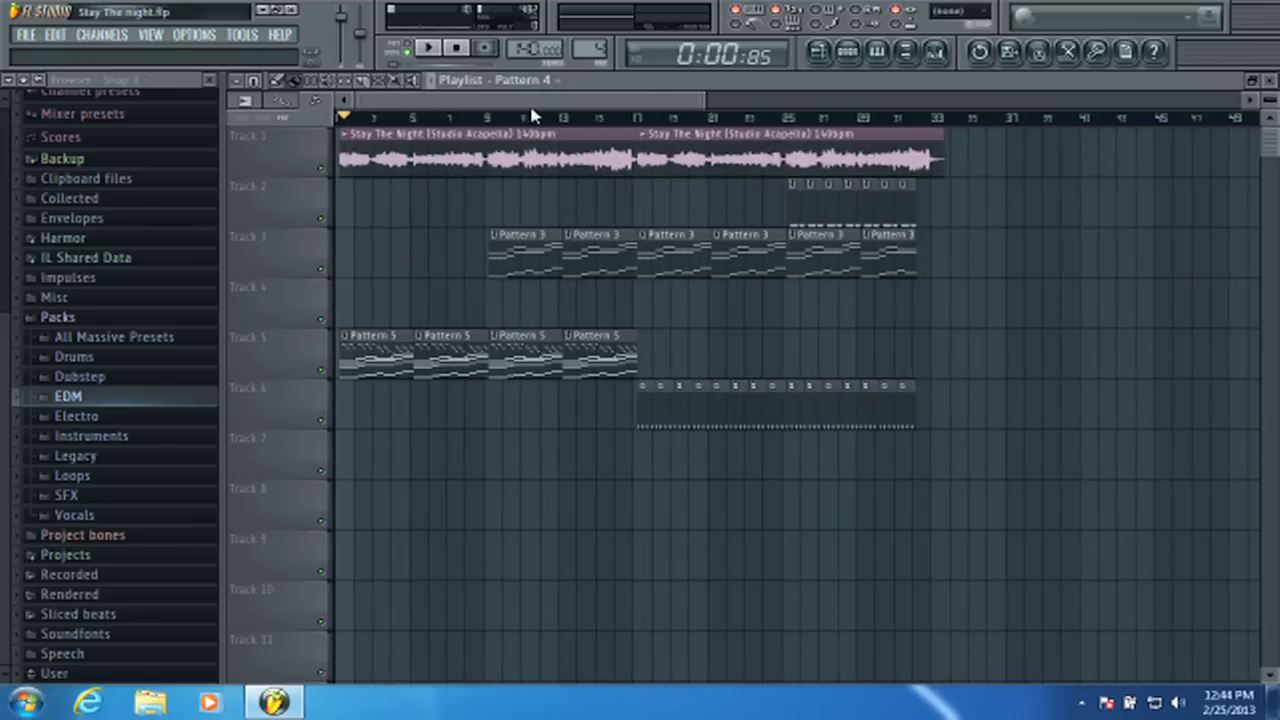
scroll(462, 135, "up", 2)
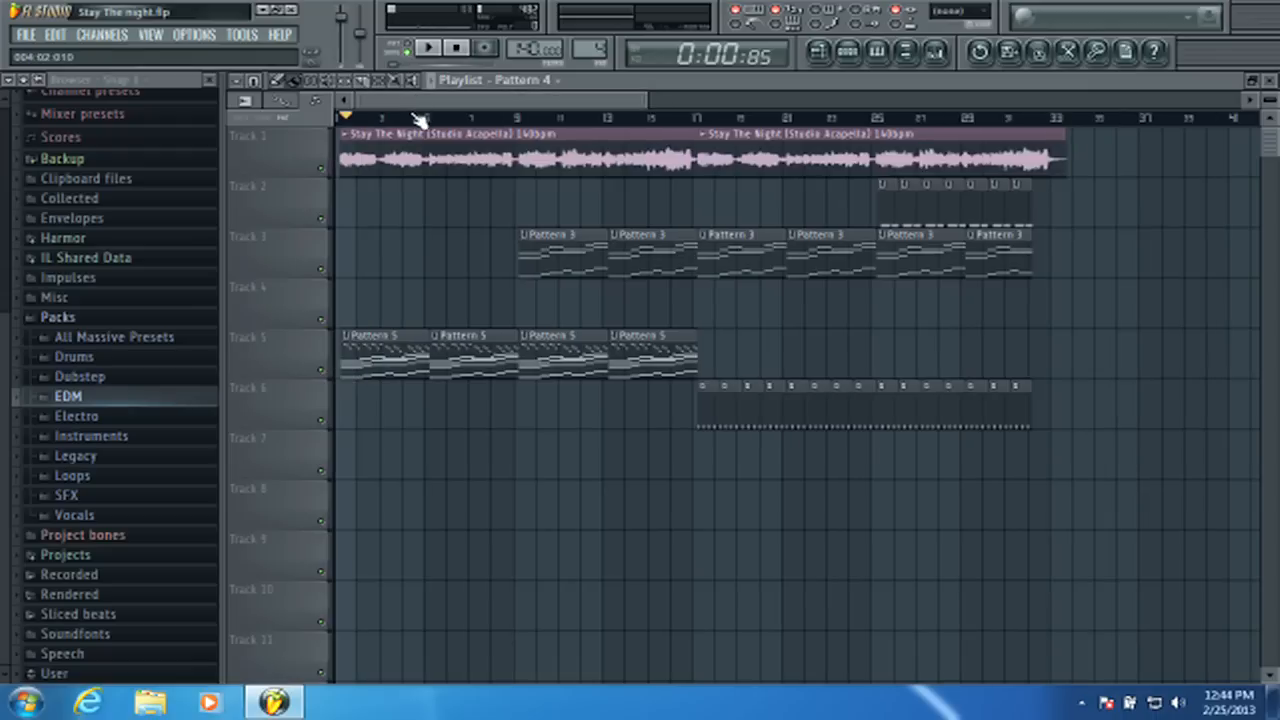
scroll(400, 115, "up", 1)
scroll(396, 118, "up", 1)
scroll(398, 118, "up", 1)
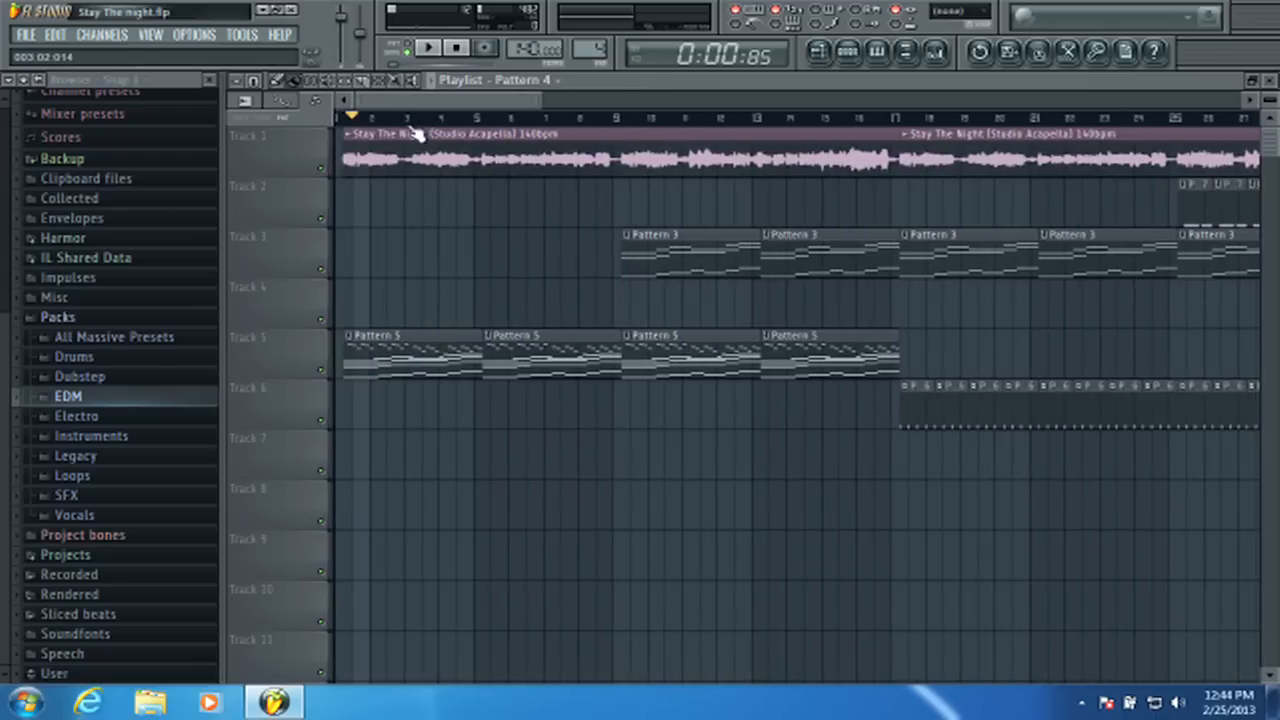
- Select the vocal clip, pan the Vocals mixer track about 77% right as a trial, and return it to centre
left_click(936, 51)
left_click(408, 150)
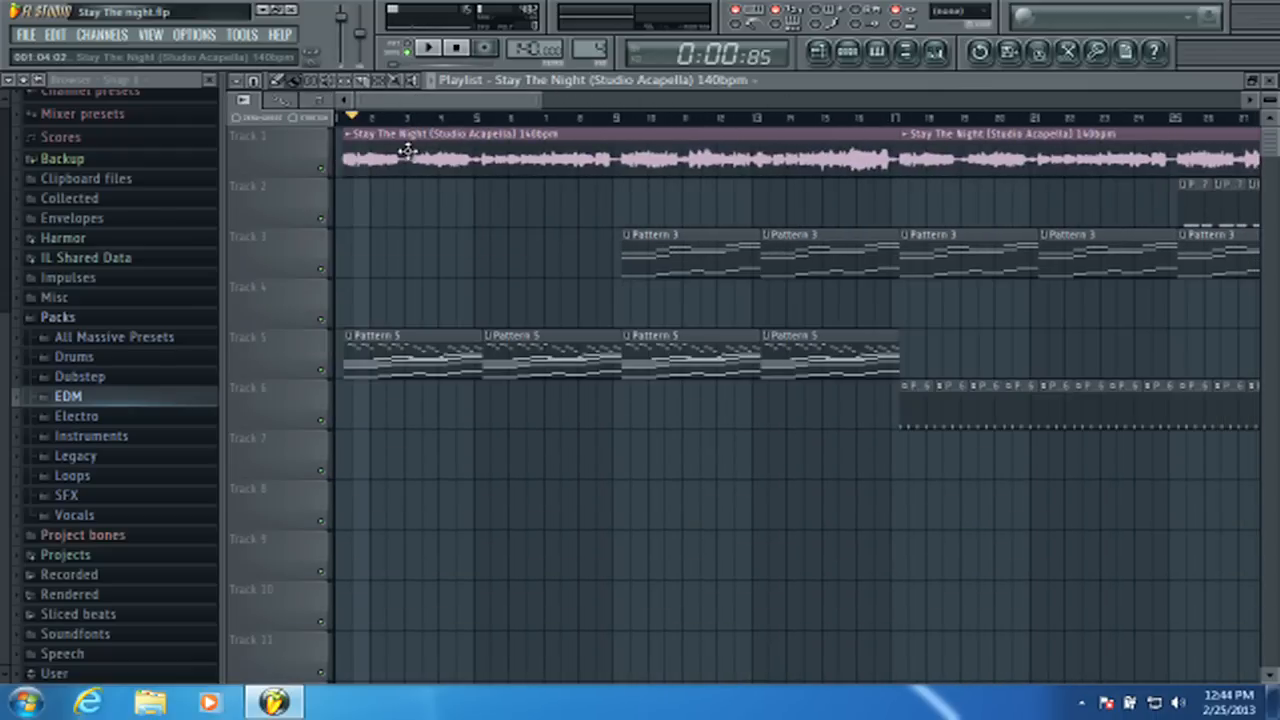
left_click(950, 48)
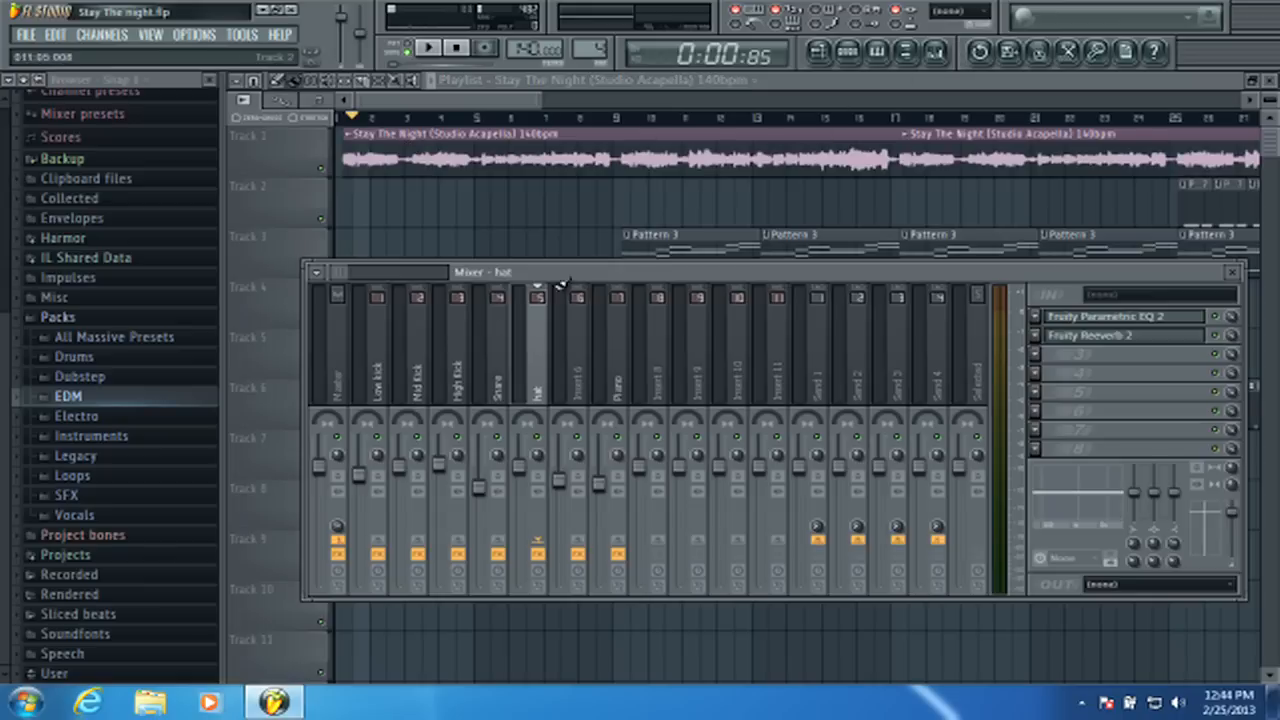
left_click(729, 427)
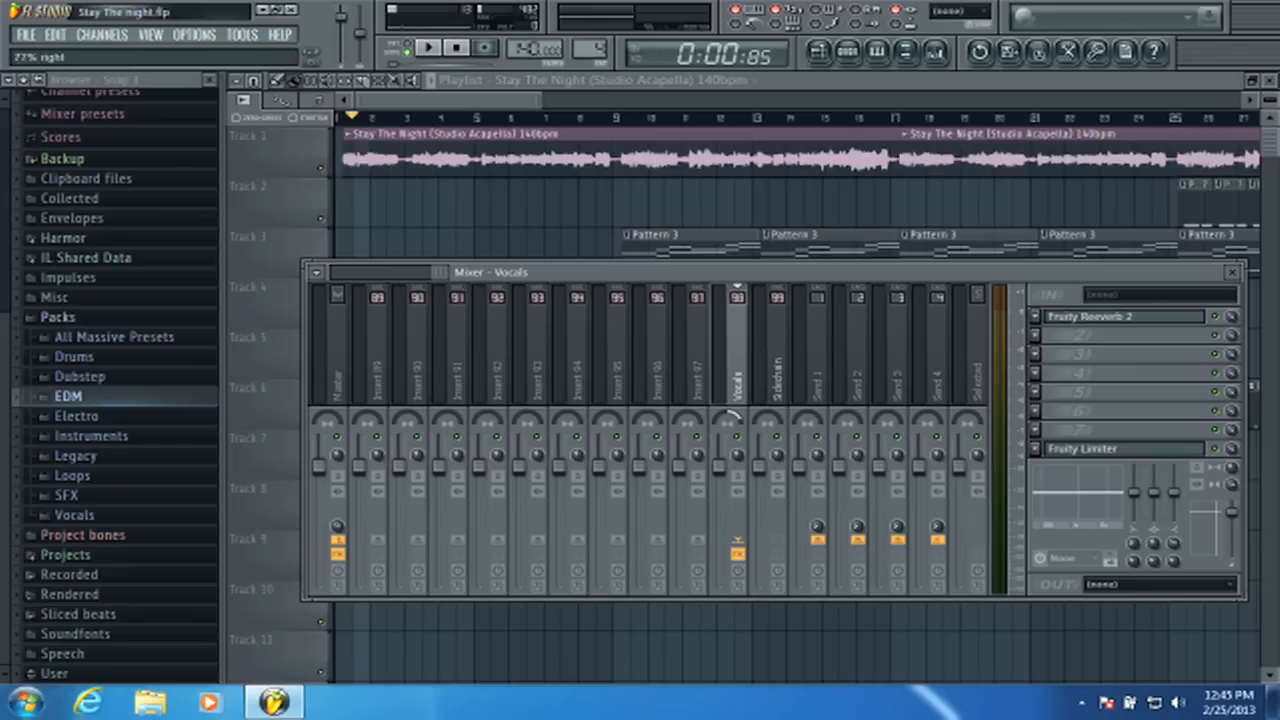
mouse_move(729, 420)
left_mouse_down()
mouse_move(729, 404)
mouse_move(729, 460)
mouse_move(729, 420)
left_mouse_up()
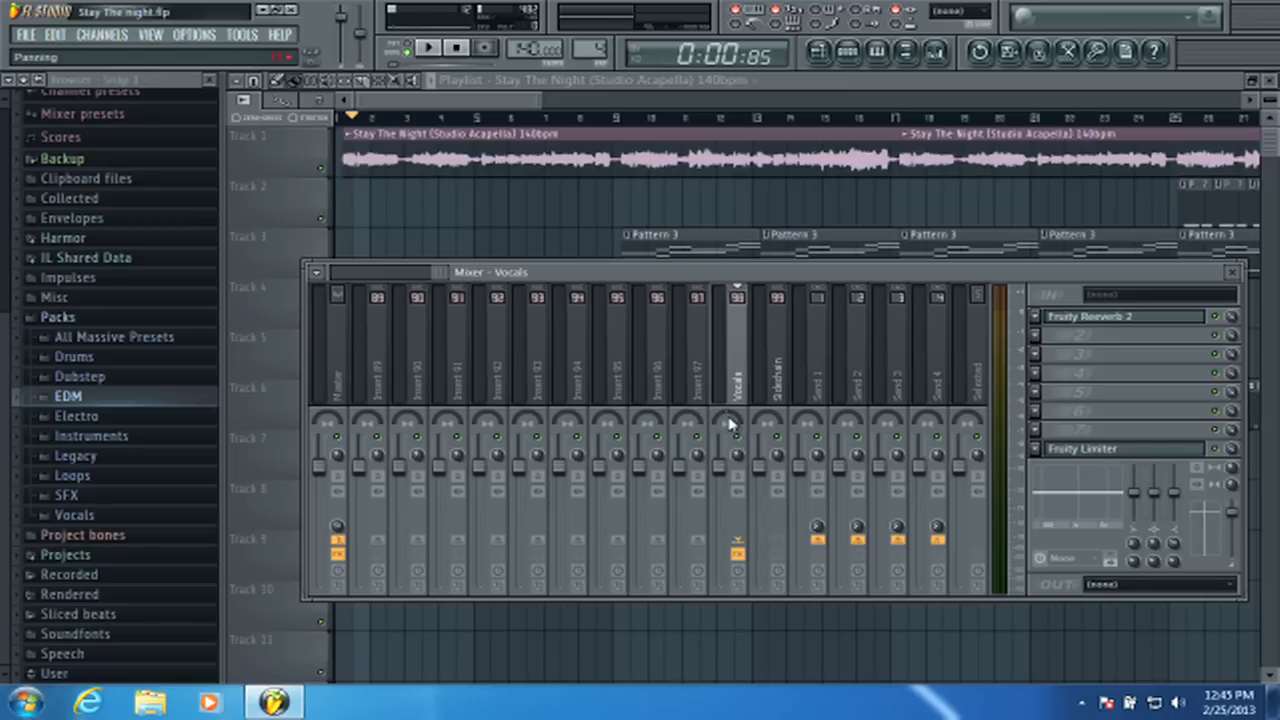
- Show the audio clip channels in the step sequencer and try the vocal channel's panning against the Vocals mixer track's panning
left_click(848, 50)
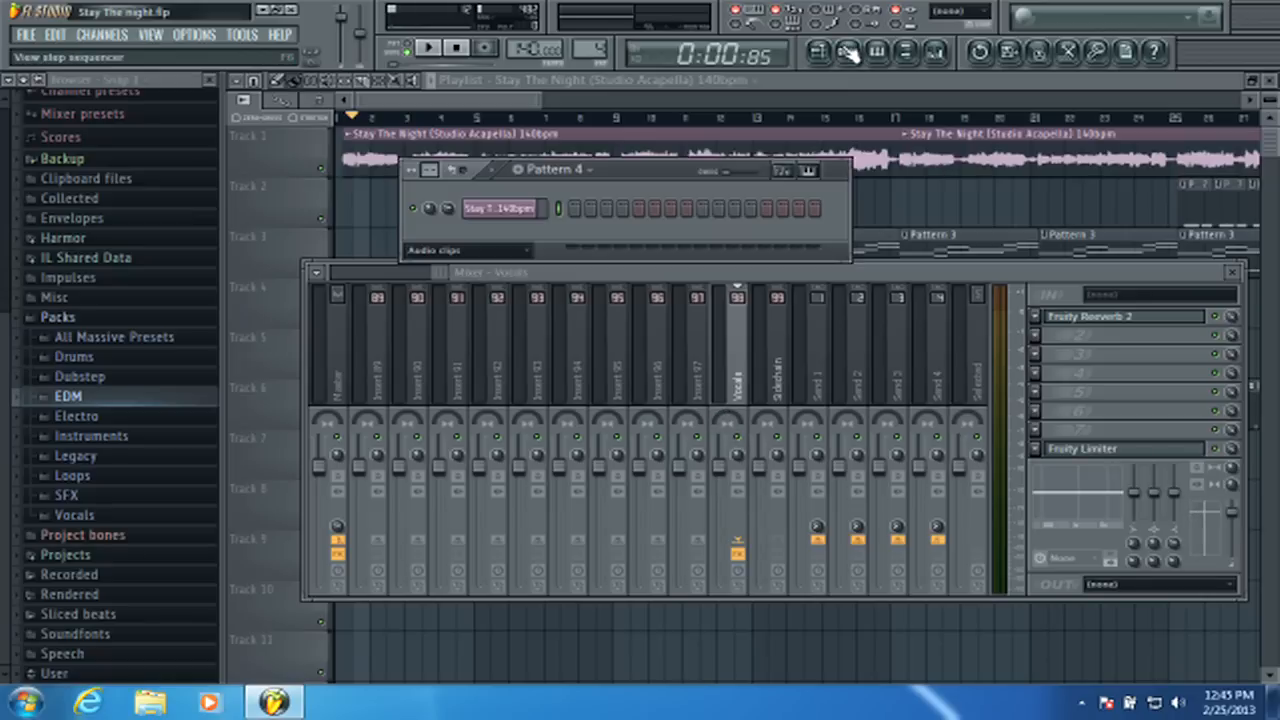
left_click(468, 250)
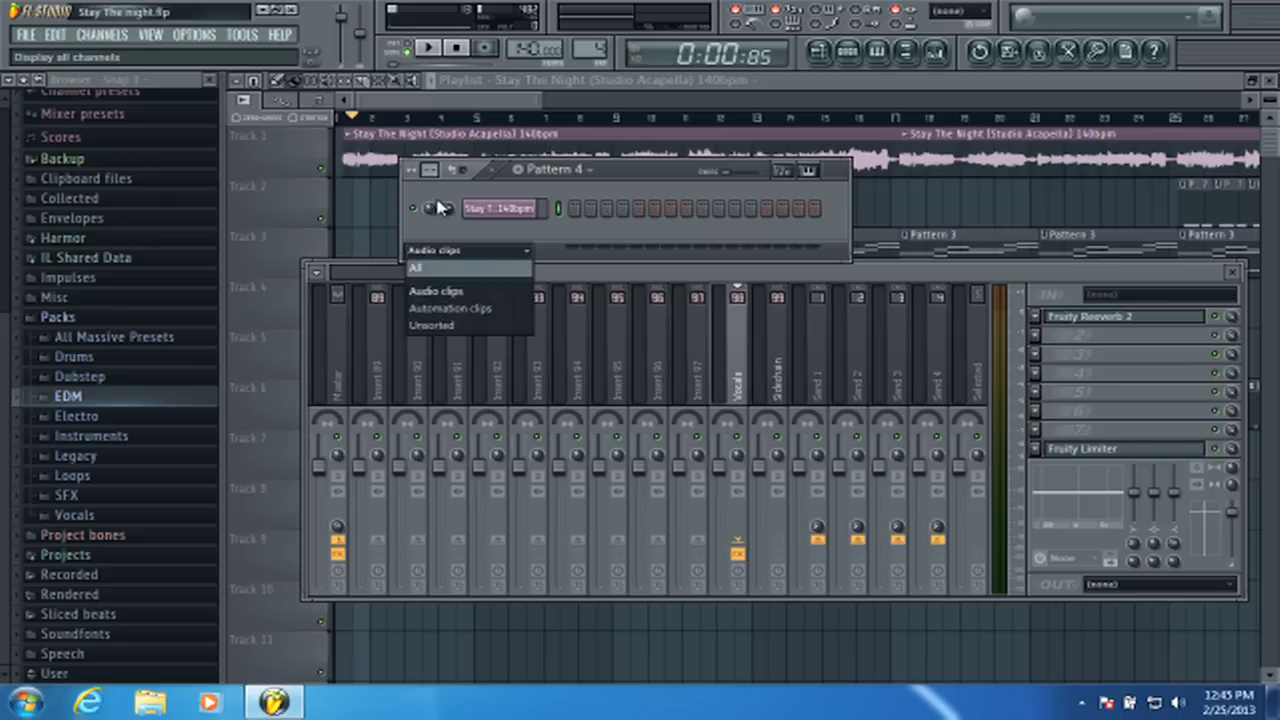
left_click(435, 227)
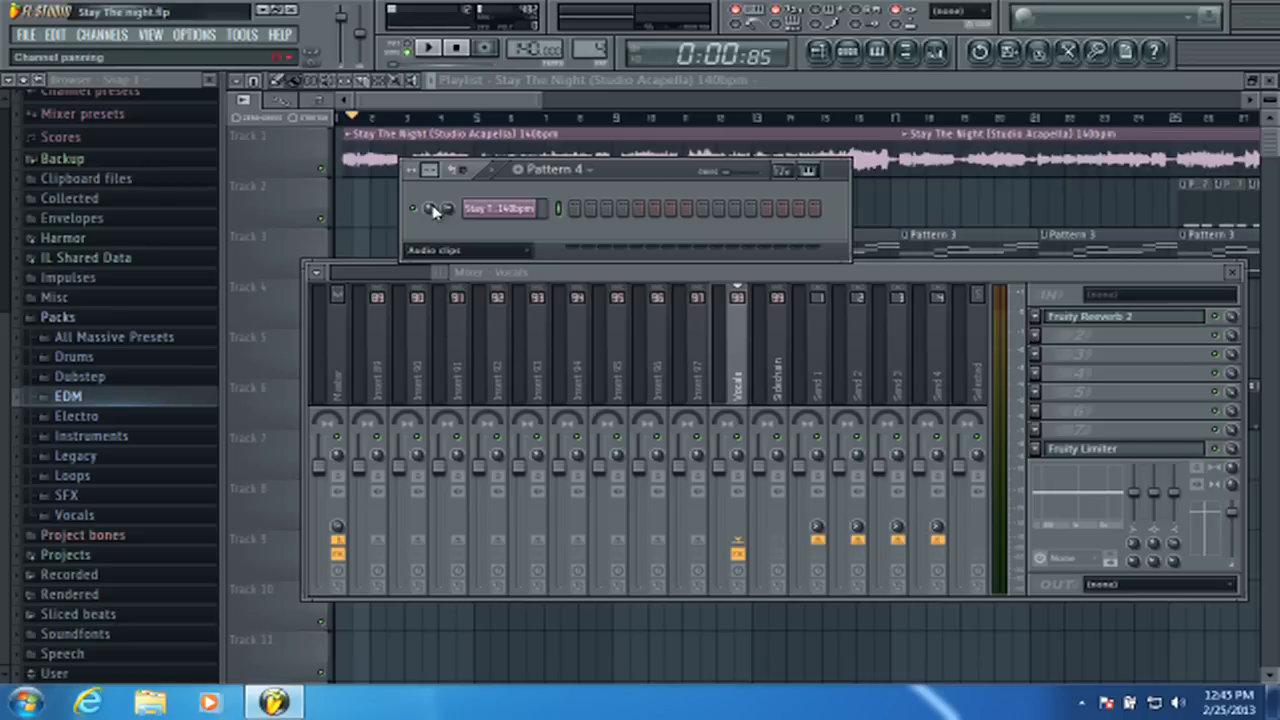
left_click_drag(433, 208, 433, 211)
left_click(740, 436)
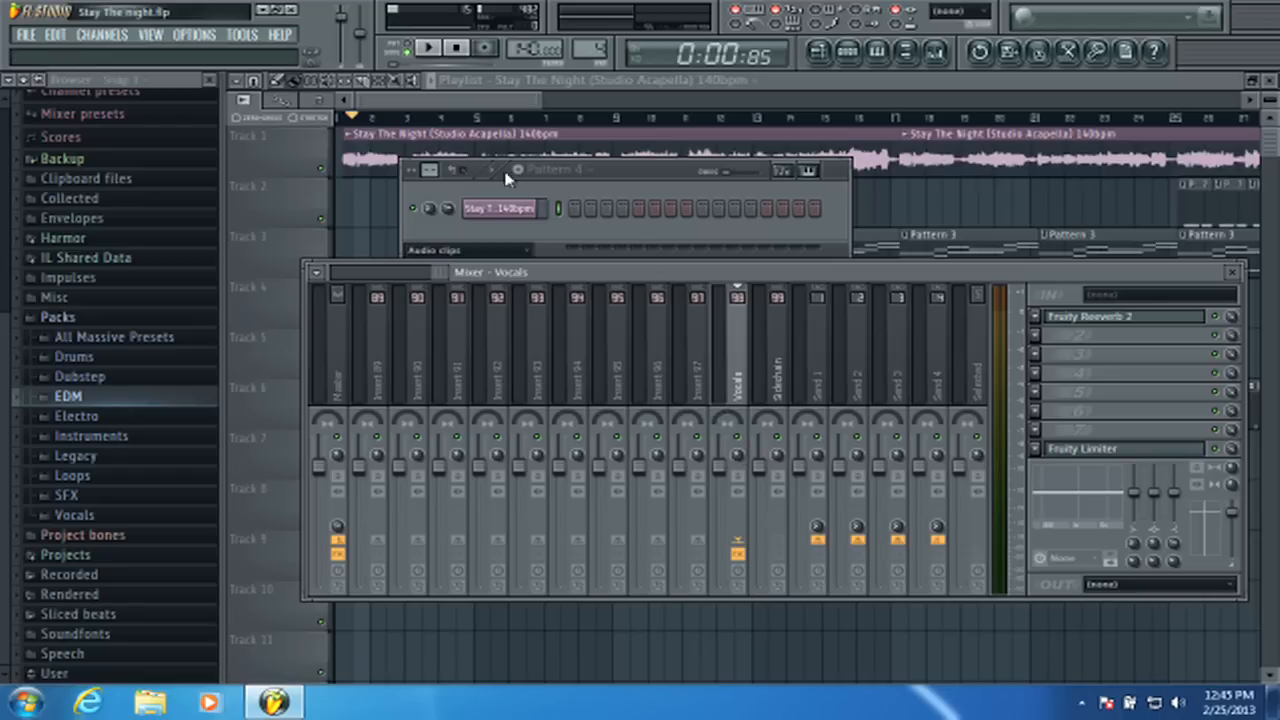
left_click_drag(430, 208, 430, 206)
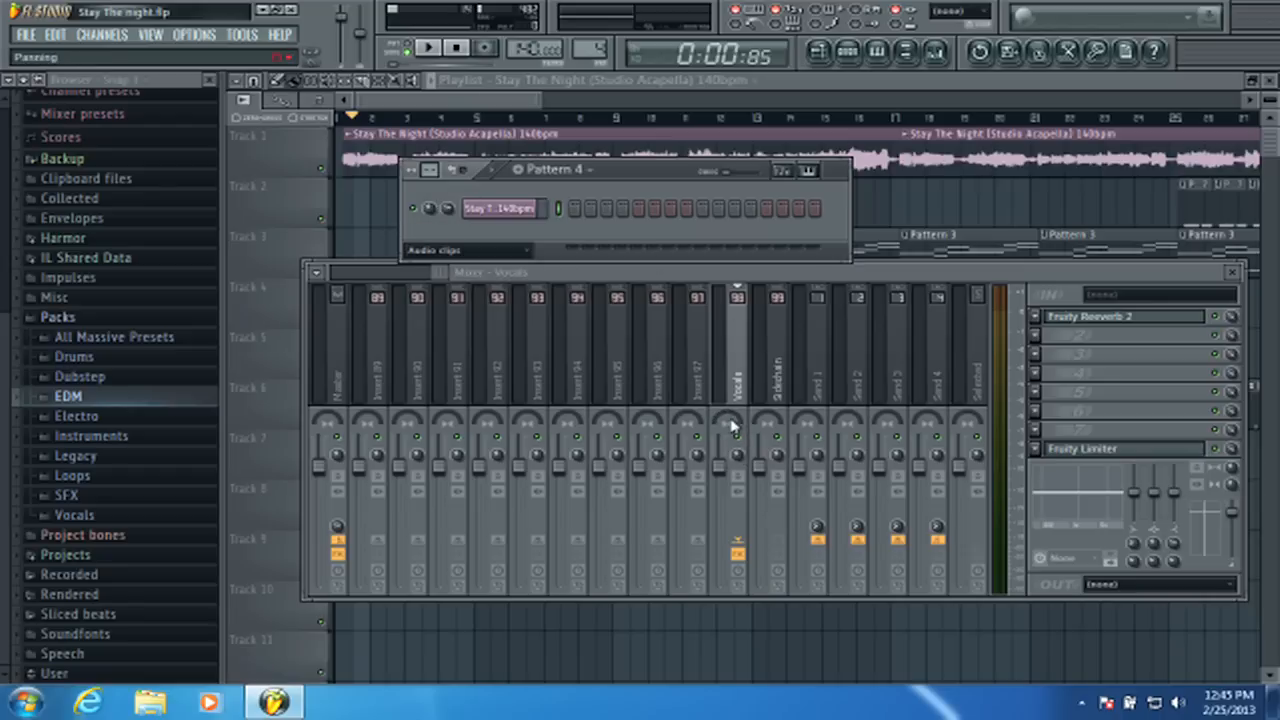
left_click_drag(730, 427, 730, 433)
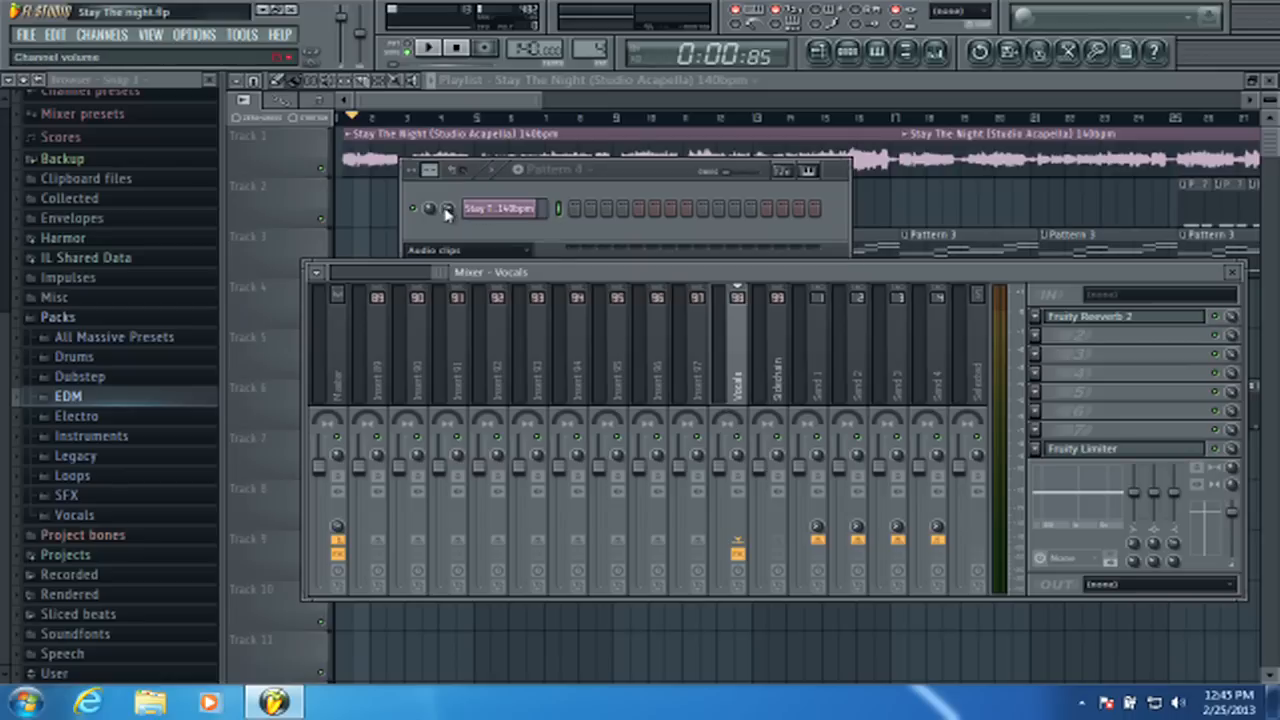
left_click(428, 210)
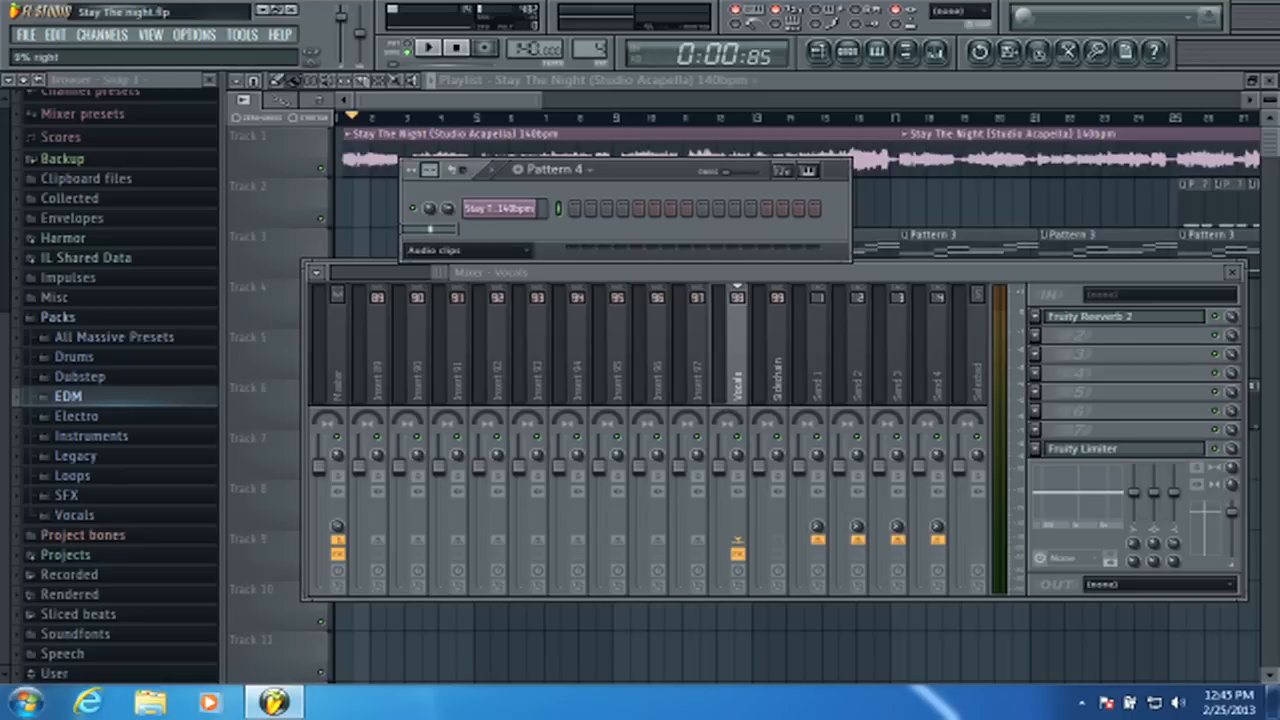
left_click(730, 420)
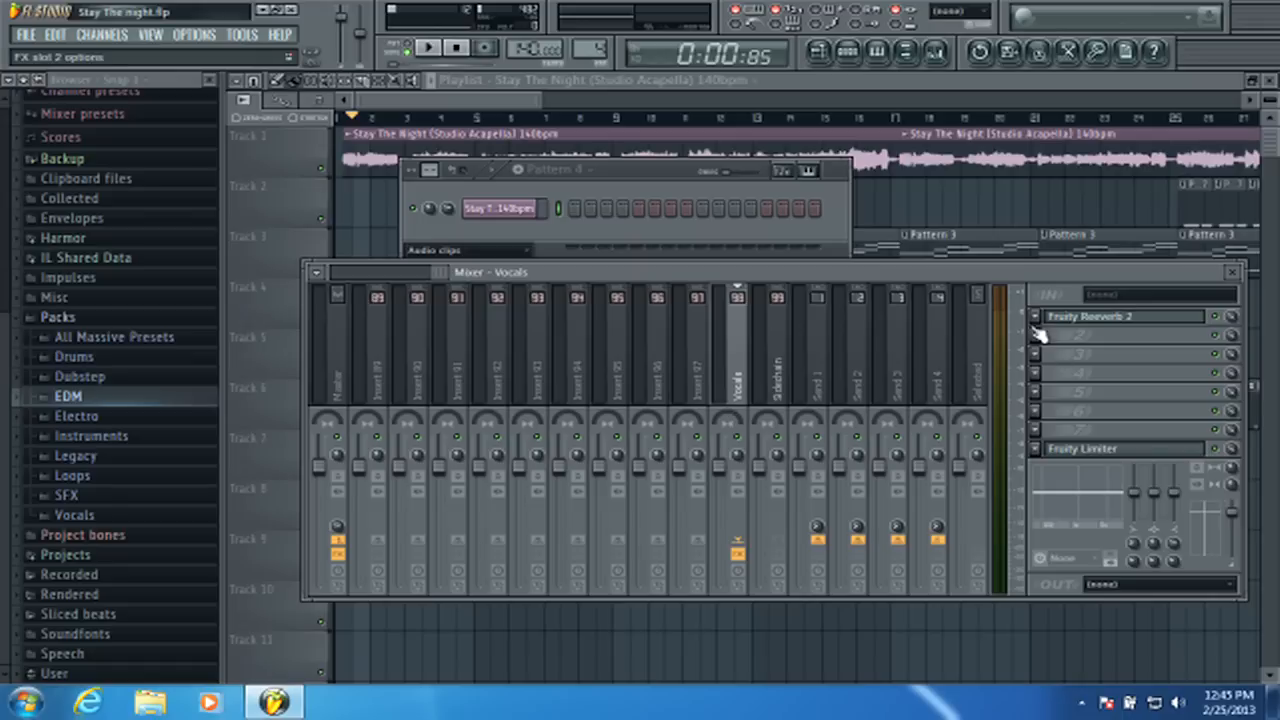
- Load Fruity Stereo Enhancer into the second effect slot of the Piano mixer track and move its window clear of the mixer
left_click_drag(440, 275, 331, 277)
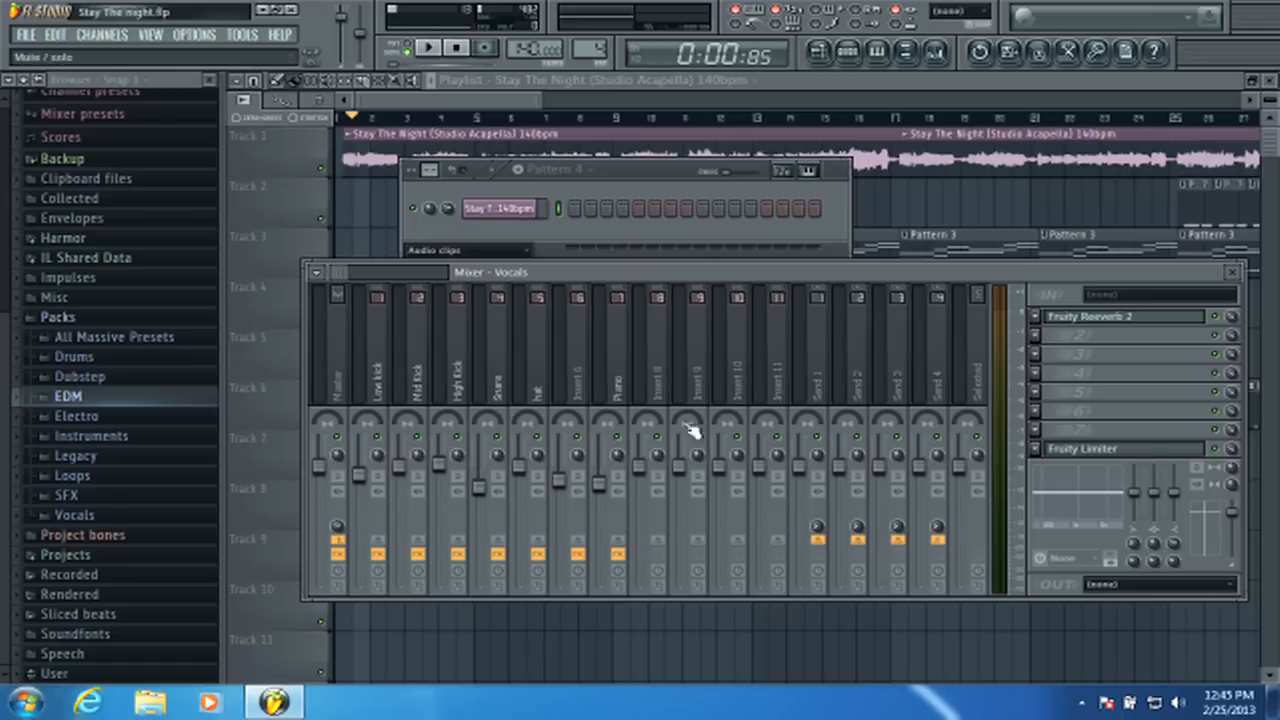
left_click(578, 320)
left_click(612, 345)
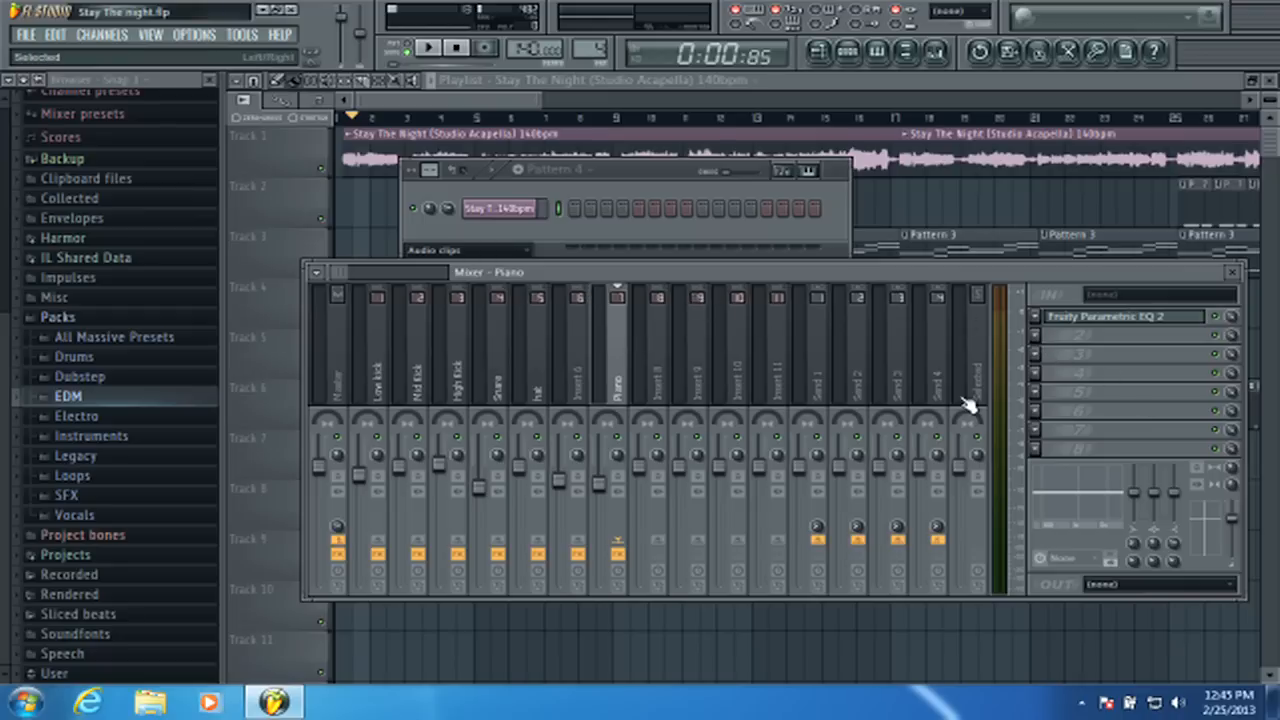
left_click(1045, 335)
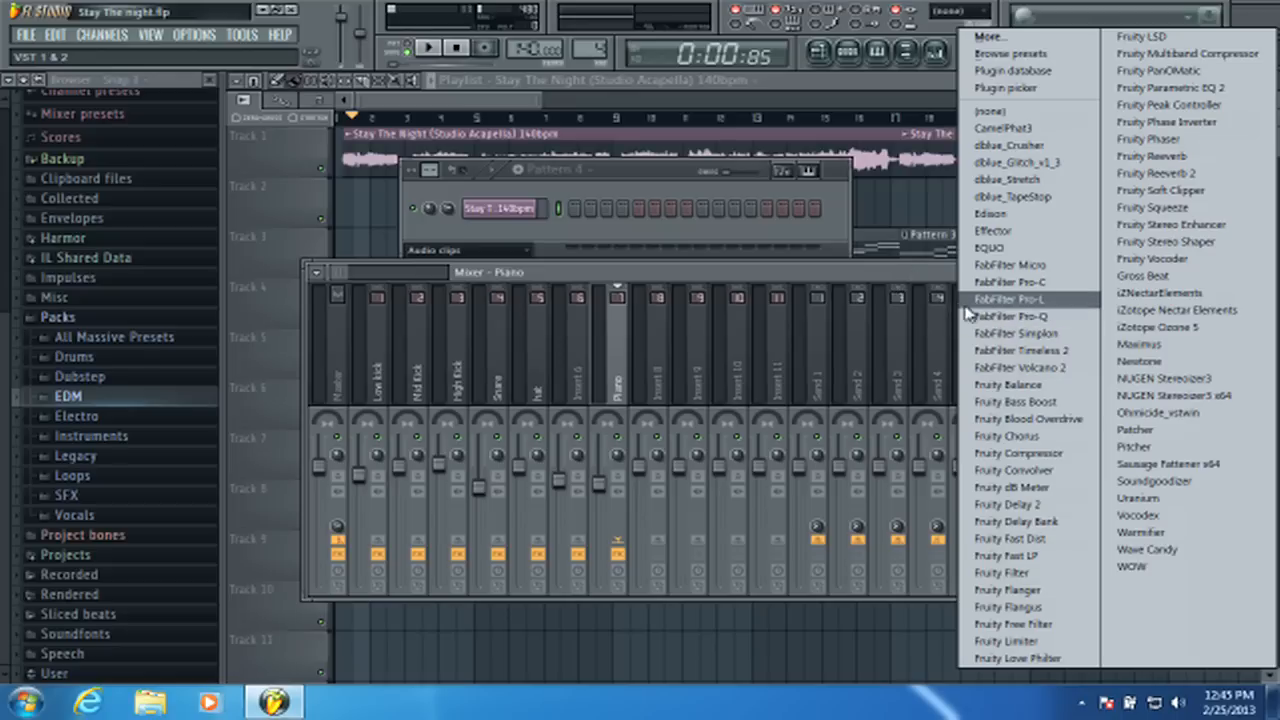
left_click(922, 284)
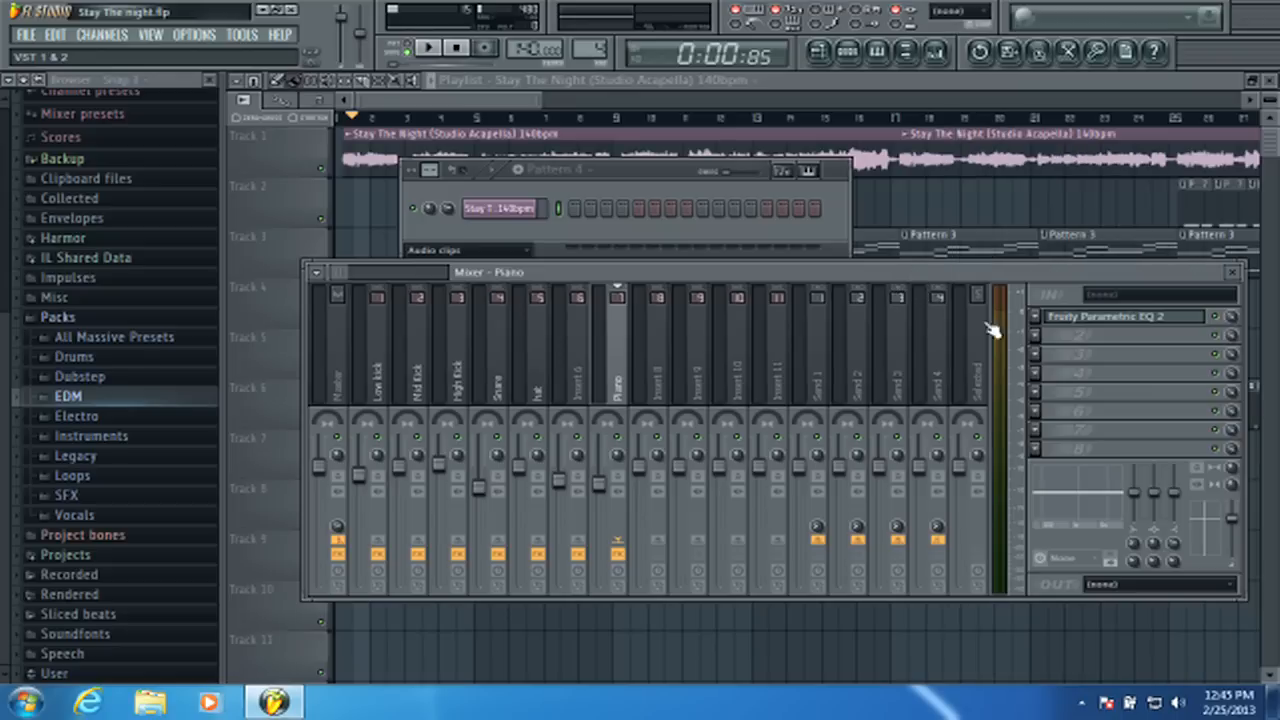
left_click(1040, 346)
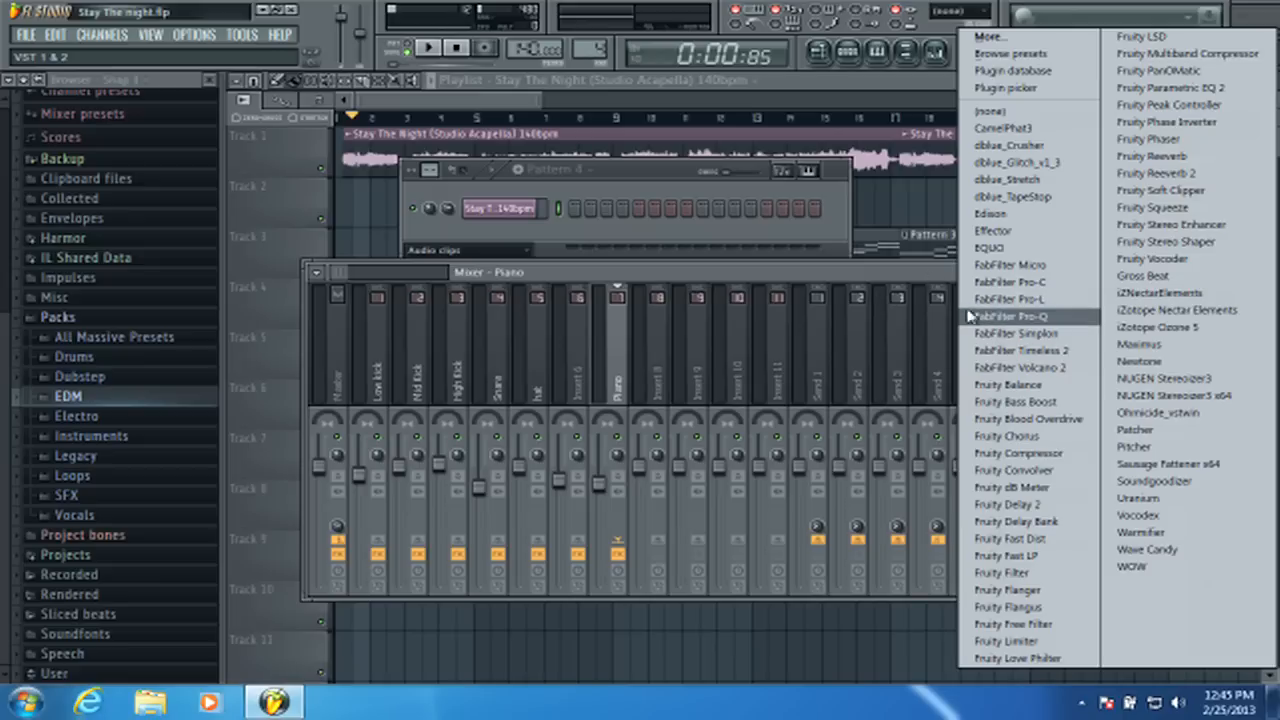
left_click(1155, 228)
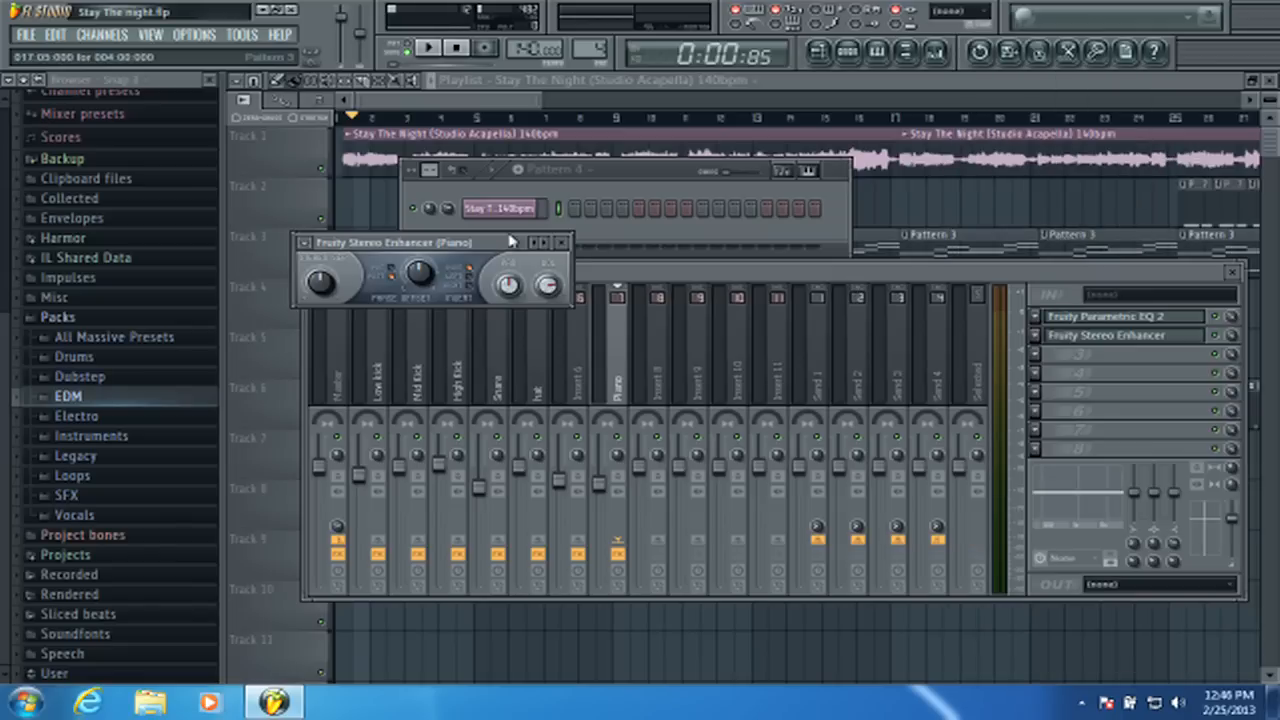
left_click_drag(510, 242, 757, 287)
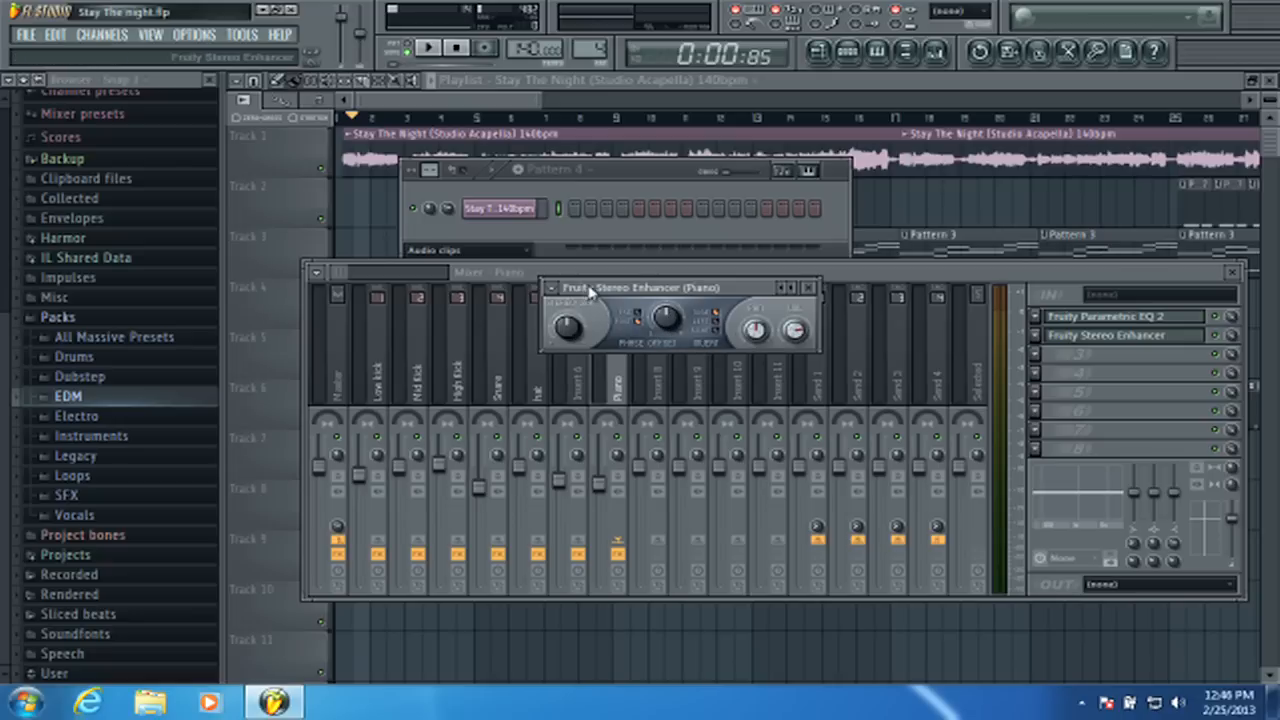
left_click_drag(592, 289, 580, 193)
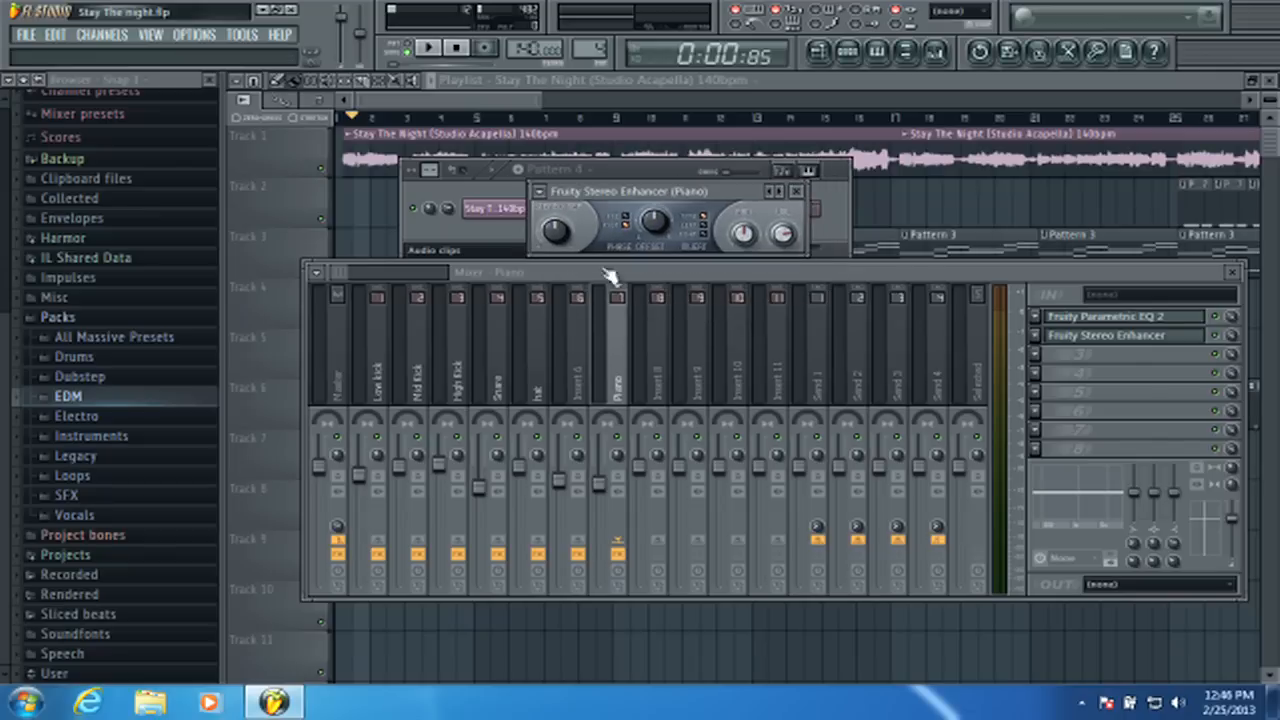
- Try panning the Piano mixer track slightly right, return it to centre, adjust the enhancer's stereo separation, and shift its window clear of the mixer
left_click(611, 416)
left_click_drag(611, 416, 611, 414)
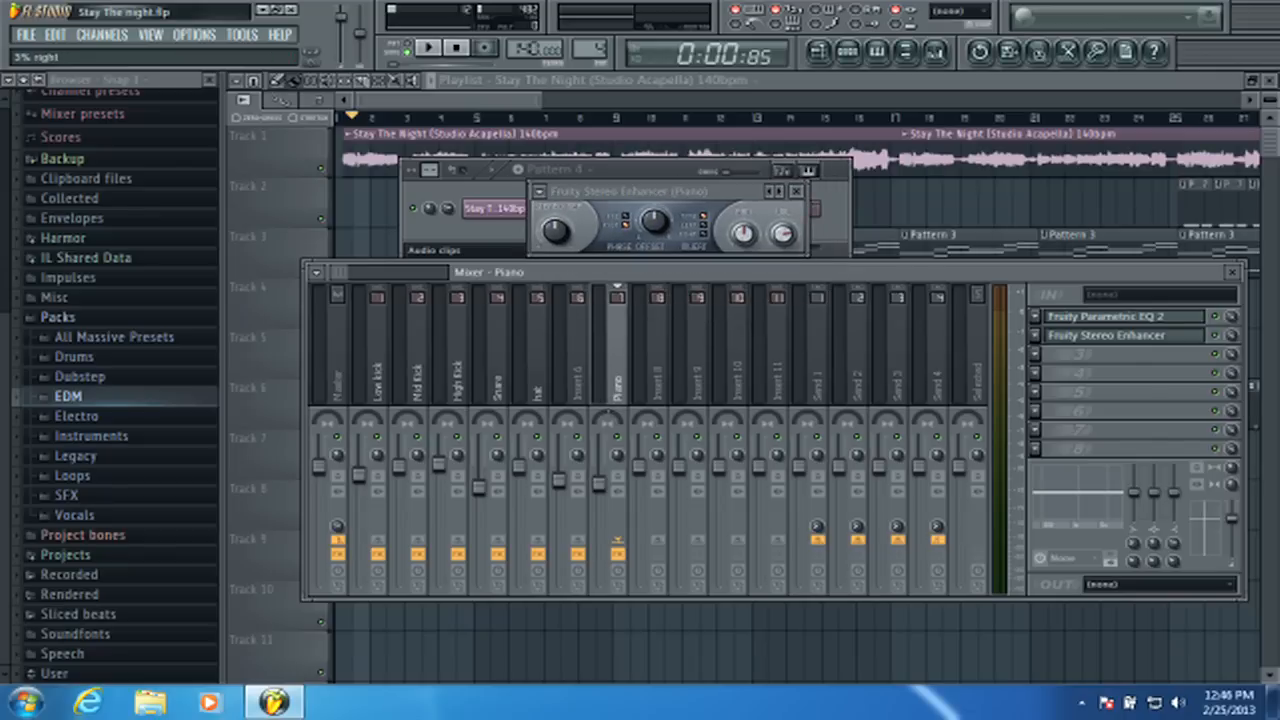
left_click(556, 231)
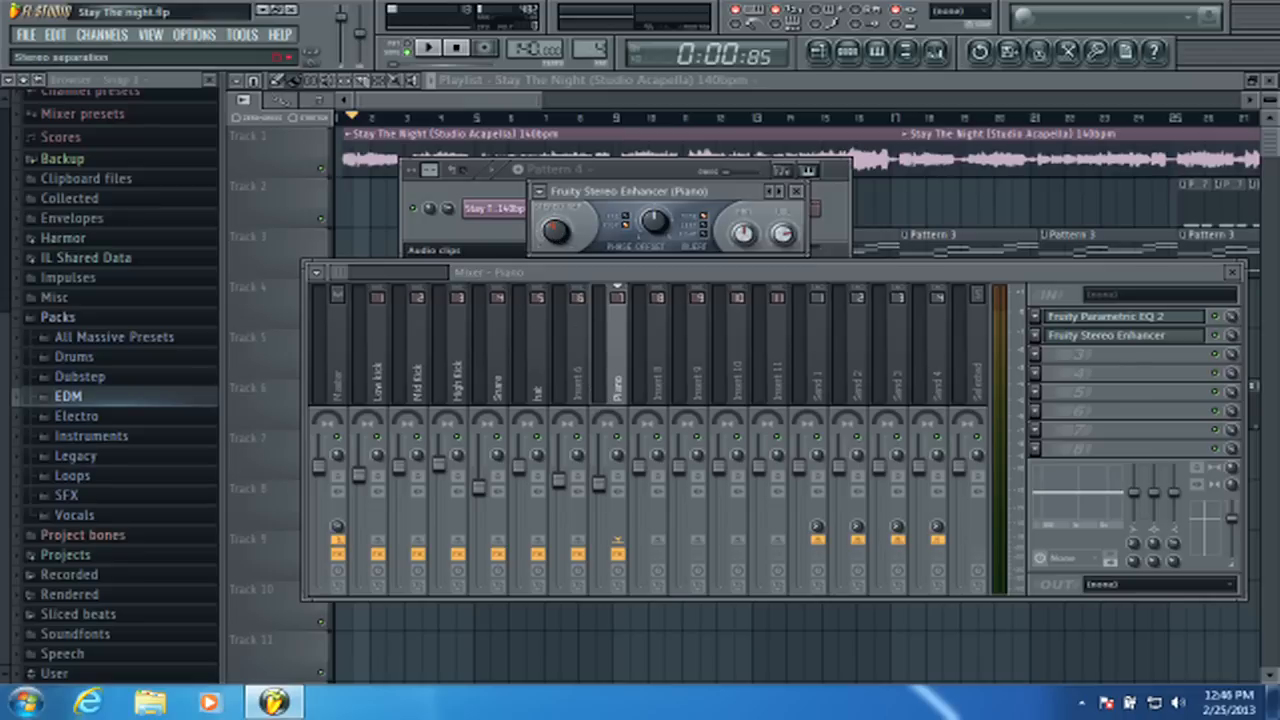
mouse_move(610, 430)
left_mouse_down()
mouse_move(606, 411)
mouse_move(608, 448)
mouse_move(610, 418)
left_mouse_up()
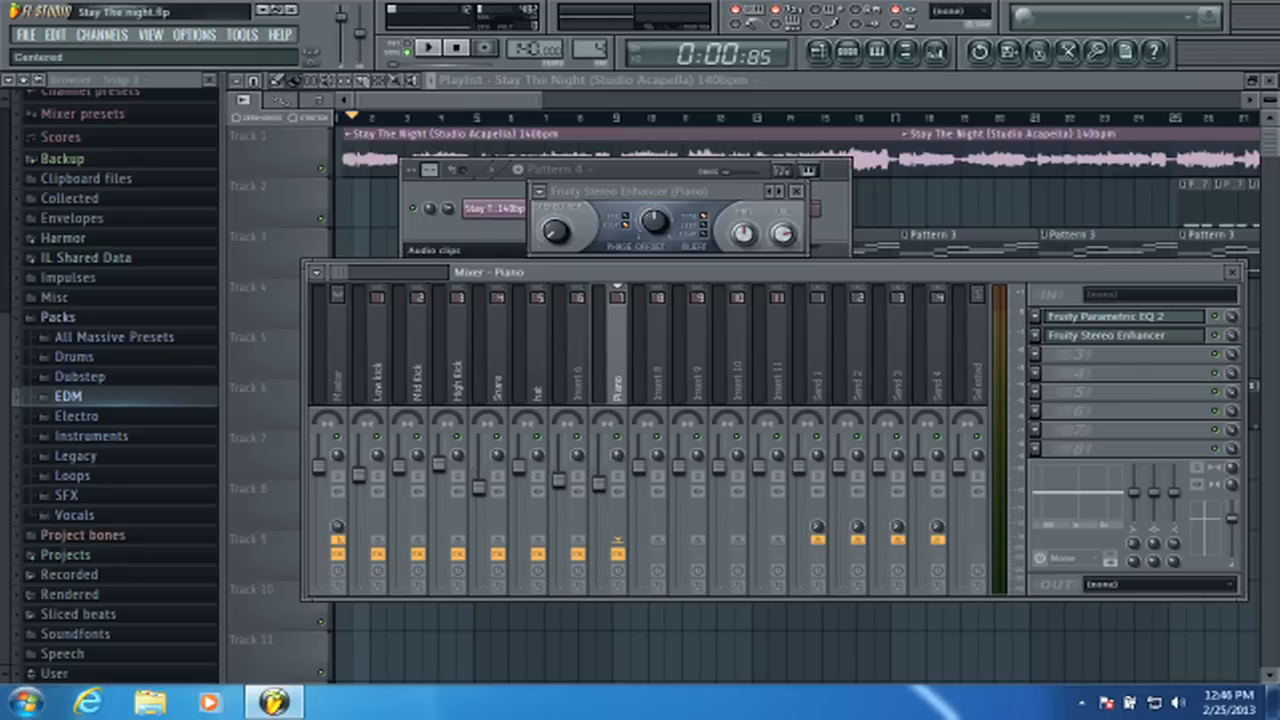
left_click(556, 232)
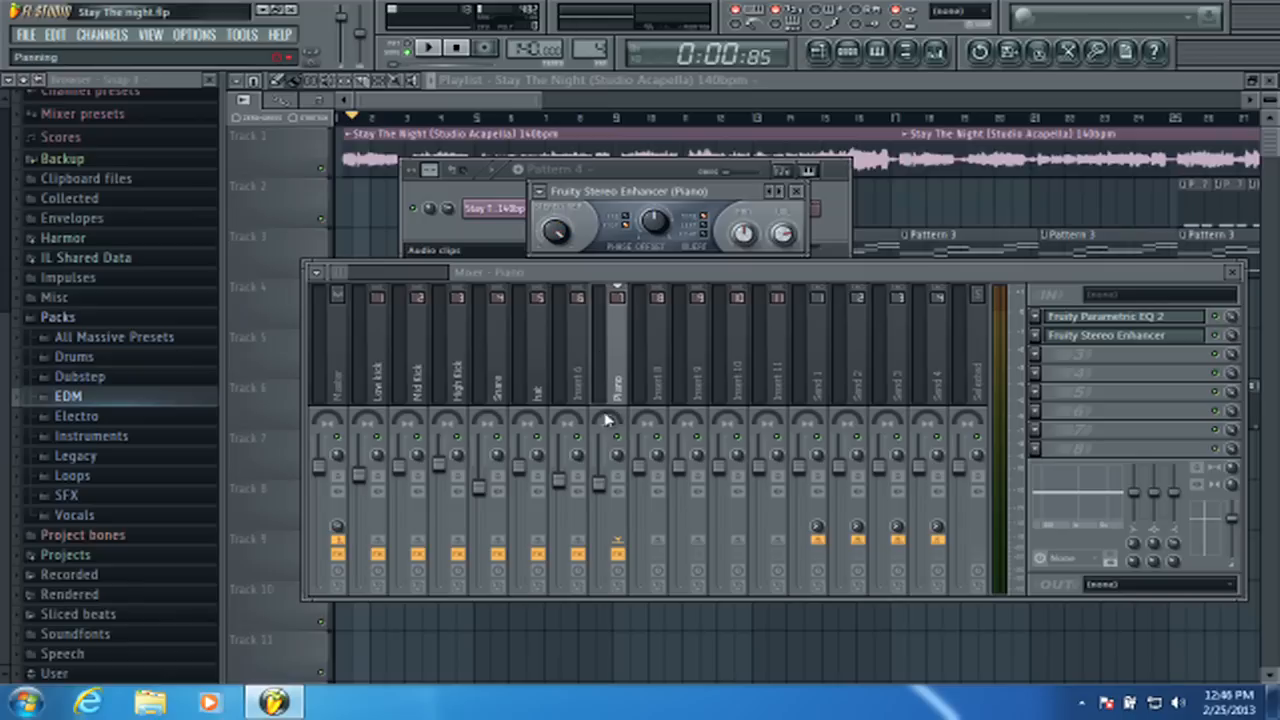
mouse_move(605, 420)
left_mouse_down()
mouse_move(605, 446)
mouse_move(605, 420)
left_mouse_up()
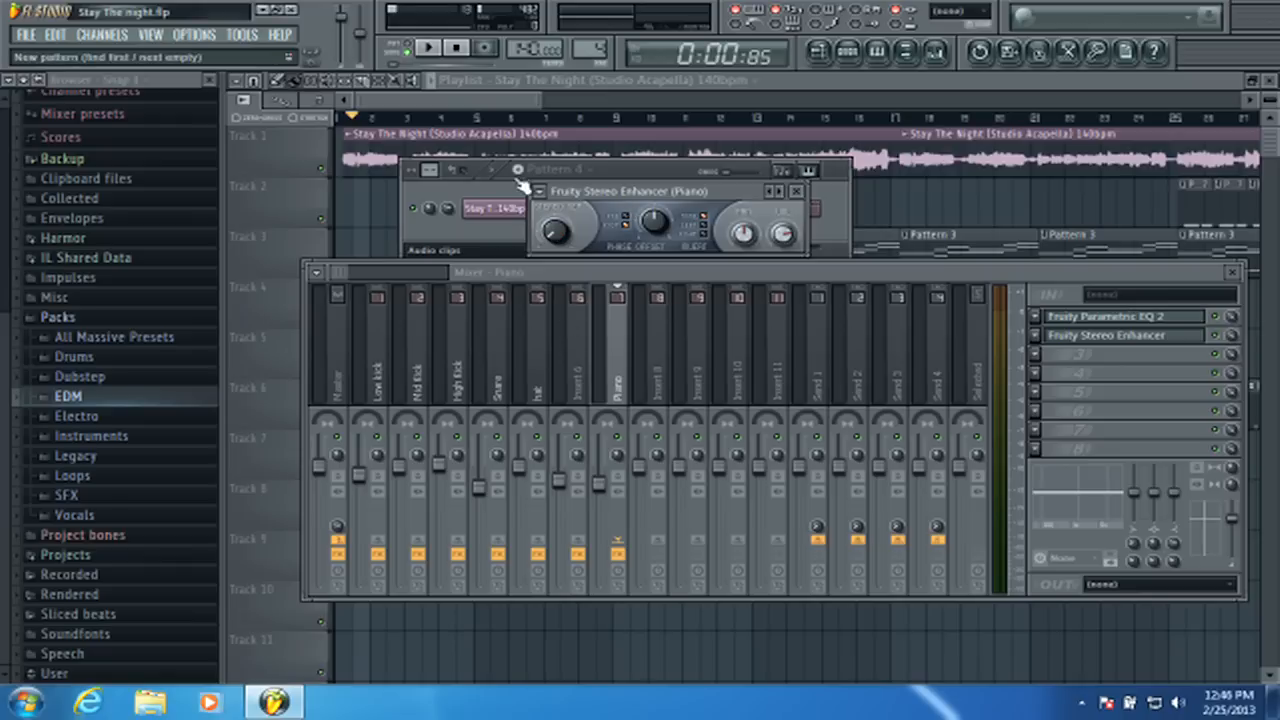
left_click_drag(628, 196, 590, 180)
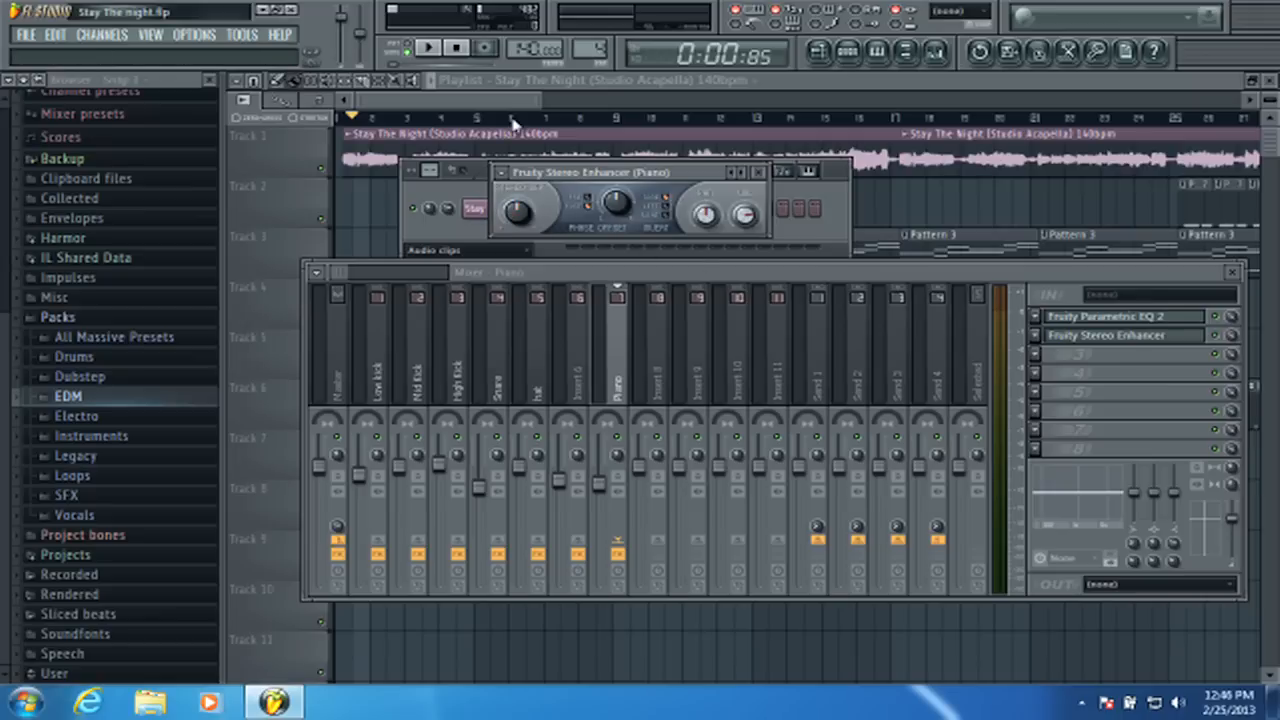
- Audition Pattern 5 twice while testing the stereo separation of the Piano track's Fruity Stereo Enhancer
left_click(425, 50)
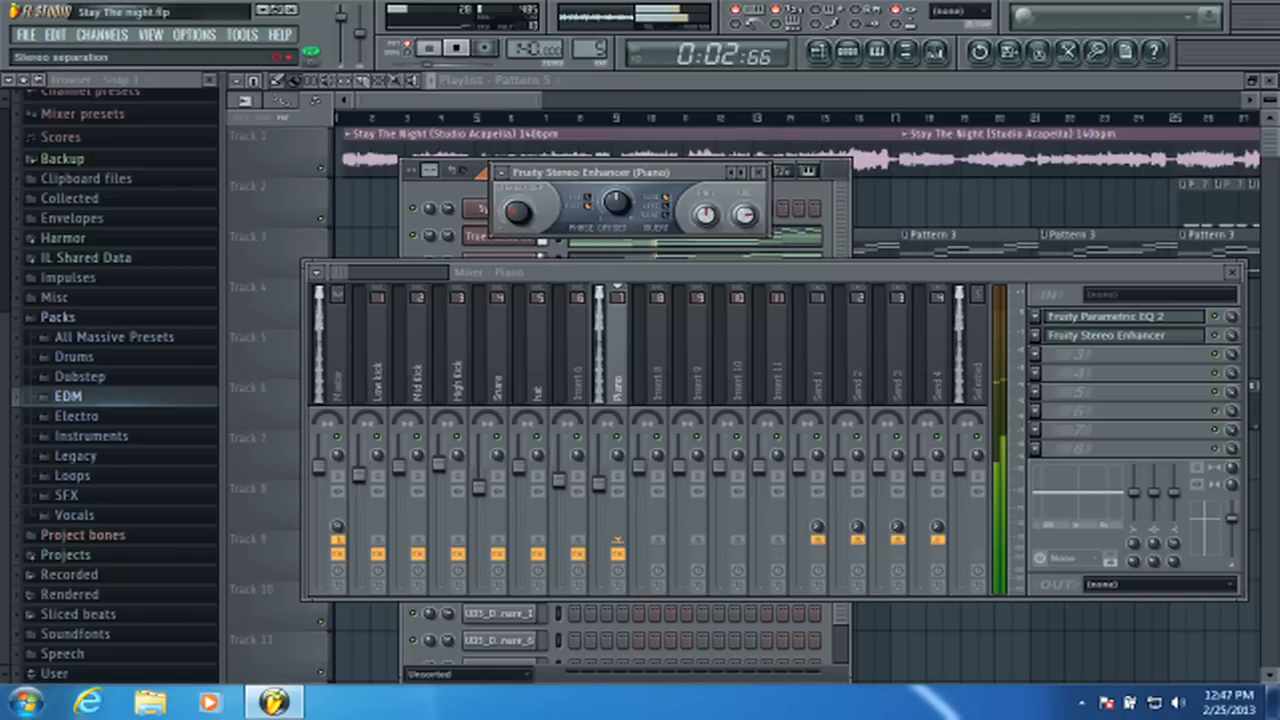
left_click(456, 47)
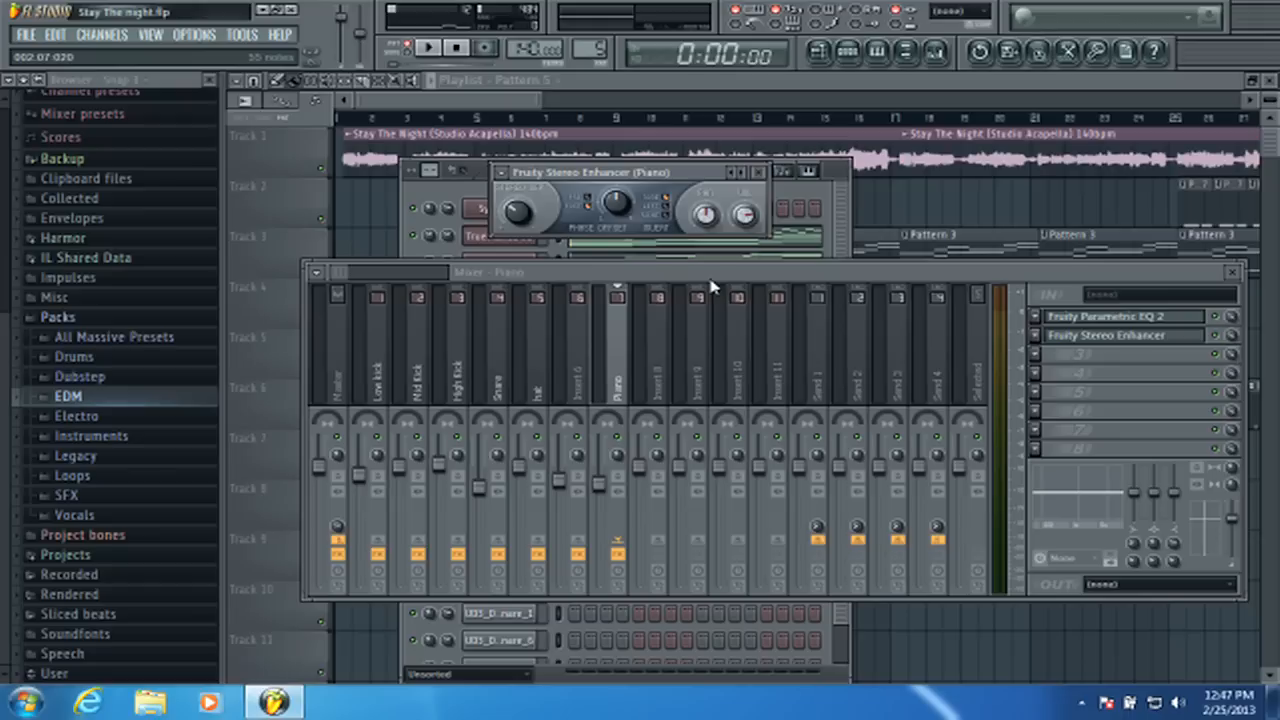
left_click(427, 48)
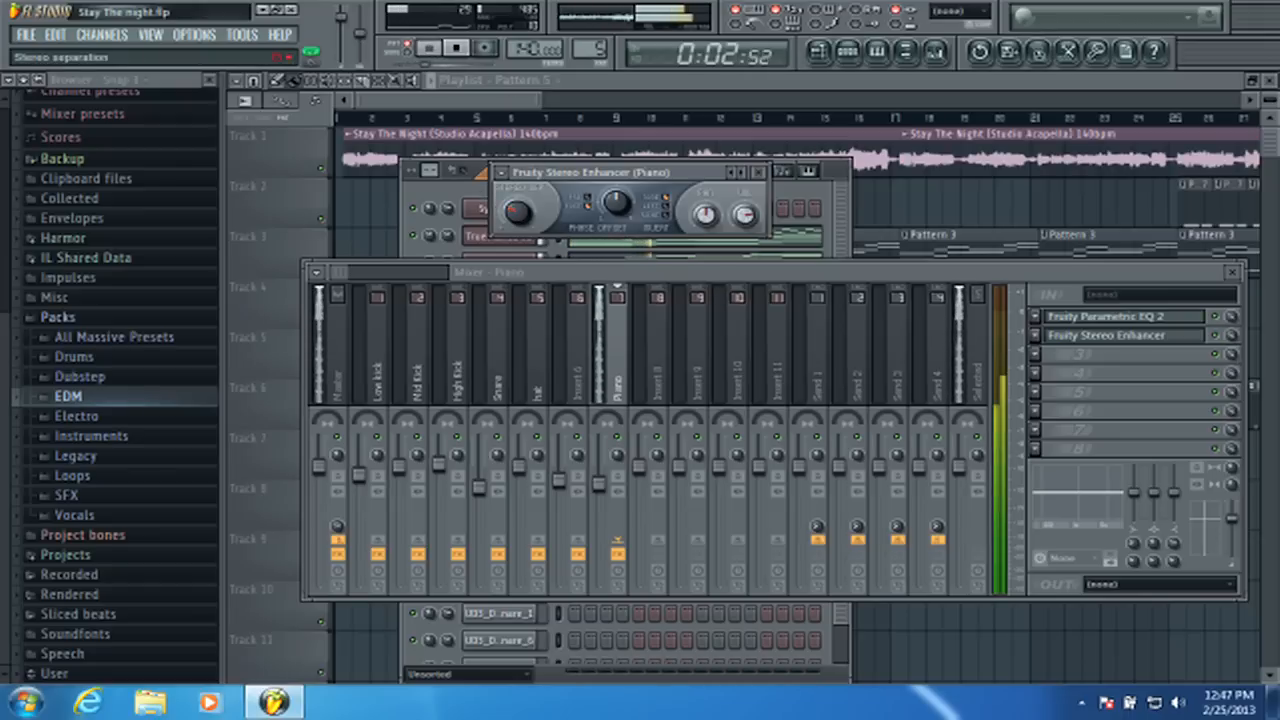
left_click(455, 48)
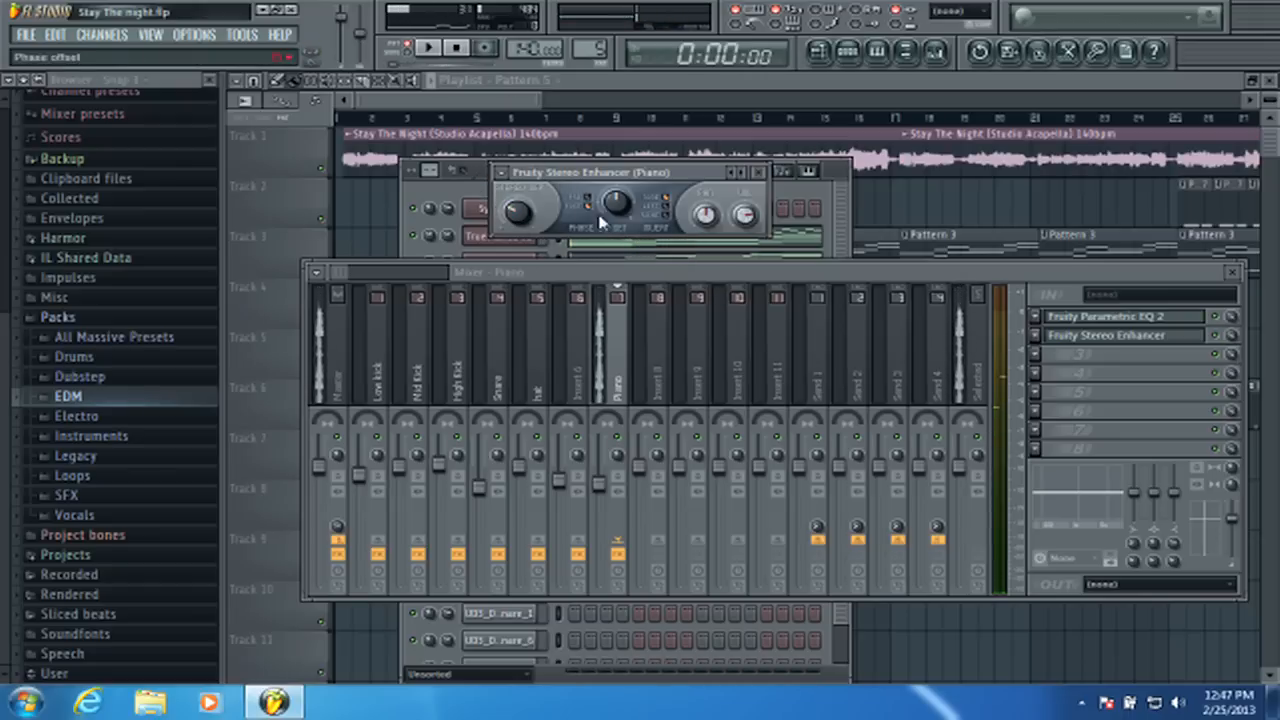
- Set the Piano stereo enhancer's phase offset to about 13.7 ms right over repeated playbacks of Pattern 5, then close the plugin
left_click(427, 48)
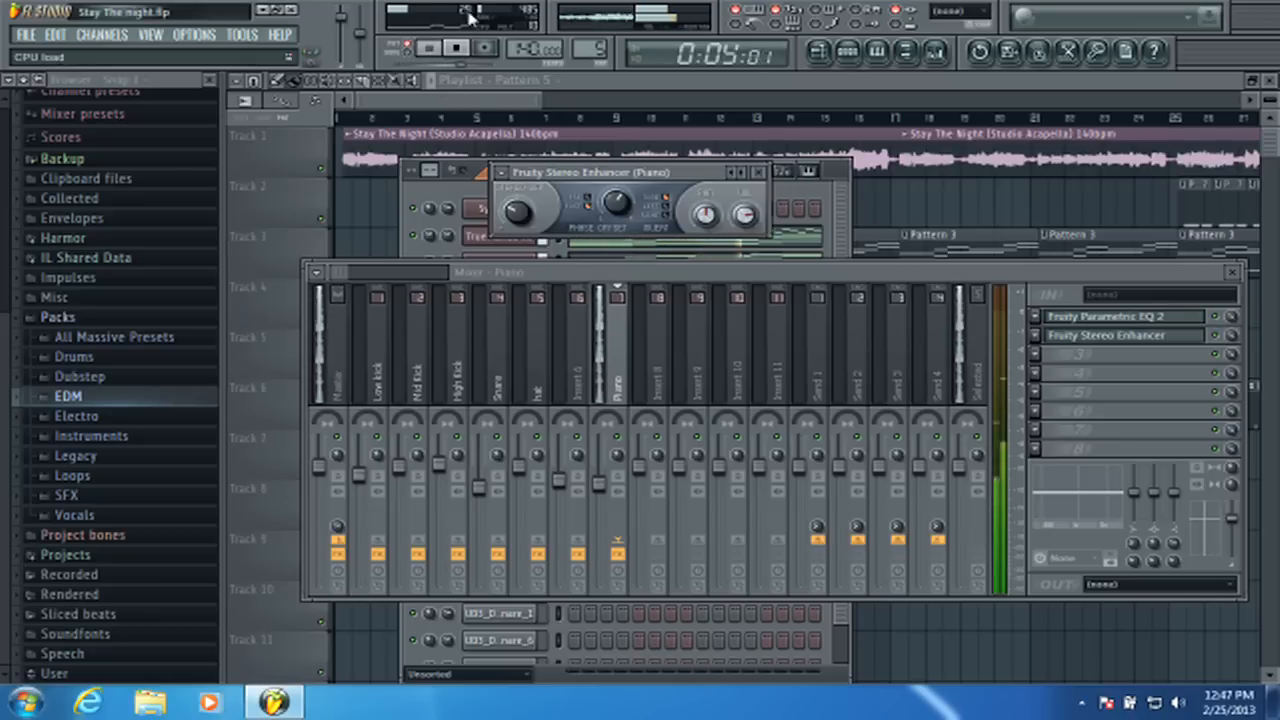
left_click(457, 48)
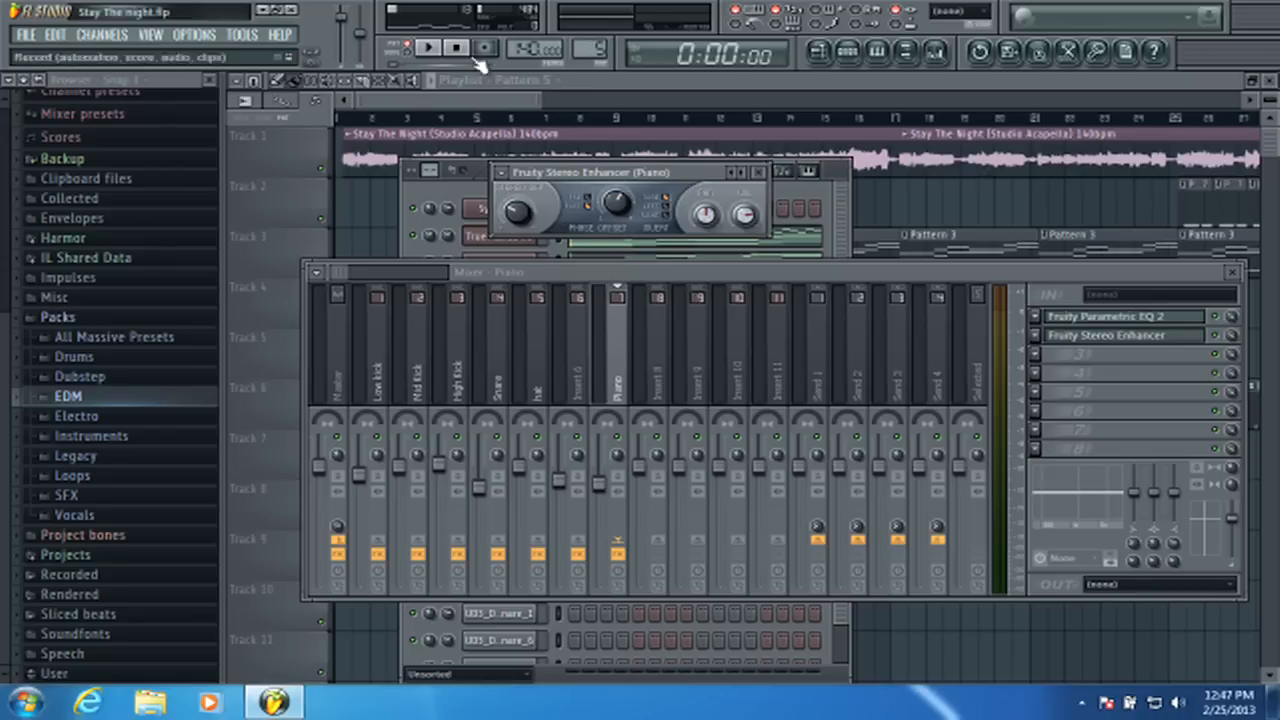
left_click(427, 47)
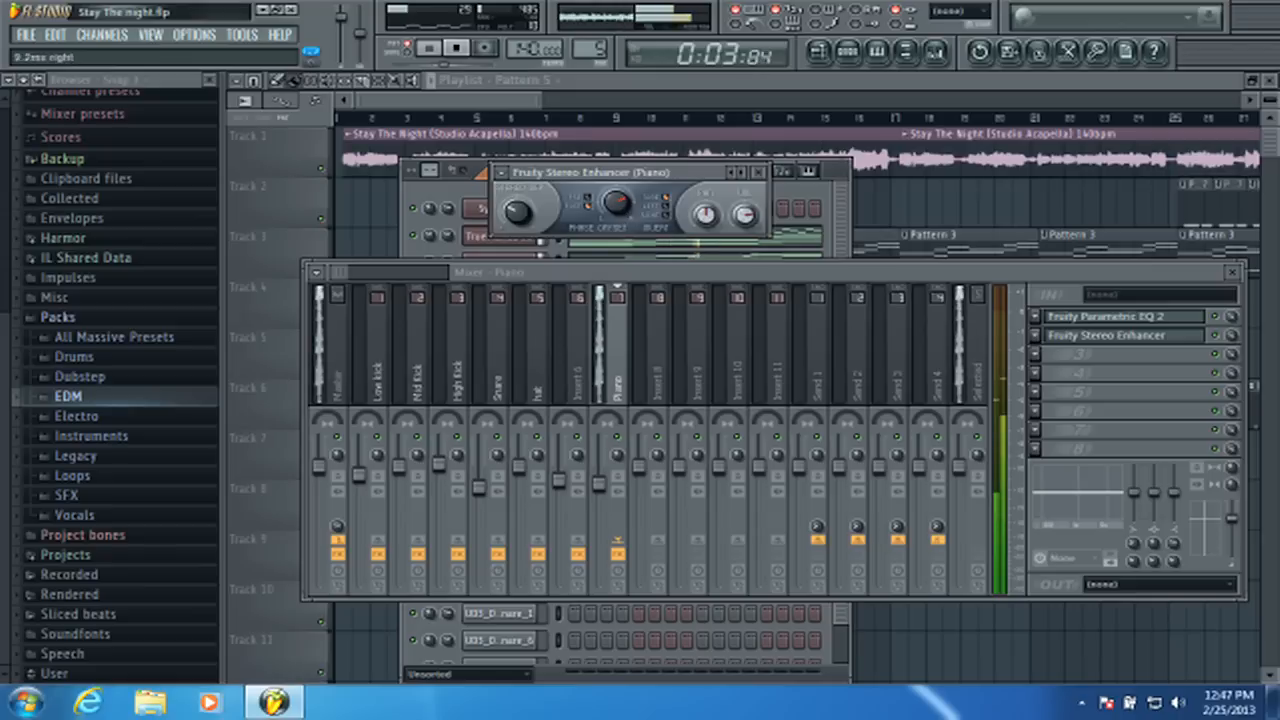
left_click(455, 48)
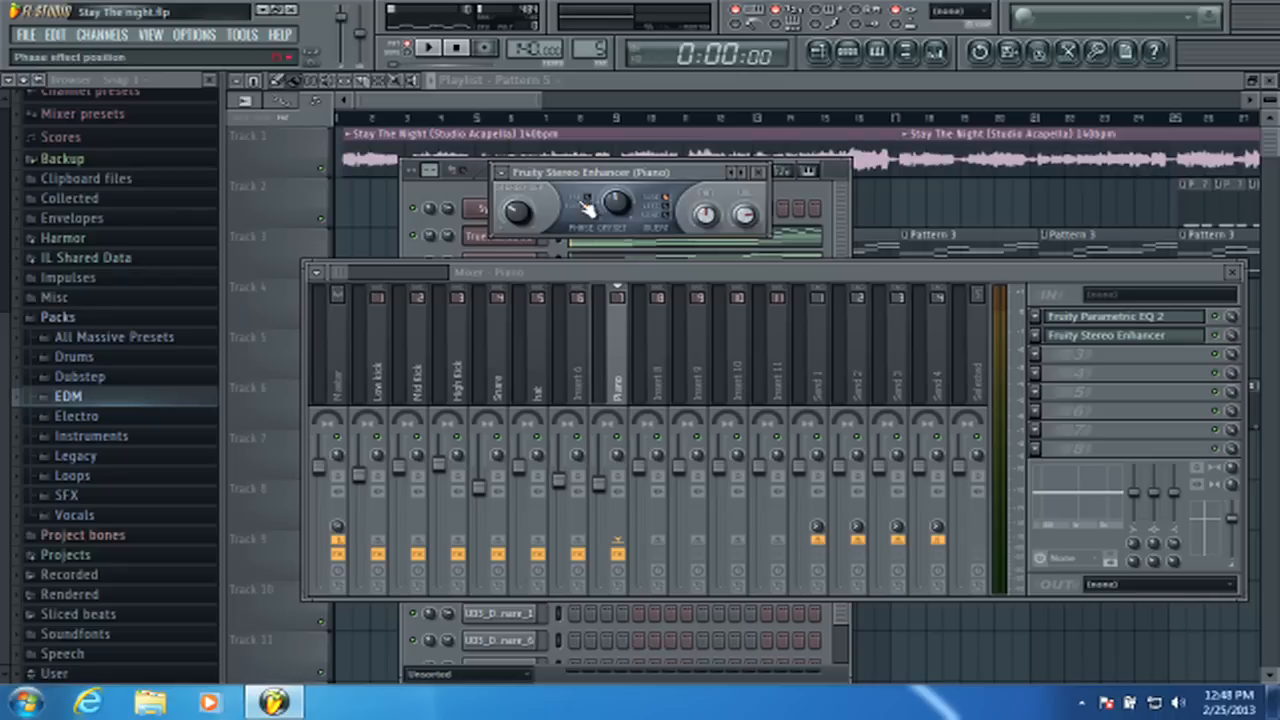
left_click(427, 47)
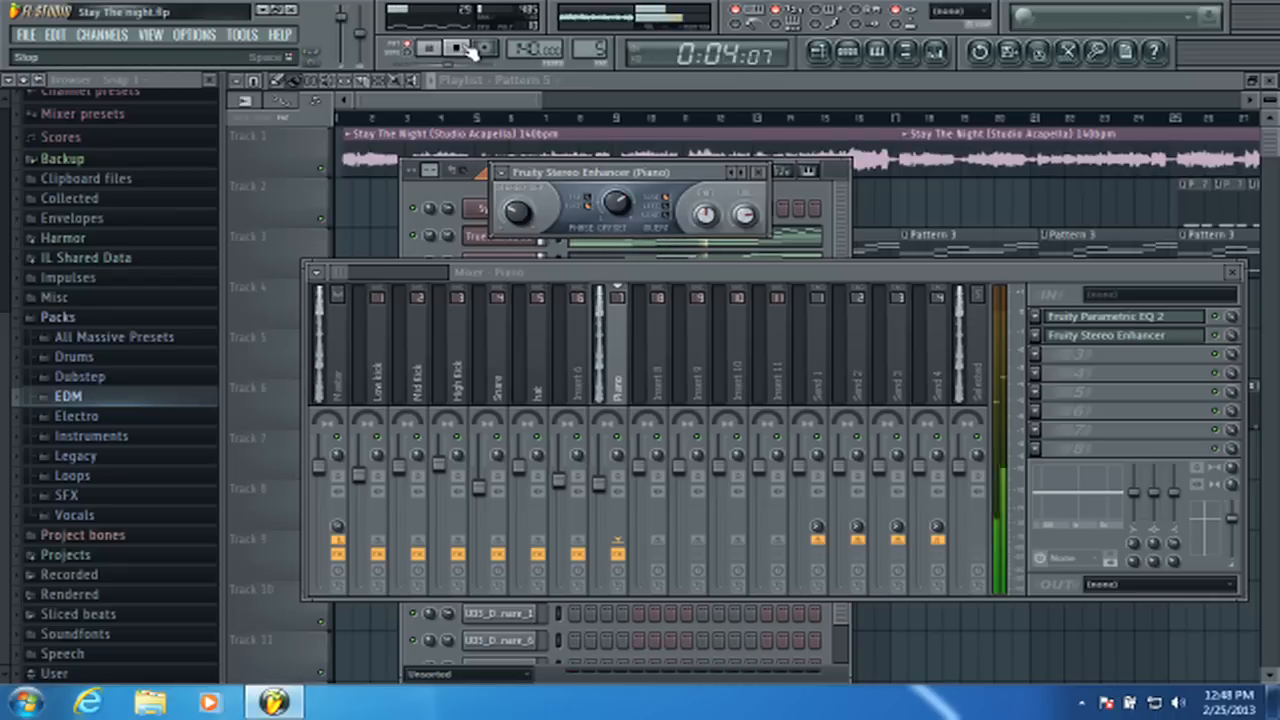
left_click_drag(617, 203, 617, 195)
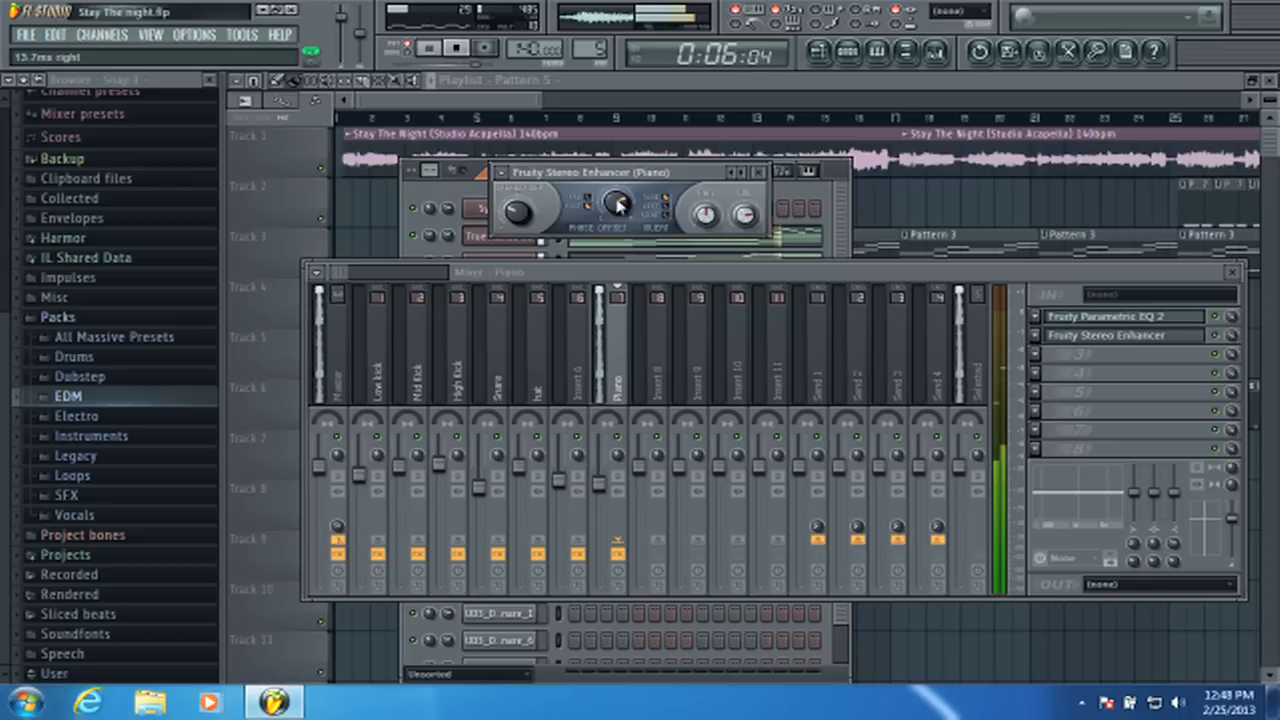
left_click(456, 47)
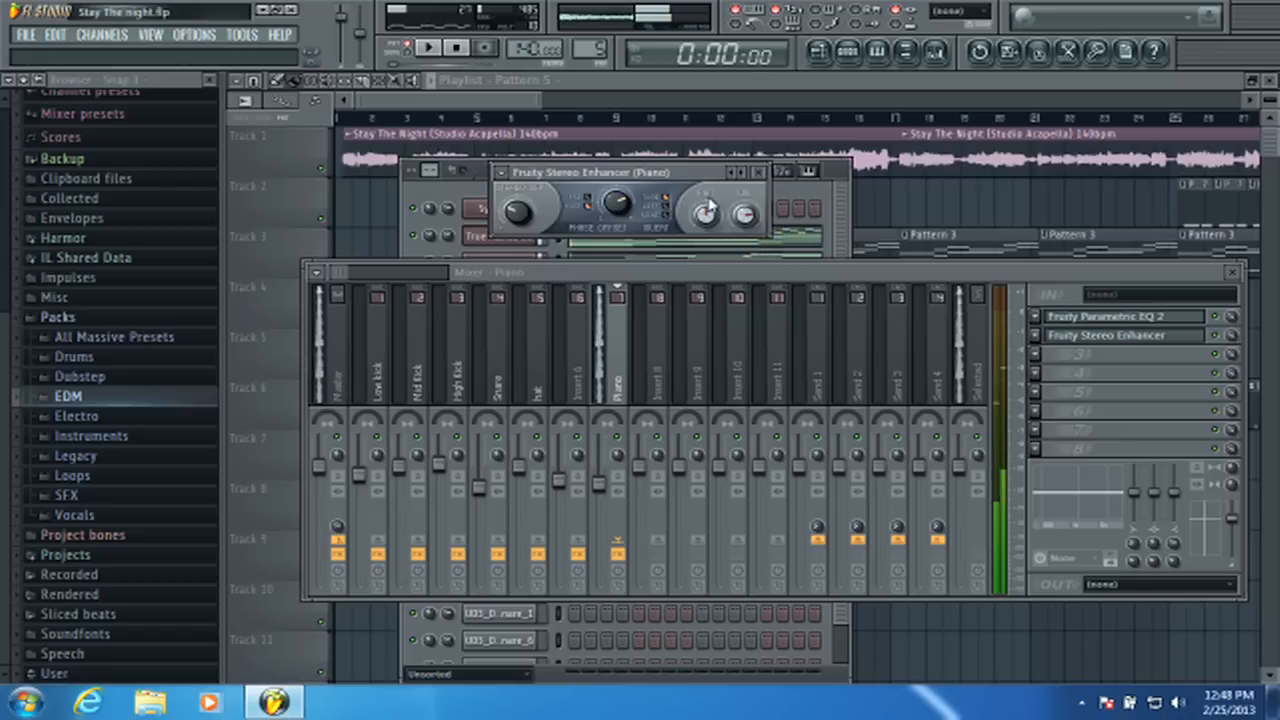
left_click(759, 172)
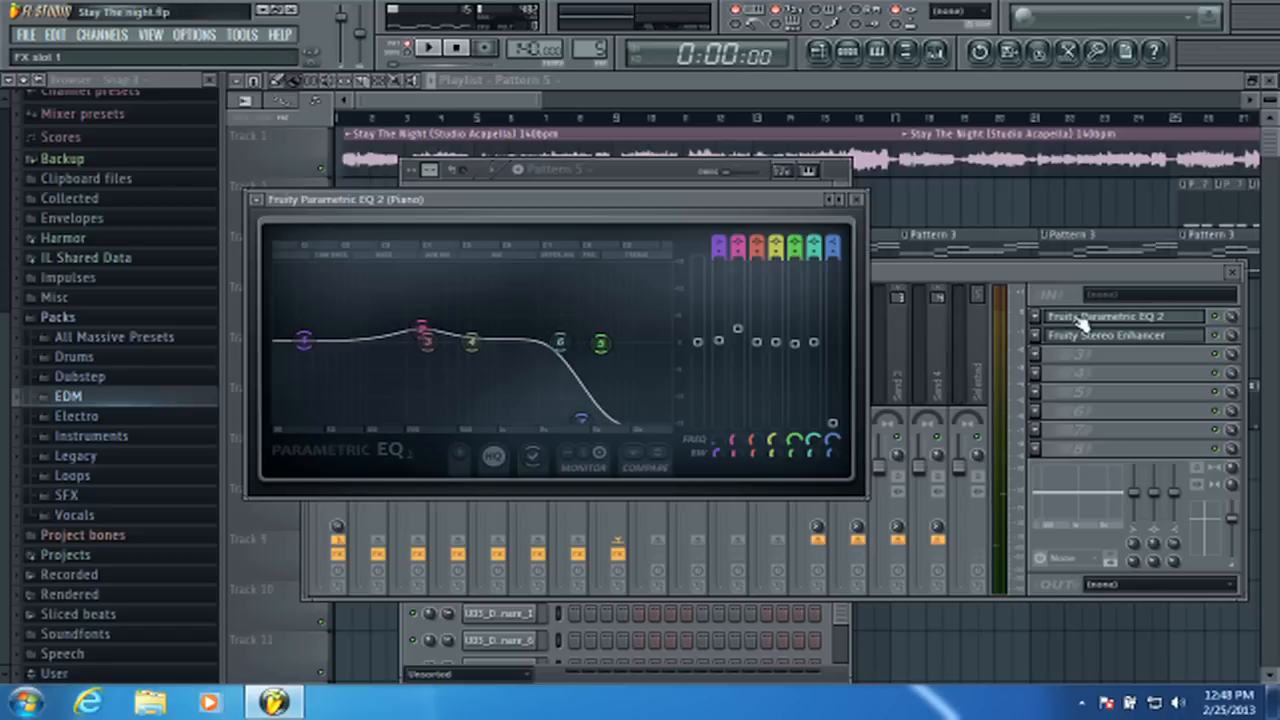
- During playback, move the Piano Parametric EQ 2's band 2 down to around 100 Hz and its band 7 high shelf to 4786 Hz
key("space")
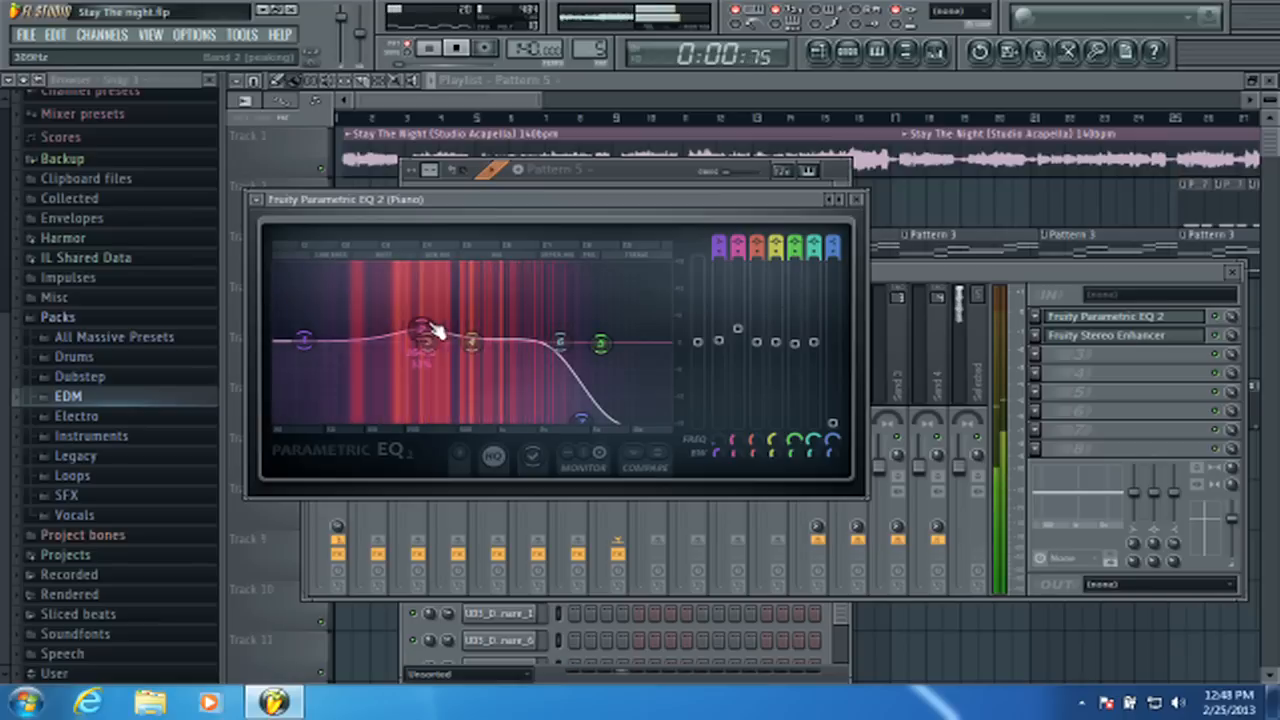
left_click_drag(423, 328, 367, 322)
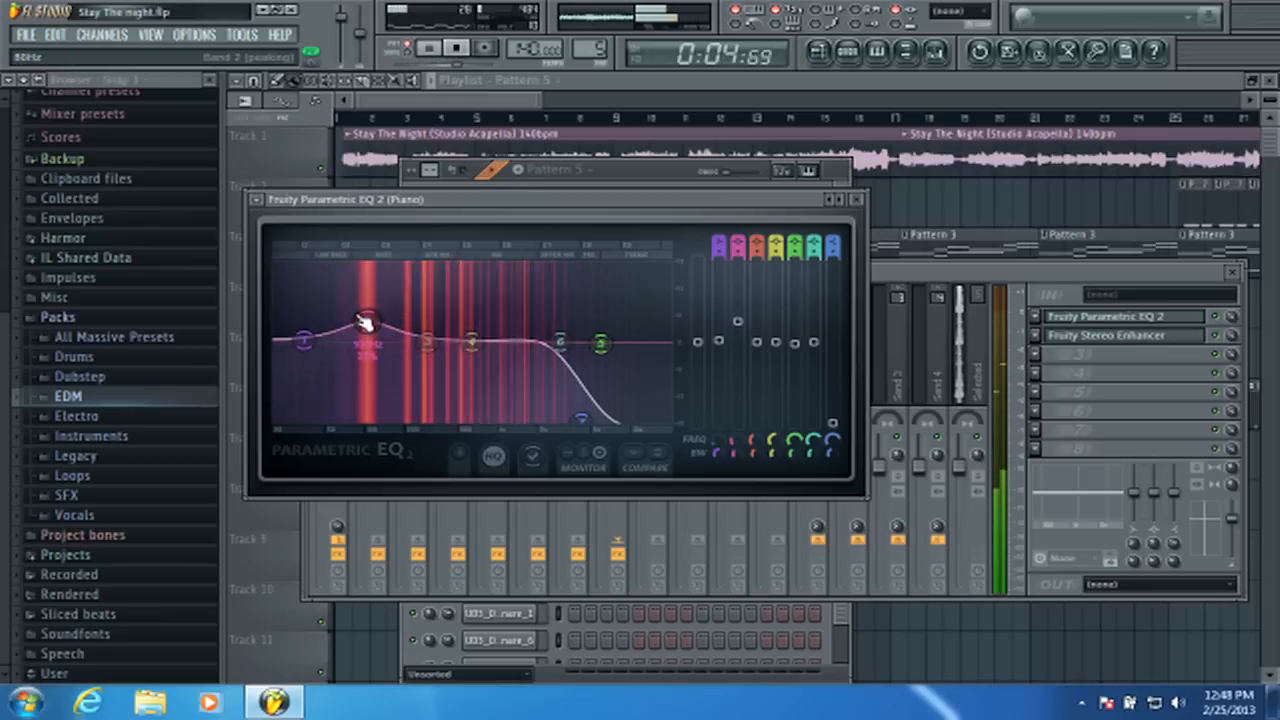
mouse_move(580, 418)
left_mouse_down()
mouse_move(640, 415)
mouse_move(588, 418)
left_mouse_up()
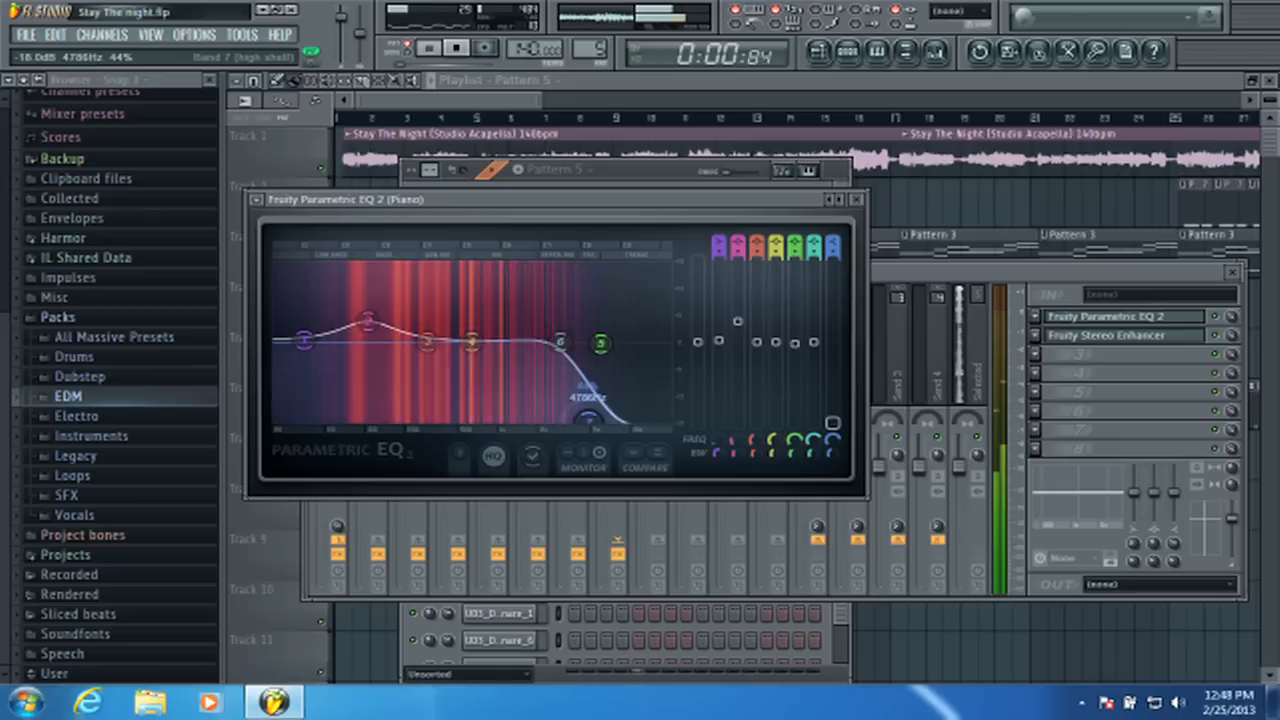
left_click(903, 289)
key("space")
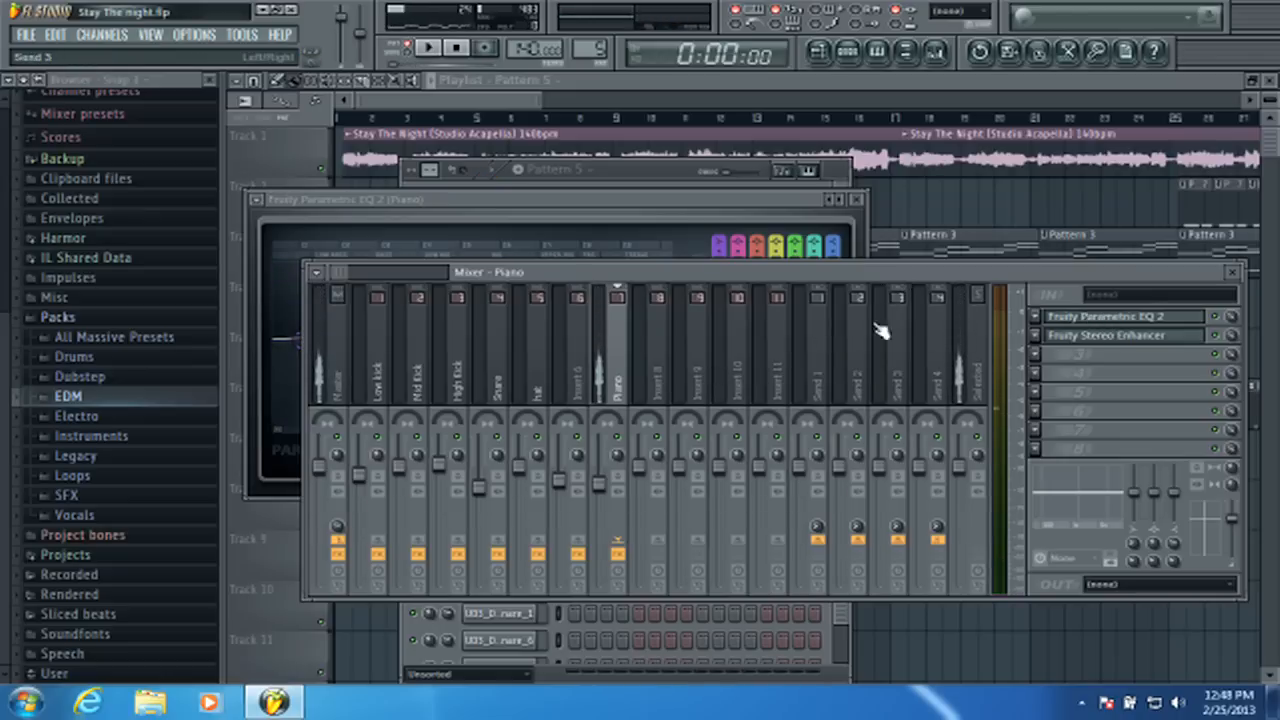
- Play Pattern 5 from the step sequencer and check the Piano mixer track's Fruity Stereo Enhancer settings
left_click(640, 172)
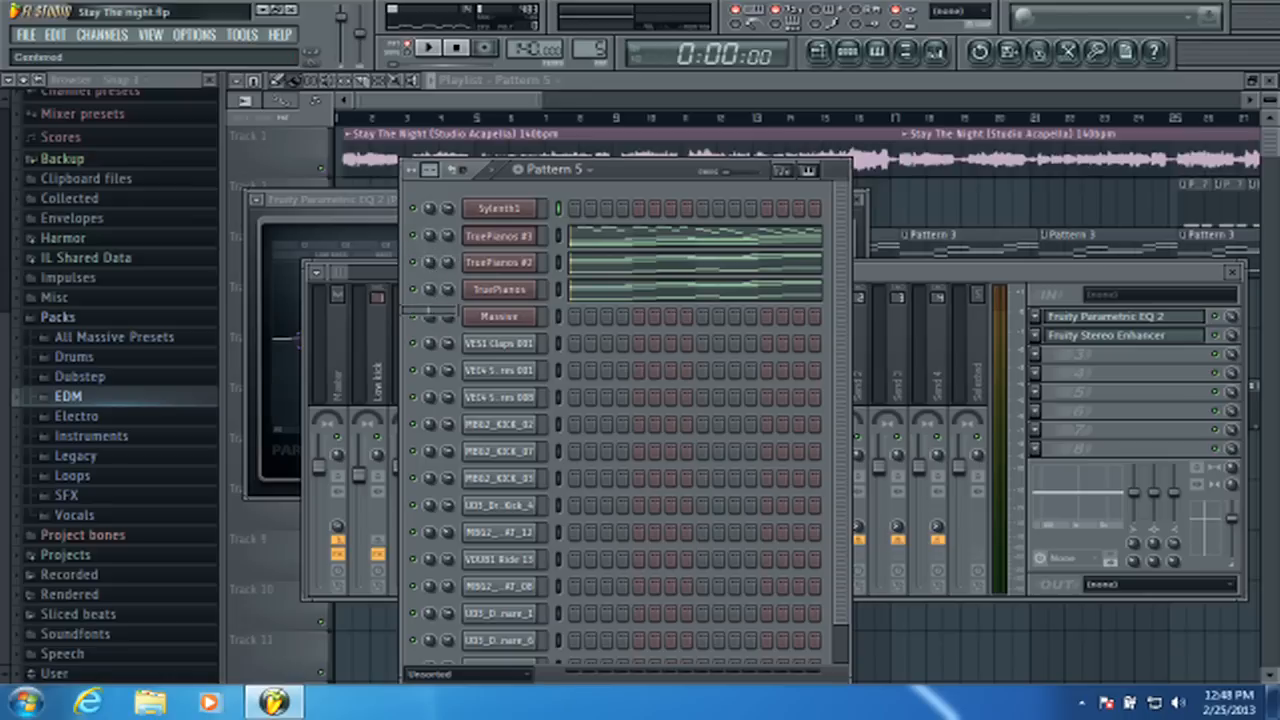
key("space")
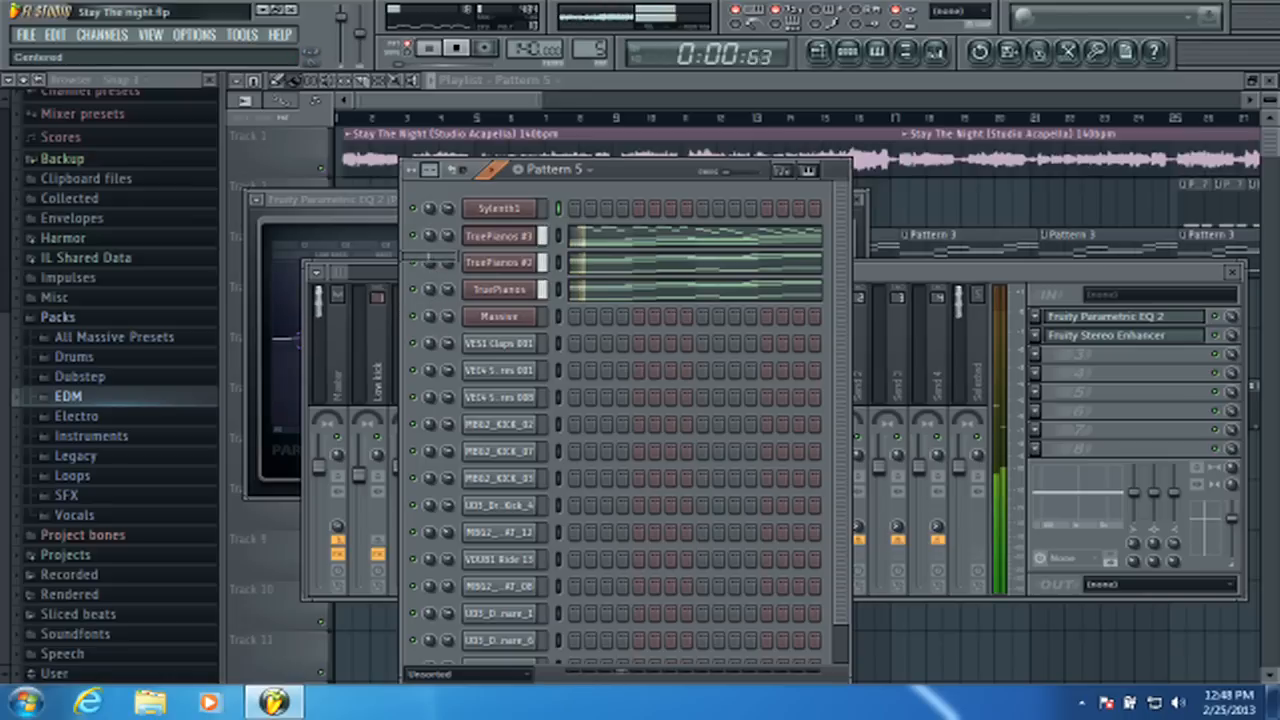
key("F9")
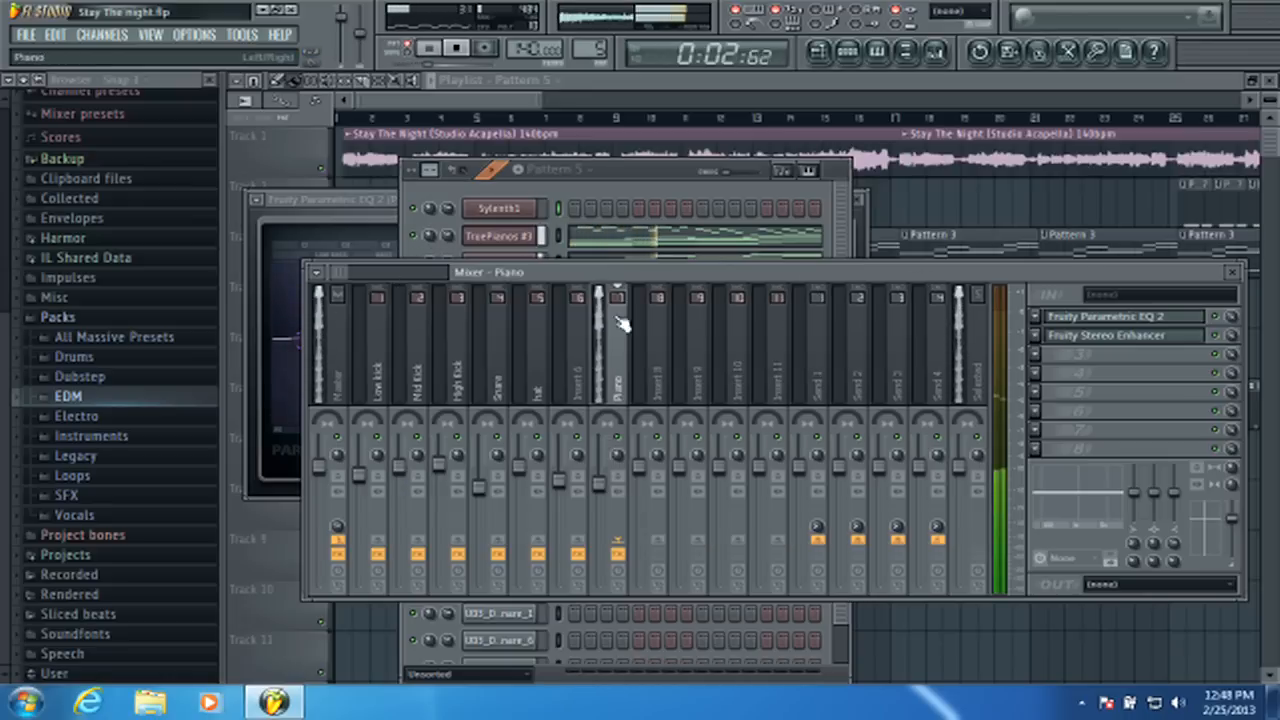
left_click(1143, 342)
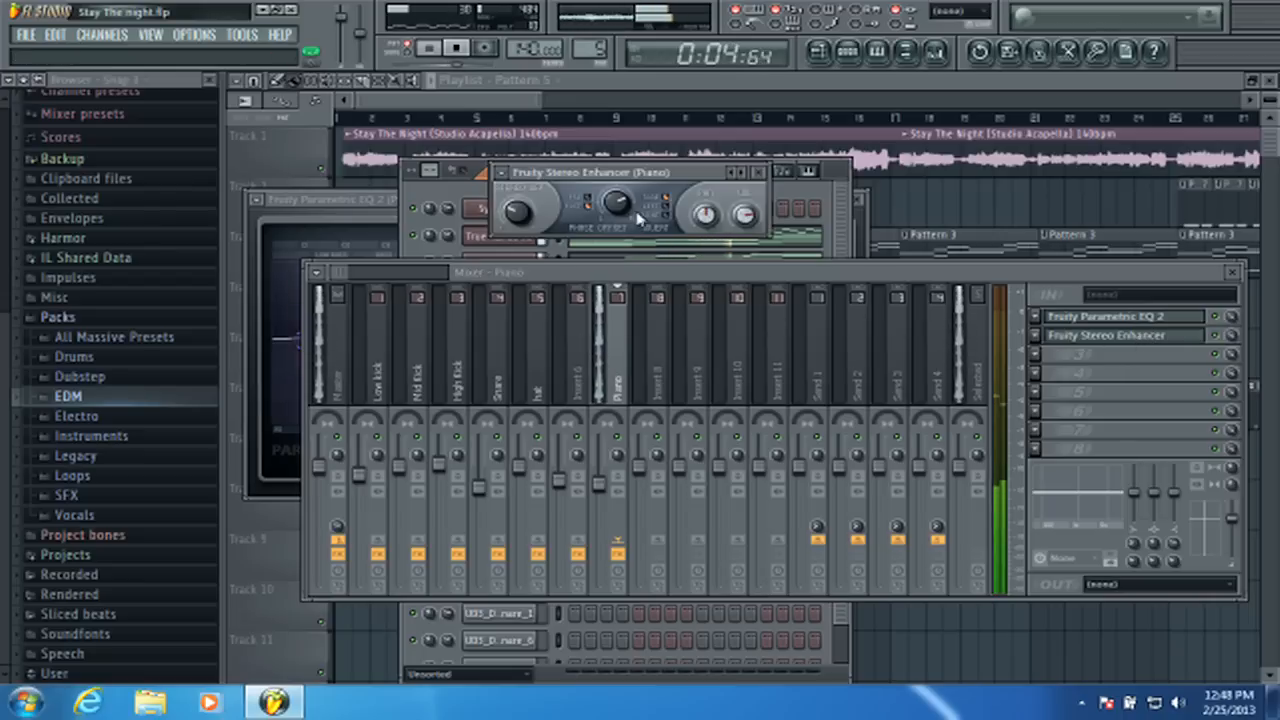
left_click(758, 172)
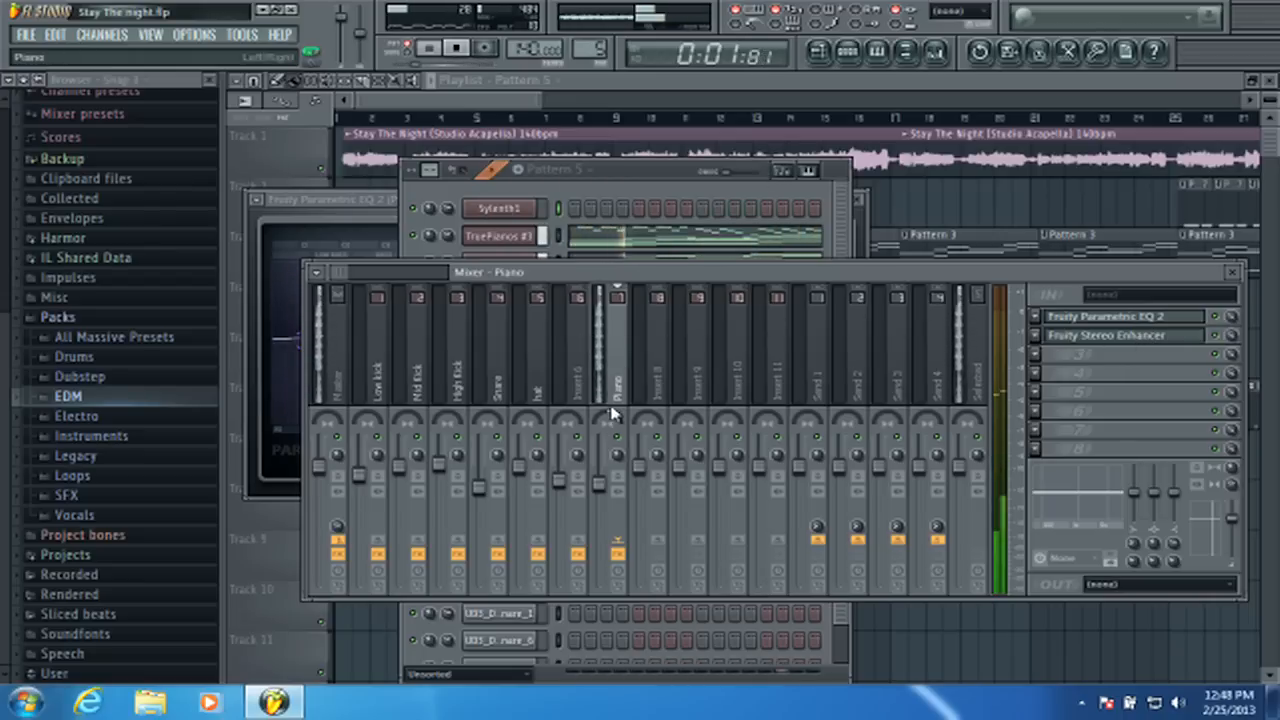
- Try panning the Piano mixer track about 12% right during playback, then stop and close the mixer
left_click_drag(611, 428, 612, 425)
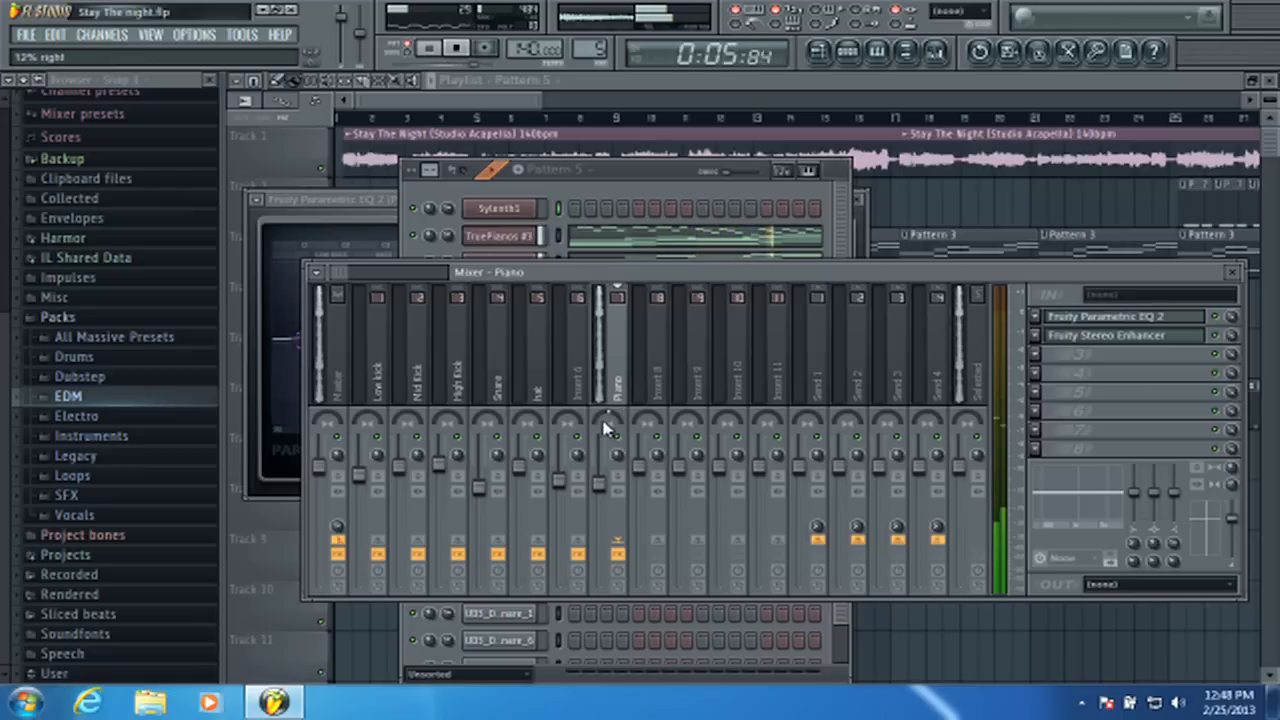
key("space")
key("space")
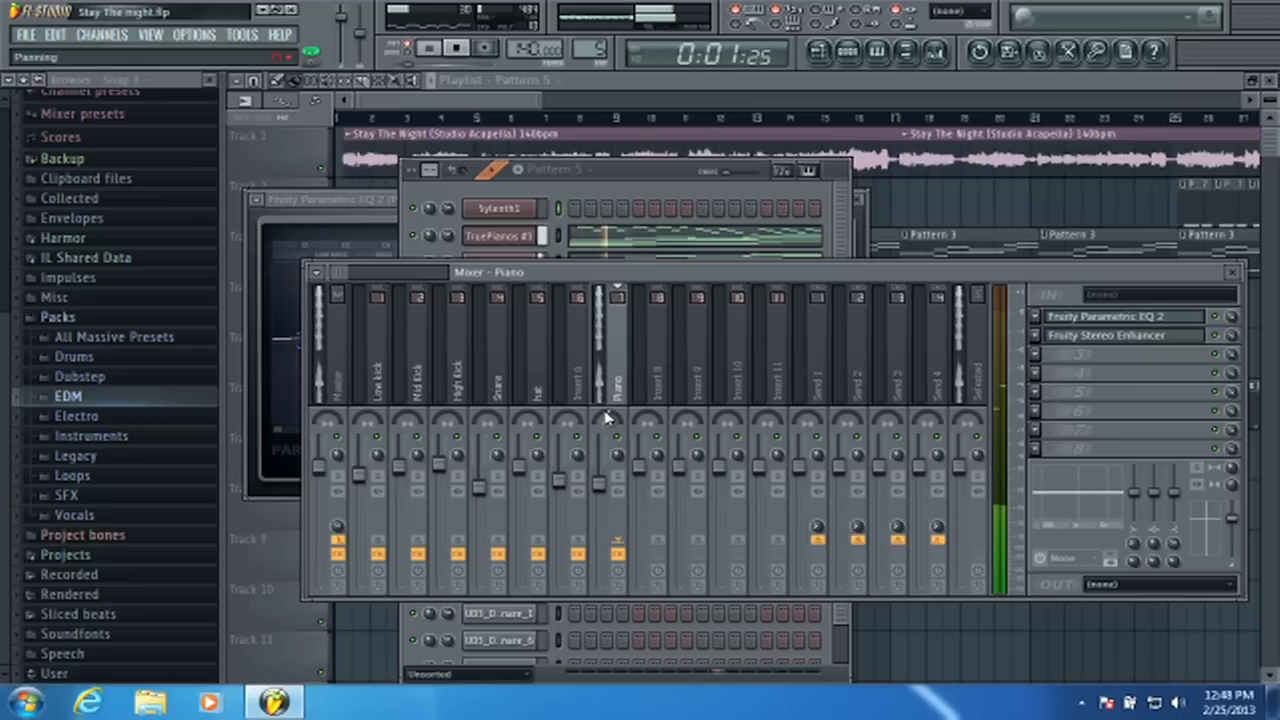
key("space")
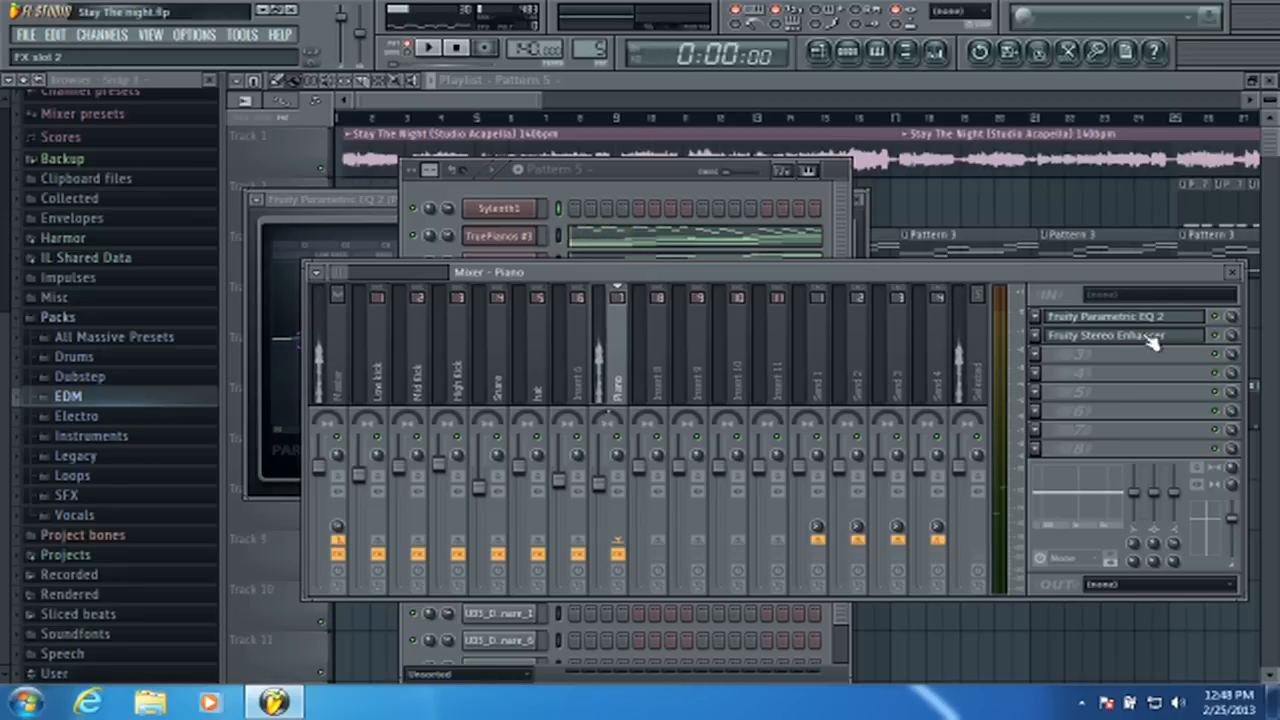
left_click(1238, 273)
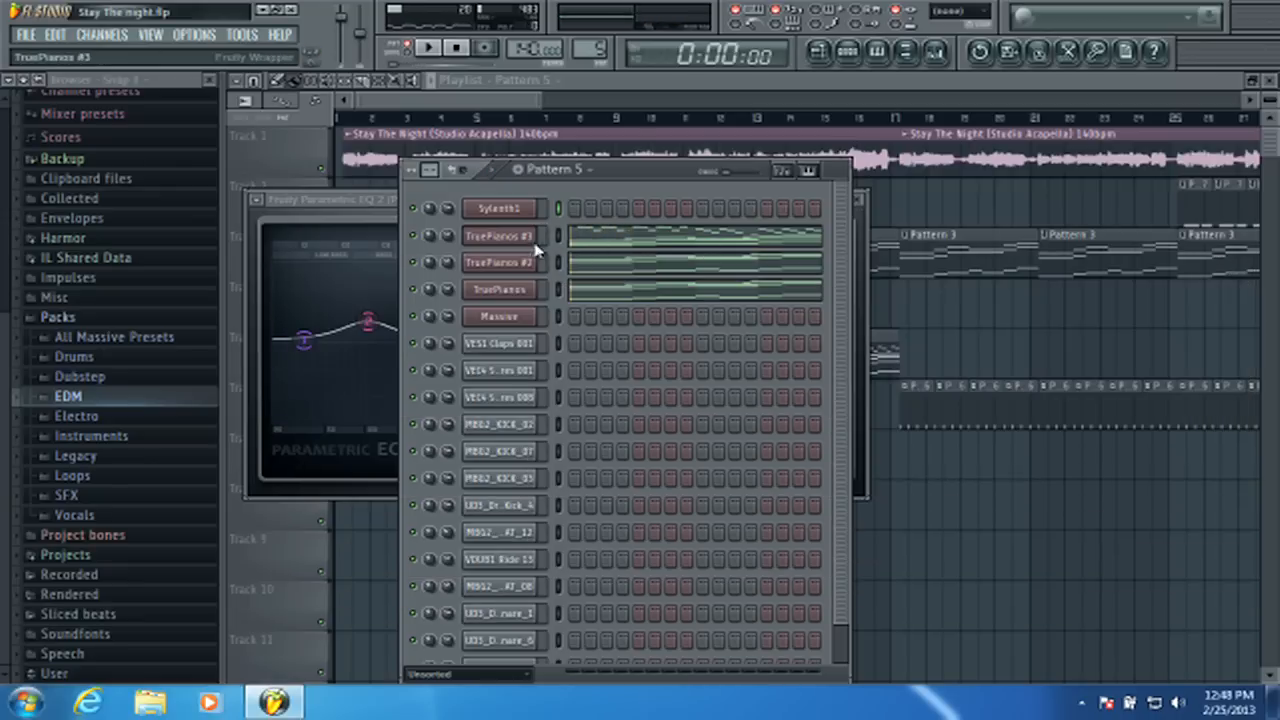
- Boost band 2 of the Piano Parametric EQ 2 further at about 112 Hz and audition the change with Pattern 5
key("space")
key("space")
left_click(367, 202)
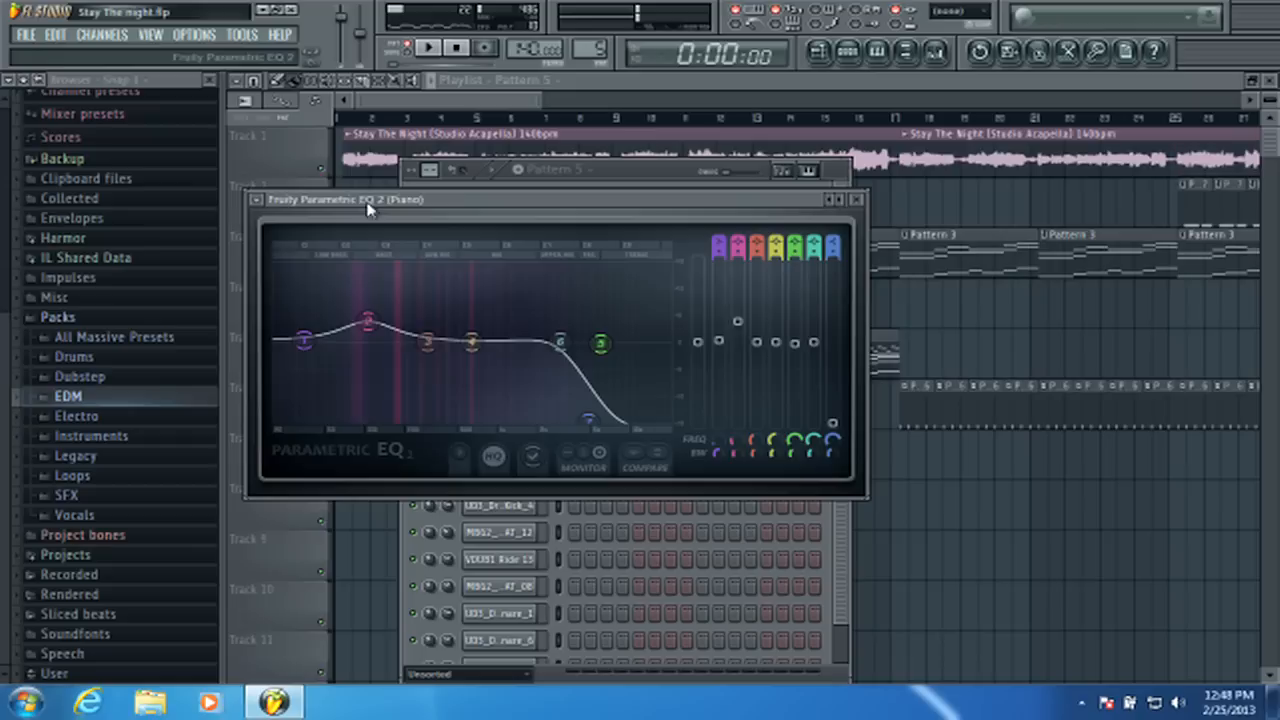
mouse_move(368, 322)
left_mouse_down()
mouse_move(386, 302)
mouse_move(390, 313)
mouse_move(372, 307)
left_mouse_up()
key("space")
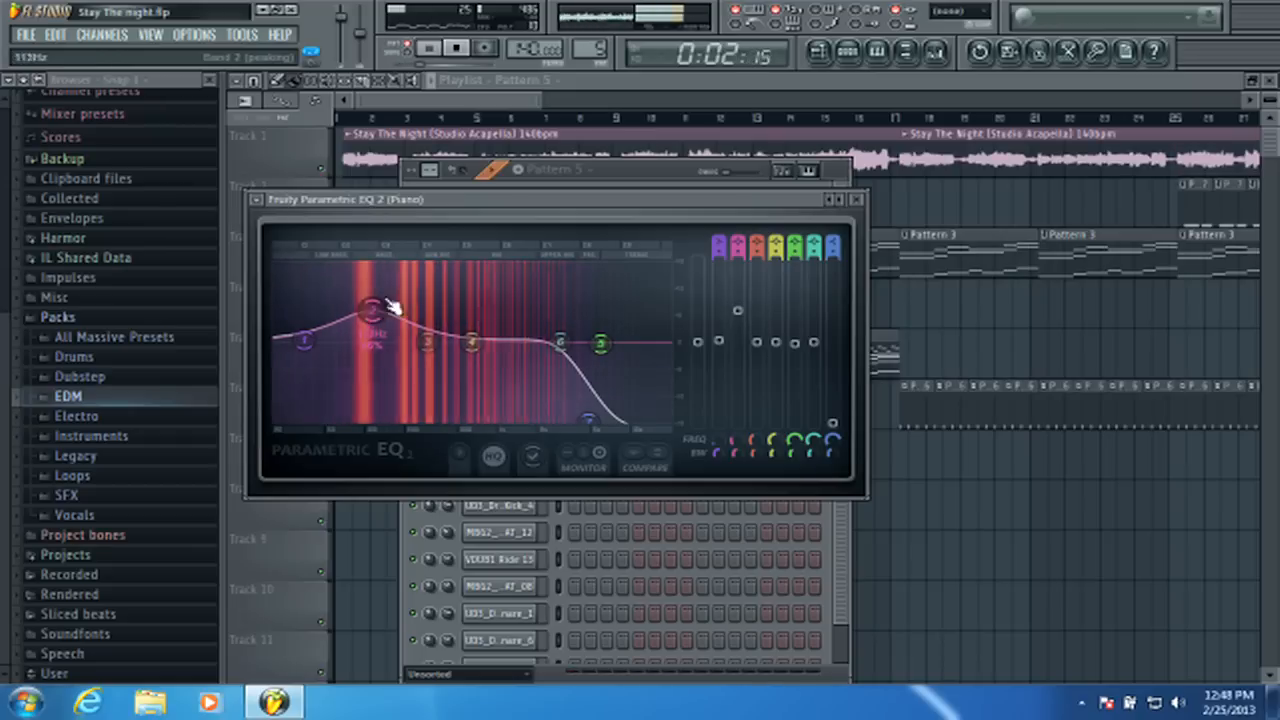
key("space")
- Bring up the playlist at its opening bars and play the song with the vocal over Pattern 5
left_click(445, 110)
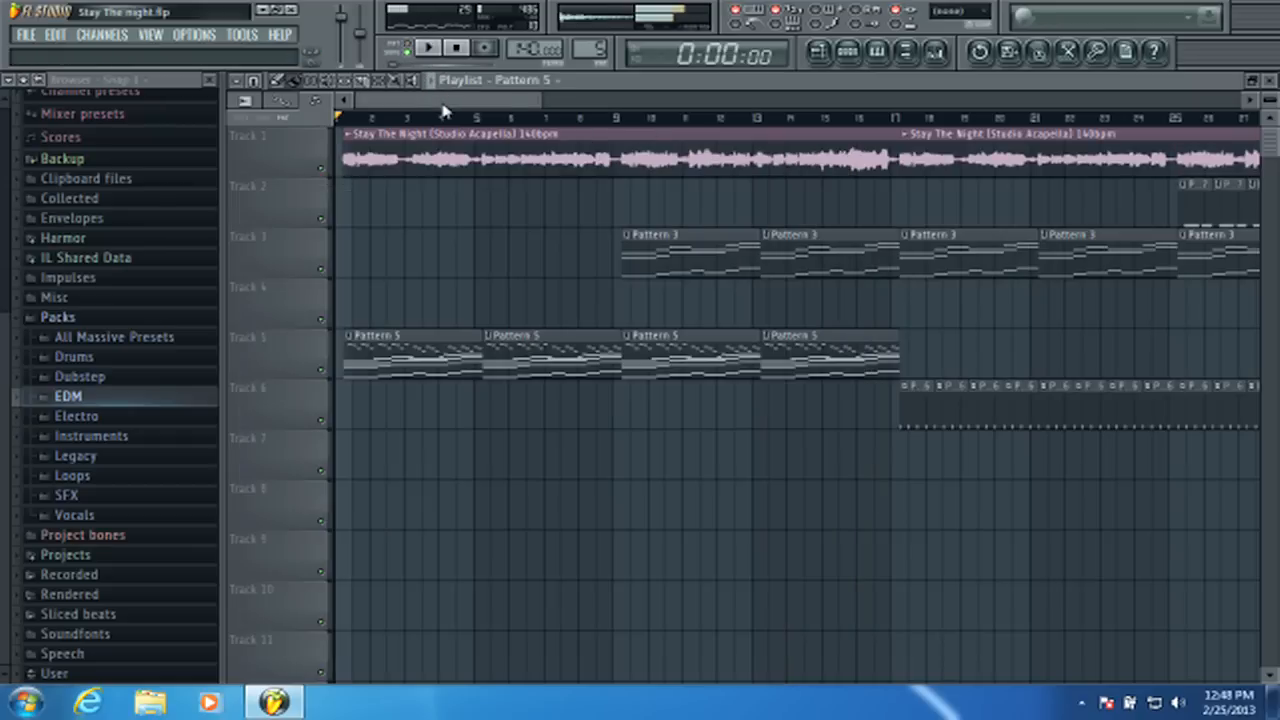
scroll(386, 126, "up", 5)
key("space")
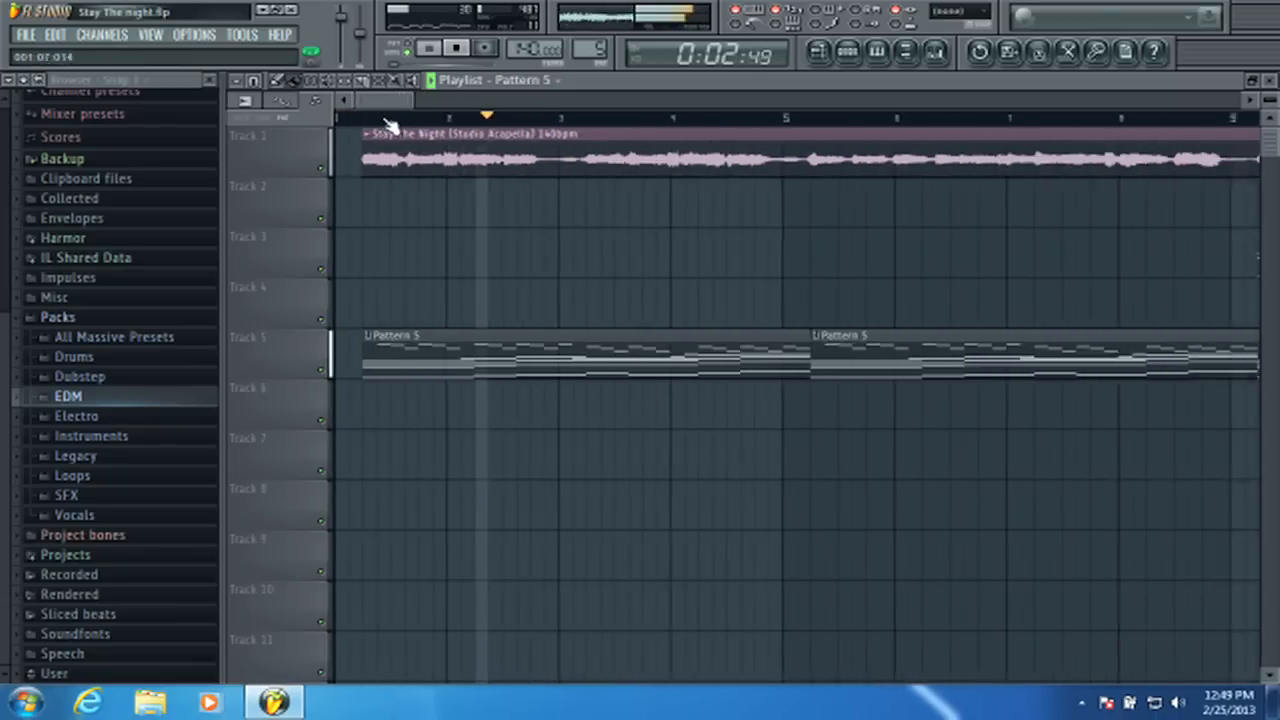
- Lower the Piano mixer track's fader to about 72% while the song plays, after checking the Master track
key("F9")
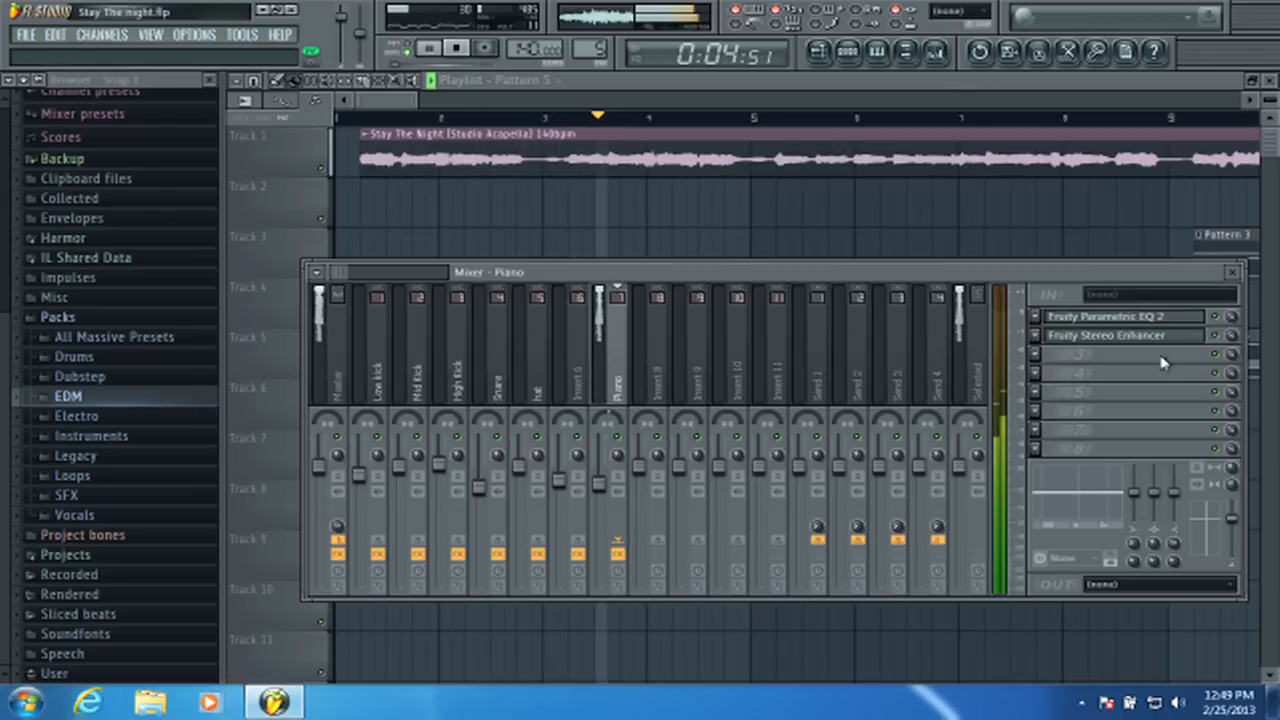
left_click(325, 310)
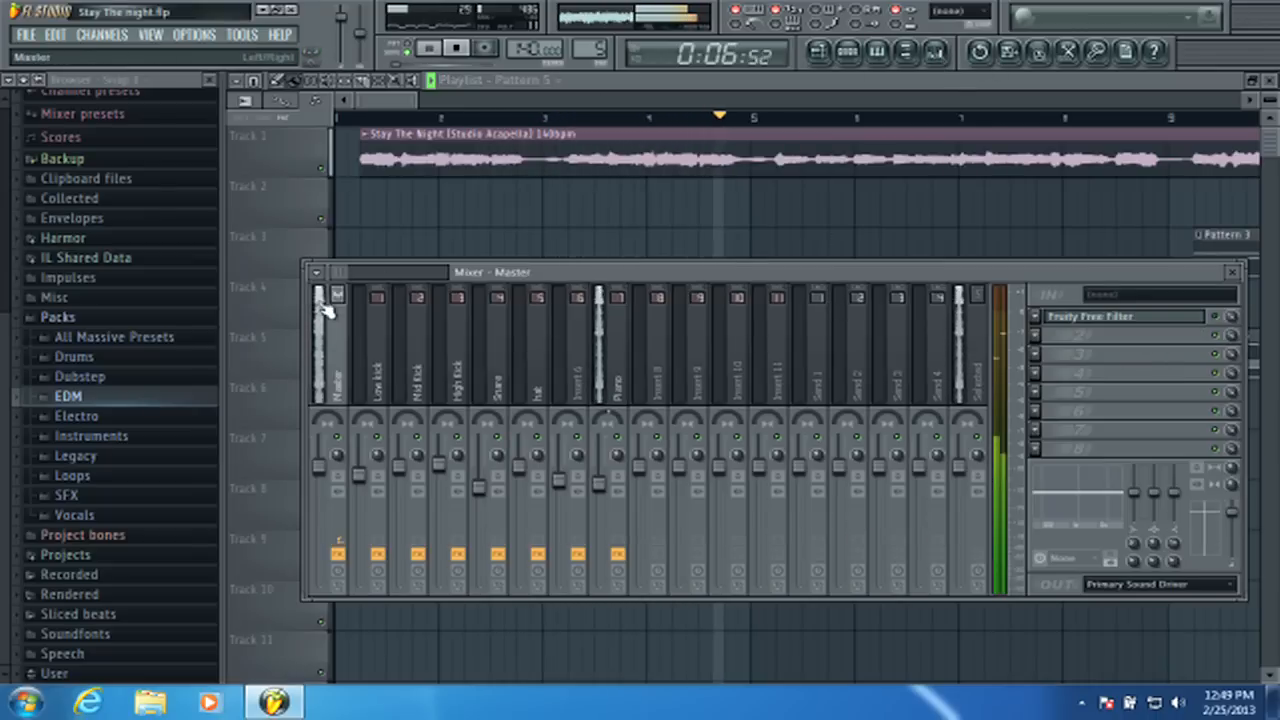
key("F9")
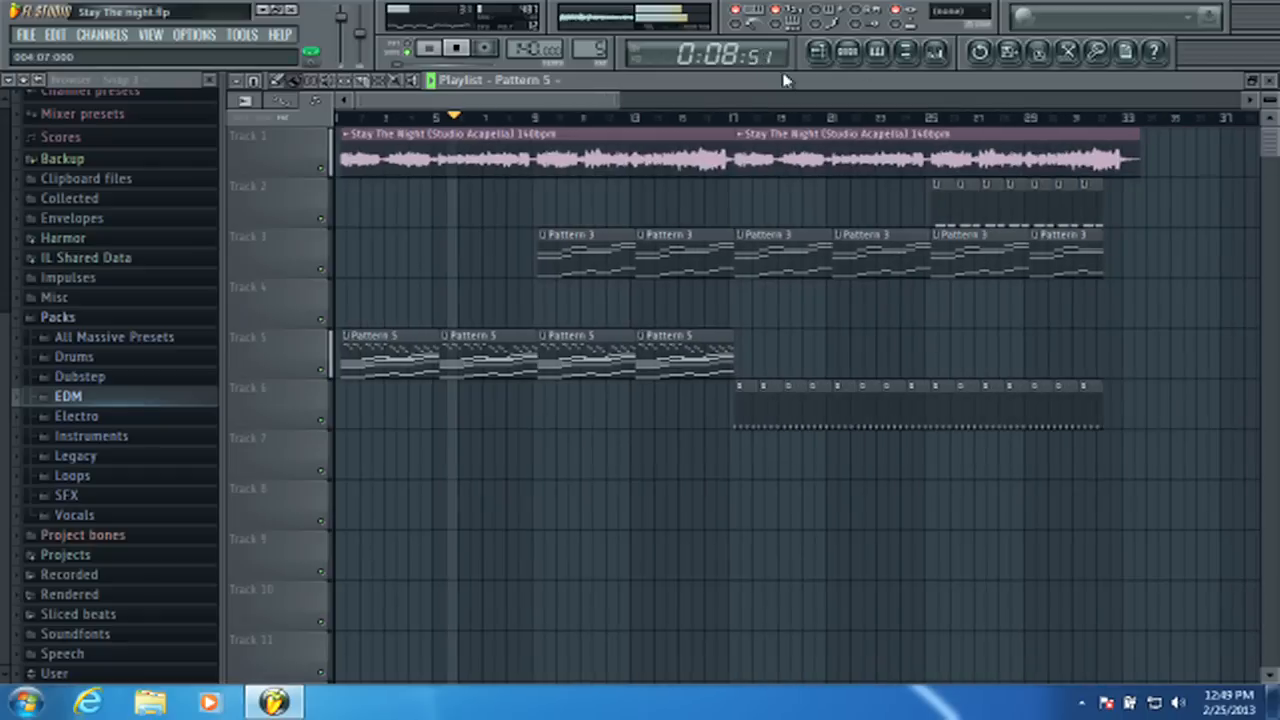
left_click(935, 52)
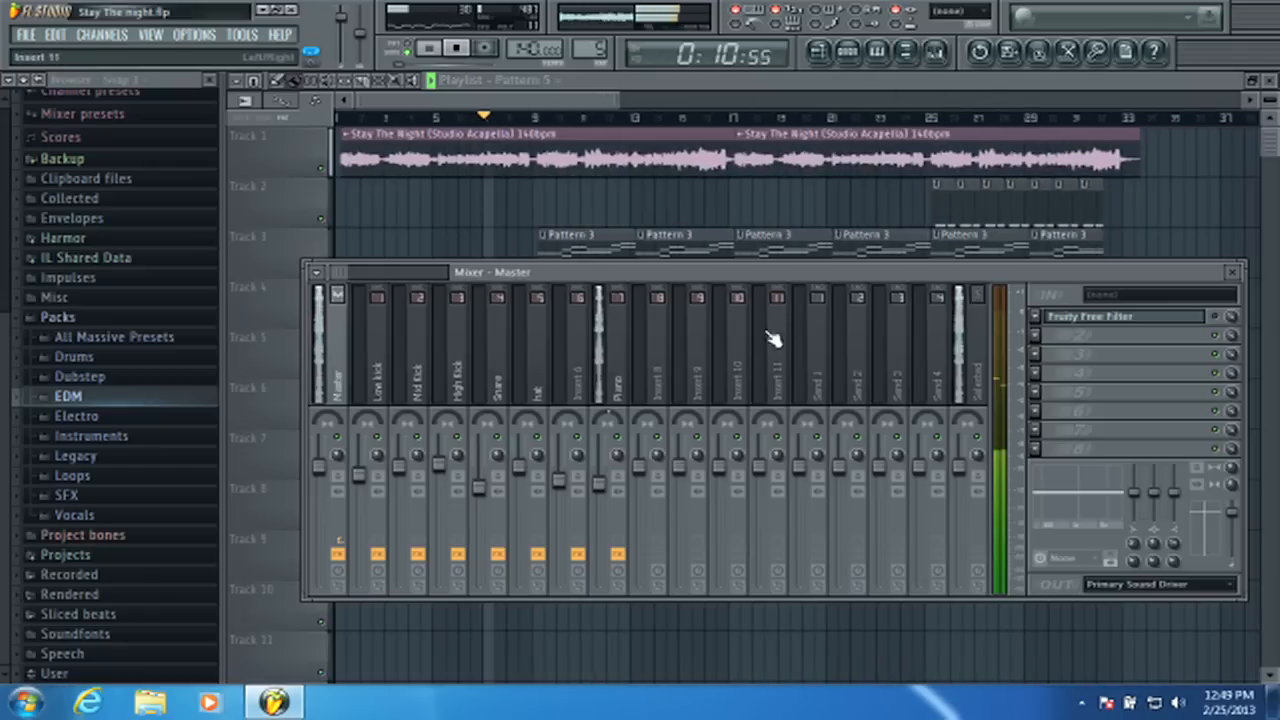
left_click_drag(600, 483, 605, 513)
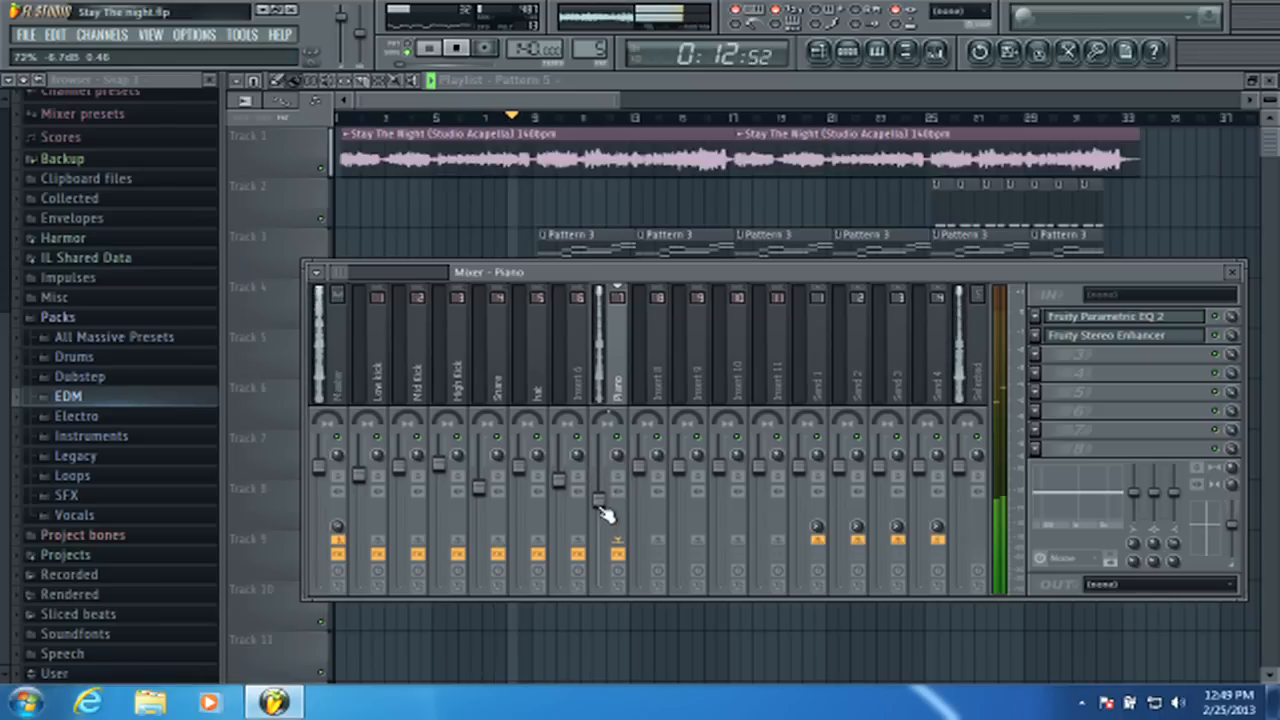
key("F9")
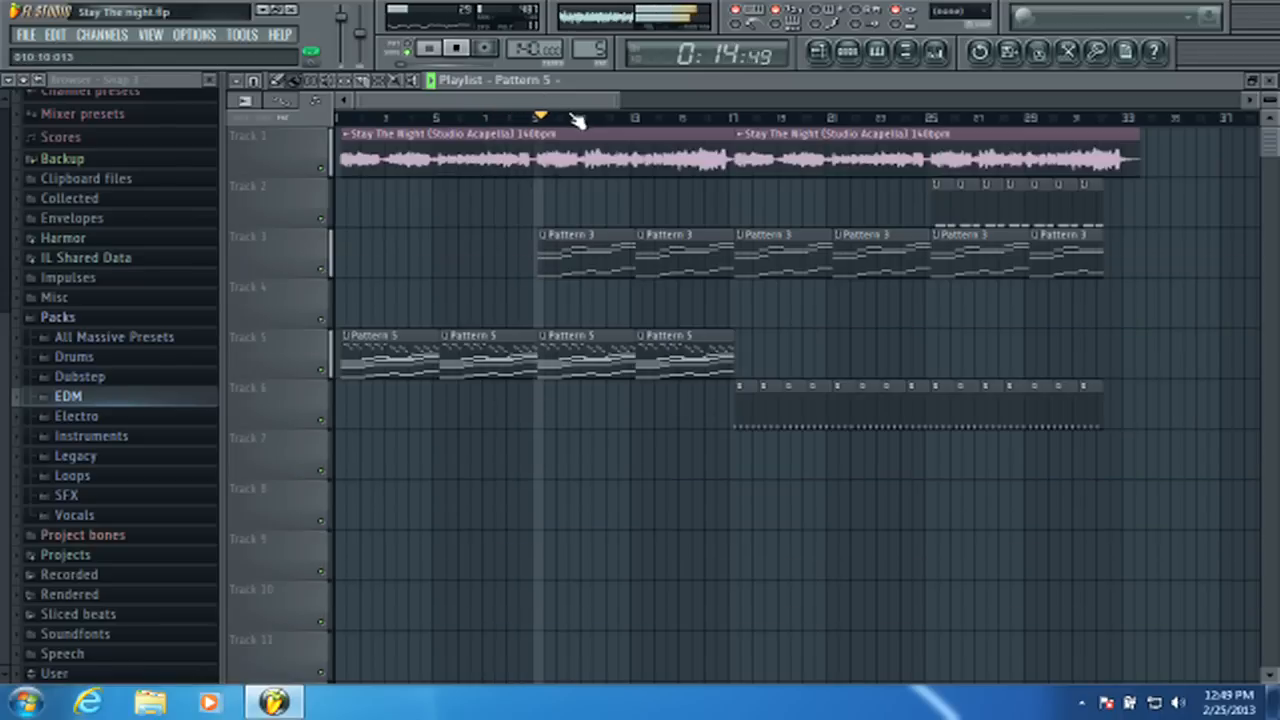
- Bring up Pattern 3 with its Massive part in the step sequencer
scroll(578, 118, "up", 3)
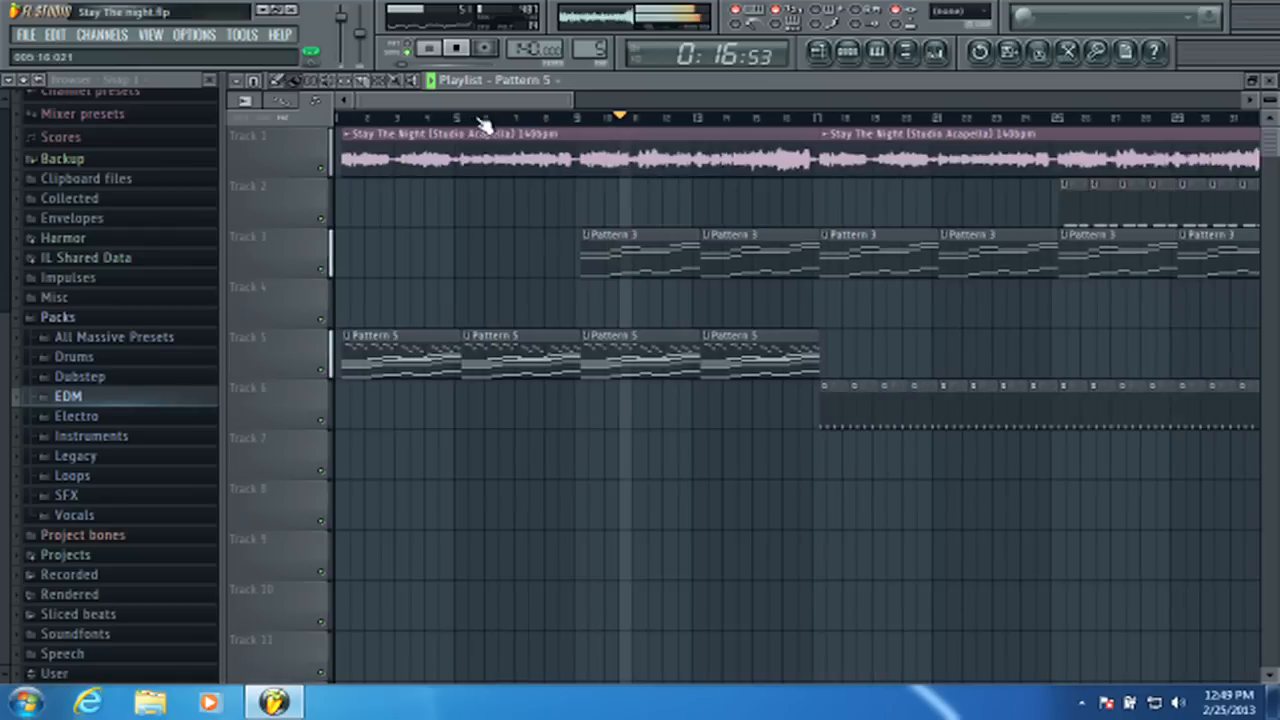
left_click(848, 51)
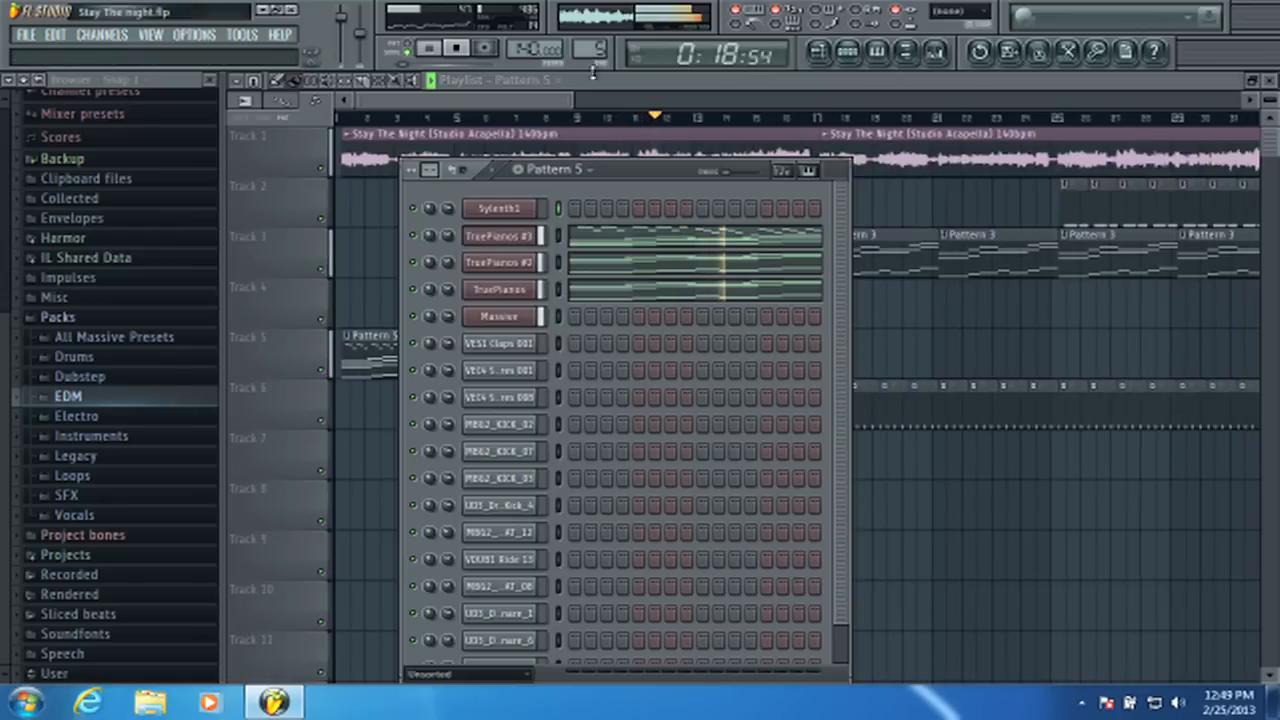
scroll(583, 35, "up", 2)
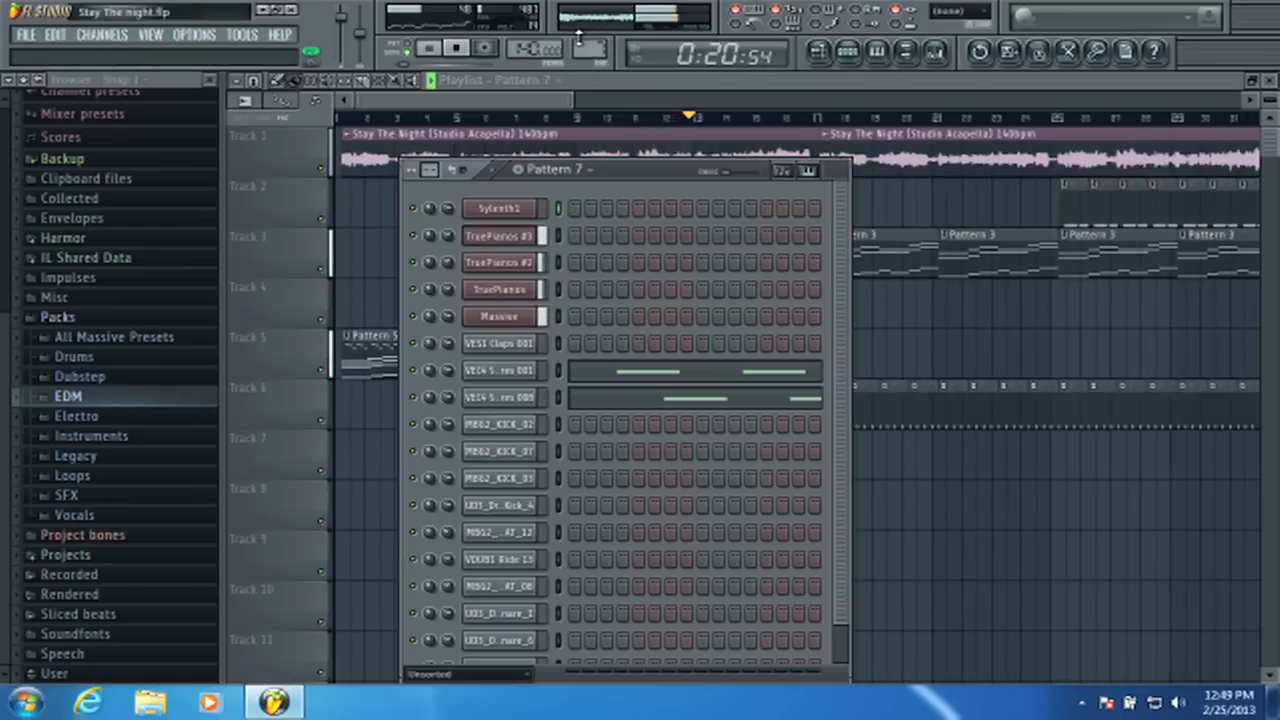
scroll(583, 35, "down", 4)
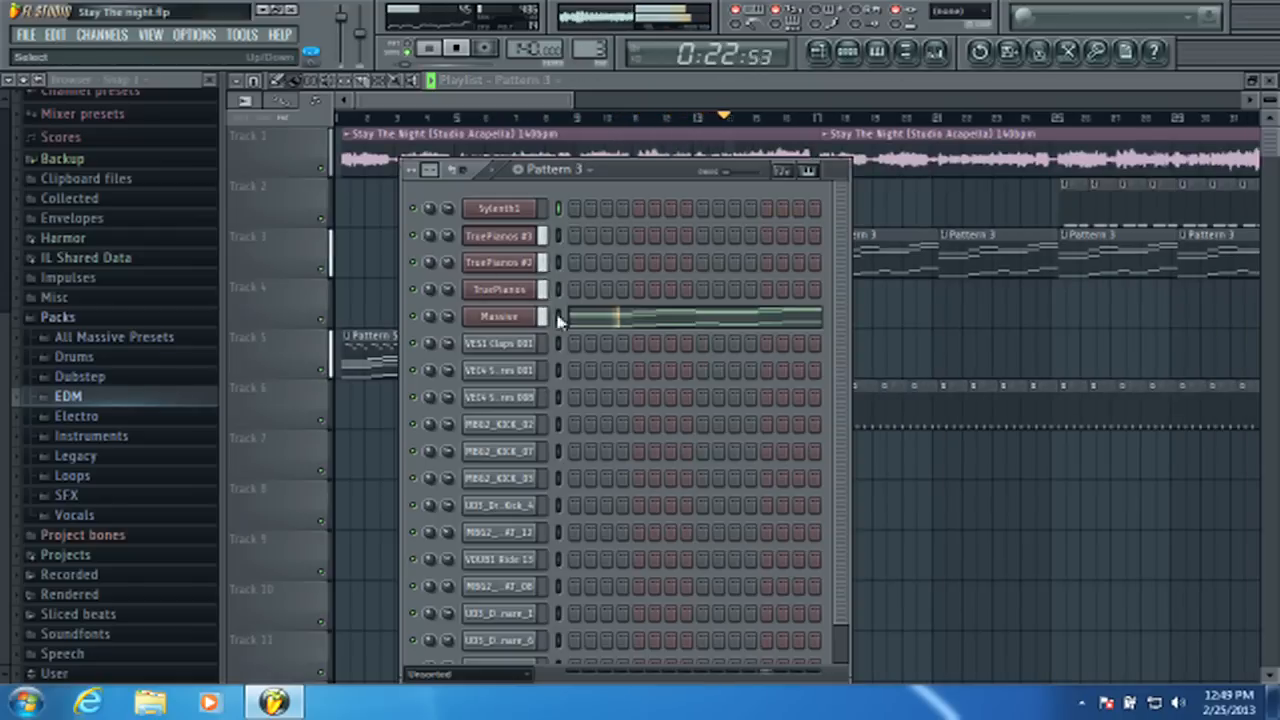
- Stop the song, route the Massive channel to mixer track 8, and bring up that track in the mixer
key("space")
left_click(535, 320)
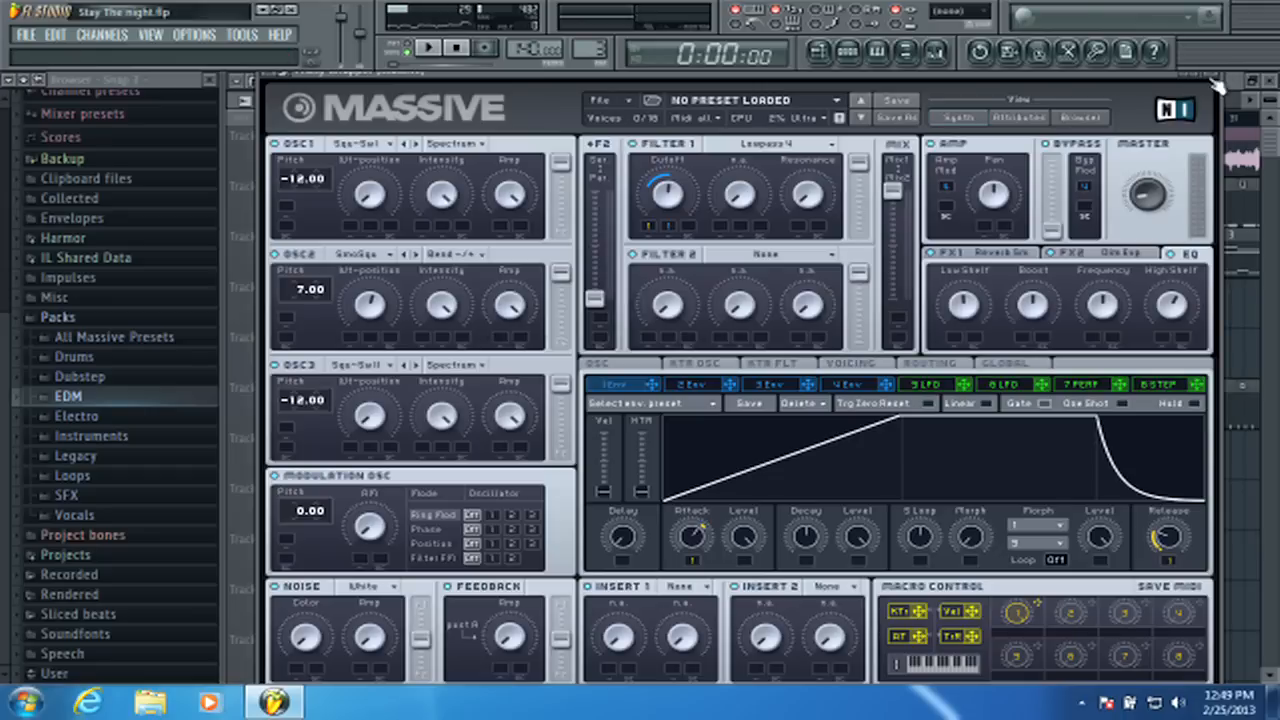
key("Escape")
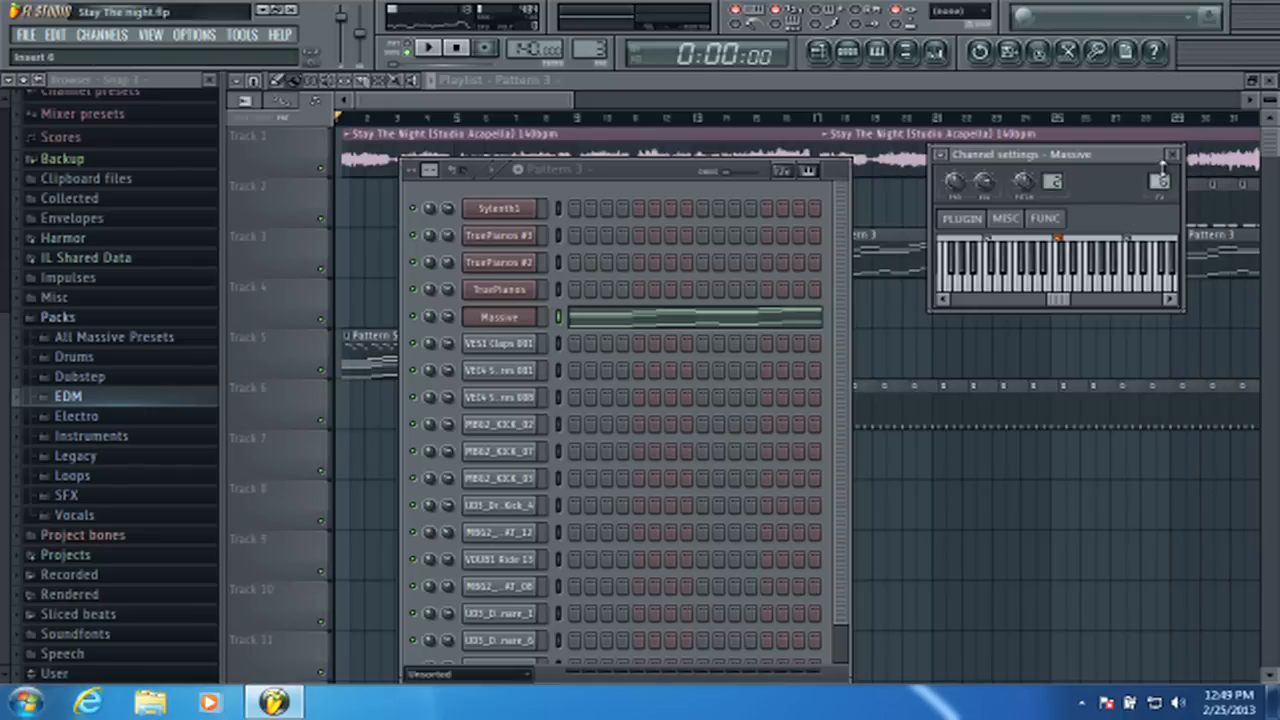
left_click(935, 50)
key("space")
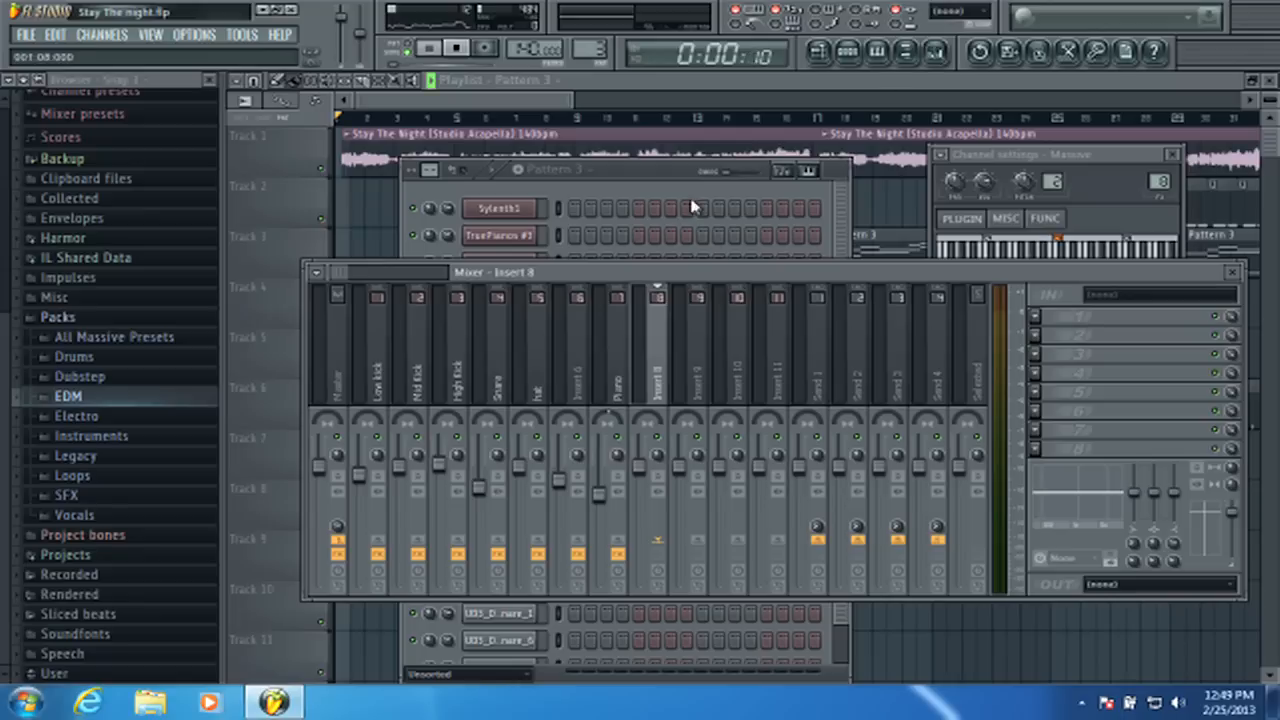
key("space")
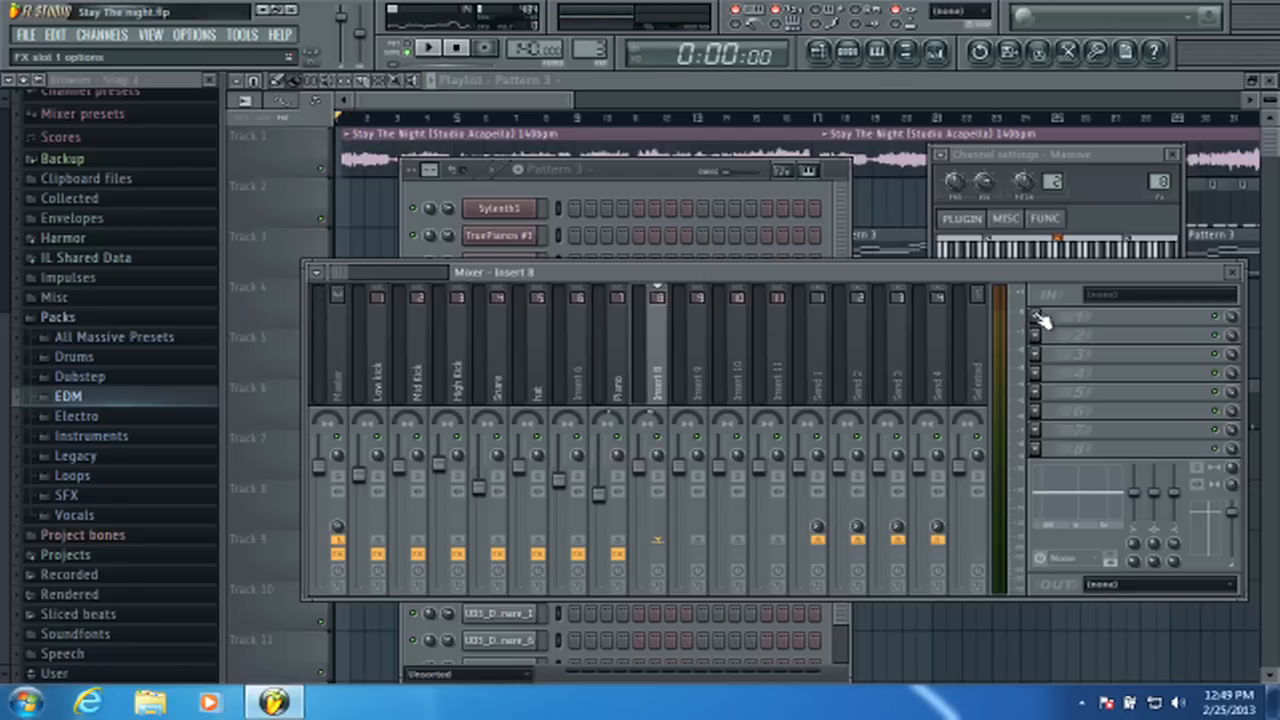
- Compare the Master and Insert 8 mixer tracks and their effect slots
left_click(345, 335)
left_click(668, 350)
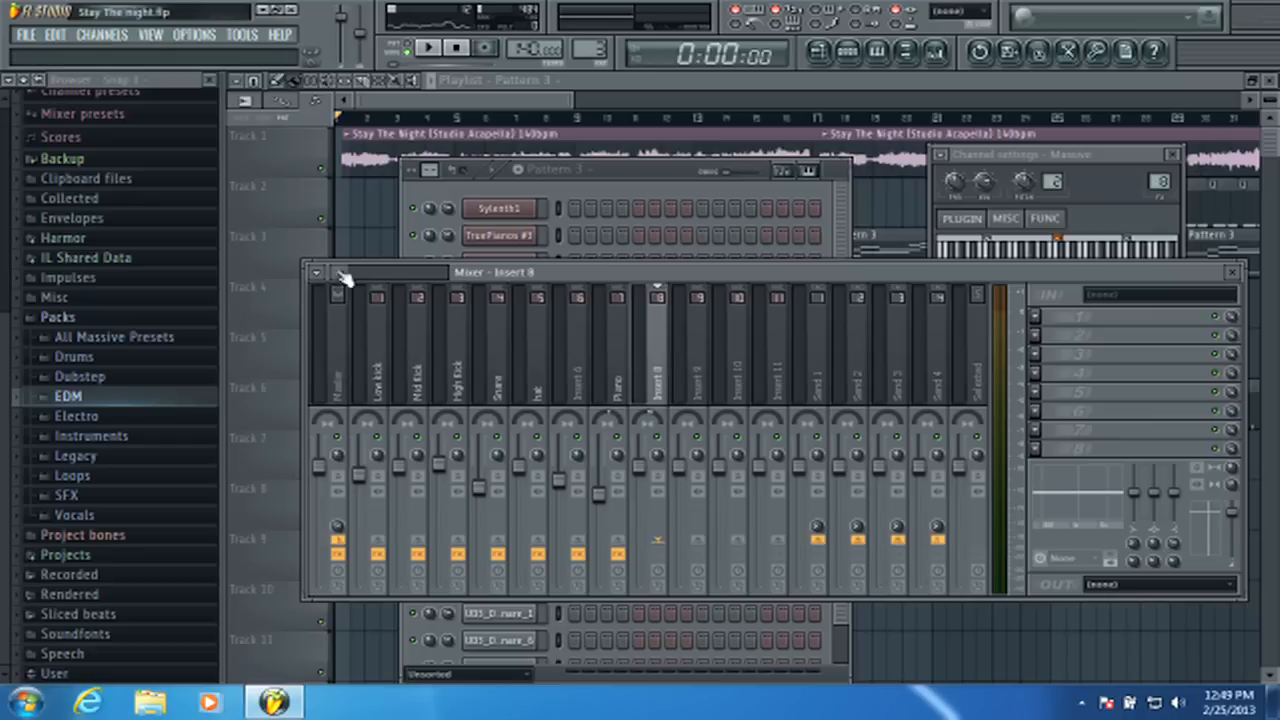
left_click(340, 352)
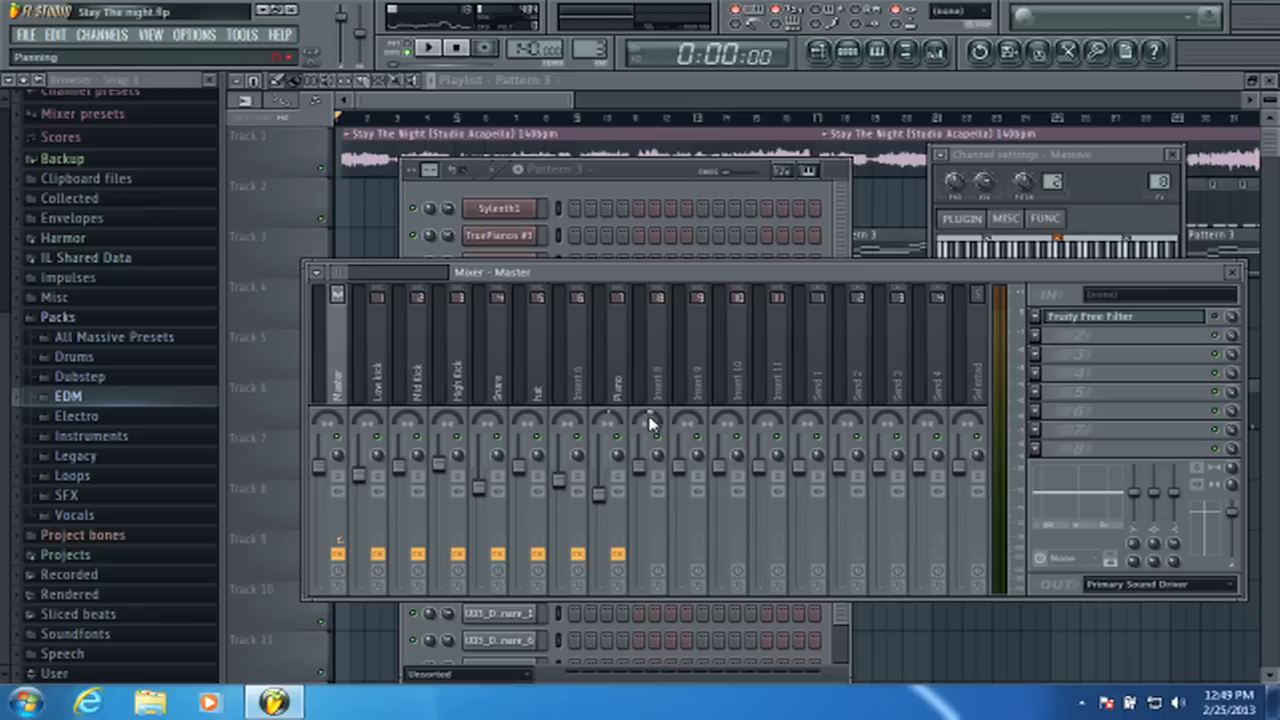
left_click(668, 378)
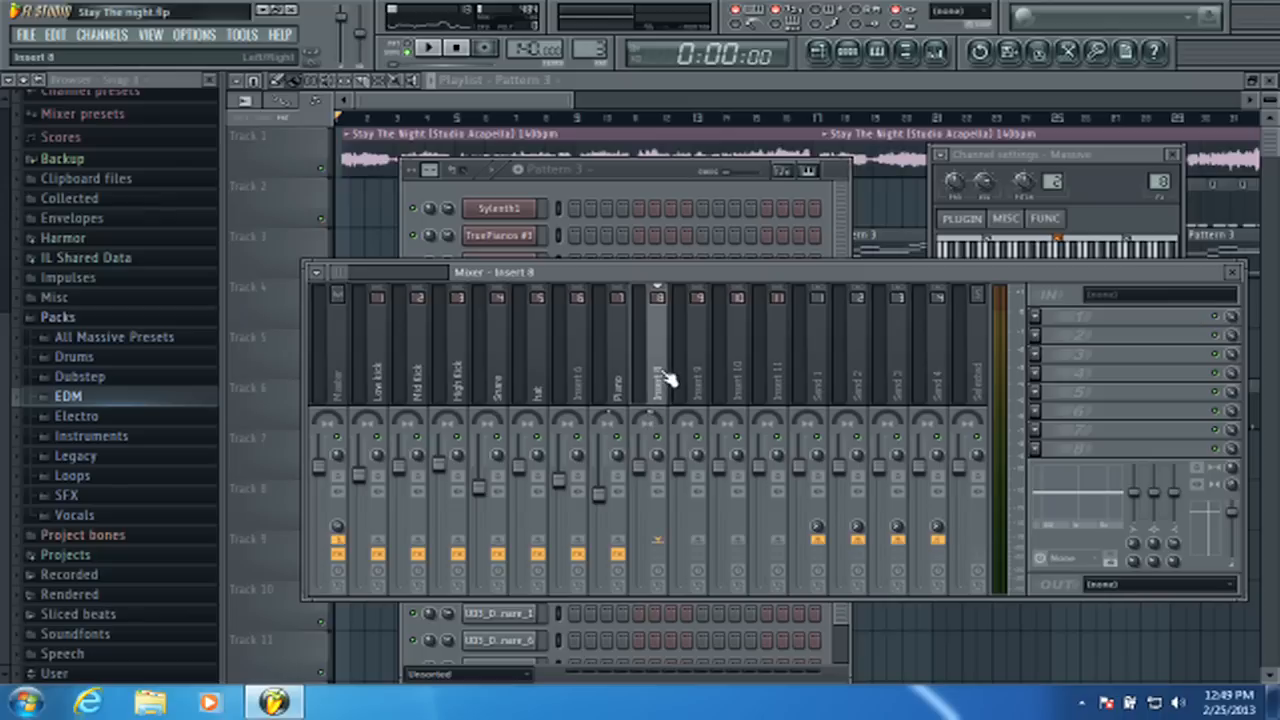
left_click(340, 370)
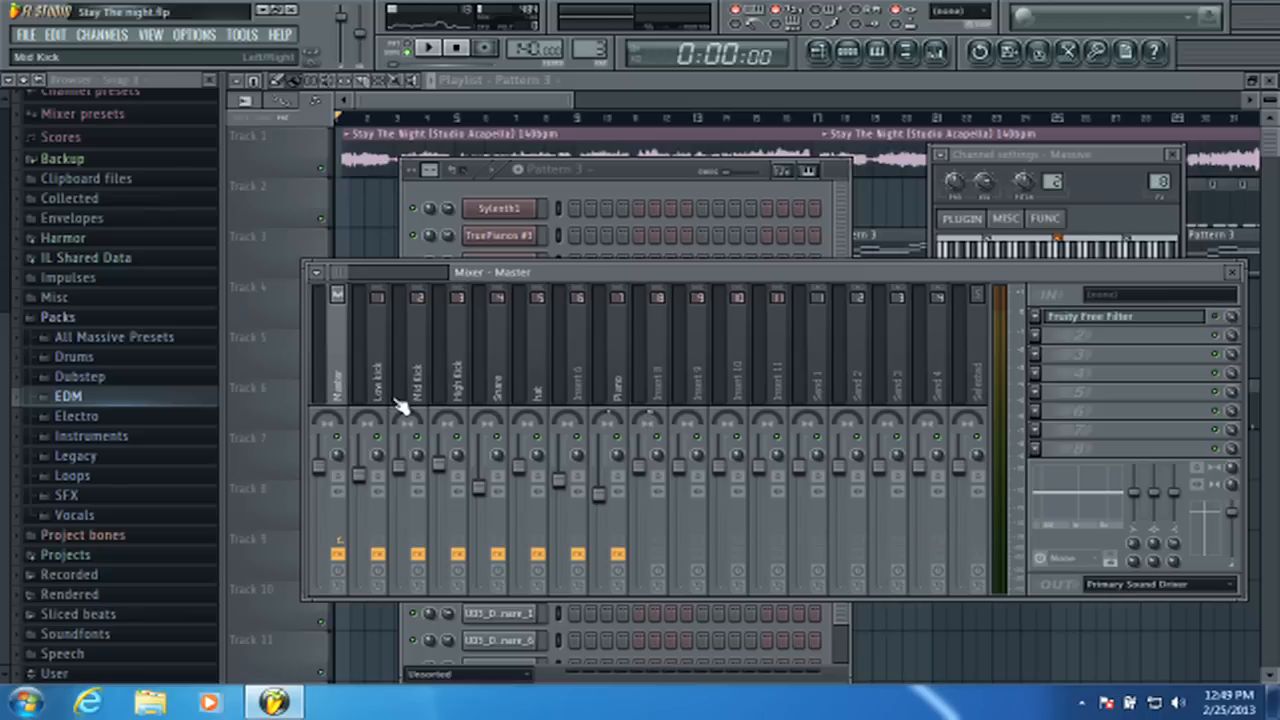
left_click(660, 380)
- Close the Massive channel settings and load Fruity Parametric EQ 2 into the first effect slot of Insert 8
left_click(1175, 153)
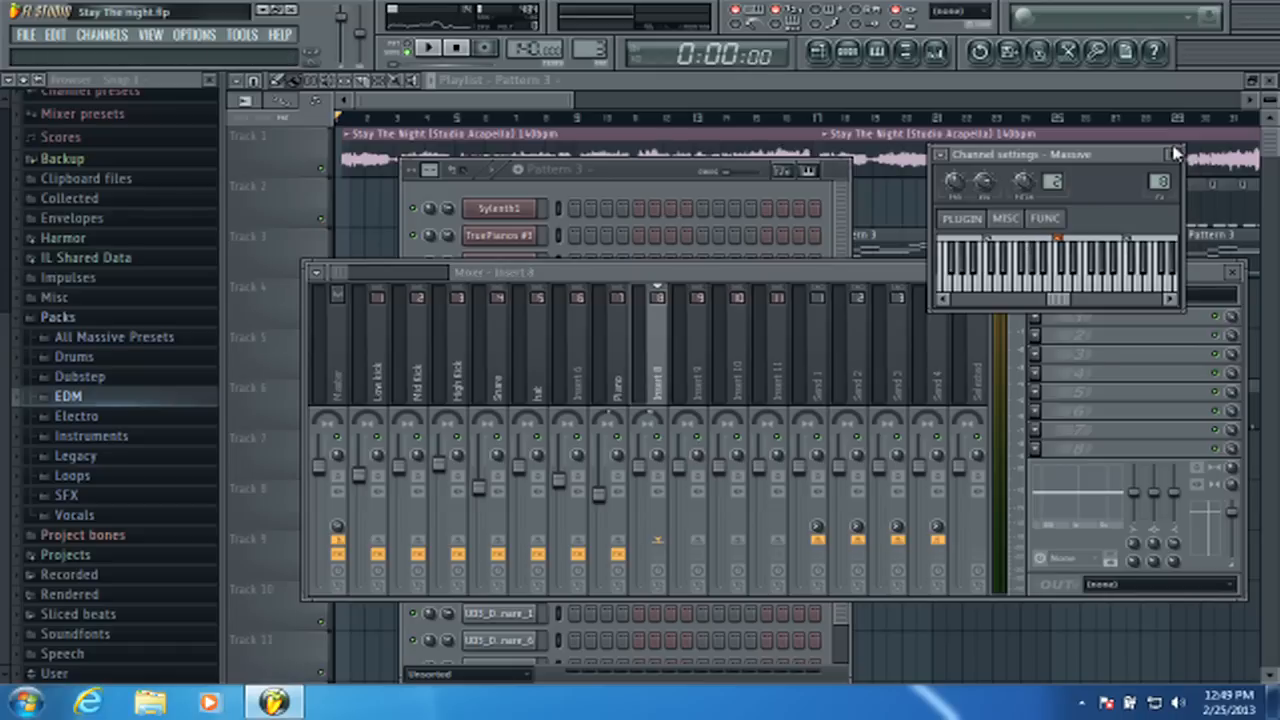
left_click(1172, 155)
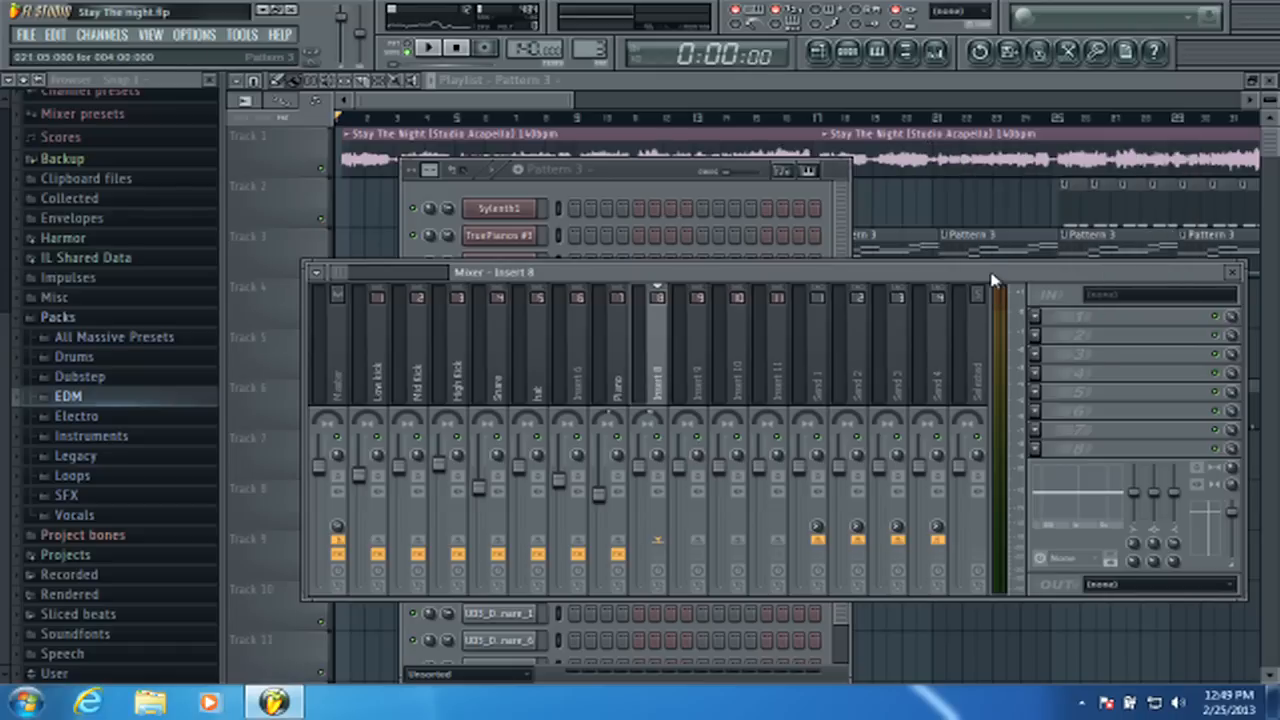
left_click(1037, 322)
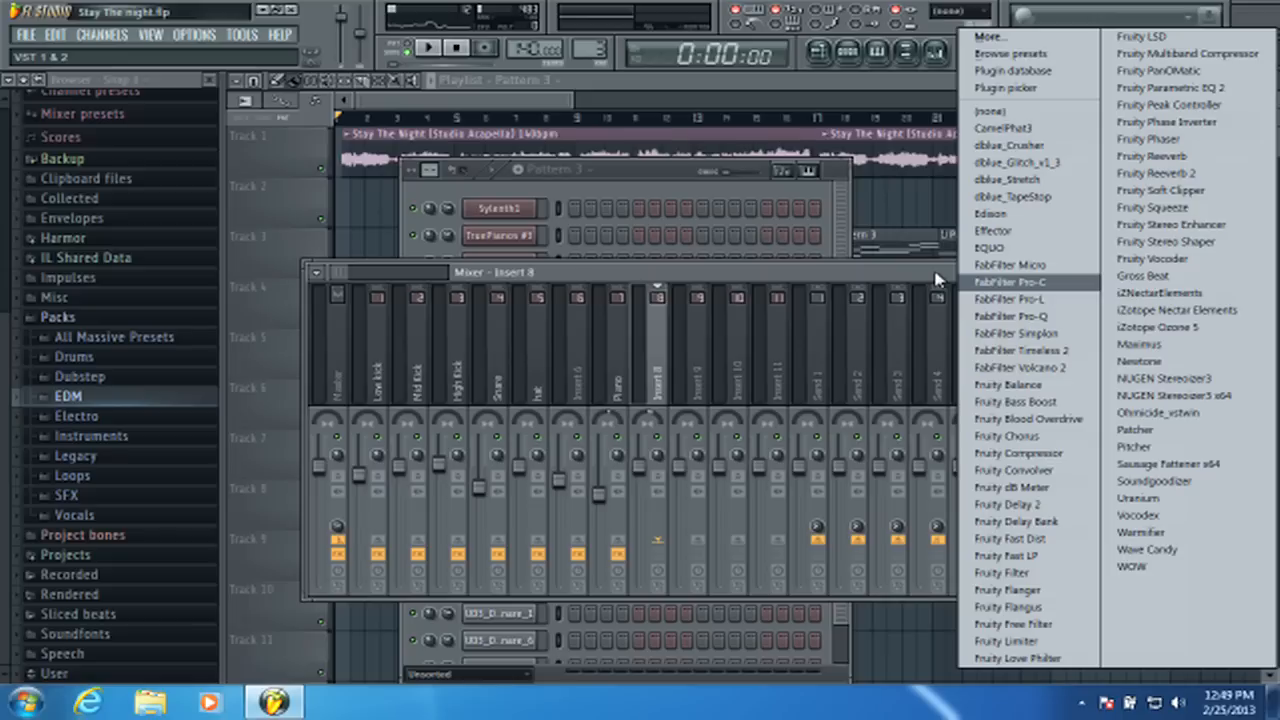
left_click(1170, 88)
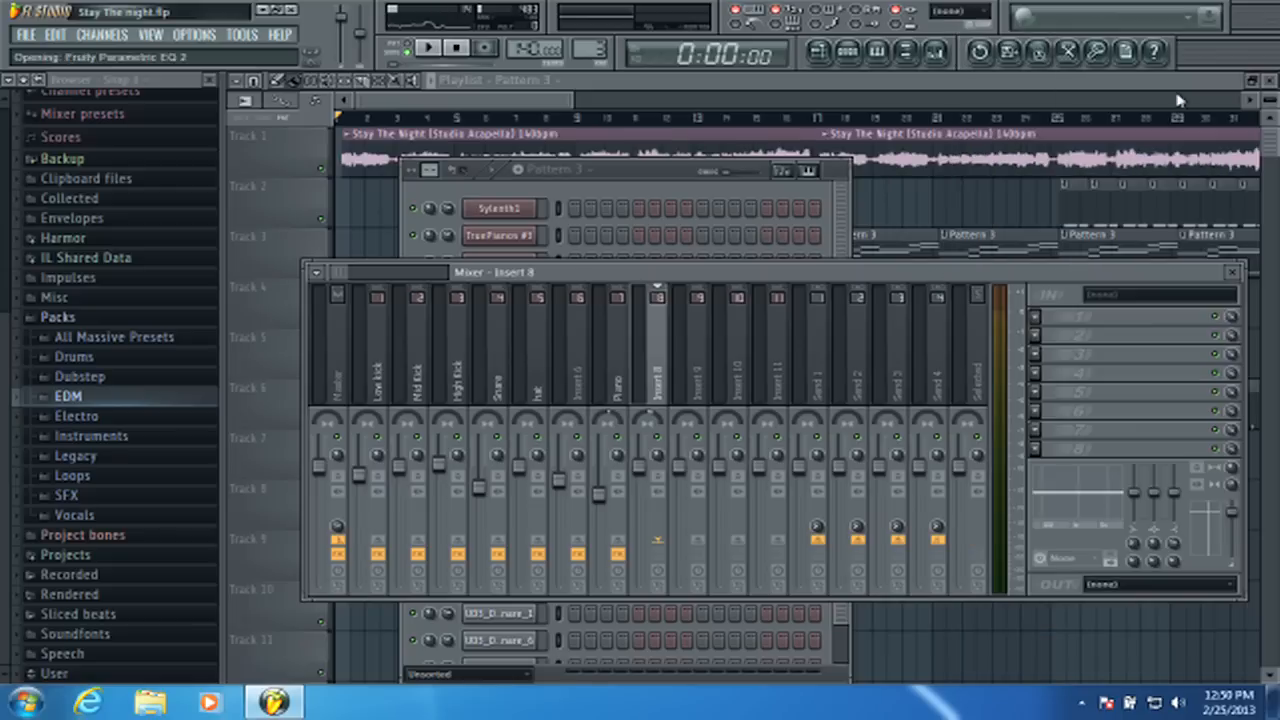
- Pull down band 7 of the Insert 8 equalizer during playback, check the Piano track, and close the equalizer
key("space")
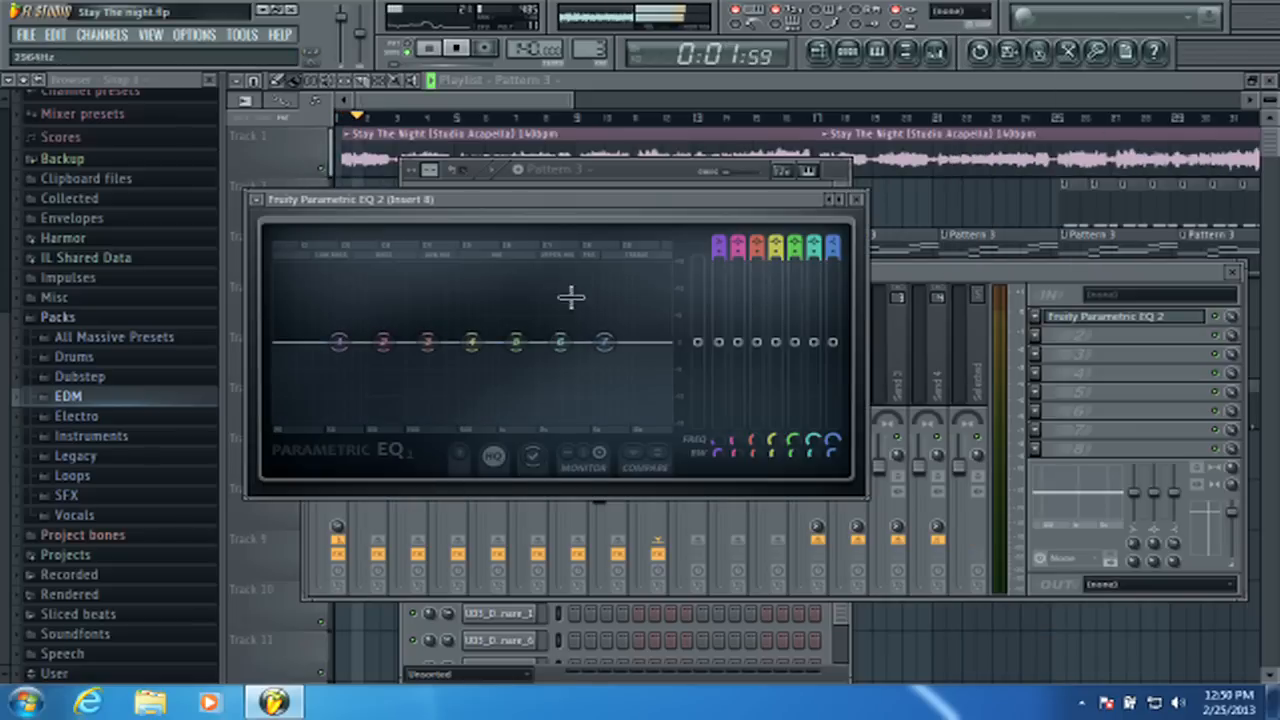
left_click_drag(604, 342, 640, 425)
left_click(900, 283)
left_click(616, 355)
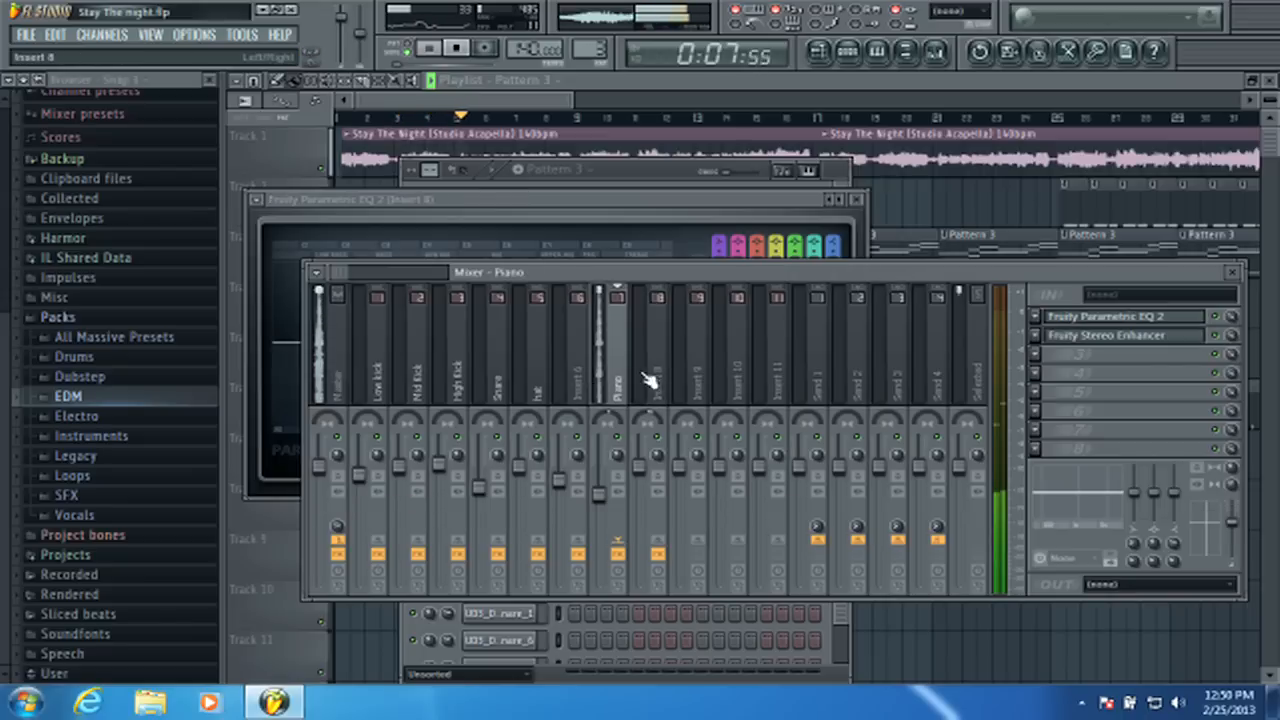
left_click(856, 199)
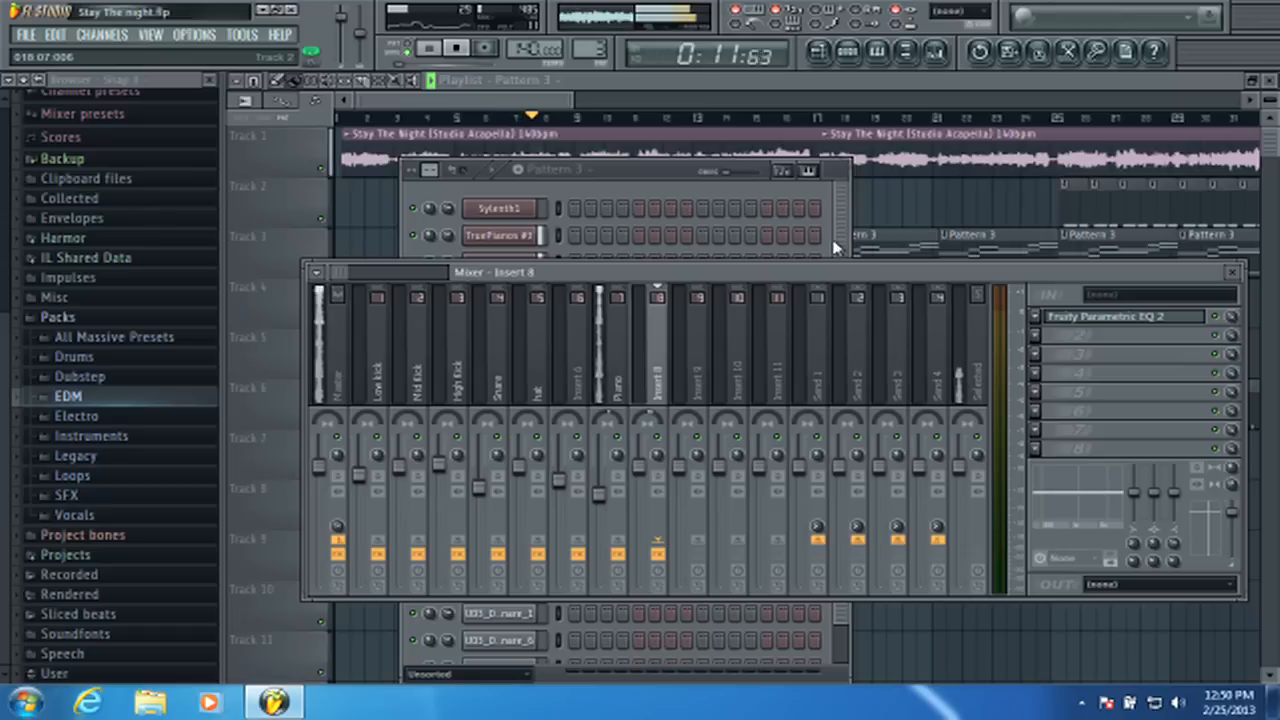
- Listen to the Pattern 3 section of the playlist, then stop and return to Pattern 3 in the step sequencer
left_click(557, 104)
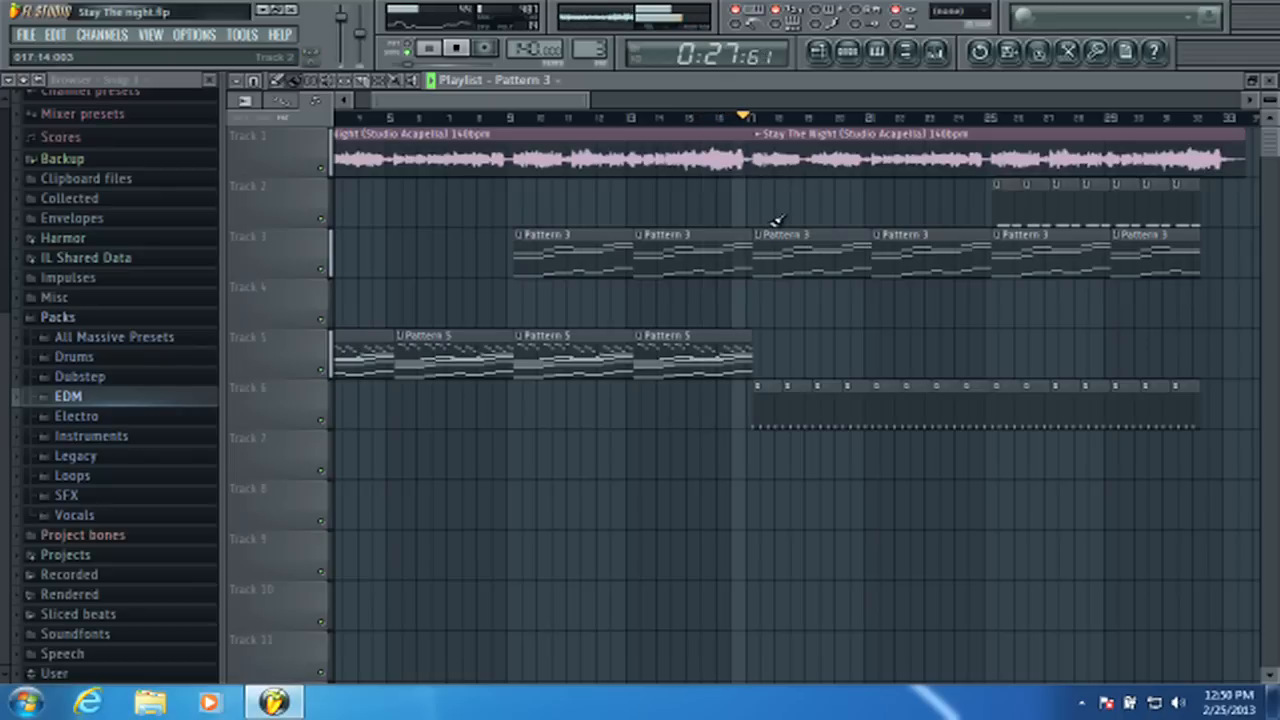
left_click(946, 54)
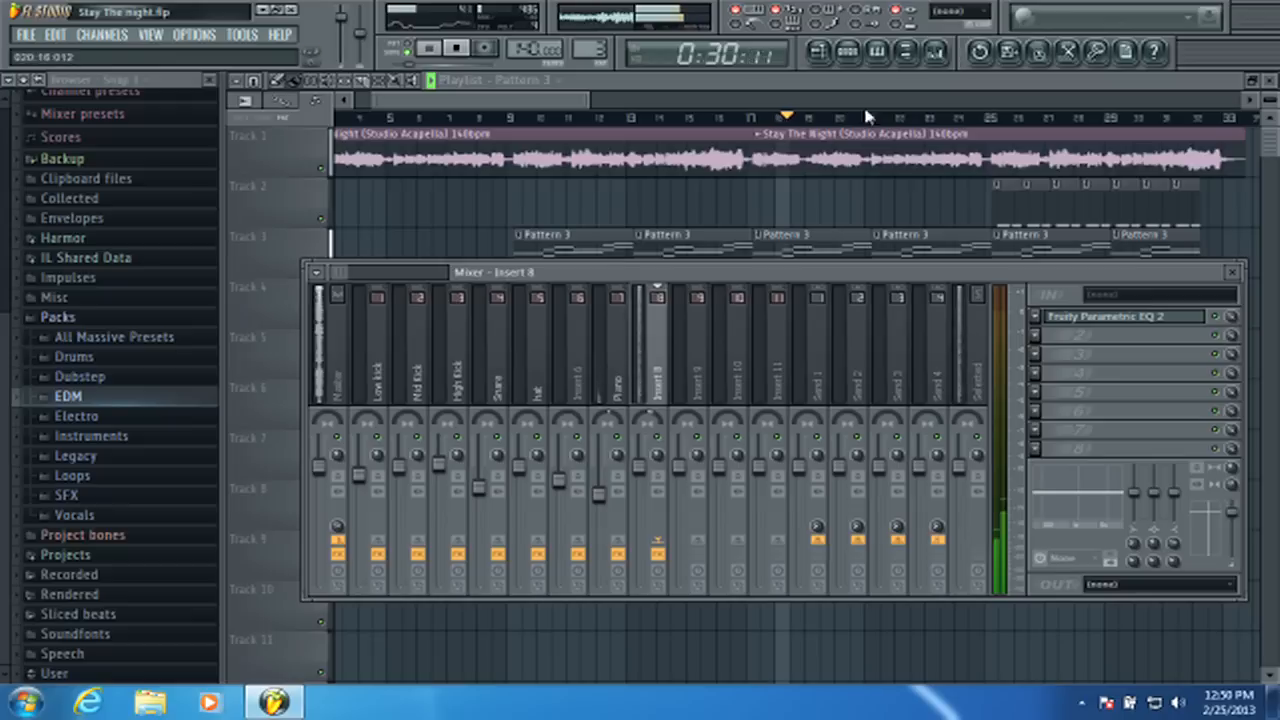
left_click(846, 54)
left_click(428, 48)
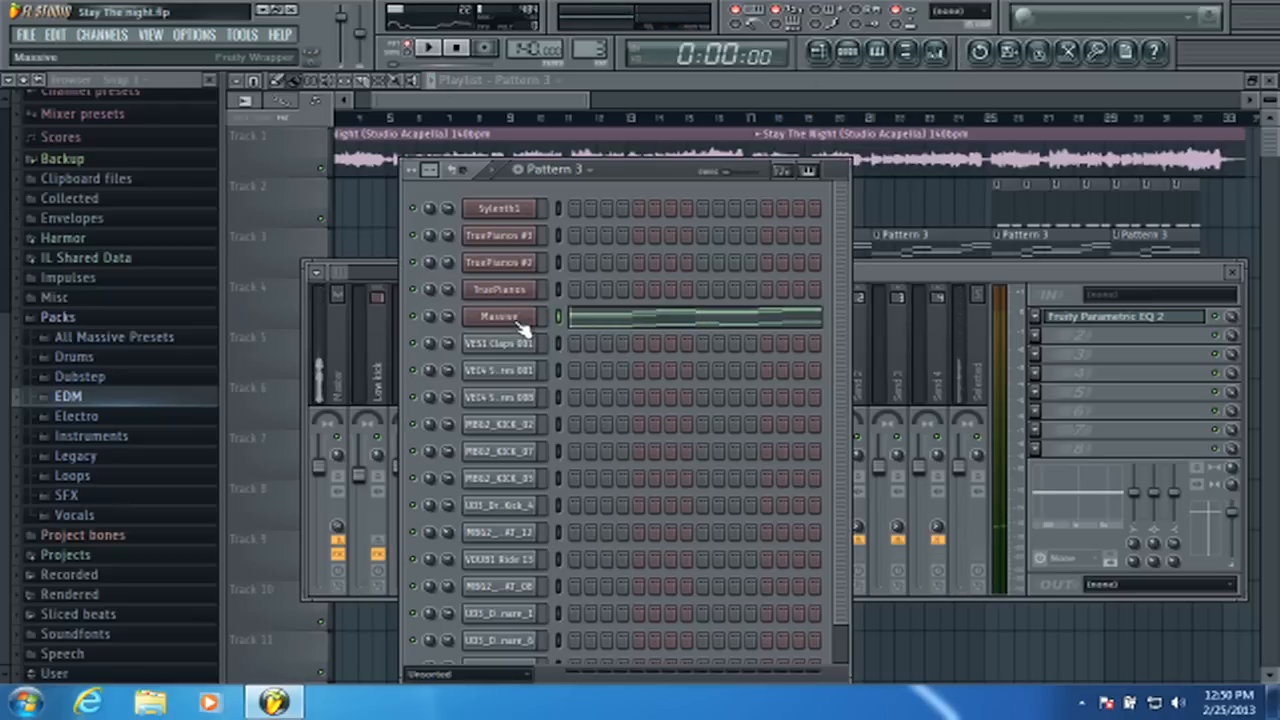
- Raise the EQ Low Shelf slightly in the Massive synth, audition Pattern 3, and close the synth window
left_click(517, 320)
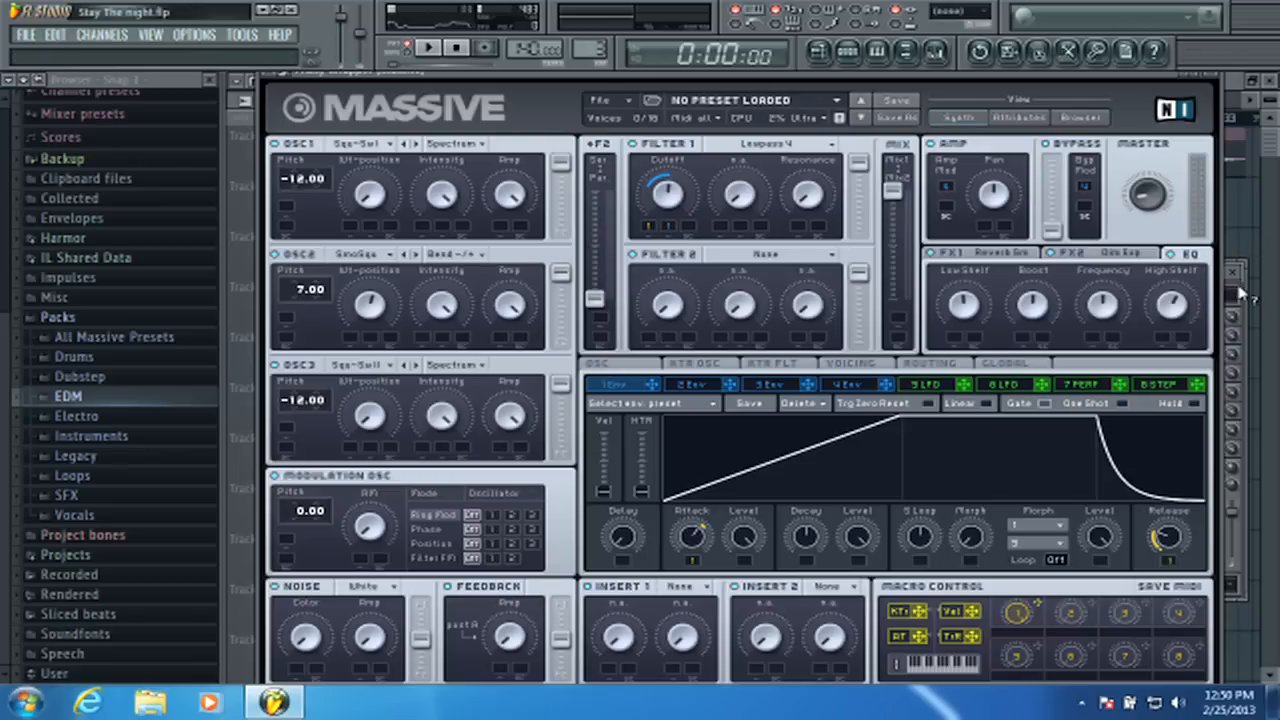
left_click(966, 308)
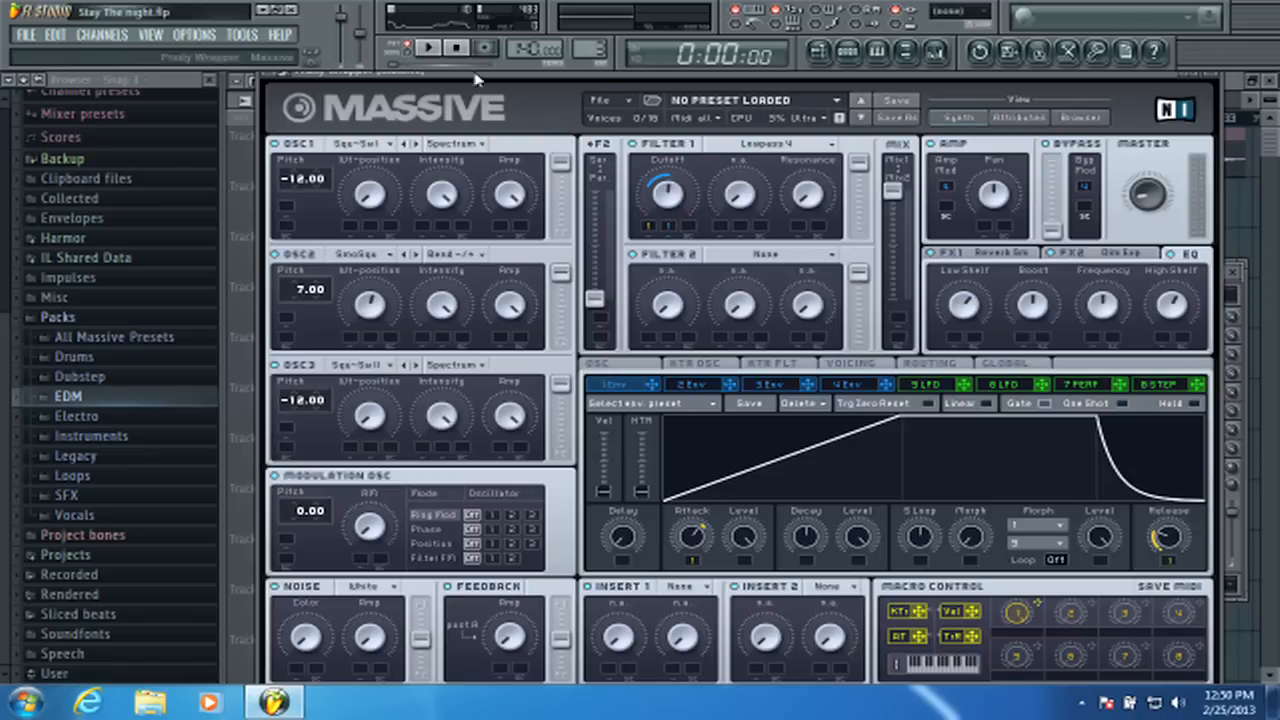
left_click(428, 48)
left_click(457, 50)
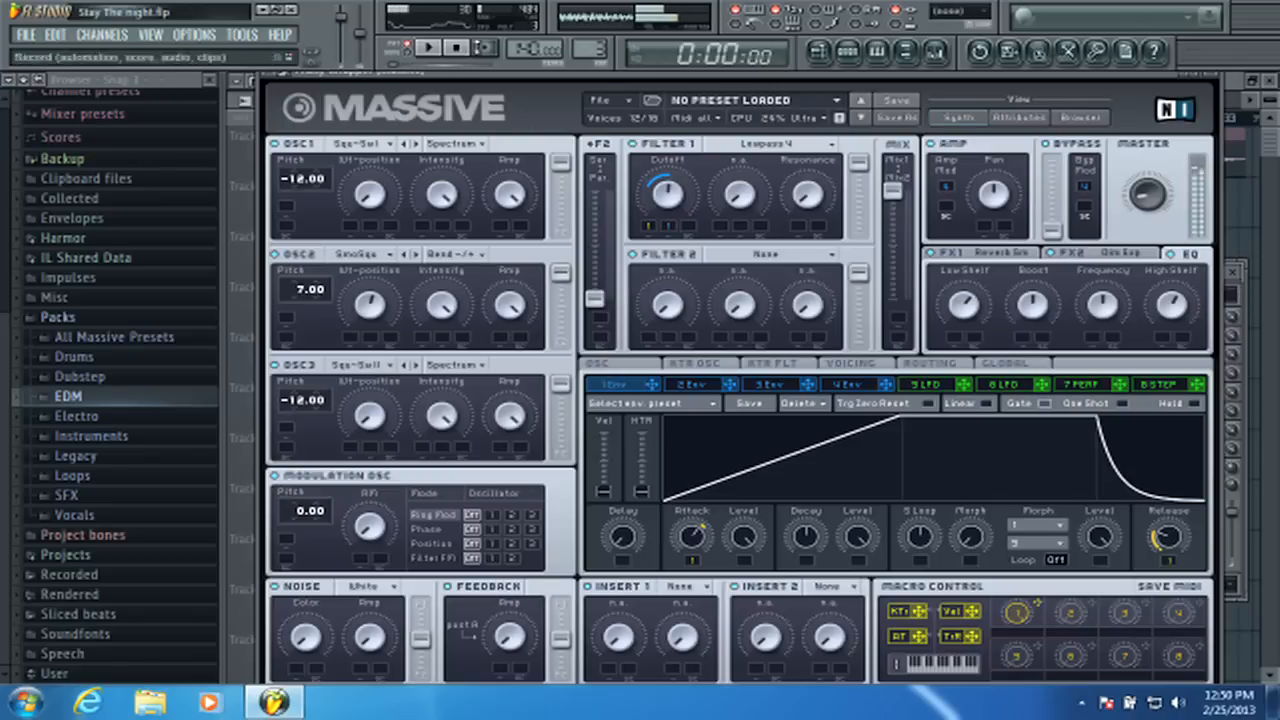
left_click(1207, 95)
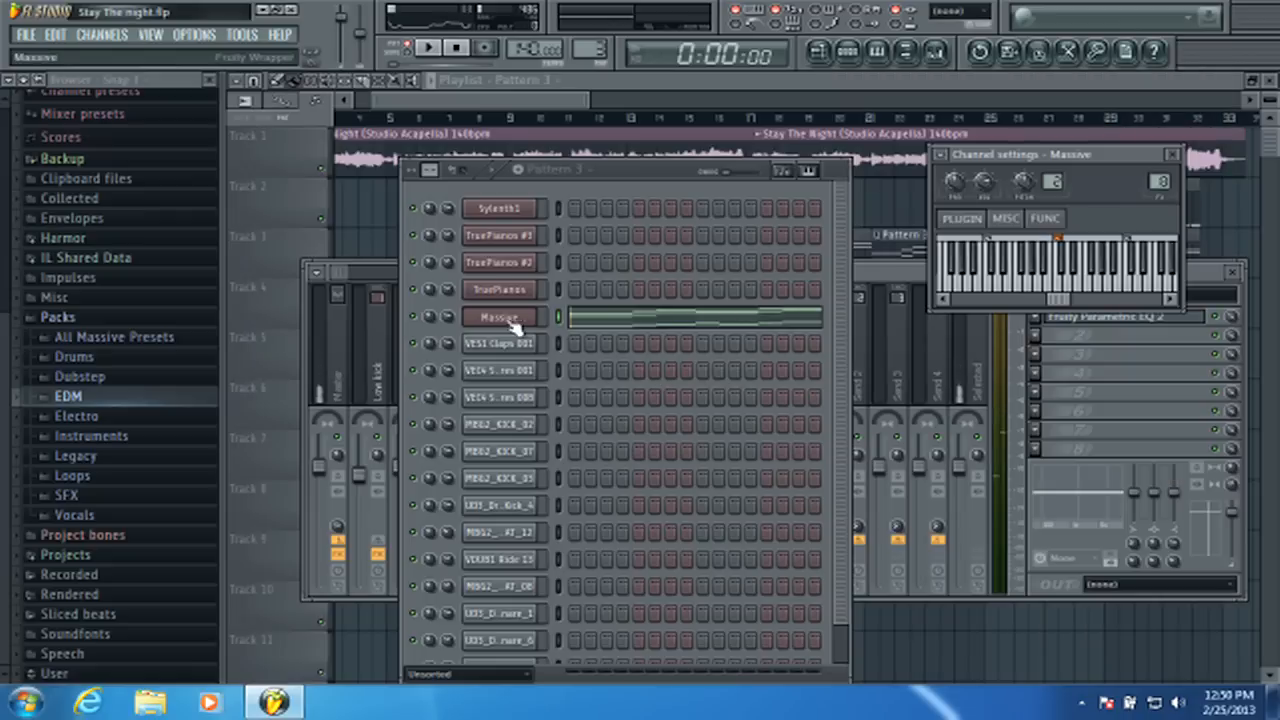
- Audition Pattern 3 with the Insert 8 track shown in the mixer
key("F9")
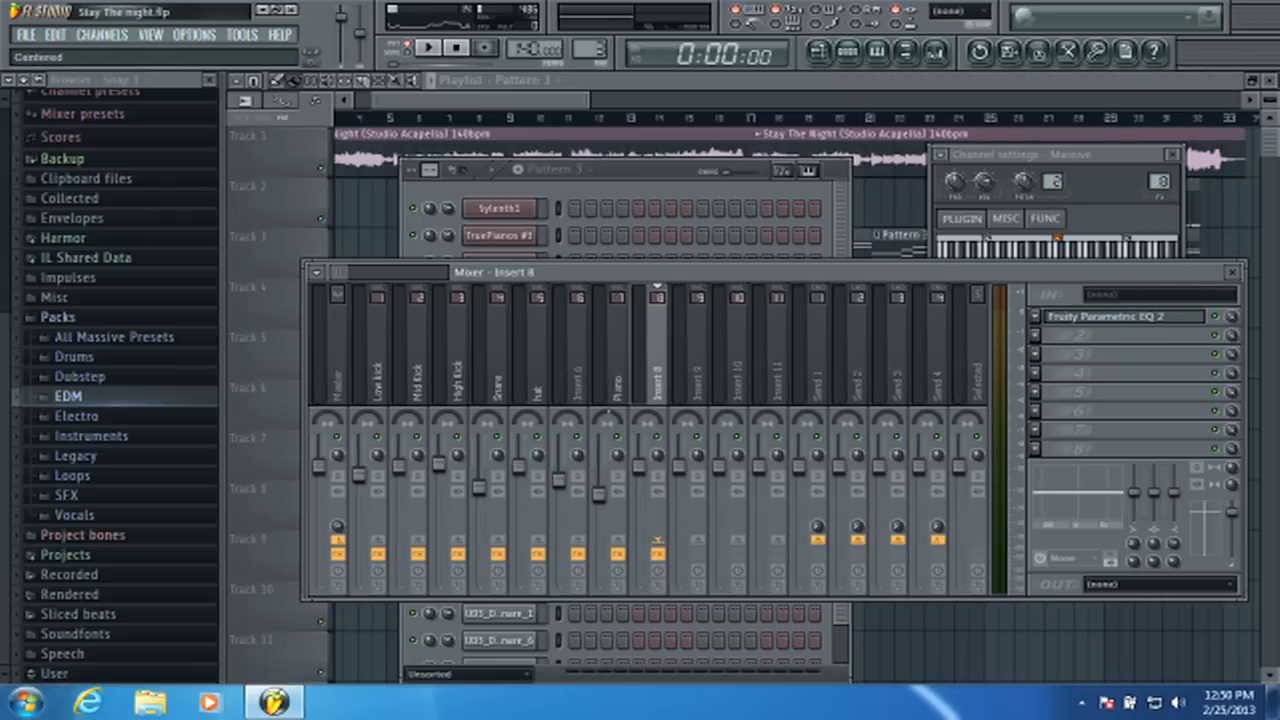
left_click(428, 48)
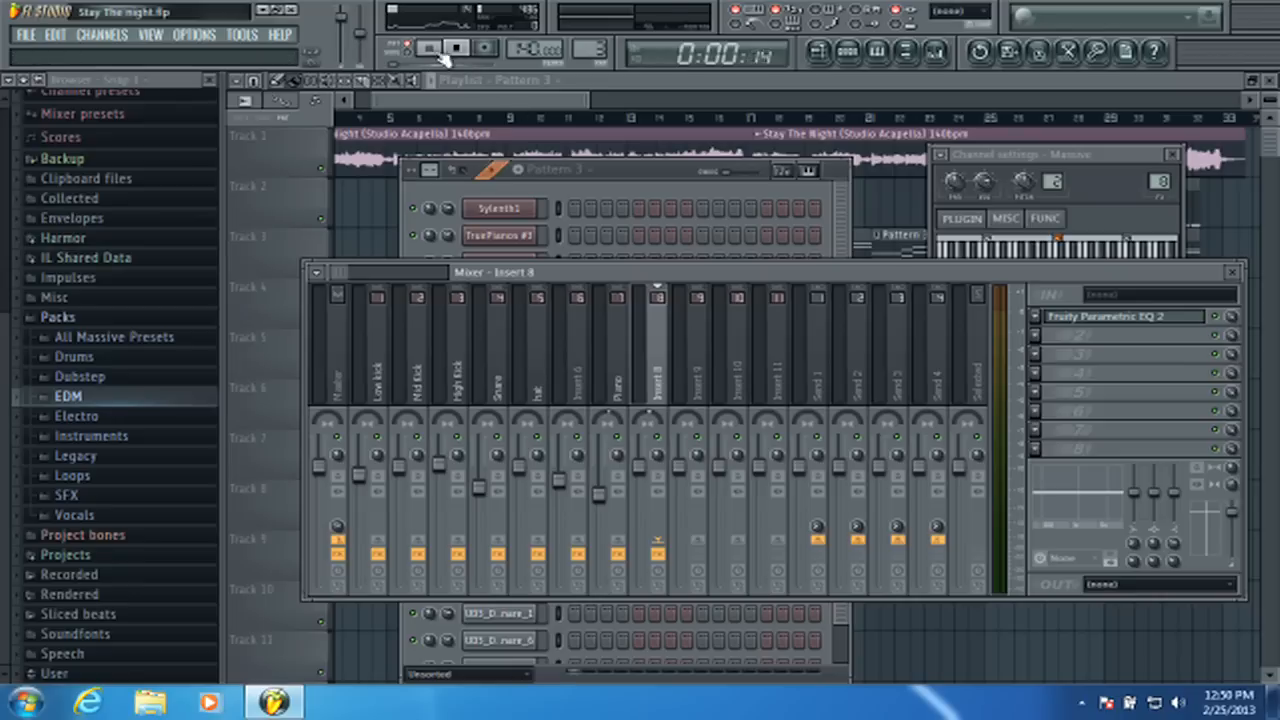
left_click(457, 50)
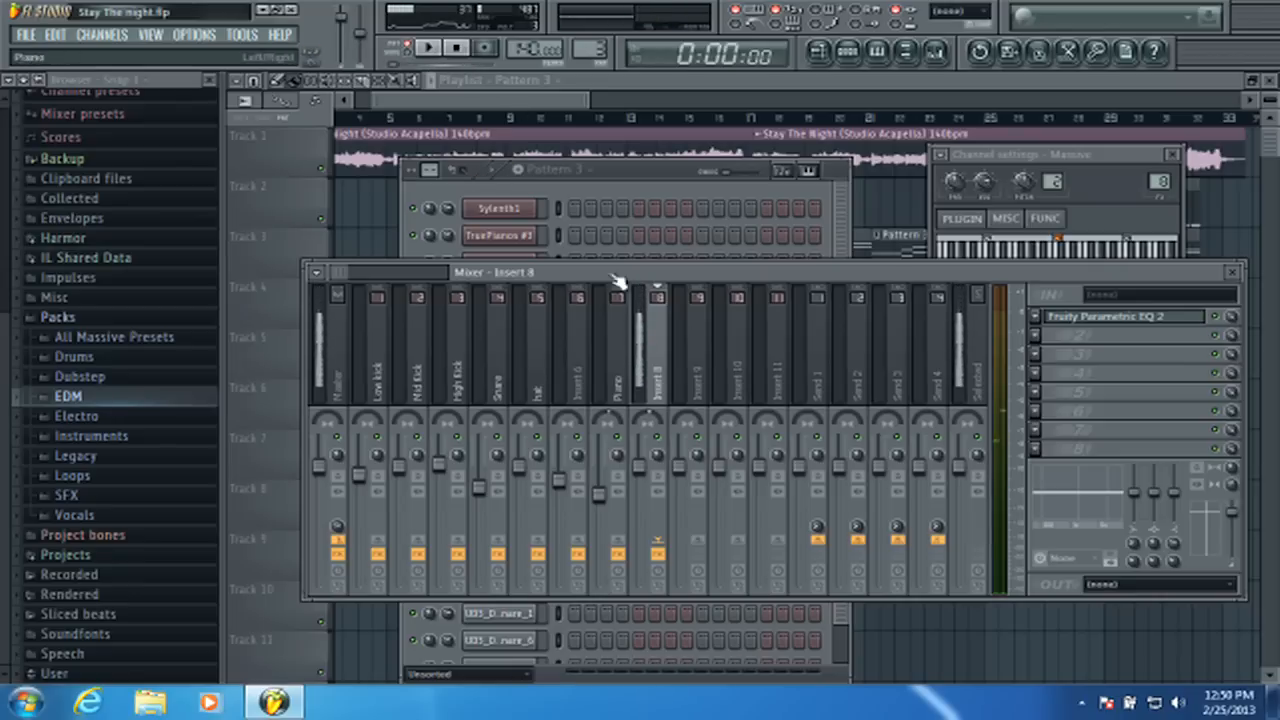
- Reopen the Massive synth, raise its EQ Low Shelf to about 0.78 and its Boost slightly during playback, and stop
left_click(1172, 155)
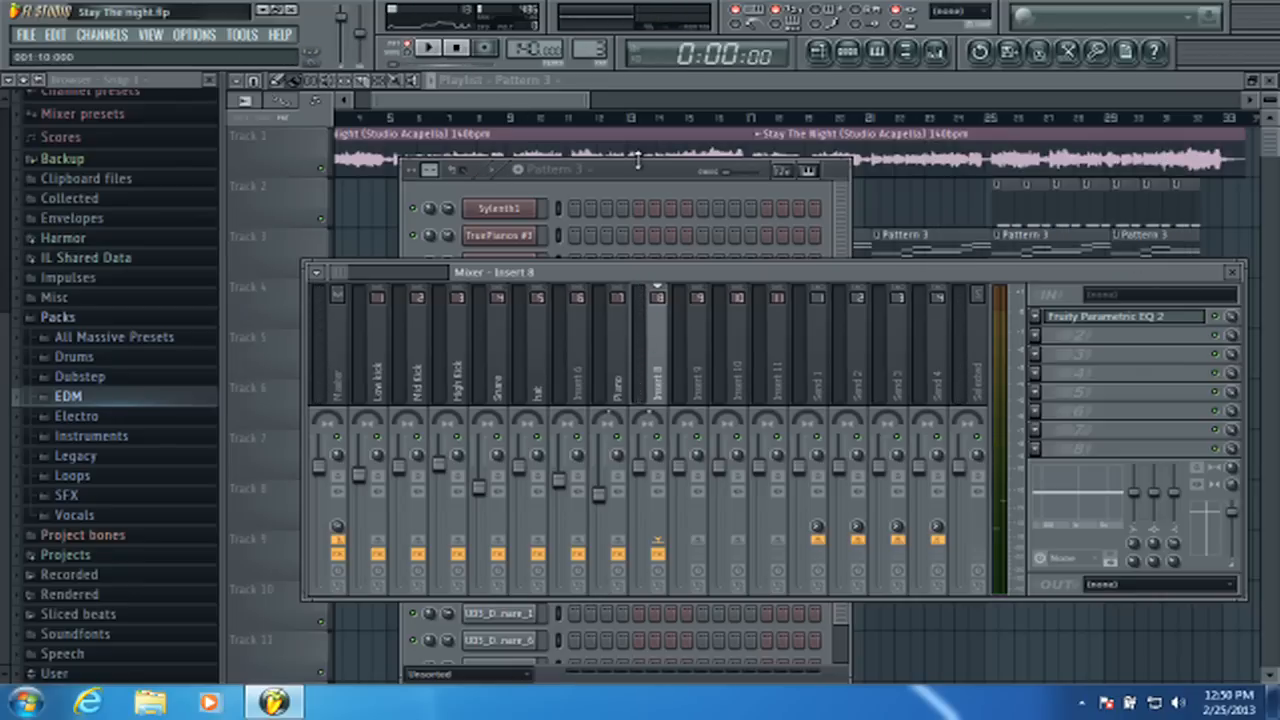
key("F6")
left_click(530, 320)
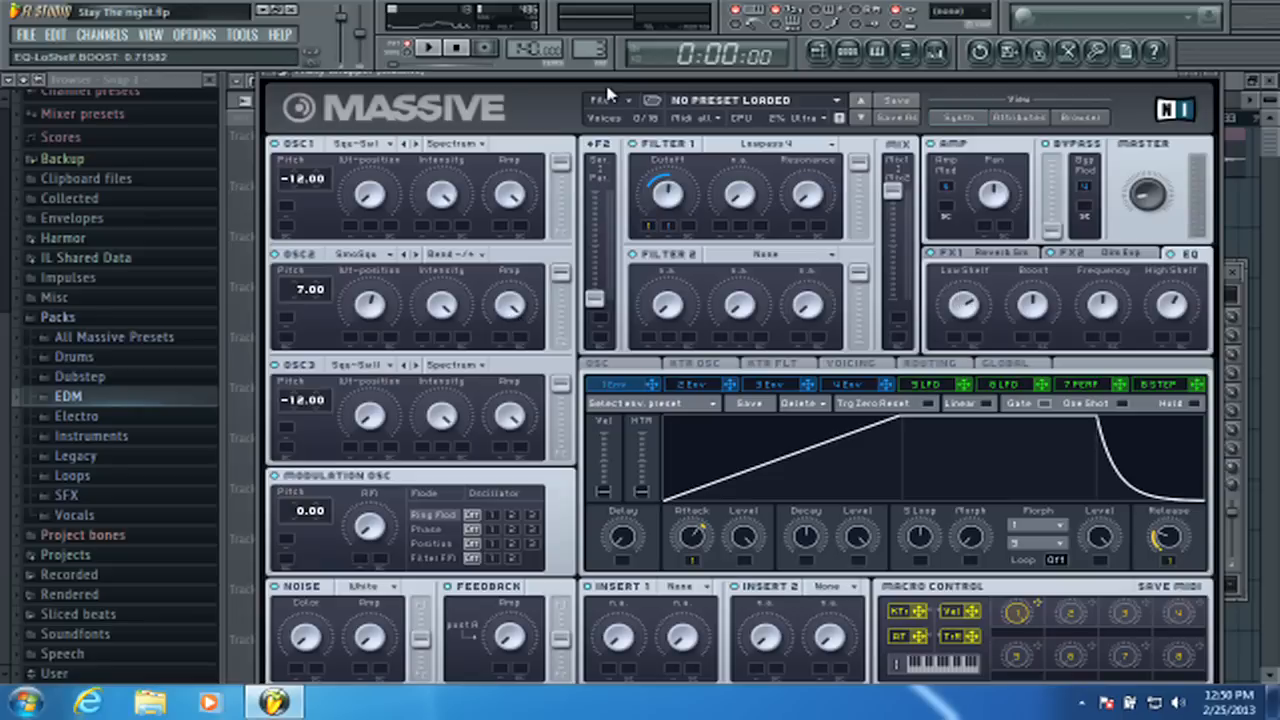
left_click(428, 48)
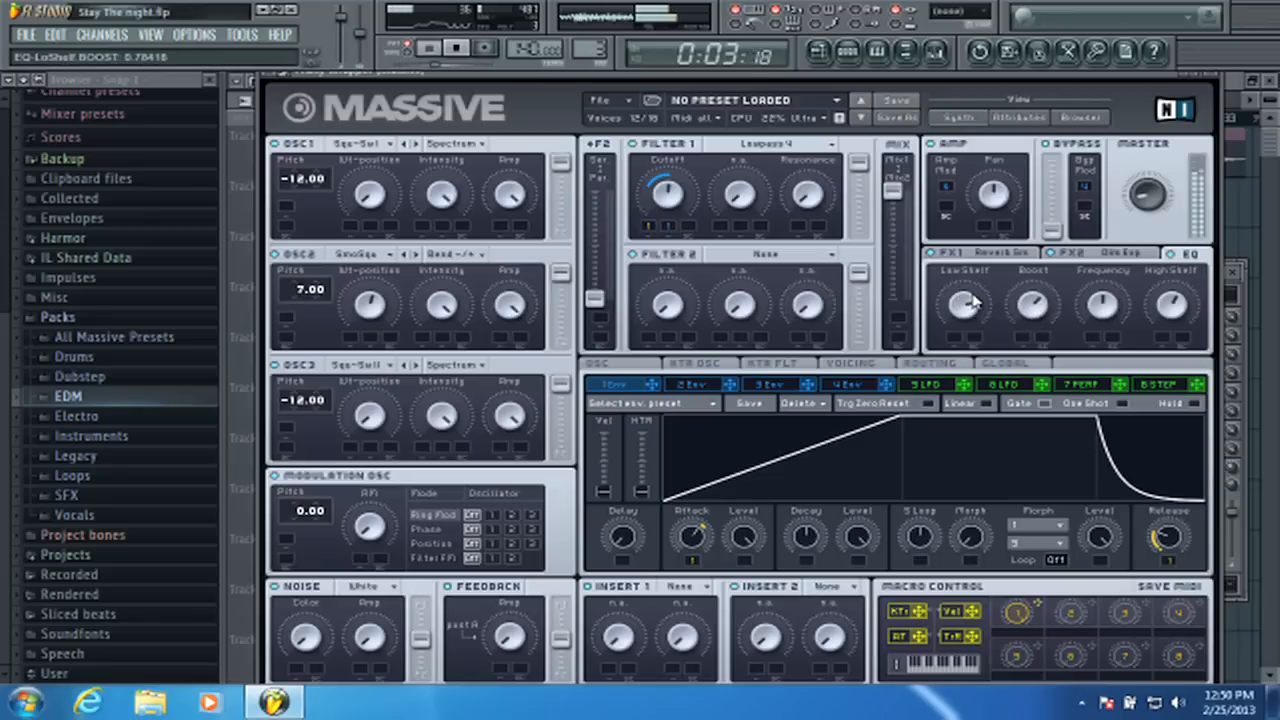
left_click(456, 50)
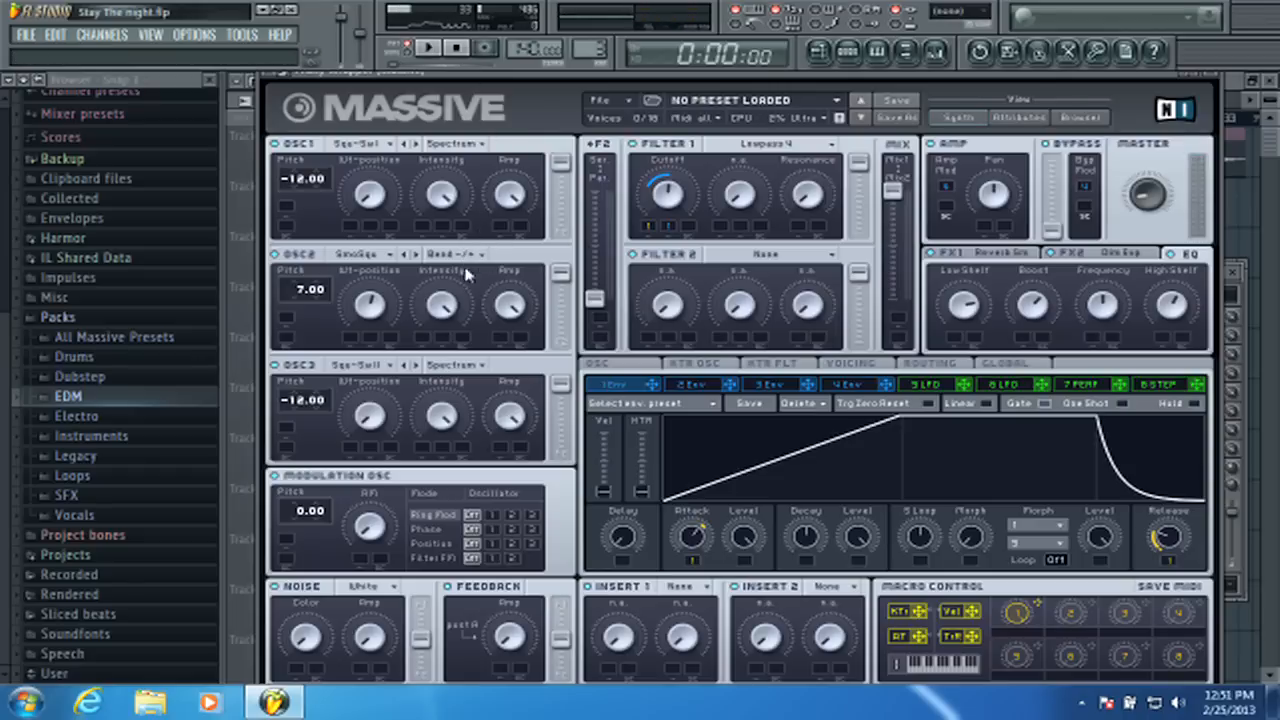
- Compare the OSC2 modes Bend +, Spectrum and Formant during playback, return to Bend -/+, and stop
left_click(460, 256)
left_click(466, 270)
left_click(428, 48)
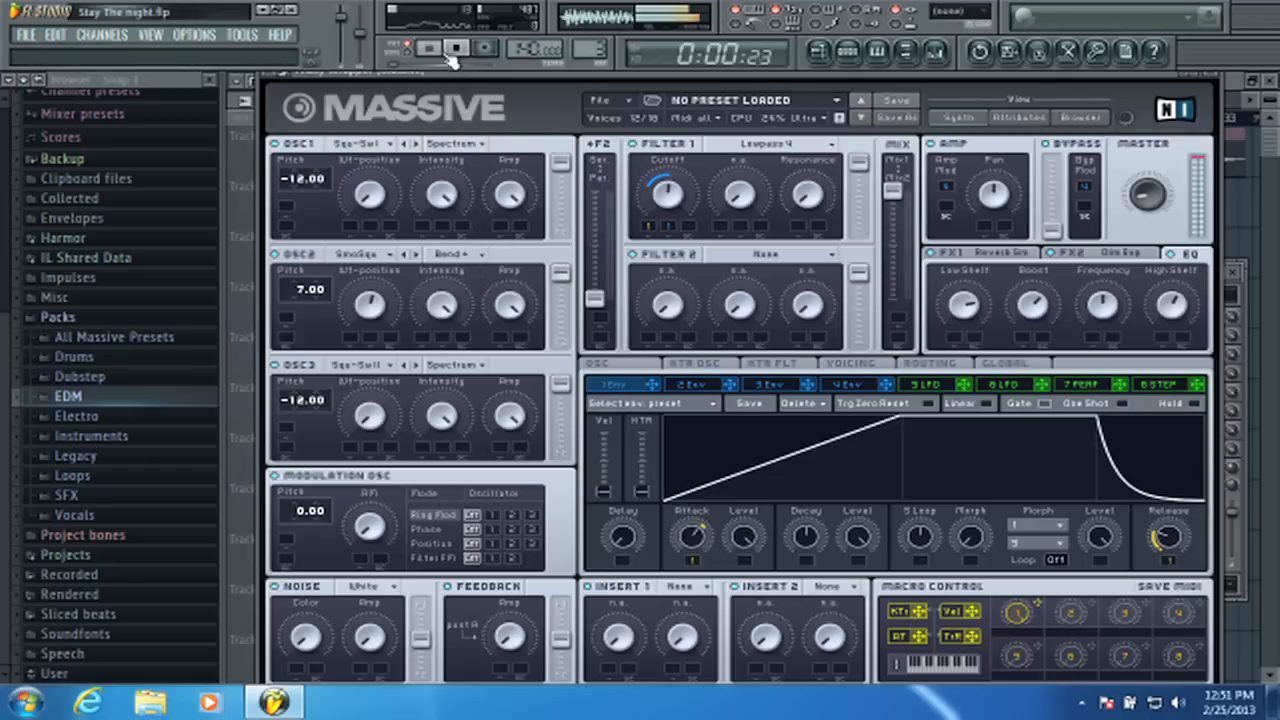
left_click(478, 256)
left_click(455, 275)
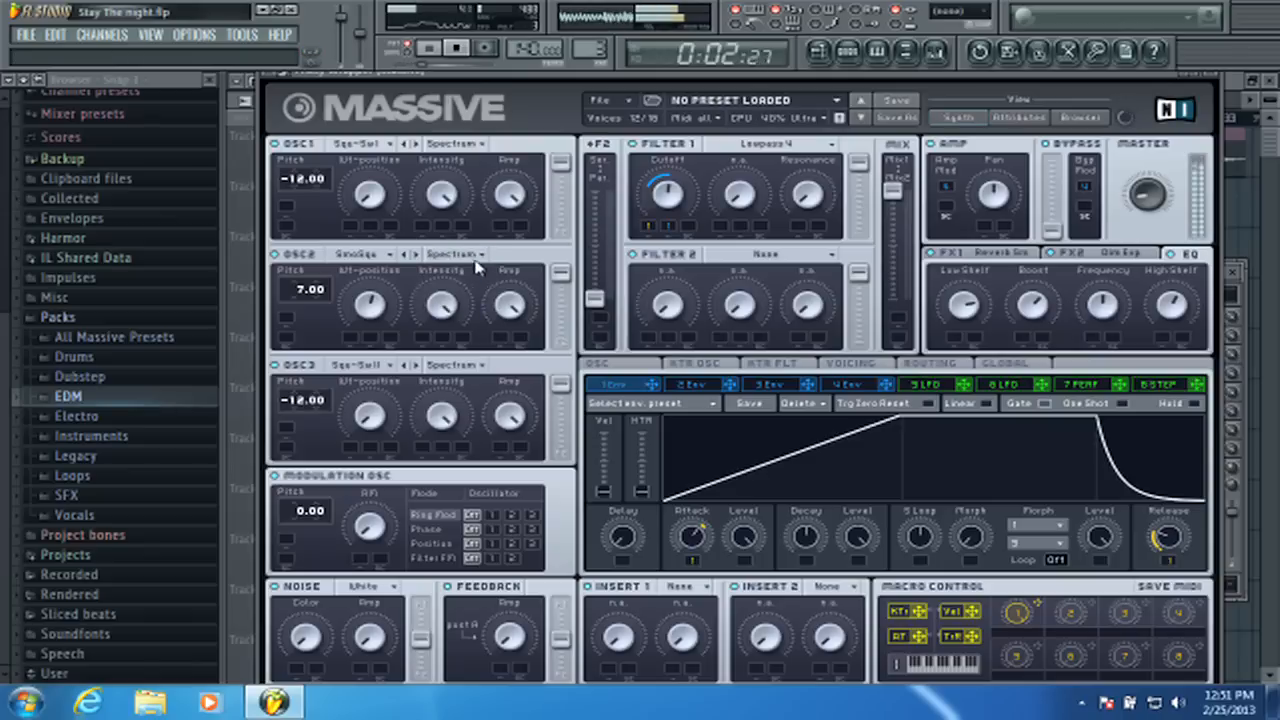
left_click(455, 256)
left_click(463, 299)
left_click(458, 256)
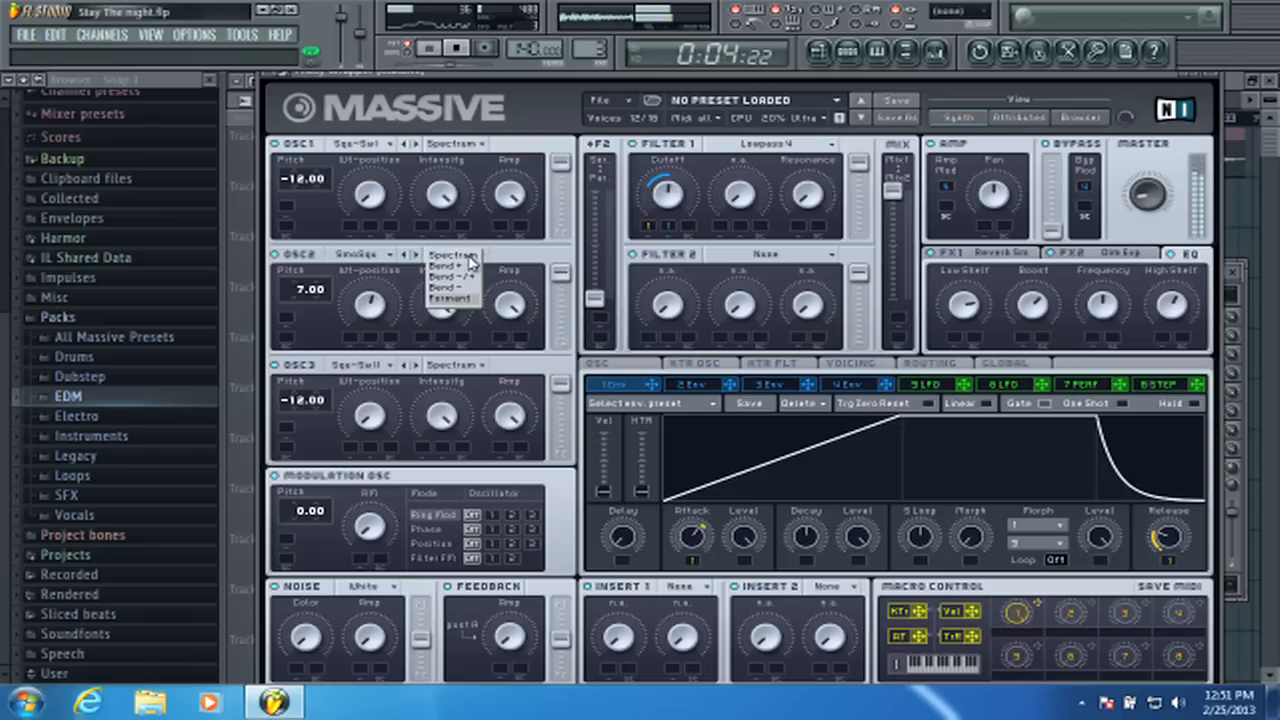
left_click(470, 277)
left_click(470, 256)
left_click(479, 280)
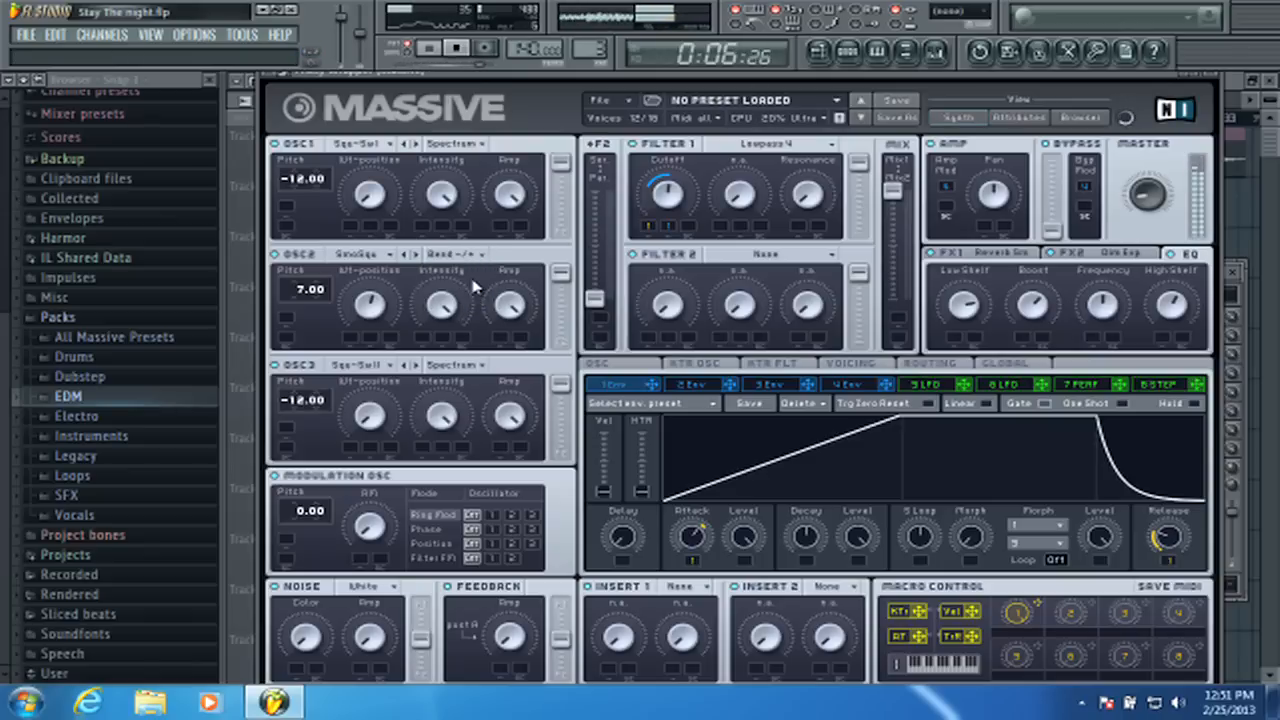
left_click(462, 52)
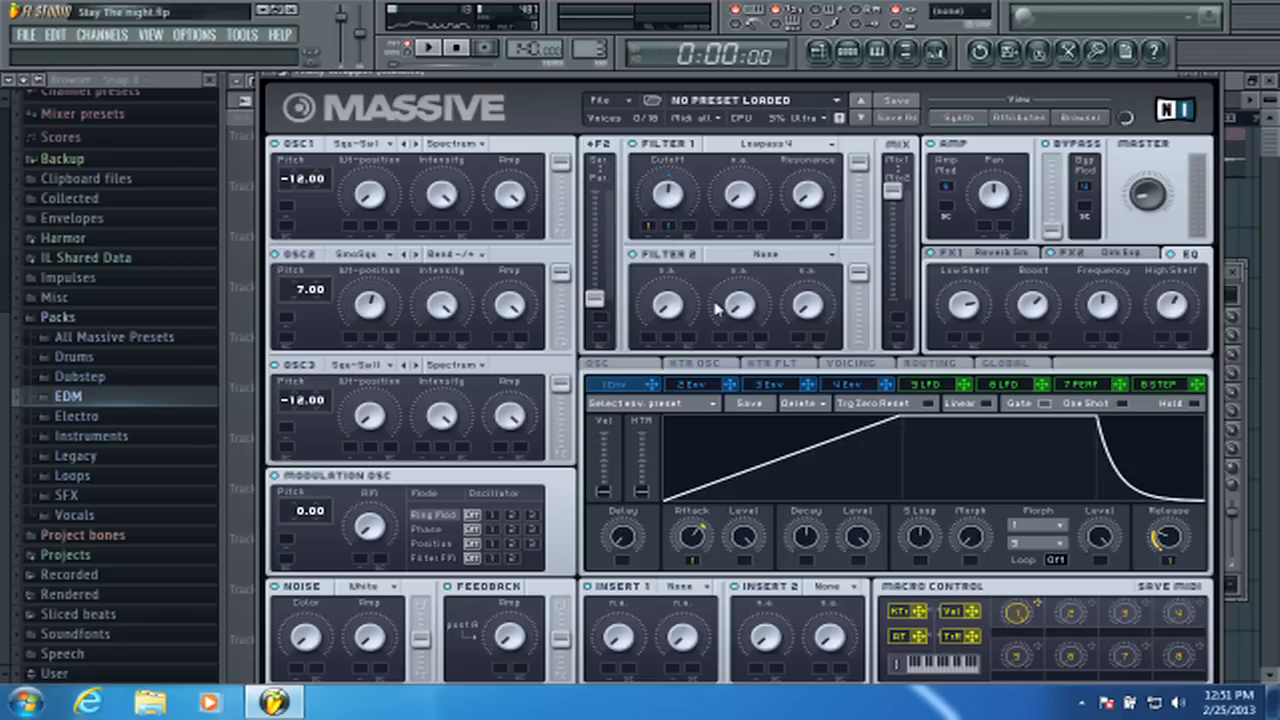
- Turn off both modulation assignments on the Filter 1 Cutoff
right_click(672, 228)
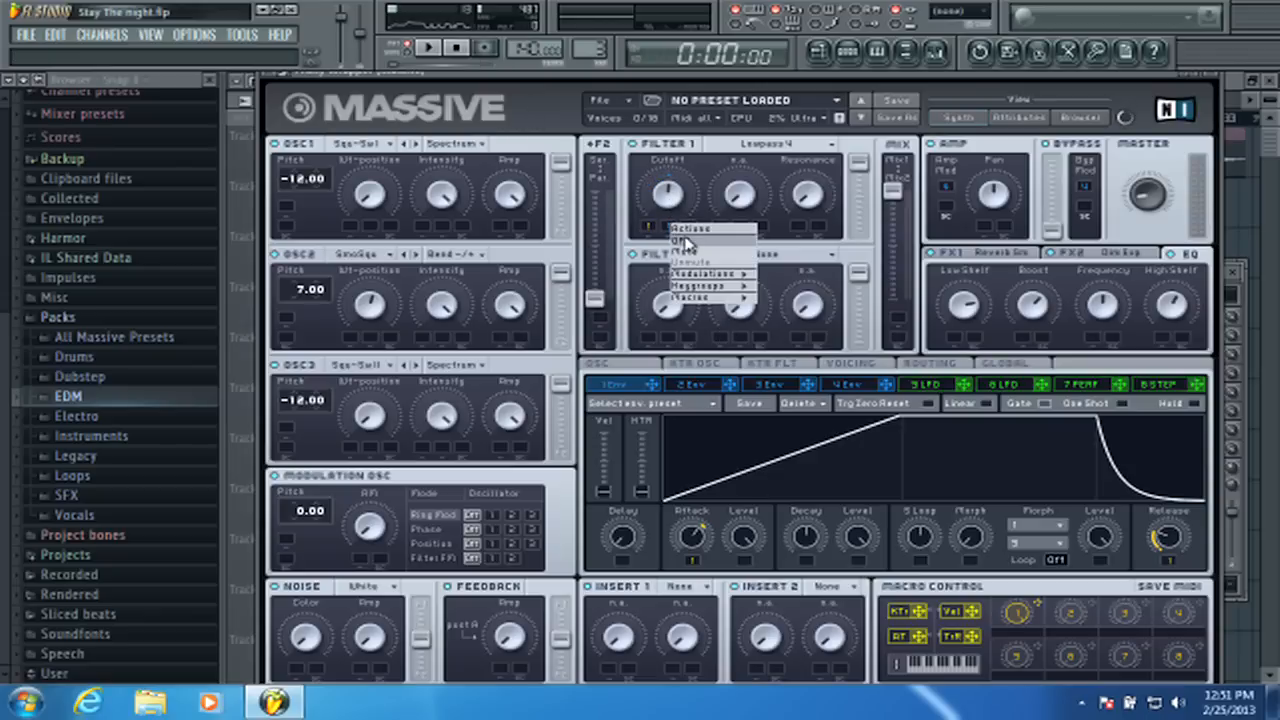
left_click(684, 246)
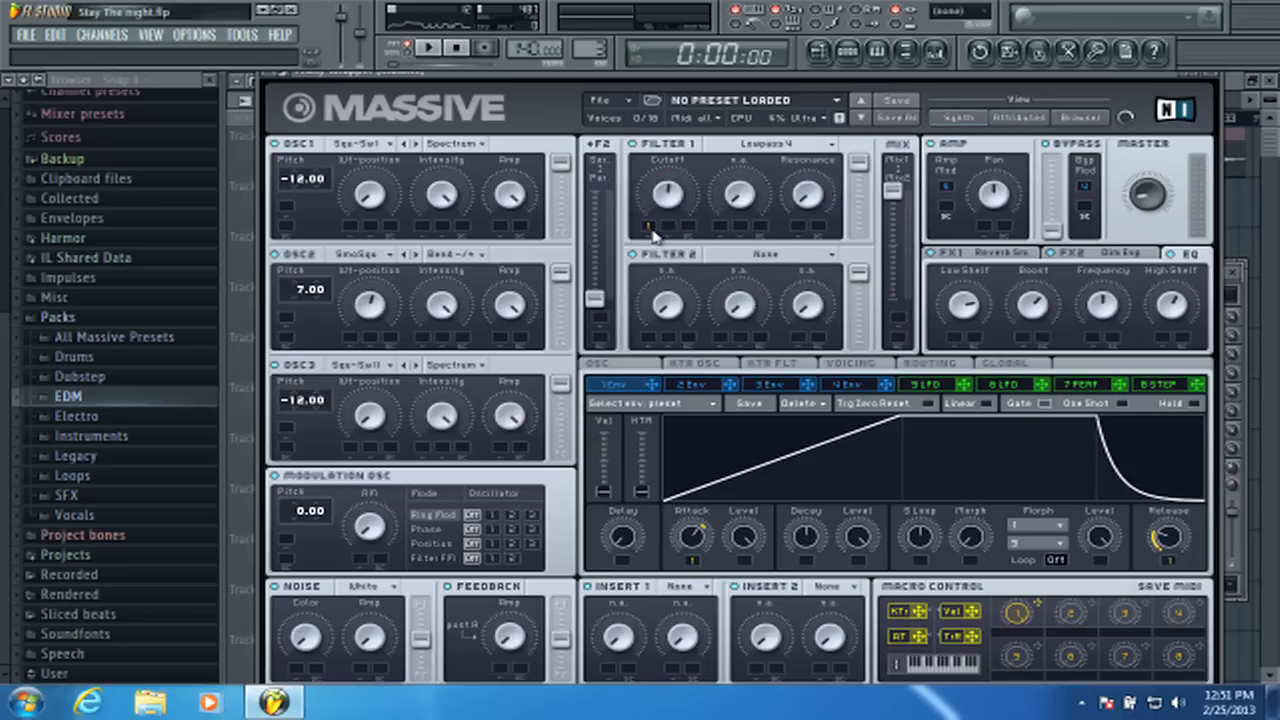
right_click(651, 233)
left_click(682, 256)
- Turn off the macro modulation on the Attack and Release of envelope 1 and envelope 4
right_click(1180, 558)
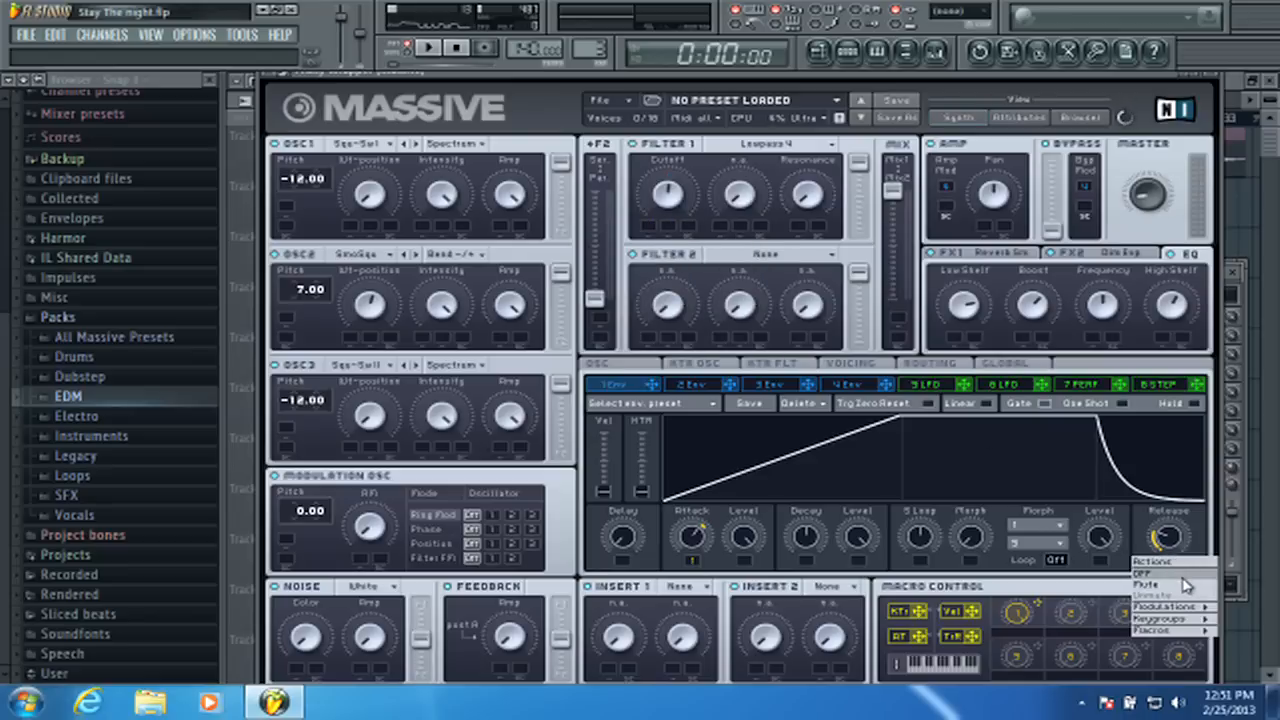
left_click(1150, 580)
right_click(692, 564)
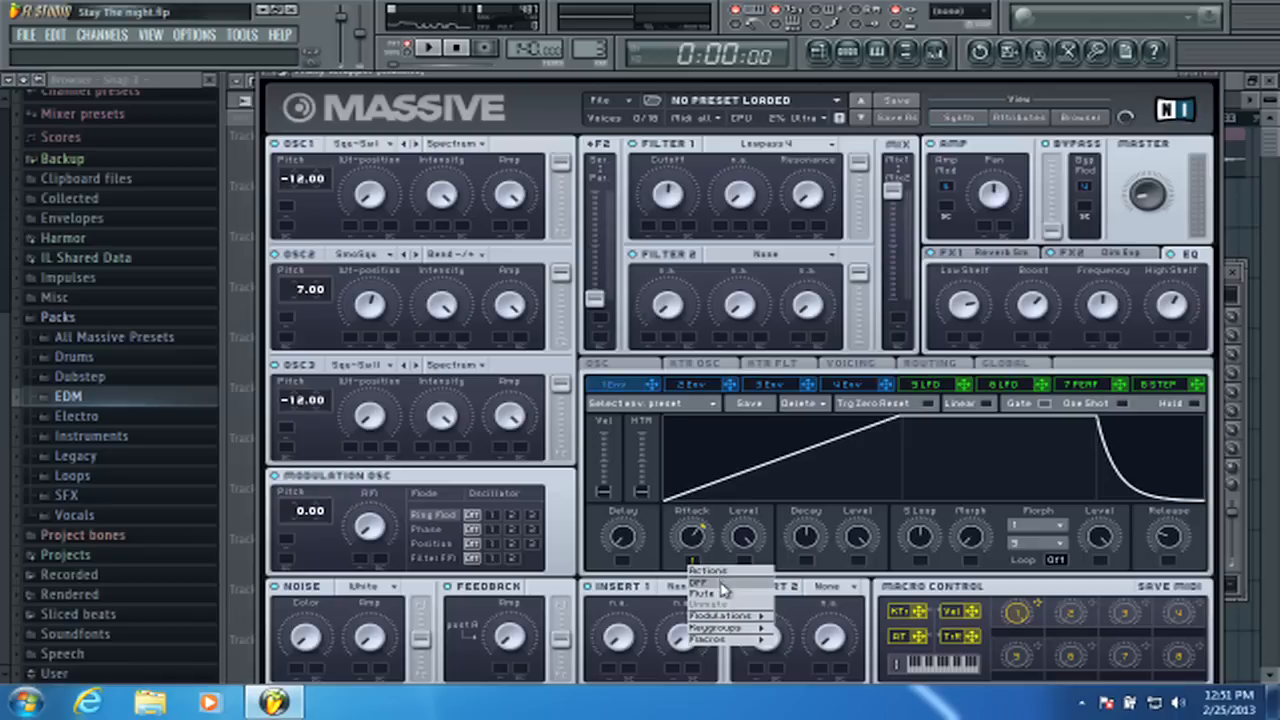
left_click(722, 586)
left_click(838, 384)
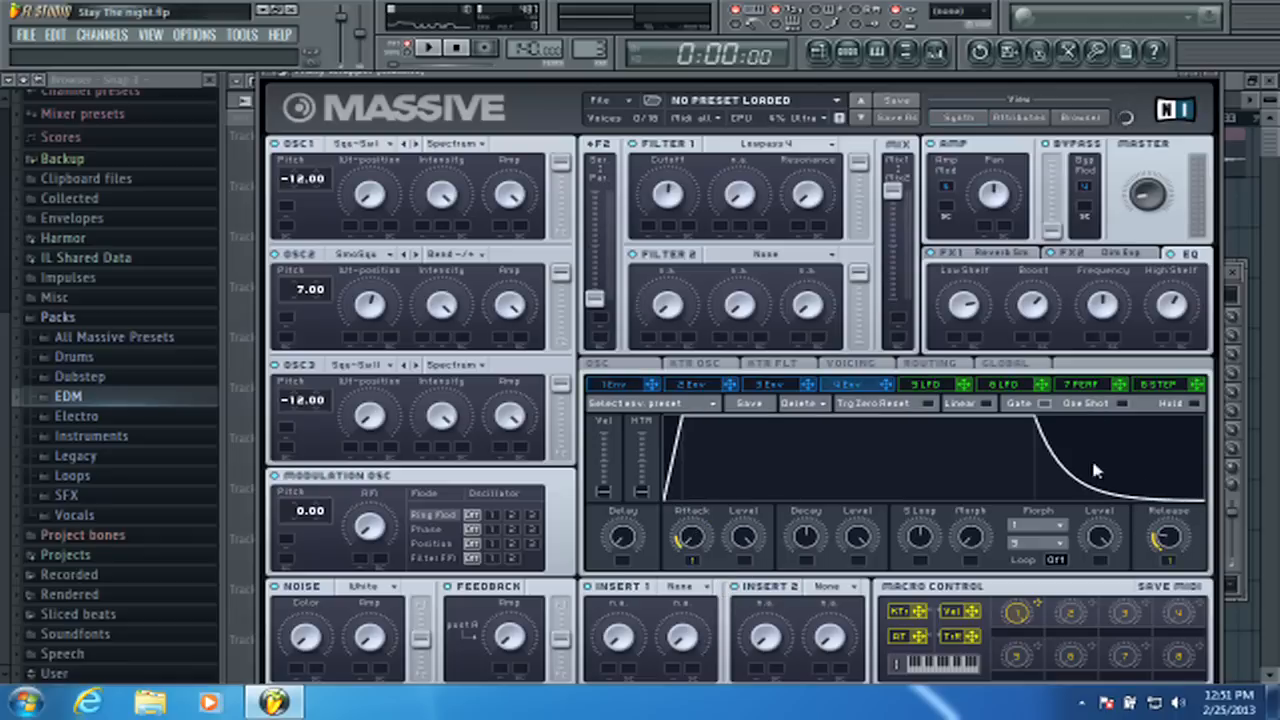
right_click(1175, 562)
left_click(1190, 584)
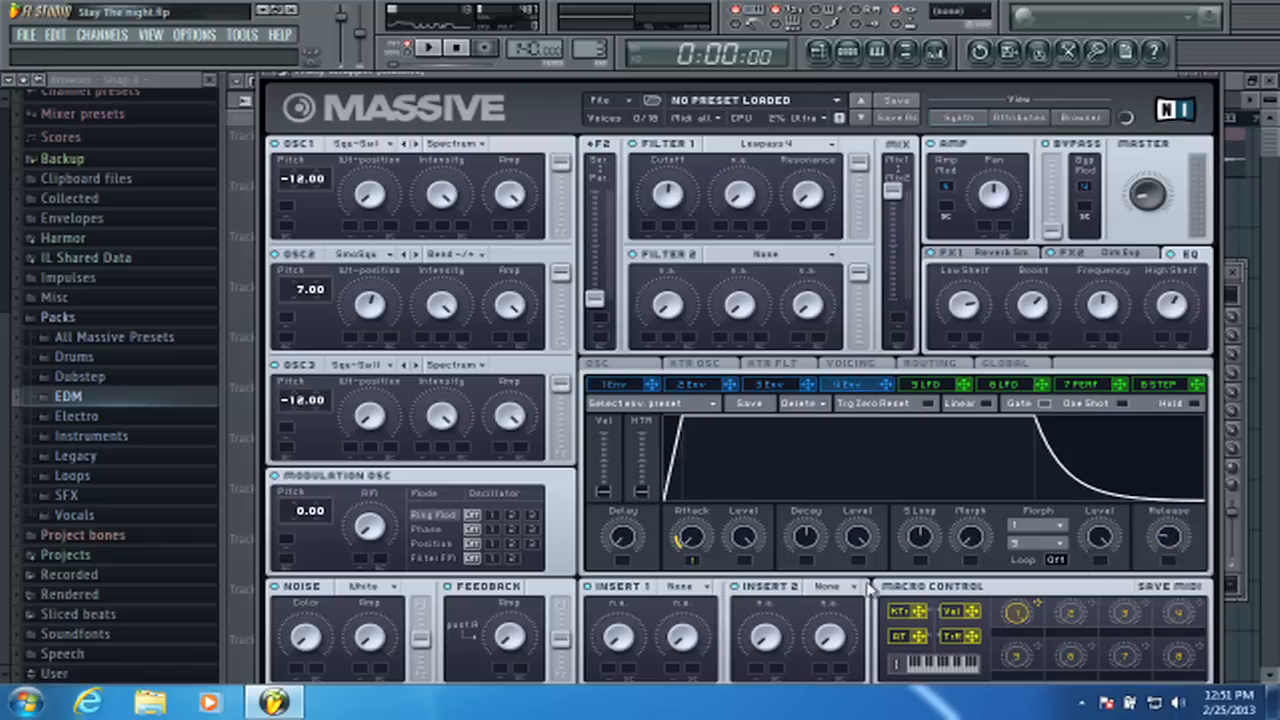
right_click(697, 554)
left_click(722, 584)
- During playback, lower the Filter 1 Cutoff to about 0.42, shorten envelope 4's Release, and sweep its Attack
left_click(427, 48)
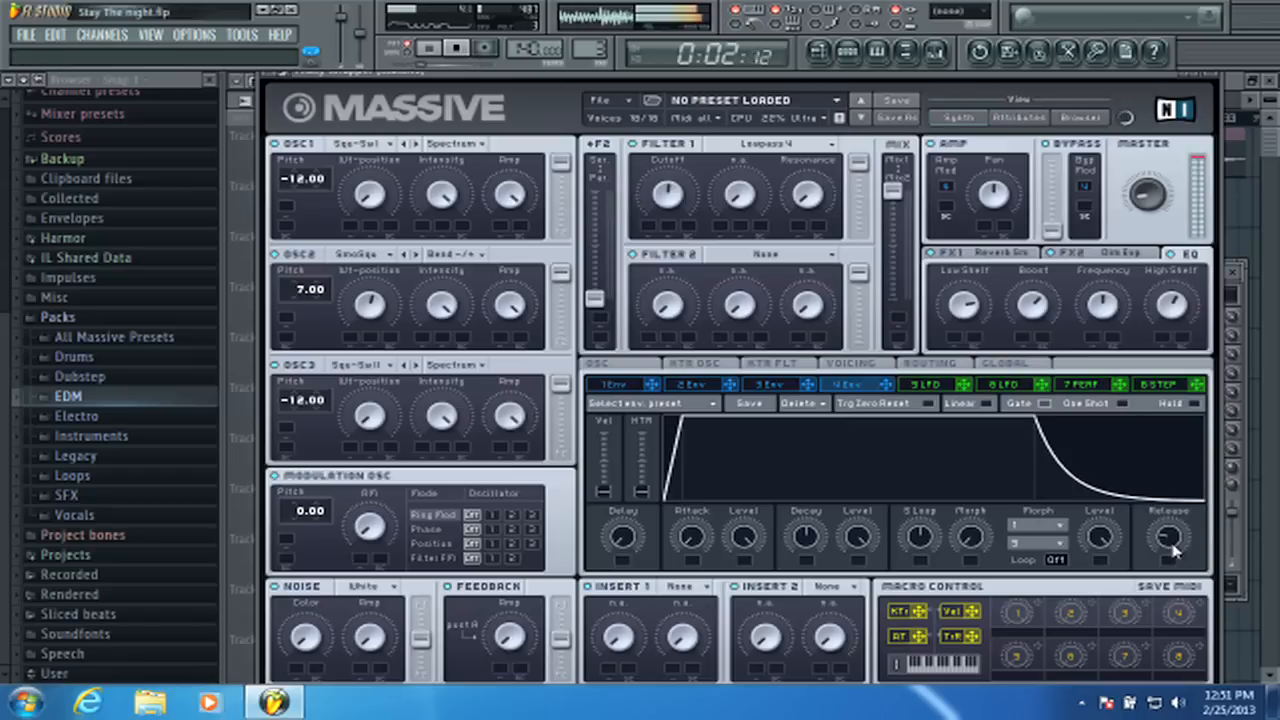
left_click(680, 203)
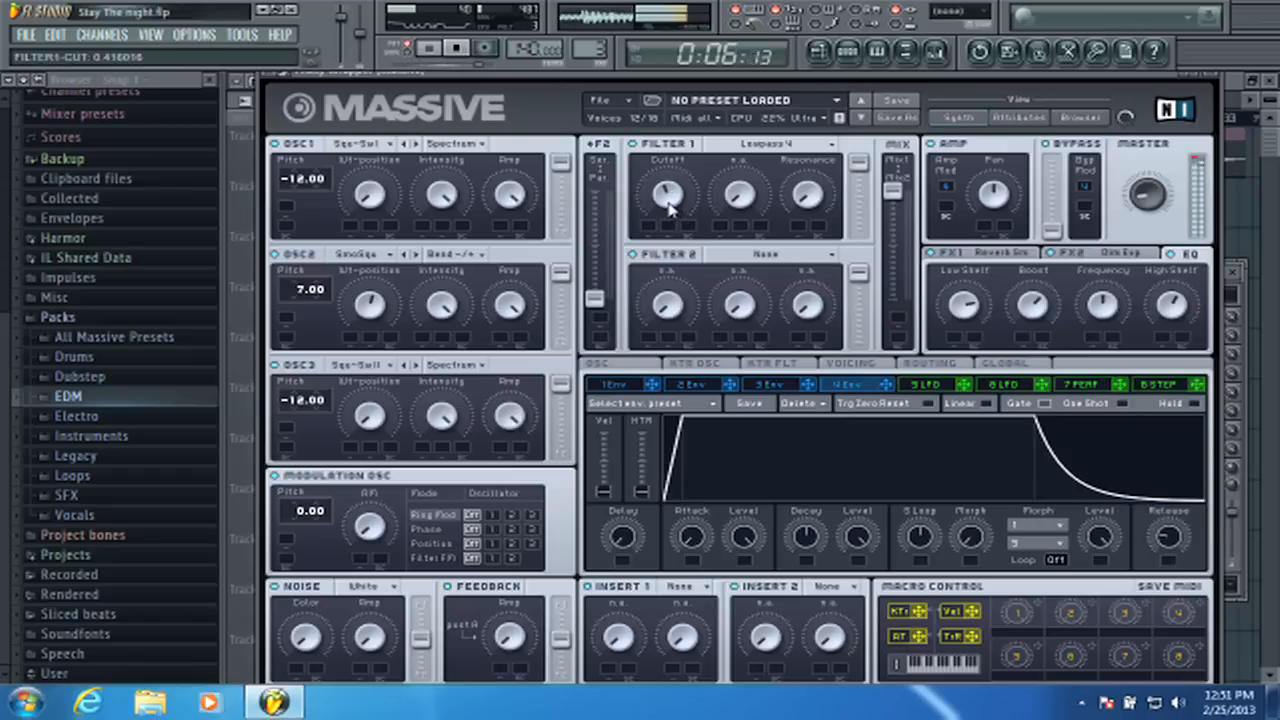
left_click_drag(1178, 546, 1163, 572)
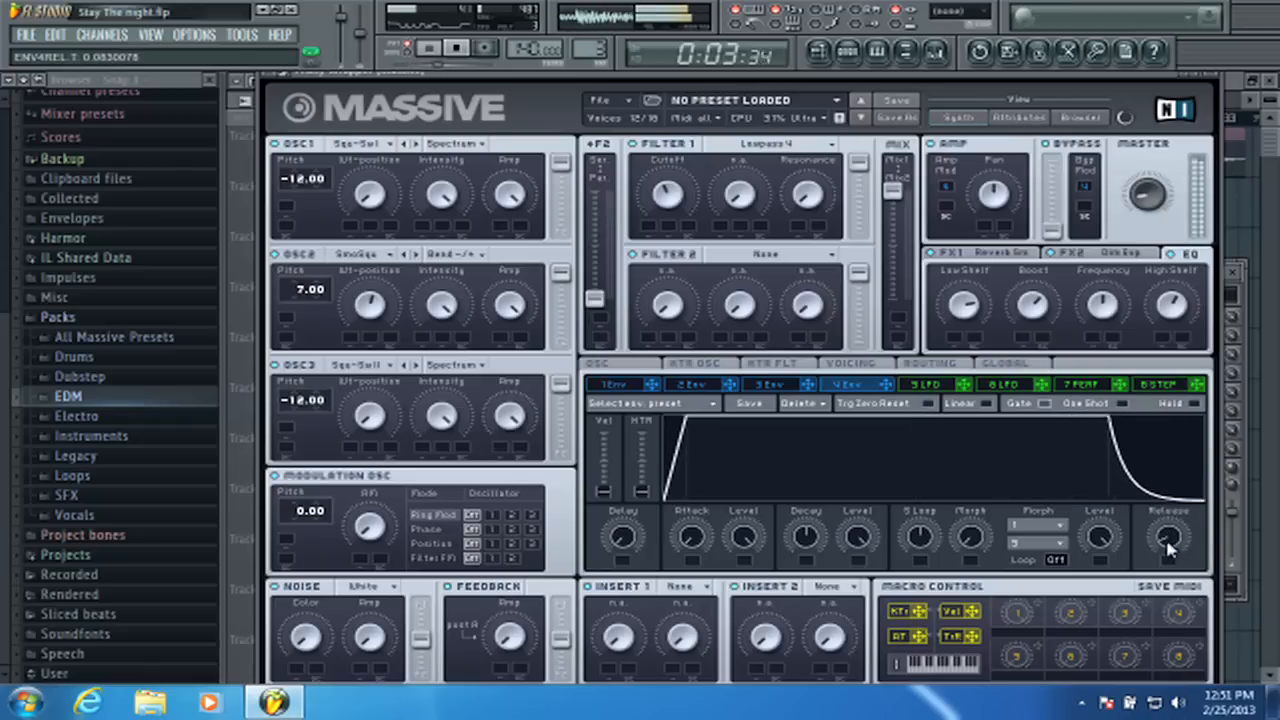
left_click_drag(689, 539, 697, 493)
left_click_drag(697, 540, 698, 680)
- Try OSC2 pitches such as -4.00, -11.00 and 4.00 during playback, return to 7.00, and stop
mouse_move(303, 179)
left_mouse_down()
mouse_move(295, 207)
mouse_move(316, 170)
mouse_move(317, 190)
left_mouse_up()
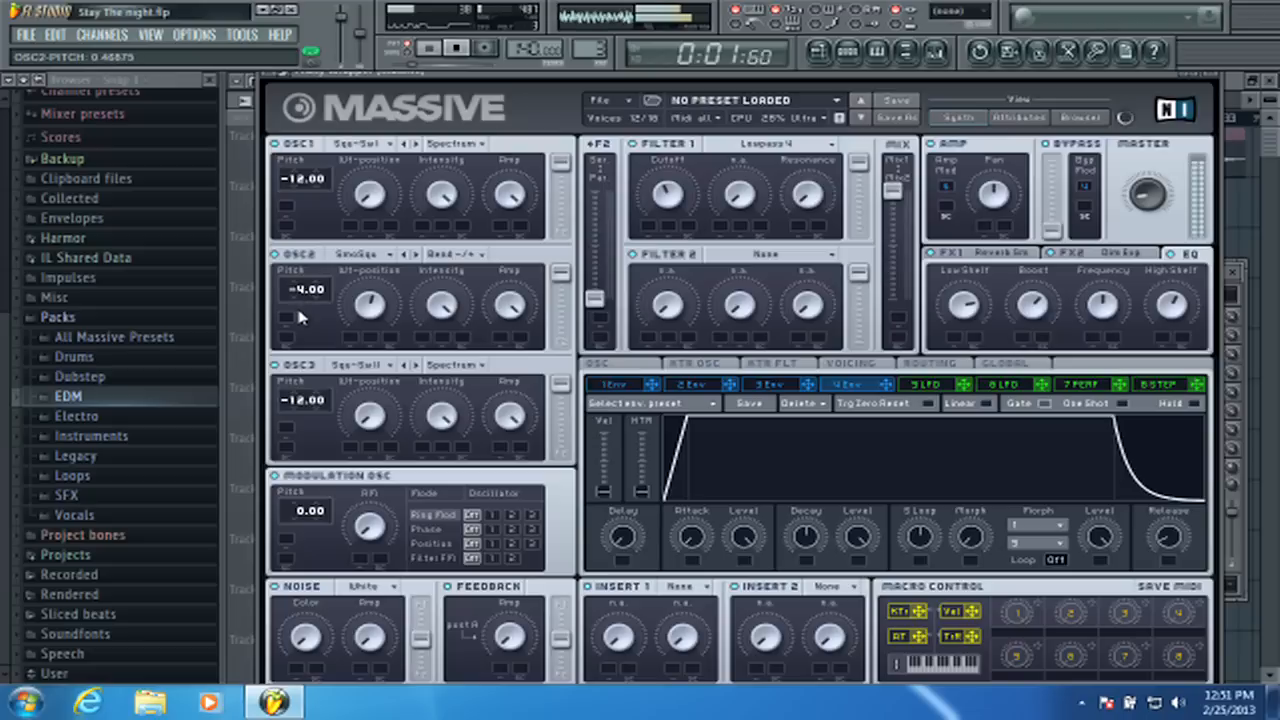
left_click_drag(298, 318, 303, 318)
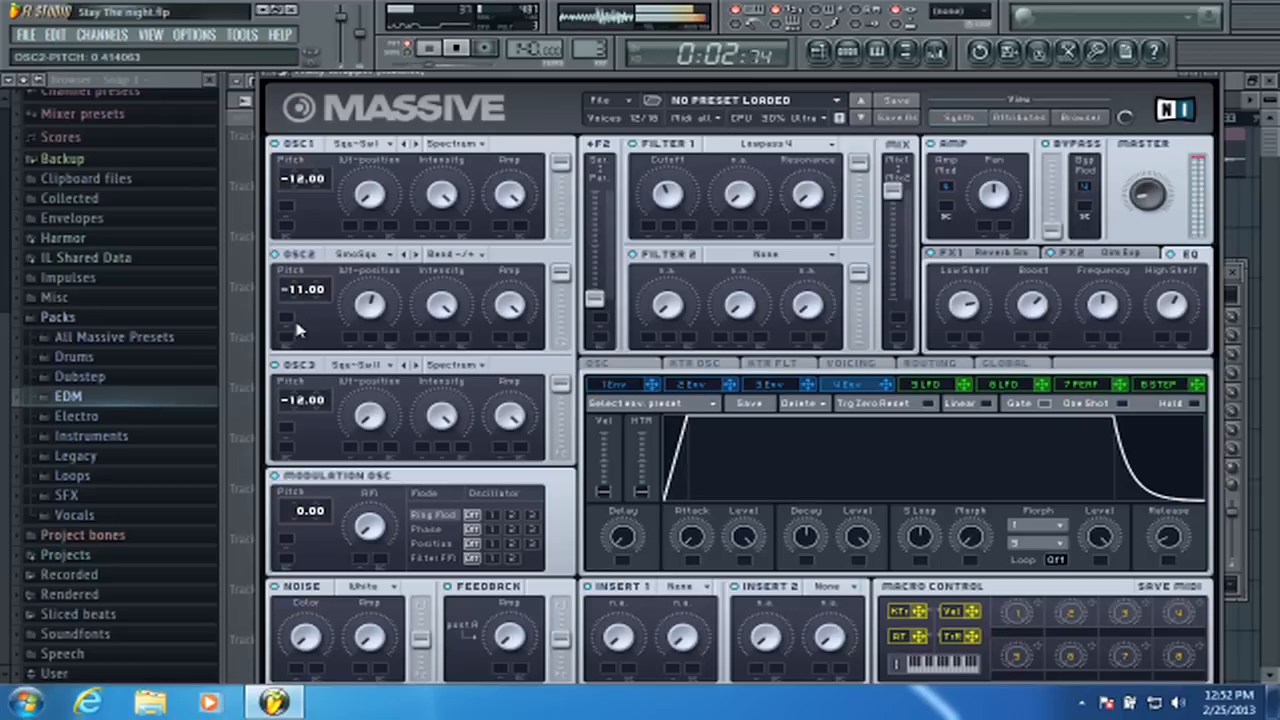
left_click_drag(298, 334, 308, 312)
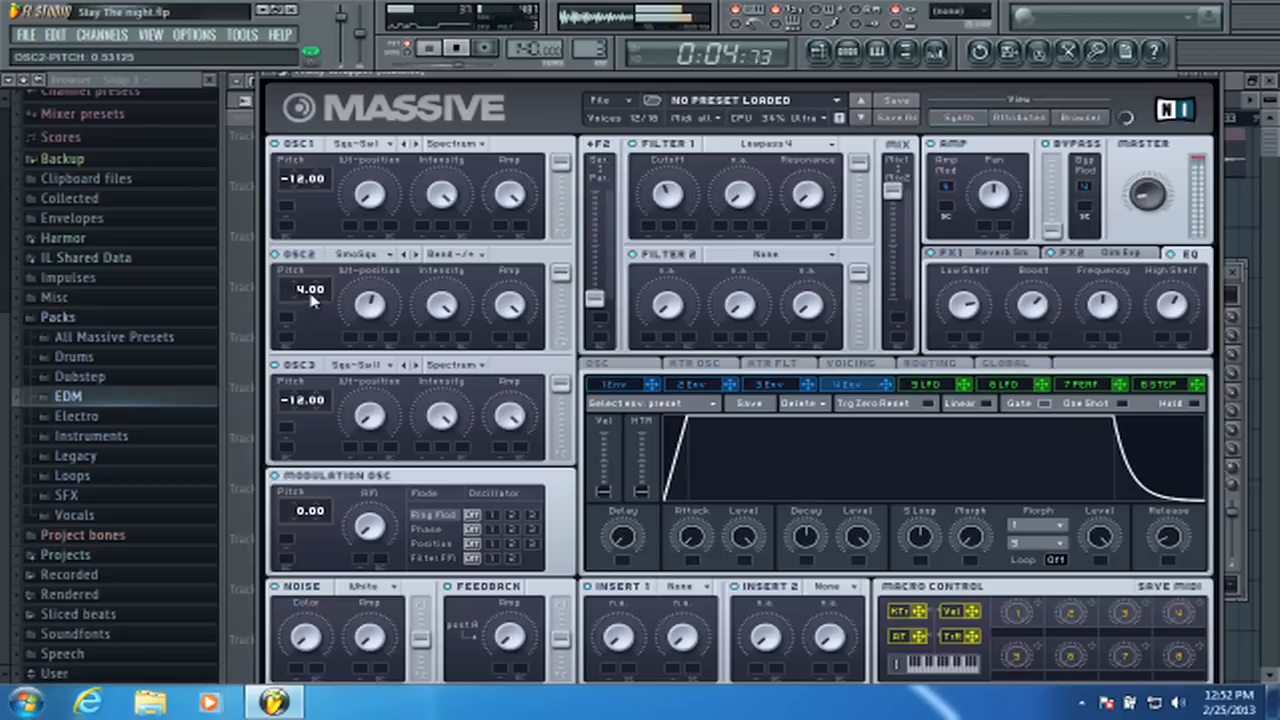
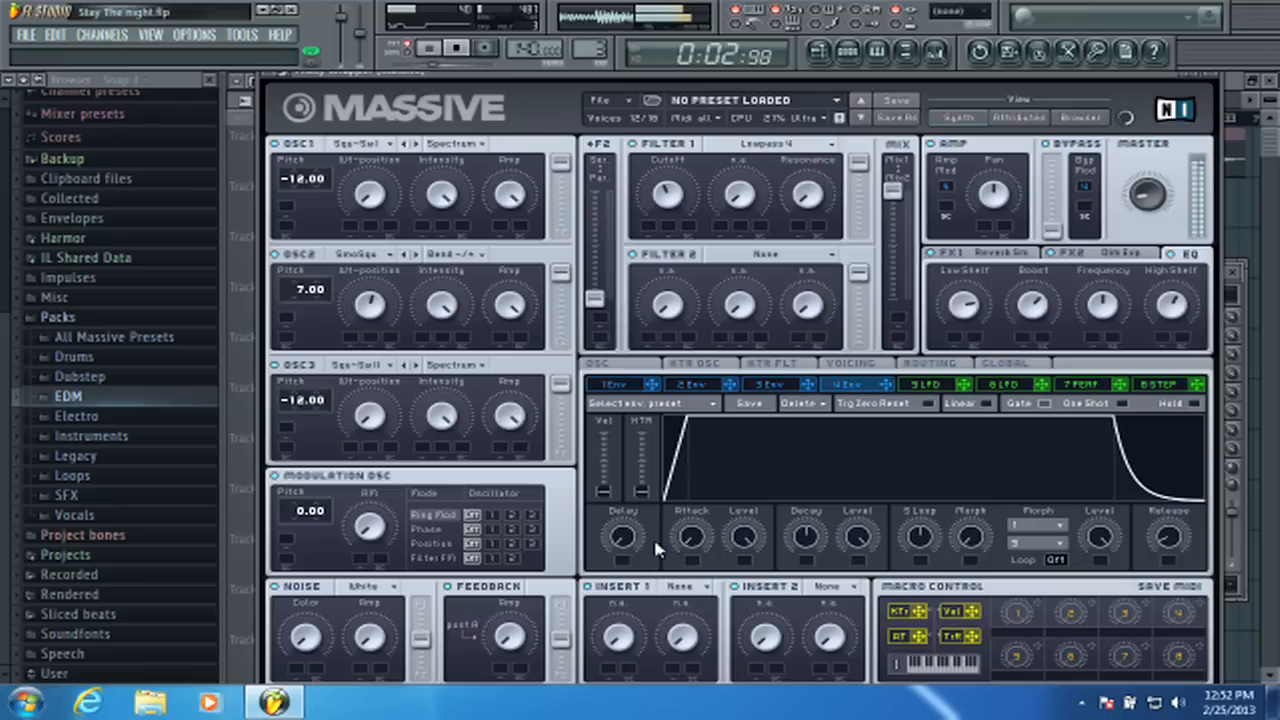
key("space")
- Set the noise type to Bright and sweep its Color and Amp up to maximum during playback
left_click(370, 587)
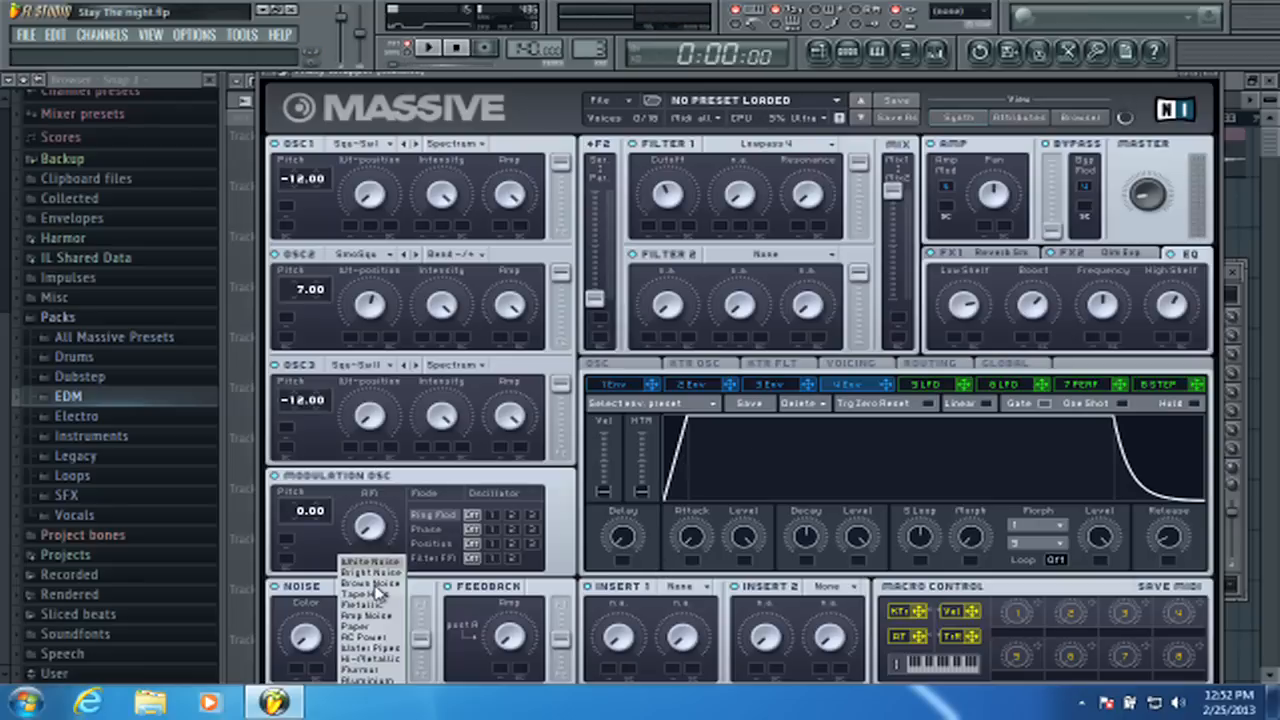
left_click(378, 573)
left_click(372, 587)
left_click(381, 573)
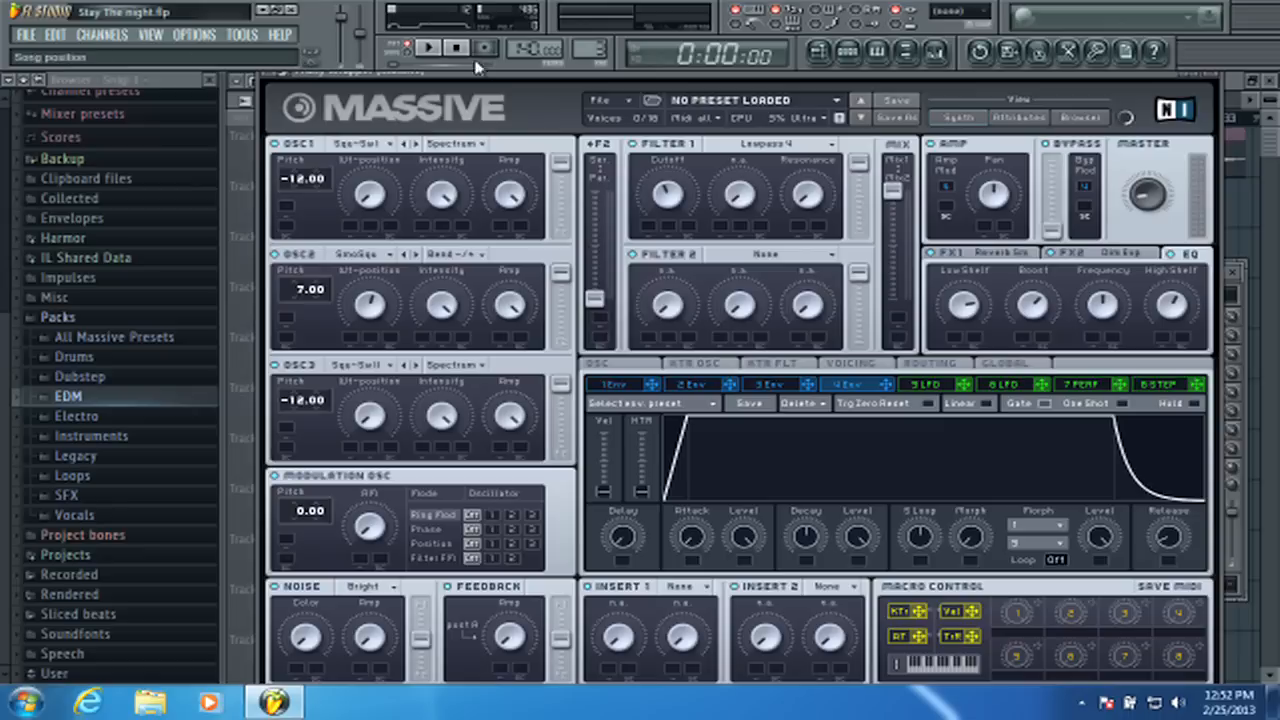
left_click(427, 47)
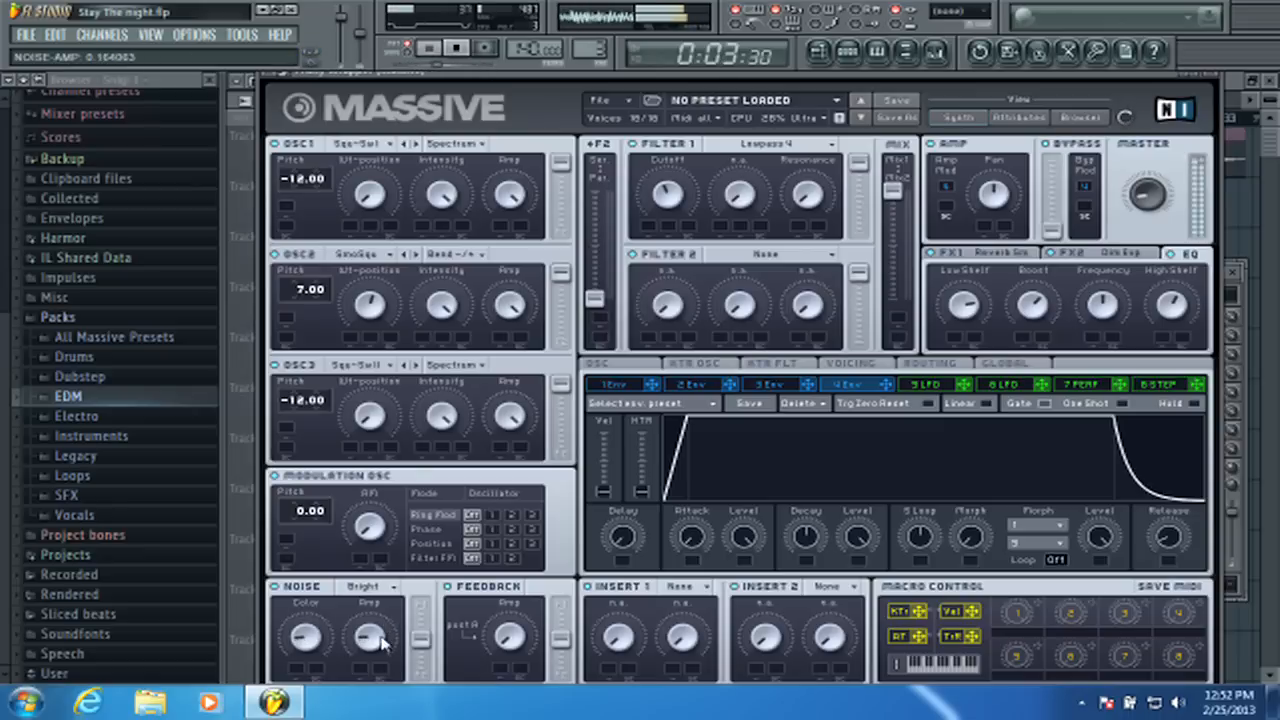
left_click_drag(381, 641, 390, 497)
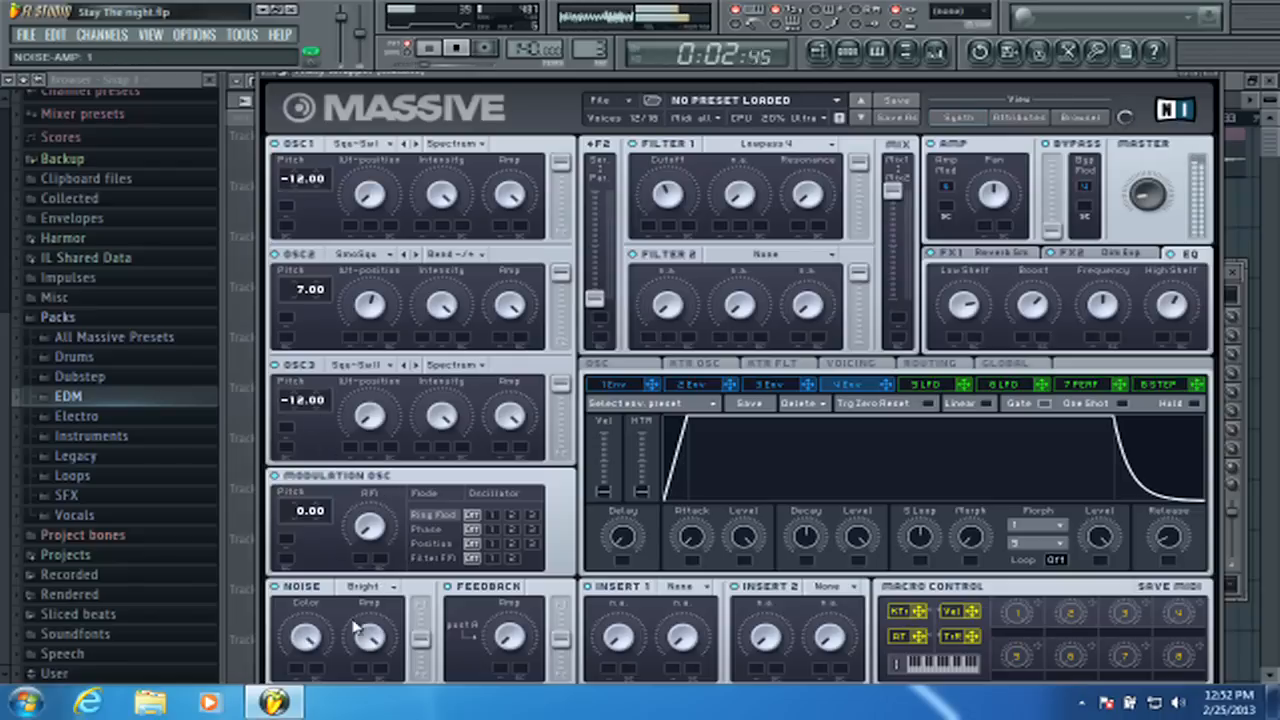
left_click_drag(370, 637, 378, 710)
- Switch the noise type to White, restart playback, and lower the noise Color to about 0.10
left_click(366, 588)
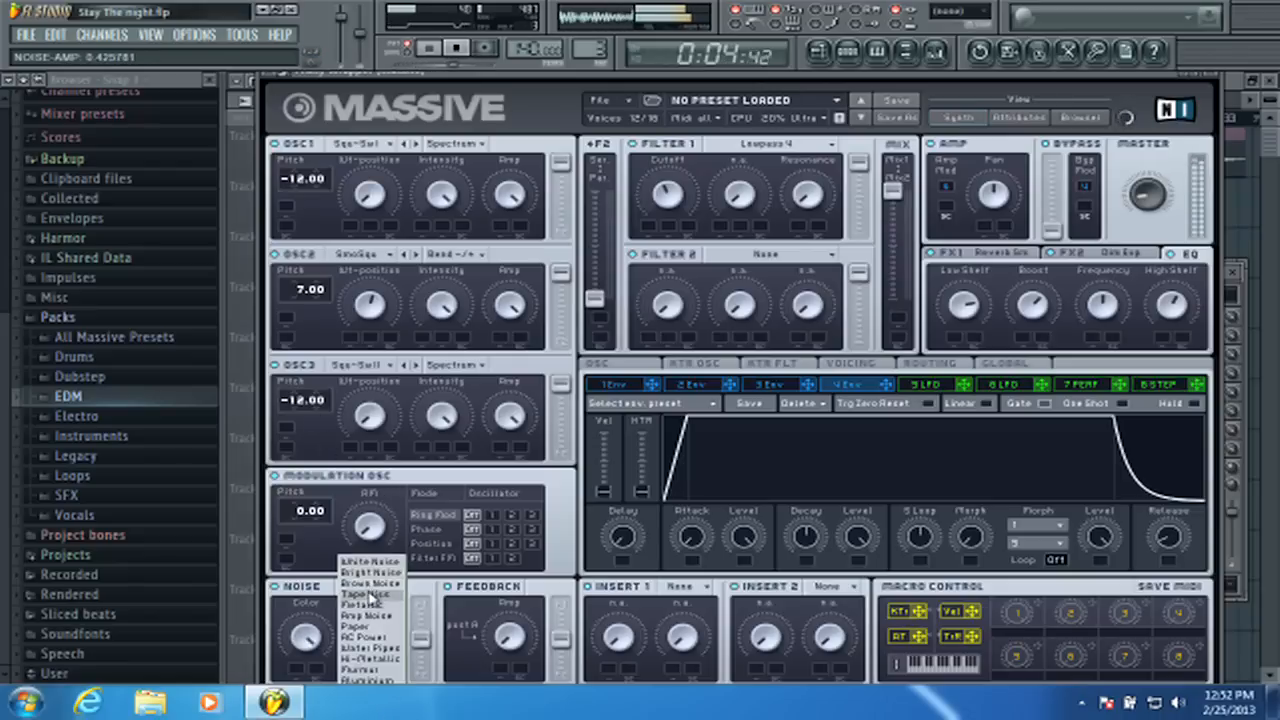
left_click(387, 584)
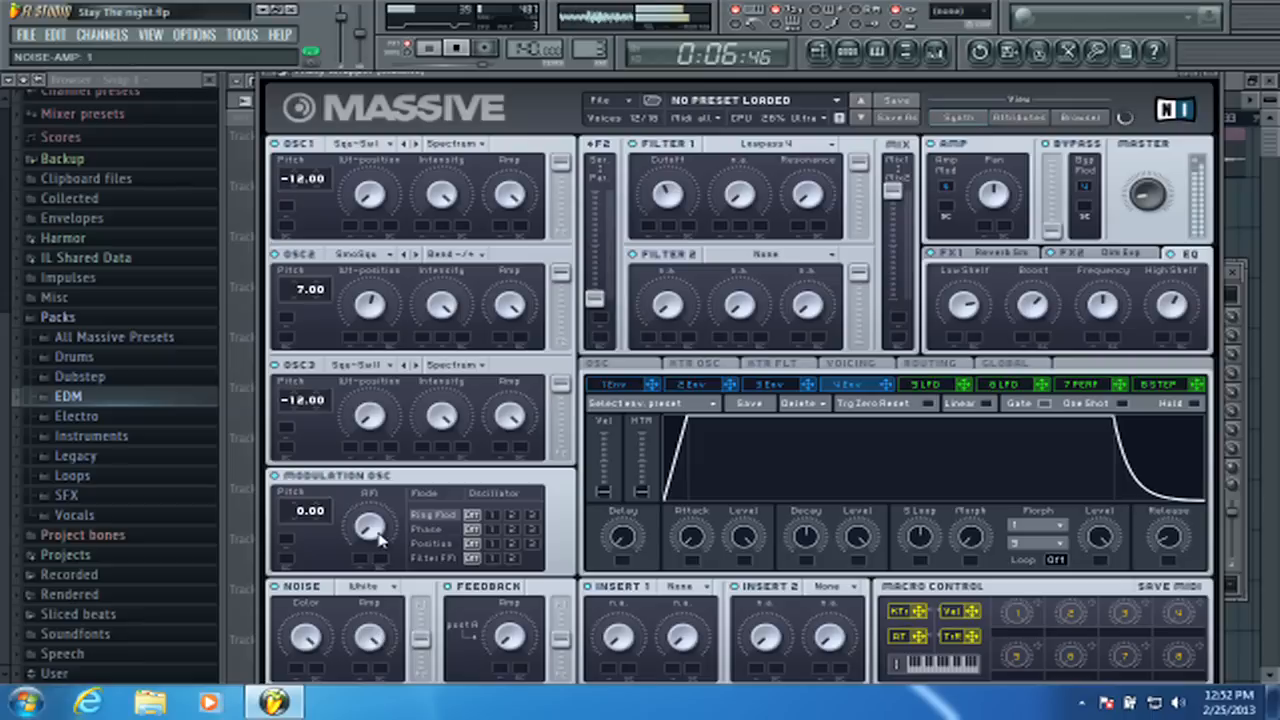
left_click(424, 50)
left_click(424, 50)
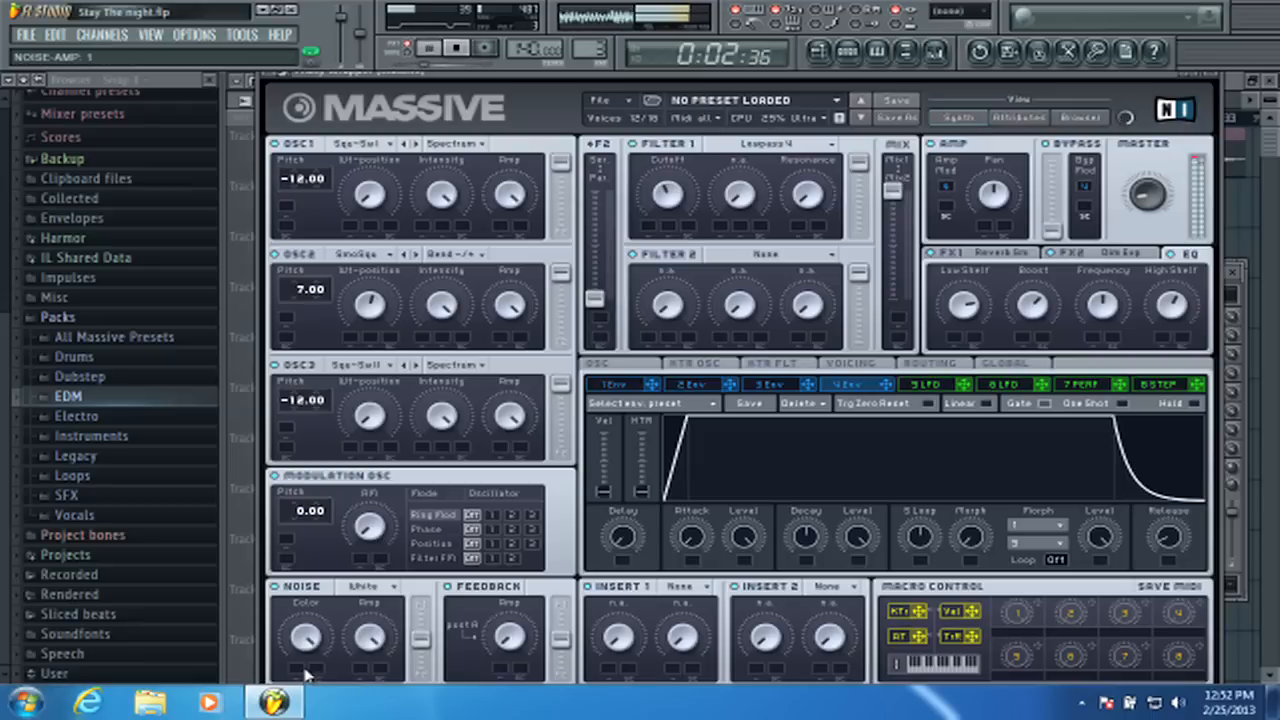
left_click(306, 637)
left_click_drag(297, 620, 310, 650)
- Set the noise type to AC Power, sweep its Color to maximum and partway back during playback, and stop
left_click(362, 586)
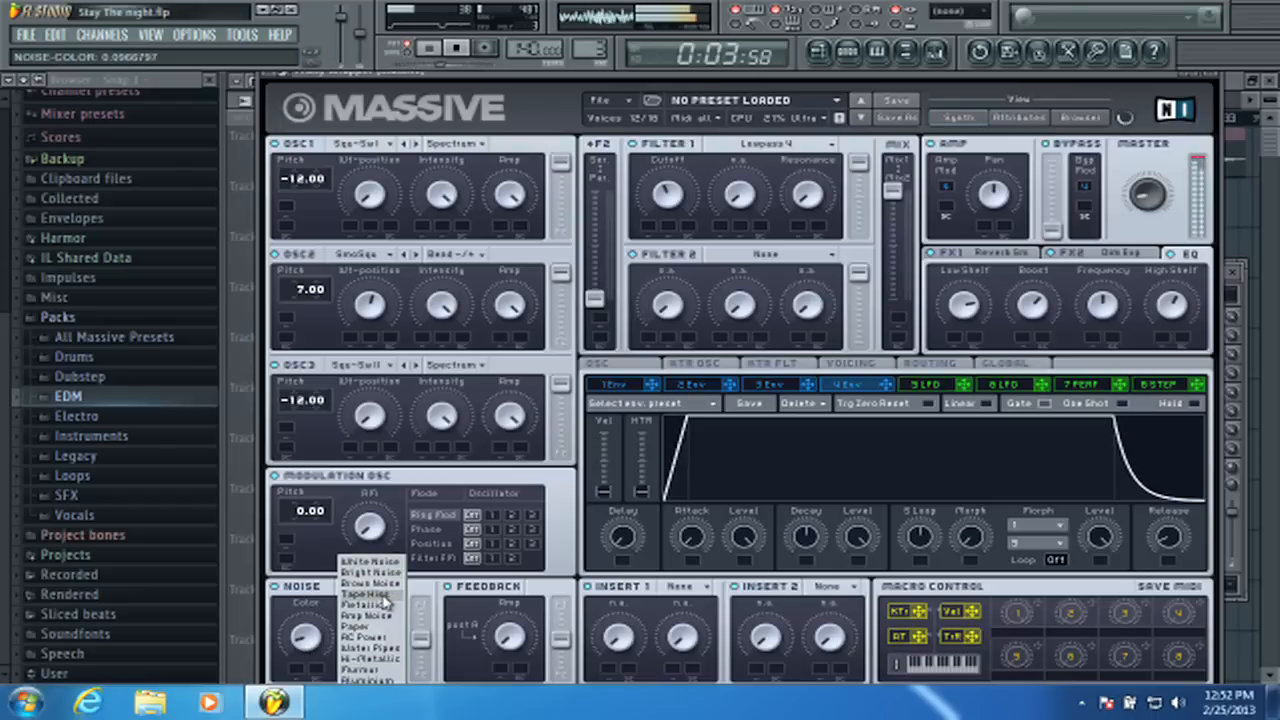
left_click(380, 645)
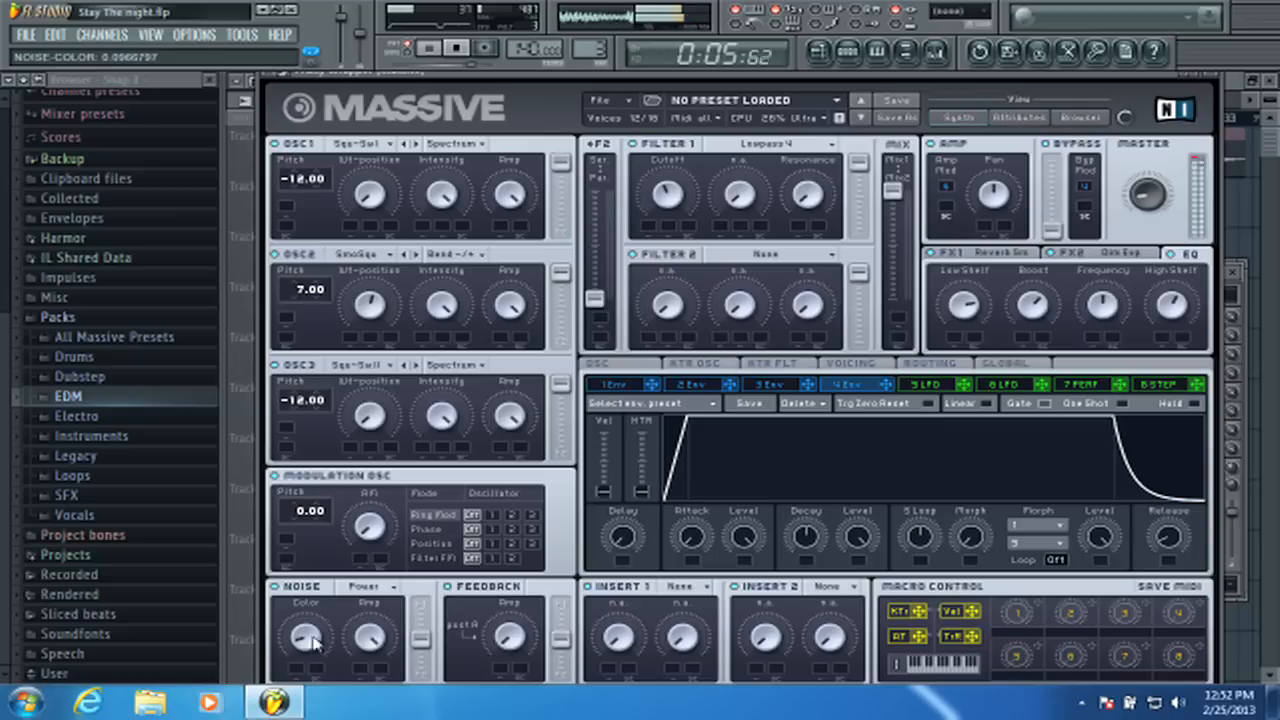
left_click_drag(310, 645, 326, 513)
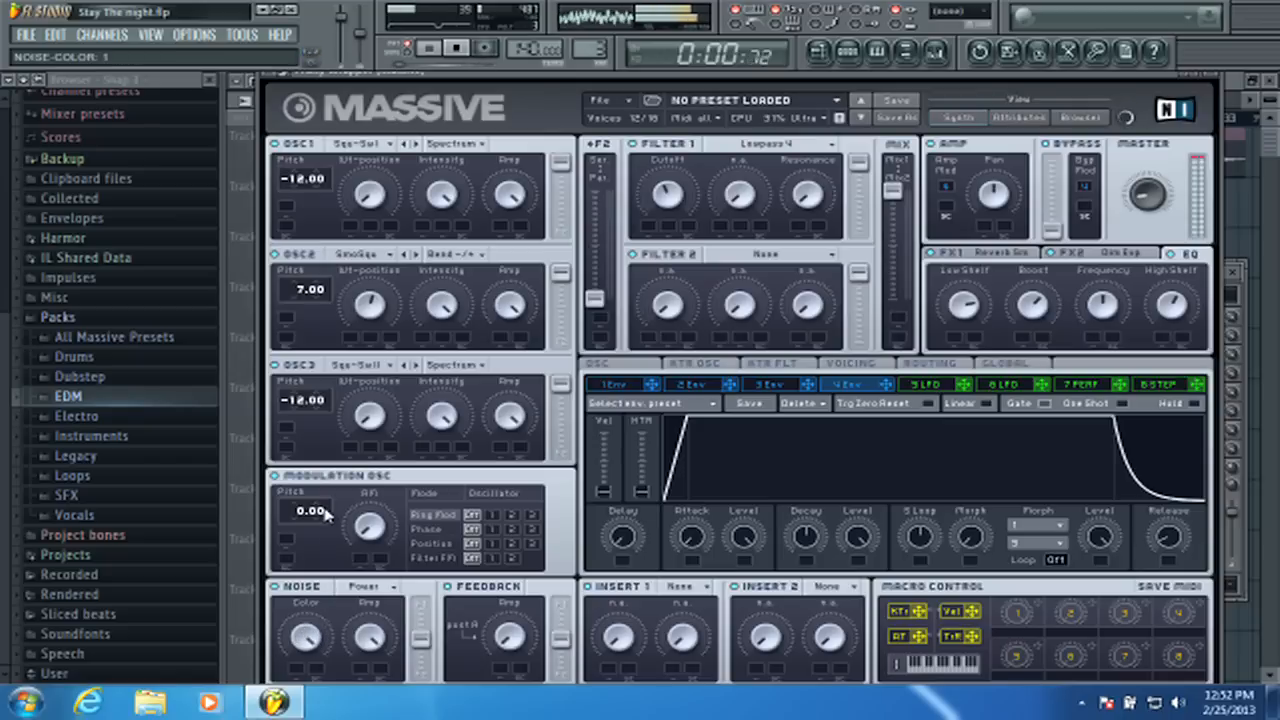
left_click_drag(316, 644, 320, 668)
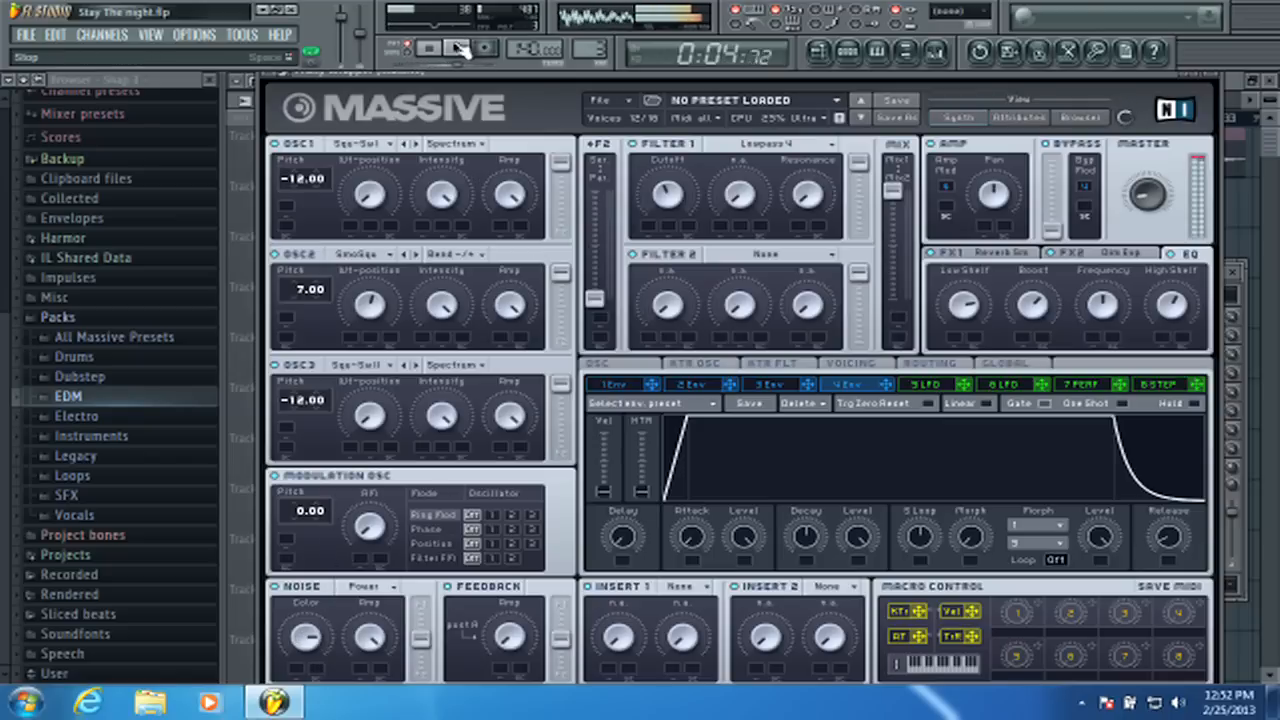
left_click(457, 49)
- Set Insert 1 to Sine Shaper and vary its Drive during playback, ending at about 0.24
left_click(680, 587)
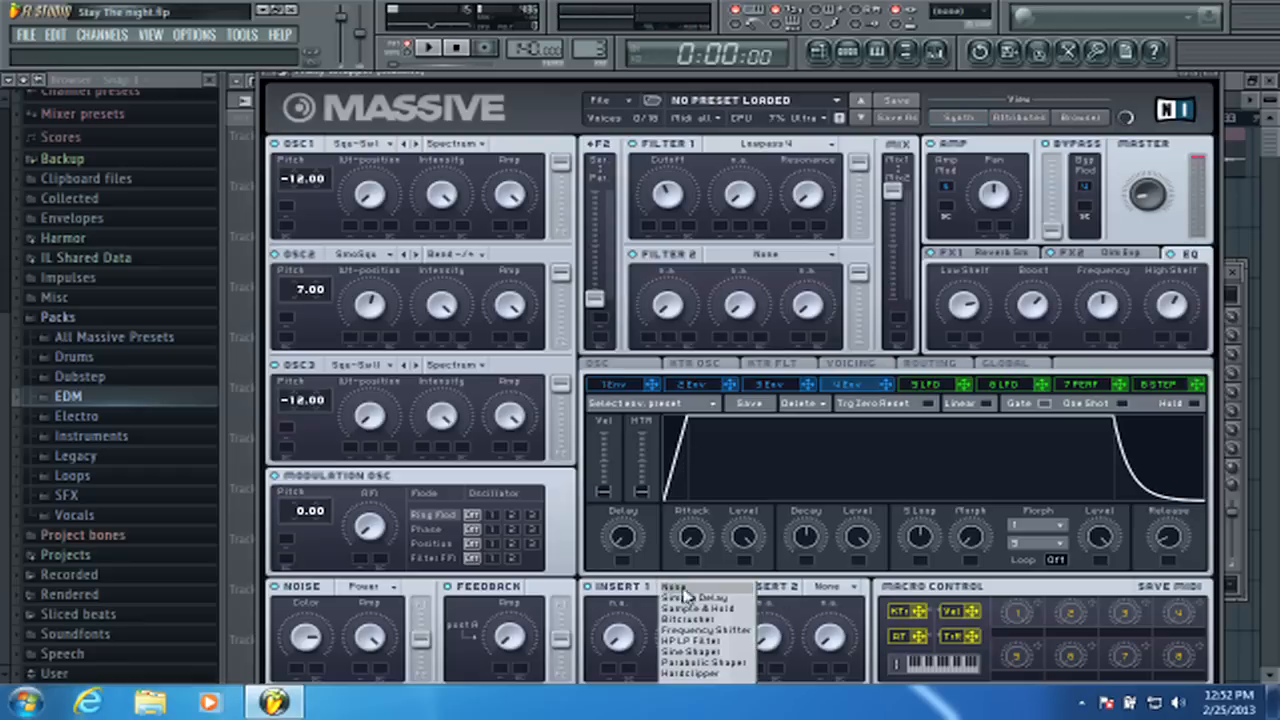
left_click(713, 656)
key("space")
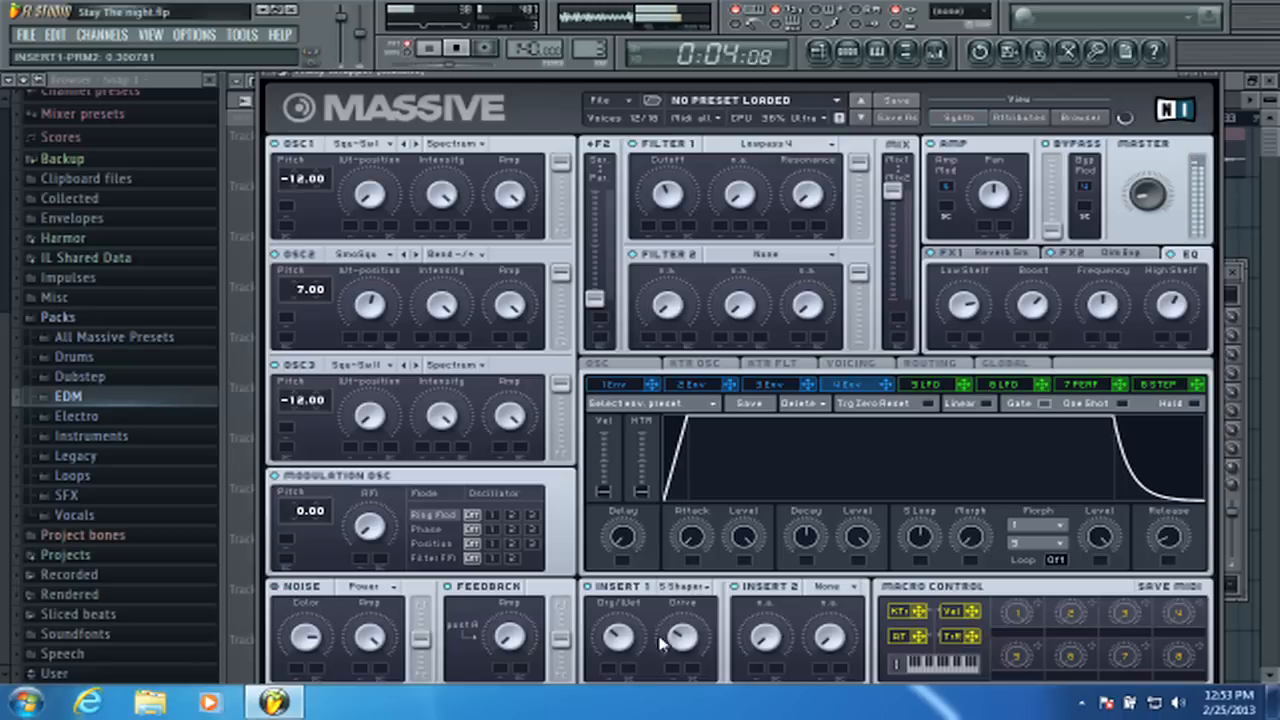
left_click_drag(641, 641, 689, 603)
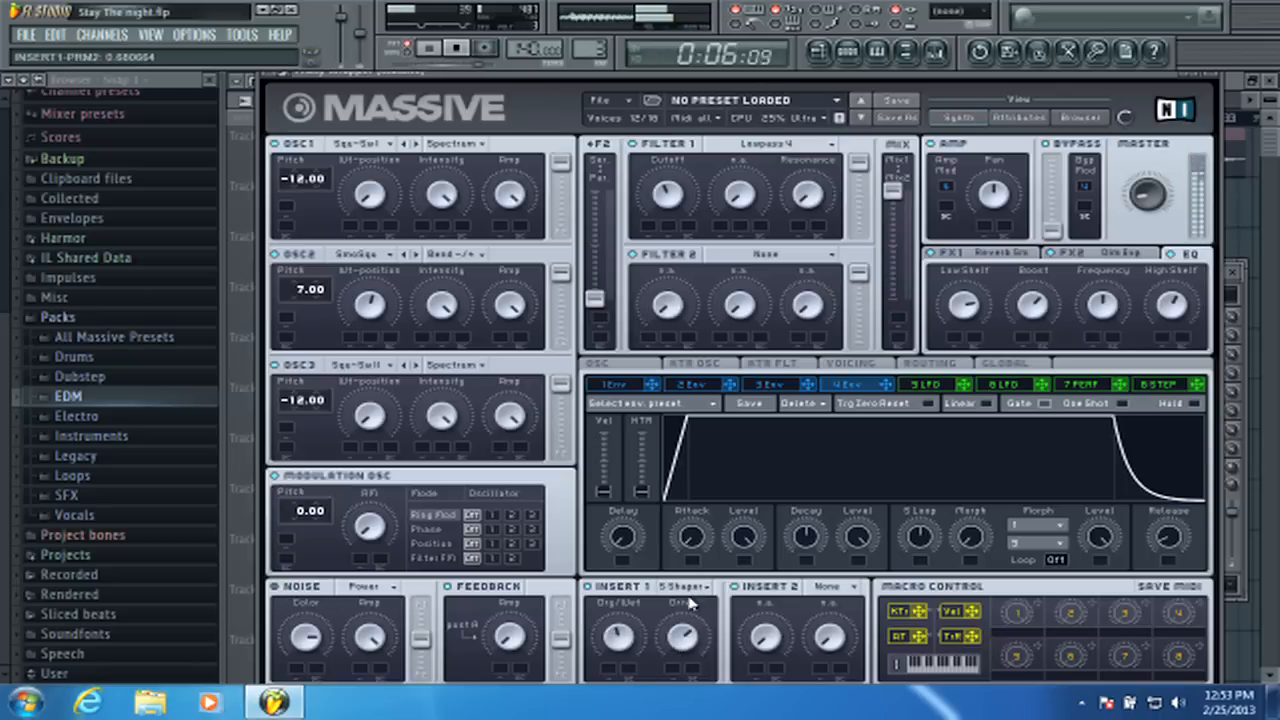
left_click_drag(686, 648, 687, 655)
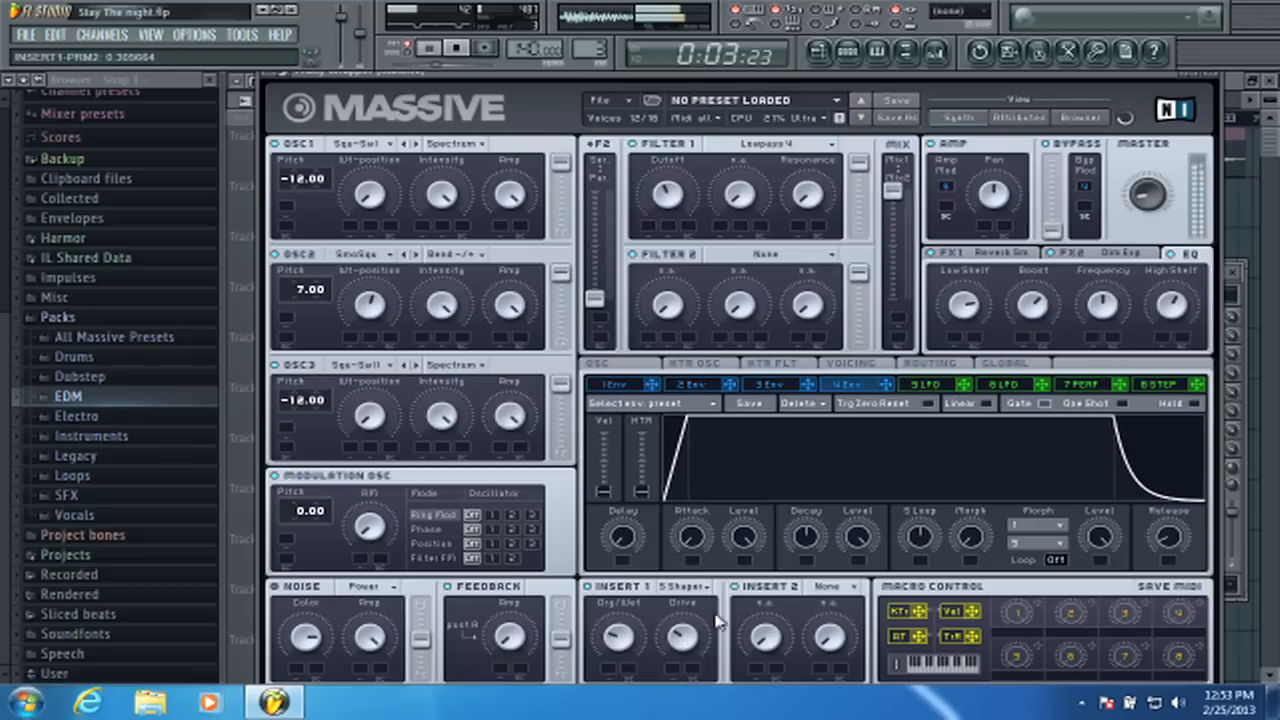
left_click_drag(664, 642, 672, 655)
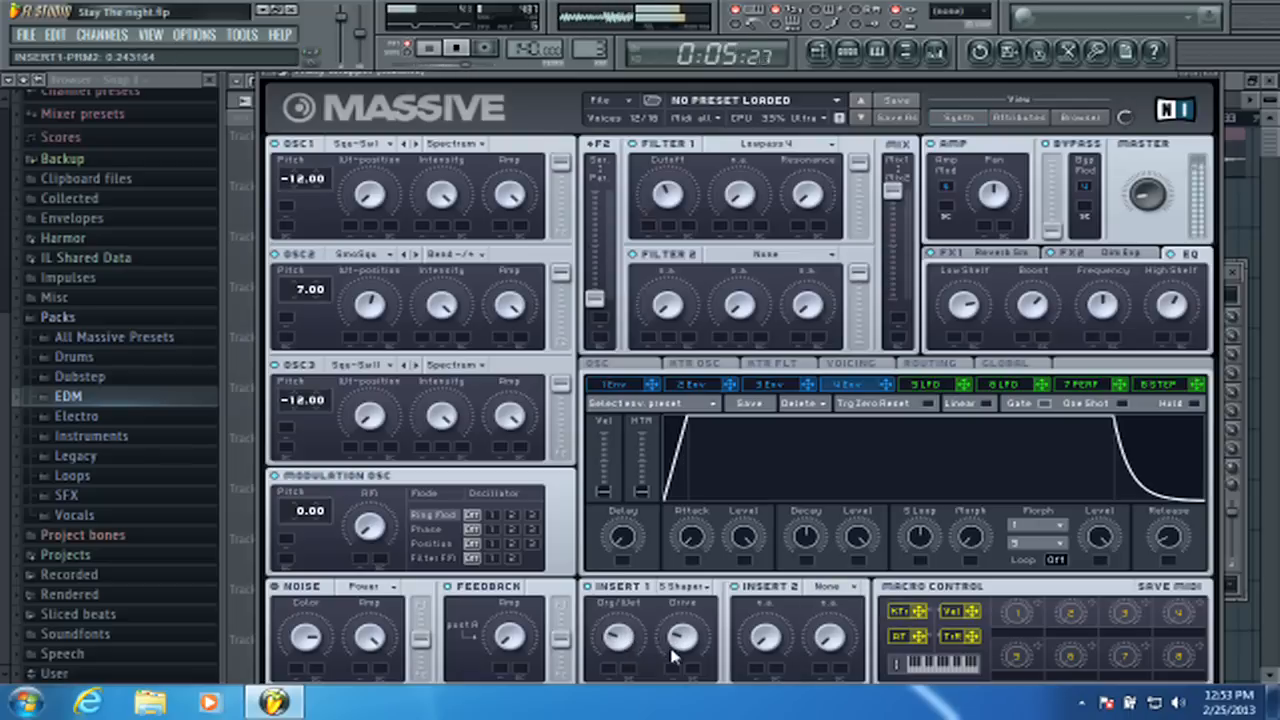
- Set Filter 1 resonance to 0 and try Hardclipper in Insert 1 with its Drive lowered to about 0.22
left_click_drag(787, 200, 818, 262)
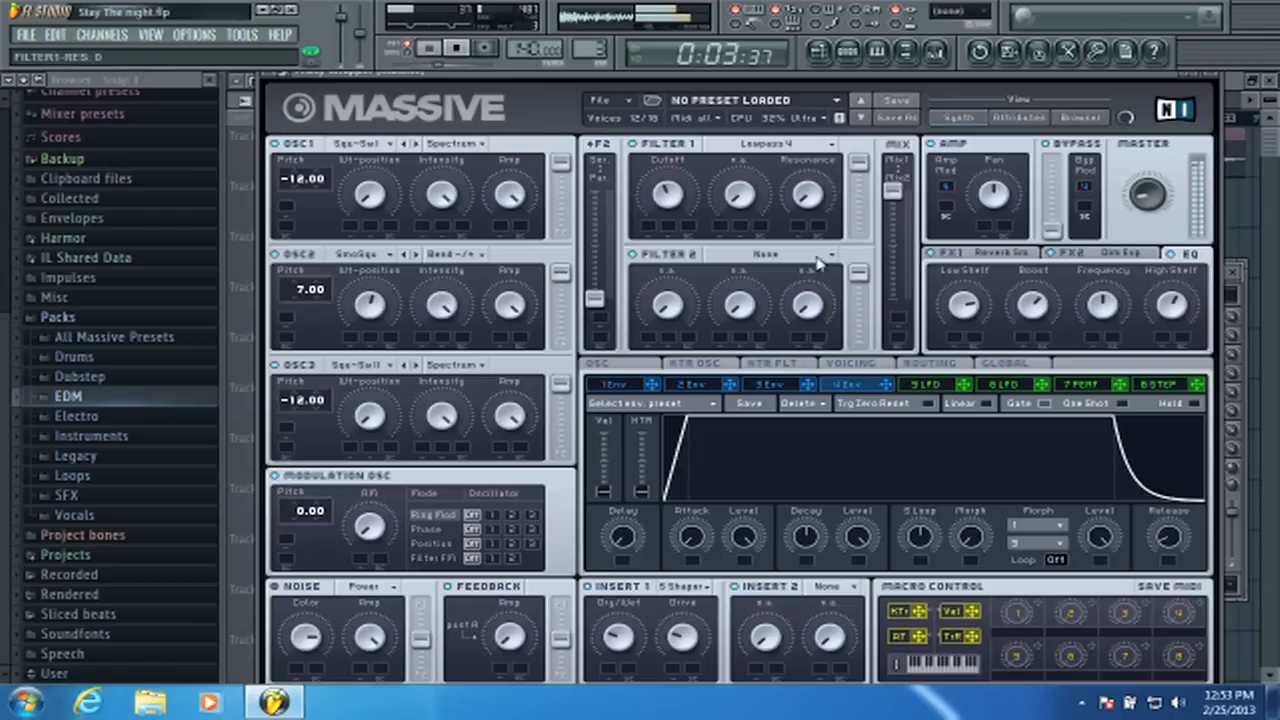
left_click(697, 590)
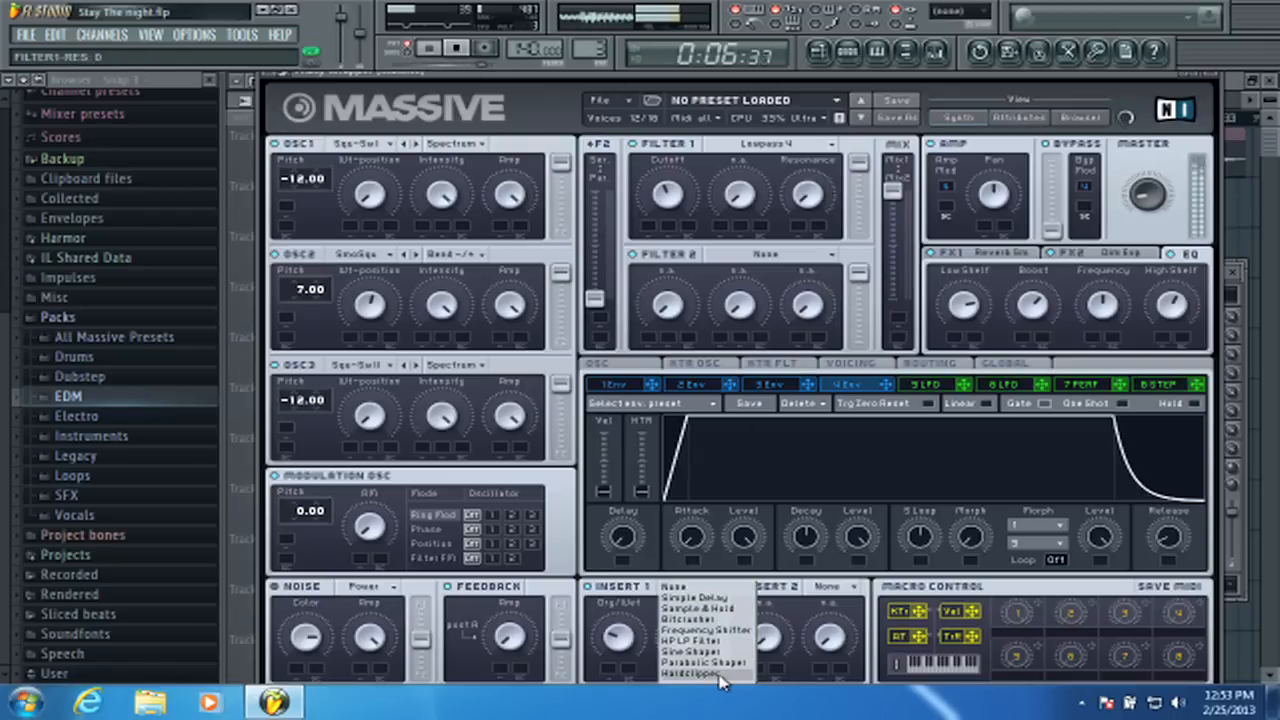
left_click(718, 675)
left_click_drag(695, 628, 696, 670)
- Set Insert 1 to Parabolic Shaper, adjust its Drive during playback, and close the Massive window
left_click(697, 587)
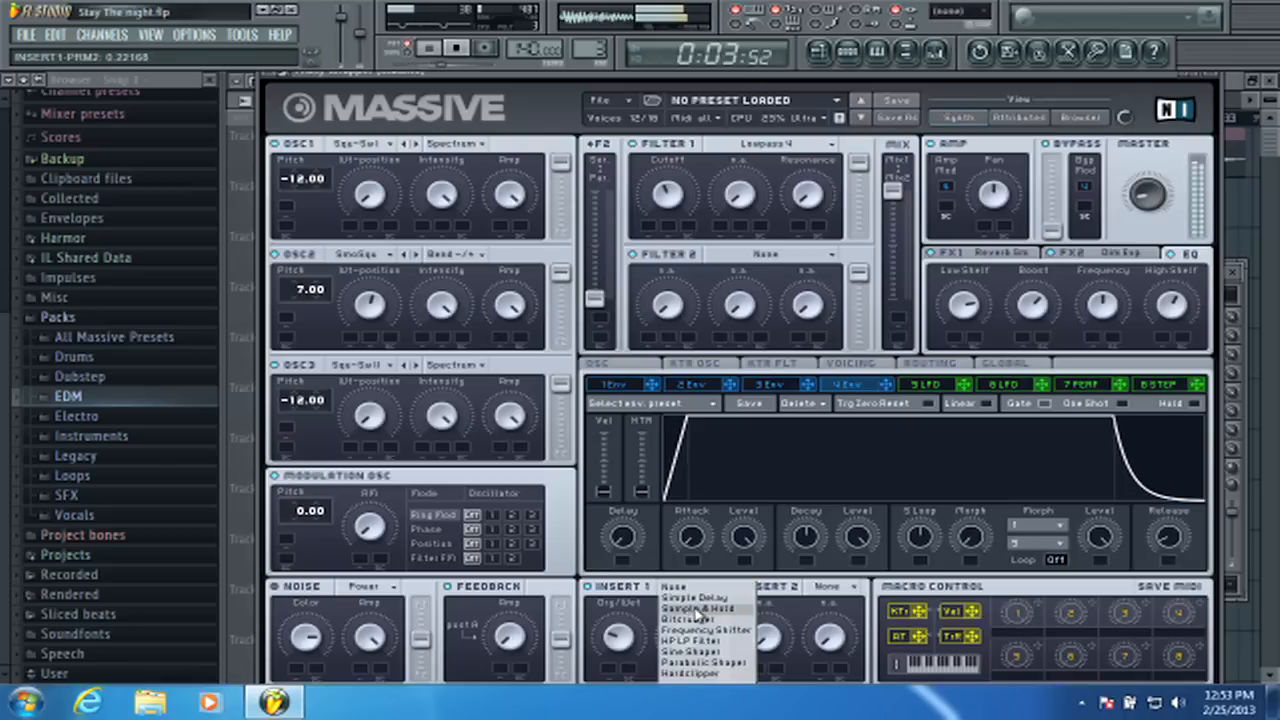
left_click(738, 665)
left_click_drag(698, 636, 645, 670)
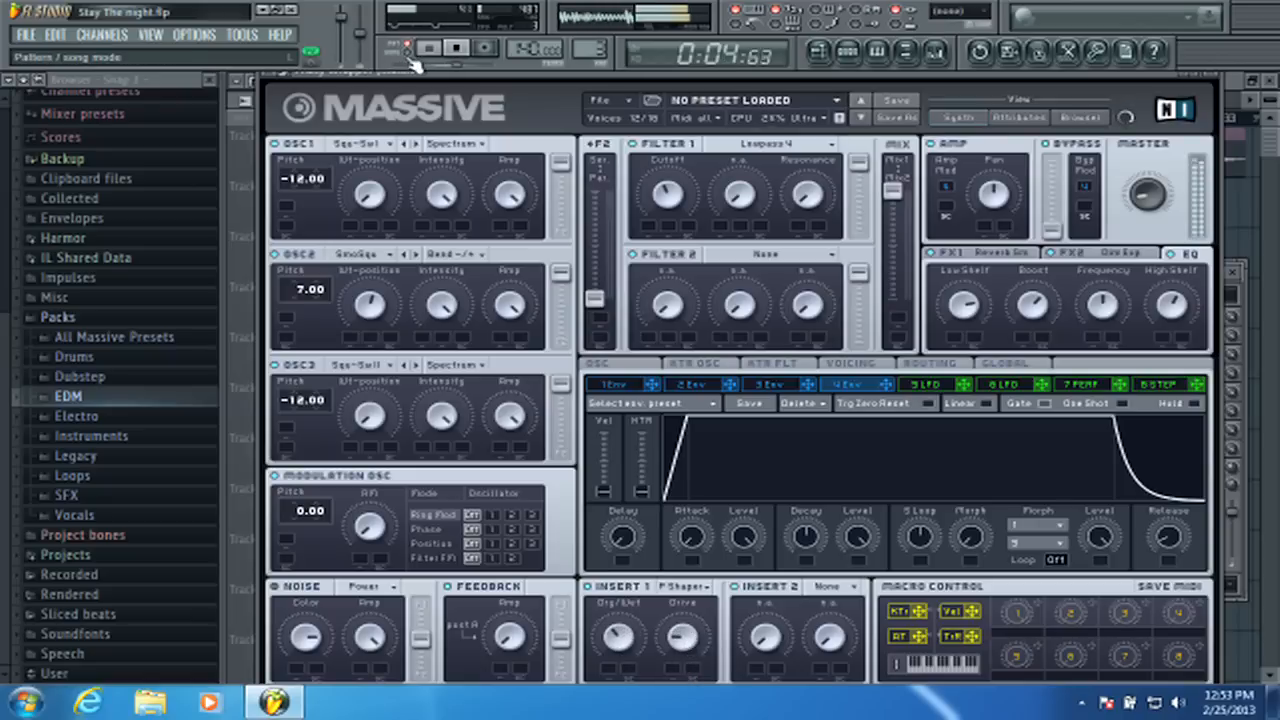
left_click(1212, 76)
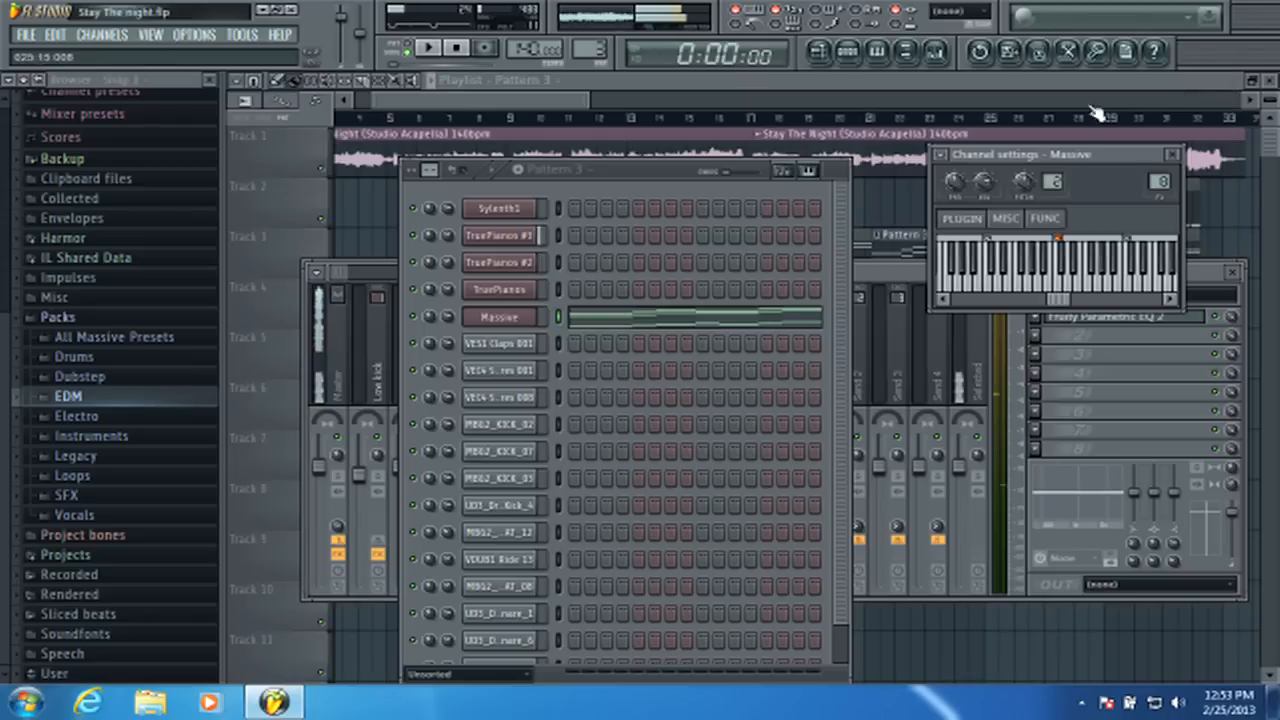
- Play the full arrangement from the start in song mode and follow it in the playlist, briefly switching to Google Chrome
left_click(545, 107)
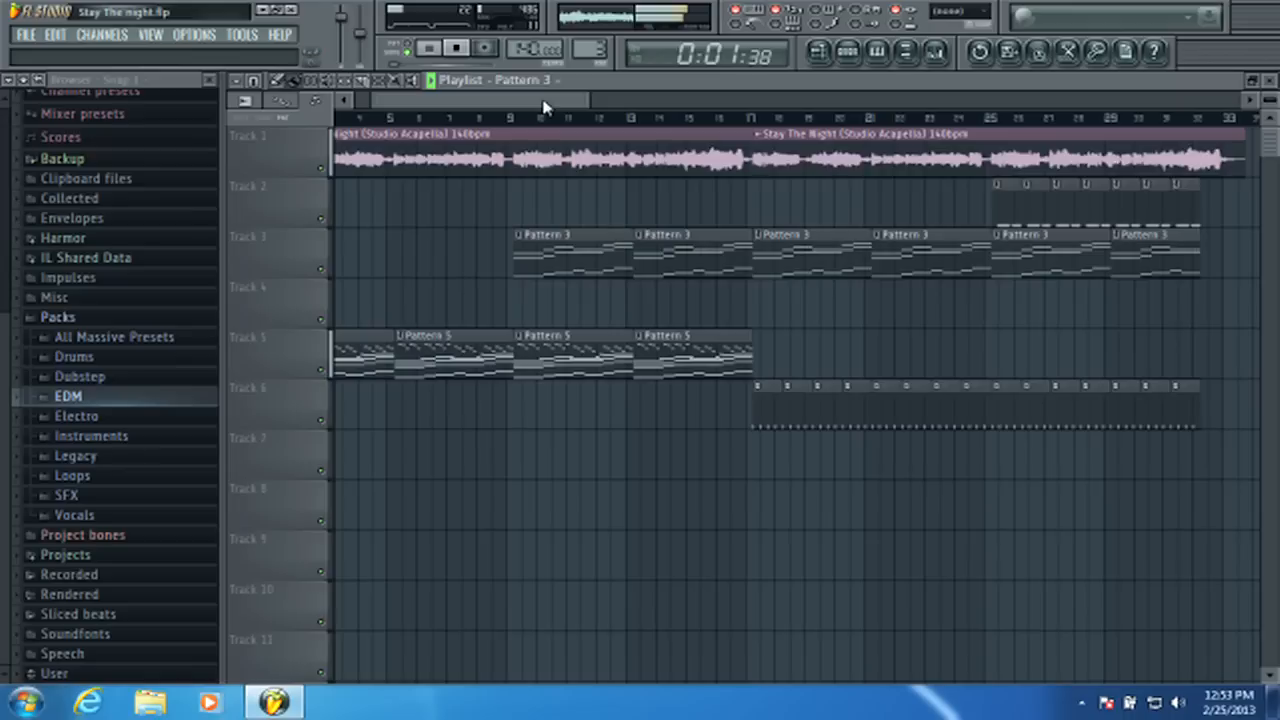
scroll(545, 120, "down", 3)
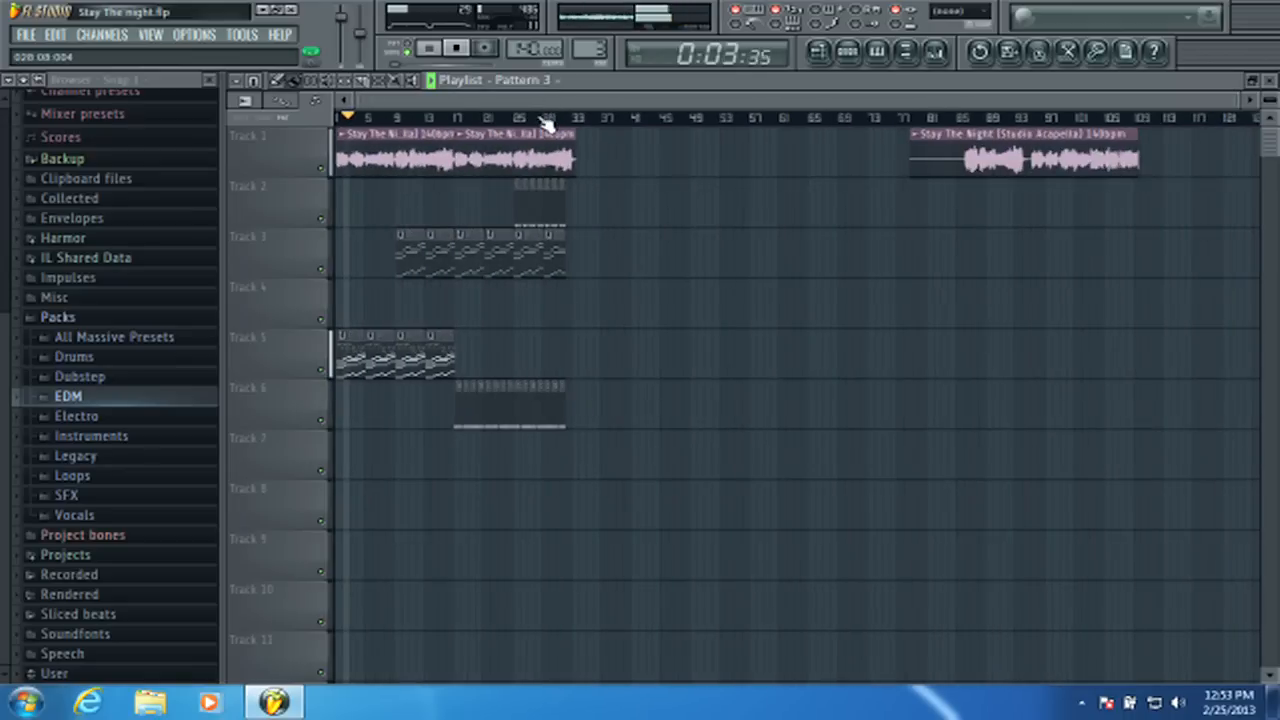
key("ctrl+Left")
left_click(550, 690)
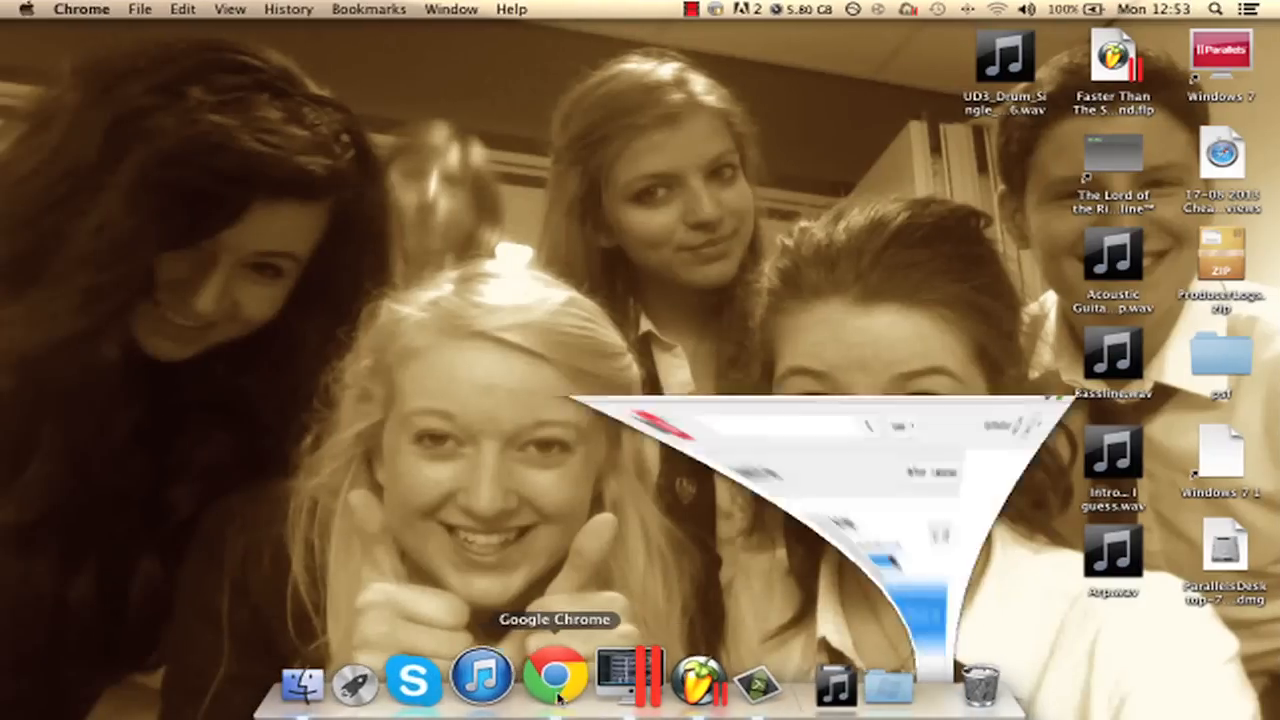
scroll(485, 172, "down", 1)
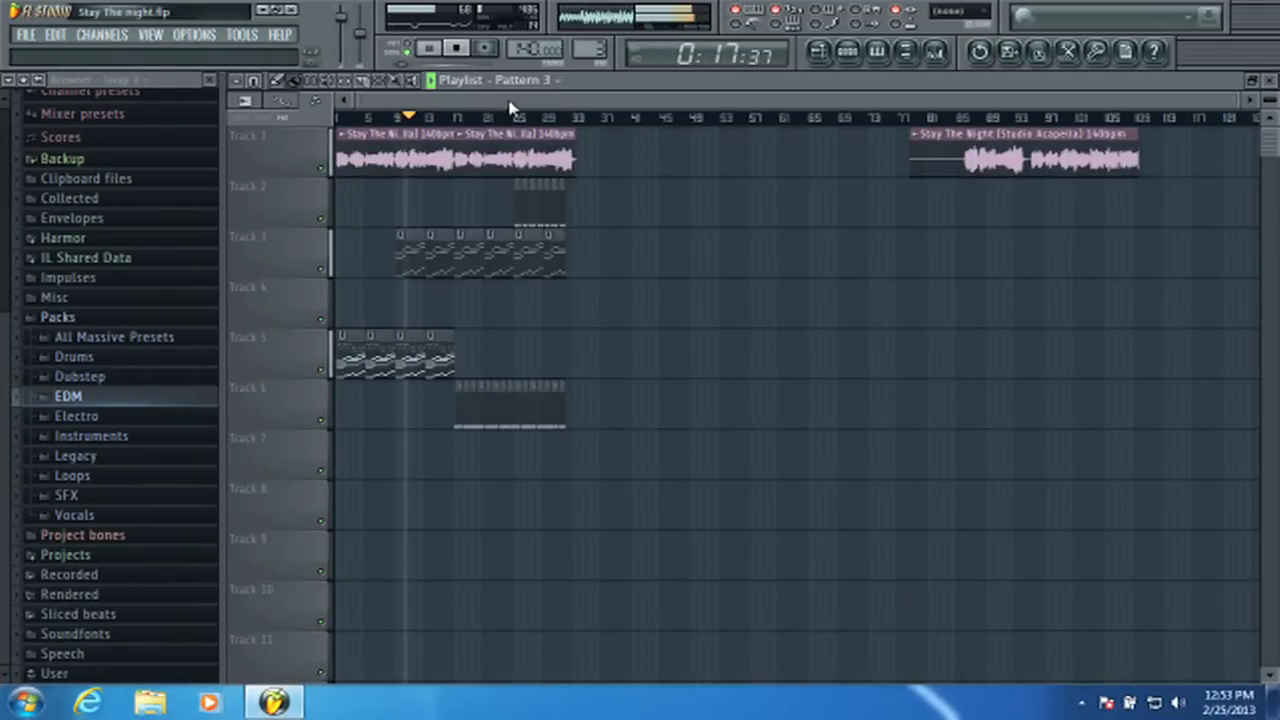
scroll(508, 107, "up", 3)
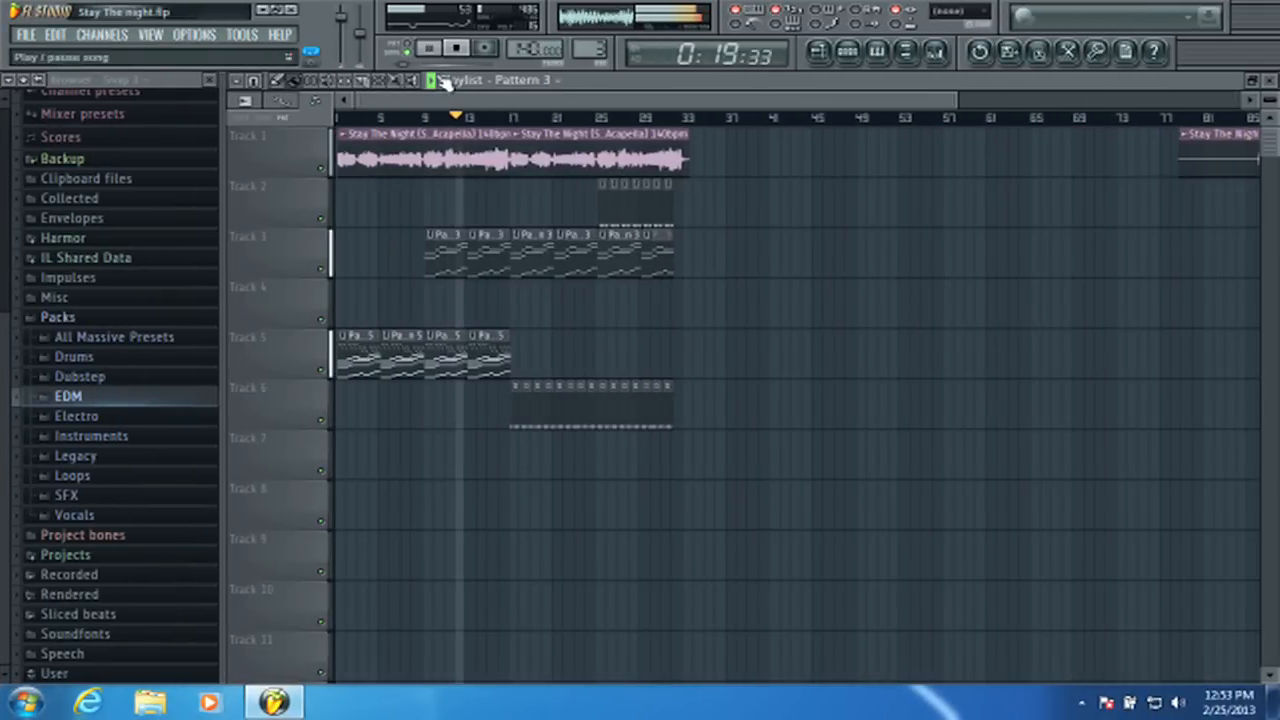
scroll(462, 116, "up", 3)
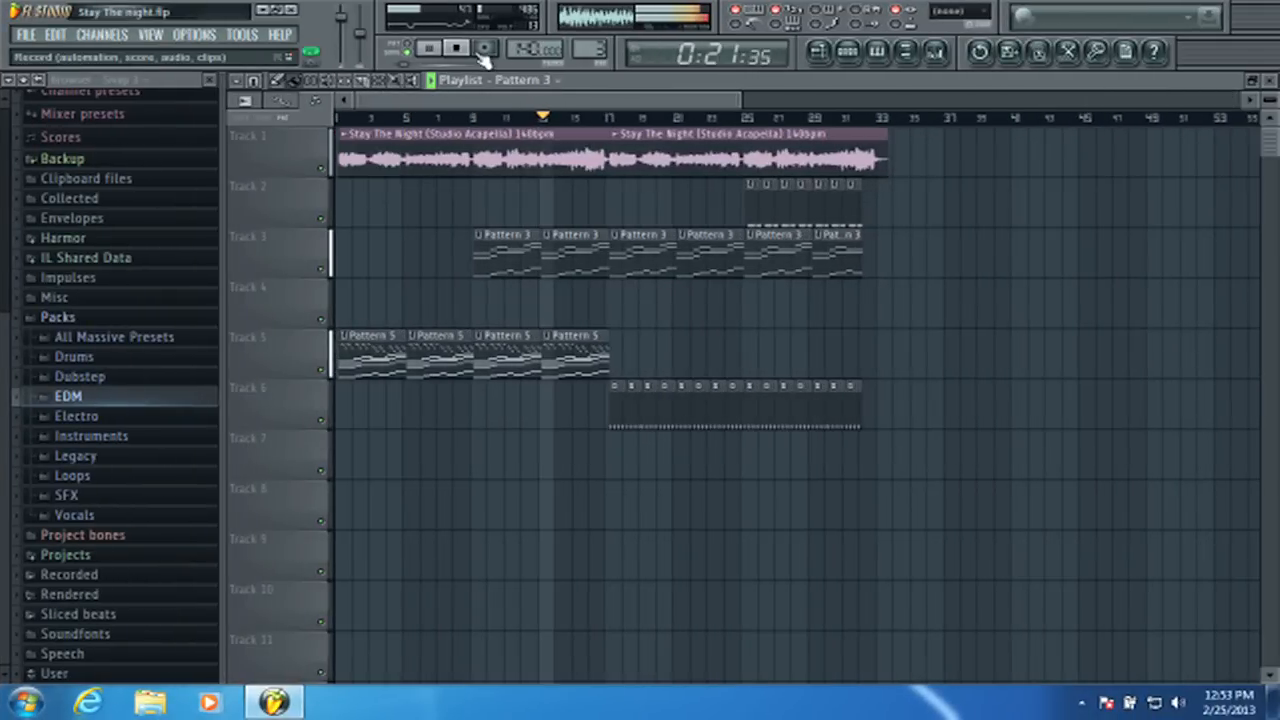
scroll(623, 118, "up", 2)
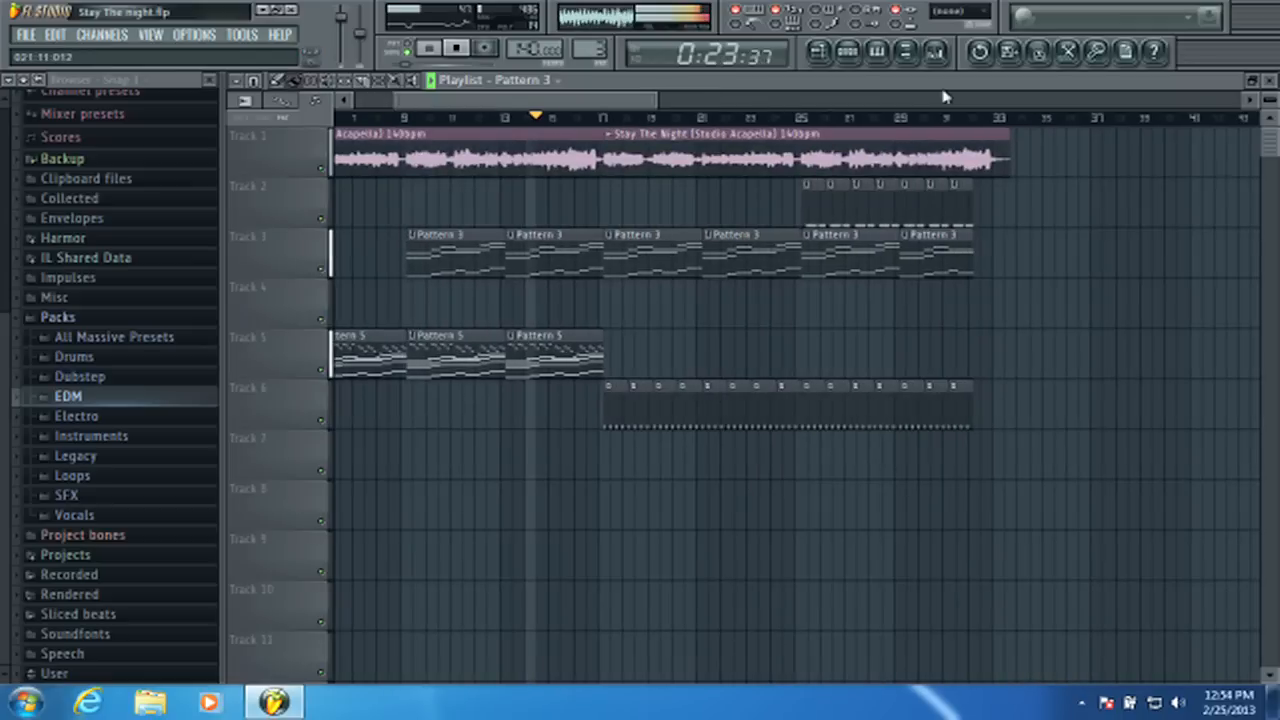
- Check the mixer tracks, the channel list and the Massive synth while the song plays, and return to the playlist
left_click(938, 54)
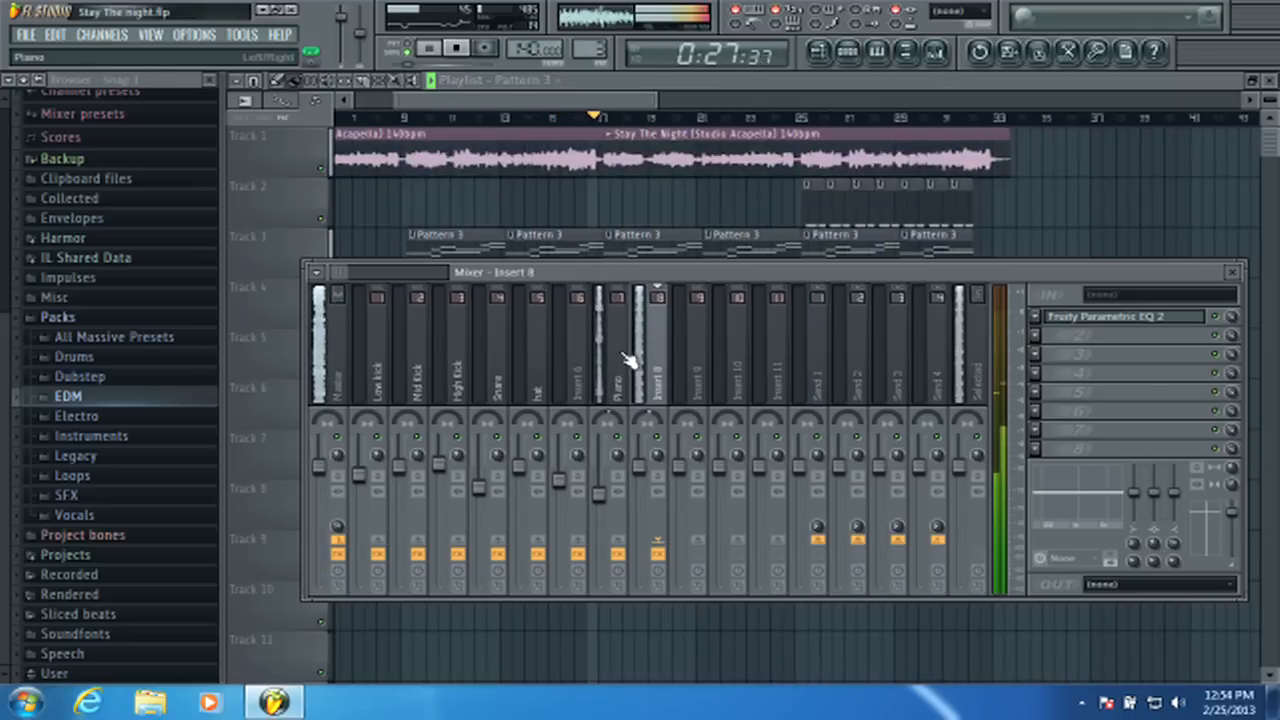
left_click(477, 112)
scroll(477, 112, "up", 1)
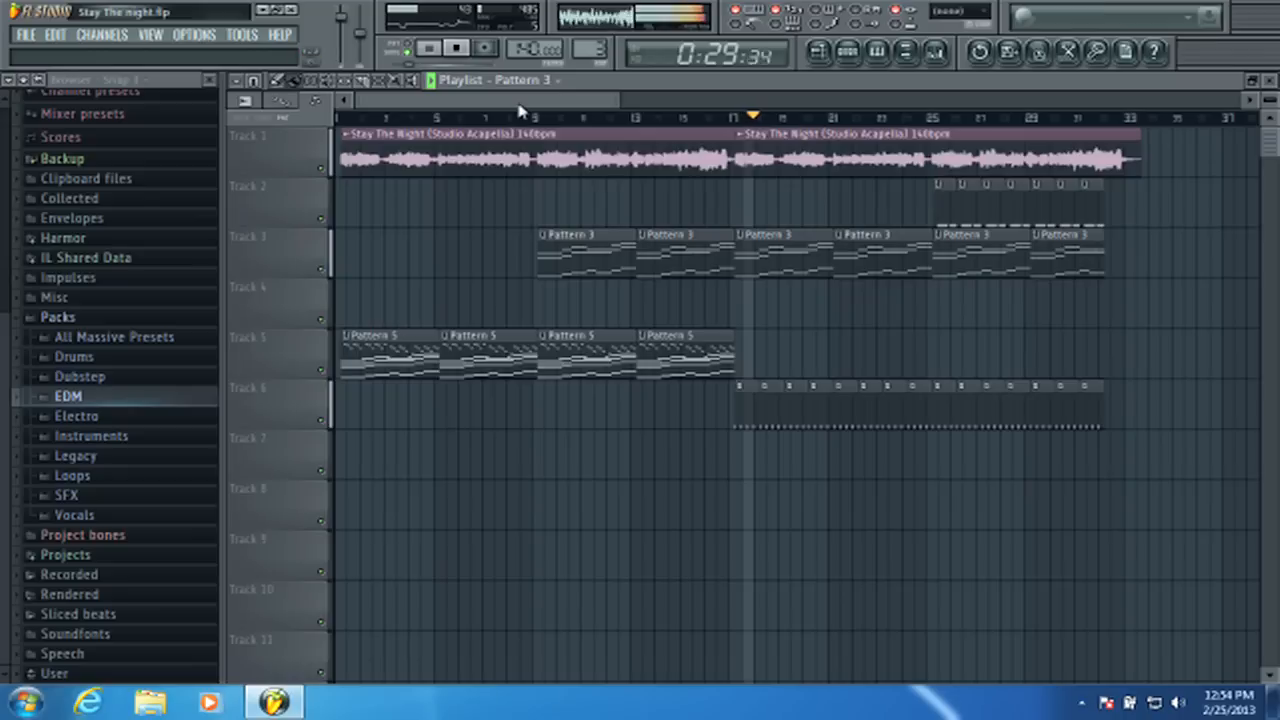
left_click(938, 54)
left_click(848, 52)
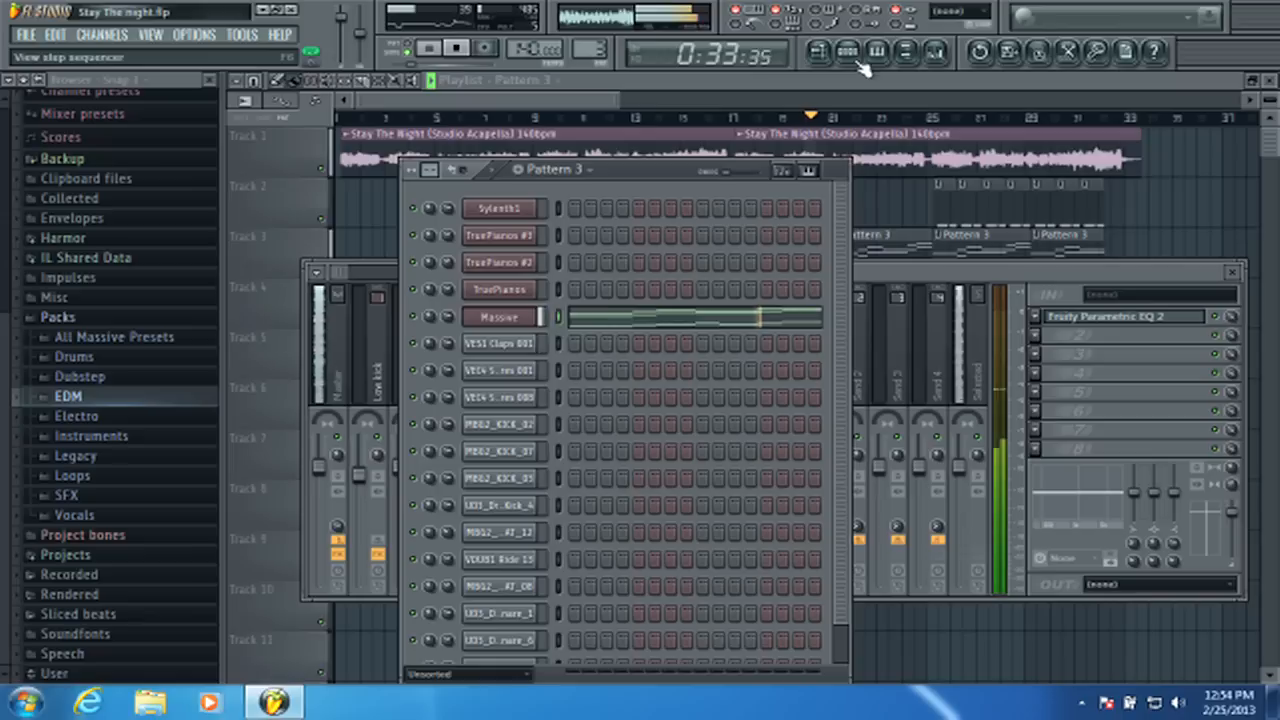
left_click(532, 317)
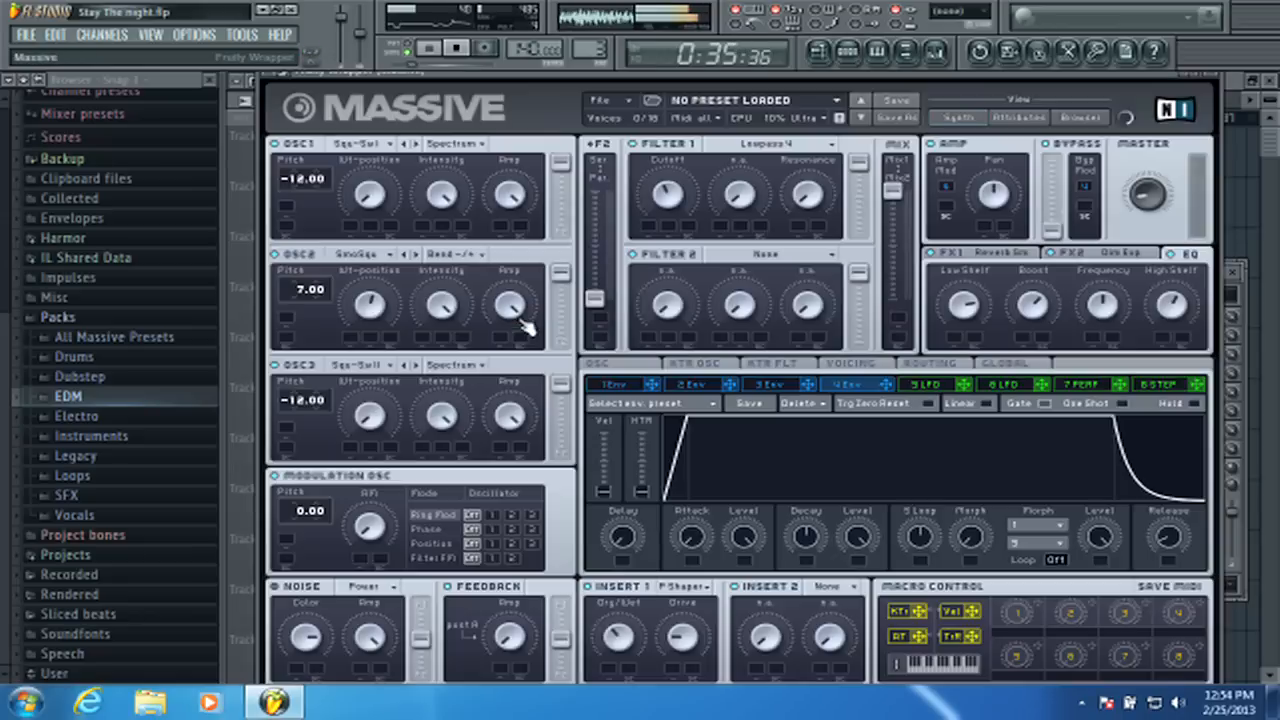
left_click_drag(676, 80, 645, 292)
left_click(655, 108)
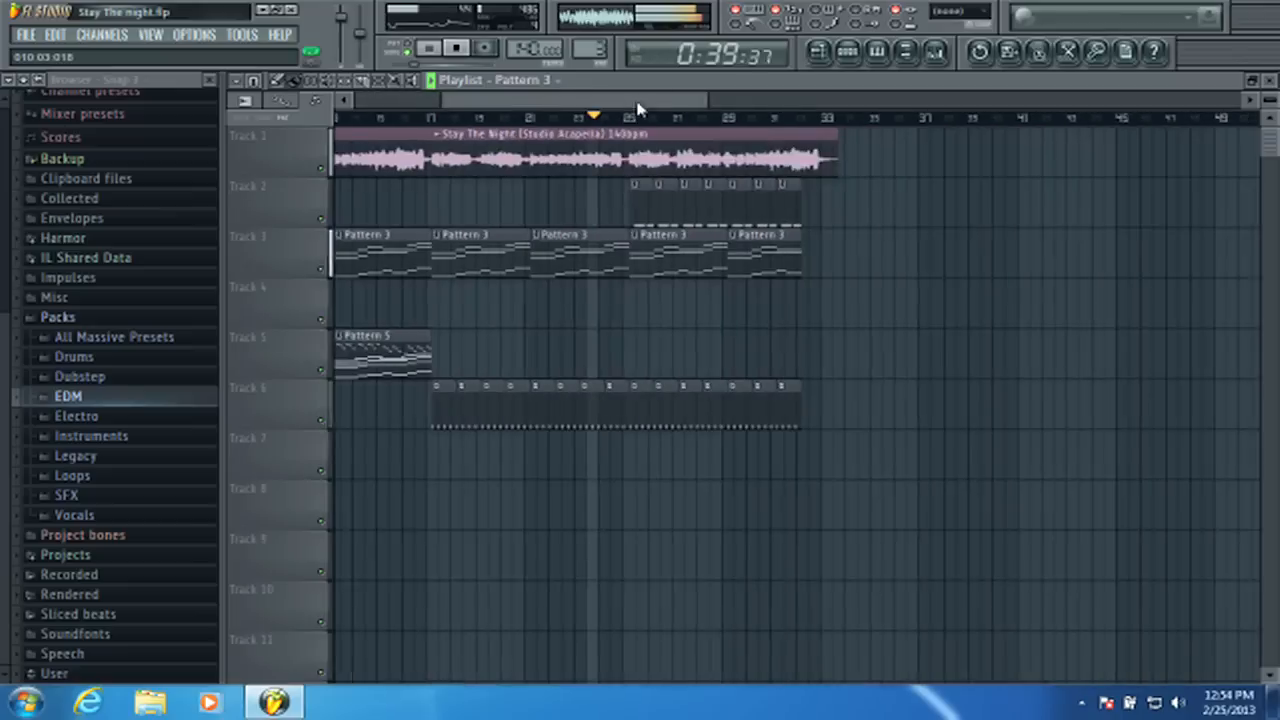
- Listen to the section from bar 25 where Patterns 3, 6 and 7 overlap under the acapella, and stop before bar 33
scroll(612, 118, "up", 3)
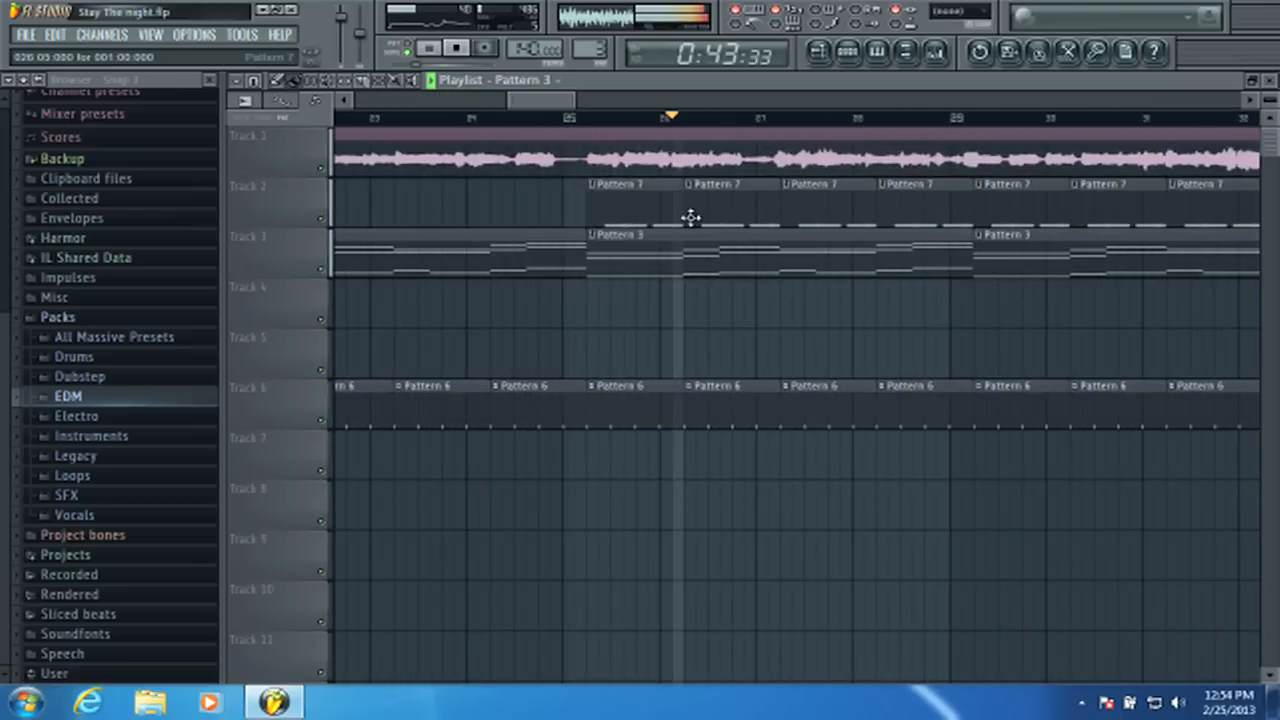
scroll(580, 117, "down", 3)
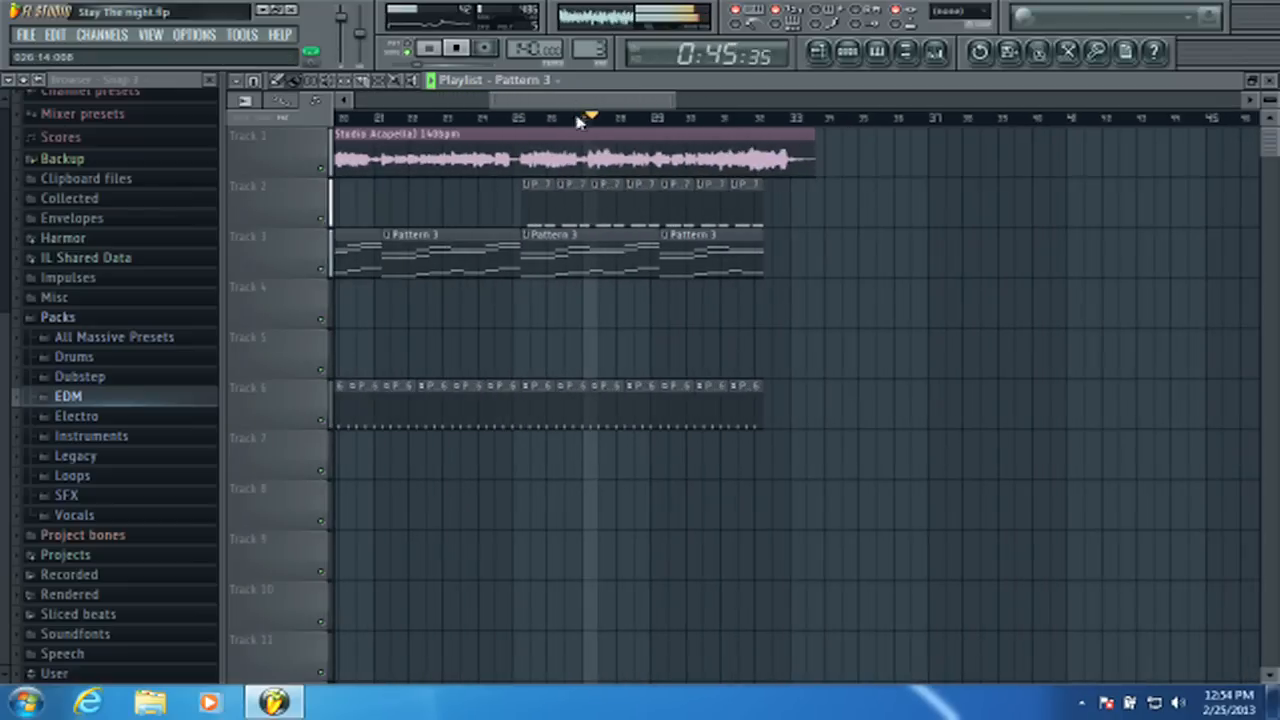
scroll(580, 118, "up", 1)
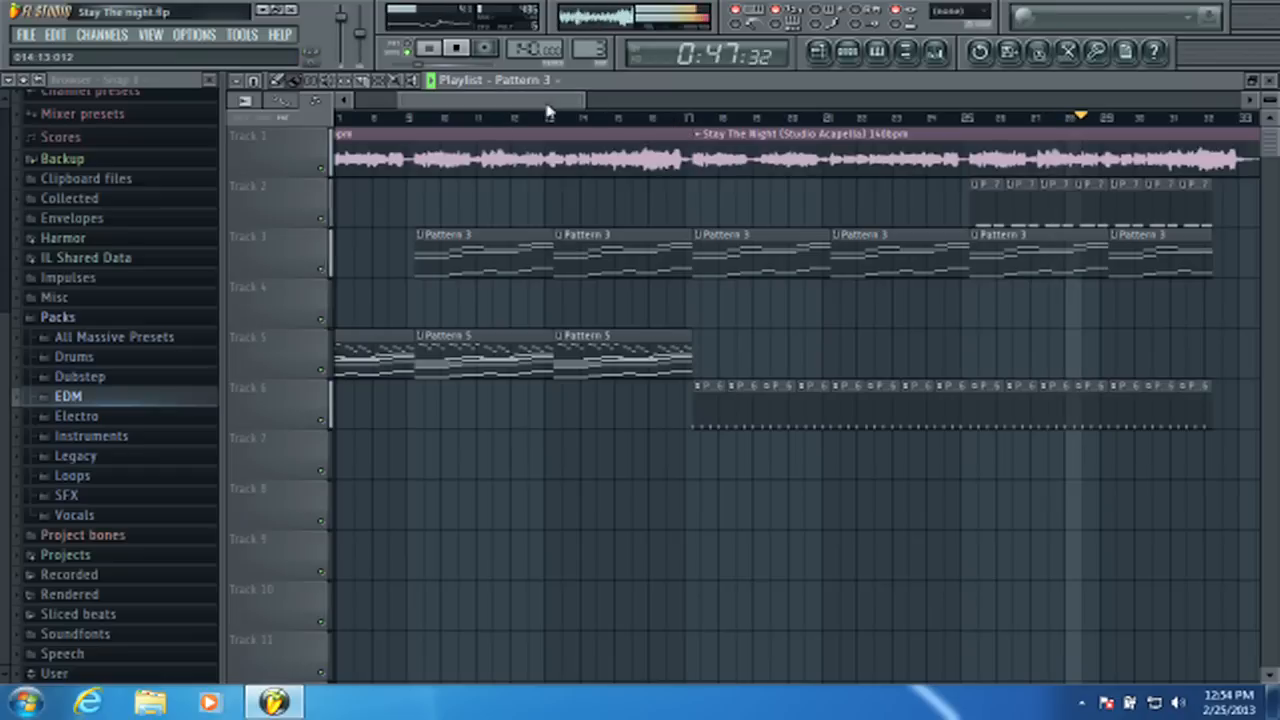
scroll(543, 124, "down", 4)
scroll(543, 124, "down", 2)
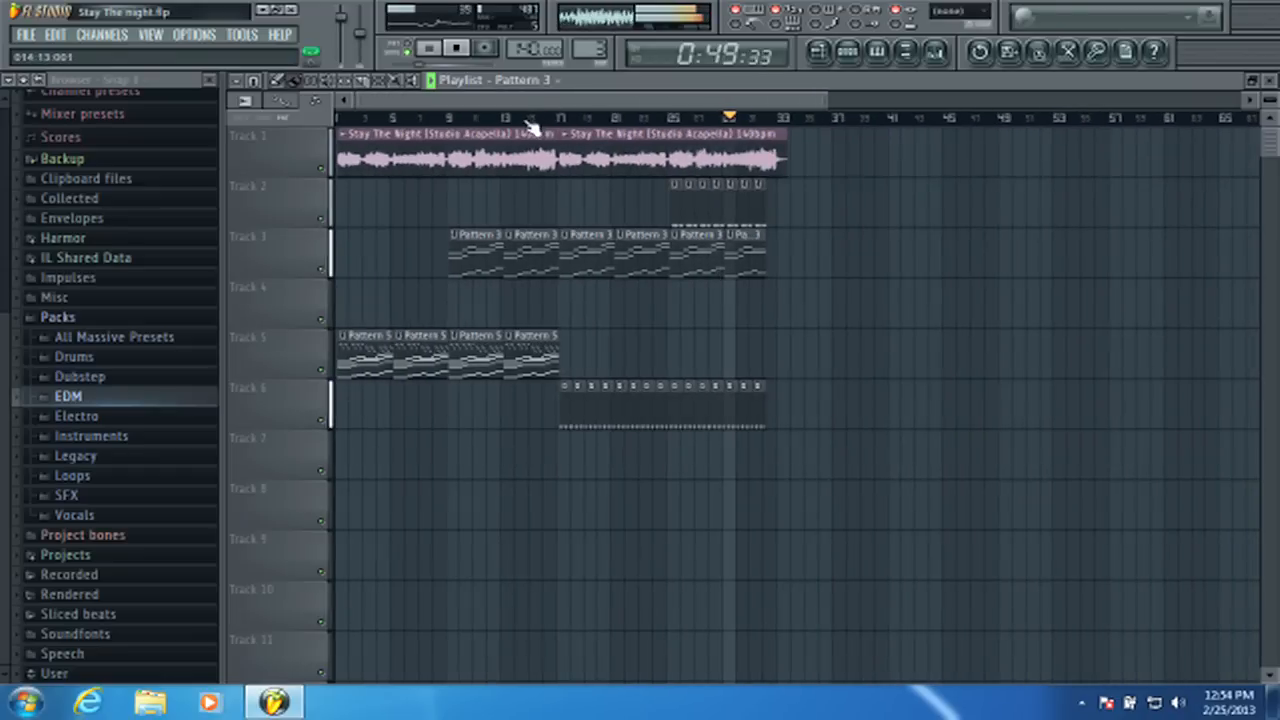
scroll(776, 126, "up", 4)
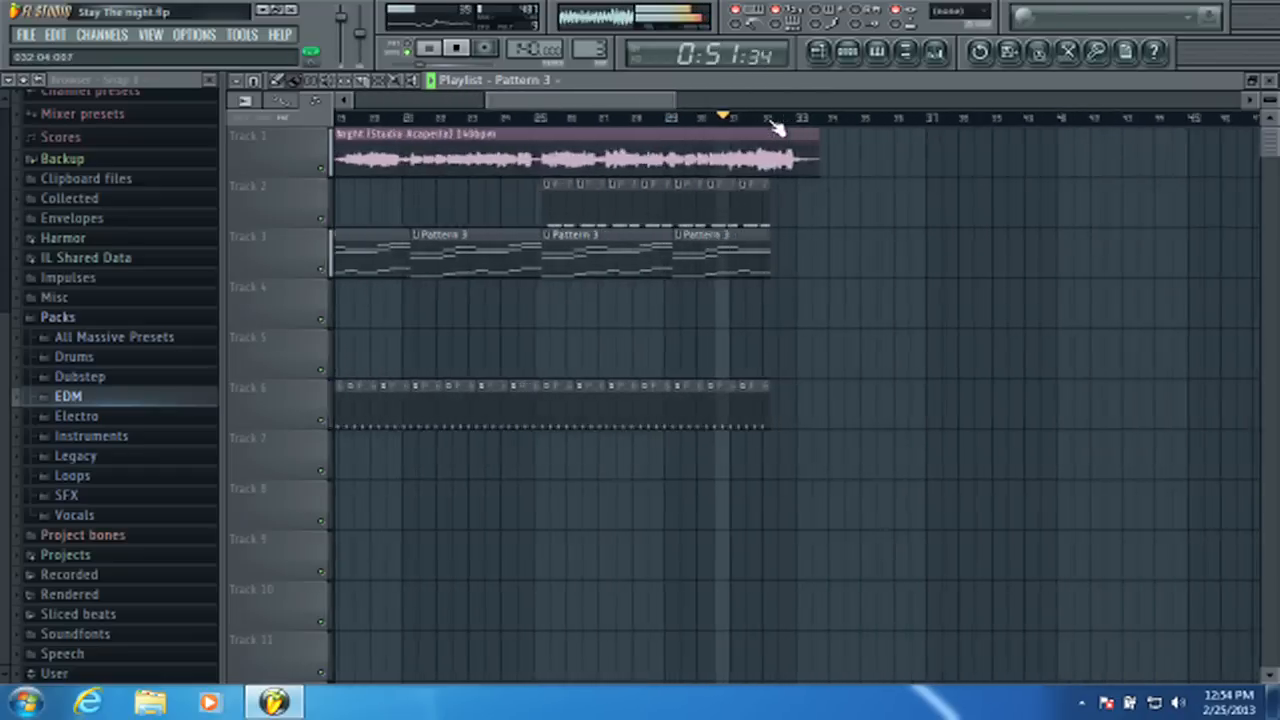
scroll(776, 126, "up", 1)
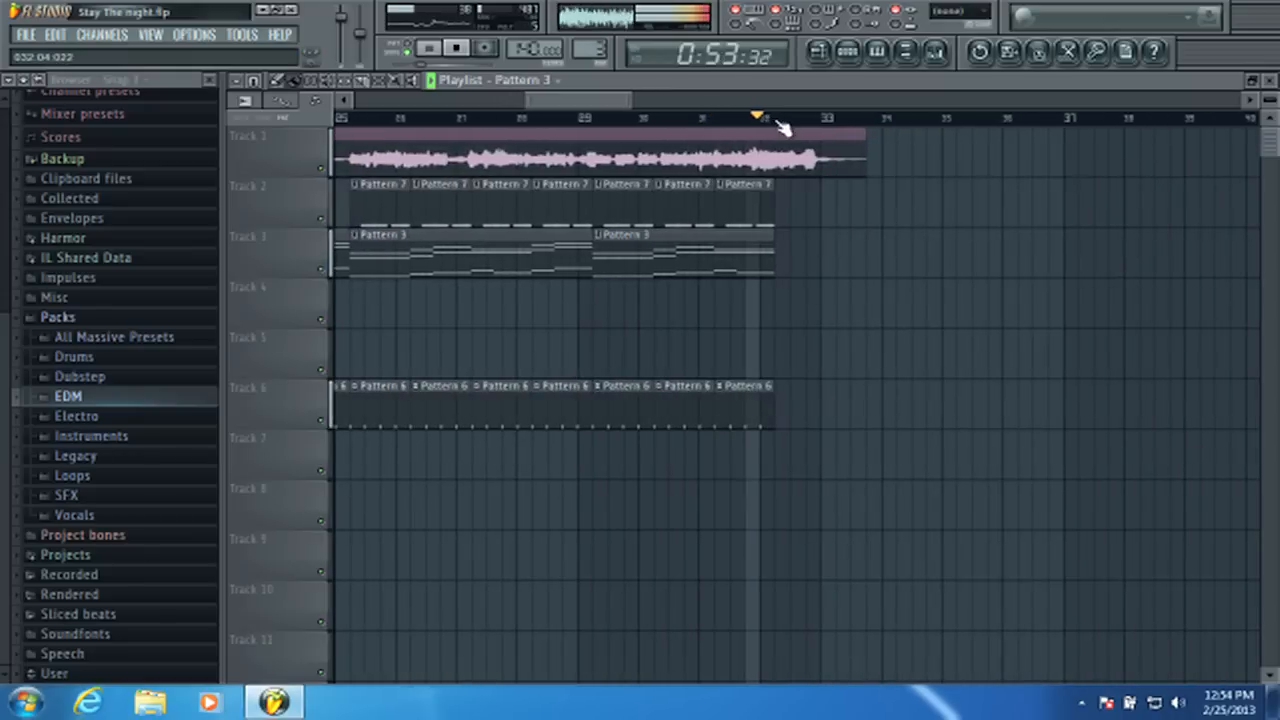
key("space")
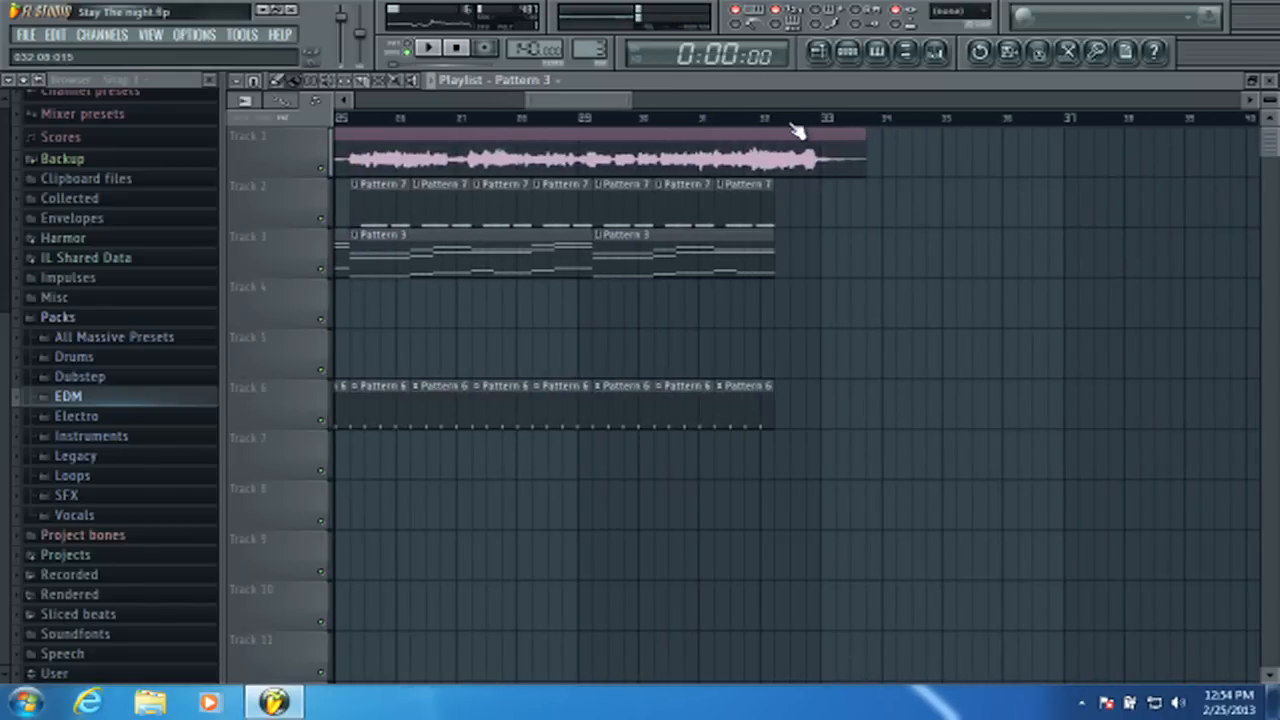
- Open the Fruity Parametric EQ 2 on the Piano mixer track
scroll(797, 122, "down", 5)
scroll(797, 122, "down", 1)
scroll(396, 128, "up", 5)
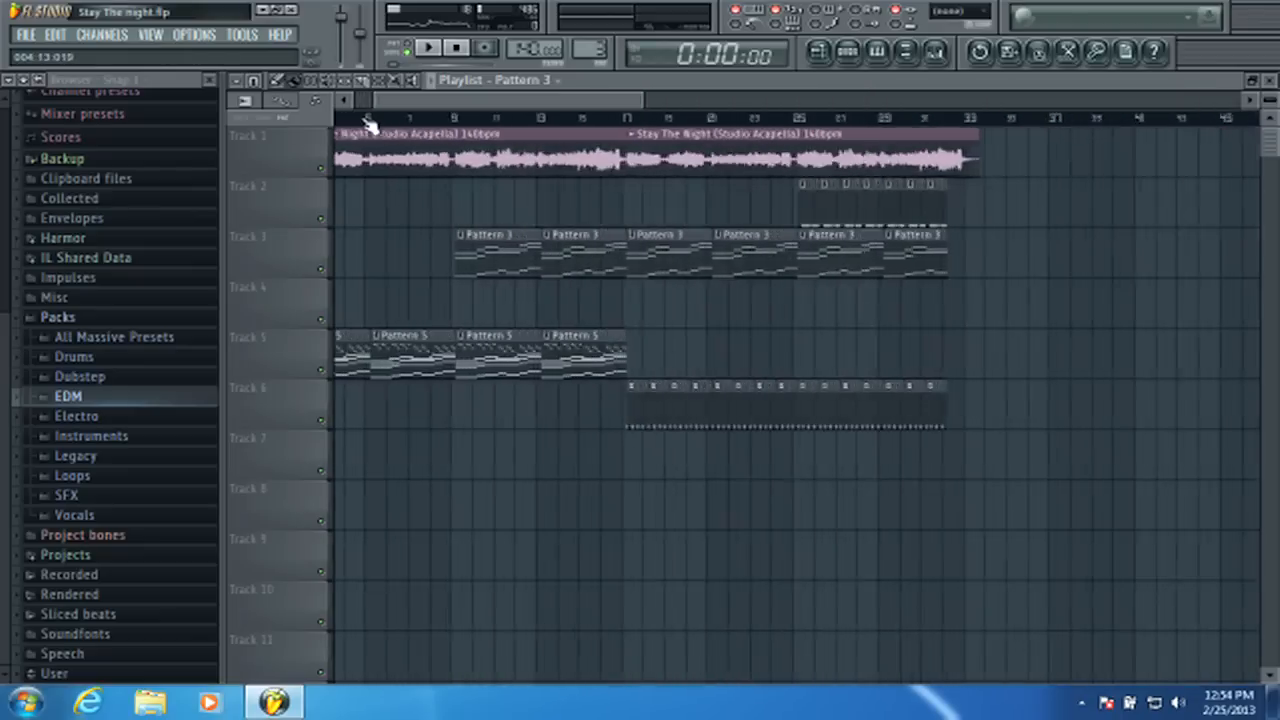
scroll(357, 118, "up", 3)
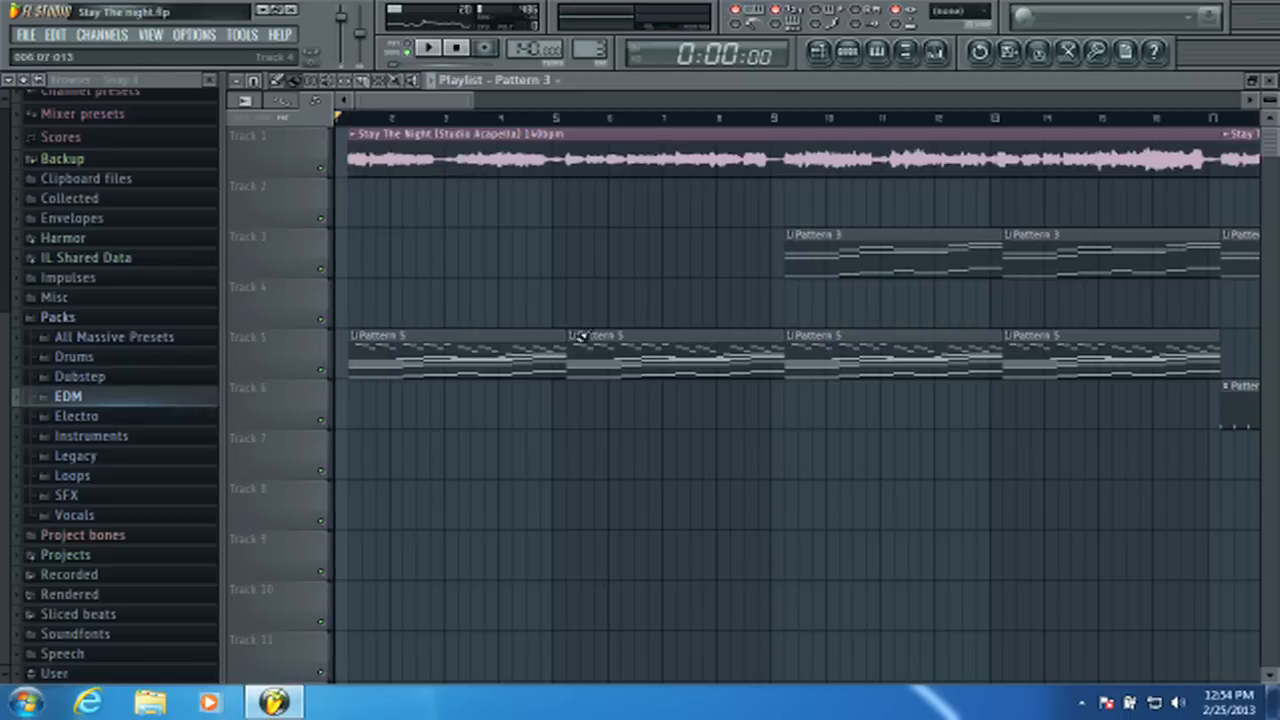
left_click(933, 50)
left_click(612, 350)
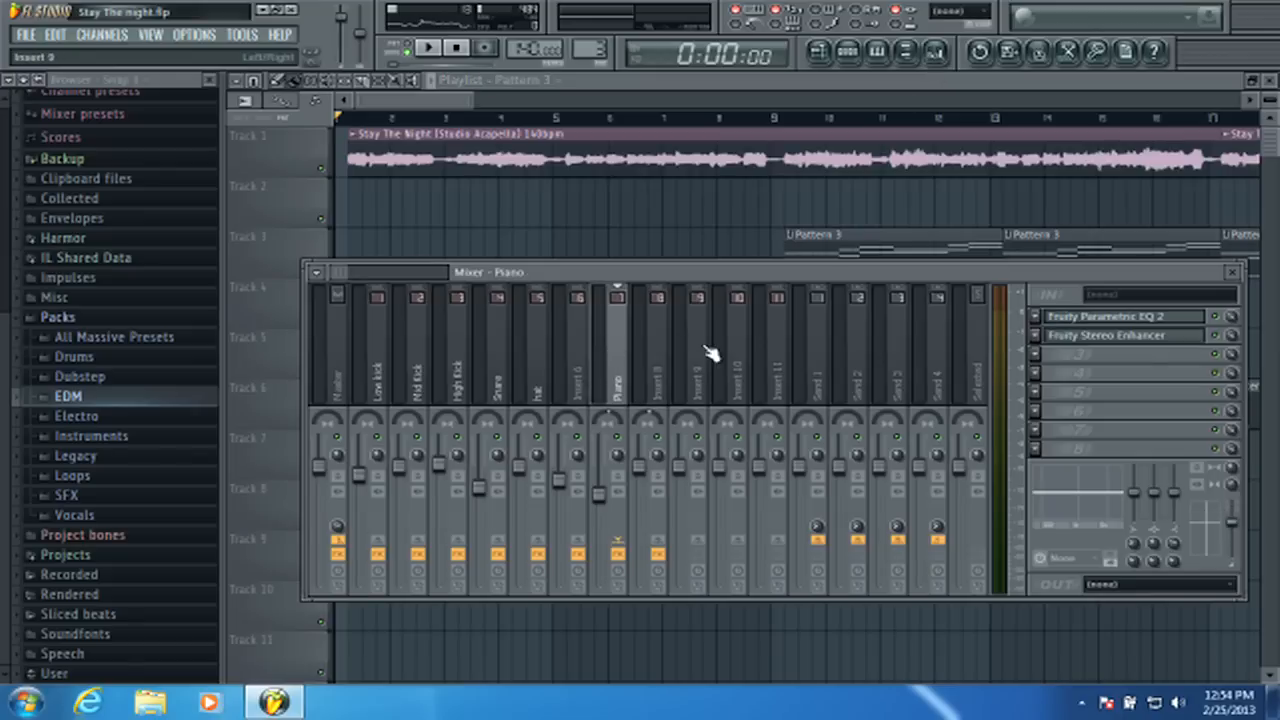
left_click(1165, 318)
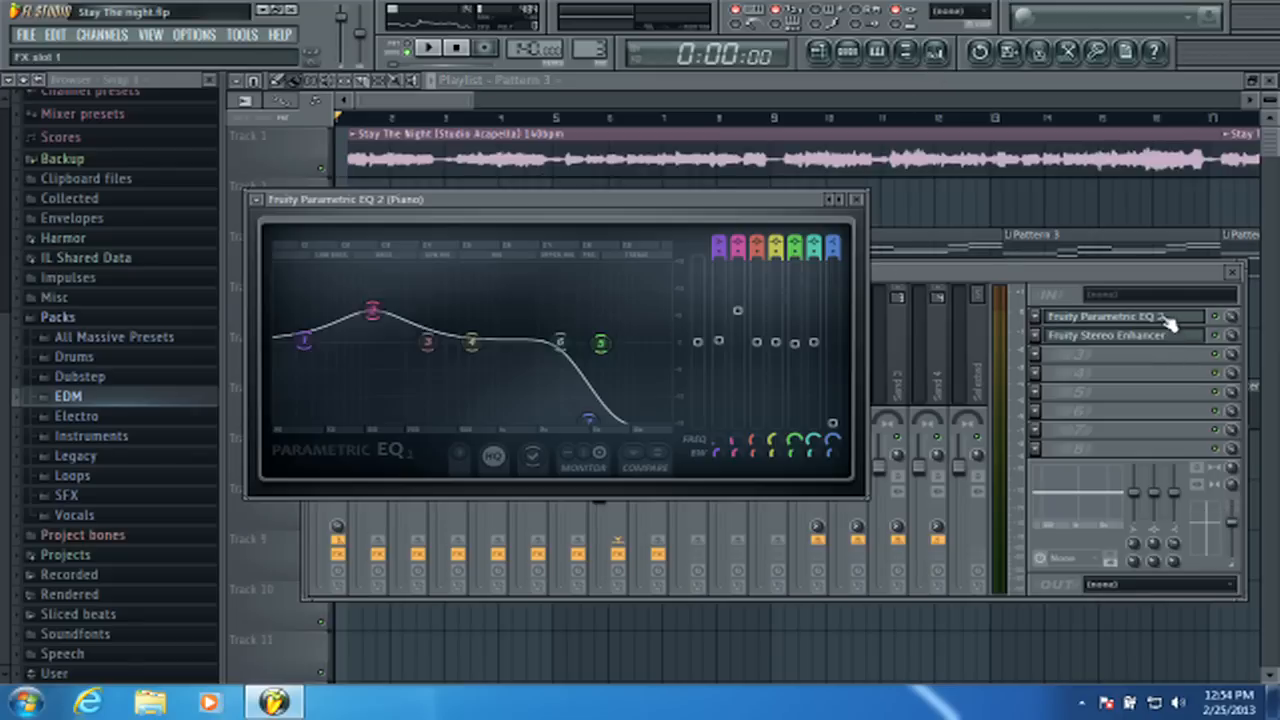
- Move the piano EQ's band 3 to a low-bass boost and band 2 to a narrower boost near 321 Hz during playback
left_click_drag(578, 342, 240, 308)
key("space")
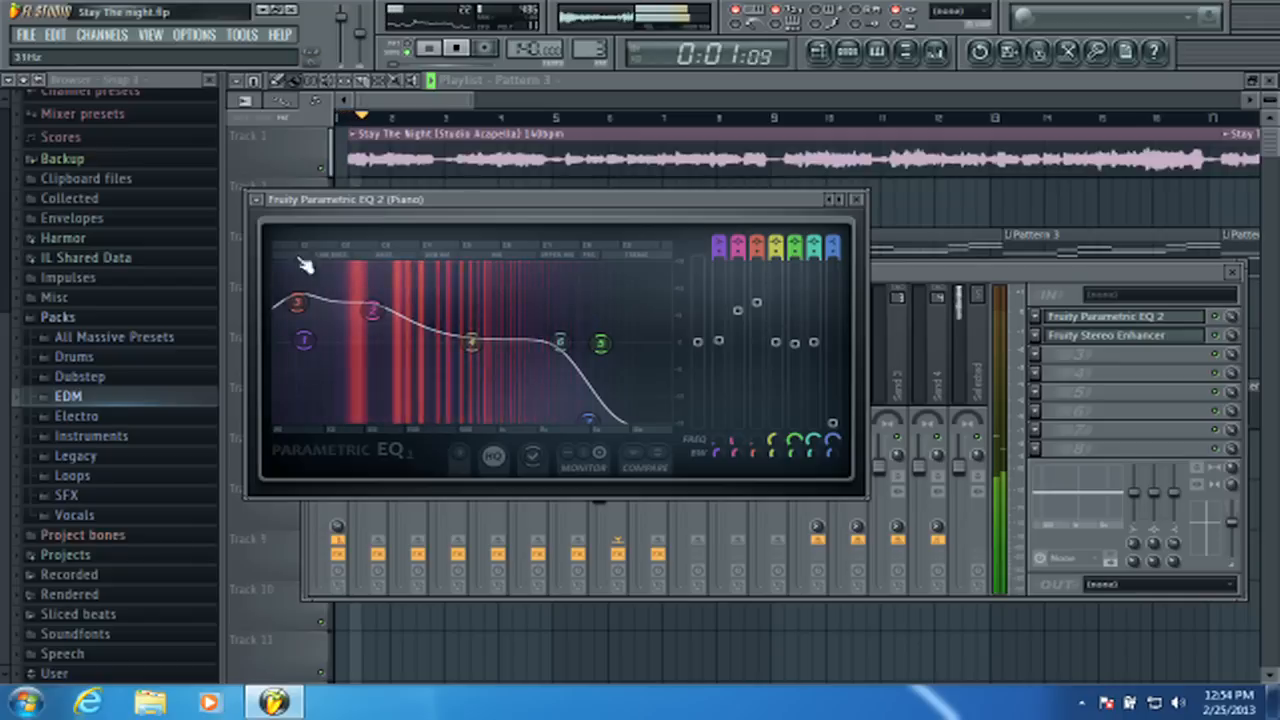
left_click_drag(372, 311, 432, 302)
scroll(440, 310, "down", 5)
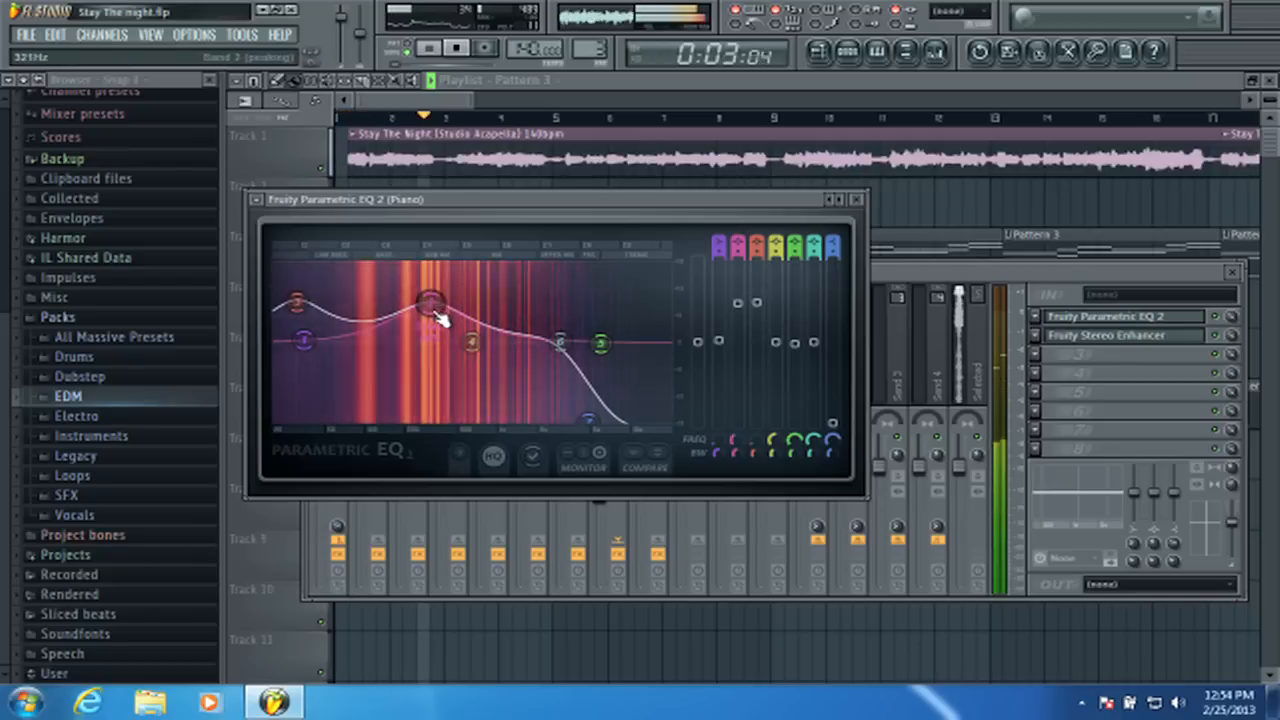
- Reshape the piano EQ with gentle low and low-mid boosts on bands 3 and 2, pull band 5 down to cut highs, and stop playback
left_click_drag(333, 311, 360, 318)
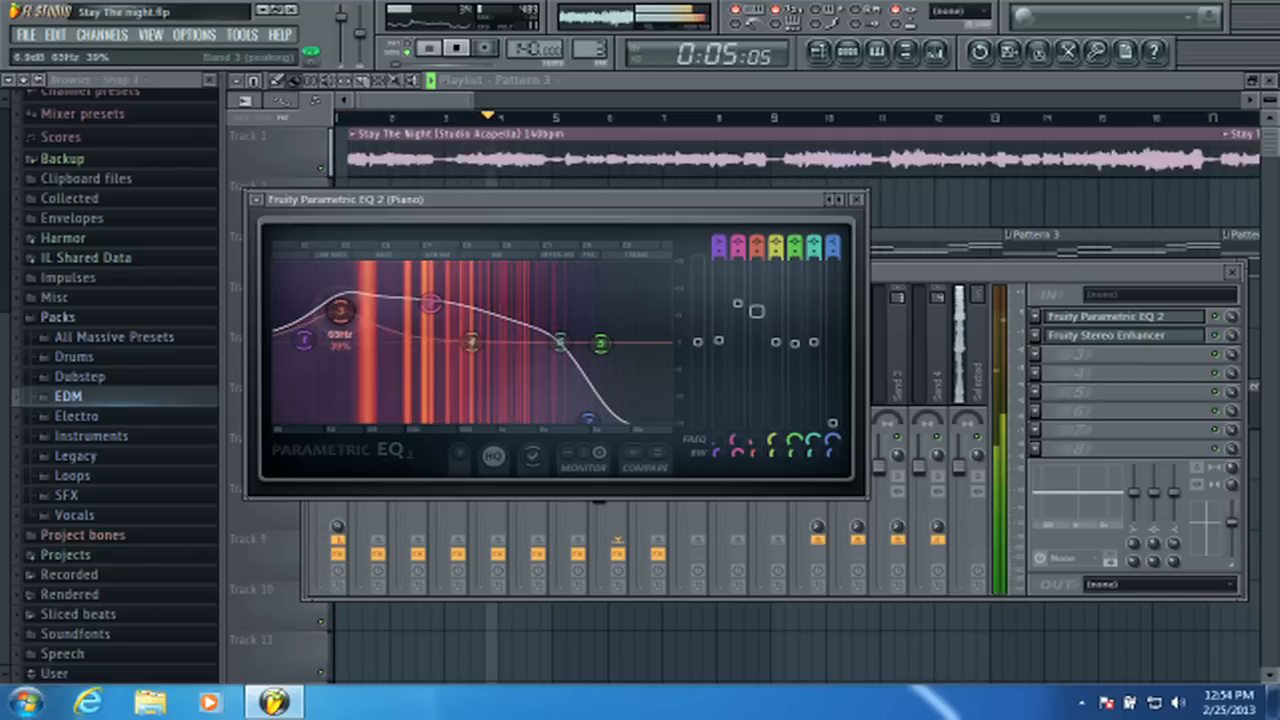
left_click_drag(600, 343, 569, 414)
left_click_drag(430, 302, 327, 307)
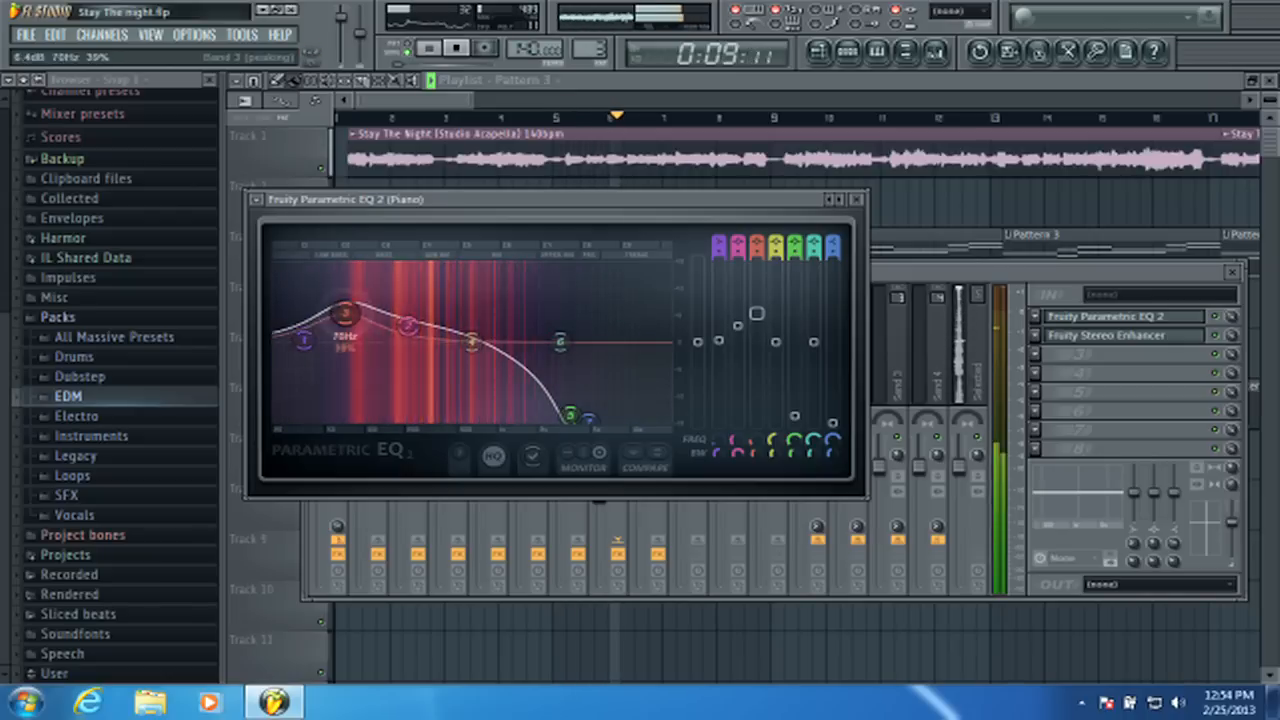
left_click_drag(403, 328, 432, 311)
left_click_drag(327, 312, 334, 325)
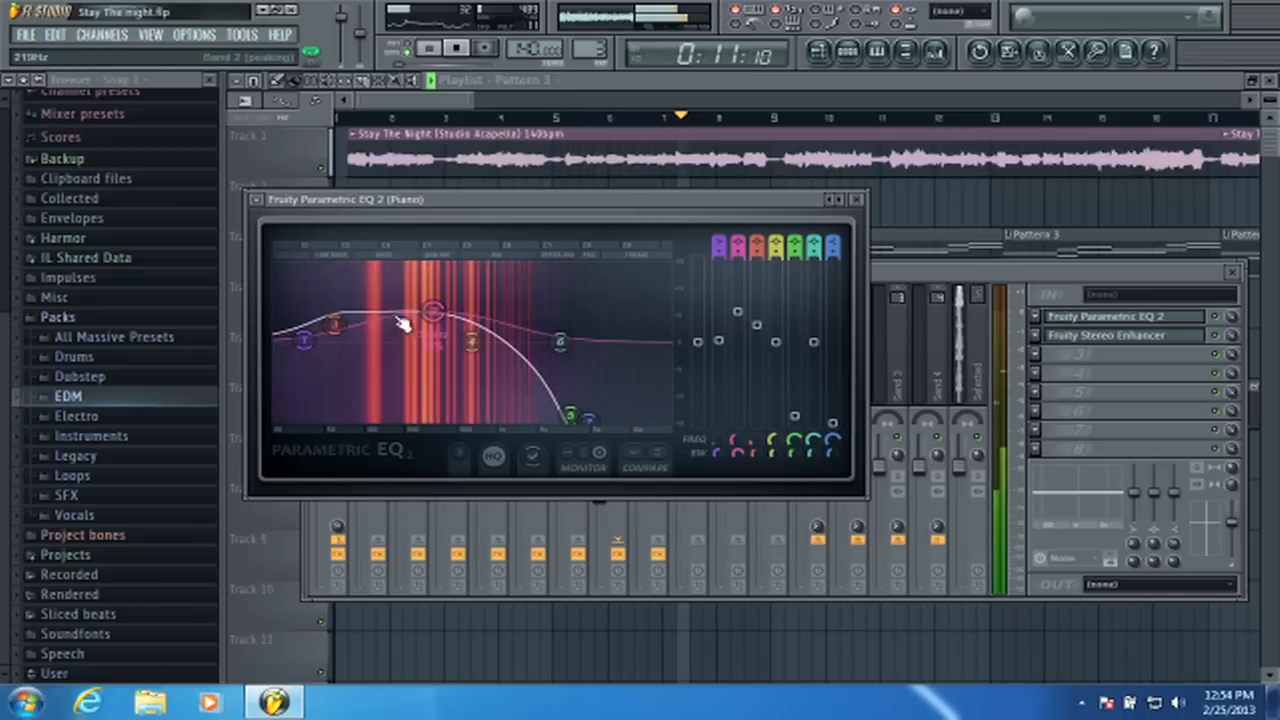
mouse_move(437, 308)
left_mouse_down()
mouse_move(429, 262)
mouse_move(429, 316)
left_mouse_up()
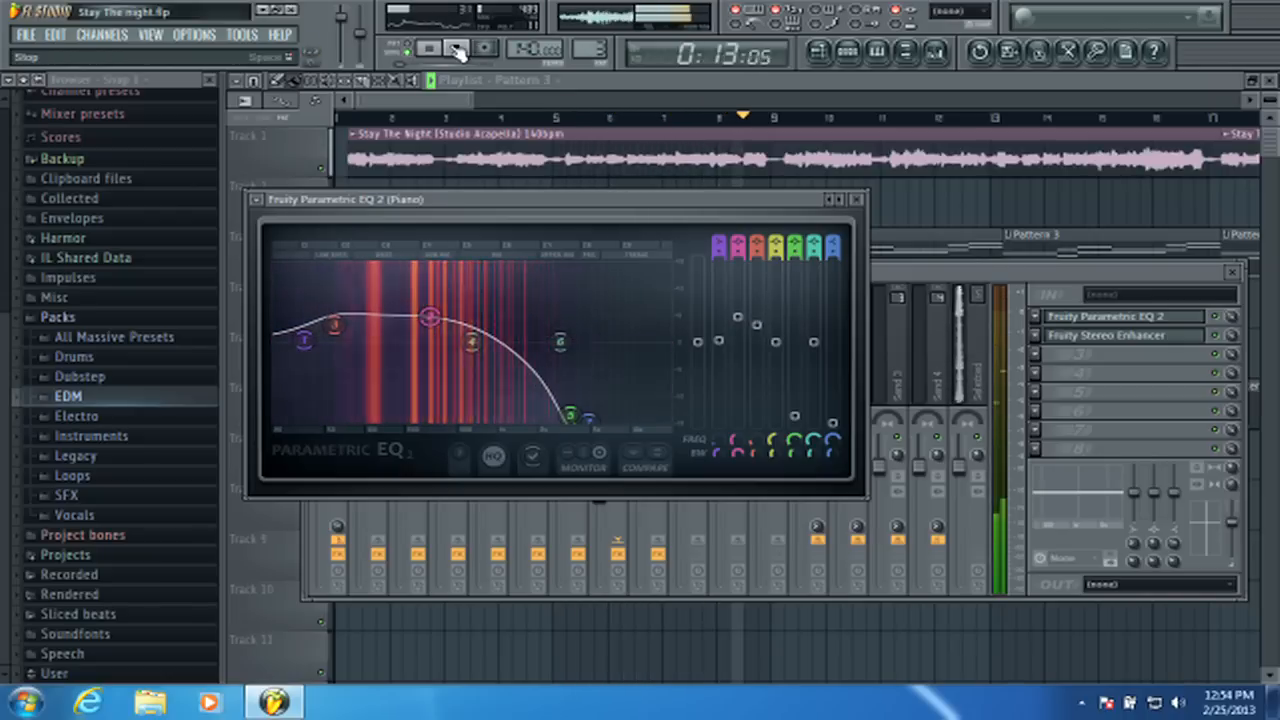
left_click(456, 48)
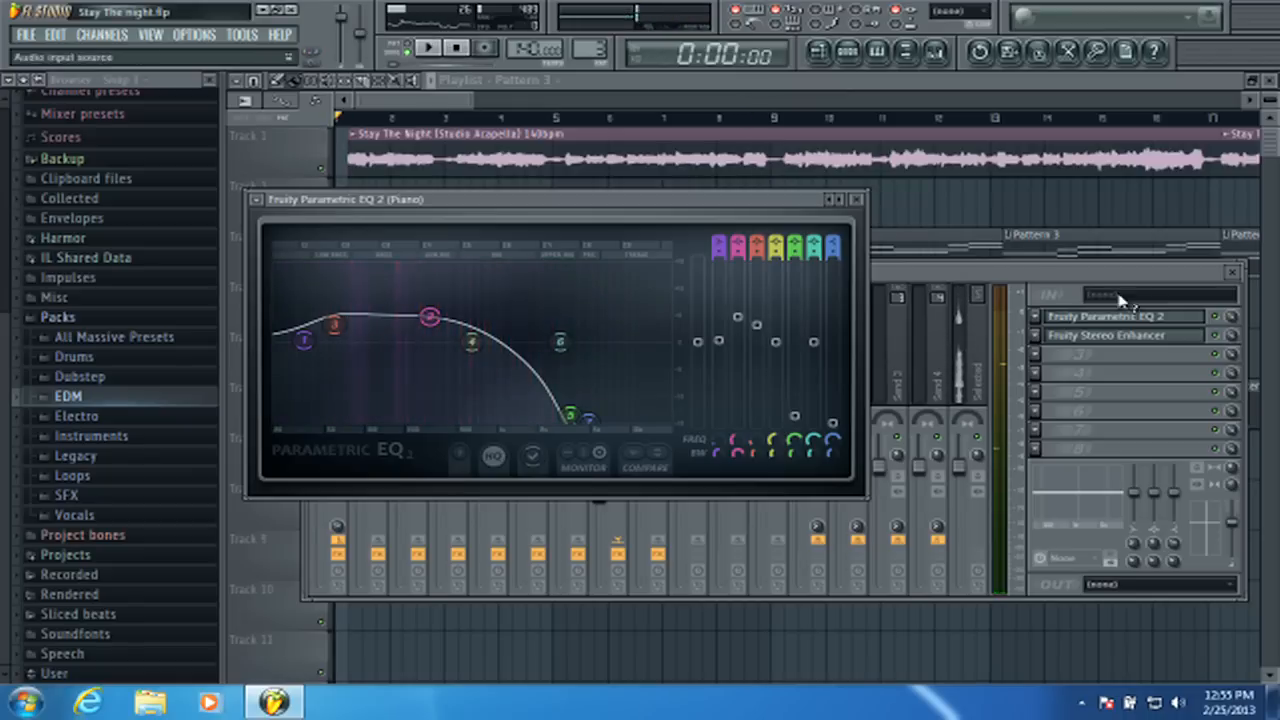
- Add Fruity Reeverb 2 to the third effect slot of the Piano mixer track, audition it, and close the reverb and EQ windows
left_click(1037, 356)
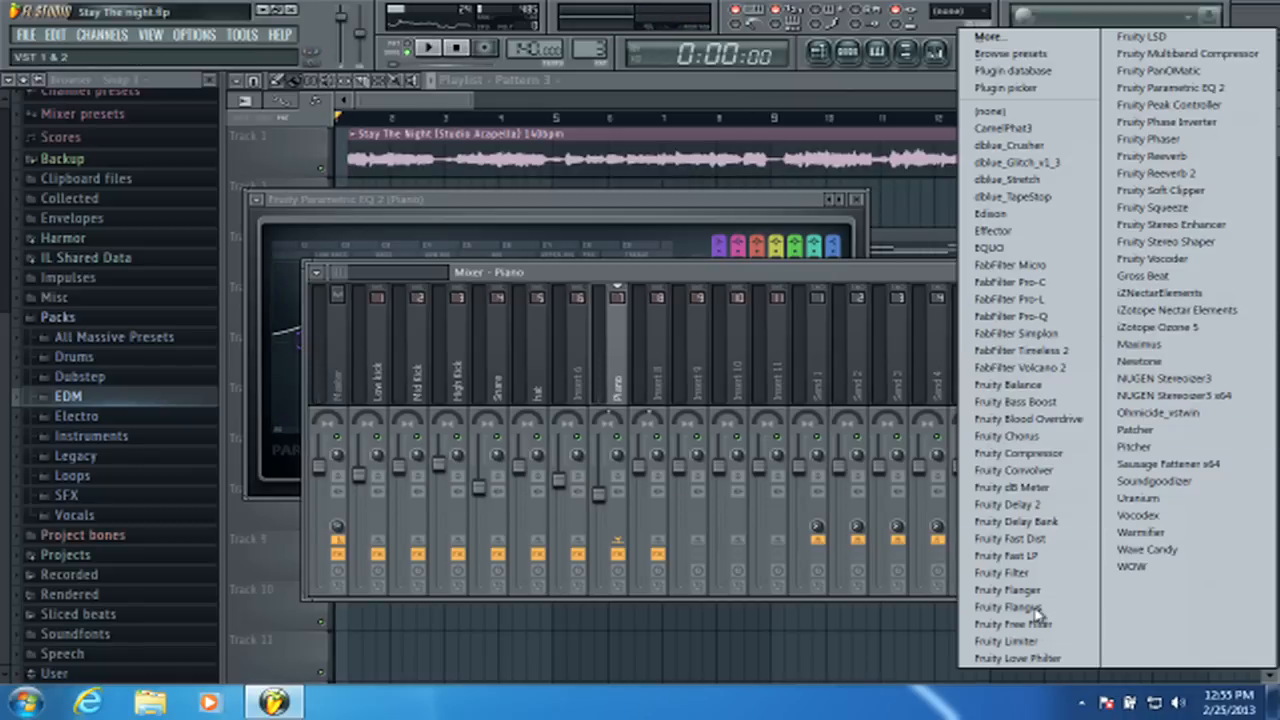
left_click(1155, 173)
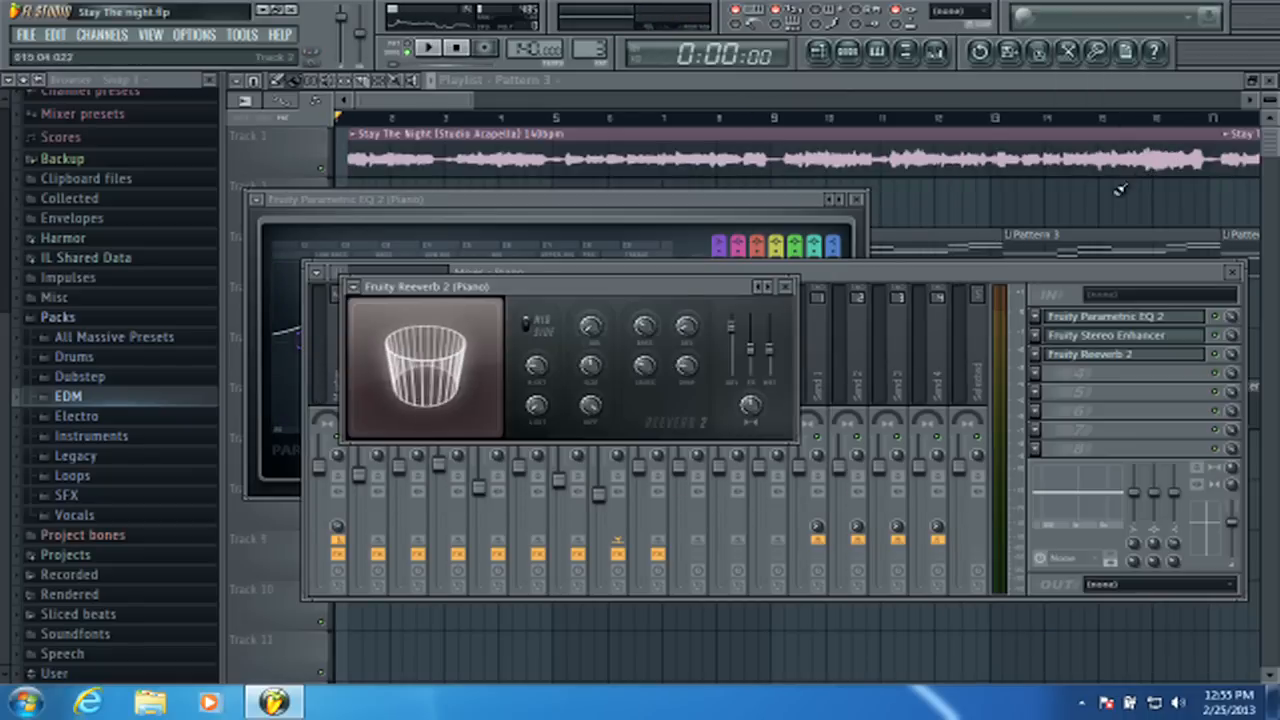
key("space")
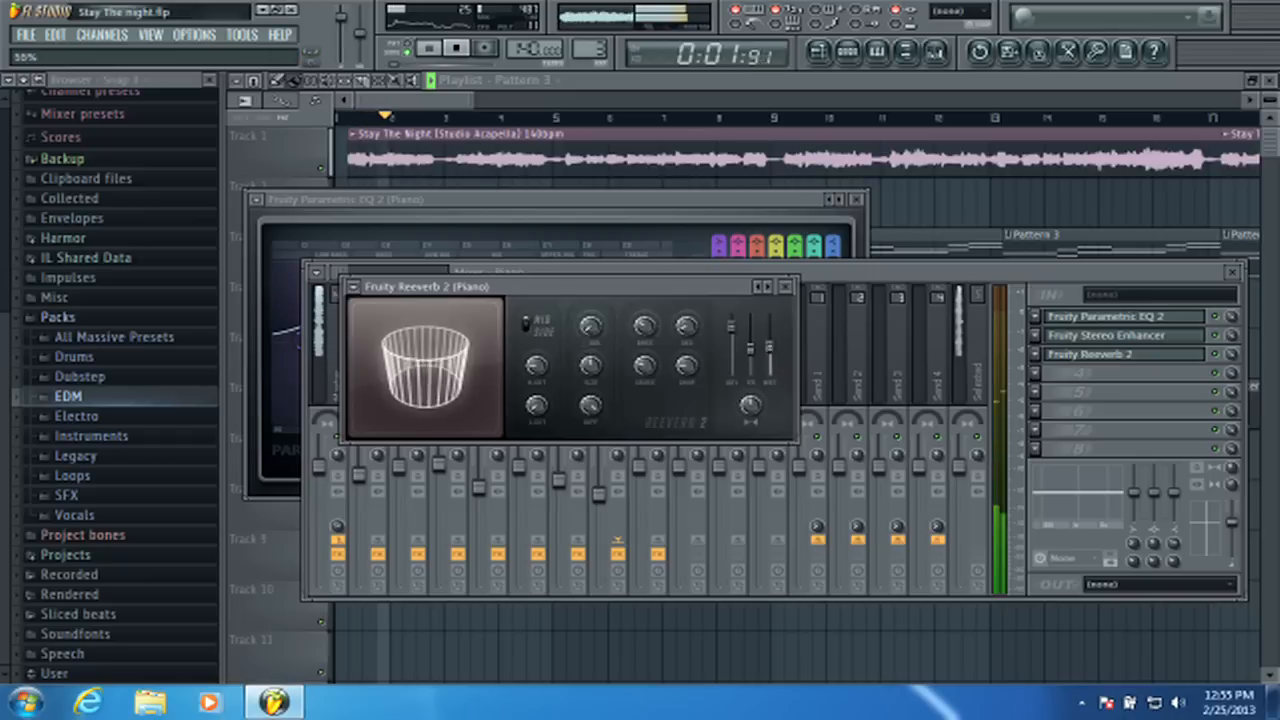
left_click(794, 288)
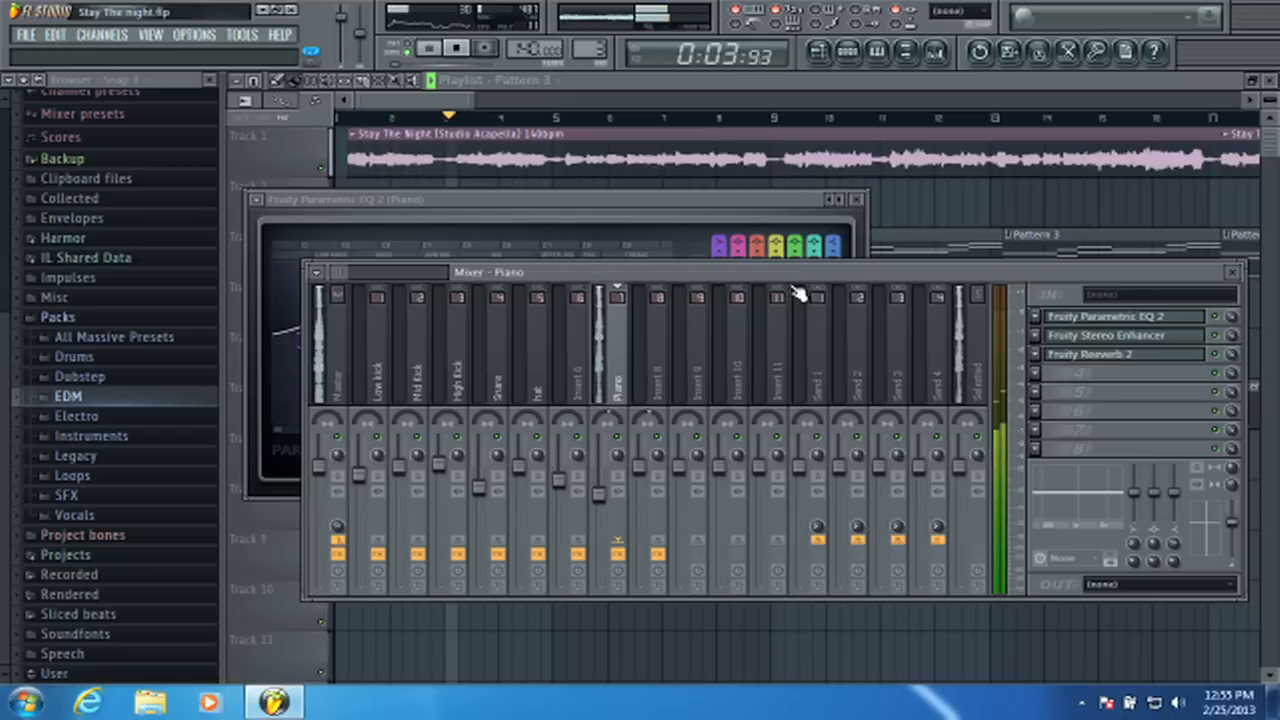
key("space")
left_click(862, 205)
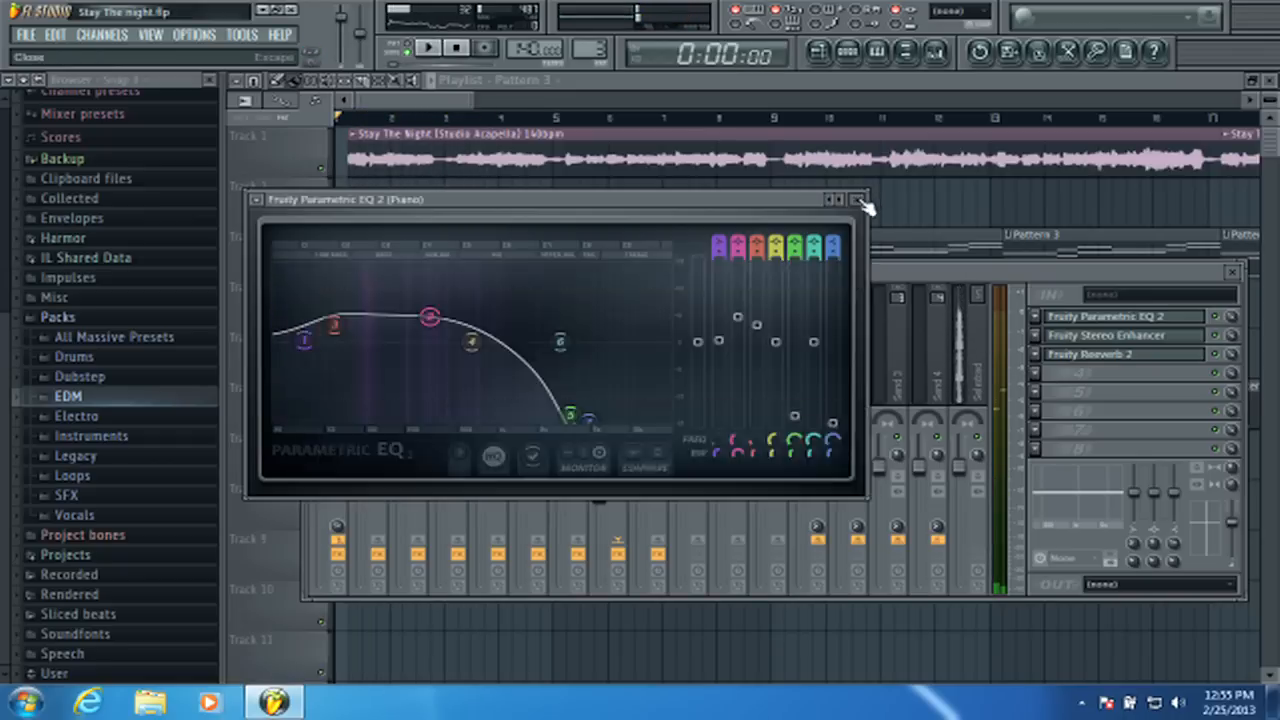
left_click(856, 199)
- Open the TruePianos #3 channel's plugin and set its keyboard dynamics to 24
left_click(847, 51)
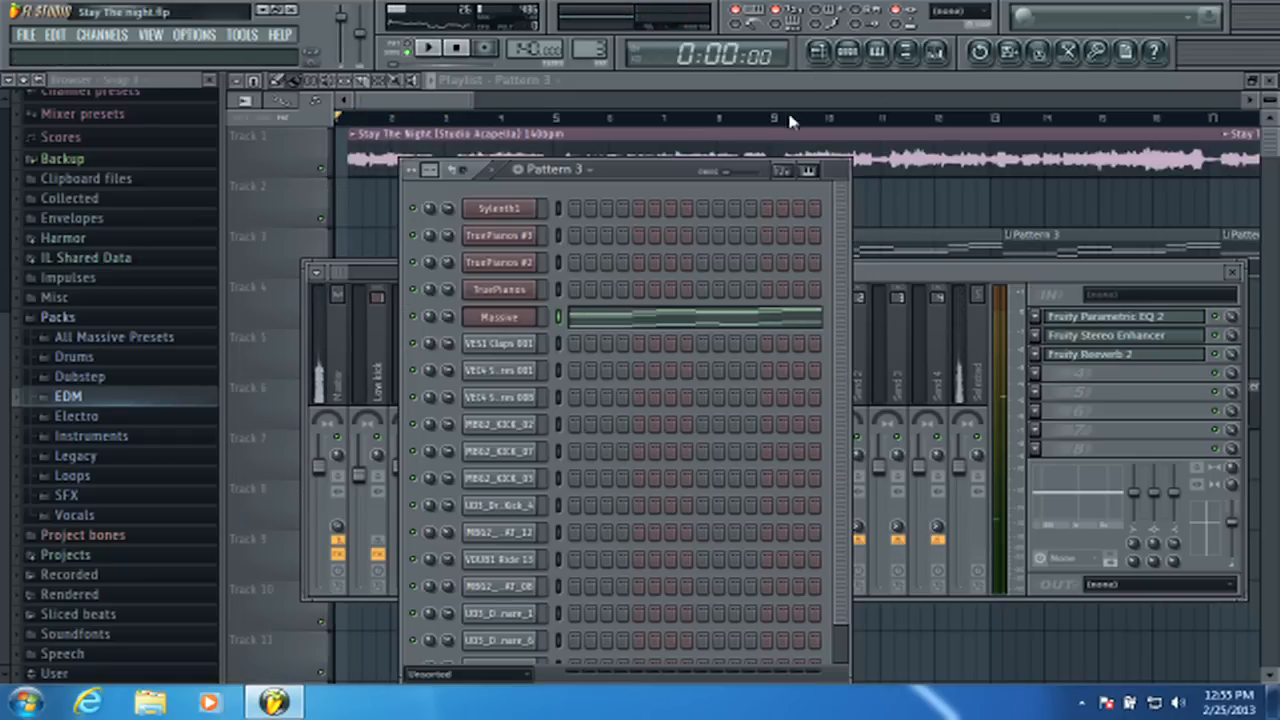
left_click(525, 236)
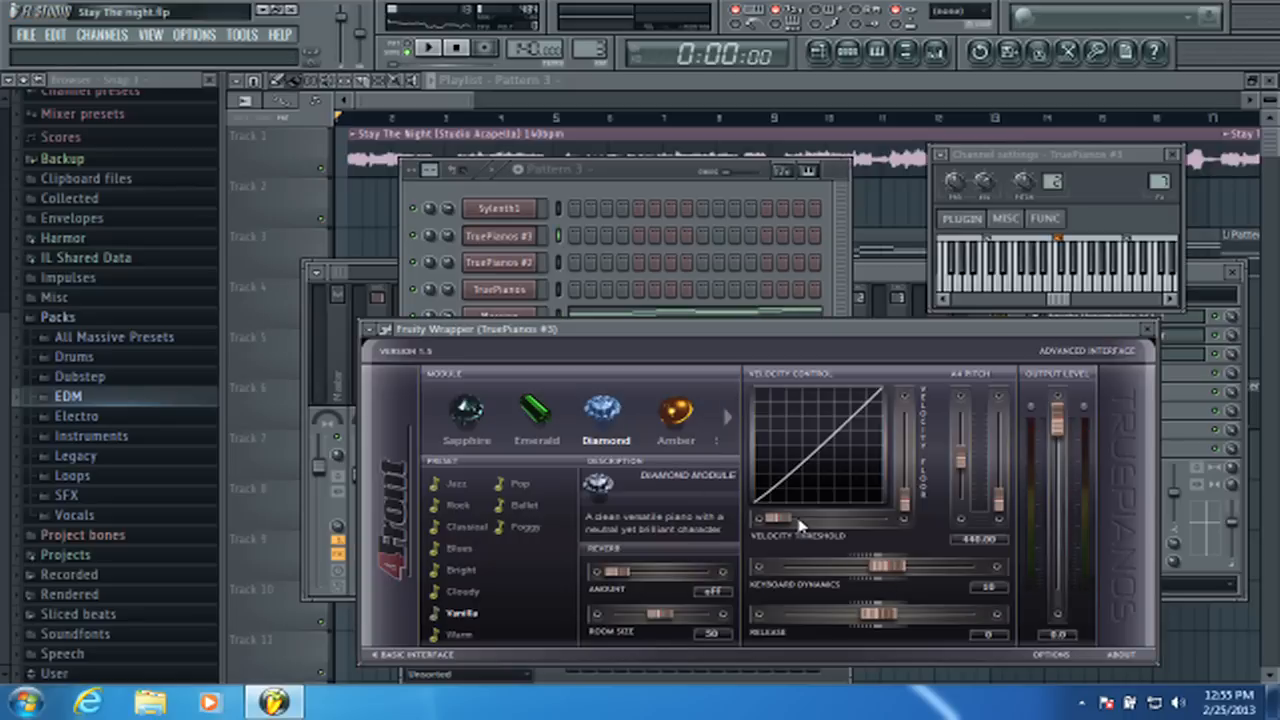
left_click_drag(800, 523, 785, 523)
left_click_drag(885, 567, 912, 569)
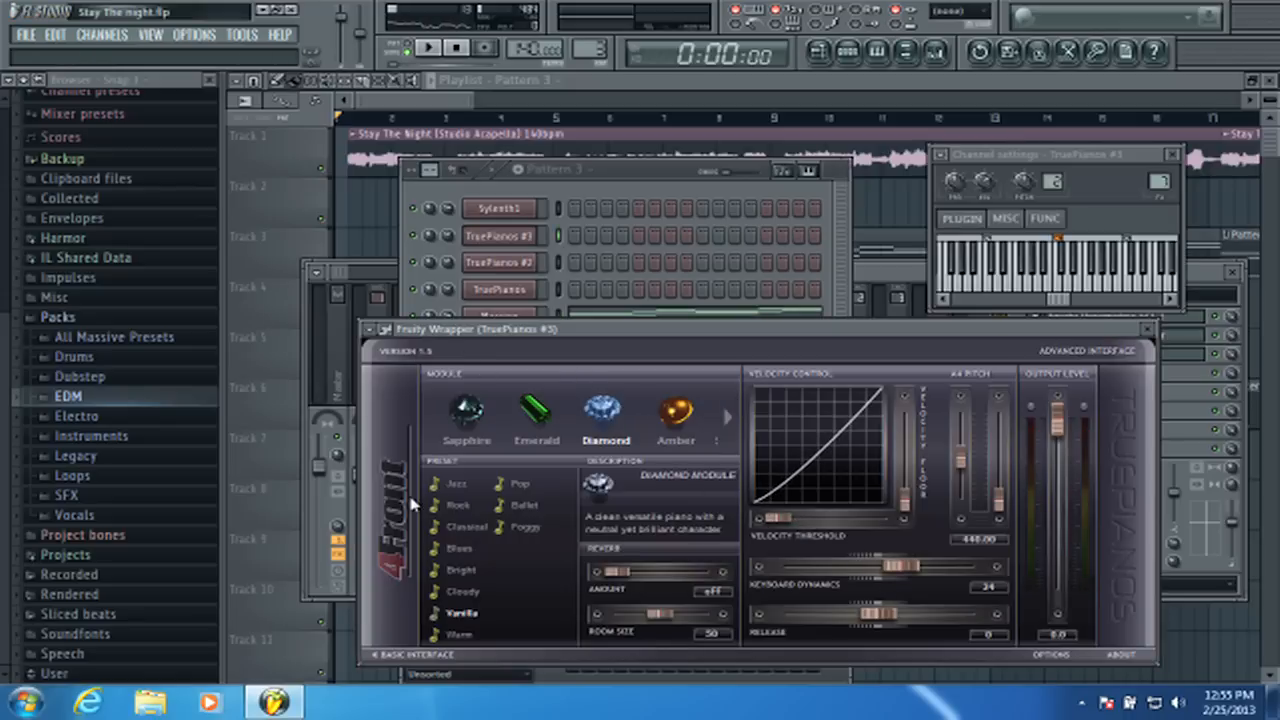
- Close the channel settings and mixer windows and reposition the TruePianos #3 plugin over the playlist
left_click_drag(497, 331, 455, 243)
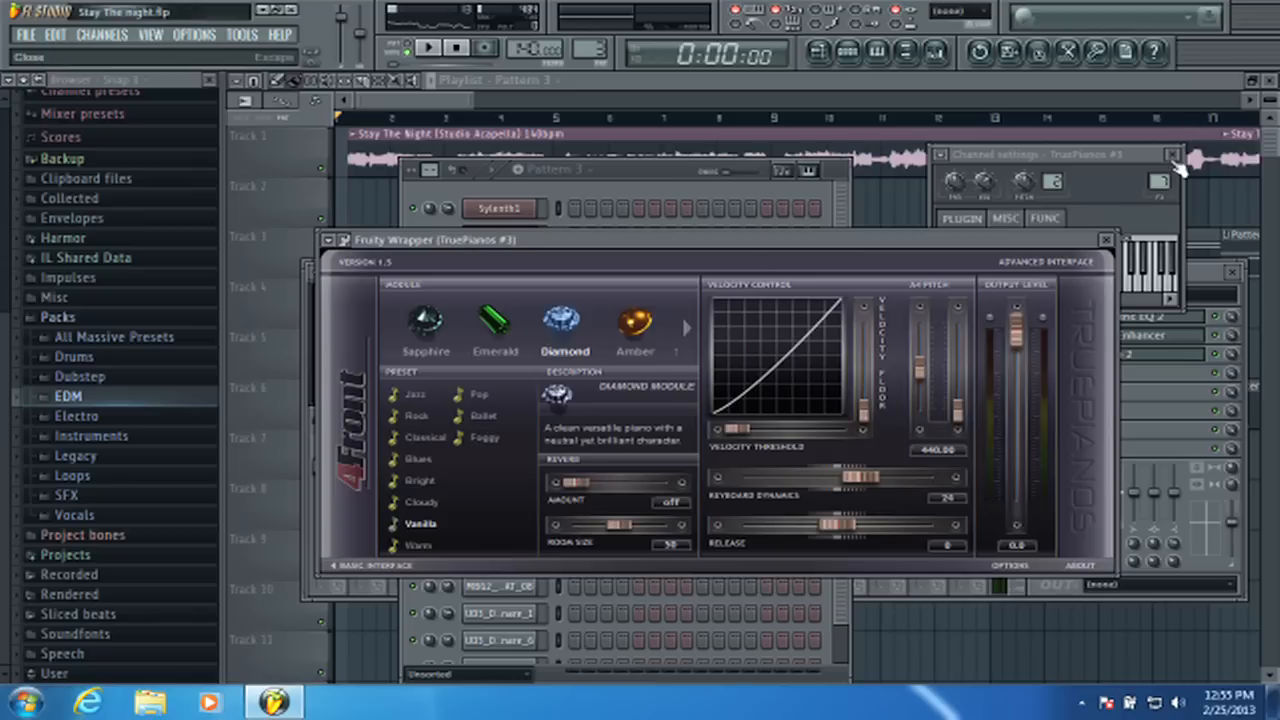
left_click(1172, 154)
left_click_drag(806, 238, 788, 206)
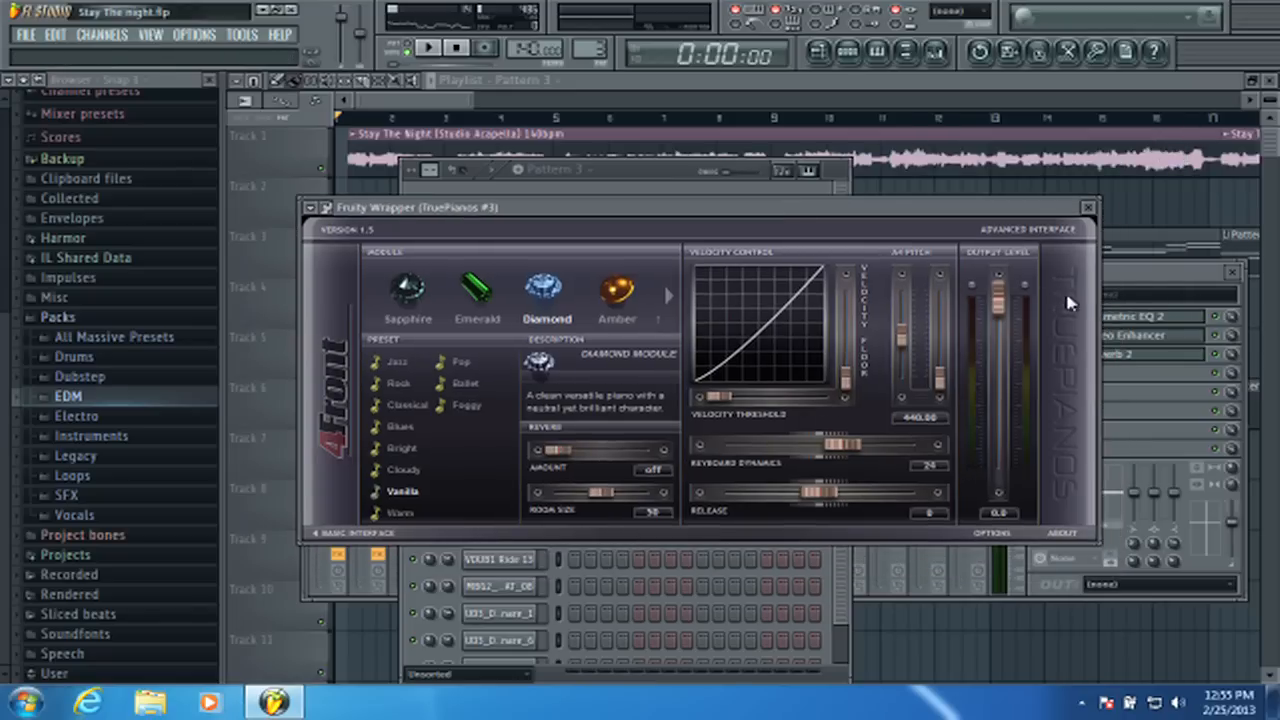
left_click(1231, 273)
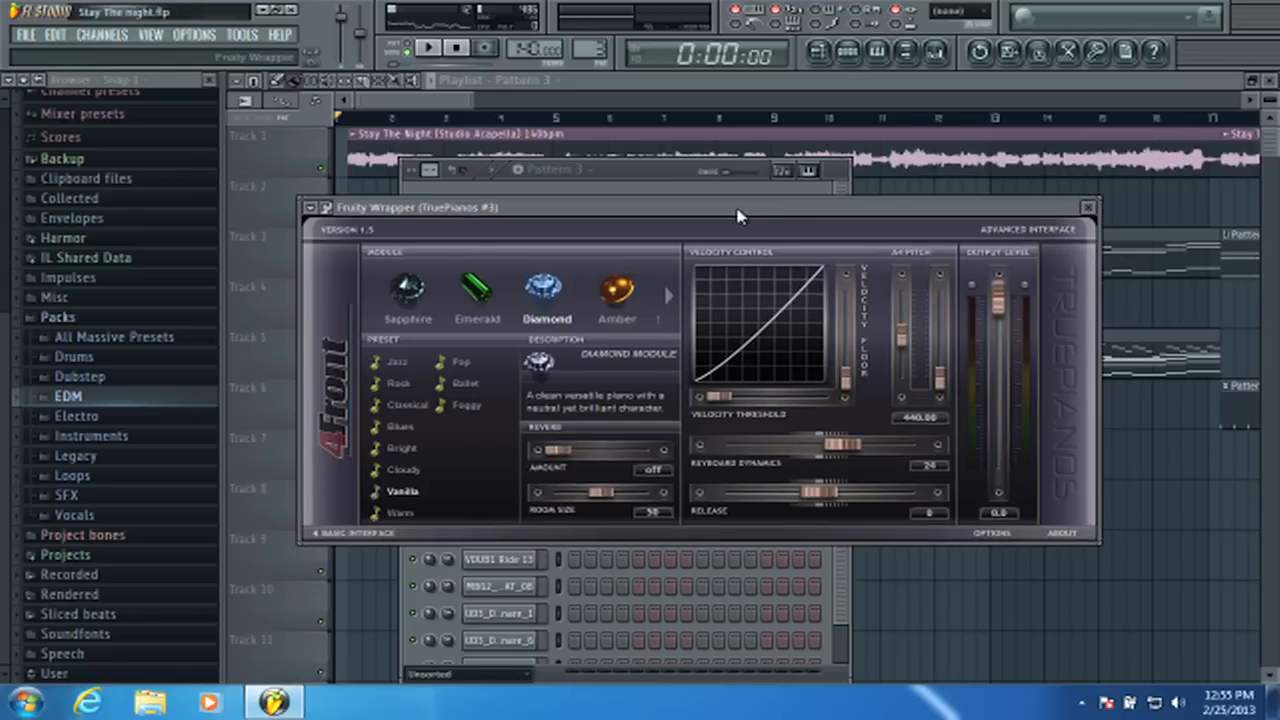
left_click_drag(737, 208, 829, 197)
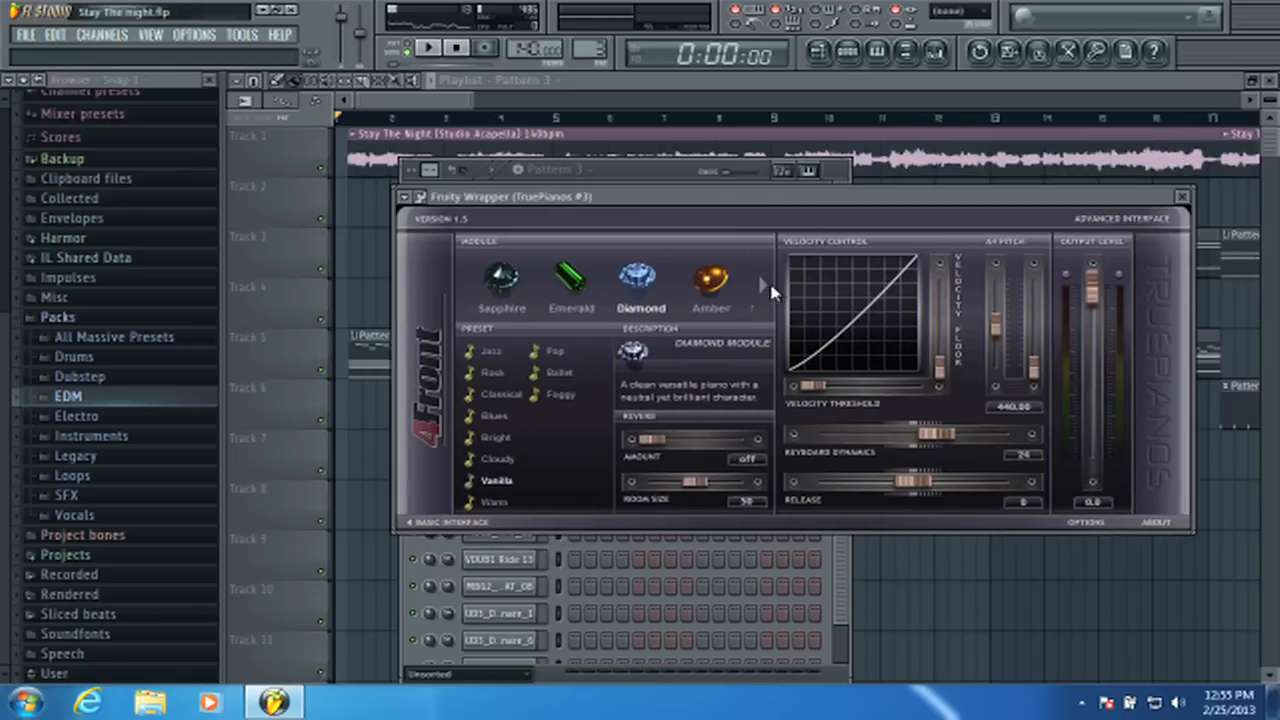
- Look through the available TruePianos piano modules from Sapphire to Amber and beyond, keeping Diamond selected
left_click(763, 288)
left_click(468, 290)
left_click(764, 288)
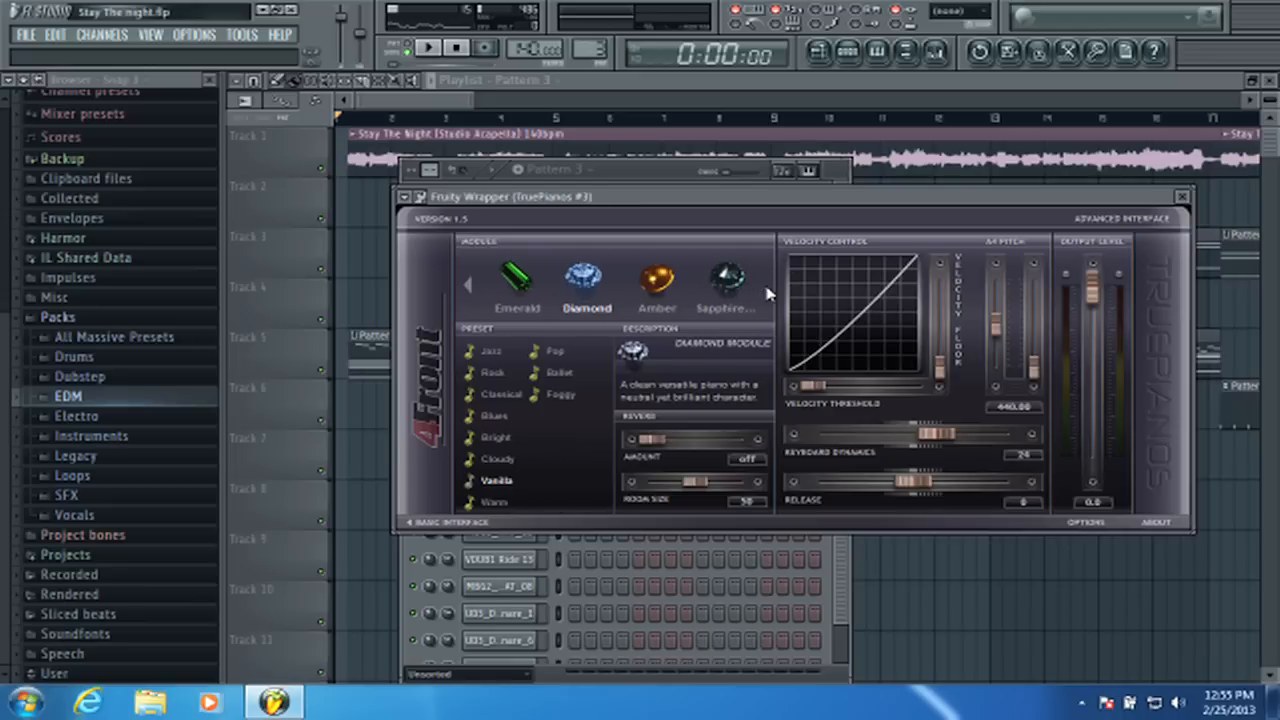
left_click(471, 288)
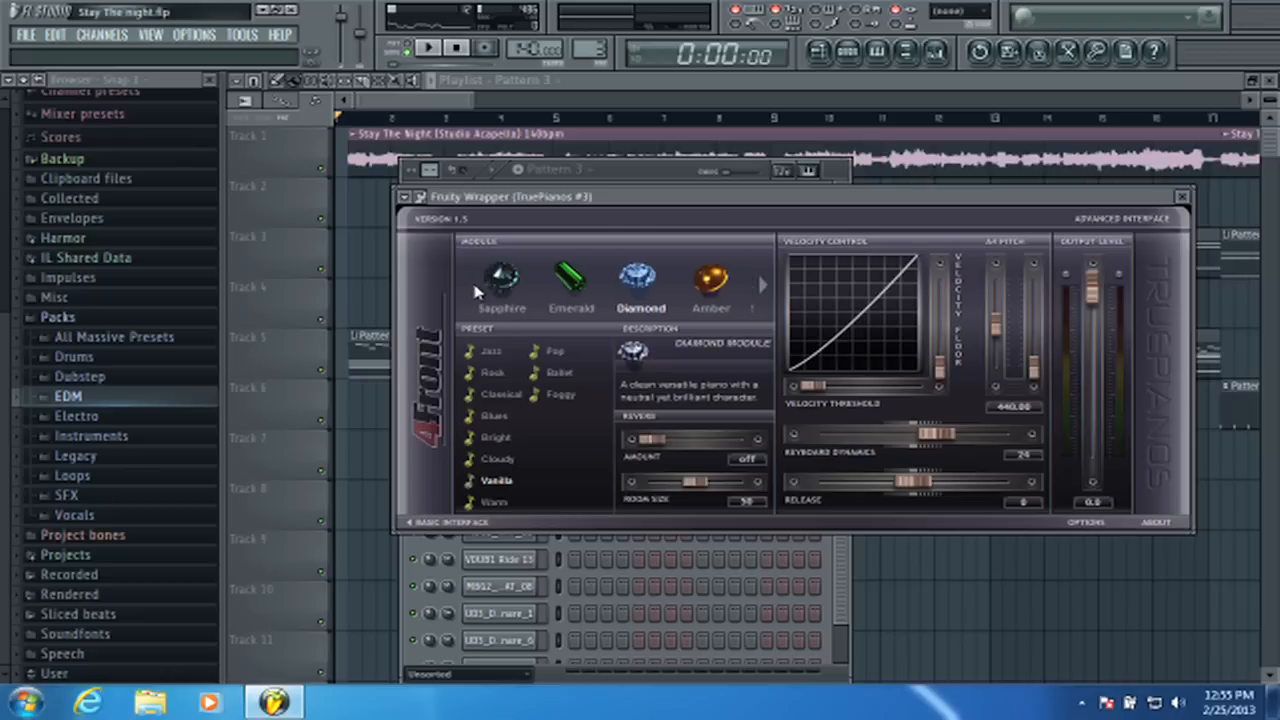
left_click(766, 287)
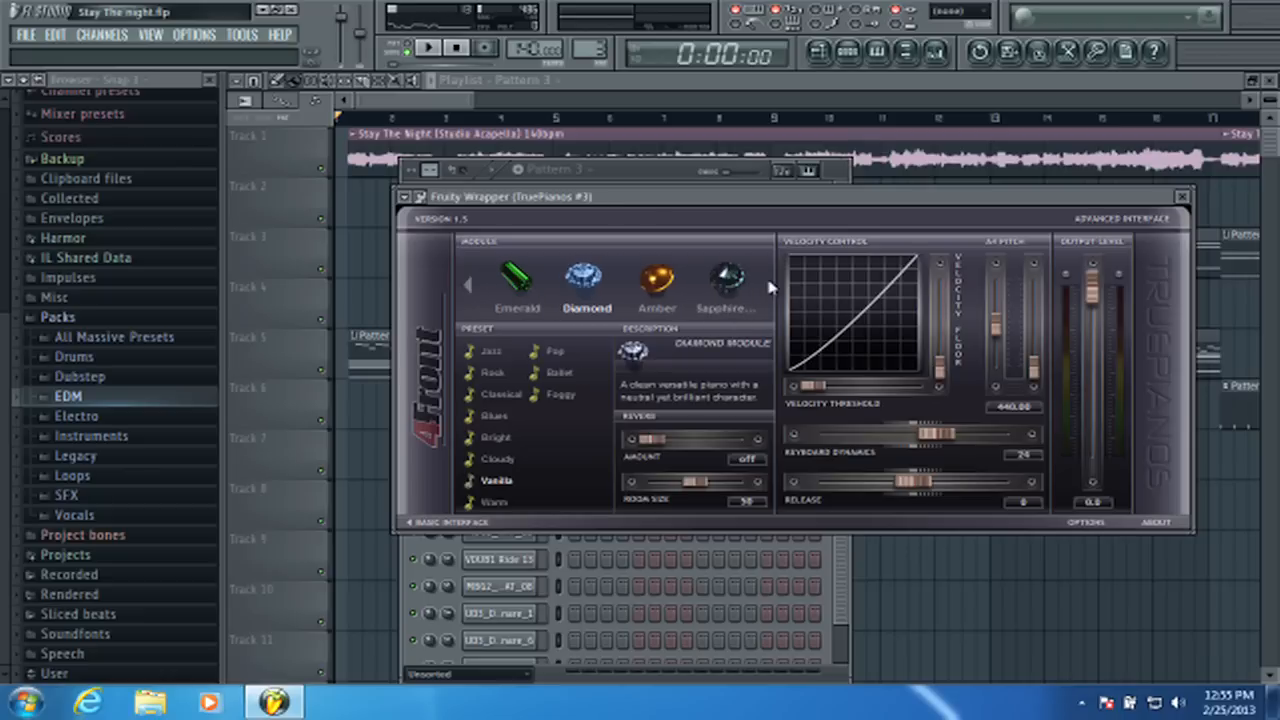
left_click(467, 287)
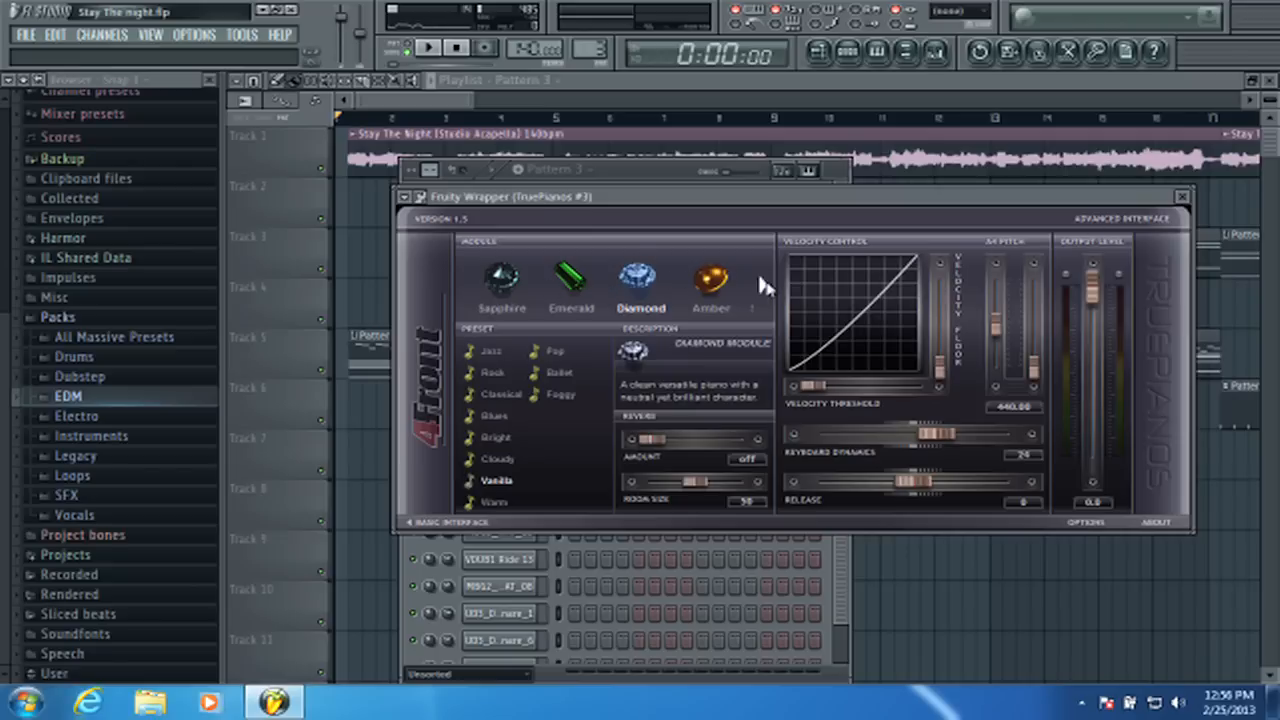
left_click(760, 285)
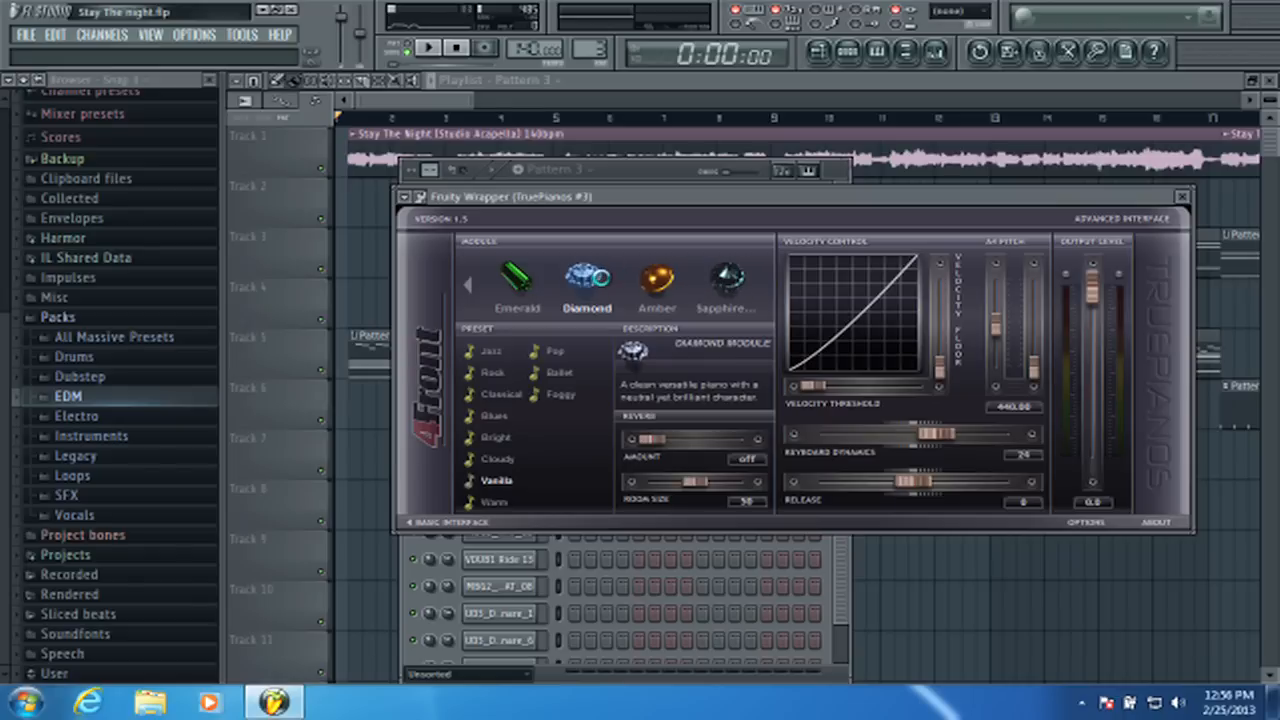
left_click(585, 282)
left_click(467, 287)
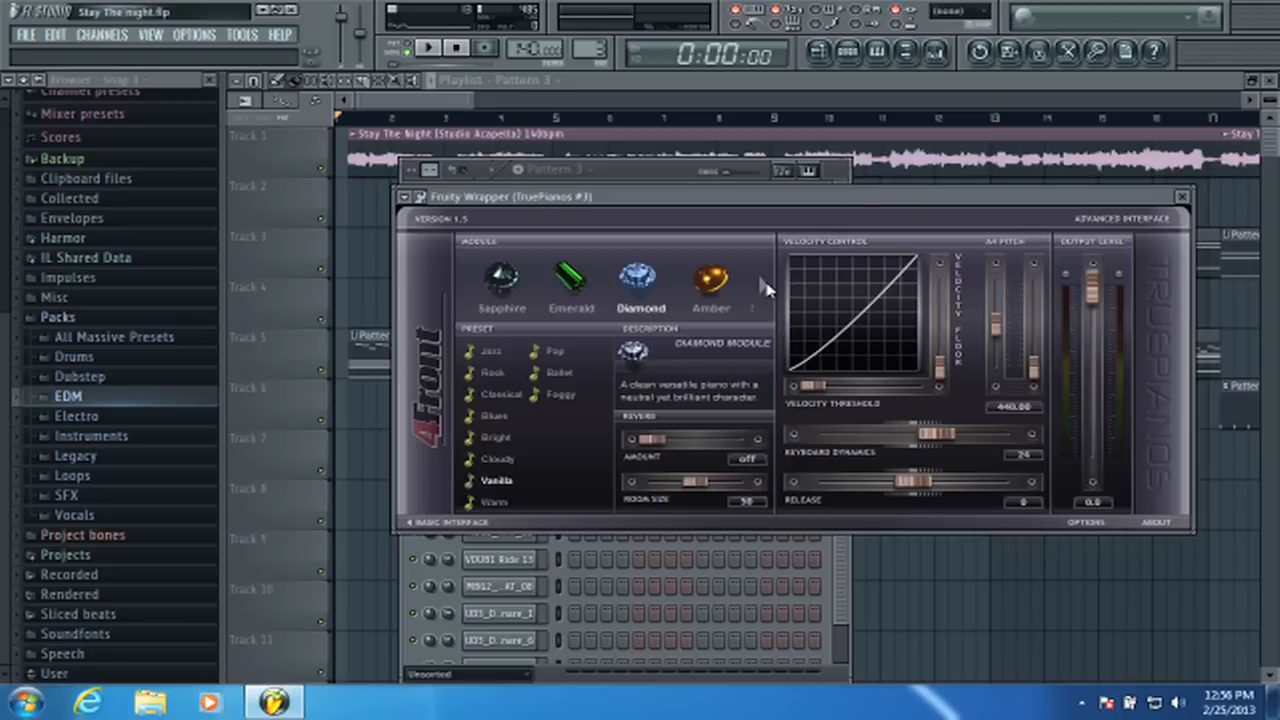
- Close the TruePianos #3 plugin and bring the full arrangement into view in the playlist
left_click_drag(628, 205, 638, 179)
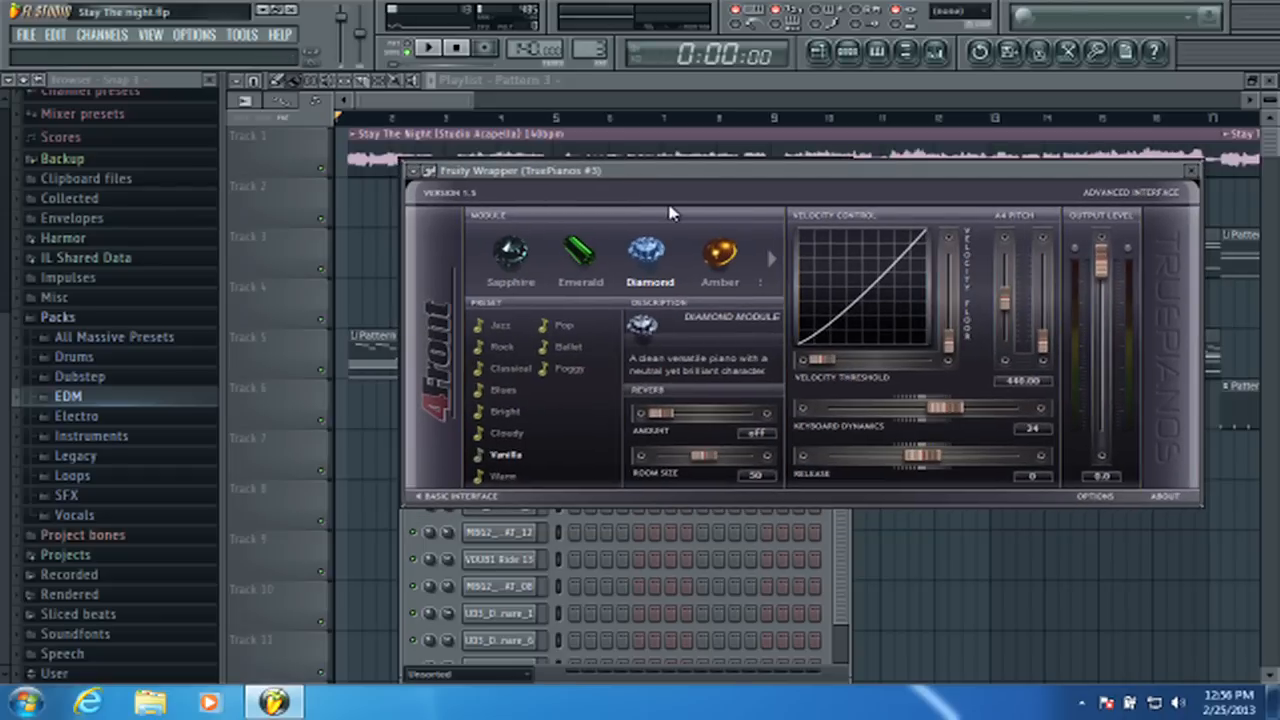
left_click_drag(859, 179, 810, 132)
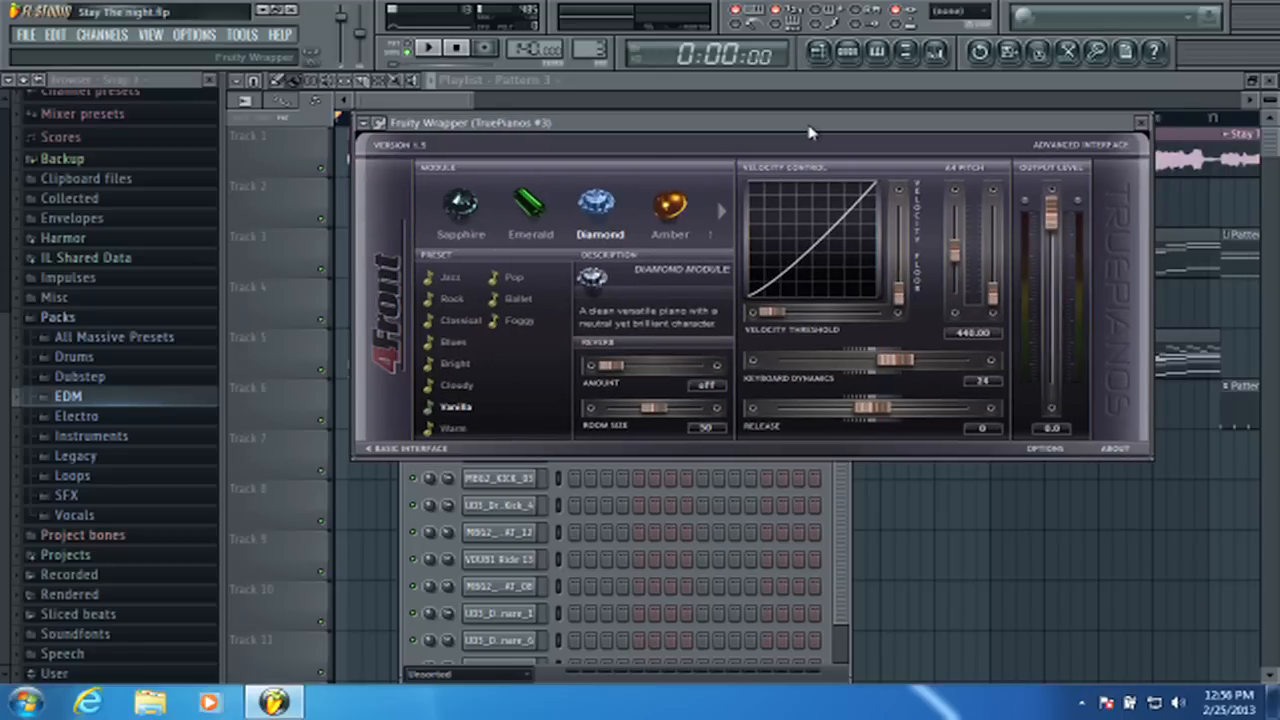
left_click_drag(655, 121, 650, 168)
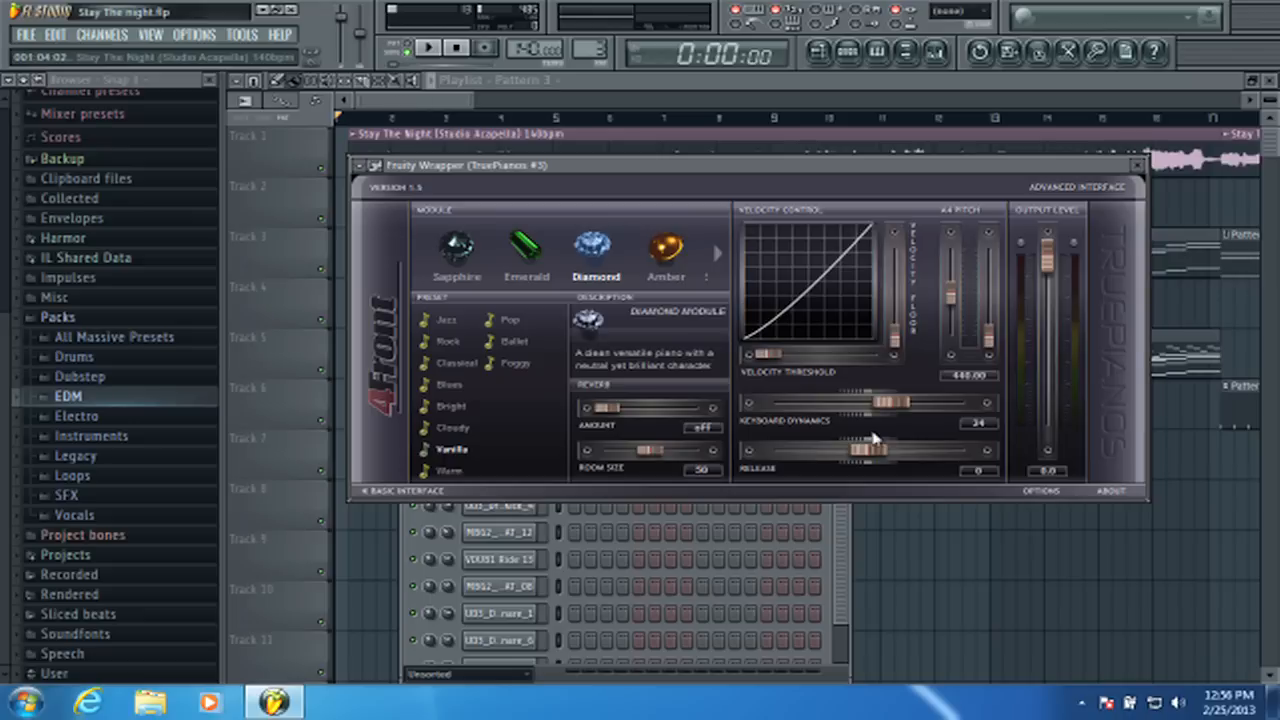
left_click(838, 541)
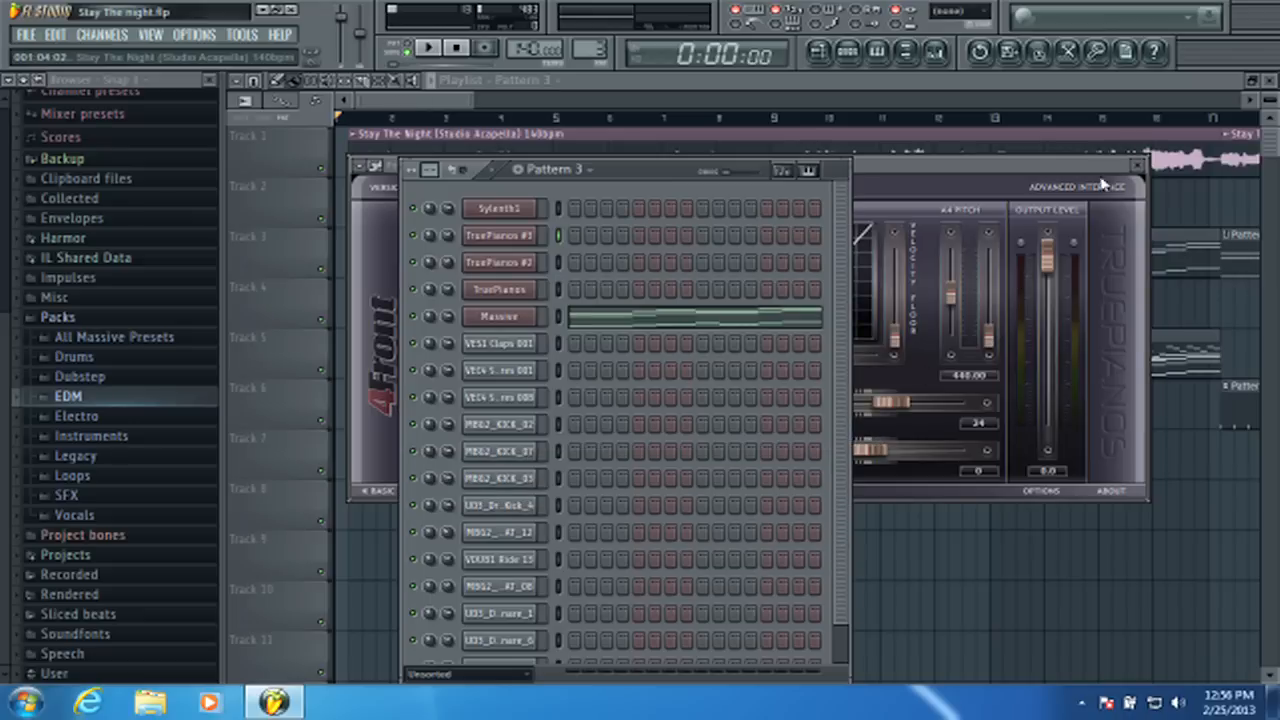
left_click(1140, 165)
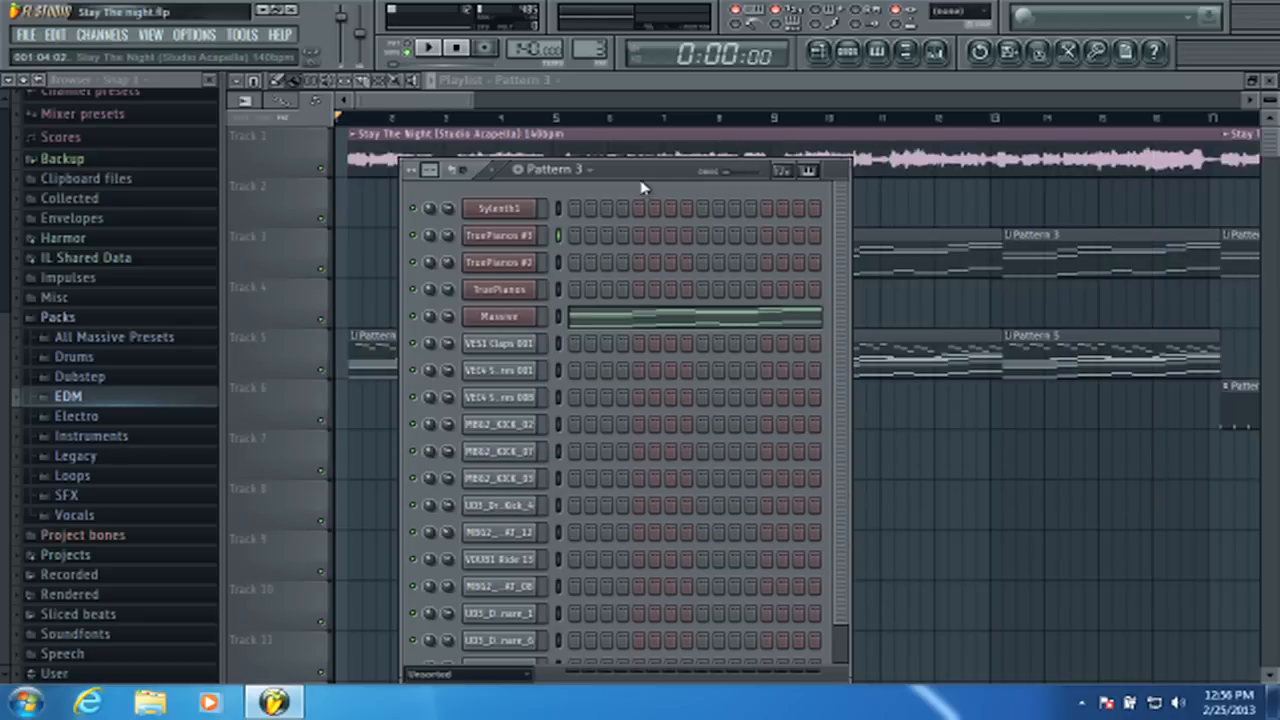
left_click(428, 100)
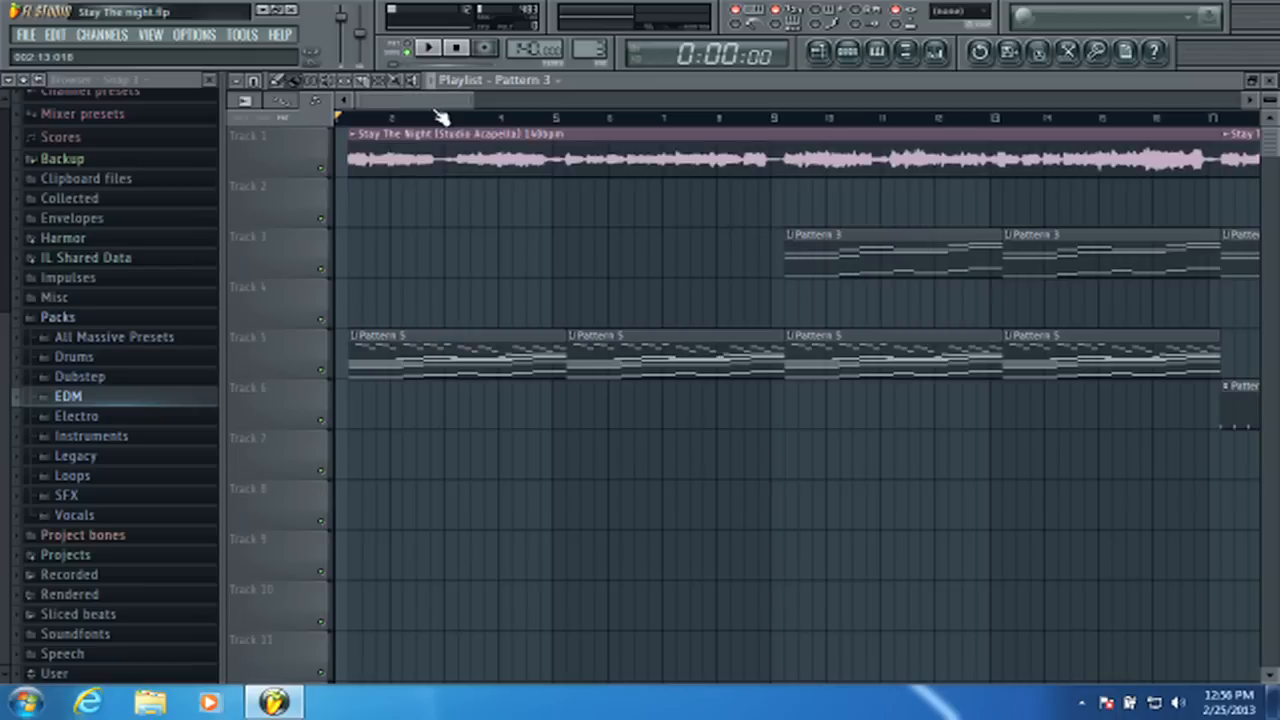
scroll(441, 117, "down", 5)
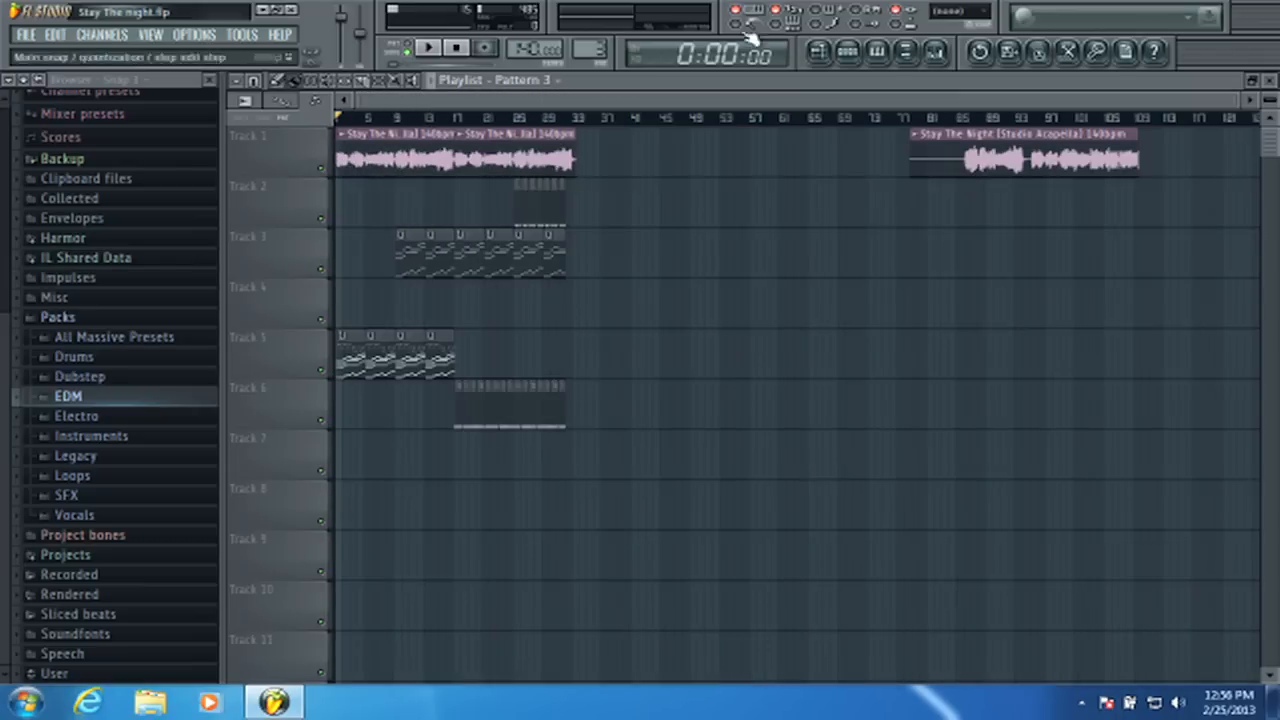
- Check the module and preset used by the original TruePianos channel, and close its plugin and channel settings
left_click(876, 50)
left_click(847, 50)
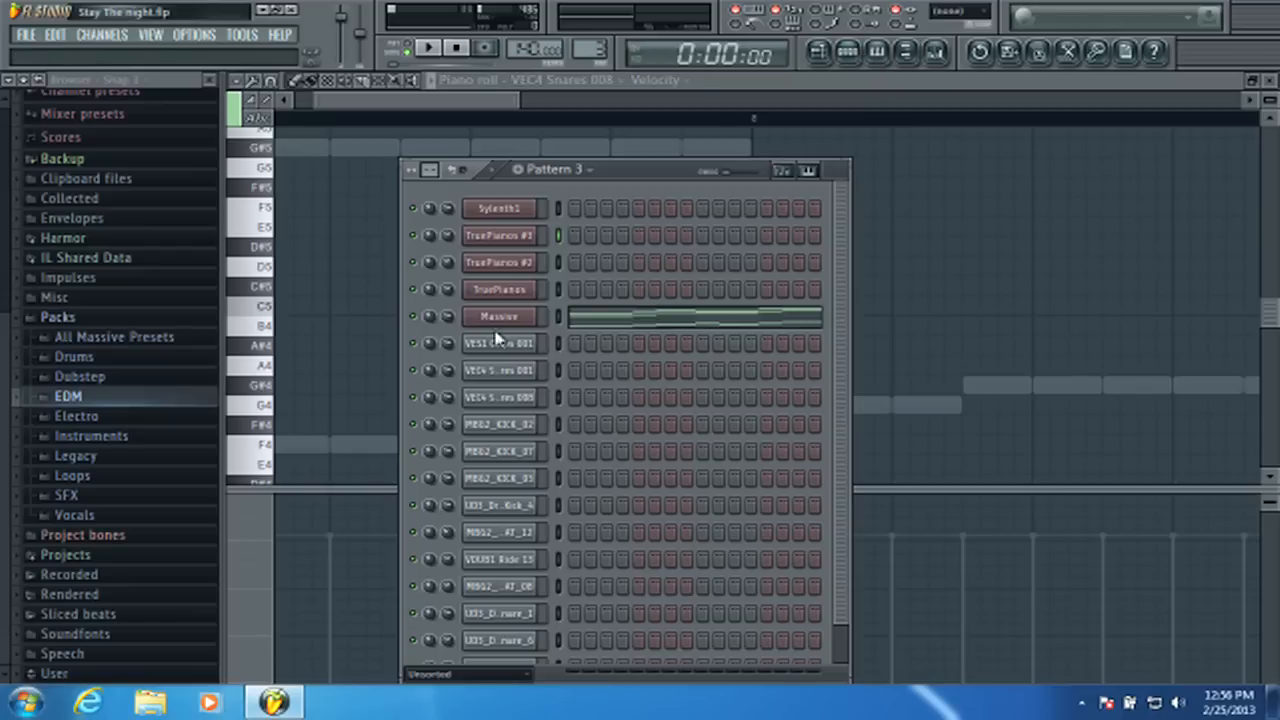
left_click(500, 290)
left_click_drag(787, 298, 836, 217)
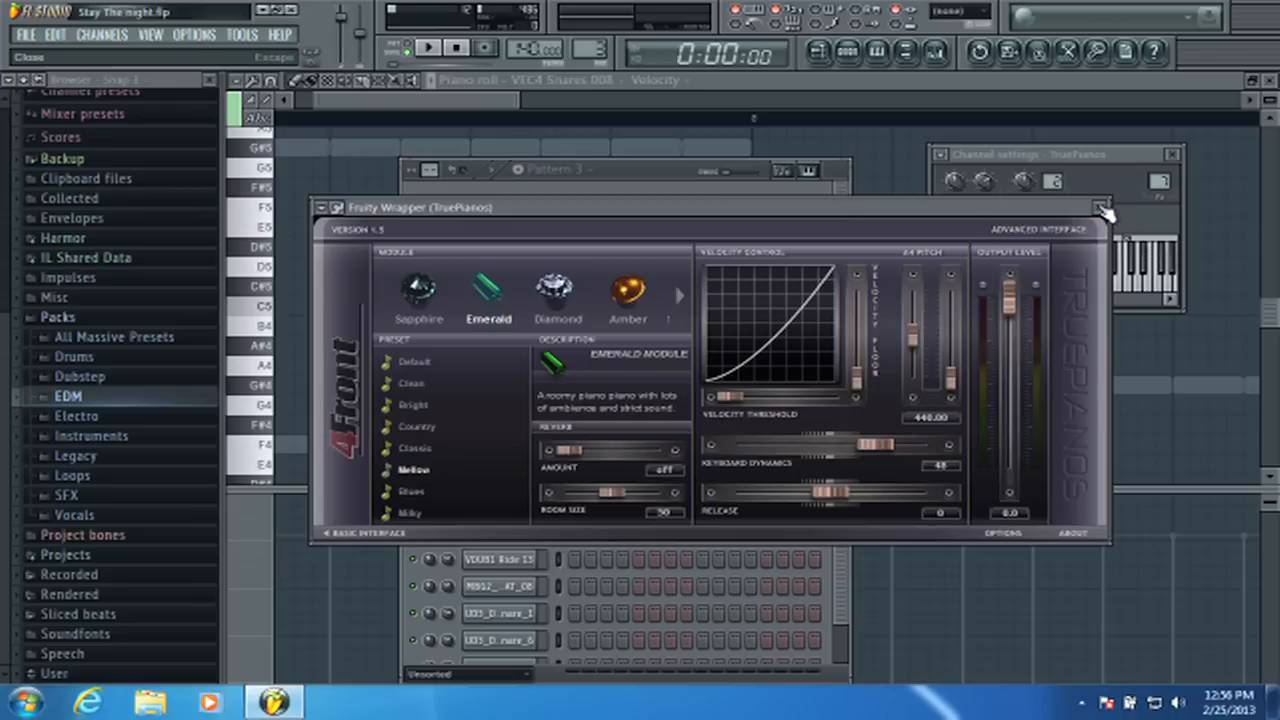
left_click(1103, 210)
left_click(1171, 154)
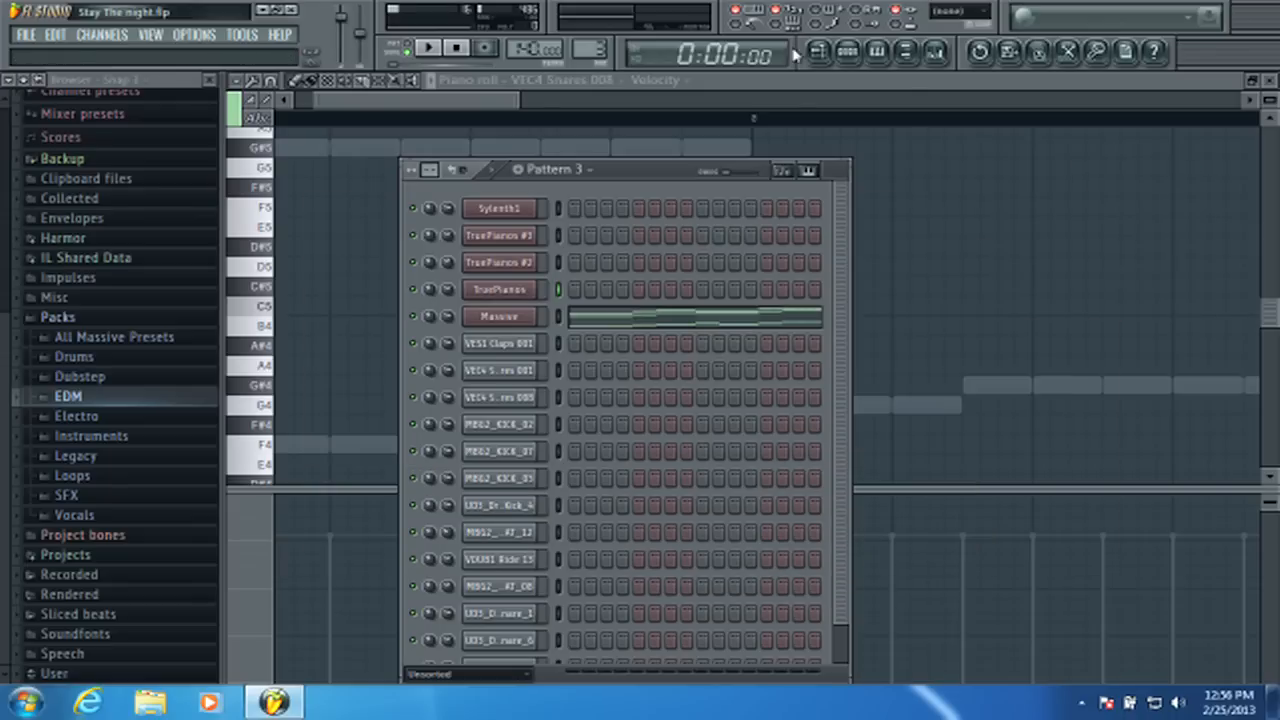
- Return to the playlist and examine the arranged patterns under the first two acapella clips
left_click(816, 52)
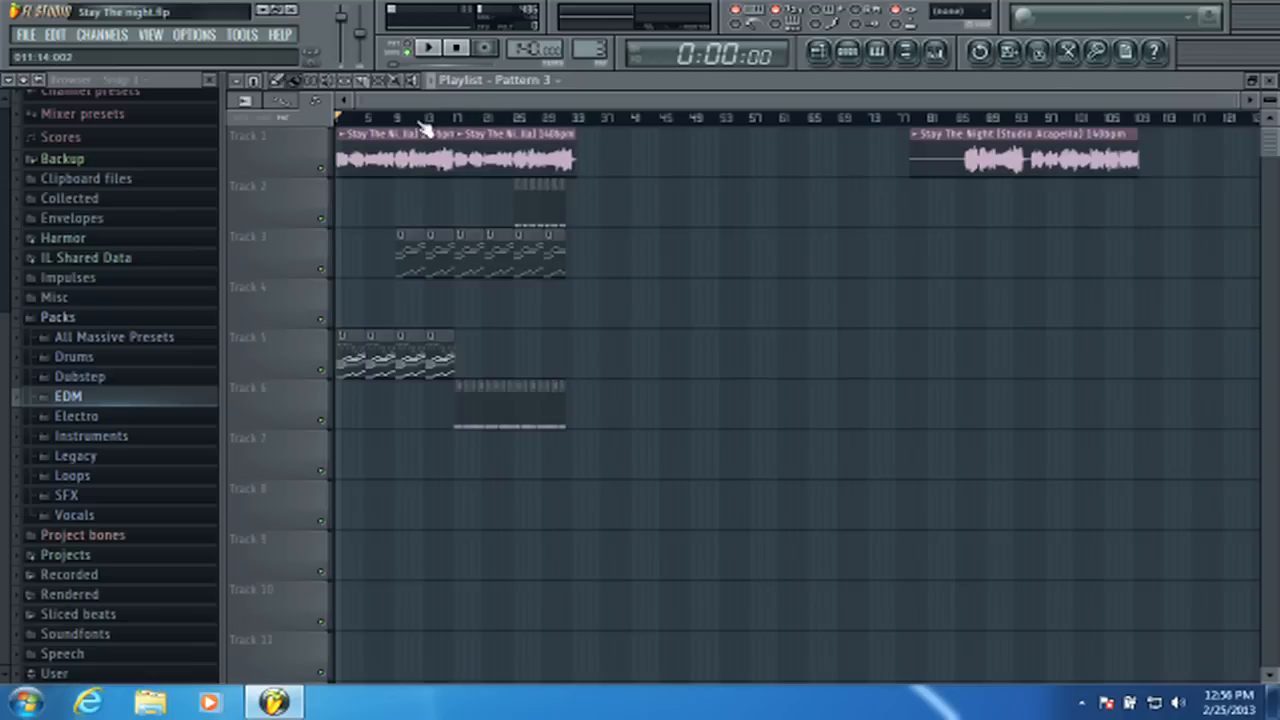
scroll(424, 128, "up", 2)
scroll(424, 128, "up", 1)
left_click_drag(460, 106, 372, 108)
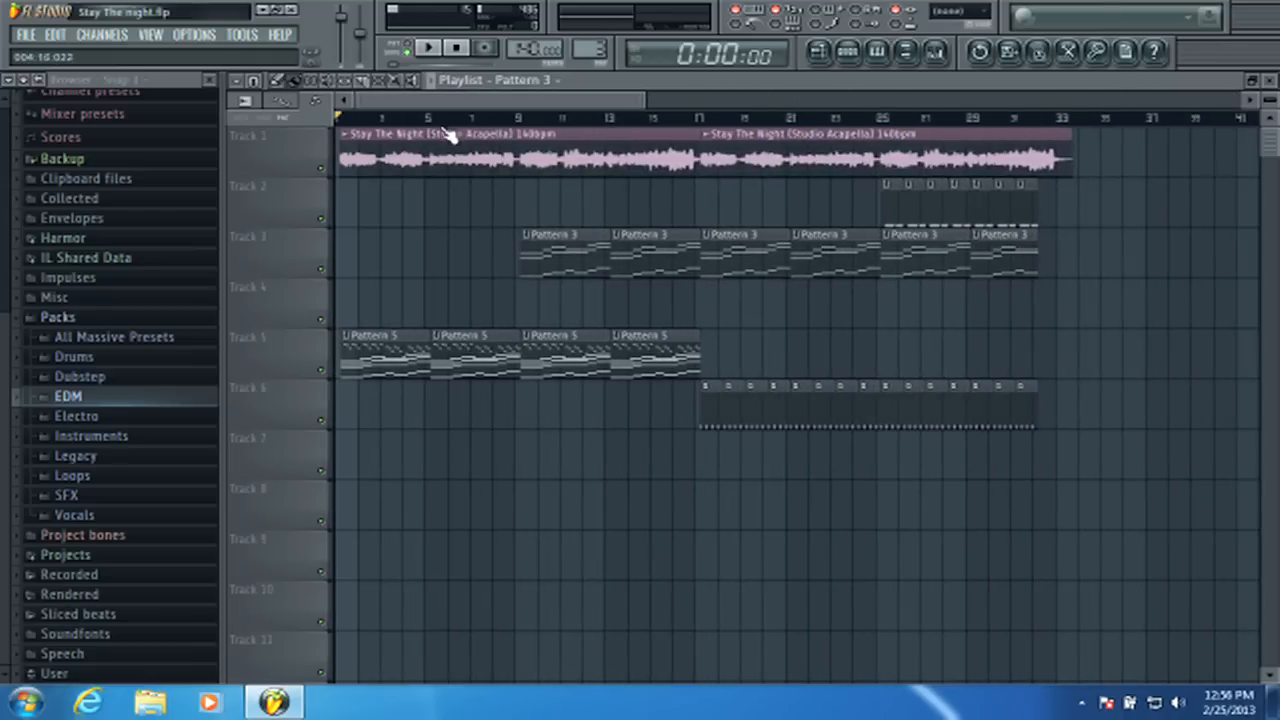
- Open the TruePianos #3 plugin from the step sequencer, play the song briefly to check its sound, and close the plugin
scroll(369, 122, "up", 1)
left_click(848, 51)
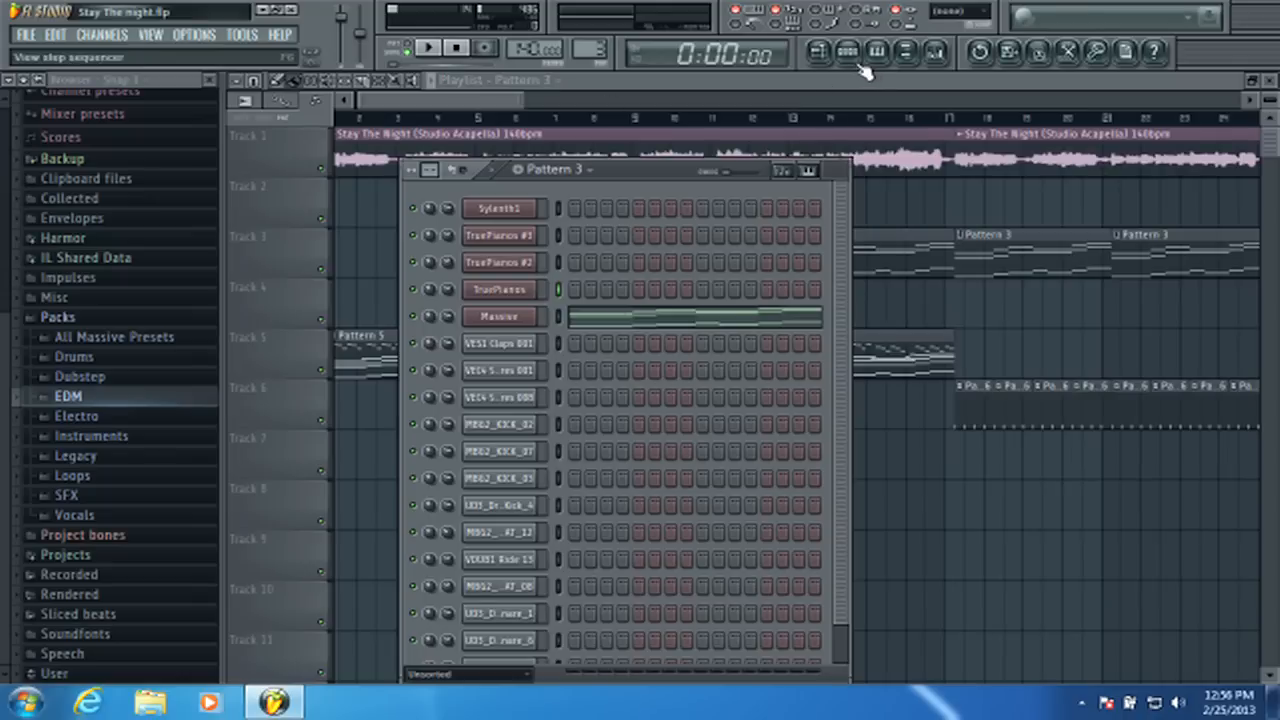
left_click(503, 290)
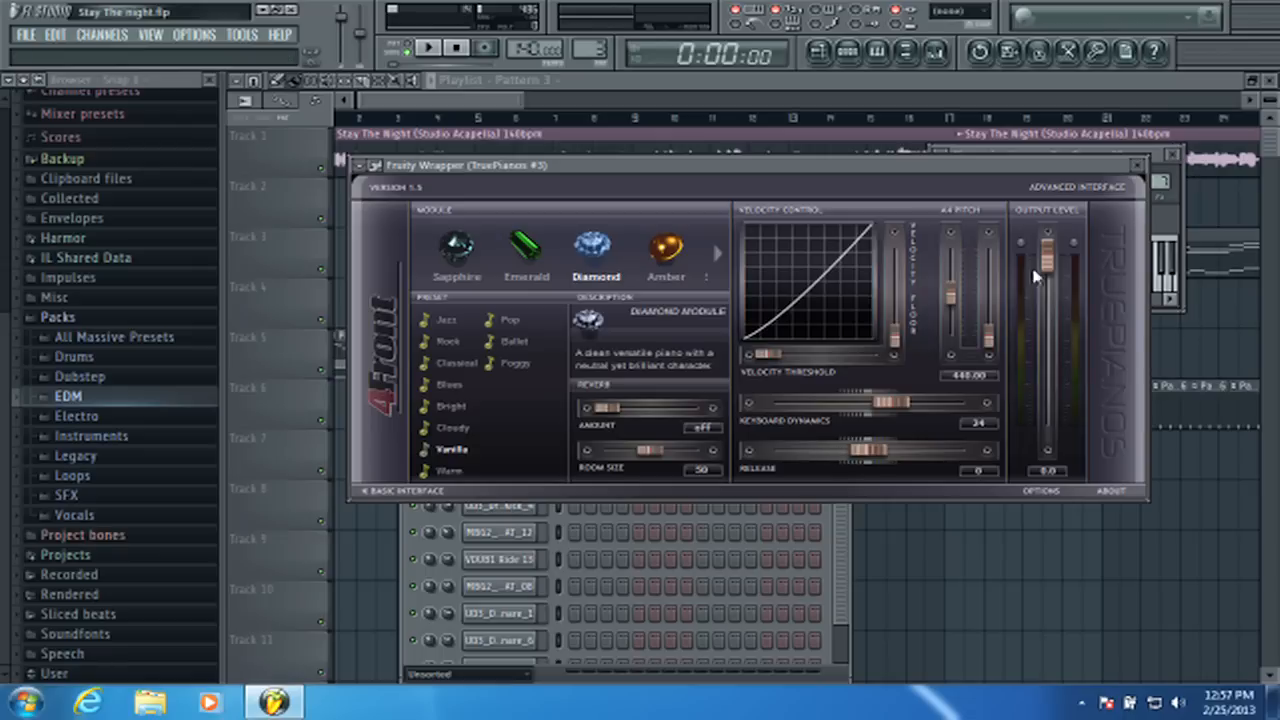
left_click(428, 48)
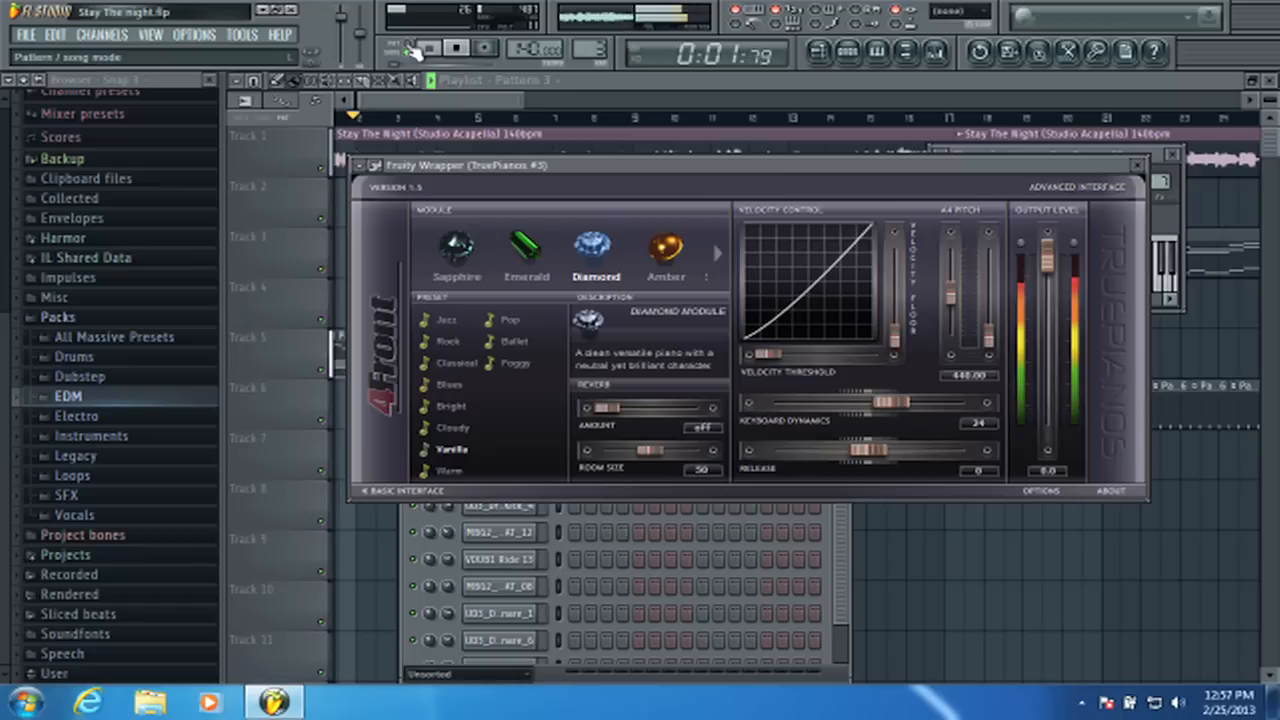
left_click(1146, 161)
key("space")
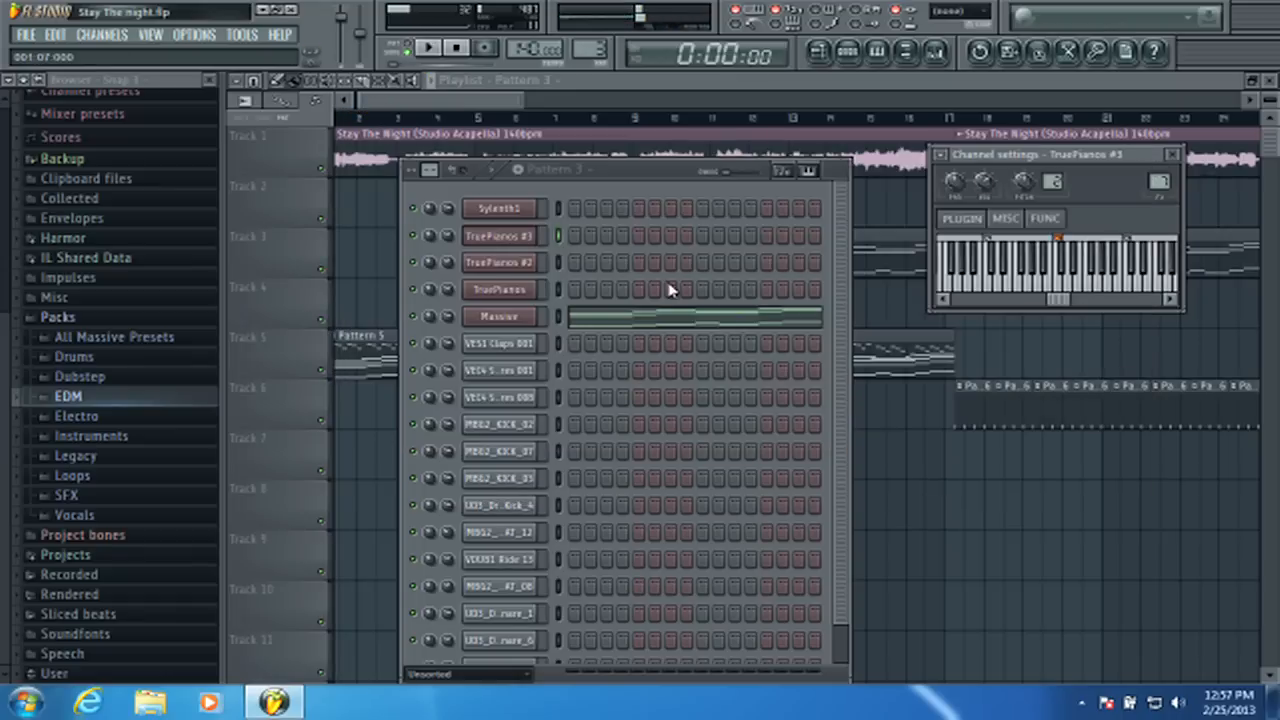
- Raise the keyboard dynamics of TruePianos #2 to 24, and further still after checking the original TruePianos channel's setting
left_click(510, 258)
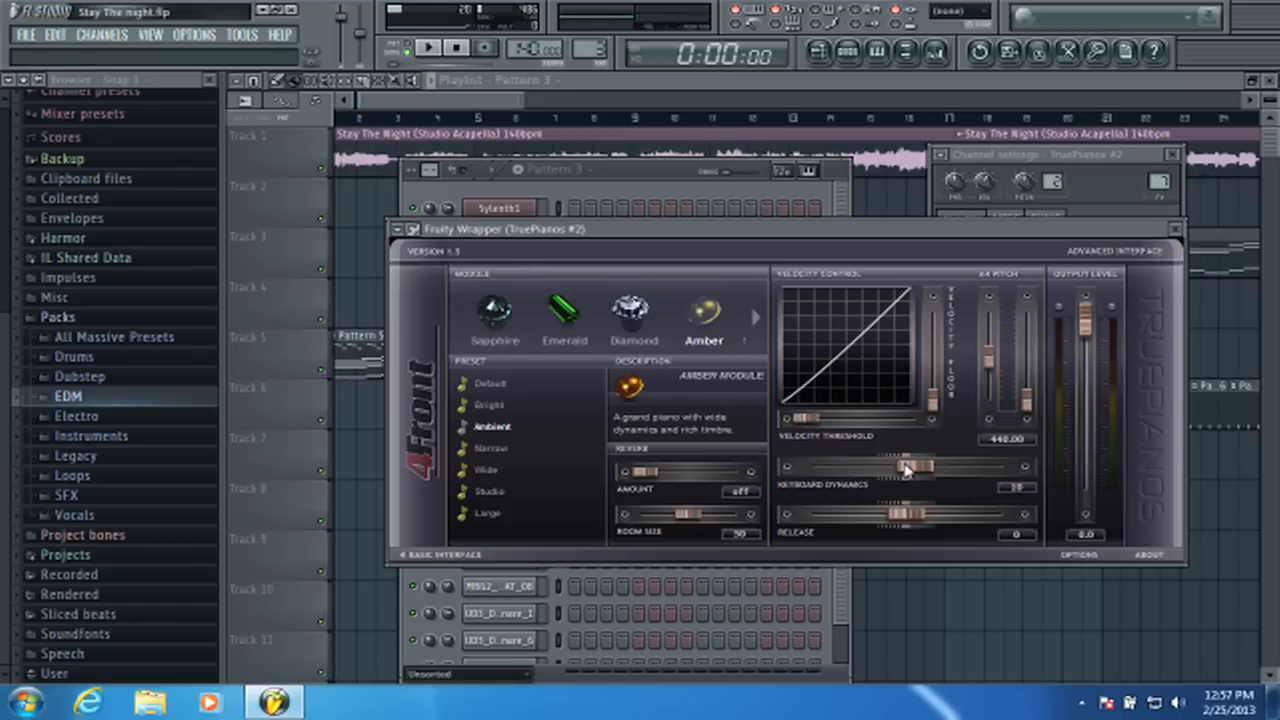
left_click_drag(905, 470, 922, 472)
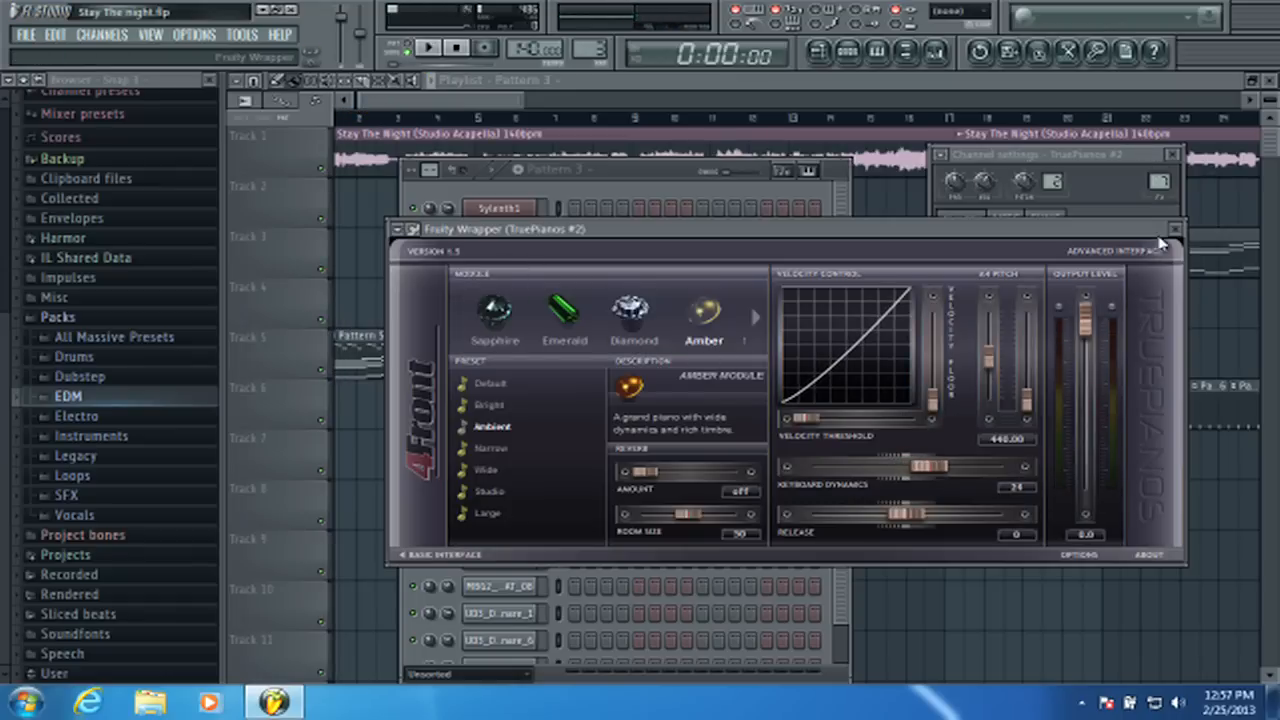
left_click(1167, 238)
left_click(500, 317)
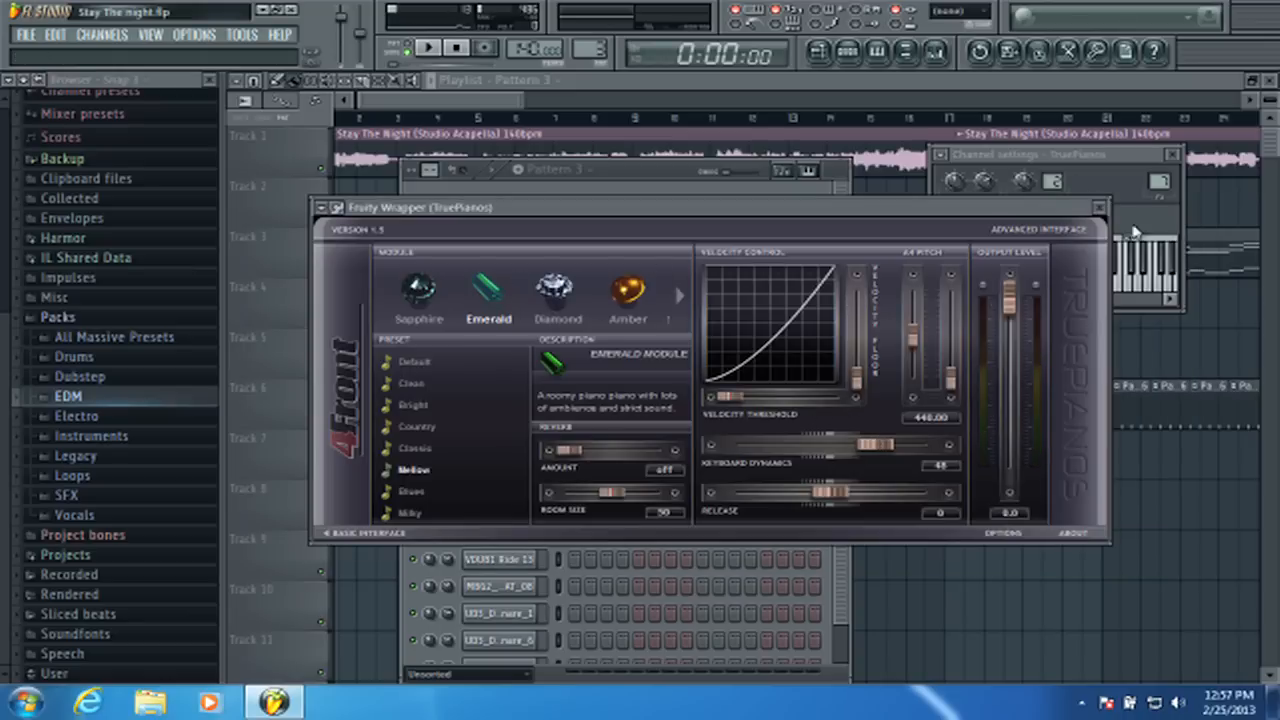
left_click(1100, 207)
left_click(503, 286)
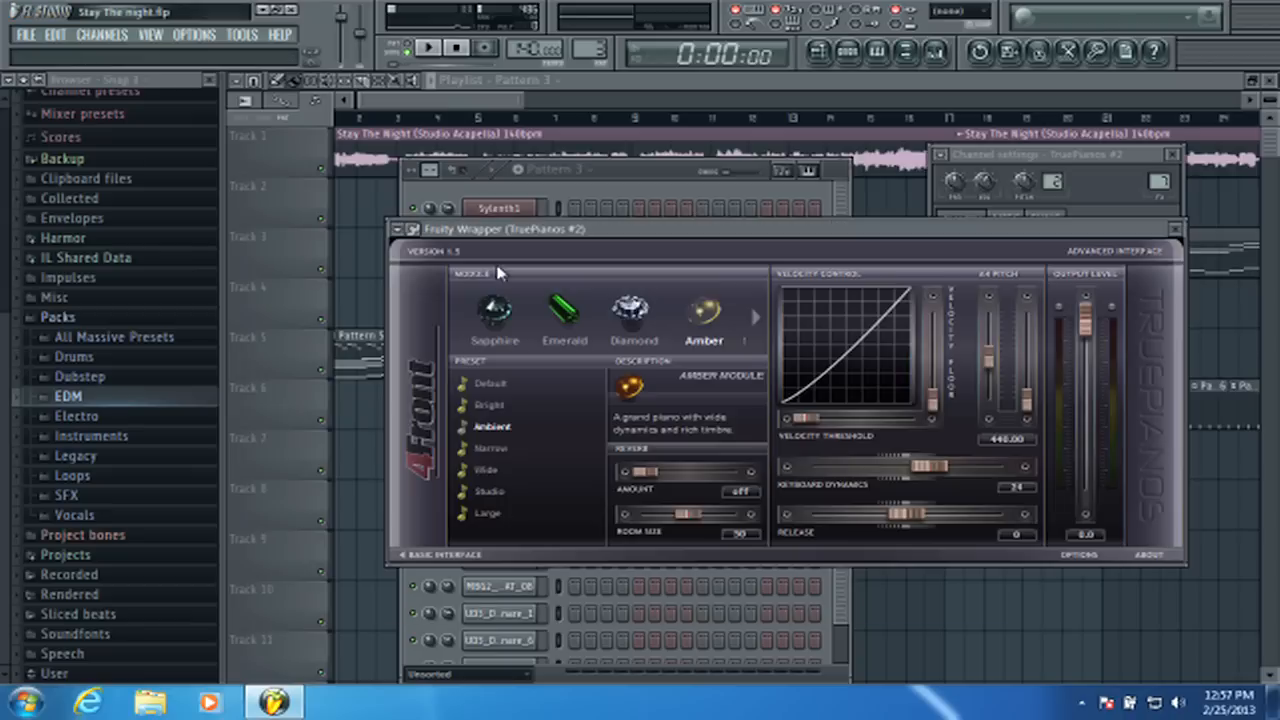
mouse_move(948, 463)
left_mouse_down()
mouse_move(972, 468)
mouse_move(953, 470)
left_mouse_up()
left_click(1175, 229)
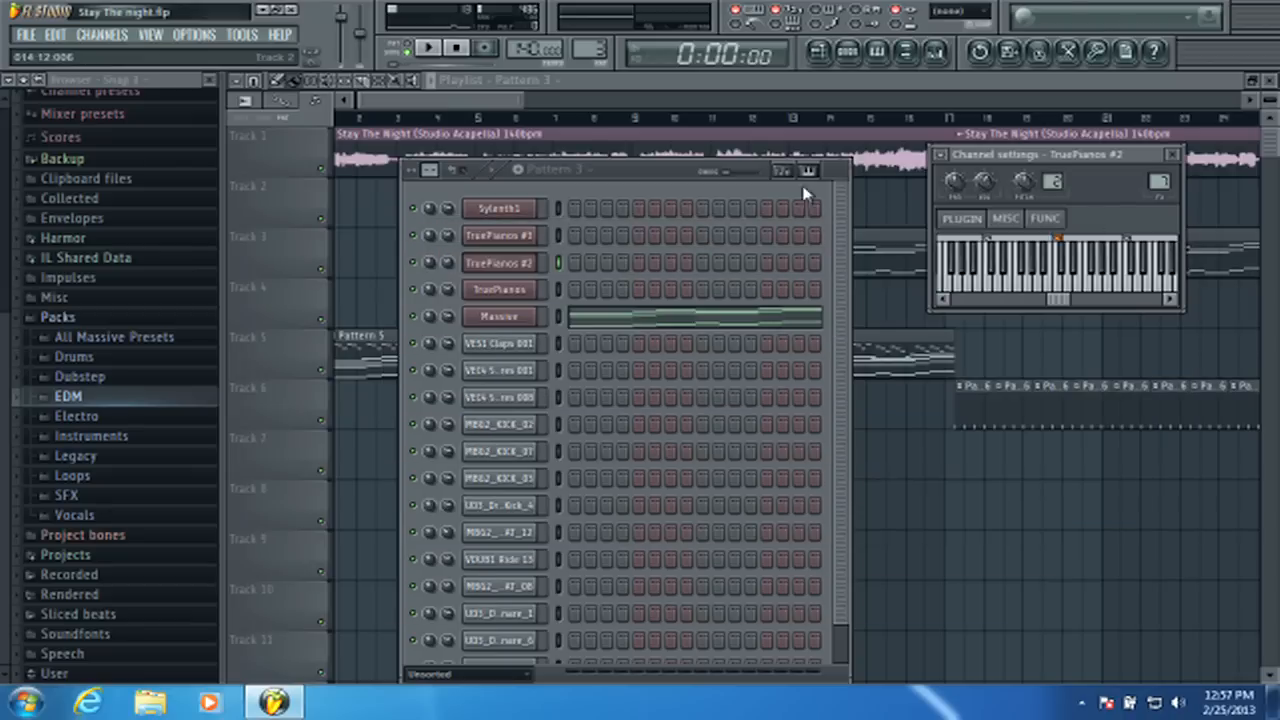
- Raise the keyboard dynamics of TruePianos #3 to 50 and on to 78 while playing Pattern 5, and close the plugin
left_click(510, 242)
left_click_drag(888, 403, 908, 405)
left_click(427, 48)
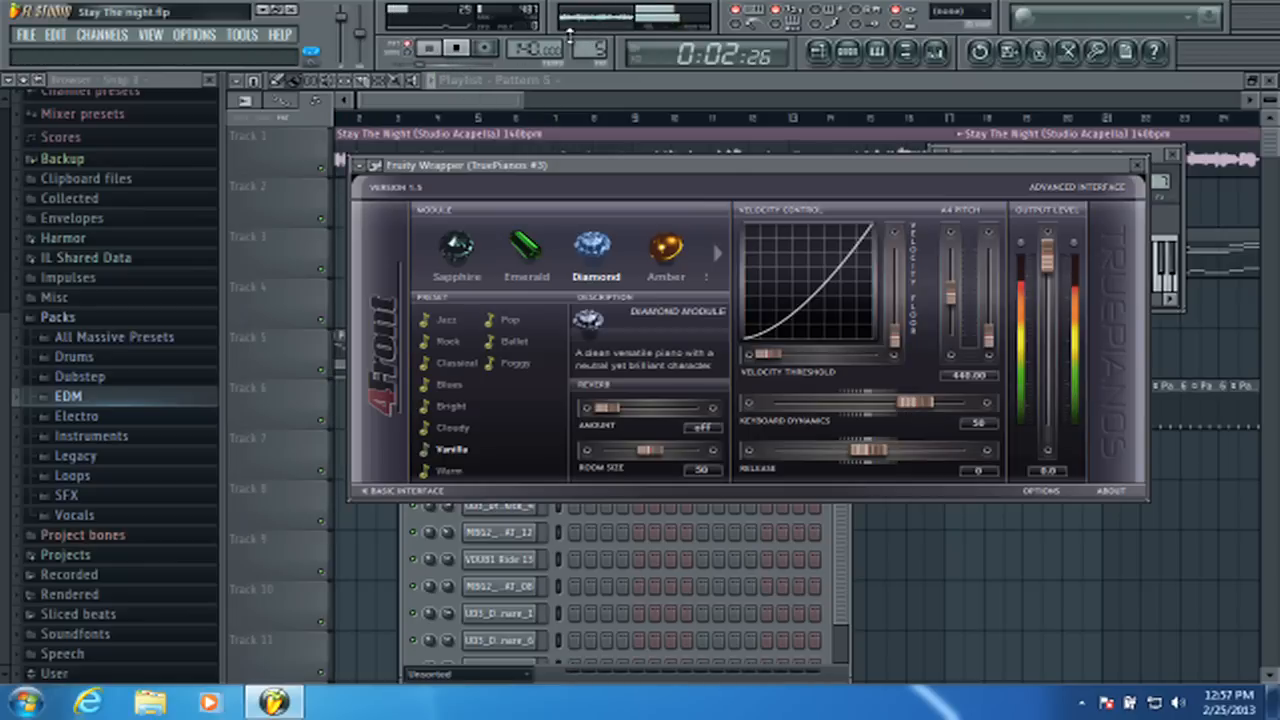
left_click_drag(921, 405, 949, 405)
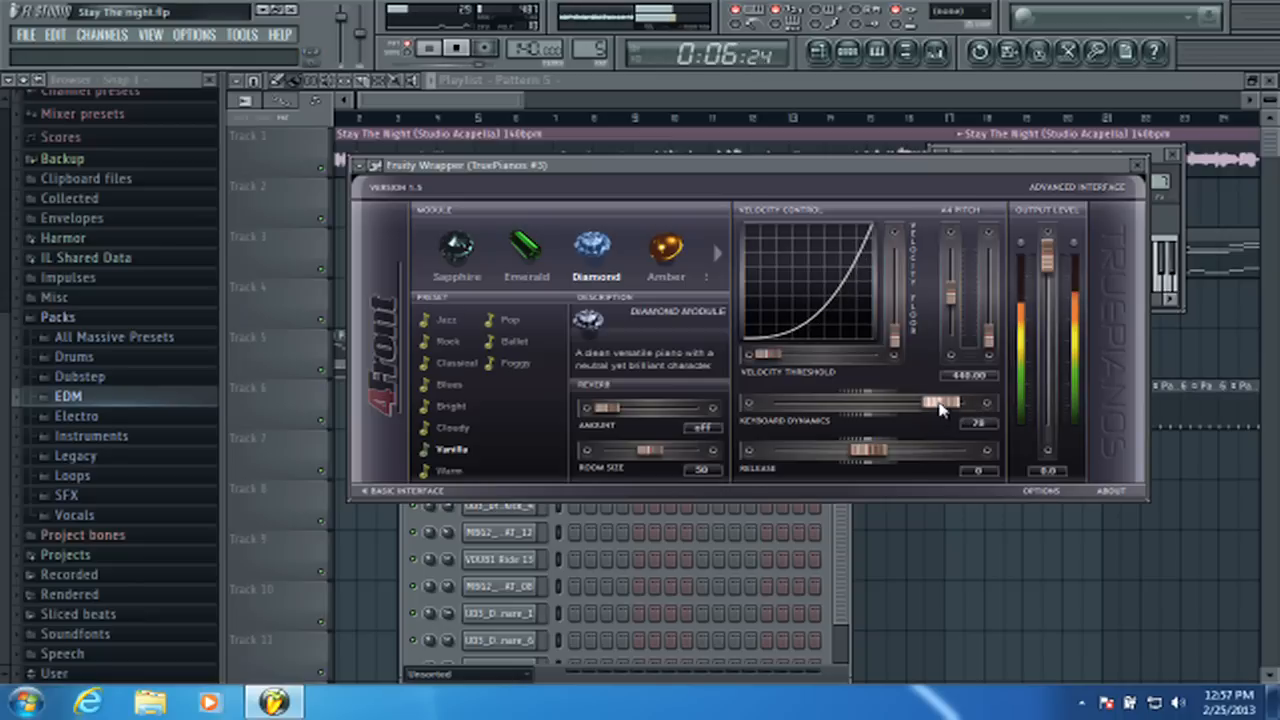
left_click(1137, 165)
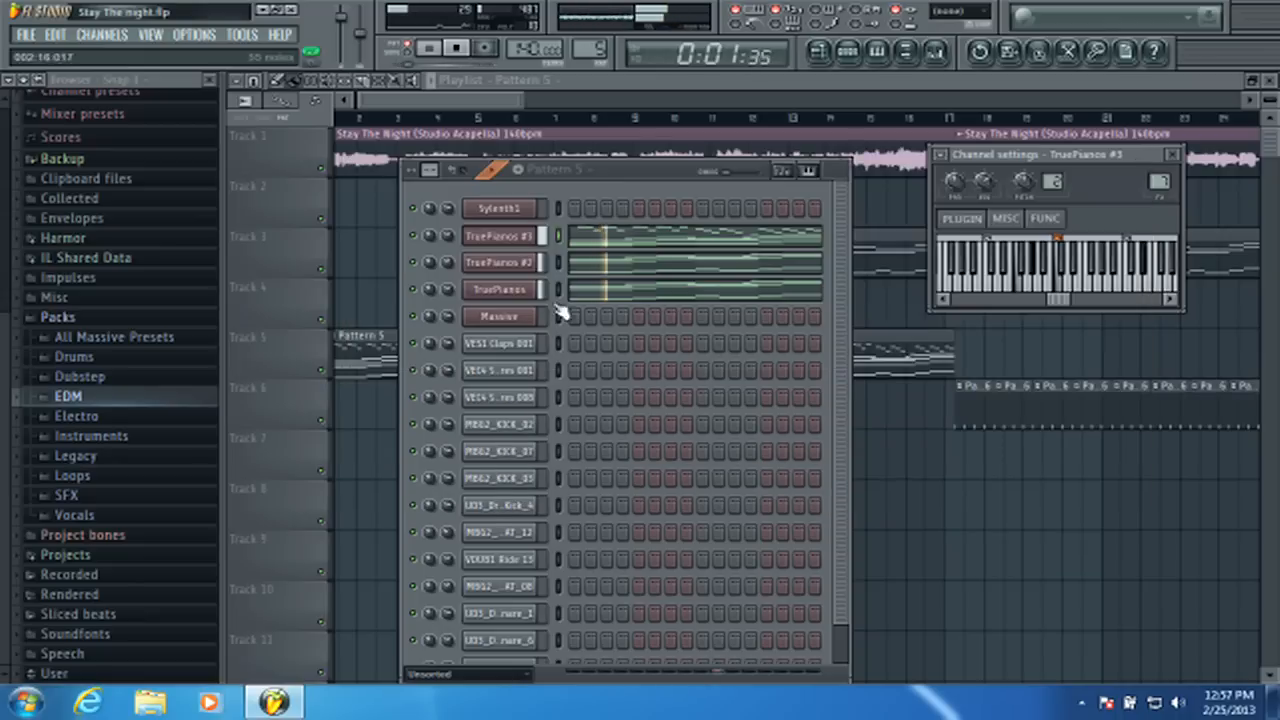
- Check the keyboard dynamics of TruePianos #2, and set the original TruePianos channel's keyboard dynamics to 55
left_click(612, 228)
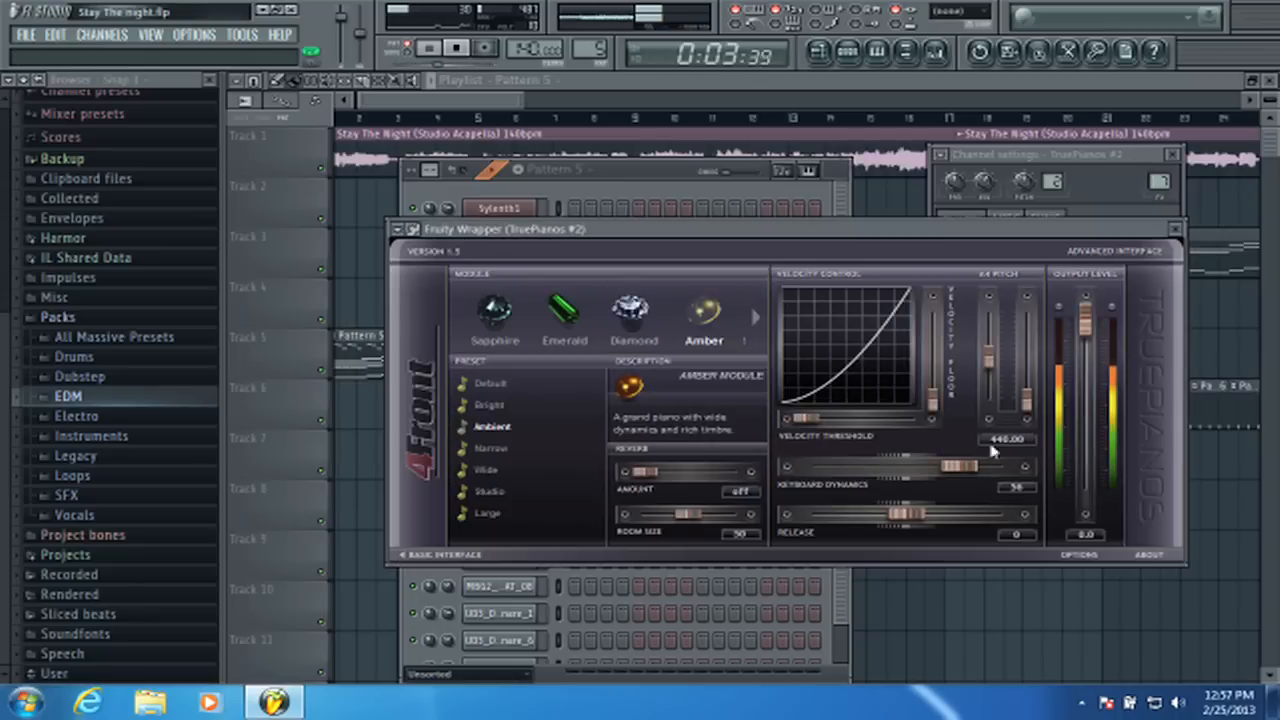
left_click(1179, 230)
left_click(1183, 230)
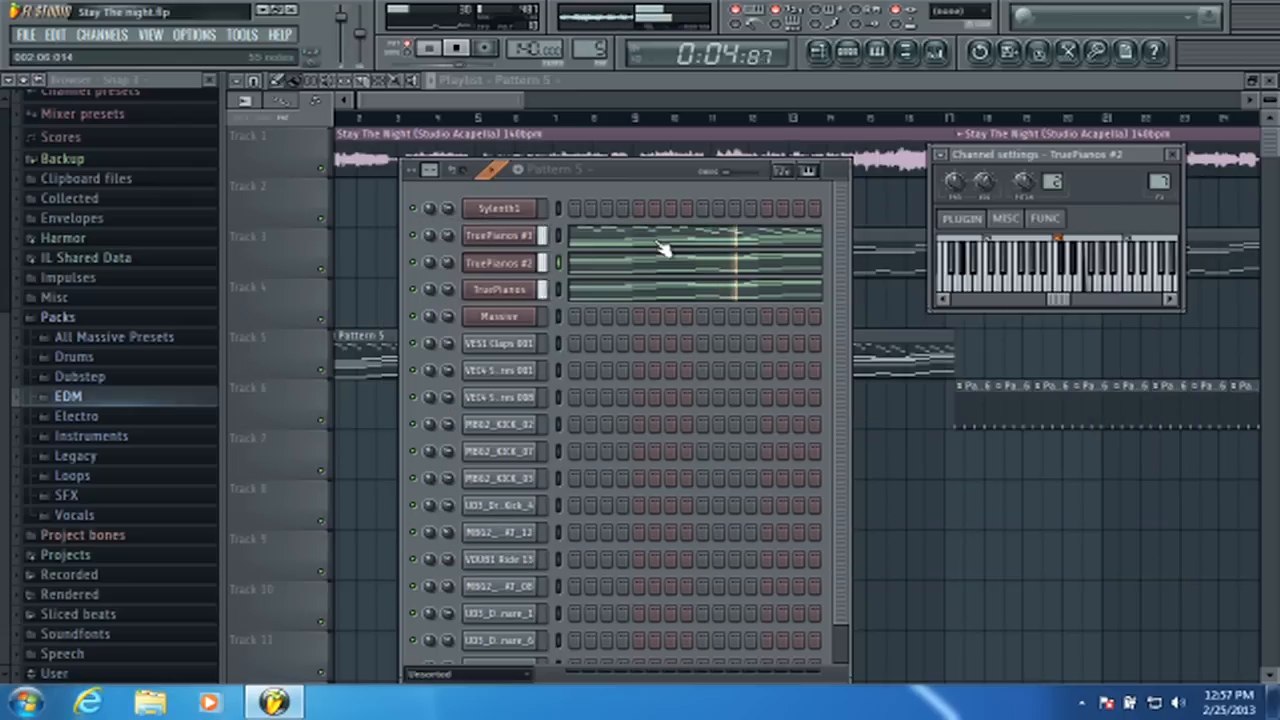
left_click(499, 289)
left_click_drag(877, 452, 886, 448)
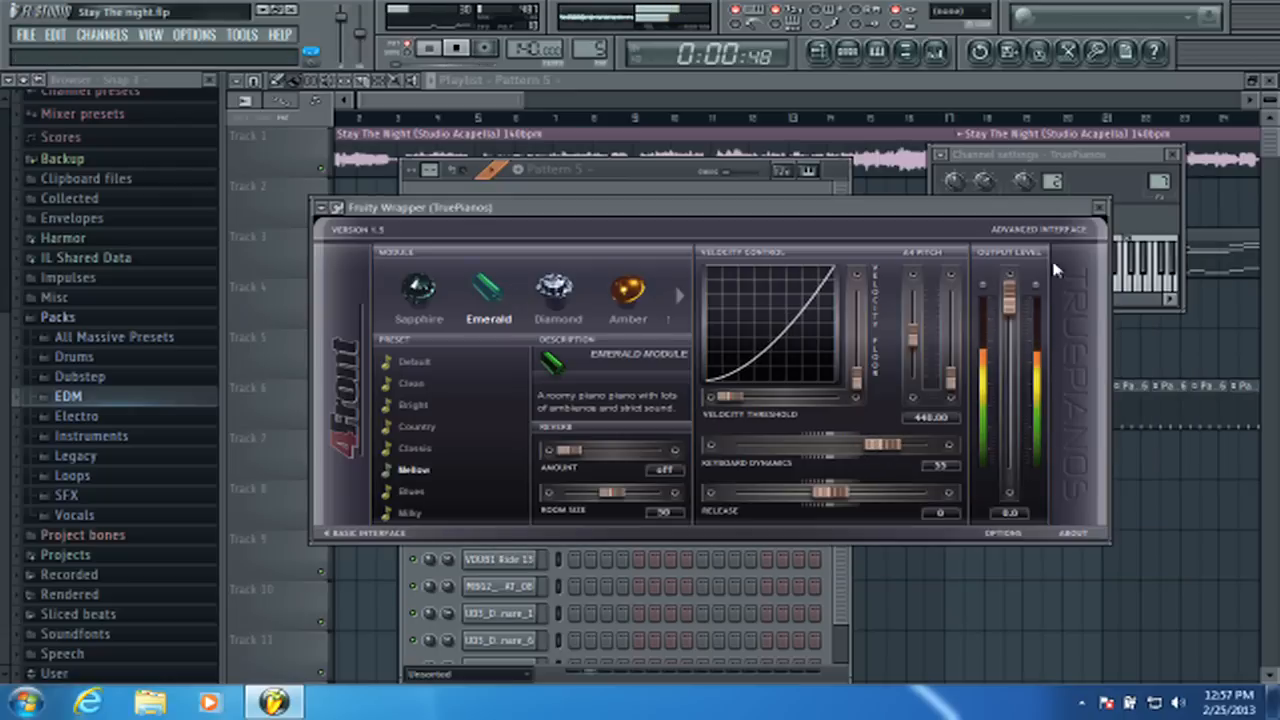
left_click(1100, 210)
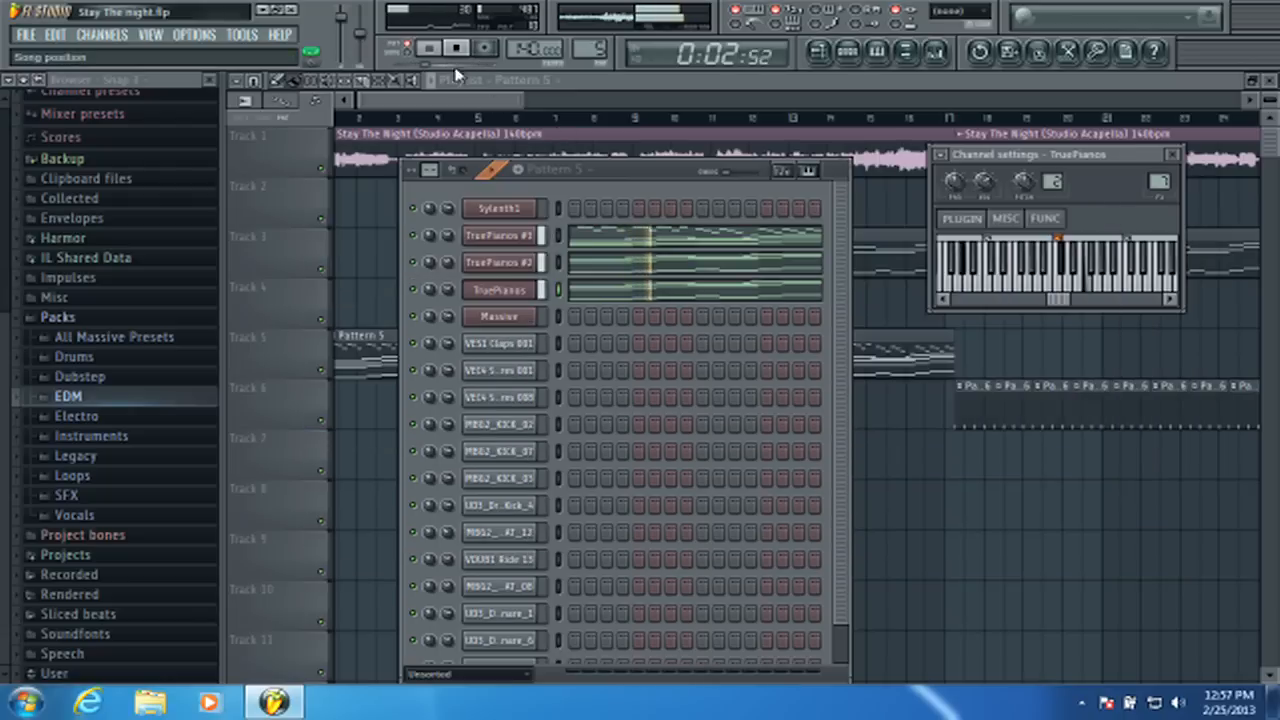
- Check the Piano track's effects in the mixer during playback, stop the pattern, and close the TruePianos channel settings
left_click(935, 50)
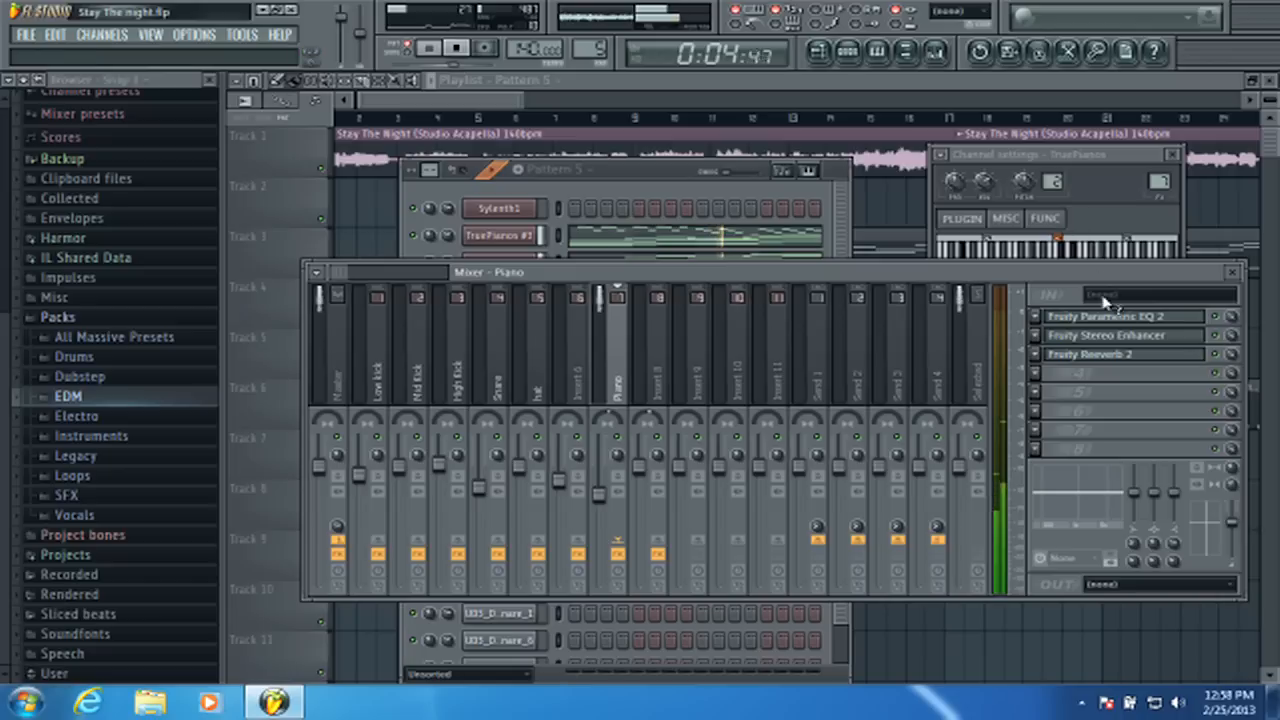
left_click(1240, 273)
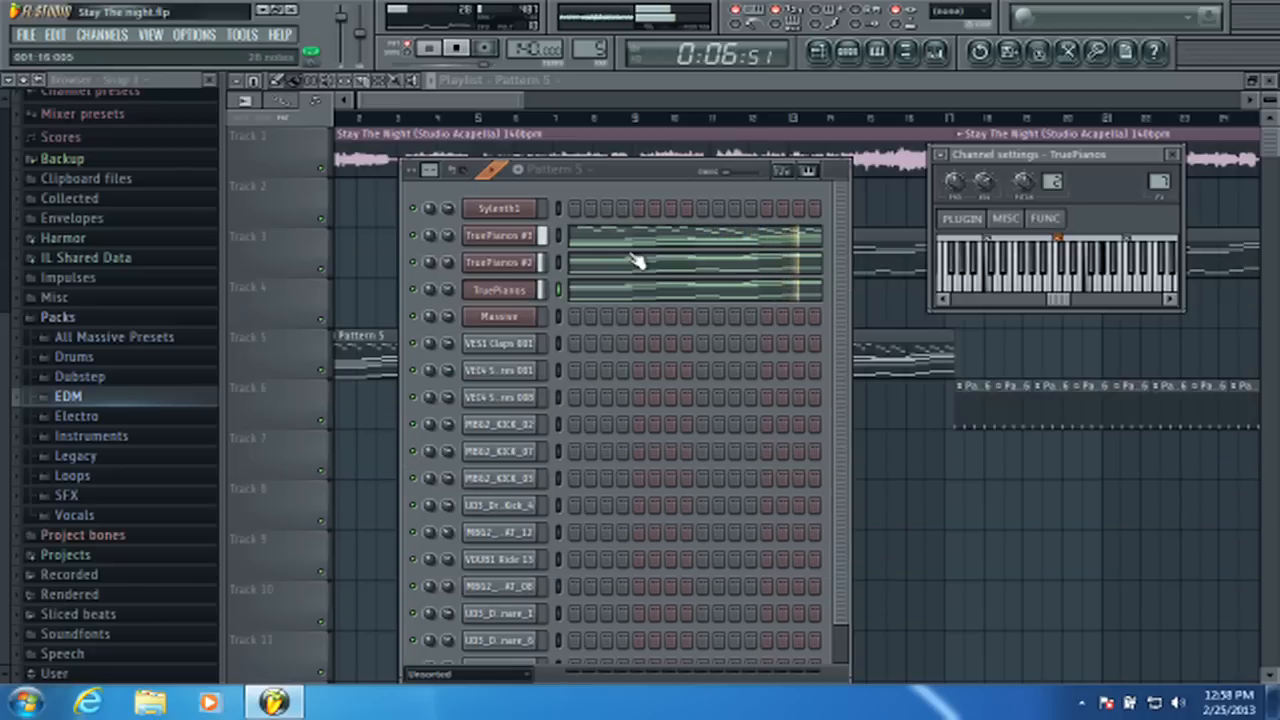
key("space")
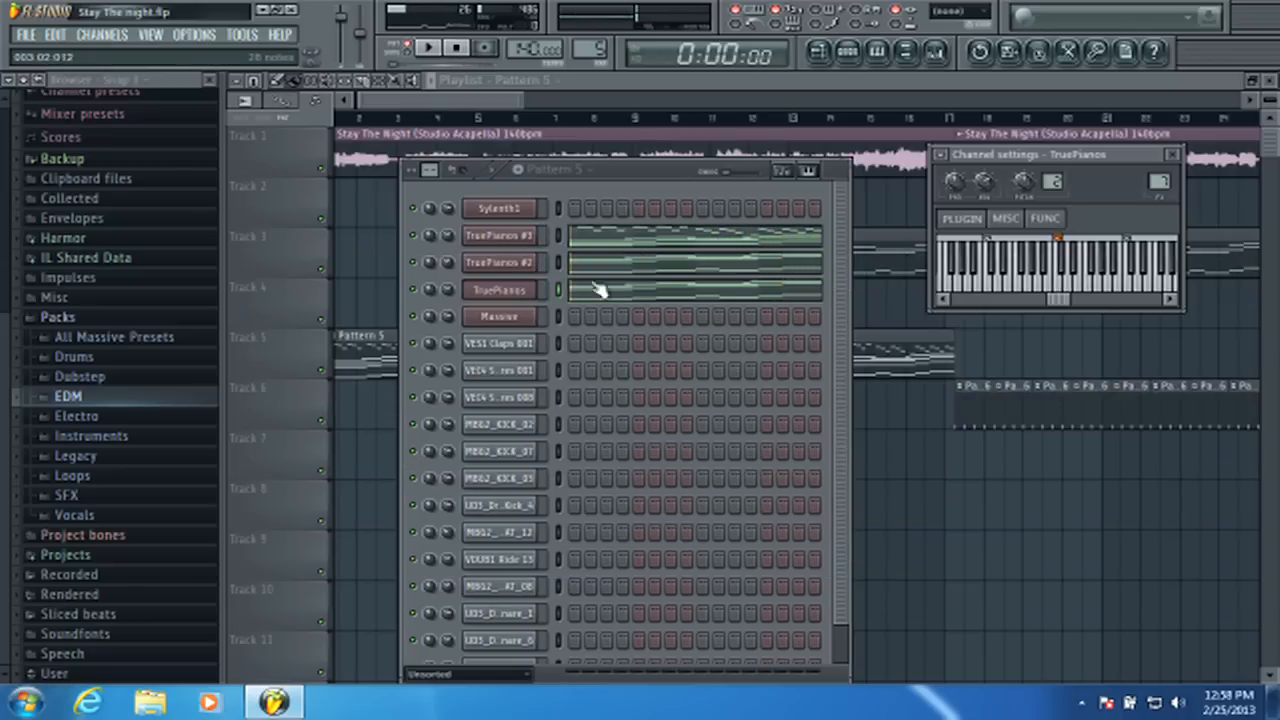
left_click(1172, 155)
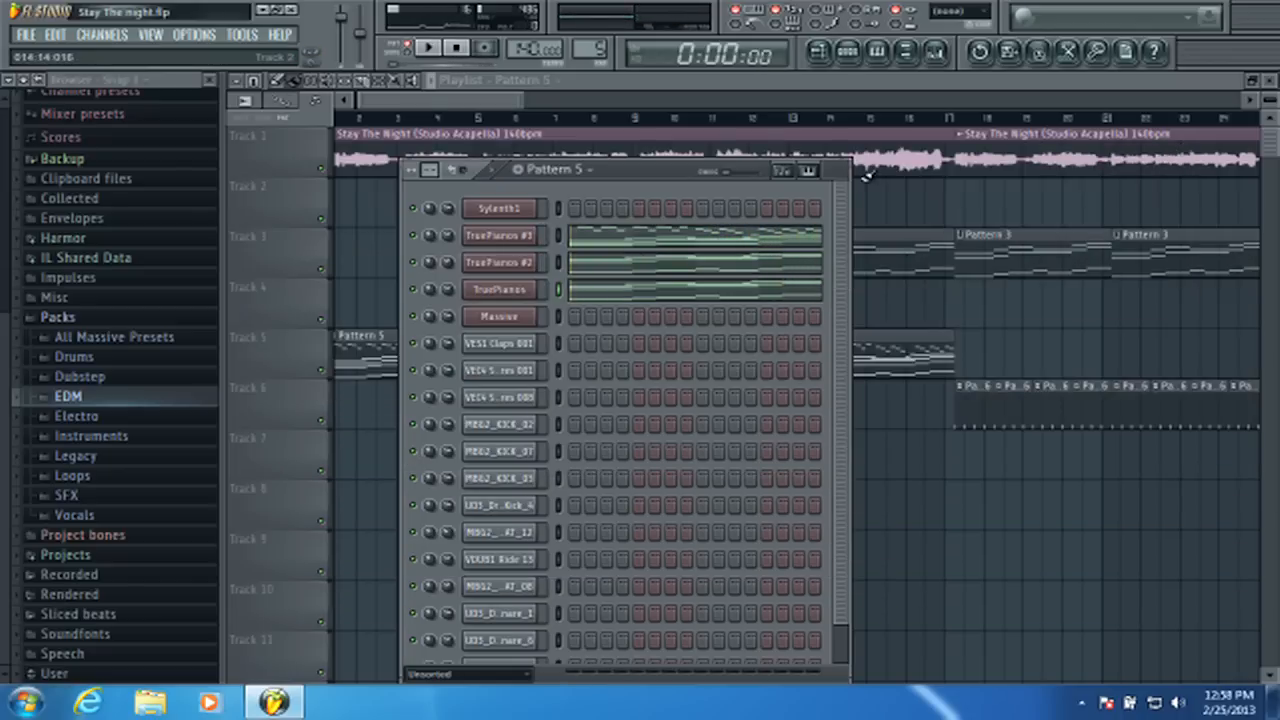
- View TruePianos #2 in its basic interface, try a few piano keys, return to the advanced interface, and close the plugin
left_click(518, 262)
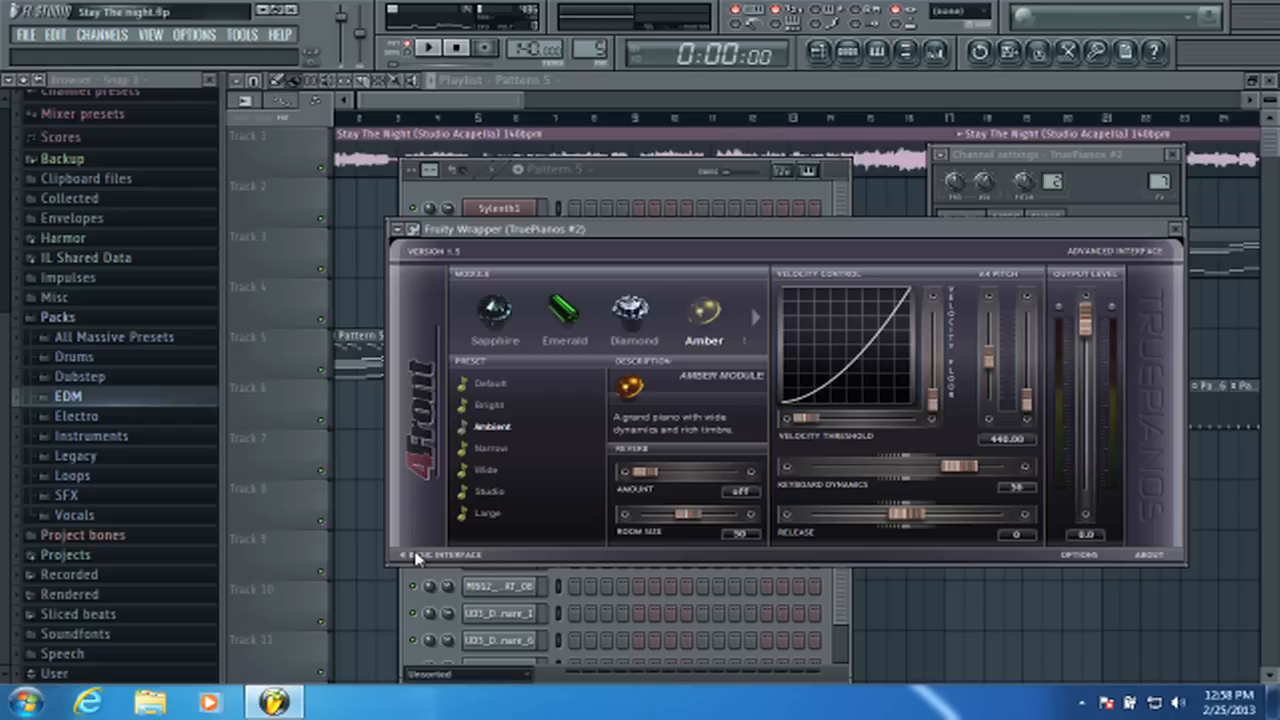
left_click(440, 555)
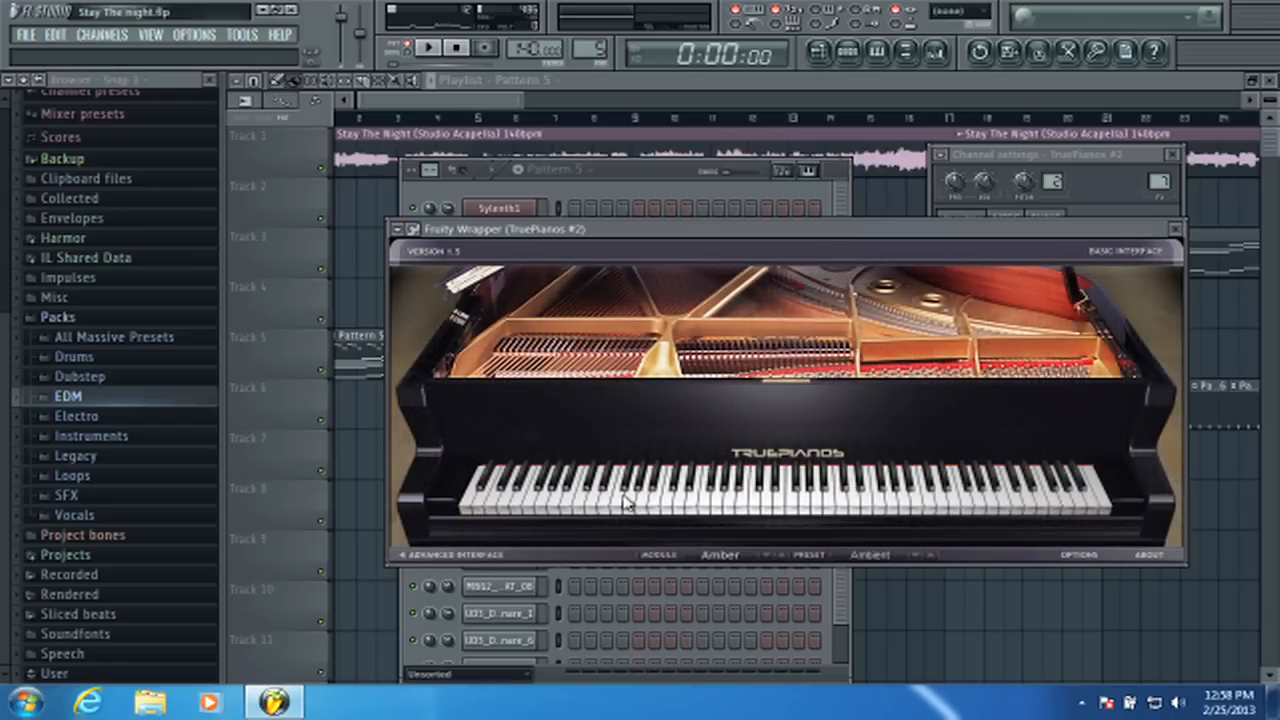
left_click(627, 502)
left_click(782, 500)
left_click(650, 352)
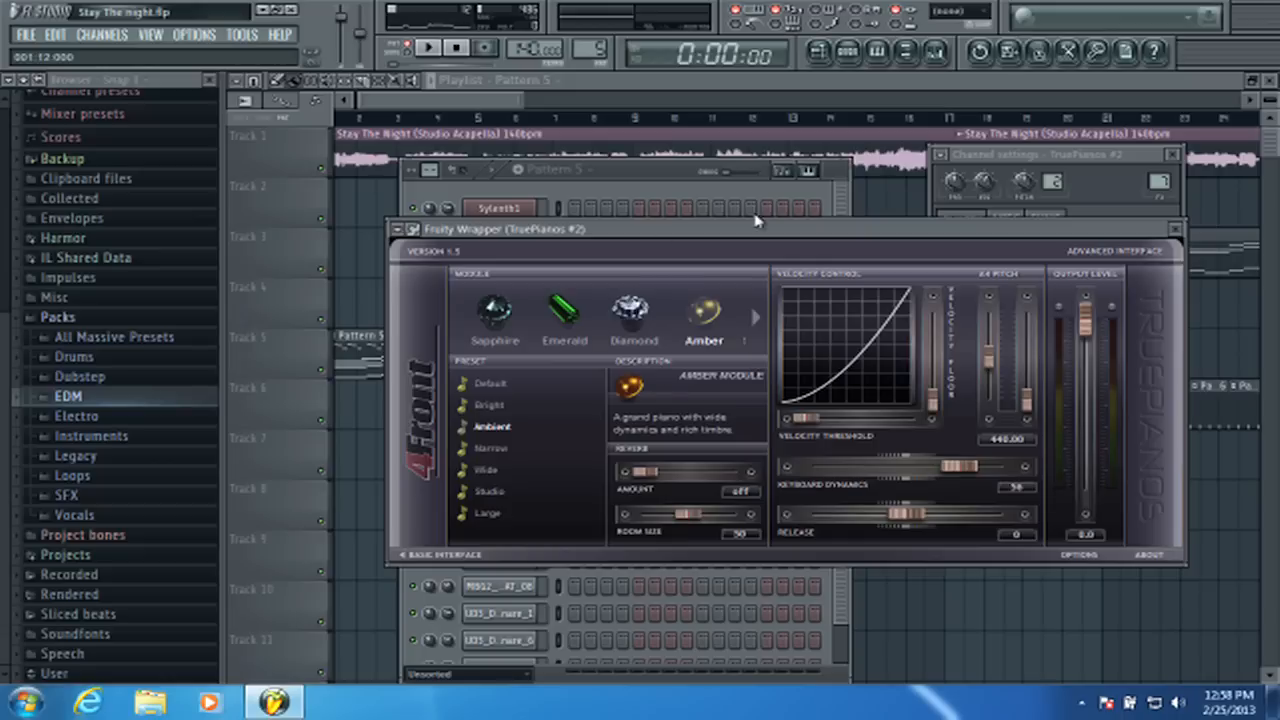
left_click(1176, 228)
left_click(1174, 154)
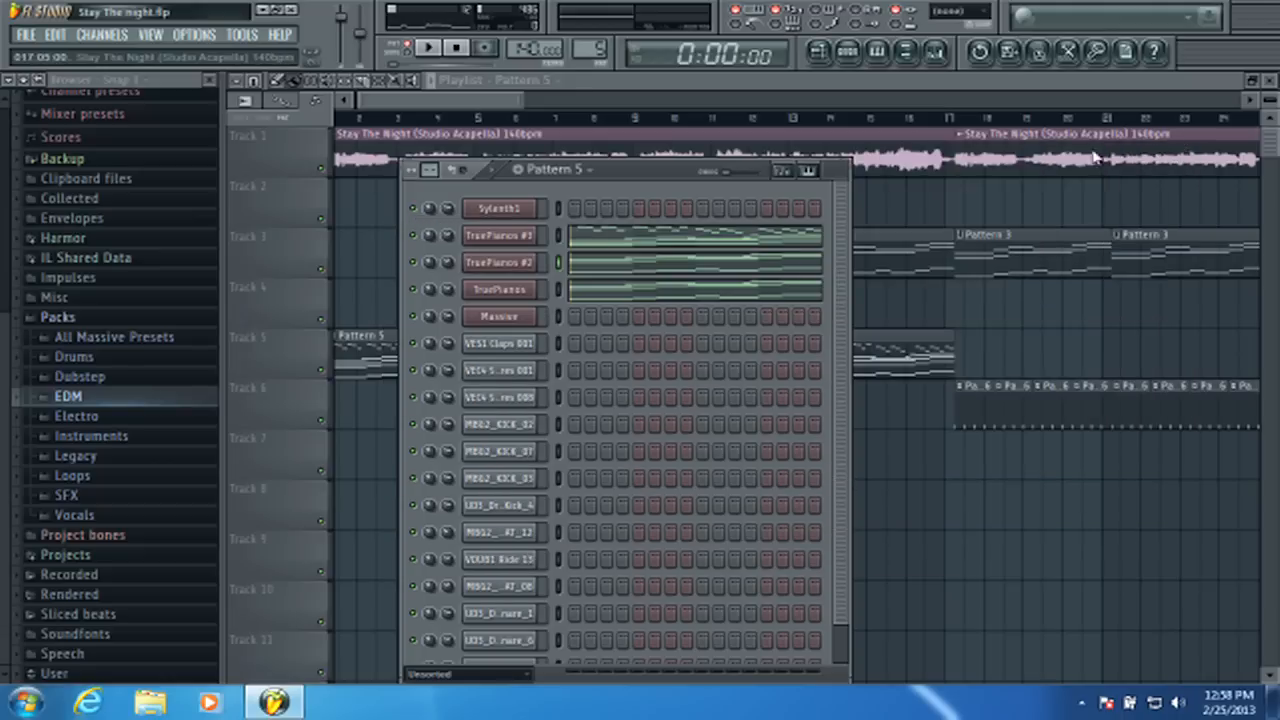
- Compare the mixer effect chains of Insert 6 and Piano, and listen to a short stretch of Pattern 5 with Piano selected
left_click(490, 112)
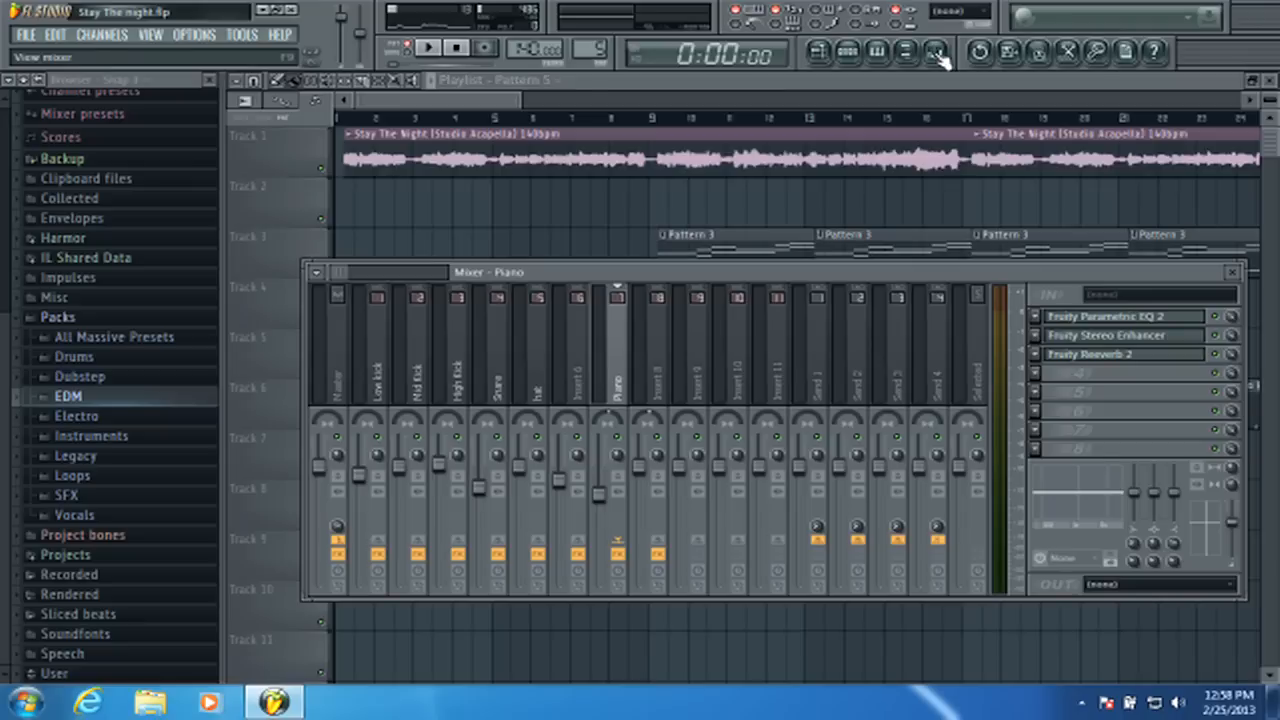
left_click(935, 51)
left_click(588, 348)
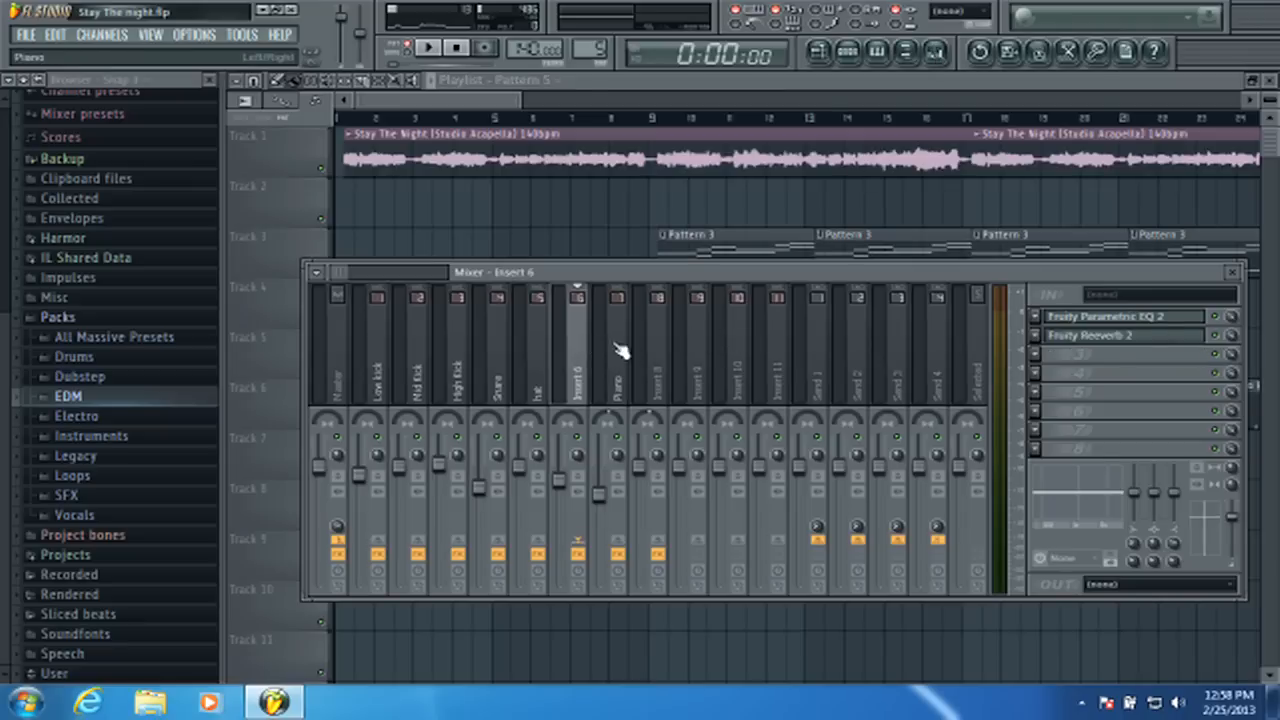
left_click(620, 350)
key("space")
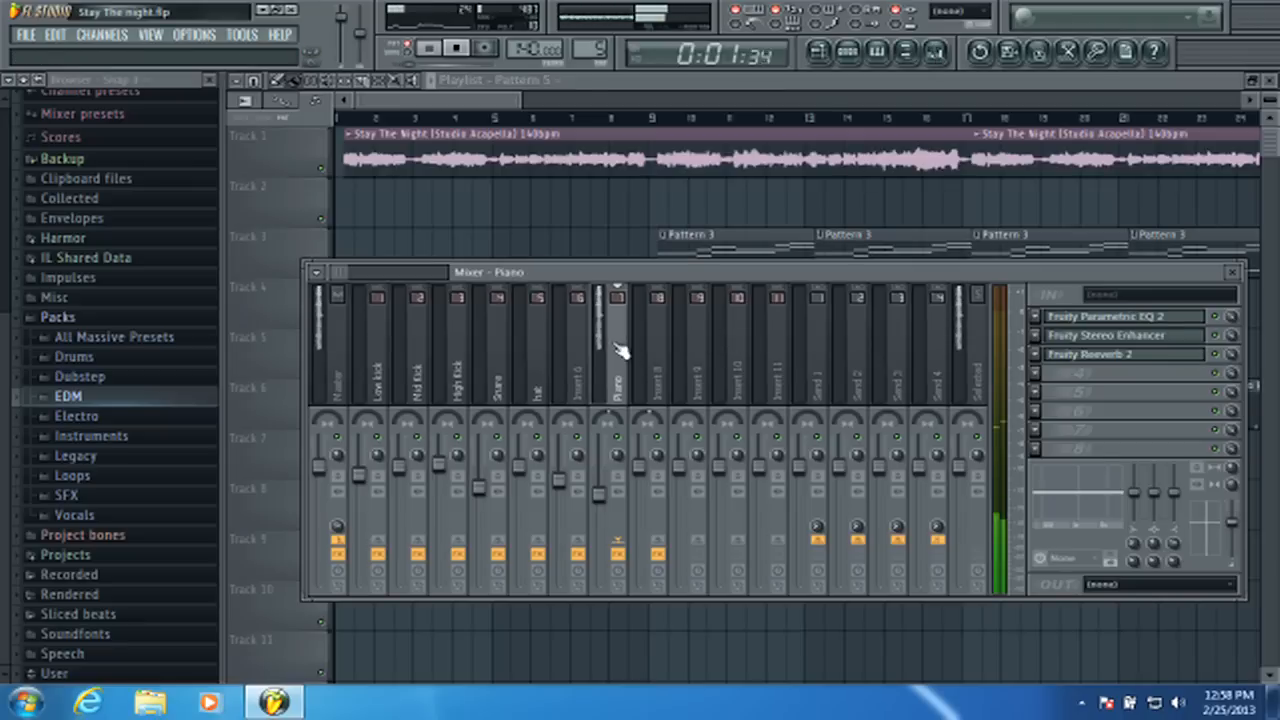
key("space")
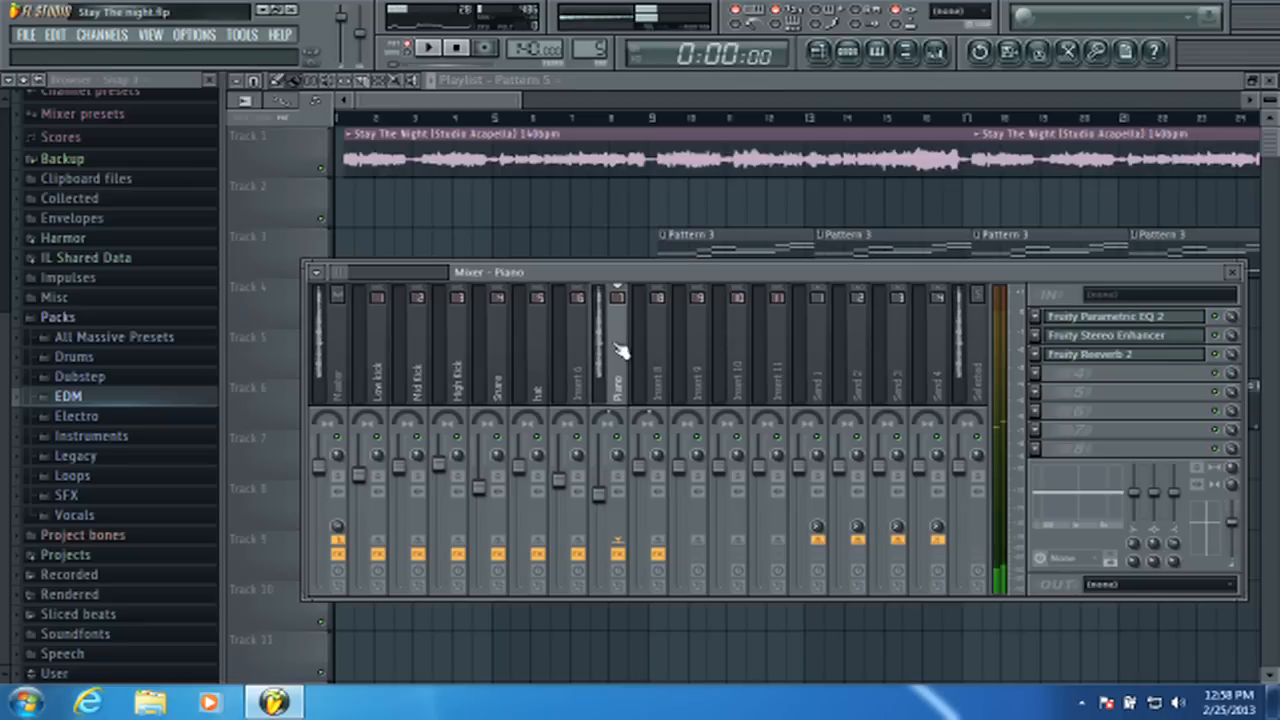
- Load FabFilter Simplon into the fourth effect slot of the Piano mixer track and place its window above the mixer's lower part
left_click(1038, 377)
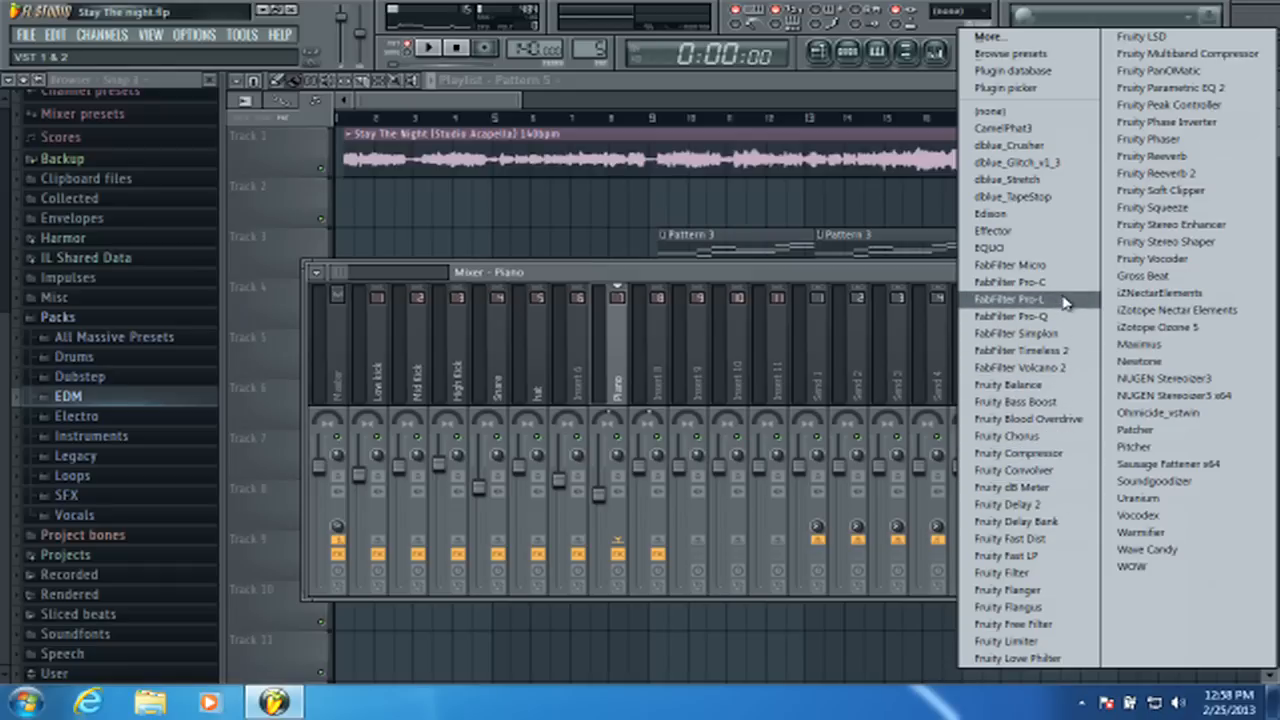
left_click(1072, 334)
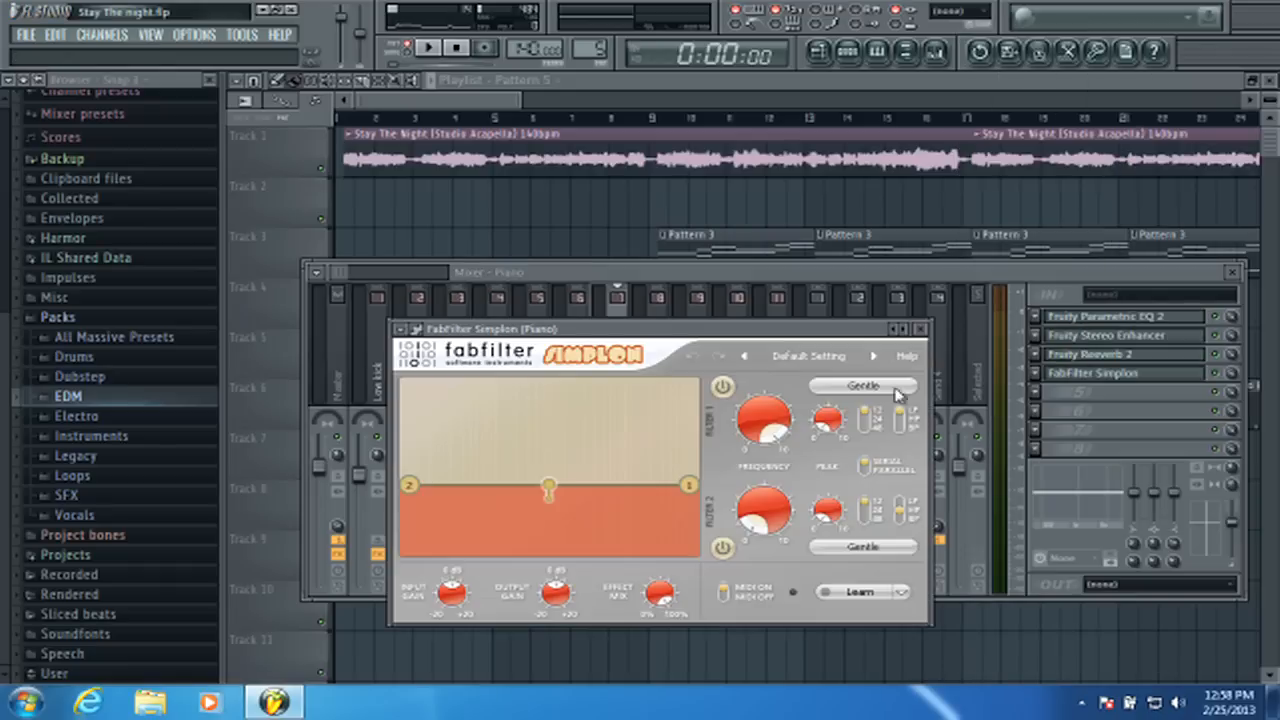
left_click_drag(716, 333, 735, 240)
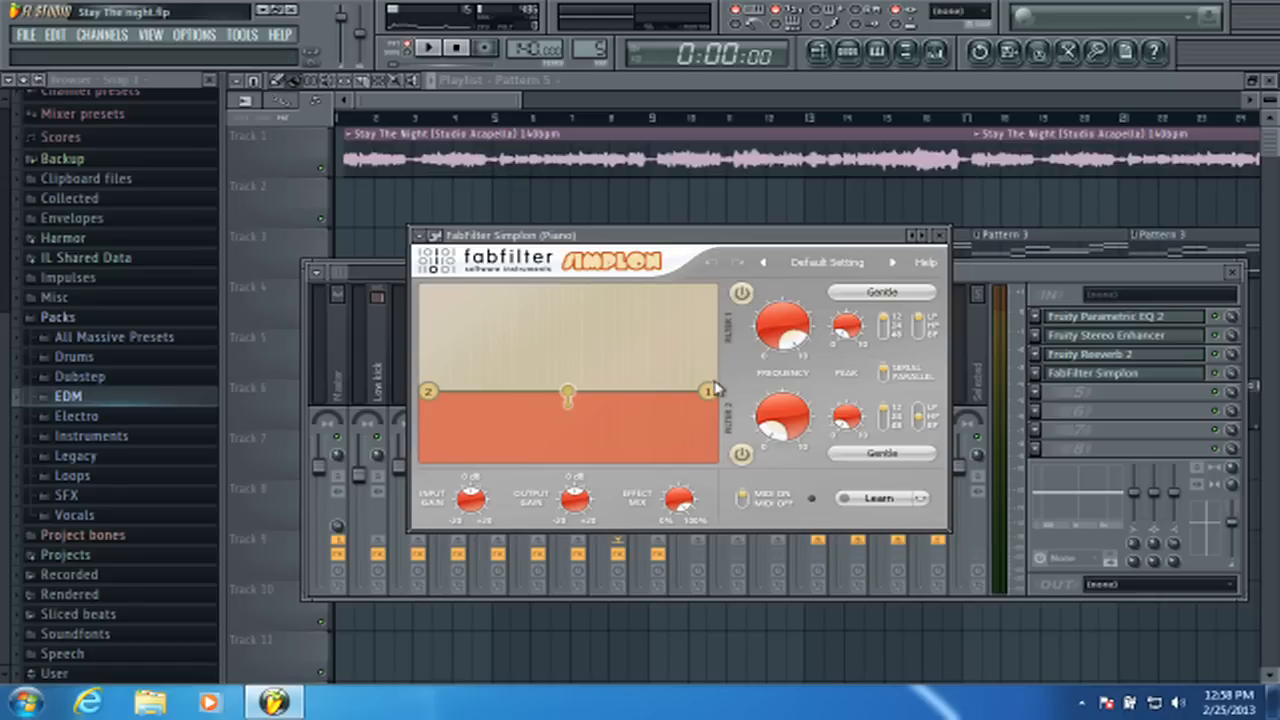
- Look over Simplon's frequency controls and Filter 1 characteristics, keeping Gentle selected, and disable Filter 1
mouse_move(781, 326)
left_mouse_down()
mouse_move(781, 350)
mouse_move(781, 330)
left_mouse_up()
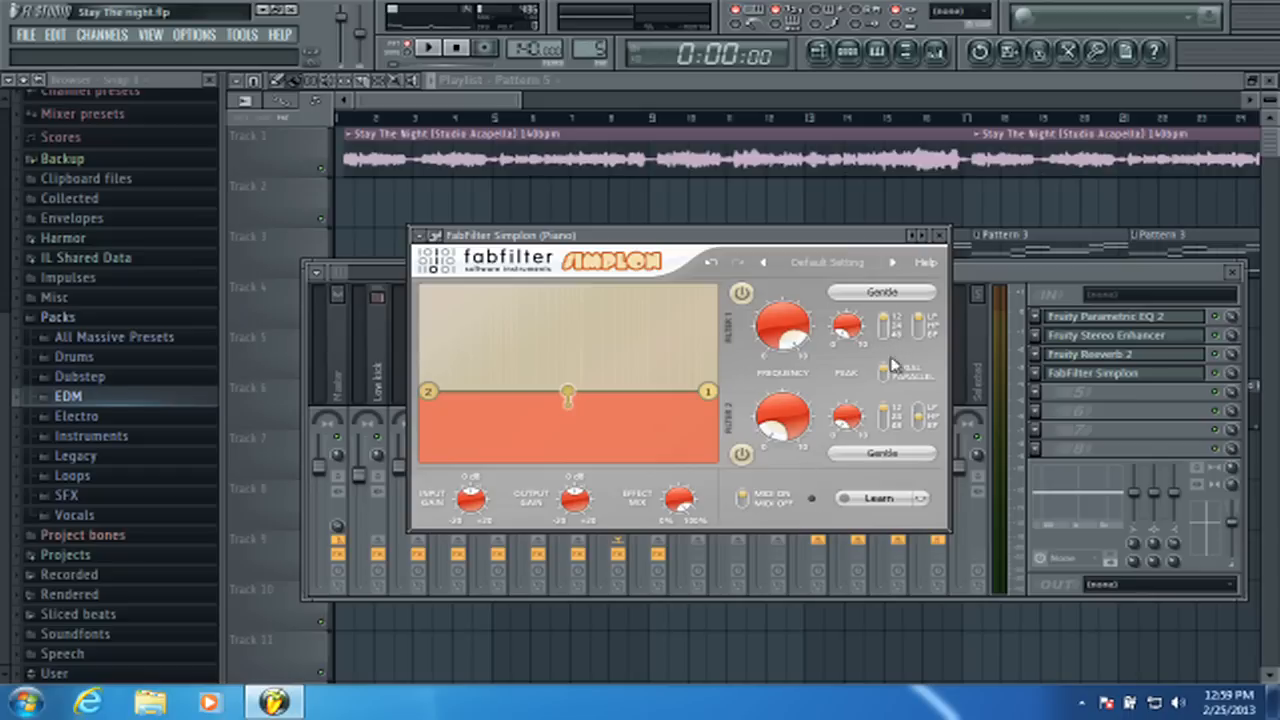
left_click(882, 293)
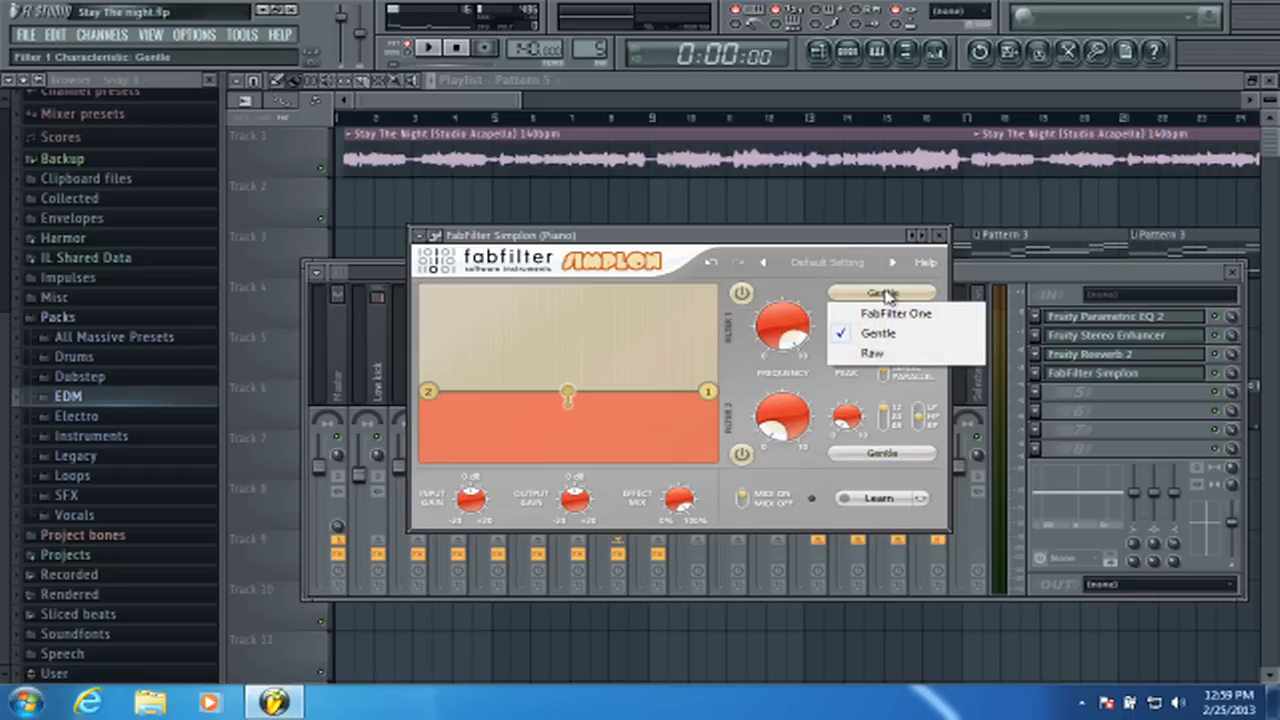
left_click(815, 299)
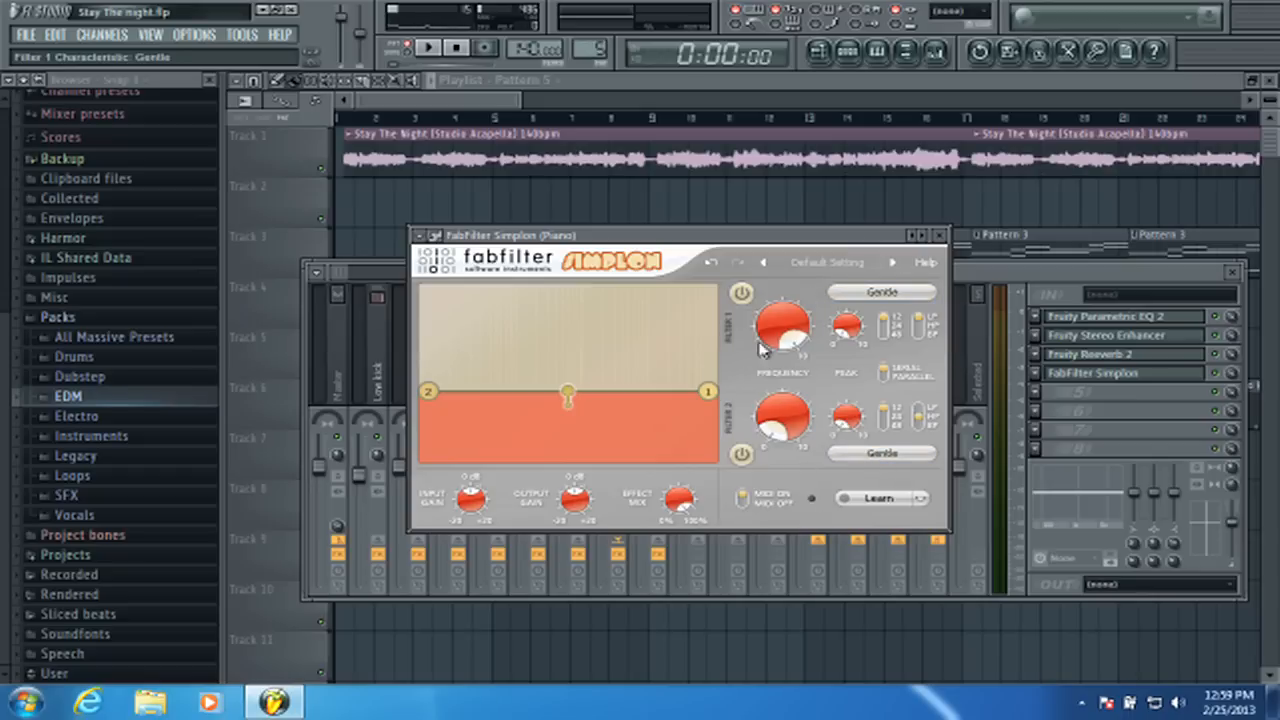
left_click_drag(765, 350, 905, 580)
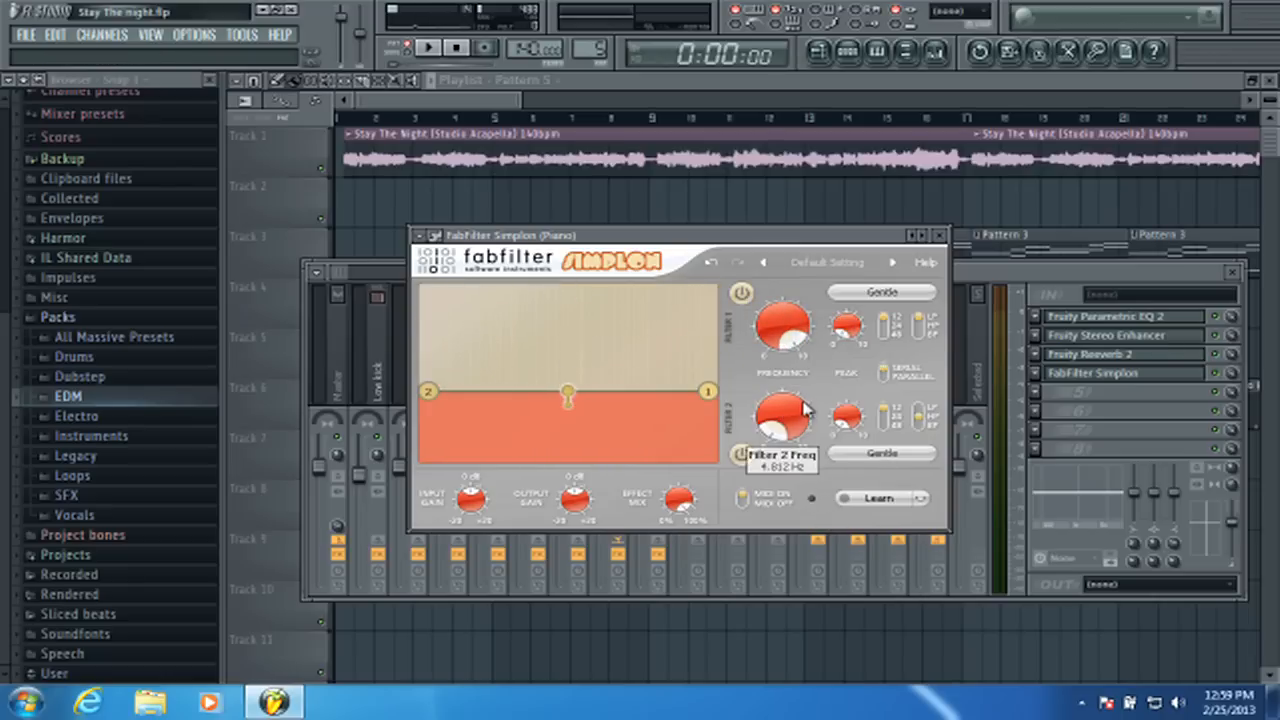
left_click_drag(783, 325, 665, 508)
mouse_move(678, 503)
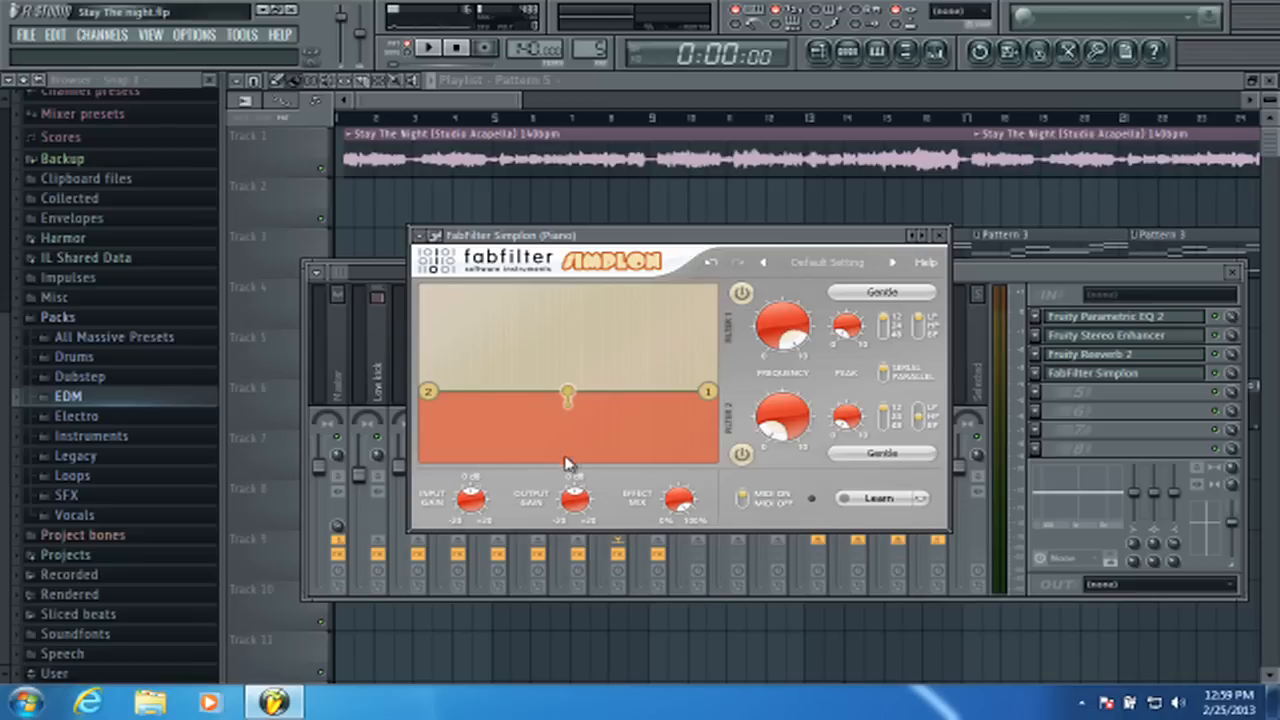
left_click(742, 292)
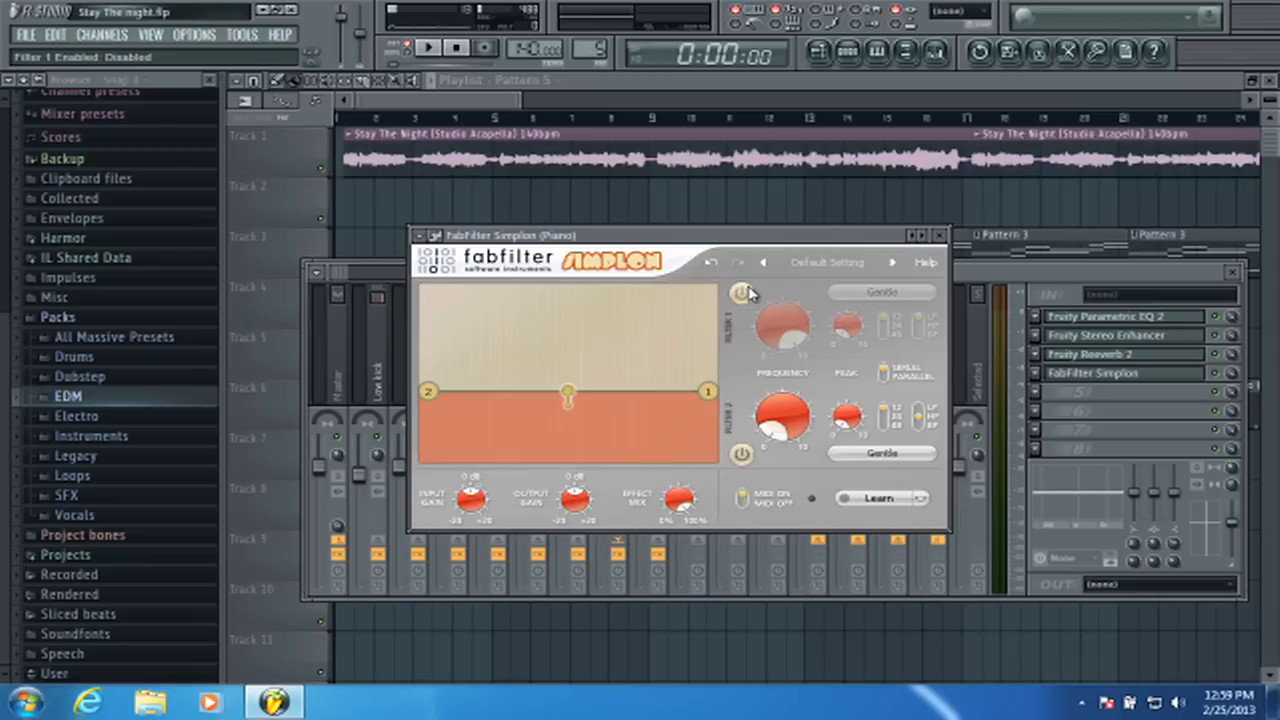
- Enable Filter 1 in the Piano channel's FabFilter Simplon, and check the preset list without changing the preset
mouse_move(783, 420)
left_mouse_down()
mouse_move(783, 400)
mouse_move(783, 420)
left_mouse_up()
left_click(742, 293)
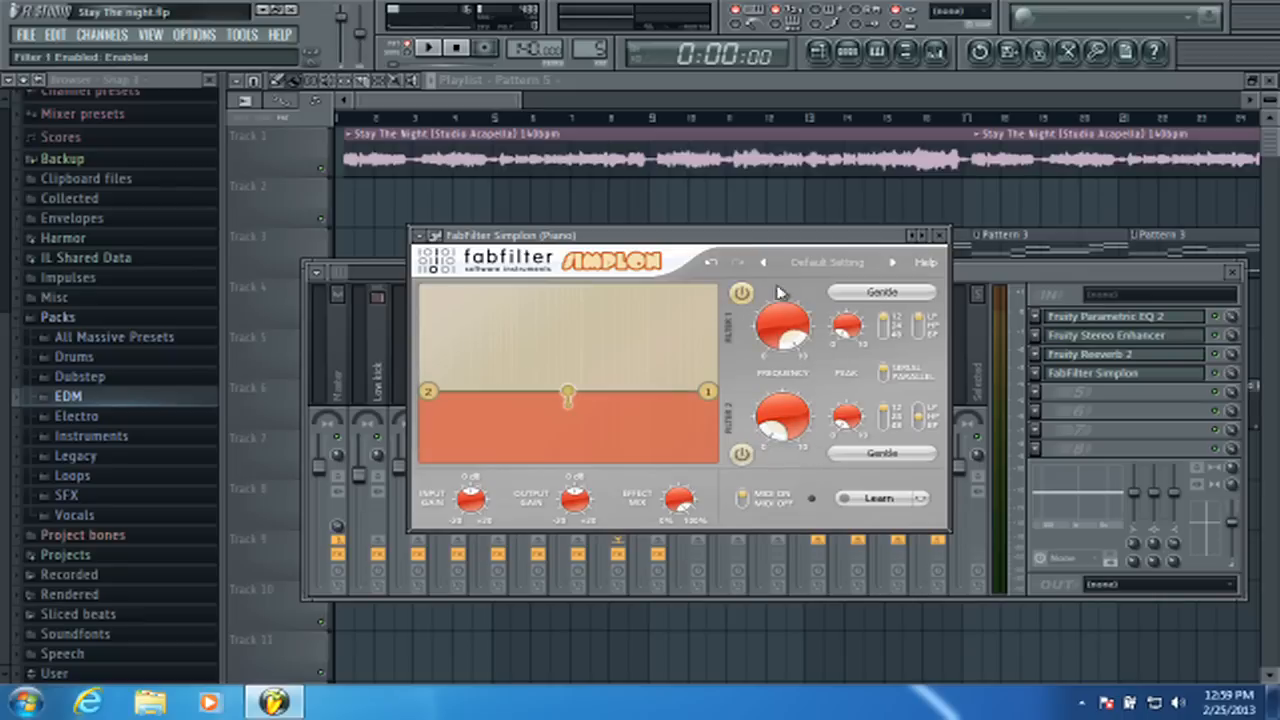
left_click(826, 263)
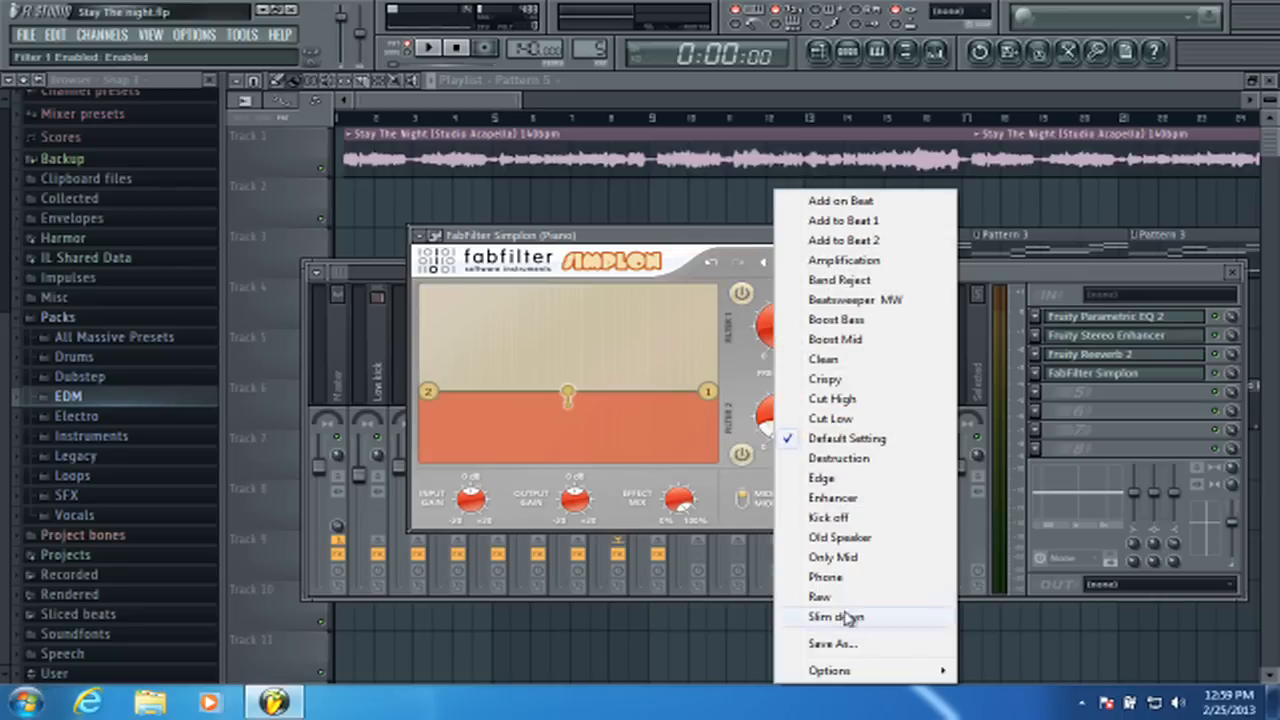
left_click(728, 240)
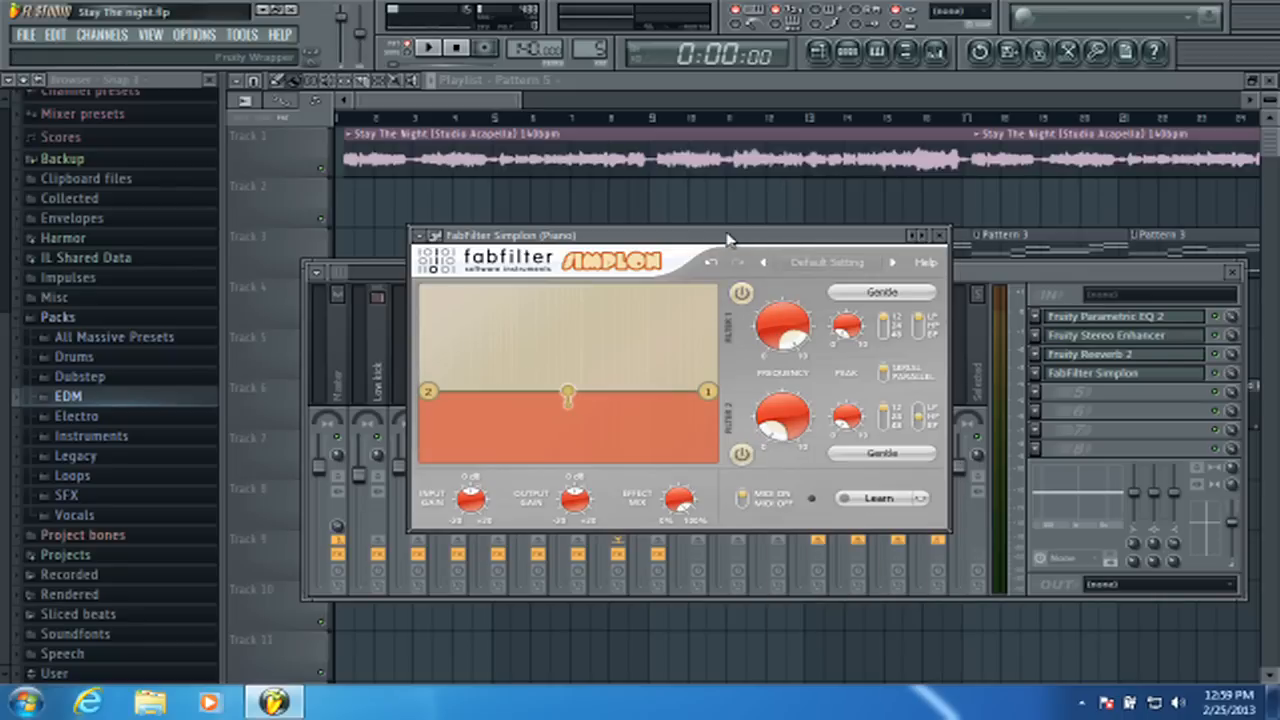
- Make Simplon's Filter 1 frequency the last tweaked parameter and create an automation clip for it in the playlist
left_click_drag(788, 328, 795, 343)
double_click(795, 343)
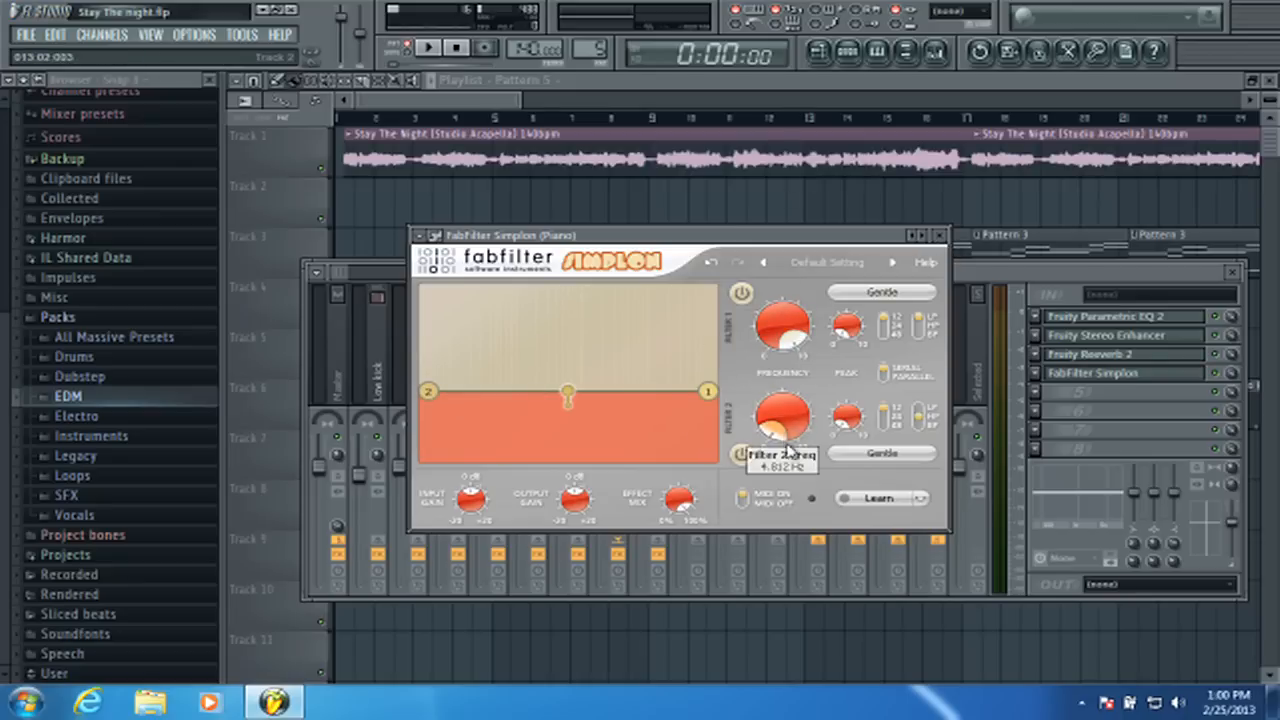
left_click_drag(785, 335, 786, 348)
double_click(786, 348)
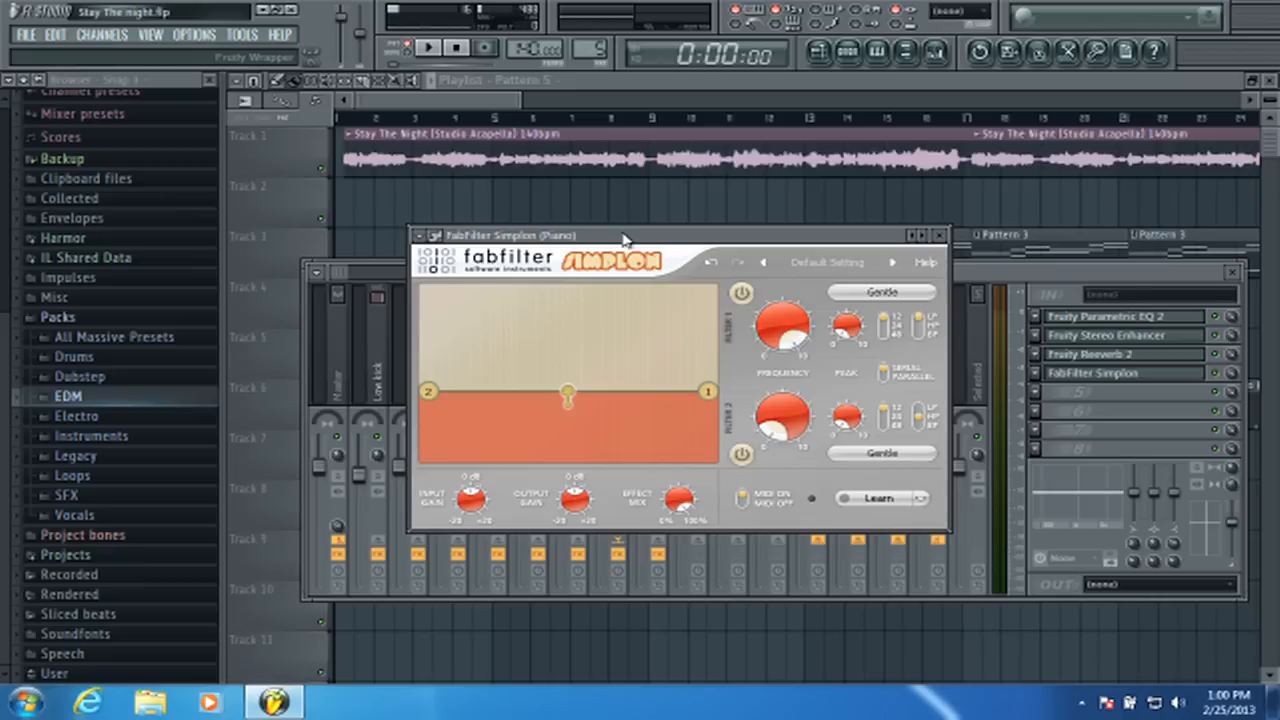
left_click_drag(792, 343, 776, 315)
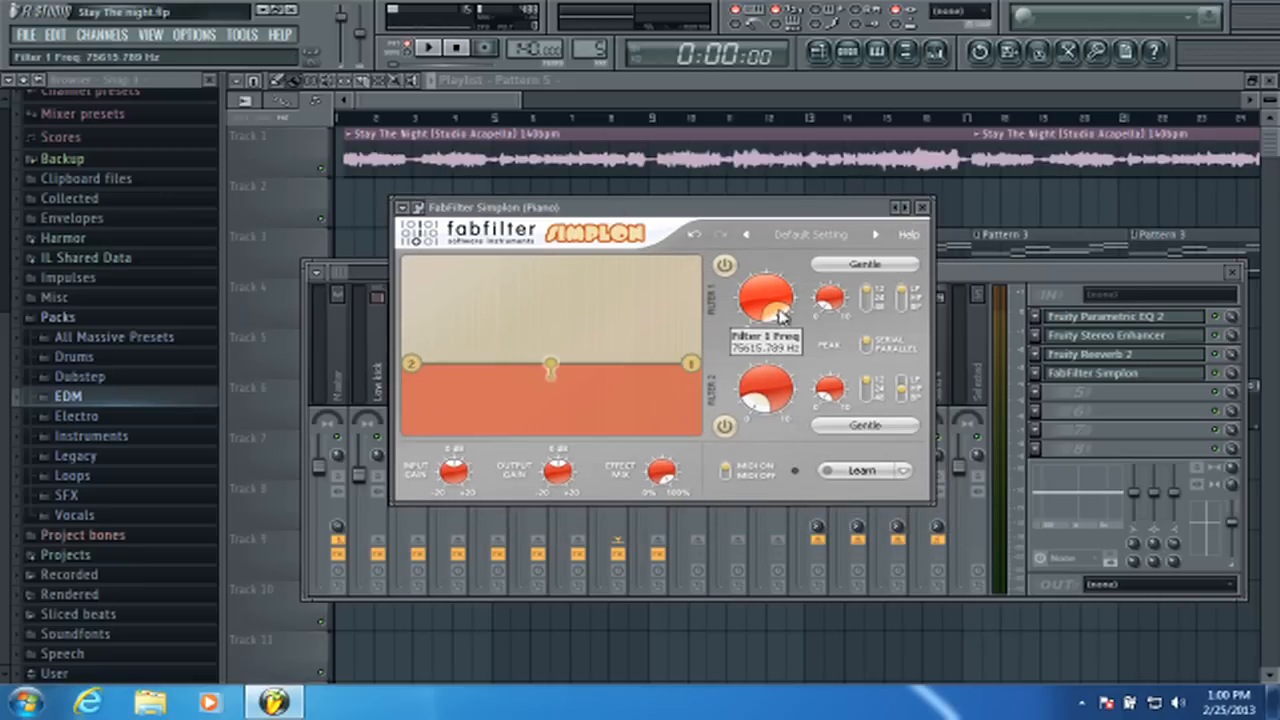
left_click_drag(780, 316, 782, 283)
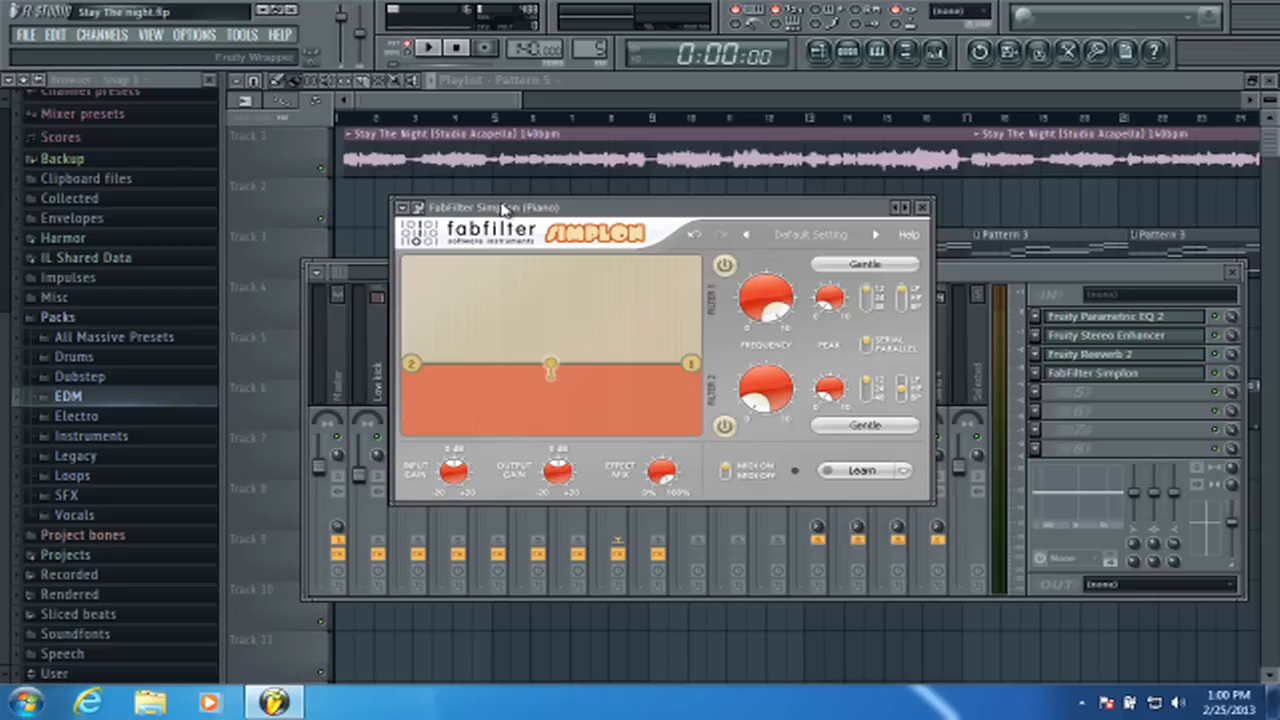
left_click(243, 36)
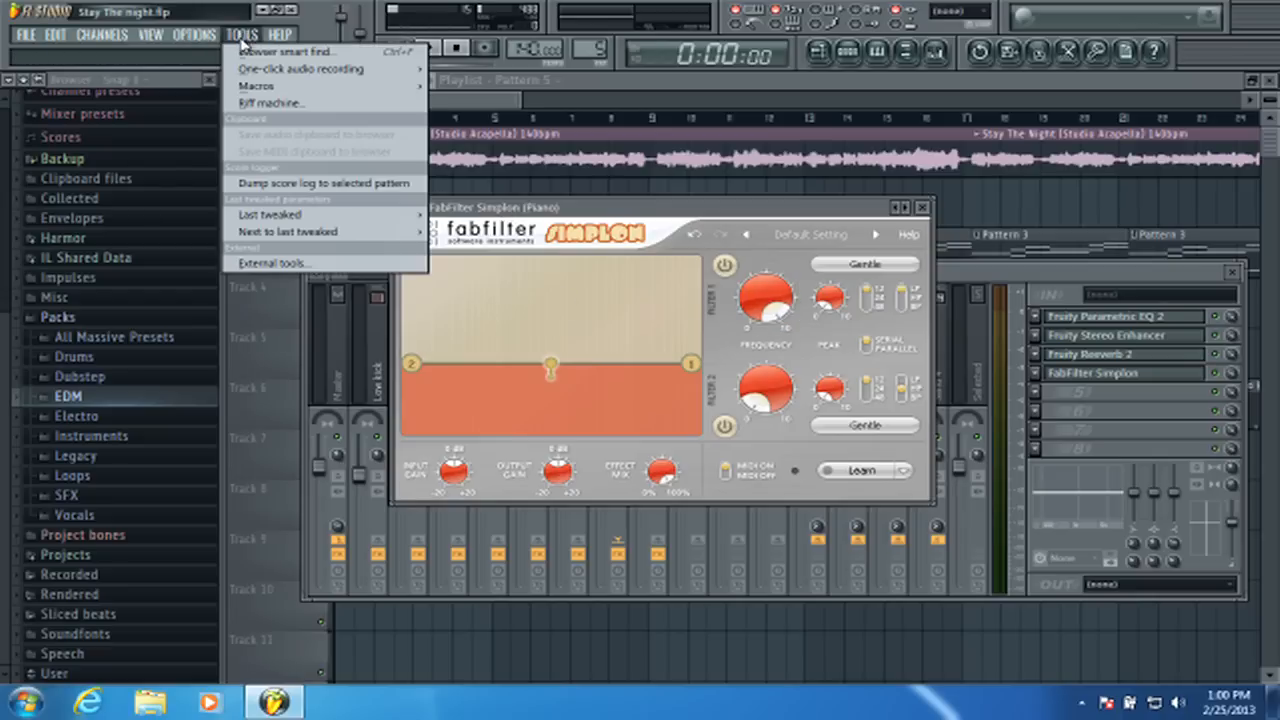
mouse_move(322, 220)
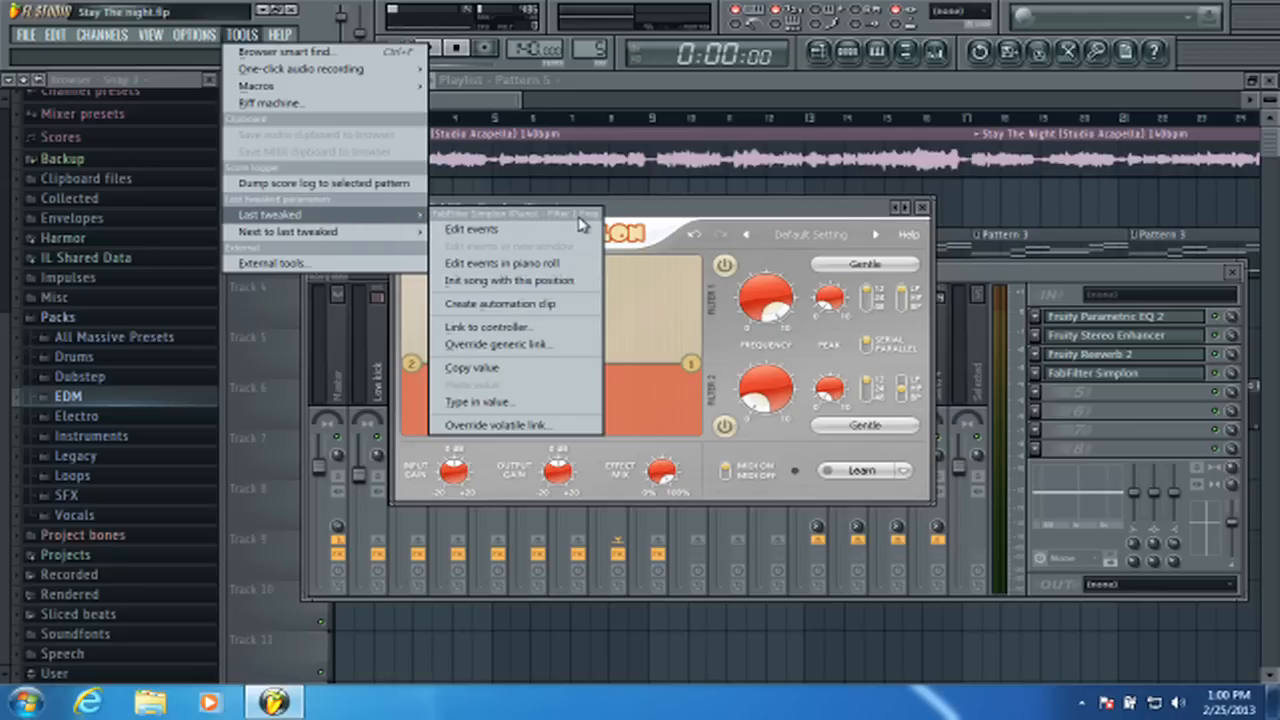
mouse_move(780, 316)
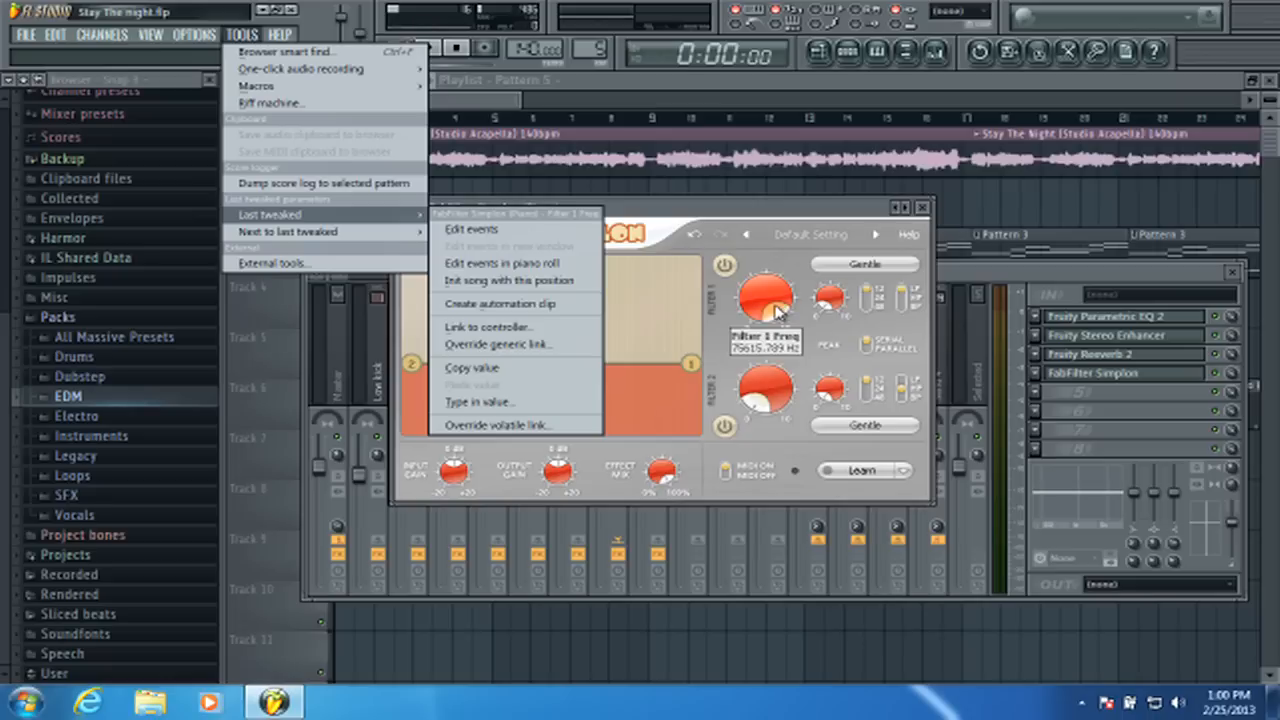
left_click(520, 303)
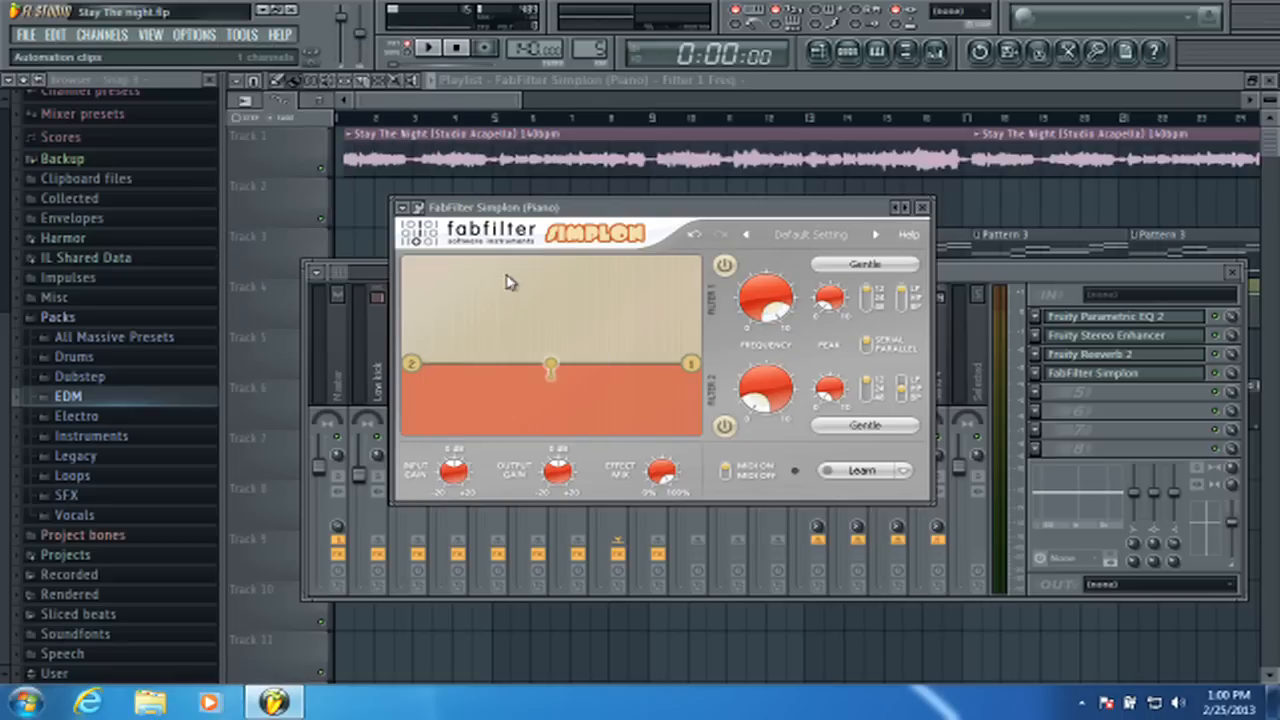
left_click(488, 122)
scroll(488, 122, "down", 5)
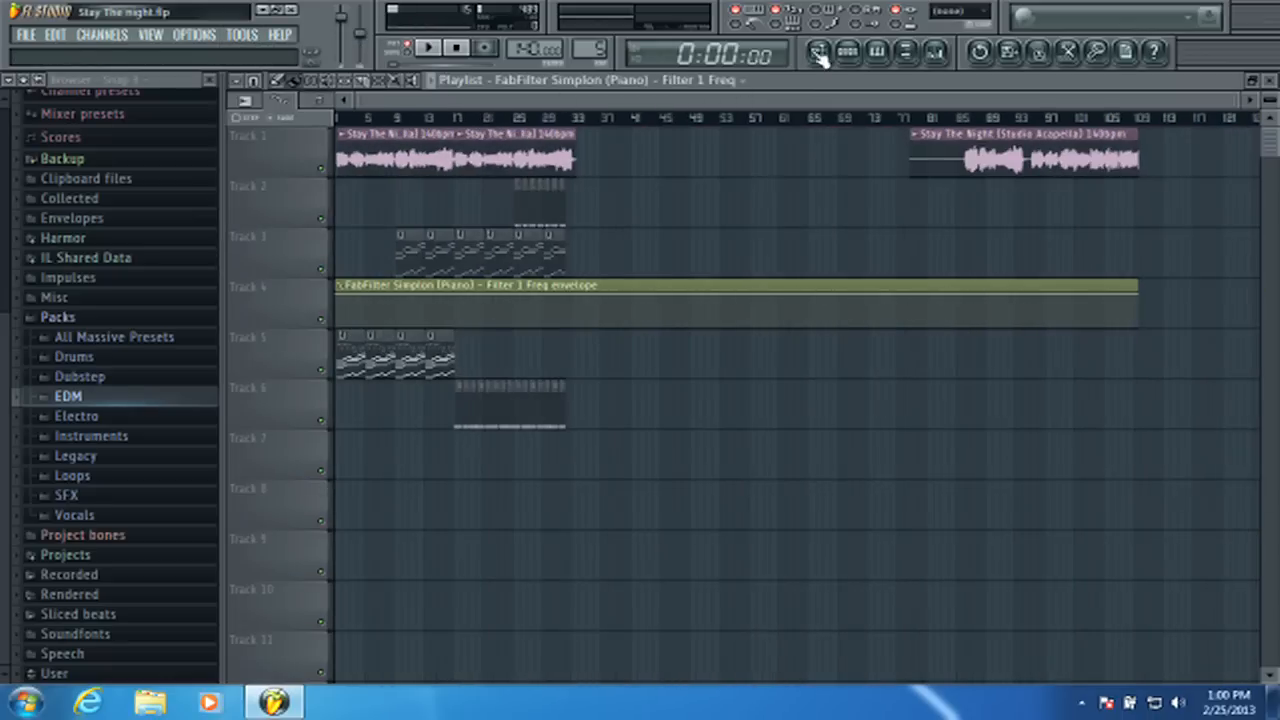
- Set the amp envelope A attack in Sylenth1 to 0.00, view its last-tweaked automation options, and close the plugin
left_click(845, 53)
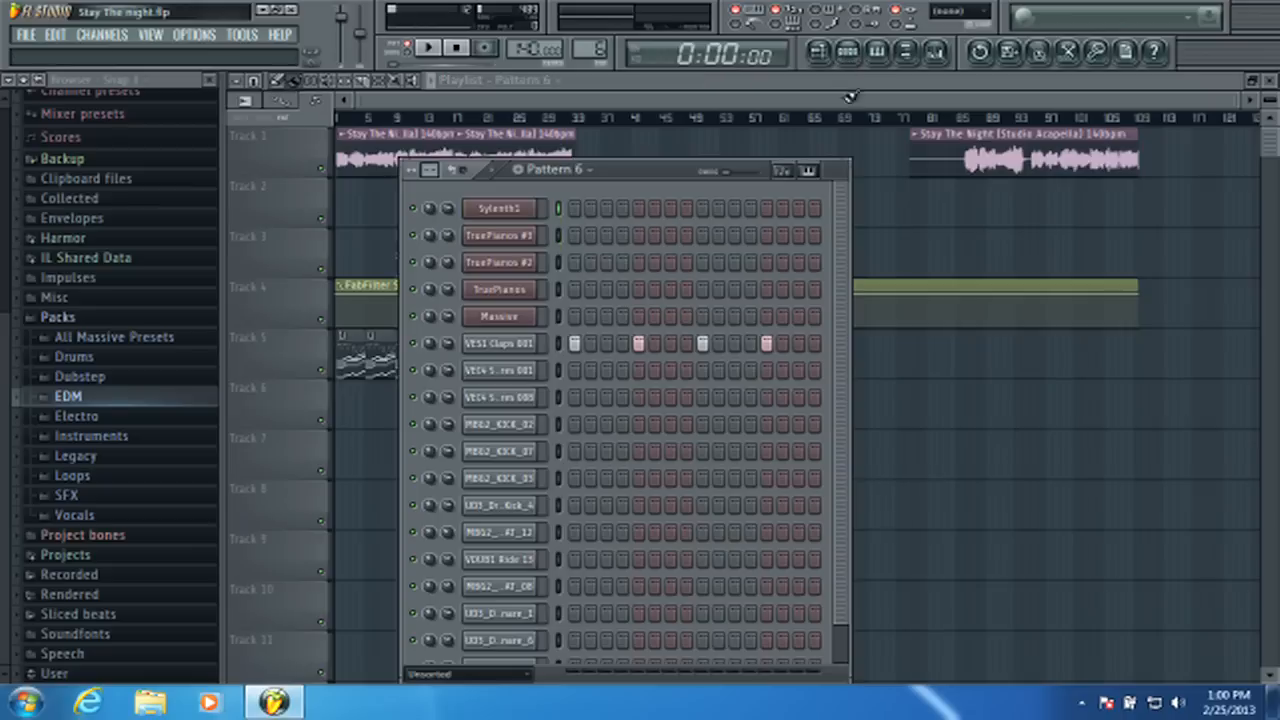
left_click(513, 210)
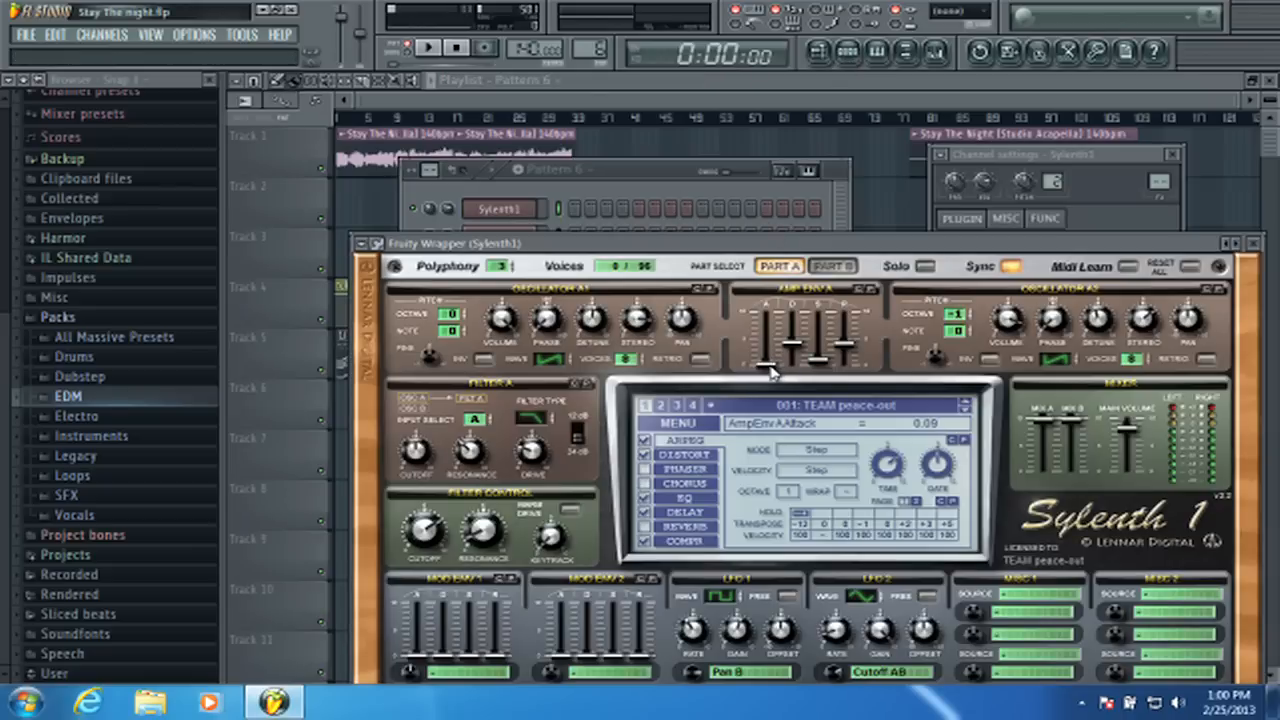
left_click_drag(770, 372, 770, 385)
left_click(230, 35)
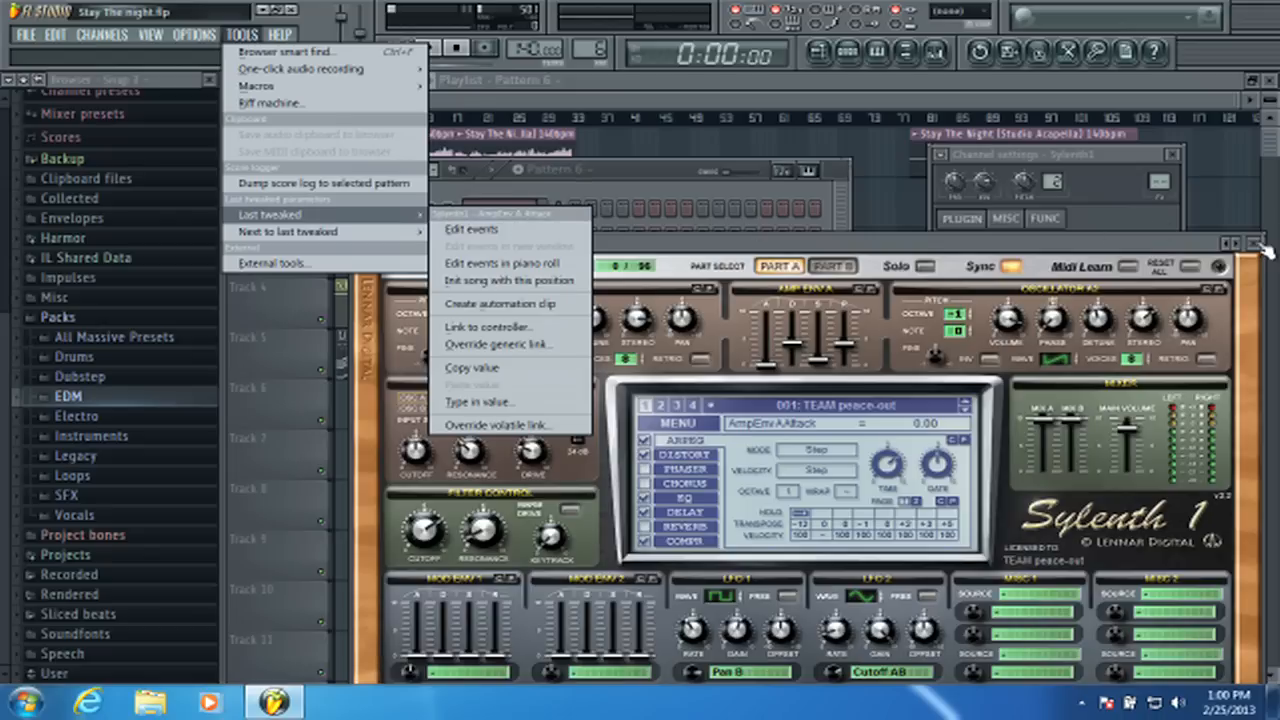
left_click(1256, 244)
left_click(1172, 155)
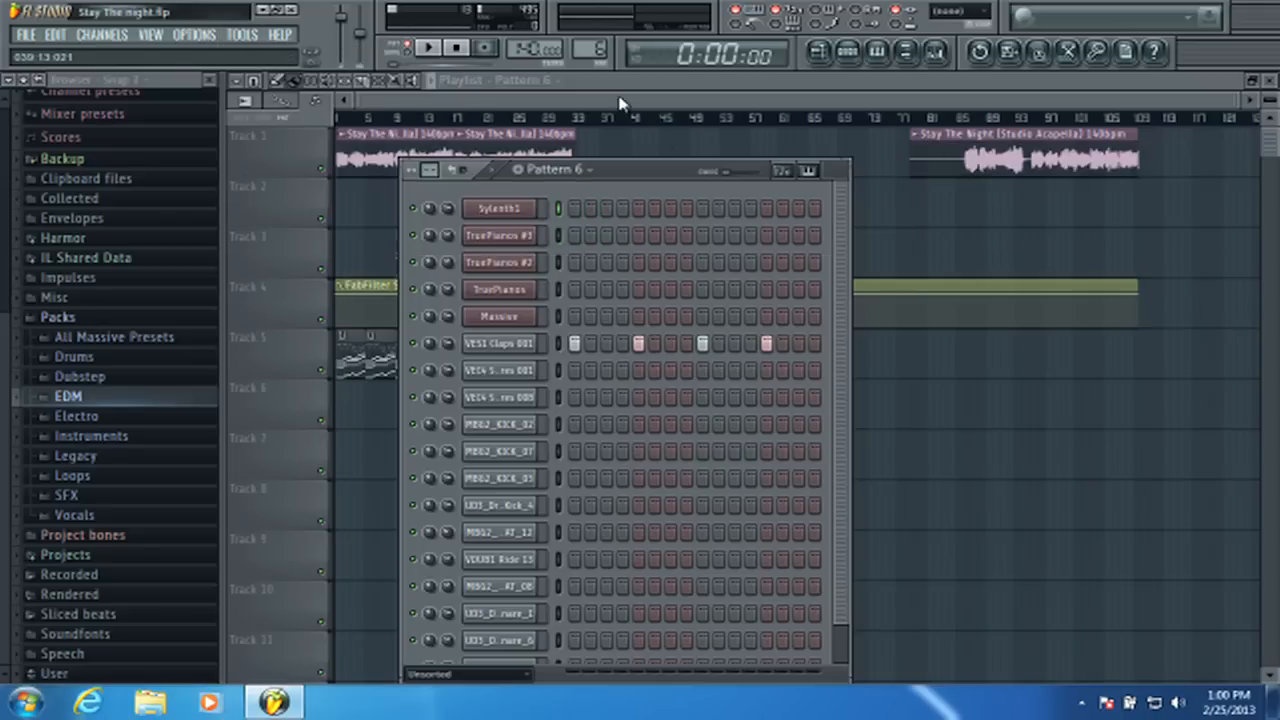
- Move the FabFilter Simplon Filter 1 Freq automation clip from Track 4 to Track 7 in the playlist
key("F6")
left_click_drag(514, 294, 452, 447)
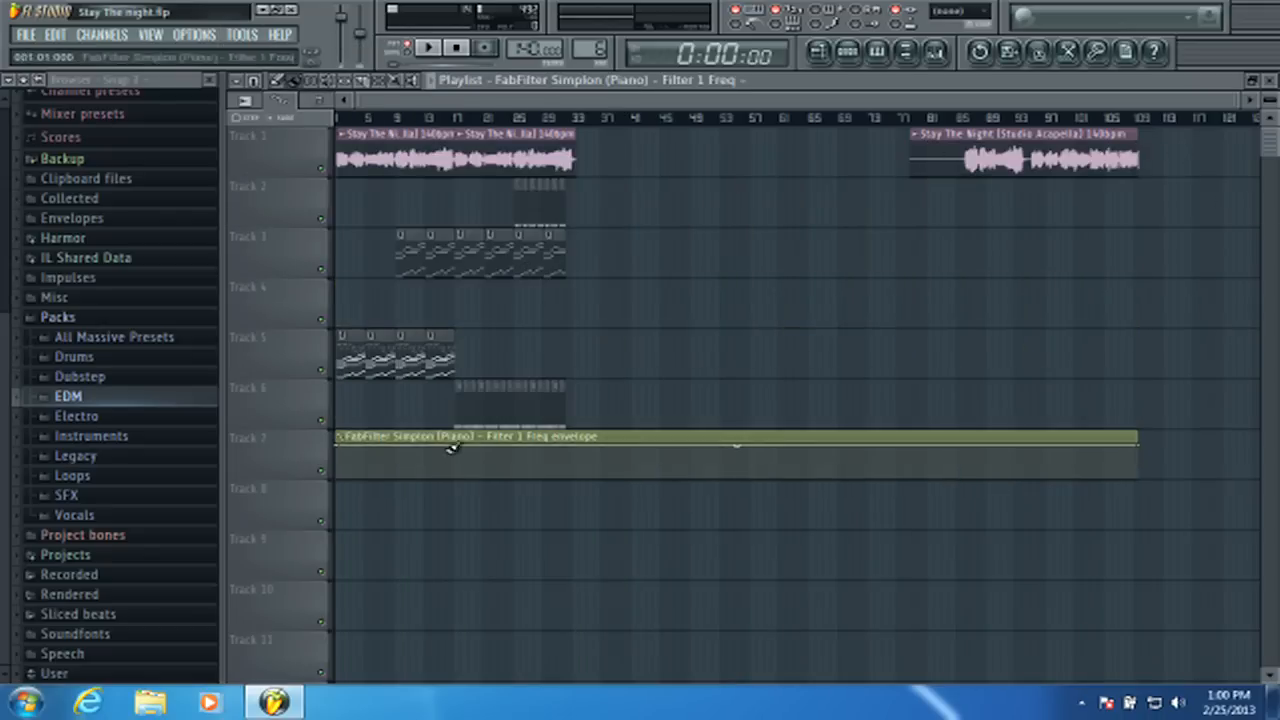
right_click(441, 346)
left_click(56, 35)
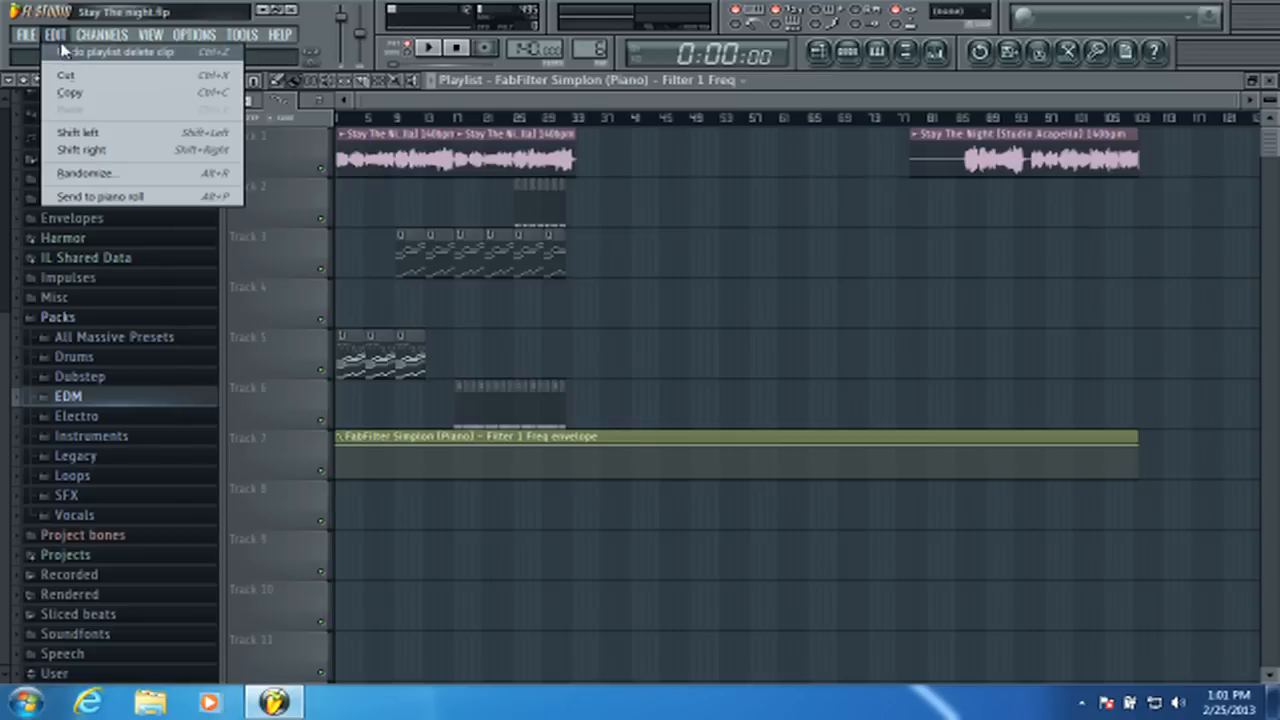
left_click(64, 51)
- Lower the start point of the Filter 1 Freq automation on Track 7 and briefly play the song
scroll(432, 121, "up", 1)
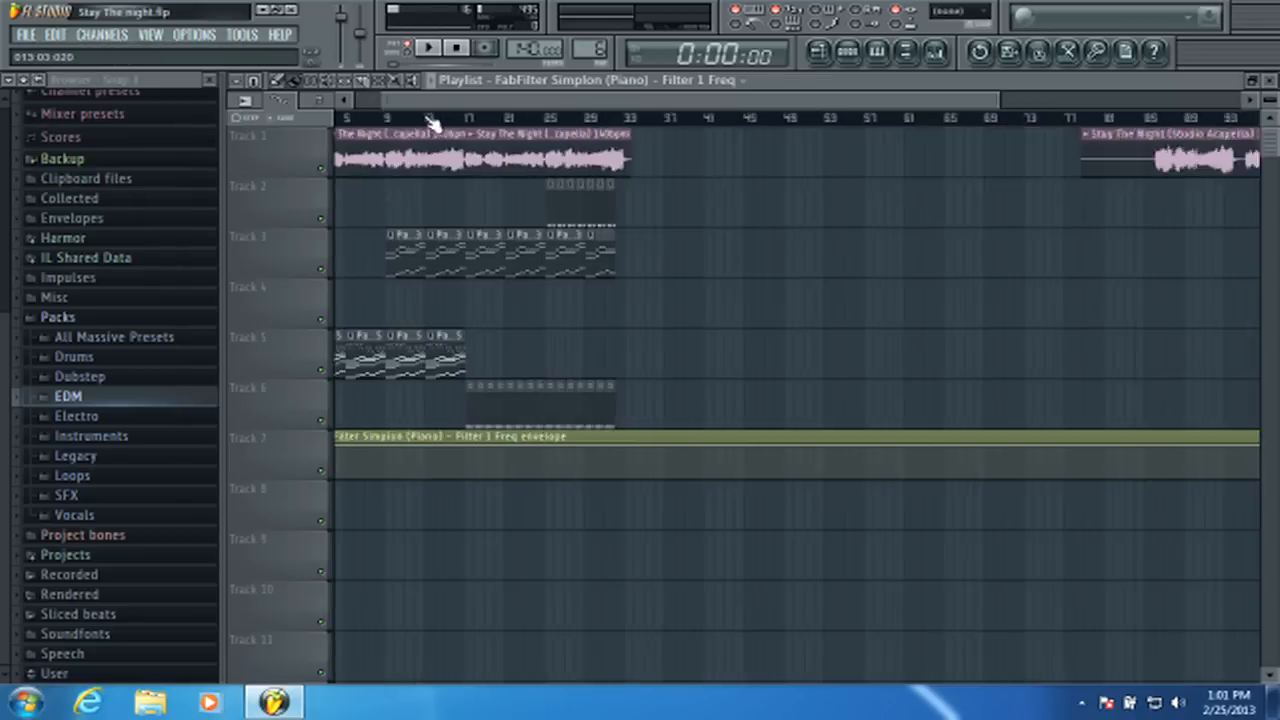
scroll(432, 121, "up", 3)
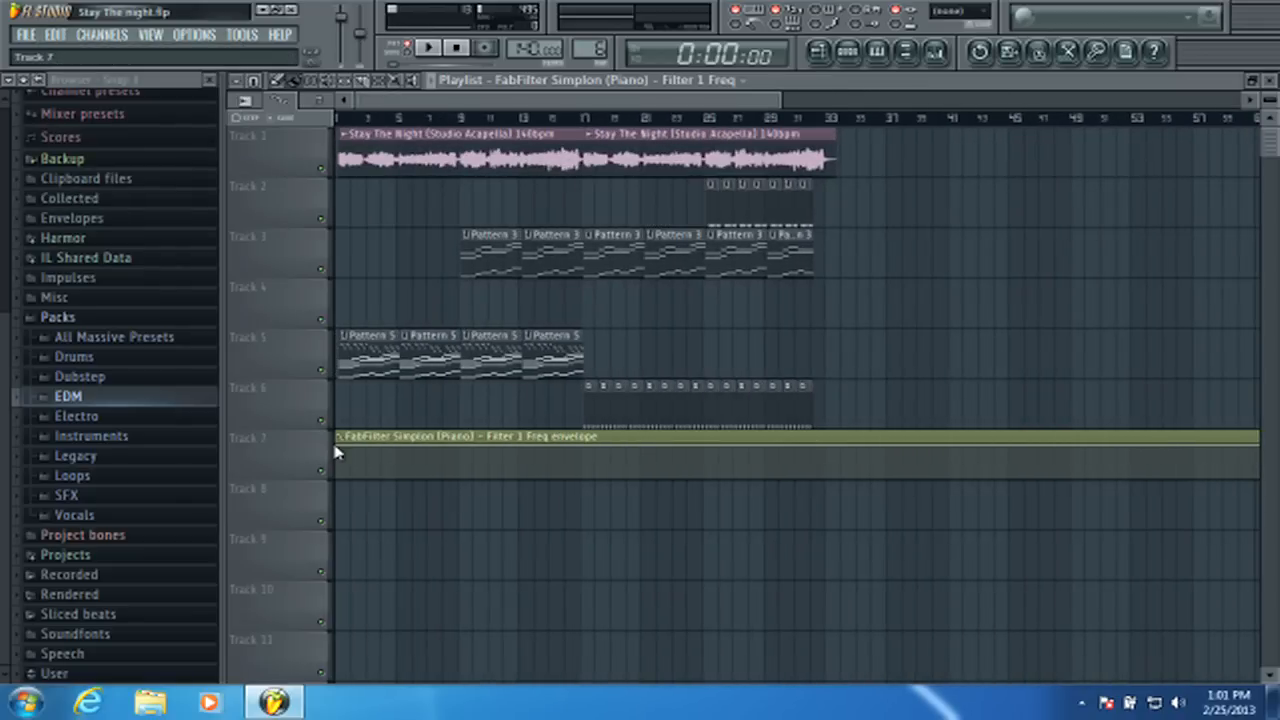
left_click_drag(335, 452, 332, 462)
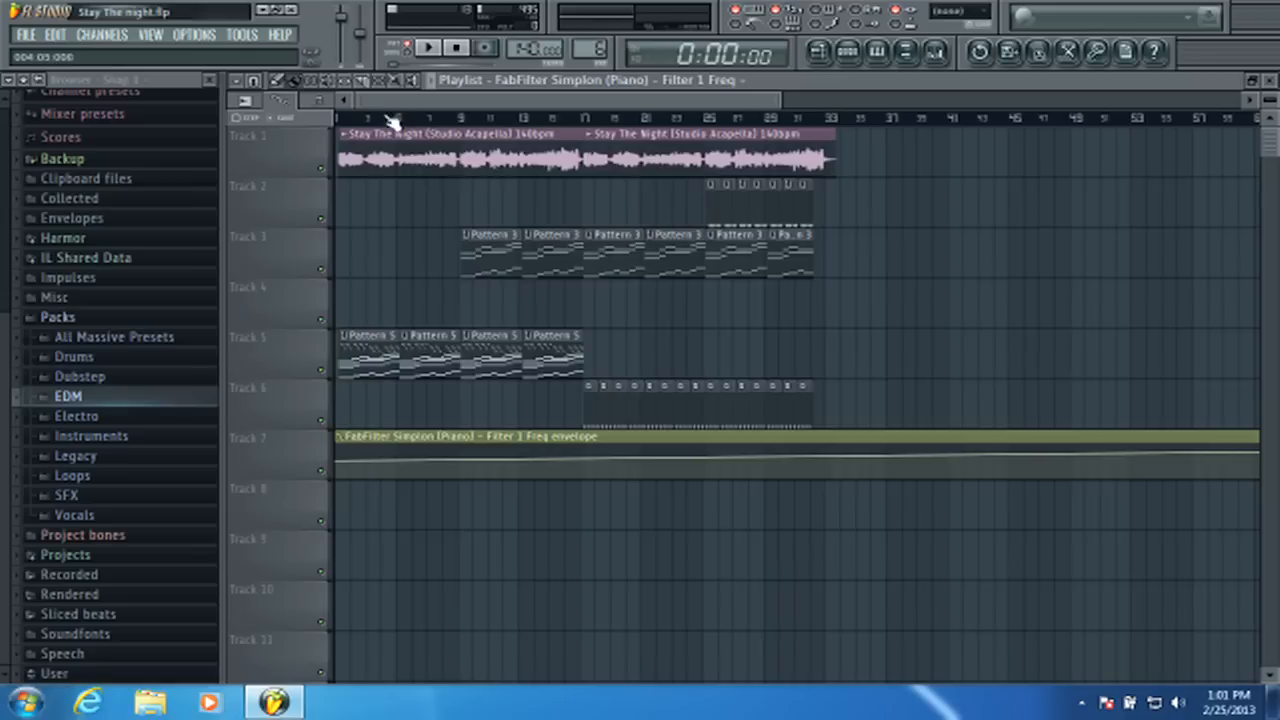
scroll(393, 121, "up", 4)
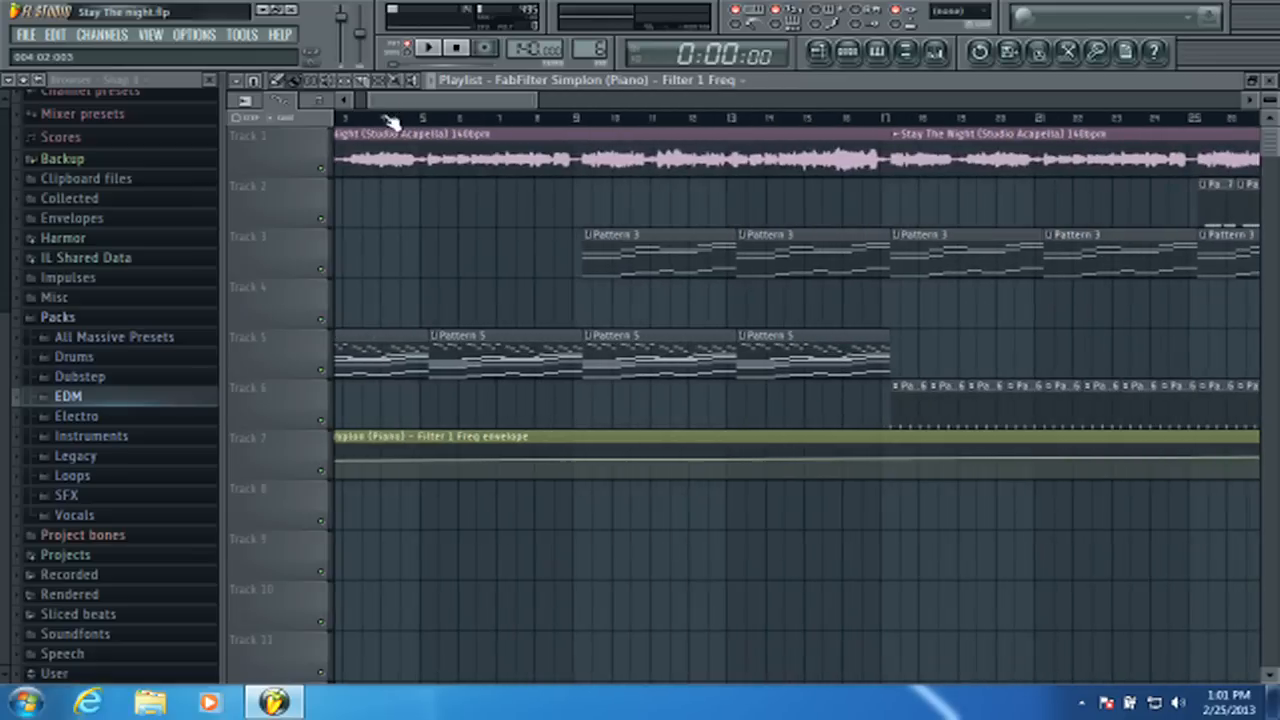
left_click(440, 50)
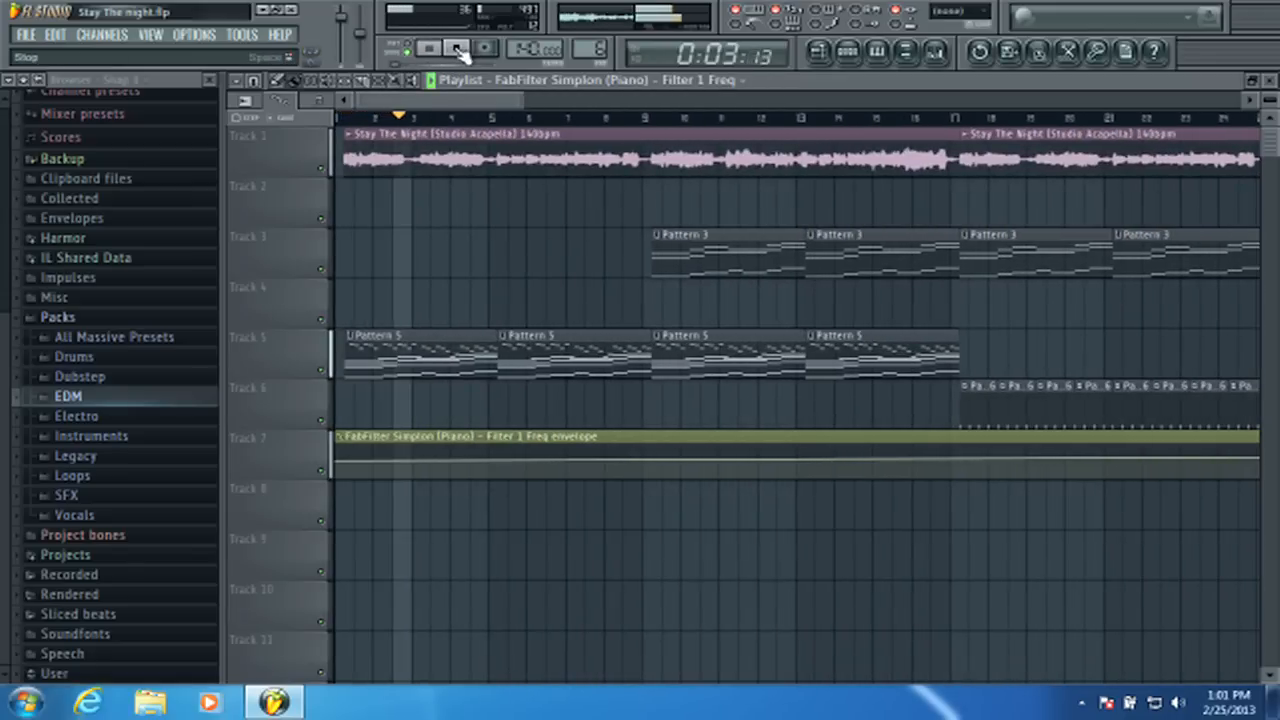
left_click(458, 50)
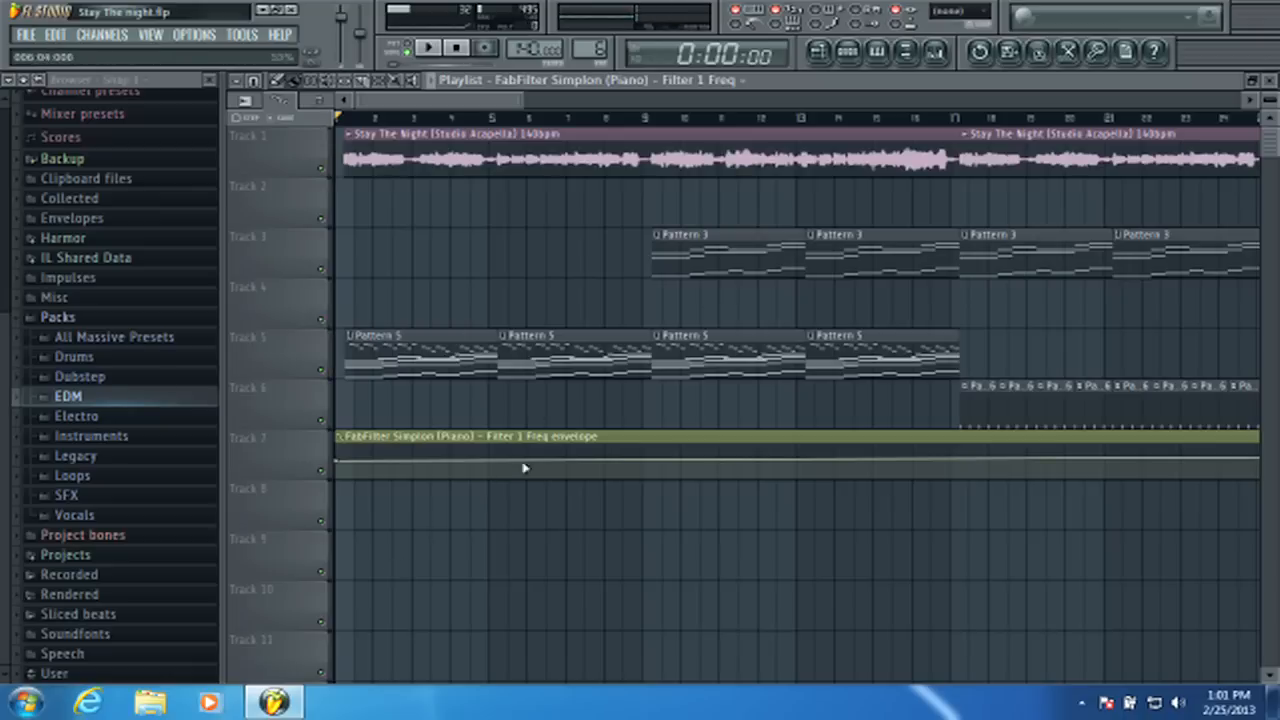
- Add automation points so the filter frequency stays low until bar 9 and rises to maximum around bar 16, and play it
left_click(652, 467)
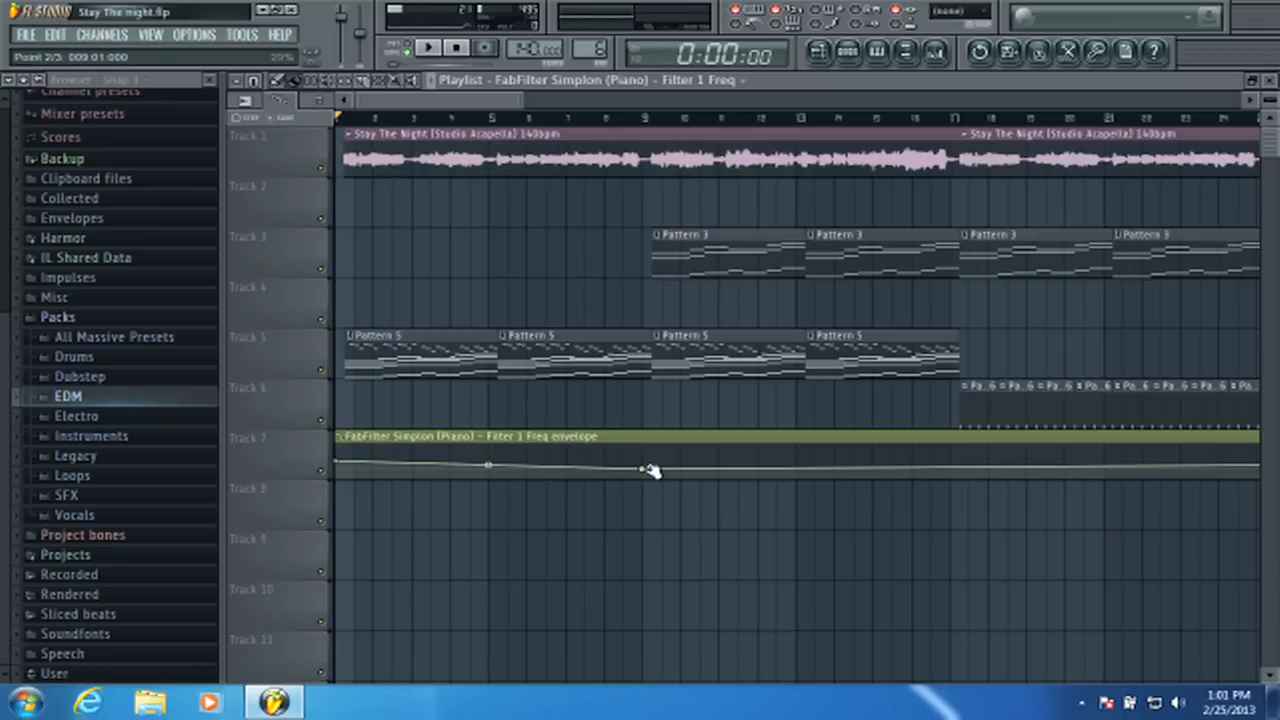
left_click_drag(935, 461, 911, 444)
key("space")
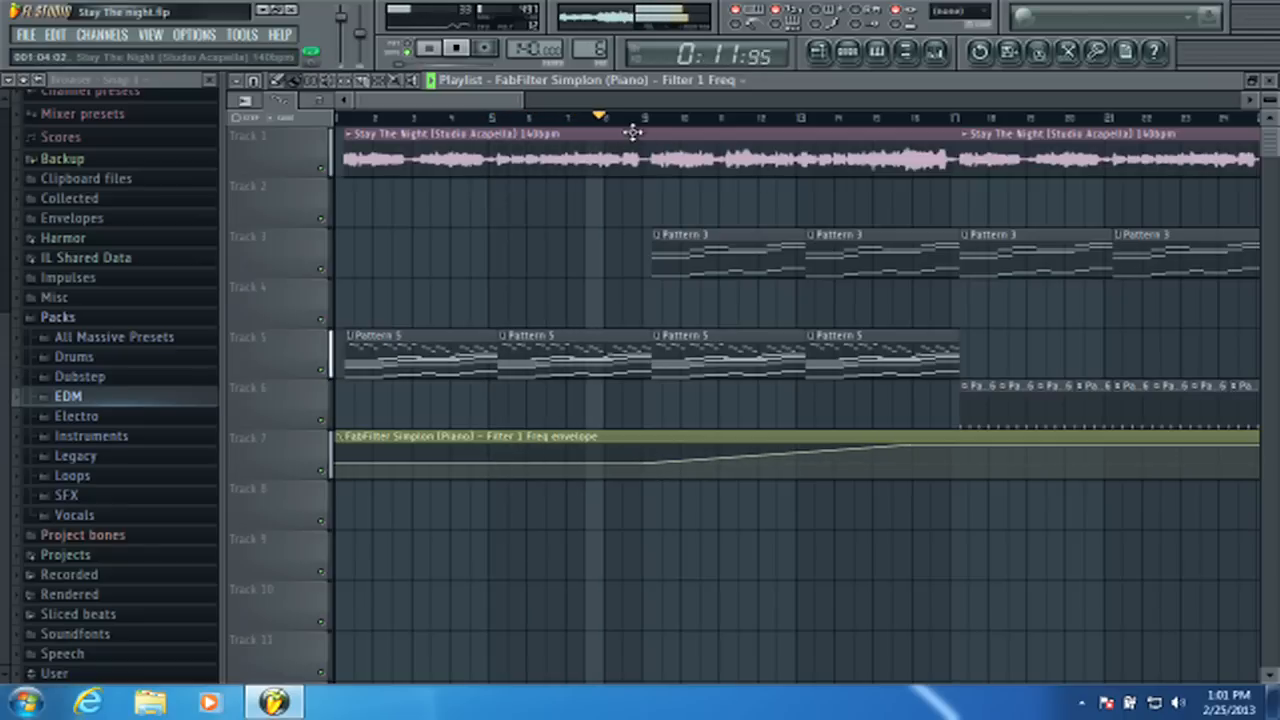
- Open the mixer during playback and slightly lower the Insert 8 fader
scroll(1120, 218, "up", 3)
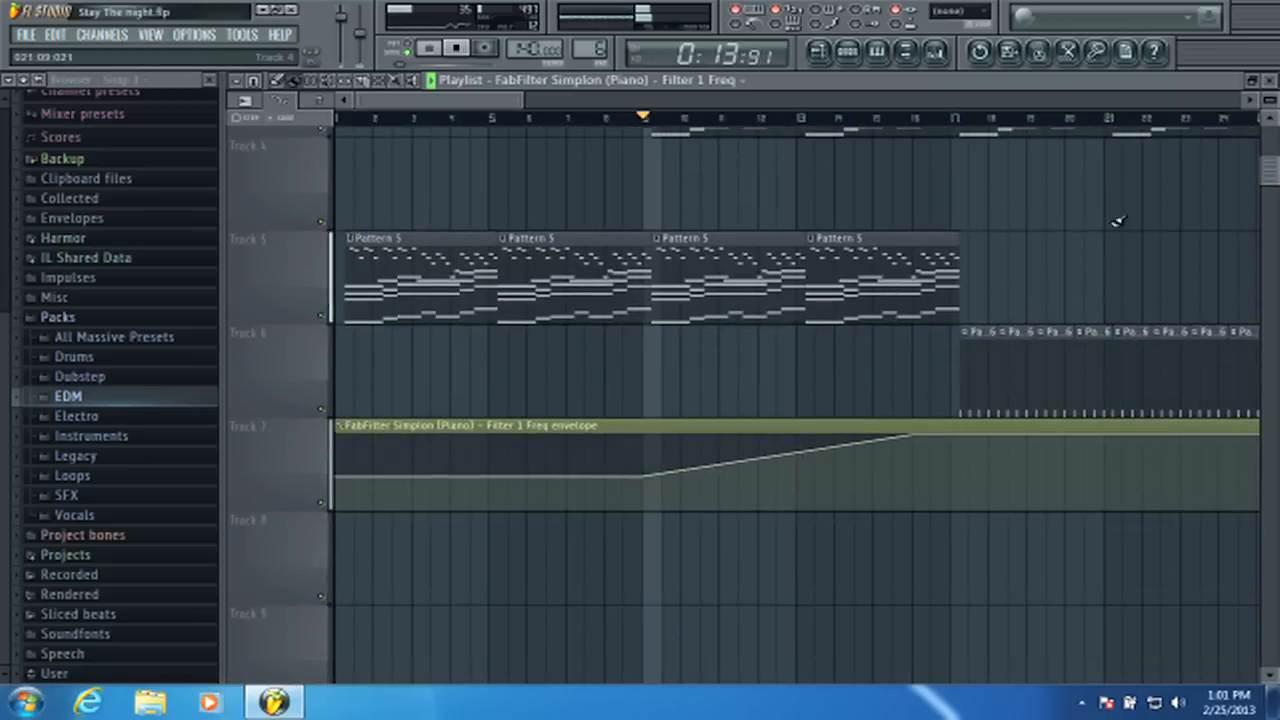
scroll(681, 370, "up", 3)
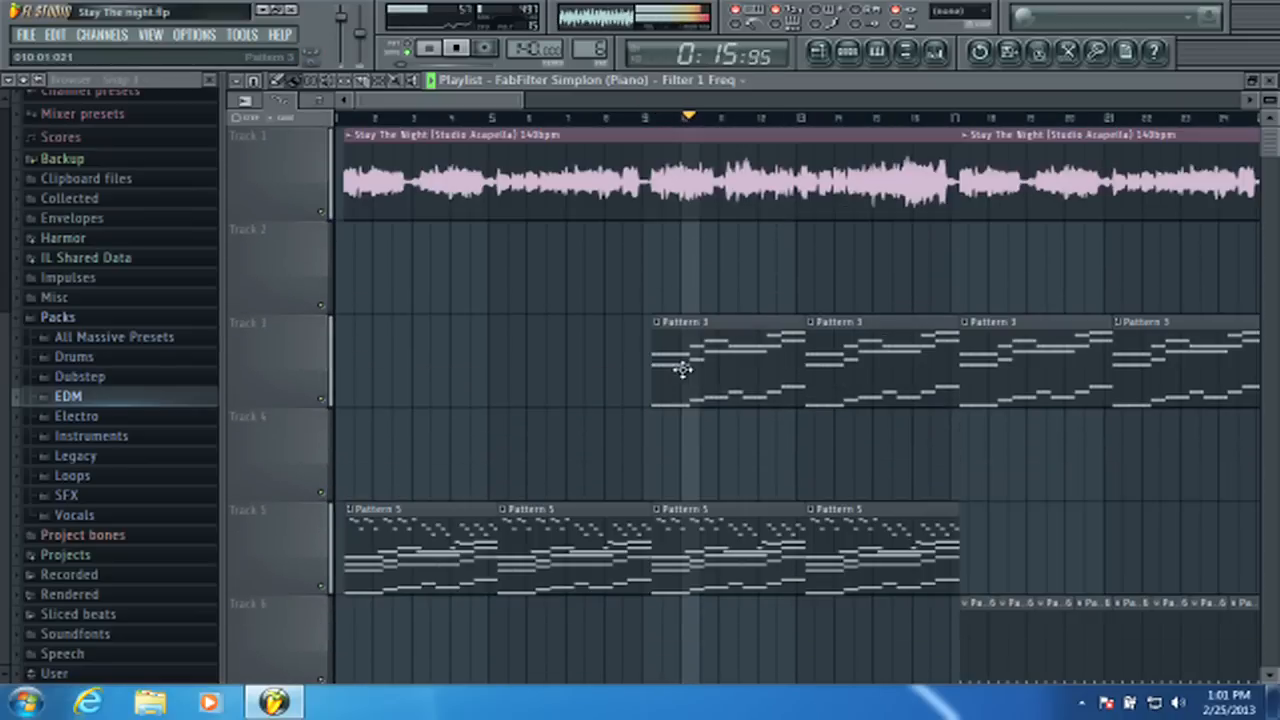
key("F9")
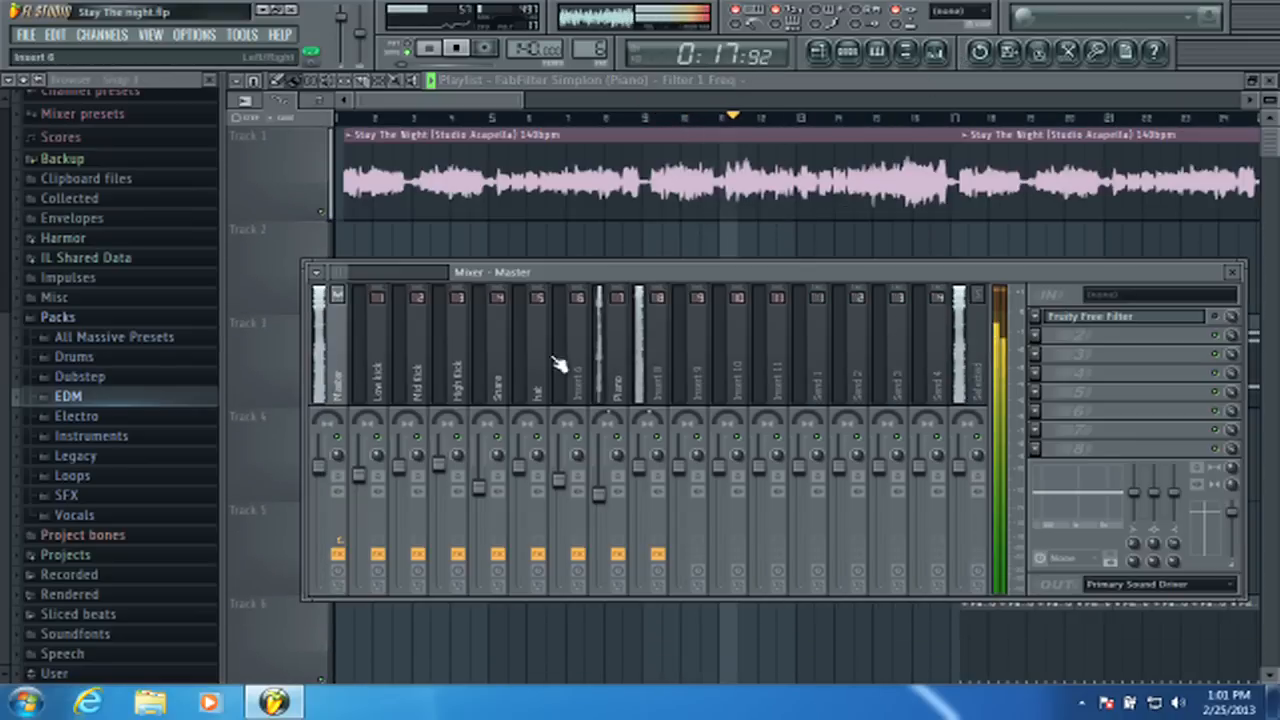
left_click(640, 457)
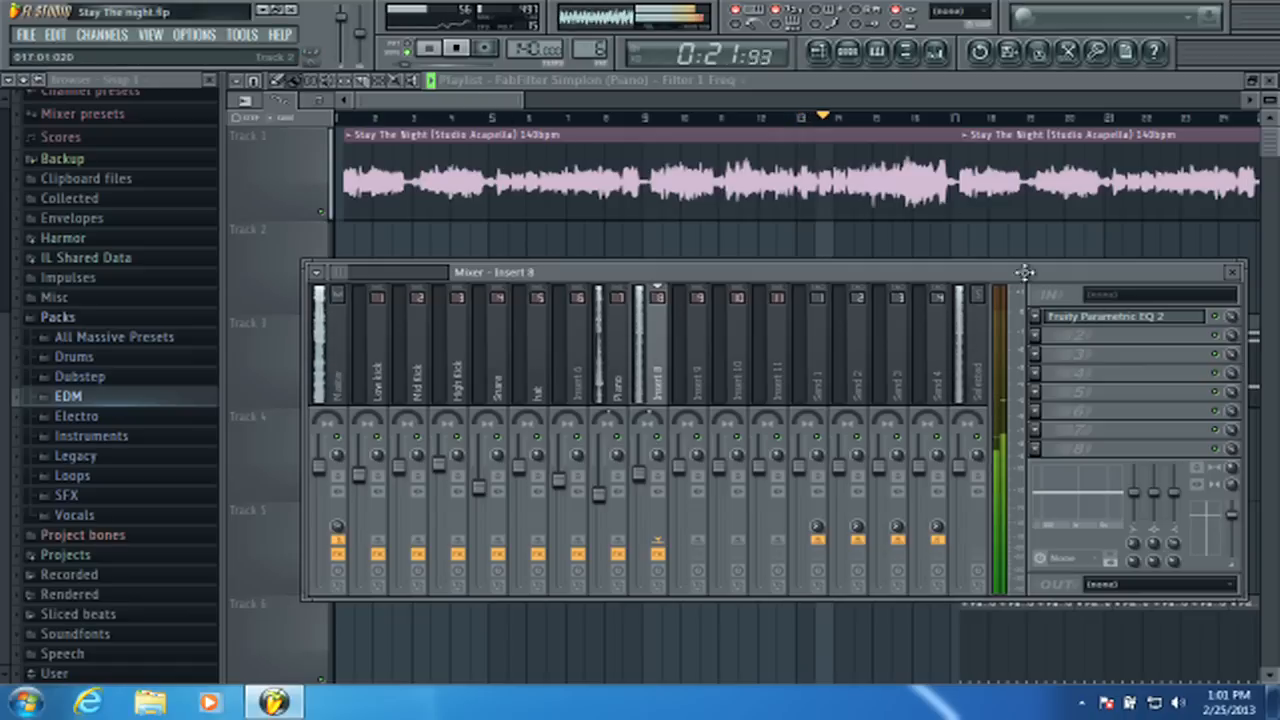
- Open Massive from the channel list and create an automation clip for its Filter 1 cutoff
left_click(847, 52)
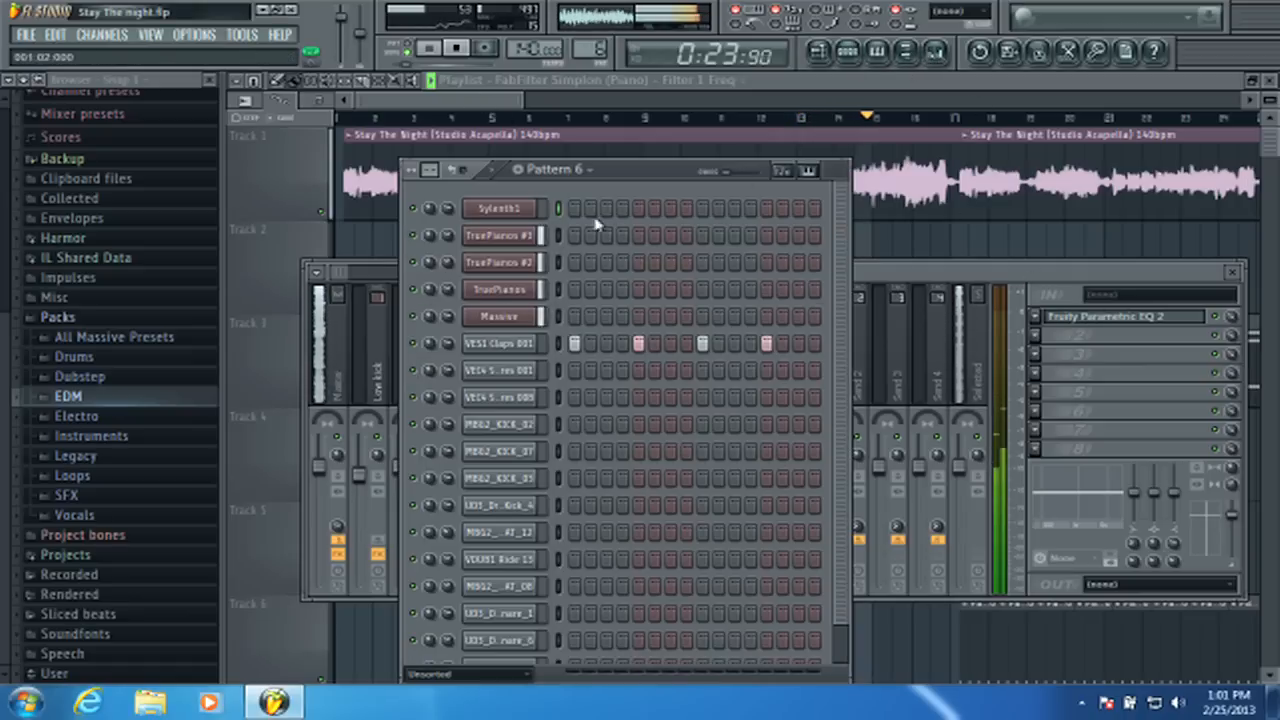
left_click(499, 316)
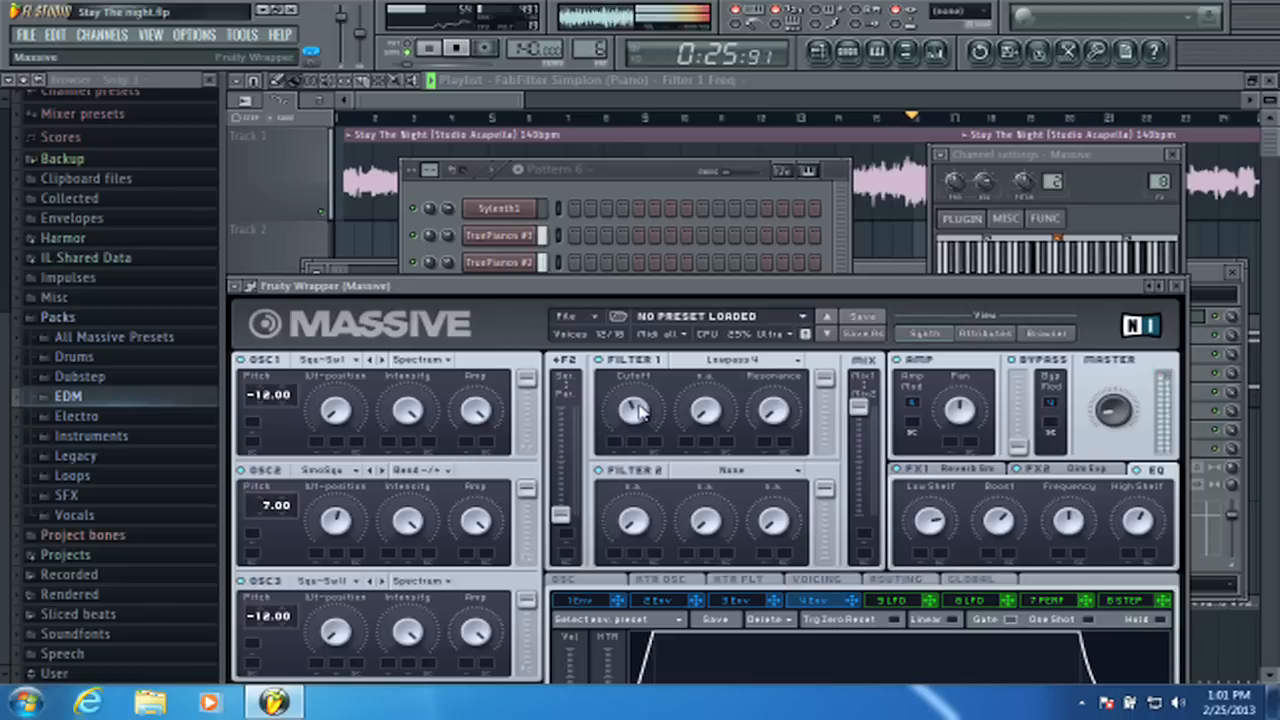
left_click(245, 35)
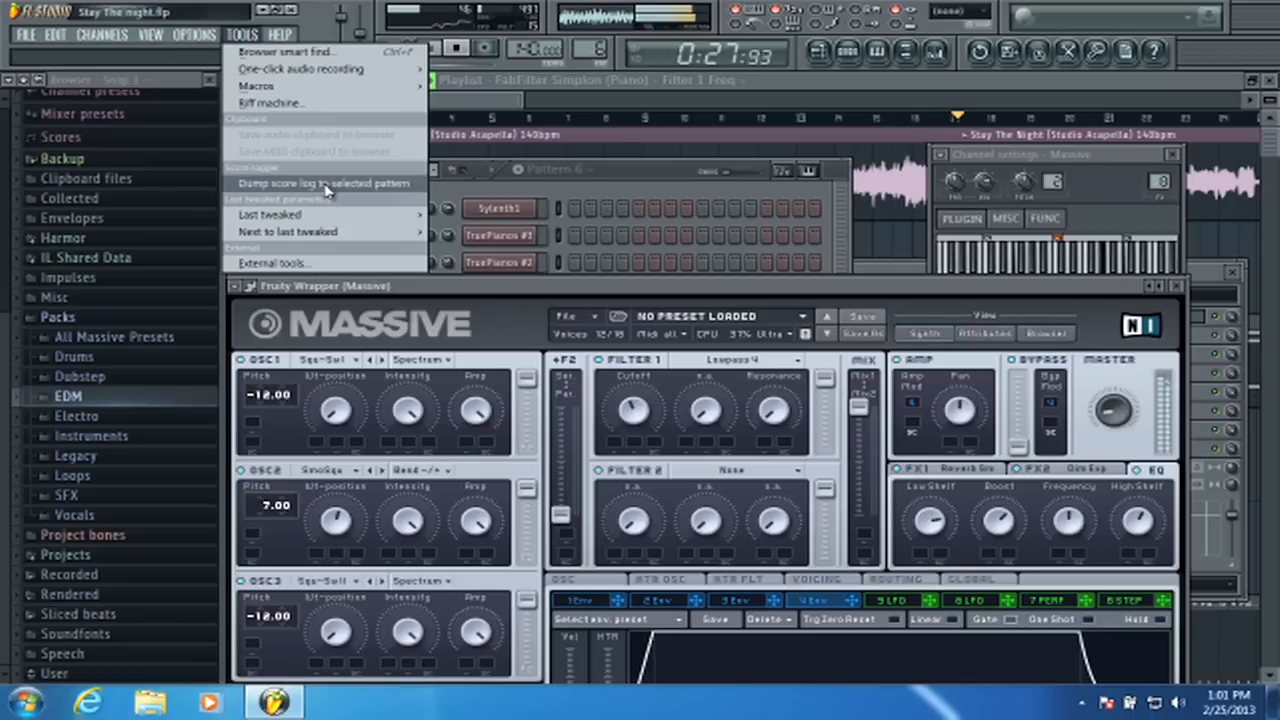
mouse_move(360, 220)
left_click(511, 304)
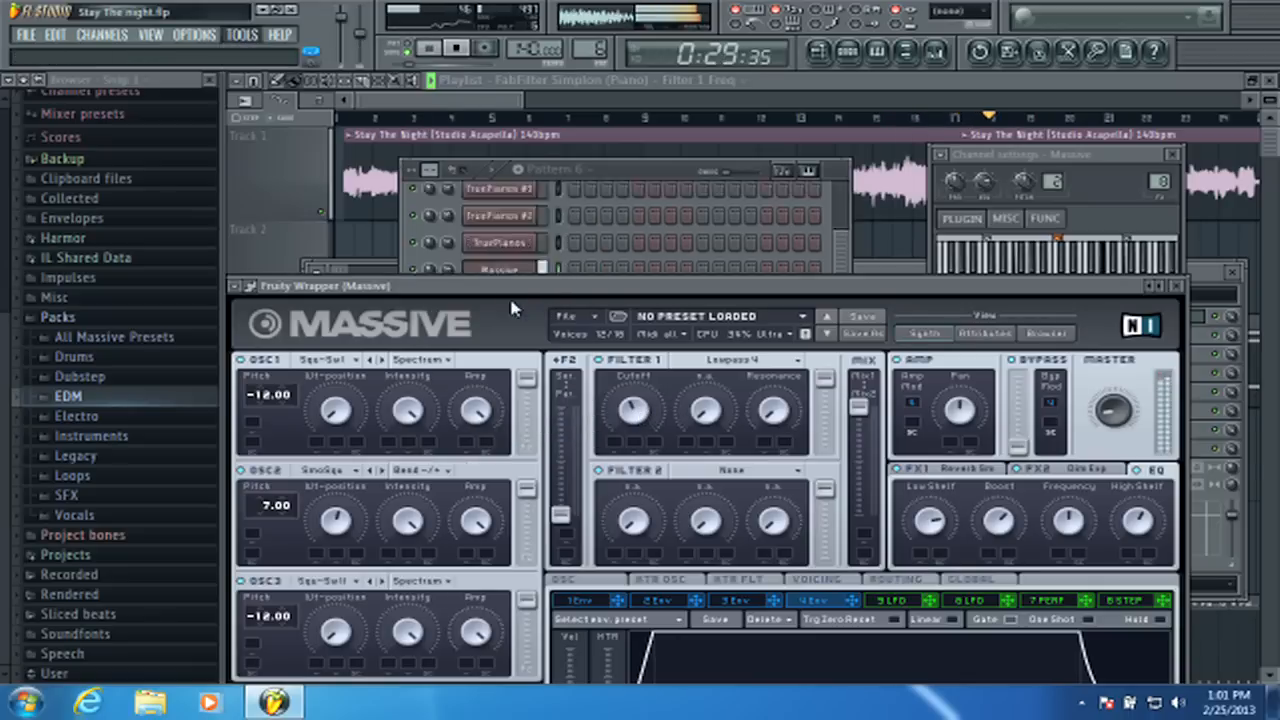
left_click(453, 107)
scroll(613, 336, "down", 5)
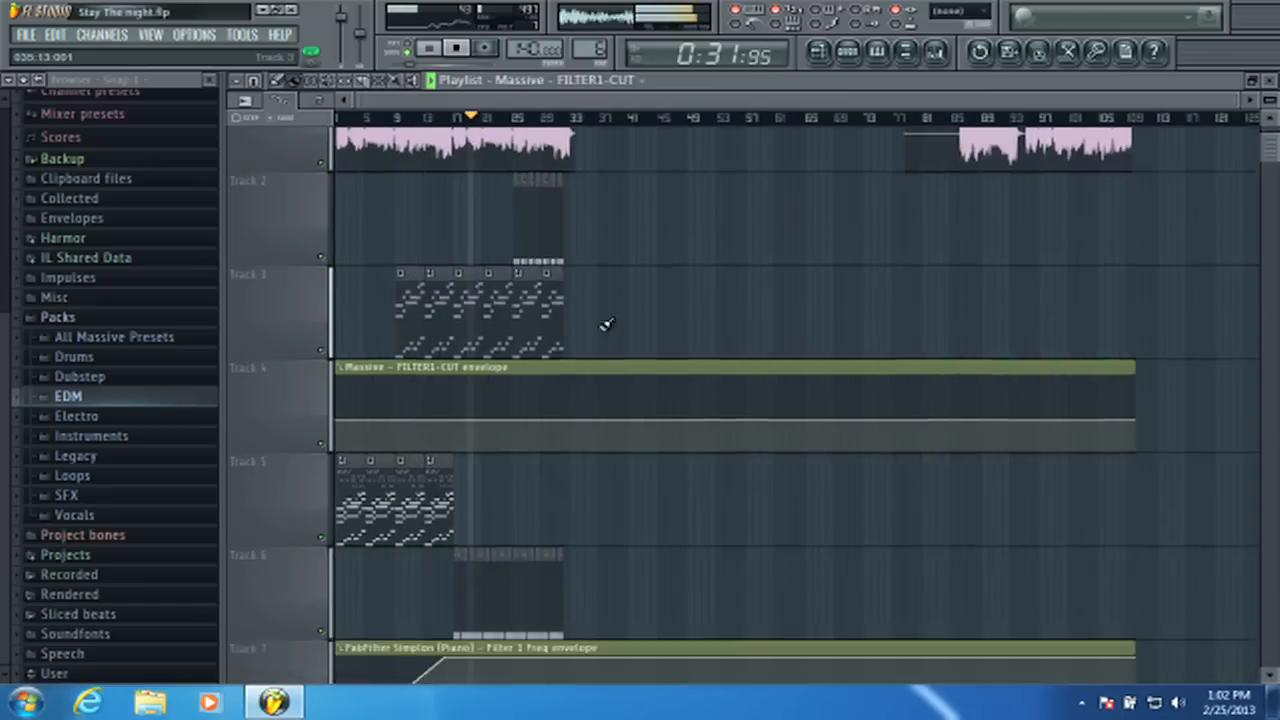
- Shape the Massive filter cutoff automation to rise from bar 9 to 17, drop sharply, and climb to its raised end near bar 32
scroll(652, 292, "up", 4)
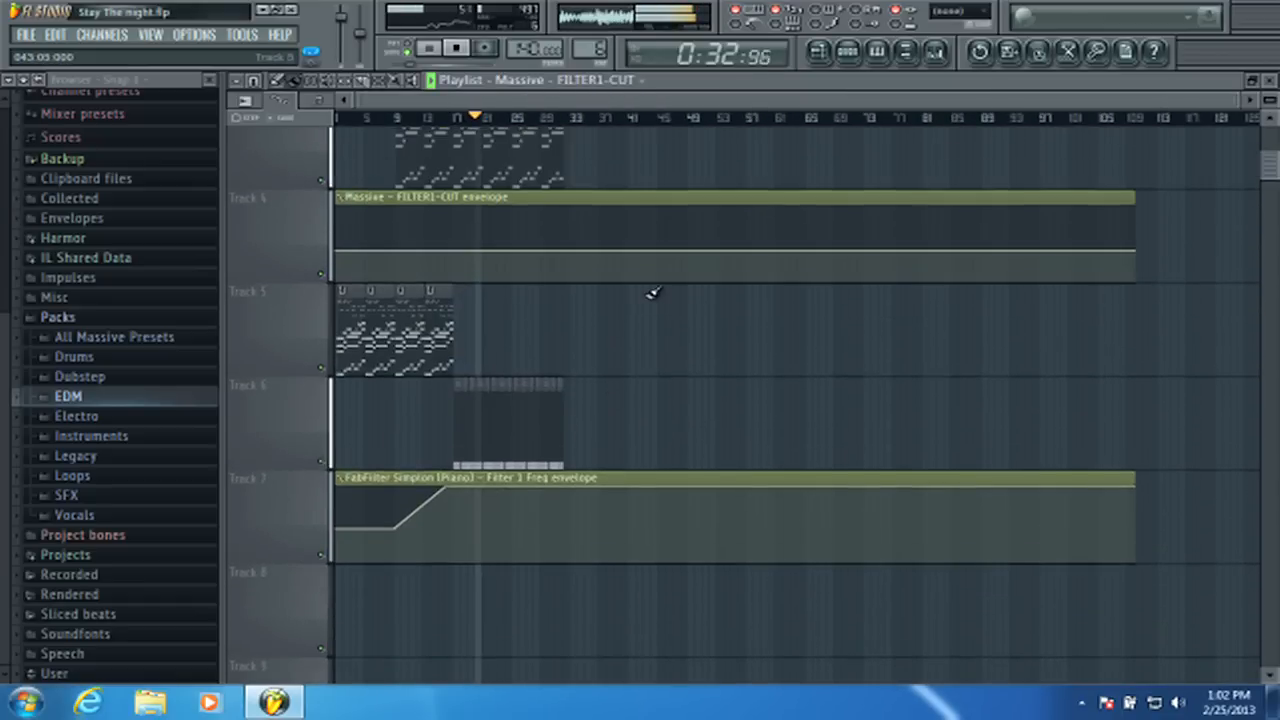
right_click(395, 251)
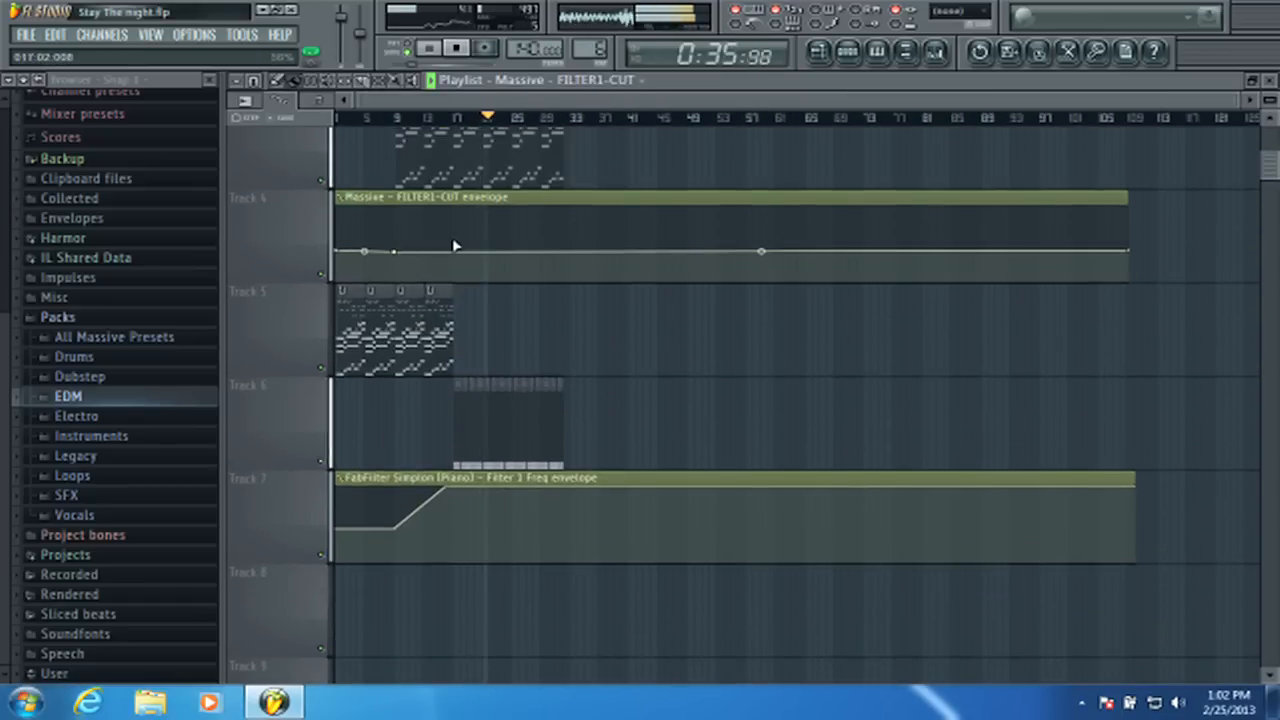
mouse_move(446, 249)
left_mouse_down()
mouse_move(470, 220)
mouse_move(453, 214)
mouse_move(458, 282)
mouse_move(457, 270)
left_mouse_up()
key("space")
right_click(458, 218)
key("space")
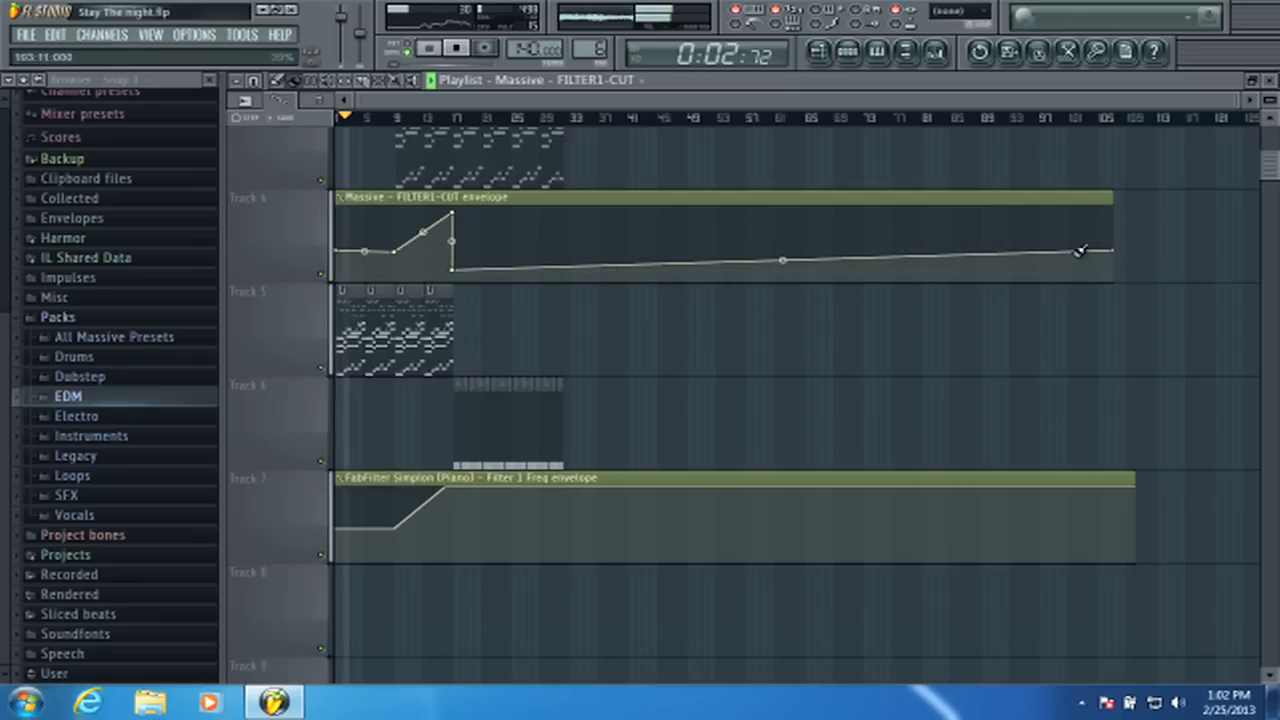
left_click_drag(1118, 250, 565, 168)
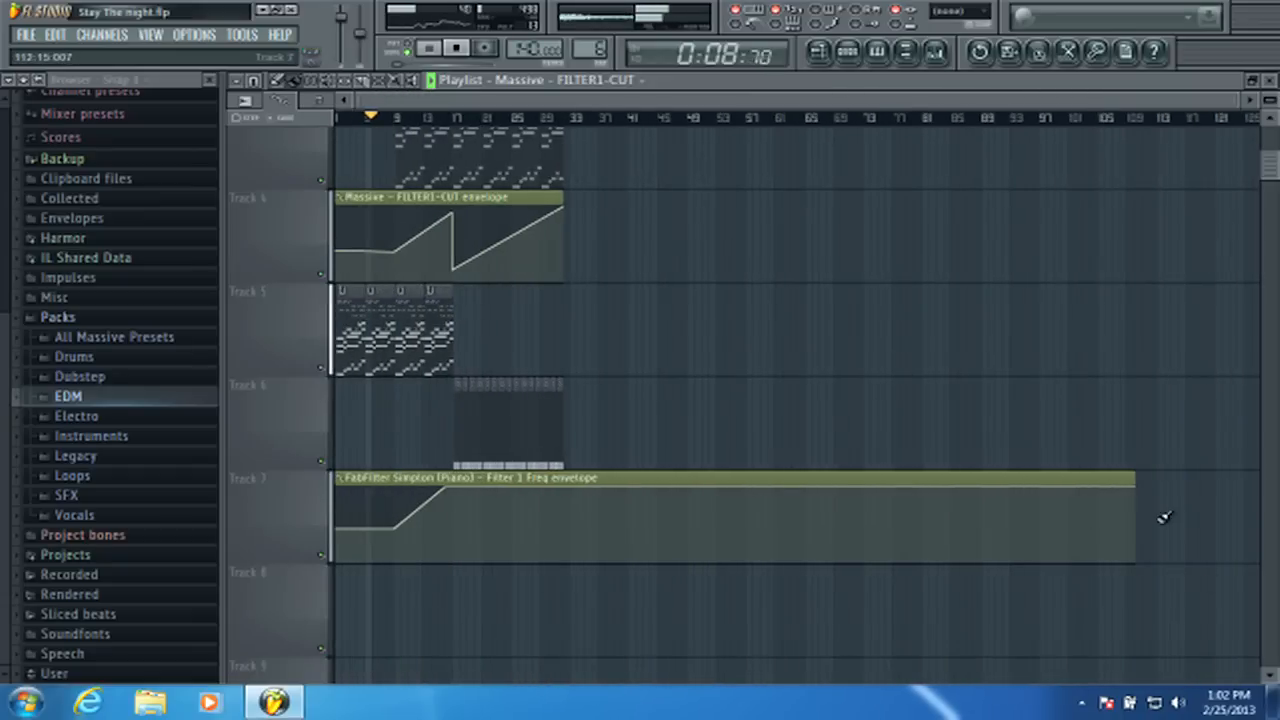
- Shorten the piano filter clip to about bar 33, moving the Massive filter clip to Track 8 and the piano one to Track 9
left_click_drag(1134, 480, 570, 478)
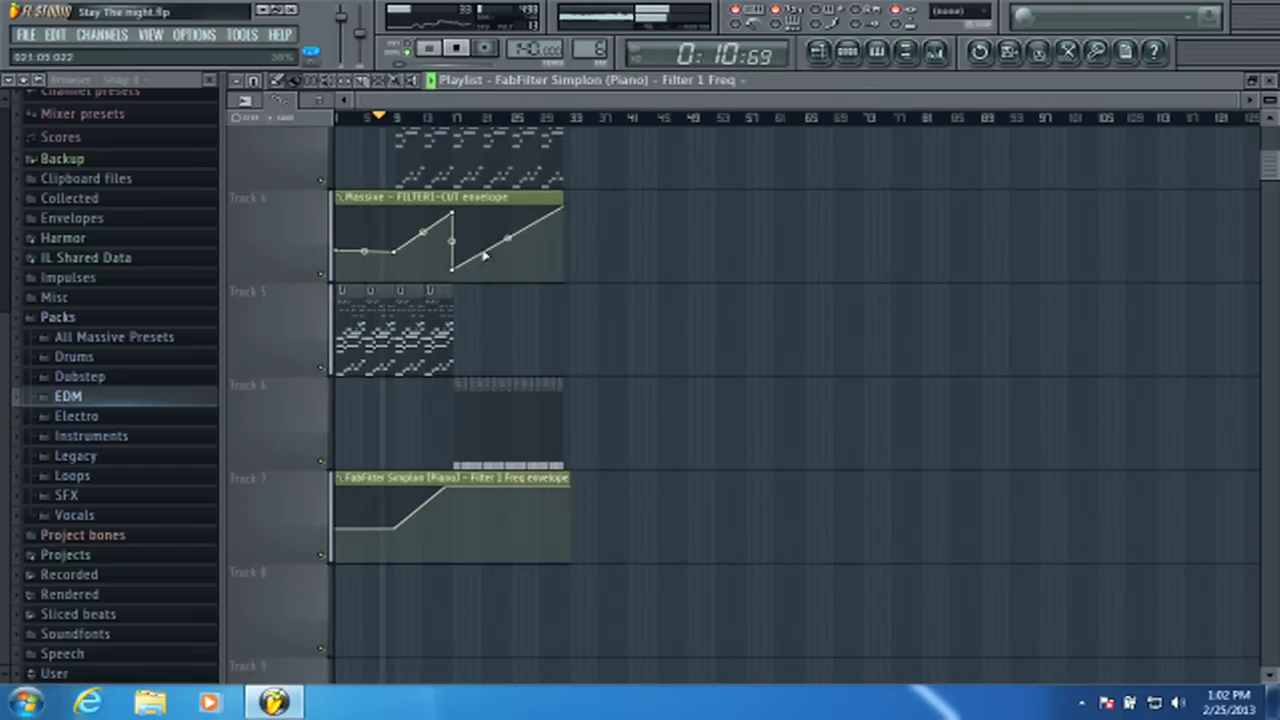
left_click_drag(484, 257, 294, 574)
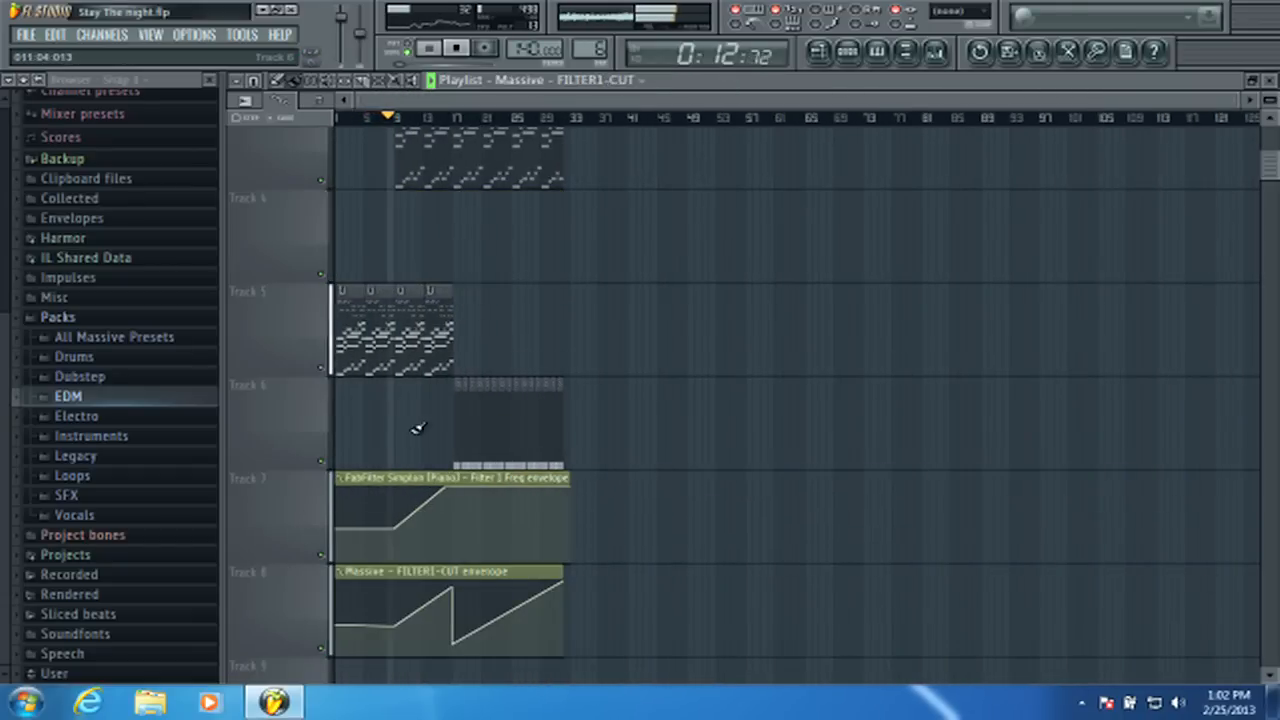
left_click_drag(393, 472, 251, 674)
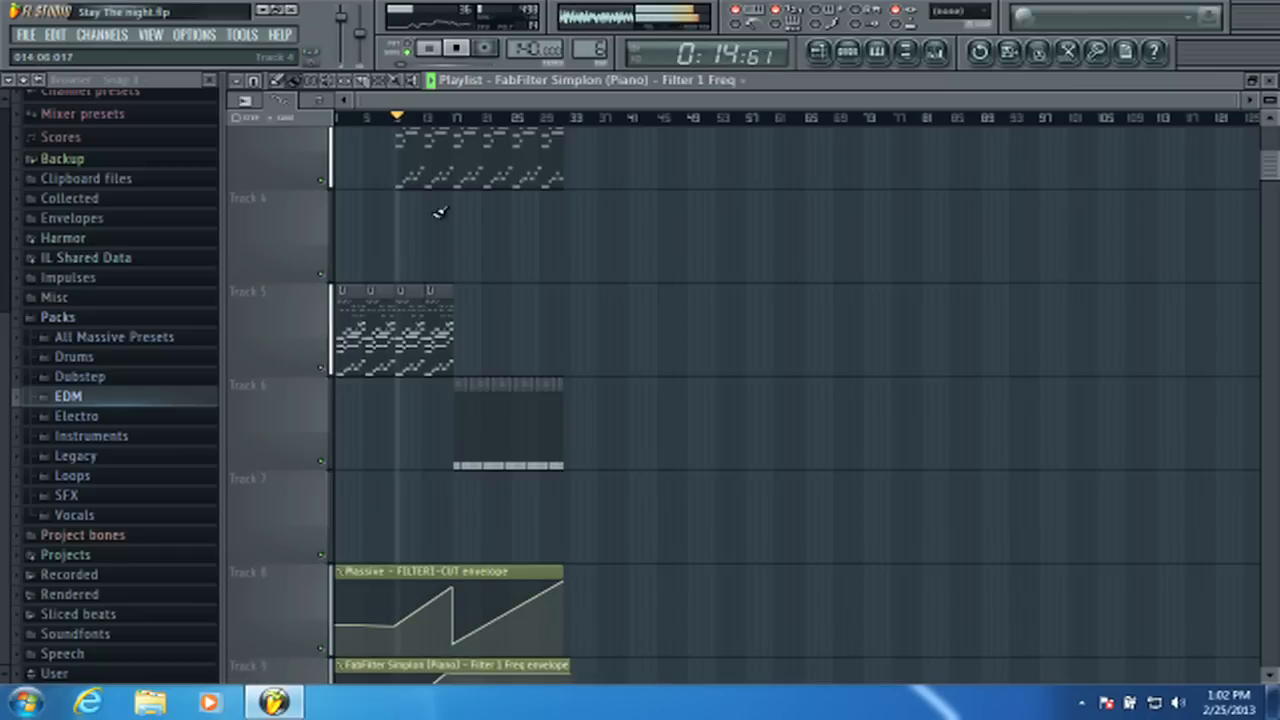
- Lower the start and bar 9 points of the Massive filter cutoff automation on Track 8
scroll(405, 133, "up", 4, "ctrl")
scroll(480, 375, "down", 4)
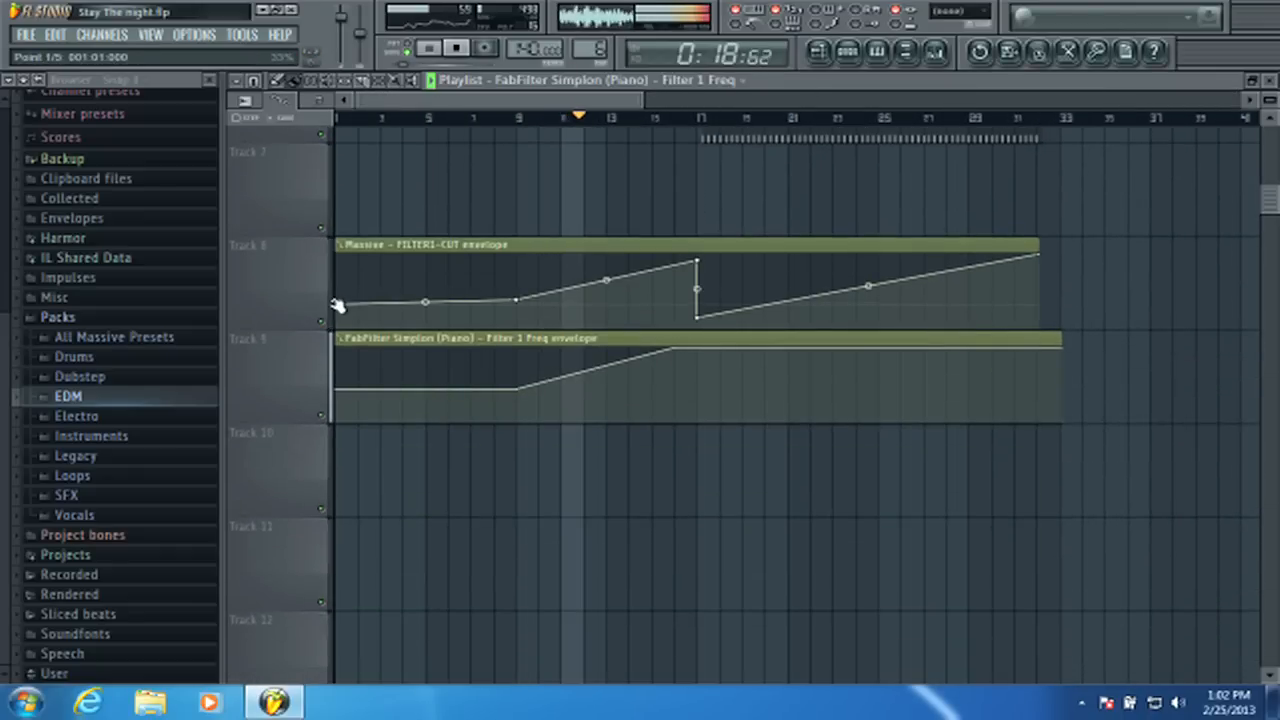
left_click_drag(522, 304, 522, 310)
left_click_drag(338, 304, 342, 311)
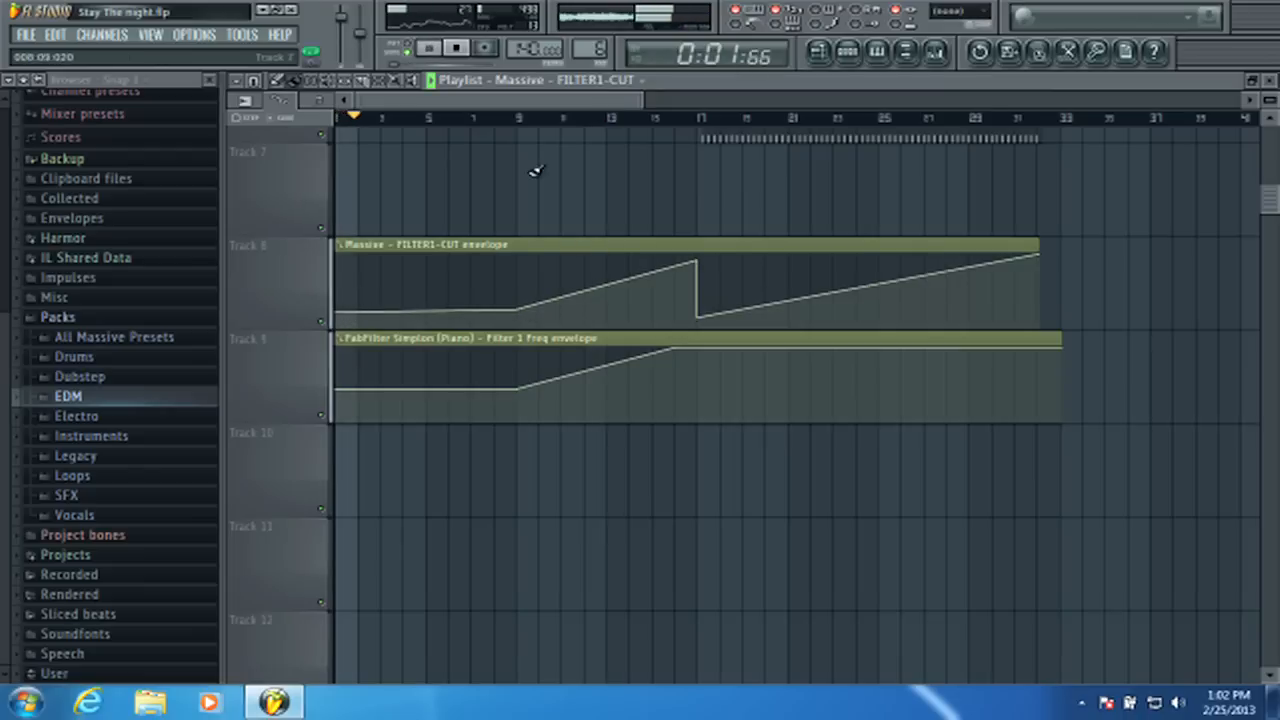
- Play from bar 9, lower the Massive automation's start and bar 9 points further to about 10%, and replay from around bar 5
left_click(520, 118)
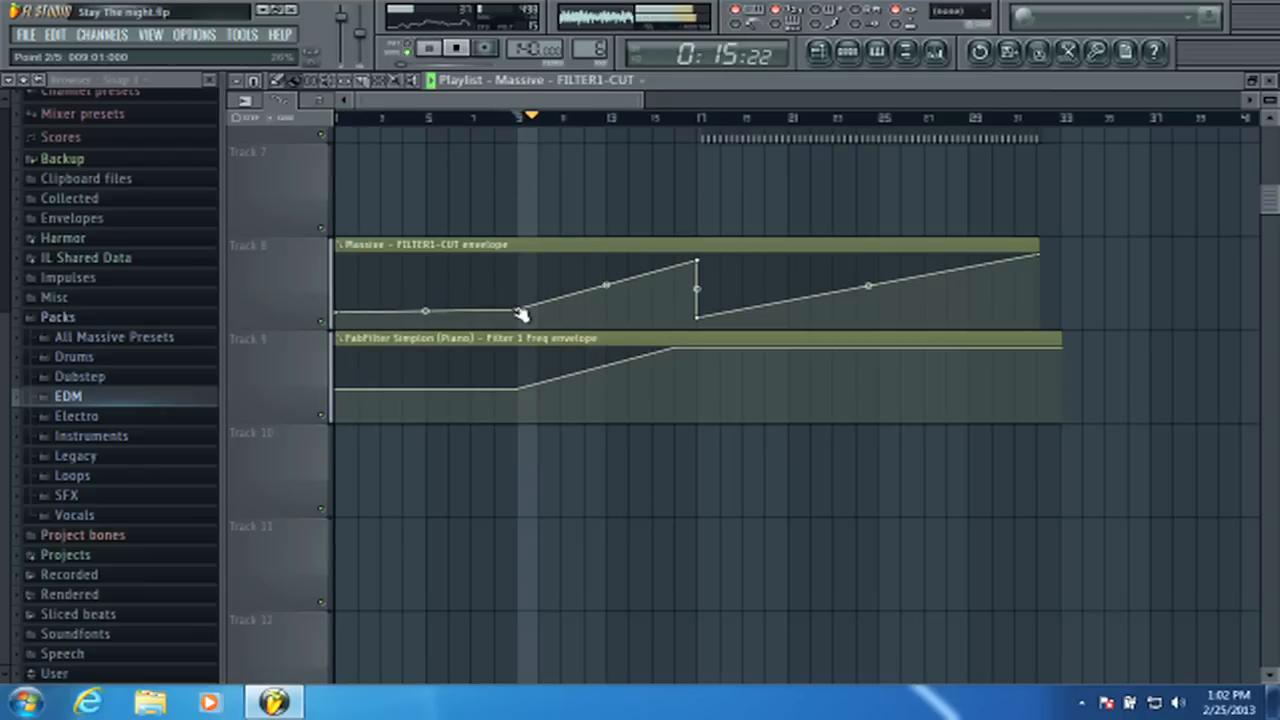
left_click_drag(522, 314, 518, 318)
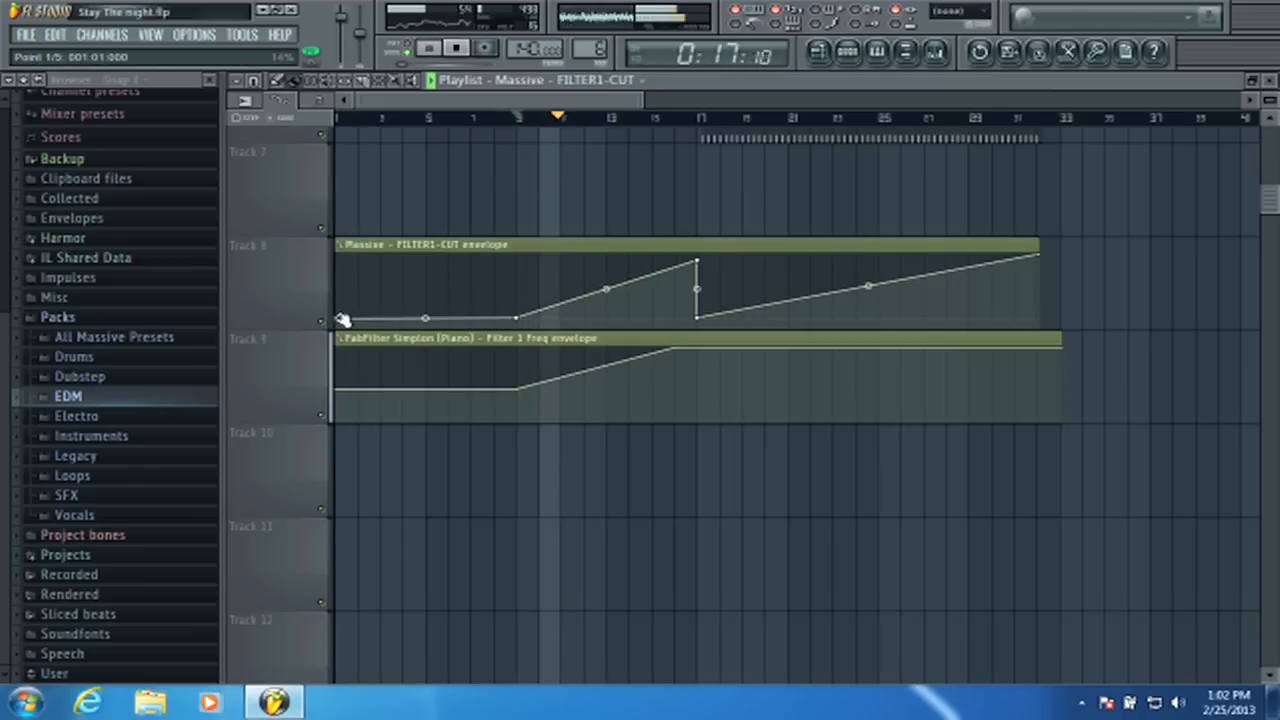
left_click_drag(528, 316, 526, 324)
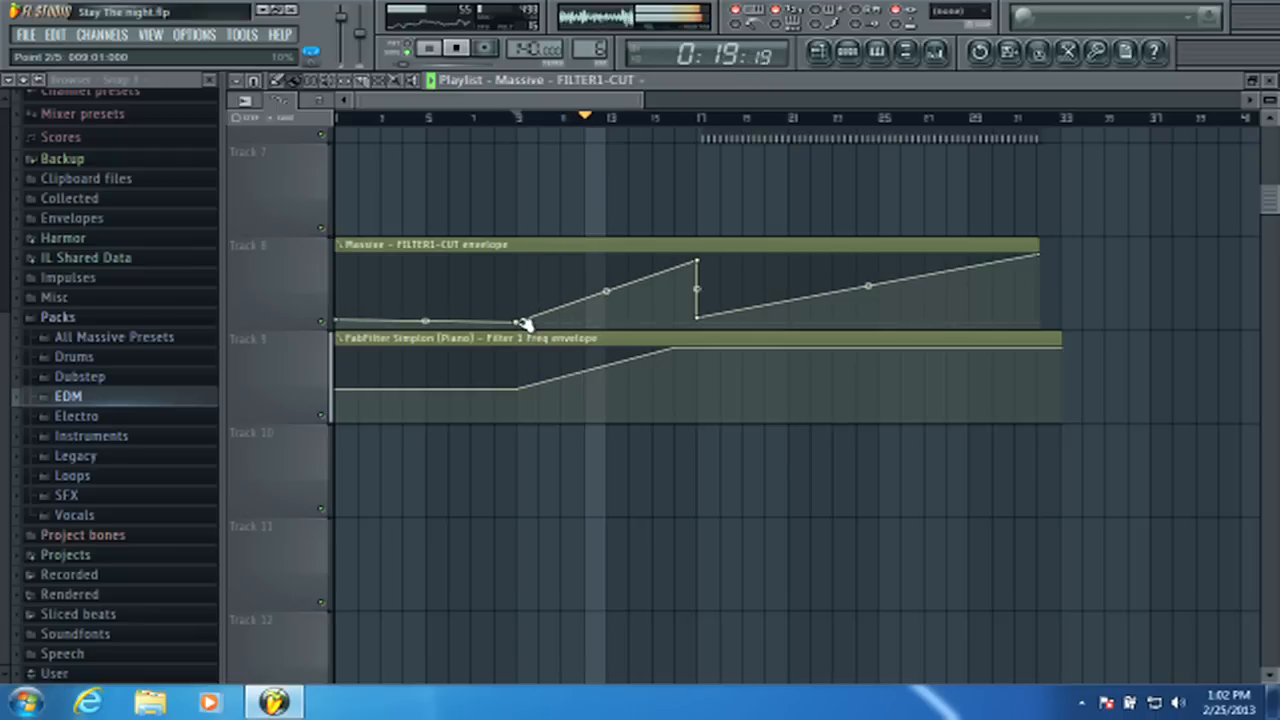
key("space")
left_click(438, 118)
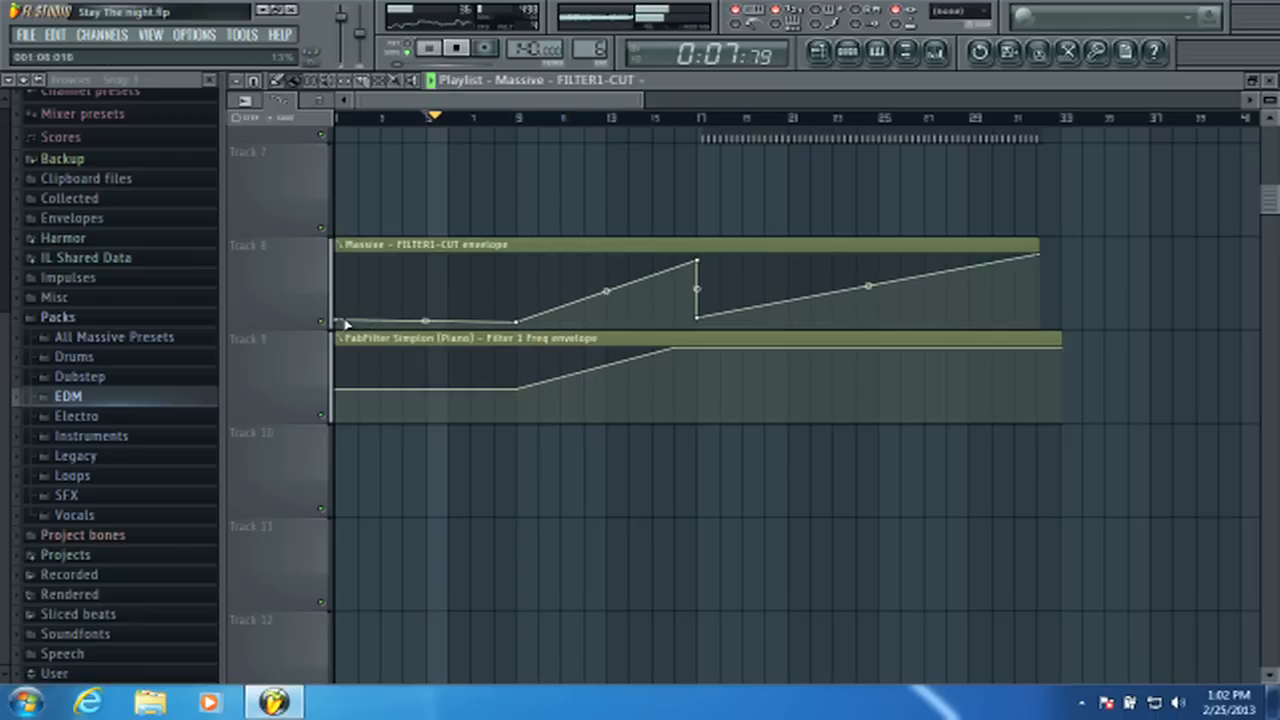
- Bend the Massive rise after bar 9 into a slow-starting curve, slightly raise its first two points, and play from bar 9
left_click_drag(604, 292, 606, 328)
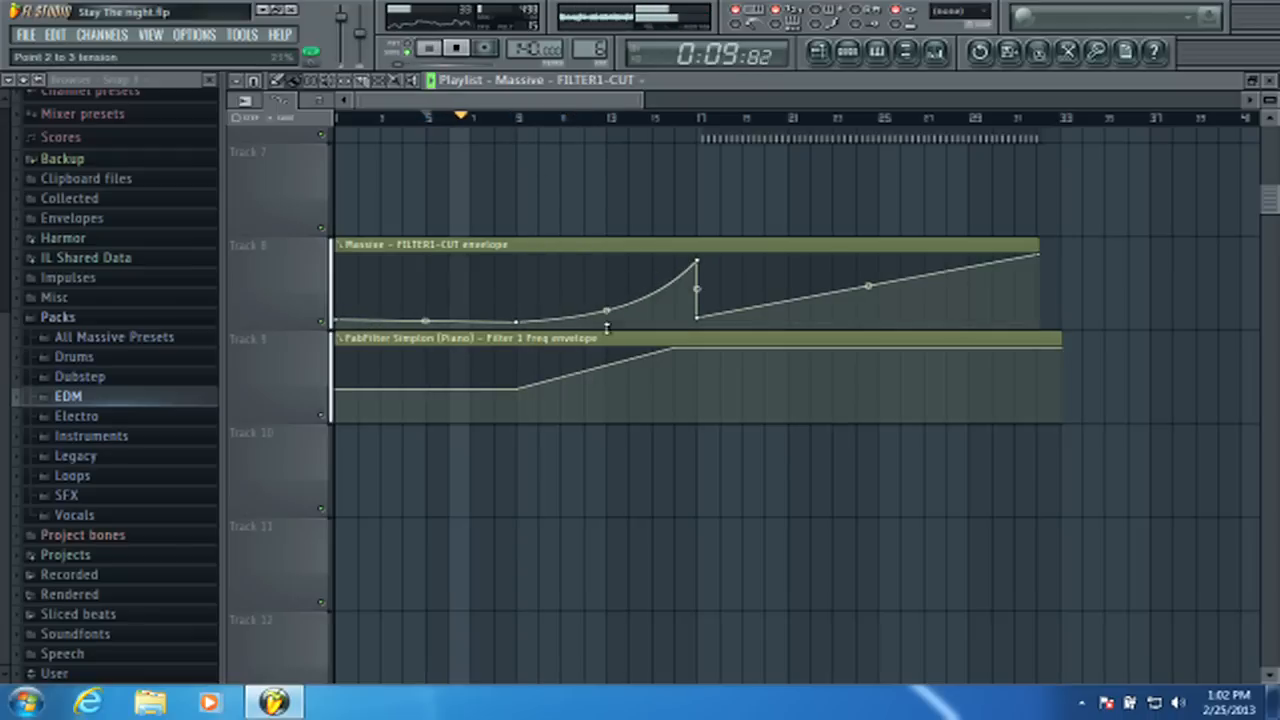
left_click(522, 119)
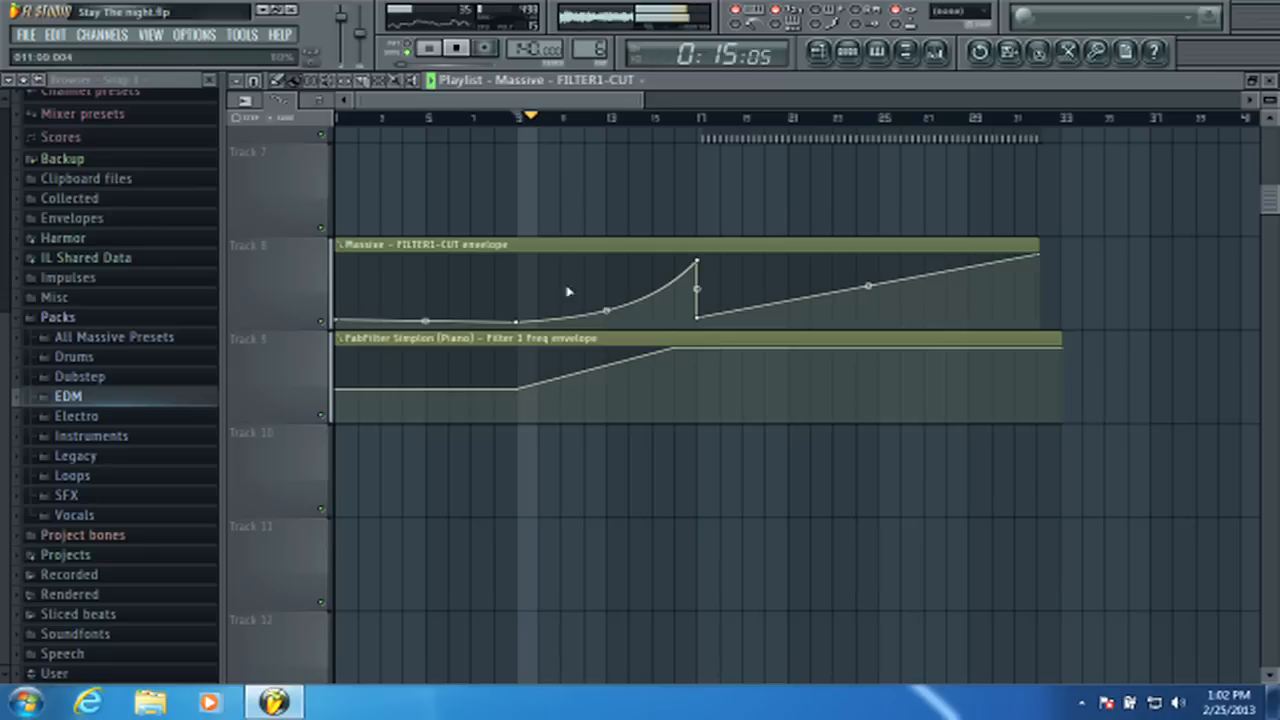
left_click_drag(522, 322, 520, 317)
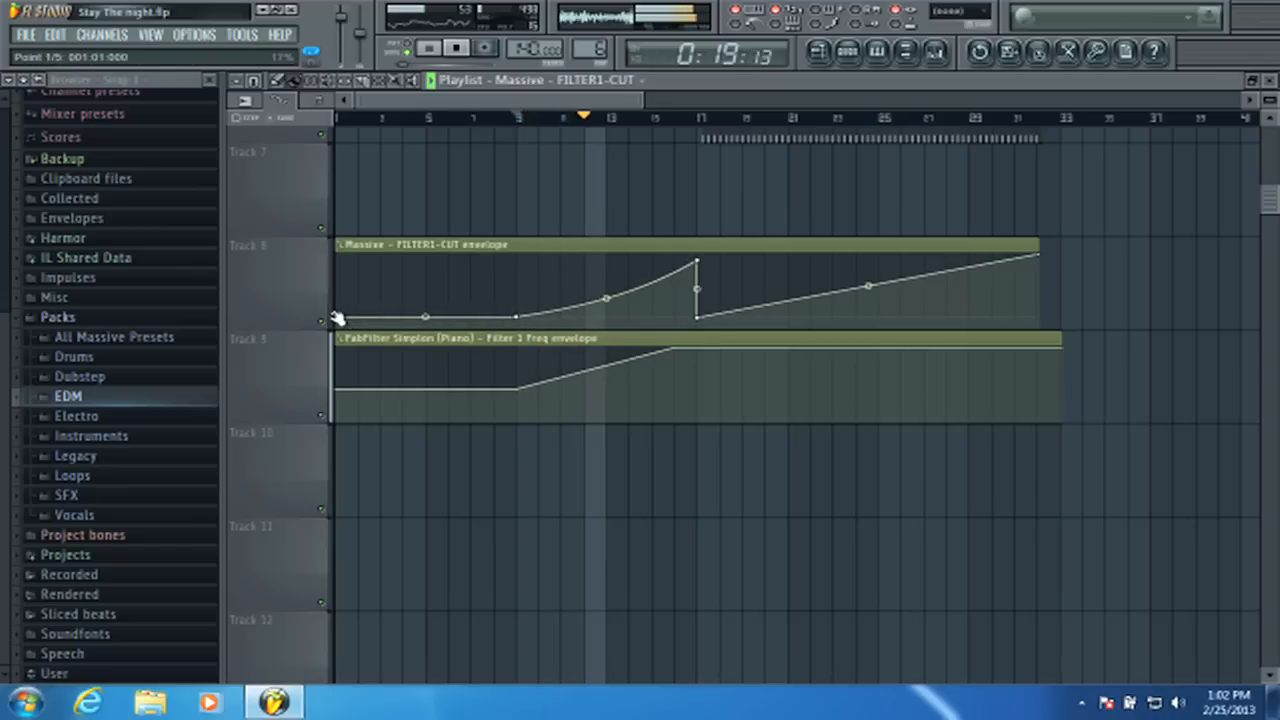
left_click(515, 119)
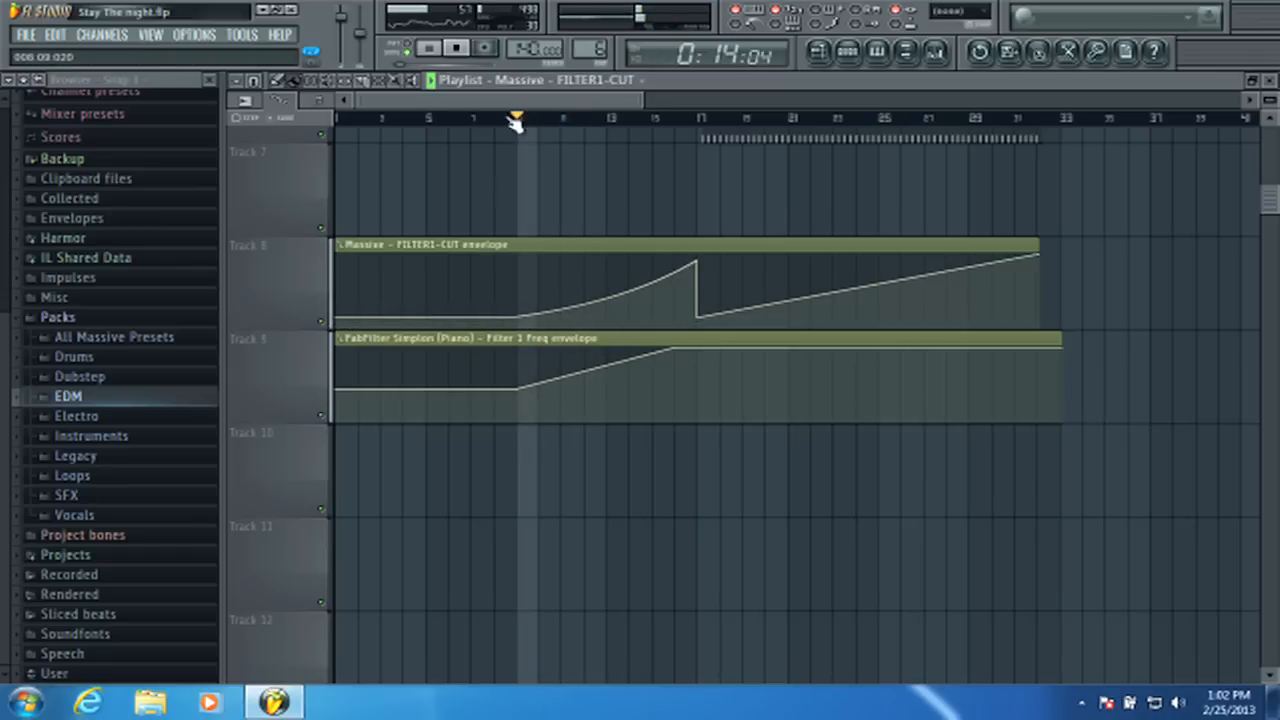
- Check the Insert 8 channel in the mixer during playback, then close the mixer
left_click(934, 56)
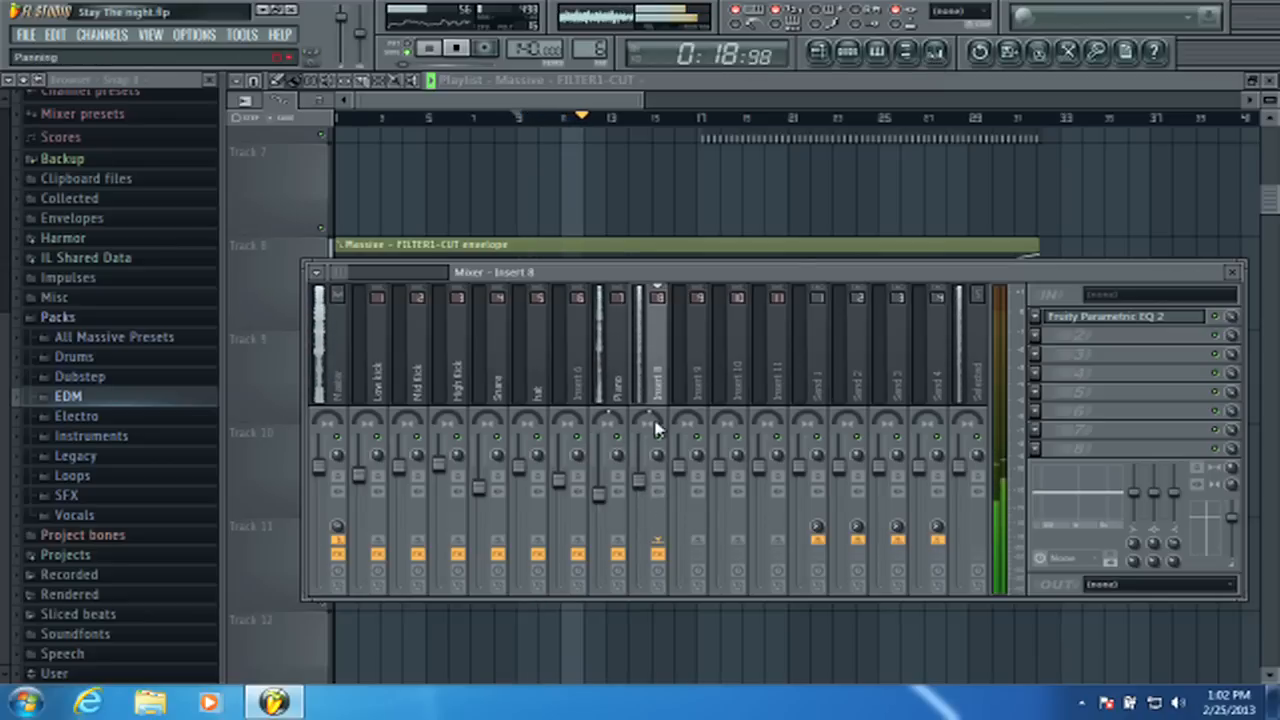
left_click_drag(651, 423, 651, 423)
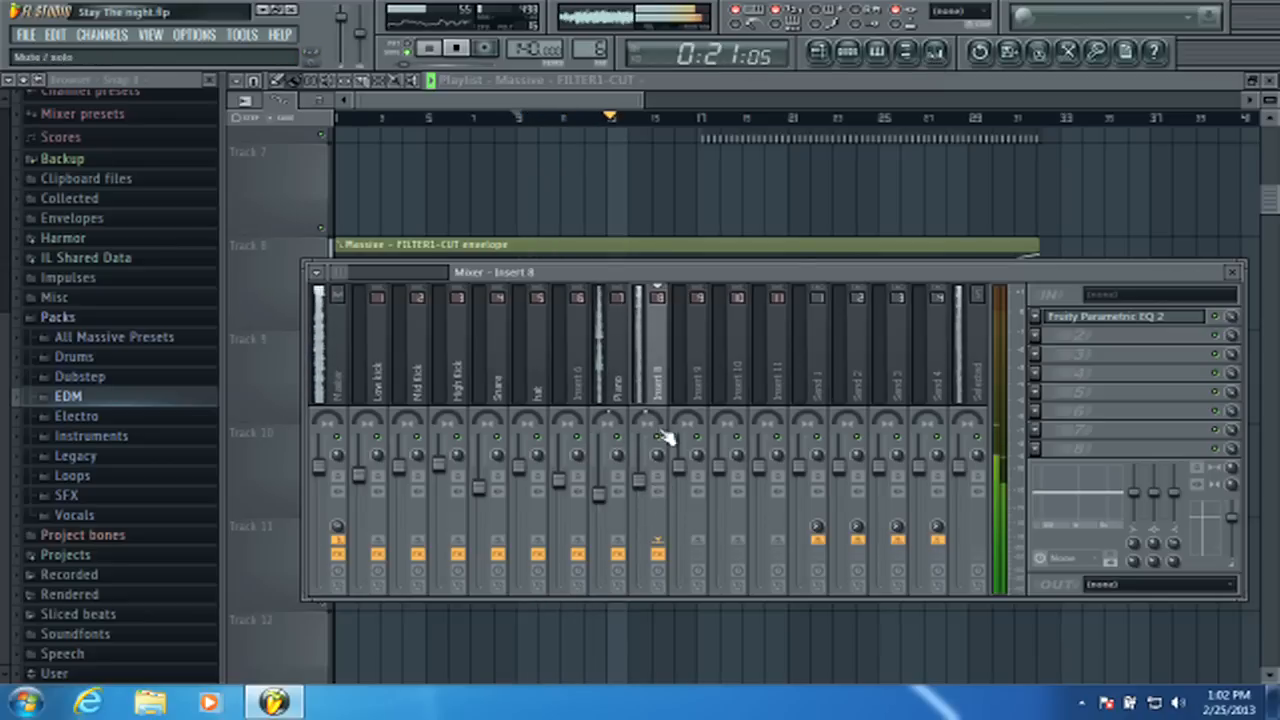
left_click(1232, 272)
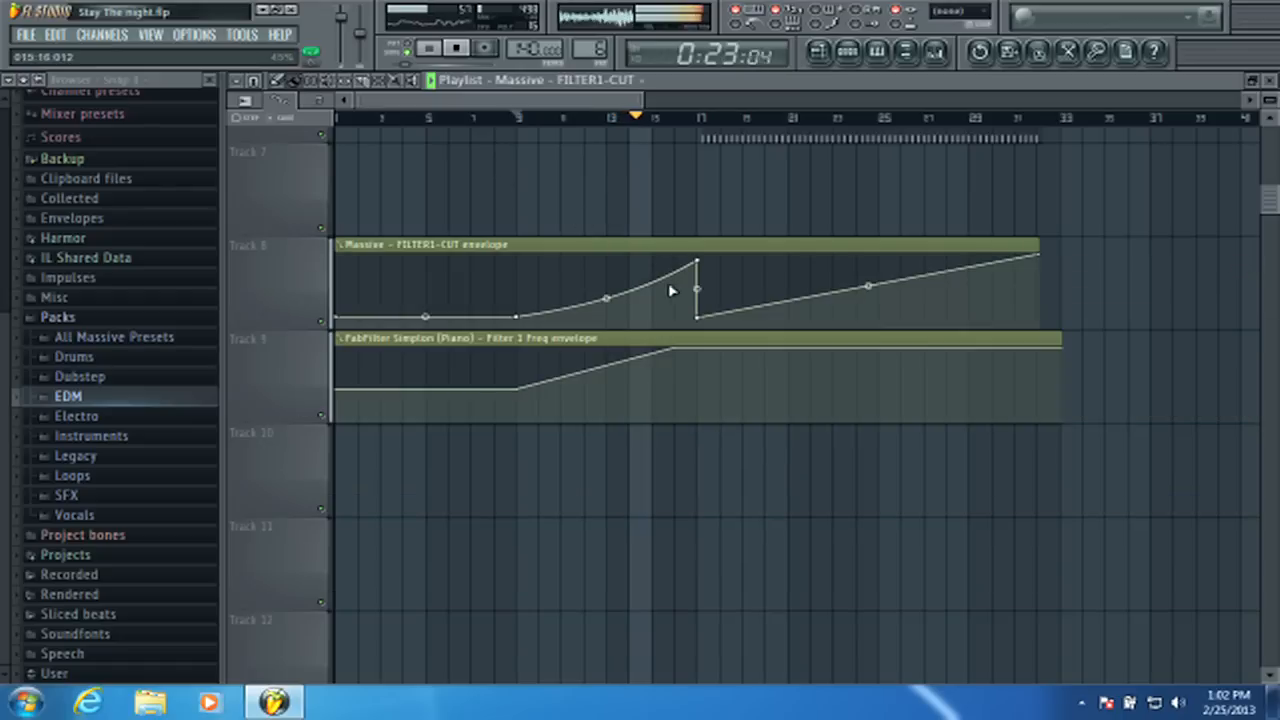
- Raise the Massive automation's bar 17 peak to maximum and bend the rise before it into a fast-starting curve
left_click_drag(706, 262, 706, 256)
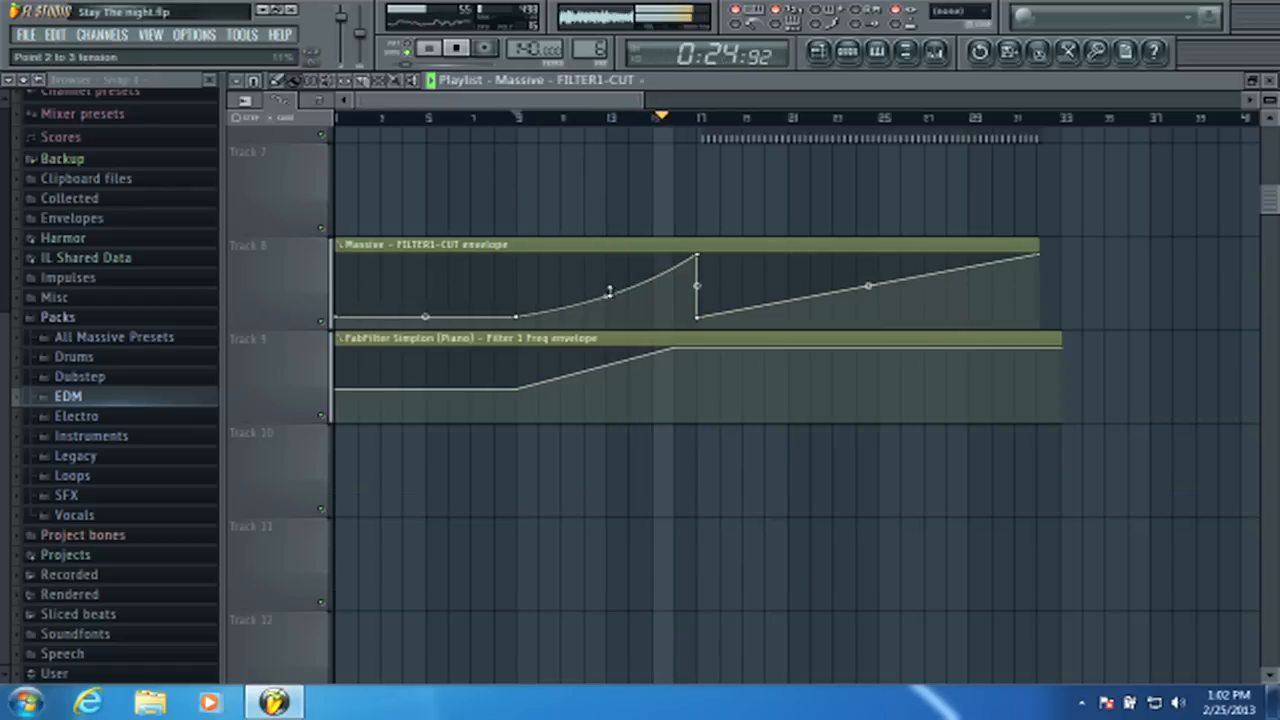
left_click_drag(609, 291, 606, 279)
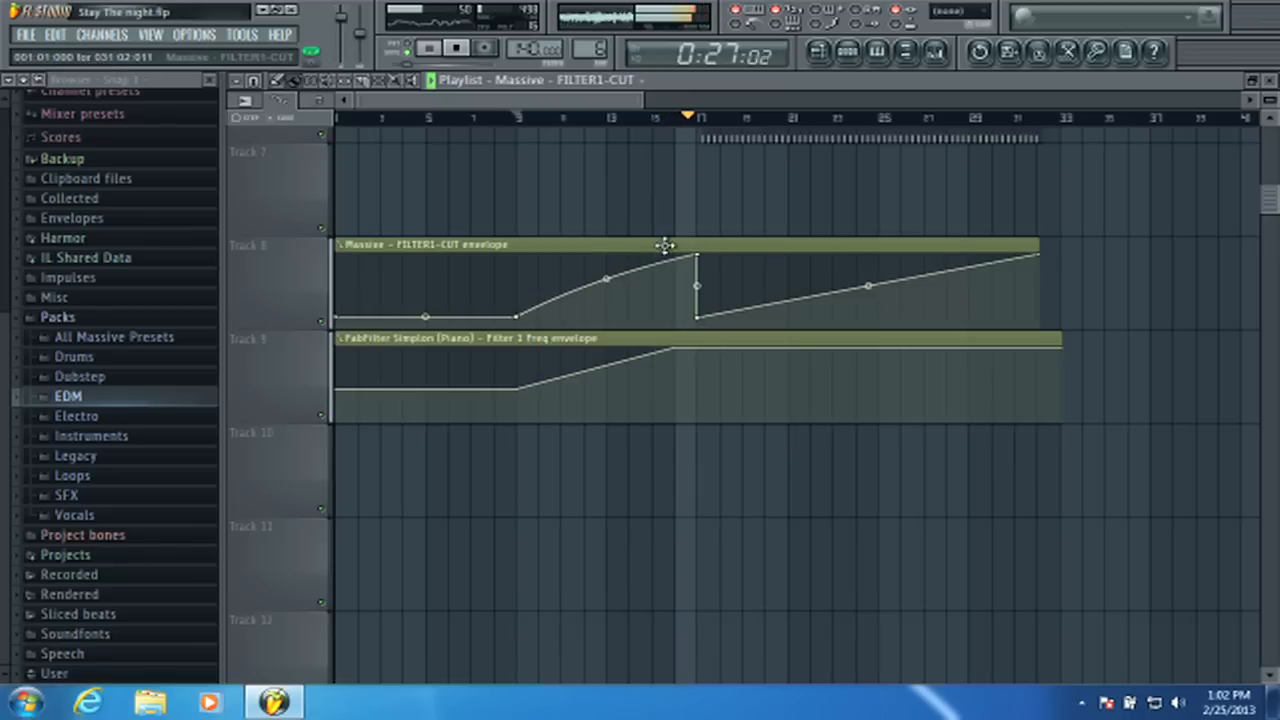
left_click(934, 54)
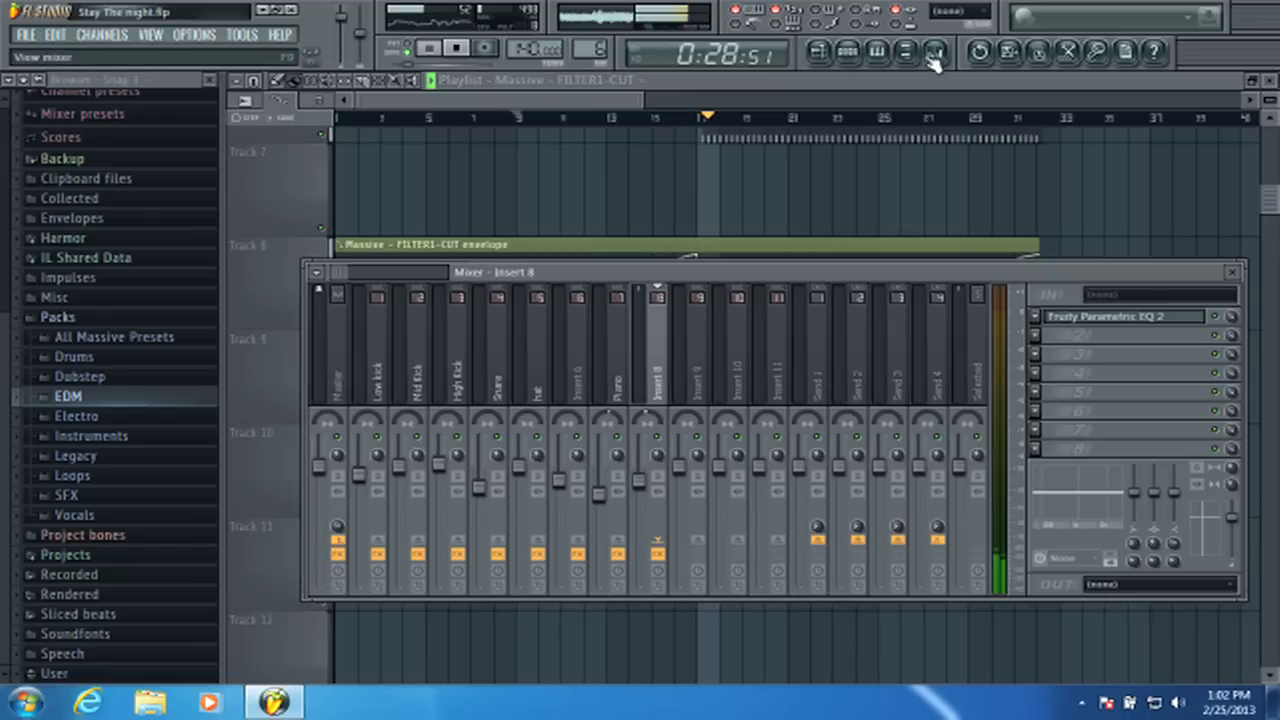
left_click(624, 97)
- Shift the Massive automation's peak and drop points just past bar 17, raise the low point, and replay from around bar 15
scroll(720, 120, "up", 3)
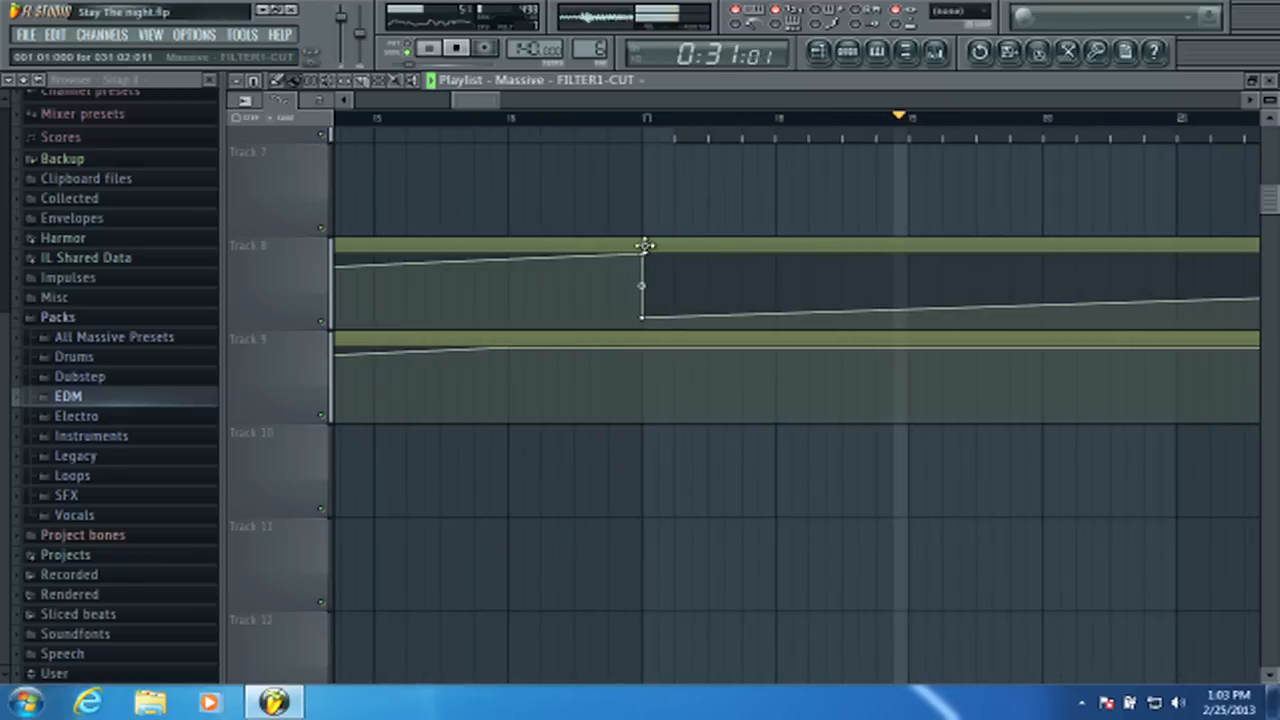
left_click_drag(659, 315, 676, 302)
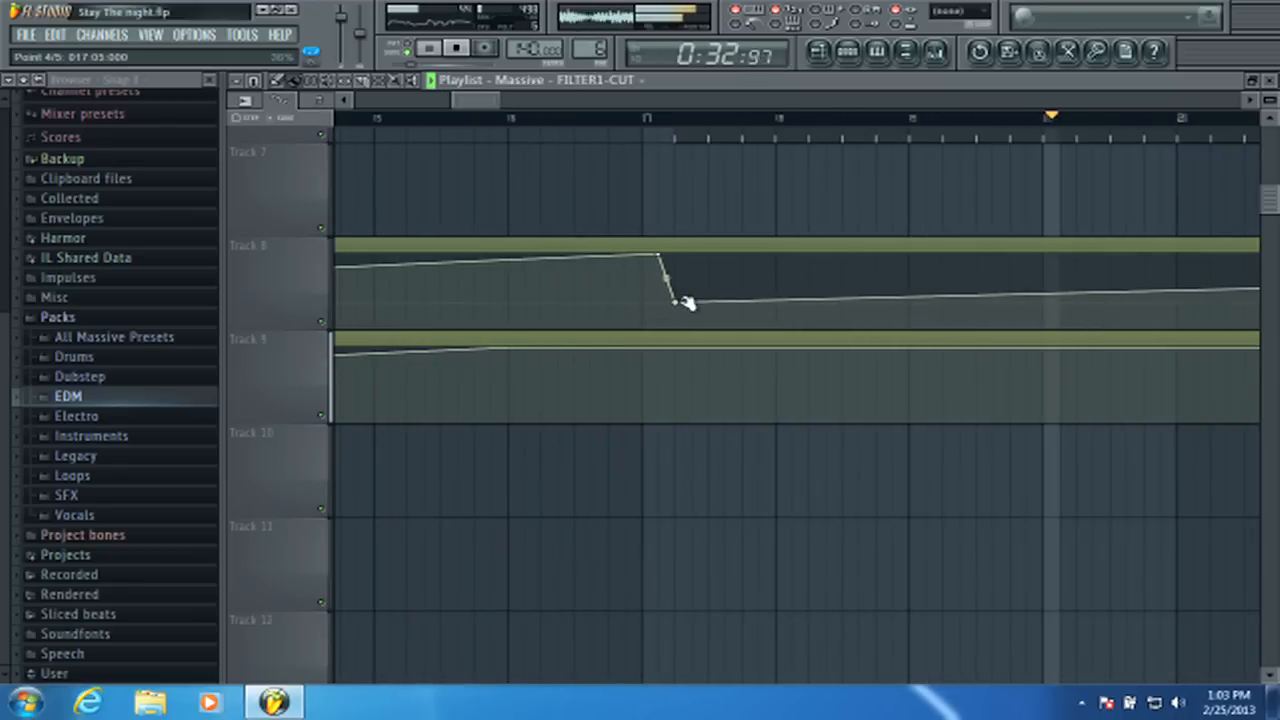
left_click(408, 118)
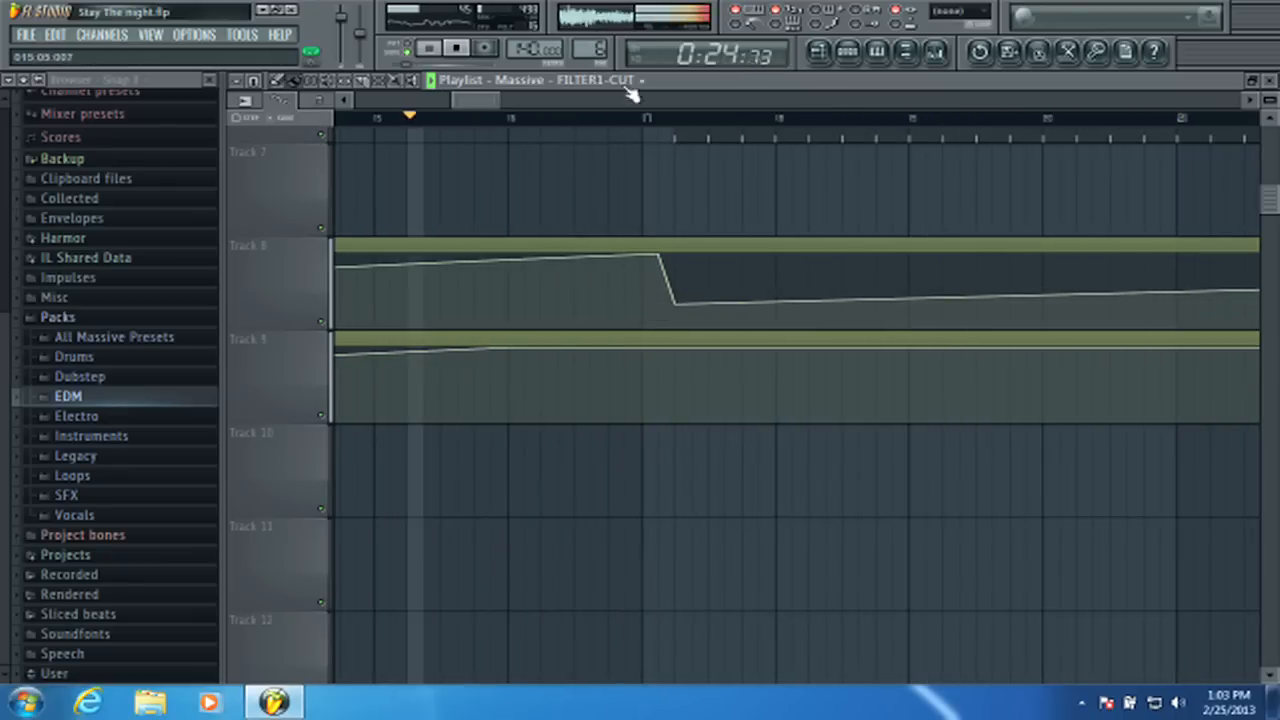
- Show the Unsorted channels in the channel rack, select Massive, and switch to Pattern 3
key("F6")
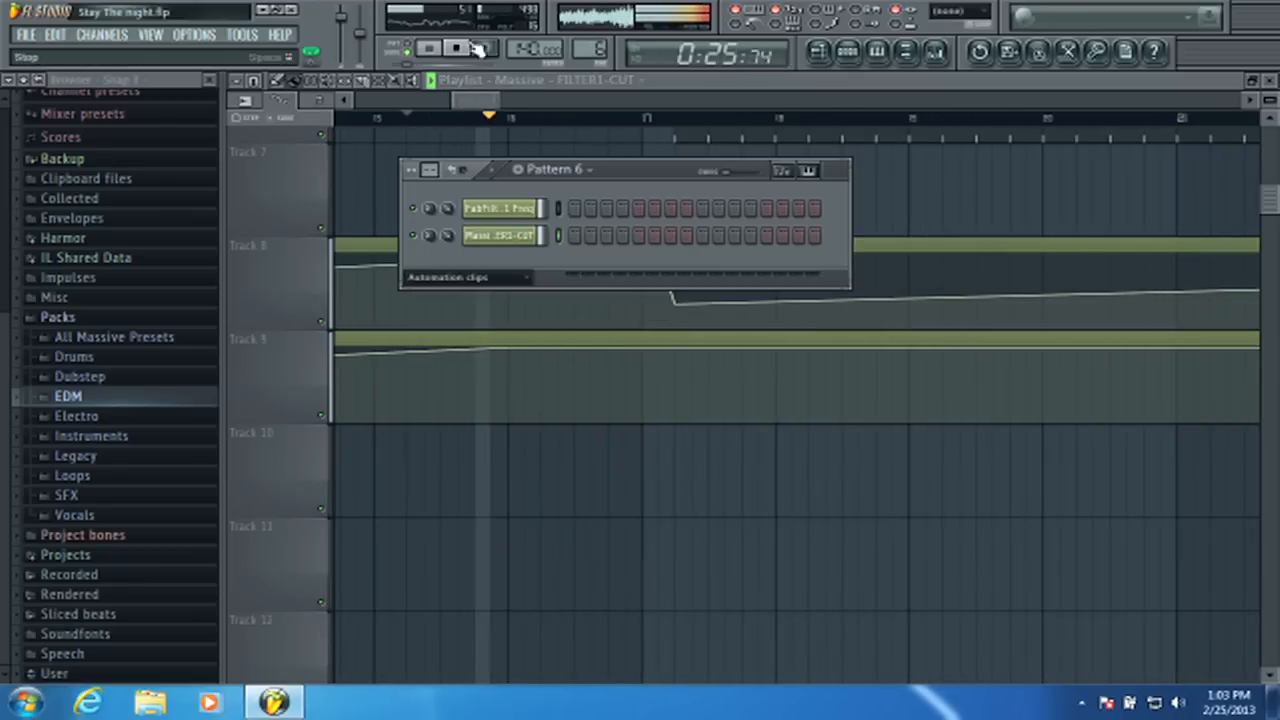
left_click(514, 278)
left_click(470, 349)
left_click(541, 316)
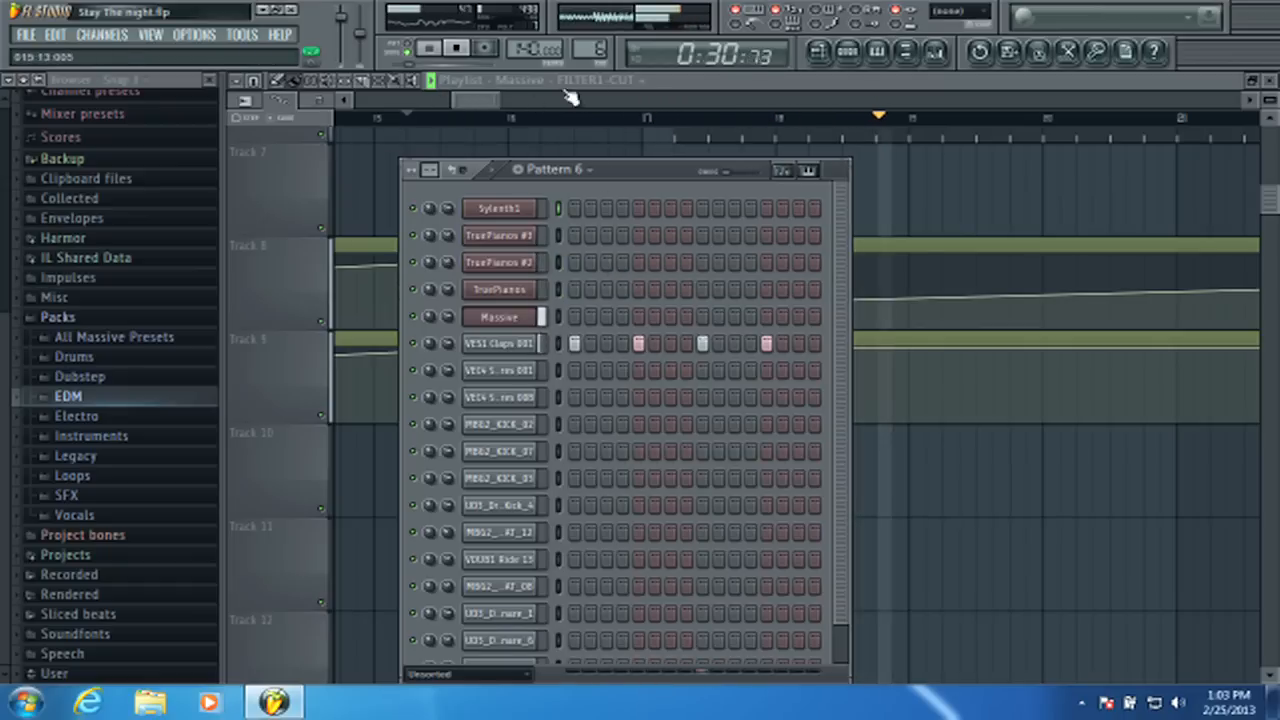
scroll(590, 52, "down", 3)
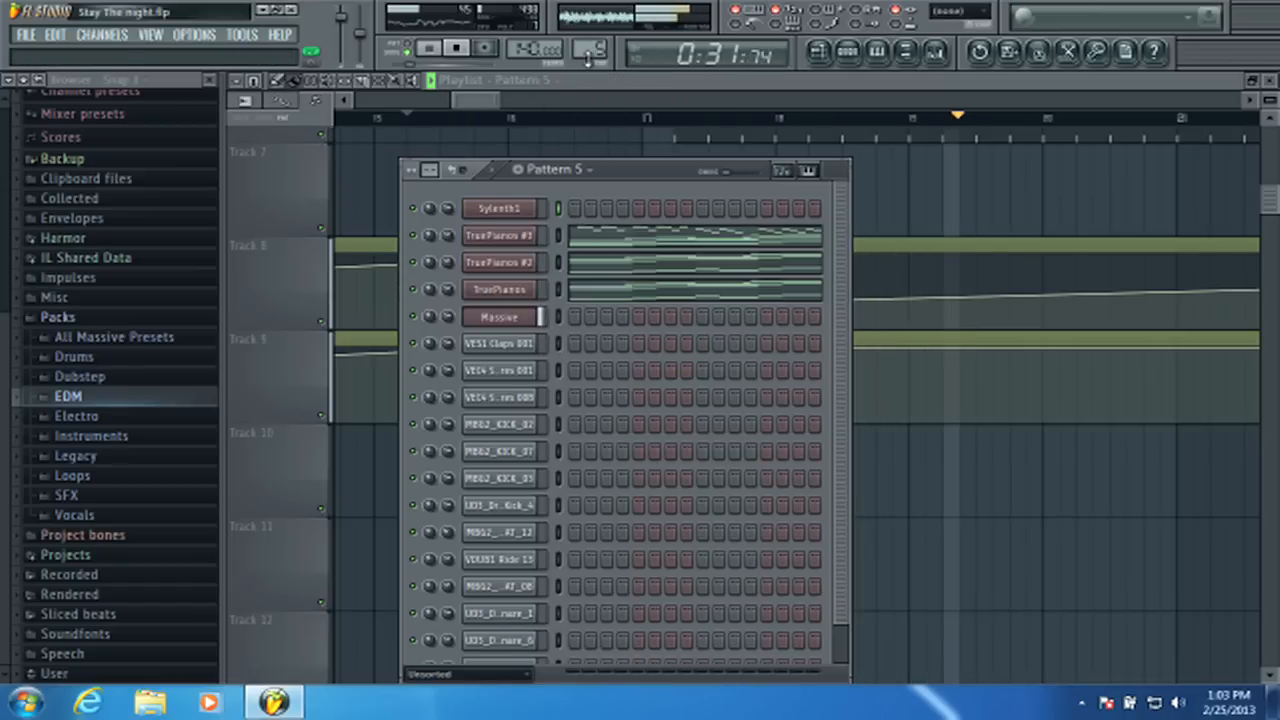
left_click(517, 108)
- Bend the Massive automation's final rise into a fast-starting curve and trim the clip to end at bar 32
scroll(500, 126, "down", 4)
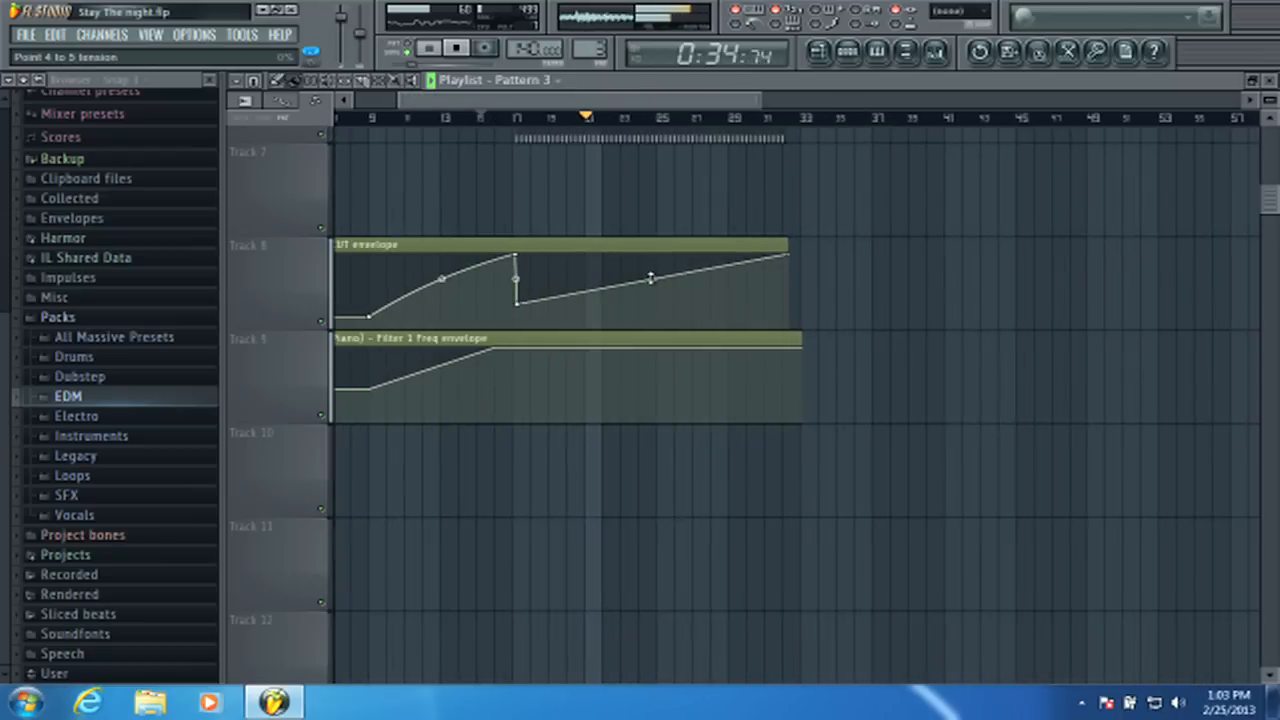
left_click_drag(652, 278, 652, 270)
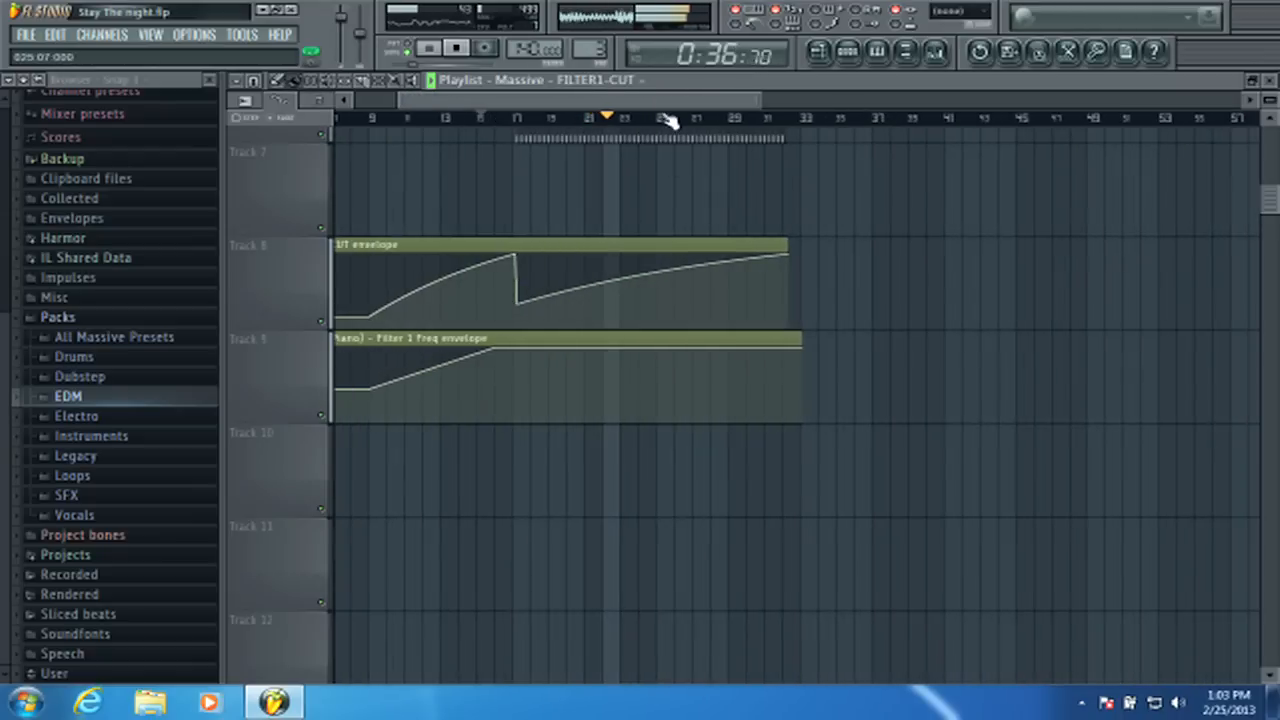
scroll(668, 119, "up", 2)
scroll(923, 123, "up", 3)
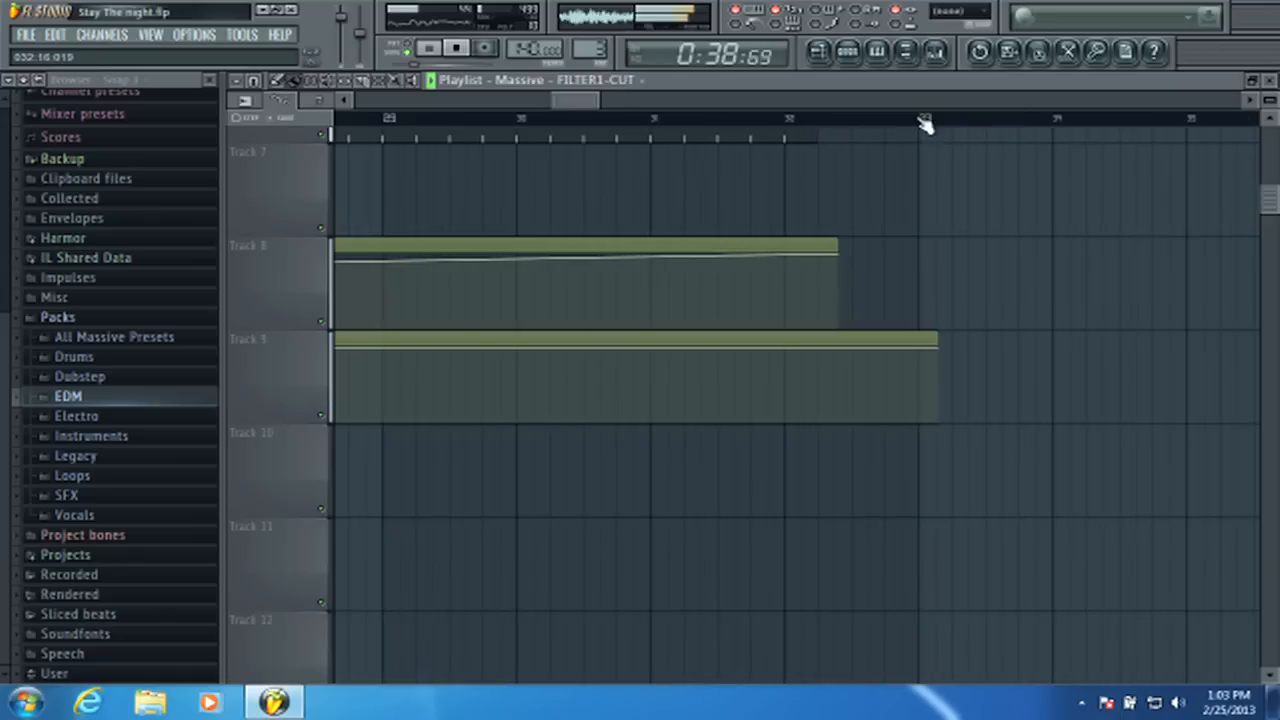
left_click_drag(841, 257, 800, 240)
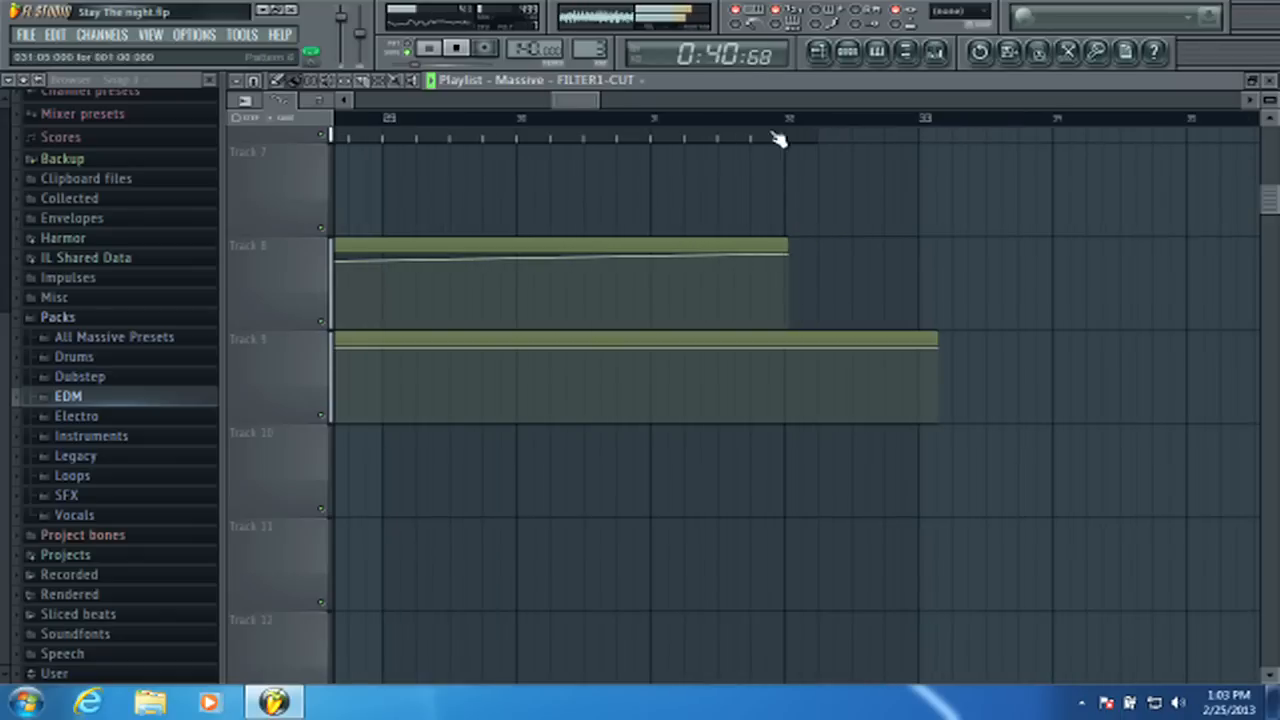
scroll(770, 130, "down", 4)
scroll(620, 150, "up", 3)
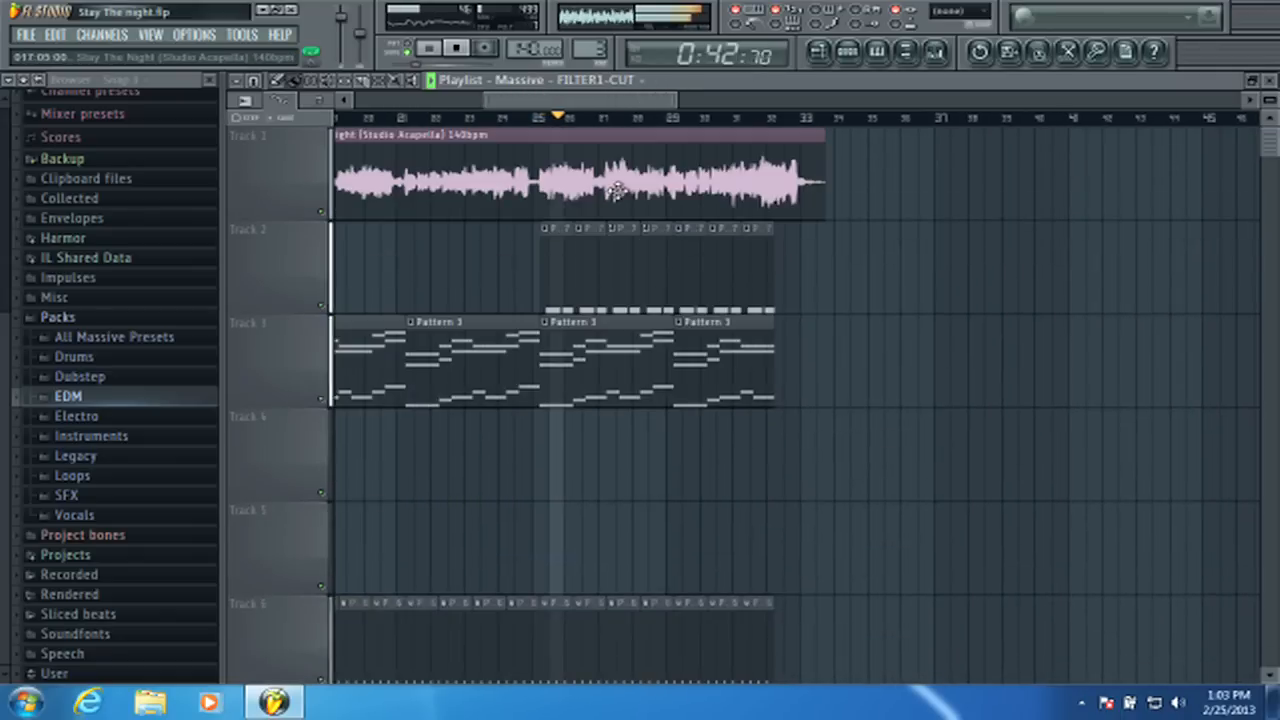
scroll(622, 186, "down", 4)
scroll(618, 197, "up", 4)
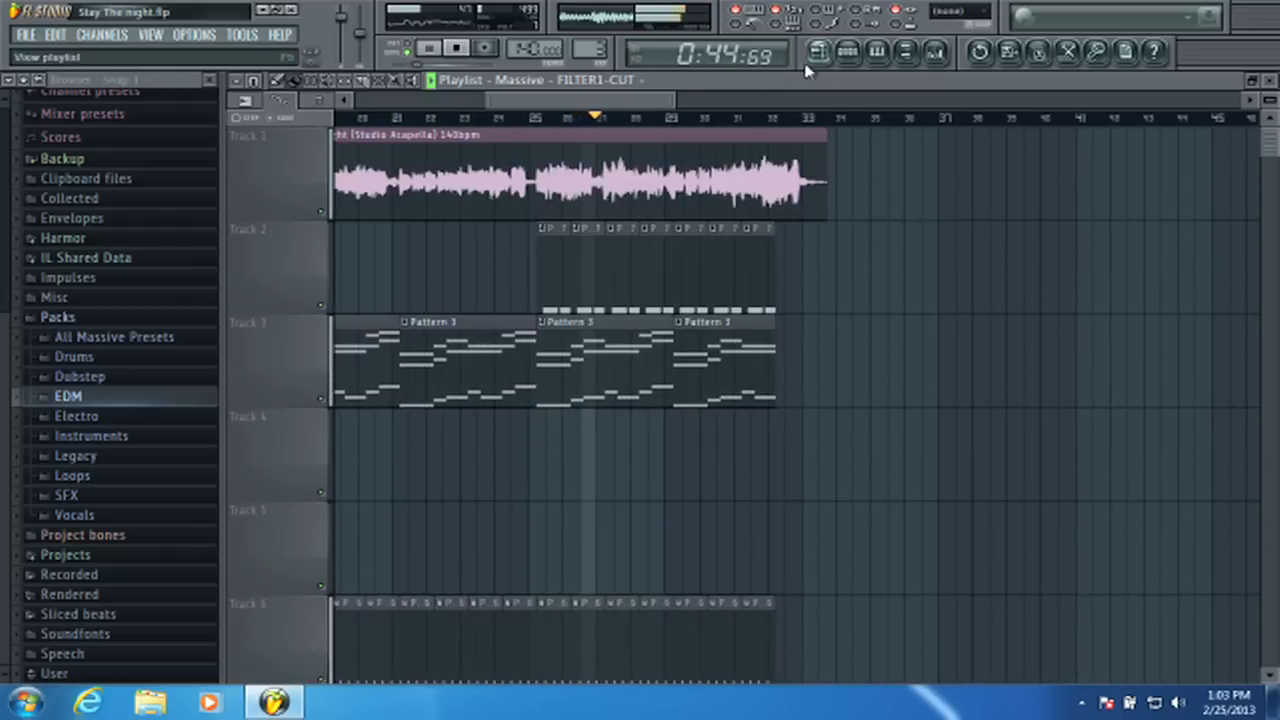
- Open Massive from the channel rack to examine its EQ settings, and close its windows with playback stopped
scroll(709, 123, "up", 2)
scroll(730, 222, "down", 5)
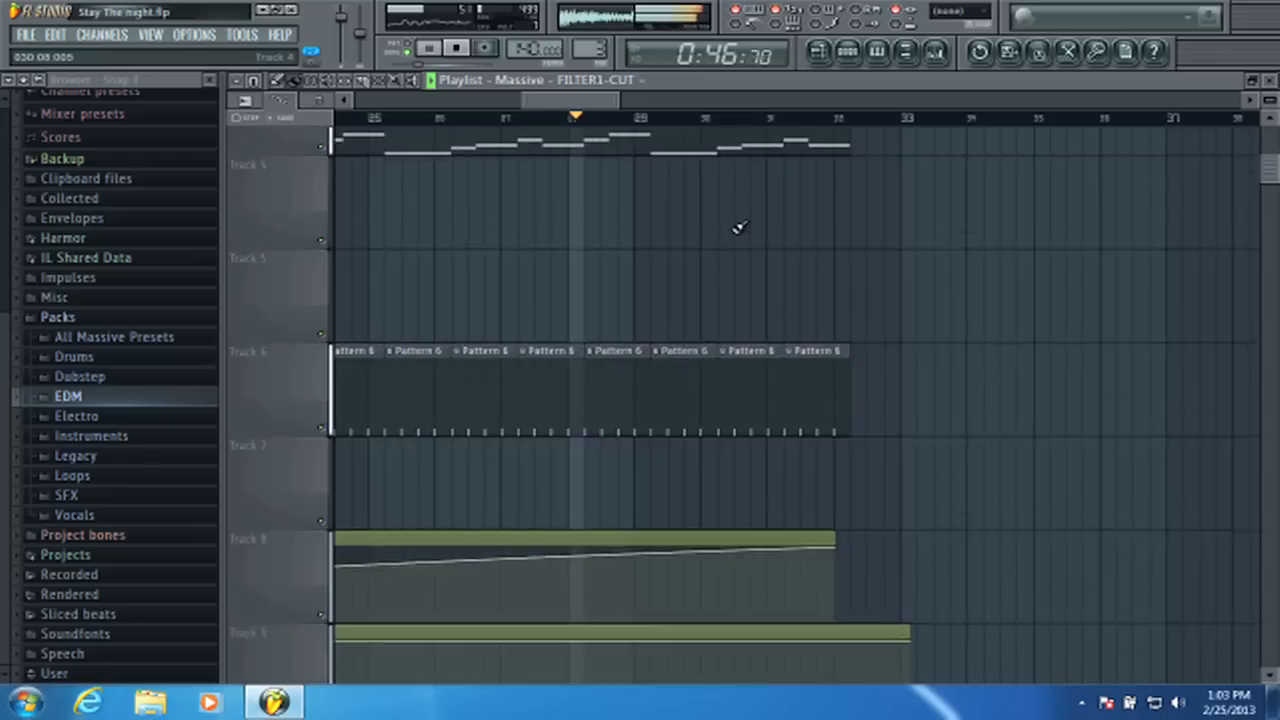
scroll(740, 222, "up", 5)
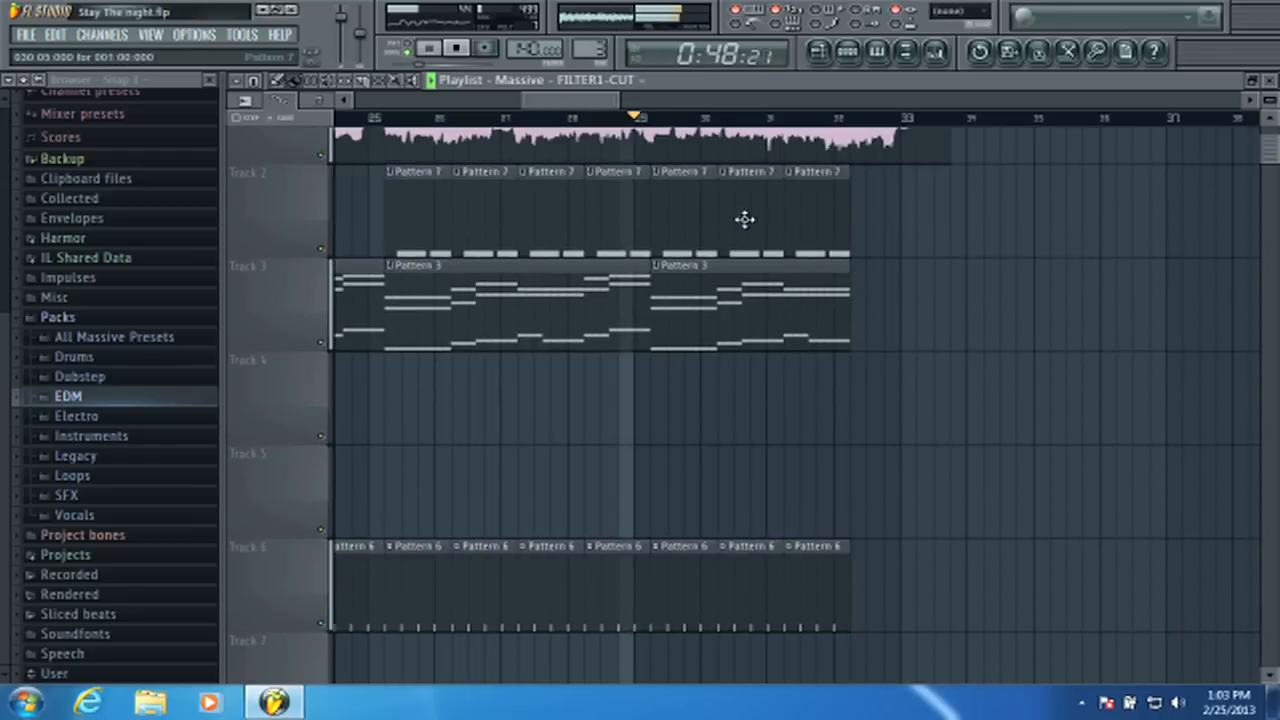
left_click(850, 58)
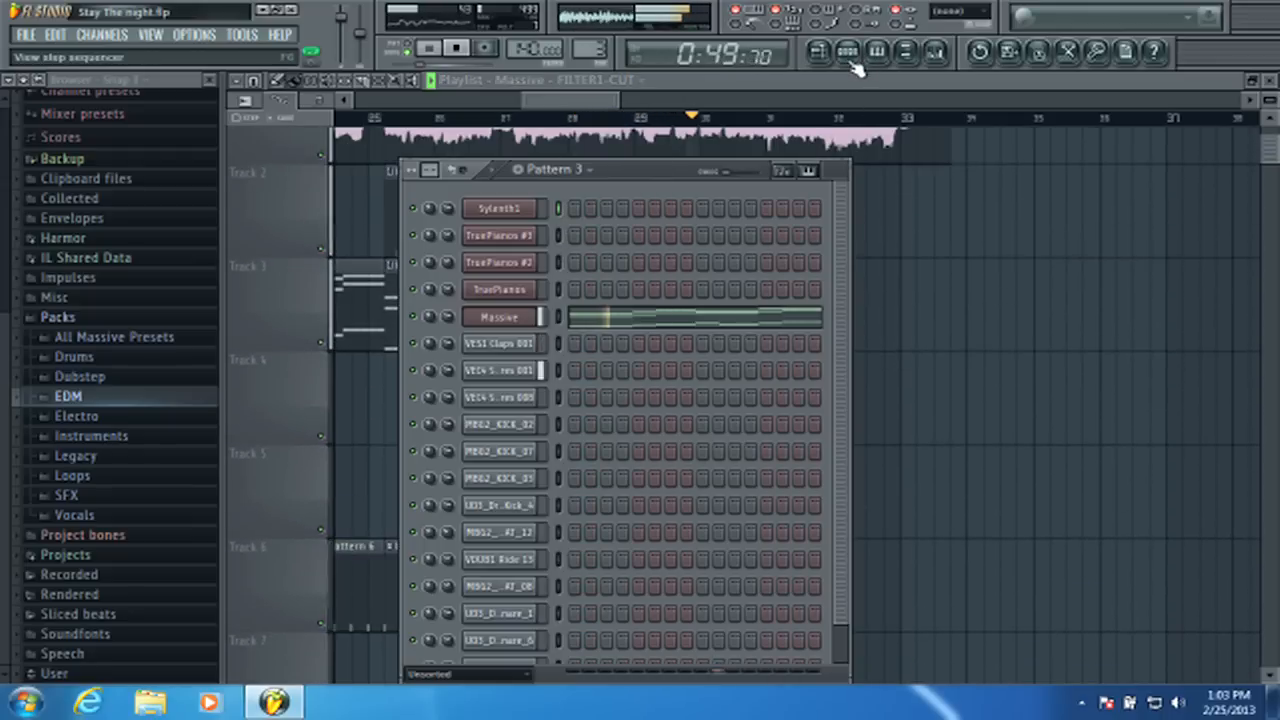
left_click(512, 317)
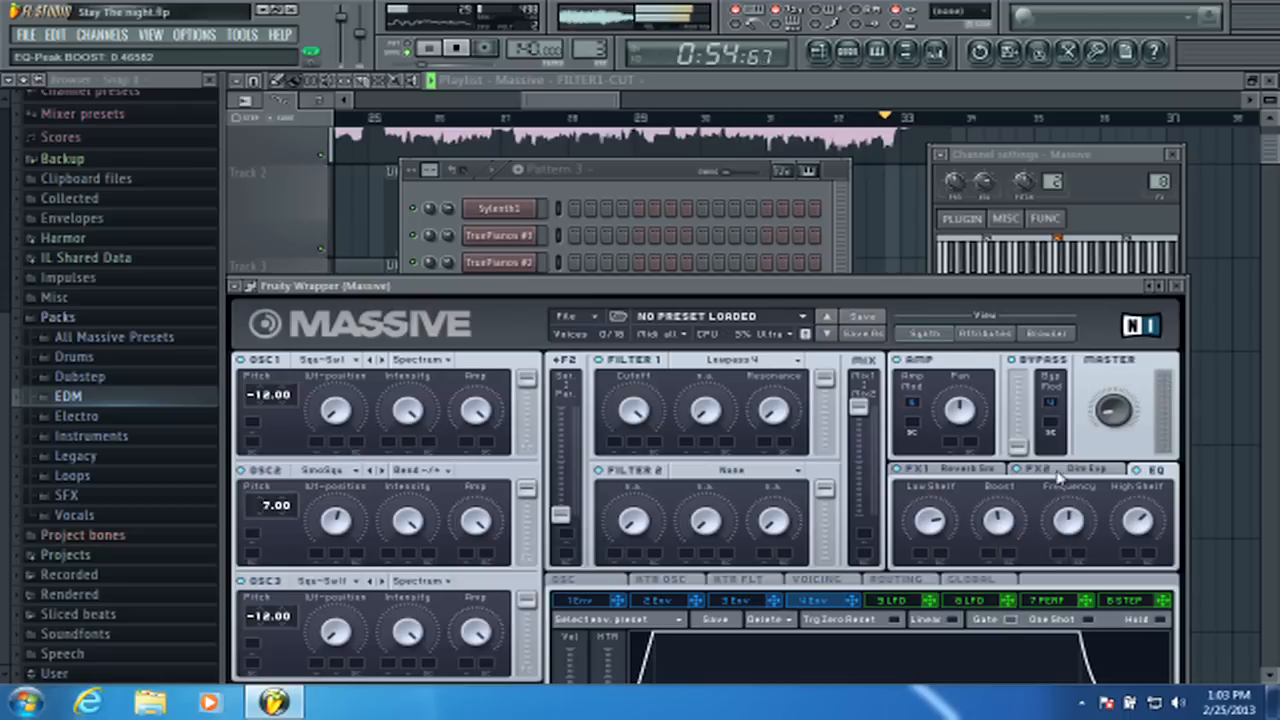
left_click(1178, 286)
key("space")
left_click(1190, 156)
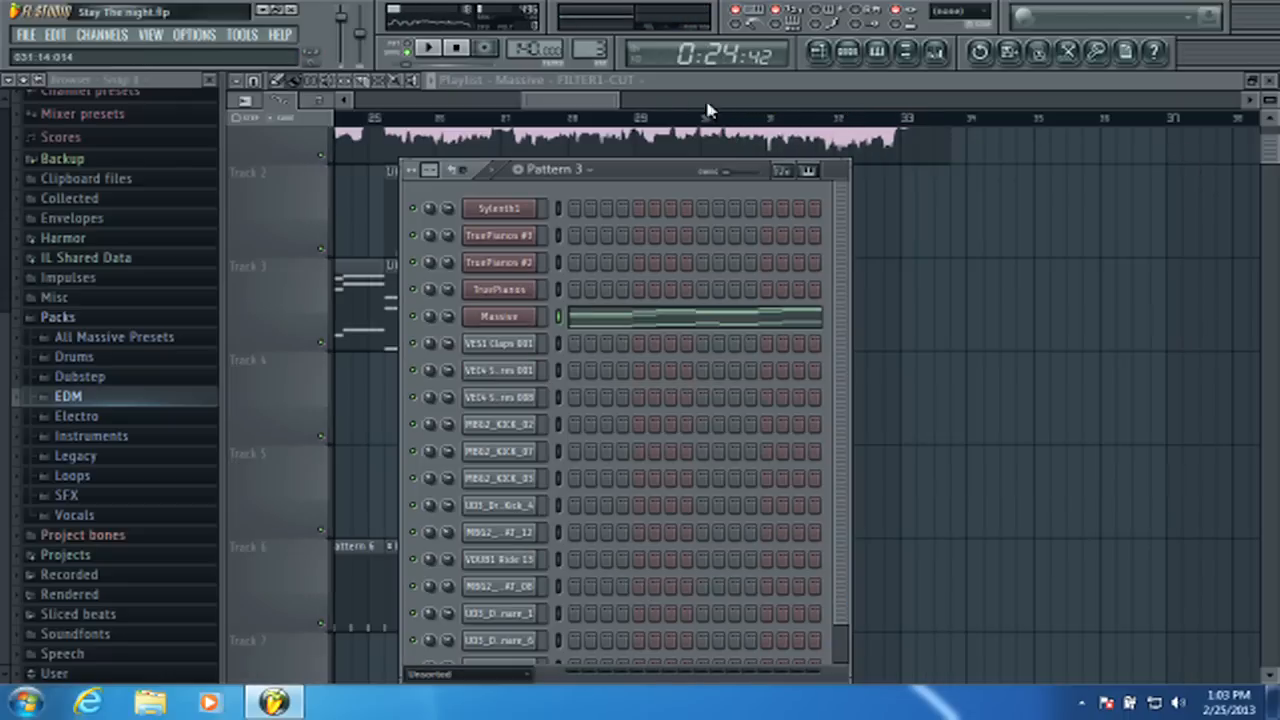
key("F6")
- Look over the arrangement from its start, including the pattern clips and both filter automation clips
left_click_drag(598, 108, 391, 120)
scroll(394, 126, "down", 10)
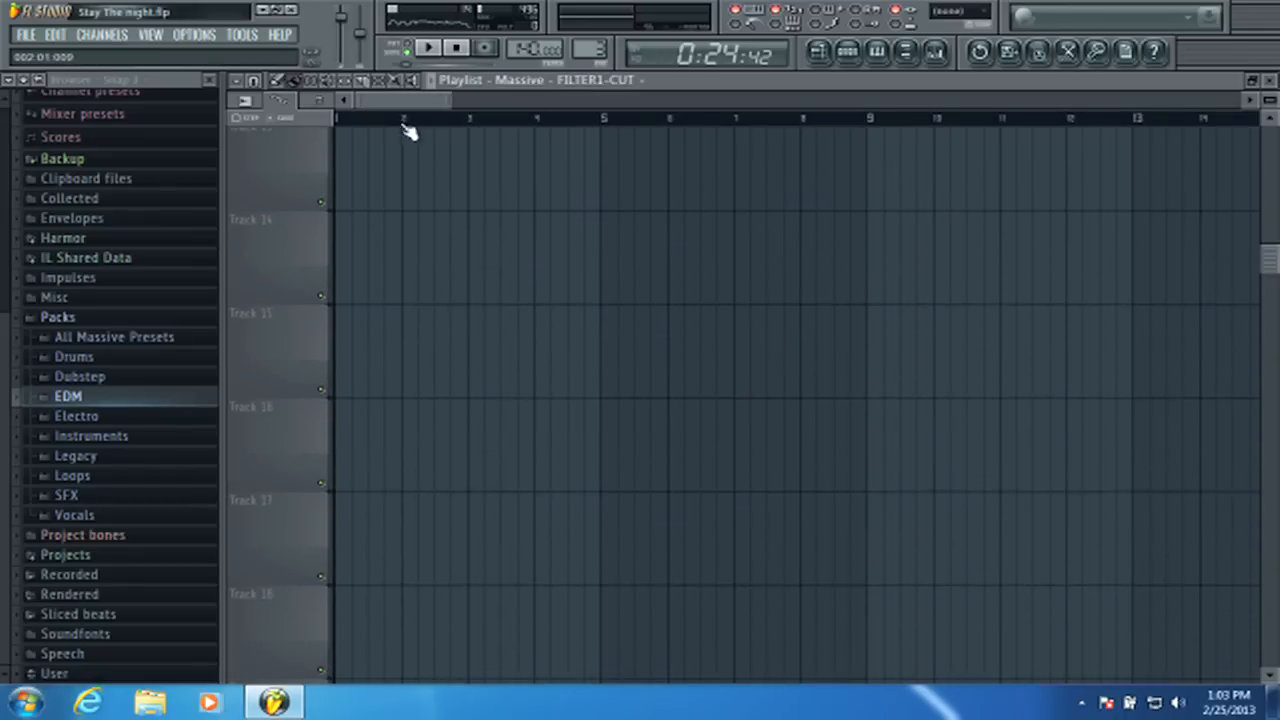
scroll(410, 130, "down", 3)
scroll(410, 130, "down", 2)
scroll(412, 170, "up", 10)
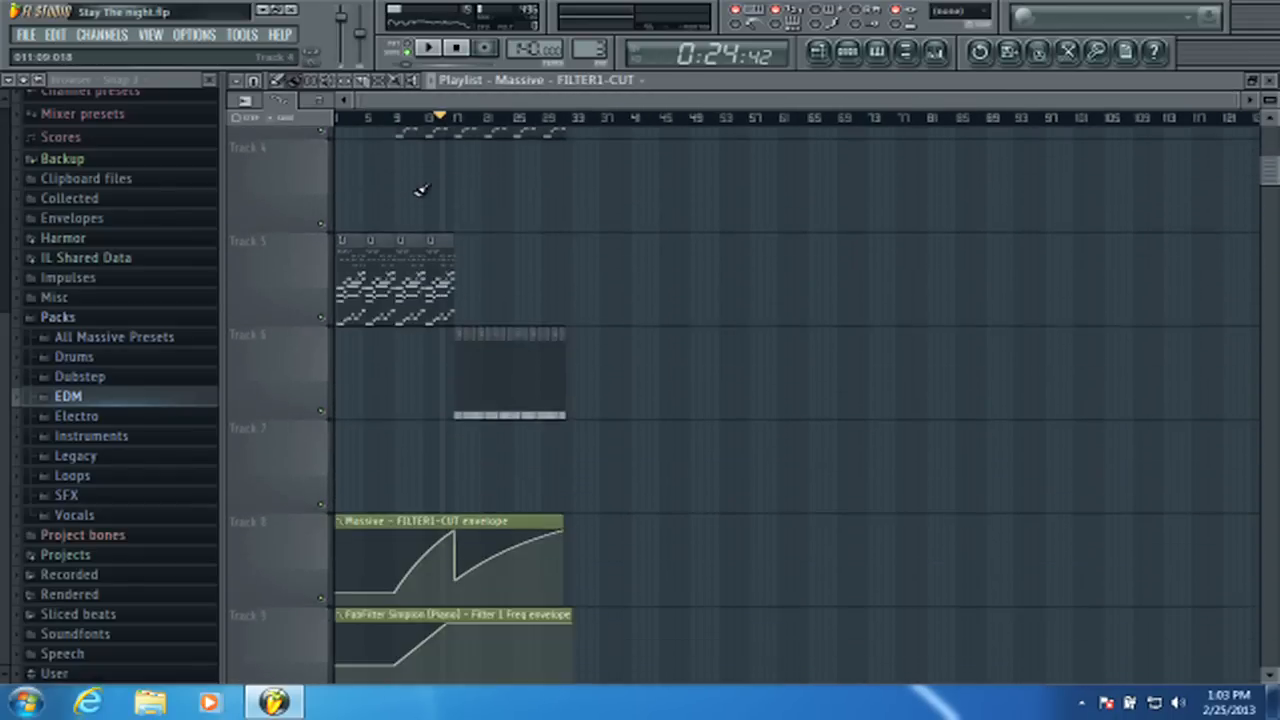
scroll(420, 191, "down", 2)
scroll(416, 191, "up", 5)
scroll(410, 130, "up", 5)
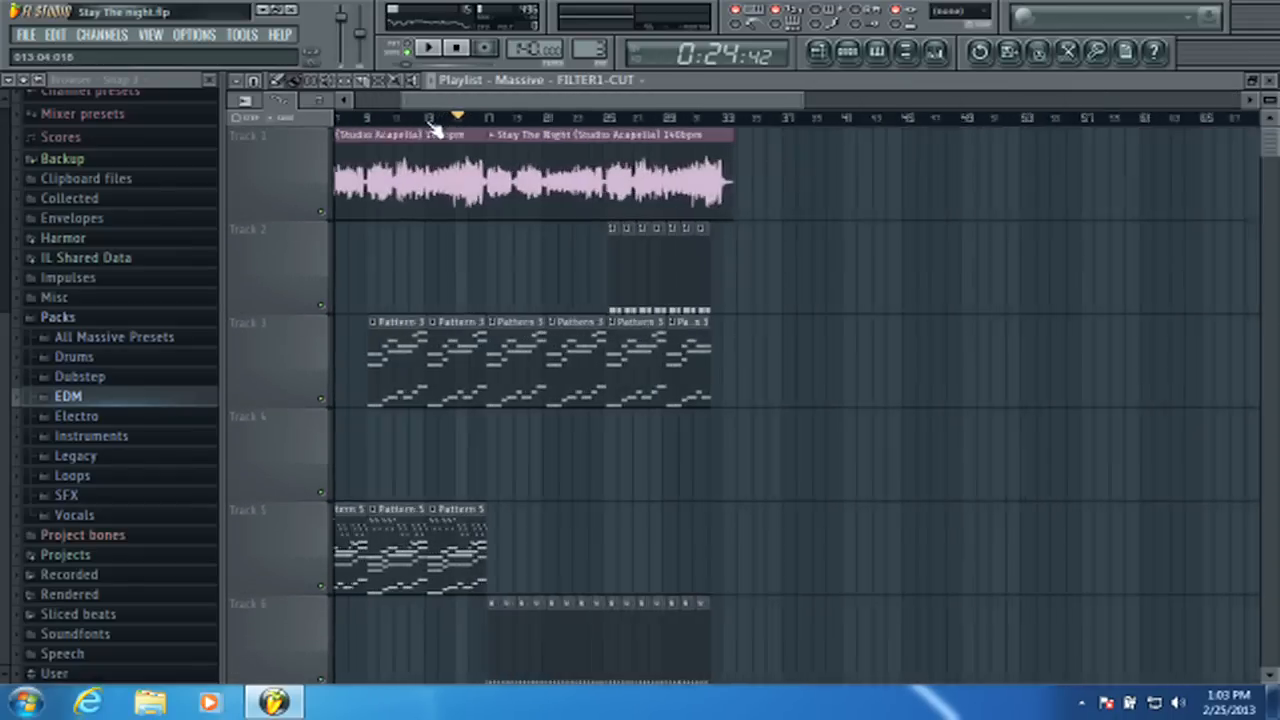
- Select all the Pattern 7 clips on Track 2 and move them down to Track 7 at the same bars
scroll(663, 306, "down", 4)
scroll(651, 191, "up", 5)
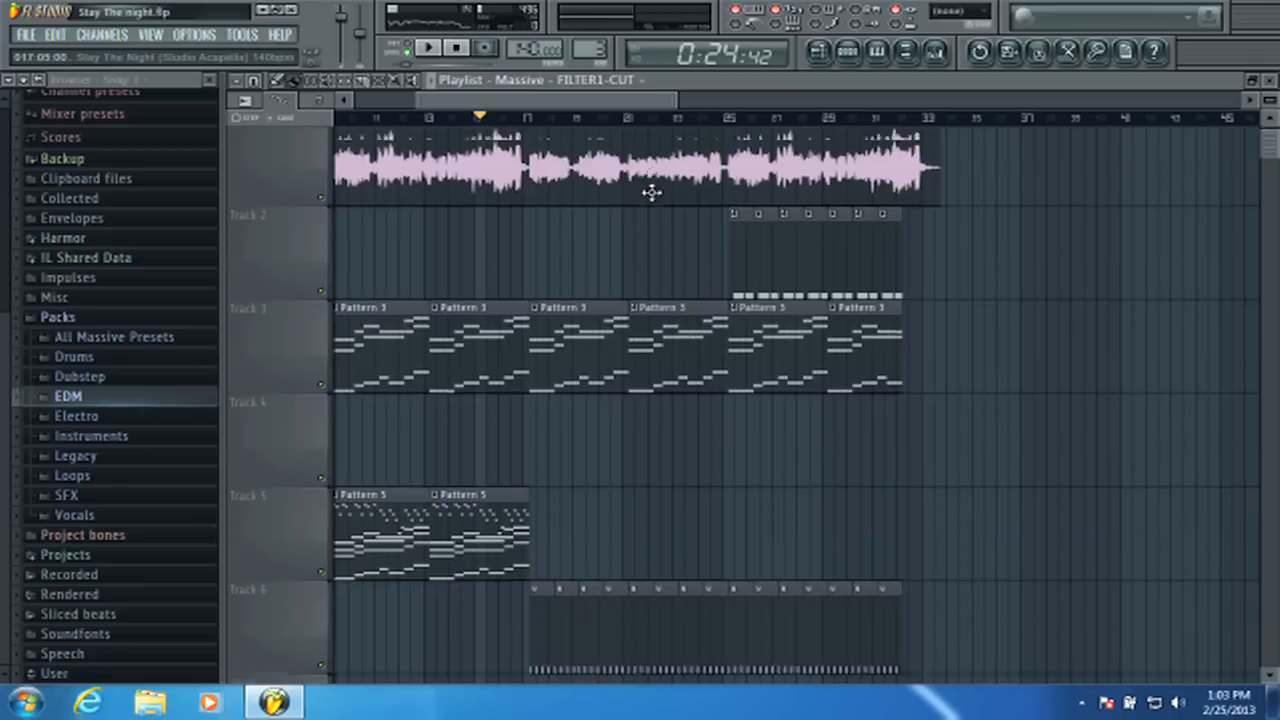
scroll(768, 120, "up", 4)
scroll(766, 127, "down", 4)
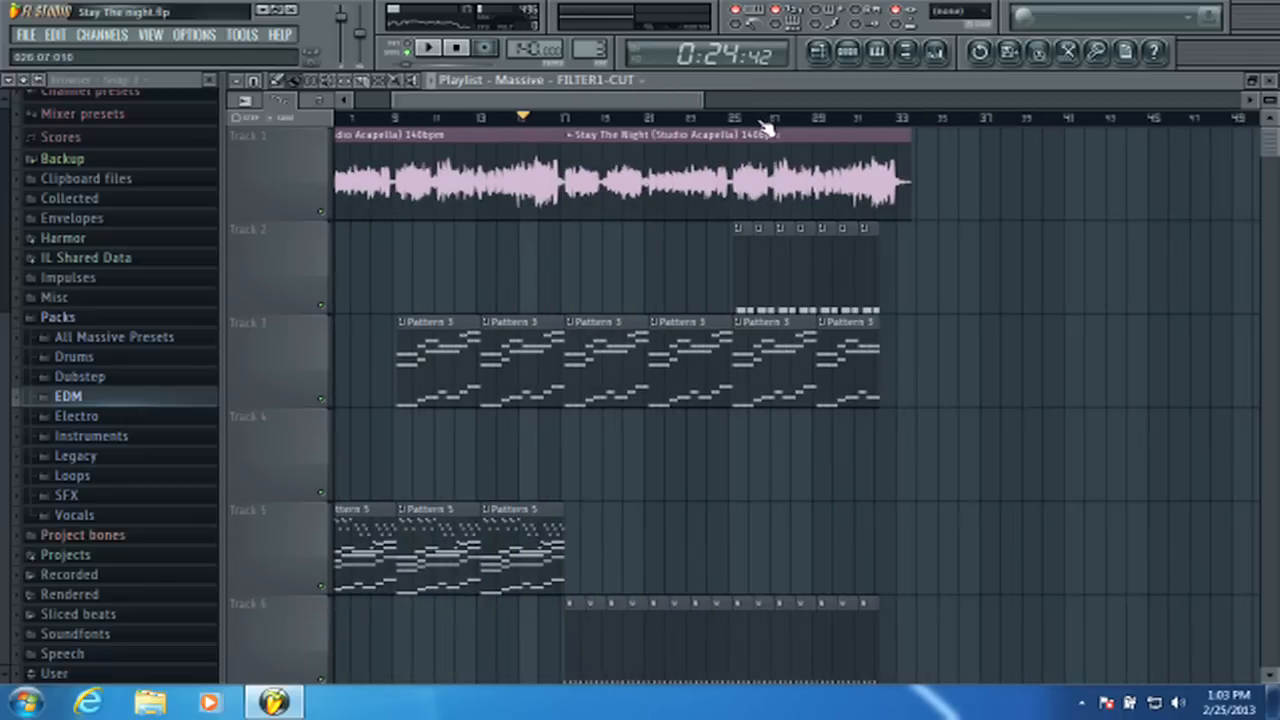
left_click(855, 252)
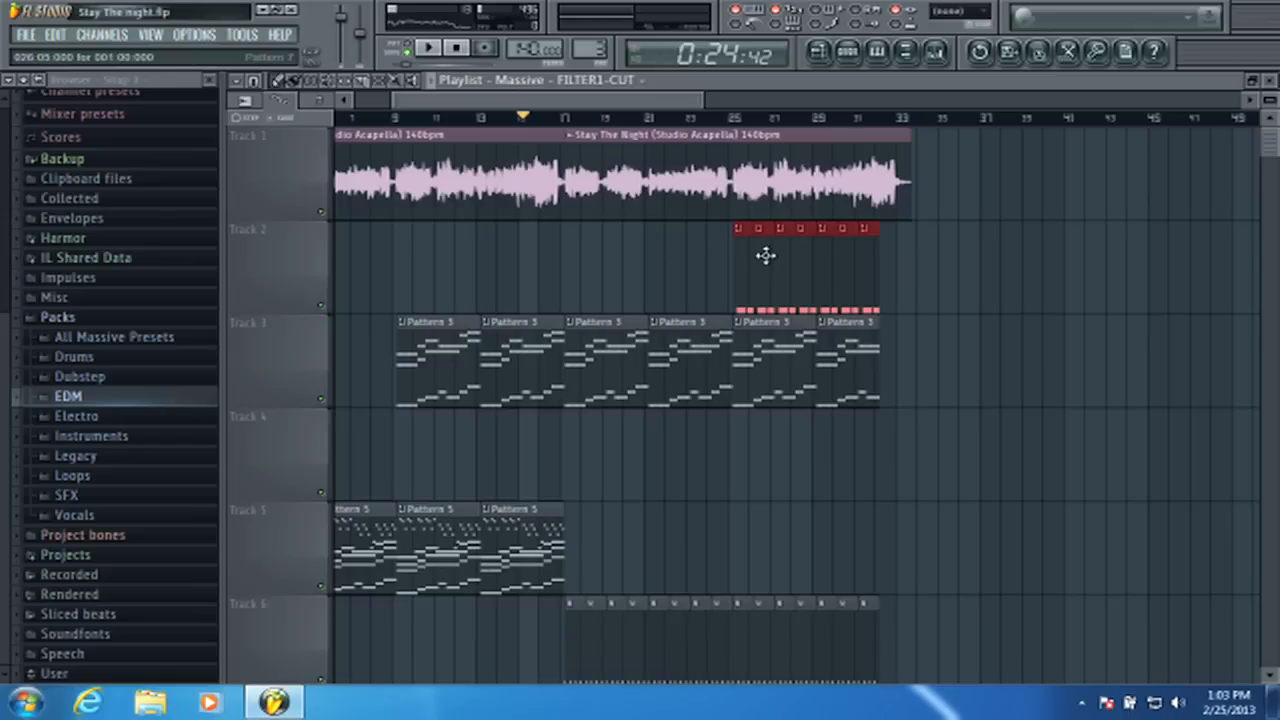
left_click_drag(765, 255, 767, 598)
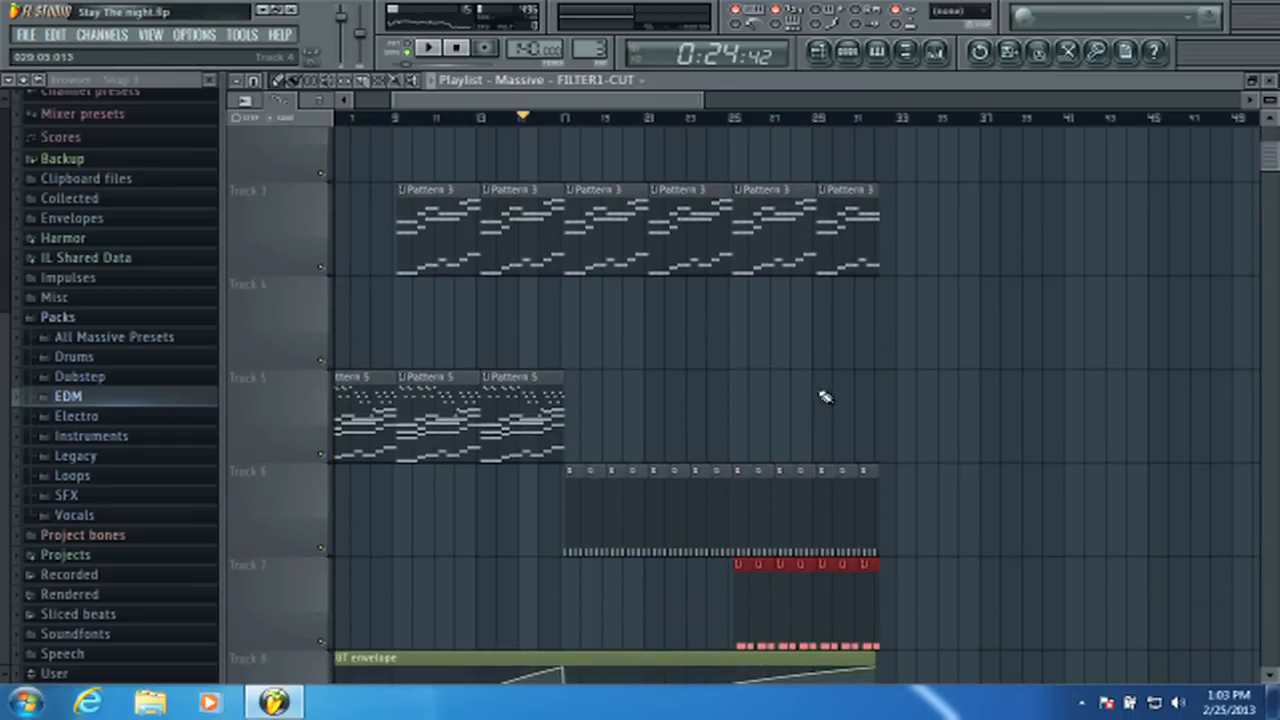
- Move the separate Stay The Night acapella clip on Track 1 further along the timeline, starting at about bar 89
scroll(824, 397, "down", 3)
scroll(790, 300, "up", 6)
scroll(735, 118, "down", 5)
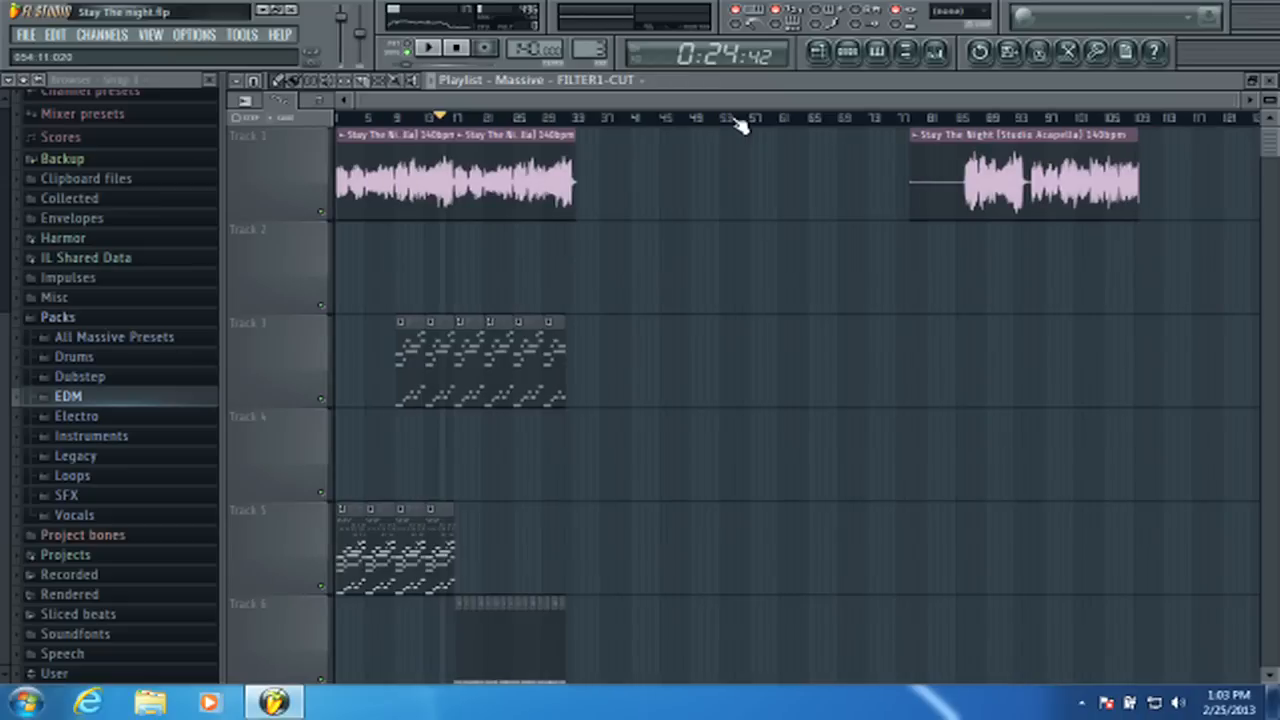
left_click_drag(979, 148, 1094, 172)
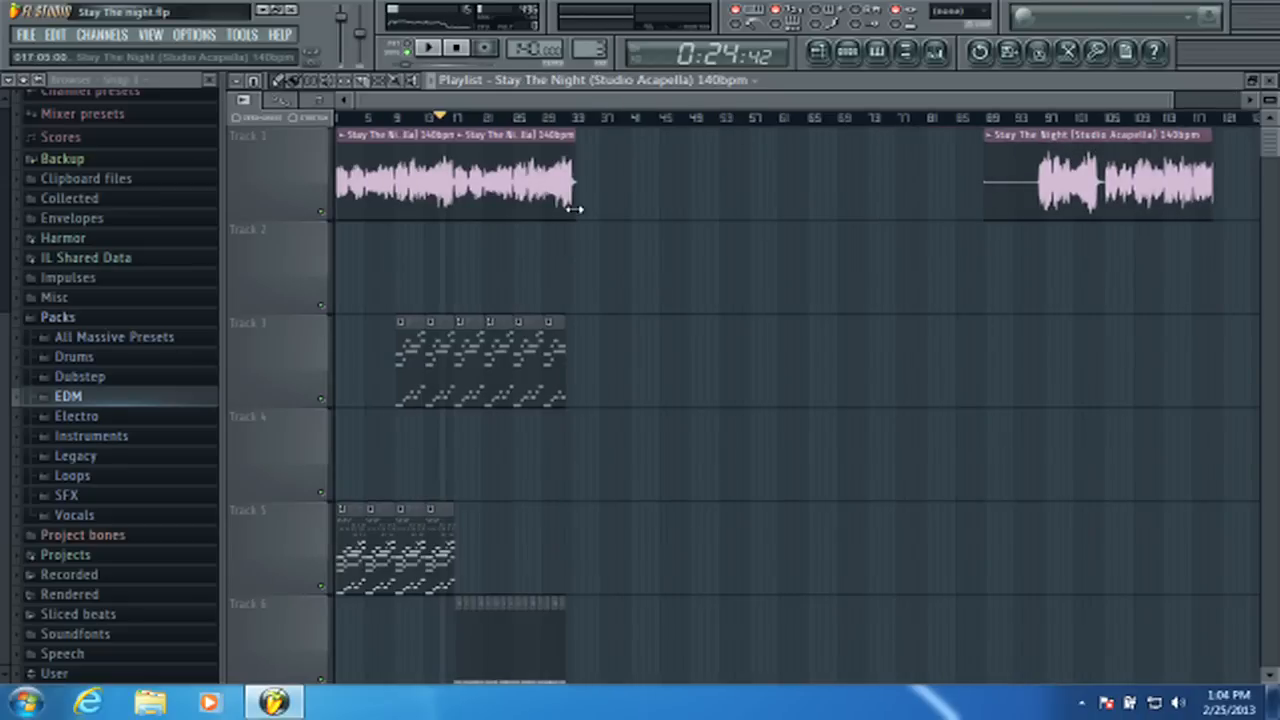
scroll(575, 210, "down", 5)
scroll(585, 222, "up", 2)
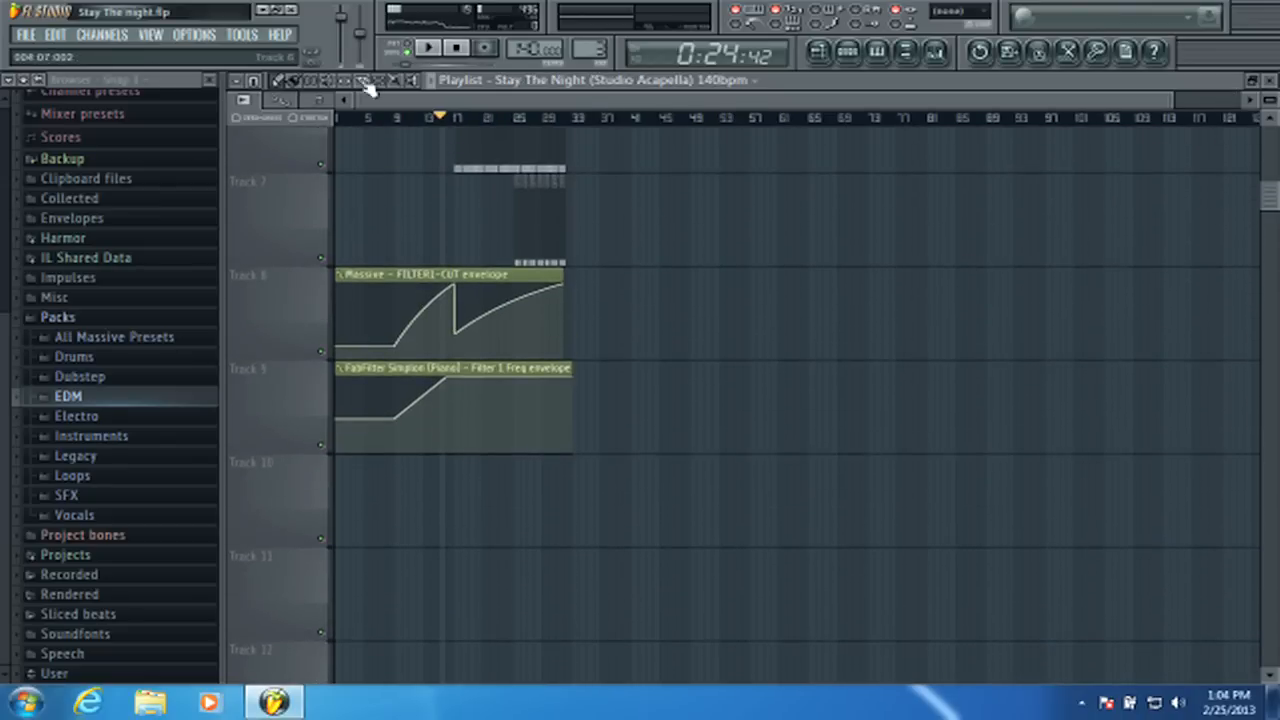
scroll(449, 203, "up", 4)
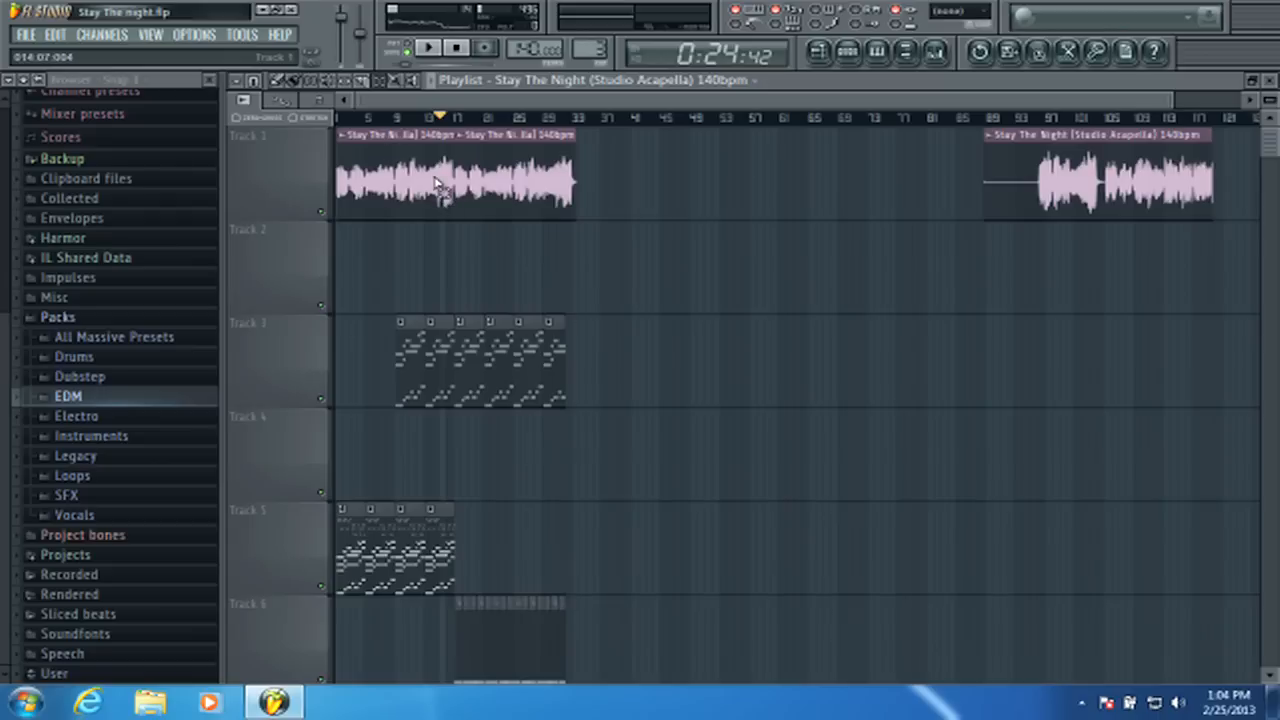
left_click_drag(410, 158, 826, 165)
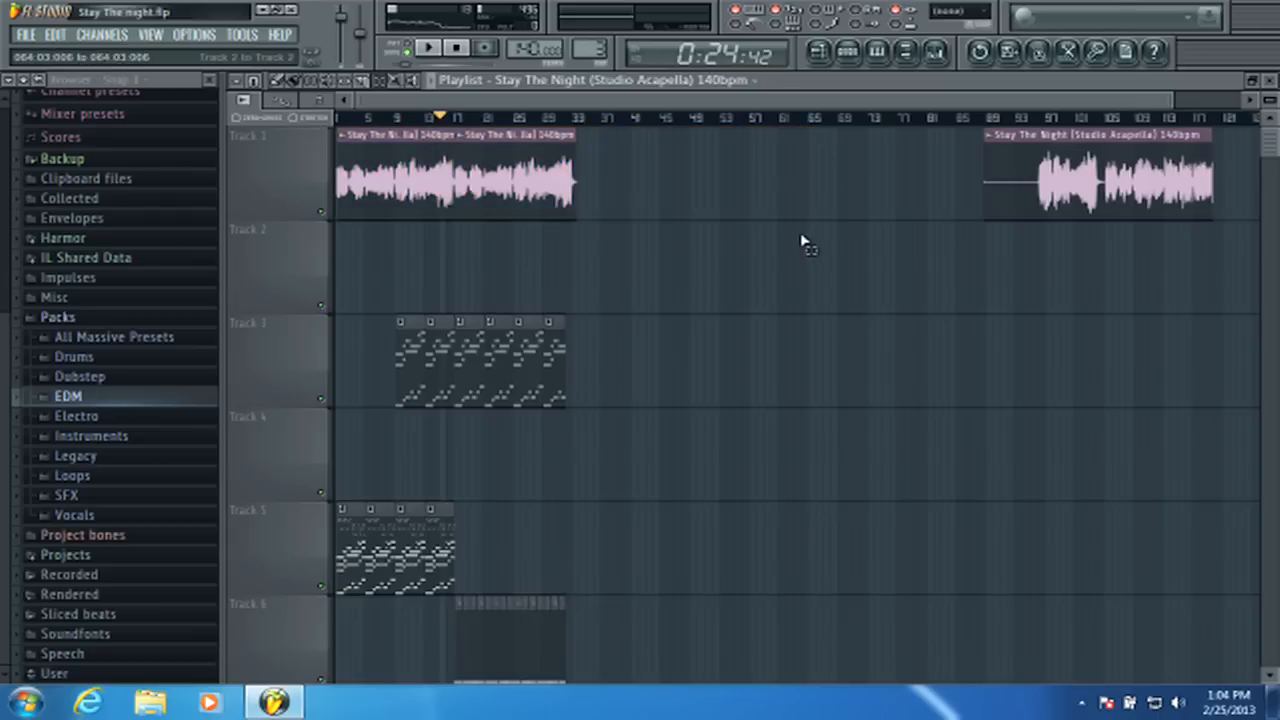
scroll(730, 250, "down", 2)
left_click_drag(396, 206, 766, 457)
left_click_drag(655, 183, 340, 522)
left_click(614, 329)
- Select the Massive and FabFilter Simplon filter automation clips on Tracks 8 and 9 and move them down to Tracks 13 and 14
scroll(575, 262, "down", 1)
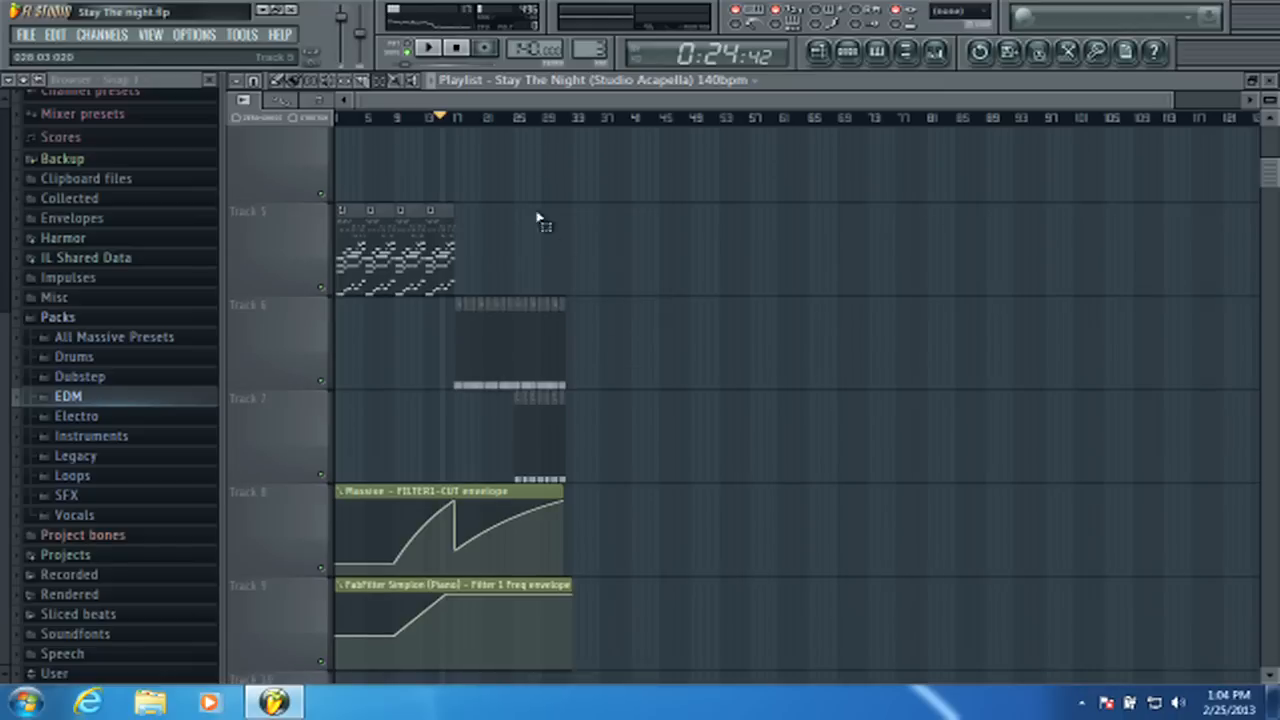
scroll(543, 395, "down", 2)
left_click_drag(600, 266, 376, 460)
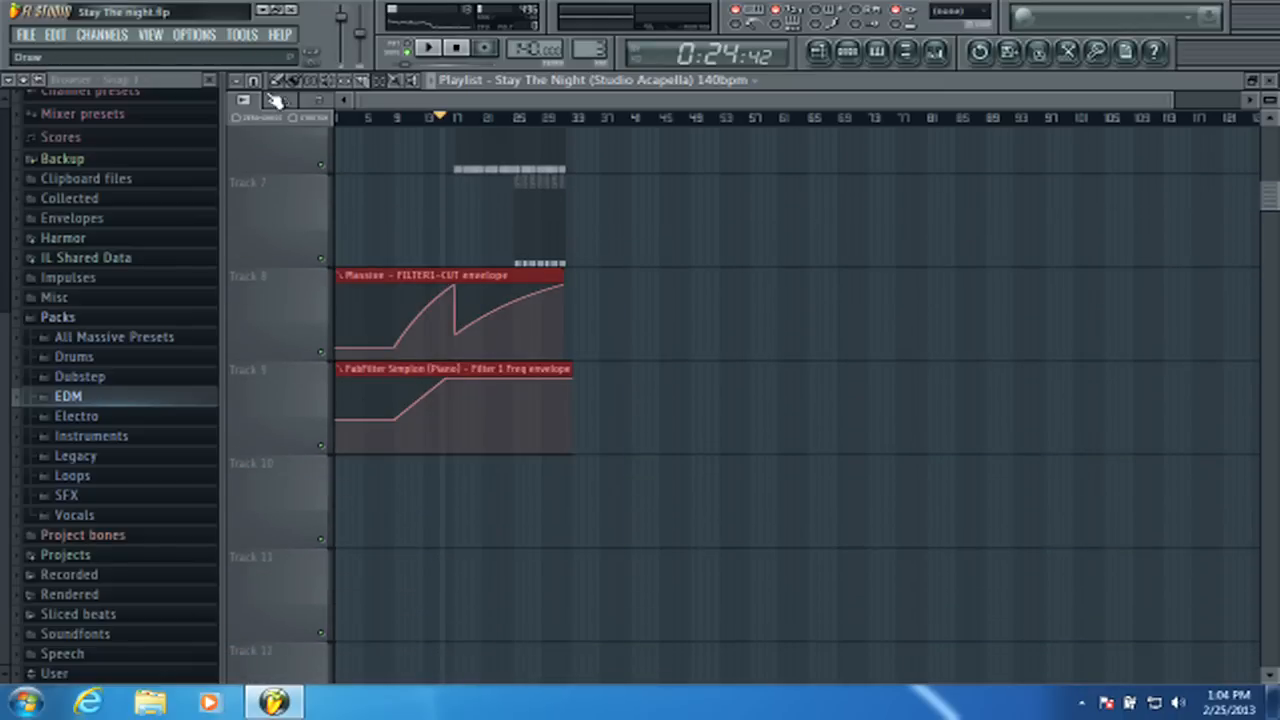
key("Delete")
scroll(374, 276, "down", 1)
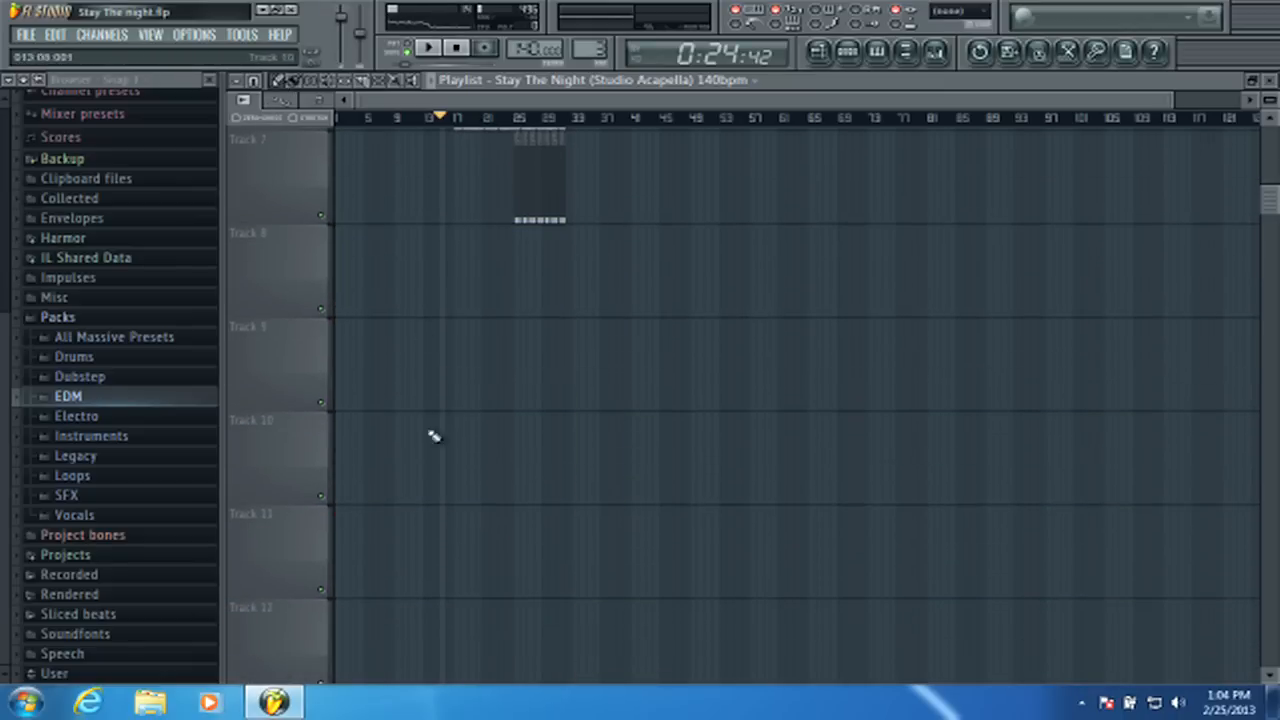
key("ctrl+z")
scroll(451, 463, "up", 3)
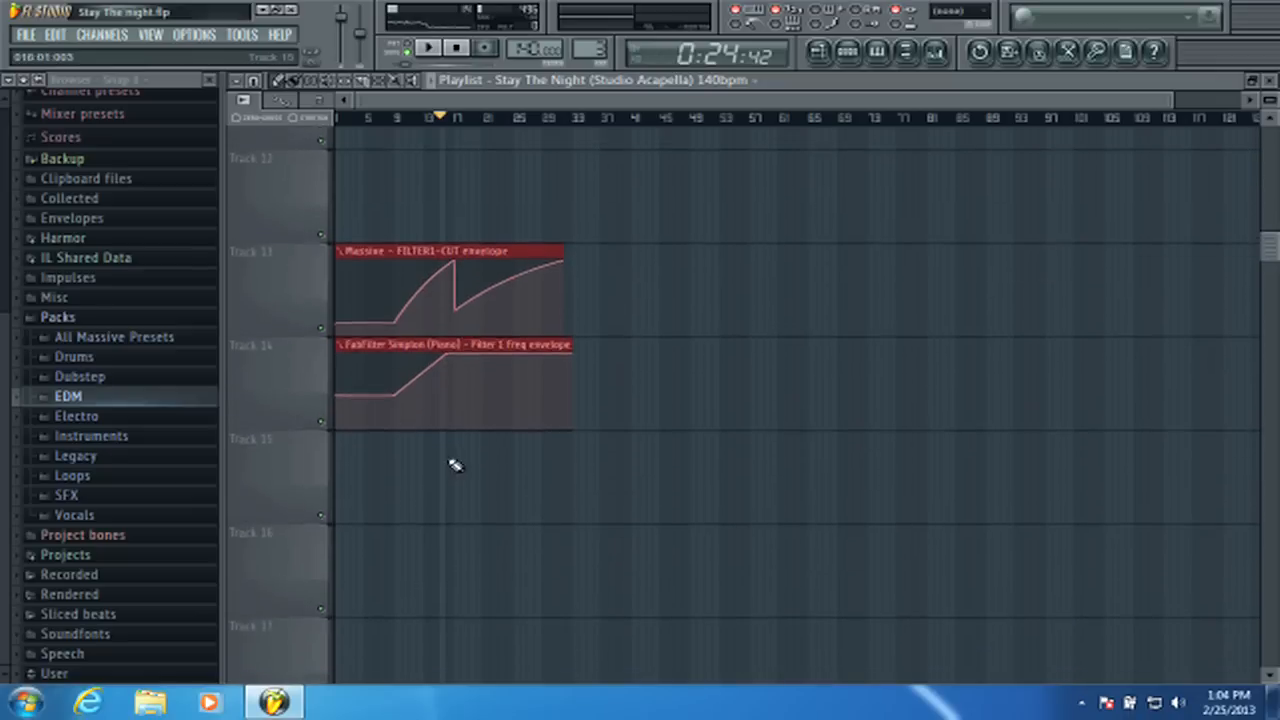
key("Delete")
- Check the positions of the automation clips against the rest of the arrangement, and clear the clip selection
scroll(480, 398, "up", 3)
scroll(468, 150, "up", 3)
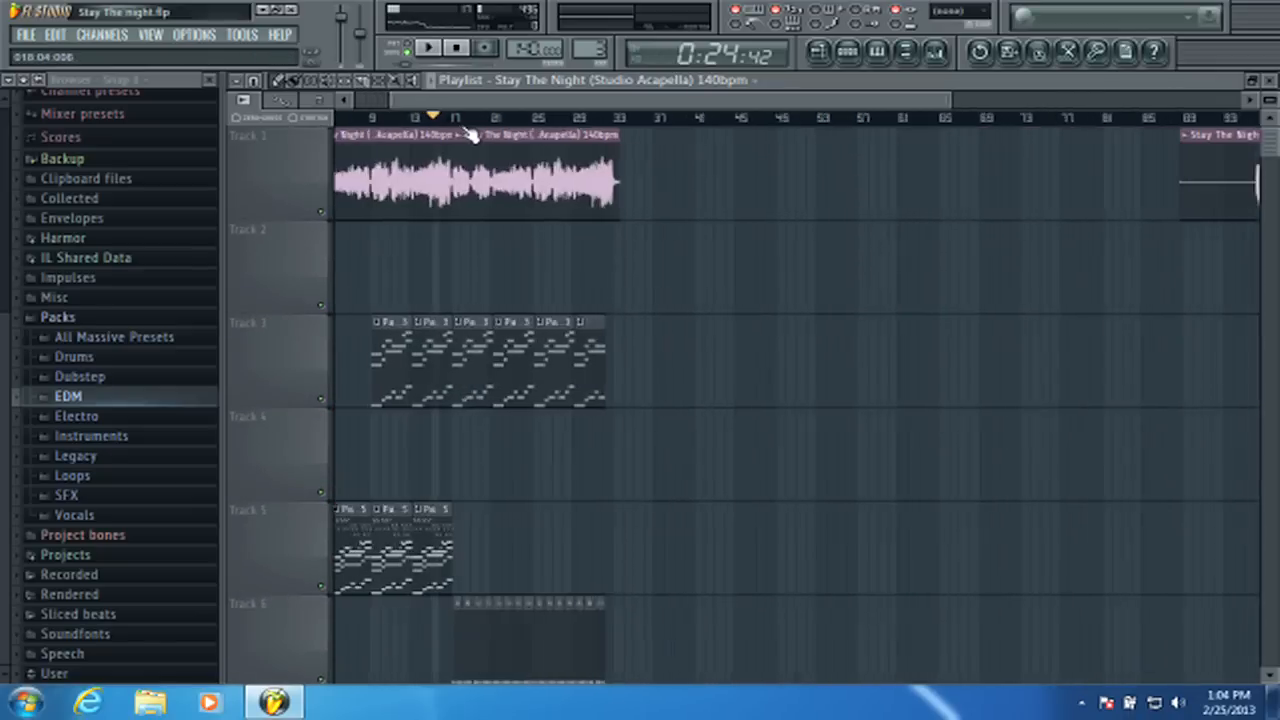
scroll(576, 238, "down", 3)
scroll(568, 245, "down", 9)
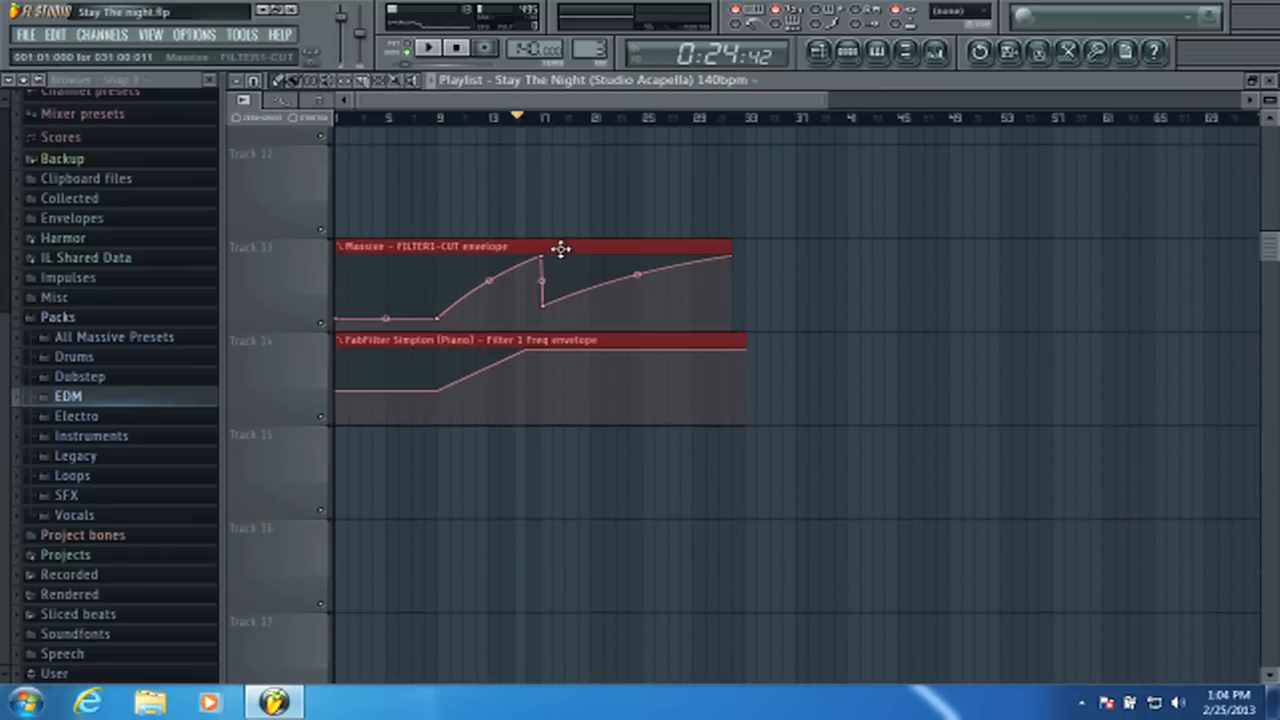
left_click(771, 229)
right_click(796, 163)
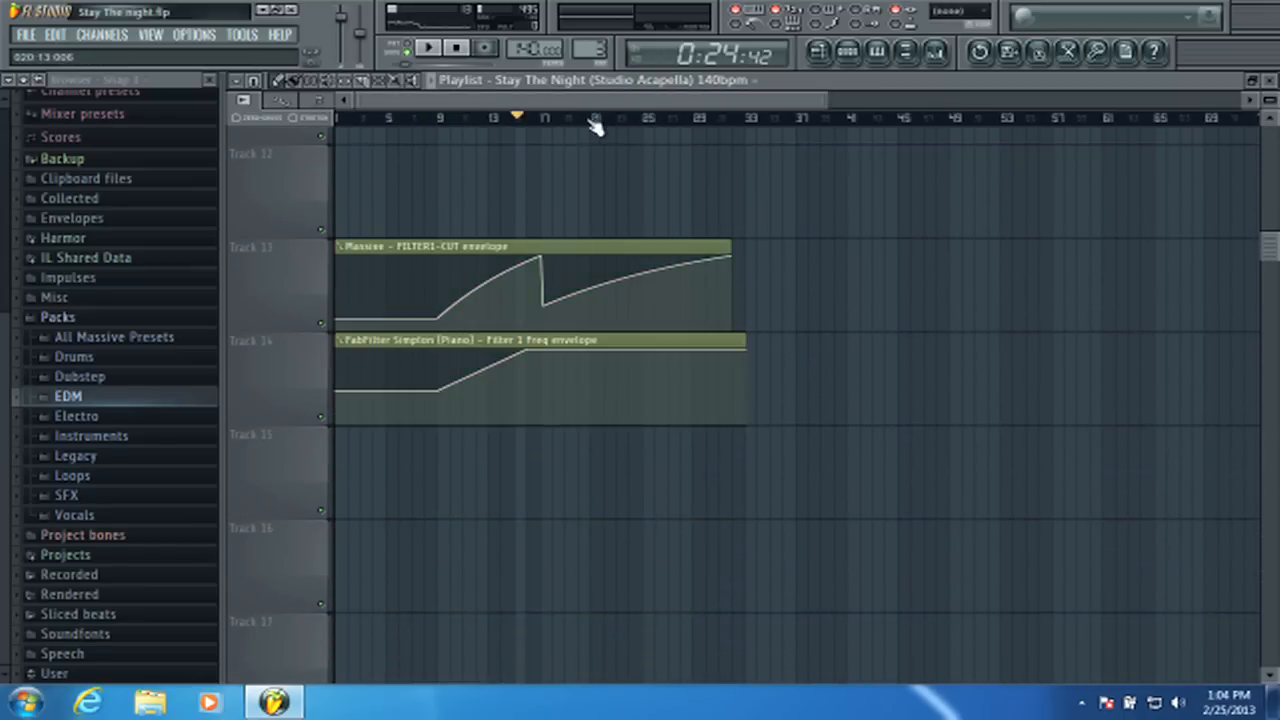
scroll(595, 124, "down", 3)
scroll(536, 216, "up", 11)
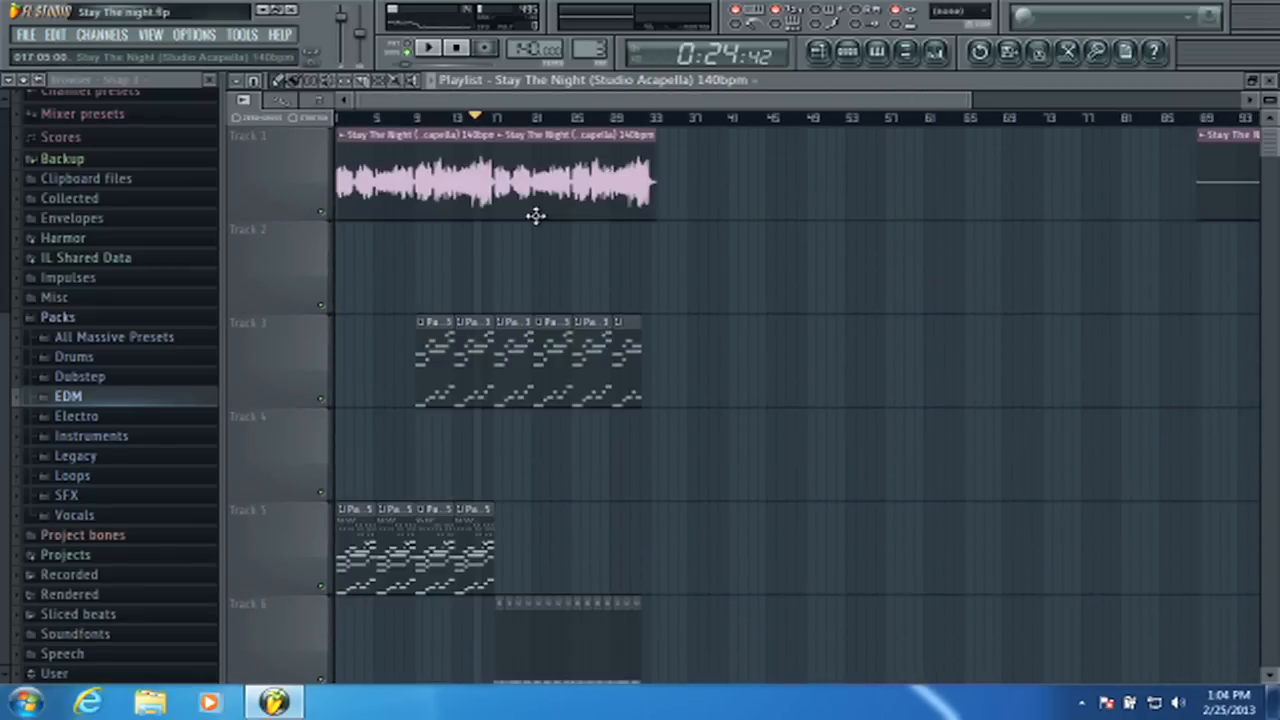
- Rename mixer Insert 8 as Mau5 Chords
left_click(940, 52)
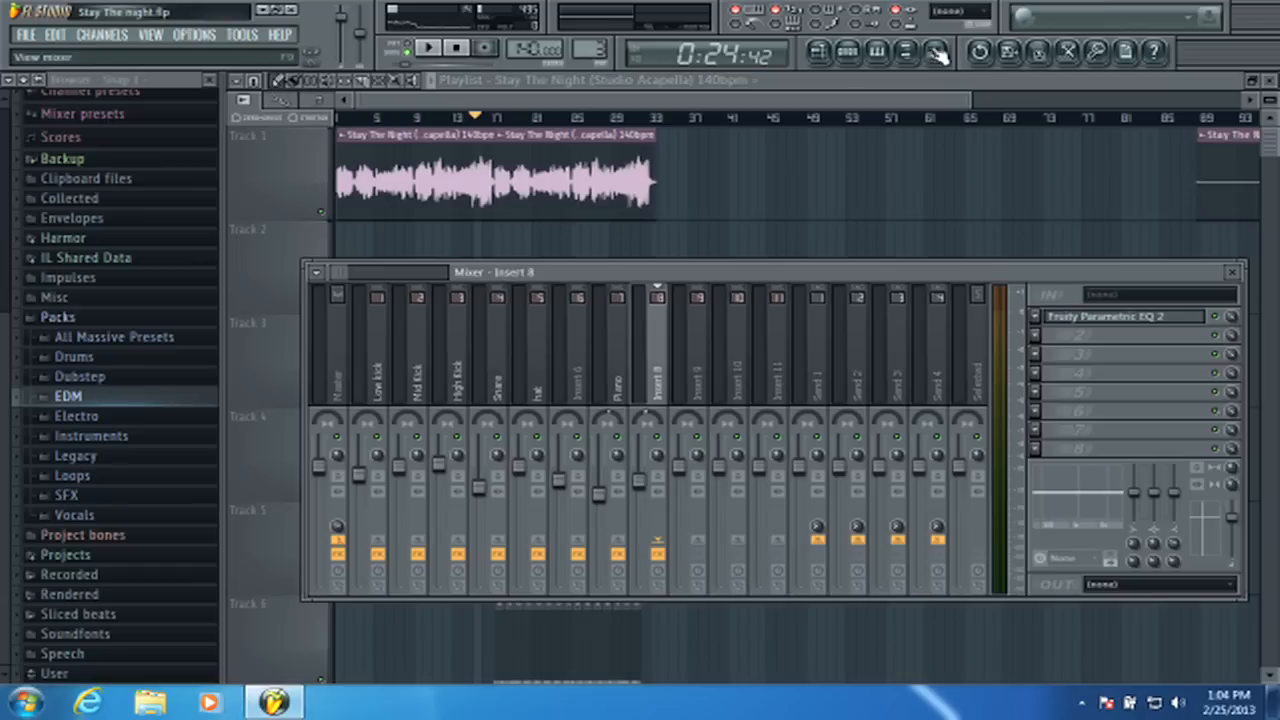
right_click(670, 370)
left_click(756, 430)
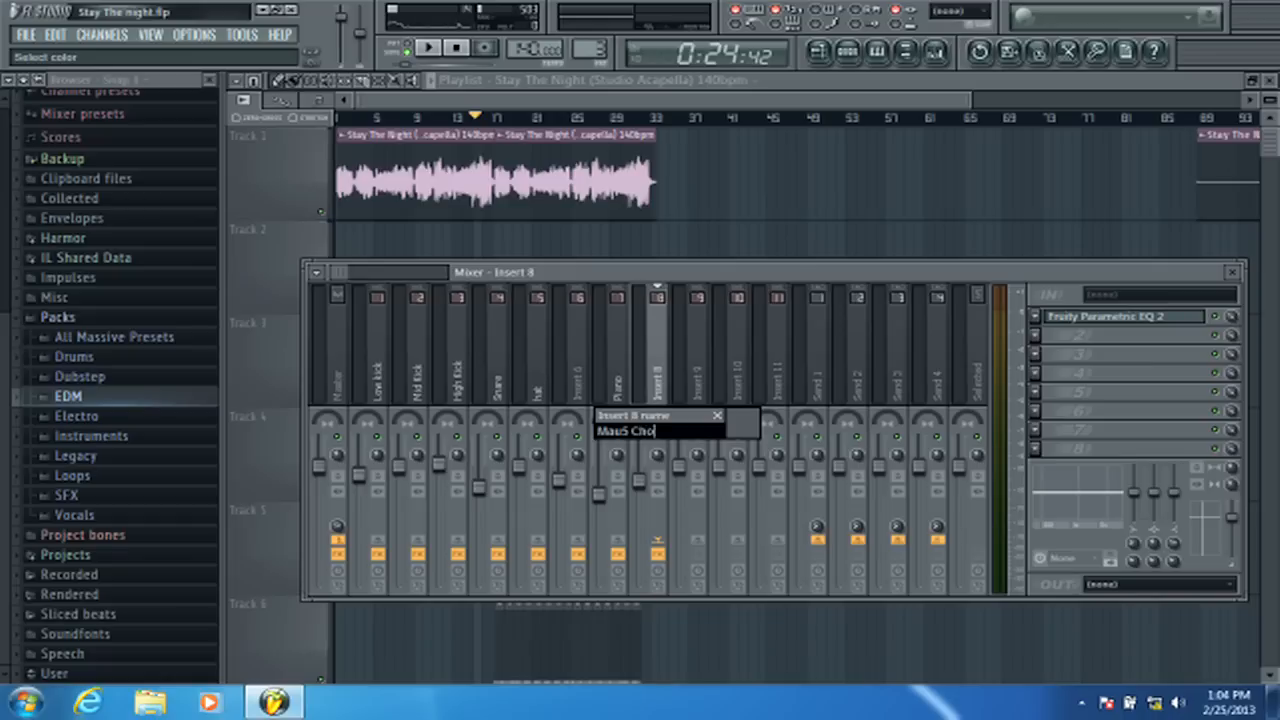
key("Return")
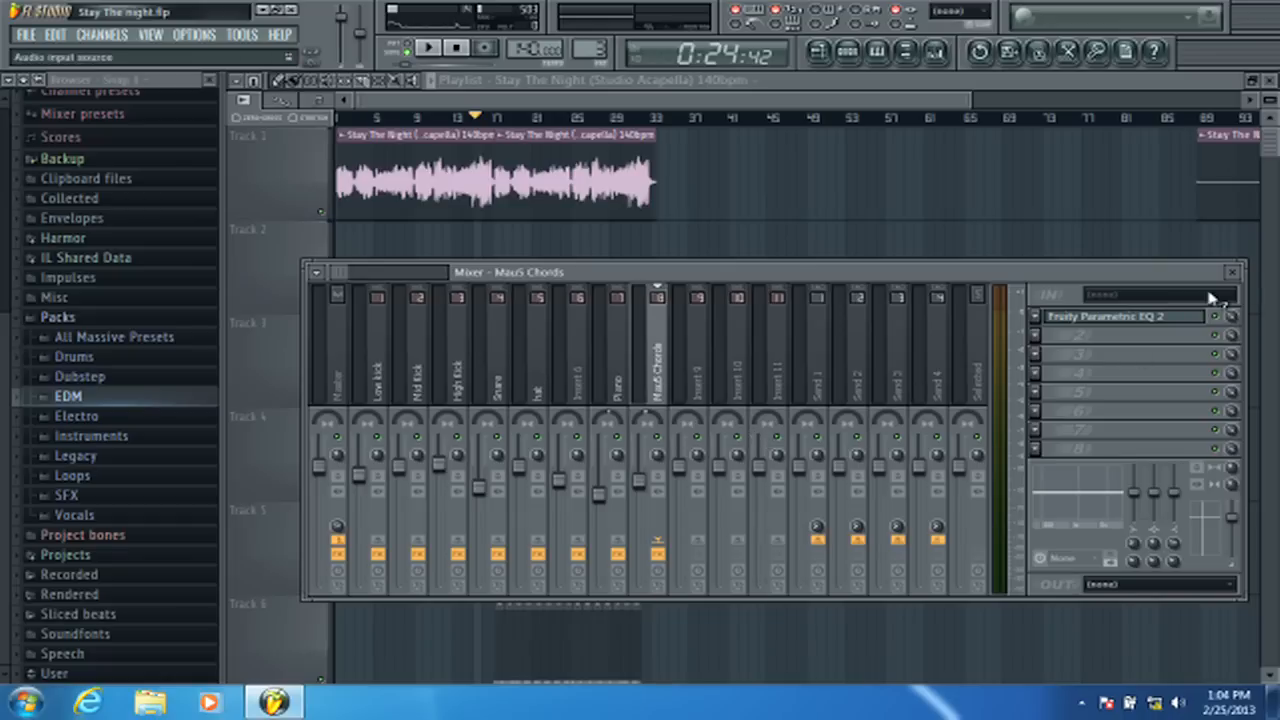
- Flatten the high shelf band of the Mau5 Chords insert's EQ, and clear Fruity Parametric EQ 2 from its first effect slot
left_click(1234, 273)
left_click(936, 52)
left_click(1128, 318)
left_click_drag(636, 420, 638, 344)
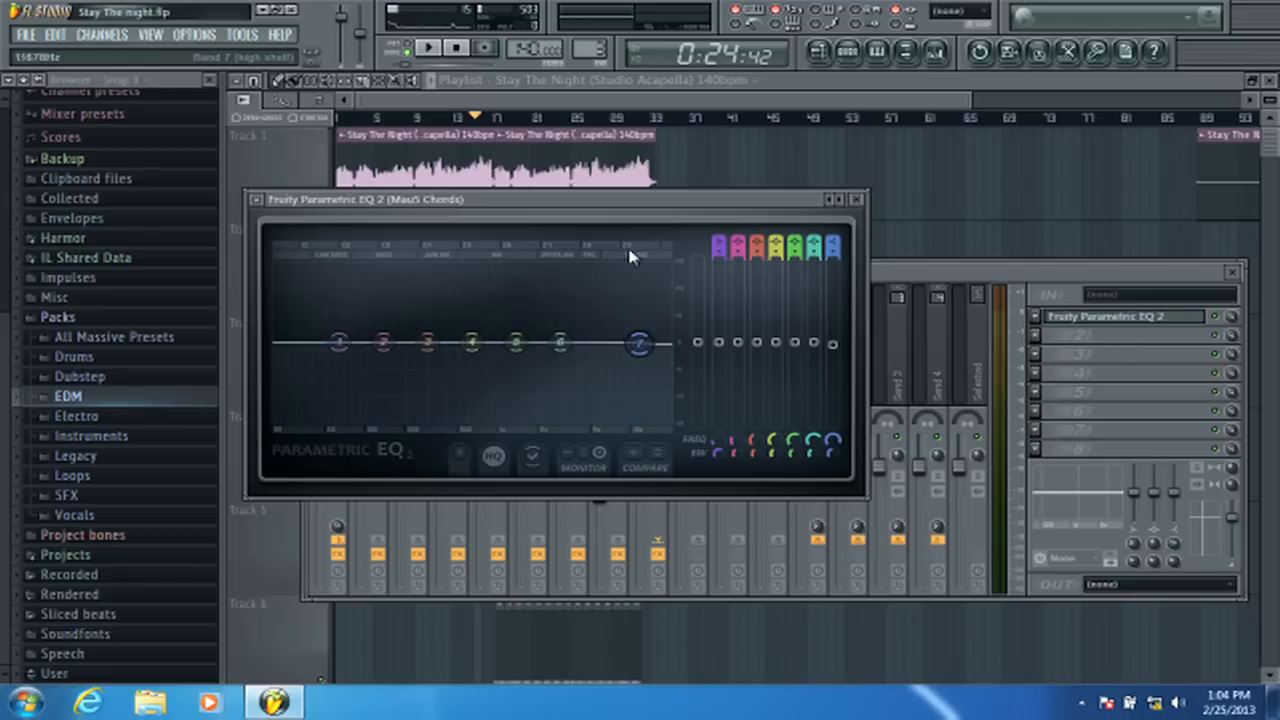
left_click(1036, 317)
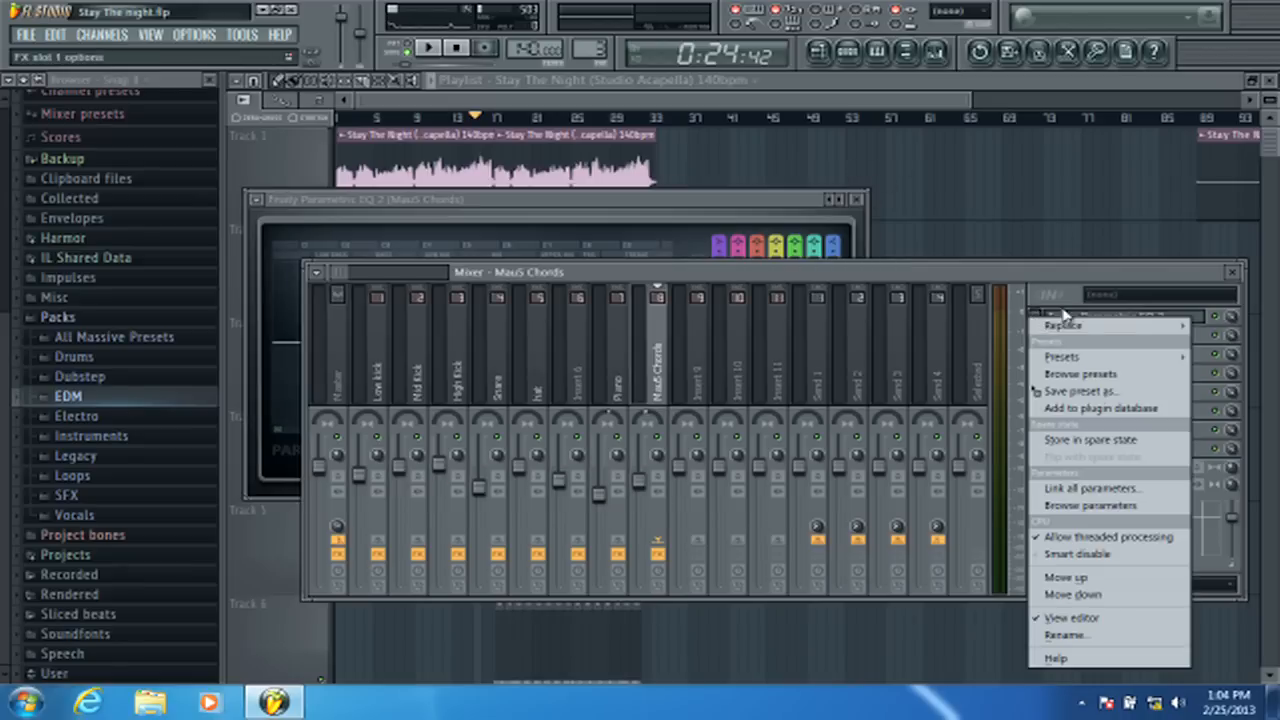
mouse_move(1078, 333)
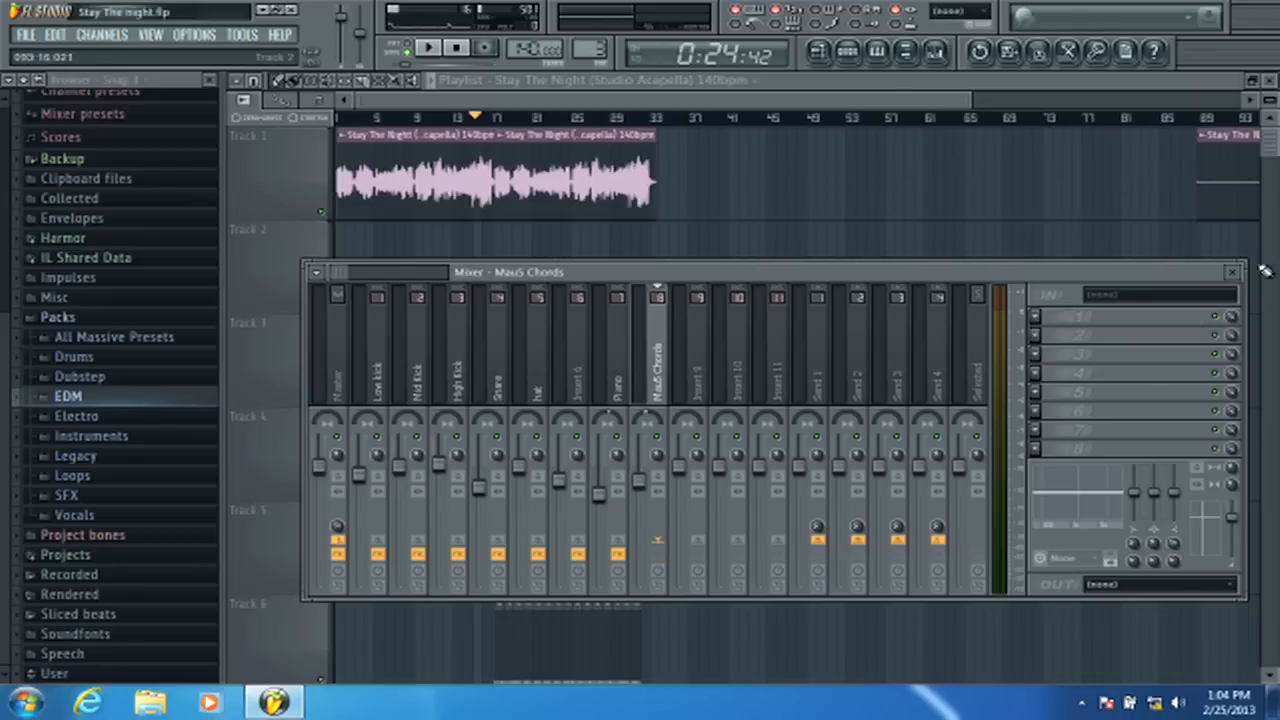
left_click(1232, 271)
- Look over the whole arrangement from the acapella clips down to the filter automation tracks
scroll(814, 160, "down", 5)
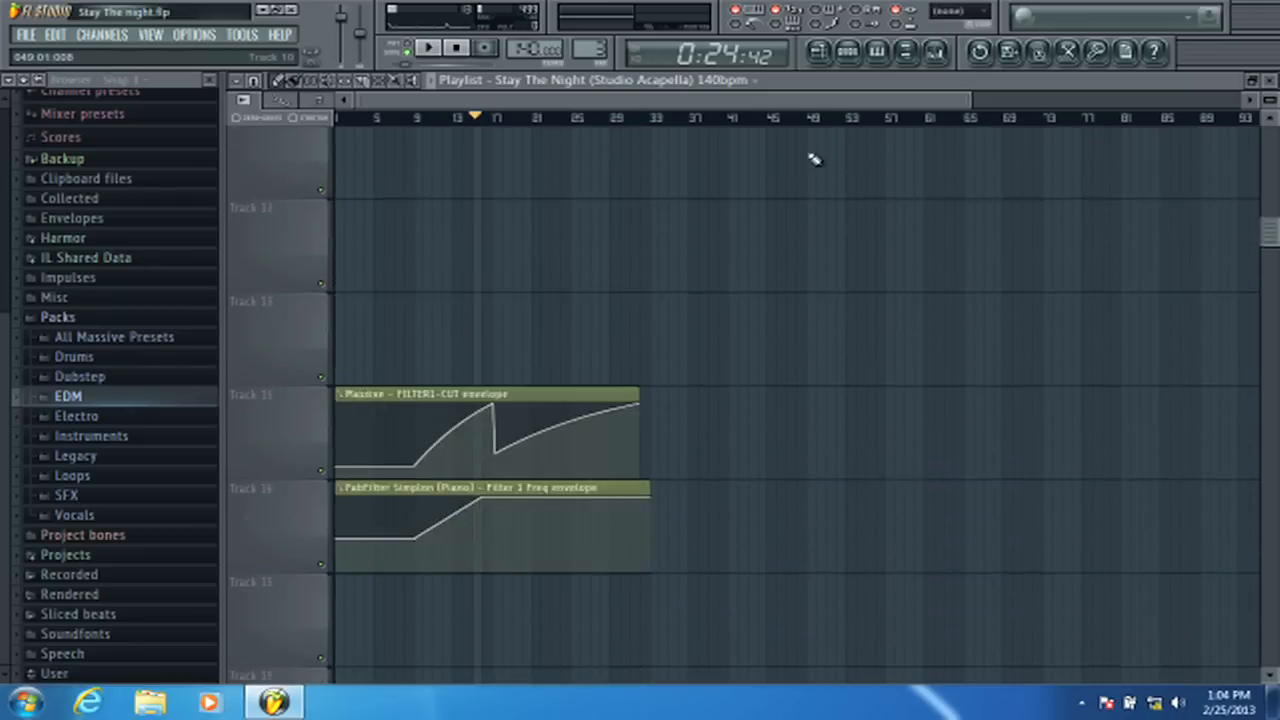
scroll(812, 158, "up", 10)
scroll(790, 126, "down", 4)
scroll(718, 219, "down", 2)
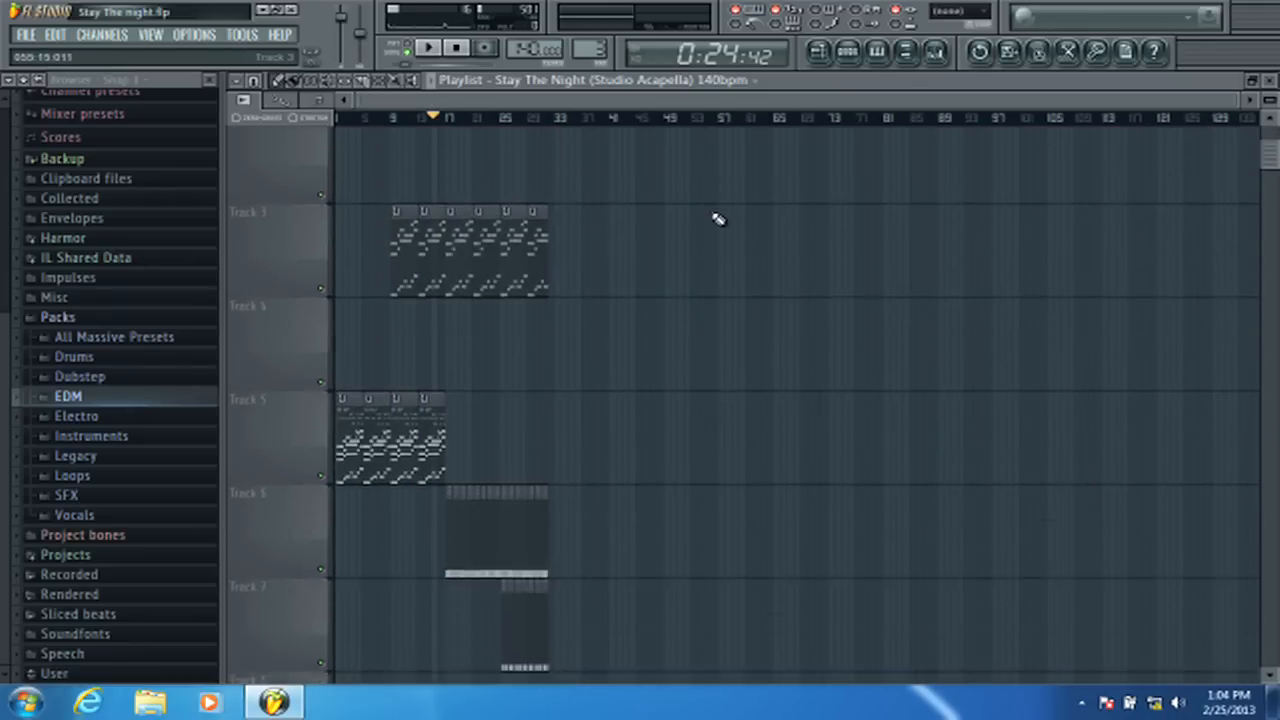
scroll(651, 211, "down", 5)
scroll(448, 280, "up", 8)
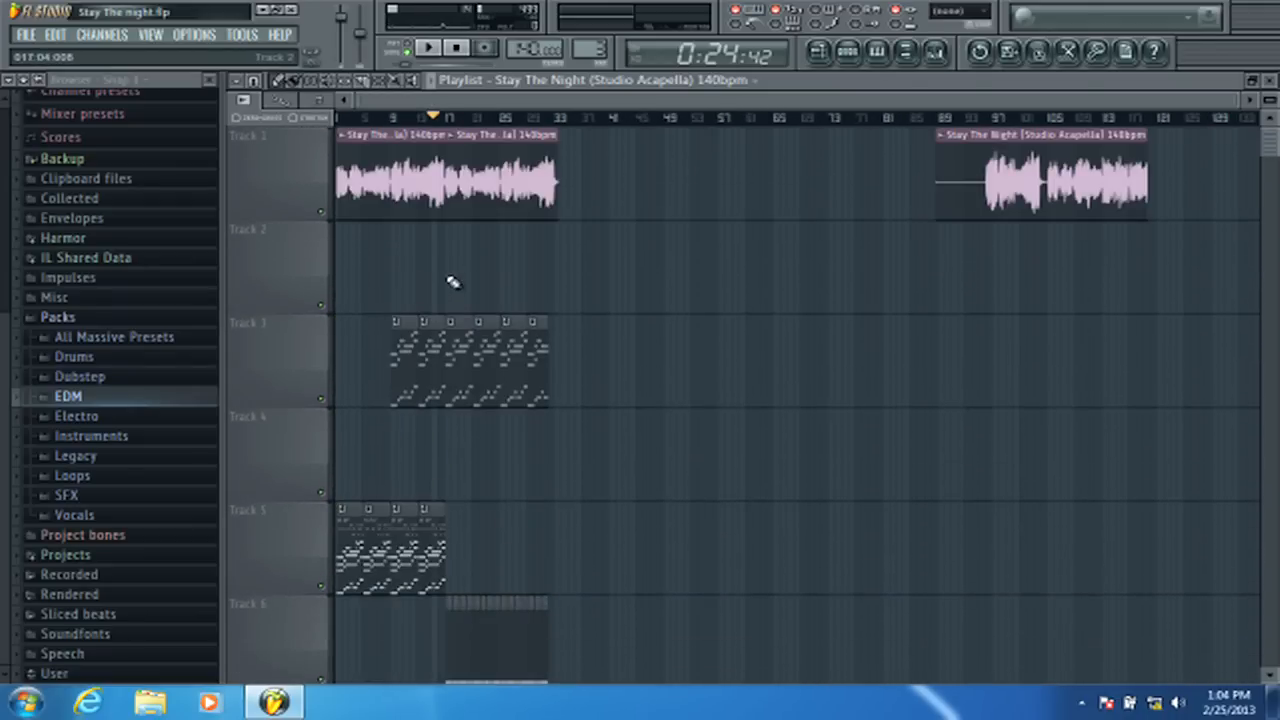
scroll(446, 142, "up", 2)
left_click(25, 34)
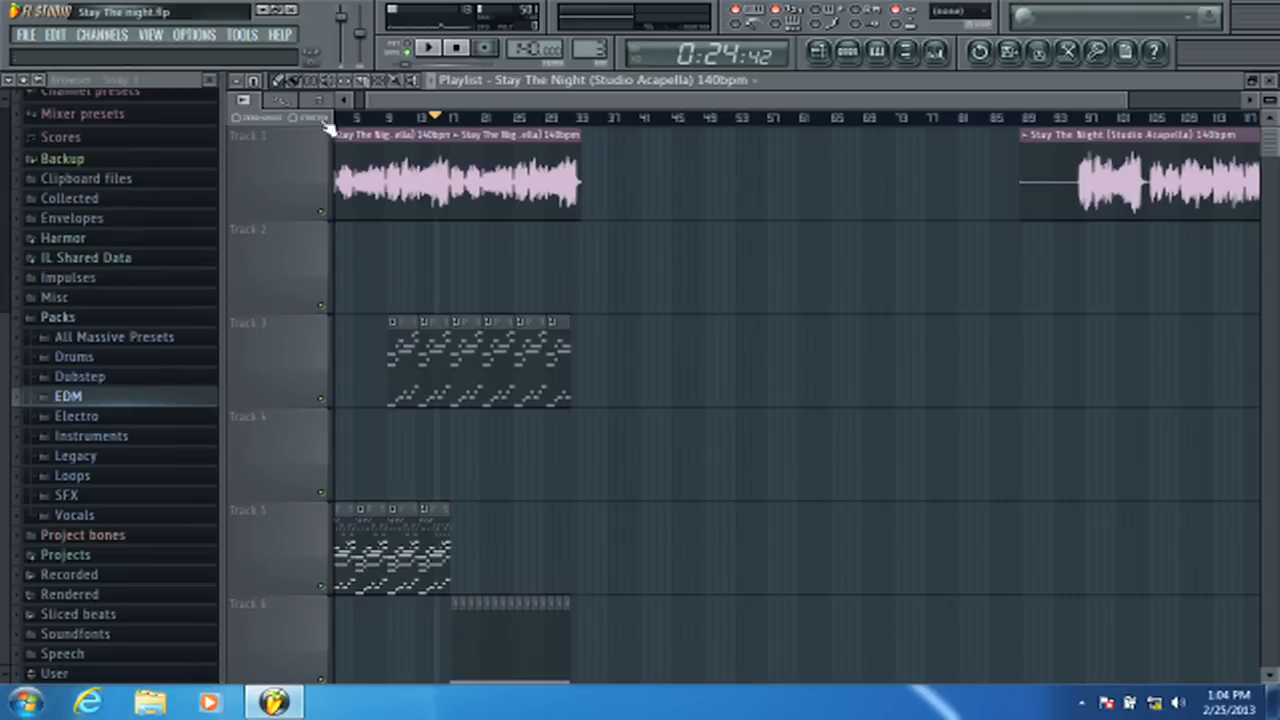
- Look over the mixer inserts and the intro's acapella, chord and drum clips on tracks 1 to 7 of the playlist
scroll(327, 127, "up", 3)
left_click(935, 50)
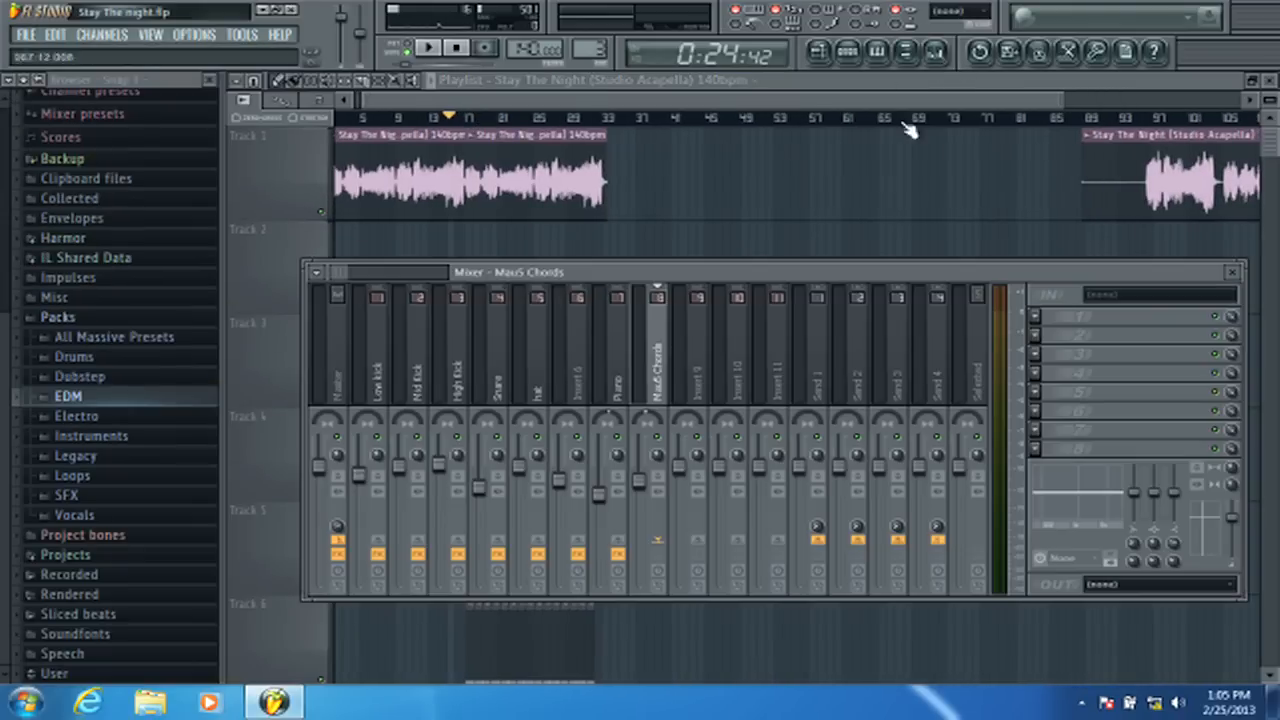
left_click(1236, 273)
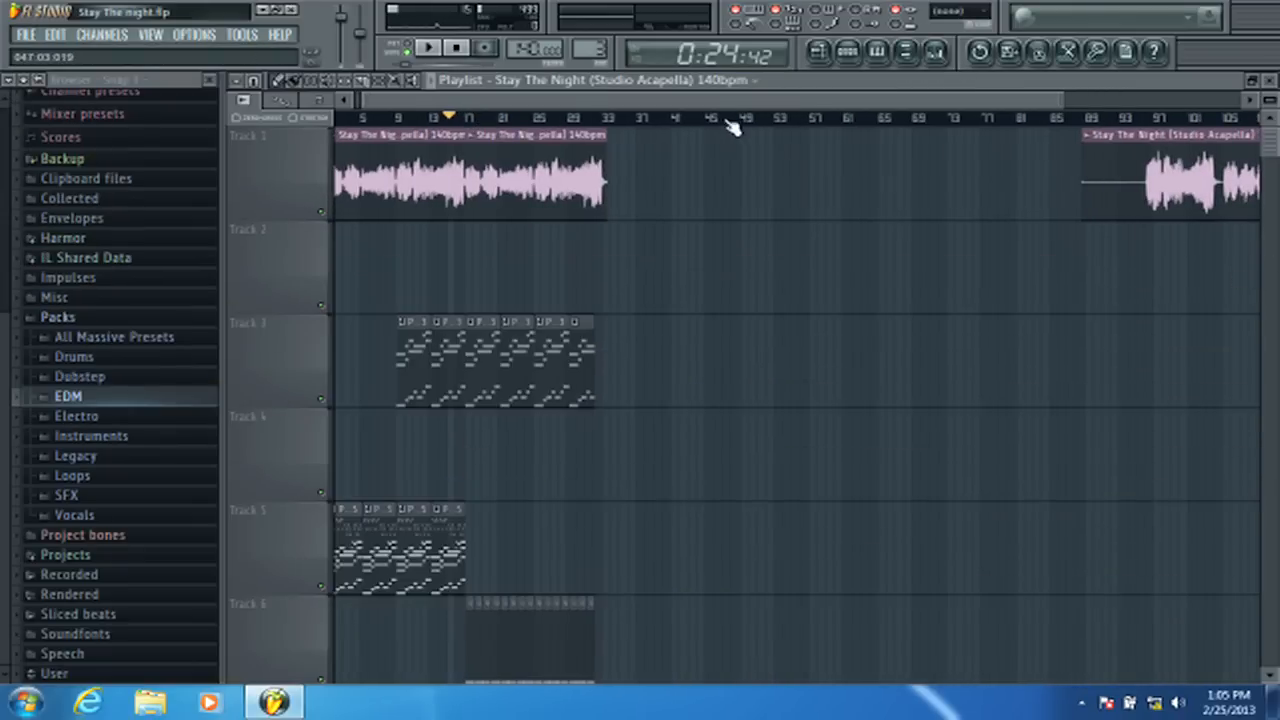
scroll(532, 113, "up", 3)
left_click_drag(532, 113, 370, 108)
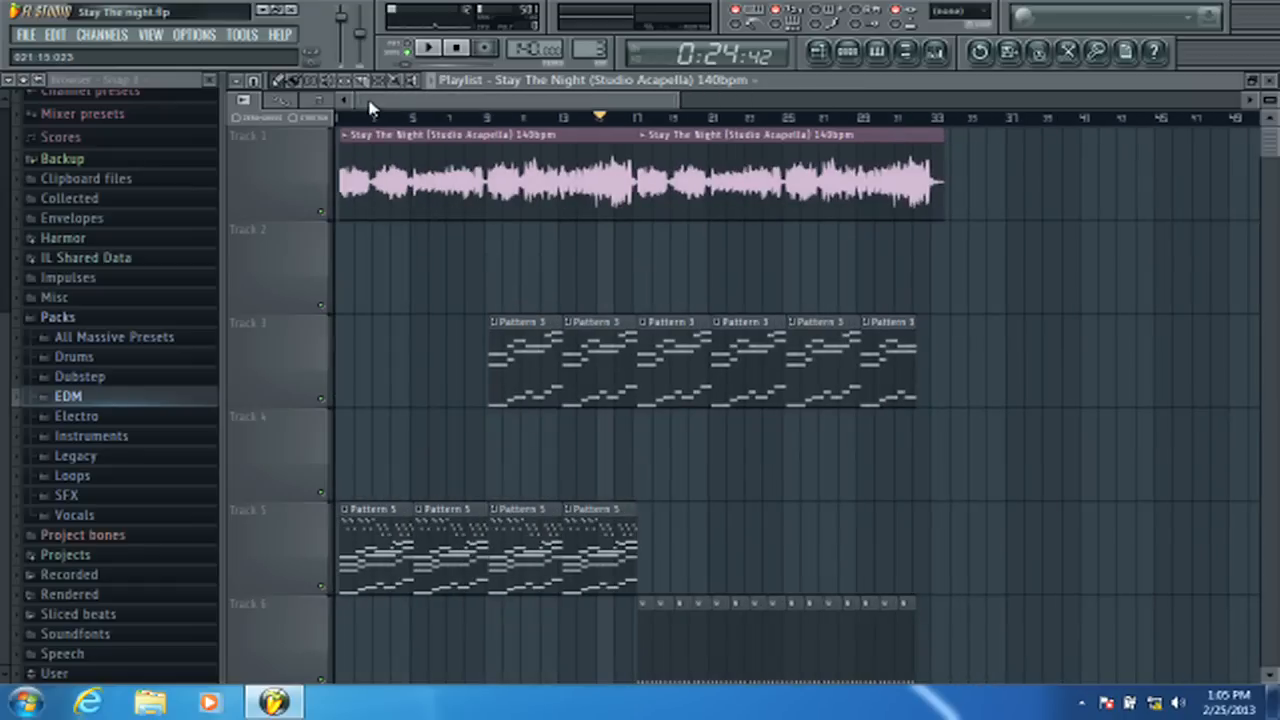
scroll(605, 186, "down", 1)
scroll(605, 186, "up", 1)
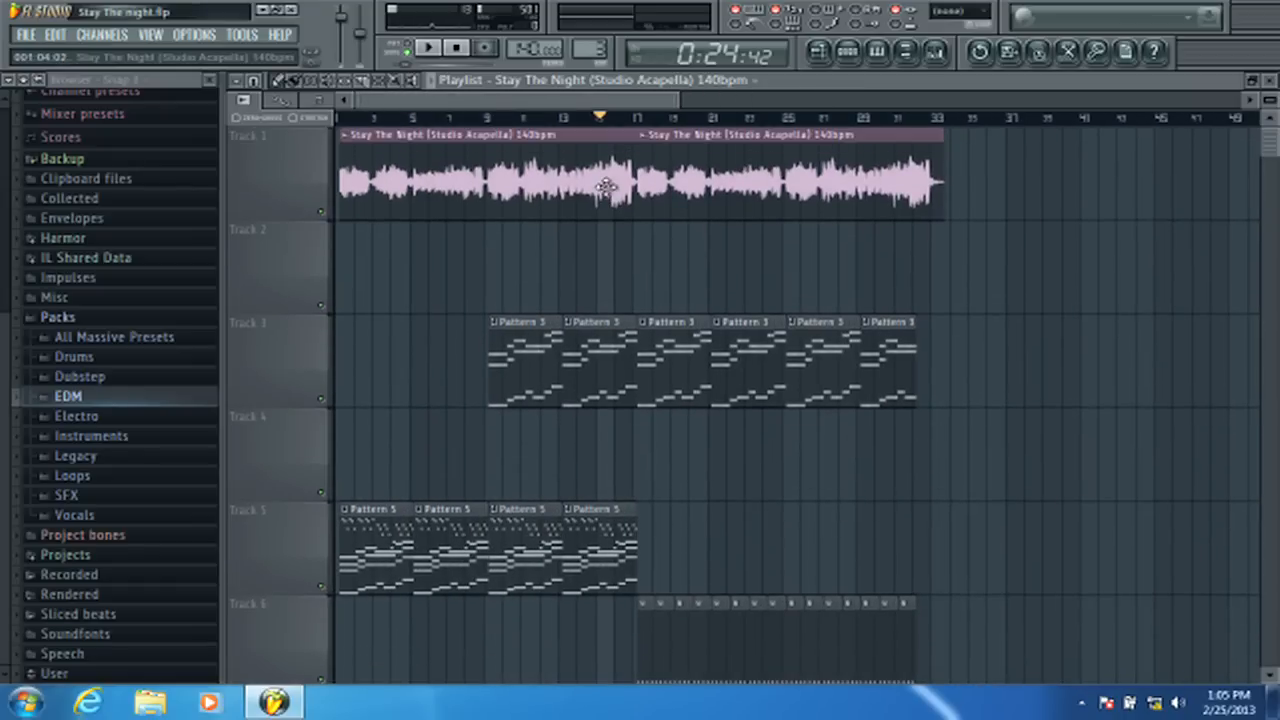
scroll(605, 186, "down", 6)
scroll(605, 186, "down", 10)
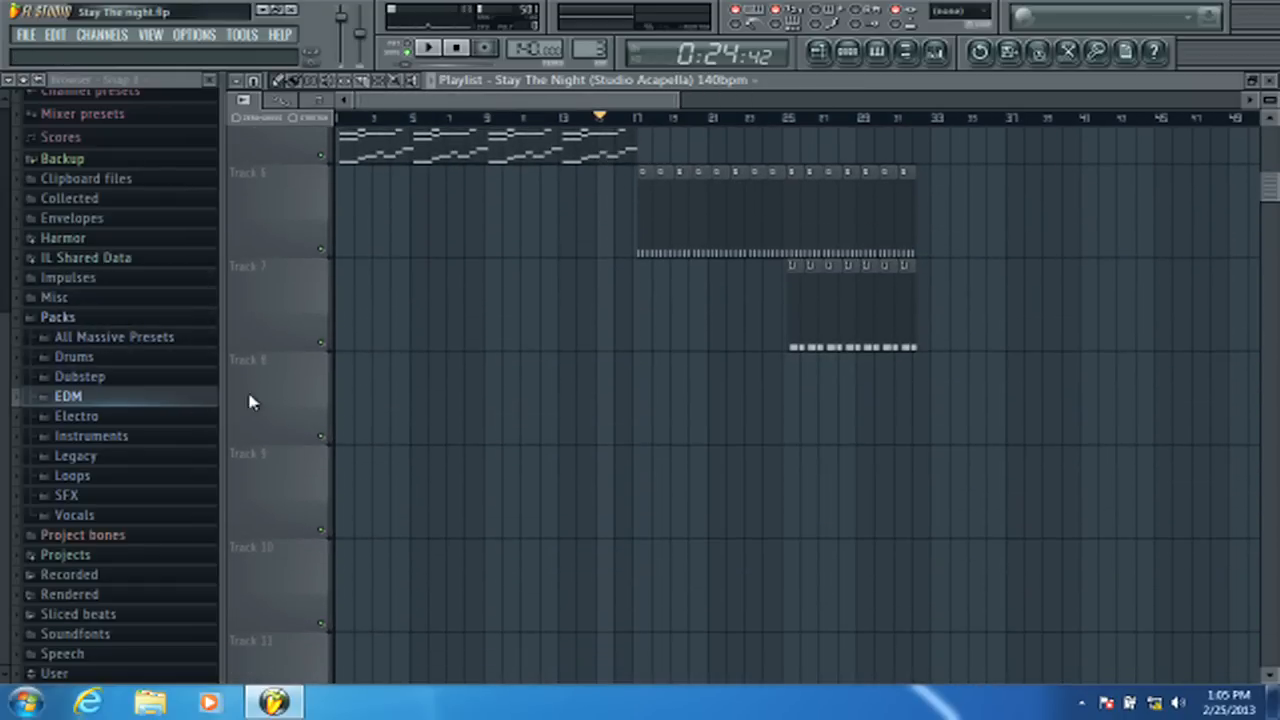
scroll(260, 400, "up", 4)
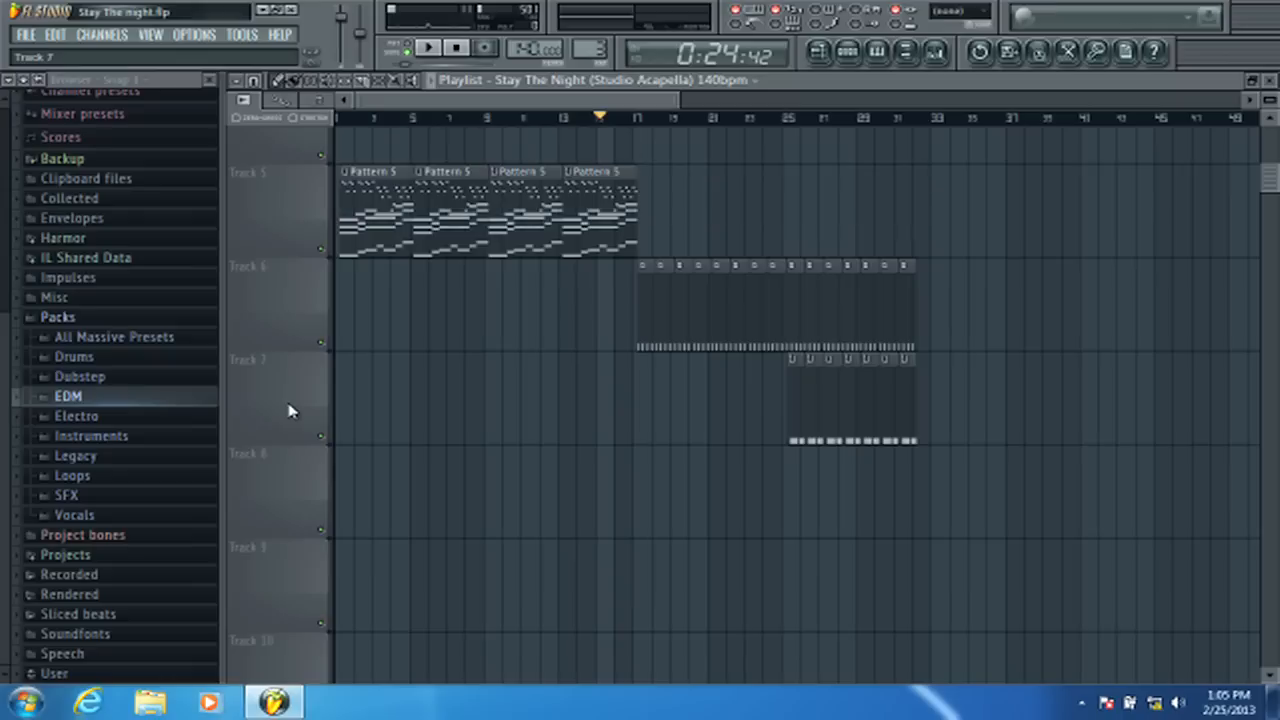
- Browse the Dubstep pack's DUBSTEP_M.._BASS_VOL2 library down to MBG2_CRASHES and preview MBG2_CRASH_01
left_click(80, 376)
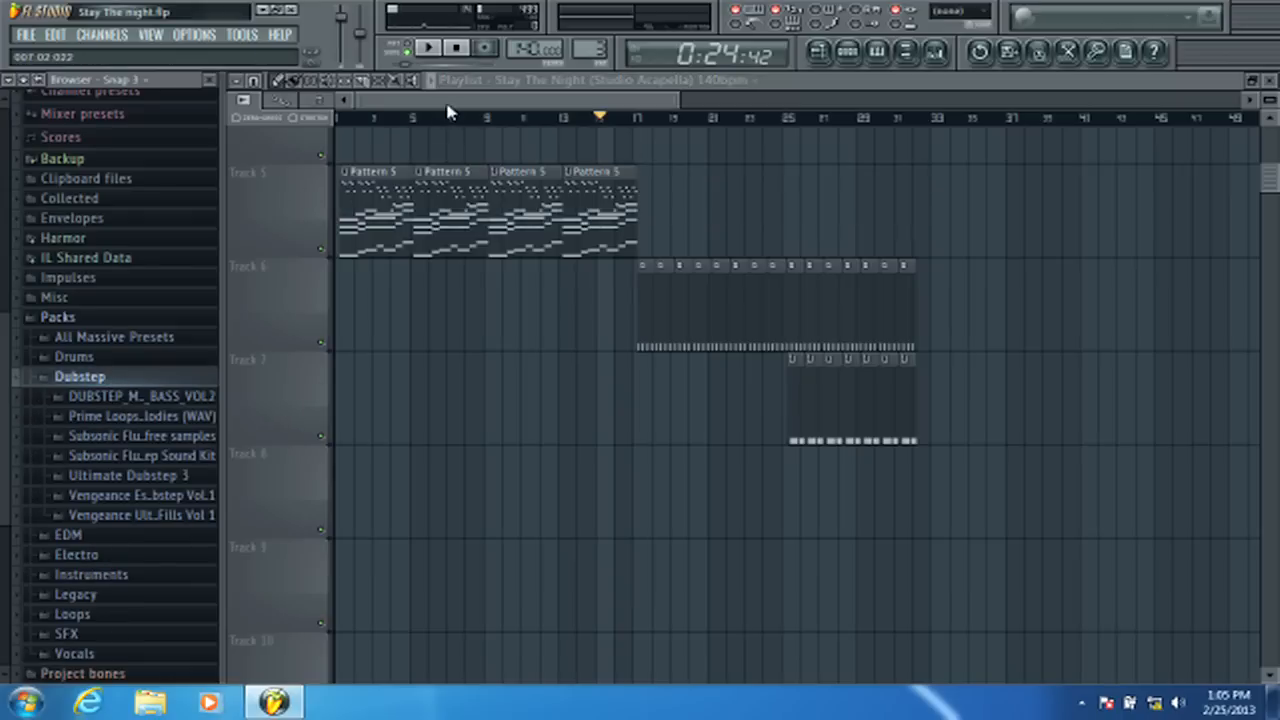
scroll(486, 237, "up", 5)
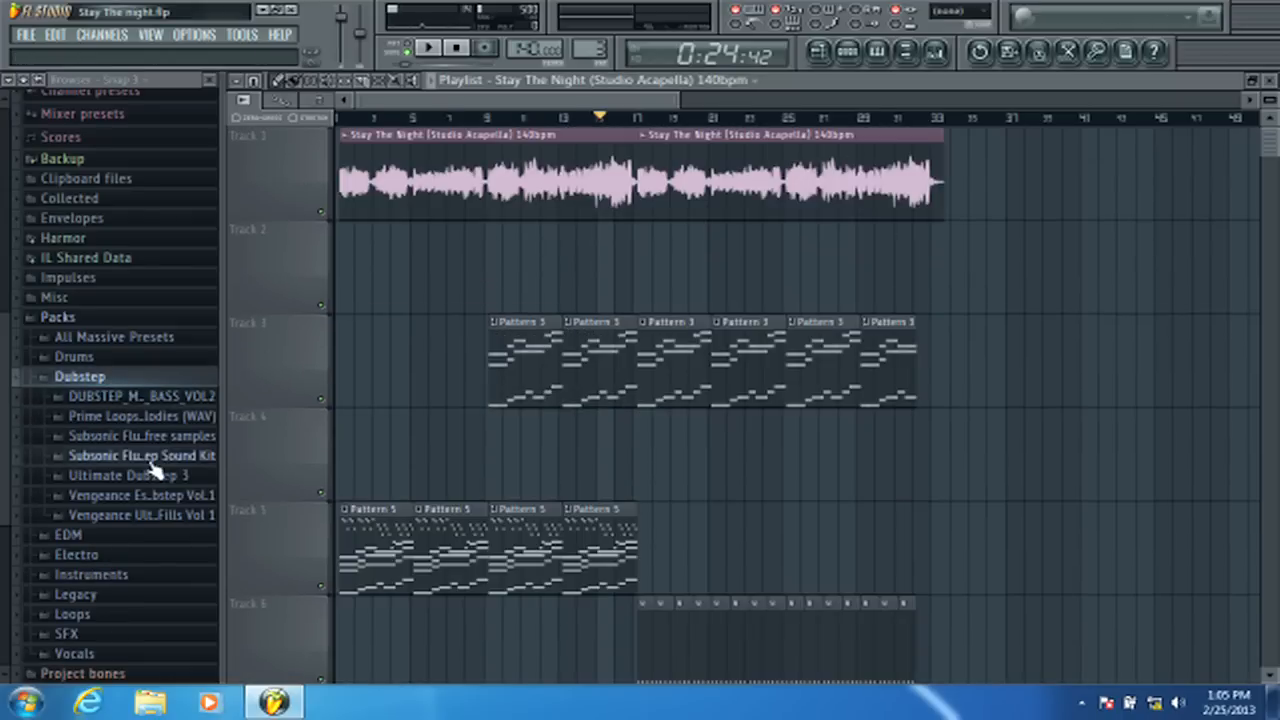
left_click(175, 400)
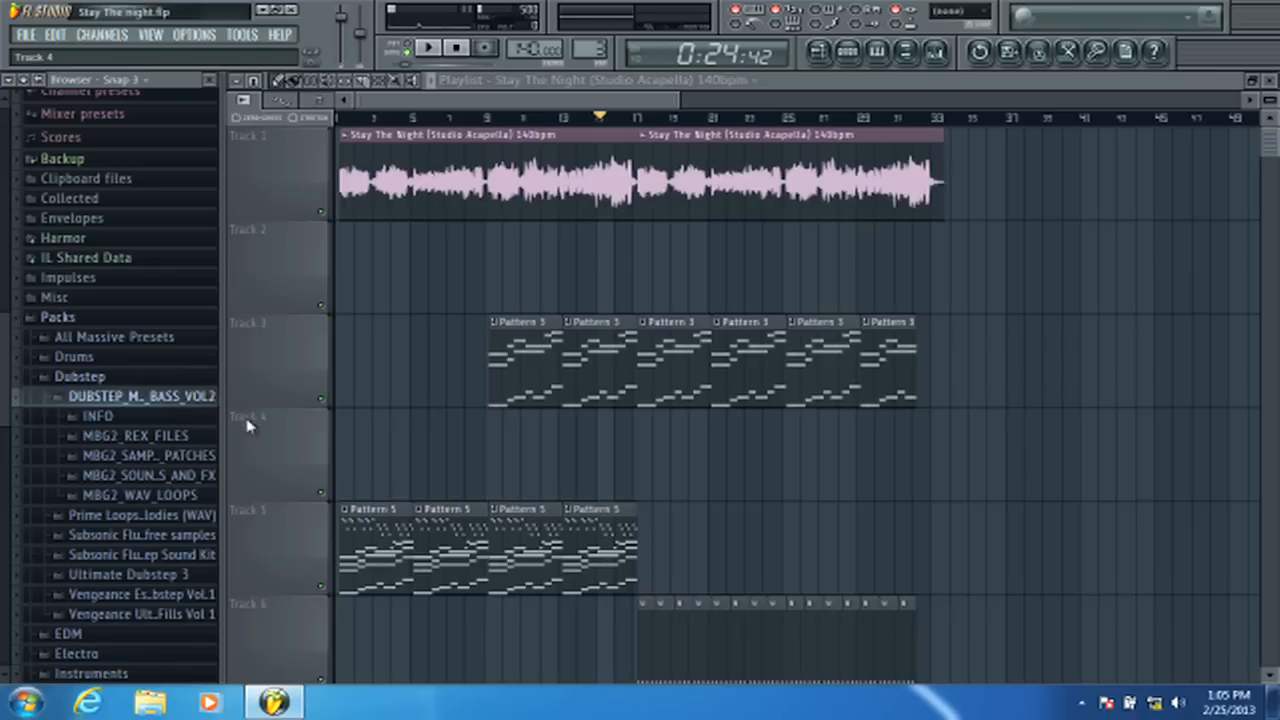
left_click(200, 476)
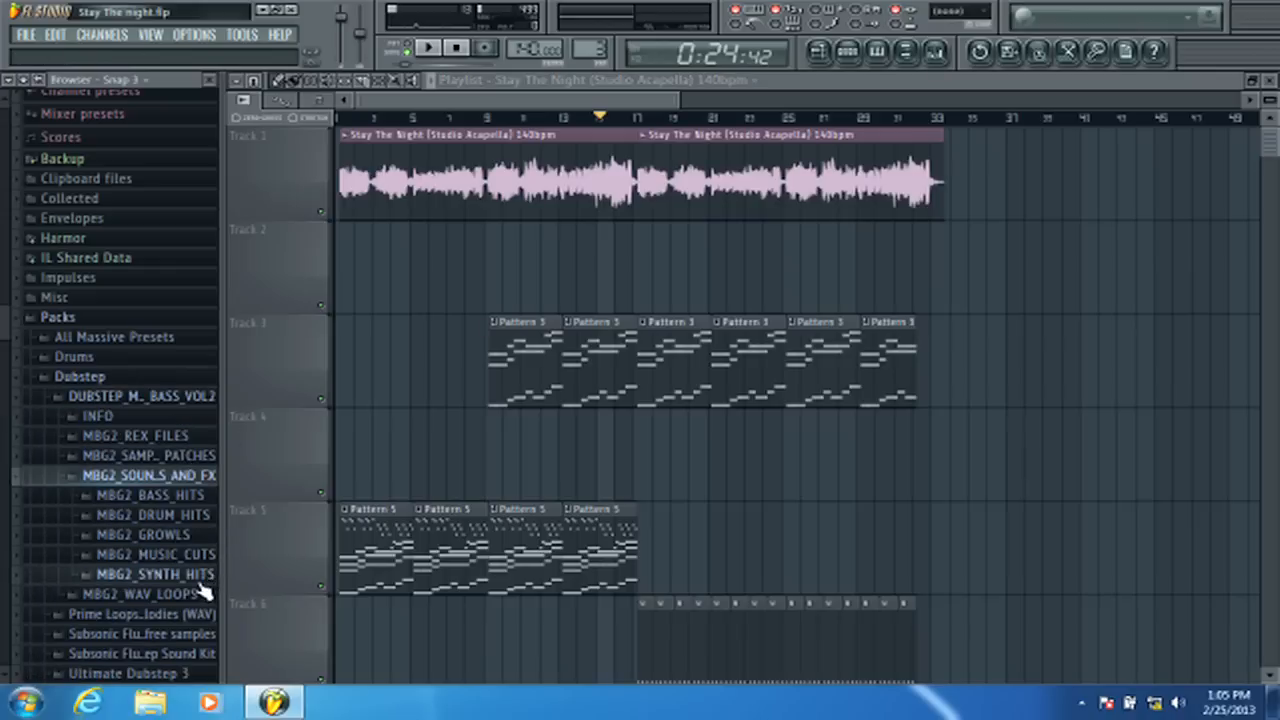
left_click(204, 516)
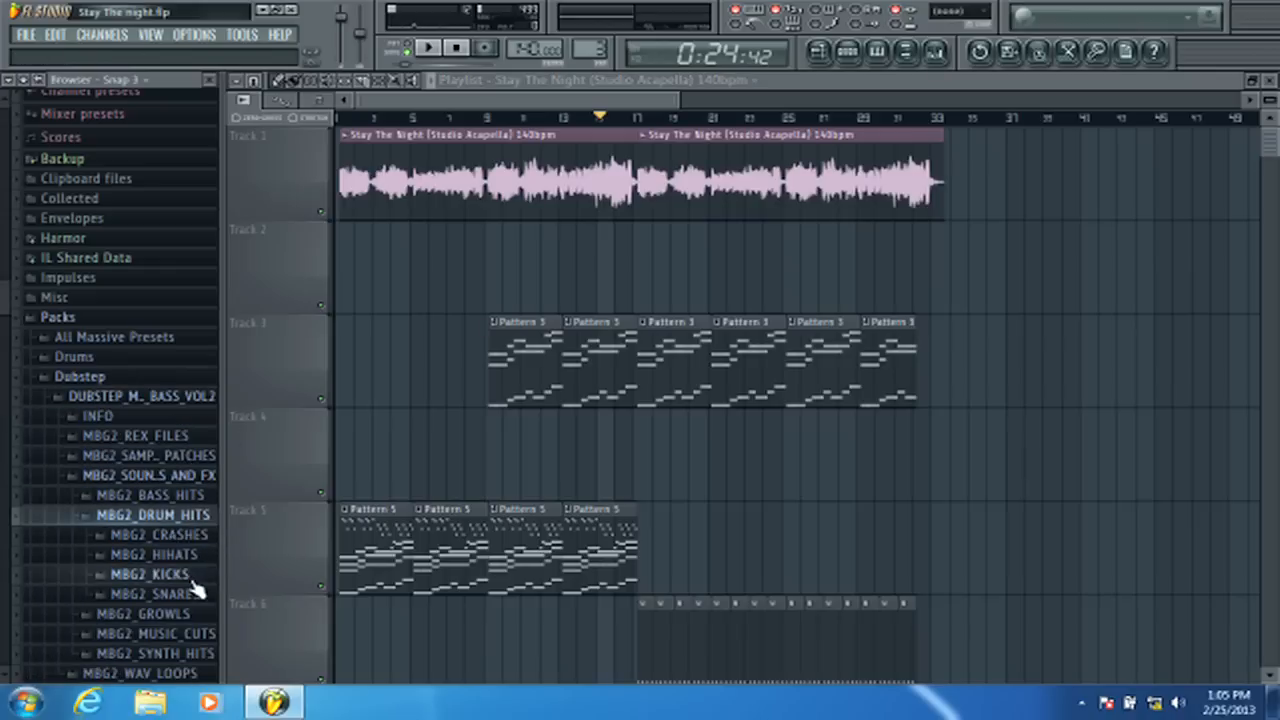
left_click(195, 535)
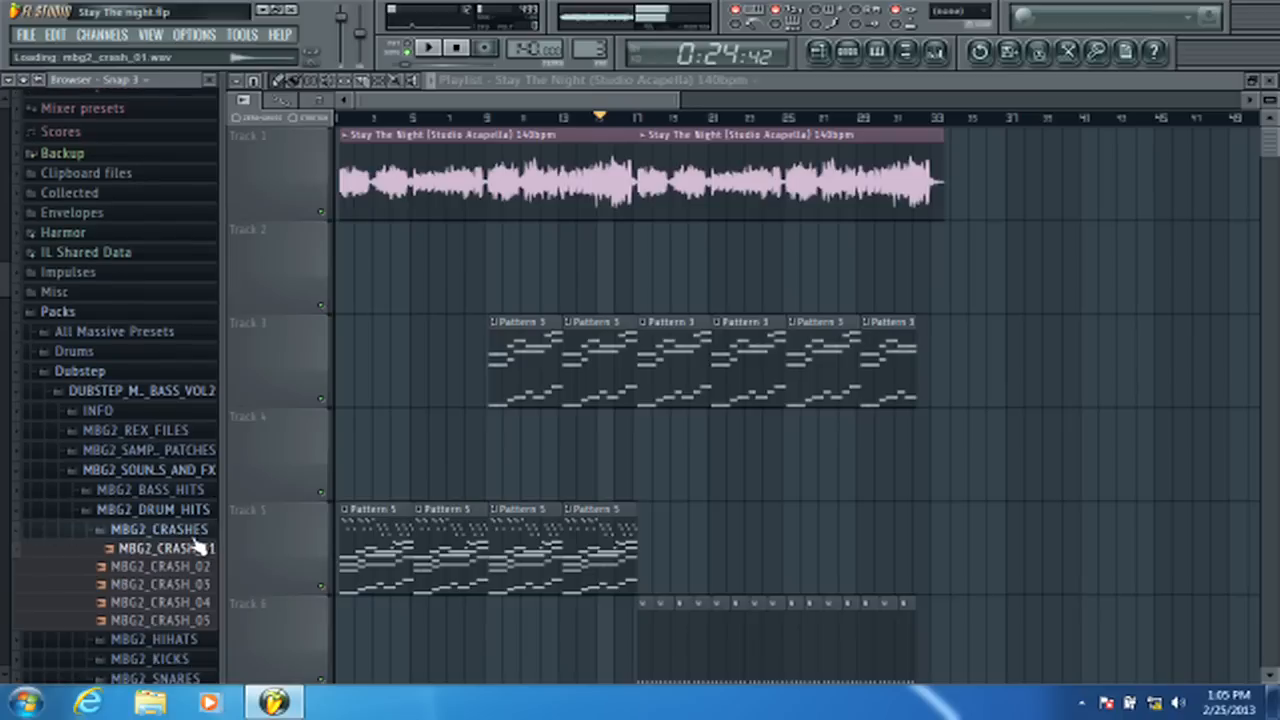
- Collapse the crash, drum hit and sound folders up to the DUBSTEP_M.._BASS_VOL2 library
key("Left")
key("Left")
key("Left")
key("Up")
key("Up")
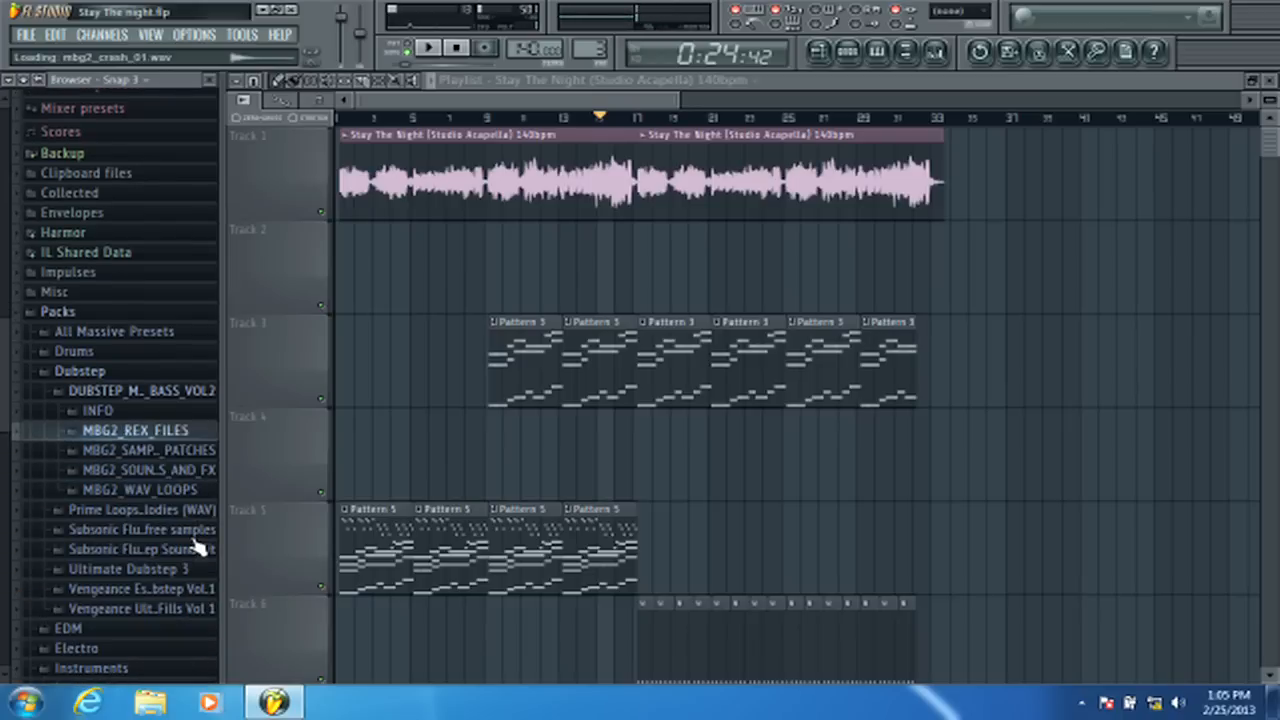
key("Left")
- Expand the Vengeance Es..bstep Vol.1 library and its VDUB1 Effects folder
key("Down")
key("Down")
key("Down")
key("Down")
key("Down")
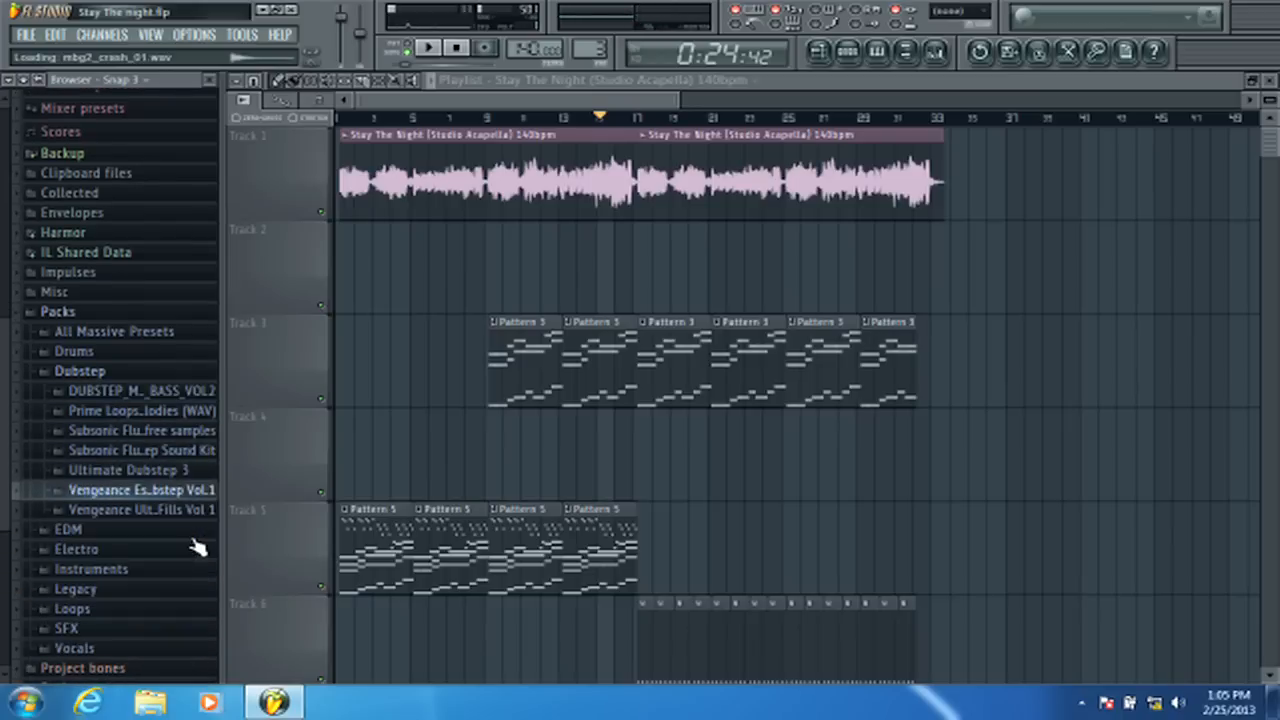
key("Right")
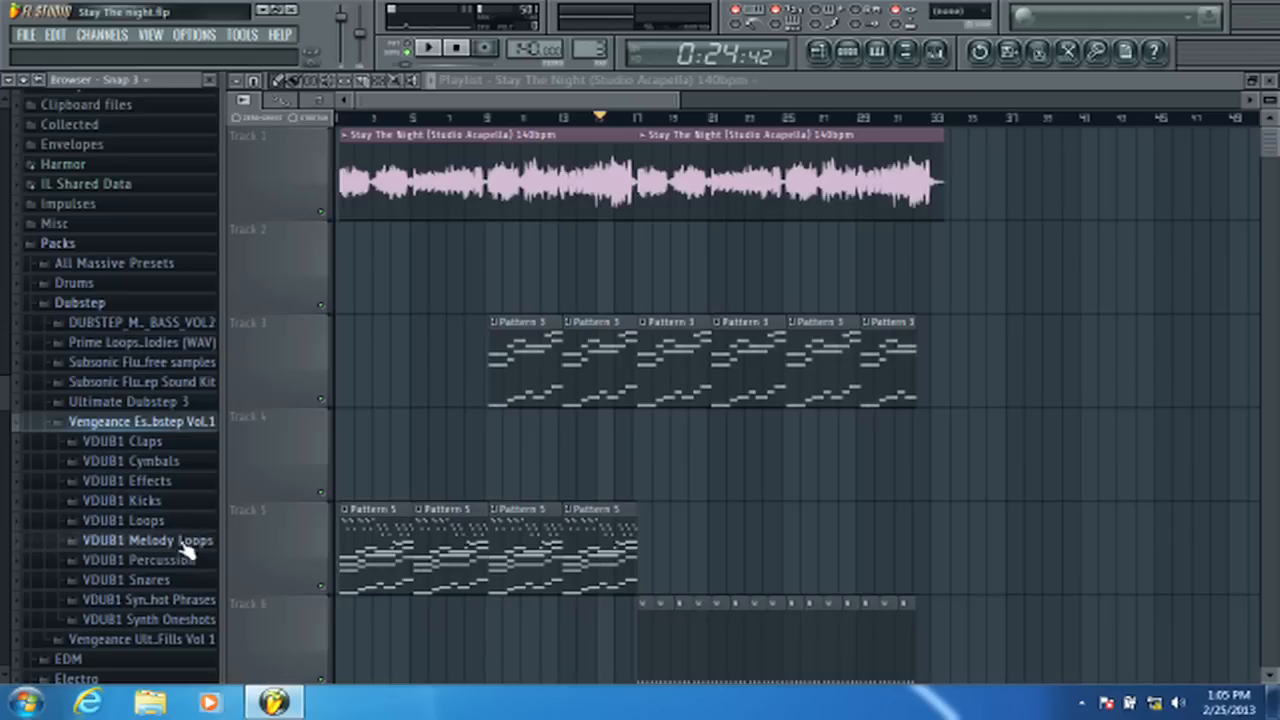
left_click(188, 482)
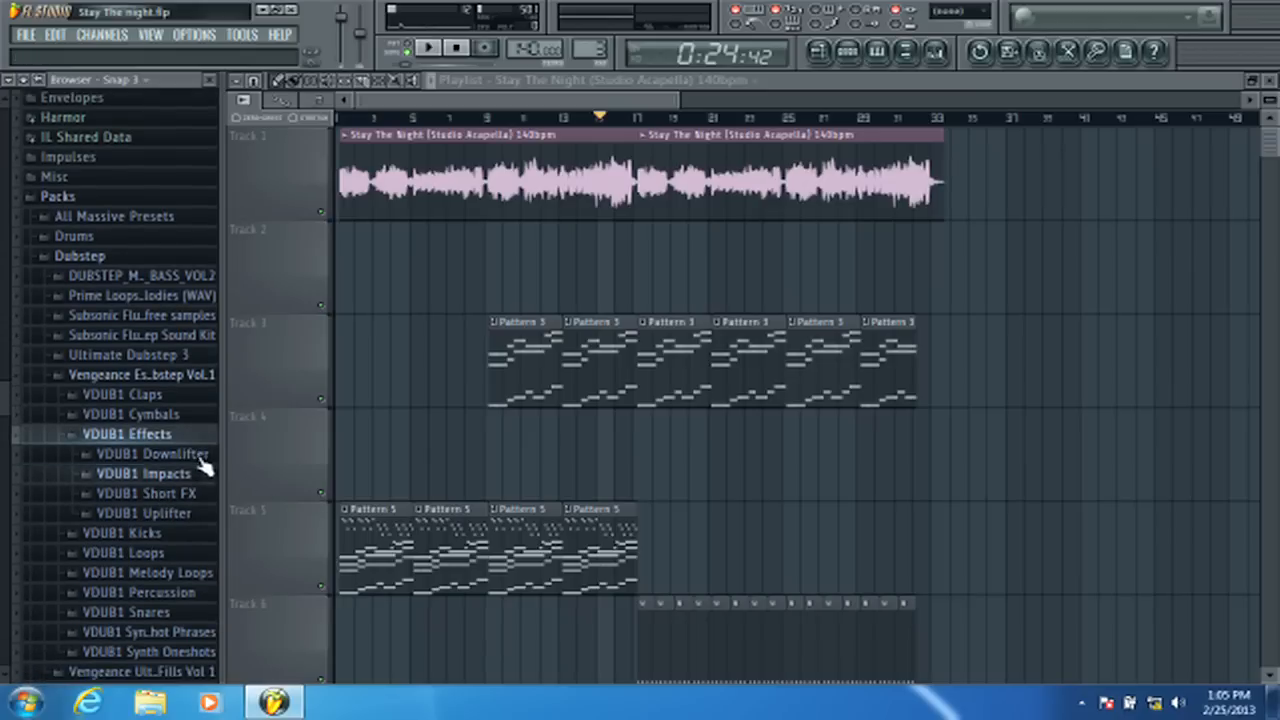
- Open the VDUB1 Downlifter folder and audition samples 01 to 09 in order
left_click(190, 456)
key("Down")
key("Down")
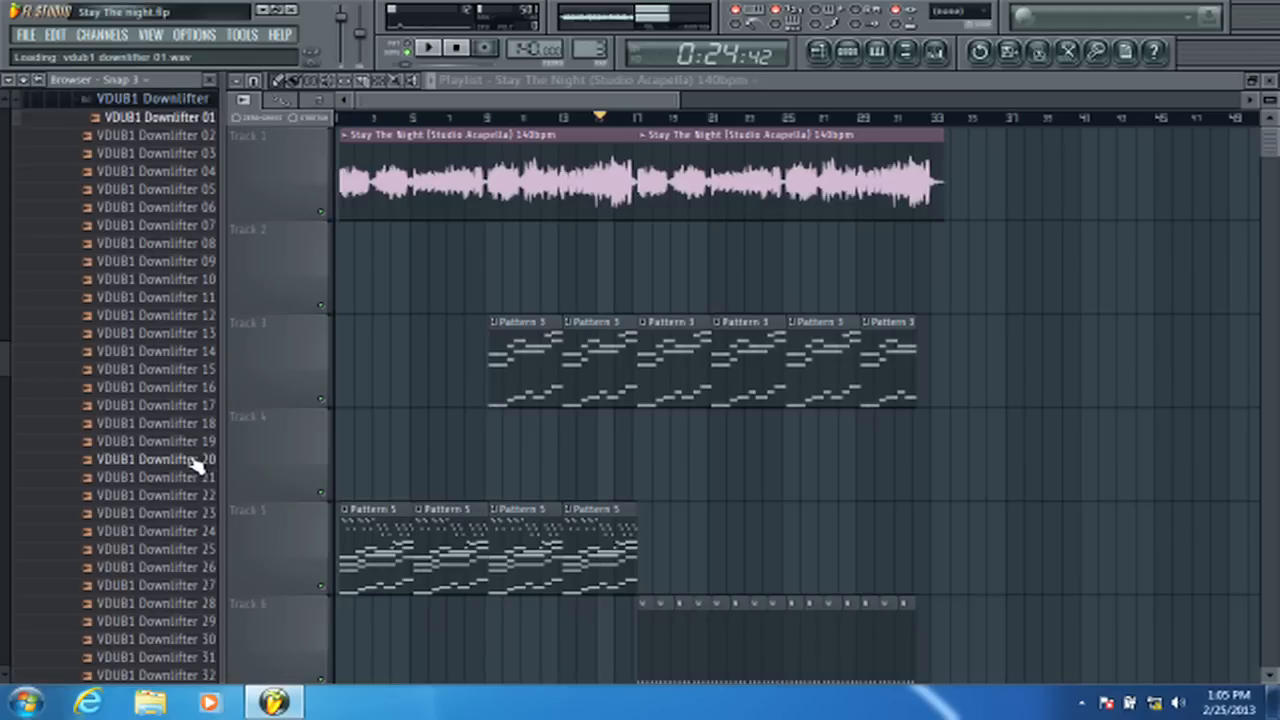
key("Down")
key("Down")
key("Down")
key("Down")
key("Down")
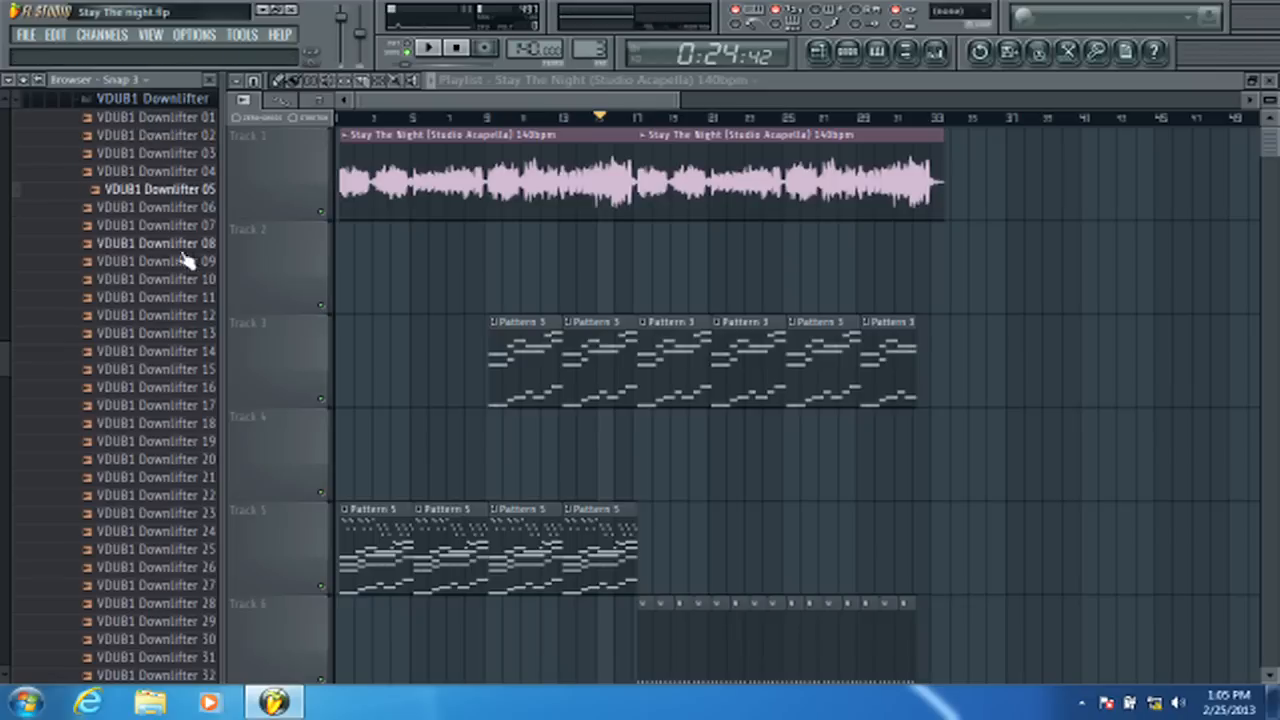
key("Down")
key("Down")
key("Down")
key("Down")
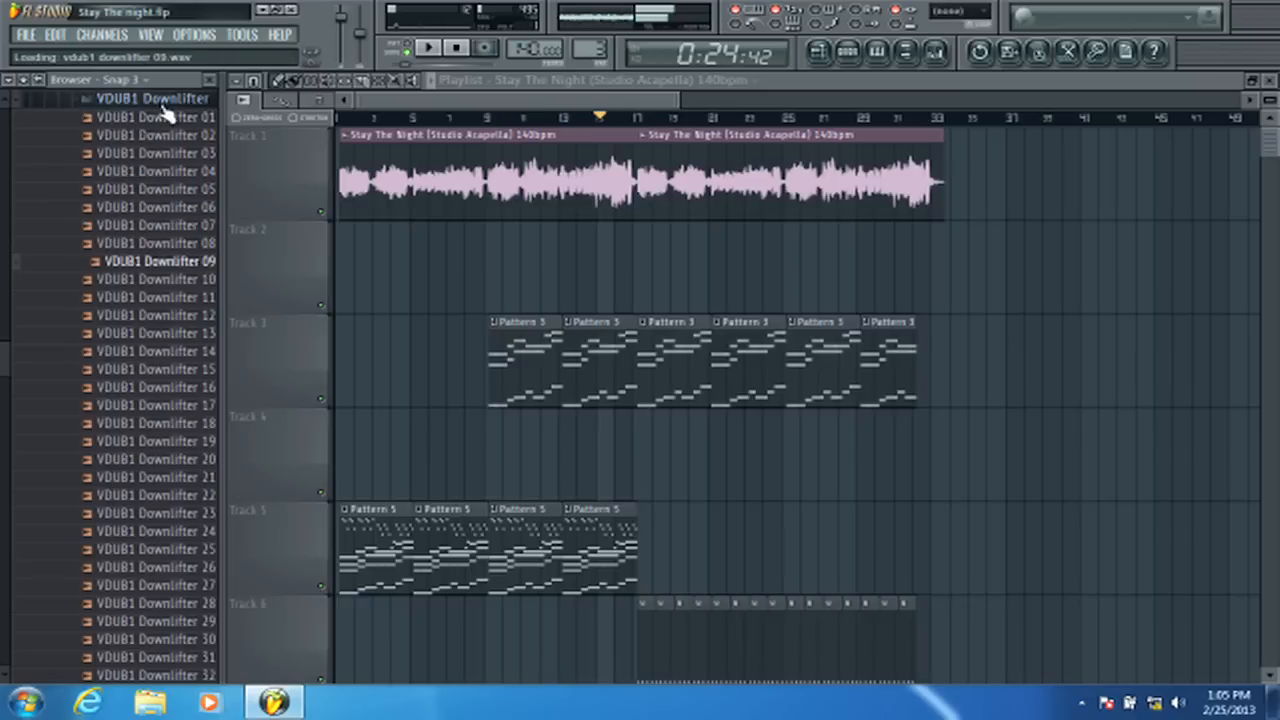
- Collapse the VDUB1 folders, the Vengeance Es..bstep Vol.1 library and the Dubstep pack
key("Left")
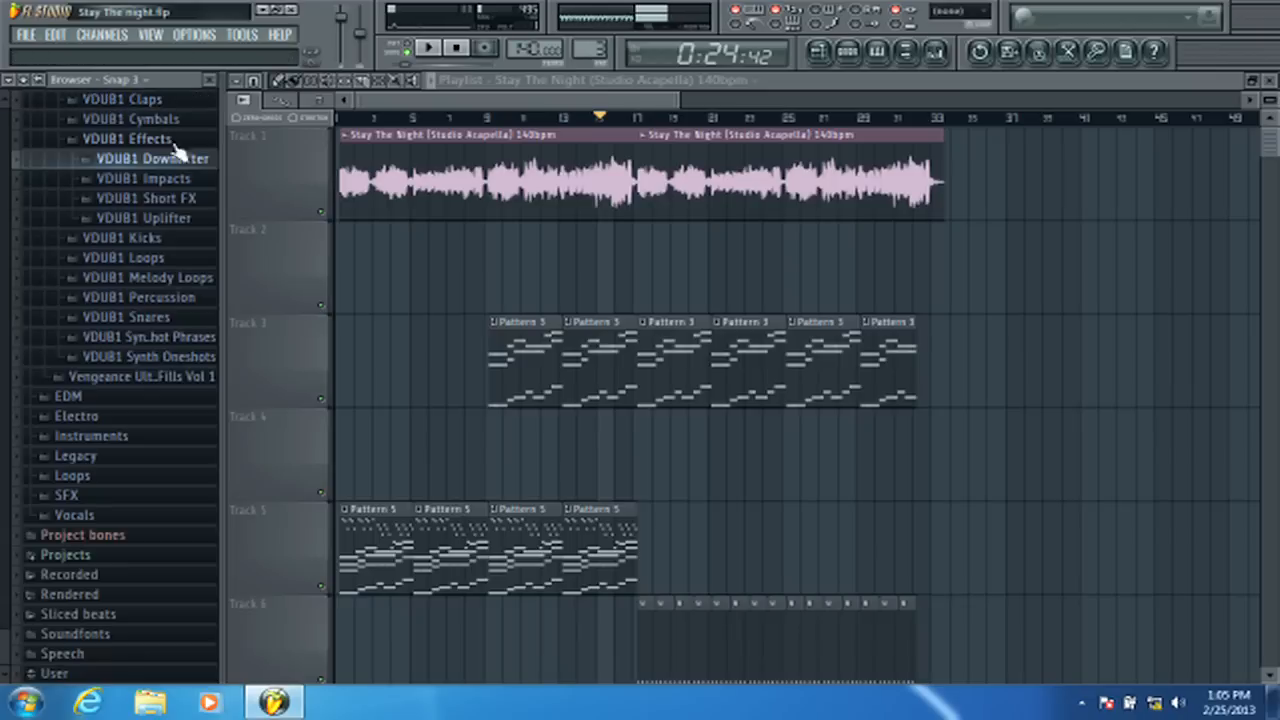
key("Left")
key("Up")
key("Left")
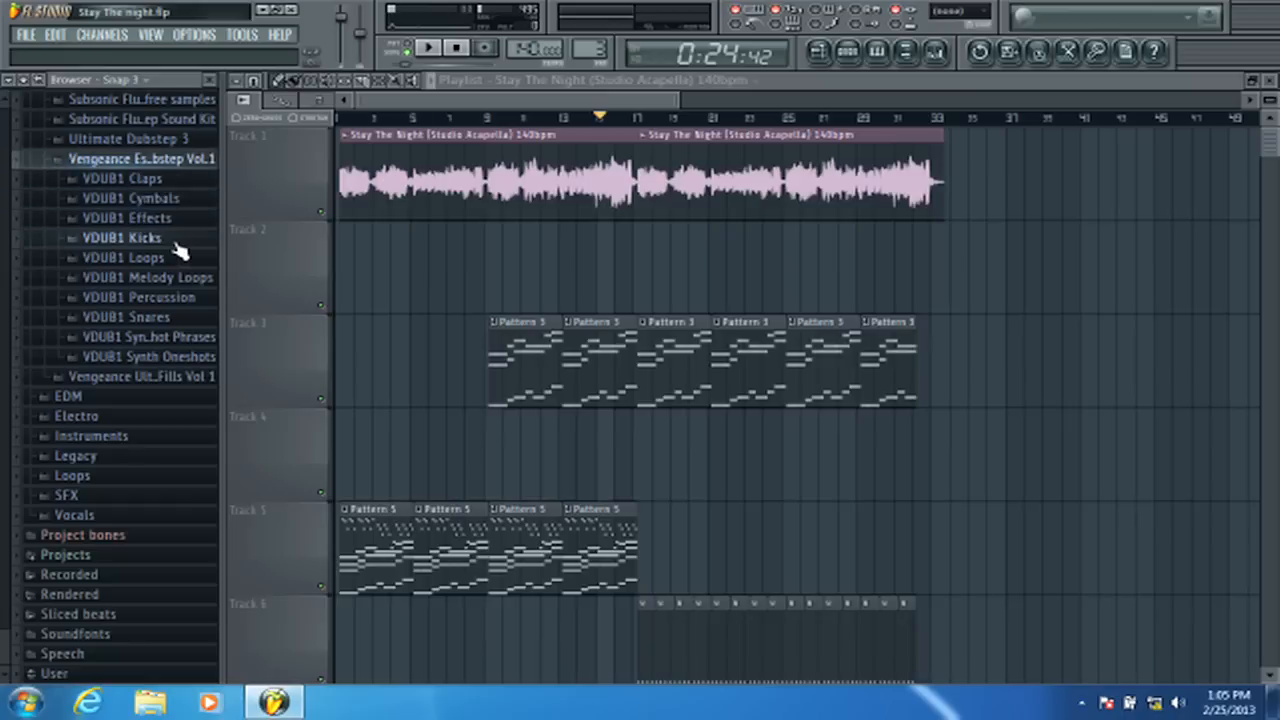
key("Left")
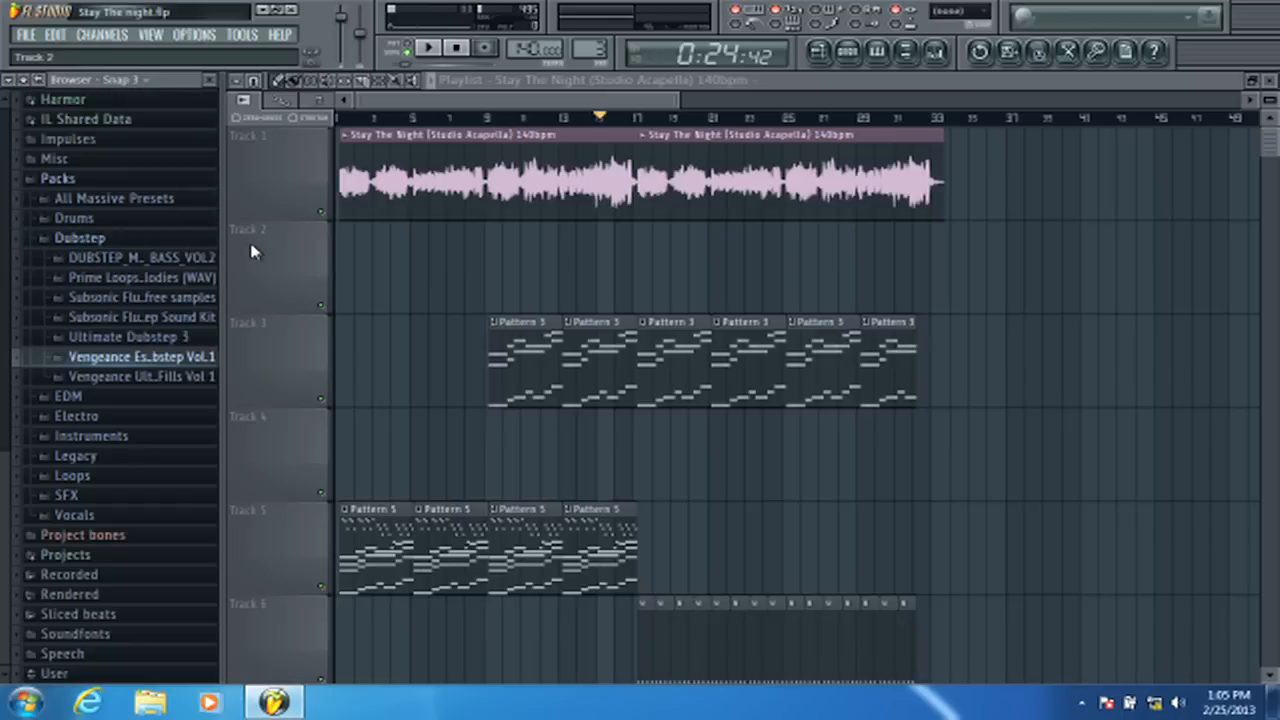
key("Left")
key("Left")
- Expand the EDM pack, check the Freaky Loops..4 EDM Kicks folder and collapse it again
key("Down")
key("Right")
key("Down")
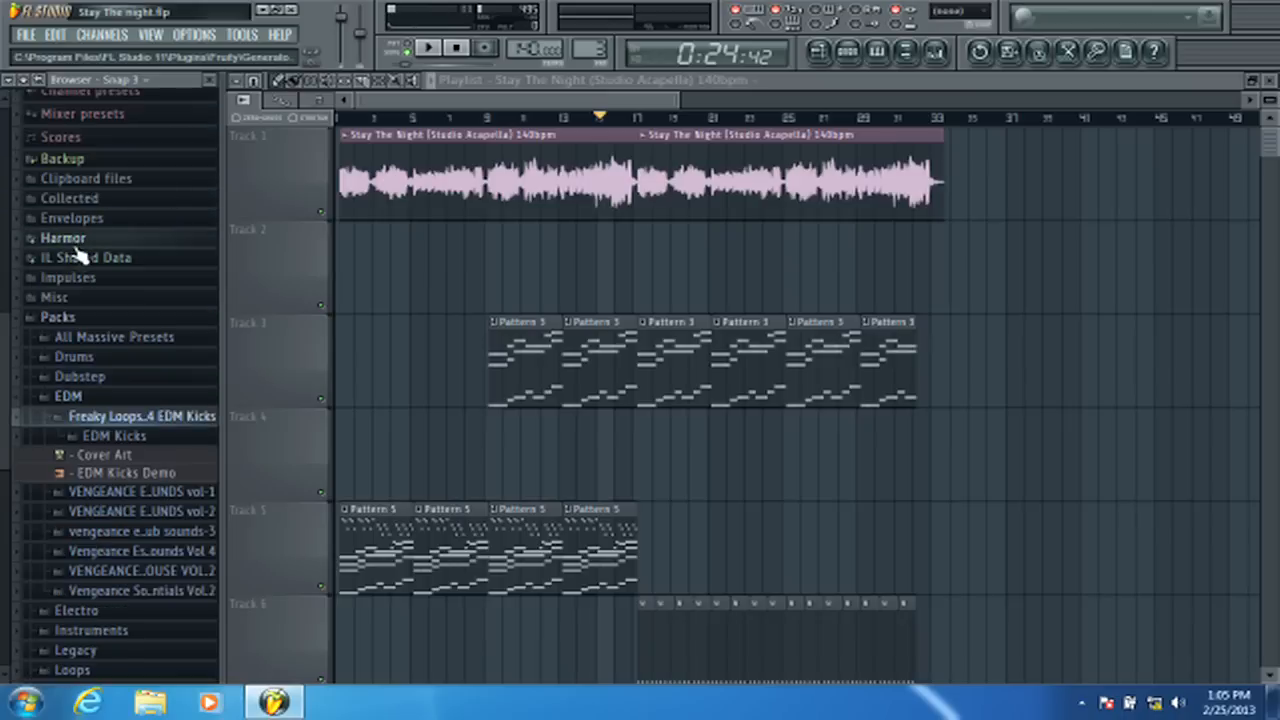
key("Down")
key("Up")
key("Left")
- Expand the Vengeance Es..ounds Vol 4 library in the EDM pack and look through its first sample categories
key("Down")
key("Down")
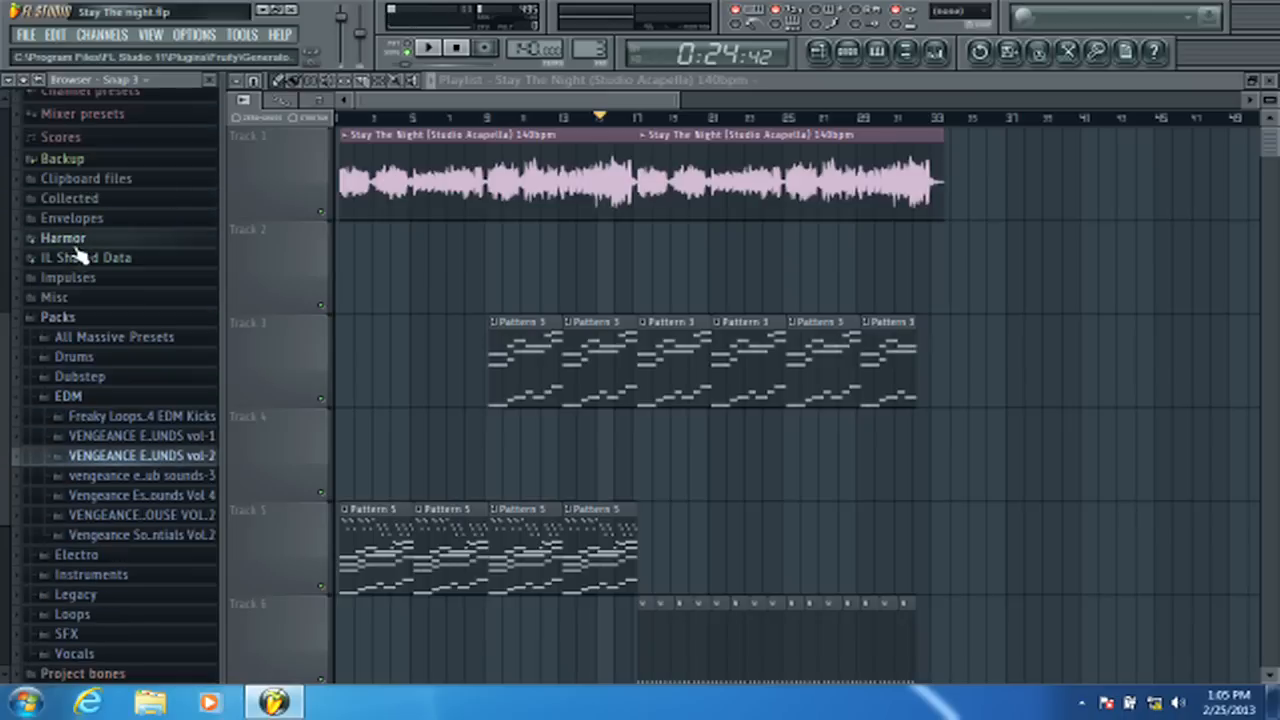
key("Down")
key("Down")
key("Right")
key("Down")
key("Down")
key("Down")
key("Down")
key("Up")
key("Up")
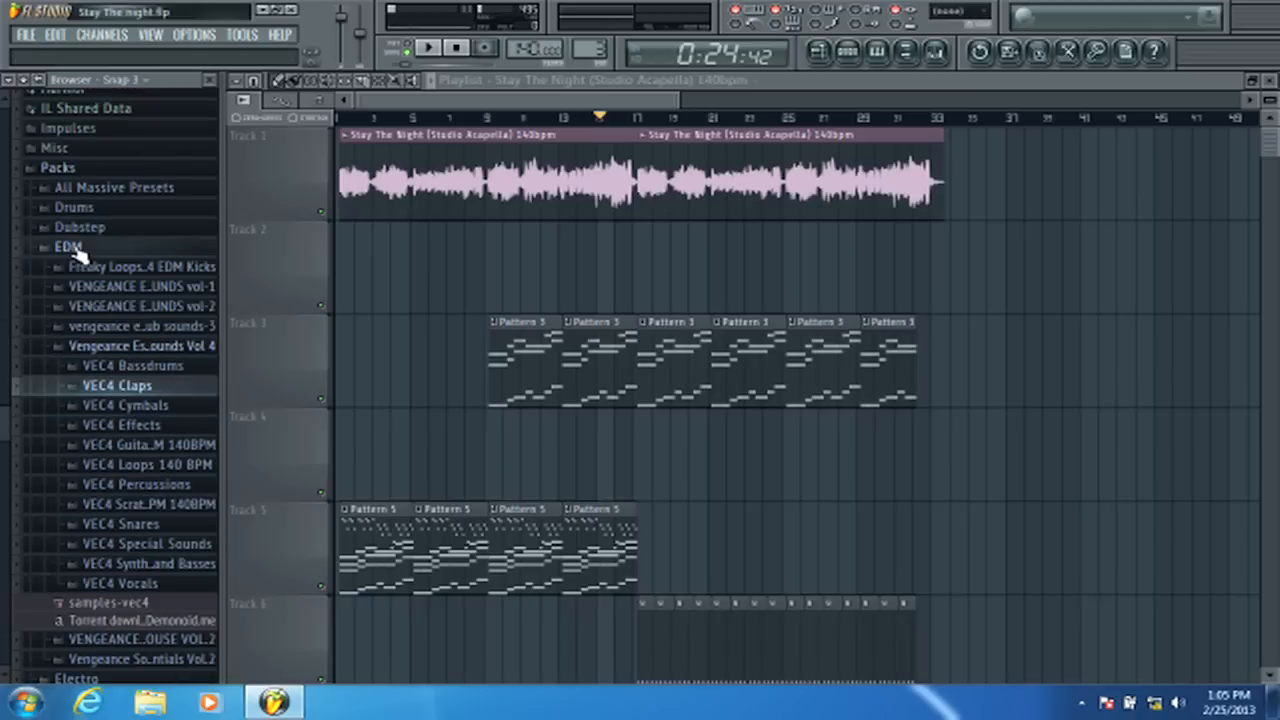
- Check the kick subfolders of VEC4 Bassdrums and collapse that folder
key("Down")
key("Up")
key("Up")
key("Right")
key("Down")
key("Down")
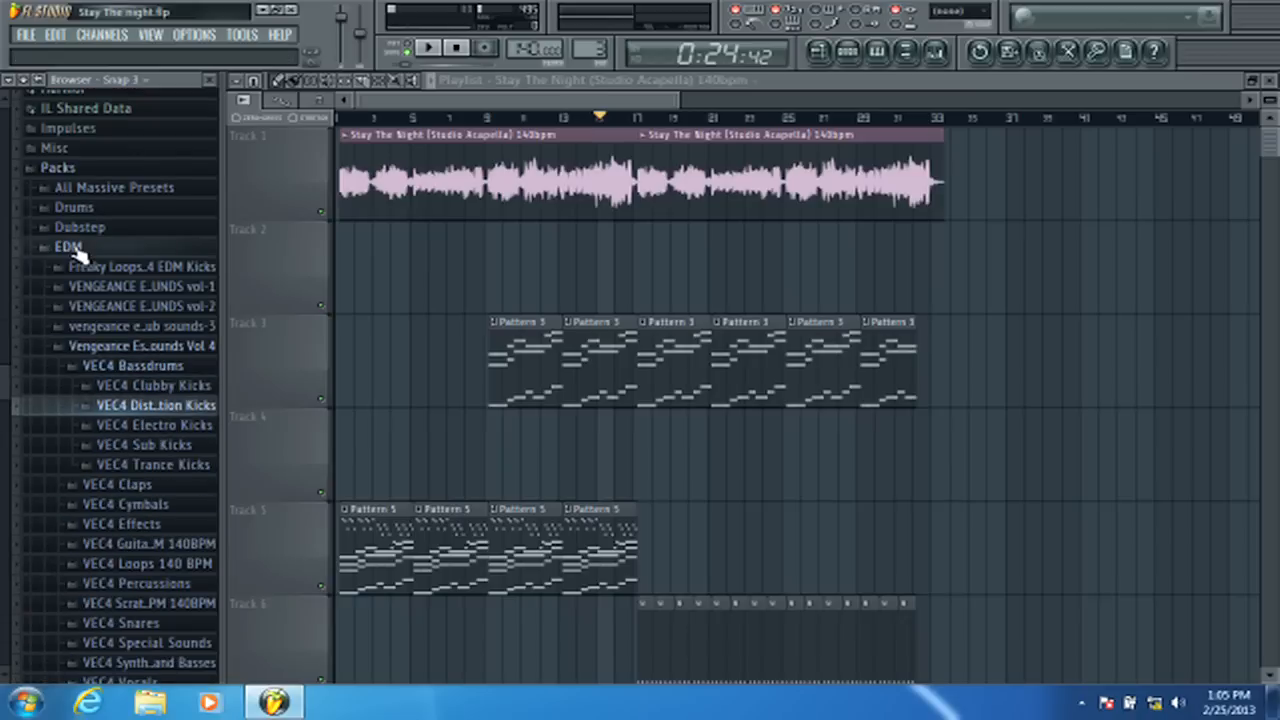
key("Up")
key("Up")
key("Left")
- Expand the VEC4 Effects folder and look through its subfolders down to VEC4 Misc Short FX
key("Down")
key("Down")
key("Down")
key("Down")
key("Down")
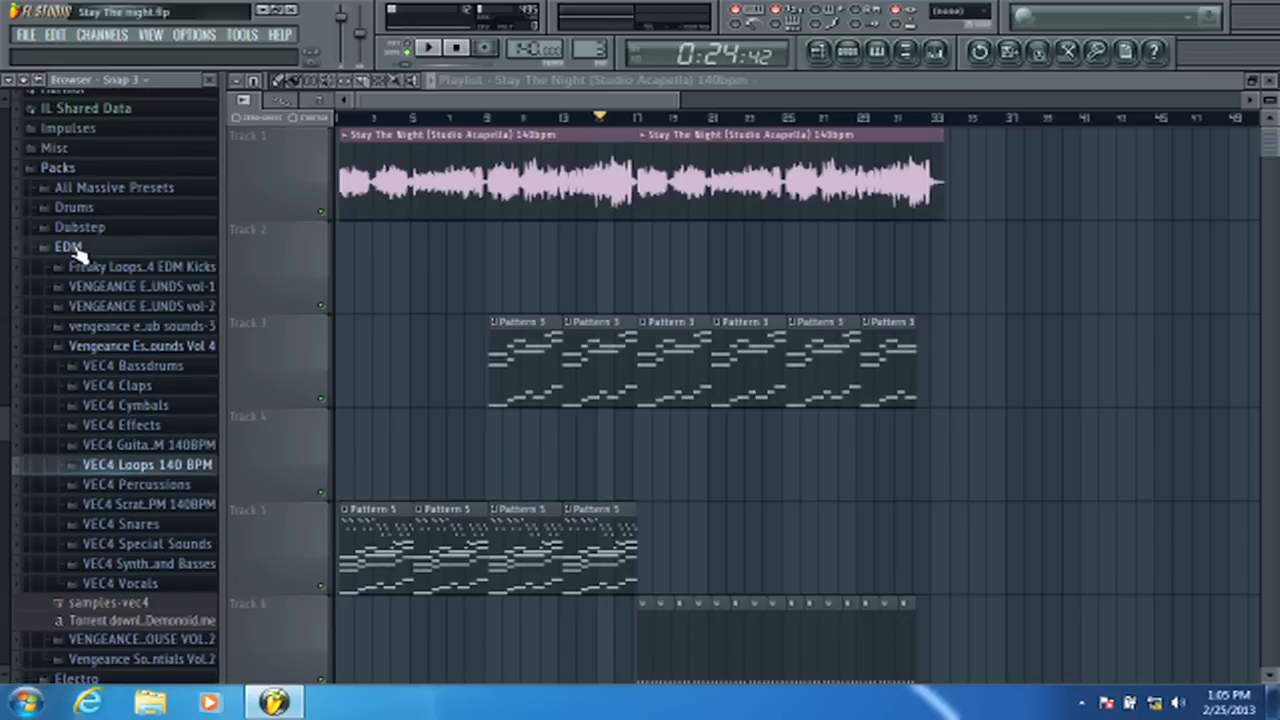
key("Down")
key("Up")
key("Up")
key("Up")
key("Right")
key("Down")
key("Down")
key("Down")
key("Down")
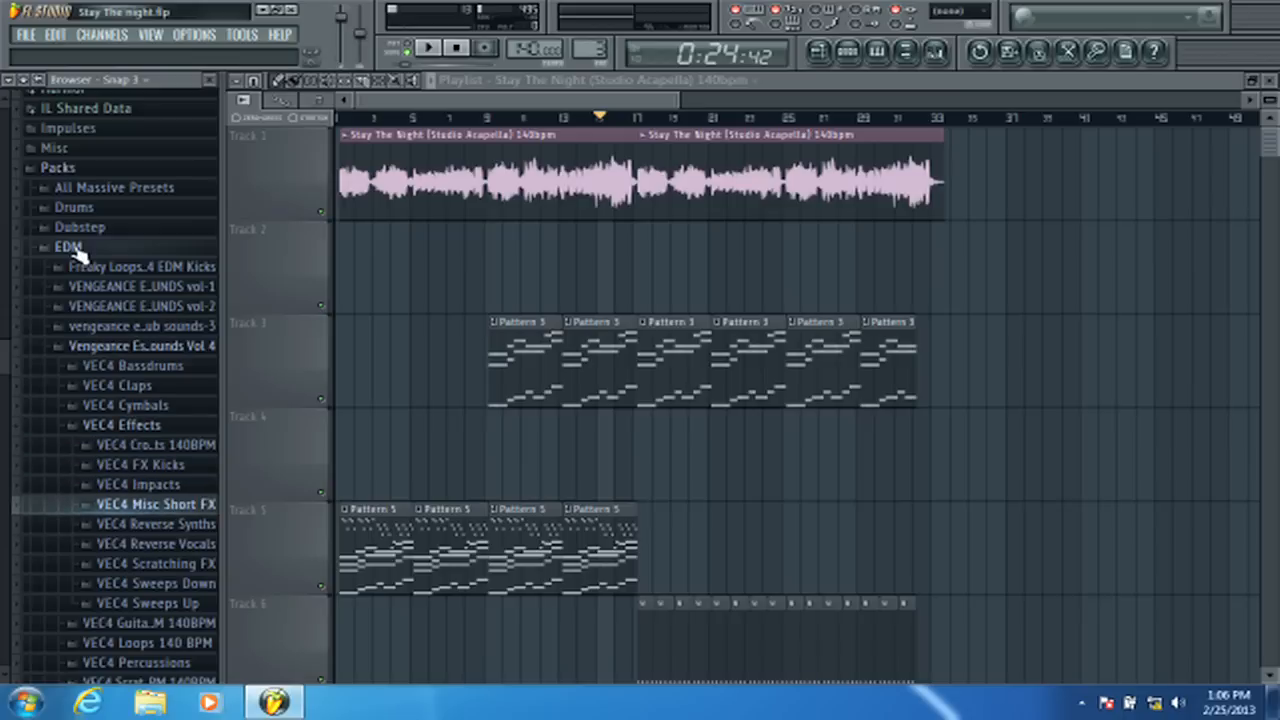
- Open the VEC4 FX Kicks folder and audition sample 13, plus samples 06 to 08
key("Up")
key("Up")
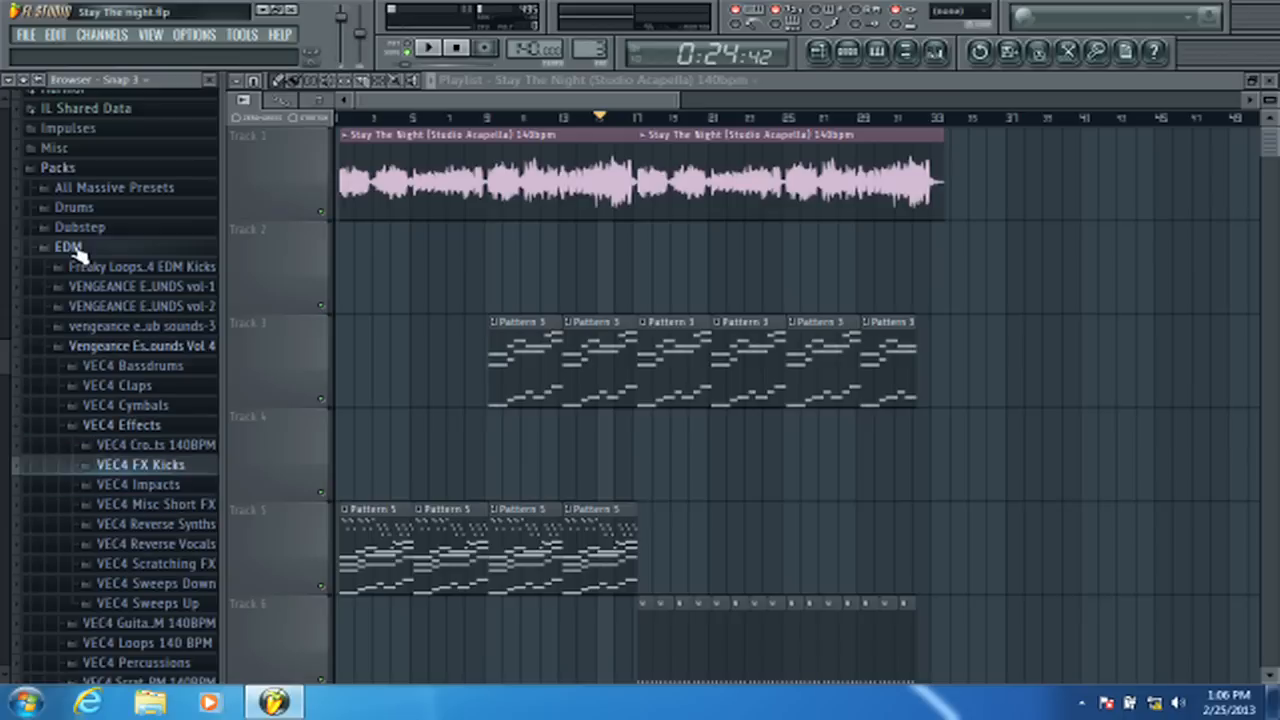
key("Right")
key("Down")
left_click(120, 333)
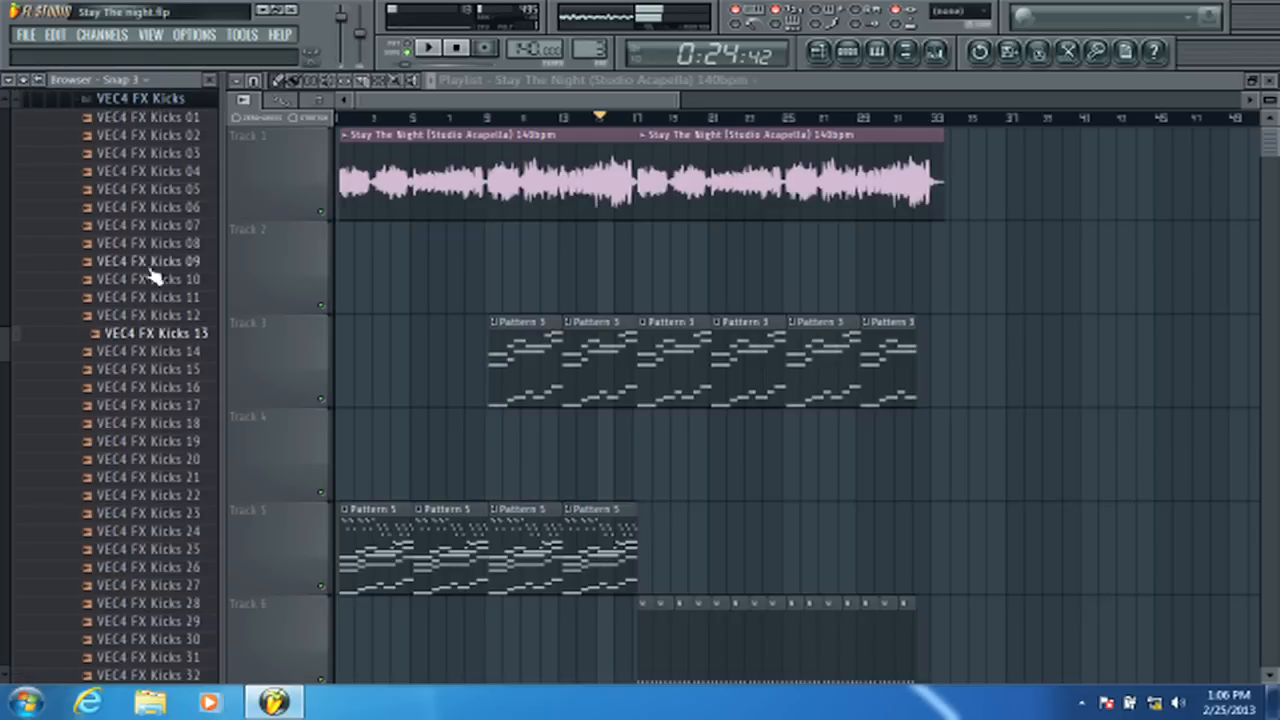
left_click(150, 224)
key("Up")
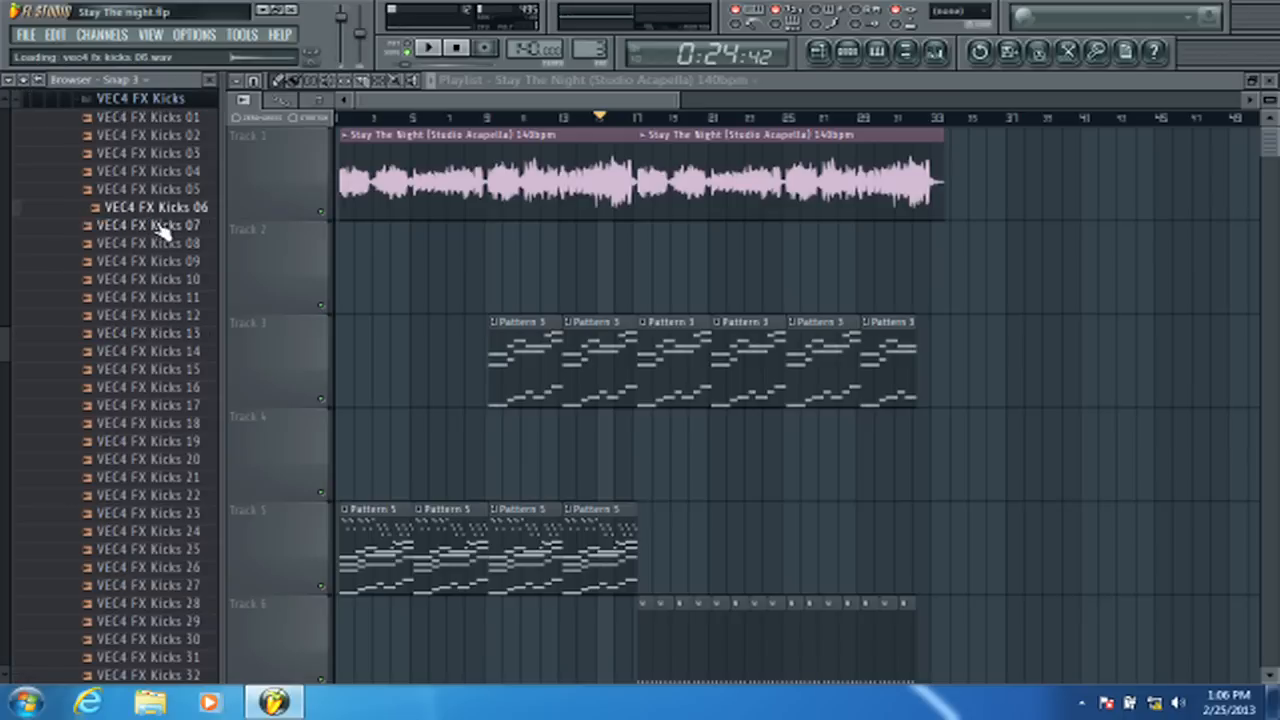
key("Down")
key("Down")
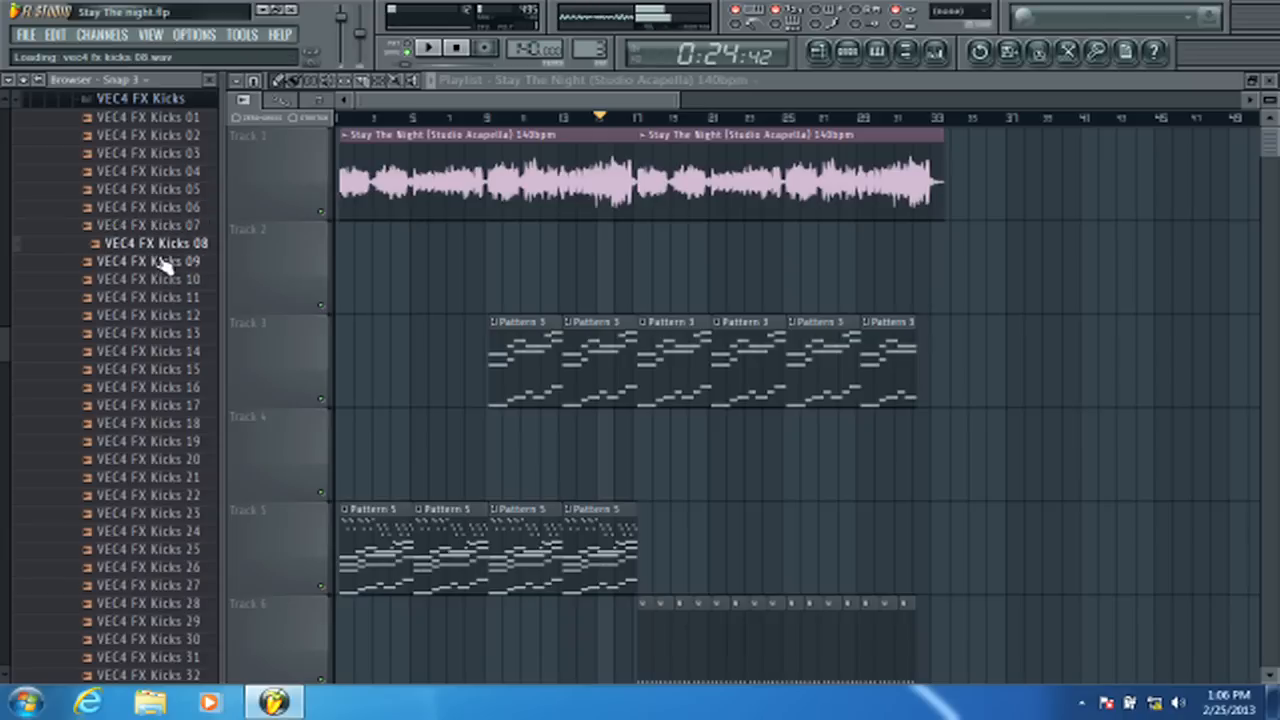
- Audition the VEC4 FX Kicks samples from 09 back to 01
left_click(163, 262)
key("Up")
key("Up")
key("Up")
key("Up")
key("Up")
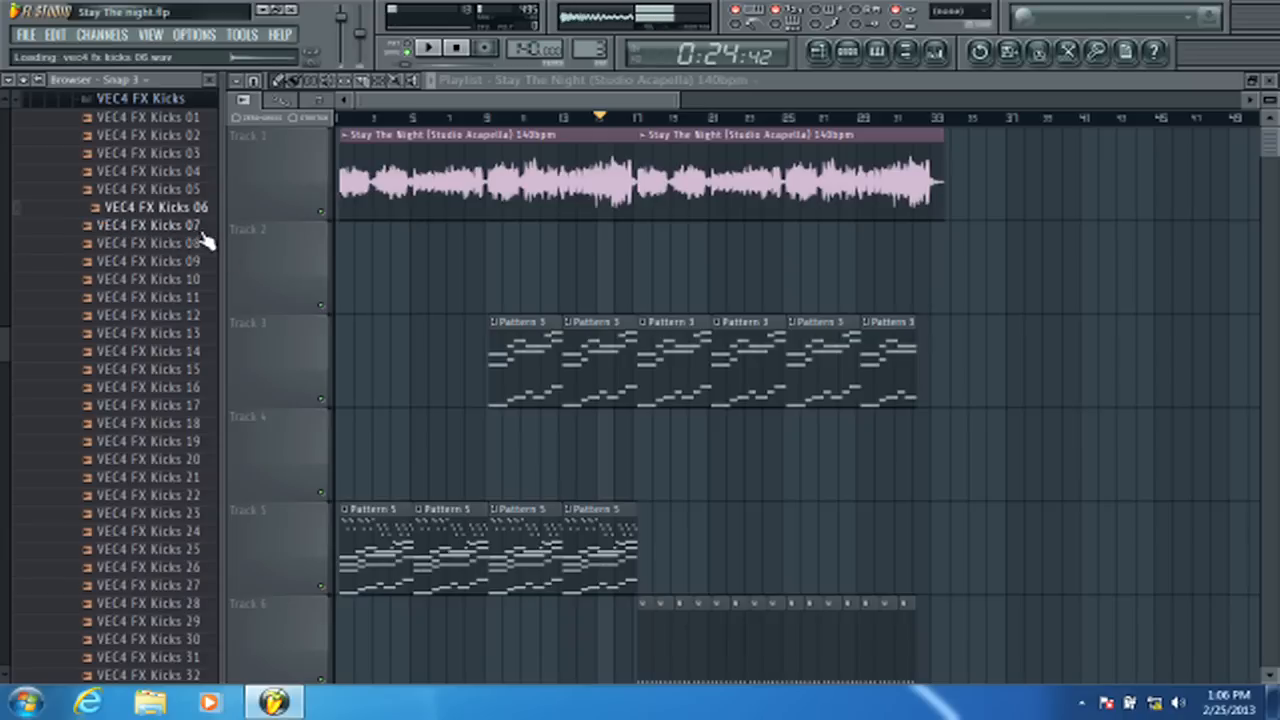
key("Up")
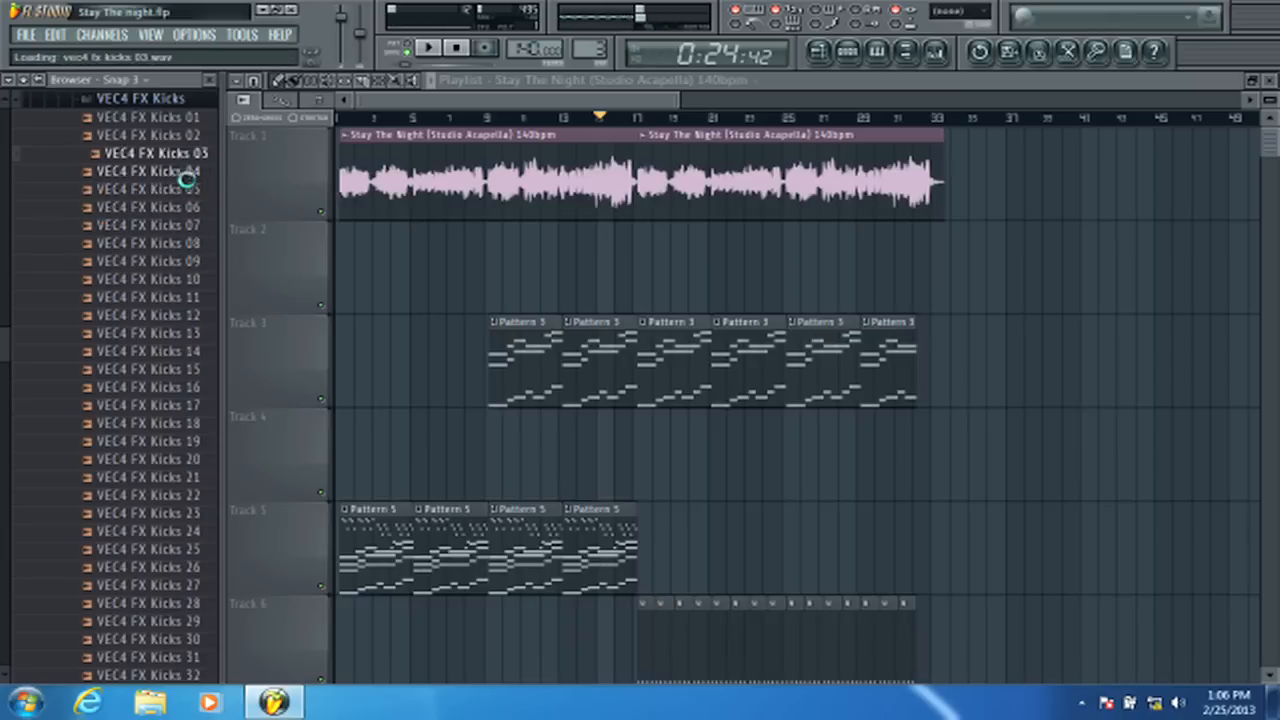
key("Up")
key("Up")
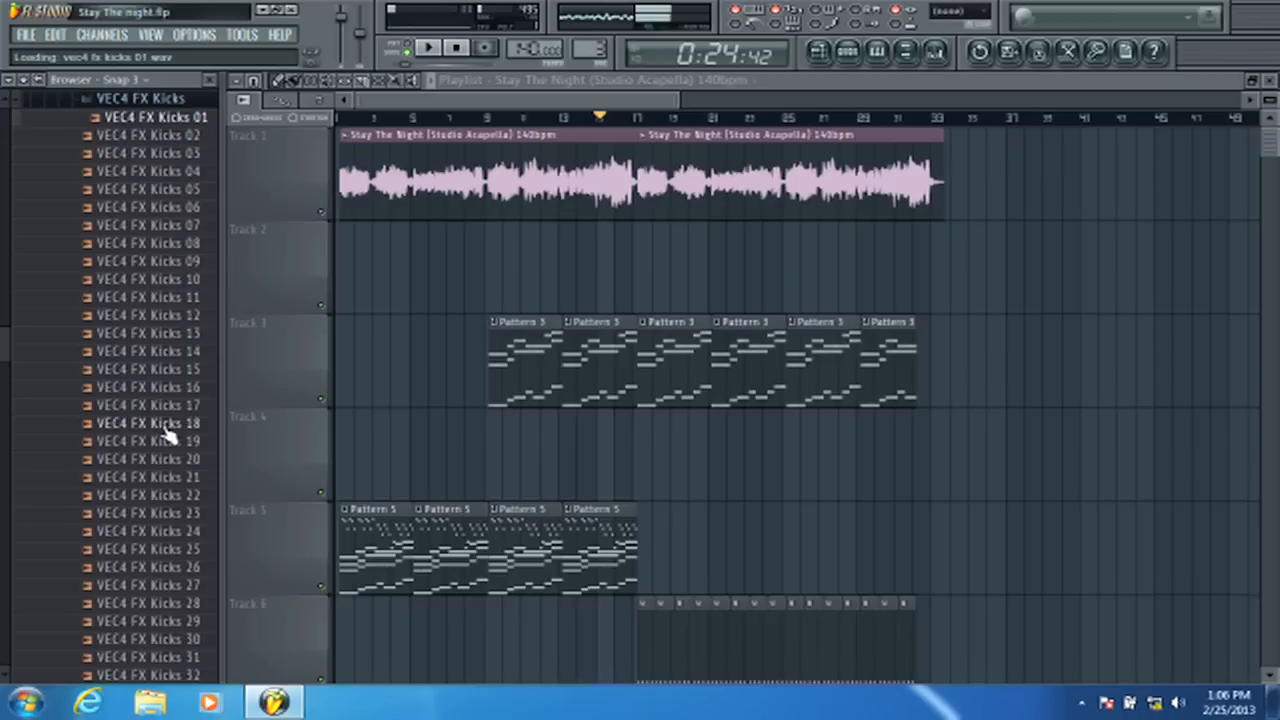
- Audition the VEC4 FX Kicks samples between 15 and 19, finishing on sample 18
left_click(162, 422)
key("Down")
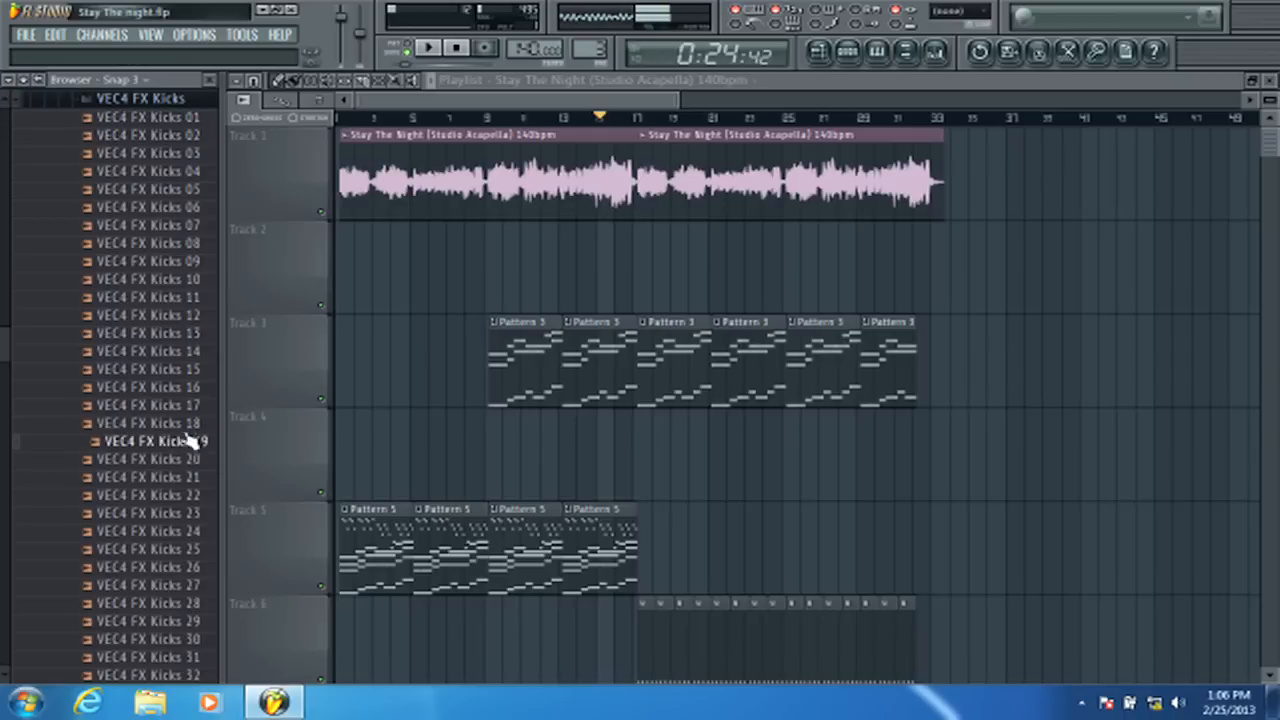
key("Up")
key("Up")
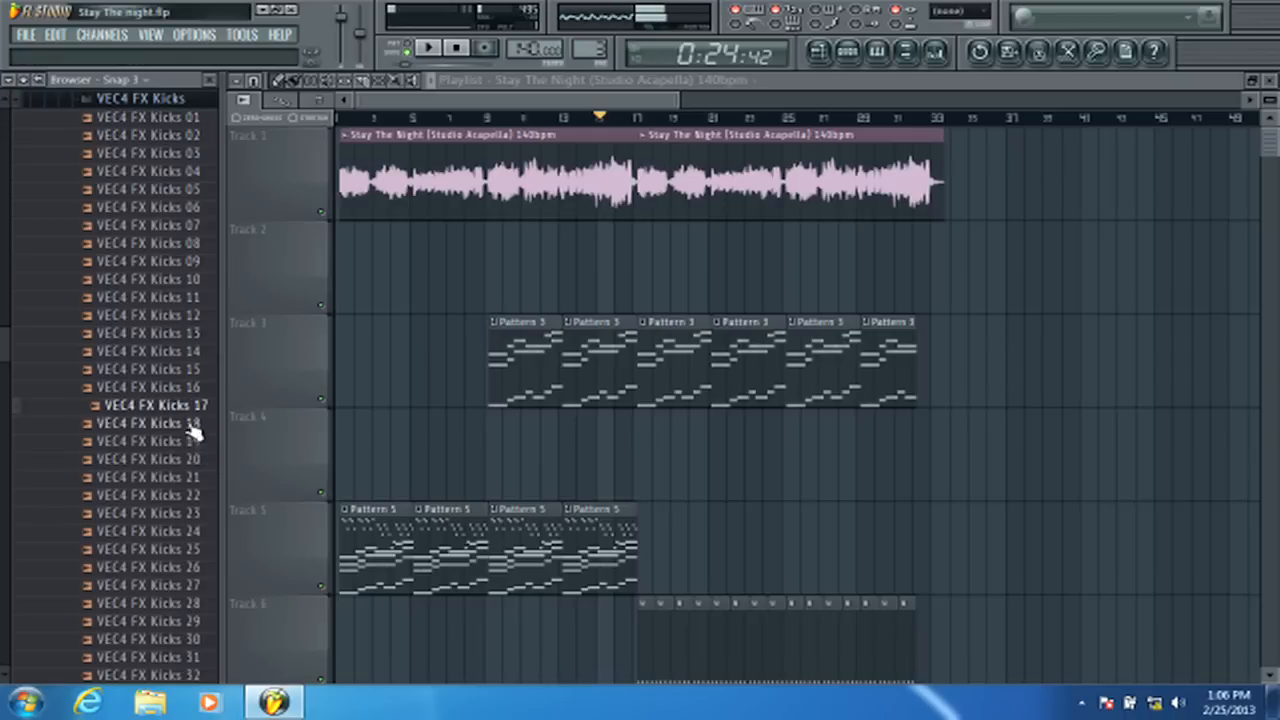
key("Up")
key("Up")
key("Down")
key("Down")
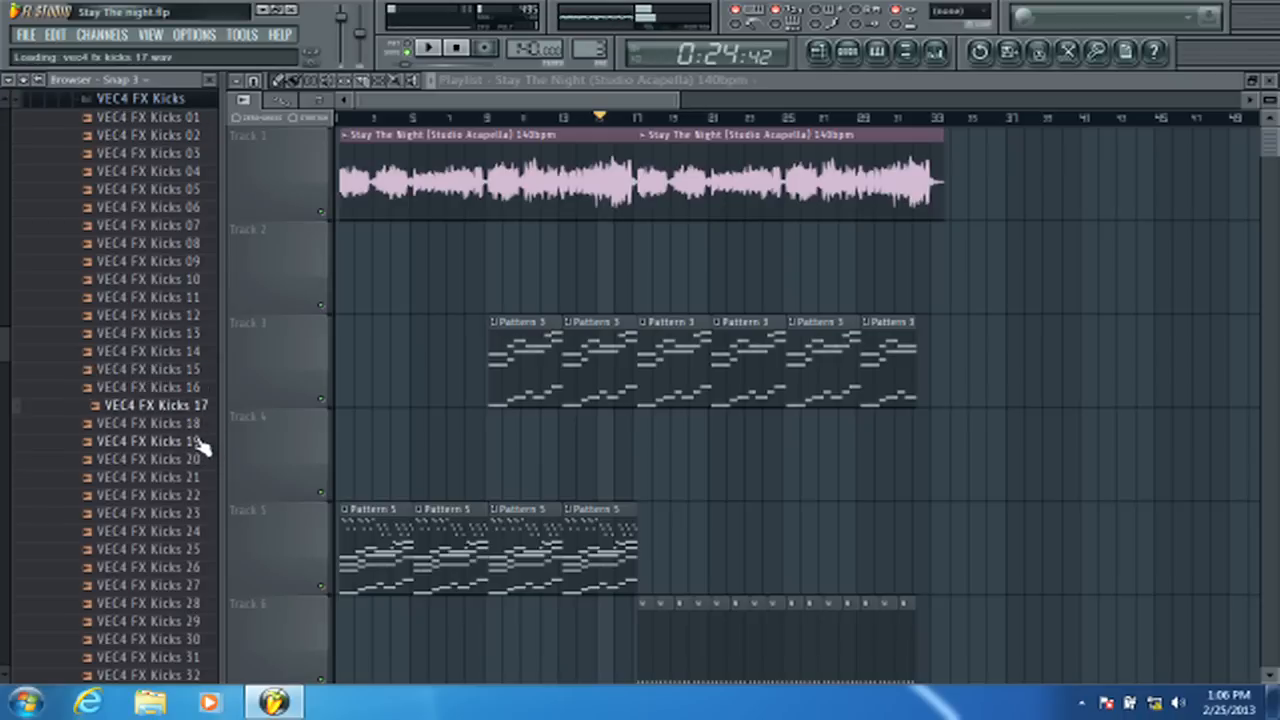
key("Down")
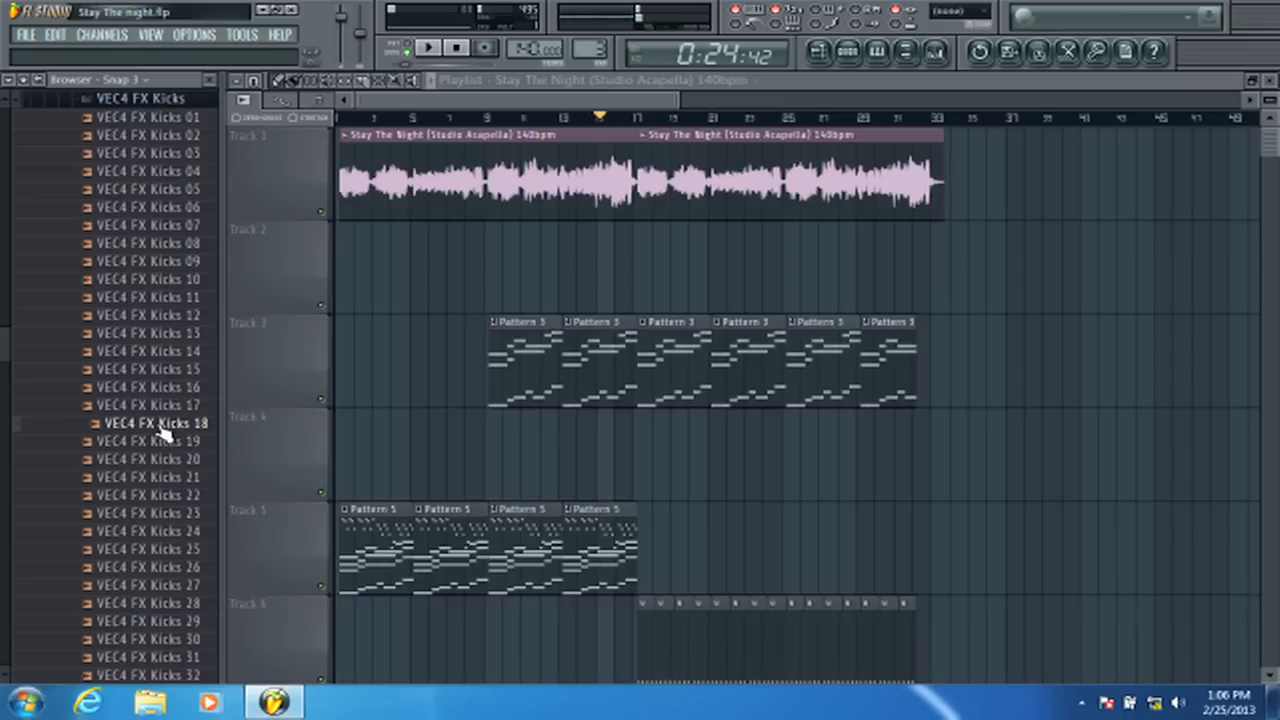
- Place the VEC4 FX Kicks 18 sample as an audio clip at the very start of Track 2
left_click_drag(420, 265, 345, 285)
scroll(355, 160, "up", 6)
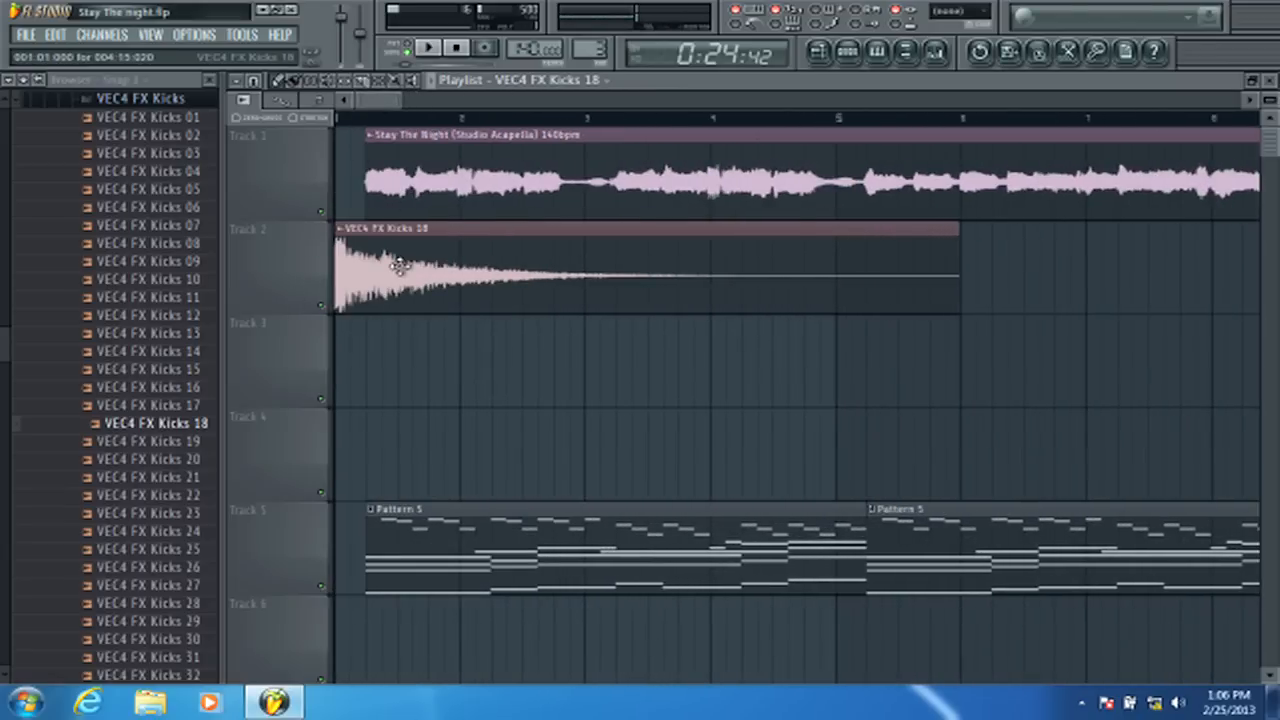
scroll(380, 127, "up", 8)
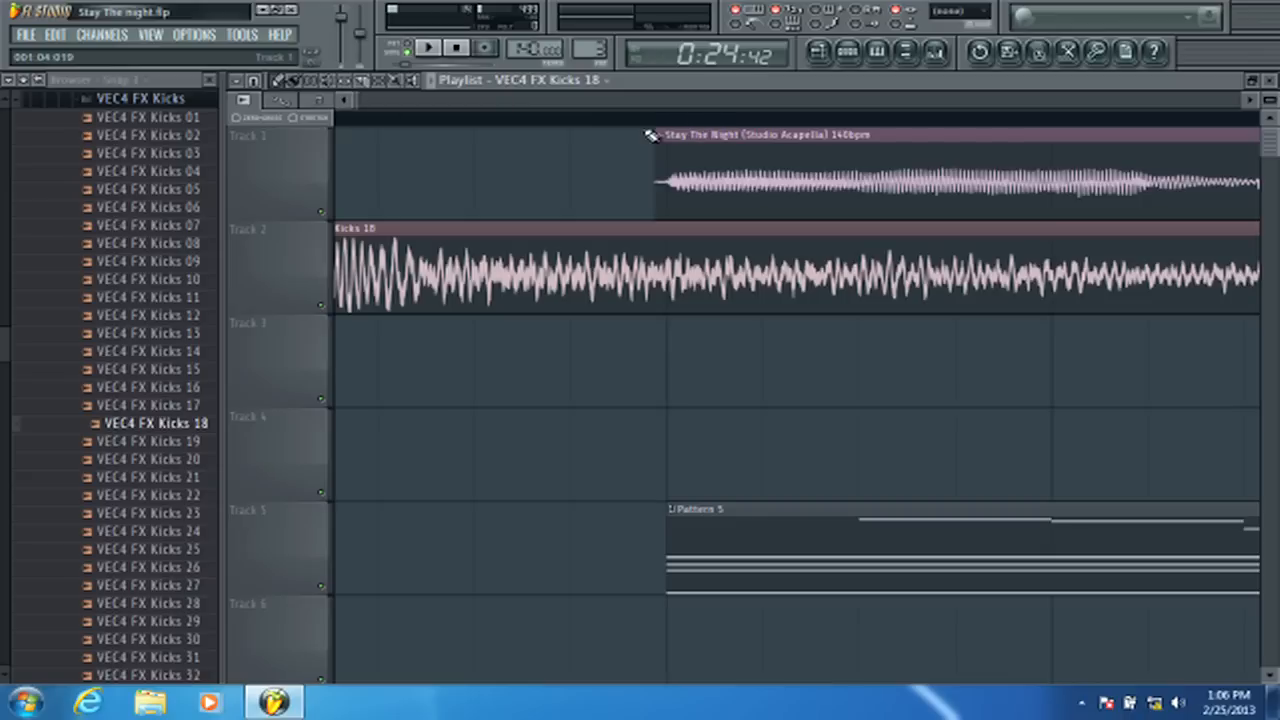
- Nudge the acapella clip on Track 1 so its start lines up with the first Pattern 5 clip
scroll(657, 126, "up", 2)
left_click_drag(650, 165, 666, 160)
scroll(665, 130, "down", 2)
scroll(666, 126, "down", 4)
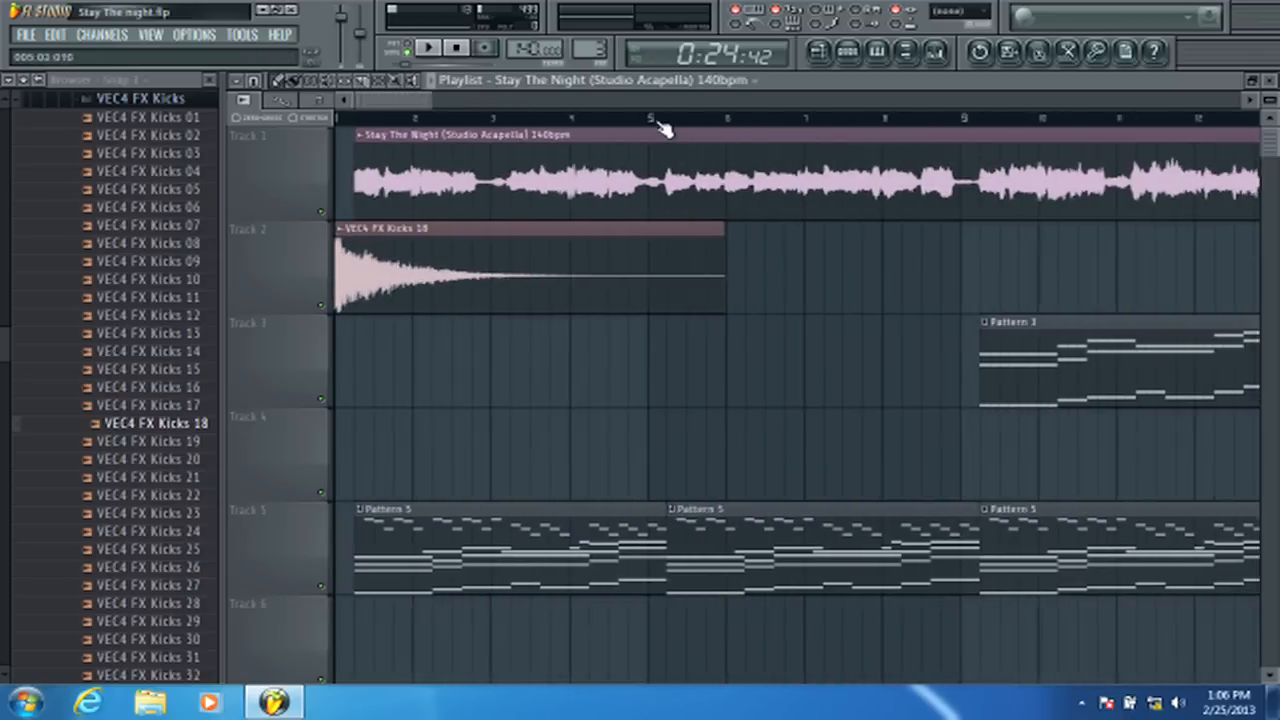
- Move the VEC4 FX Kicks 18 clip to bar 4 on Track 2 and select all the intro clips
left_click_drag(421, 246, 463, 242)
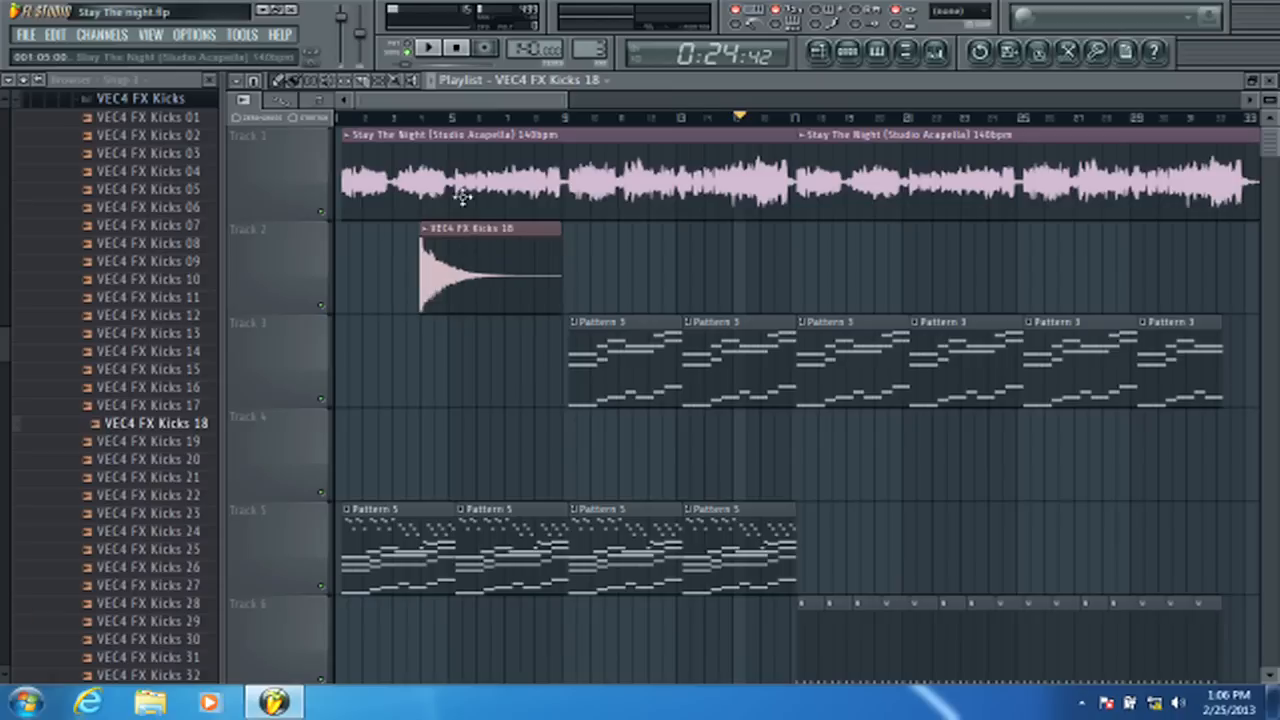
scroll(381, 110, "down", 5)
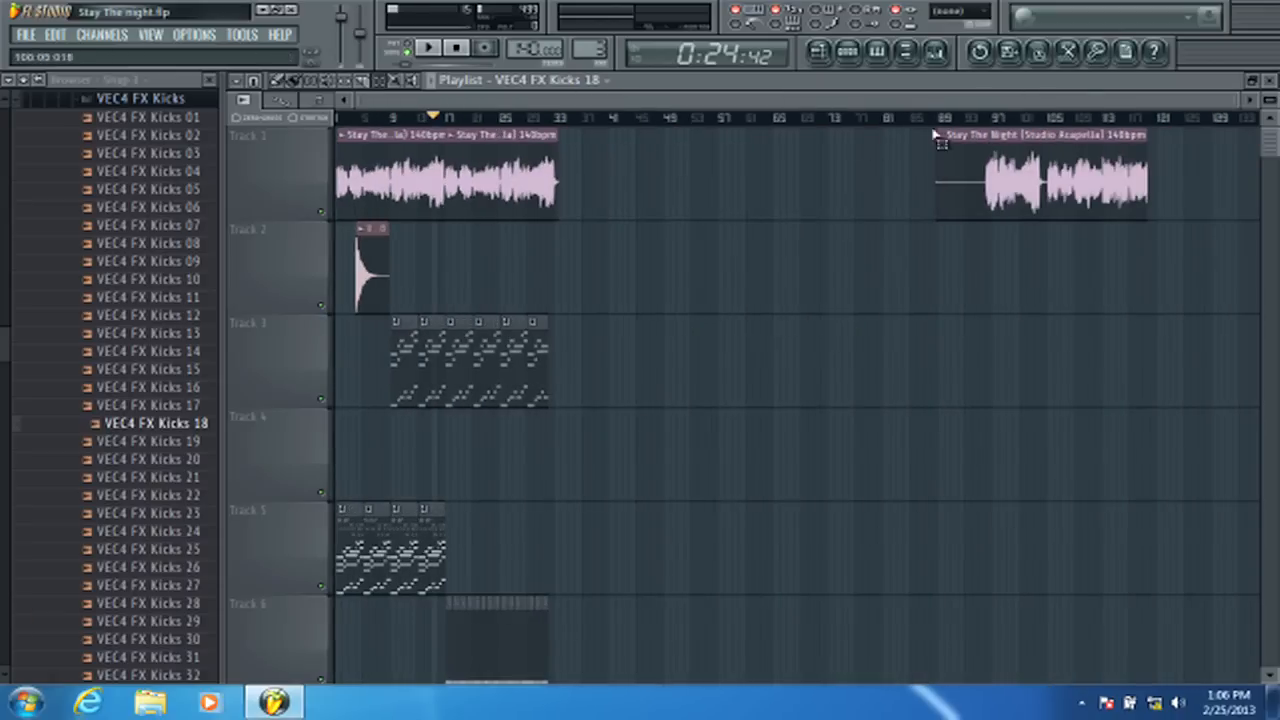
left_click_drag(820, 160, 110, 684)
scroll(434, 294, "up", 5)
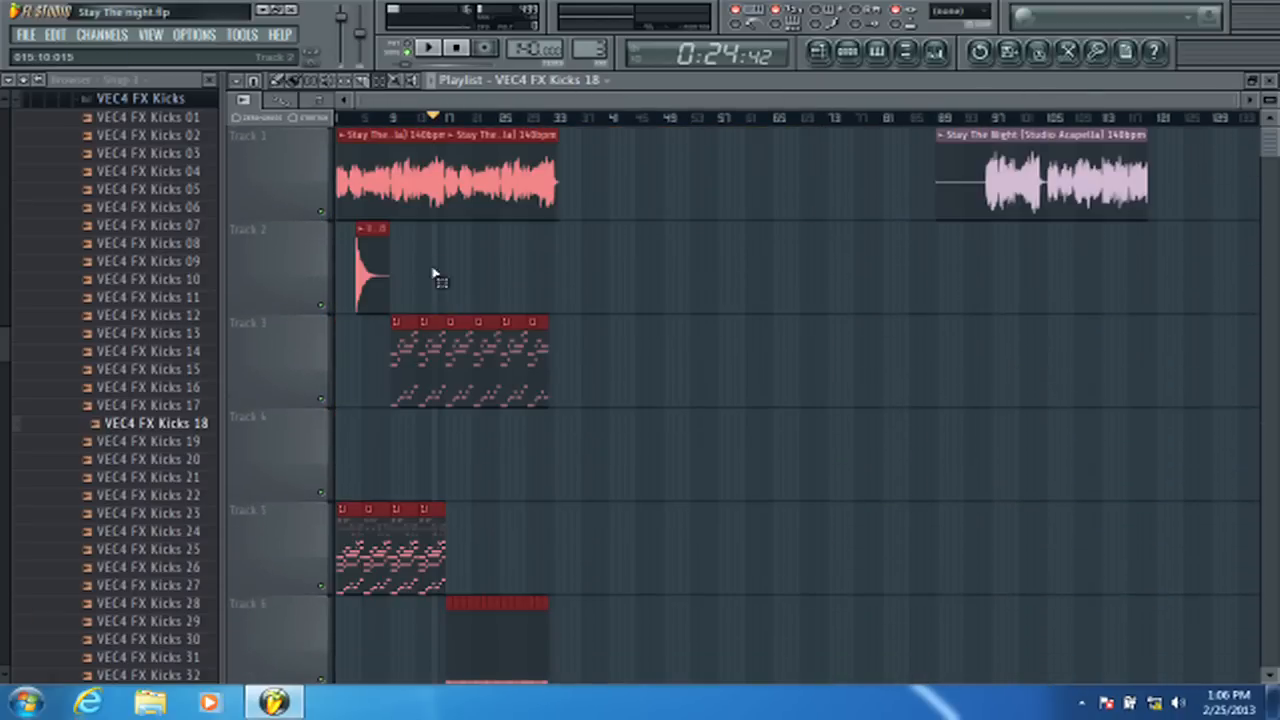
scroll(365, 117, "up", 2)
scroll(365, 117, "up", 4)
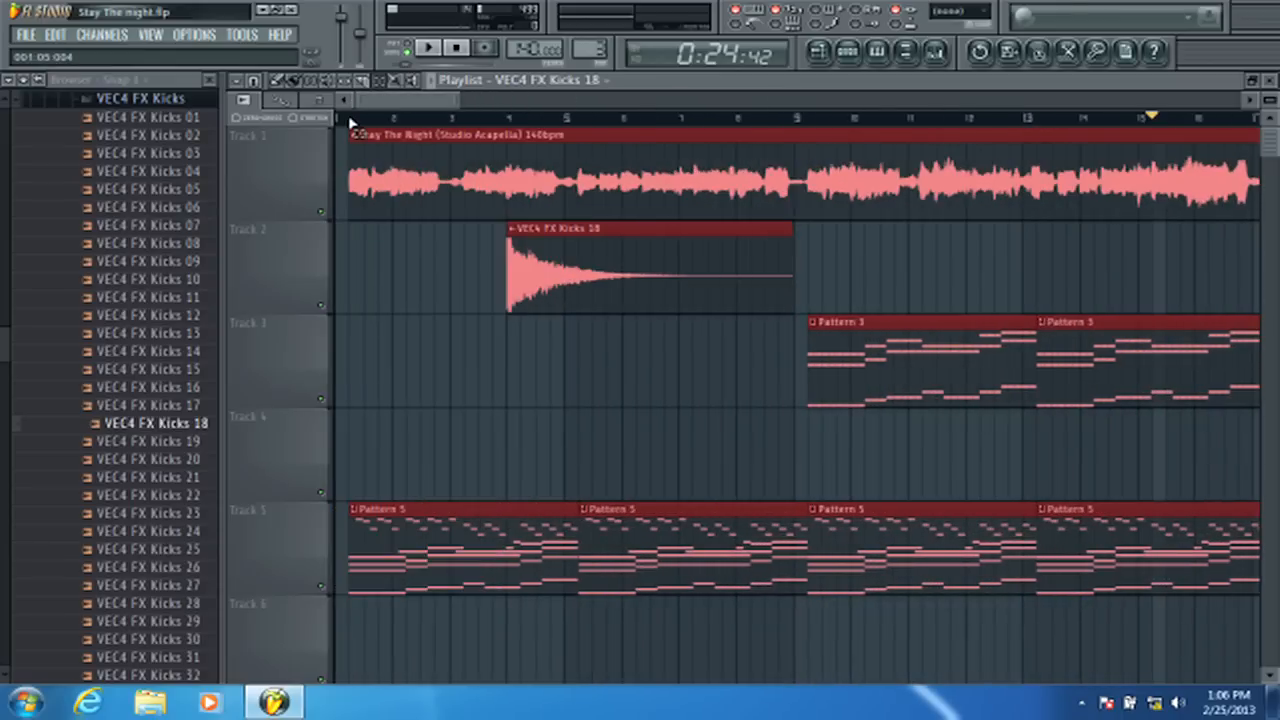
scroll(352, 121, "up", 3)
scroll(311, 171, "left", 2)
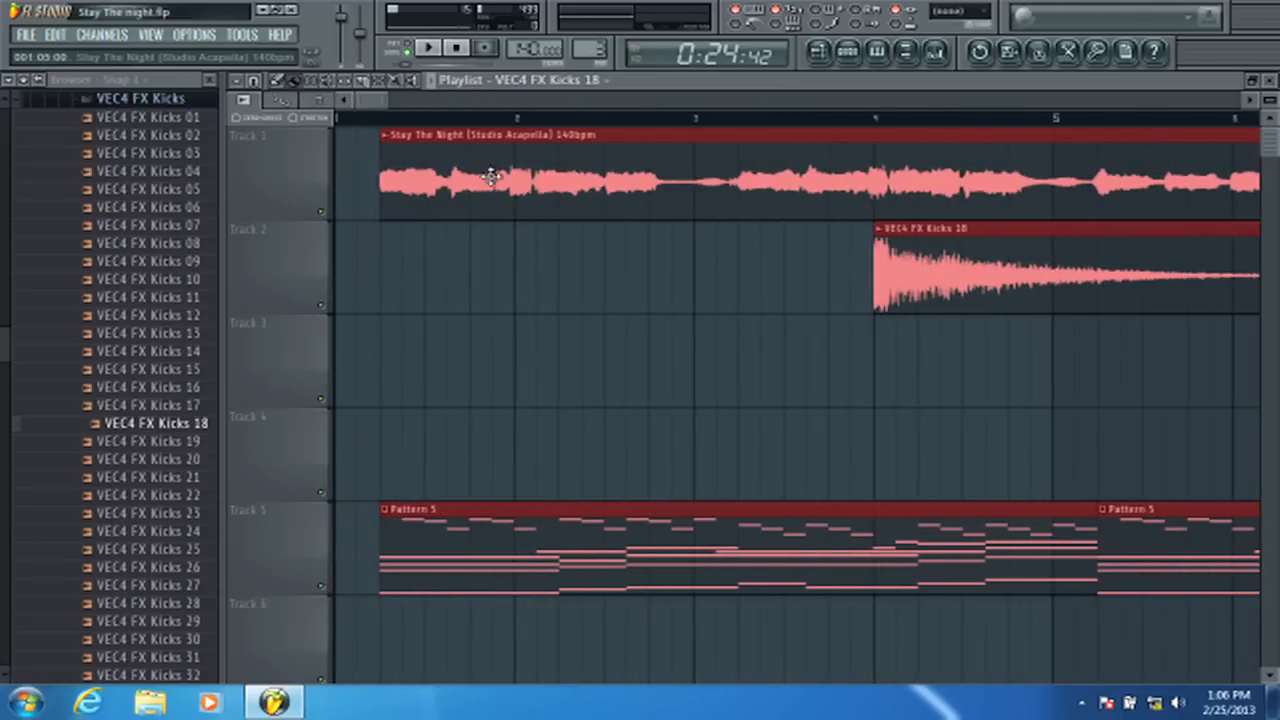
scroll(374, 126, "up", 3)
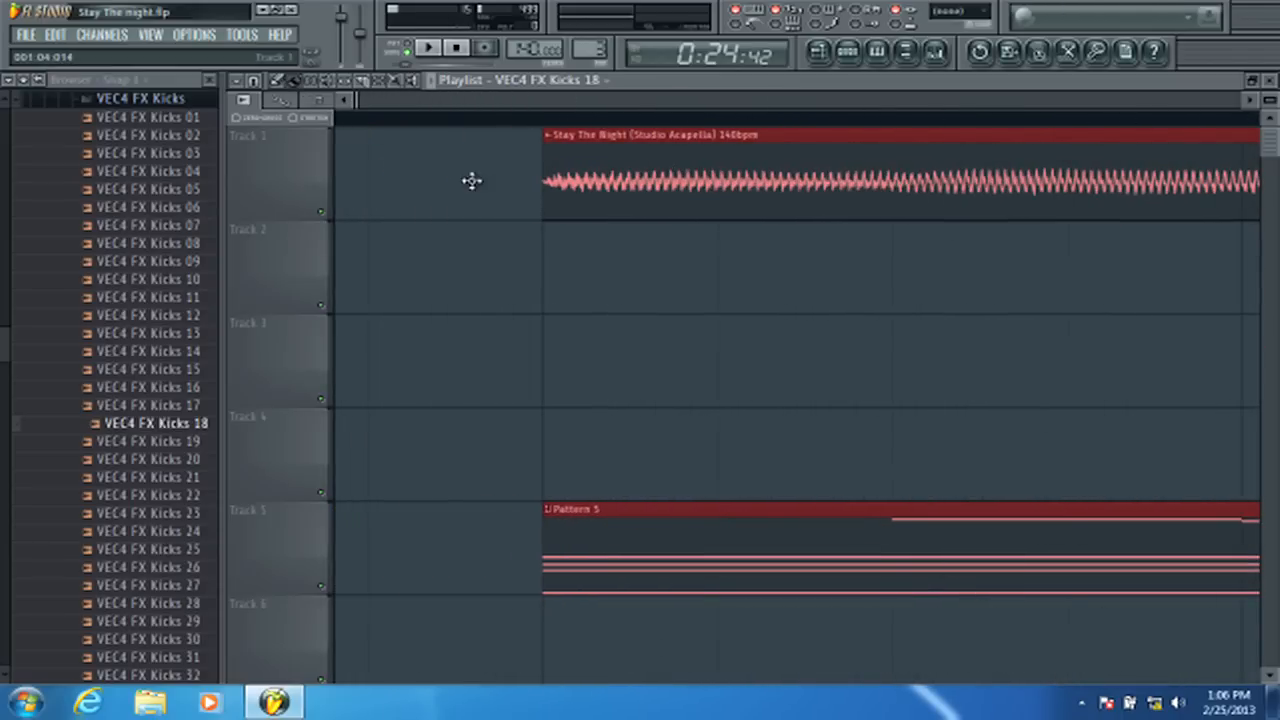
- Slice the Massive and FabFilter Simplon automation clips at beat 2 of bar 1, level with the music clips, and delete the leading pieces
scroll(491, 257, "down", 4)
scroll(503, 117, "down", 1)
scroll(436, 281, "down", 1)
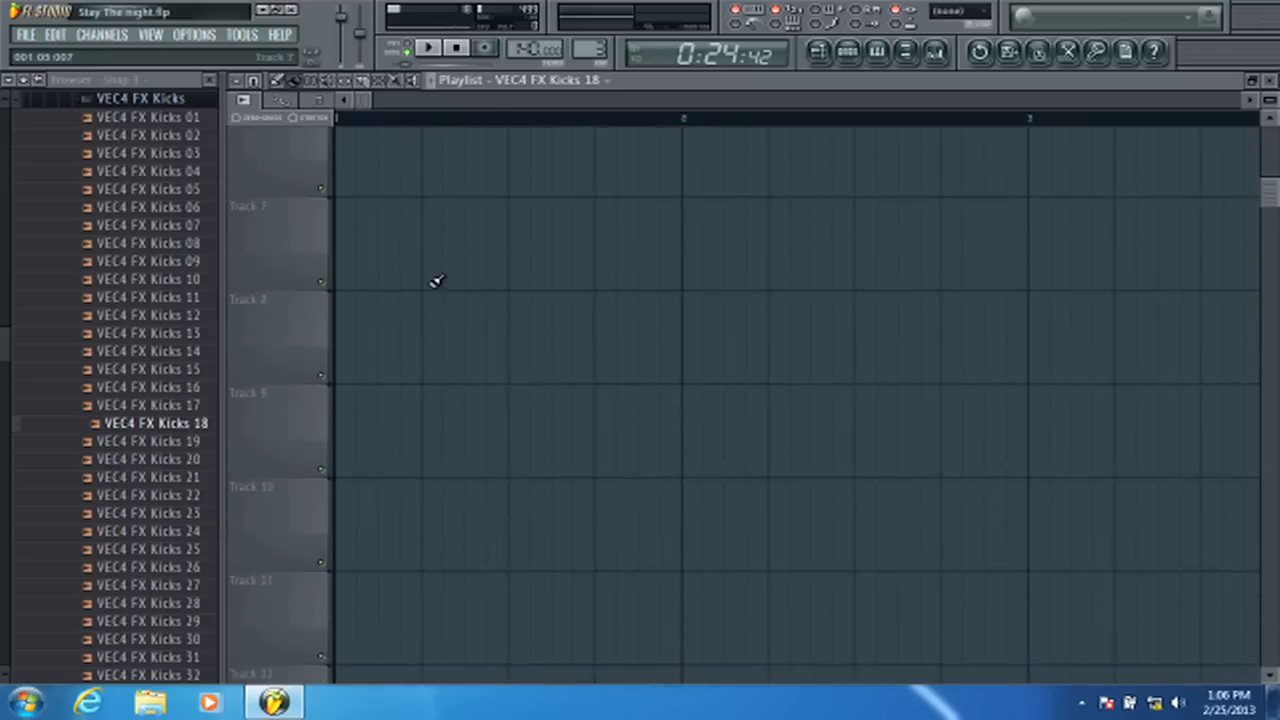
scroll(436, 281, "down", 4)
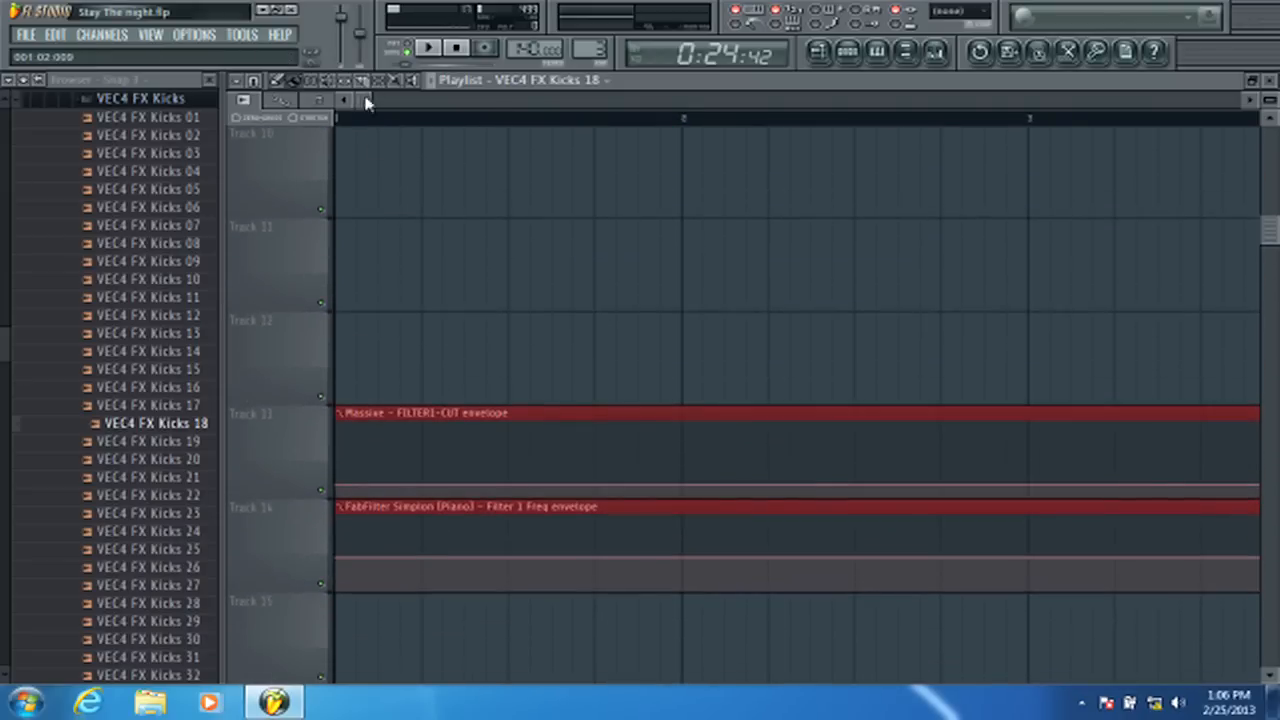
left_click_drag(435, 427, 414, 654)
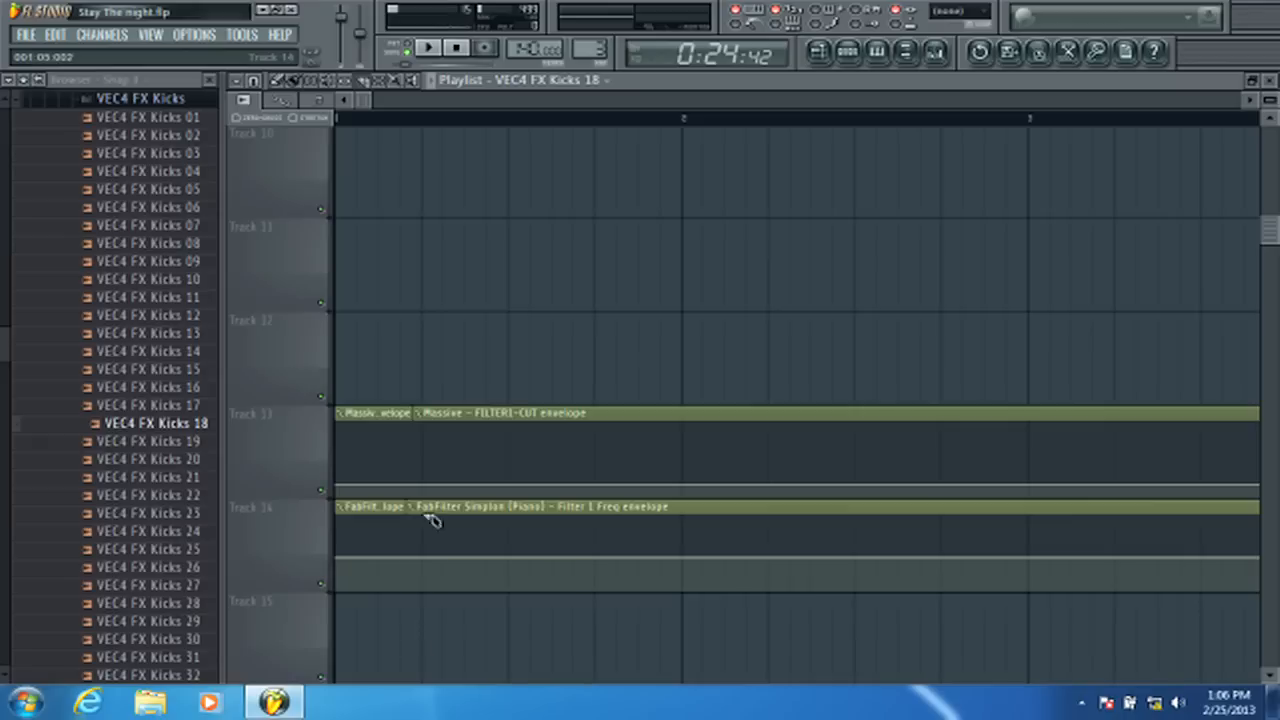
left_click_drag(432, 553, 424, 670)
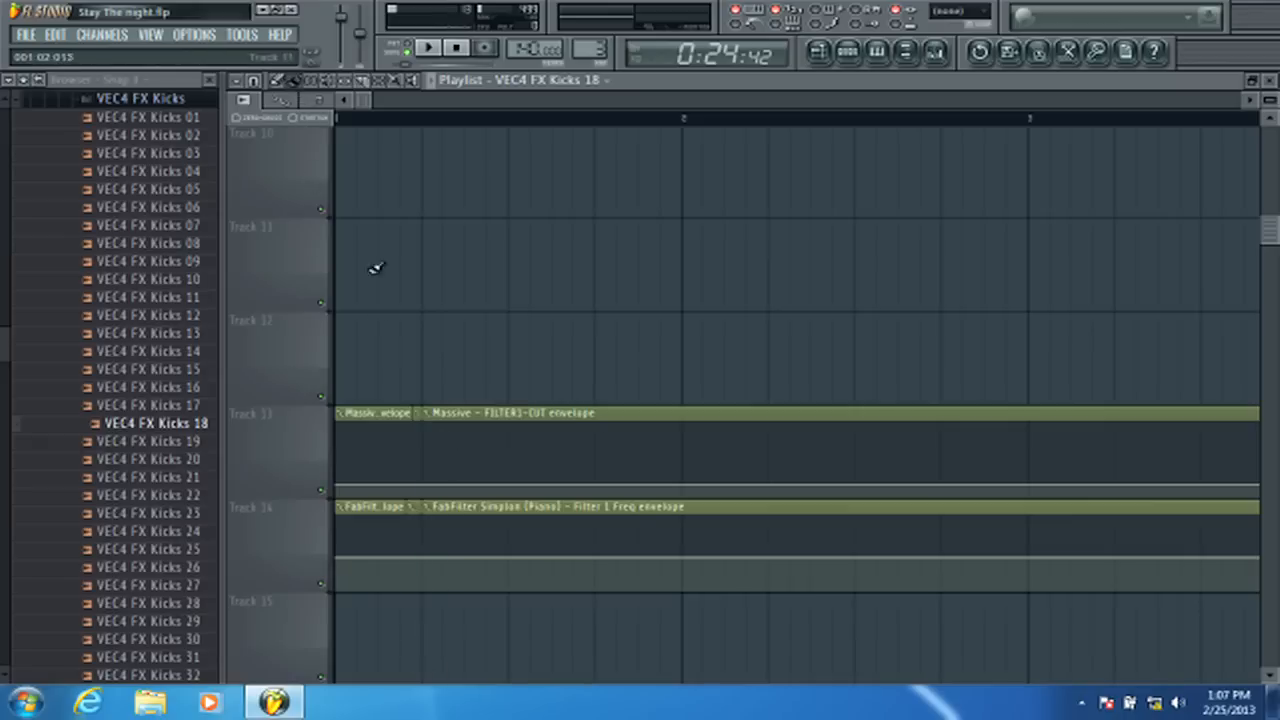
right_click(416, 424)
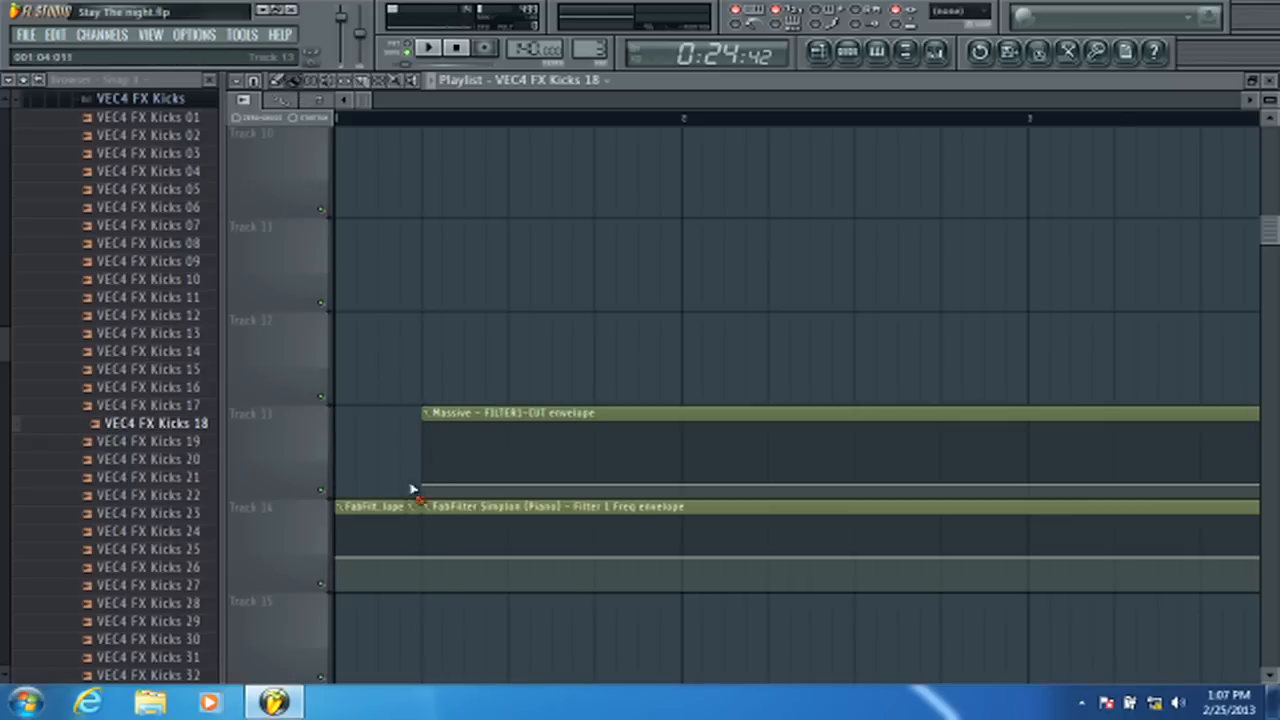
right_click(396, 536)
scroll(394, 120, "down", 6)
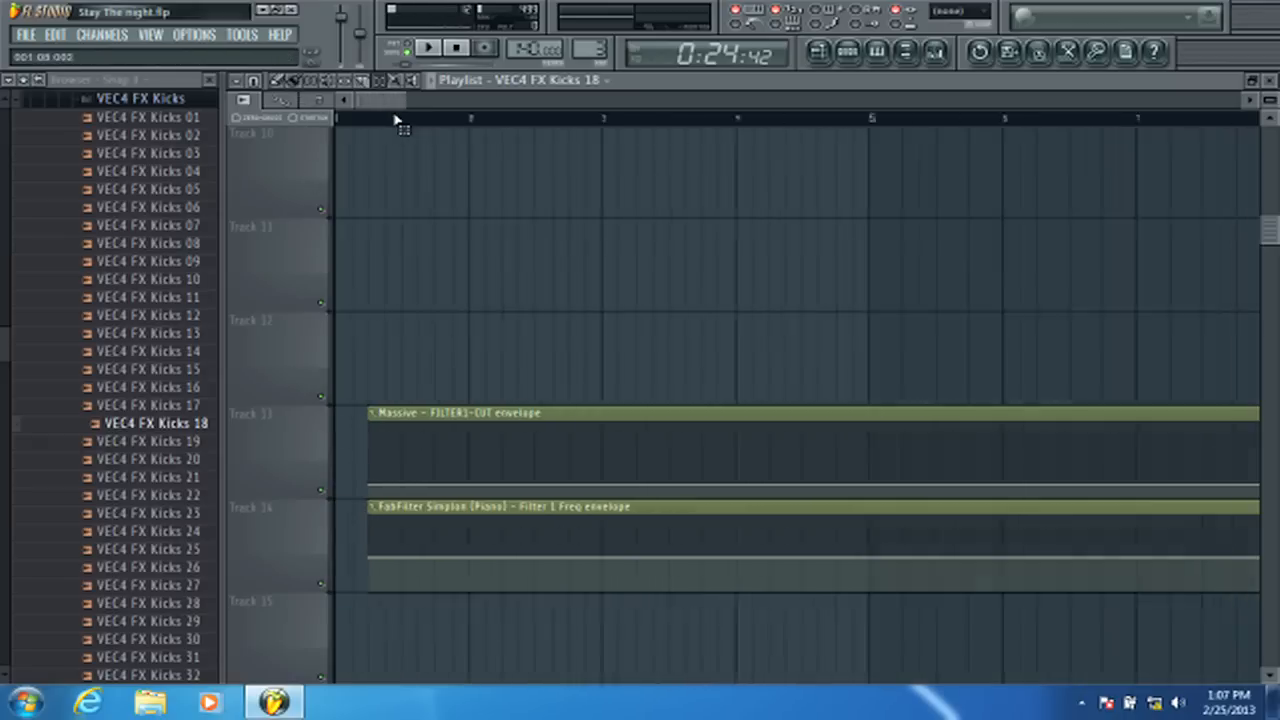
- Select all clips in the playlist and shift them together so the acapella and Pattern 5 begin at bar 1
left_click_drag(957, 635, 100, 8)
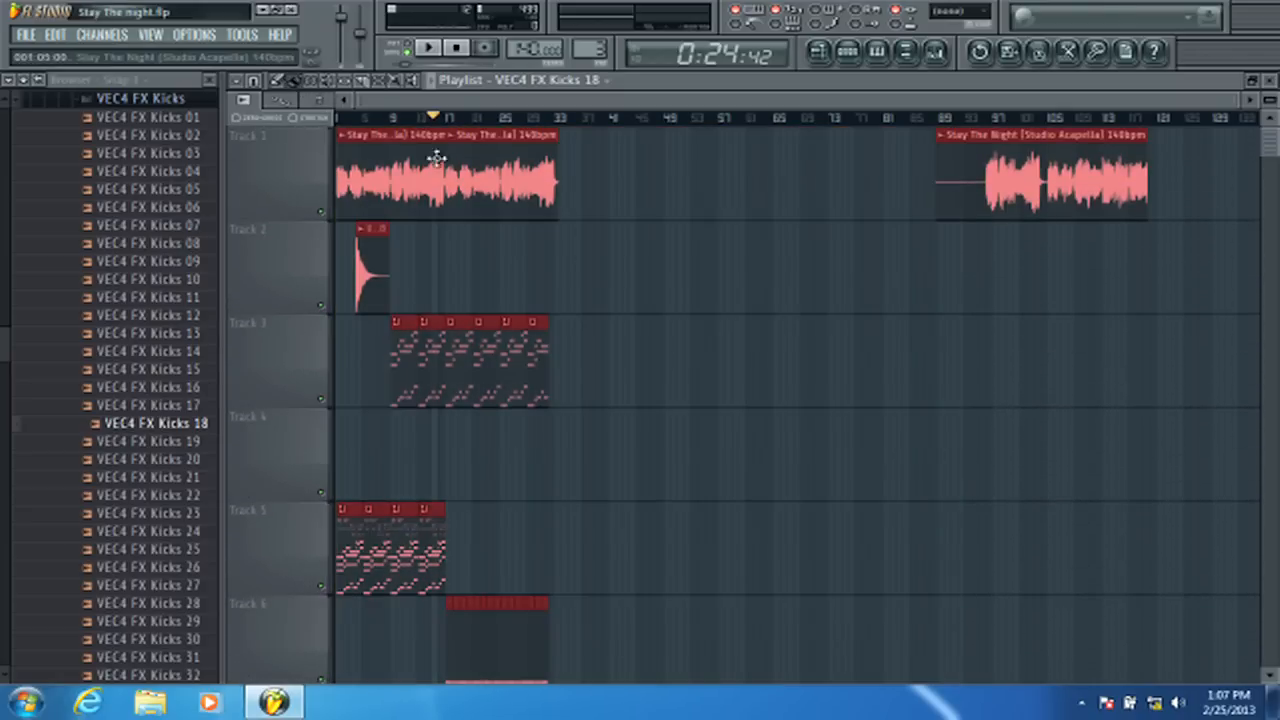
left_click_drag(437, 158, 352, 160)
scroll(380, 120, "up", 5)
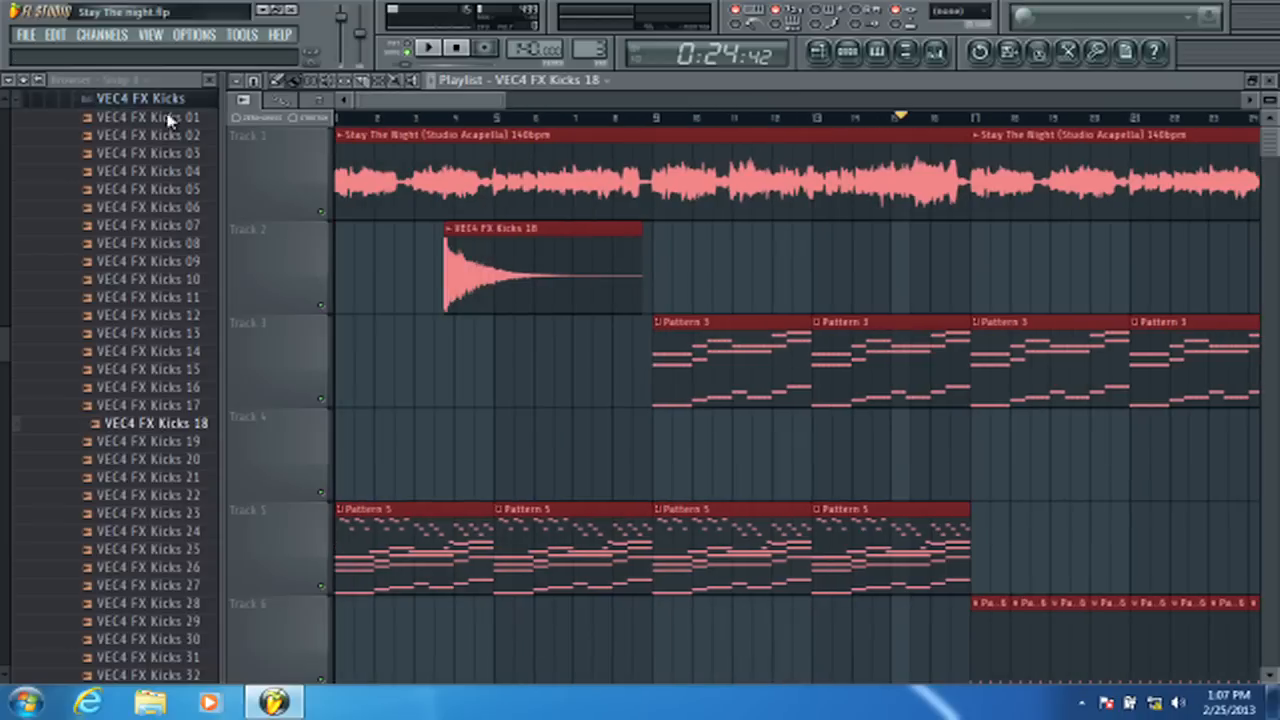
scroll(365, 128, "up", 2)
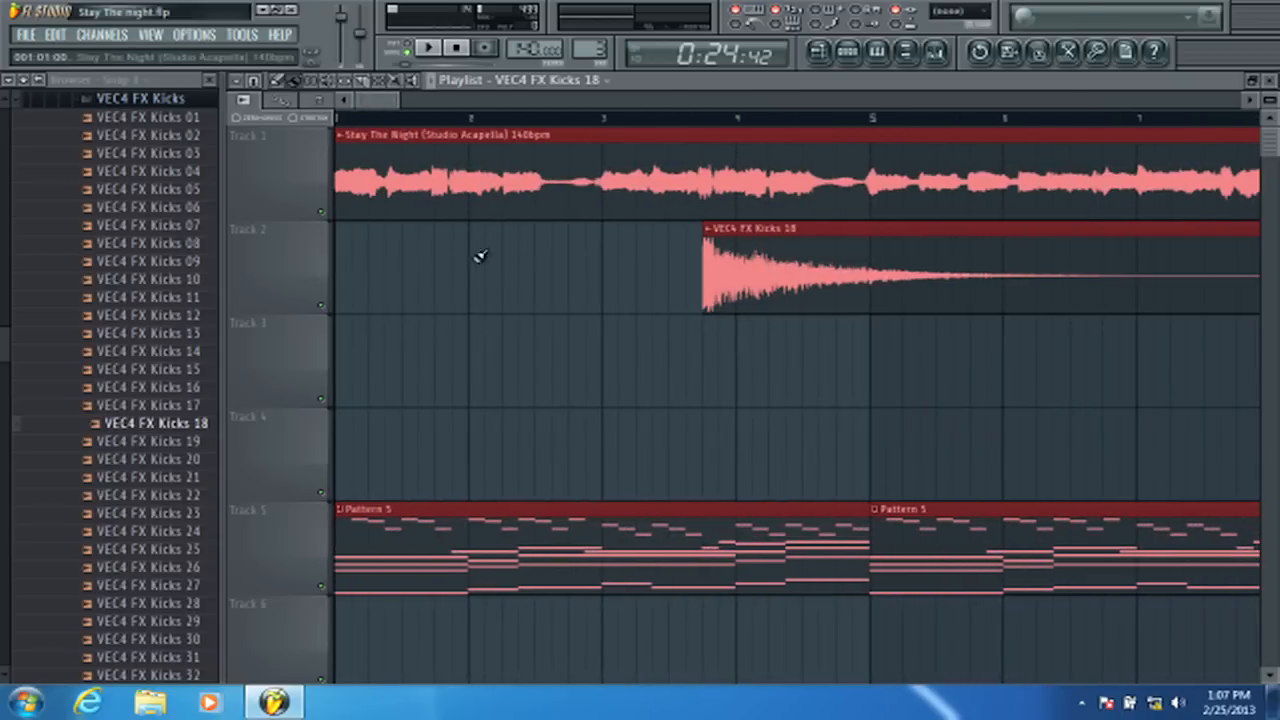
- Deselect the clips, move VEC4 FX Kicks 18 to the start of Track 2, and open its channel settings
left_click(530, 355)
right_click(779, 325)
left_click_drag(779, 304, 454, 260)
double_click(431, 258)
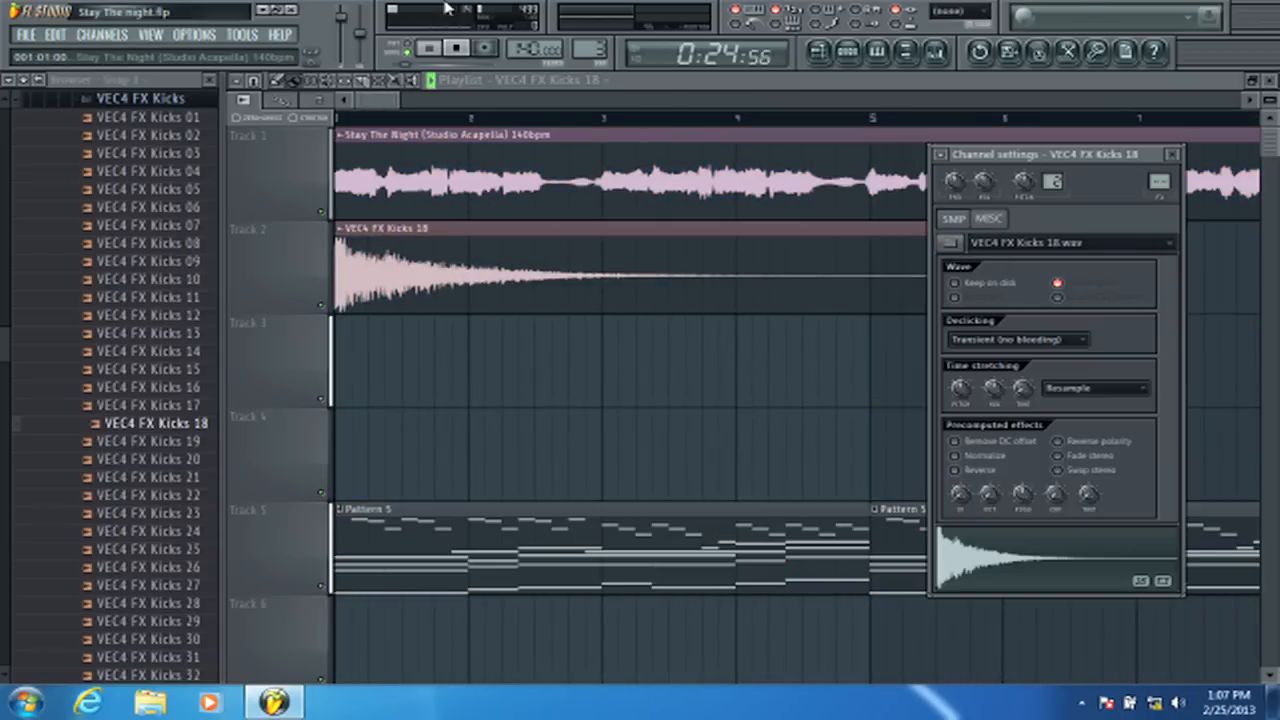
- Play the intro from the start to hear the FX kick with the vocal, and bring up the mixer
left_click(427, 48)
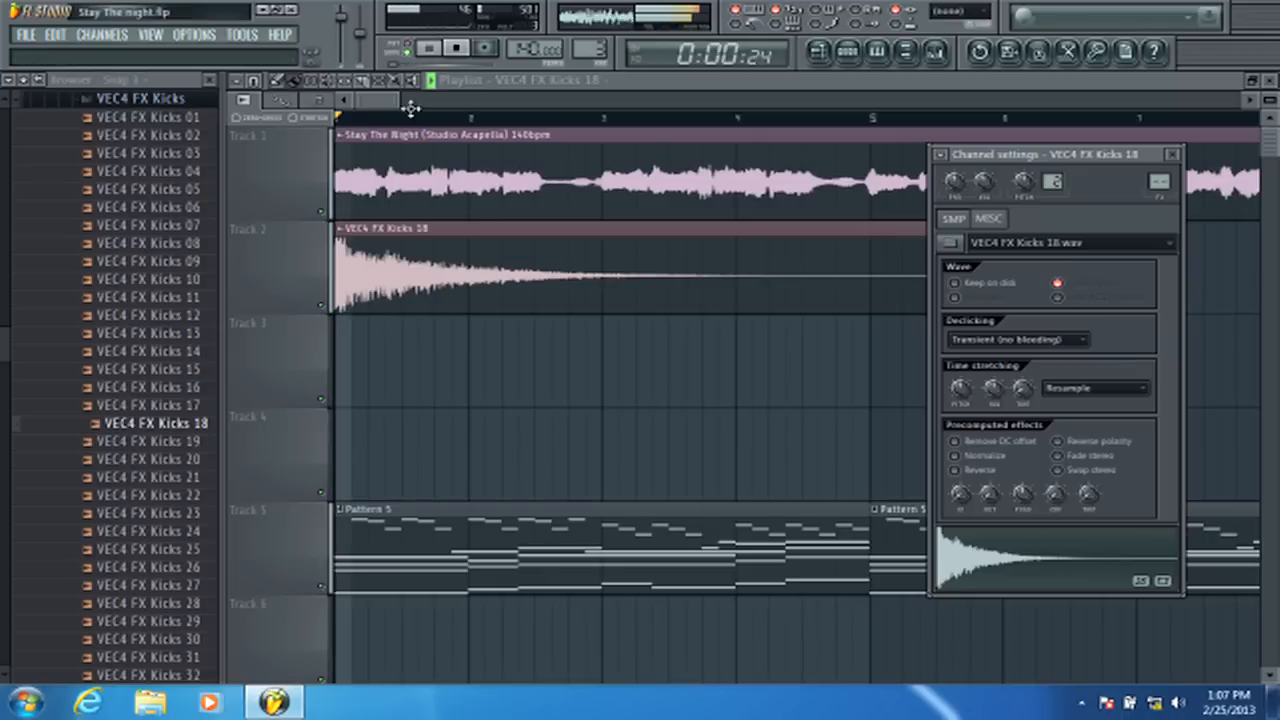
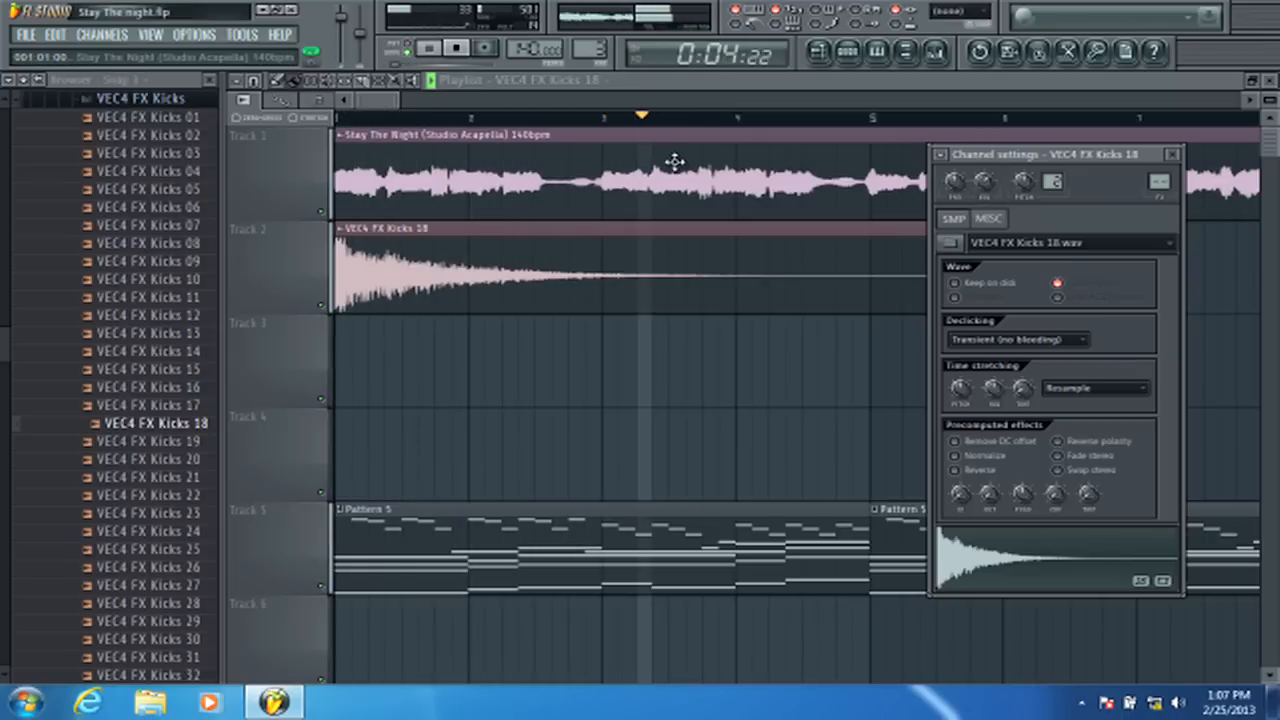
key("space")
key("space")
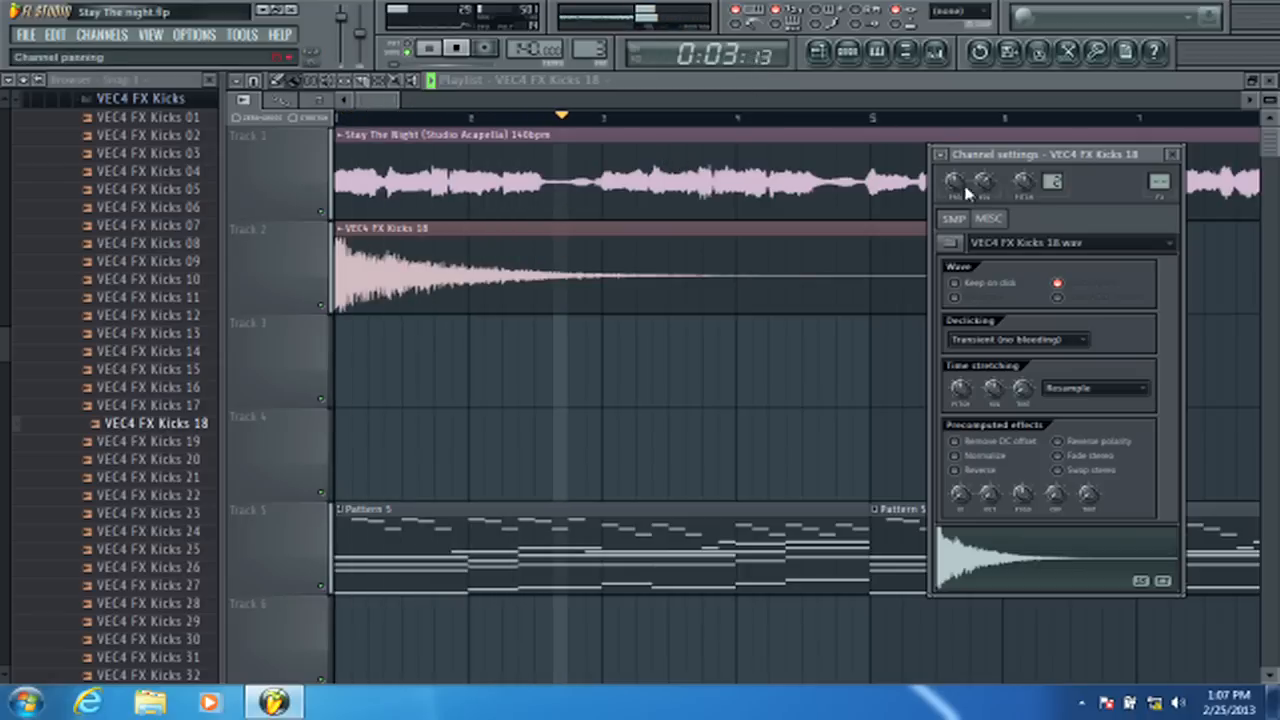
key("space")
left_click(360, 99)
key("space")
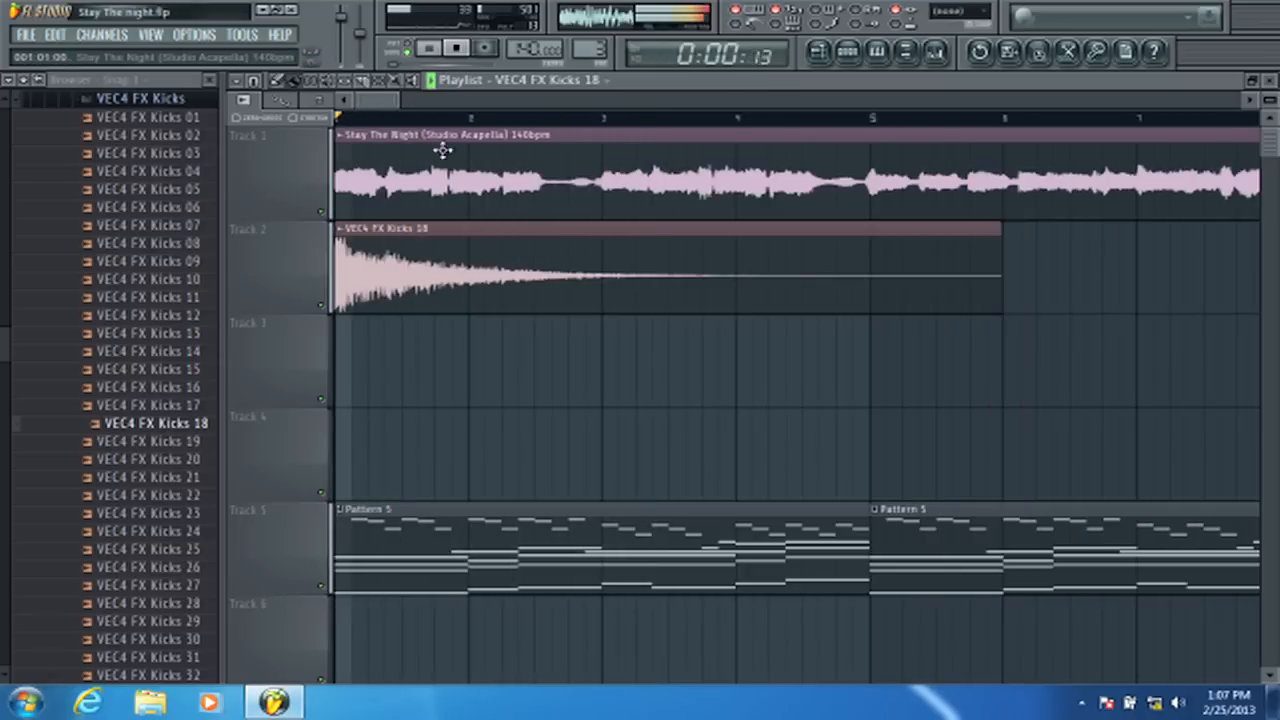
key("F9")
key("space")
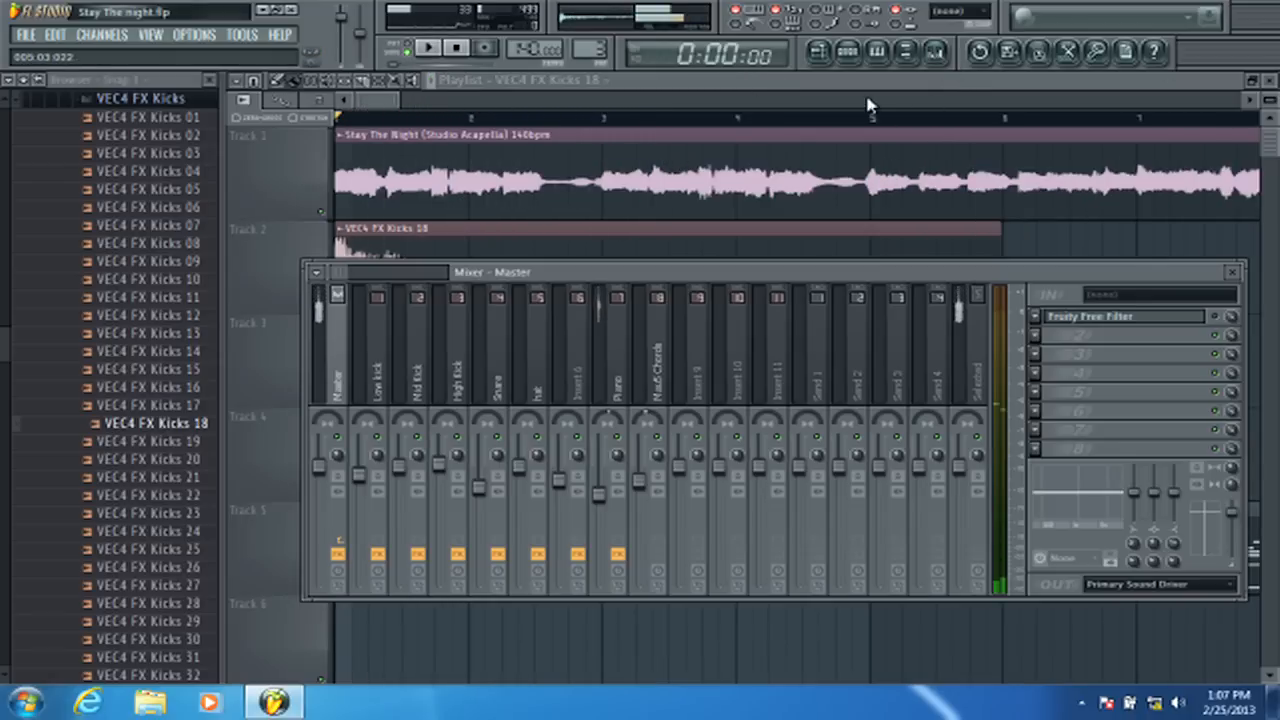
- Show the unsorted channels and create an automation clip for the TruePianos #3 channel volume
left_click(850, 58)
left_click(515, 277)
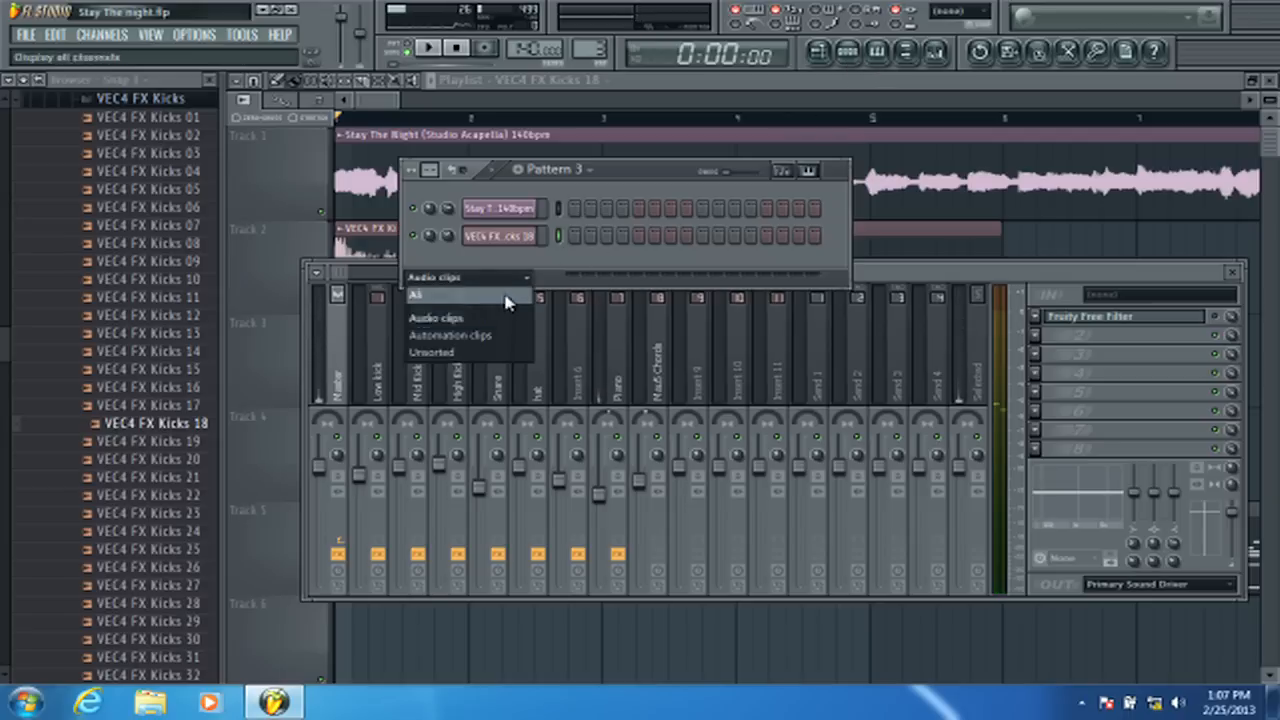
left_click(494, 355)
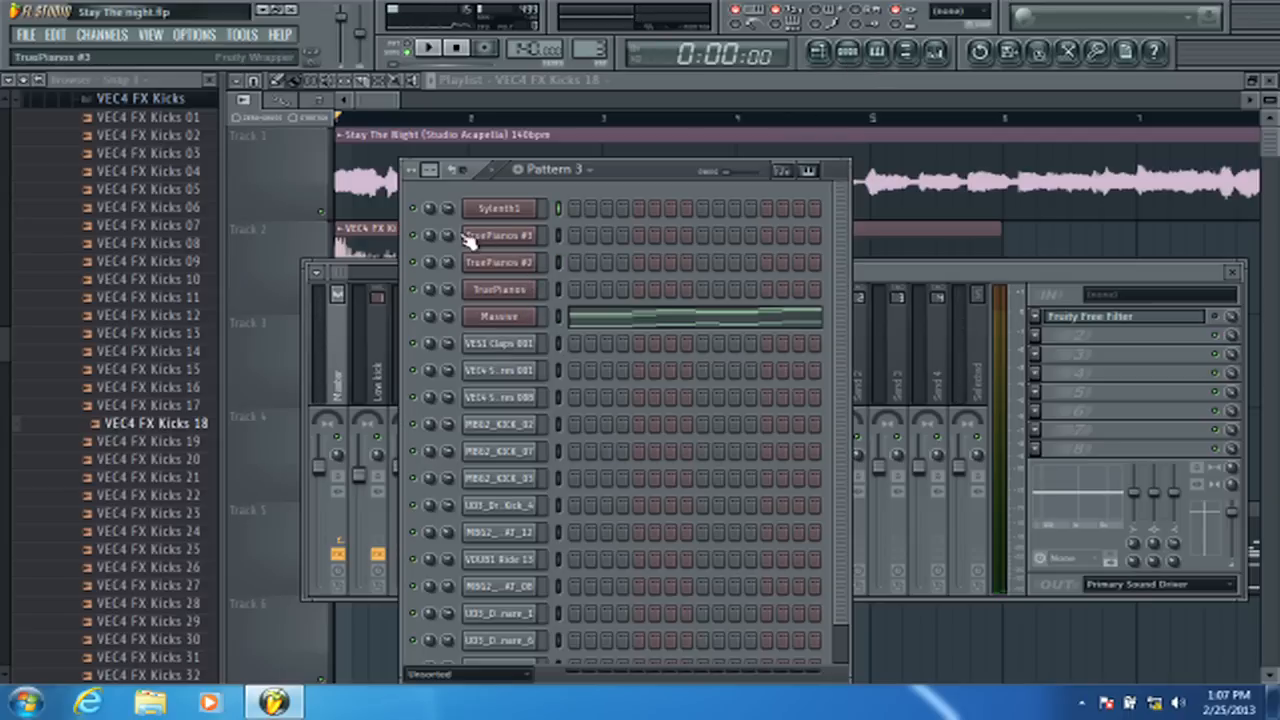
right_click(448, 238)
left_click(490, 349)
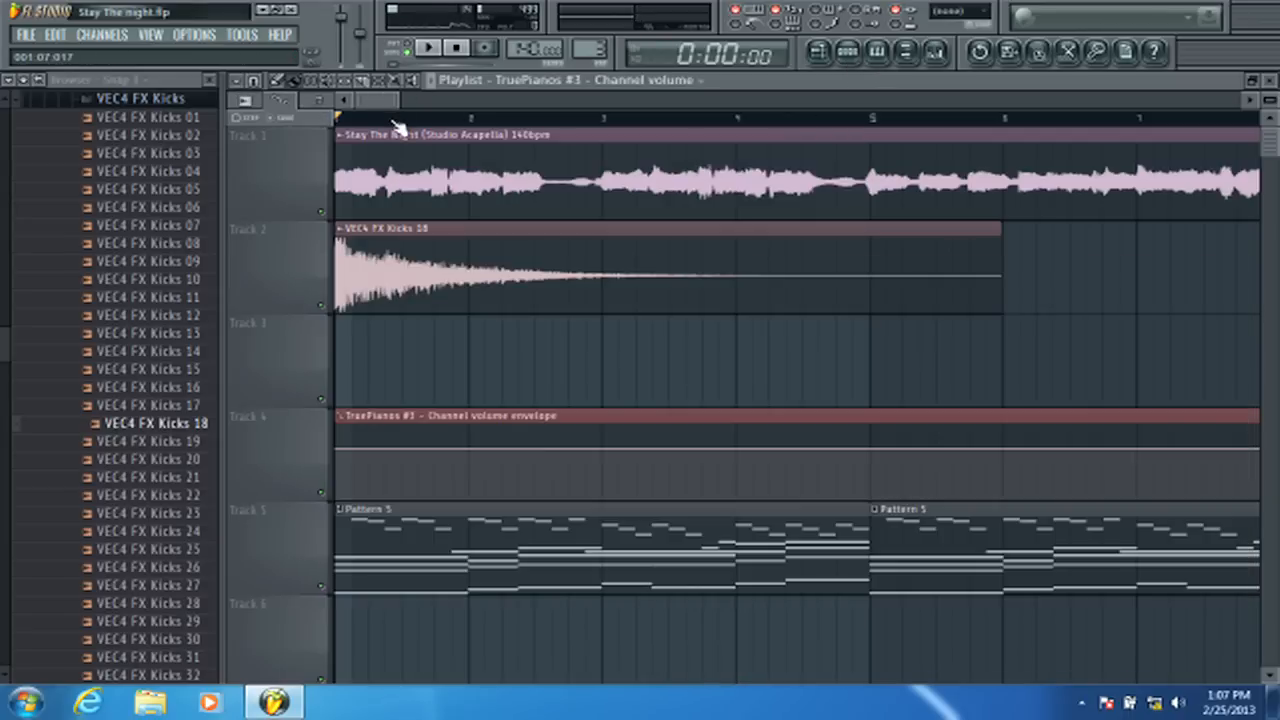
- Delete the TruePianos #3 channel volume automation channel from the automation clips and confirm its removal
scroll(397, 125, "down", 1)
right_click(535, 412)
left_click(935, 50)
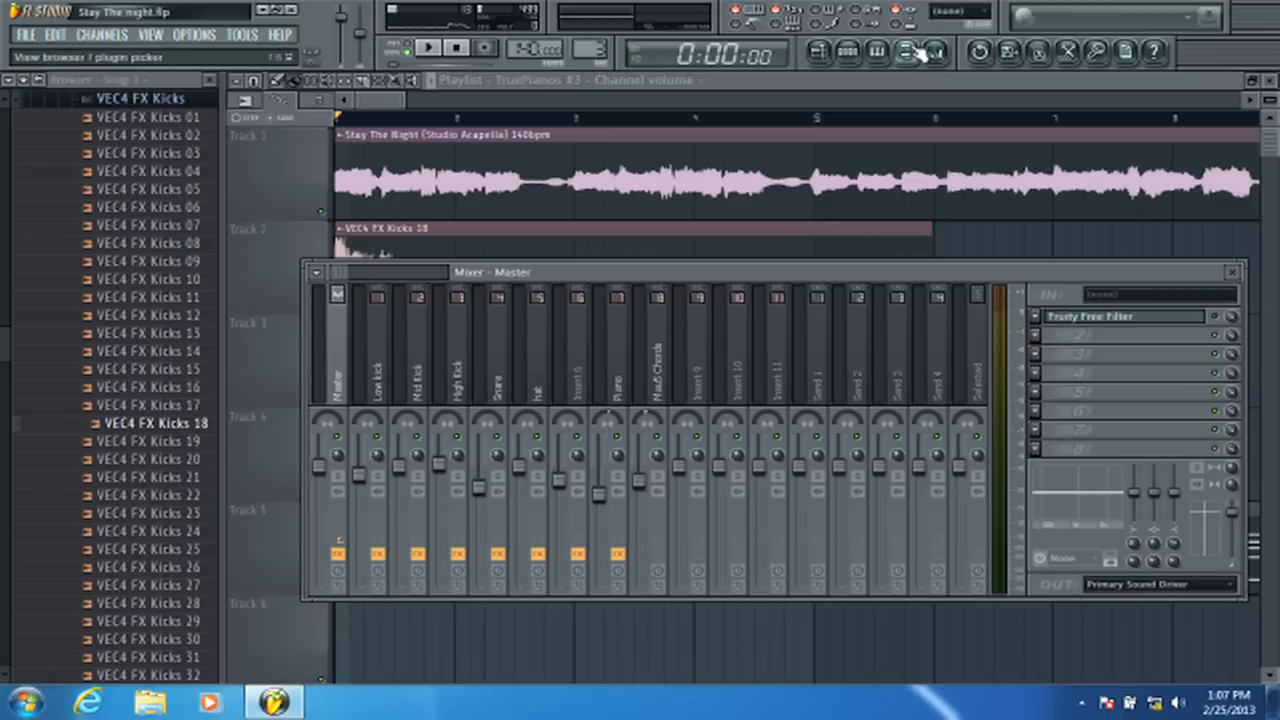
left_click(848, 50)
right_click(530, 262)
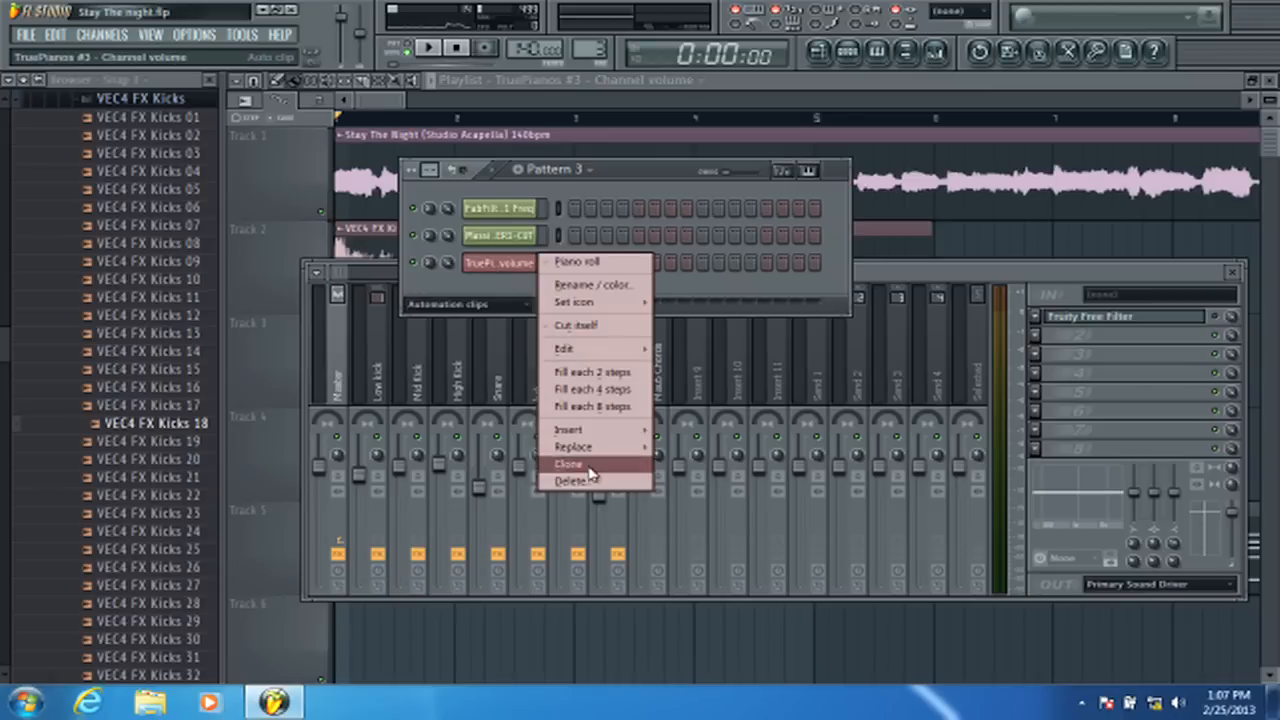
left_click(615, 481)
right_click(509, 250)
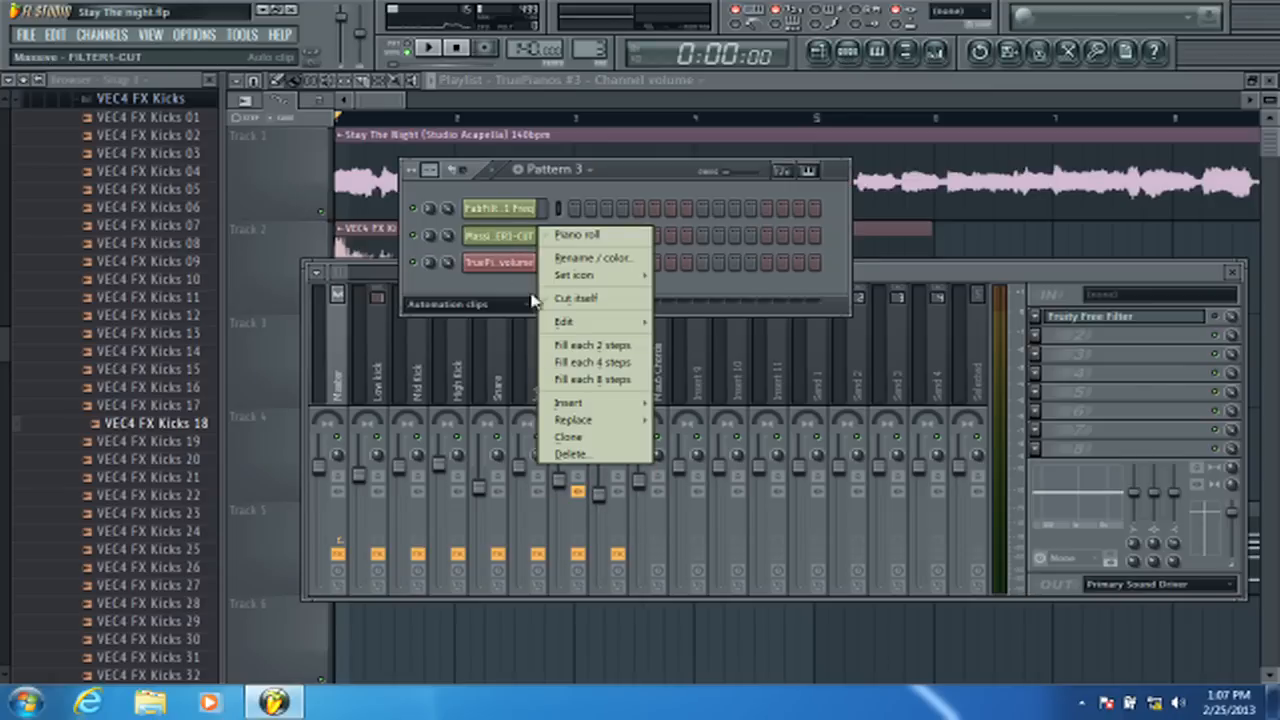
left_click(533, 298)
right_click(530, 263)
left_click(572, 479)
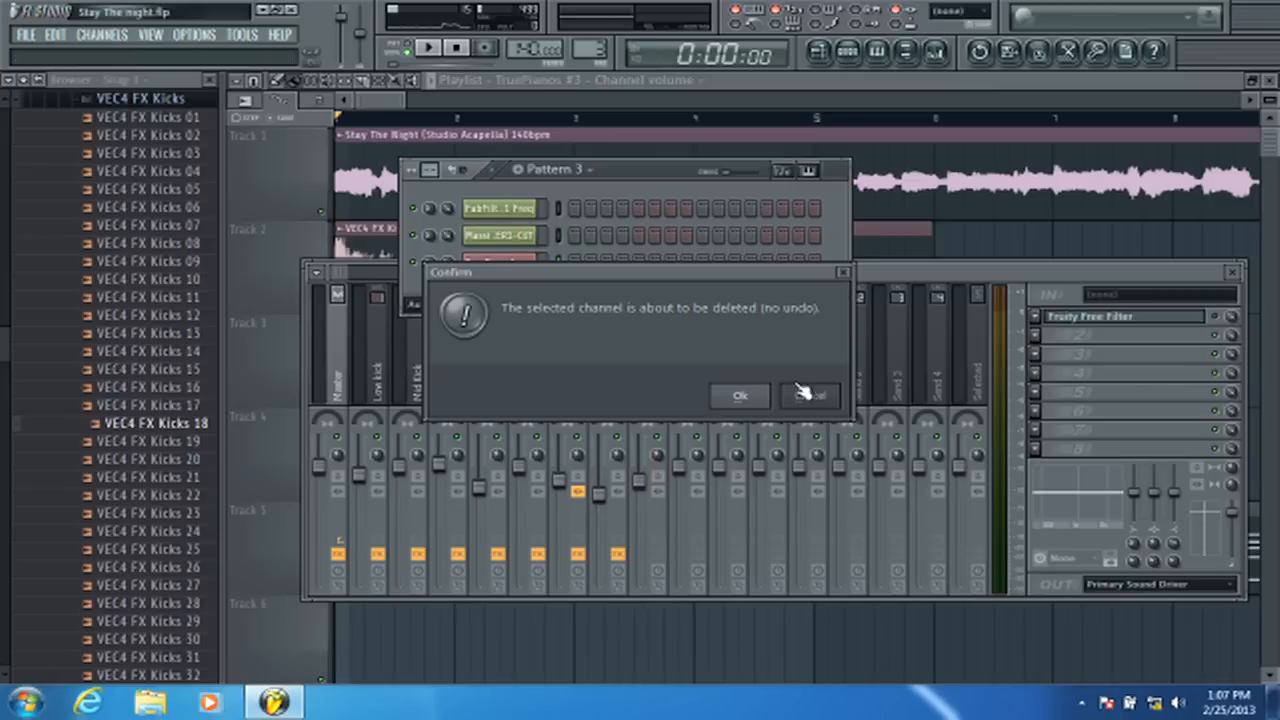
left_click(731, 400)
- Show the unsorted channels and delete the Sylenth1 channel after checking its plugin
left_click(528, 282)
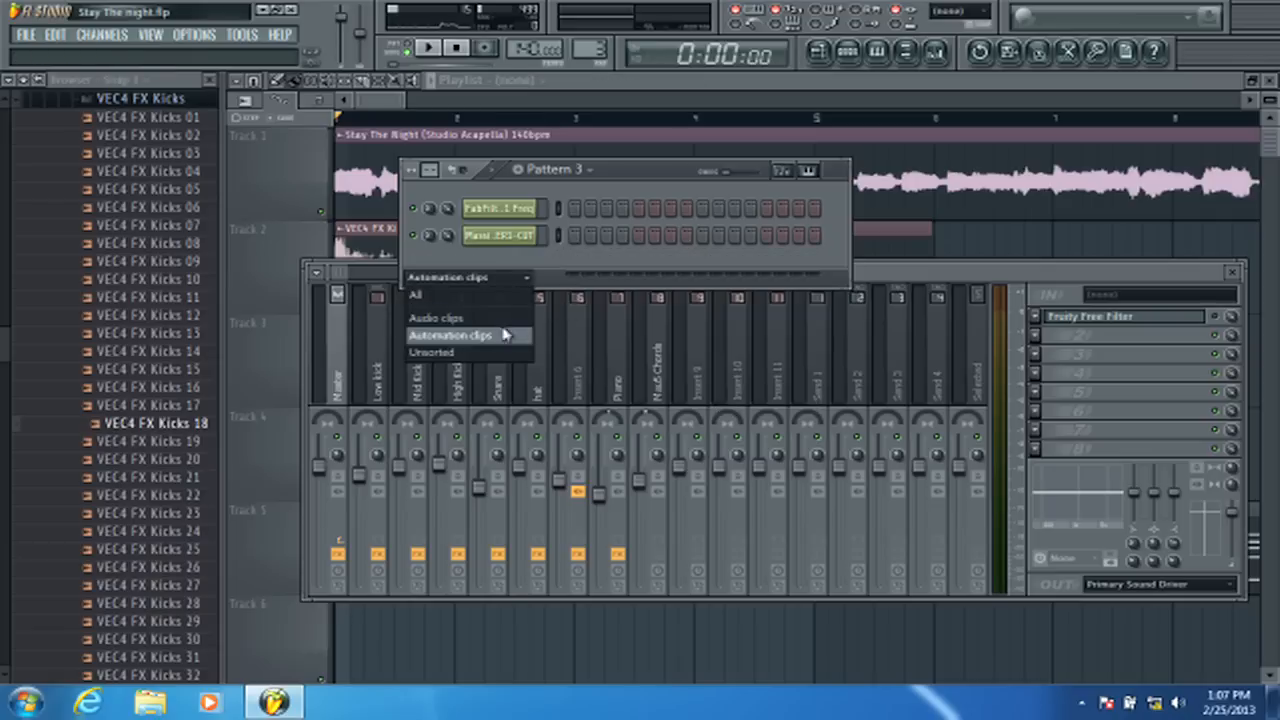
left_click(497, 355)
scroll(530, 366, "down", 1)
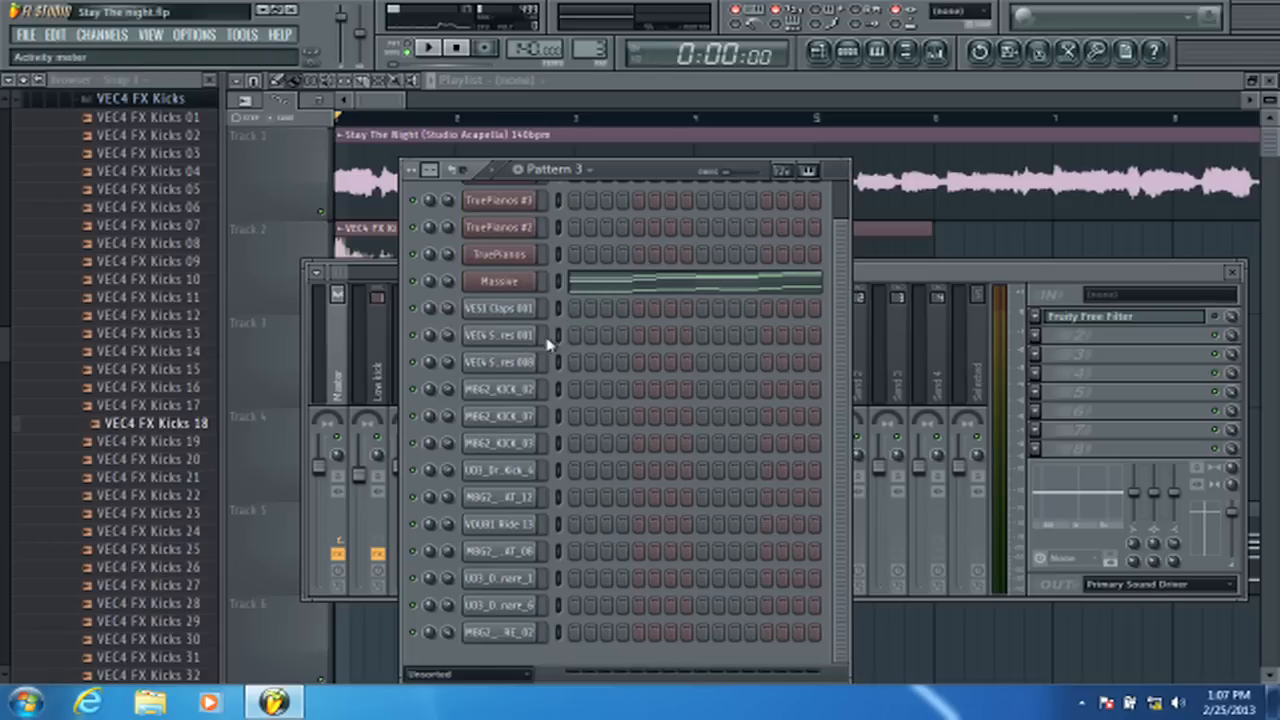
scroll(548, 344, "up", 1)
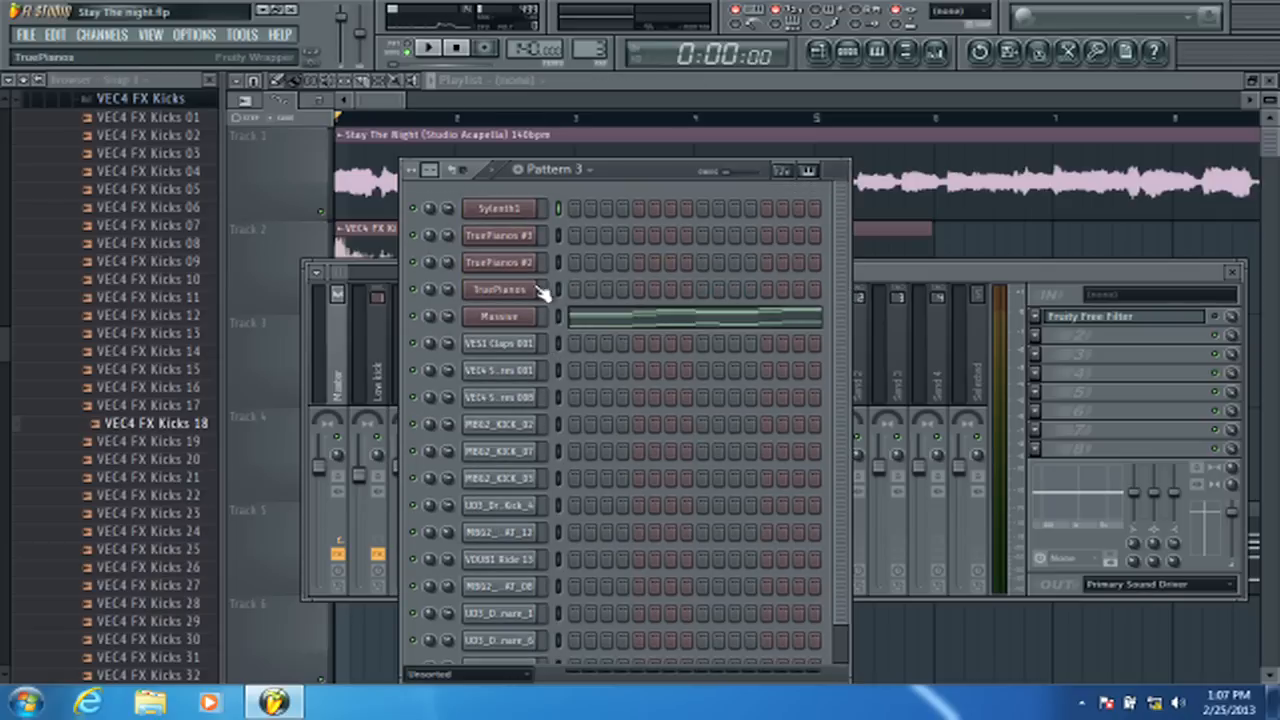
right_click(520, 208)
left_click(511, 197)
left_click(520, 208)
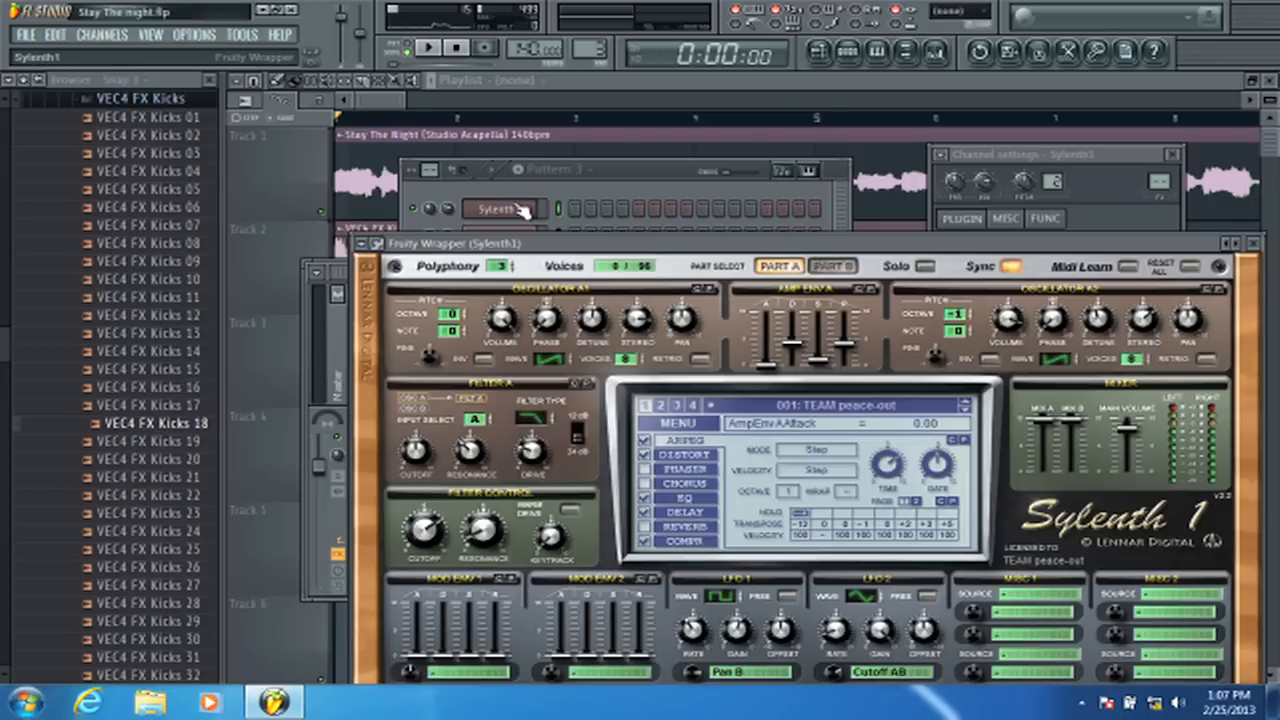
left_click(520, 208)
right_click(512, 213)
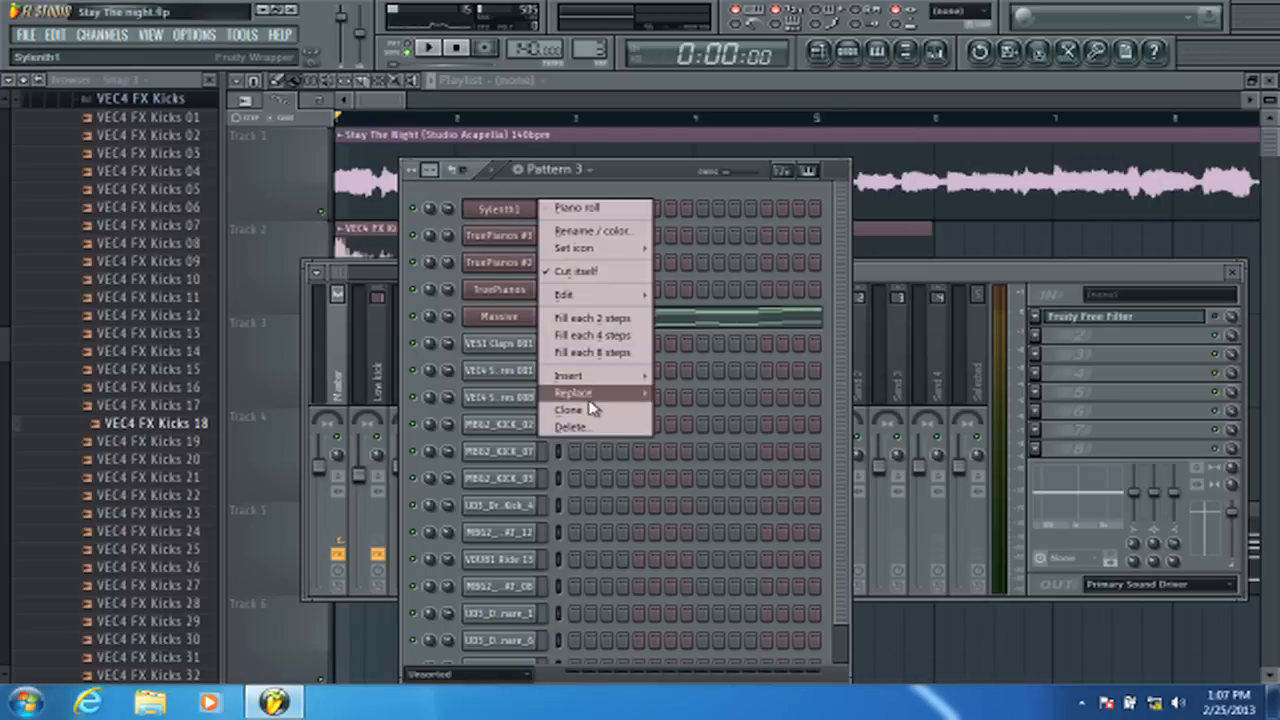
left_click(585, 426)
left_click(768, 396)
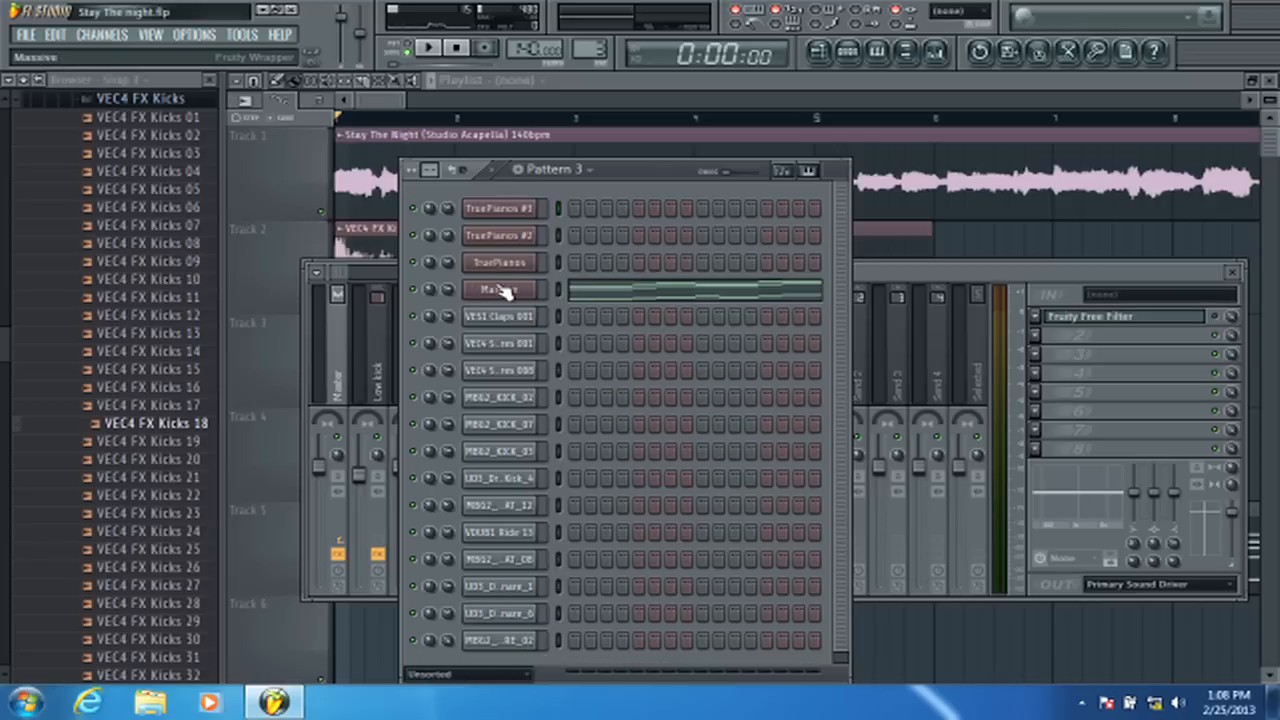
- Create a mute/solo automation clip for TruePianos #3 and shape it to switch from low to high at bar 5
right_click(448, 210)
right_click(414, 210)
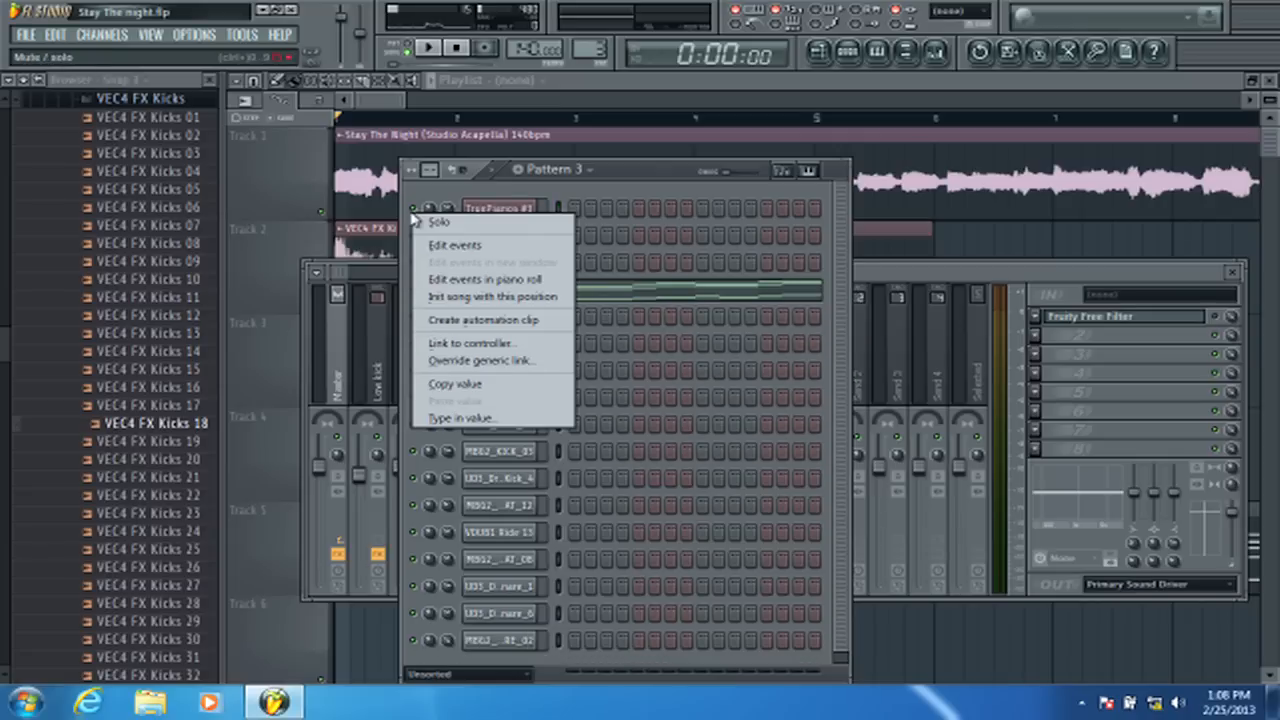
left_click(487, 320)
left_click(385, 96)
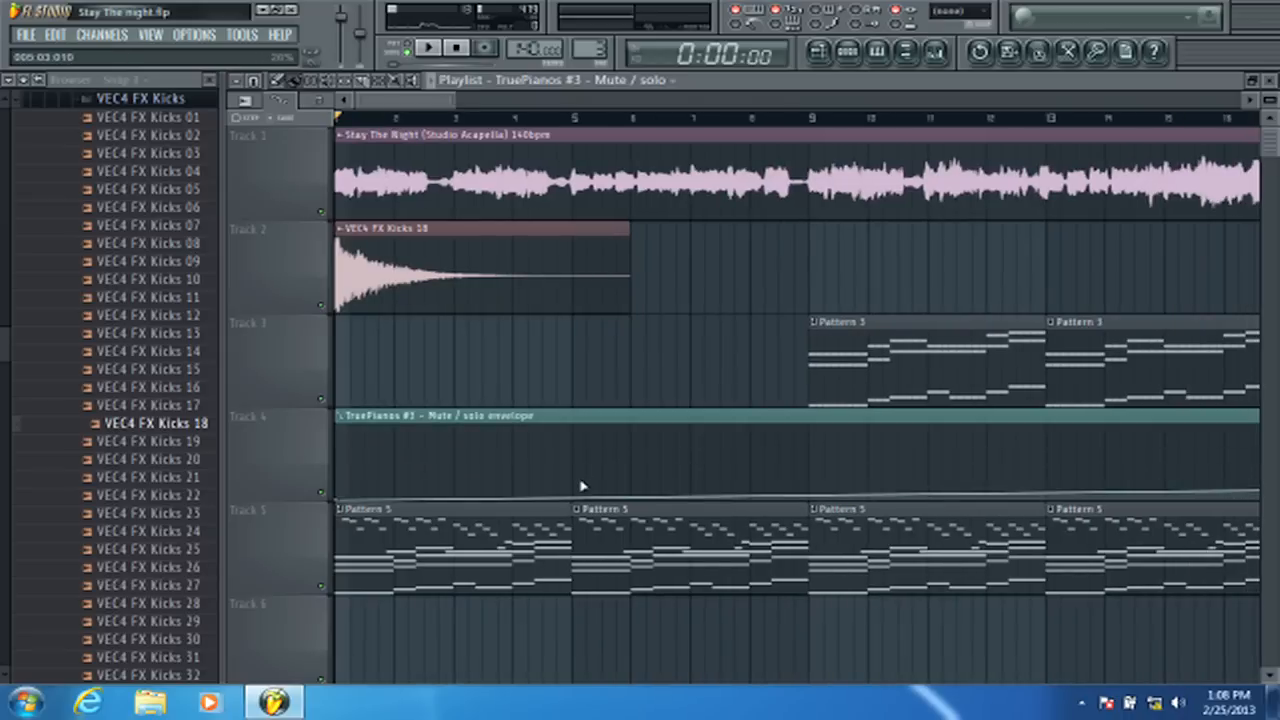
left_click_drag(581, 486, 586, 528)
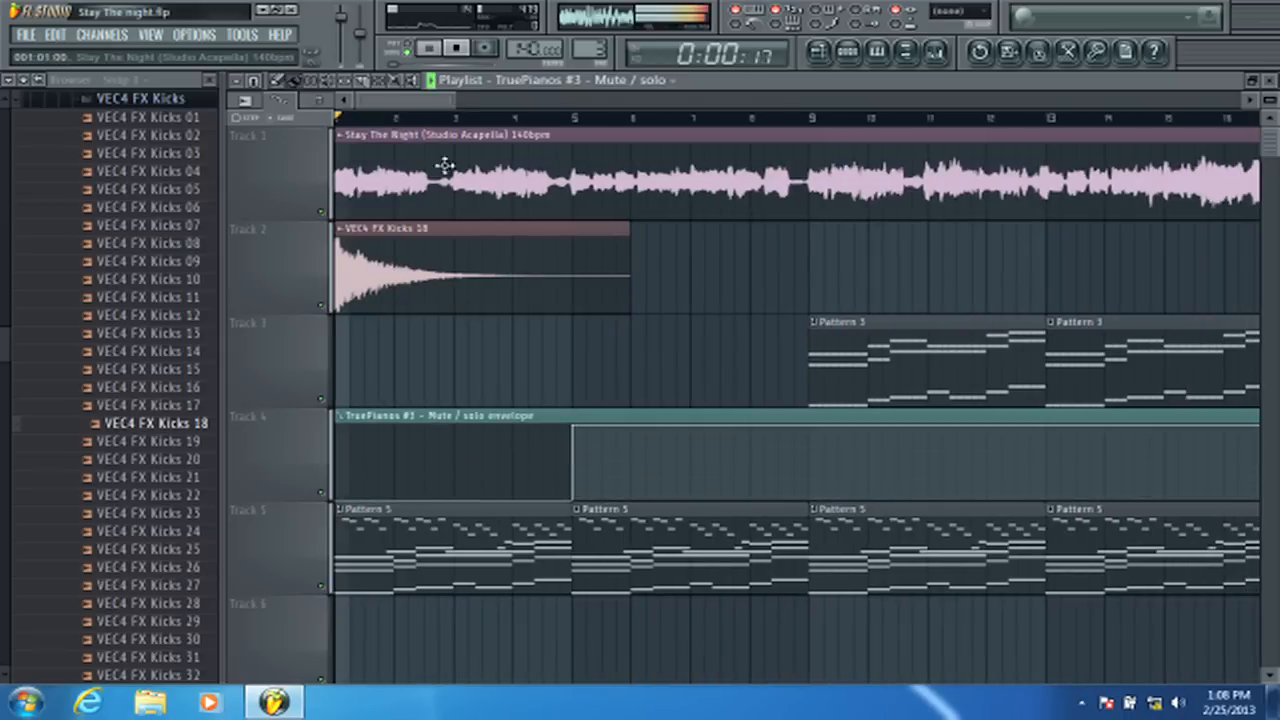
- Move the TruePianos #3 mute/solo automation clip from Track 4 to Track 15, below the filter envelopes, and restart playback
scroll(450, 200, "down", 2)
left_click_drag(491, 206, 434, 309)
scroll(634, 200, "up", 10)
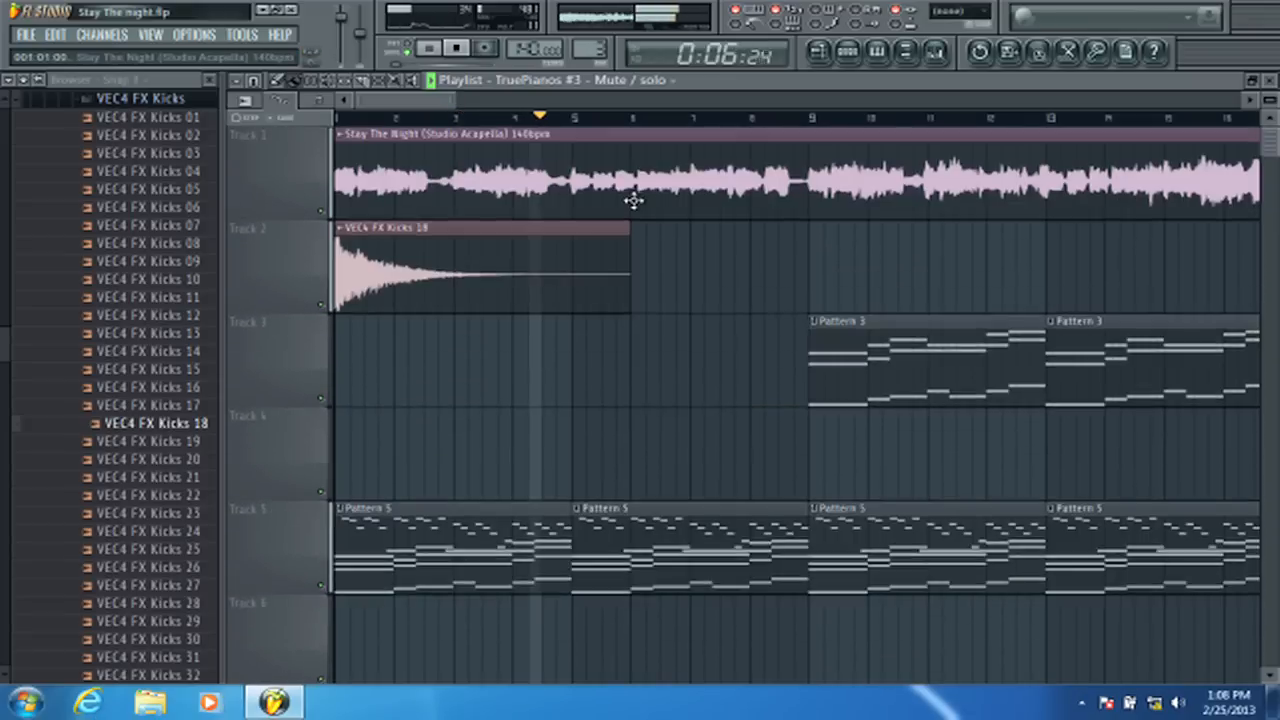
scroll(634, 200, "down", 12)
key("space")
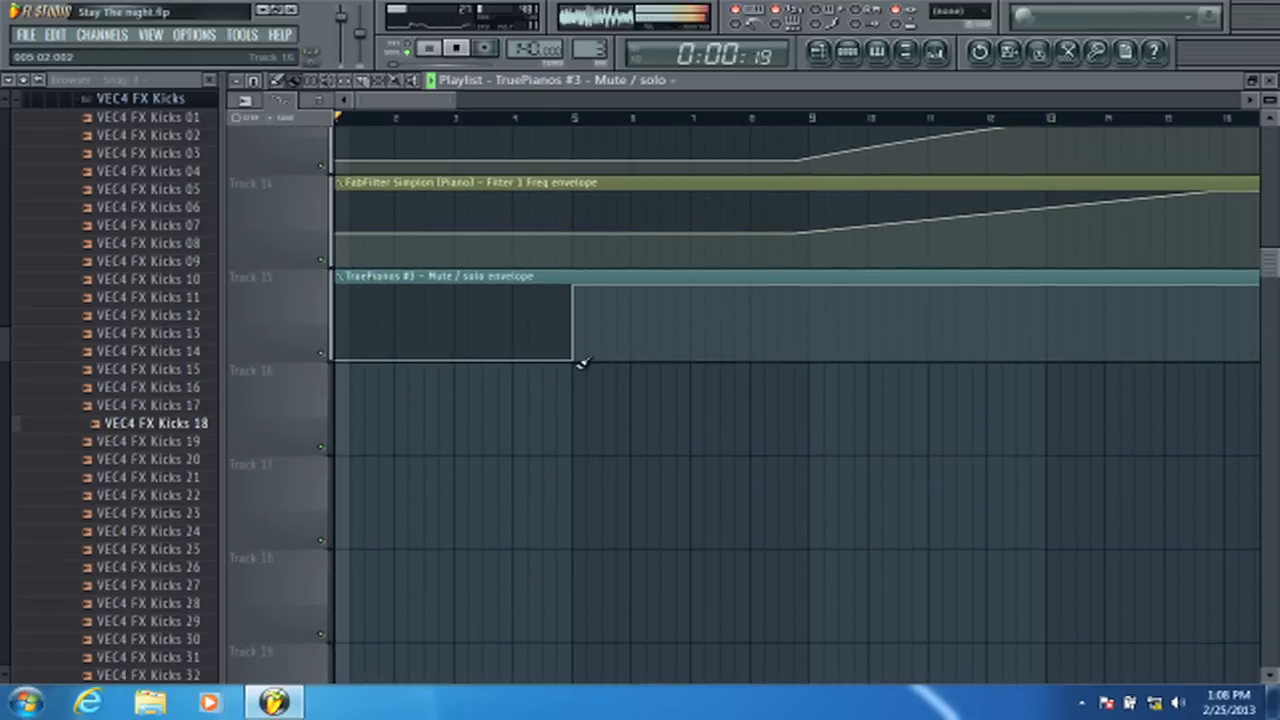
- Shift the jump in the TruePianos #3 mute/solo envelope to bar 9, where the Pattern 3 clips begin
left_click_drag(580, 360, 817, 466)
scroll(817, 325, "up", 12)
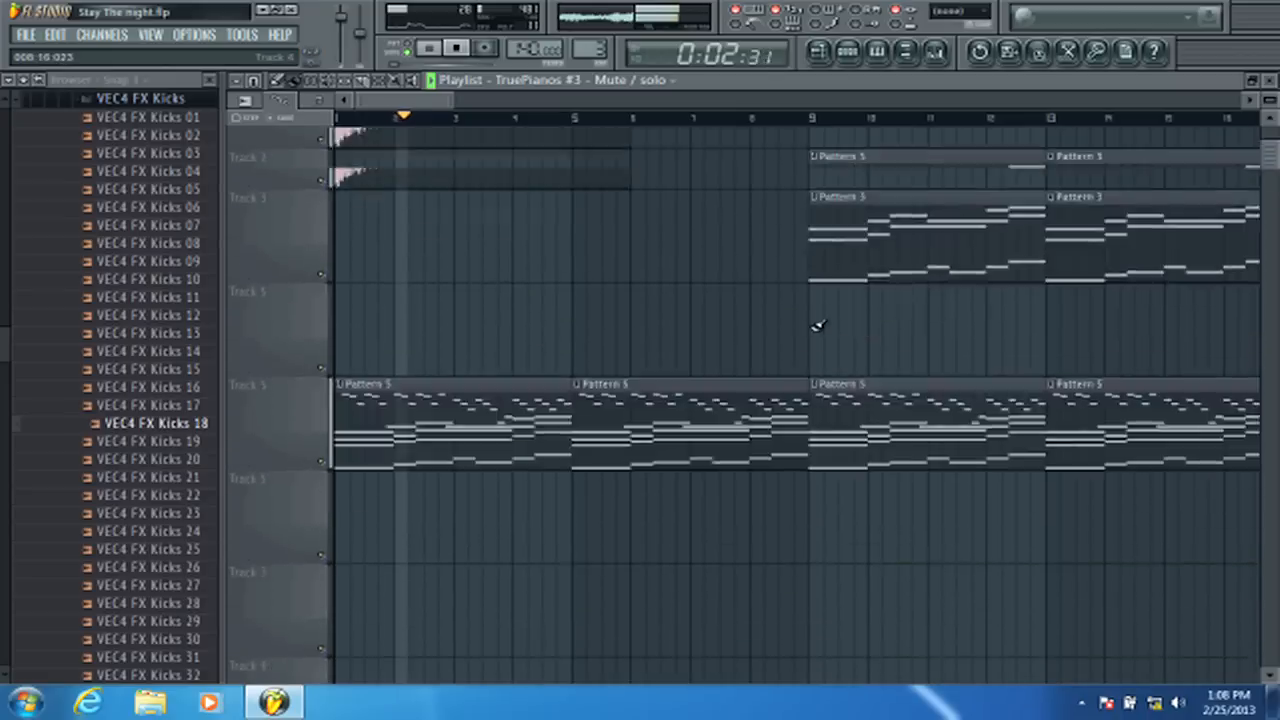
scroll(817, 325, "up", 2)
scroll(601, 222, "down", 3, "ctrl")
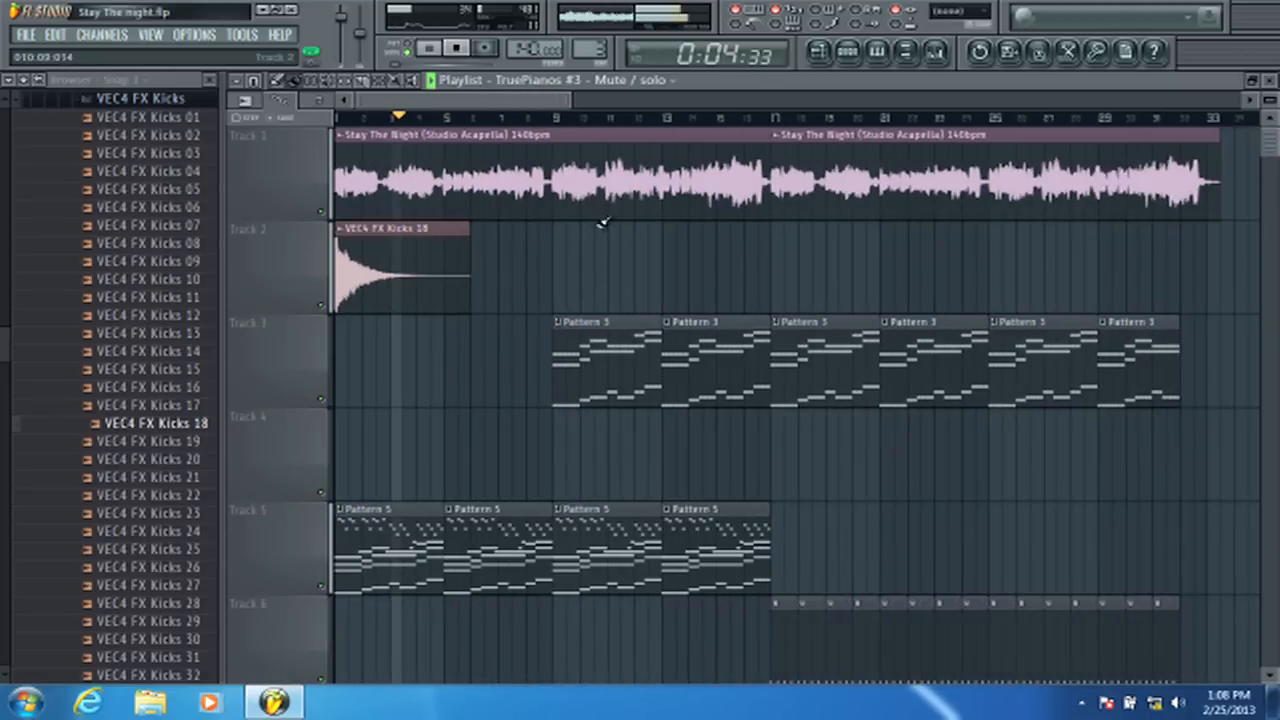
- Move the VEC4 FX Kicks 18 clip from Track 2 down to Track 12, keeping it at bar 1
scroll(560, 250, "down", 4, "ctrl")
scroll(508, 287, "down", 1)
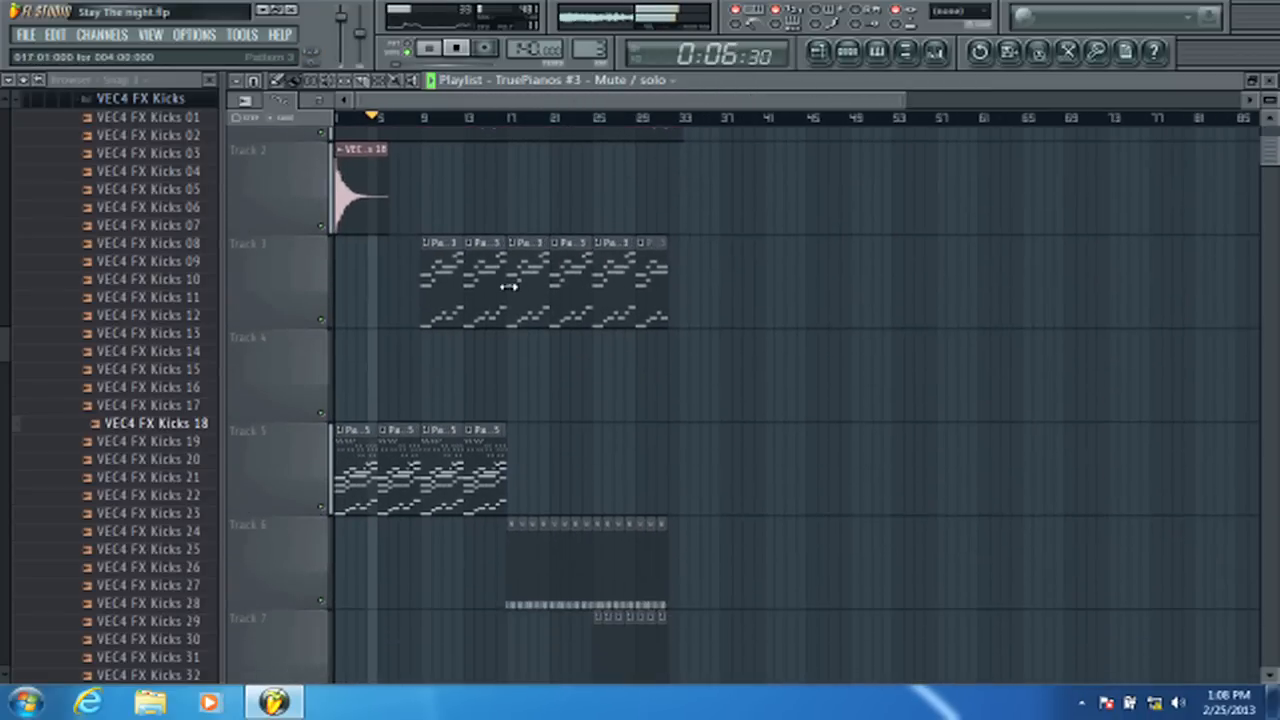
scroll(508, 287, "down", 6)
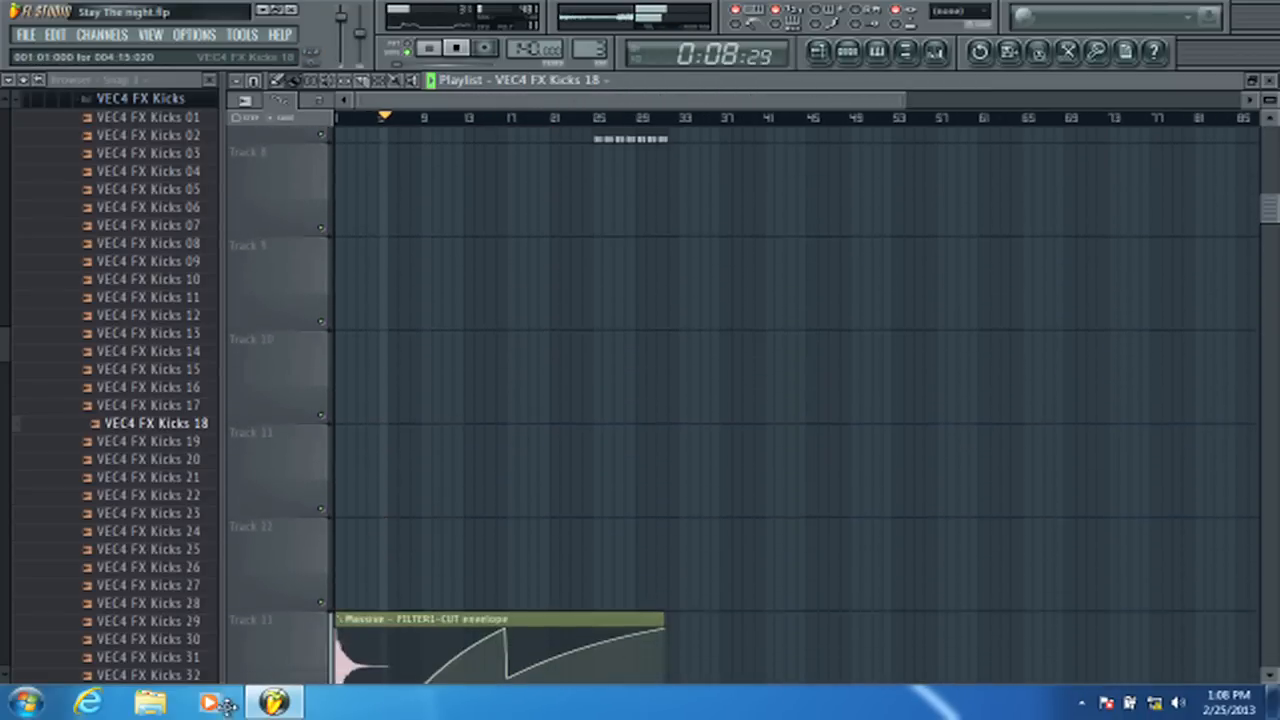
left_click_drag(228, 705, 224, 505)
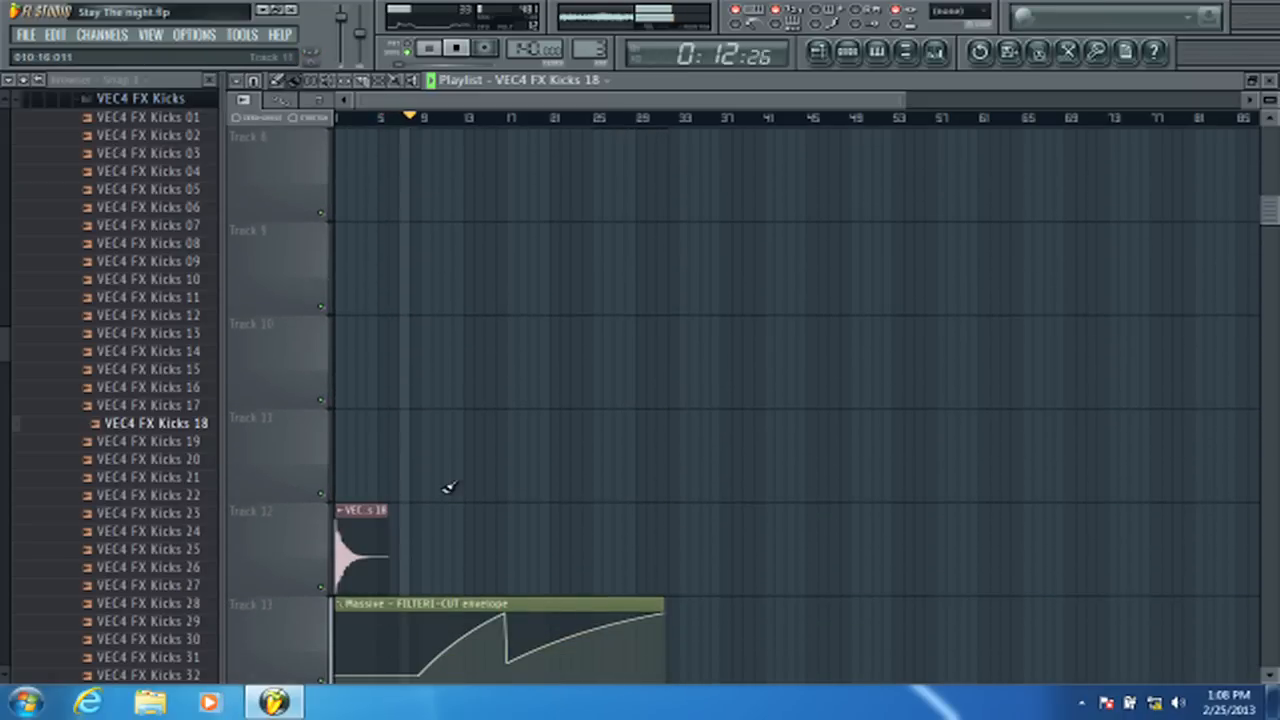
- Trim the TruePianos #3 mute/solo automation clip so it ends level with the FabFilter Simplon envelope
scroll(448, 487, "down", 4)
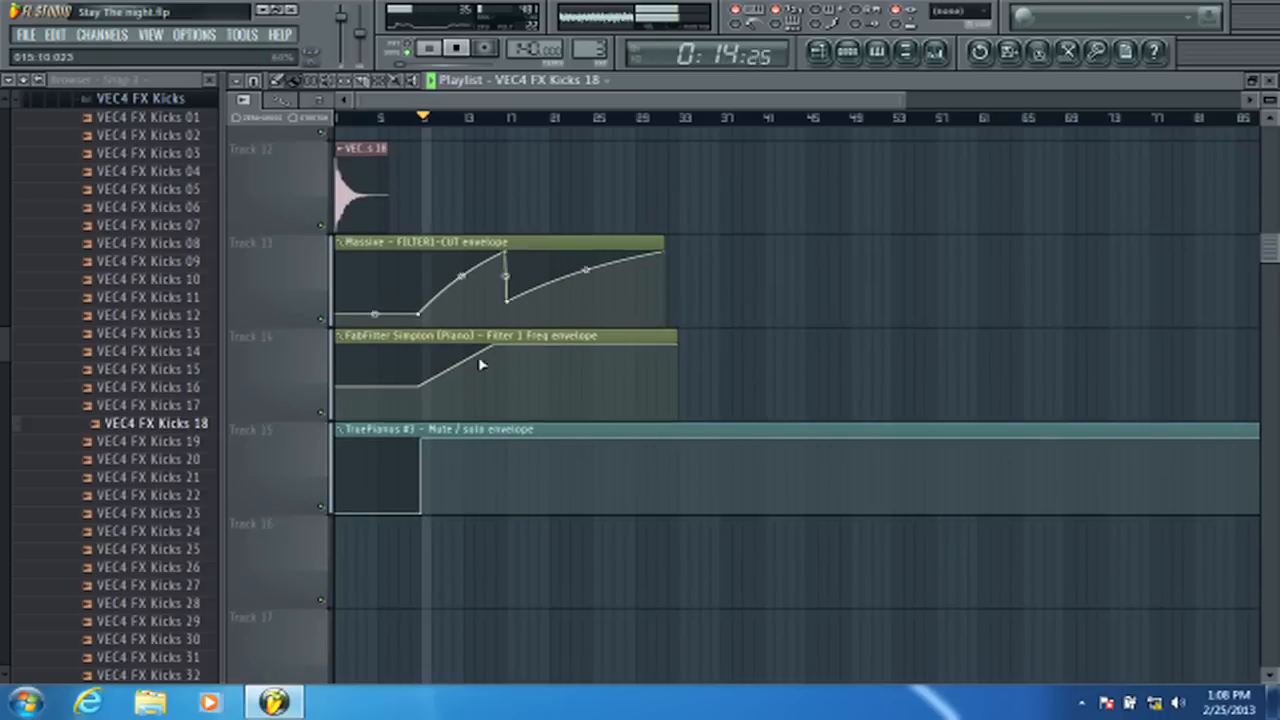
scroll(482, 128, "down", 3)
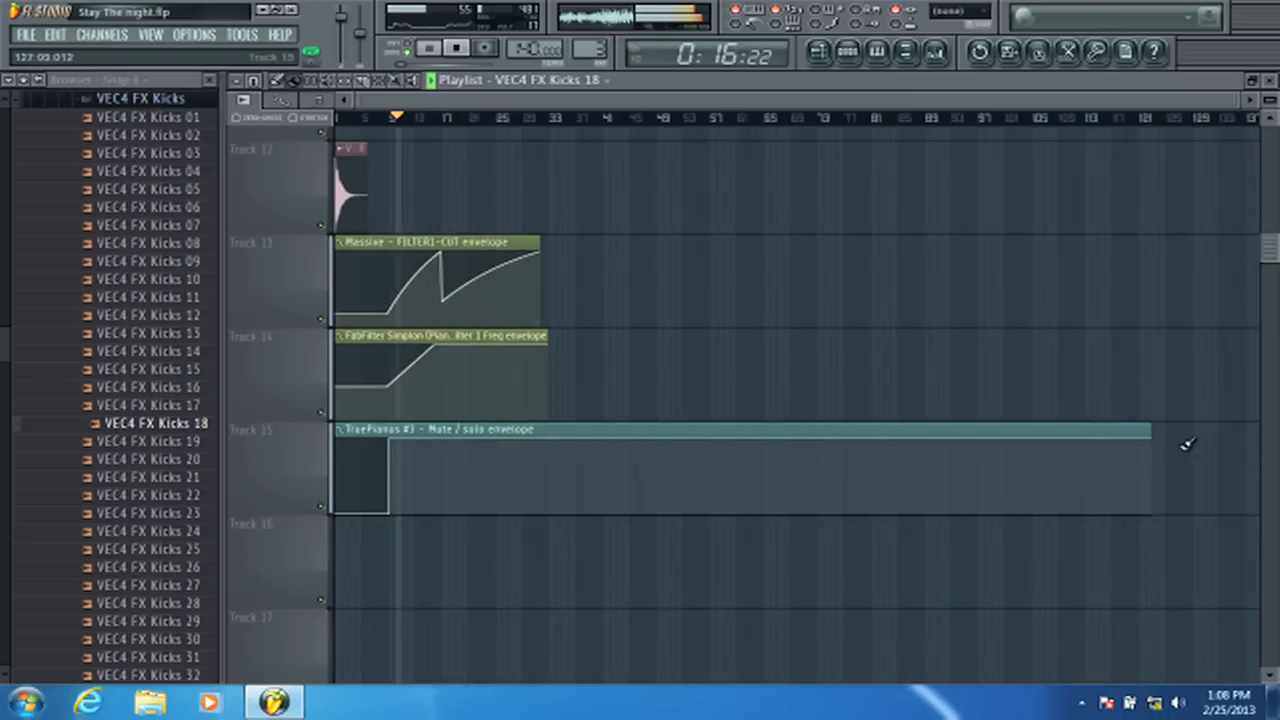
left_click_drag(1146, 430, 539, 455)
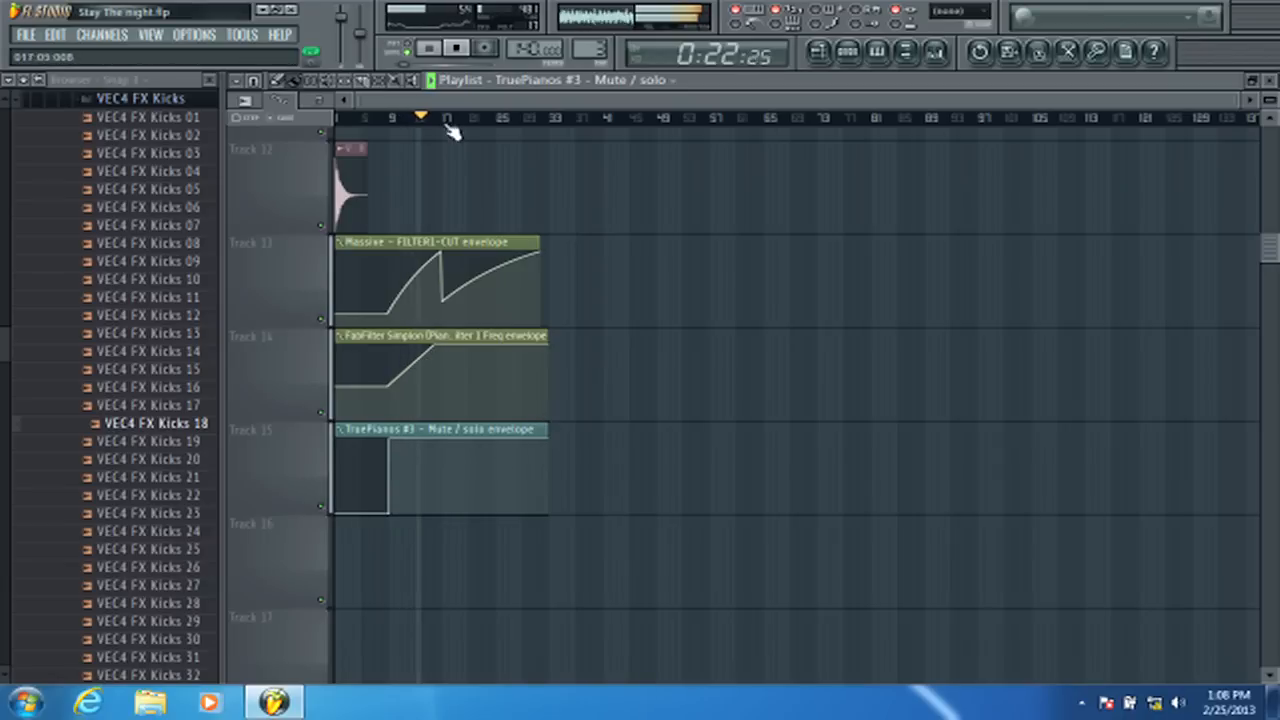
- Review the arrangement and automation clips during playback, and browse the VEC4 Effects sample folders down to VEC4 Impacts
scroll(440, 127, "up", 3)
scroll(544, 192, "up", 3)
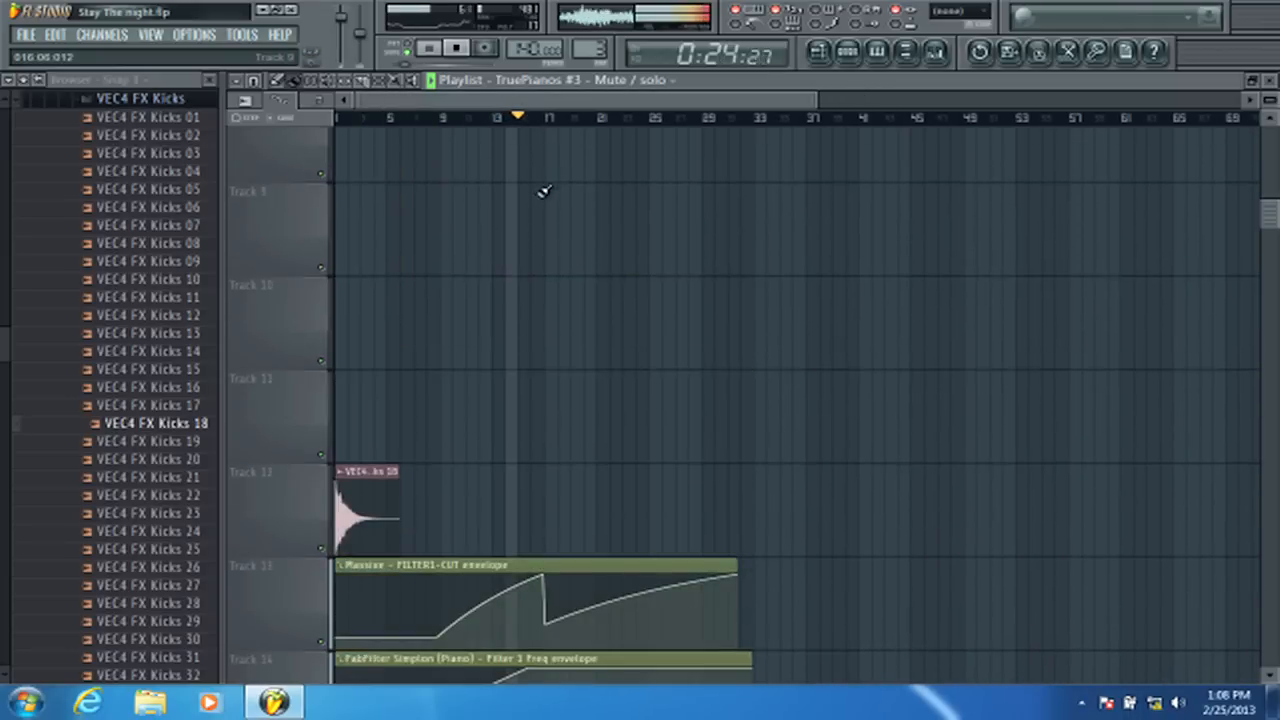
scroll(544, 192, "up", 4)
scroll(544, 192, "down", 8)
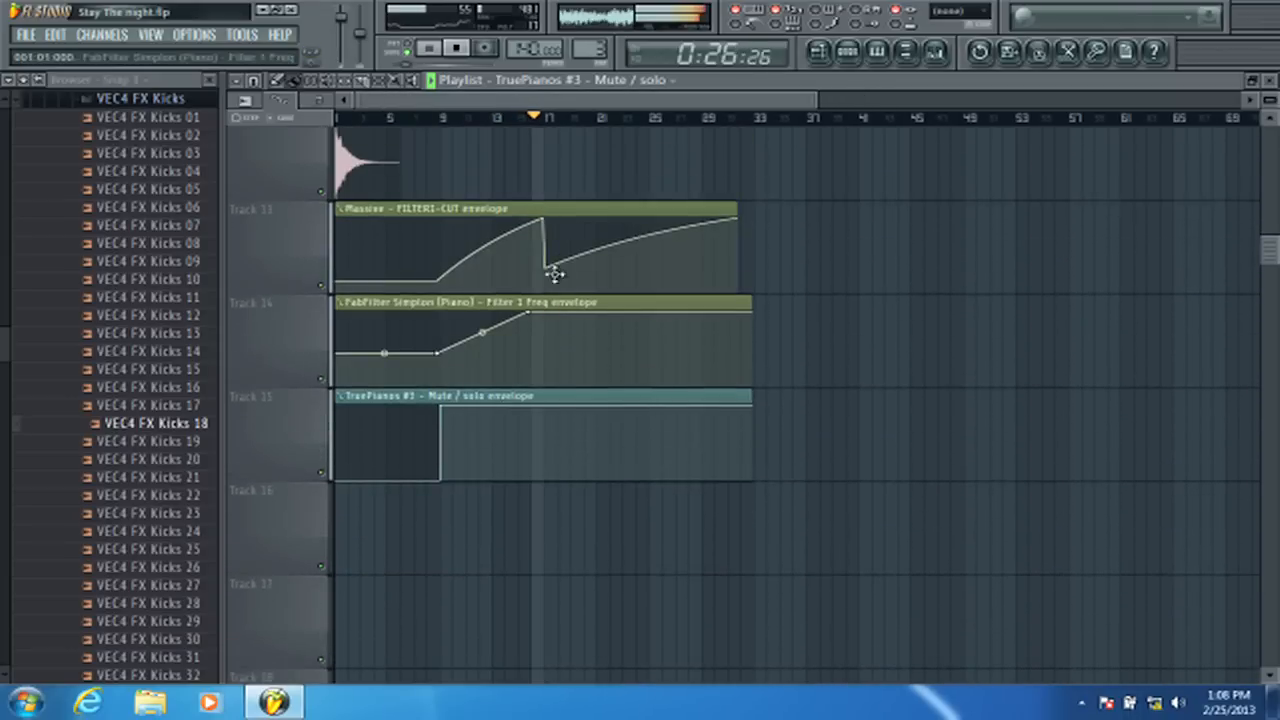
scroll(580, 191, "up", 6)
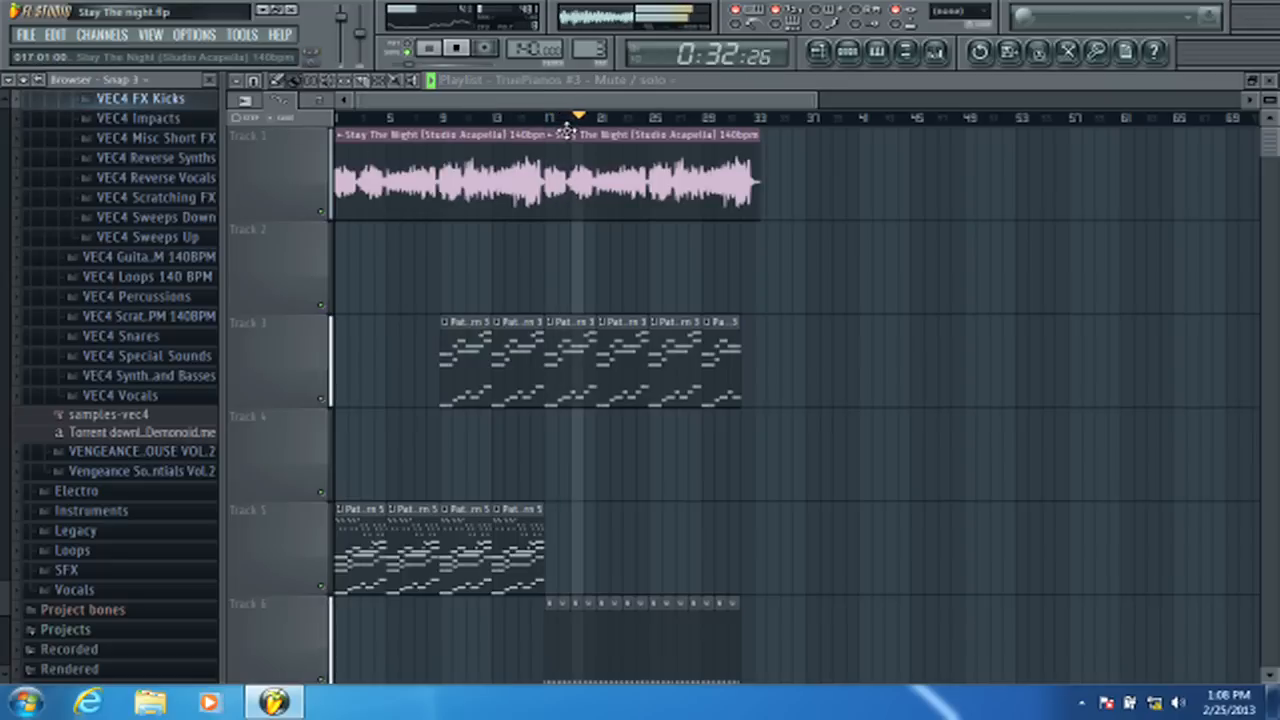
key("Down")
key("Down")
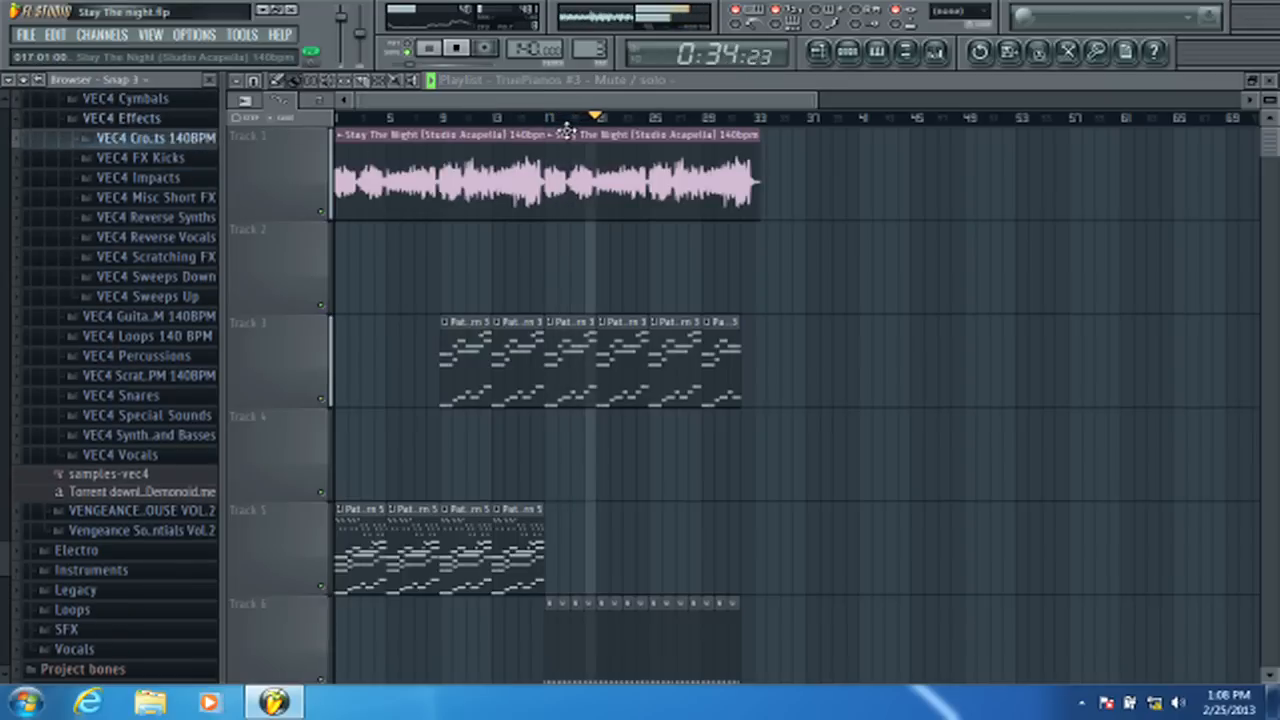
key("Down")
key("Down")
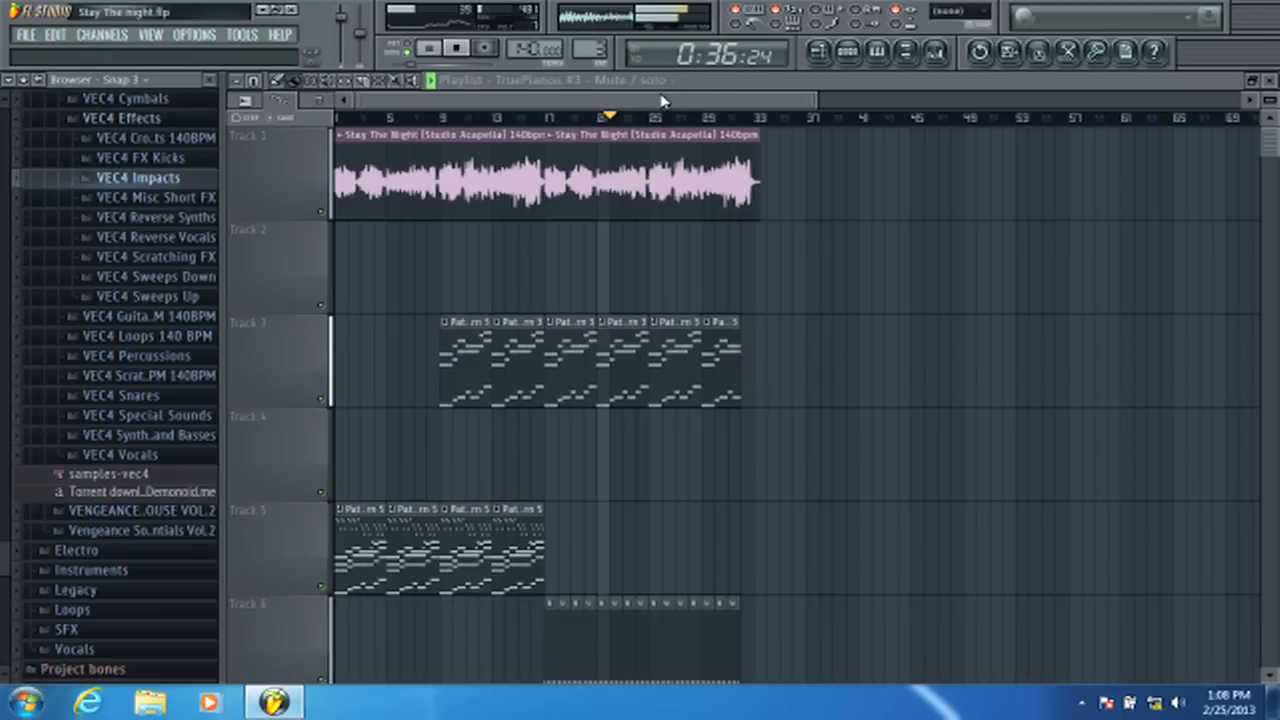
scroll(669, 234, "down", 5)
scroll(665, 238, "down", 2)
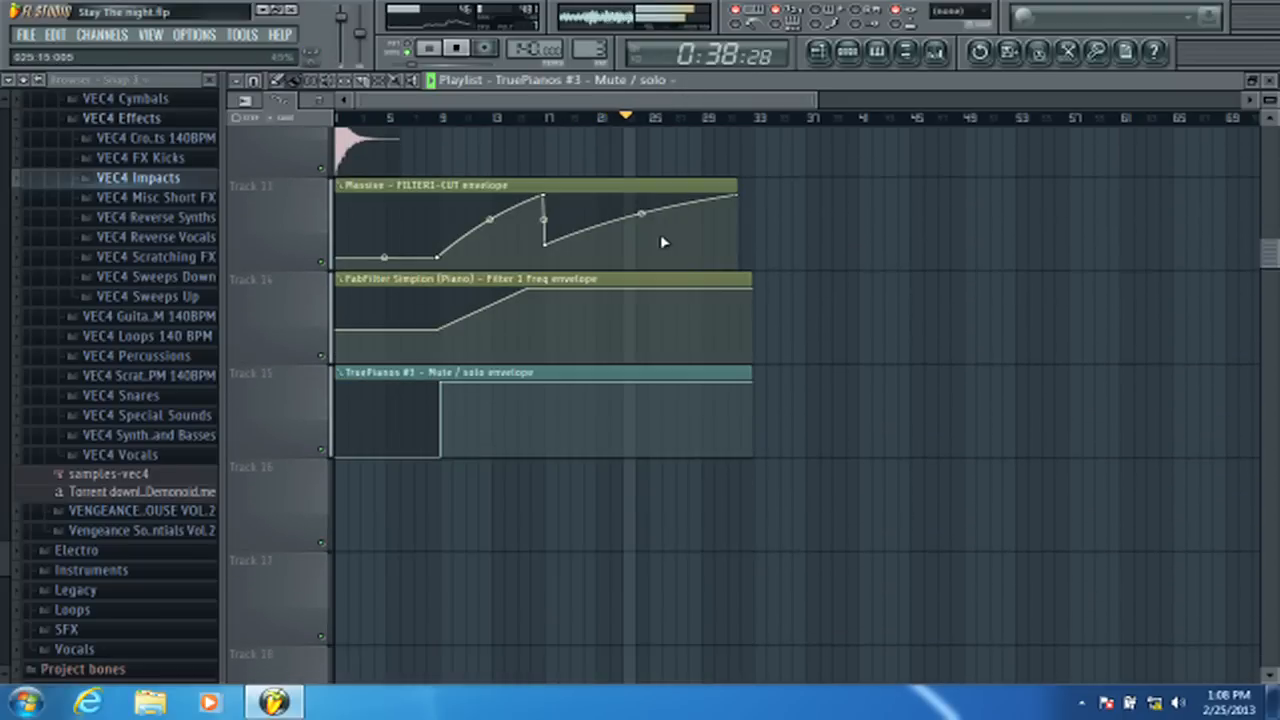
- Show the unsorted channels and open the Massive synth to inspect its EQ controls during playback
left_click(847, 50)
left_click(508, 303)
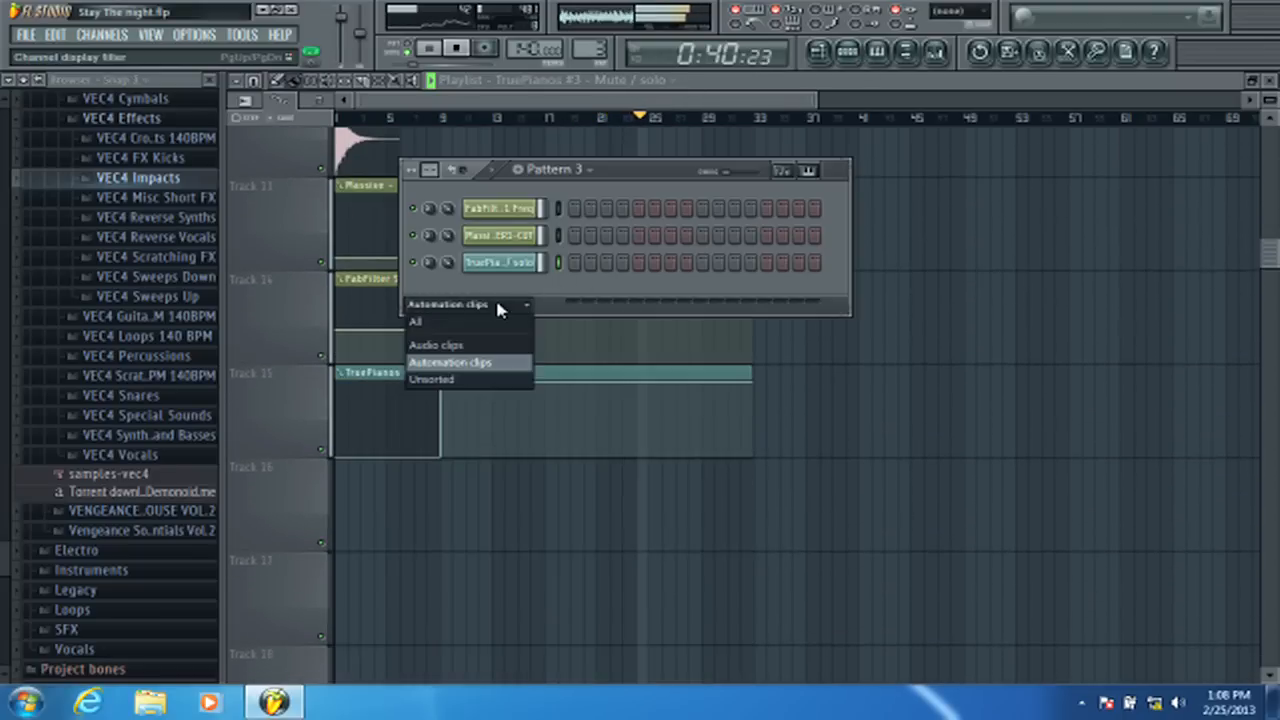
left_click(482, 381)
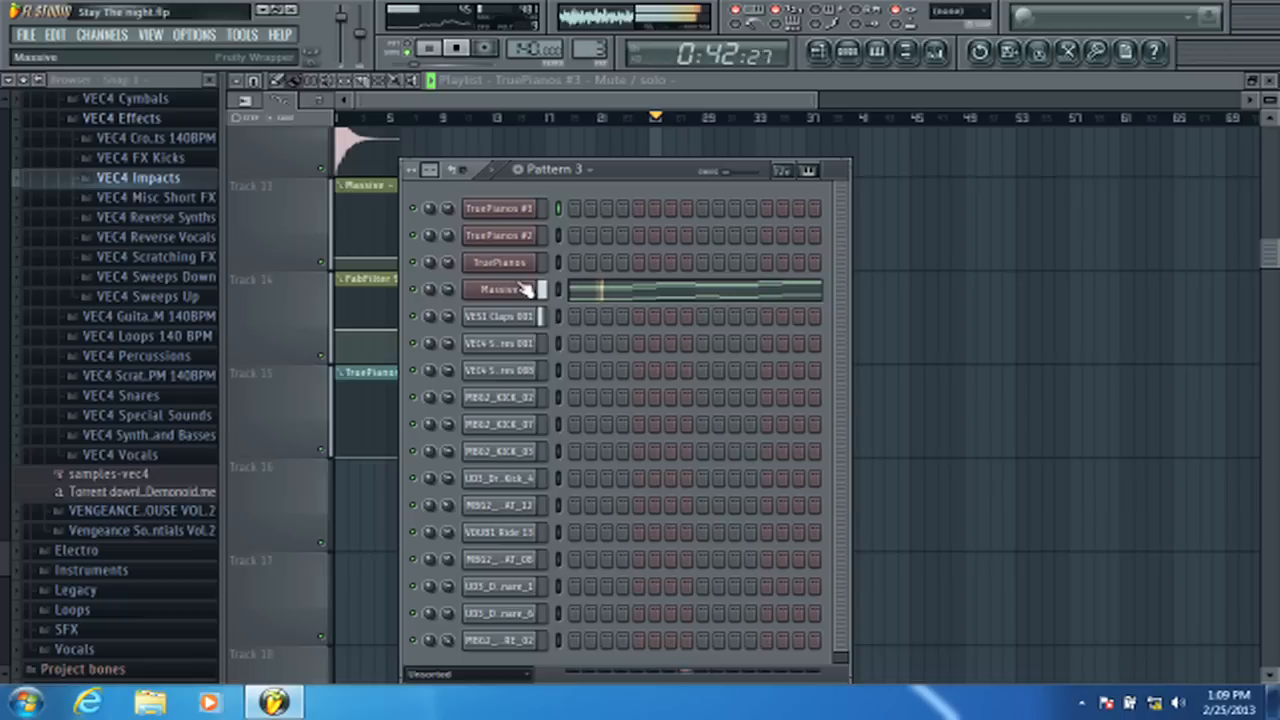
left_click(524, 289)
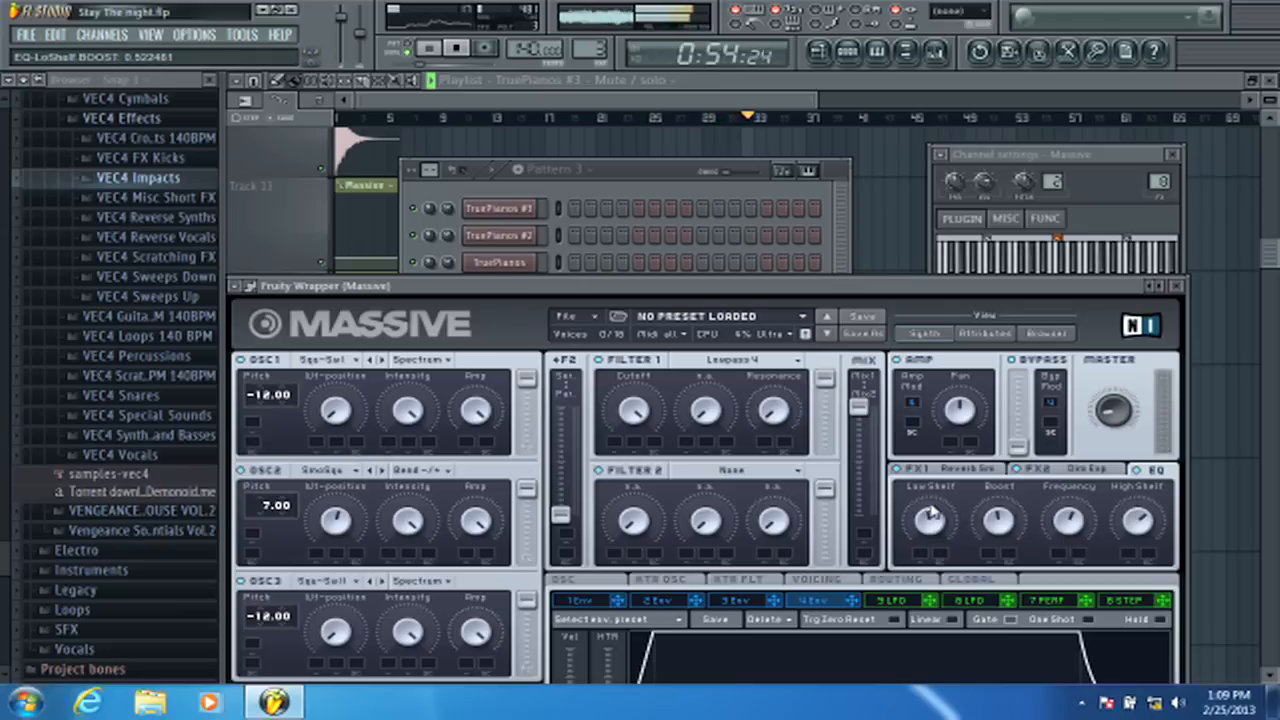
- Insert Fruity Parametric EQ 2 on the Mau5 Chords mixer track, boosting band 2 for playback from the start
left_click(935, 52)
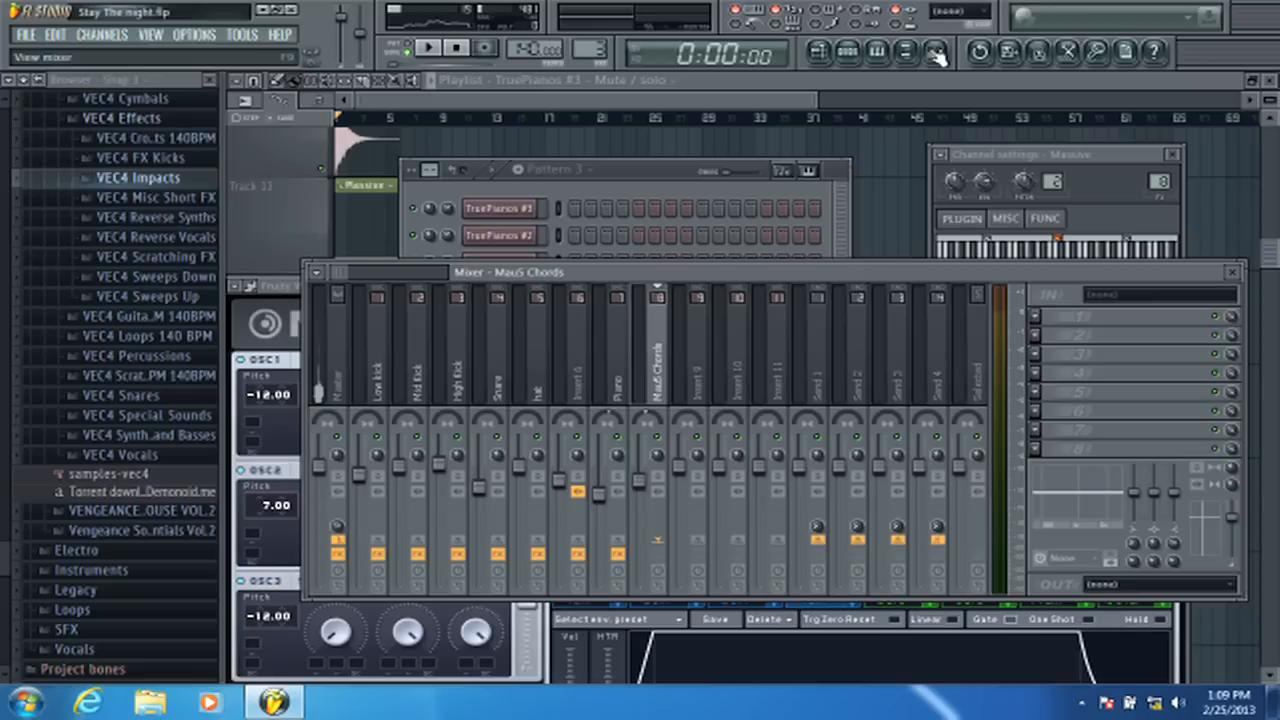
left_click(1036, 318)
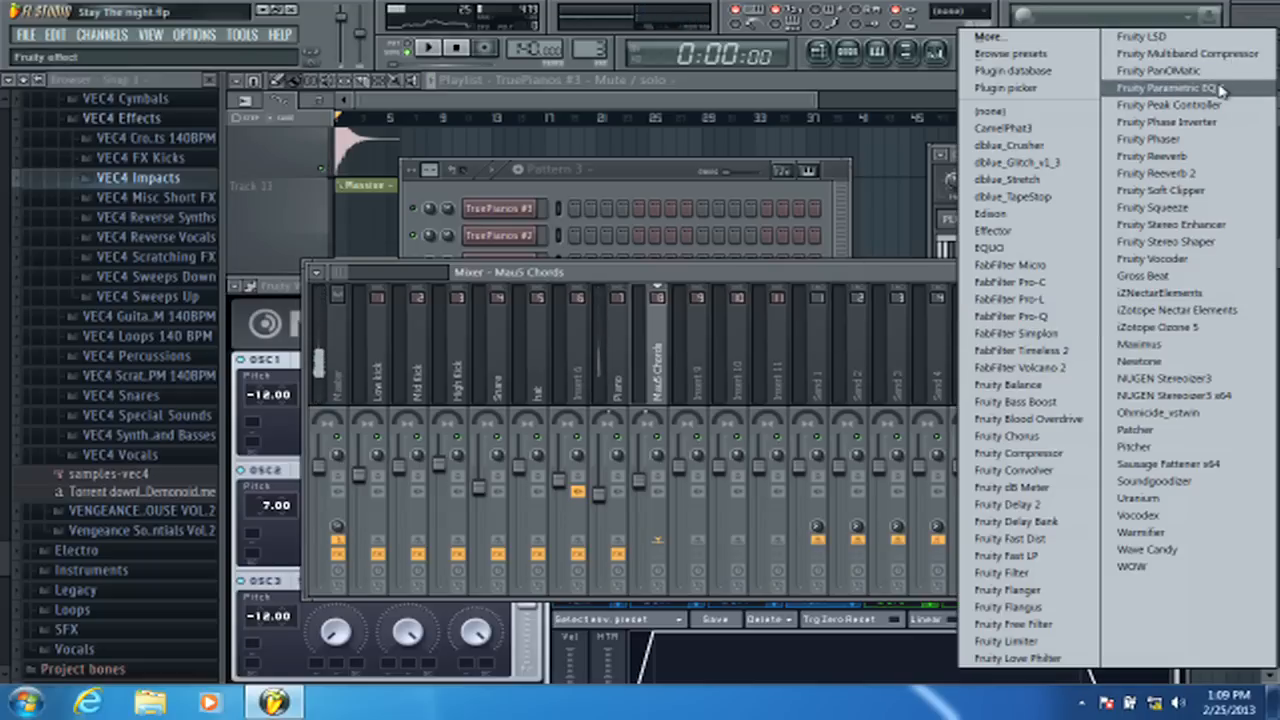
left_click(1220, 91)
left_click_drag(385, 342, 393, 315)
key("space")
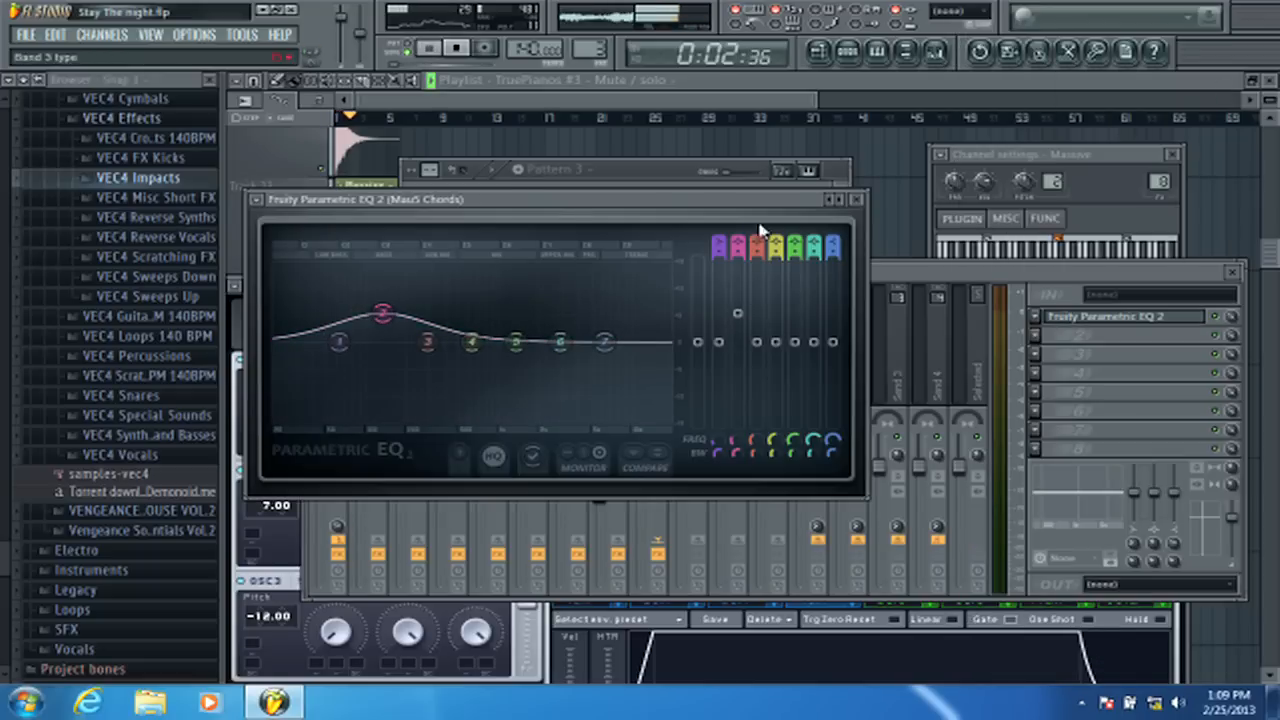
- Close the Parametric EQ 2, mixer and Massive windows and bring the playlist into view
left_click(866, 196)
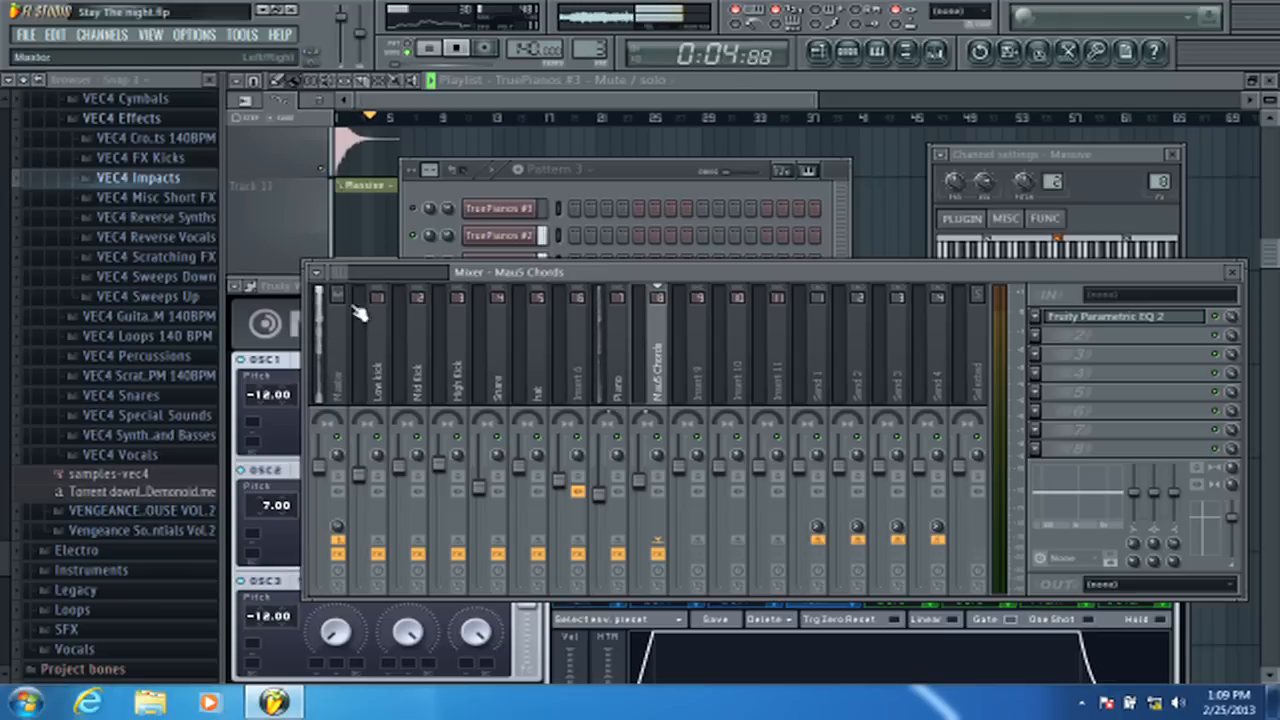
left_click(1230, 273)
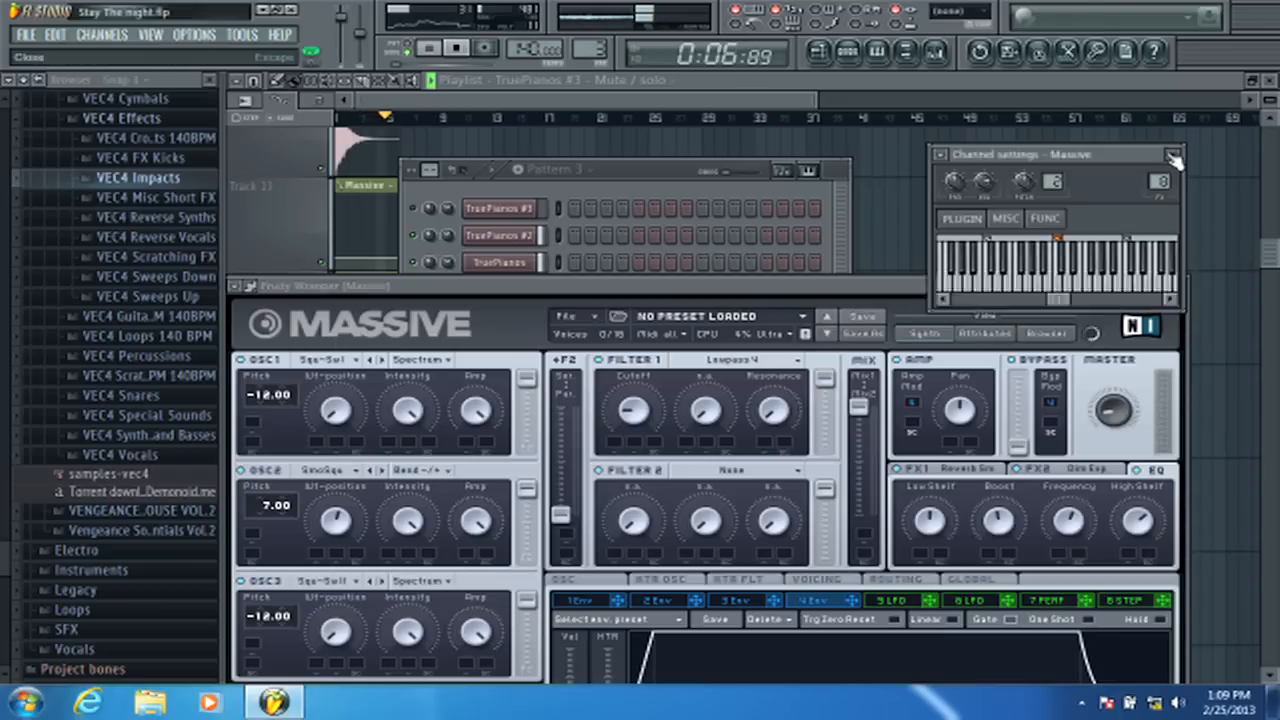
left_click(1172, 155)
left_click(1180, 285)
left_click(665, 100)
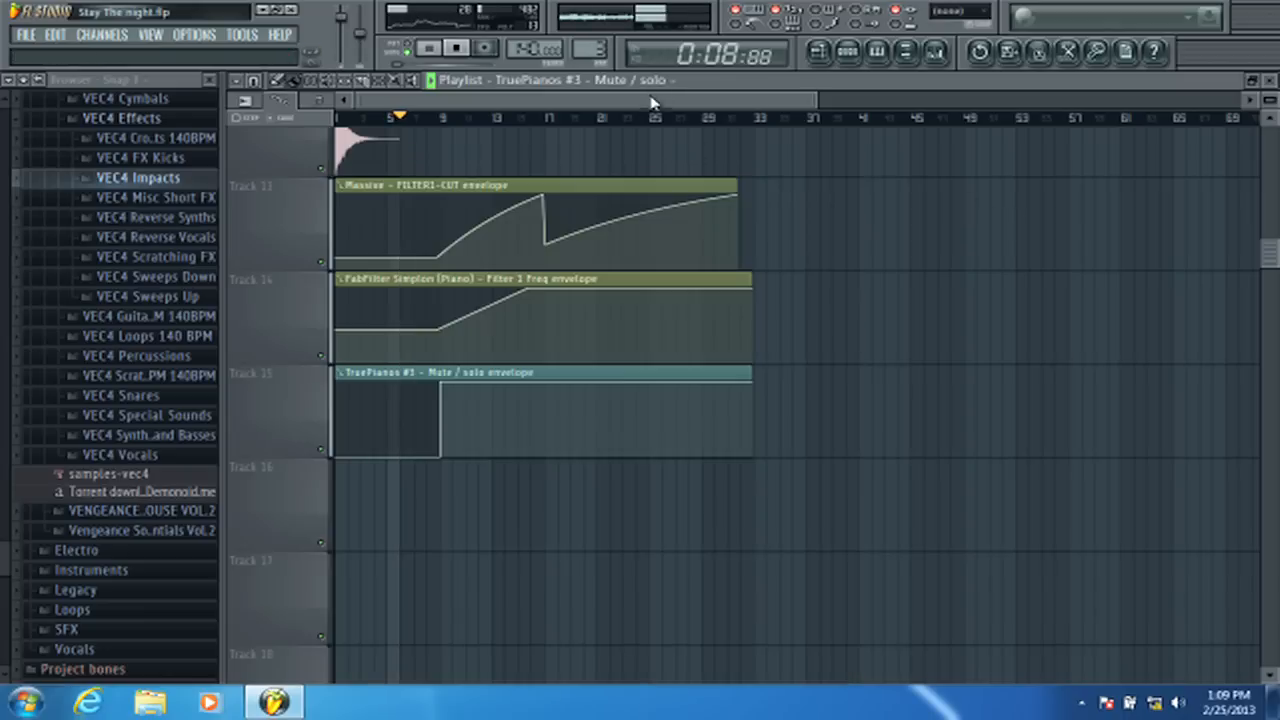
- Review the vocal, piano, chord and drum clips and the automation envelopes across the playlist tracks during playback
scroll(482, 138, "up", 3)
scroll(482, 140, "down", 3)
scroll(480, 142, "up", 5)
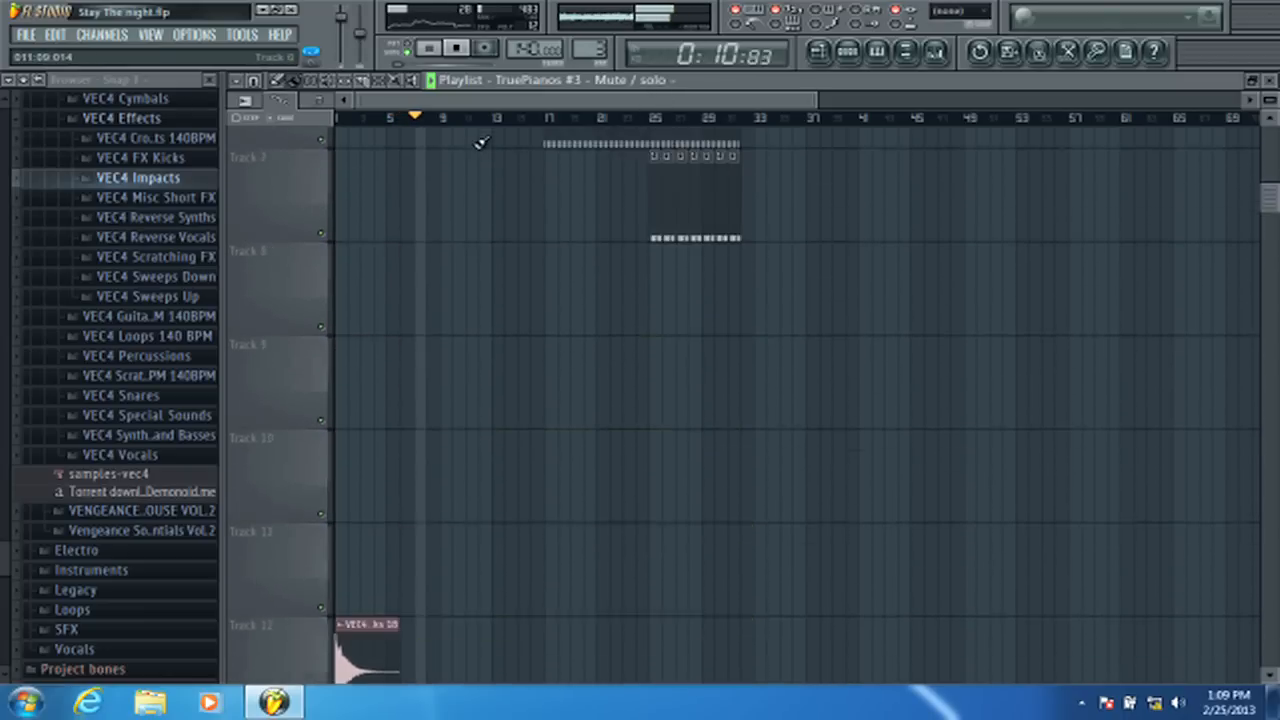
scroll(422, 116, "up", 3)
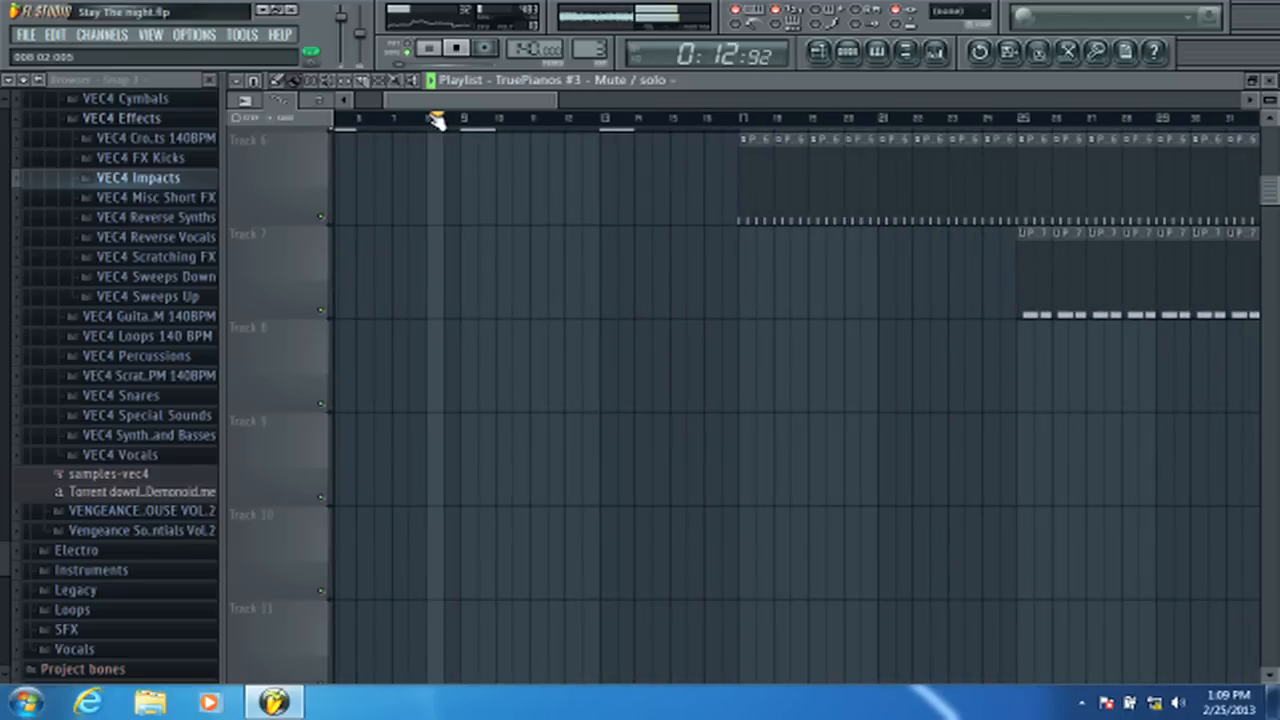
scroll(551, 294, "down", 5)
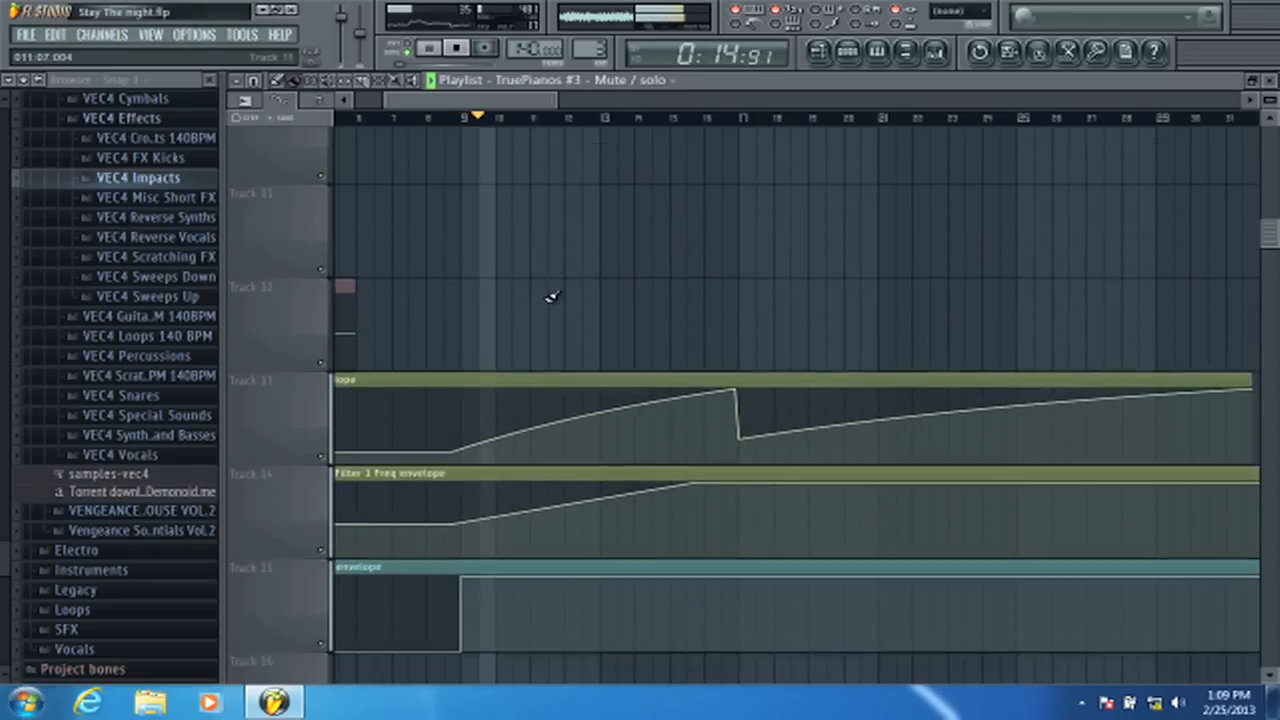
scroll(470, 105, "up", 2)
scroll(630, 225, "up", 10)
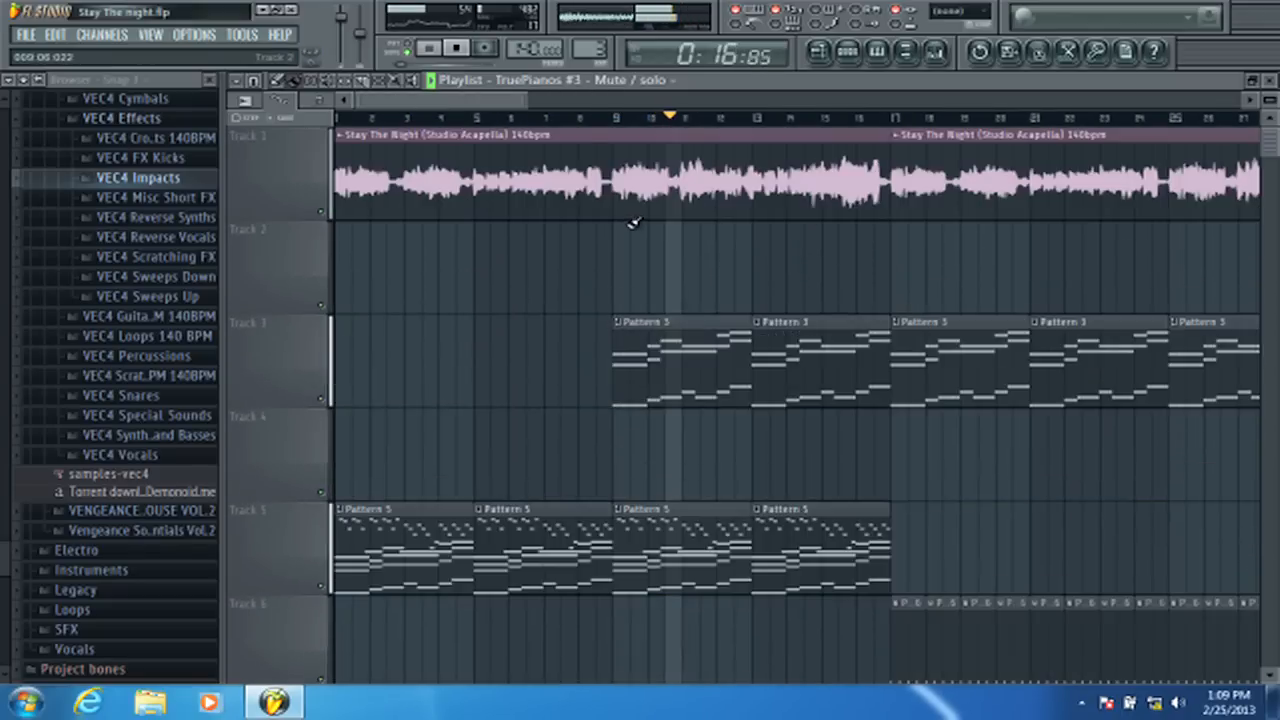
scroll(660, 136, "down", 3)
scroll(626, 230, "down", 3)
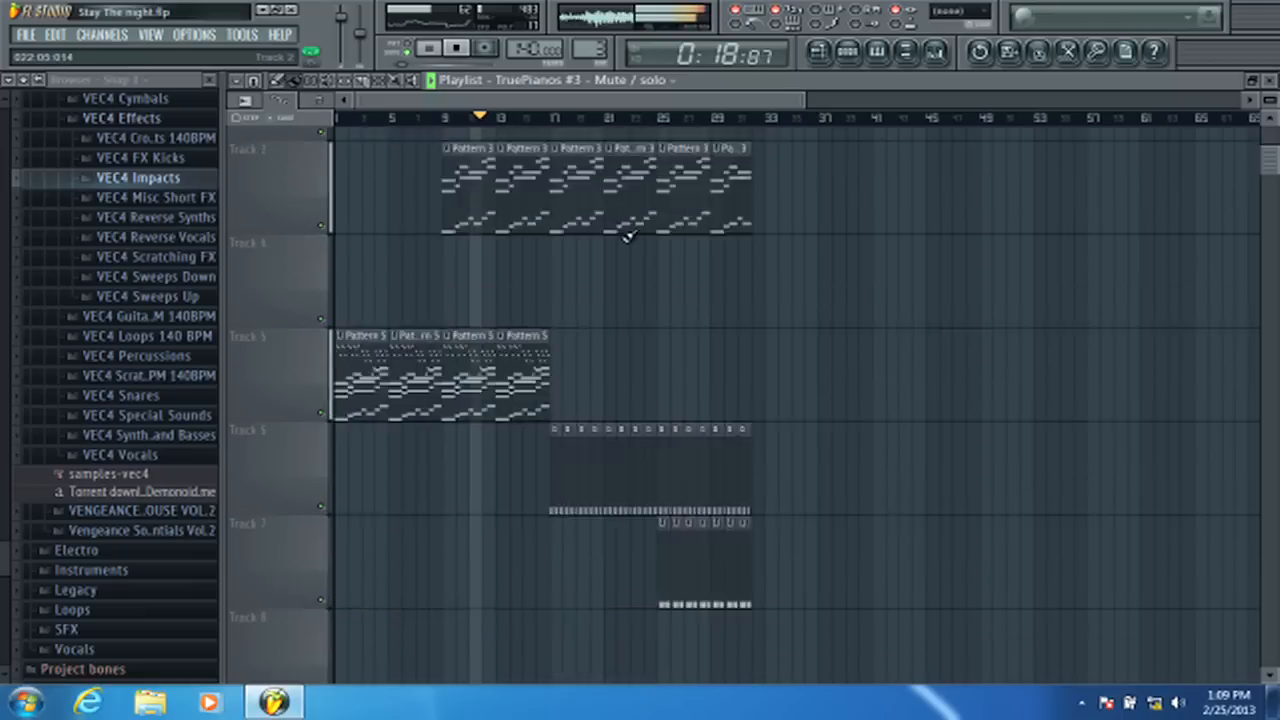
scroll(587, 203, "up", 4)
scroll(565, 320, "up", 3)
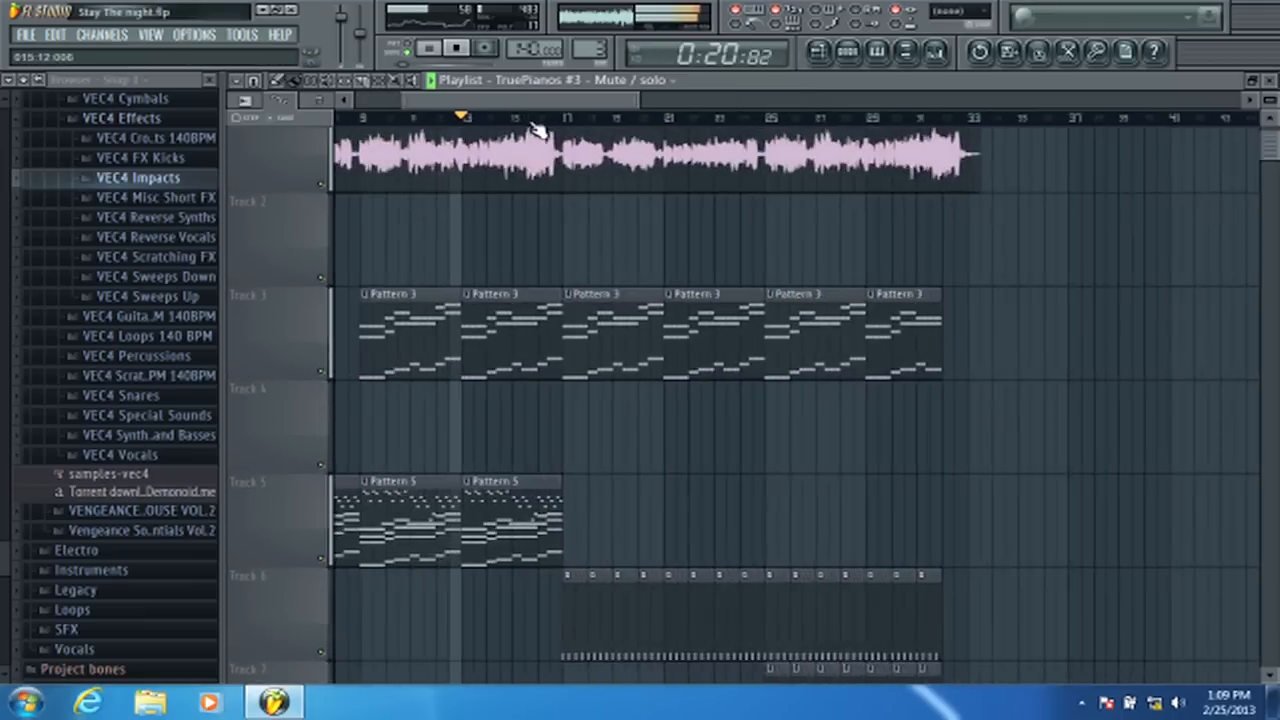
- Try adding a Pattern 5 clip at bar 17 on Track 5 and shortening it to a sliver
left_click(580, 491)
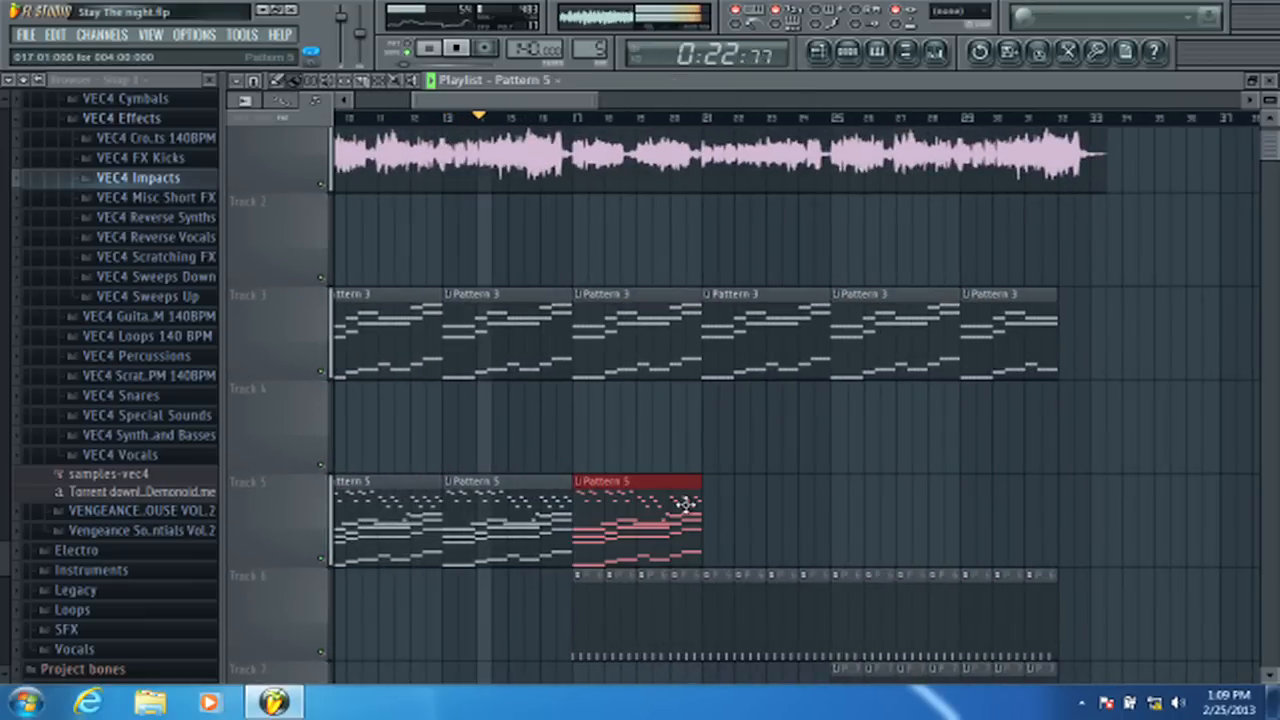
left_click_drag(700, 505, 590, 505)
scroll(597, 123, "up", 4)
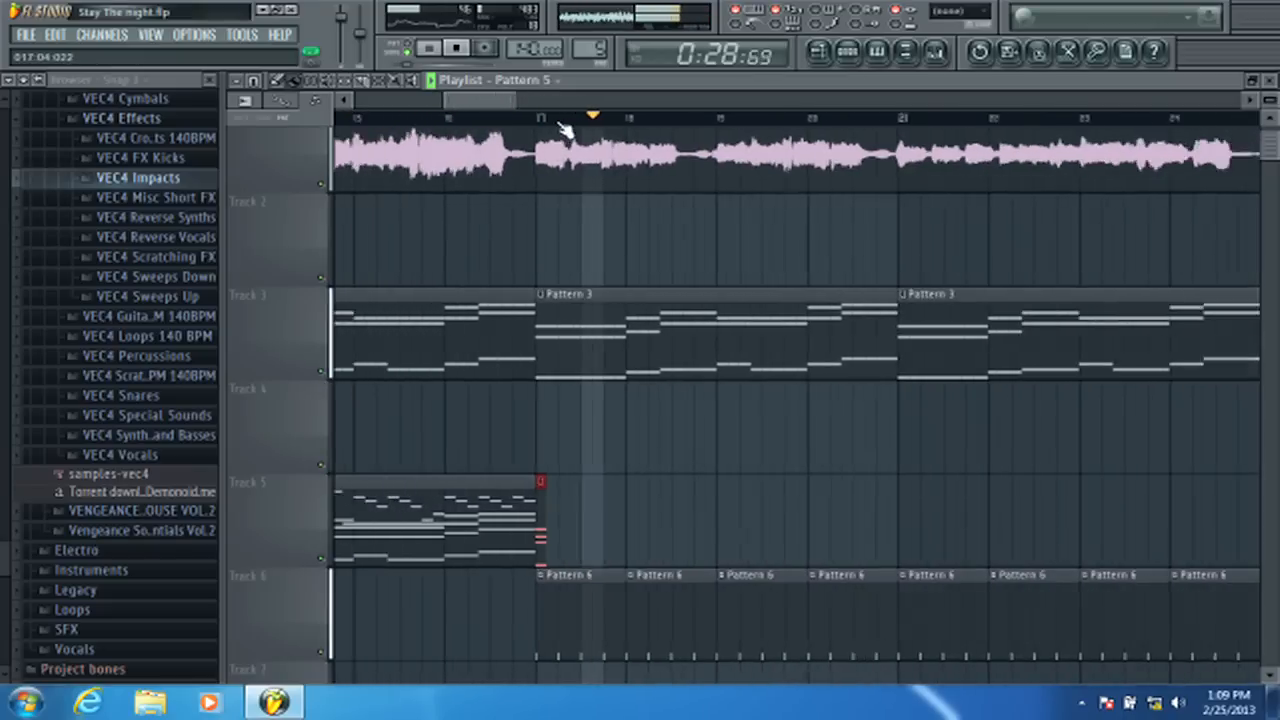
scroll(568, 490, "down", 3)
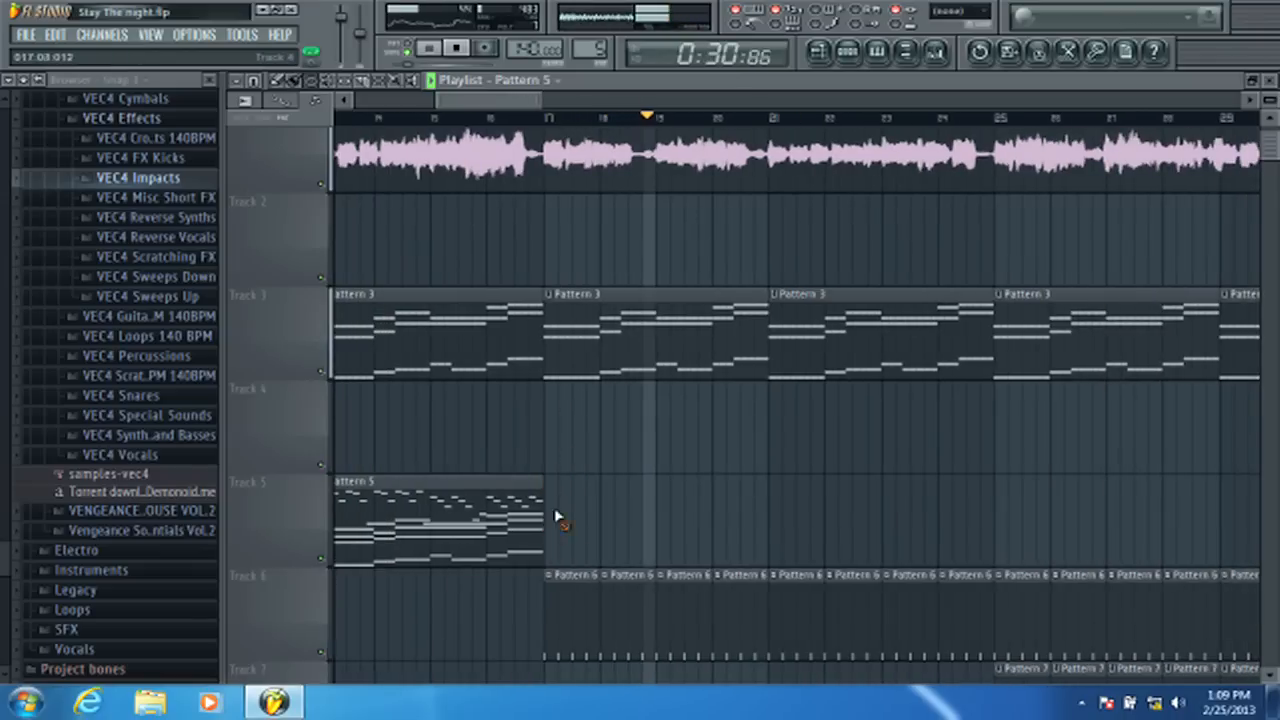
- Check the full arrangement from the acapella on Track 1 to the automation clips during playback, ending with playback stopped
scroll(593, 118, "down", 4)
scroll(593, 118, "down", 2)
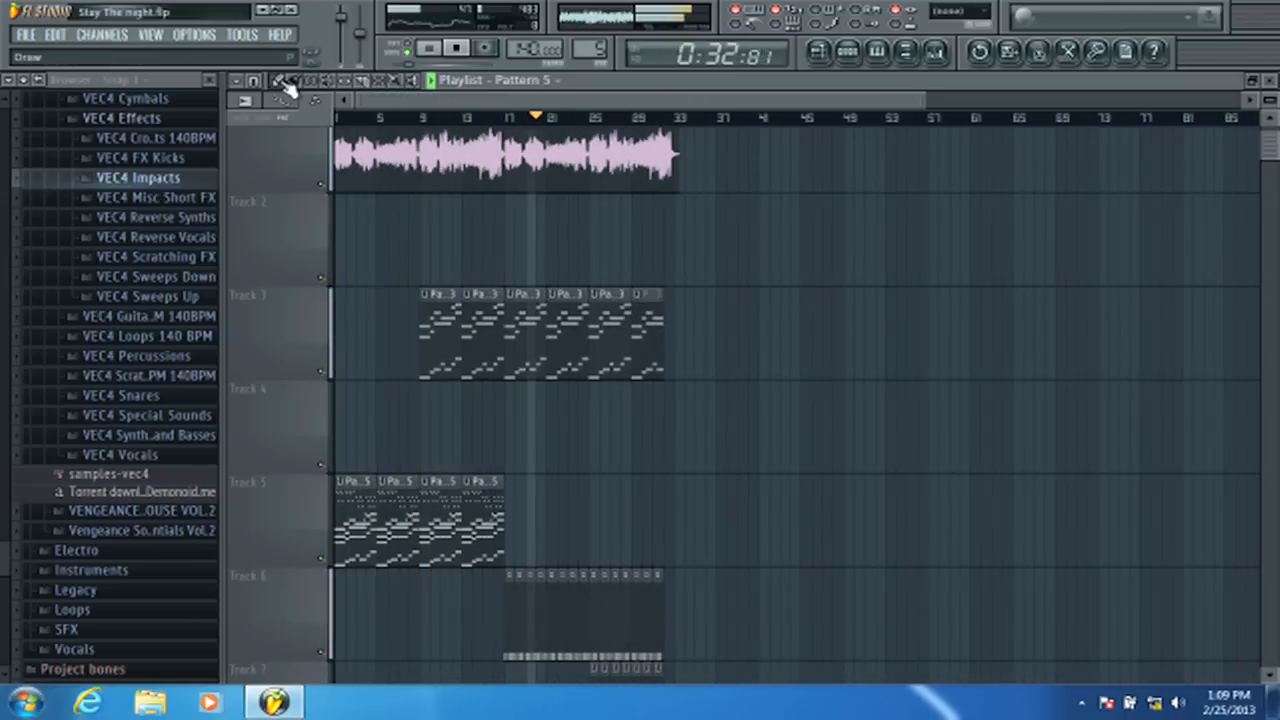
scroll(457, 214, "down", 3)
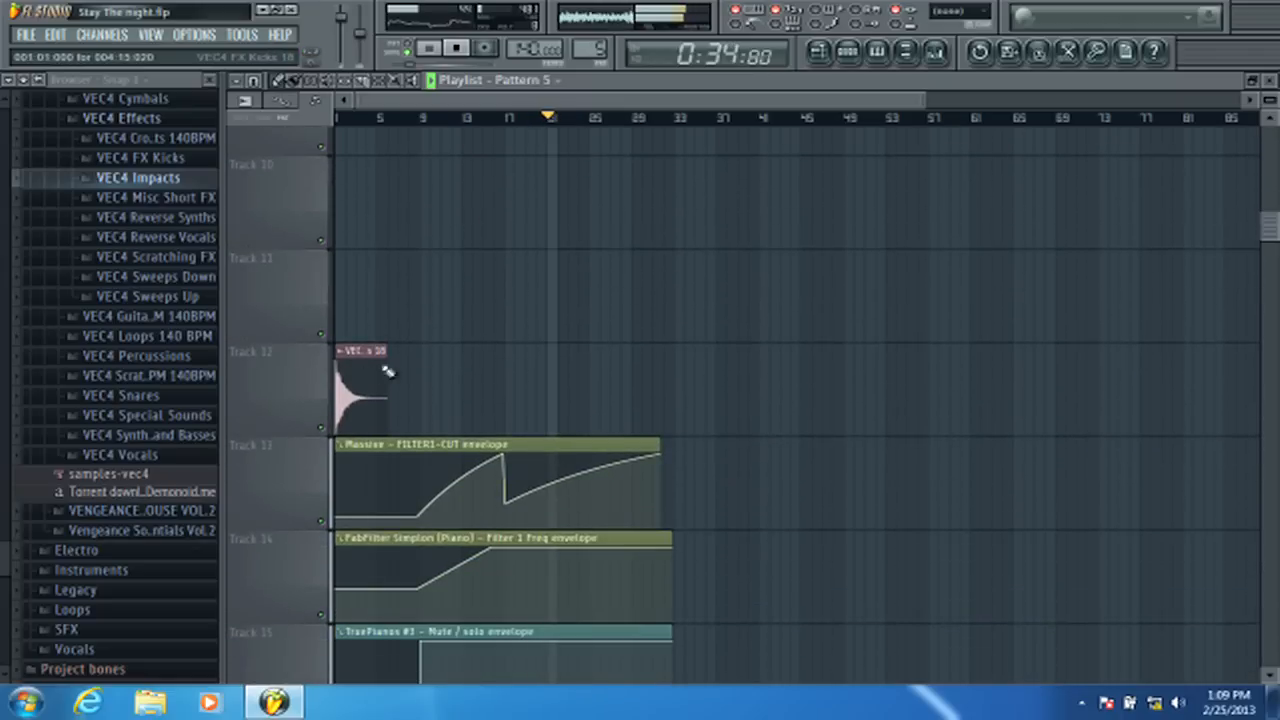
scroll(549, 160, "up", 3)
scroll(554, 163, "down", 3)
scroll(549, 158, "up", 3)
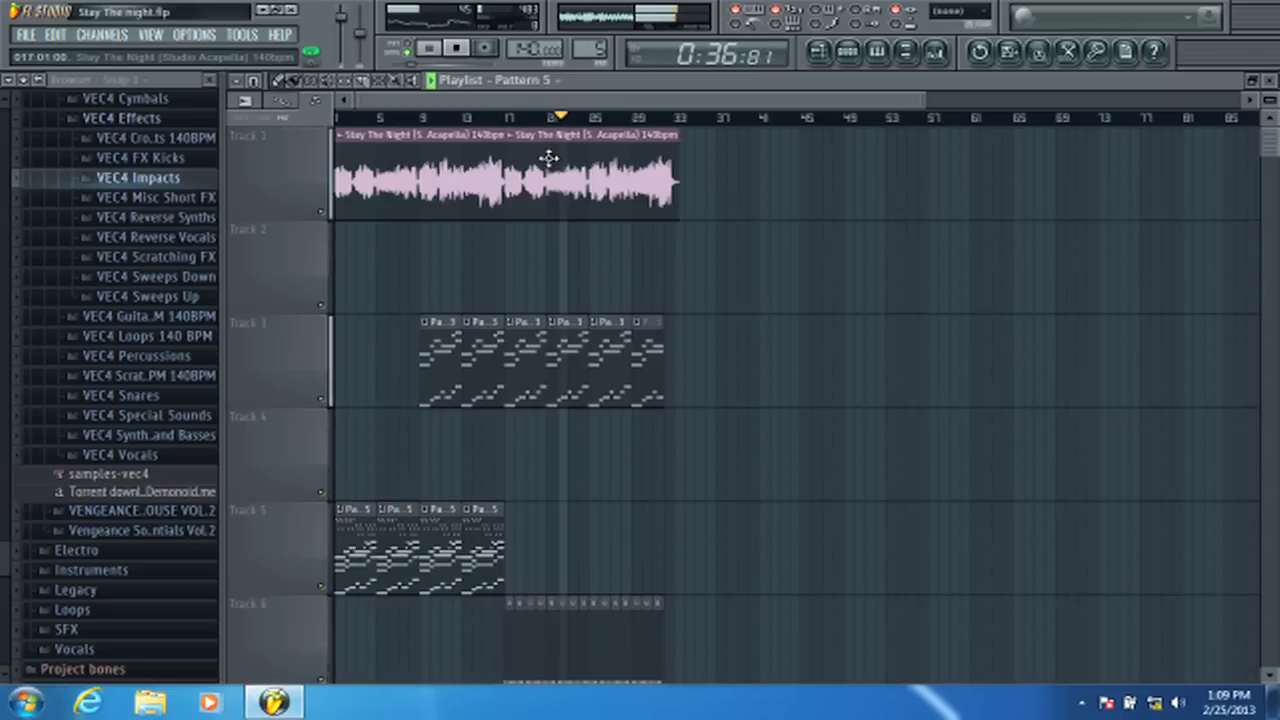
scroll(620, 120, "up", 4)
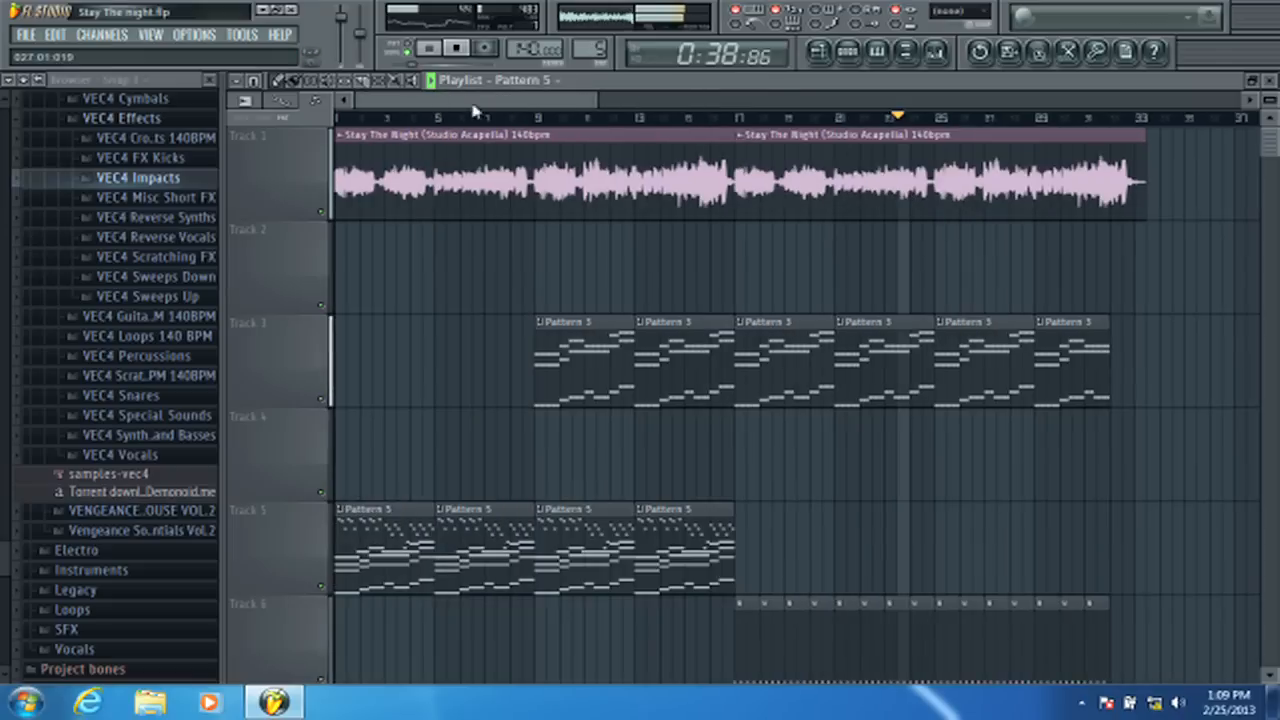
scroll(537, 199, "down", 3)
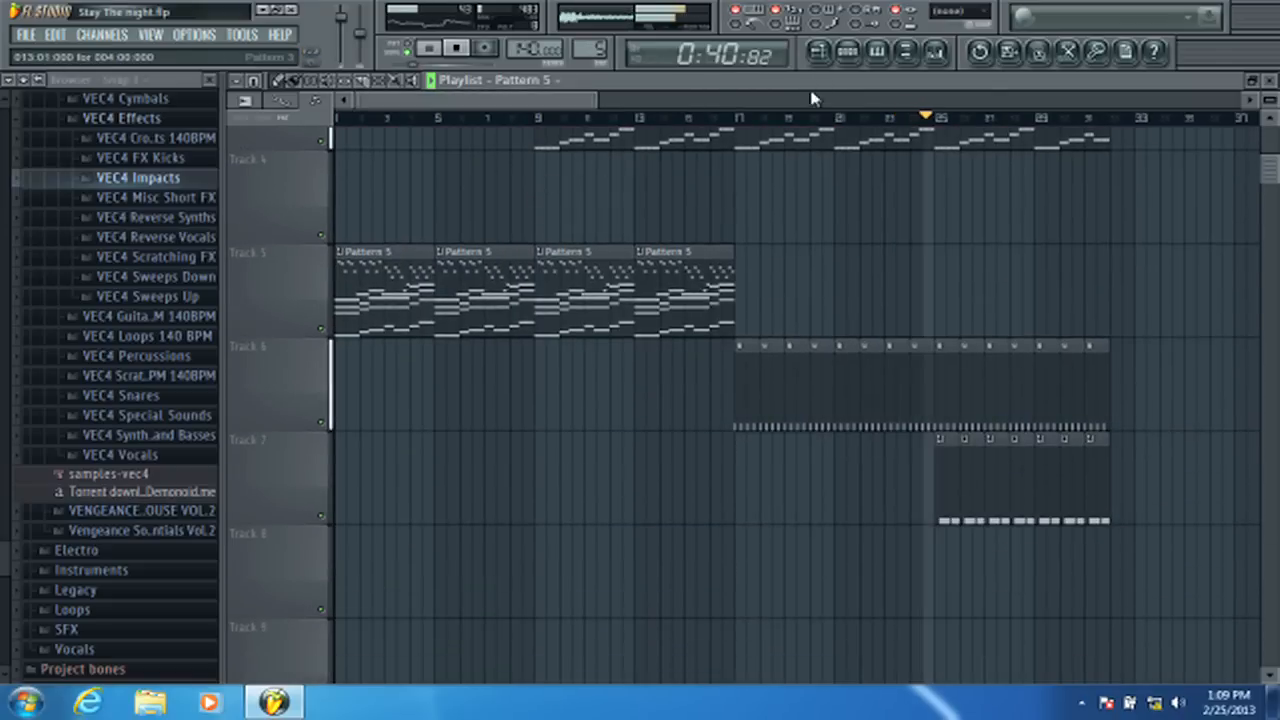
scroll(780, 166, "up", 3)
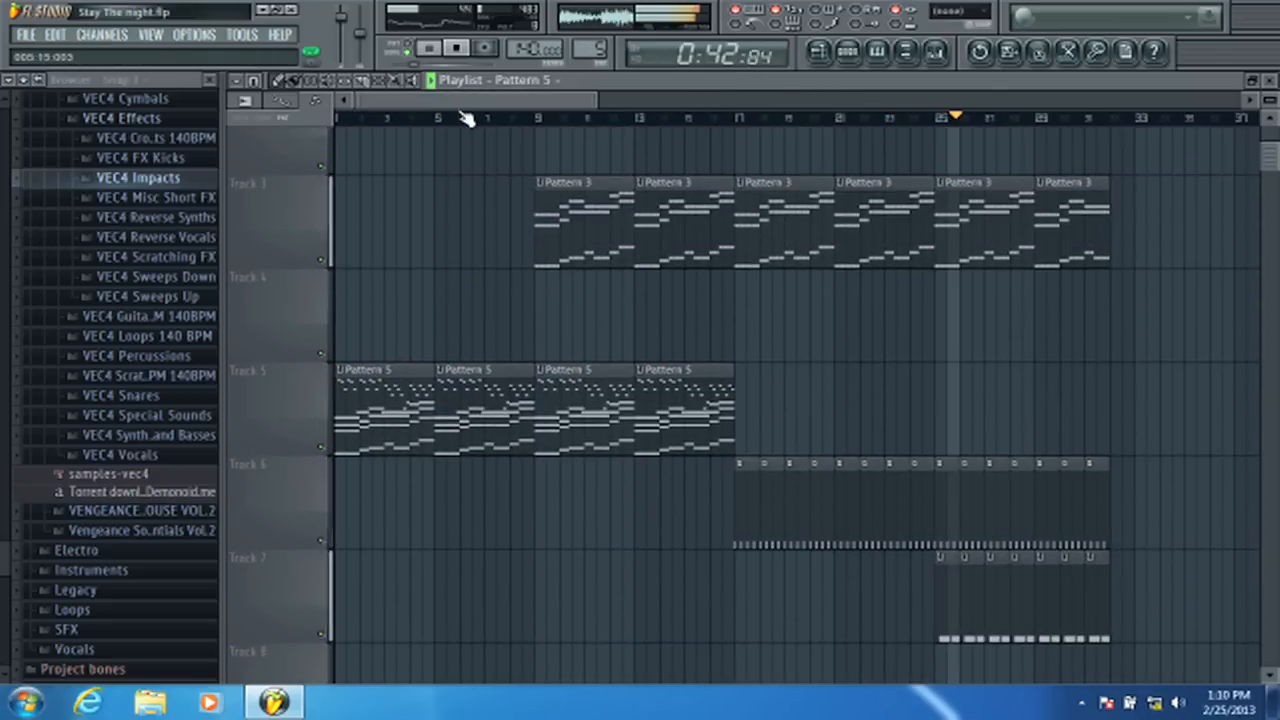
scroll(460, 120, "down", 1)
scroll(460, 120, "left", 1)
left_click(455, 48)
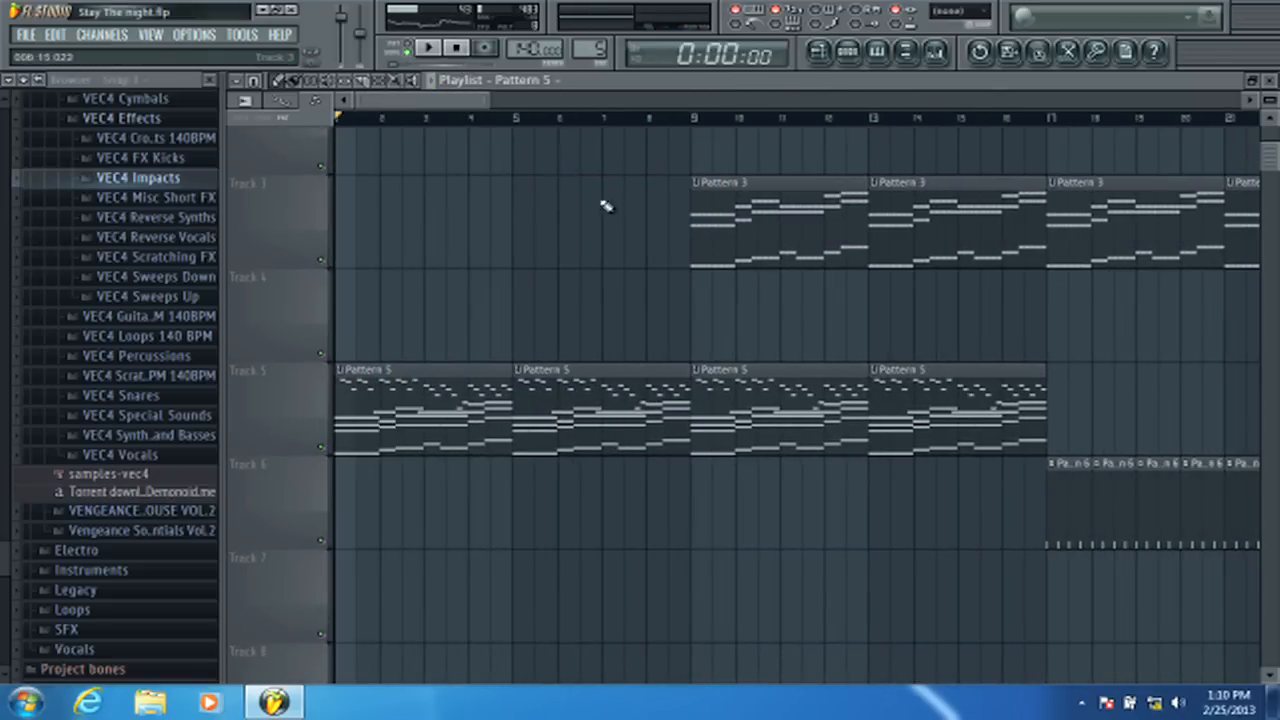
- Play the song from the start and open Pattern 5's TruePianos #2 notes in the piano roll
scroll(608, 207, "up", 2)
key("space")
scroll(612, 211, "down", 2)
key("space")
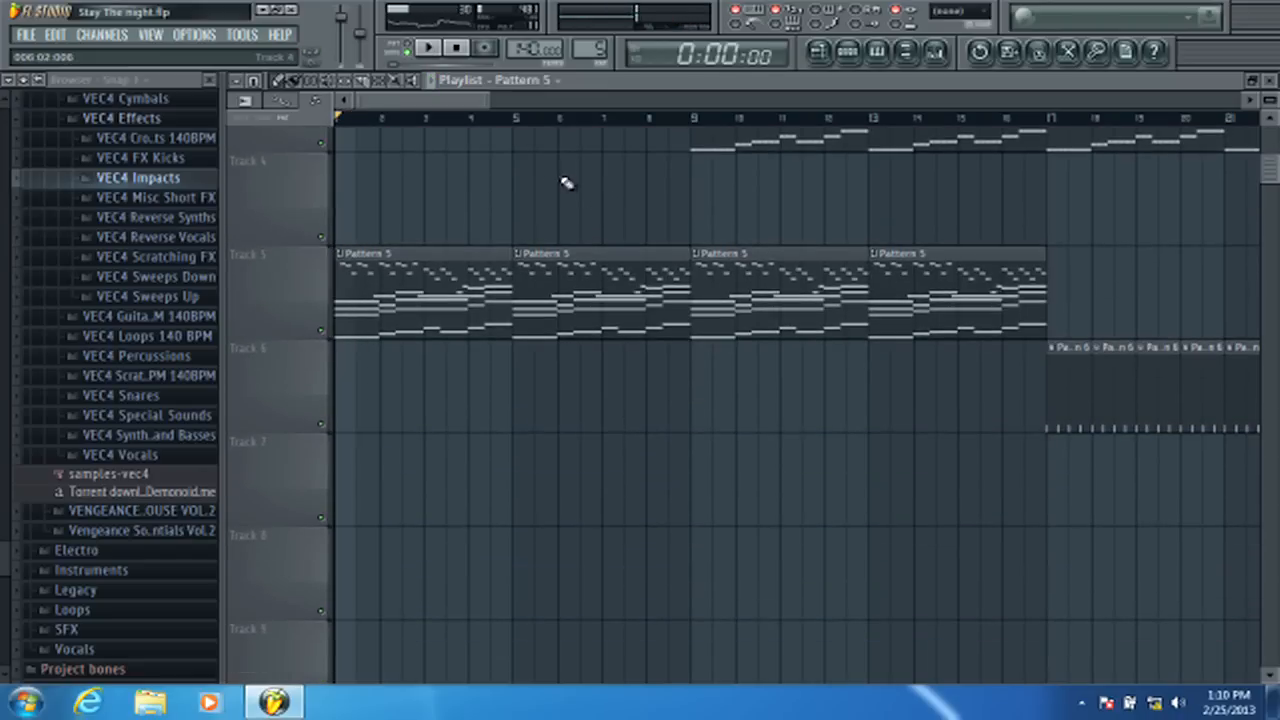
scroll(560, 180, "down", 4)
key("space")
left_click(847, 51)
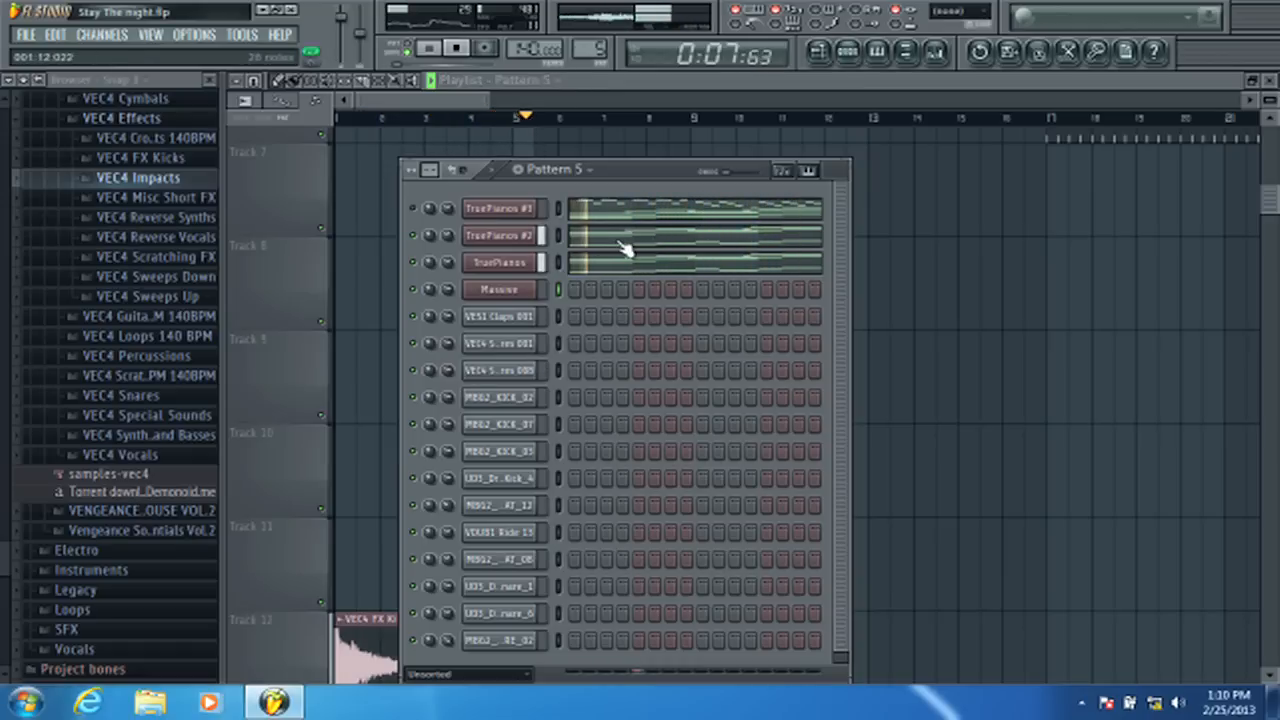
left_click(586, 240)
- Move the bass-line notes of TruePianos #2 down one octave to start on F2, and play the result
scroll(590, 128, "down", 3)
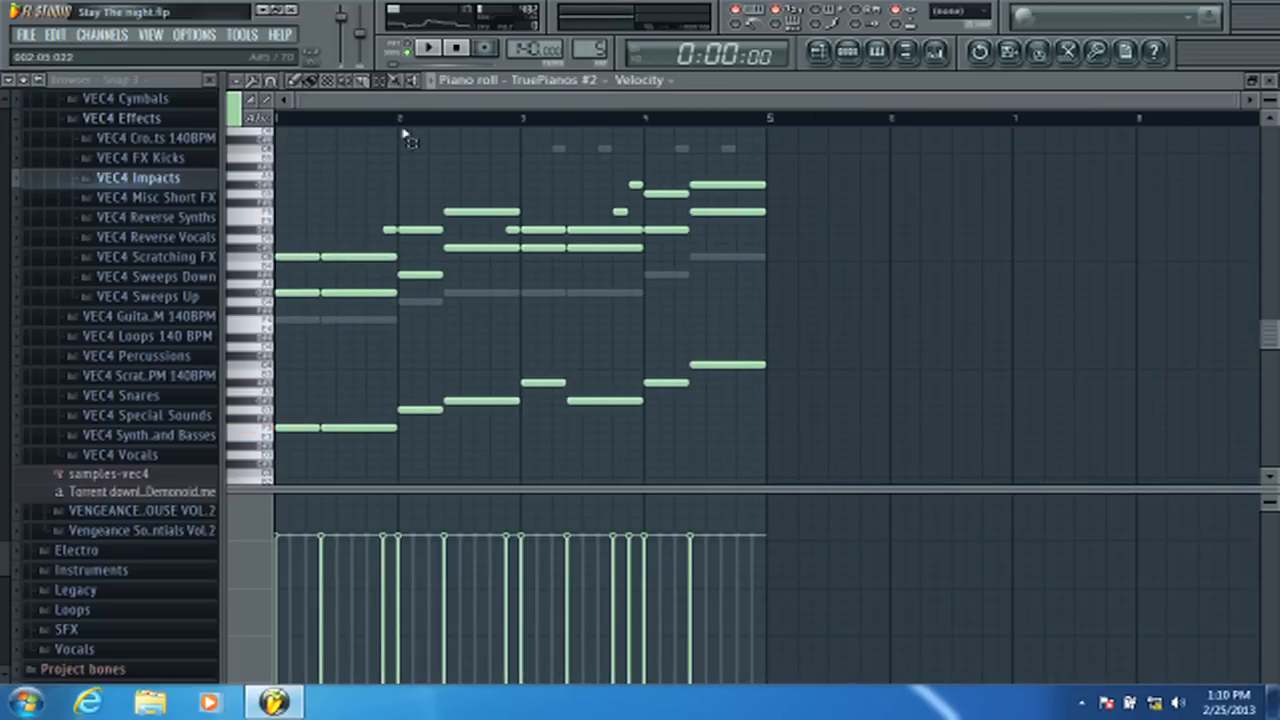
left_click_drag(834, 323, 215, 400)
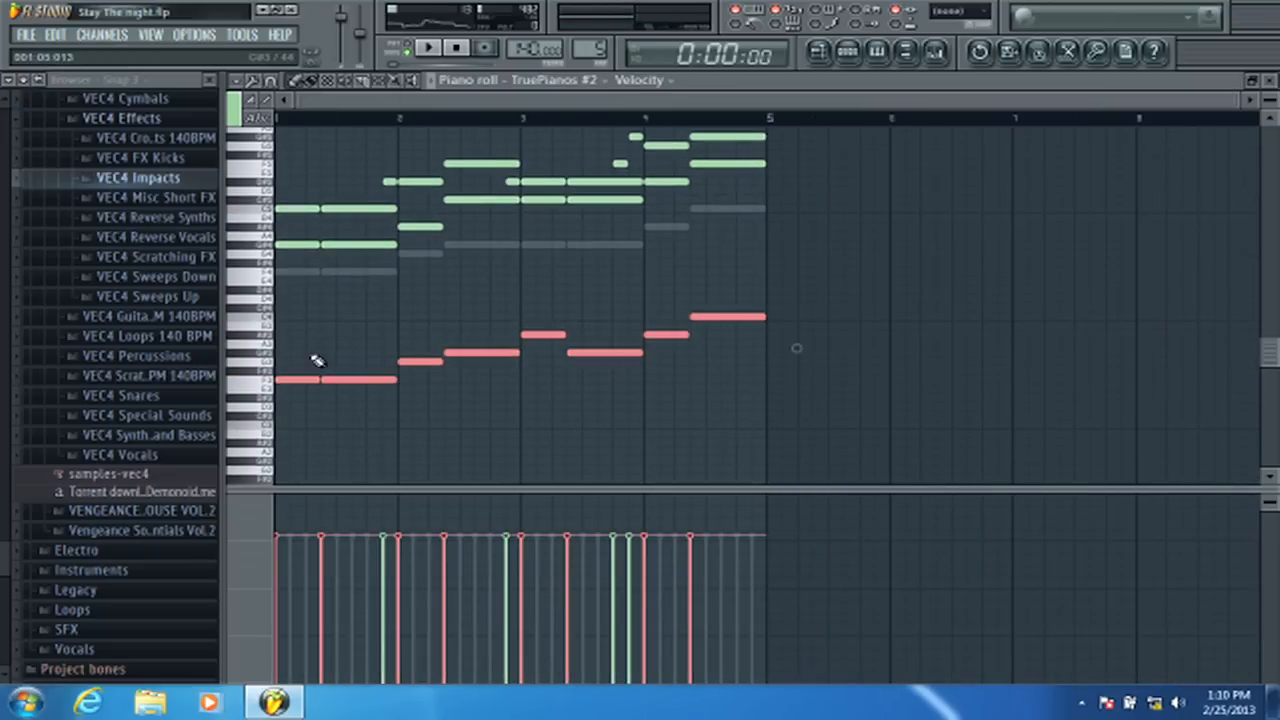
scroll(315, 360, "down", 3)
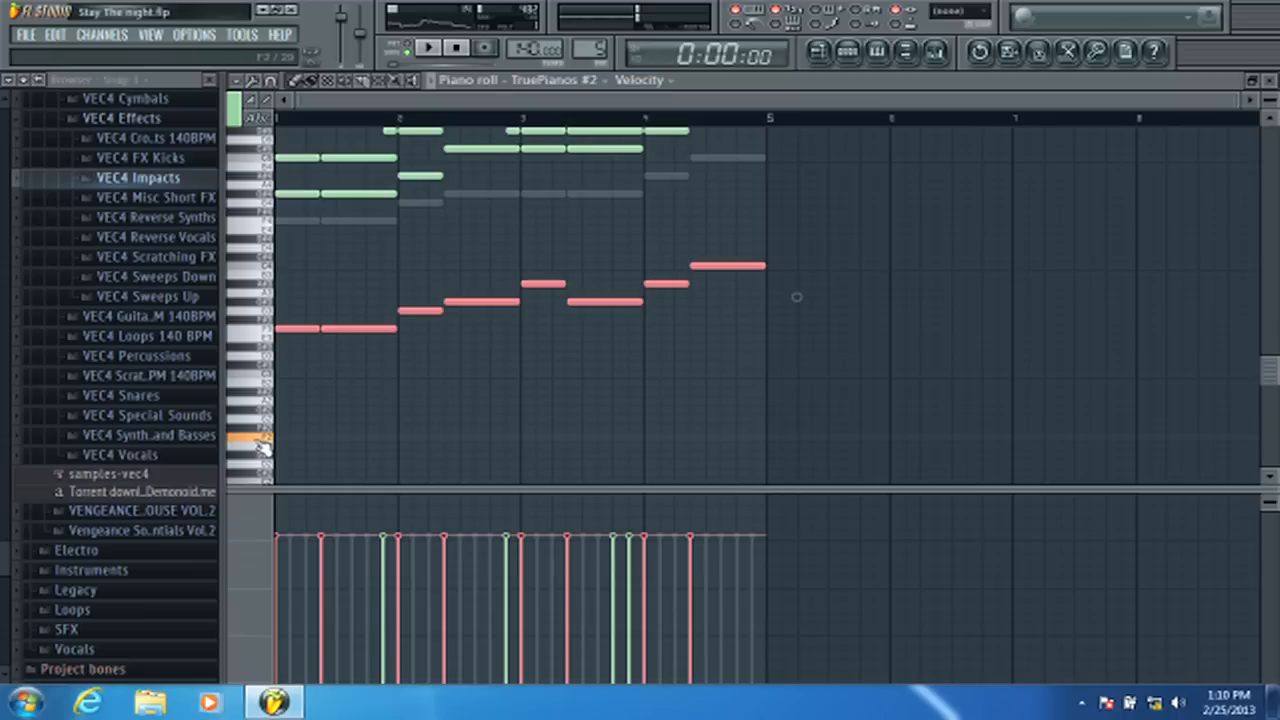
left_click_drag(329, 341, 336, 424)
key("space")
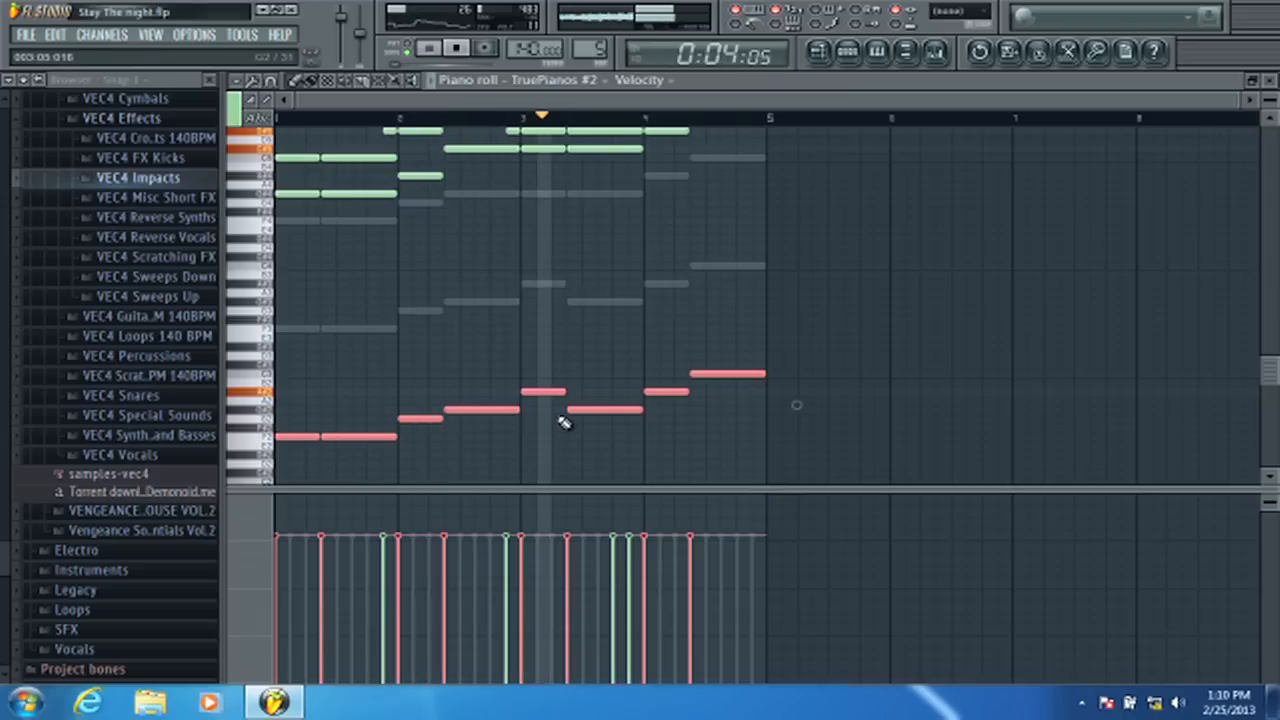
- Reopen the TruePianos #2 piano roll during playback, select the lowered bass notes again, and stop playback
left_click(1268, 81)
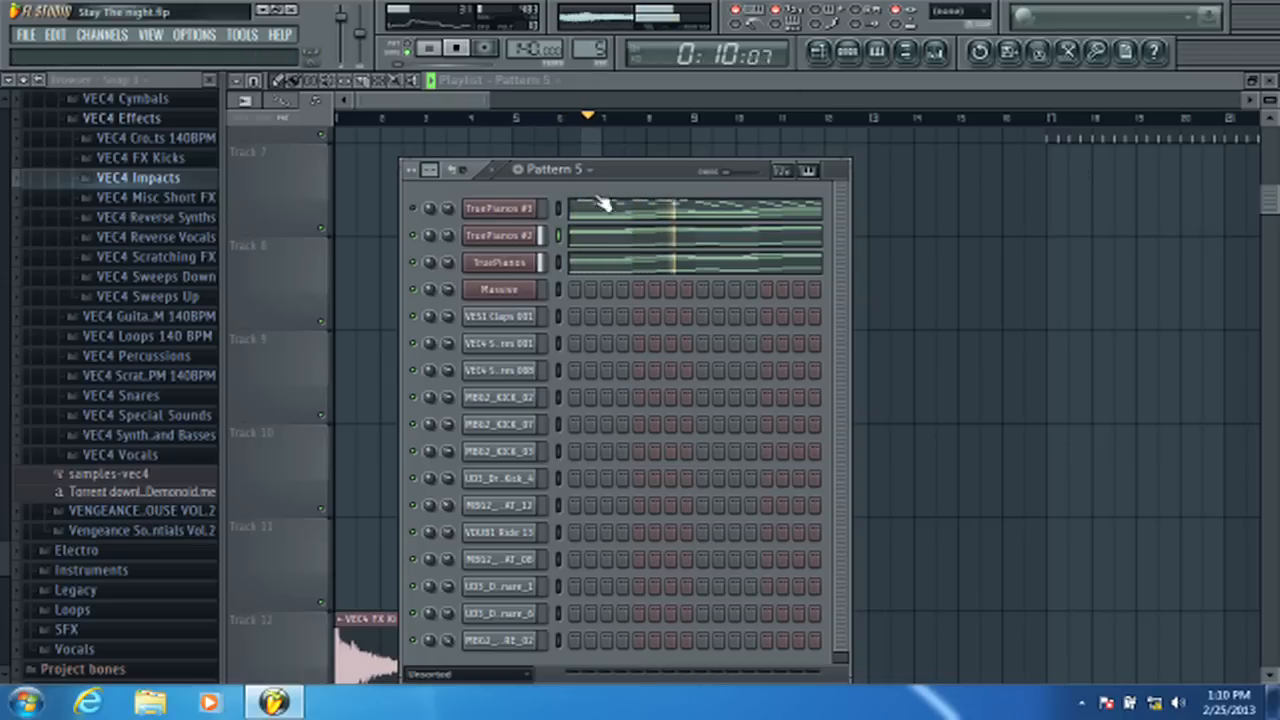
left_click(622, 240)
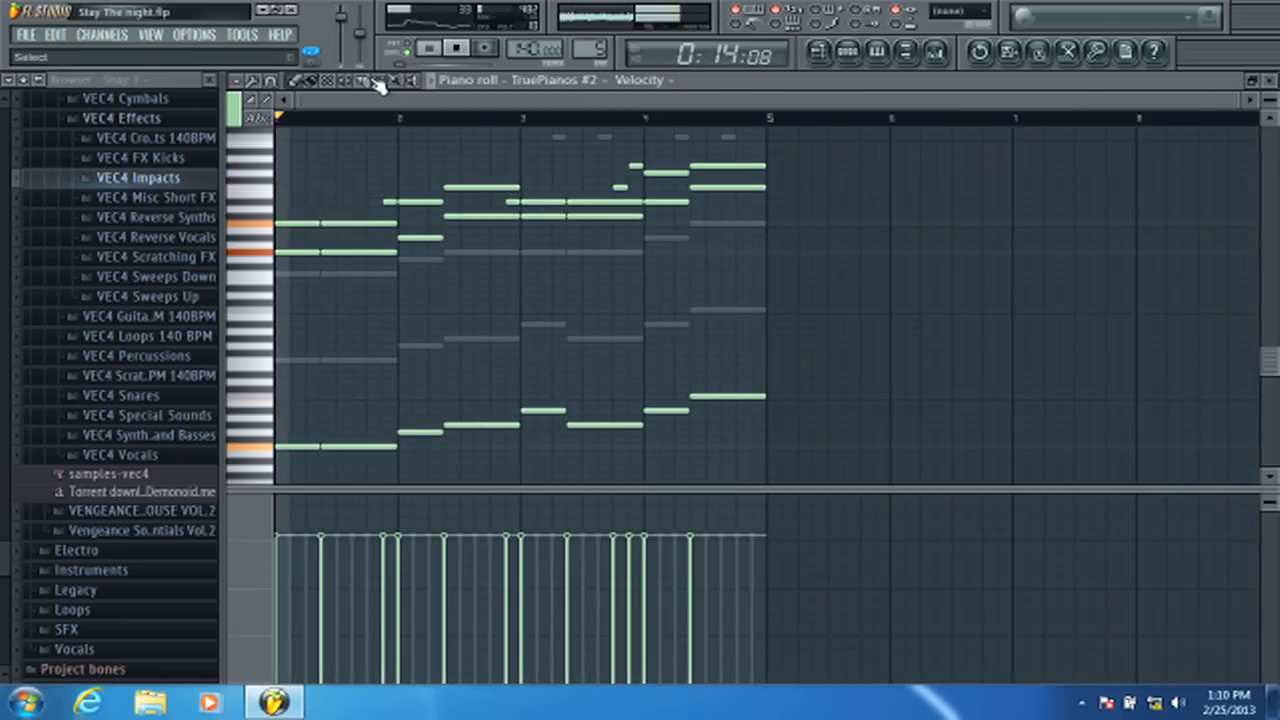
scroll(795, 352, "down", 3)
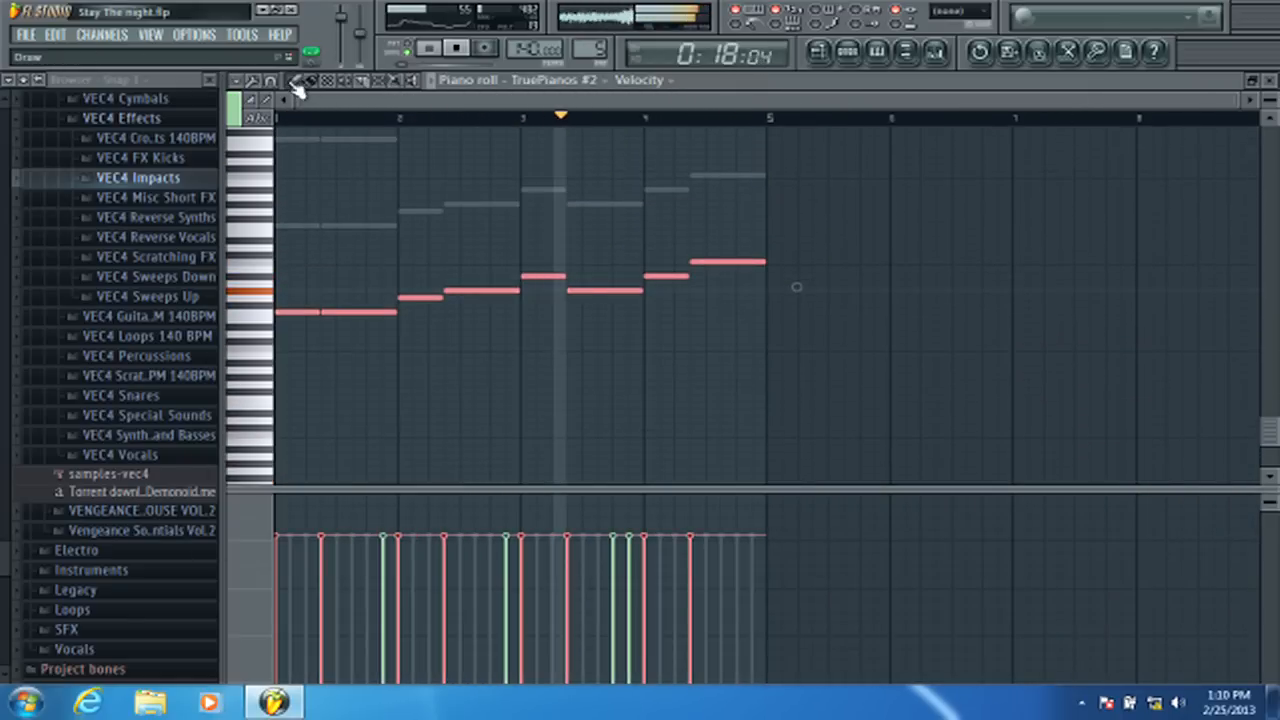
scroll(314, 194, "up", 1)
scroll(320, 120, "up", 3)
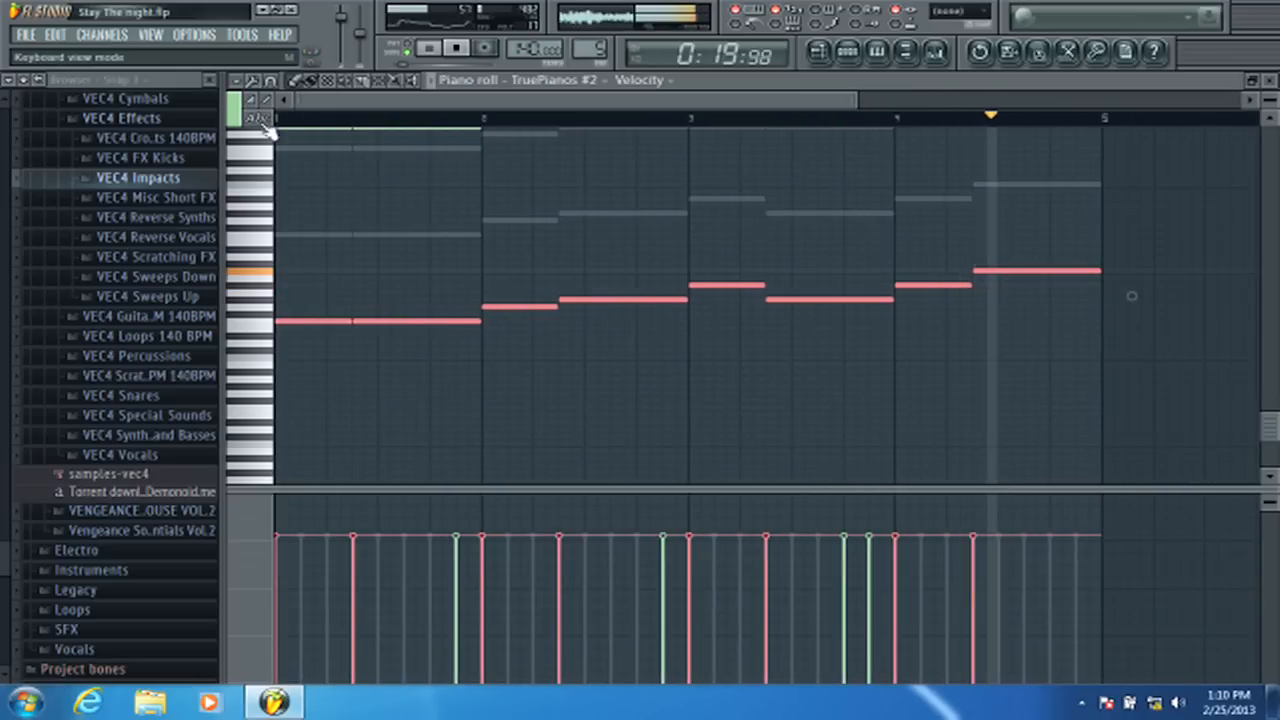
scroll(346, 191, "up", 3)
key("space")
- Examine the pitches of the TruePianos #2 chord and bass notes using different keyboard view modes
scroll(600, 200, "up", 4)
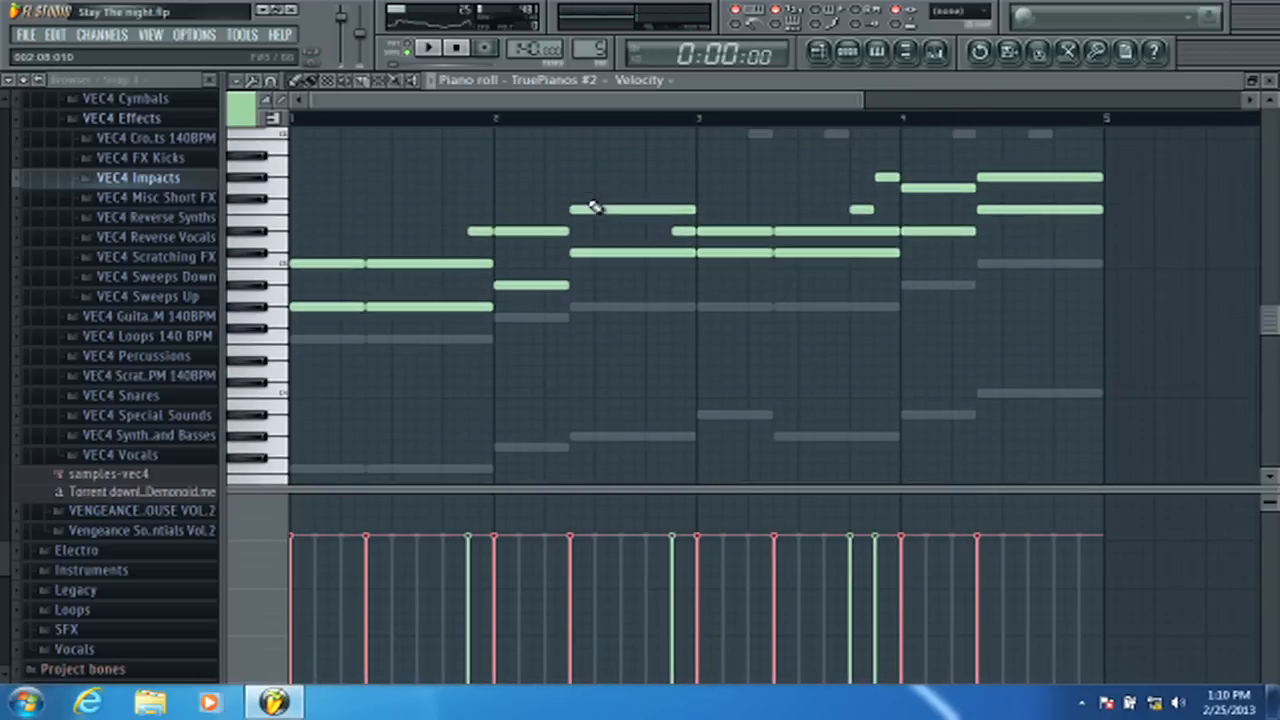
scroll(590, 203, "down", 3)
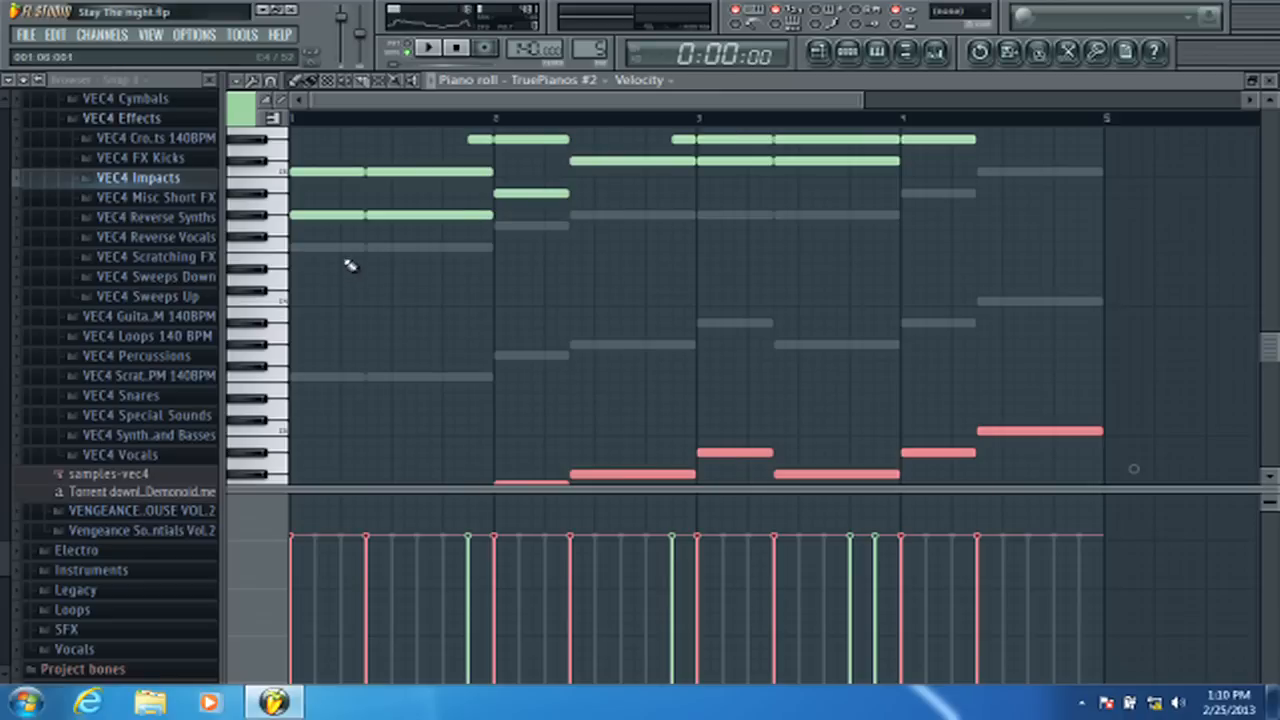
scroll(280, 130, "up", 2)
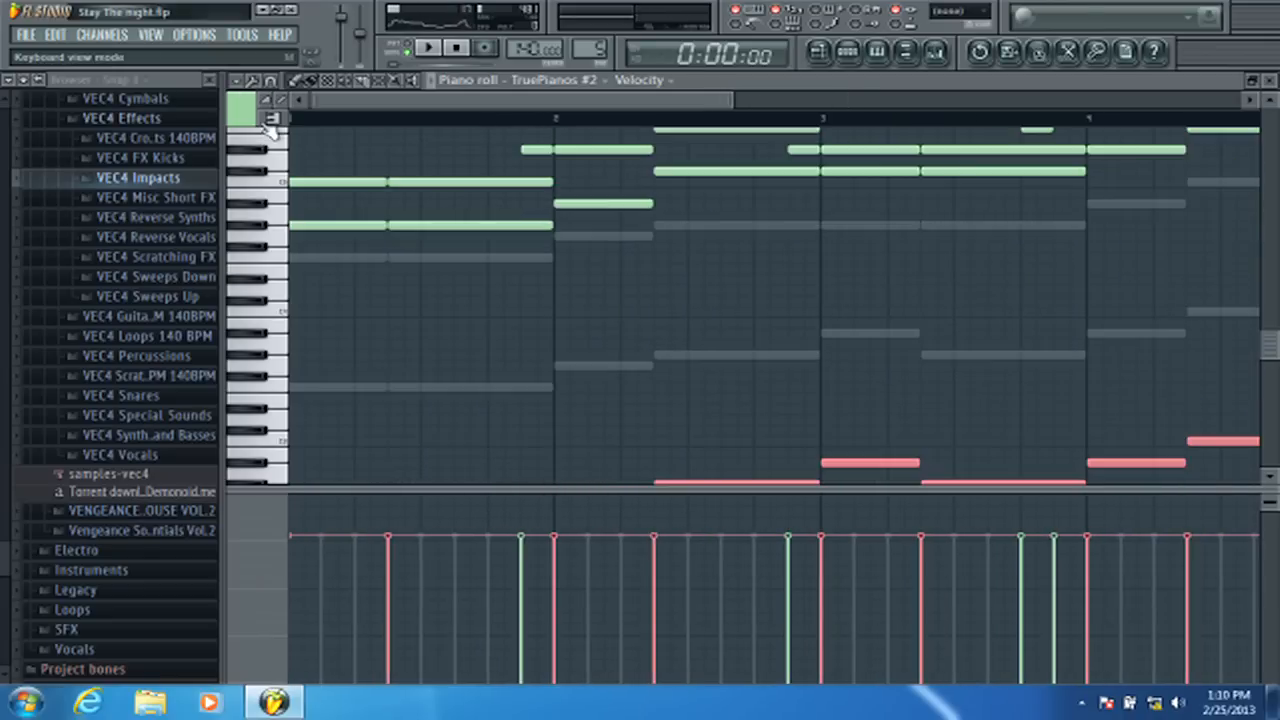
scroll(282, 124, "up", 4)
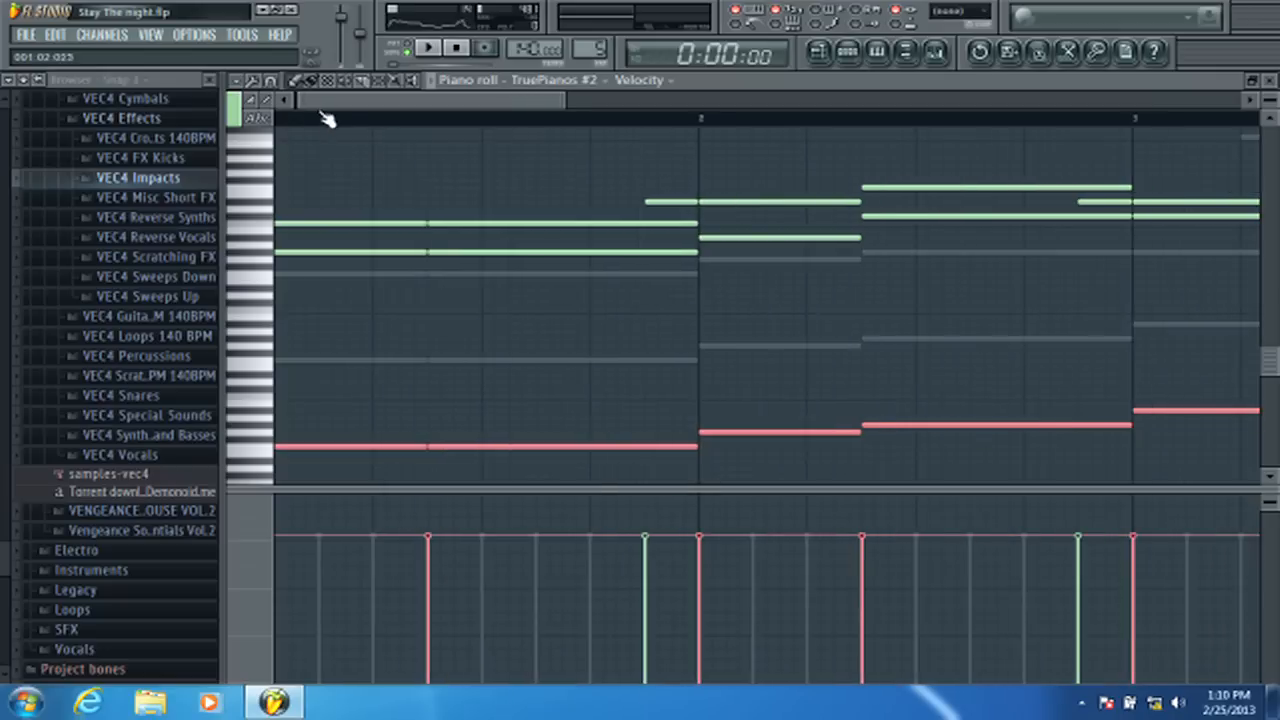
scroll(1271, 78, "down", 2)
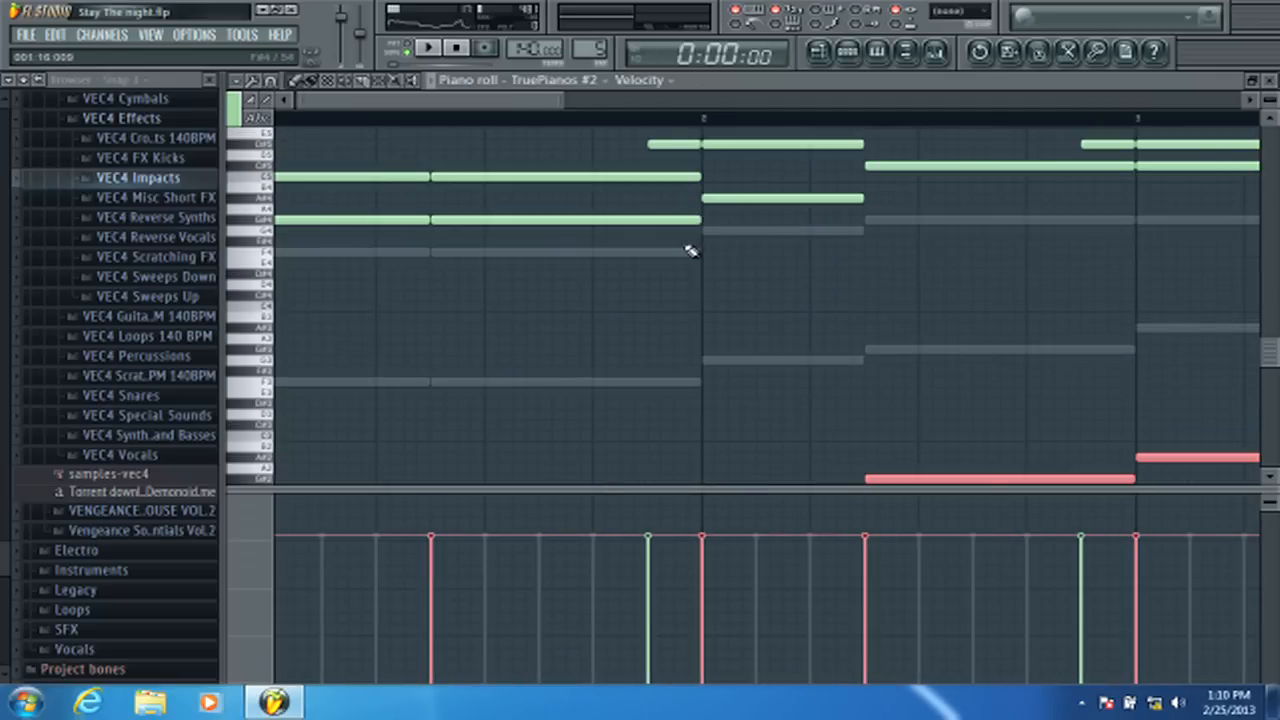
scroll(690, 251, "down", 2)
scroll(454, 182, "up", 1)
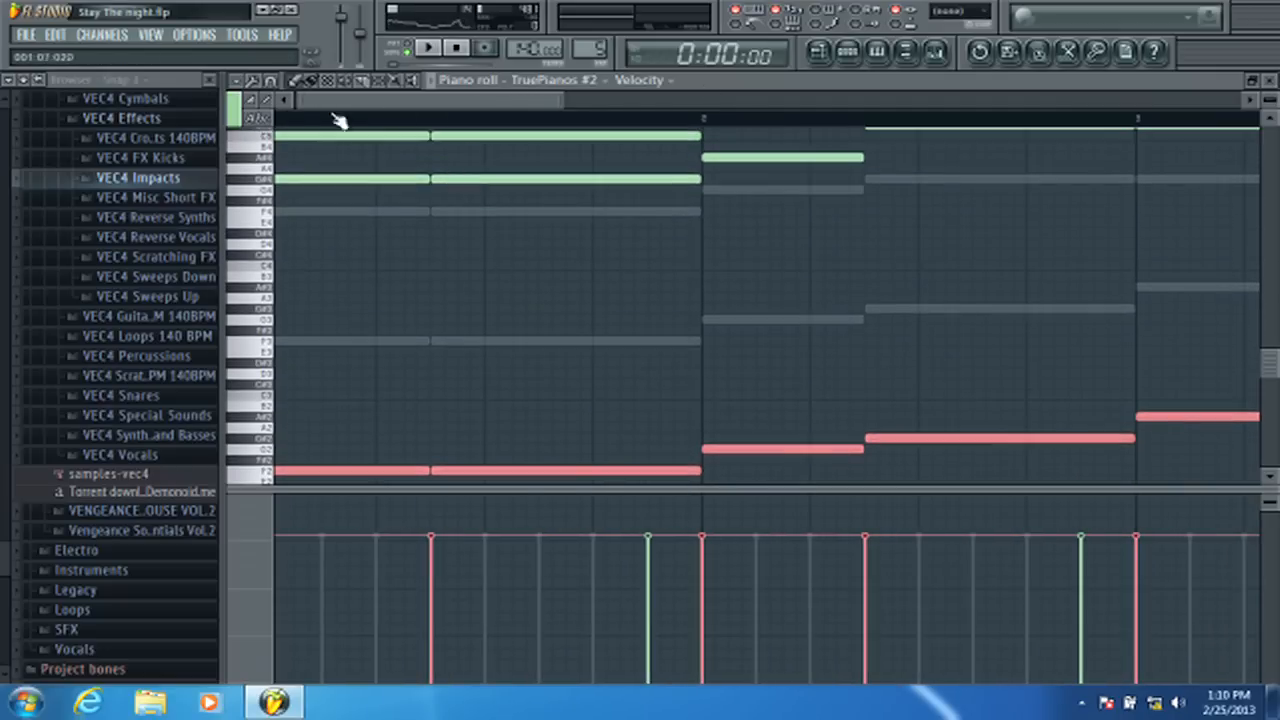
- Add TruePianos #2 notes on G#3 under both bar 1 chords and on A#3 under bar 2's first chord, matching the chord lengths
scroll(280, 123, "down", 2)
scroll(325, 137, "up", 2)
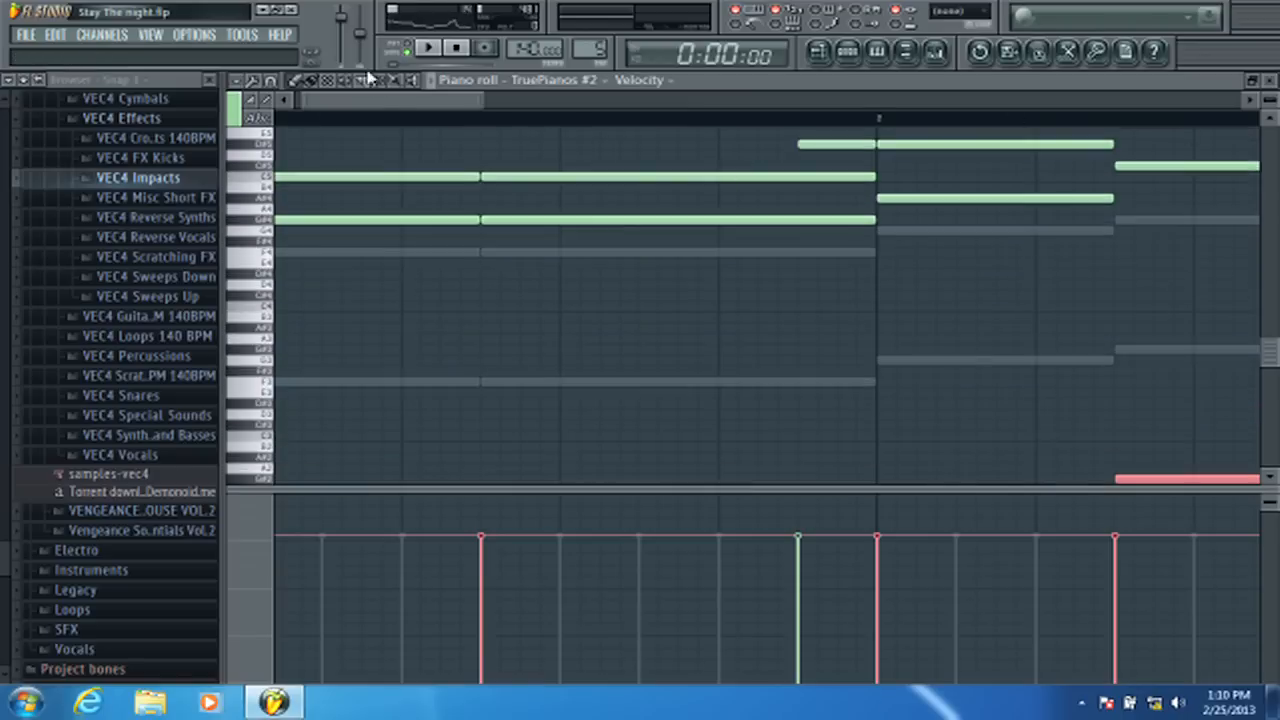
scroll(334, 109, "left", 1)
scroll(371, 177, "down", 2)
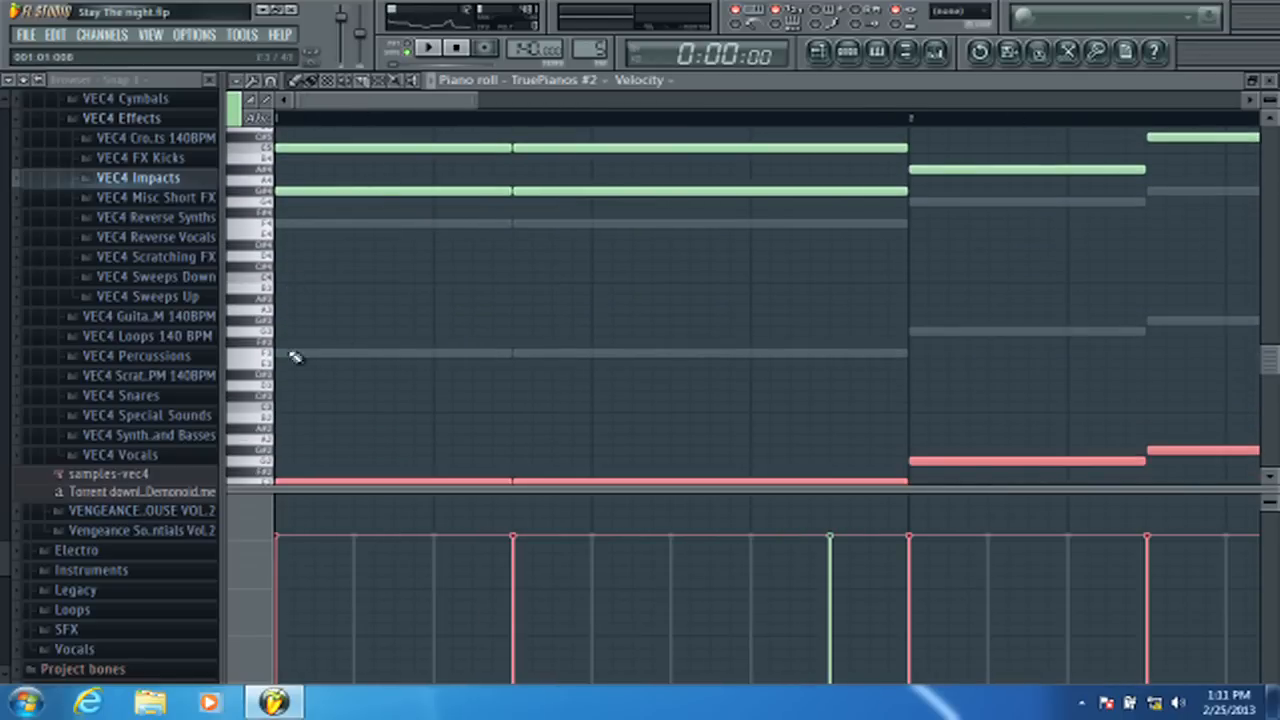
left_click(292, 410)
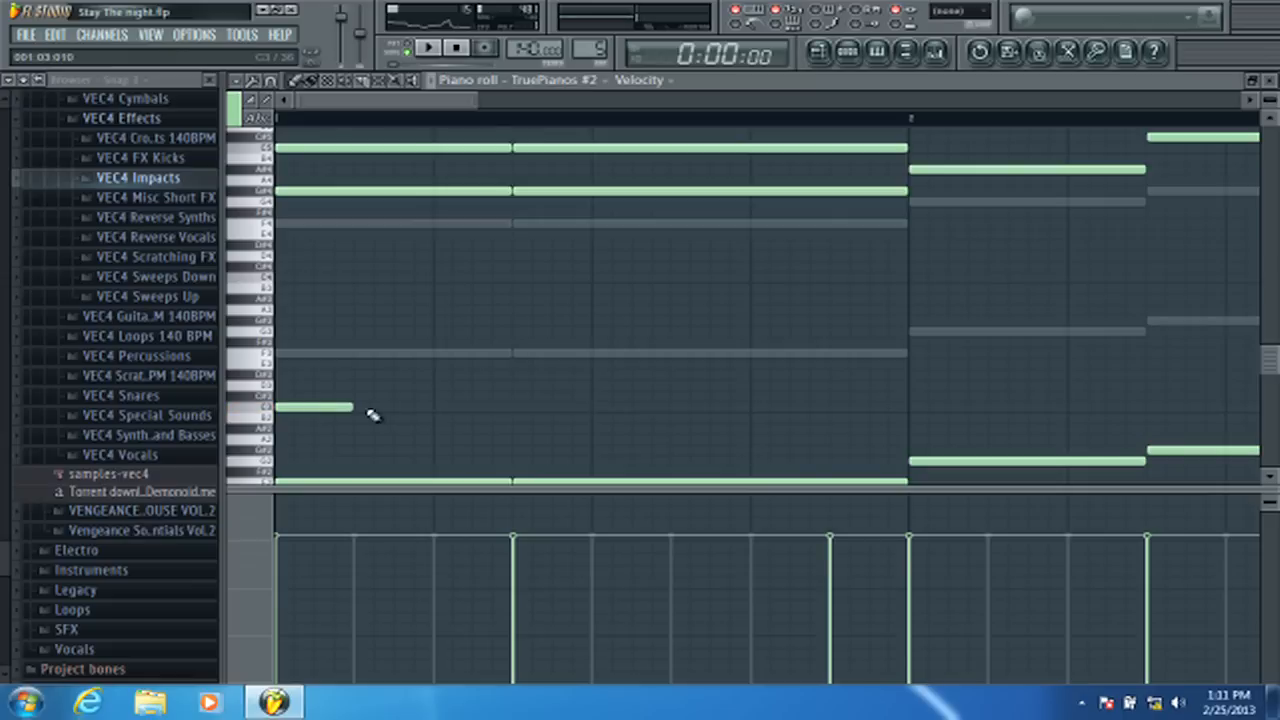
left_click_drag(334, 407, 304, 318)
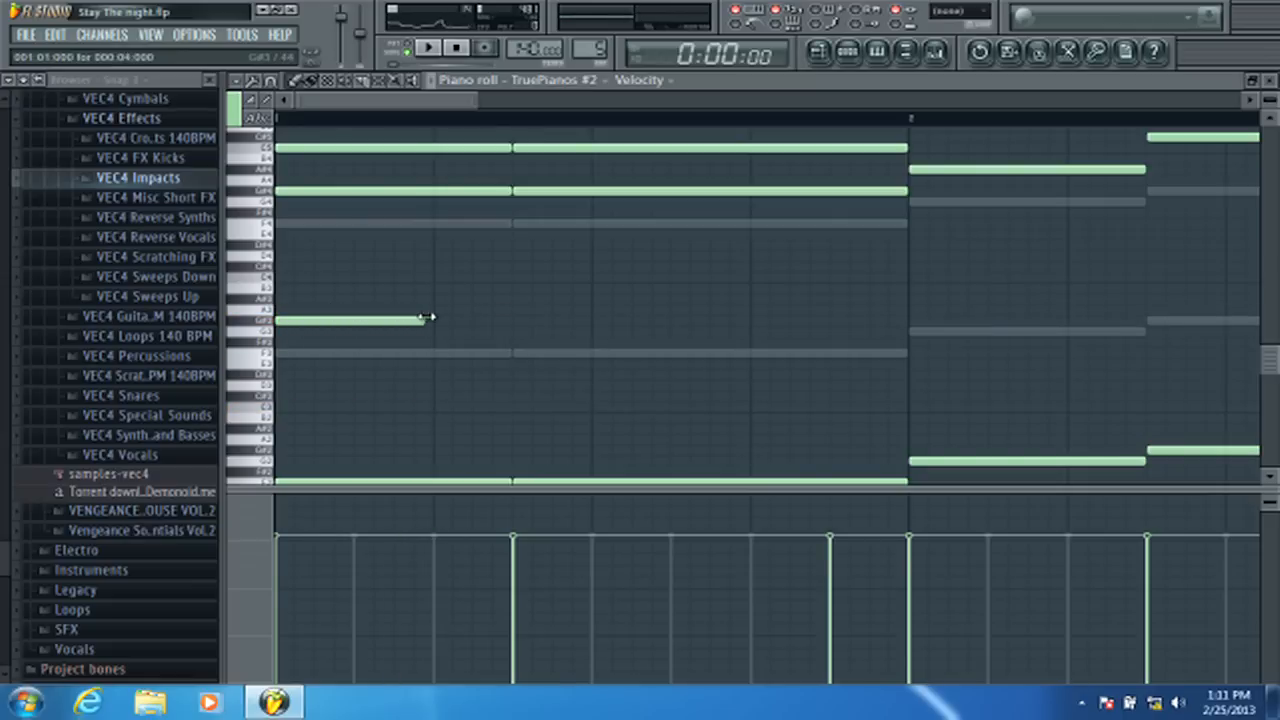
left_click_drag(507, 316, 749, 319)
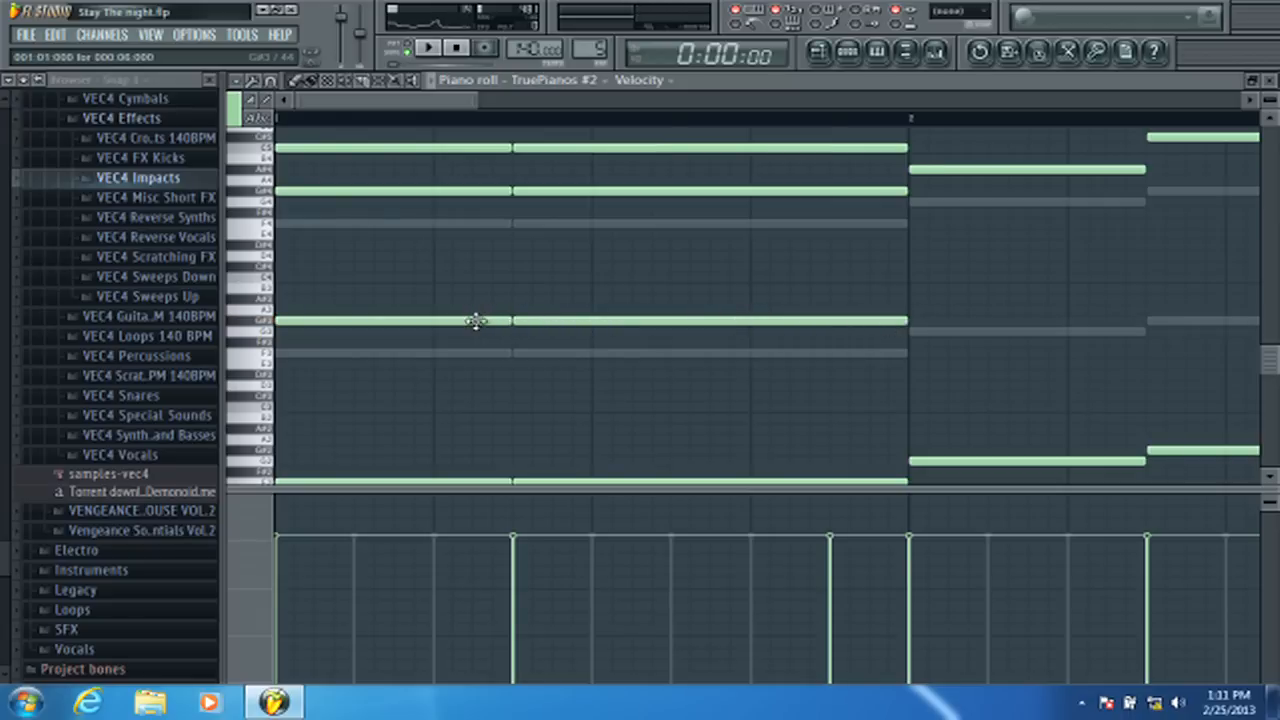
left_click(910, 302)
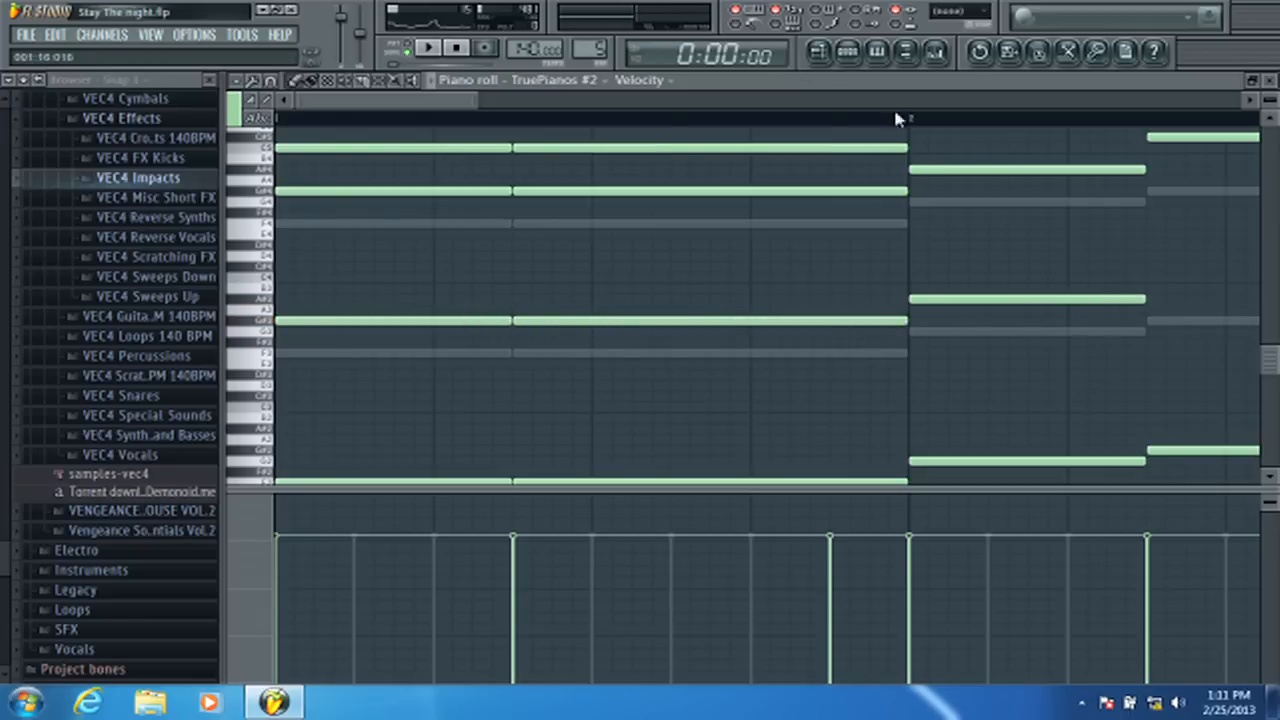
- Add C#4 notes to TruePianos #2 under bar 2's second chord and both bar 3 chords, matching the chord lengths
left_click_drag(378, 108, 763, 323)
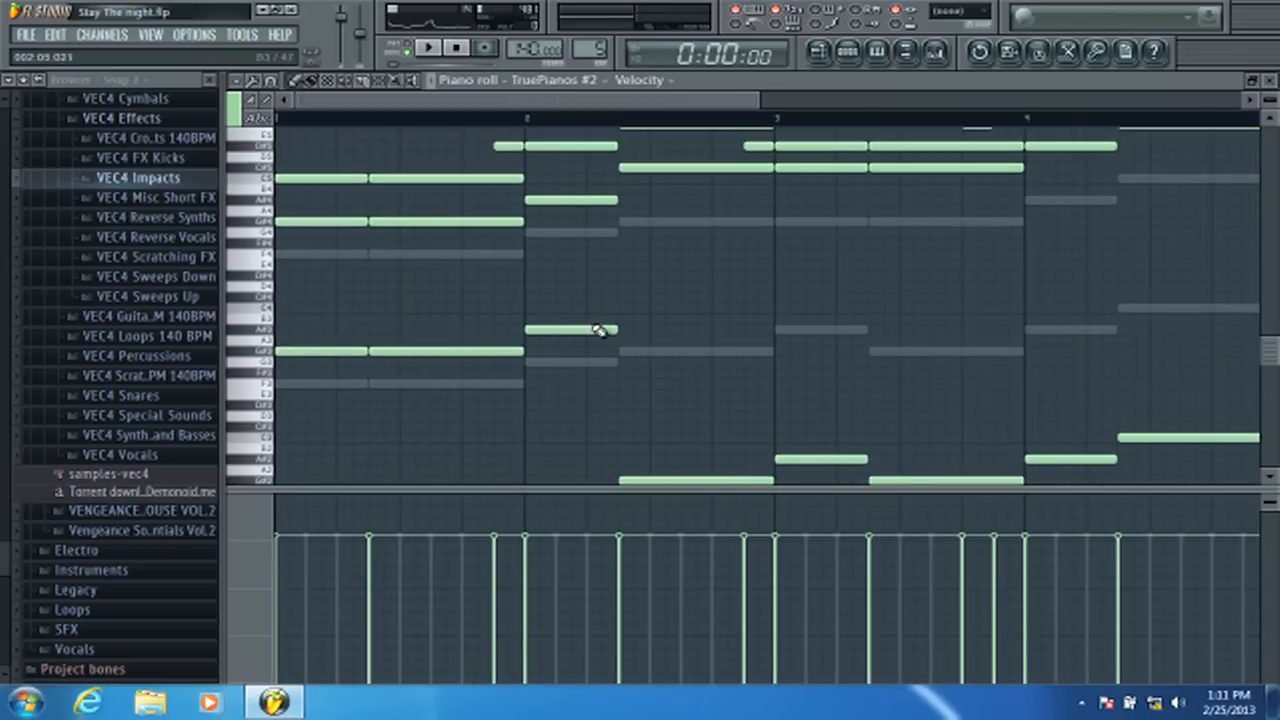
left_click(622, 296)
scroll(726, 290, "up", 2)
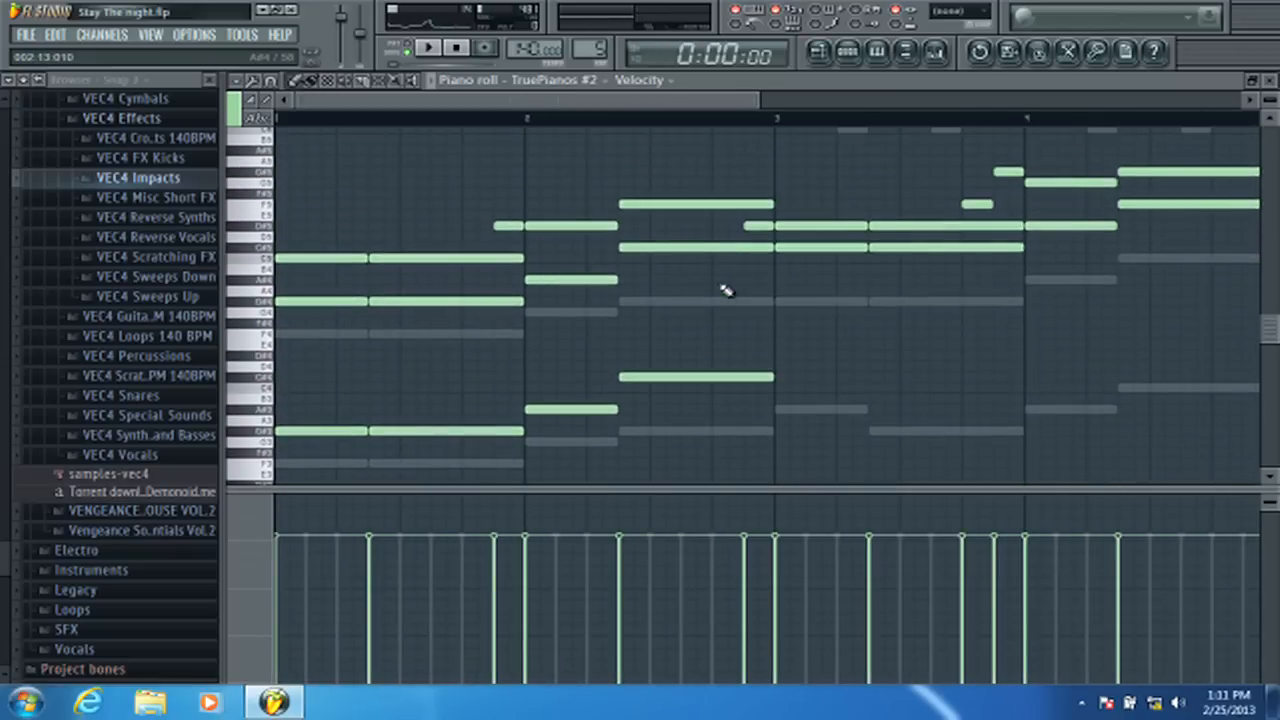
scroll(789, 374, "down", 1)
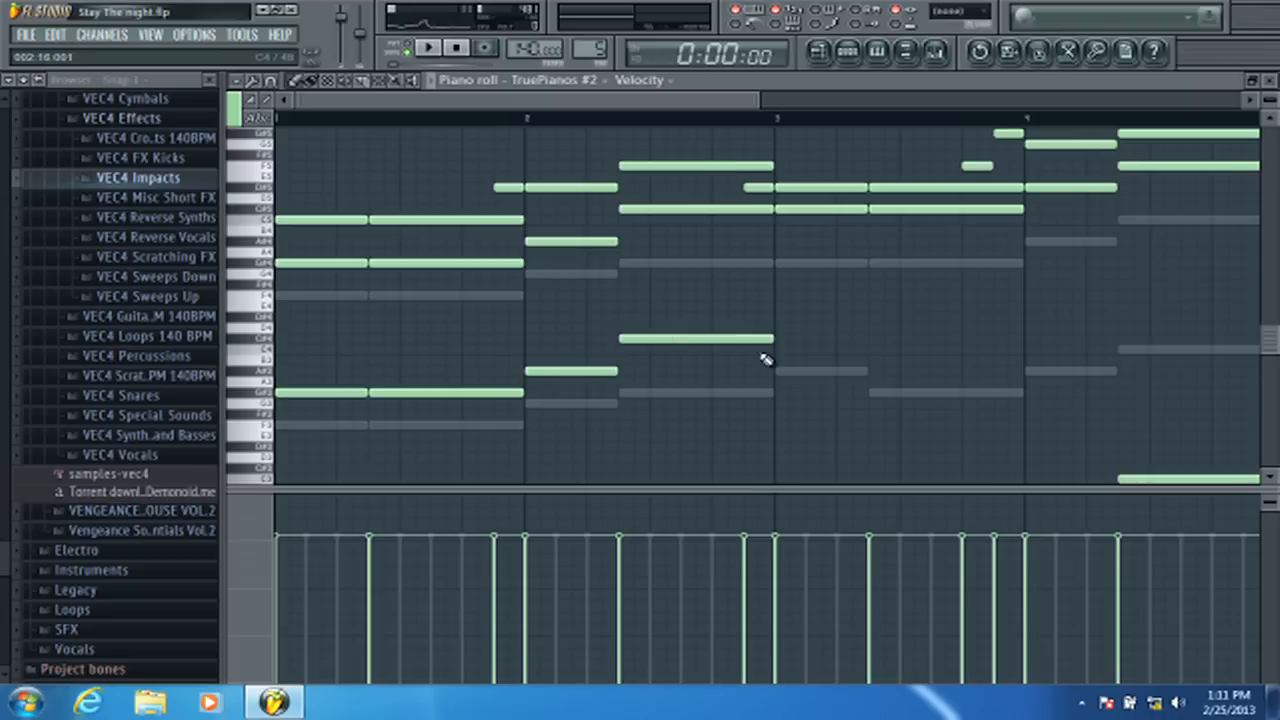
left_click(787, 340)
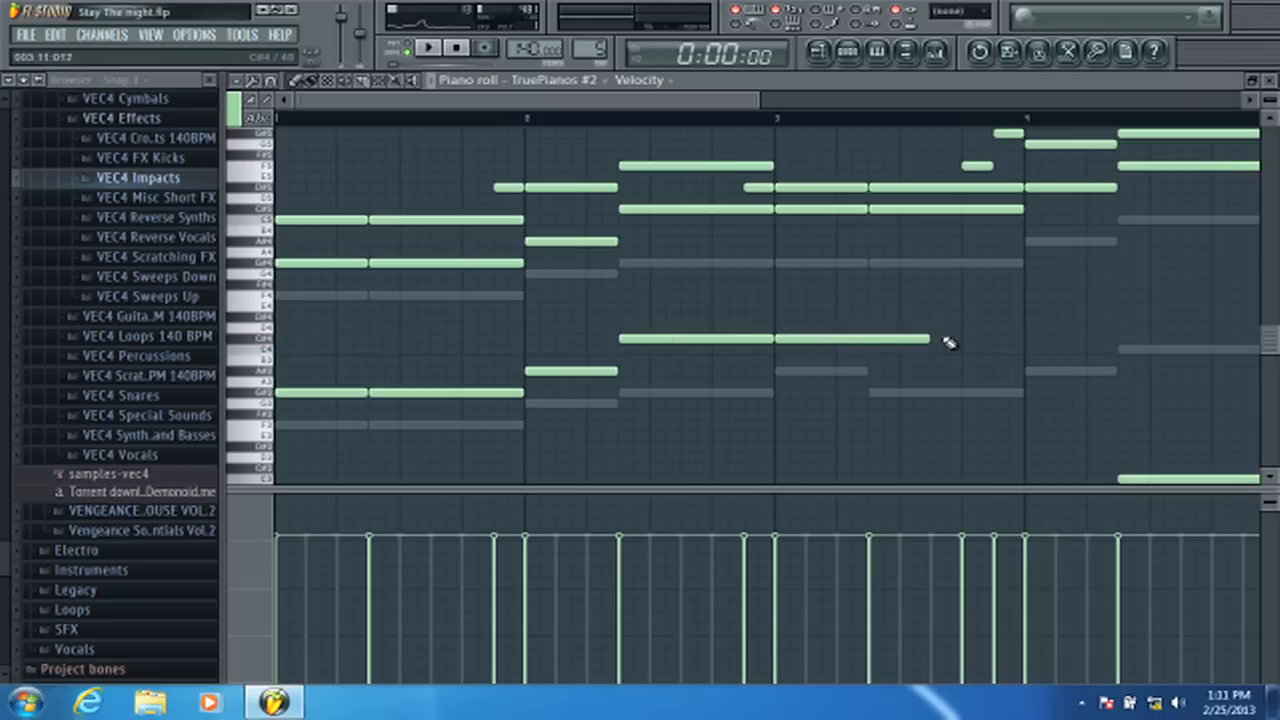
left_click_drag(875, 339, 1012, 340)
left_click_drag(975, 341, 965, 341)
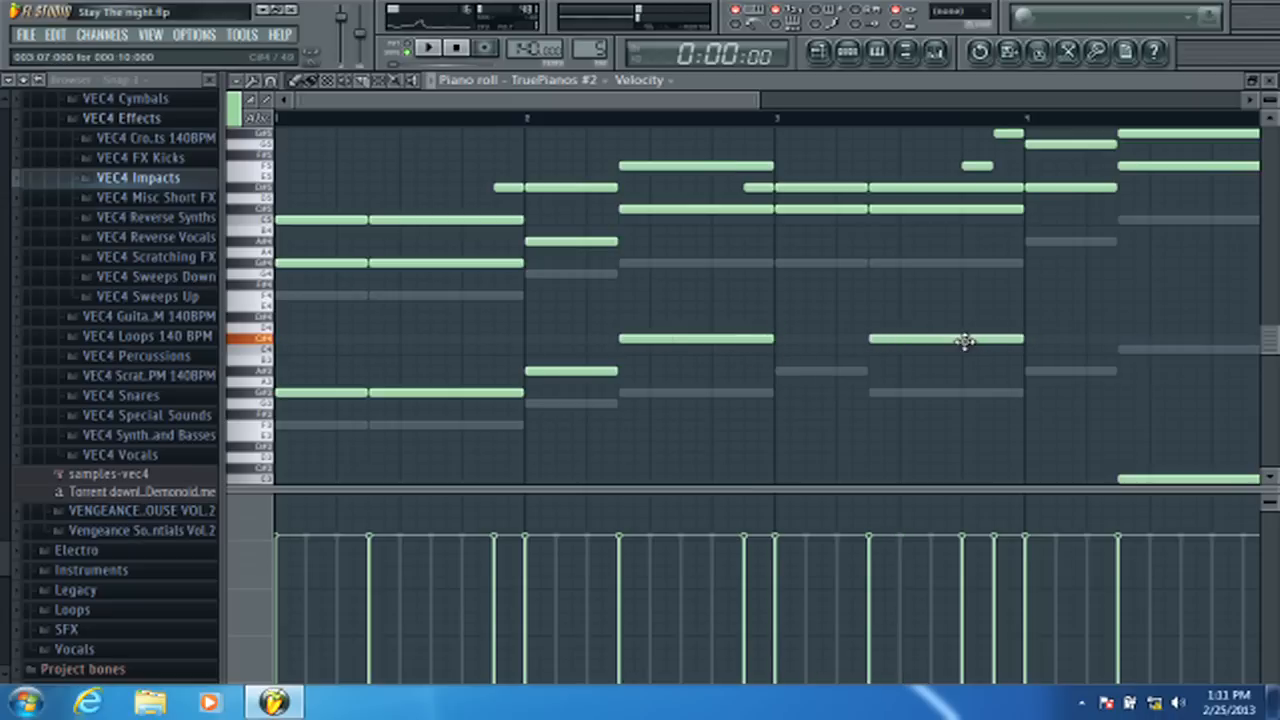
left_click(776, 340)
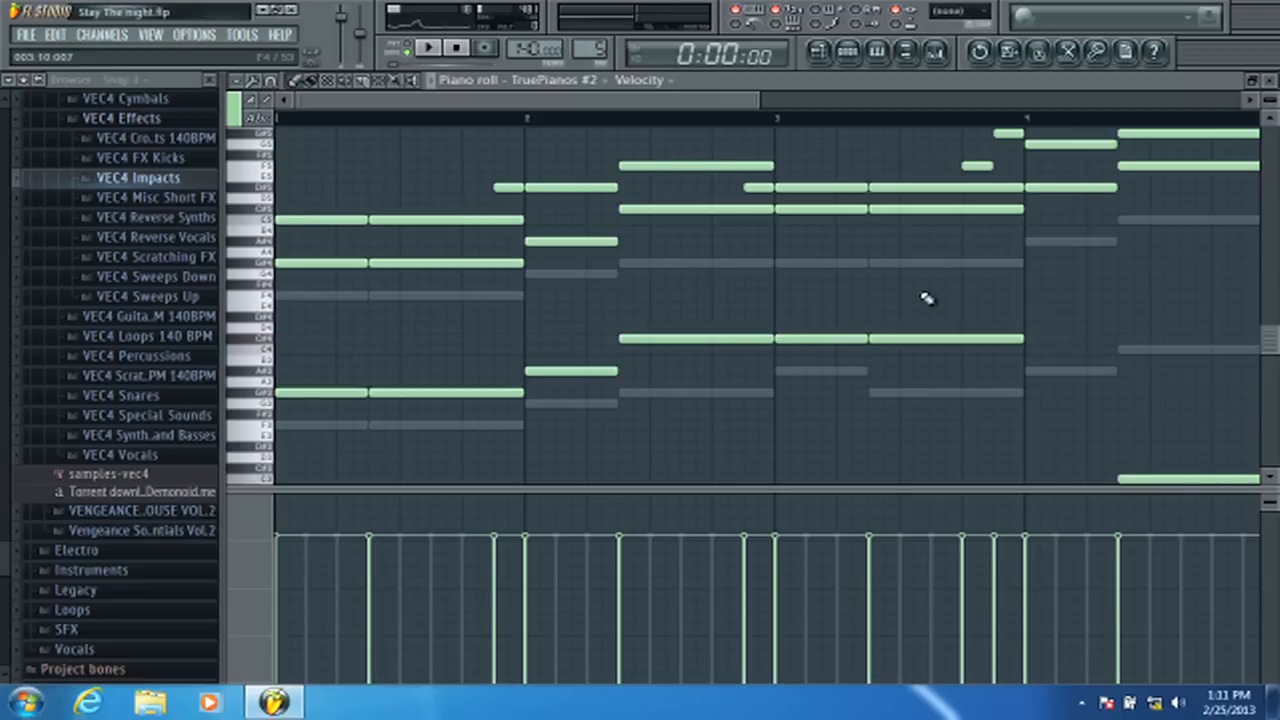
- Add a D#4 note and an F4 note under the two bar 4 chords and play the song
mouse_move(1029, 316)
left_mouse_down()
mouse_move(1029, 337)
mouse_move(1022, 313)
left_mouse_up()
scroll(826, 109, "right", 5)
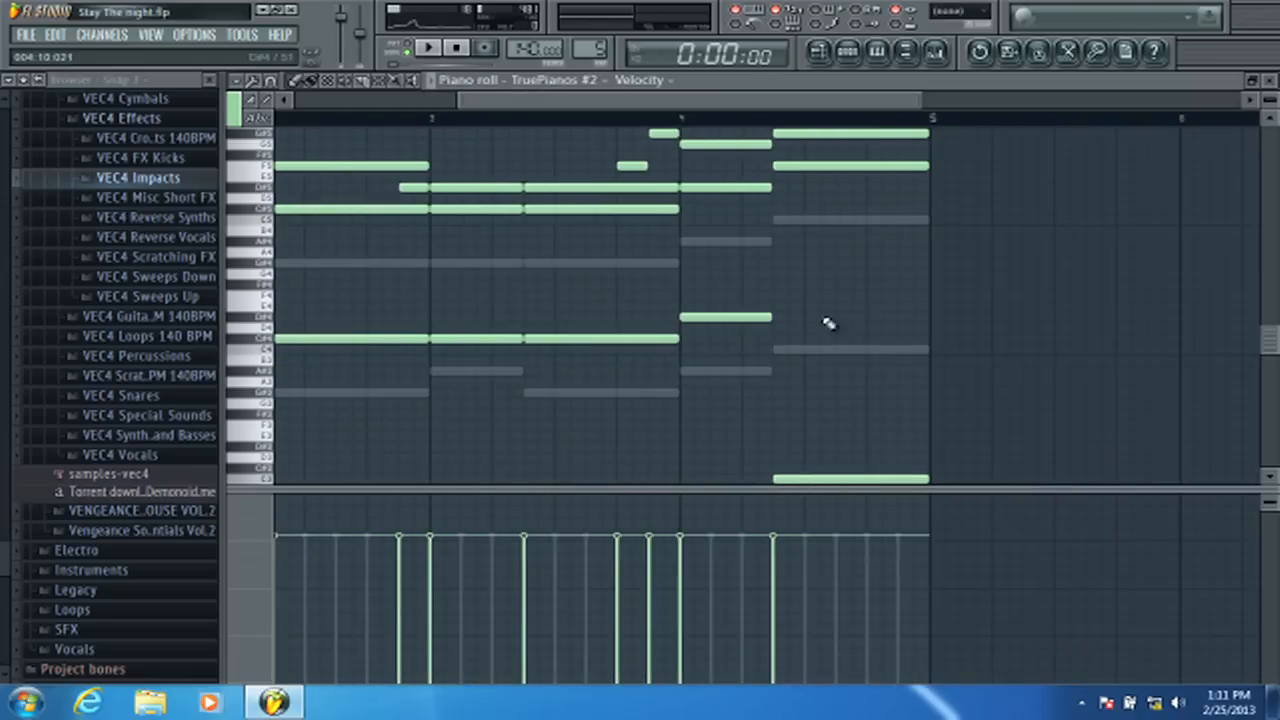
left_click_drag(776, 306, 780, 295)
key("space")
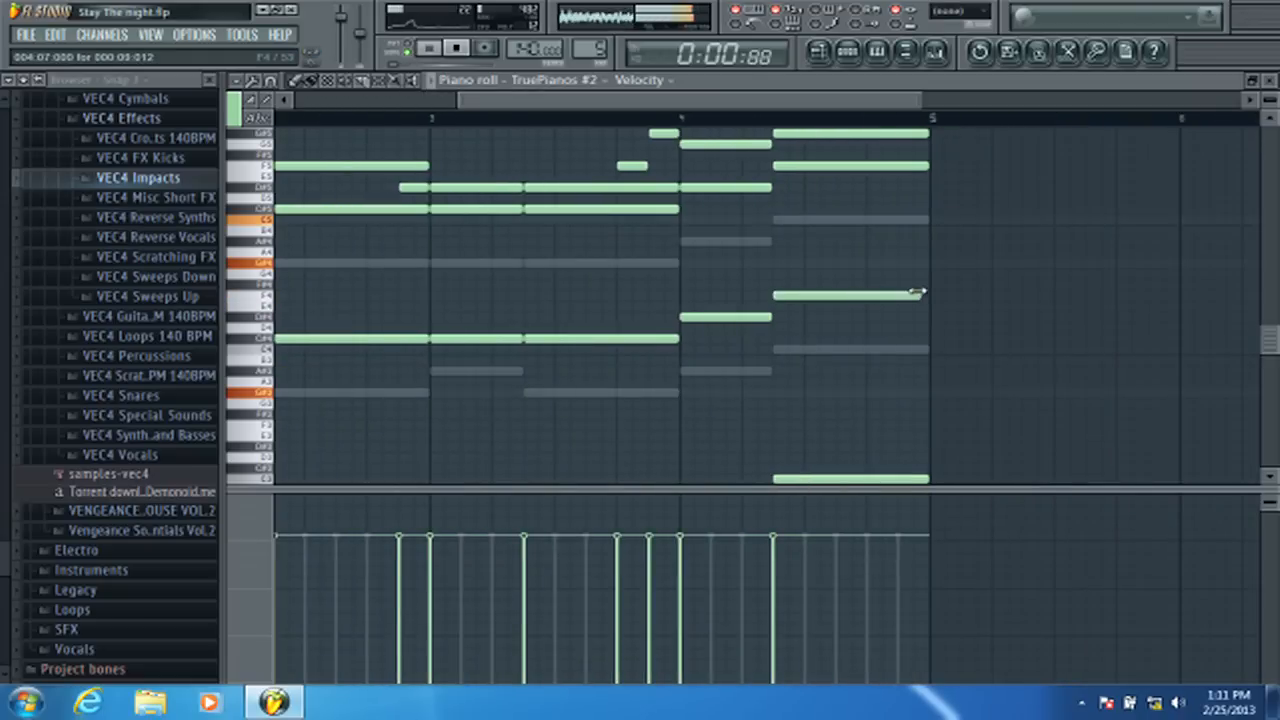
- Review the playlist during playback, from the vocal and pattern clips to the Massive filter, piano filter and mute envelopes
key("F5")
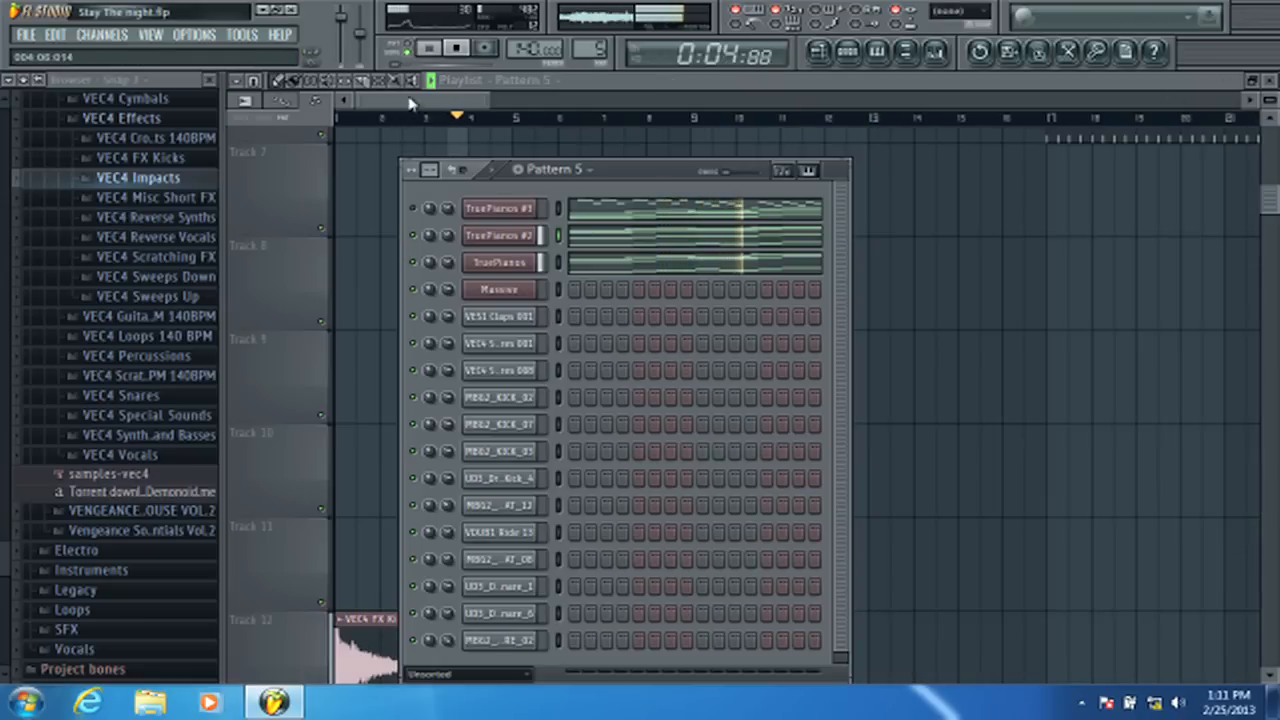
key("F6")
scroll(434, 257, "up", 6)
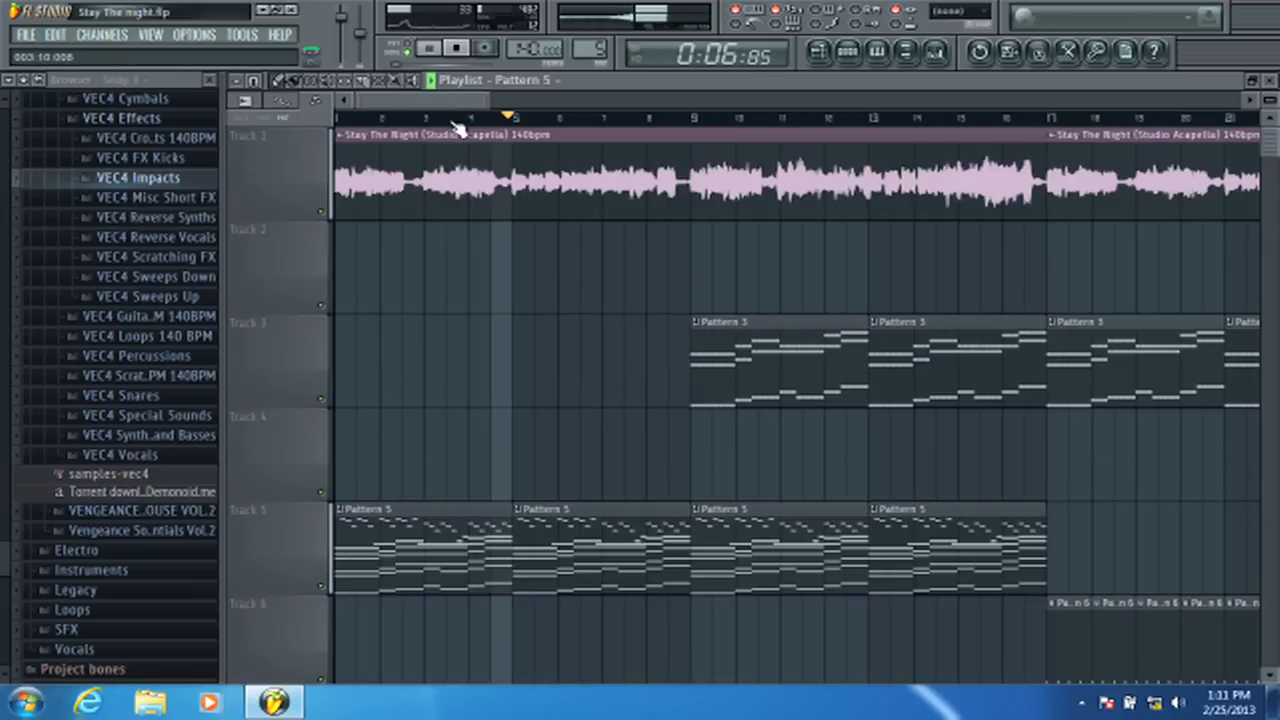
scroll(480, 200, "up", 2)
scroll(480, 206, "down", 11)
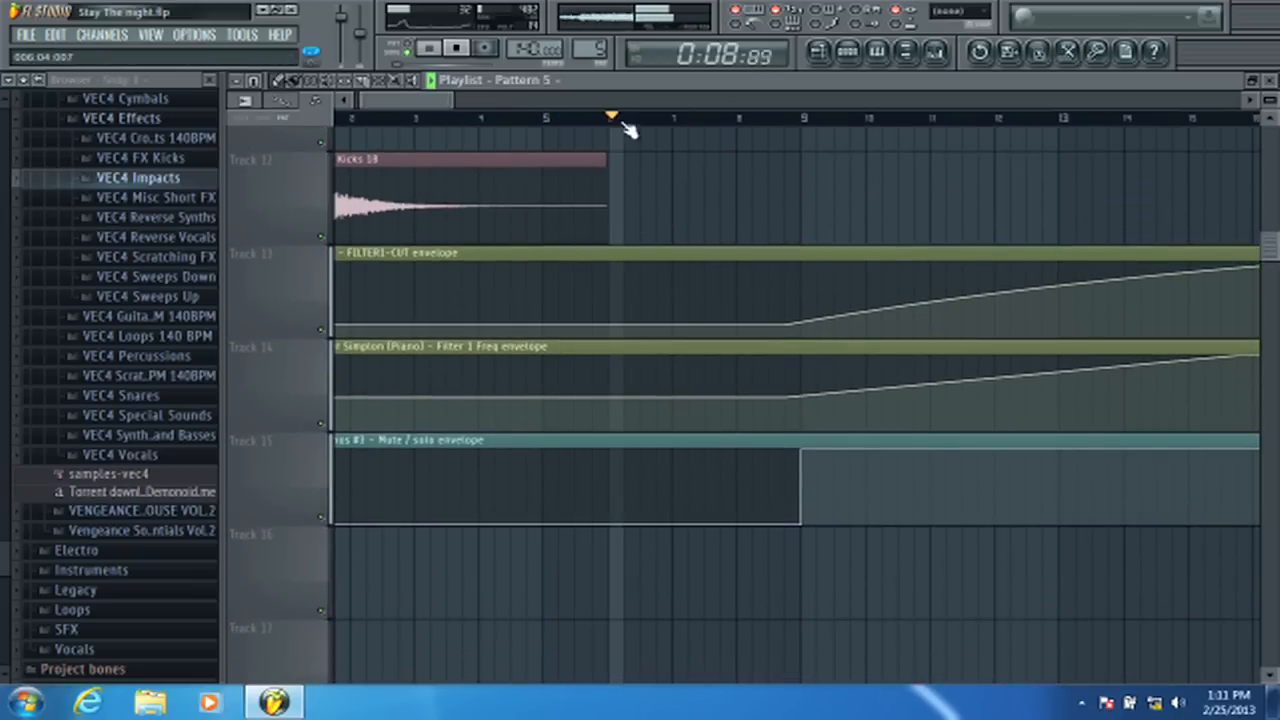
scroll(630, 125, "down", 3)
scroll(519, 131, "up", 2)
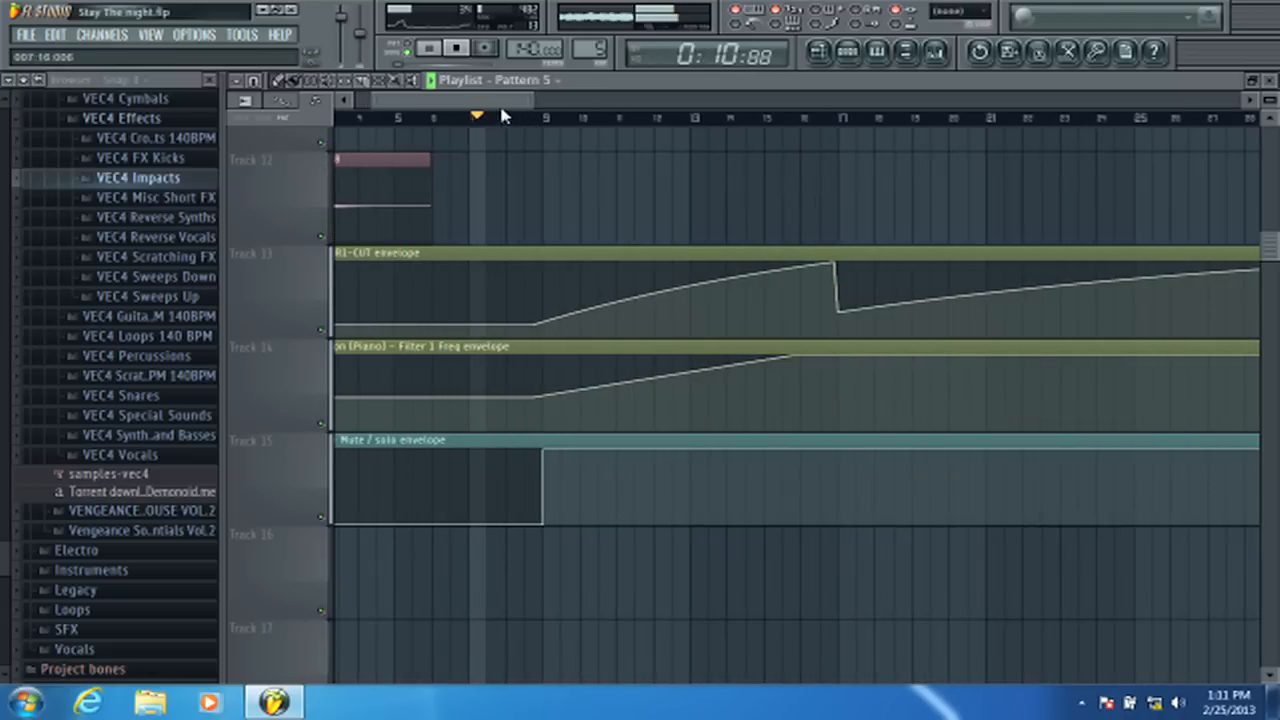
scroll(471, 223, "up", 11)
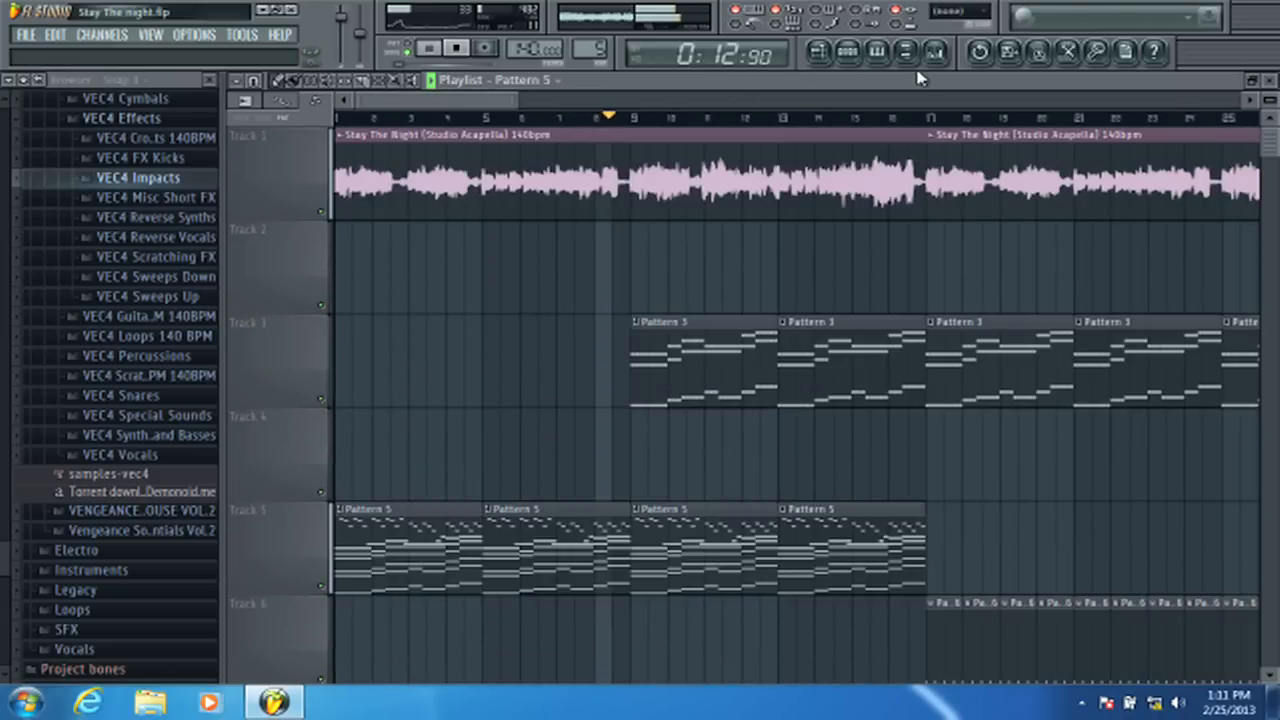
scroll(600, 120, "up", 2)
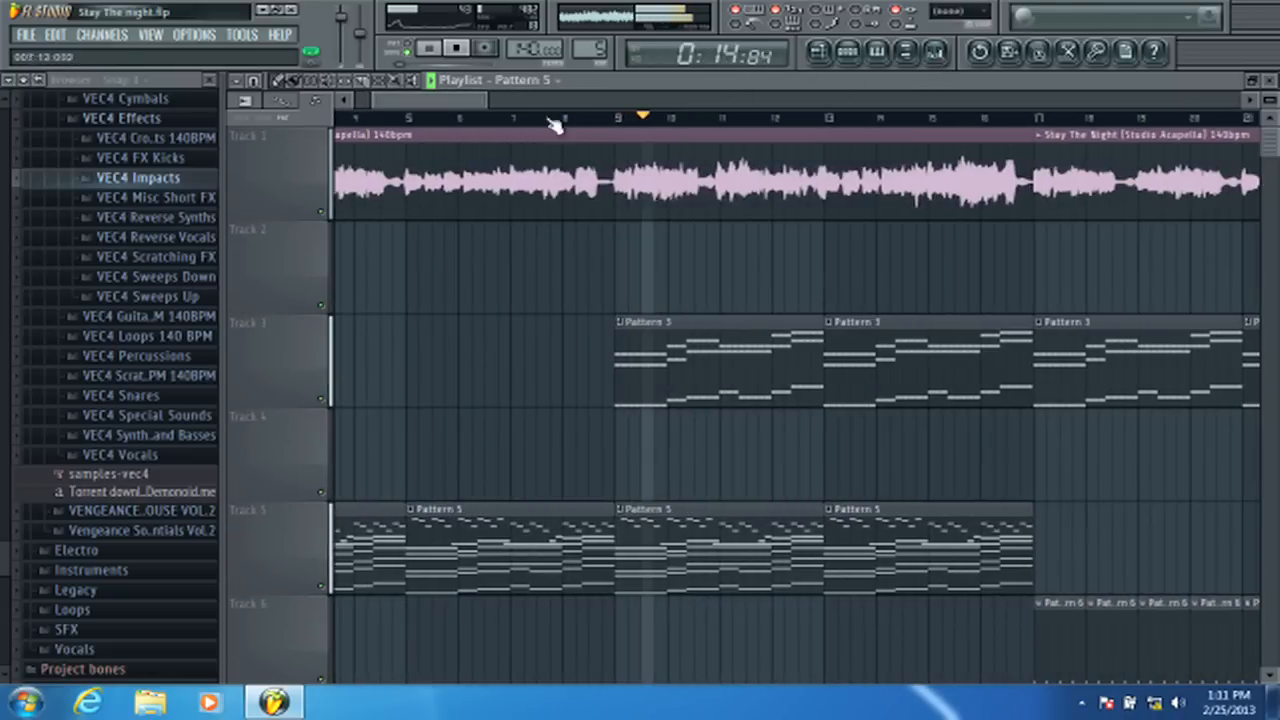
scroll(734, 229, "down", 4)
scroll(735, 227, "down", 3)
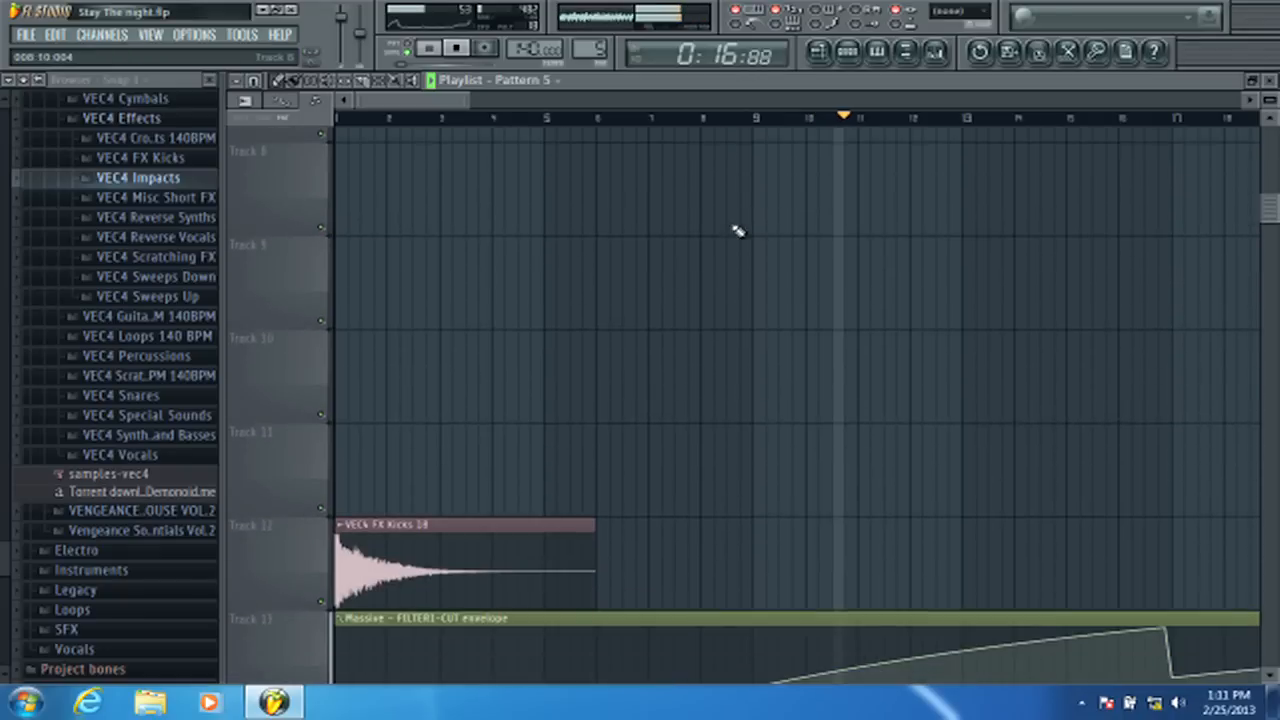
scroll(737, 229, "up", 7)
scroll(768, 135, "down", 3)
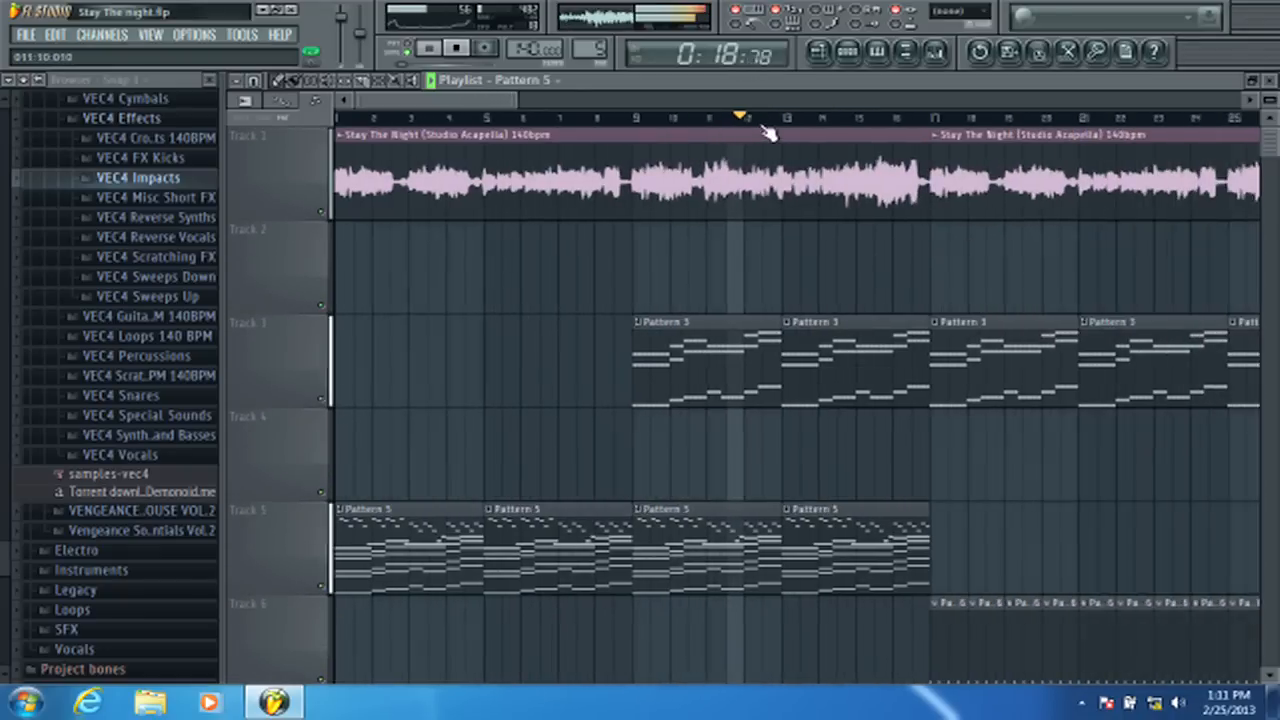
scroll(766, 277, "down", 10)
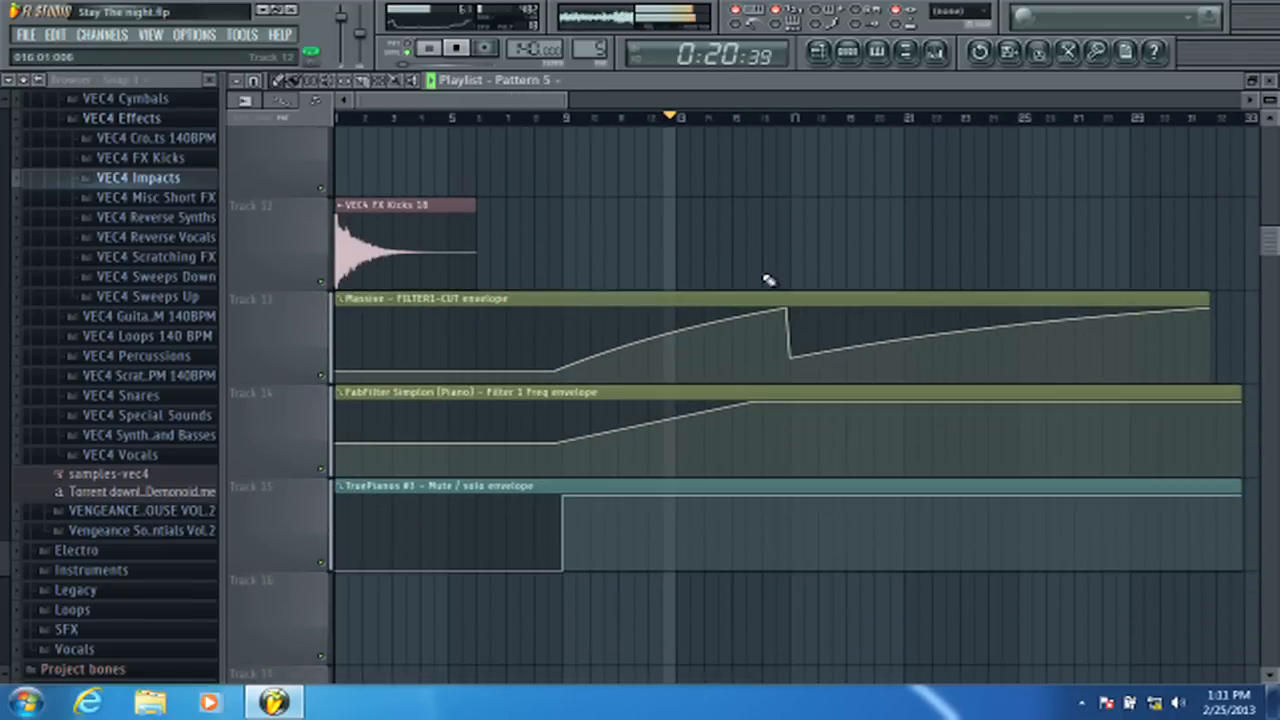
- Check the TruePianos instrument settings during playback, close them, and return to the playlist's upper tracks
left_click(847, 51)
left_click(476, 268)
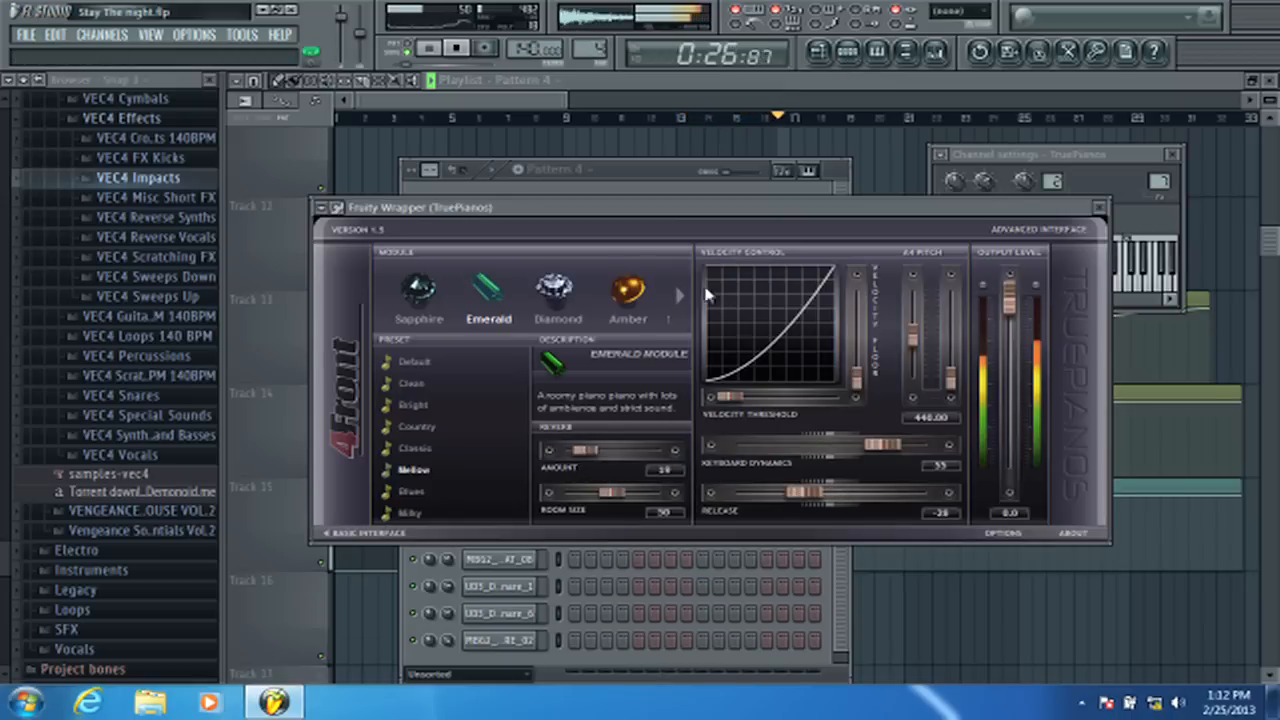
left_click(1101, 208)
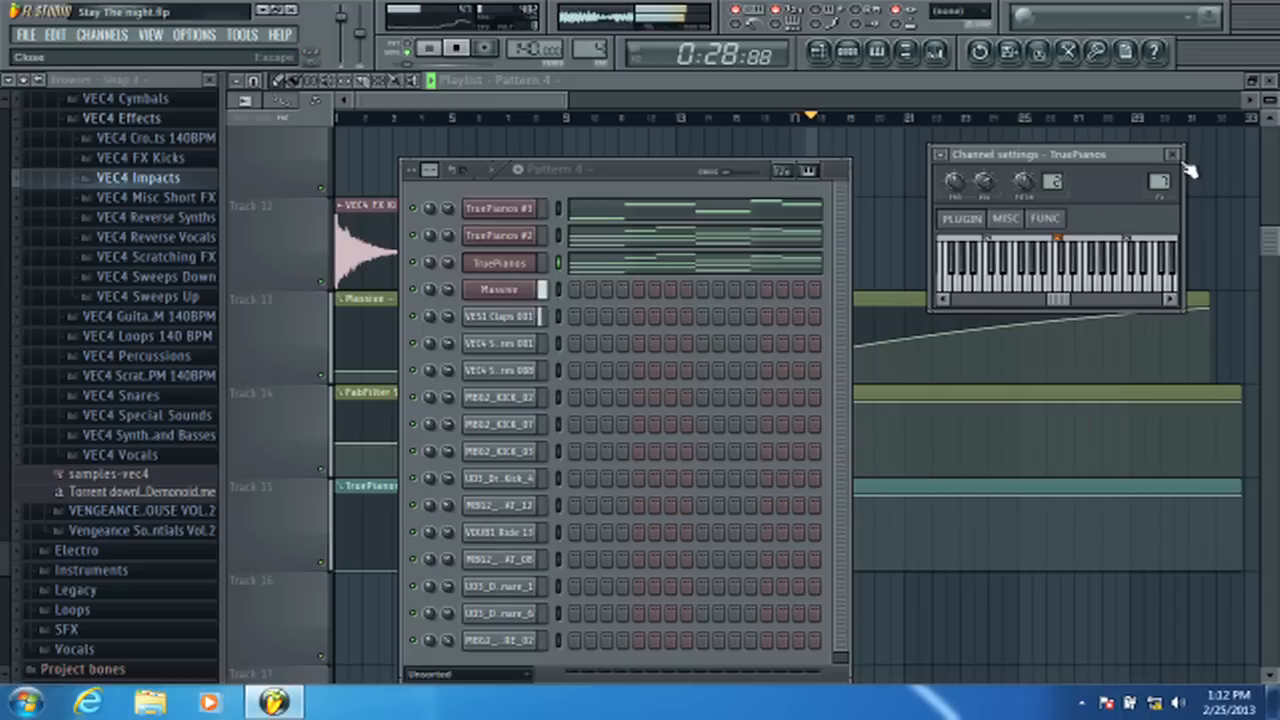
left_click(1172, 154)
left_click(838, 169)
scroll(885, 233, "up", 3)
scroll(885, 233, "up", 8)
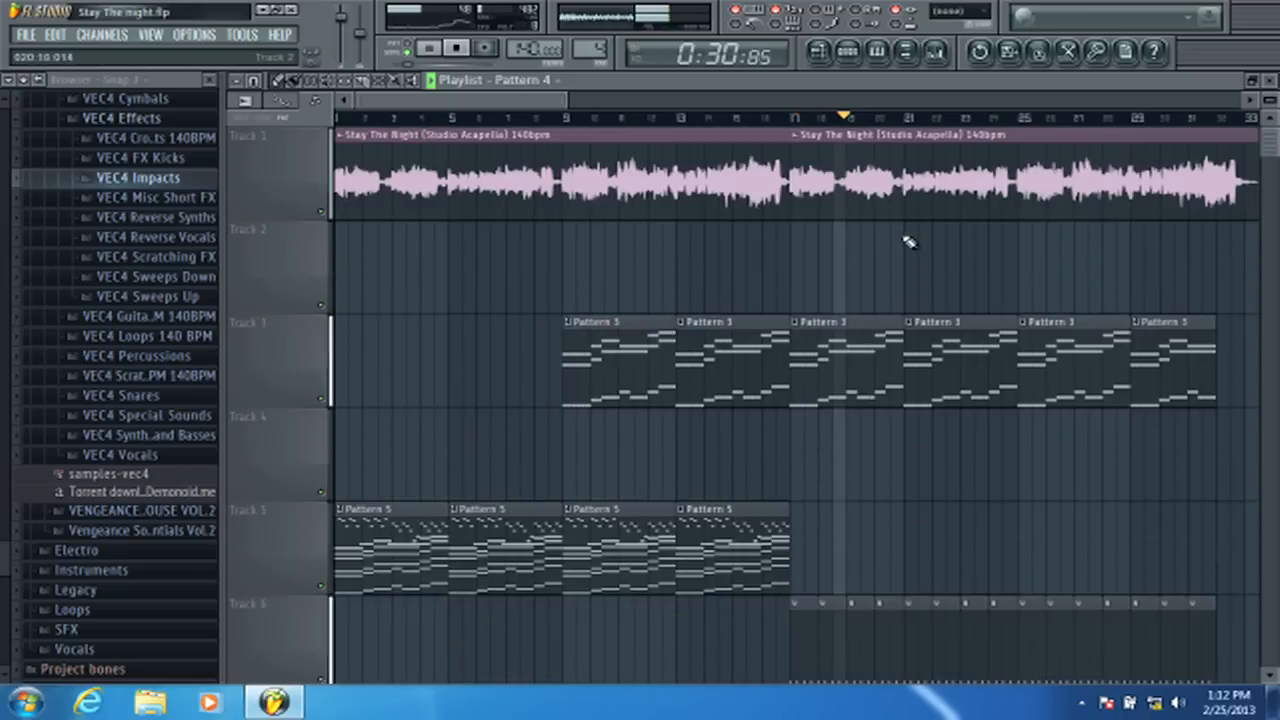
- Collapse the VEC4 Effects sample folder and bring up the empty Pattern 8 in the step sequencer
left_click_drag(463, 100, 511, 100)
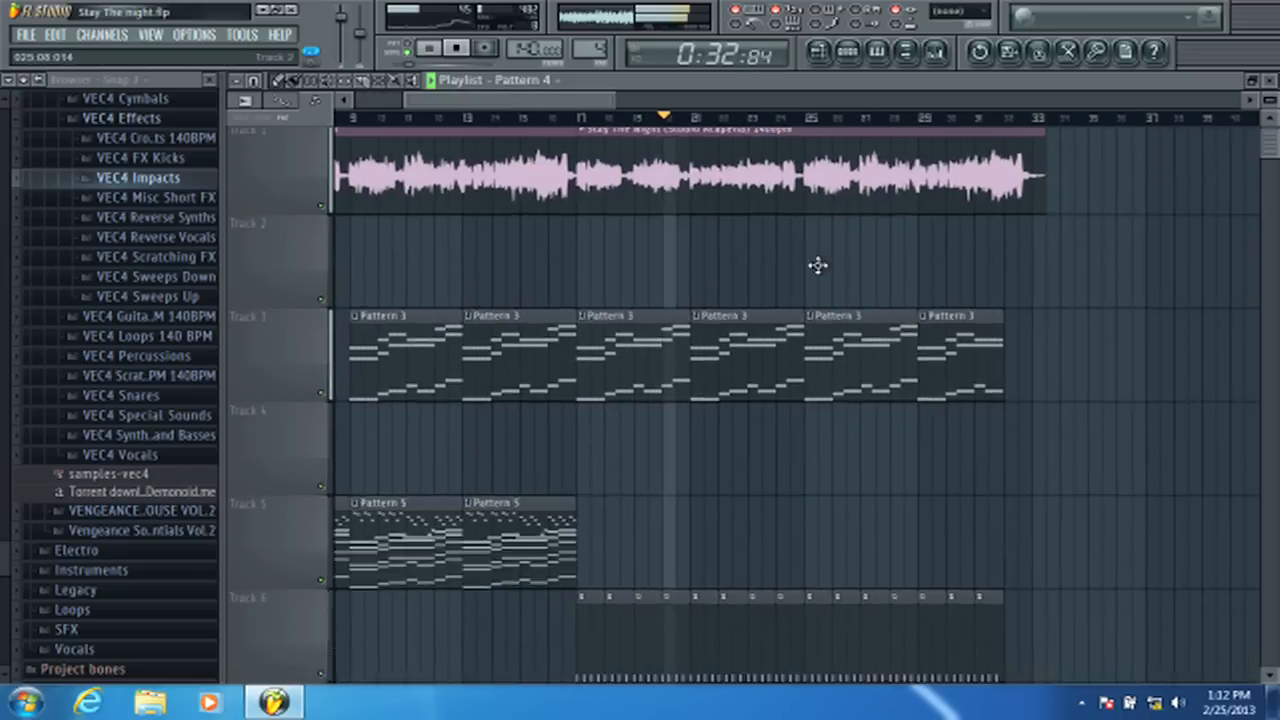
scroll(812, 198, "up", 2)
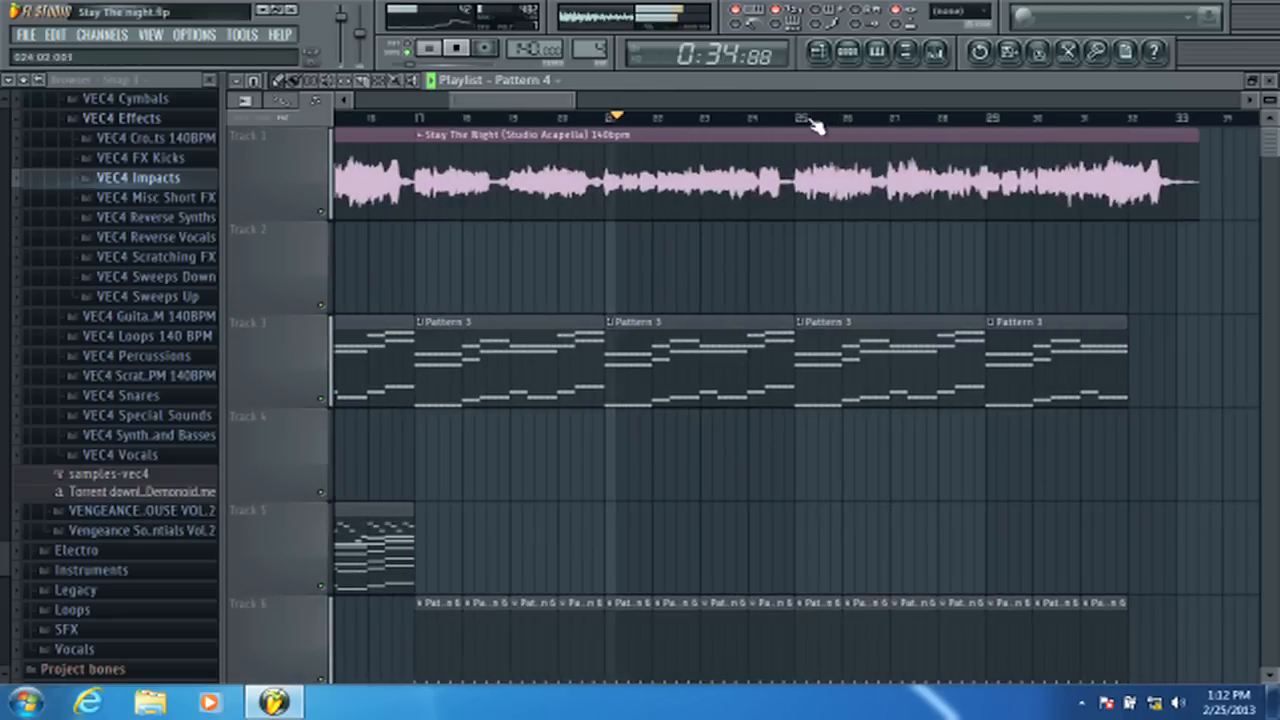
left_click(121, 118)
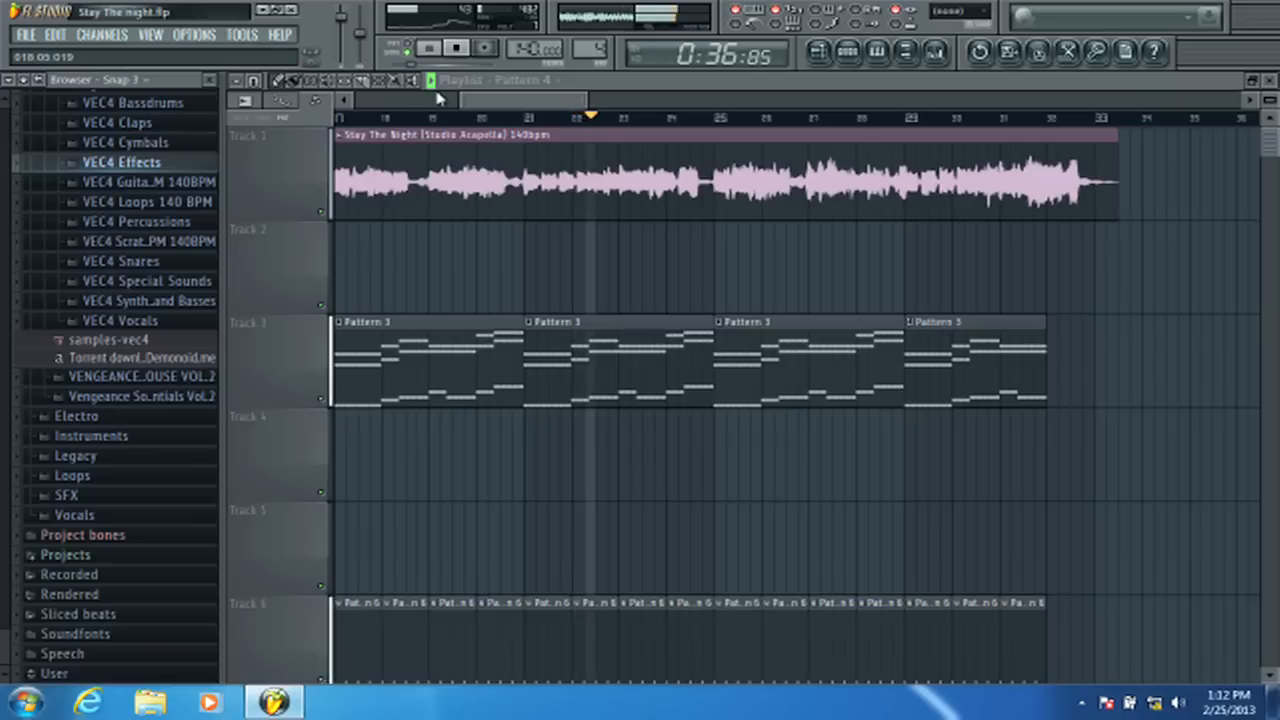
left_click(866, 60)
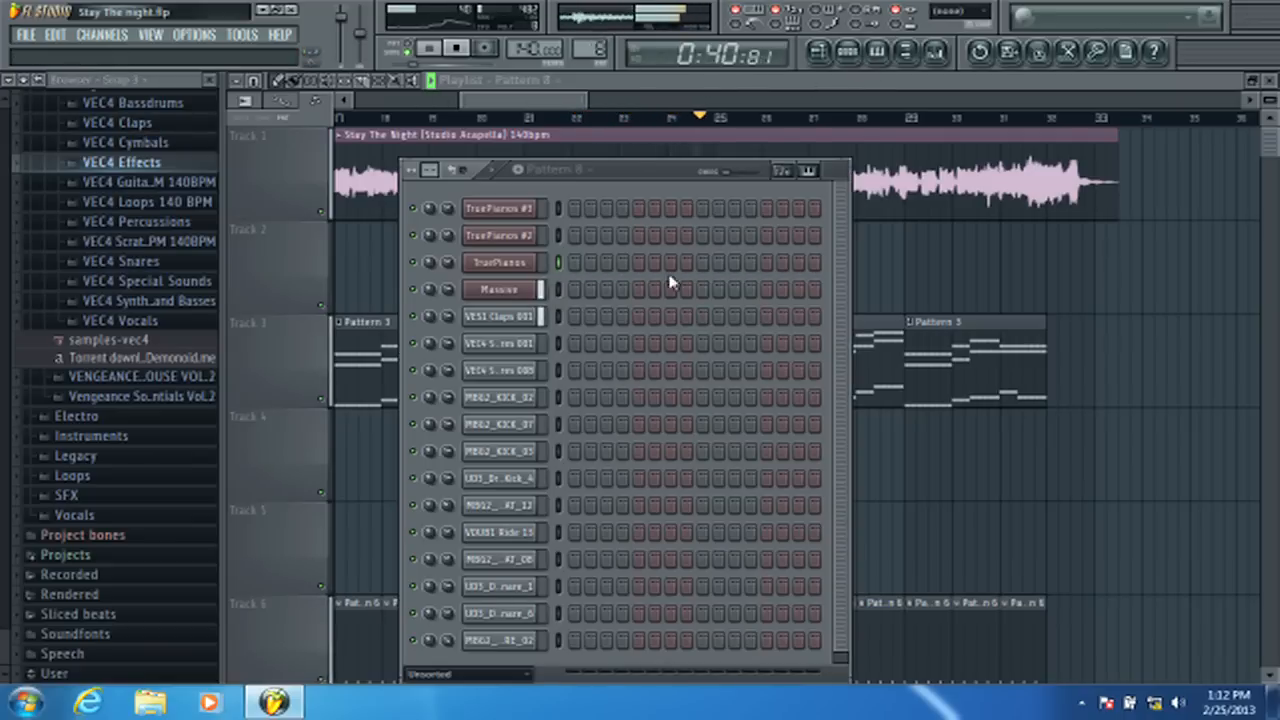
key("F4")
- Program MBG2_KICK_02 and MBG2_KICK_07 on all four beats of Pattern 8 and audition the pattern by itself
left_click(574, 390)
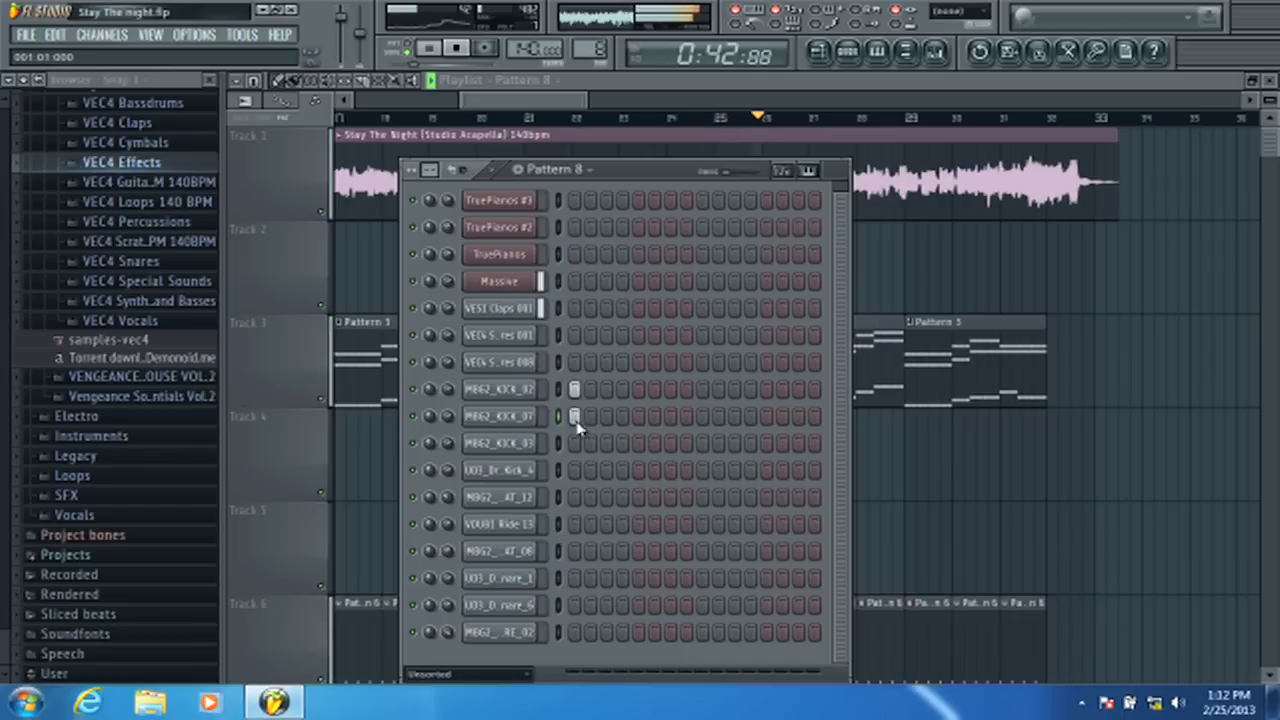
key("l")
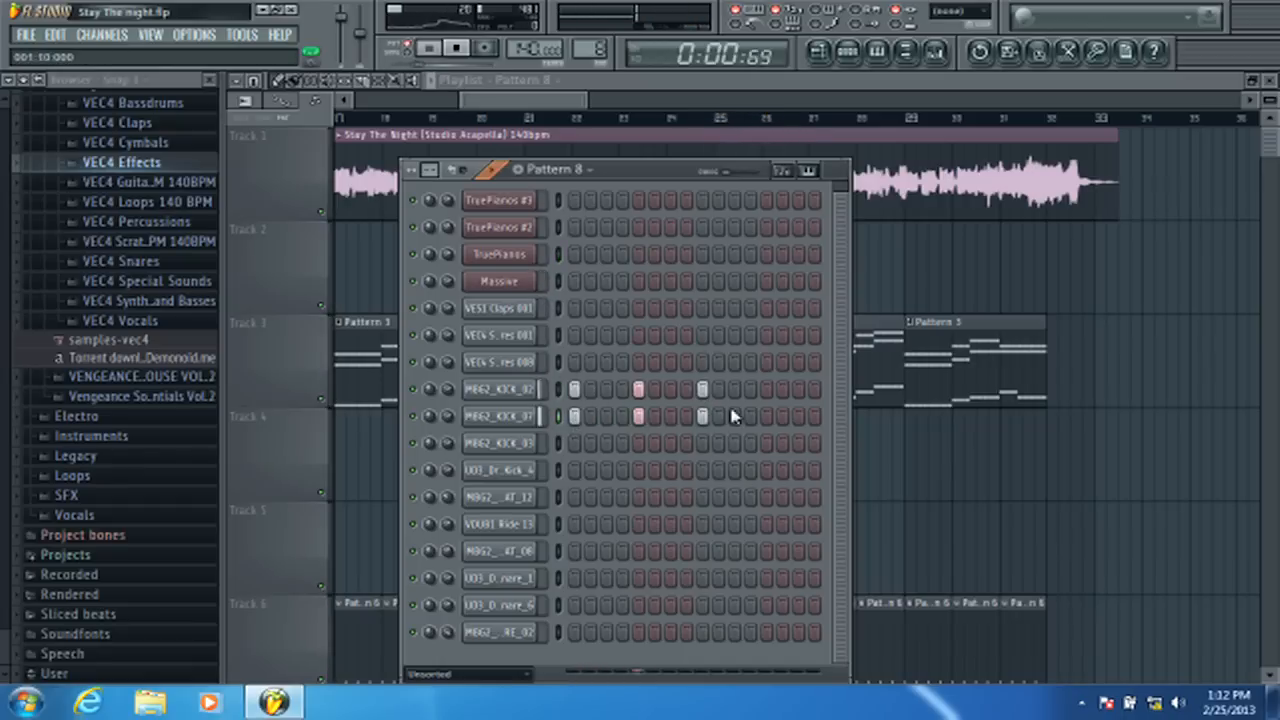
key("space")
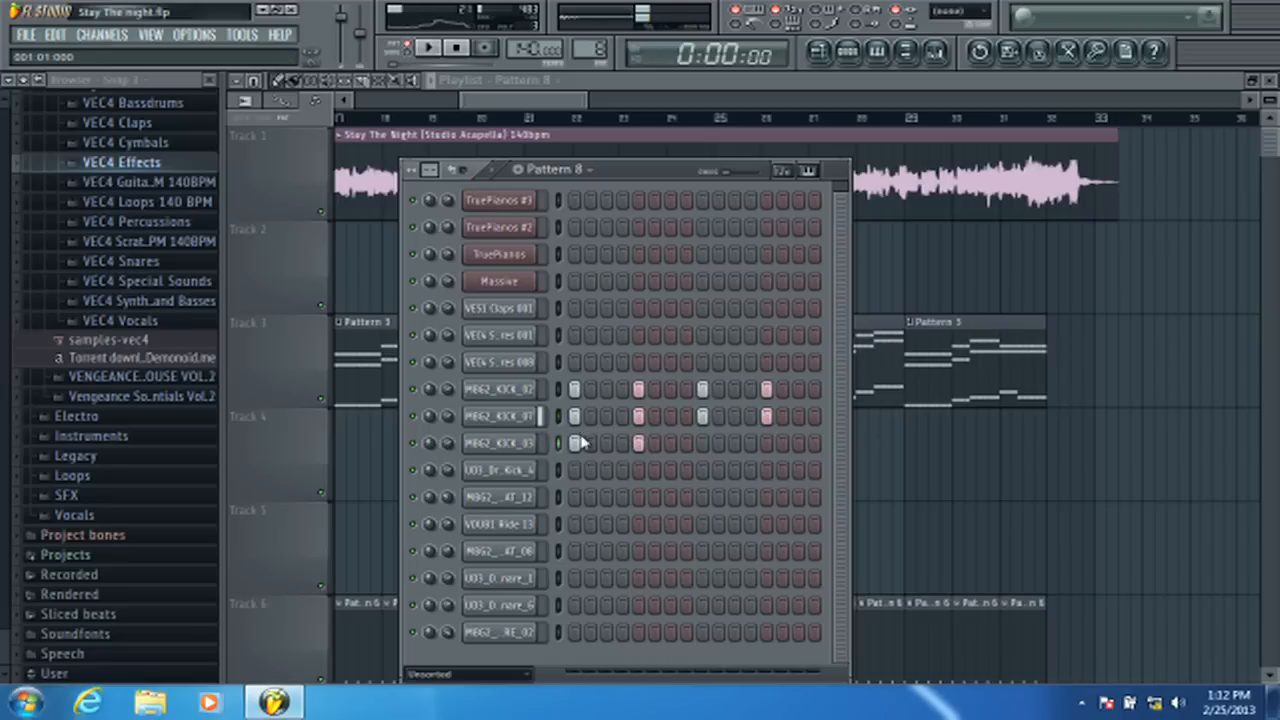
- Convert the MBG2_KICK_02 steps to piano roll notes and paint C5 kicks on every beat through the end of bar 4
right_click(537, 393)
left_click(558, 391)
scroll(496, 120, "down", 4)
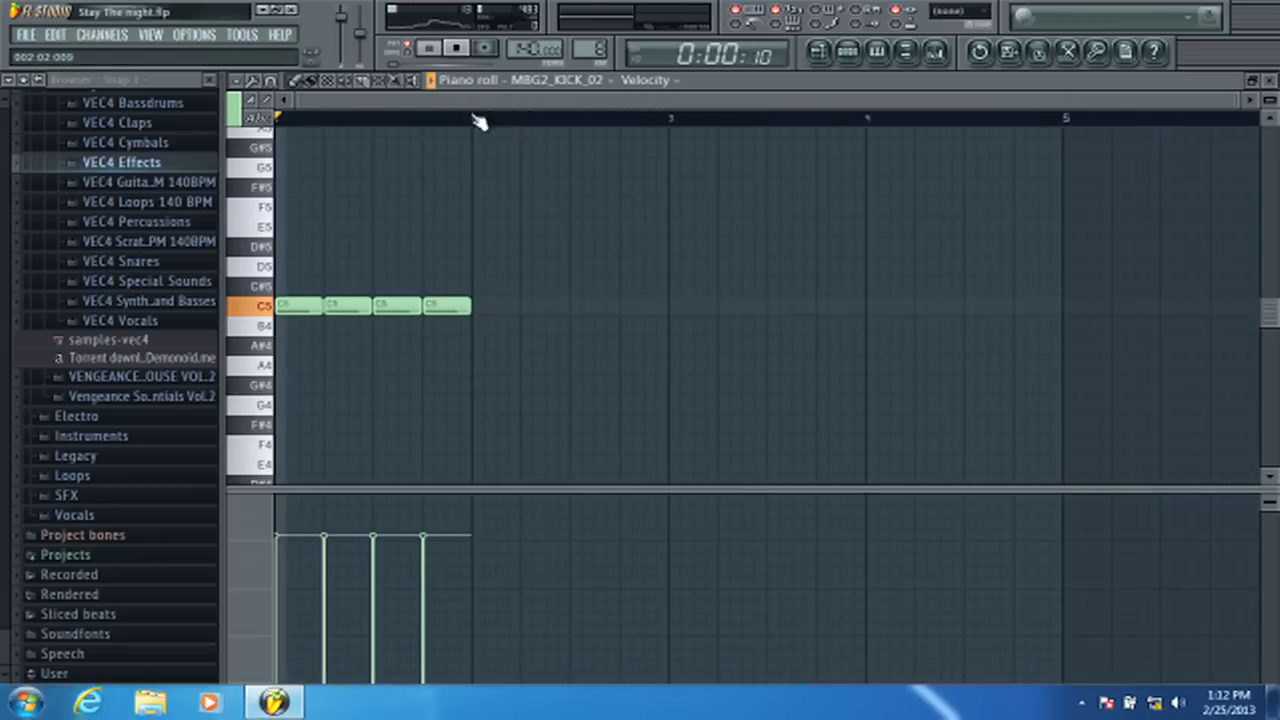
mouse_move(493, 307)
left_mouse_down()
mouse_move(960, 297)
mouse_move(628, 310)
mouse_move(828, 305)
mouse_move(725, 305)
left_mouse_up()
mouse_move(480, 306)
left_mouse_down()
mouse_move(697, 292)
mouse_move(1017, 297)
mouse_move(686, 289)
mouse_move(830, 305)
left_mouse_up()
key("space")
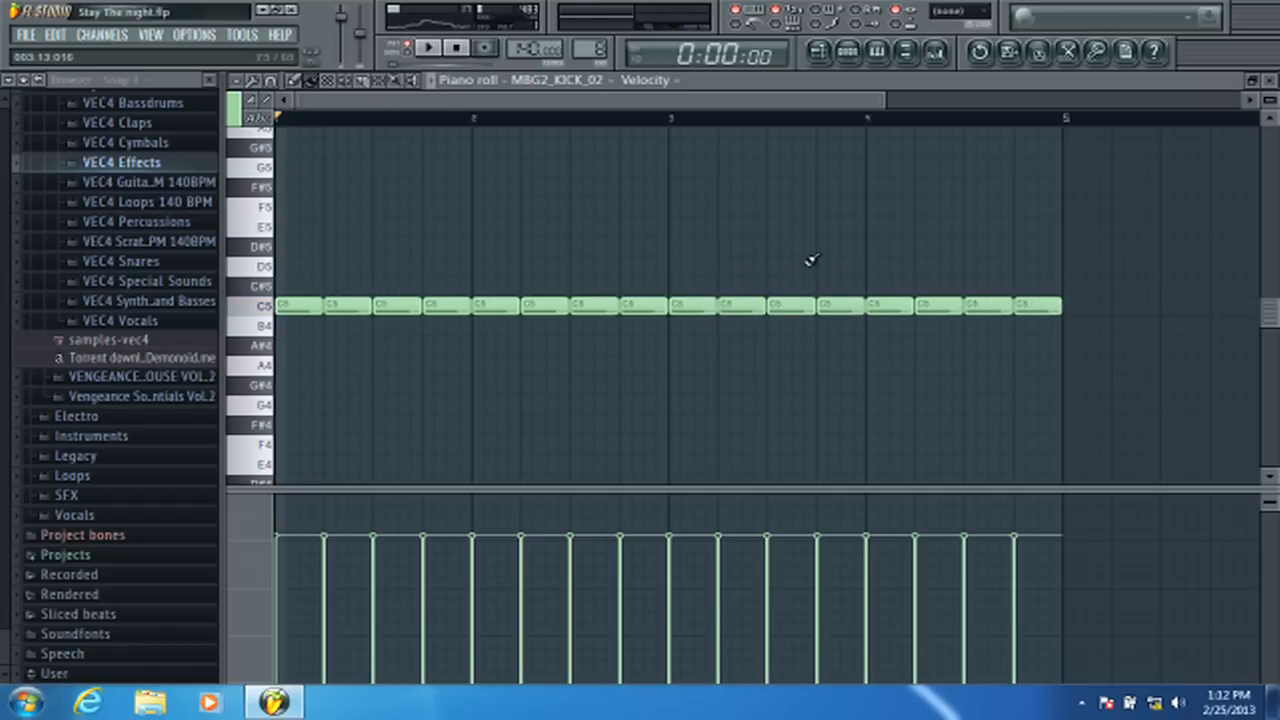
- Paint half-beat C5 kicks through bars 5 and 6 of the MBG2_KICK_02 piano roll
scroll(885, 125, "down", 4)
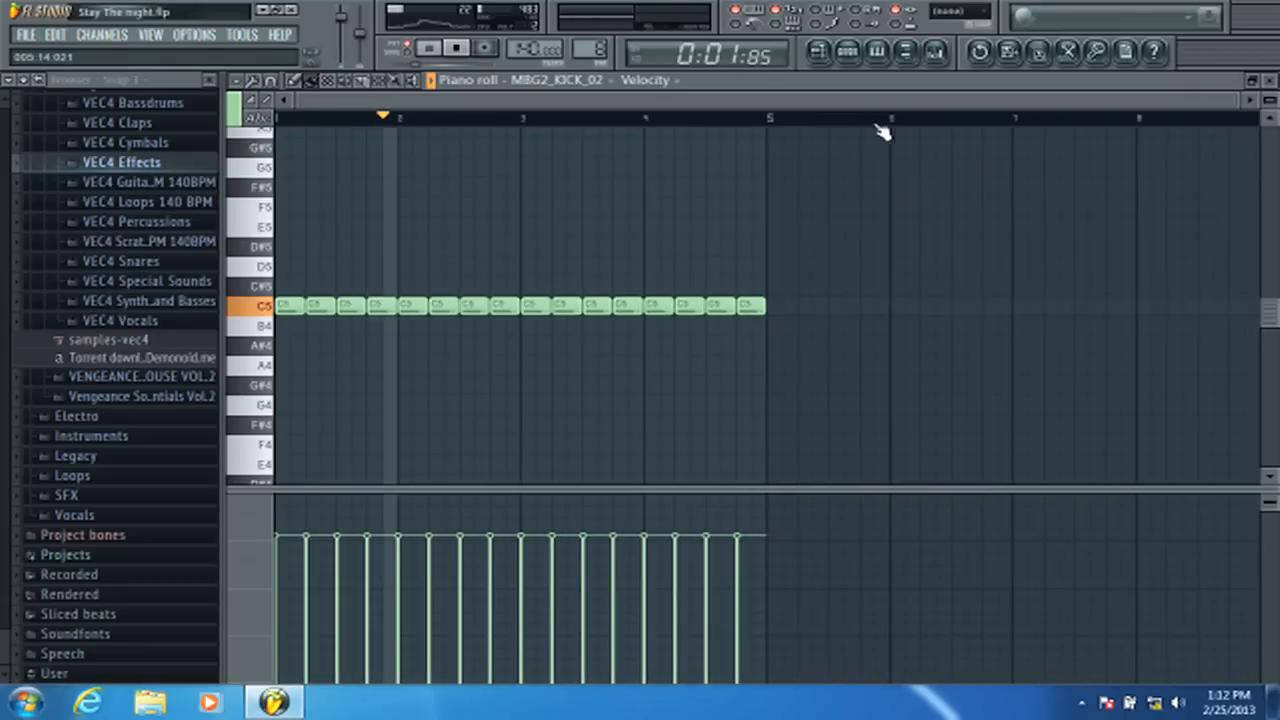
mouse_move(800, 299)
left_mouse_down()
mouse_move(780, 303)
mouse_move(1129, 289)
mouse_move(1170, 305)
mouse_move(814, 309)
mouse_move(1145, 315)
left_mouse_up()
right_click(1150, 308)
left_click(775, 304)
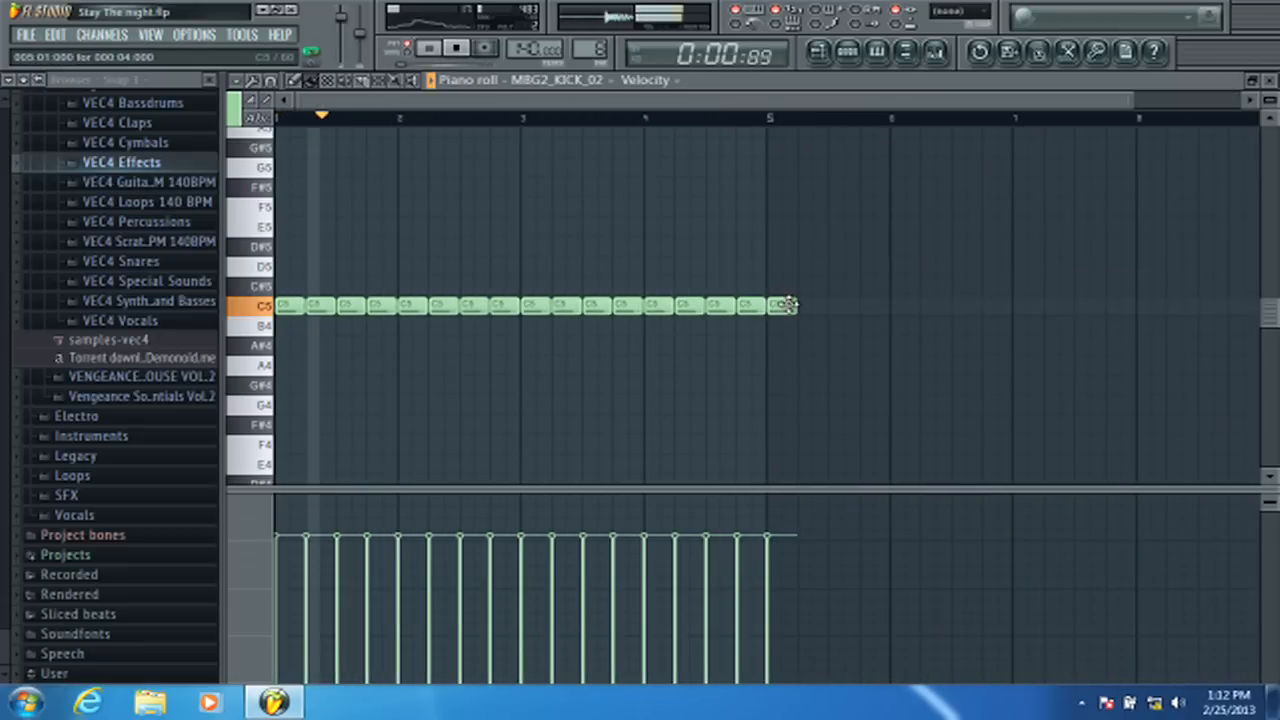
mouse_move(795, 303)
left_mouse_down()
mouse_move(771, 323)
mouse_move(783, 305)
mouse_move(1010, 305)
left_mouse_up()
left_click(790, 305)
scroll(840, 290, "right", 3)
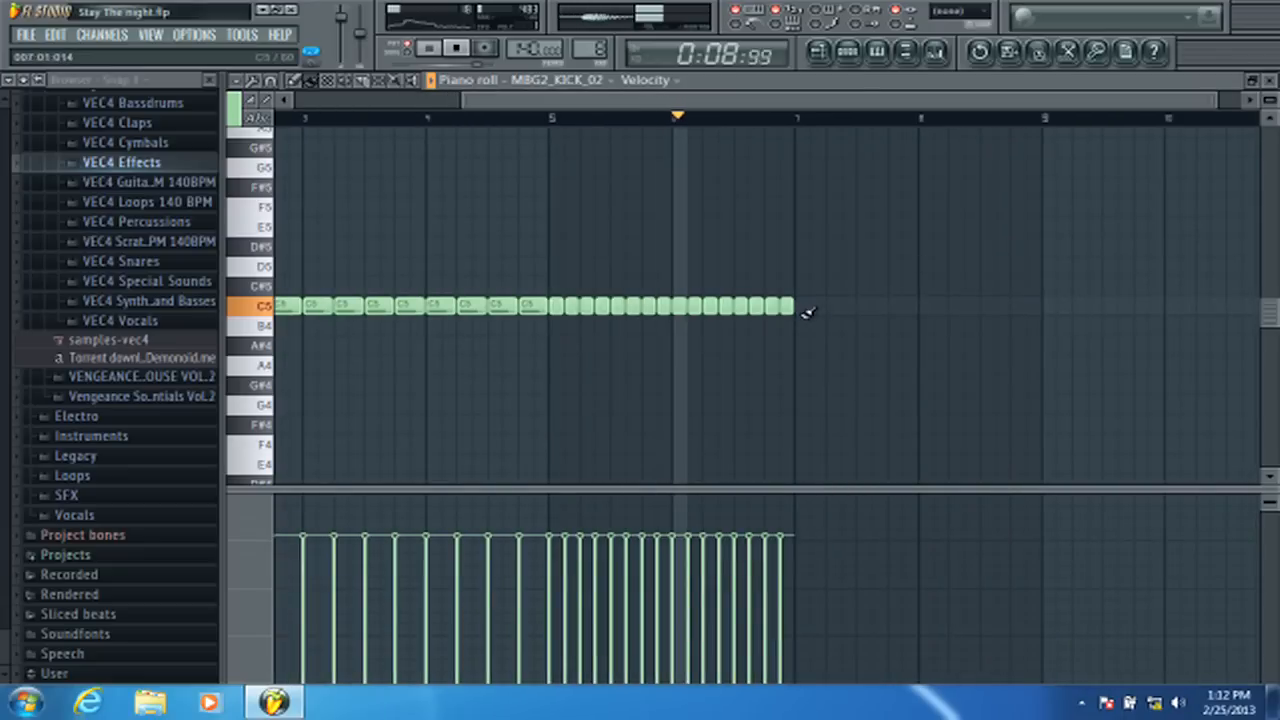
left_click_drag(808, 310, 862, 292)
key("space")
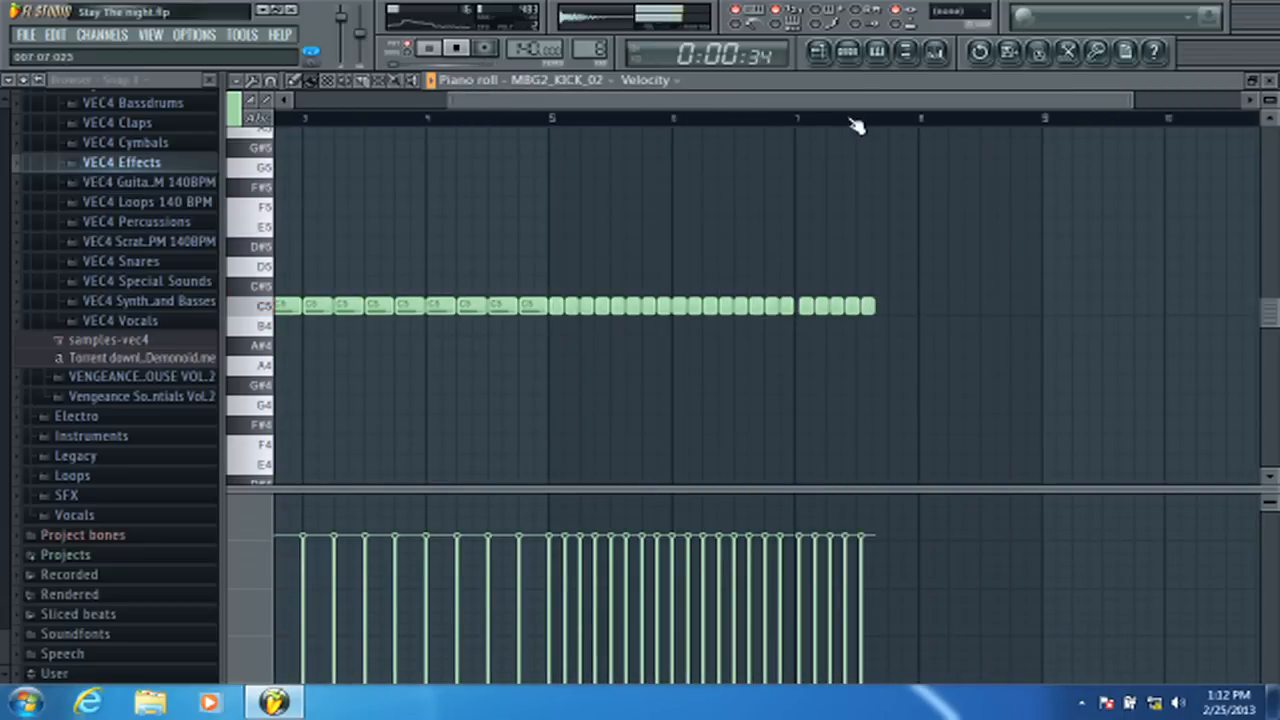
scroll(856, 125, "up", 2)
right_click(912, 309)
right_click(740, 306)
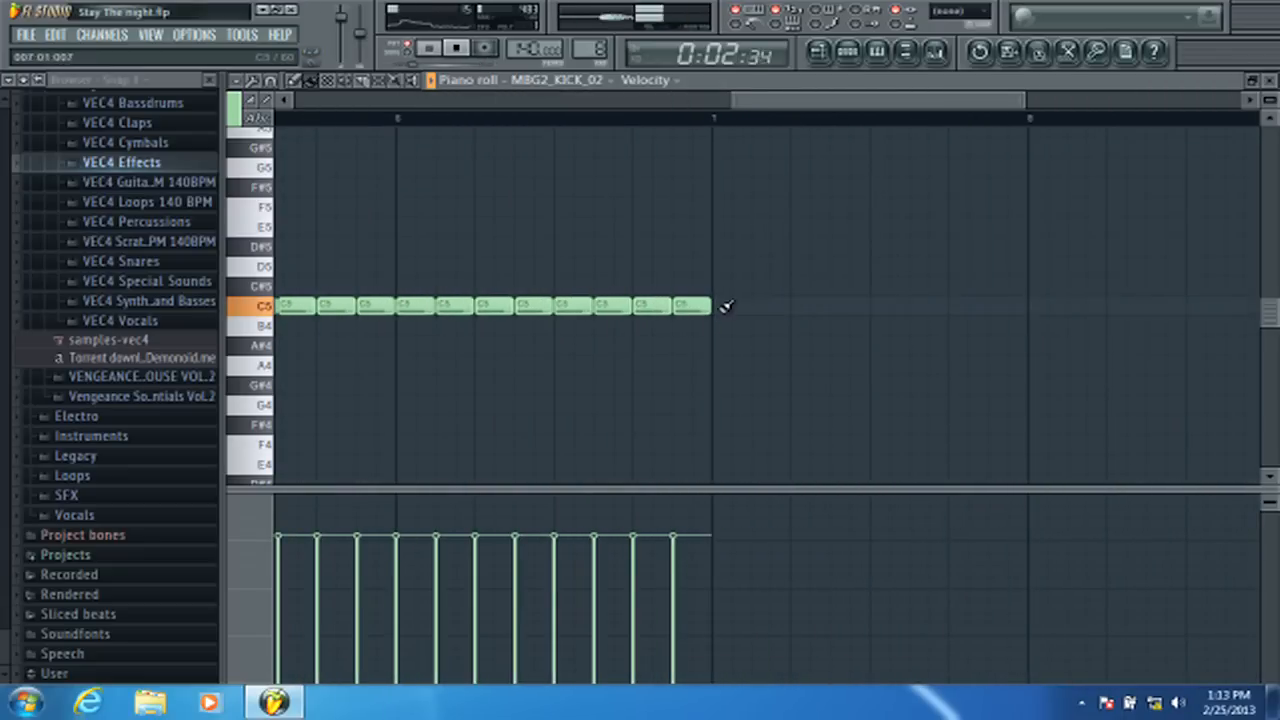
- Paint one-step C5 kicks through bar 7 and half-step kicks across the first half of bar 8
left_click(731, 306)
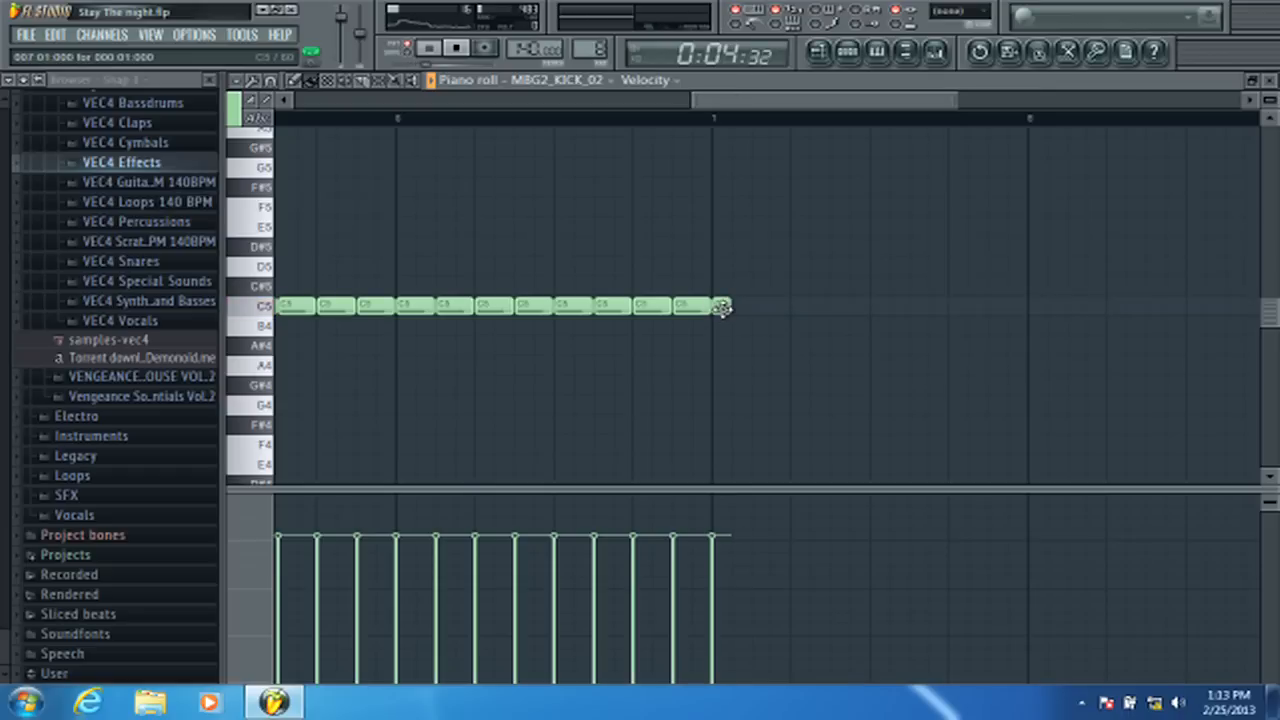
left_click_drag(722, 307, 1025, 304)
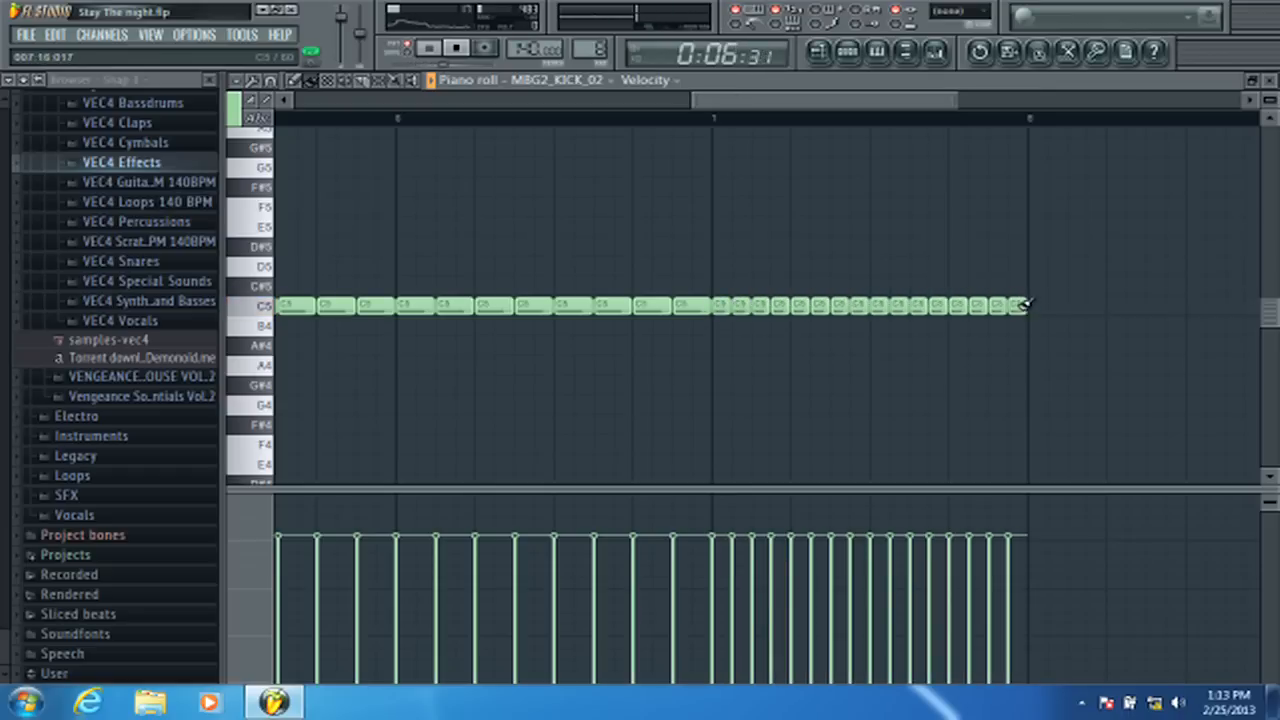
left_click_drag(899, 107, 979, 107)
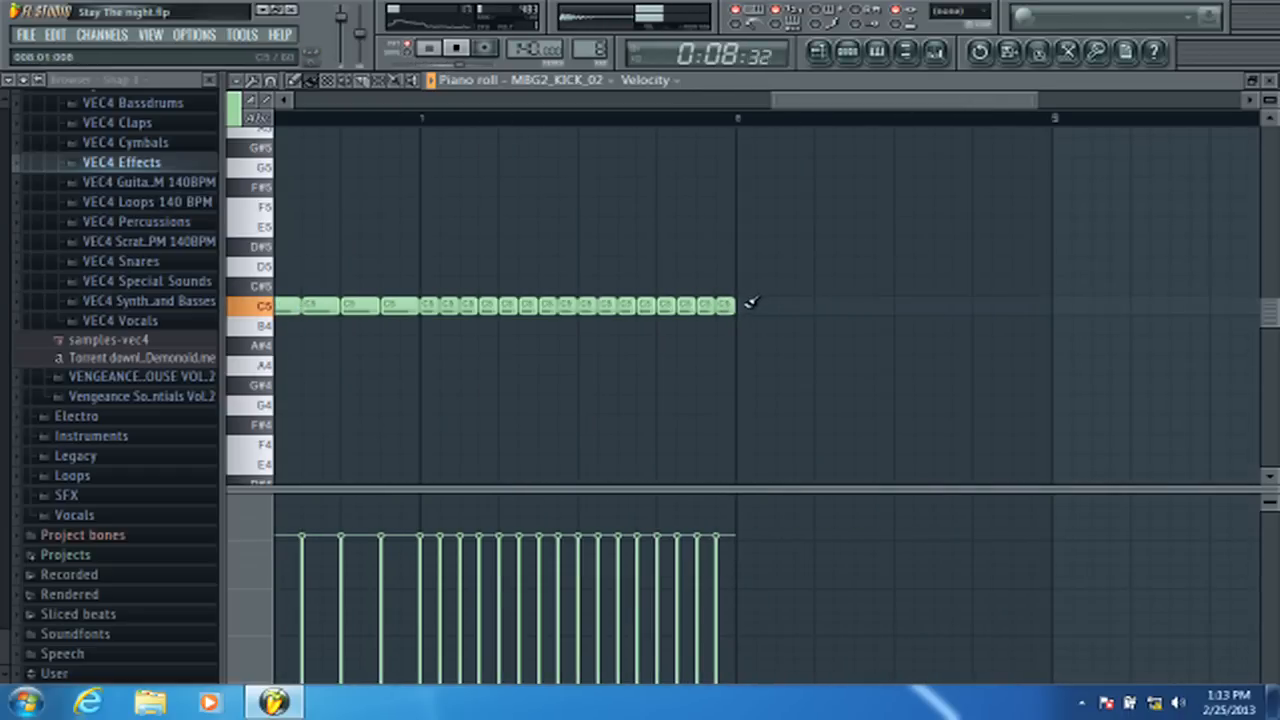
left_click(748, 305)
scroll(789, 126, "up", 2)
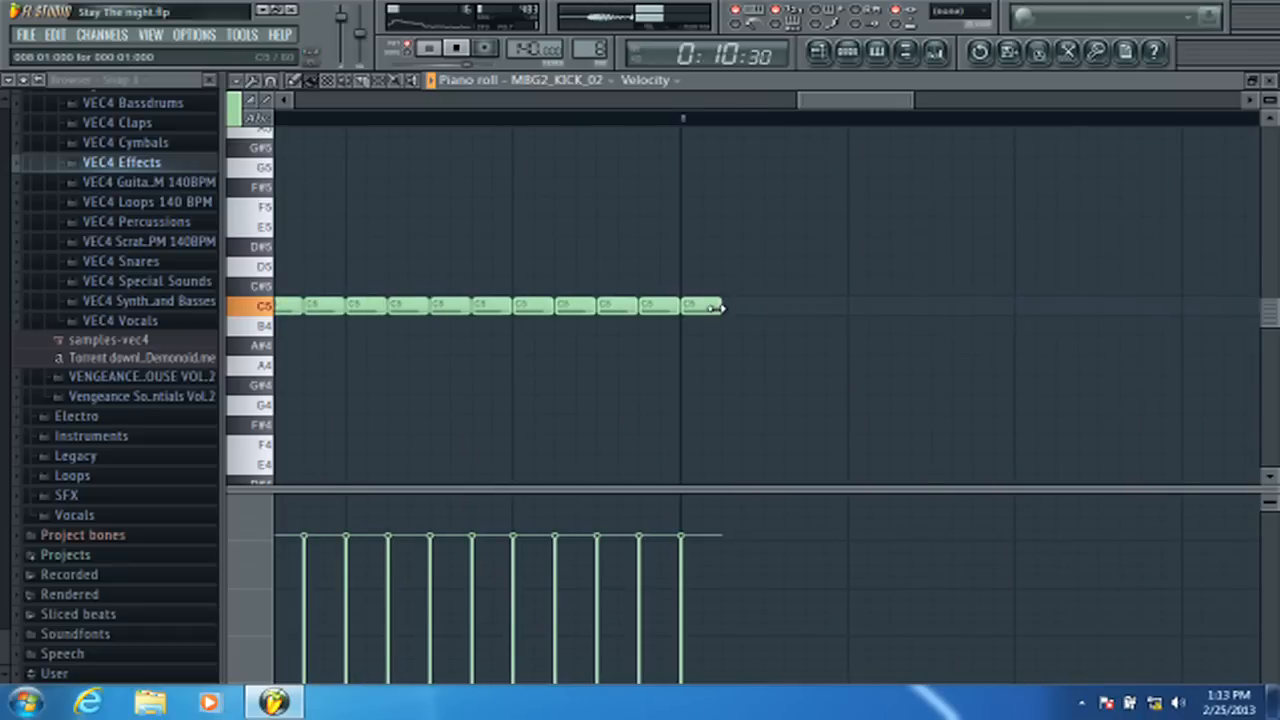
left_click_drag(691, 310, 1028, 303)
key("space")
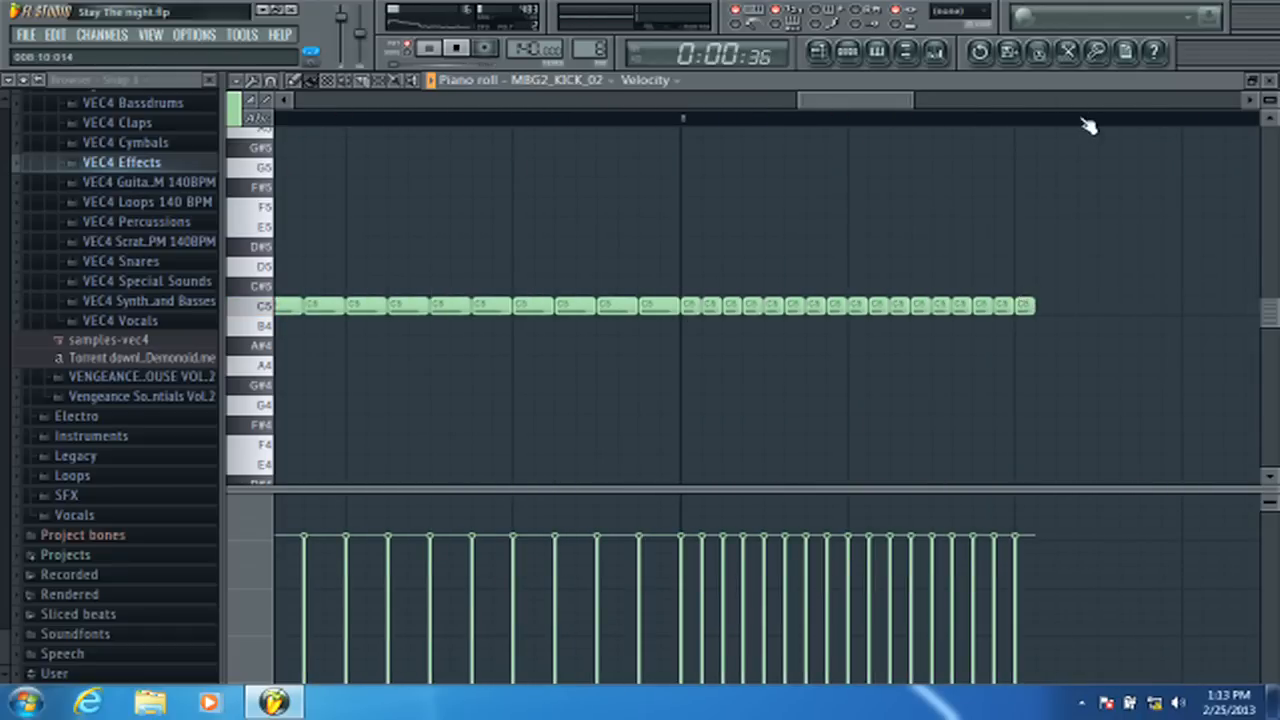
- Copy the MBG2_KICK_02 piano roll notes onto the MBG2_KICK_07 channel in Pattern 8
key("F6")
key("F5")
right_click(491, 395)
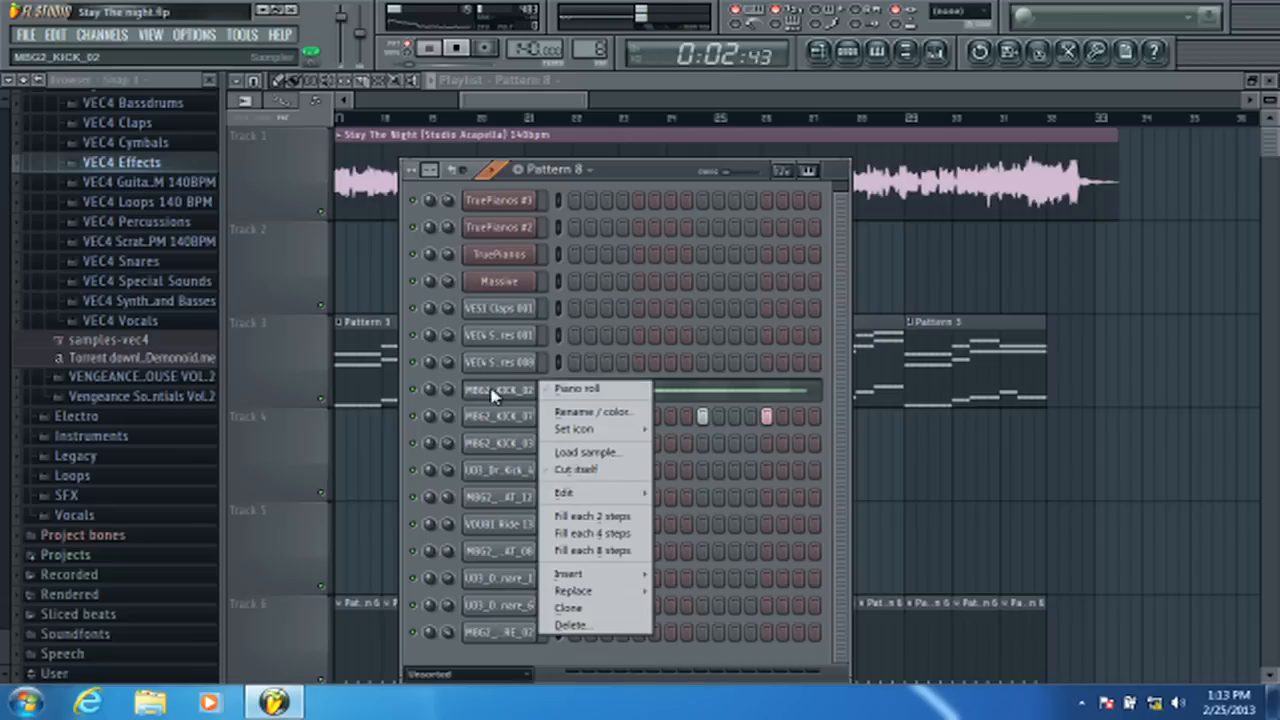
right_click(524, 420)
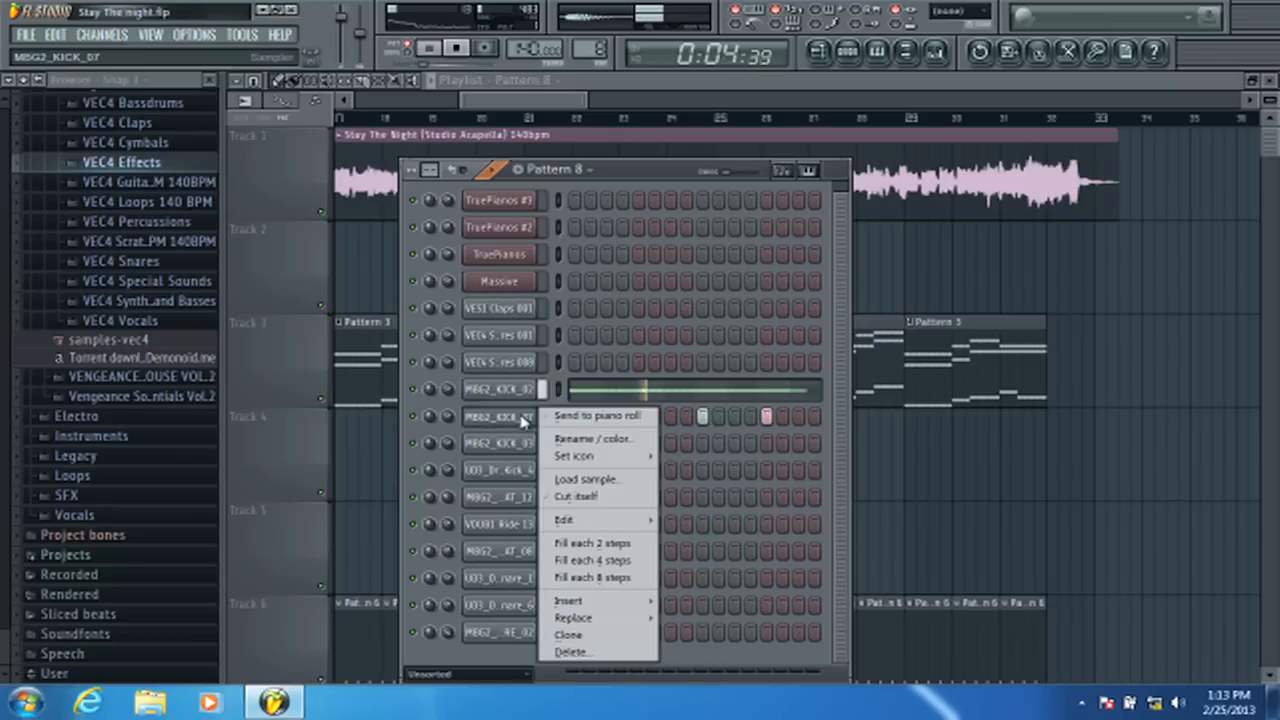
mouse_move(640, 520)
left_click(690, 556)
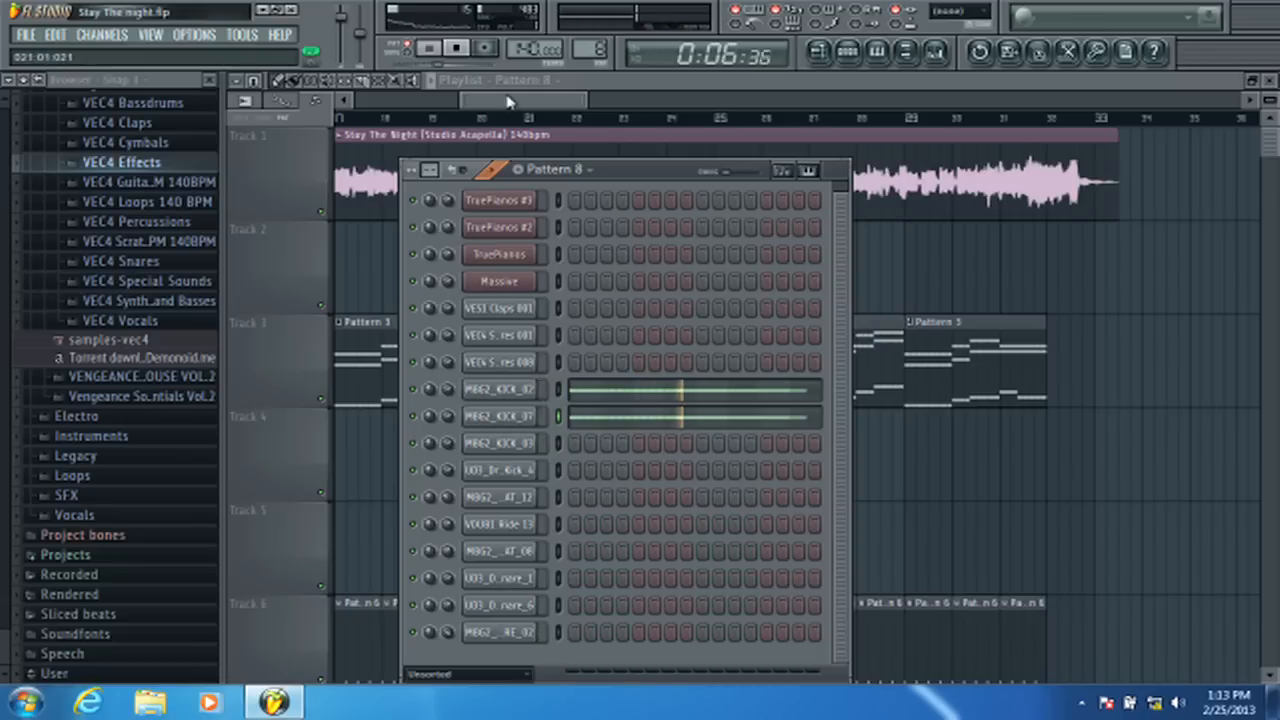
- Start playback in song mode and place Pattern 8 on Track 8 at bar 25
key("F6")
left_click_drag(588, 103, 571, 126)
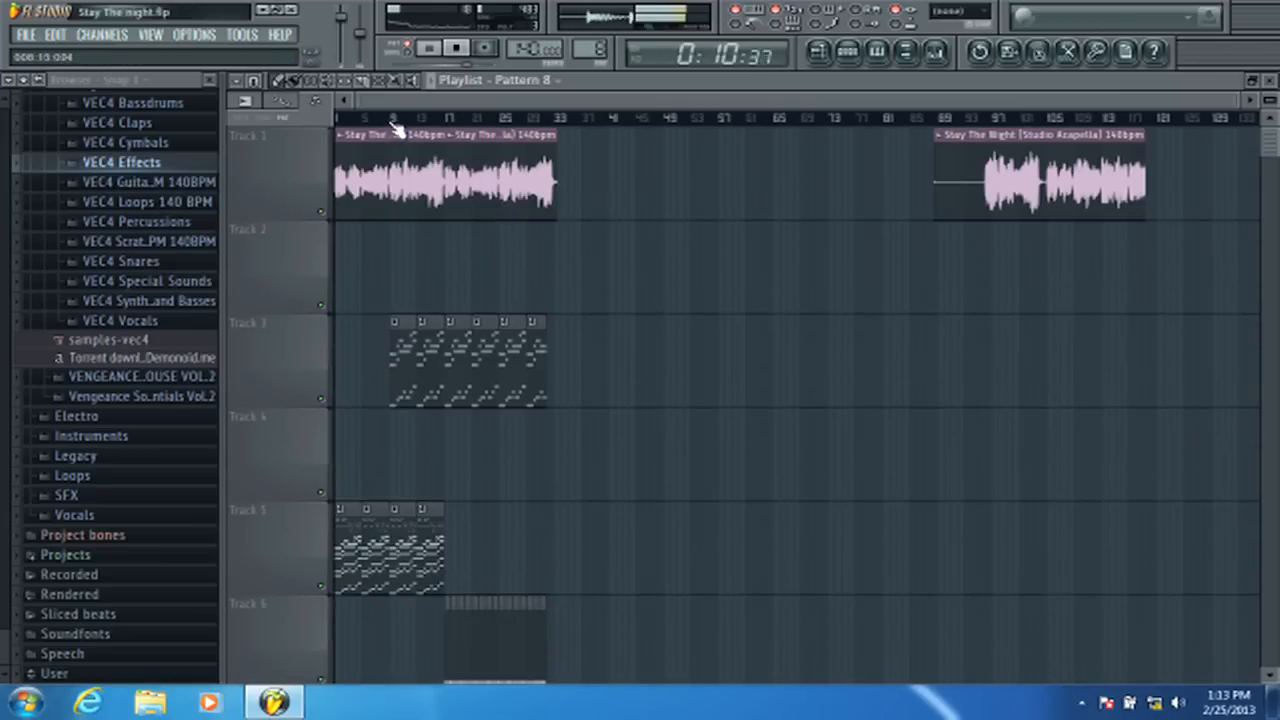
left_click(415, 55)
left_click_drag(425, 102, 535, 80)
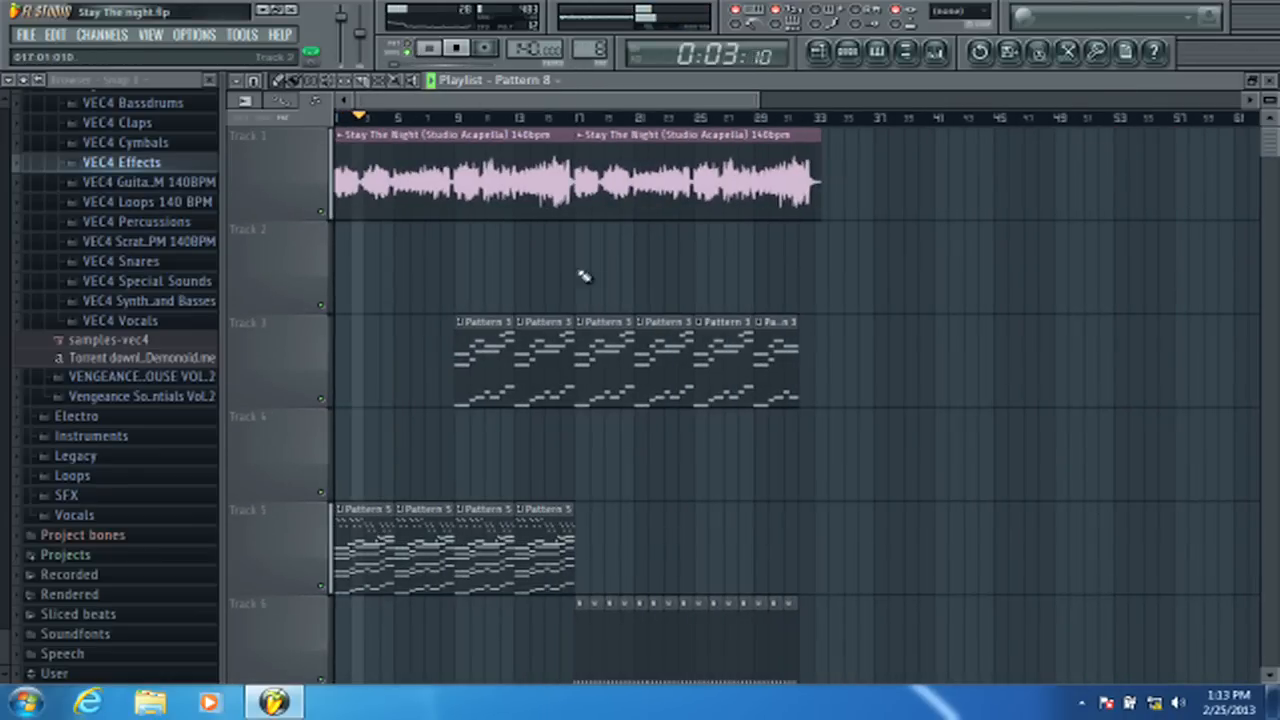
scroll(585, 277, "down", 5)
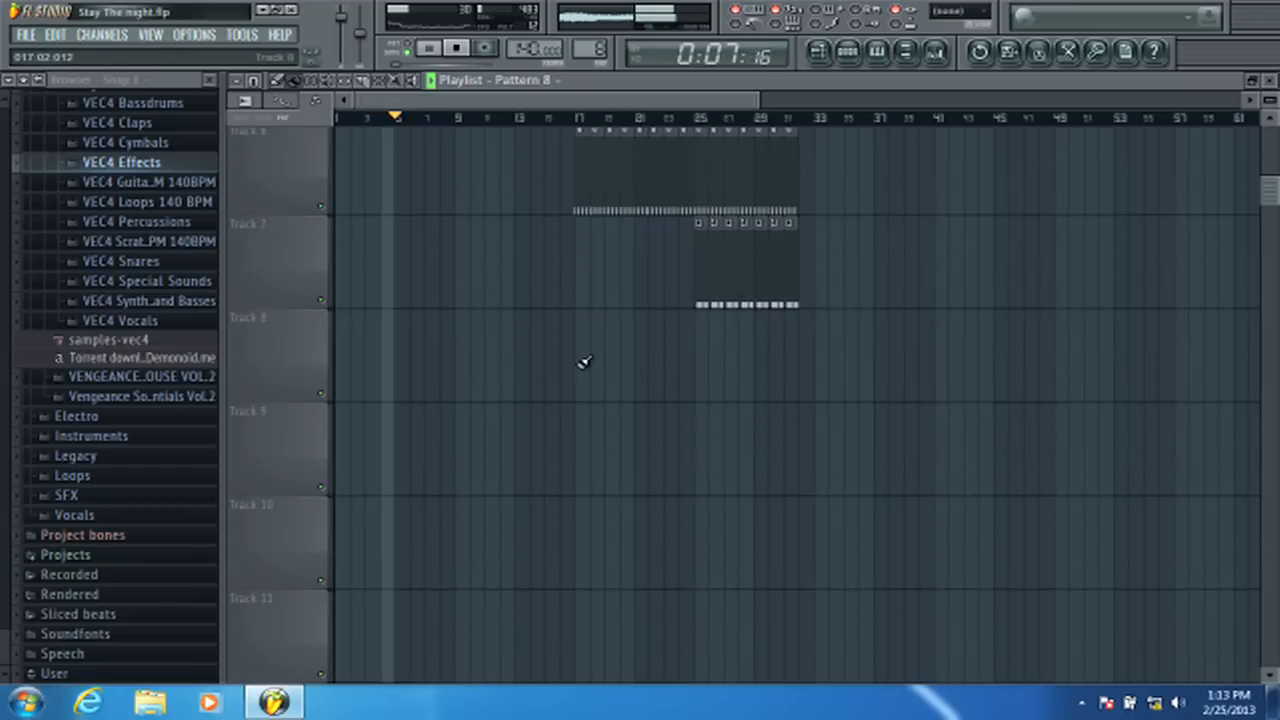
left_click(707, 353)
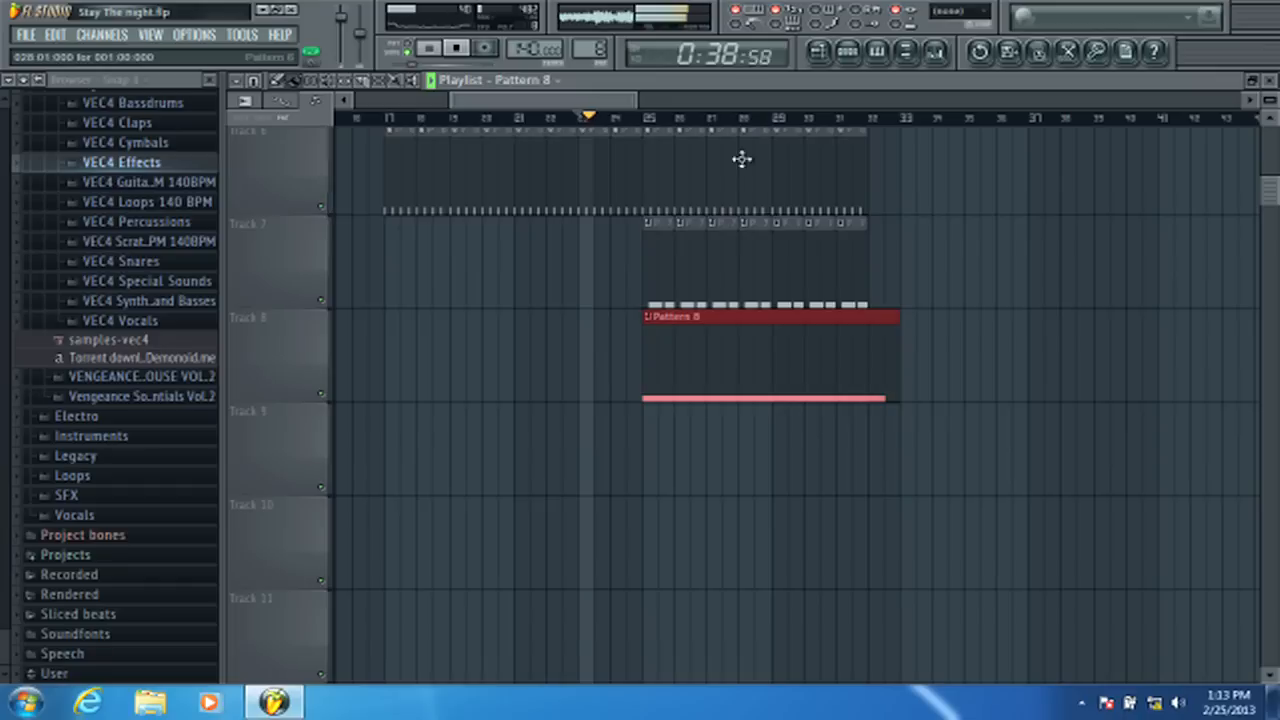
- Examine how Pattern 8 lines up with the vocal, chord and drum clips during song playback
scroll(760, 208, "up", 5)
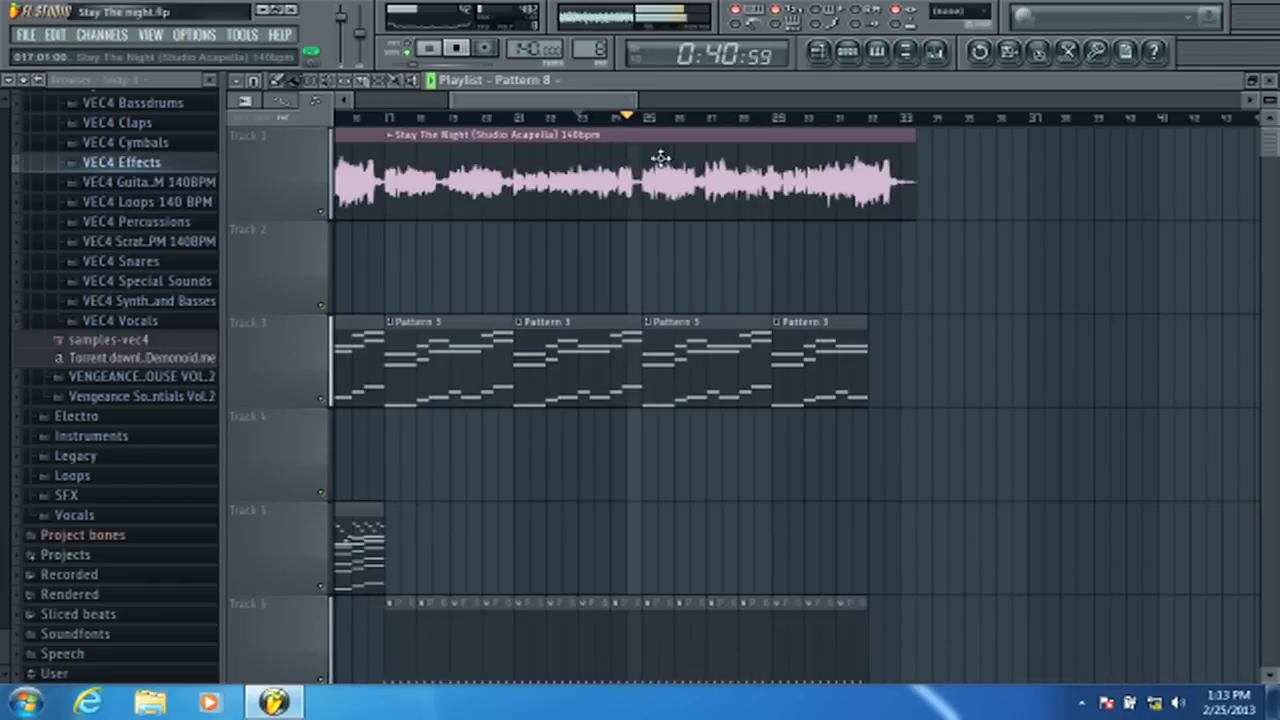
left_click_drag(591, 107, 610, 107)
scroll(729, 243, "down", 5)
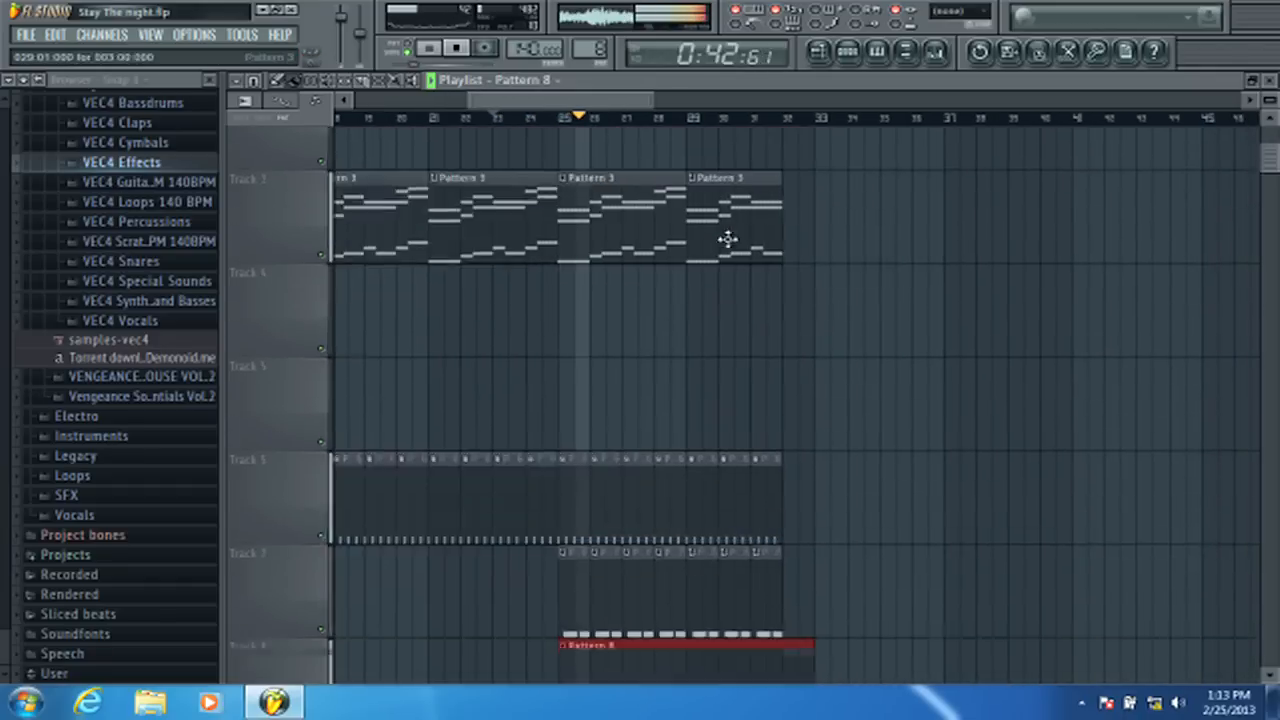
scroll(686, 120, "up", 2)
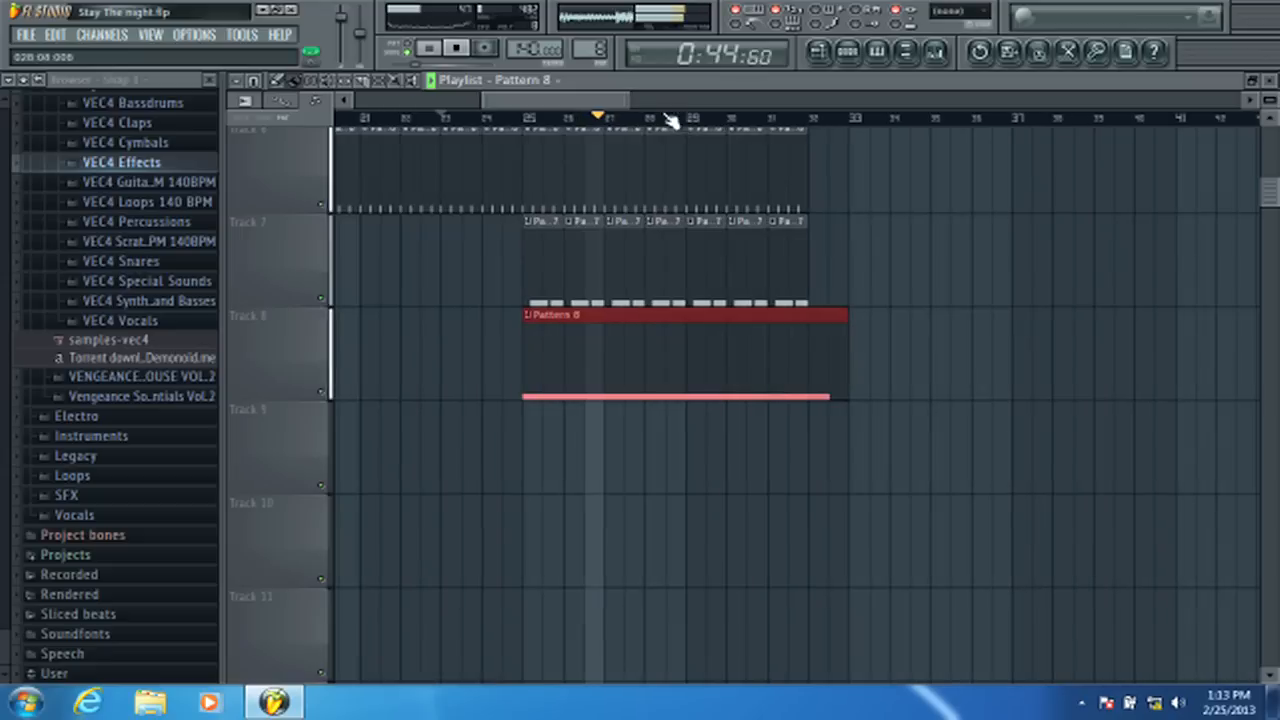
scroll(687, 118, "up", 3)
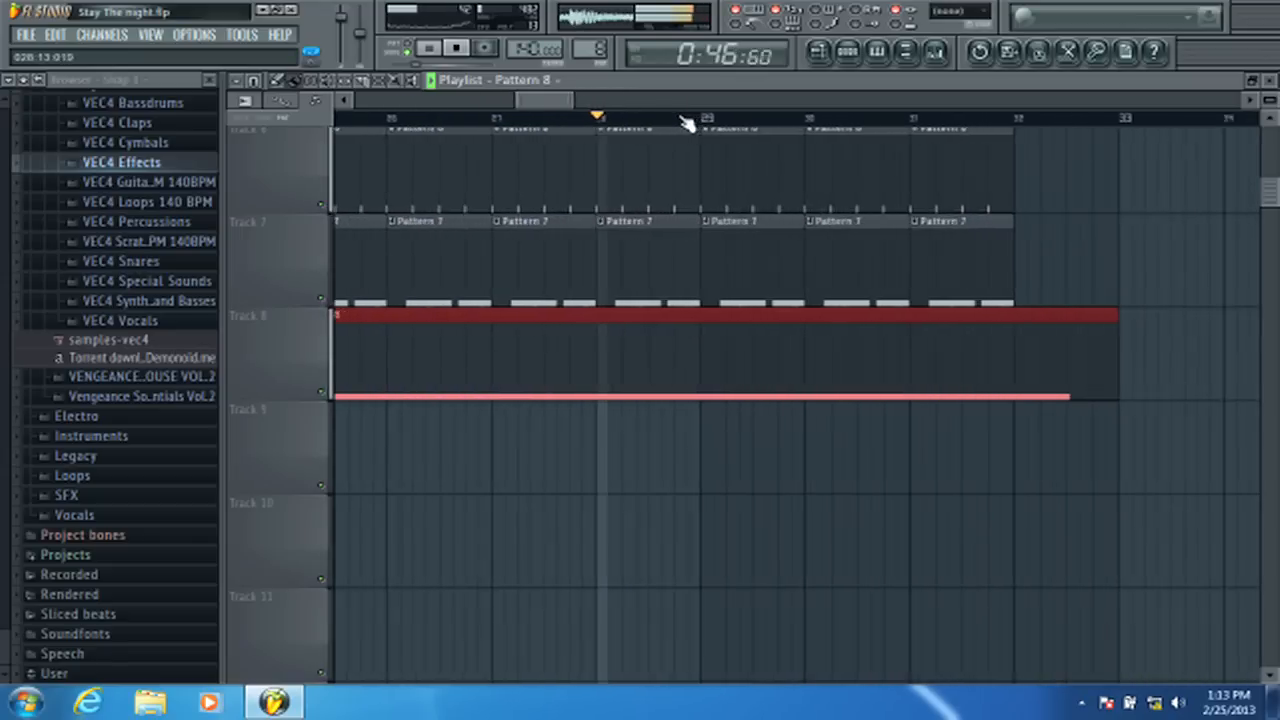
left_click(848, 55)
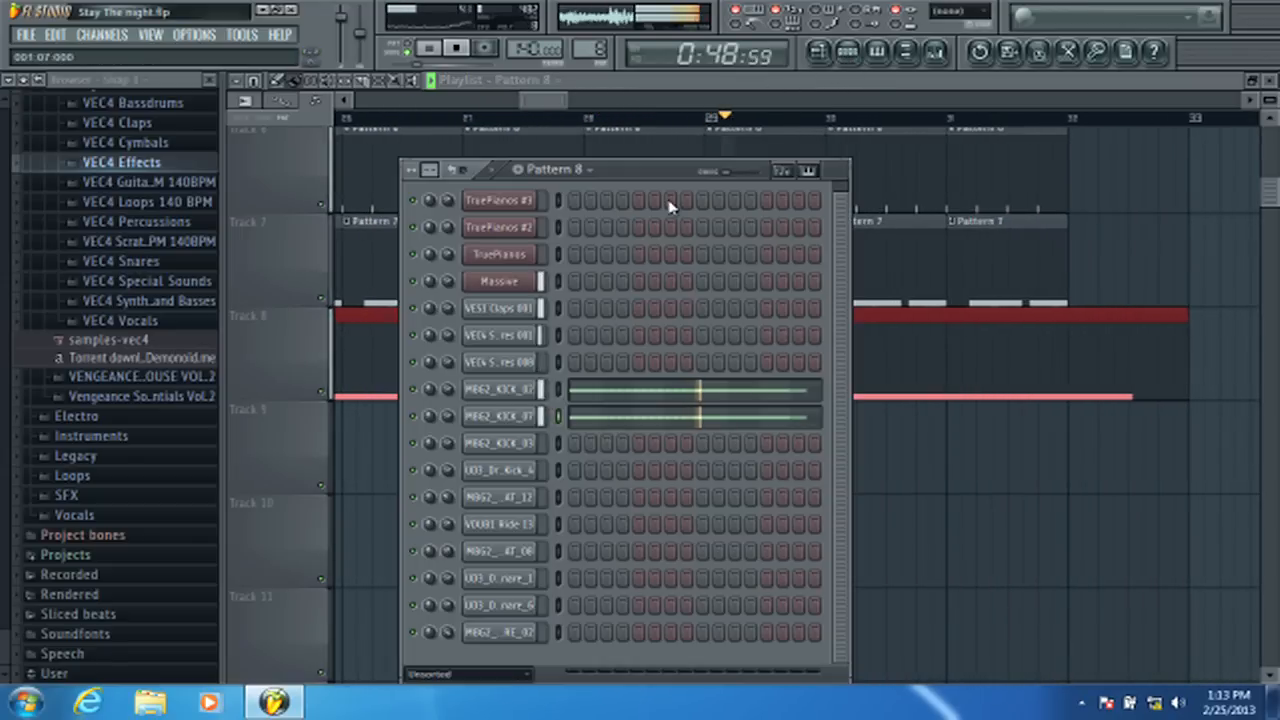
left_click(547, 104)
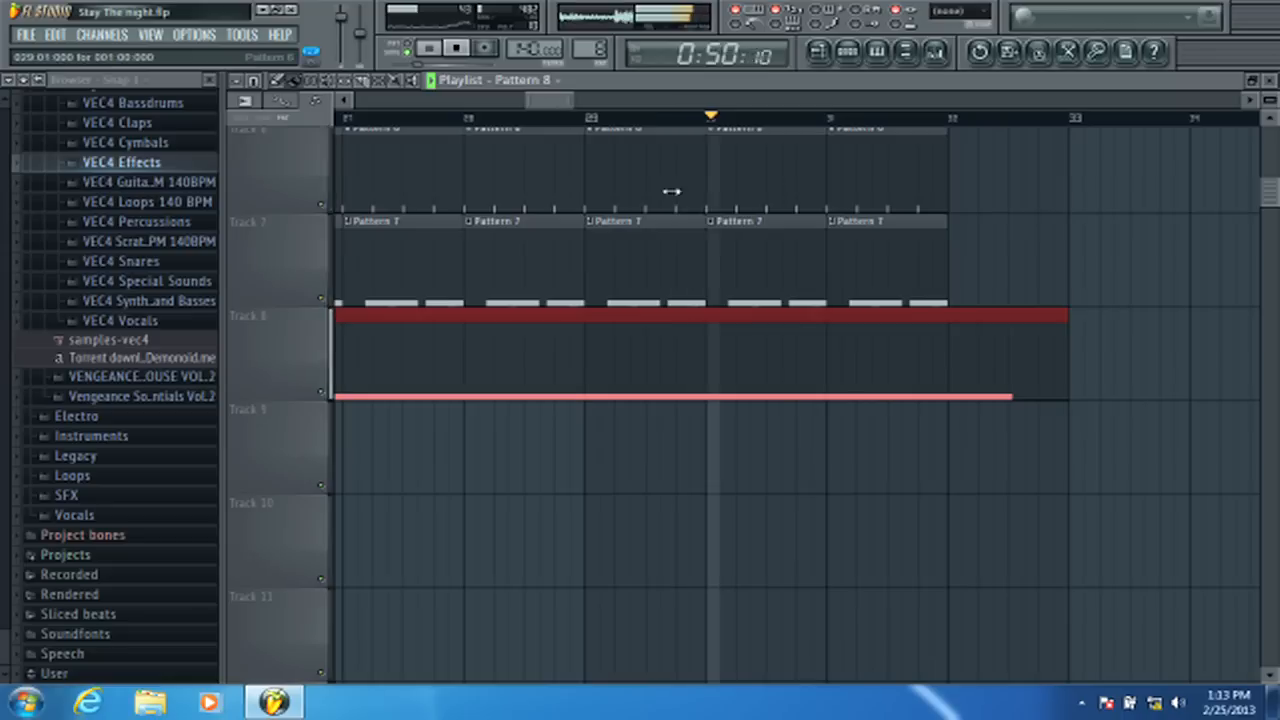
- Delete the Pattern 7 clip at bar 31 on Track 7 and return the playback position to about bar 30
left_click(900, 265)
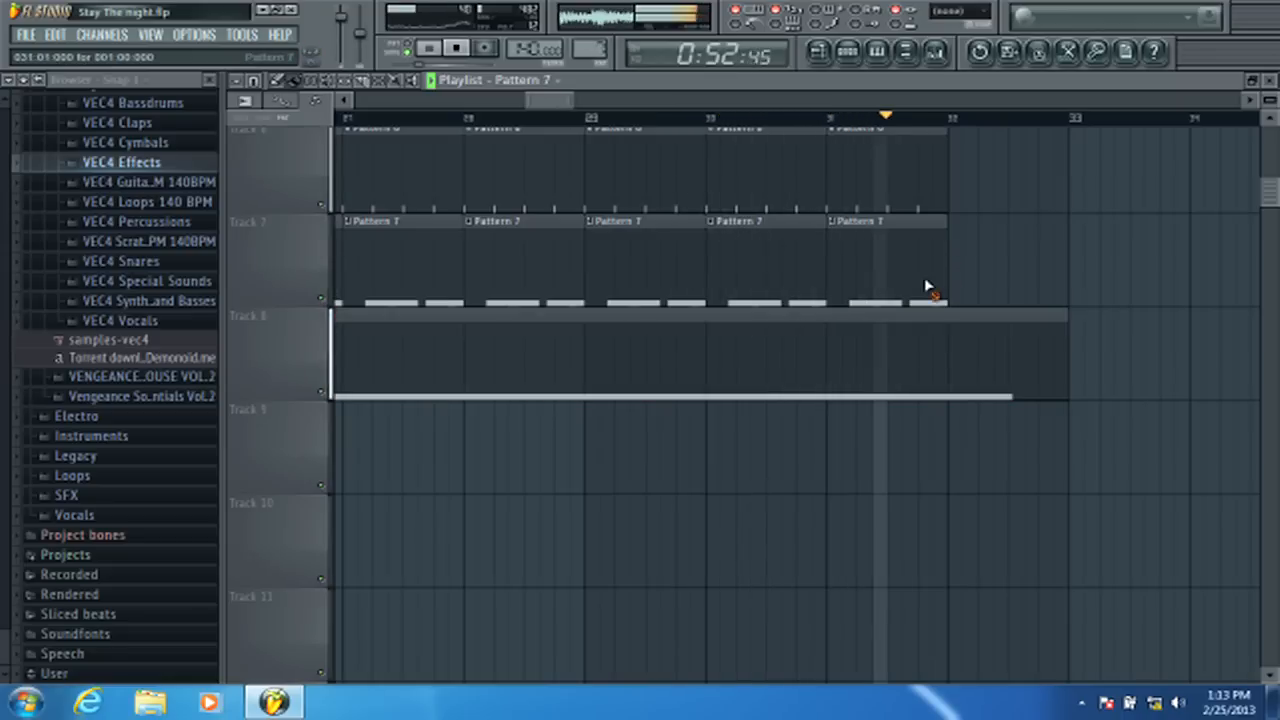
right_click(930, 272)
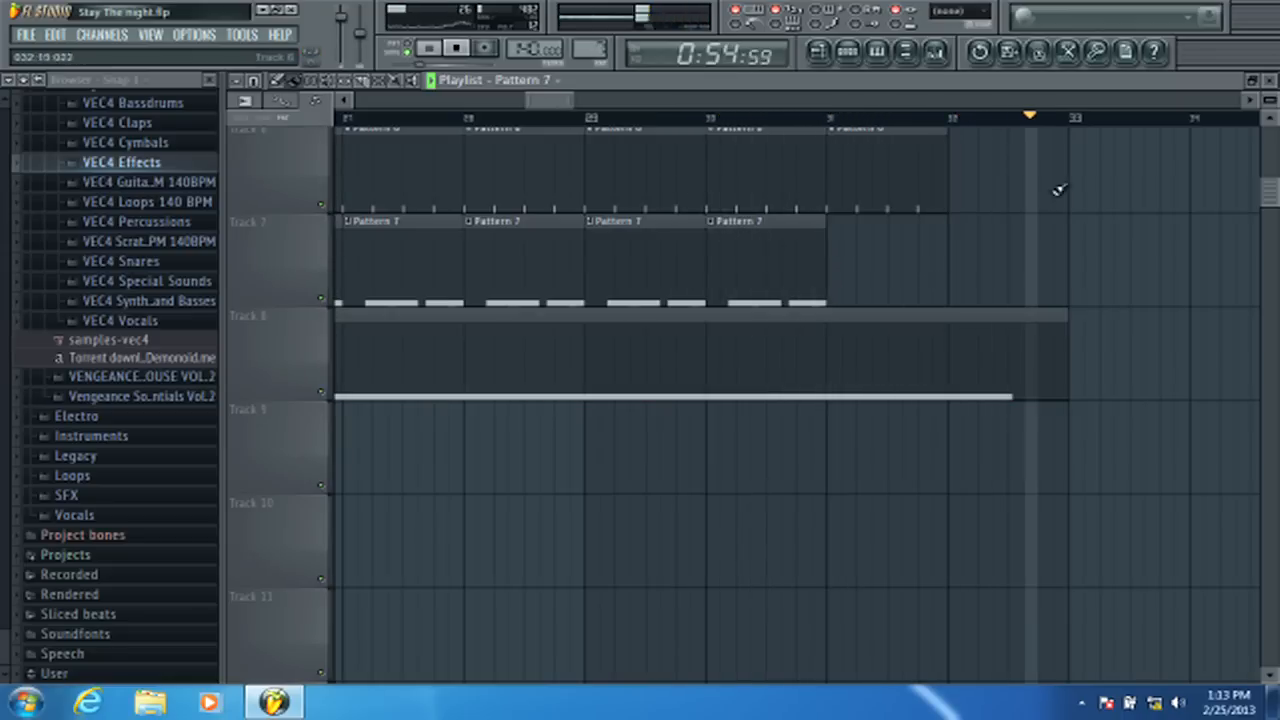
scroll(1057, 191, "up", 5)
left_click(797, 119)
- Choose Pattern 1 and place it on Track 1 at bar 33, right after the acapella
scroll(810, 120, "down", 3)
scroll(720, 125, "down", 3)
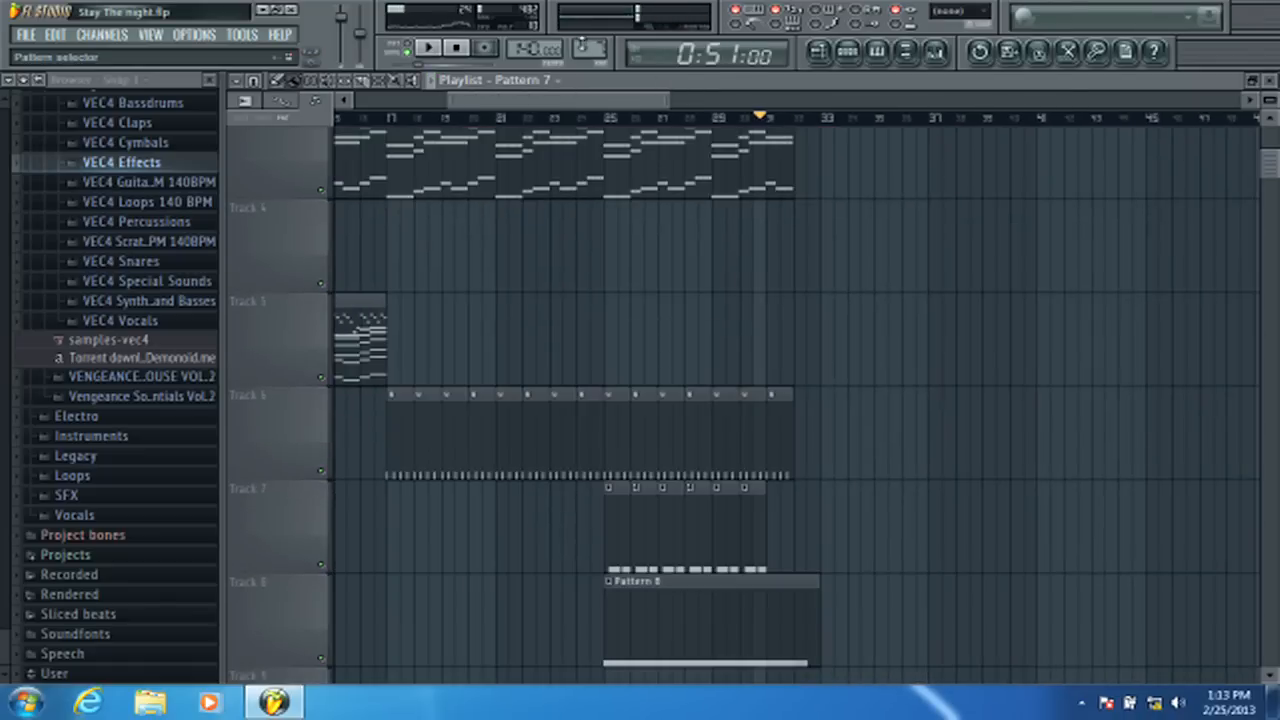
left_click(597, 52)
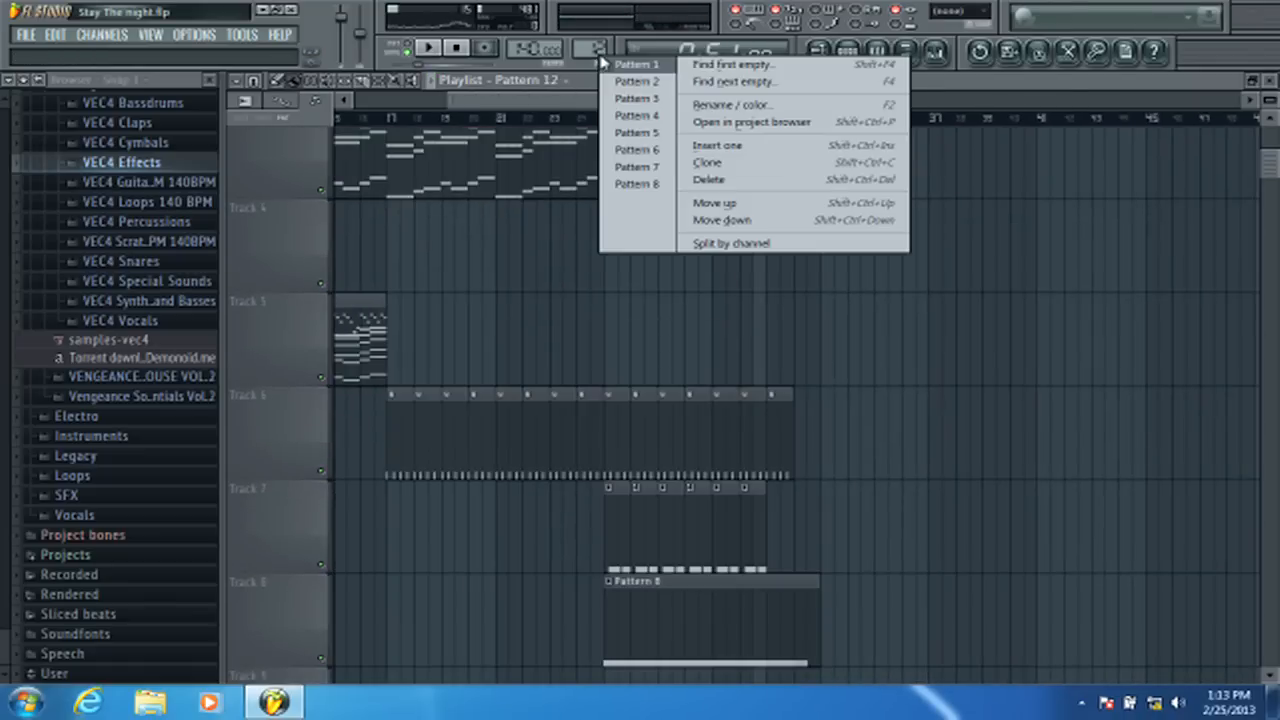
left_click(630, 63)
scroll(893, 193, "up", 2)
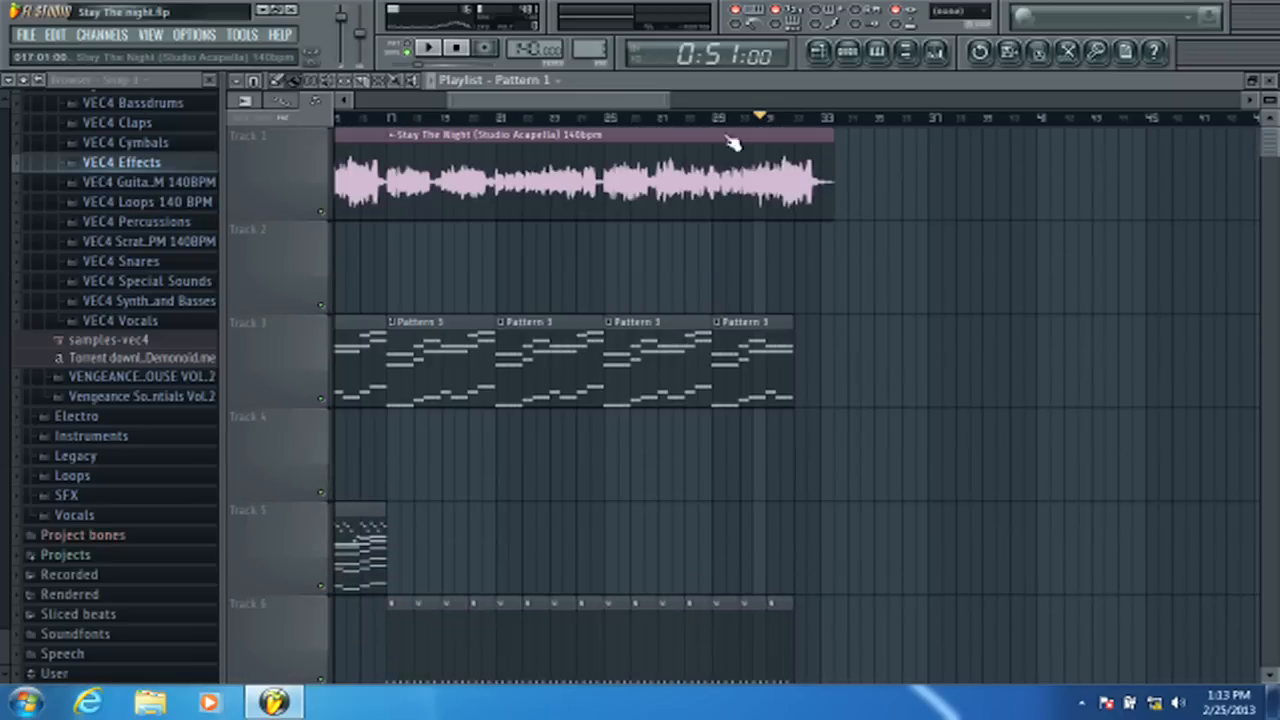
left_click(826, 244)
left_click_drag(893, 290, 886, 131)
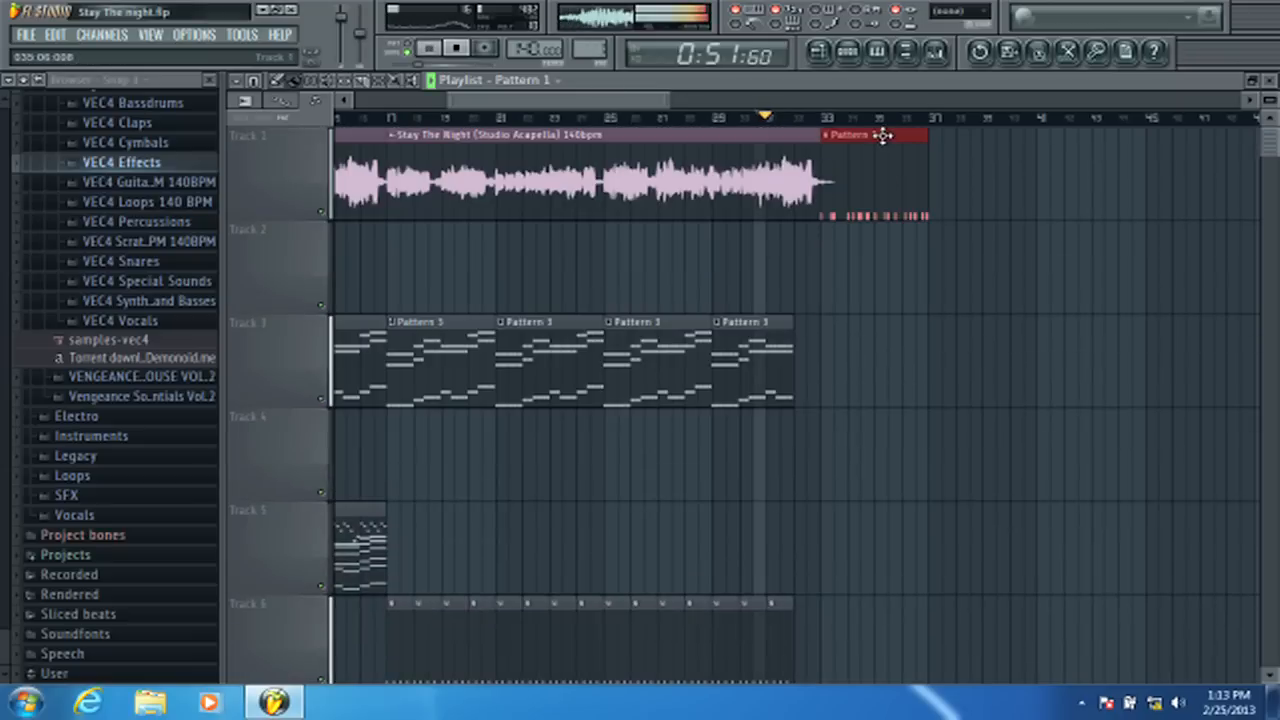
- Repeat Pattern 1 four more times along Track 1, from bar 37 up to bar 53
left_click(949, 166)
left_click(1058, 165)
left_click_drag(1036, 160, 1023, 168)
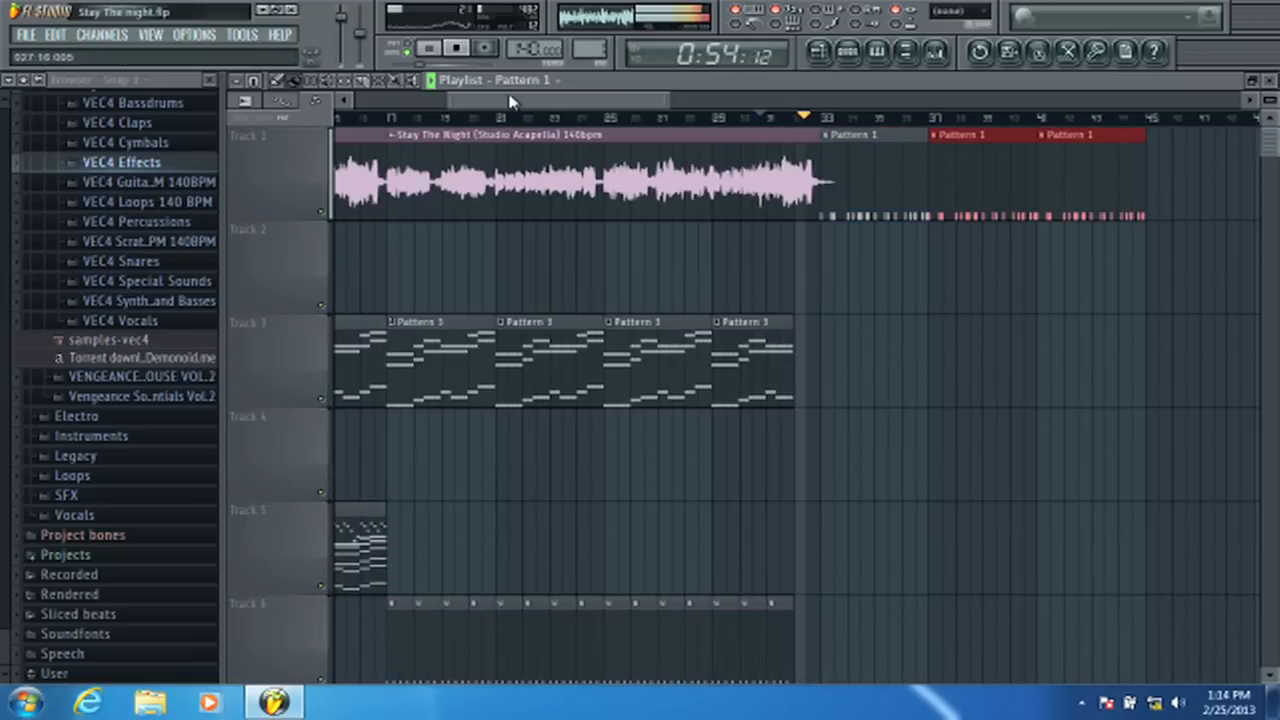
left_click_drag(510, 100, 584, 100)
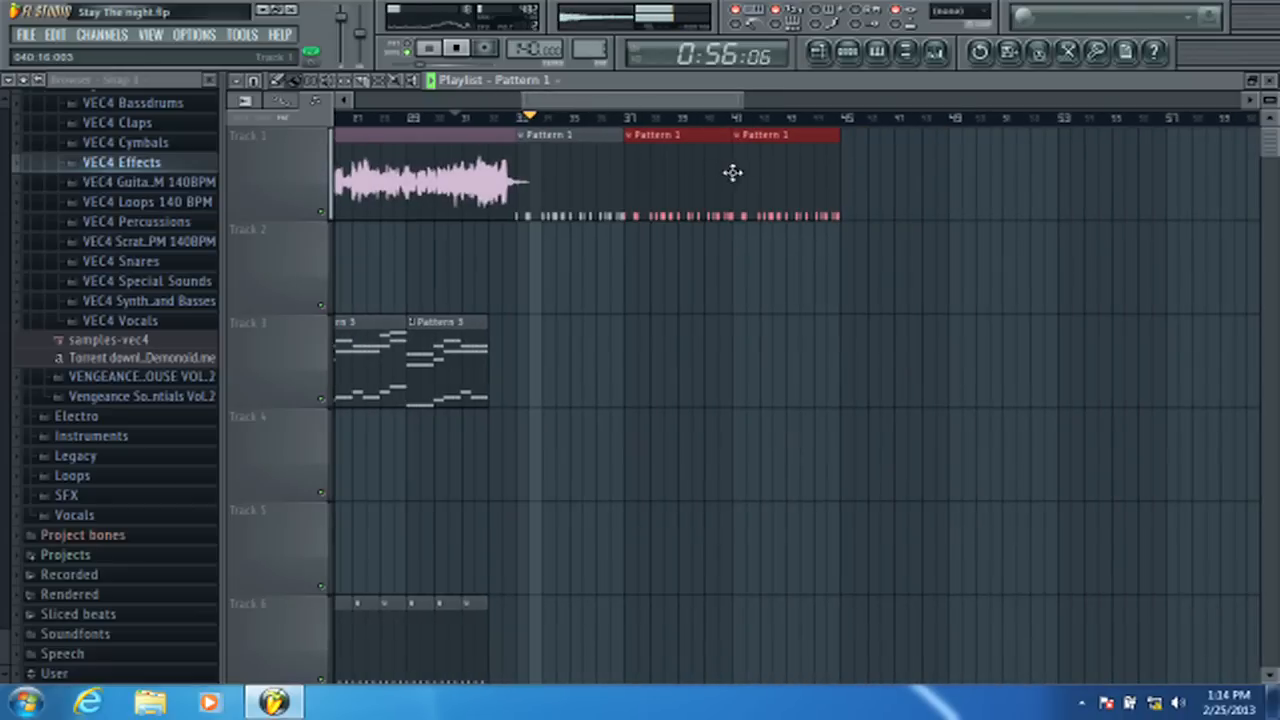
key("ctrl+b")
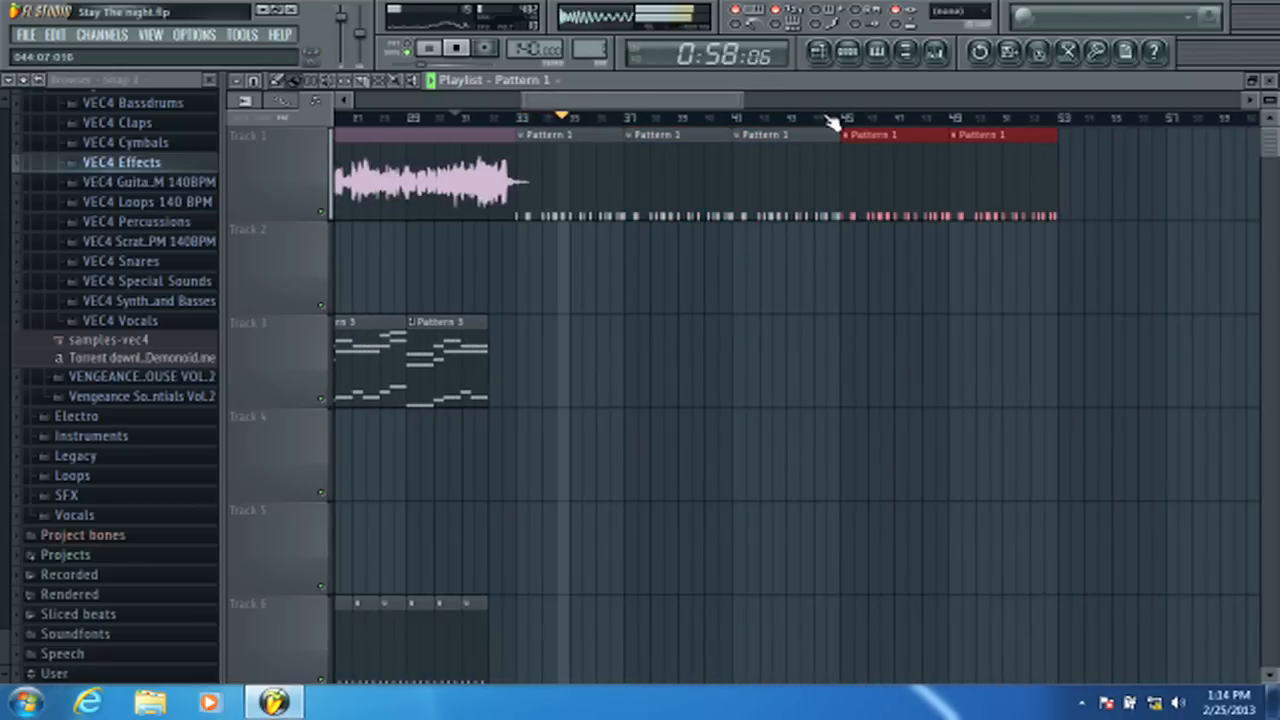
- Paint Pattern 2 clips on Track 2 from bar 33 to bar 53, beneath the Pattern 1 clips
scroll(840, 118, "down", 1)
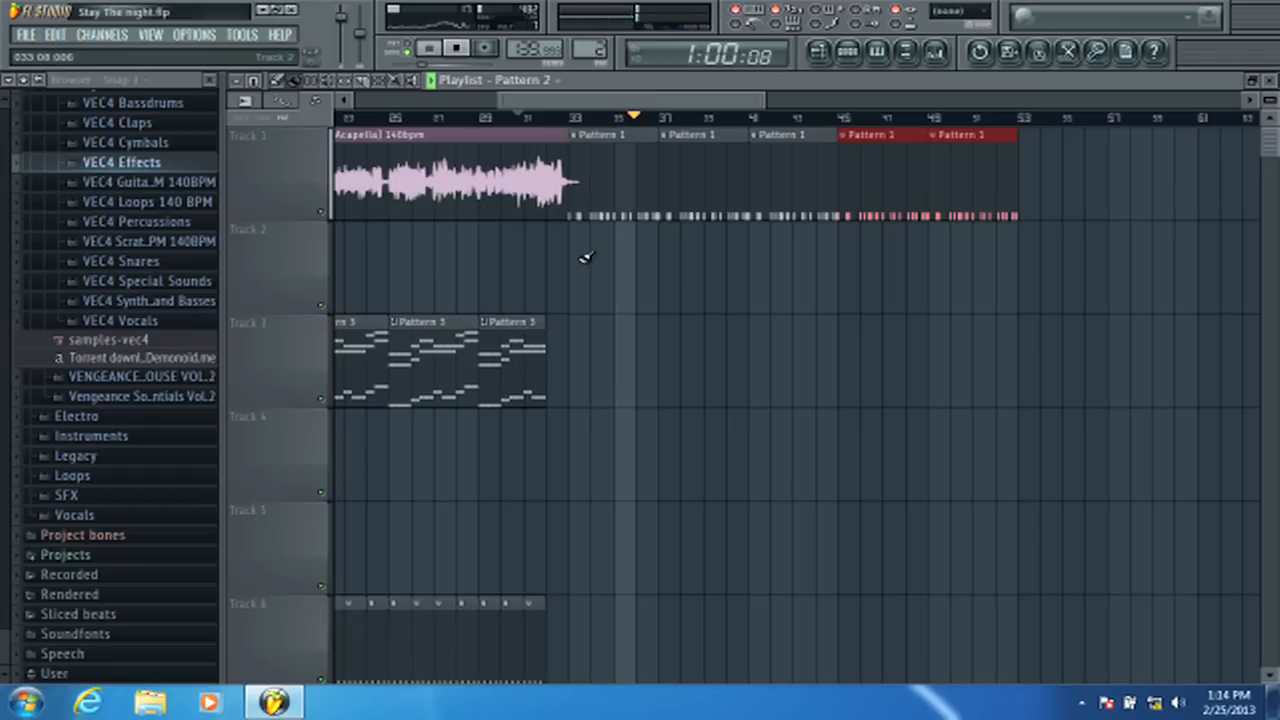
left_click_drag(586, 257, 1040, 260)
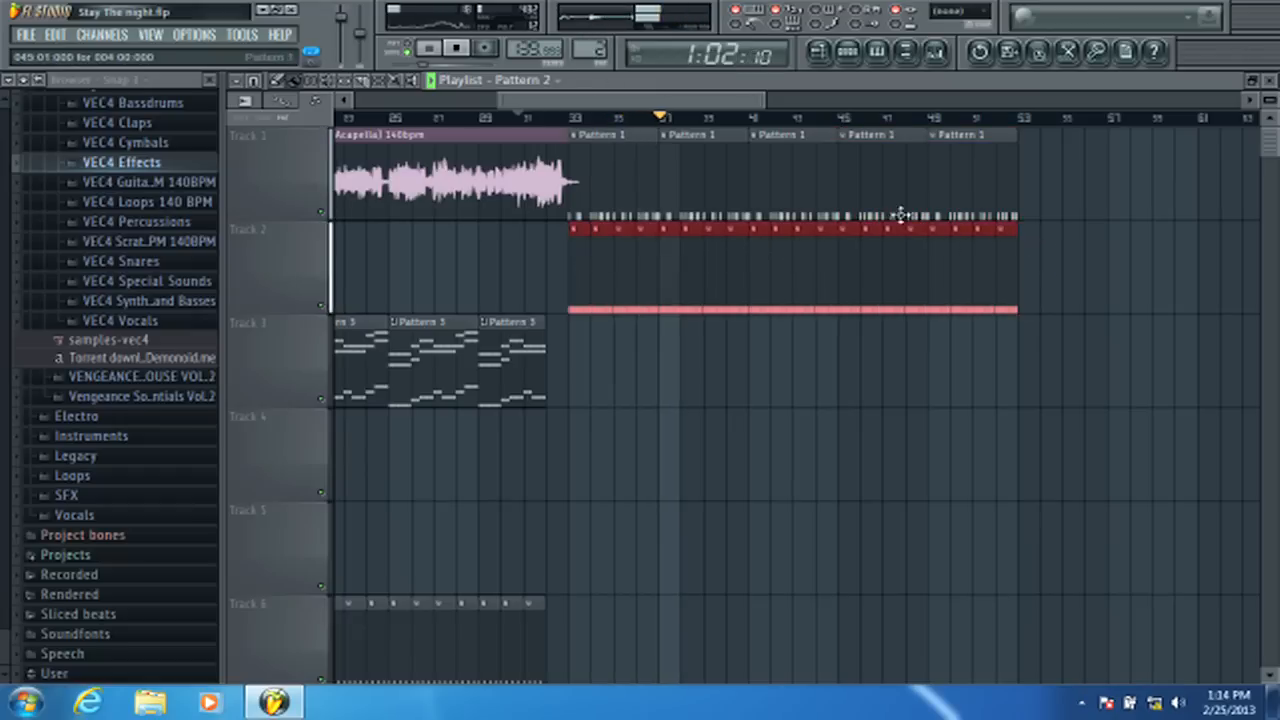
scroll(576, 120, "down", 3)
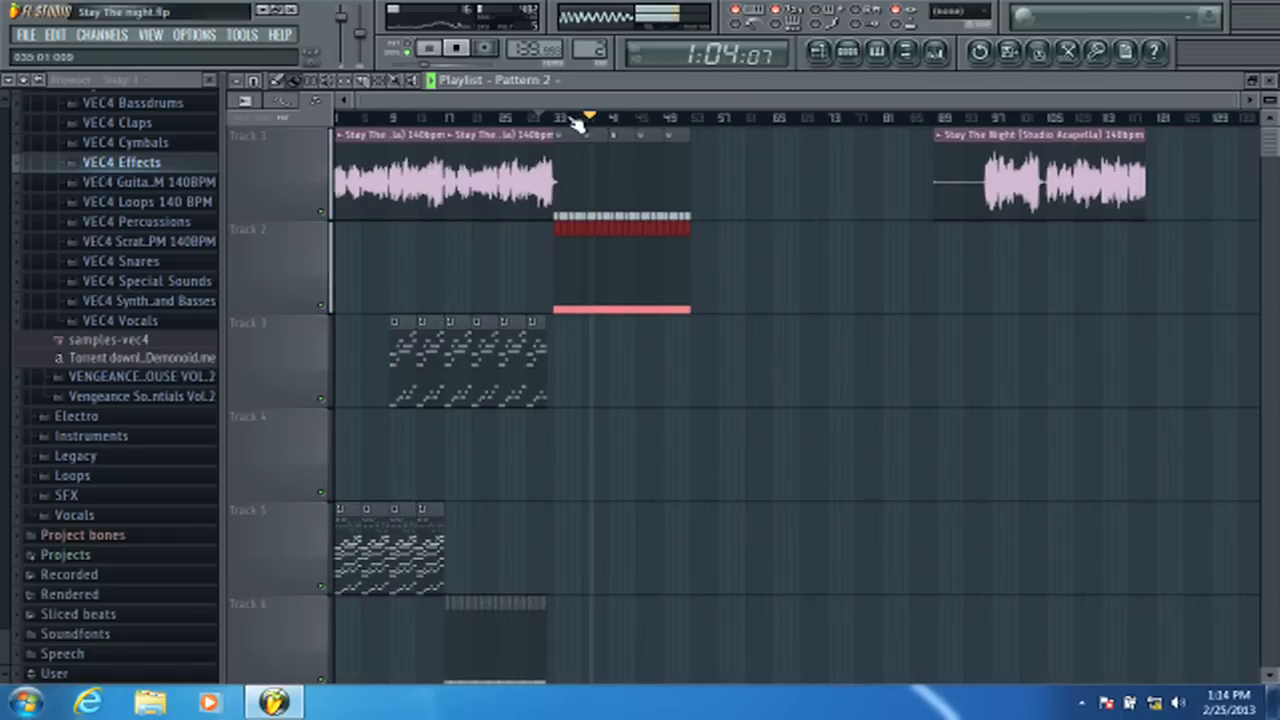
- Check the playlist arrangement around the drop, move playback back to bar 1 and stop it
scroll(541, 232, "down", 4)
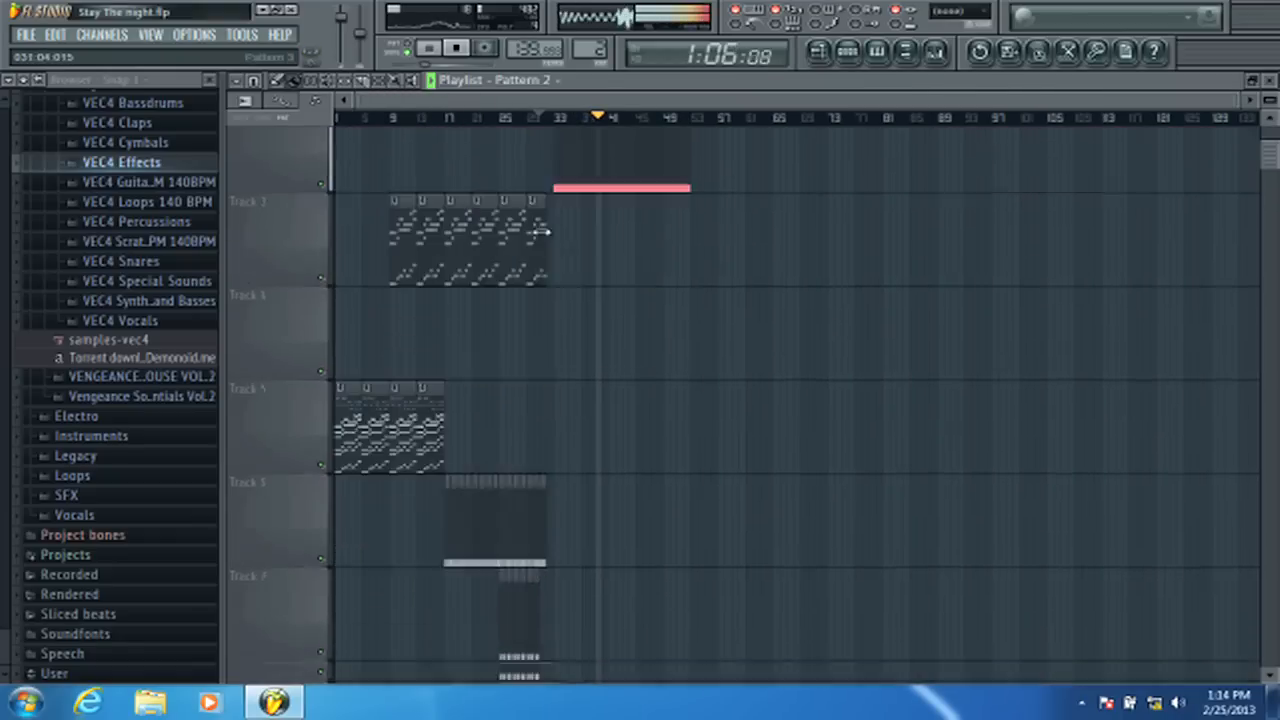
scroll(541, 232, "up", 4)
scroll(430, 125, "up", 1)
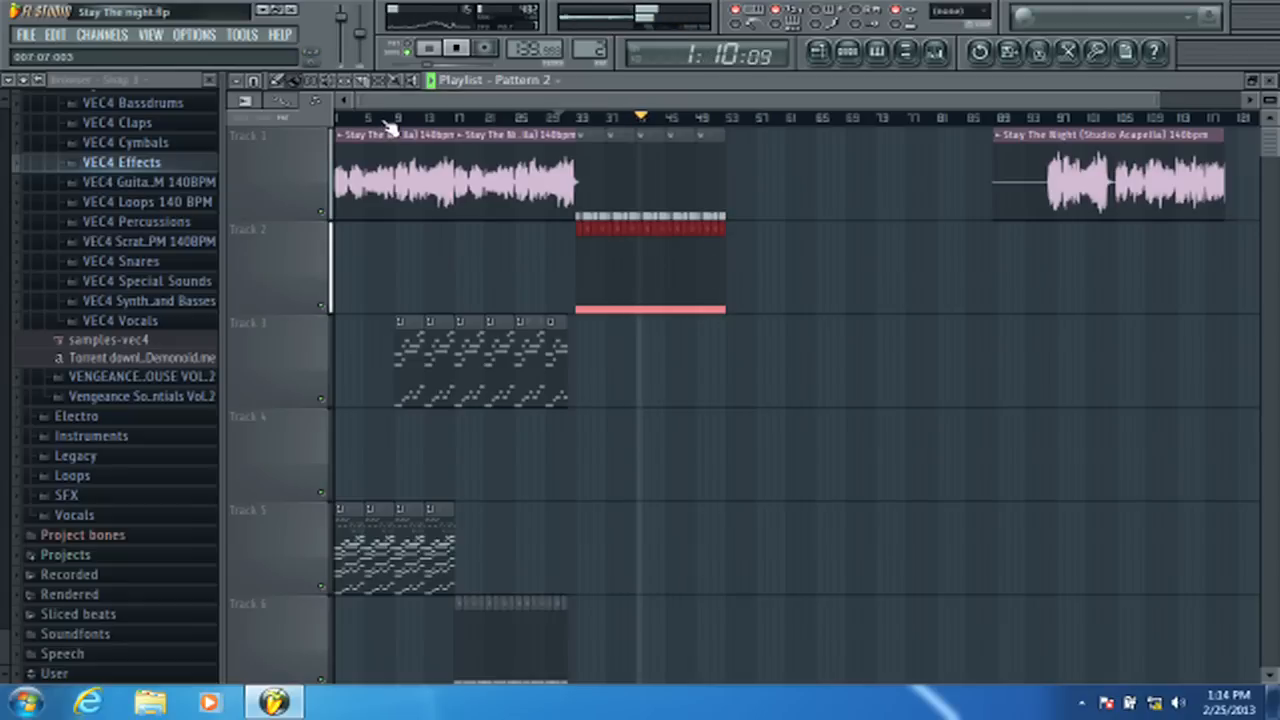
left_click(357, 117)
scroll(437, 112, "up", 3)
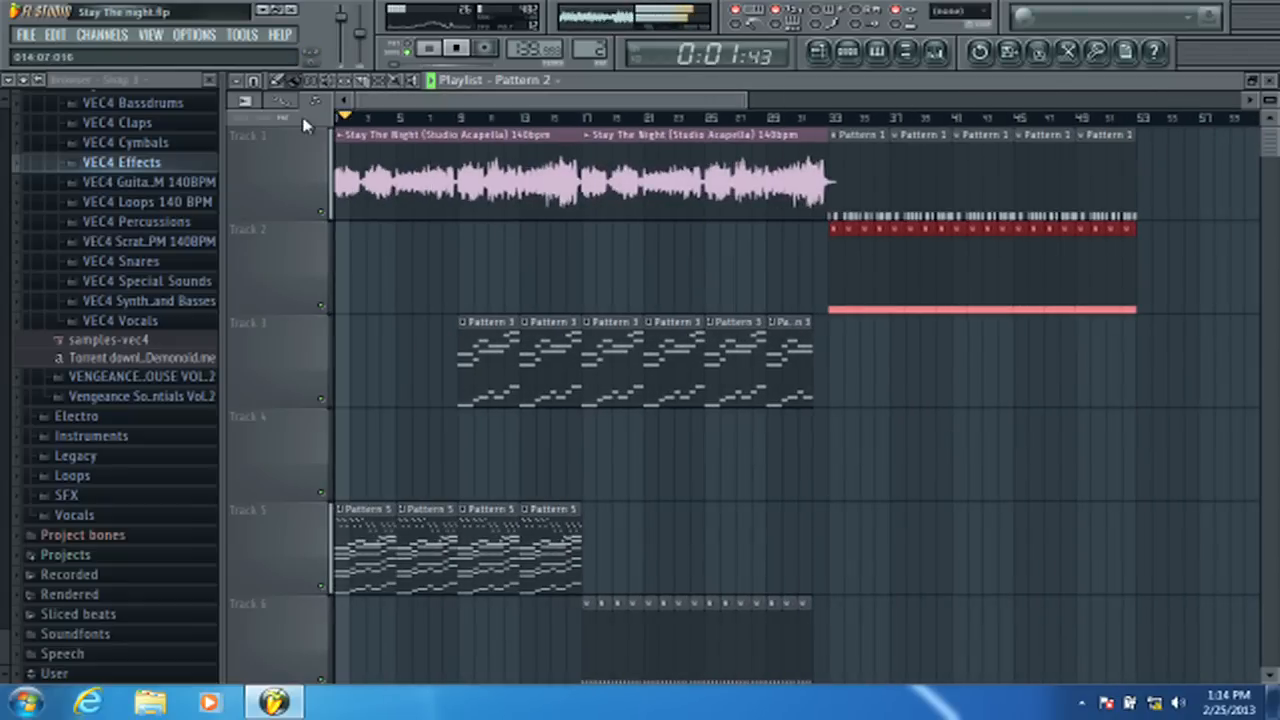
scroll(400, 118, "up", 4)
key("space")
- Switch the step sequencer to the empty Pattern 9 and insert a new Sylenth1 channel
left_click(848, 55)
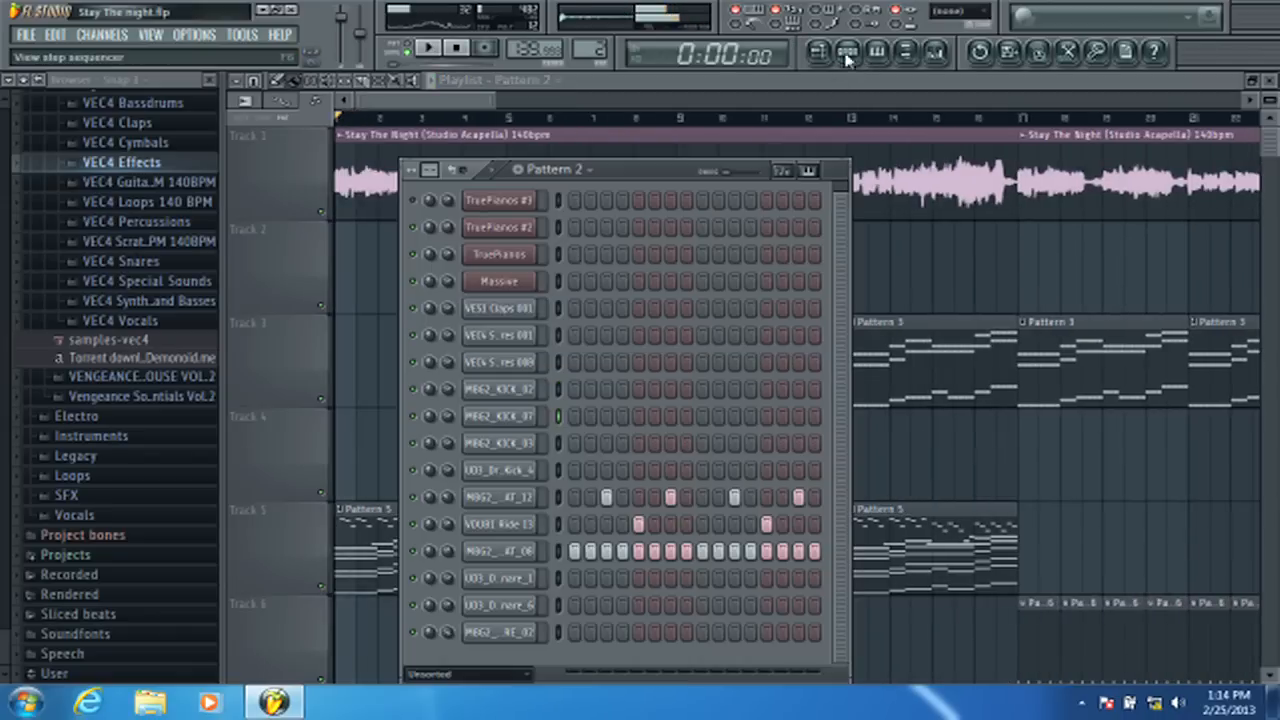
scroll(580, 40, "up", 4)
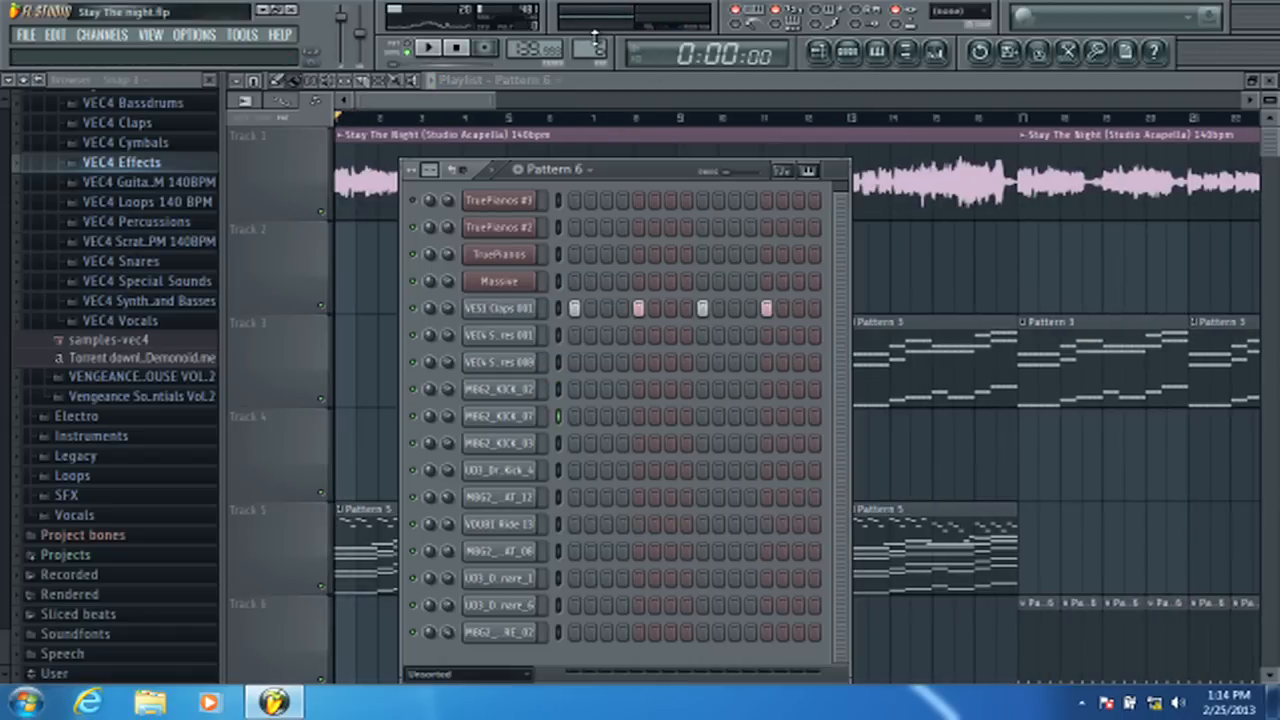
left_click(588, 44)
left_click(648, 165)
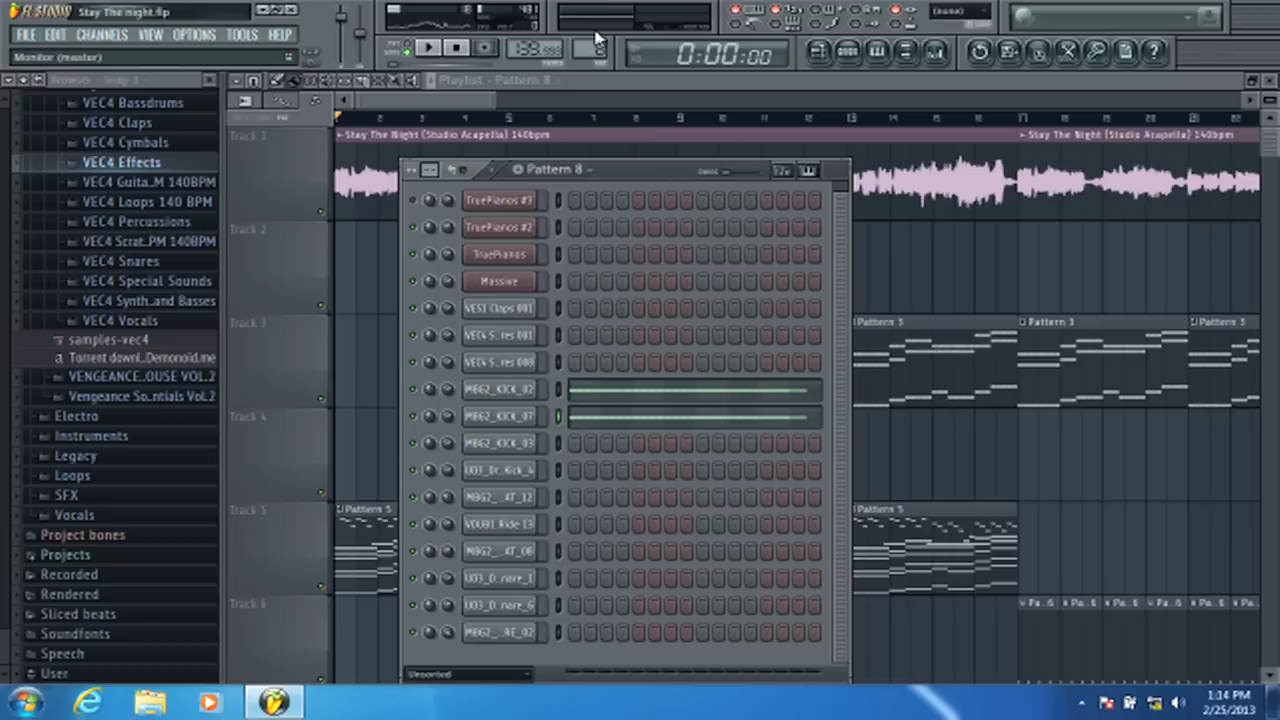
right_click(530, 205)
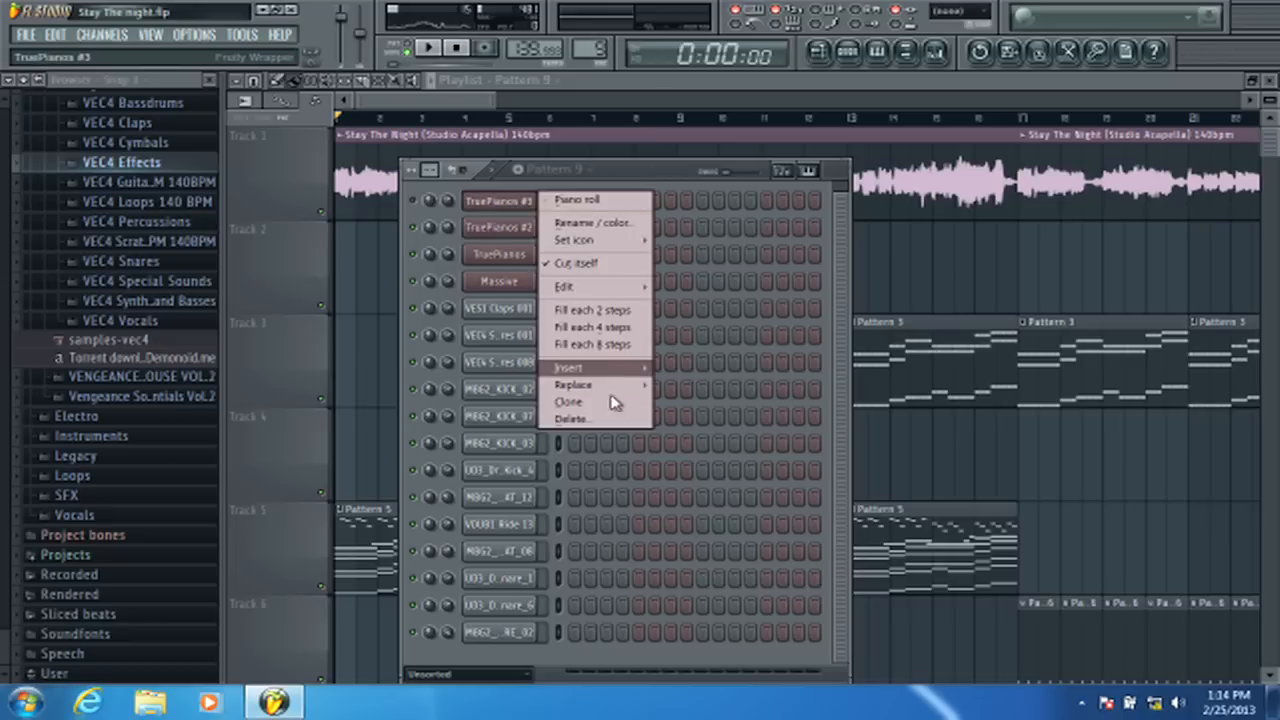
mouse_move(605, 368)
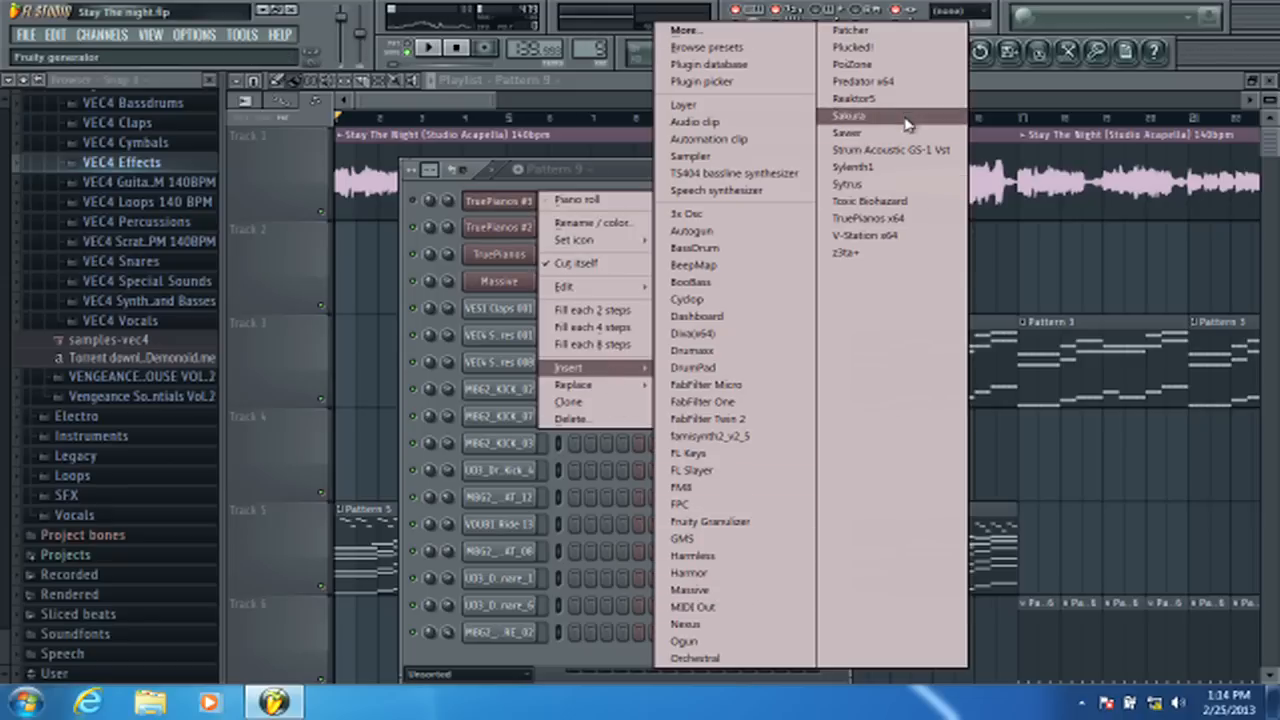
left_click(852, 167)
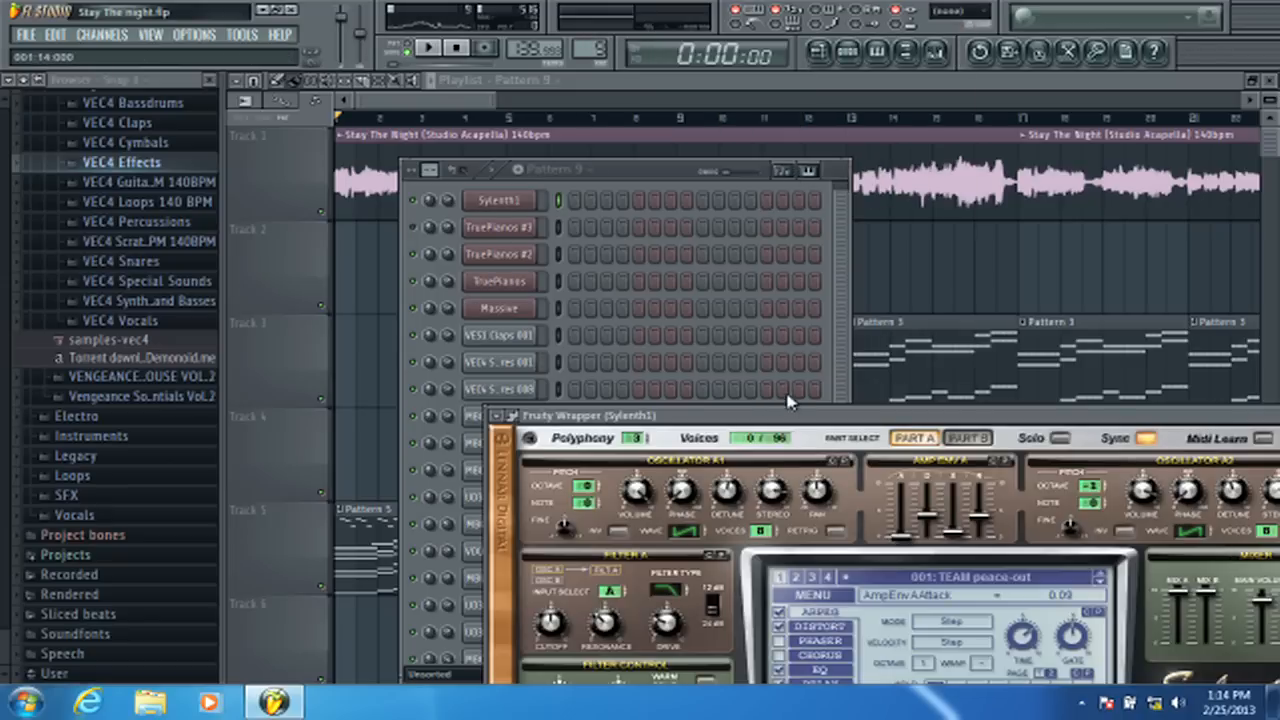
- Initialize the Sylenth1 preset and open the synth's piano roll
left_click_drag(790, 418, 613, 142)
left_click(637, 318)
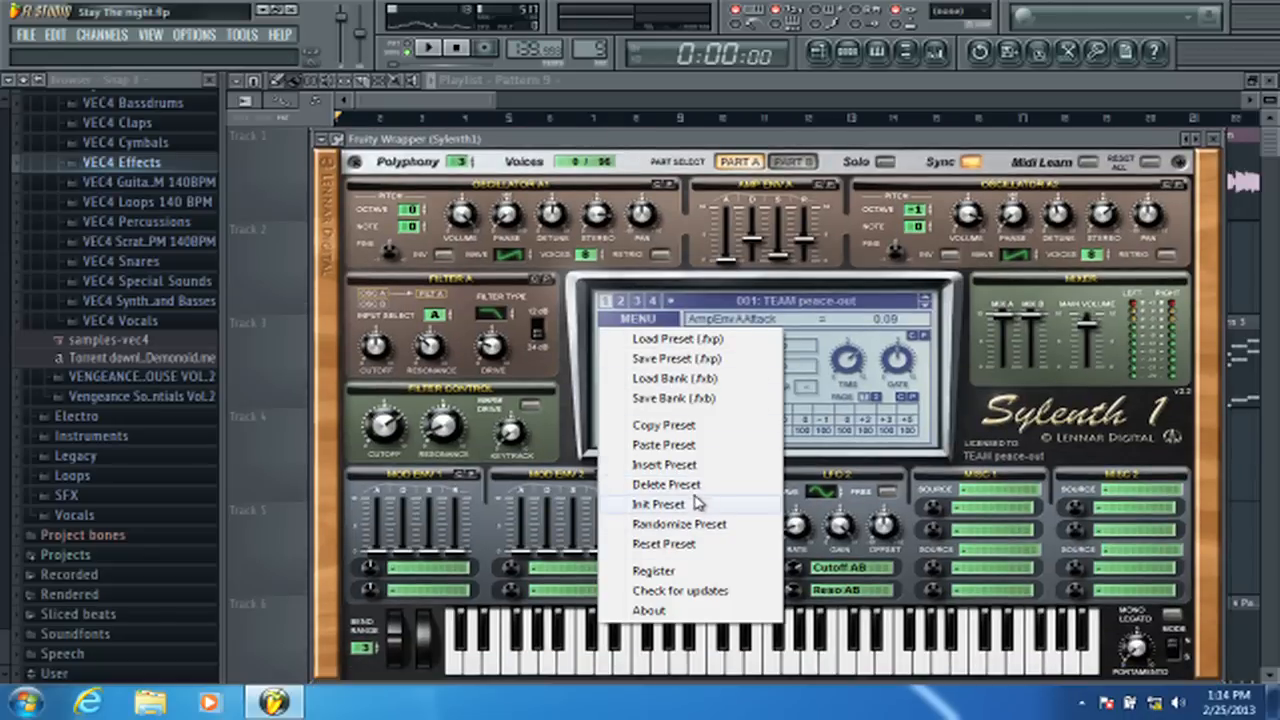
left_click(660, 504)
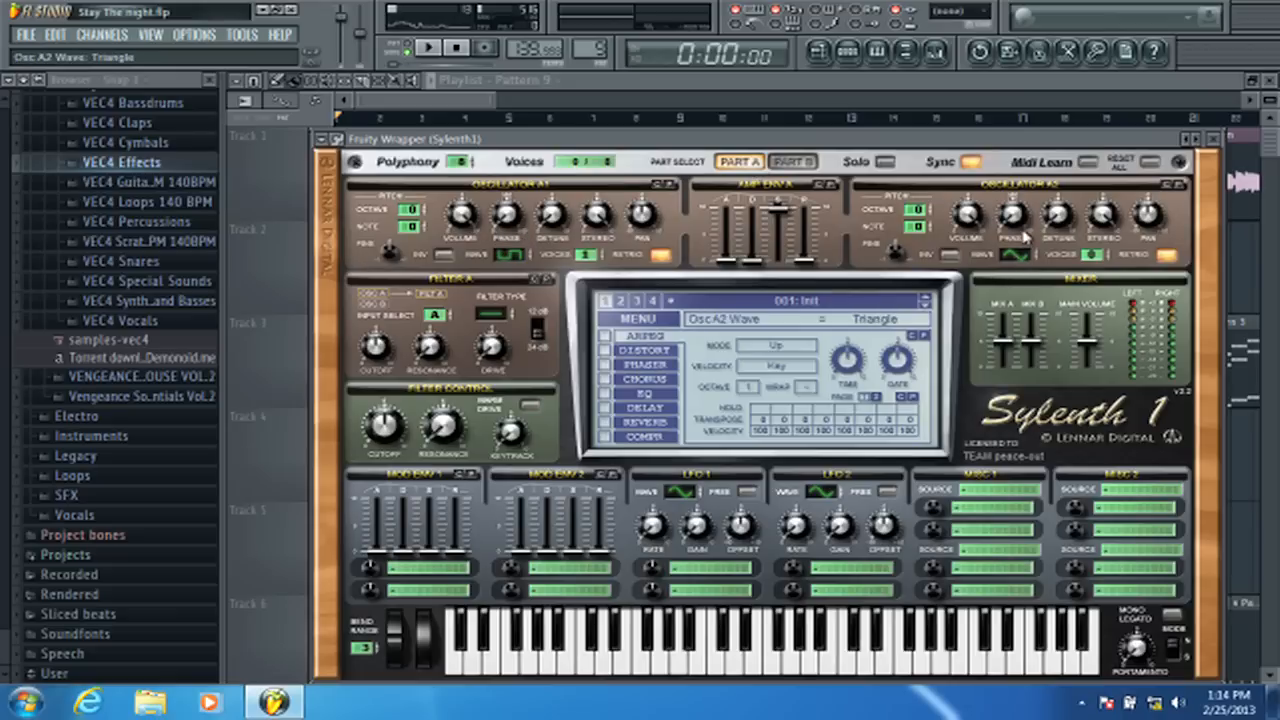
left_click(335, 140)
left_click(356, 145)
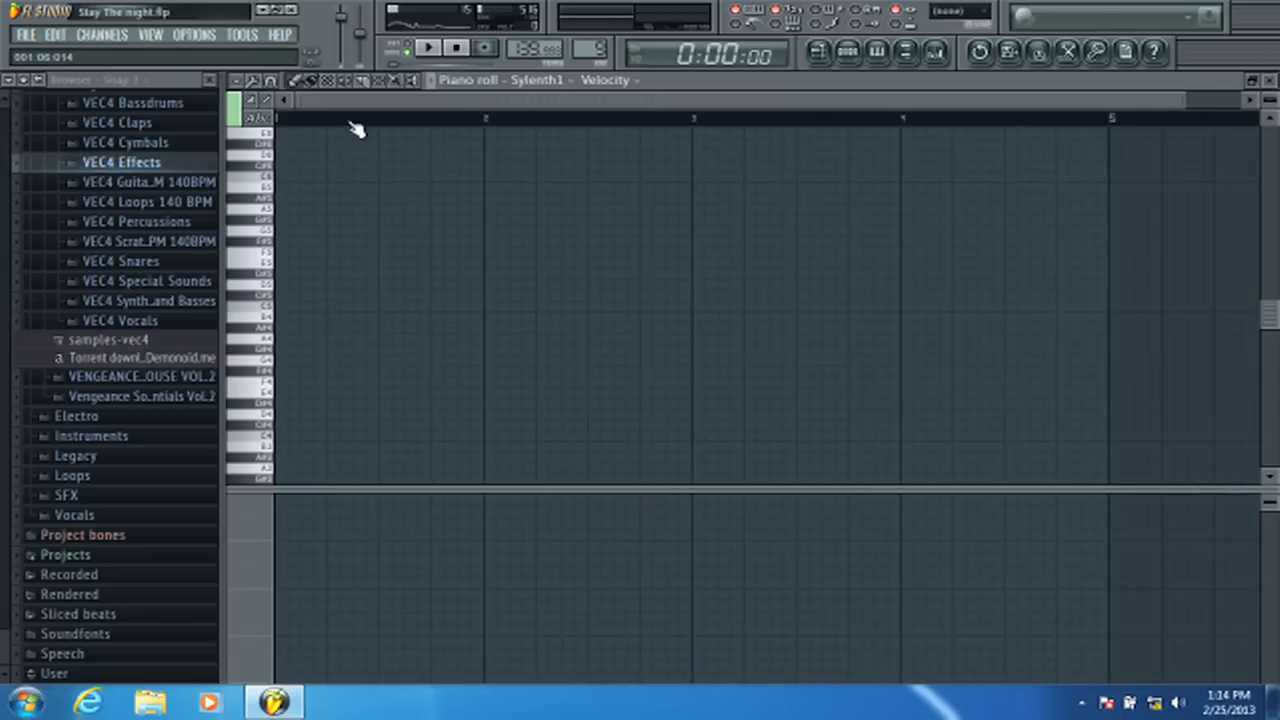
- Enter an eight-note arpeggio across bar 1, repeating G#5, C6, D#6, C6 twice, and play it
left_click(250, 180)
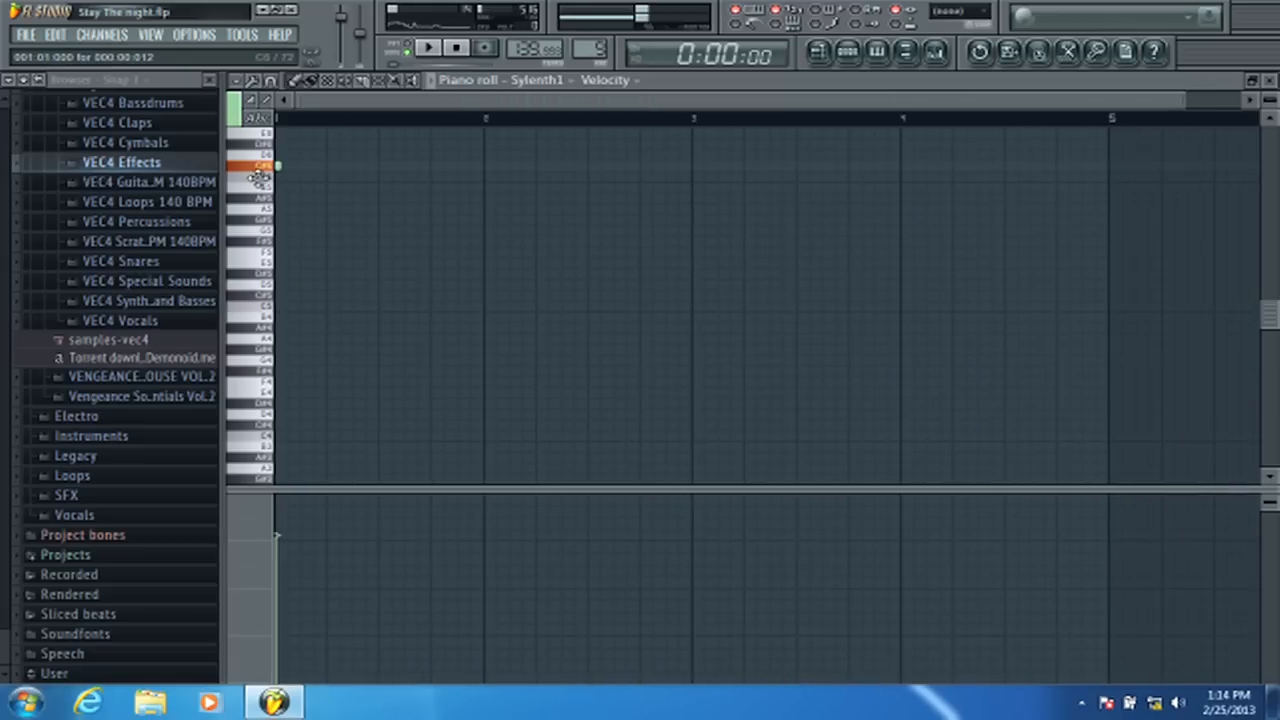
left_click_drag(250, 188, 243, 215)
scroll(288, 128, "up", 2)
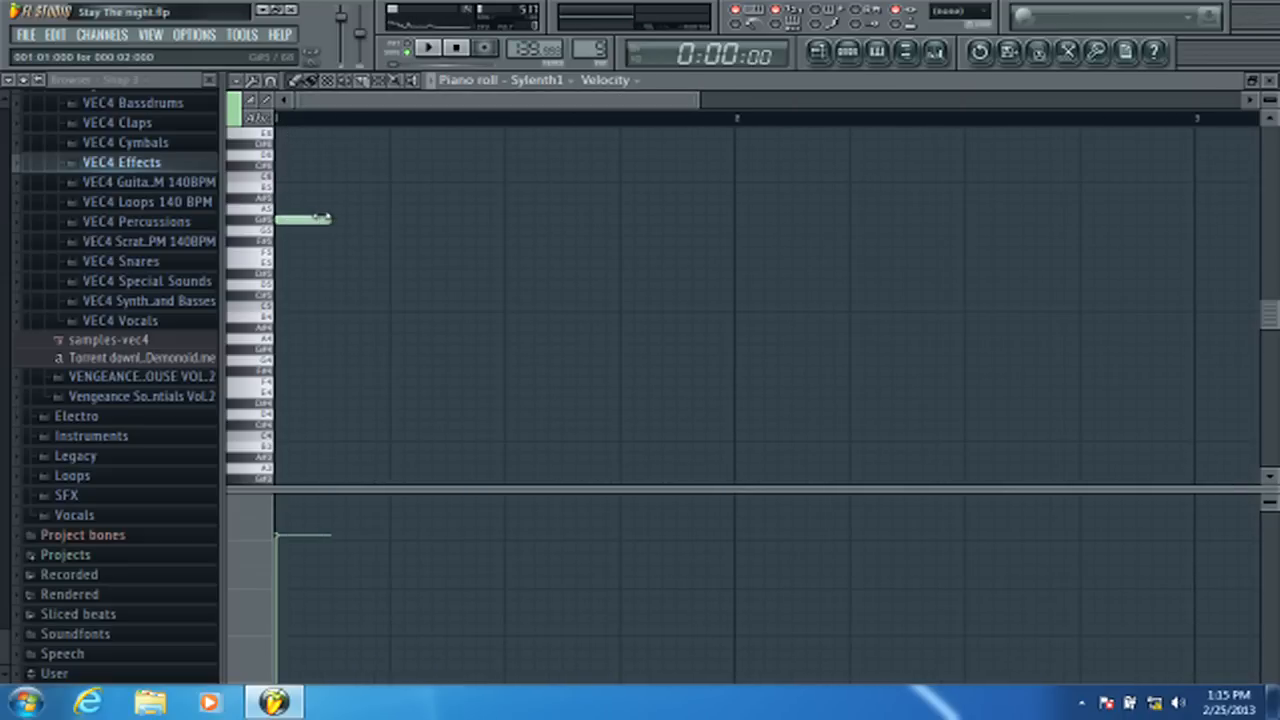
left_click(330, 184)
scroll(330, 176, "up", 3)
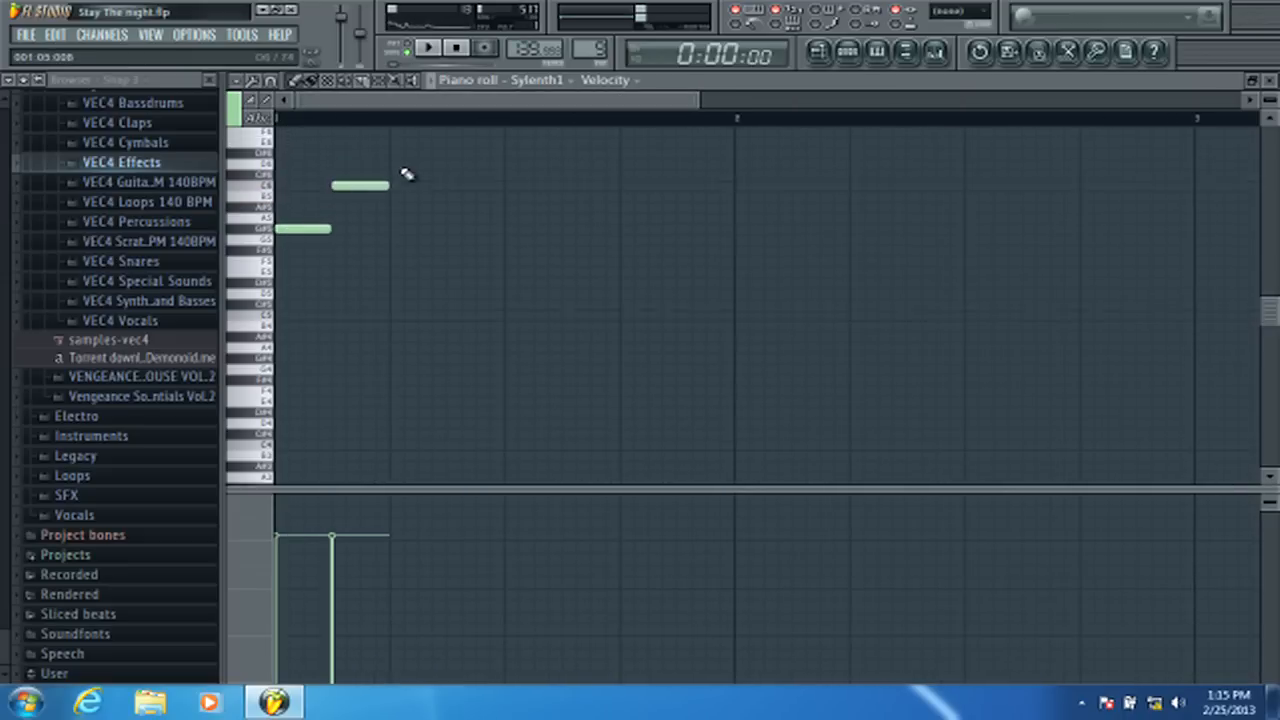
left_click_drag(389, 168, 384, 177)
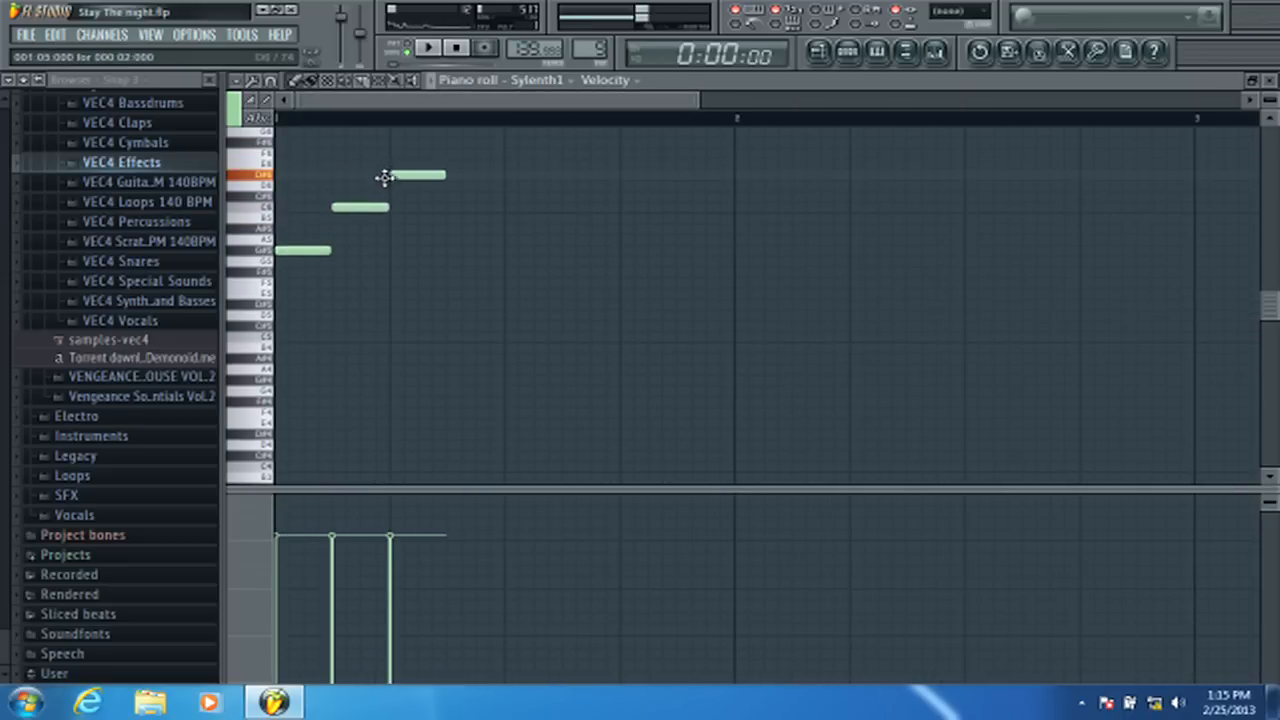
left_click(450, 207)
left_click(506, 250)
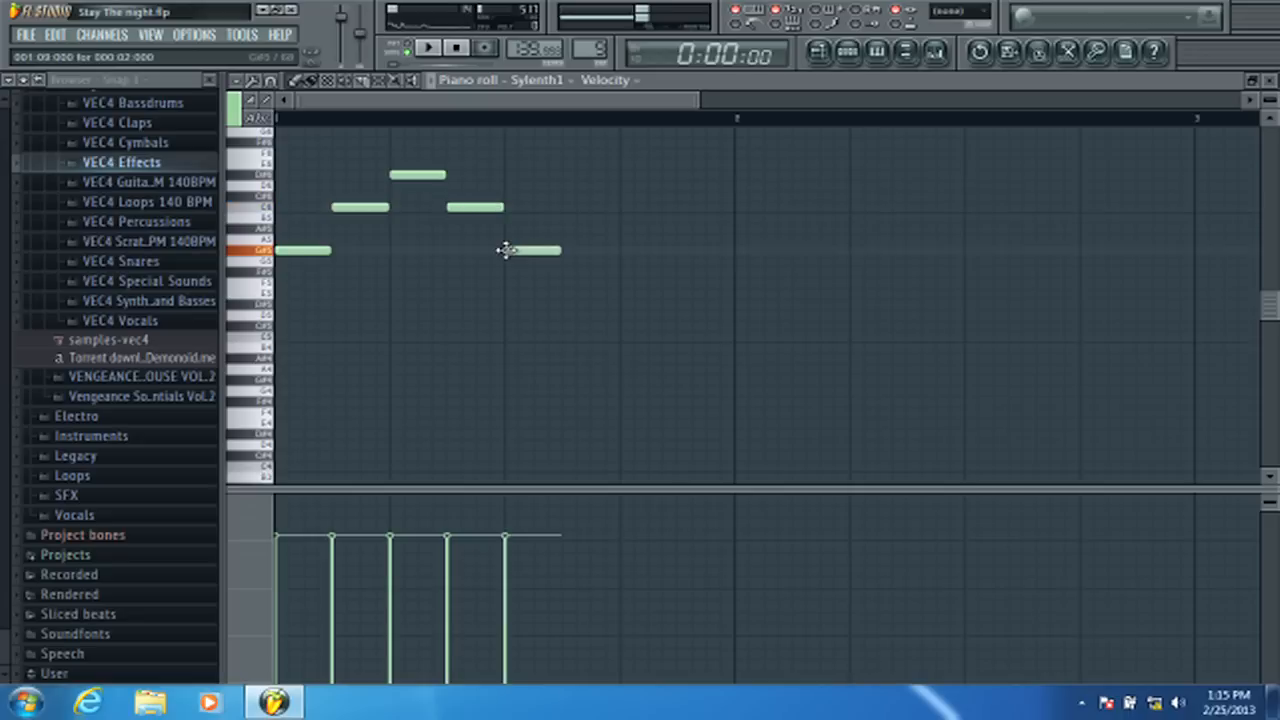
left_click(565, 207)
left_click(624, 175)
left_click(680, 207)
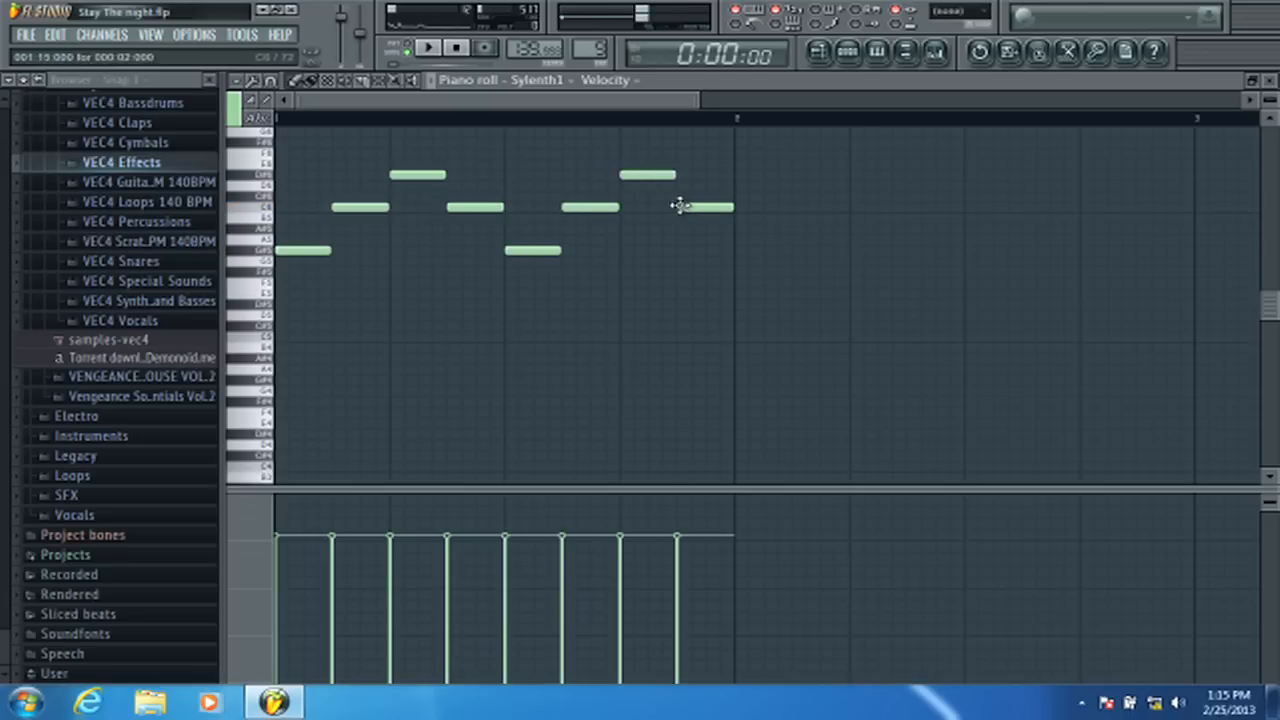
key("space")
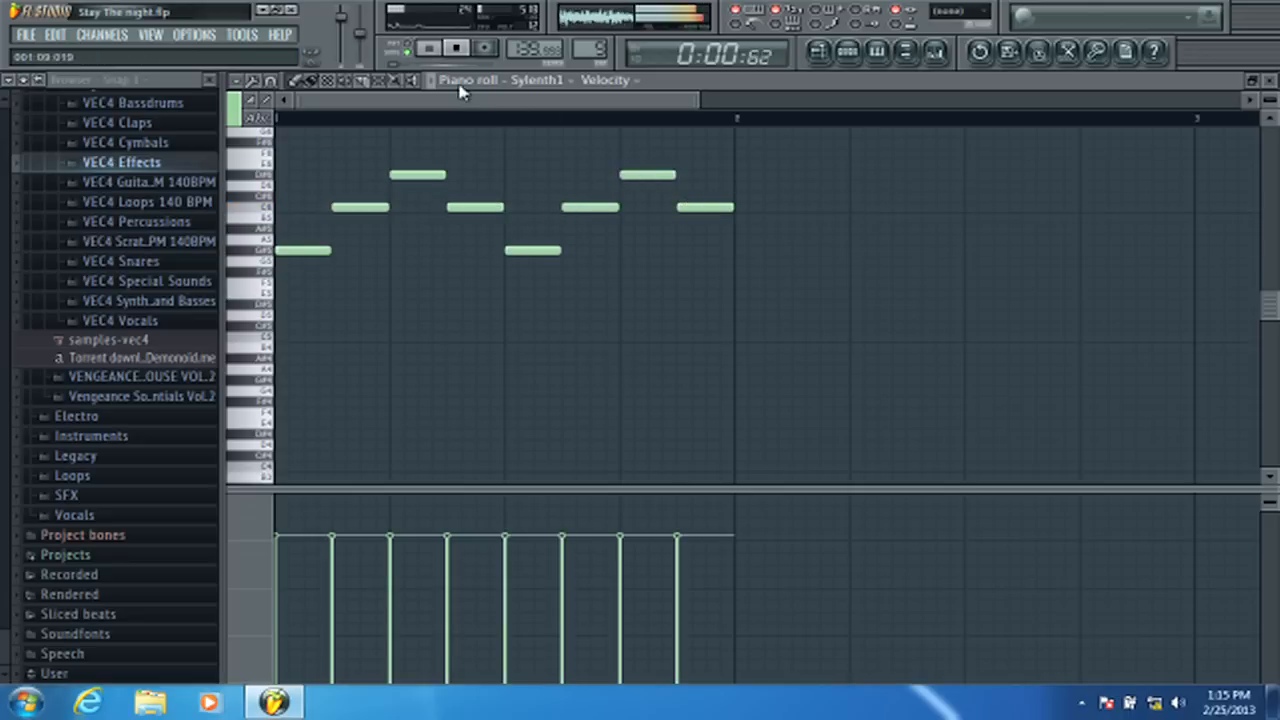
- Stop playback and delete all eight arpeggio notes from bar 1 of the Sylenth1 piano roll
left_click(425, 48)
right_click(318, 252)
right_click(360, 207)
right_click(418, 175)
right_click(466, 207)
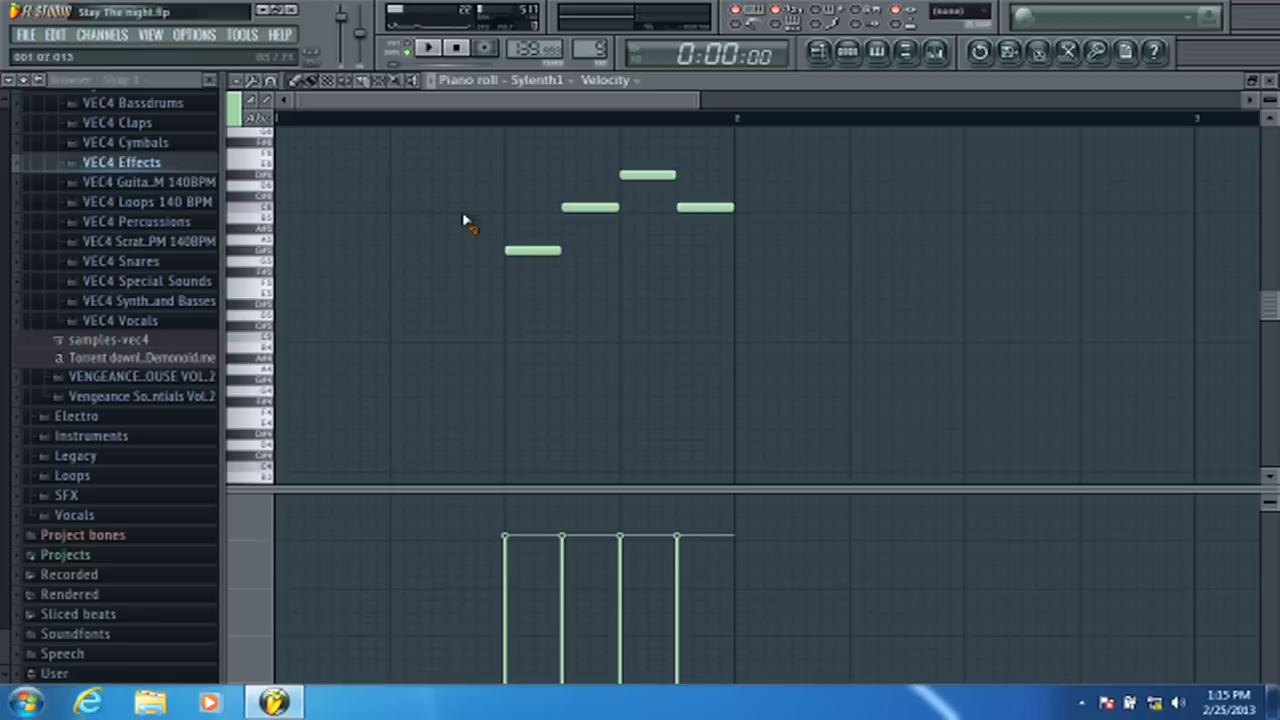
right_click(533, 250)
right_click(590, 207)
right_click(650, 175)
right_click(705, 207)
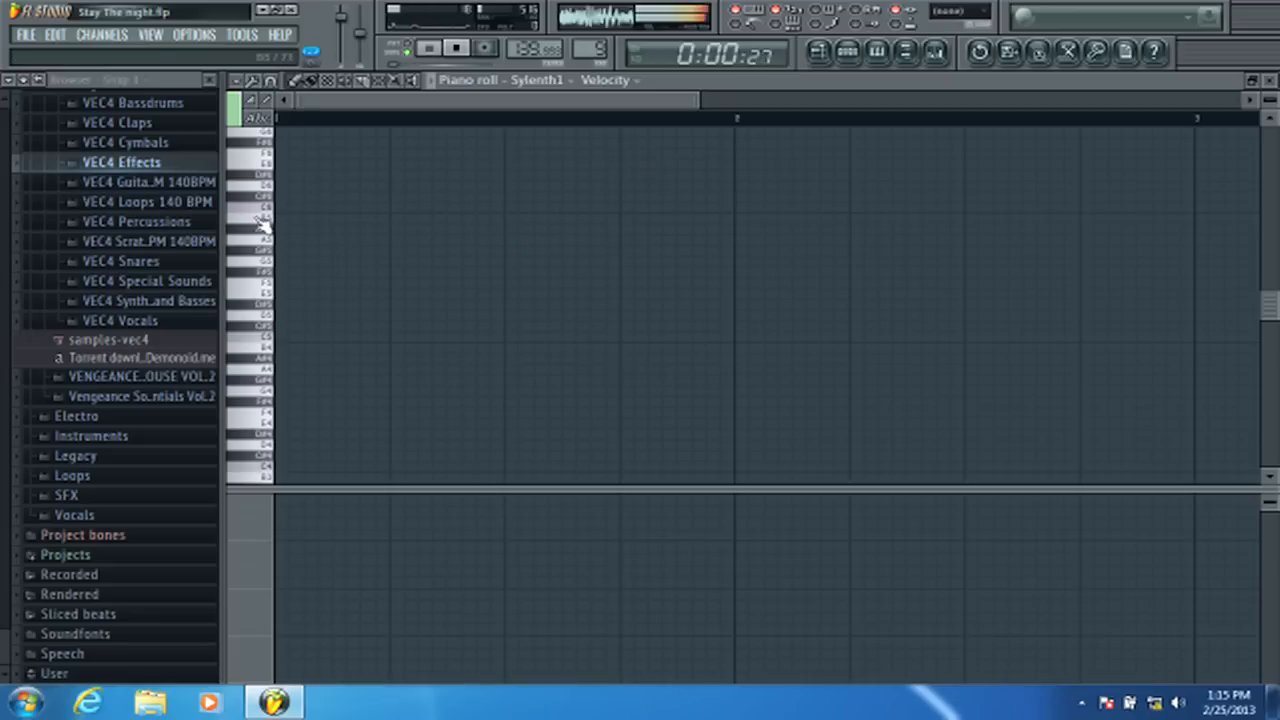
- Enter G#5, G#6, G6 and D#6 as consecutive two-step notes in the first half of bar 1 and audition them
left_click(265, 265)
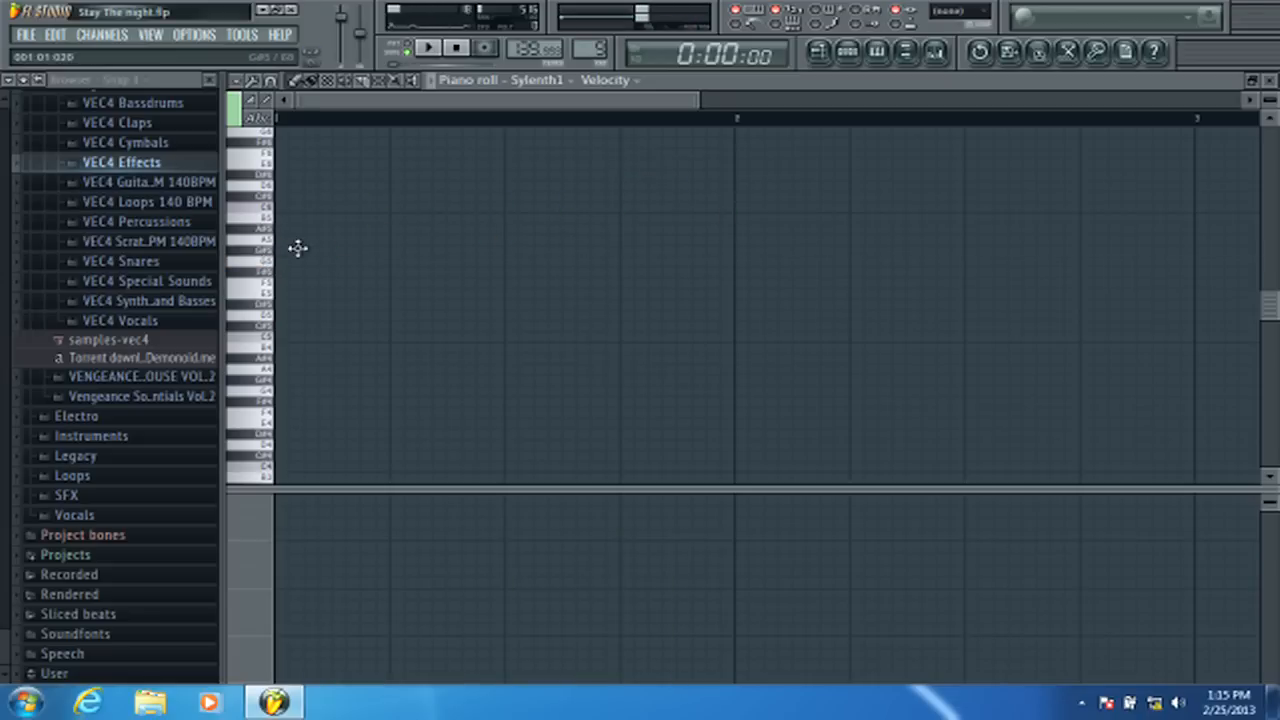
left_click(297, 250)
left_click_drag(345, 176, 336, 180)
right_click(336, 180)
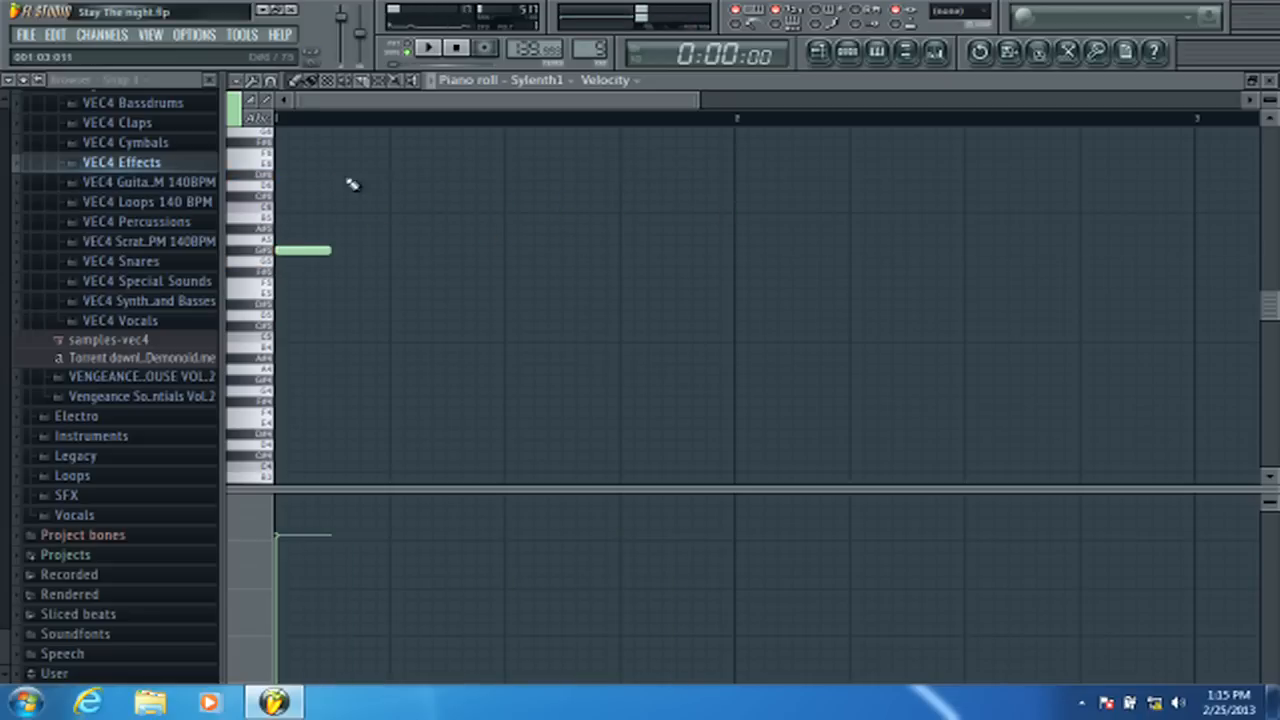
scroll(350, 170, "up", 1)
left_click(334, 138)
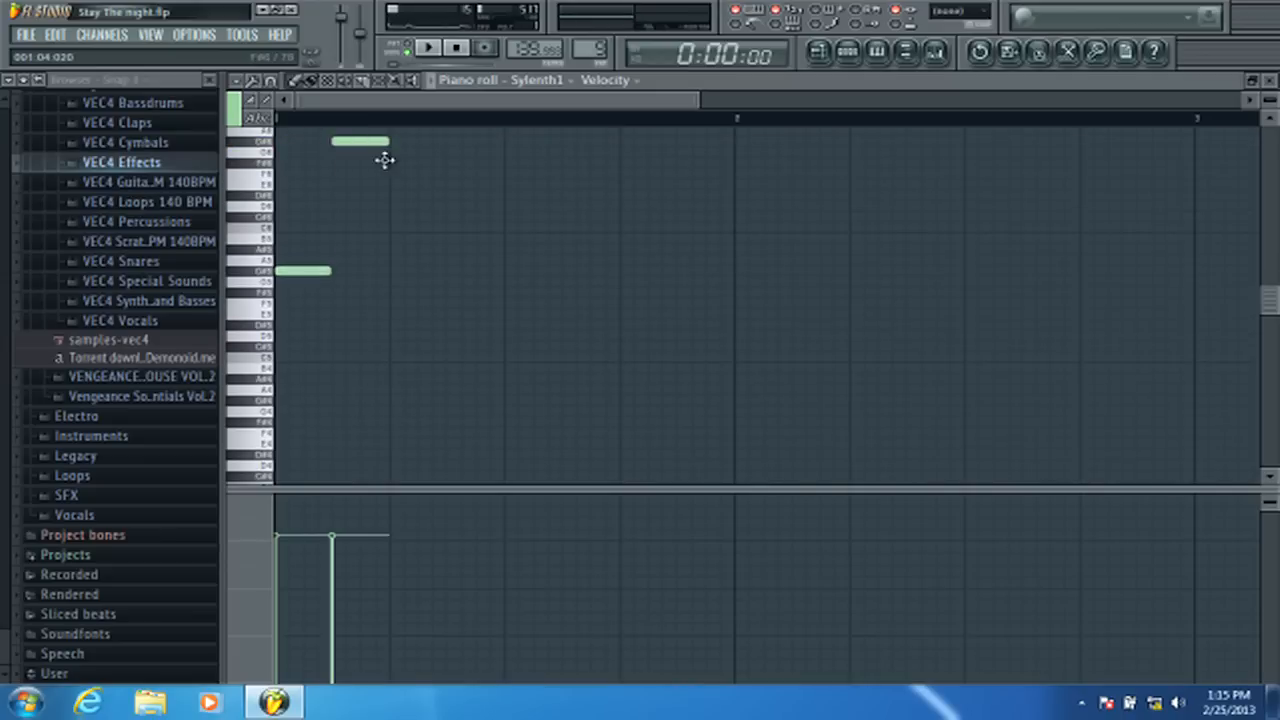
left_click_drag(383, 158, 382, 149)
left_click(450, 184)
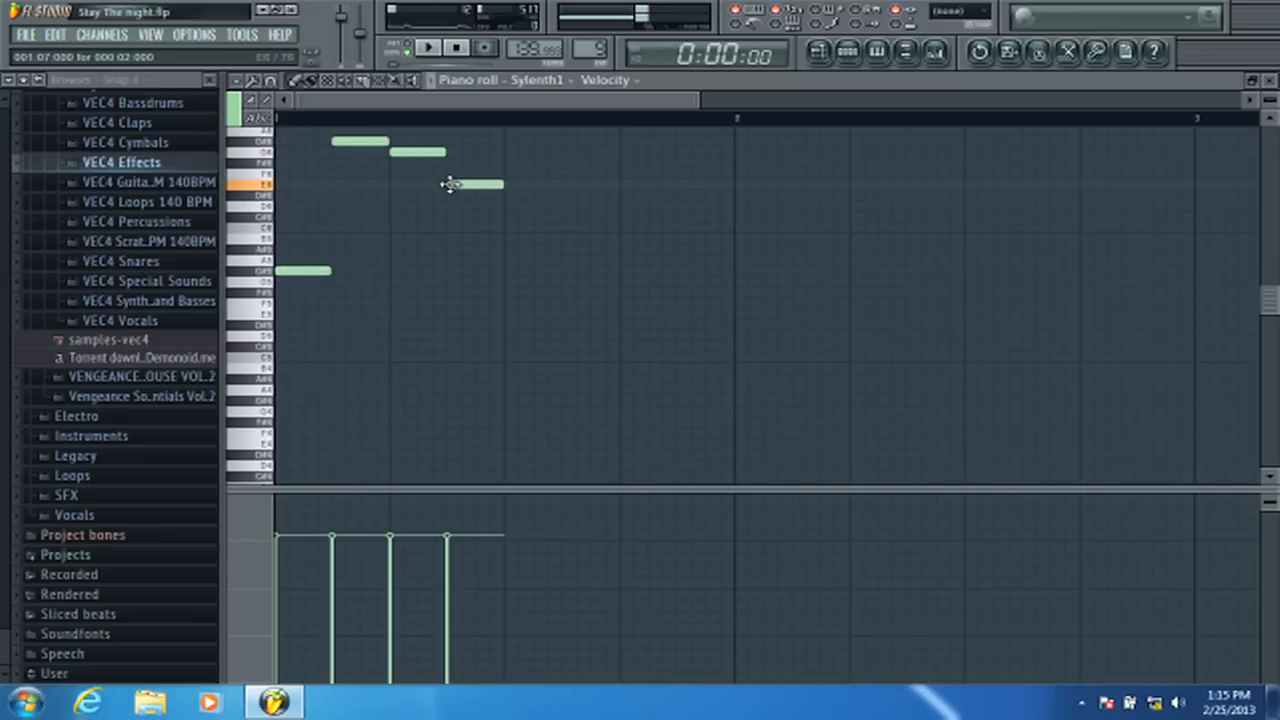
left_click_drag(449, 189, 449, 199)
key("space")
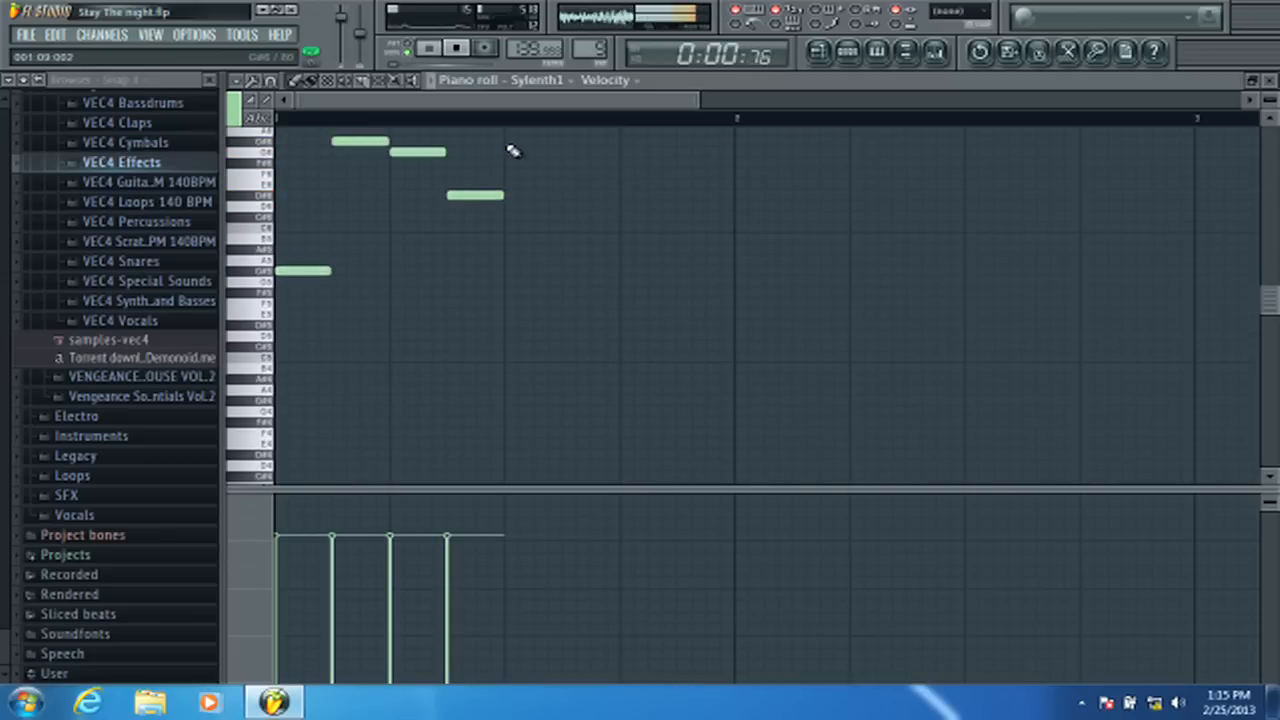
key("space")
- Fill the second half of bar 1 with two-step notes on G#6, G6, D#6 and G#5
left_click(520, 270)
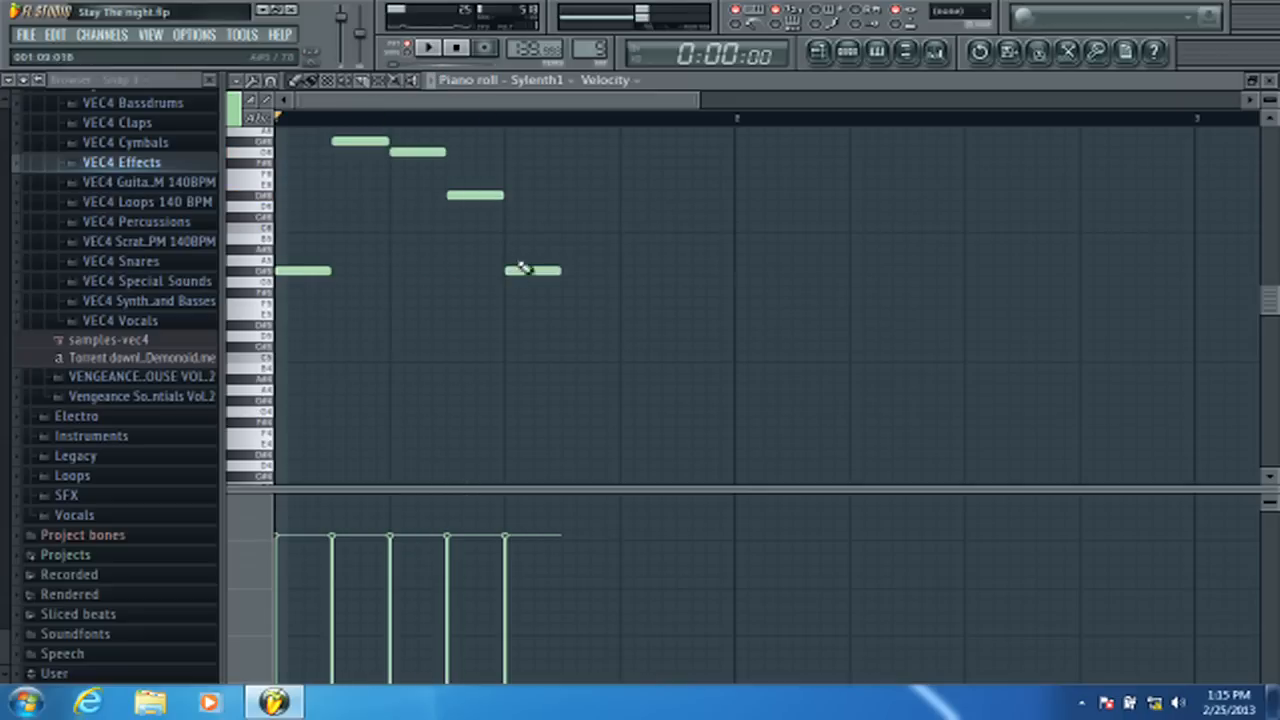
left_click_drag(540, 266, 526, 144)
key("space")
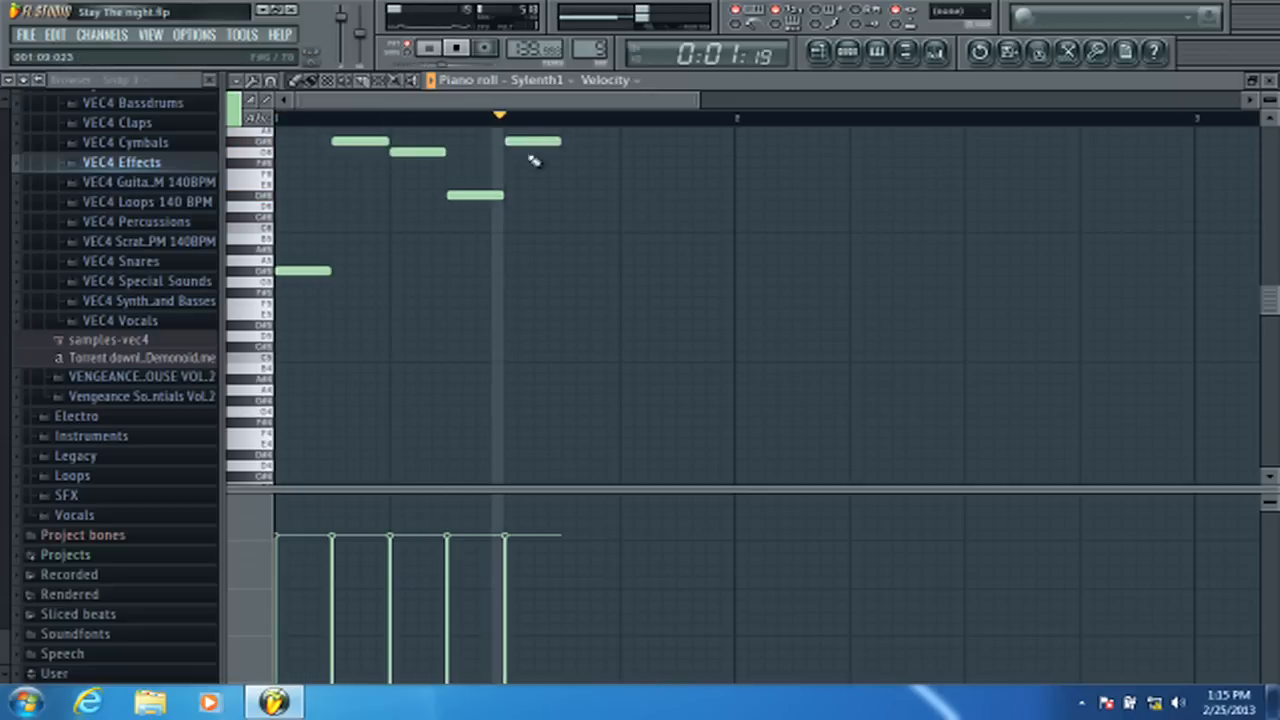
left_click(575, 153)
left_click(628, 196)
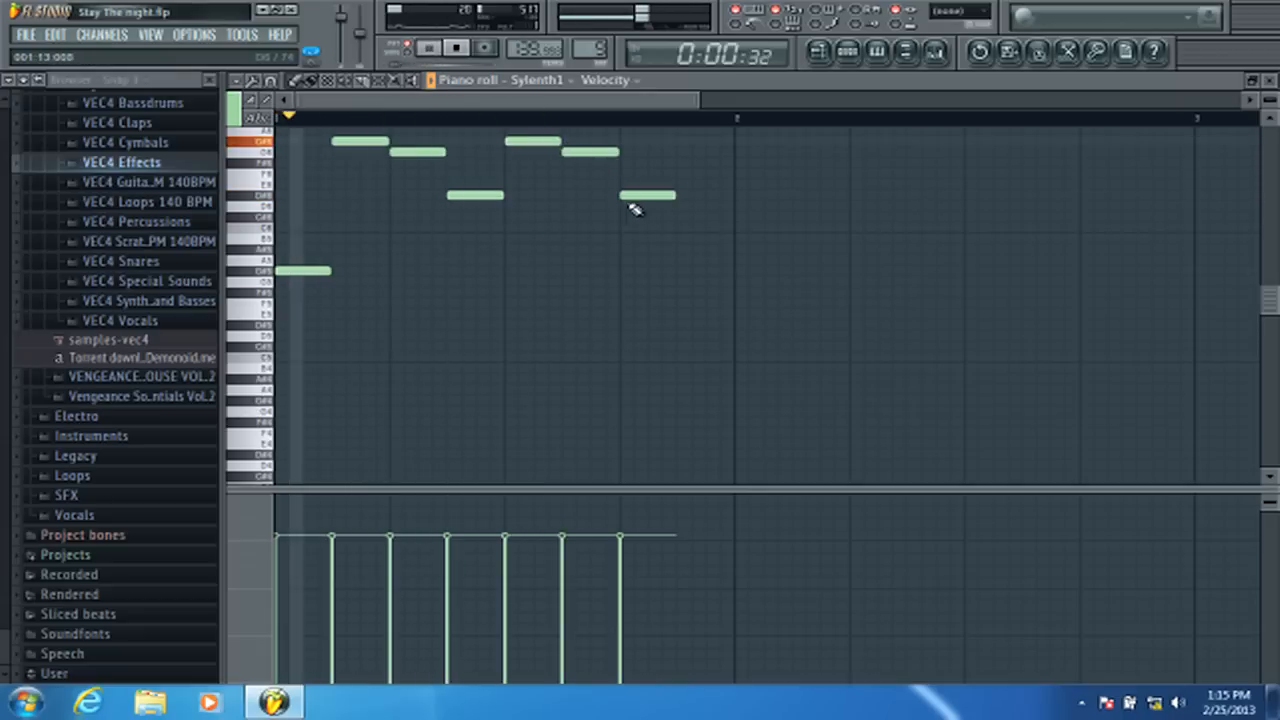
left_click(681, 271)
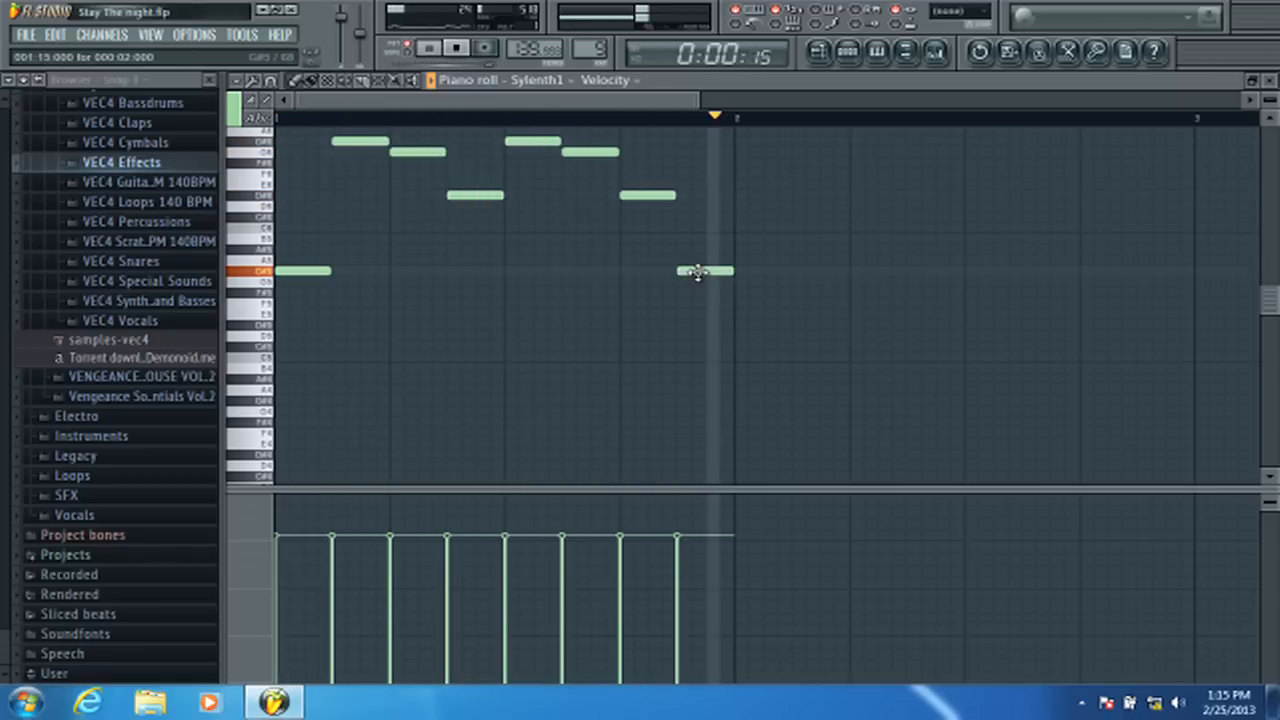
- Audition the melody loop and raise the last note of bar 1 to C6
key("space")
key("space")
mouse_move(697, 272)
left_mouse_down()
mouse_move(703, 238)
mouse_move(707, 252)
left_mouse_up()
key("space")
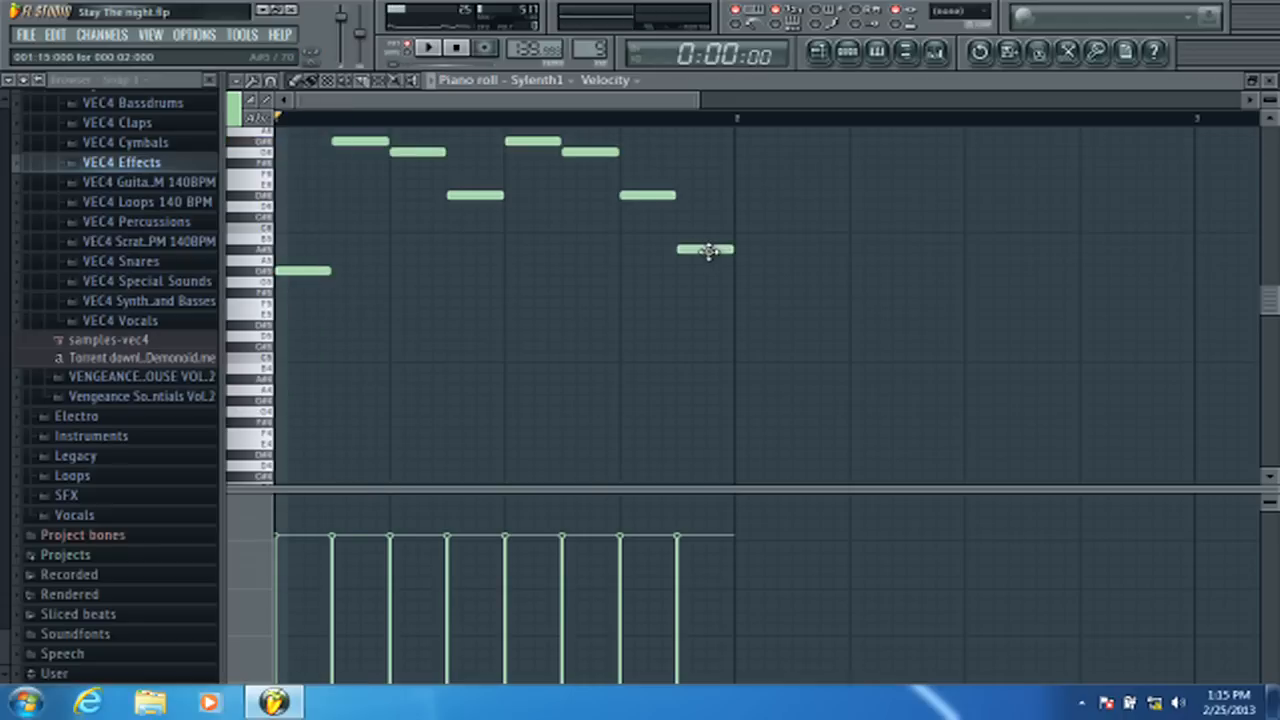
key("space")
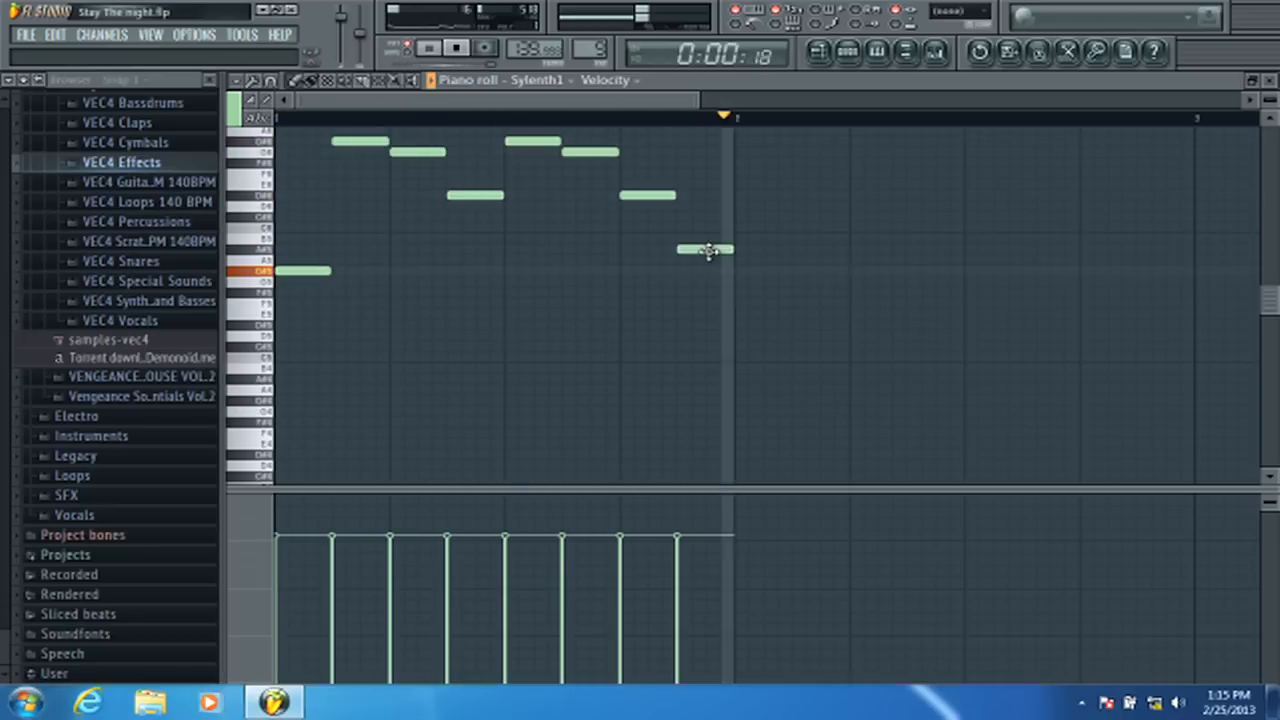
left_click_drag(707, 250, 708, 226)
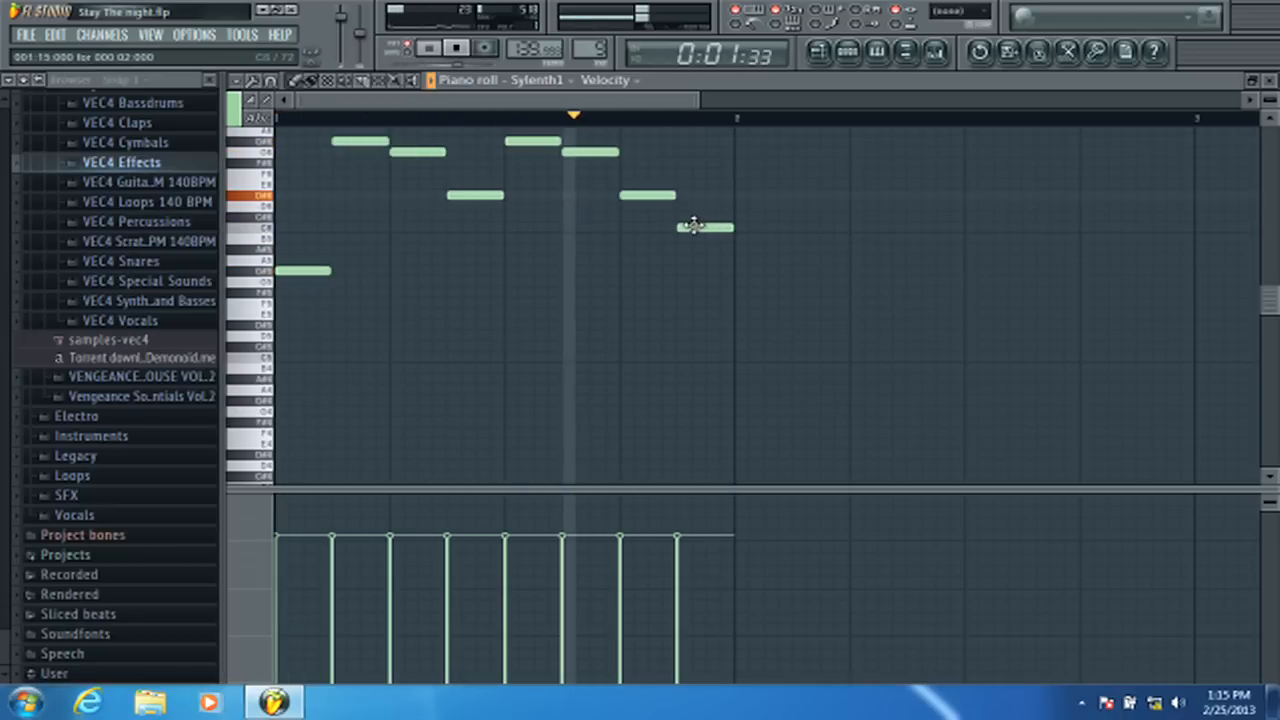
key("space")
- Close the piano roll and set Sylenth1's oscillator A1 octave to -1 while the melody plays
left_click(1266, 82)
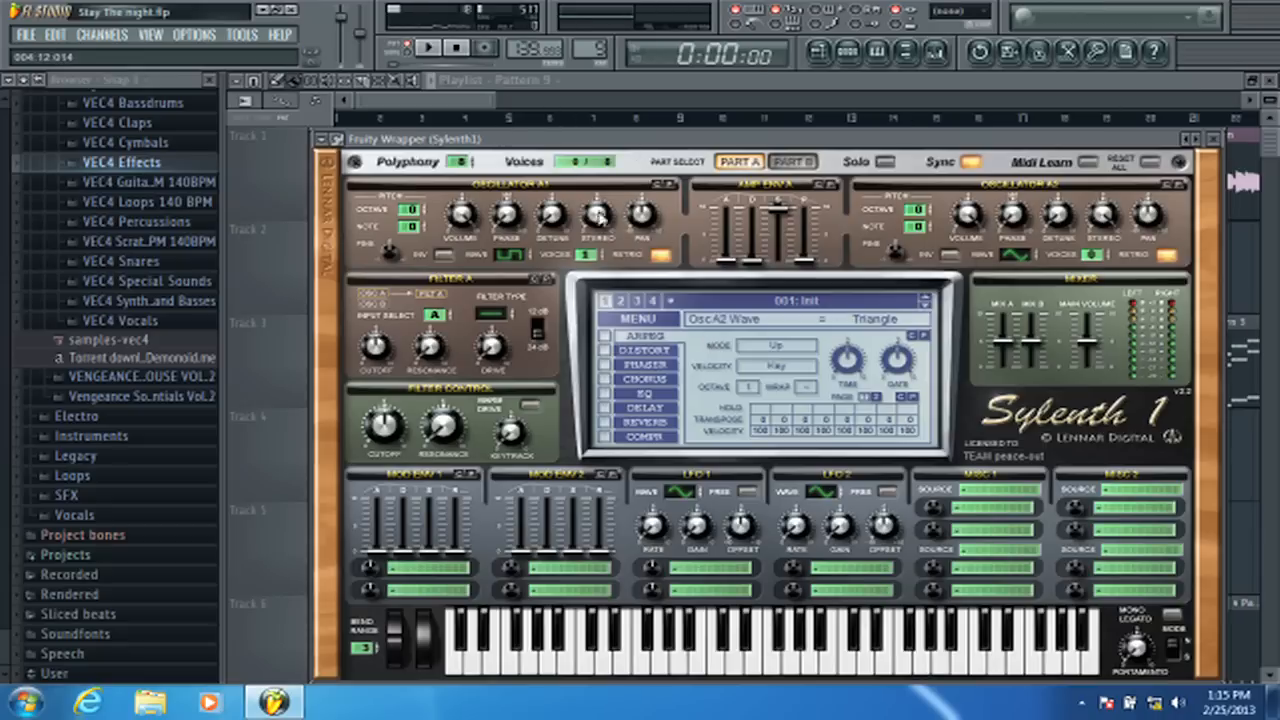
left_click(408, 214)
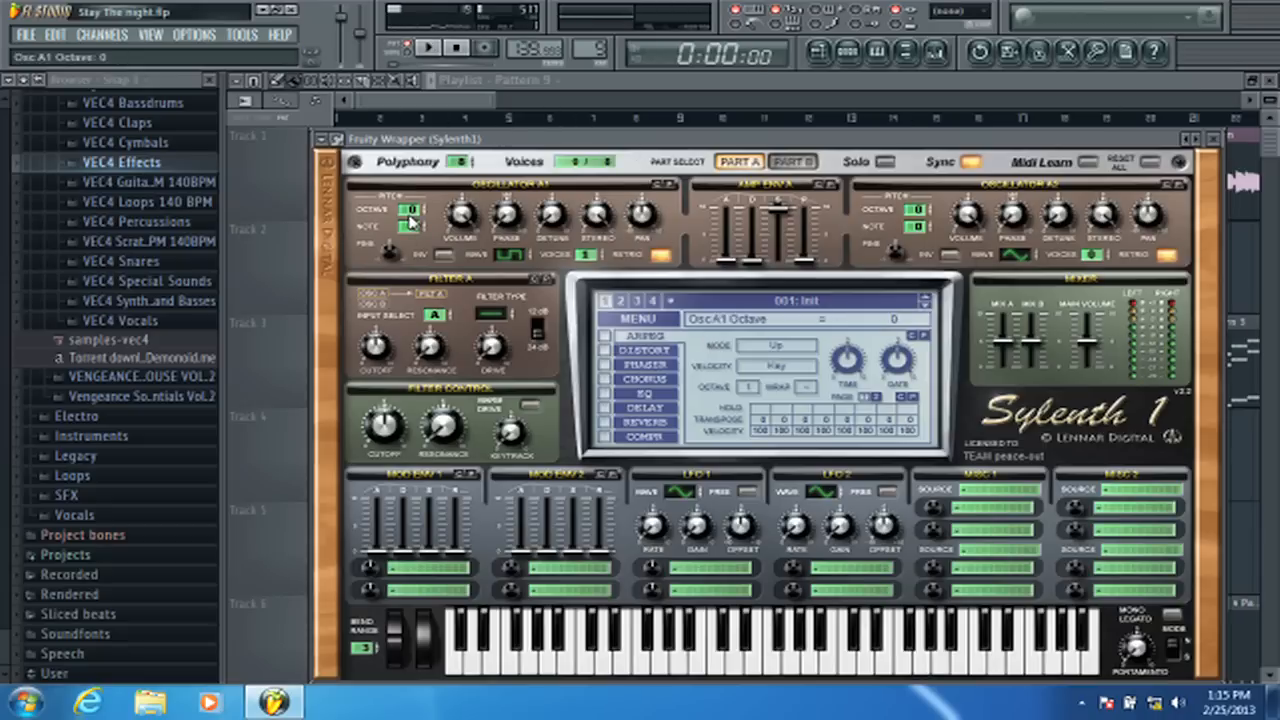
key("space")
scroll(408, 214, "down", 1)
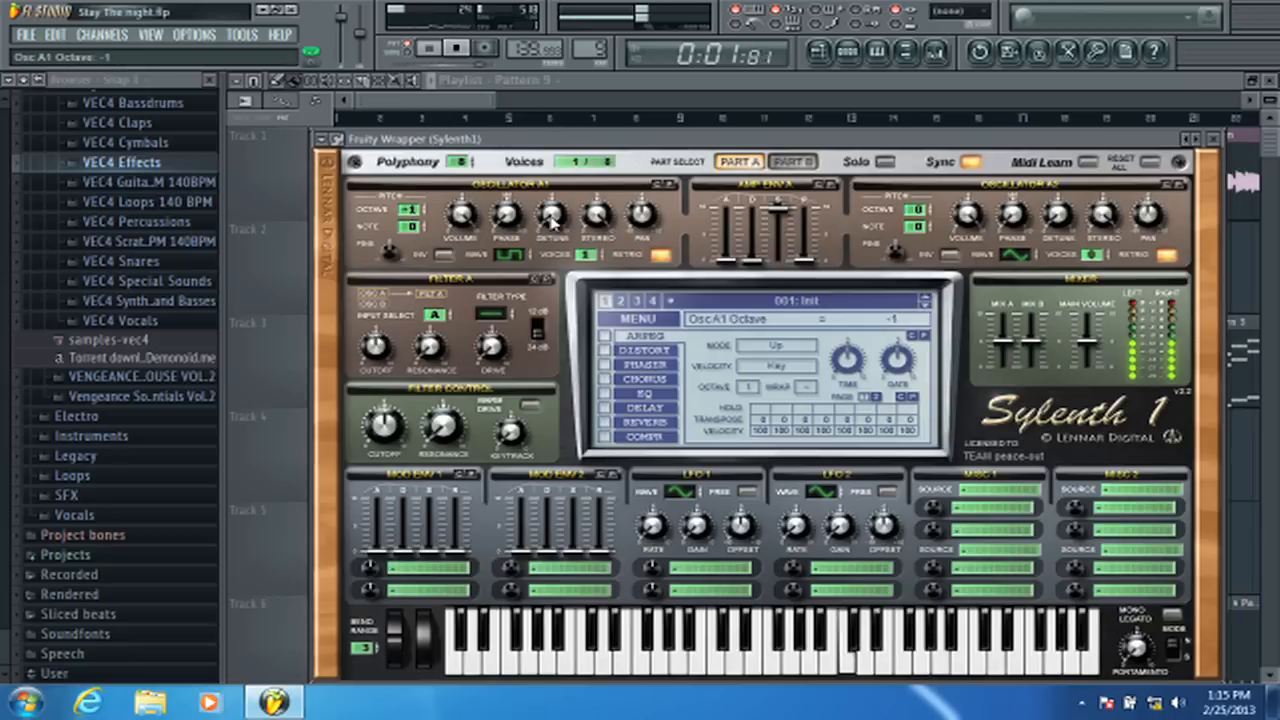
- Set oscillator A1's phase to about 163 degrees and turn off Retrig for oscillators A1 and A2
left_click(507, 213)
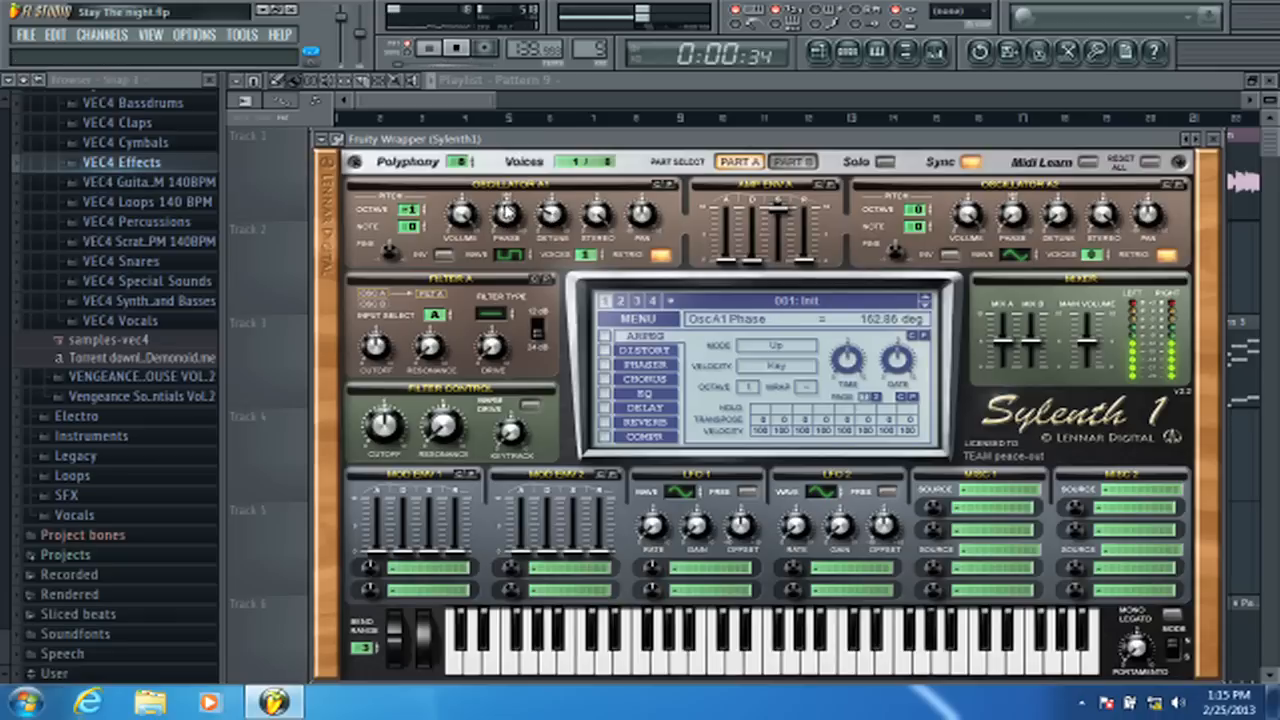
left_click(660, 256)
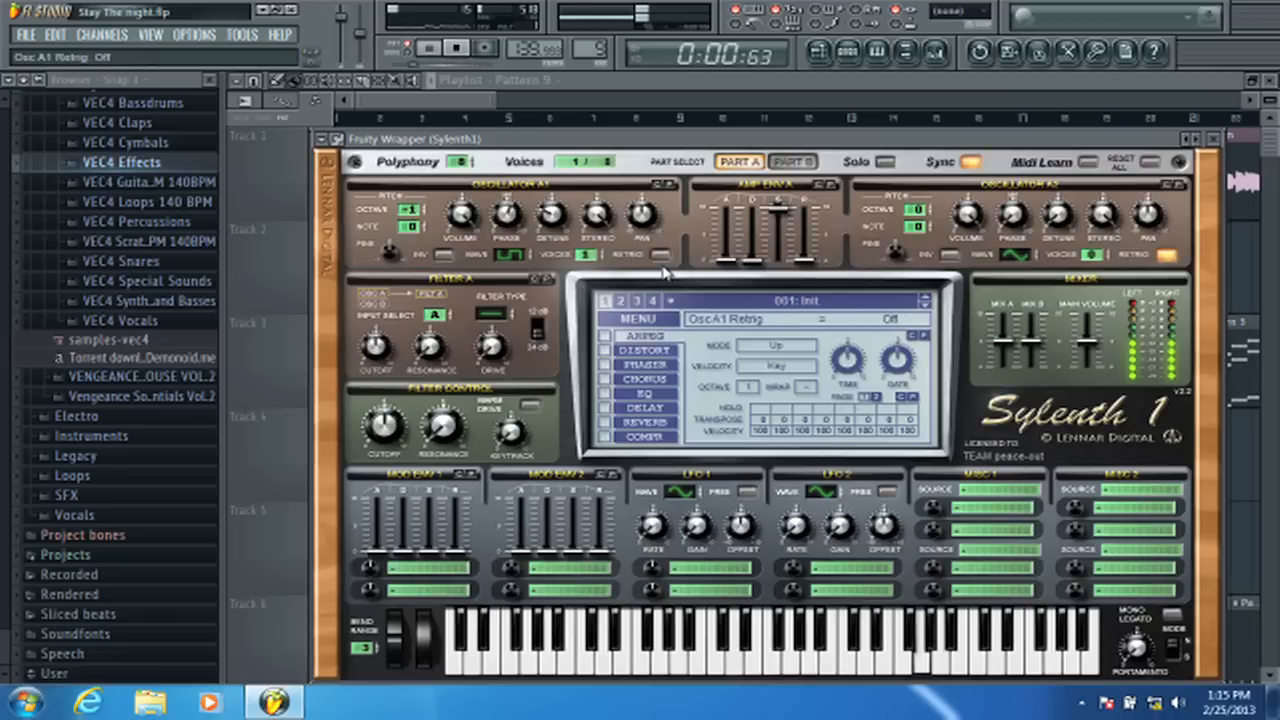
left_click(1164, 255)
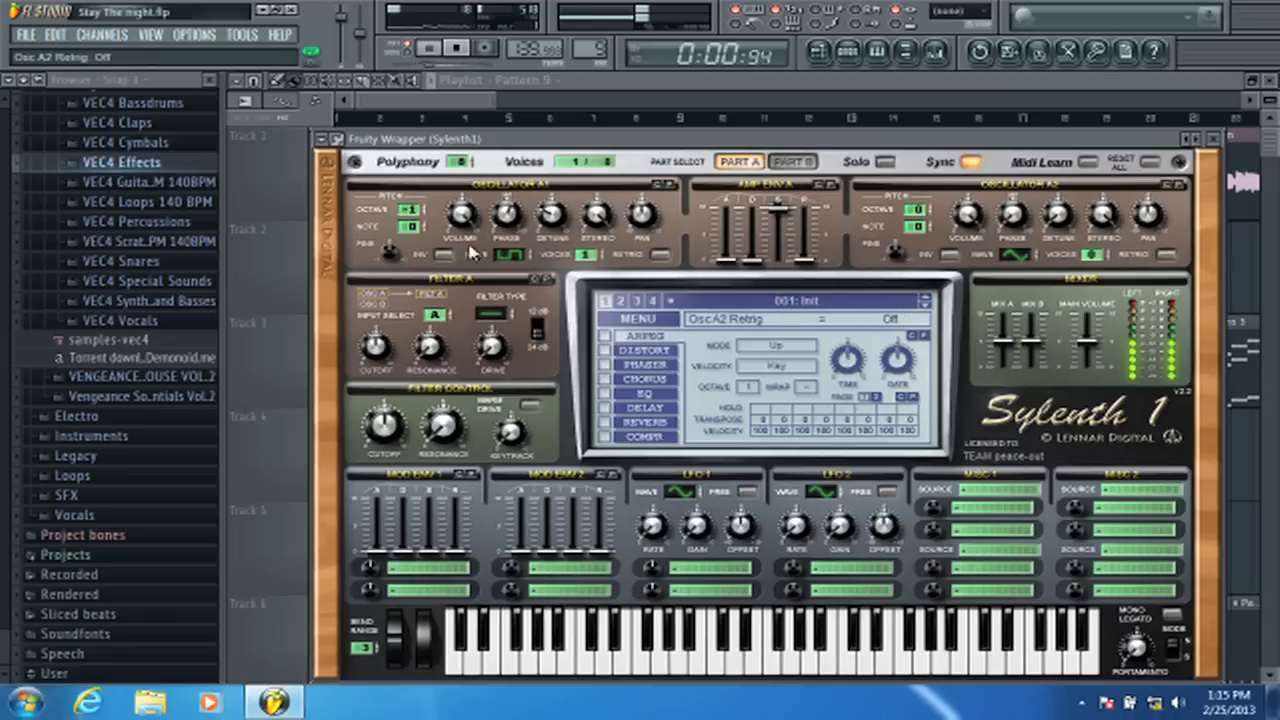
- Set oscillator A2 to 2 voices at octave -2, with amp envelope A's attack at 0.62
left_click_drag(1097, 256, 1108, 236)
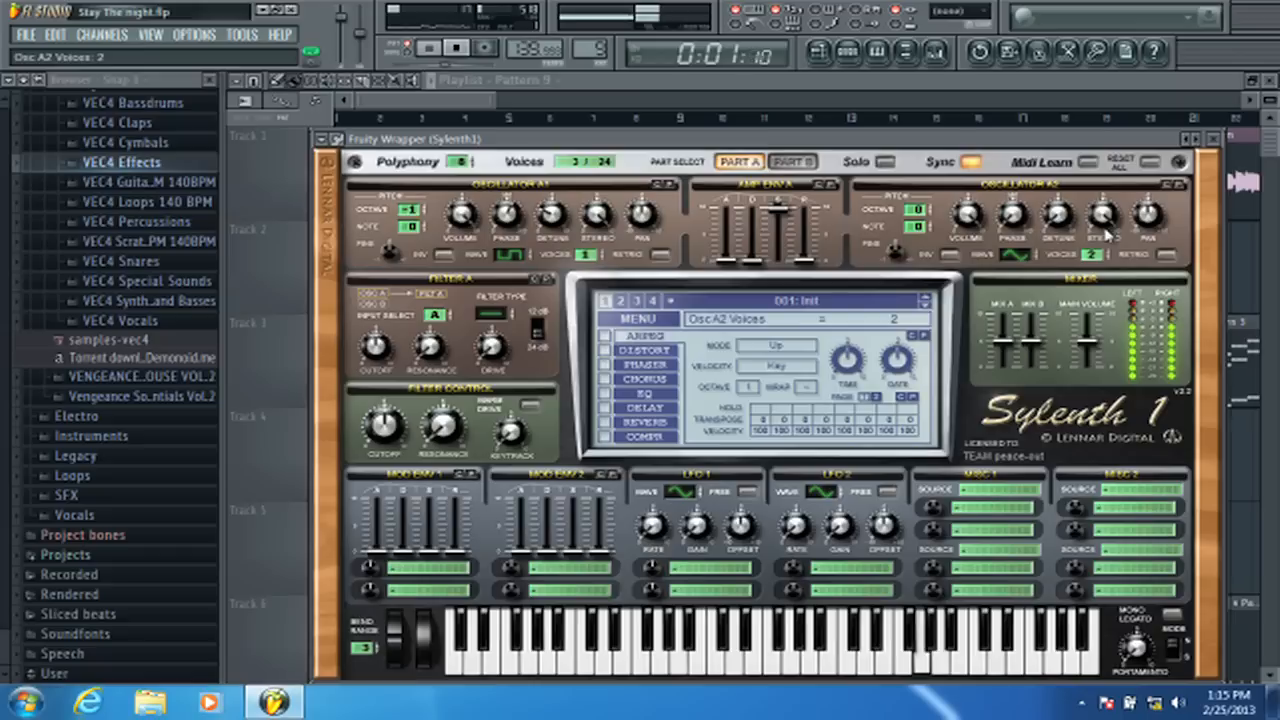
left_click_drag(915, 212, 912, 246)
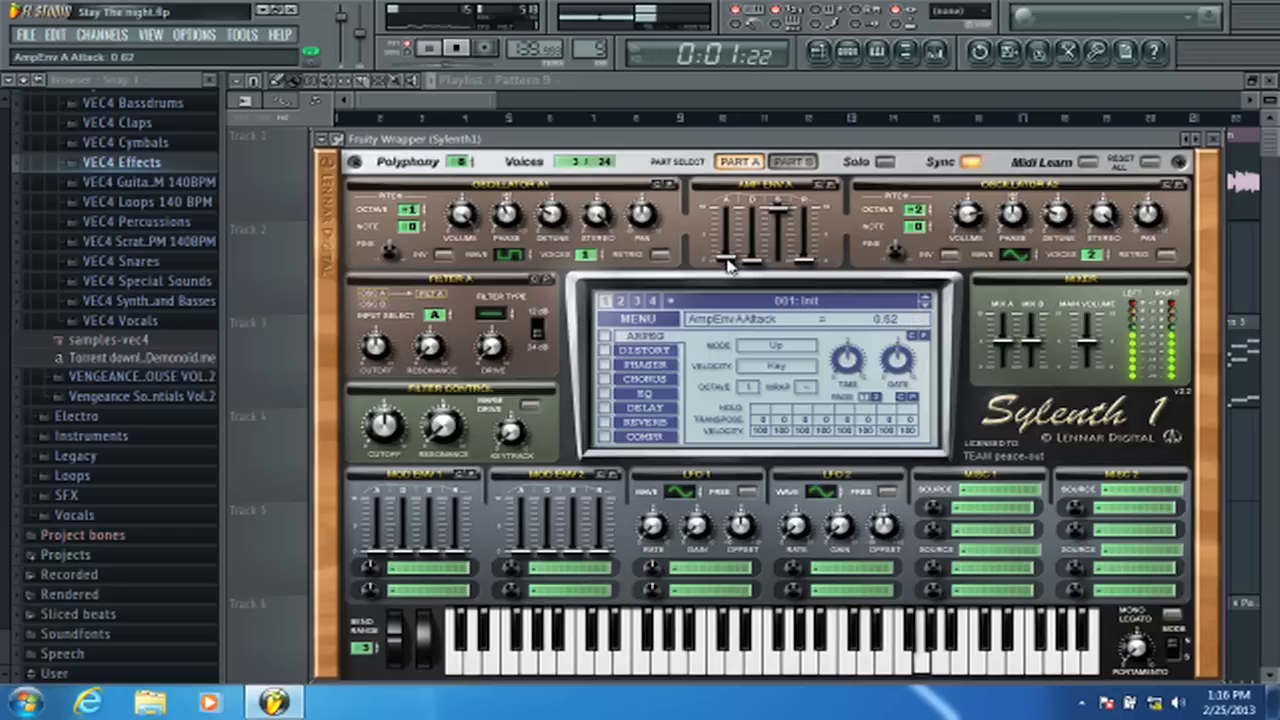
- In part B, set oscillator B1 to 2 voices, octave -2, a pulse wave and a phase of 73.71 degrees
left_click(790, 162)
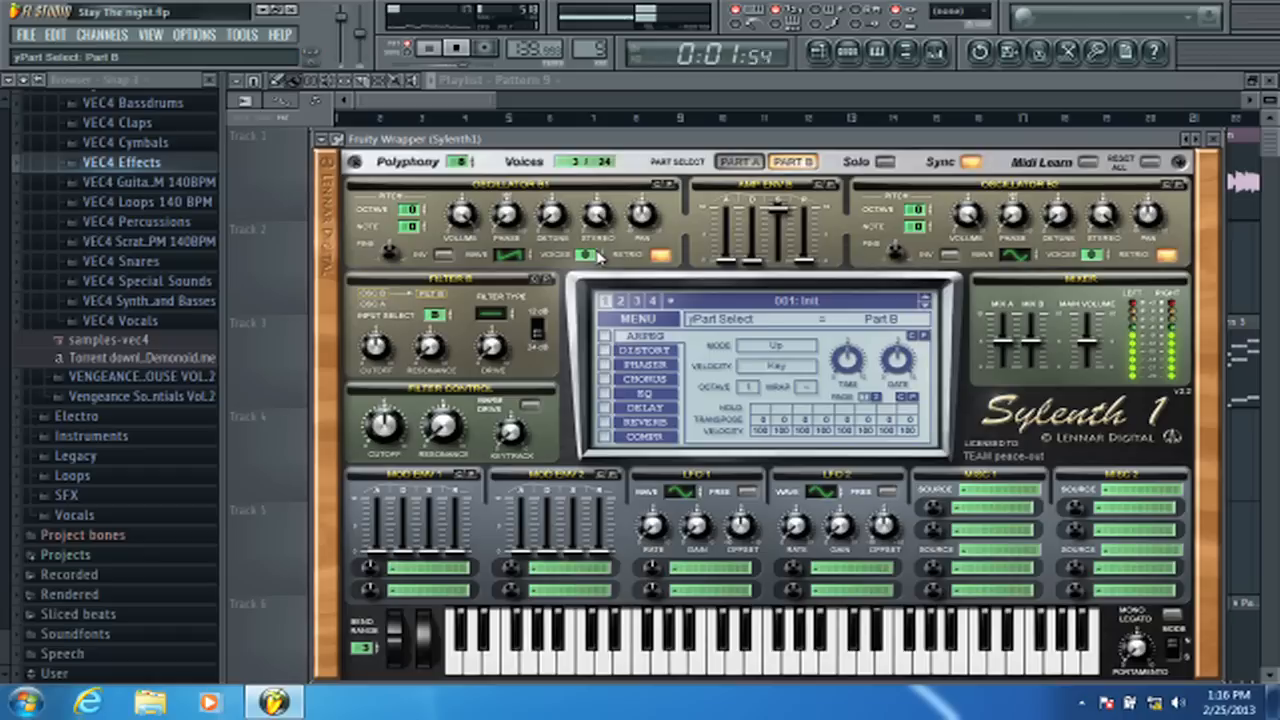
left_click_drag(598, 257, 603, 232)
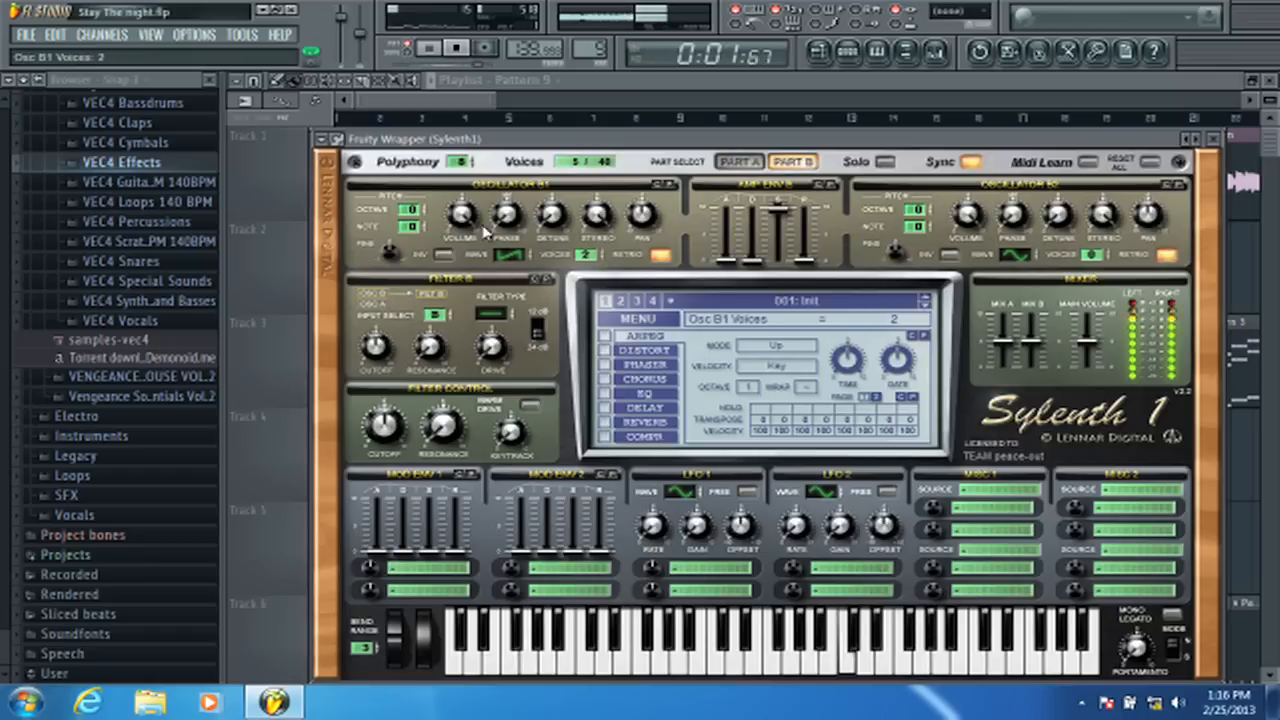
left_click_drag(414, 210, 416, 253)
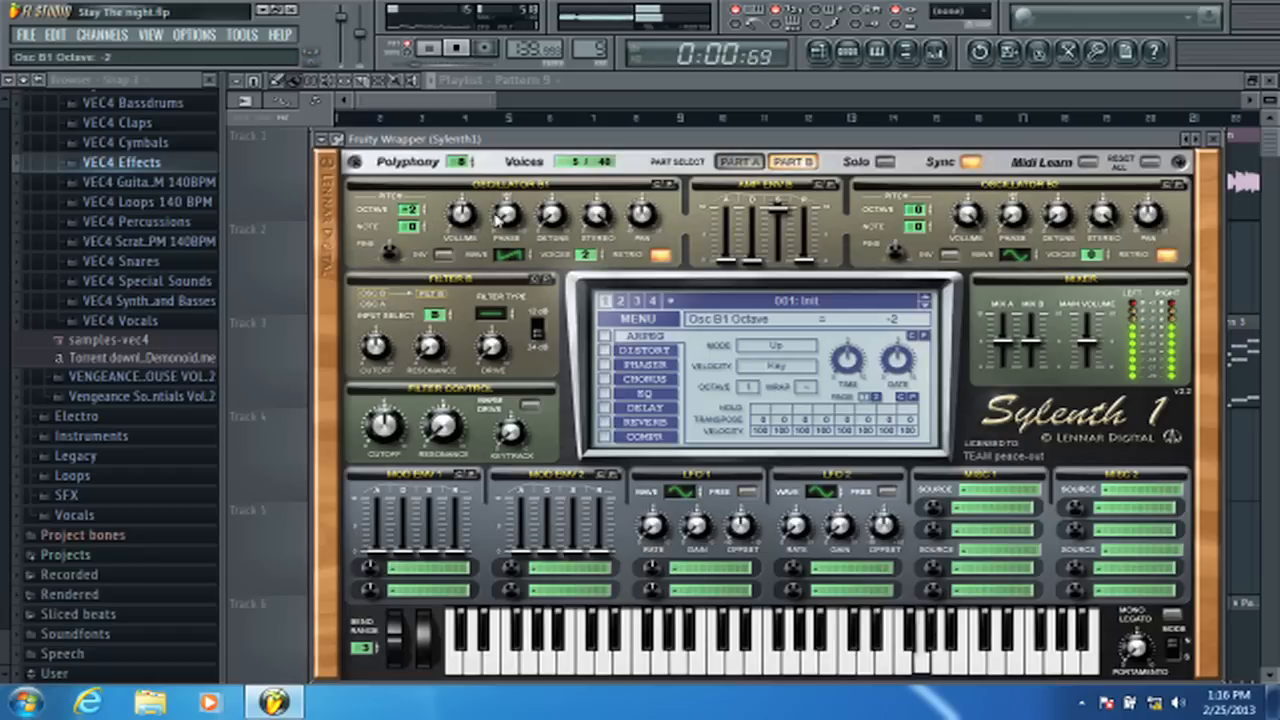
left_click_drag(510, 254, 511, 282)
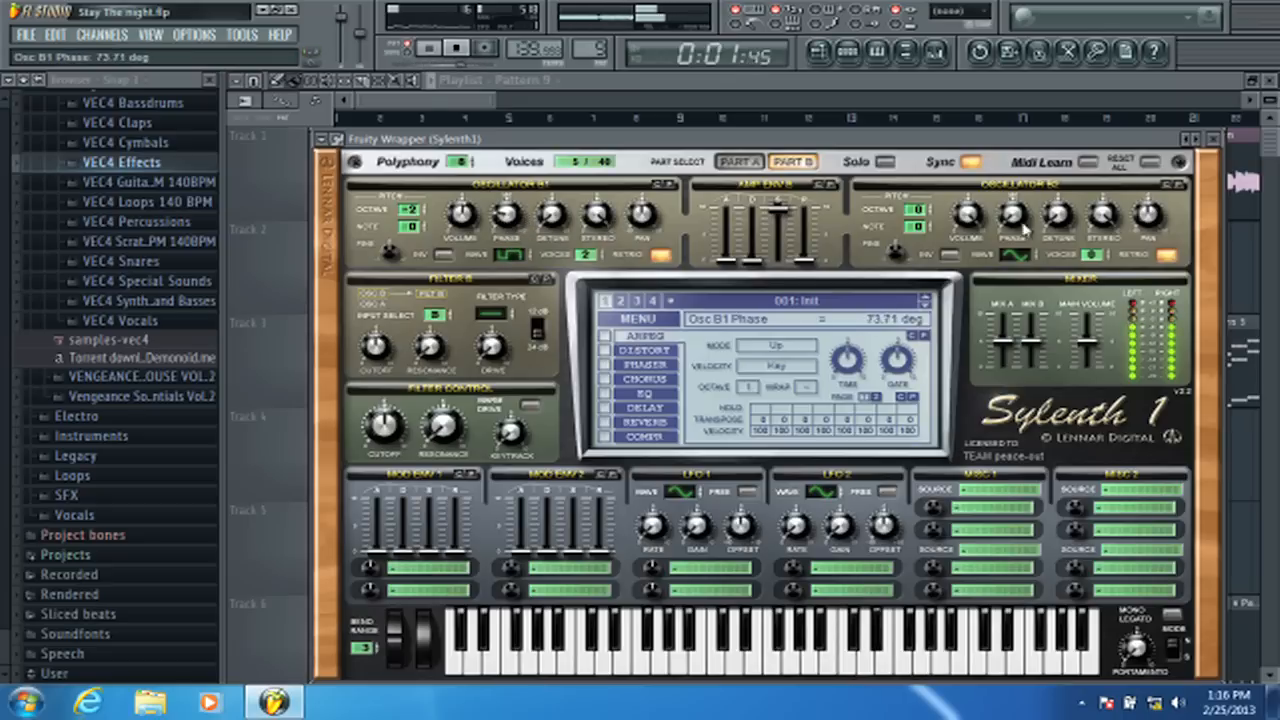
- Give oscillator B2 the HPulse wave with 2 voices and set its octave to -1
left_click_drag(1020, 252, 1030, 208)
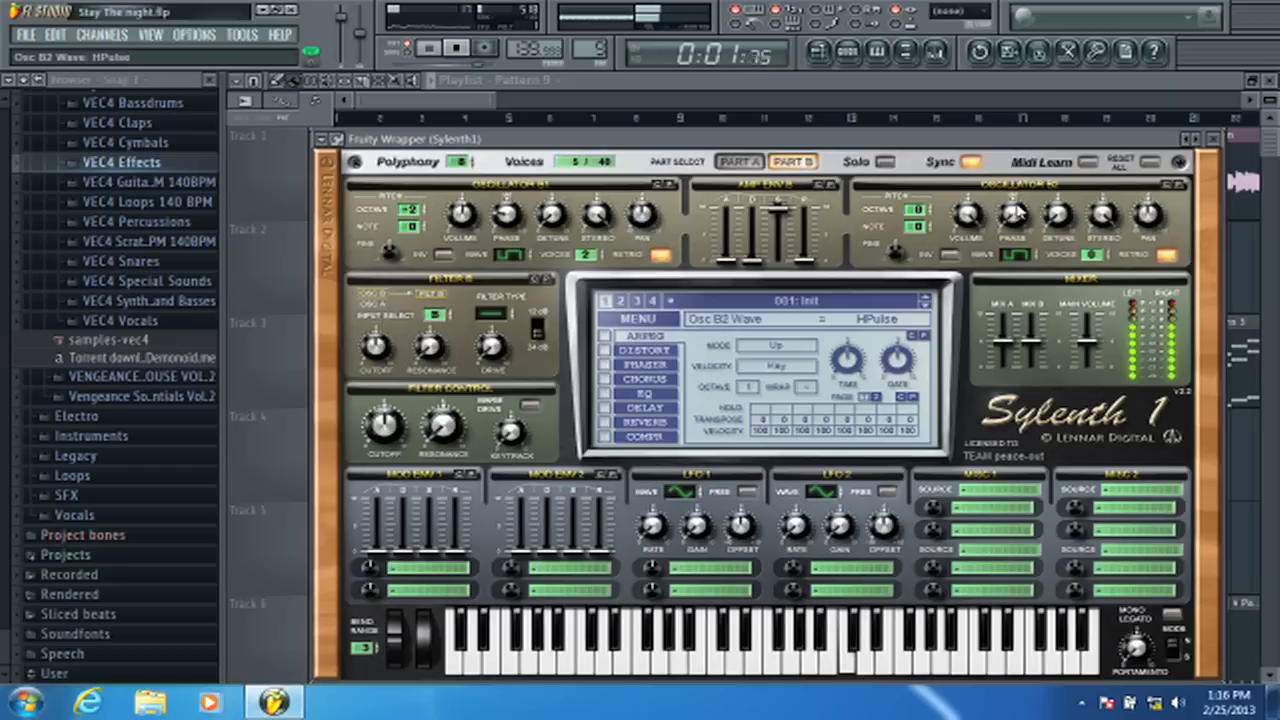
left_click_drag(1093, 258, 1103, 238)
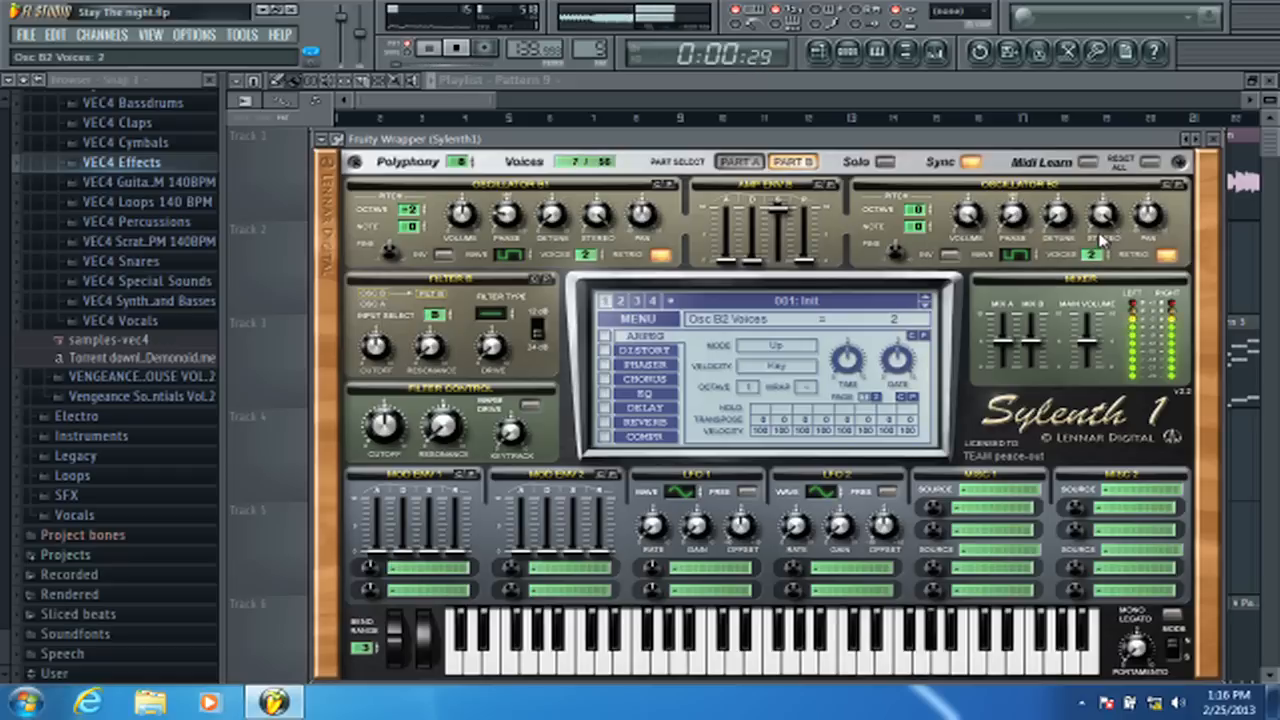
left_click_drag(916, 210, 919, 250)
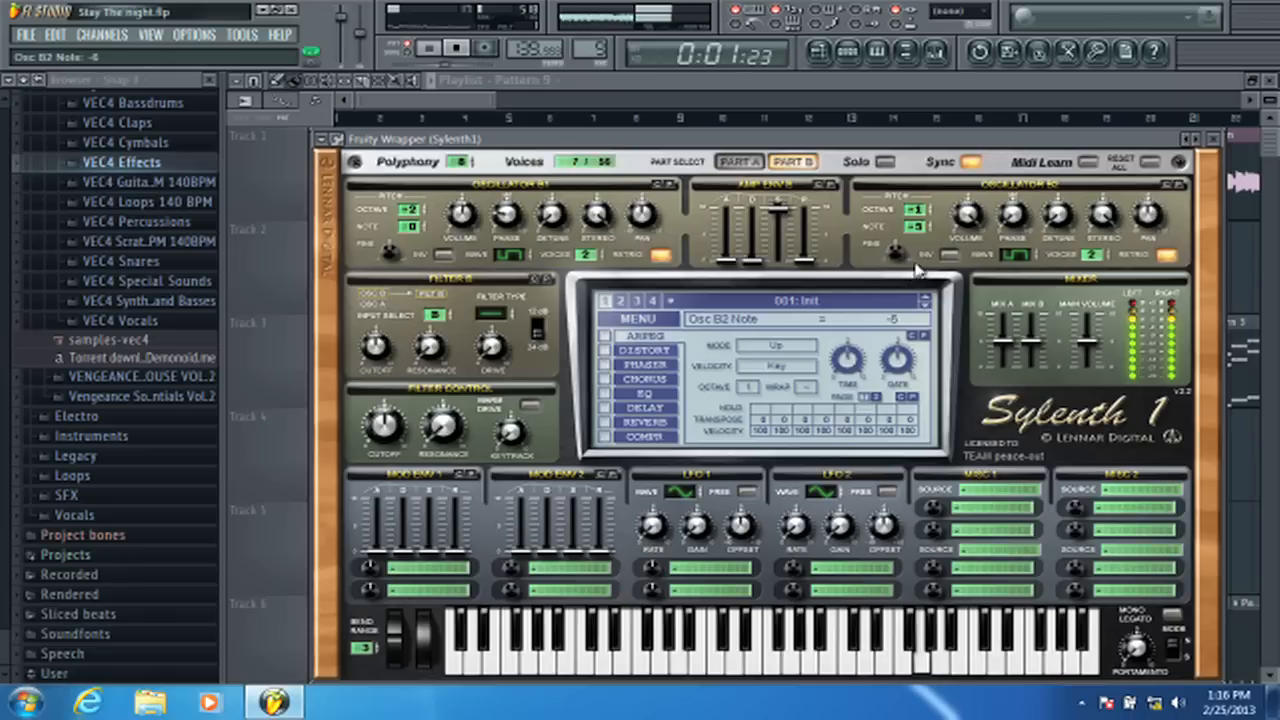
- Try note offsets of 4 and 7 on oscillator B2 and return the note to 0
left_click_drag(917, 268, 938, 205)
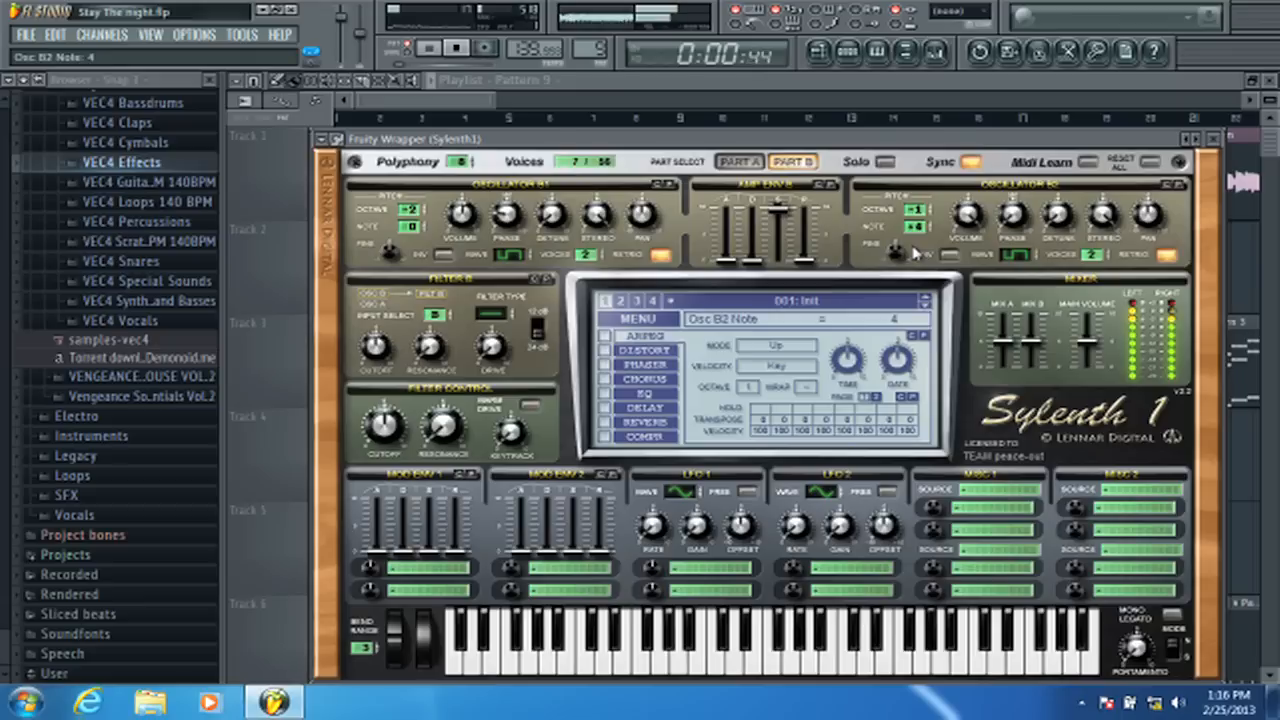
left_click_drag(912, 258, 916, 243)
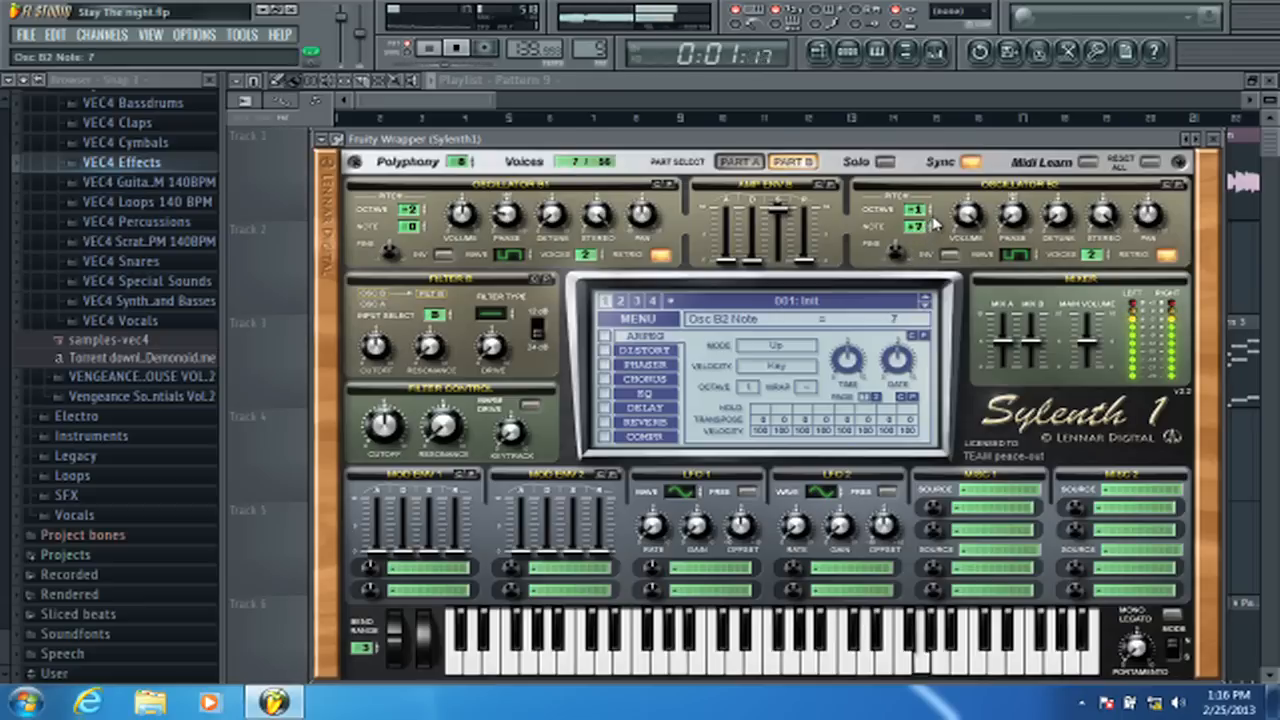
left_click_drag(916, 226, 912, 360)
left_click_drag(928, 230, 930, 272)
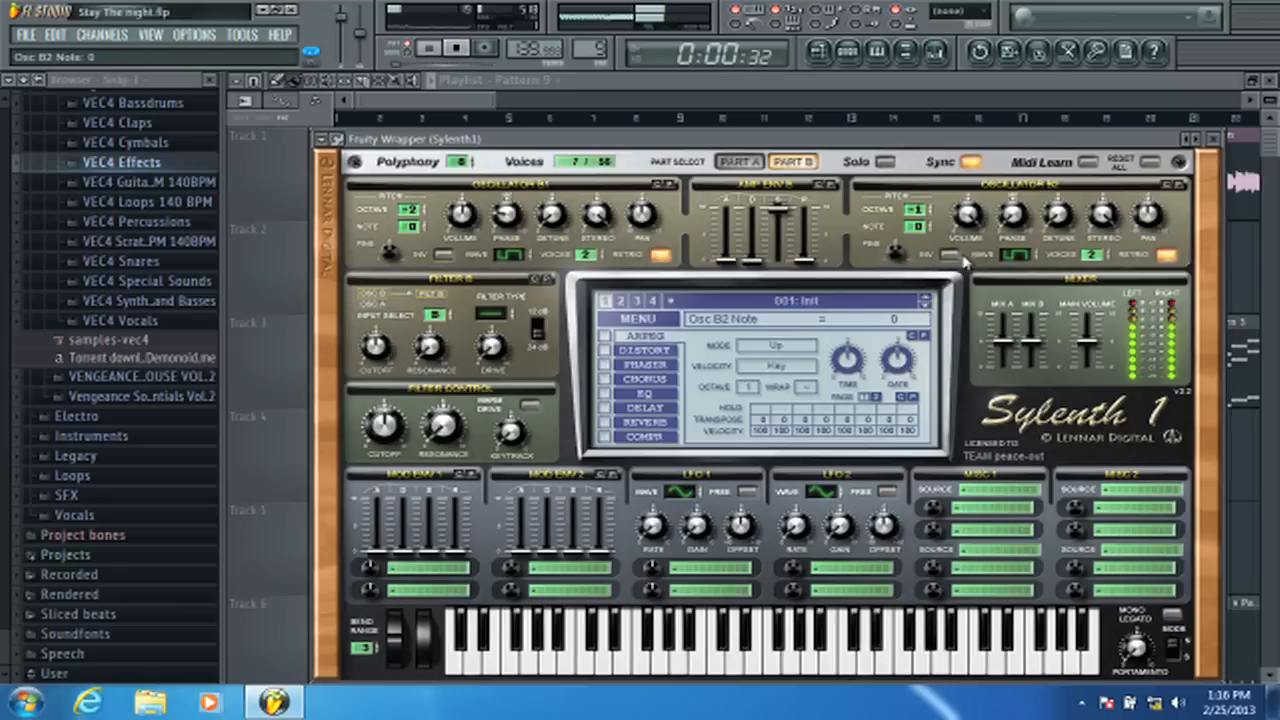
- Set oscillator B2's phase to 133.71 degrees and its detune to 2.95, keeping the note at 0
left_click_drag(1013, 222, 1020, 155)
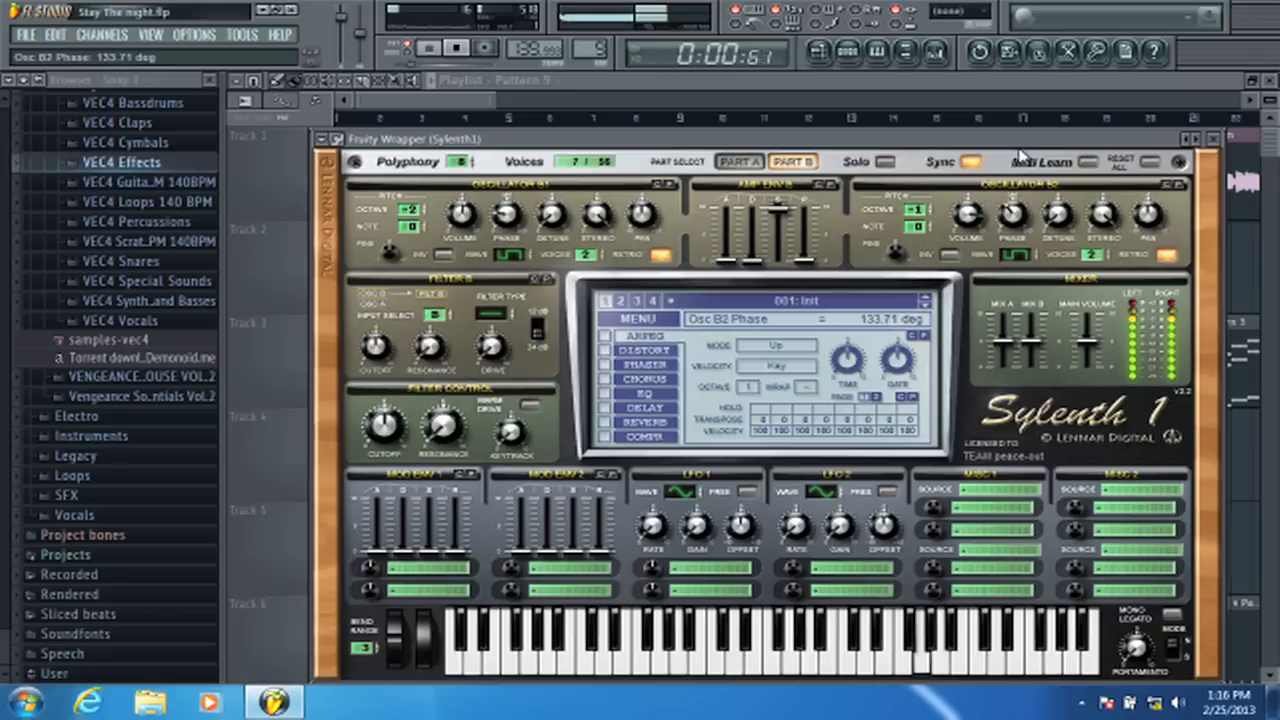
left_click(922, 231)
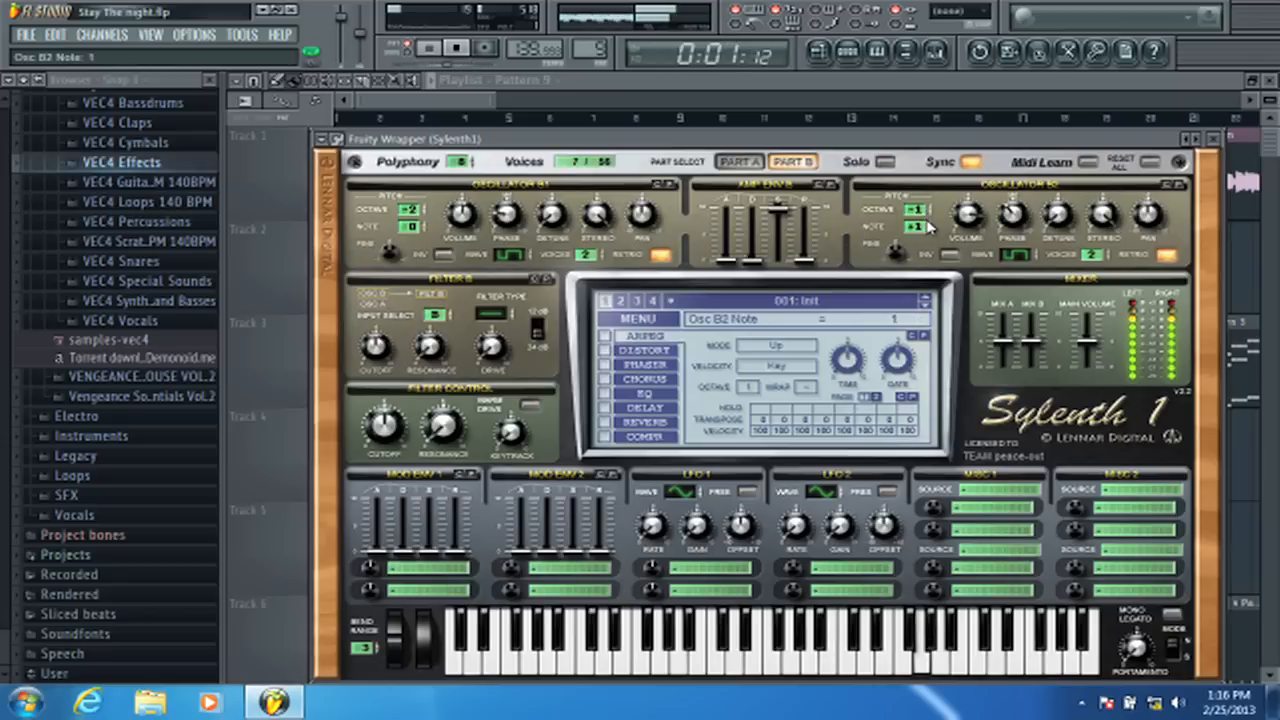
scroll(928, 229, "down", 1)
left_click(1058, 224)
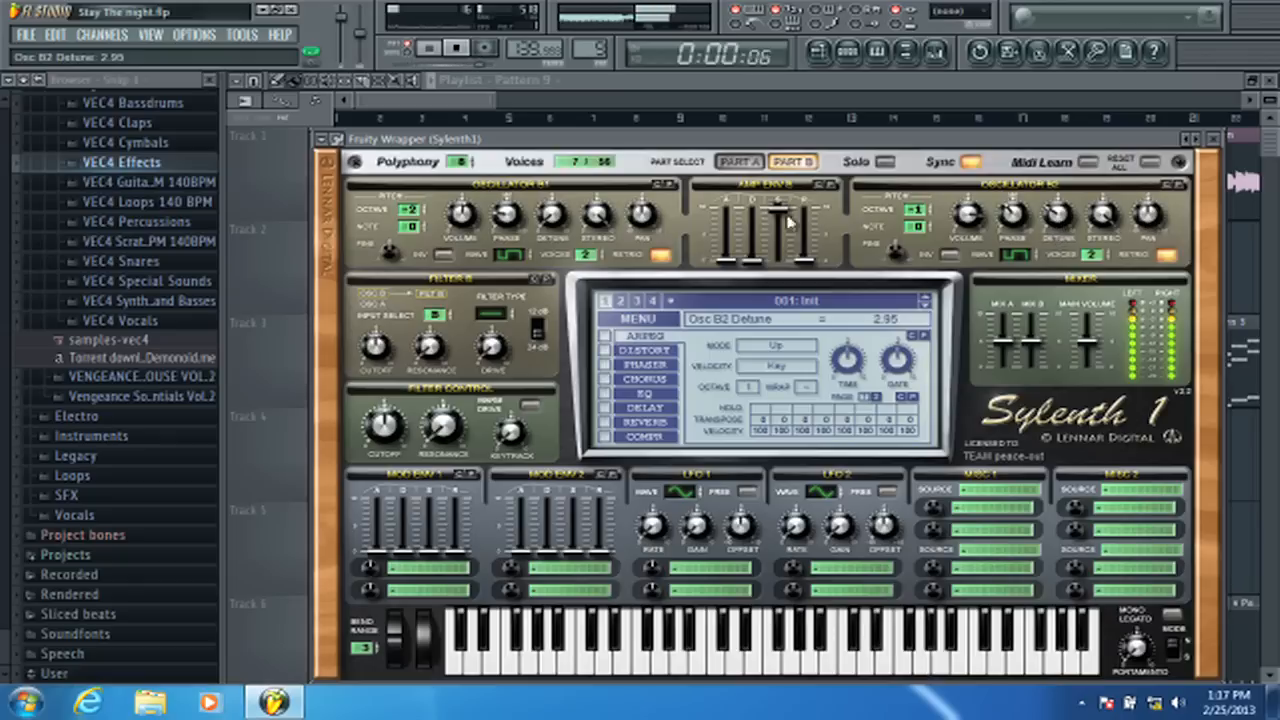
- Set amp envelope B's attack to 1.14 and oscillator B1's octave to -3
mouse_move(724, 260)
left_mouse_down()
mouse_move(731, 243)
mouse_move(739, 262)
left_mouse_up()
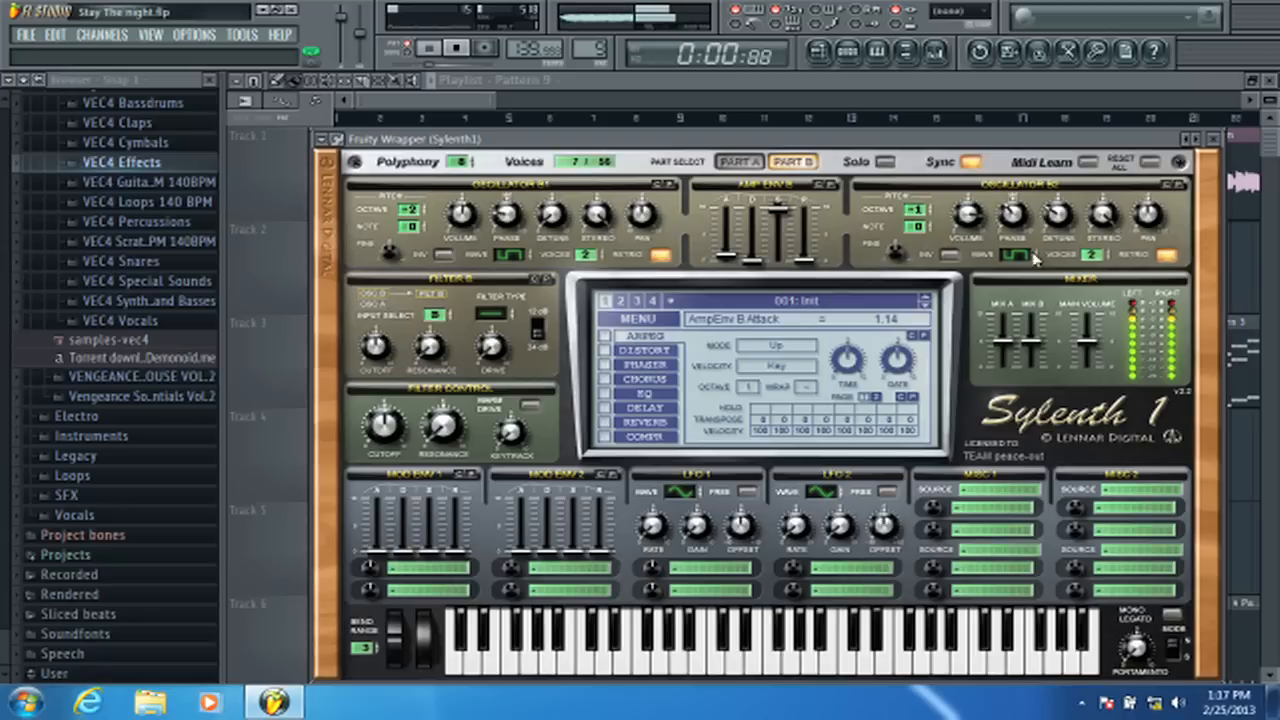
left_click_drag(418, 210, 420, 216)
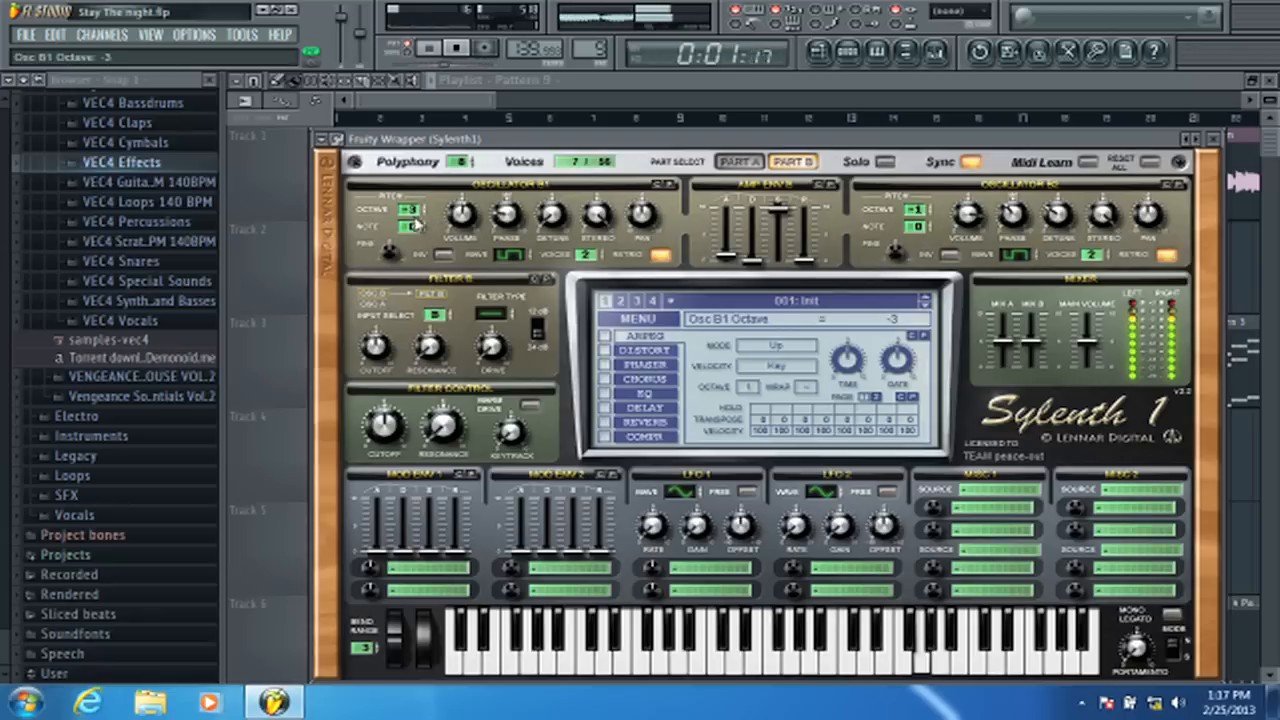
- Set oscillator A2's octave to -1 and lengthen the release of both amp envelopes, using 3.89 for envelope B
left_click(721, 165)
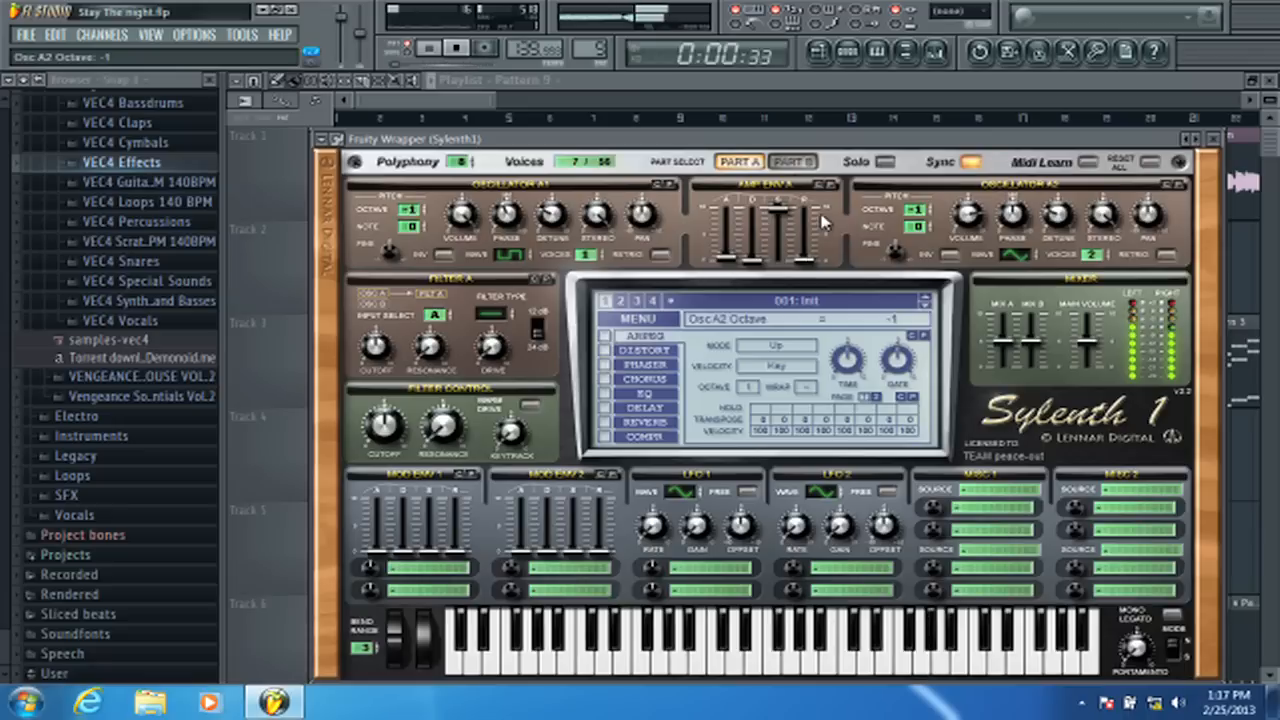
left_click_drag(803, 258, 797, 302)
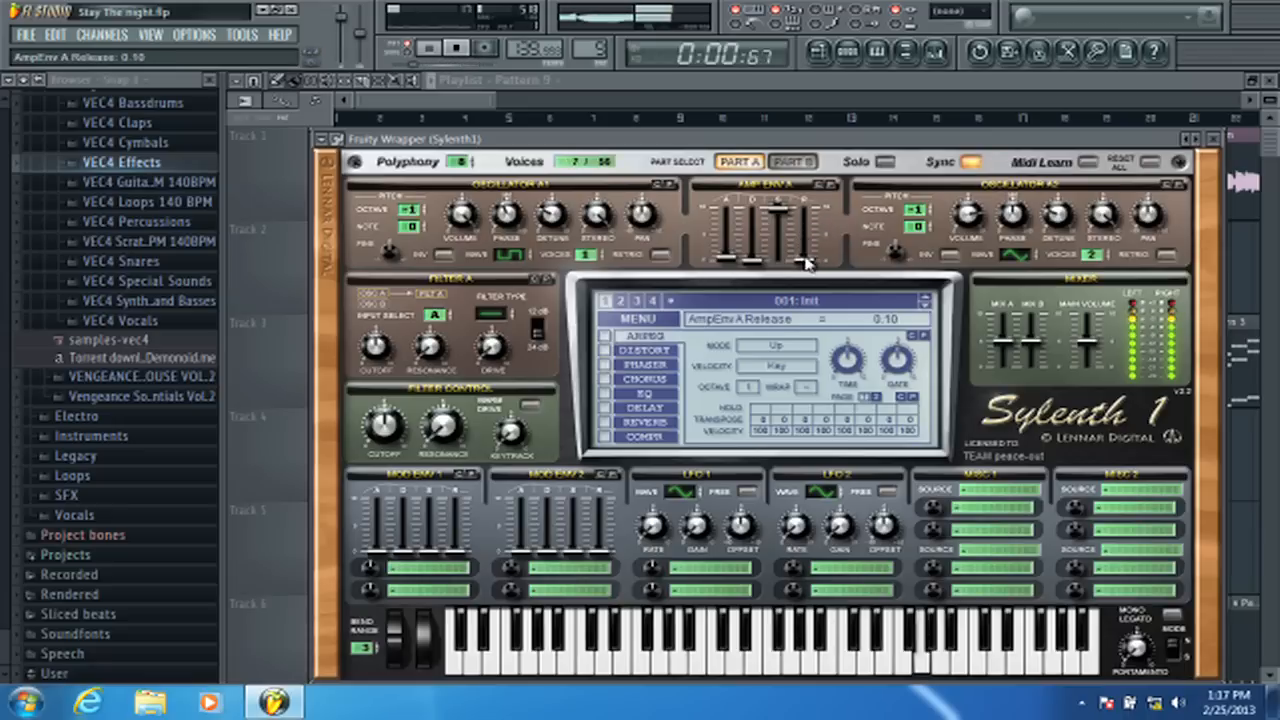
left_click(795, 161)
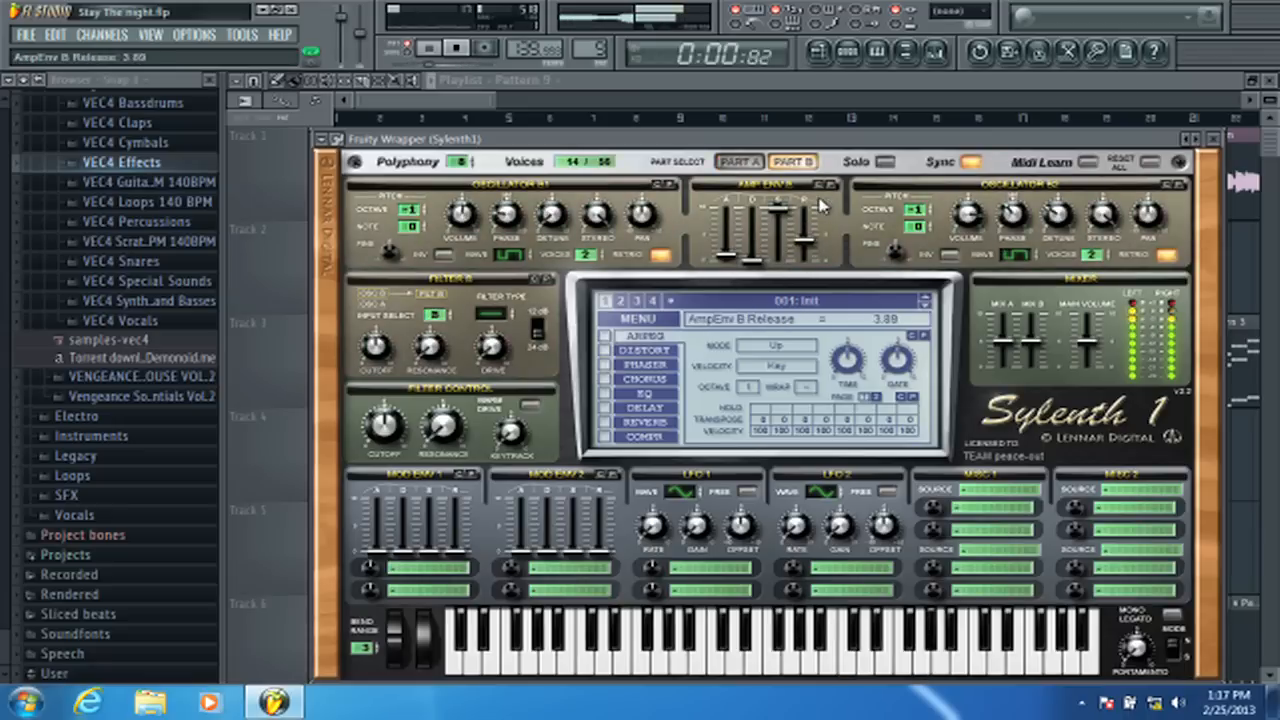
left_click(740, 161)
left_click_drag(803, 262, 805, 250)
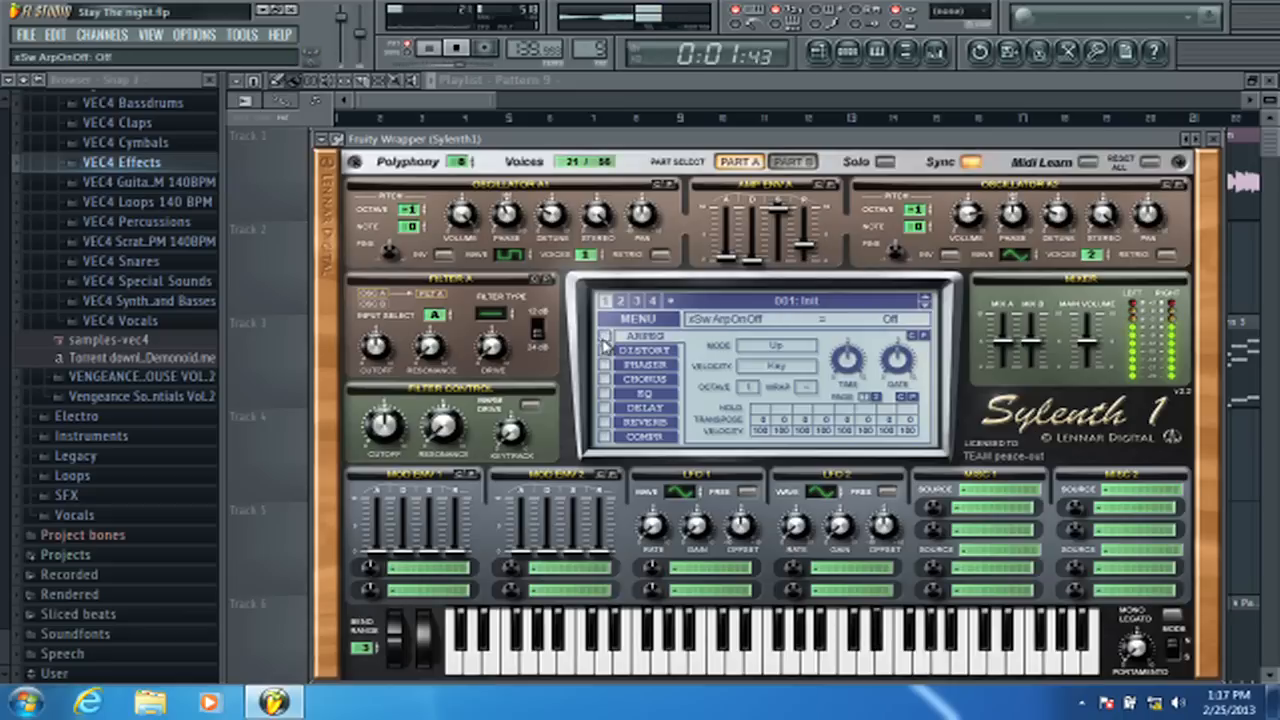
- Enable distortion with the Clip type, an amount of 2.24 and dry/wet at 69.52%
left_click(604, 351)
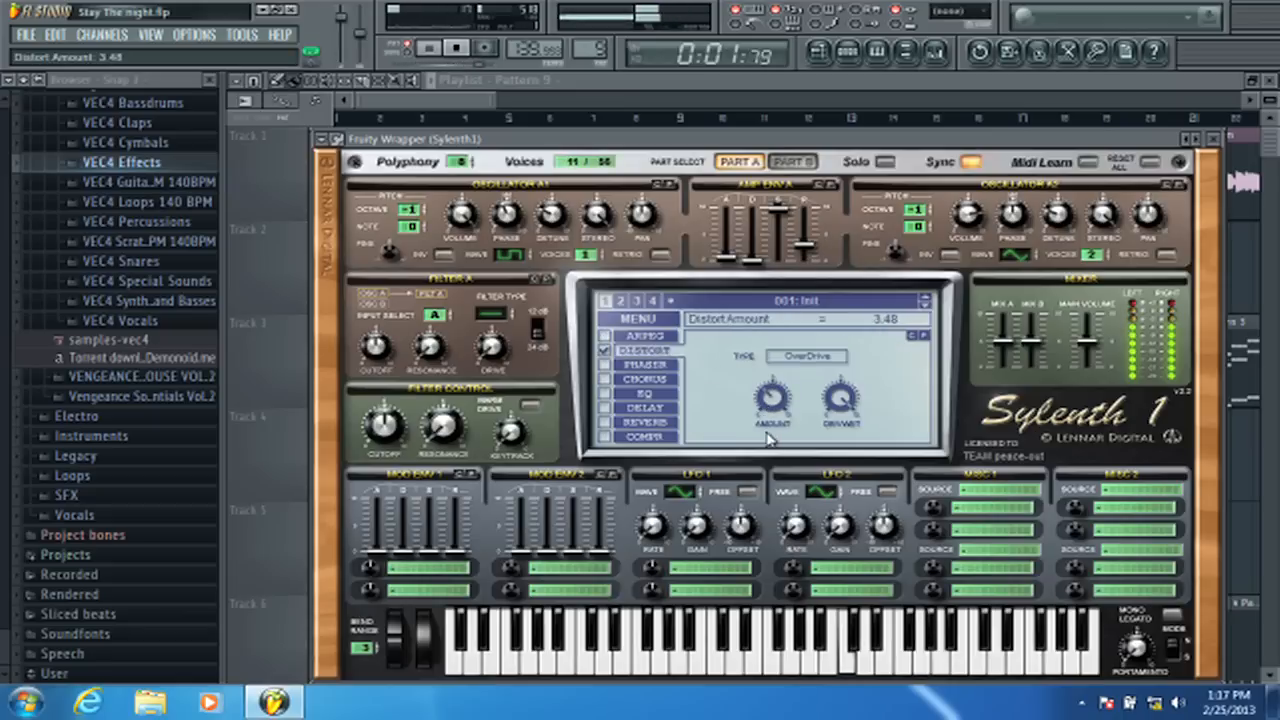
left_click(807, 356)
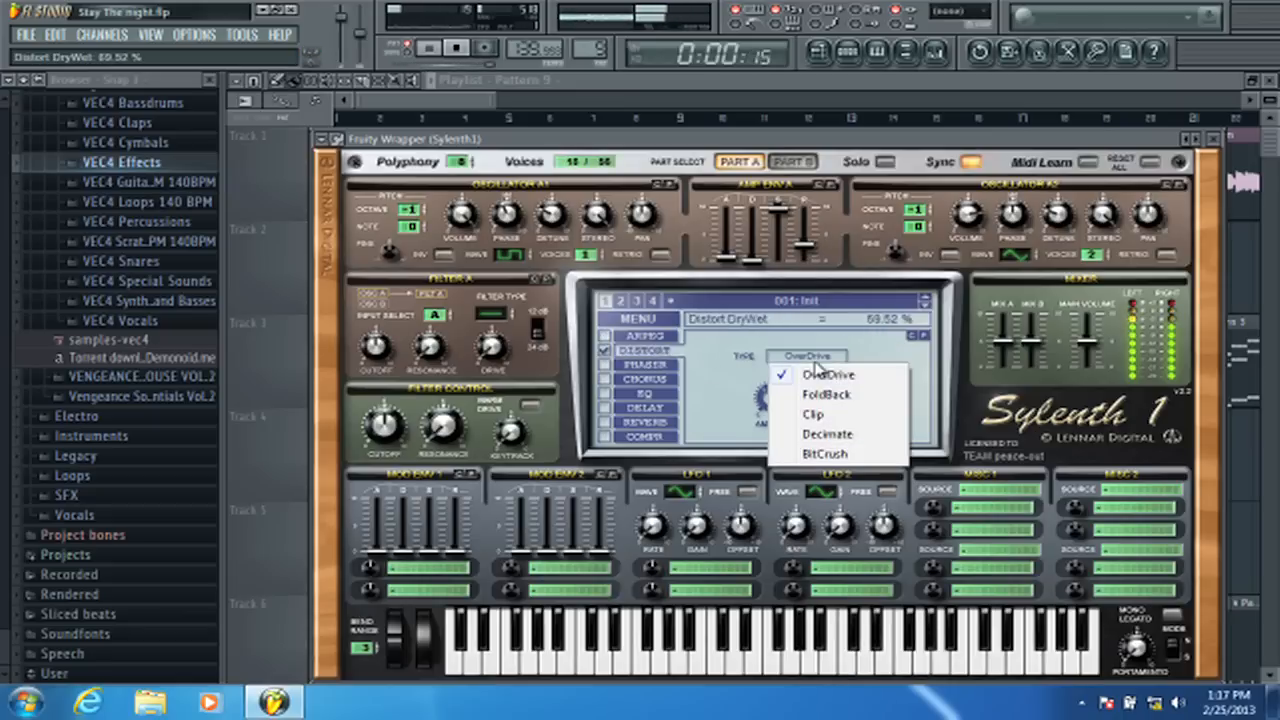
left_click(830, 411)
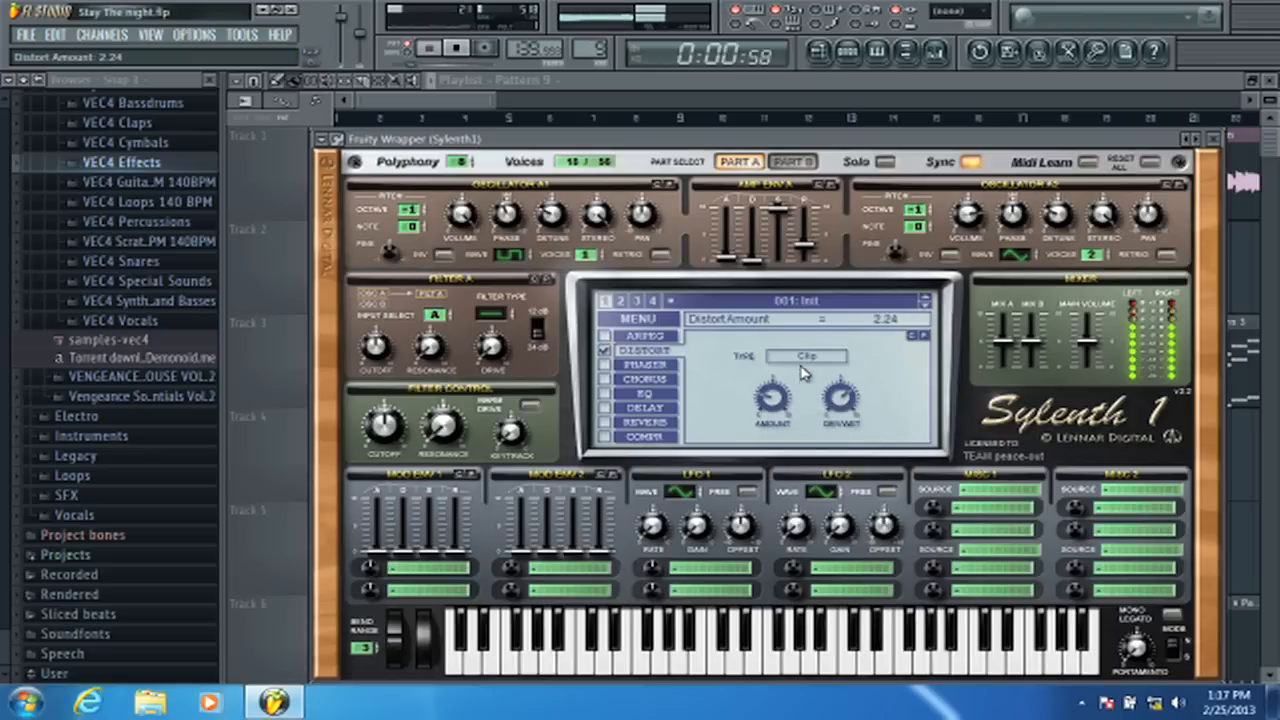
- Change the distortion type to BitCrush, with the amount at 3.76 and dry/wet at 88.10%
left_click(801, 362)
left_click(826, 451)
left_click_drag(774, 398, 845, 381)
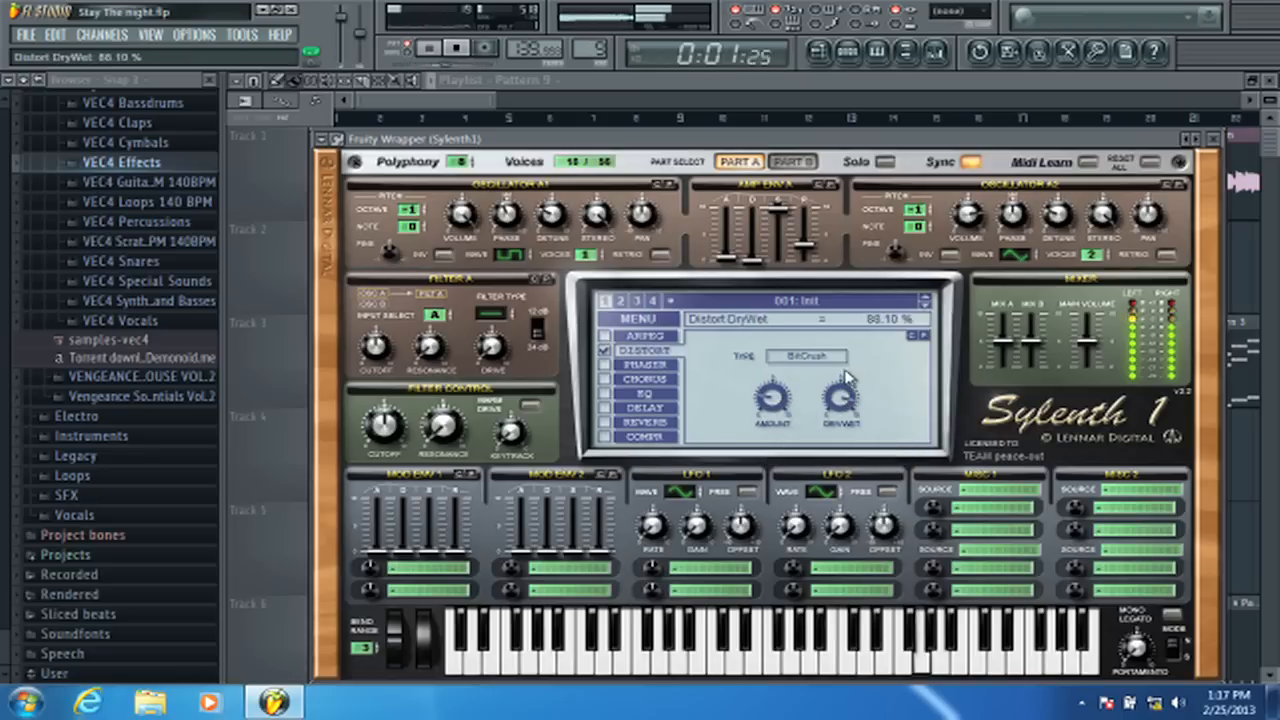
left_click_drag(772, 412, 772, 390)
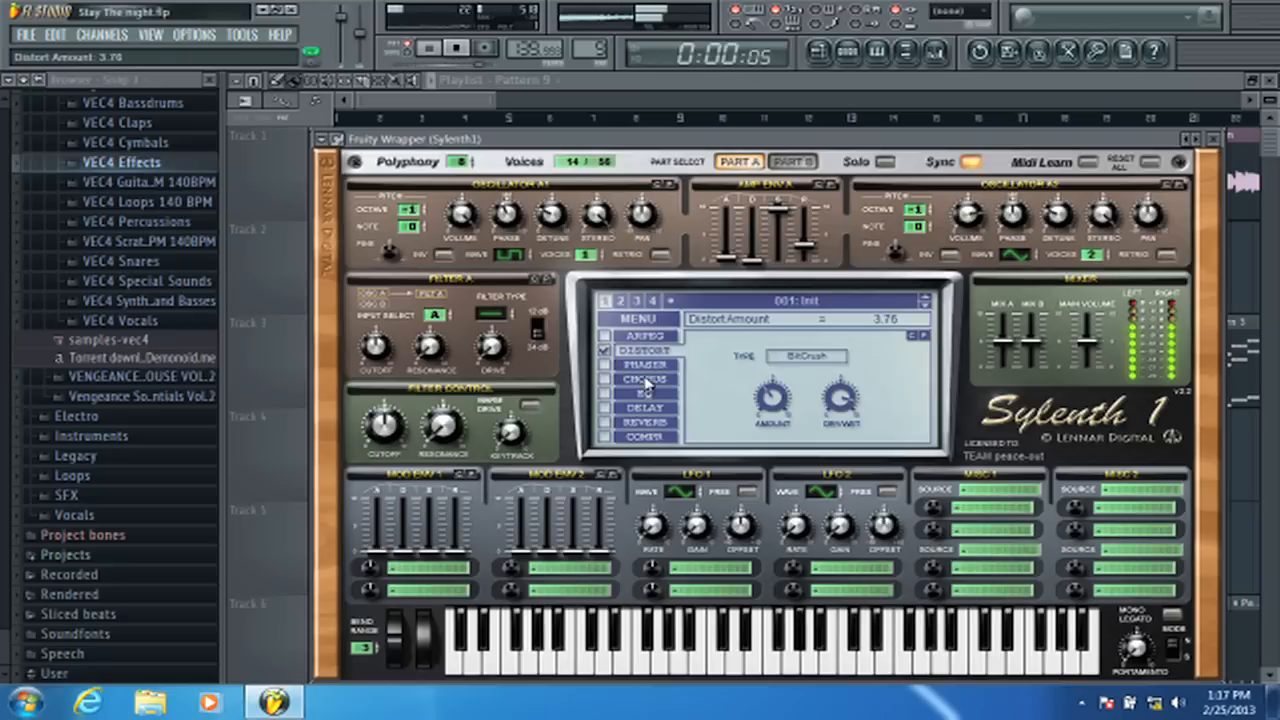
- Enable the chorus and lower its dry/wet to 28.57% and its depth to 12.86%
left_click(603, 381)
left_click(603, 381)
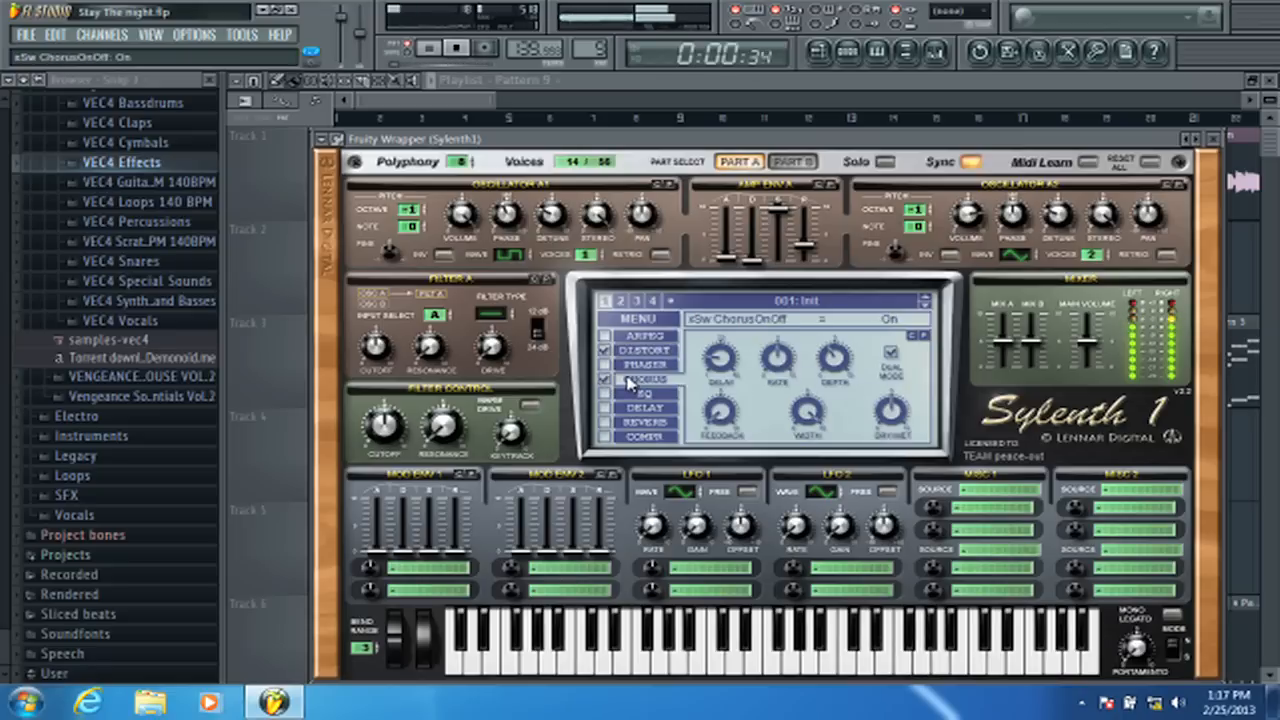
left_click_drag(884, 427, 886, 469)
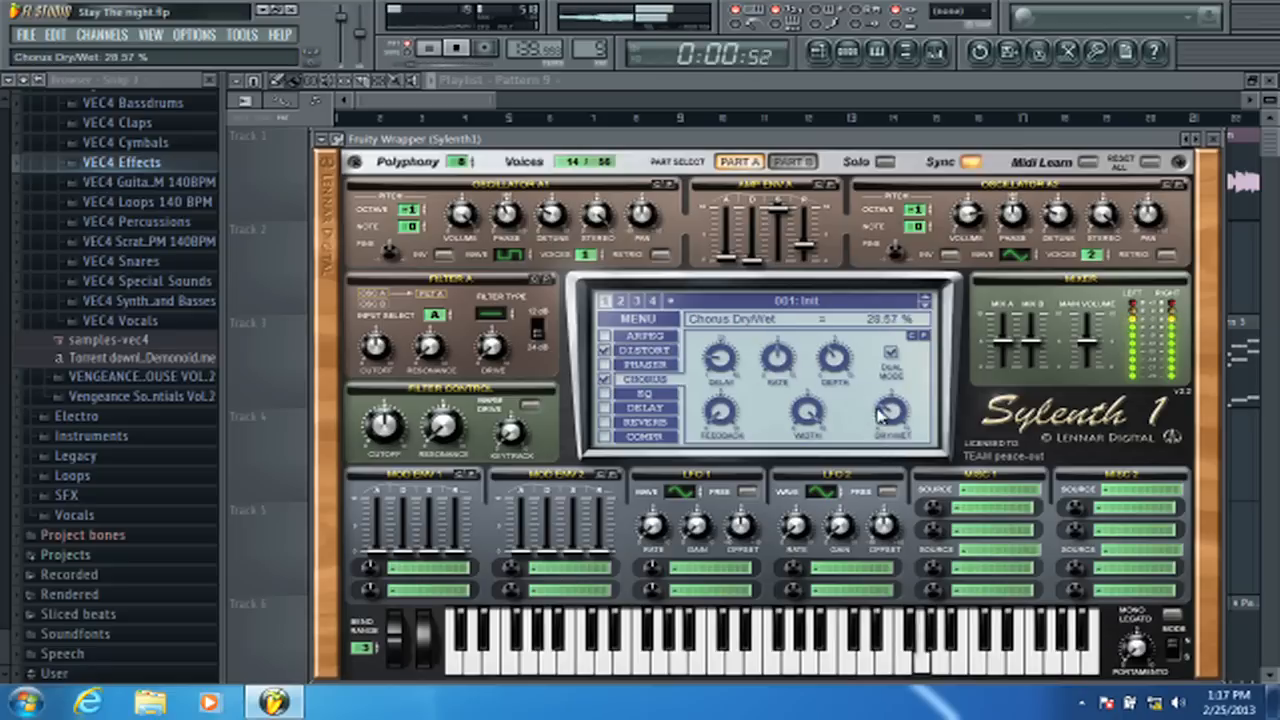
left_click_drag(838, 380, 843, 421)
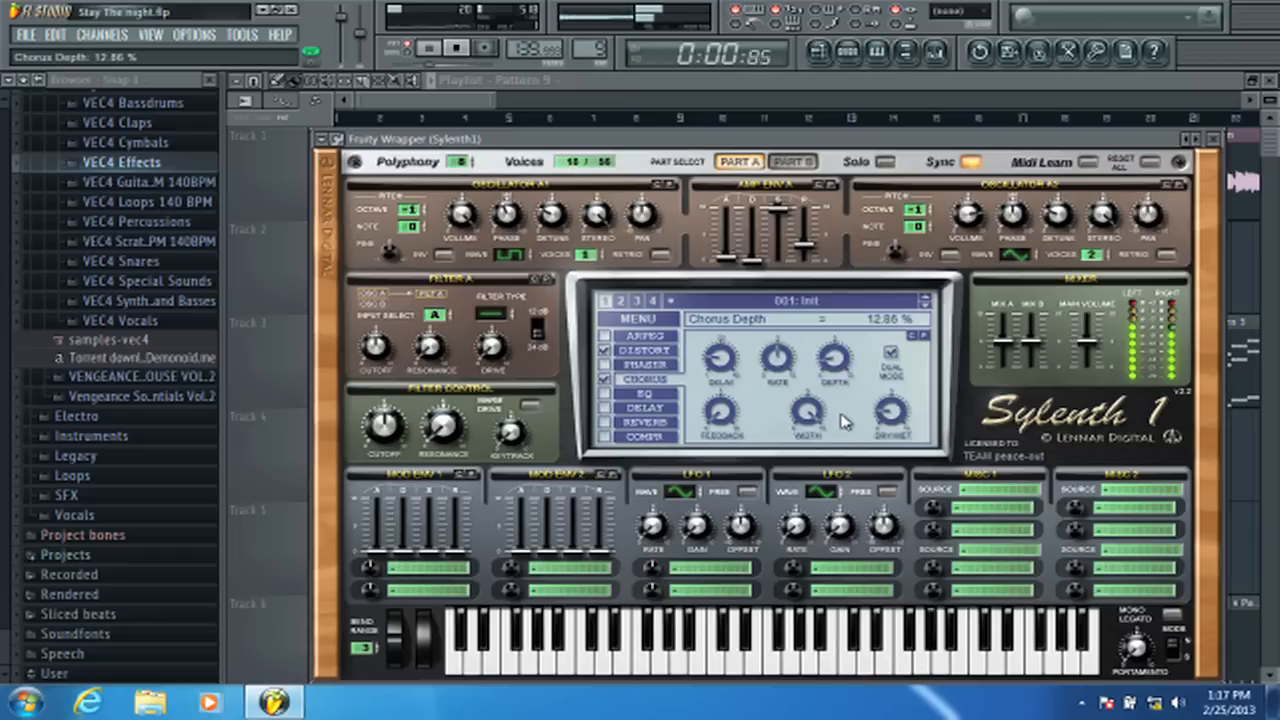
- Enable the compressor with a release of 93.67 ms and a ratio of 1.76:1
left_click(619, 436)
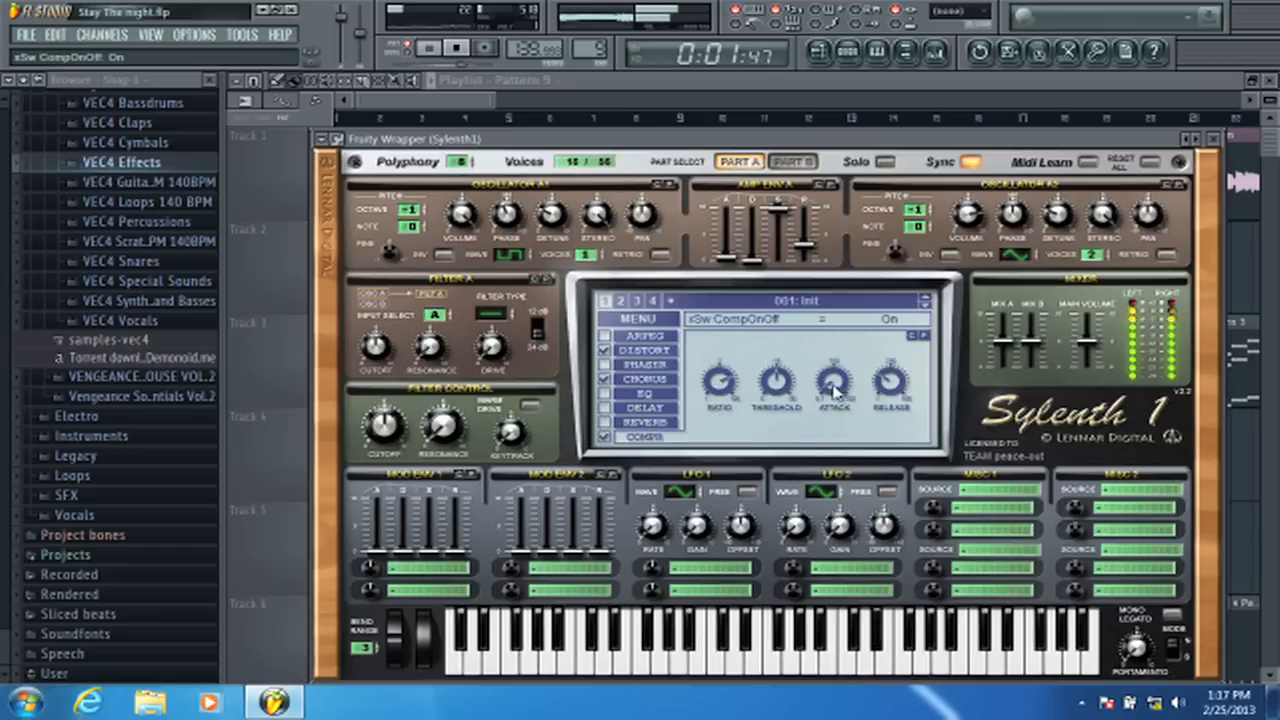
left_click_drag(888, 397, 845, 400)
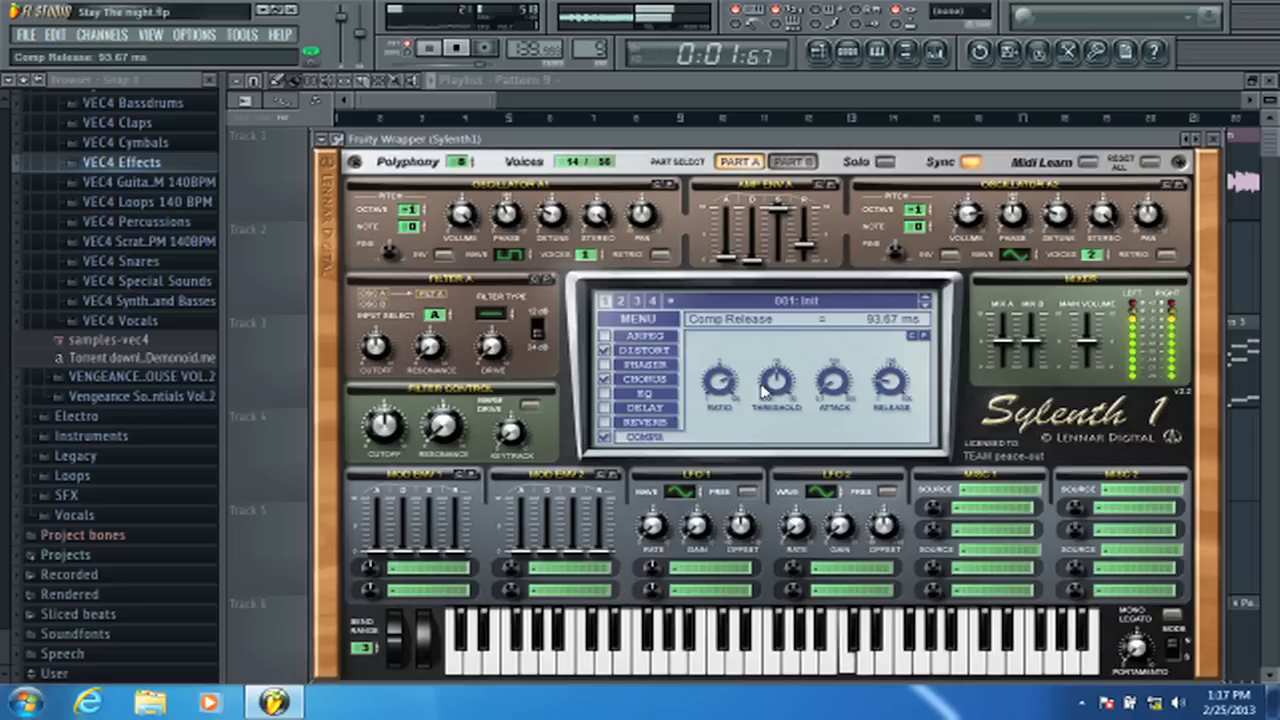
left_click(720, 382)
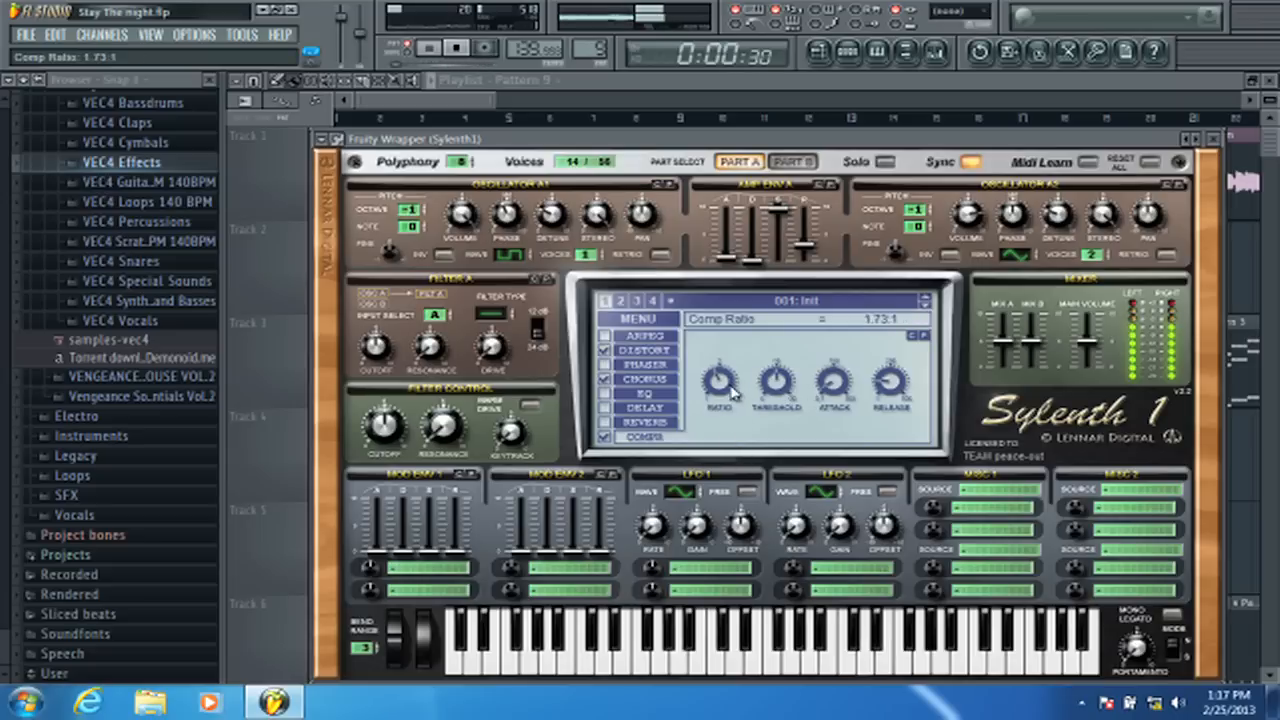
left_click_drag(730, 392, 720, 440)
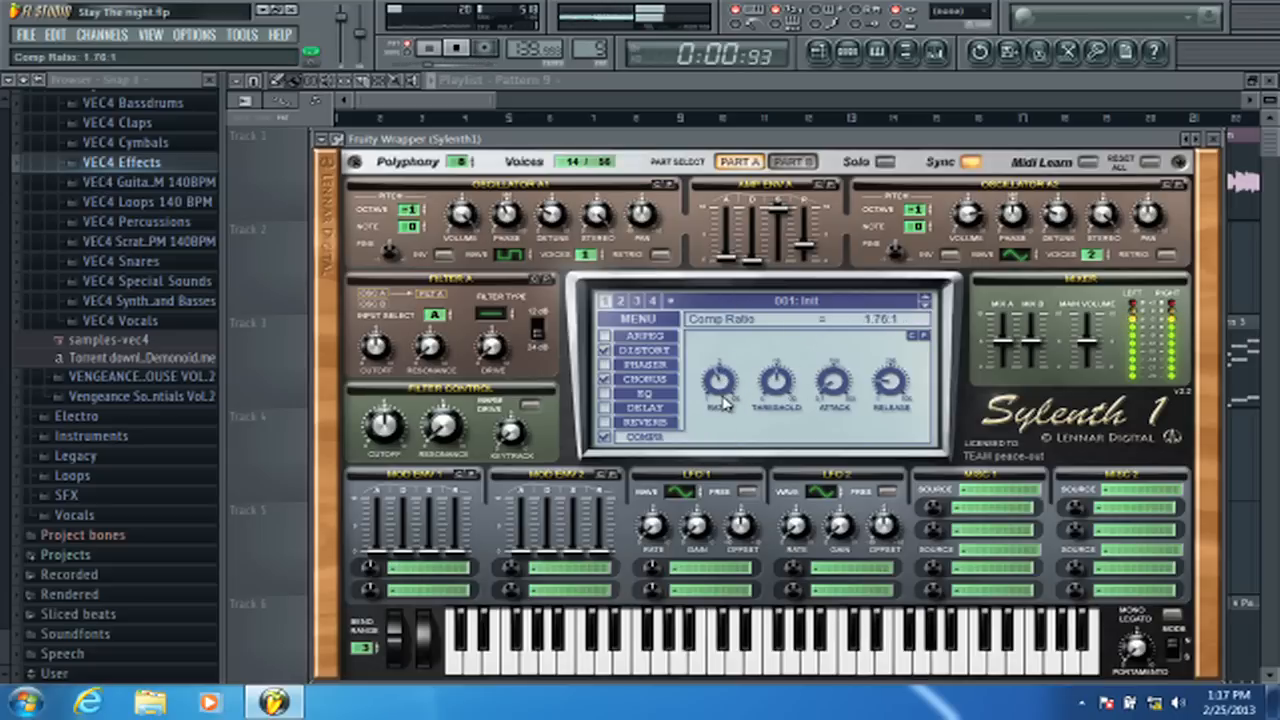
- Enable the reverb and set its dry/wet to 39.52%
left_click(605, 423)
left_click(630, 424)
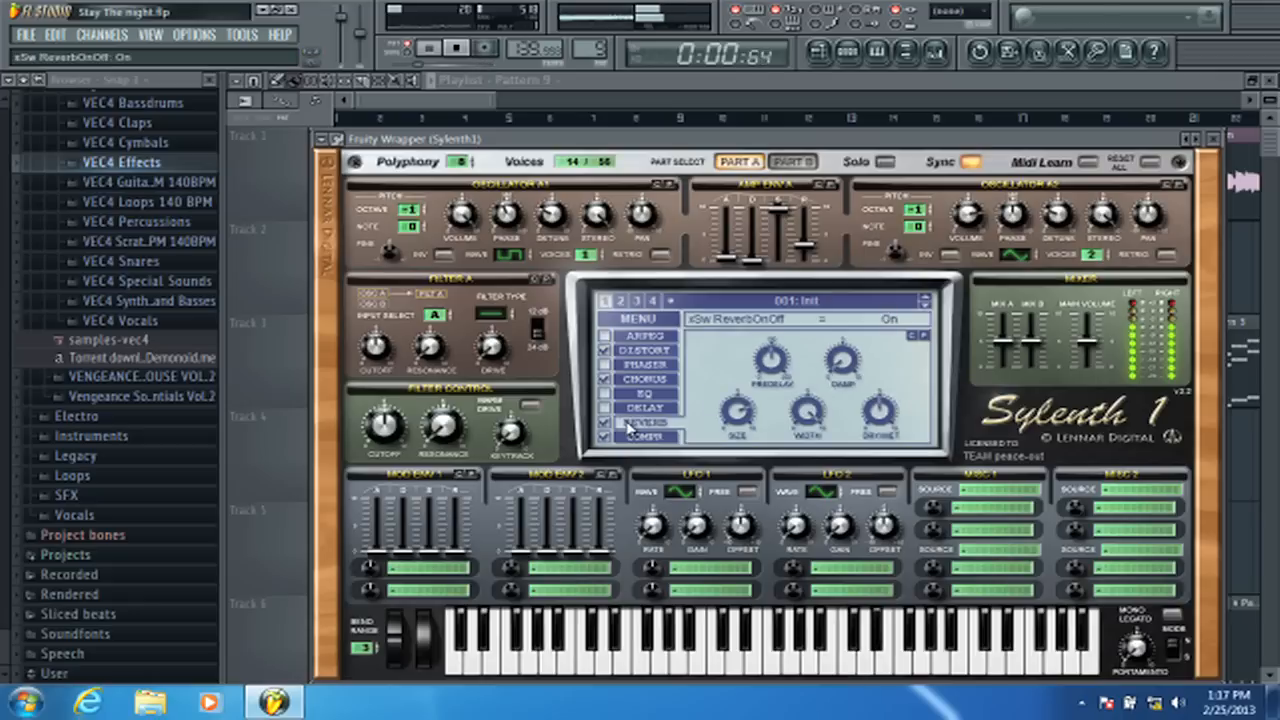
left_click(876, 415)
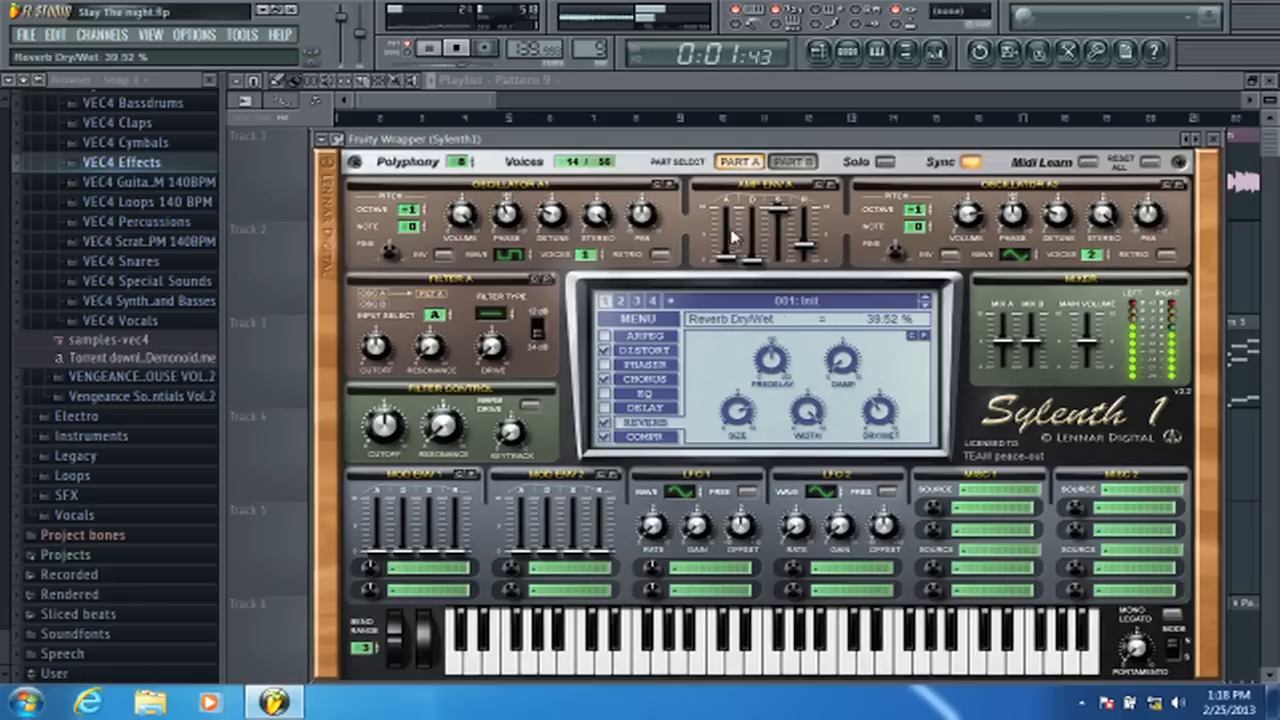
- Set amp envelope A's attack to 0.97 and, in Part B, set oscillator B1's octave to 0
left_click_drag(733, 237, 728, 258)
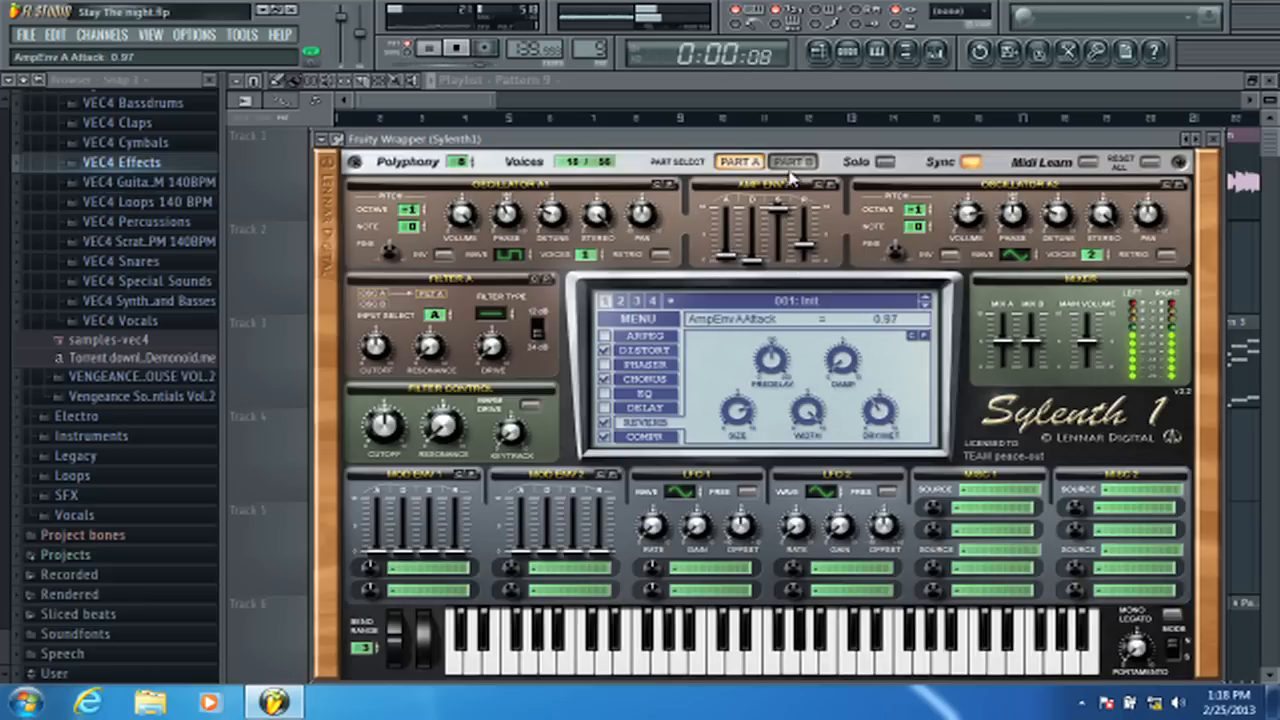
left_click(791, 163)
left_click(738, 250)
left_click(660, 254)
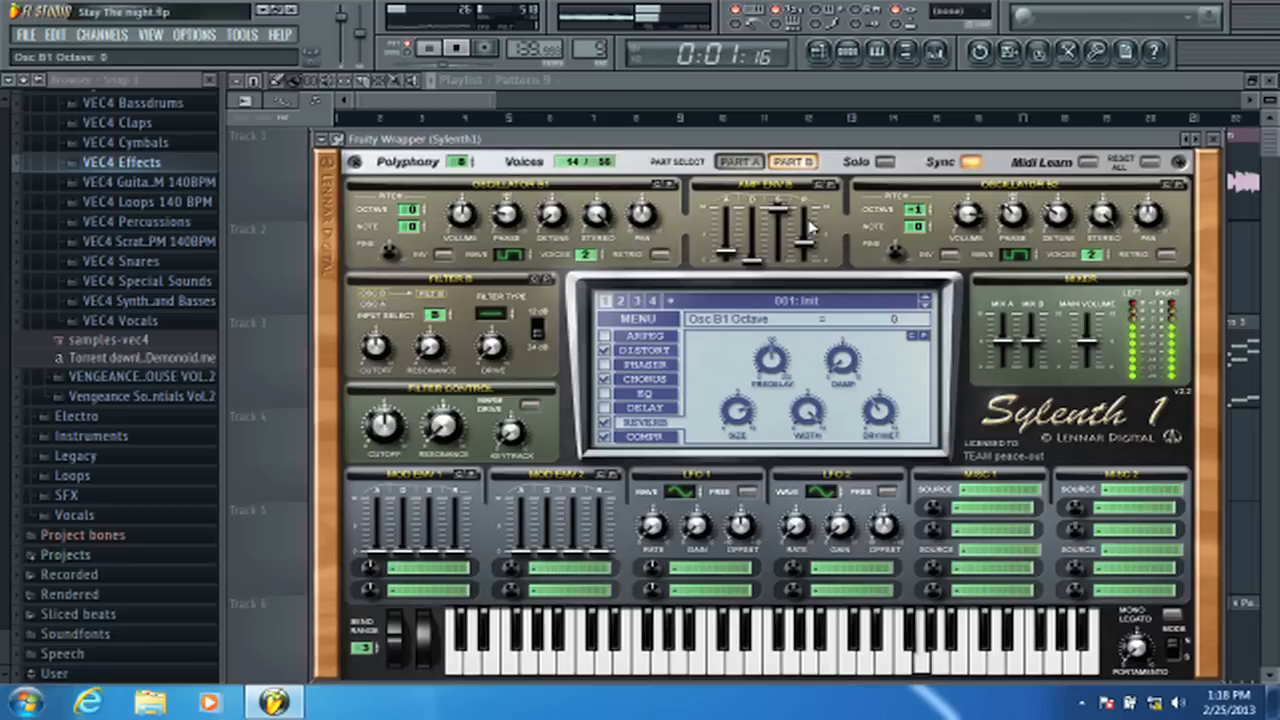
- Set the octave of oscillators A1, A2 and B2 to 0, with oscillator A2's detune at 0.00
left_click(740, 161)
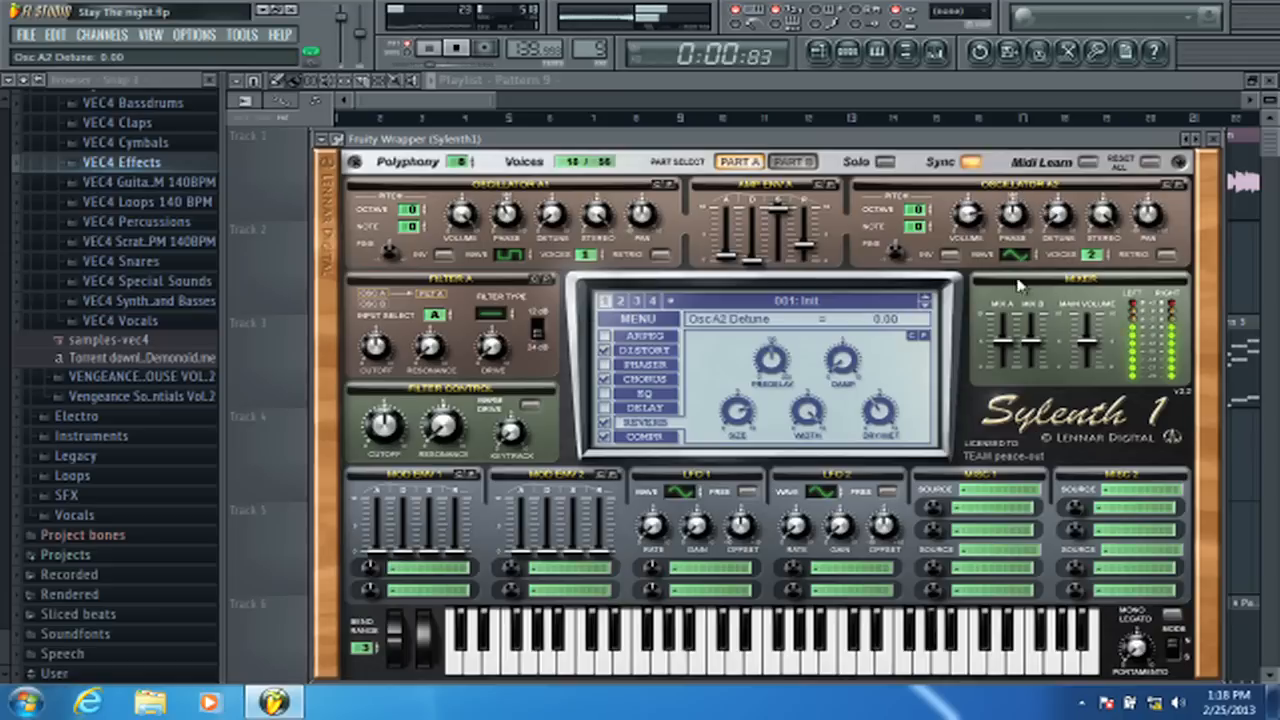
left_click(791, 161)
left_click(740, 161)
left_click(793, 161)
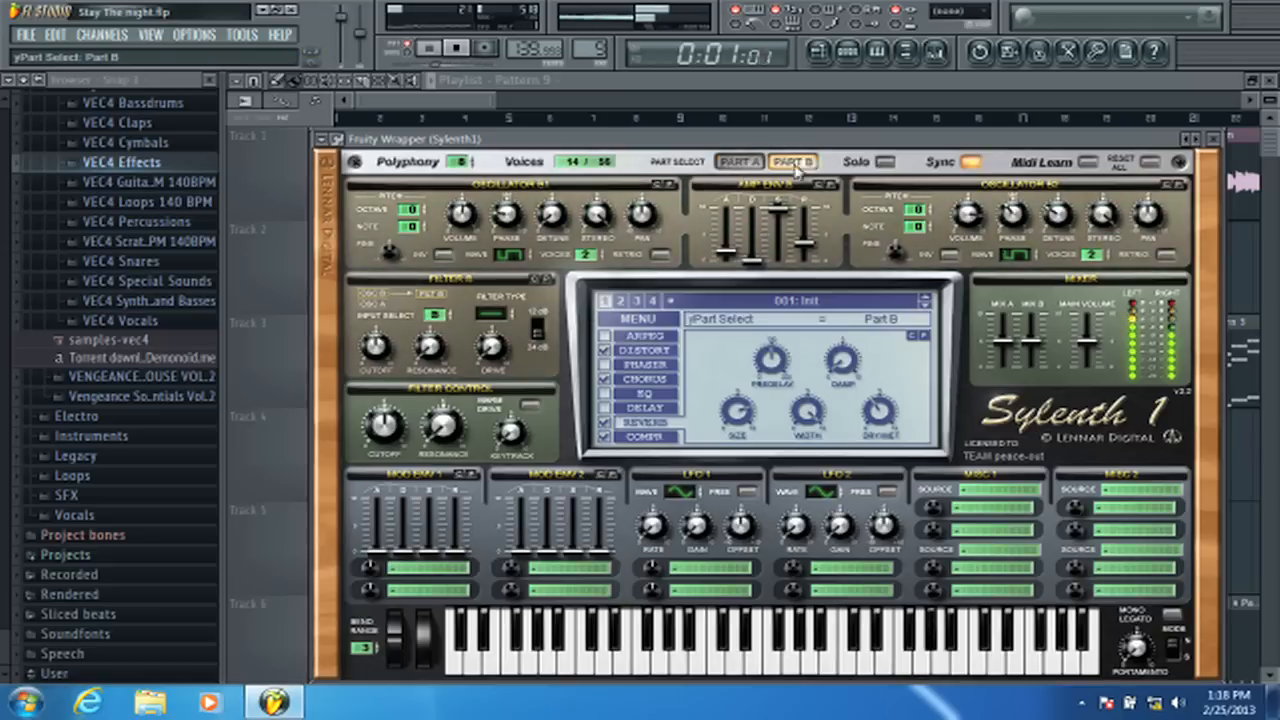
- Change oscillator B1's wave to Sine and its octave to -1
left_click(524, 258)
left_click(528, 252)
left_click_drag(540, 285, 533, 318)
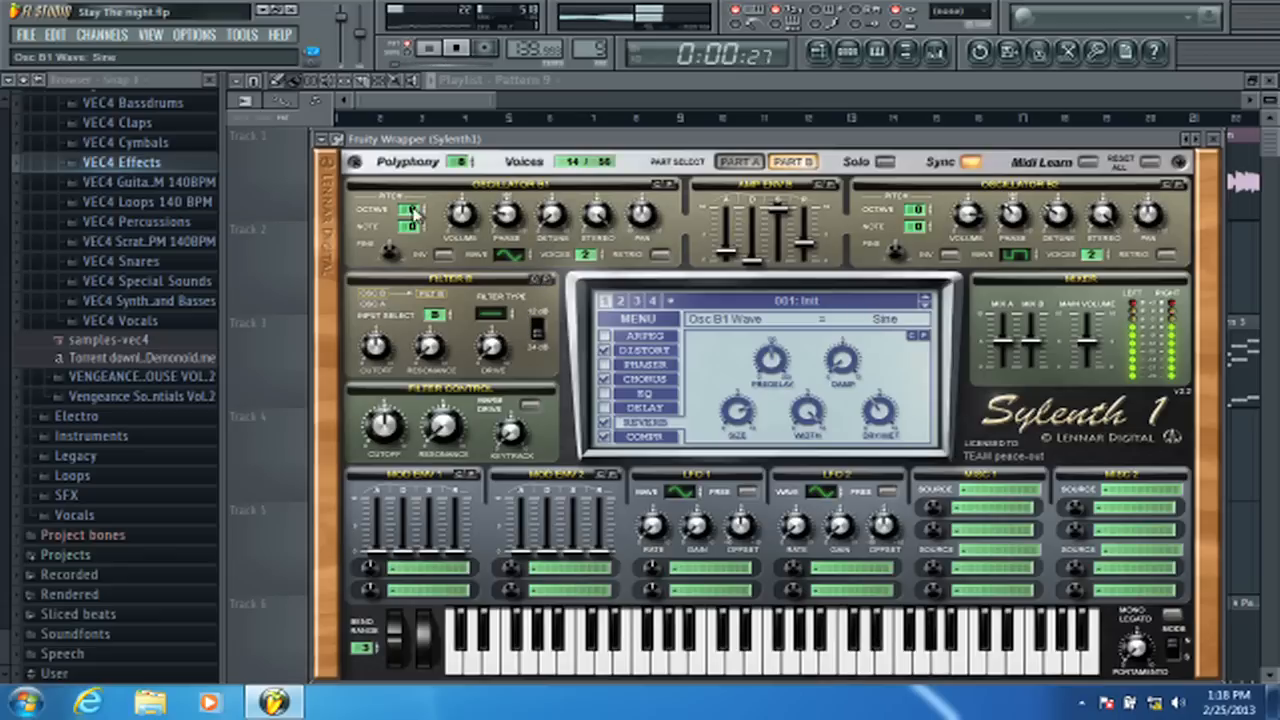
left_click_drag(414, 212, 420, 228)
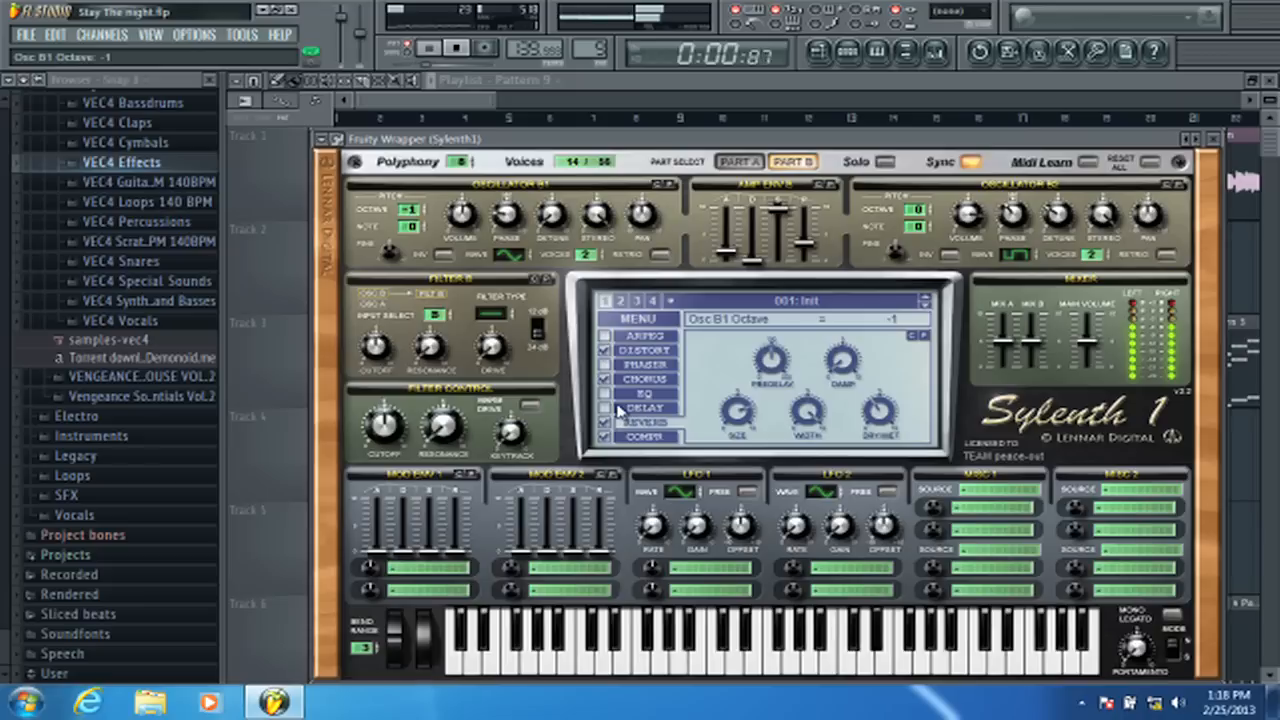
- Try the EQ with the treble at 3.57 dB, and switch the EQ back off
left_click(644, 393)
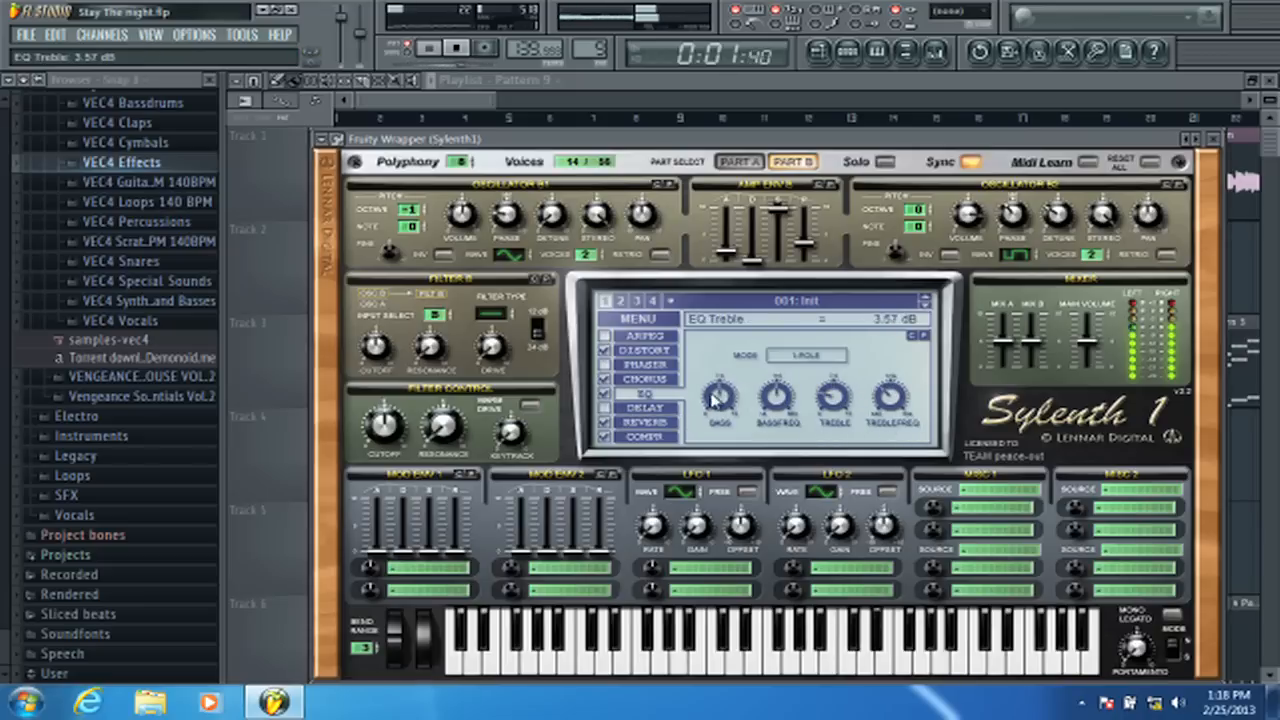
left_click(604, 393)
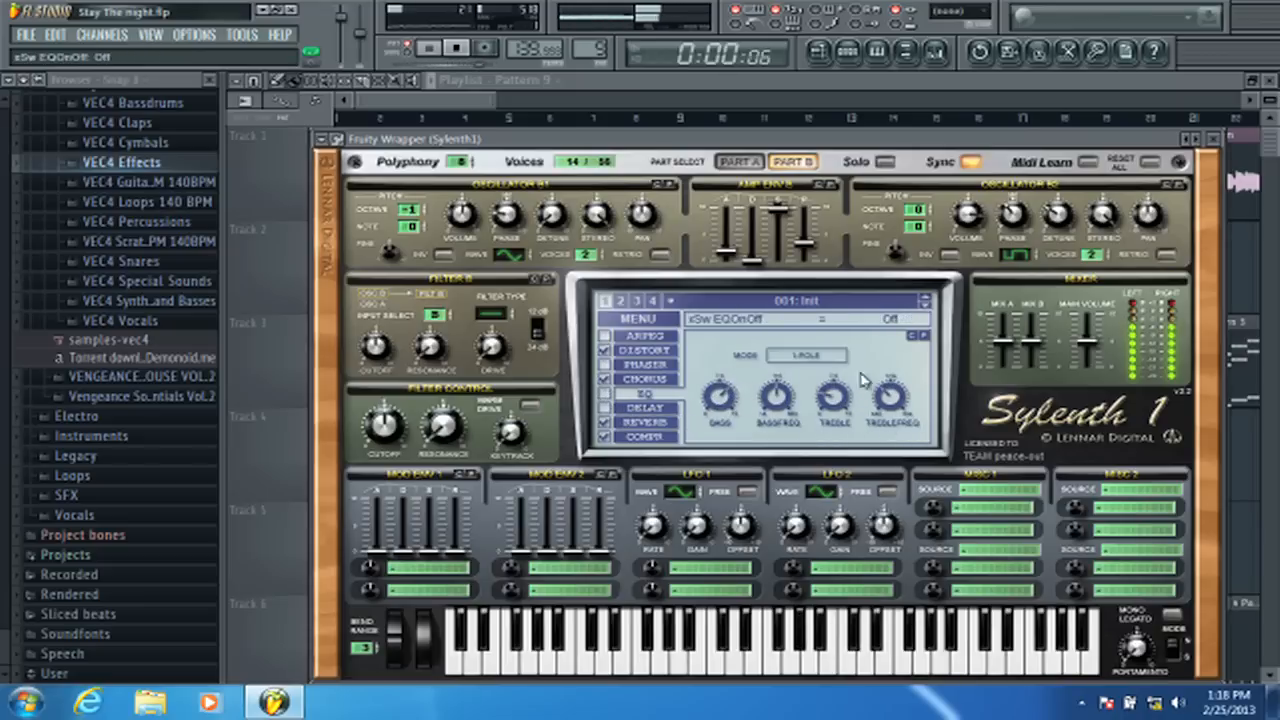
- Set filter B's type to Lowpass and the filter control cutoff to 312.34 Hz
left_click(491, 313)
left_click(505, 310)
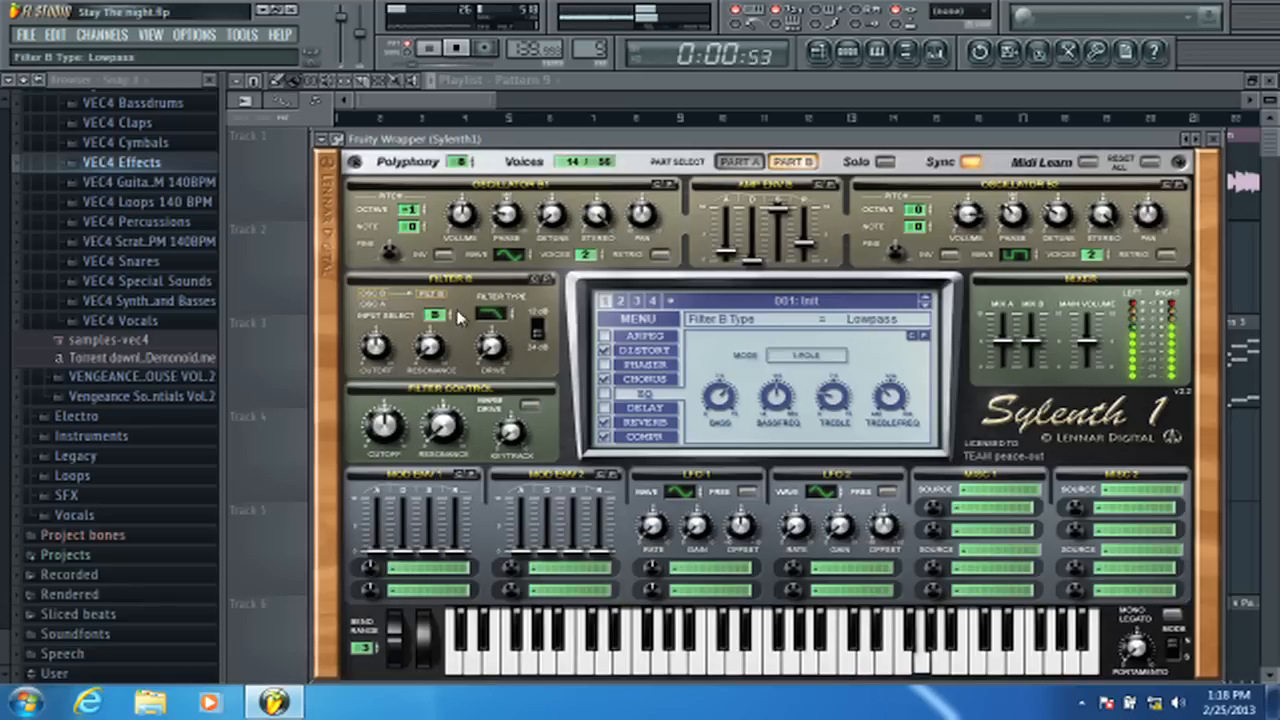
left_click_drag(380, 350, 391, 475)
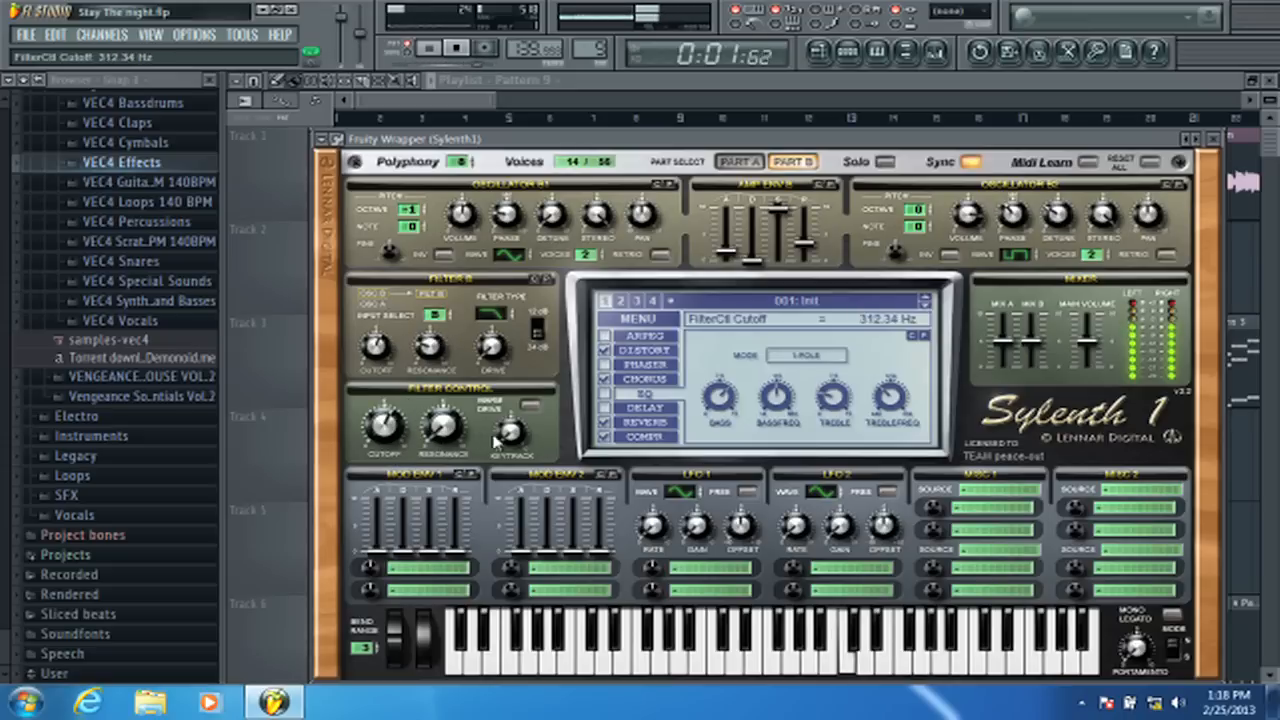
- Enable warm drive in the filter control section and set the key tracking to 2.05
left_click(528, 406)
left_click_drag(518, 436, 522, 370)
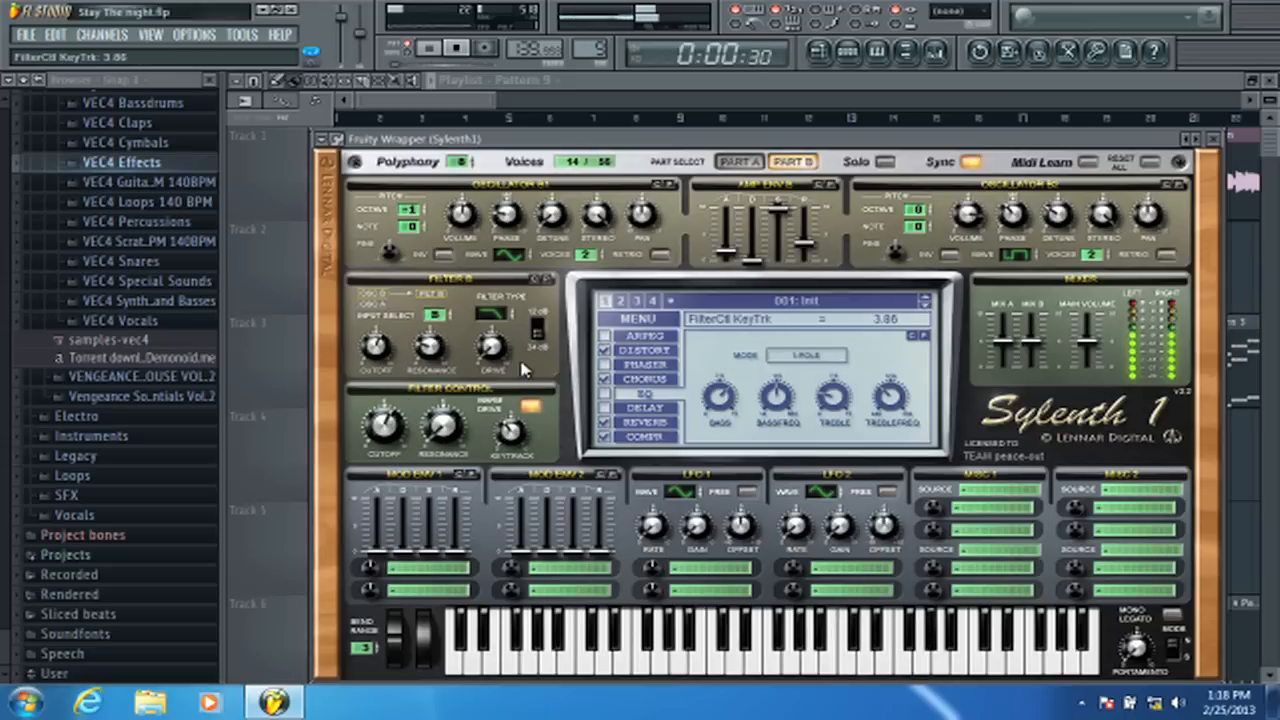
left_click_drag(505, 460, 510, 450)
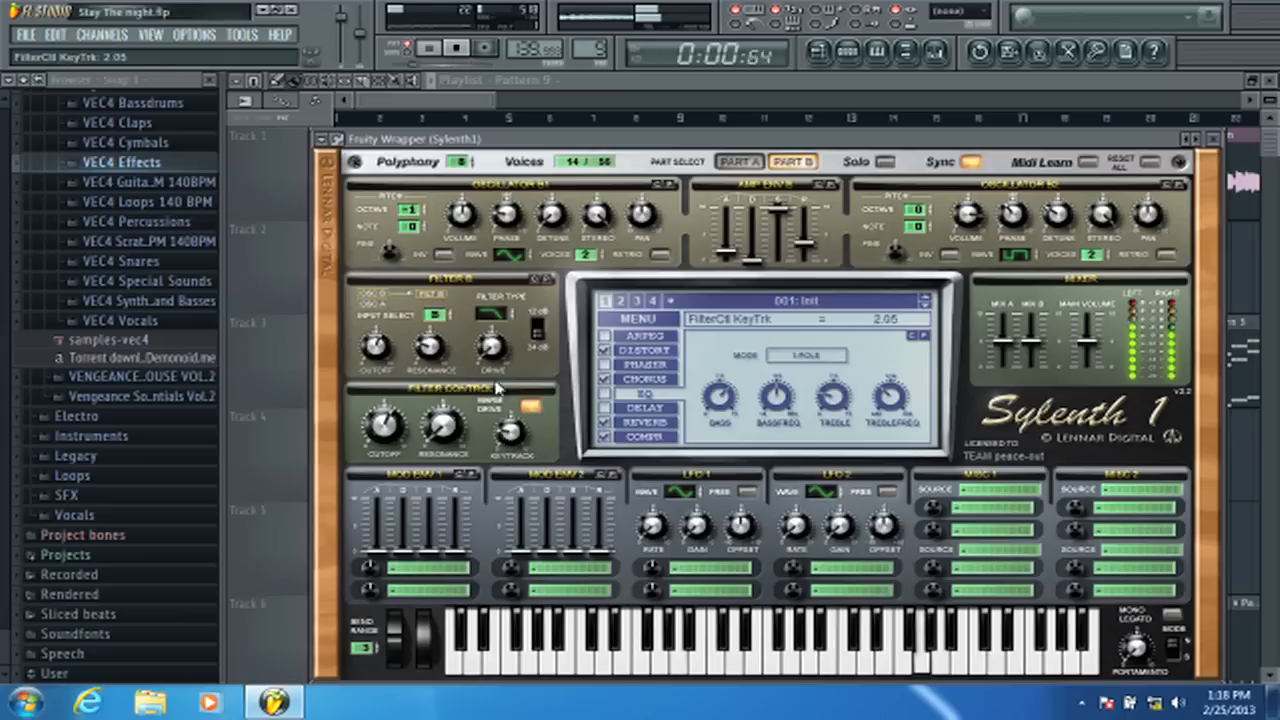
- Set filter B's drive to 1.67 and its cutoff to 71.72 Hz
mouse_move(494, 348)
left_mouse_down()
mouse_move(506, 316)
mouse_move(505, 342)
left_mouse_up()
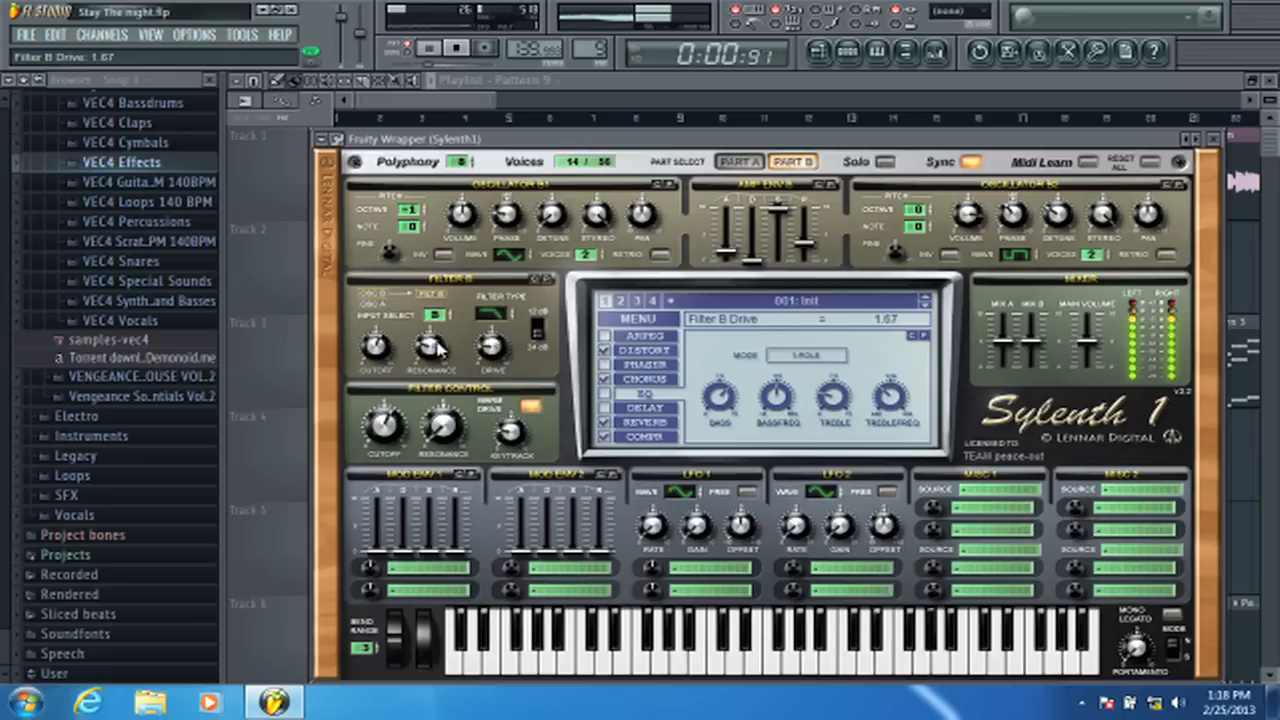
left_click(390, 346)
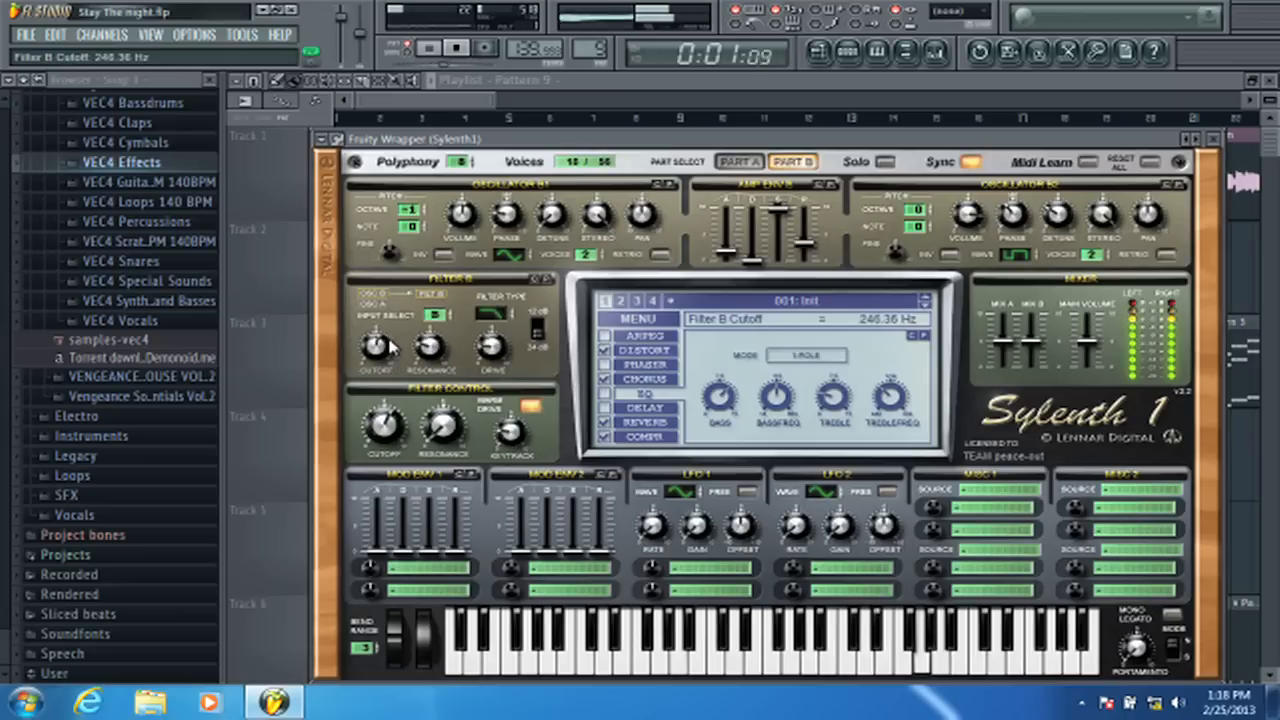
left_click_drag(390, 346, 383, 387)
left_click(537, 330)
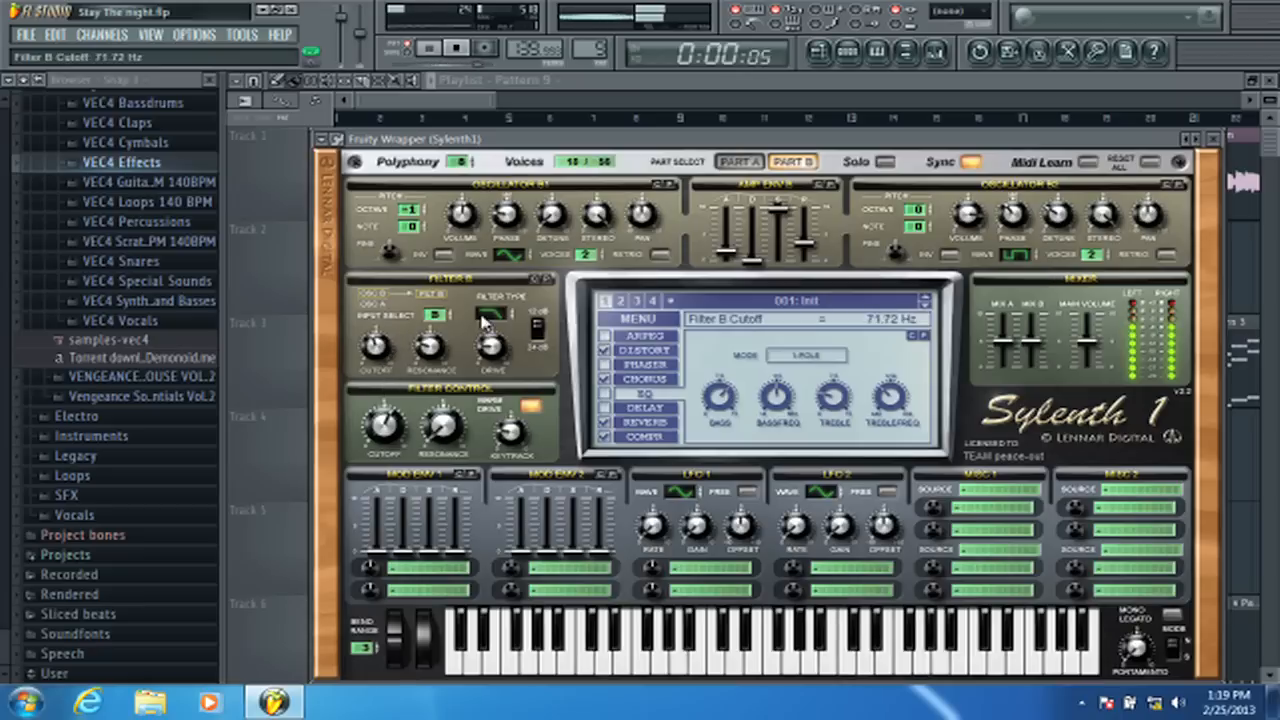
- Try None as filter B's input before restoring B, set the filter control cutoff to 95.34 Hz and filter A's input to A+B
left_click(438, 315)
left_click(436, 315)
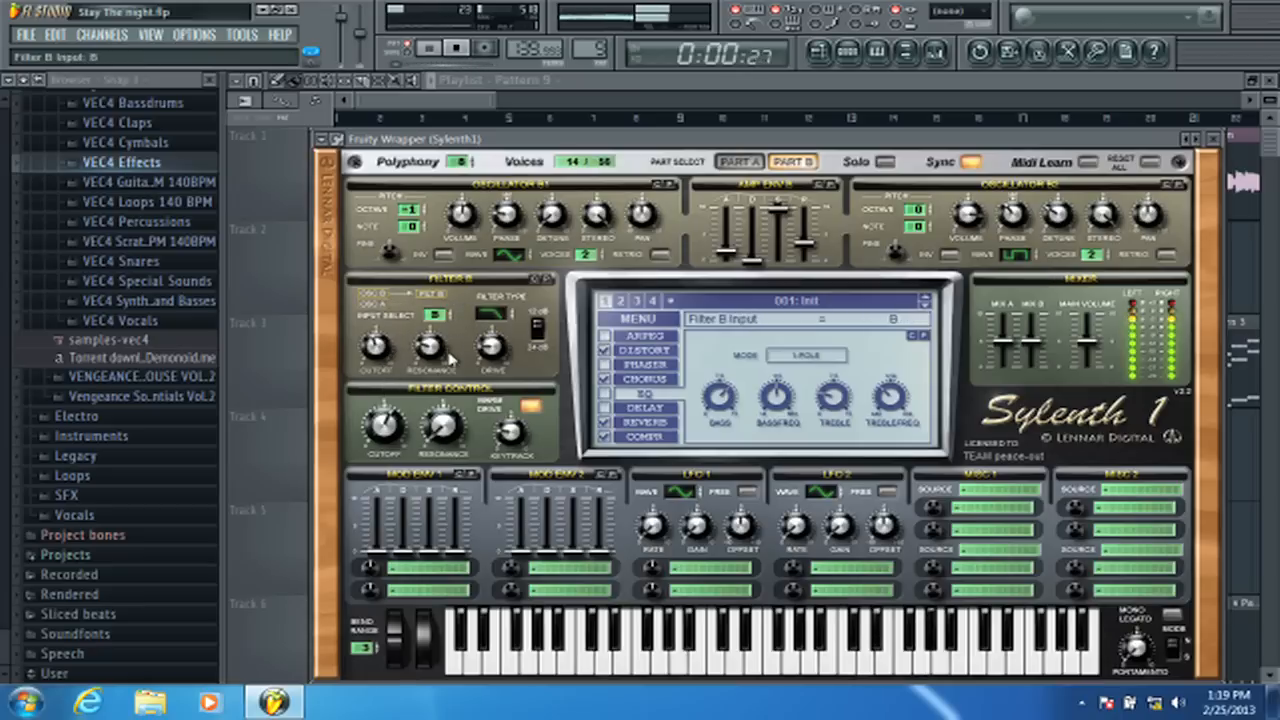
left_click(440, 316)
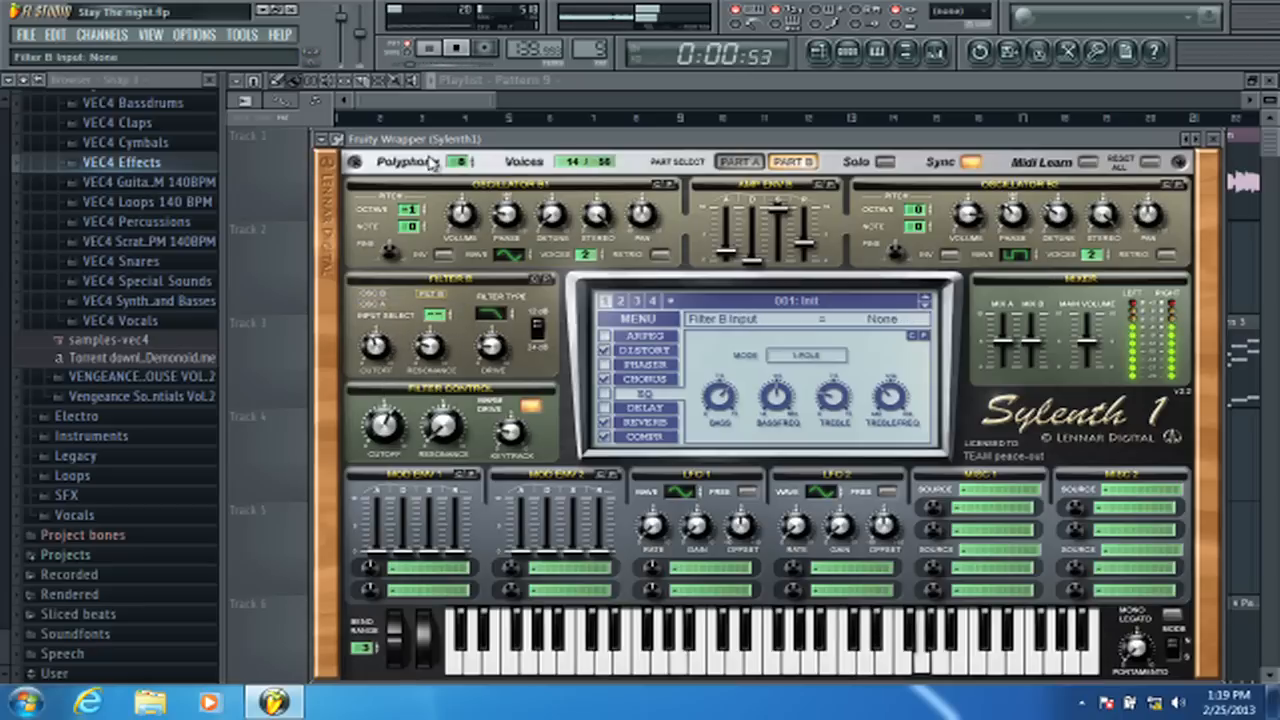
left_click(445, 316)
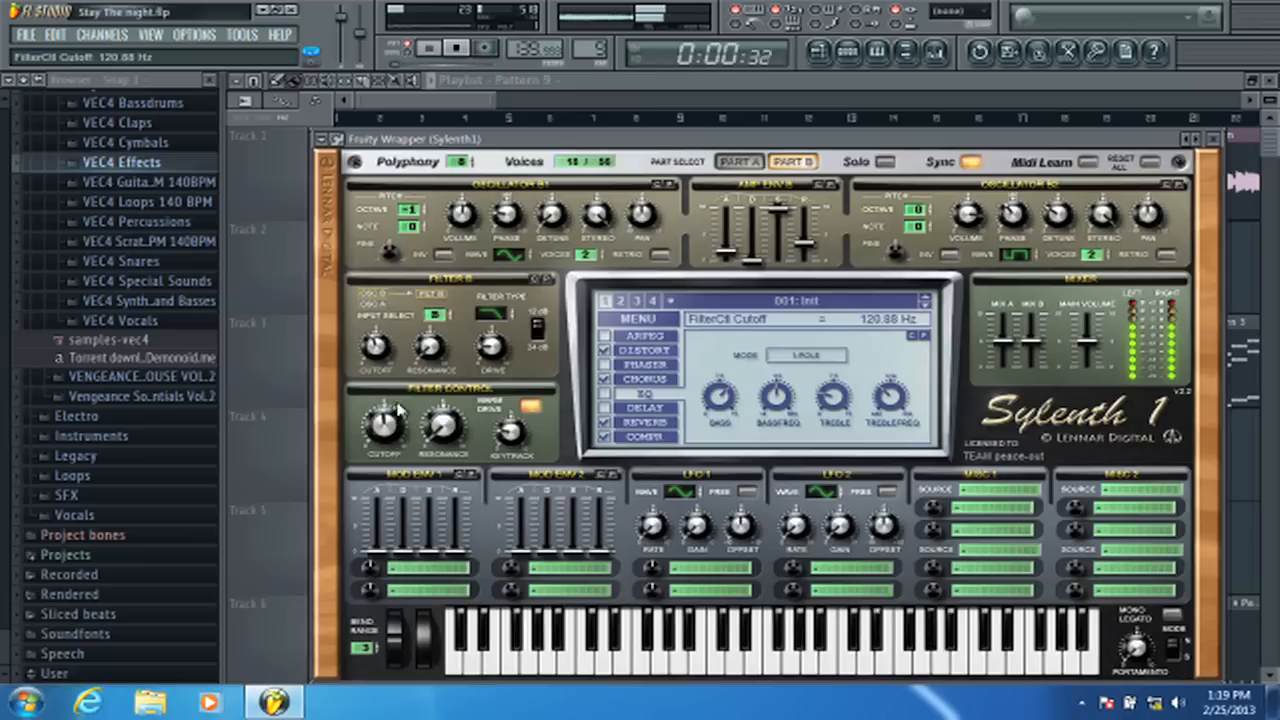
left_click(739, 161)
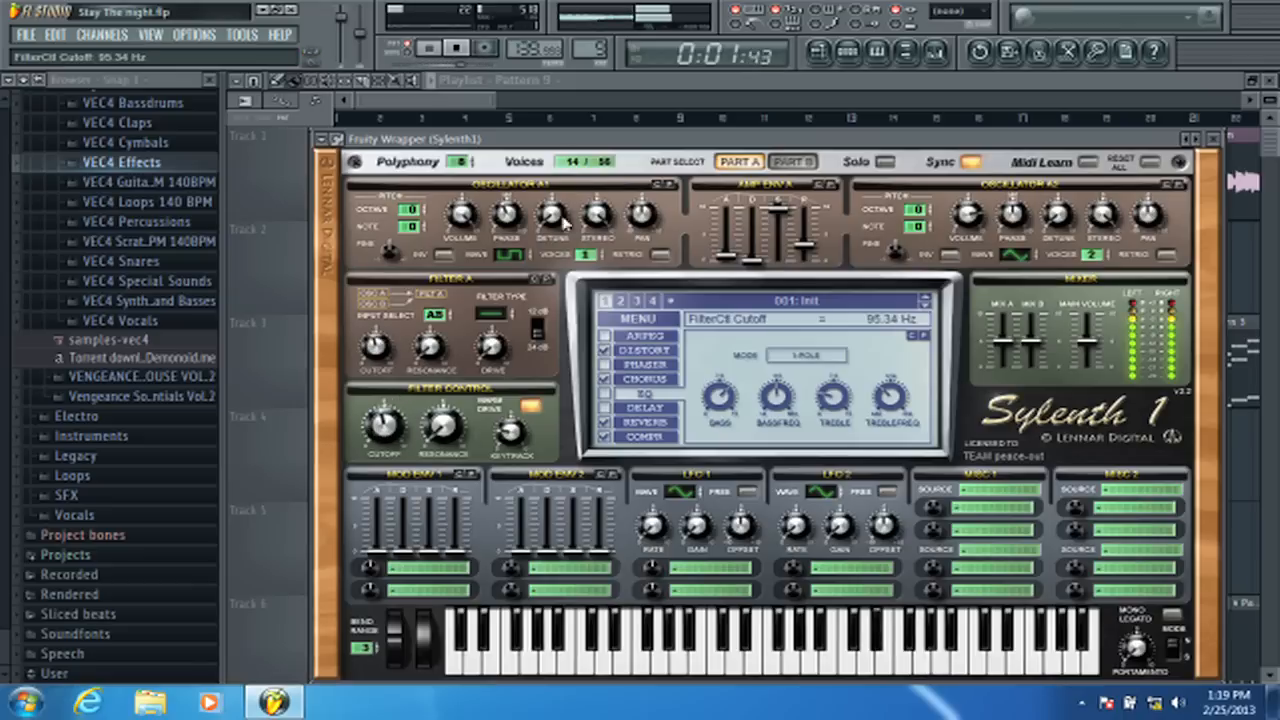
- Switch playback to song mode and fill playlist Track 9 with Pattern 9 clips from bar 1 through bar 16
left_click(405, 50)
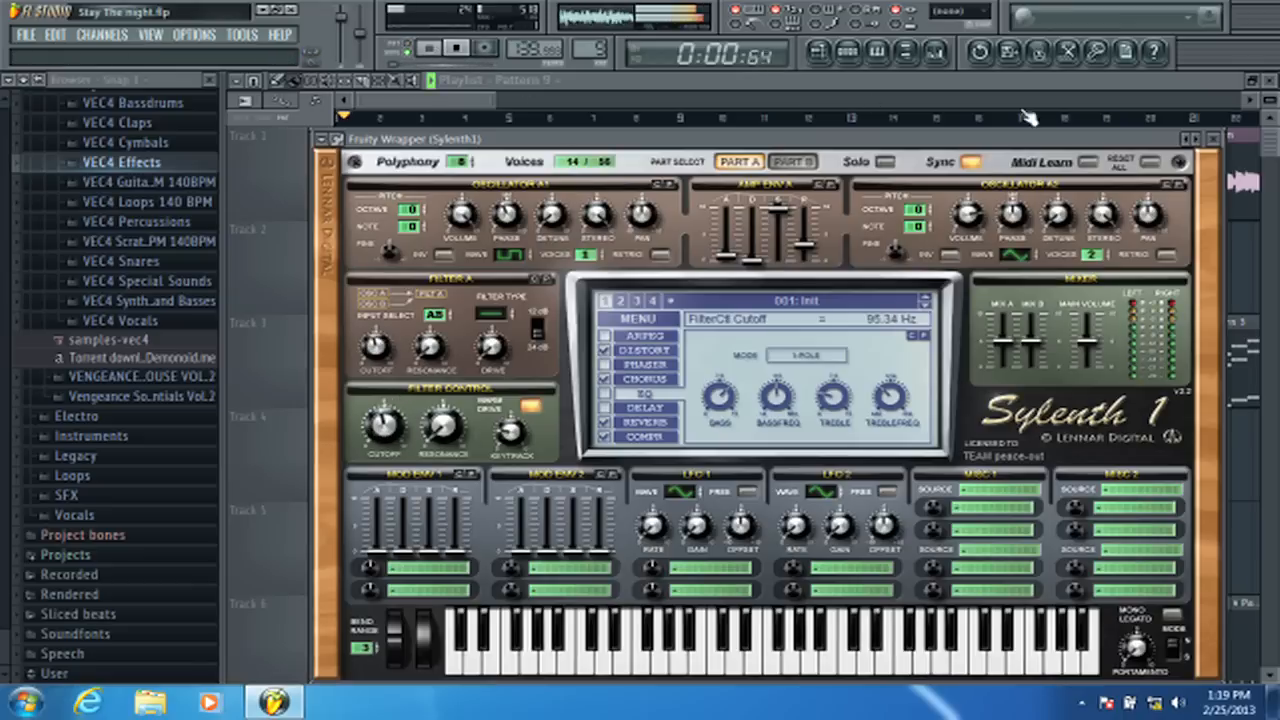
left_click(1214, 139)
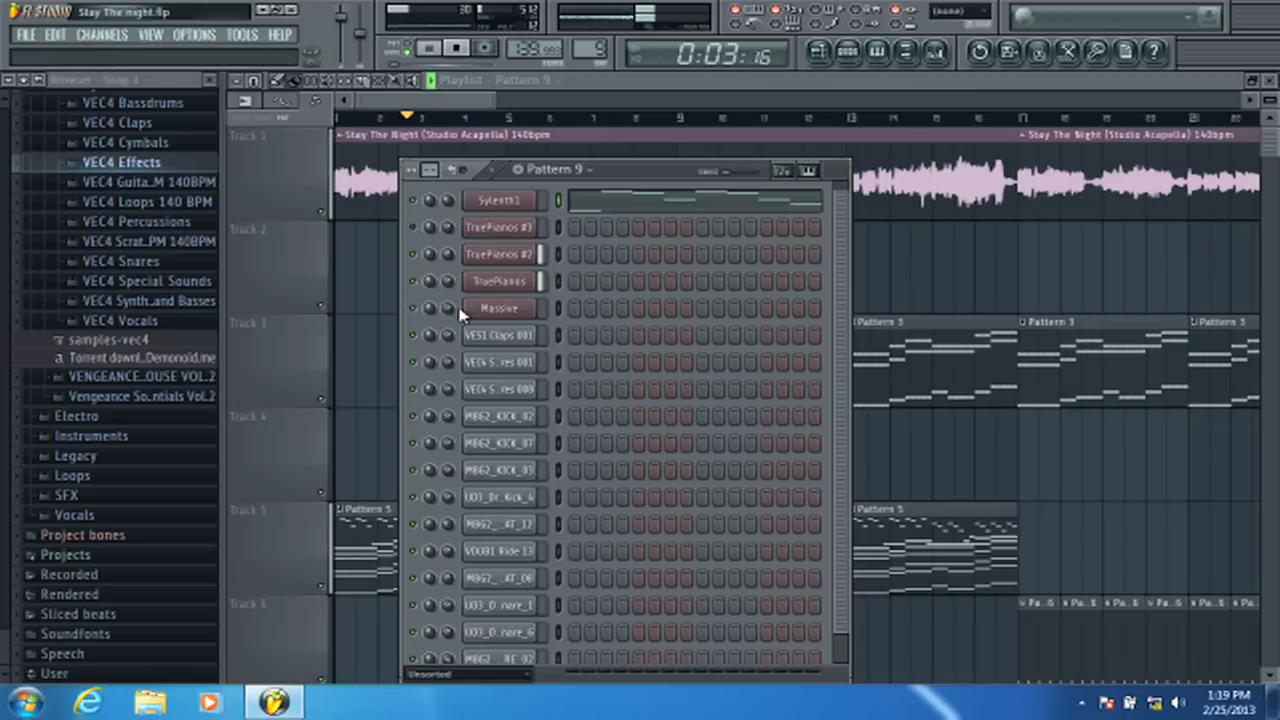
left_click(487, 110)
scroll(517, 237, "down", 4)
mouse_move(354, 578)
left_mouse_down()
mouse_move(1017, 571)
mouse_move(1046, 606)
mouse_move(1017, 600)
left_mouse_up()
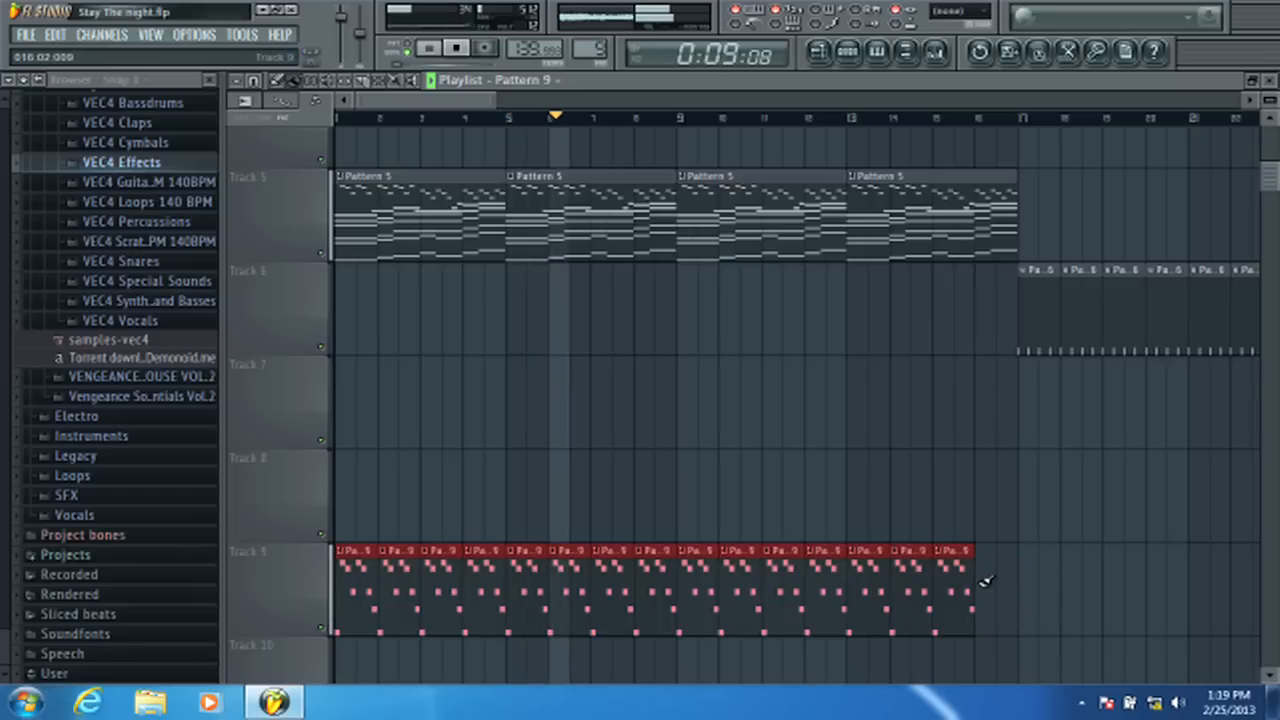
left_click(992, 566)
- Return playback to pattern mode and reopen the Sylenth1 channel's plugin window
left_click(850, 48)
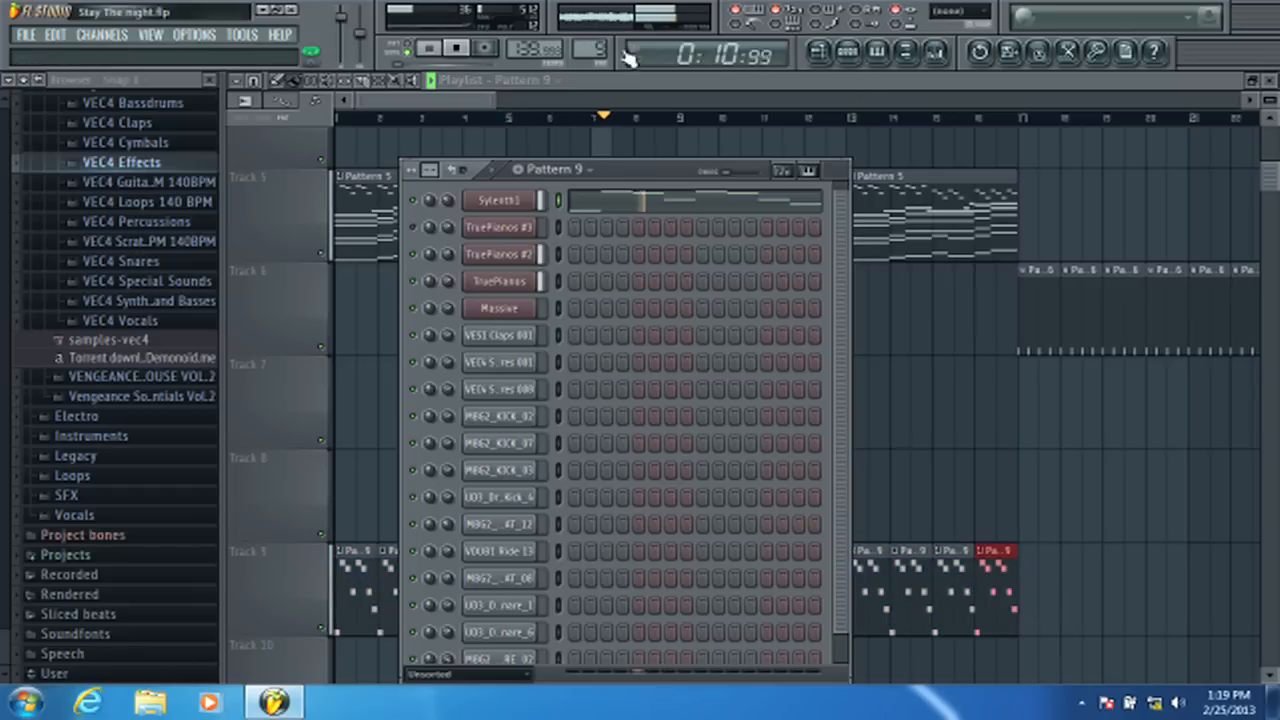
key("l")
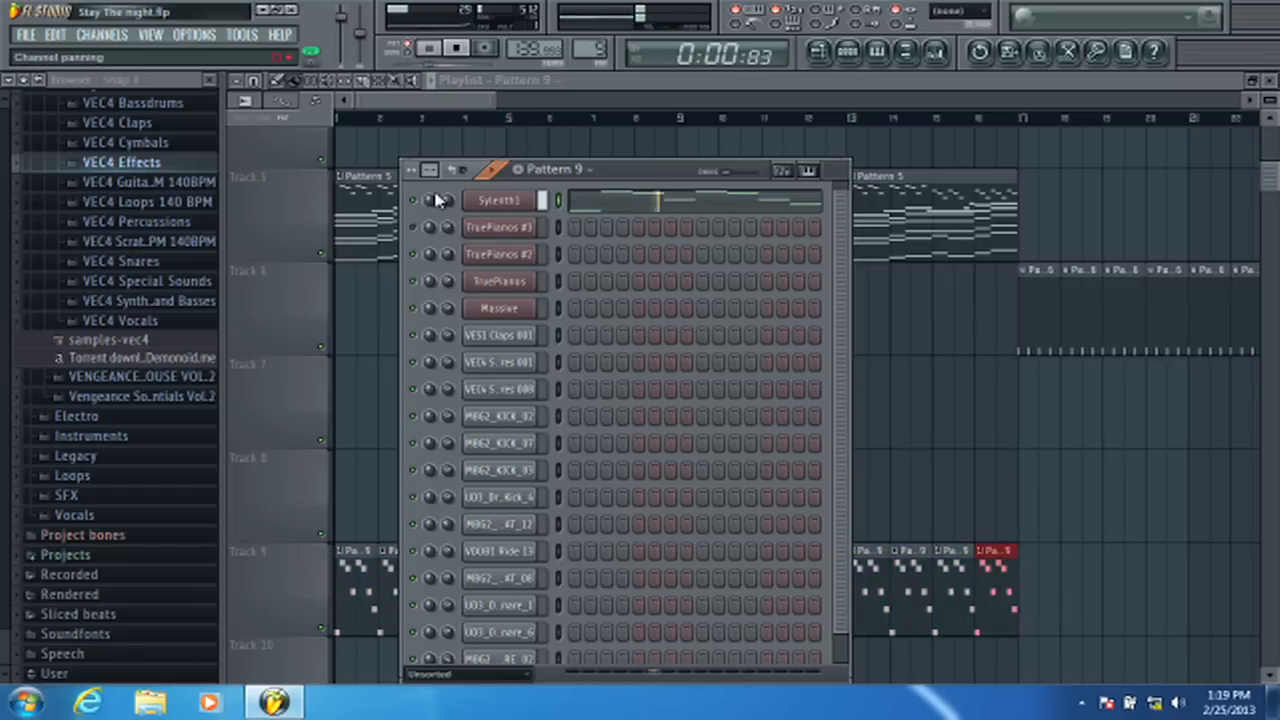
left_click(495, 203)
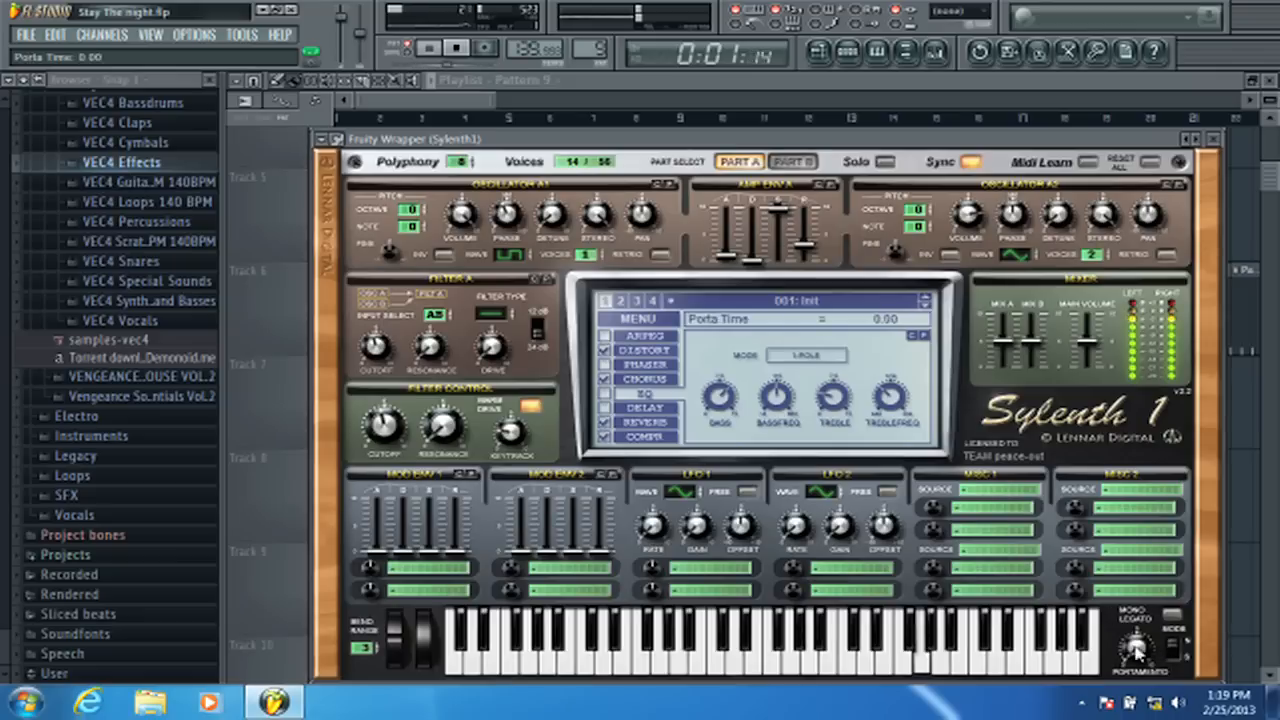
- Set the portamento mode to Slide and the portamento time to 4.62, leaving mono legato off
left_click(1172, 616)
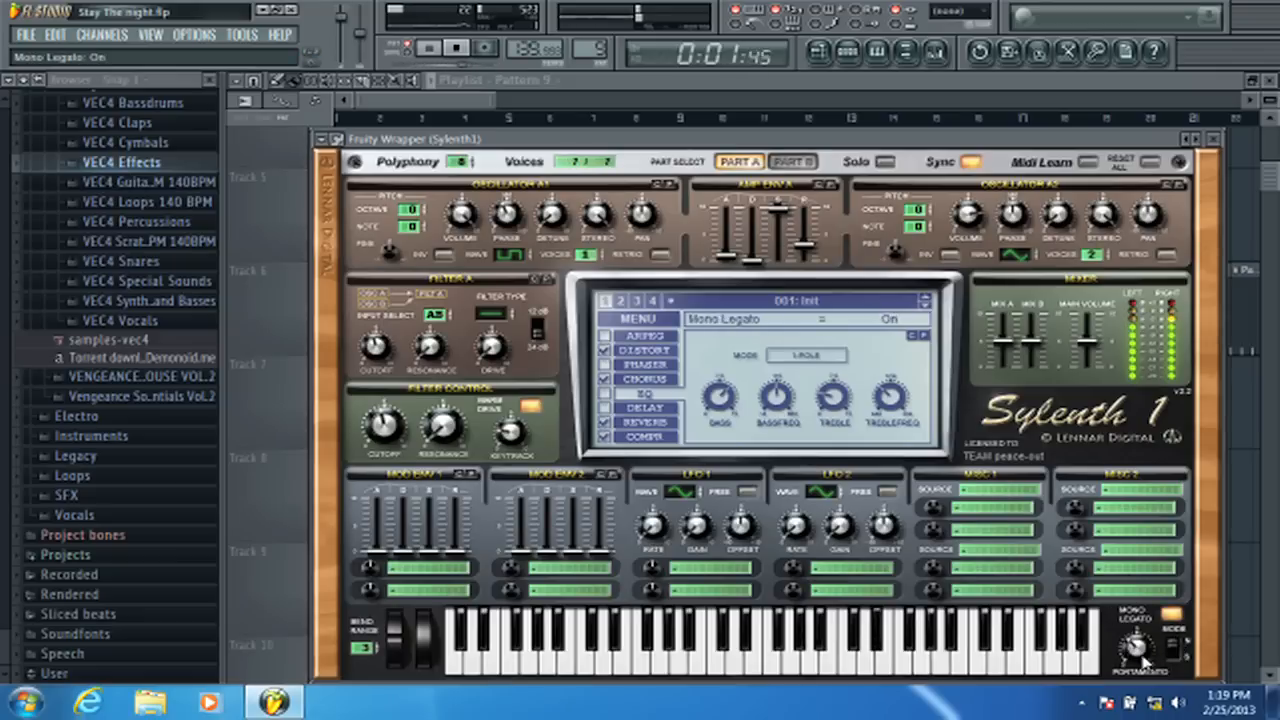
left_click_drag(1138, 648, 1145, 652)
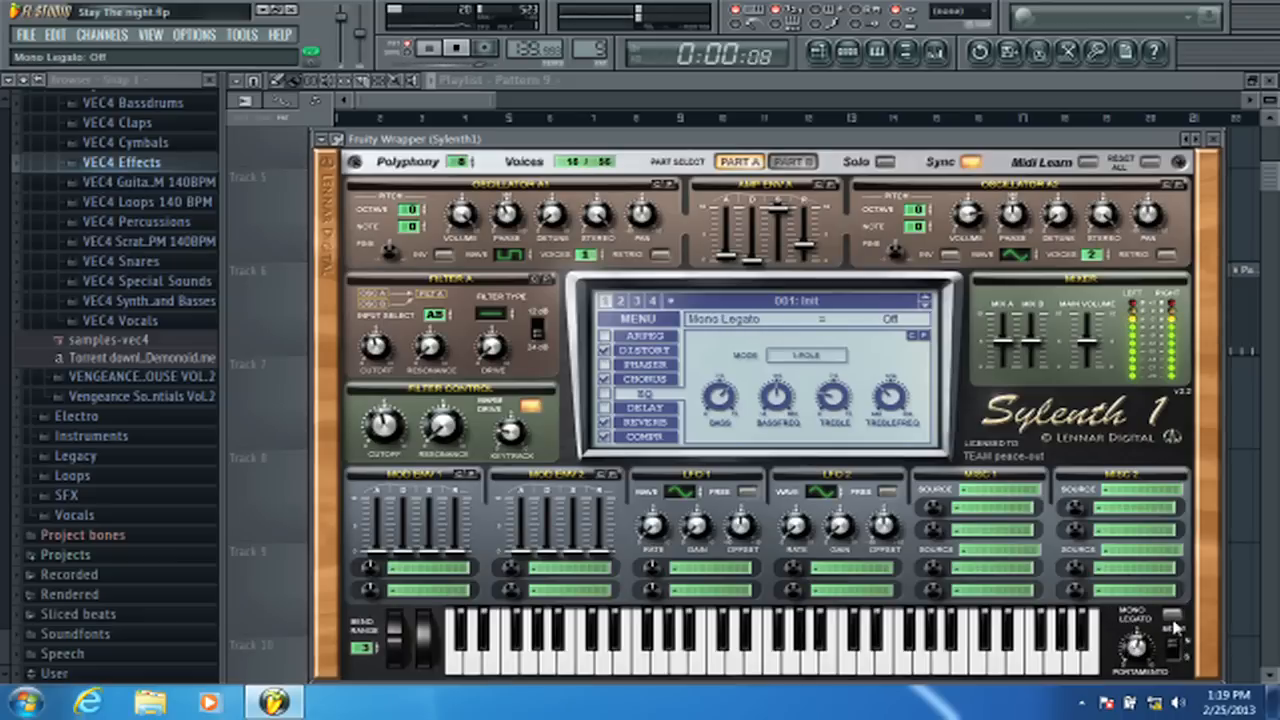
left_click(1176, 652)
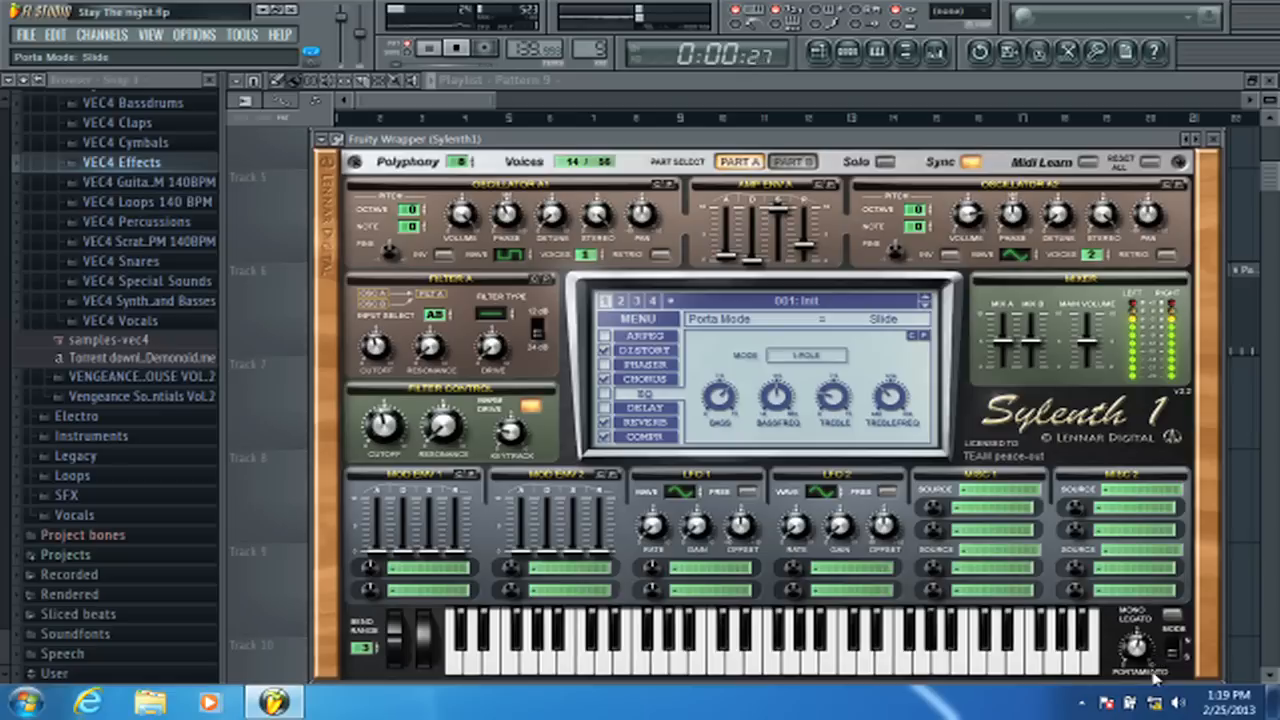
mouse_move(1145, 668)
left_mouse_down()
mouse_move(1144, 690)
mouse_move(1141, 652)
left_mouse_up()
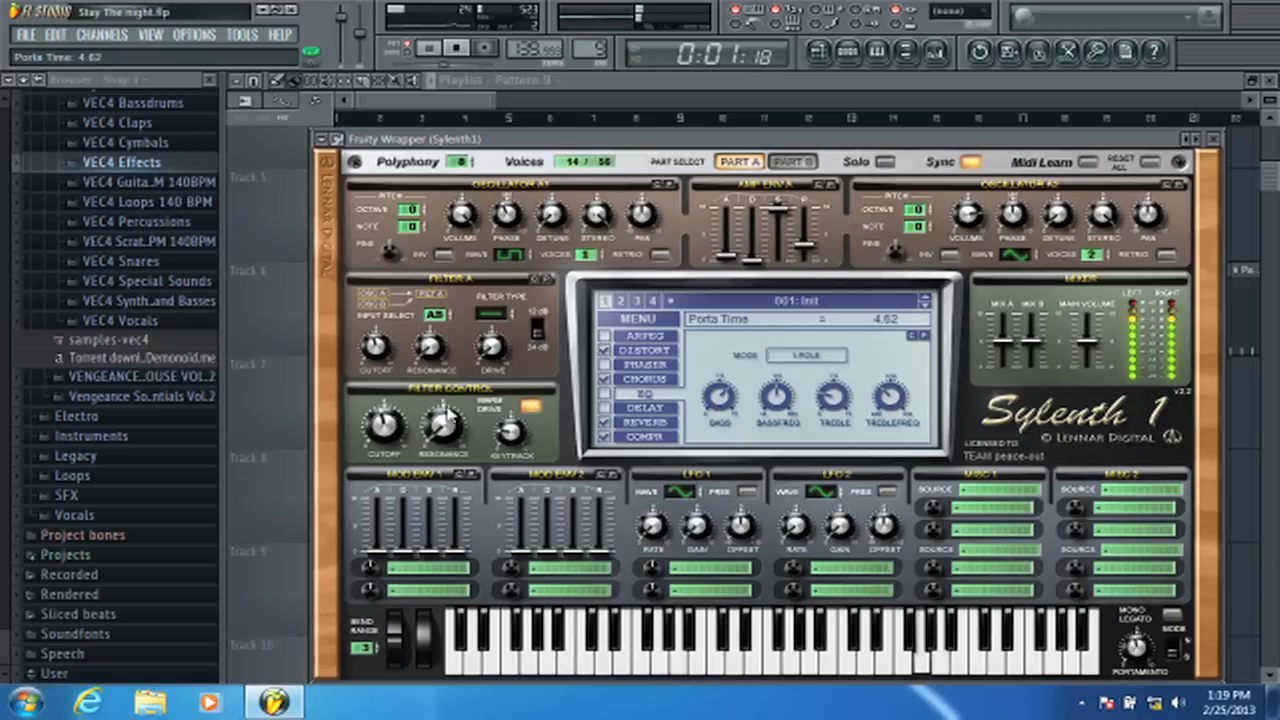
- Set oscillator B2's detune to 0.00 in Part B and return to Part A
left_click(791, 161)
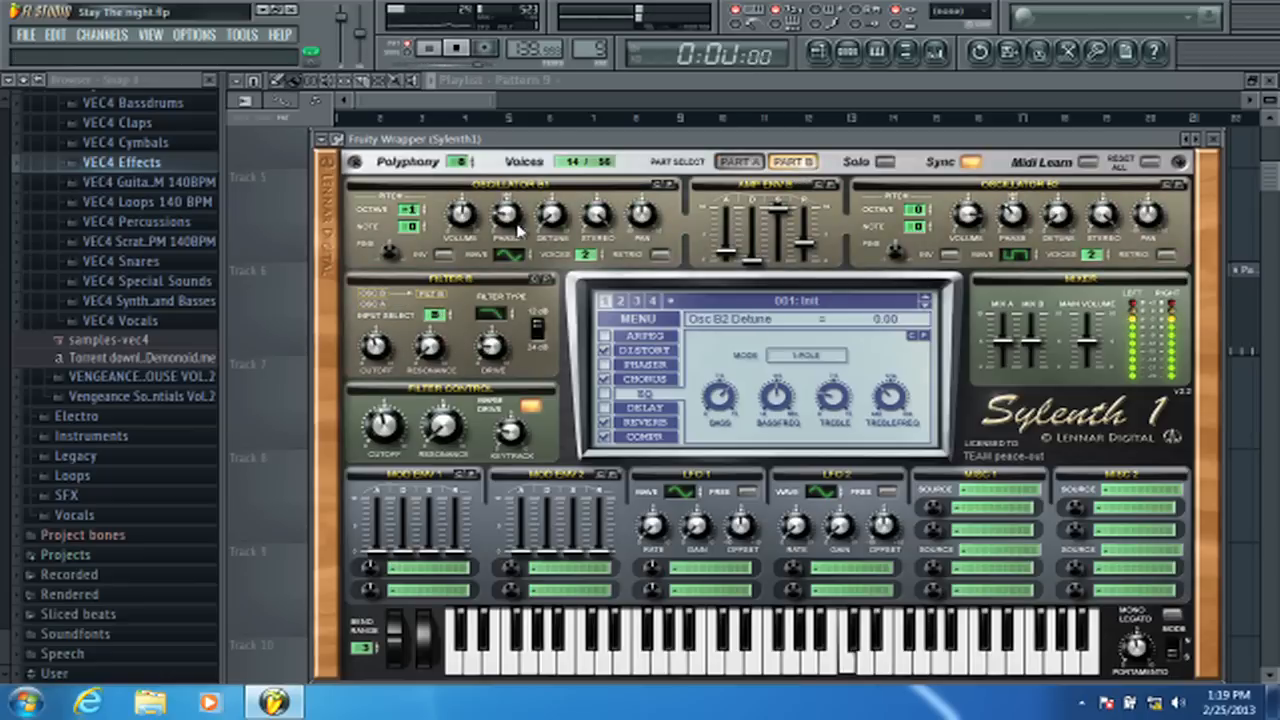
left_click(738, 162)
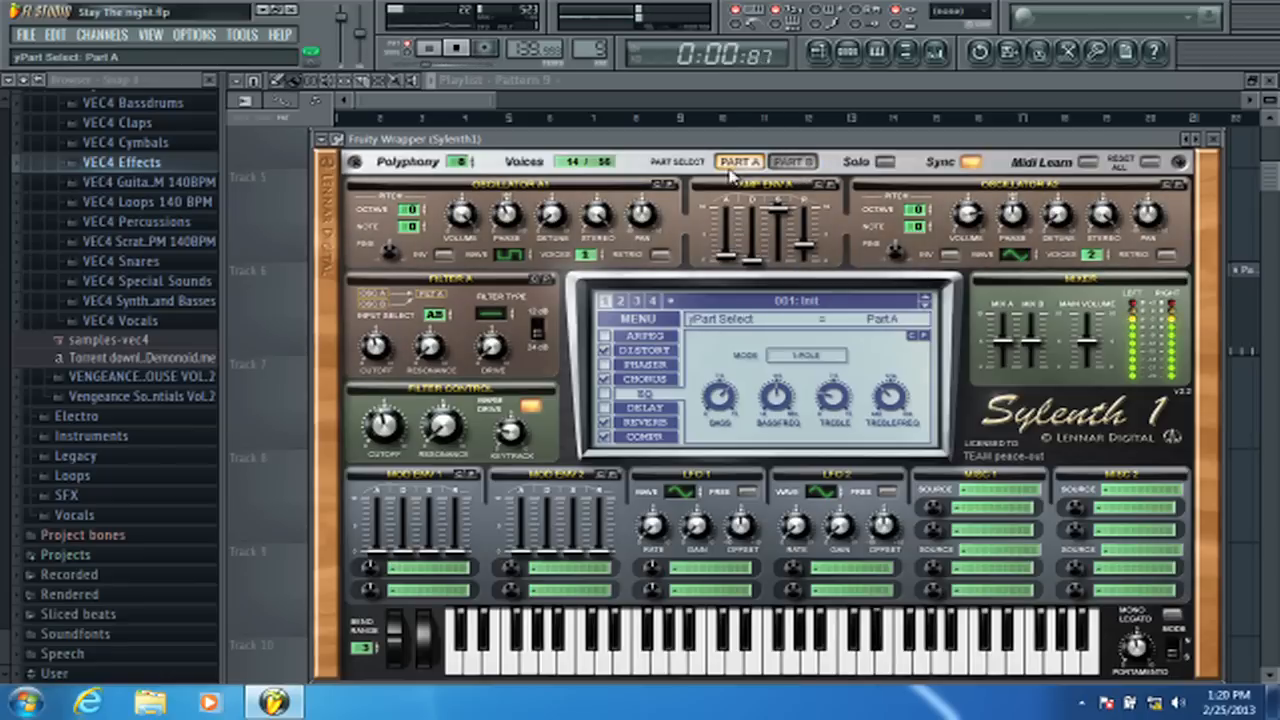
- Set filter A to Lowpass with A+B as its input and a cutoff of 1495.79 Hz
left_click(437, 315)
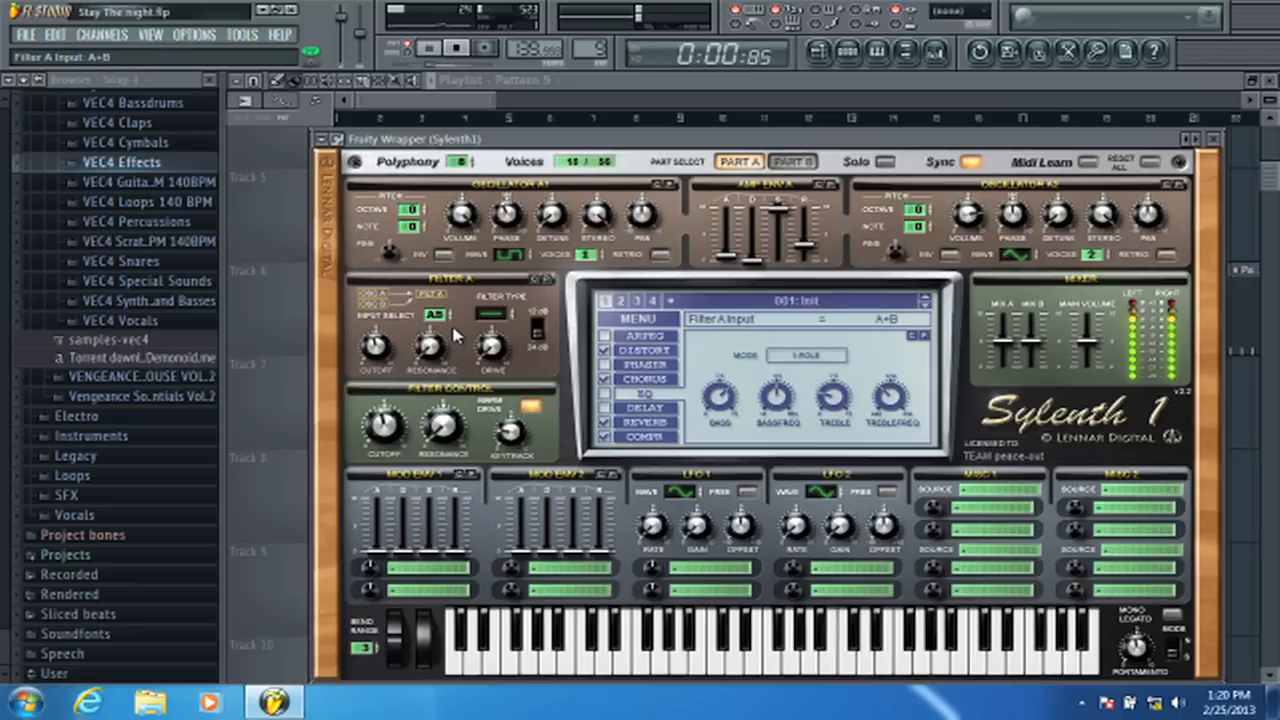
left_click(441, 321)
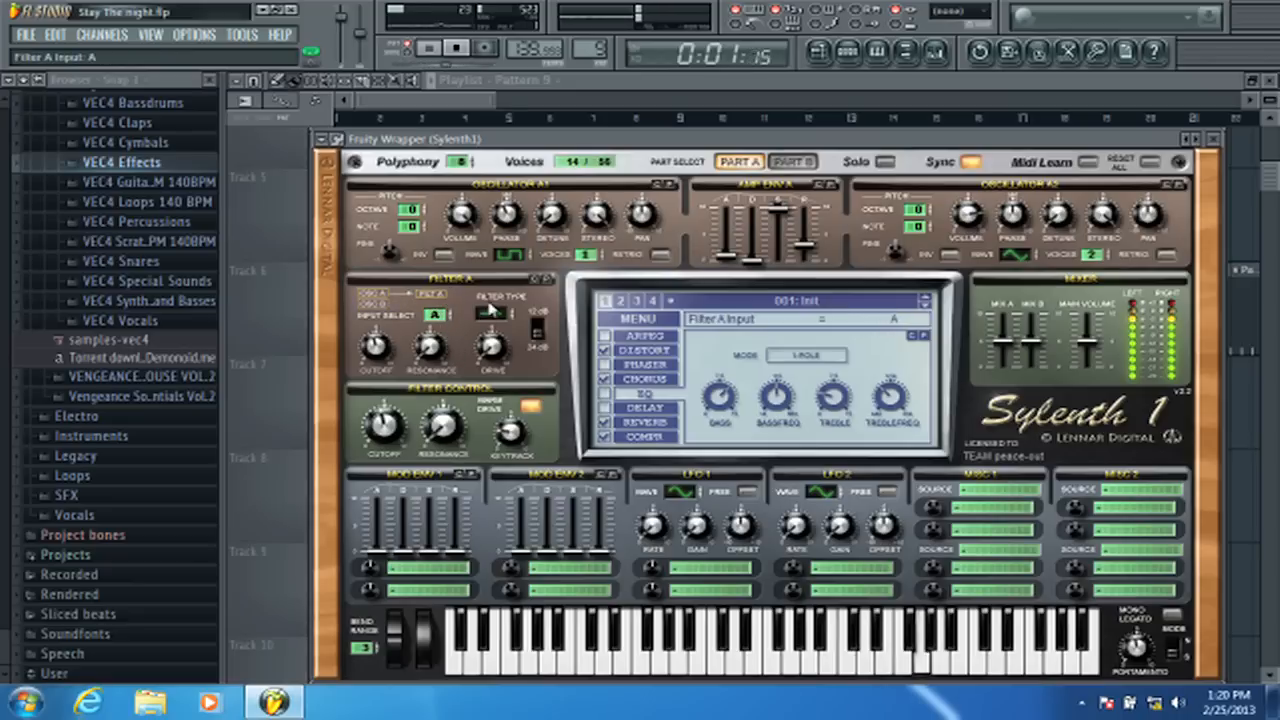
left_click(490, 312)
left_click(495, 314)
left_click(505, 316)
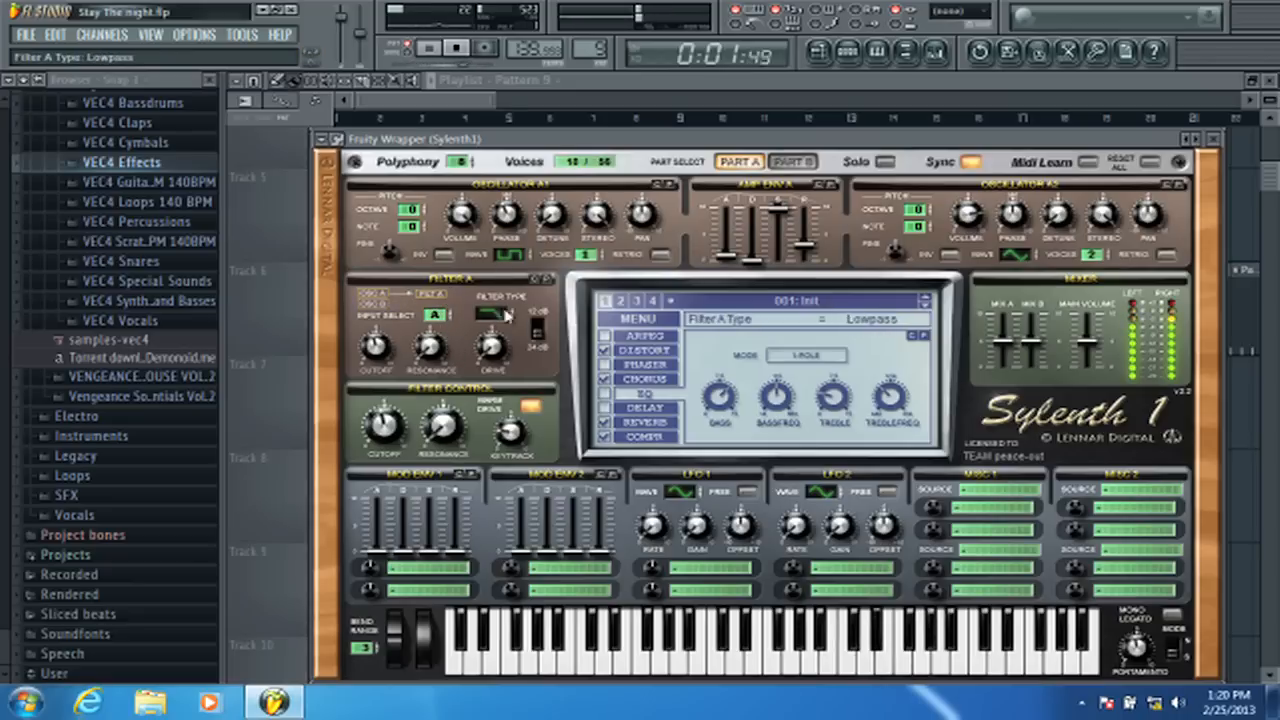
left_click(436, 316)
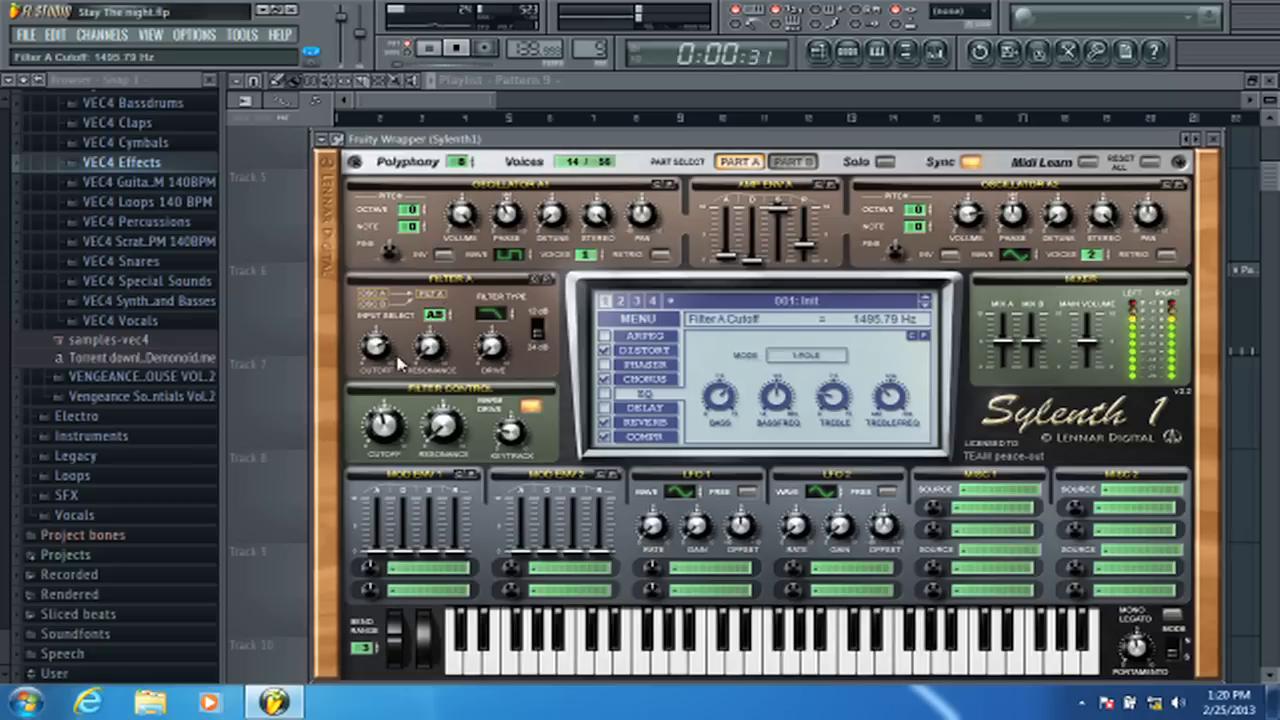
- Lower filter A's cutoff to 234.94 Hz and switch the EQ mode to 2-Pole, keeping Sync on
mouse_move(400, 364)
left_mouse_down()
mouse_move(383, 380)
mouse_move(382, 365)
left_mouse_up()
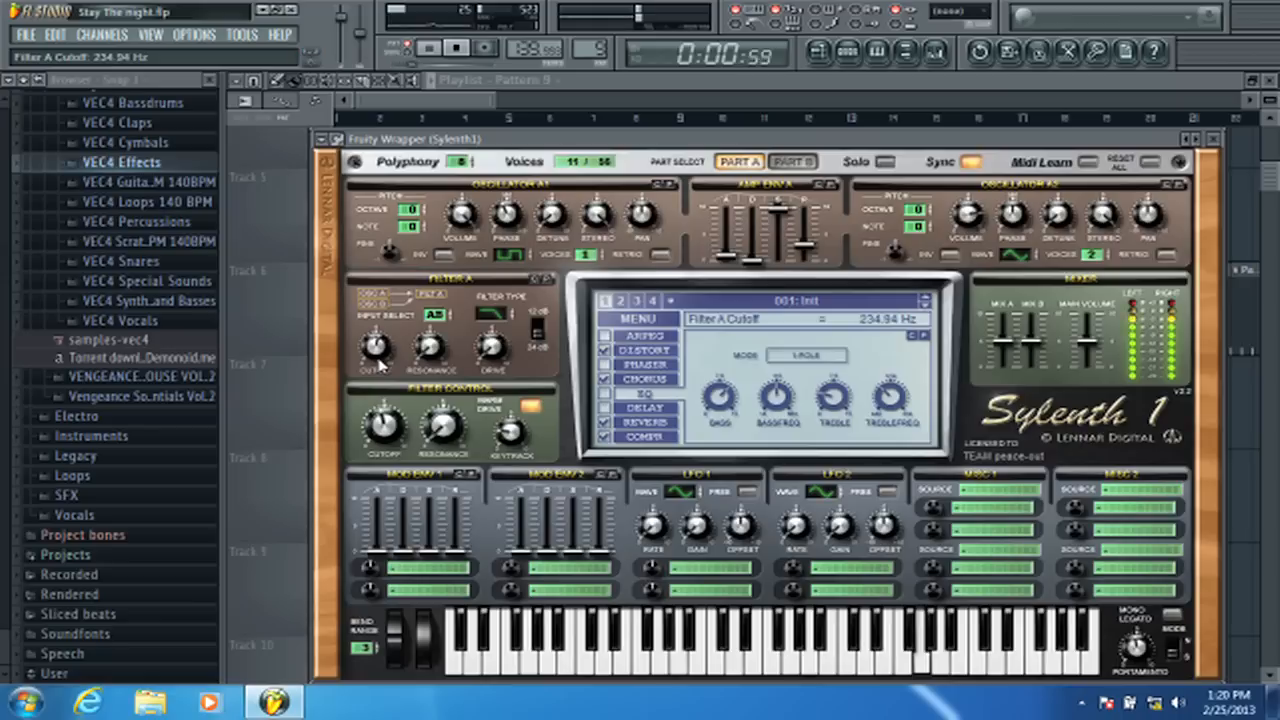
left_click(962, 164)
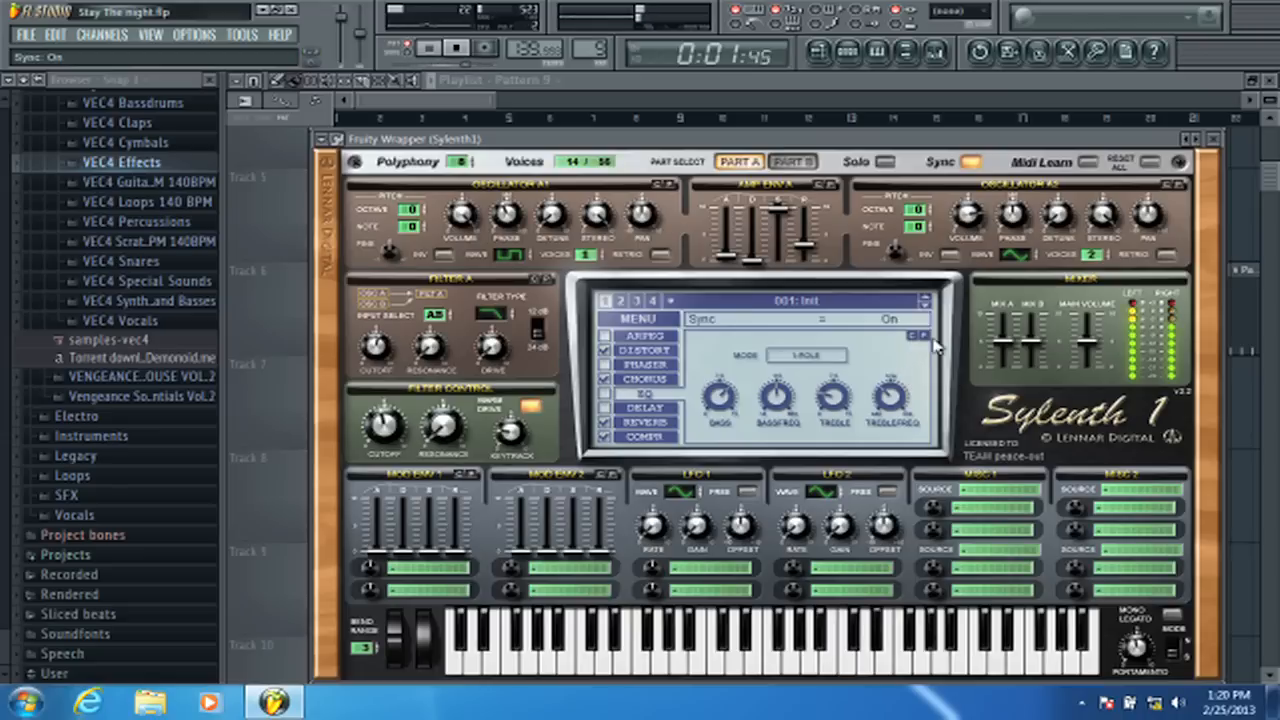
left_click(812, 358)
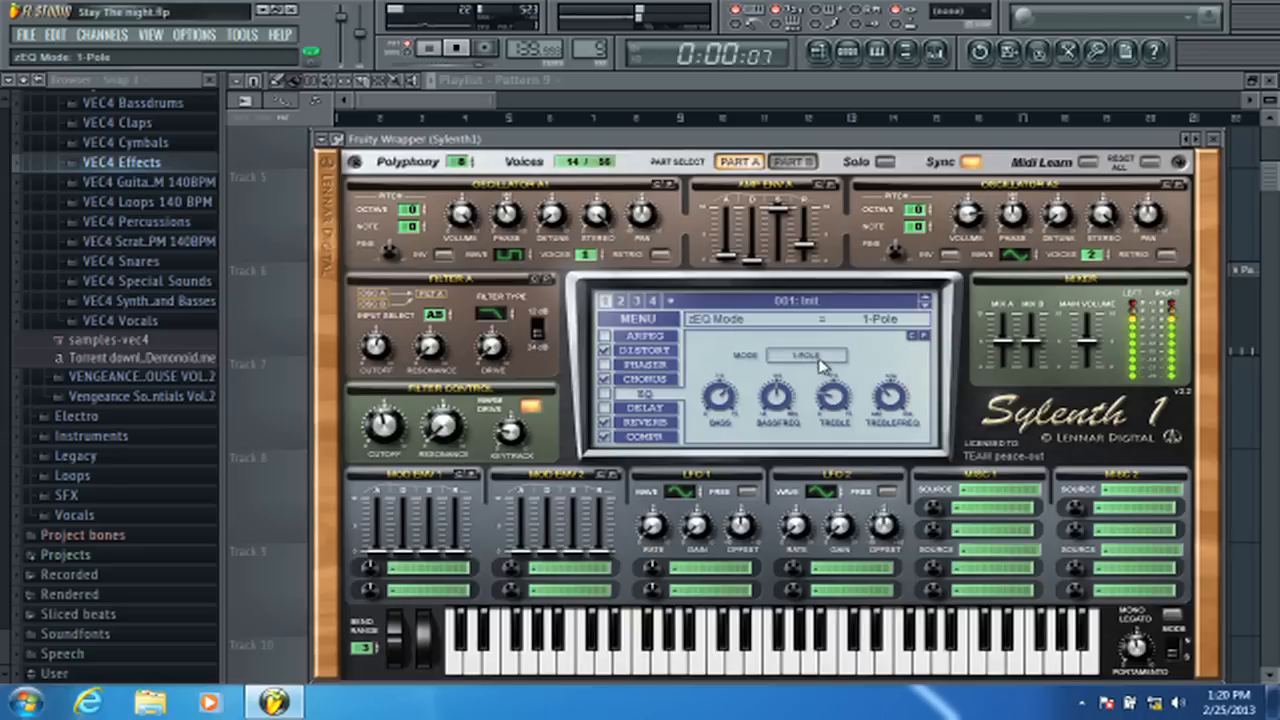
left_click(640, 437)
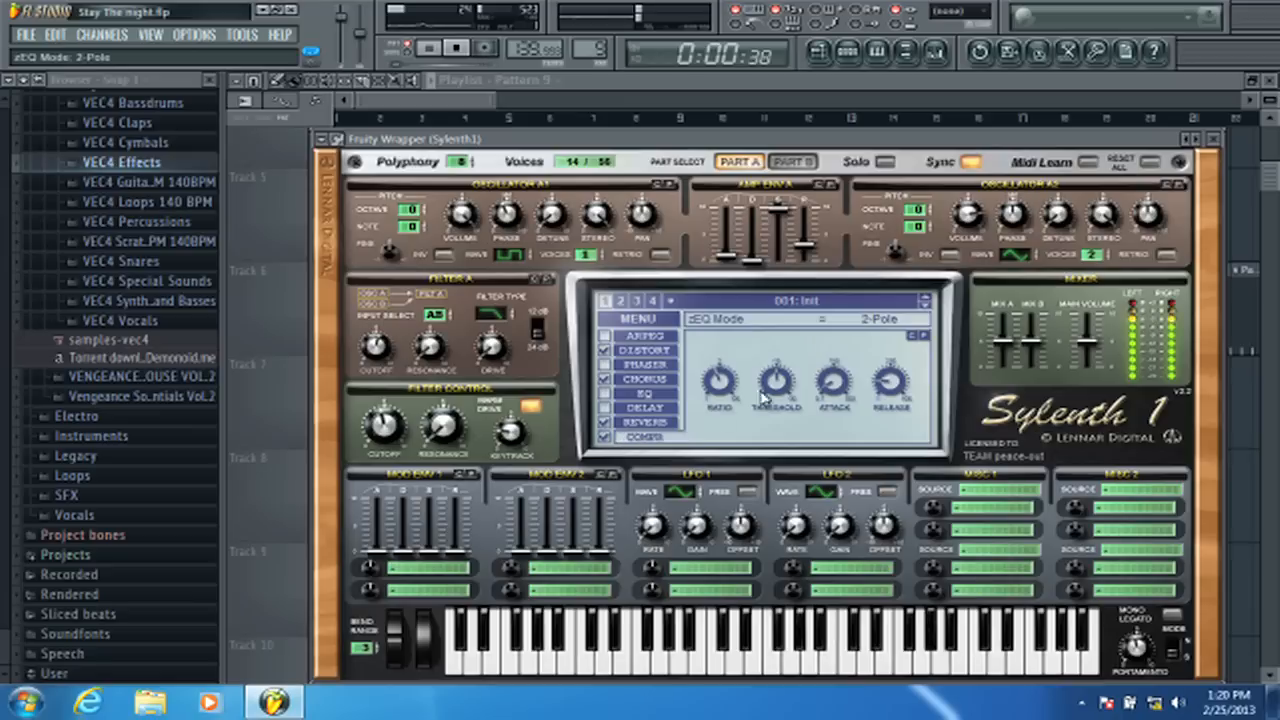
- Reopen the Sylenth1 plugin window and route LFO 1 to Pitch AB in the first Misc 1 modulation slot
left_click(1213, 143)
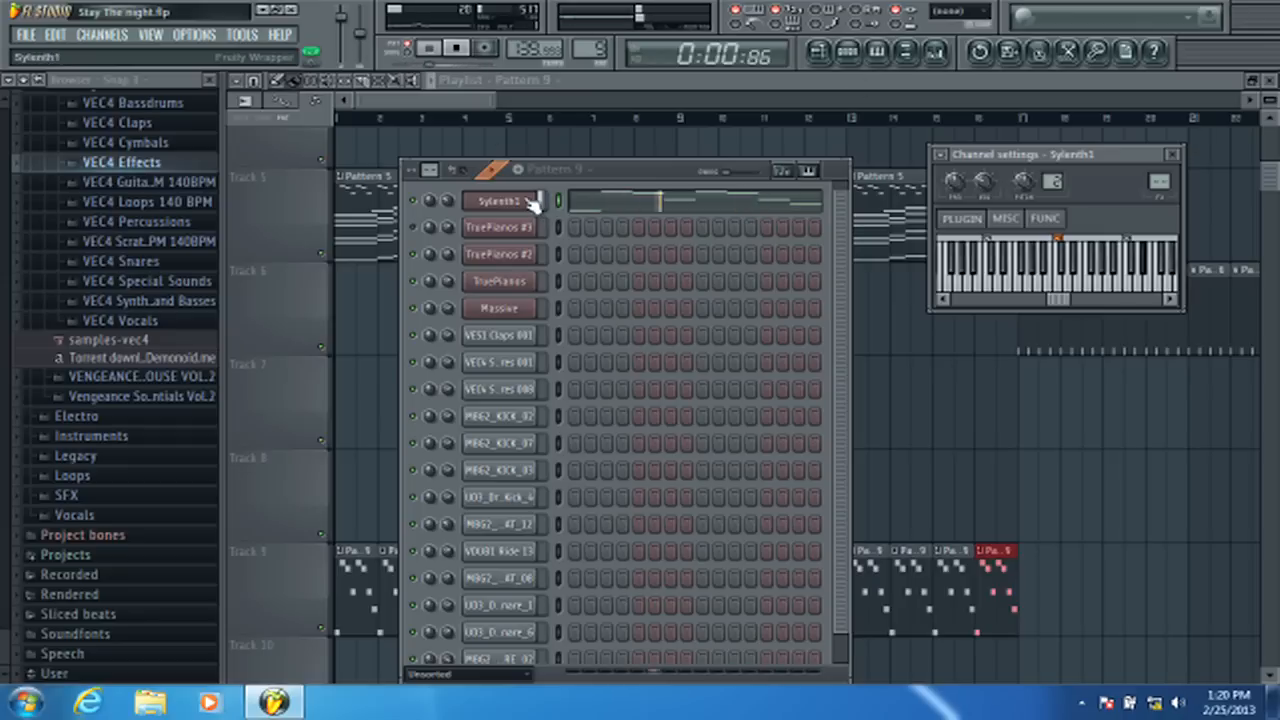
left_click(503, 203)
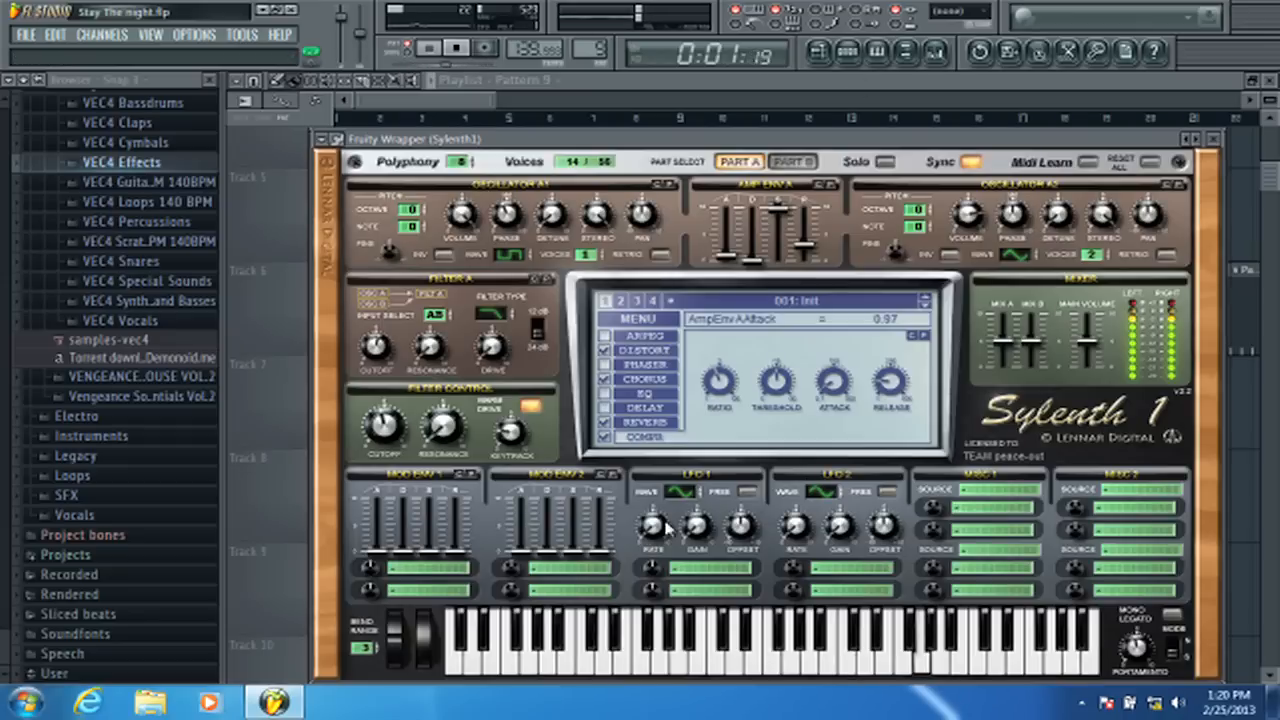
left_click(955, 509)
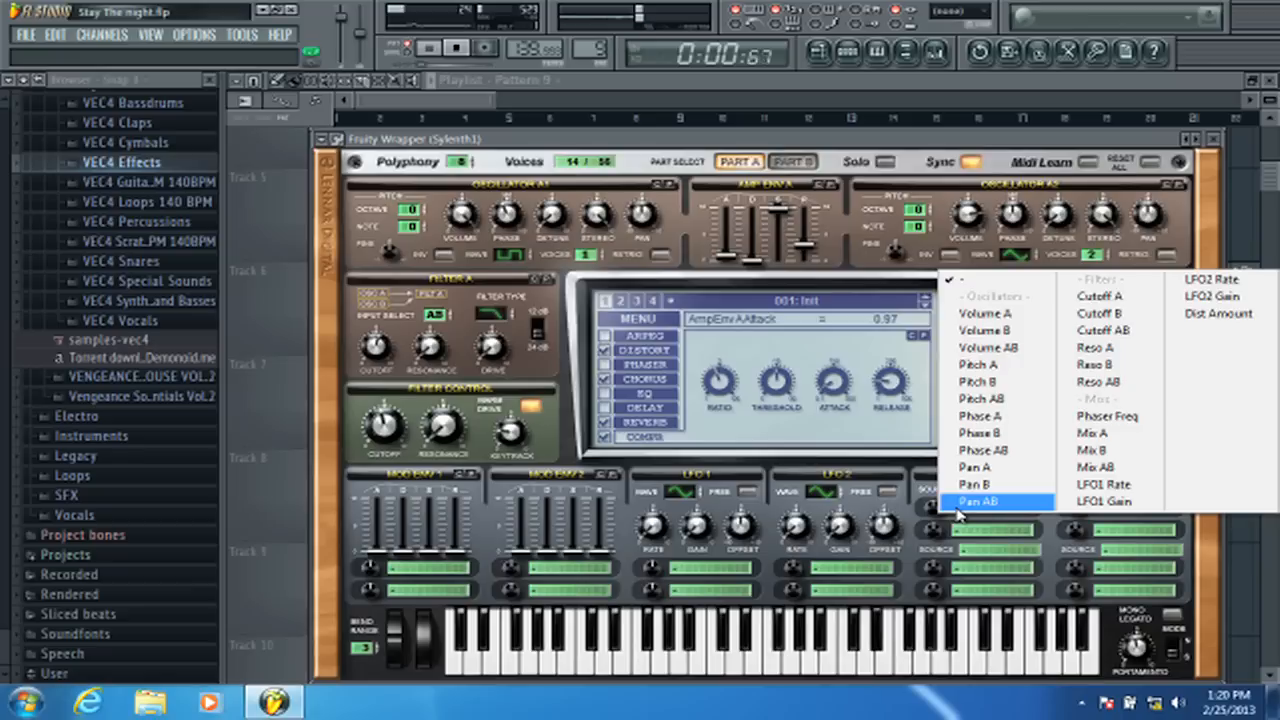
left_click(1008, 400)
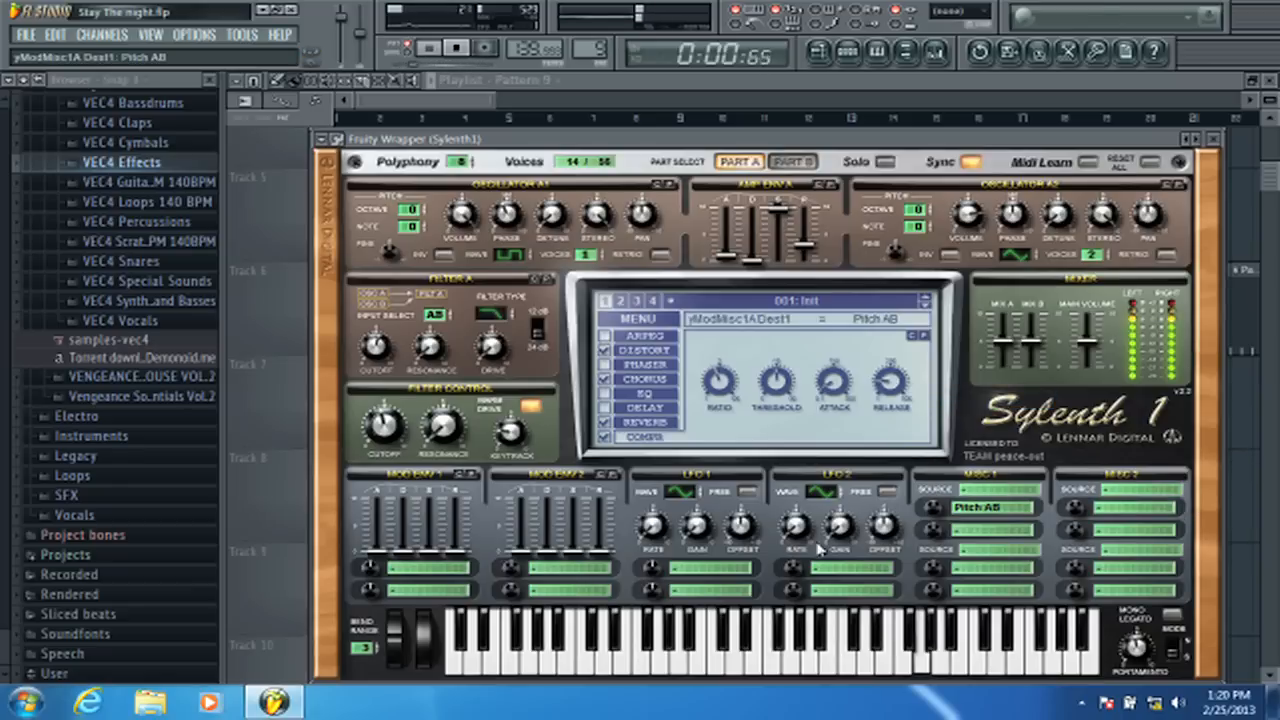
left_click(968, 490)
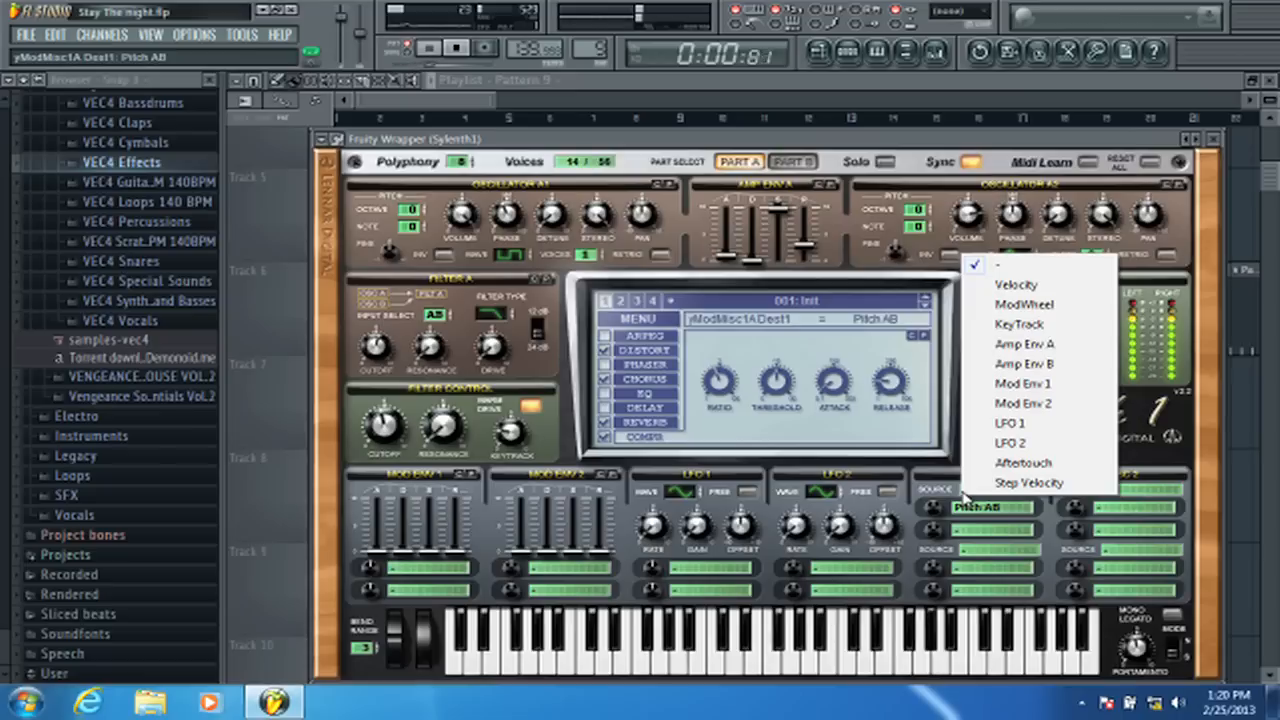
left_click(1010, 423)
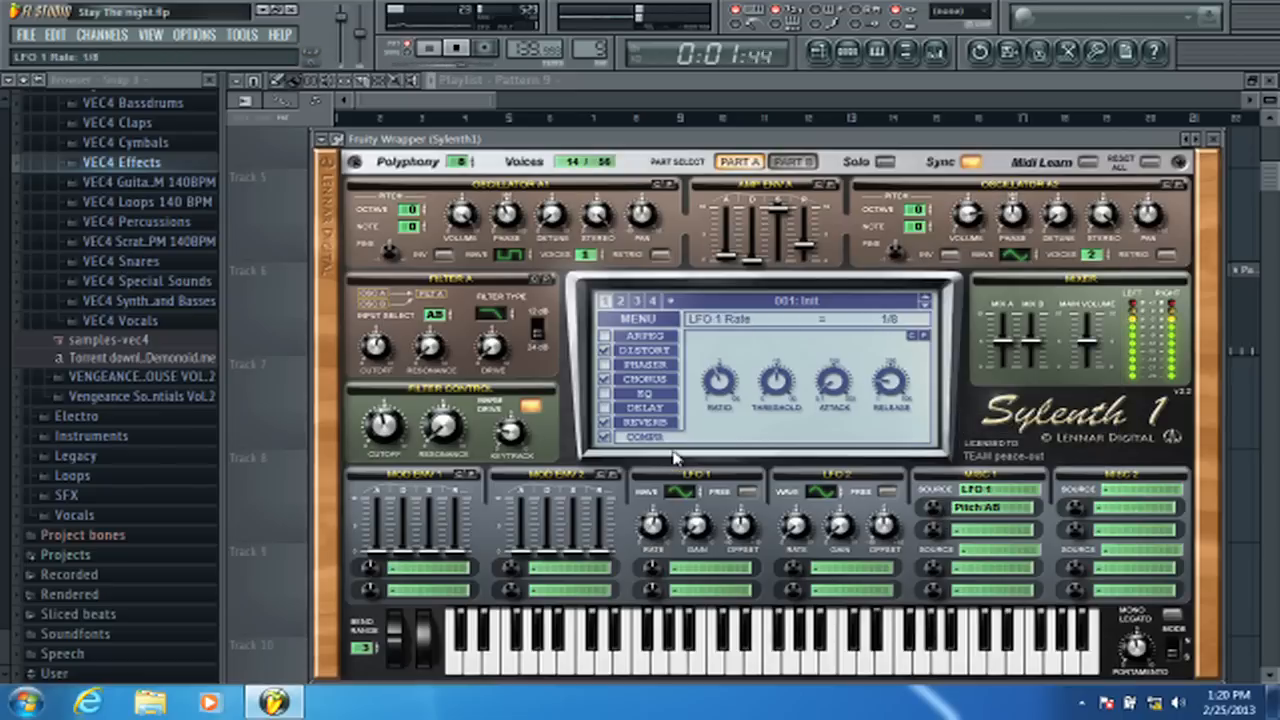
- Try LFO 1 at a 1/8 rate with a gain of 5.10, and stop playback
left_click_drag(652, 525, 703, 550)
left_click(698, 527)
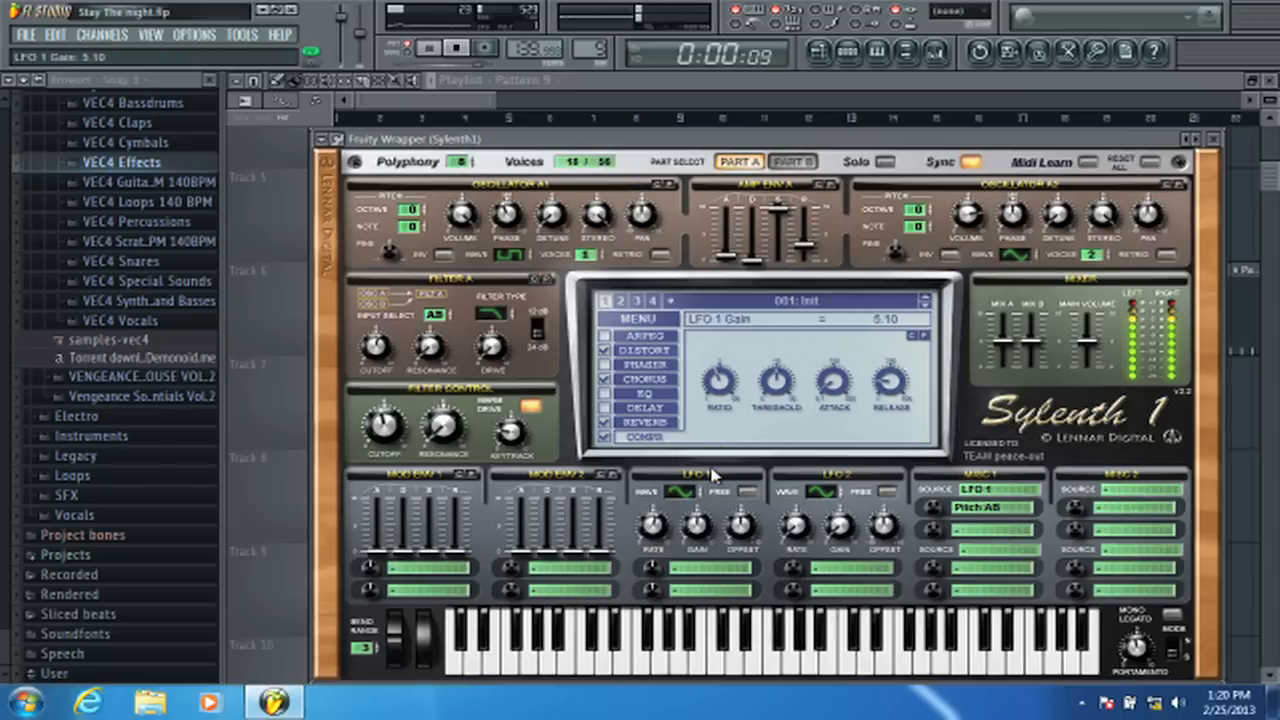
key("space")
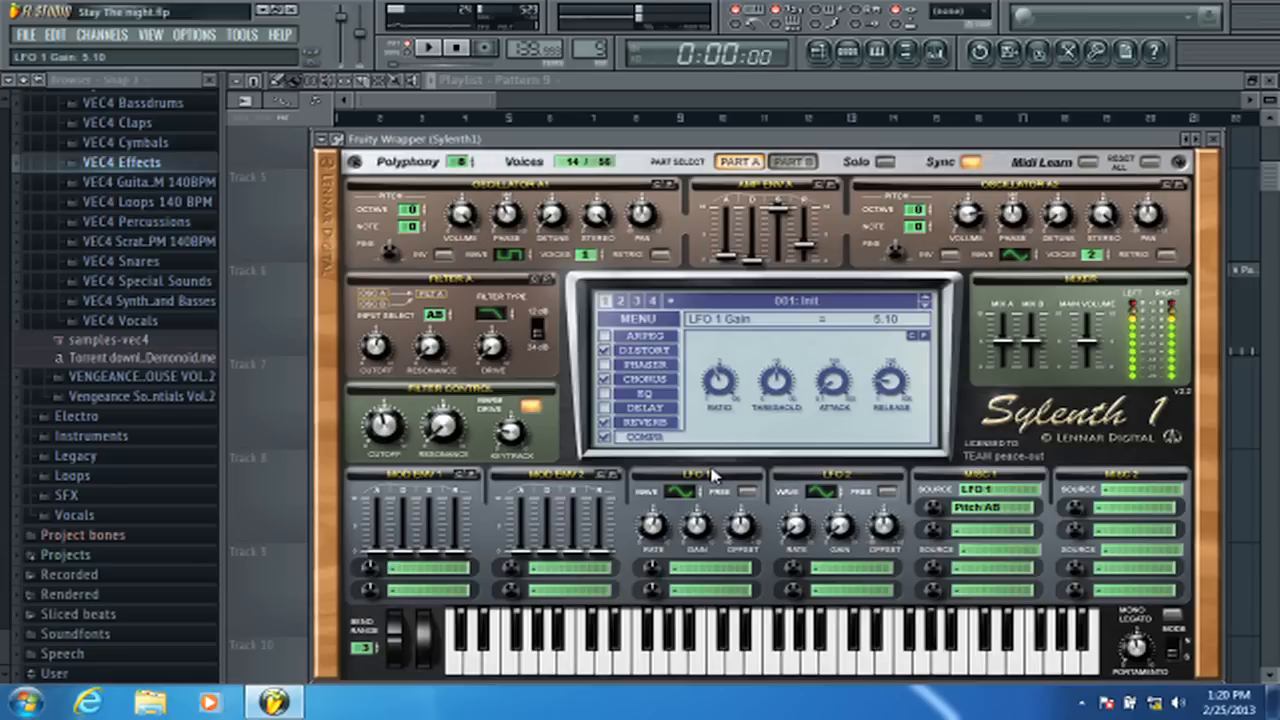
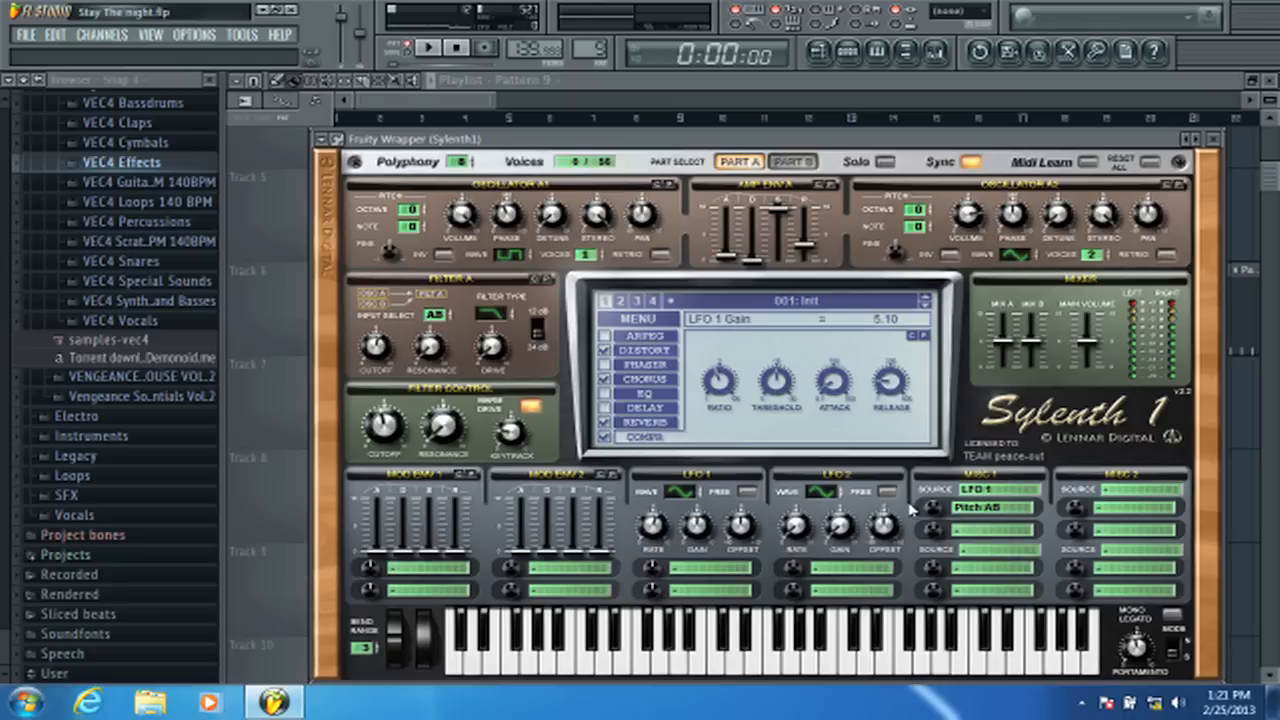
- Restart playback and try Pitch AB modulation amounts of 6.00 and 0.95 with LFO 1's rate at 1/256T
key("space")
left_click_drag(698, 526, 705, 510)
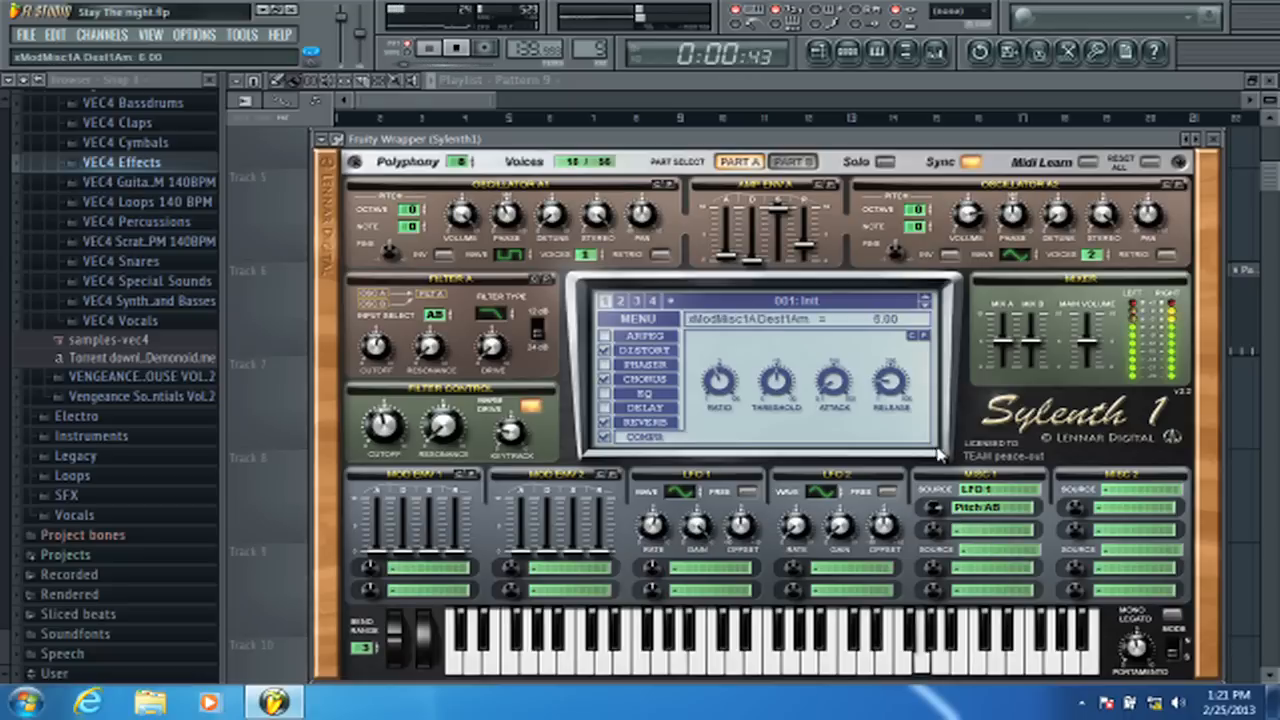
left_click_drag(934, 497, 938, 515)
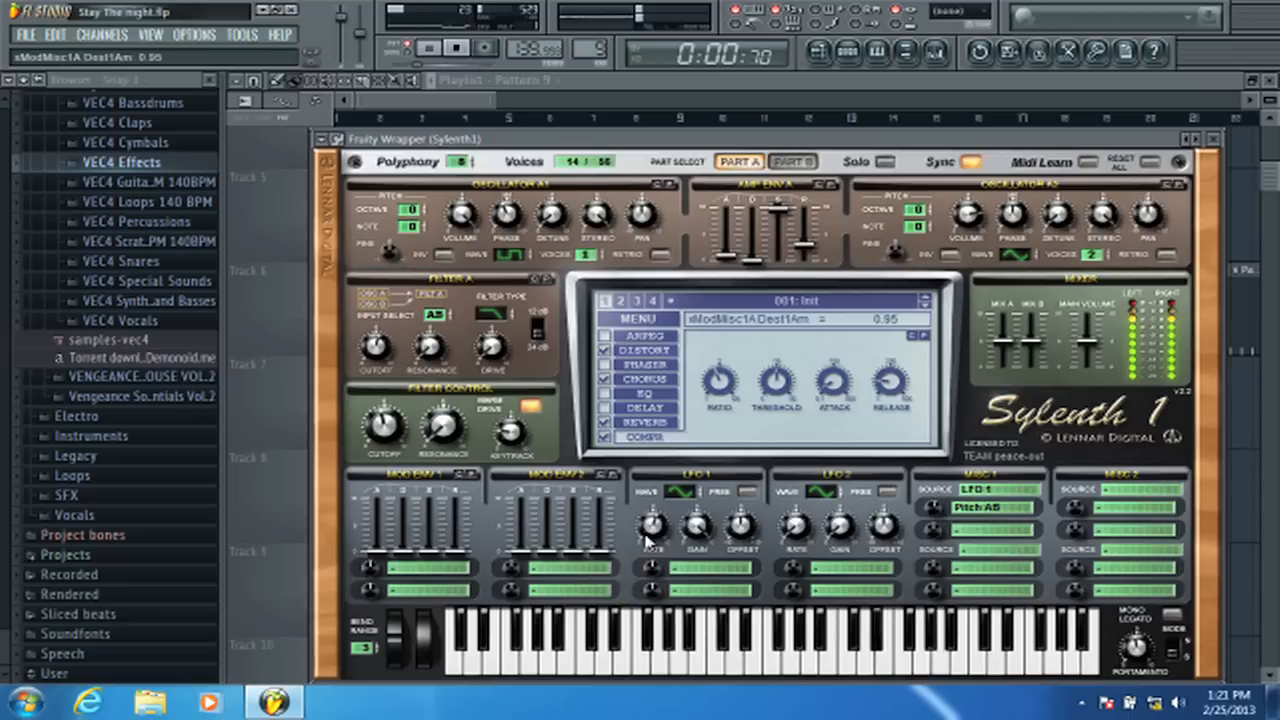
left_click_drag(699, 530, 702, 552)
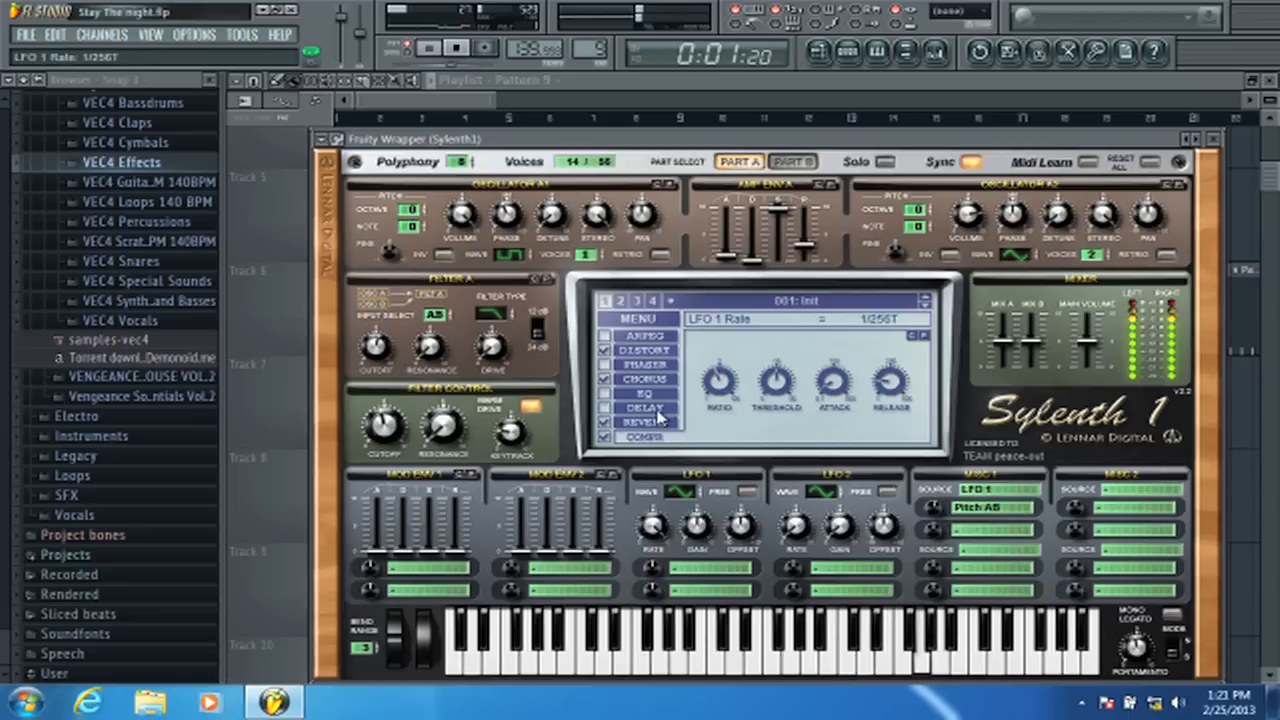
- Set LFO 1's rate to 1/16T and the Pitch AB modulation amount to 0.38
left_click_drag(698, 528, 706, 548)
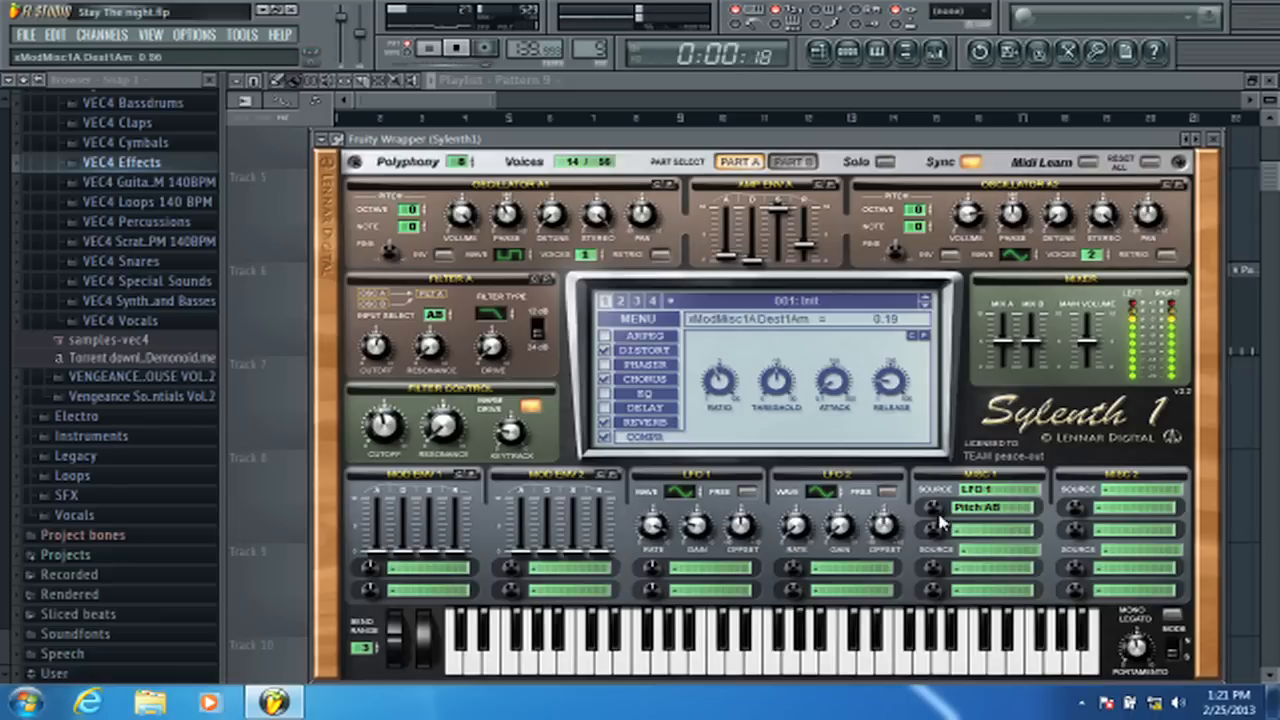
left_click_drag(938, 541, 940, 521)
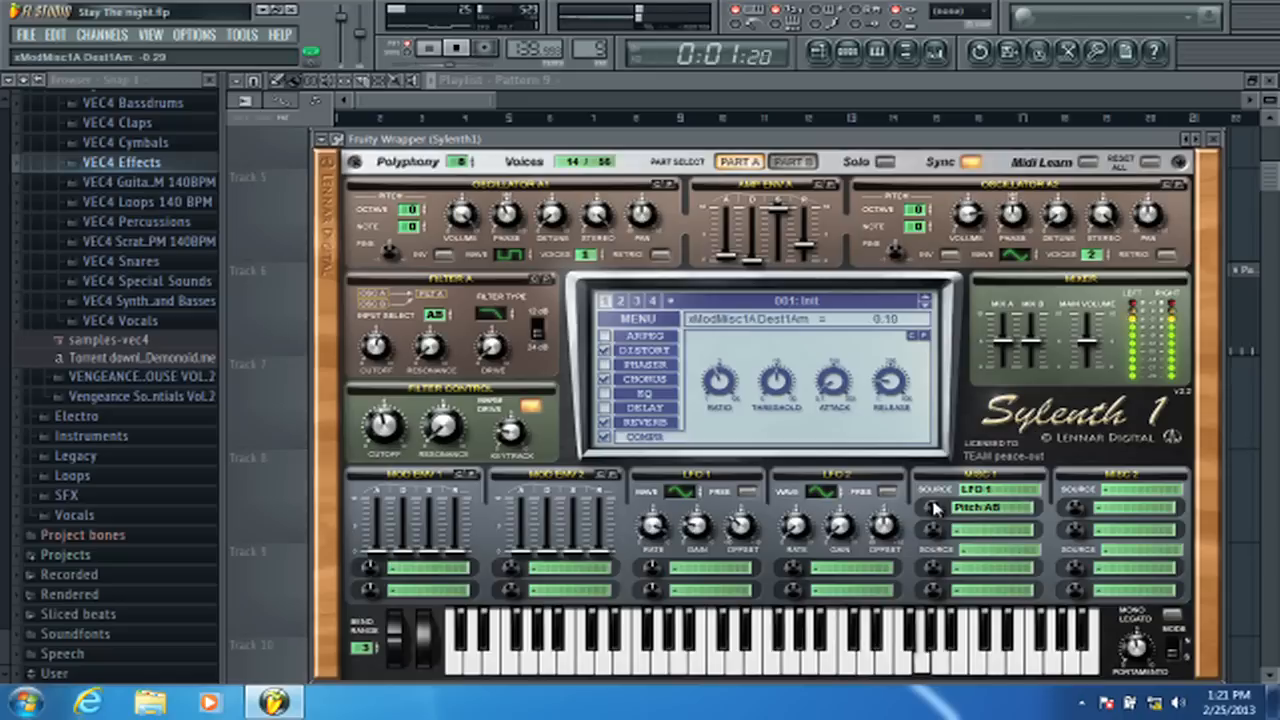
left_click_drag(935, 508, 936, 499)
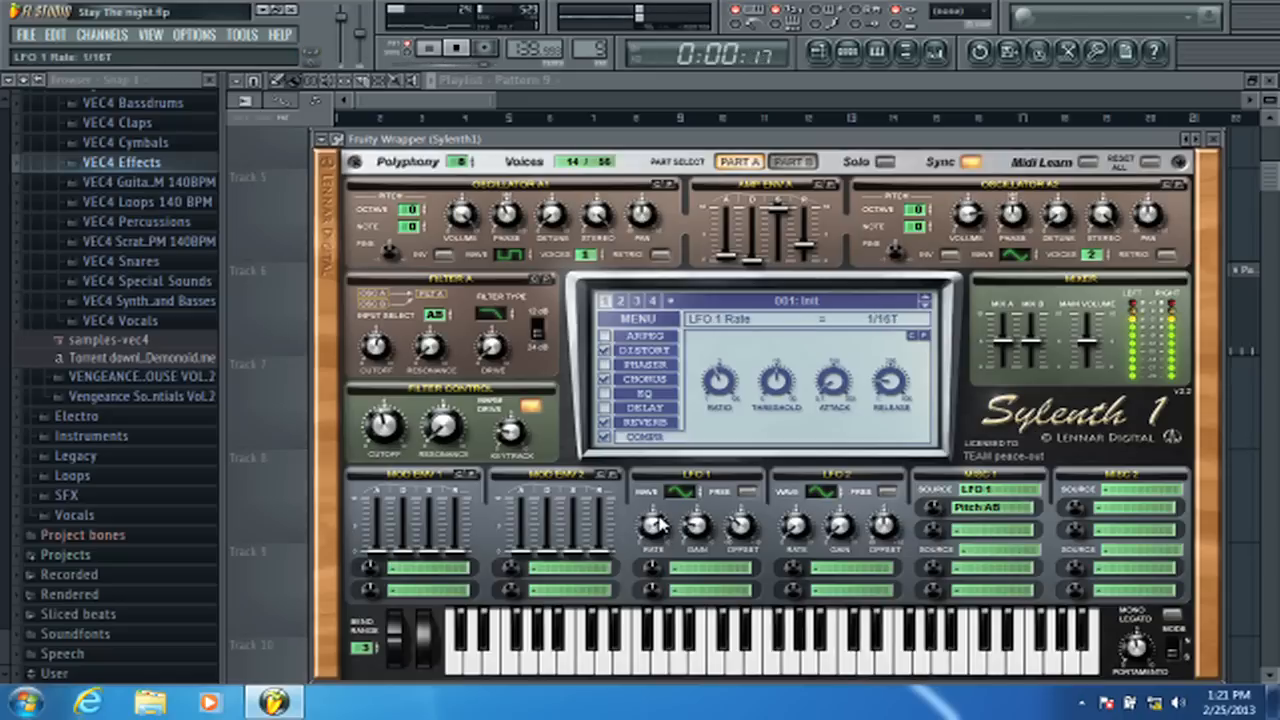
mouse_move(934, 521)
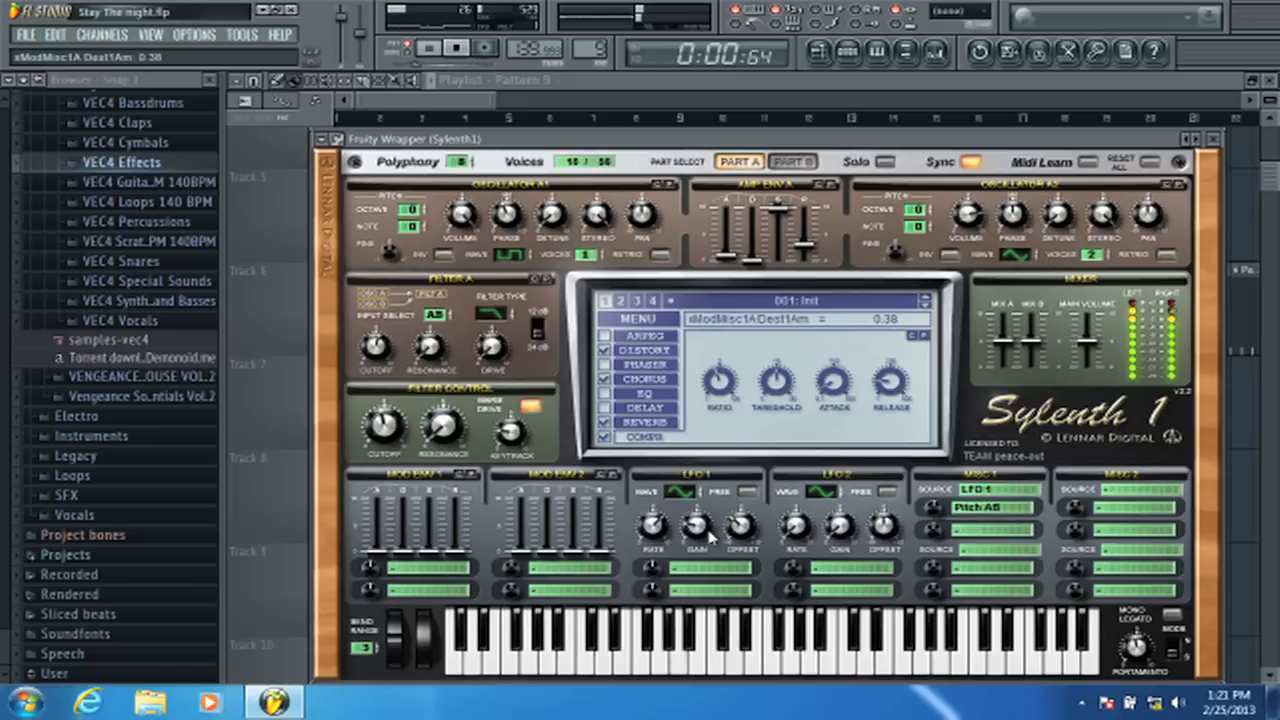
- Reduce LFO 1's gain to 0.95 and the Pitch AB modulation amount to 0.29 while auditioning the pattern, and stop playback
mouse_move(704, 541)
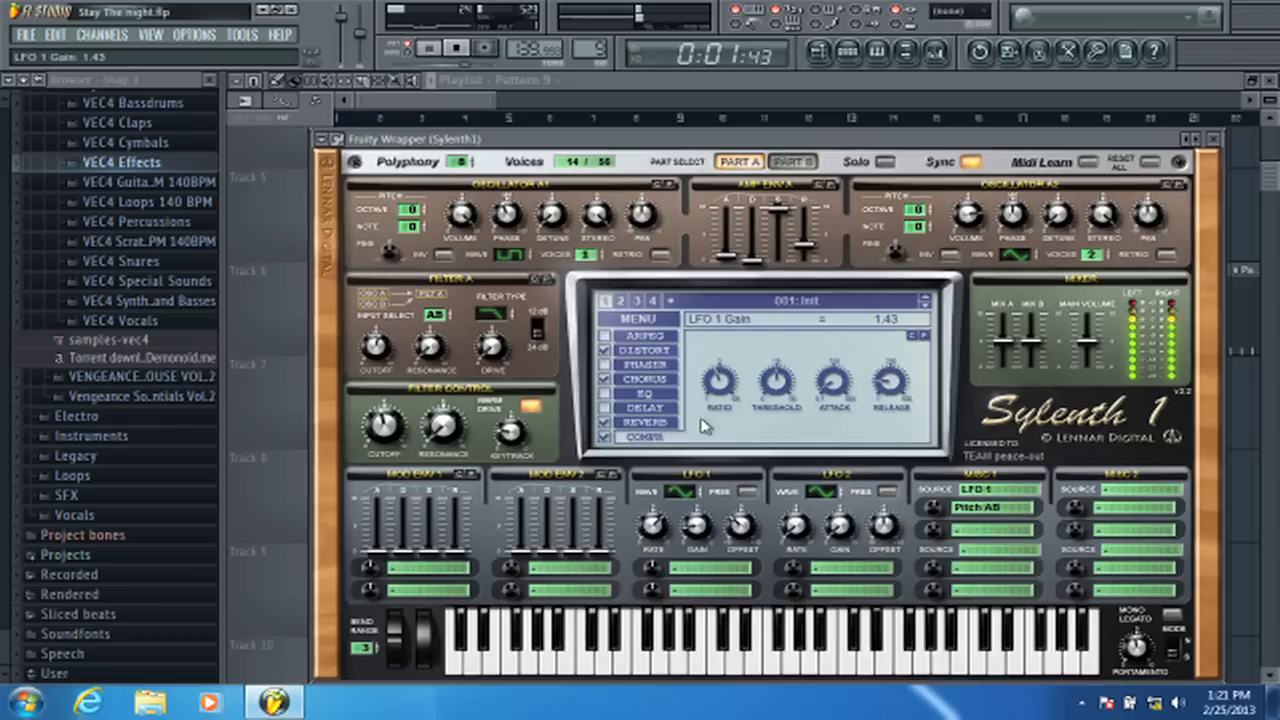
left_click(455, 48)
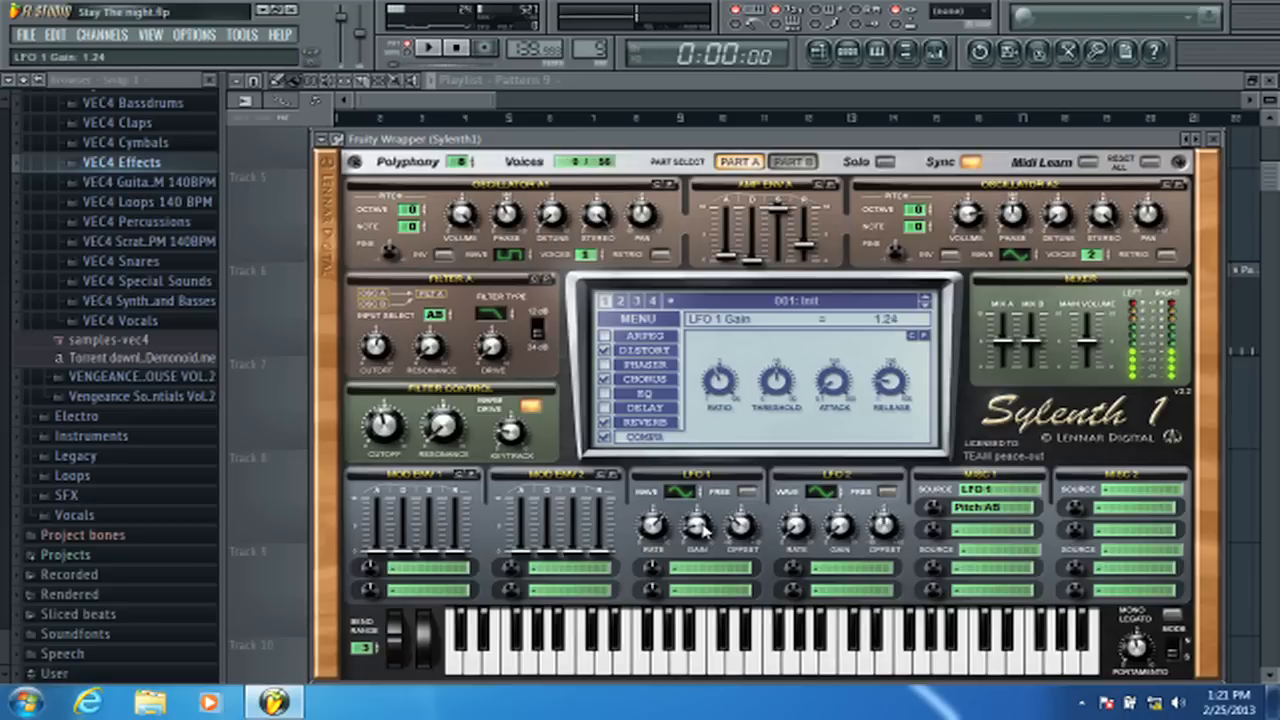
key("space")
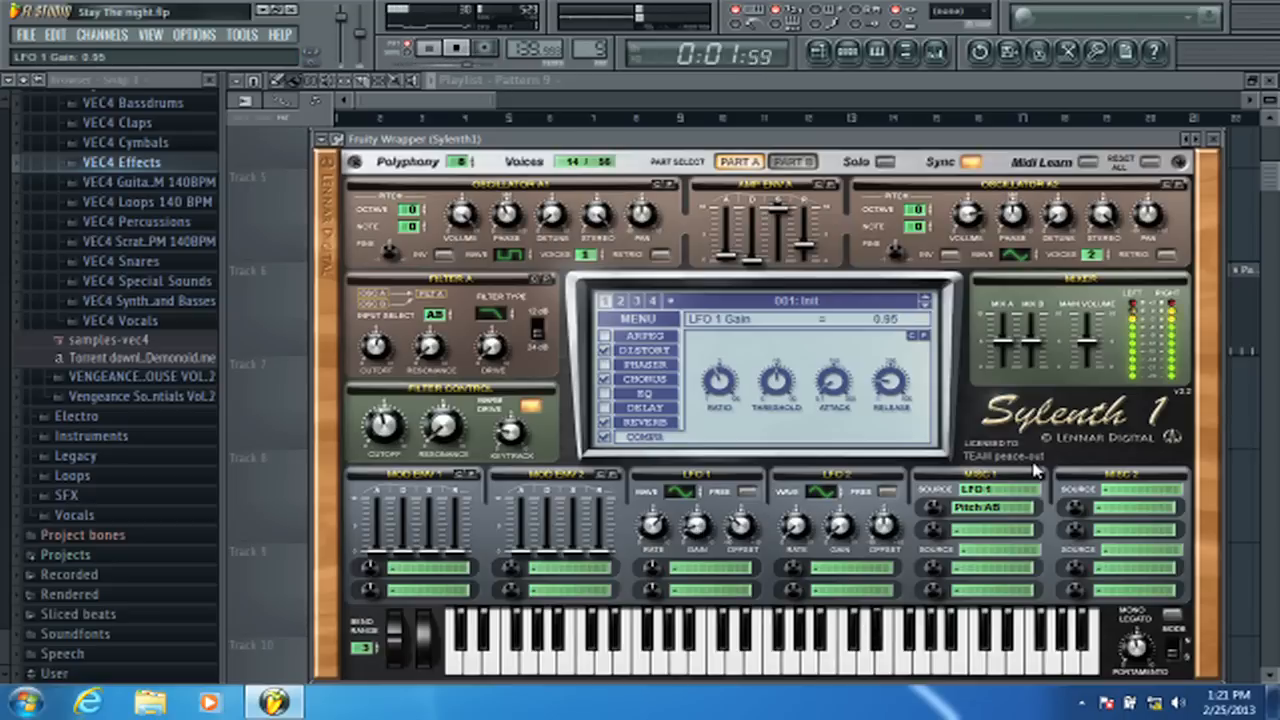
left_click(934, 510)
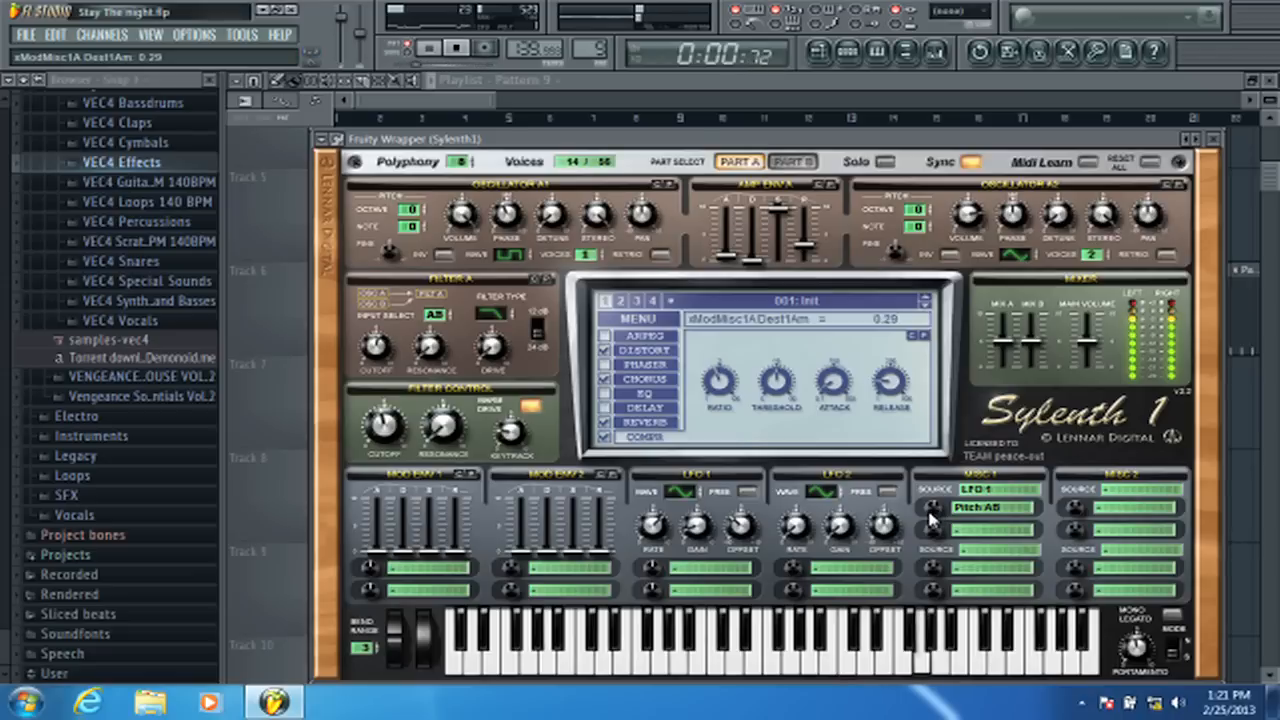
key("space")
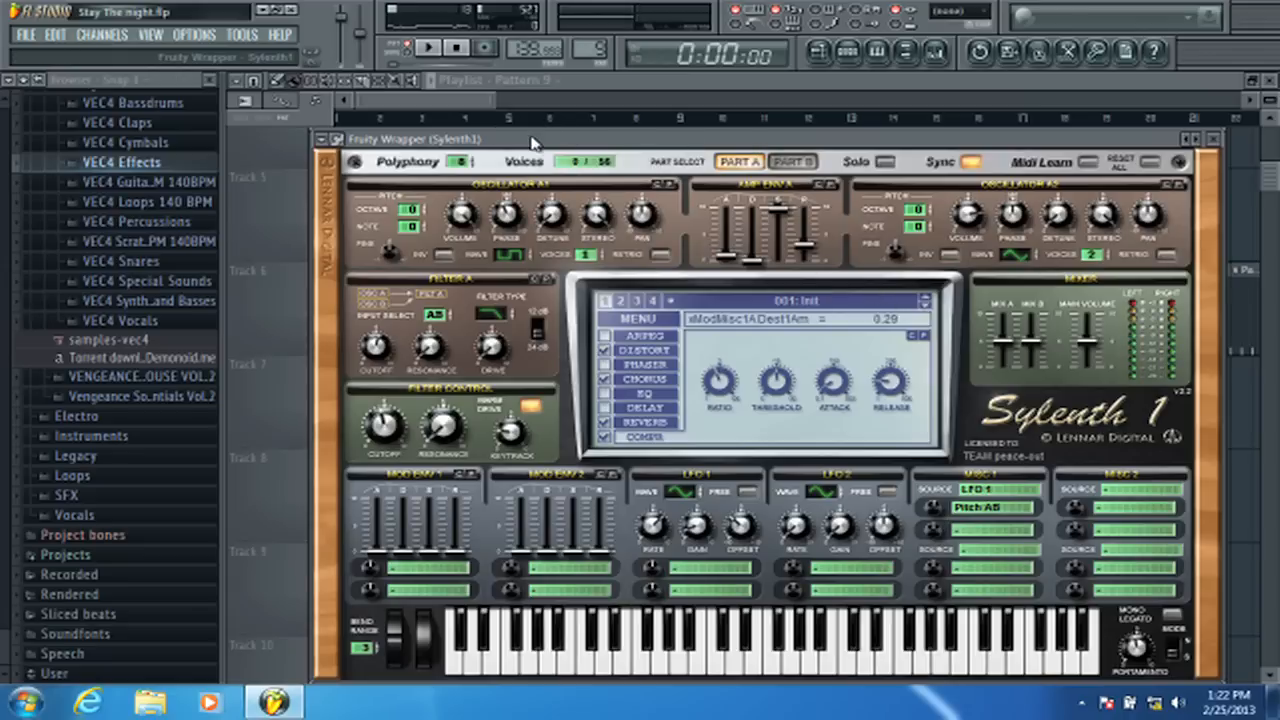
- Close the Sylenth1 window and look over the clip arrangement in the playlist
left_click(1213, 139)
left_click(420, 118)
scroll(443, 118, "down", 3)
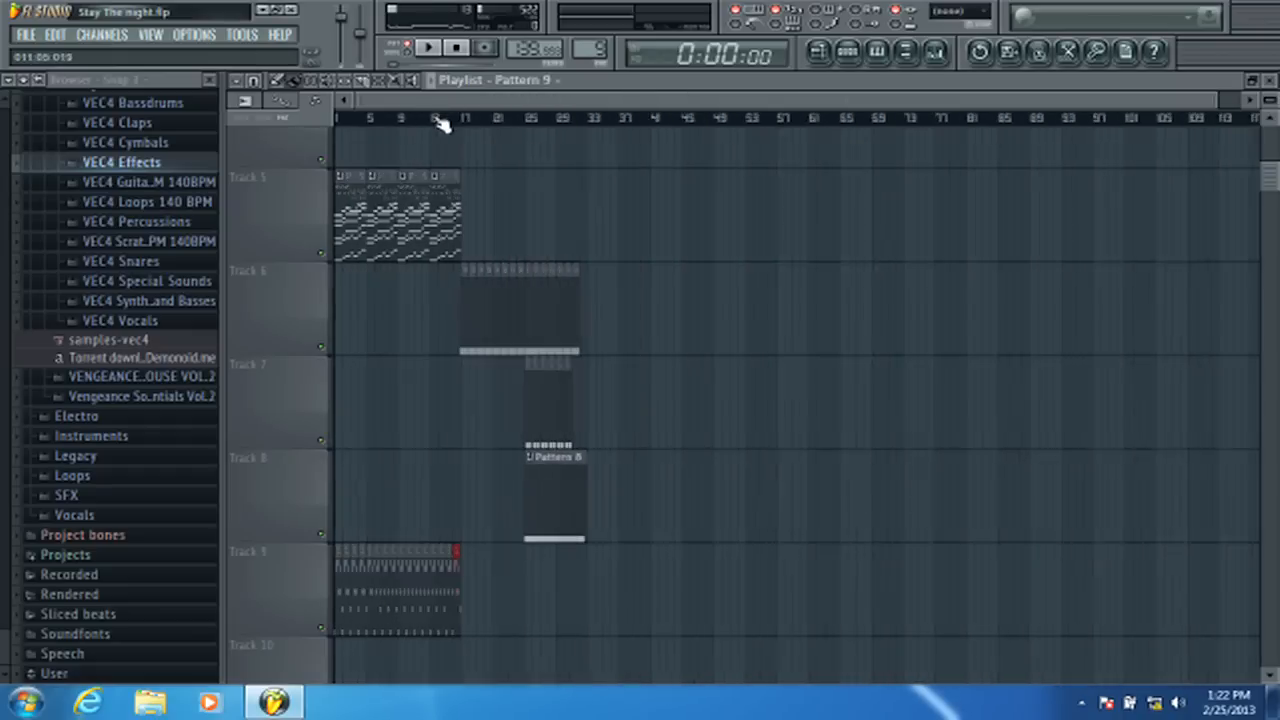
scroll(493, 170, "down", 2)
scroll(423, 178, "up", 3)
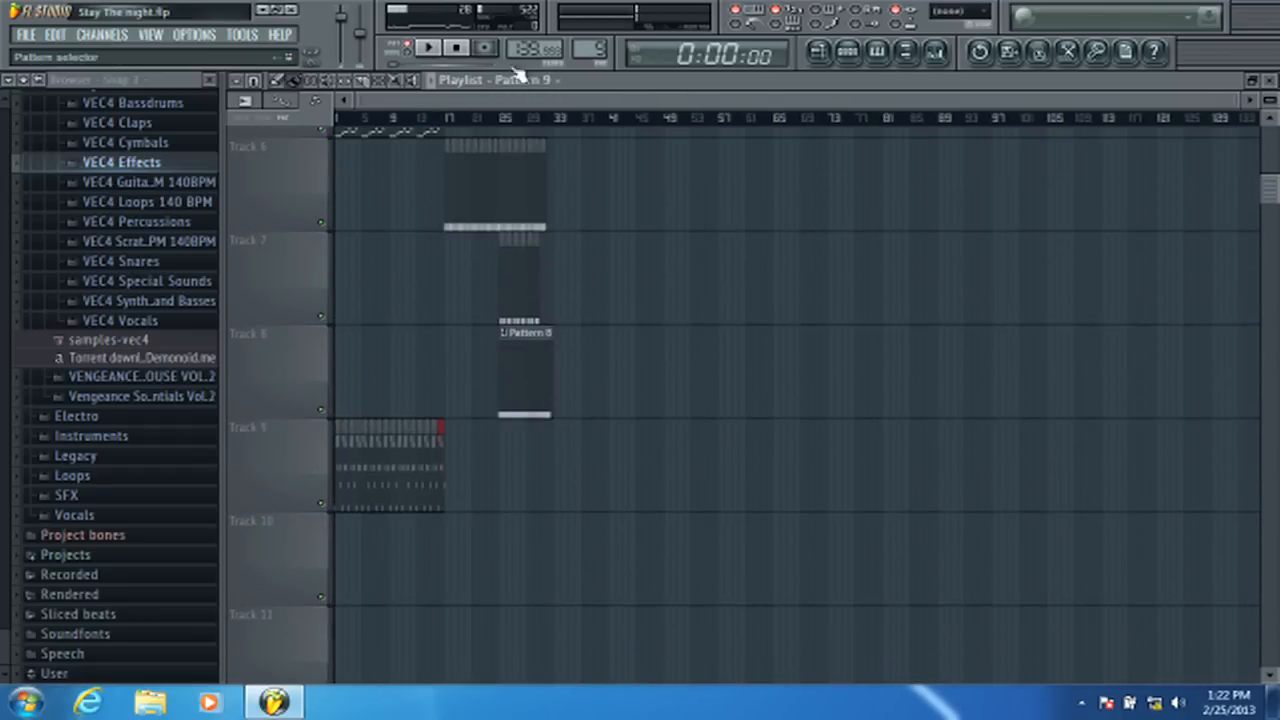
- Reopen Sylenth1 from the Pattern 9 channels, check LFO 1's rate and close the plugin window
left_click(848, 55)
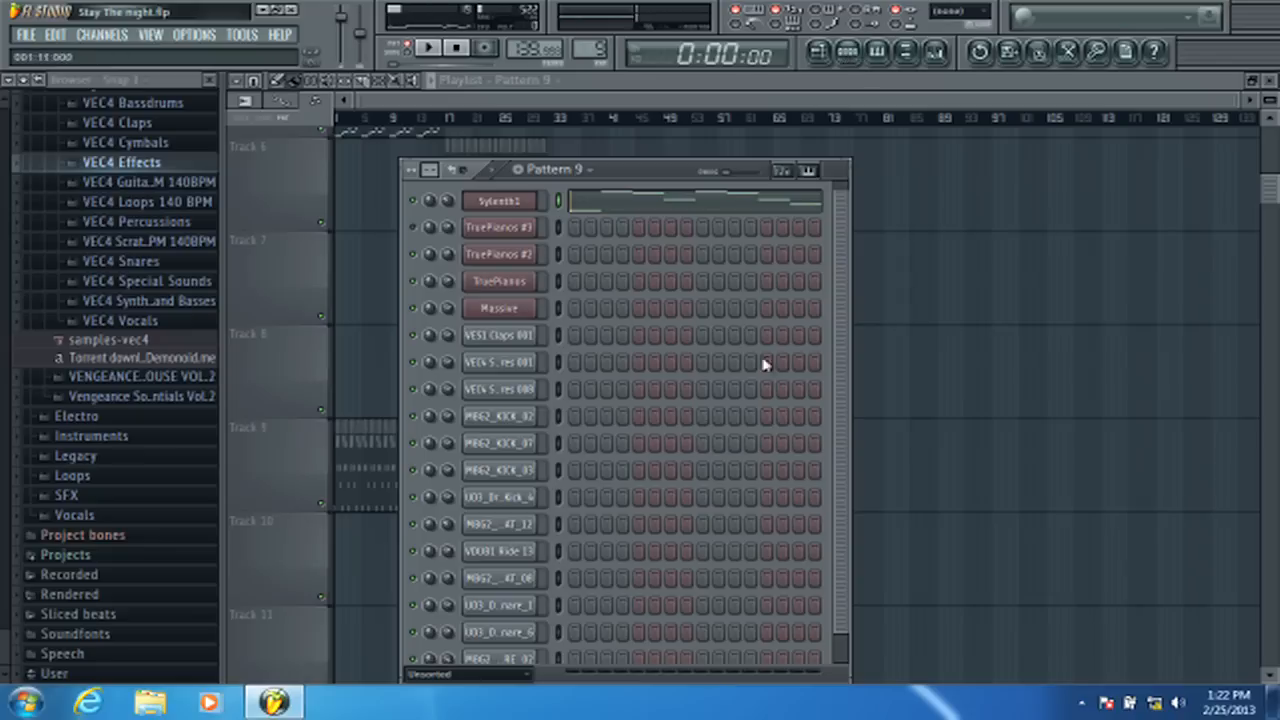
left_click(520, 207)
key("space")
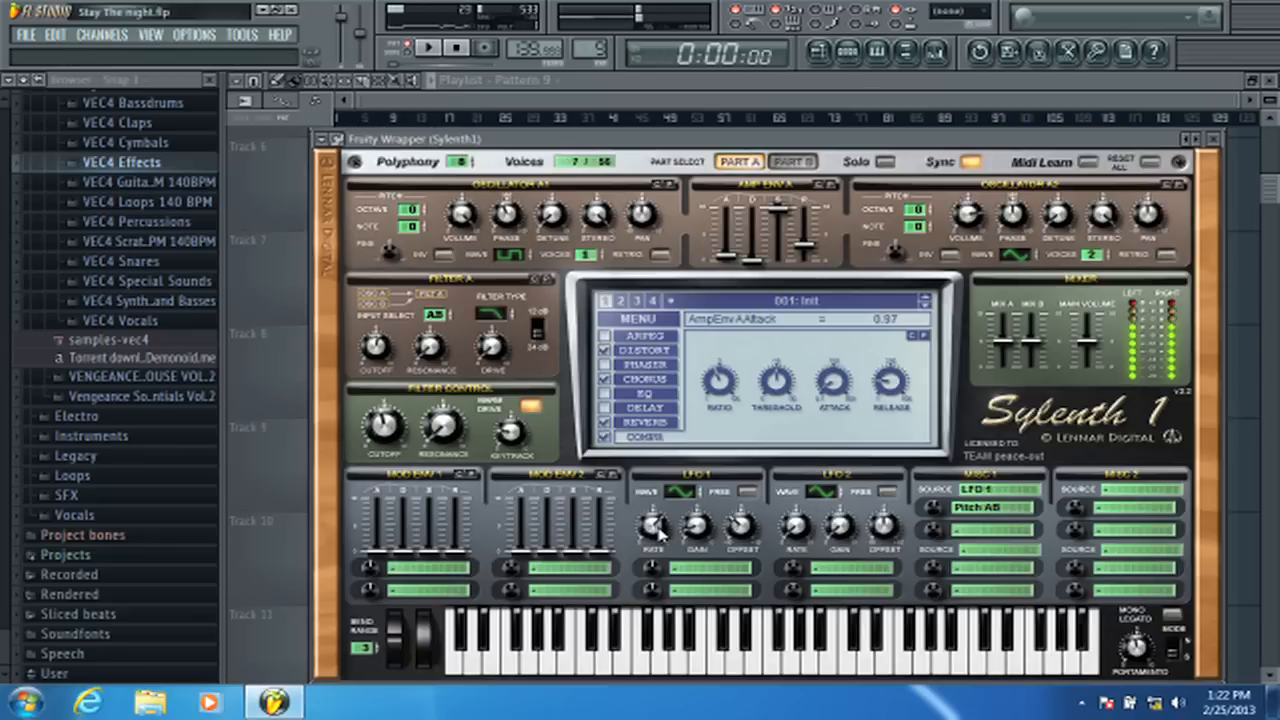
mouse_move(657, 533)
scroll(658, 535, "up", 1)
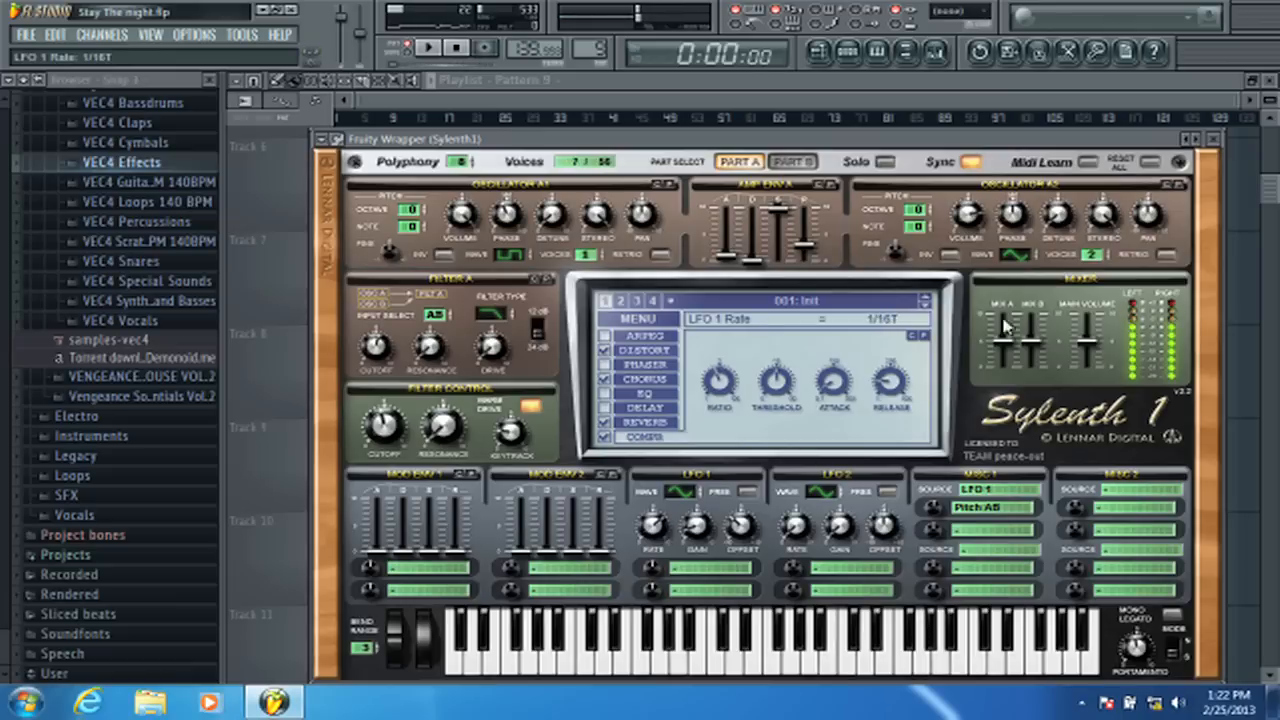
left_click(1215, 137)
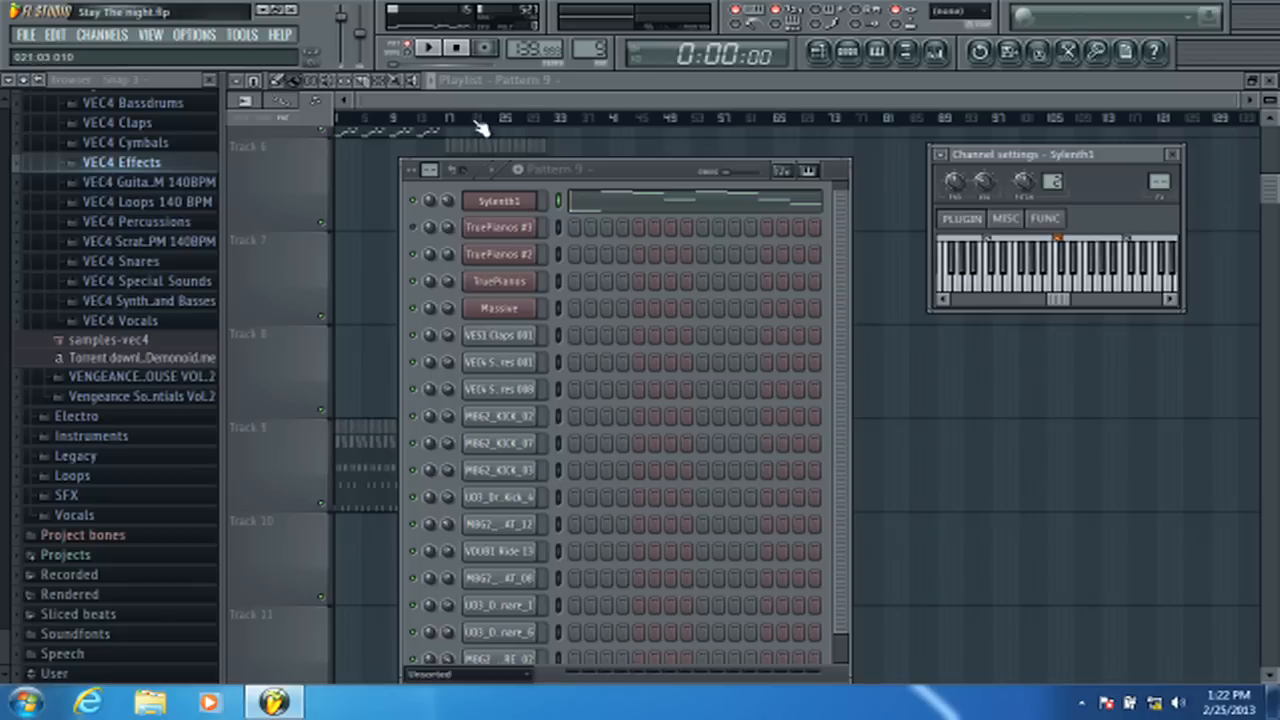
- Clear the open windows off the playlist and play the arrangement in song mode from the beginning
key("F12")
scroll(430, 118, "up", 5)
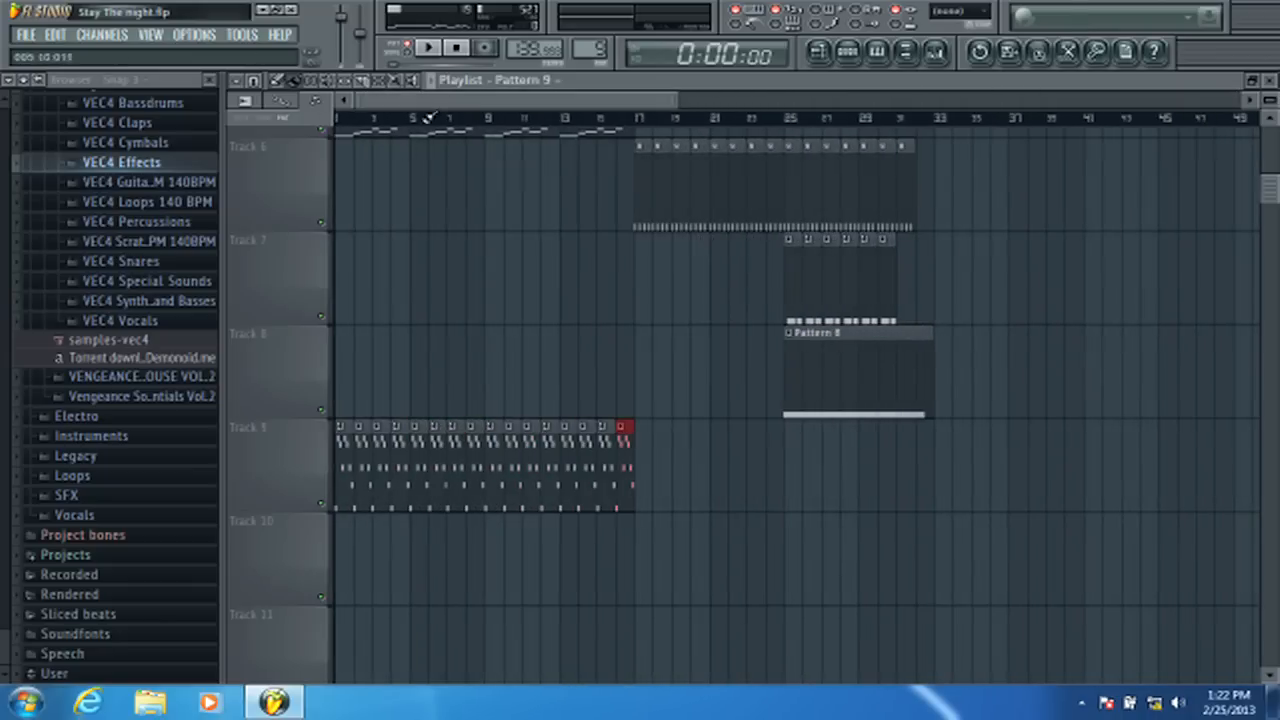
scroll(430, 118, "up", 3)
left_click(427, 48)
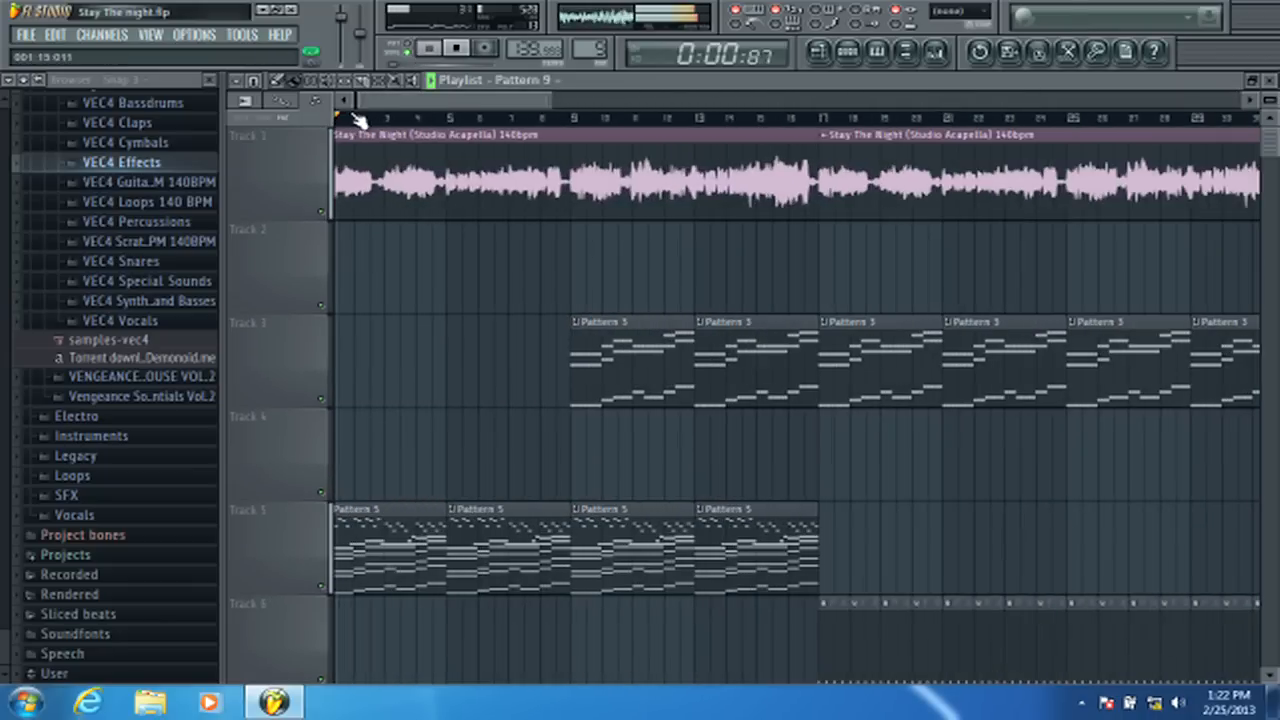
- Route the Sylenth1 channel of Pattern 9 to mixer track 9 and bring the mixer forward with Insert 9 selected
scroll(486, 191, "down", 2)
left_click(847, 52)
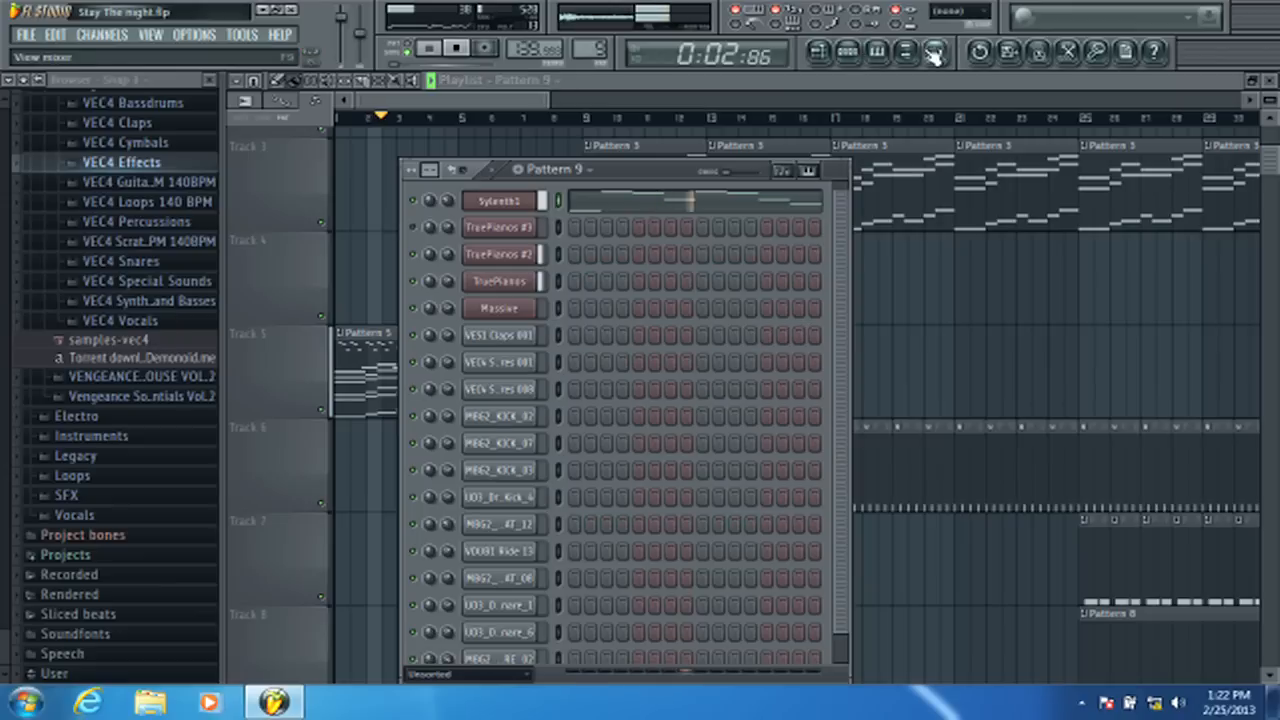
left_click(934, 52)
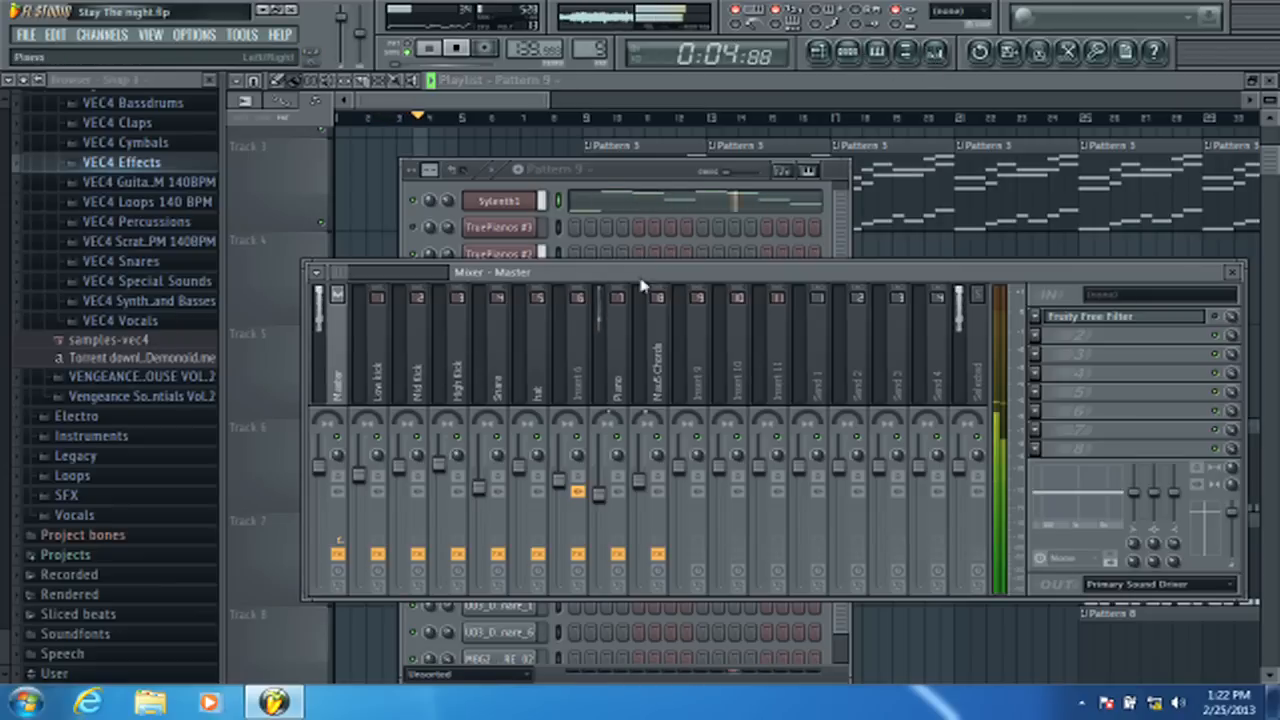
left_click(518, 214)
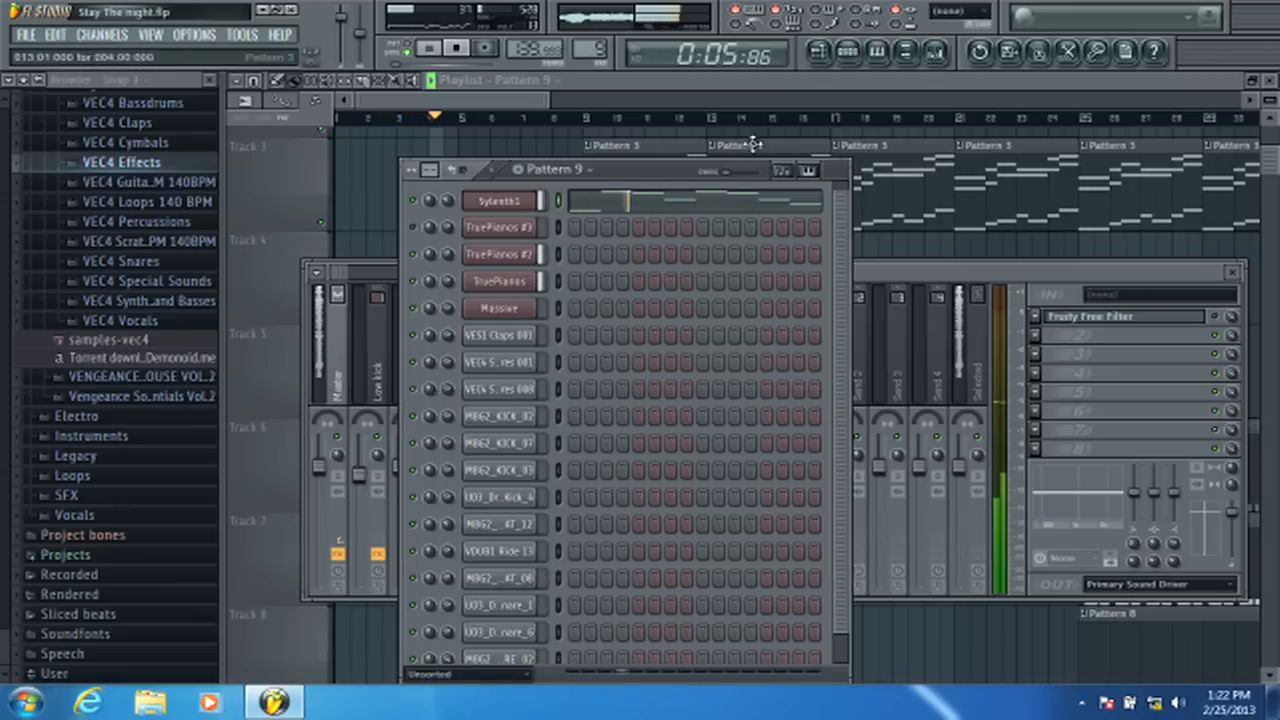
left_click(500, 201)
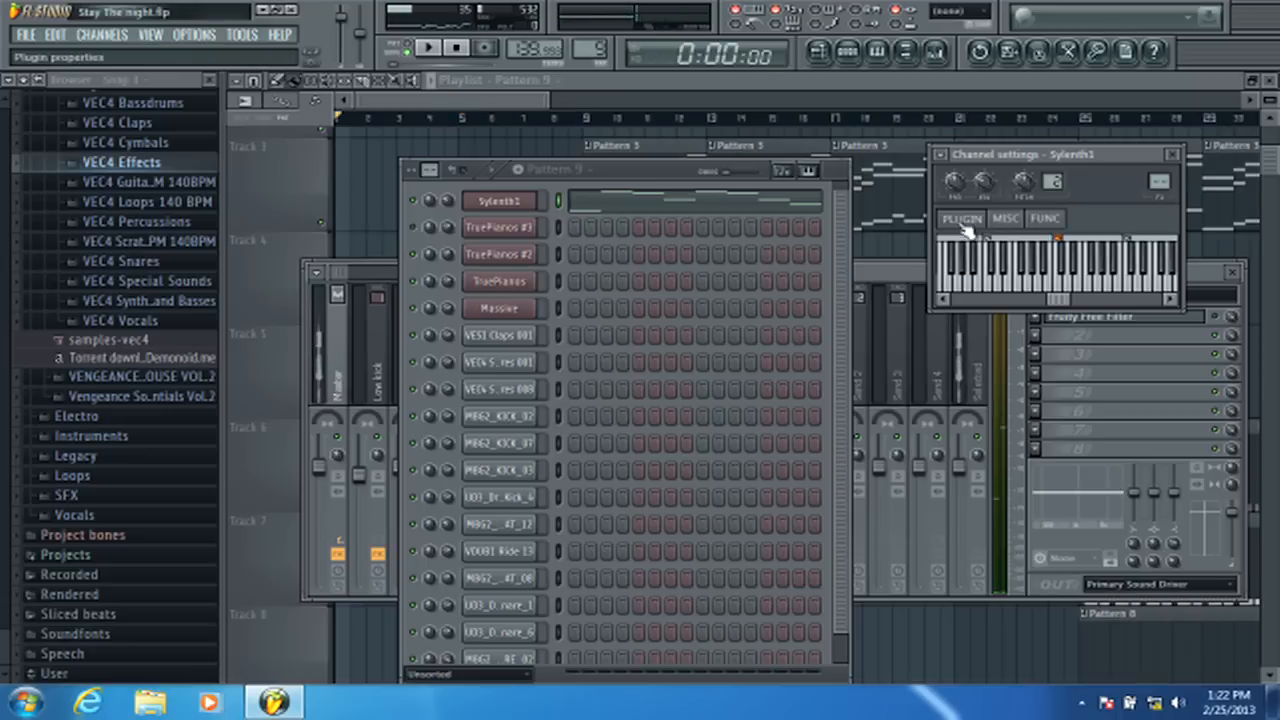
left_click_drag(1159, 182, 1160, 162)
left_click(1210, 292)
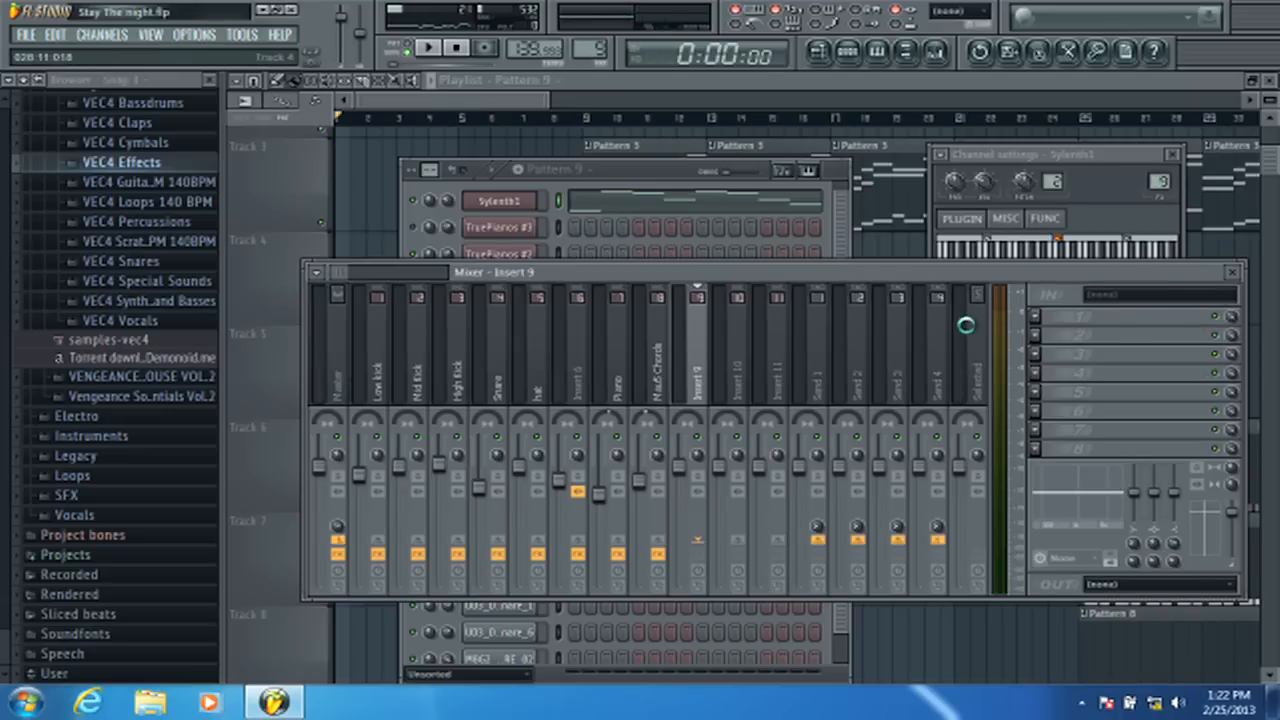
- Load Fruity Parametric EQ 2 into the first effect slot of Insert 9 and save the project
left_click(1264, 8)
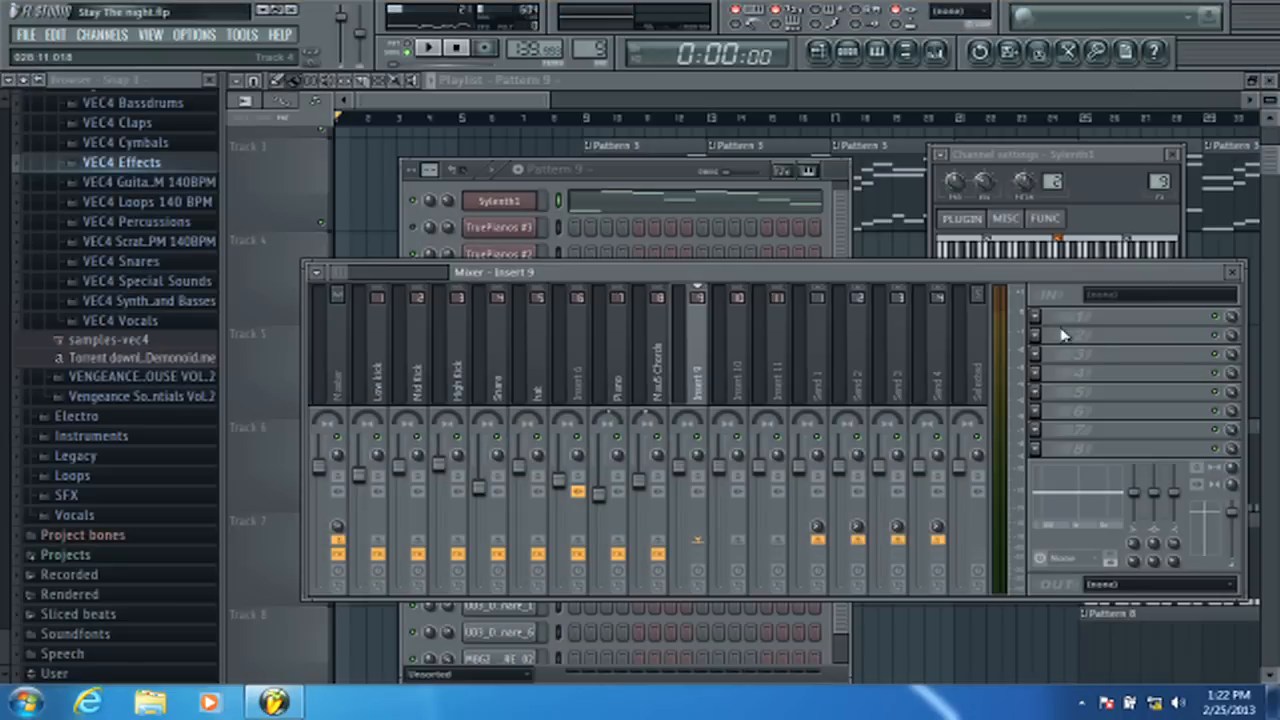
left_click(1061, 320)
left_click(1150, 104)
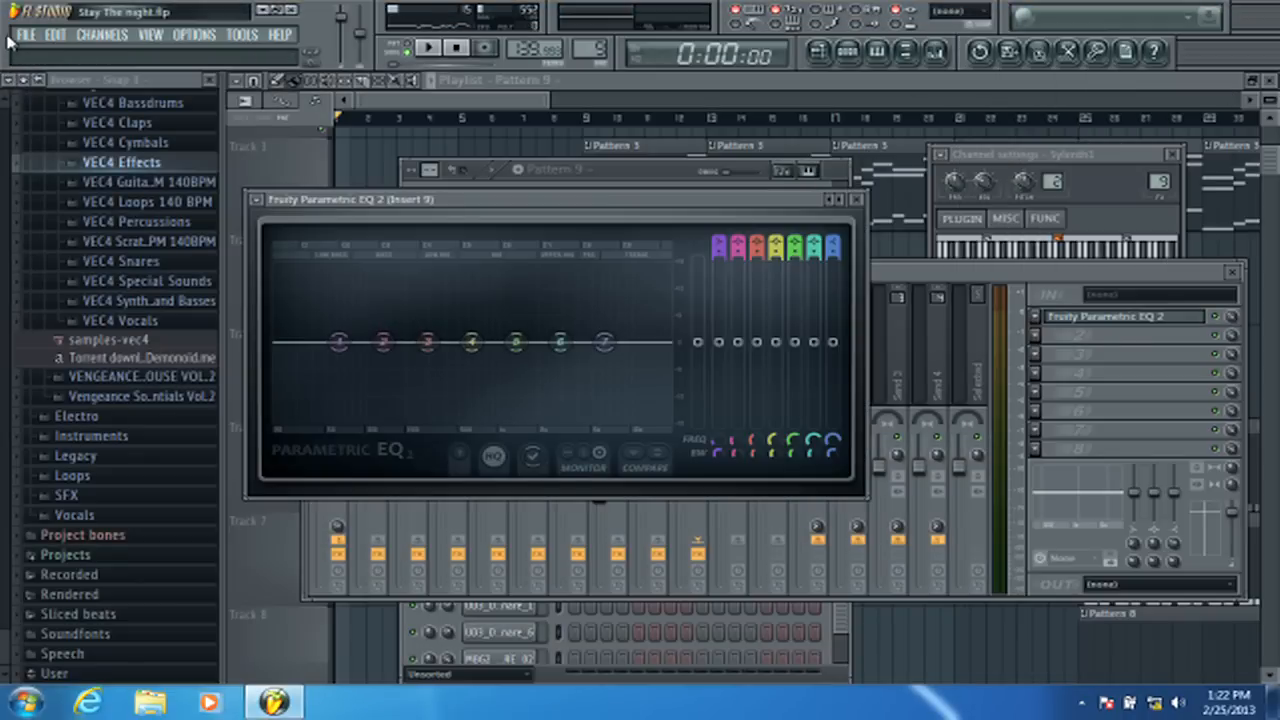
left_click(12, 37)
left_click(46, 111)
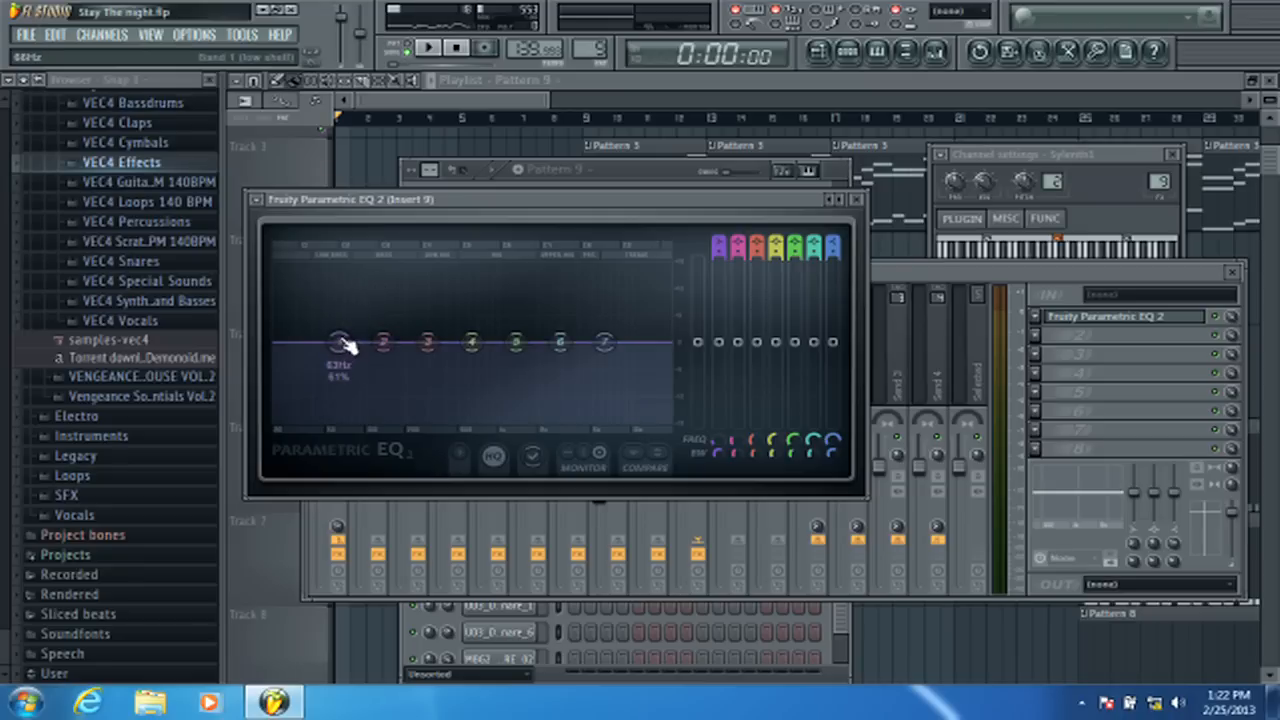
- During playback, cut the highs fully with EQ band 7, try a band 1 low cut and return band 1 to about flat
key("space")
left_click_drag(343, 345, 377, 418)
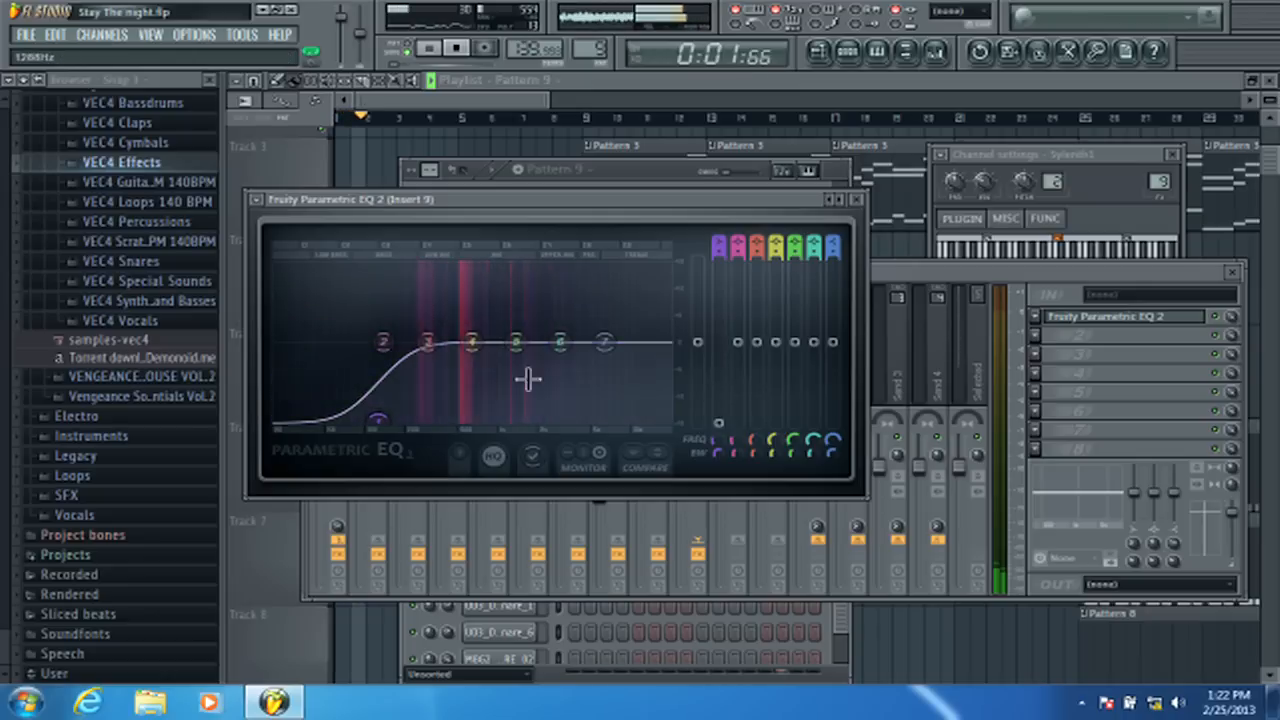
left_click_drag(604, 342, 597, 418)
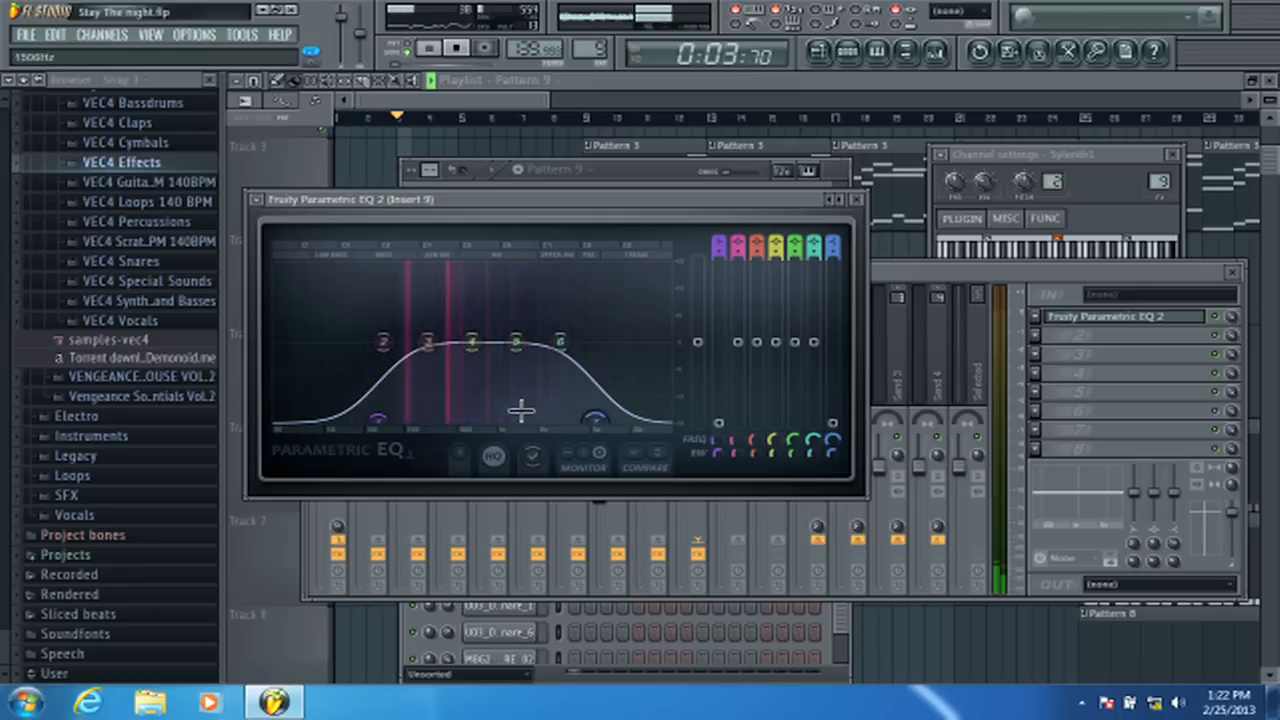
left_click_drag(377, 418, 355, 343)
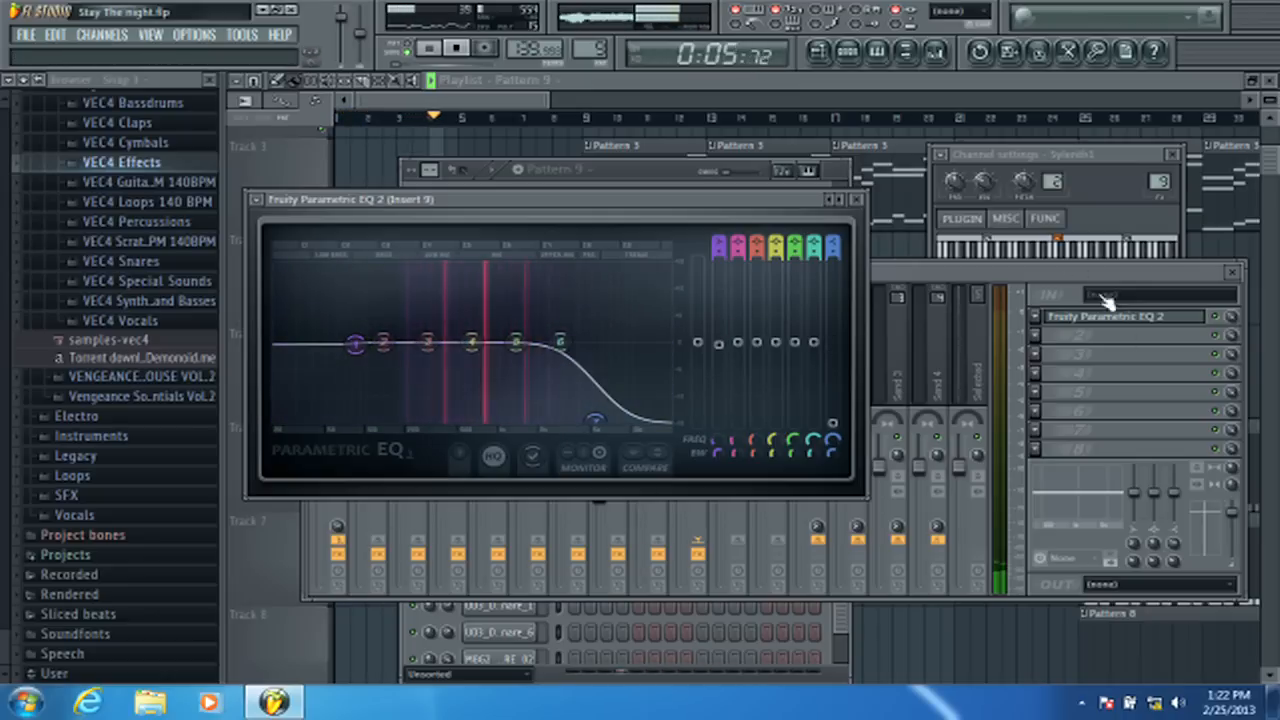
- Load Fruity Reeverb 2 into the second effect slot of Insert 9 and close both effect windows
left_click(1107, 335)
left_click(1187, 187)
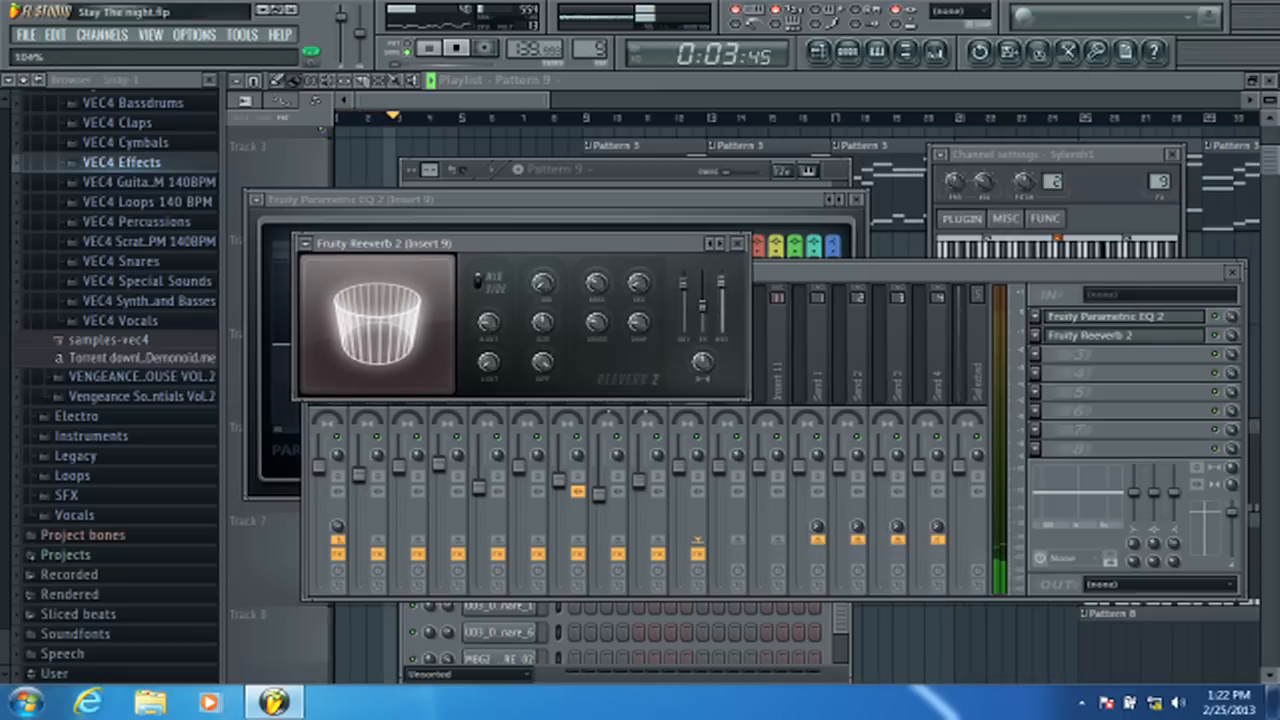
left_click(737, 243)
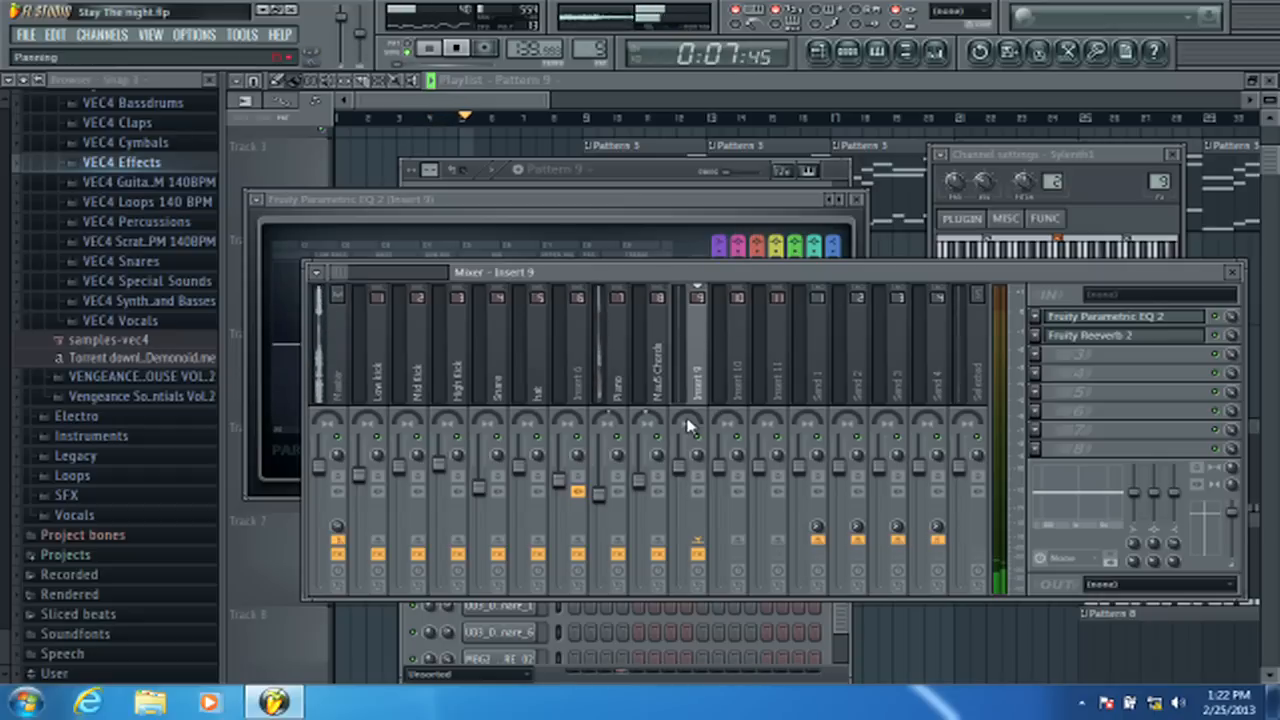
left_click(856, 199)
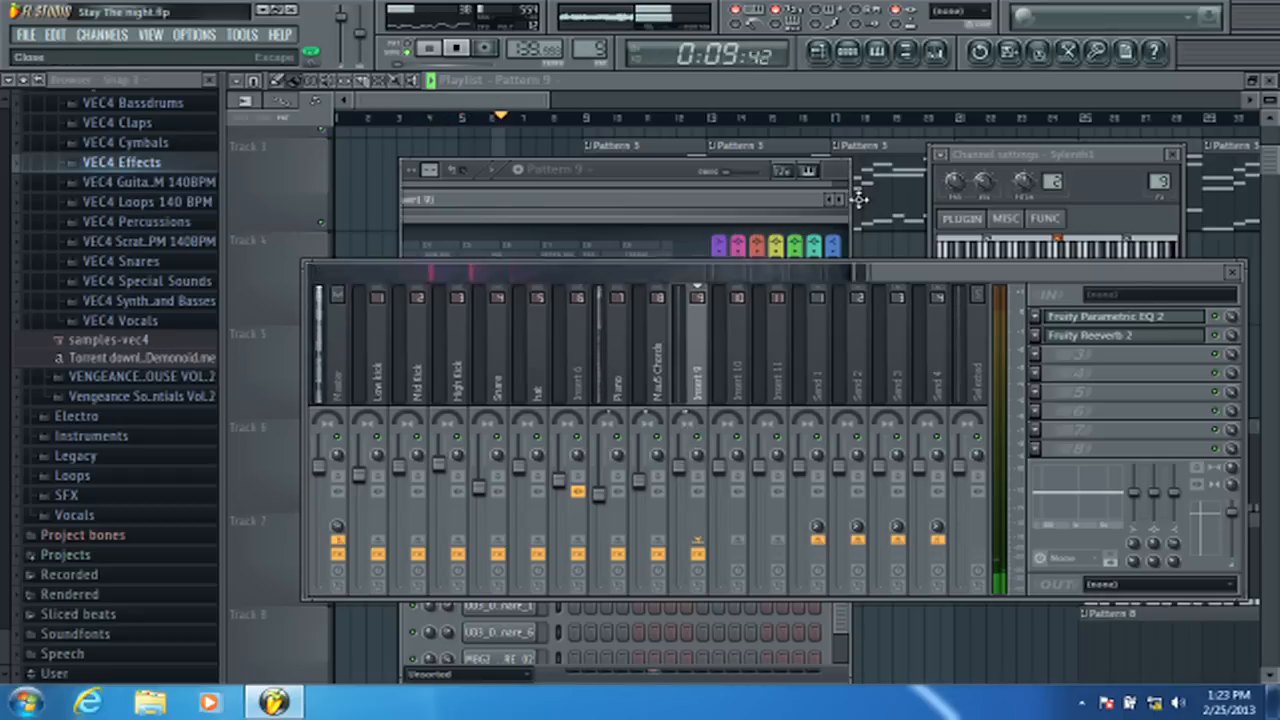
- Return to the playlist and extend the Pattern 9 clips on Track 9 from bar 17 up to bar 25
left_click(530, 136)
scroll(530, 120, "down", 3)
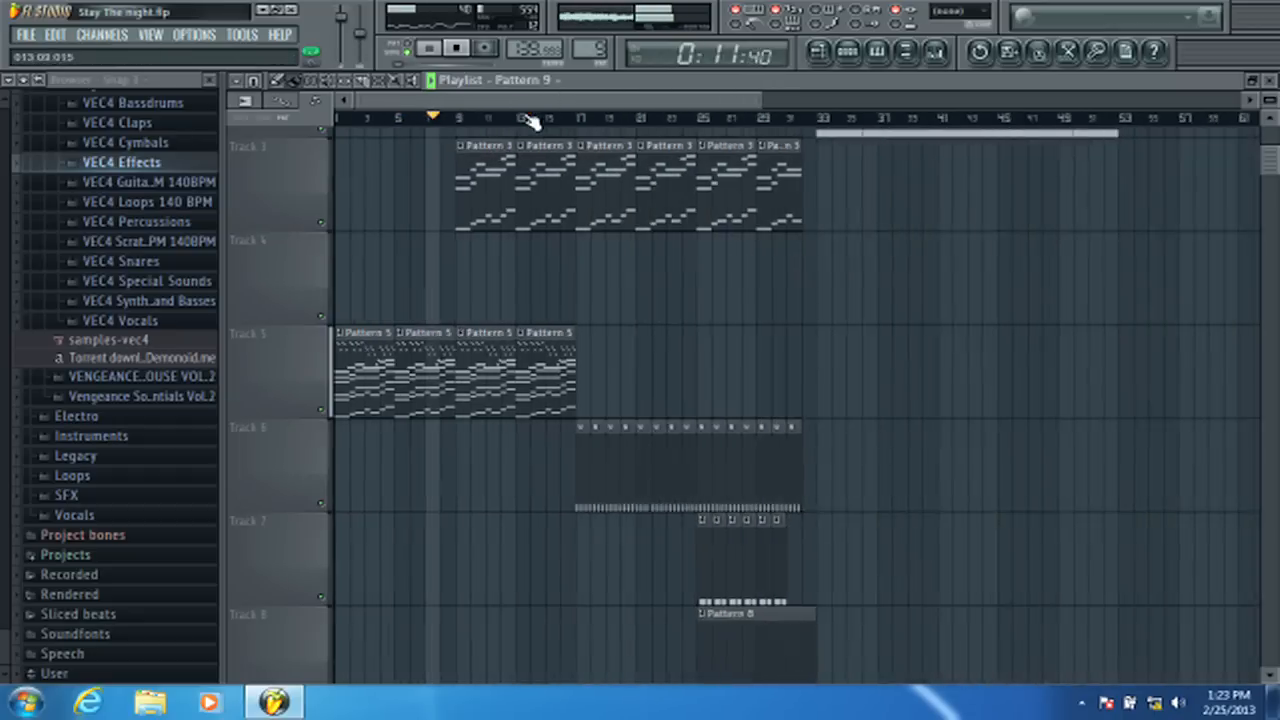
scroll(530, 120, "down", 2)
scroll(550, 300, "down", 5)
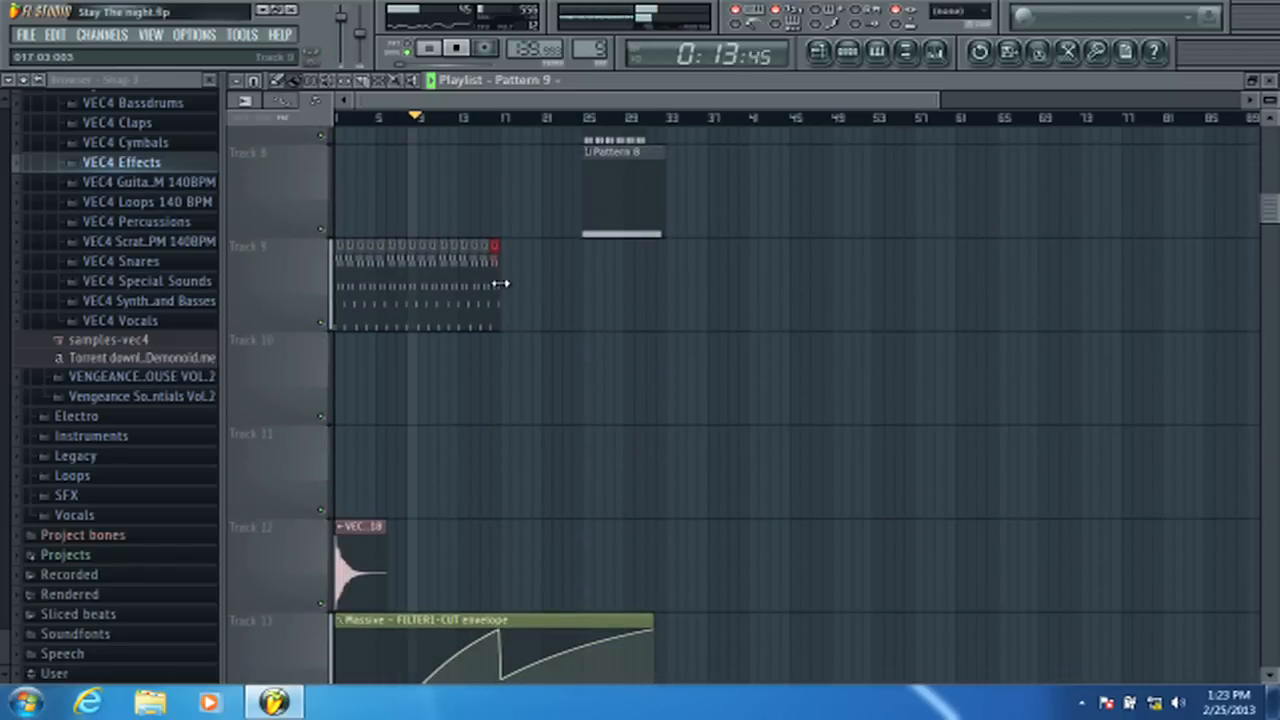
left_click_drag(515, 281, 580, 277)
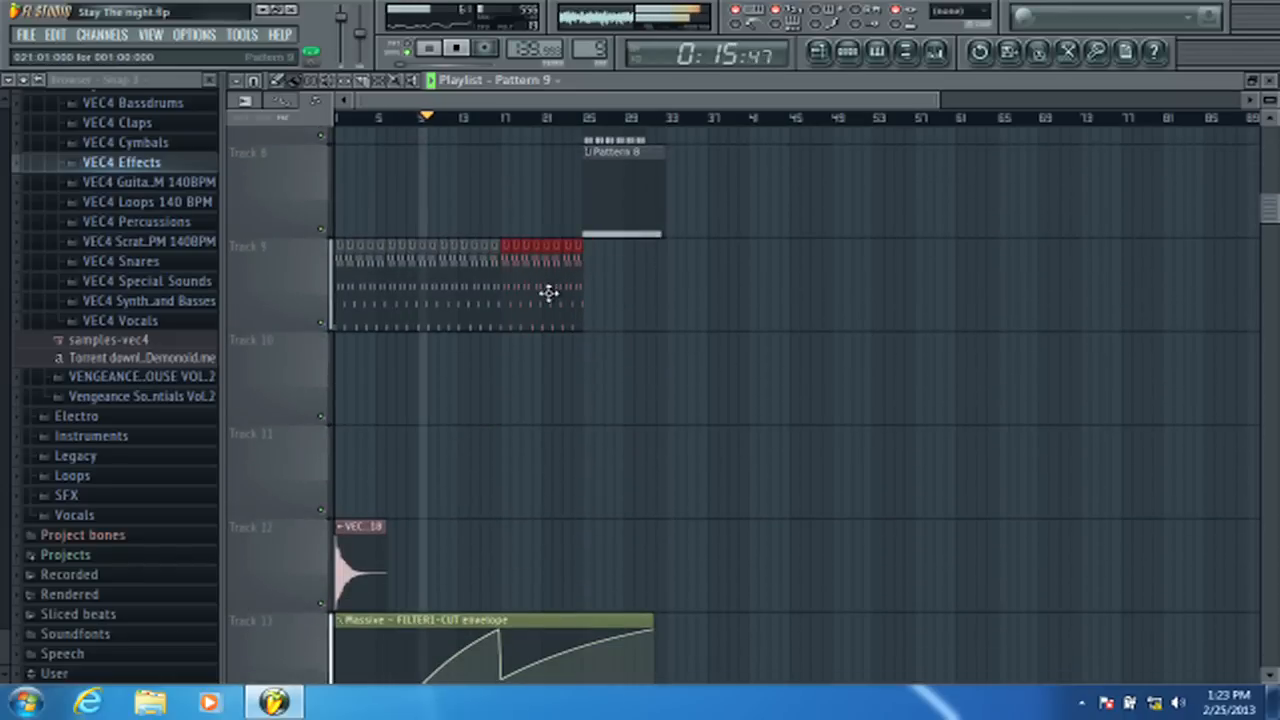
- Look over the arrangement, open Massive from the channel list to check its settings, and close its windows
scroll(545, 263, "up", 8)
scroll(450, 120, "up", 4)
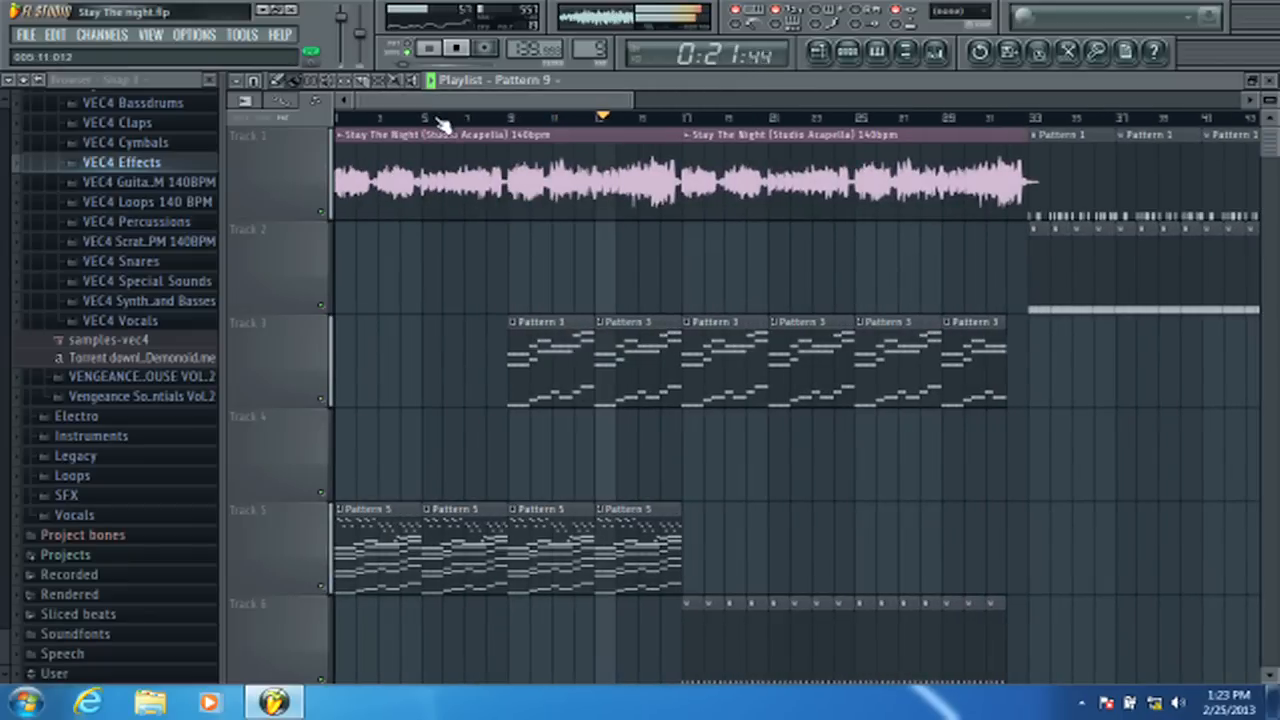
scroll(820, 330, "down", 5)
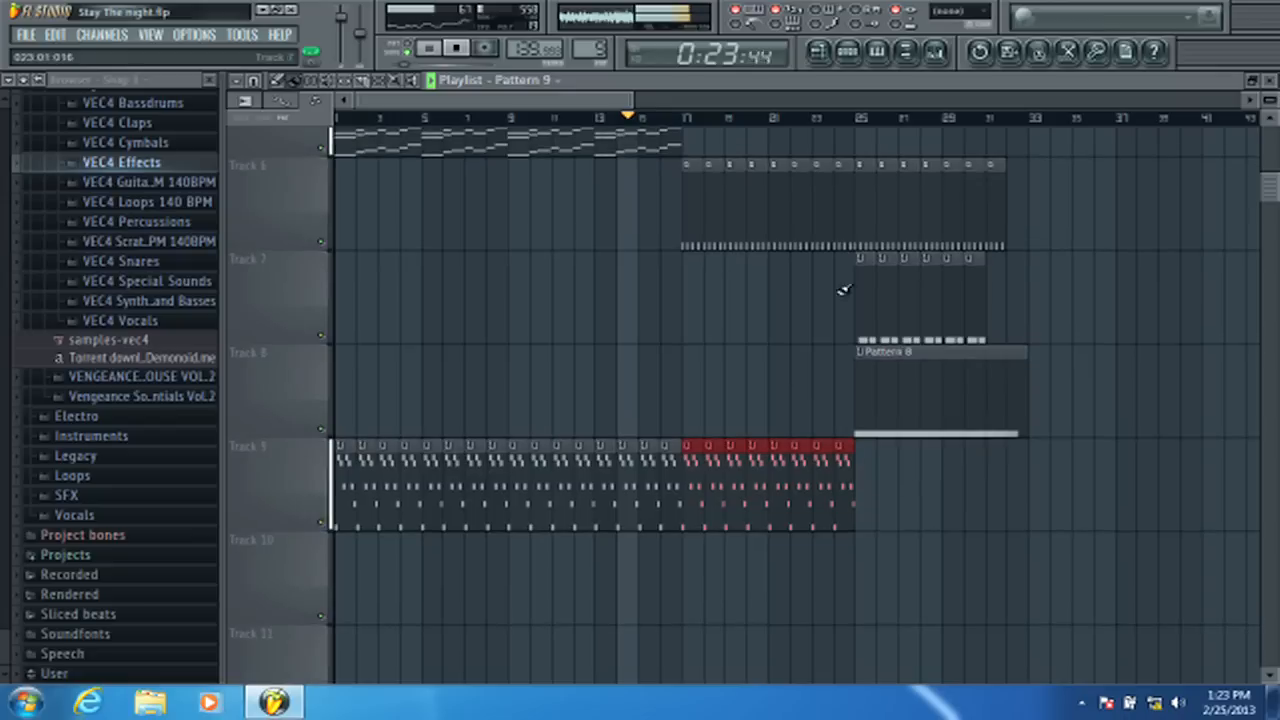
left_click(858, 52)
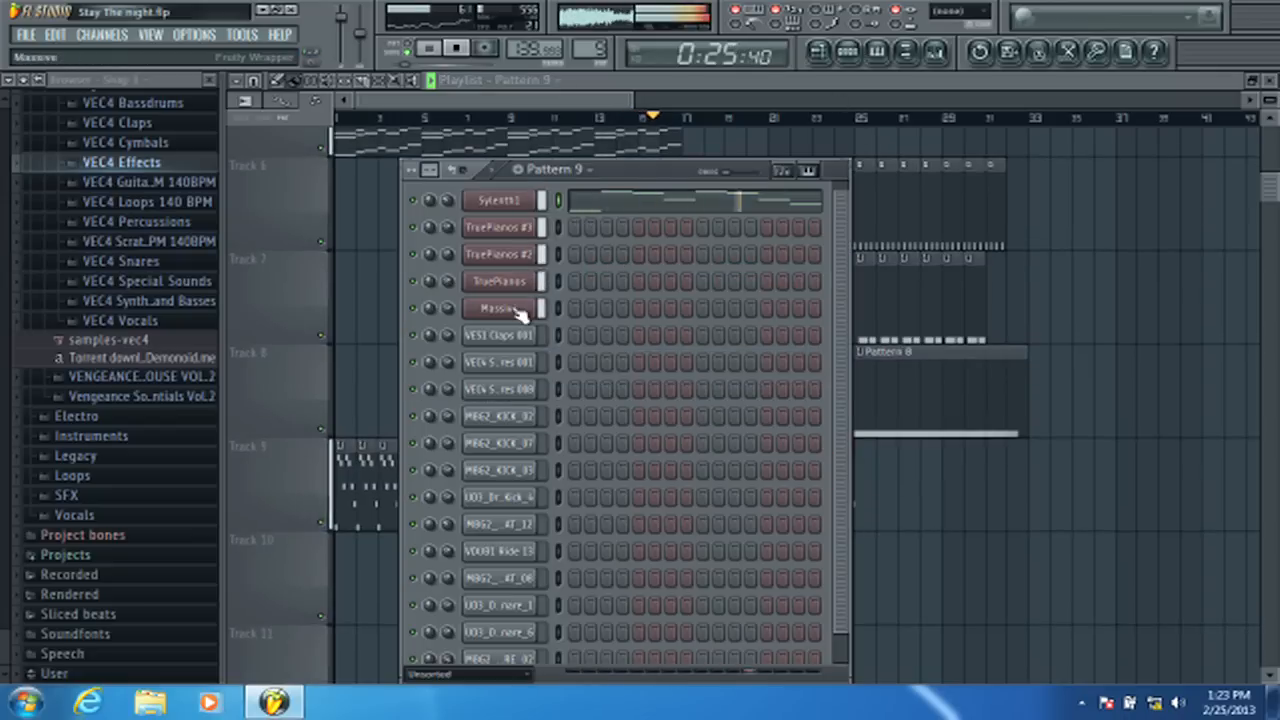
left_click(502, 303)
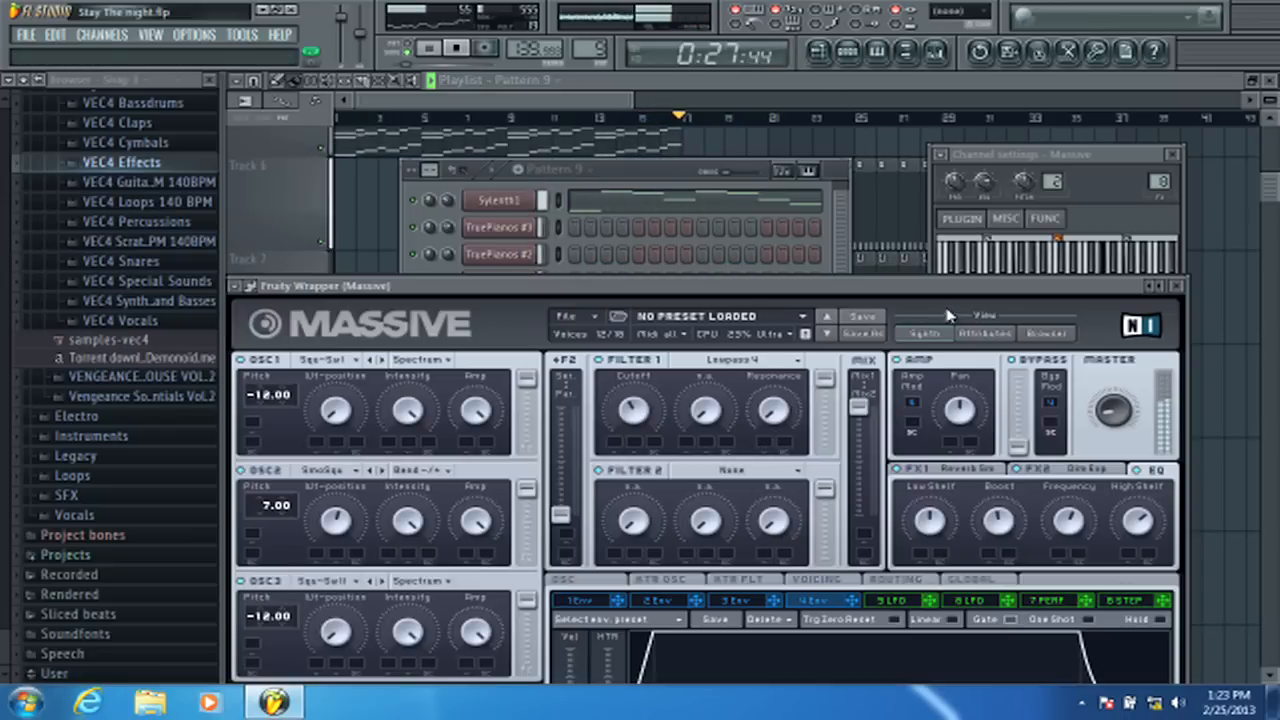
left_click(1176, 287)
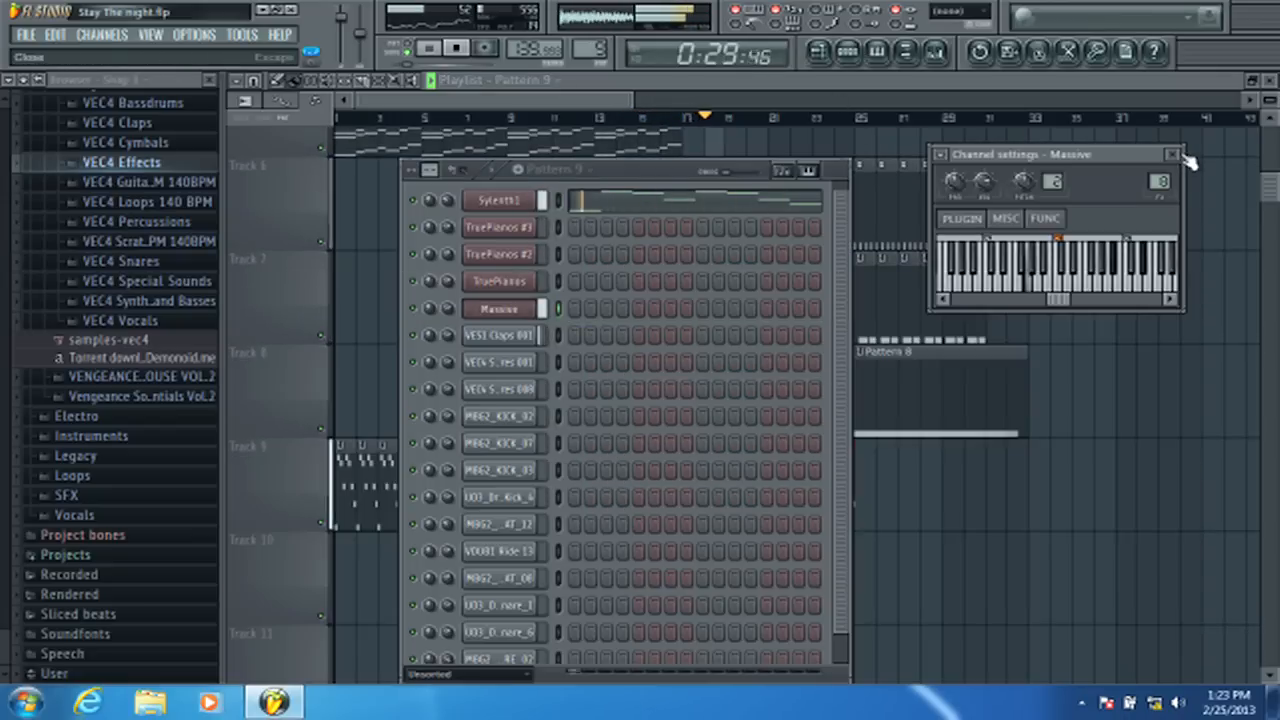
left_click(1172, 154)
left_click(826, 166)
- Restart the song from the beginning and lower the Insert 9 fader slightly in the mixer
scroll(843, 240, "up", 5)
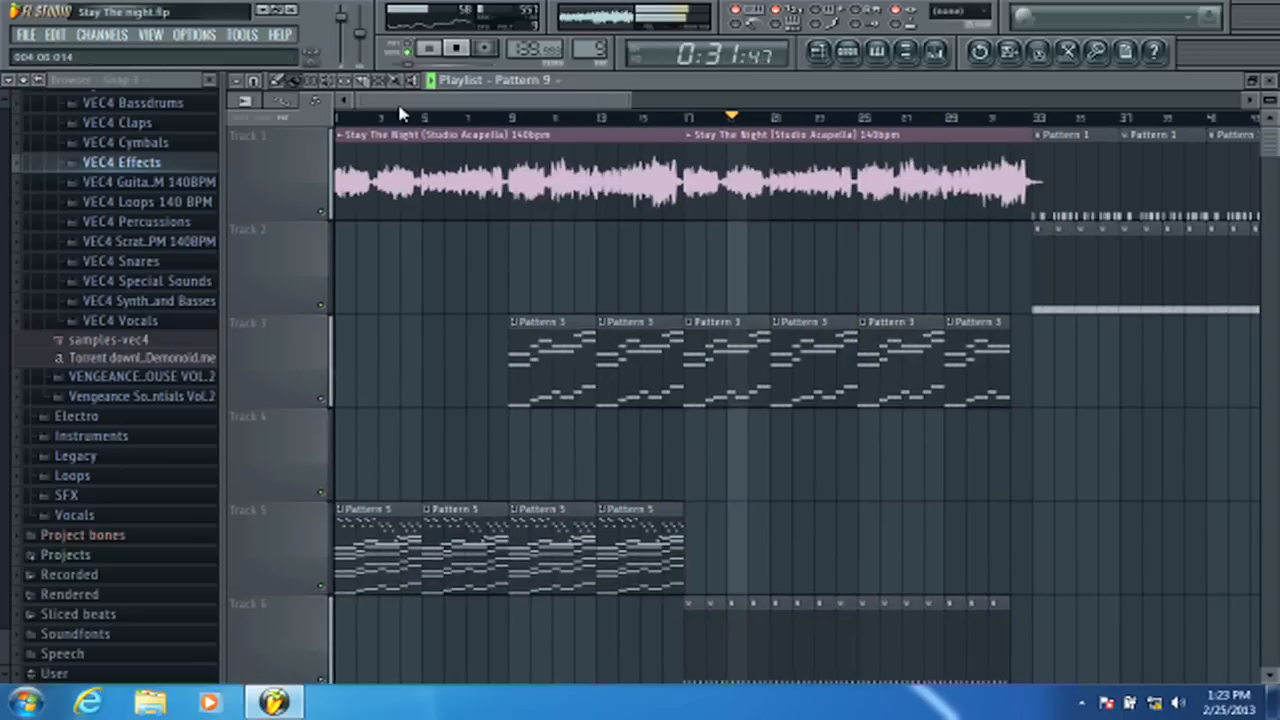
key("space")
key("space")
scroll(405, 120, "up", 3)
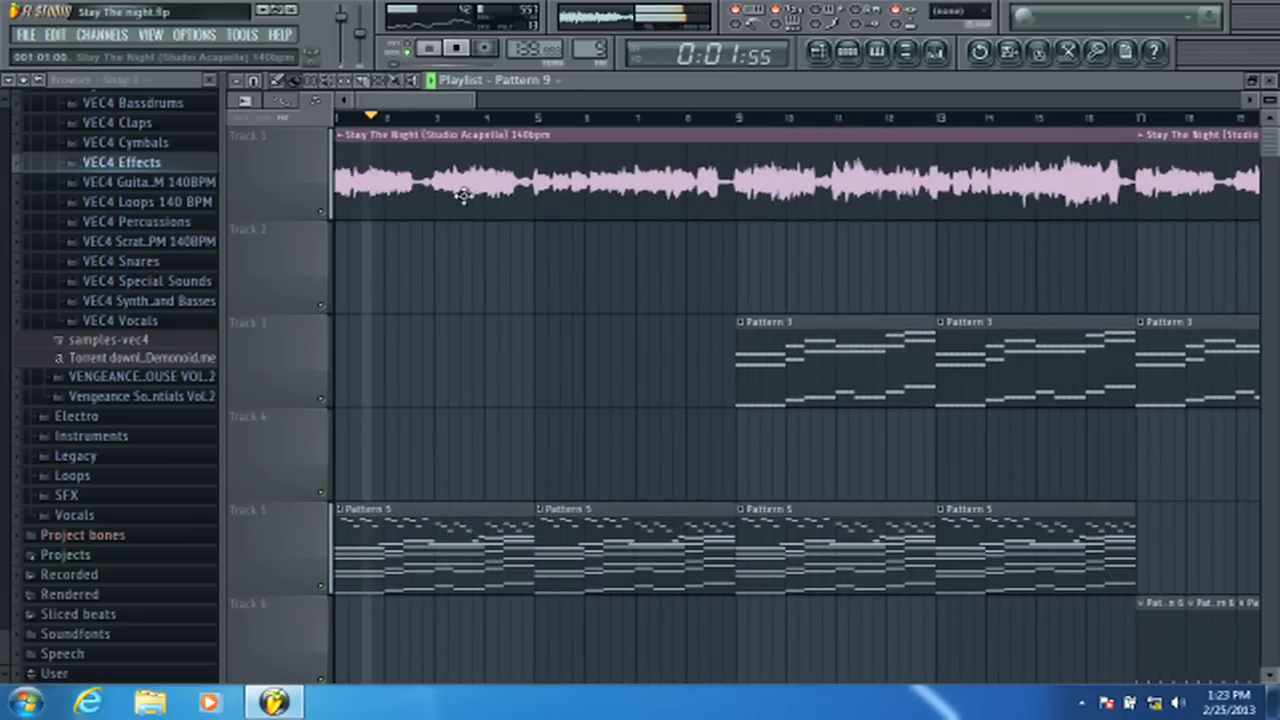
scroll(471, 206, "down", 4)
left_click(934, 51)
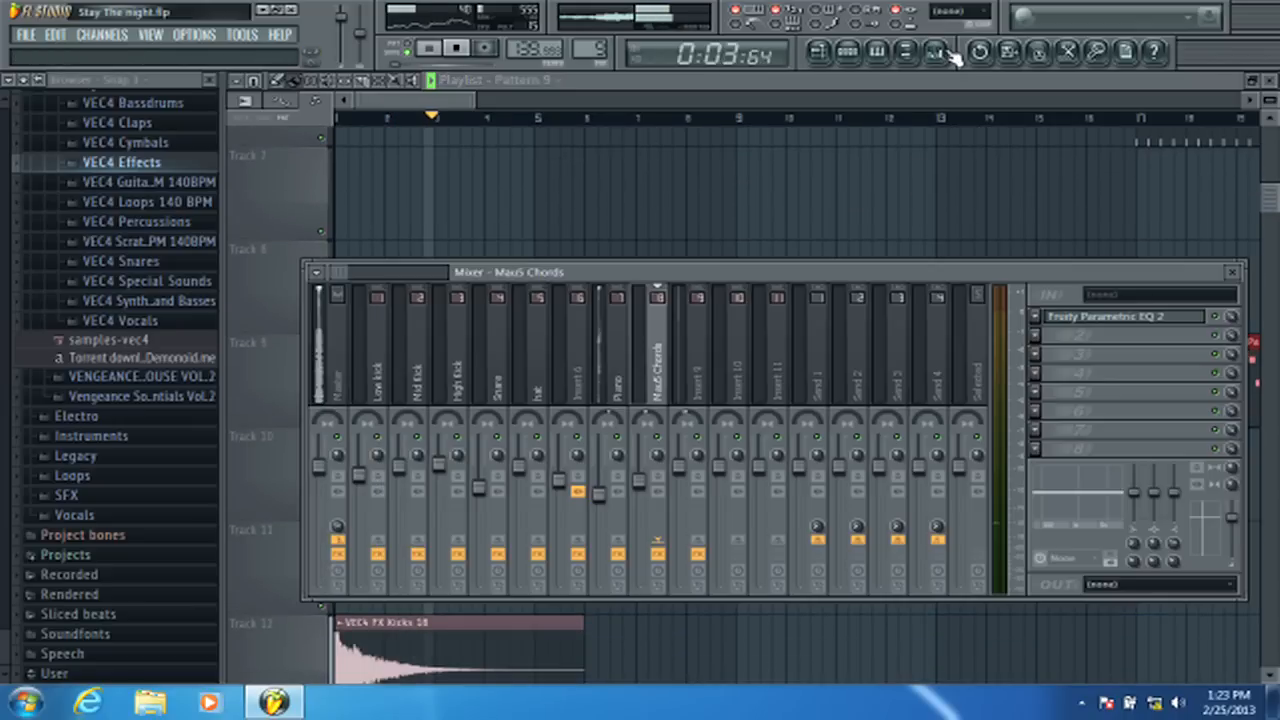
left_click(686, 478)
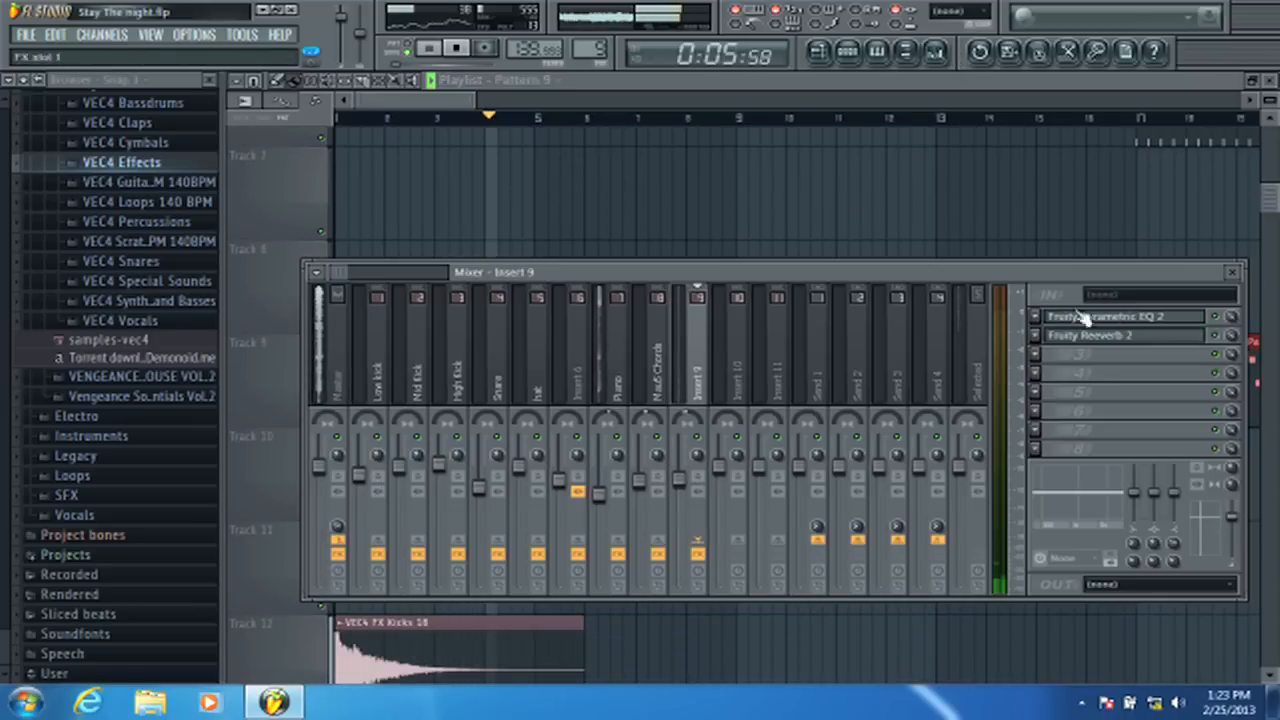
- Shift the high cut of Insert 9's EQ band 7 to a lower frequency, readjust the track's fader and close the mixer windows
left_click(1120, 316)
left_click_drag(595, 420, 560, 418)
left_click(735, 515)
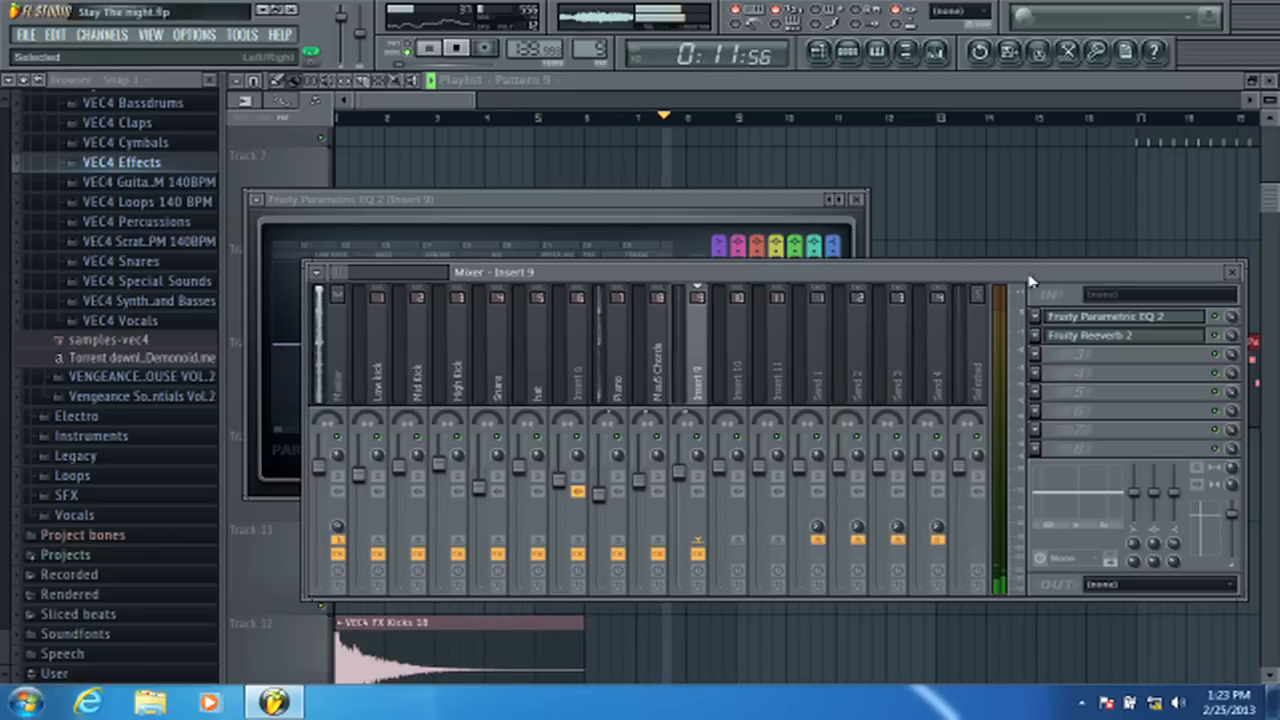
left_click(856, 199)
key("F9")
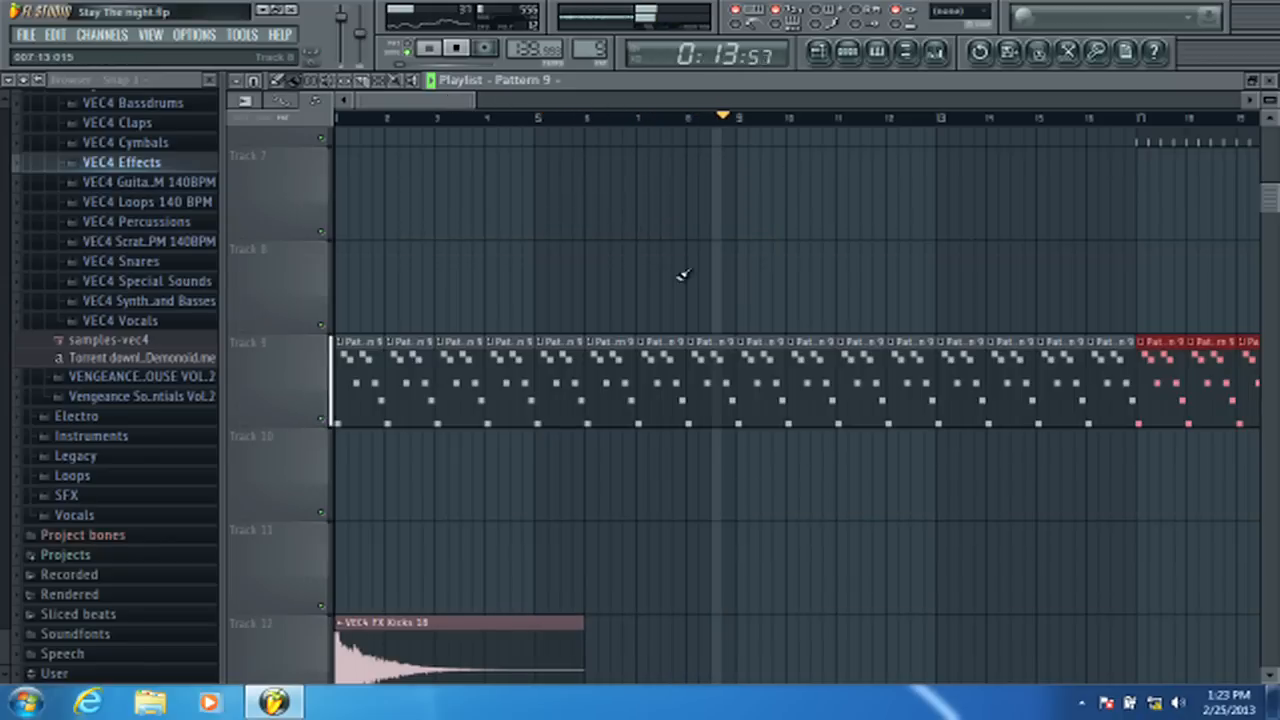
- Look over the automation clips on Tracks 13 to 15 of the playlist and stop playback
scroll(680, 277, "down", 4)
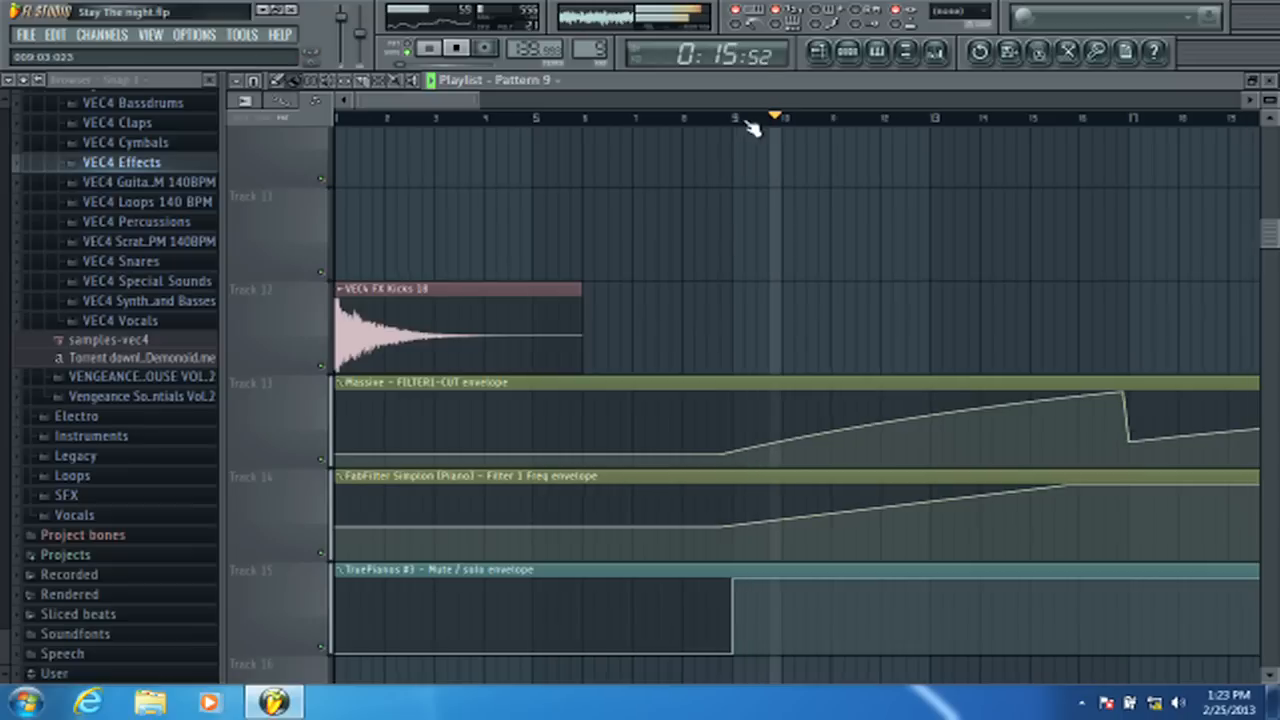
scroll(766, 120, "down", 3)
scroll(731, 269, "down", 1)
key("space")
scroll(900, 237, "up", 1)
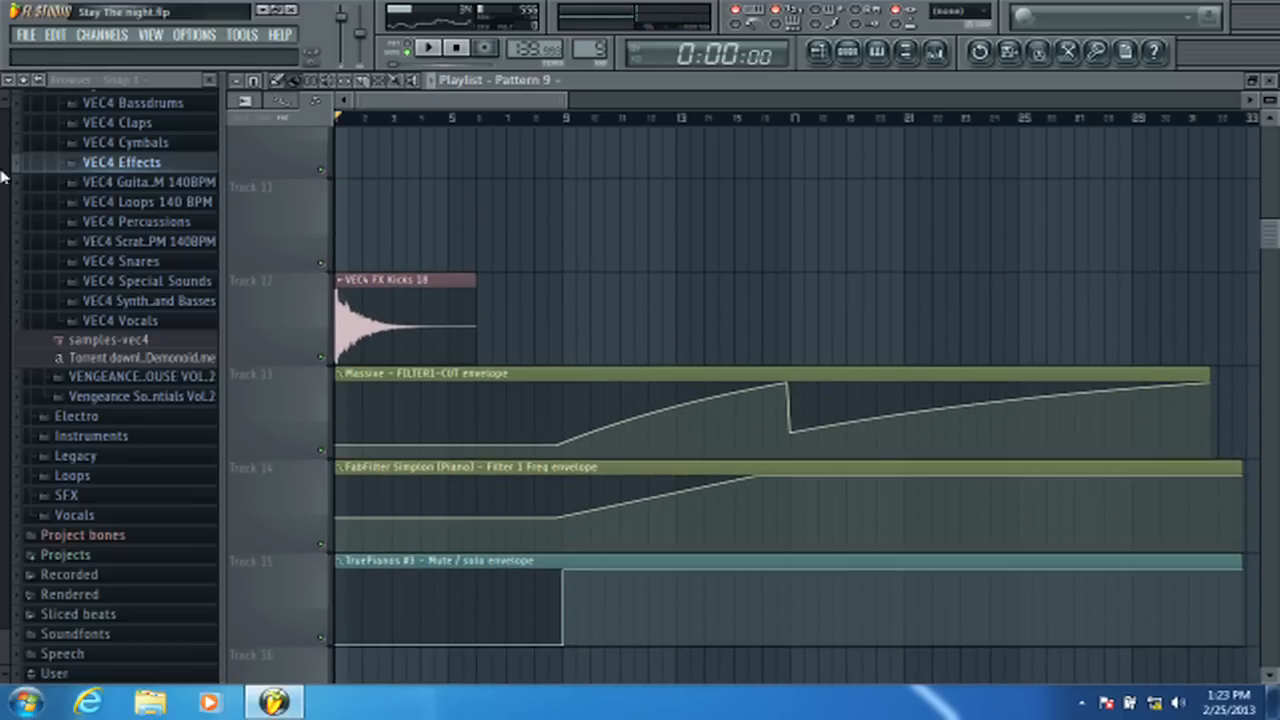
- Expand the VEC4 Effects folder in the browser, preview VEC4 Impacts 01 and collapse the Impacts folder
scroll(51, 114, "up", 4)
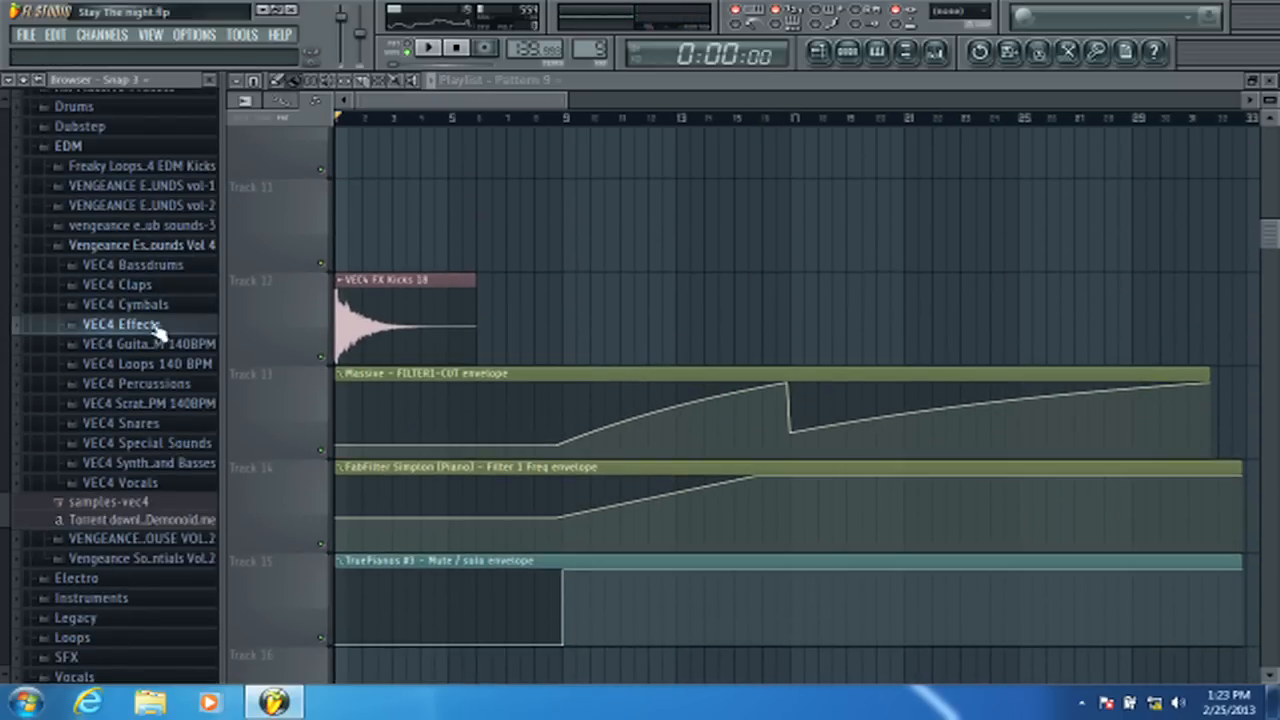
left_click(152, 326)
left_click(145, 385)
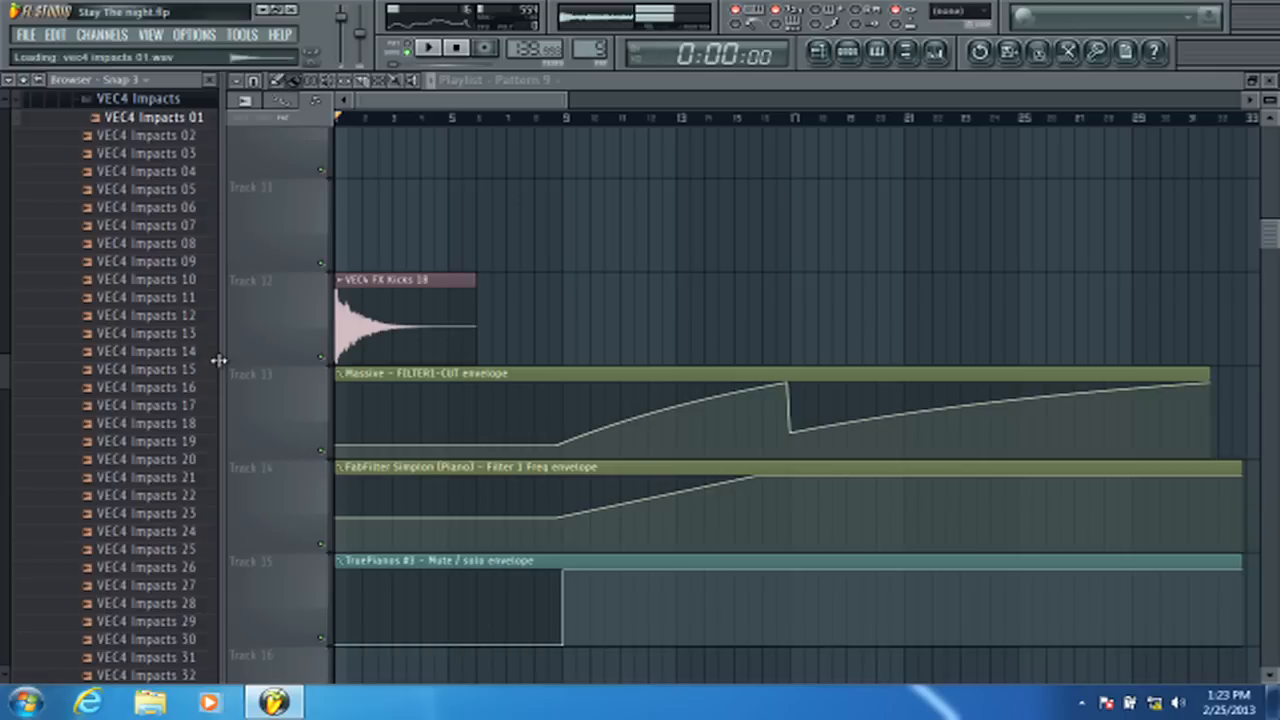
right_click(180, 315)
scroll(180, 315, "up", 2)
key("Right")
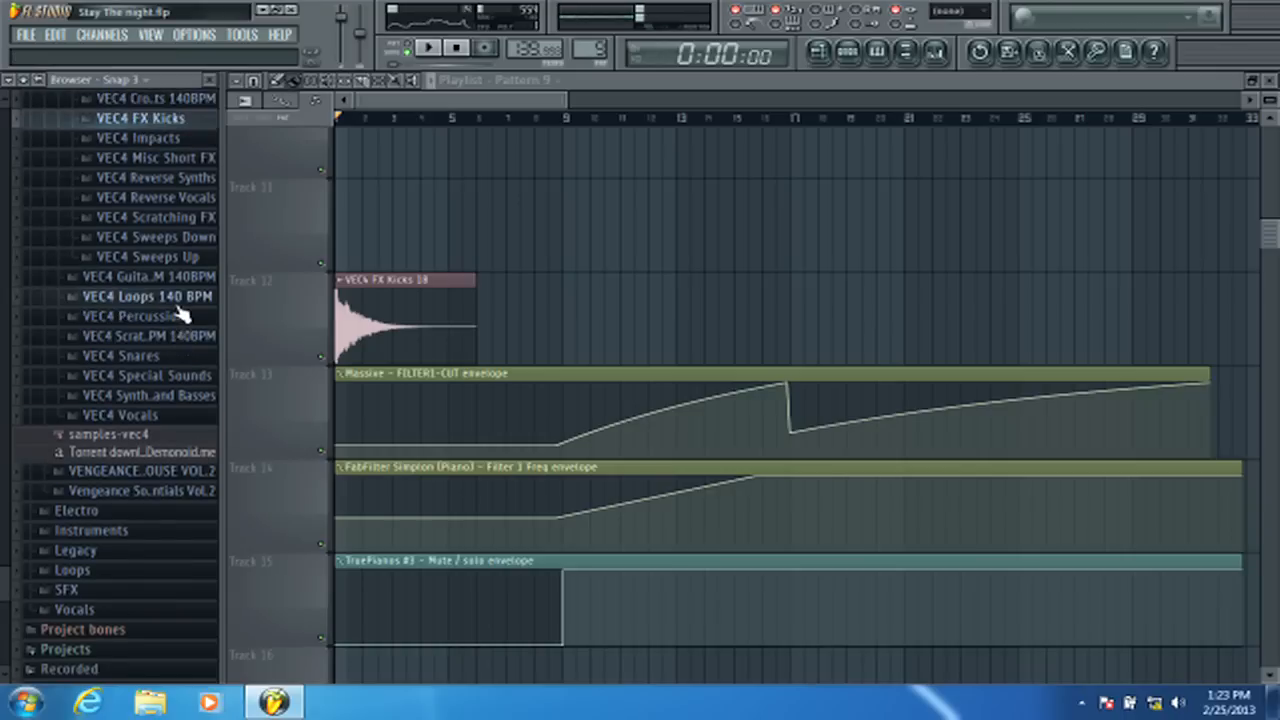
- Expand the VEC4 FX Kicks folder and preview its samples one after another from 01 onward, returning to VEC4 FX Kicks 23
left_click(183, 118)
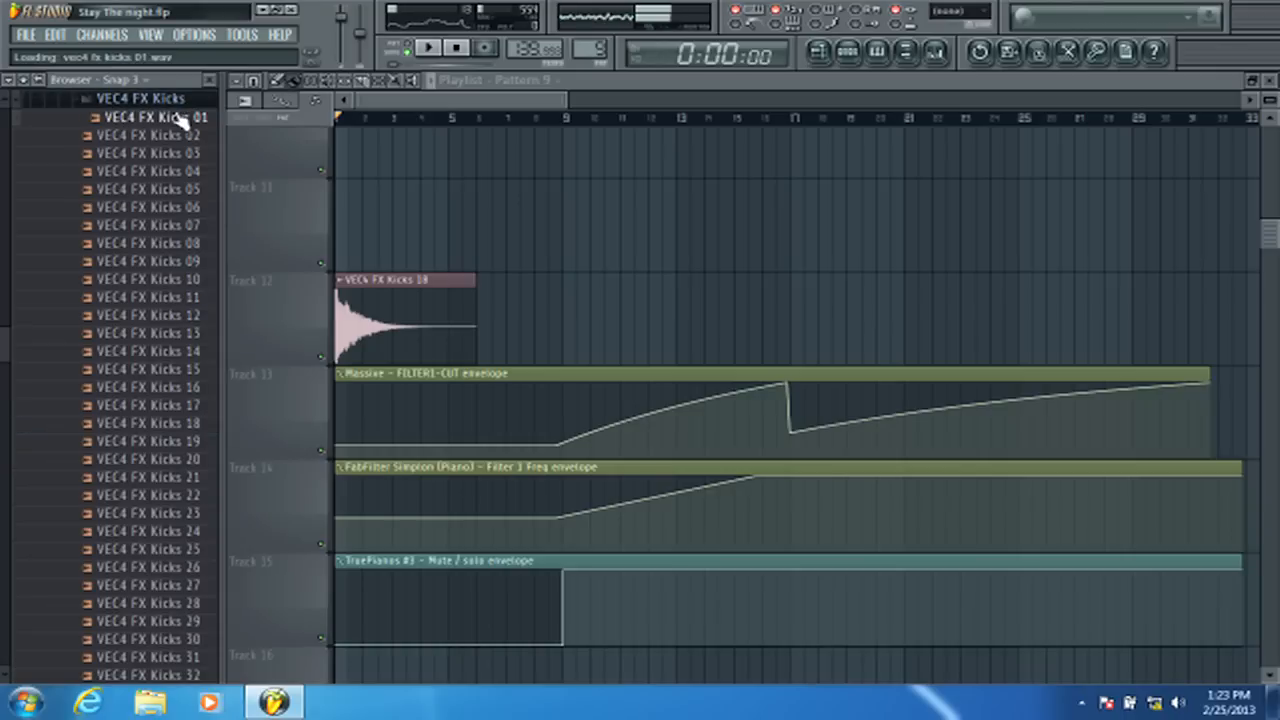
key("Down")
key("Down")
key("Down")
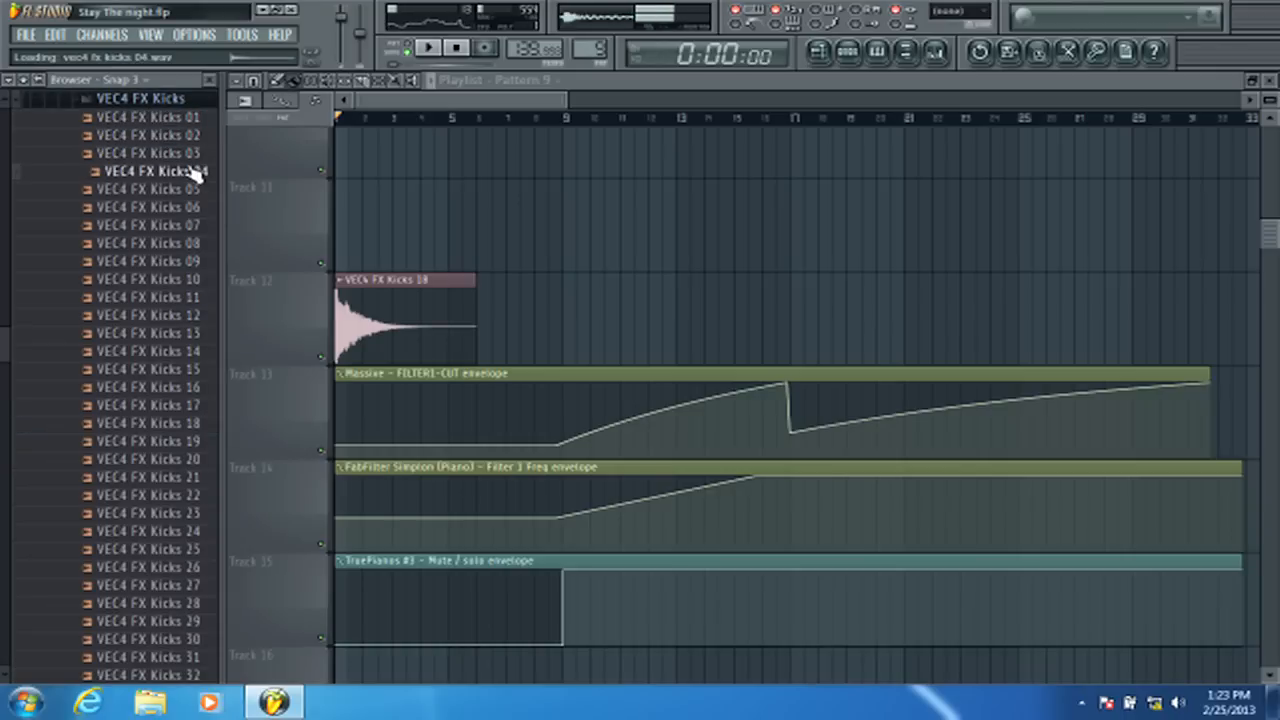
key("Down")
key("Down")
key("Down")
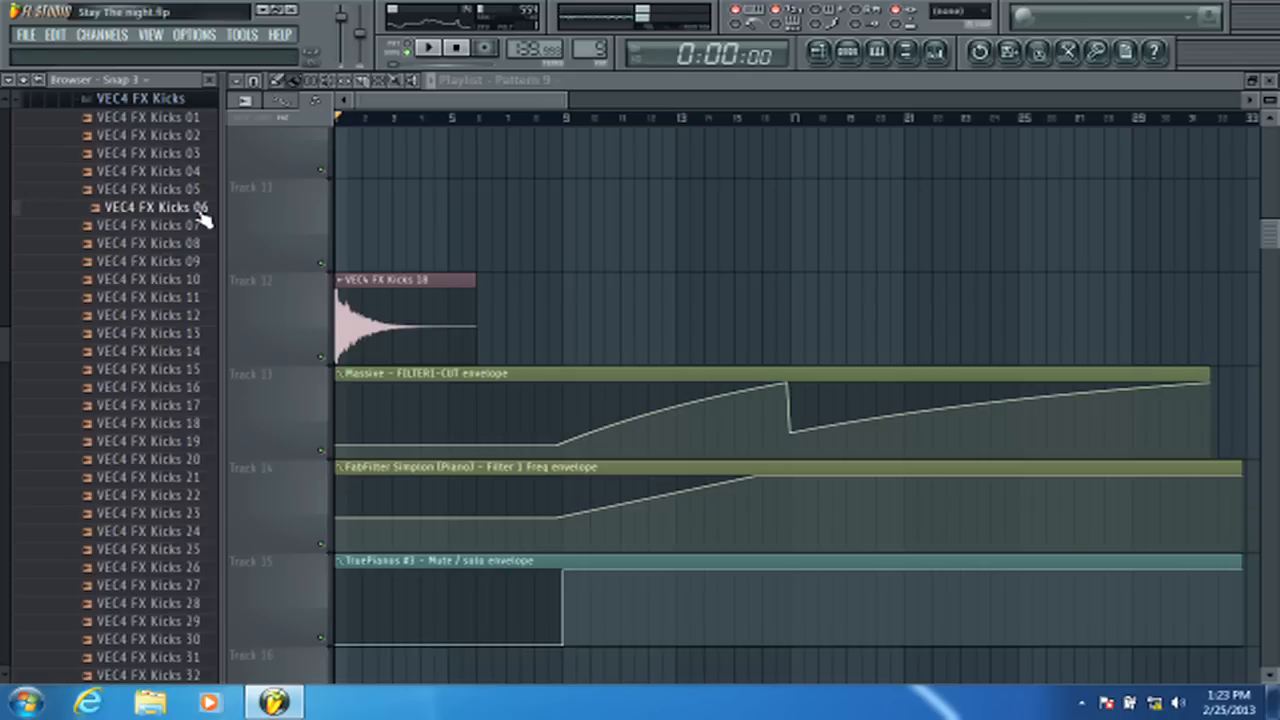
key("Down")
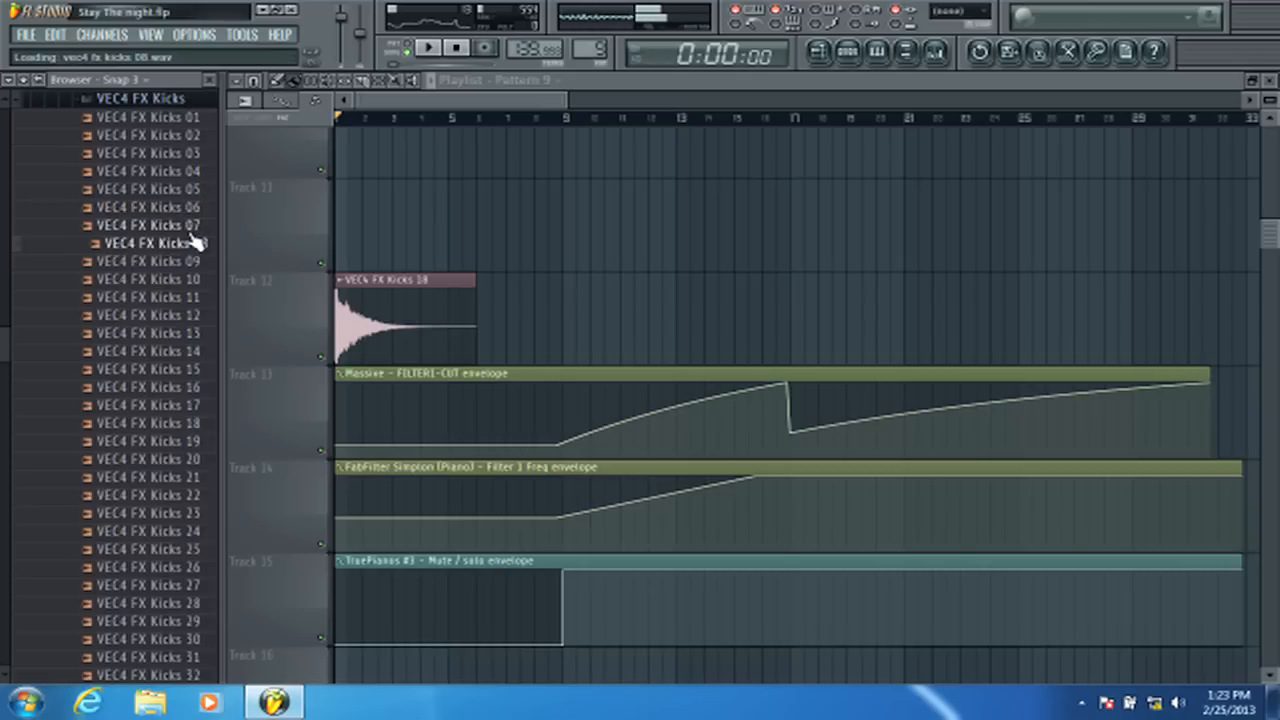
key("Down")
key("Down")
key("Down")
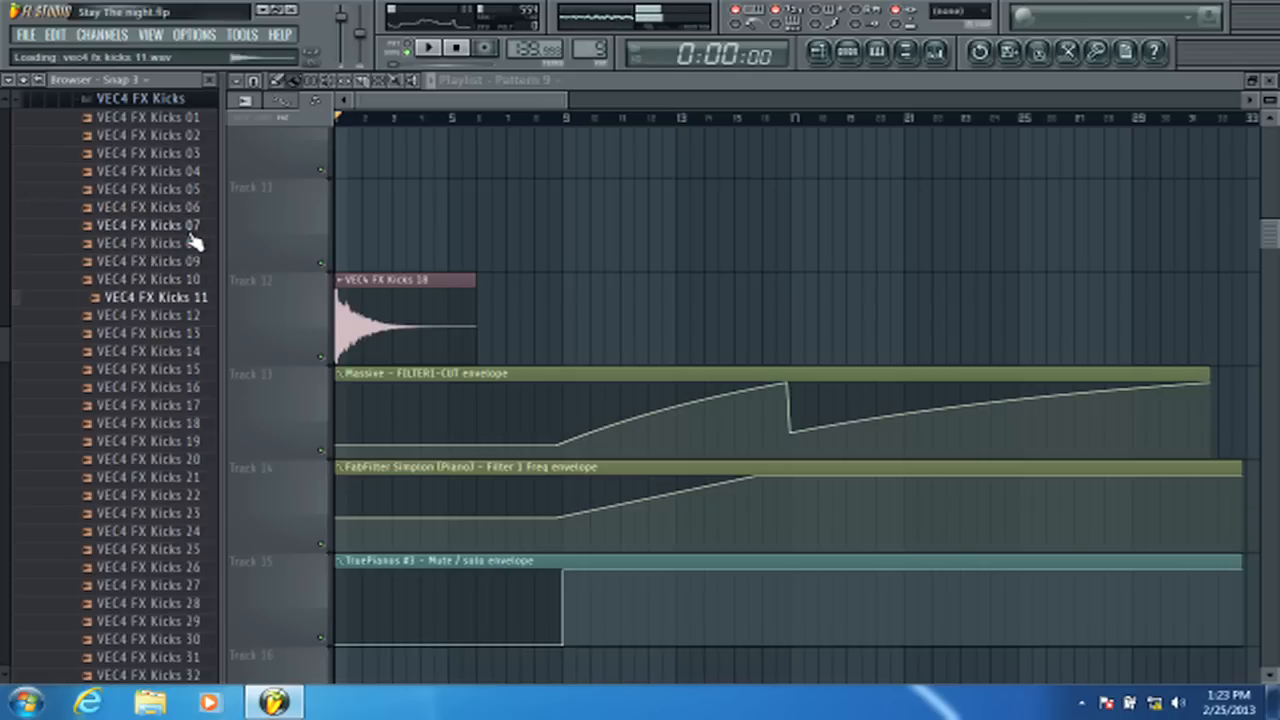
key("Down")
key("Down")
key("Down")
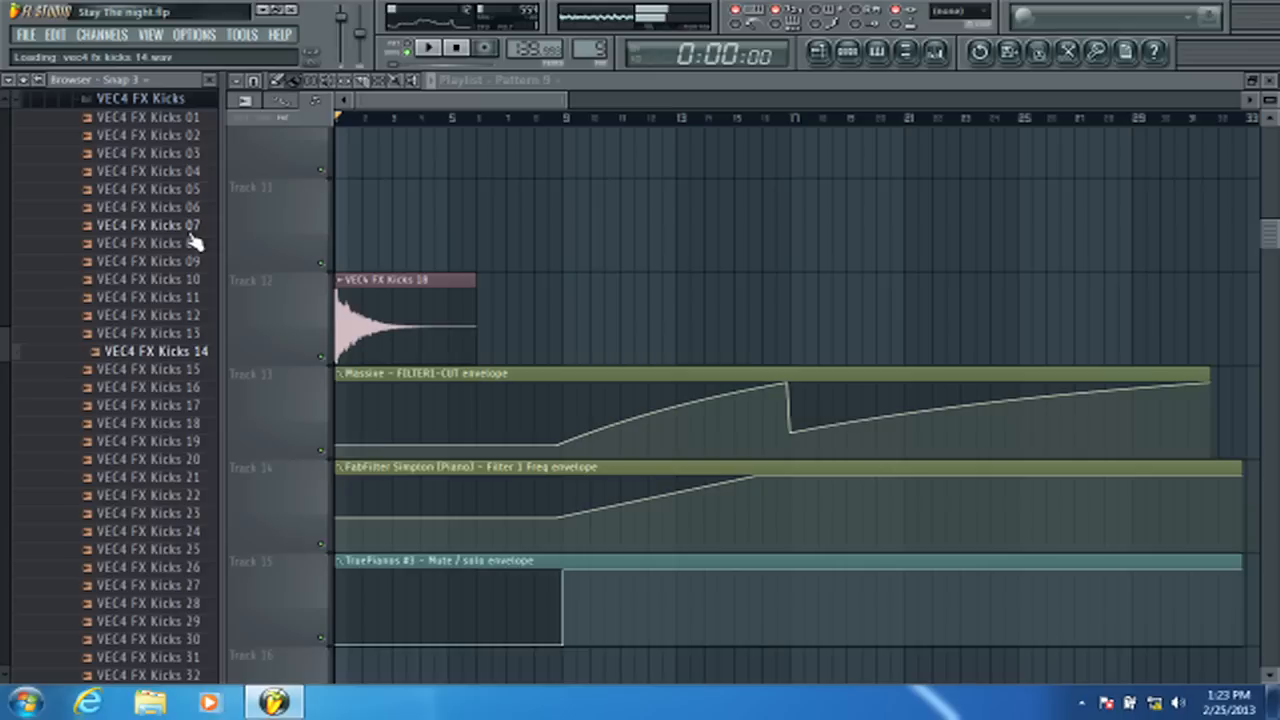
key("Down")
key("Down")
key("Down")
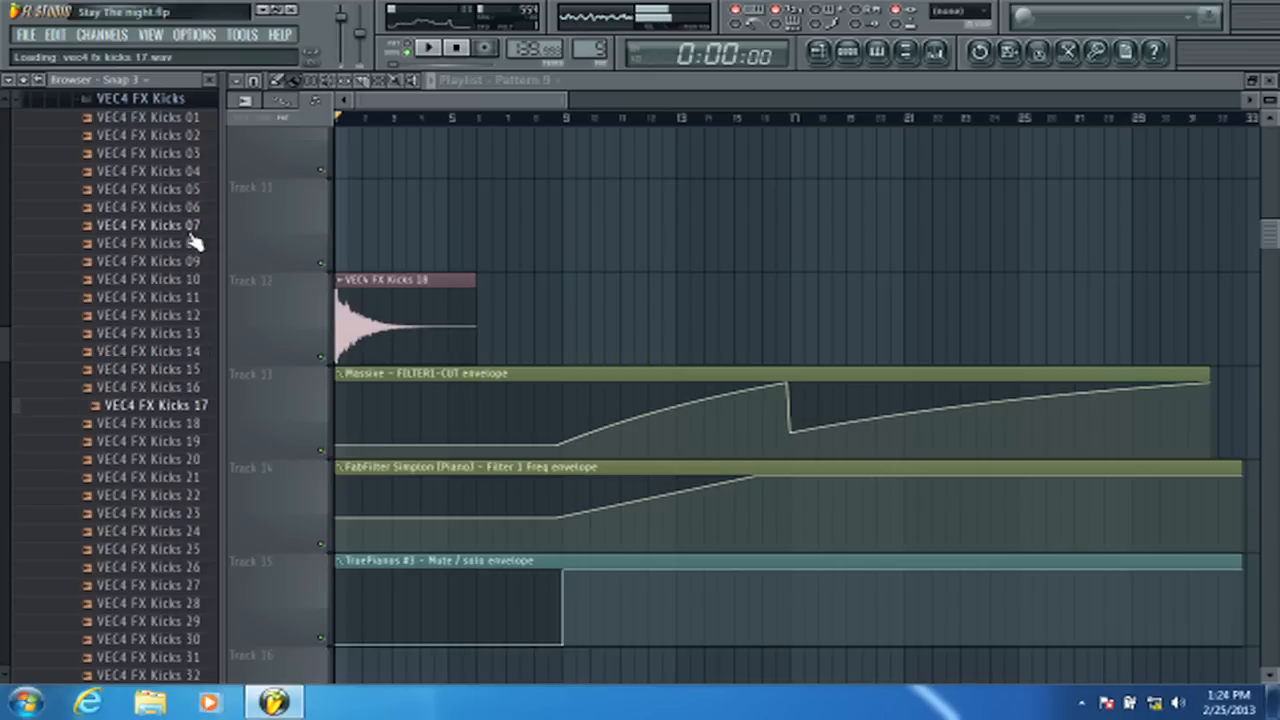
key("Down")
key("Down")
key("Down")
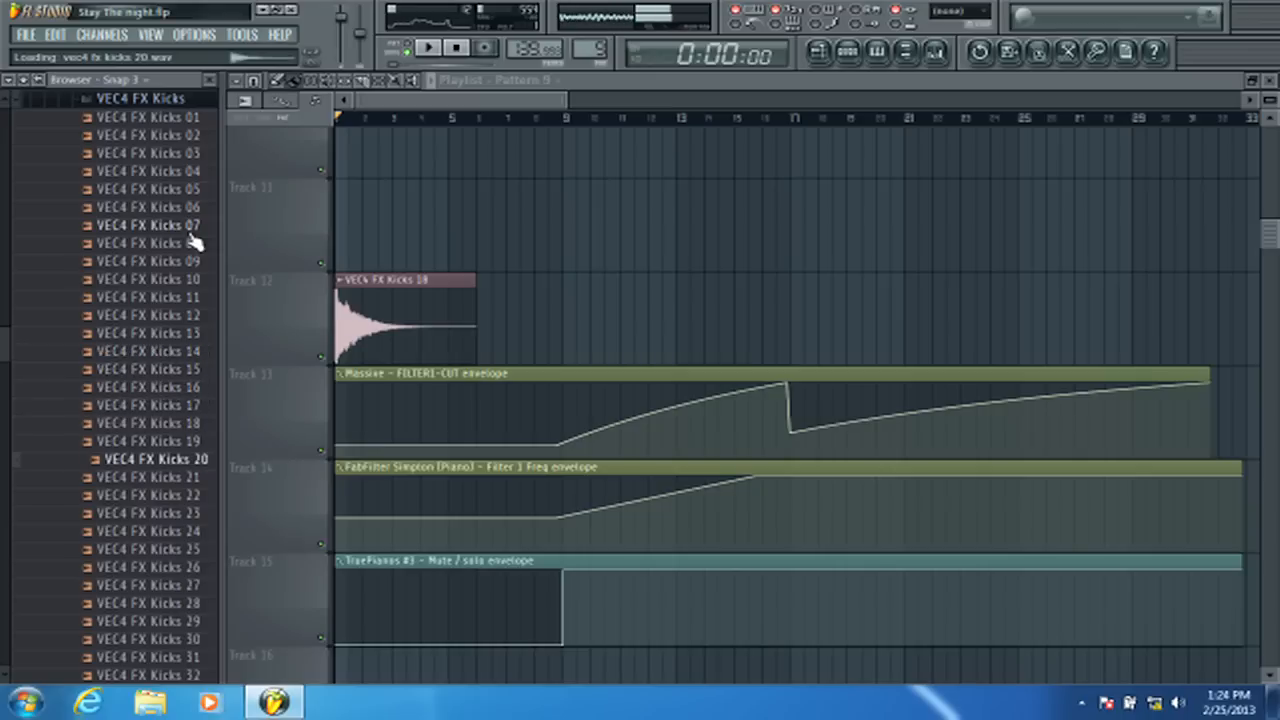
key("Down")
key("Down")
key("Down")
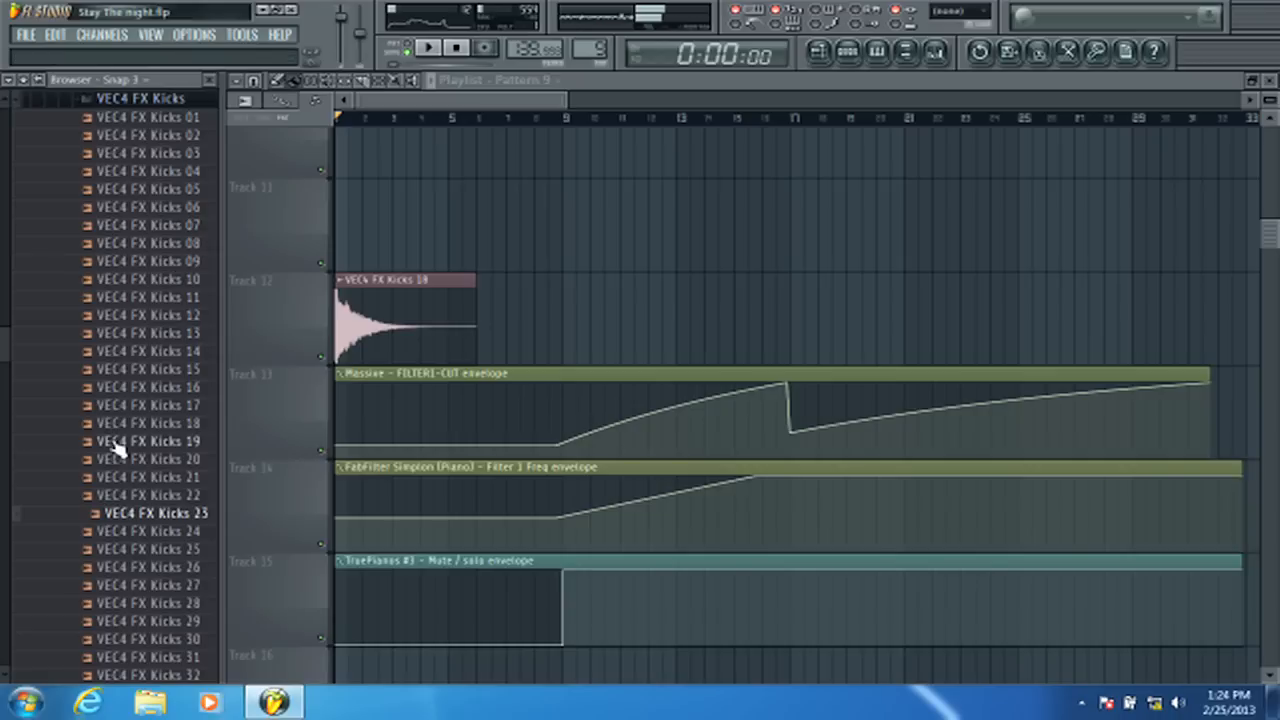
key("Down")
key("Up")
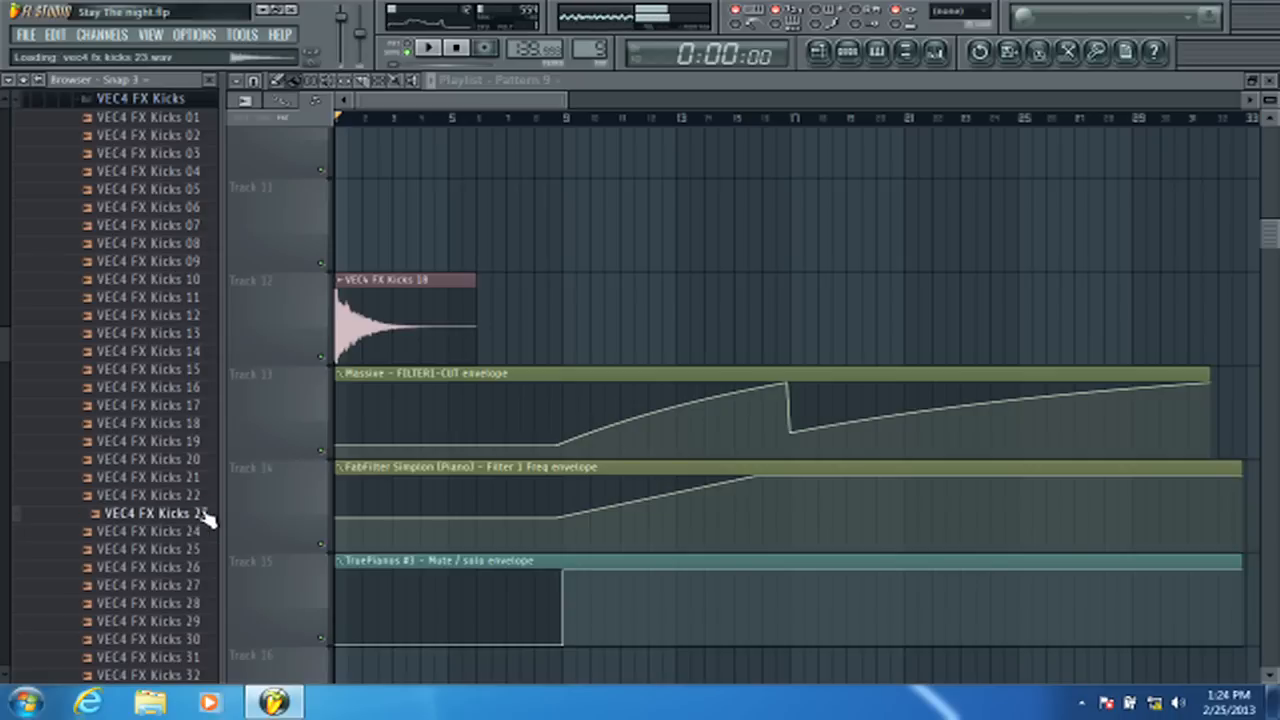
- Place VEC4 FX Kicks 23 at bar 9 on Track 12 and shorten its tail with the precomputed fade-out
left_click_drag(205, 515, 590, 305)
double_click(597, 305)
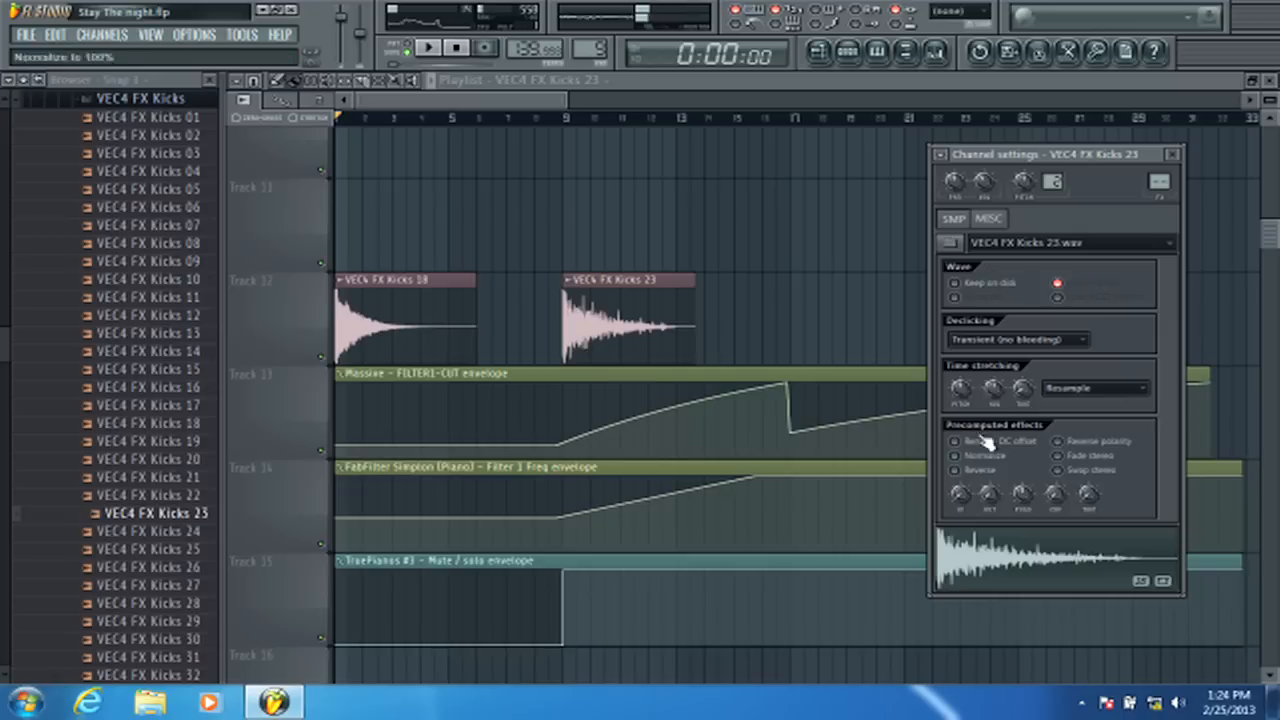
left_click_drag(985, 507, 985, 480)
- Play the song, lower the channel volume of VEC4 FX Kicks 18 and close its channel settings
key("space")
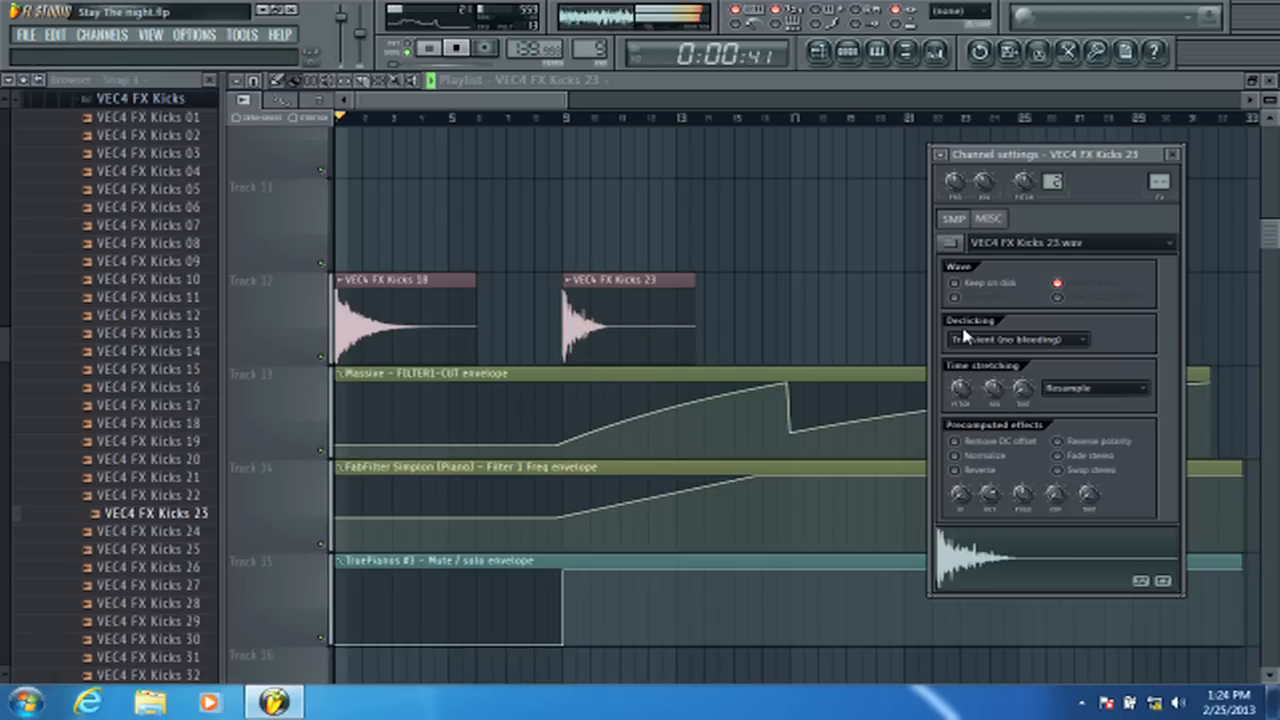
left_click(423, 337)
left_click_drag(984, 190, 984, 205)
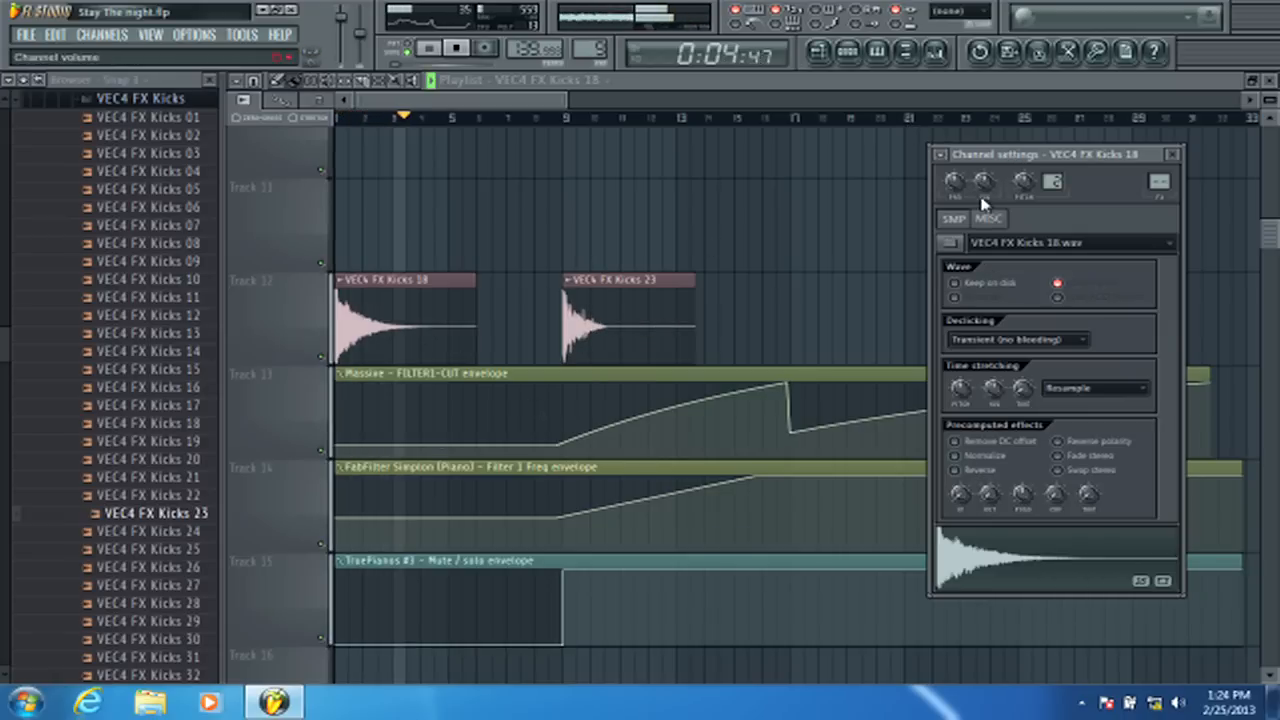
left_click(1174, 155)
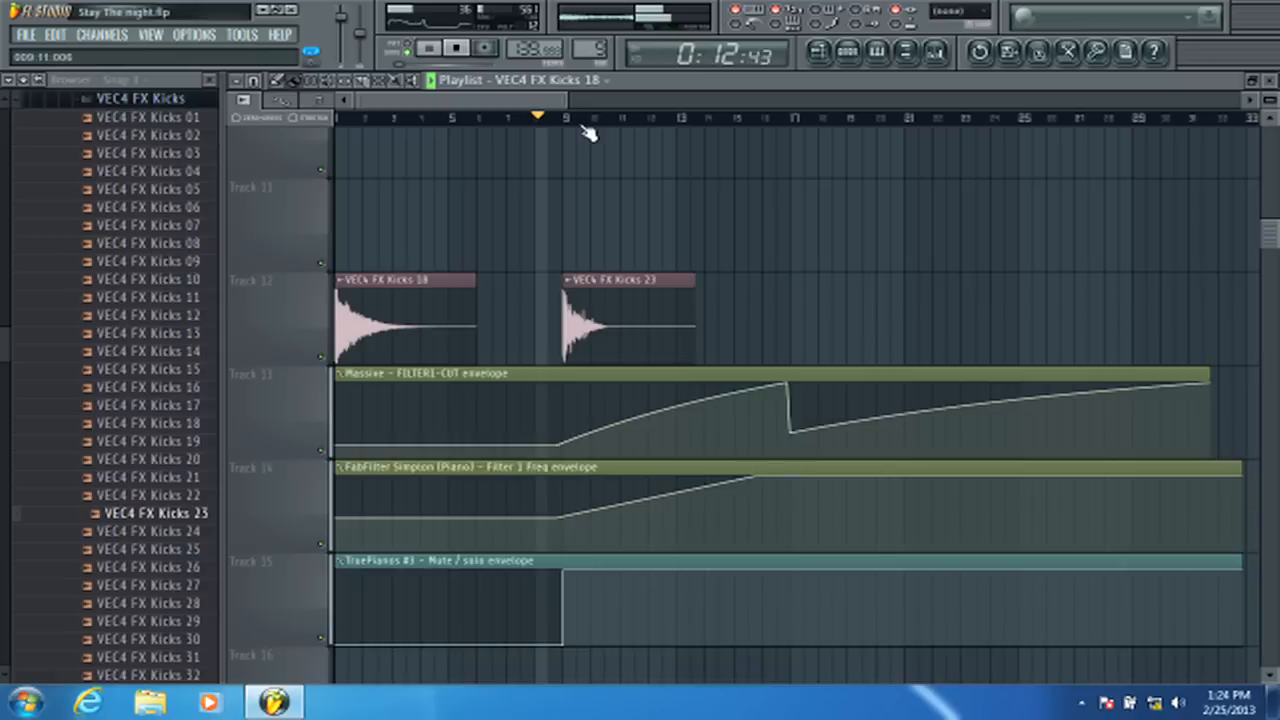
- Adjust the channel volume of the VEC4 FX Kicks 23 clip at bar 9 and close its channel settings
scroll(595, 250, "up", 2)
left_click(608, 288)
double_click(608, 288)
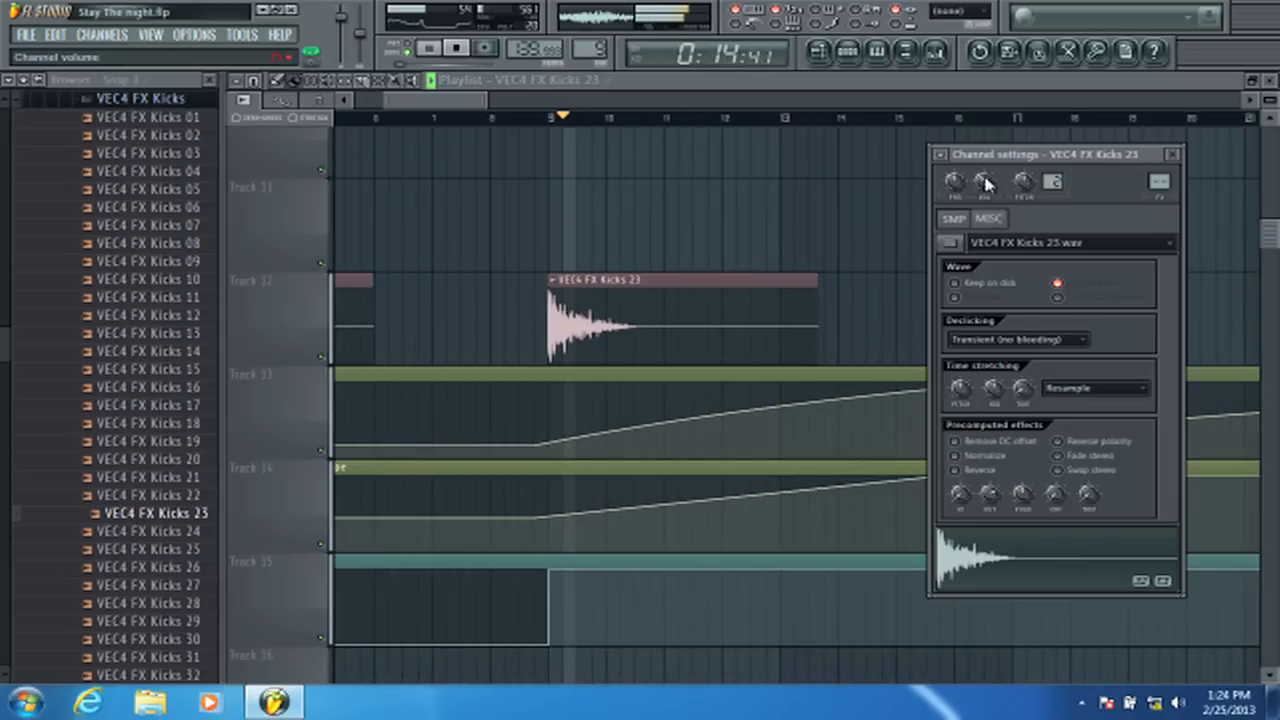
left_click(1173, 154)
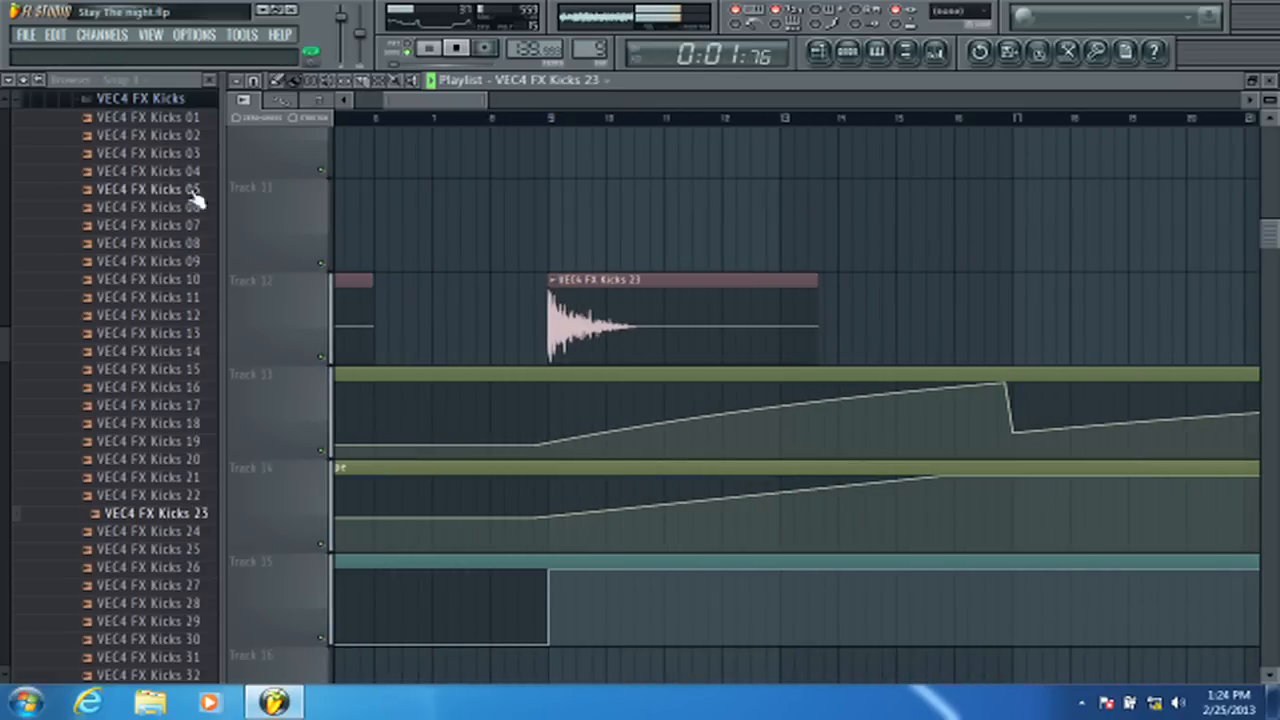
- Collapse the VEC4 FX Kicks, VEC4 Effects, Vengeance Vol 4 and EDM folders in the browser
left_click(130, 98)
scroll(120, 150, "up", 2)
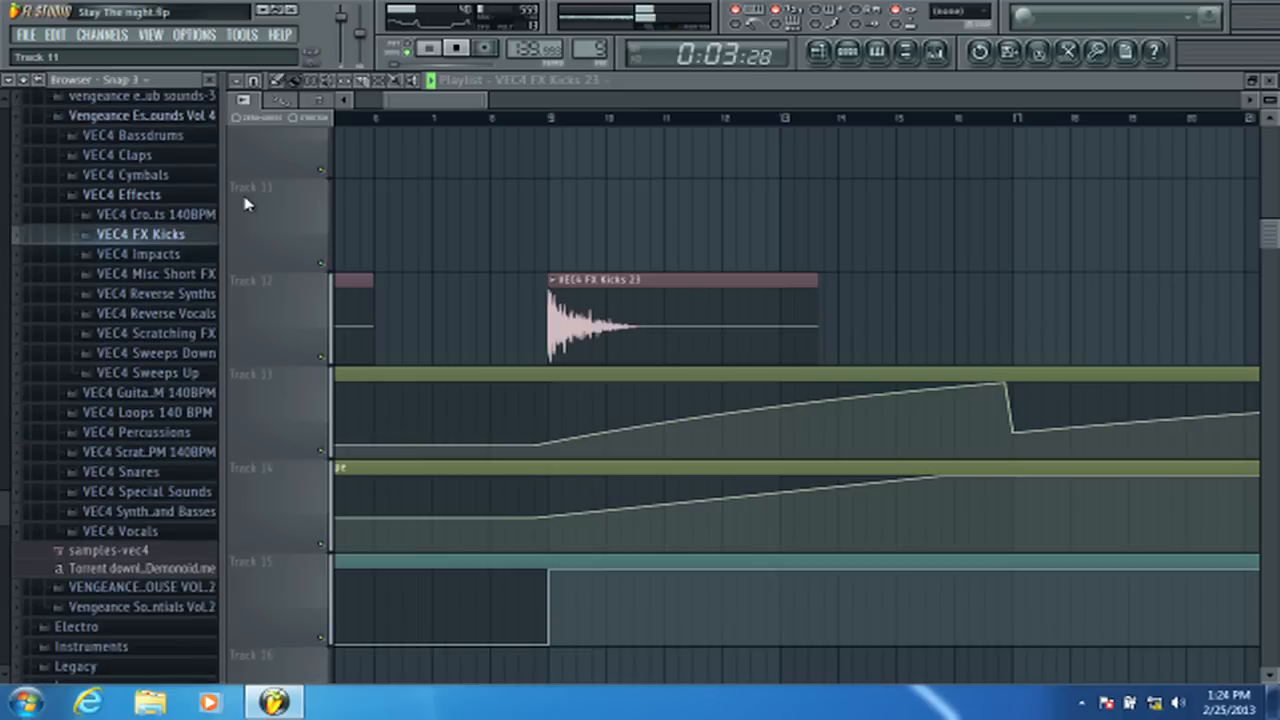
left_click(120, 195)
key("Left")
key("Left")
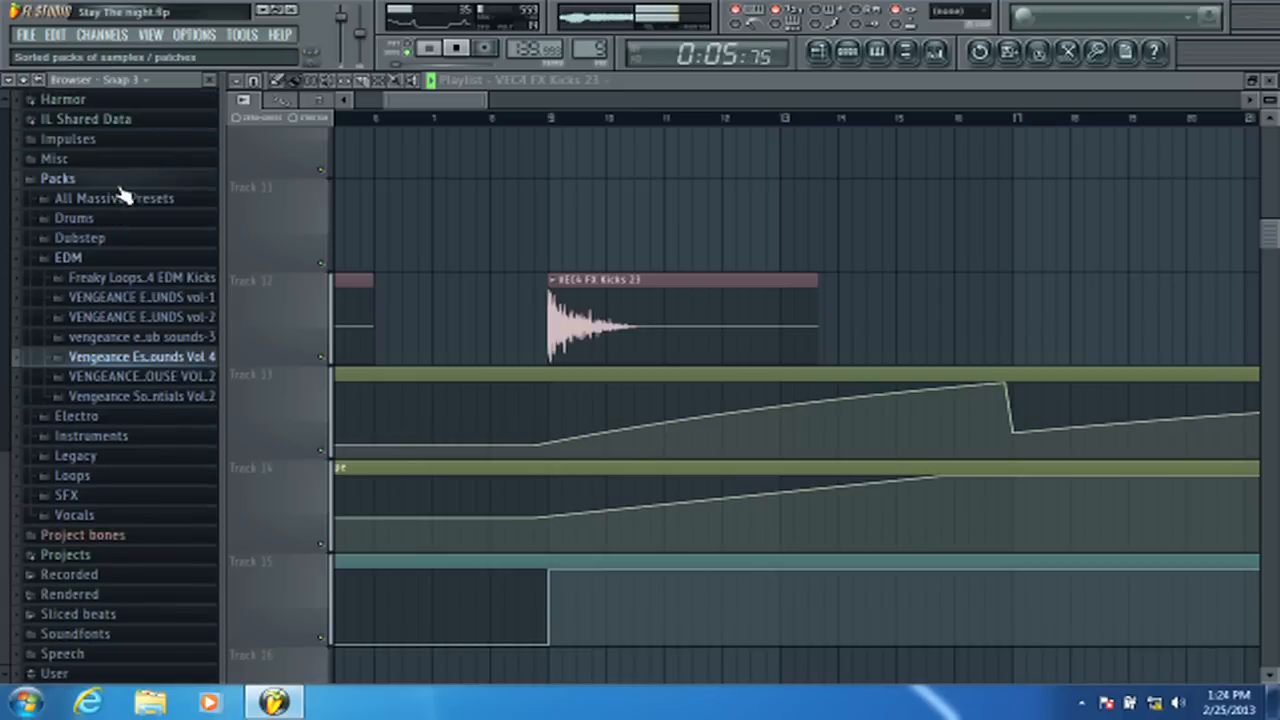
key("Up")
key("Up")
key("Up")
key("Up")
key("Left")
key("Left")
- Expand the Dubstep folder under Packs and its Ultimate Dubstep 3 pack
key("Up")
key("Right")
key("Down")
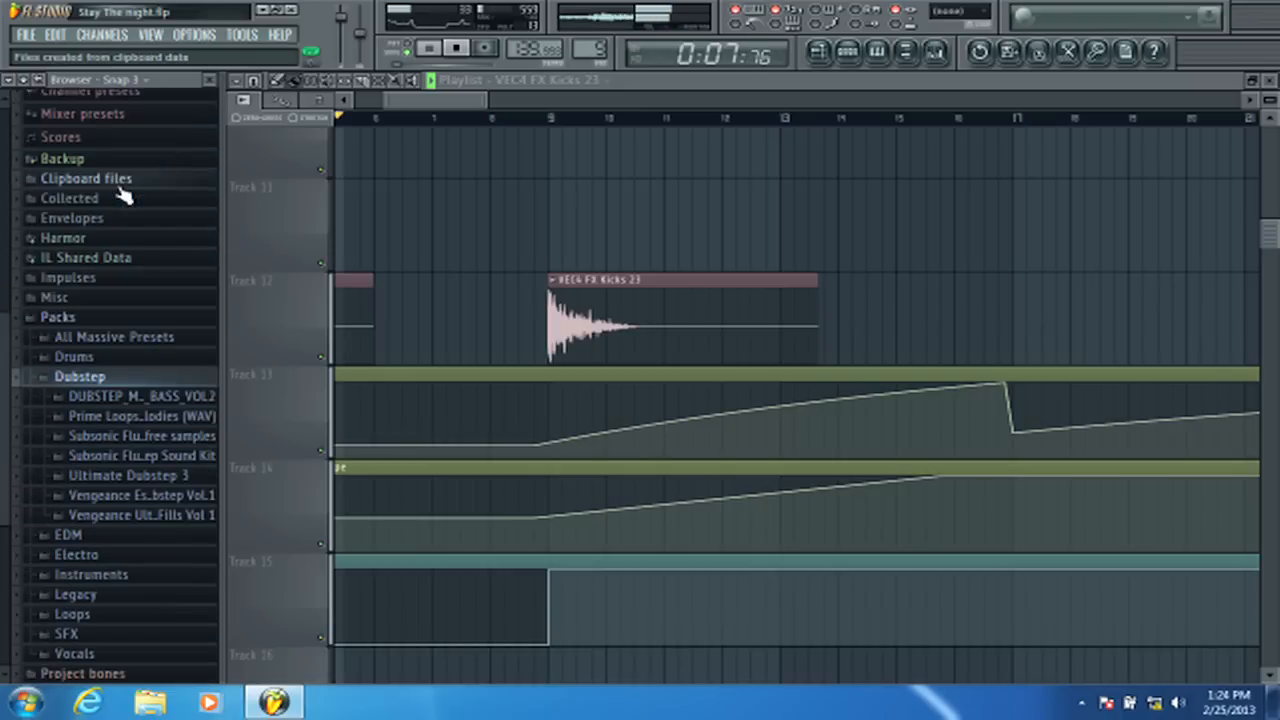
key("Down")
key("Down")
key("Down")
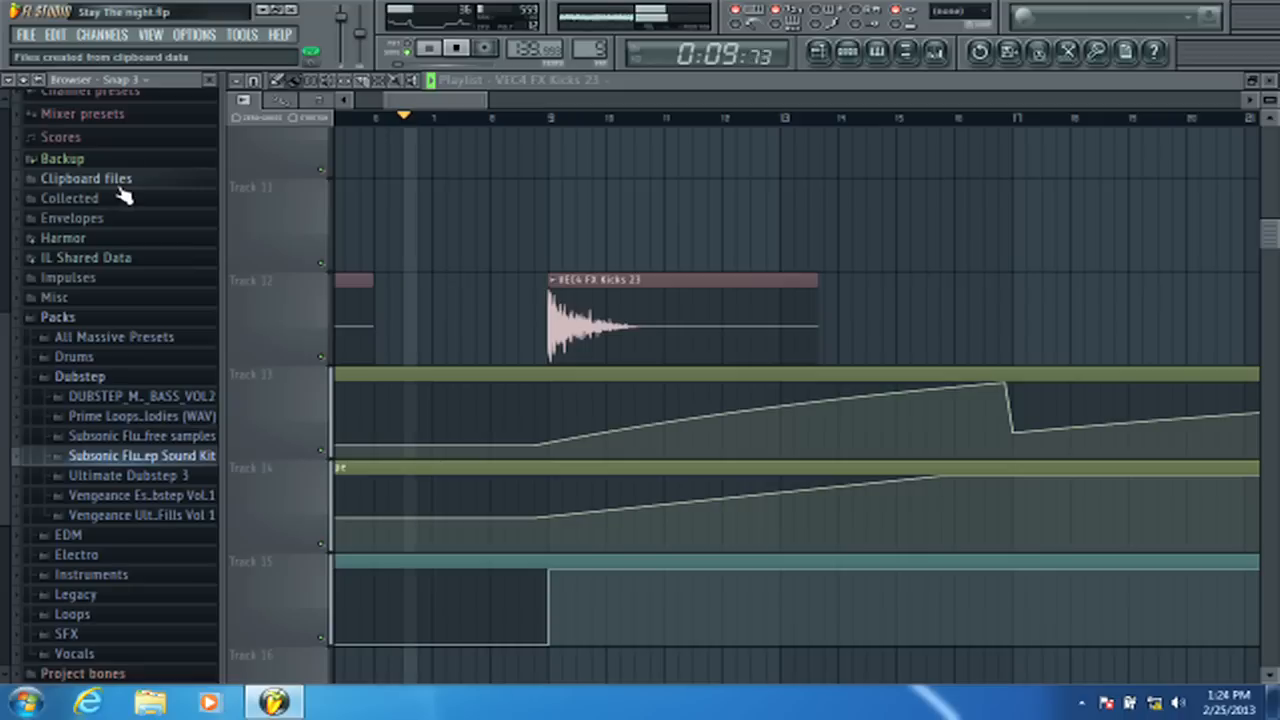
key("Down")
key("Right")
- Go through the Ultimate Dubstep 3 subfolders and expand UD3_SFX
key("Down")
key("Down")
key("Down")
key("Down")
key("Down")
key("Down")
key("Down")
key("Down")
key("Down")
key("Down")
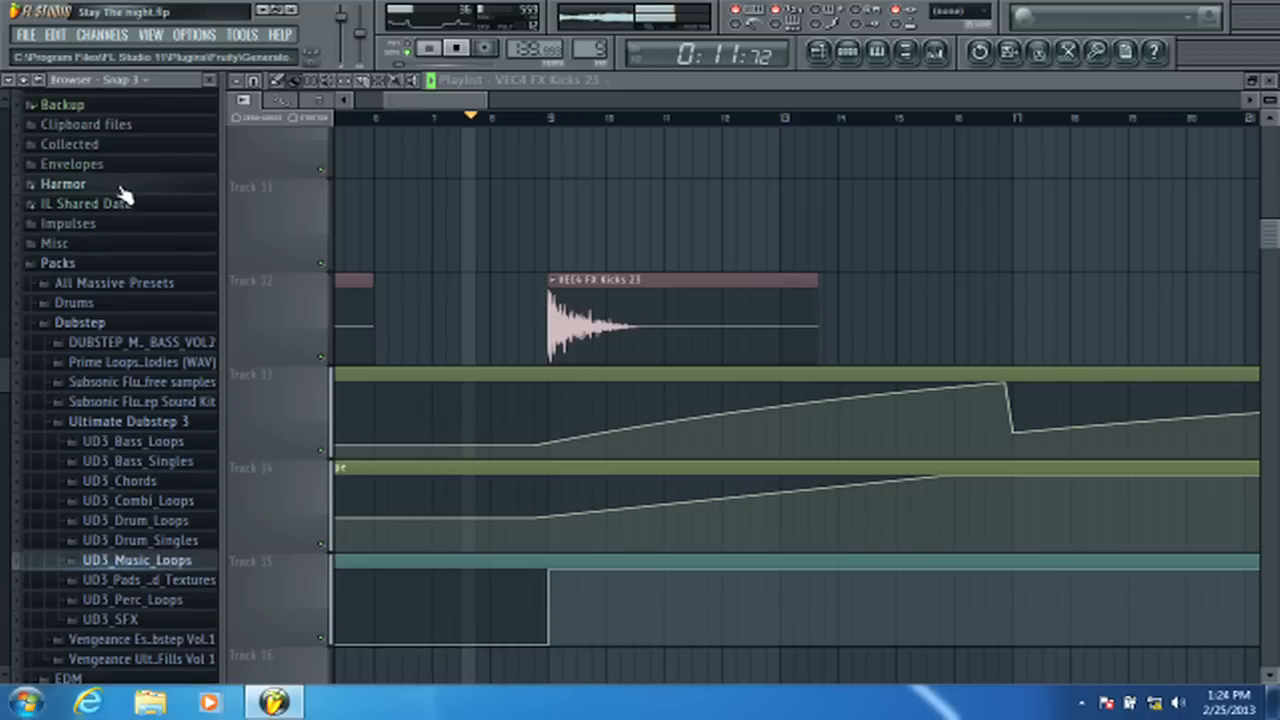
key("Right")
key("Down")
key("Up")
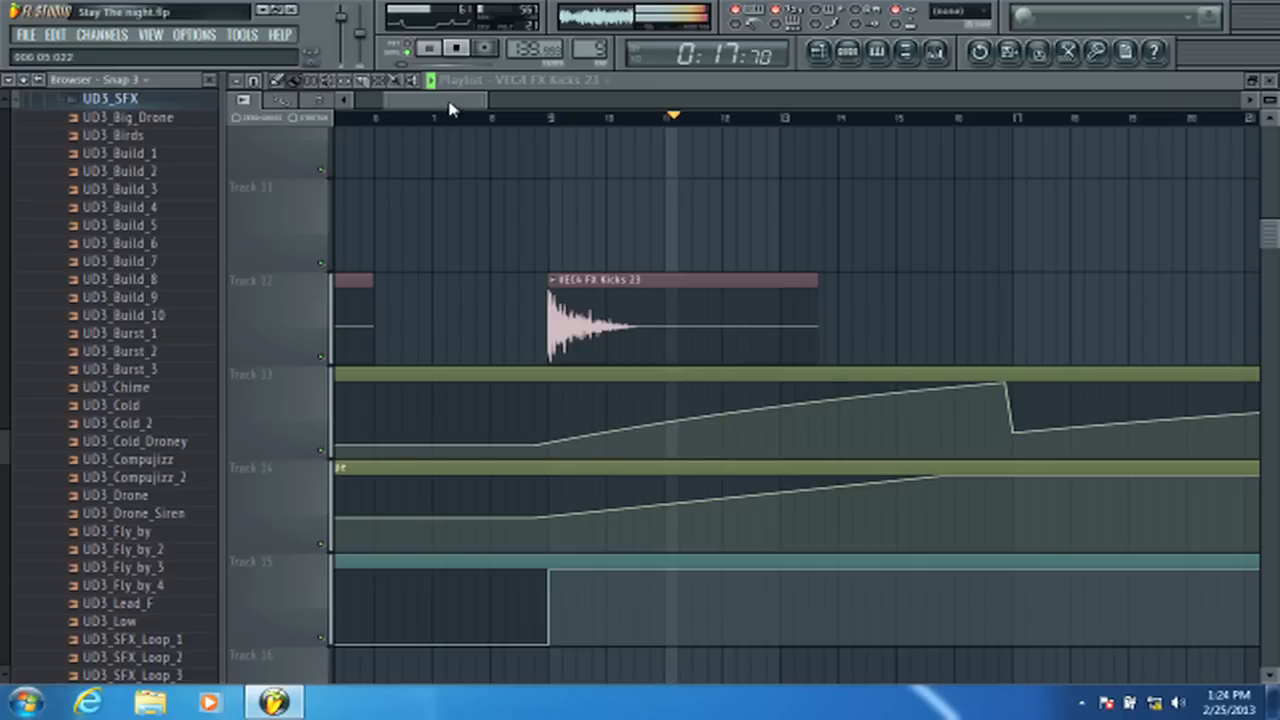
- Stop playback and preview several UD3_Build samples, including UD3_Build_9, UD3_Build_2 and UD3_Build_7
left_click(456, 50)
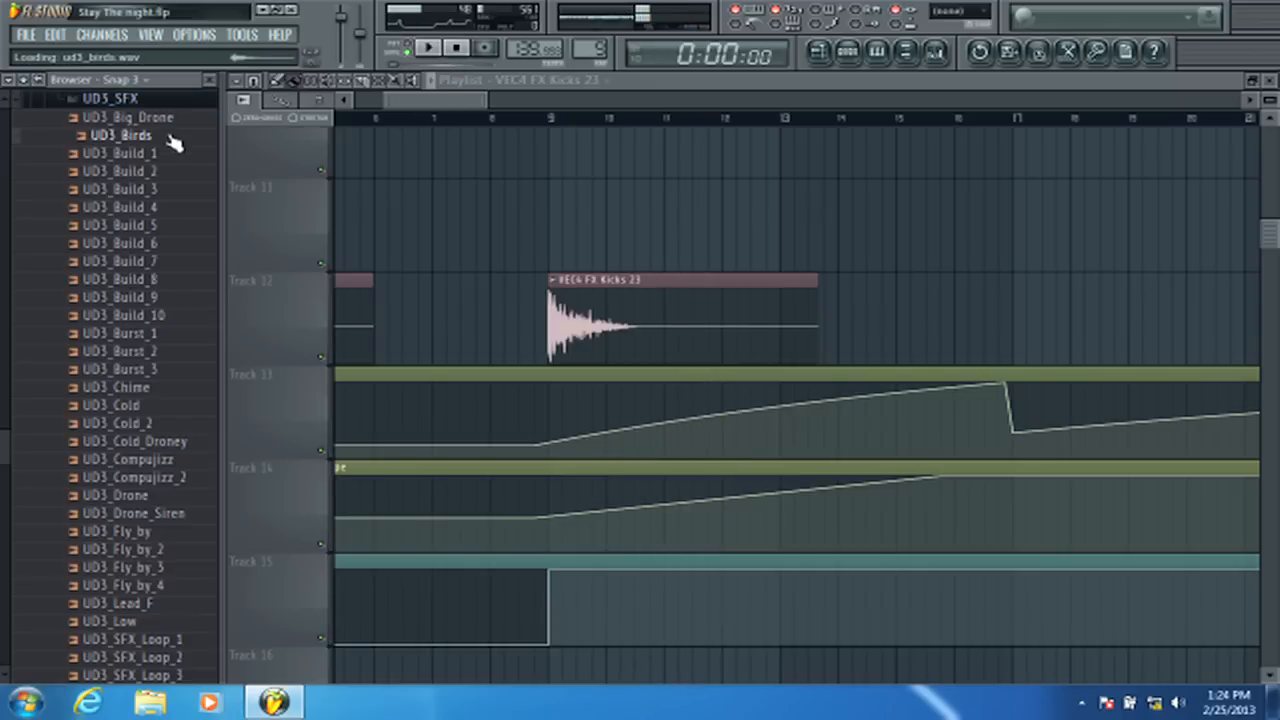
left_click(176, 245)
scroll(177, 257, "down", 2)
left_click(178, 268)
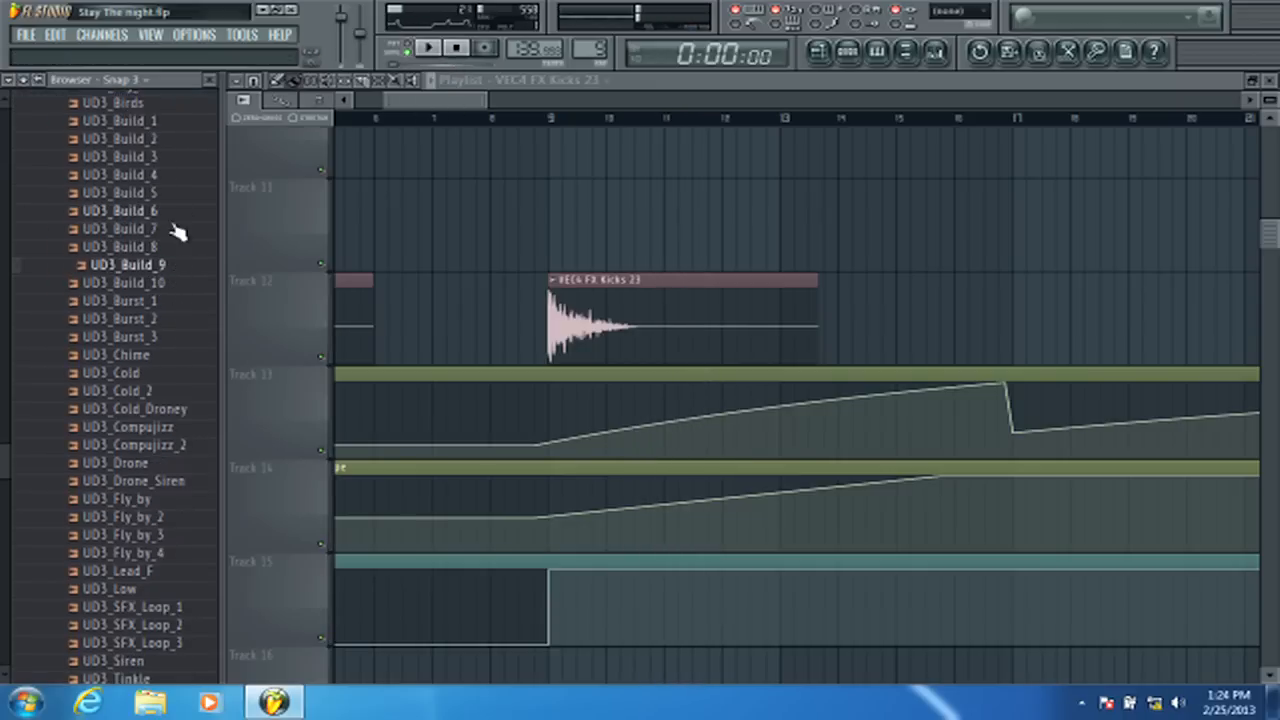
left_click(158, 192)
left_click(146, 140)
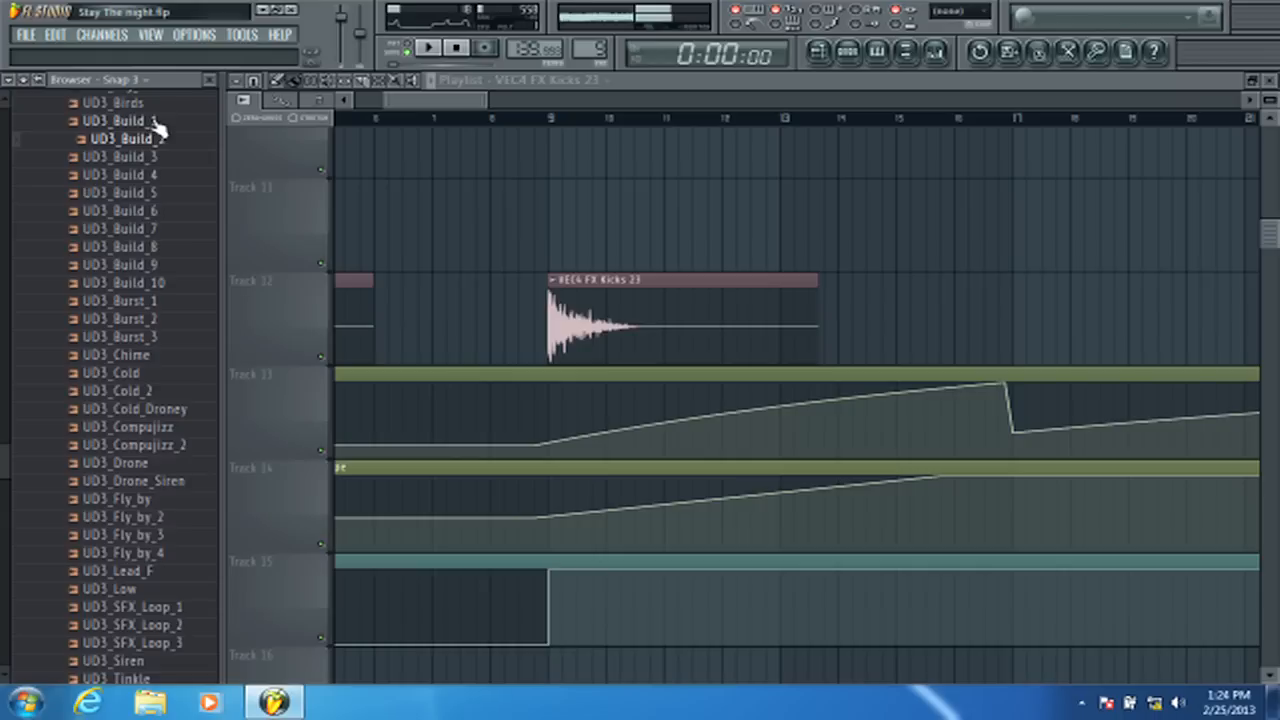
left_click(155, 122)
left_click(160, 229)
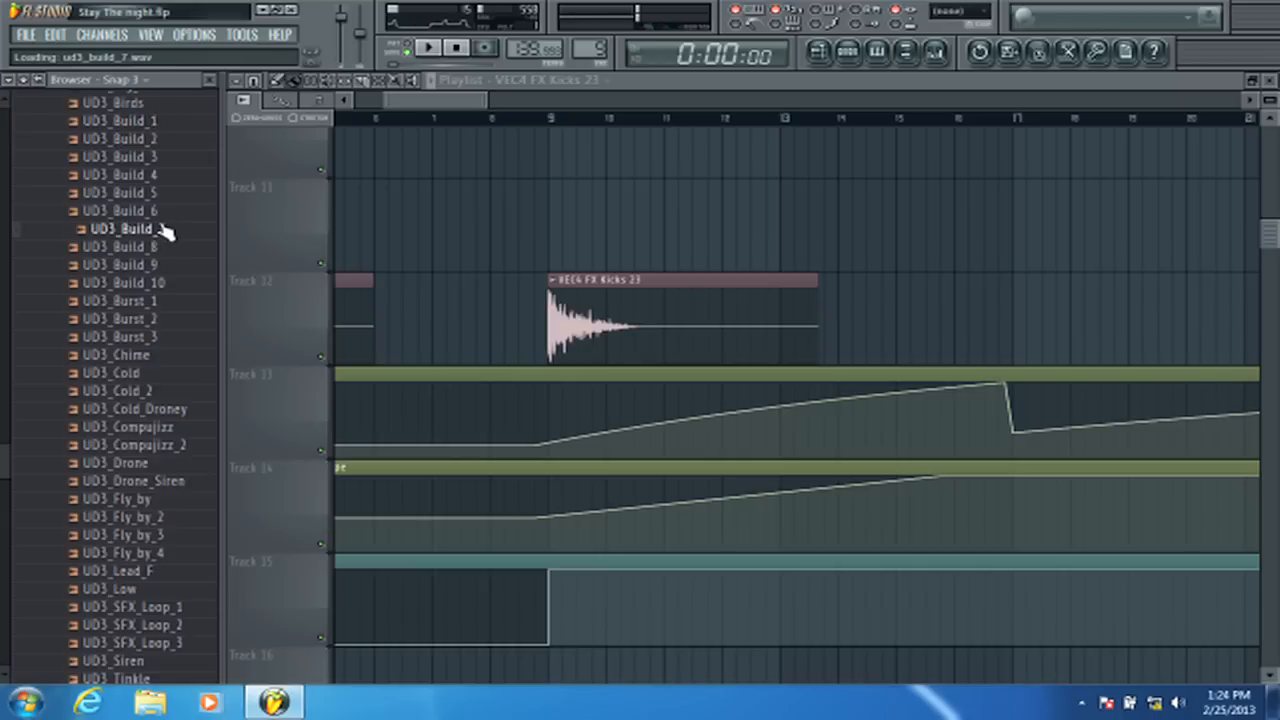
left_click(160, 265)
scroll(165, 450, "up", 1)
- Preview UD3_SFX_Loop_1, UD3_Low, UD3_Tinkle, UD3_Siren and UD3_Big_Drone, and collapse the UD3_SFX folder
left_click(166, 623)
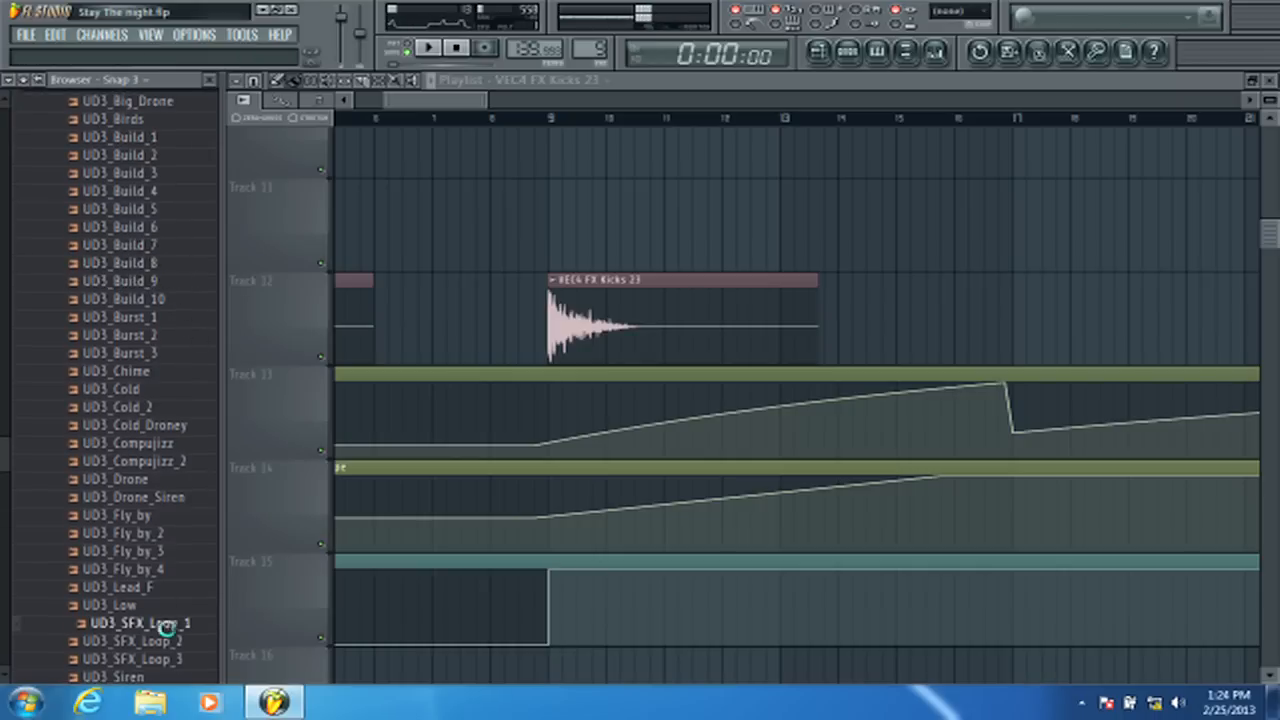
left_click(162, 606)
scroll(176, 517, "down", 8)
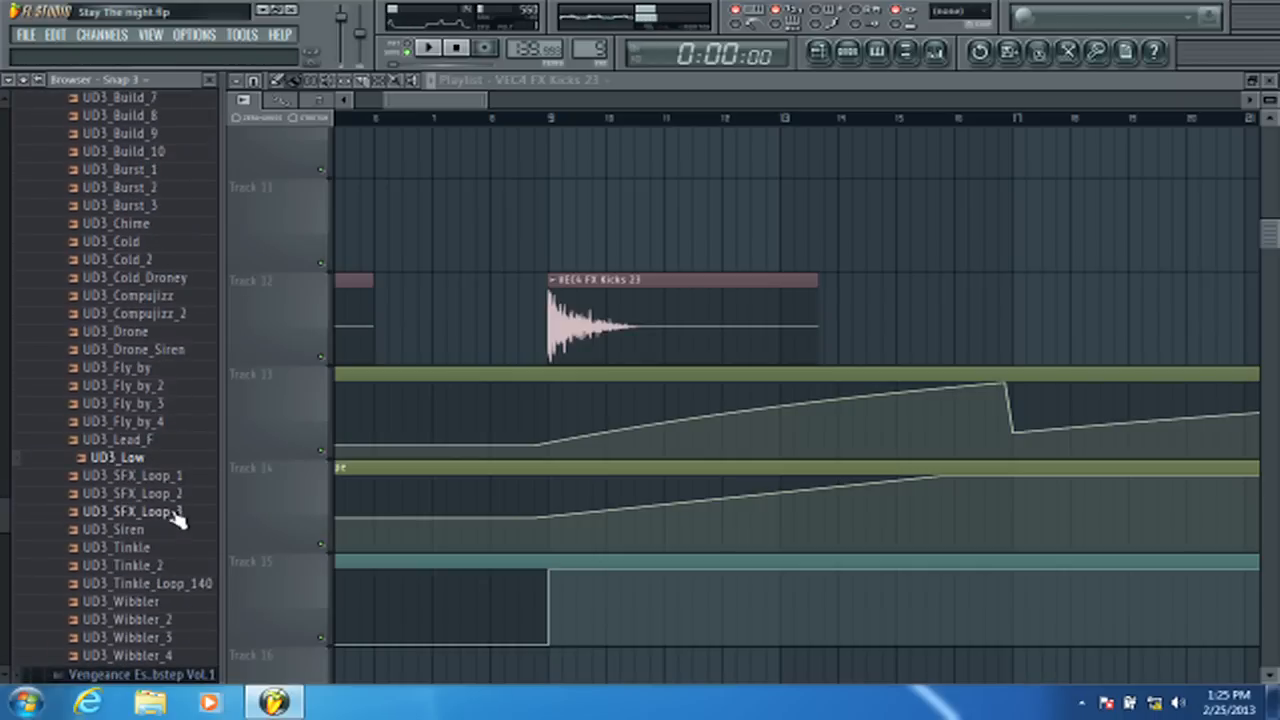
left_click(182, 620)
left_click(160, 552)
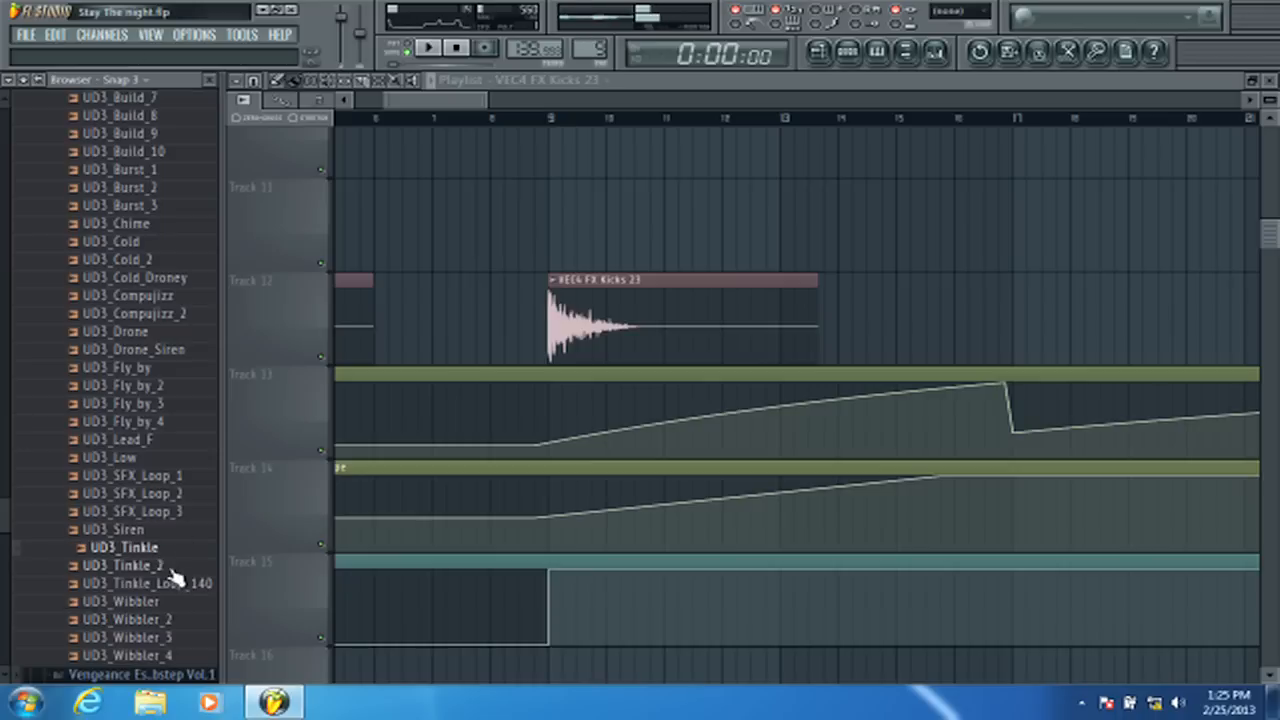
scroll(160, 555, "up", 20)
scroll(155, 345, "down", 5)
scroll(155, 345, "down", 15)
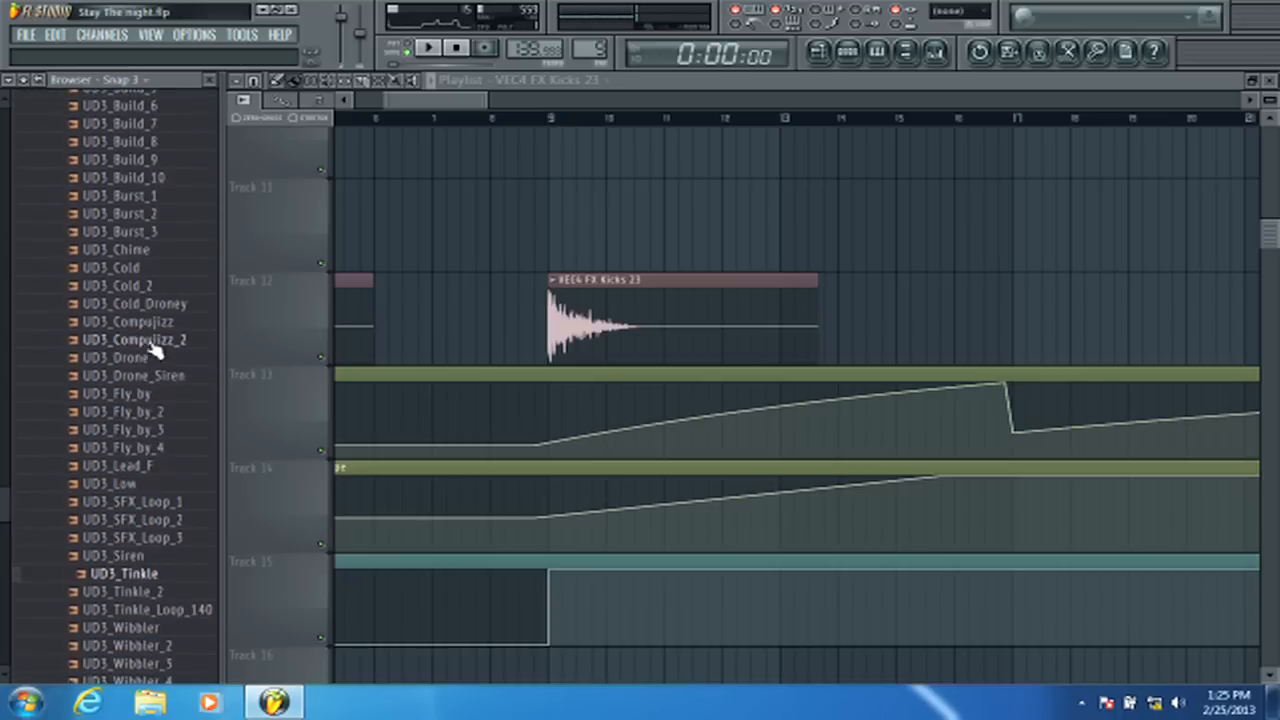
left_click(143, 556)
scroll(191, 191, "up", 14)
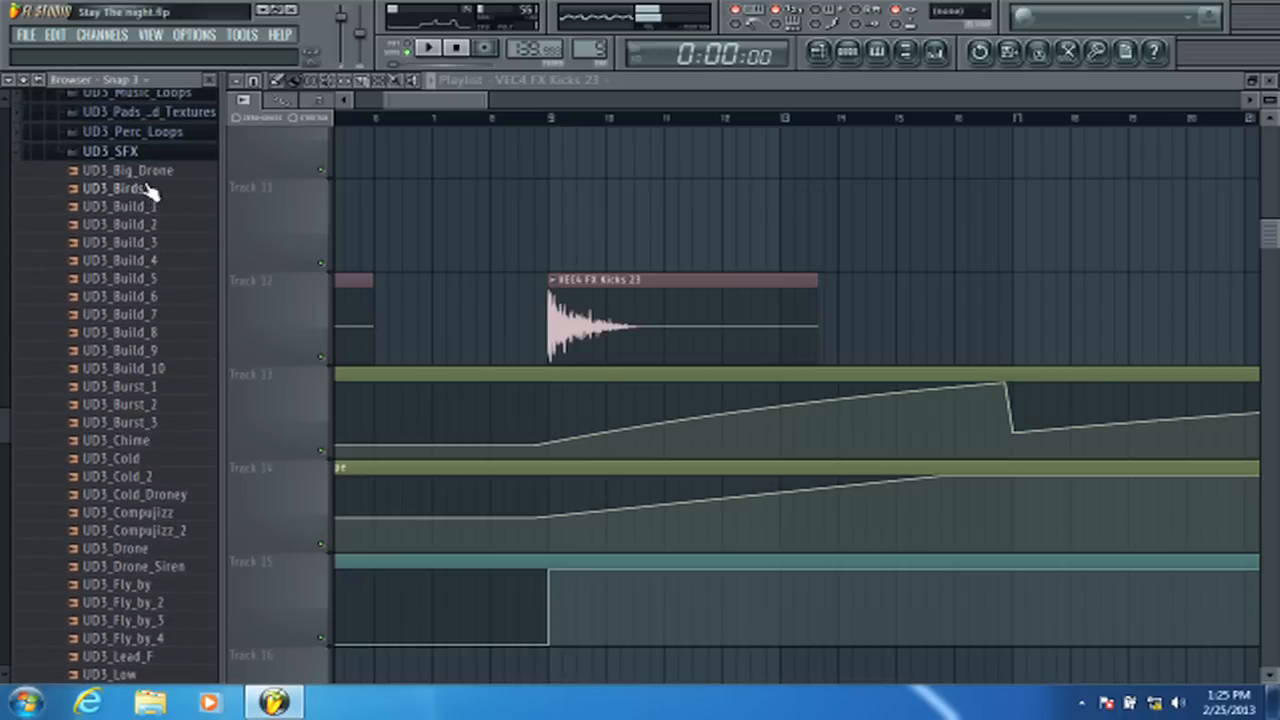
left_click(143, 170)
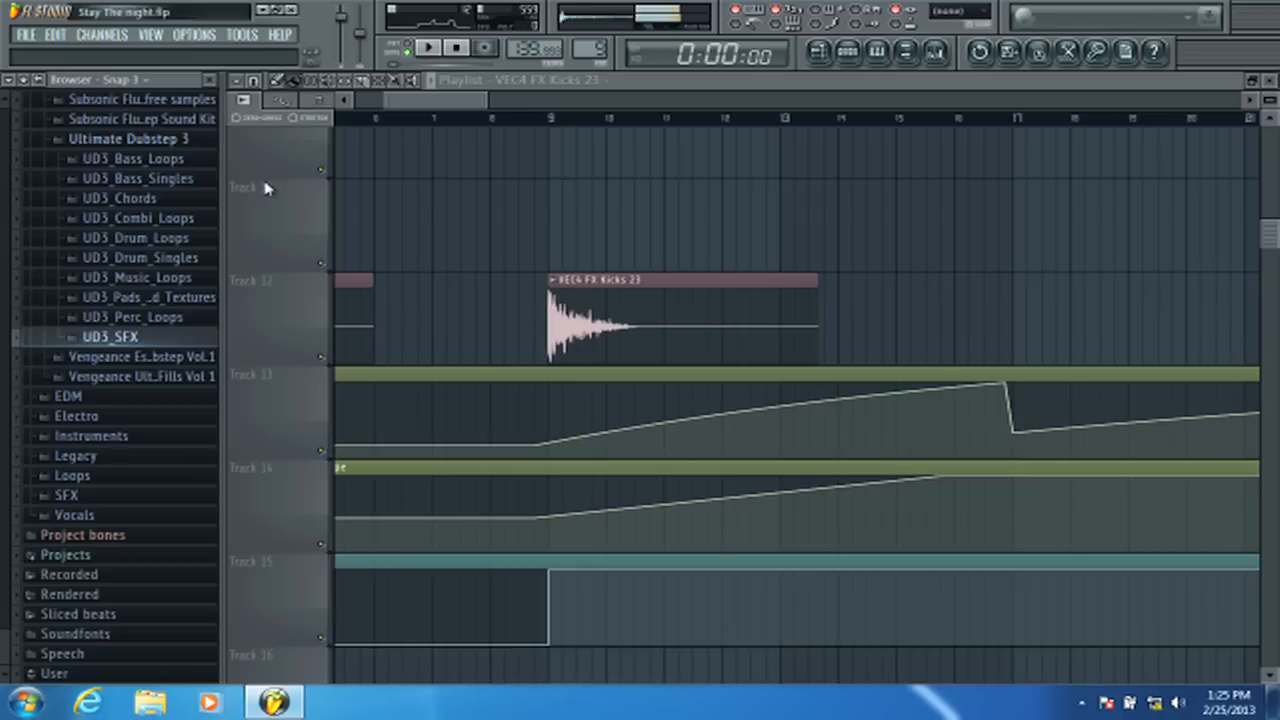
- Collapse Ultimate Dubstep 3 and expand the Vengeance Fills Vol 1 pack down to its WAV subfolders
key("Left")
key("Down")
key("Down")
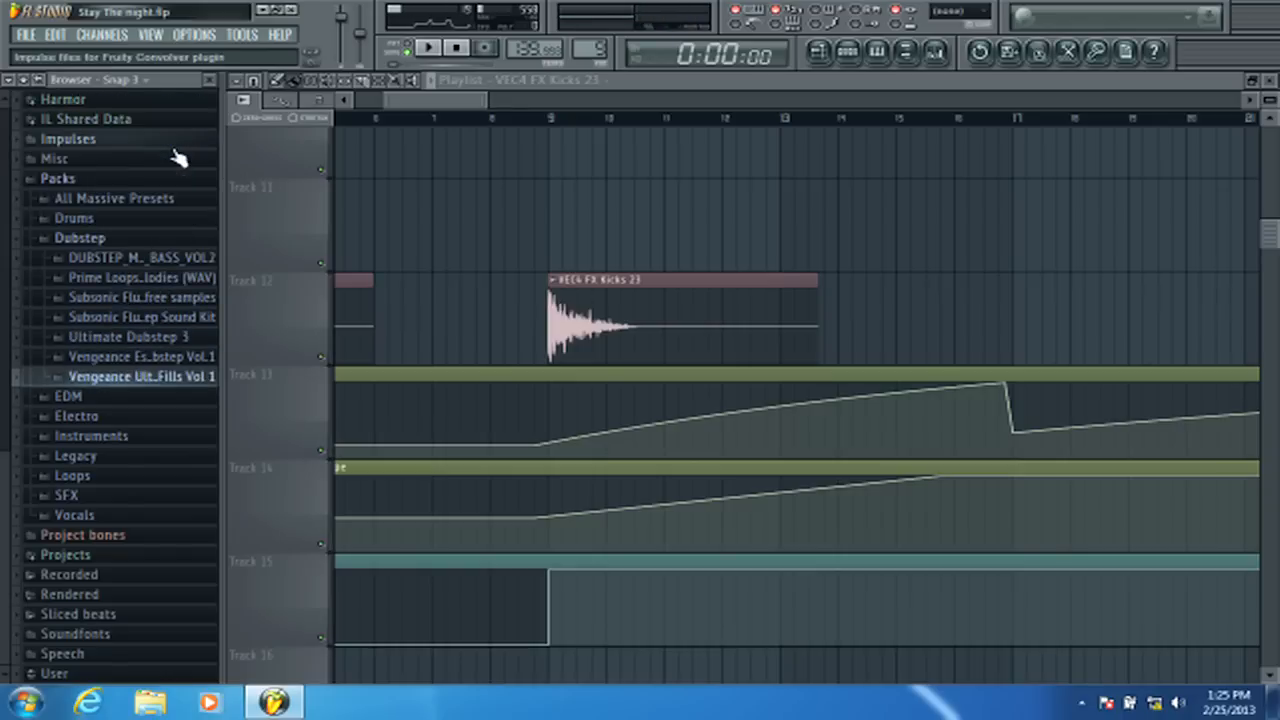
key("Right")
key("Down")
key("Right")
key("Down")
key("Right")
- Look through the VUF1 subfolders and expand the first 140BPM folder and its VUF1 C..40BPM subfolder of 128 and 140 BPM samples
key("Down")
key("Down")
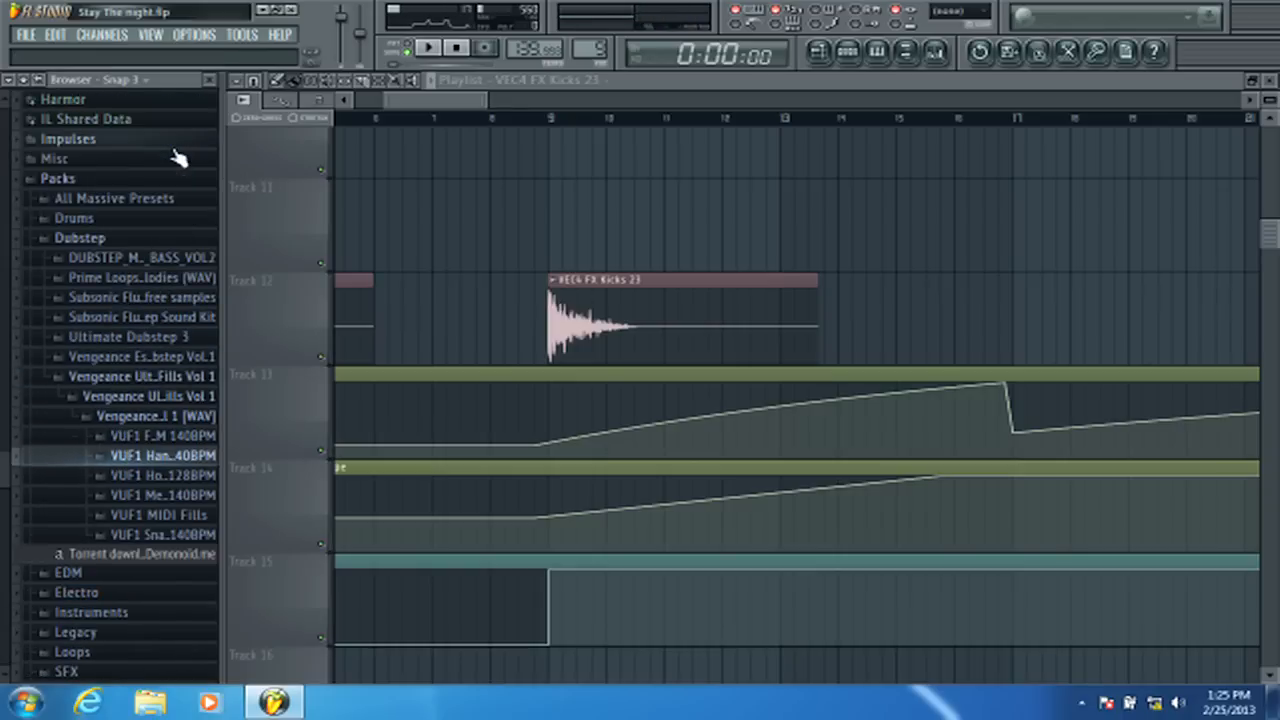
key("Down")
key("Down")
key("Up")
key("Up")
key("Right")
key("Left")
key("Up")
key("Right")
key("Down")
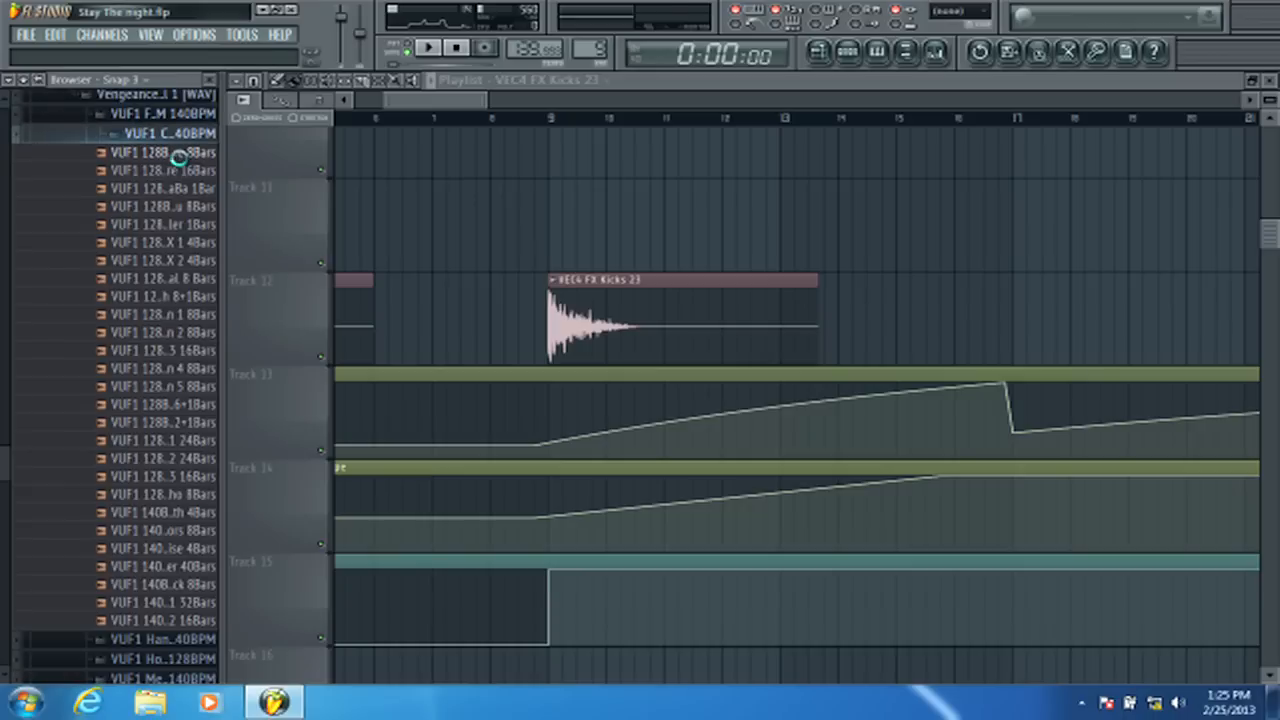
- Expand the VUF1 Clean Noise Ramps folder and preview its 128BPM and shorter 140BPM noise samples
key("Down")
key("Up")
key("Right")
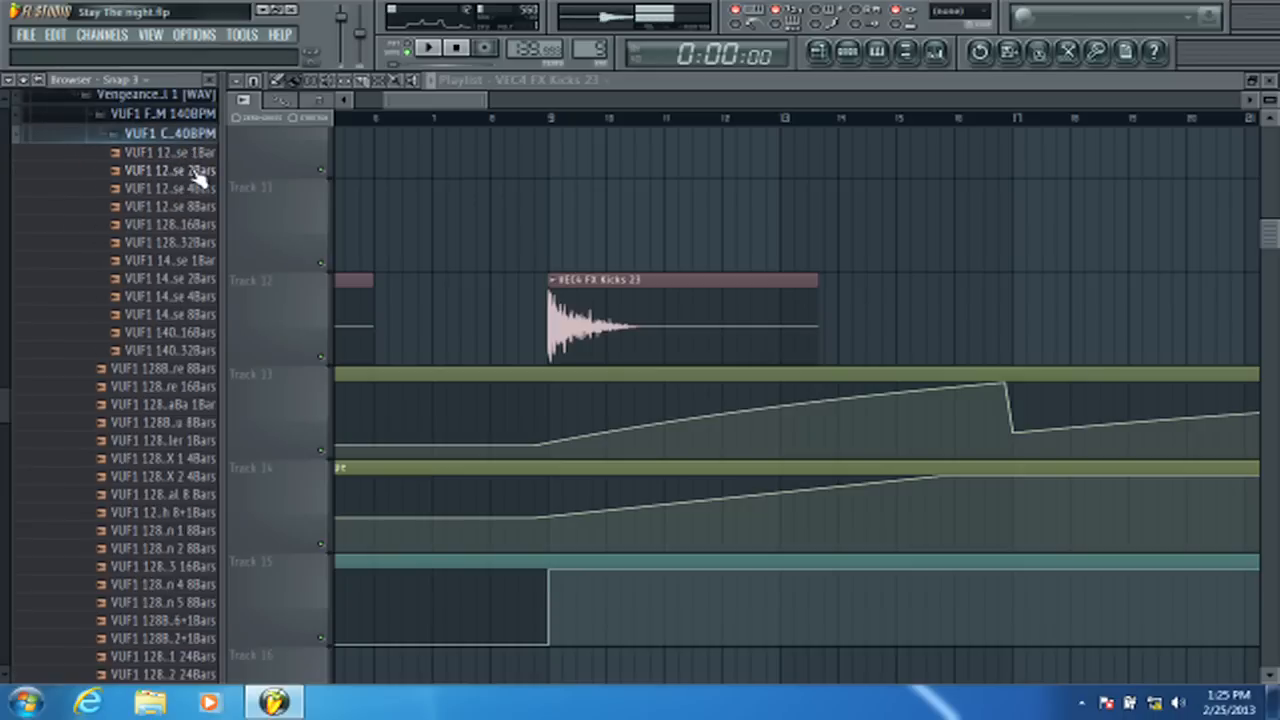
key("Down")
key("Down")
key("Down")
key("Down")
key("Down")
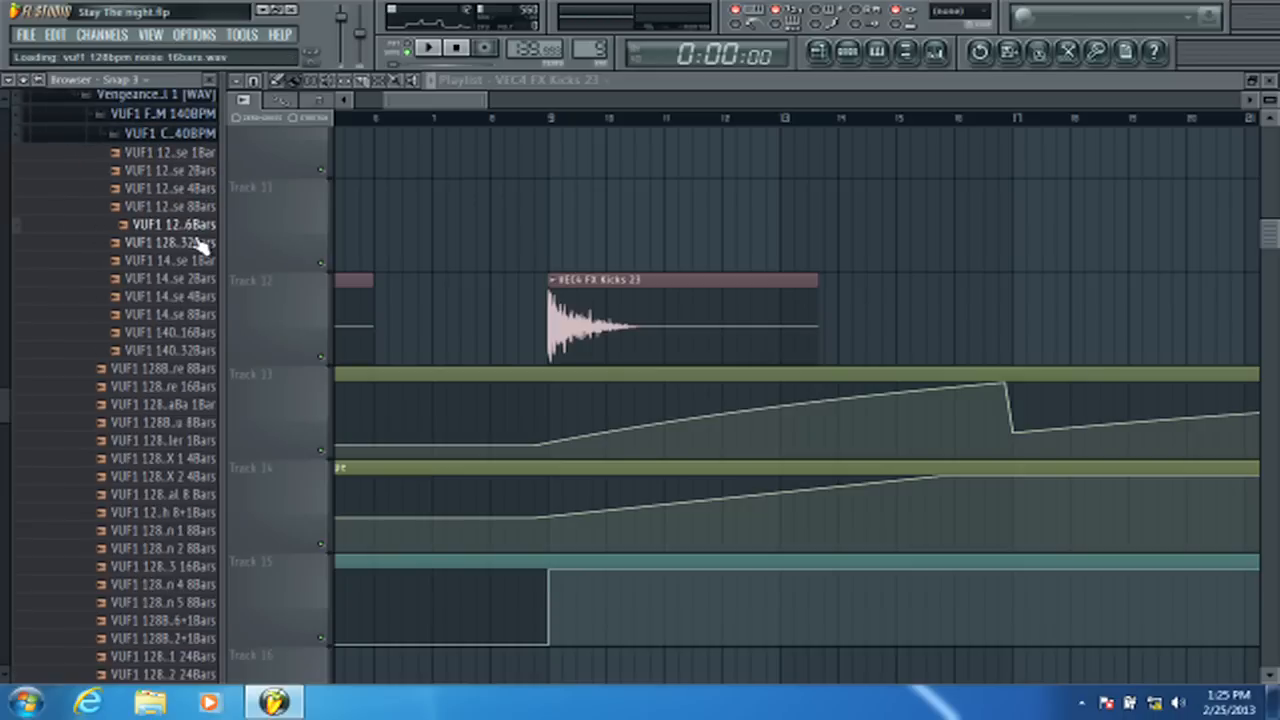
key("Down")
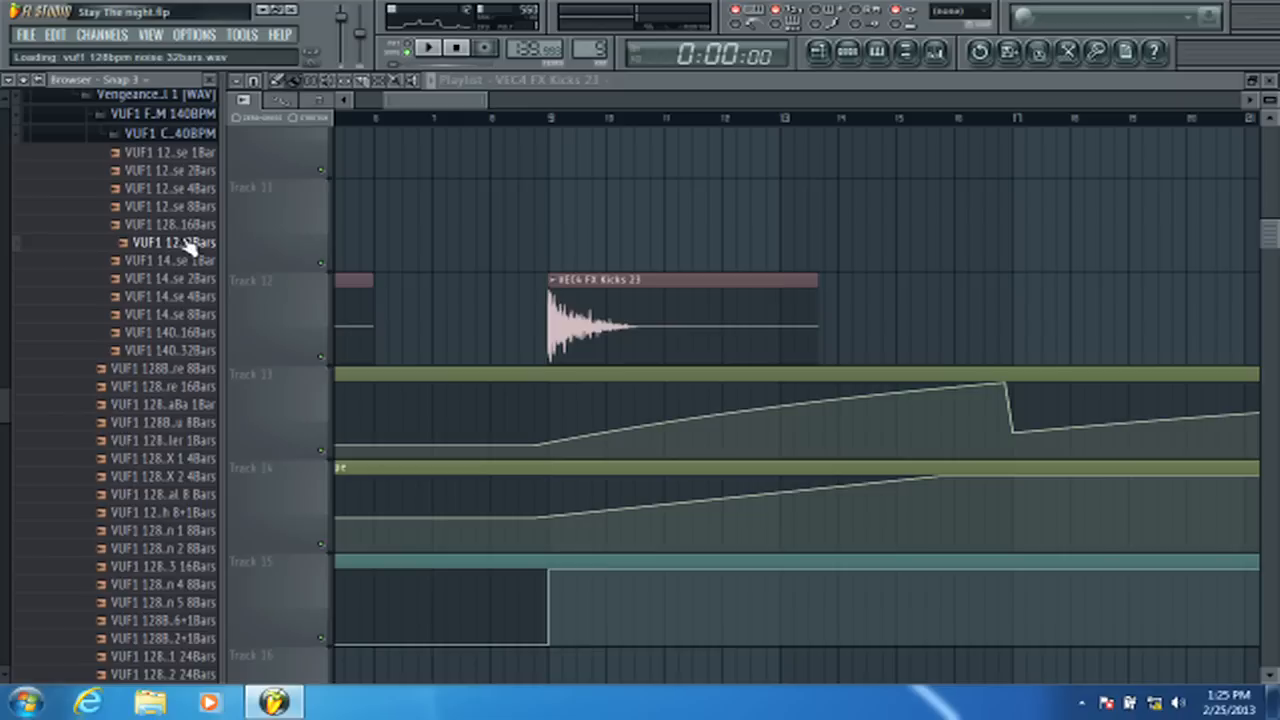
key("Down")
key("Down")
key("Down")
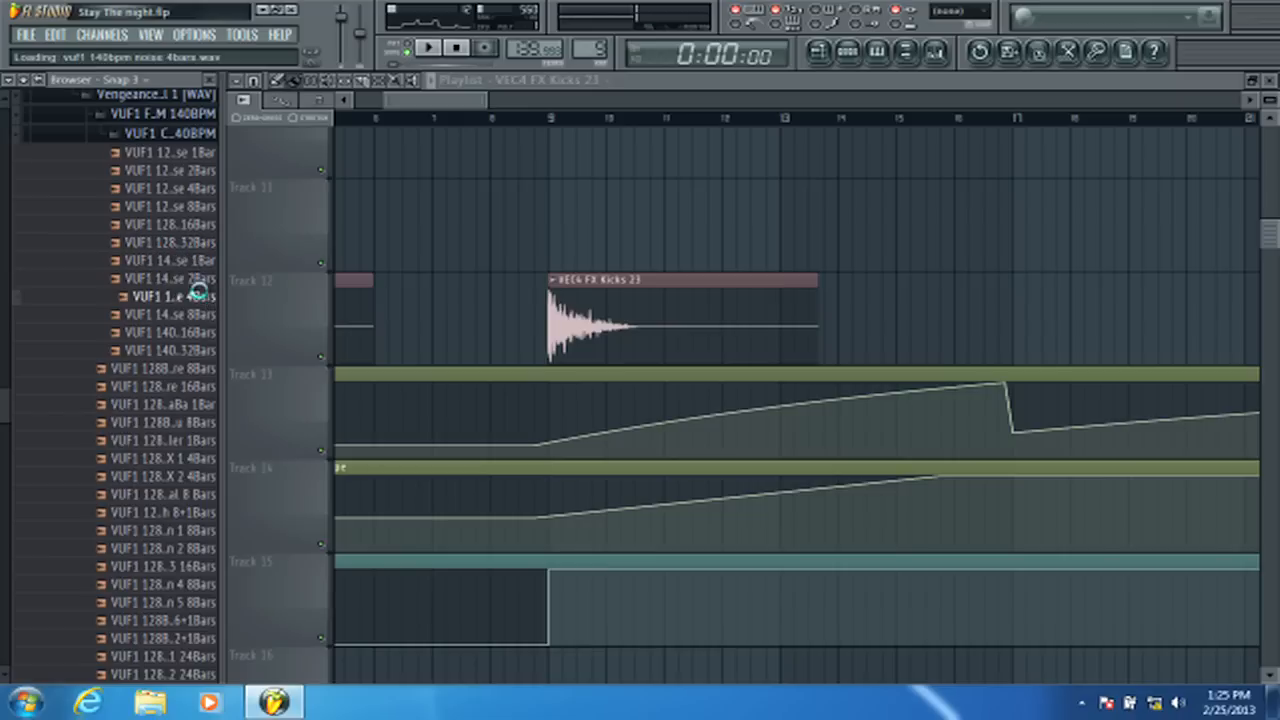
- Place the VUF1 140BPM Noise 8Bars sample on Track 11 from bar 1 to bar 9 and open its channel settings
left_click(202, 316)
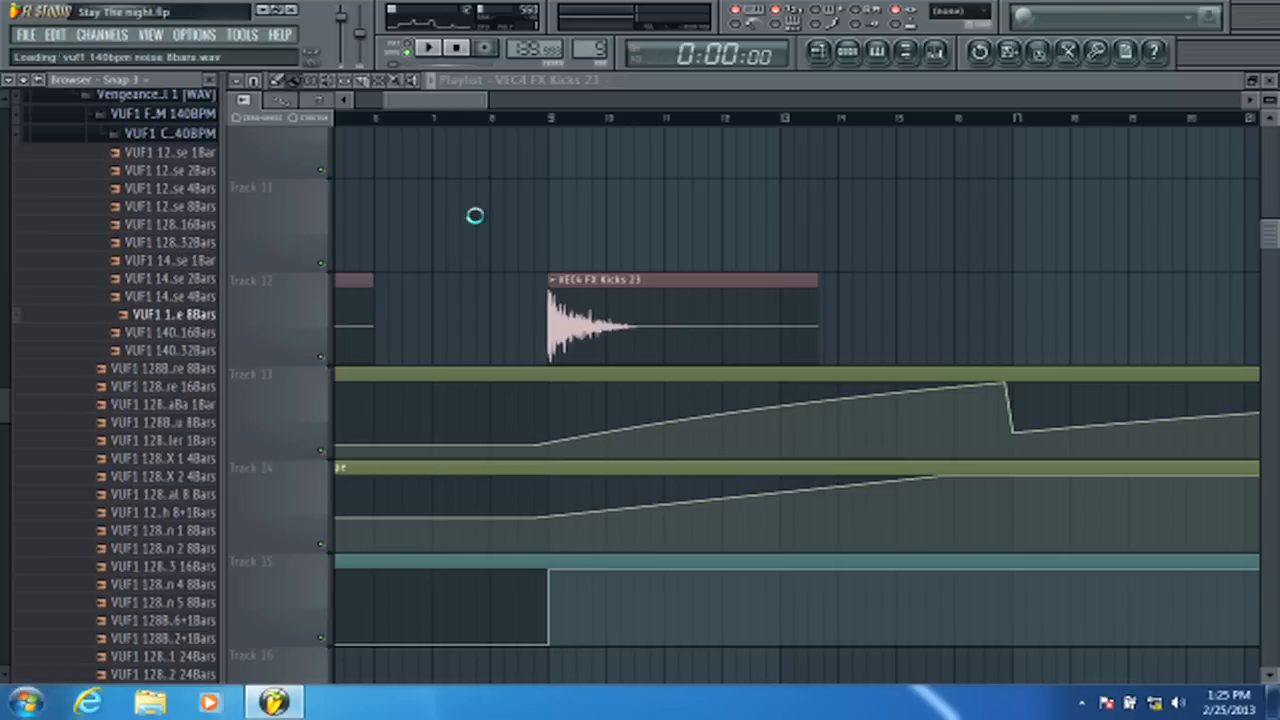
left_click_drag(475, 216, 476, 222)
left_click_drag(584, 226, 100, 226)
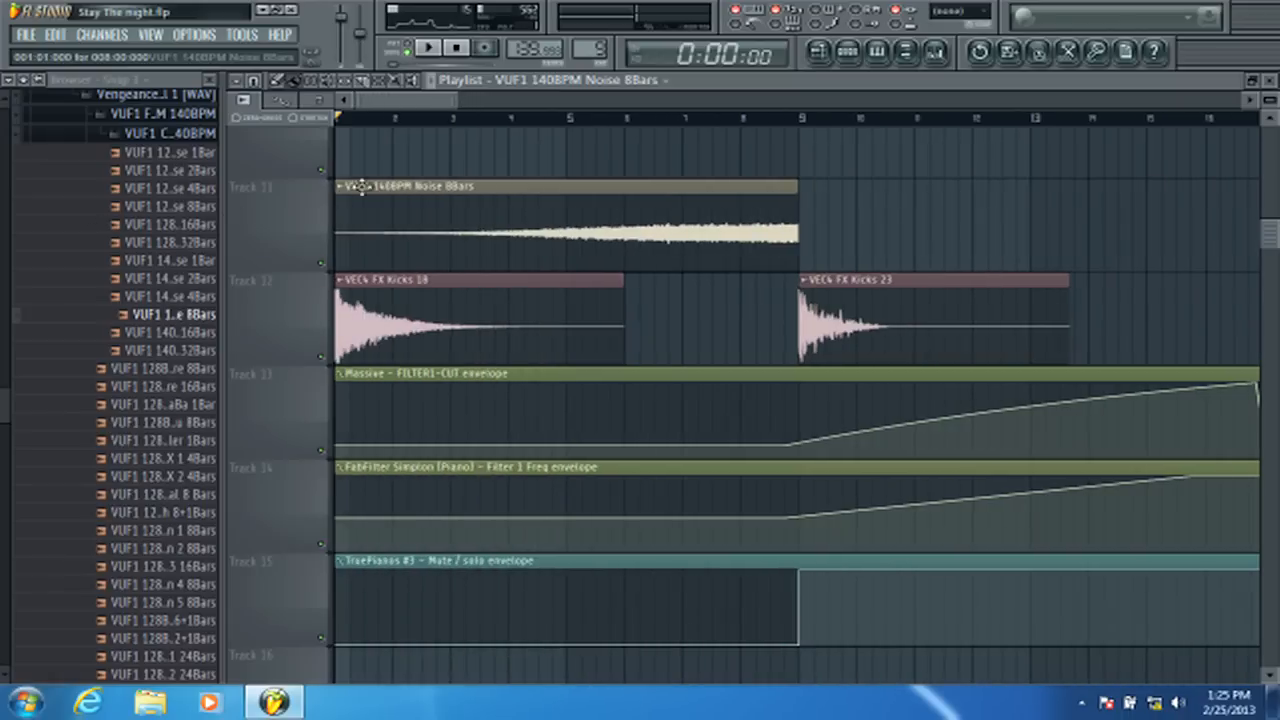
double_click(493, 202)
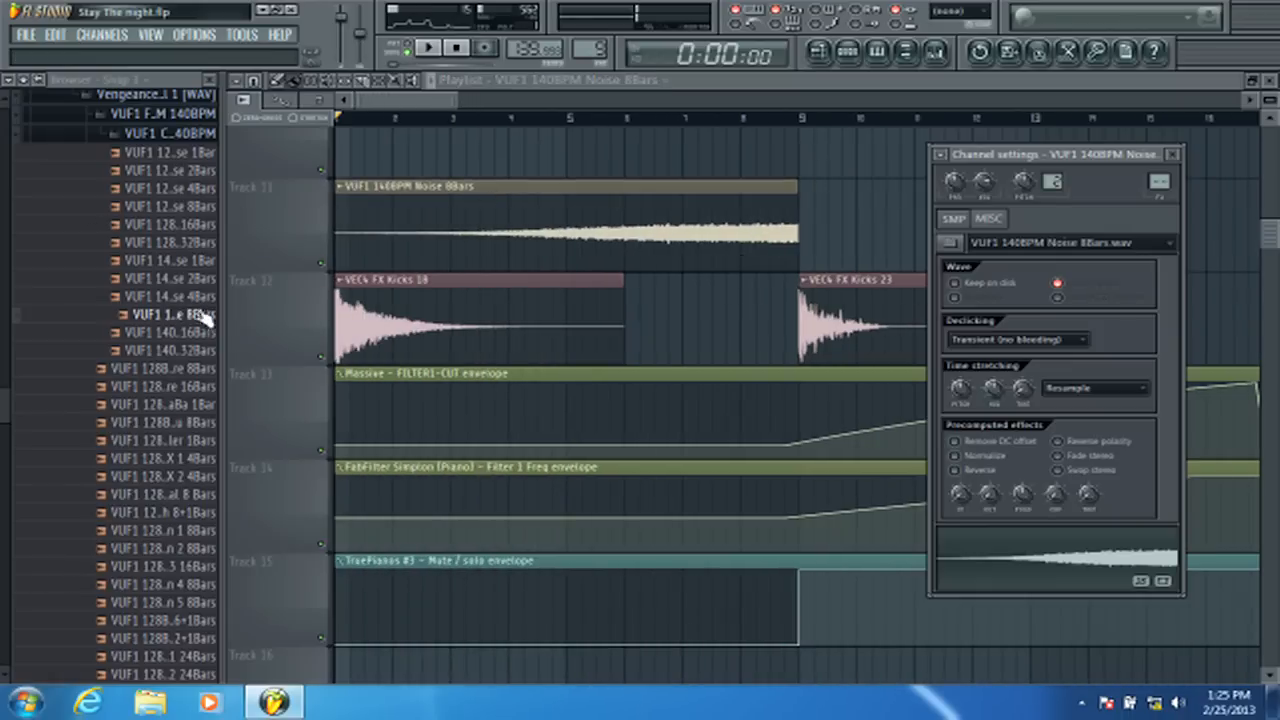
- Place VUF1 140BPM Noise 4Bars above Track 11 from bar 5 to bar 9 and set its channel volume to 42%
left_click_drag(190, 297, 588, 149)
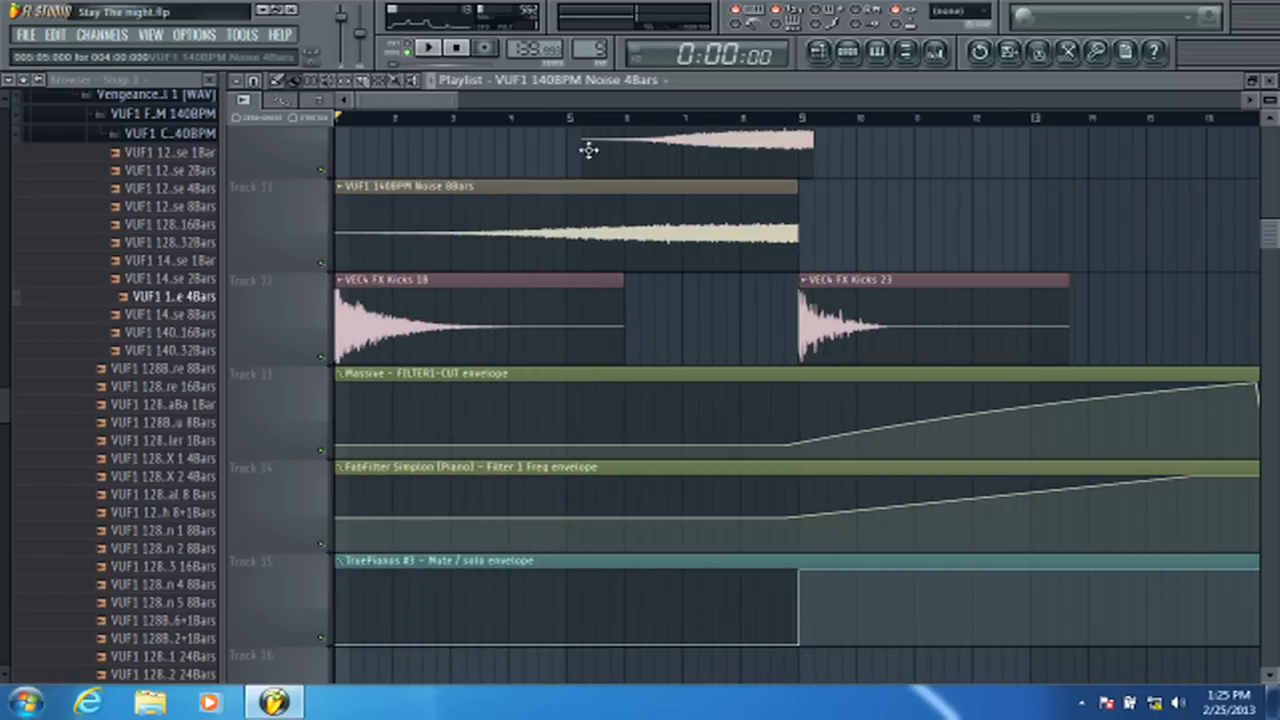
left_click_drag(683, 150, 666, 157)
double_click(668, 157)
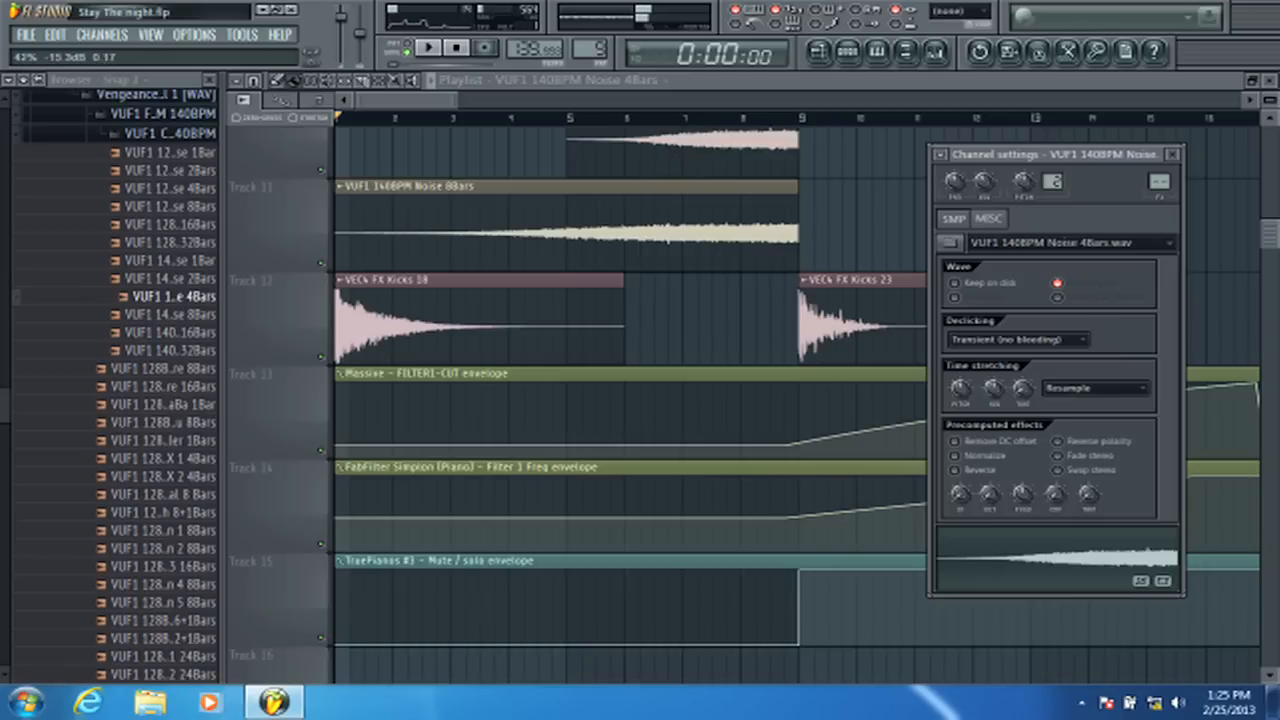
left_click(723, 251)
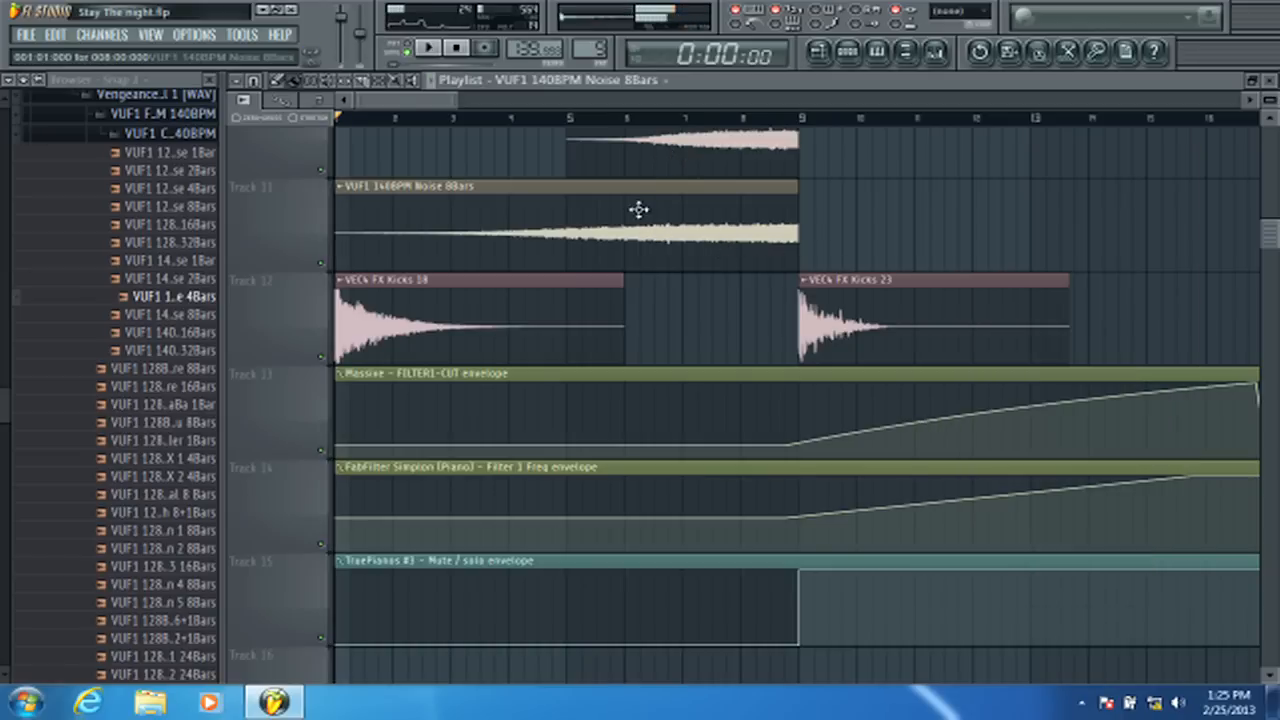
- Open the VUF1 140BPM Noise 8Bars channel settings and collapse the Clean Noise Ramps folder to read the full FX fill names
double_click(588, 234)
left_click(200, 137)
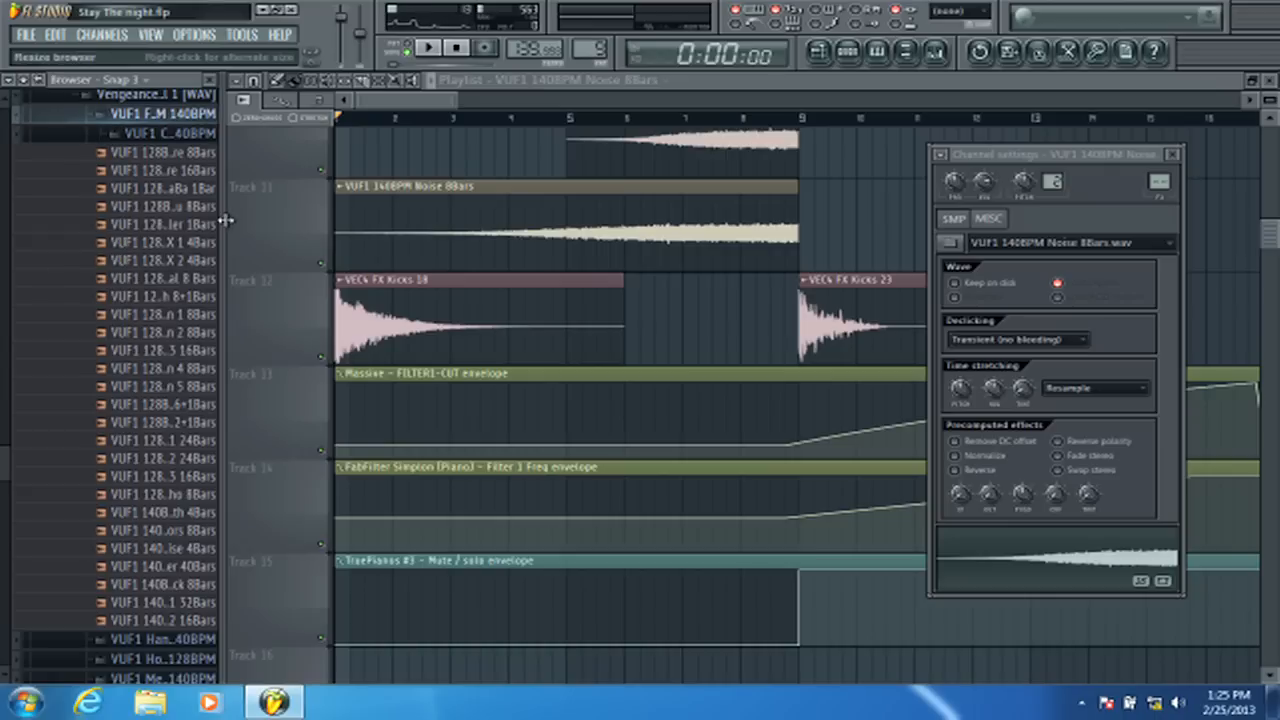
left_click_drag(226, 220, 424, 222)
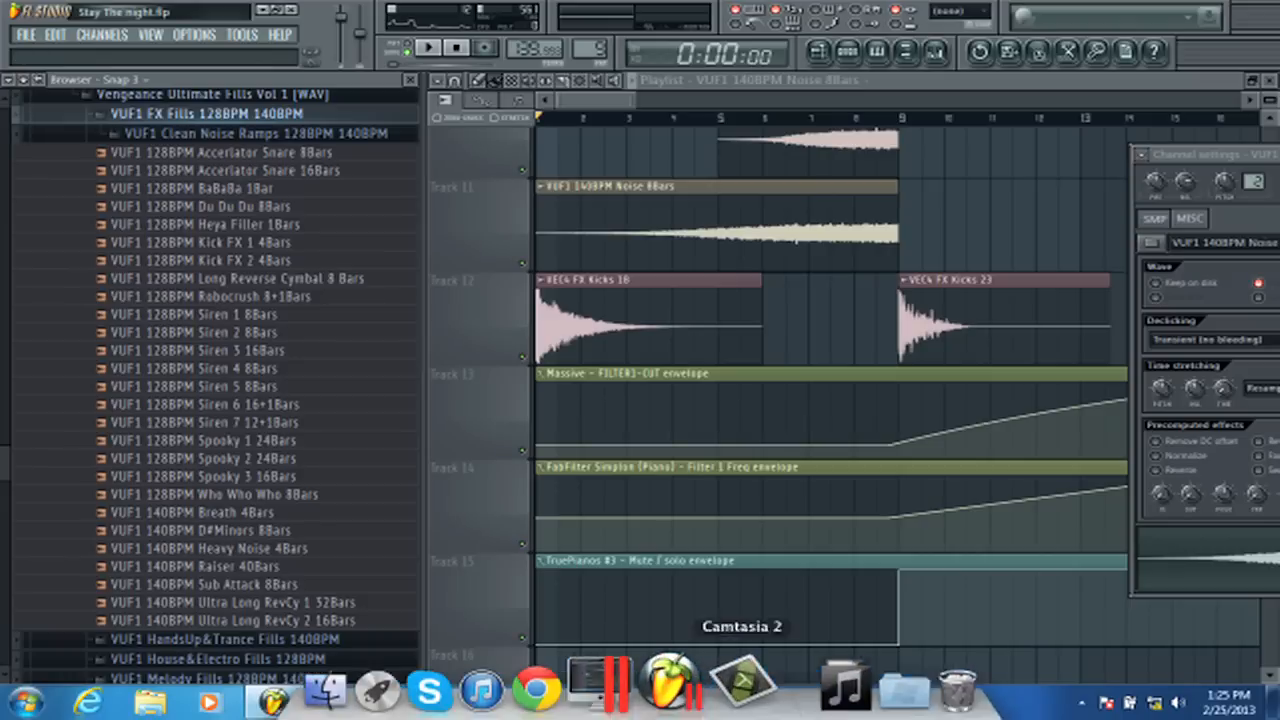
left_click_drag(423, 351, 243, 363)
- Preview VUF1 128BPM Siren 2 8Bars and collapse the VUF1 FX Fills folder
left_click(158, 332)
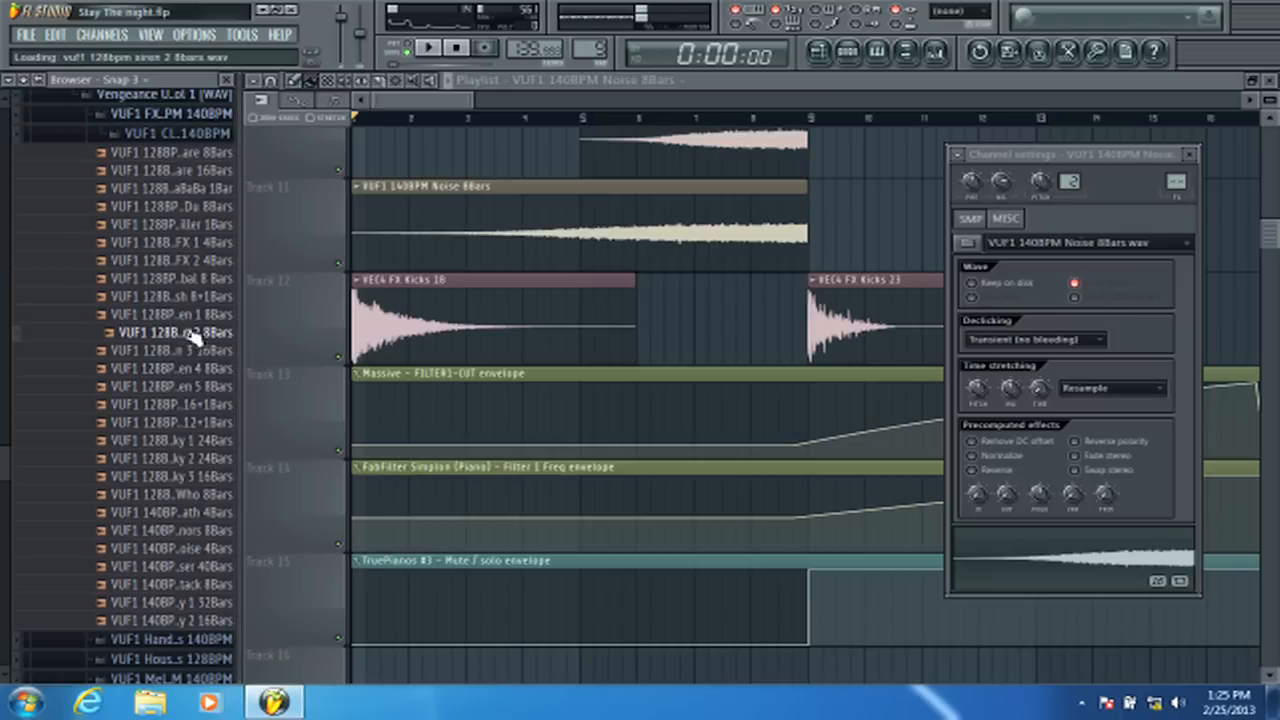
left_click(158, 136)
left_click(158, 136)
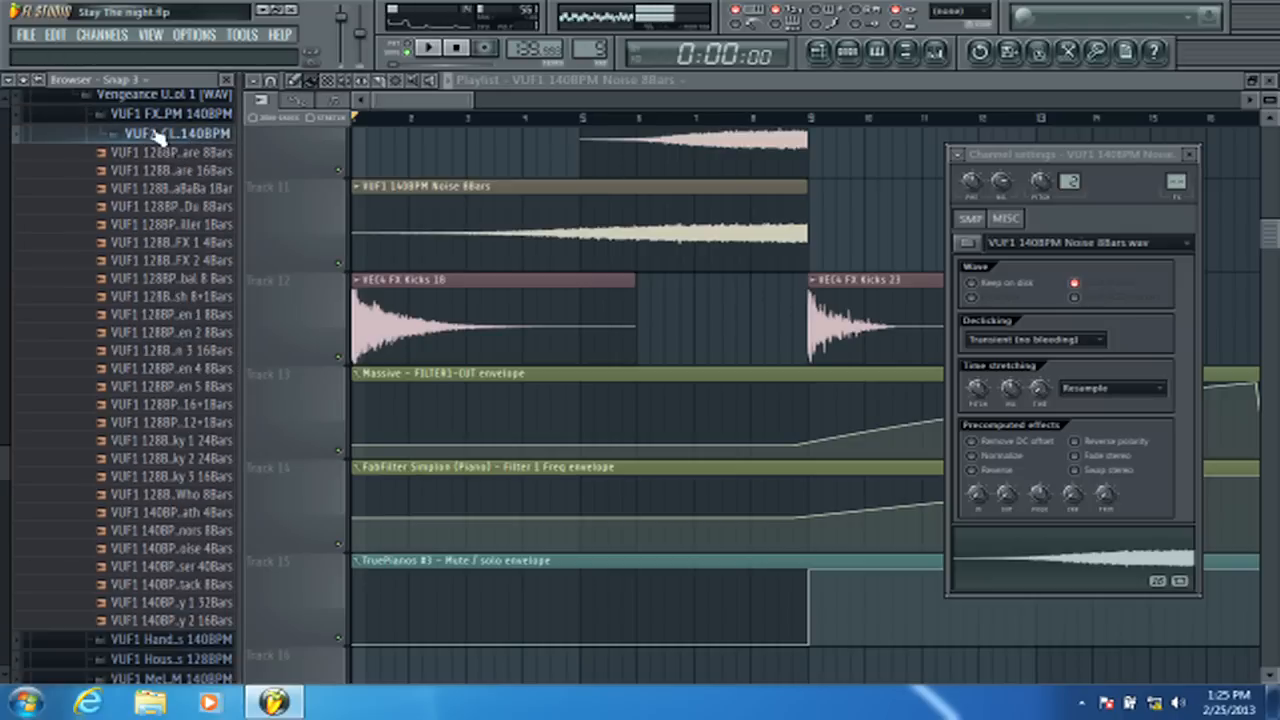
key("Left")
key("Left")
key("Down")
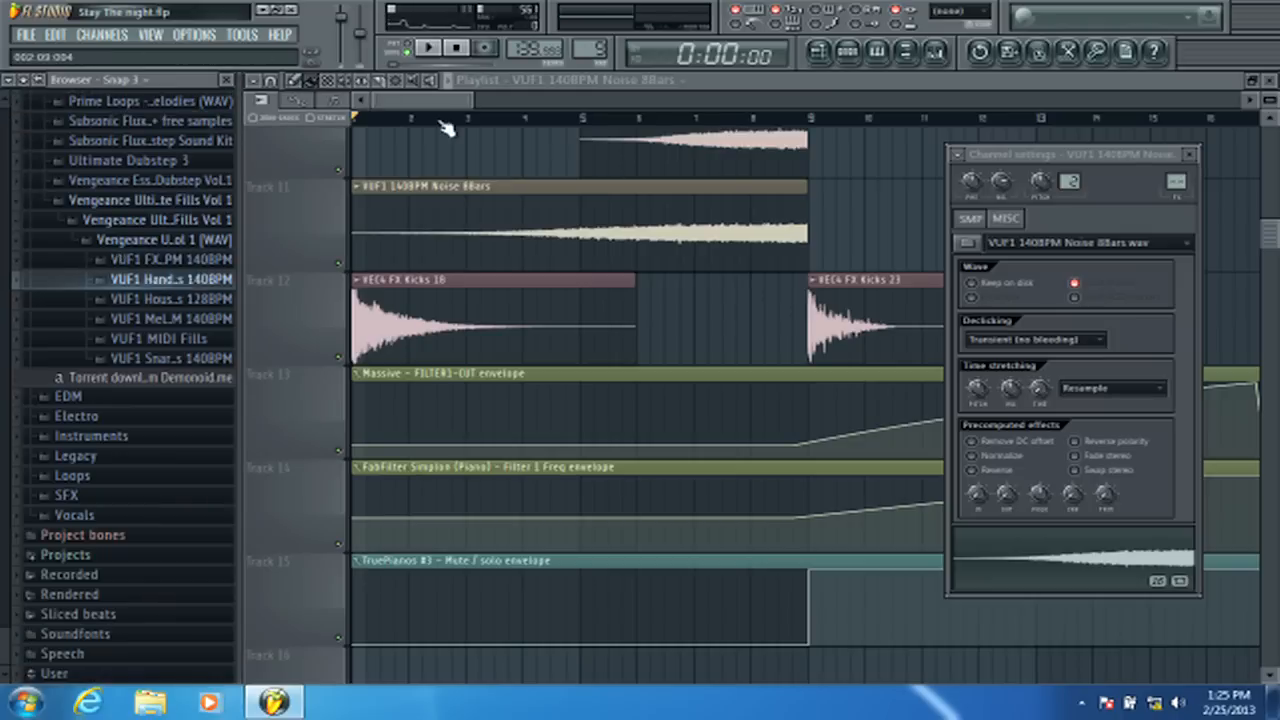
- Expand the VUF1 HandsUp&Trance Fills folder, preview its first sample and collapse the folder
key("Right")
key("Down")
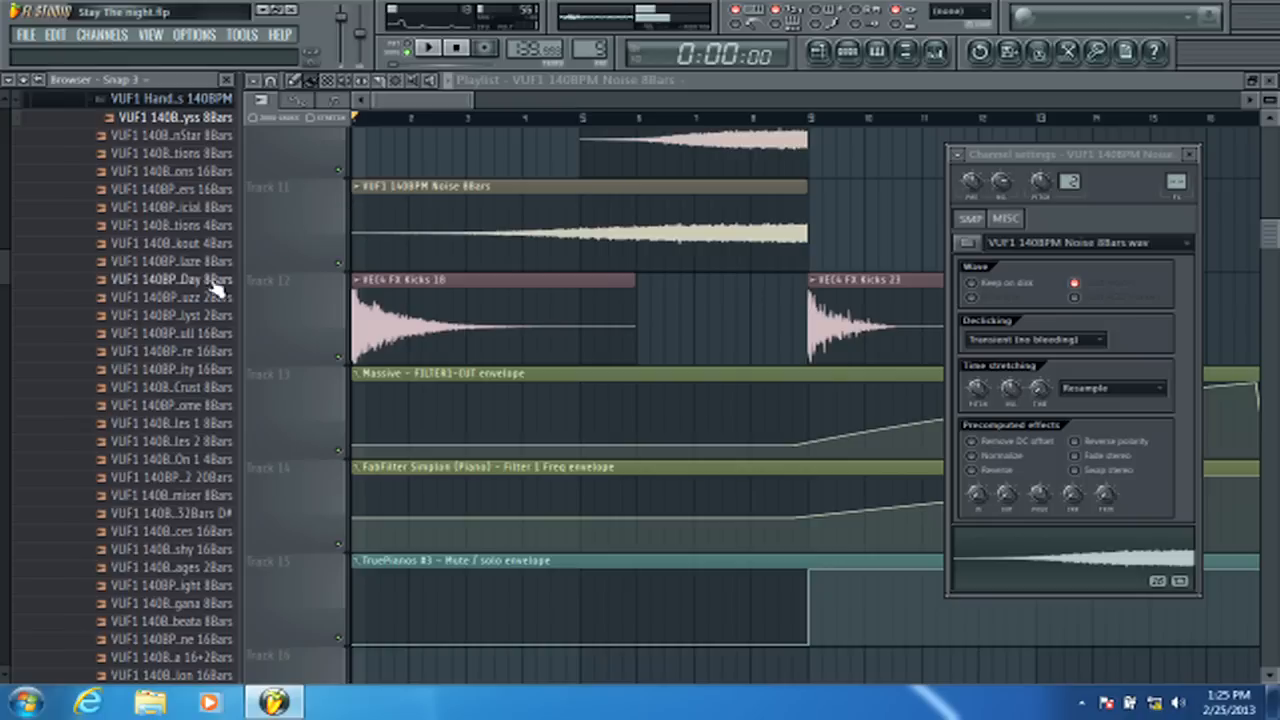
key("Left")
key("Left")
key("Down")
key("Down")
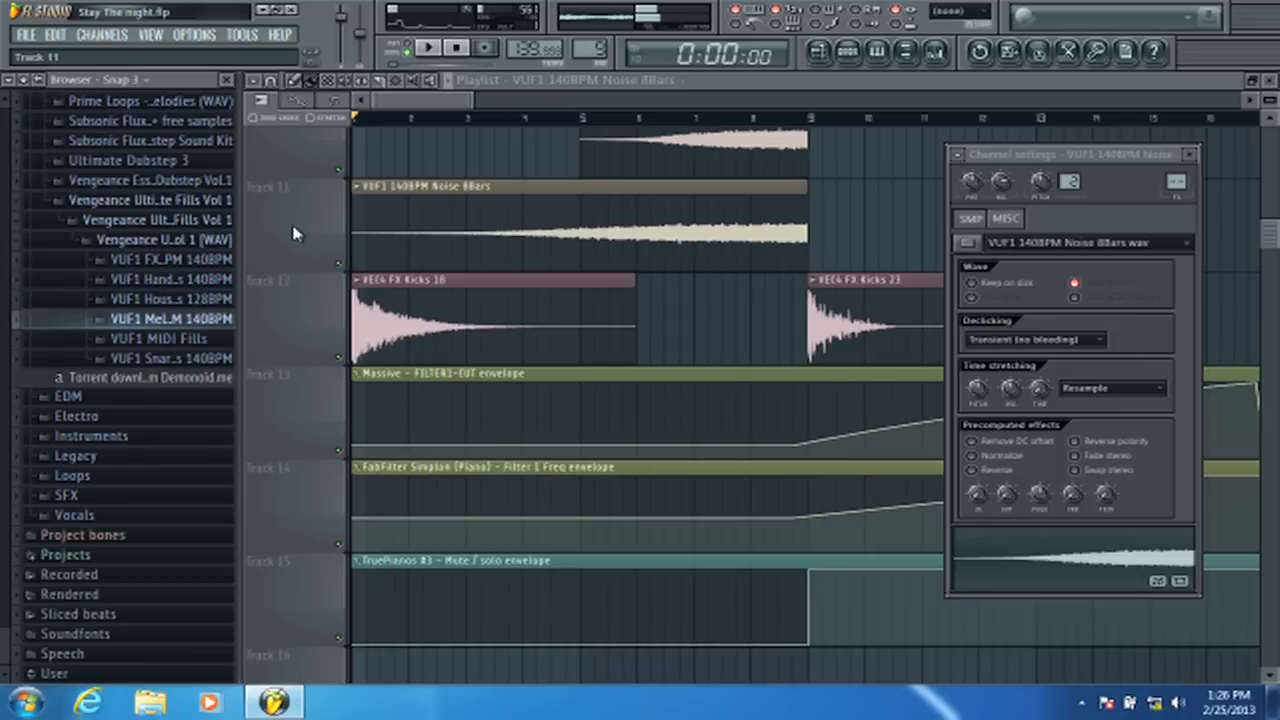
- Preview the first samples of the VUF1 Melody Fills folder, including Accerlator Chord 8Bars C, and collapse the folder
key("Right")
key("Down")
key("Down")
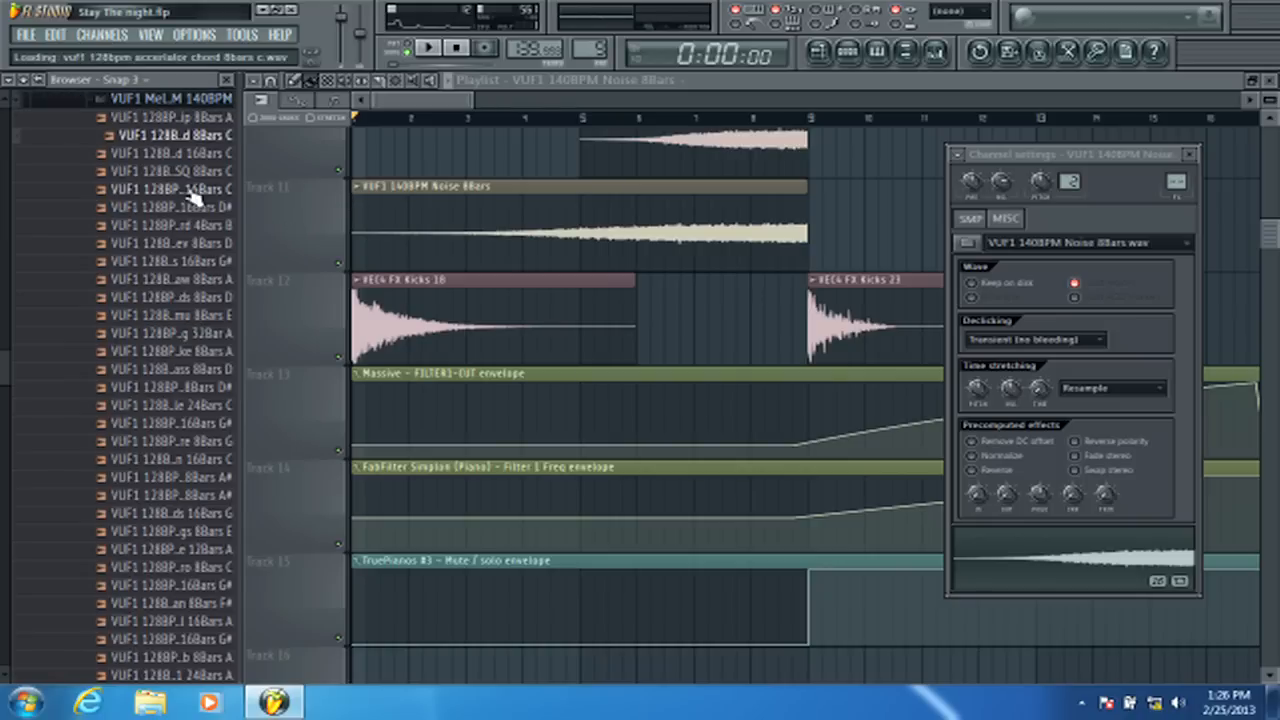
key("Left")
key("Left")
left_click_drag(238, 162, 200, 162)
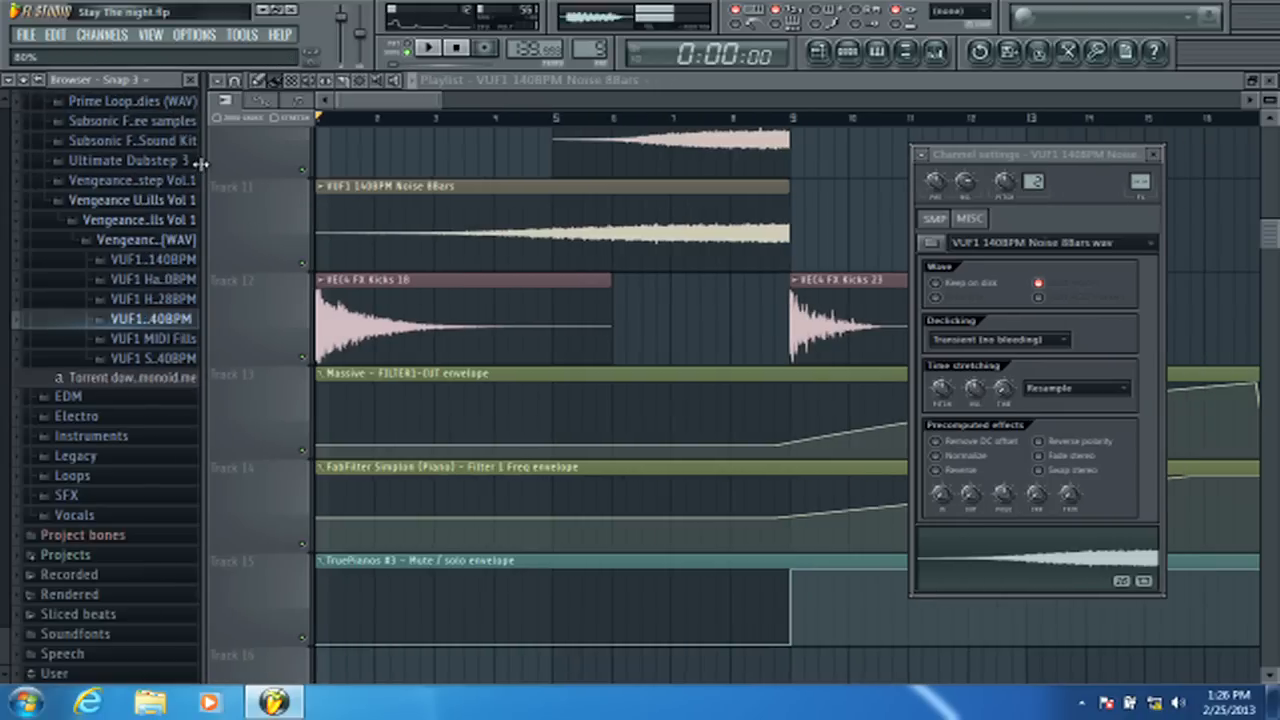
- Expand the last VUF1 140BPM fills folder and preview several of its 2-bar and 8-bar samples
left_click(160, 358)
key("Down")
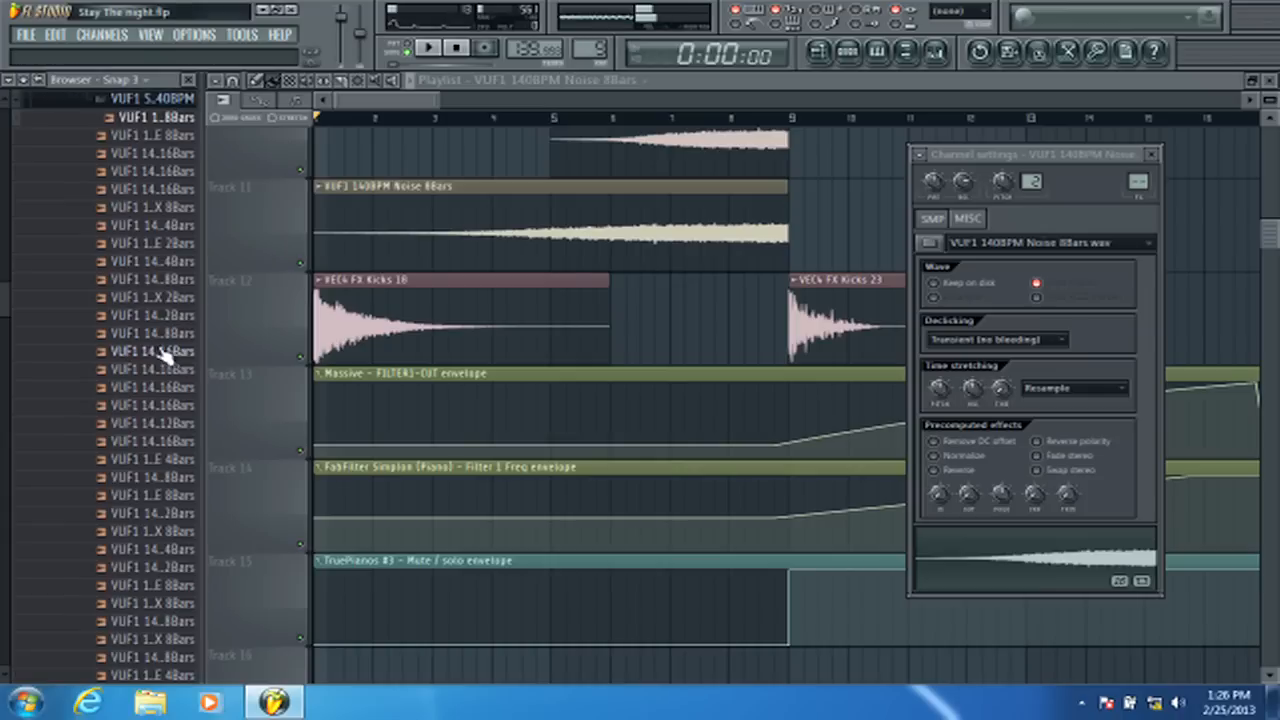
left_click(157, 314)
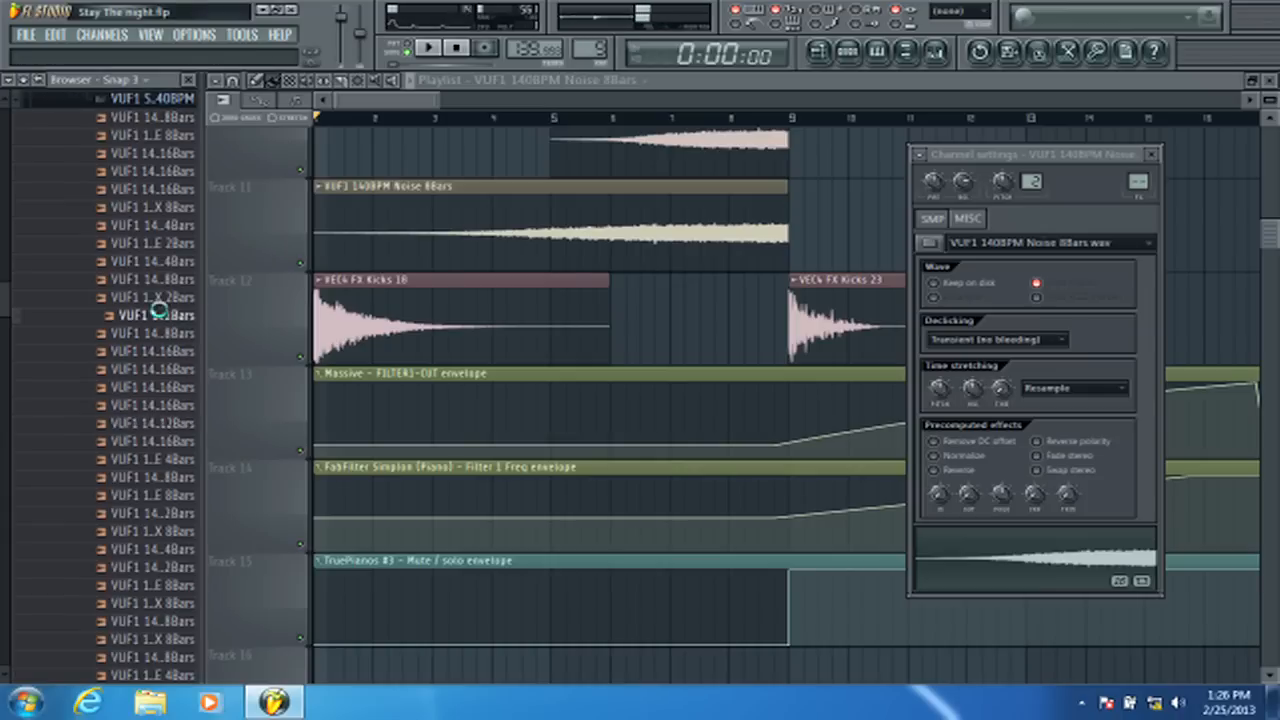
left_click(155, 566)
left_click(152, 477)
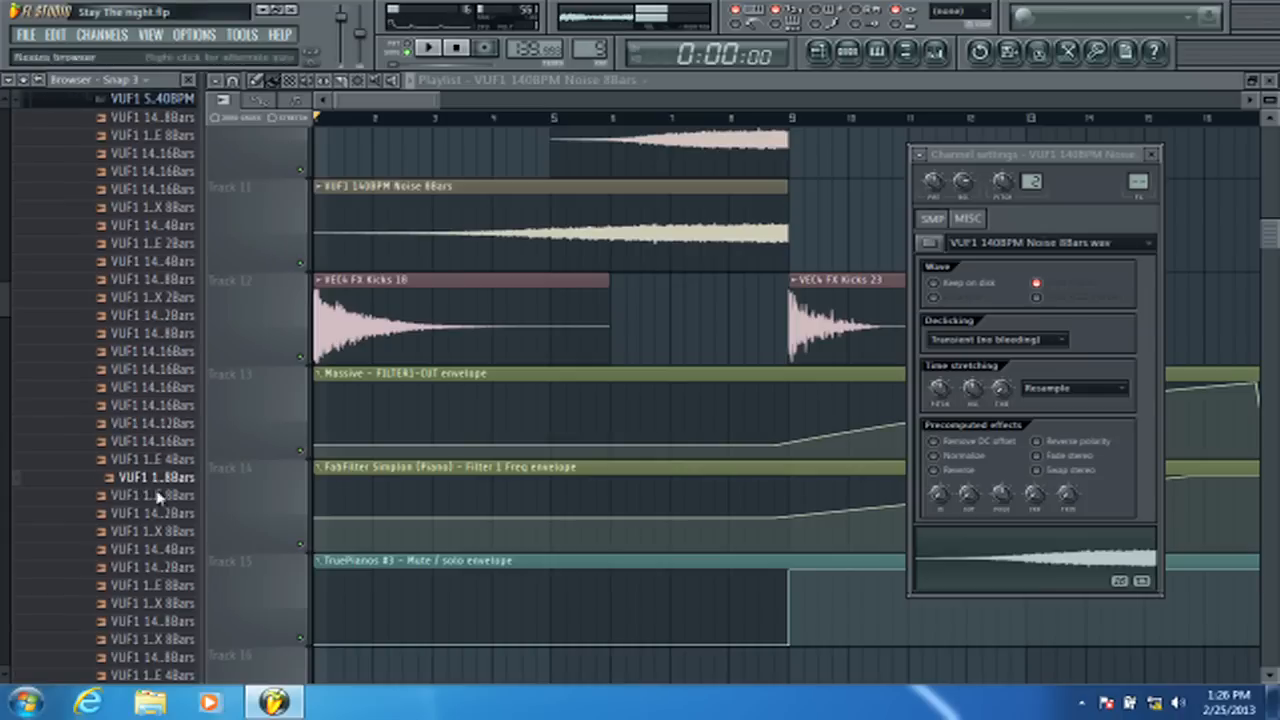
key("space")
key("space")
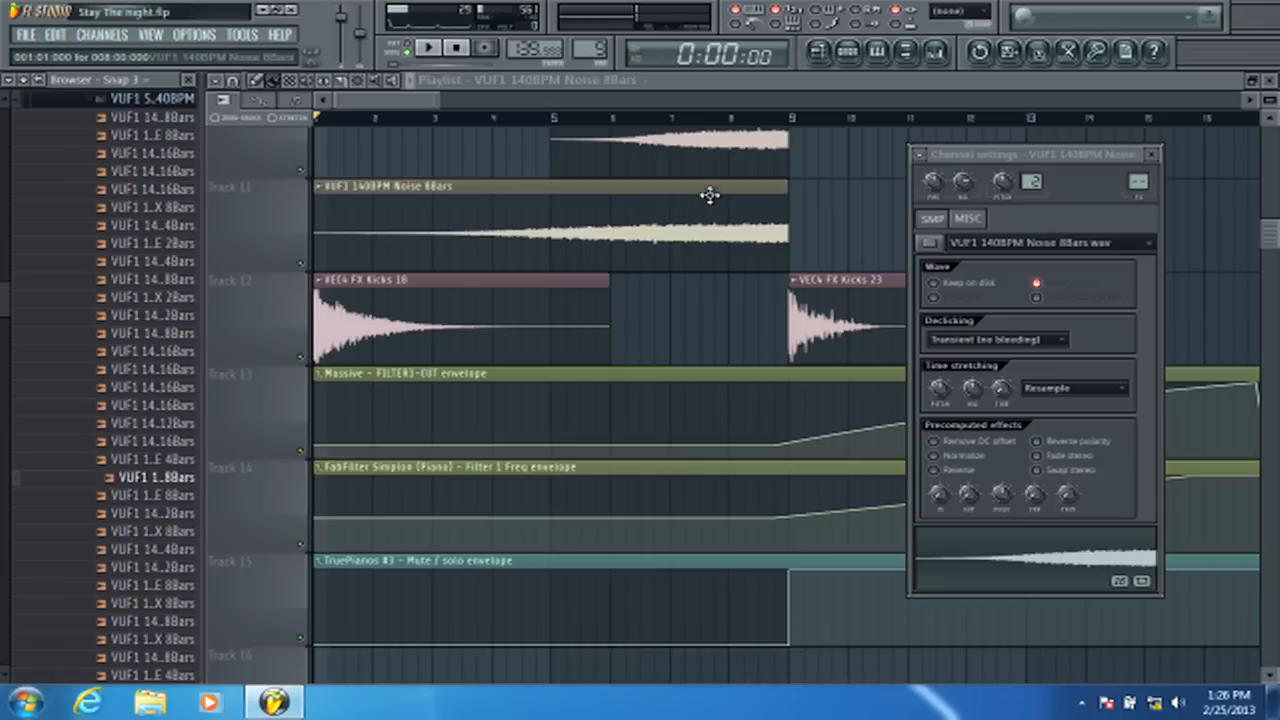
- Reverse the VUF1 140BPM Noise 8Bars sample and move its Track 11 clip to start at bar 17
left_click_drag(682, 208, 1001, 222)
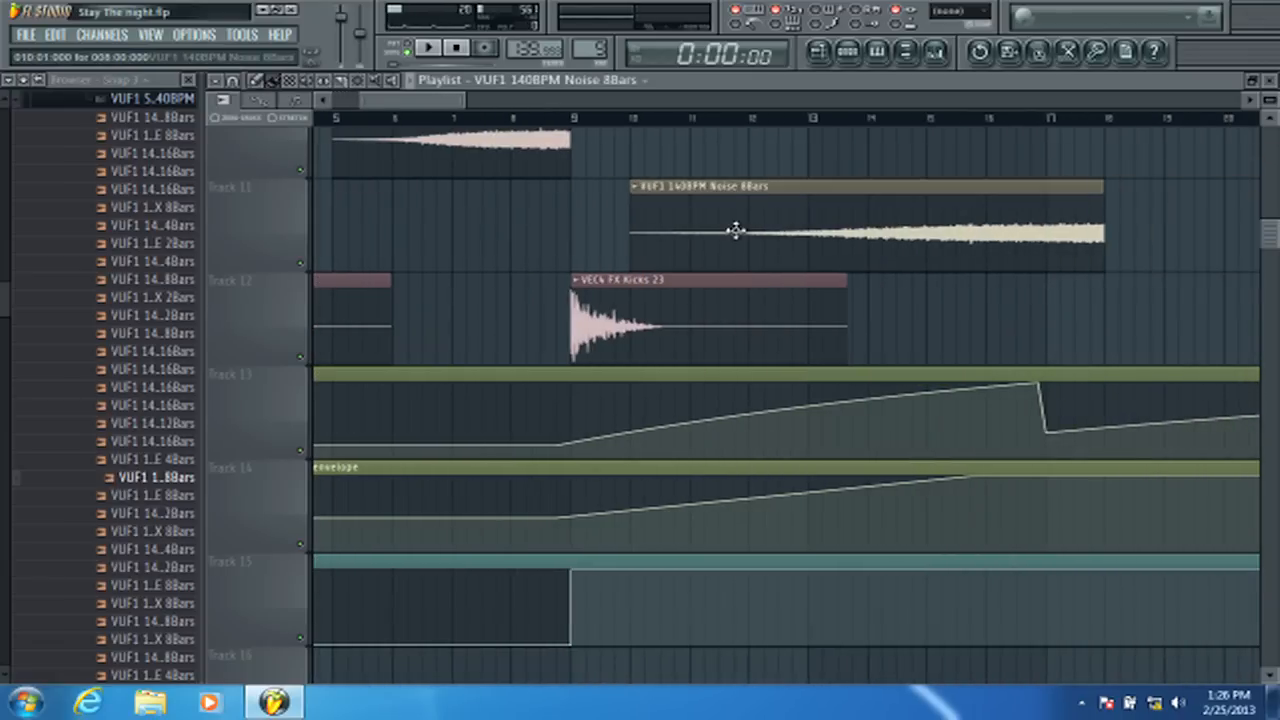
double_click(735, 230)
left_click(934, 470)
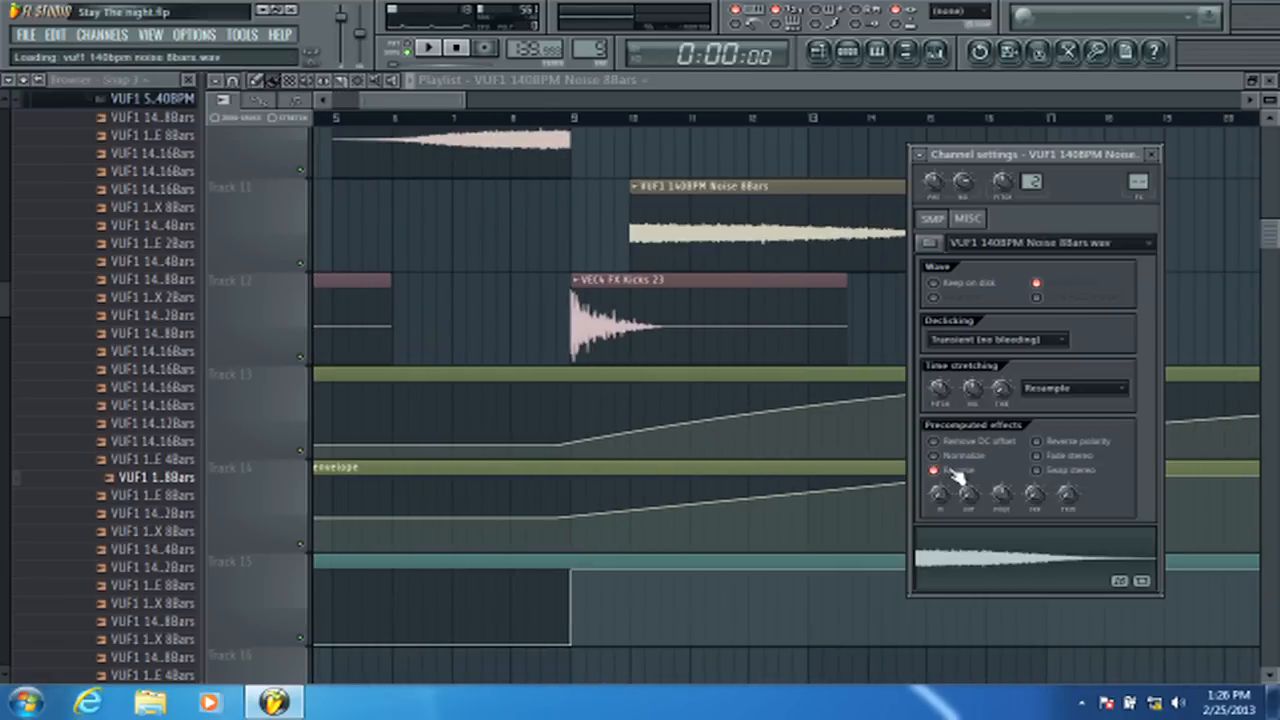
left_click_drag(703, 198, 1140, 230)
double_click(1012, 205)
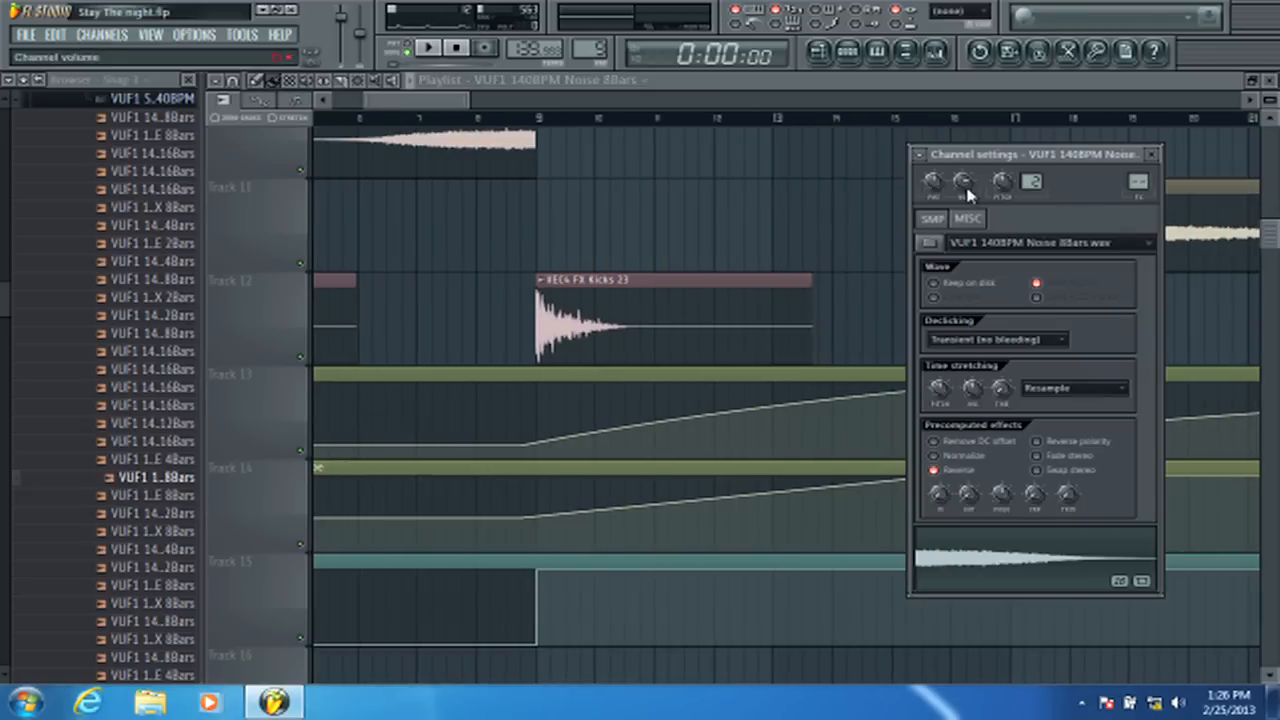
- Add a VEC4 FX Kicks 23 clip at bar 17 on Track 12 and move the Noise 4Bars clip to bar 13 on Track 11
left_click(614, 357)
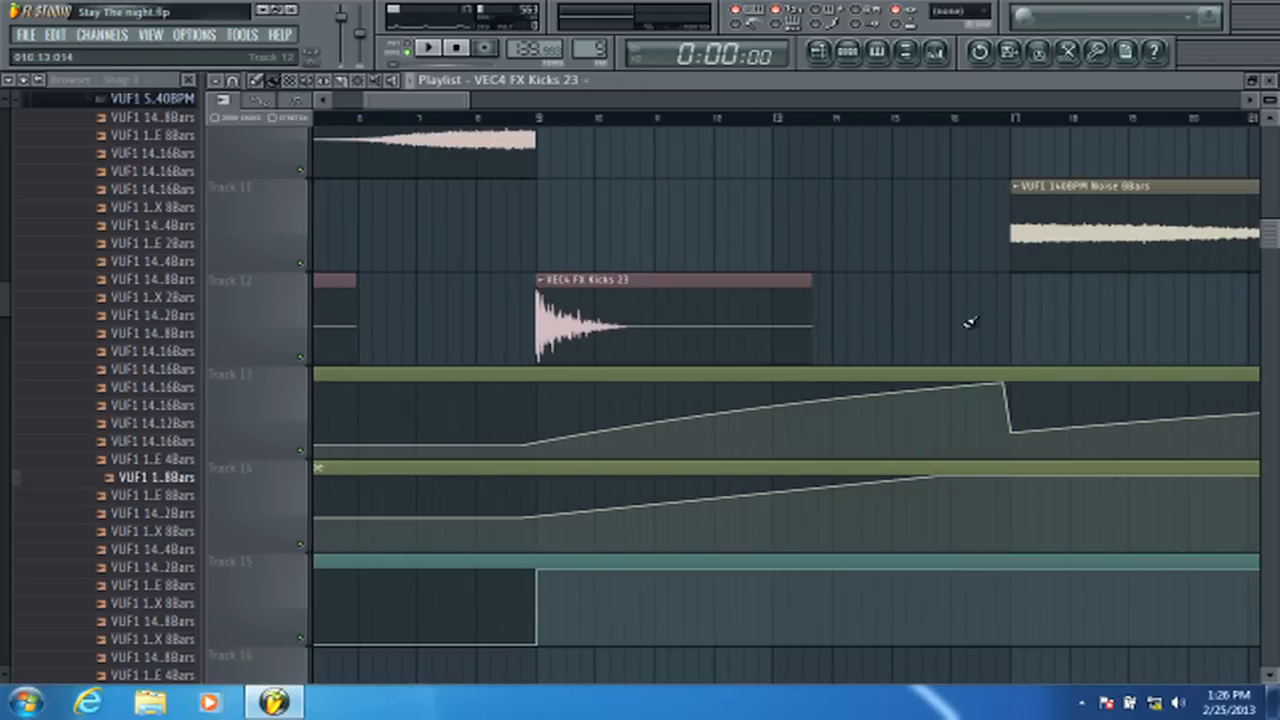
mouse_move(1035, 323)
left_mouse_down()
mouse_move(1005, 323)
mouse_move(1045, 322)
left_mouse_up()
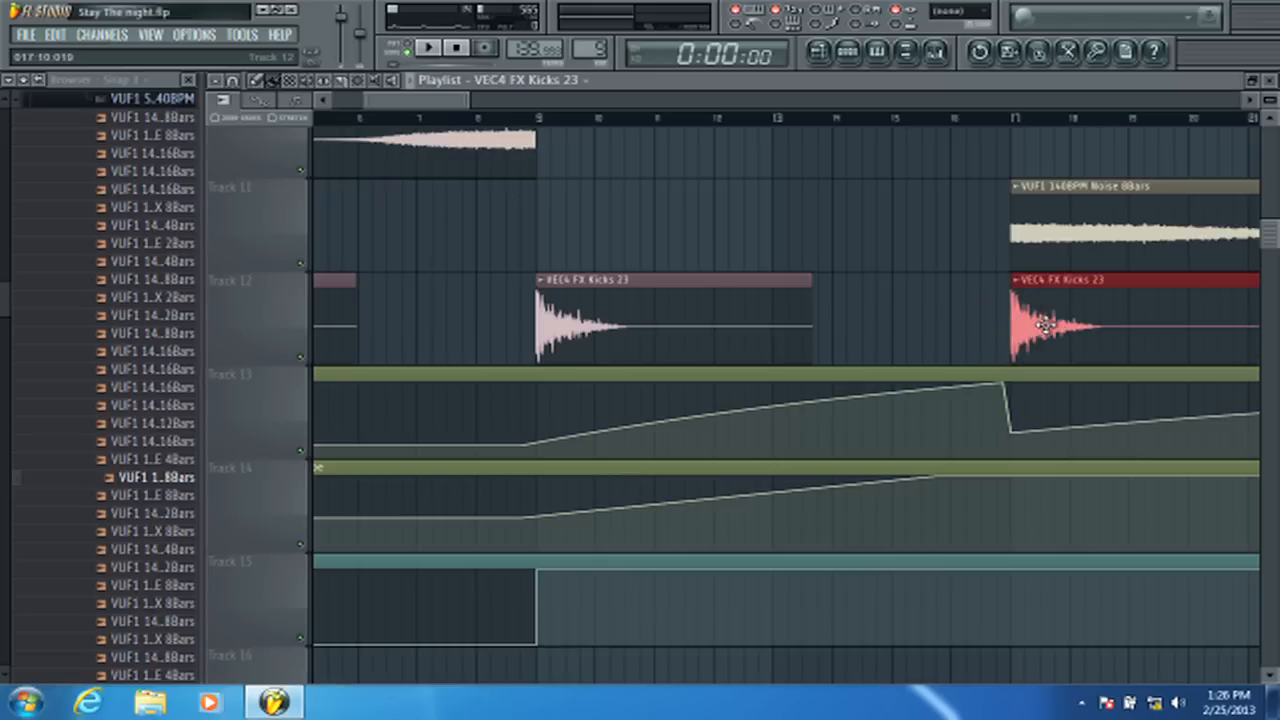
left_click_drag(402, 147, 903, 260)
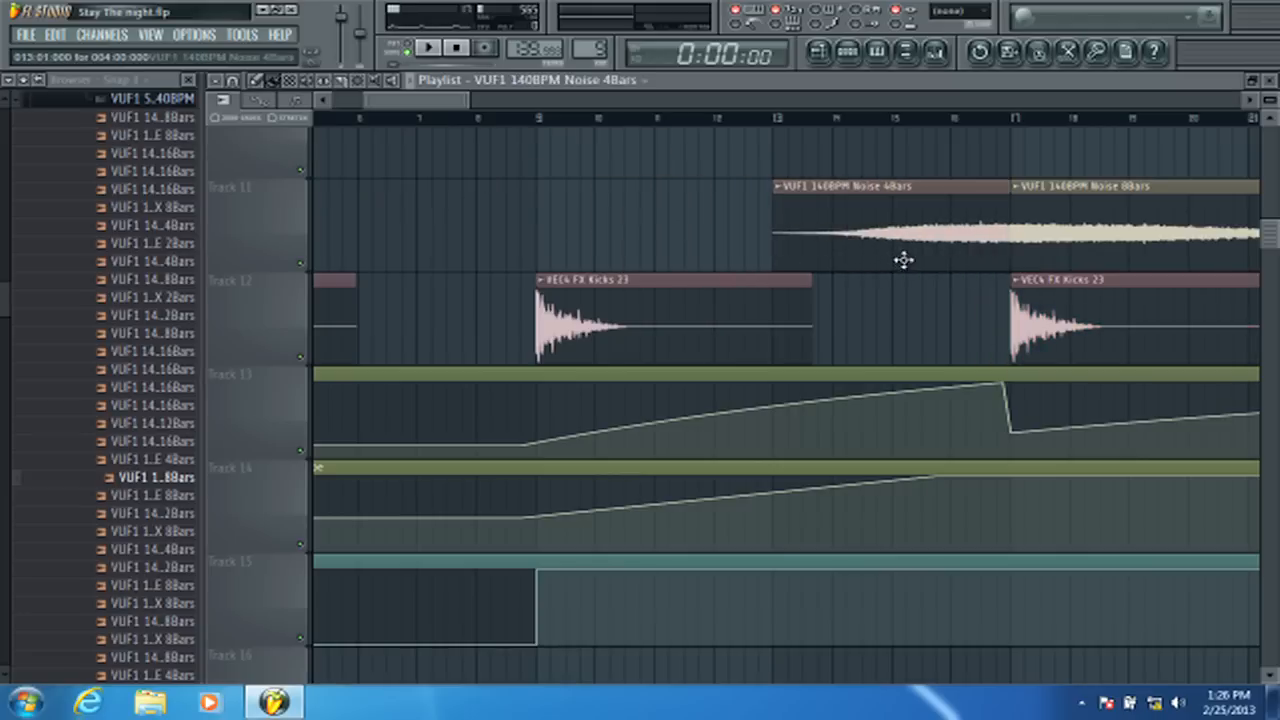
- Try another VUF1 140BPM Noise 4Bars clip at bar 5 on Track 11 during playback and delete it
left_click(903, 232)
left_click(857, 229)
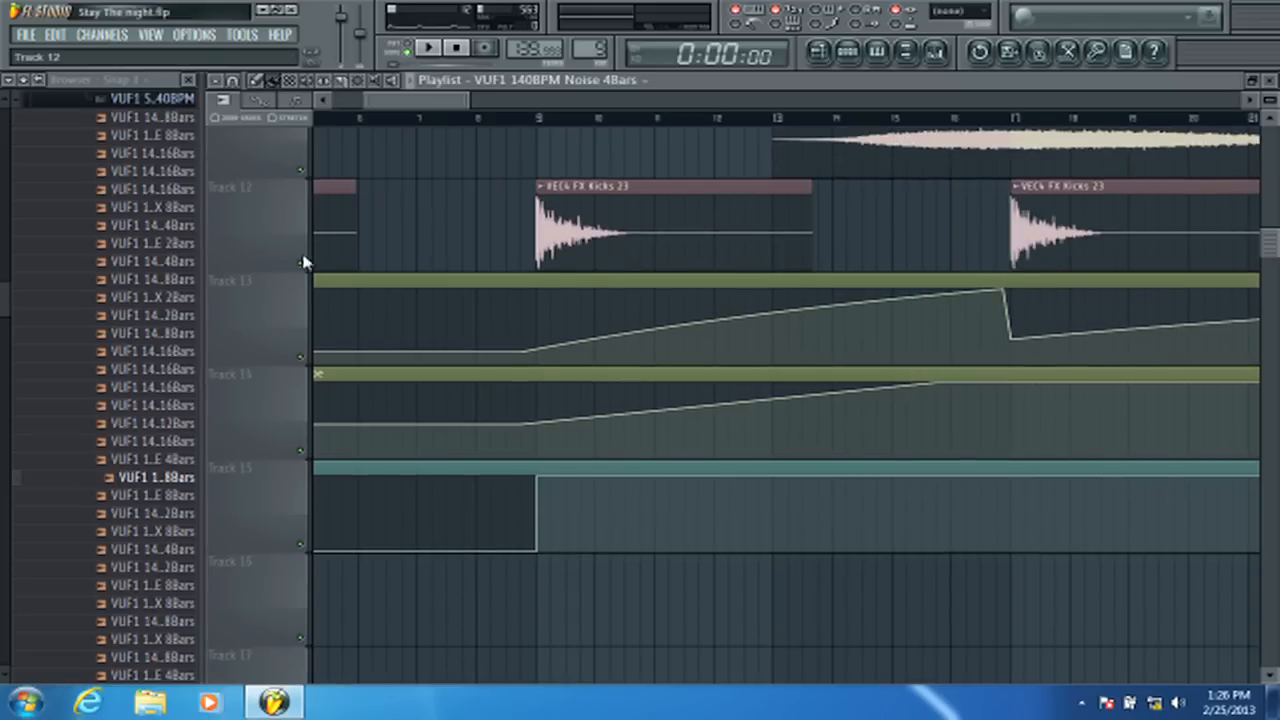
mouse_move(484, 205)
left_mouse_down()
mouse_move(508, 217)
mouse_move(277, 209)
mouse_move(491, 209)
left_mouse_up()
key("space")
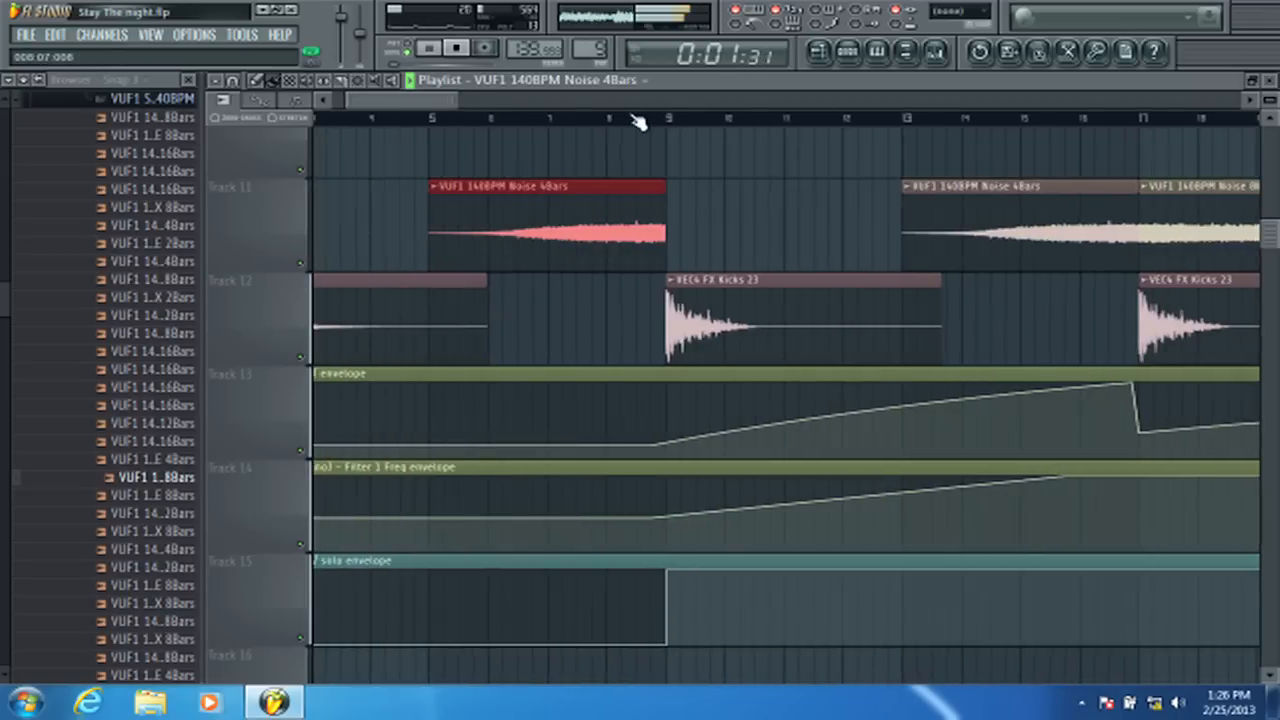
scroll(640, 124, "down", 3)
right_click(519, 231)
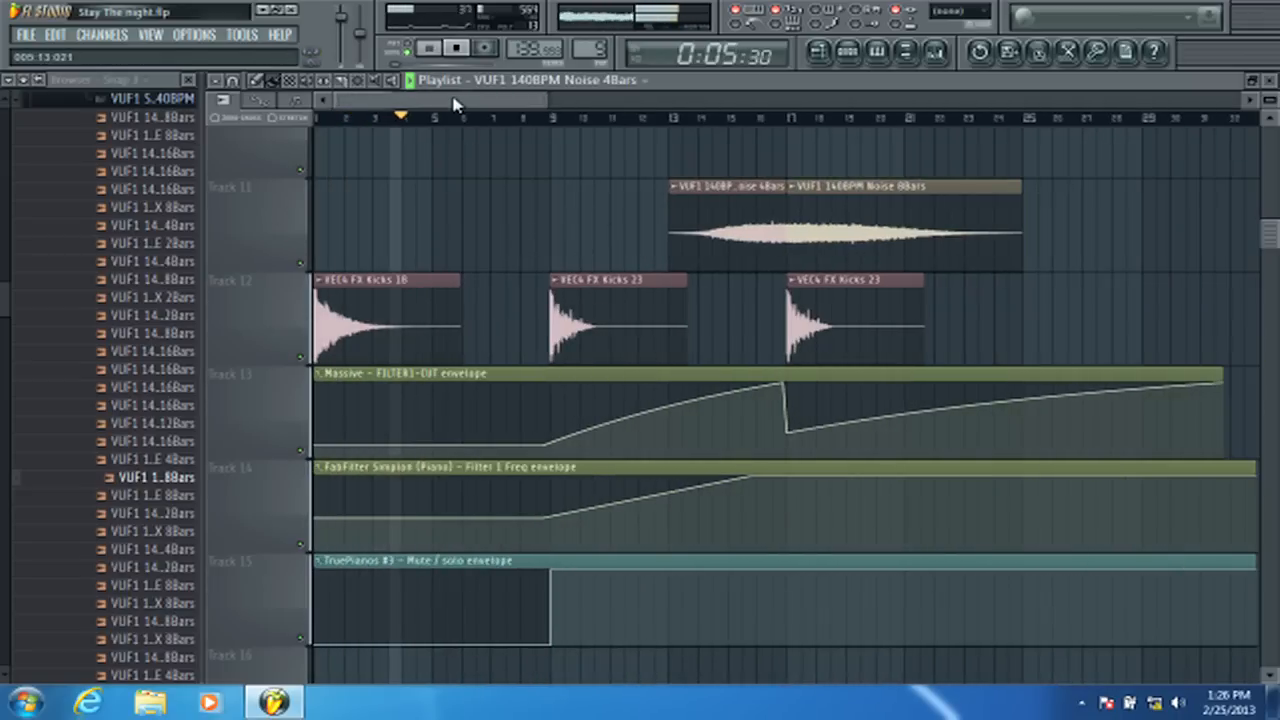
- Look over the whole arrangement from the vocal track downward while the song plays
left_click_drag(453, 104, 465, 106)
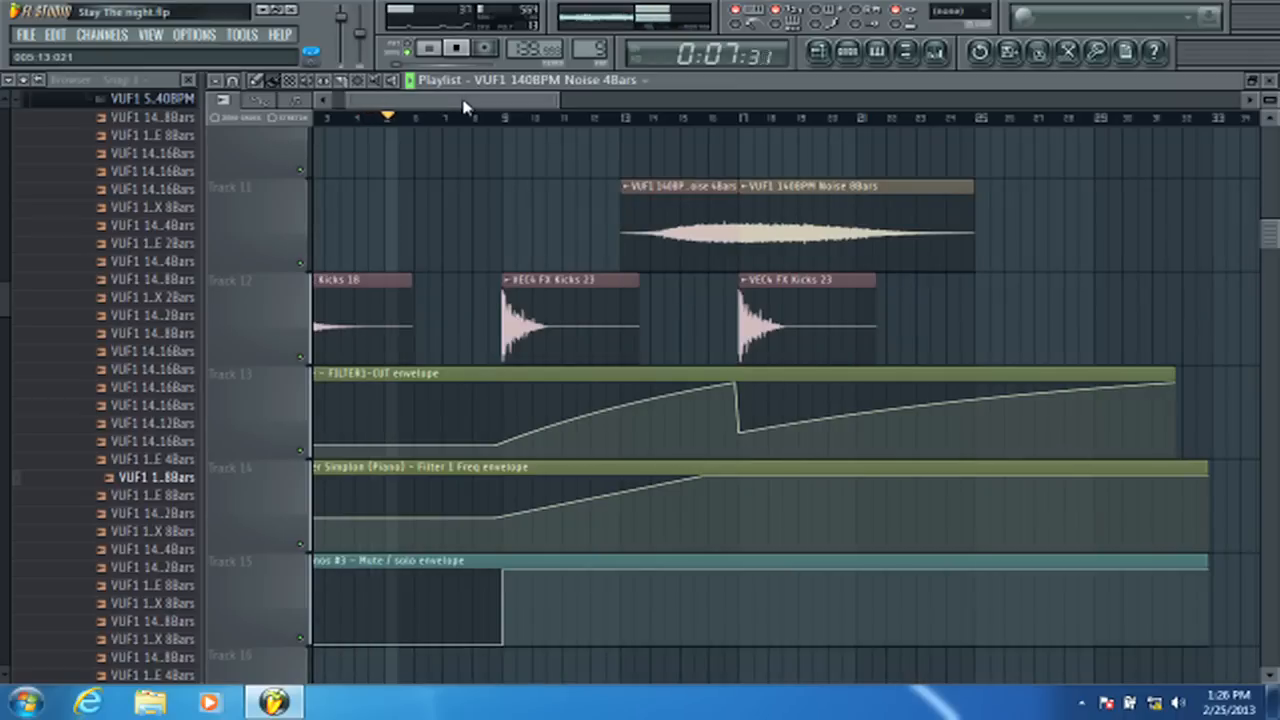
scroll(545, 130, "up", 5)
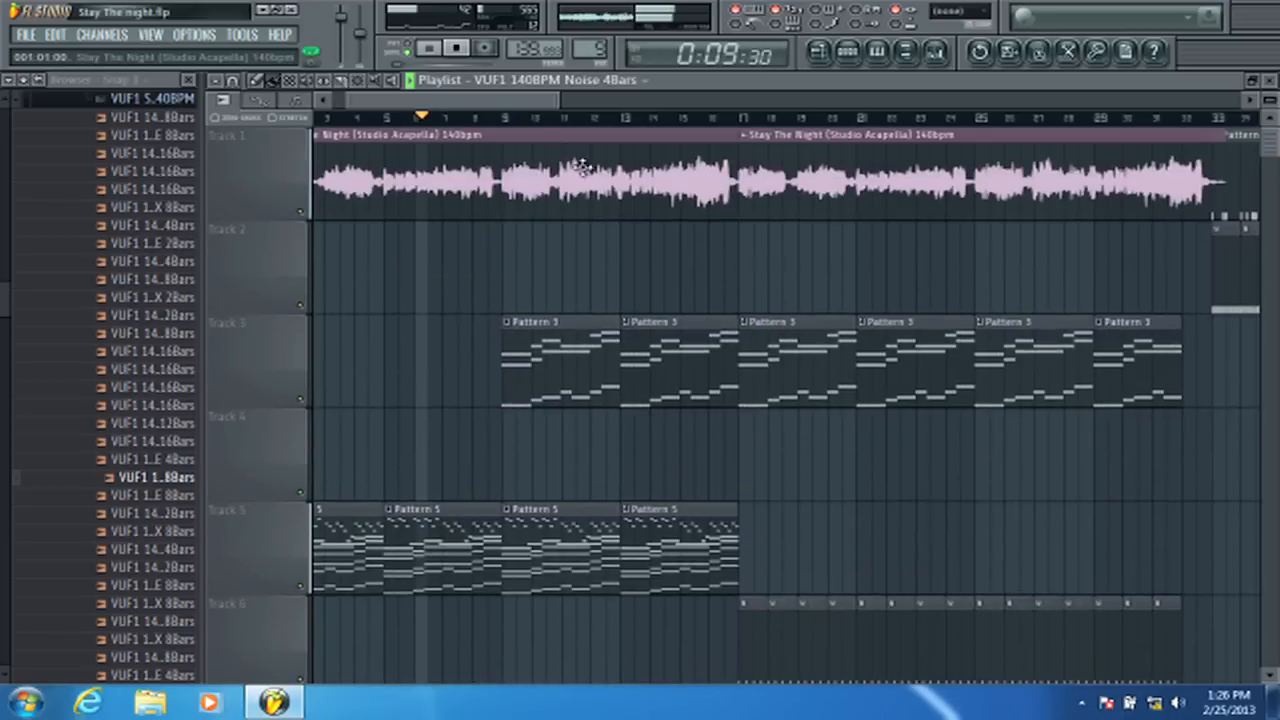
scroll(545, 130, "down", 4)
scroll(486, 277, "down", 5)
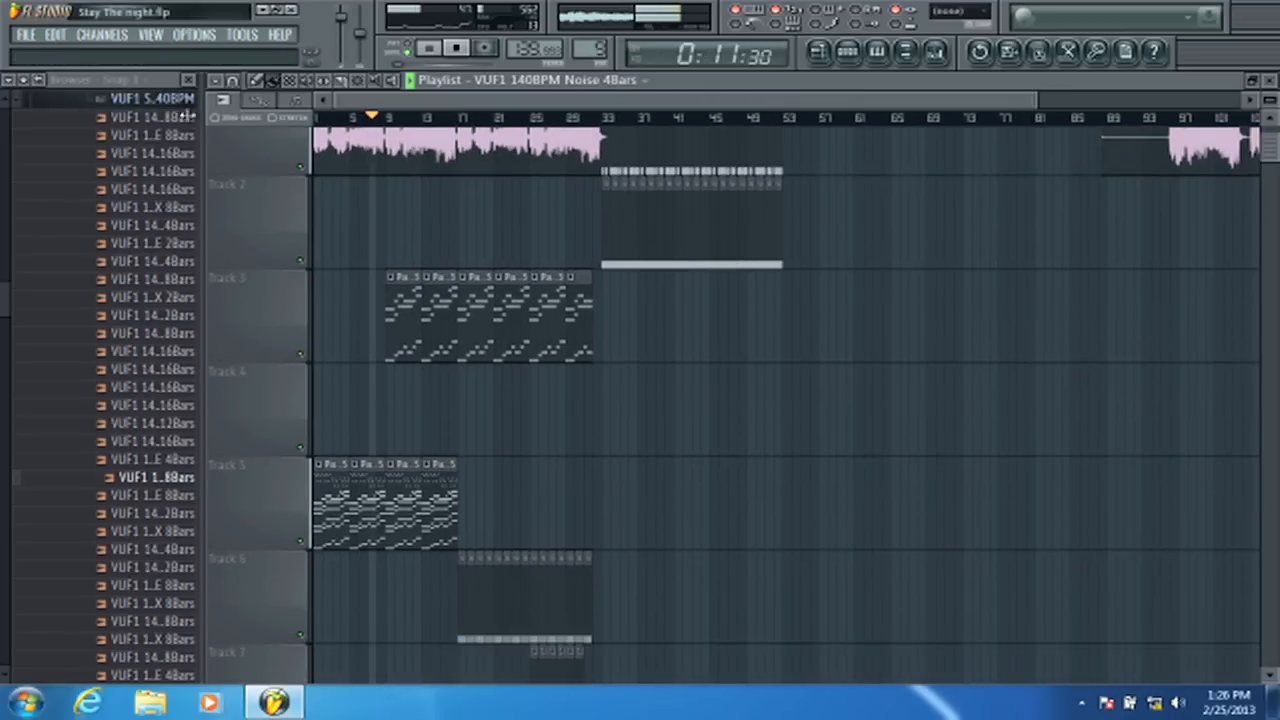
- Look over the noise and kick clips around bars 9 to 25 during playback and collapse the expanded sample folder in the browser
scroll(420, 246, "down", 5)
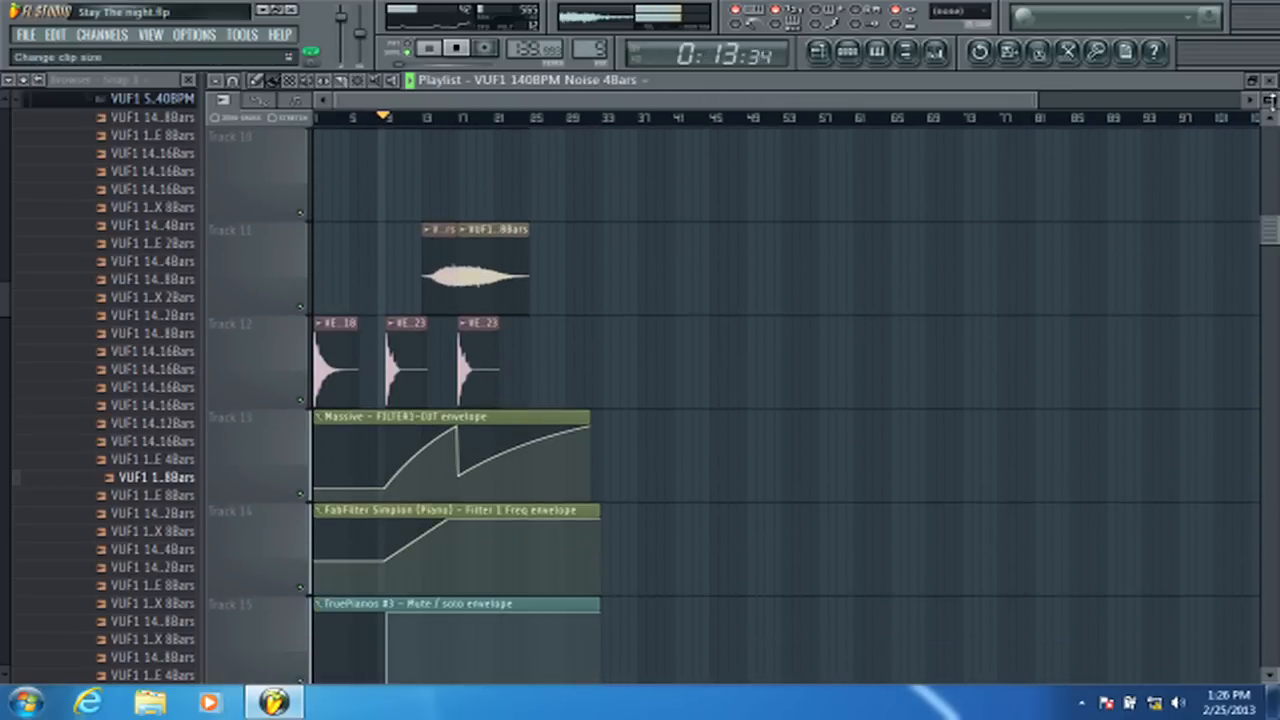
scroll(1268, 100, "down", 2)
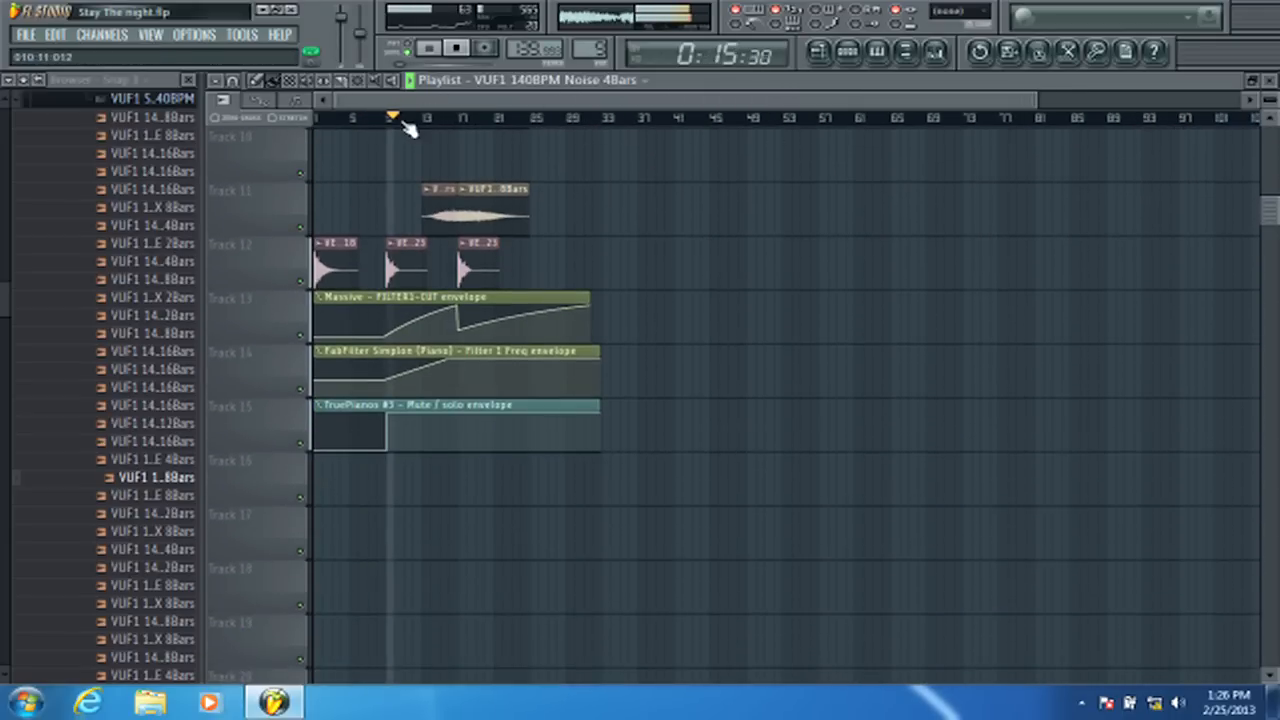
scroll(408, 122, "up", 5)
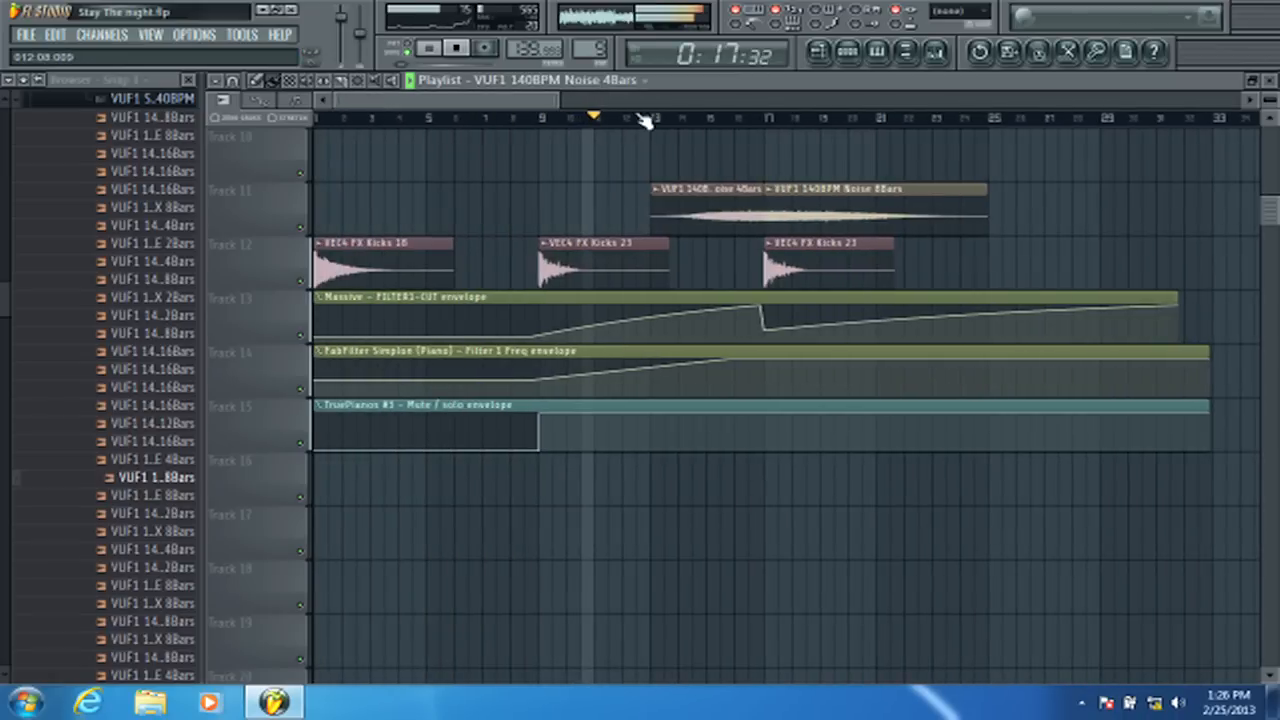
scroll(672, 122, "up", 3)
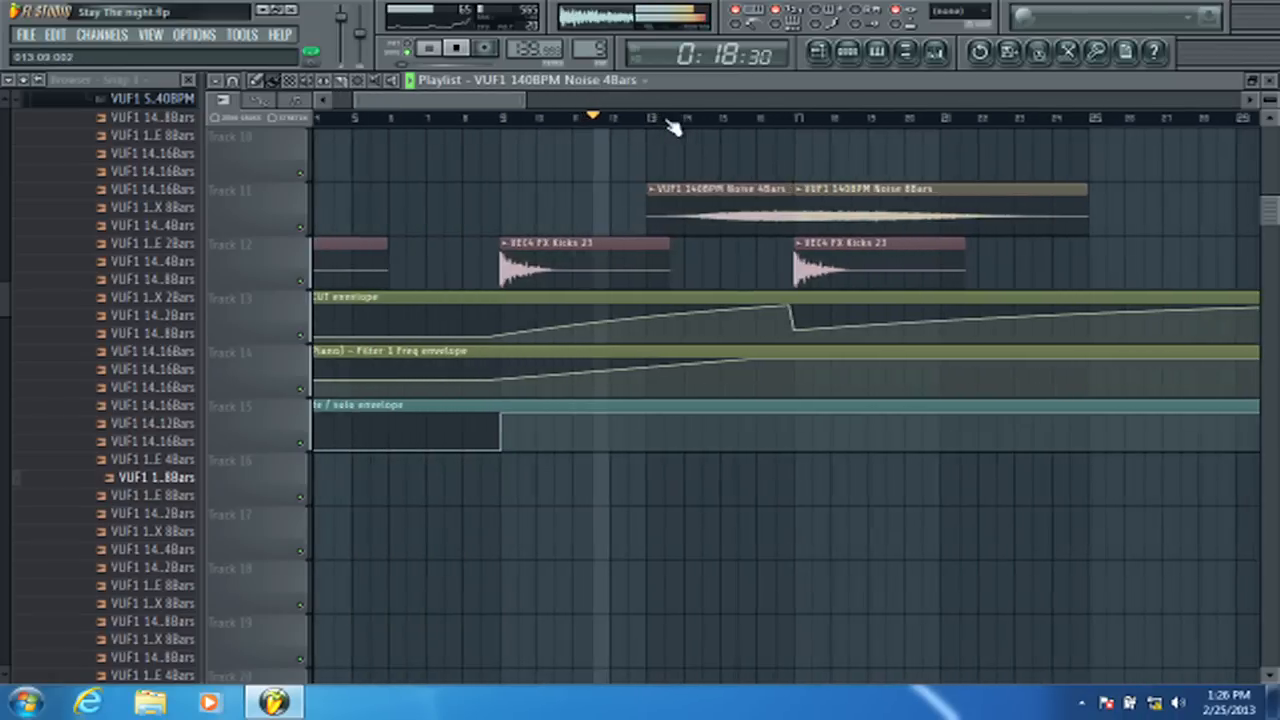
left_click(178, 99)
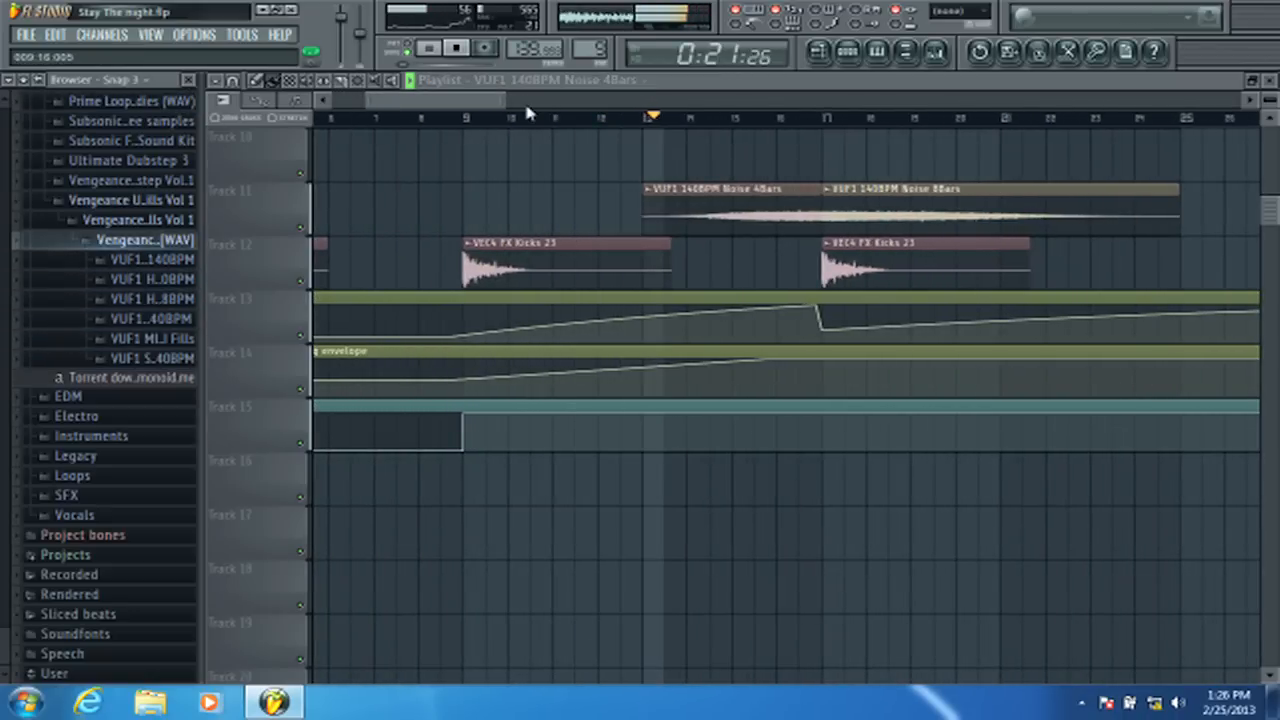
- Rename mixer track Insert 9 as arp and close the mixer
left_click(937, 52)
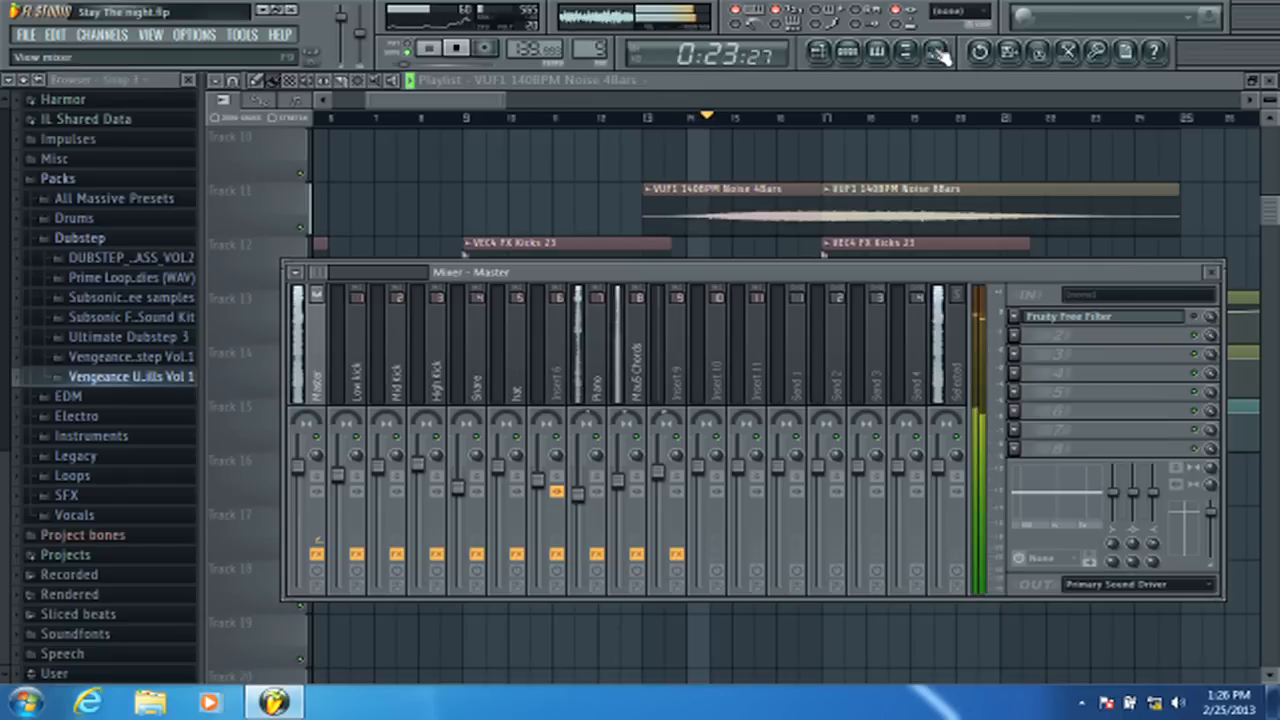
right_click(680, 375)
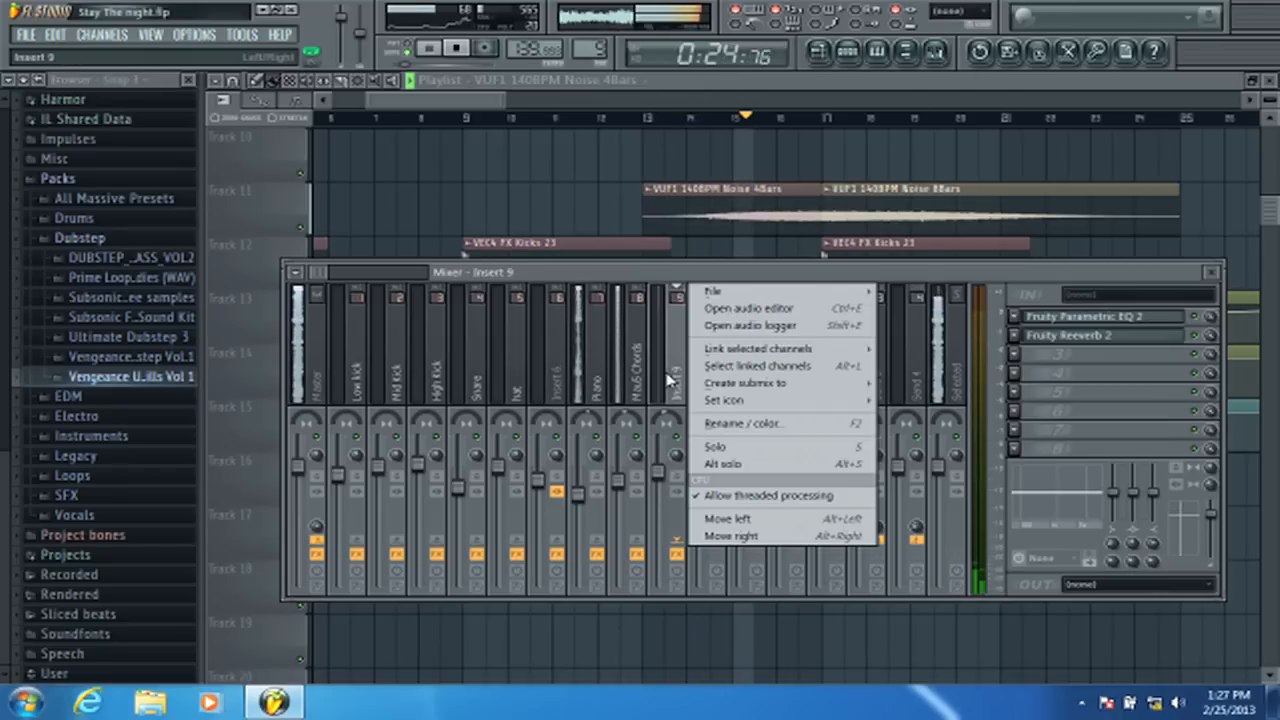
left_click(718, 424)
type("arp")
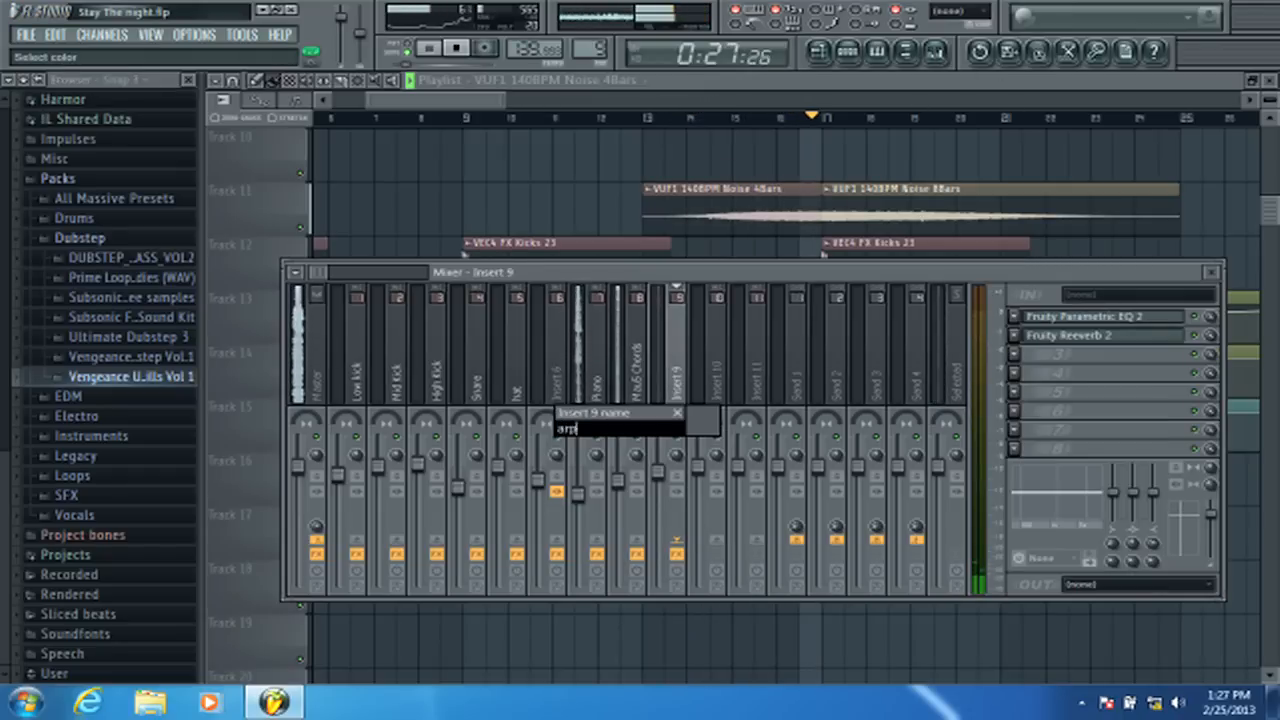
key("Return")
key("F9")
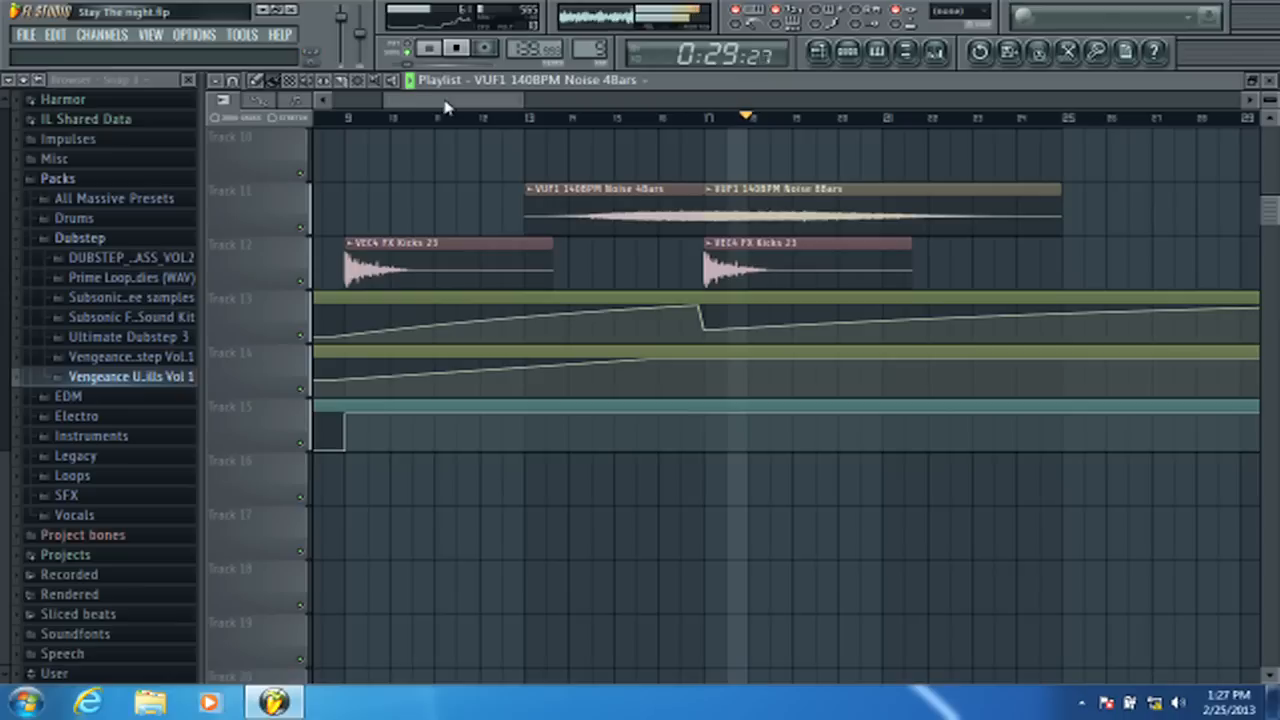
- Extend the row of Pattern 9 clips on Track 9 from bar 25 through bar 32
scroll(674, 183, "up", 1)
scroll(670, 184, "up", 1)
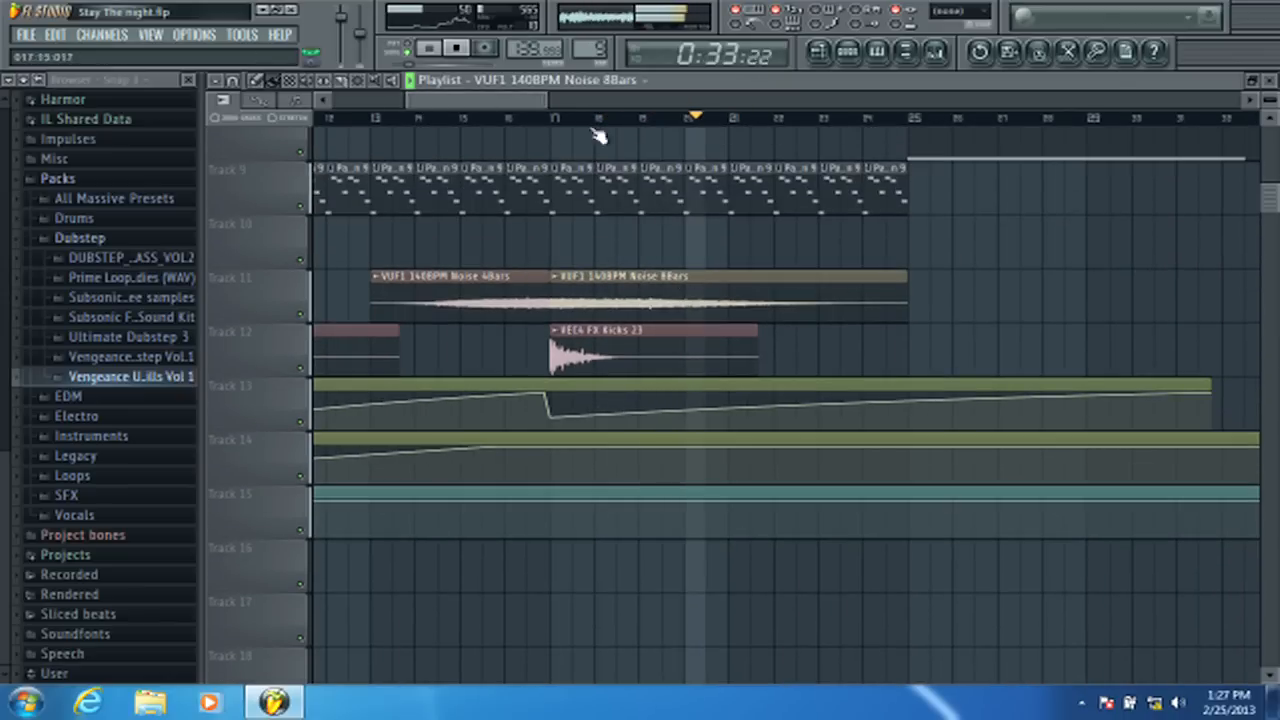
scroll(690, 230, "right", 2)
left_click_drag(704, 198, 1027, 197)
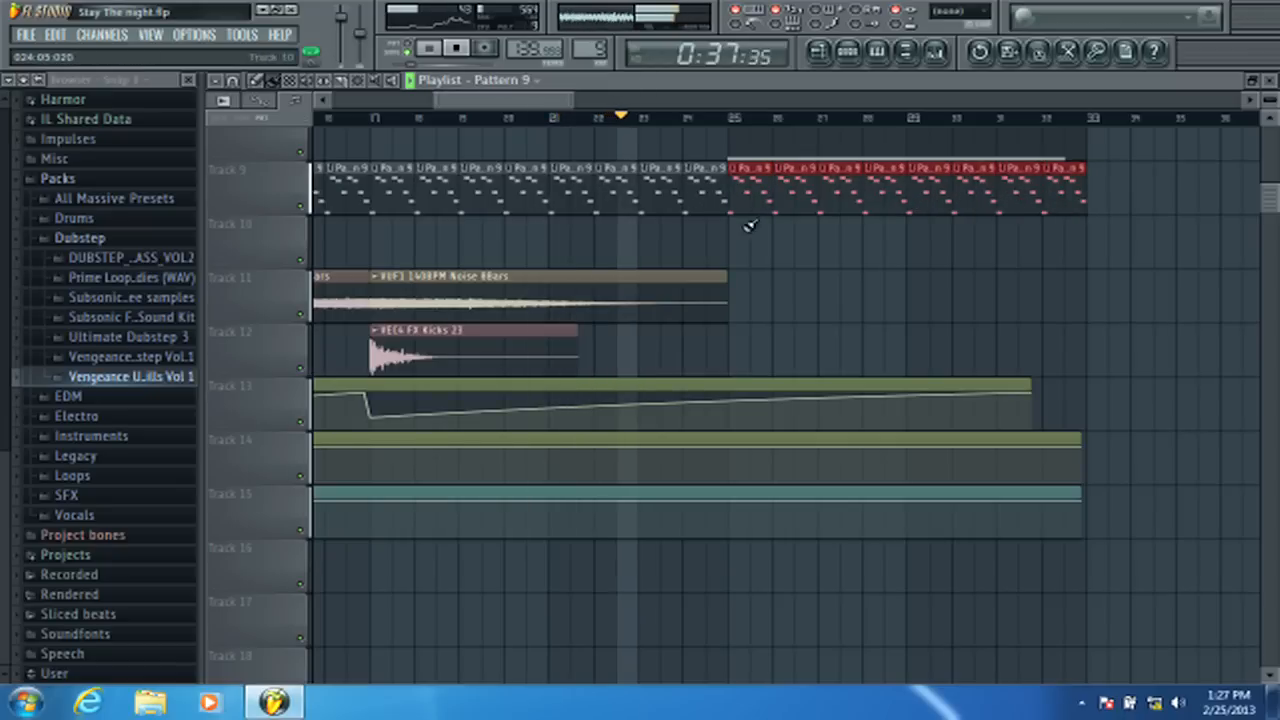
- Place another VUF1 140BPM Noise 8Bars clip at about bar 22 on Track 10 and make it unique
left_click(586, 280)
left_click(612, 257)
left_click(621, 231)
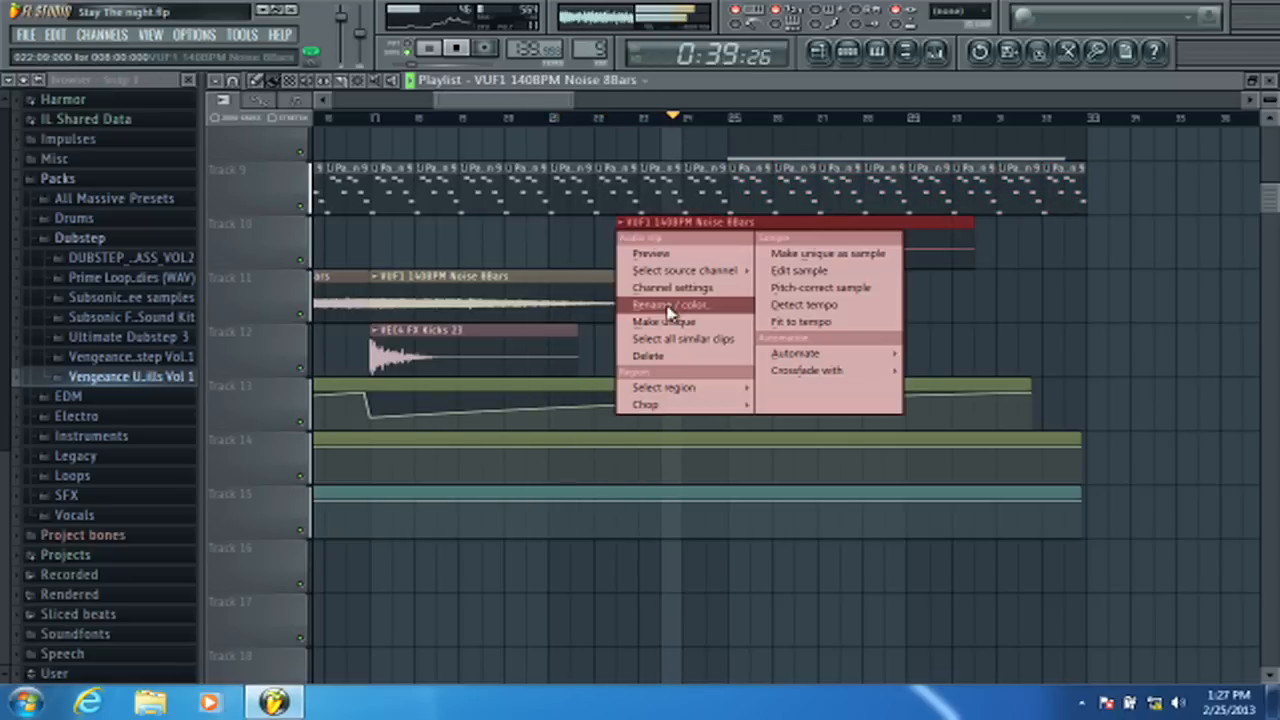
left_click(677, 325)
- Turn off Reverse for the unique Noise 8Bars #2 sample and move its clip to bar 25 on Track 11
double_click(703, 222)
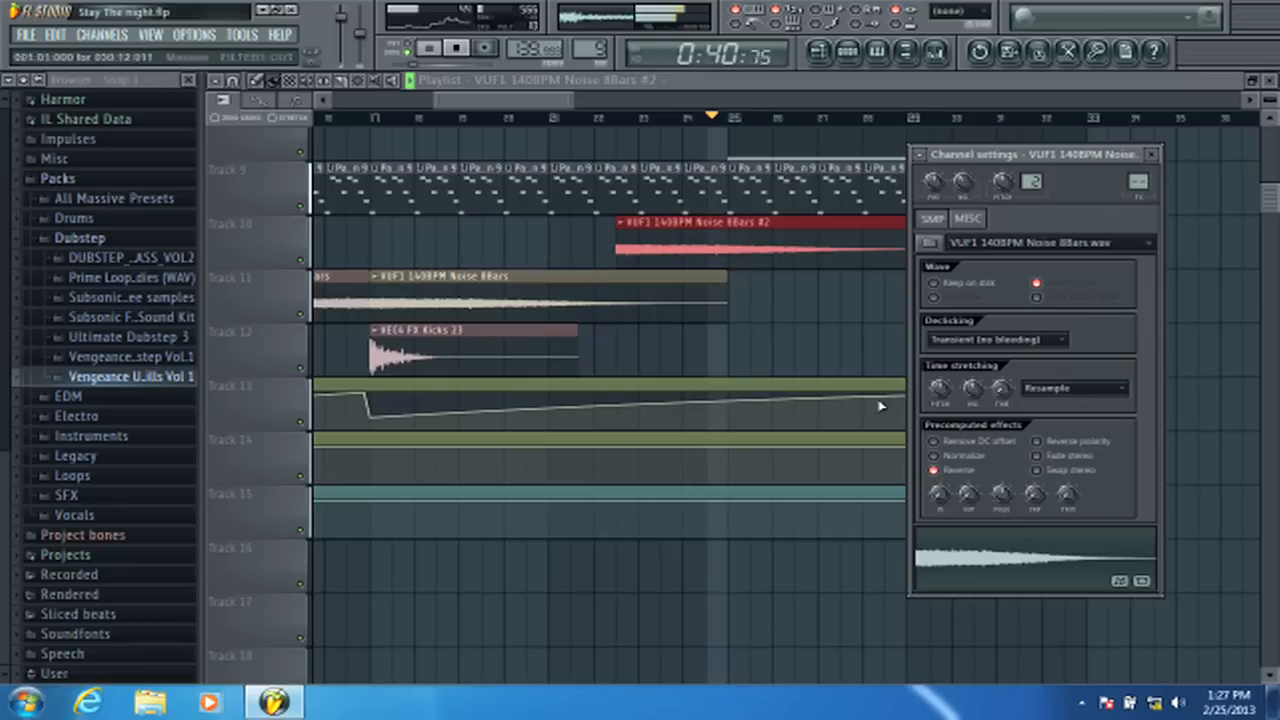
left_click(937, 456)
left_click(766, 249)
left_click_drag(766, 249, 961, 320)
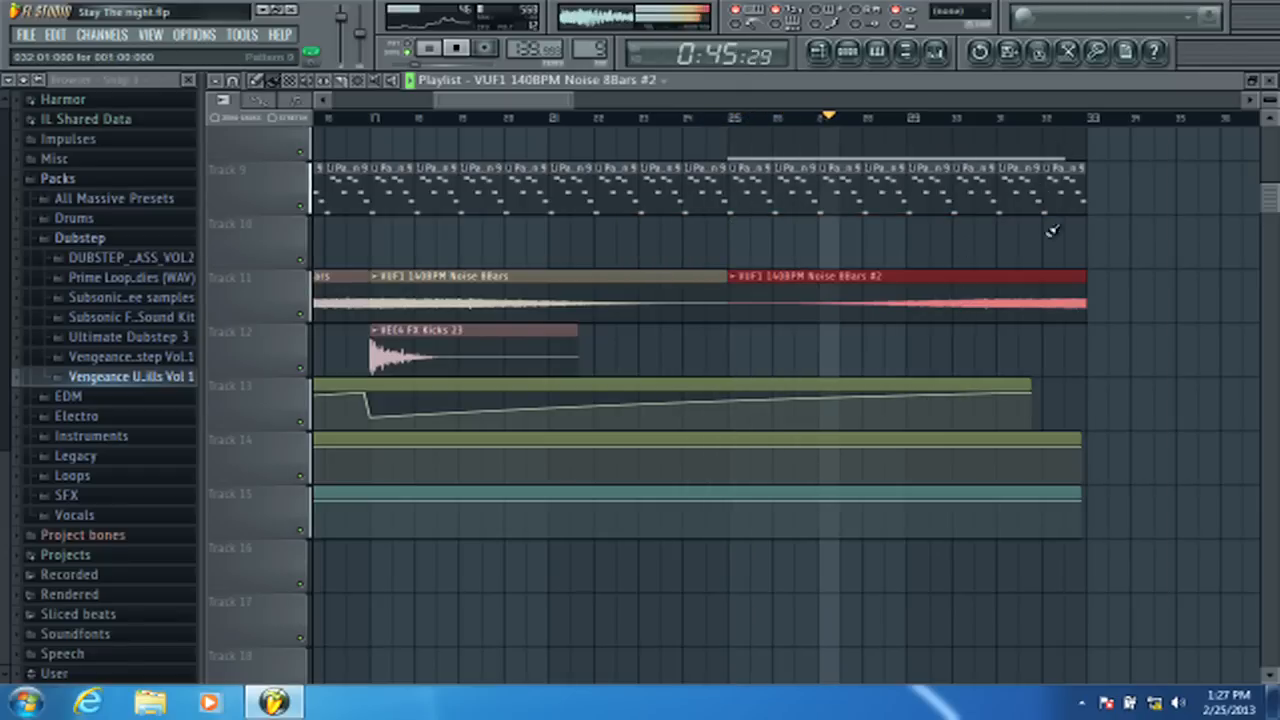
- Move the Noise 8Bars #2 clip on Track 11 half a bar earlier and review its channel settings
scroll(1129, 206, "up", 3)
left_click_drag(1062, 438, 1040, 434)
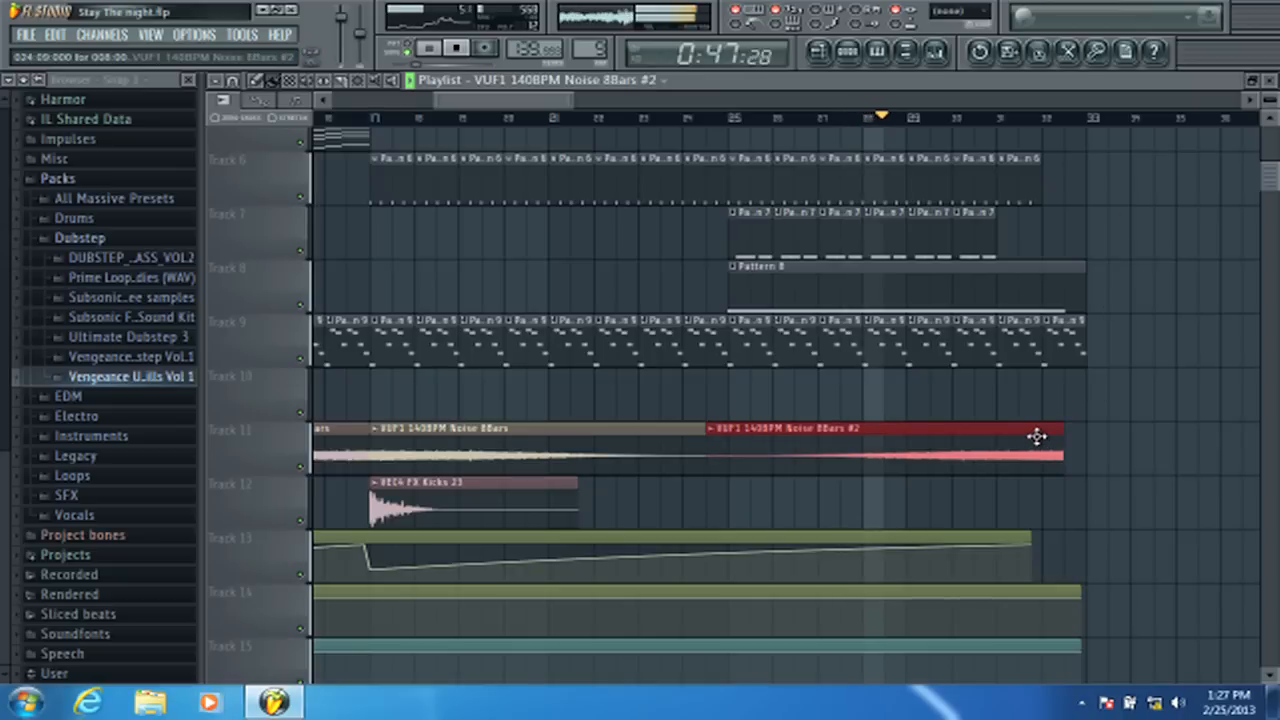
scroll(1114, 123, "up", 5)
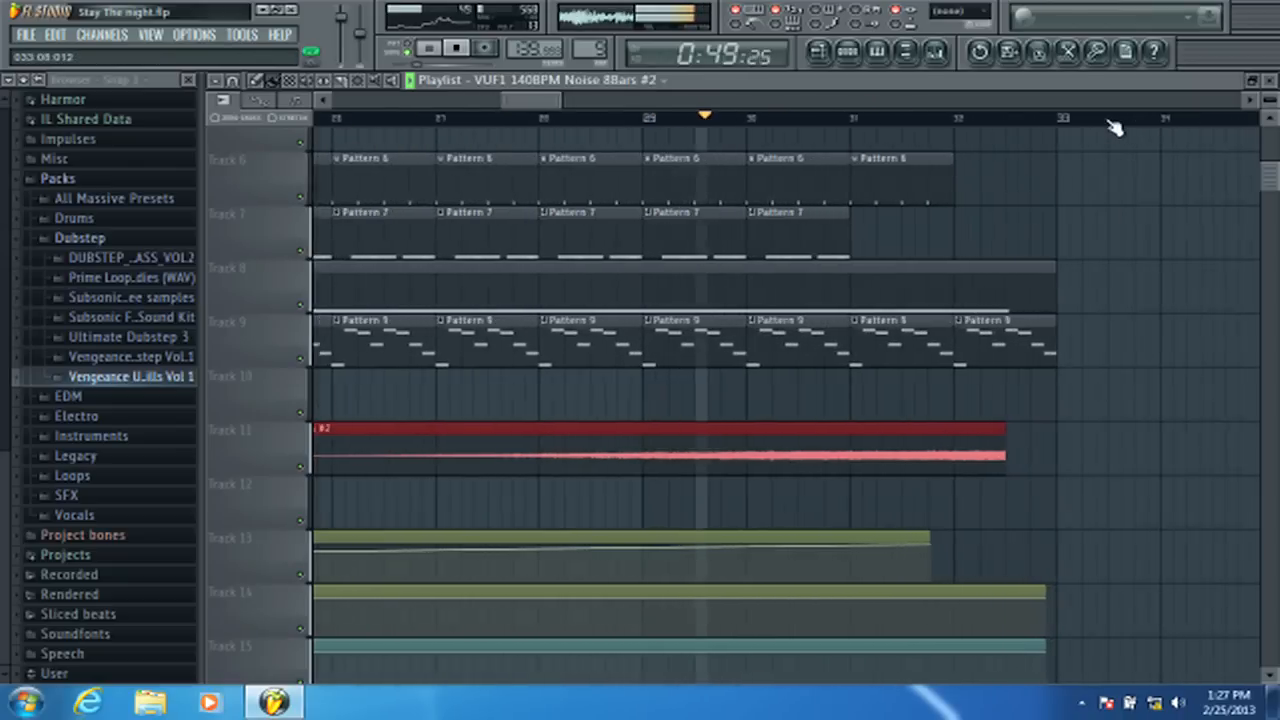
left_click(826, 418)
right_click(891, 400)
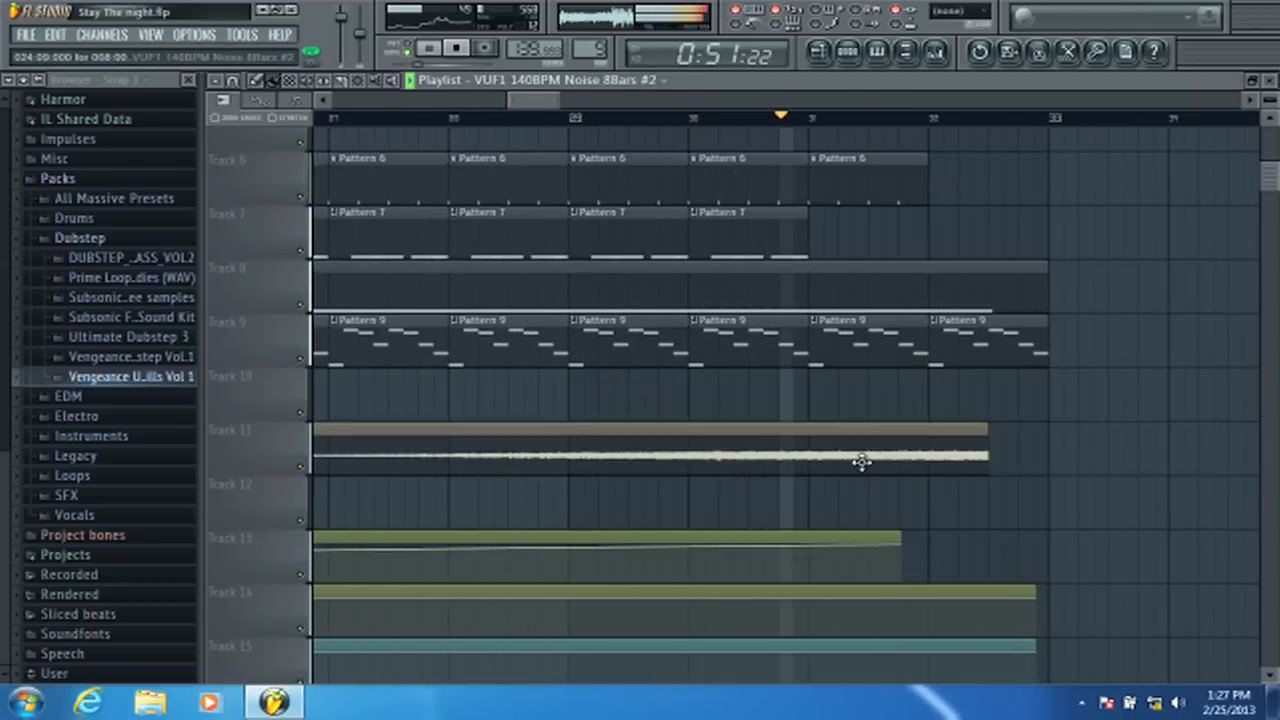
double_click(857, 457)
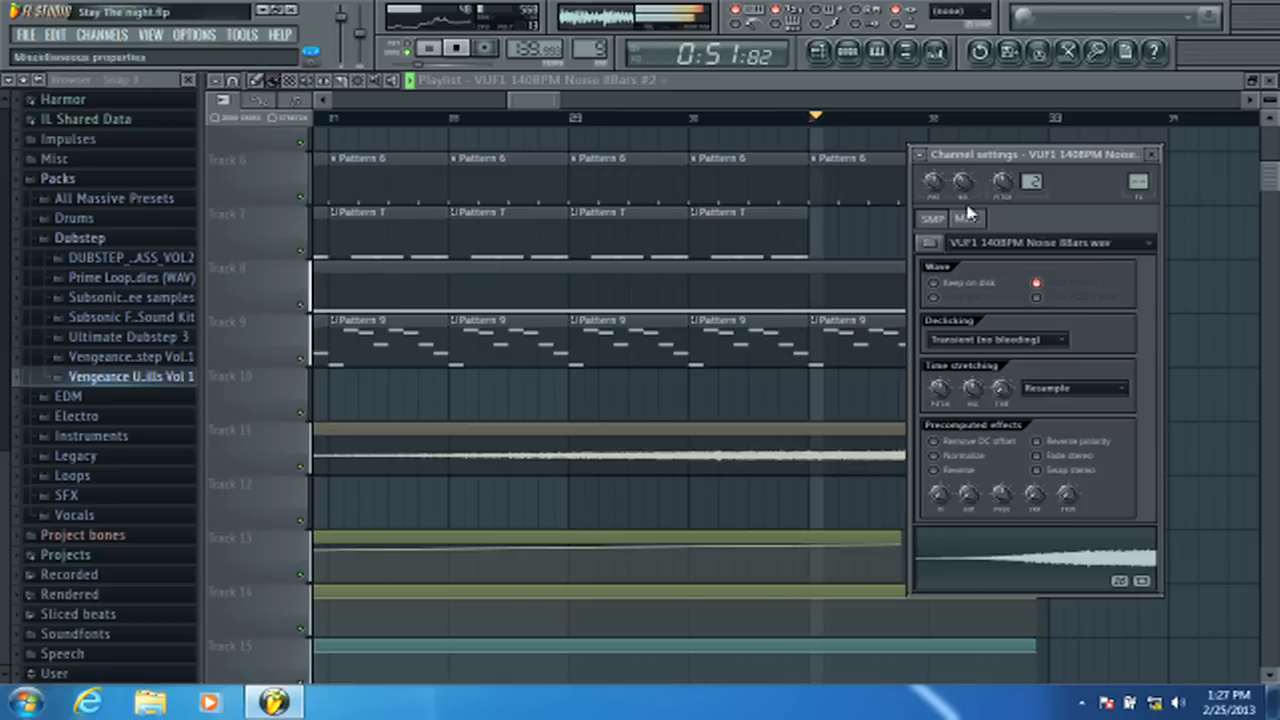
left_click(1152, 155)
scroll(1088, 346, "up", 3)
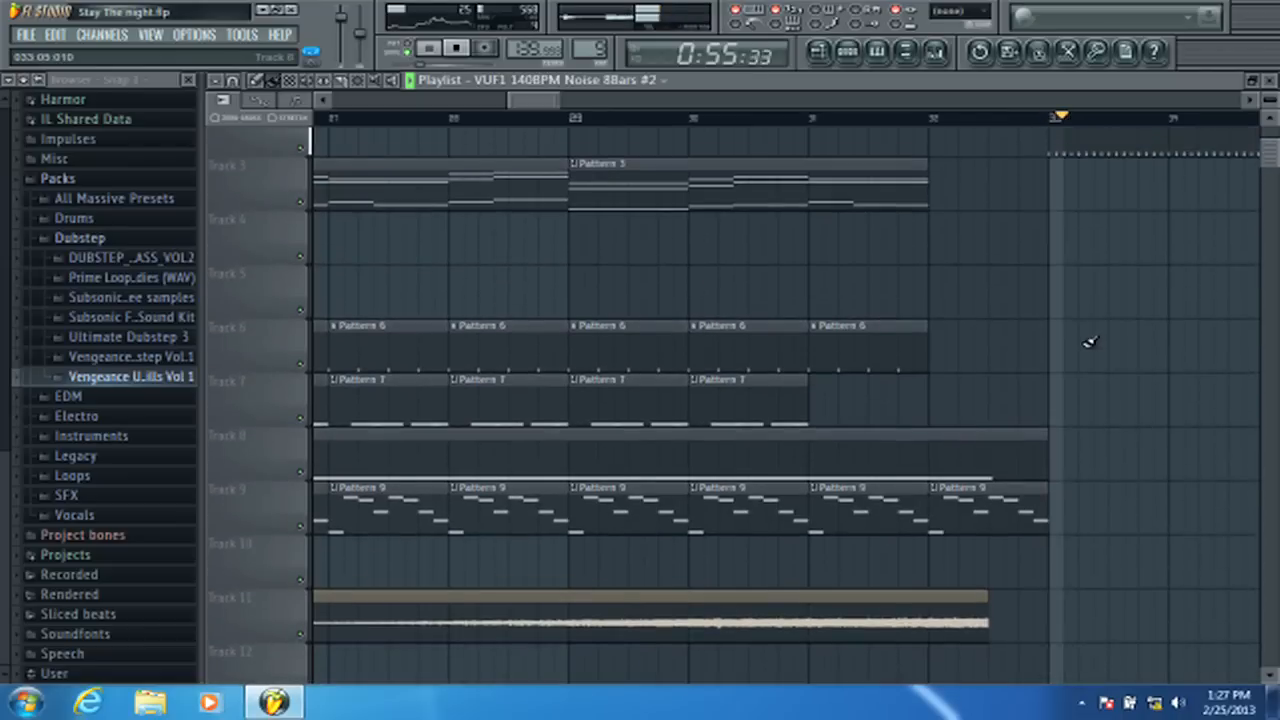
- Trim the last Pattern 9 clip to end halfway through bar 32 and add a Pattern 7 clip at bar 31 on Track 7
left_click(614, 120)
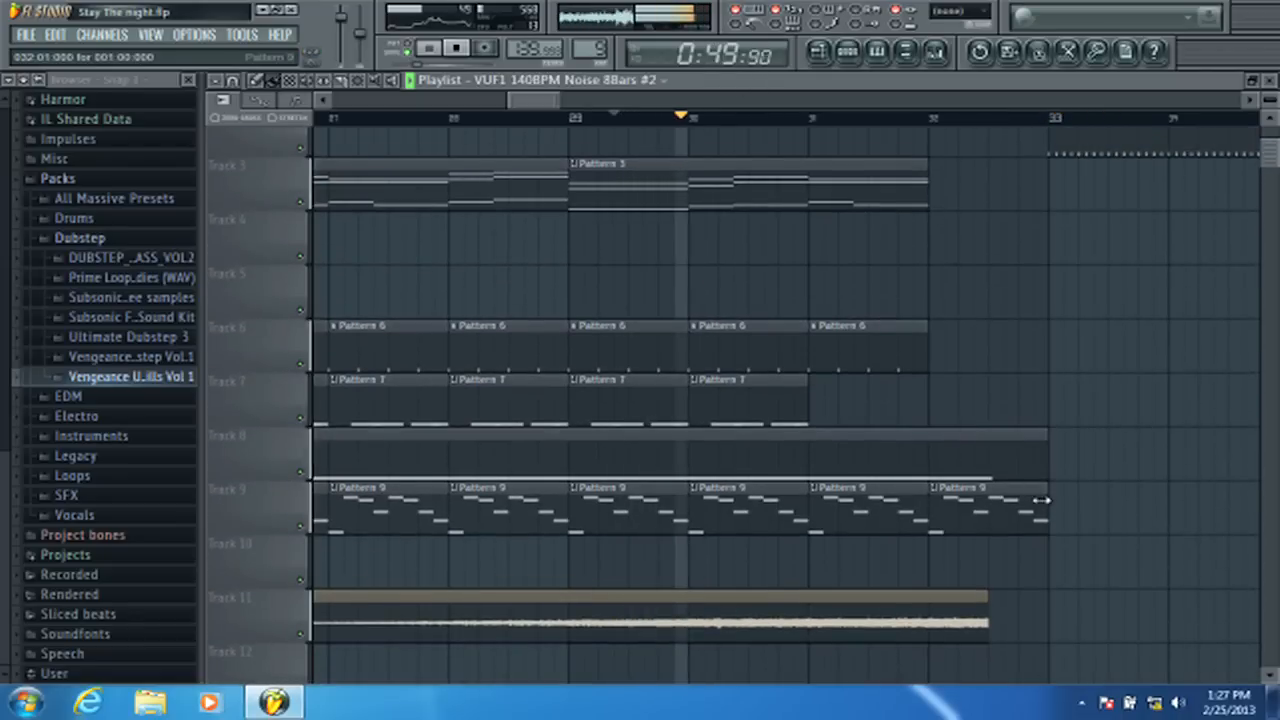
left_click_drag(1046, 490, 985, 494)
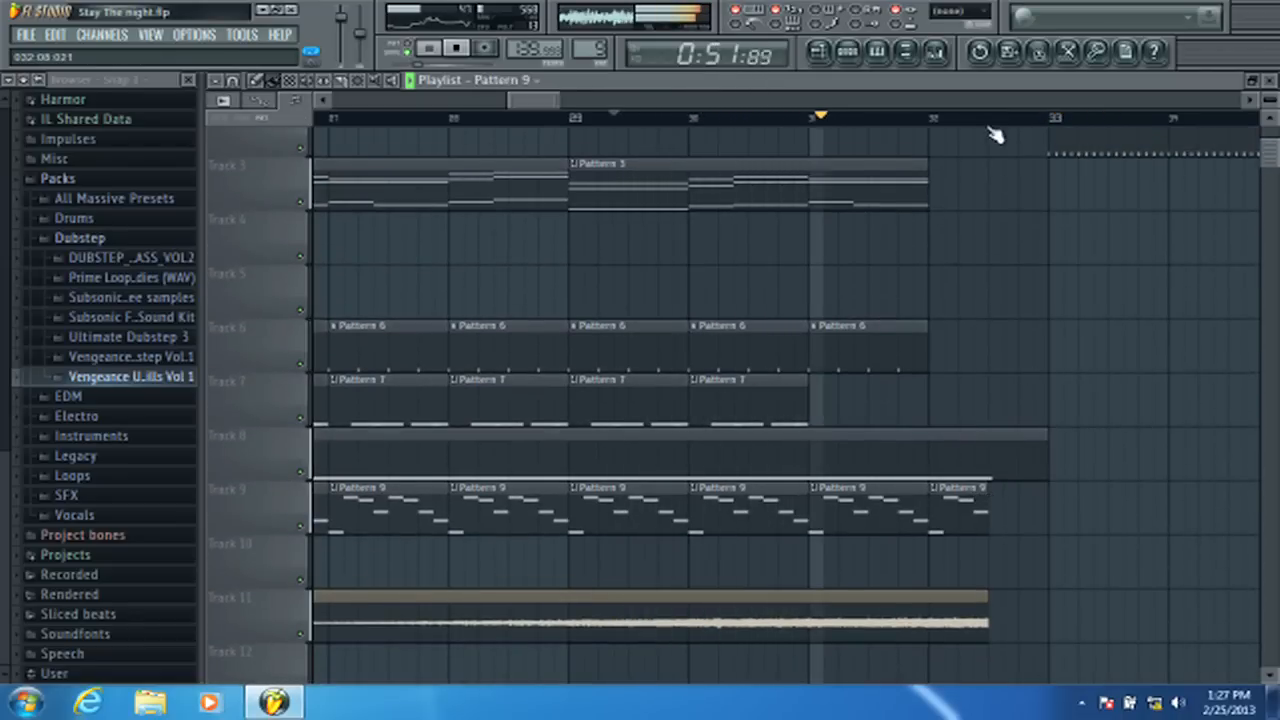
scroll(1000, 125, "down", 3)
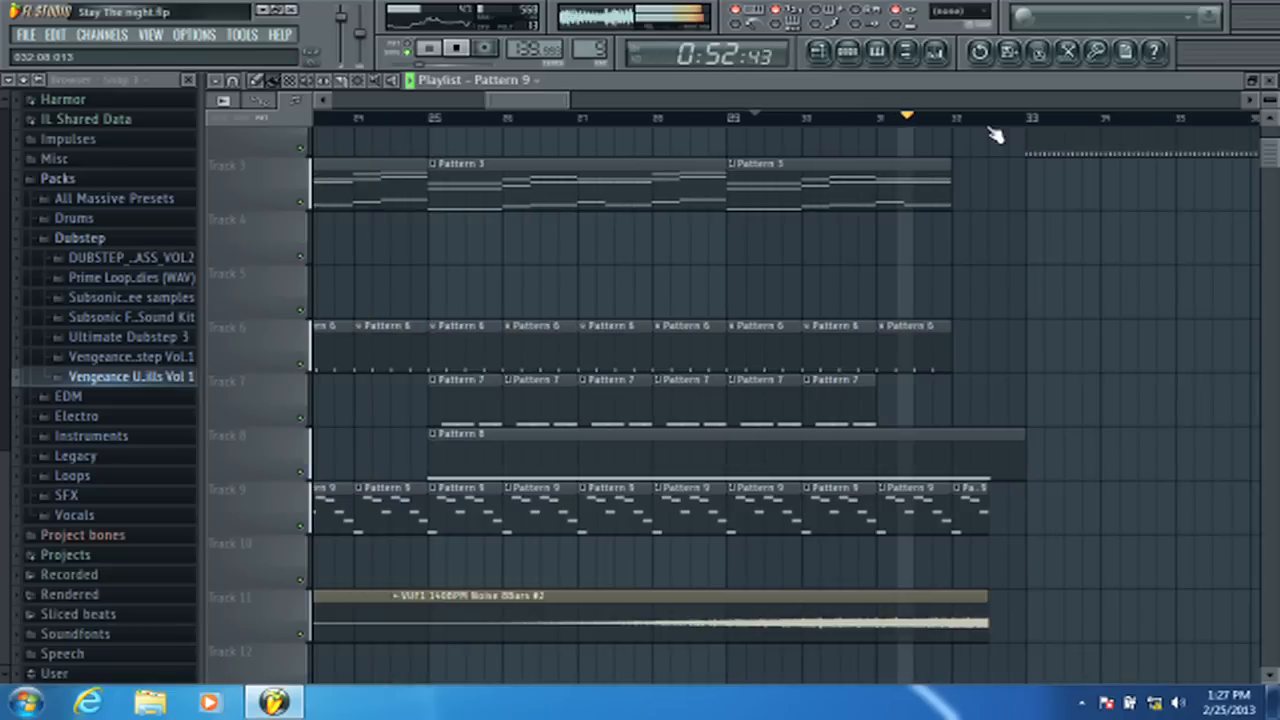
left_click(897, 394)
left_click_drag(897, 394, 903, 397)
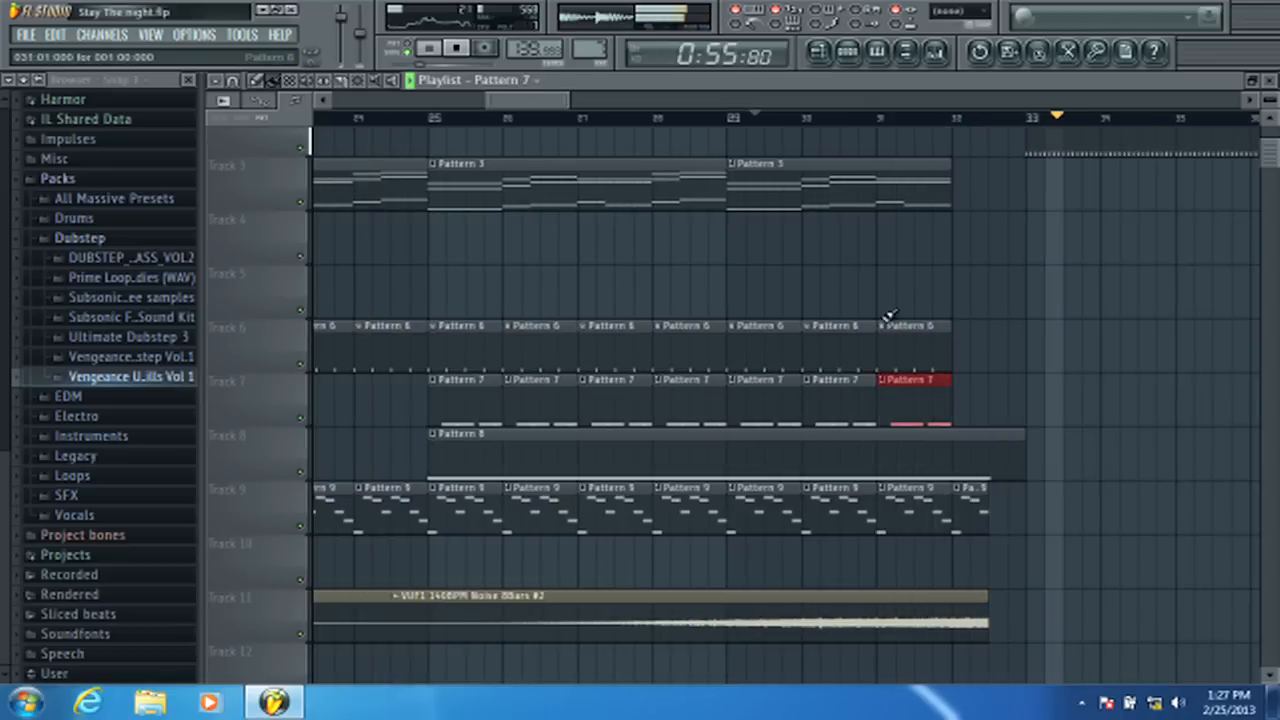
- Look over the arranged tracks leading up to bar 33 and stop playback with the song position around bar 29
scroll(1073, 125, "down", 3)
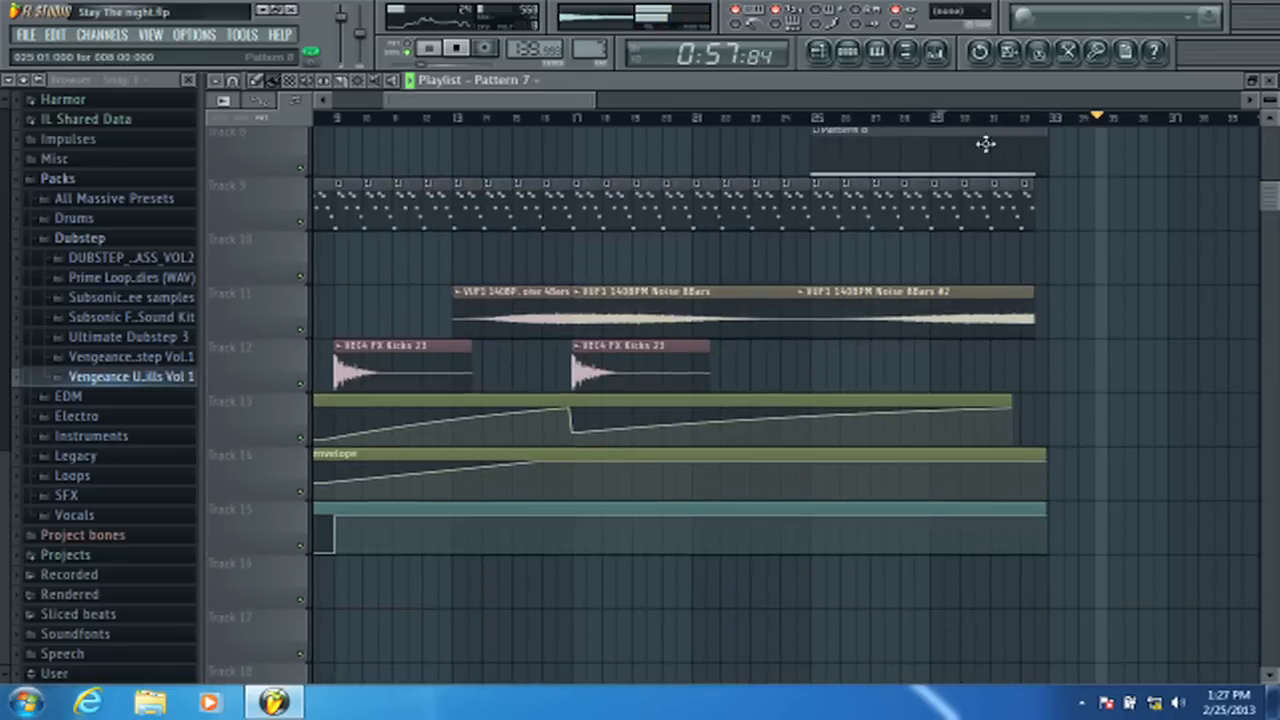
scroll(986, 140, "up", 5)
scroll(755, 112, "down", 4)
left_click(620, 119)
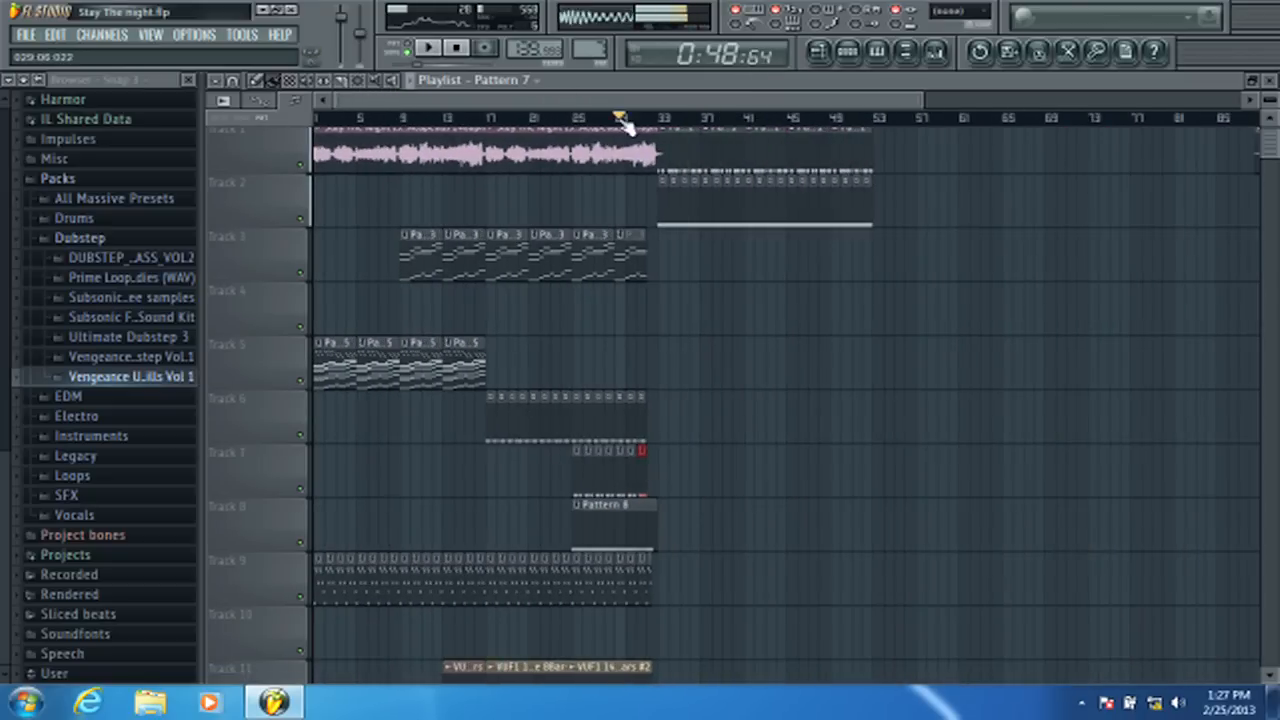
scroll(652, 118, "up", 4)
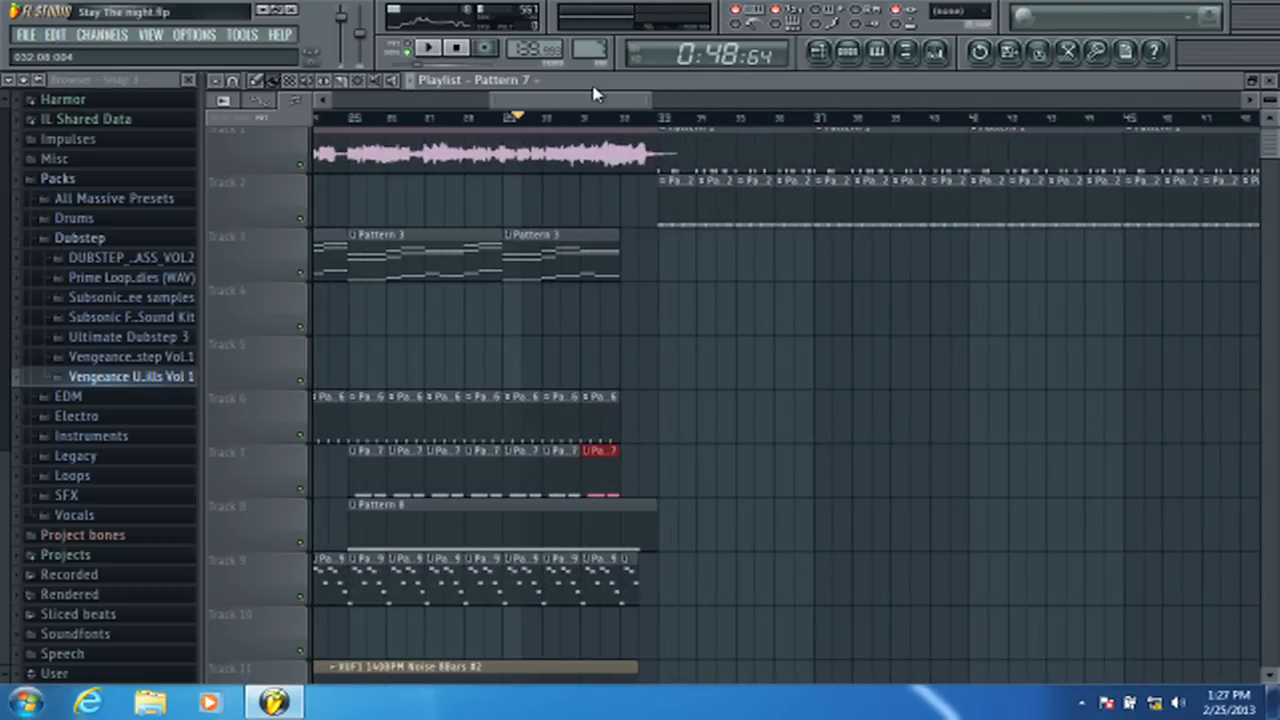
scroll(771, 117, "left", 2)
scroll(698, 281, "down", 1)
- Check Pattern 7's VEC4 Snares 001 notes in the piano roll and audition the pattern with its channels shown
double_click(786, 428)
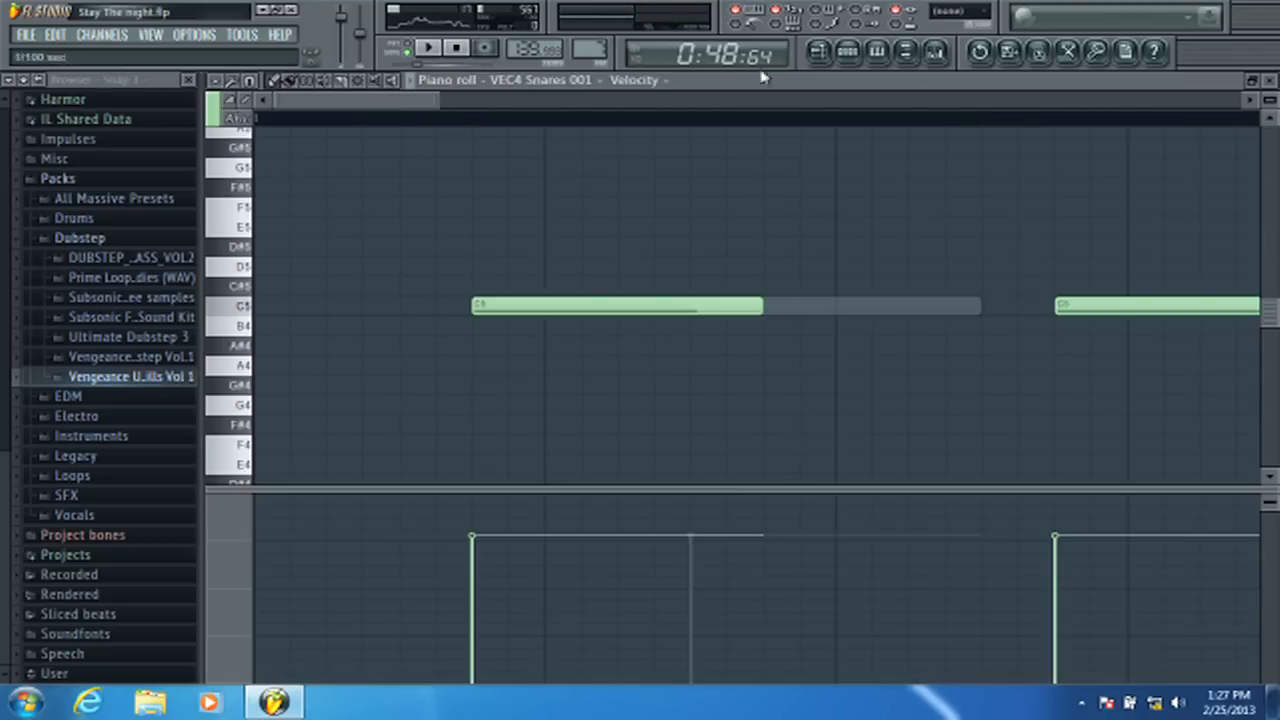
left_click(822, 50)
left_click(847, 50)
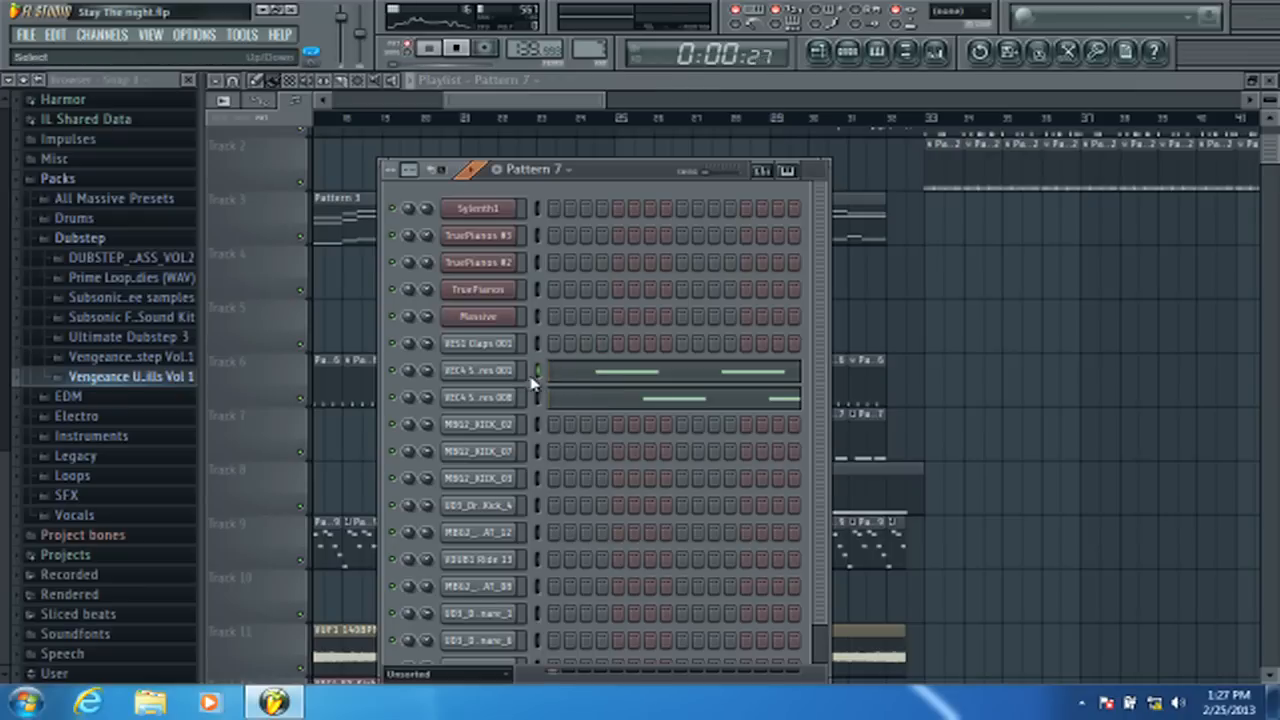
key("space")
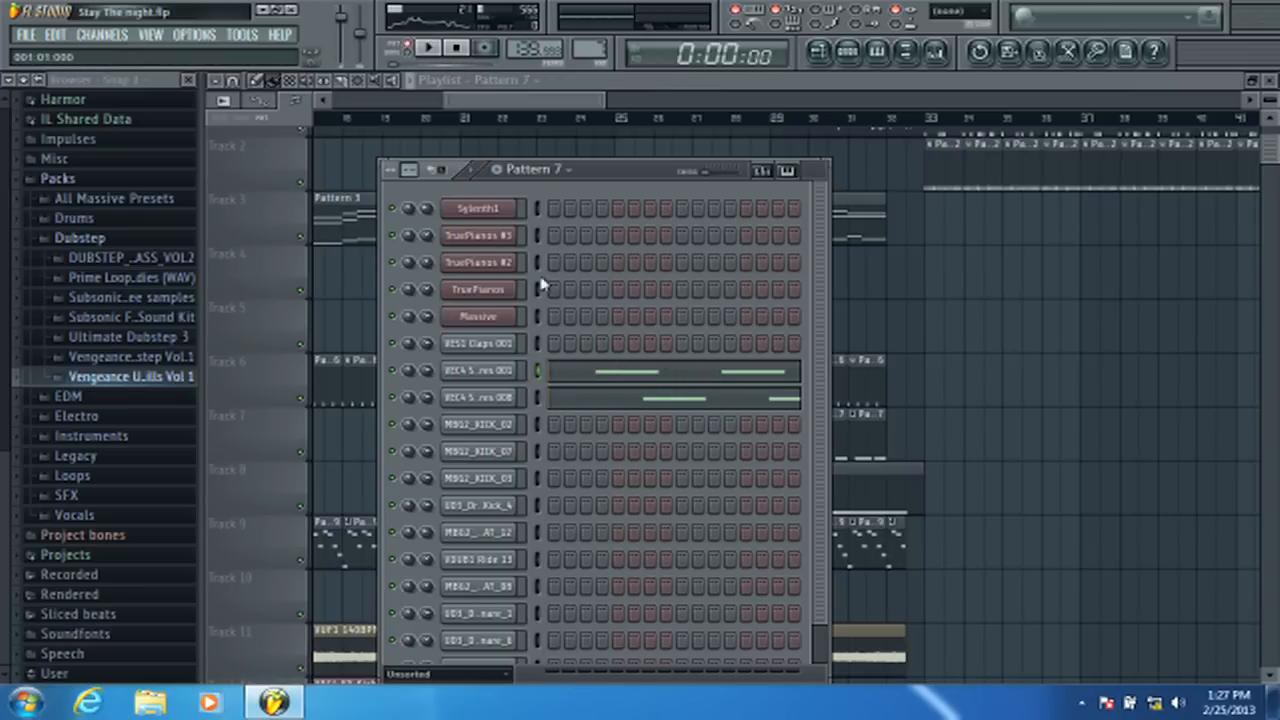
left_click(488, 99)
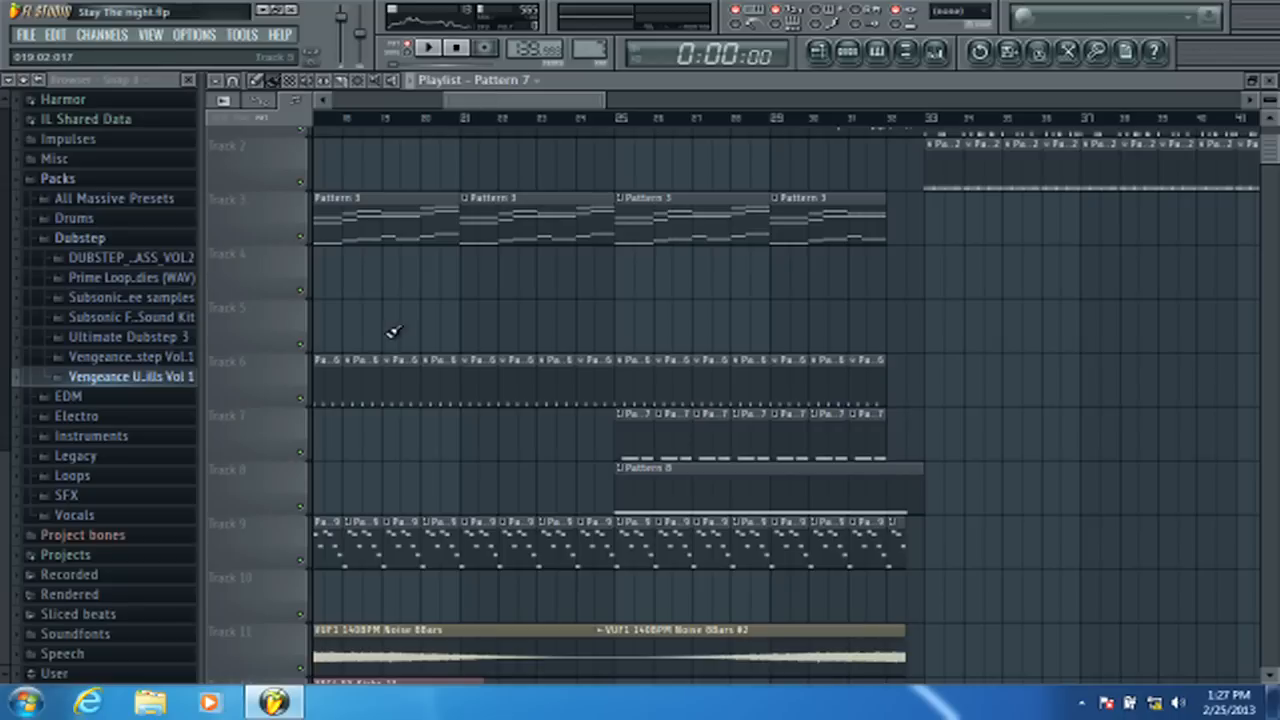
- Mute Tracks 3, 6, 8 and 9 and play the song from bar 25 to hear the Pattern 7 snares
left_click(622, 122)
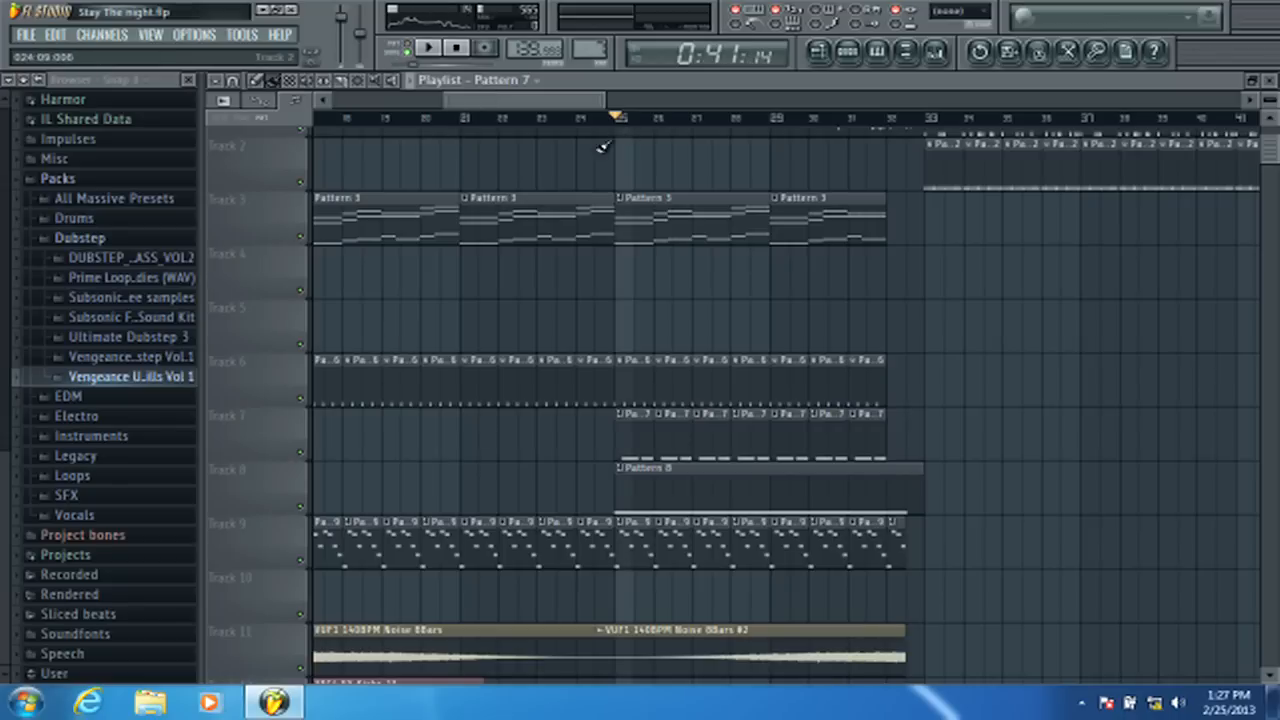
left_click(303, 396)
left_click(301, 505)
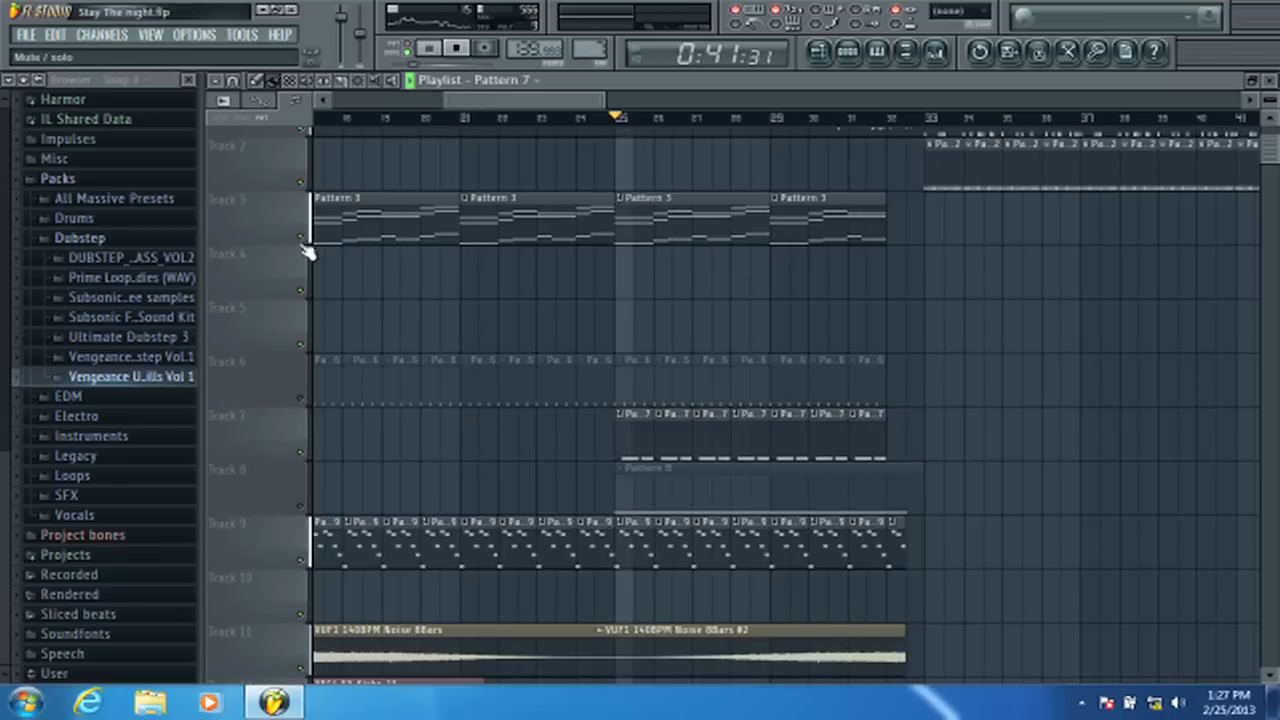
left_click(305, 238)
left_click(306, 556)
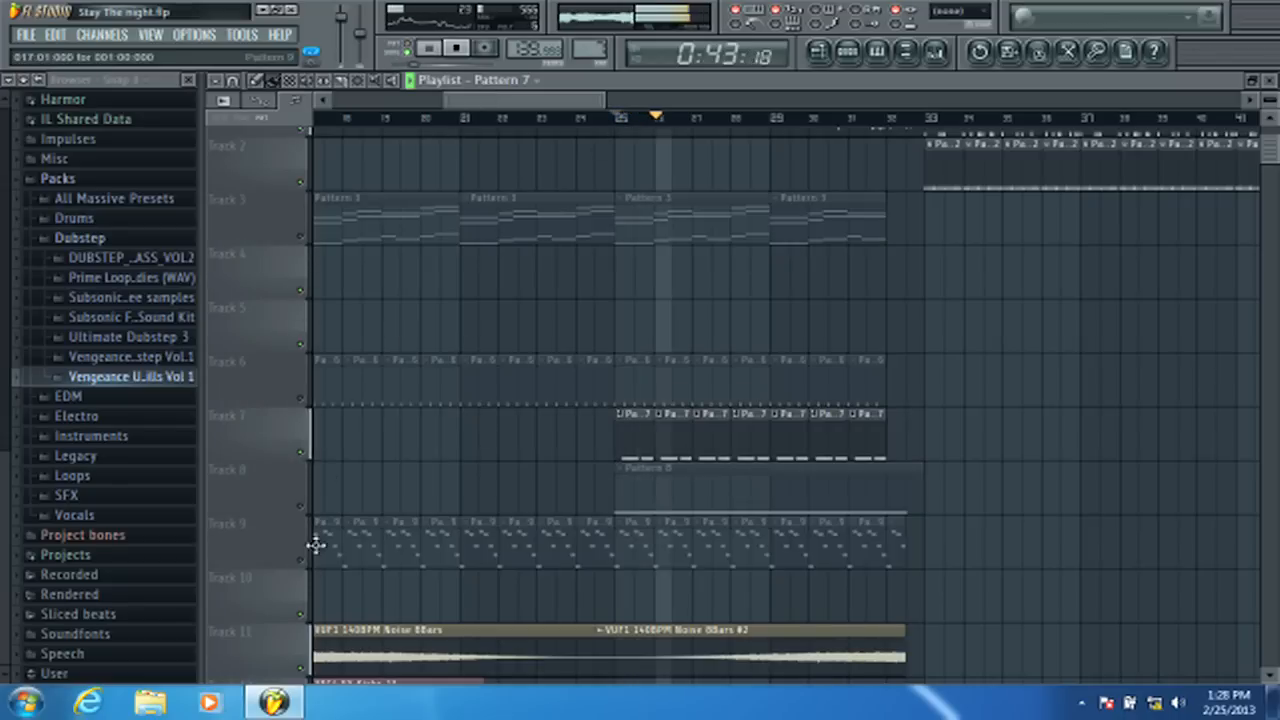
key("space")
- Show Pattern 7's channels over the playlist, collapse the Dubstep pack in the browser and stop the song playback
left_click(847, 58)
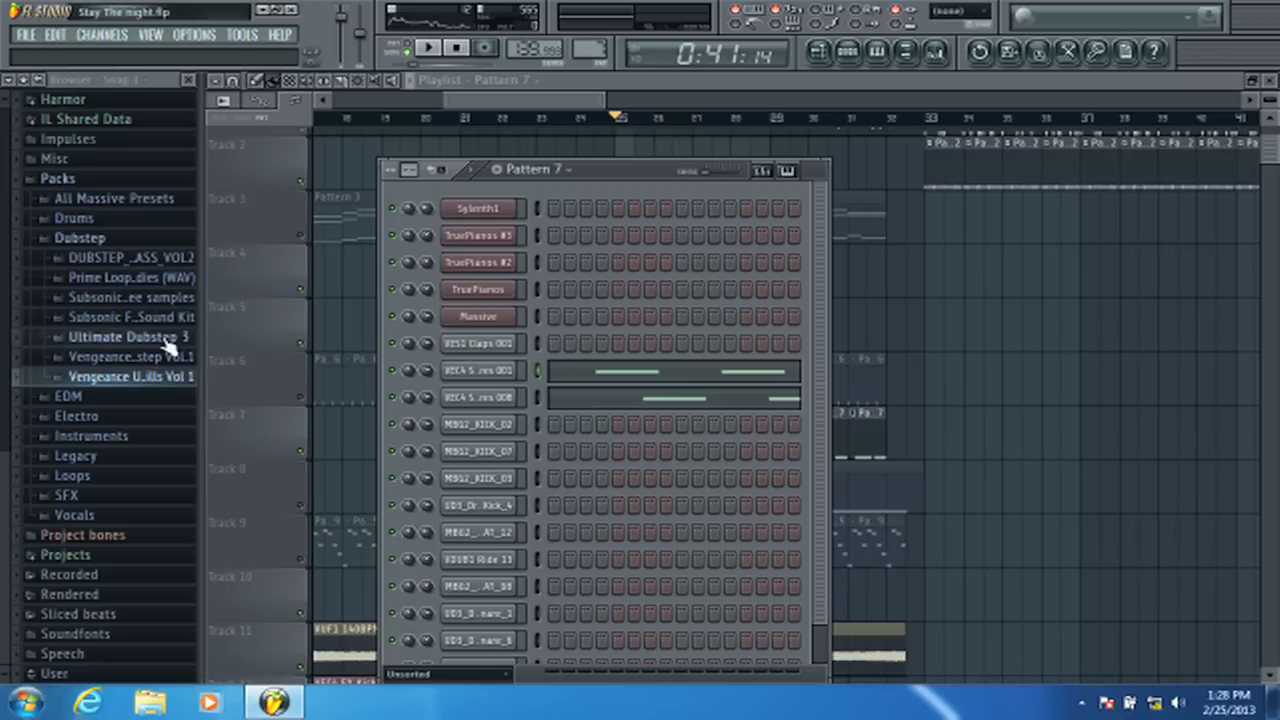
left_click(137, 246)
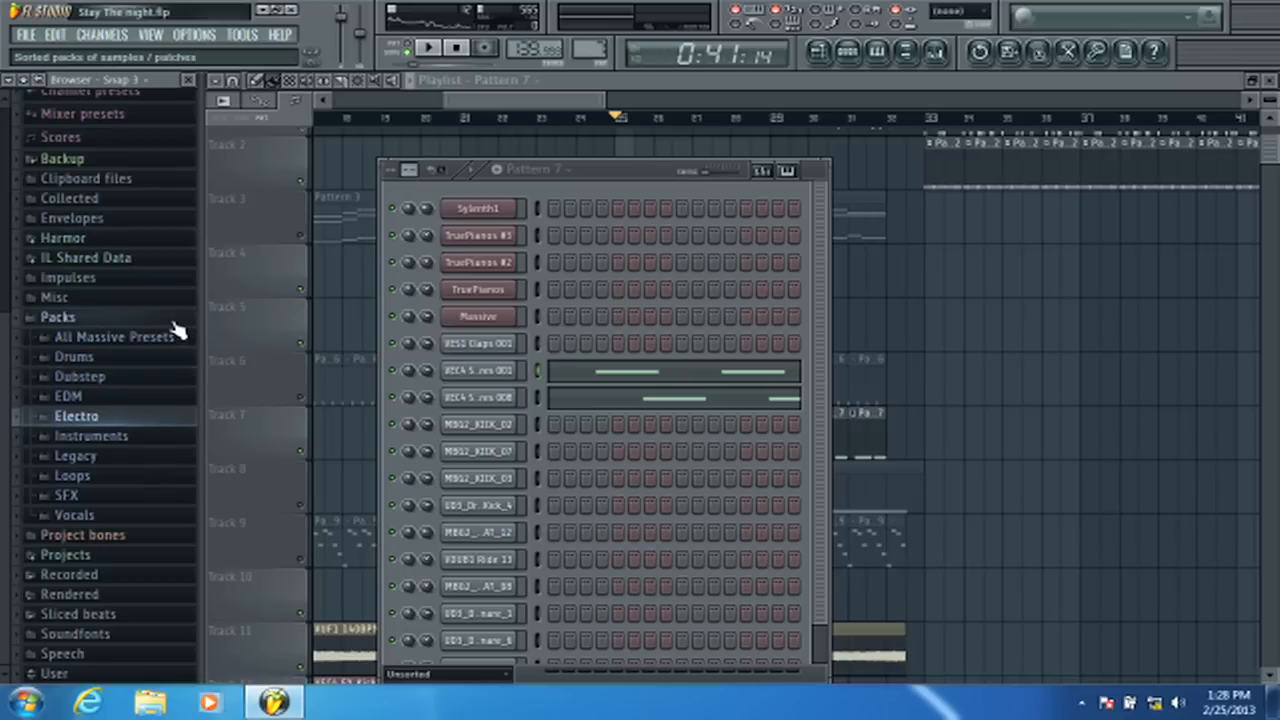
key("Down")
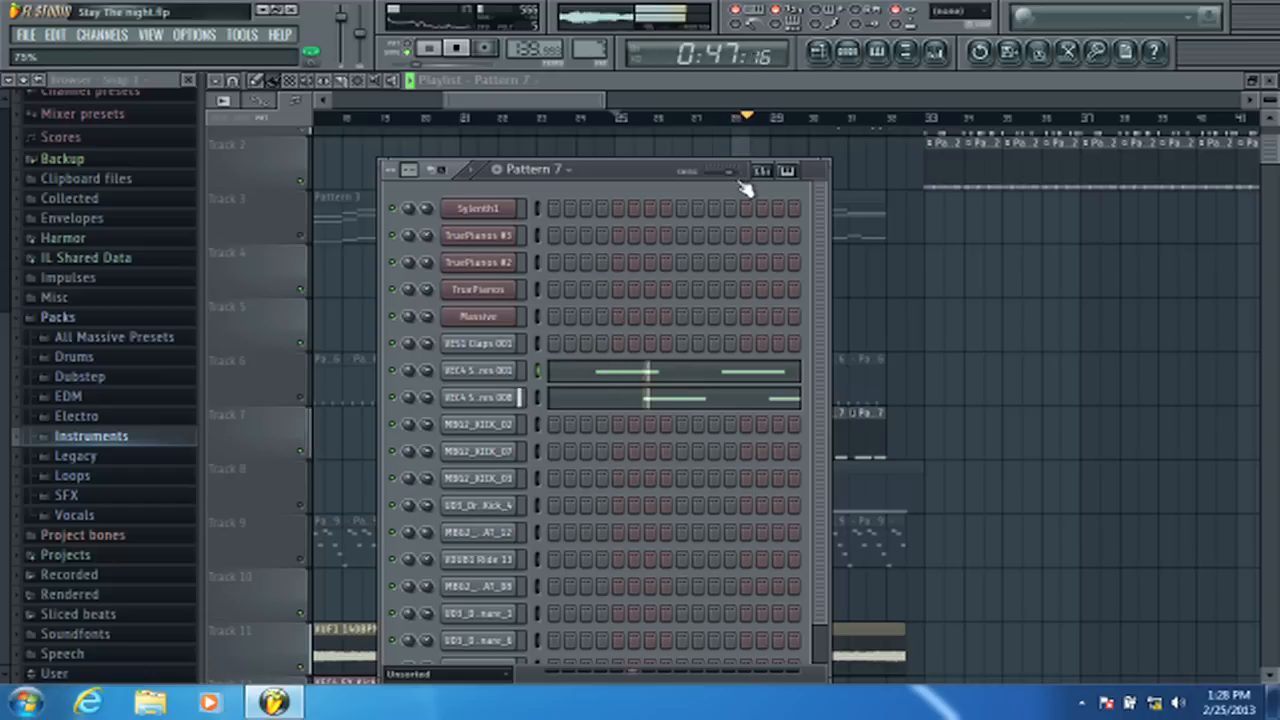
key("space")
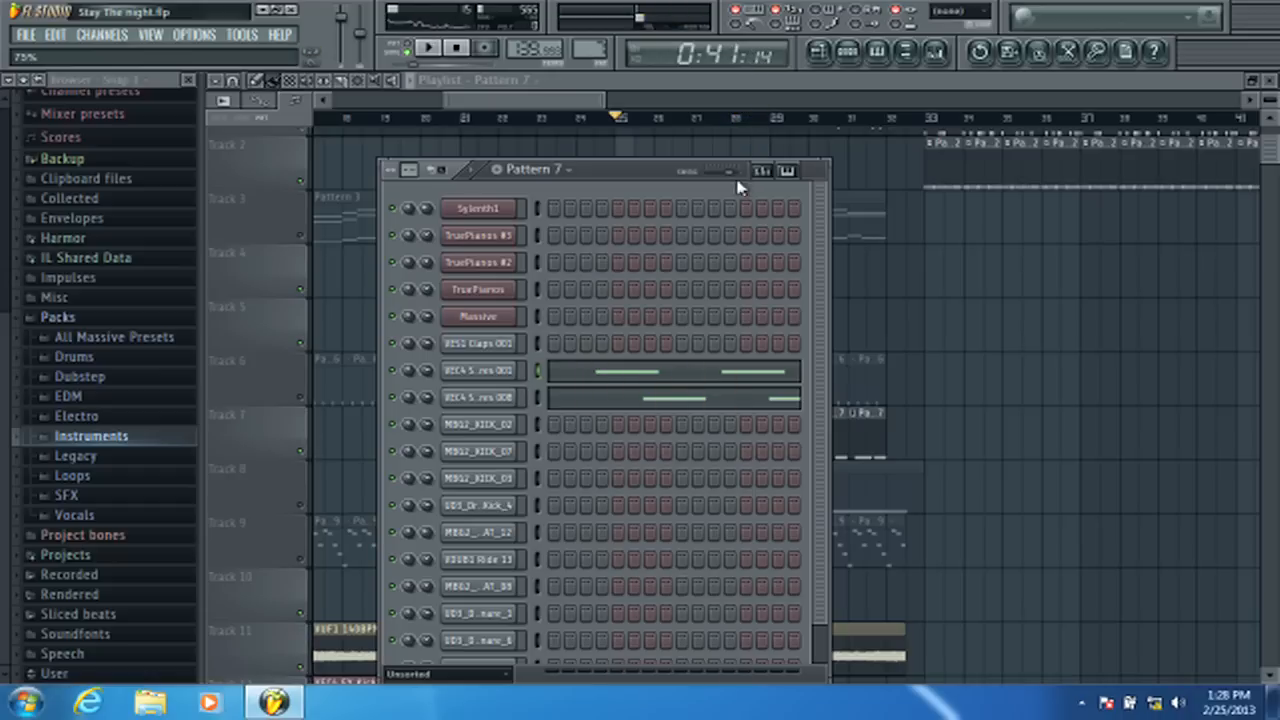
- Expand the Electro pack and look inside its Vengeance vol.1 and Freaky Loops folders
left_click(130, 418)
left_click(140, 455)
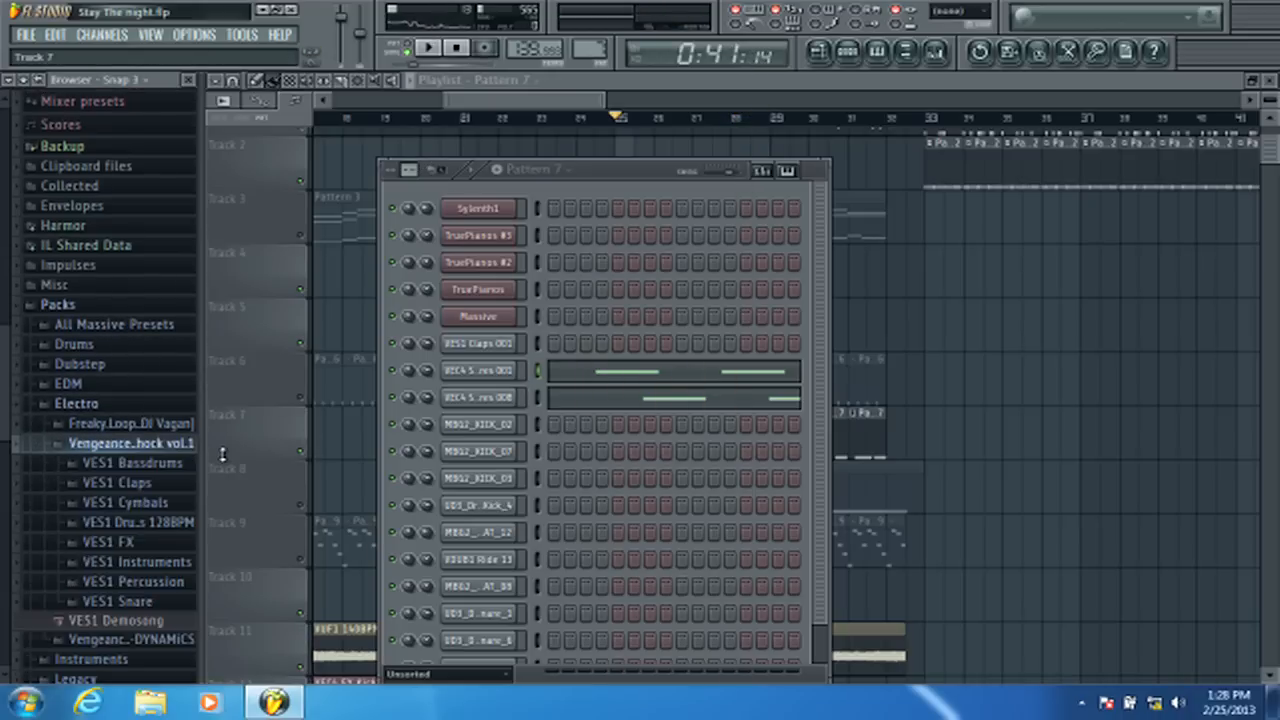
key("Down")
key("Up")
key("Left")
key("Up")
key("Right")
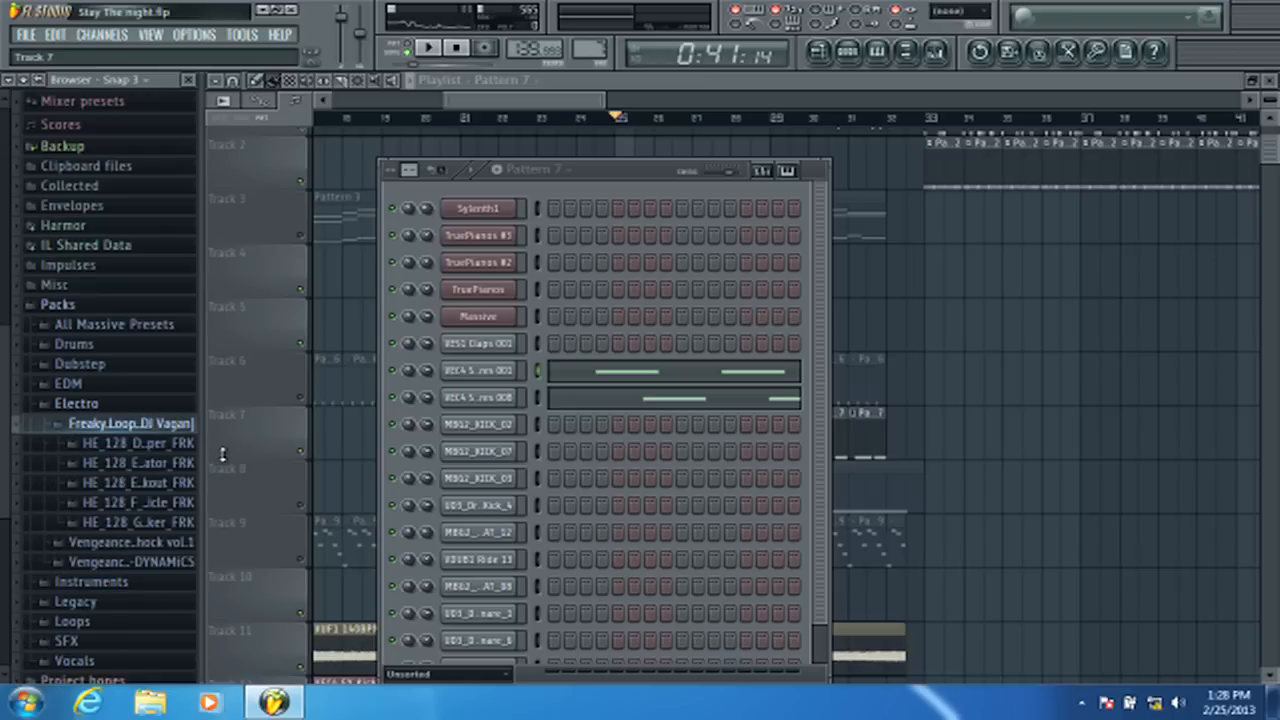
- Collapse the Freaky Loops folder and expand the Vengeance DYNAMiCS pack down to its inner dyn-vngelessv2 folder
key("Left")
key("Down")
key("Down")
key("Right")
key("Down")
key("Right")
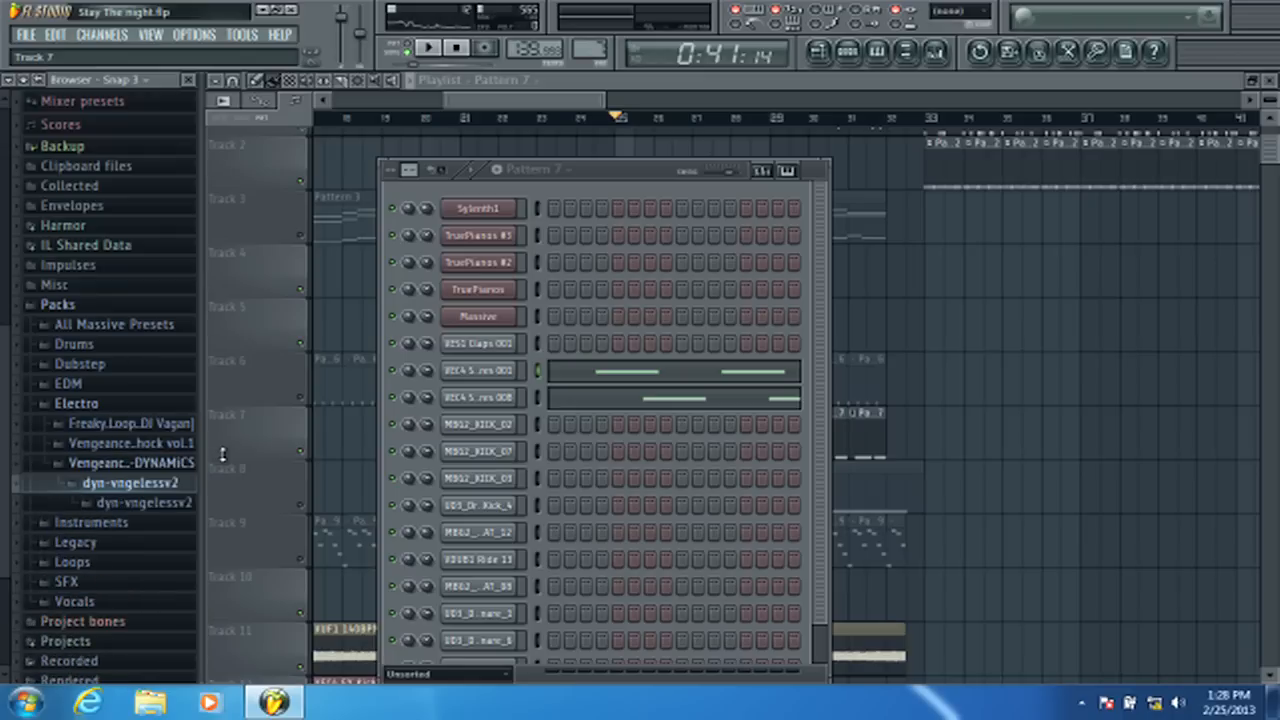
key("Down")
key("Right")
- Open the VEE2 Snares folder among the dyn-vngelessv2 sample folders
key("Down")
key("Down")
key("Down")
key("Down")
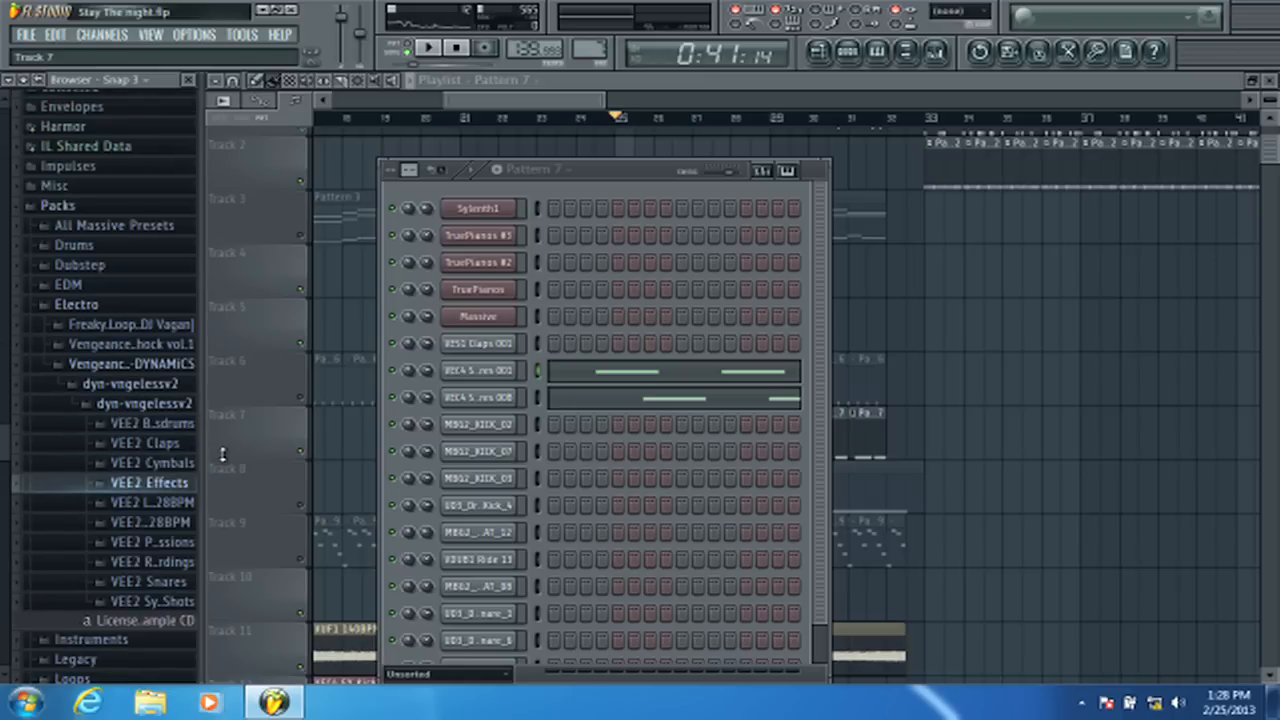
key("Up")
key("Up")
key("Down")
key("Down")
key("Down")
key("Down")
key("Down")
key("Down")
key("Down")
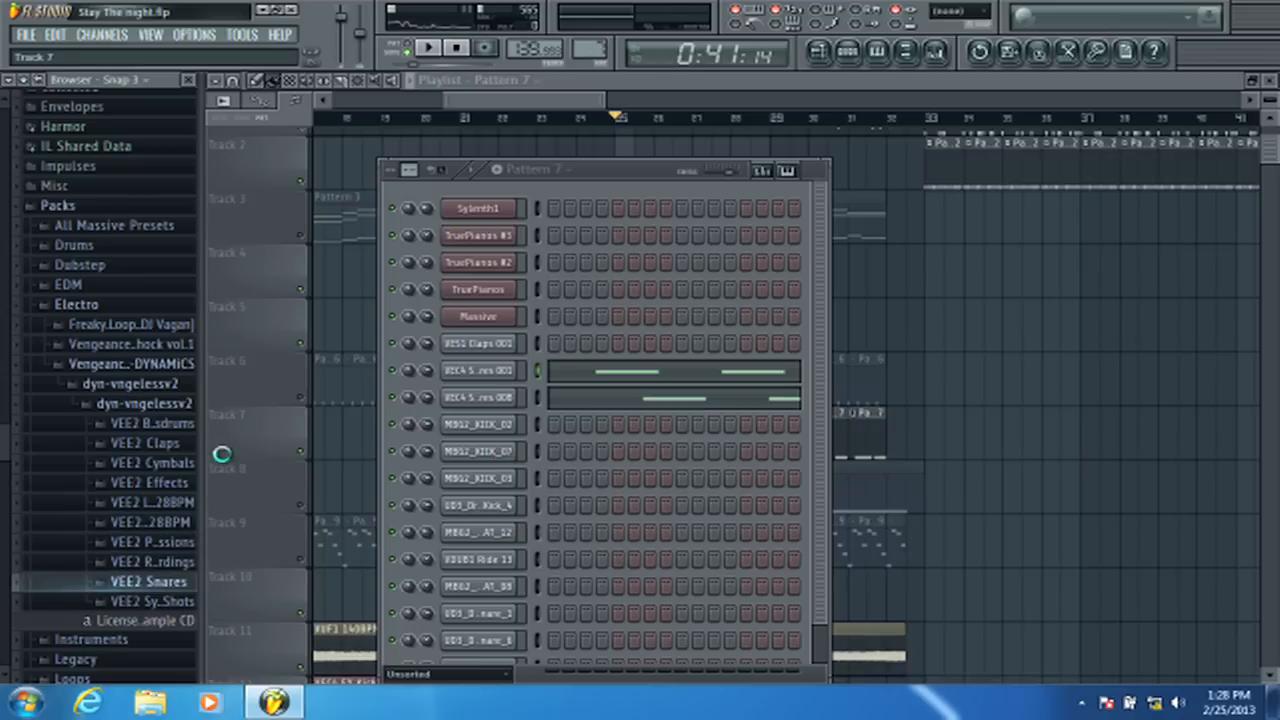
key("Right")
- Audition the first VEE2 snare samples, 001 to 004, going back to compare them
key("Down")
key("Down")
key("Down")
key("Down")
key("Up")
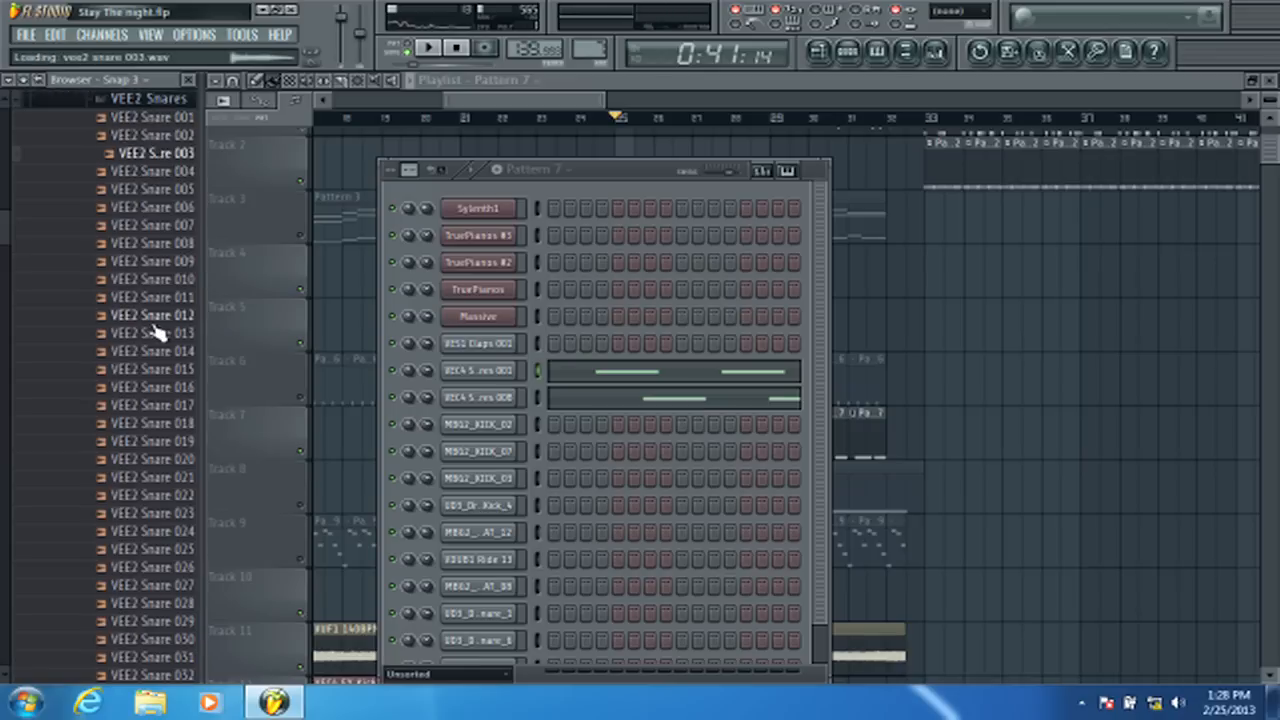
key("Up")
key("Down")
key("Down")
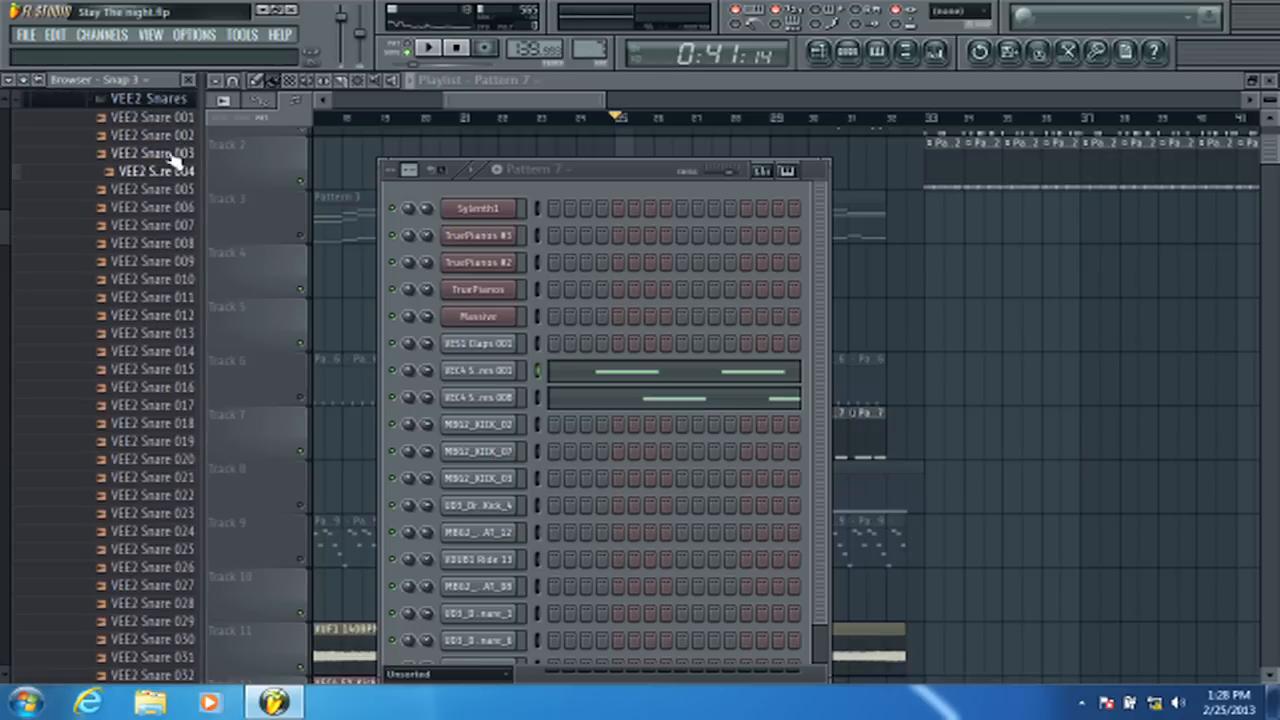
- Audition VEE2 Snares 005 to 007 and try to load VEE2 Snare 006 into Pattern 7's VEC4 Snares 001 channel
key("Down")
key("Down")
key("Down")
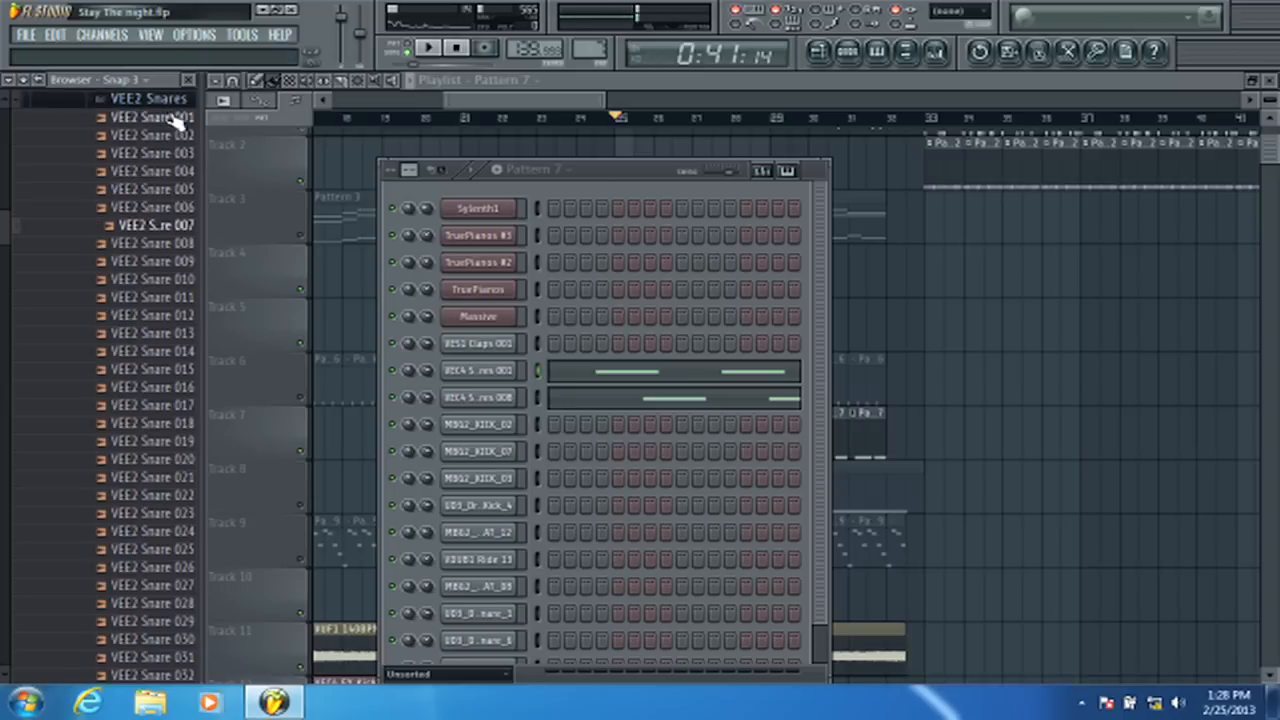
key("Up")
left_click_drag(186, 208, 505, 362)
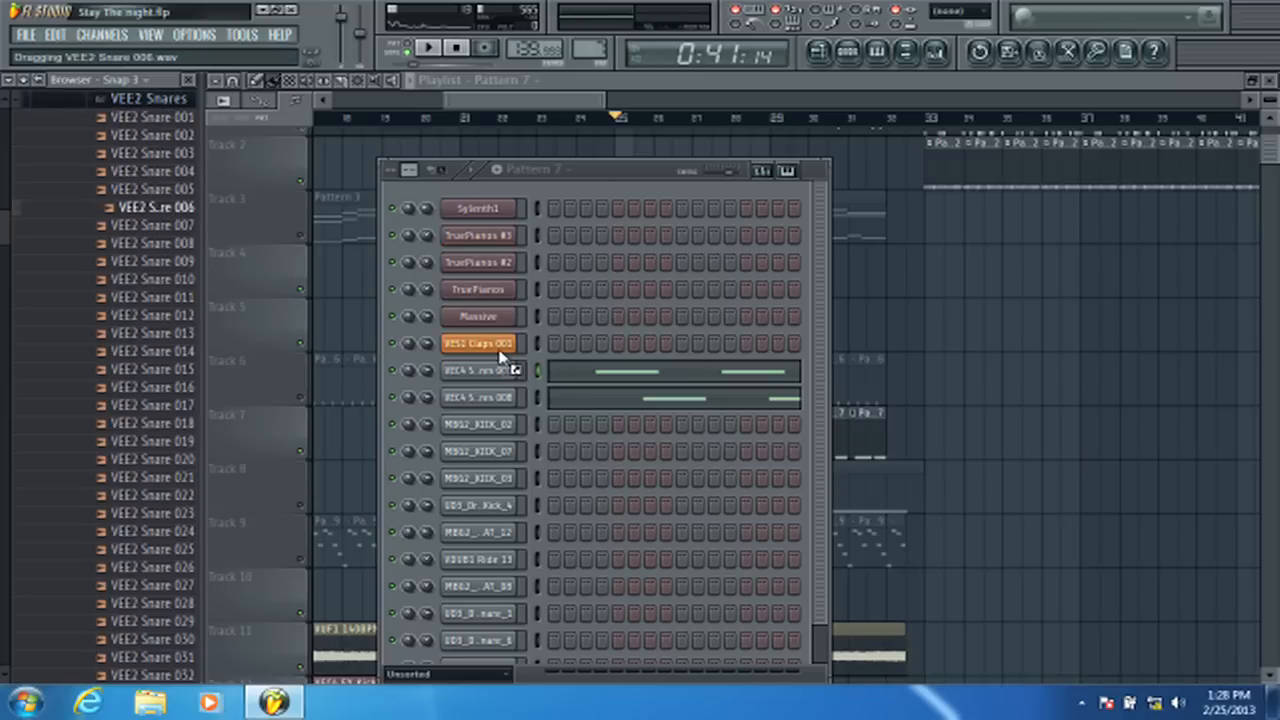
- Audition VEE2 Snares 008 to 019 in search of a replacement for the Pattern 7 snare
left_click_drag(160, 285, 163, 265)
left_click(166, 244)
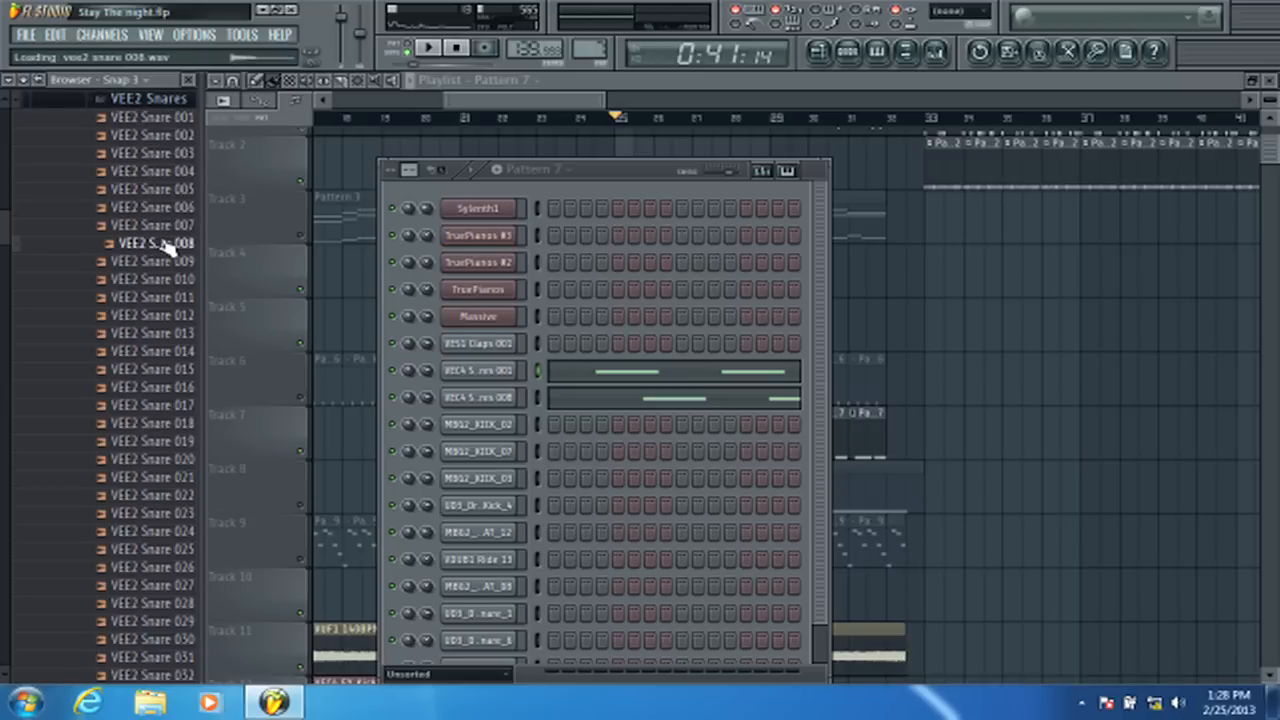
key("Down")
key("Down")
key("Down")
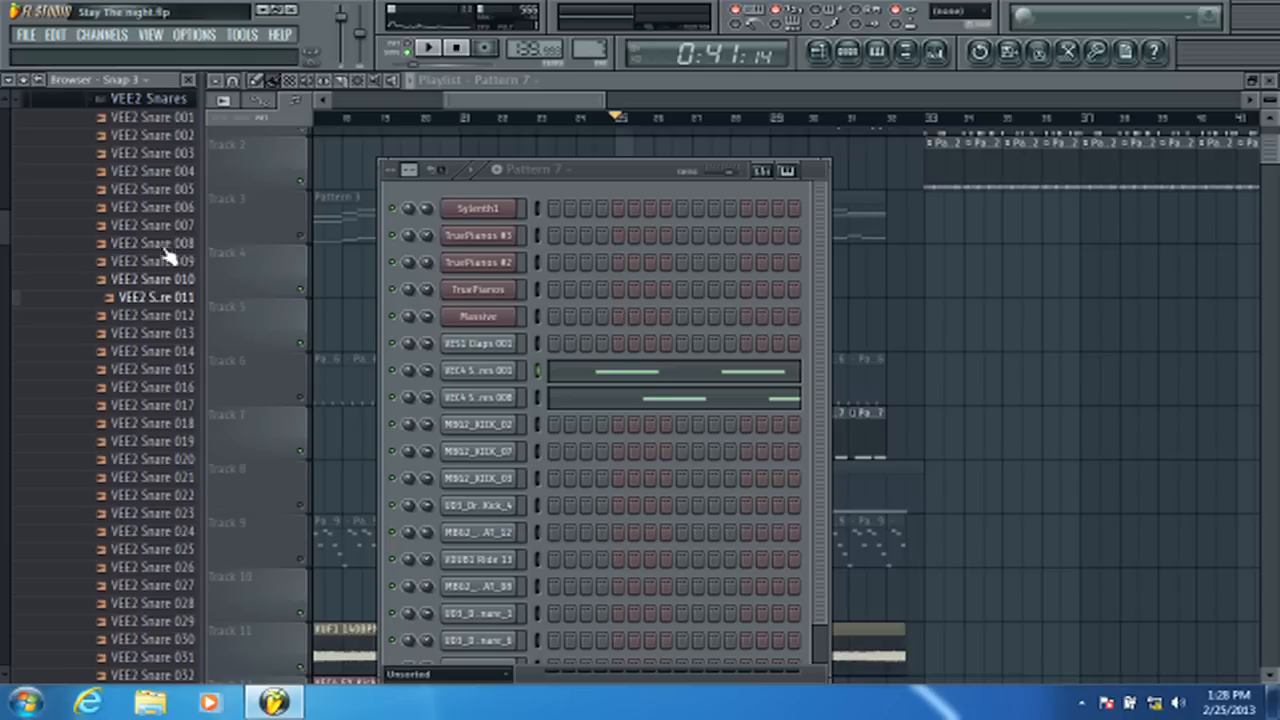
key("Down")
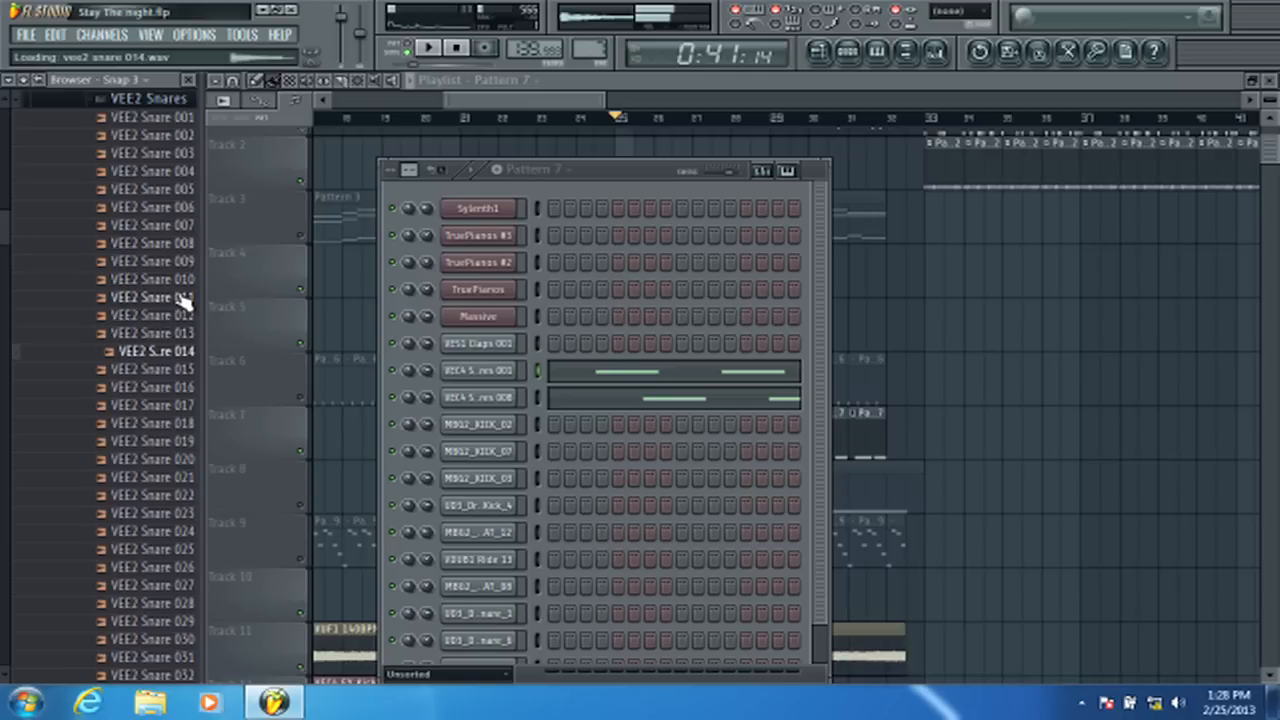
left_click(172, 370)
key("Down")
key("Up")
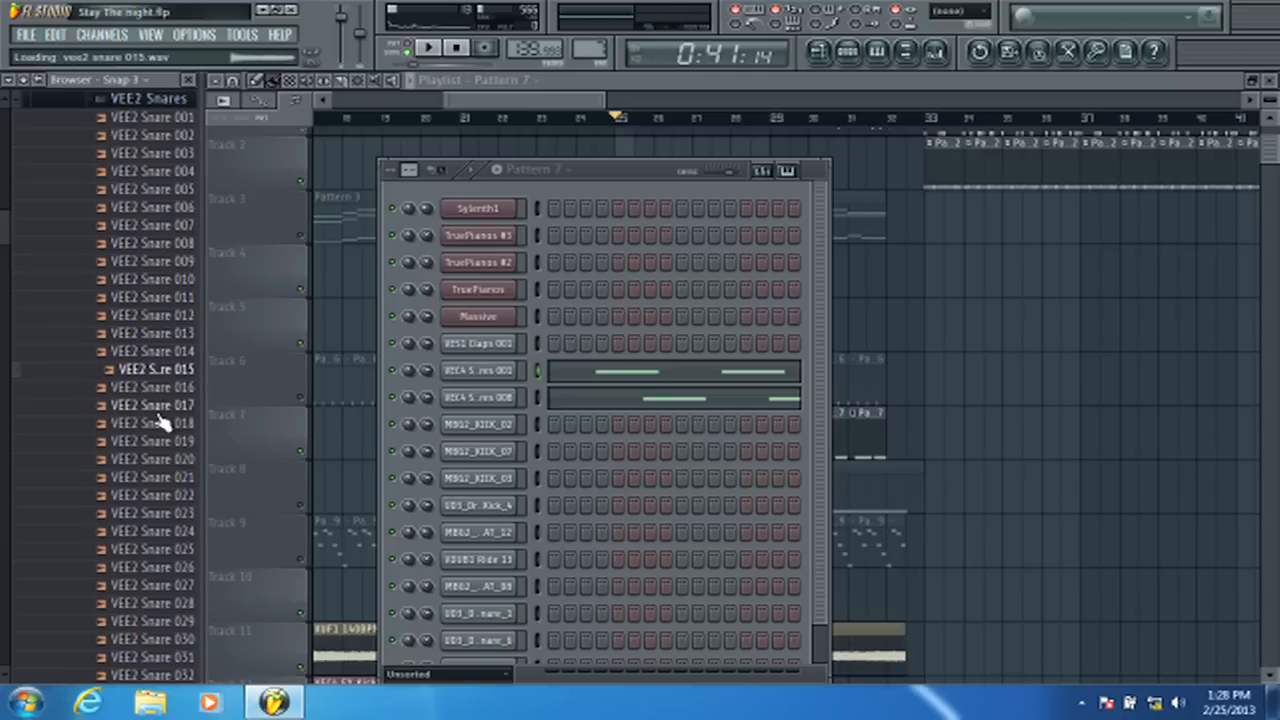
key("Down")
key("Down")
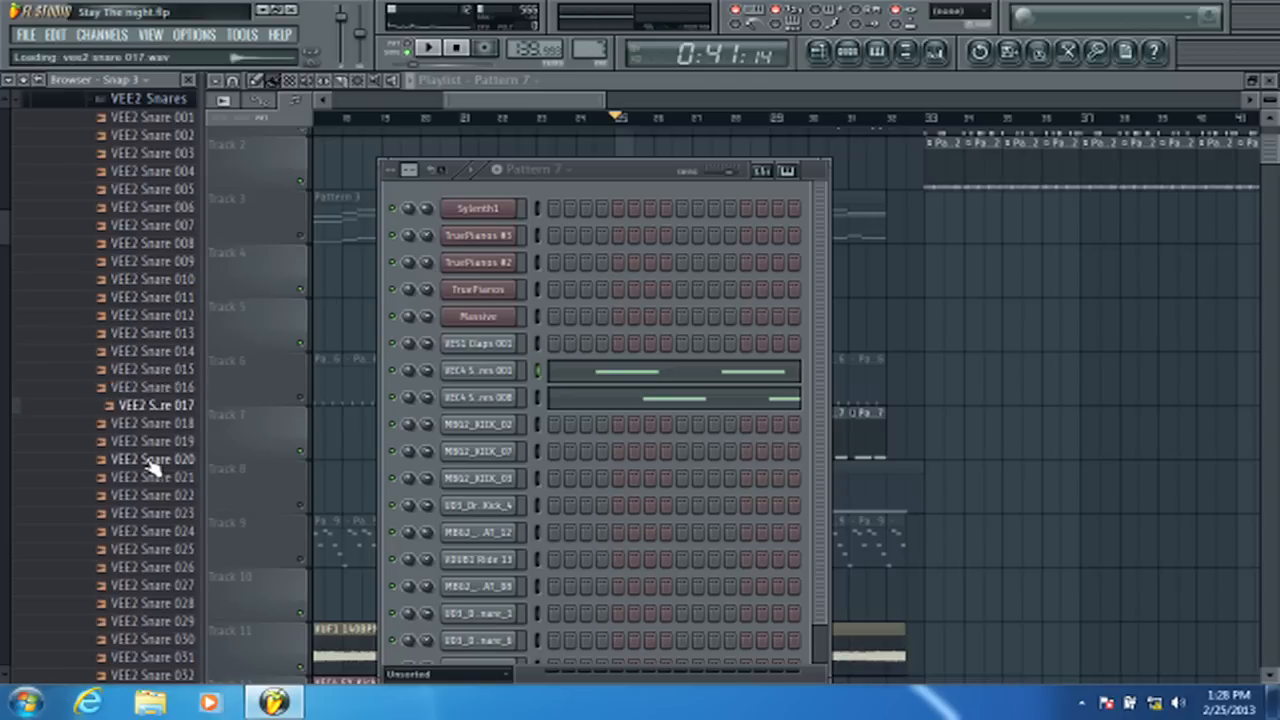
key("Down")
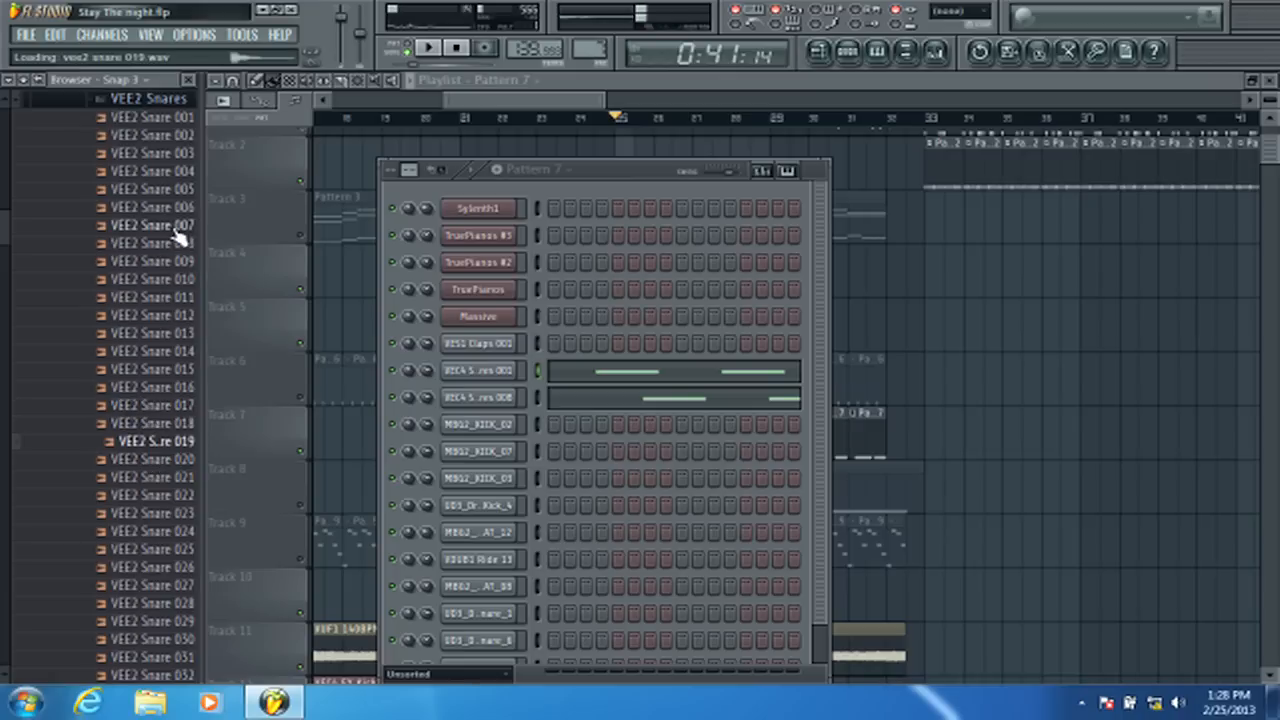
- Compare VEE2 Snares 018 and 019 and load VEE2 Snare 019 into the VEC4 Snares 008 channel of Pattern 7
left_click(170, 428)
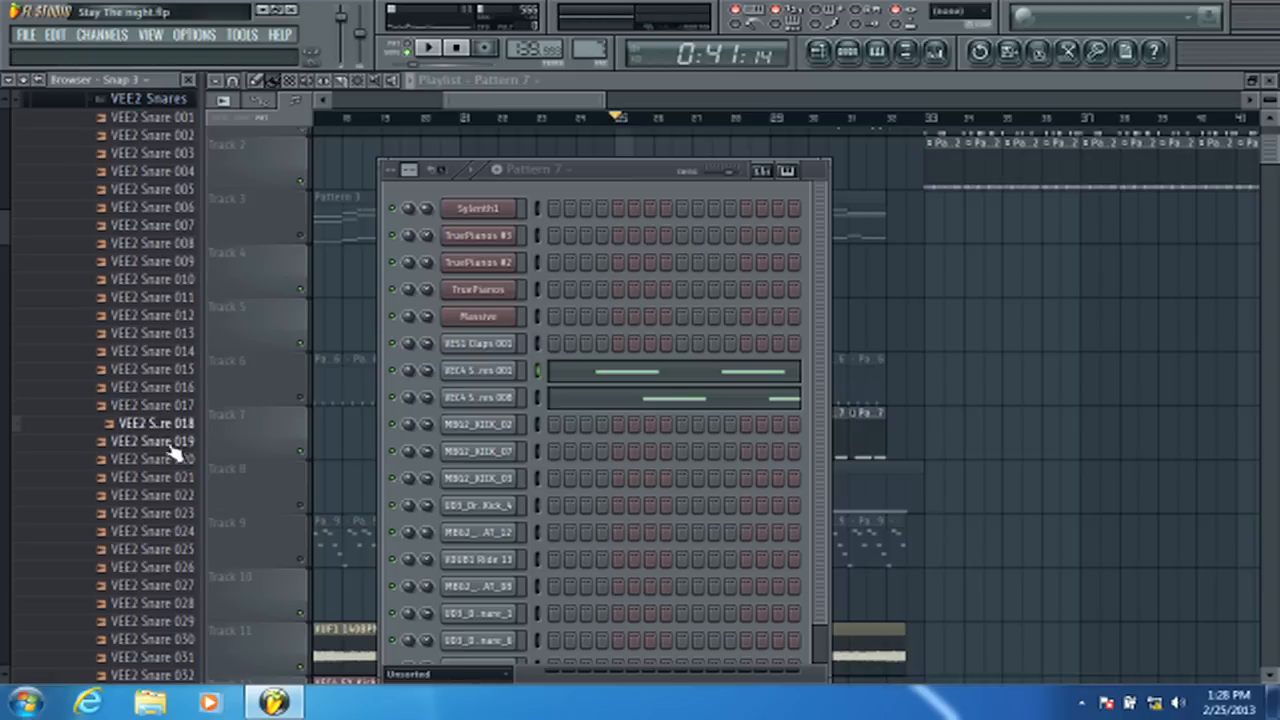
left_click(174, 447)
left_click_drag(181, 447, 482, 400)
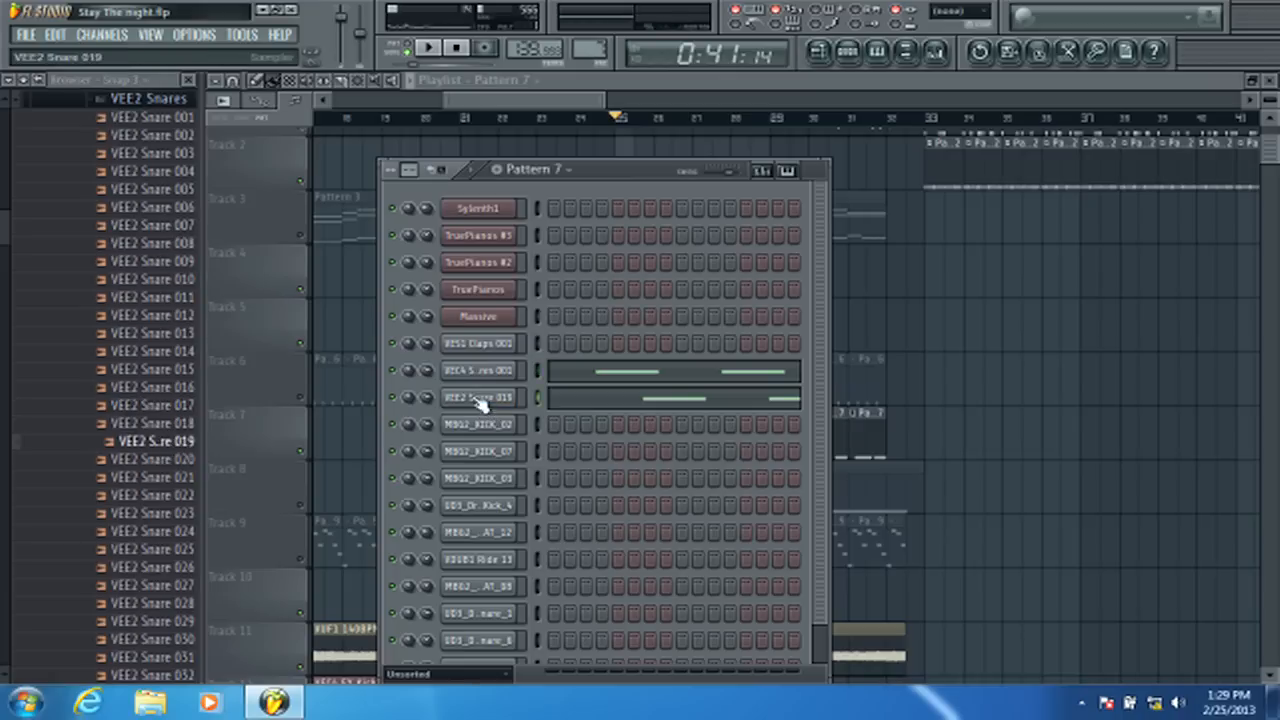
- Audition VEE2 Snares 020 to 023 and compare them with VEE2 Snares 018 and 019
left_click(193, 463)
left_click(197, 476)
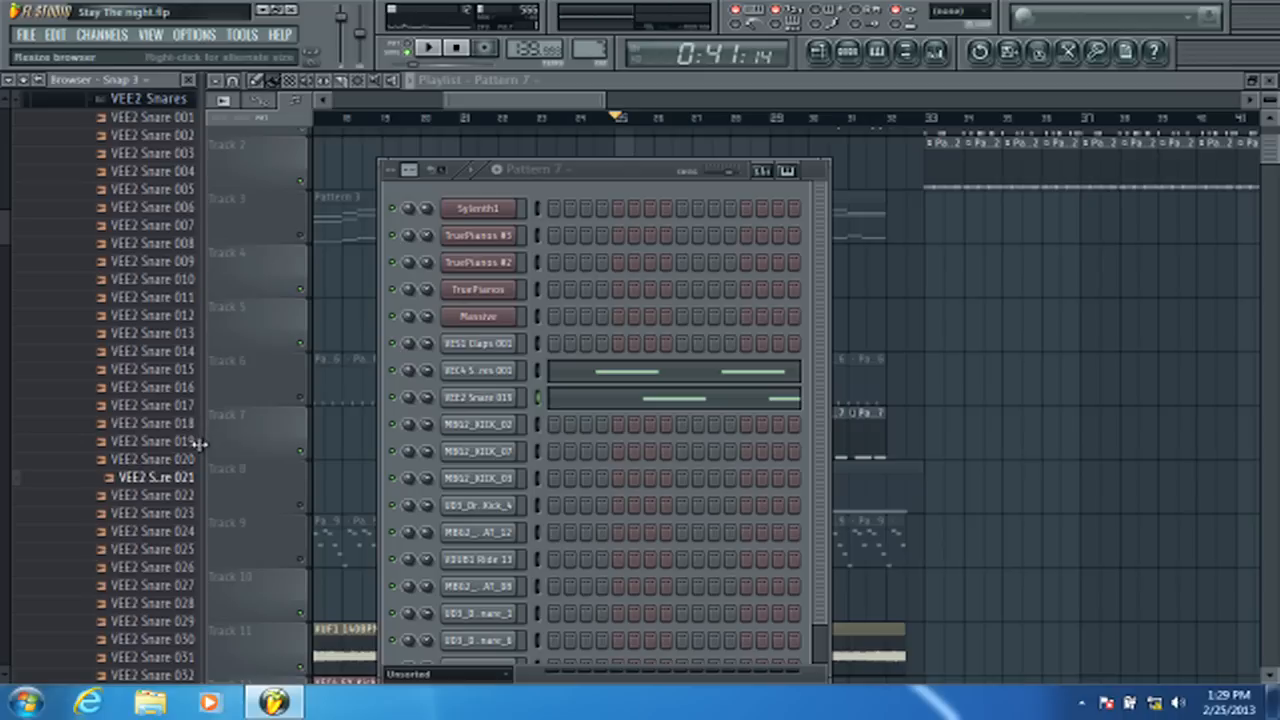
key("Down")
key("Down")
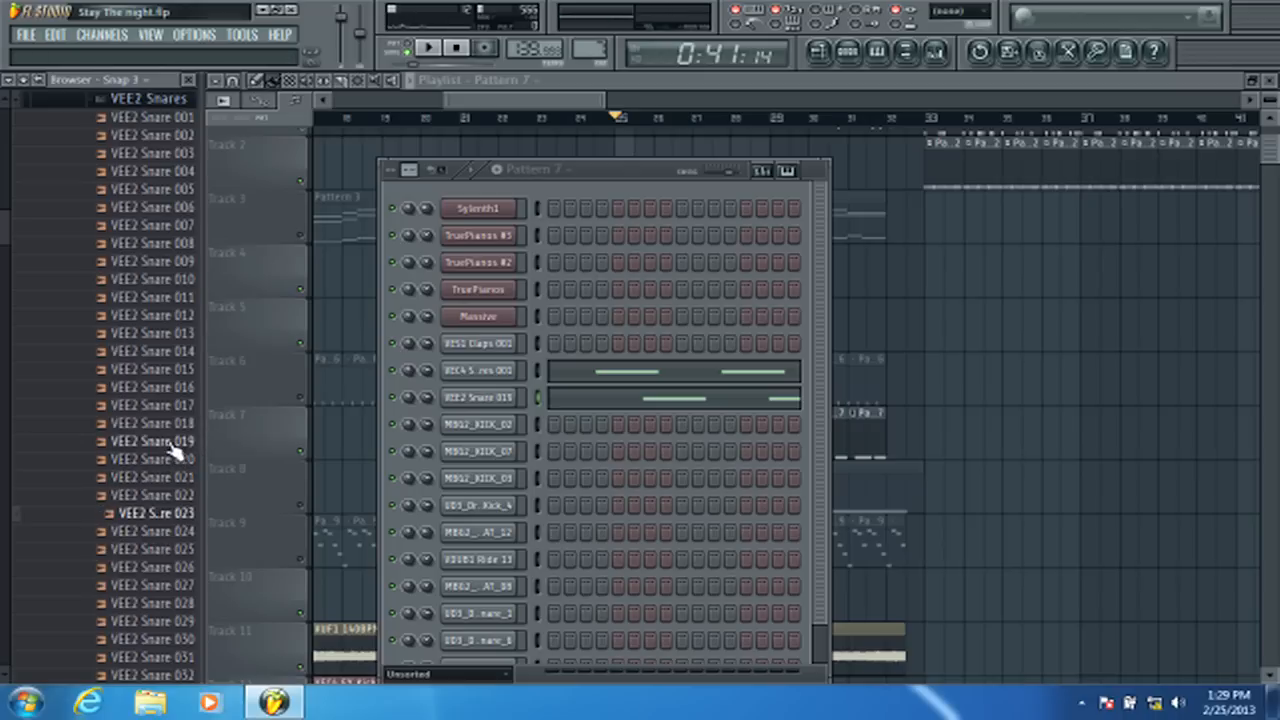
key("Up")
key("Up")
key("Up")
key("Up")
key("Up")
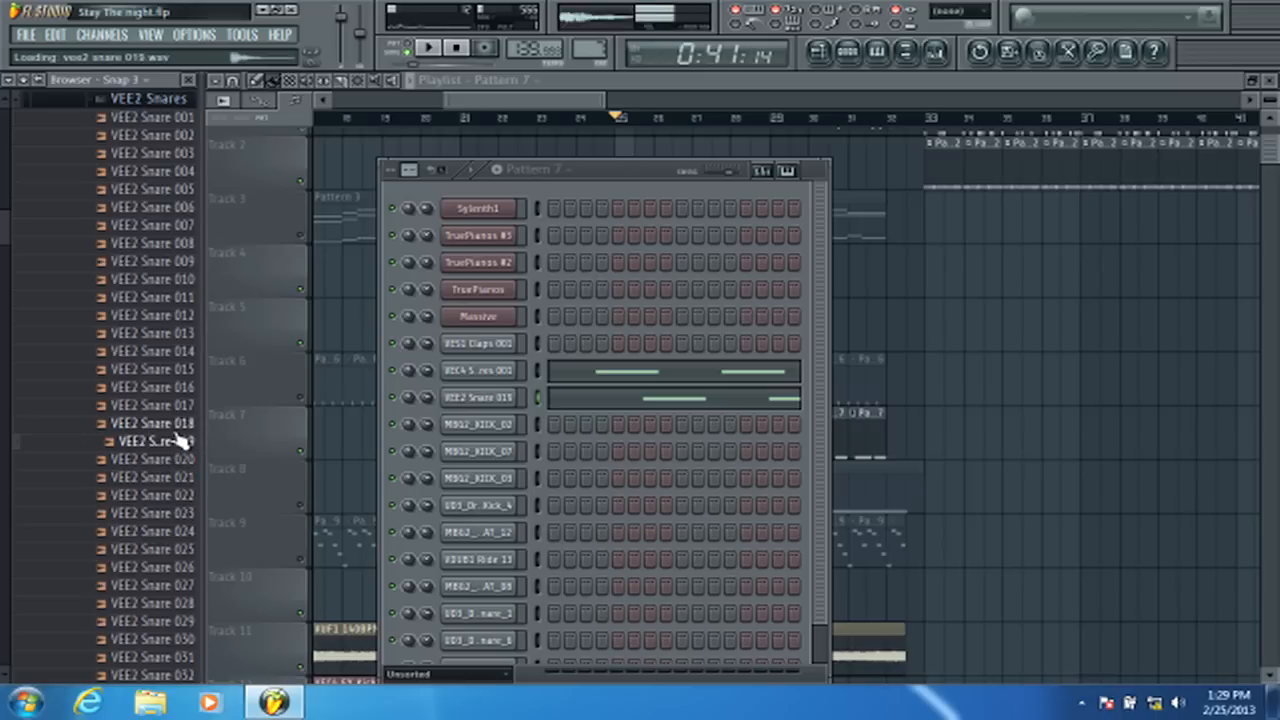
- Audition VEE2 Snares 026 to 034 further down the folder, replaying 026 to 028 for comparison
scroll(168, 505, "down", 2)
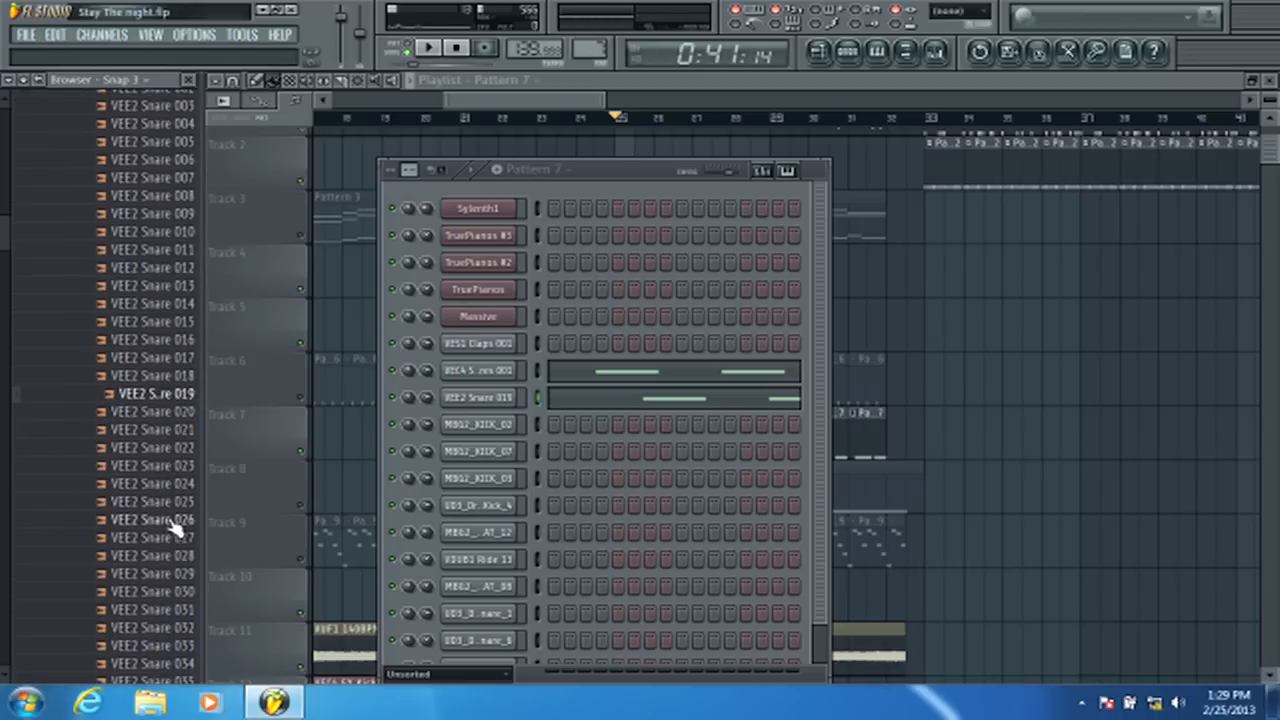
left_click(175, 525)
scroll(180, 500, "down", 2)
scroll(188, 452, "down", 3)
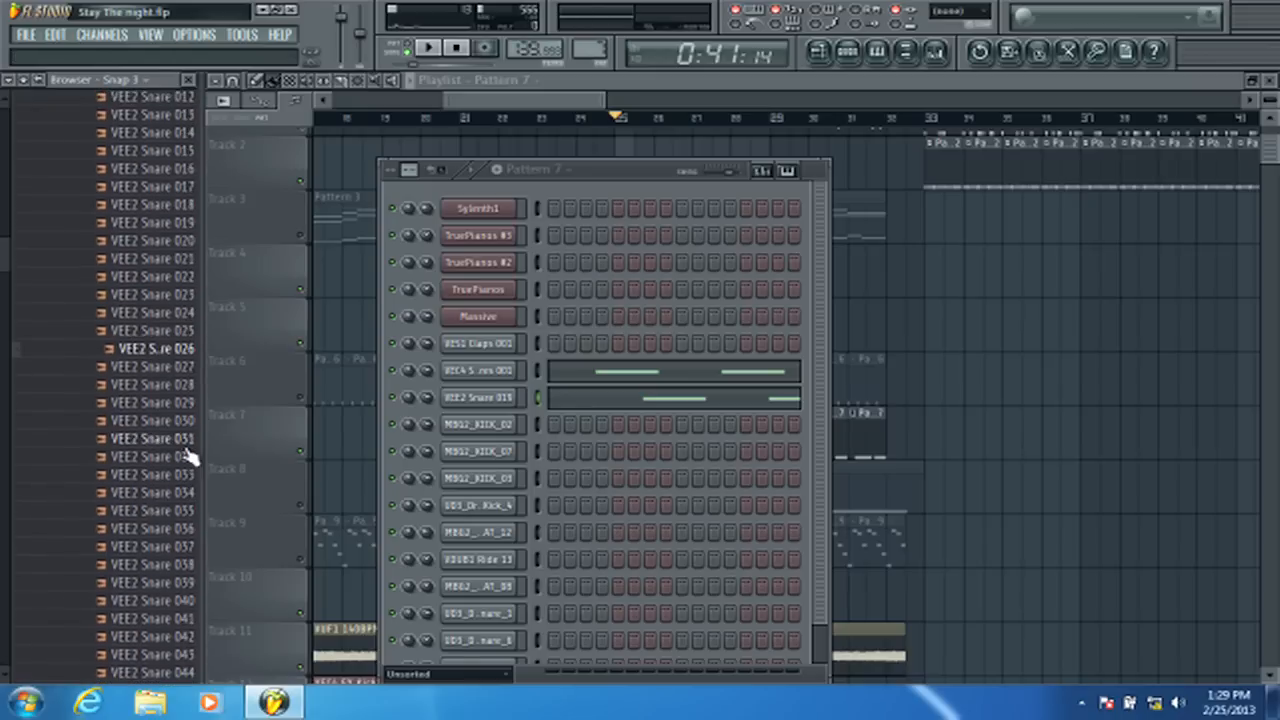
key("Down")
key("Down")
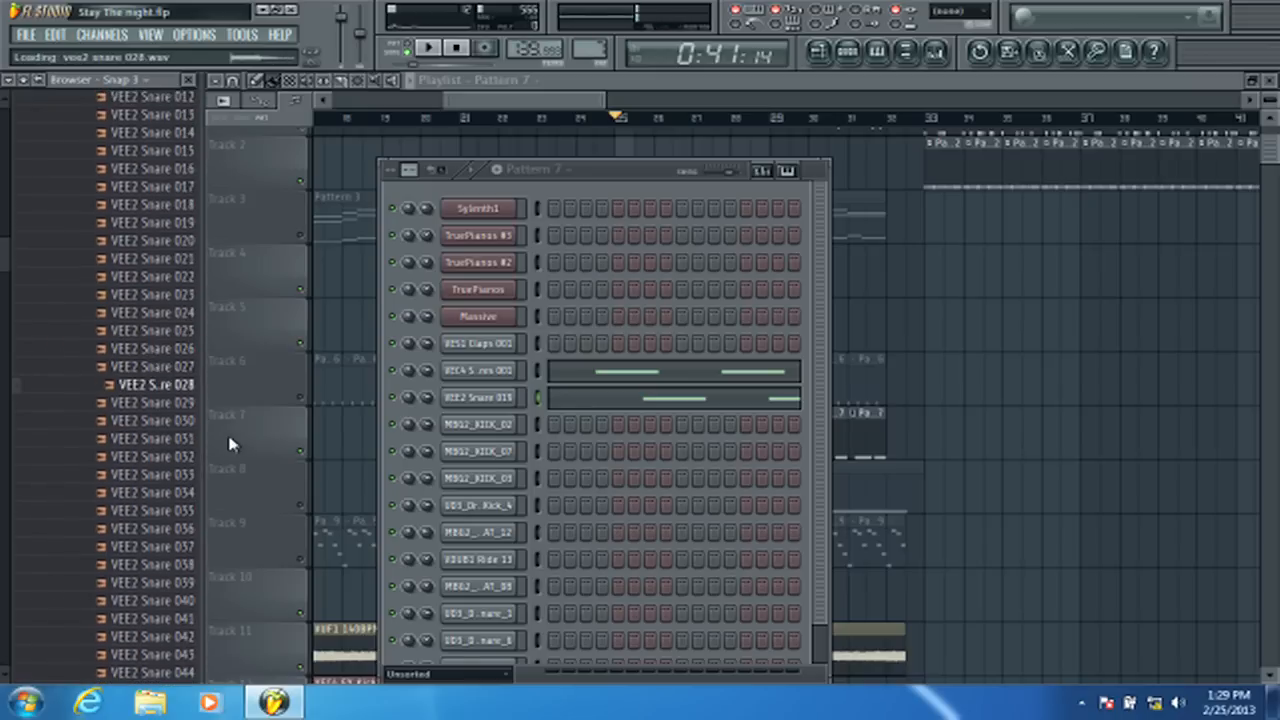
key("Up")
key("Up")
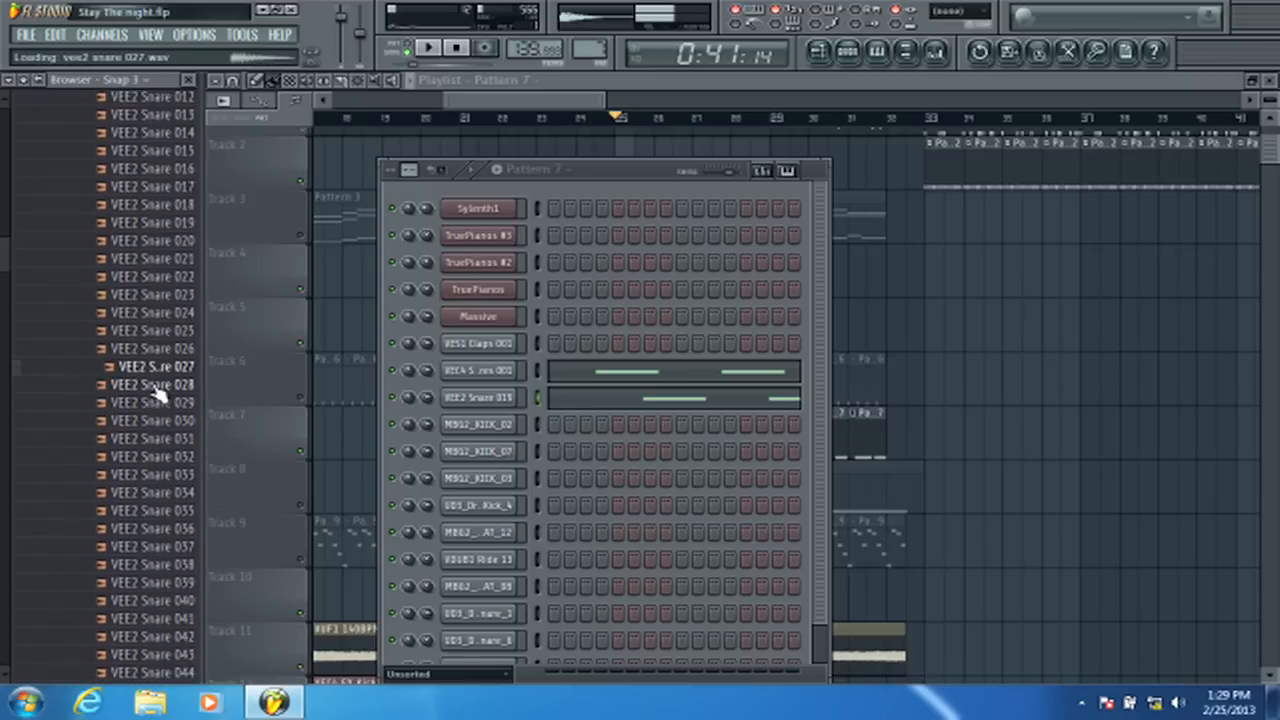
key("Down")
key("Down")
key("Down")
key("Down")
key("Down")
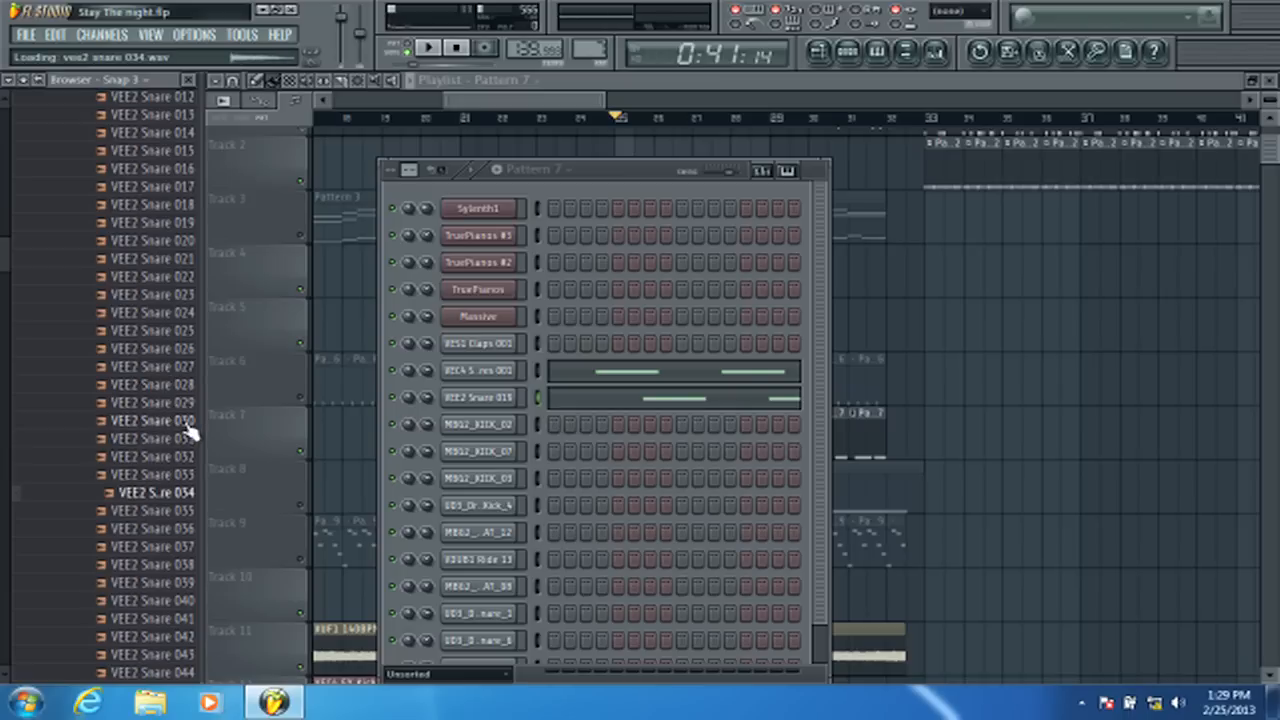
- Audition VEE2 Snares 035 to 042
left_click(177, 514)
scroll(181, 525, "down", 1)
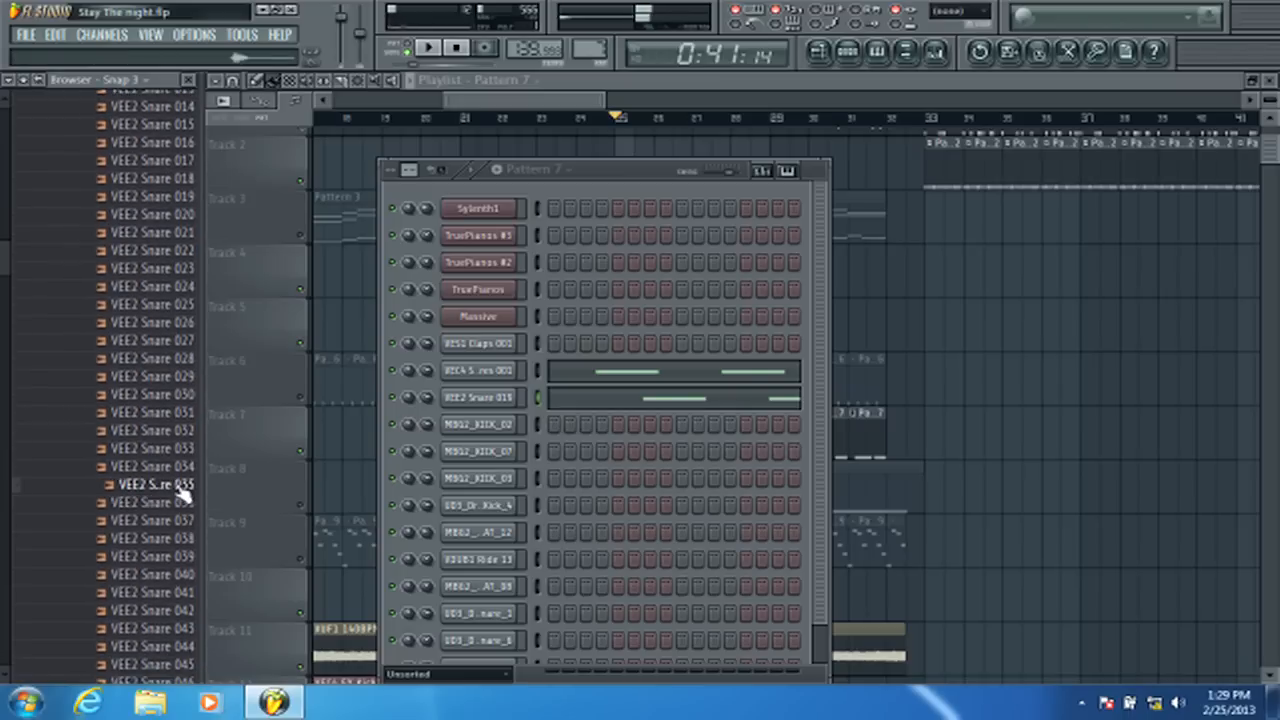
scroll(183, 490, "down", 4)
key("Down")
key("Down")
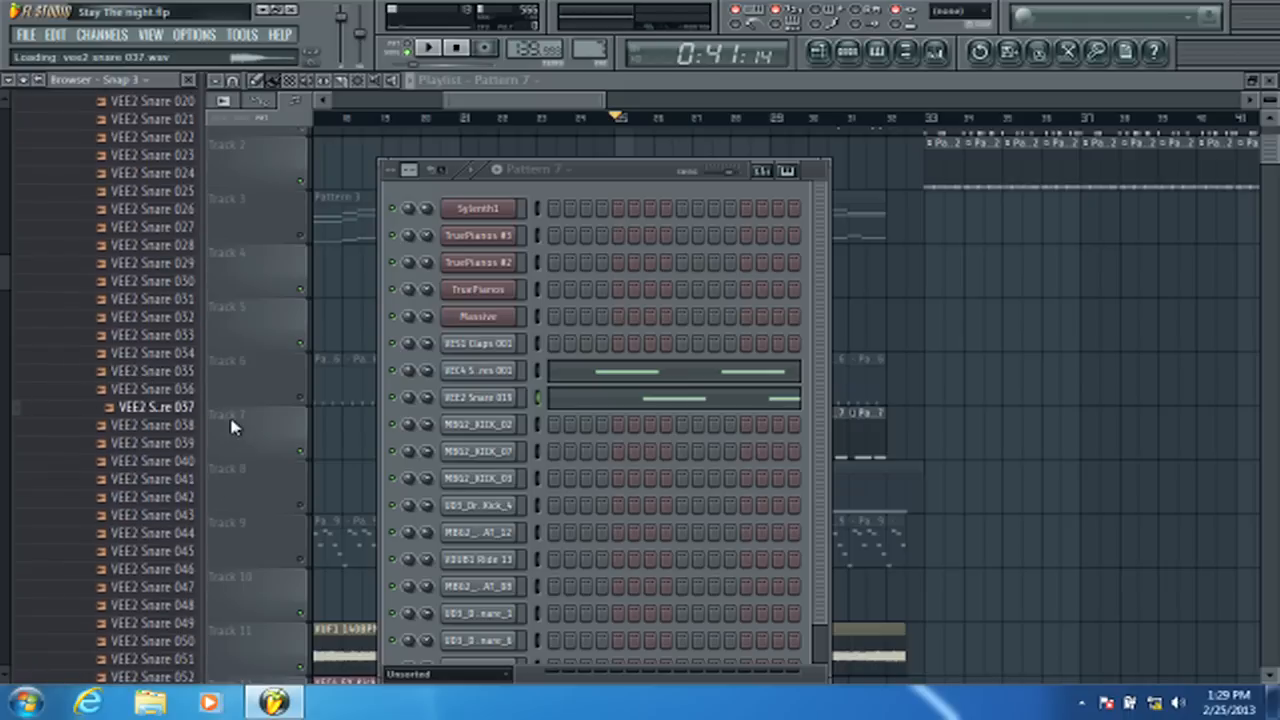
key("Down")
key("Down")
key("Down")
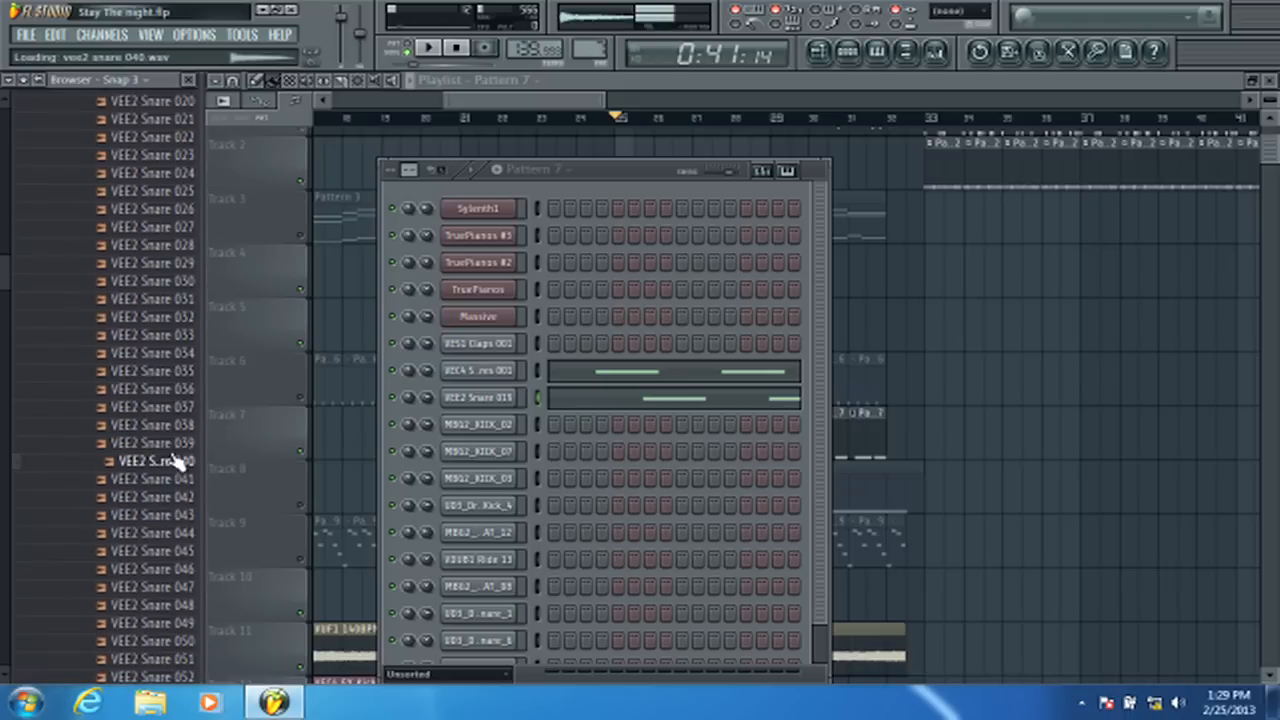
key("Down")
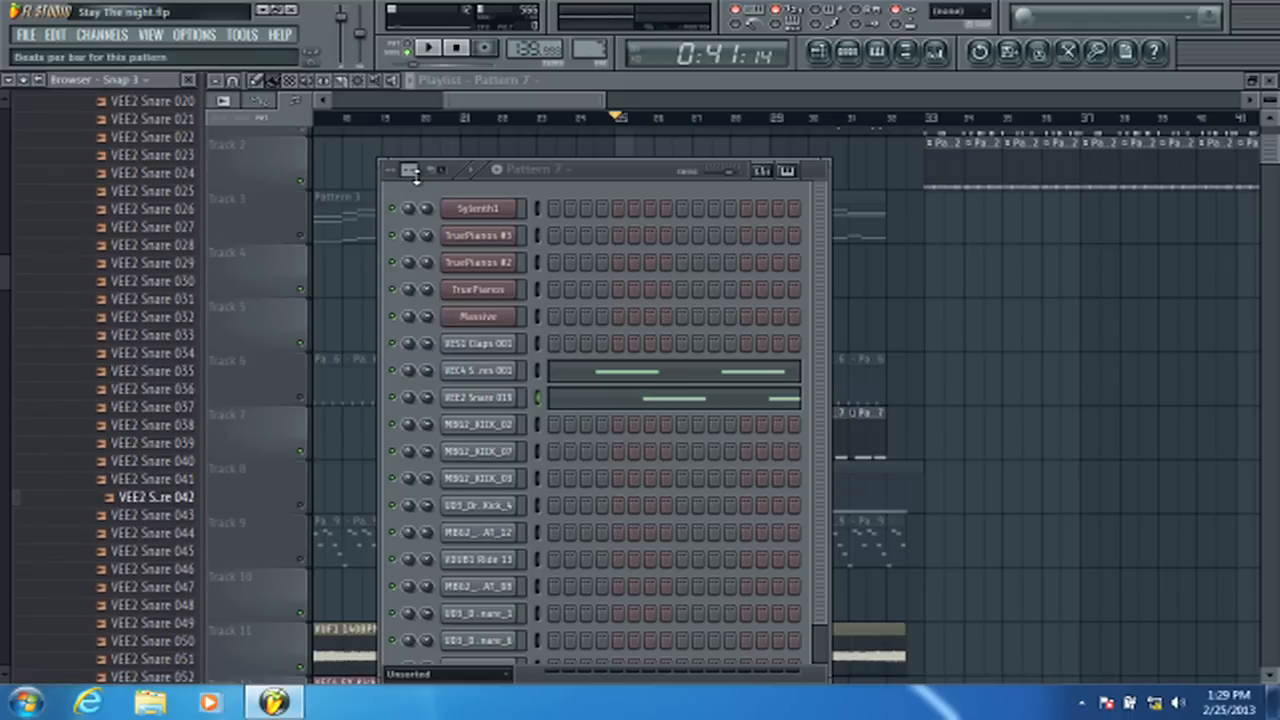
- Switch playback to pattern mode and replay Pattern 7 from the start to hear the VEE2 Snare 019 layer
left_click(407, 46)
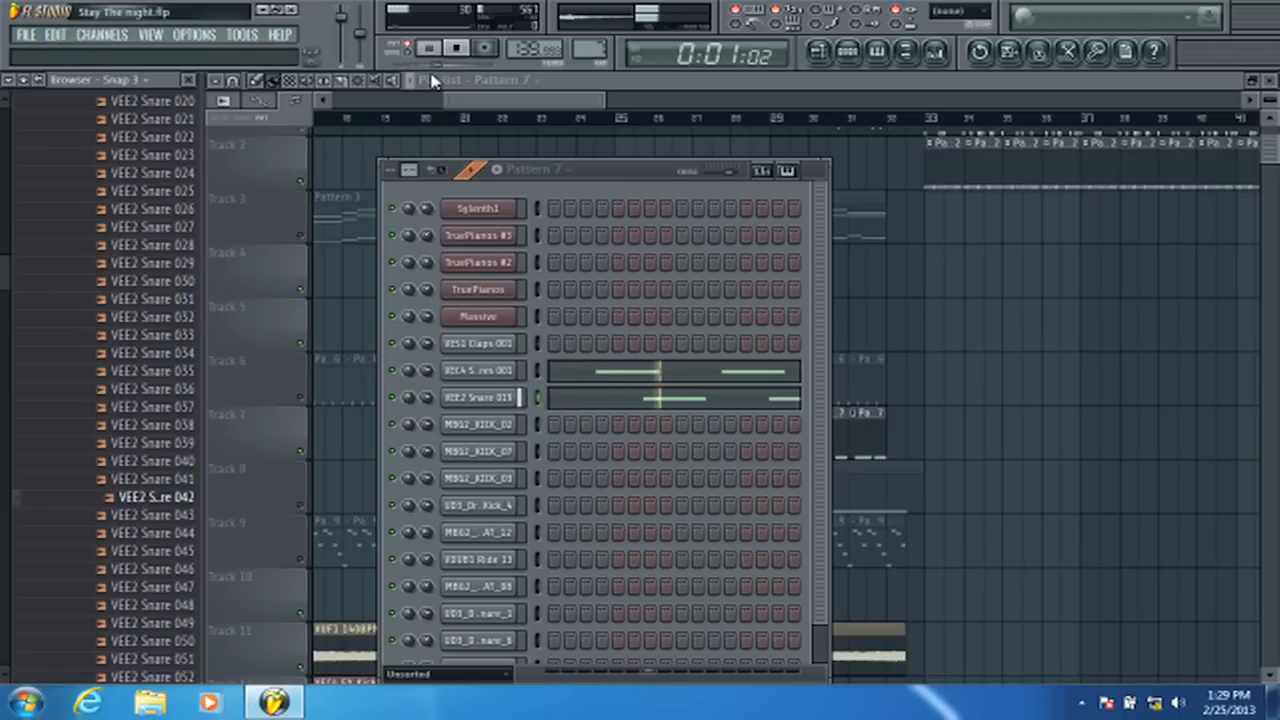
key("space")
key("space")
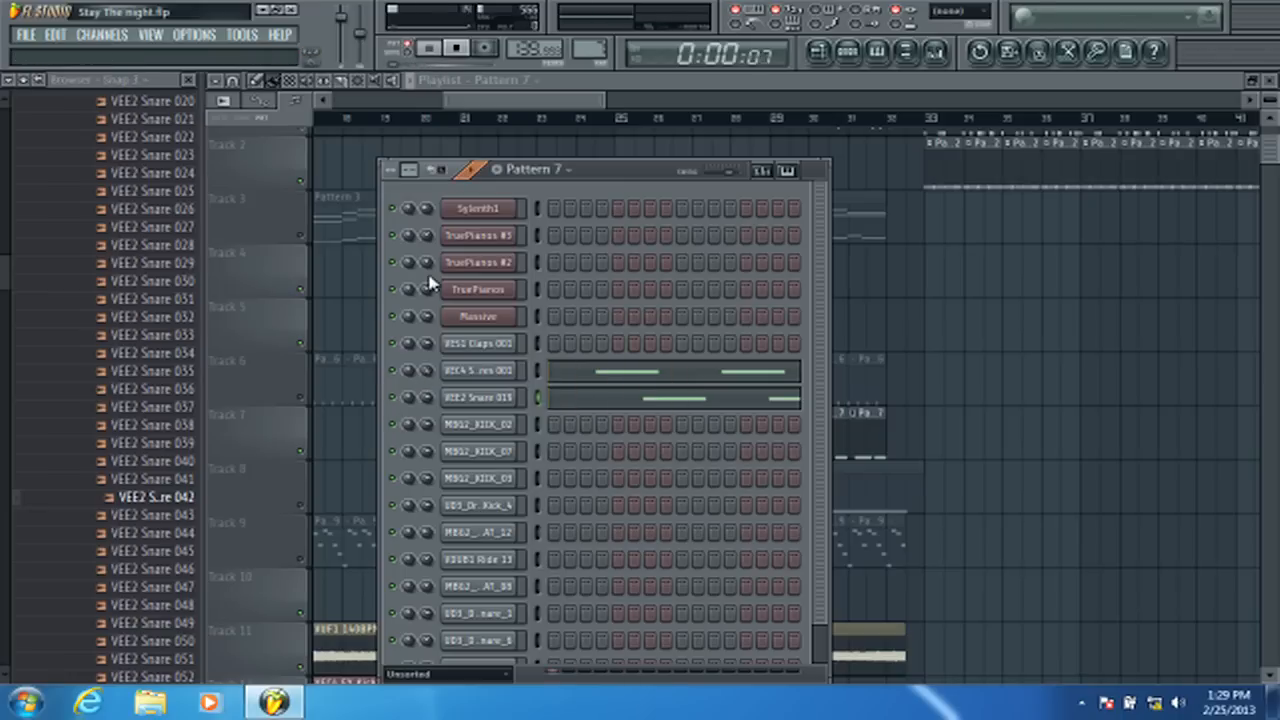
- Audition more VEE2 Snares up to 047 and load VEE2 Snare 043 into Pattern 7's VEC4 snare channel
key("space")
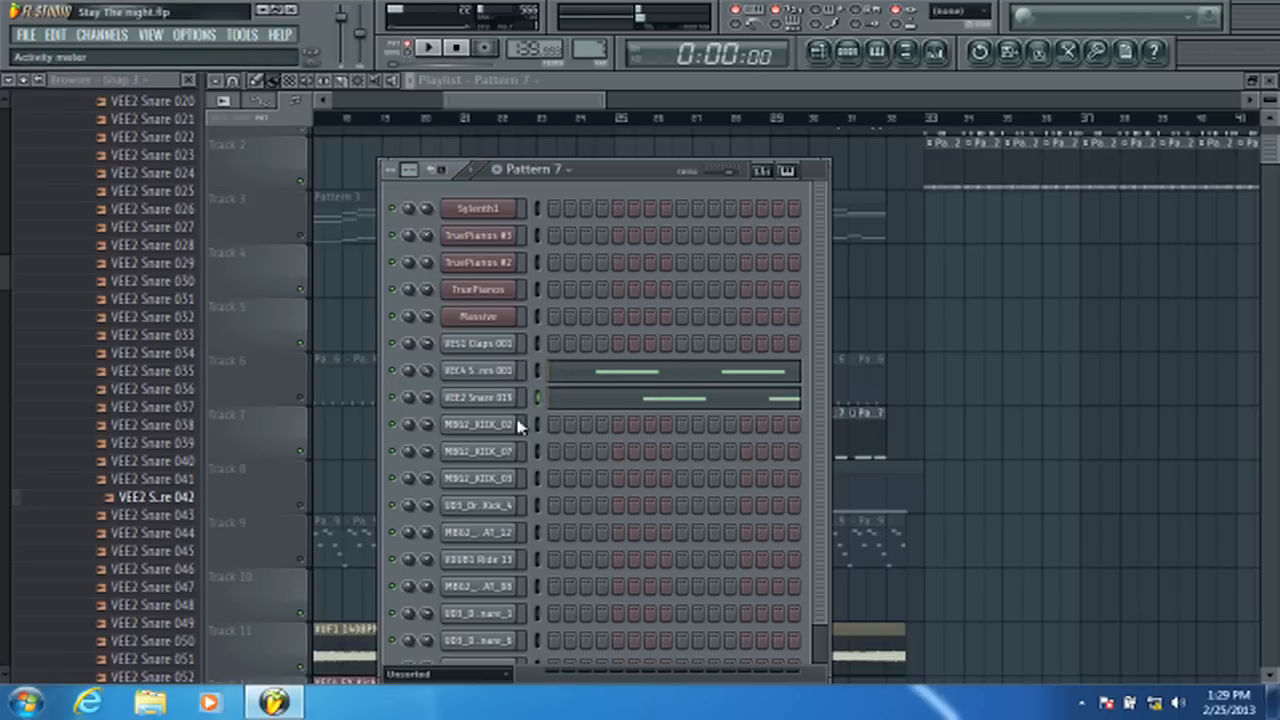
left_click(186, 566)
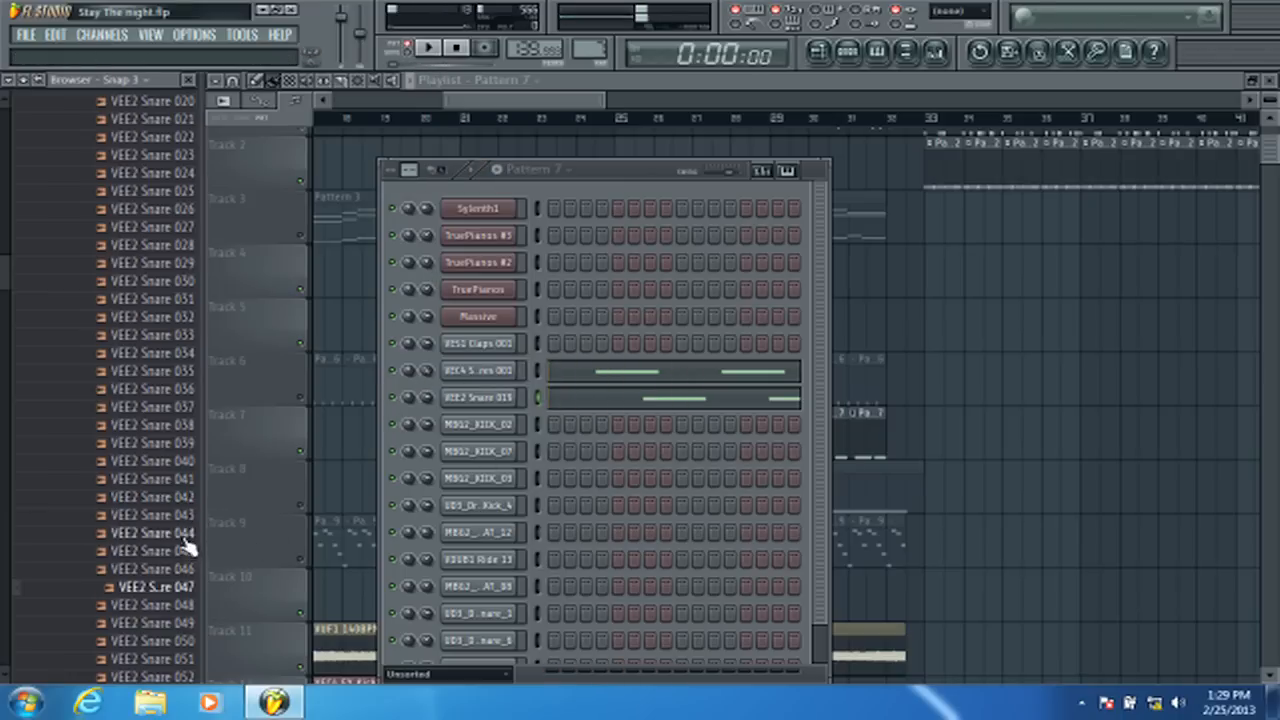
scroll(189, 523, "down", 3)
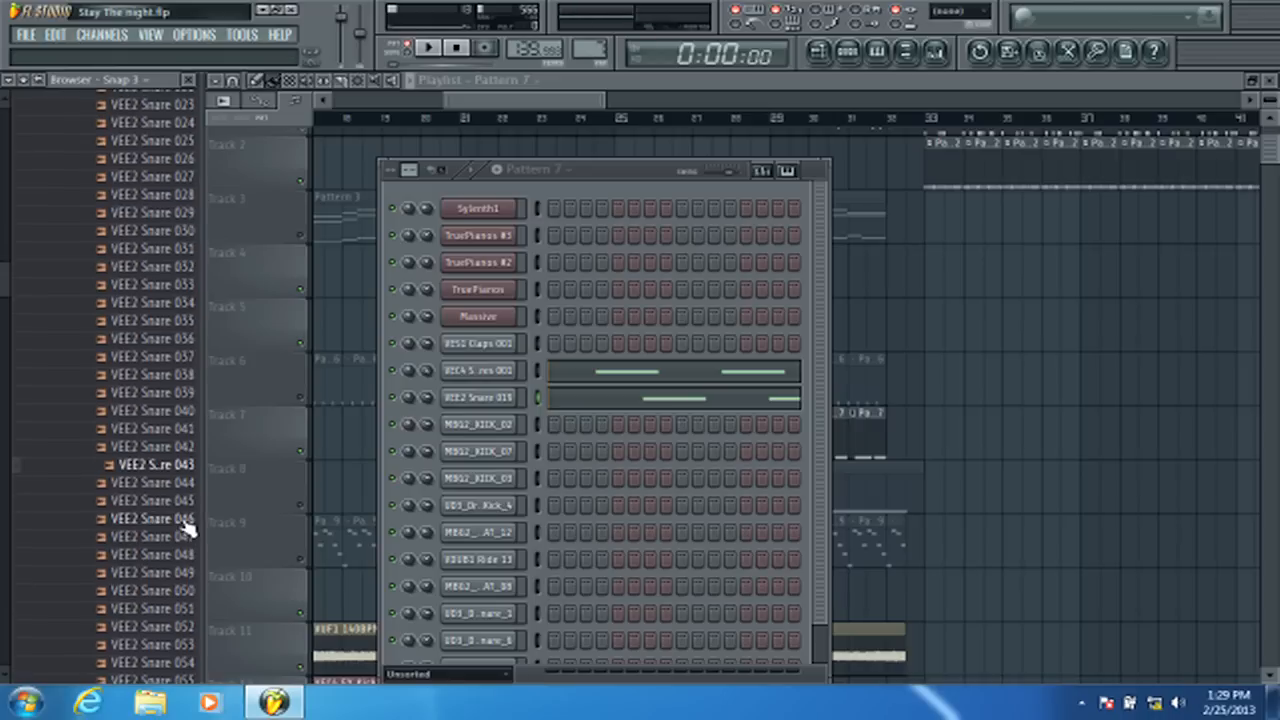
left_click(186, 447)
left_click(186, 466)
left_click_drag(205, 478, 510, 378)
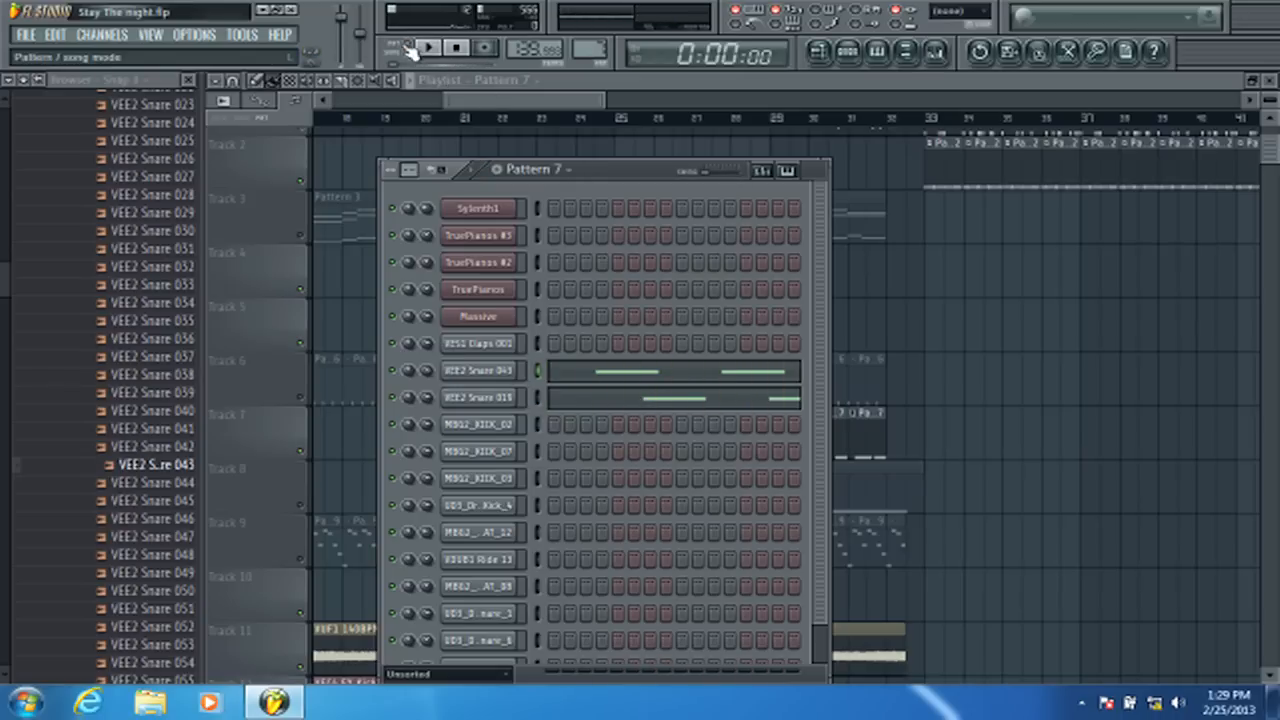
- Play the song from about bar 23 and route the VEE2 Snare 043 and VEE2 Snare 019 channels to mixer insert 10
left_click(490, 118)
left_click(557, 118)
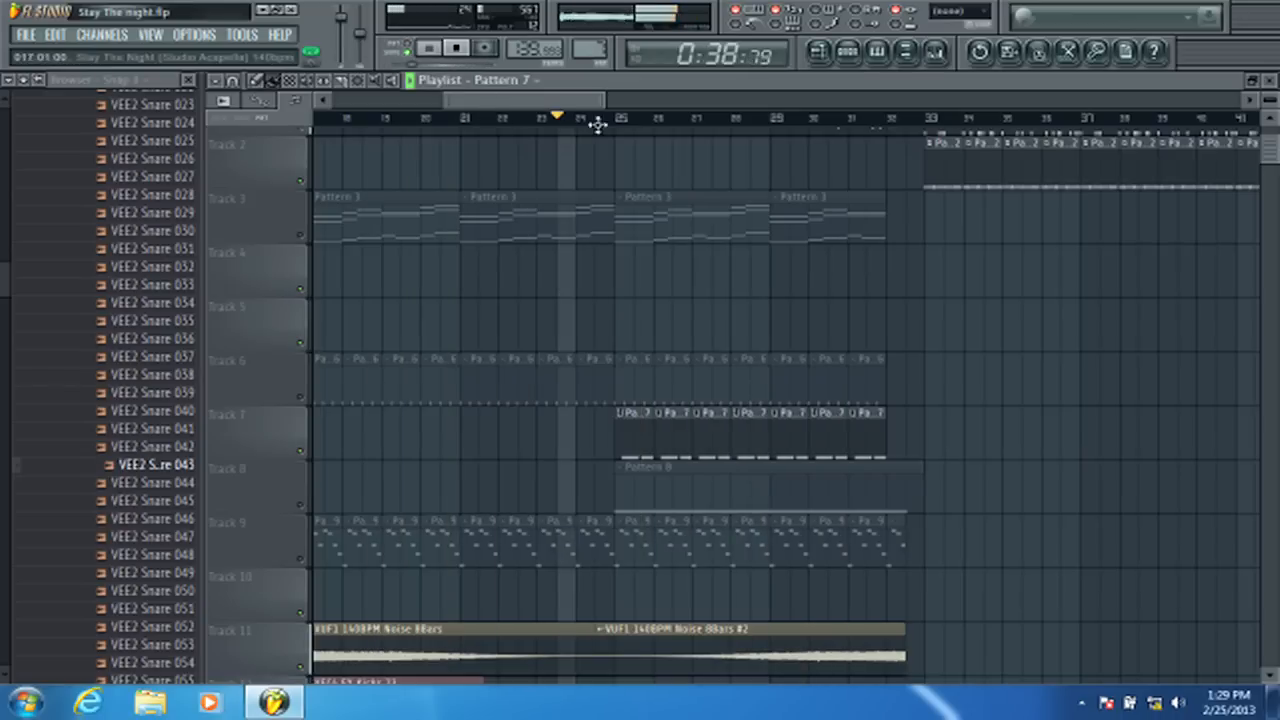
left_click(851, 56)
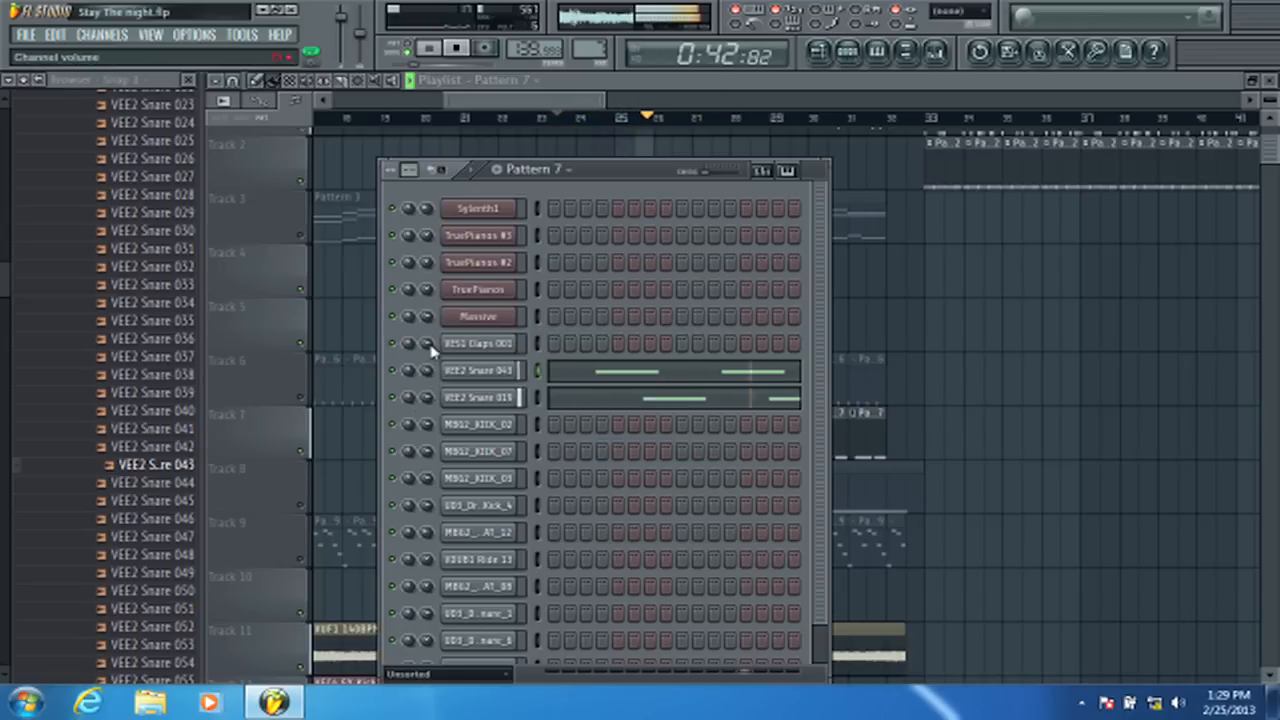
left_click(455, 372)
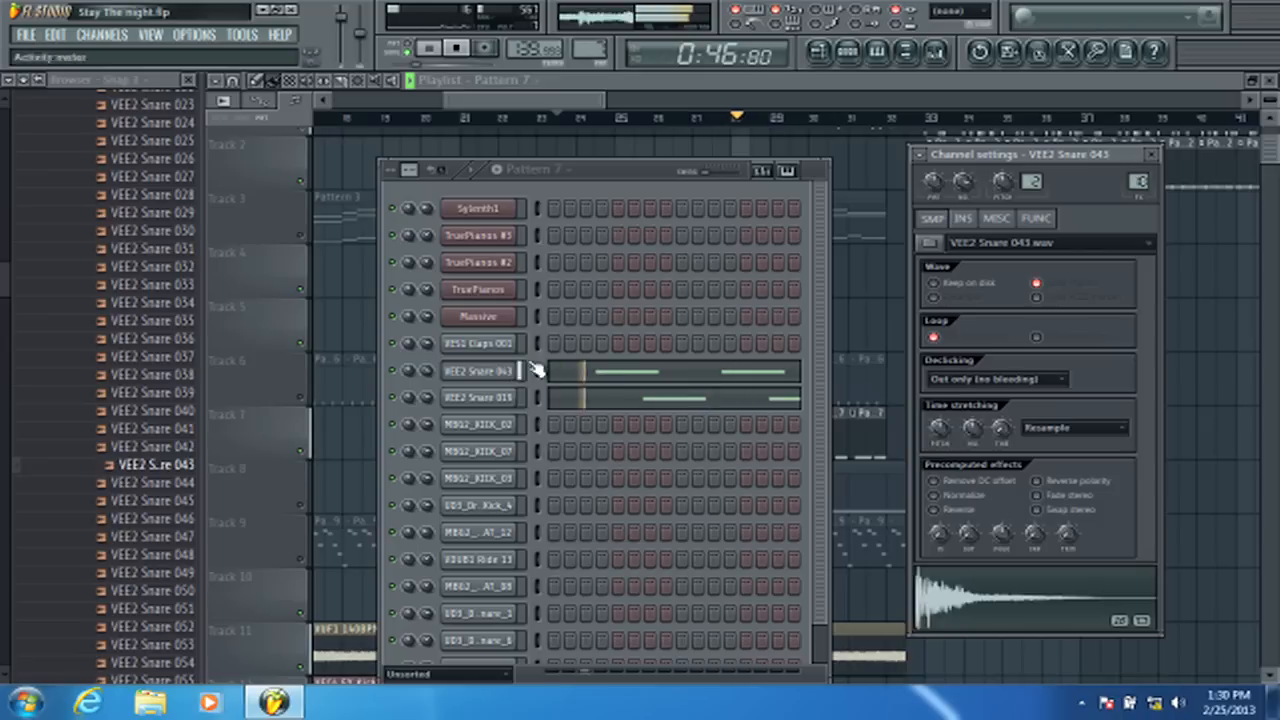
key("Down")
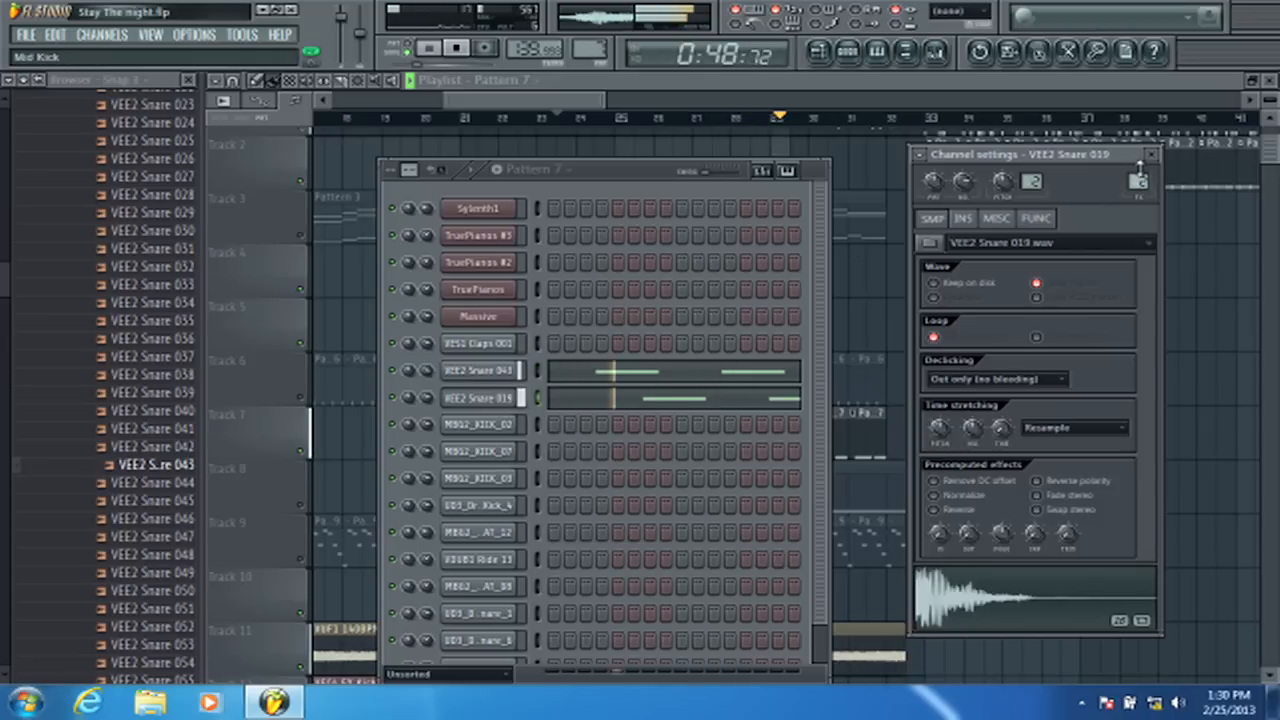
left_click(935, 51)
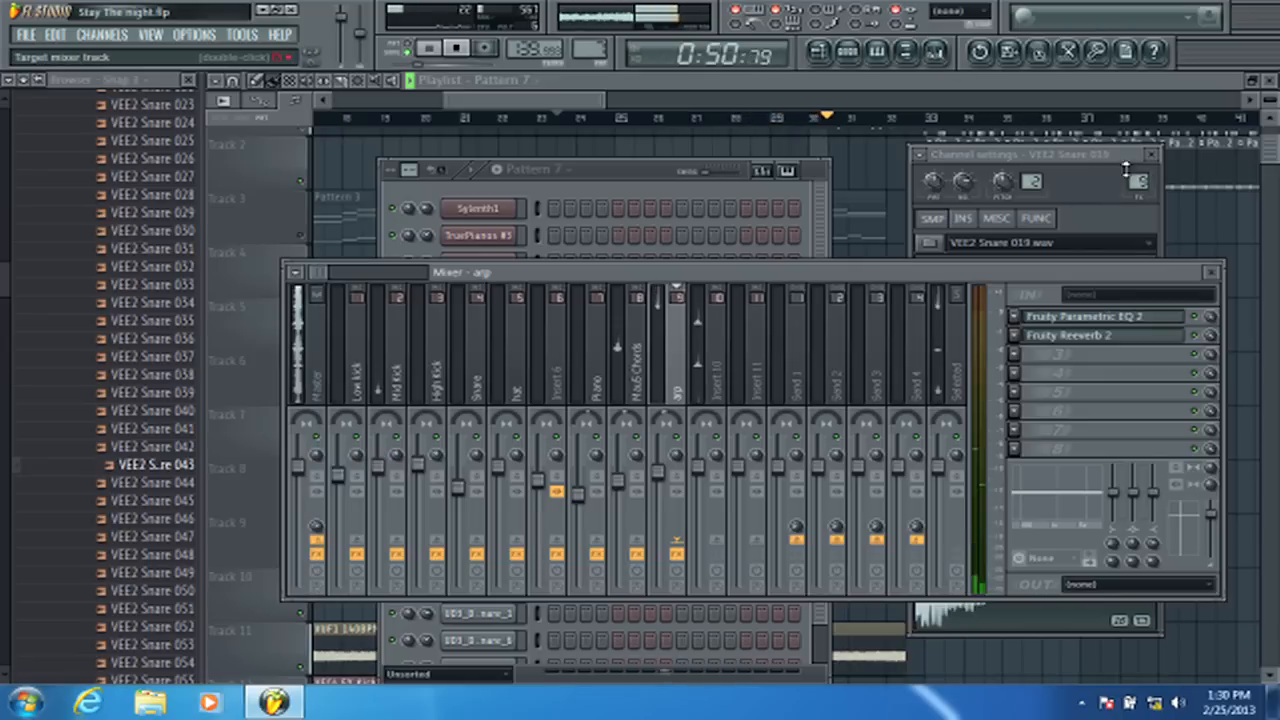
left_click(1023, 209)
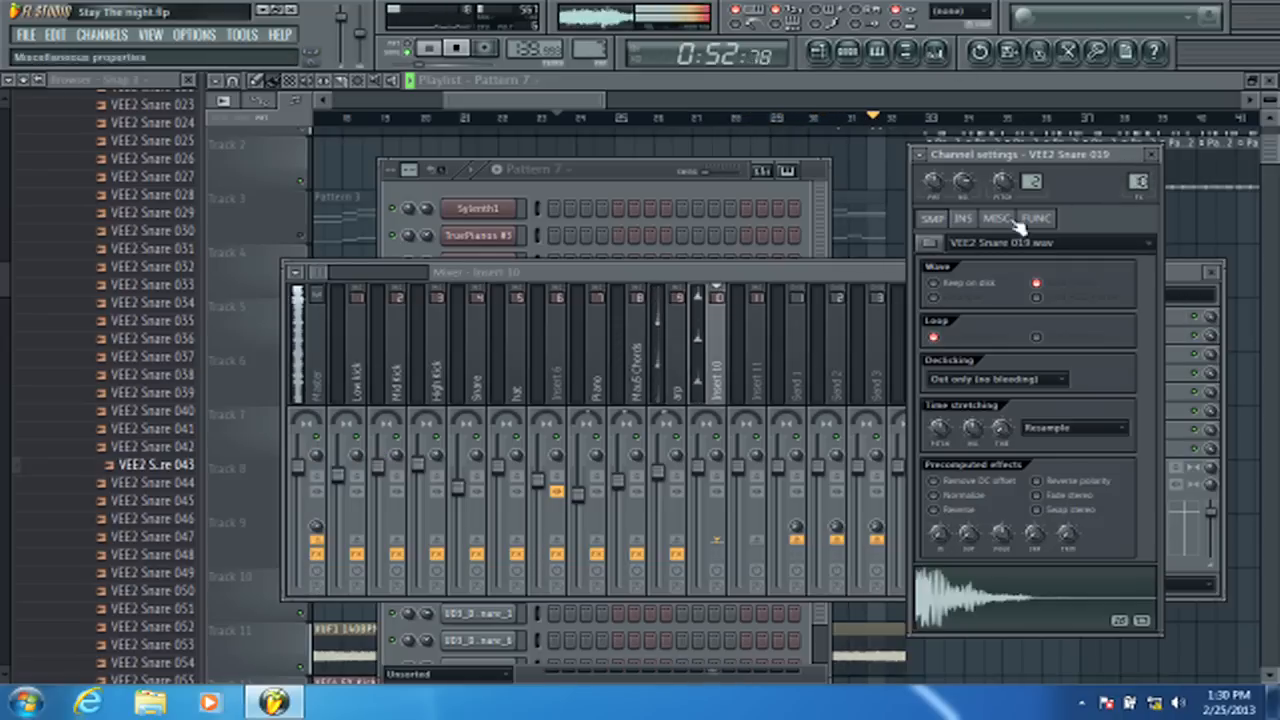
left_click(718, 335)
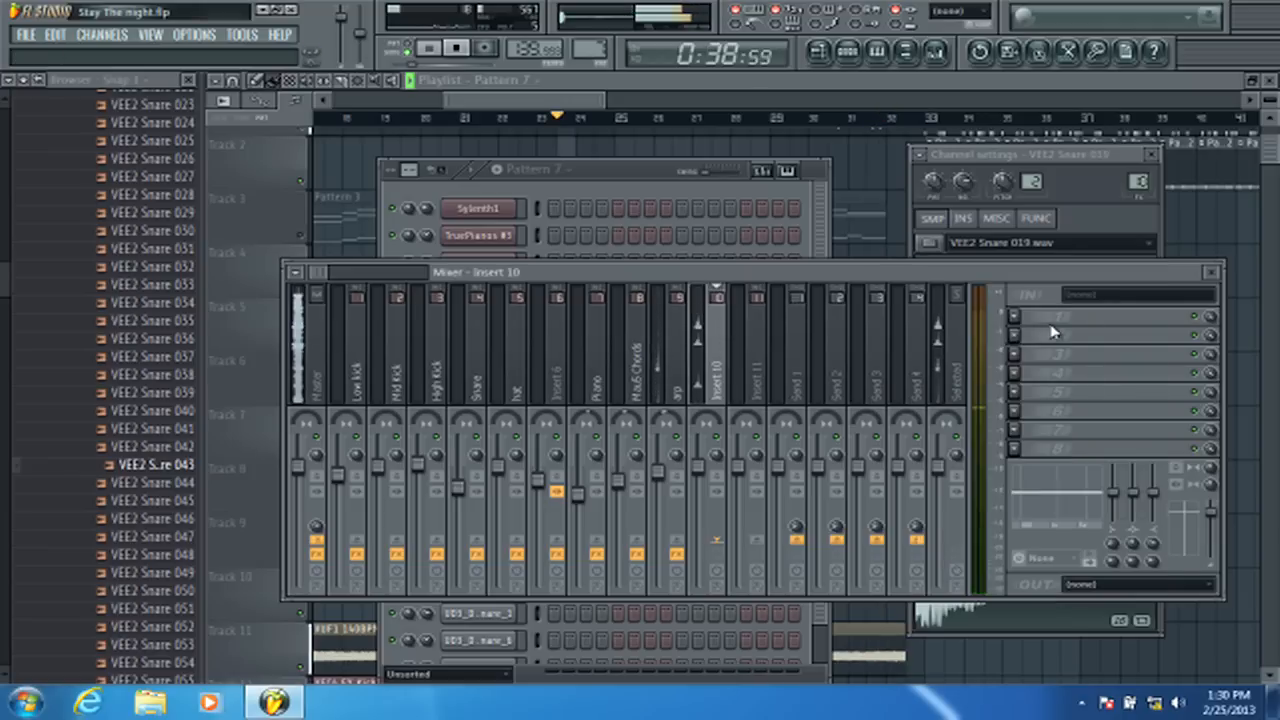
- Add Fruity Parametric EQ 2 to Insert 10, cutting the low shelf and boosting band 2 about 4.1 dB at 156 Hz
left_click(1053, 332)
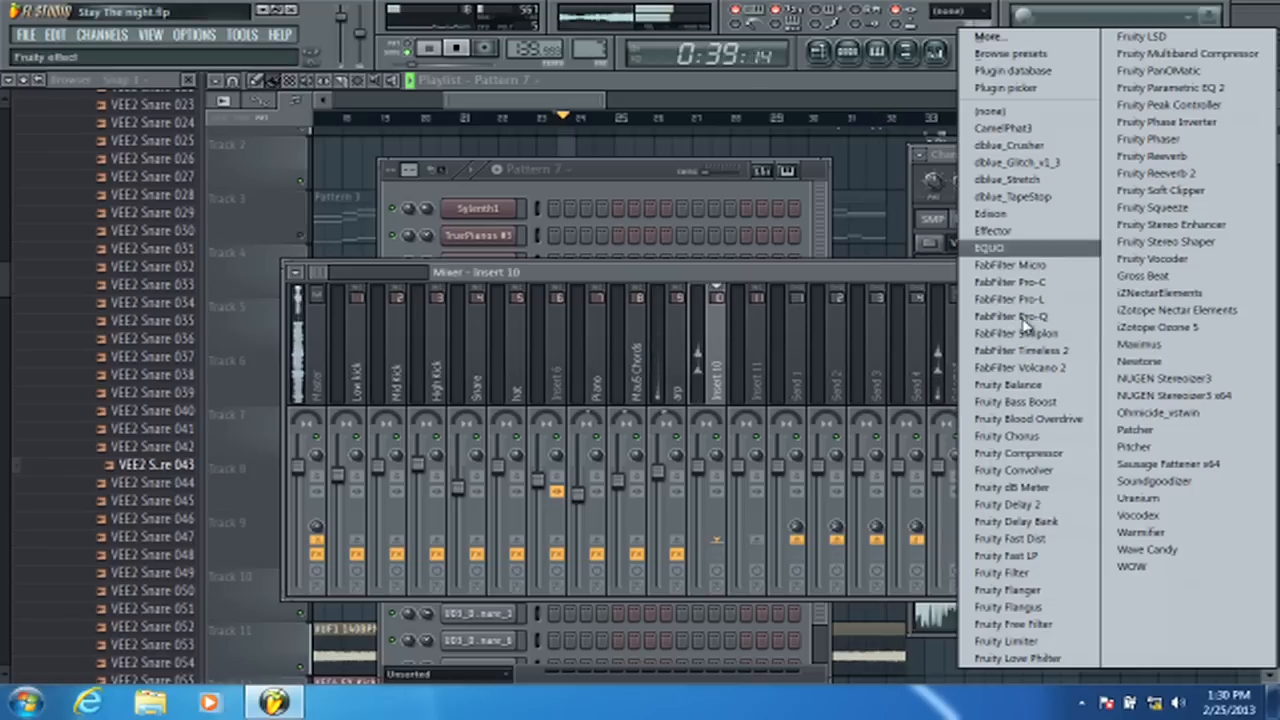
left_click(1150, 88)
left_click_drag(309, 347, 347, 431)
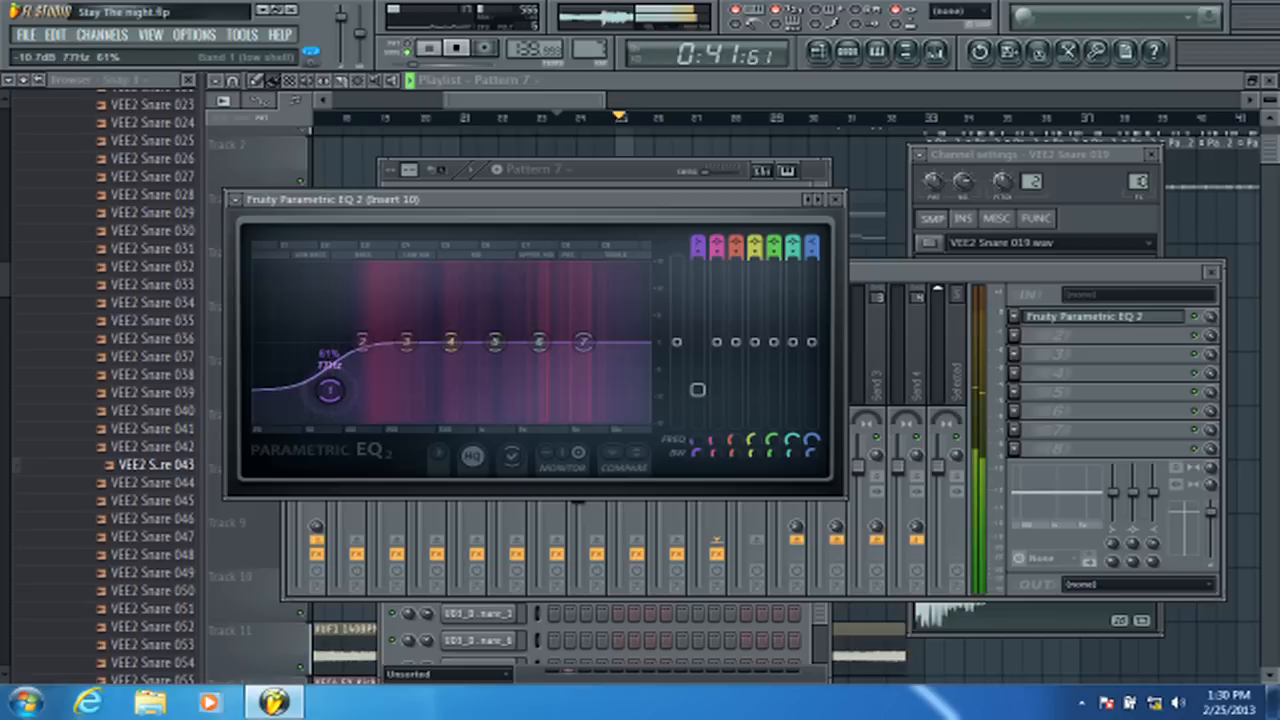
left_click_drag(362, 342, 370, 323)
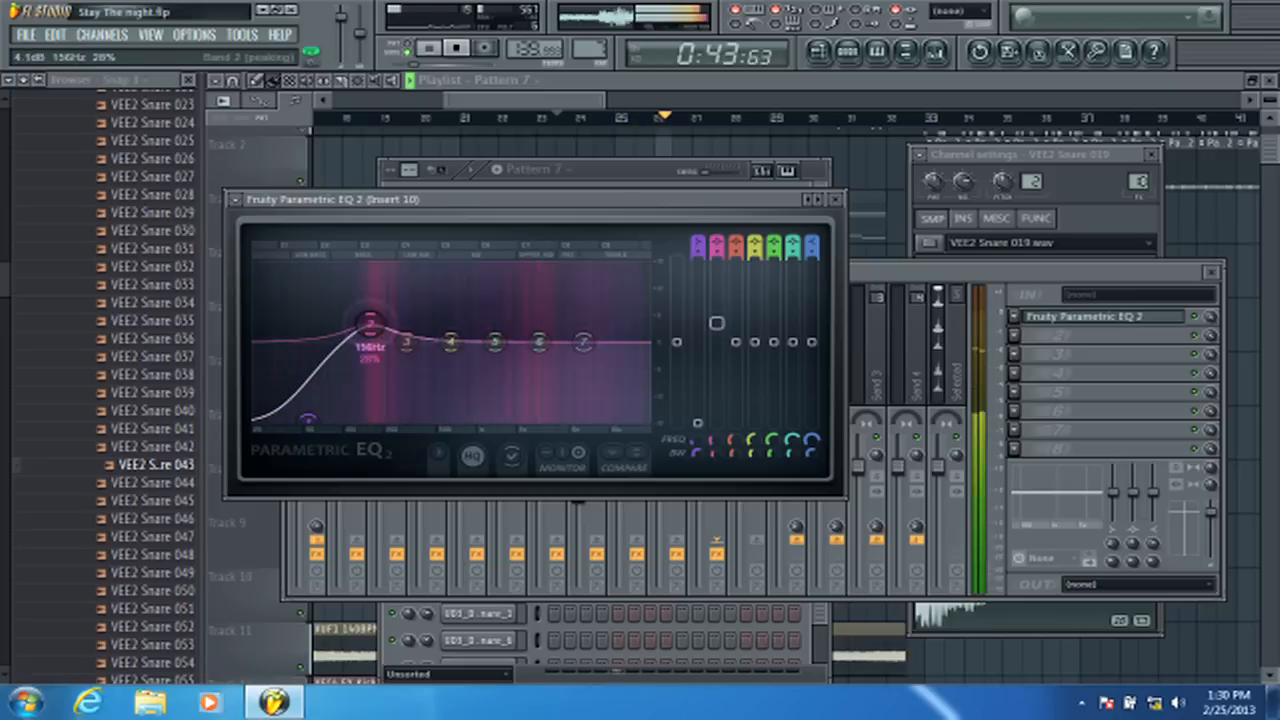
left_click_drag(495, 342, 643, 342)
left_click(835, 199)
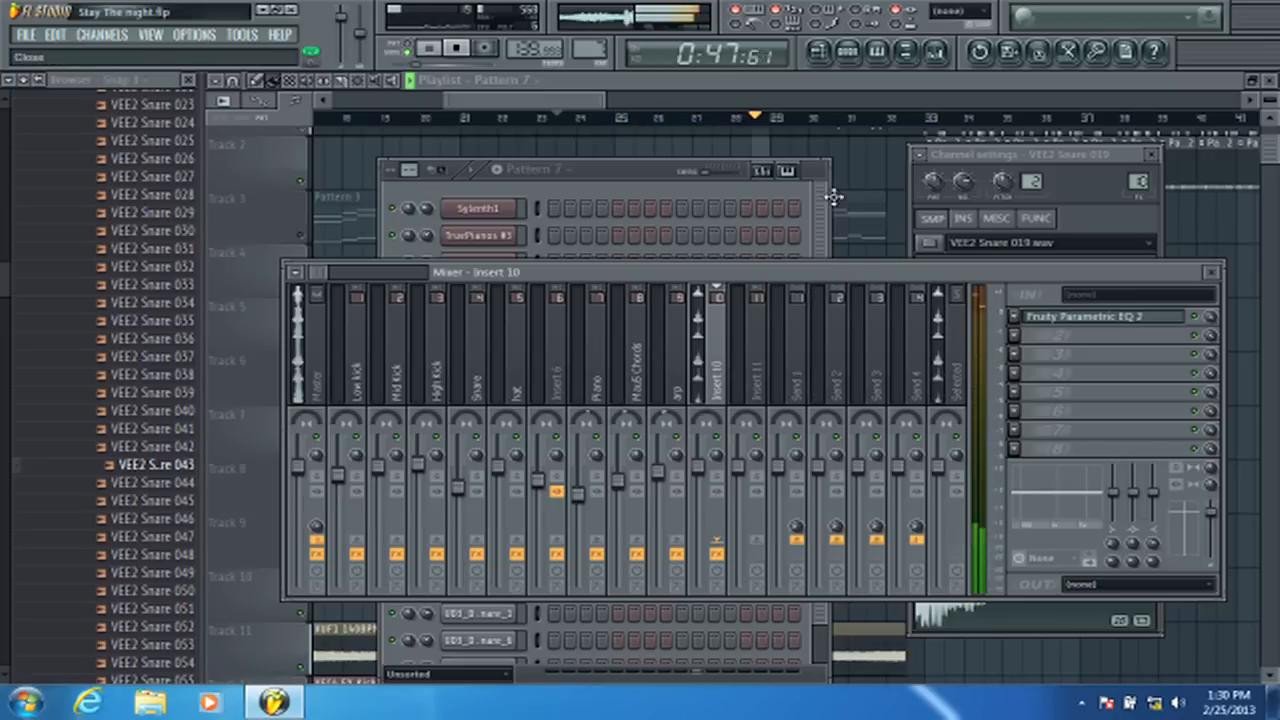
- Add Fruity Reeverb 2 to Insert 10's second effect slot and close the open windows over the playlist
left_click(1015, 334)
left_click(1157, 173)
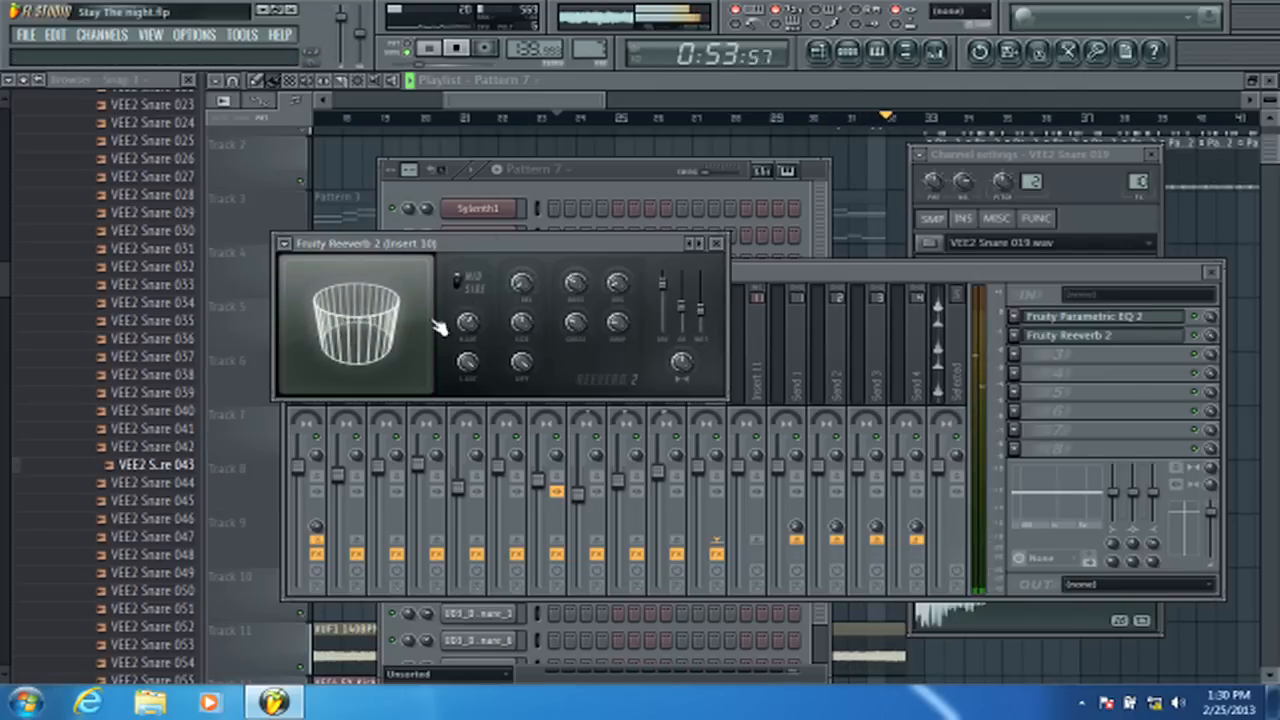
left_click(718, 244)
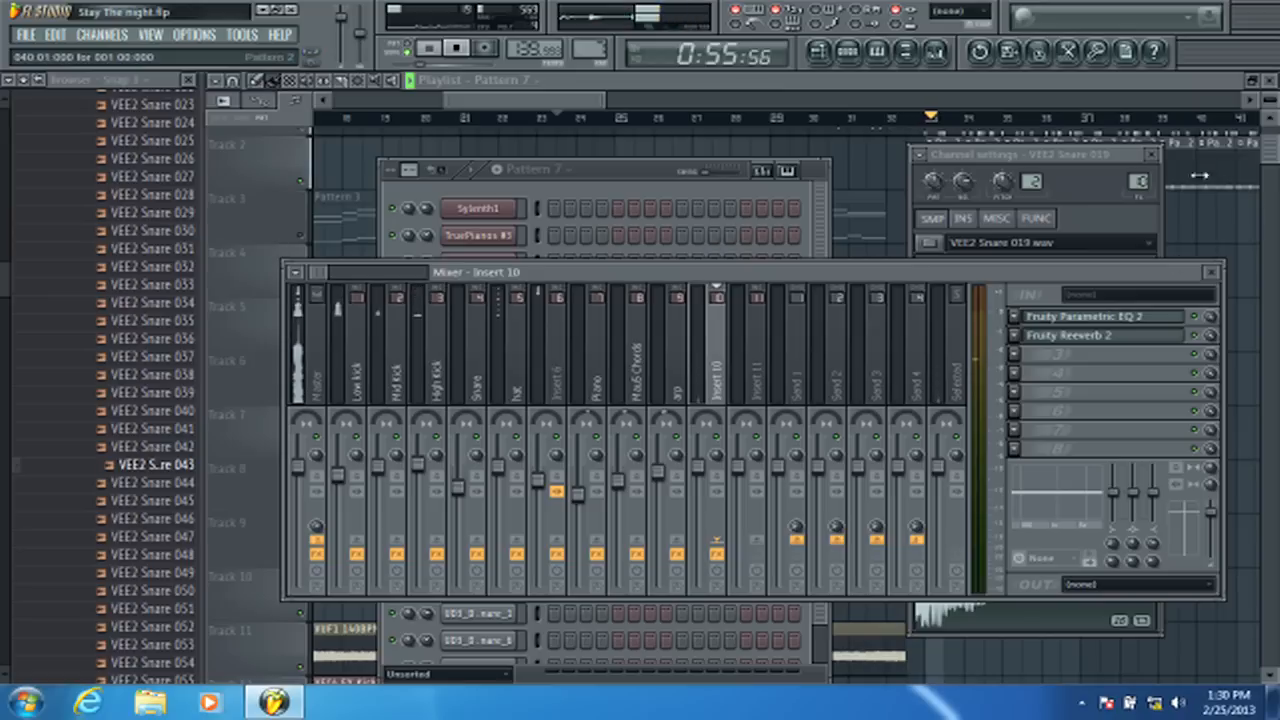
left_click(1151, 156)
left_click(1151, 156)
- Replay the build-up from bar 25 and briefly solo the Pattern 7 track to hear the processed snares
left_click(597, 110)
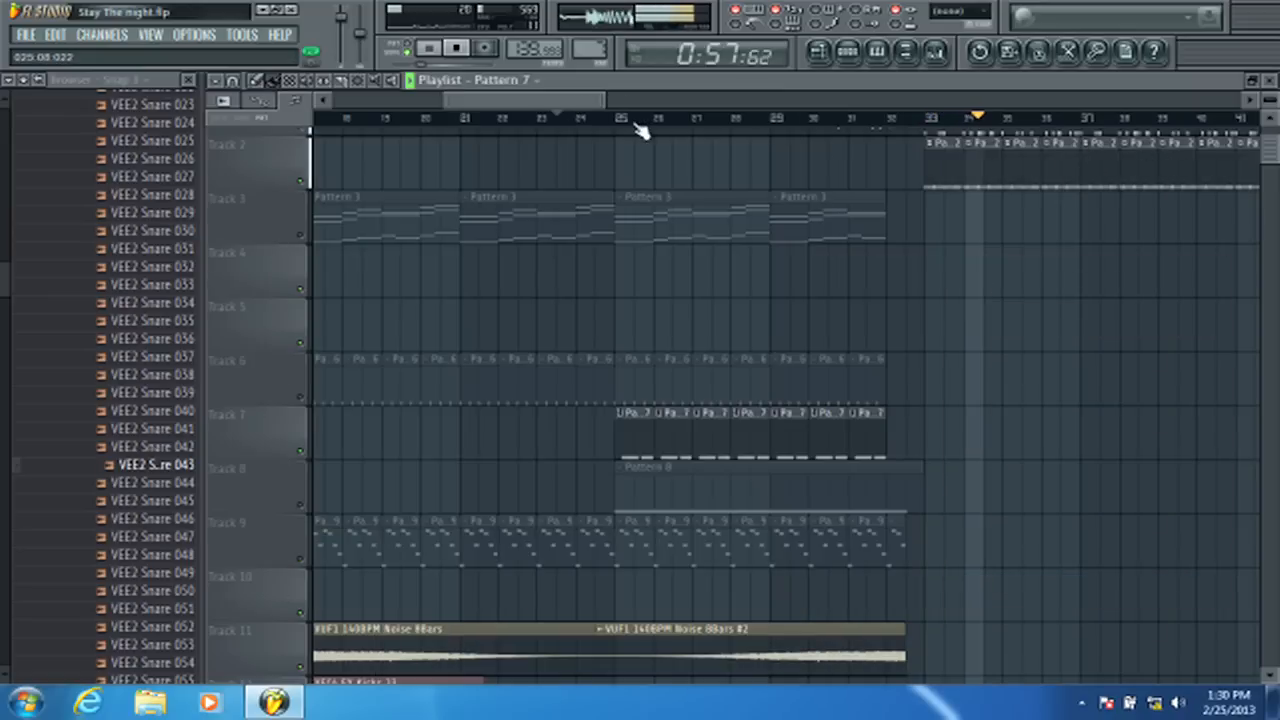
left_click(638, 122)
scroll(806, 131, "down", 1)
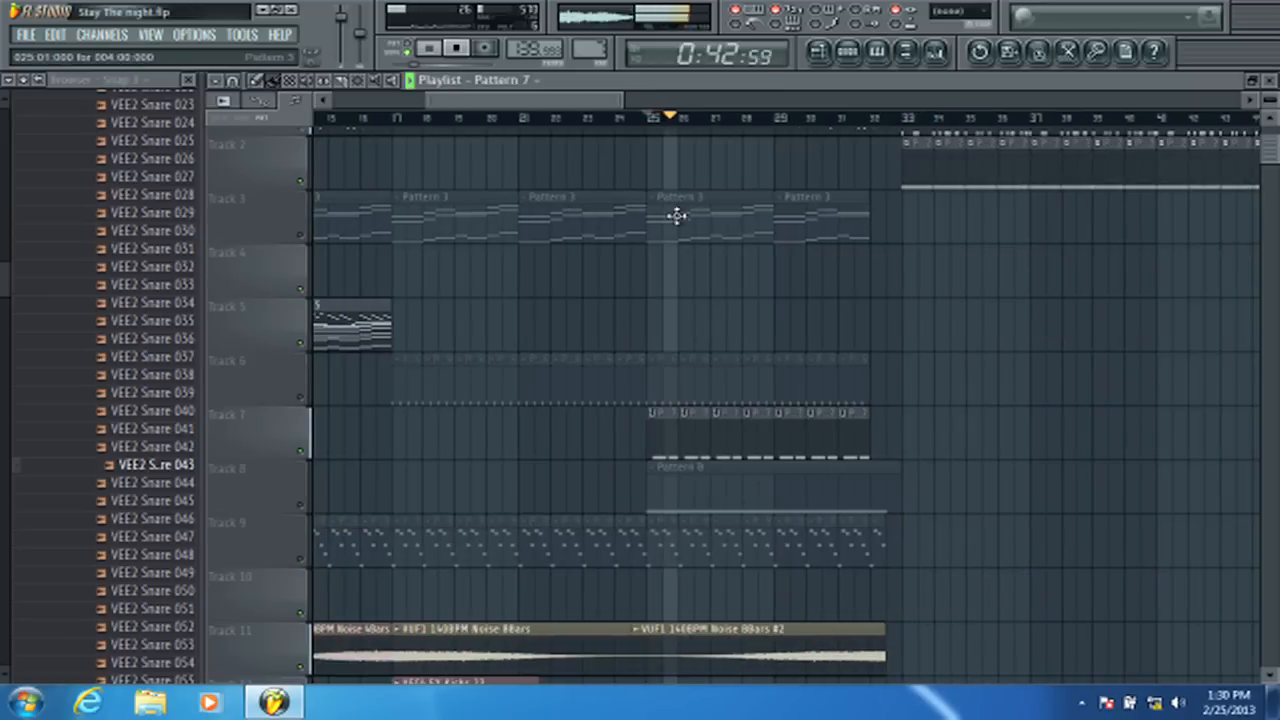
scroll(560, 356, "down", 2)
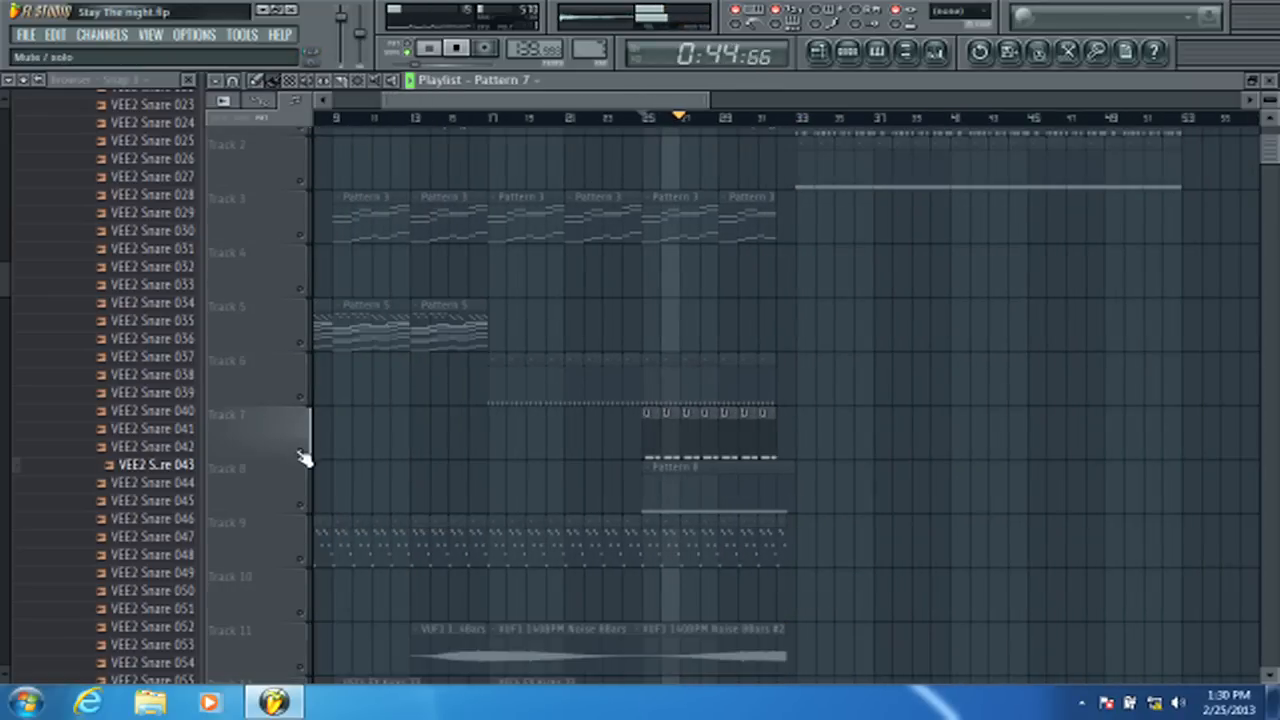
scroll(426, 113, "left", 3)
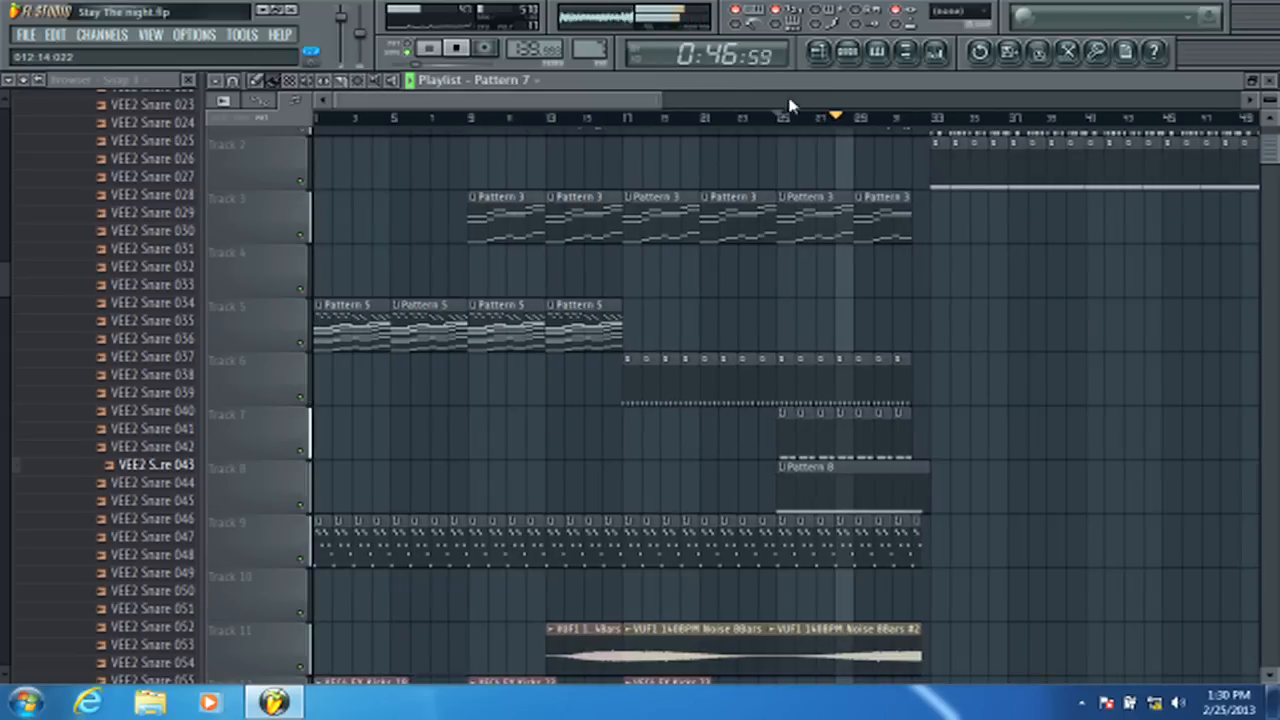
- Play the song from about bar 10 to review the section leading towards the build-up
left_click(490, 118)
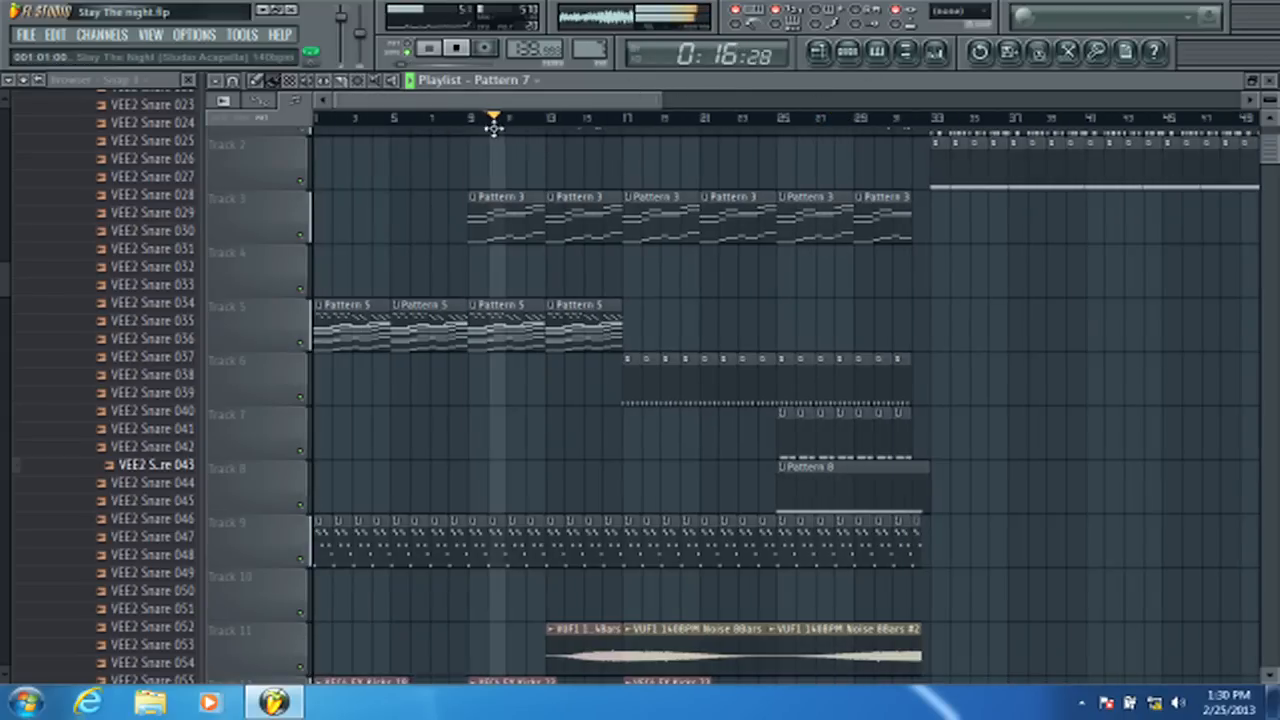
scroll(632, 127, "up", 5)
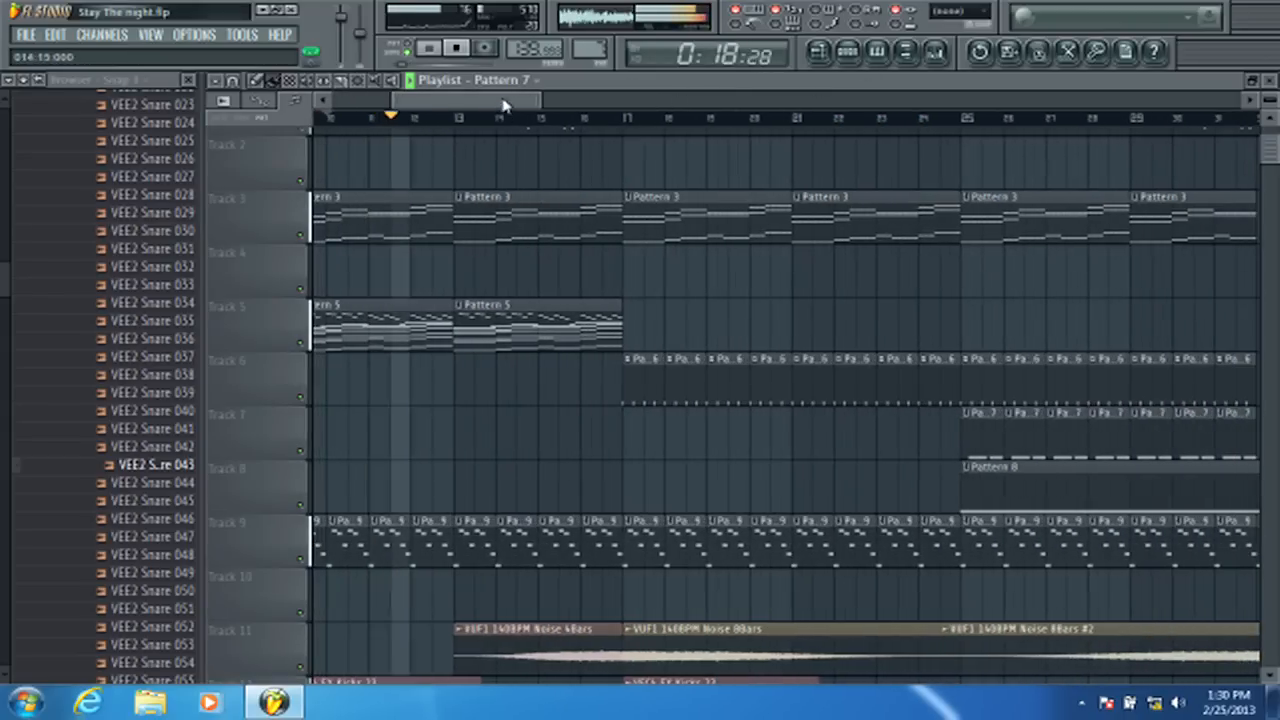
scroll(631, 215, "down", 5)
scroll(632, 213, "up", 6)
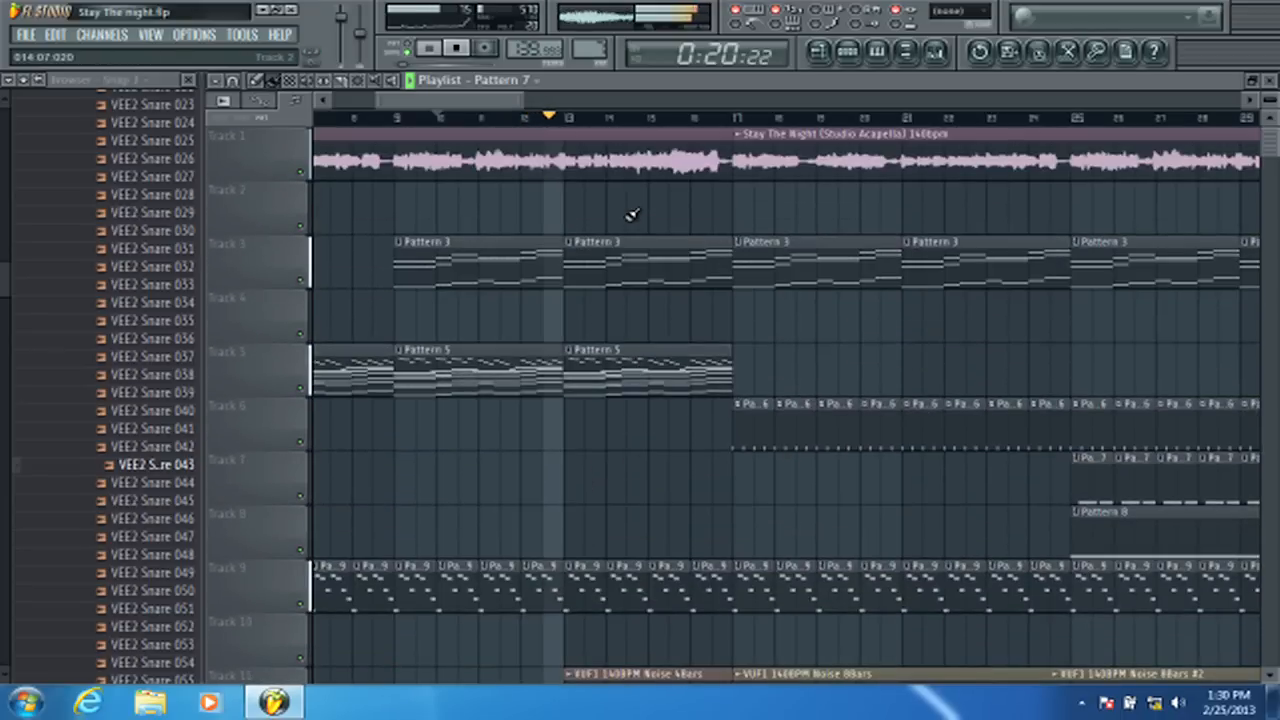
scroll(480, 125, "down", 5)
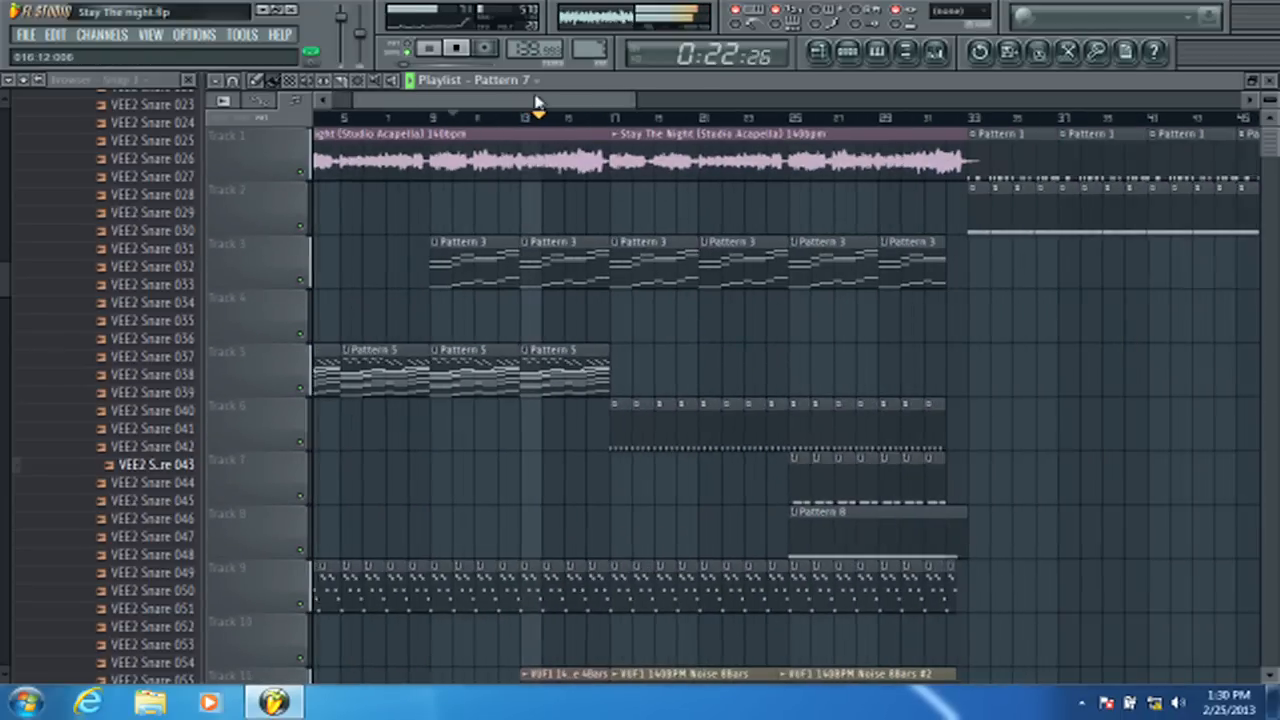
- Collapse the VEE2 Snares folder and its parent Vengeance and Electro folders in the sample browser
scroll(85, 145, "up", 10)
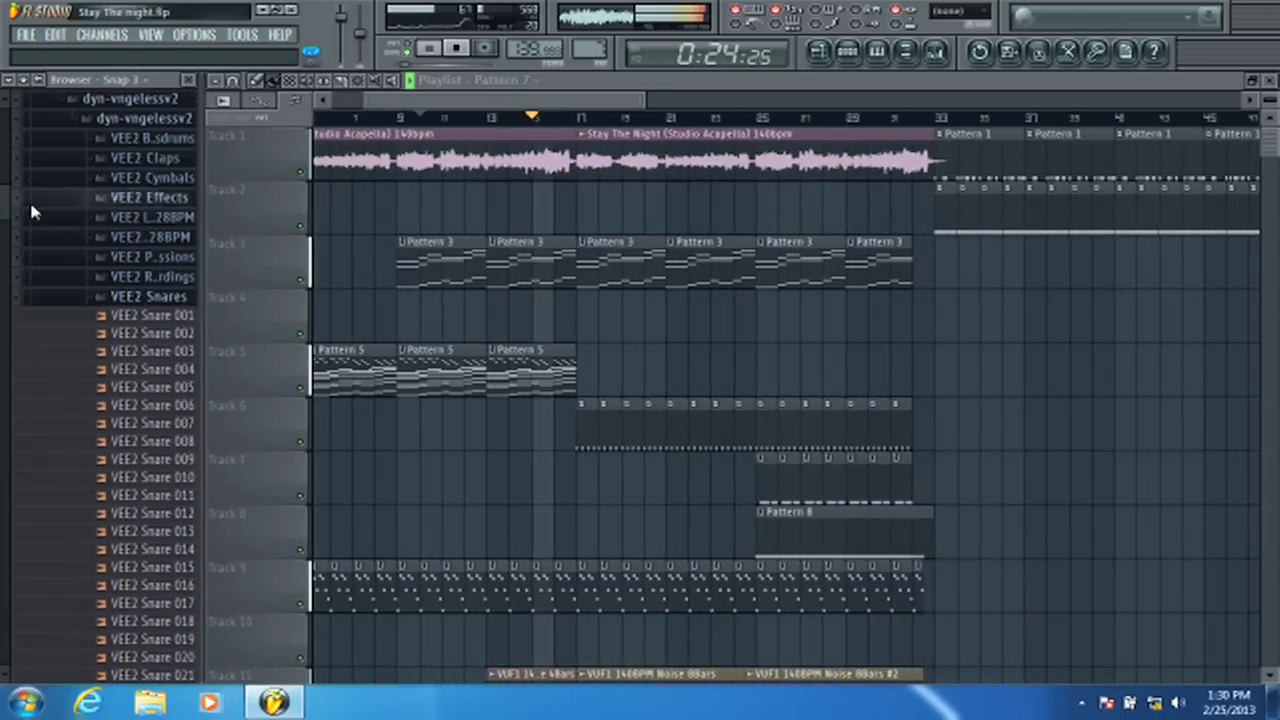
left_click(155, 276)
left_click(152, 98)
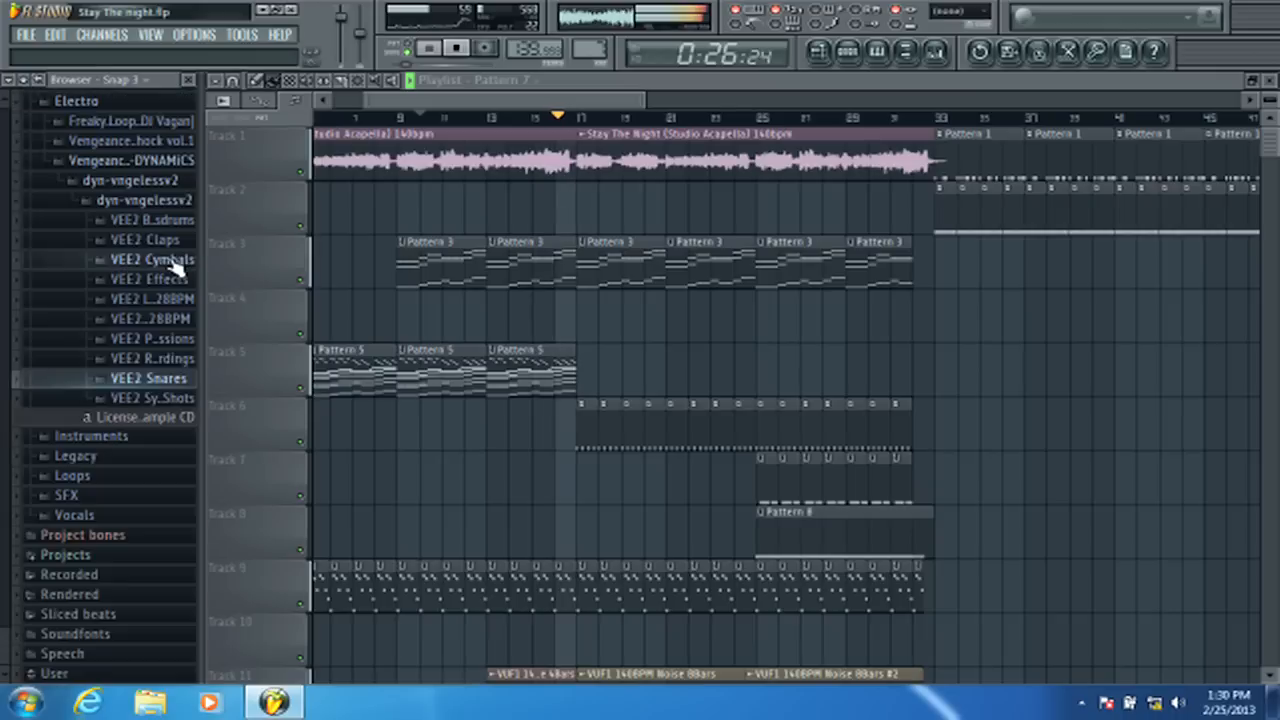
key("Left")
key("Left")
key("Left")
key("Left")
key("Left")
key("Left")
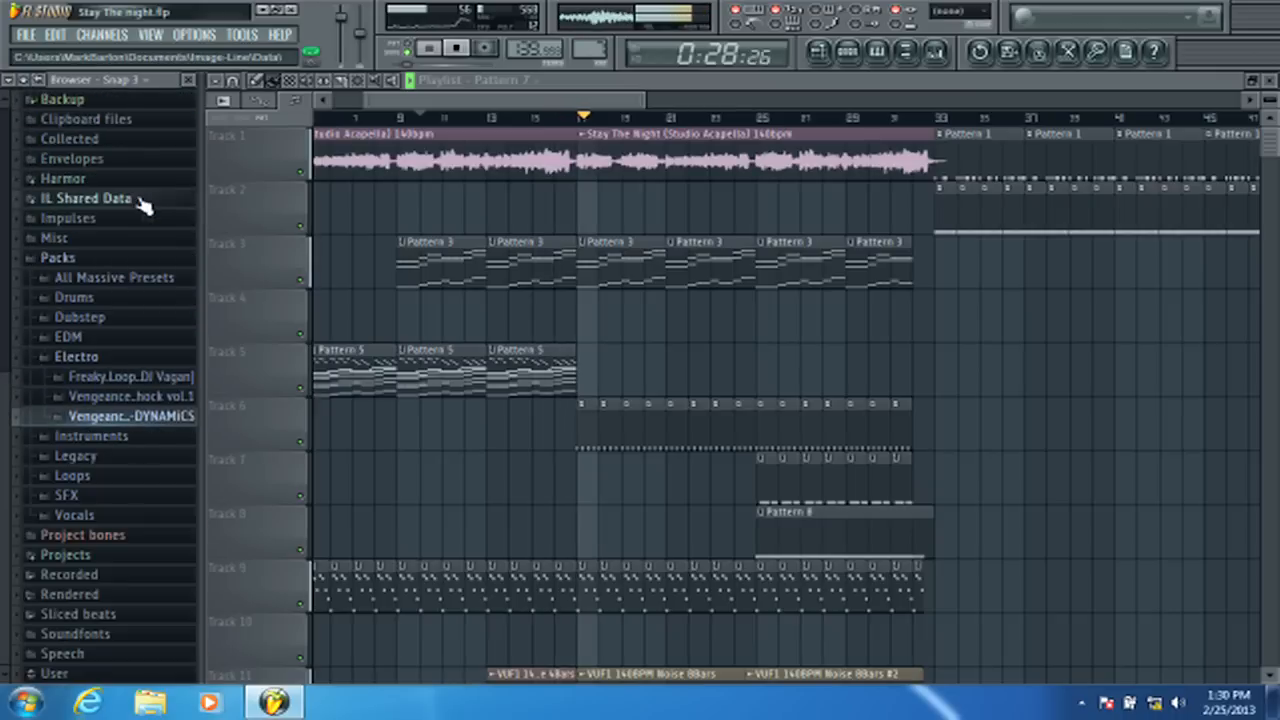
key("Up")
key("Up")
key("Up")
key("Up")
key("Down")
scroll(148, 247, "up", 1)
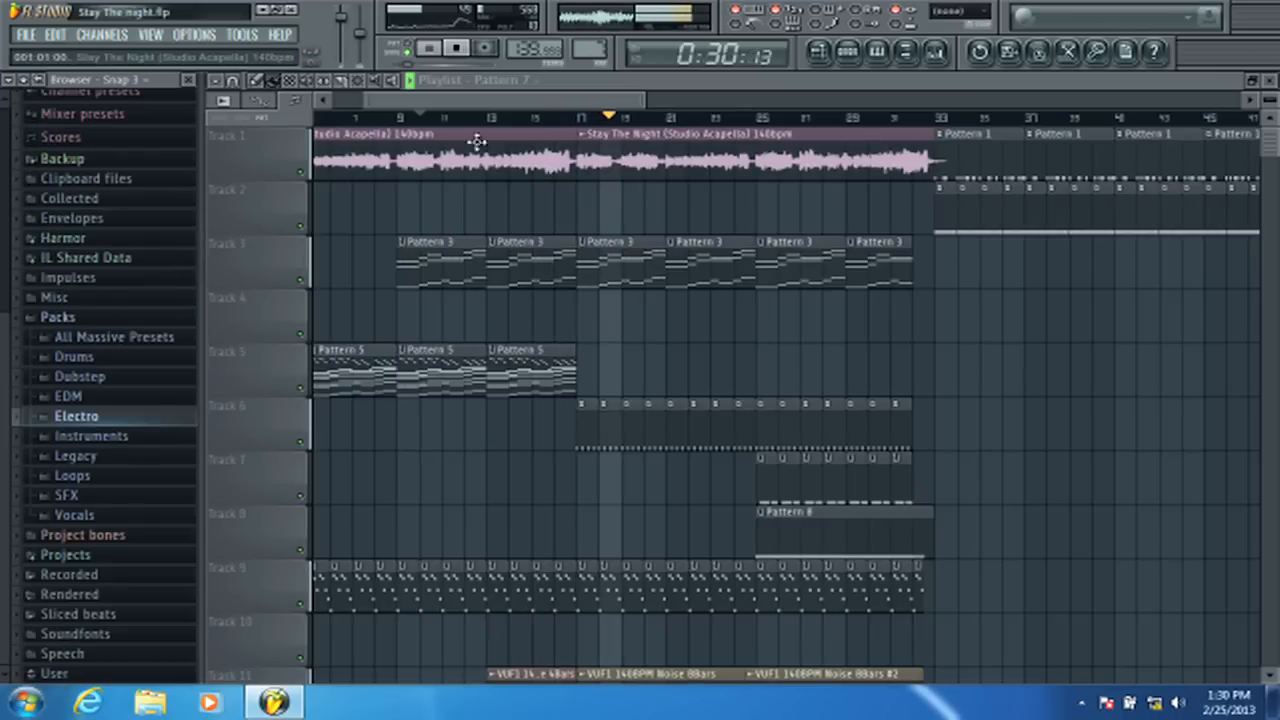
- Lower Insert 10's volume to 87% (-3.0 dB) while listening to the build-up after bar 25
left_click_drag(523, 106, 465, 65)
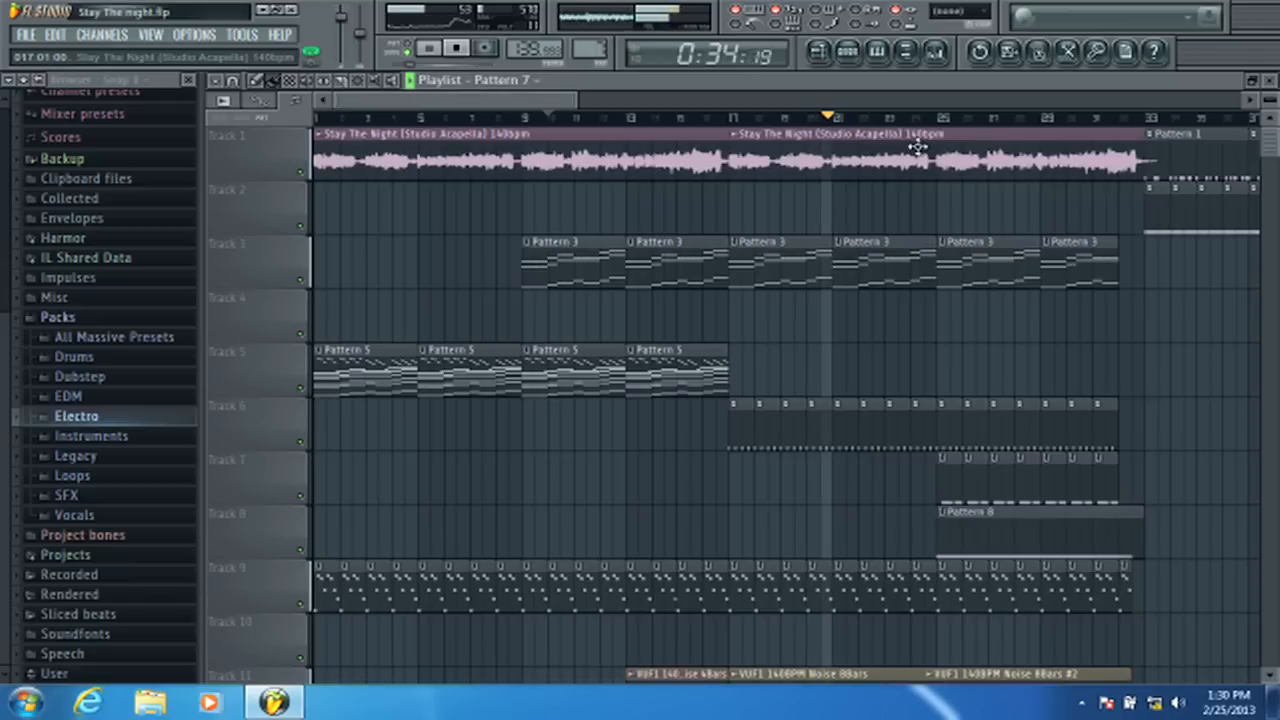
scroll(990, 122, "up", 2)
scroll(990, 122, "up", 1)
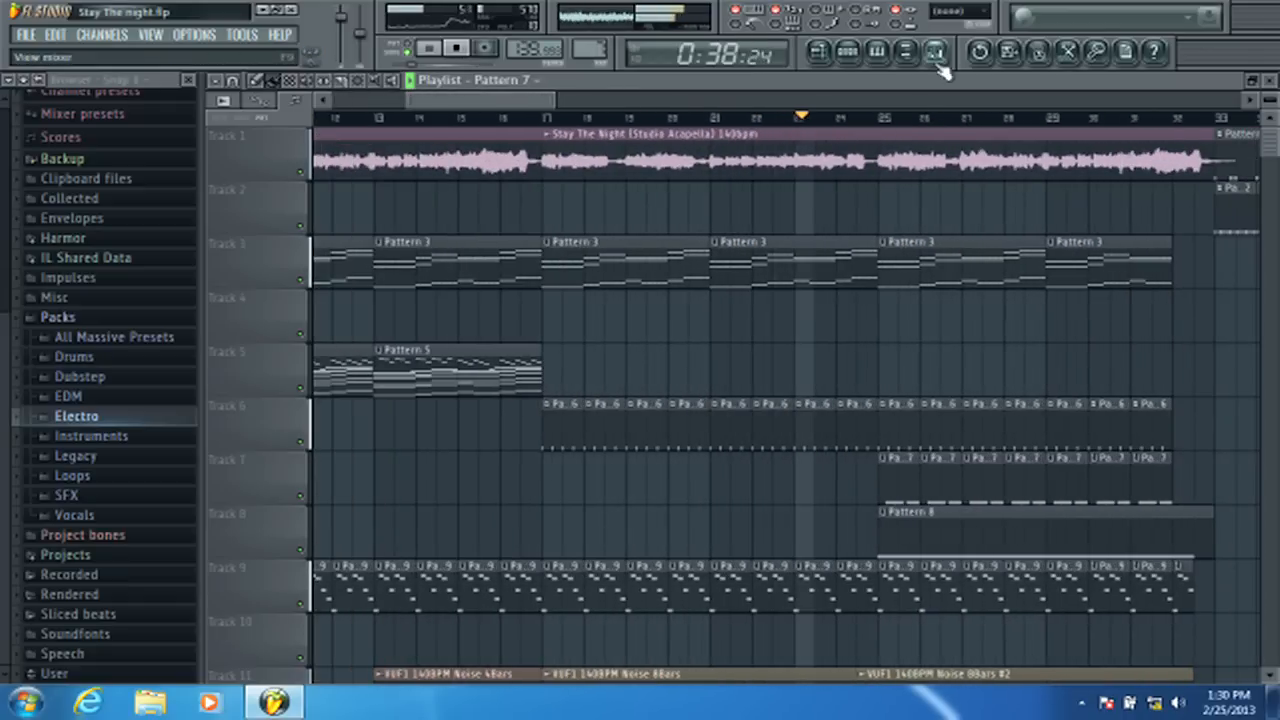
scroll(931, 291, "down", 2)
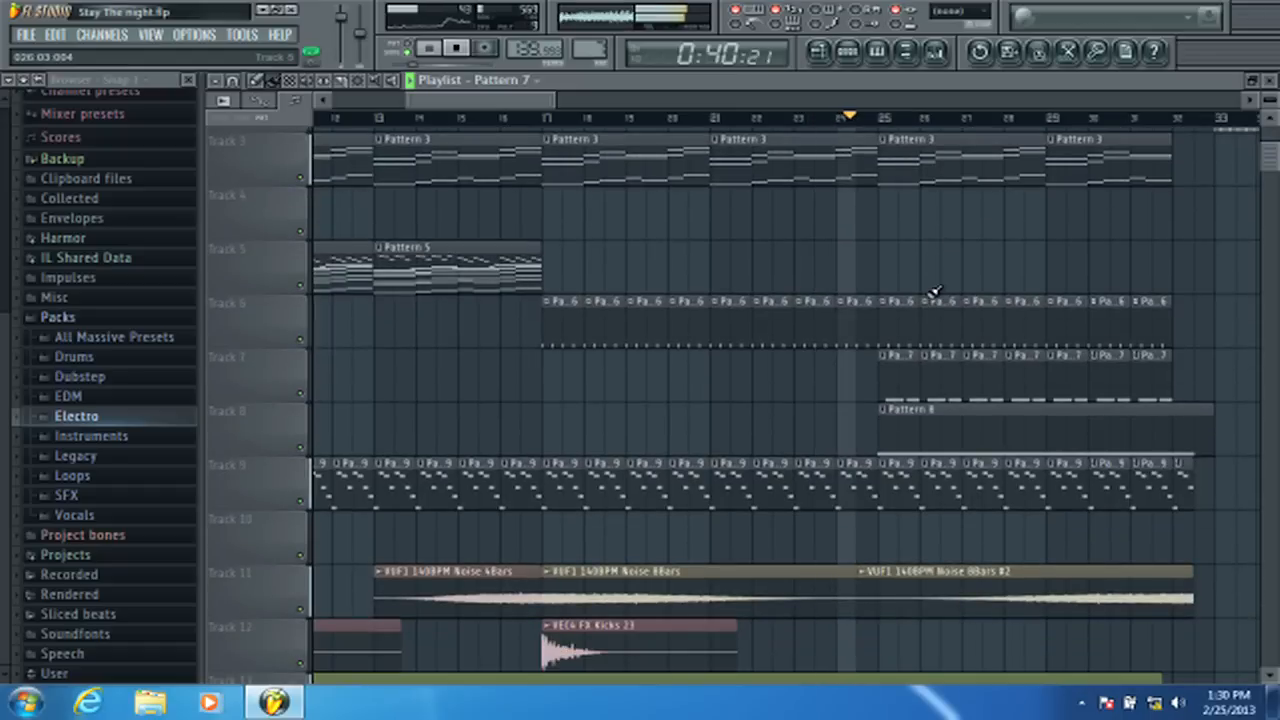
left_click_drag(485, 100, 500, 99)
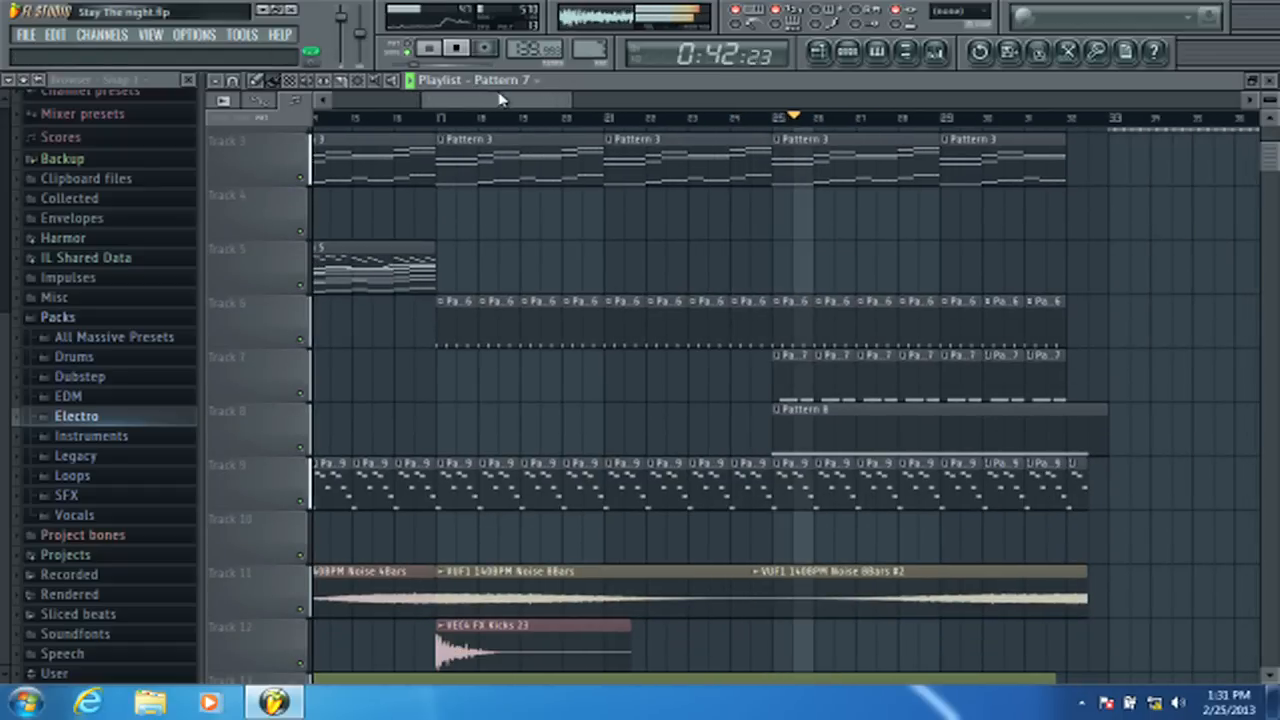
left_click(935, 51)
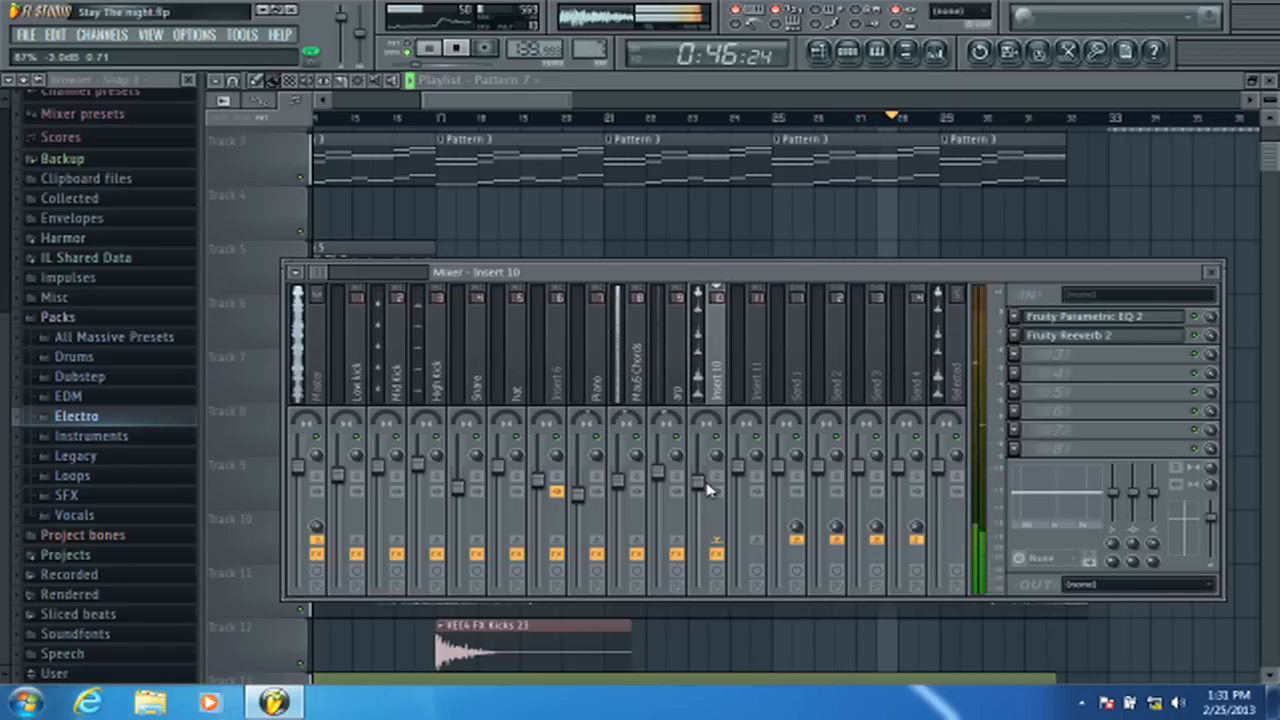
left_click_drag(553, 100, 580, 100)
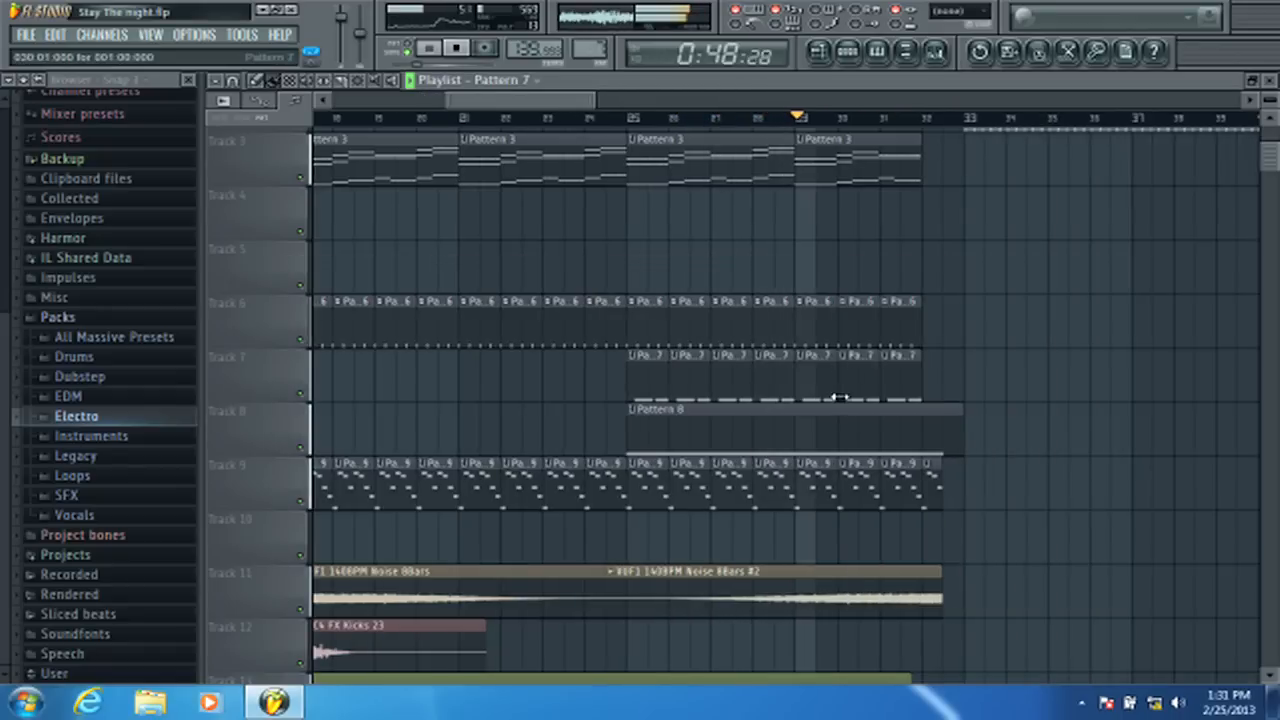
- Listen to the build-up into the drop at bar 33, replaying it from about bar 30 and checking where the clips end
scroll(968, 260, "up", 2)
scroll(968, 260, "down", 4)
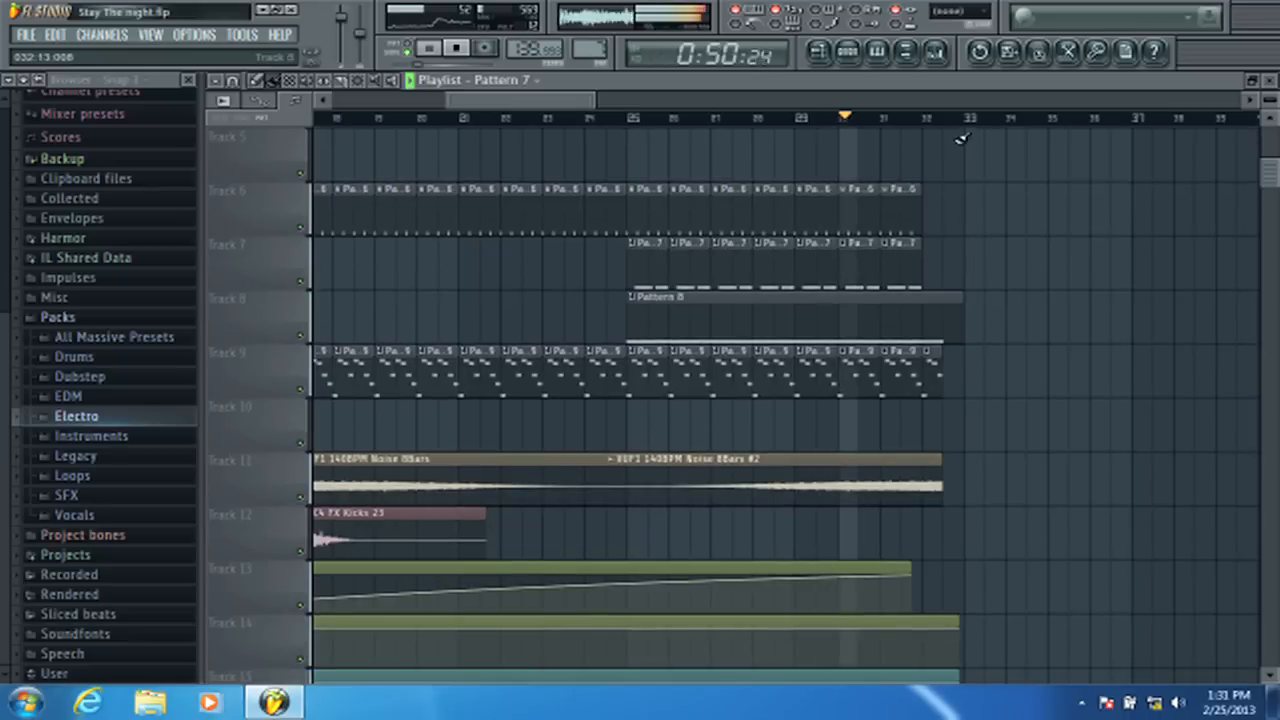
scroll(960, 135, "up", 2)
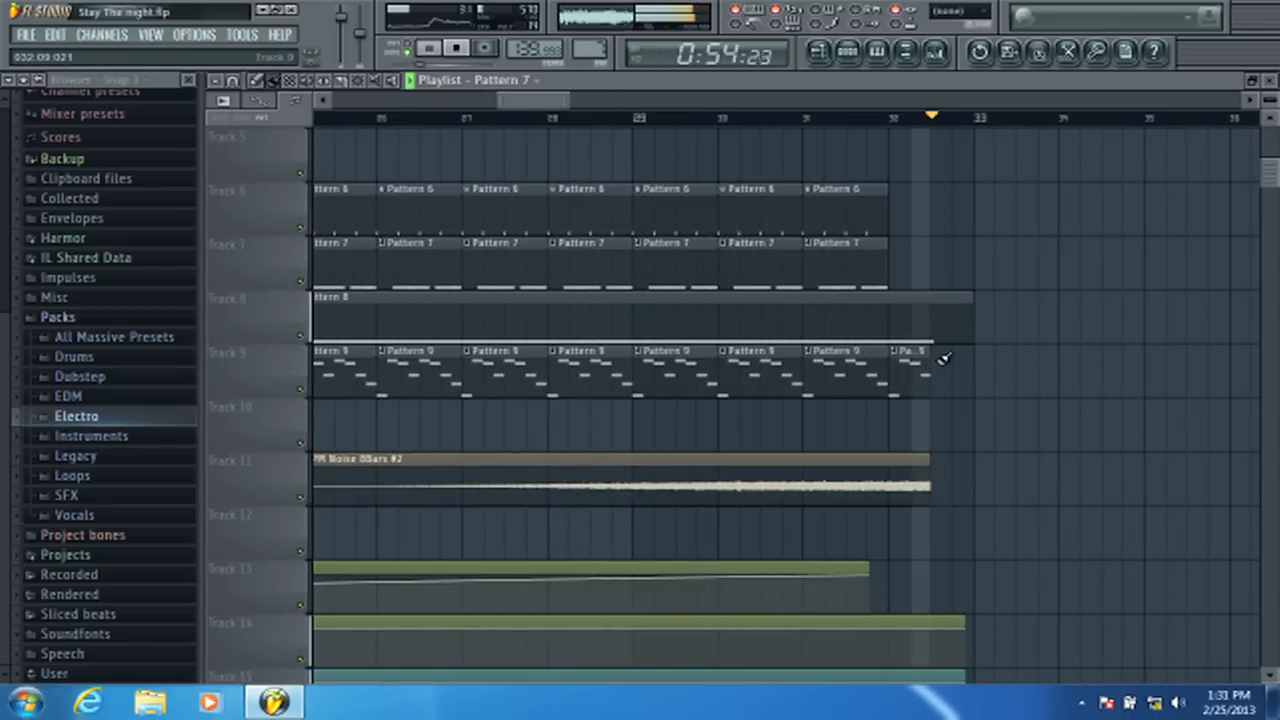
scroll(942, 249, "up", 2)
scroll(942, 249, "up", 4)
left_click(737, 117)
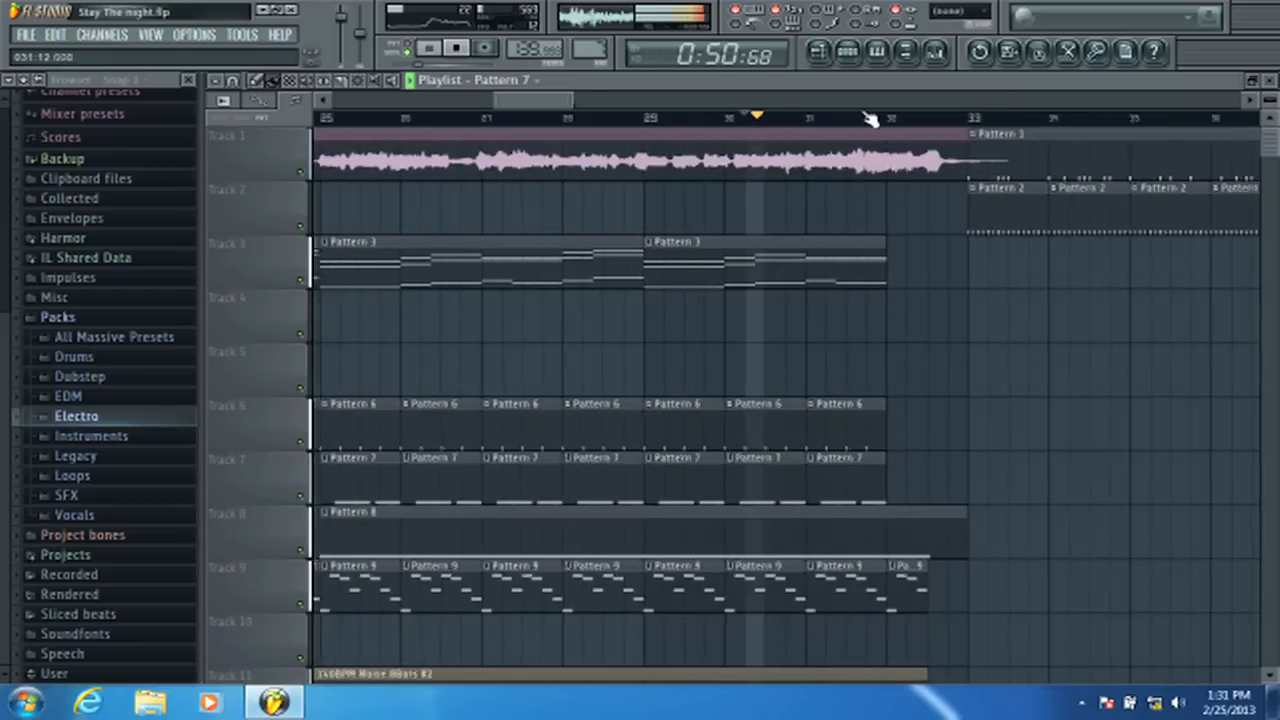
scroll(893, 118, "down", 2)
scroll(893, 118, "up", 2)
scroll(860, 140, "down", 3)
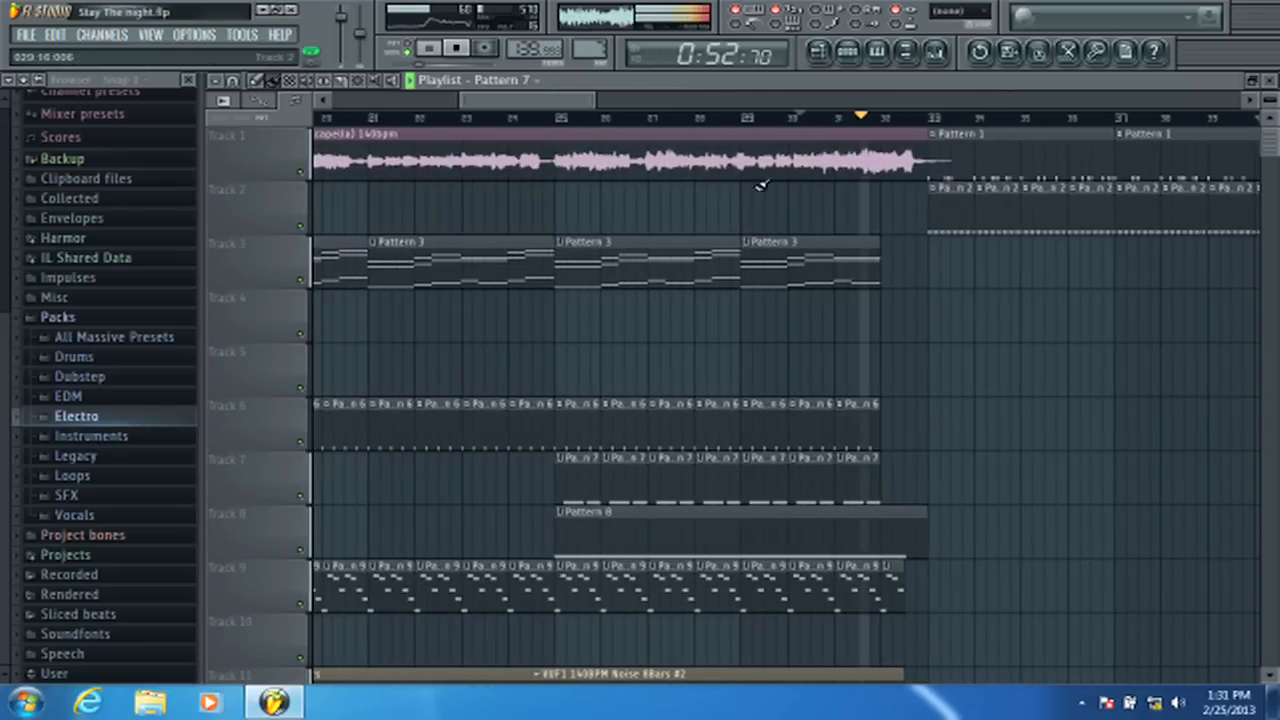
- Replay from bar 25, shorten the Pattern 3 clip at bar 29 to one bar, and add one-bar copies at bars 30, 31 and 32
left_click(560, 120)
left_click_drag(882, 260, 790, 265)
left_click(793, 265)
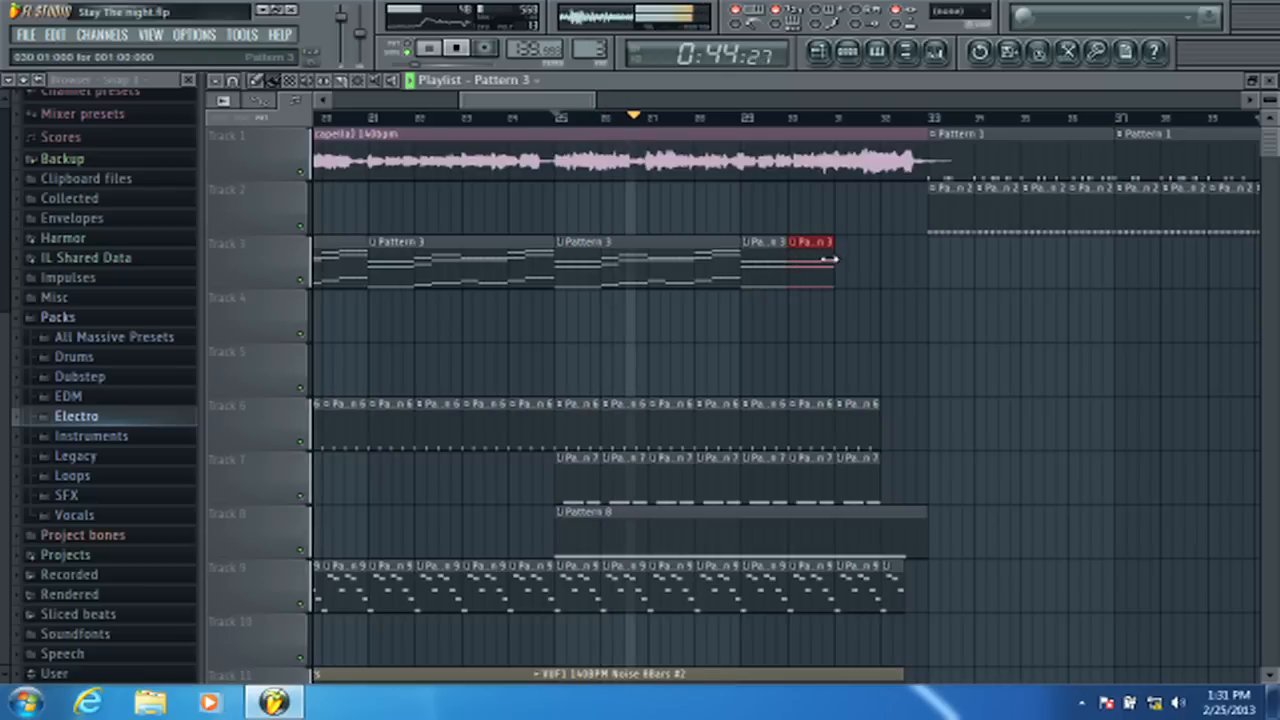
left_click(838, 263)
left_click(882, 260)
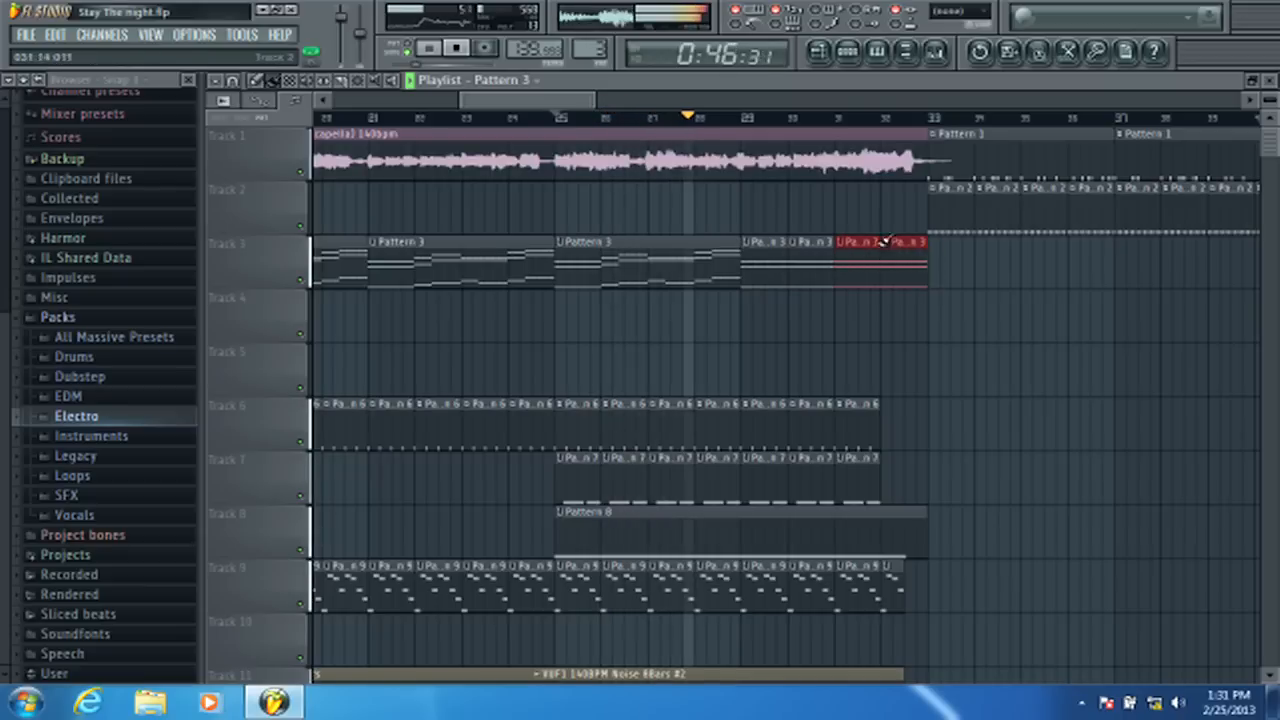
- Look at the Massive synth used in Pattern 3, close its windows and replay the build-up from bar 25
scroll(845, 133, "up", 2)
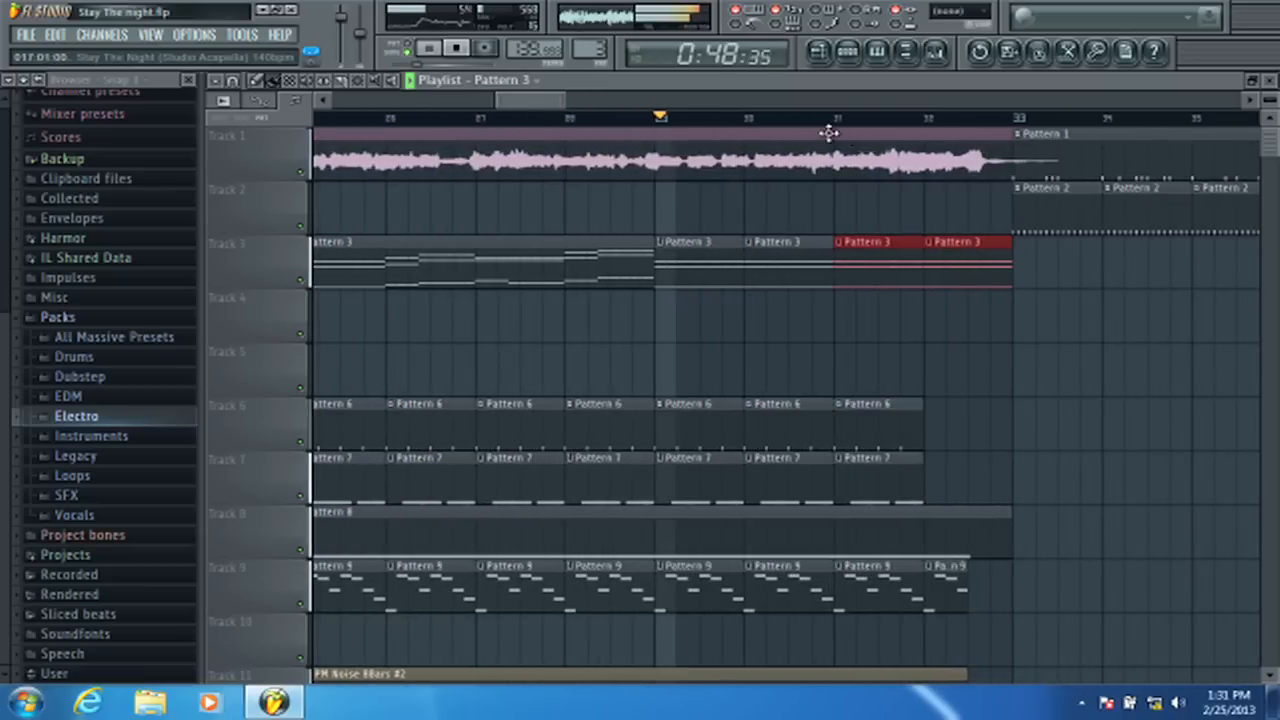
scroll(829, 120, "down", 1)
left_click(847, 51)
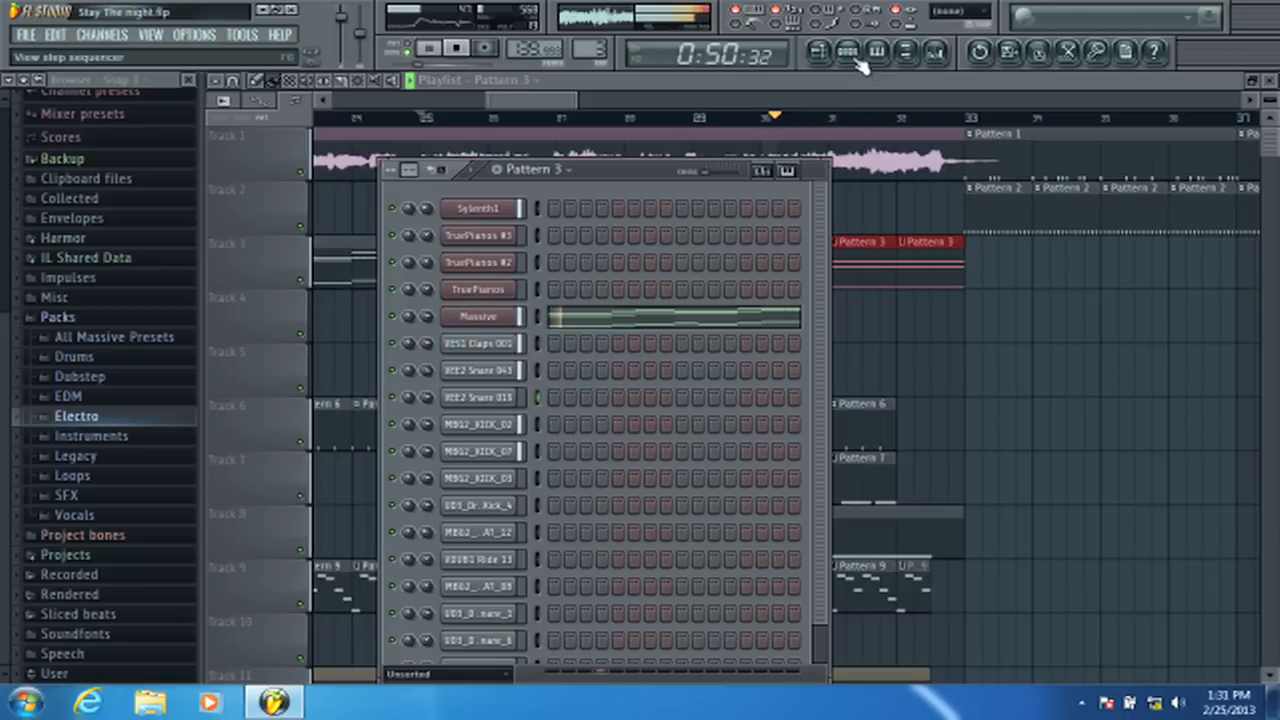
left_click(480, 316)
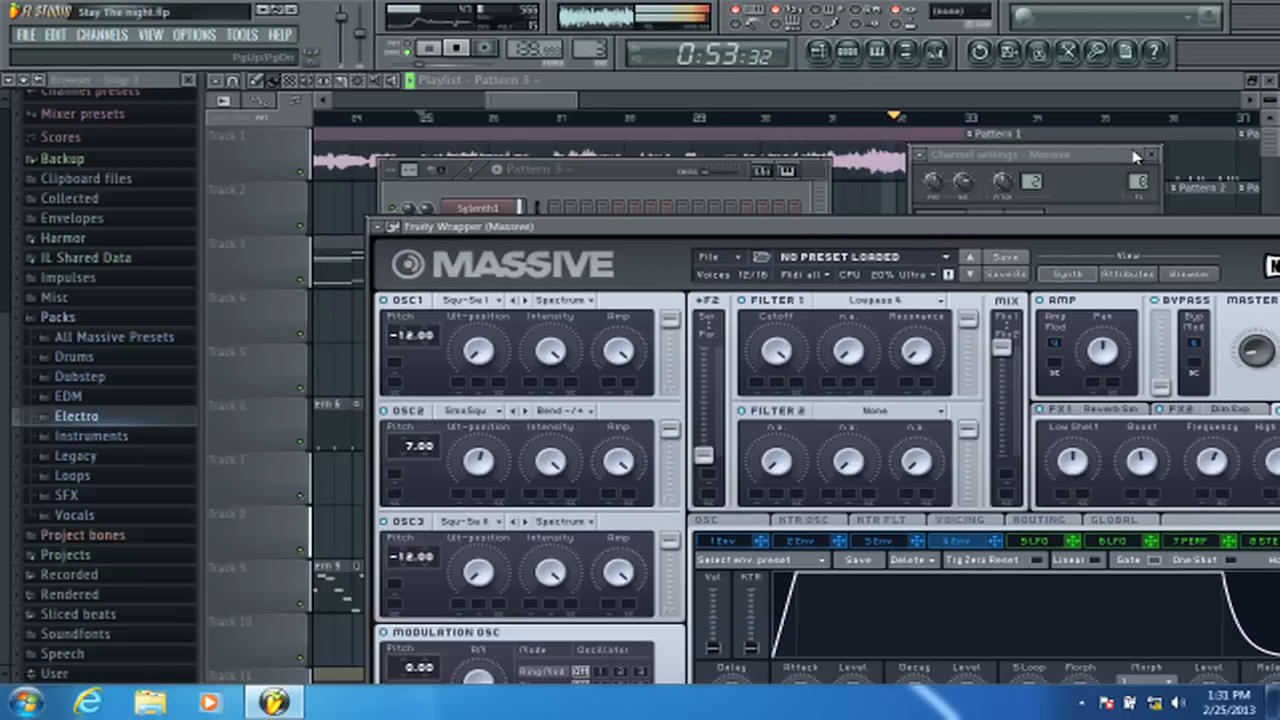
left_click(1150, 155)
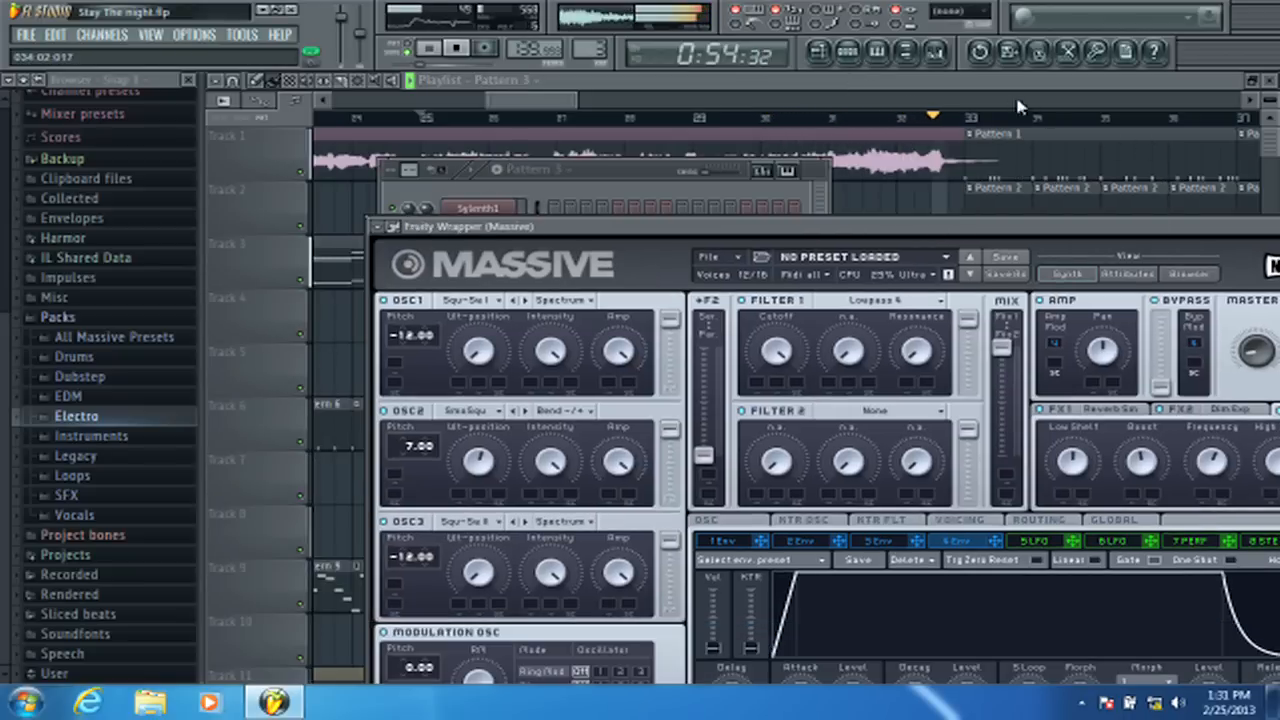
left_click(930, 195)
key("space")
- Trim the Pattern 3 clip at bar 32 to half a bar and delete the short Pattern 9 clip at bar 32
left_click(970, 356)
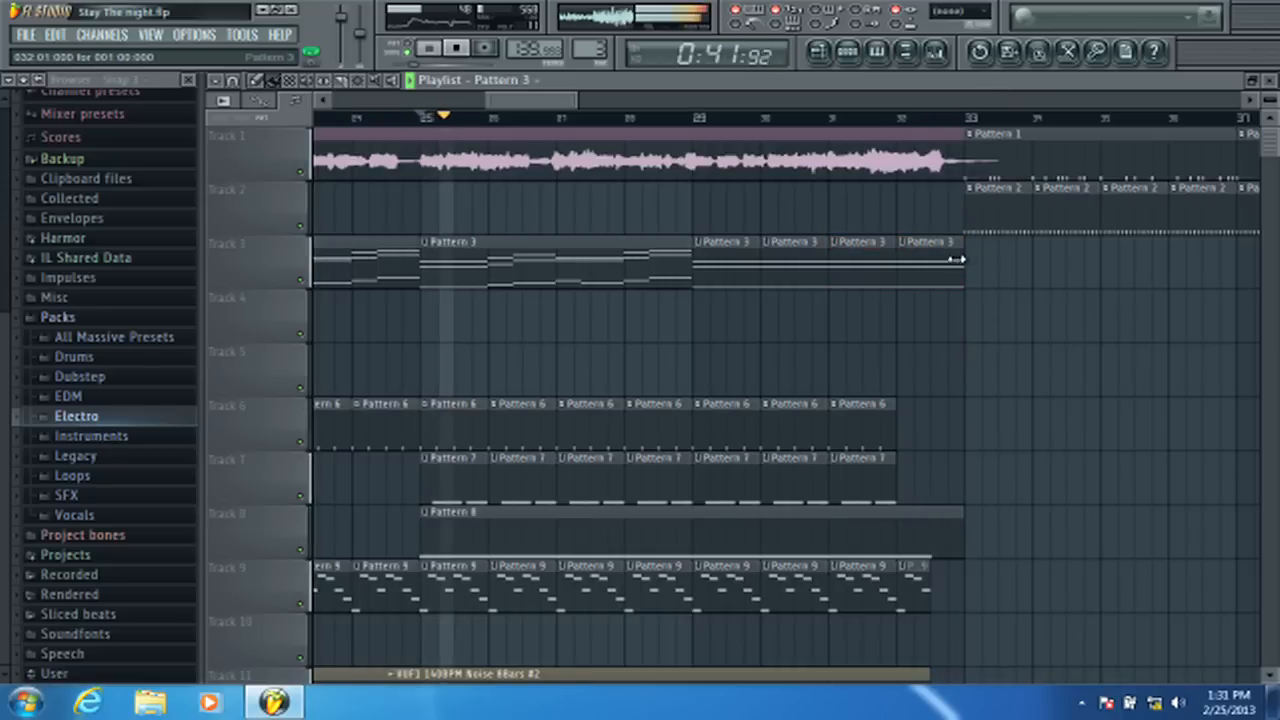
left_click_drag(964, 241, 930, 241)
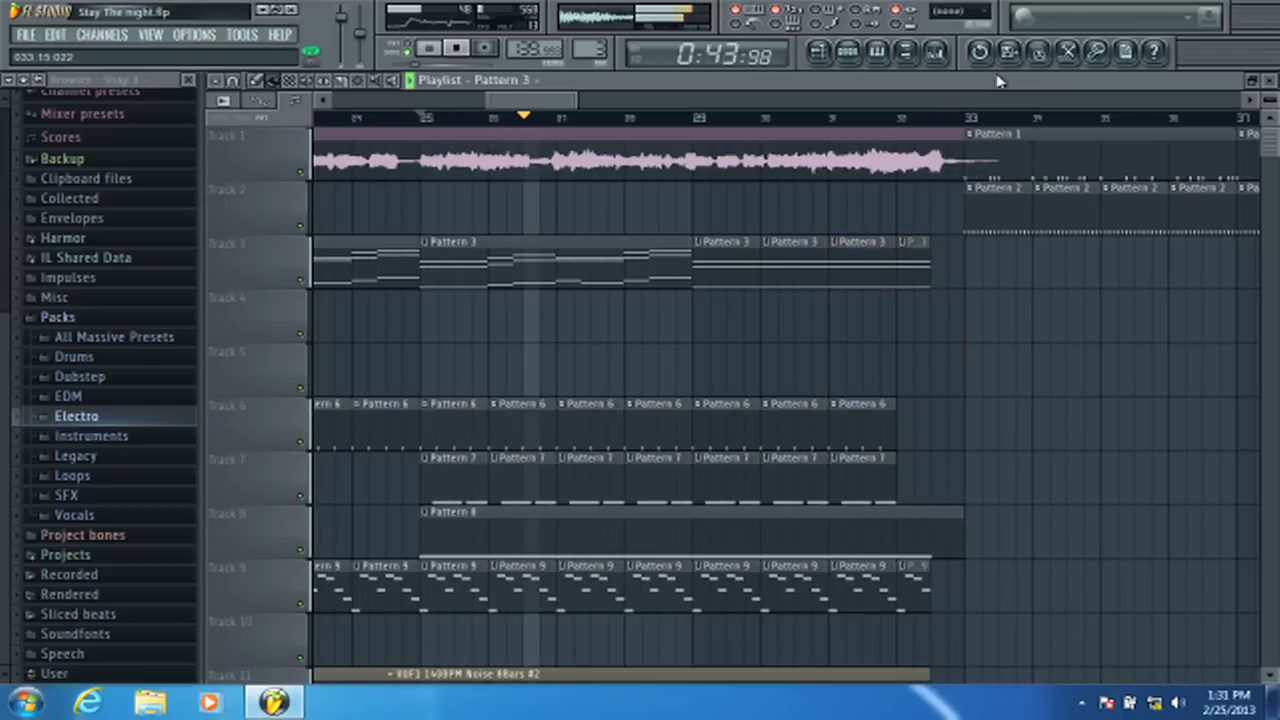
right_click(914, 583)
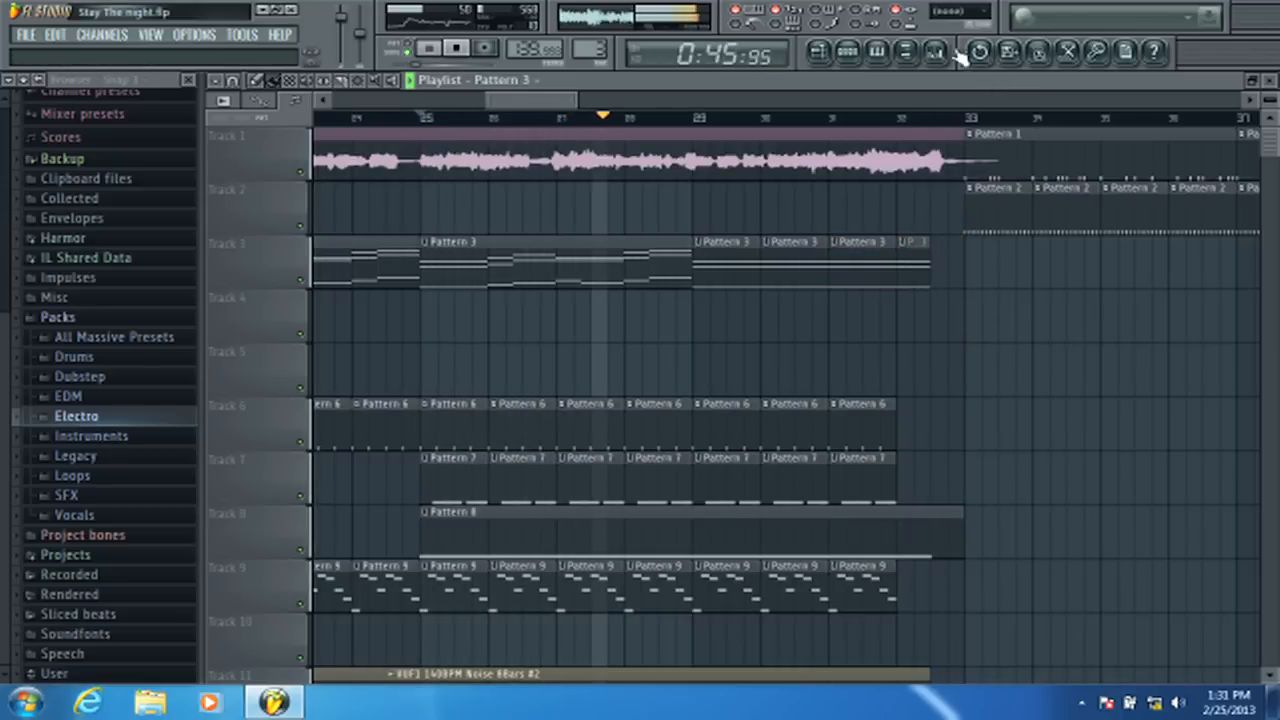
key("F9")
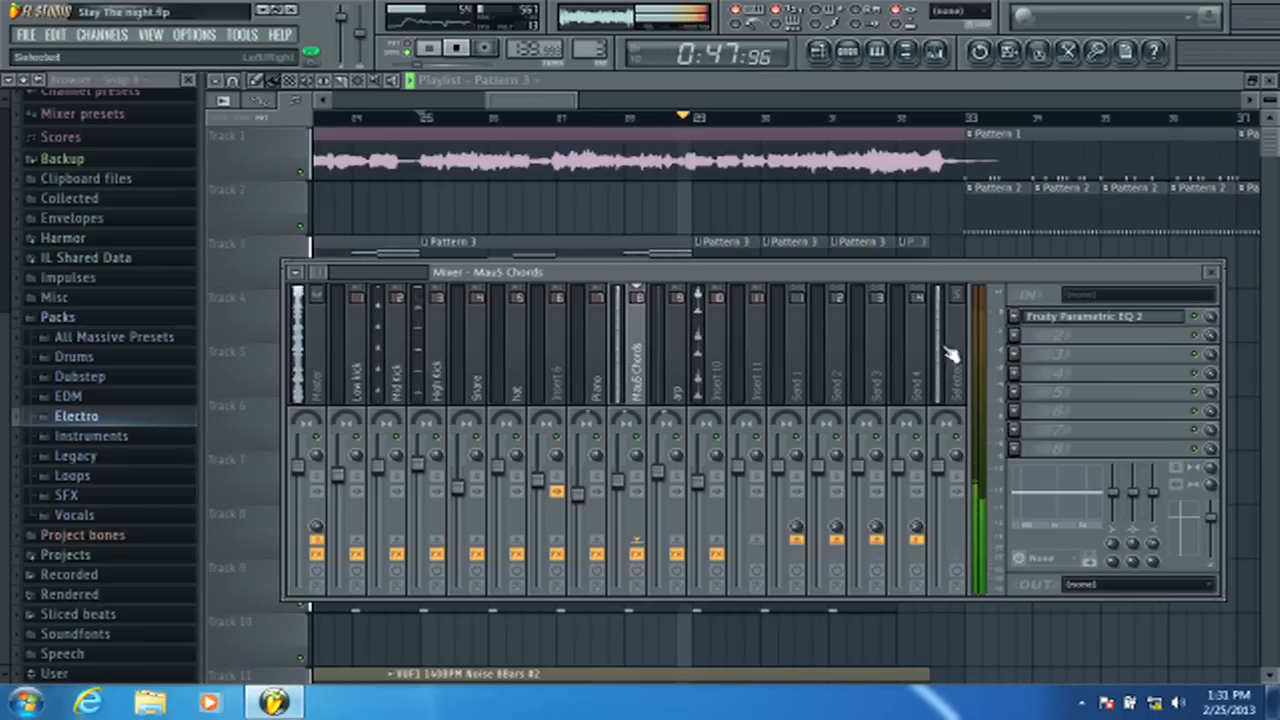
left_click(1022, 345)
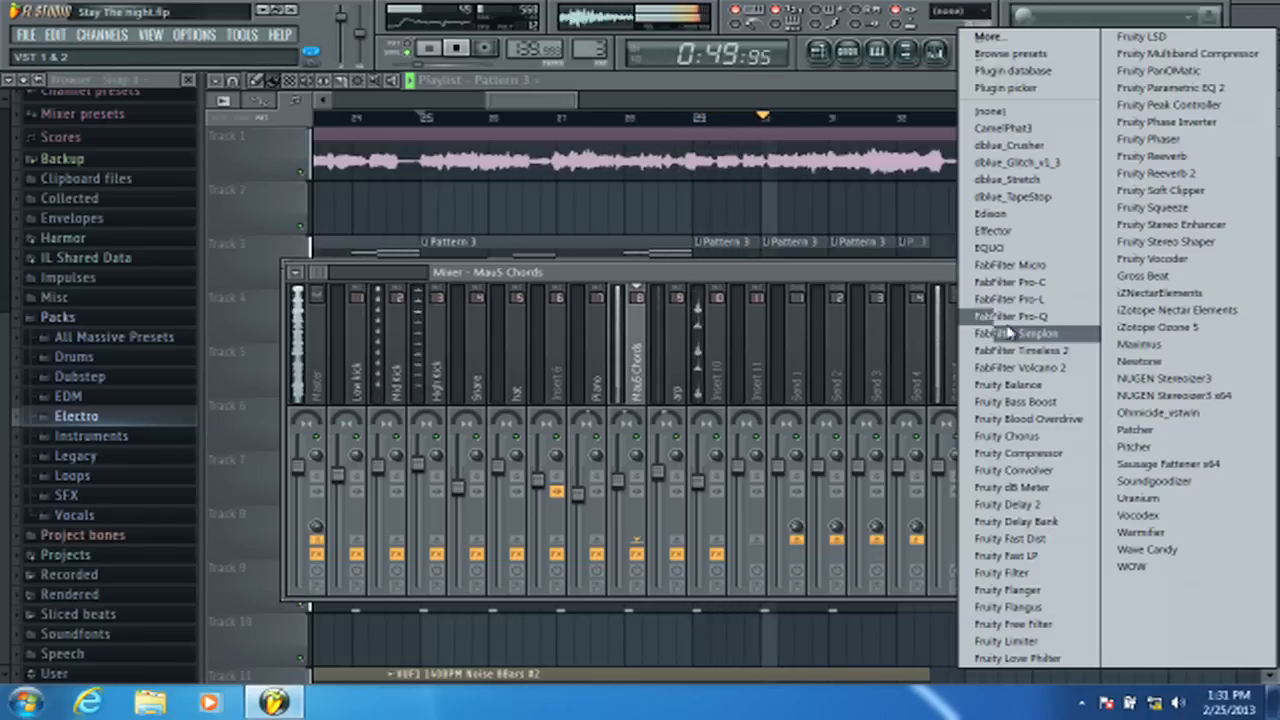
left_click(1000, 38)
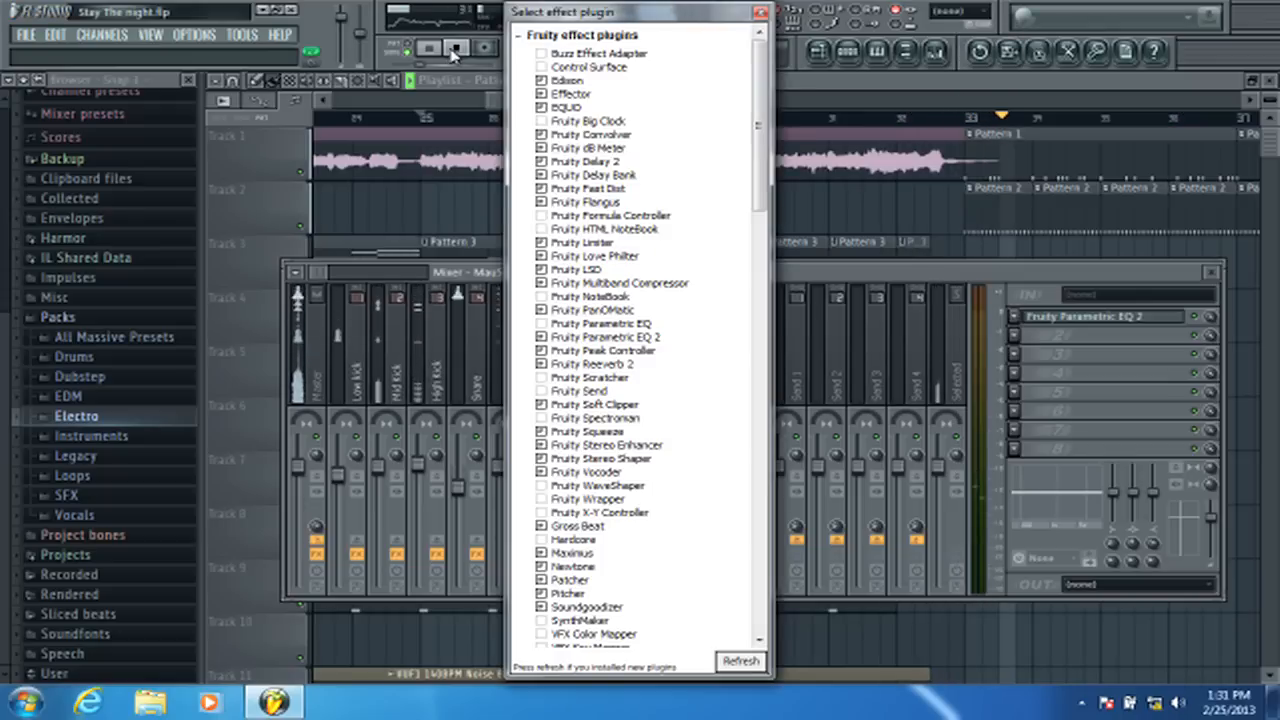
left_click(760, 12)
- Stop the song's playback, dismissing the recording prompt, and close the mixer without adding an effect
left_click(484, 48)
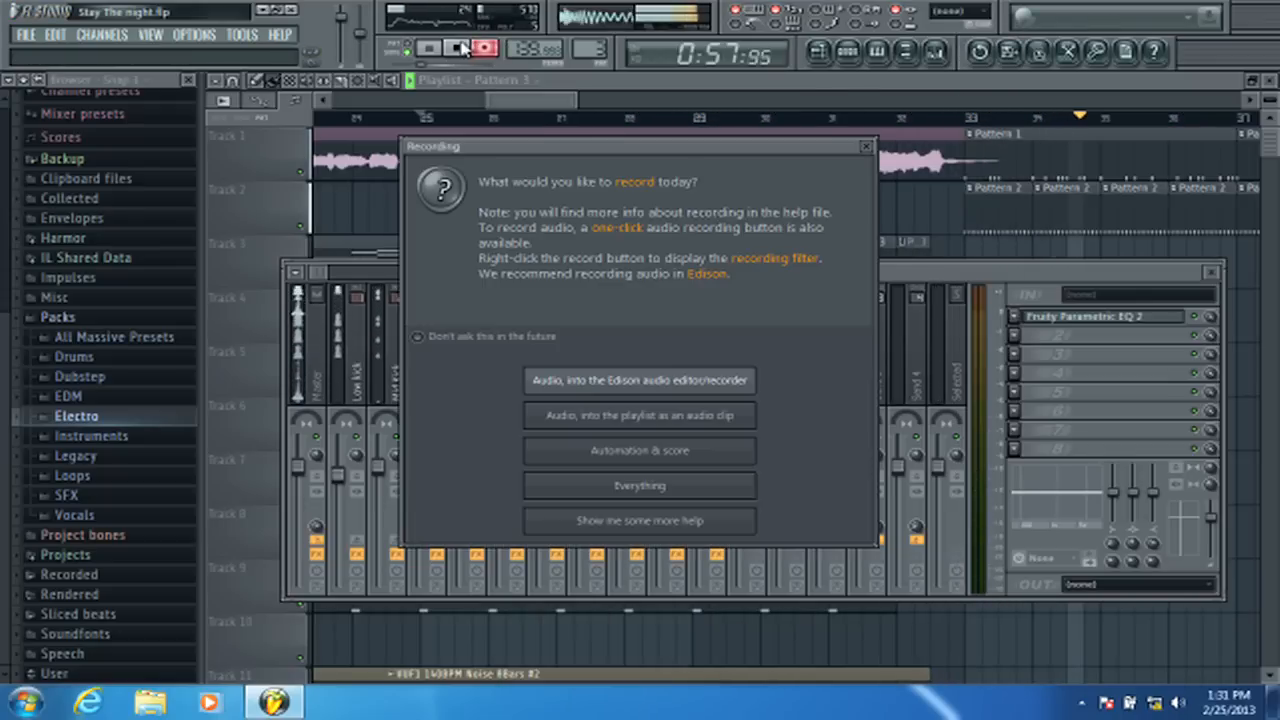
key("Escape")
left_click(484, 50)
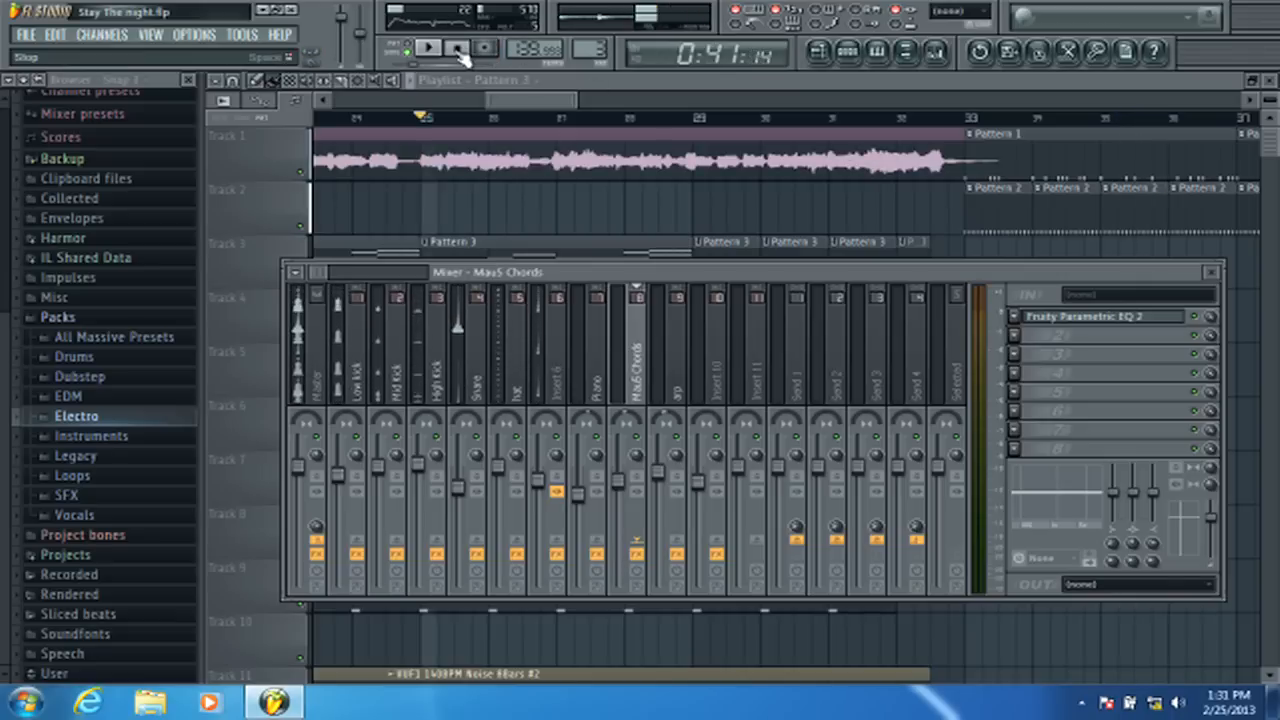
left_click(456, 48)
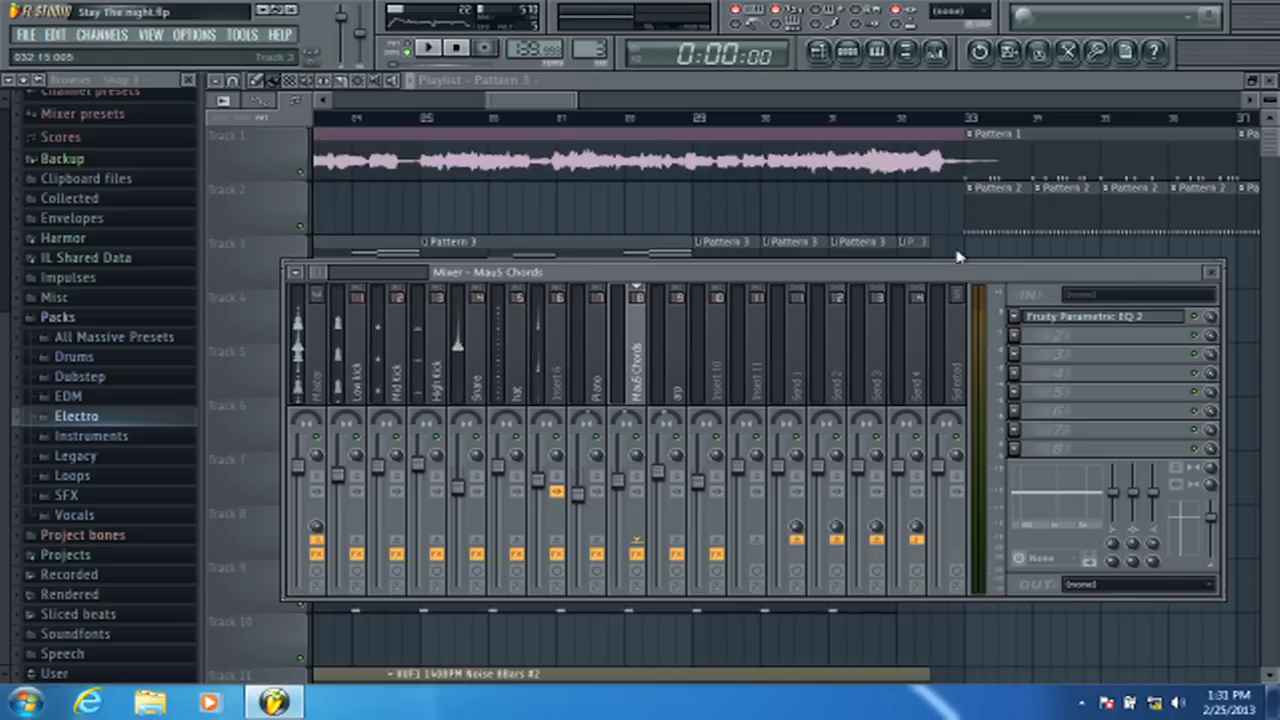
left_click(1028, 342)
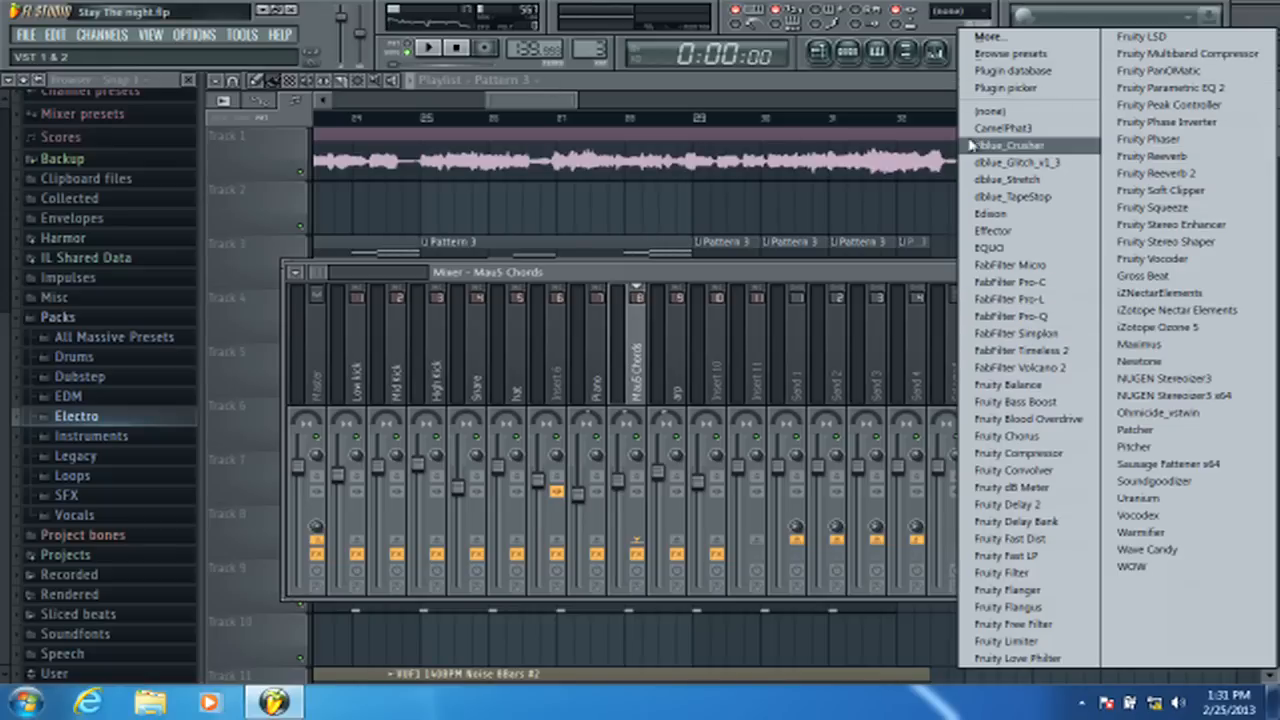
left_click(556, 121)
- Move the noise, FX kick and automation clips on tracks 11 to 15 down three tracks to tracks 14 to 18
scroll(563, 122, "down", 4)
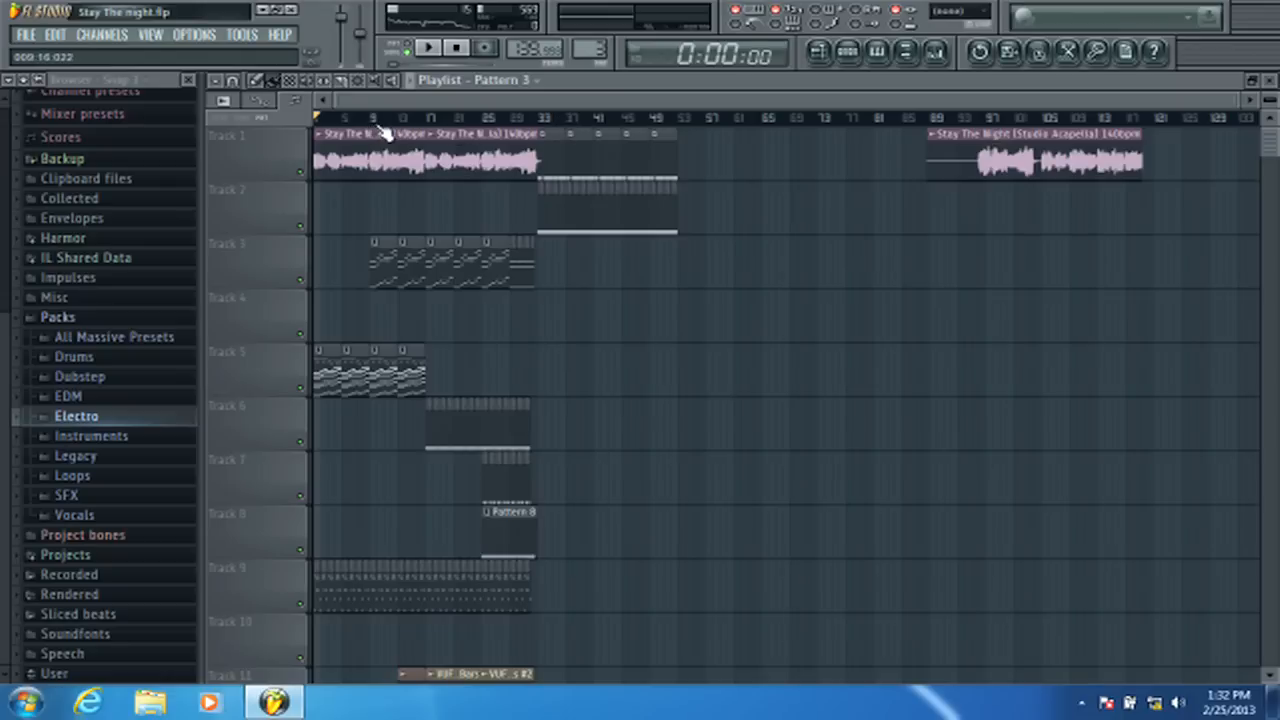
scroll(383, 128, "up", 4)
left_click_drag(431, 99, 363, 99)
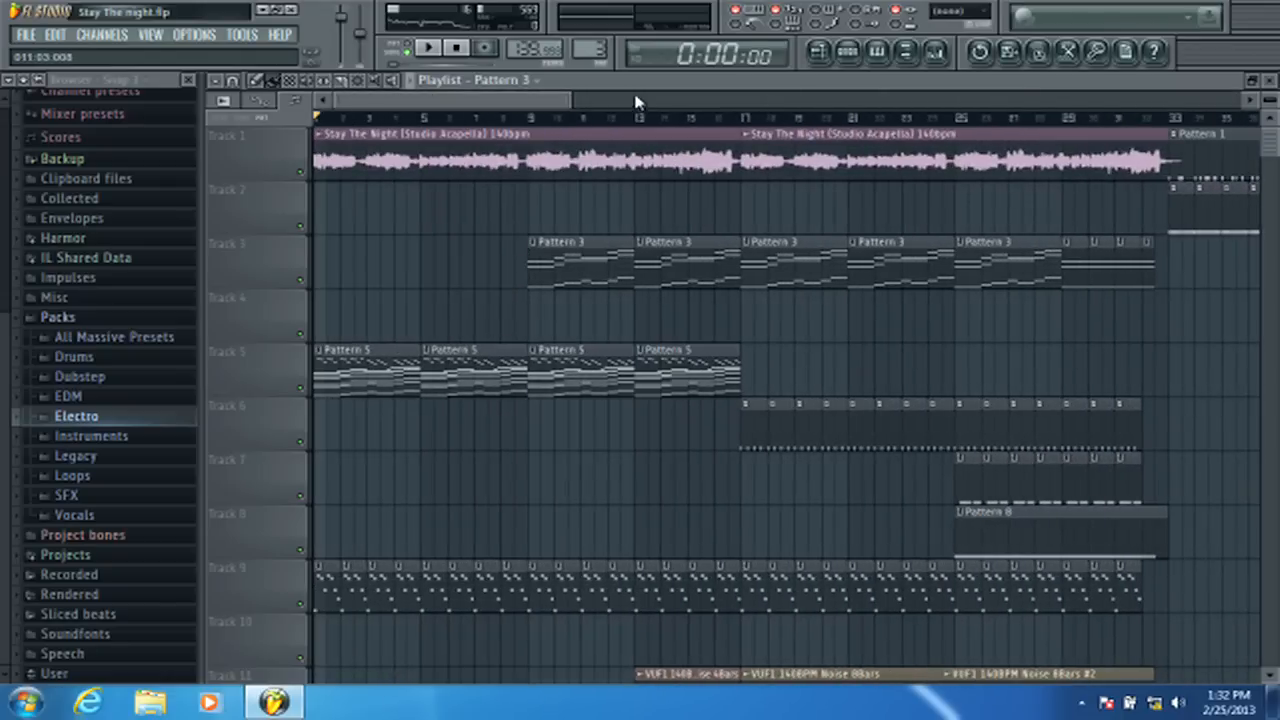
left_click_drag(574, 100, 437, 103)
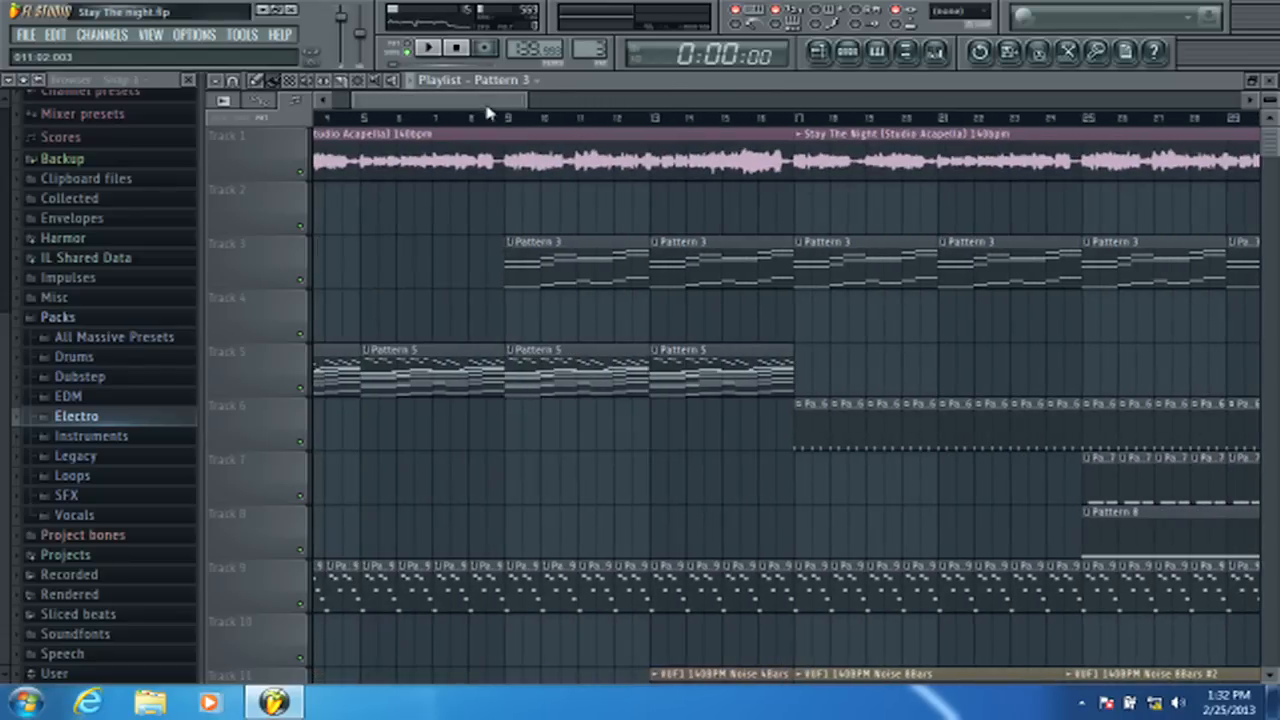
scroll(521, 237, "down", 3)
scroll(521, 237, "down", 7)
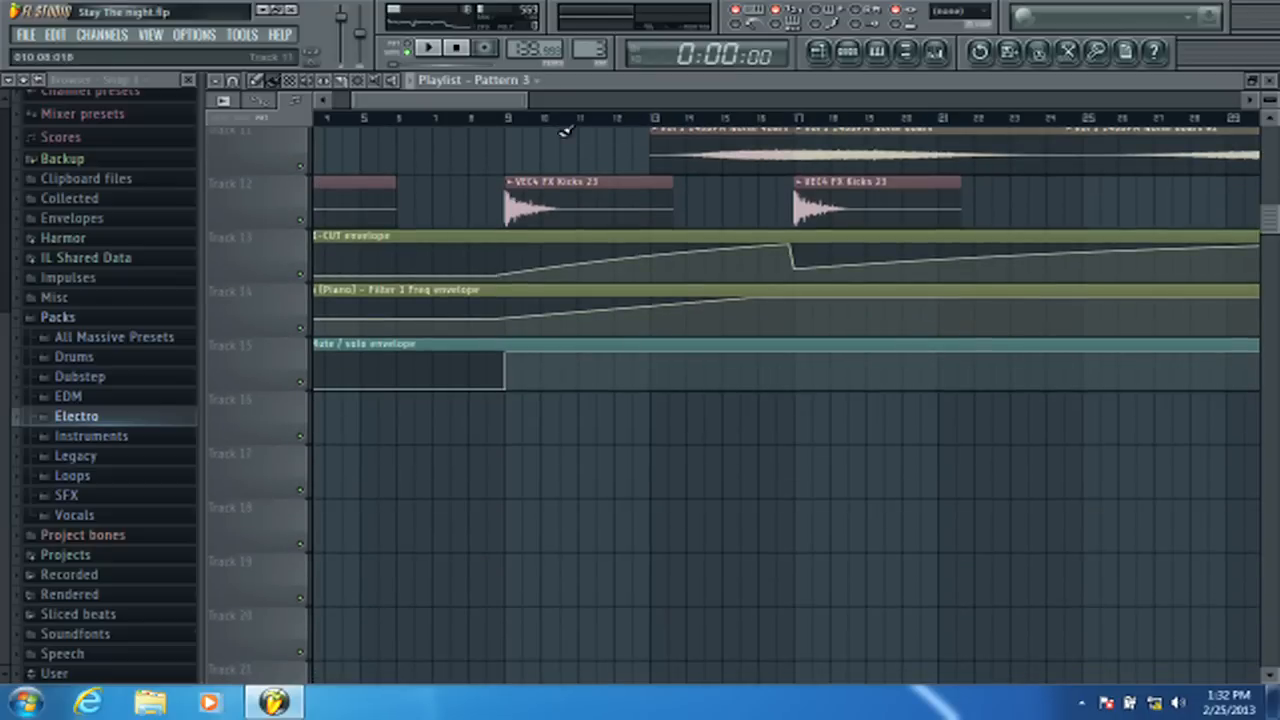
scroll(563, 125, "down", 1)
scroll(563, 125, "down", 4)
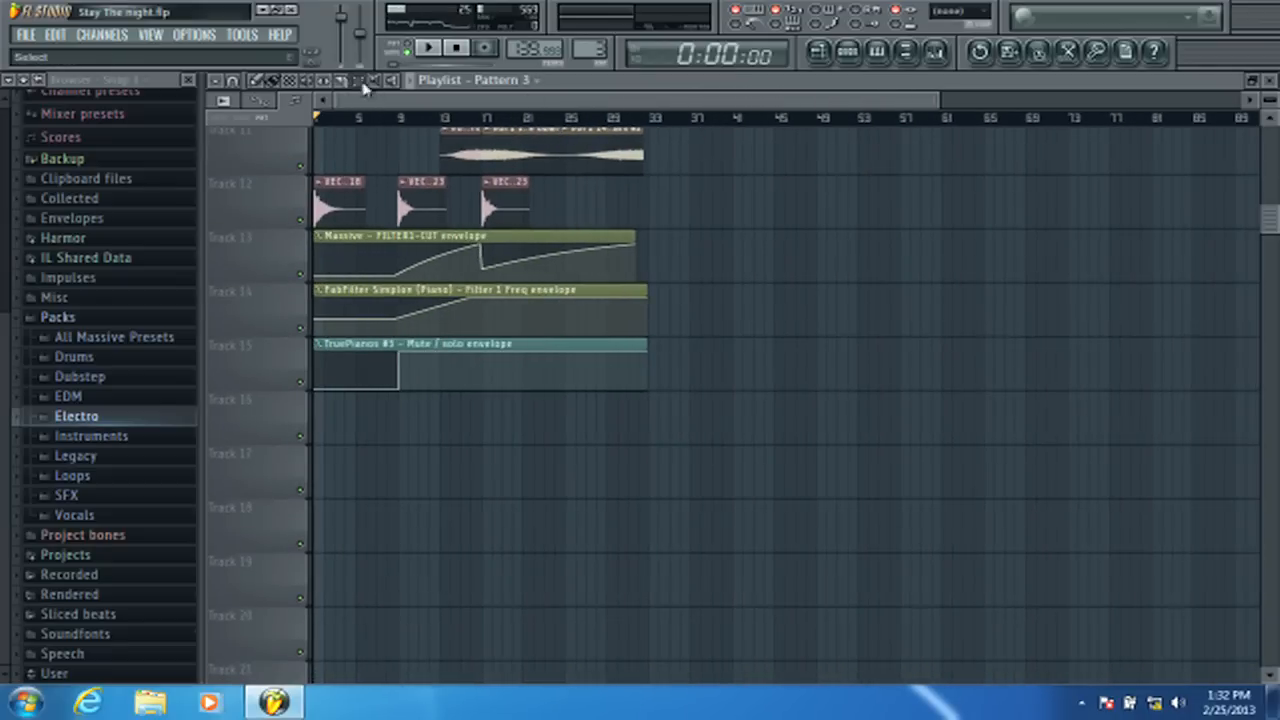
key("ctrl+a")
left_click(306, 360)
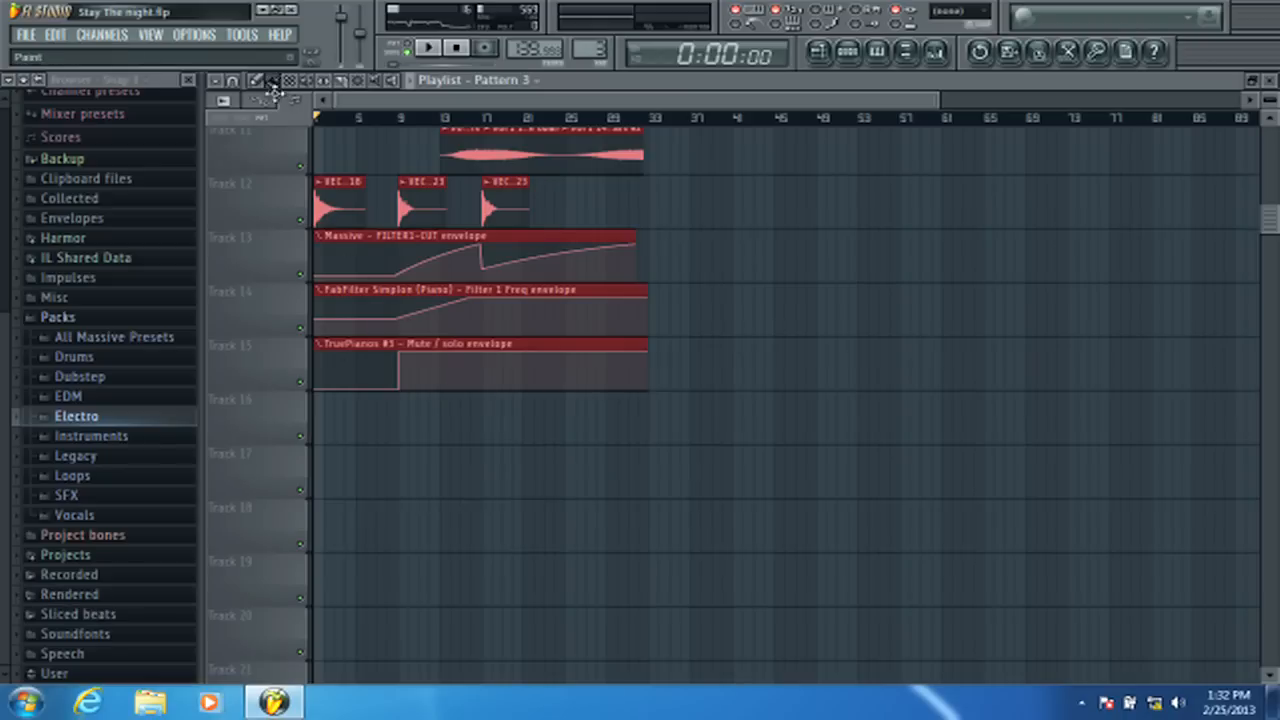
left_click_drag(364, 235, 260, 423)
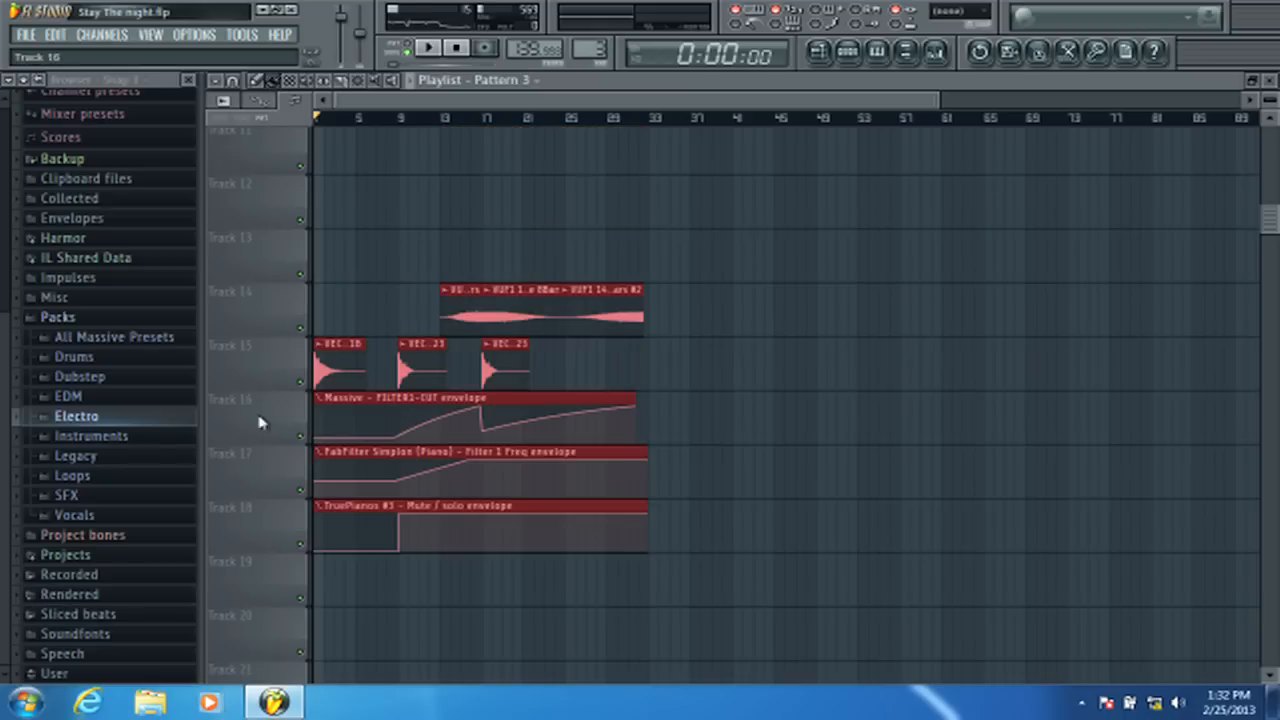
scroll(466, 230, "up", 8)
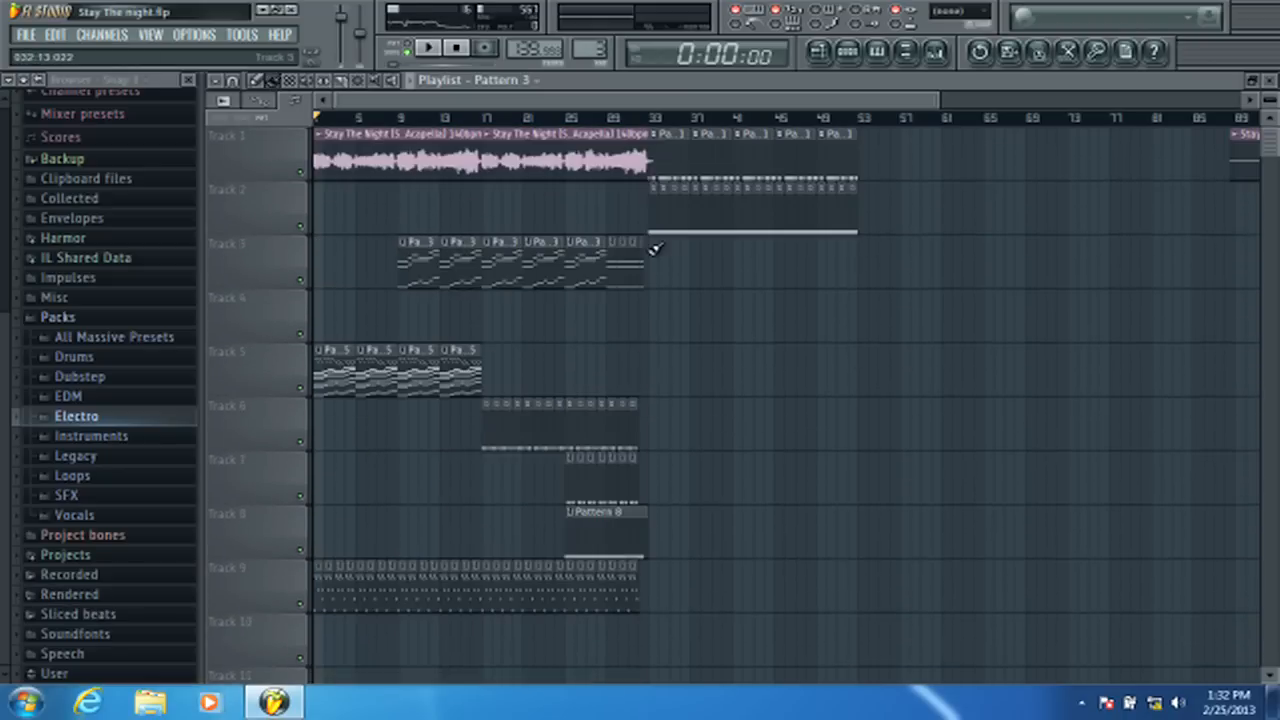
- Open the complete effect plugin list for the second effect slot of the Mau5 Chords mixer track
left_click(935, 51)
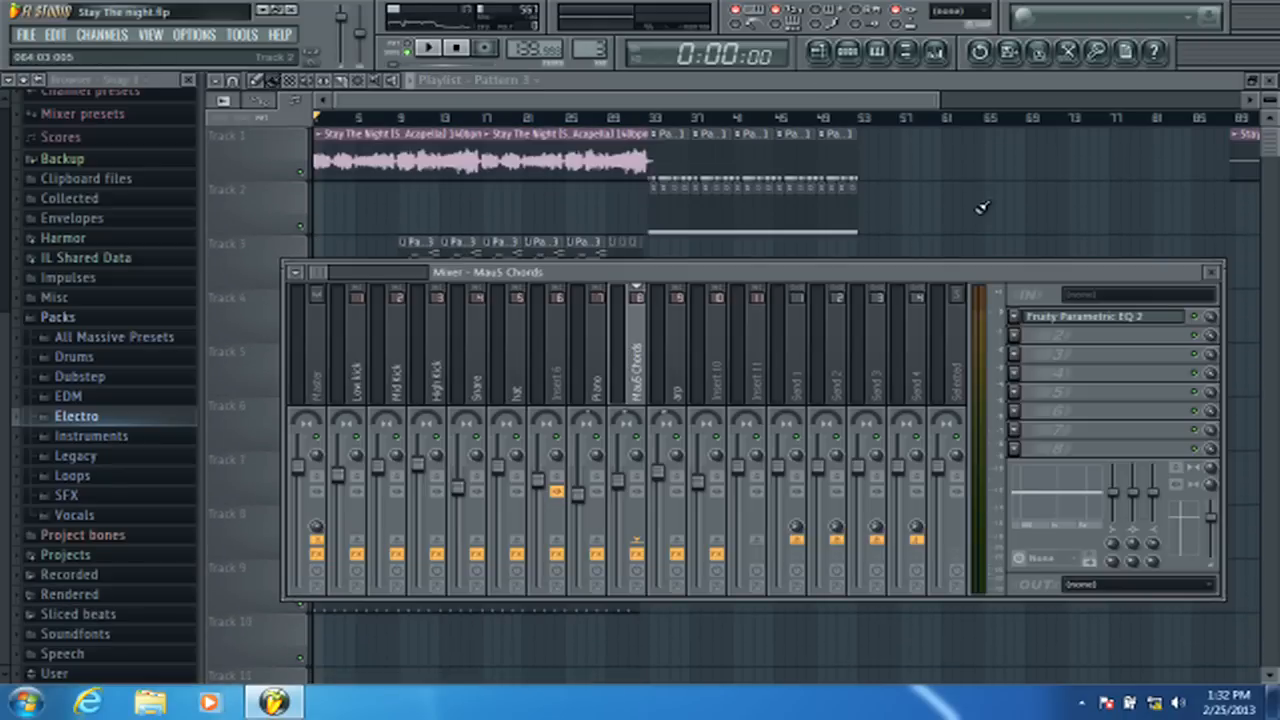
left_click(1017, 340)
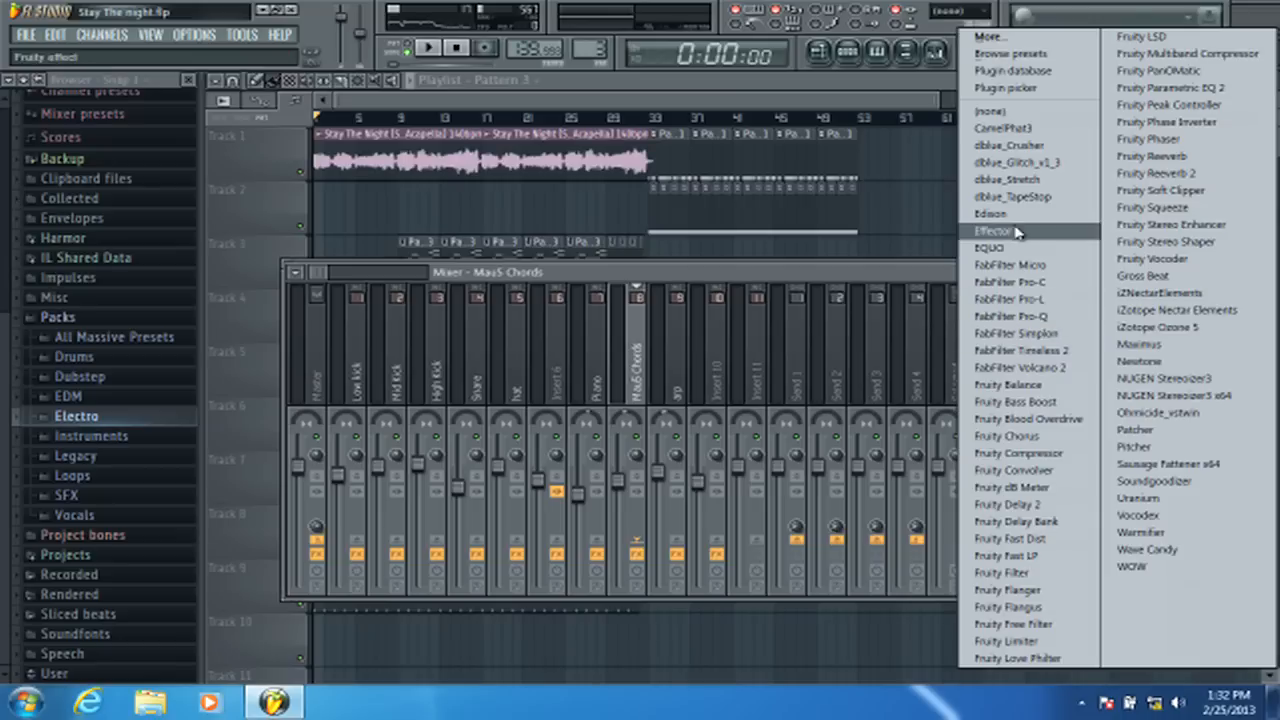
left_click(988, 37)
- Look through the available effect plugins, from the built-in Fruity effects through the VST 1 & 2 plugins
scroll(660, 383, "down", 3)
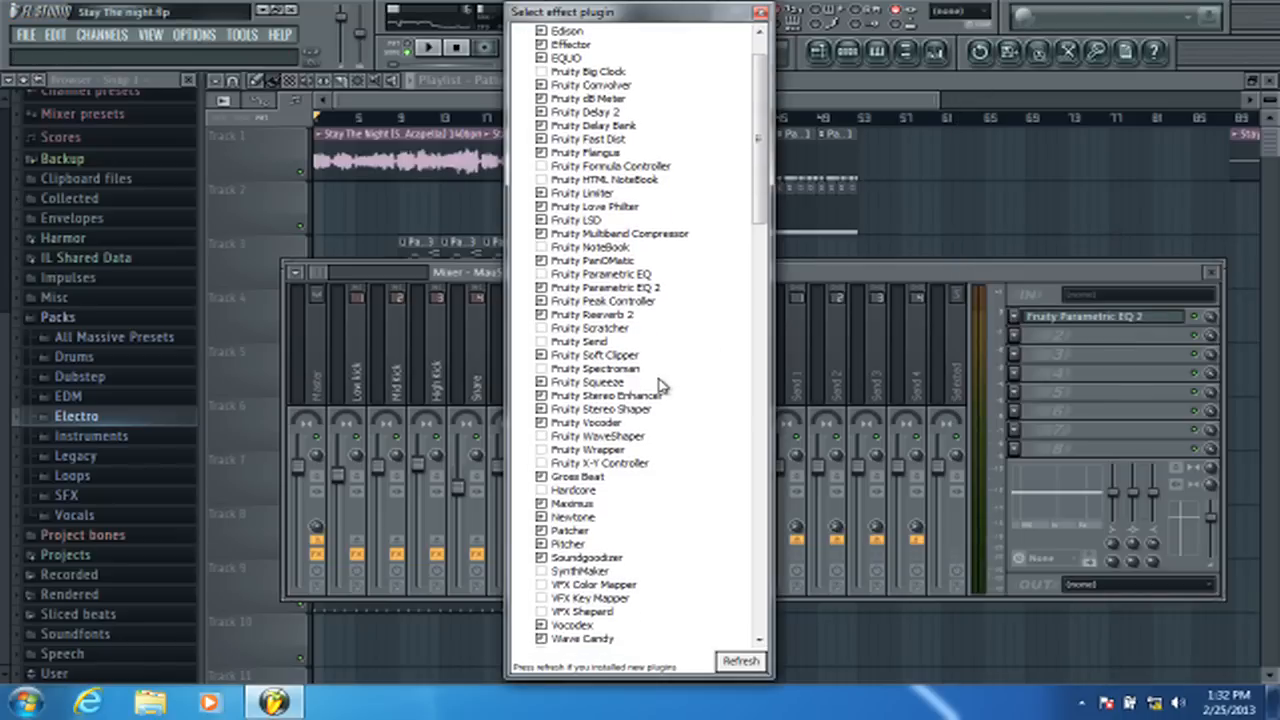
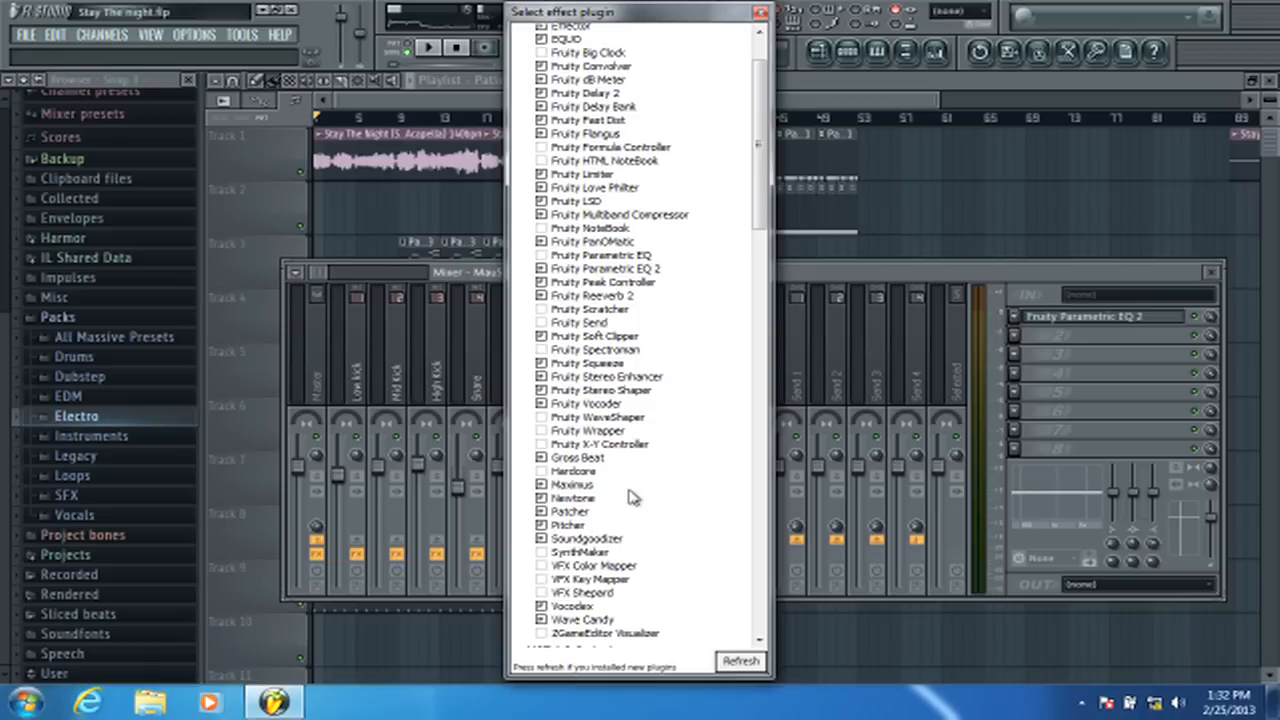
scroll(632, 497, "down", 1)
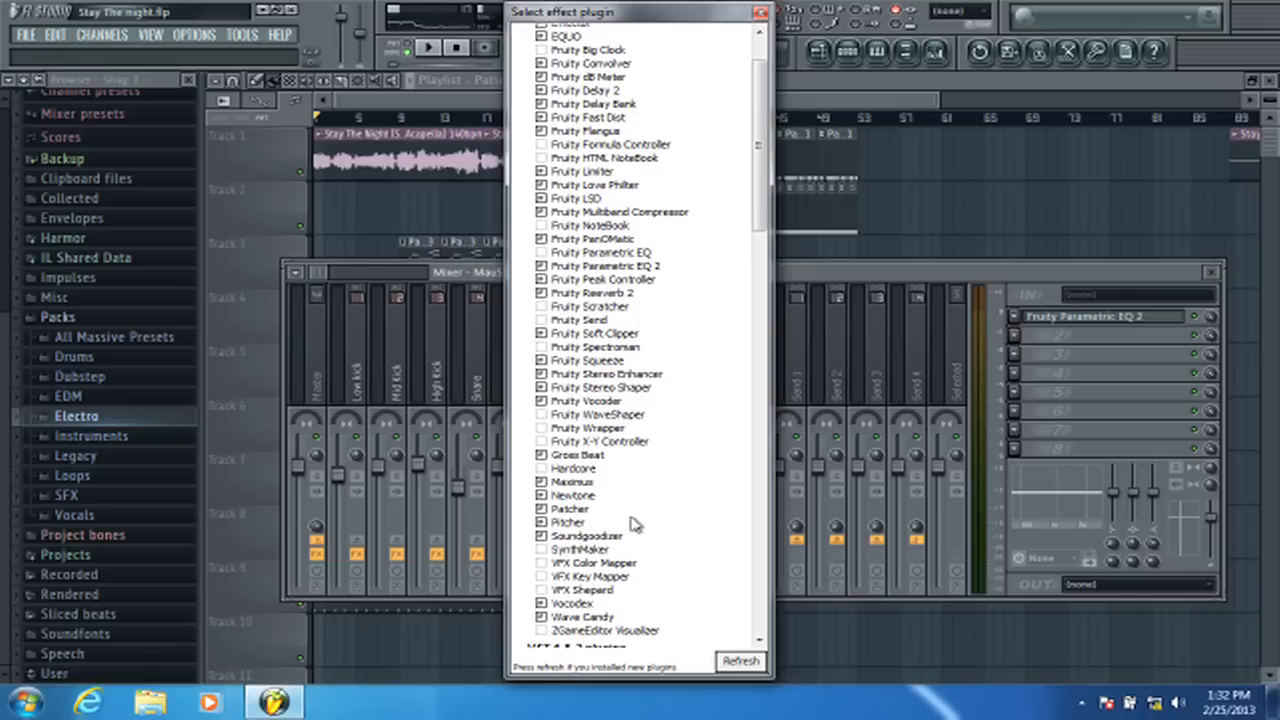
scroll(614, 566, "down", 3)
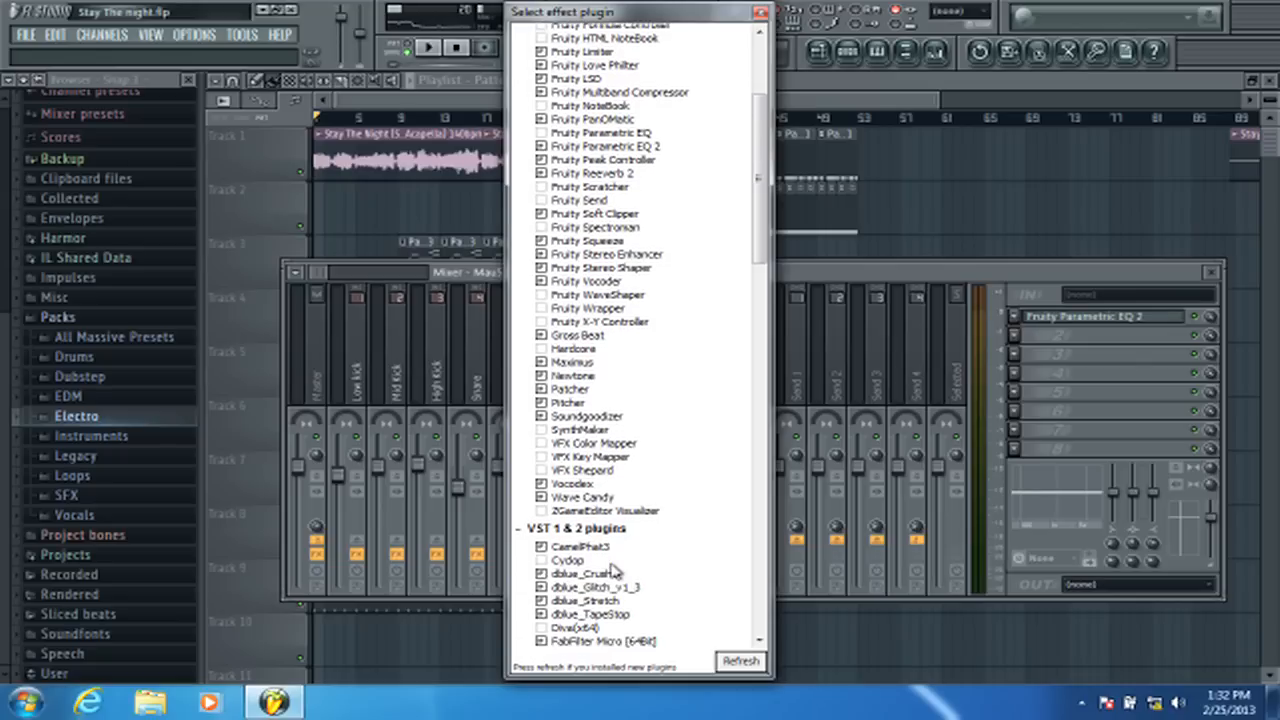
scroll(614, 570, "down", 2)
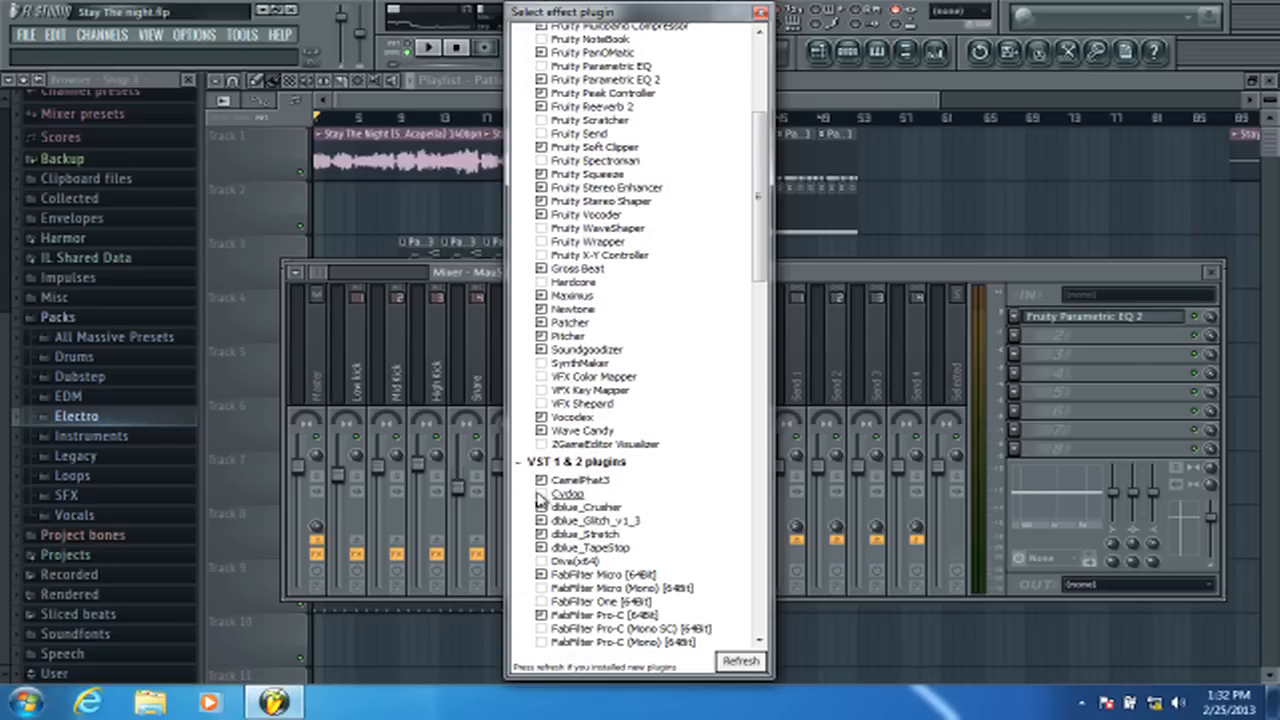
scroll(748, 572, "down", 4)
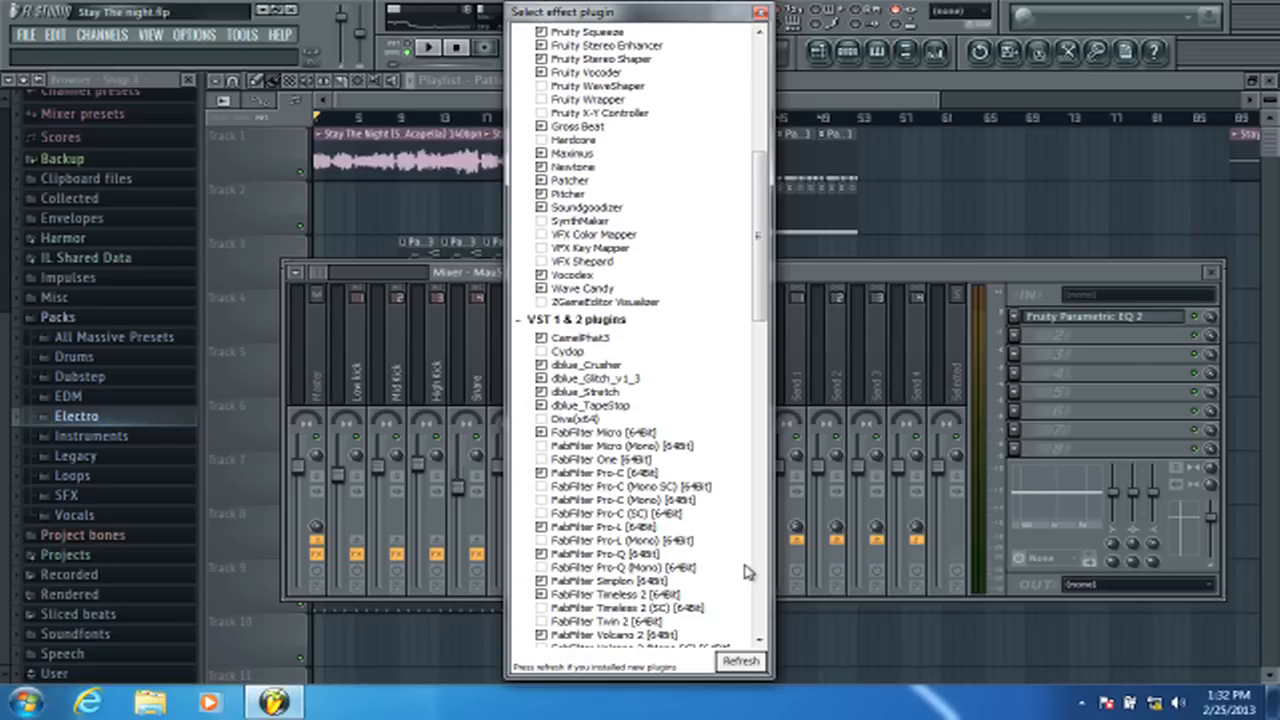
scroll(748, 572, "down", 3)
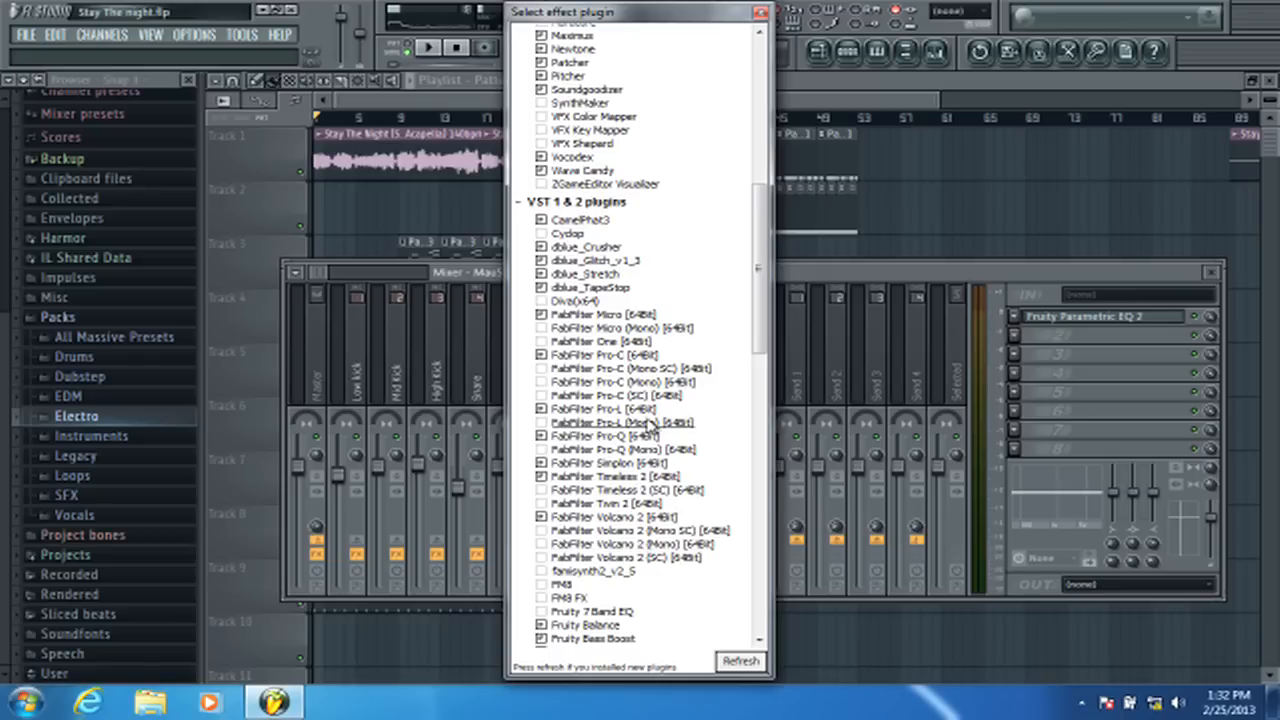
scroll(630, 330, "down", 4)
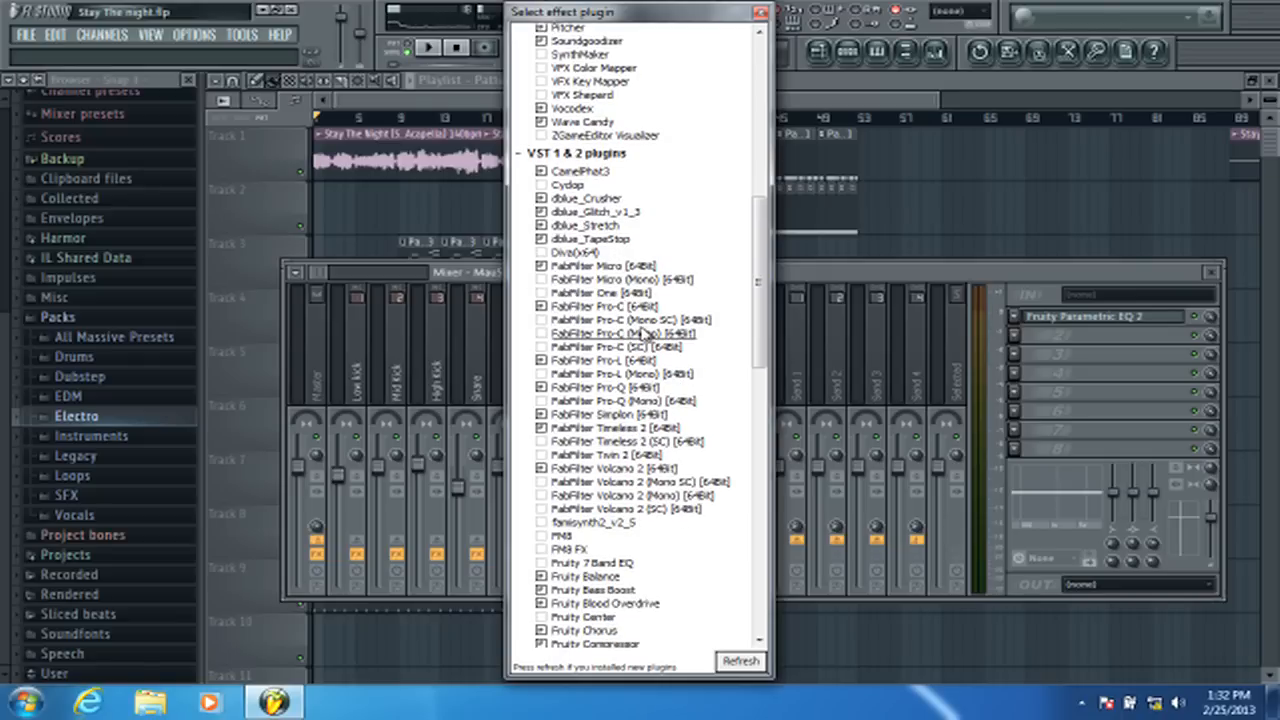
scroll(645, 337, "down", 2)
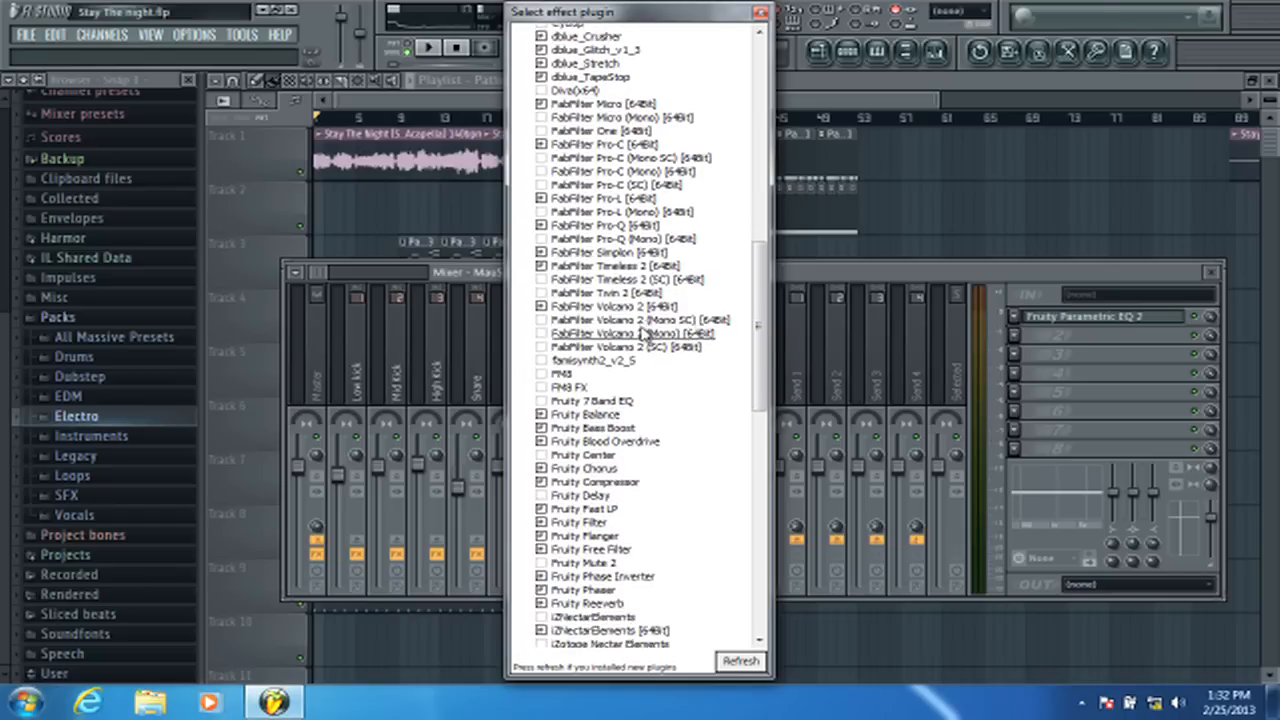
scroll(645, 337, "down", 5)
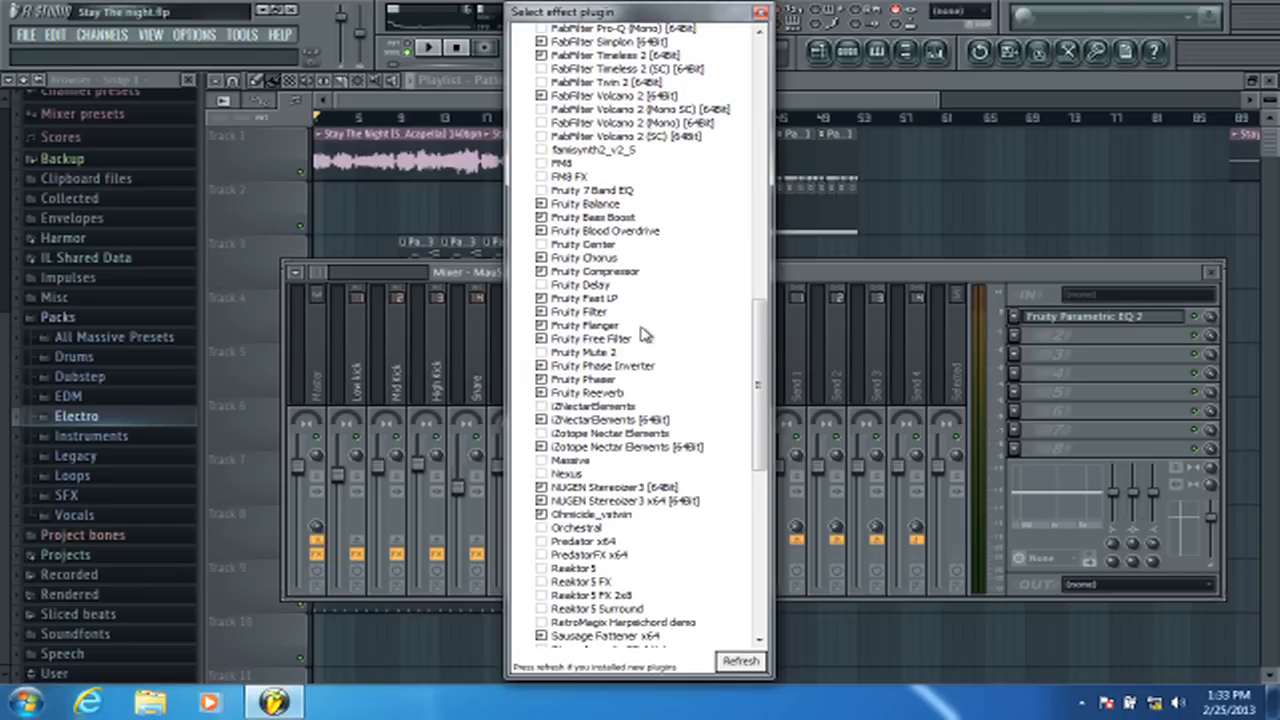
scroll(645, 337, "down", 4)
scroll(645, 337, "down", 1)
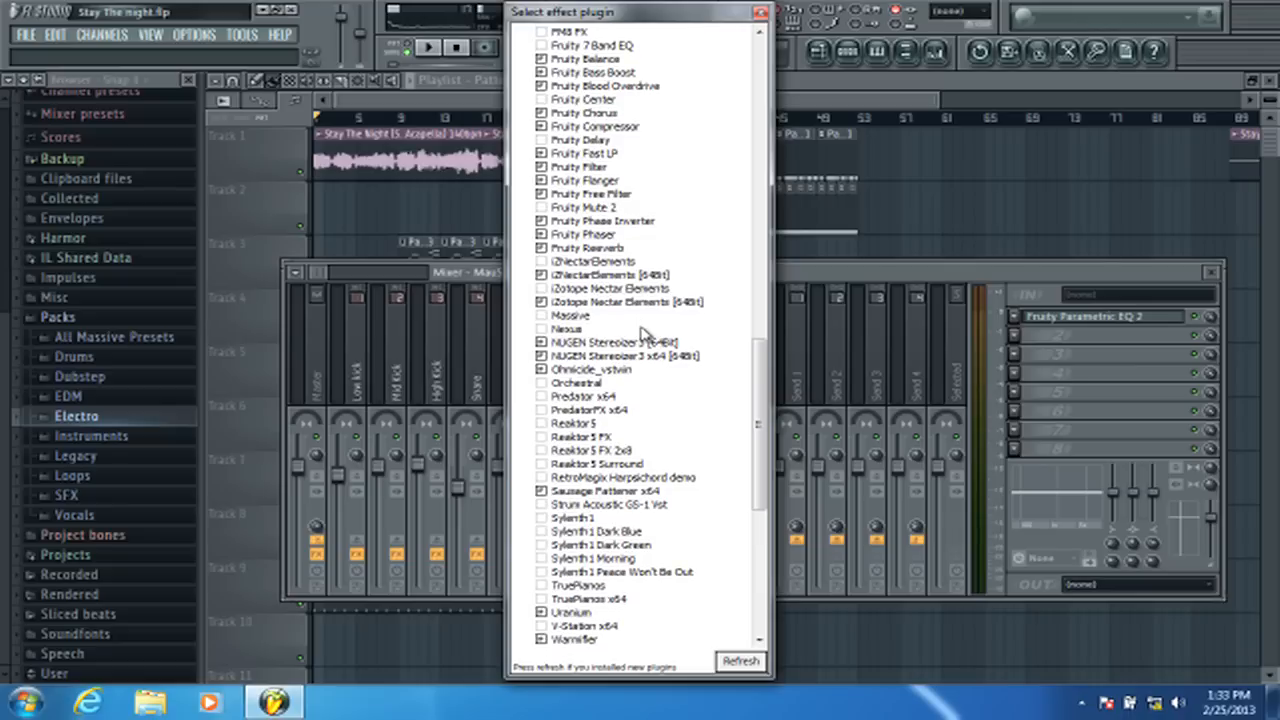
scroll(688, 460, "down", 3)
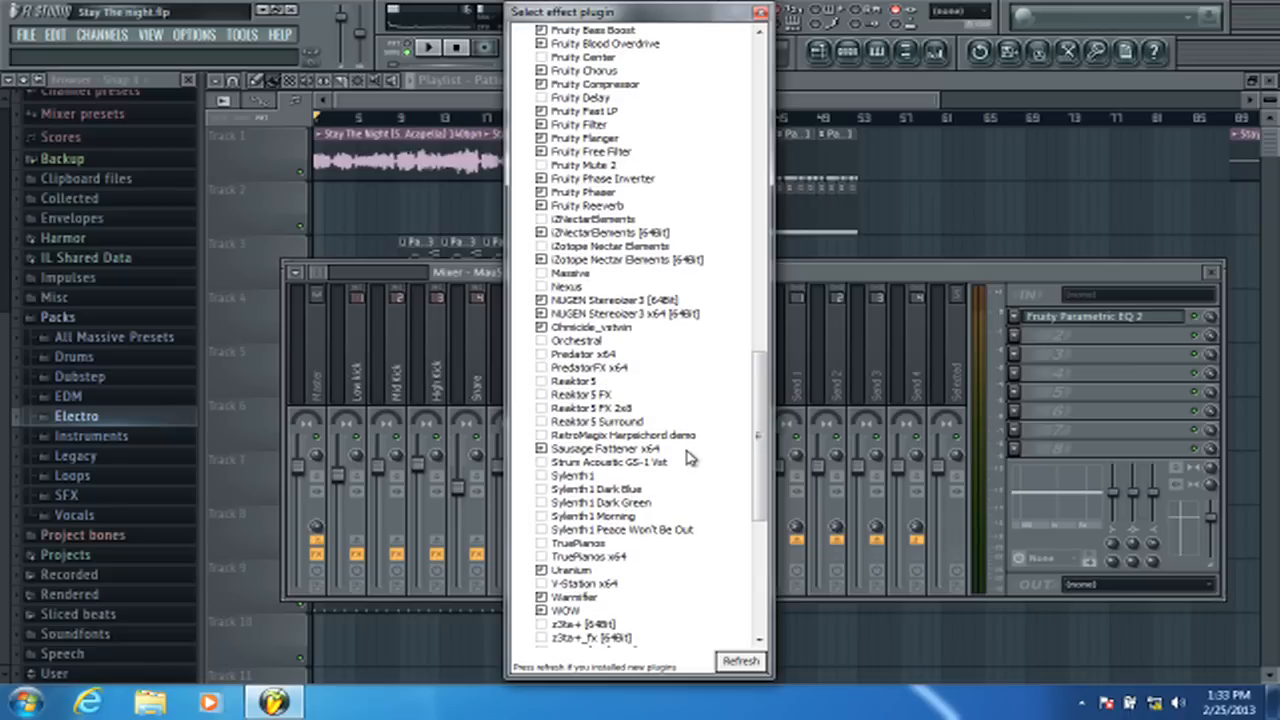
- Browse the full effect plugin list through its VST3, VST 1 & 2 and Fruity sections, then close it
scroll(688, 457, "down", 8)
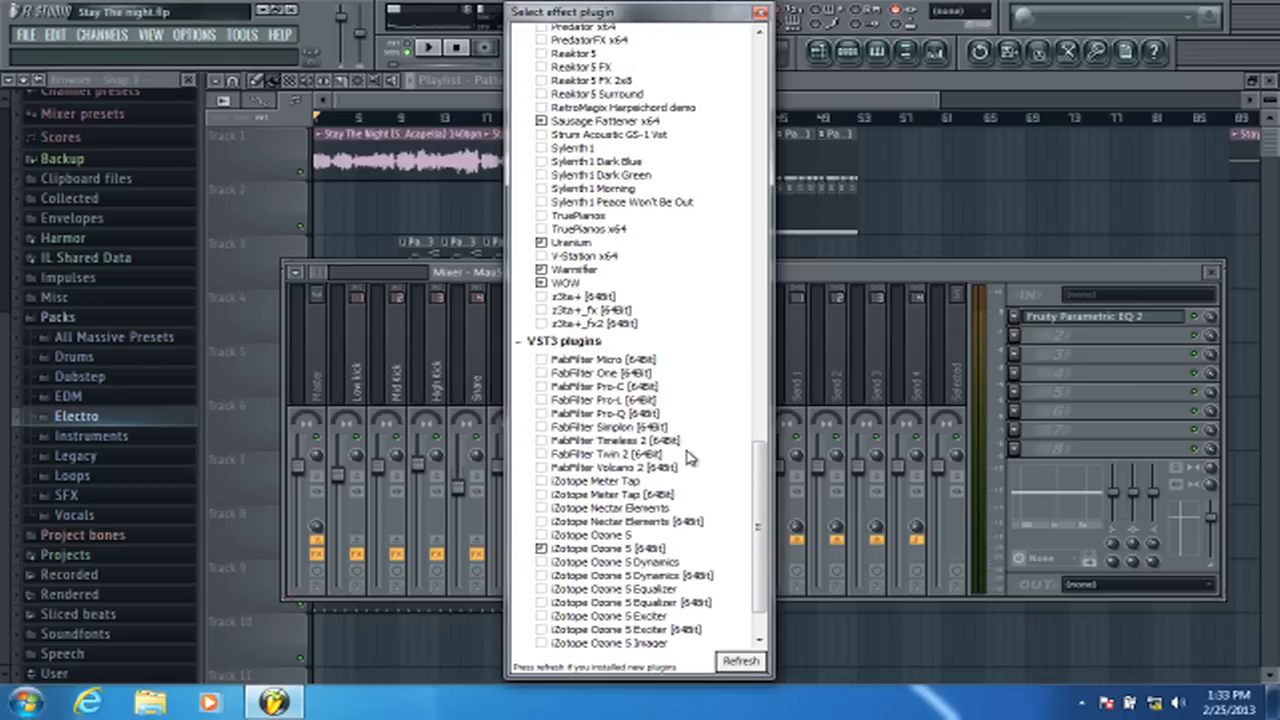
scroll(688, 457, "up", 10)
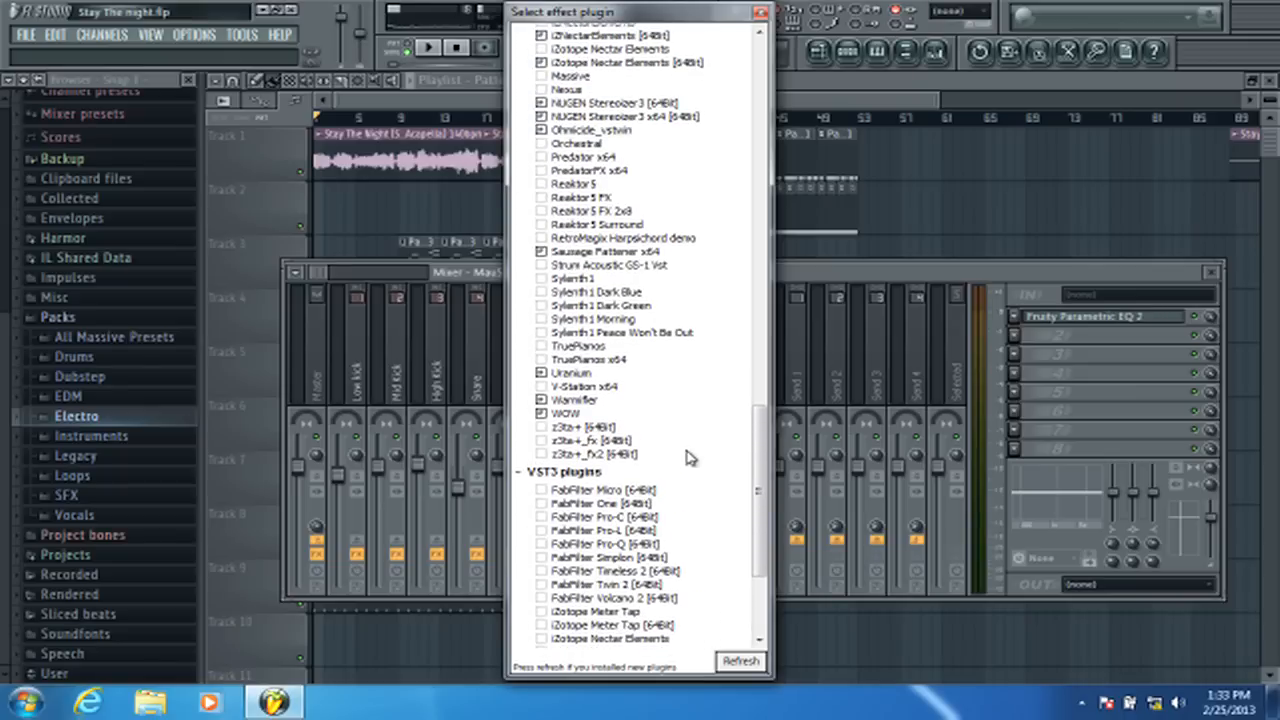
scroll(688, 457, "down", 9)
scroll(688, 457, "up", 8)
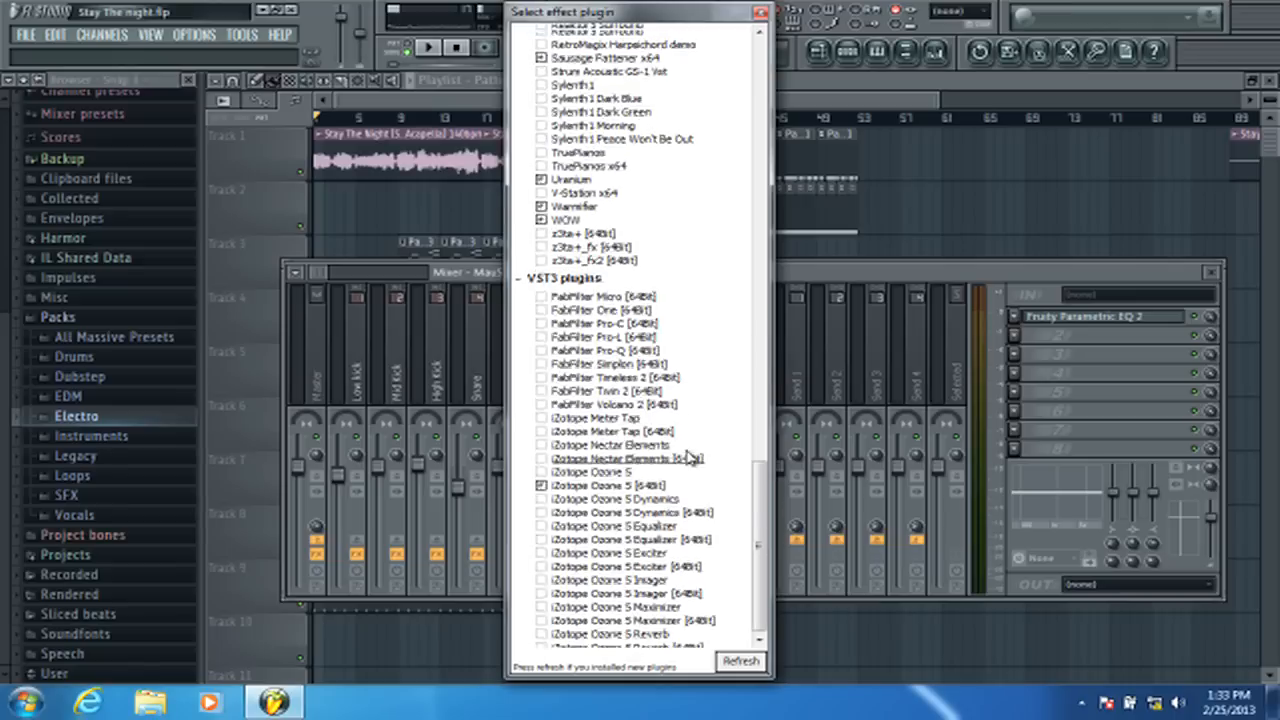
scroll(688, 457, "down", 2)
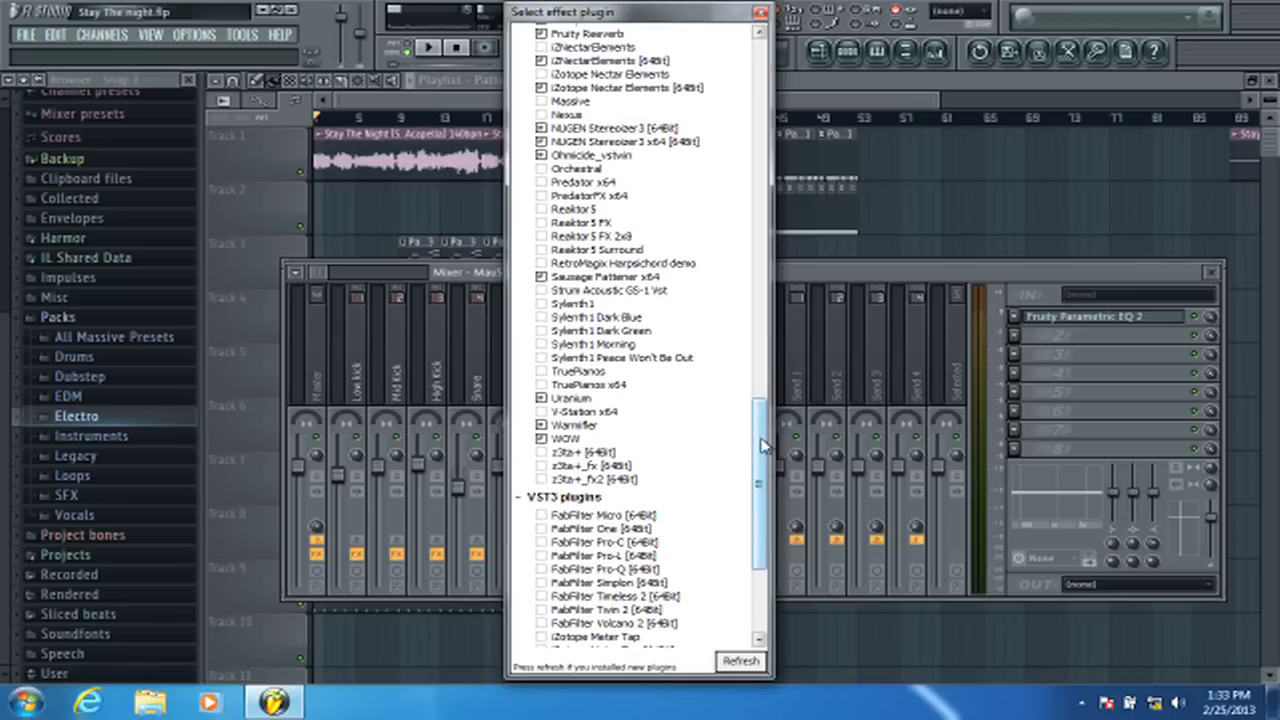
left_click_drag(760, 447, 760, 432)
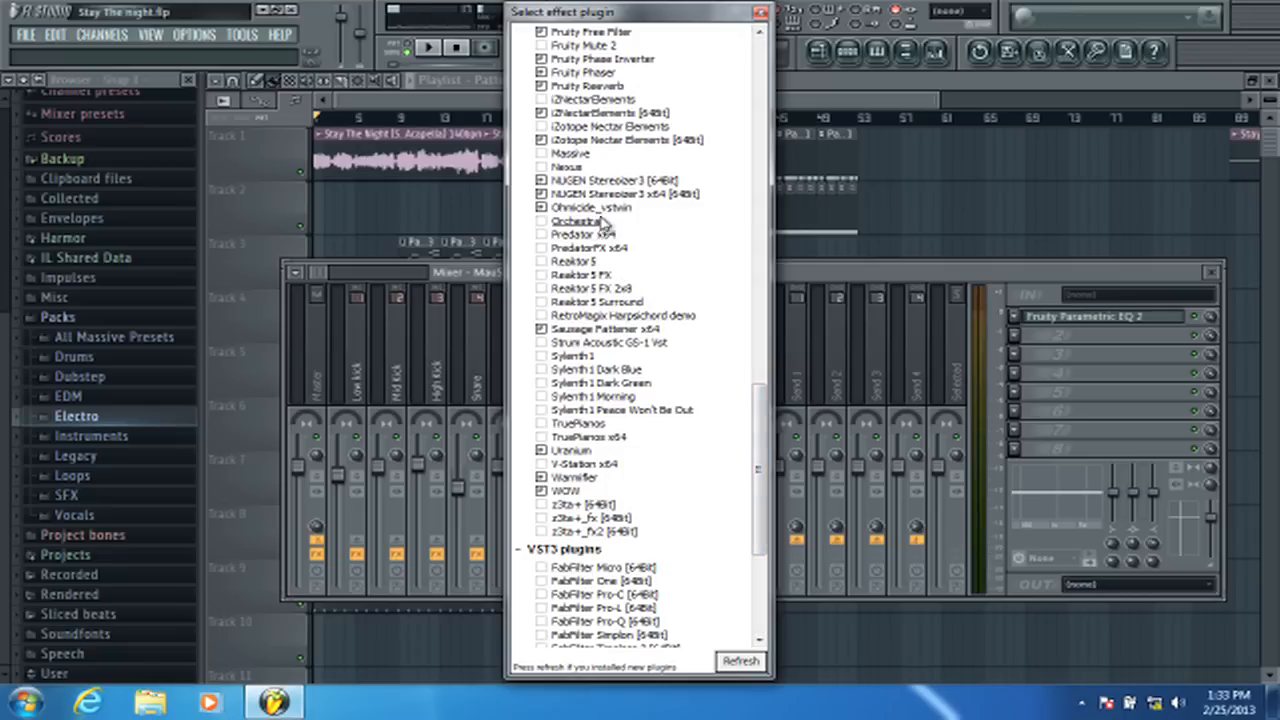
scroll(745, 410, "up", 2)
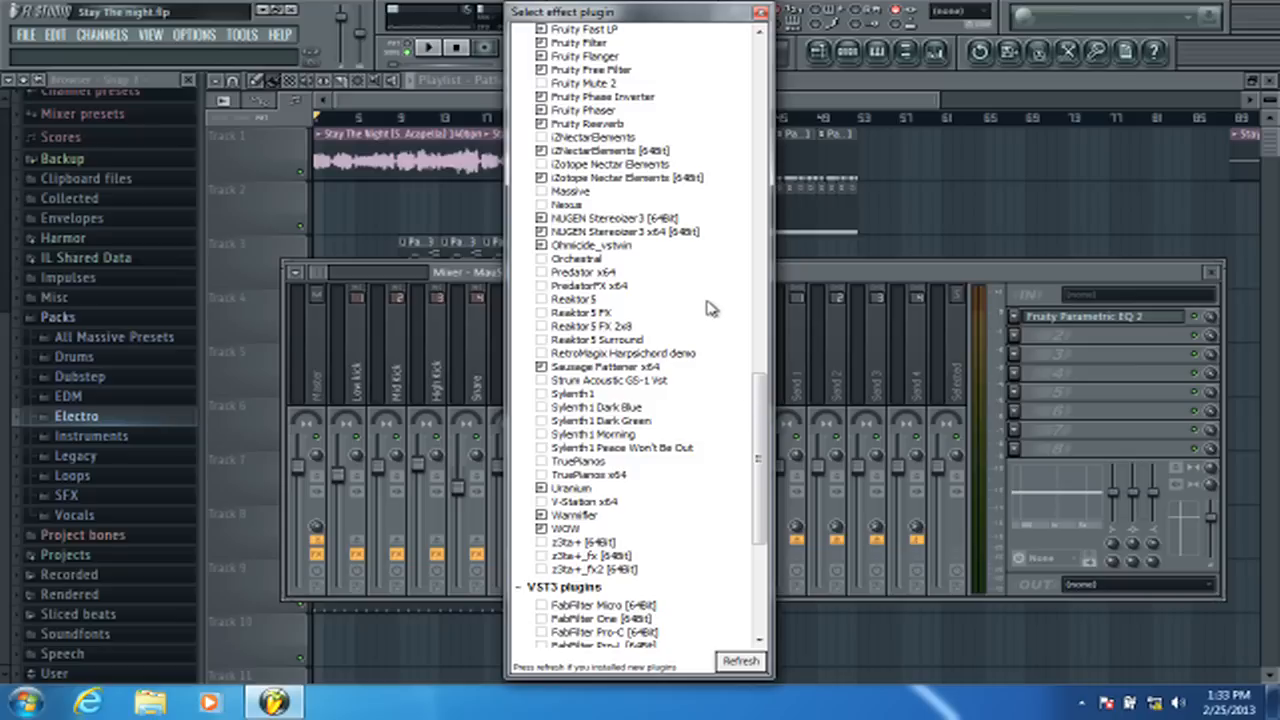
scroll(710, 308, "up", 12)
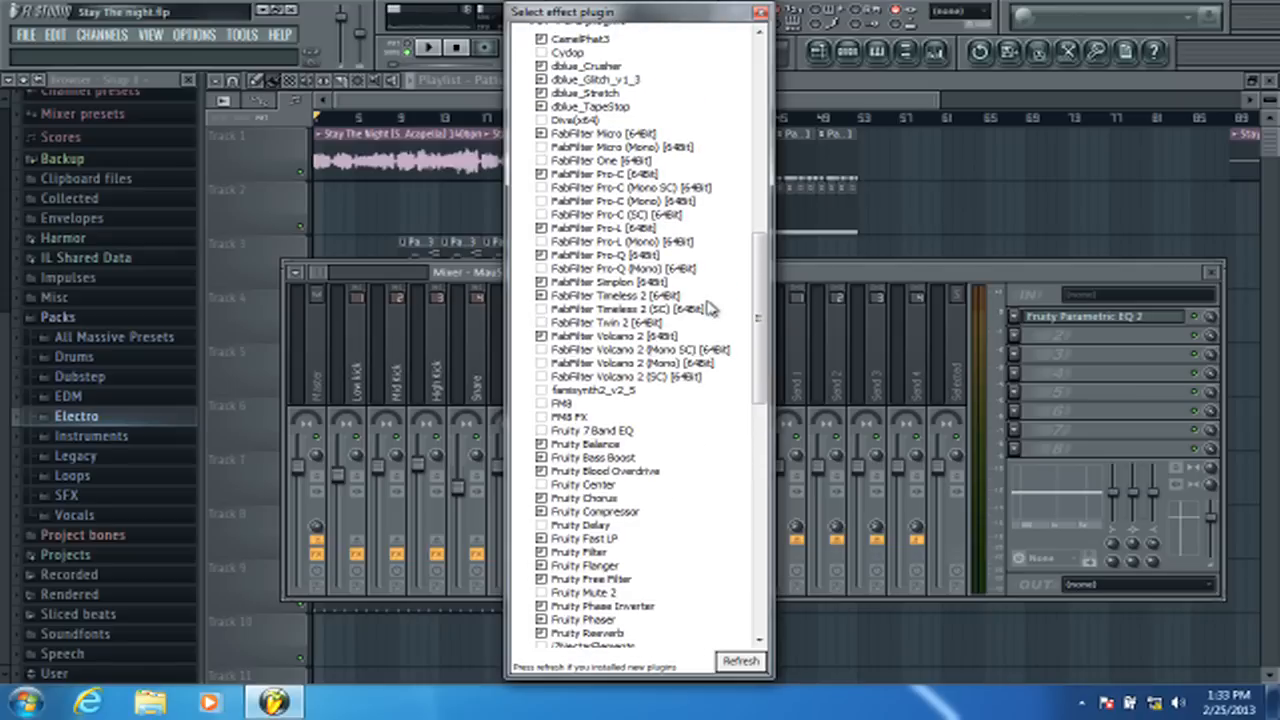
scroll(710, 308, "up", 1)
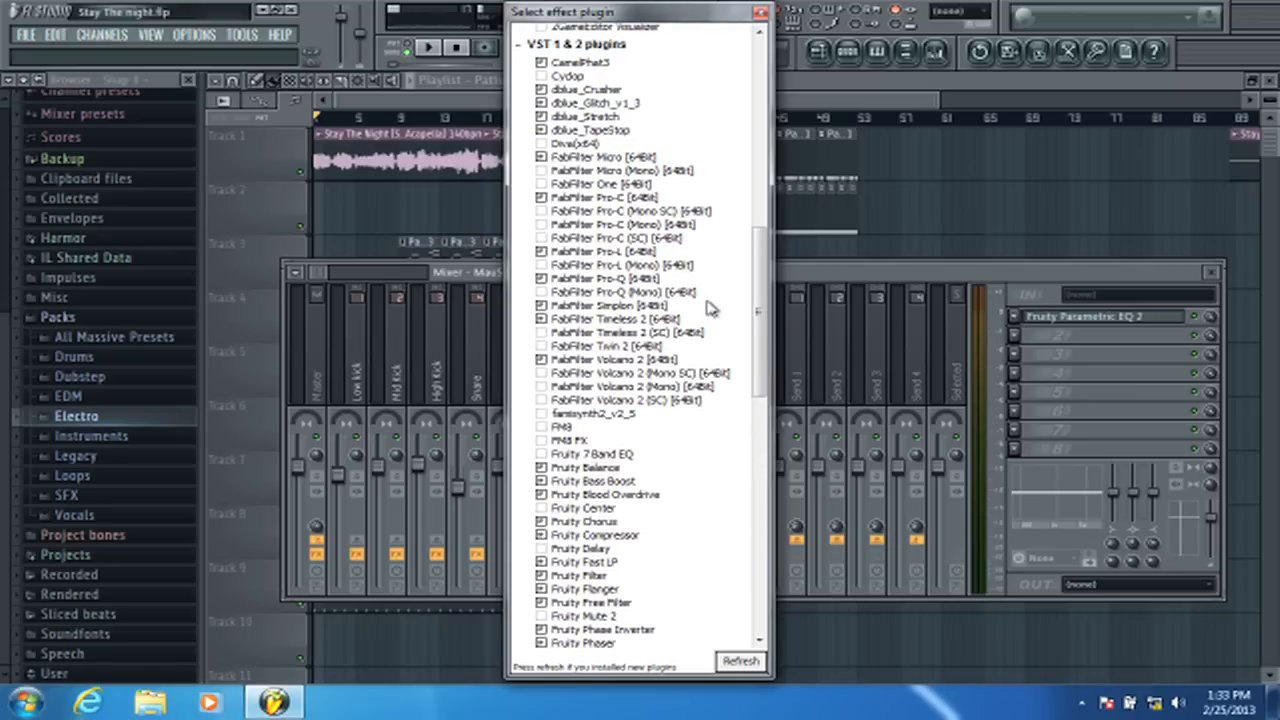
scroll(710, 308, "down", 4)
scroll(675, 397, "up", 7)
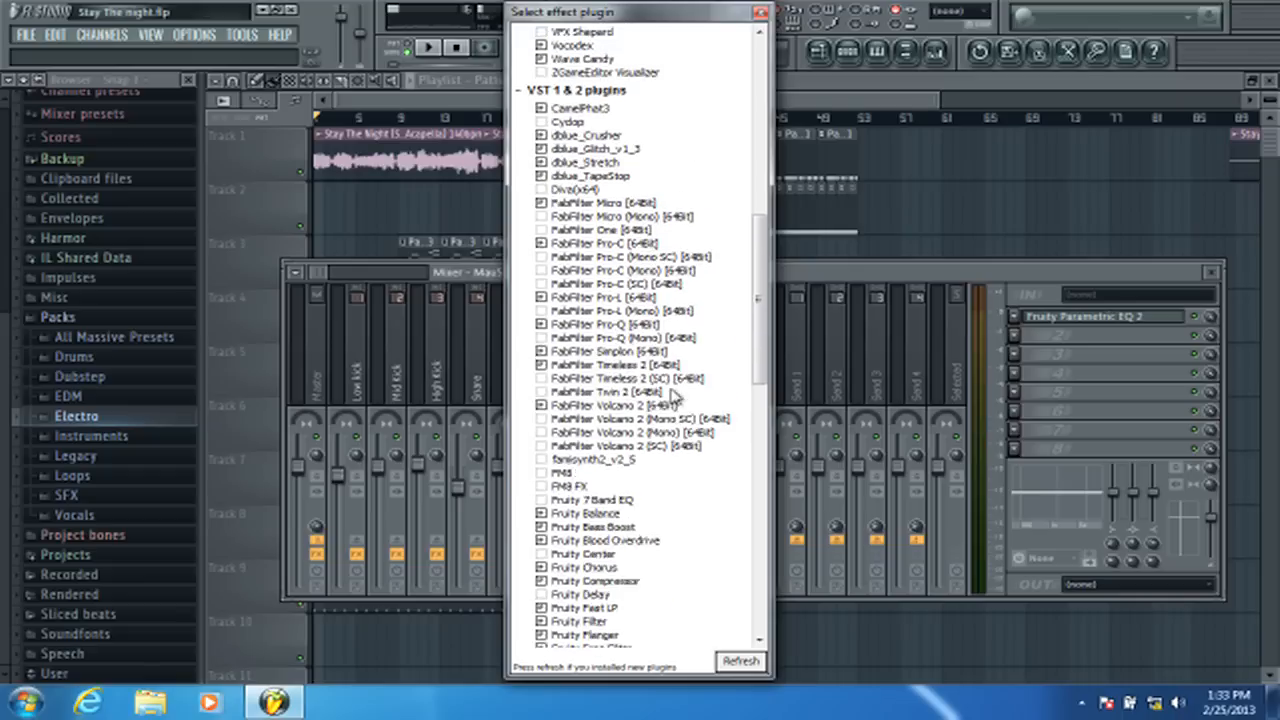
scroll(697, 281, "up", 5)
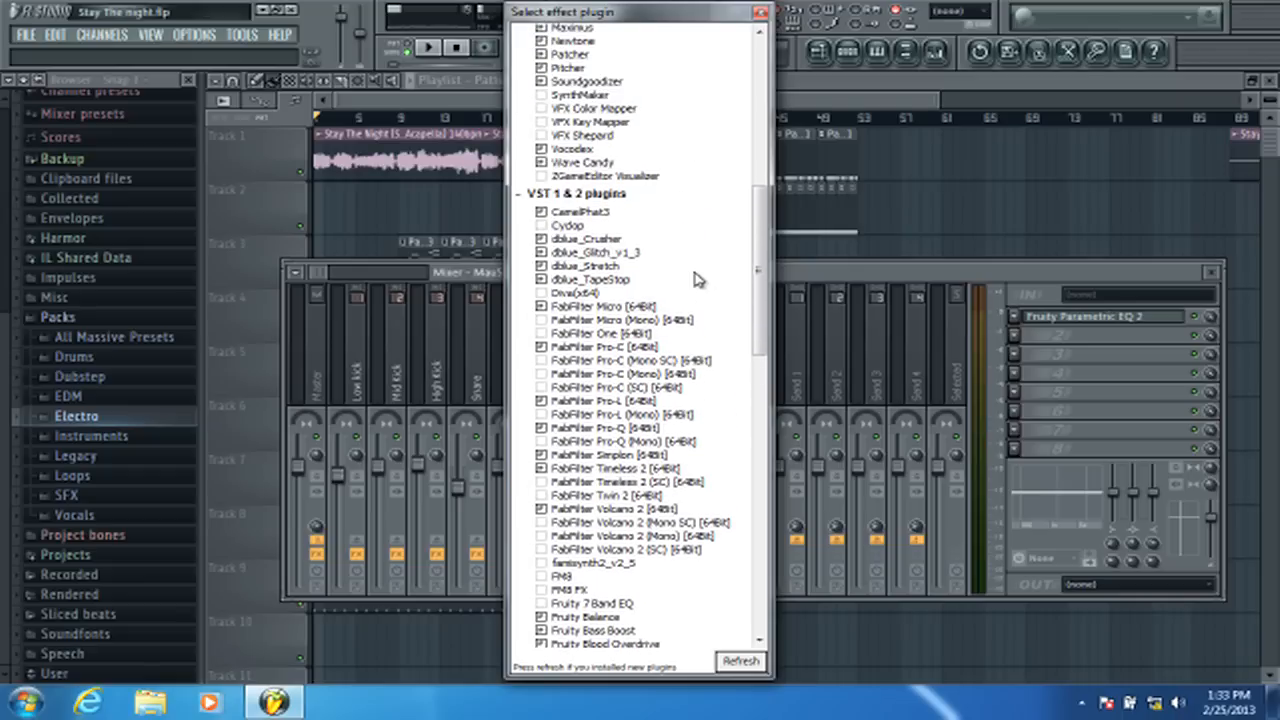
scroll(697, 281, "up", 2)
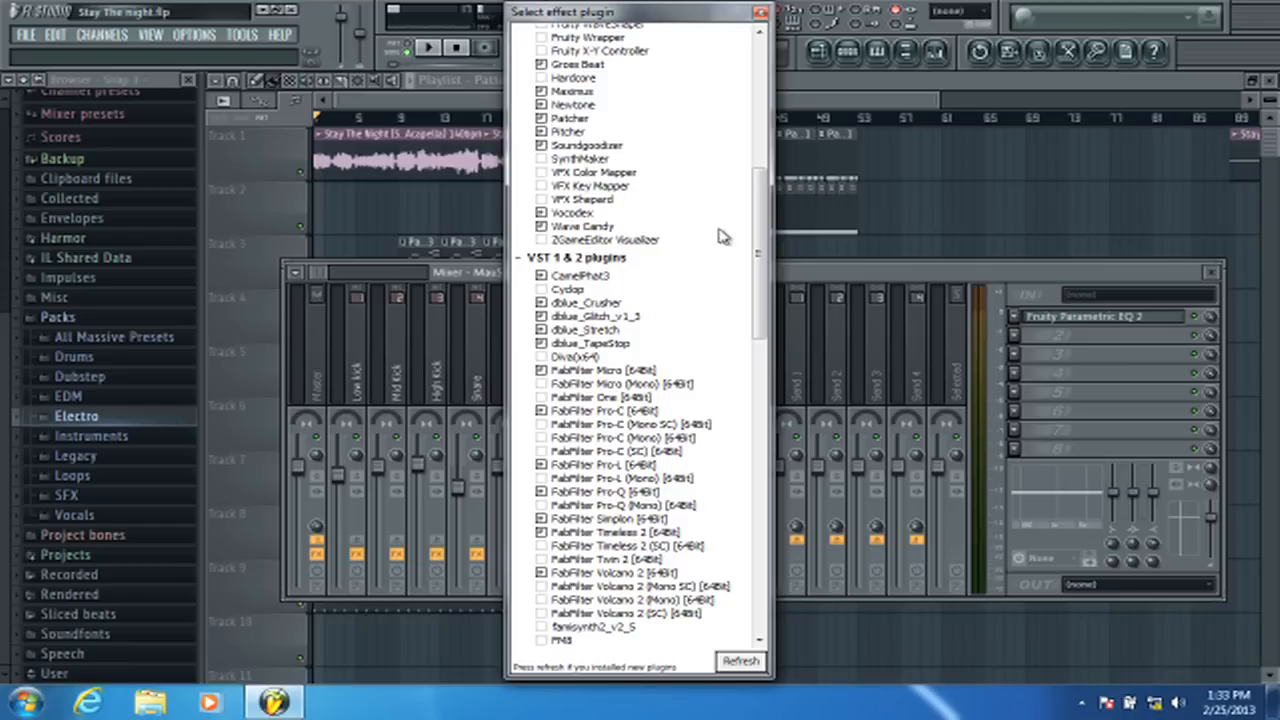
scroll(676, 229, "up", 14)
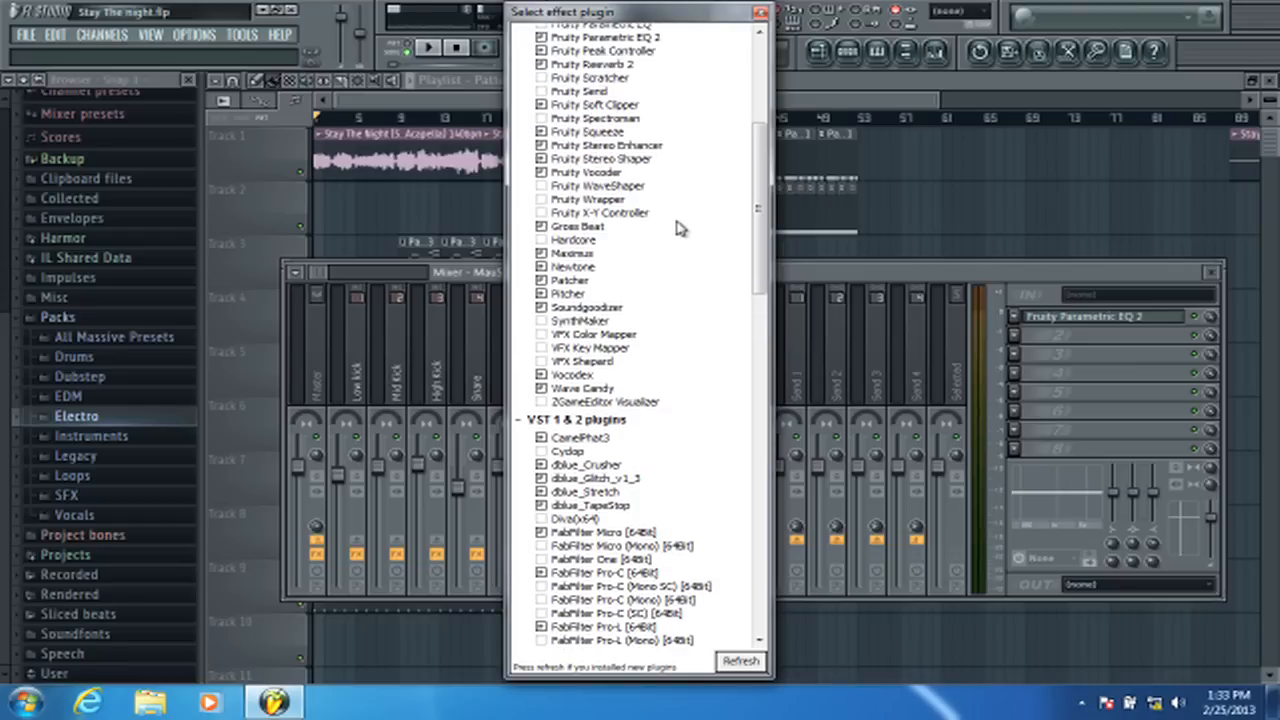
scroll(676, 229, "up", 5)
scroll(678, 226, "down", 3)
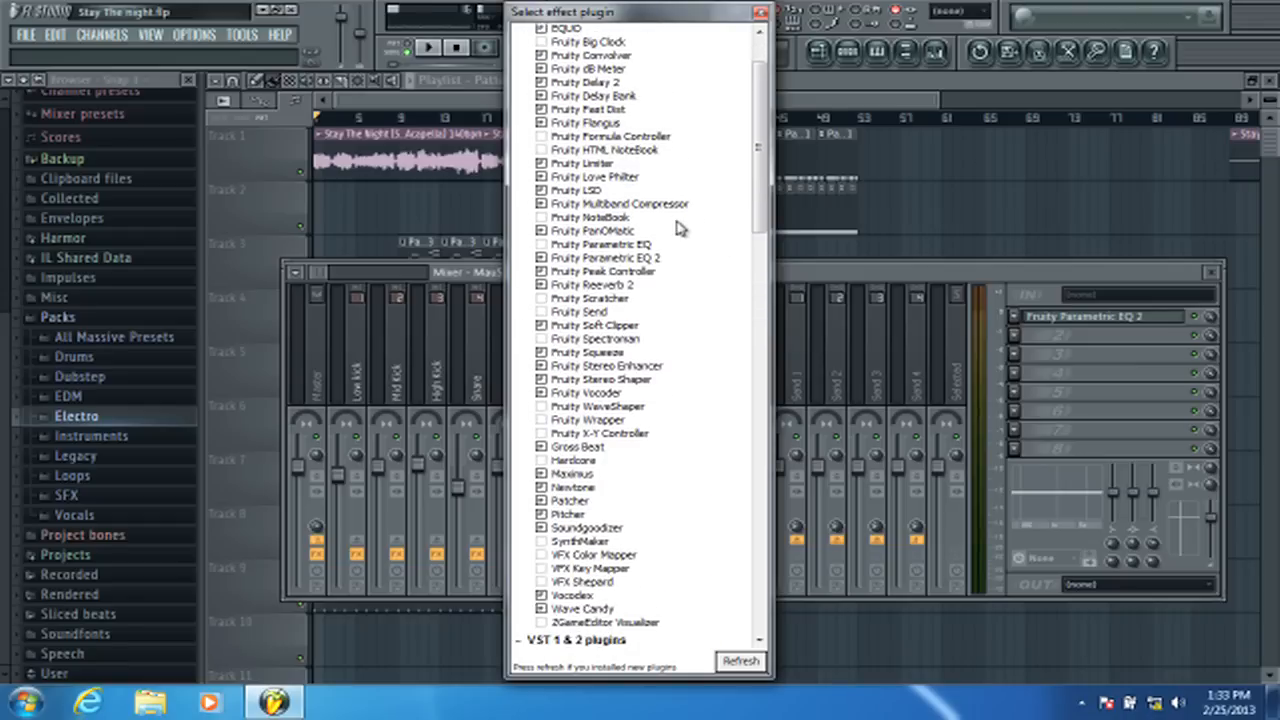
left_click(762, 14)
- Review the favourite effects offered for the second effect slot of the Mau5 Chords mixer track
left_click(1018, 336)
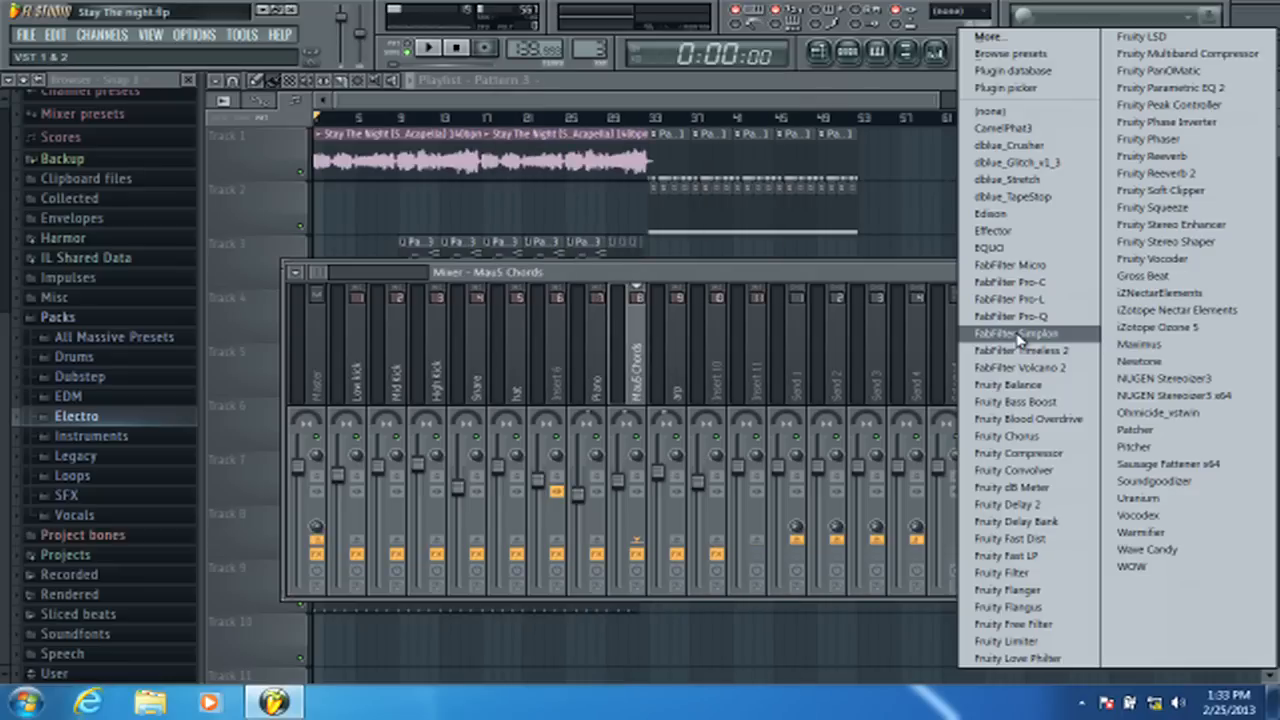
left_click(933, 285)
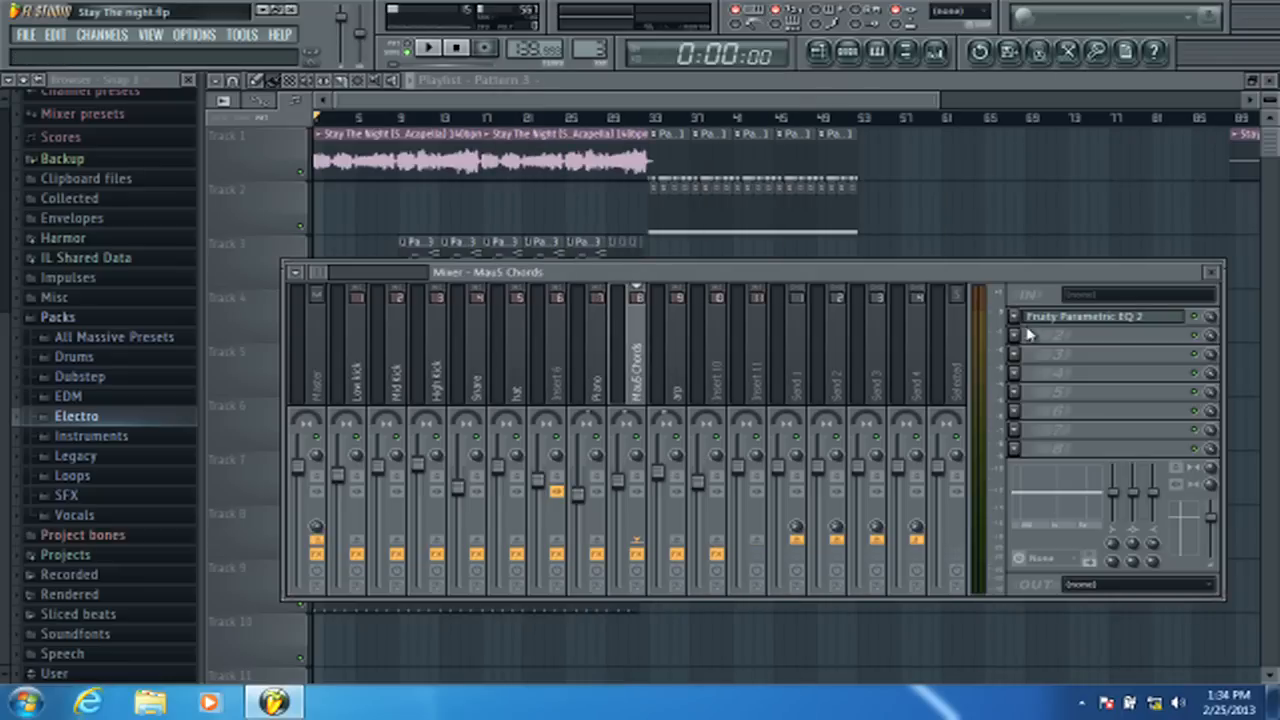
left_click(1022, 338)
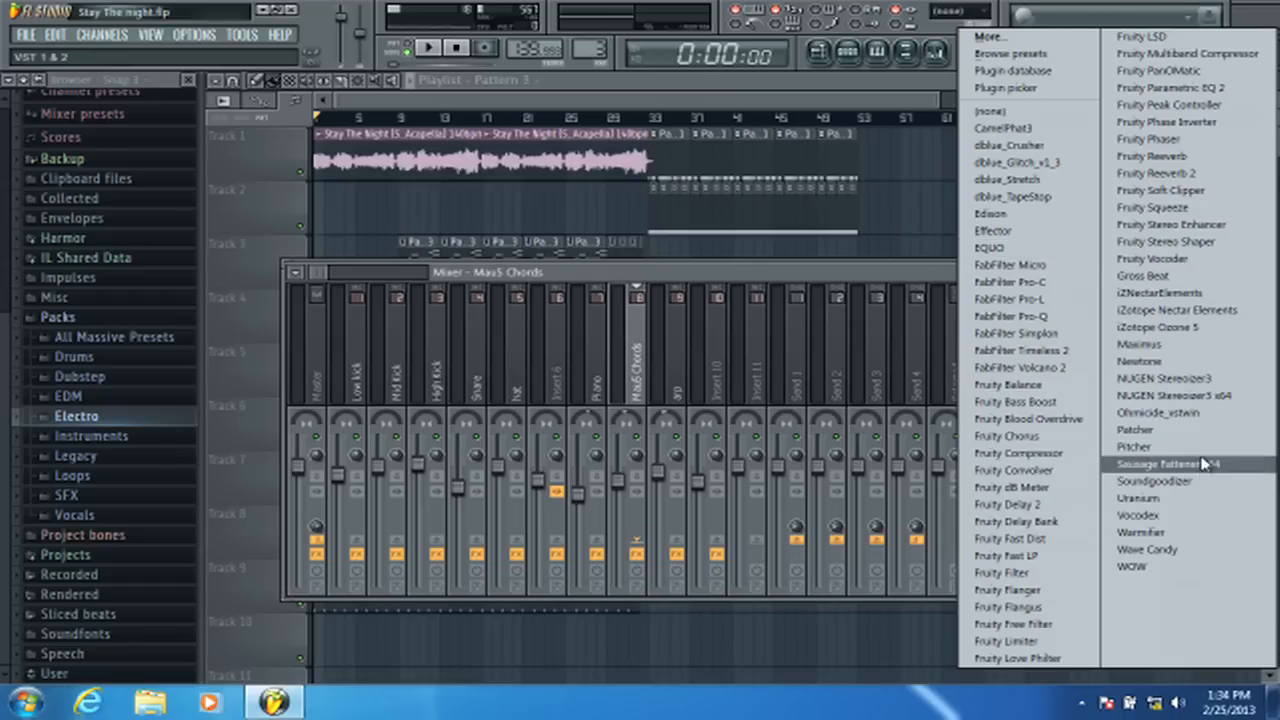
left_click(663, 105)
- Look over the channels of Pattern 3 and view the Massive synth's interface
left_click(847, 52)
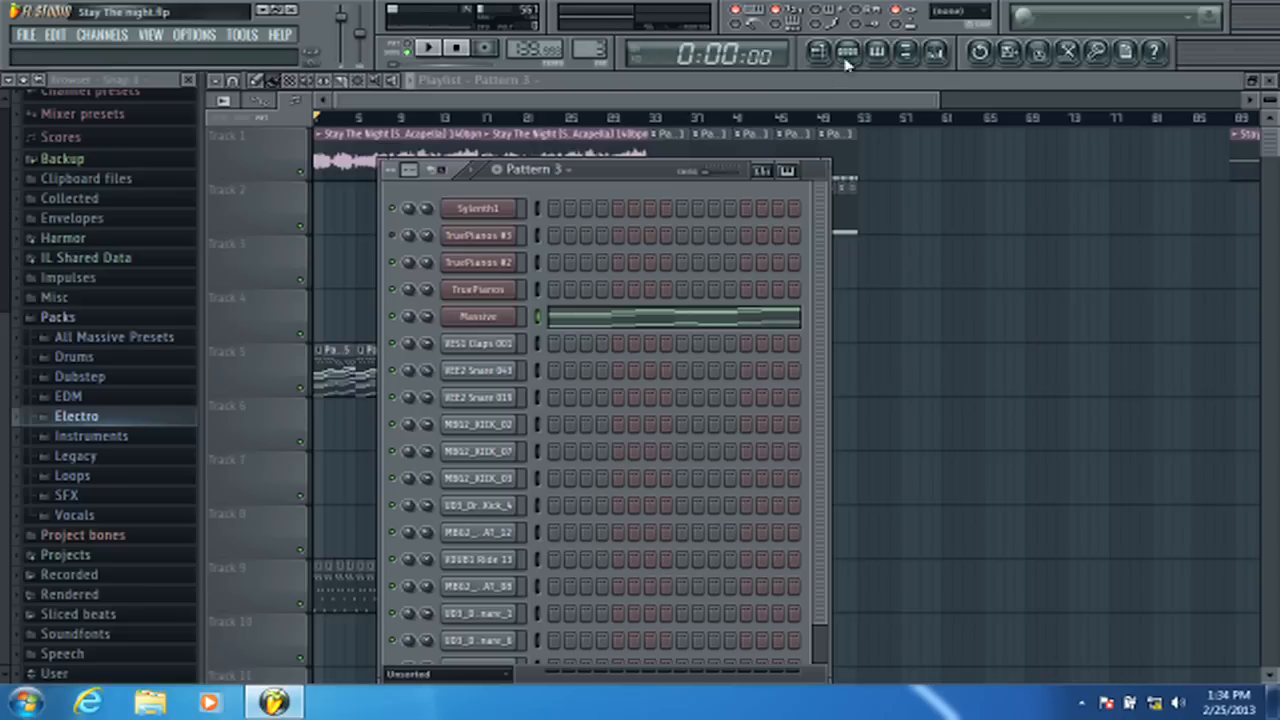
scroll(560, 362, "down", 1)
scroll(610, 330, "up", 1)
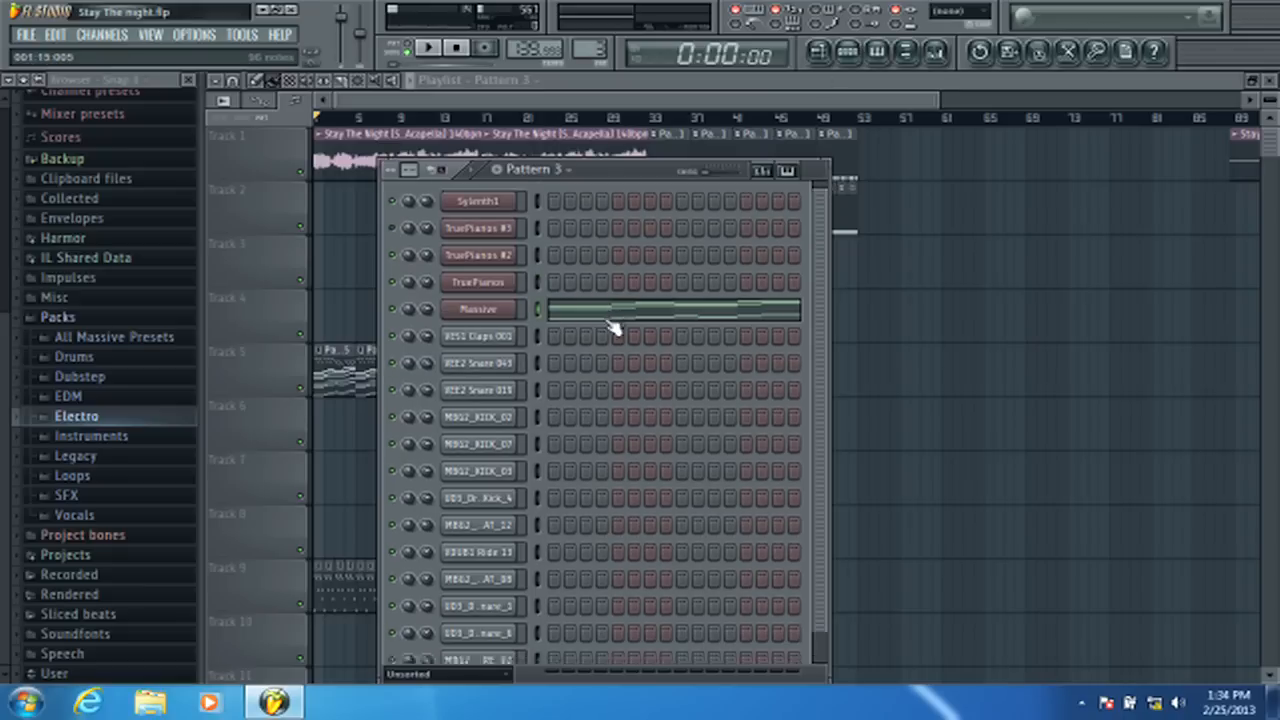
scroll(609, 325, "down", 1)
scroll(610, 323, "up", 1)
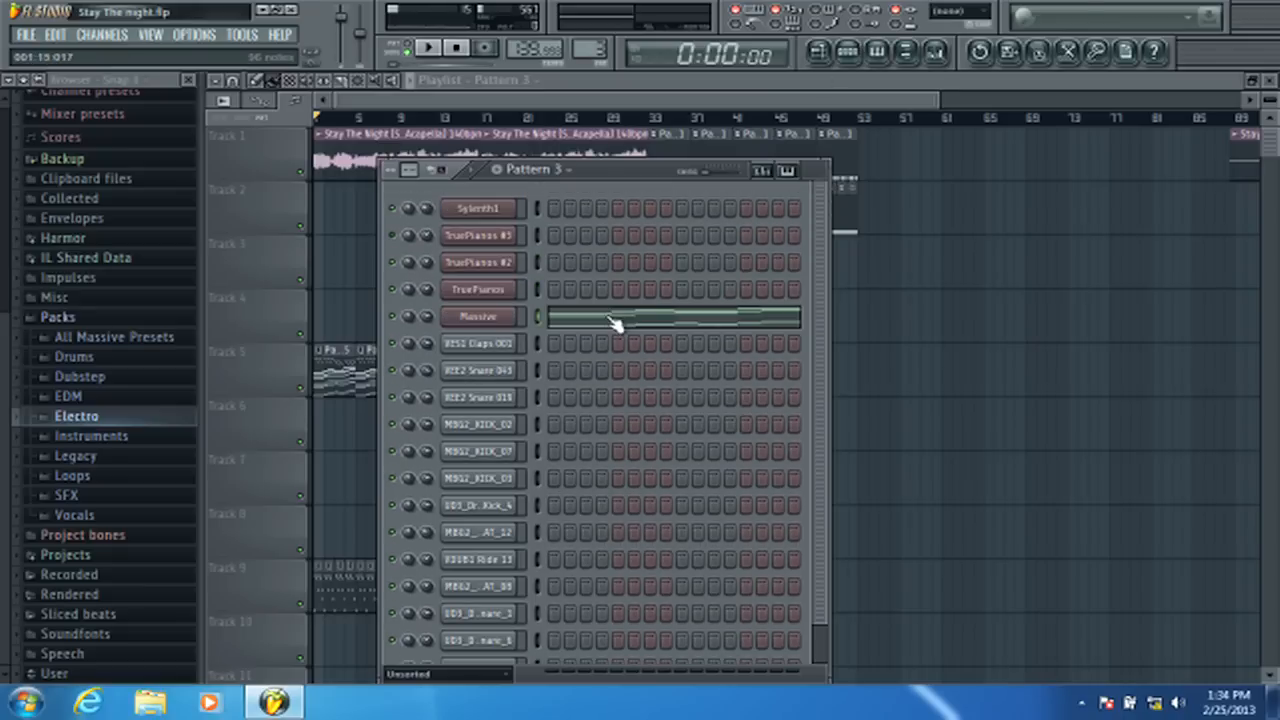
left_click(488, 322)
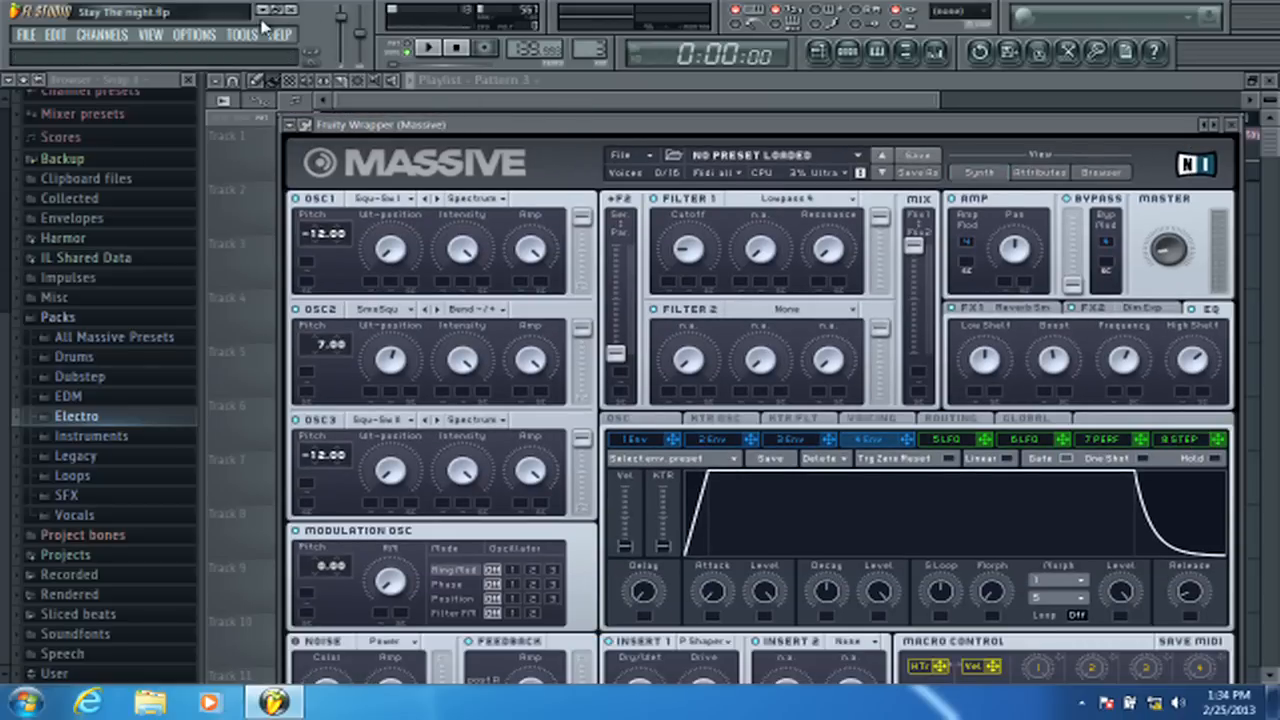
left_click(248, 34)
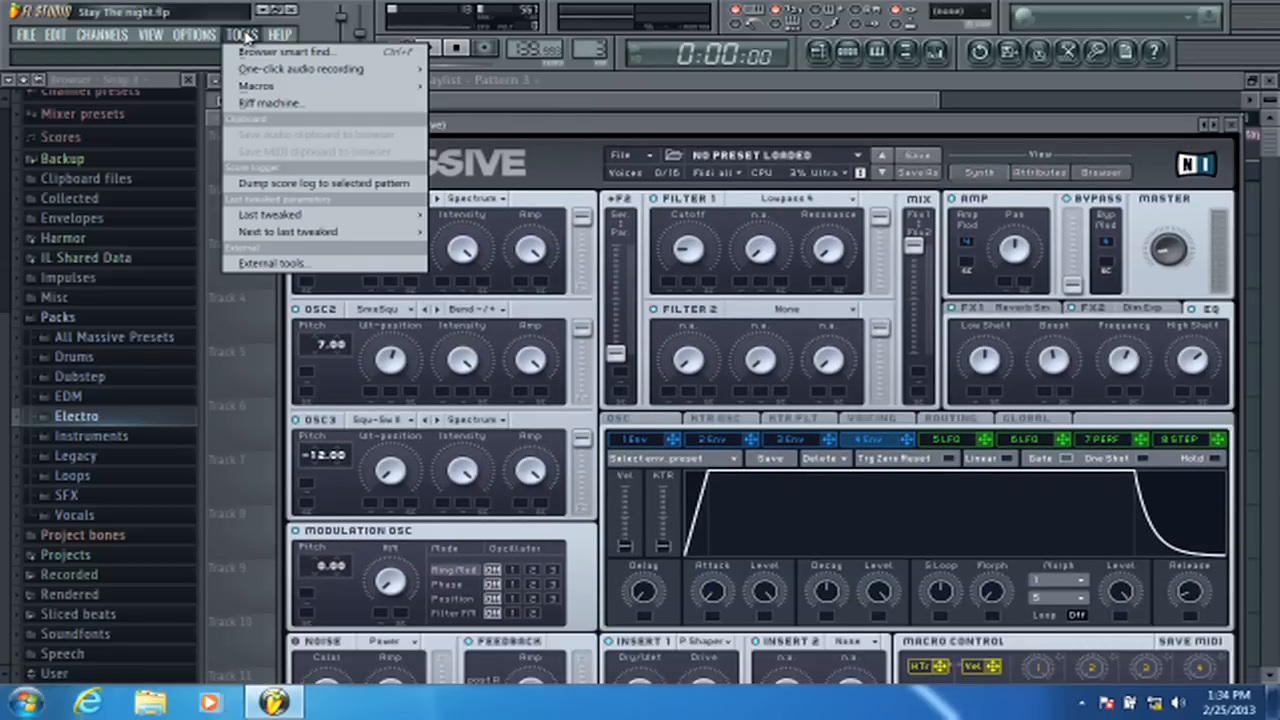
left_click(608, 103)
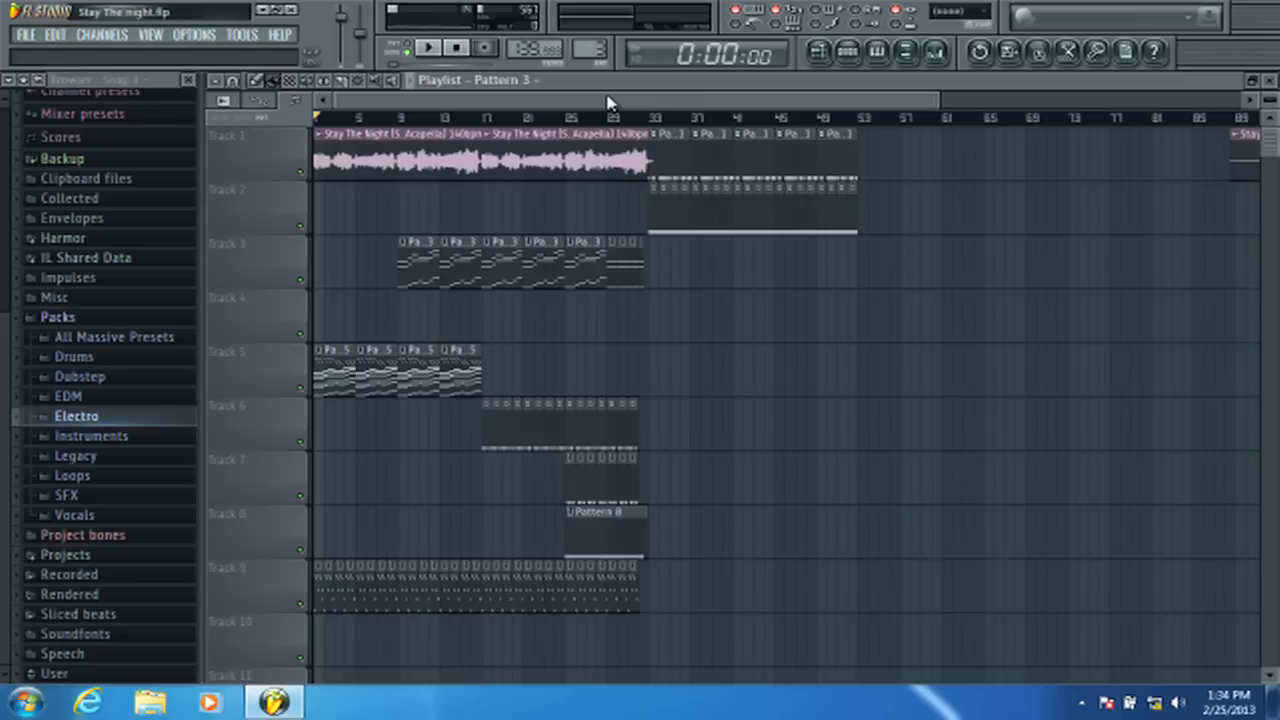
- Inspect the Fruity Parametric EQ 2 curve on the Mau5 Chords mixer track, then return to the playlist
left_click(936, 51)
left_click(1066, 320)
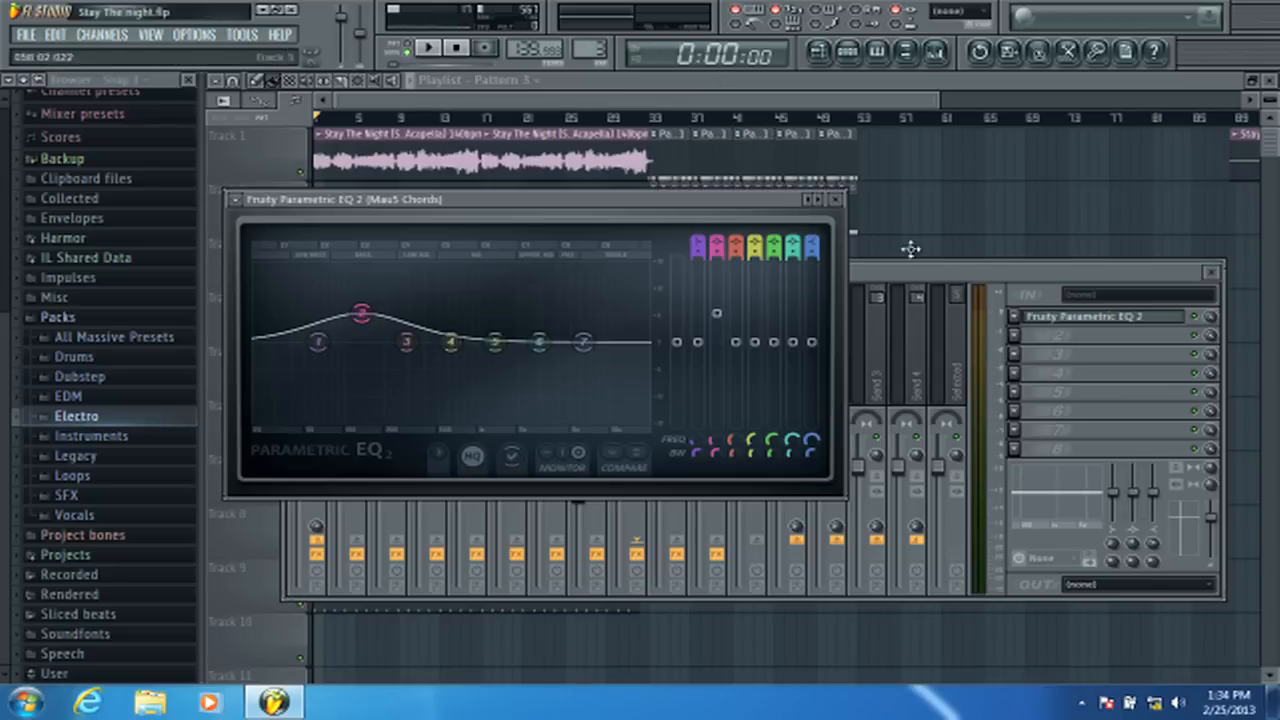
left_click(837, 199)
left_click(771, 105)
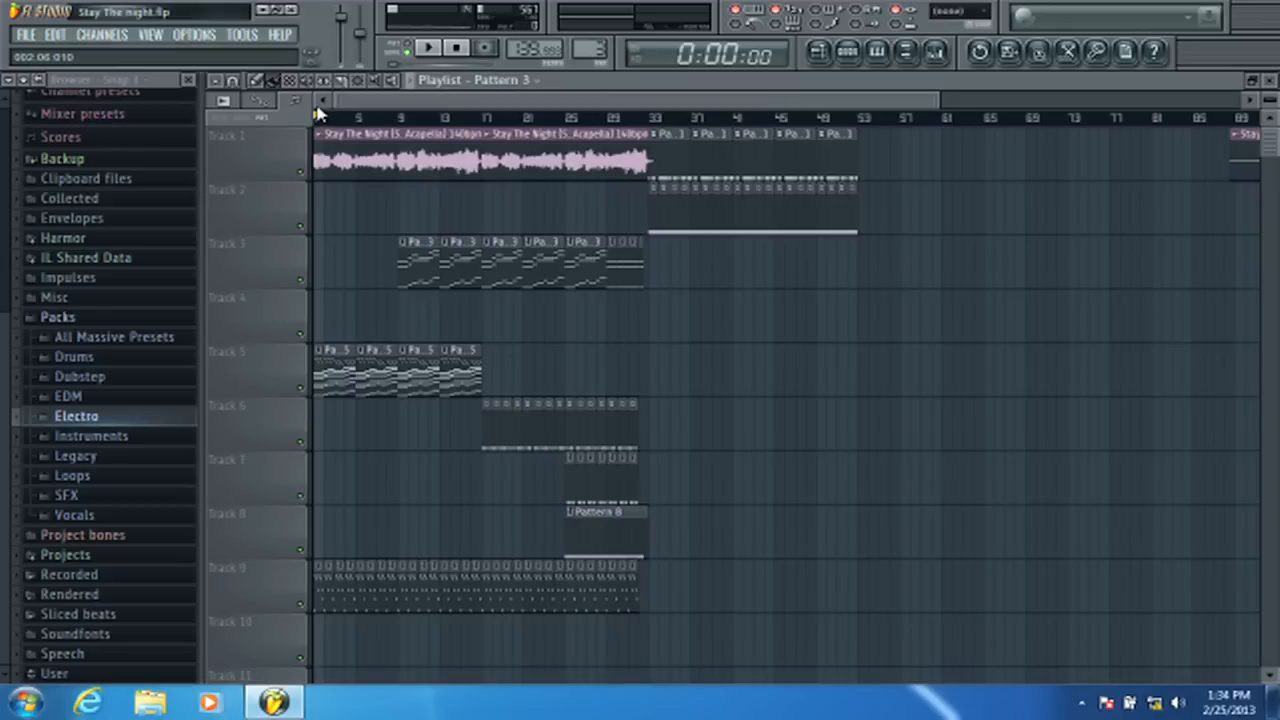
scroll(390, 108, "down", 2)
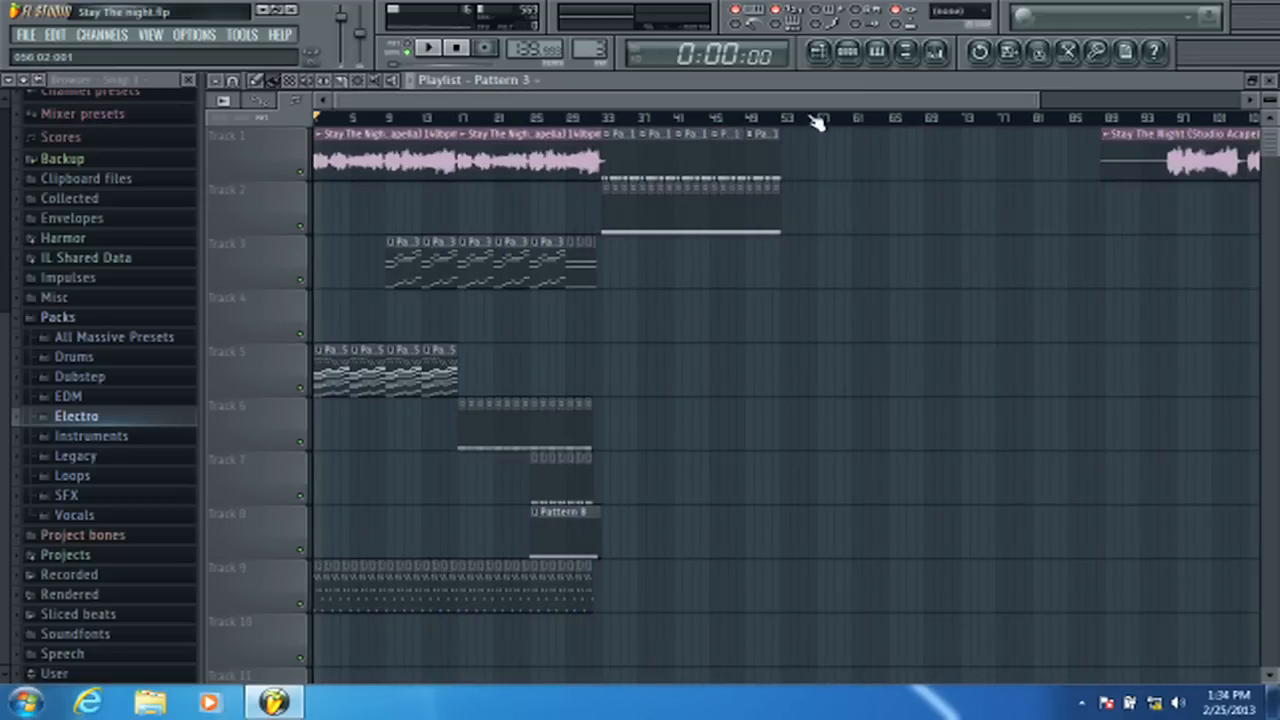
scroll(817, 121, "down", 1)
scroll(480, 115, "up", 2)
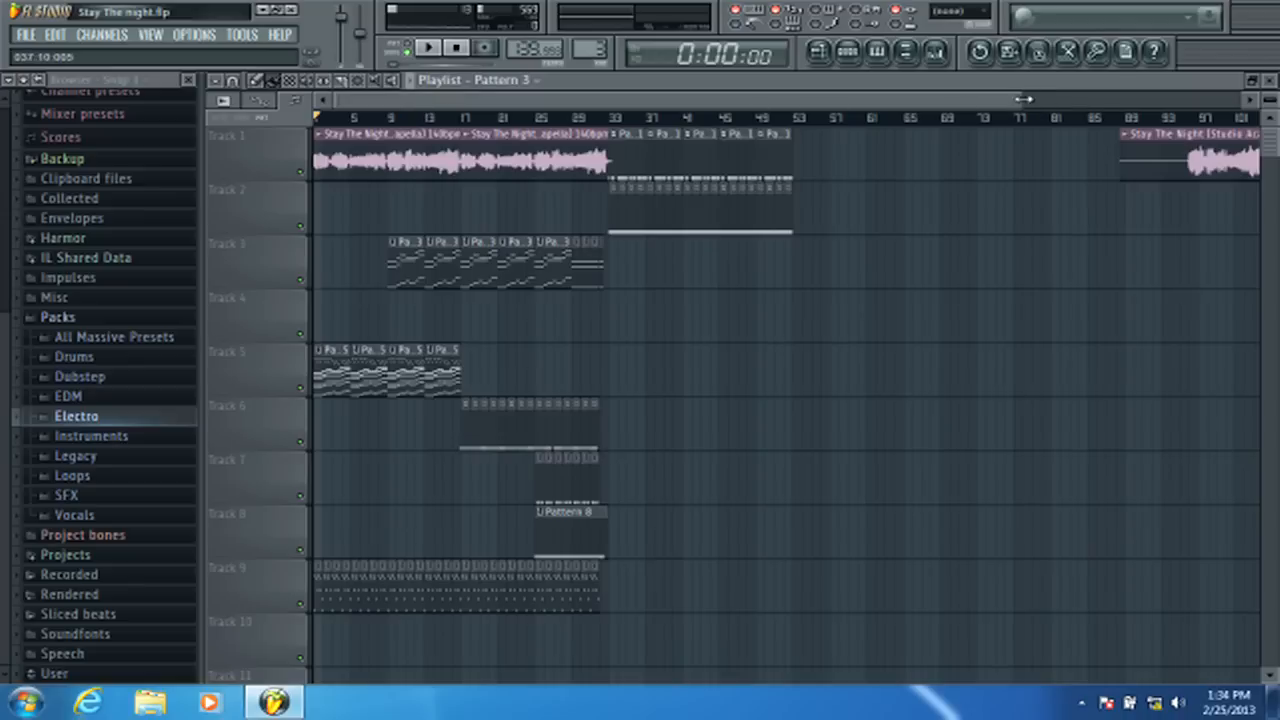
- Review the audio settings and the available input/output devices without changing the driver
left_click(200, 35)
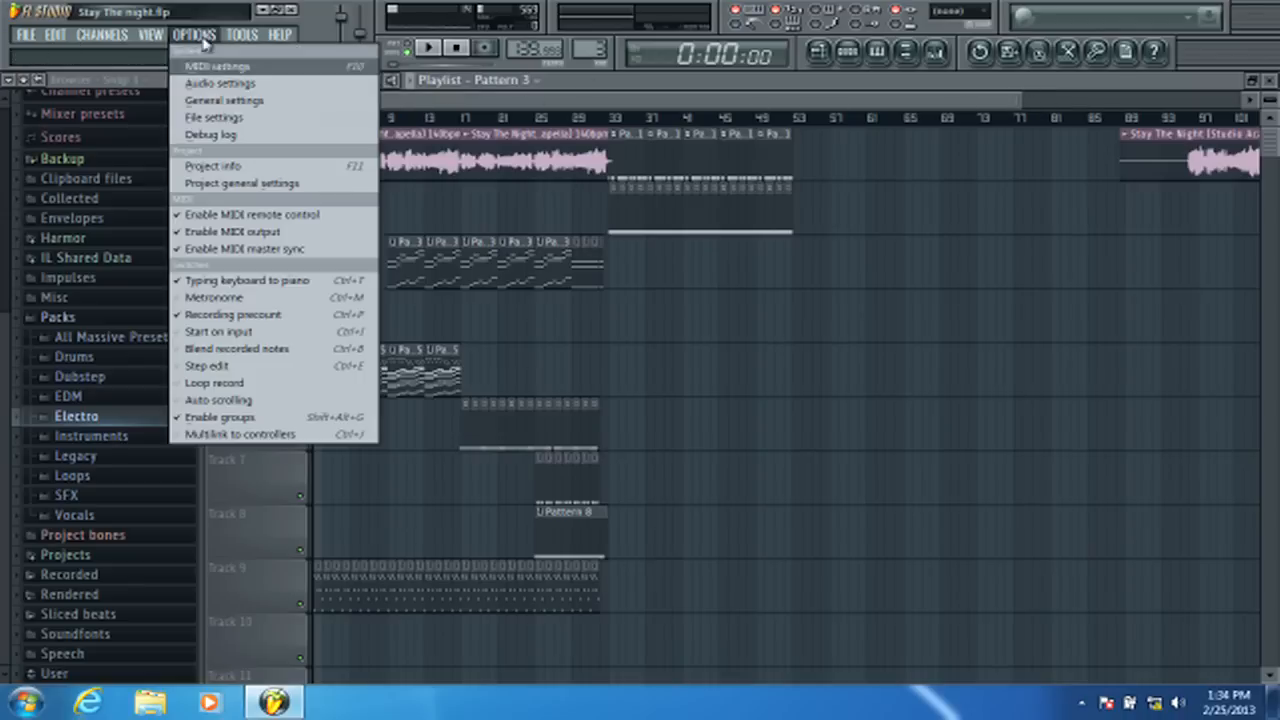
left_click(210, 82)
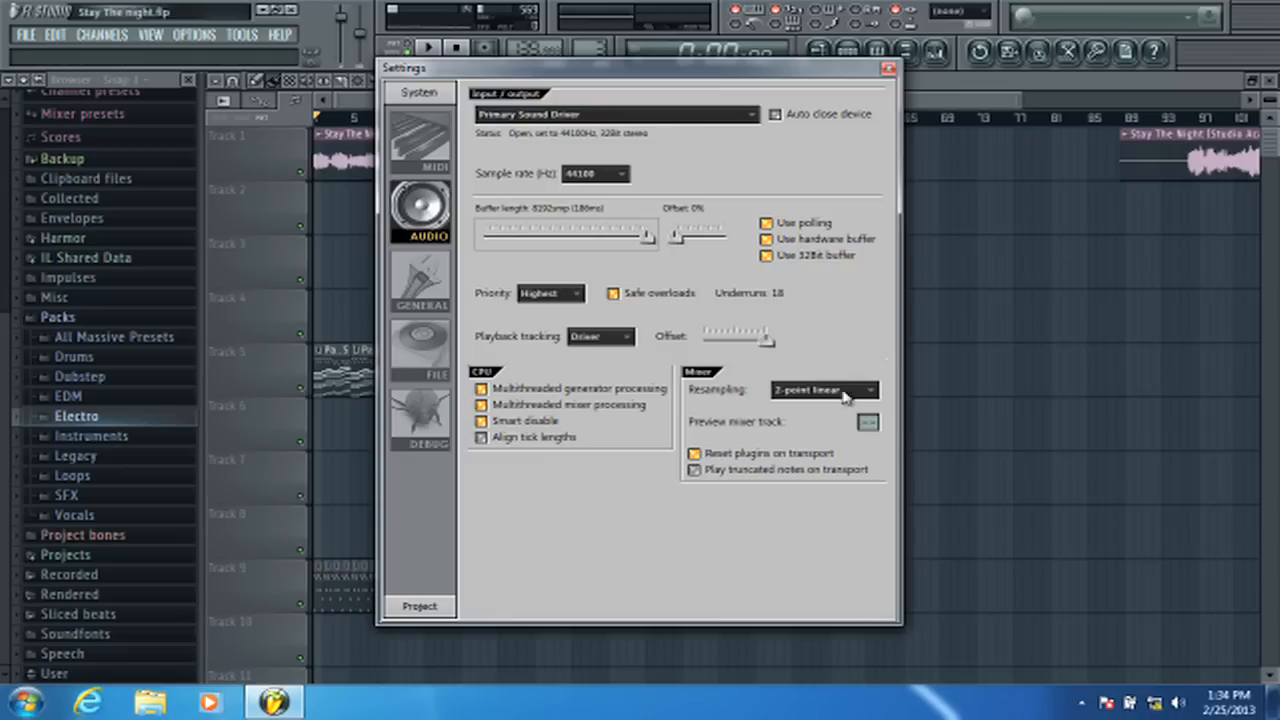
left_click(663, 116)
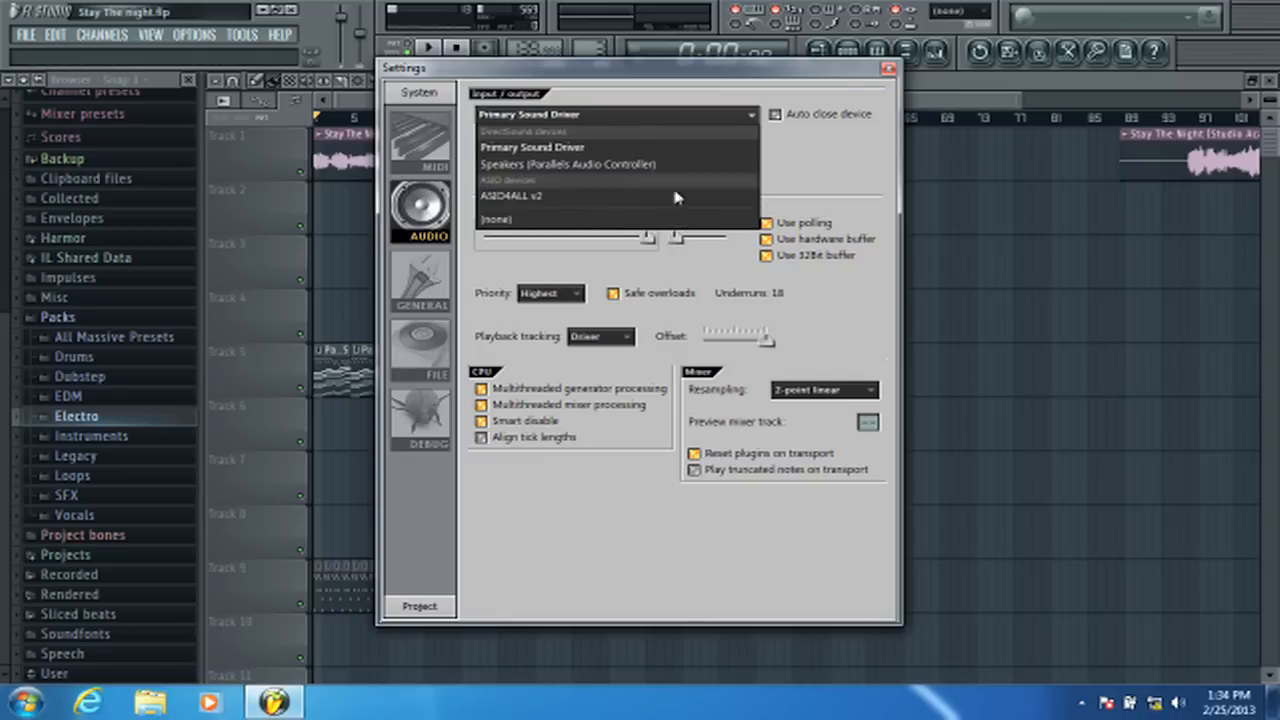
left_click(888, 68)
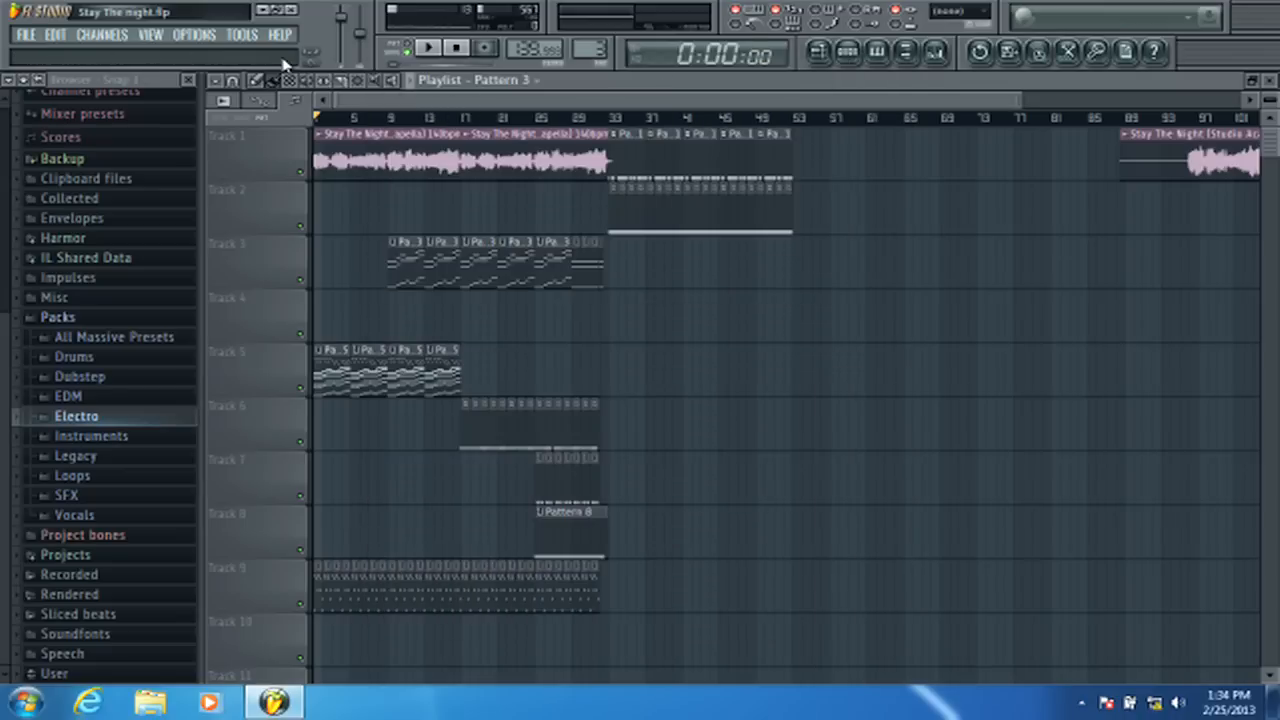
- Run the macro that switches smart disable for all plugins to reduce CPU load
left_click(240, 36)
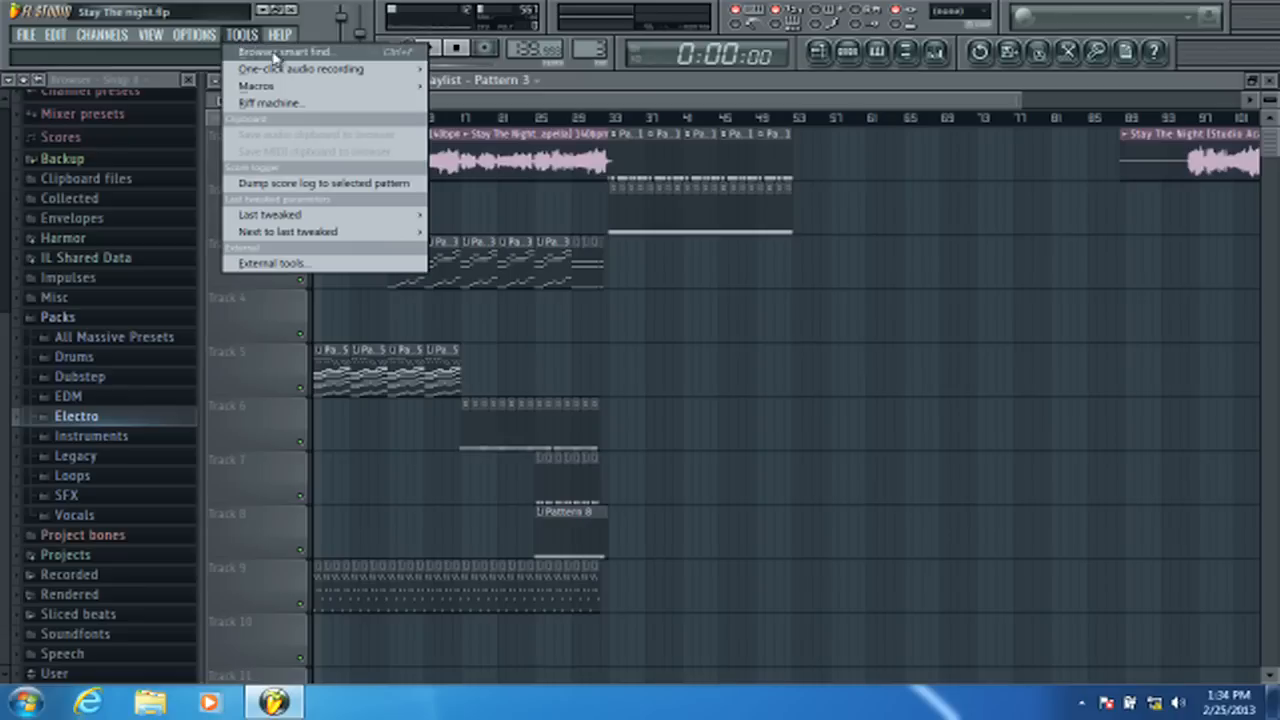
mouse_move(290, 88)
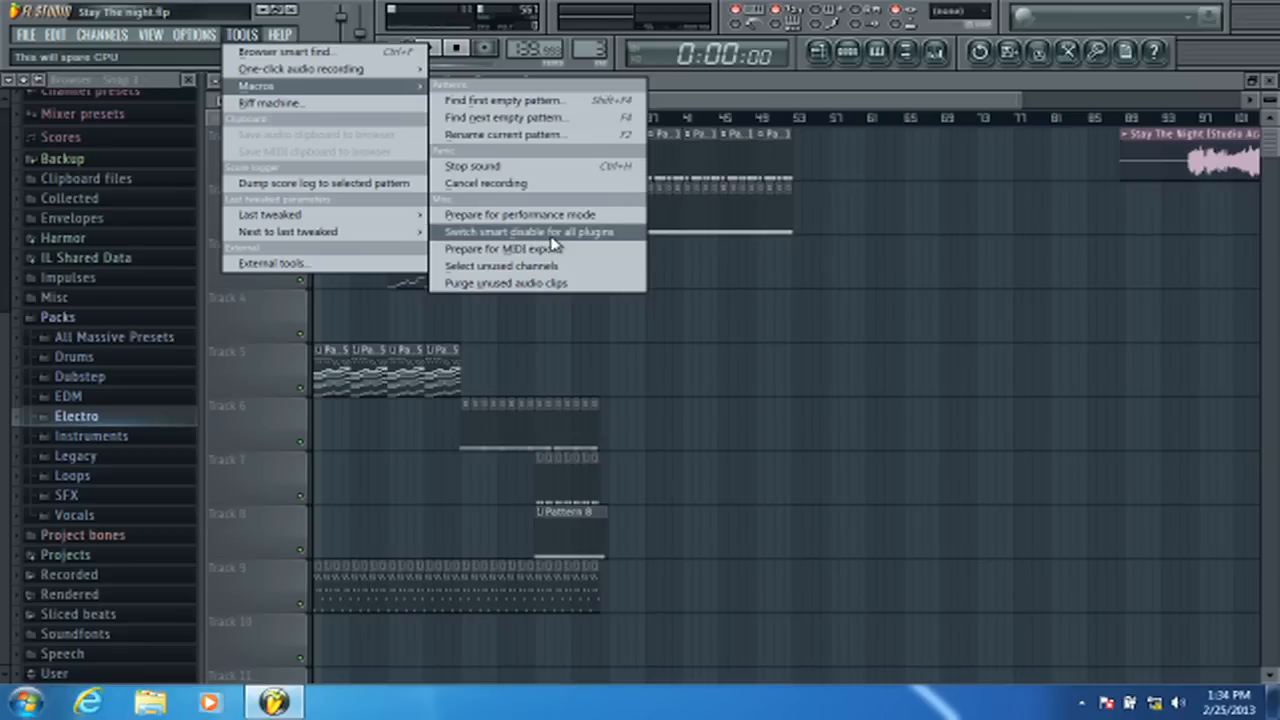
left_click(614, 236)
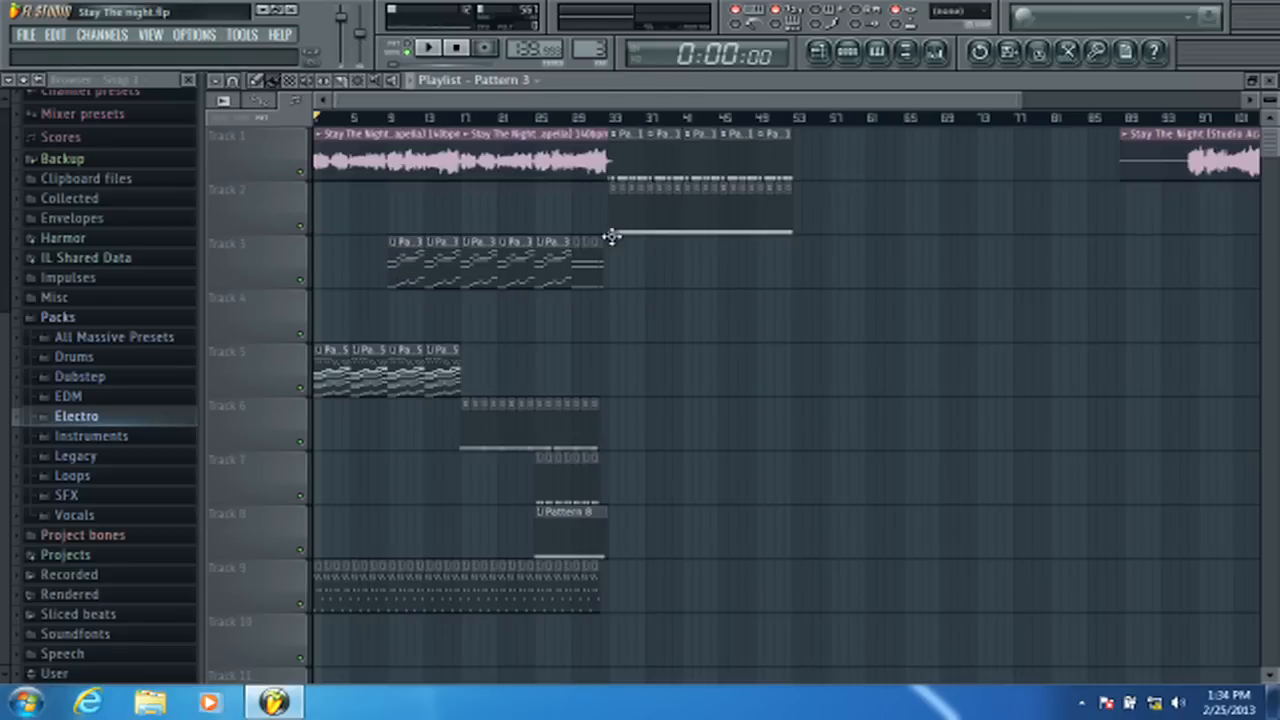
scroll(398, 114, "up", 2)
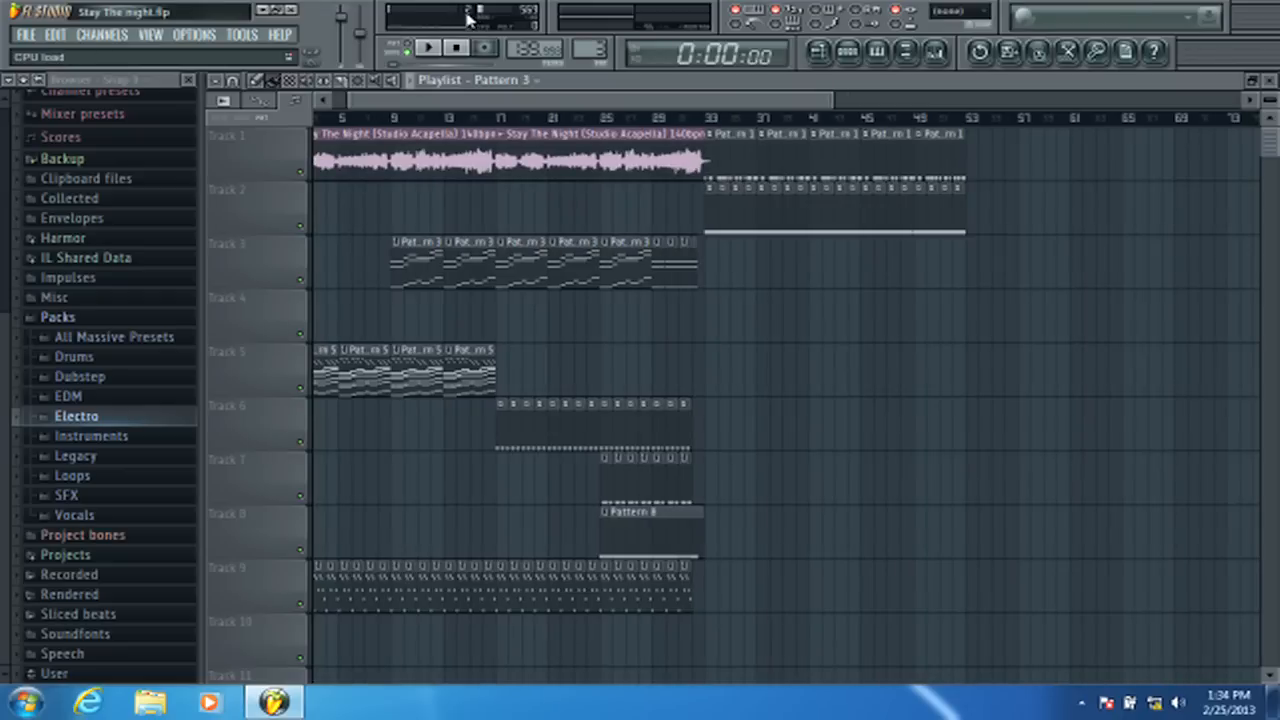
scroll(395, 118, "up", 2)
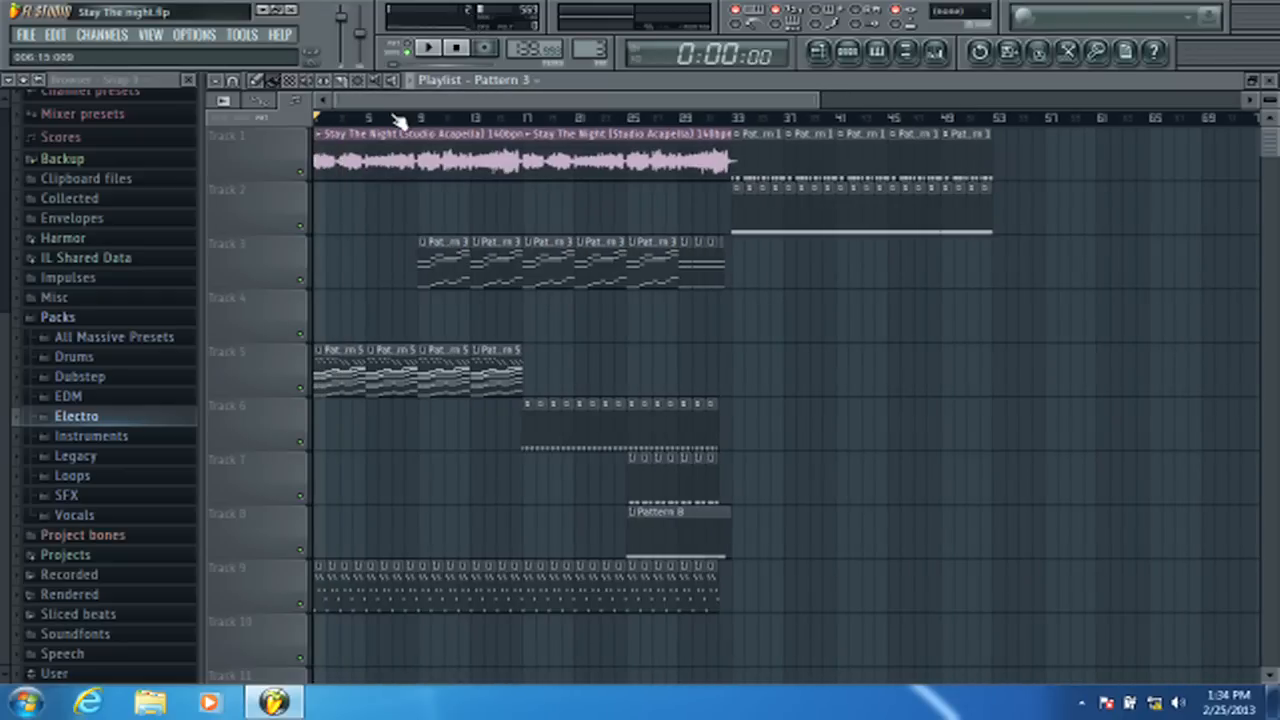
- View the Sylenth1 synth's interface from the Pattern 3 channel list, then return to the playlist
left_click(846, 56)
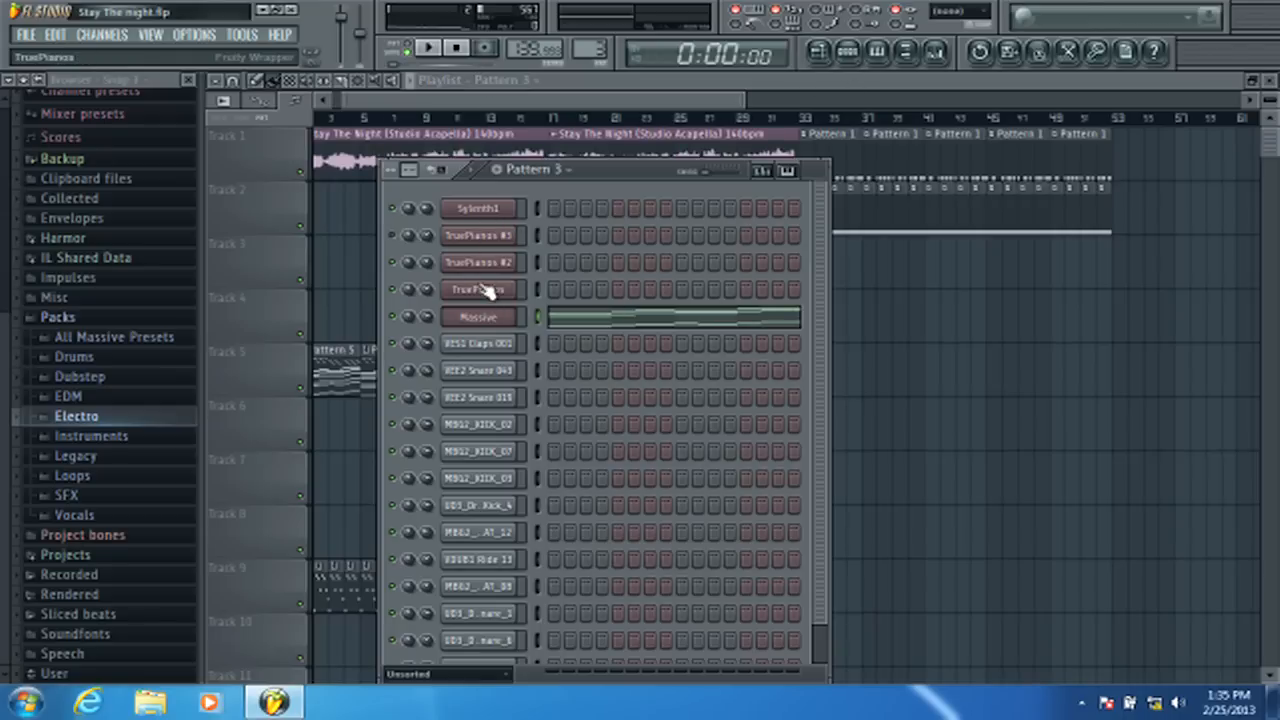
left_click(513, 210)
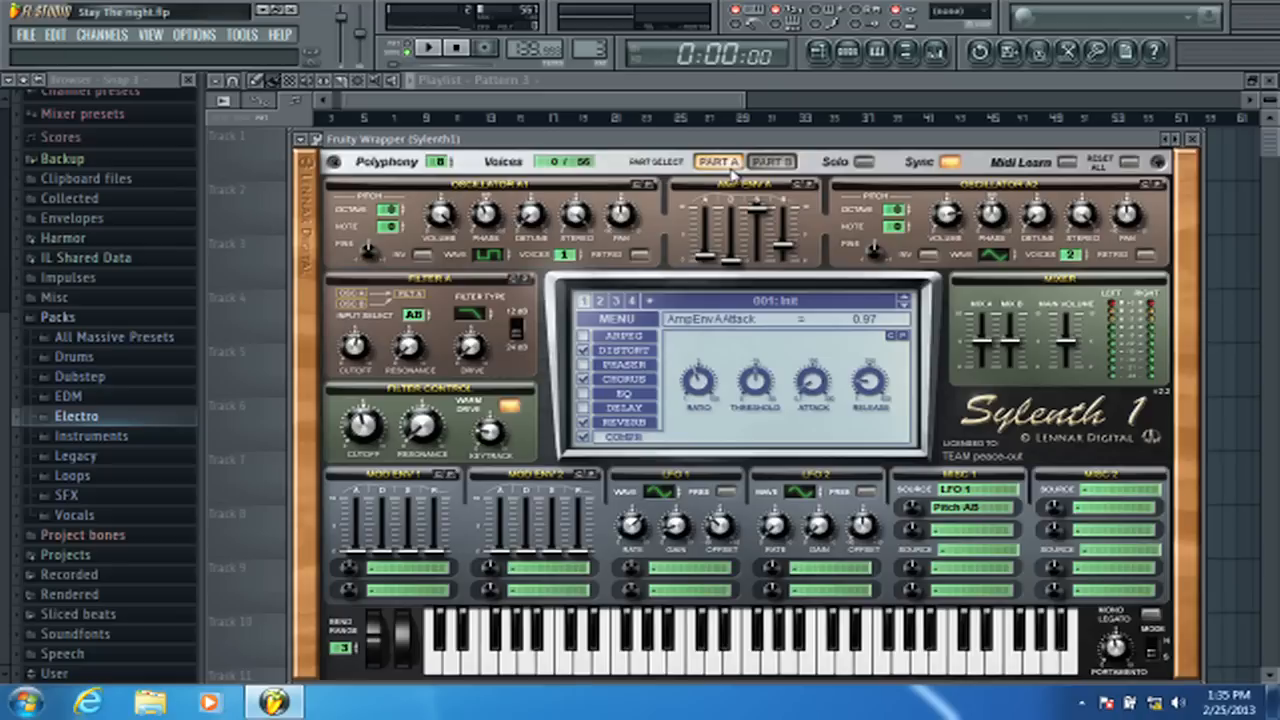
left_click(1192, 138)
left_click(708, 112)
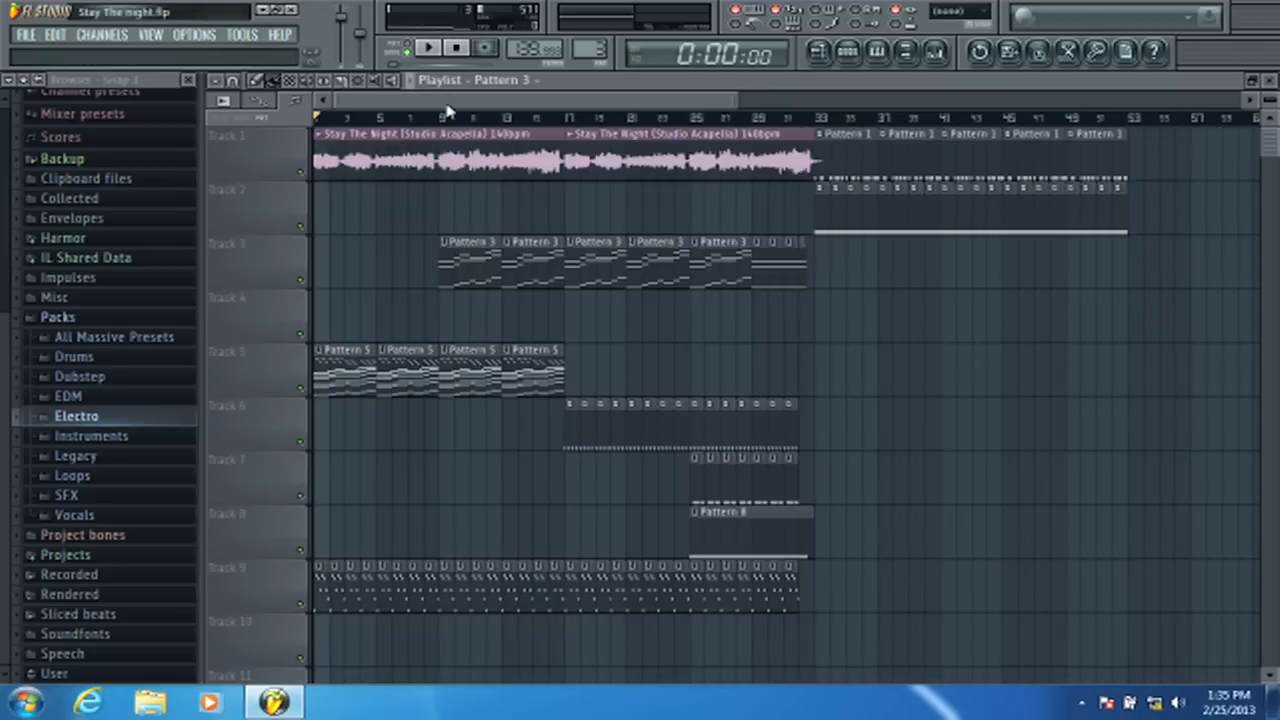
left_click(242, 34)
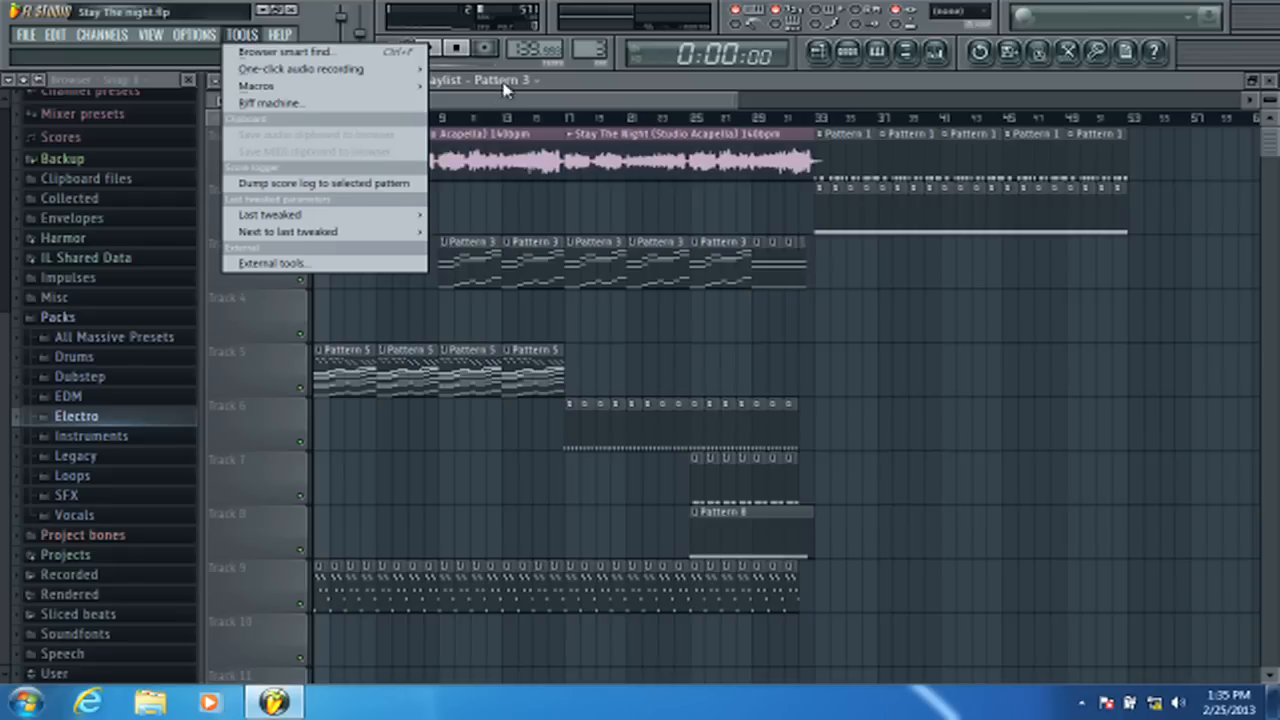
left_click(508, 104)
scroll(450, 118, "up", 2)
scroll(400, 122, "left", 2)
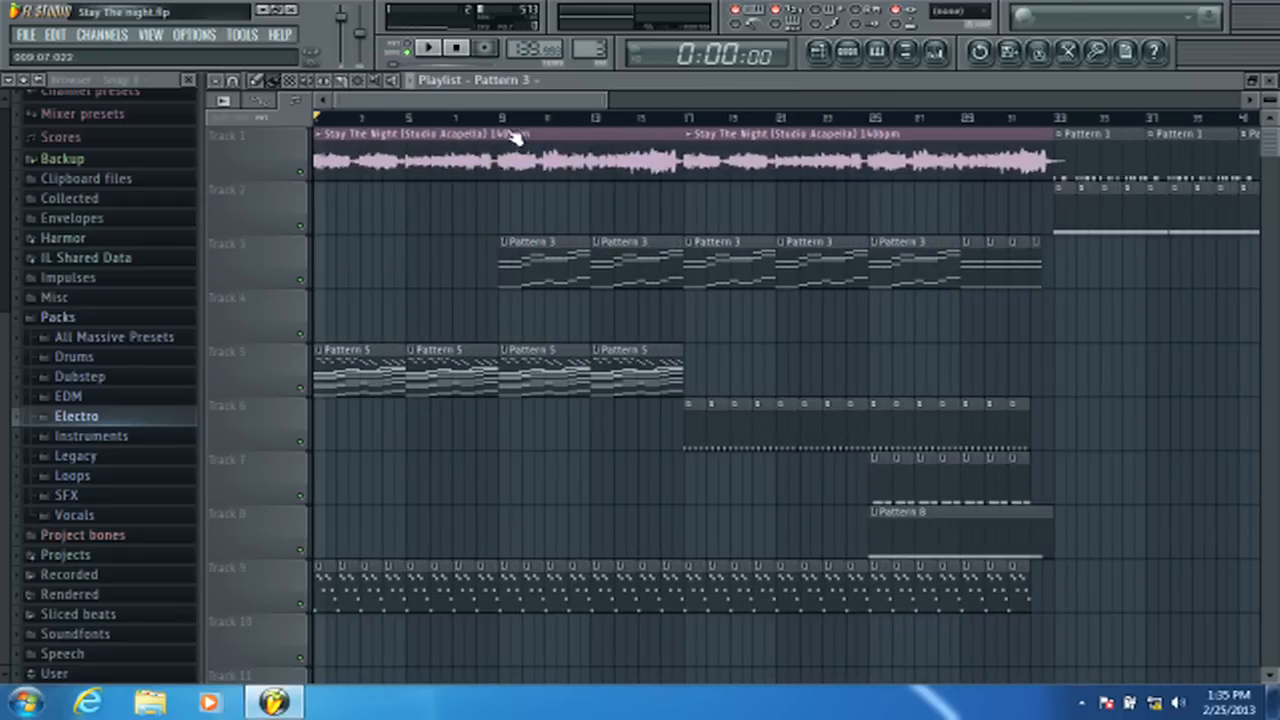
scroll(530, 120, "up", 3)
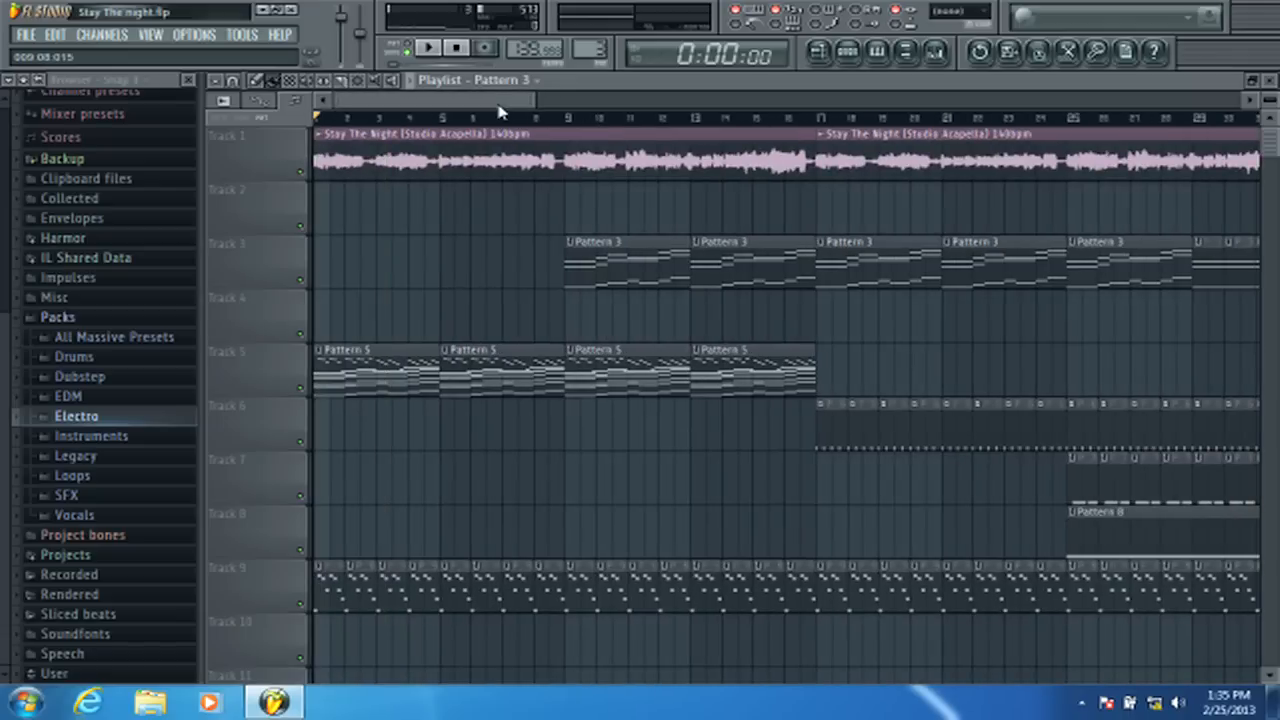
left_click_drag(500, 112, 562, 127)
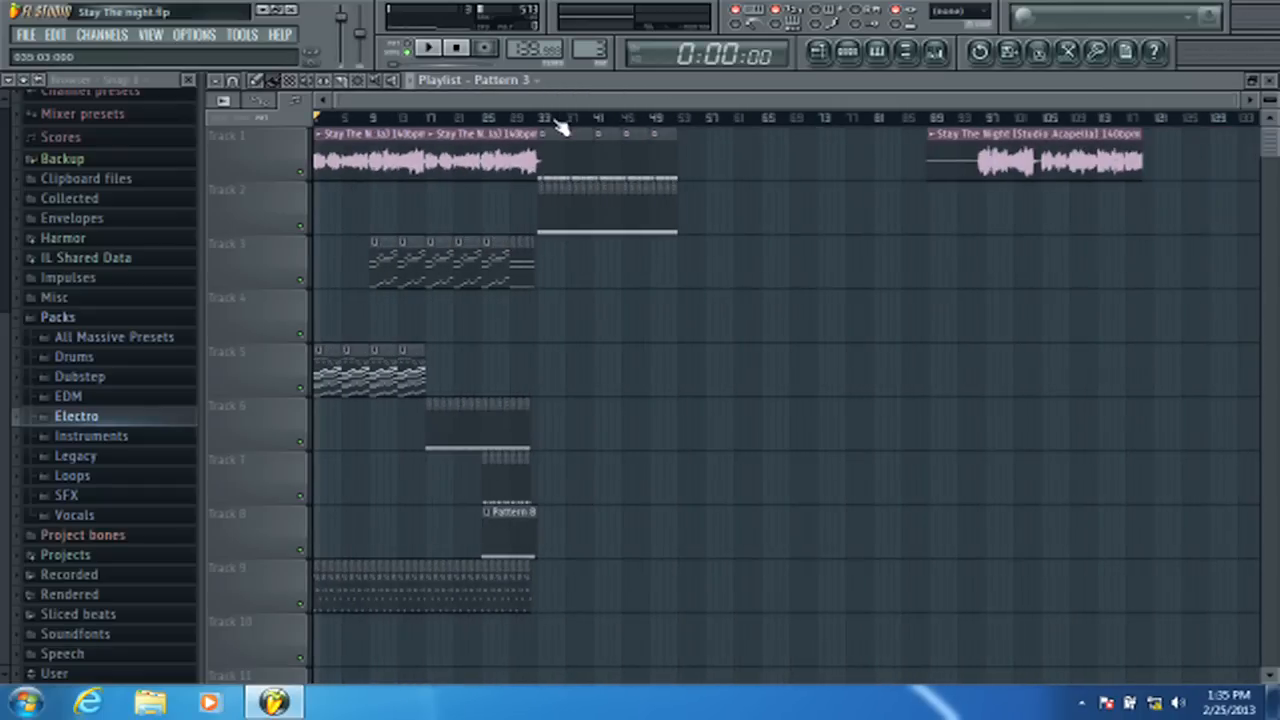
left_click_drag(428, 118, 372, 126)
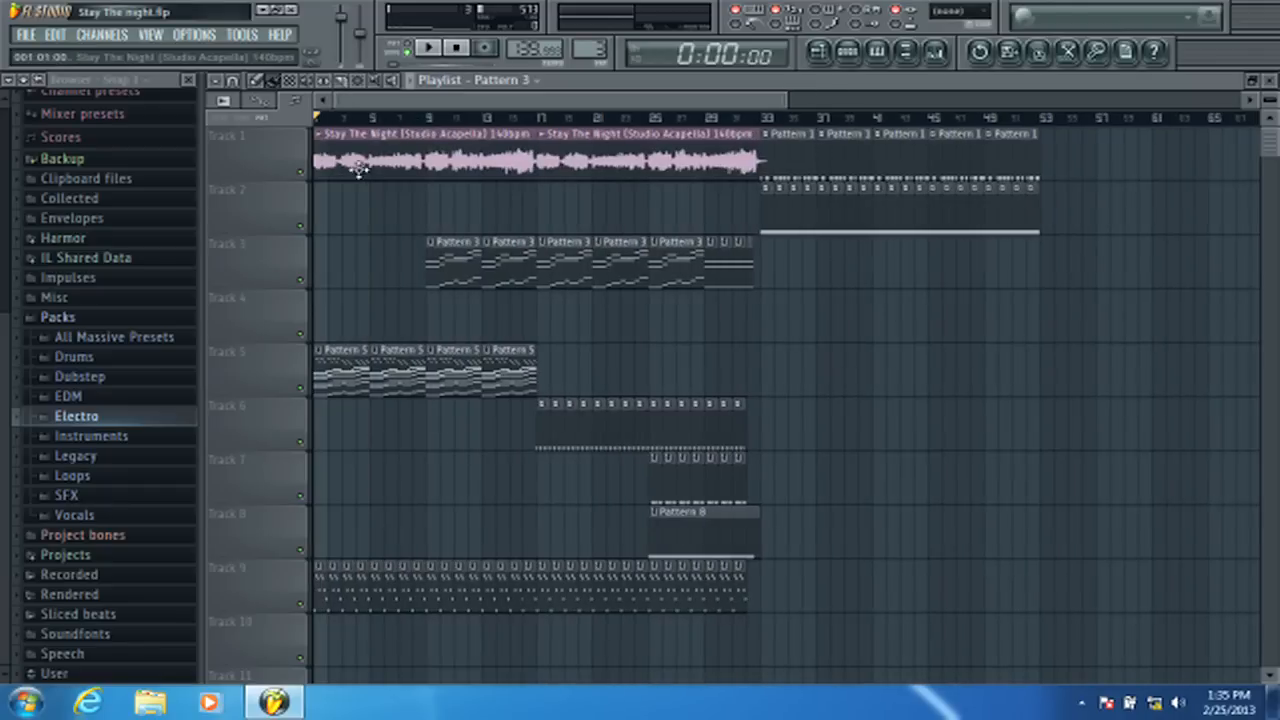
- Place the song position at bar 12 and play the arrangement from there, stopping and restarting playback once
left_click(412, 118)
left_click_drag(415, 124, 467, 120)
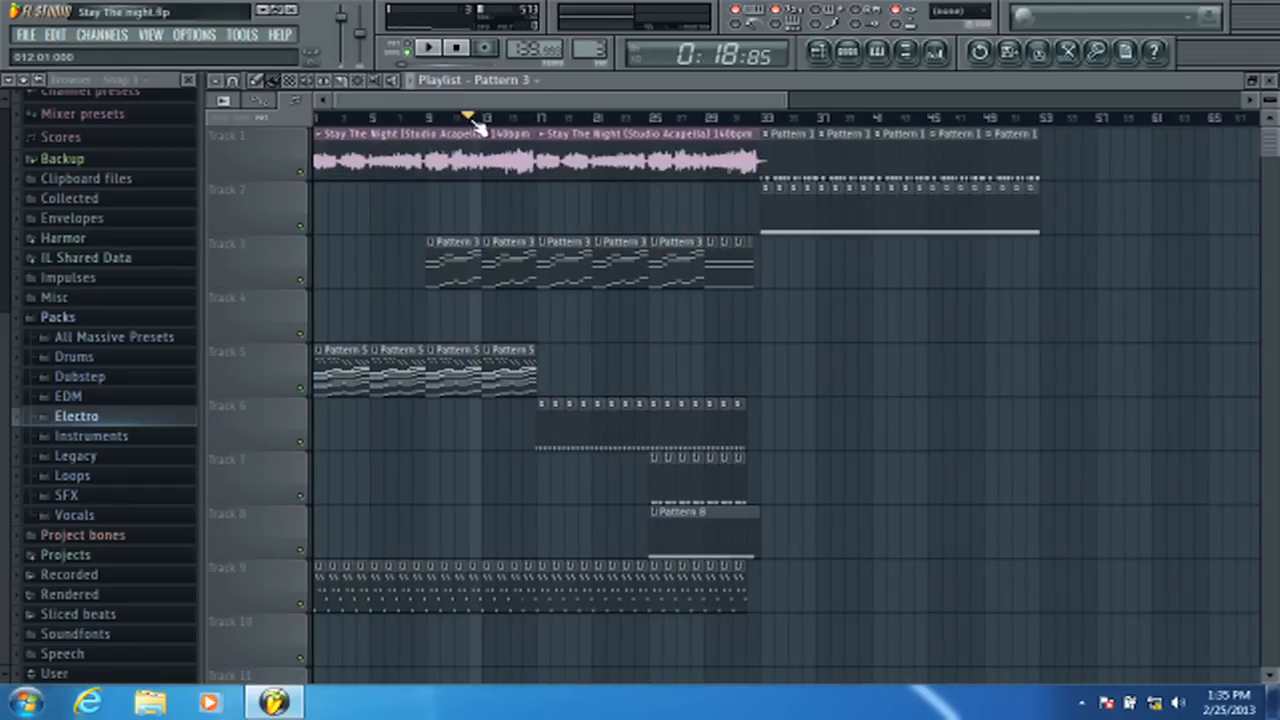
left_click(438, 54)
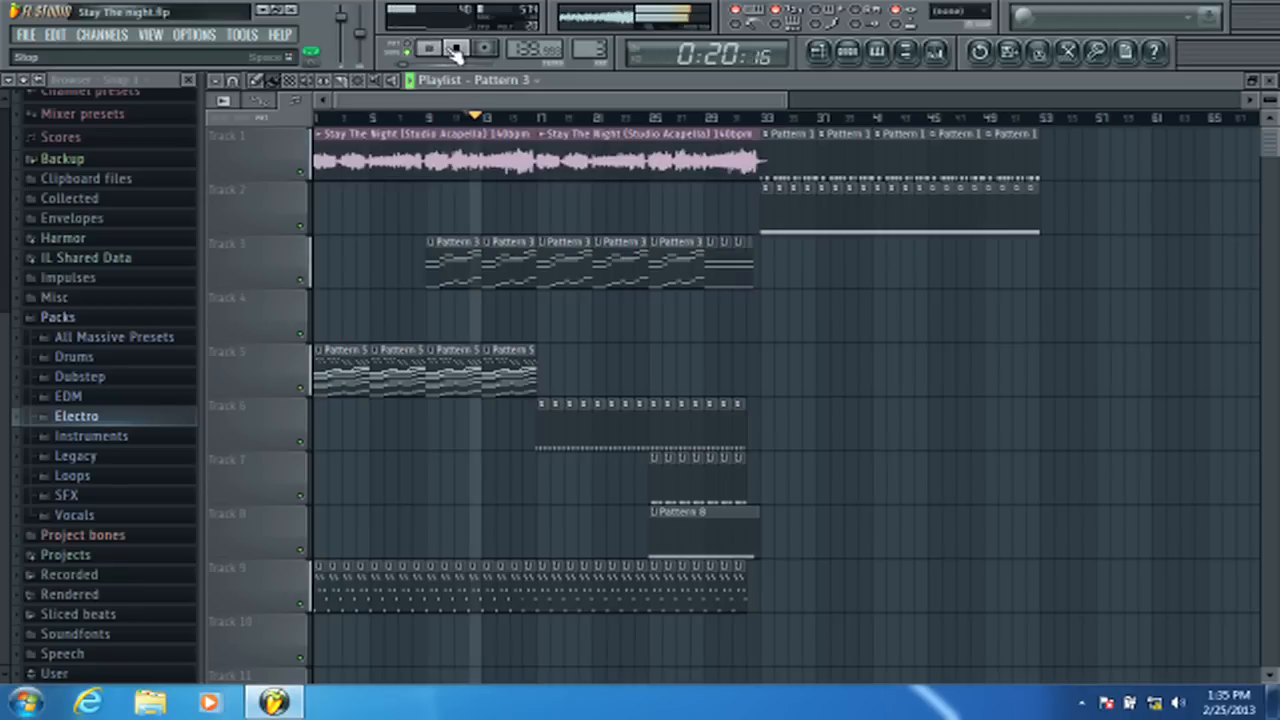
left_click(460, 50)
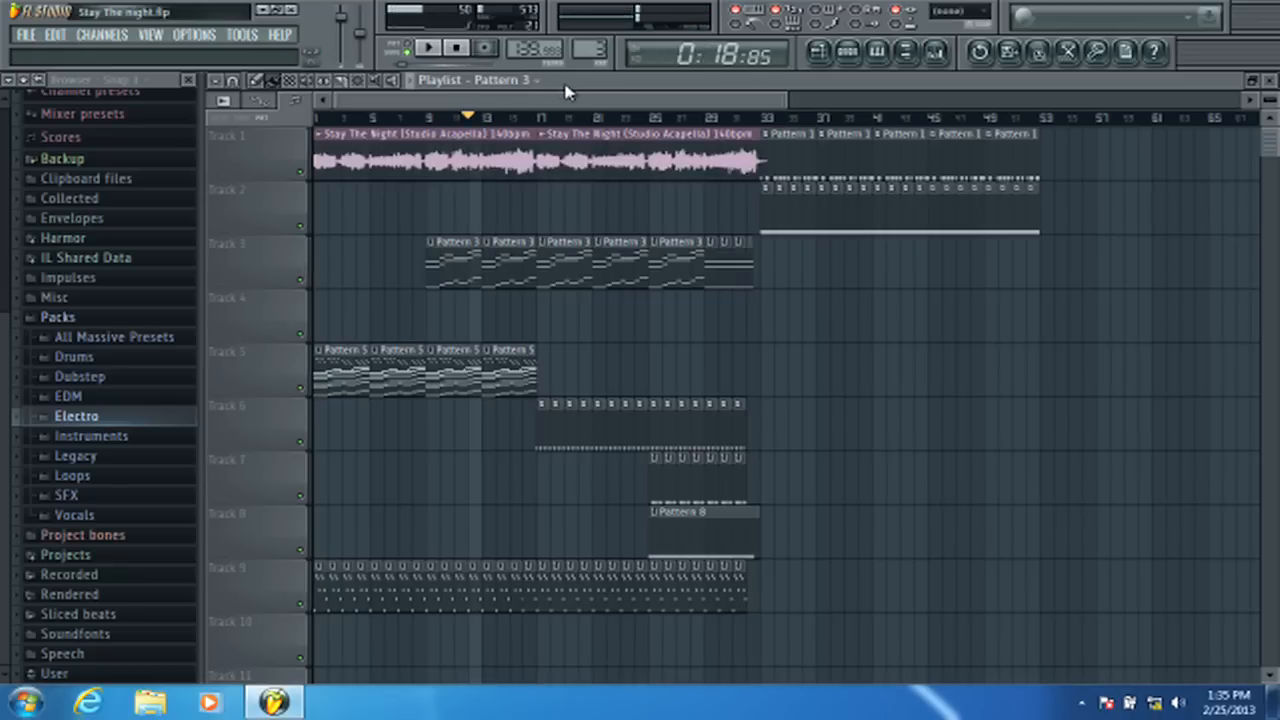
left_click(438, 50)
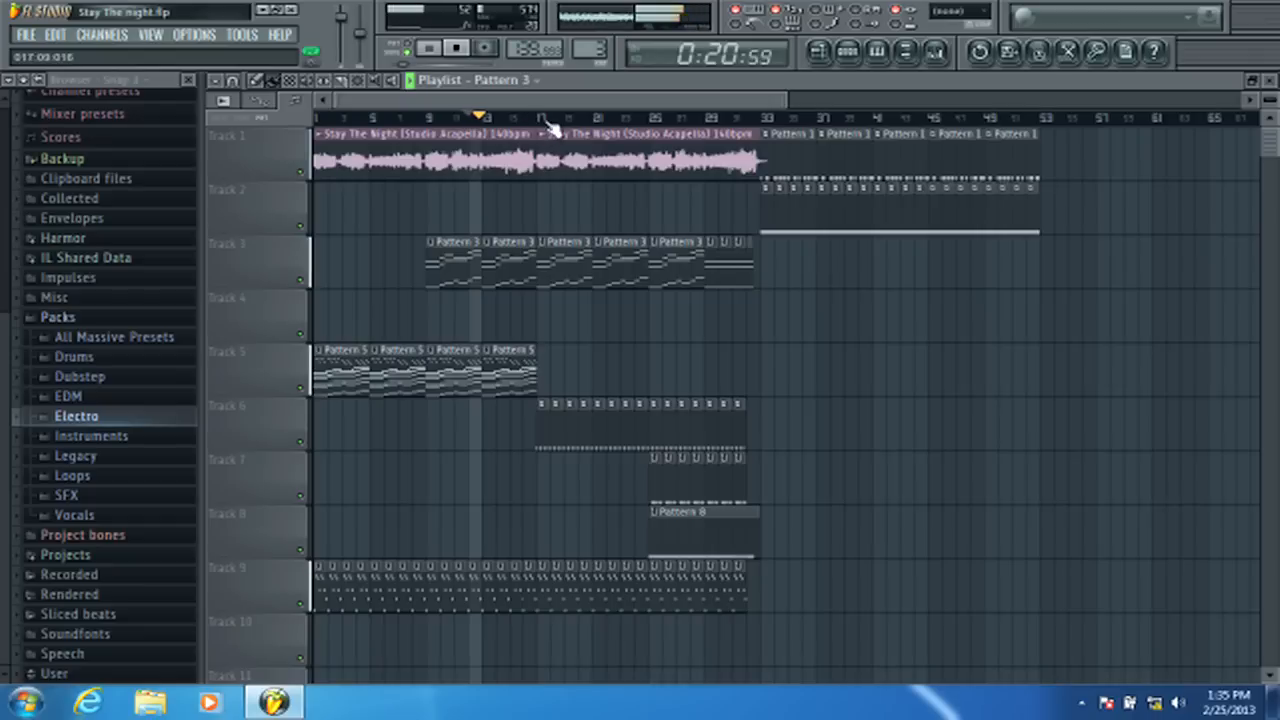
scroll(550, 128, "up", 1)
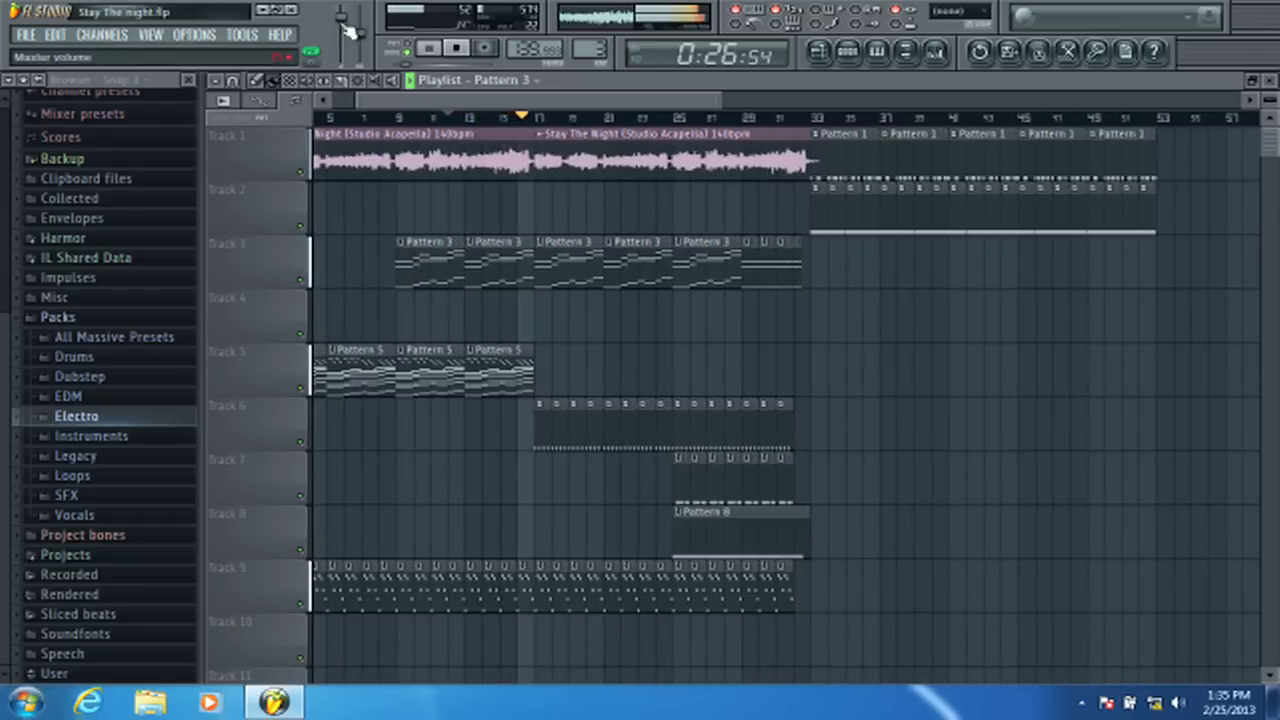
- Run the macro that switches smart disable for all plugins while the song is playing
left_click(243, 38)
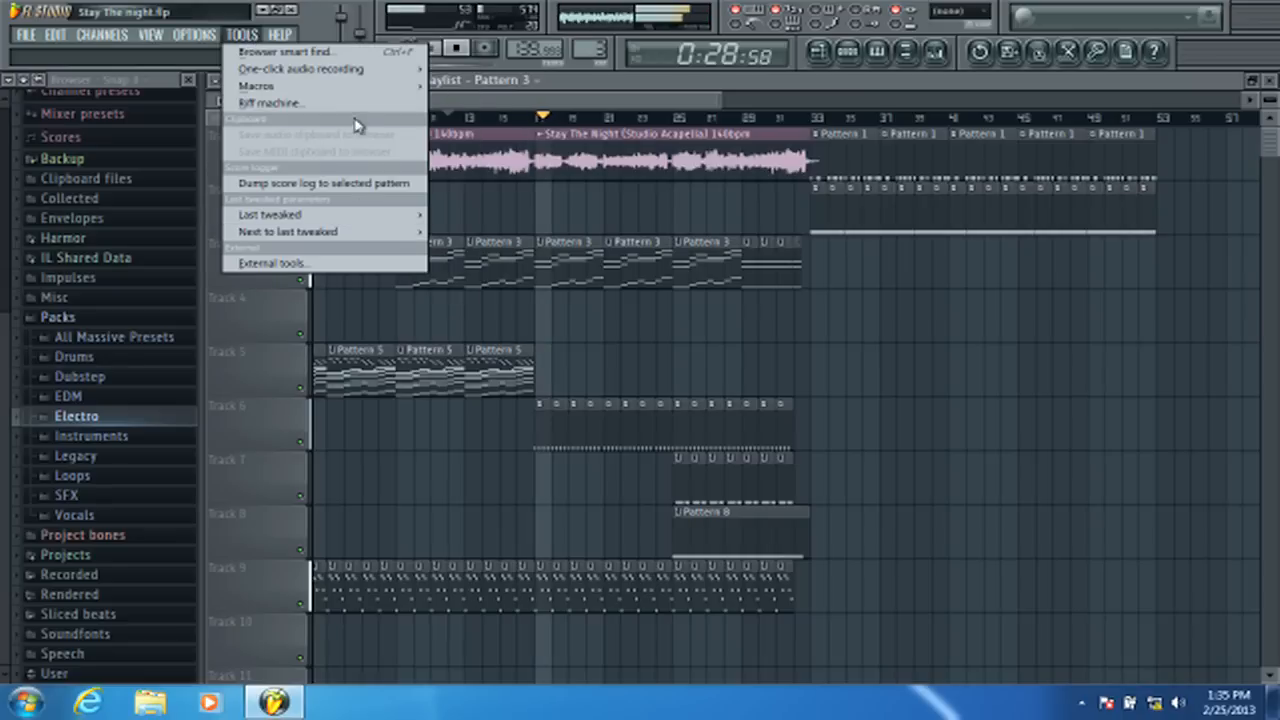
mouse_move(373, 89)
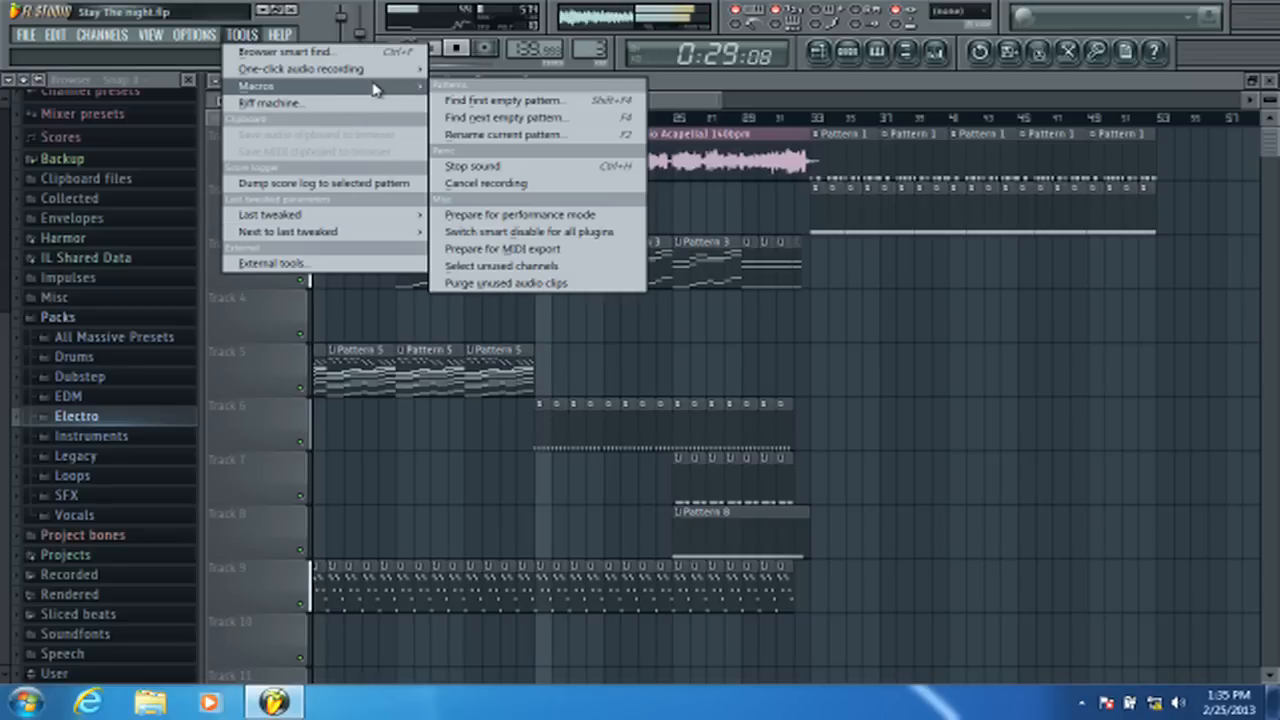
left_click(588, 236)
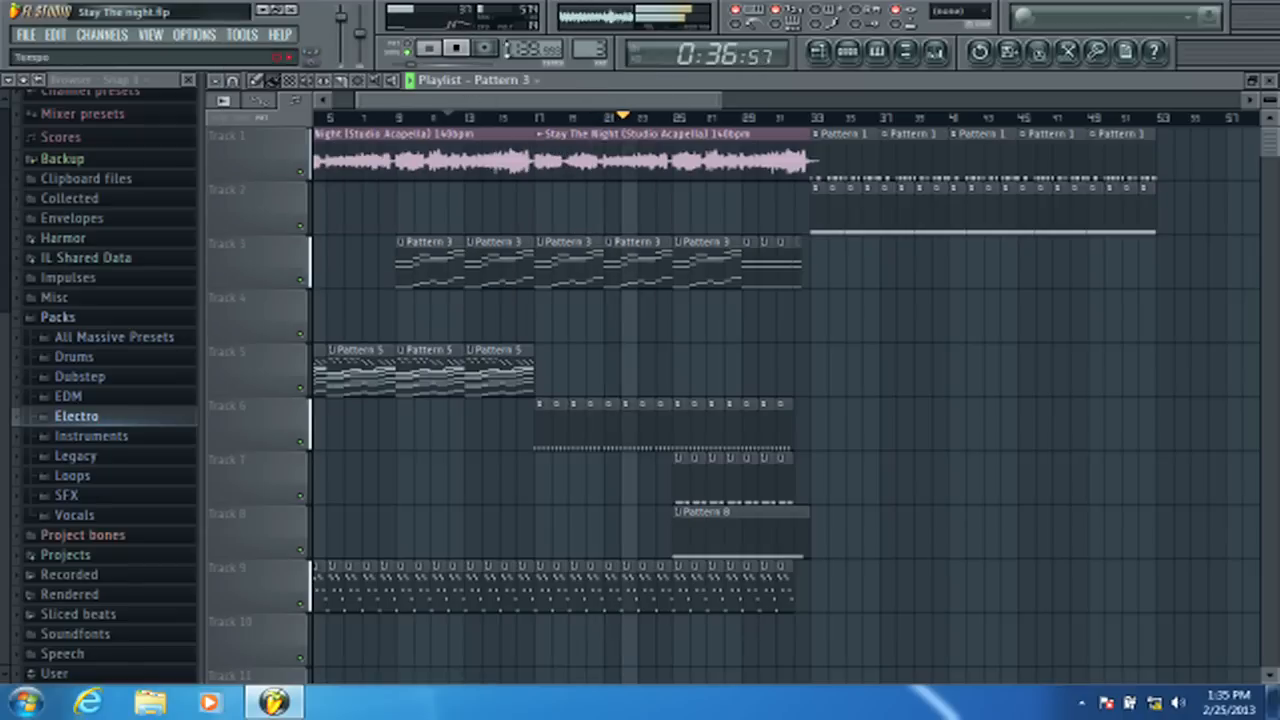
- View the channel settings of the Stay The Night (Studio Acapella) audio clip during playback, then close them
left_click_drag(493, 104, 573, 107)
scroll(575, 103, "up", 2)
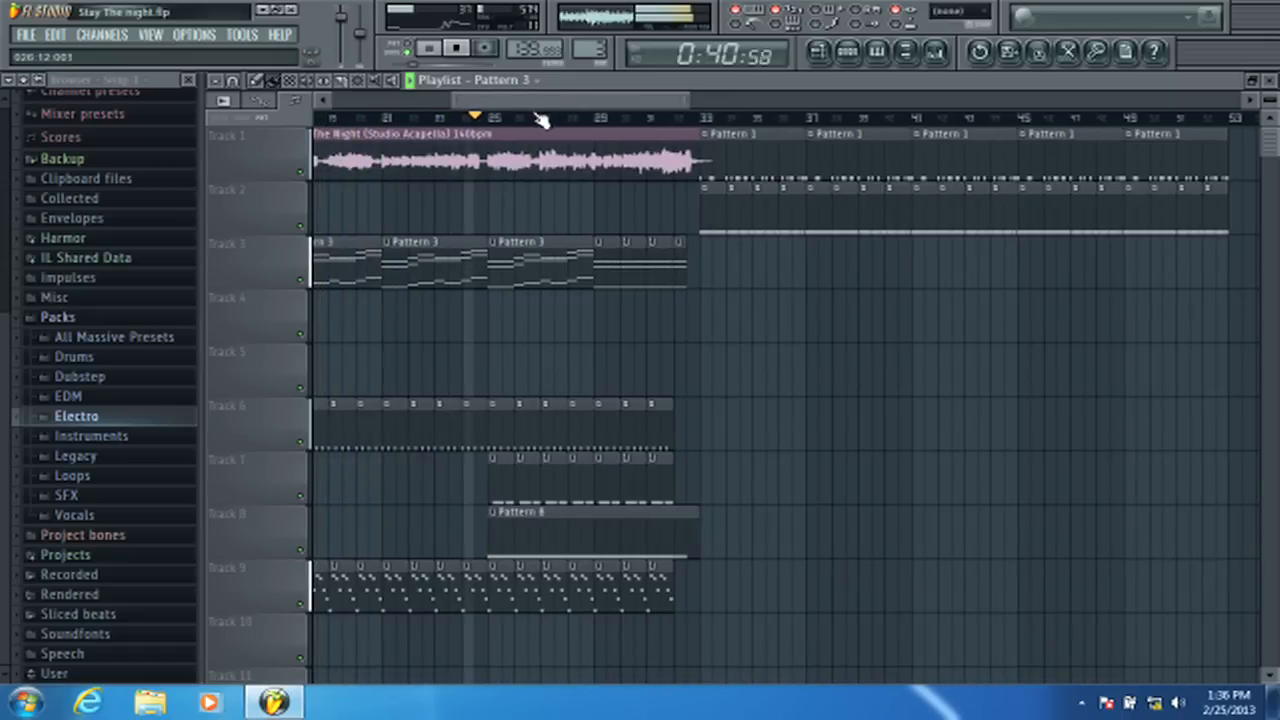
double_click(556, 160)
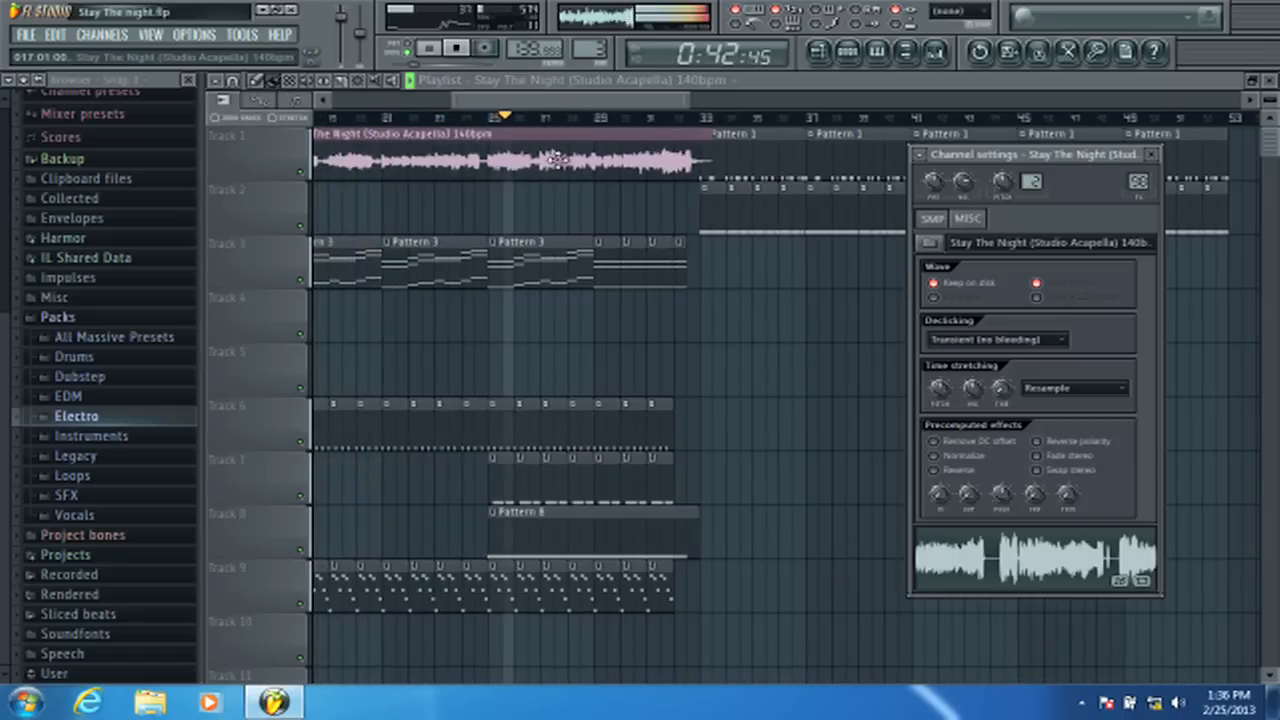
left_click(1152, 155)
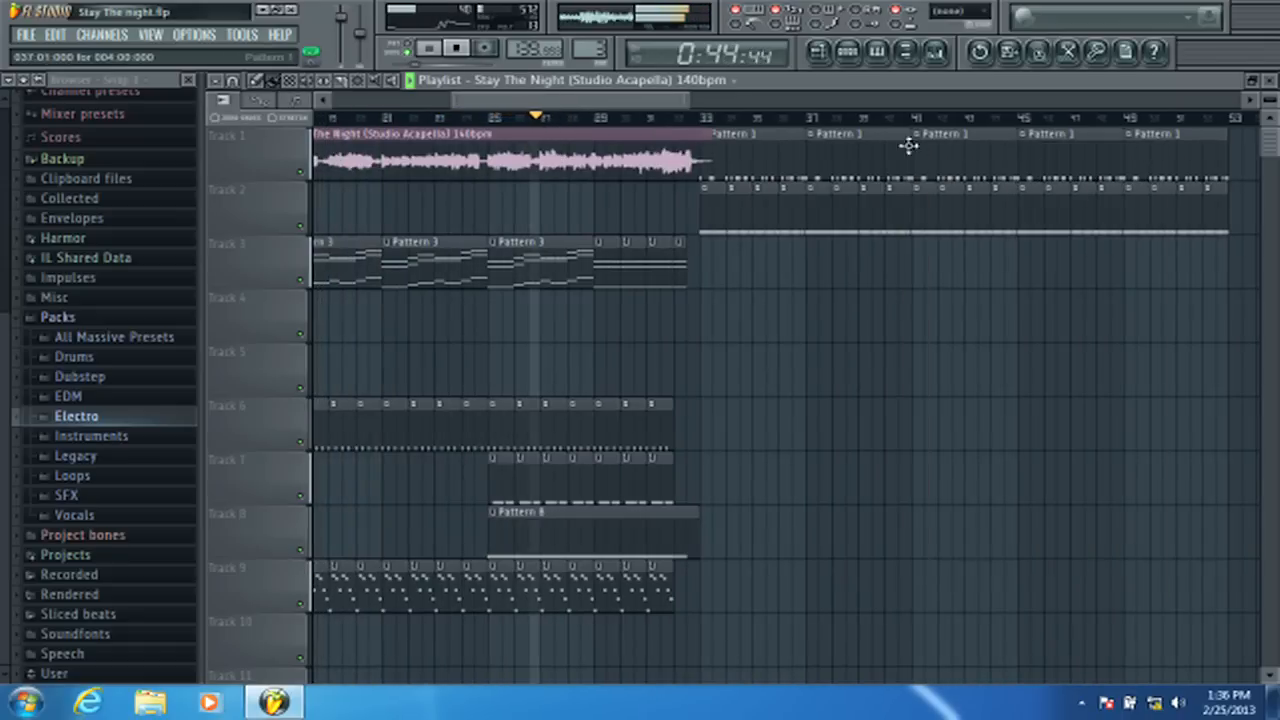
- Listen through the build-up to the end of bar 32 and stop playback
scroll(662, 125, "up", 2)
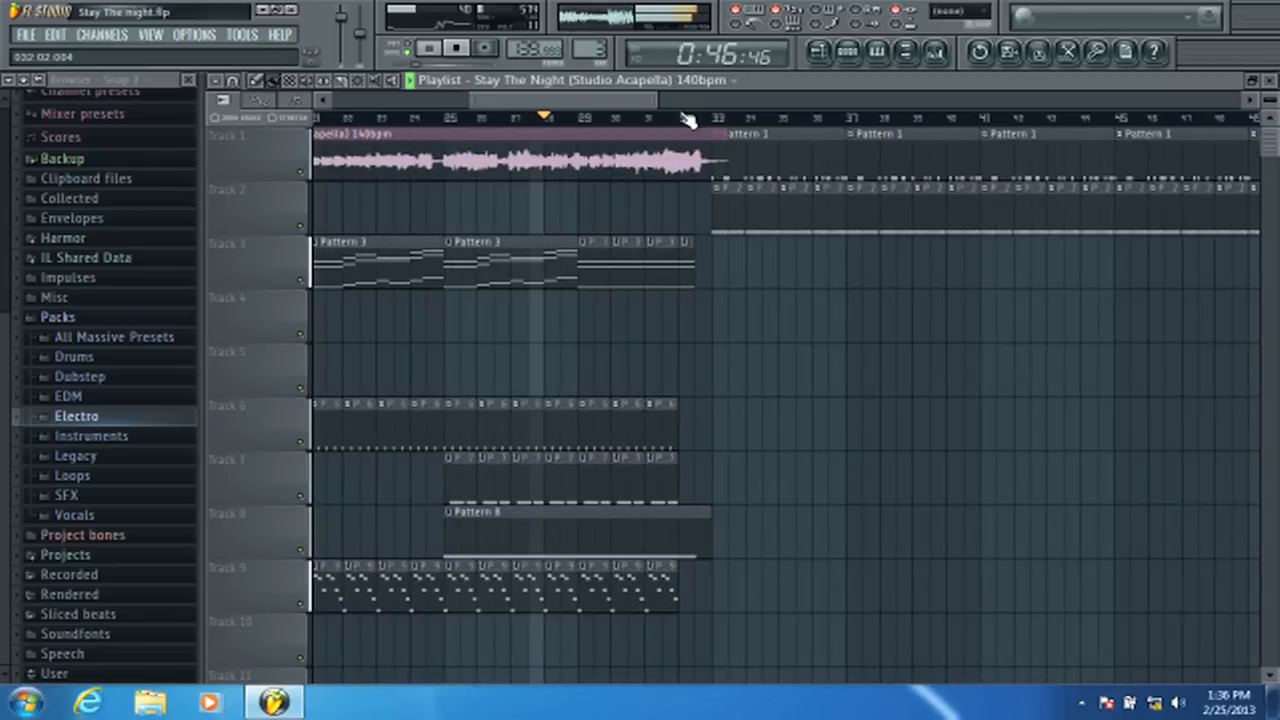
scroll(706, 122, "up", 1)
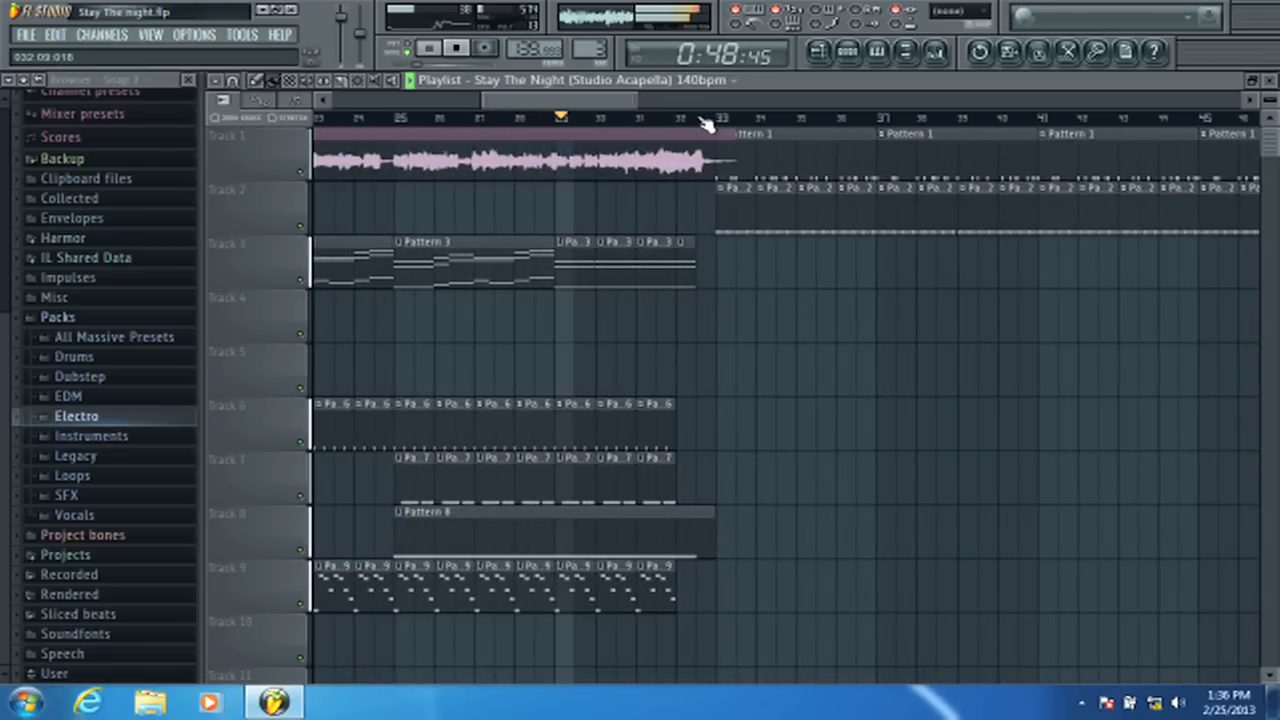
left_click_drag(554, 102, 571, 104)
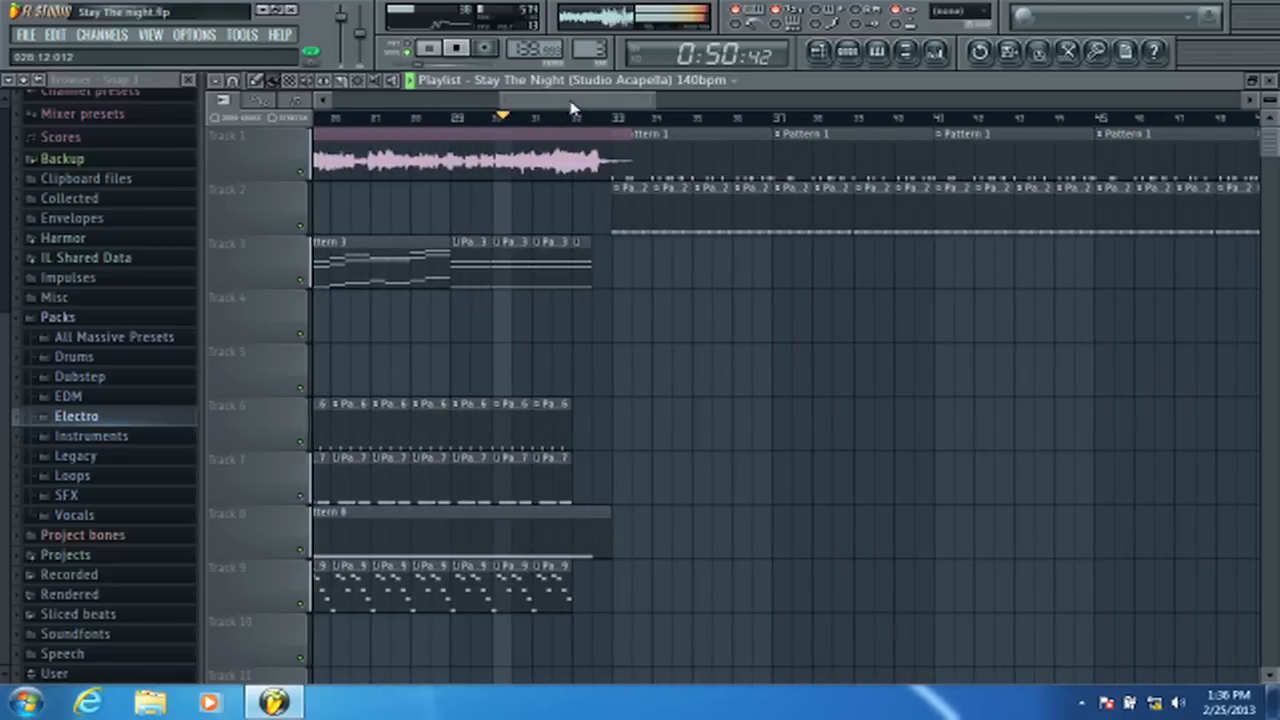
scroll(589, 129, "down", 2)
scroll(588, 130, "up", 1)
scroll(590, 130, "up", 2)
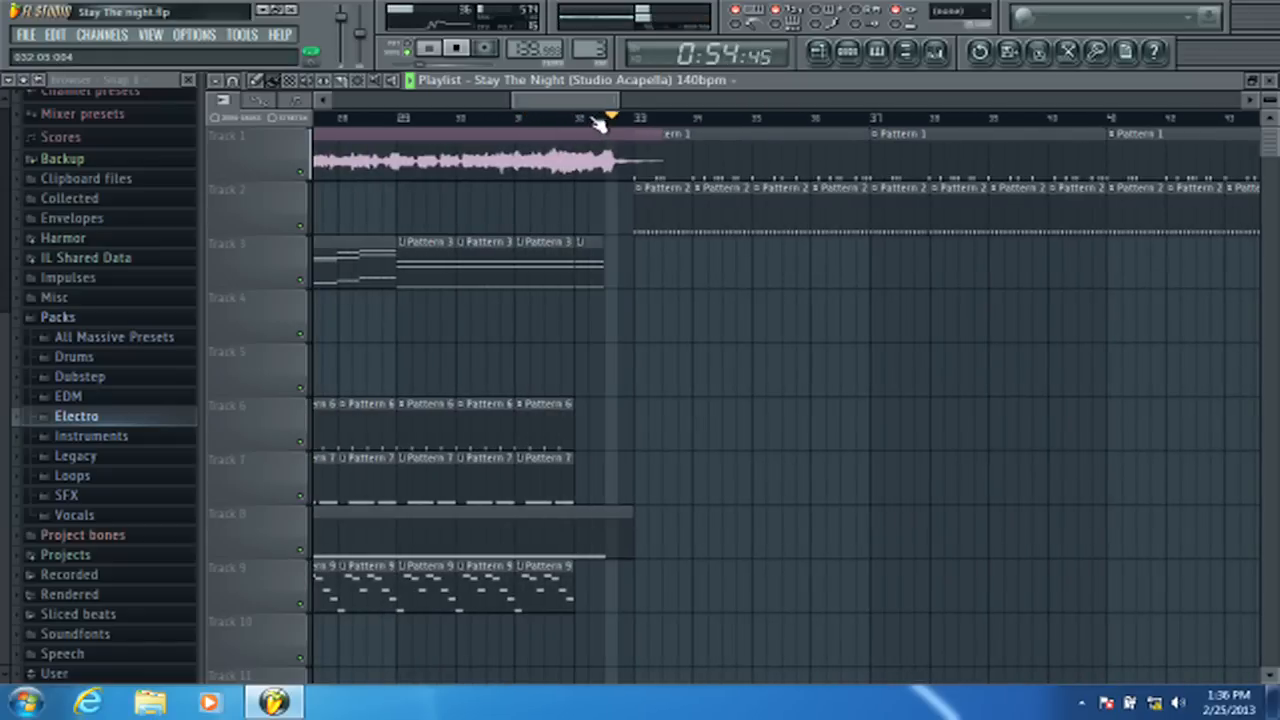
left_click(453, 48)
- Look over the audio and automation clips on the lower playlist tracks, then the pattern clips above them
scroll(497, 133, "down", 3)
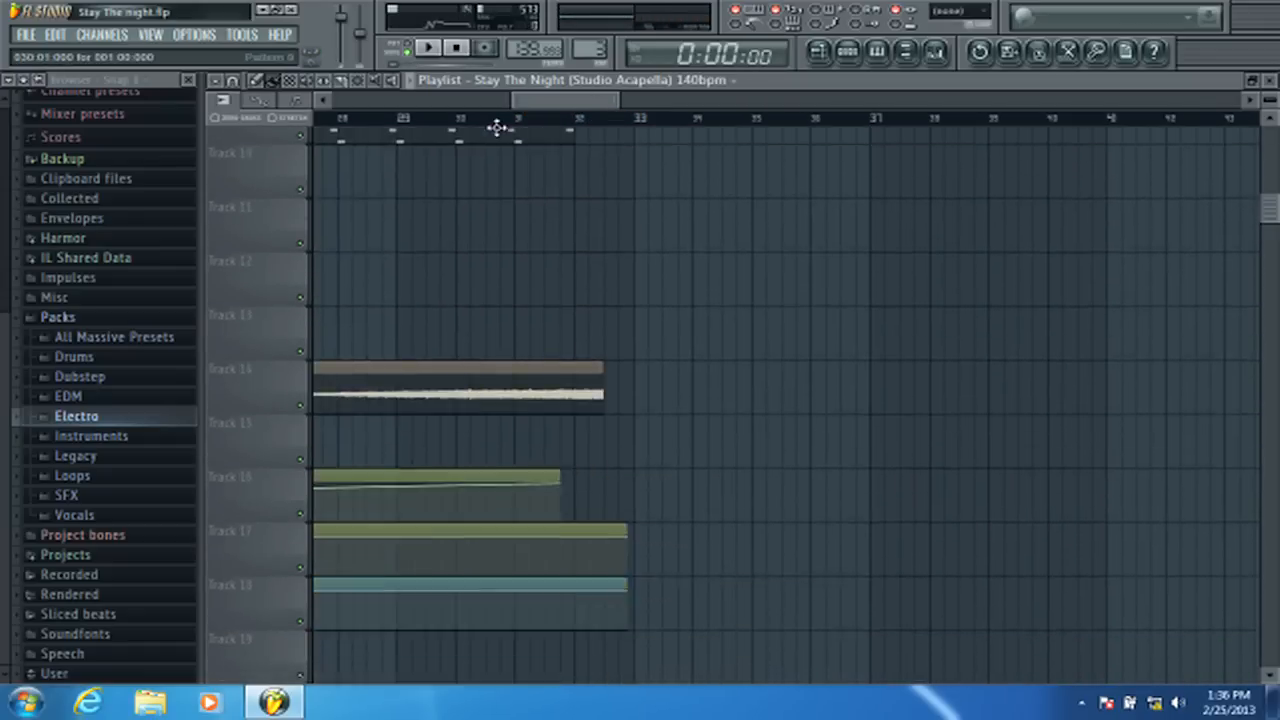
scroll(491, 189, "down", 3)
left_click_drag(494, 112, 451, 107)
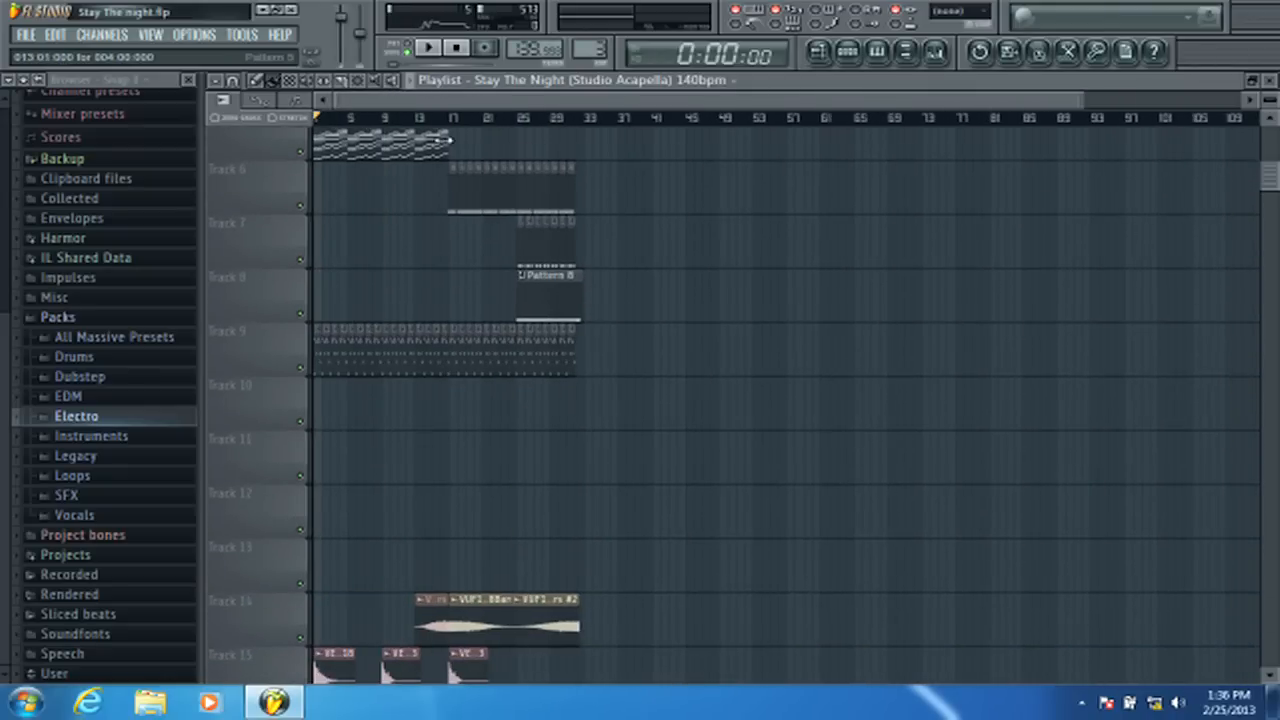
scroll(677, 203, "up", 3)
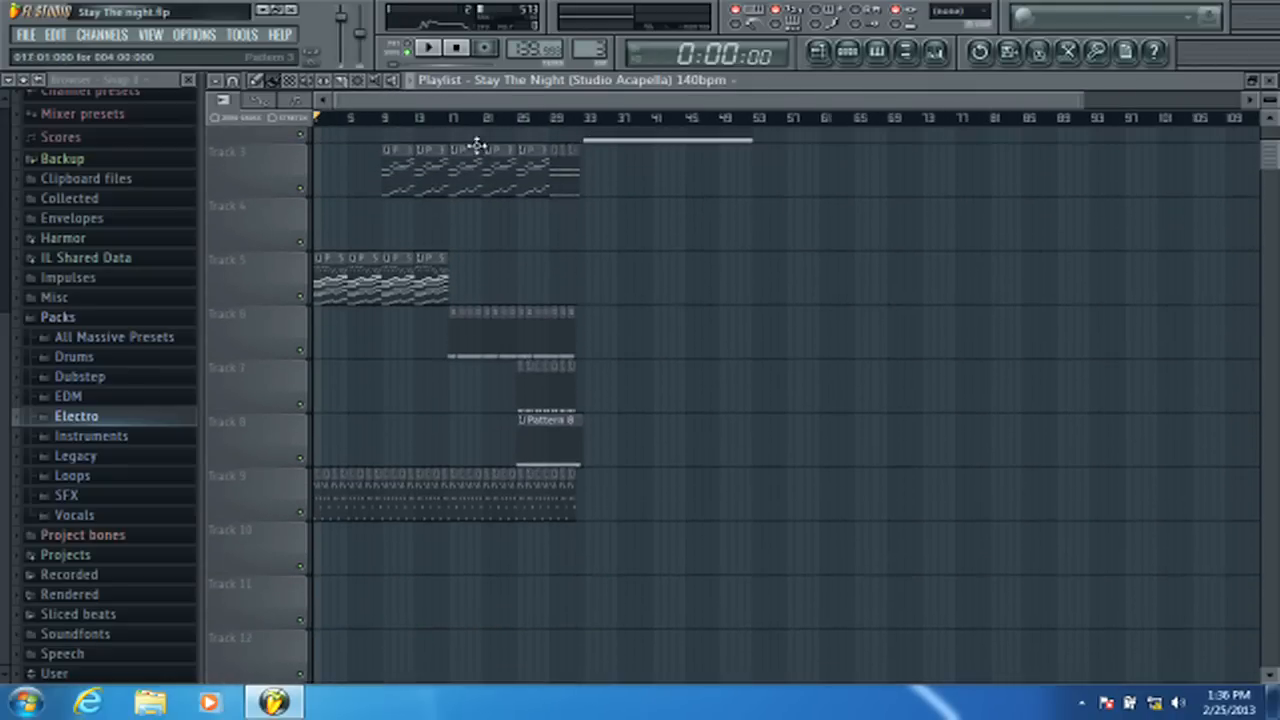
scroll(407, 131, "up", 4)
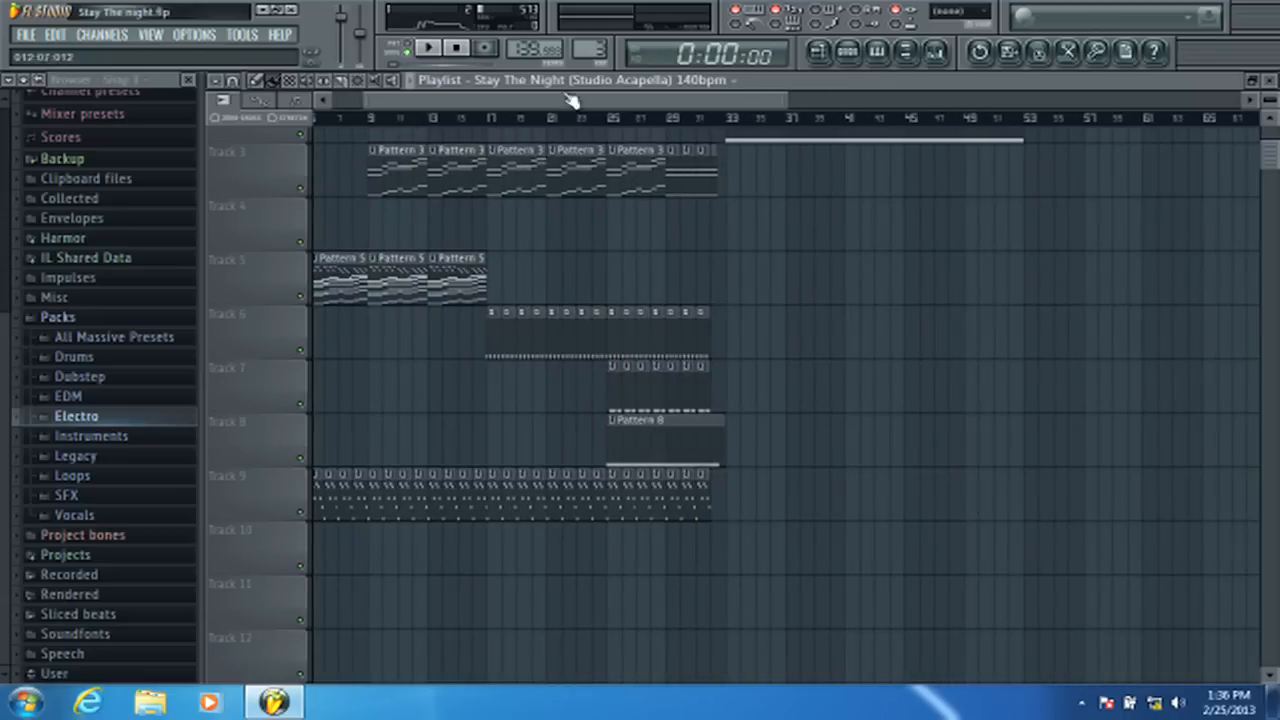
- Review the effects on the Vocals mixer track, then return to the start of the playlist
left_click(935, 52)
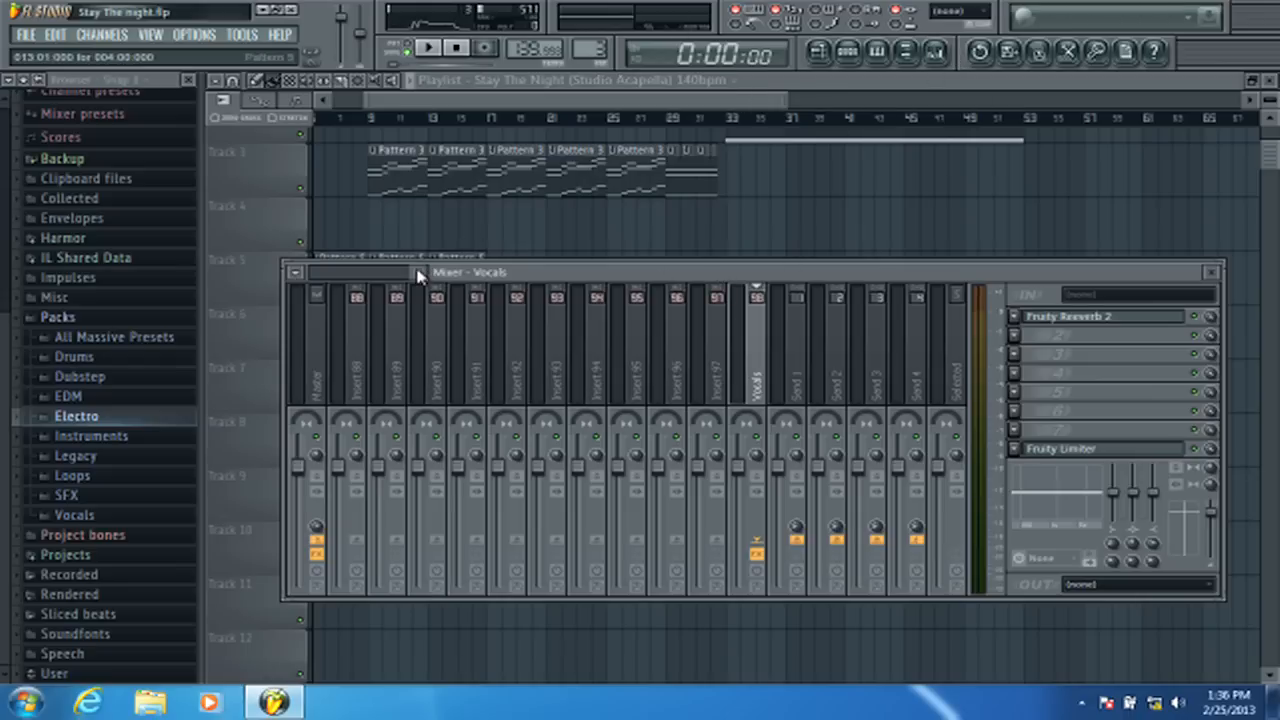
scroll(432, 279, "down", 1)
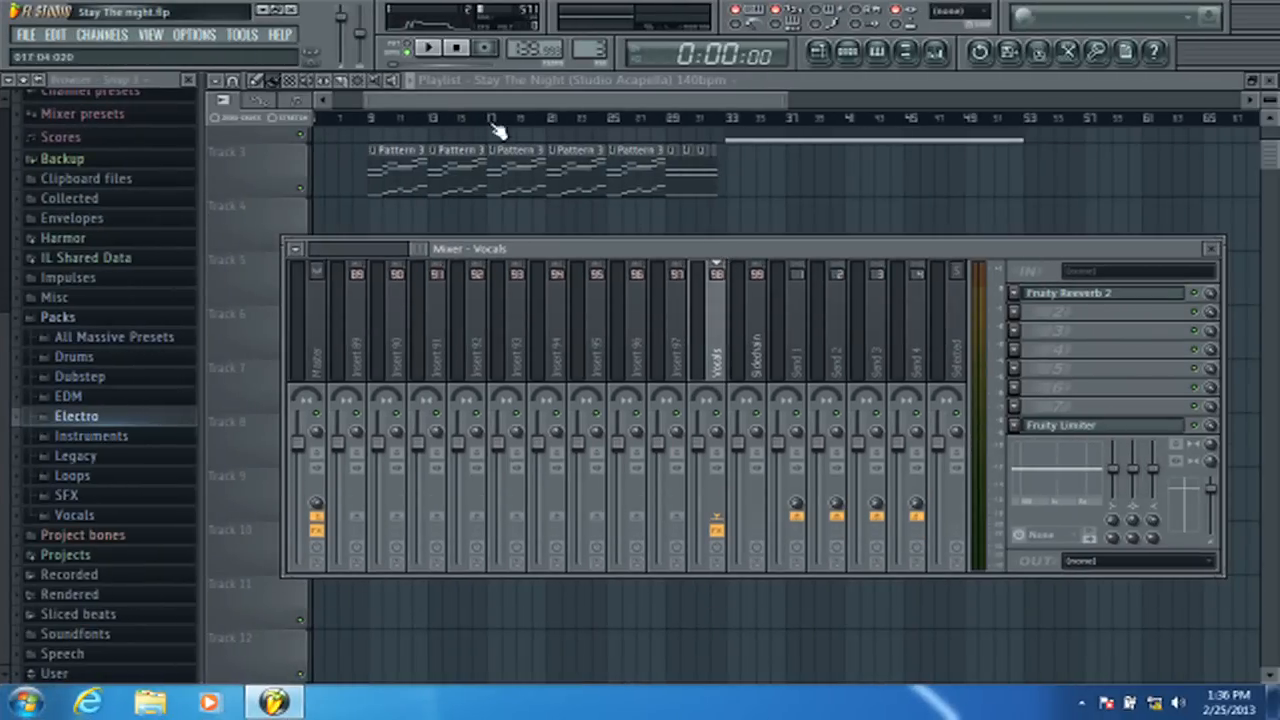
left_click_drag(490, 101, 462, 101)
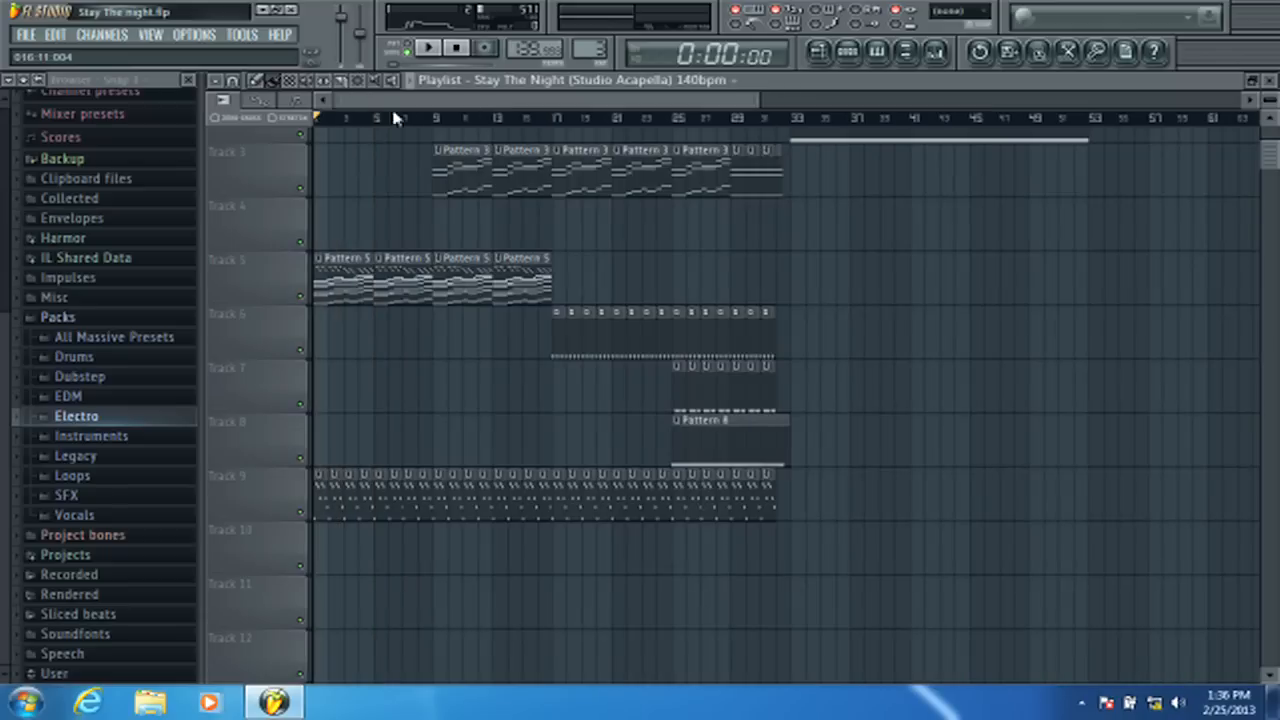
scroll(374, 182, "up", 2)
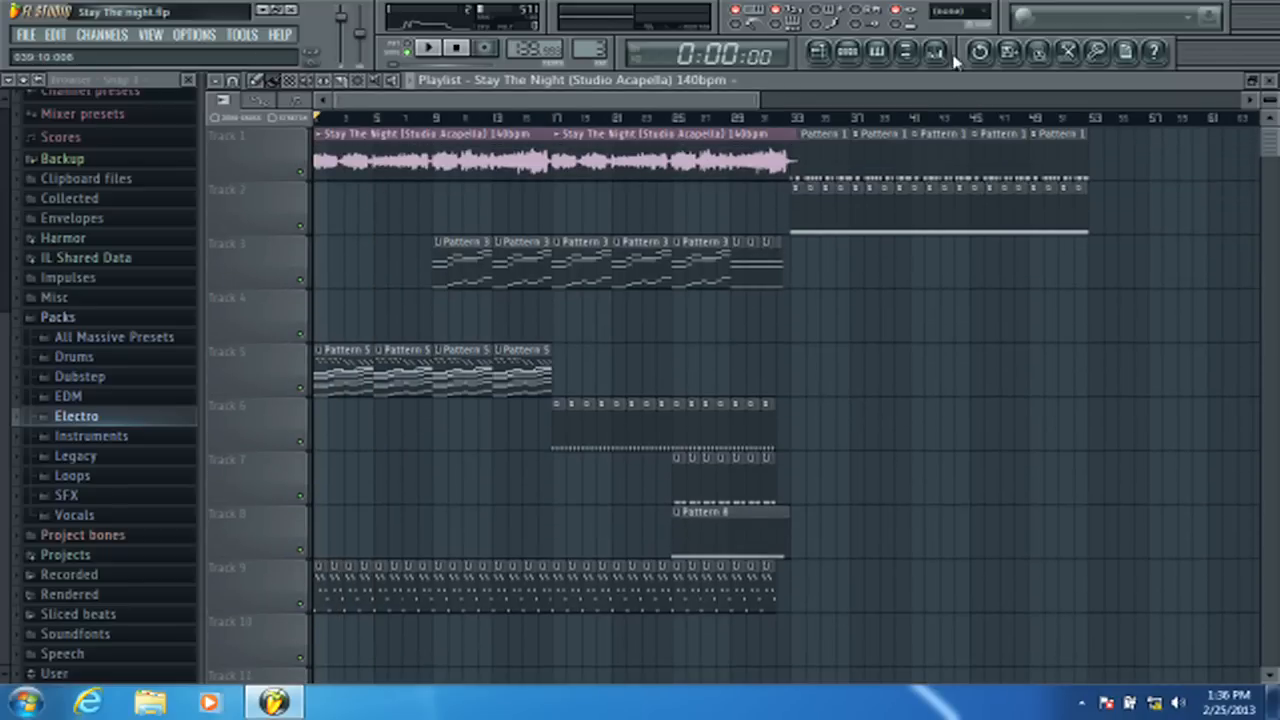
- Open the Massive channel used in Pattern 3 and set its pitch range to 1
double_click(770, 255)
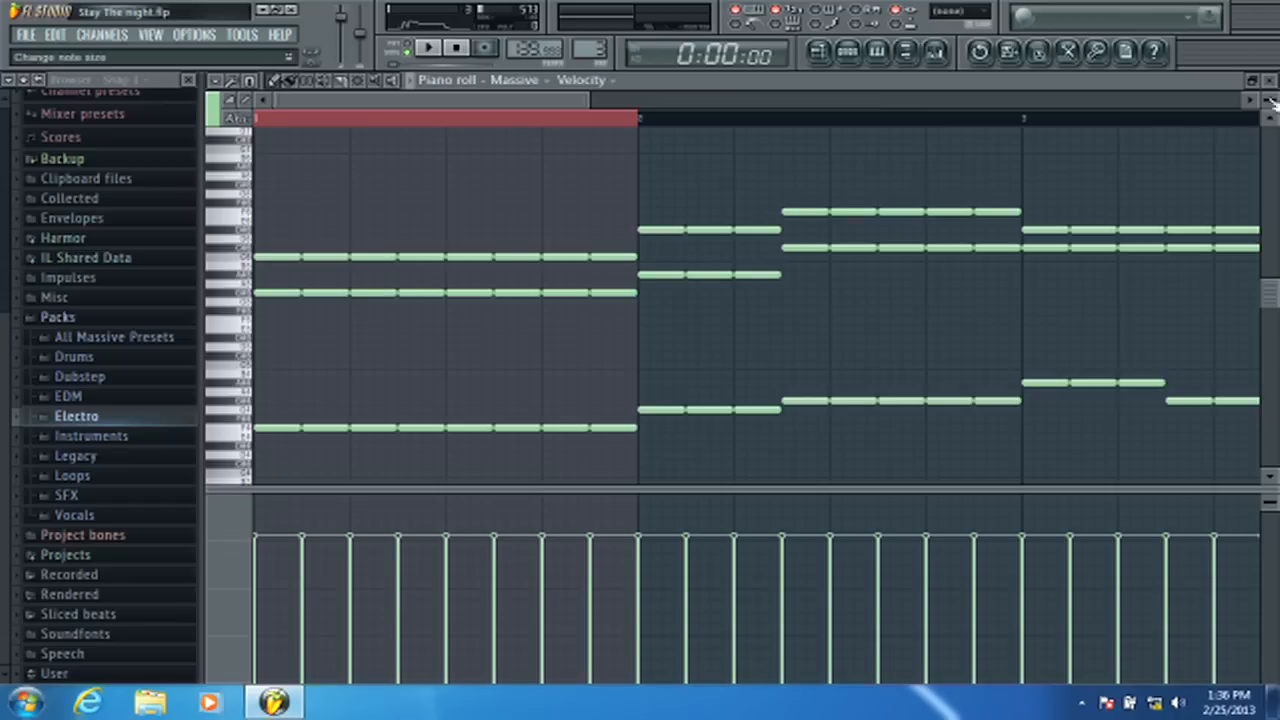
key("F6")
left_click(452, 317)
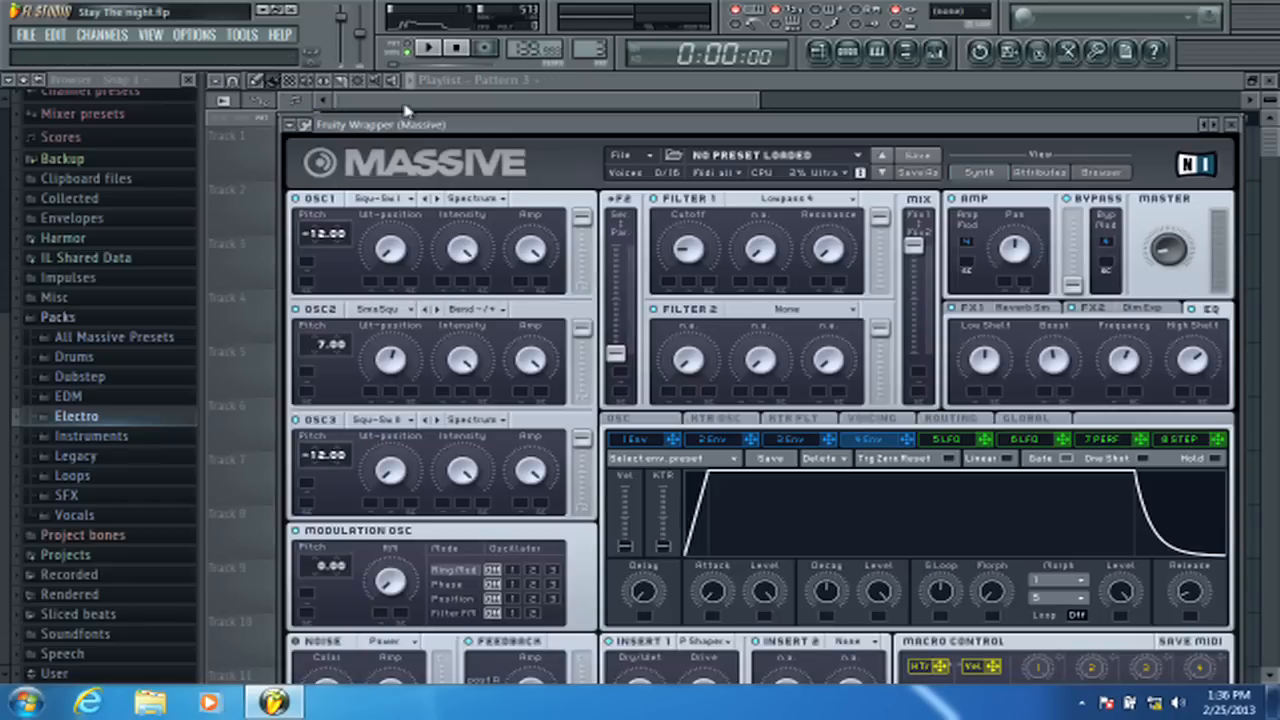
left_click_drag(409, 126, 376, 274)
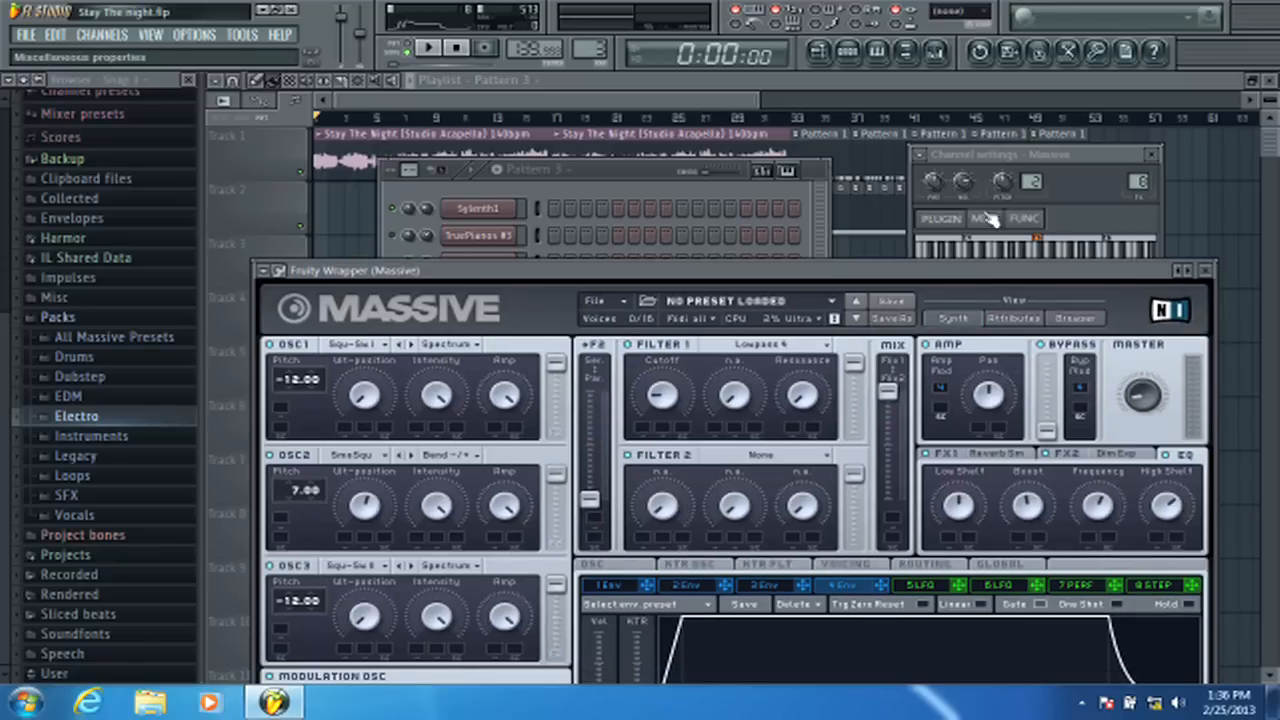
left_click(1032, 181)
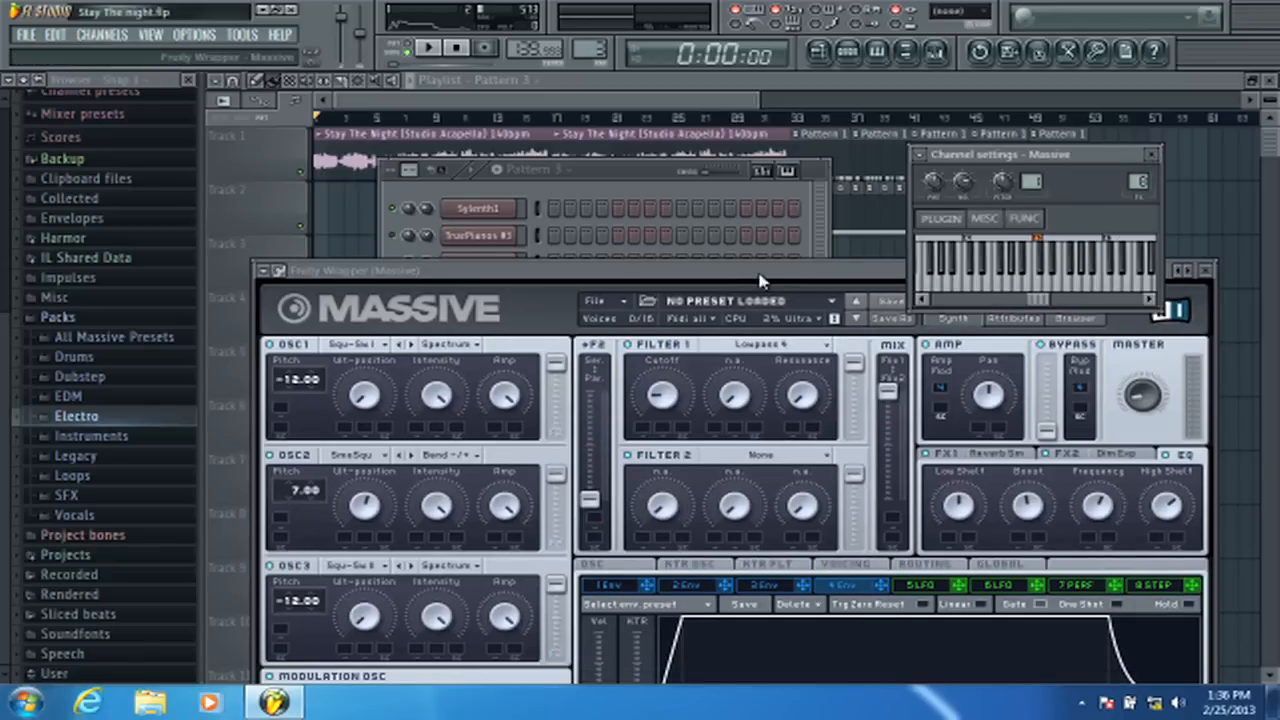
- Set the Massive channel's pitch range to 11, rearrange the synth window and show its voicing settings
mouse_move(765, 280)
left_mouse_down()
mouse_move(832, 115)
mouse_move(855, 137)
mouse_move(815, 170)
mouse_move(754, 271)
left_mouse_up()
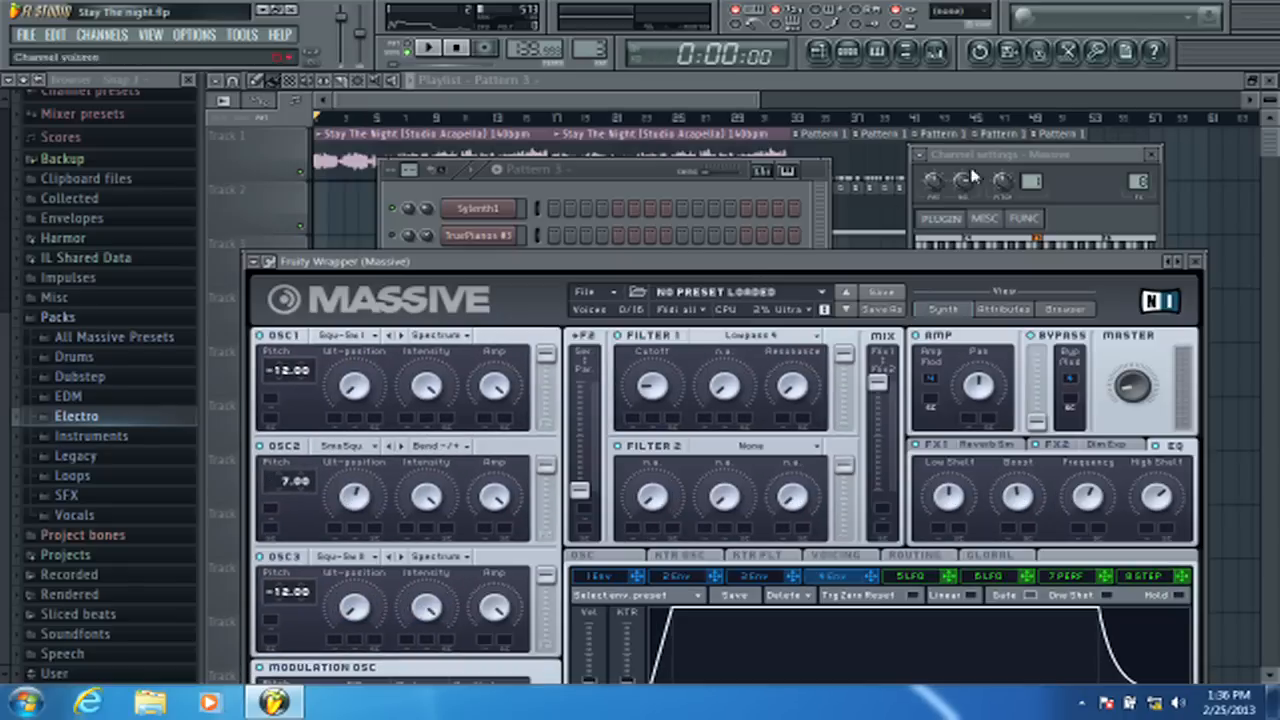
left_click(1032, 181)
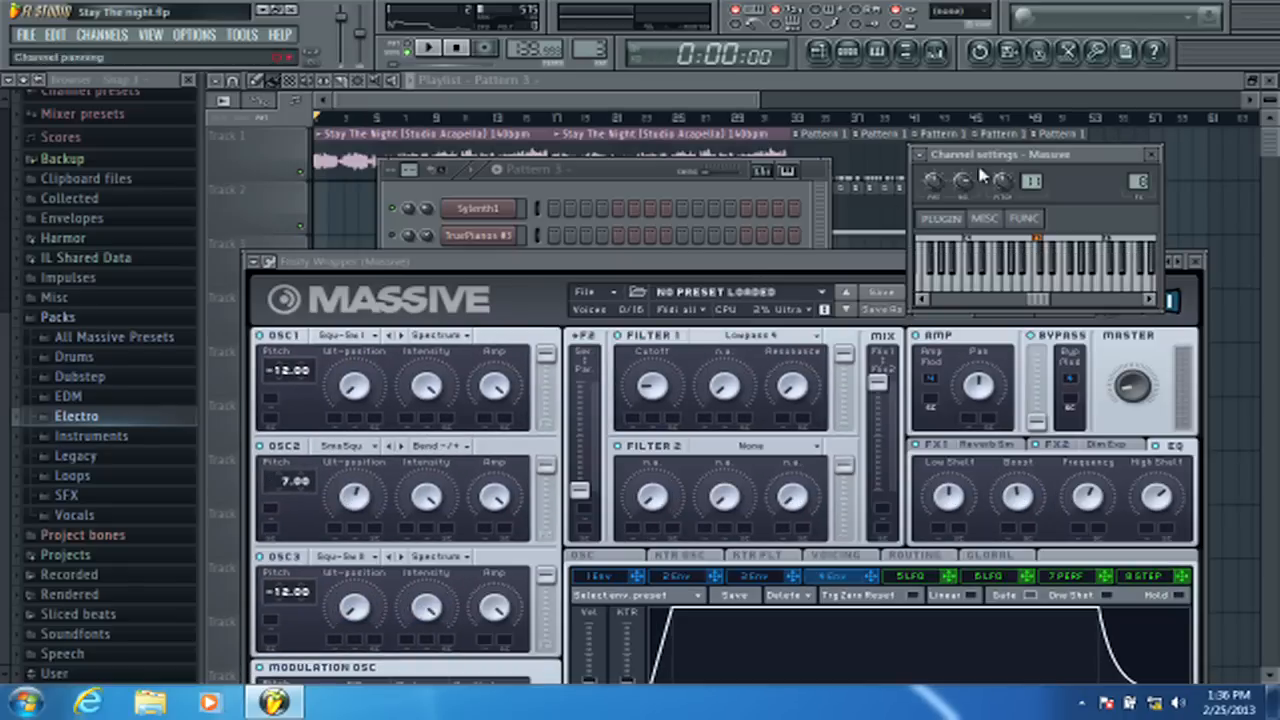
left_click_drag(840, 264, 895, 123)
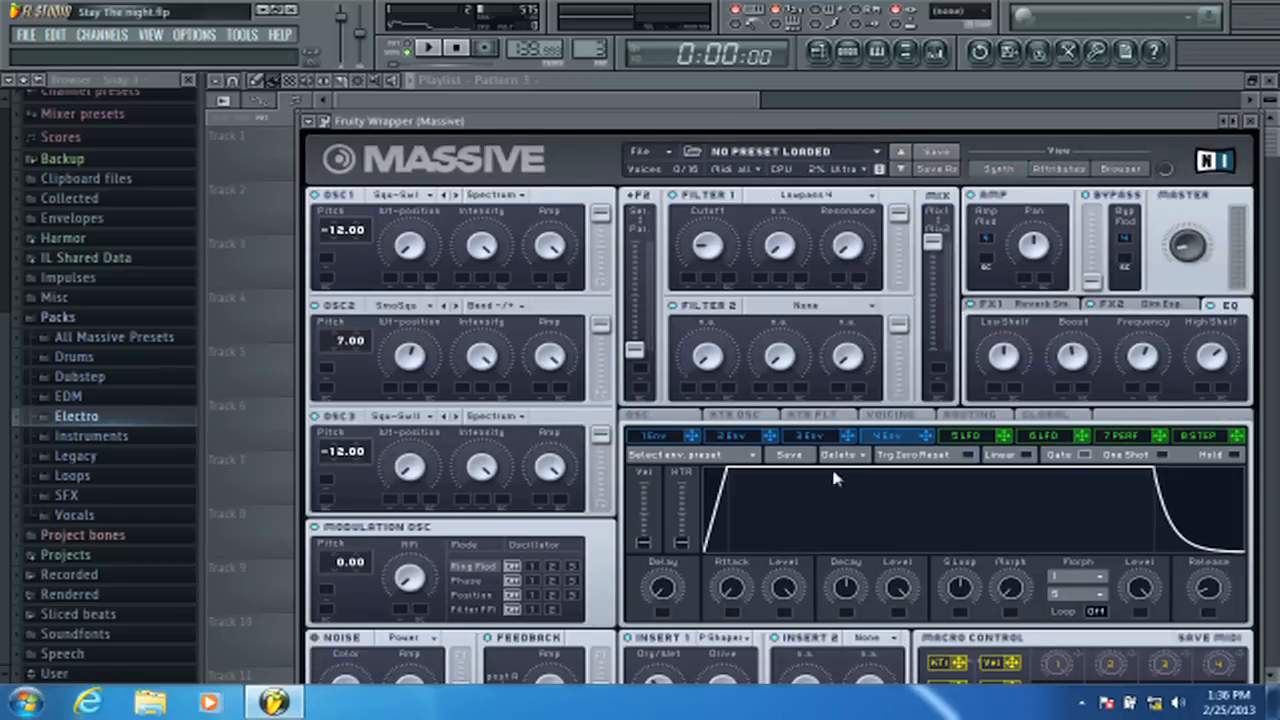
left_click(890, 416)
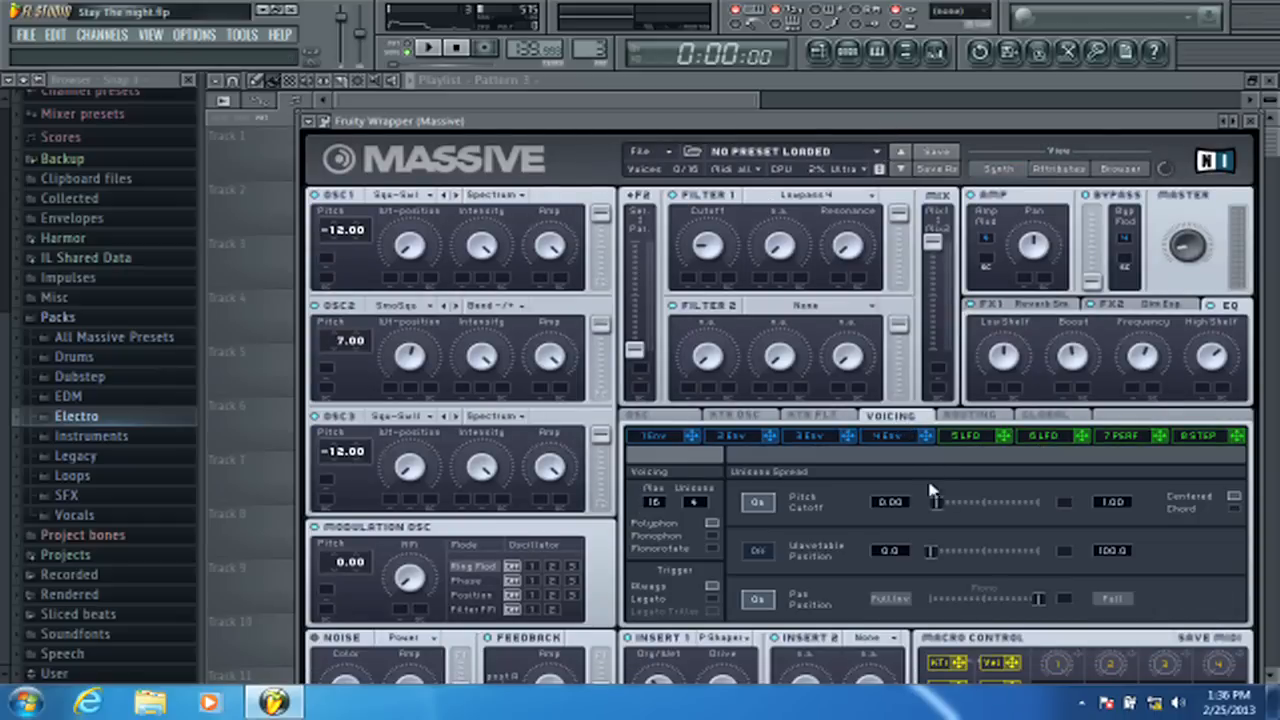
- Audition Pattern 3 with Massive's unison Pitch Cutoff on and off, leaving it off with the spread mode set to Chord
left_click(424, 48)
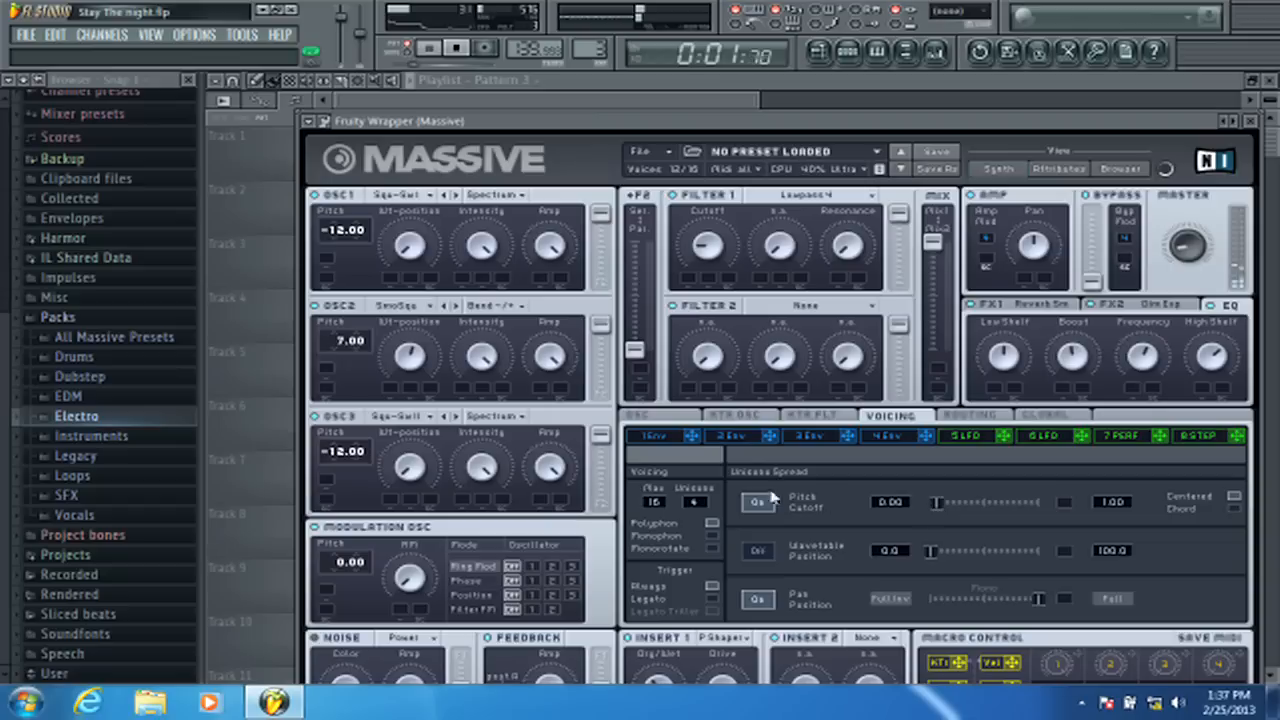
left_click(762, 502)
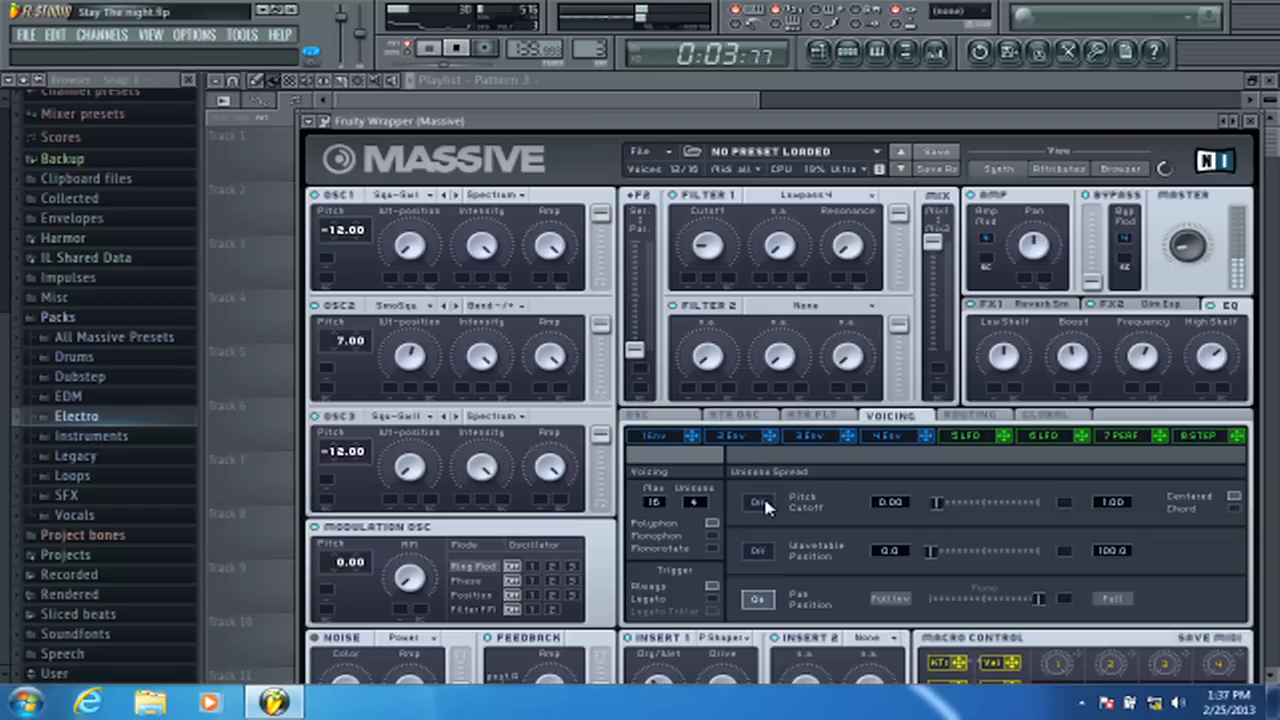
left_click(762, 503)
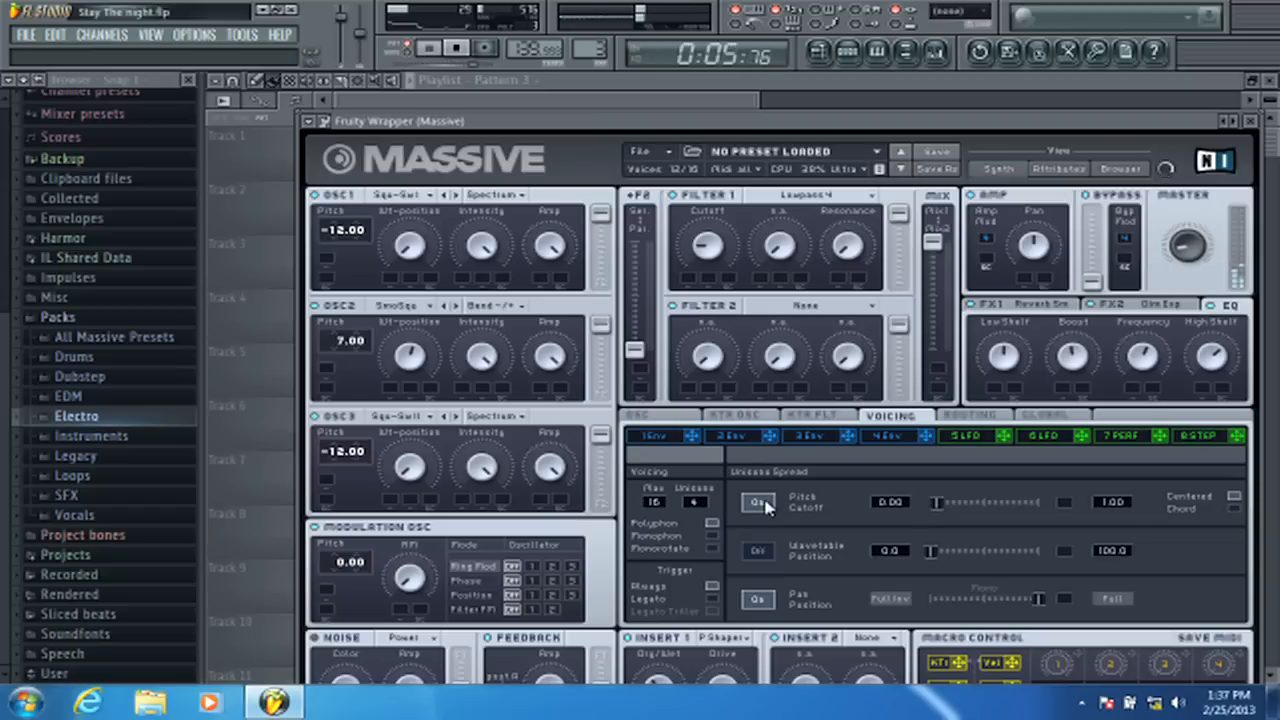
left_click(762, 502)
key("space")
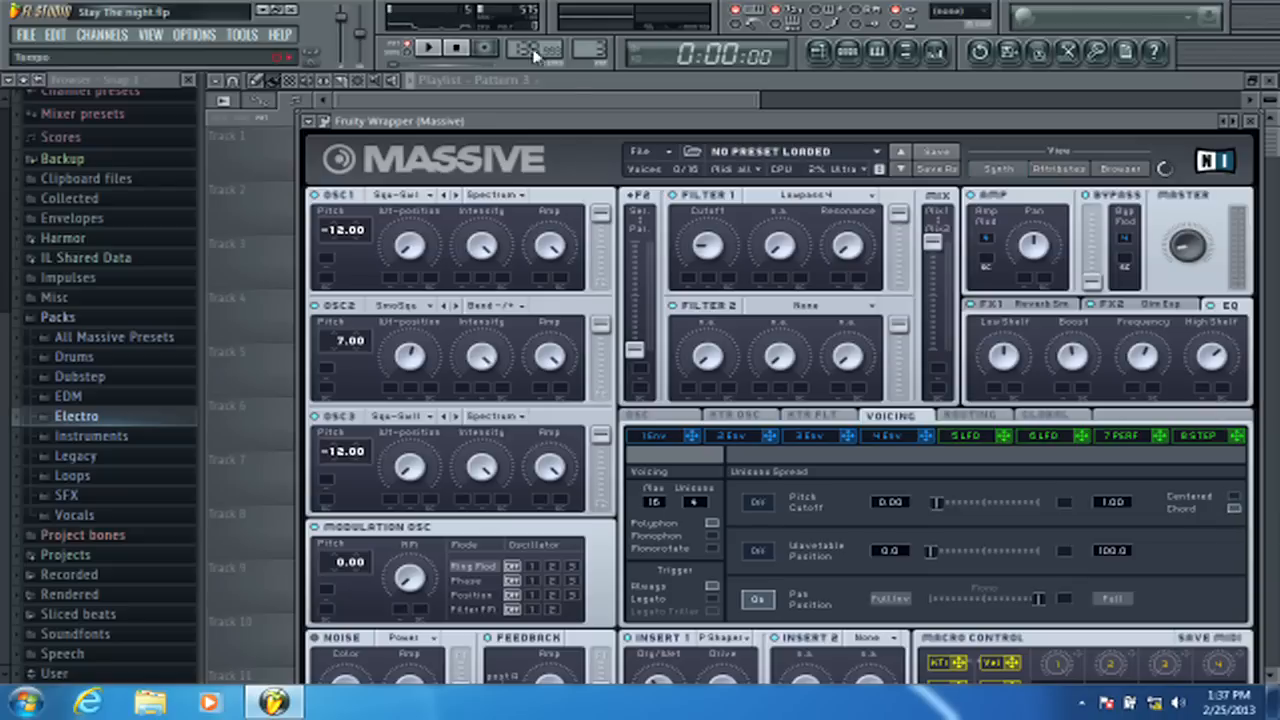
left_click(427, 47)
left_click(455, 47)
- Assign Macro 1 to the pitch of oscillators 1, 2 and 3 with modulation amounts of 24.00, 36.00 and 24.00
left_click(638, 415)
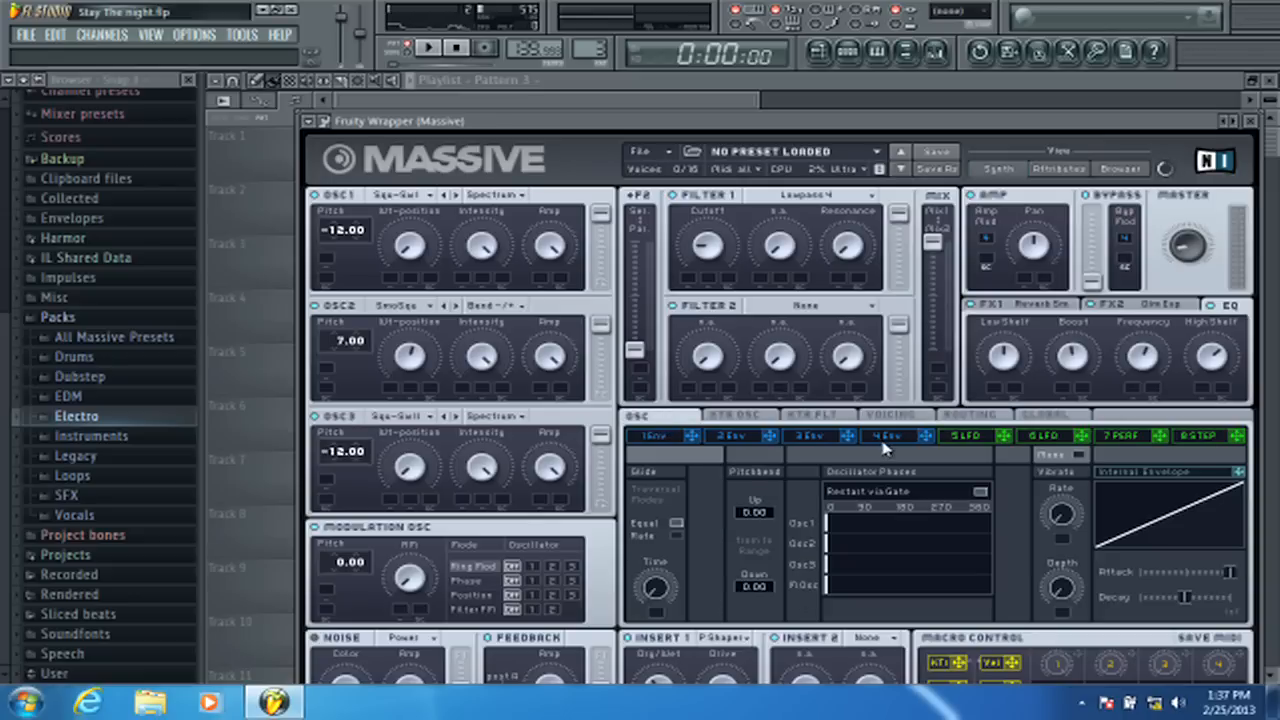
left_click_drag(519, 127, 512, 90)
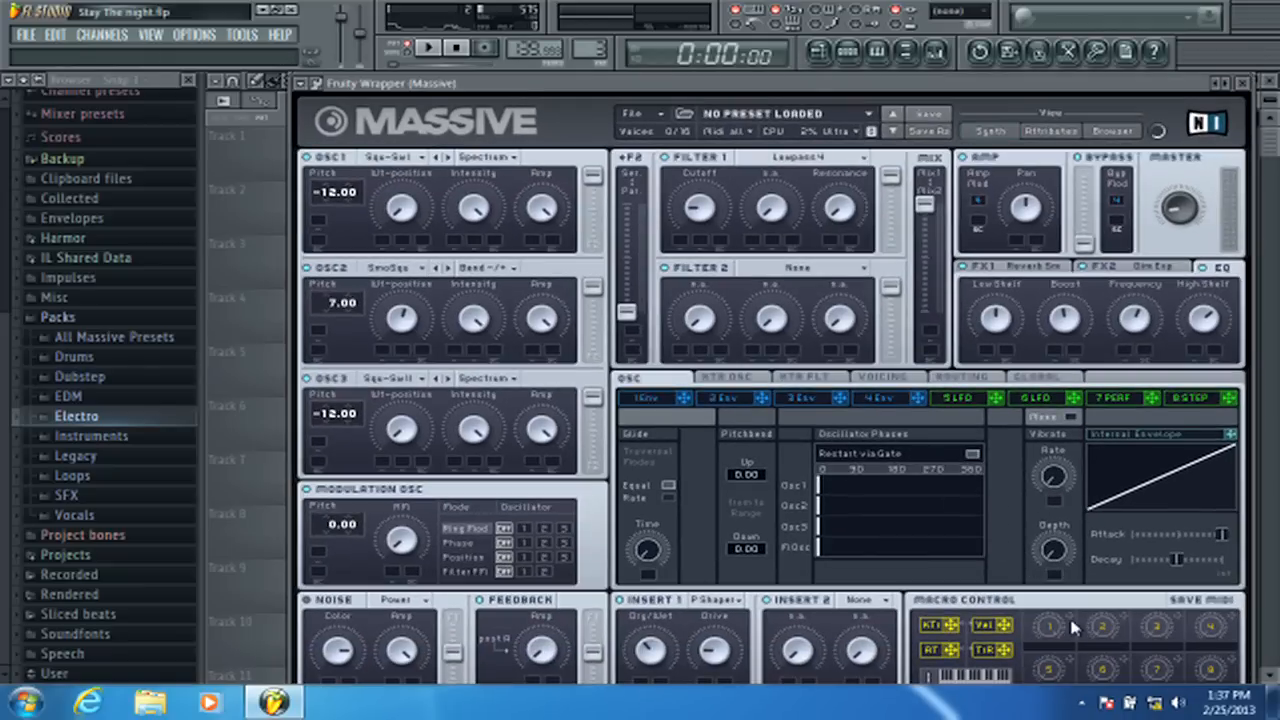
left_click_drag(1070, 624, 318, 222)
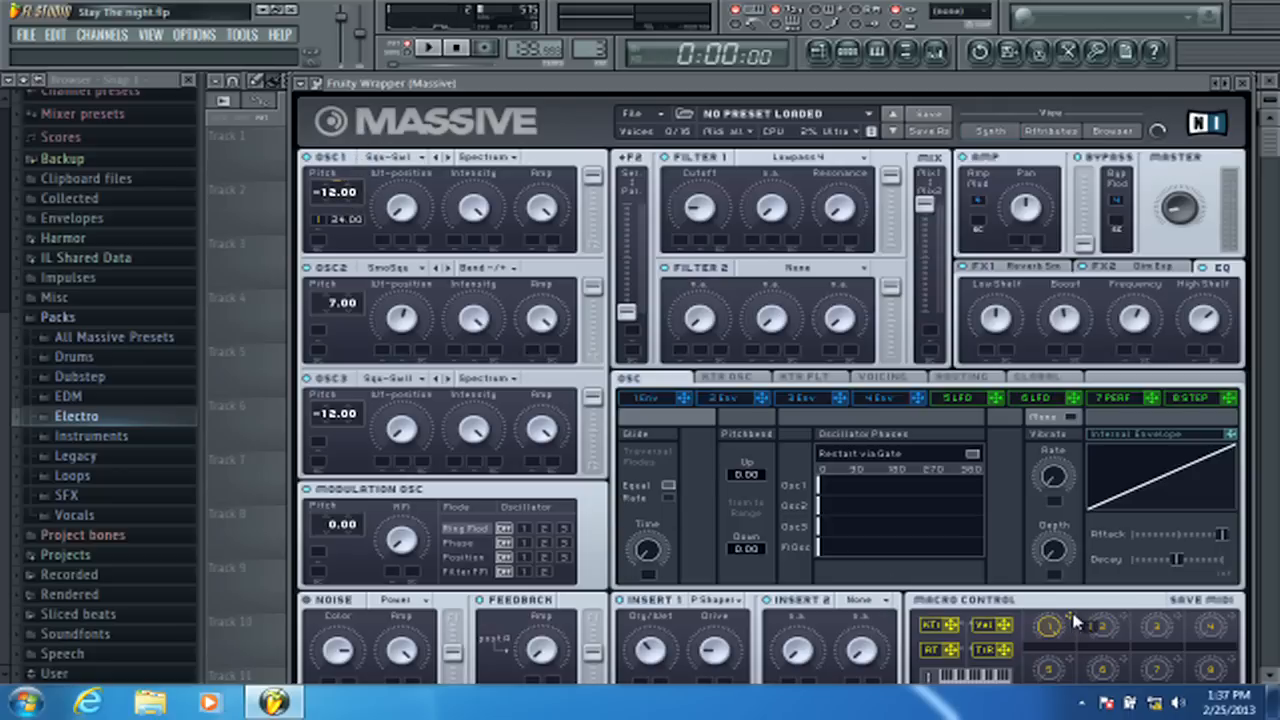
left_click_drag(1075, 622, 316, 335)
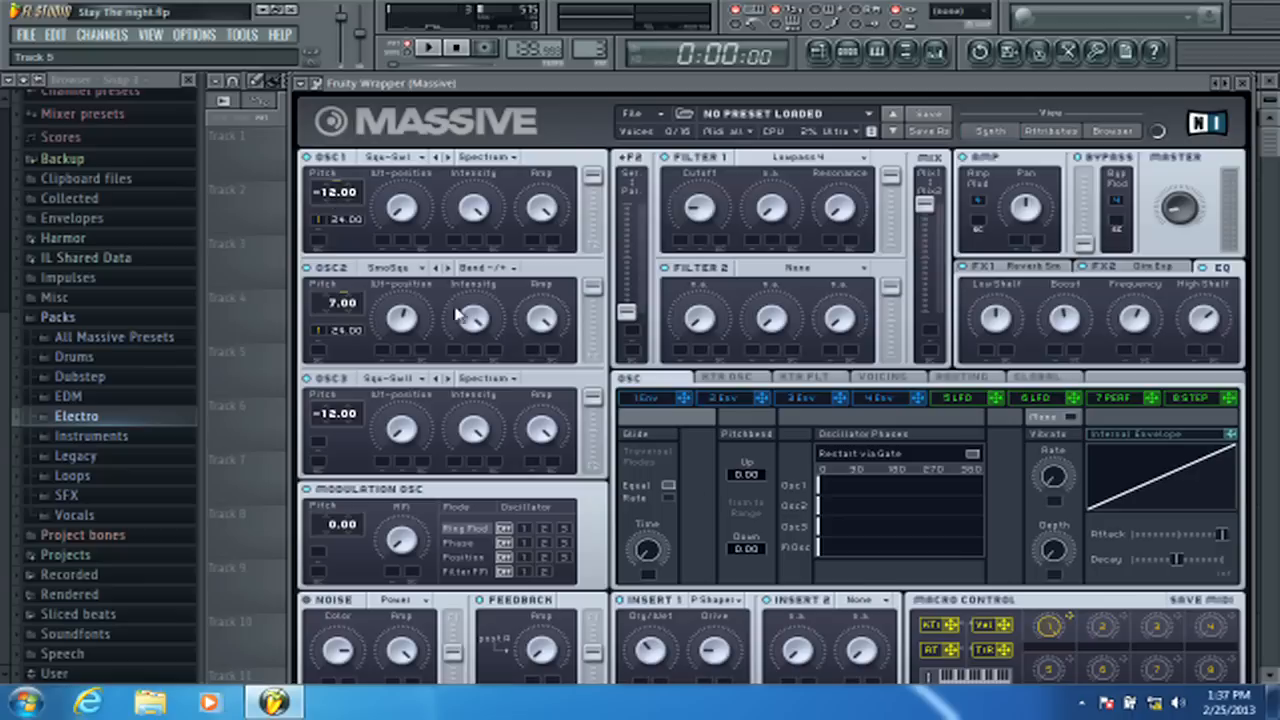
left_click_drag(1072, 622, 318, 445)
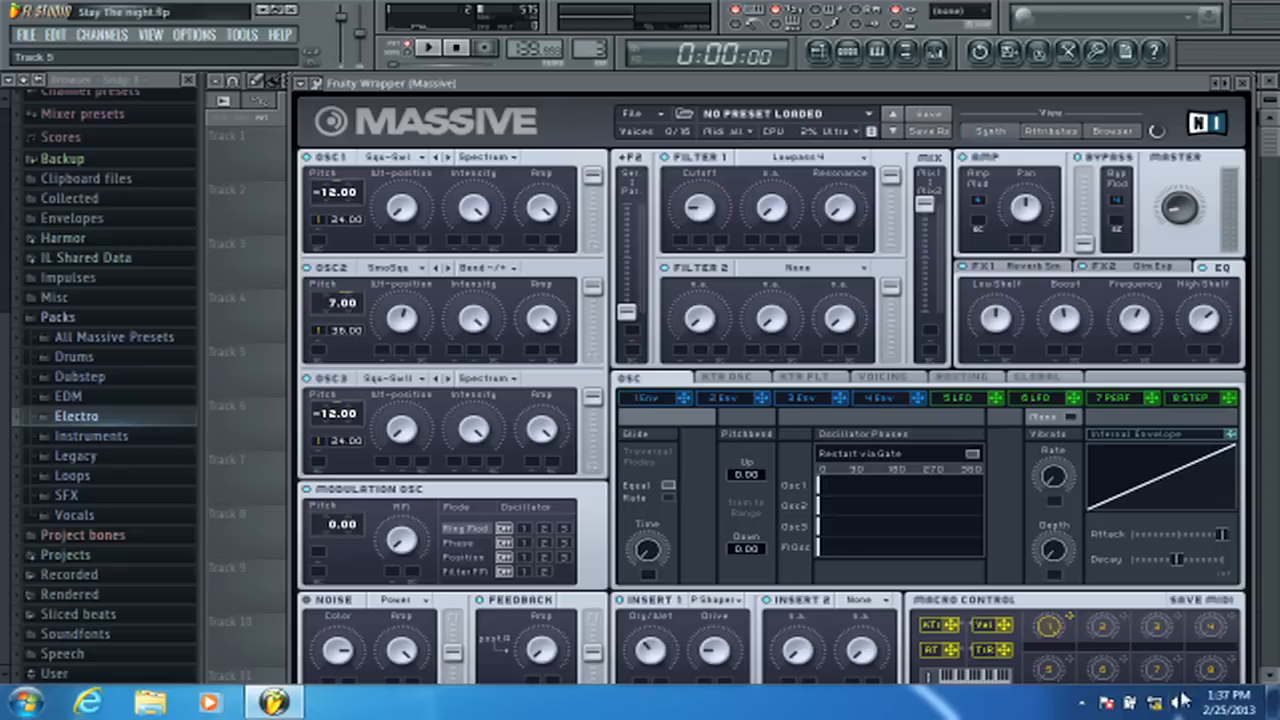
left_click_drag(1050, 625, 1197, 707)
left_click_drag(1062, 612, 1080, 701)
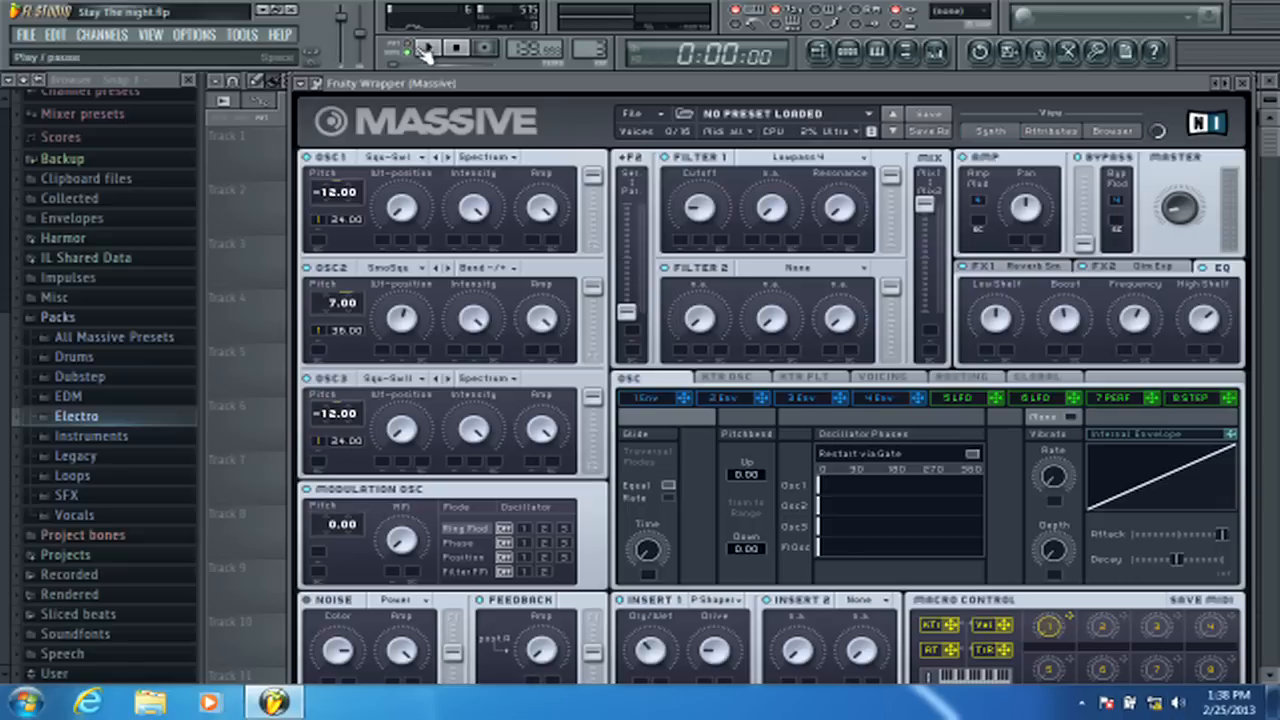
- During playback, turn on the unison Pitch Cutoff and set the oscillators' Macro 1 pitch amounts to 12.00, 24.00 and 12.00
left_click(427, 47)
left_click(882, 377)
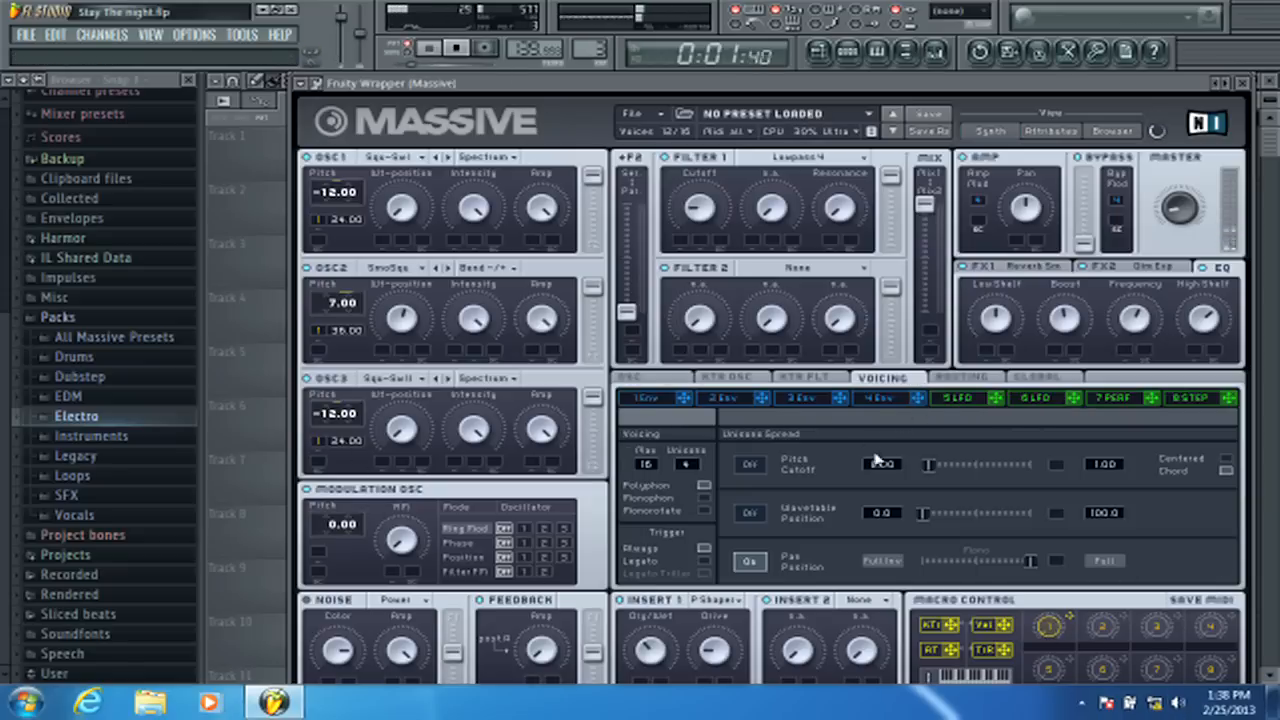
left_click(749, 464)
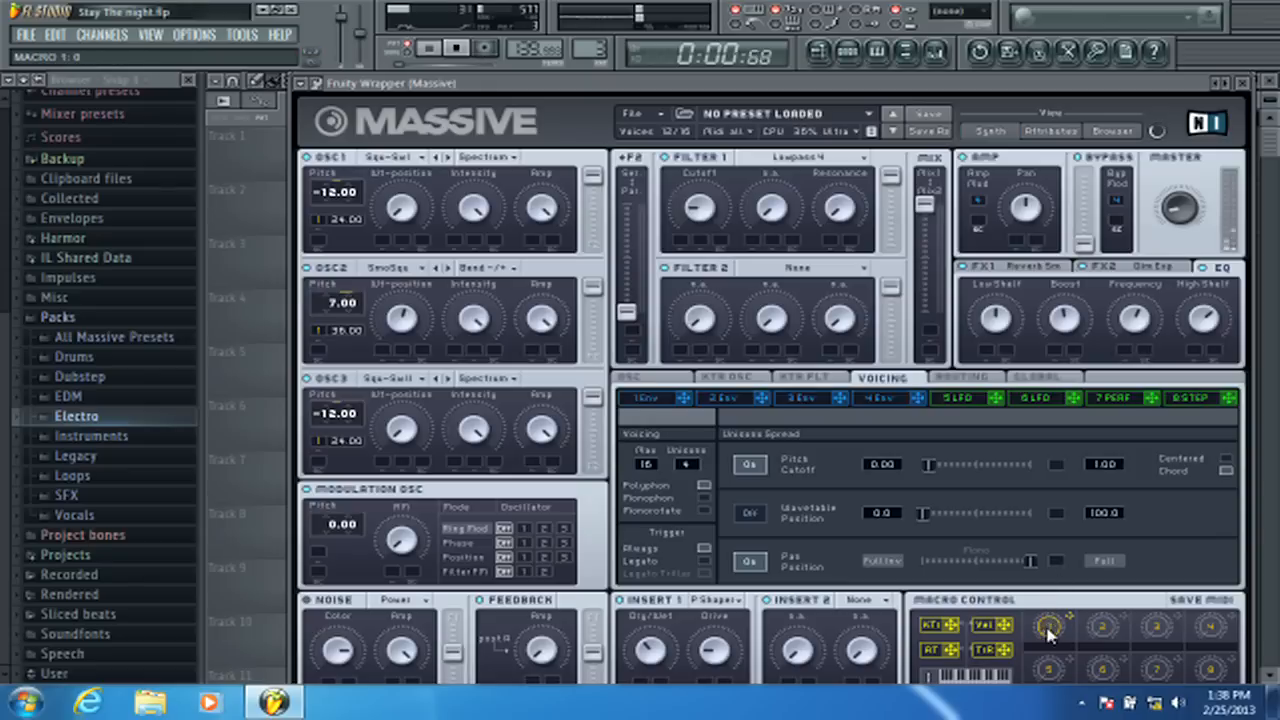
left_click(458, 48)
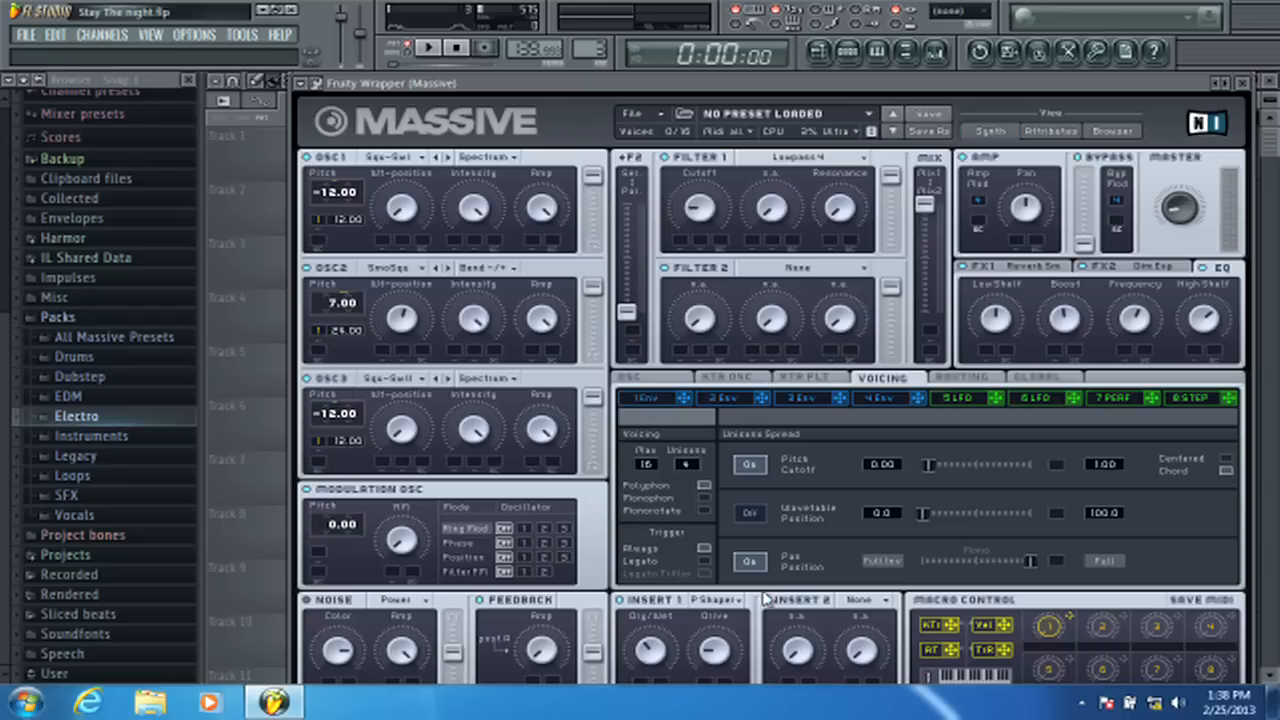
- Create an automation clip for Massive's last tweaked parameter, Macro 1, and bring the playlist to the front
left_click(148, 34)
mouse_move(270, 214)
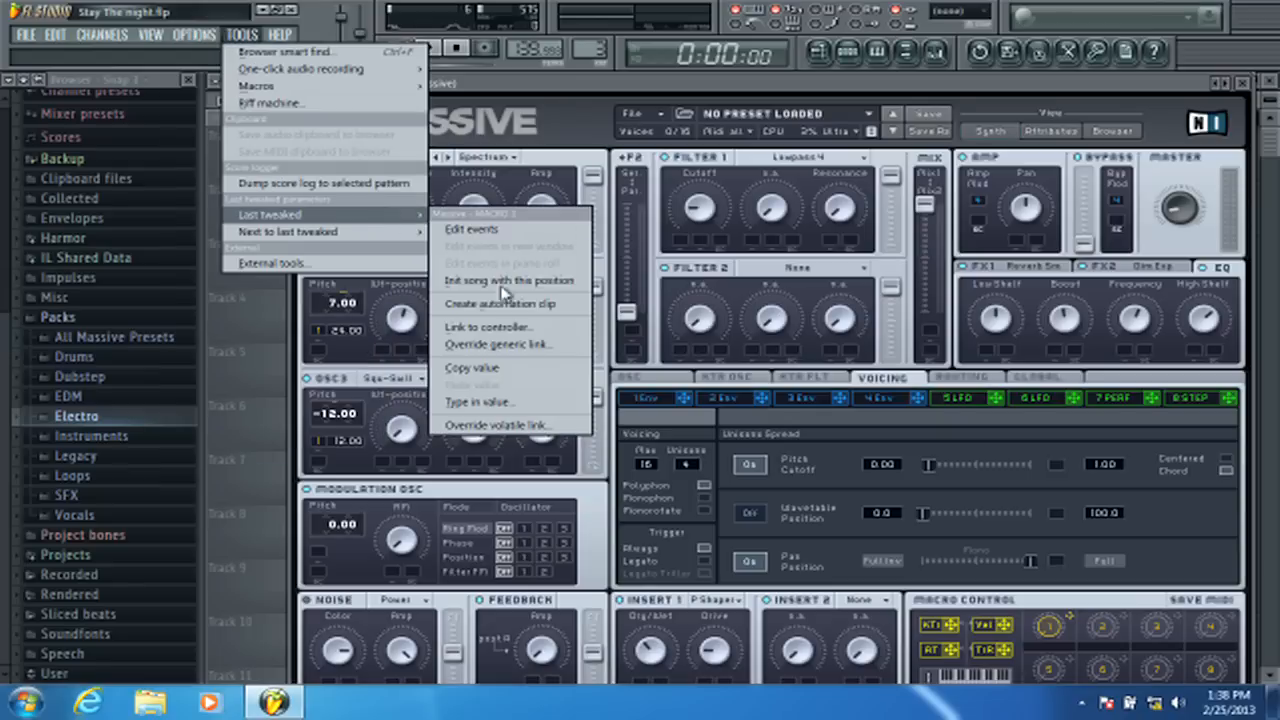
left_click(500, 303)
left_click(818, 50)
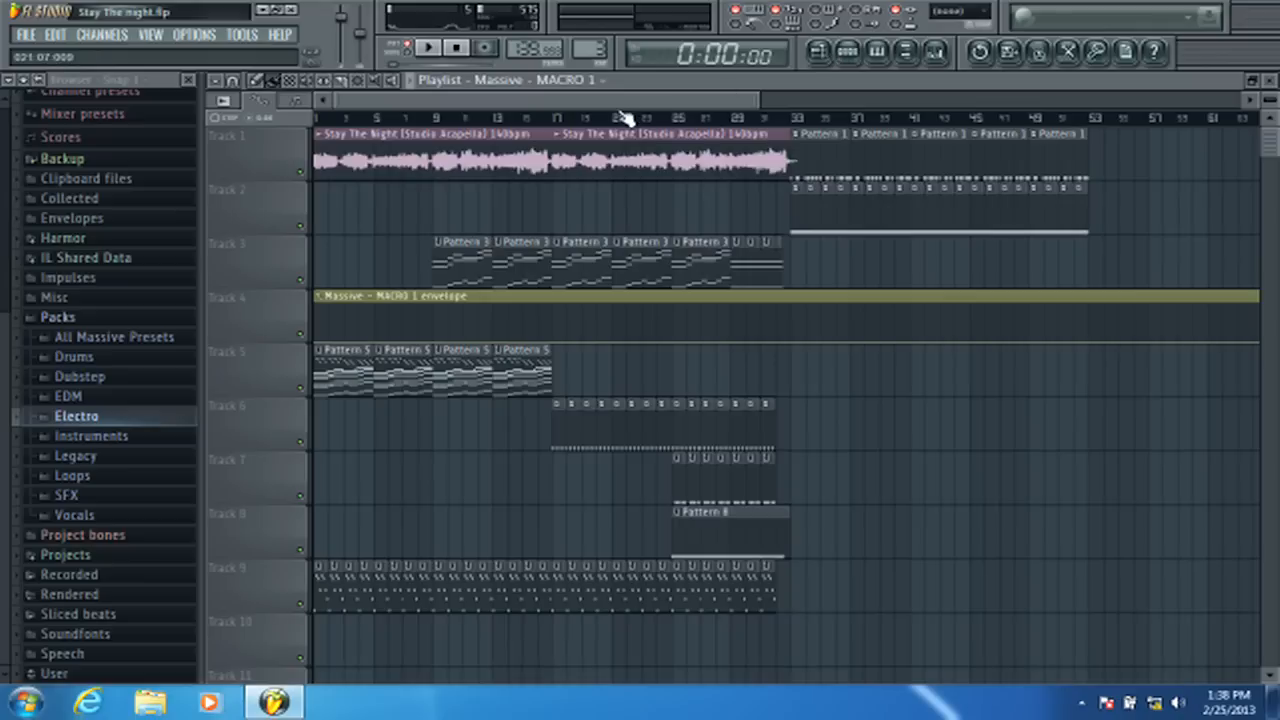
- Shorten the MACRO 1 envelope clip on Track 4 to about 32 bars, ending just after bar 33 begins
scroll(622, 118, "down", 2)
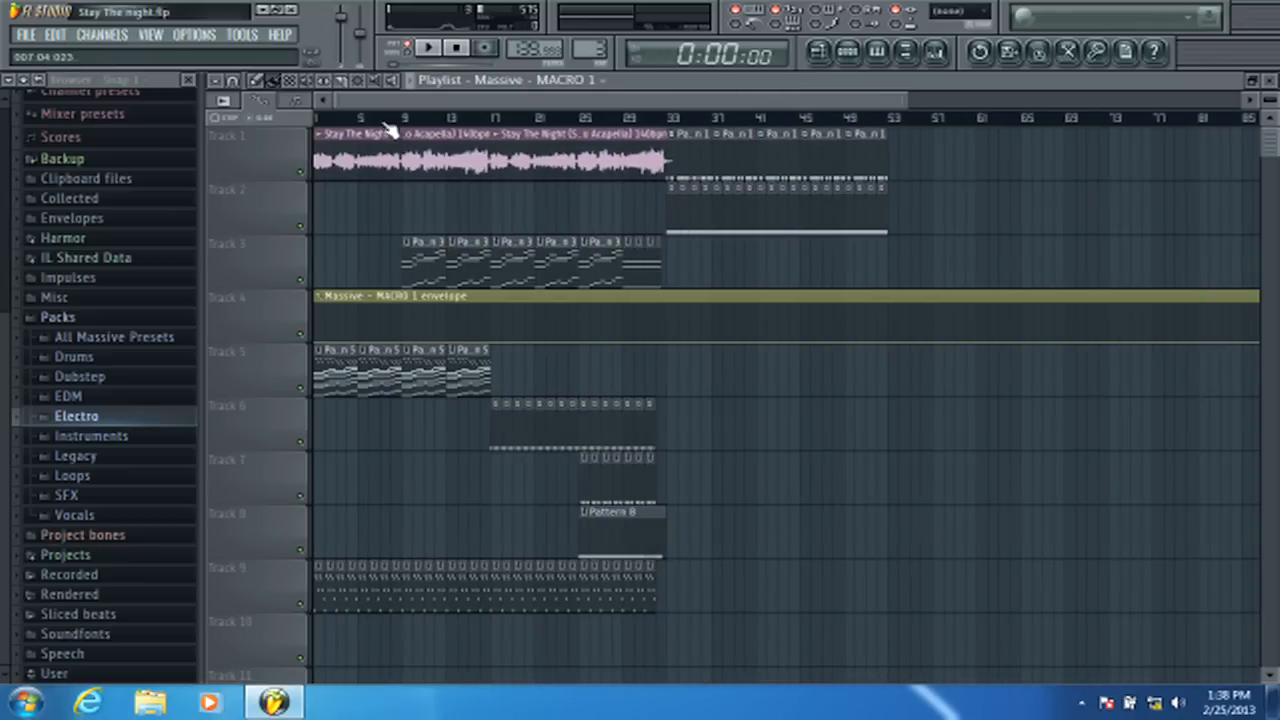
scroll(390, 122, "down", 2)
left_click_drag(1142, 296, 500, 292)
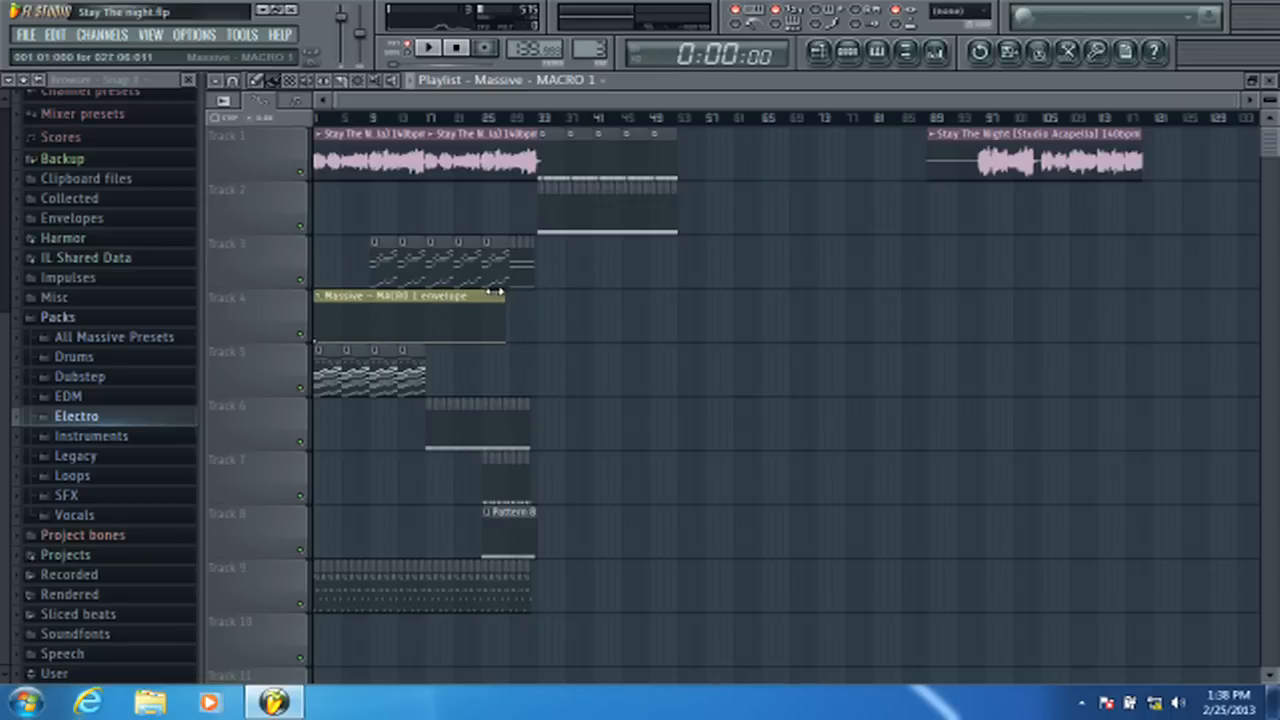
- Shape the MACRO 1 envelope to stay at minimum until bar 29 and curve up to maximum around bar 32, auditioning it during playback
left_click(490, 120)
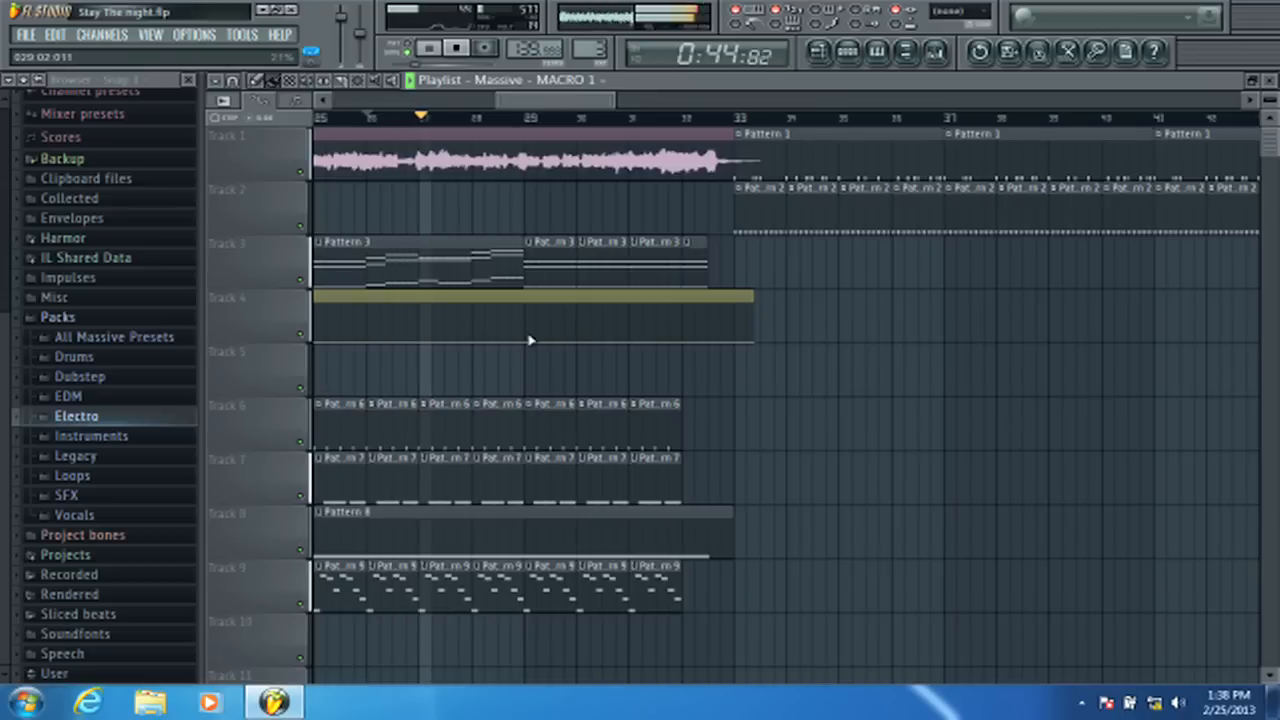
left_click_drag(700, 340, 701, 314)
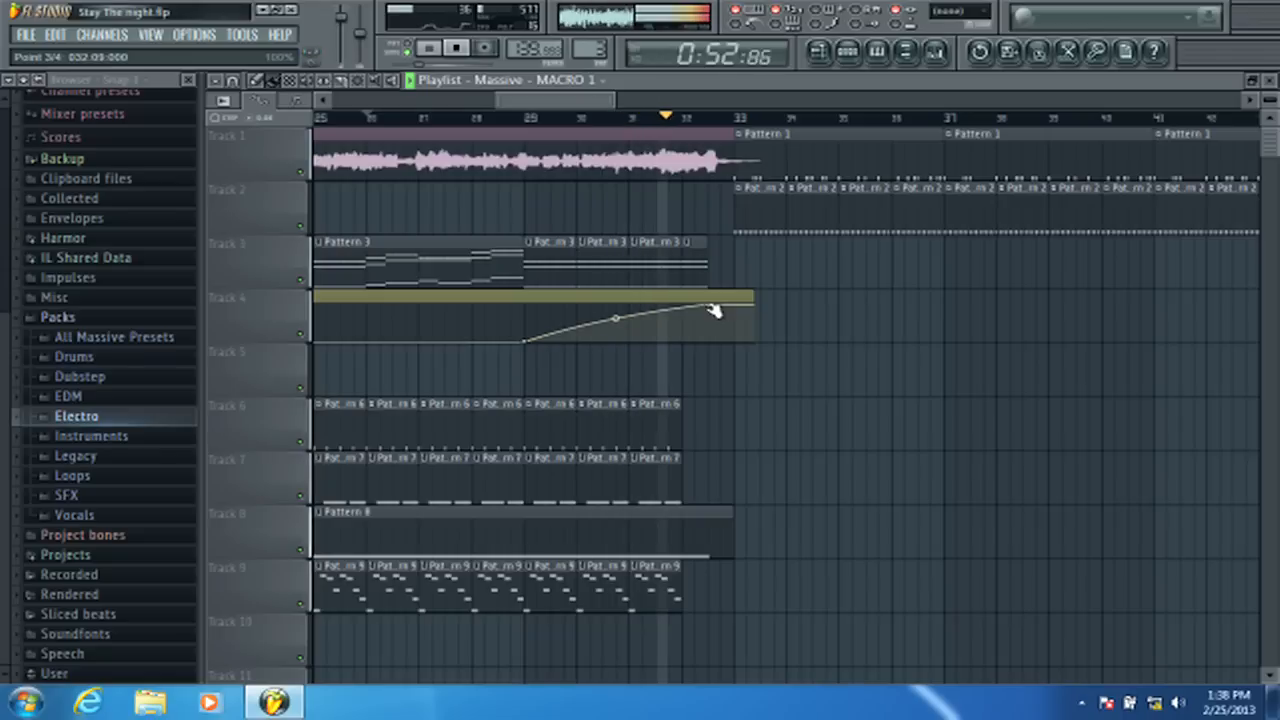
left_click_drag(711, 309, 699, 287)
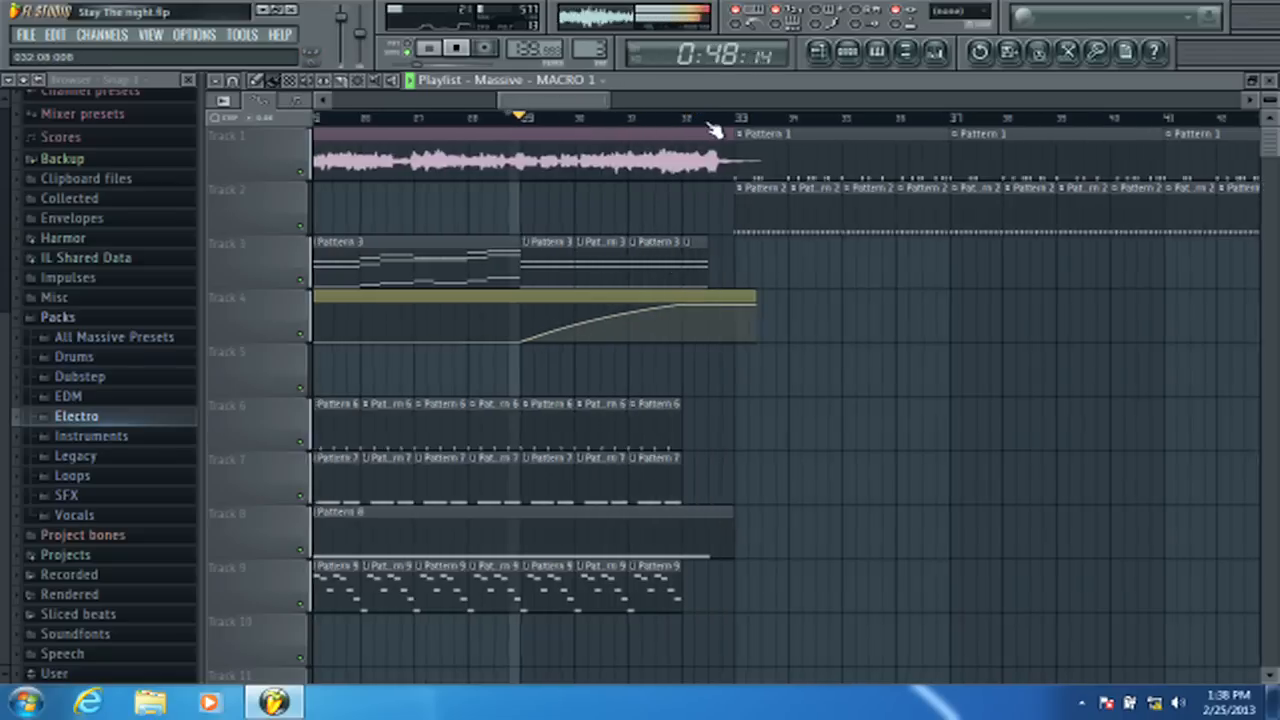
scroll(713, 130, "up", 2)
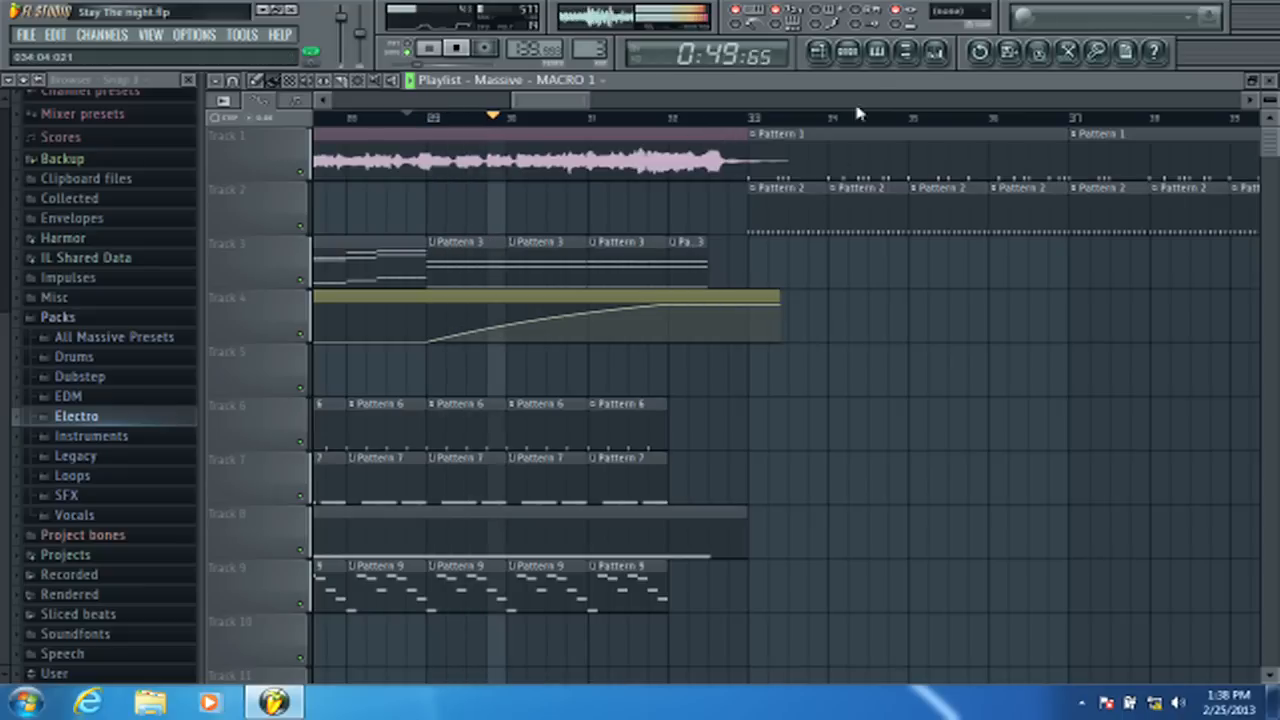
left_click_drag(680, 306, 689, 284)
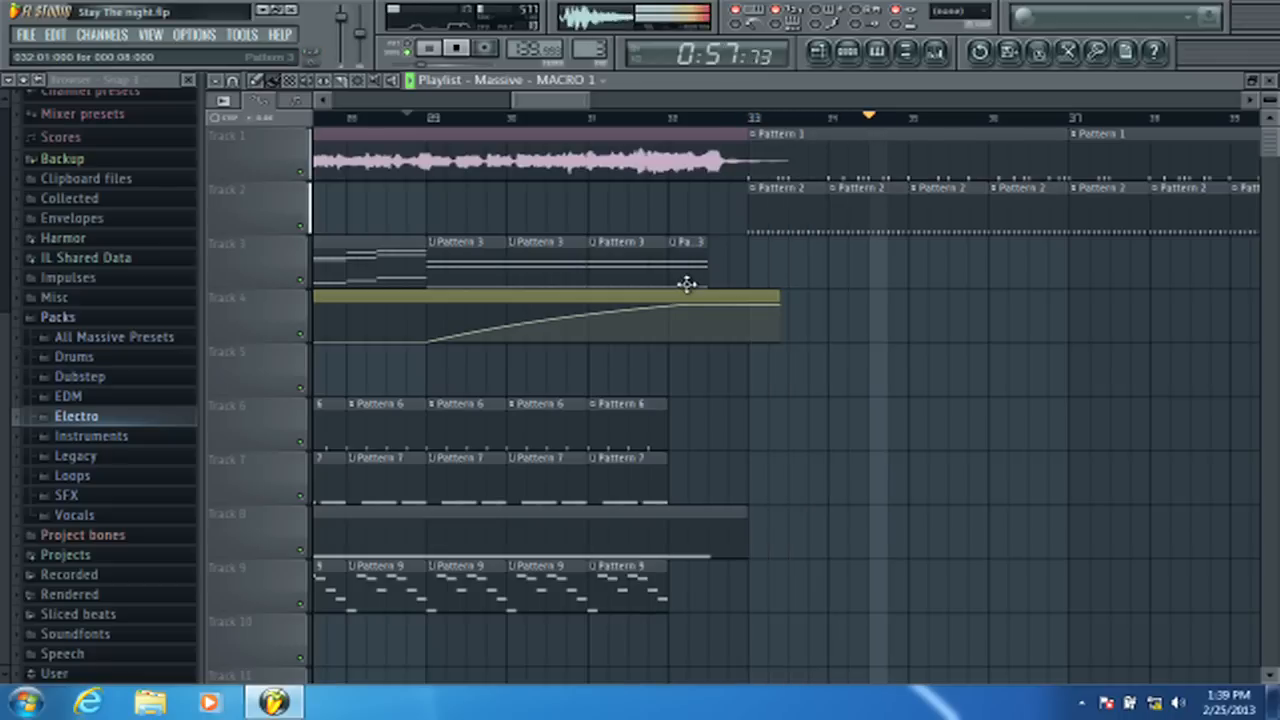
left_click(390, 117)
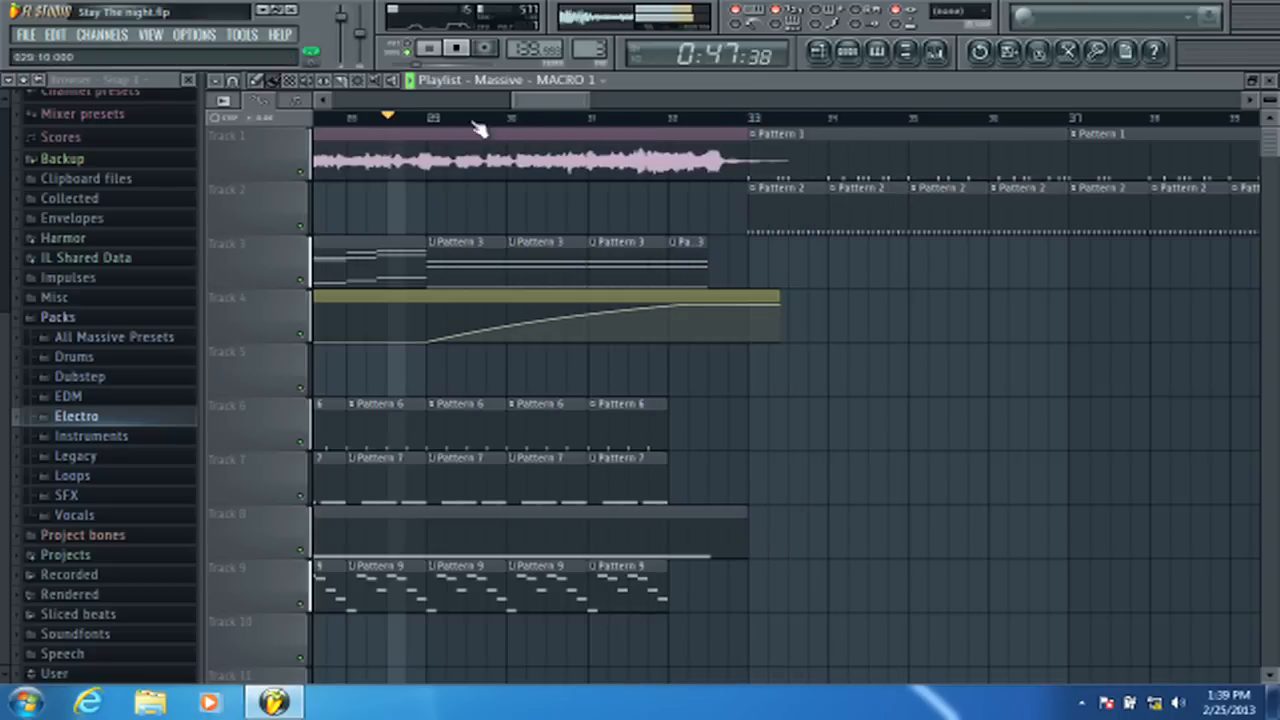
- Check Massive from the Unsorted channels, stop playback and raise the Mau5 Chords mixer level to about -2.2 dB
left_click(936, 54)
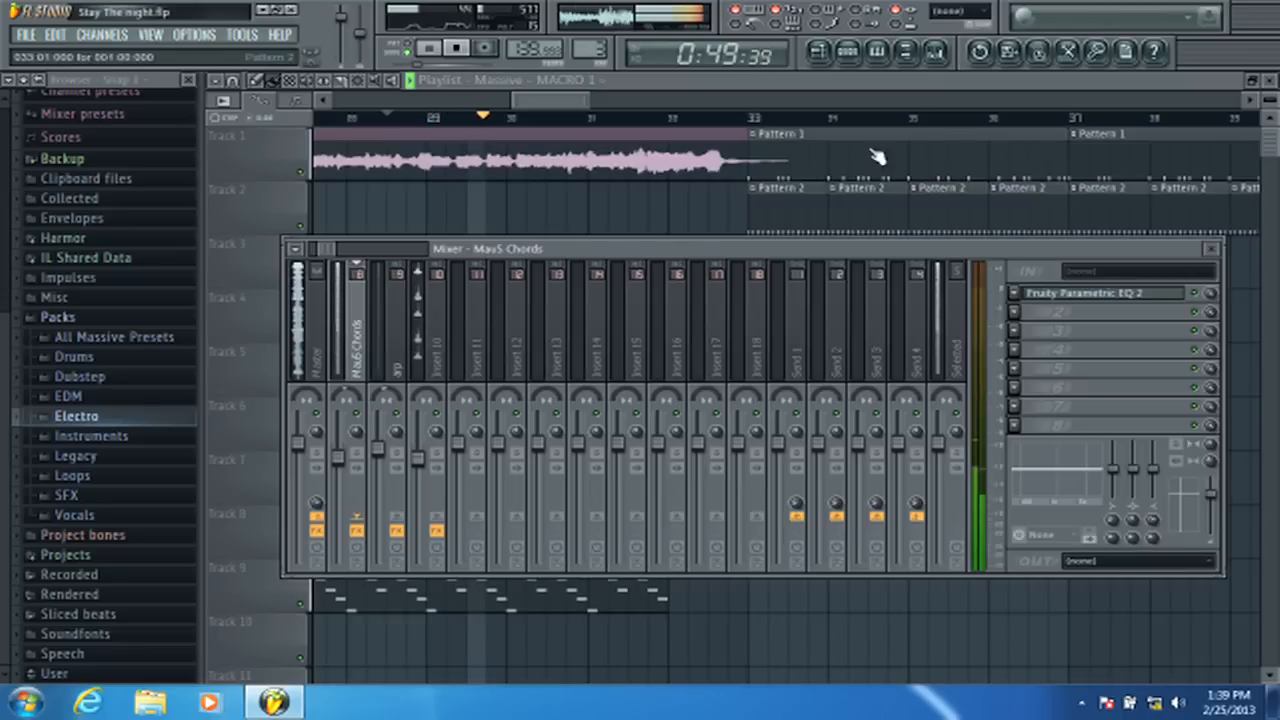
left_click(849, 56)
left_click(477, 330)
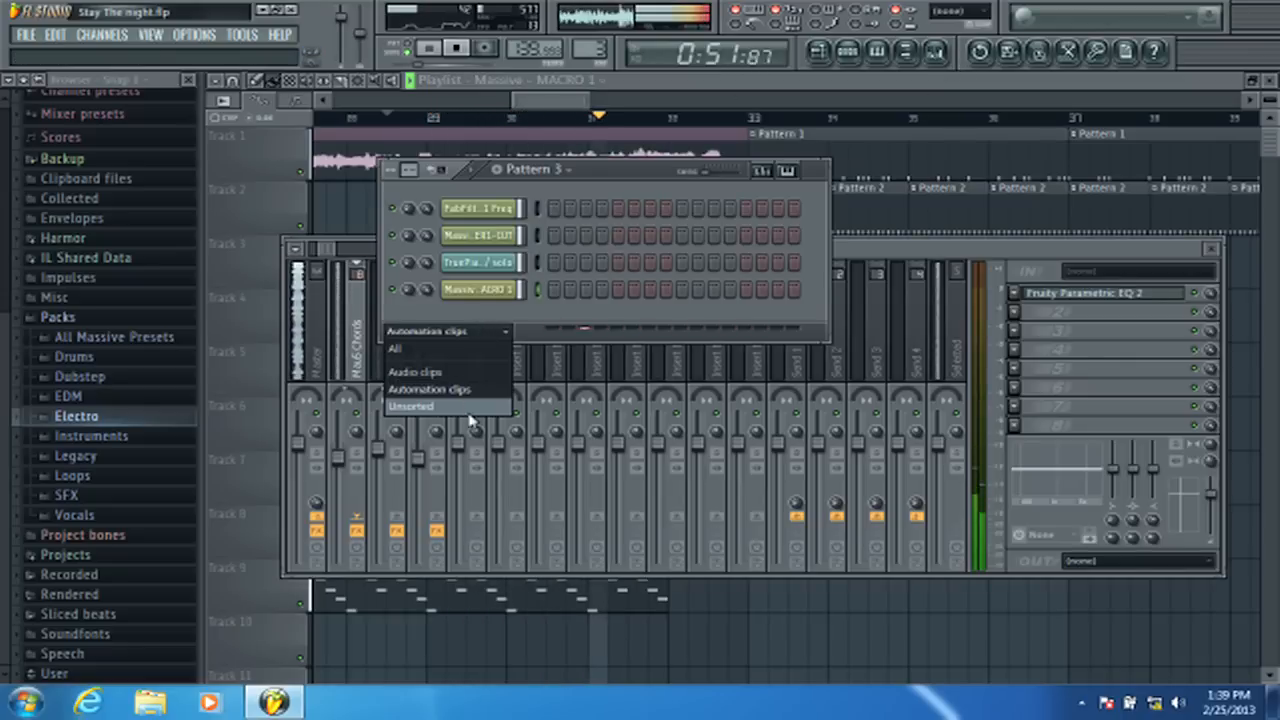
left_click(448, 412)
left_click(490, 318)
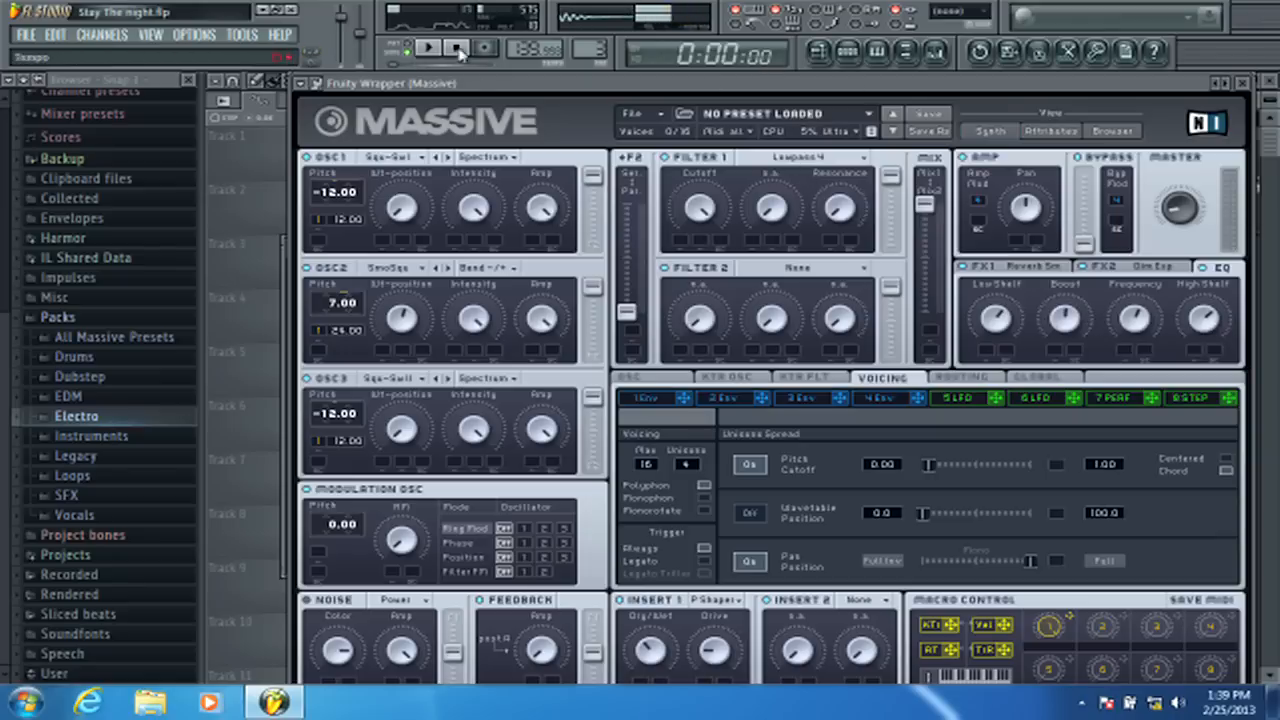
left_click(1244, 83)
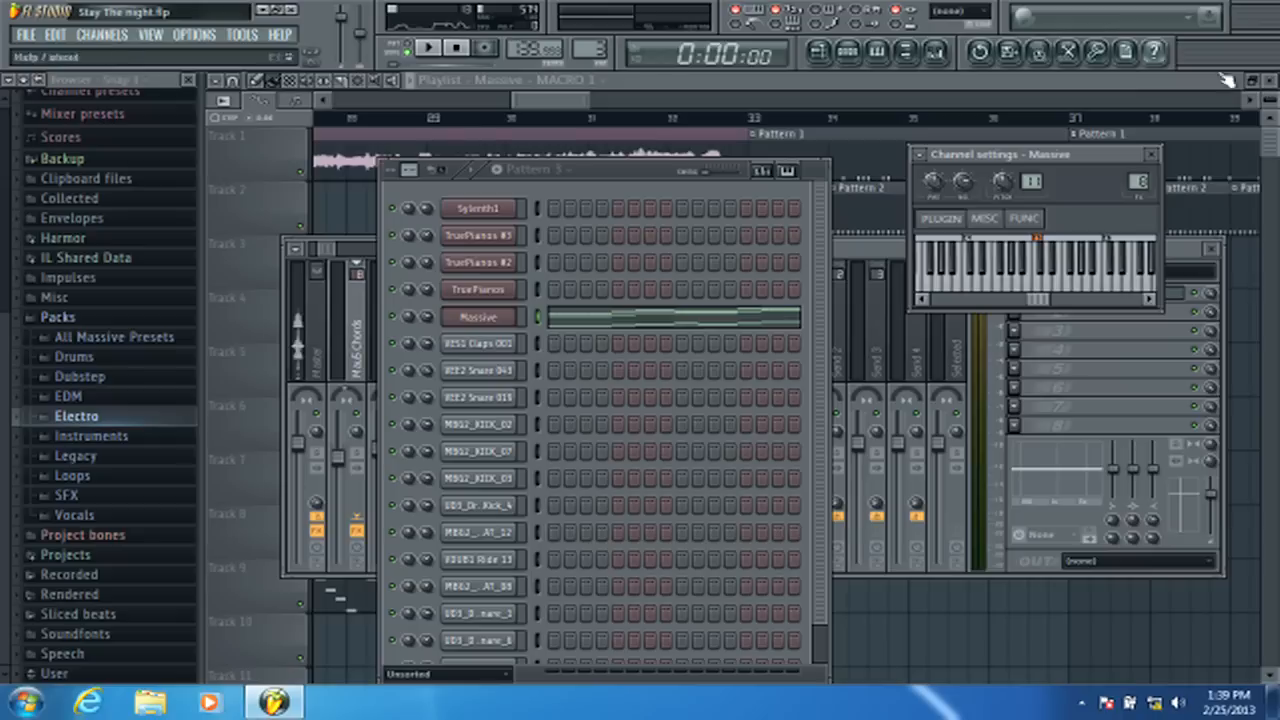
left_click(870, 245)
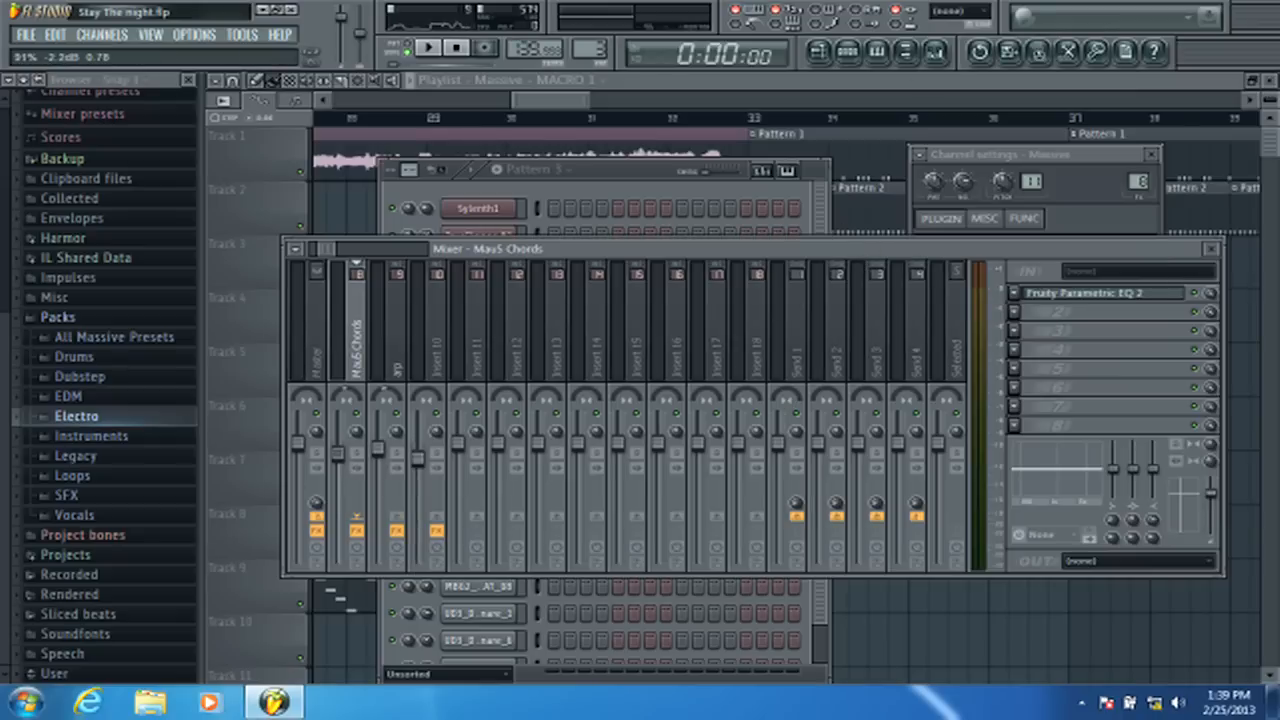
- Move the MACRO 1 envelope clip from Track 4 down to Track 19, beneath the other automation clips
left_click(548, 92)
scroll(545, 119, "down", 6)
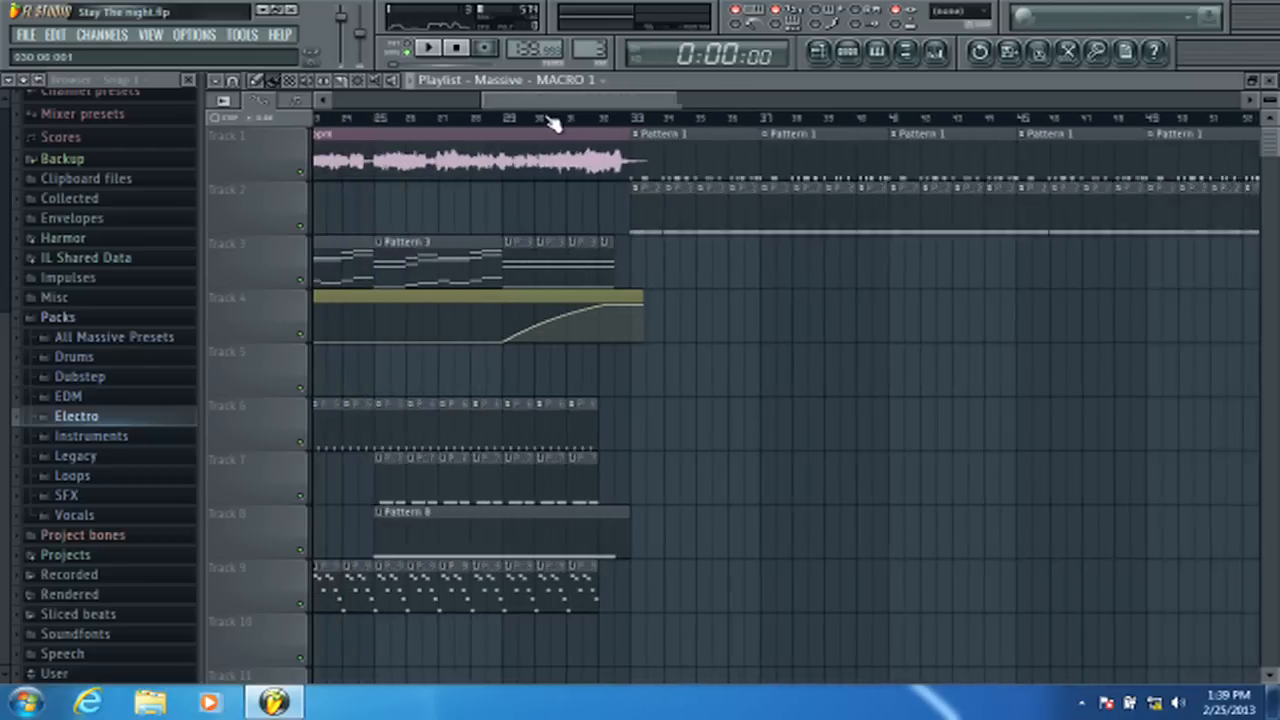
scroll(437, 271, "down", 6)
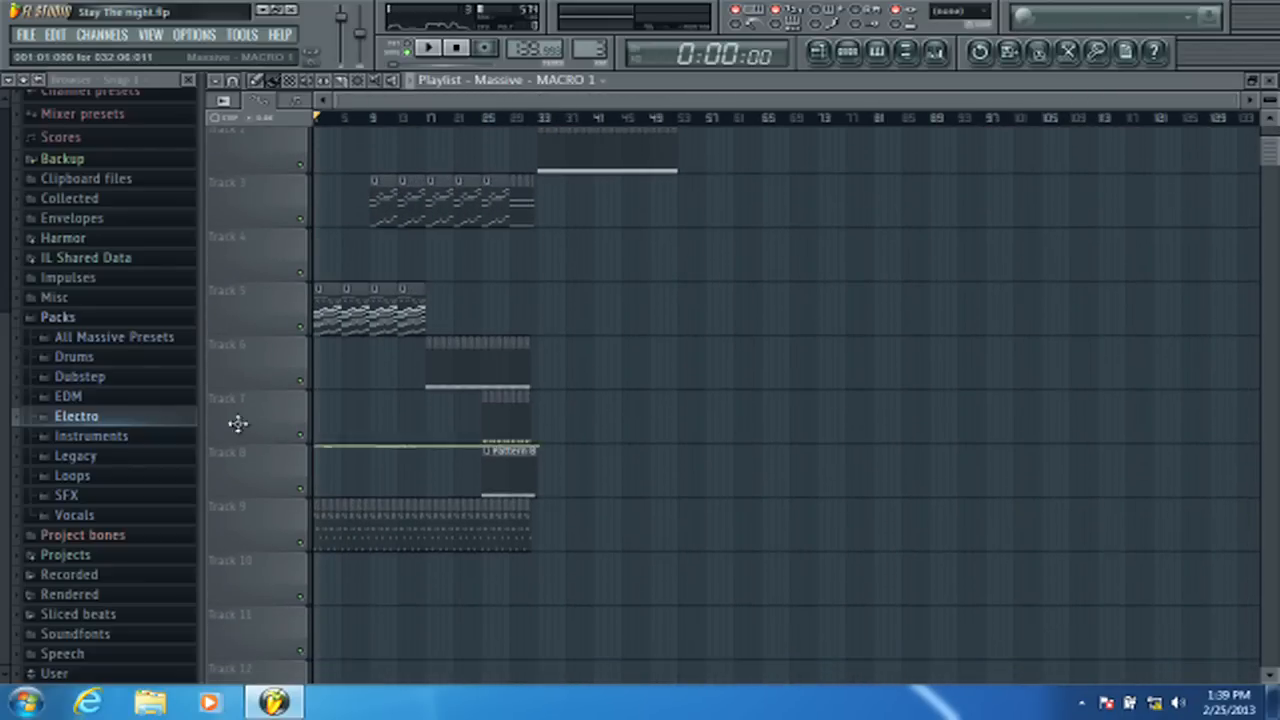
scroll(437, 300, "down", 7)
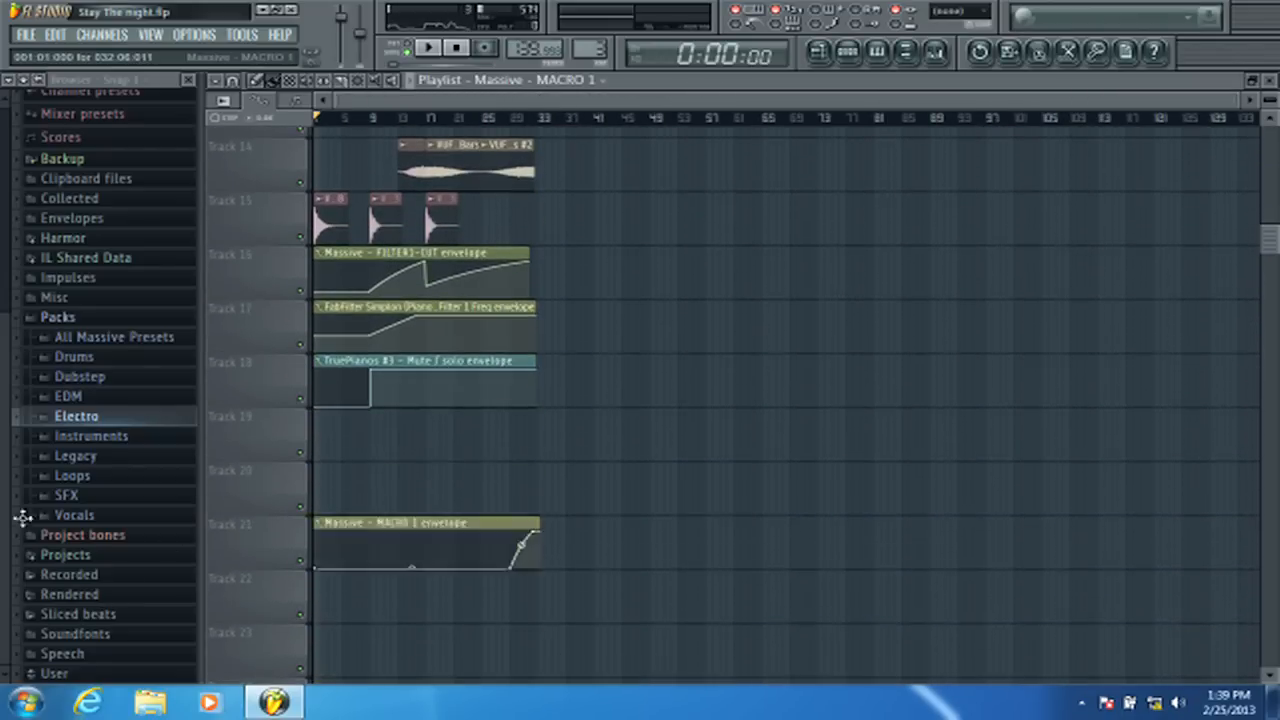
scroll(400, 280, "up", 13)
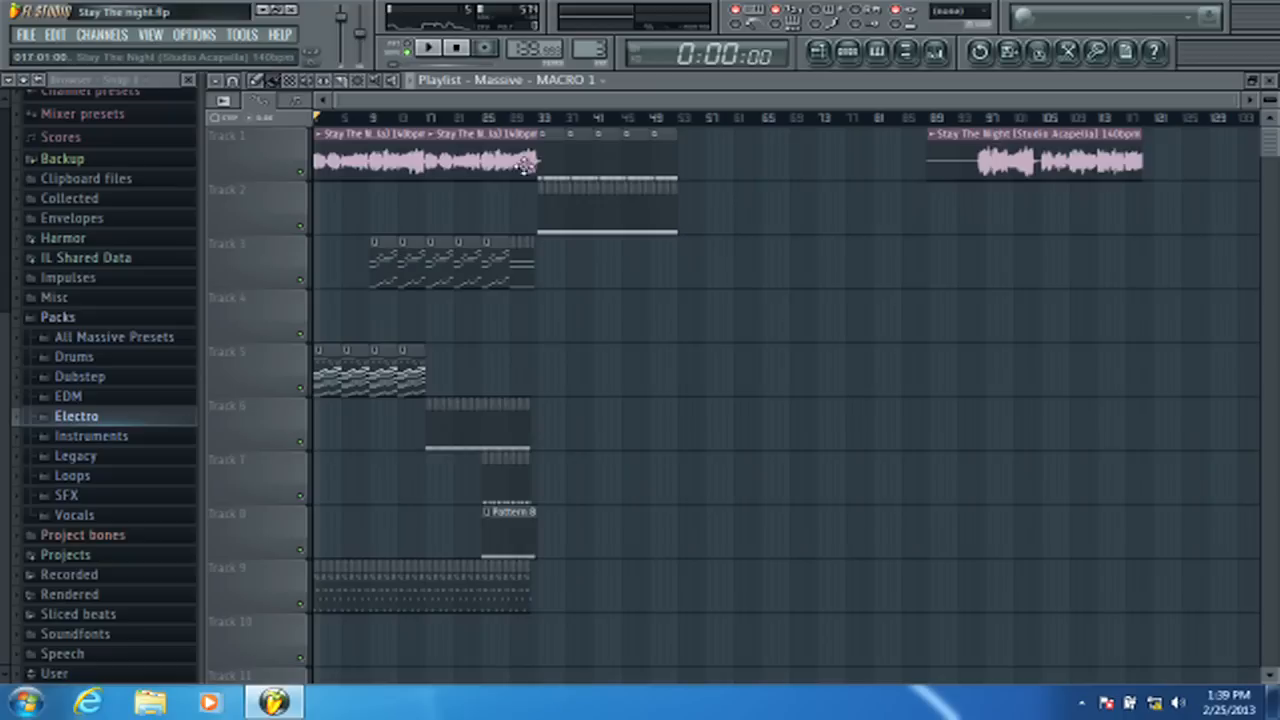
scroll(522, 114, "up", 2)
scroll(478, 200, "down", 12)
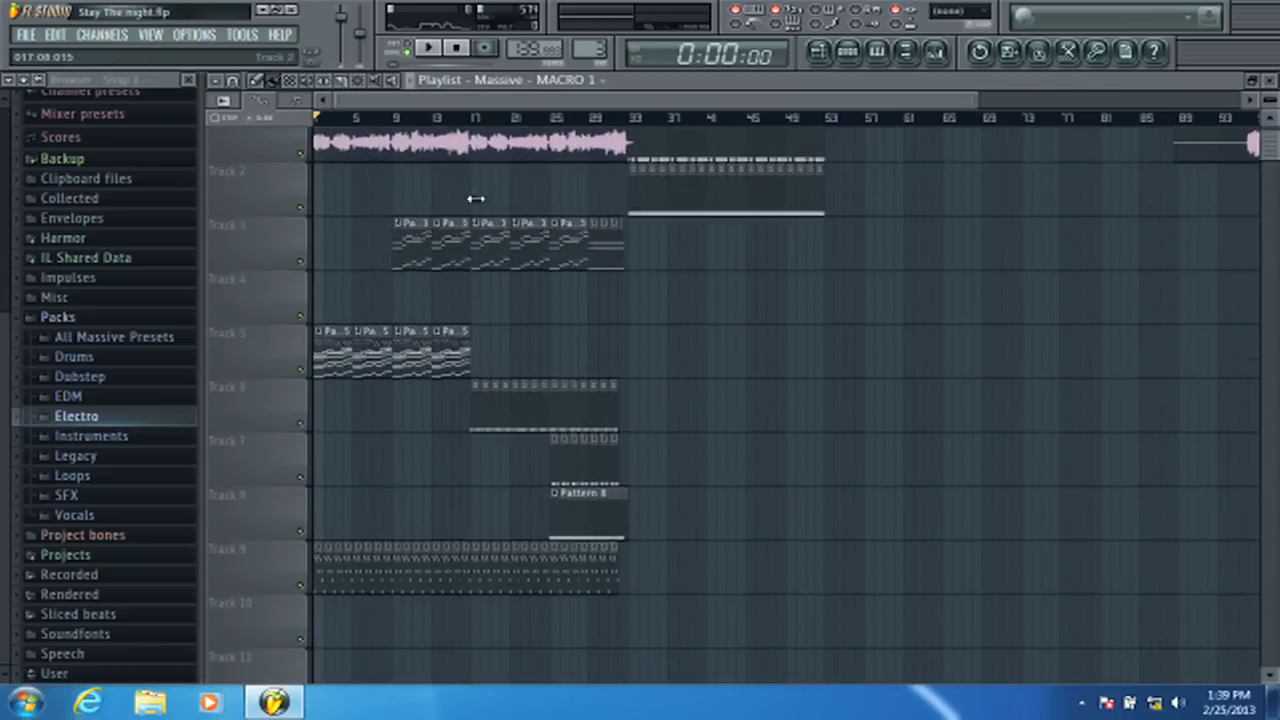
scroll(509, 280, "up", 12)
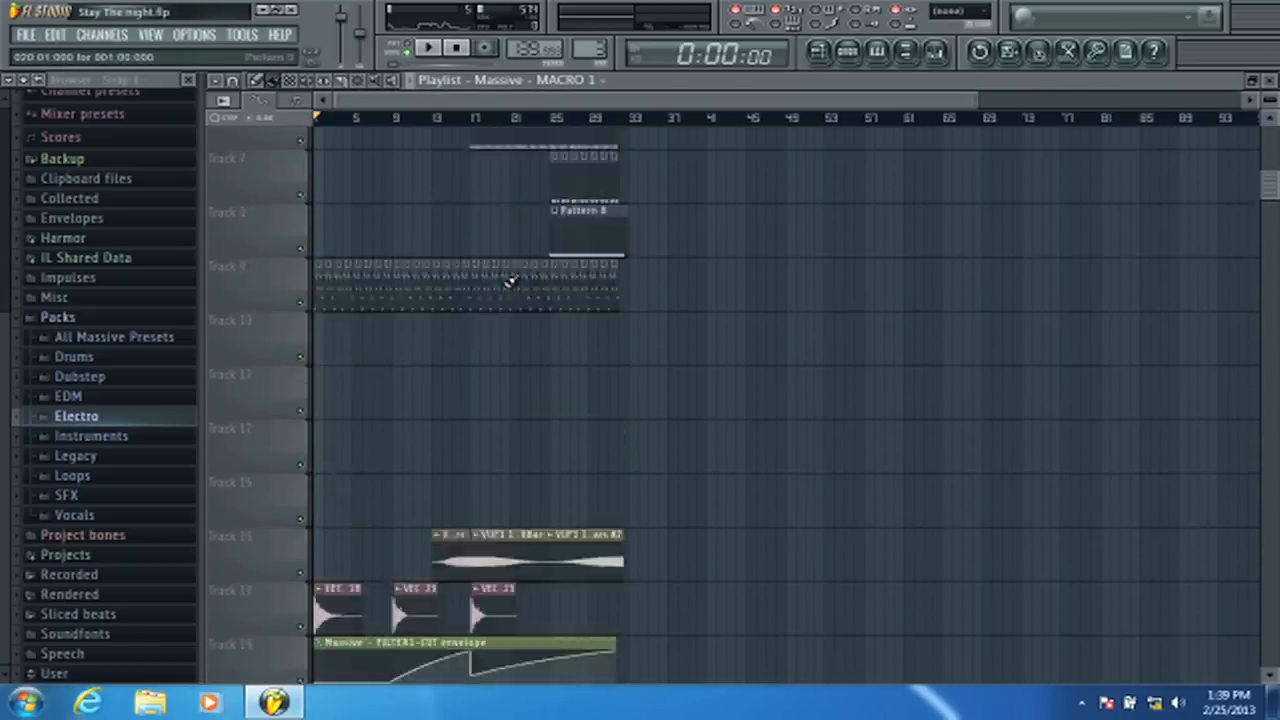
scroll(505, 122, "up", 2)
scroll(505, 122, "left", 3)
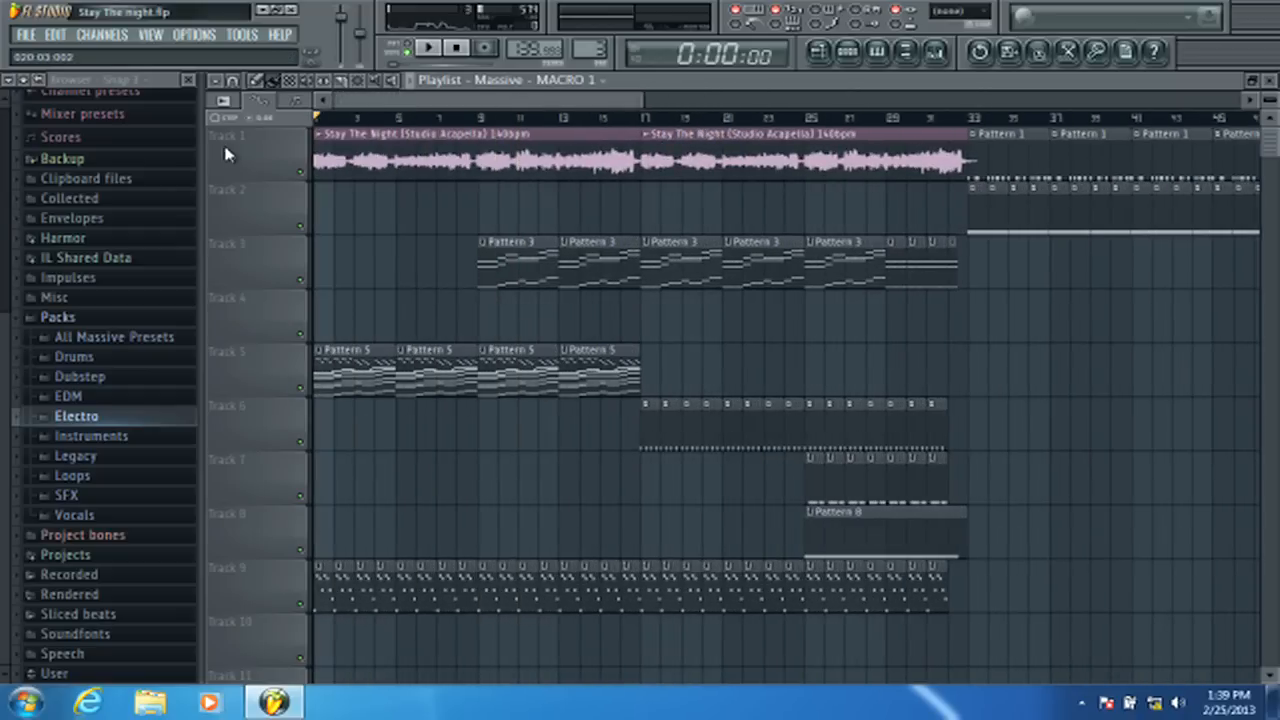
- Play the song from the start and replace the VEC4 FX Kicks 23 clip at bar 17 on Track 15 with VEC4 FX Kicks 18
left_click(446, 48)
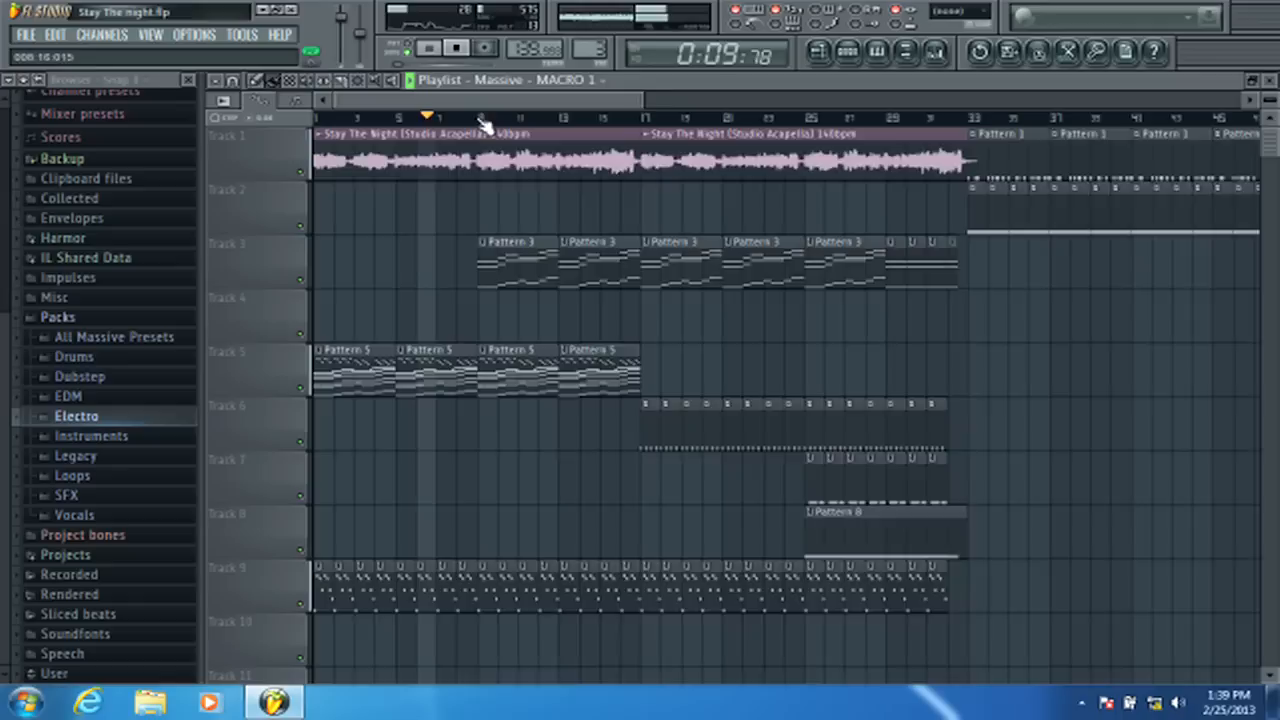
scroll(483, 125, "up", 4)
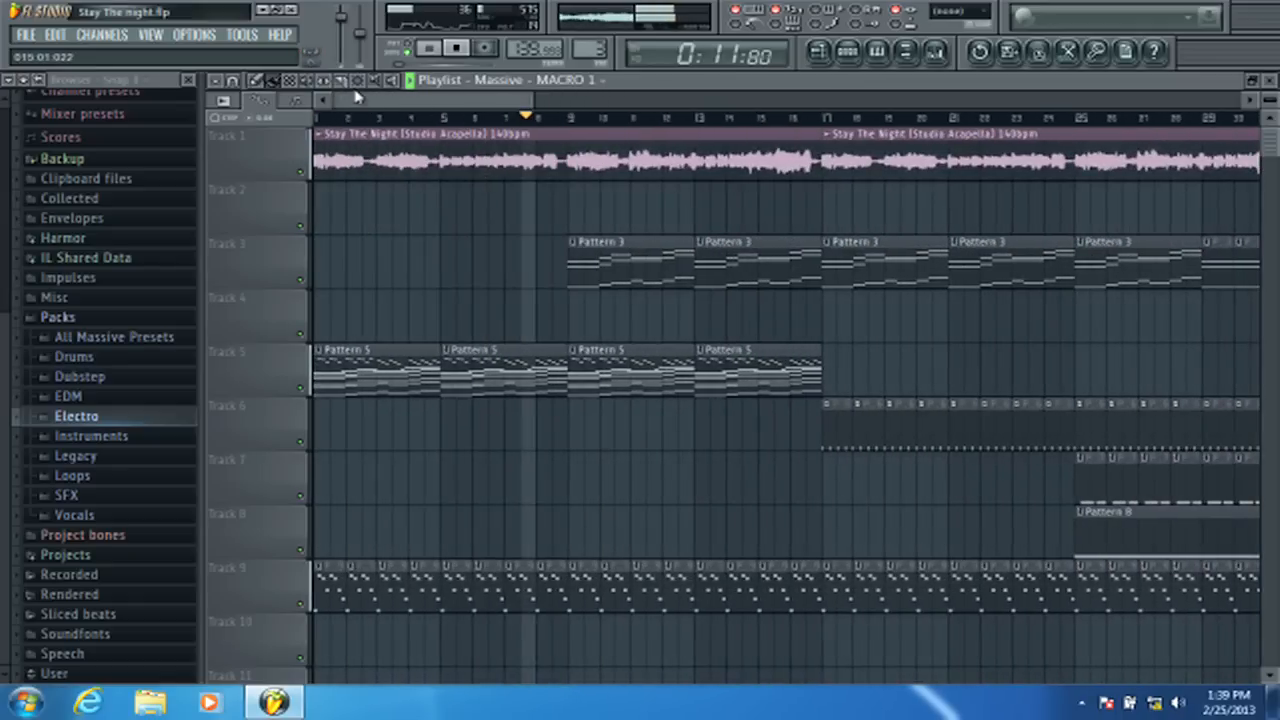
scroll(537, 190, "down", 5)
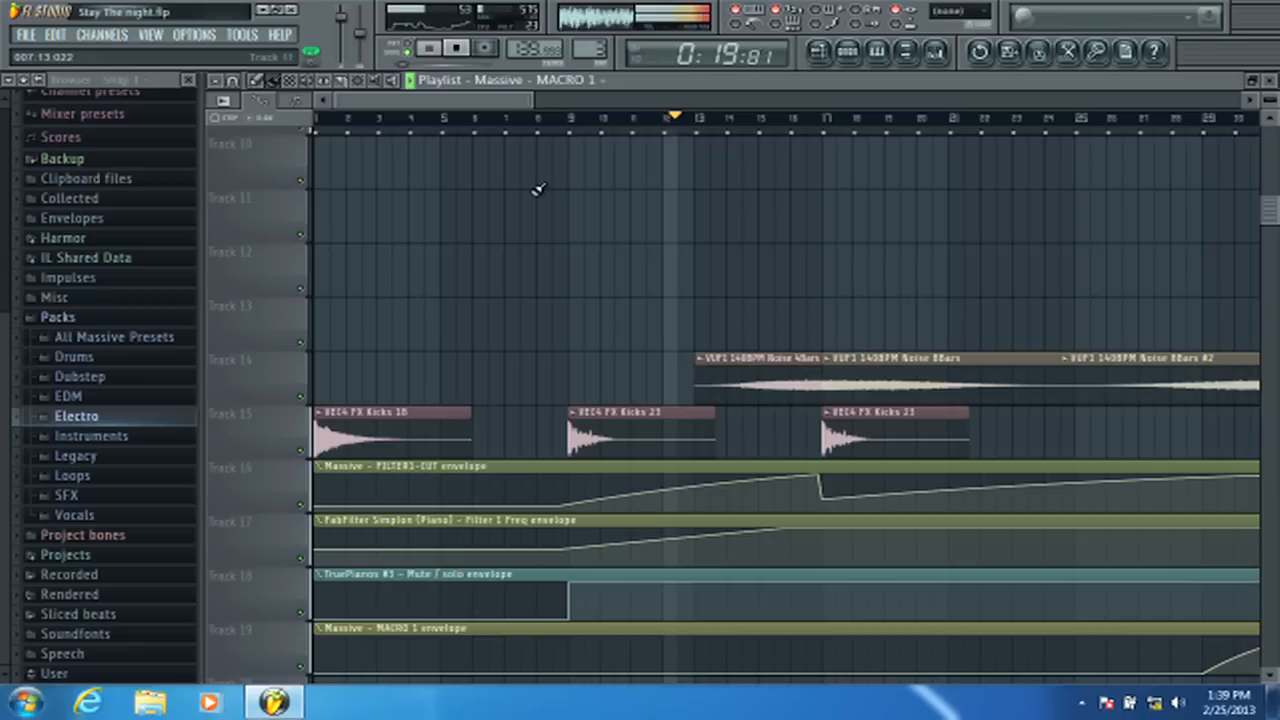
left_click(329, 411)
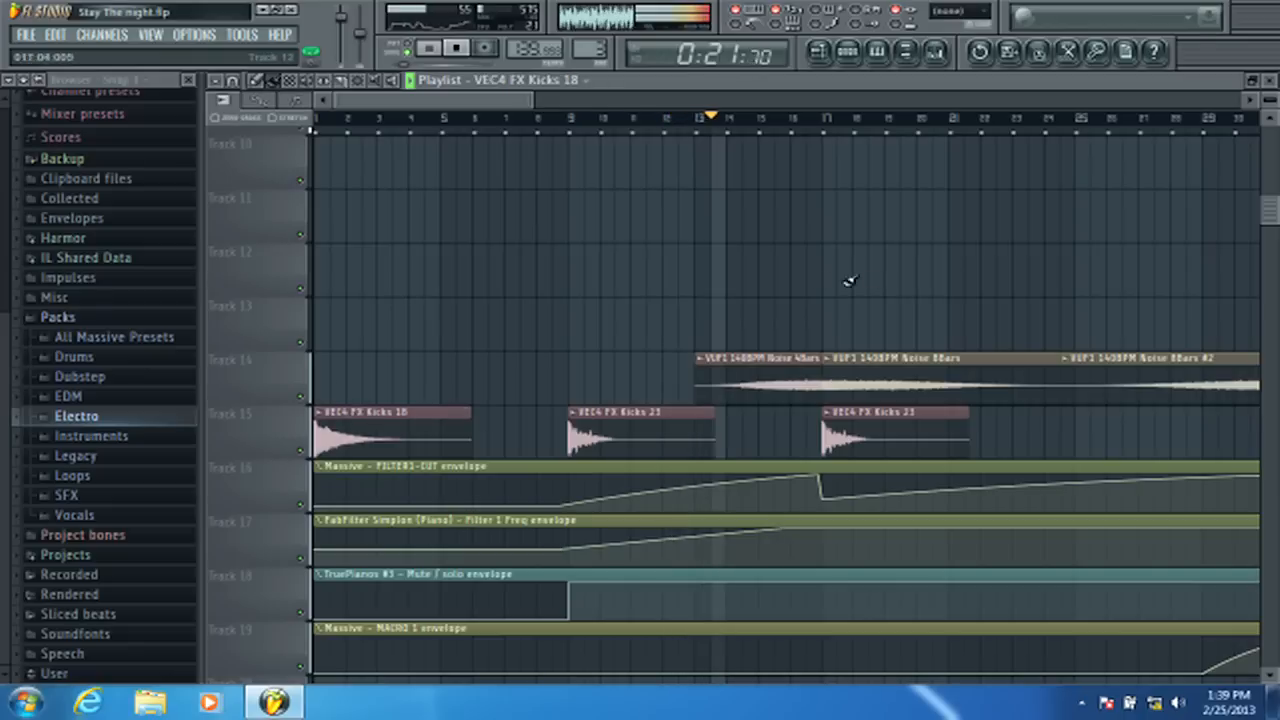
left_click(845, 315)
left_click_drag(880, 330, 866, 335)
right_click(882, 420)
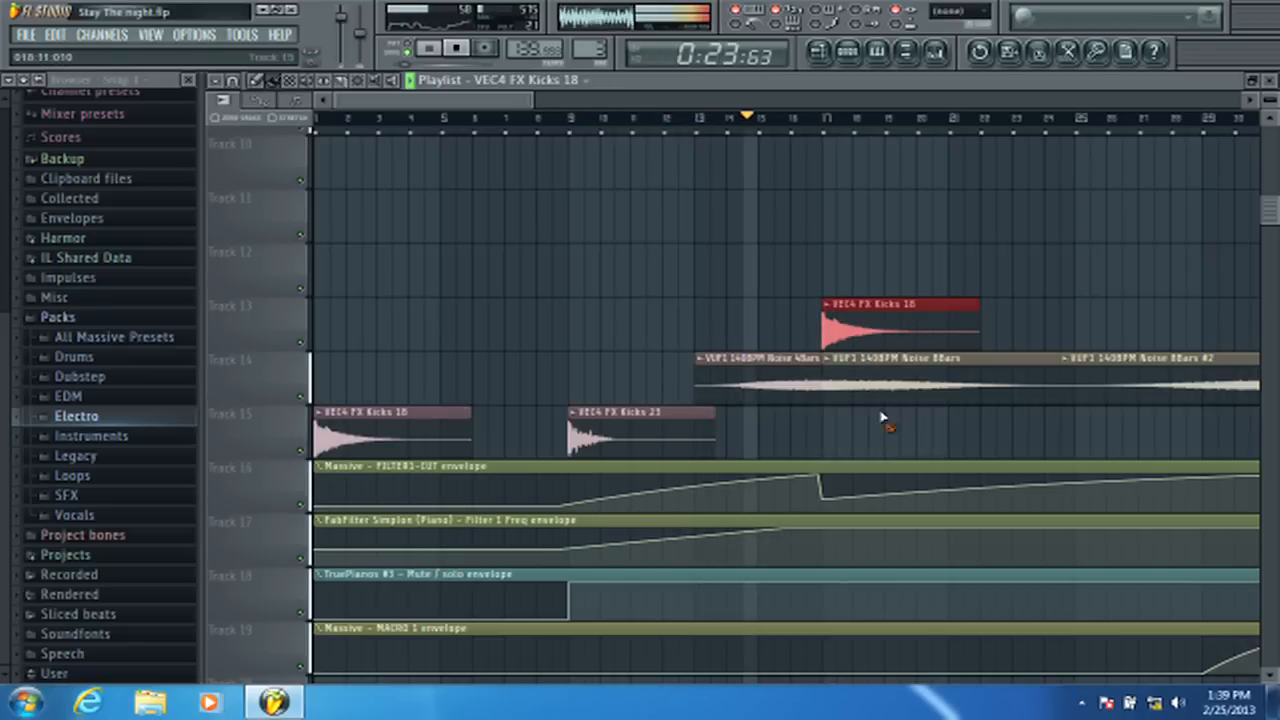
key("F9")
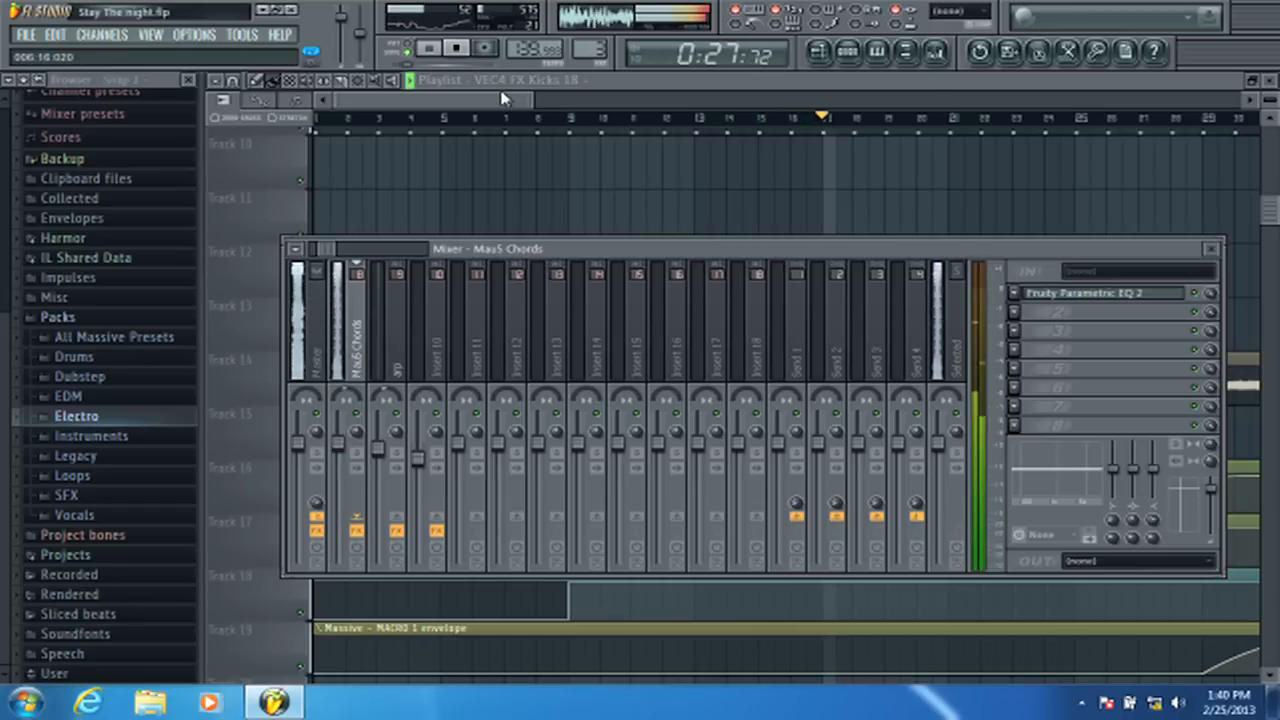
key("F9")
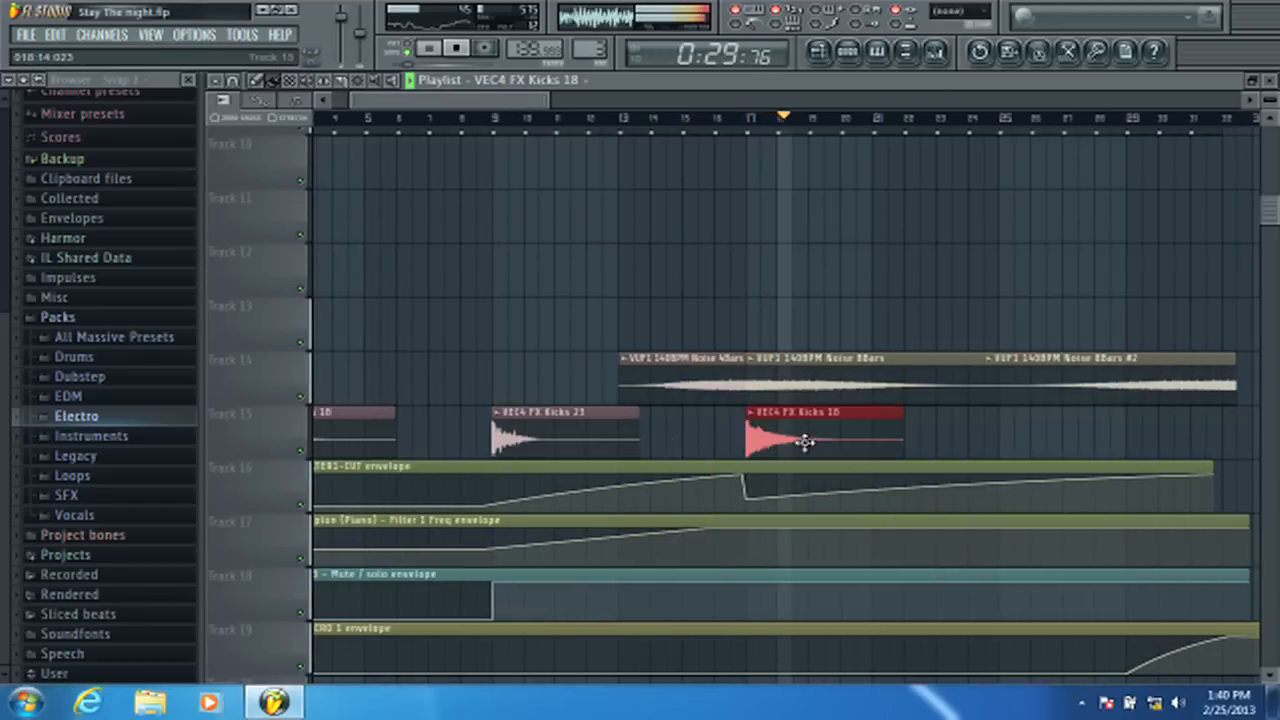
- Remove the Fruity Free Filter from the first effect slot of the Master mixer track while the build-up plays
scroll(777, 140, "down", 3)
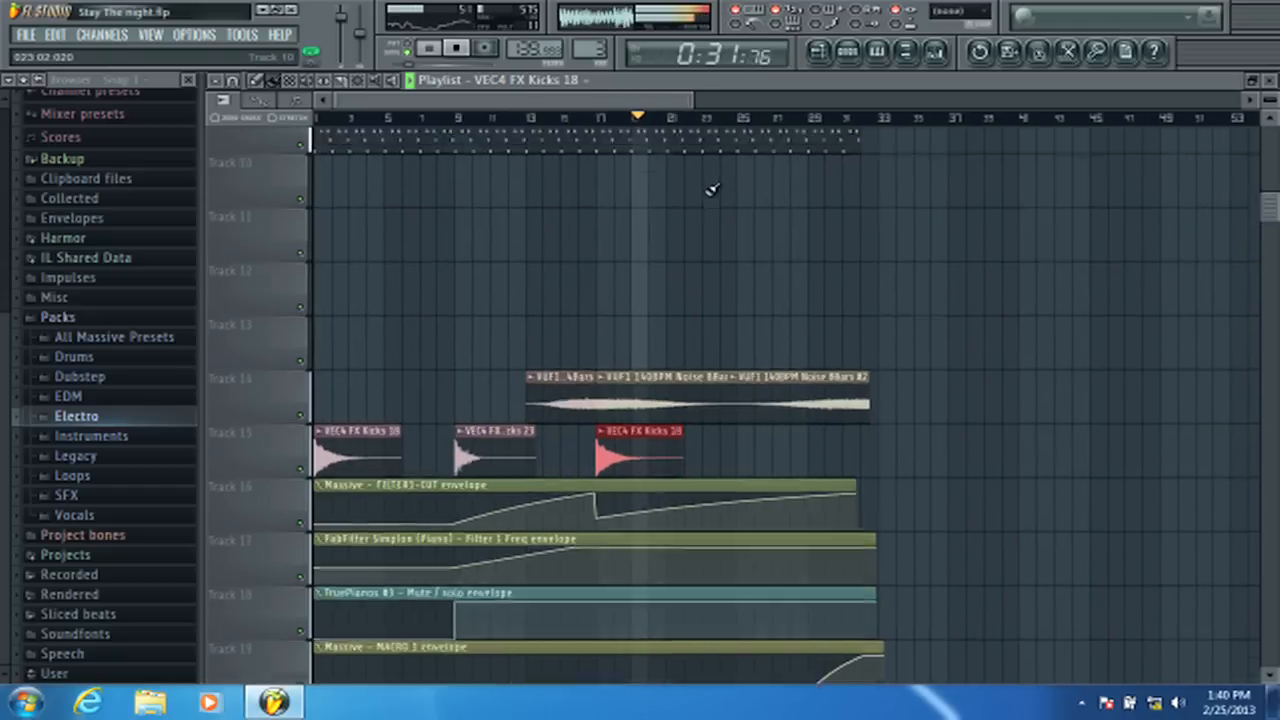
scroll(711, 189, "up", 5)
scroll(666, 118, "up", 4)
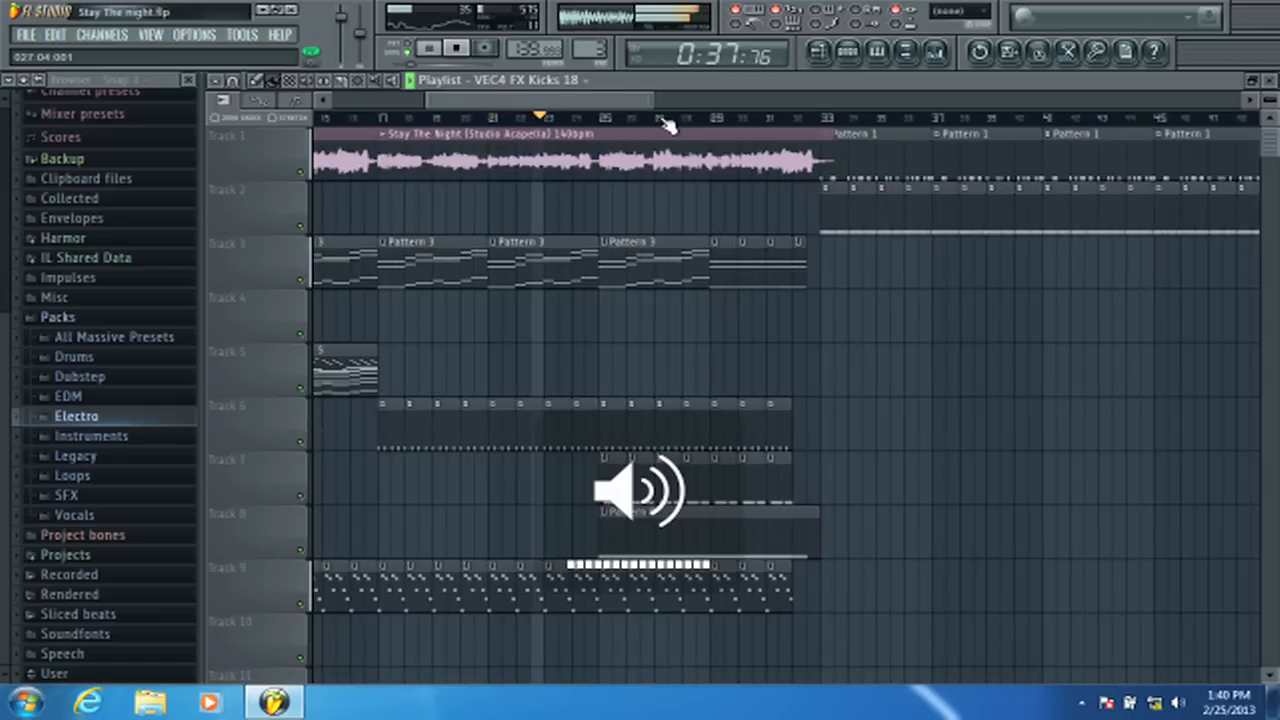
scroll(700, 110, "left", 3)
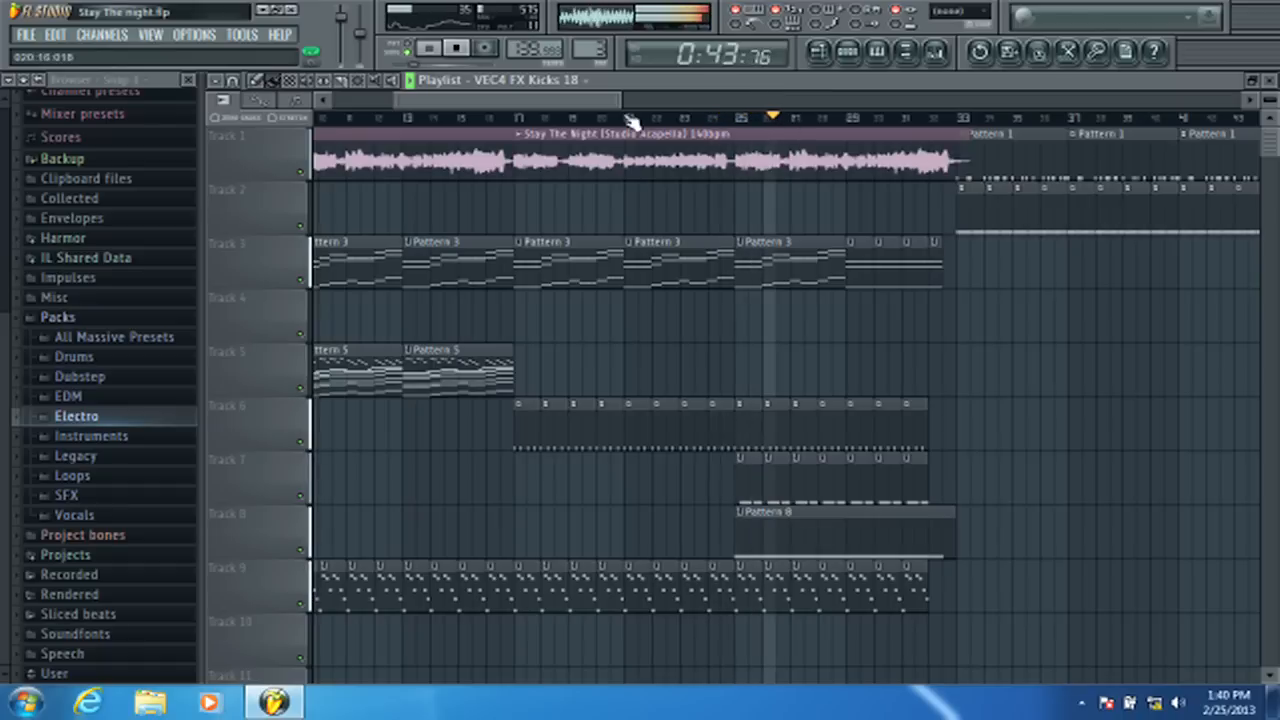
scroll(655, 118, "right", 5)
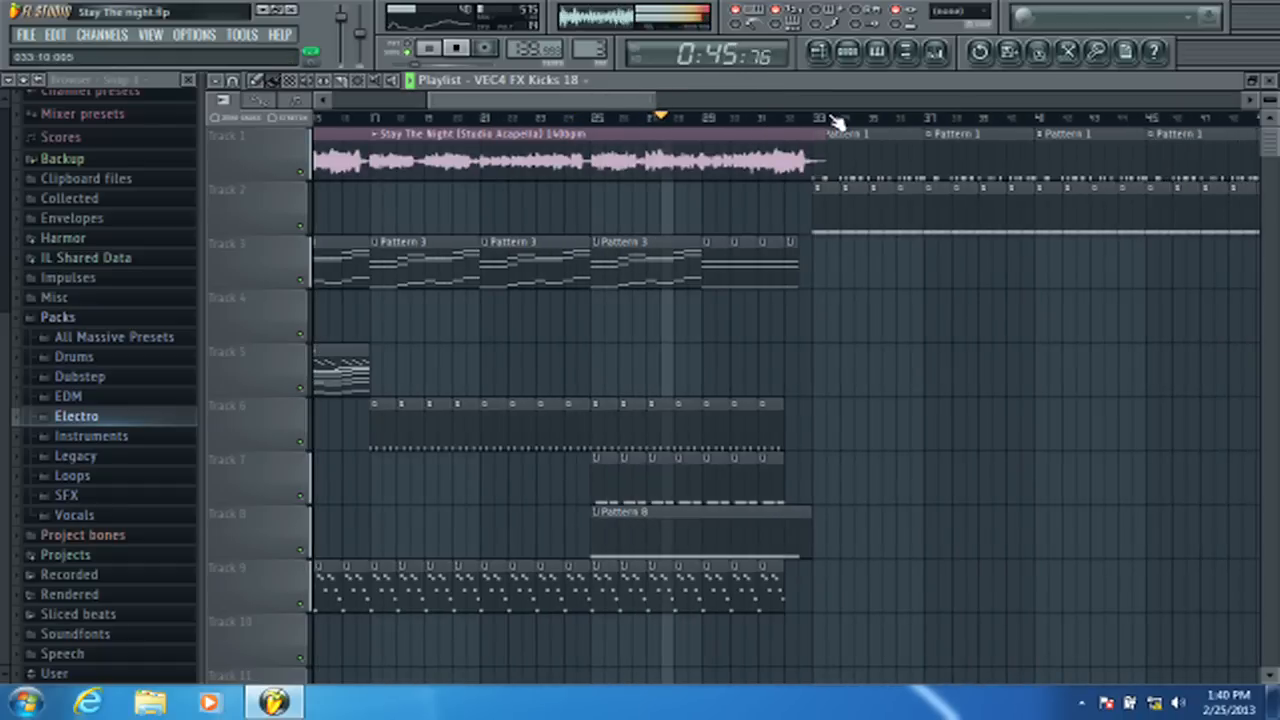
scroll(838, 120, "right", 3)
left_click(935, 51)
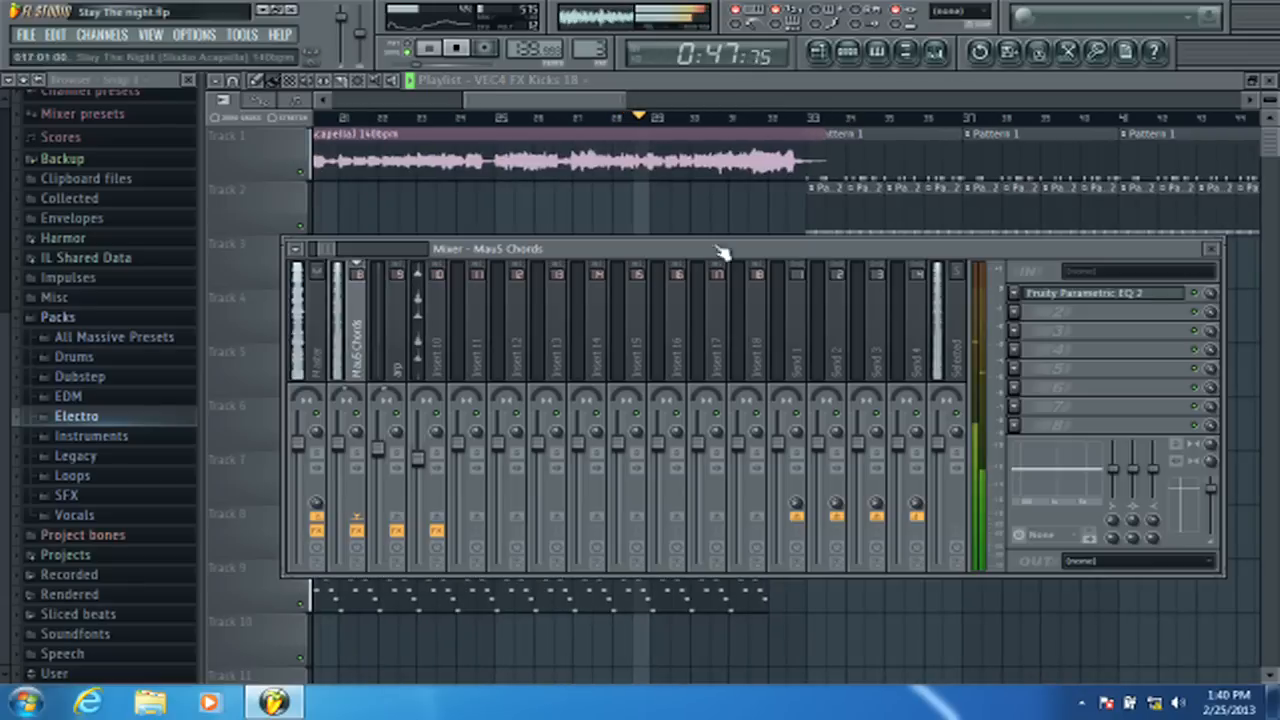
left_click(305, 345)
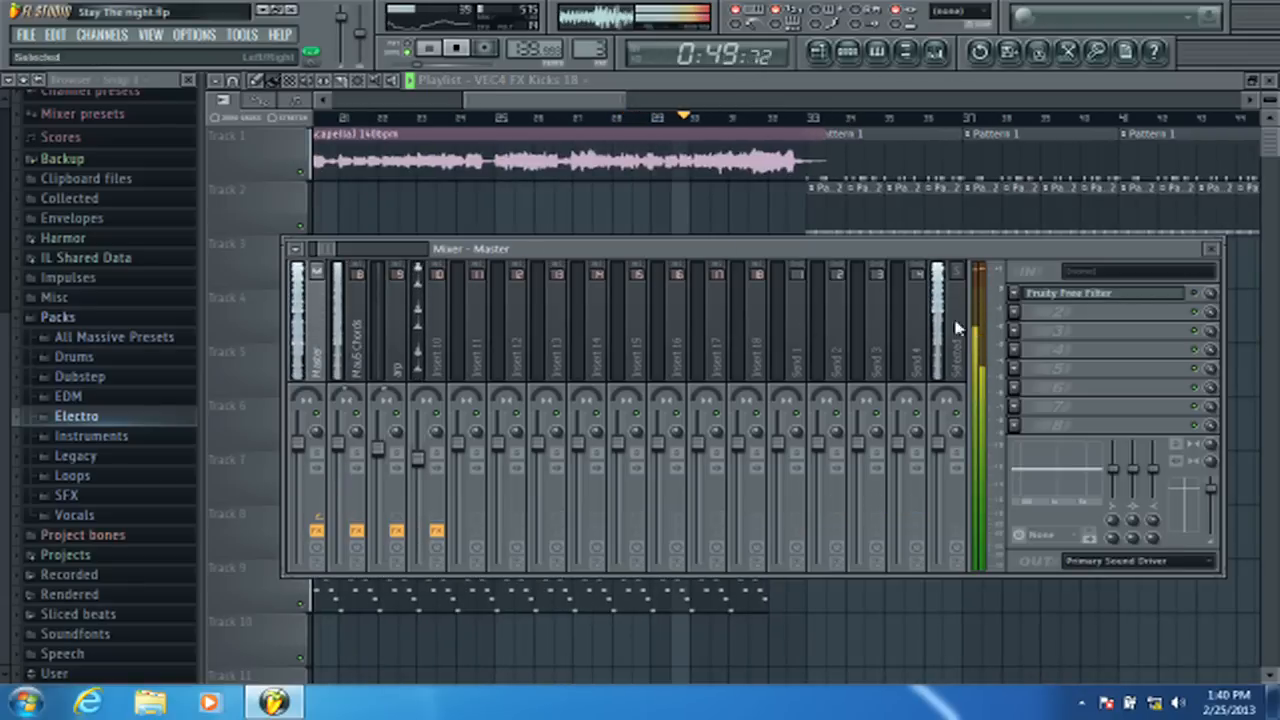
left_click(1015, 293)
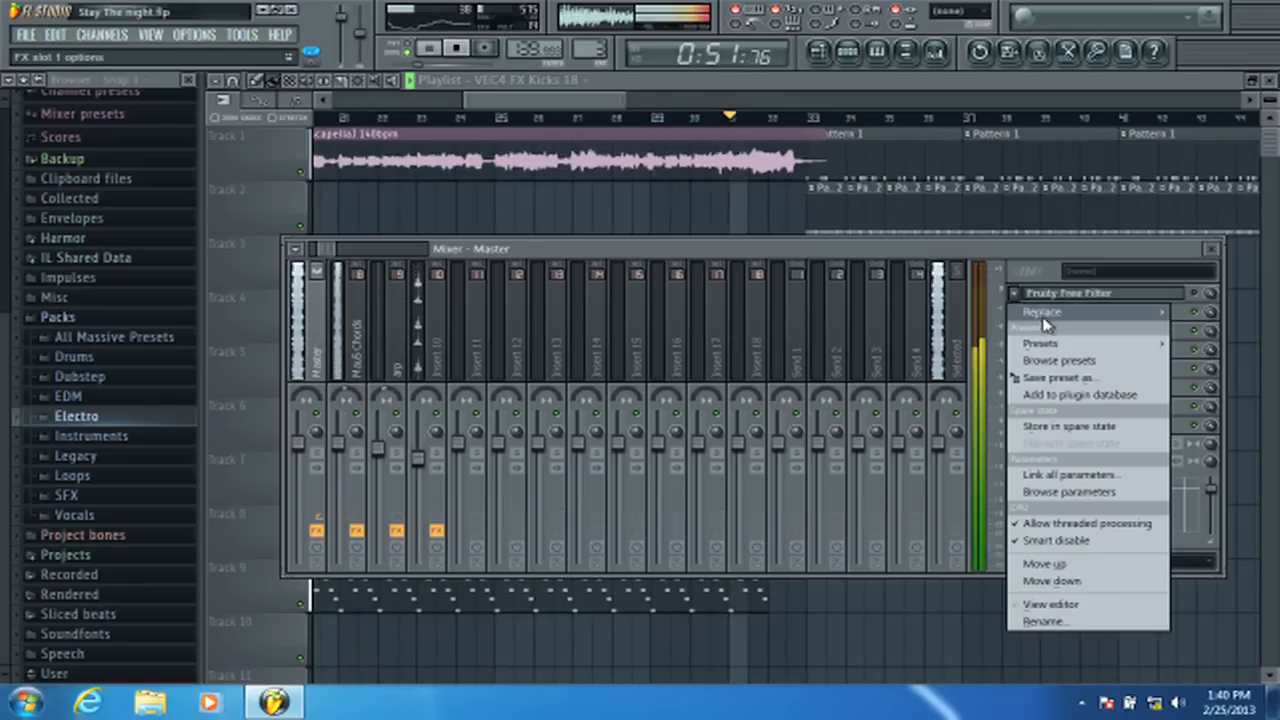
mouse_move(1045, 318)
left_click(1030, 113)
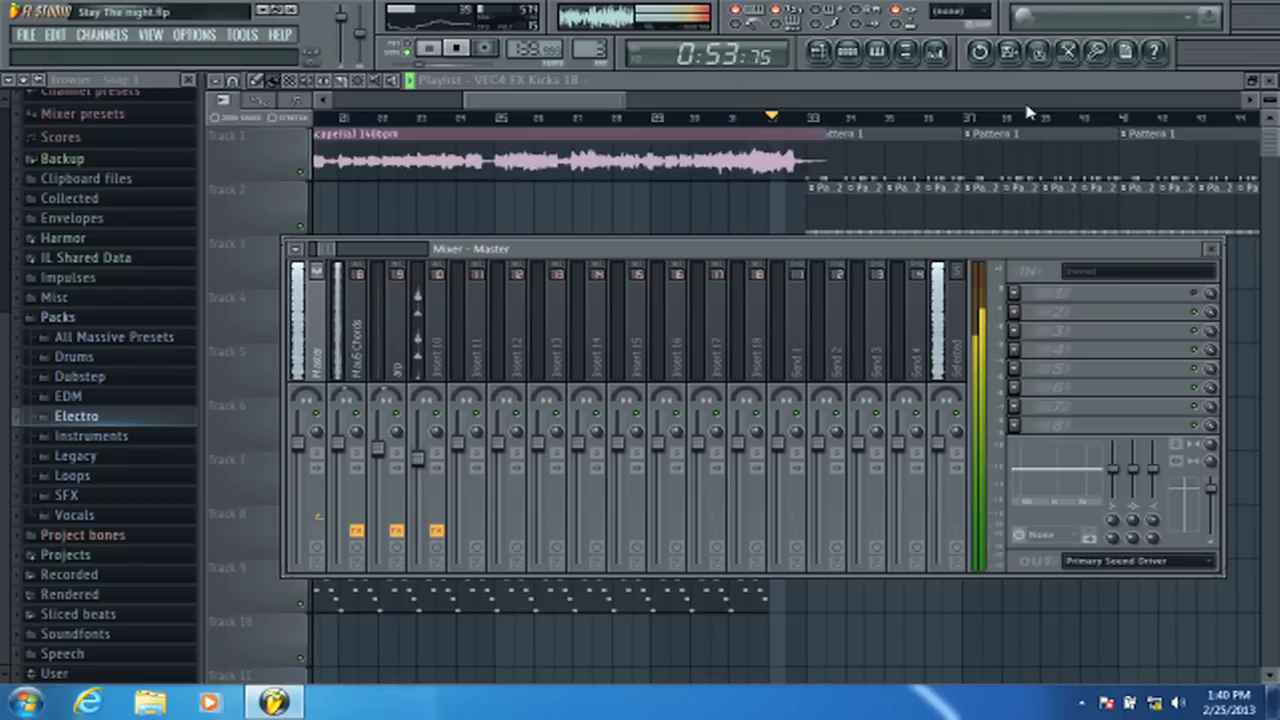
key("F9")
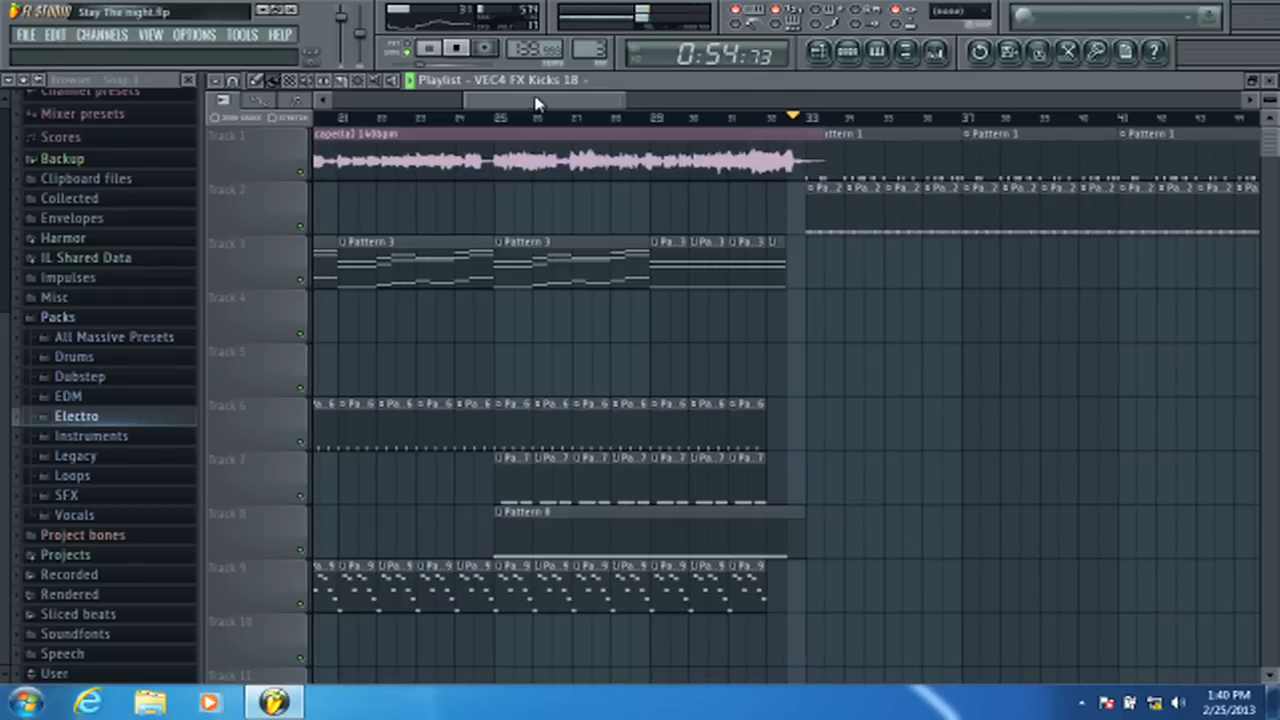
- Replay the end of the build-up from about bar 30 to bar 33, then stop playback
left_click(701, 122)
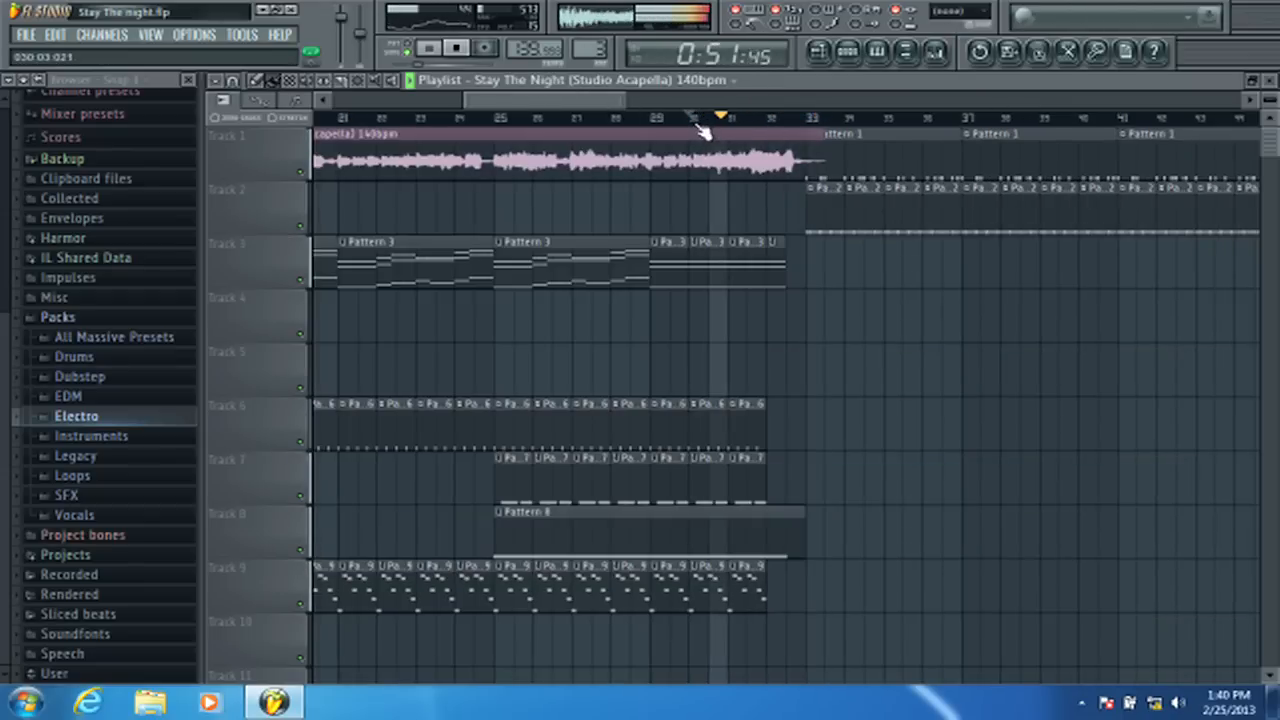
scroll(614, 99, "right", 3)
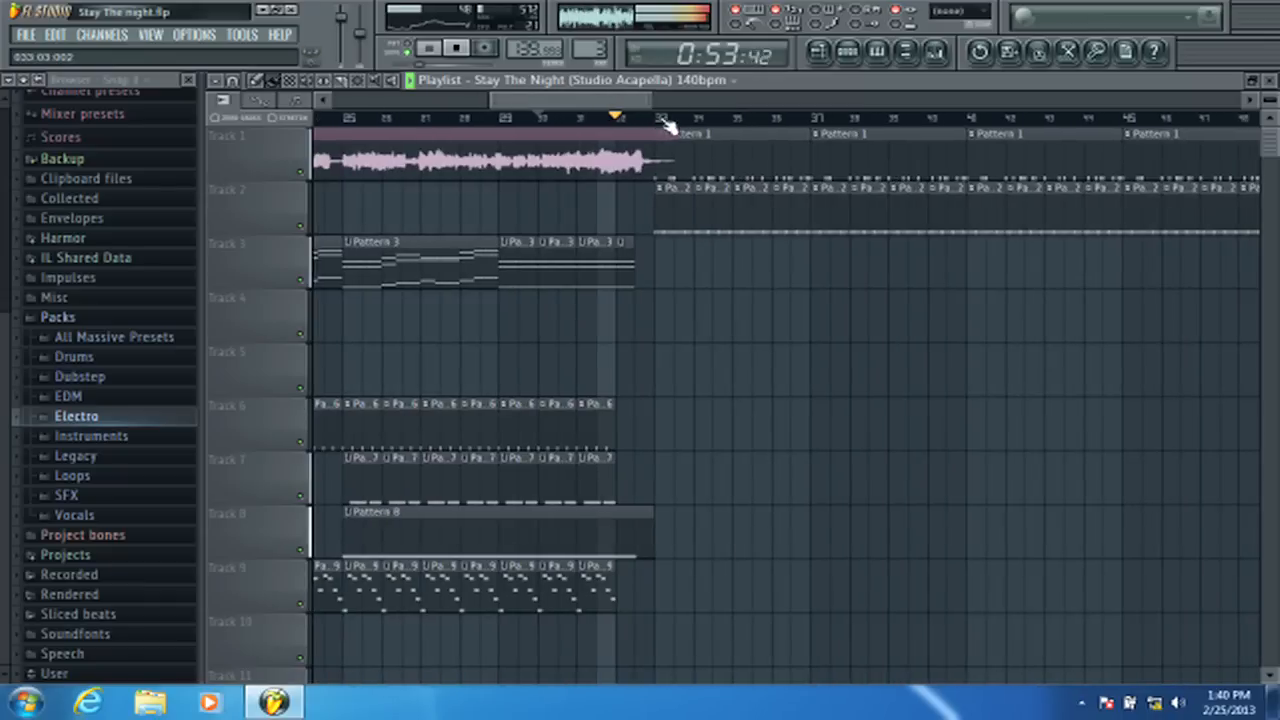
scroll(668, 122, "up", 3)
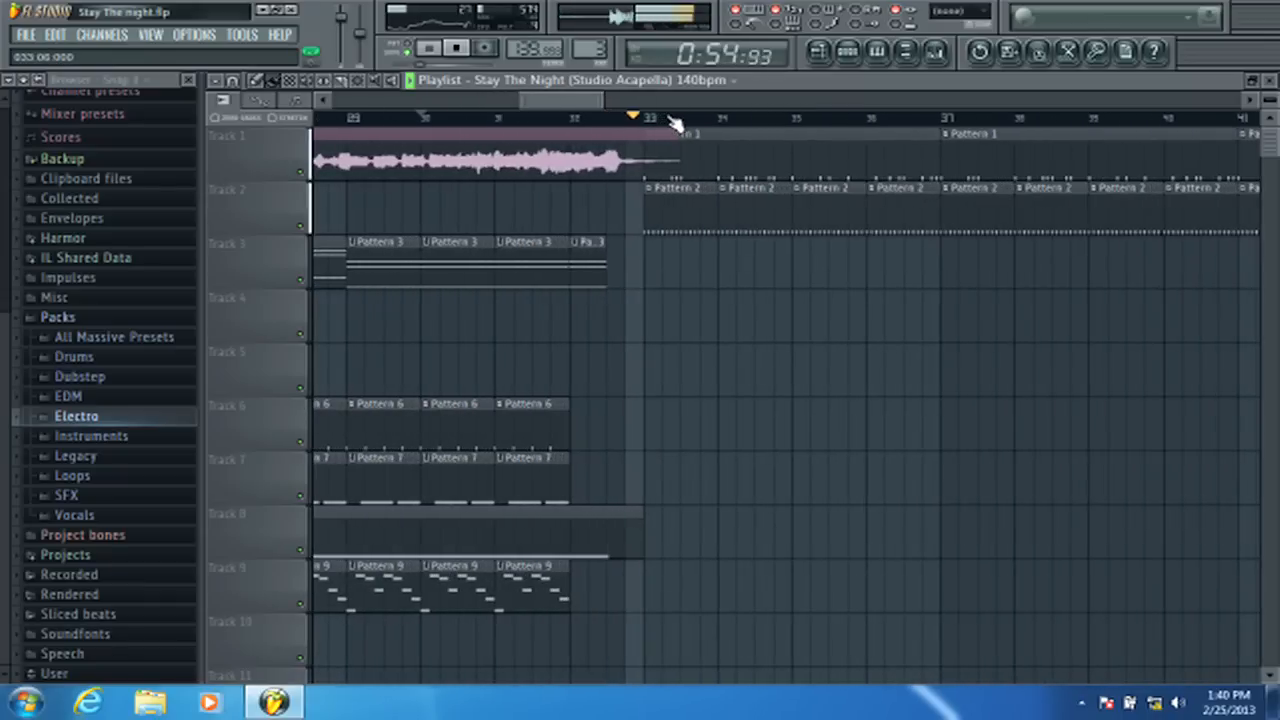
key("space")
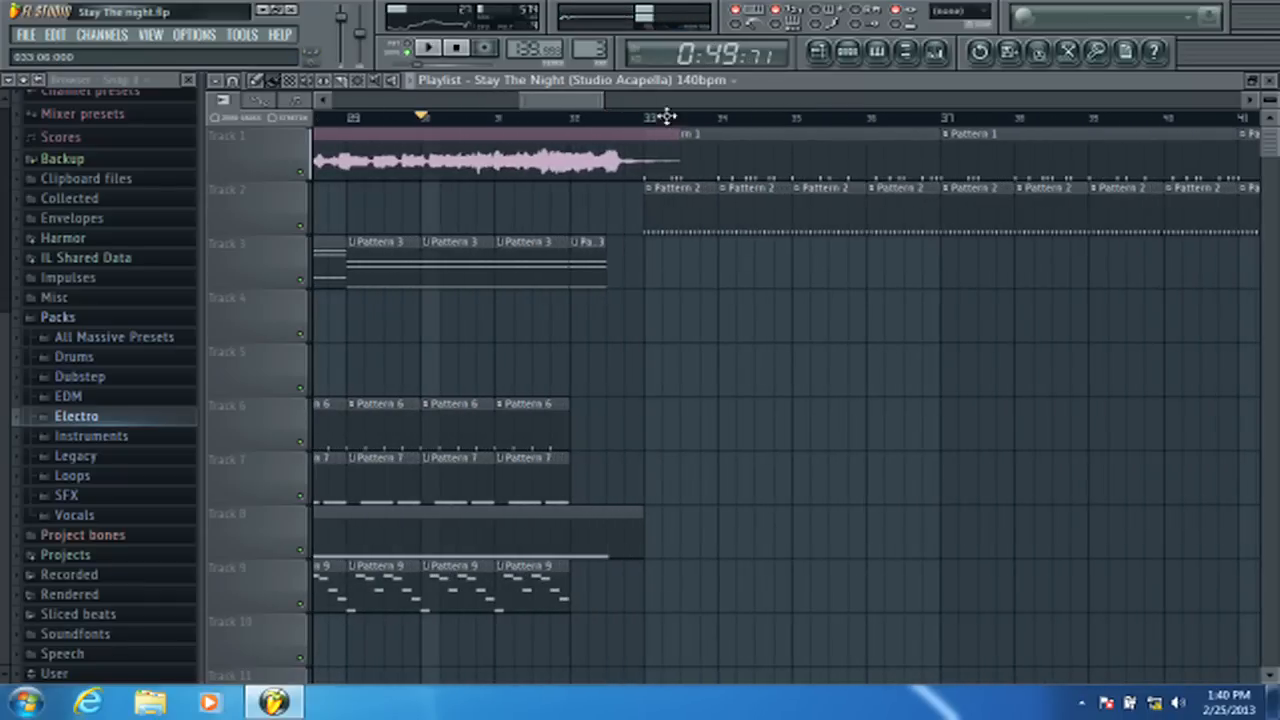
- Select Pattern 7 from Track 7 and show its Unsorted channels in the step sequencer
left_click(849, 53)
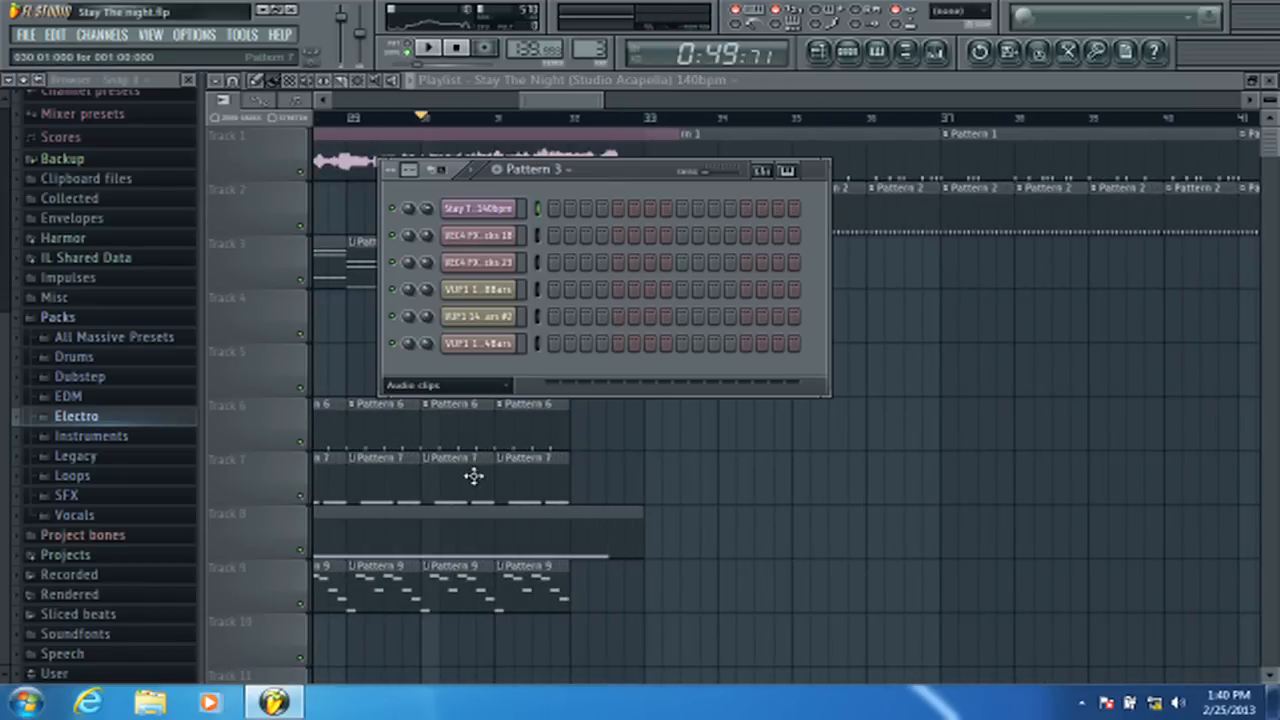
left_click(473, 384)
left_click(450, 462)
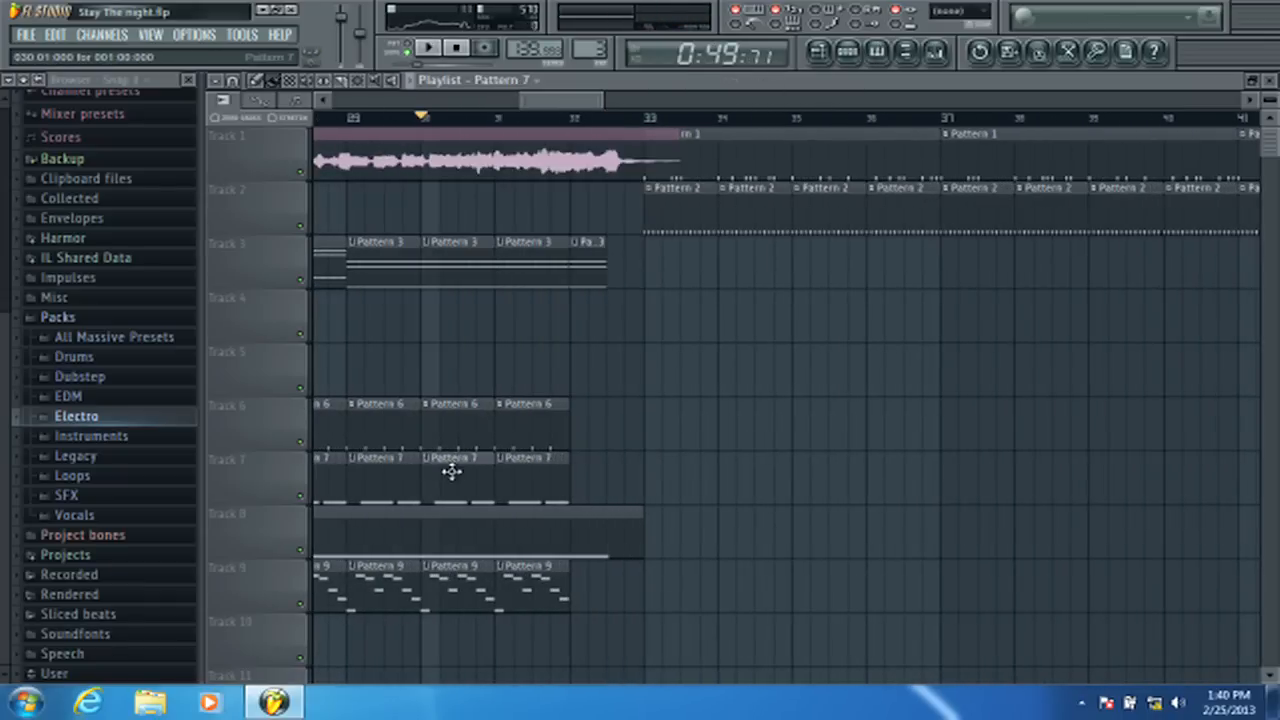
left_click(852, 60)
left_click(447, 674)
left_click(400, 651)
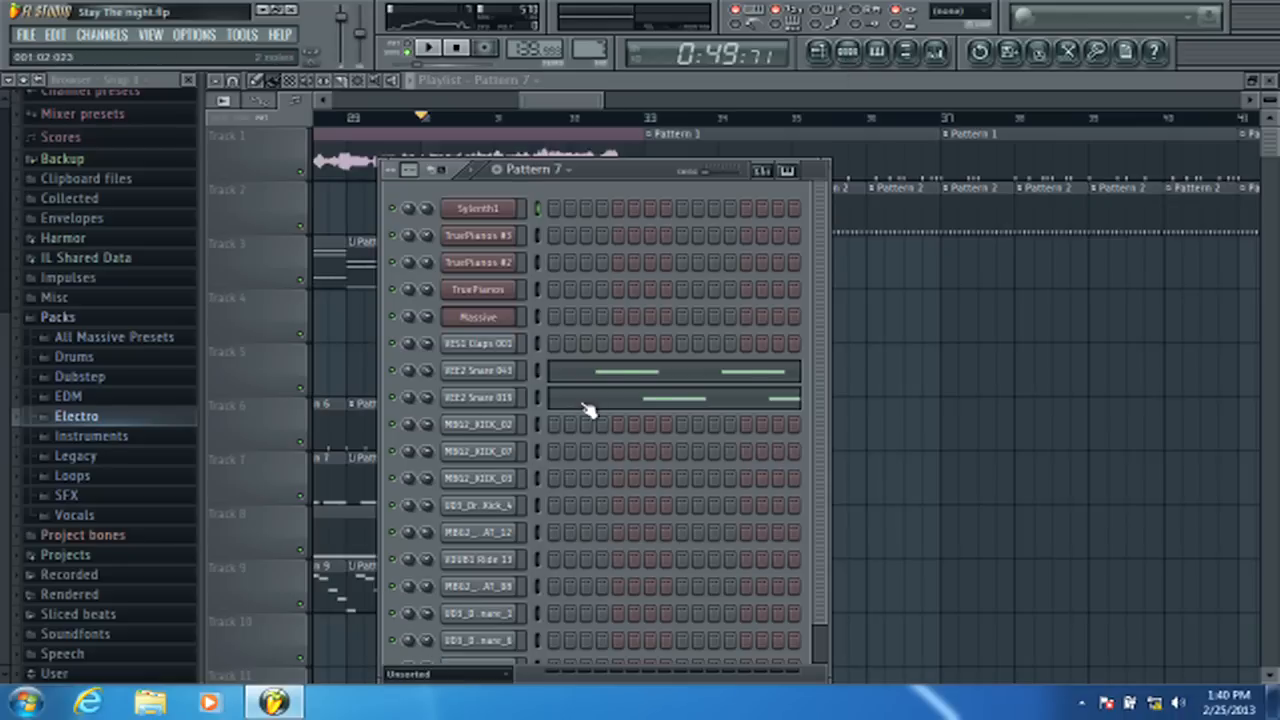
- Switch from Pattern 7 to the empty Pattern 10 and show the first channels in the step sequencer
scroll(586, 409, "down", 1)
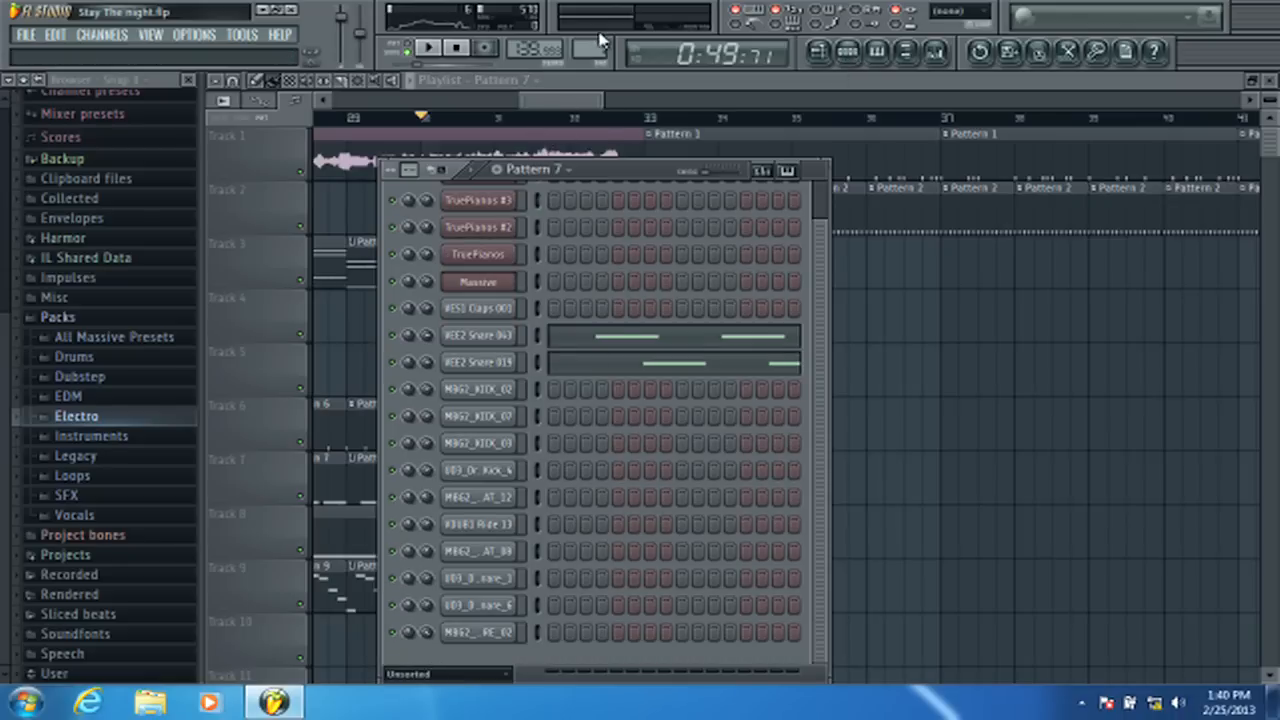
scroll(595, 35, "up", 1)
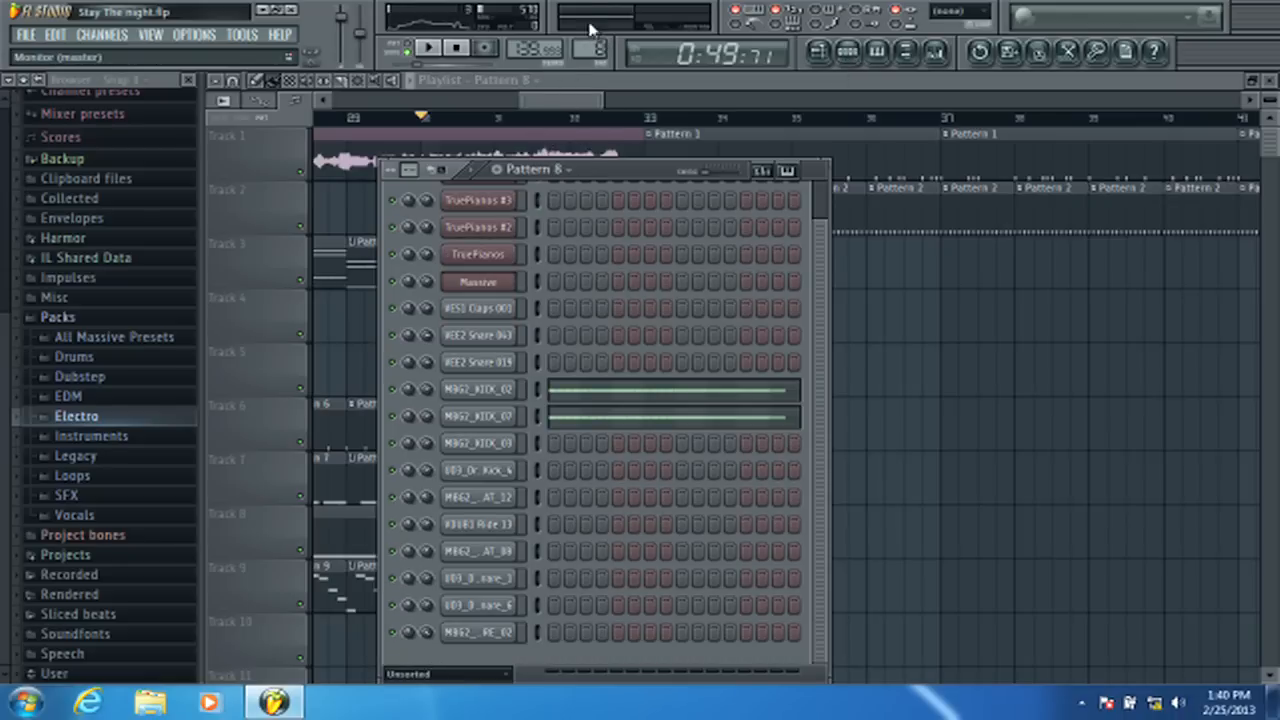
scroll(590, 44, "up", 2)
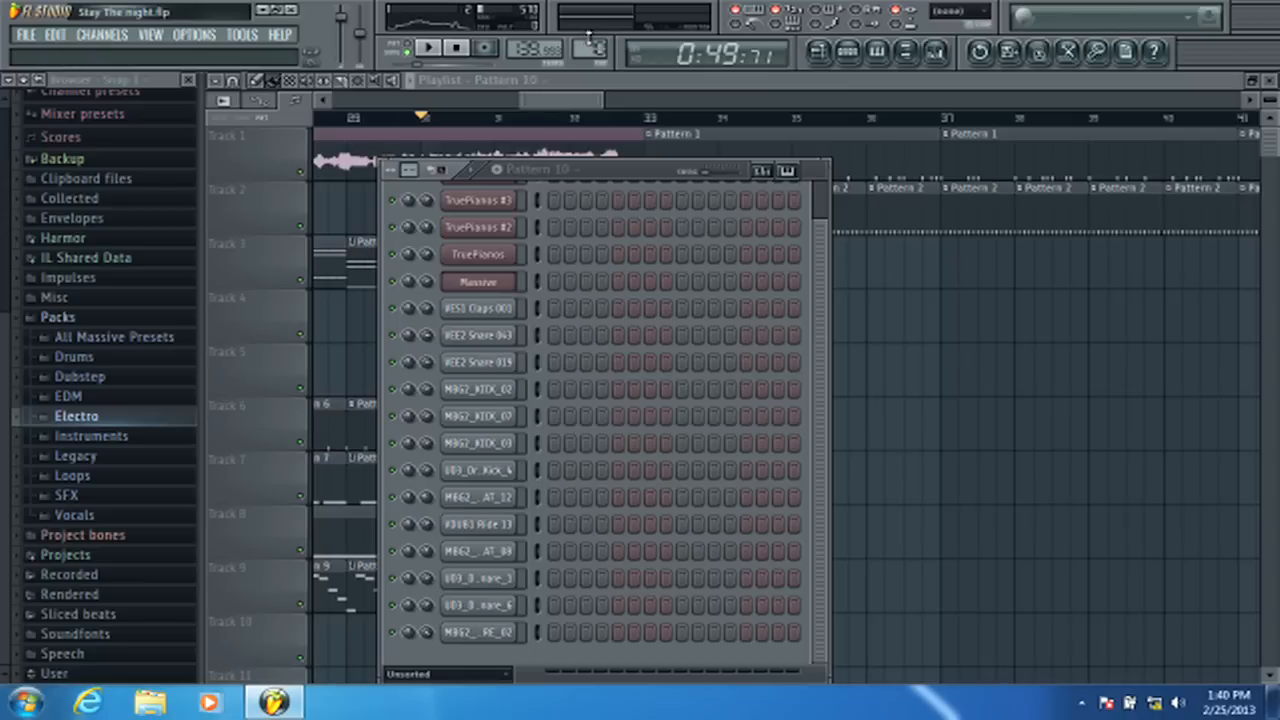
scroll(529, 251, "up", 1)
scroll(508, 210, "down", 1)
scroll(508, 210, "up", 1)
- Insert a Harmor channel above Sylenth1 in the step sequencer and replace it with Massive
right_click(505, 208)
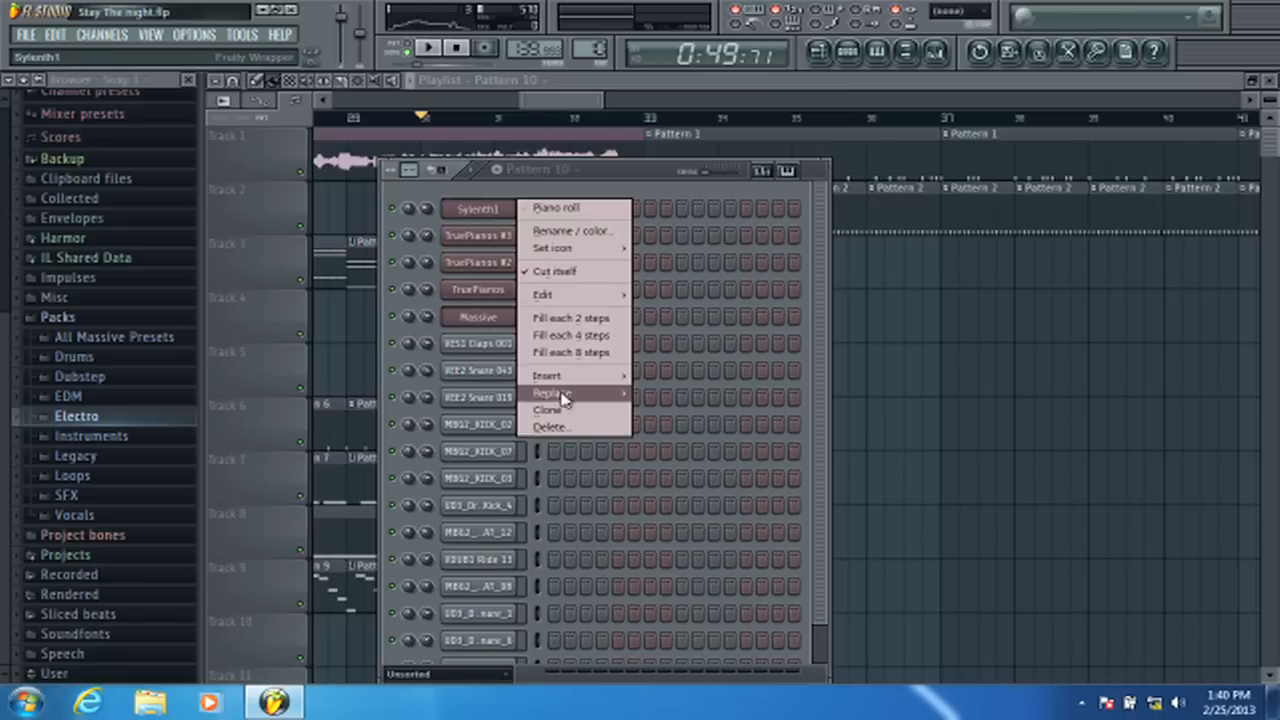
mouse_move(615, 385)
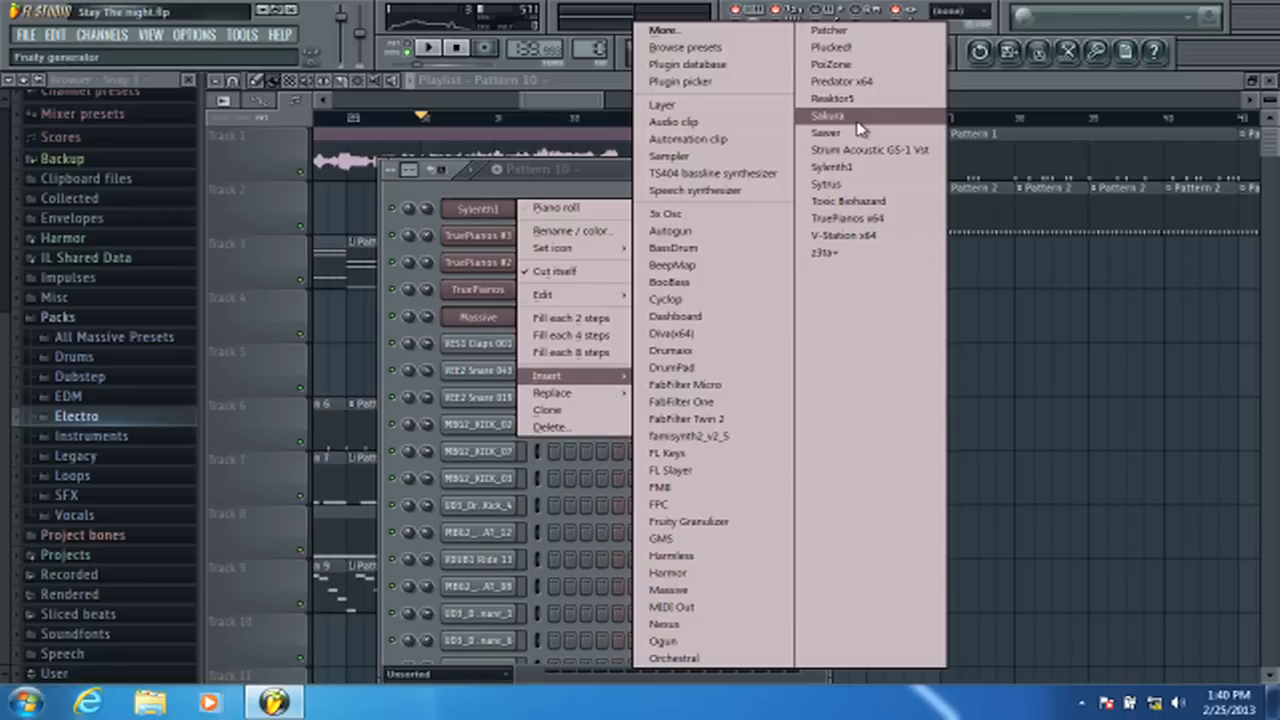
left_click(753, 575)
left_click_drag(620, 463, 550, 422)
right_click(478, 208)
mouse_move(585, 393)
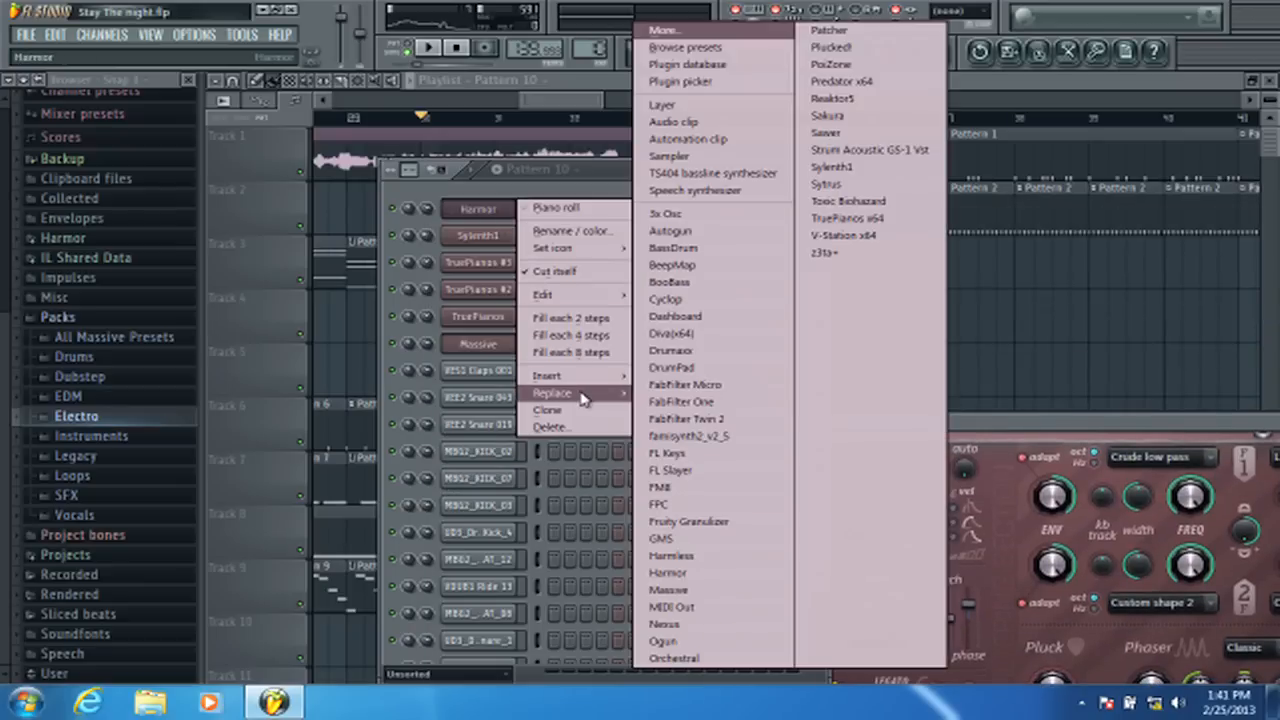
left_click(703, 592)
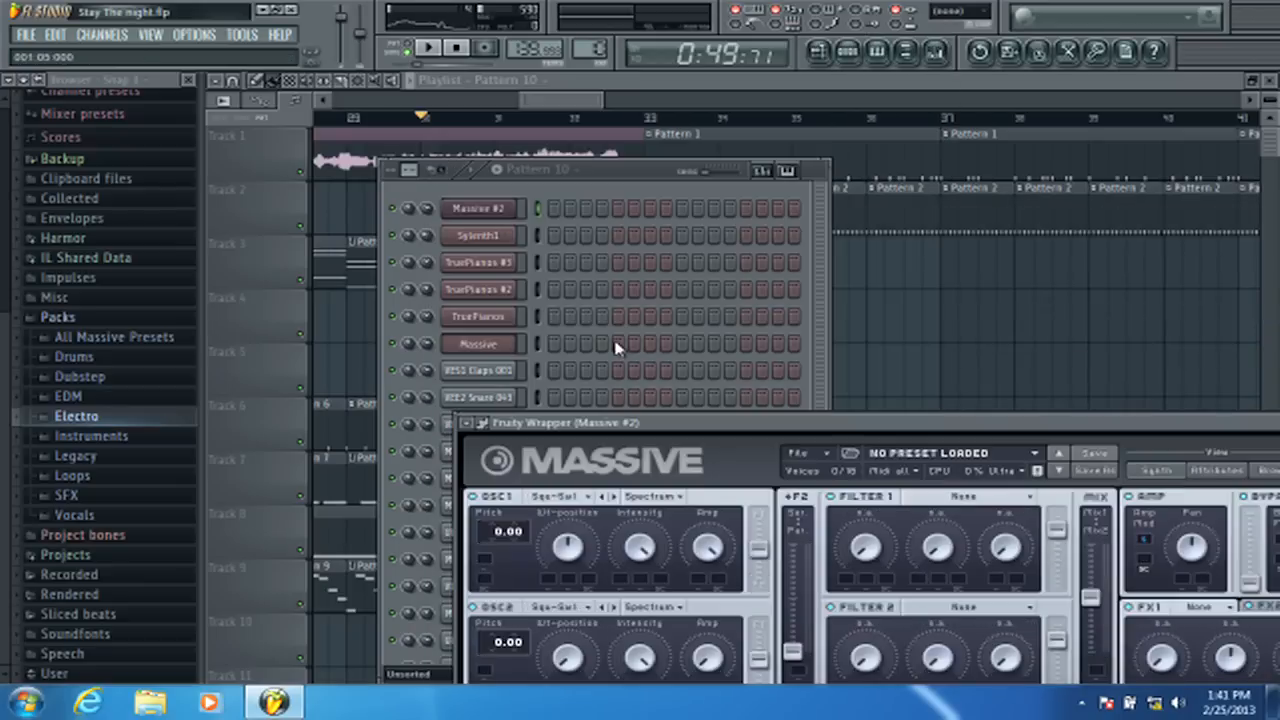
- Set oscillator 1 of the new Massive to the Square-Saw II wavetable with a pitch of -12.00
left_click_drag(615, 422, 527, 97)
left_click(497, 178)
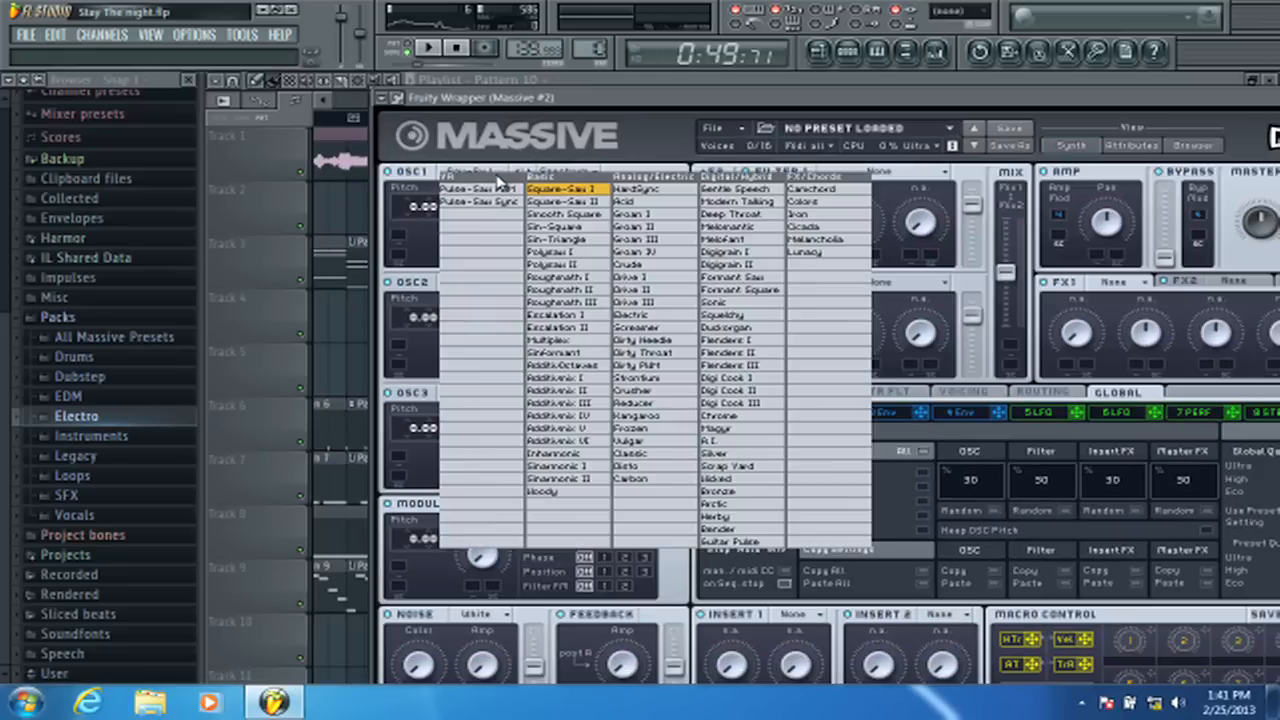
left_click(555, 192)
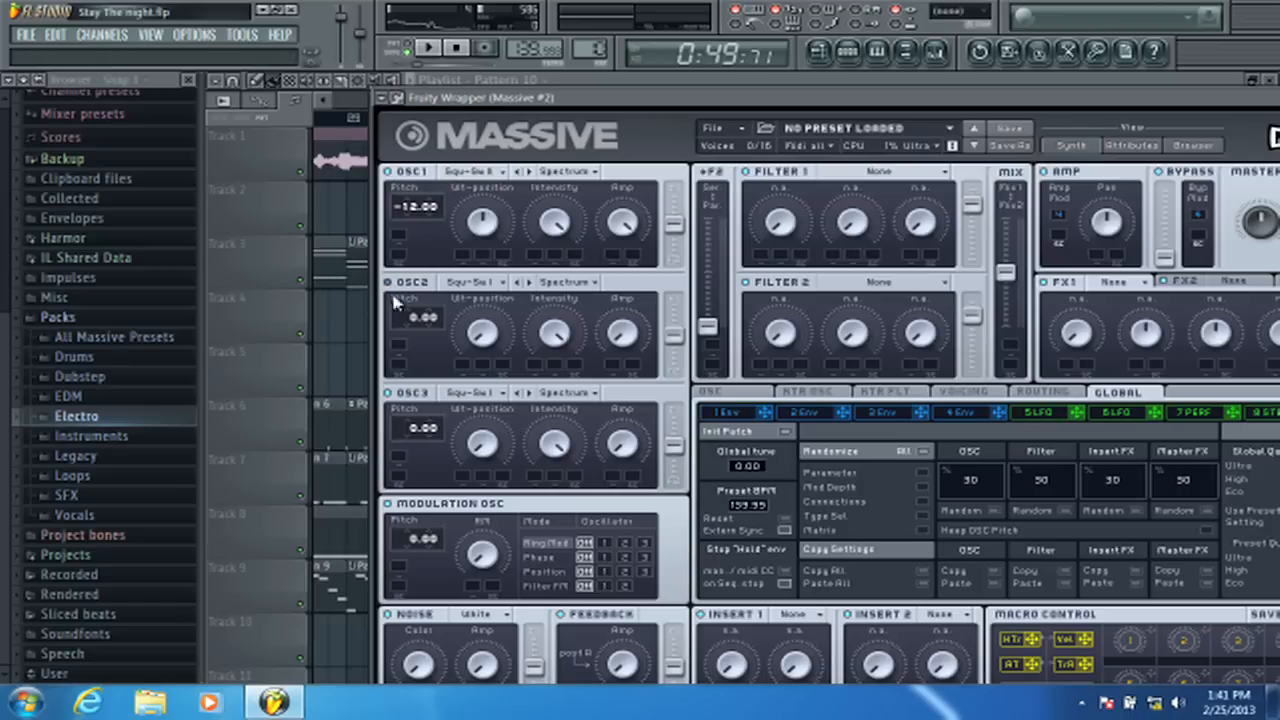
- Place a C5 note and a lower note at the start of the Massive #2 piano roll, then delete the C5 note
left_click(397, 101)
left_click(400, 118)
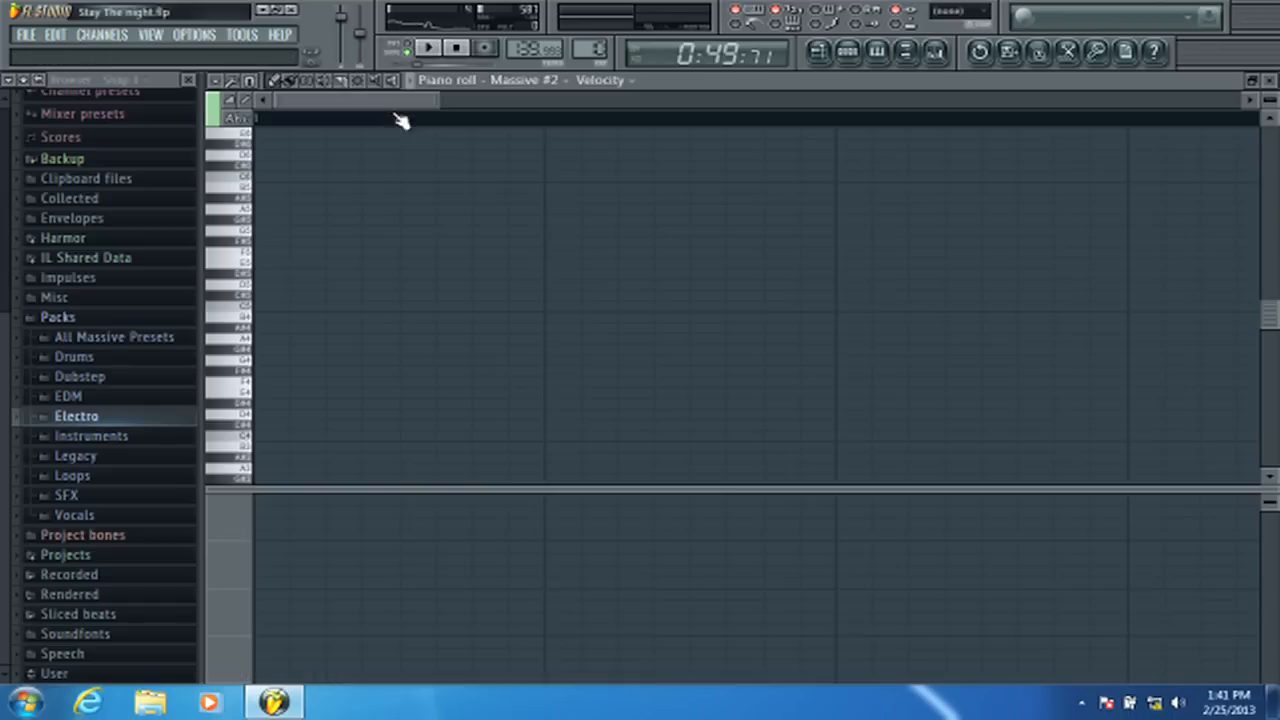
left_click(264, 305)
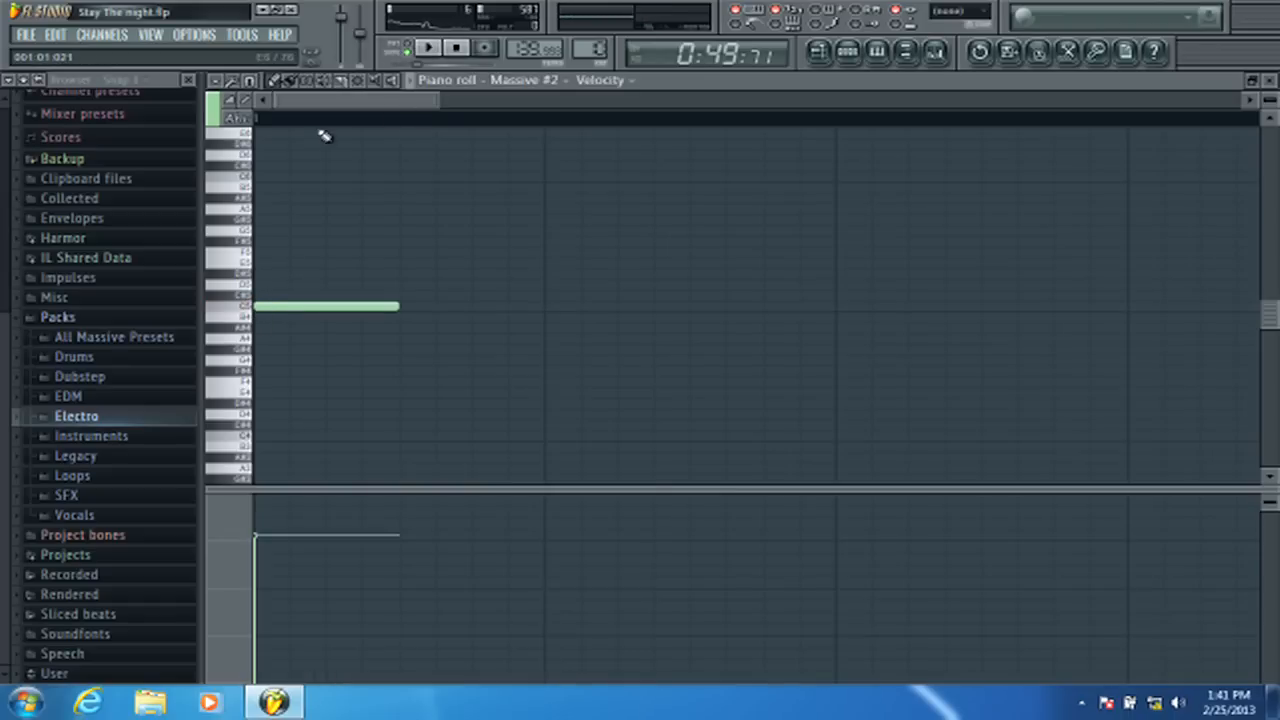
scroll(312, 160, "down", 2)
left_click(254, 357)
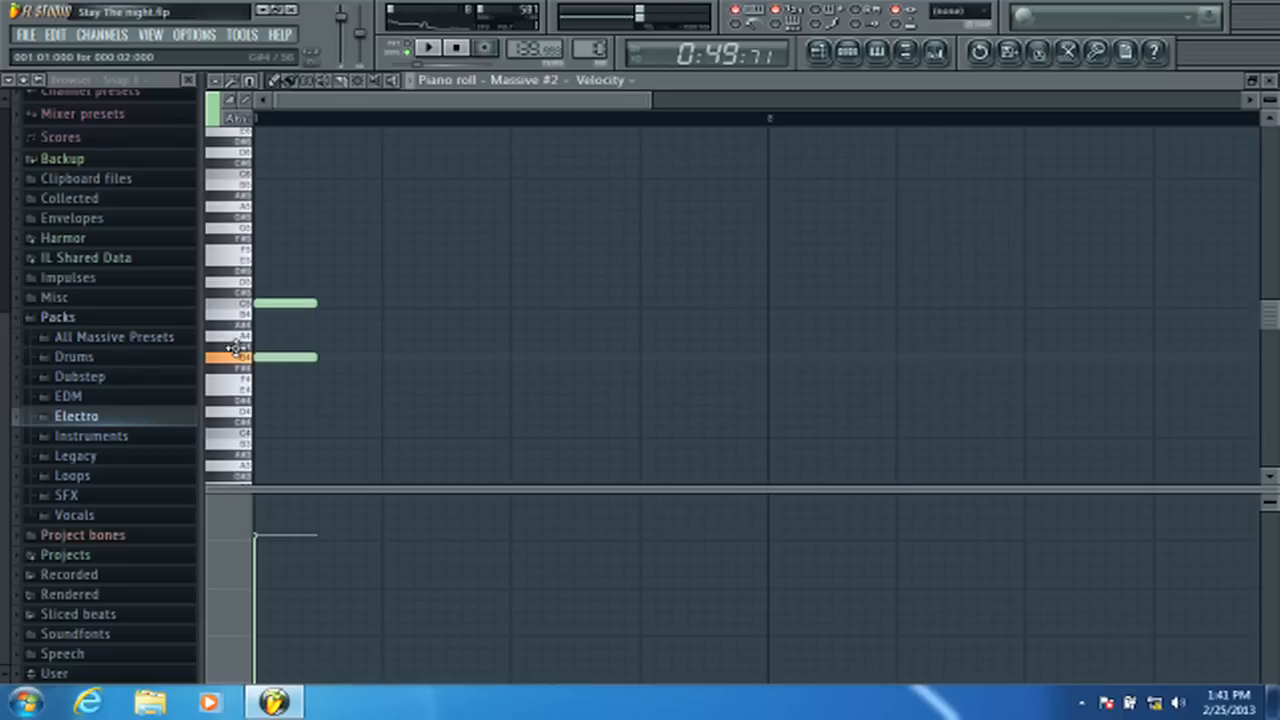
left_click_drag(235, 348, 722, 343)
right_click(300, 304)
left_click(1270, 81)
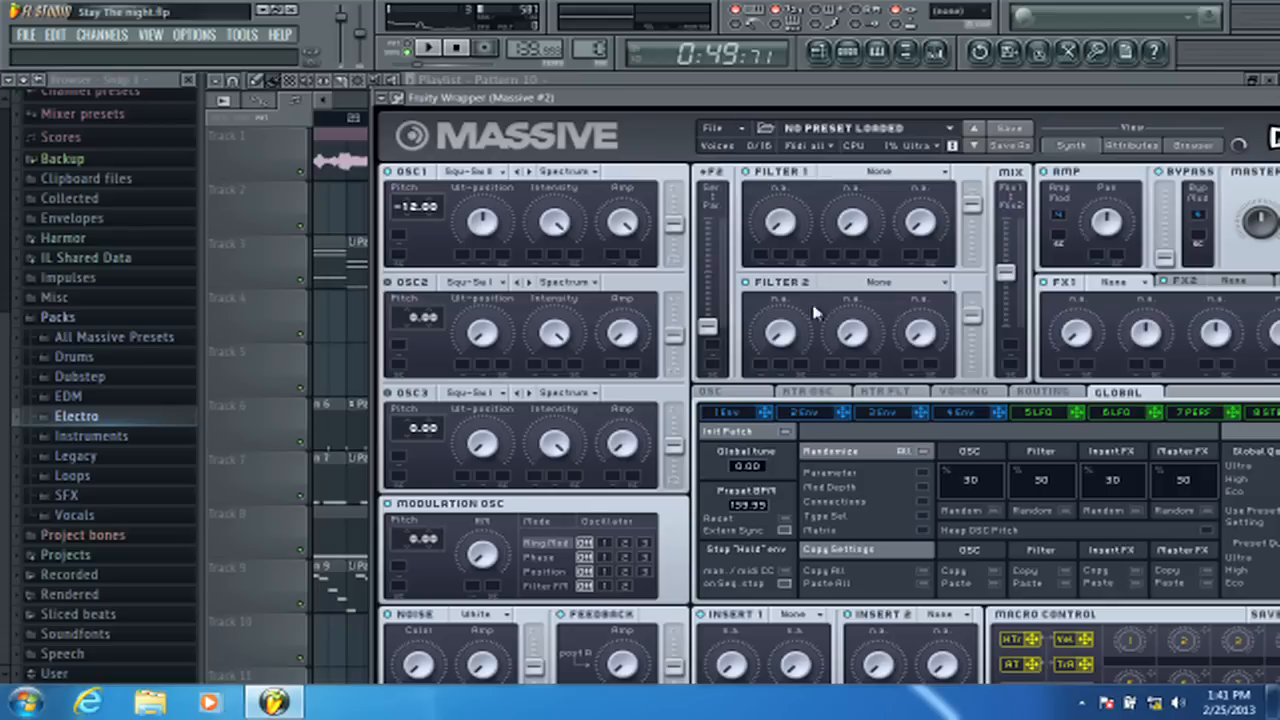
- Raise envelope 4's decay level to maximum and set its attack and release times to 0
left_click_drag(818, 100, 698, 72)
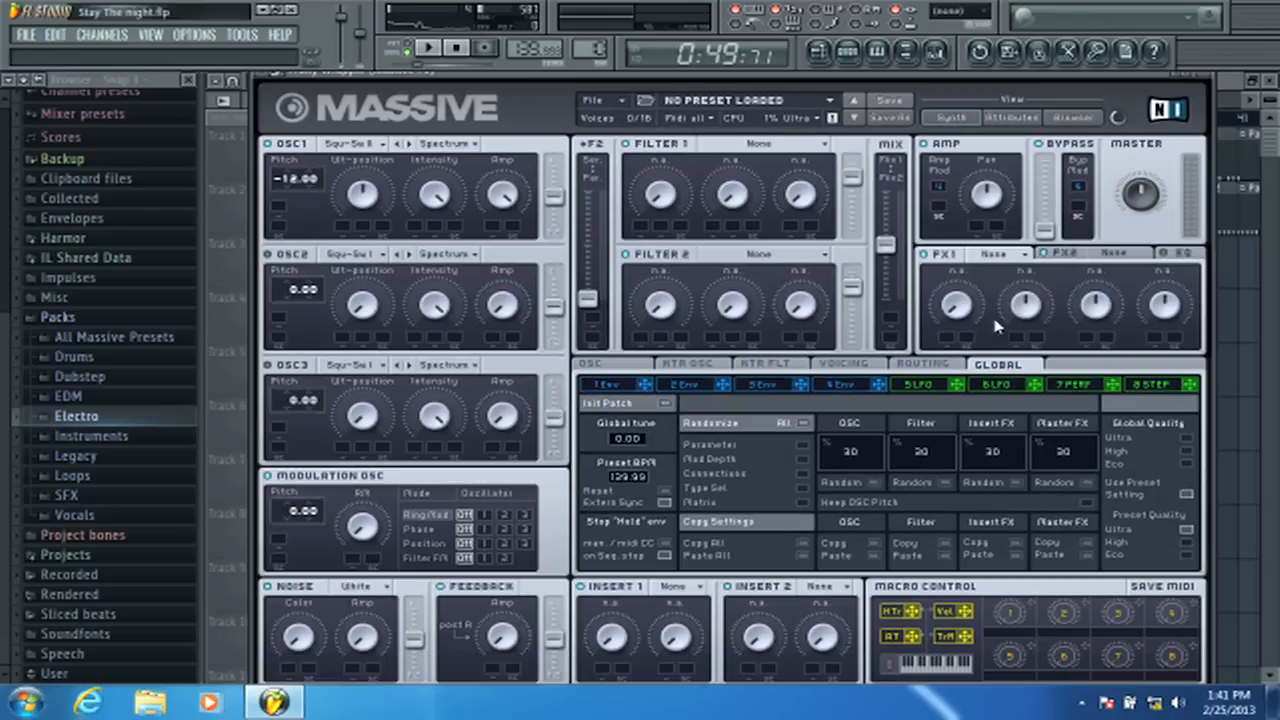
left_click(845, 386)
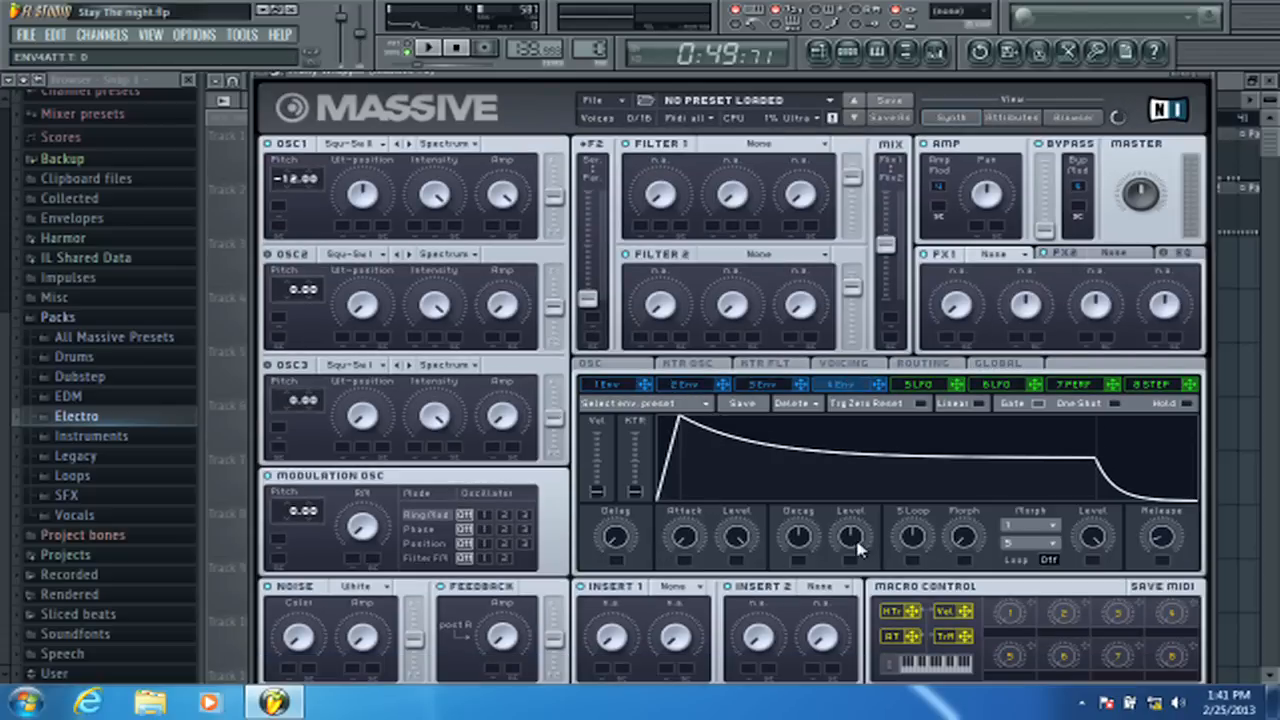
left_click_drag(853, 543, 890, 195)
left_click_drag(1160, 542, 1165, 622)
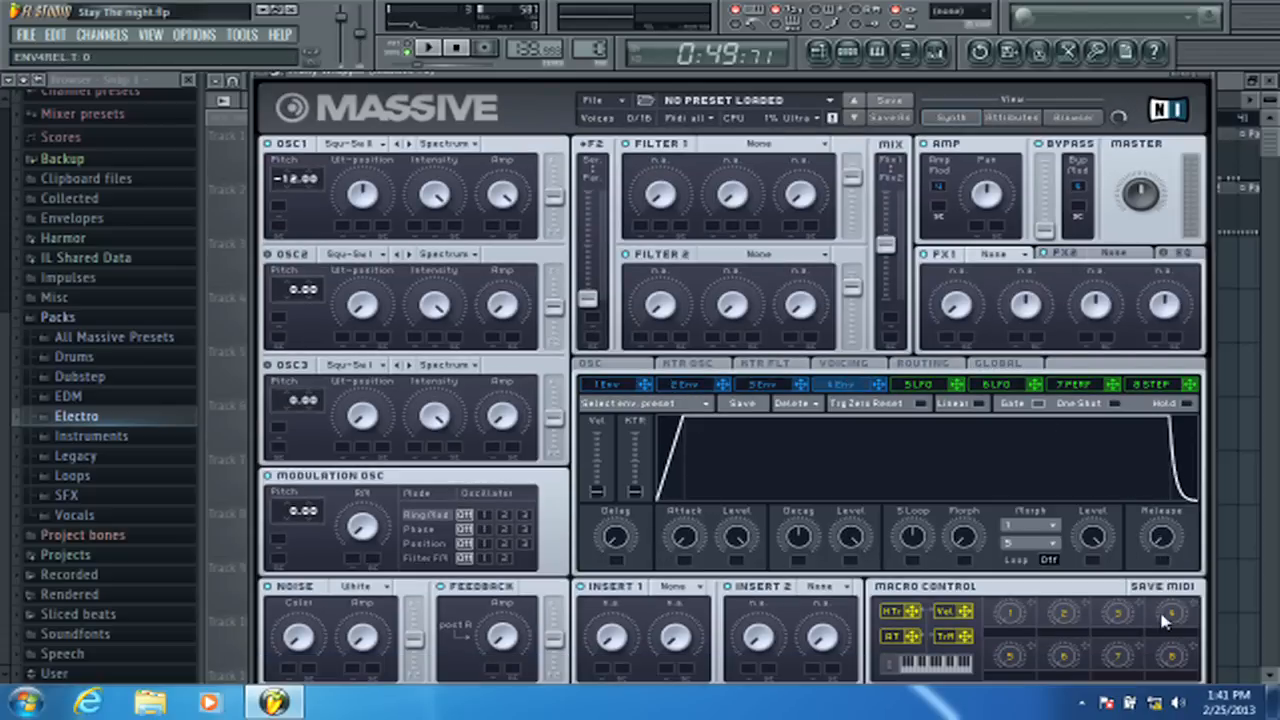
- Change playback from song to pattern mode and raise oscillator 1's Wt-position while auditioning Pattern 10
left_click(428, 48)
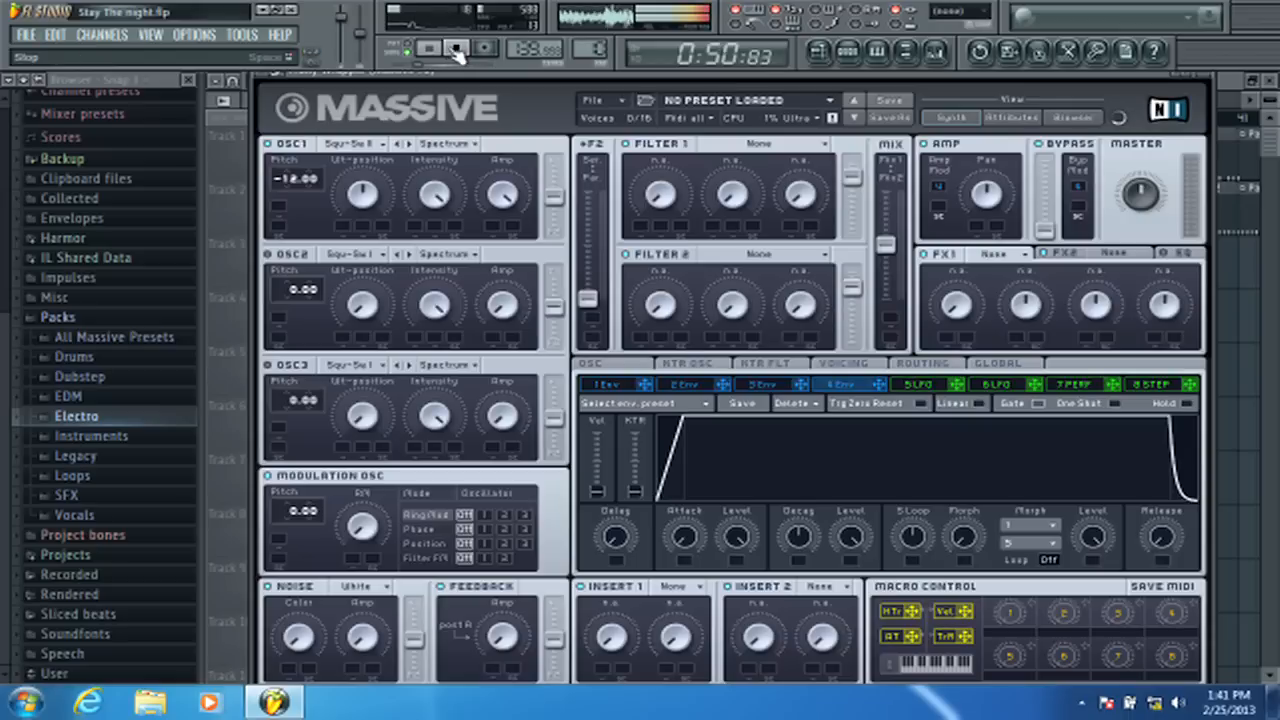
left_click(457, 50)
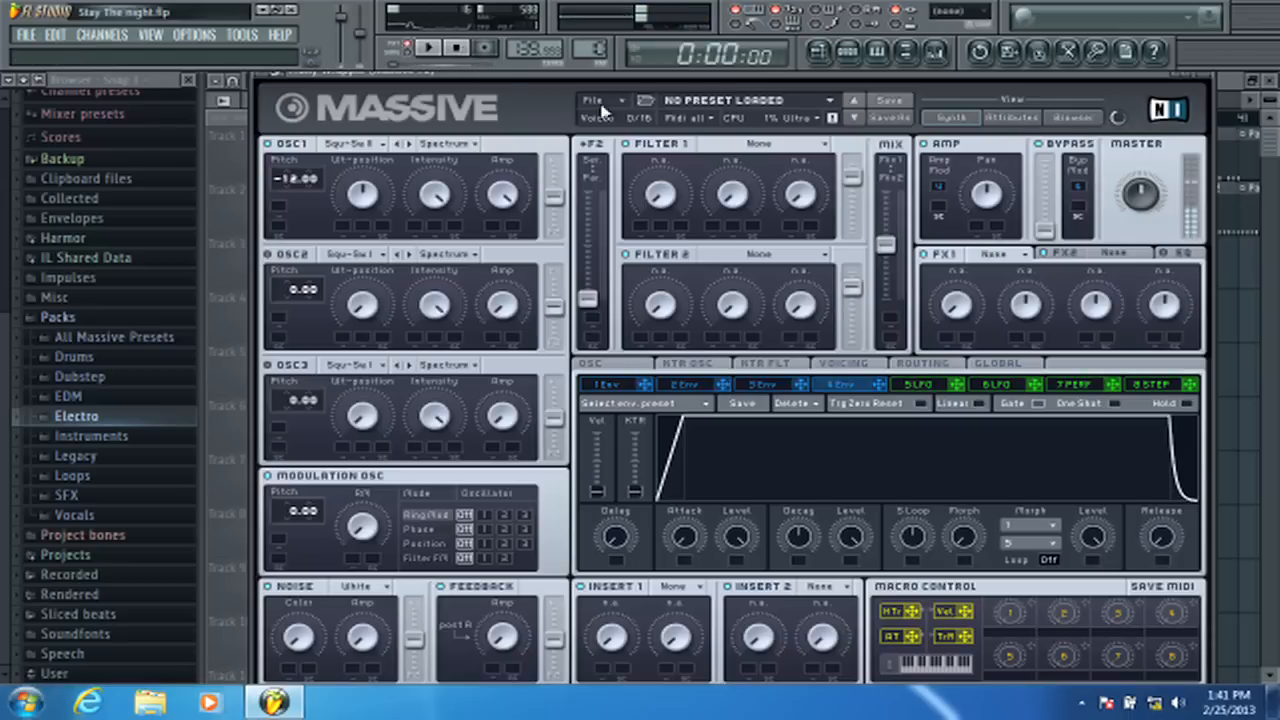
left_click(458, 48)
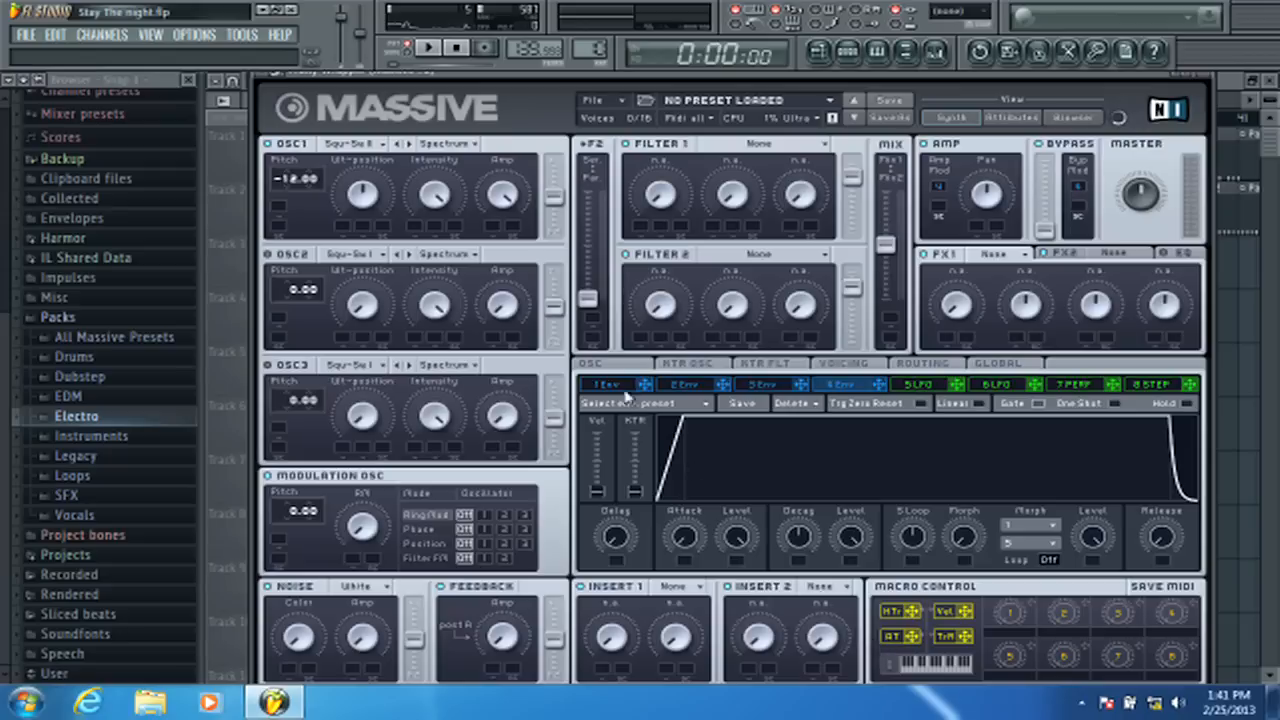
left_click(427, 52)
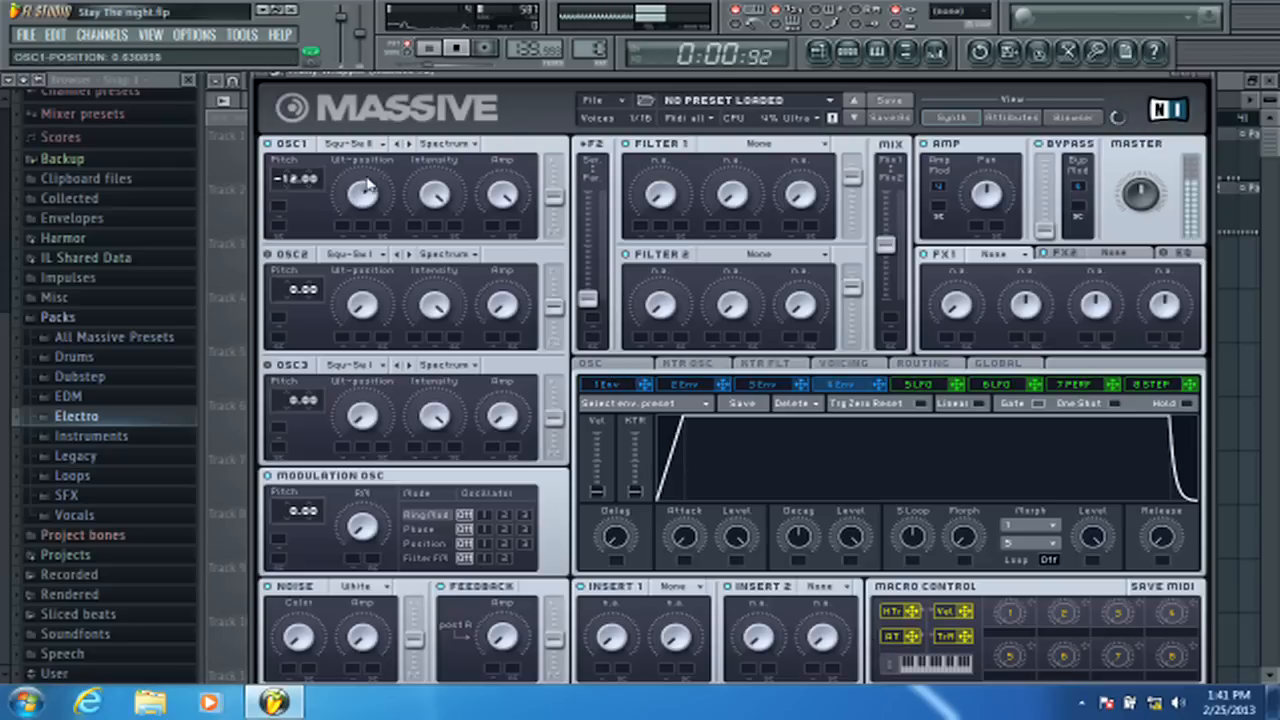
left_click(458, 48)
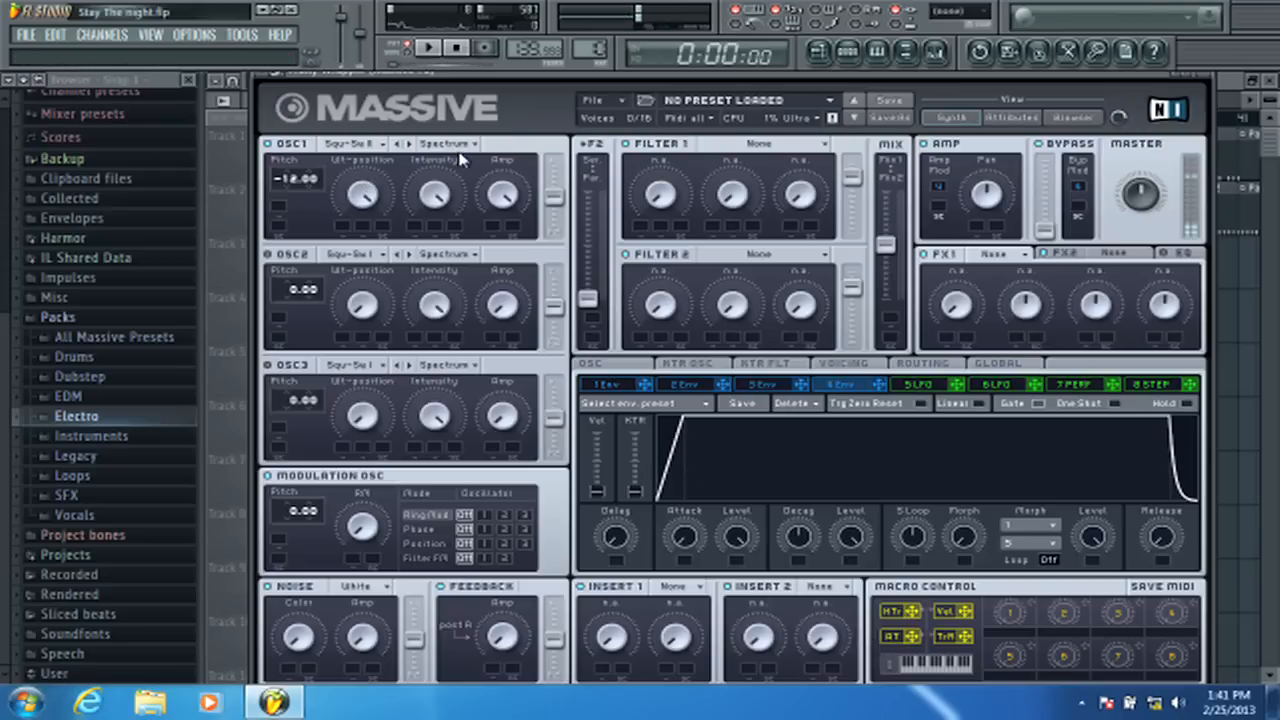
- Try the Bend -/+, Bend + and Bend - modes on oscillator 1 while auditioning the pattern, then return it to Spectrum
left_click(447, 144)
left_click(456, 173)
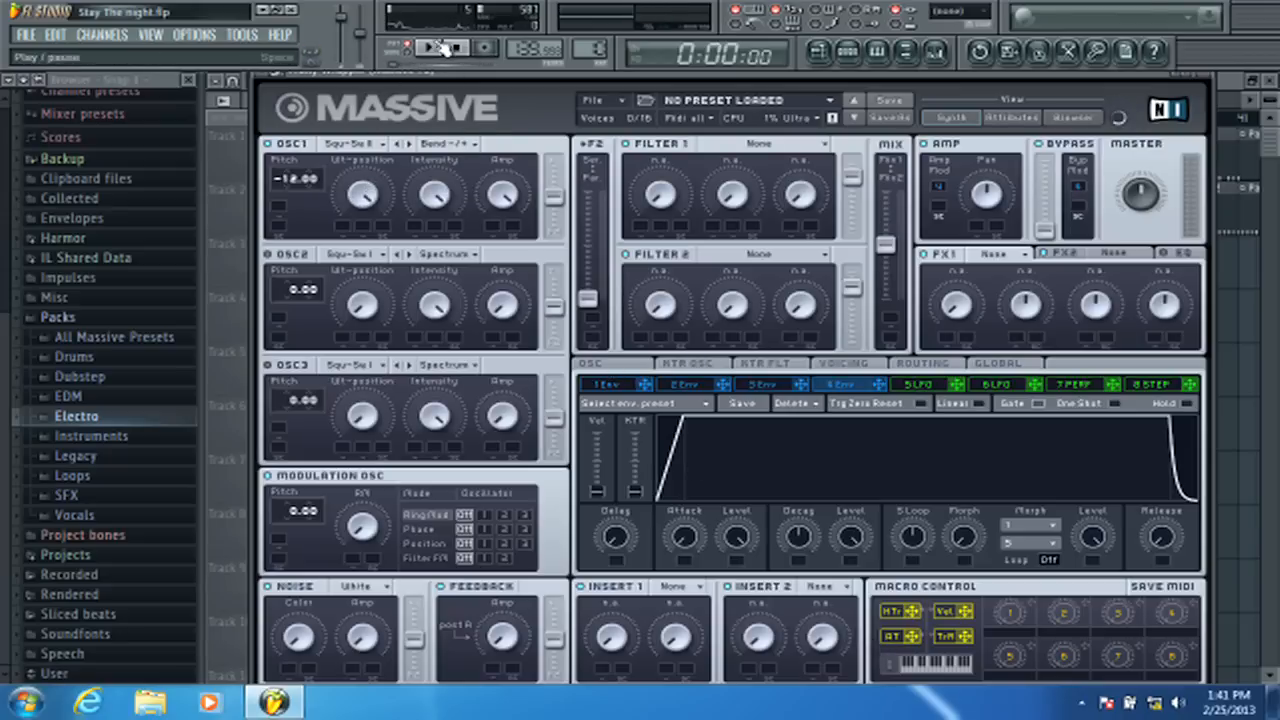
left_click(430, 49)
left_click(447, 144)
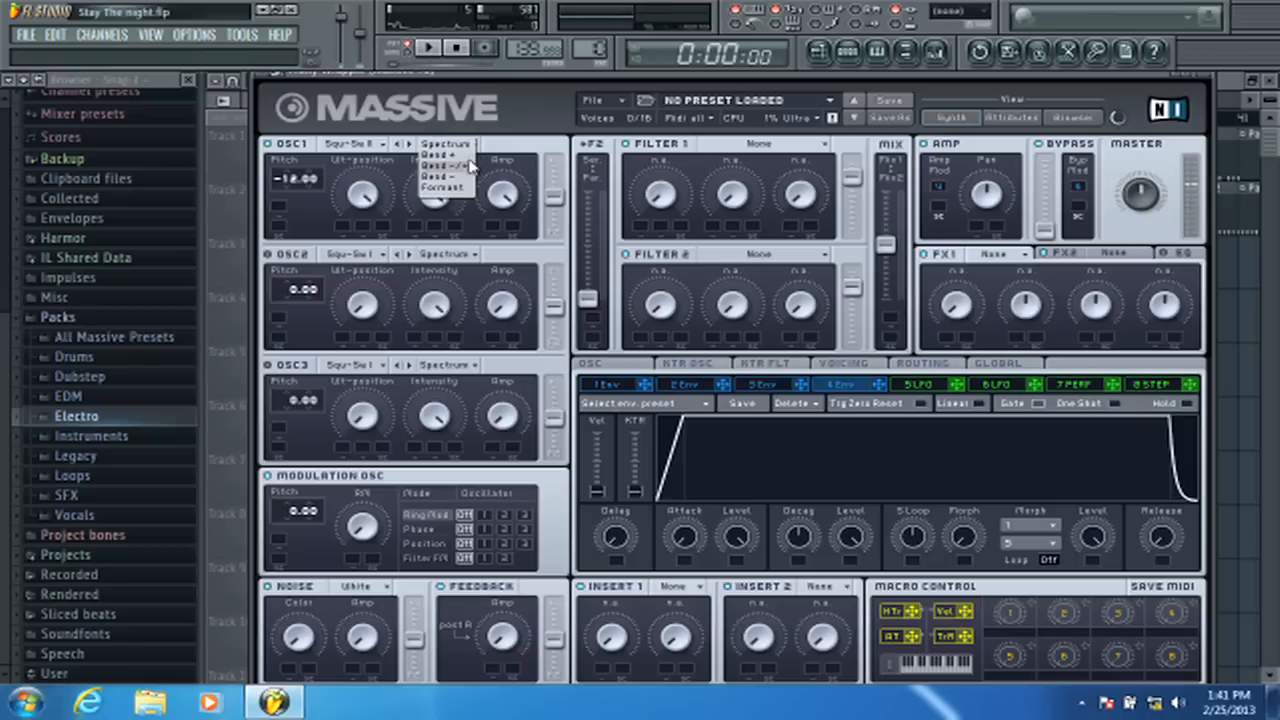
left_click(450, 160)
left_click(456, 48)
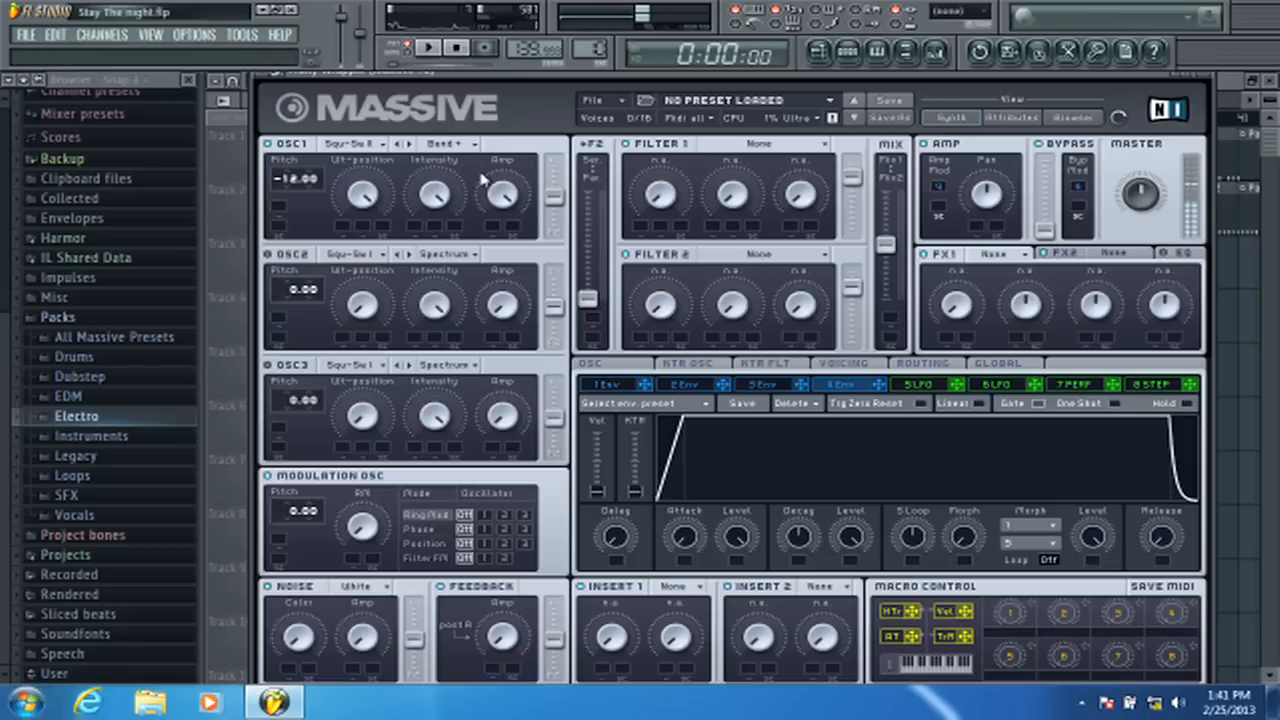
left_click(447, 144)
left_click(458, 177)
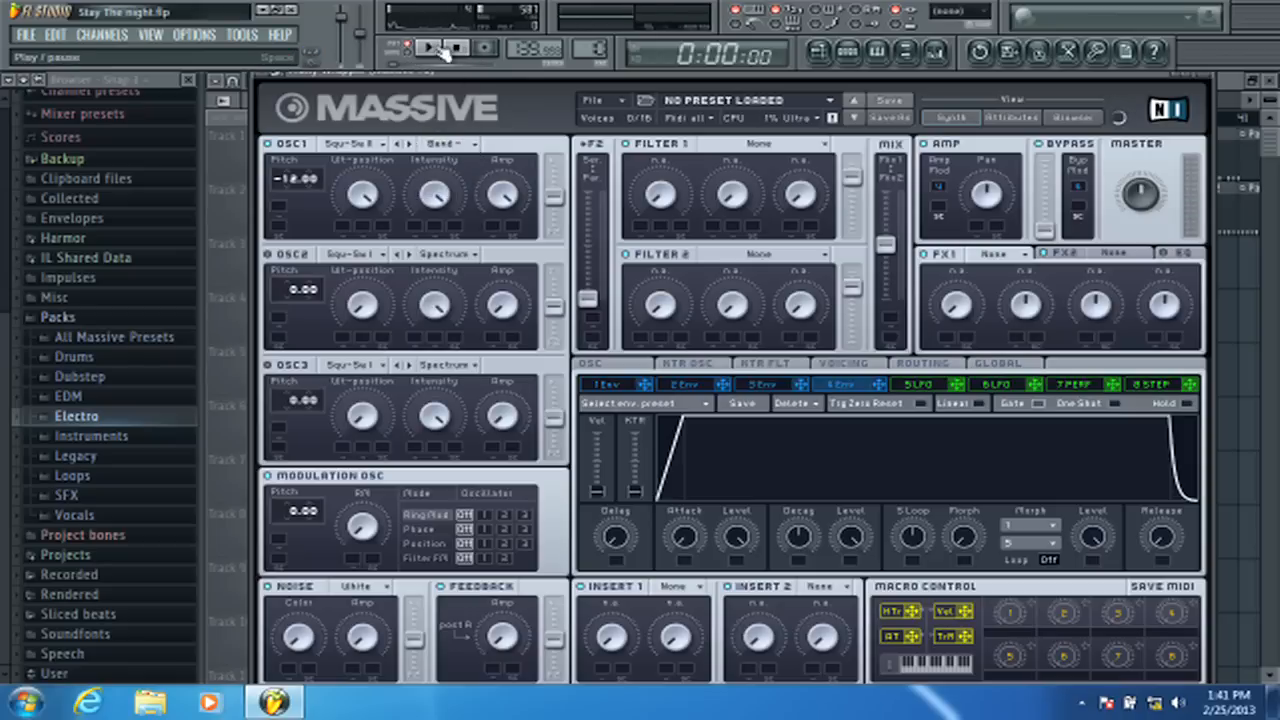
left_click(430, 48)
left_click(456, 48)
left_click(458, 146)
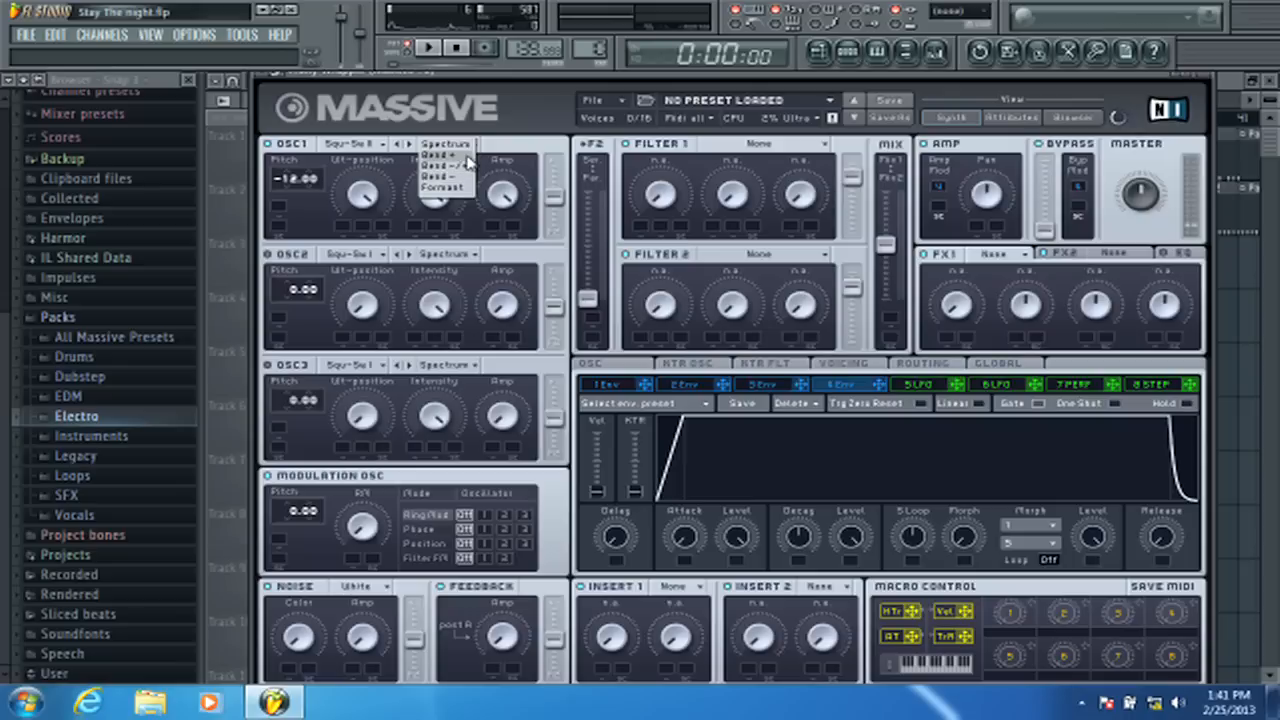
left_click(458, 148)
left_click(462, 146)
left_click(463, 148)
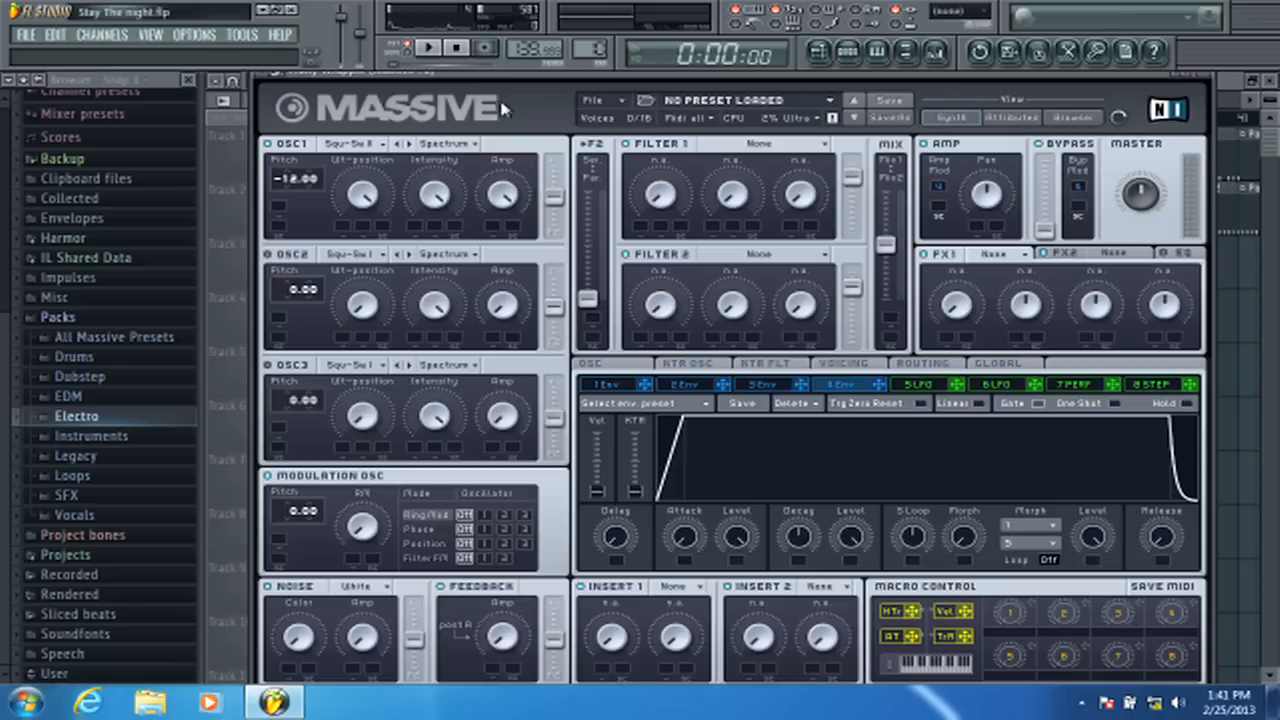
- Load the Classic Tube effect in FX1, raise its Dry/Wet and Drive, and audition the pattern
left_click(776, 145)
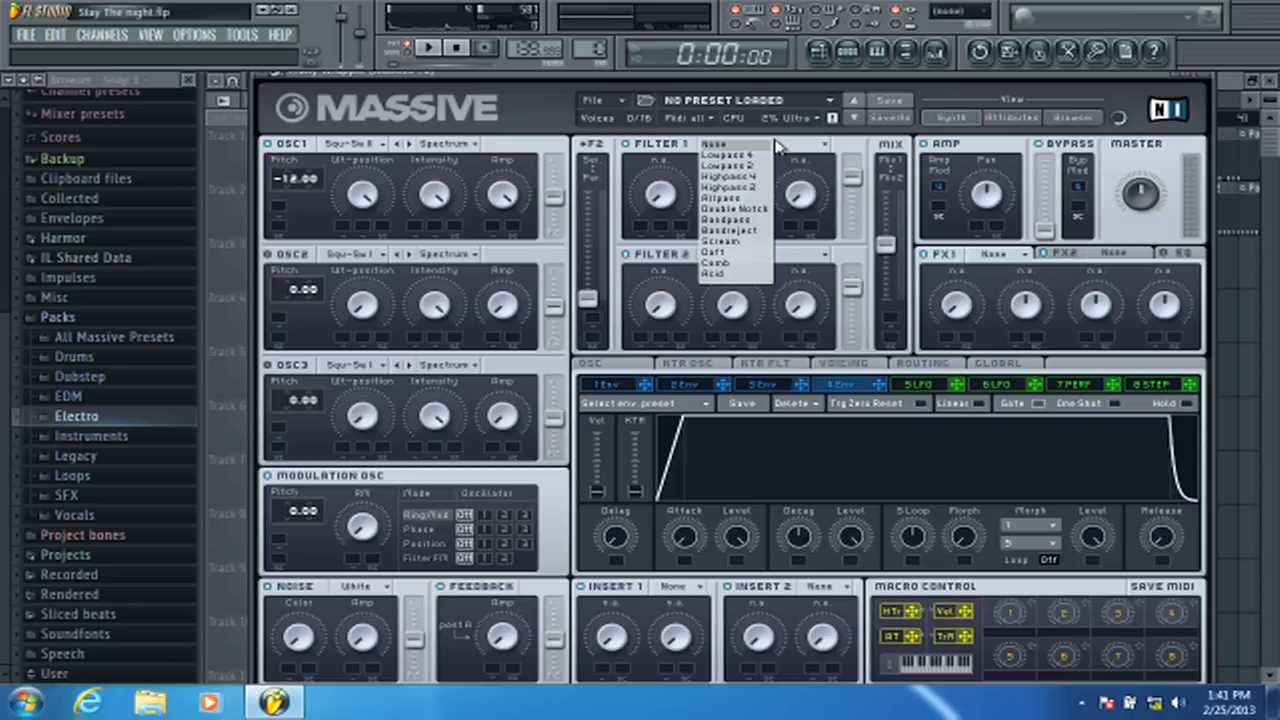
left_click(790, 147)
left_click(1003, 252)
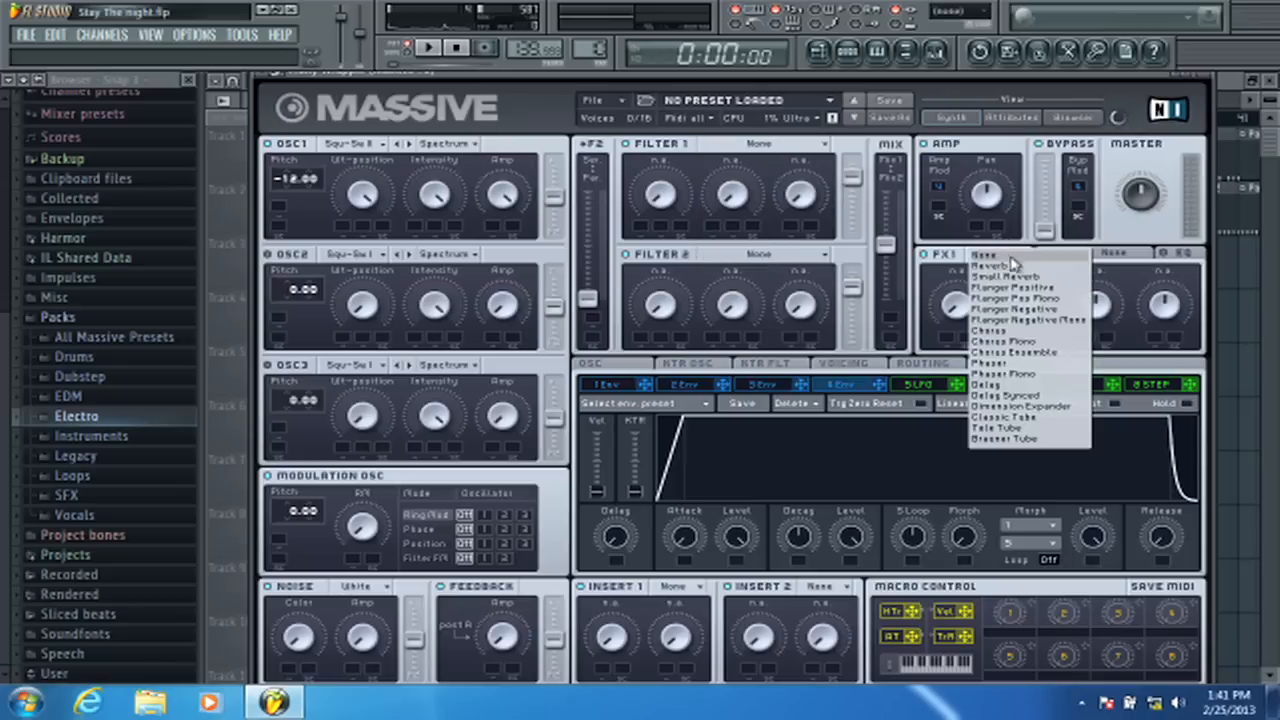
left_click(1029, 418)
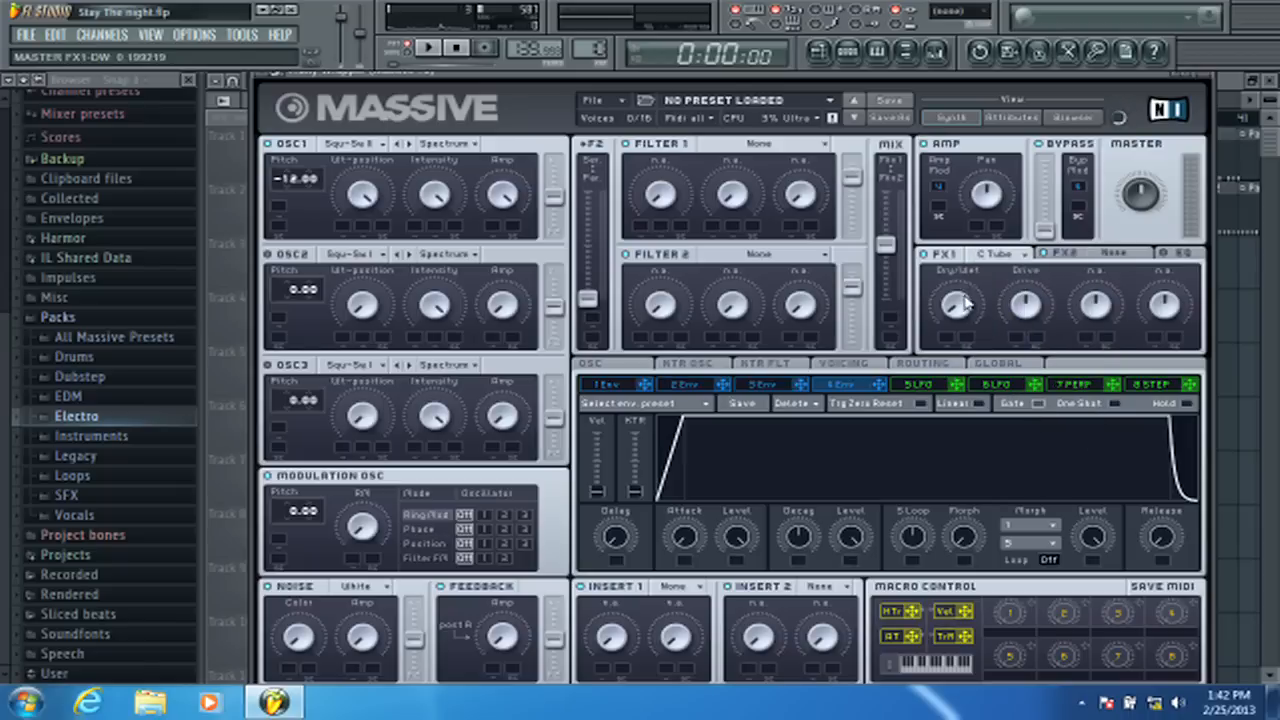
left_click(448, 50)
left_click(456, 49)
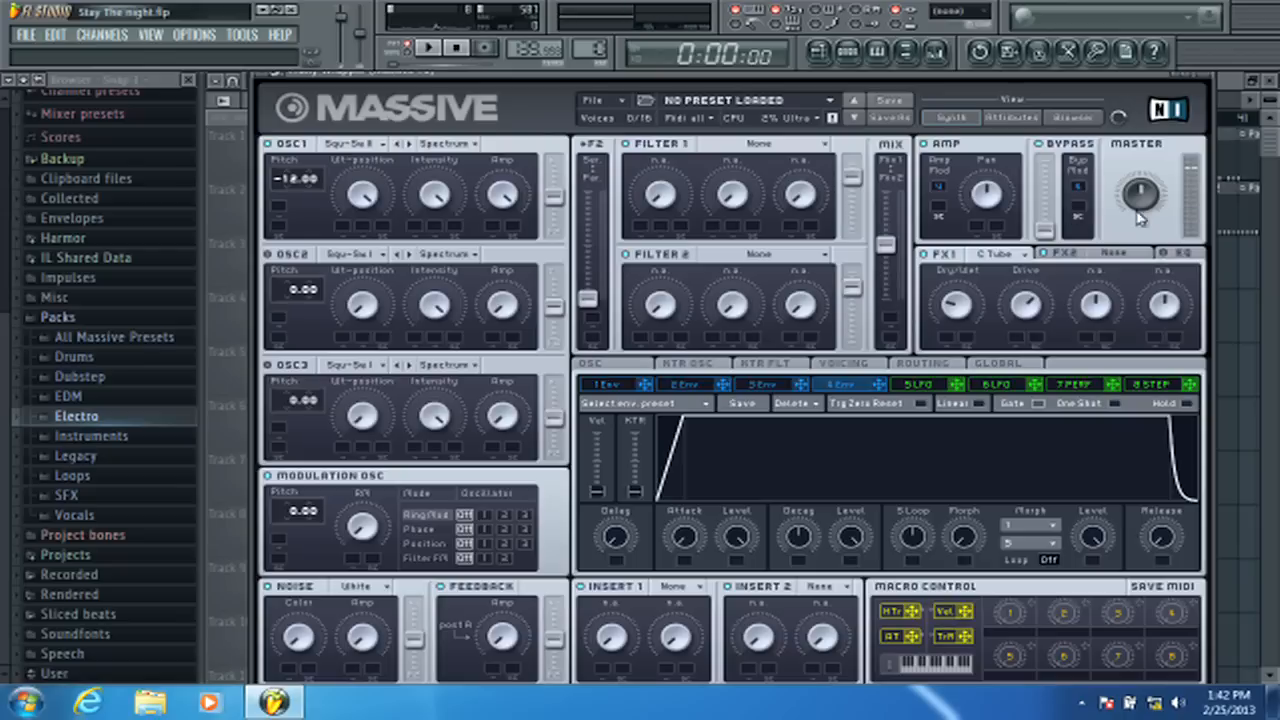
- Load Small Reverb in FX2, raise its Dry/Wet while playing the pattern, and set its Size to about 0.63
left_click(1138, 258)
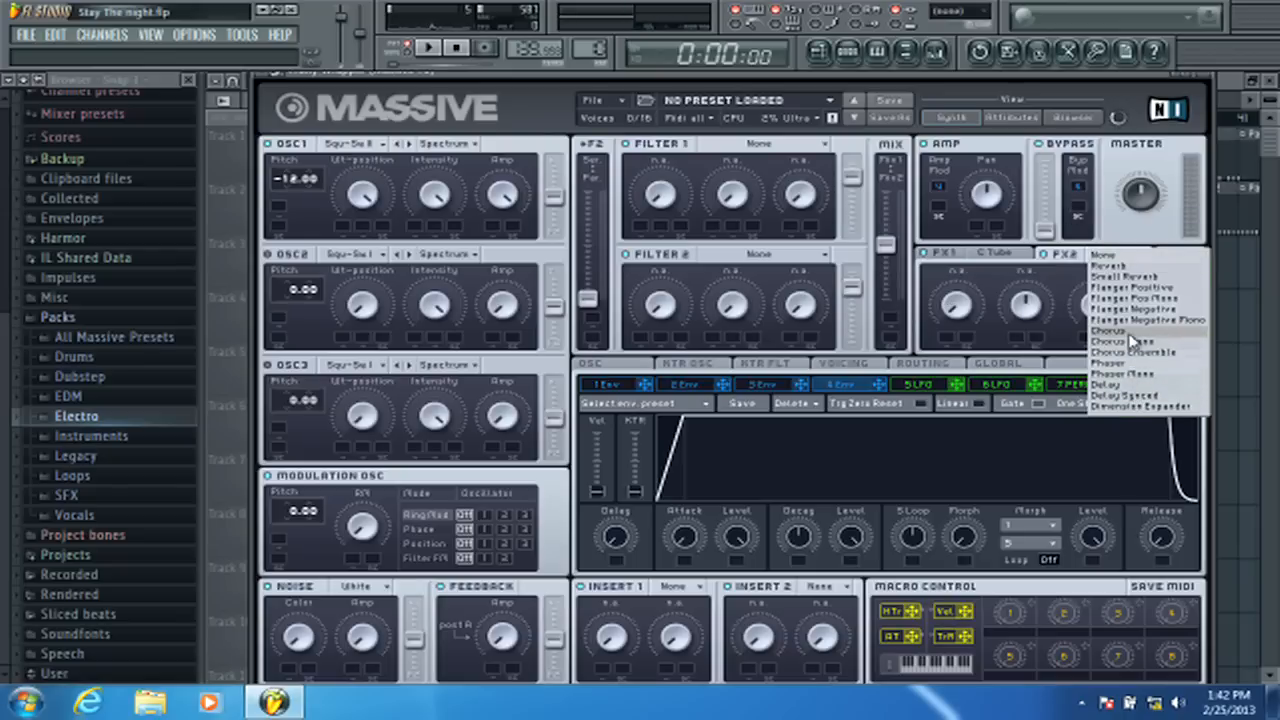
left_click(1125, 277)
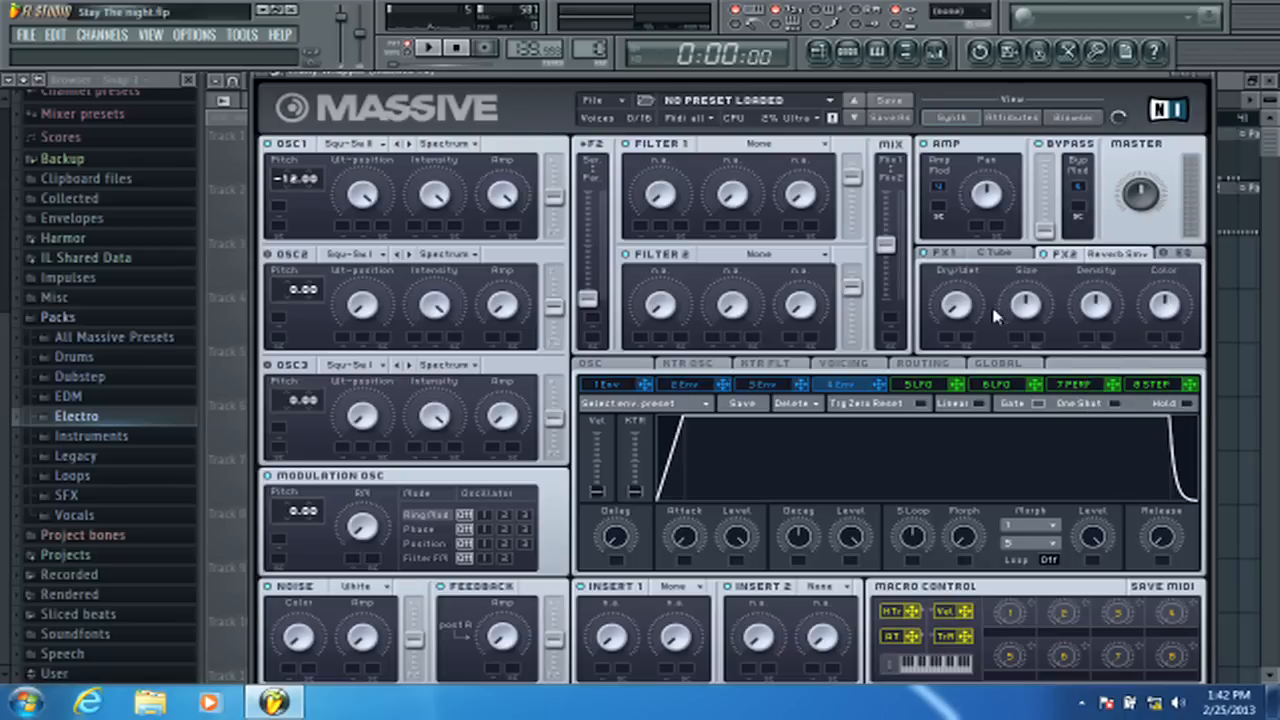
left_click(427, 46)
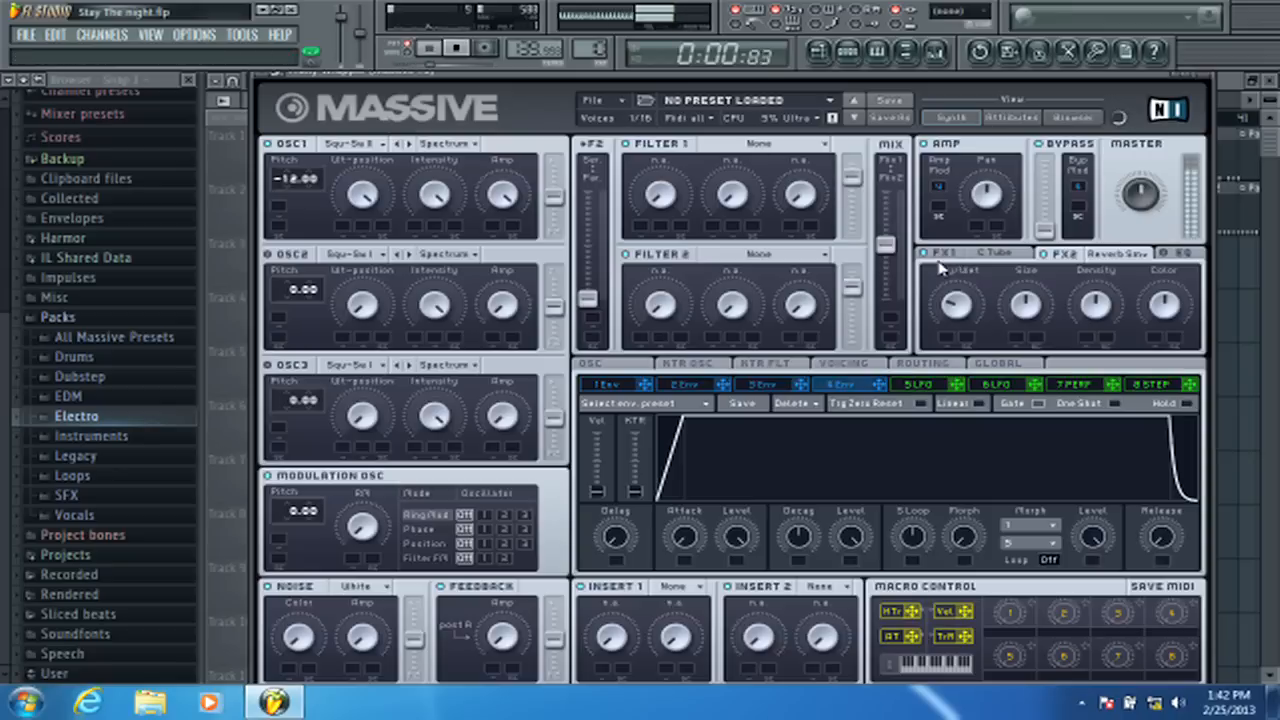
left_click(456, 47)
left_click_drag(1022, 315, 1025, 300)
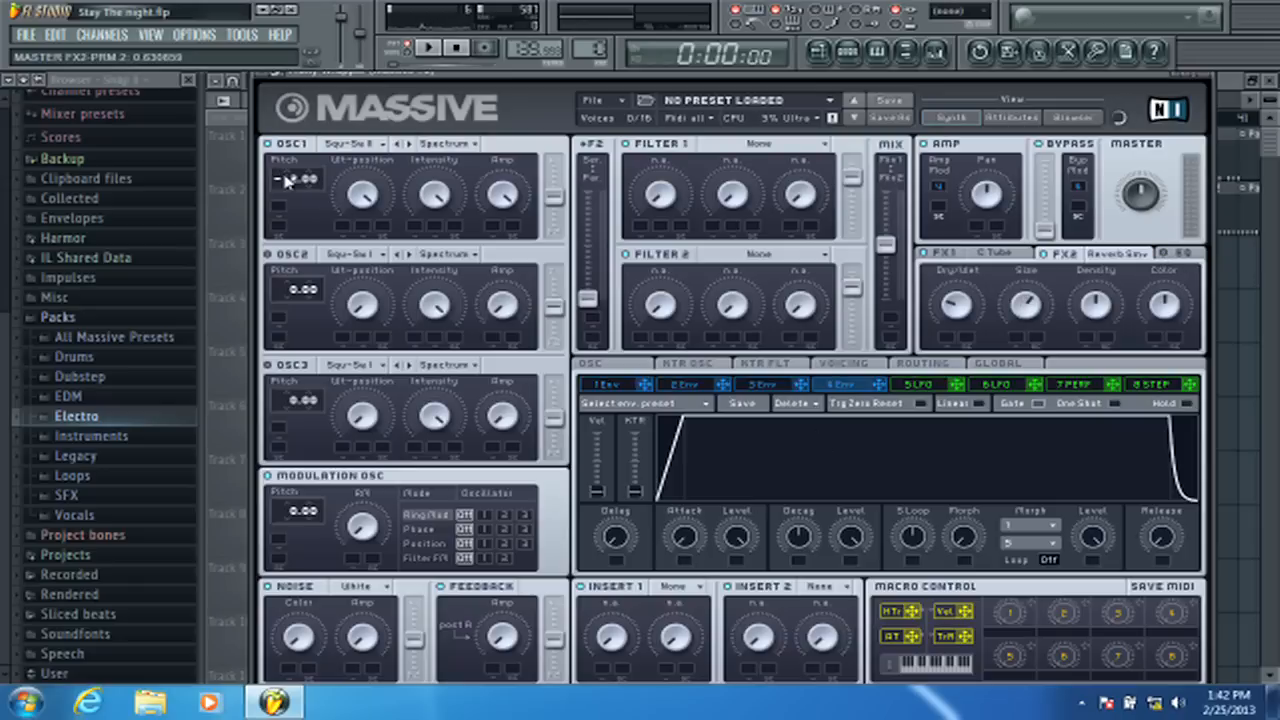
- Set oscillator 1's pitch to -12.00 with Macro 1 modulating it by 24.00, and create an automation clip for Macro 1
left_click_drag(287, 180, 290, 215)
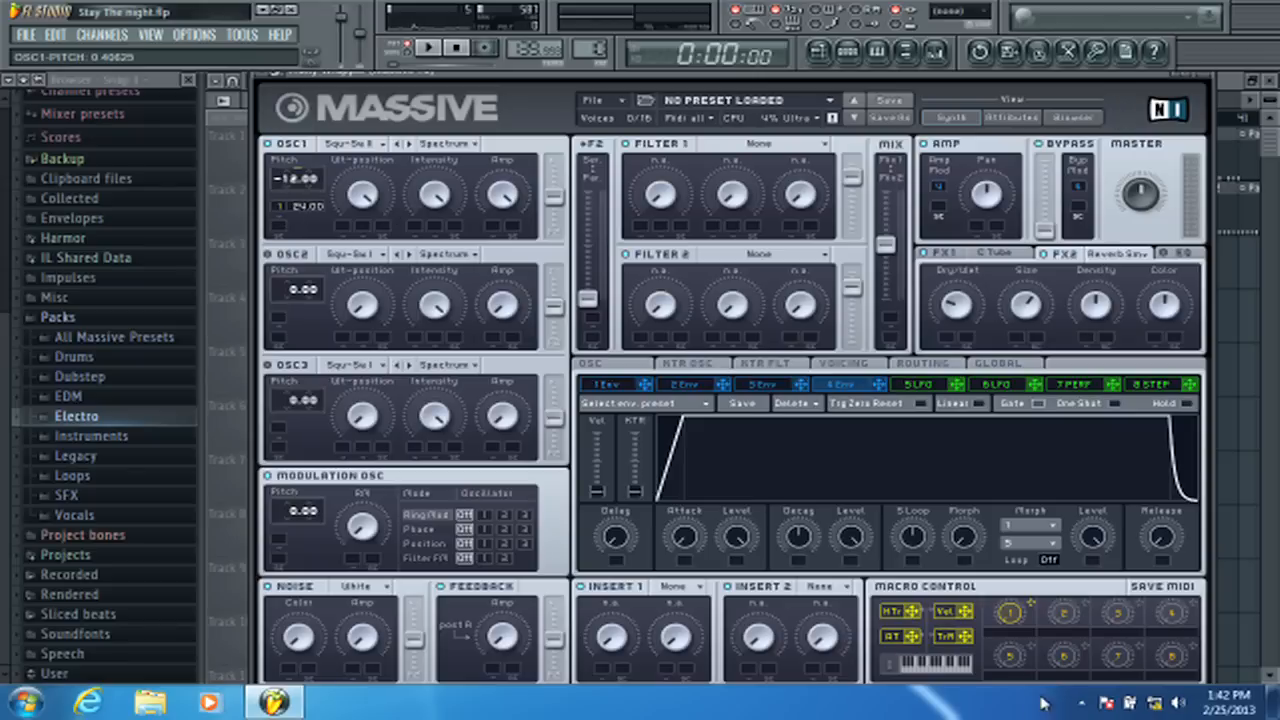
left_click(242, 35)
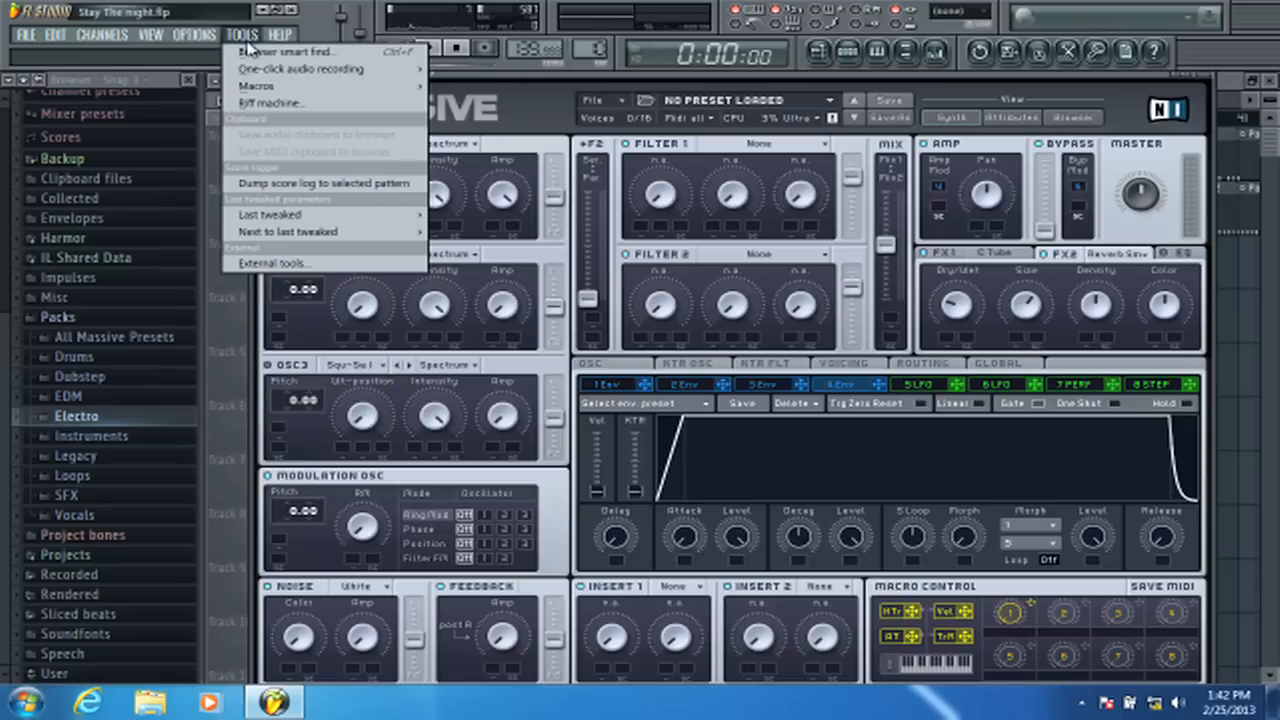
mouse_move(330, 214)
left_click(480, 296)
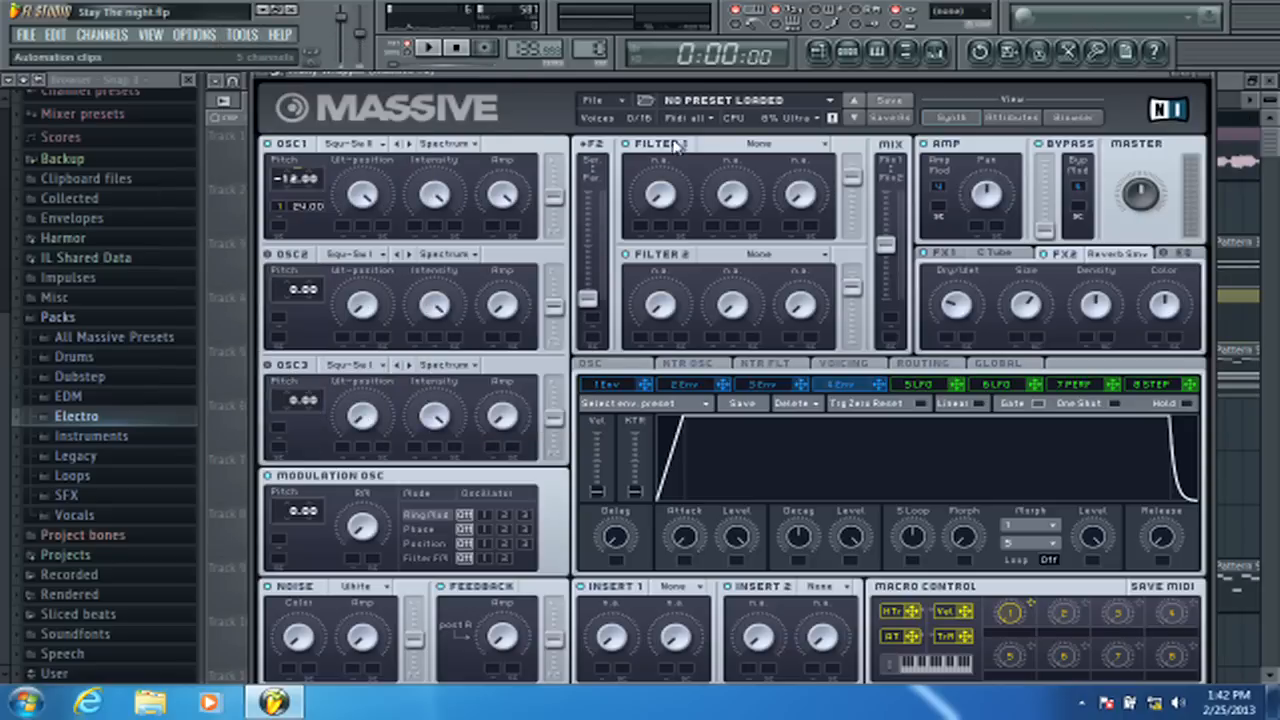
- Shorten the Massive #2 MACRO 1 automation clip in the playlist to about 31 bars and move it to Track 13
left_click(817, 58)
scroll(757, 120, "down", 10)
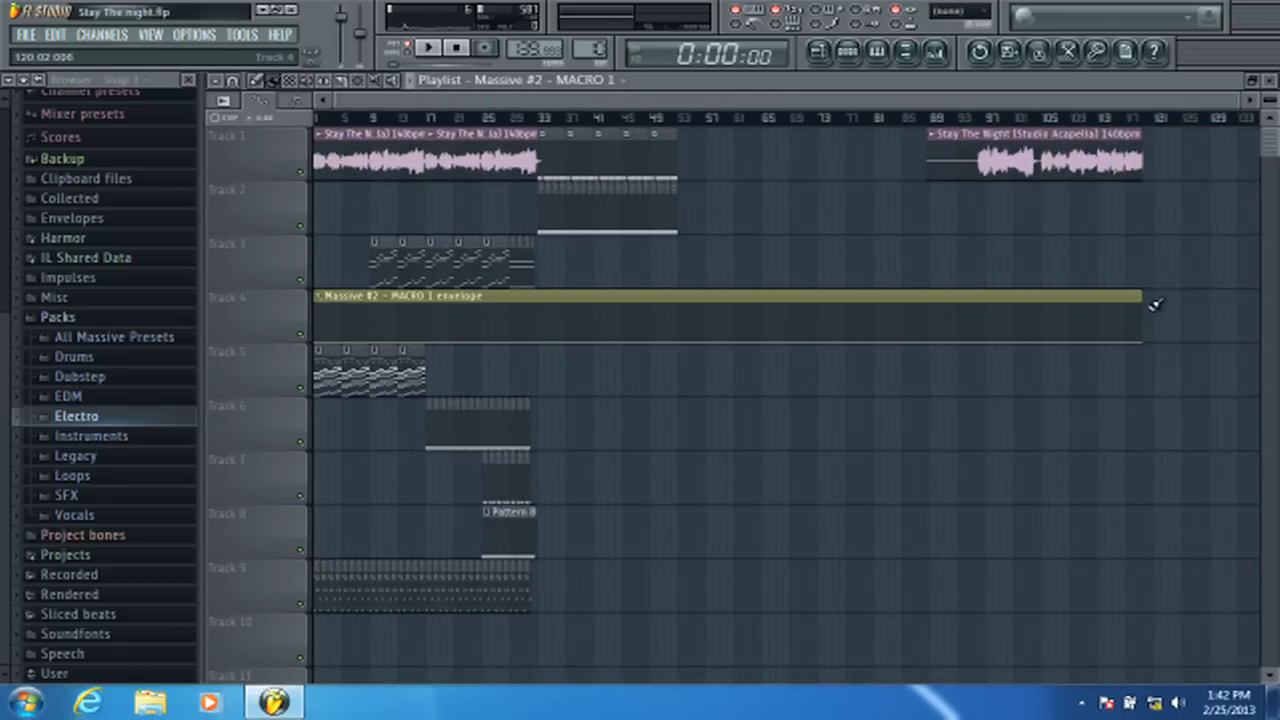
left_click_drag(1155, 304, 541, 344)
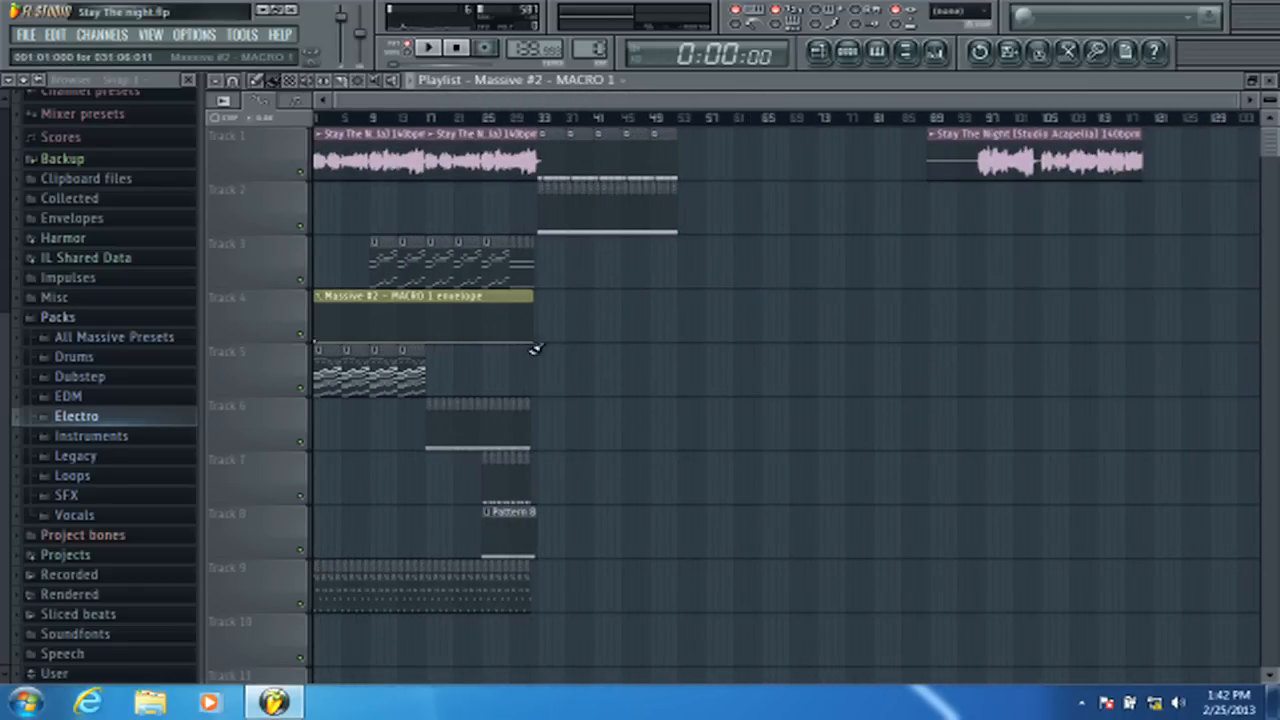
left_click_drag(494, 294, 366, 670)
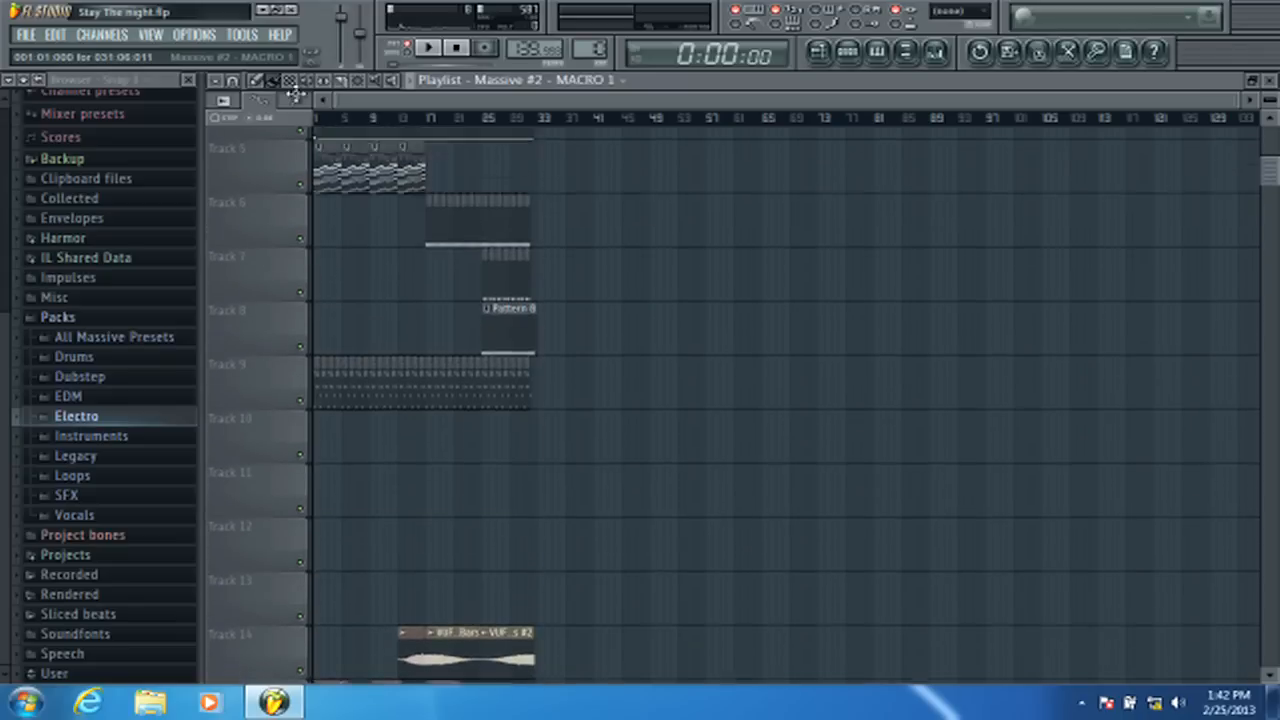
left_click_drag(295, 93, 360, 437)
scroll(360, 437, "up", 4)
scroll(363, 320, "down", 5)
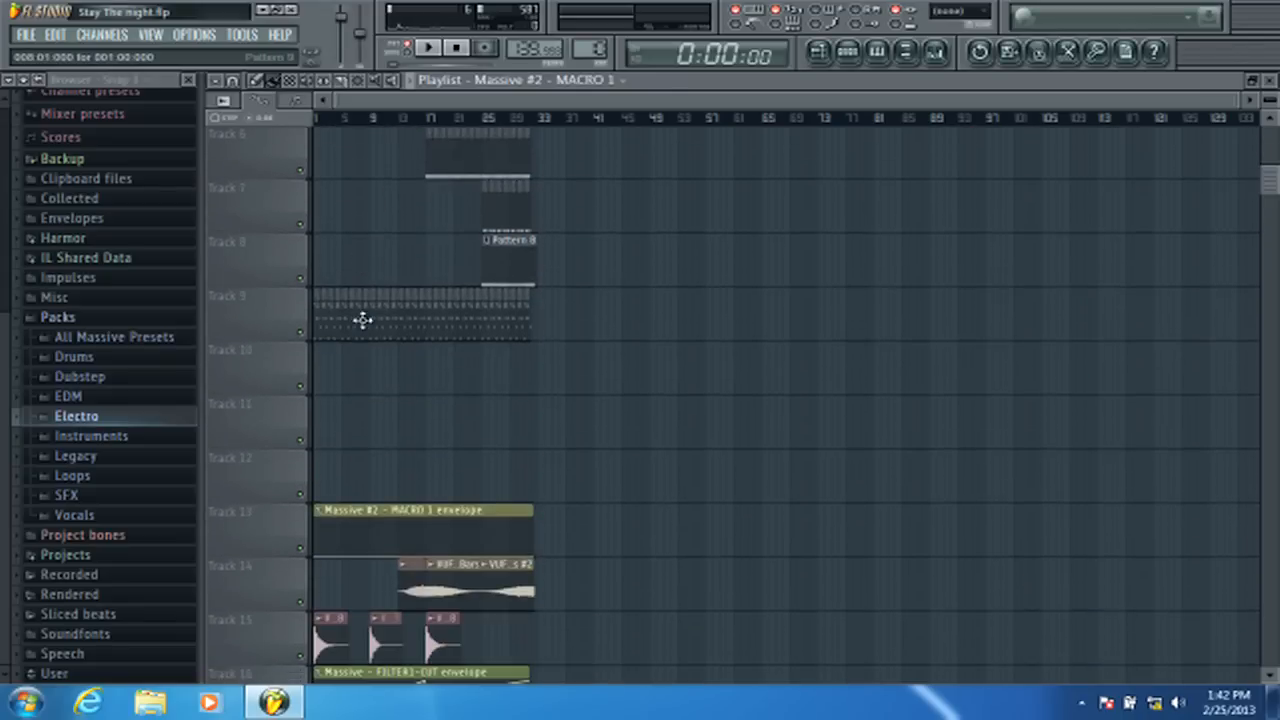
scroll(590, 42, "up", 1)
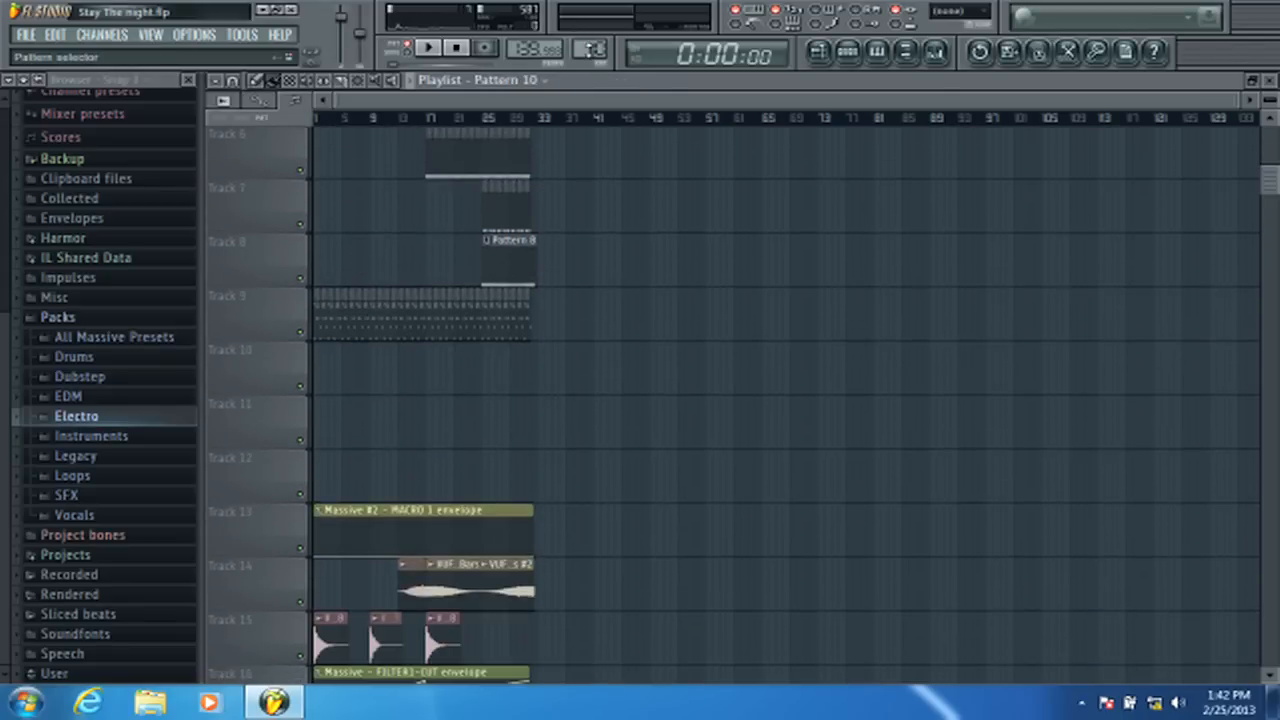
- Cut the Massive #2 notes out of Pattern 10 and switch to Pattern 4
left_click(1272, 79)
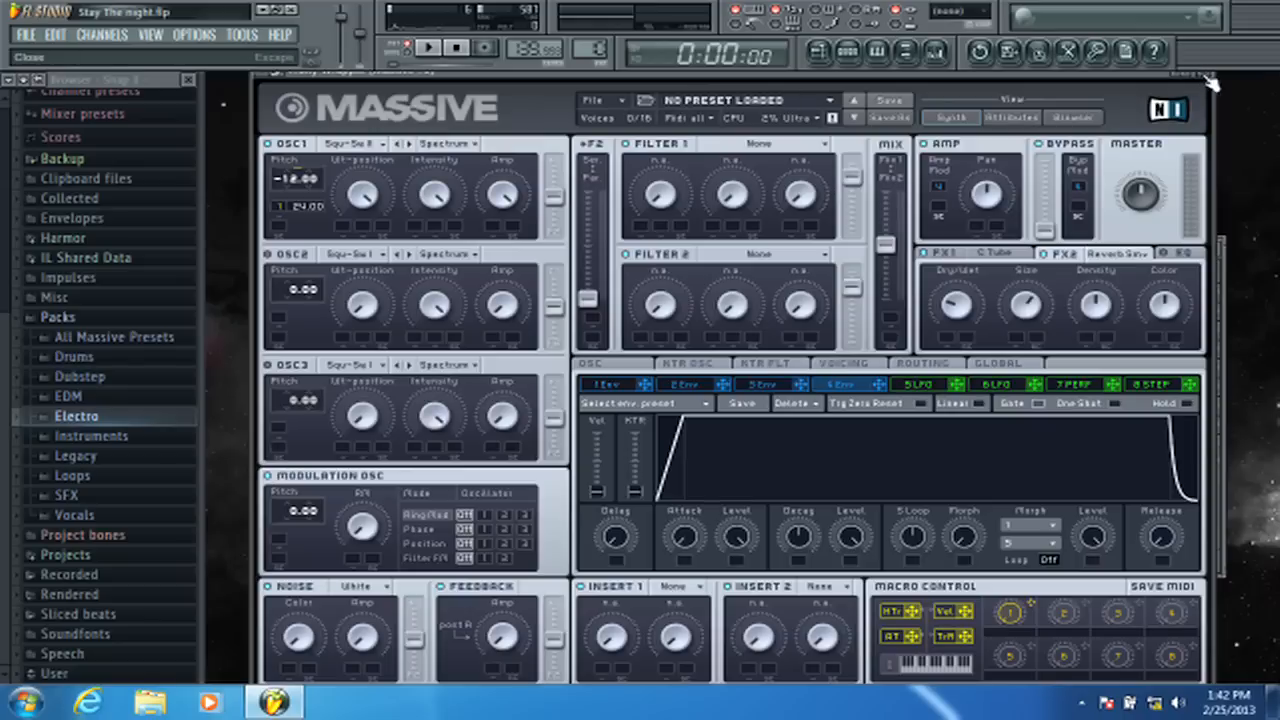
left_click(1210, 80)
left_click(430, 355)
left_click(458, 436)
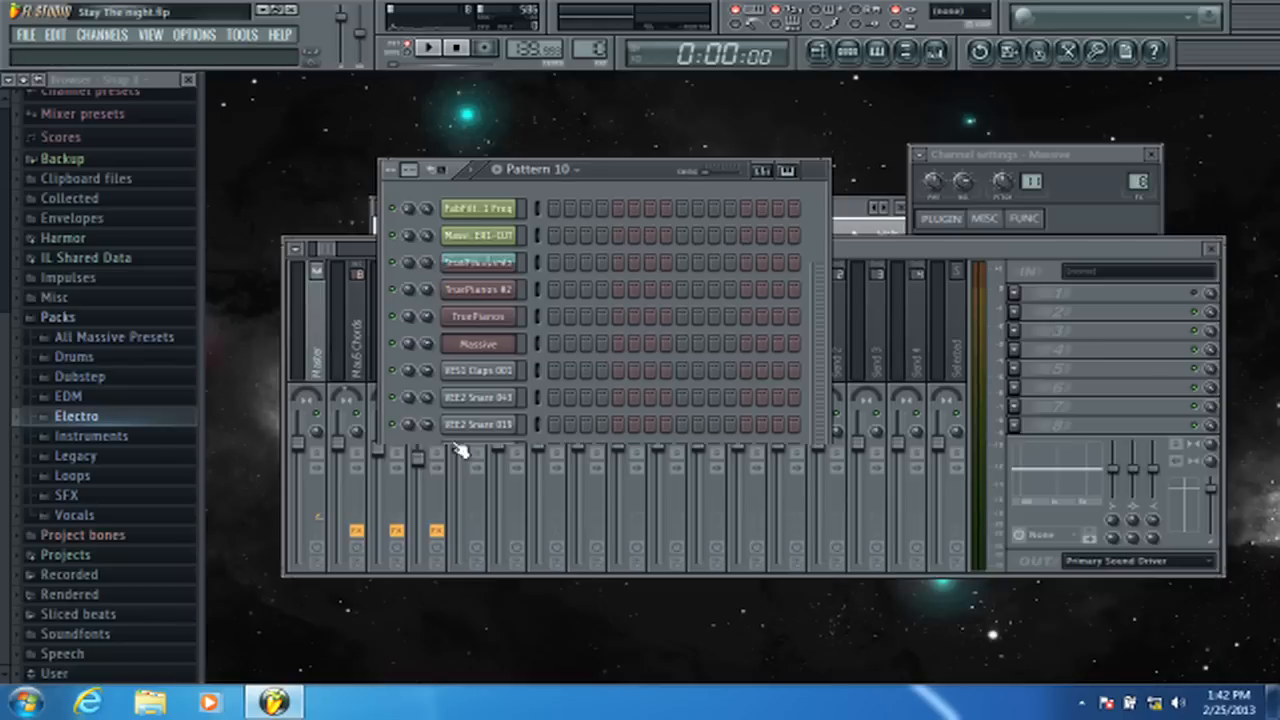
right_click(510, 207)
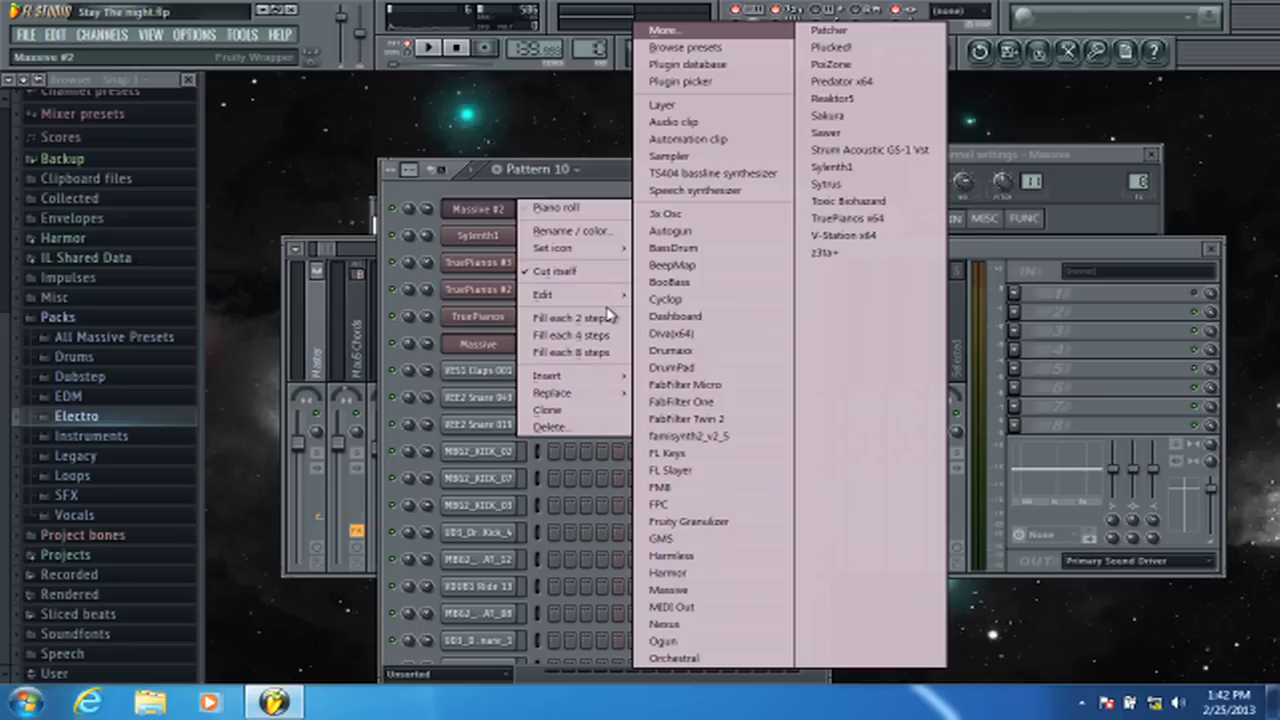
left_click(563, 74)
left_click(588, 50)
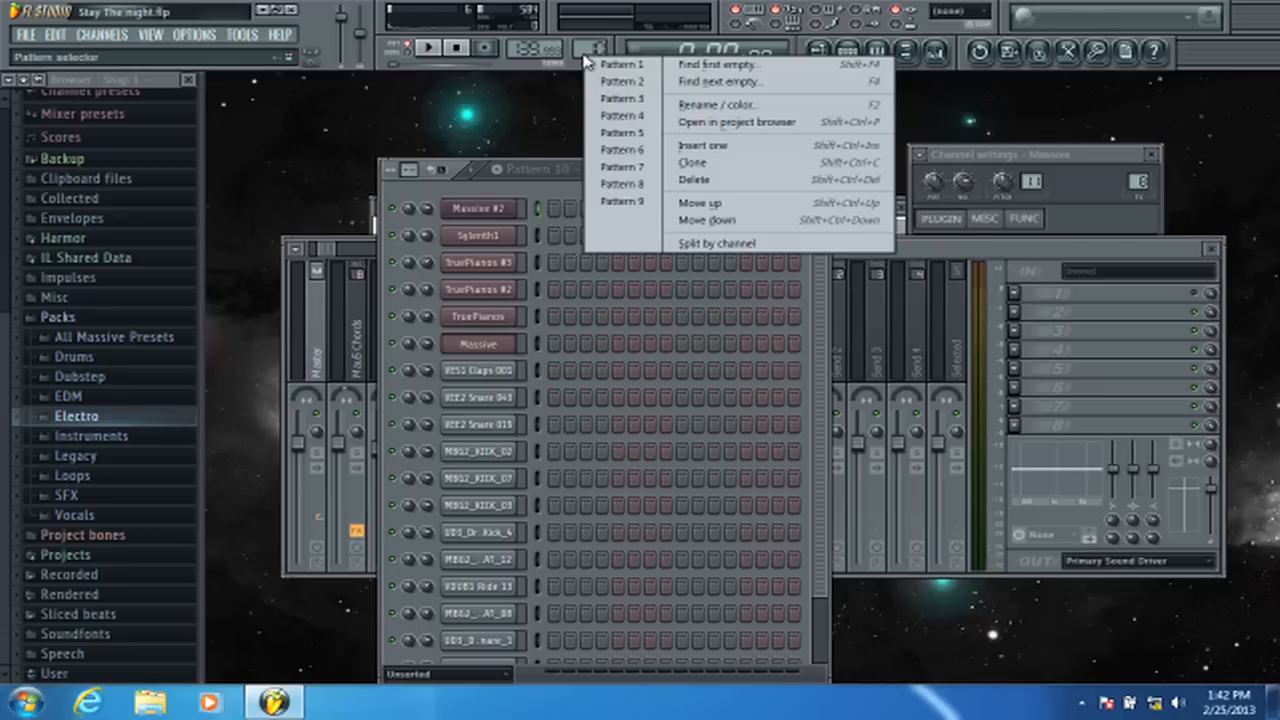
left_click(620, 115)
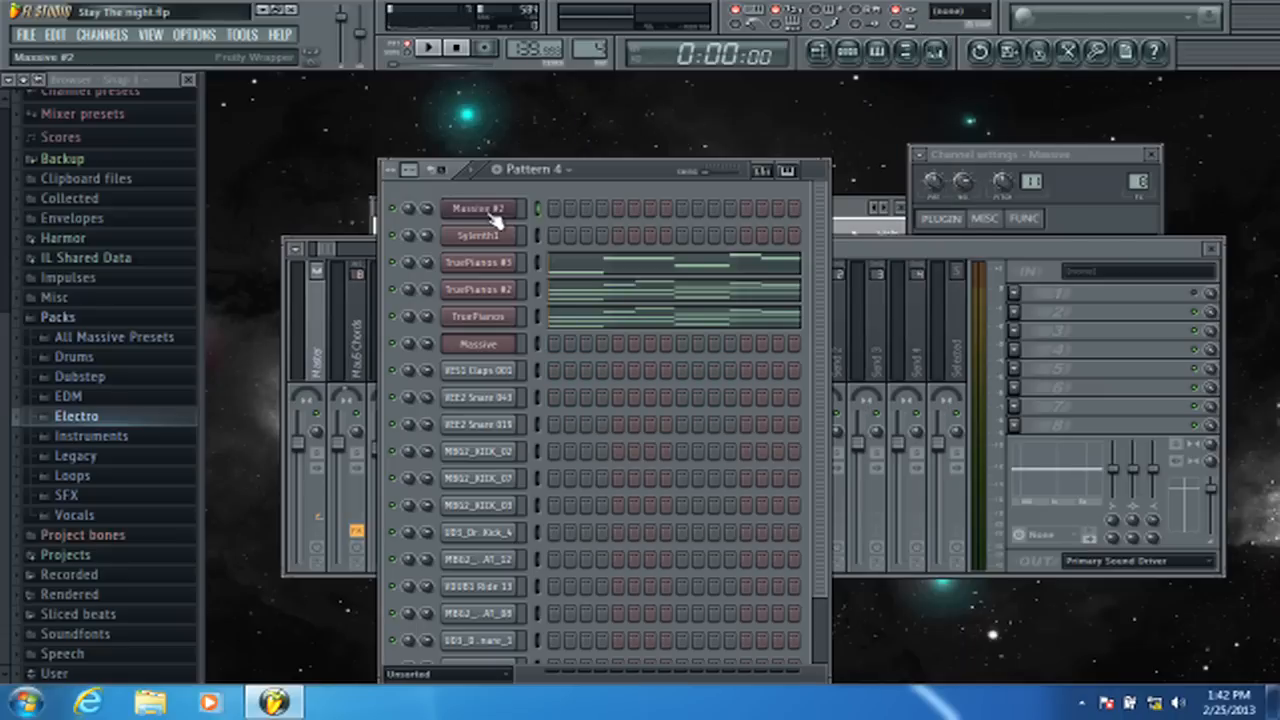
- Check the Massive #2 piano roll in Pattern 4 and paste the cut notes into that channel
right_click(512, 208)
left_click(560, 205)
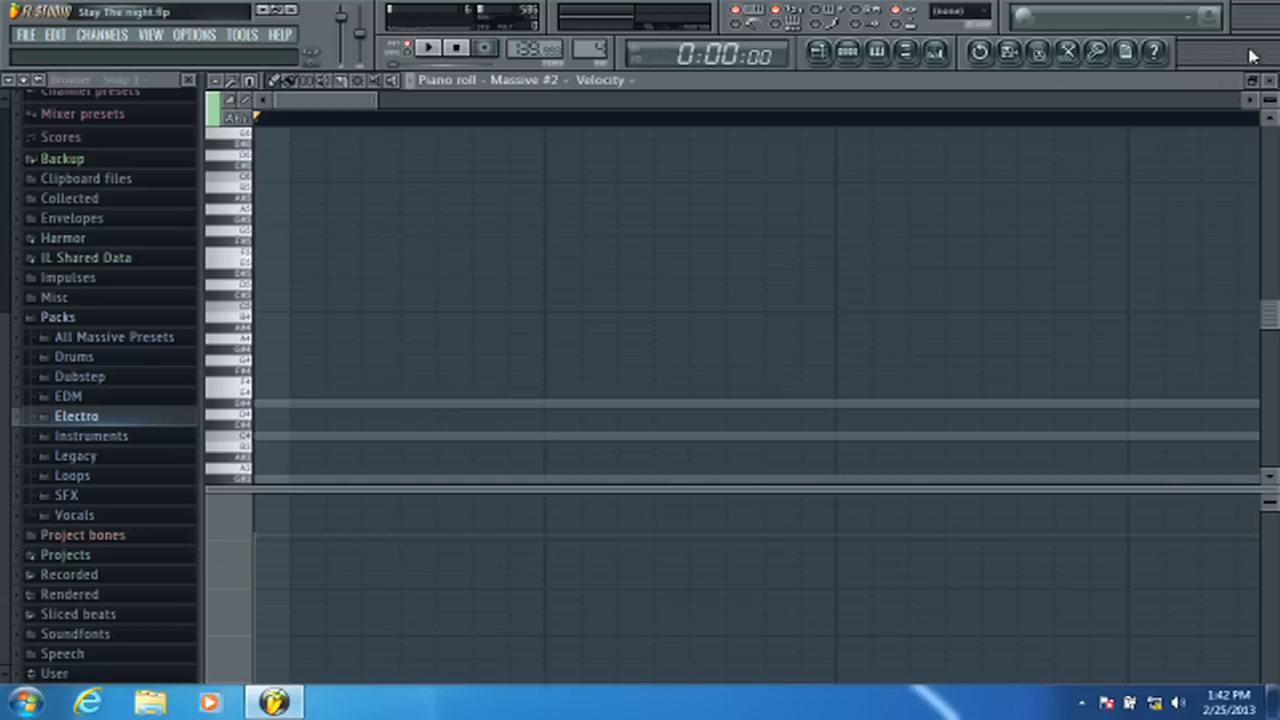
left_click(1268, 80)
right_click(512, 208)
mouse_move(590, 294)
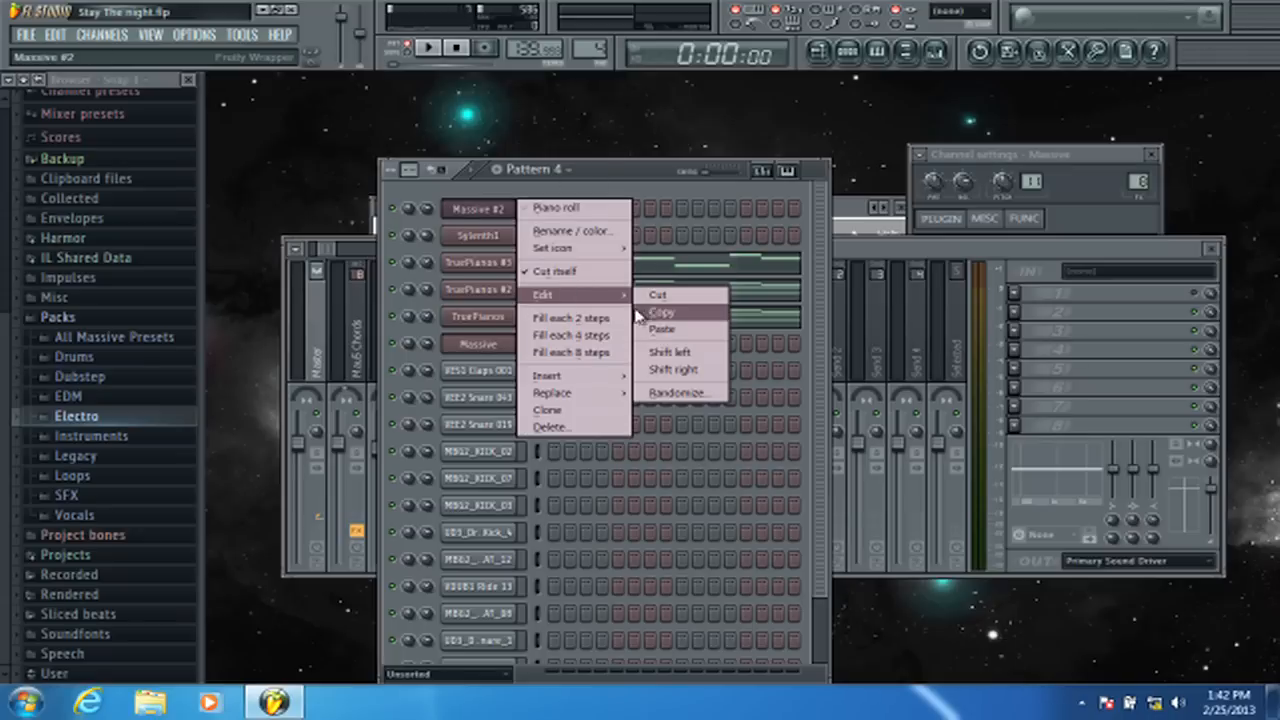
left_click(660, 328)
- Cut the notes of TruePianos #3, TruePianos and TruePianos #2 out of Pattern 4
right_click(512, 262)
mouse_move(603, 355)
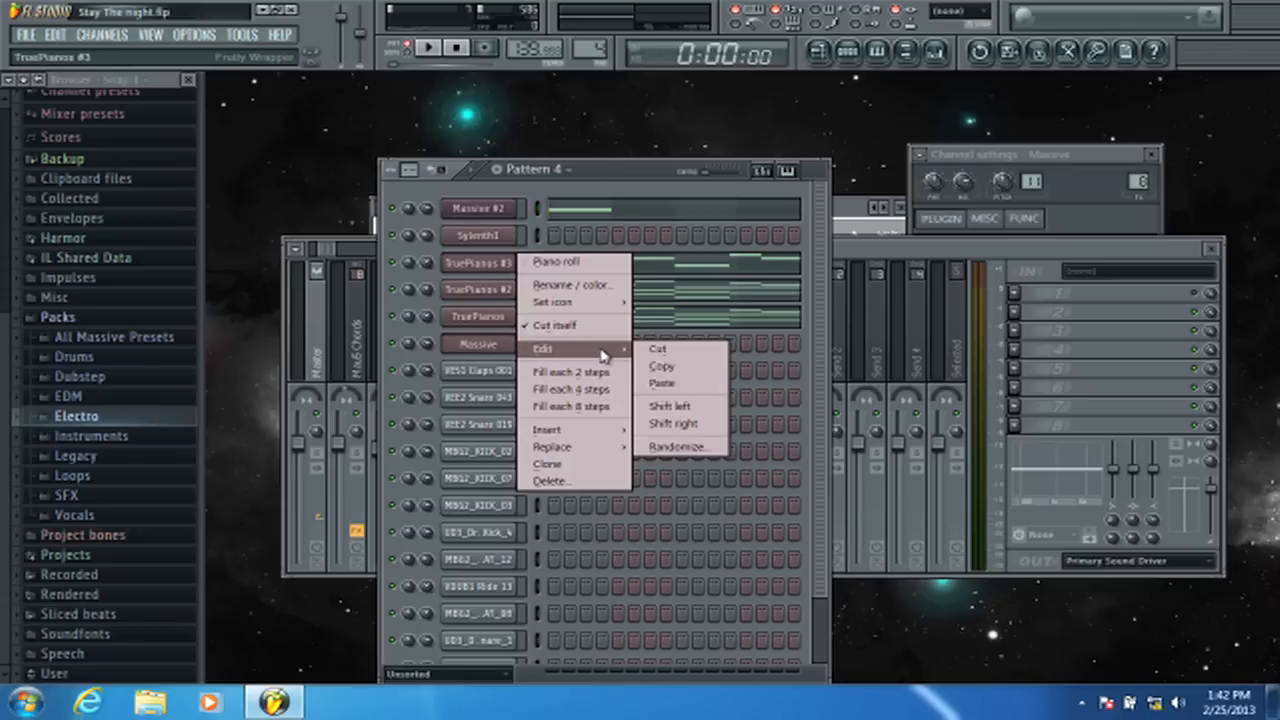
left_click(657, 348)
right_click(512, 316)
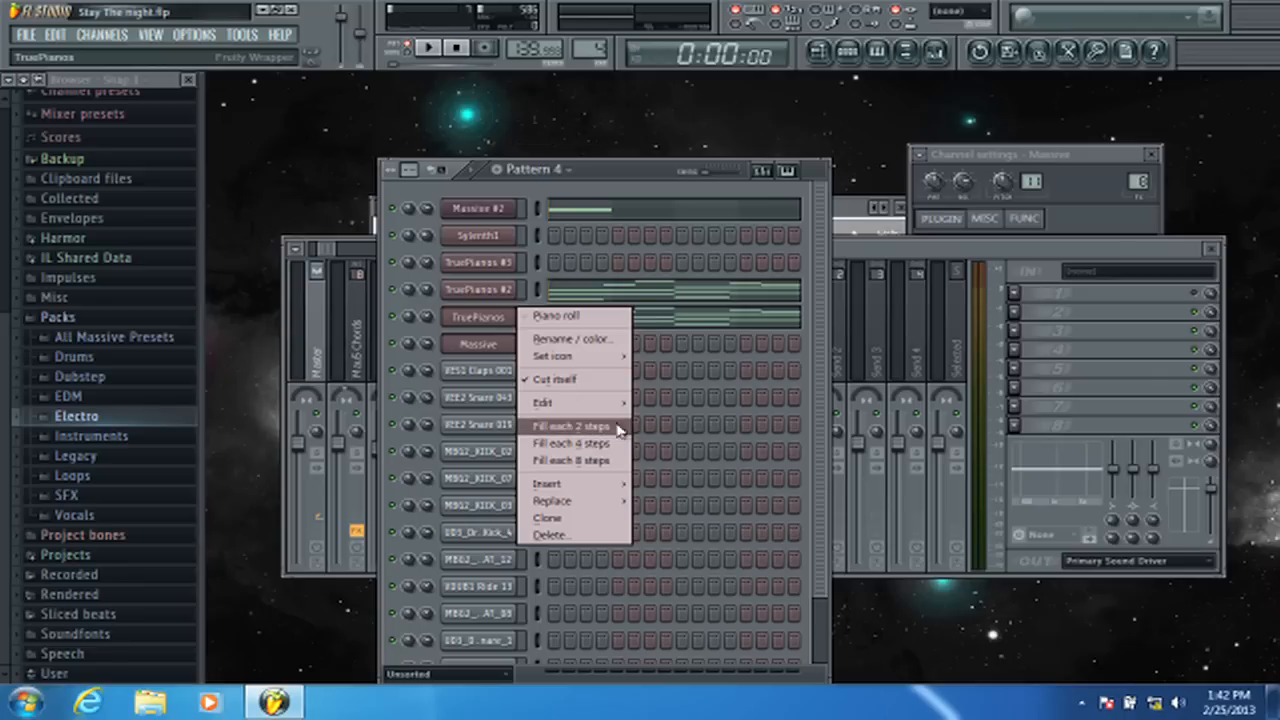
mouse_move(570, 402)
left_click(657, 403)
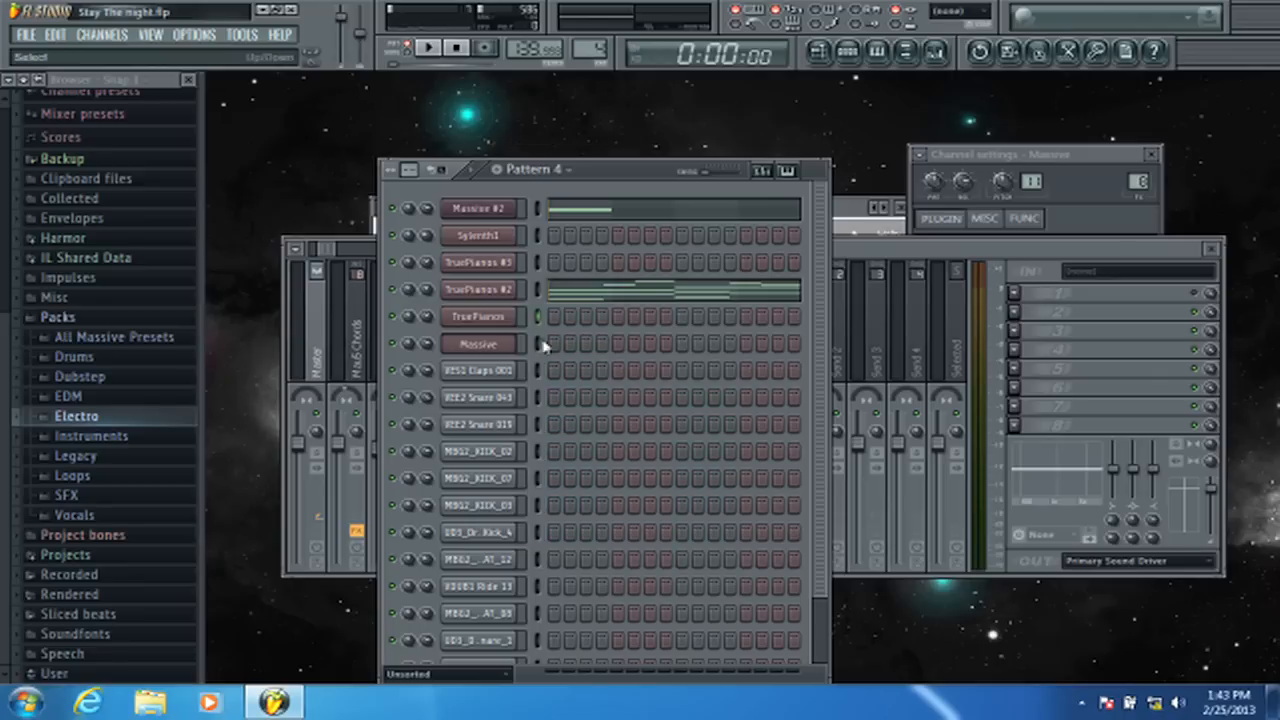
right_click(512, 289)
mouse_move(608, 386)
left_click(660, 378)
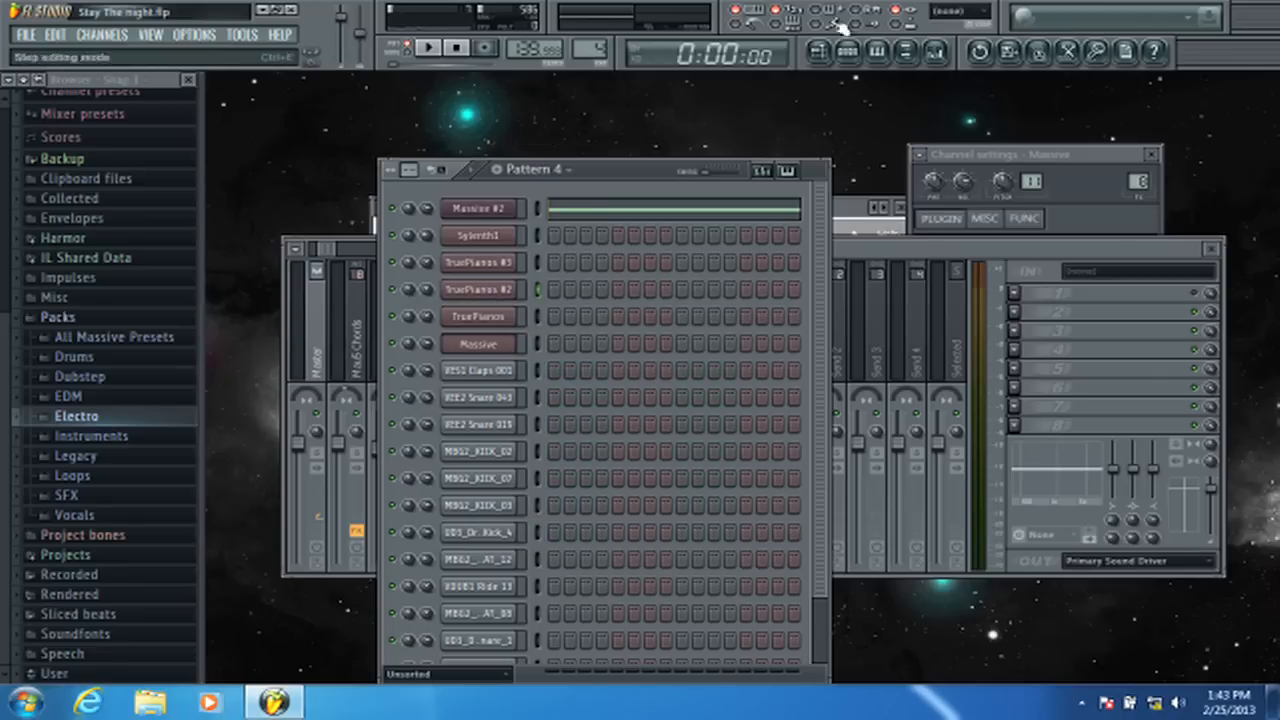
- Play the song from about bar 17 and draw a rise from bar 25 to about bar 31 in the Massive #2 MACRO 1 envelope
left_click(818, 50)
left_click(428, 47)
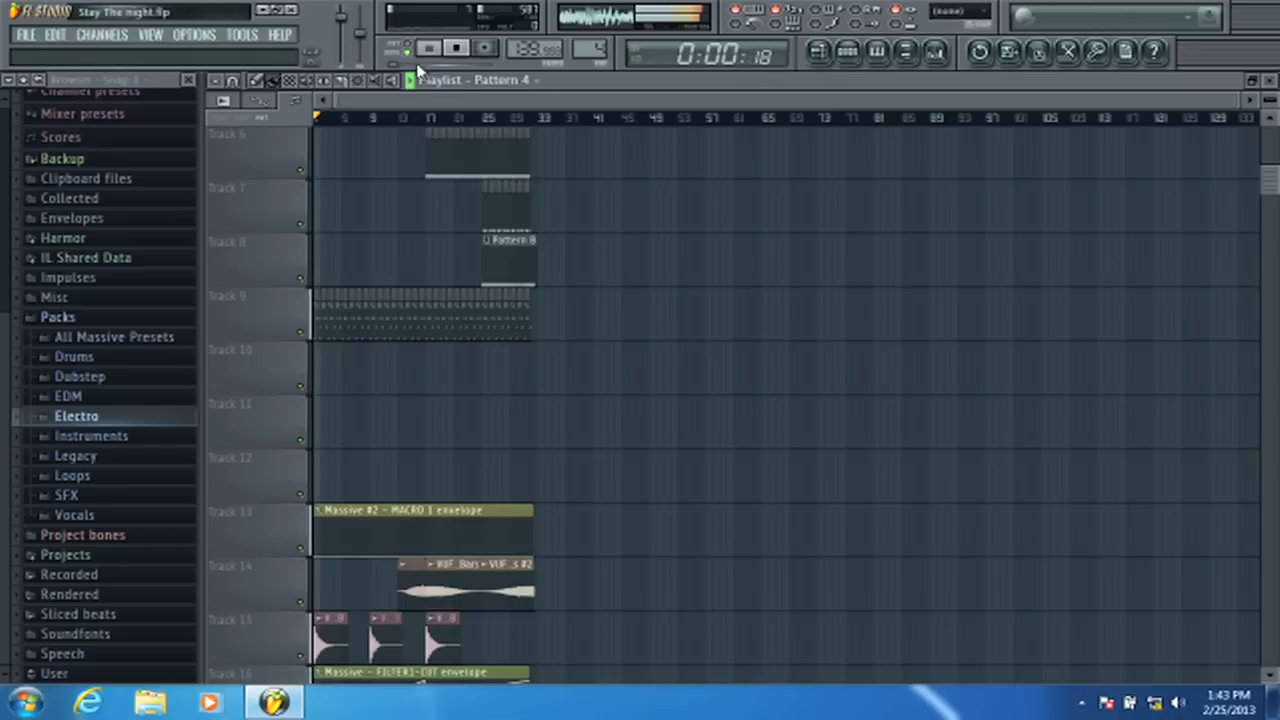
left_click(434, 117)
scroll(481, 190, "down", 5)
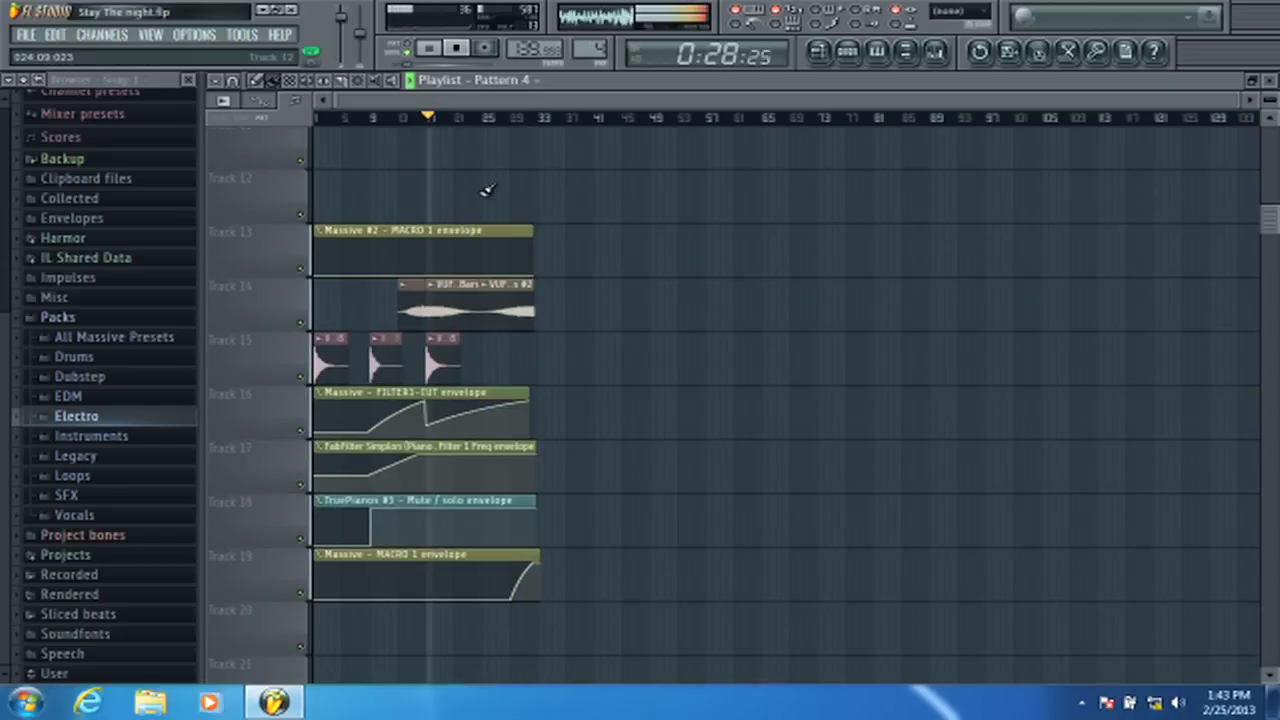
left_click(497, 274)
left_click_drag(502, 276, 532, 237)
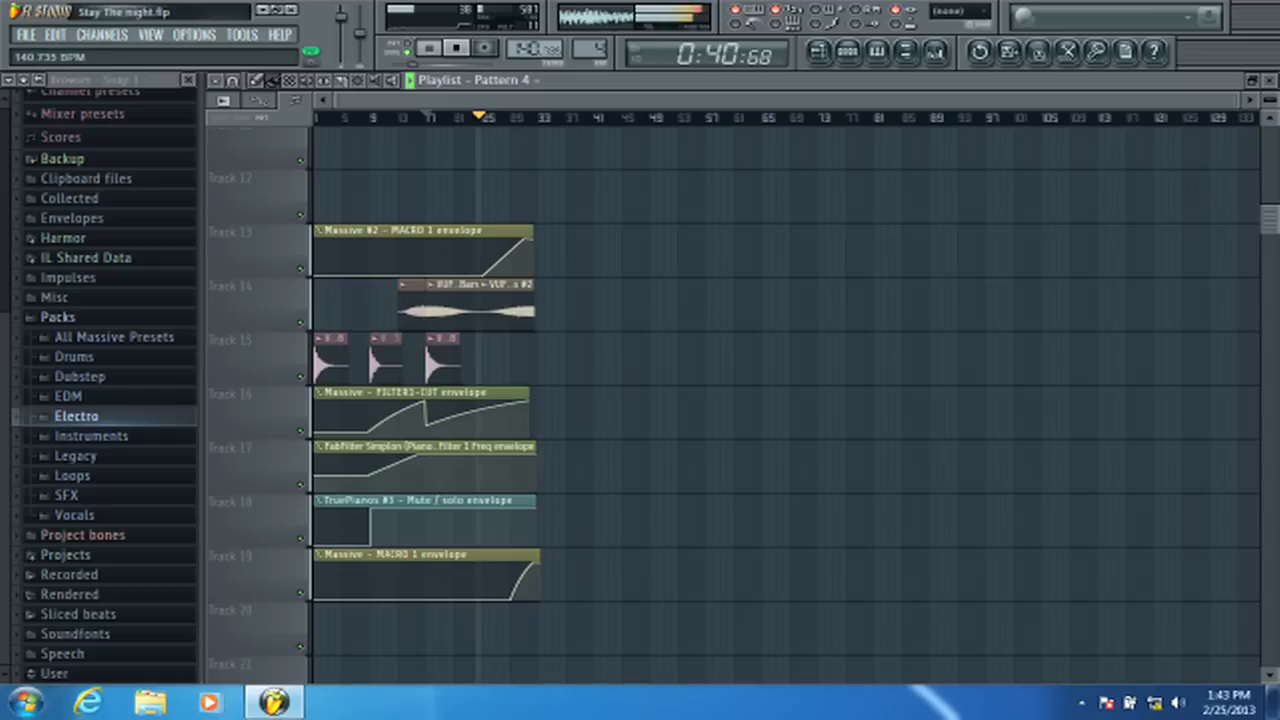
- Set the project tempo to 140 BPM and place repeated Pattern 4 clips on Track 4 from bar 25 to bar 33
right_click(553, 50)
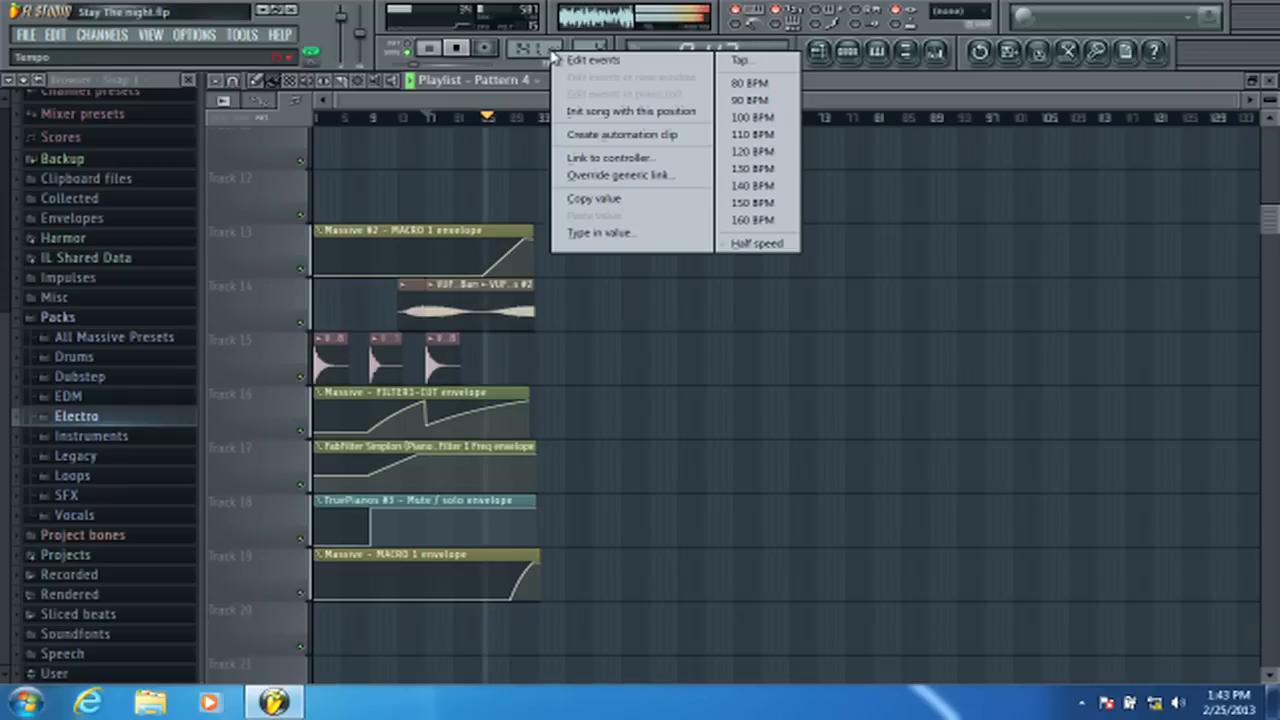
left_click(770, 188)
scroll(597, 203, "up", 5)
scroll(597, 203, "up", 2)
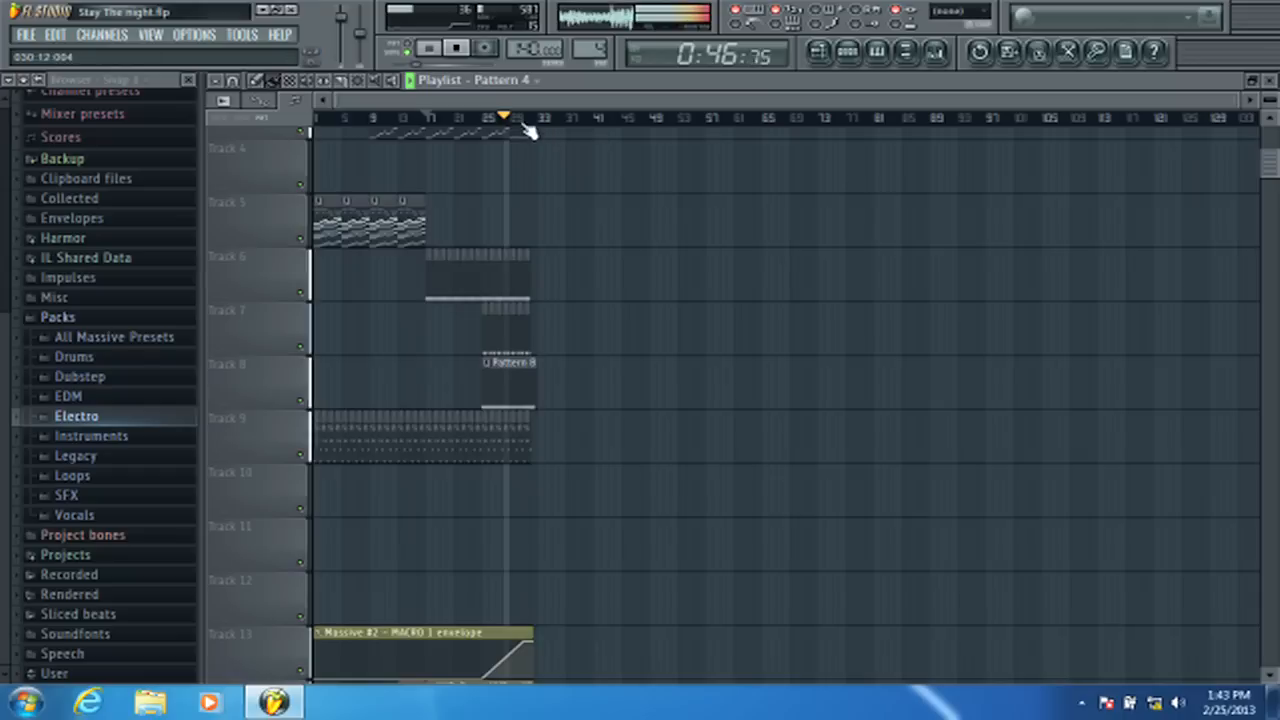
scroll(500, 117, "up", 2)
left_click(466, 170)
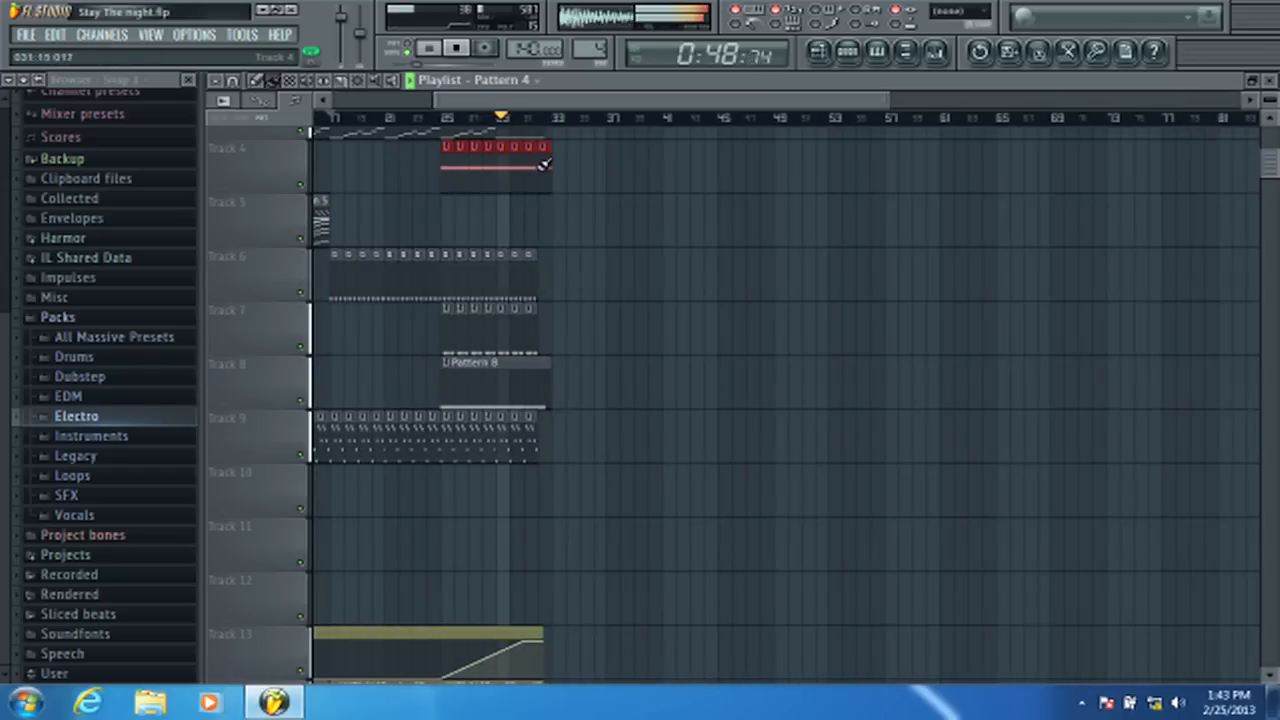
- Replay from about bar 23, move the Massive #2 MACRO 1 envelope's peak to 031:09, sag its rise slightly, and trim the clip's end to the peak
left_click(423, 120)
scroll(474, 150, "up", 2)
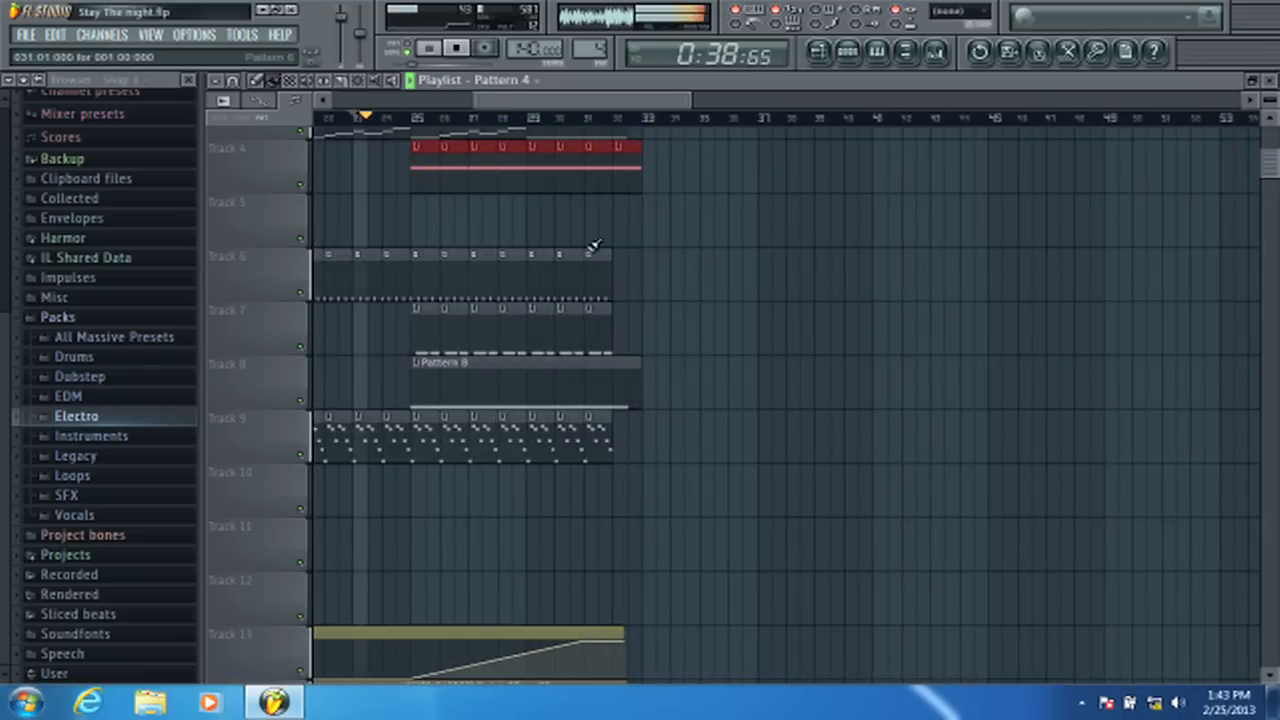
scroll(594, 249, "down", 3)
scroll(620, 474, "down", 1)
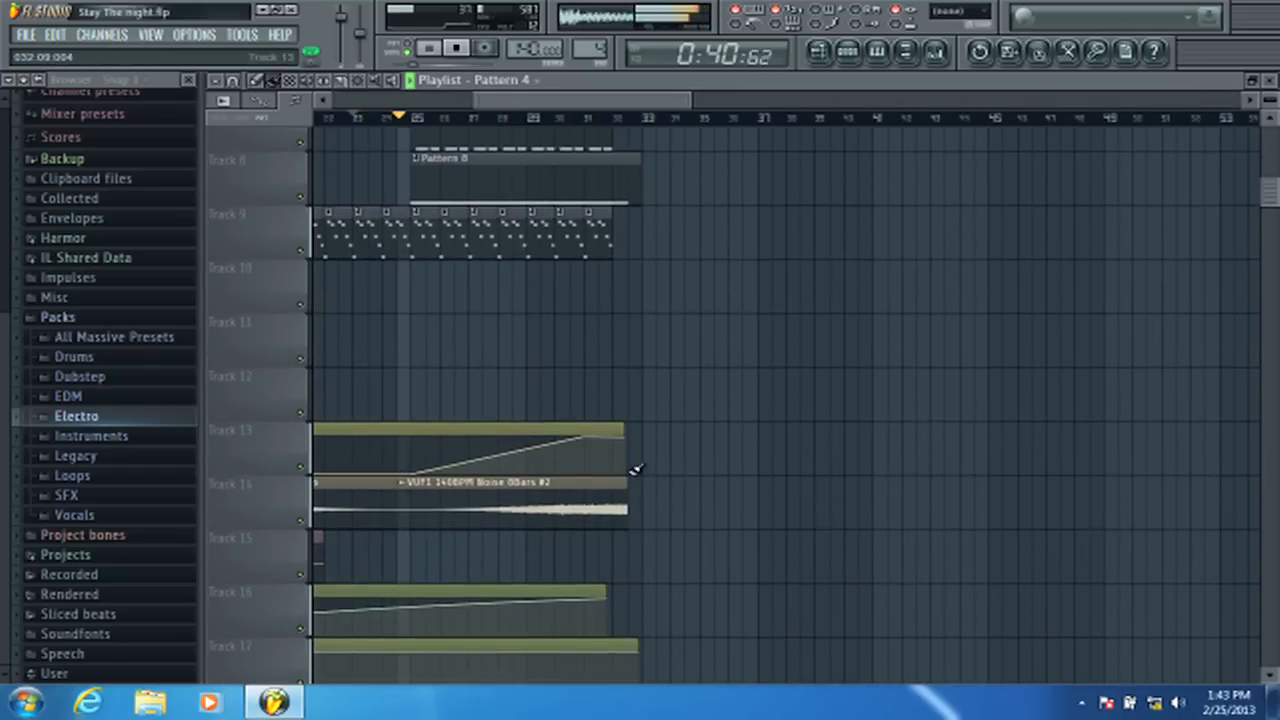
scroll(602, 457, "down", 3)
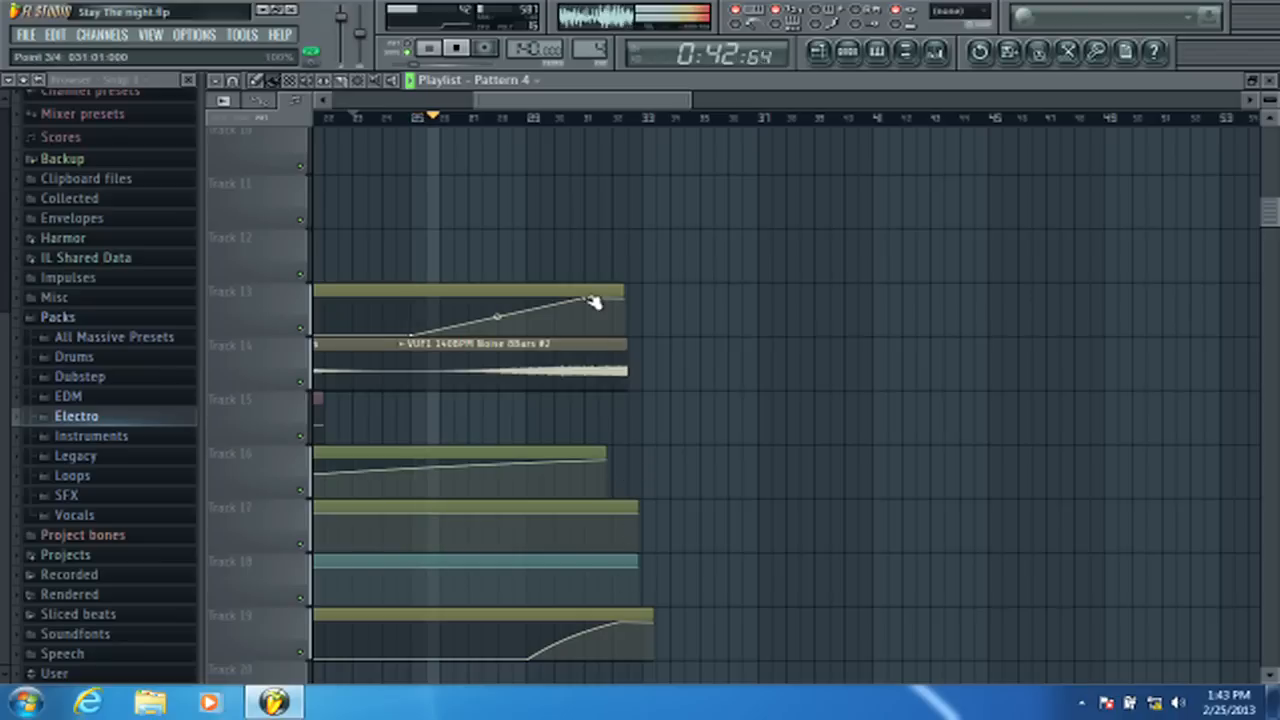
left_click_drag(594, 297, 609, 283)
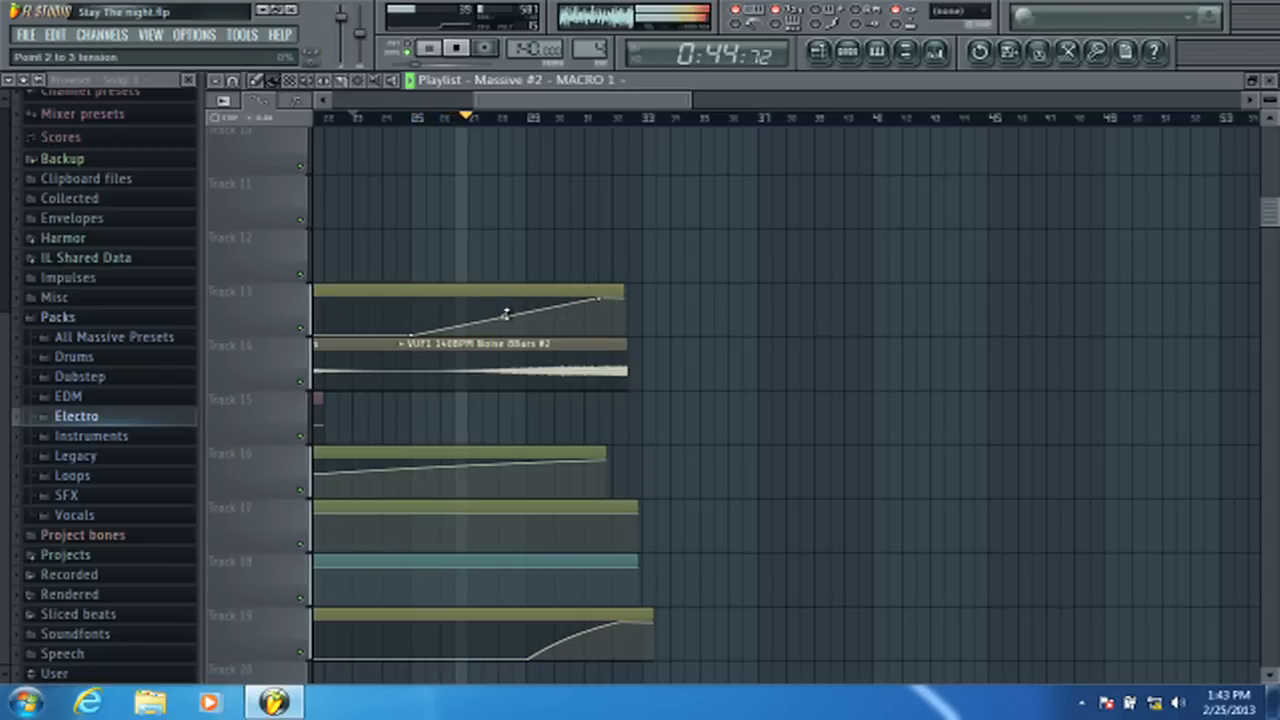
left_click_drag(506, 315, 516, 317)
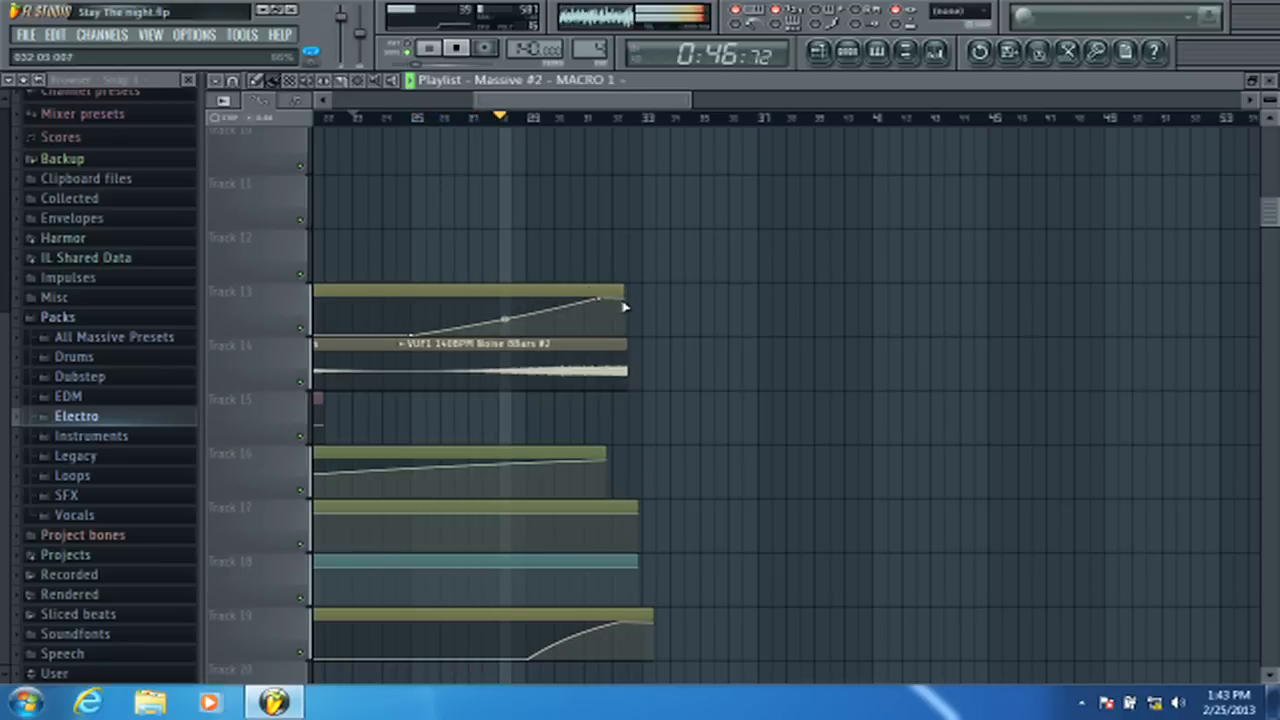
left_click_drag(624, 291, 612, 290)
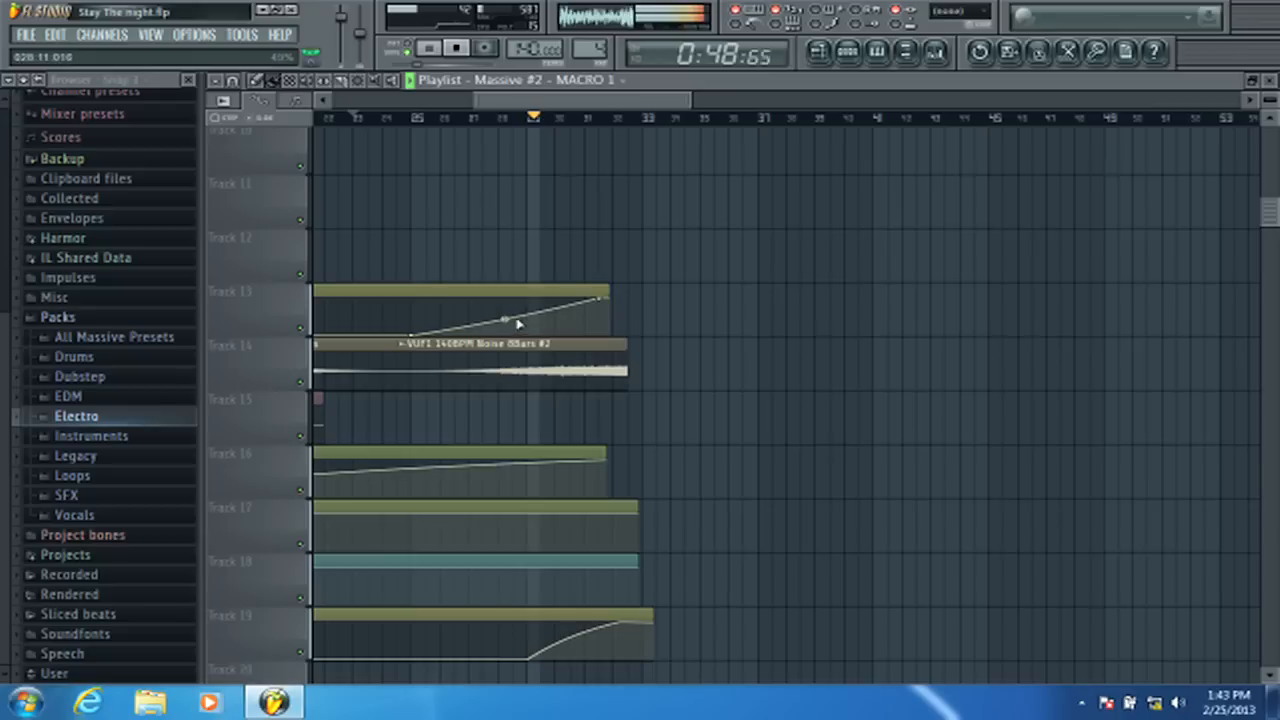
- Check Pattern 4's channels during playback and replay the build-up into the drop from about bar 28
left_click(845, 54)
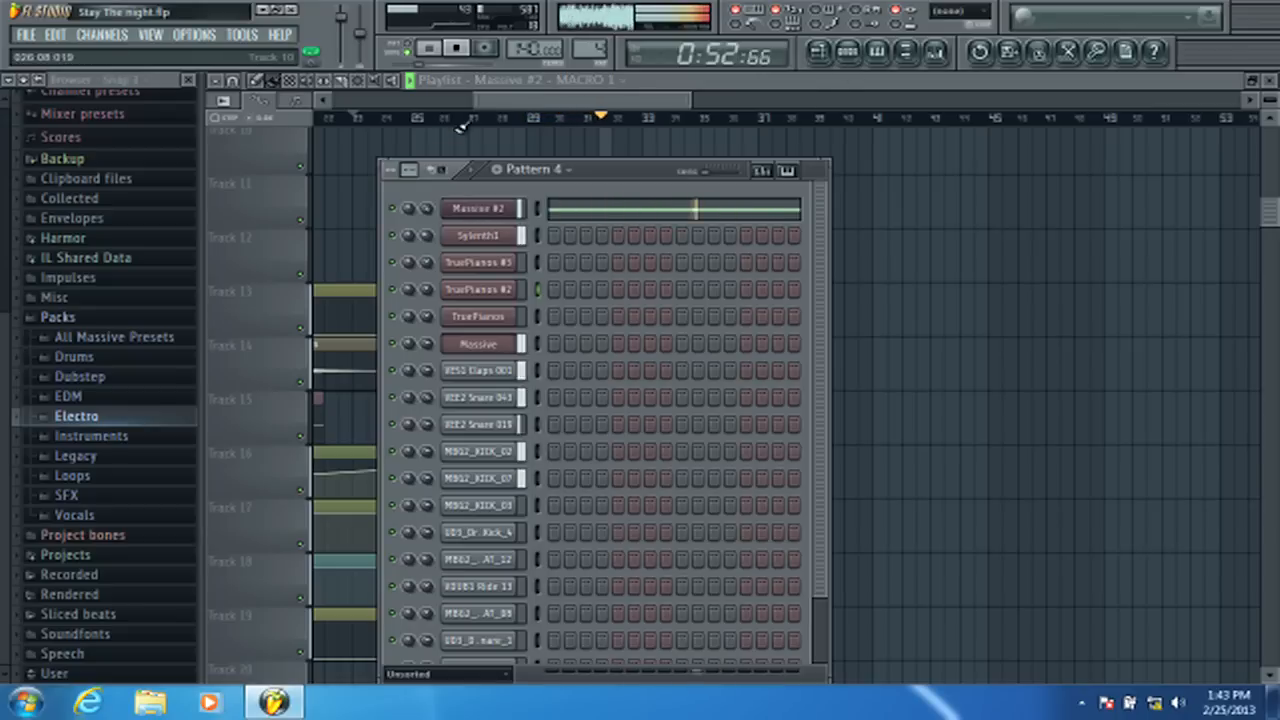
left_click(548, 100)
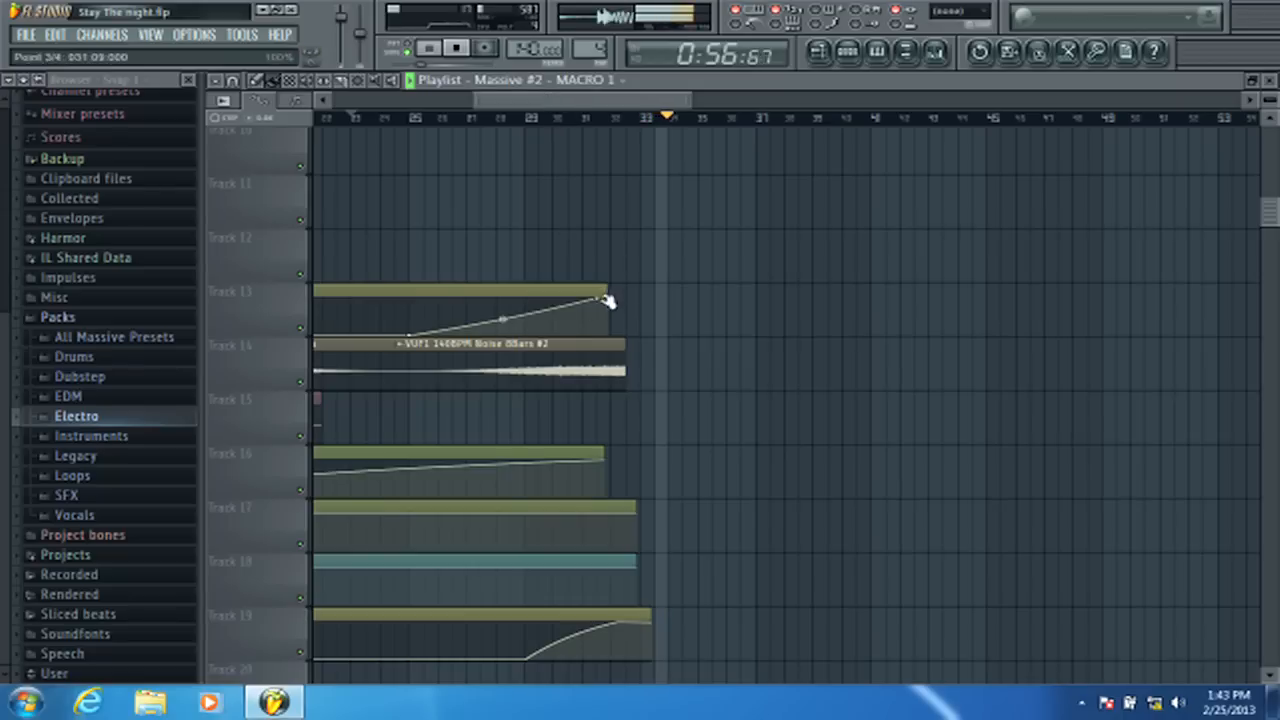
scroll(607, 300, "up", 5)
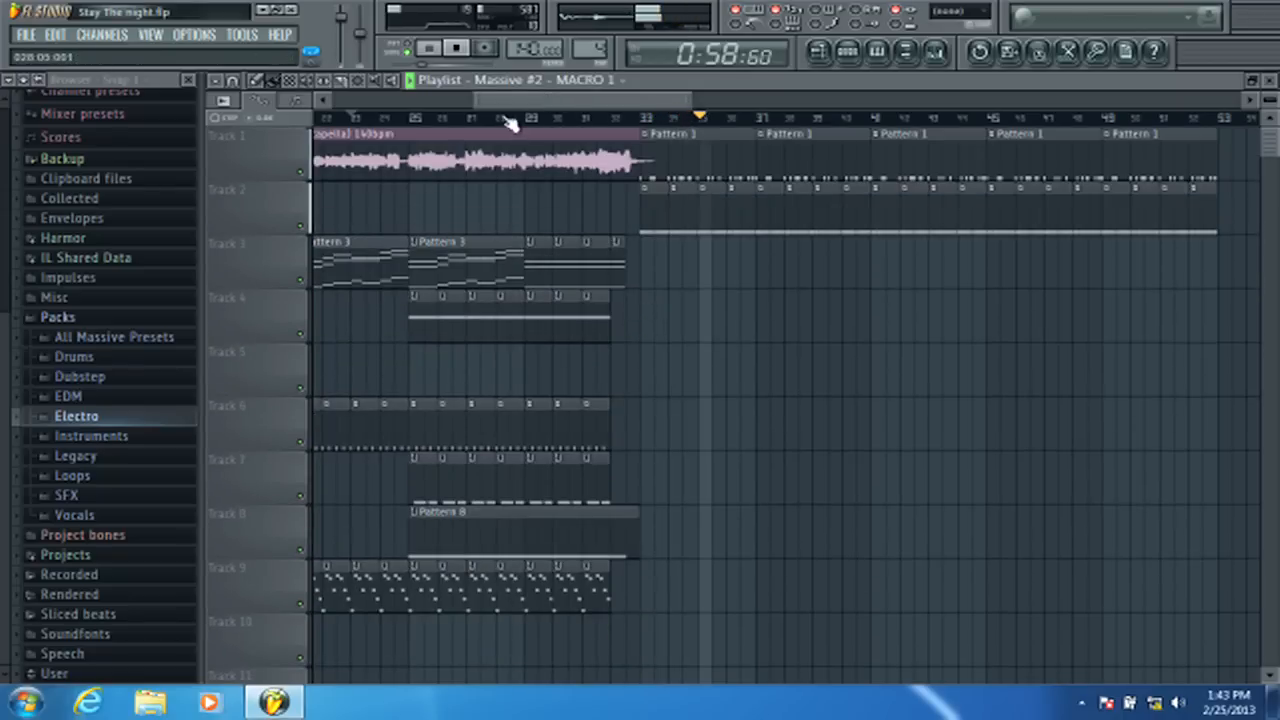
left_click(510, 119)
scroll(591, 120, "up", 2)
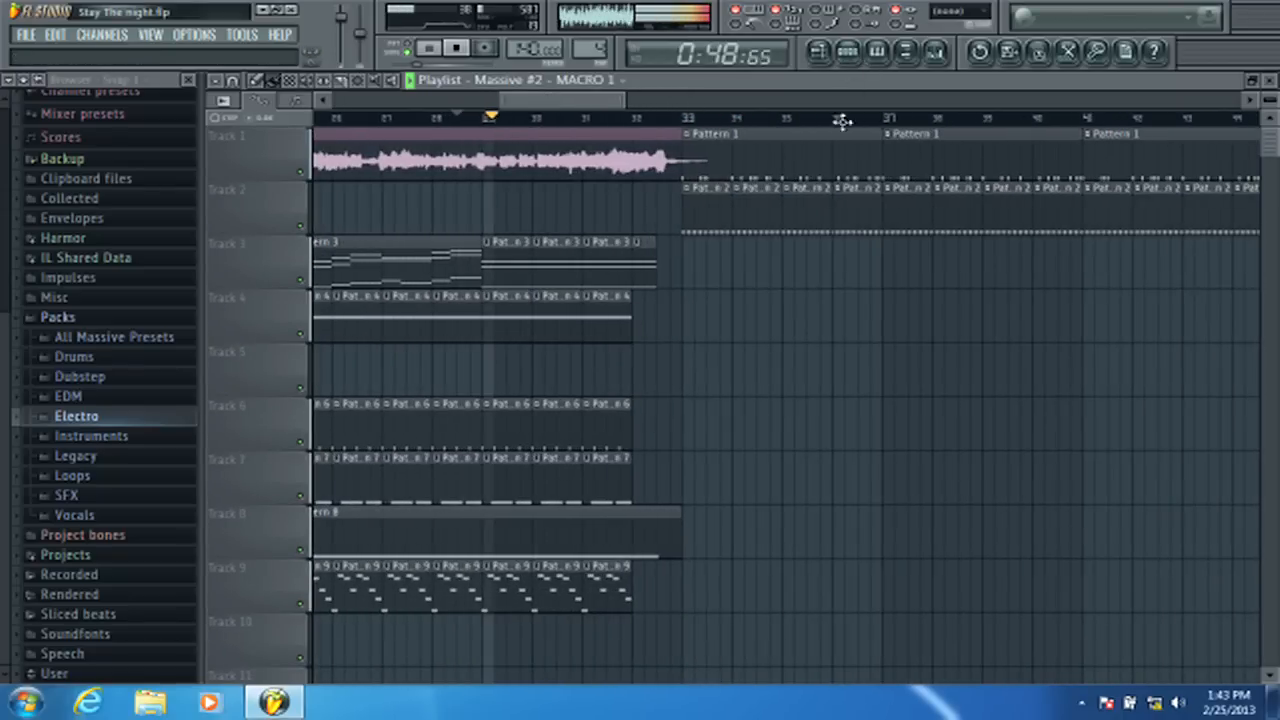
- Replay the build-up and extend the Massive #2 MACRO 1 envelope clip on Track 13, moving its peak to 032:05
scroll(620, 280, "down", 5)
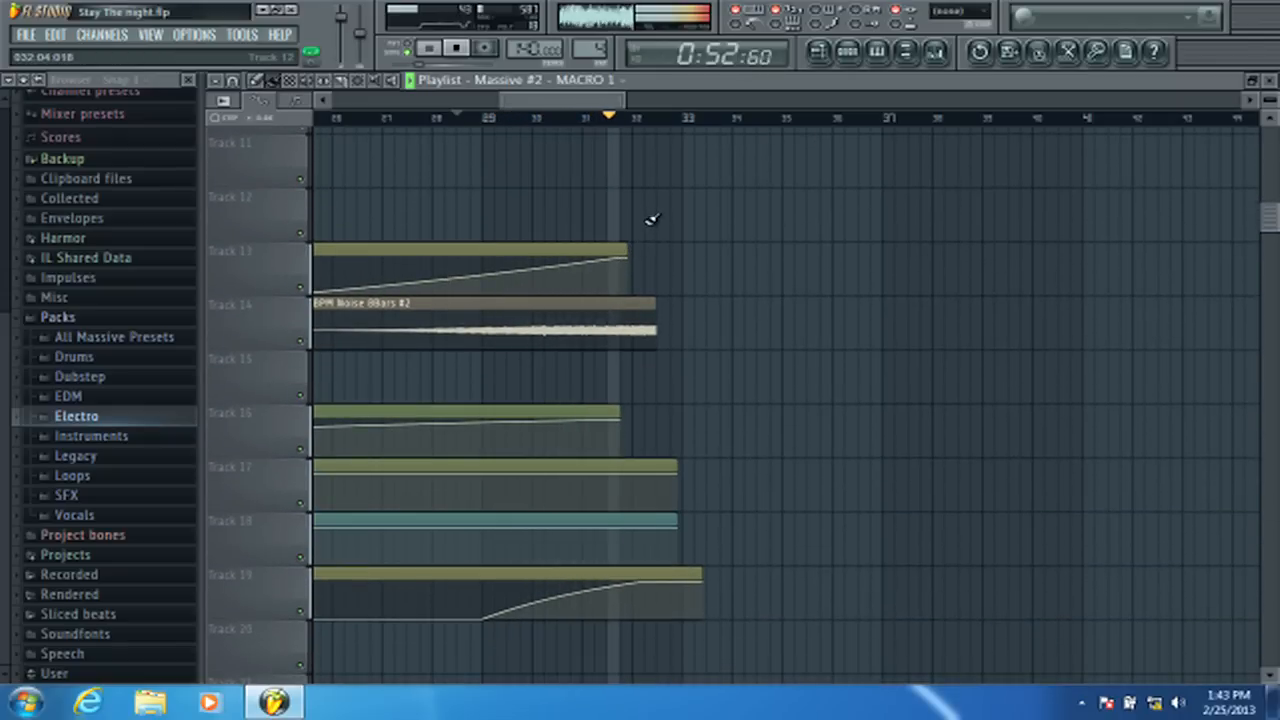
key("space")
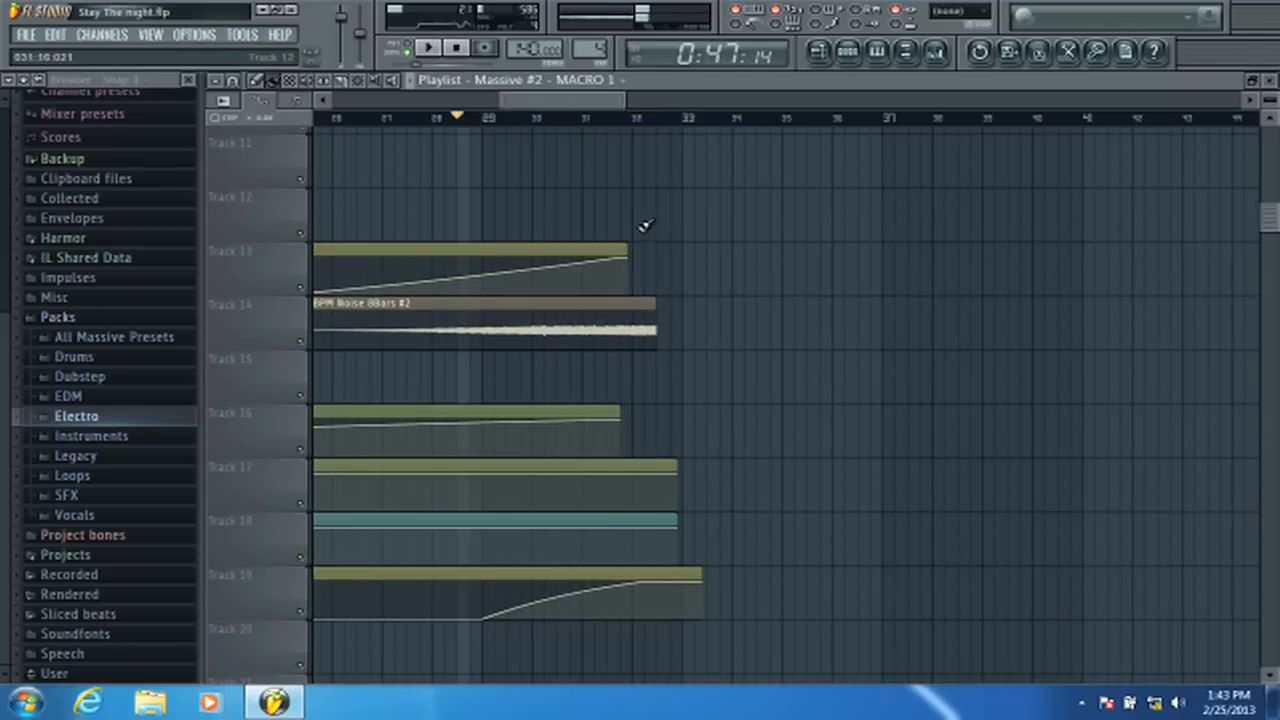
key("space")
left_click_drag(627, 258, 662, 258)
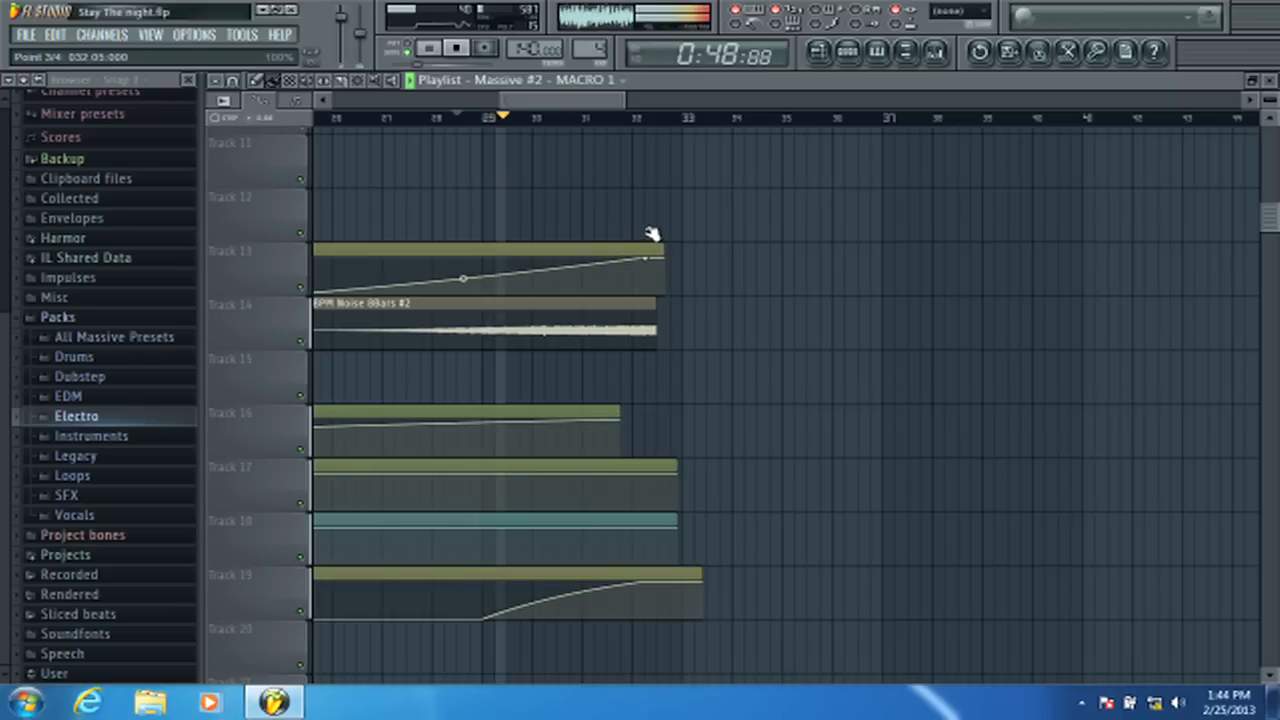
scroll(655, 215, "up", 5)
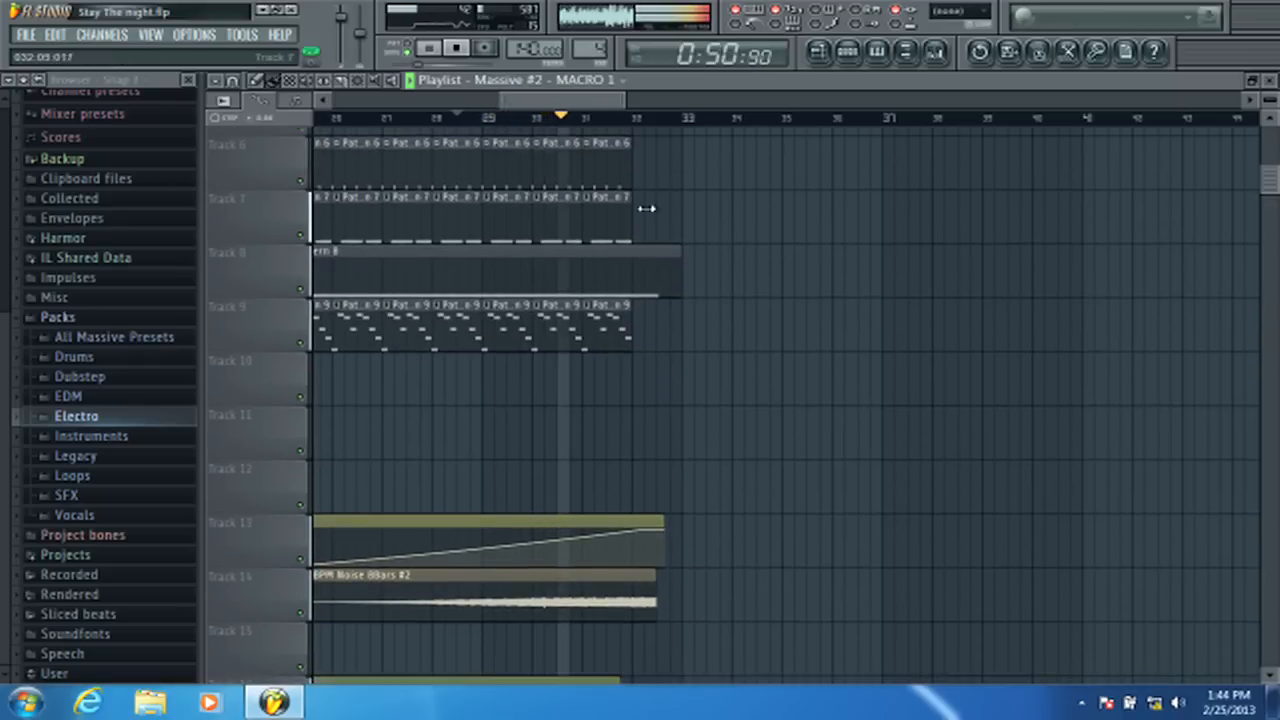
- Lengthen Pattern 4's G#4 note in Massive #2 to half a bar and add a second G#4 filling the rest of bar 1
scroll(647, 208, "up", 5)
left_click(643, 314)
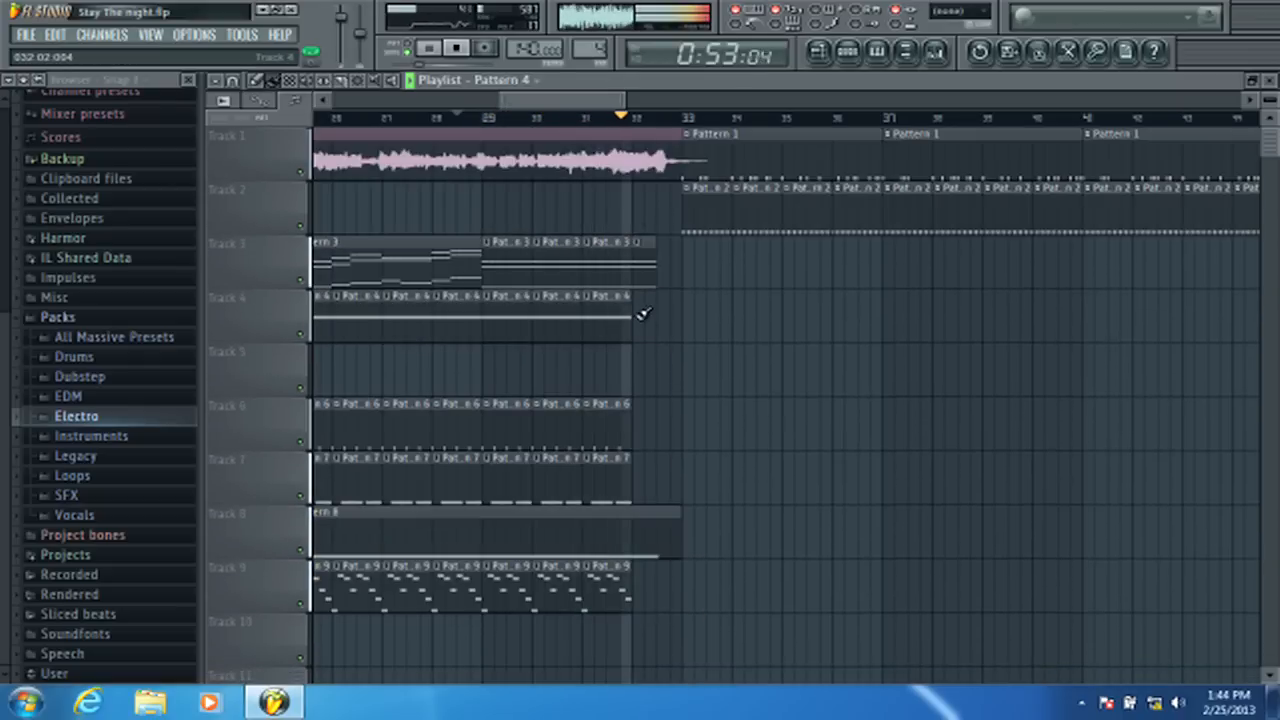
key("space")
double_click(627, 316)
left_click_drag(745, 135, 598, 266)
left_click_drag(540, 308, 400, 336)
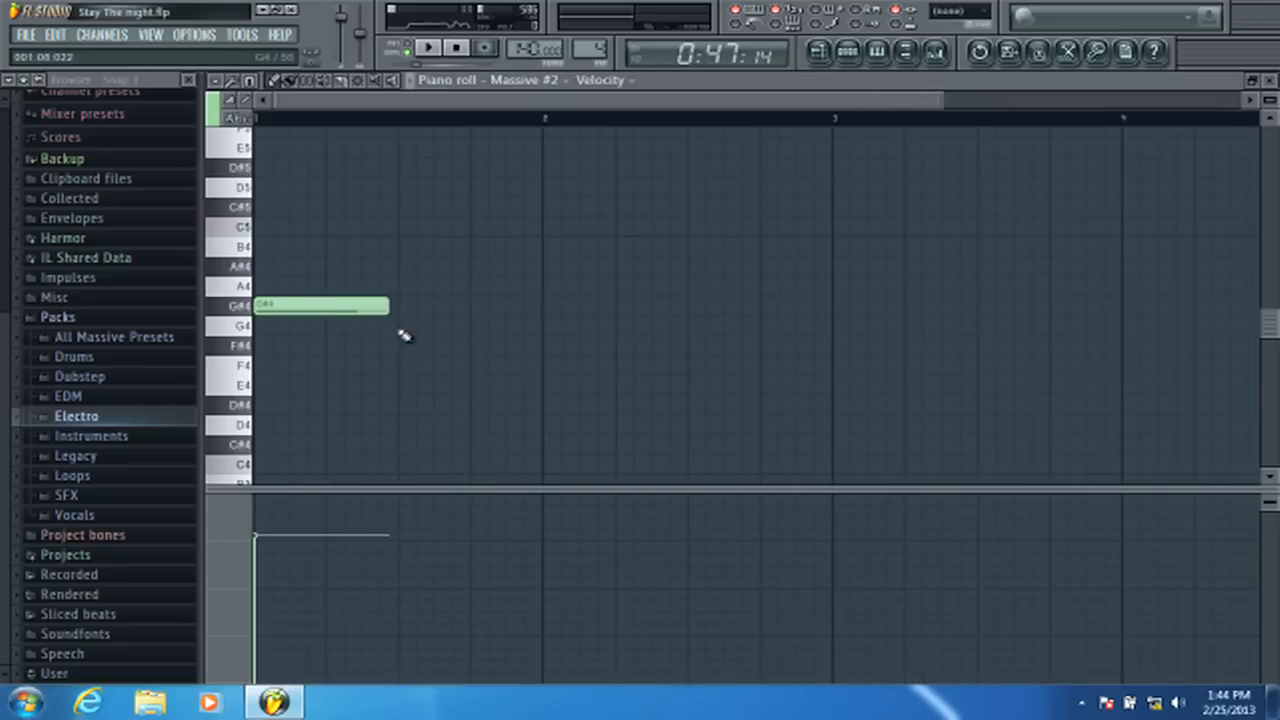
left_click(407, 312)
key("space")
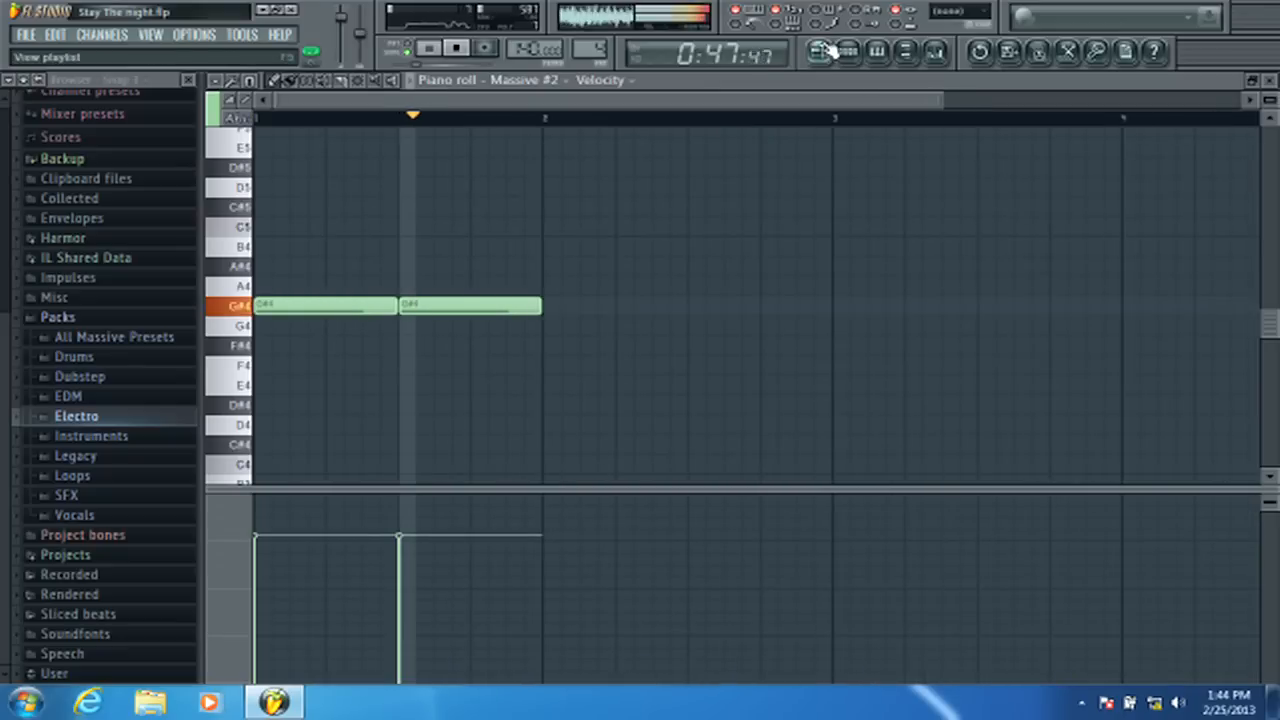
- Add another Pattern 4 clip on Track 4 at bar 32, shortened to half a bar, and listen to the build-up
key("F5")
left_click_drag(624, 307, 652, 306)
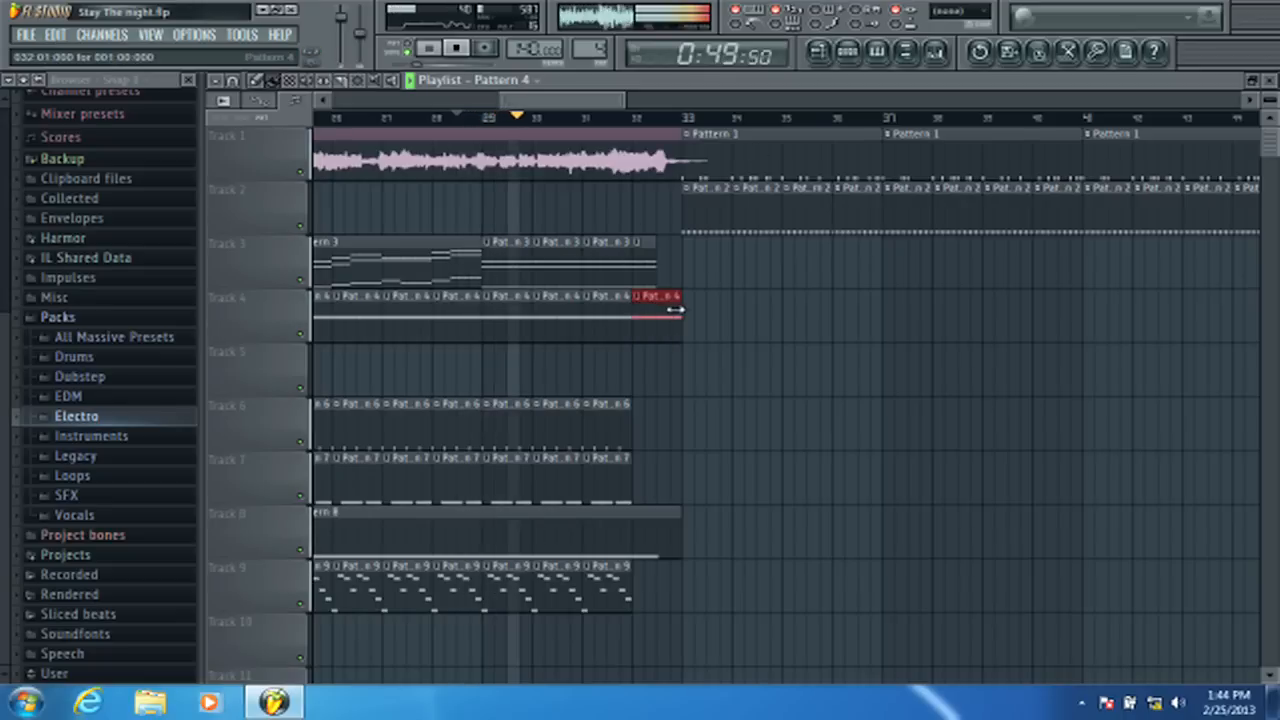
scroll(697, 282, "down", 7)
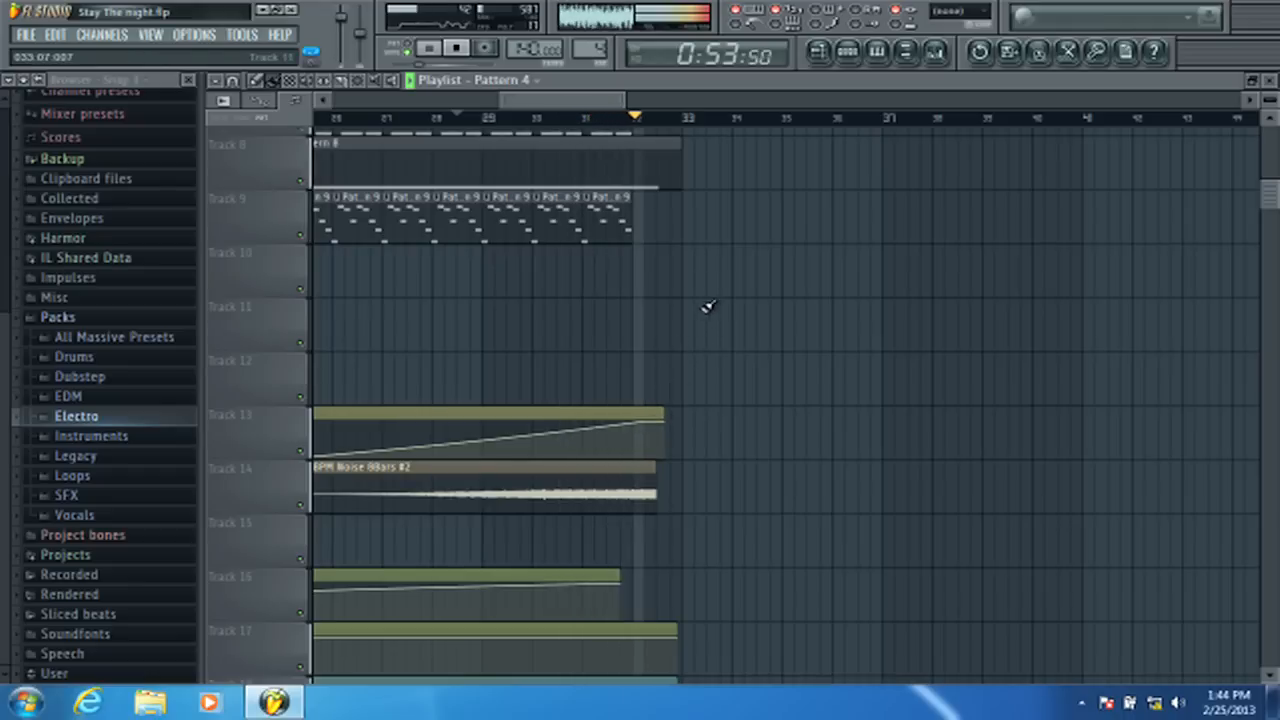
- Change the FX2 effect of Massive #2 to Reverb, audition the sound, and close the plugin
left_click(852, 60)
left_click(485, 209)
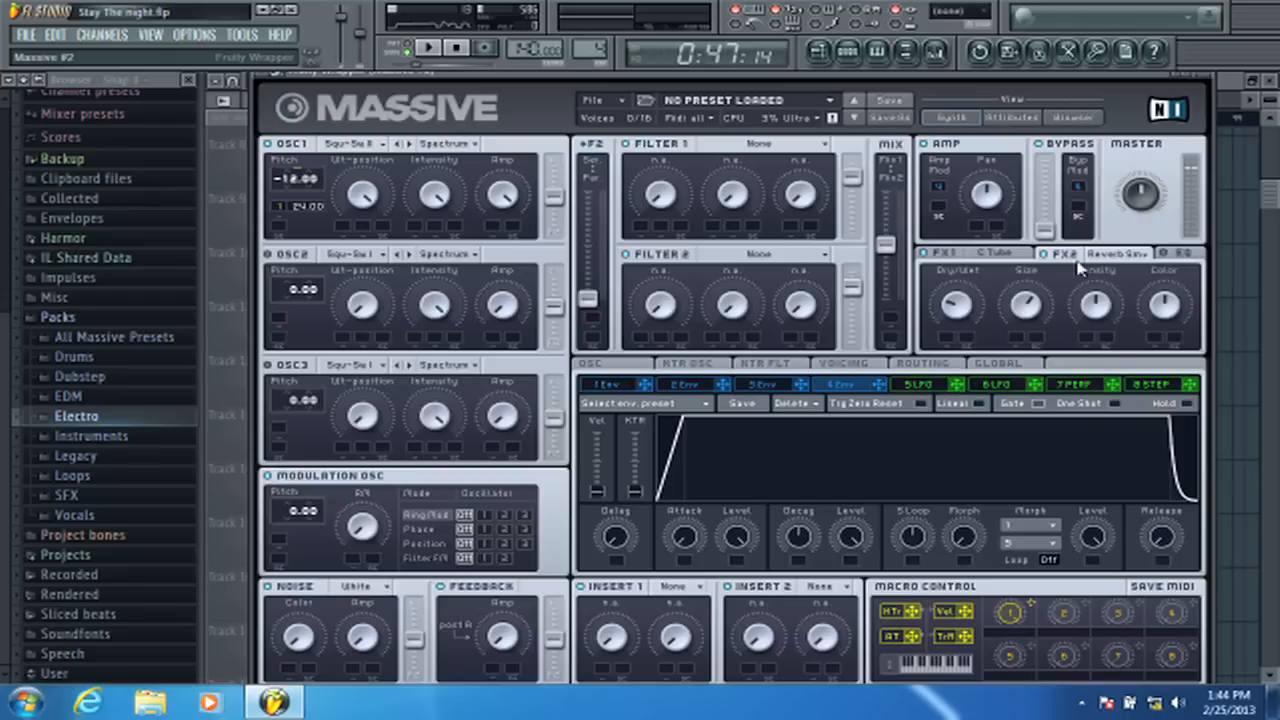
left_click(1108, 256)
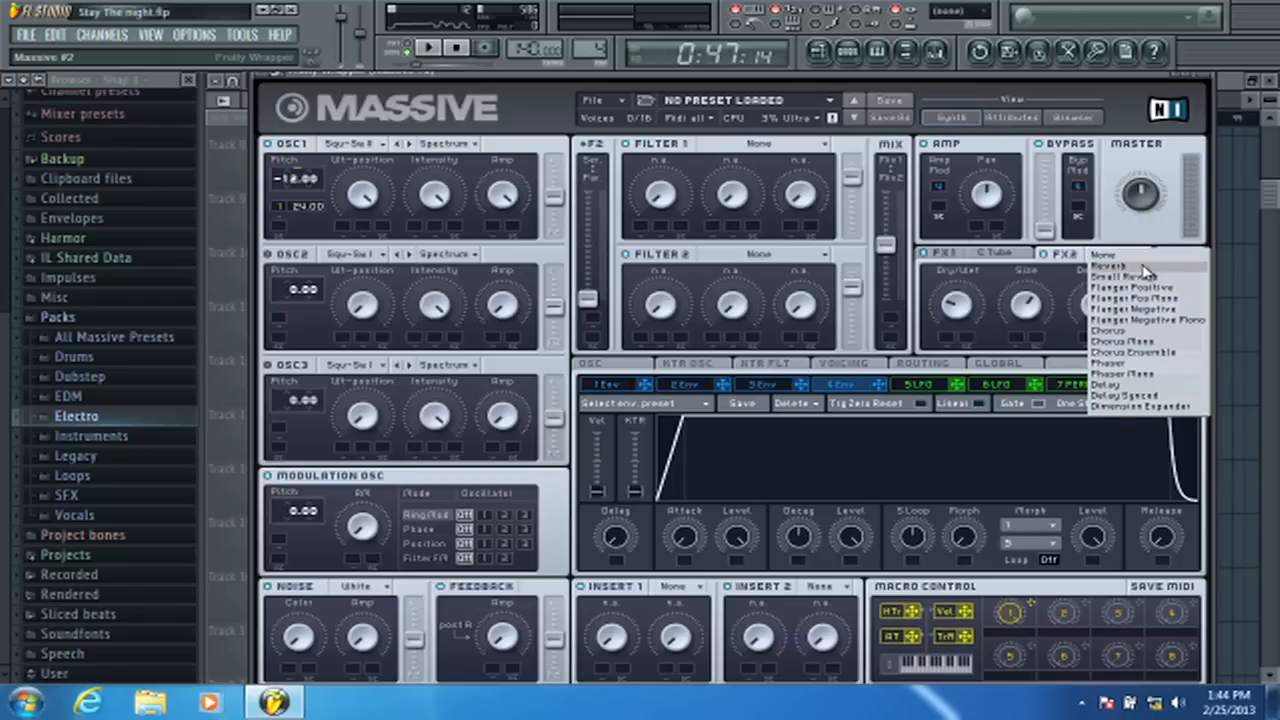
left_click(1147, 271)
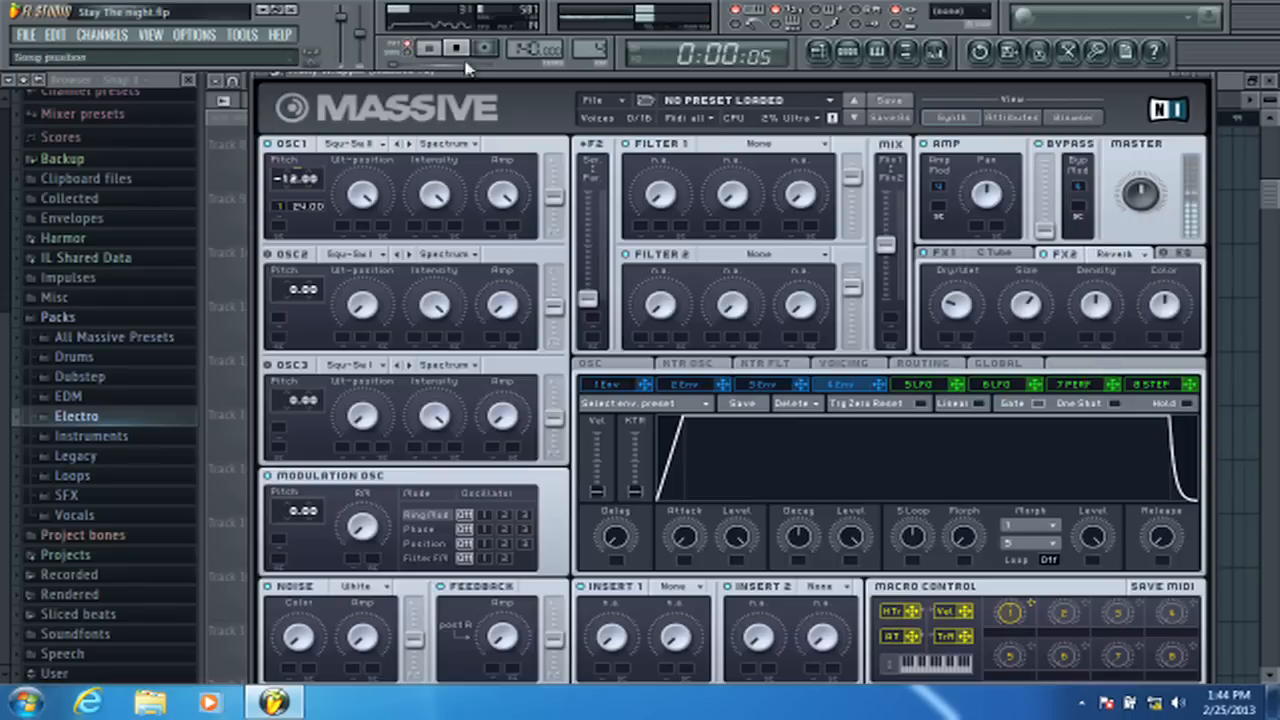
key("space")
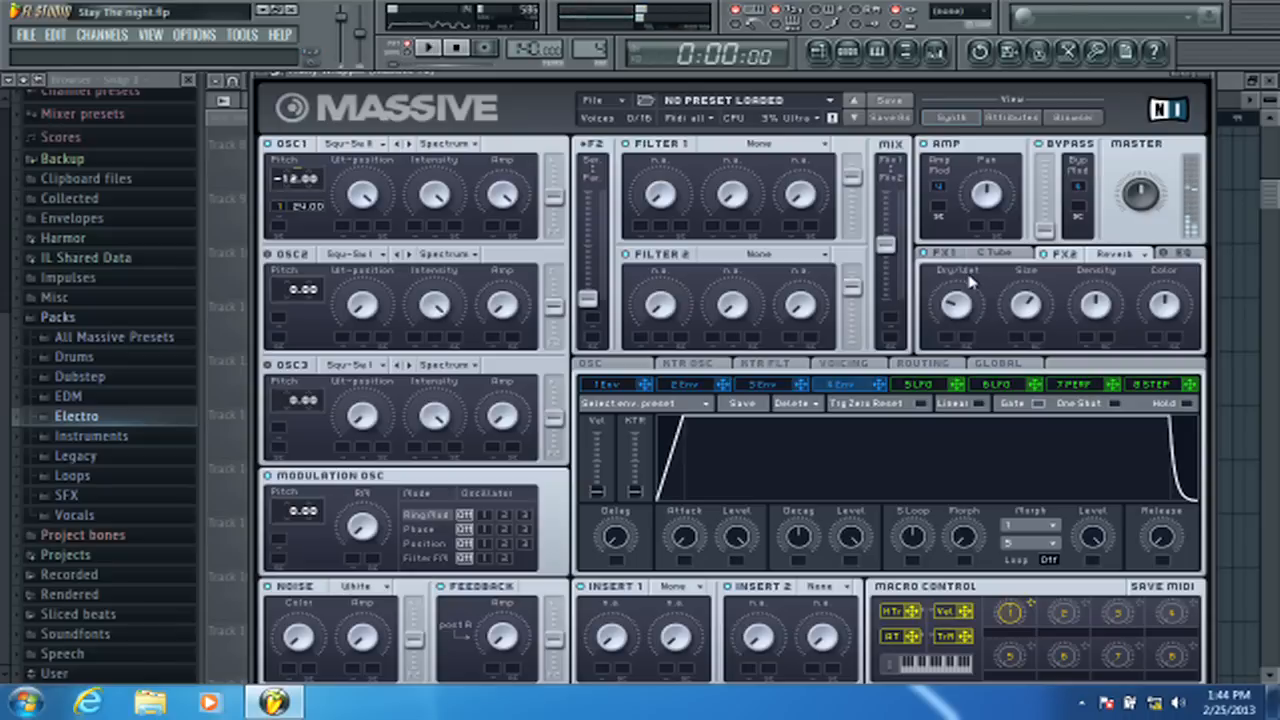
left_click(1216, 79)
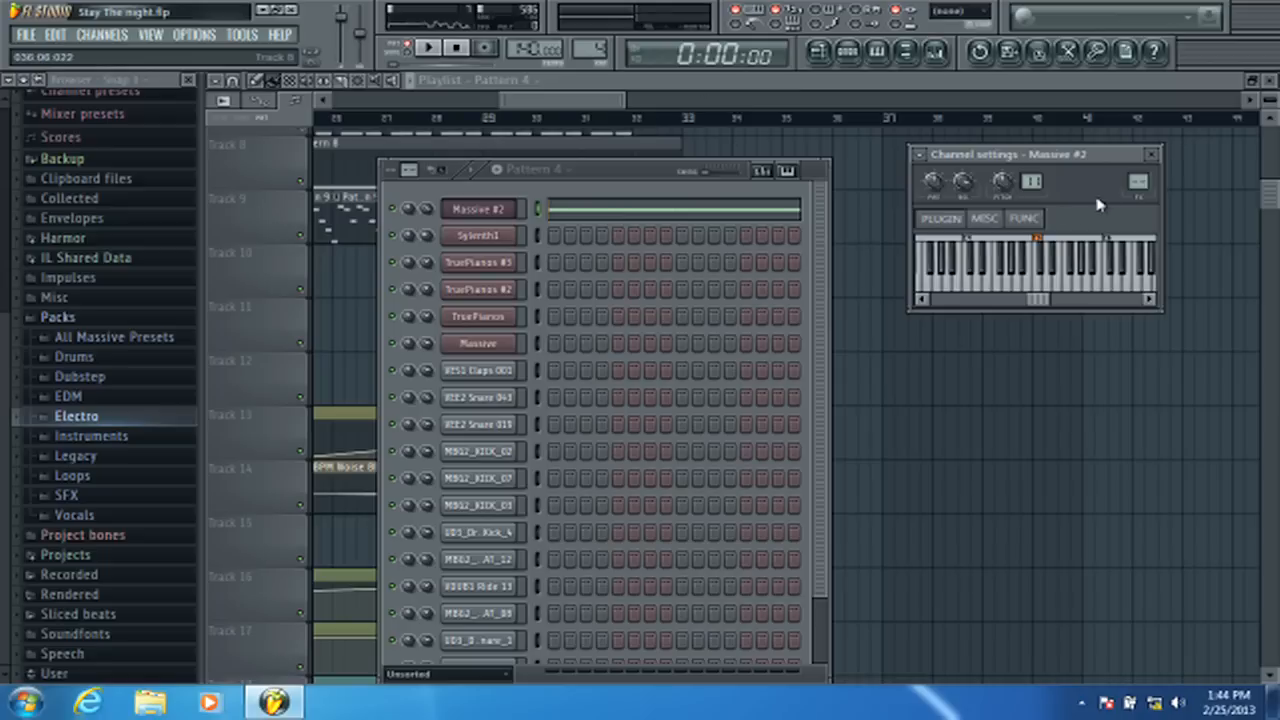
left_click(1149, 154)
- Set Filter 1 of Massive #2 to Highpass 2 and route oscillator 1 entirely into it during playback
left_click(505, 208)
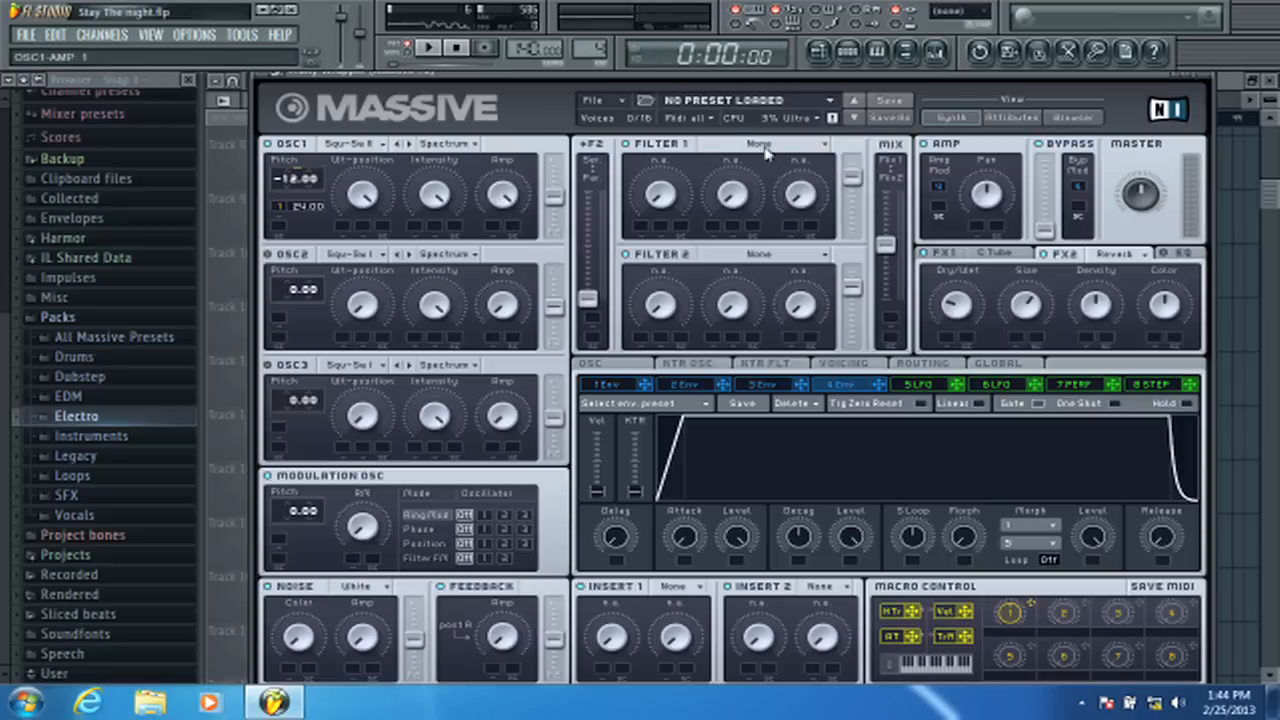
left_click(745, 144)
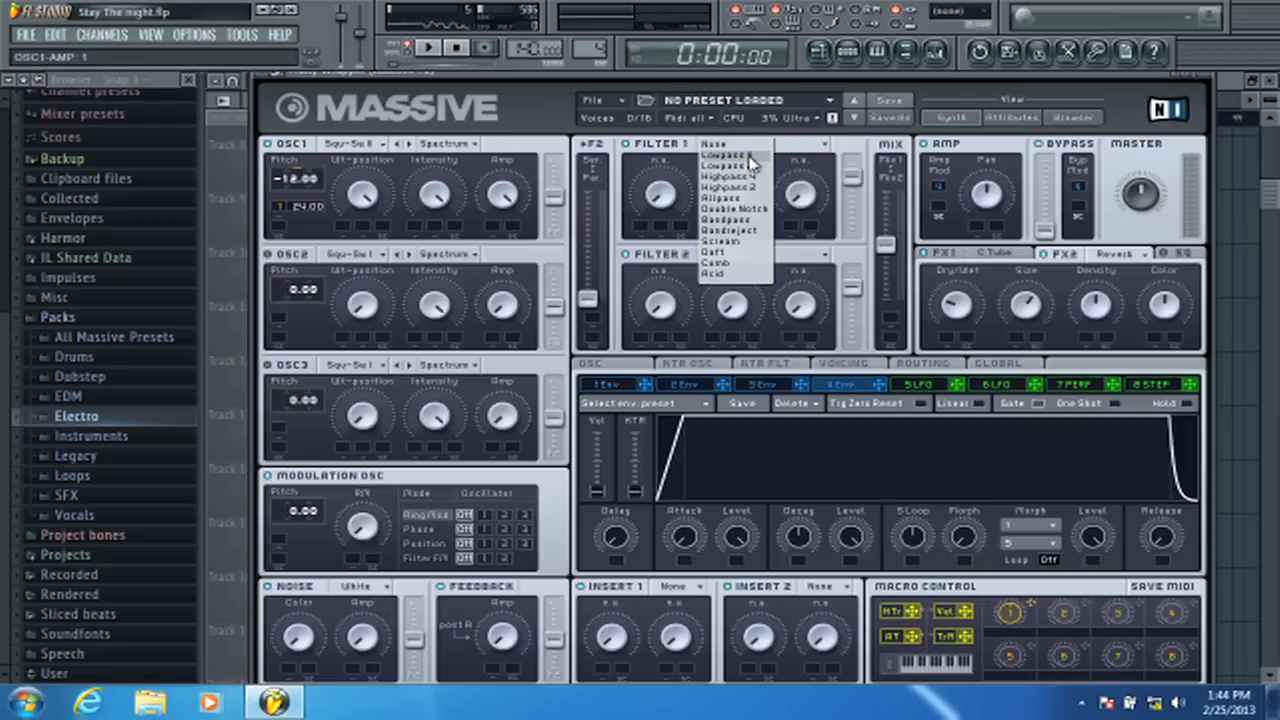
left_click(750, 190)
key("space")
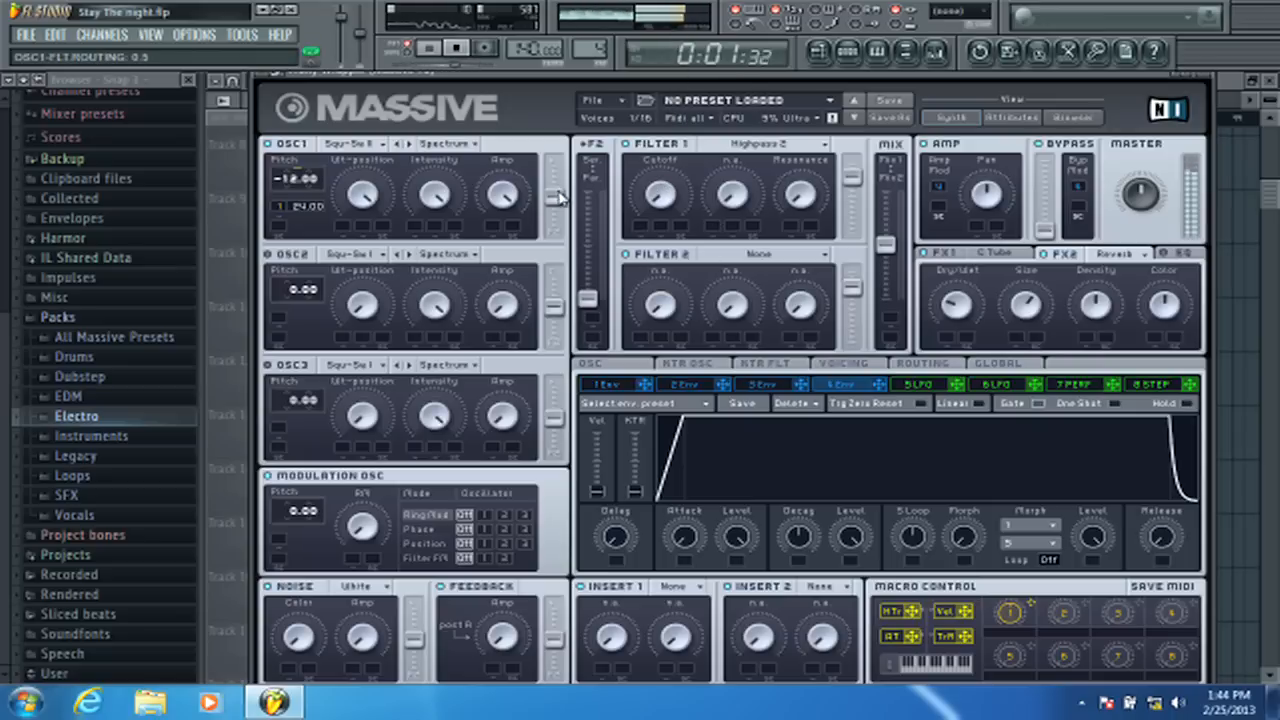
left_click_drag(545, 208, 548, 163)
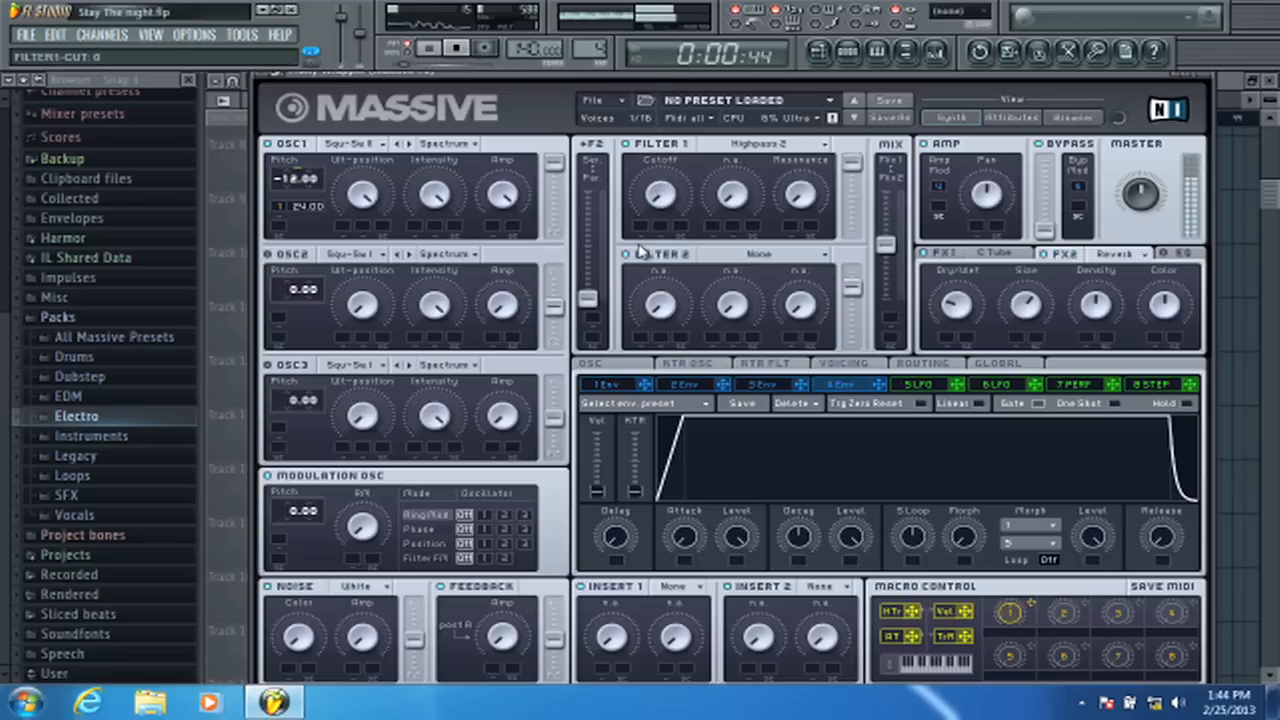
- Create an automation clip for the Filter 1 cutoff of Massive #2 as the last tweaked parameter
left_click(241, 34)
left_click(242, 38)
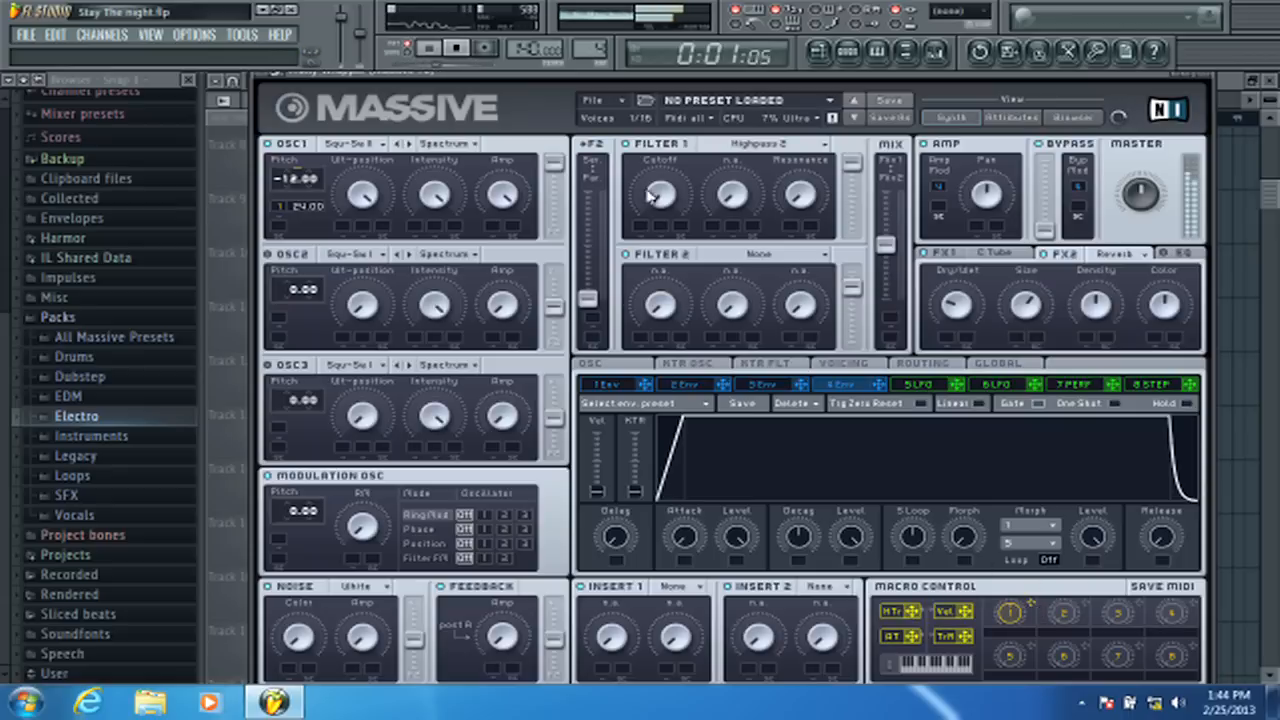
left_click(242, 34)
mouse_move(405, 218)
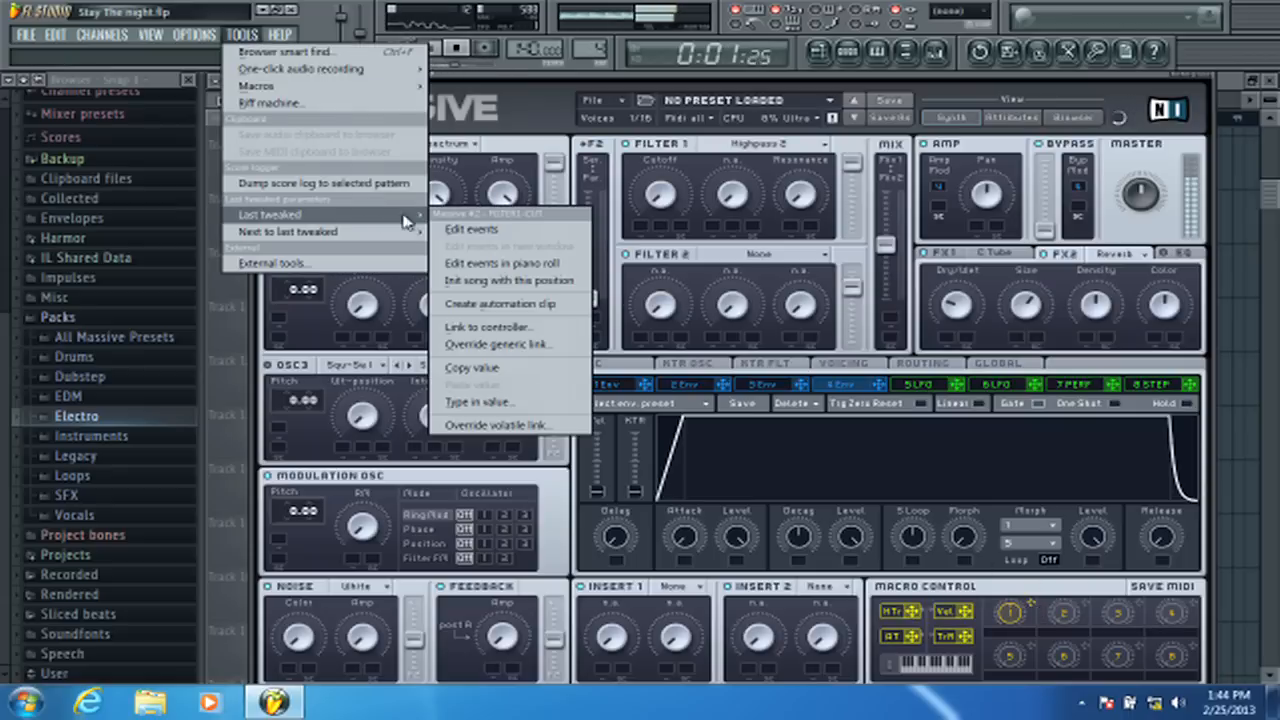
left_click(536, 305)
- In the playlist, shorten the Massive #2 FILTER1-CUT envelope clip on Track 10 to end around bar 33
left_click(847, 51)
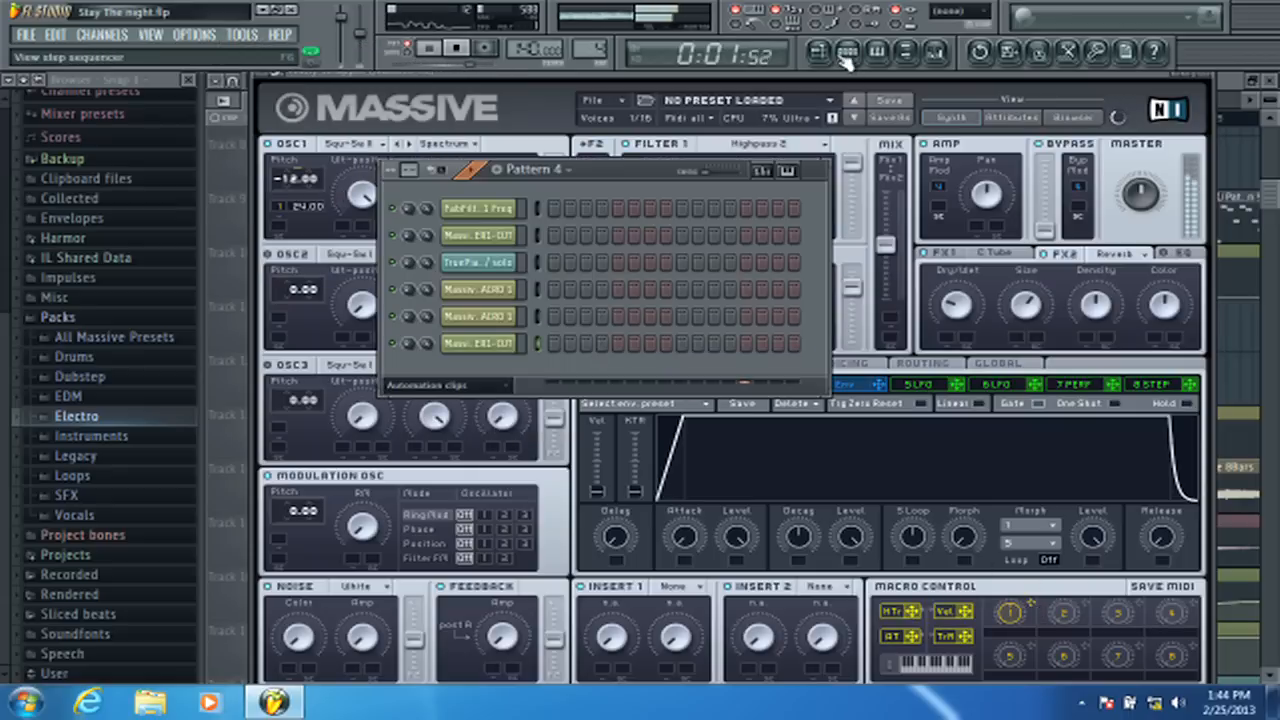
left_click(817, 51)
scroll(692, 136, "down", 5)
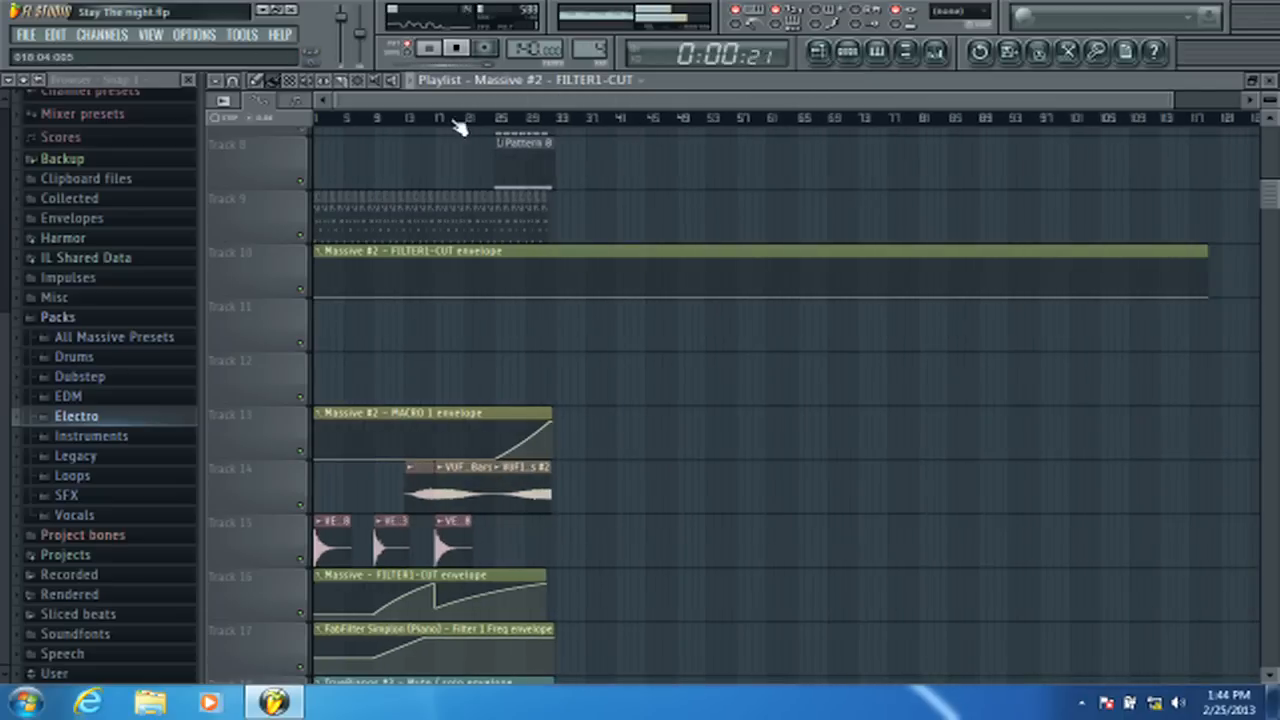
left_click_drag(1204, 266, 531, 276)
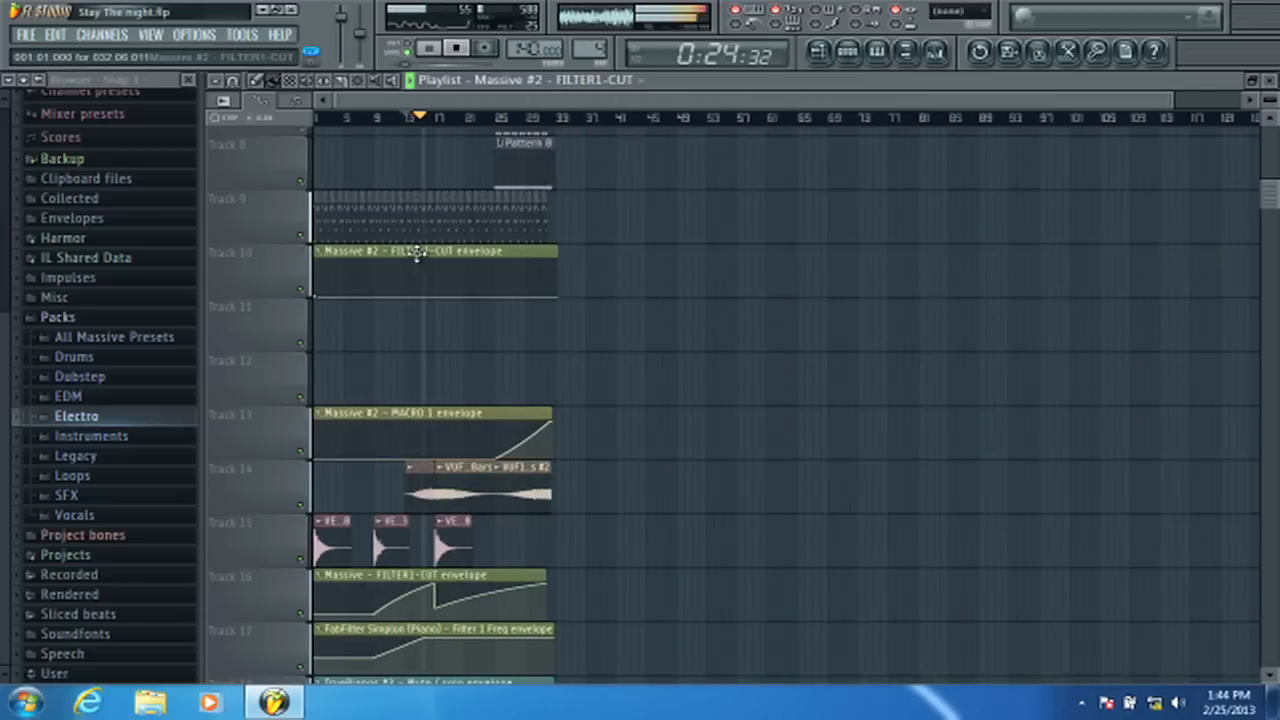
left_click_drag(415, 251, 621, 247)
left_click_drag(740, 256, 542, 259)
scroll(540, 255, "up", 4)
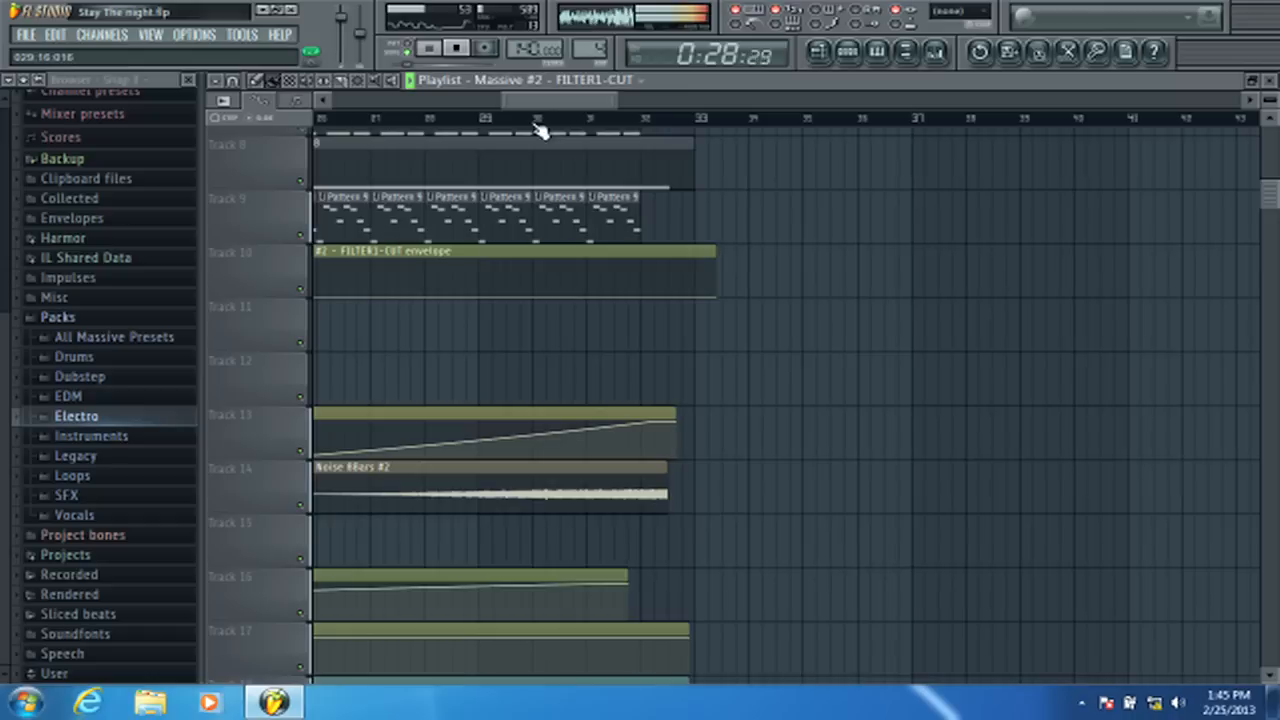
- Start the FILTER1-CUT envelope clip at bar 29 and draw a rise to 100% at 032:09
left_click_drag(524, 255, 609, 266)
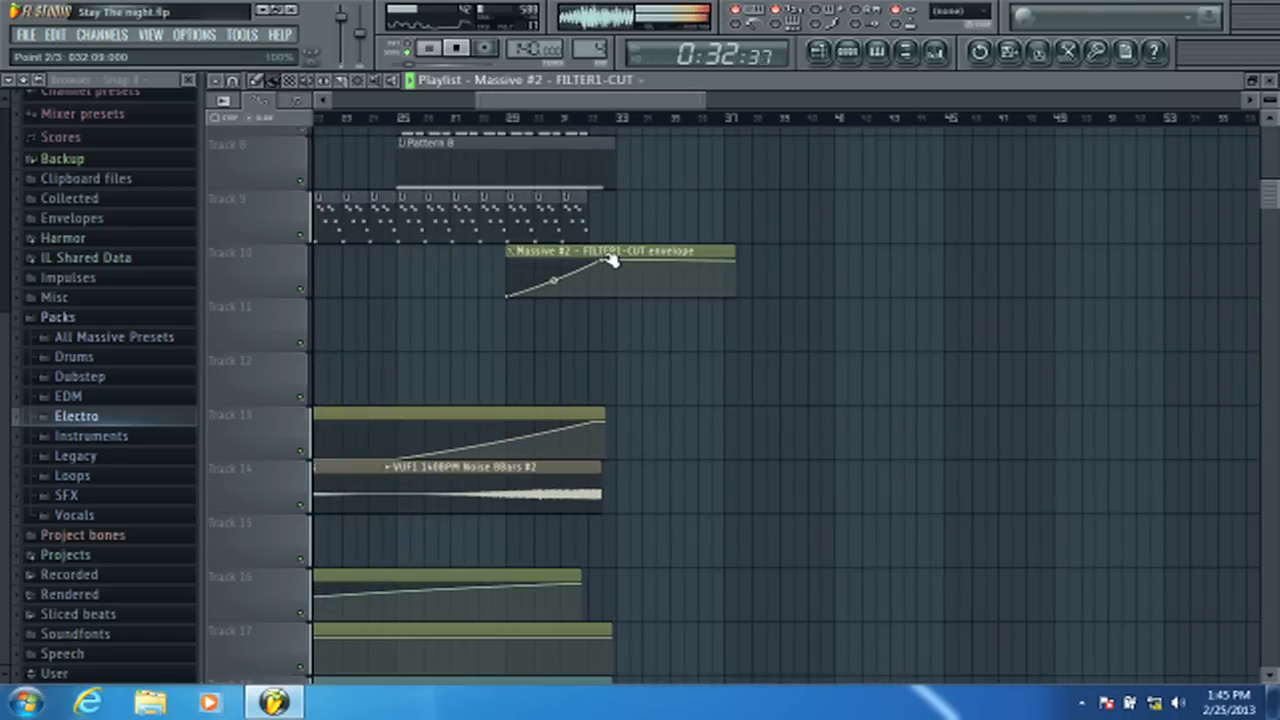
scroll(615, 370, "down", 2)
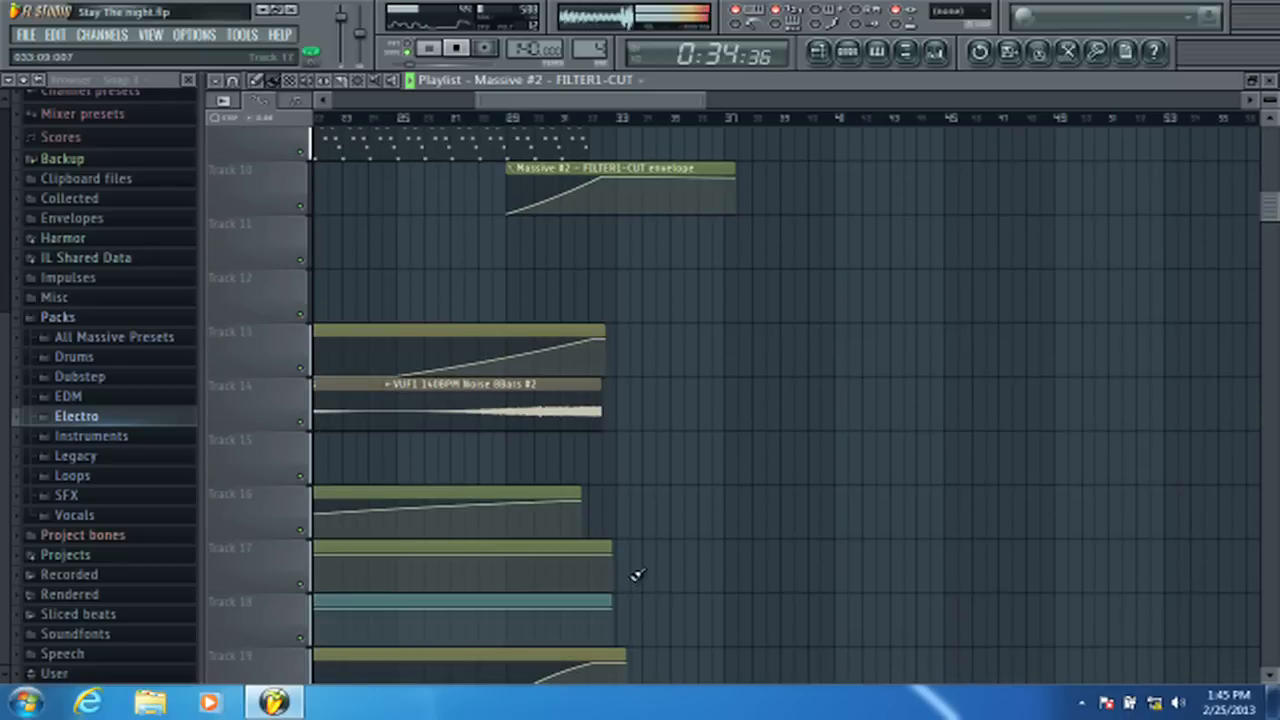
scroll(610, 600, "down", 3)
scroll(588, 437, "up", 3)
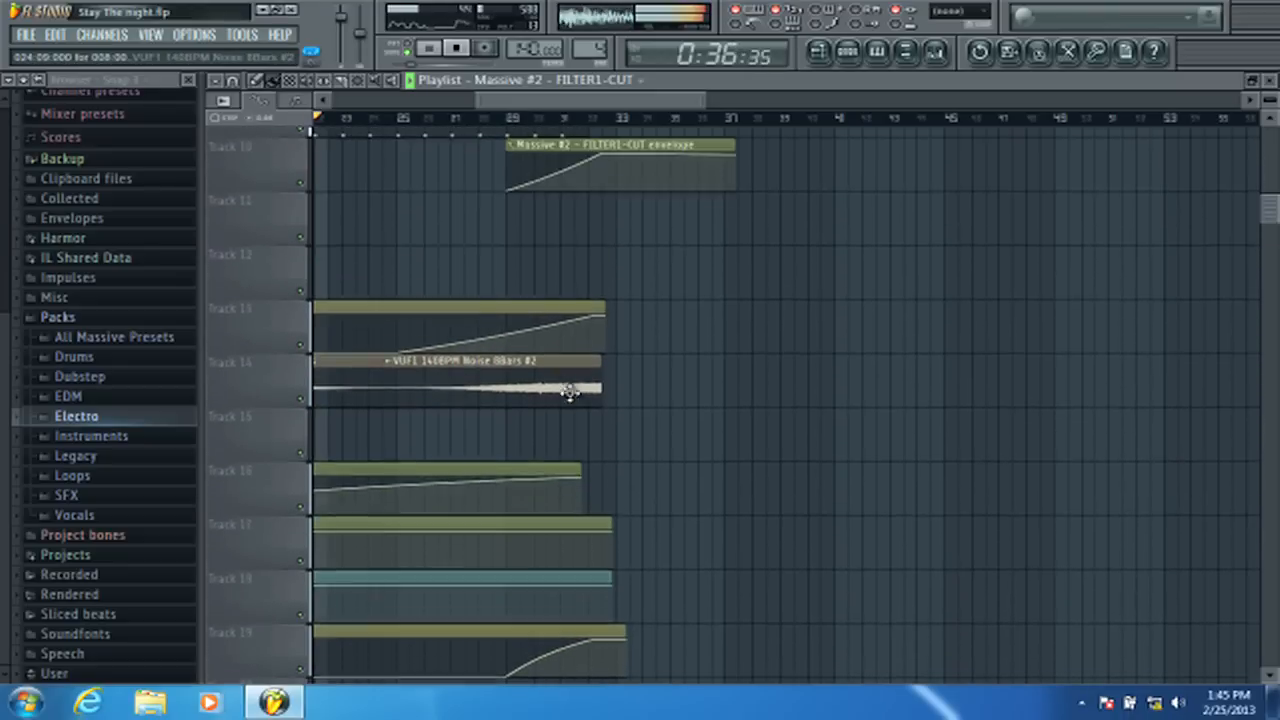
- Shift the FILTER1-CUT envelope to start at 028:09, lower its peak at 032:01, trim its end near bar 33, and replay the build-up
left_click_drag(609, 161, 598, 161)
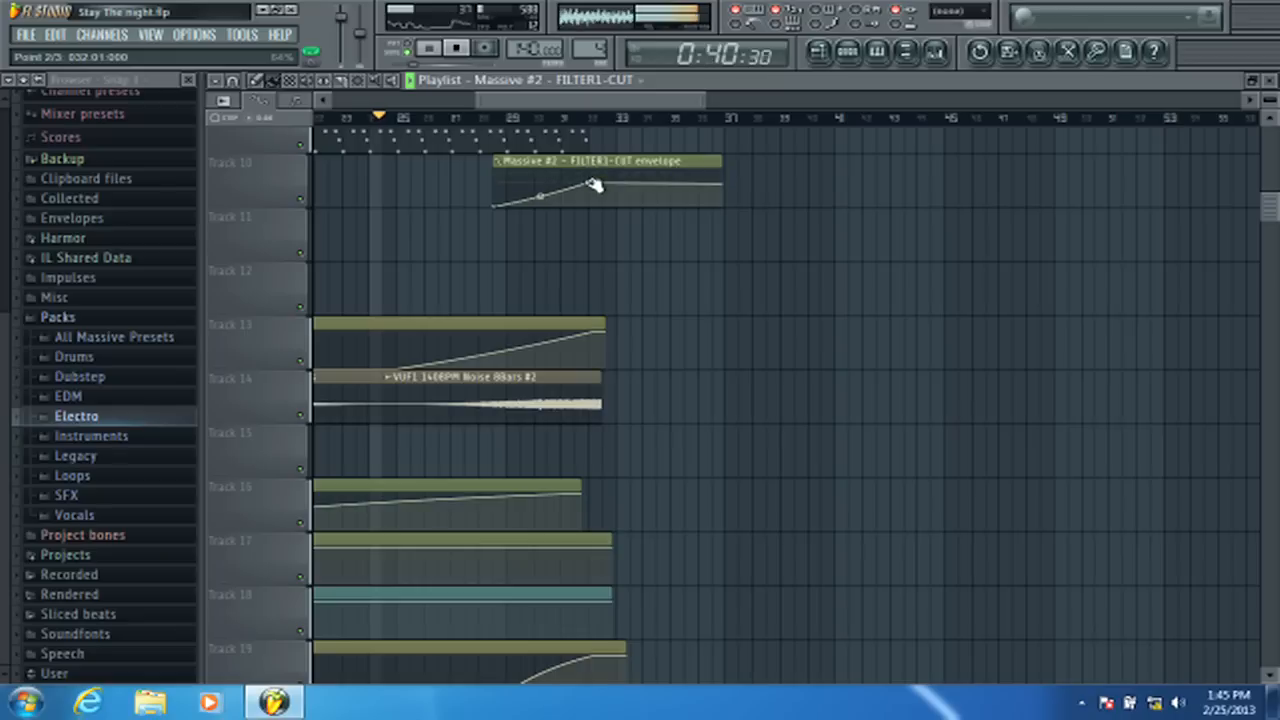
left_click_drag(722, 160, 614, 165)
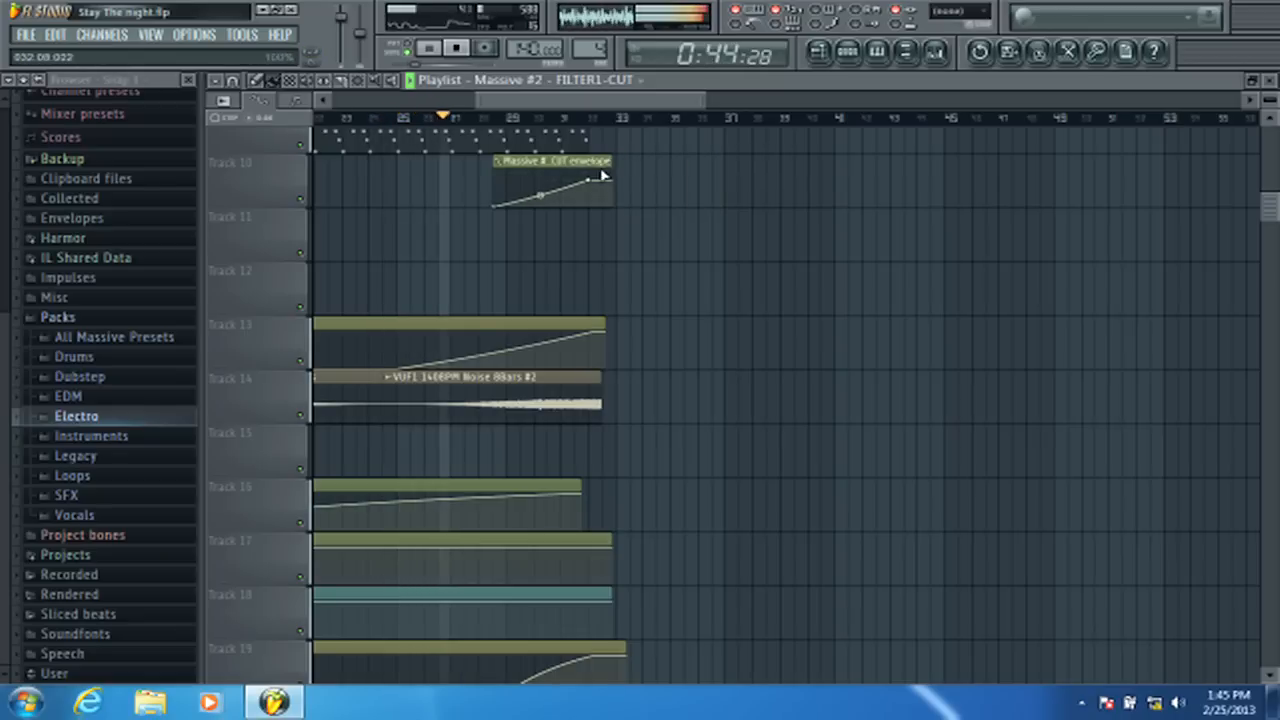
scroll(640, 170, "up", 2)
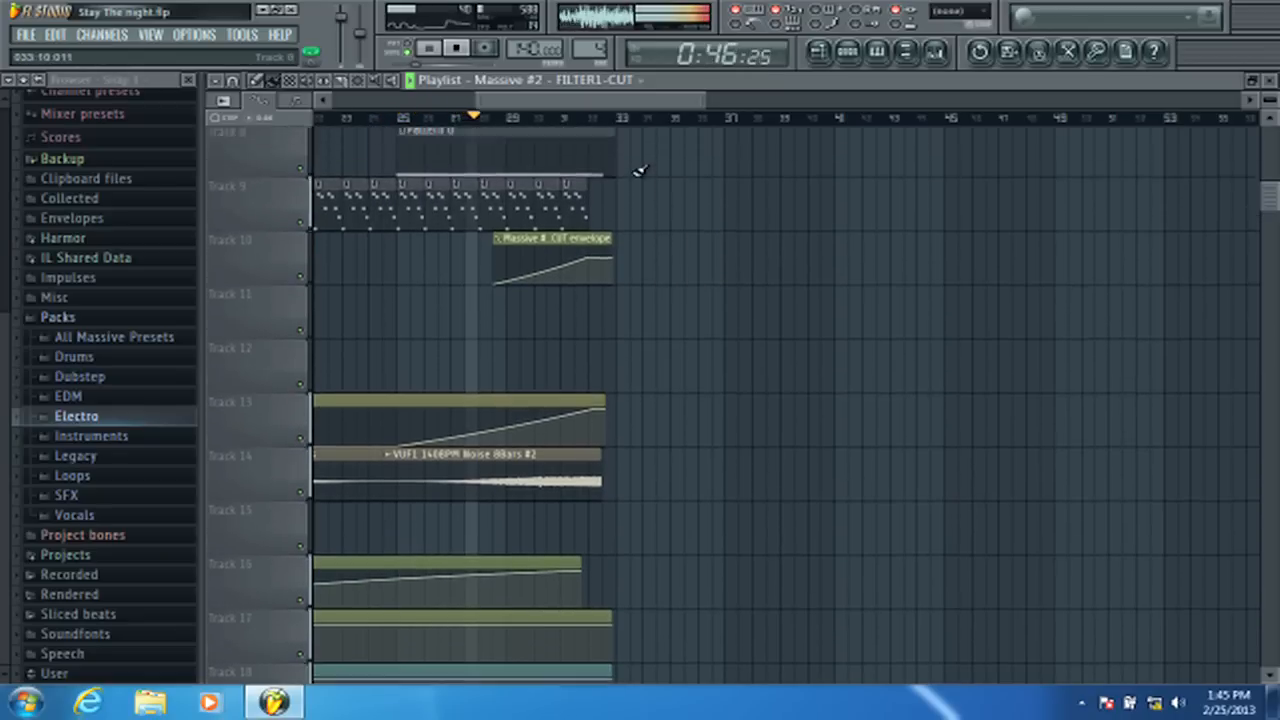
scroll(622, 220, "up", 6)
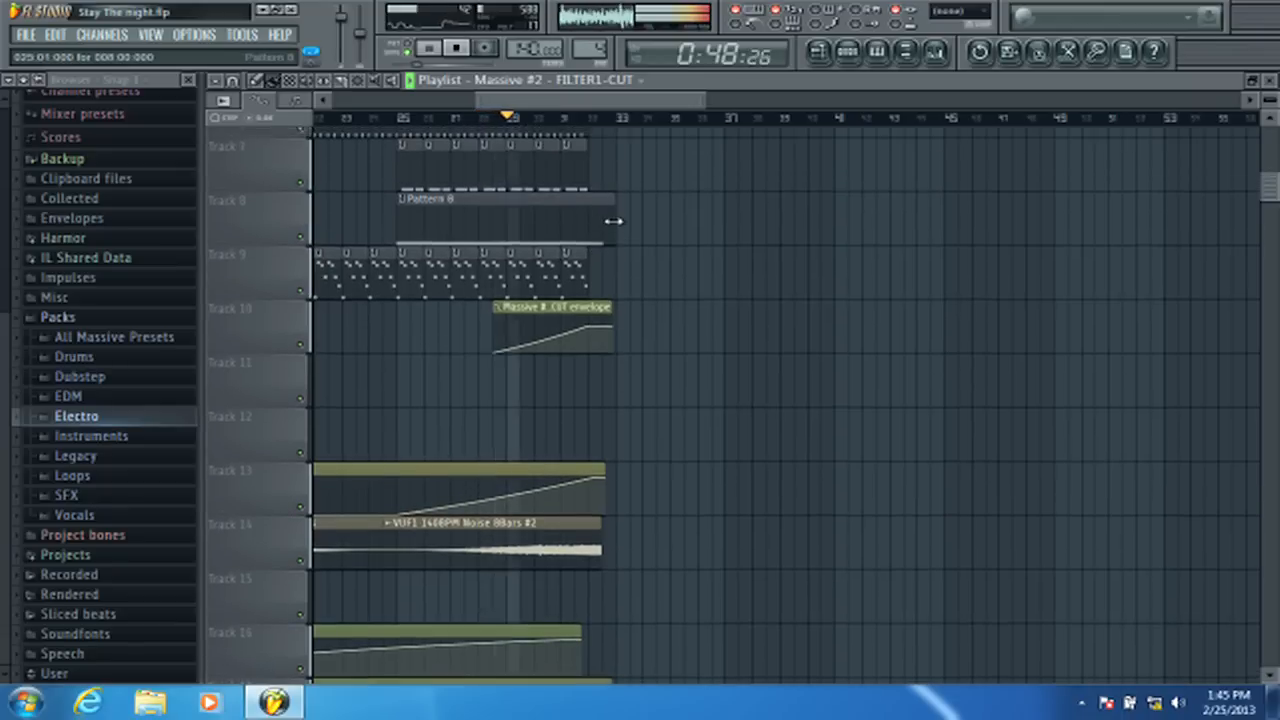
scroll(622, 220, "up", 2)
scroll(610, 400, "down", 3)
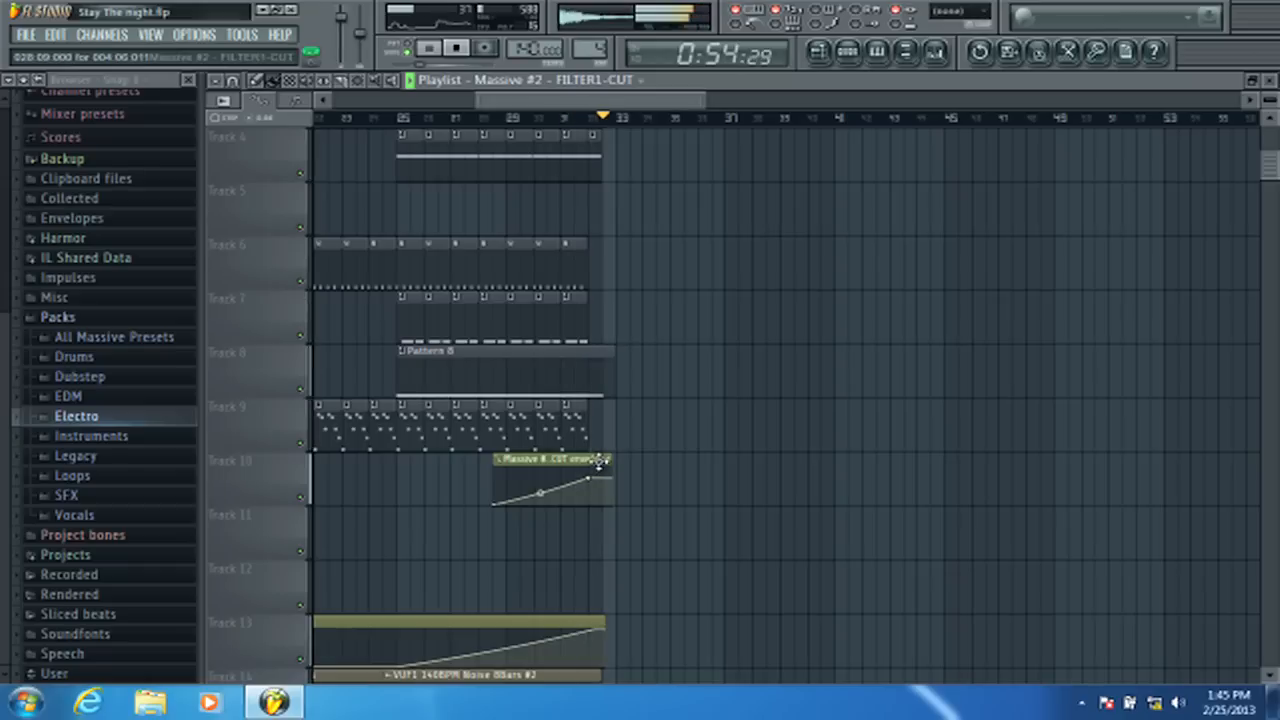
key("space")
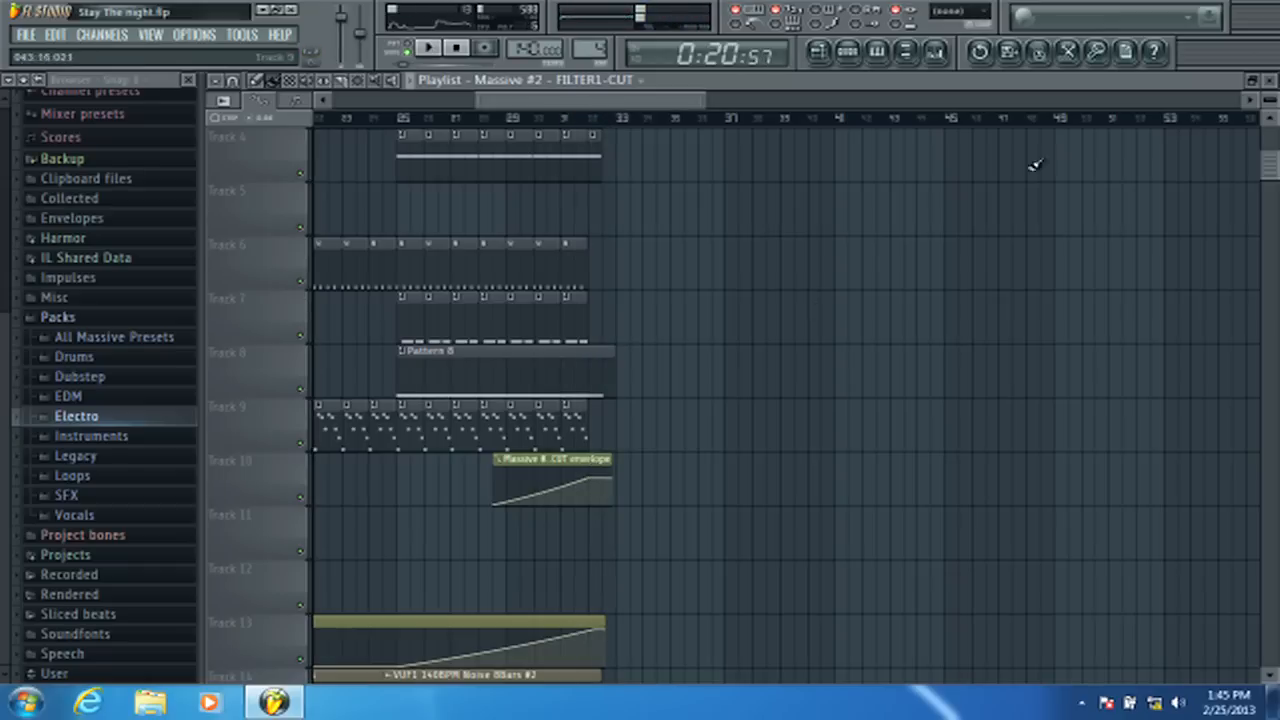
- Change the Filter 1 type of Massive #2 to Lowpass 4
left_click(937, 53)
left_click(820, 55)
left_click(822, 56)
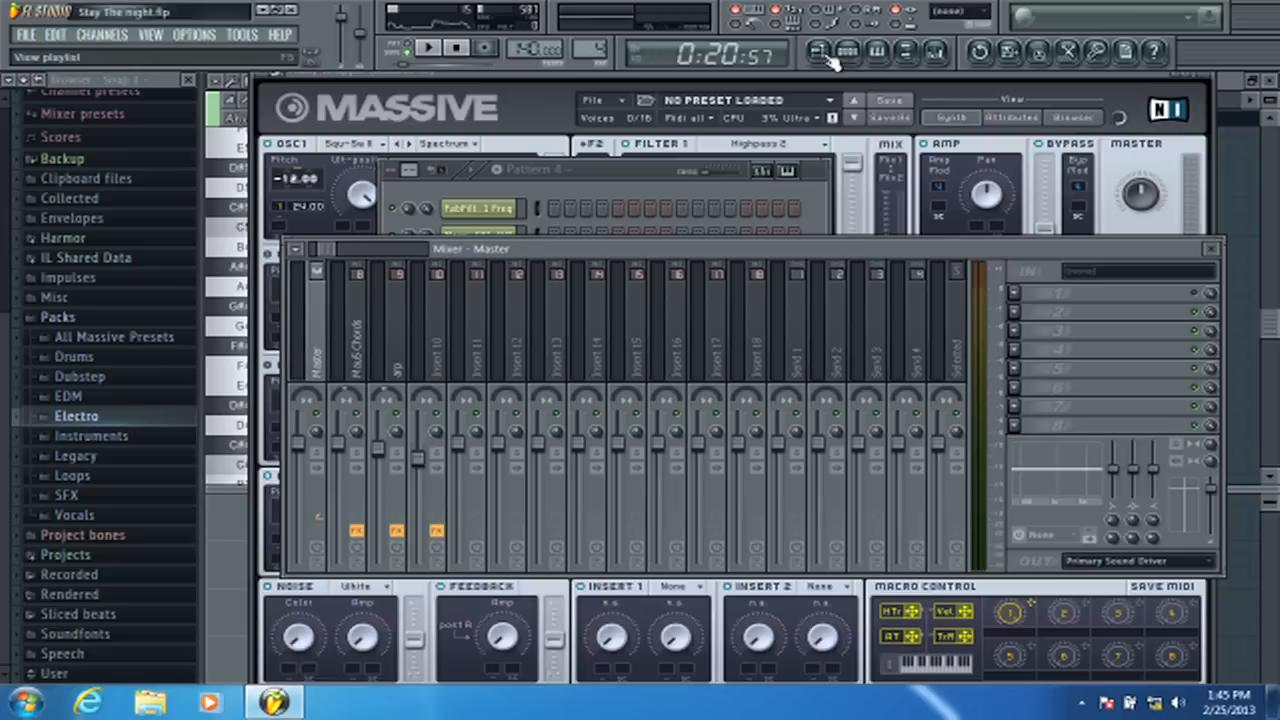
left_click(568, 87)
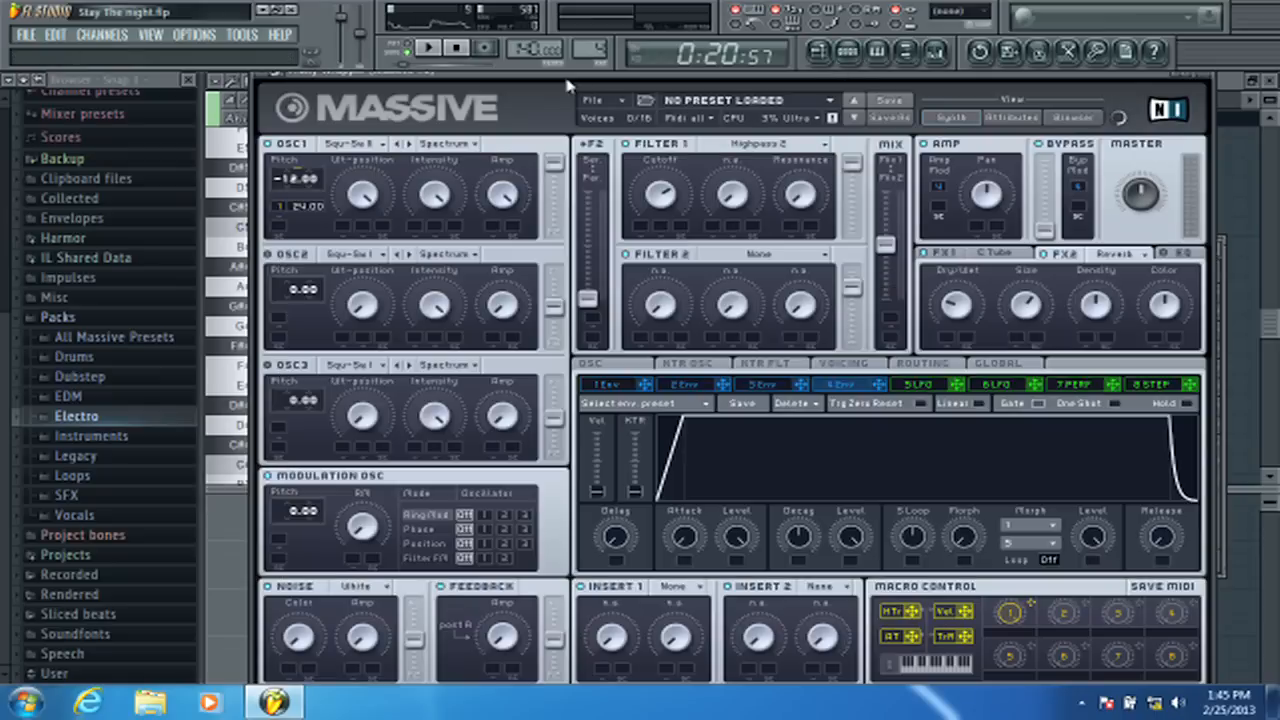
left_click(826, 144)
left_click(752, 168)
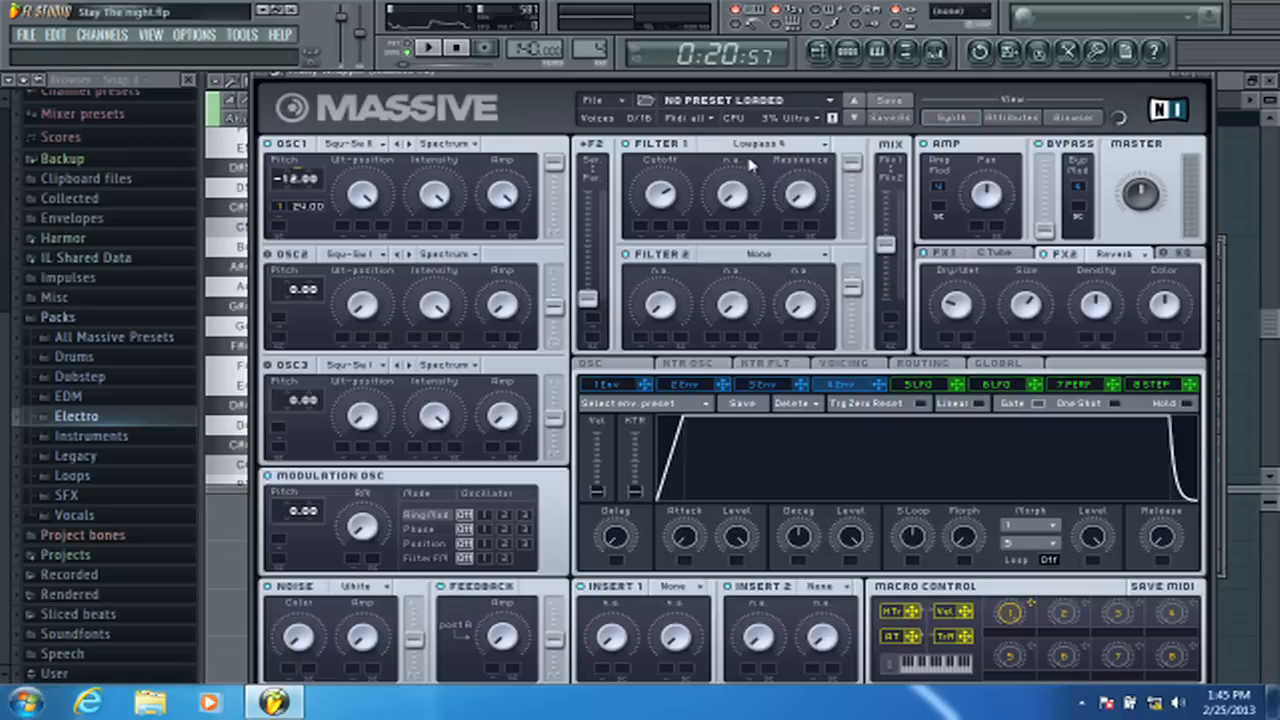
- Flip the FILTER1-CUT envelope on Track 10 into a falling slope, move its clip to start at bar 25, and replay from there
left_click(820, 53)
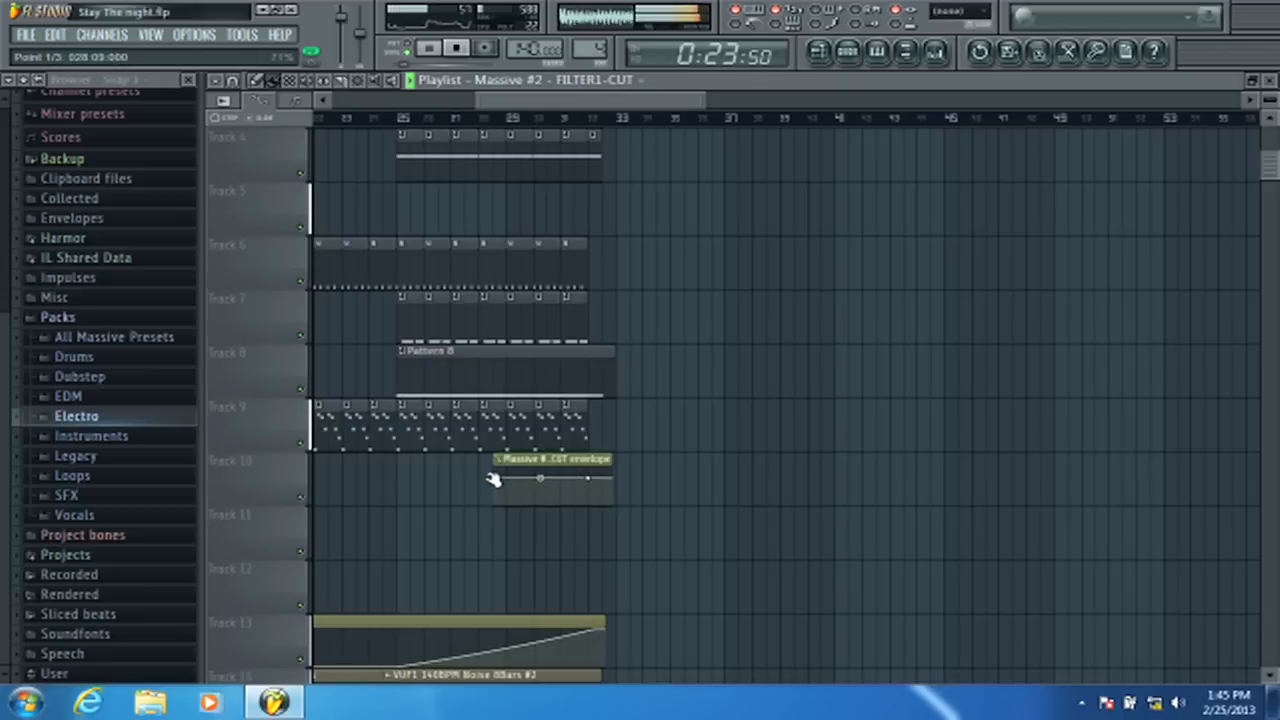
left_click(444, 118)
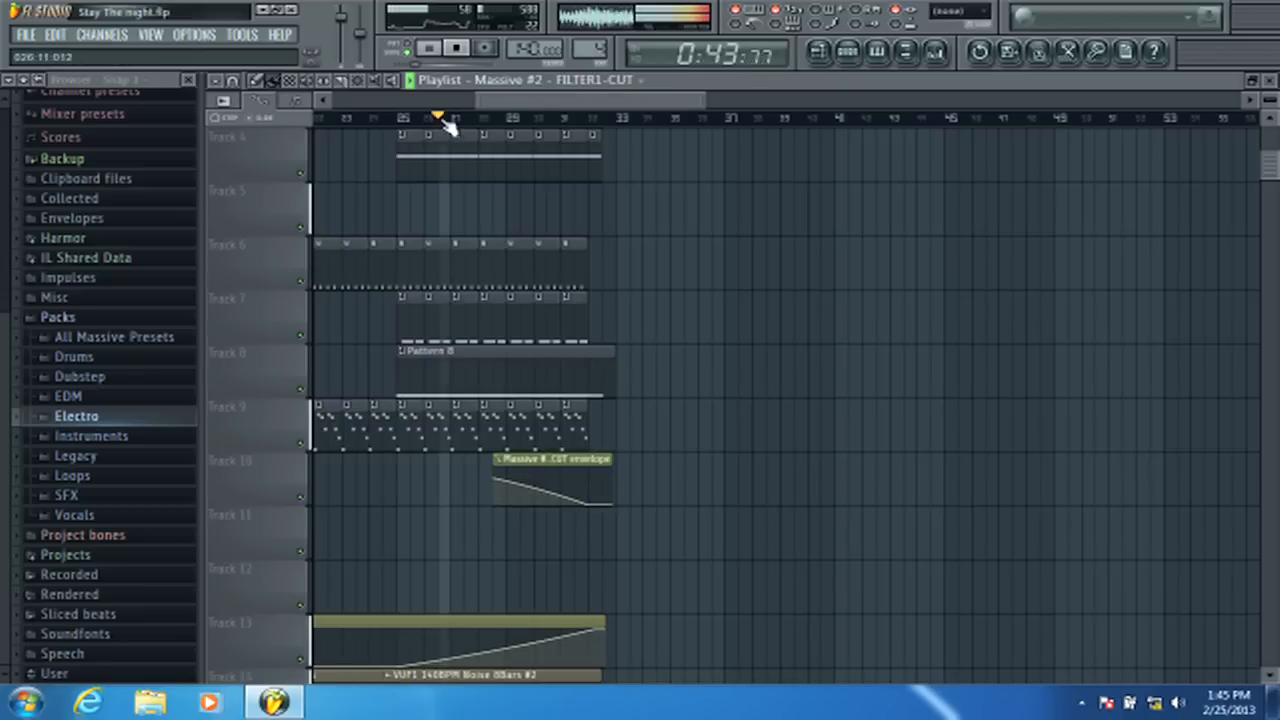
left_click_drag(519, 451, 424, 451)
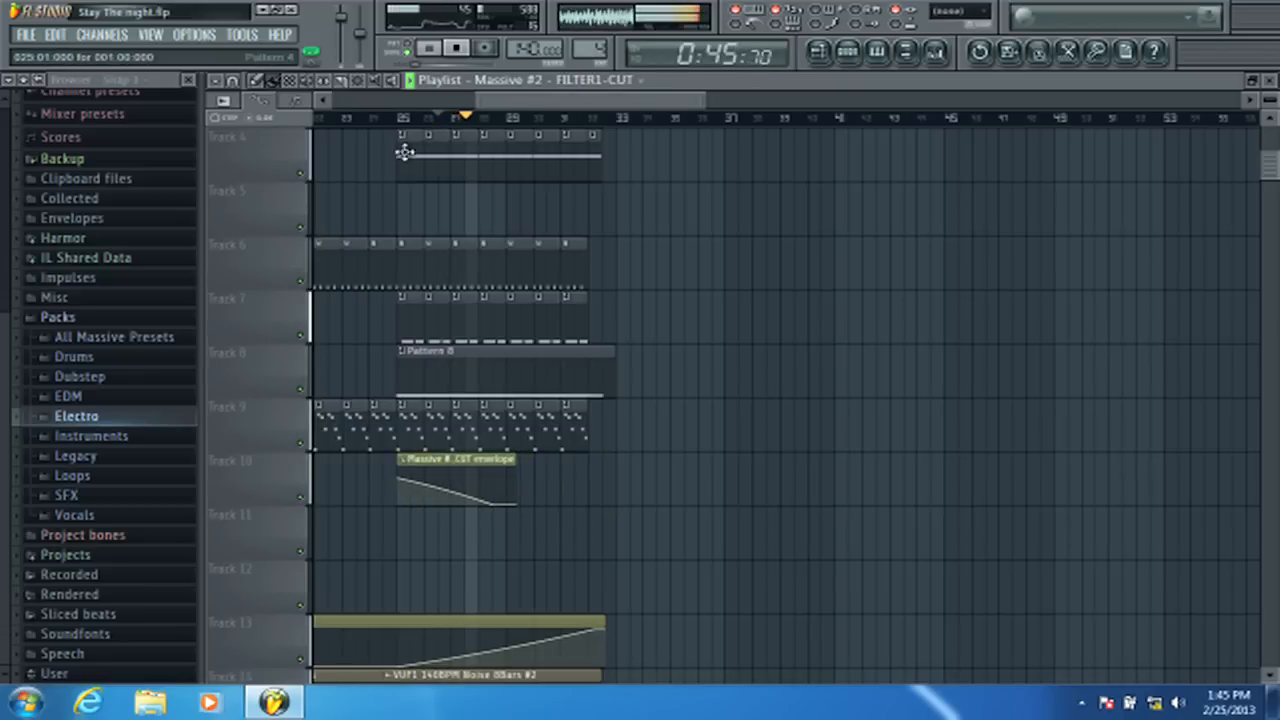
left_click(390, 118)
- Reshape the FILTER1-CUT envelope to rise from 0% at bar 25 until past bar 32, bend it upward, and extend the clip to about bar 33
scroll(395, 120, "up", 2)
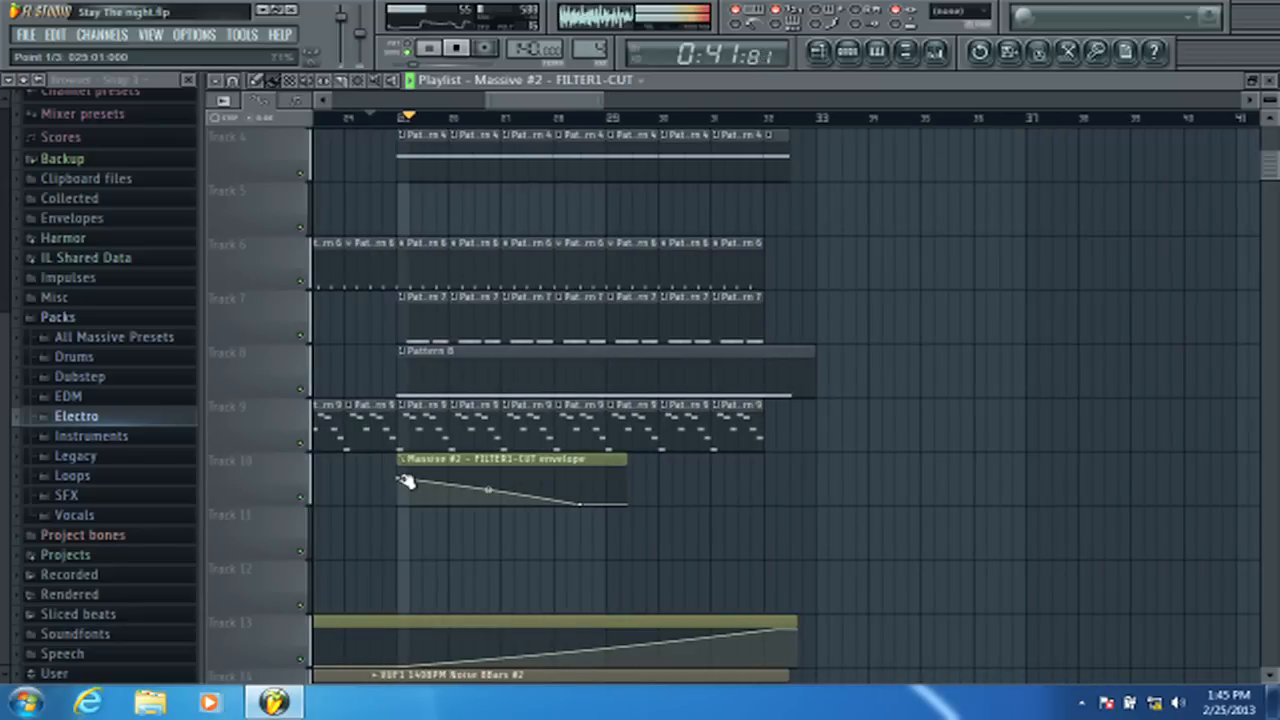
left_click_drag(406, 481, 393, 517)
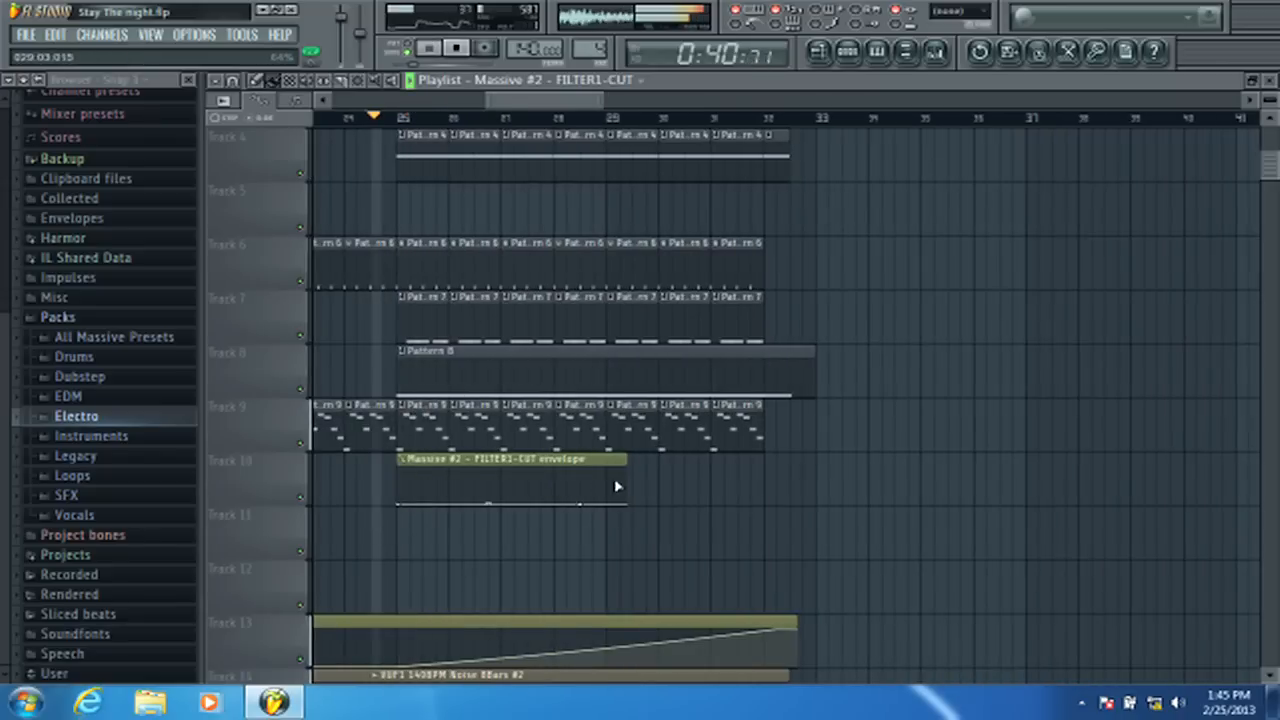
left_click_drag(584, 503, 808, 460)
left_click_drag(600, 461, 775, 465)
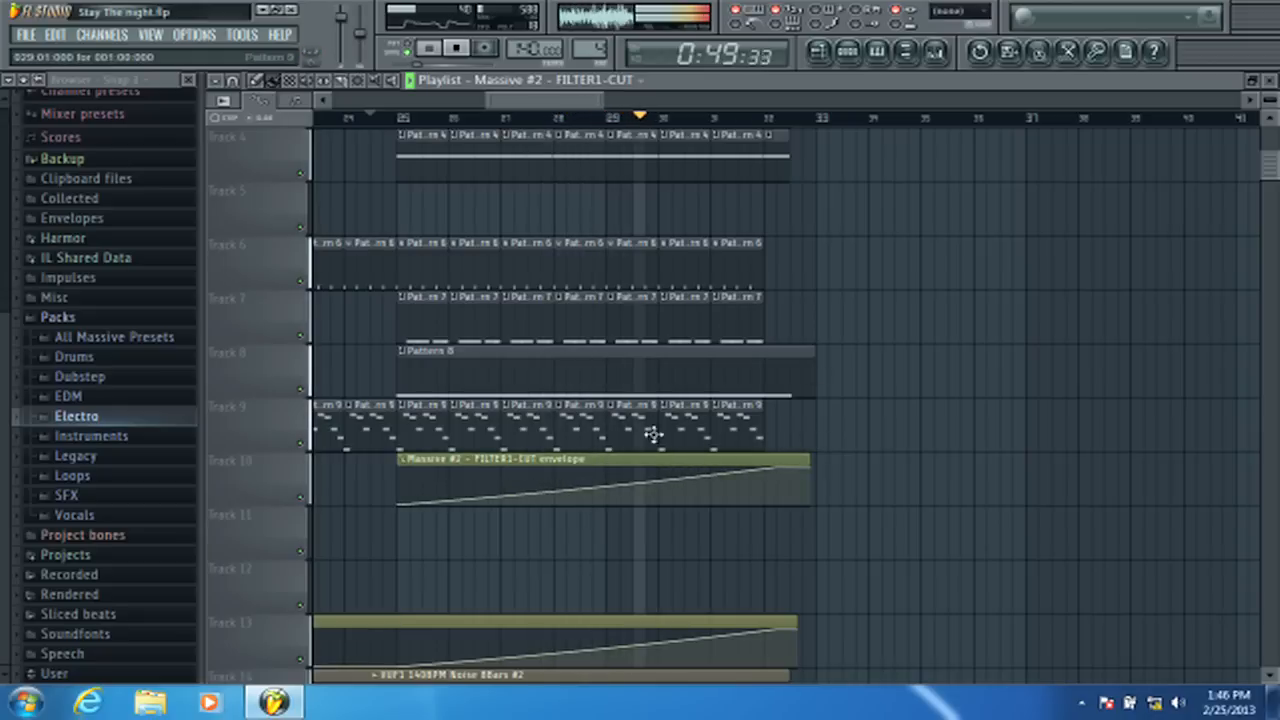
left_click_drag(586, 488, 586, 471)
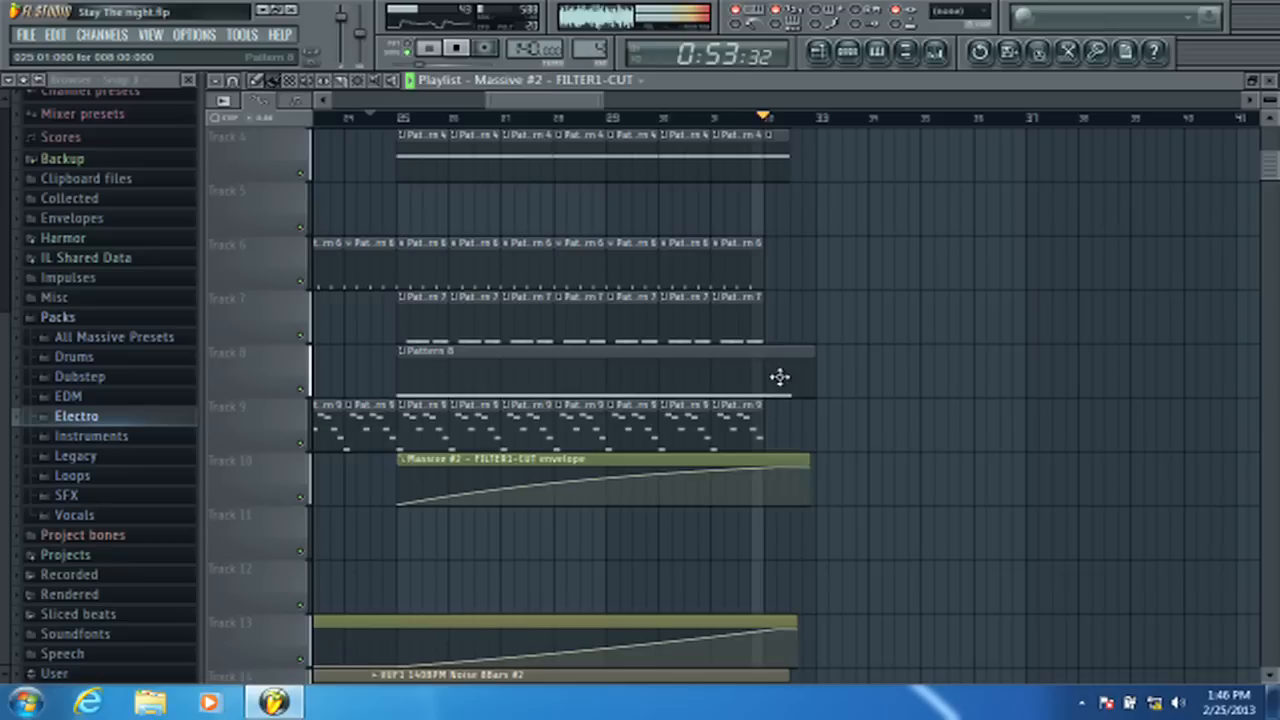
left_click(388, 118)
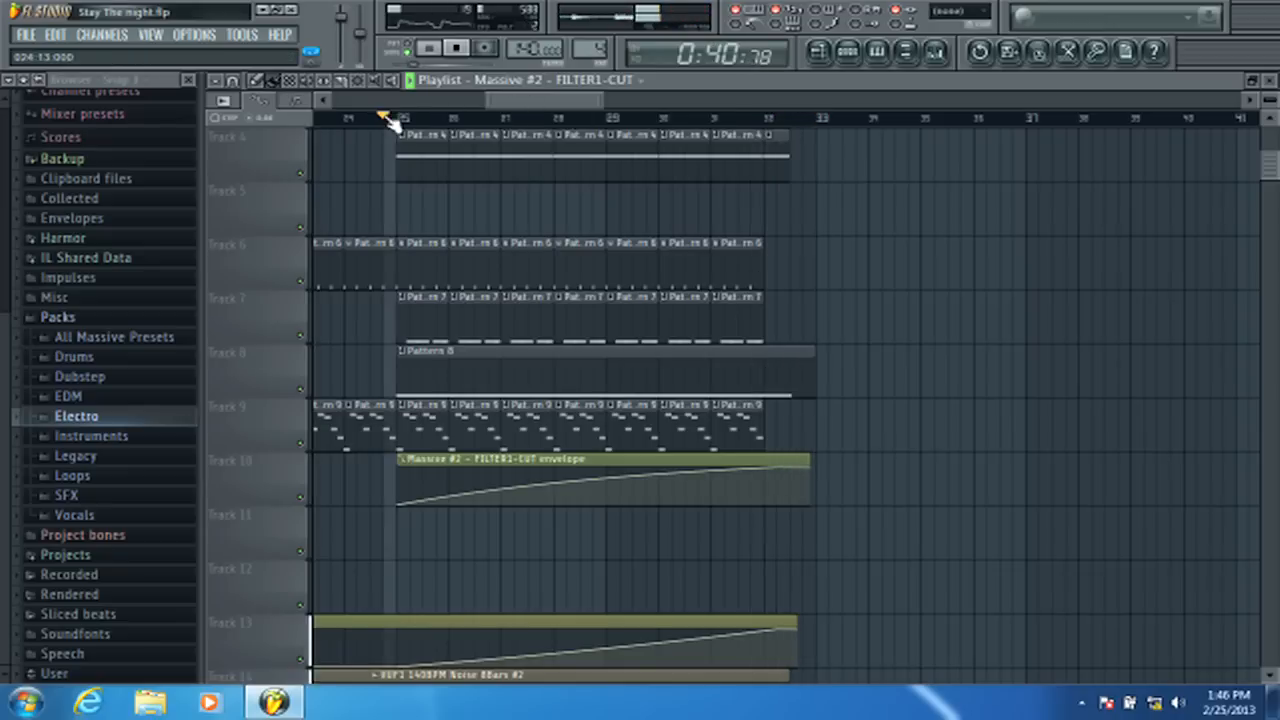
- Load FabFilter Simplon in the first effect slot of the Master mixer track
scroll(485, 117, "down", 2)
key("F9")
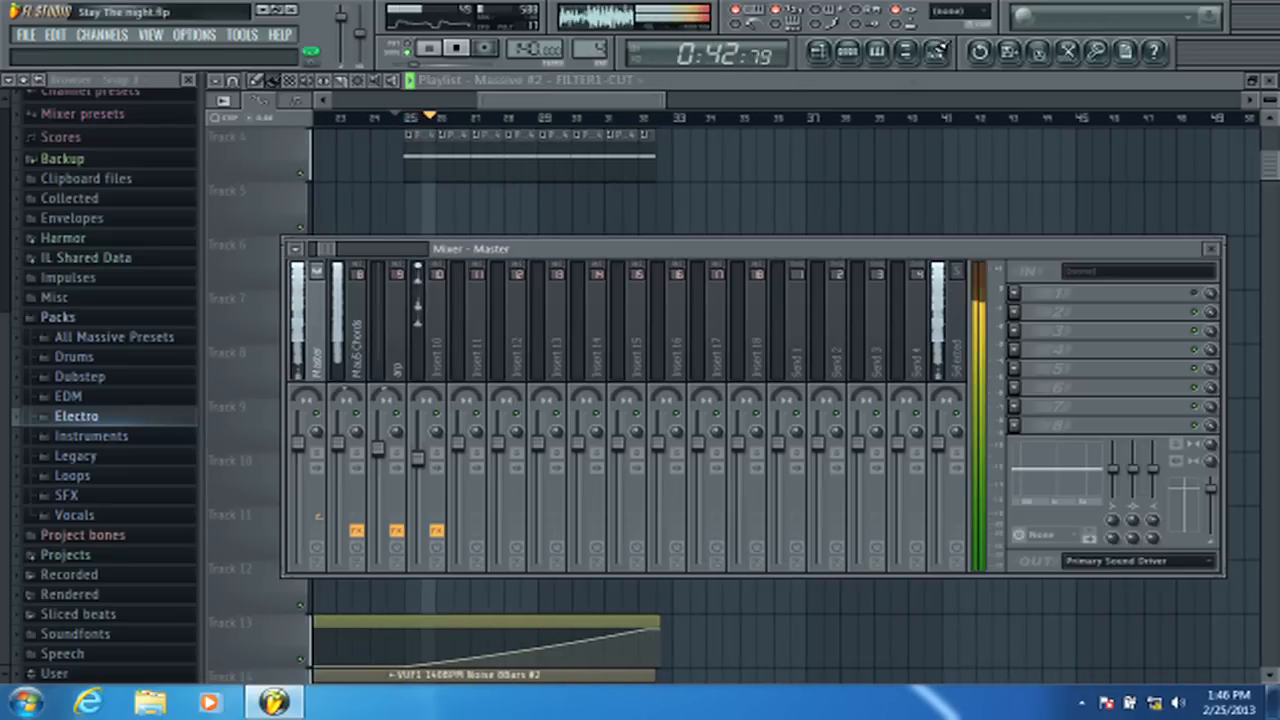
left_click(1198, 292)
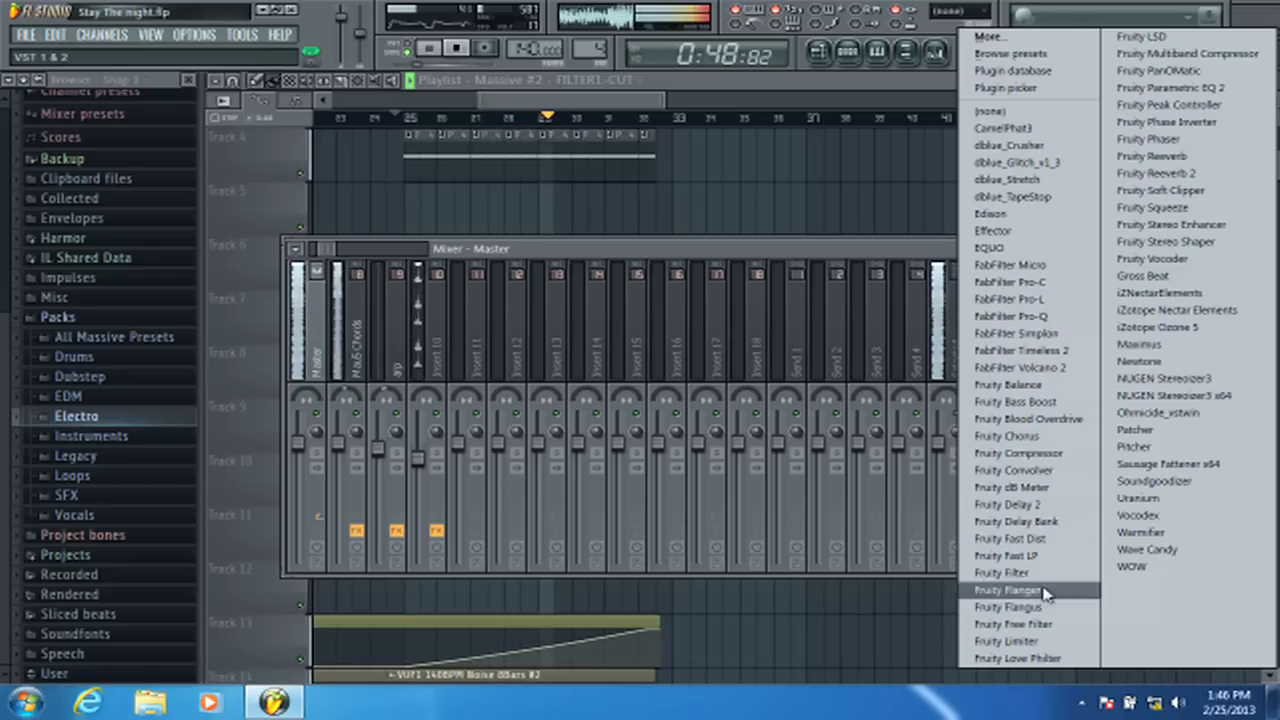
left_click(1062, 333)
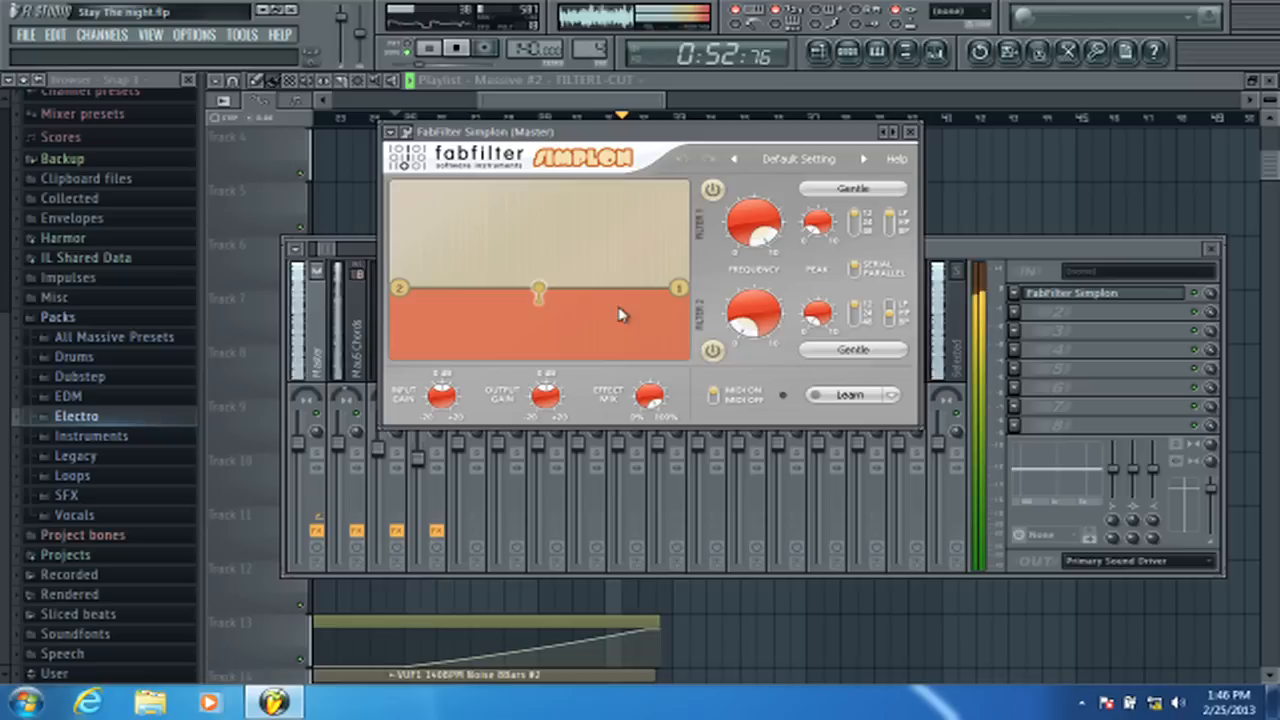
- List the unsorted channels, lower the Mau5 Chords mixer track's volume slightly, and select Insert 10 to check its effects
left_click(330, 252)
left_click_drag(332, 257, 322, 263)
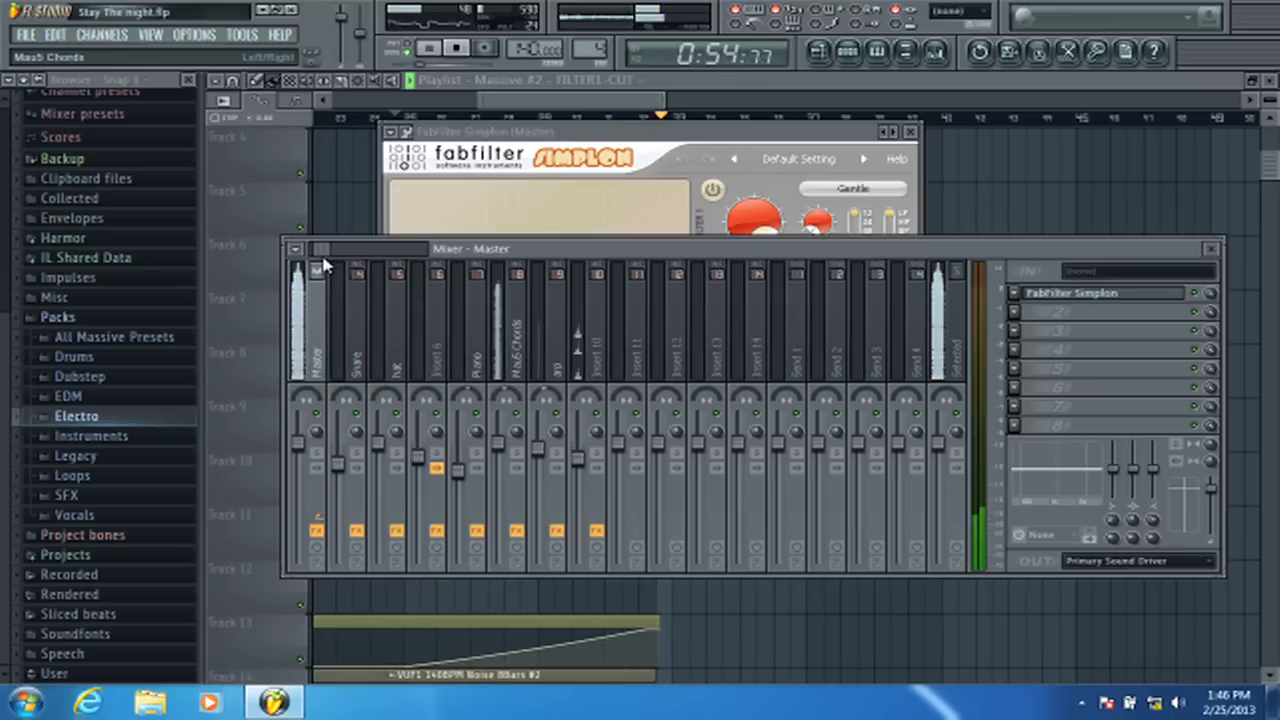
key("F6")
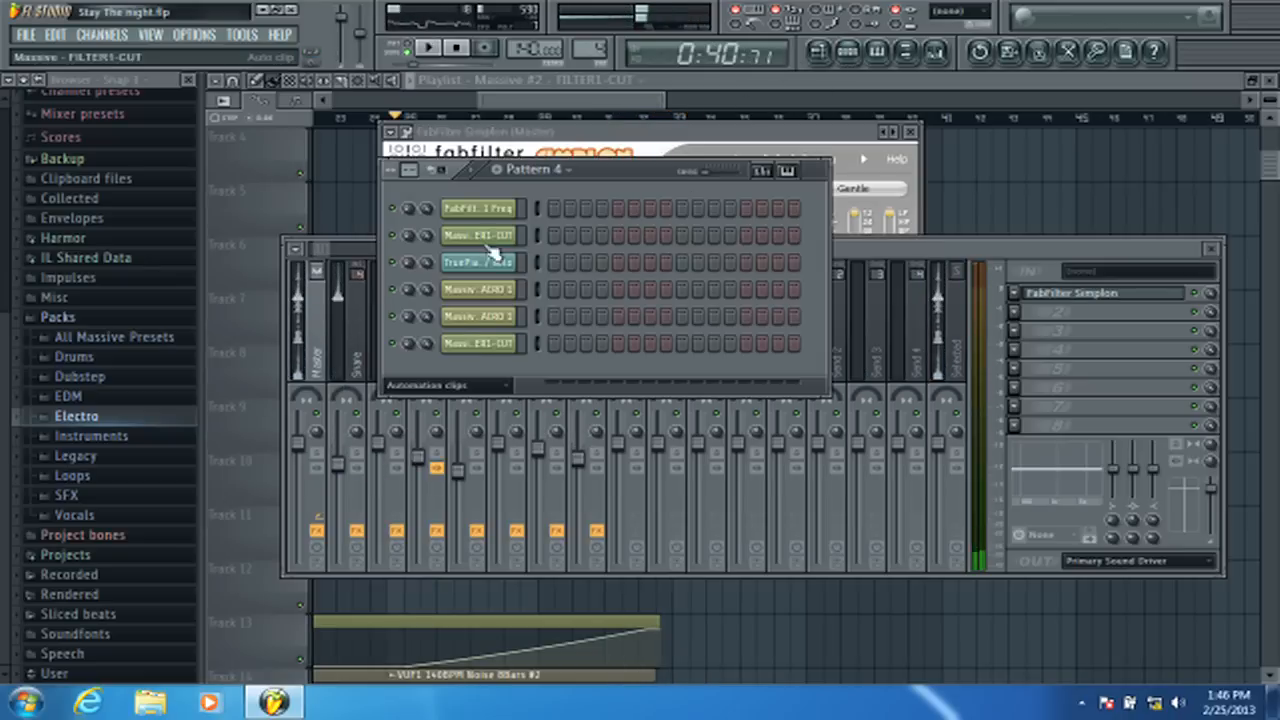
left_click(467, 390)
left_click(455, 498)
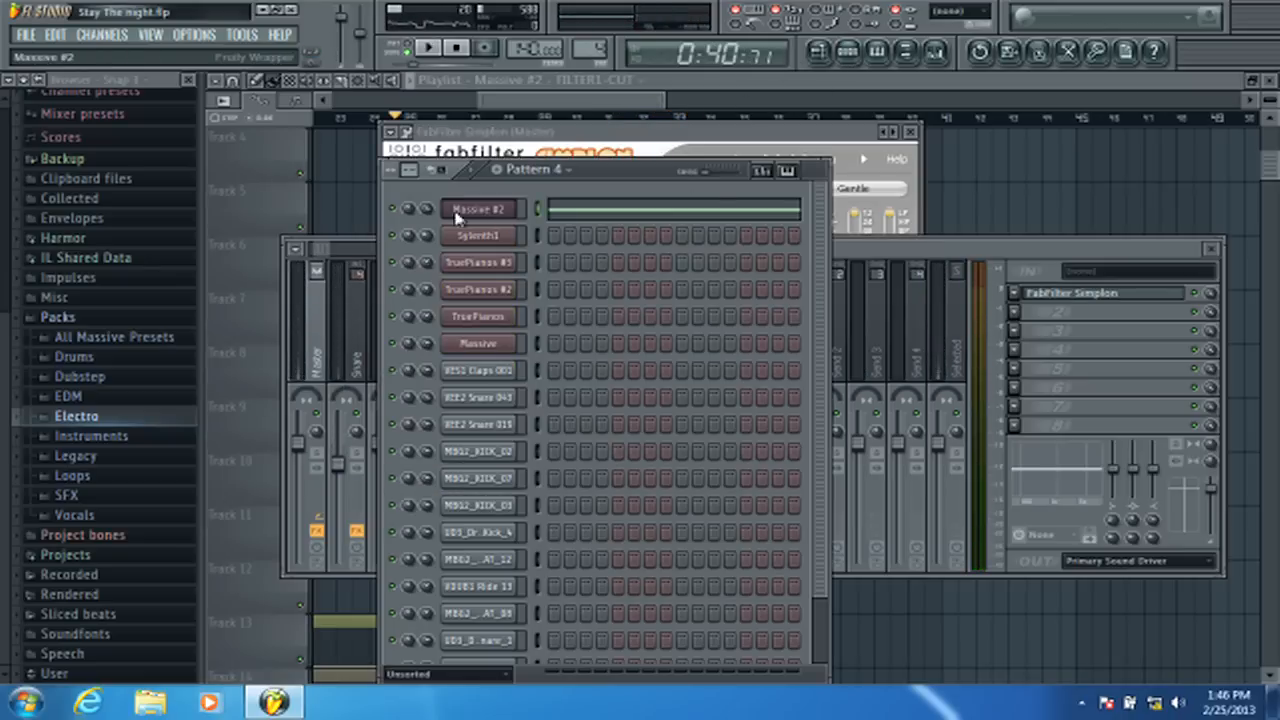
left_click(323, 251)
left_click(637, 371)
left_click_drag(622, 453, 623, 478)
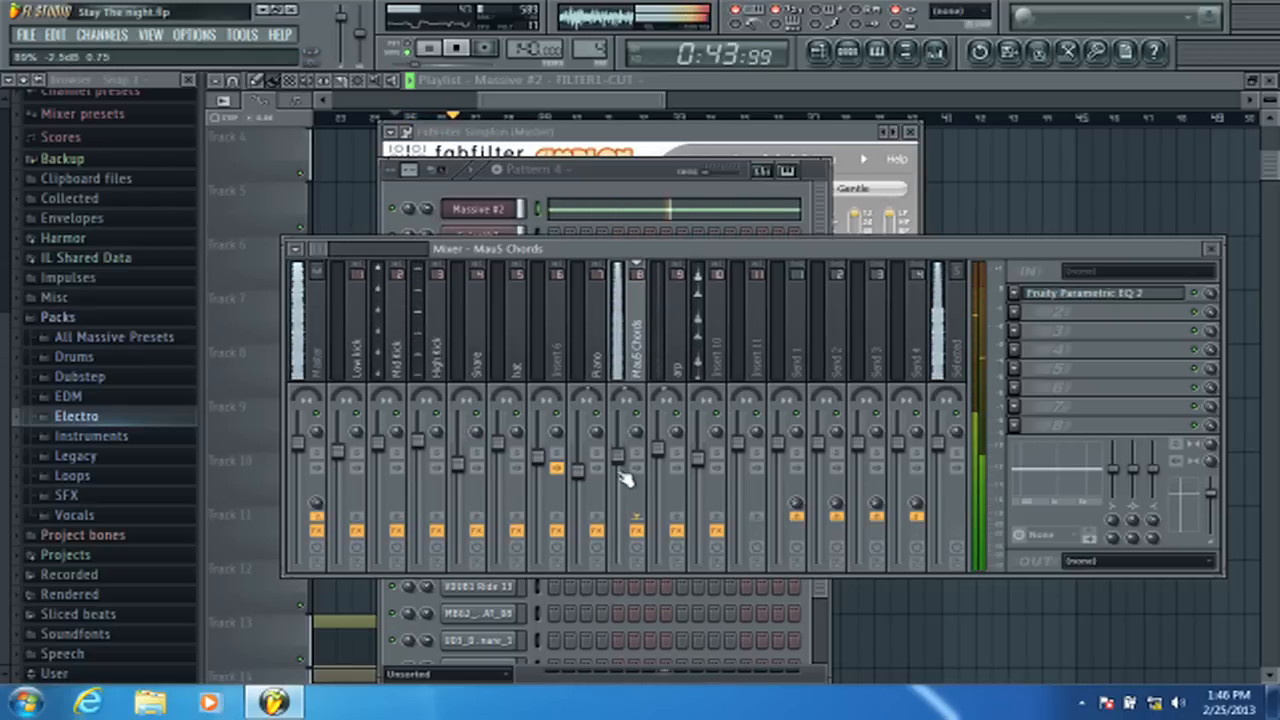
left_click(704, 412)
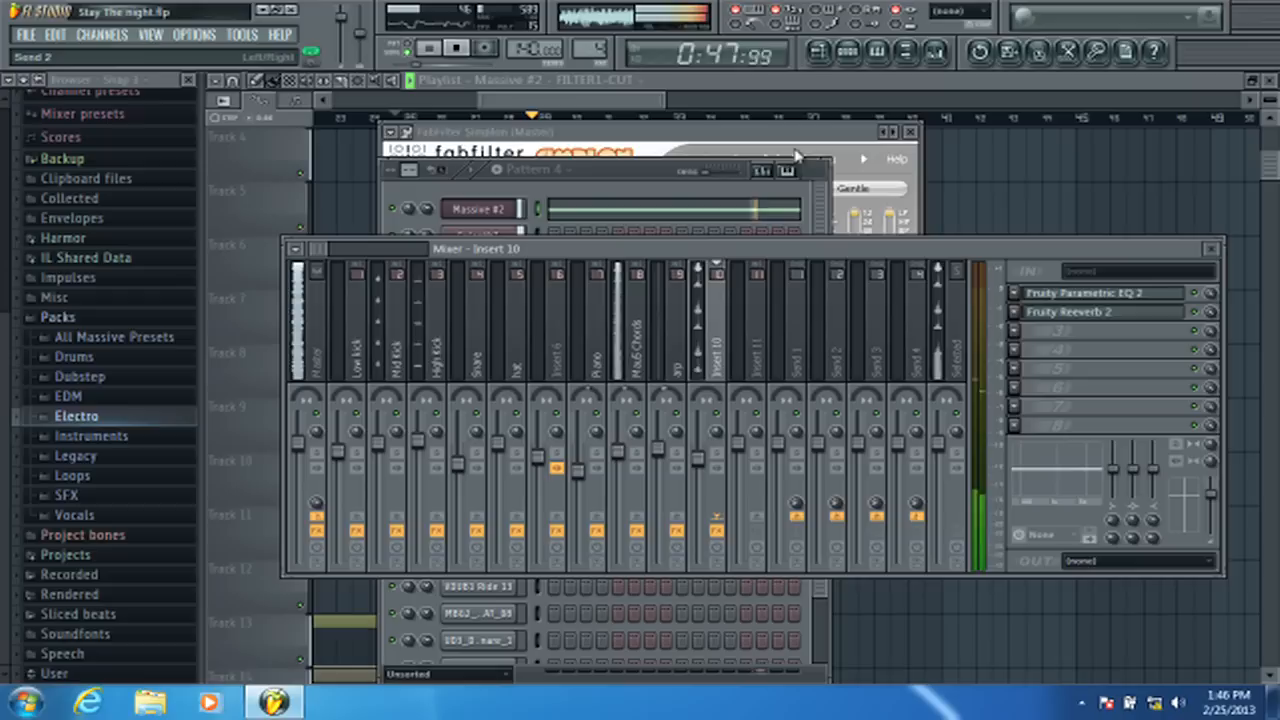
- Create an automation clip for the Filter 2 frequency of the Master's FabFilter Simplon as the last tweaked parameter
left_click(718, 136)
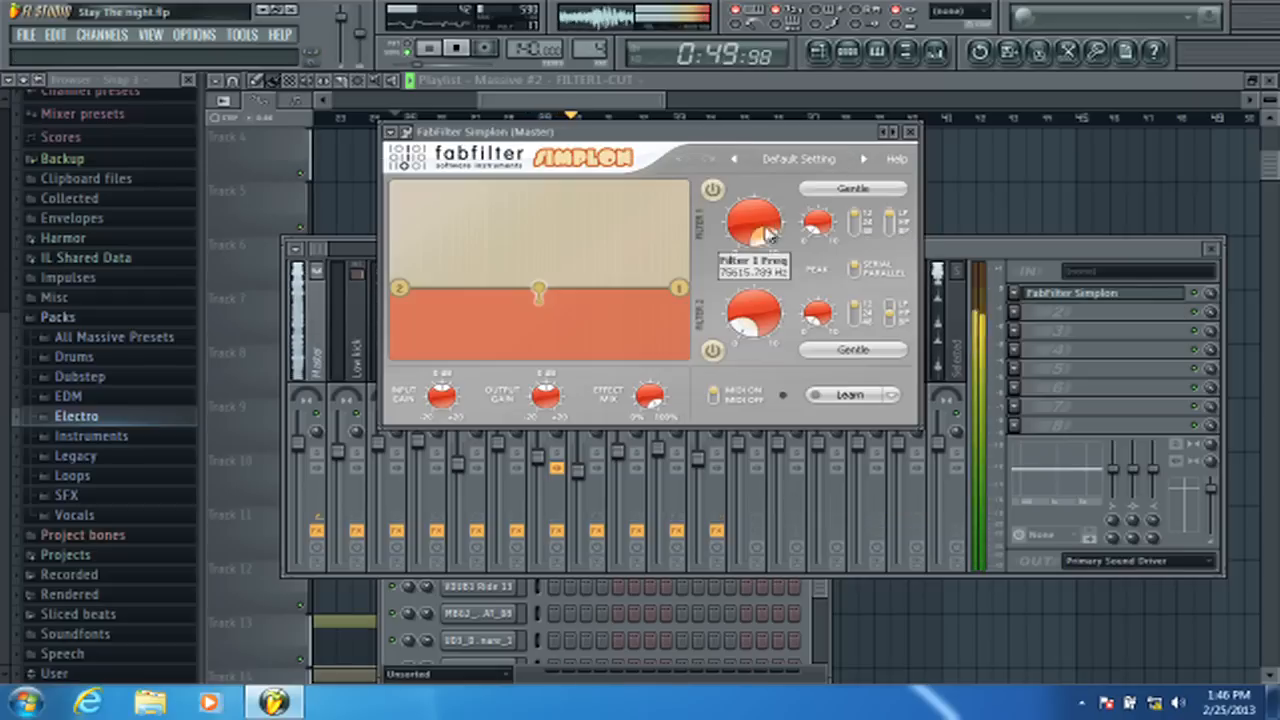
mouse_move(762, 205)
left_mouse_down()
mouse_move(770, 250)
mouse_move(771, 215)
left_mouse_up()
left_click_drag(765, 330, 750, 362)
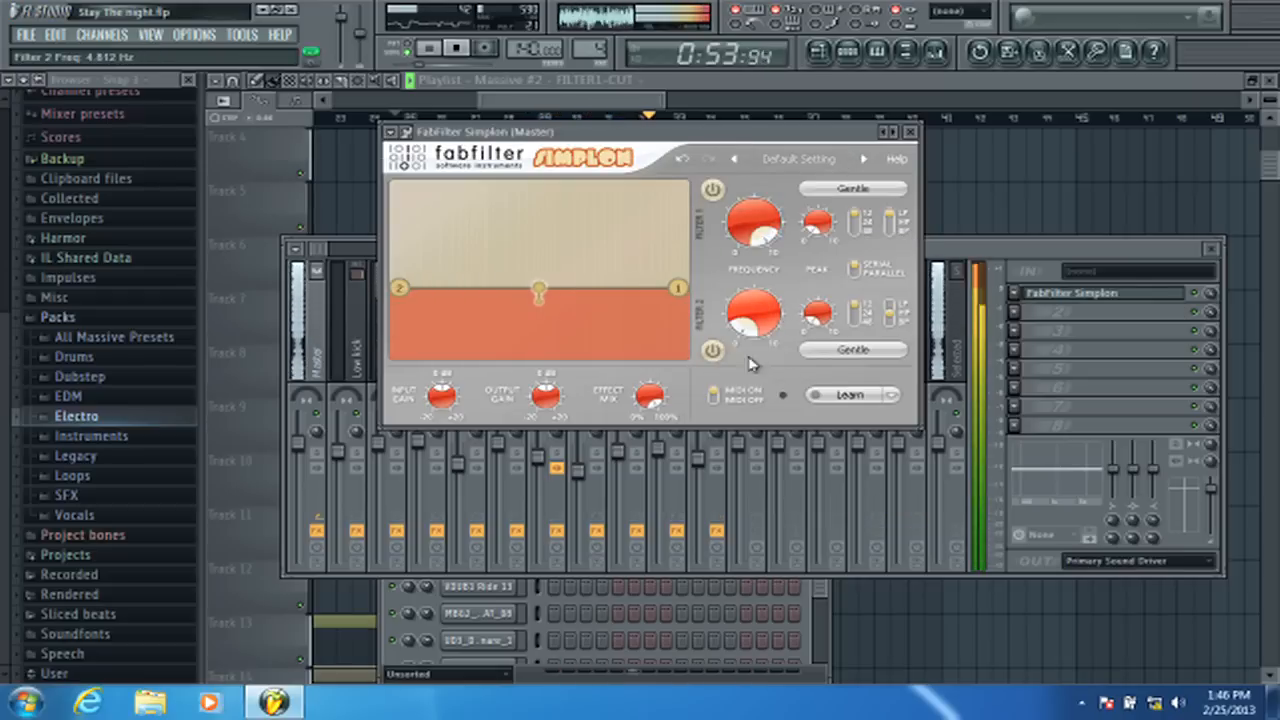
left_click(242, 35)
mouse_move(330, 214)
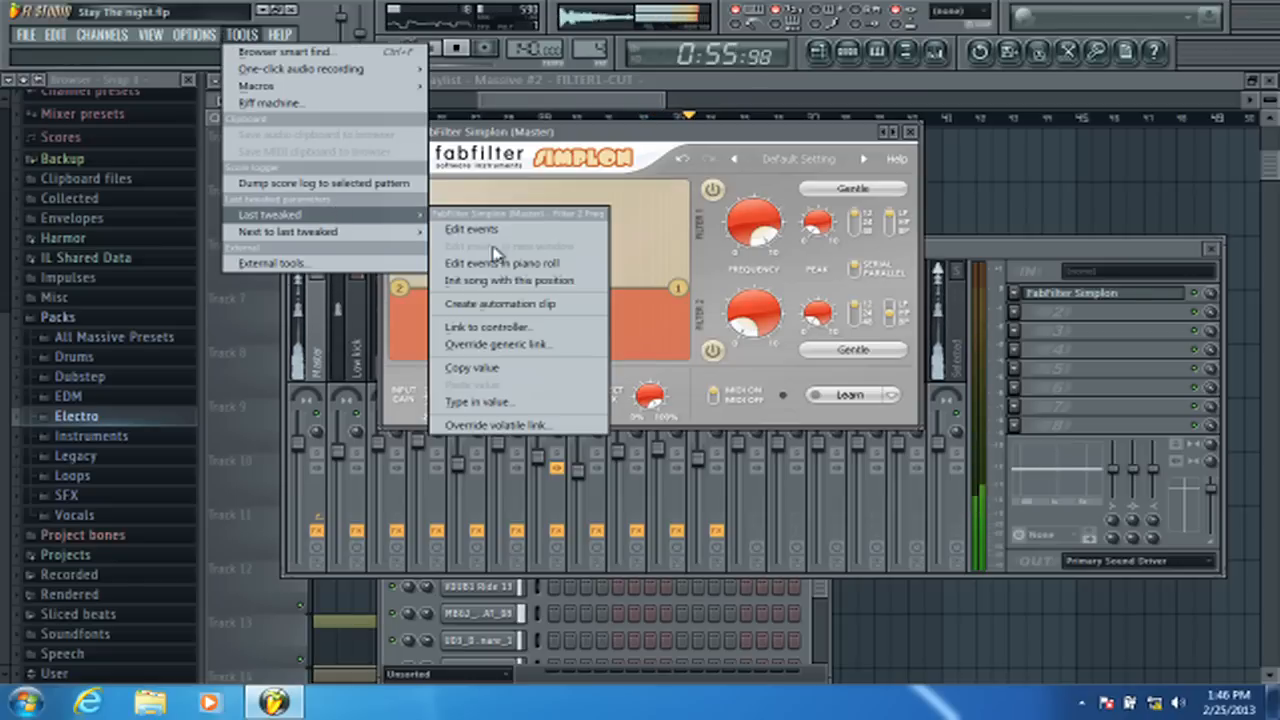
left_click(490, 298)
left_click(910, 131)
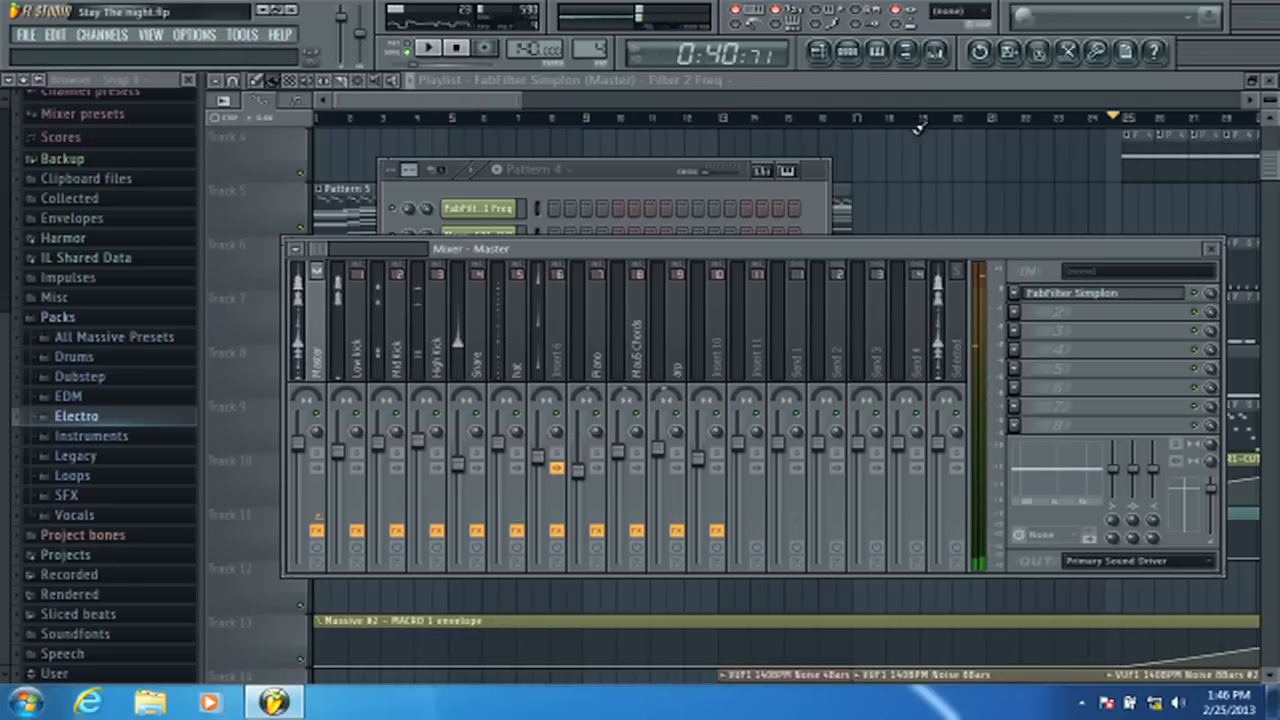
- Move the Massive #2 FILTER1-CUT clip to Track 20, and trim the Simplon Filter 2 Freq envelope to about bar 33 on Track 21
left_click(475, 103)
scroll(486, 120, "down", 3)
scroll(571, 386, "down", 5)
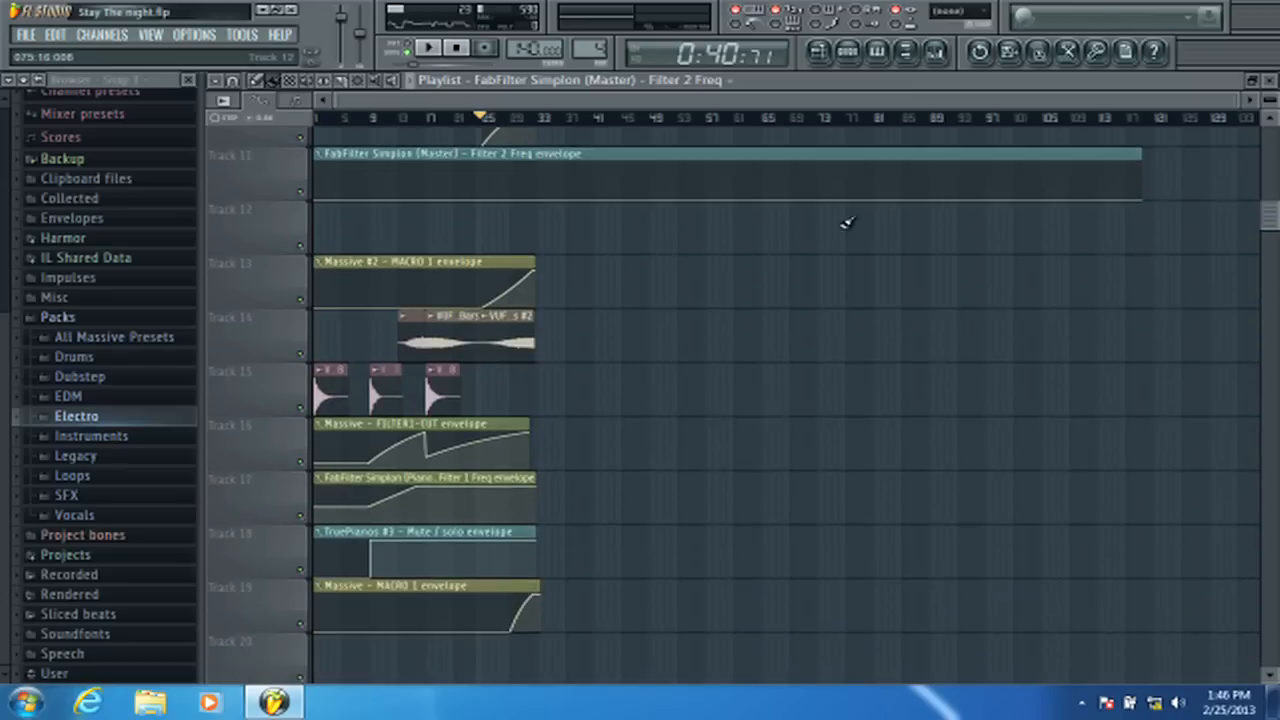
scroll(647, 224, "up", 1)
left_click_drag(515, 165, 515, 655)
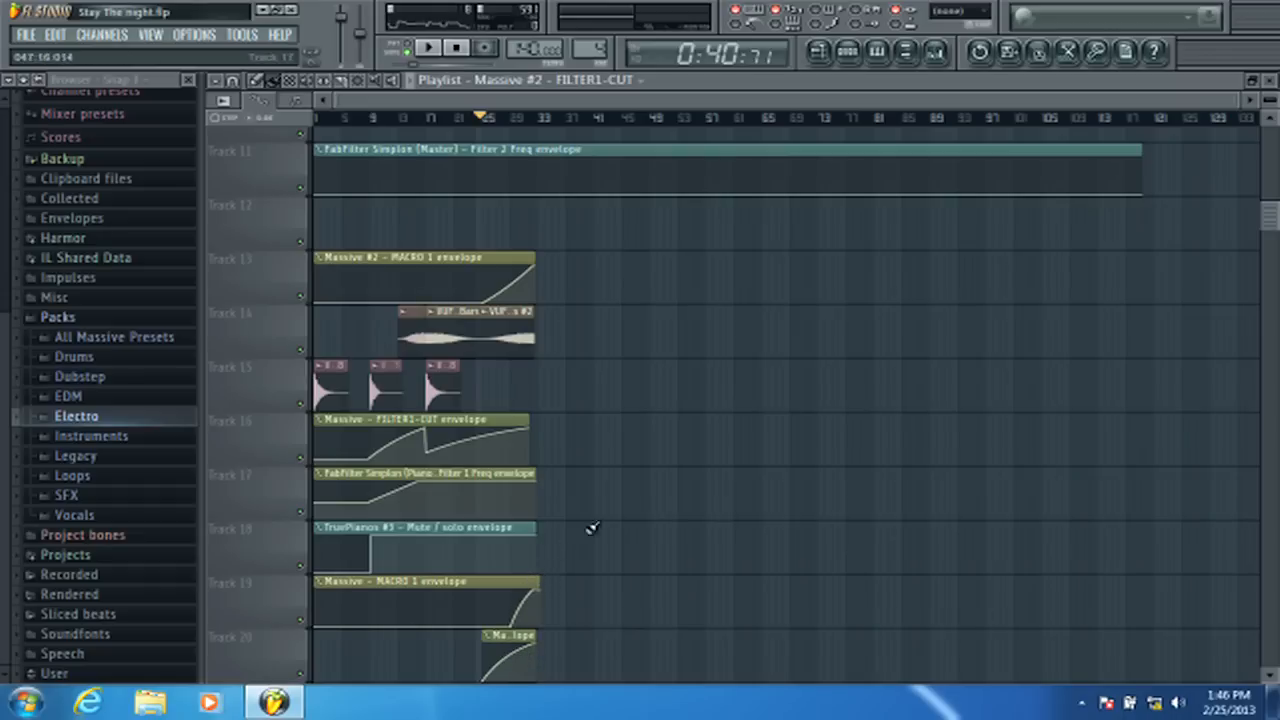
left_click_drag(1142, 146, 279, 458)
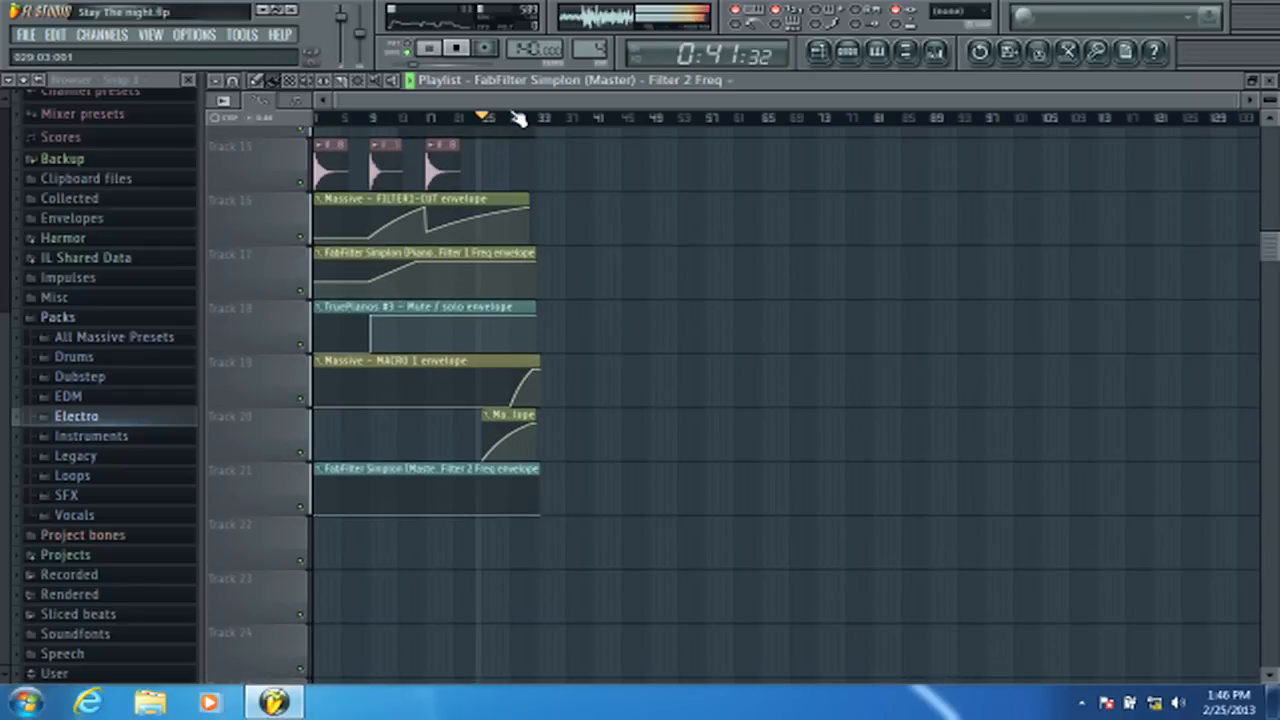
- Draw a curved bump in the Filter 2 Freq envelope on Track 21, rising from about 031:09, peaking at 032:05 and falling to zero past bar 33
scroll(518, 118, "up", 3)
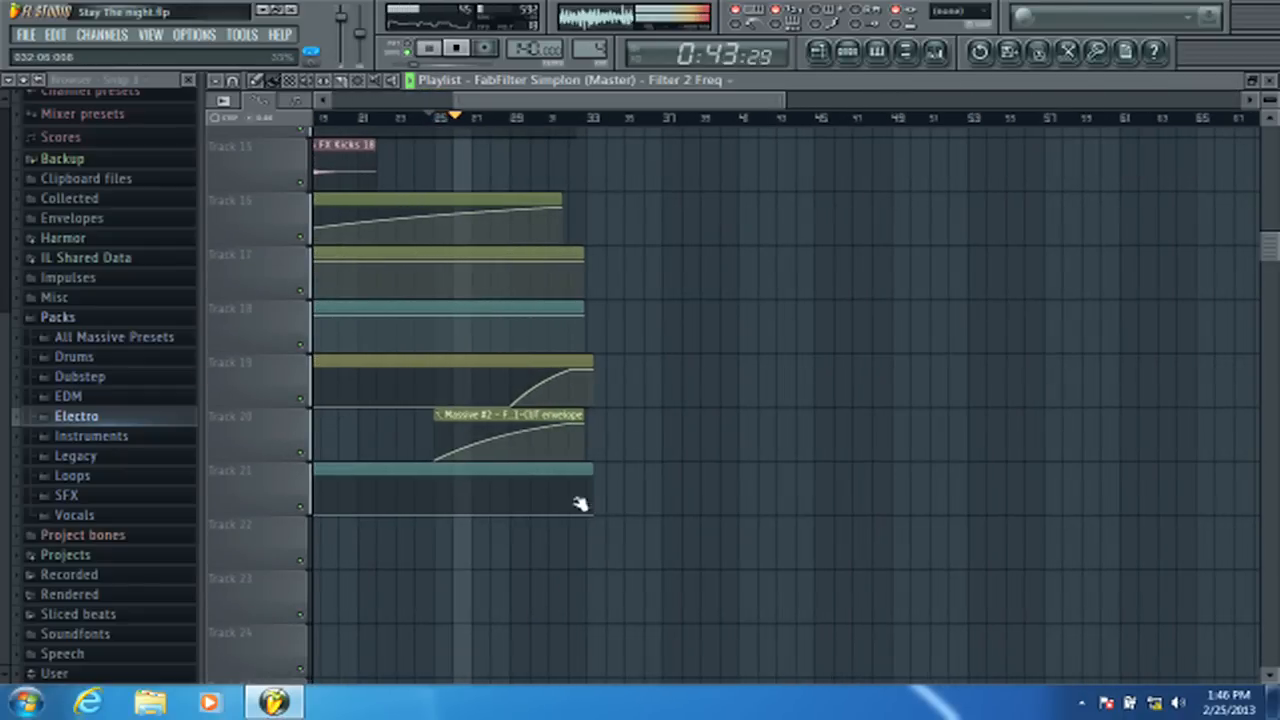
key("space")
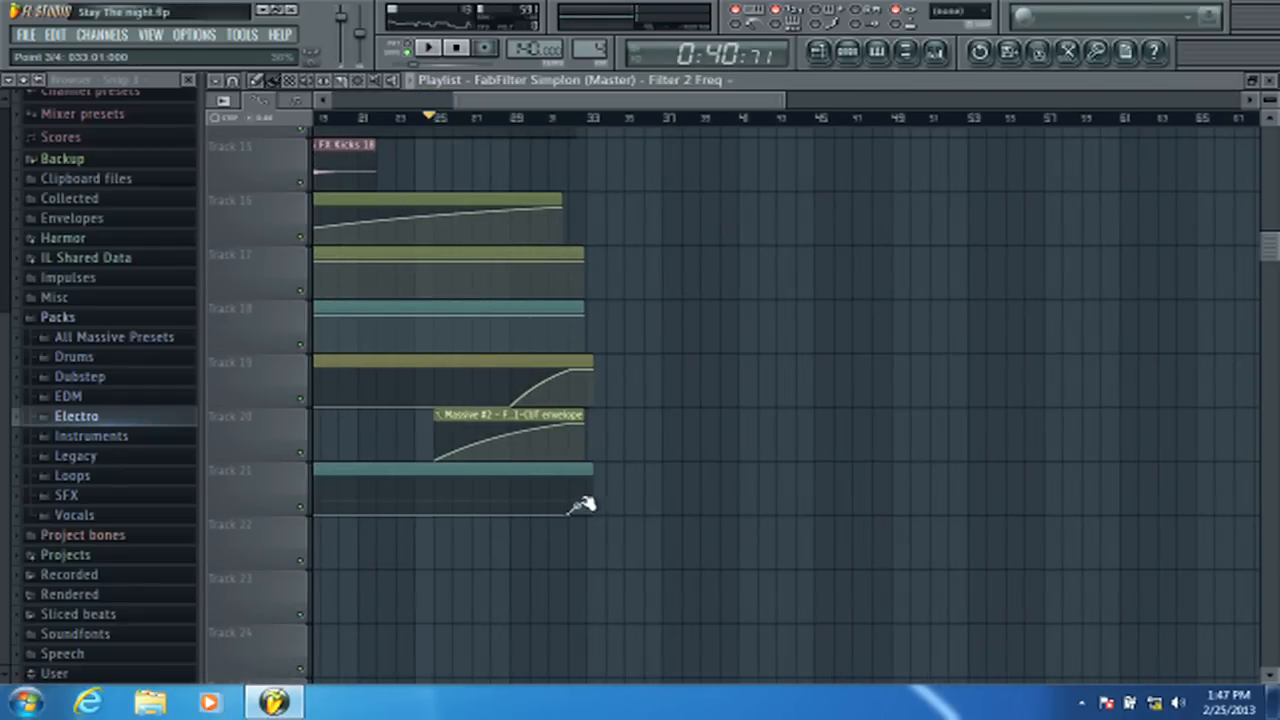
scroll(553, 128, "up", 3)
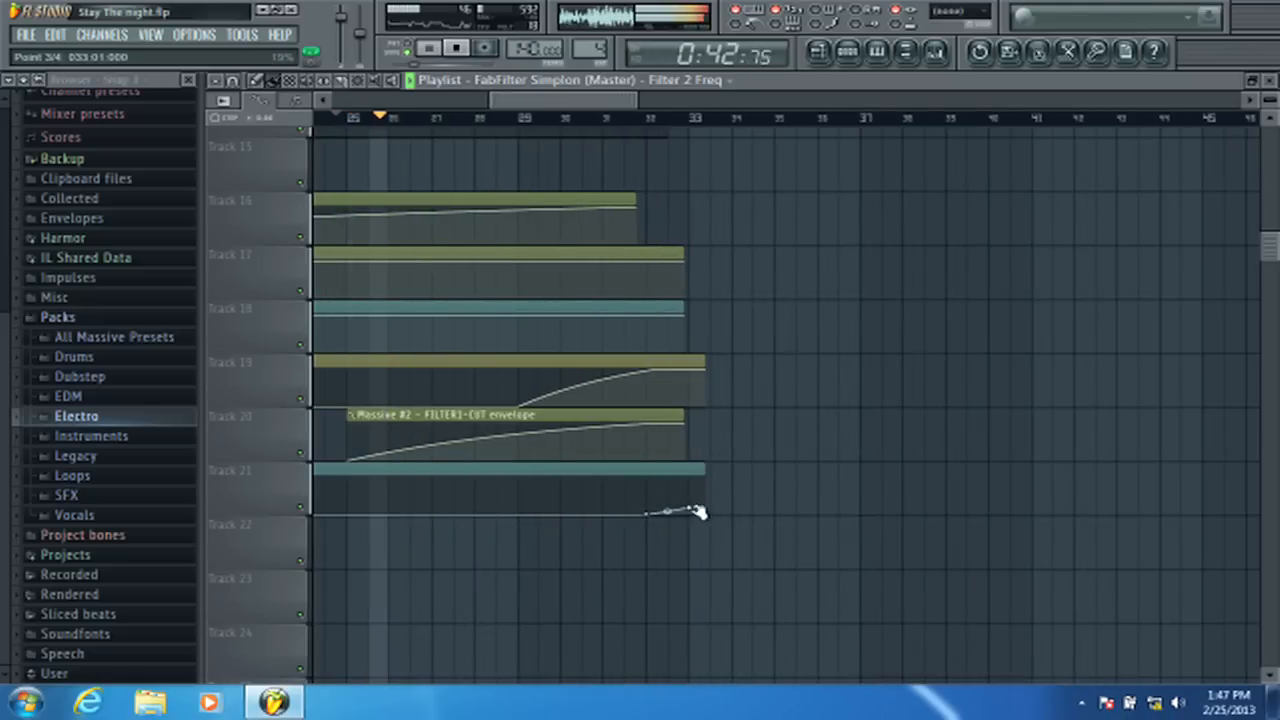
scroll(686, 267, "up", 2)
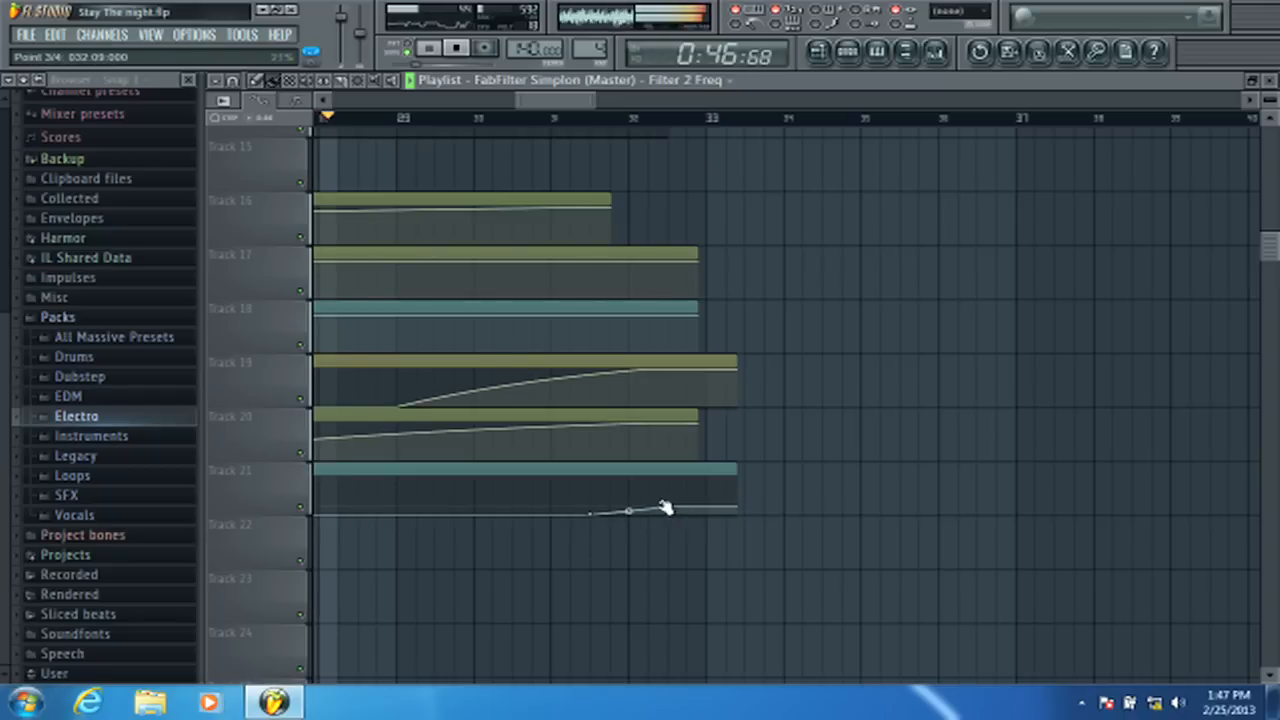
left_click_drag(663, 506, 697, 560)
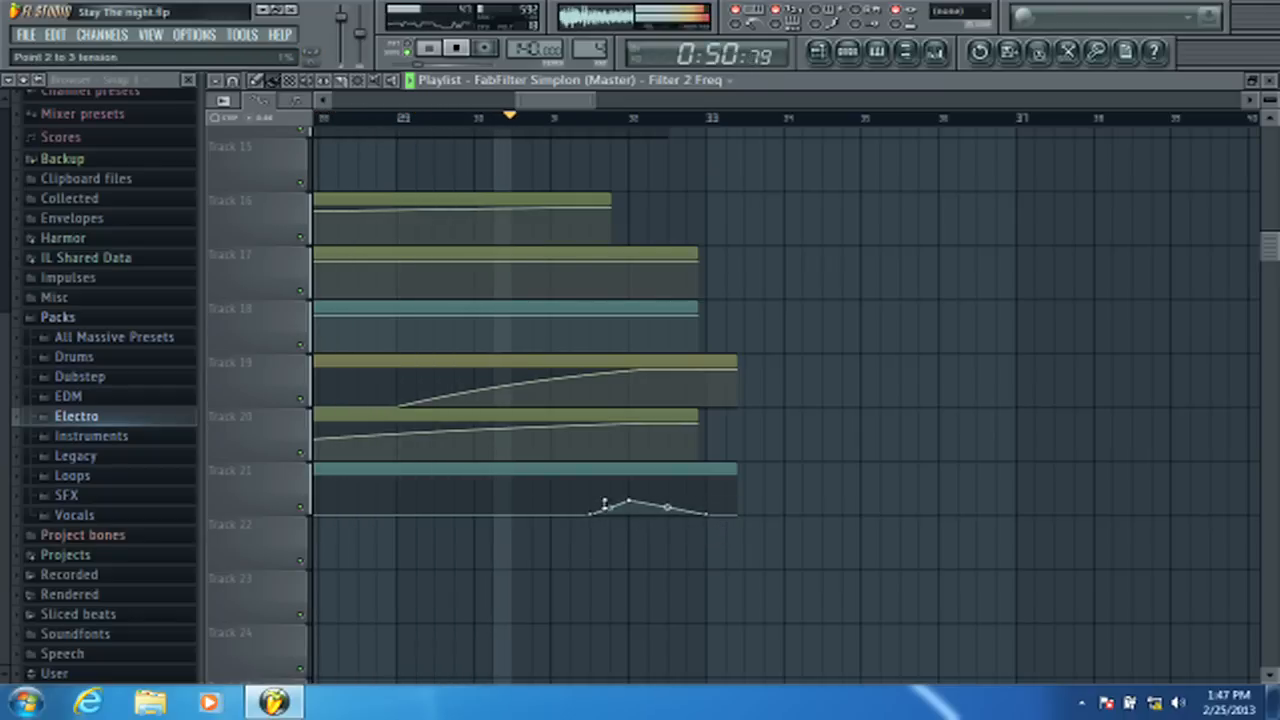
left_click_drag(611, 503, 662, 497)
key("space")
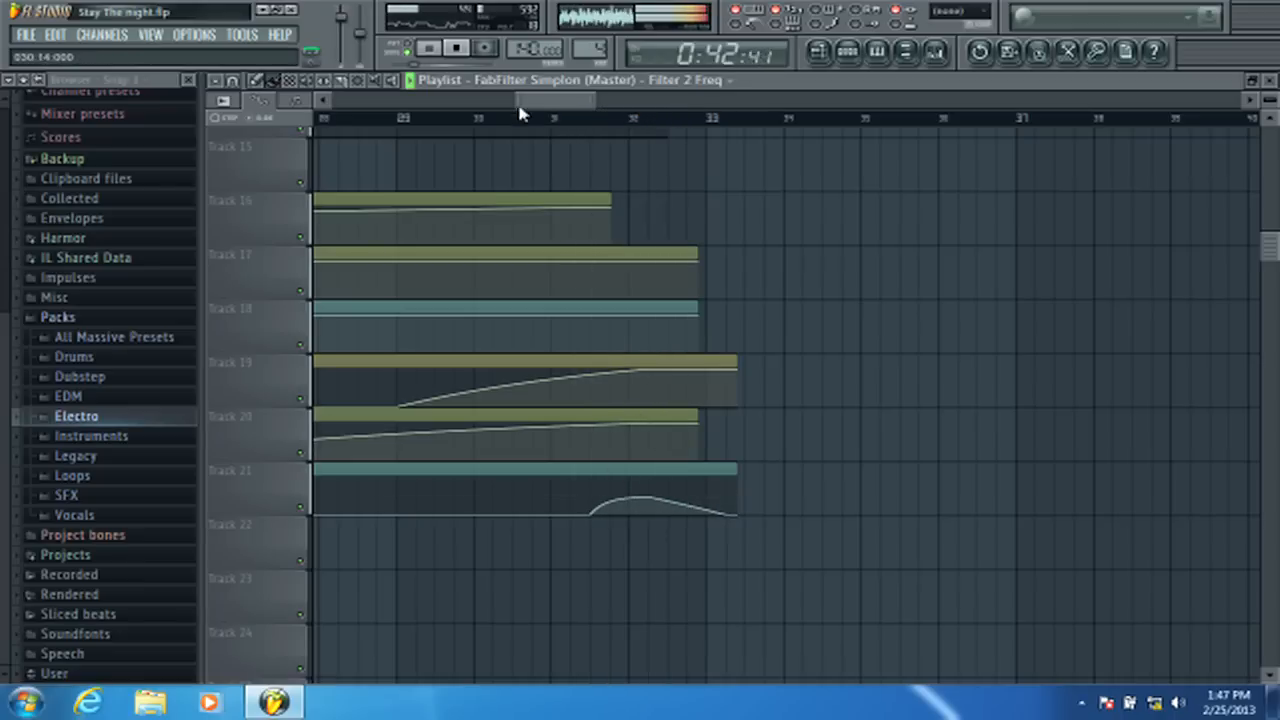
- Raise the Filter 2 Freq envelope's peak at 032:05, pull its return to zero forward to about 032:09, and replay the build-up
left_click(482, 117)
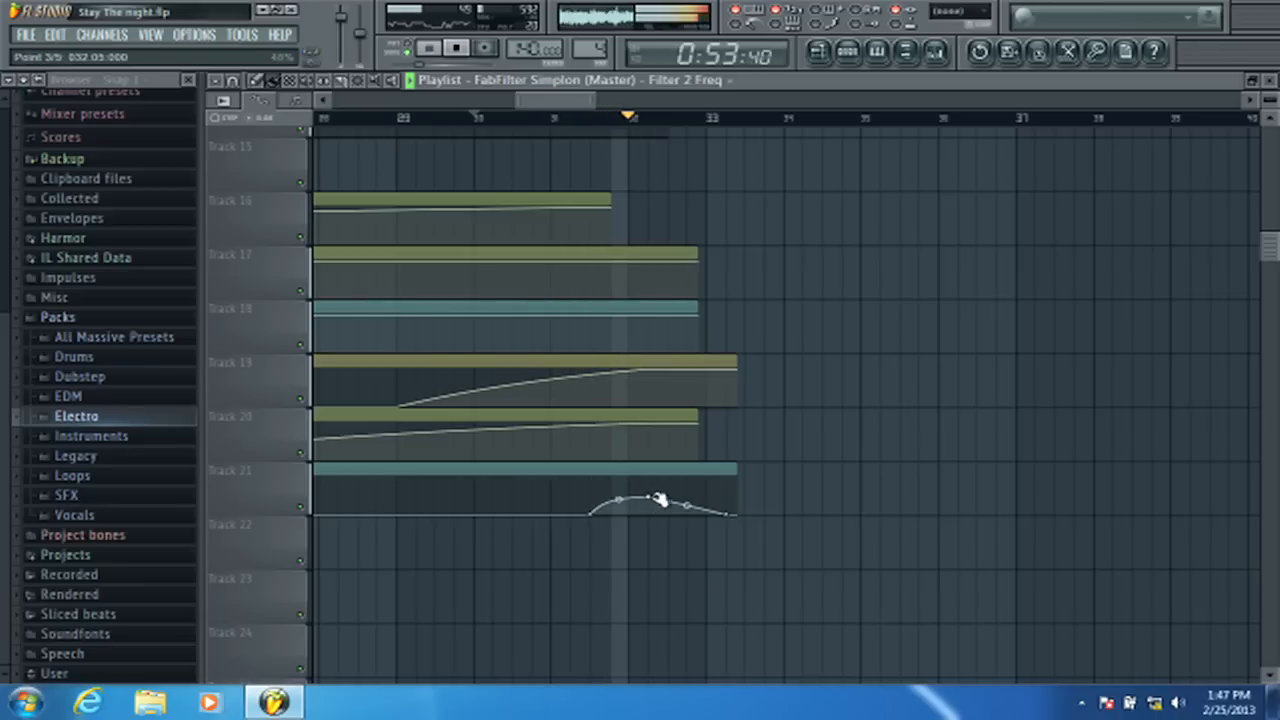
left_click_drag(648, 497, 674, 540)
key("space")
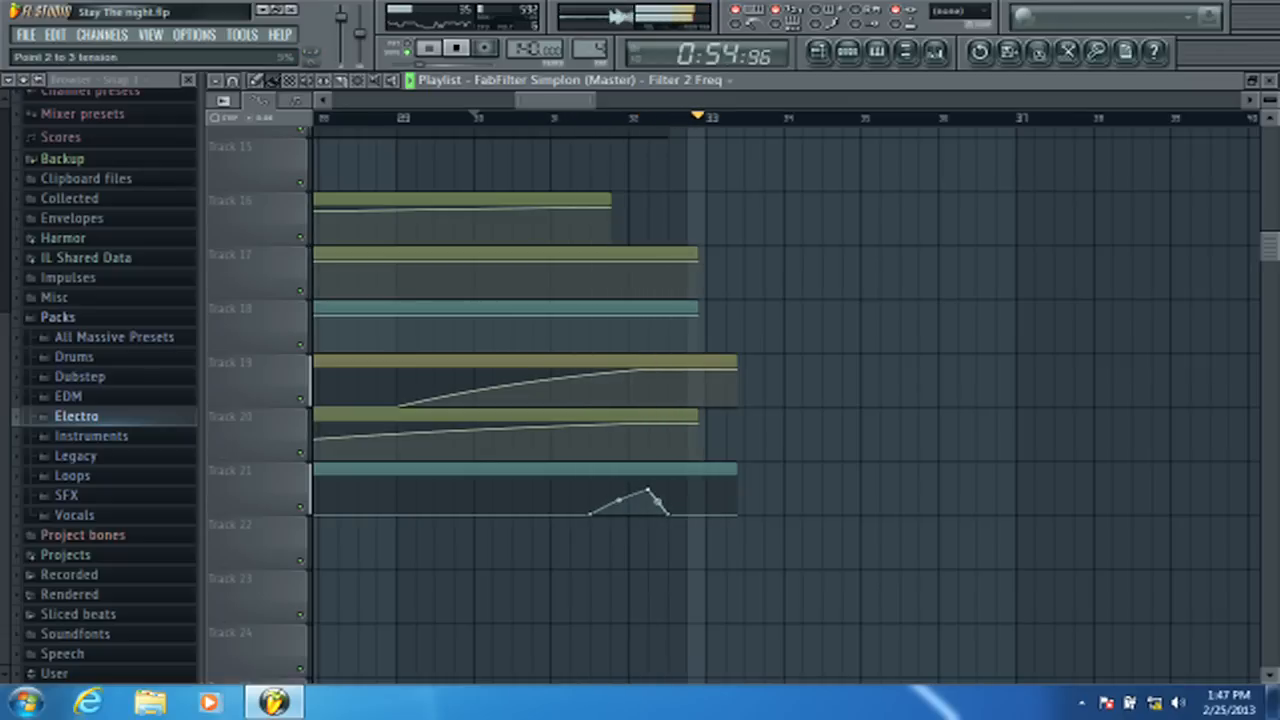
key("space")
scroll(590, 118, "up", 2)
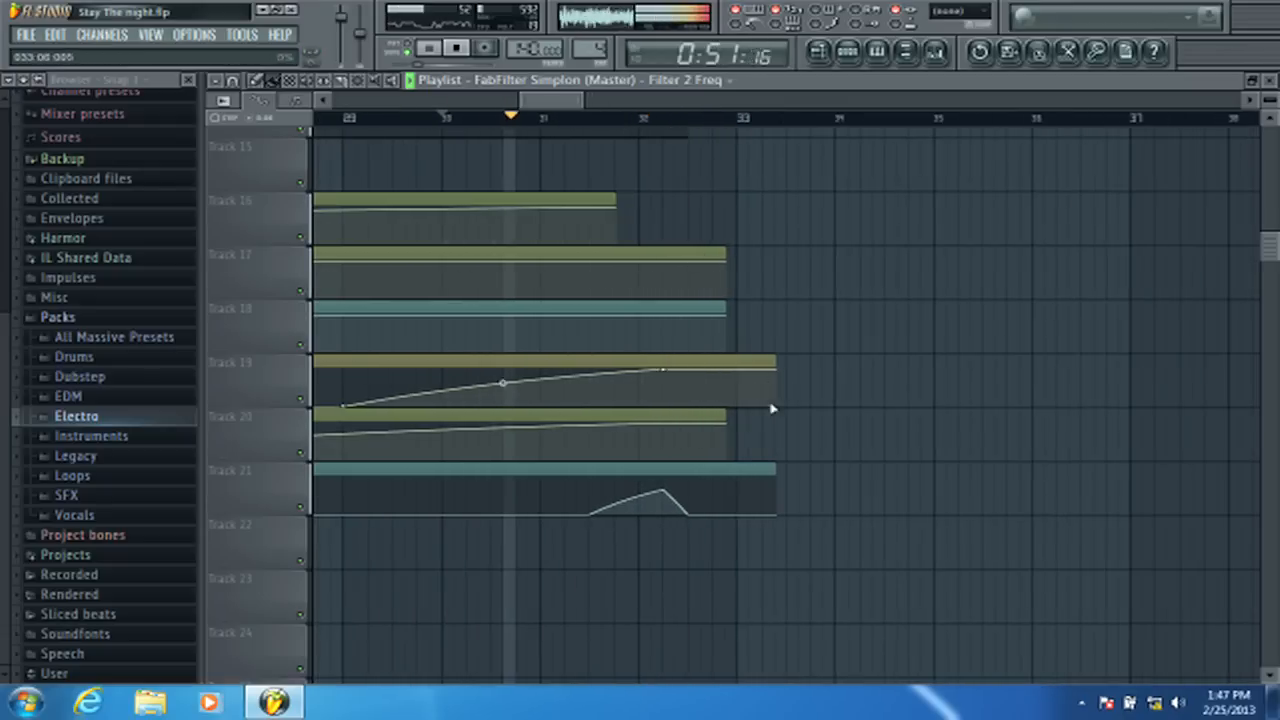
- Trim the Filter 2 Freq clip on Track 21 to about bar 33, and reshape its curved bump to rise from bar 31 and peak at bar 32
left_click_drag(775, 470, 733, 478)
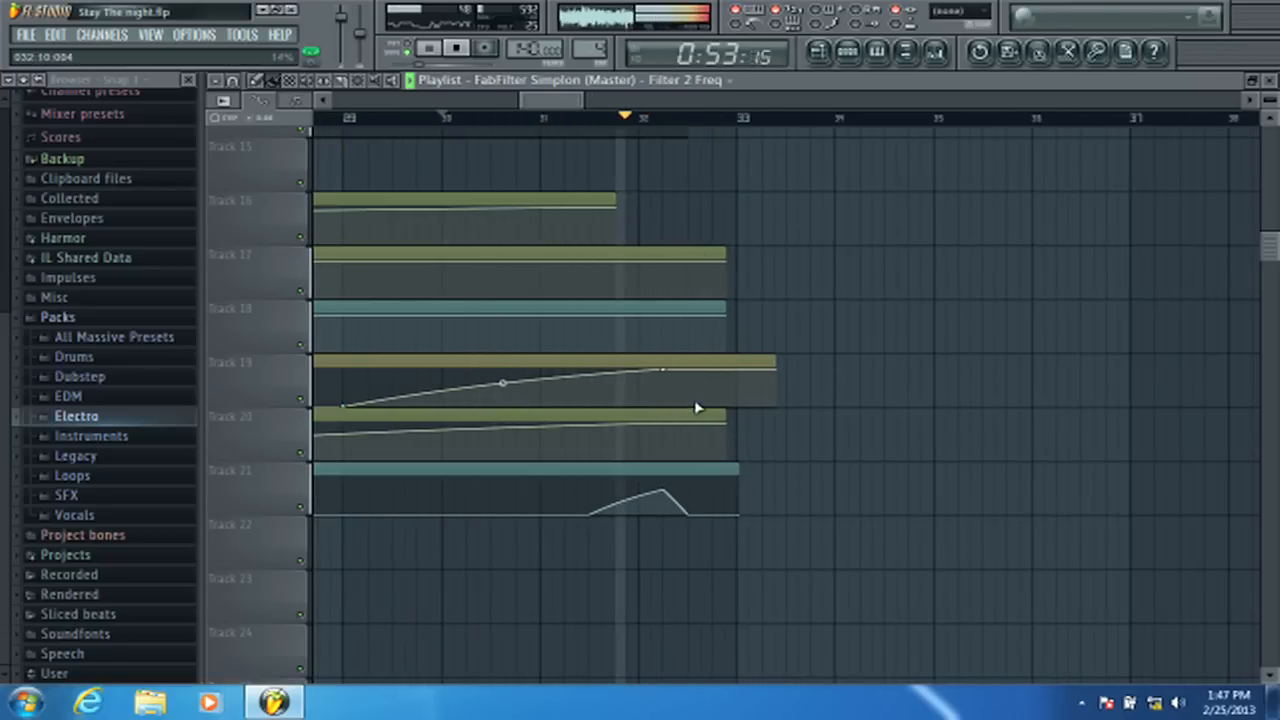
left_click_drag(663, 490, 690, 502)
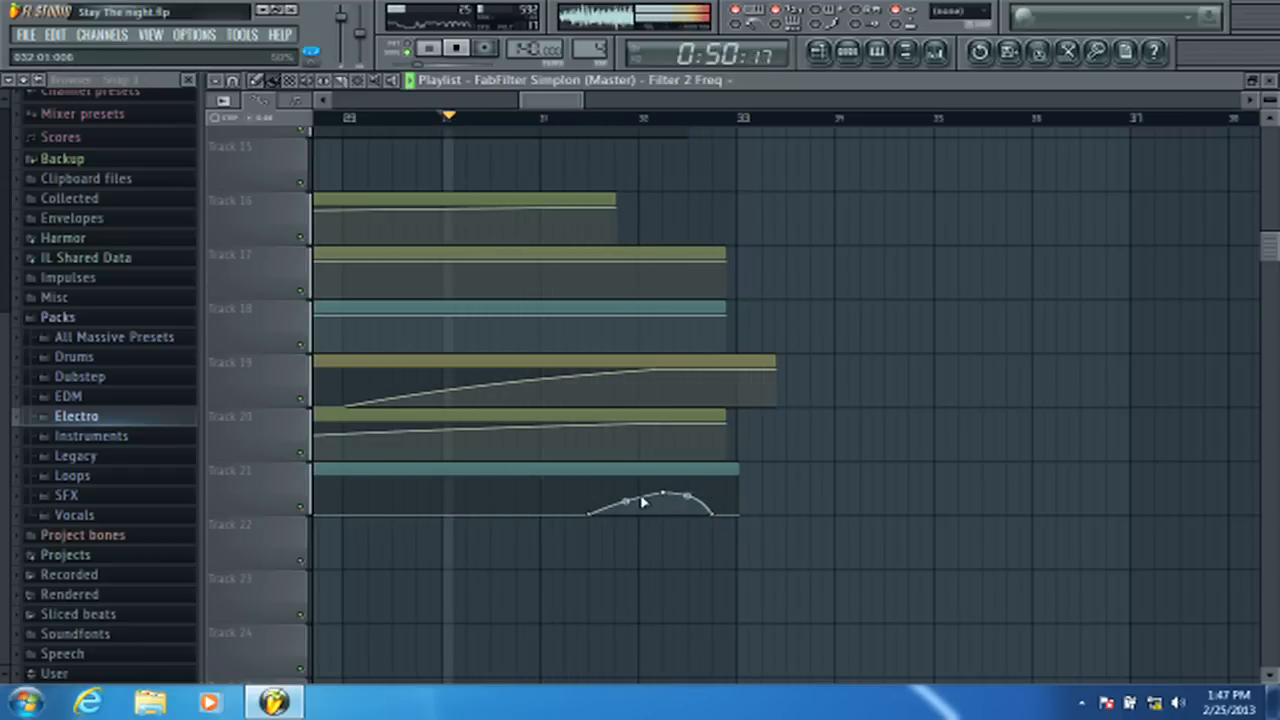
left_click_drag(643, 502, 711, 516)
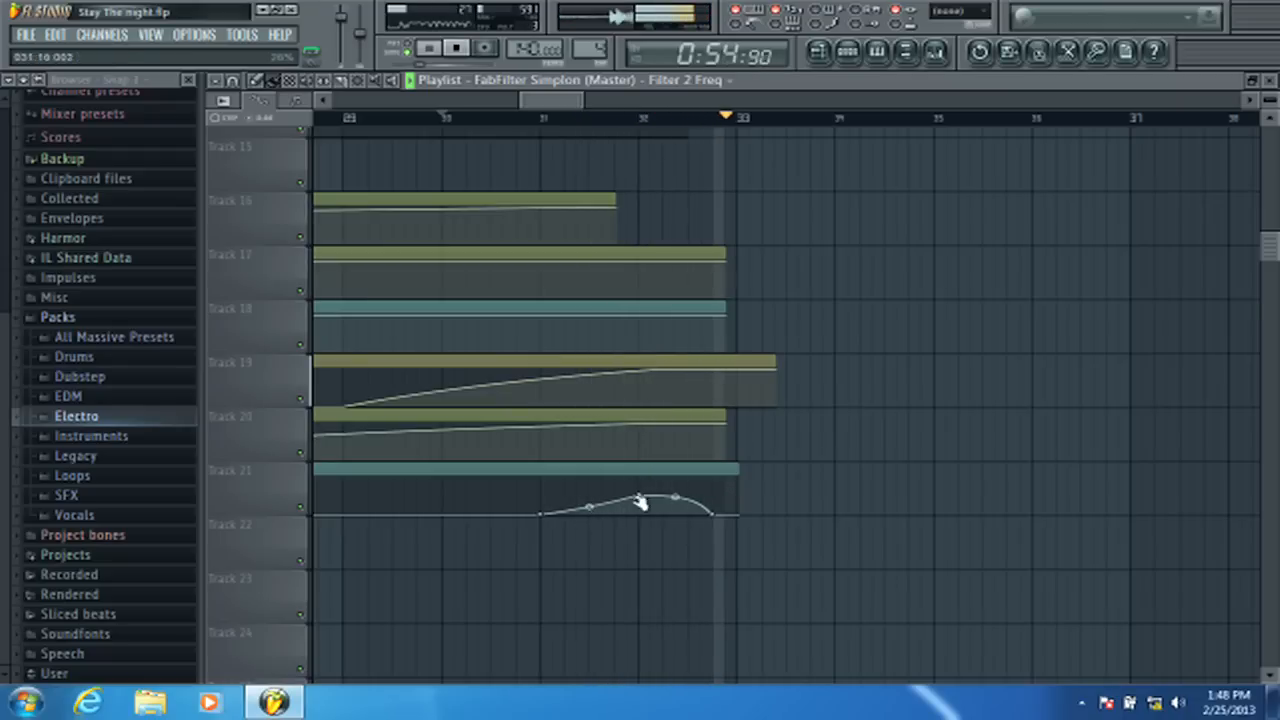
left_click_drag(649, 494, 648, 491)
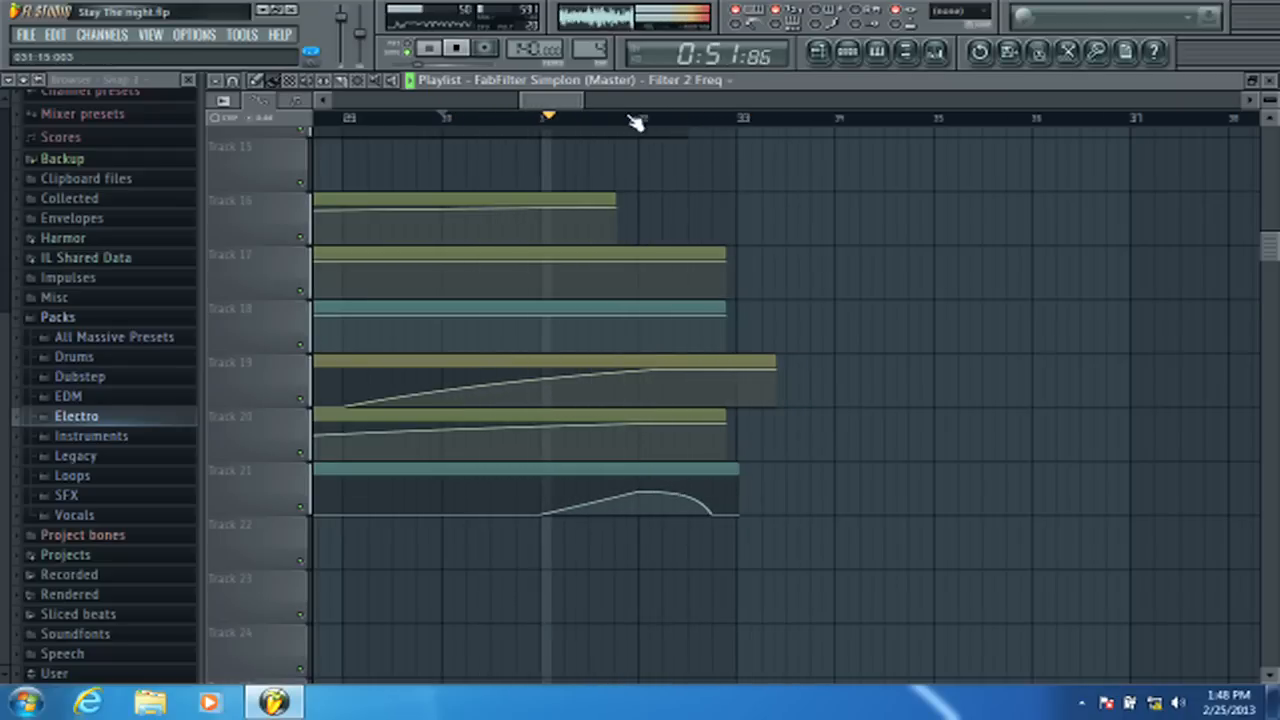
- Pull the Track 21 Filter 2 Freq envelope's return to zero forward to about 032:09
scroll(635, 121, "down", 3)
scroll(634, 118, "down", 1)
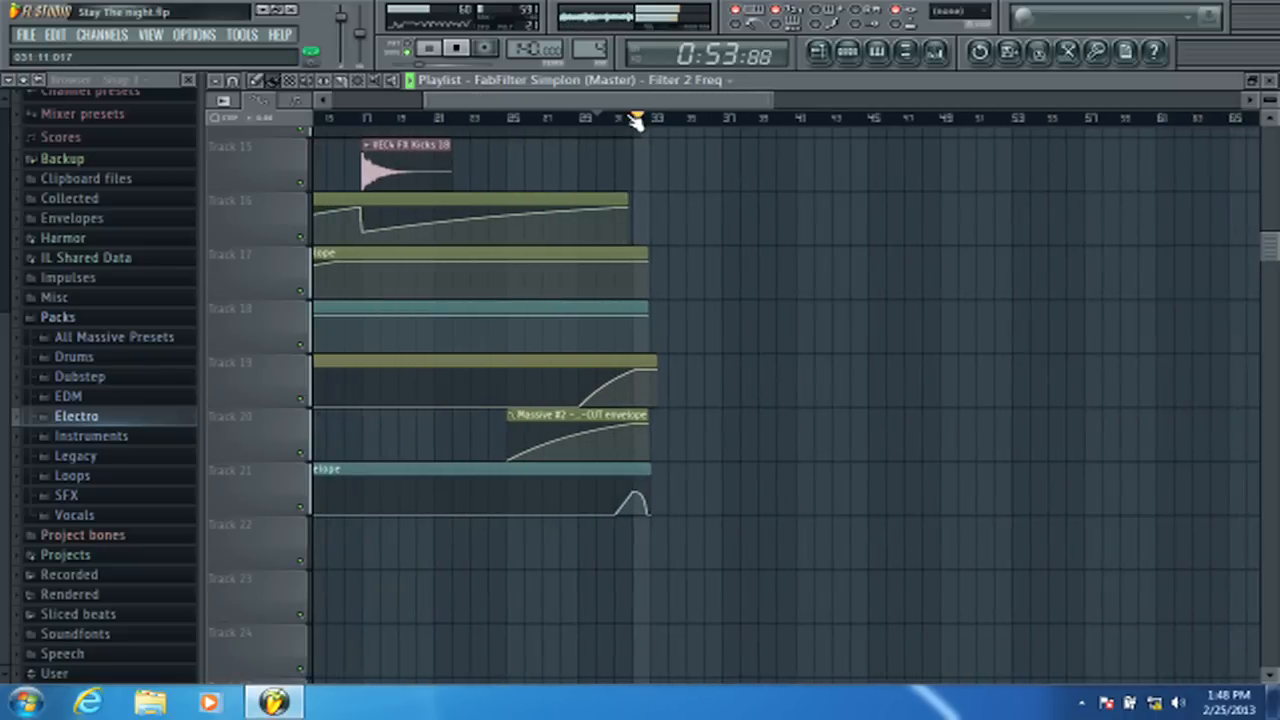
scroll(640, 150, "up", 5)
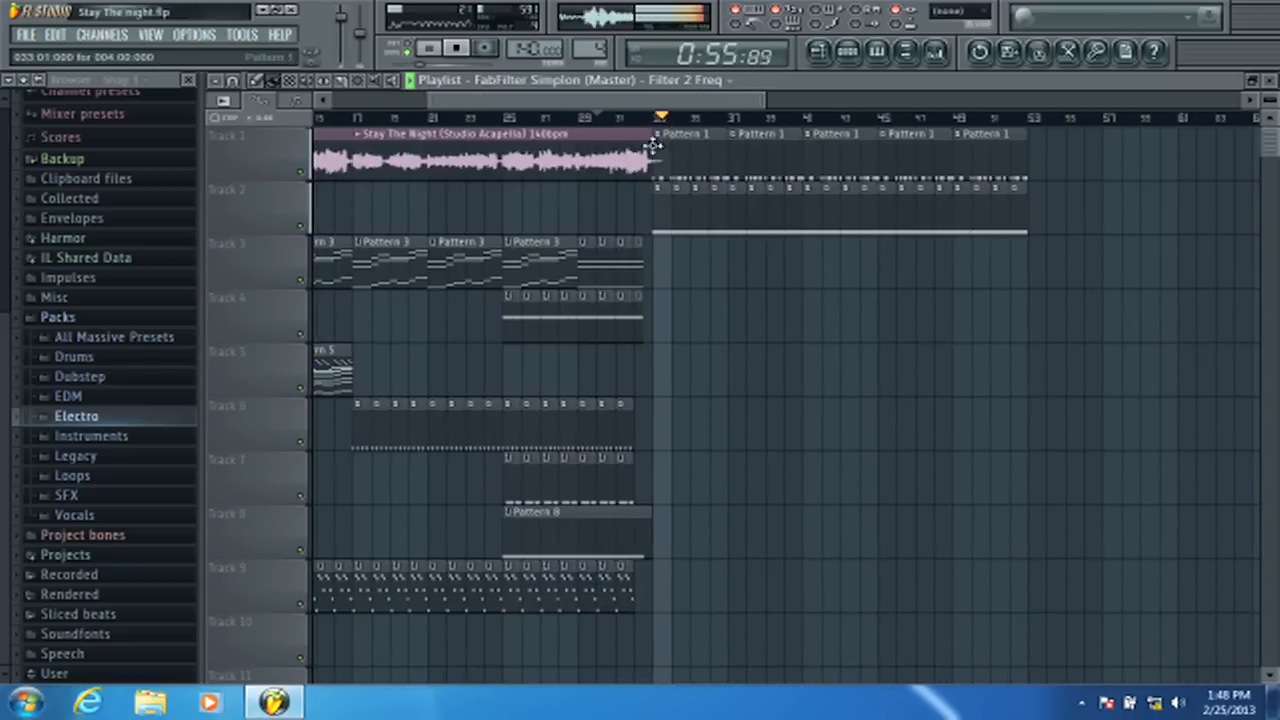
scroll(650, 120, "up", 4)
scroll(637, 291, "down", 5)
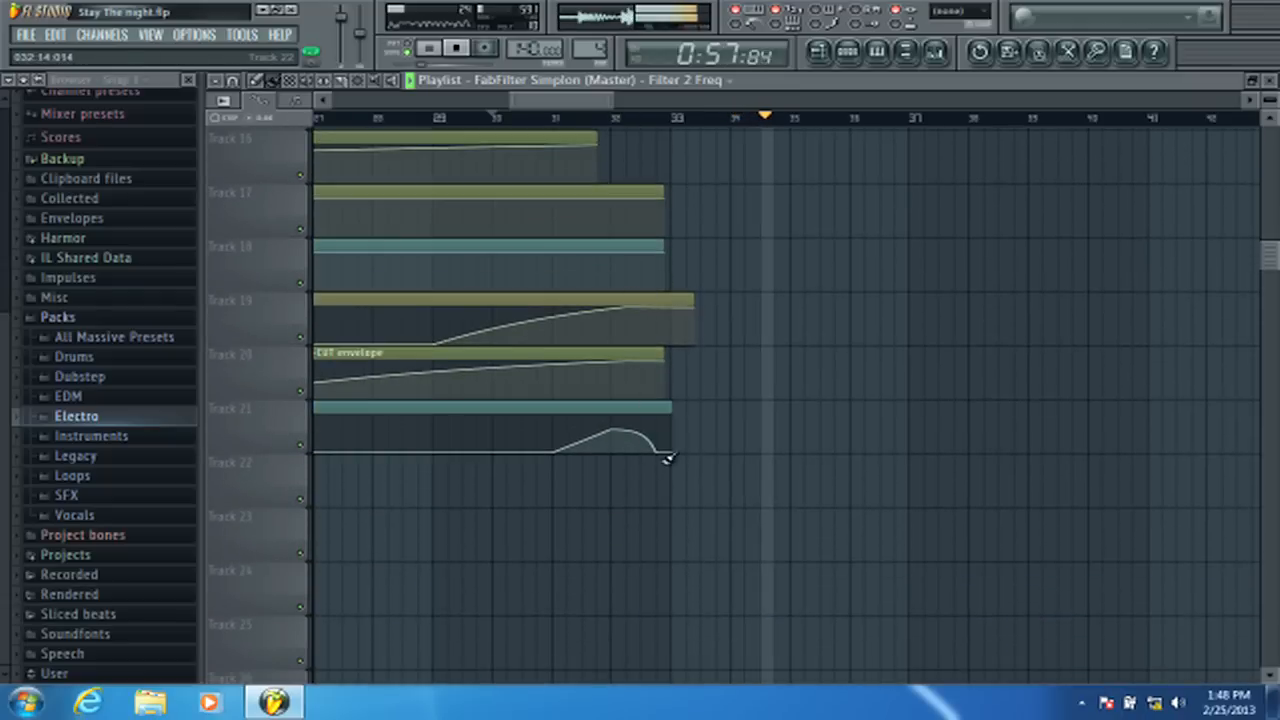
left_click_drag(660, 453, 641, 455)
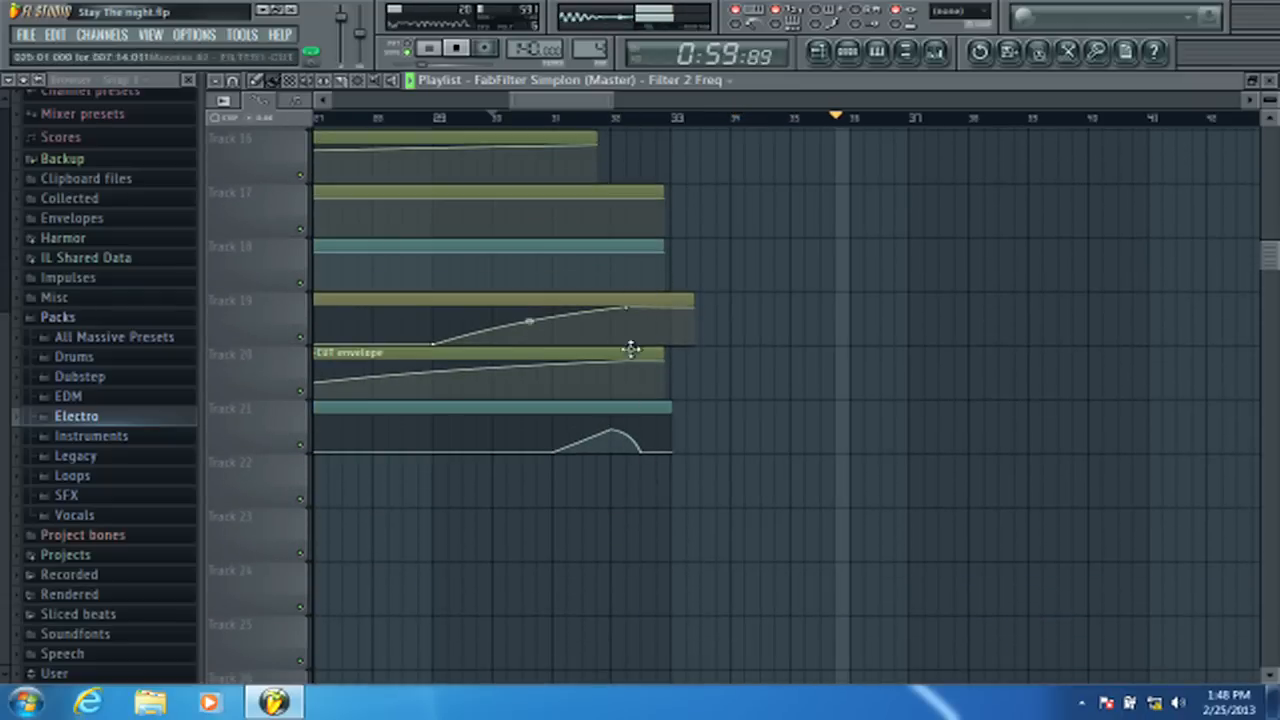
- Undo the last playlist clip resize
scroll(632, 127, "down", 5)
scroll(405, 150, "up", 2)
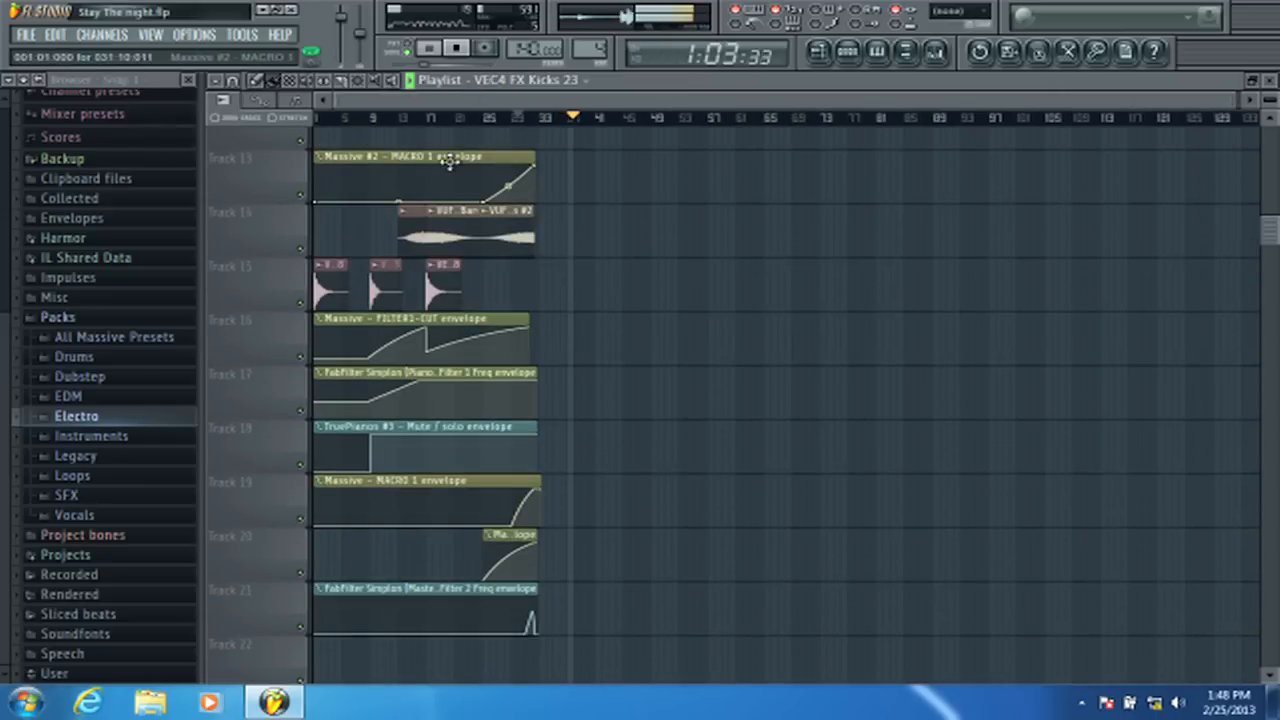
left_click(55, 34)
left_click(62, 60)
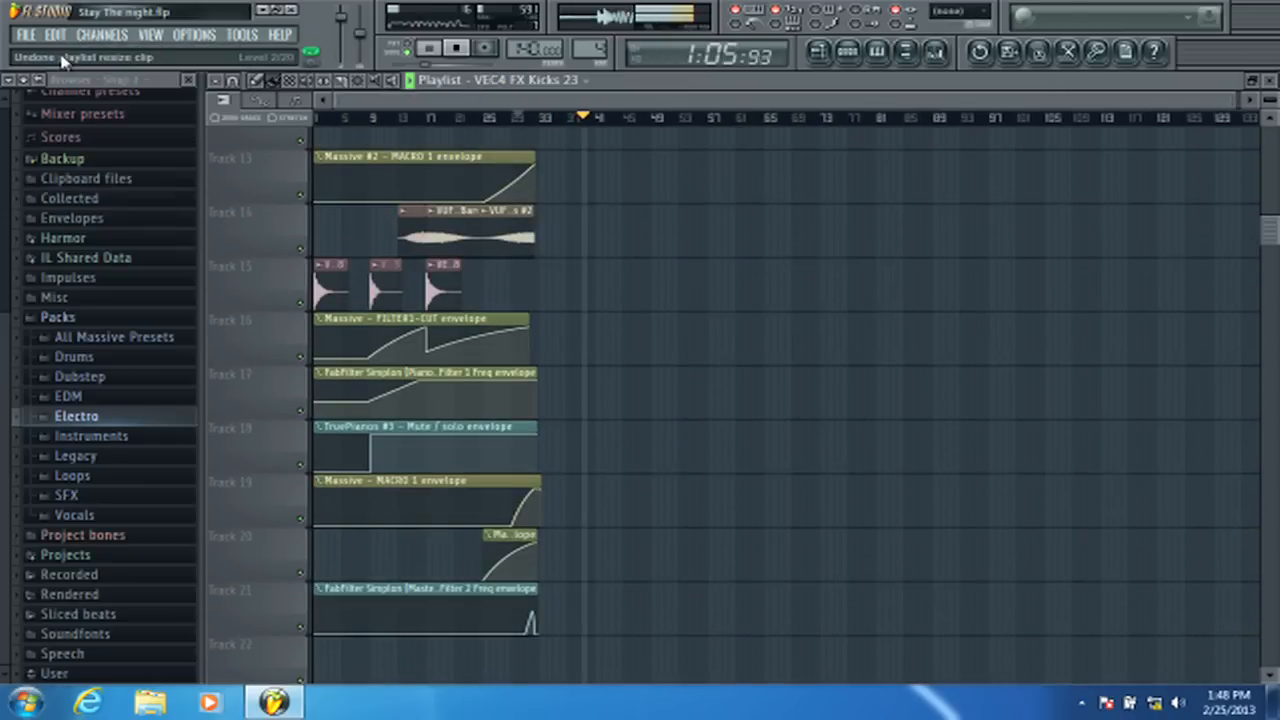
- Stop playback, replay the song from the beginning, and review the arrangement leading into the build-up
key("space")
scroll(398, 186, "up", 8)
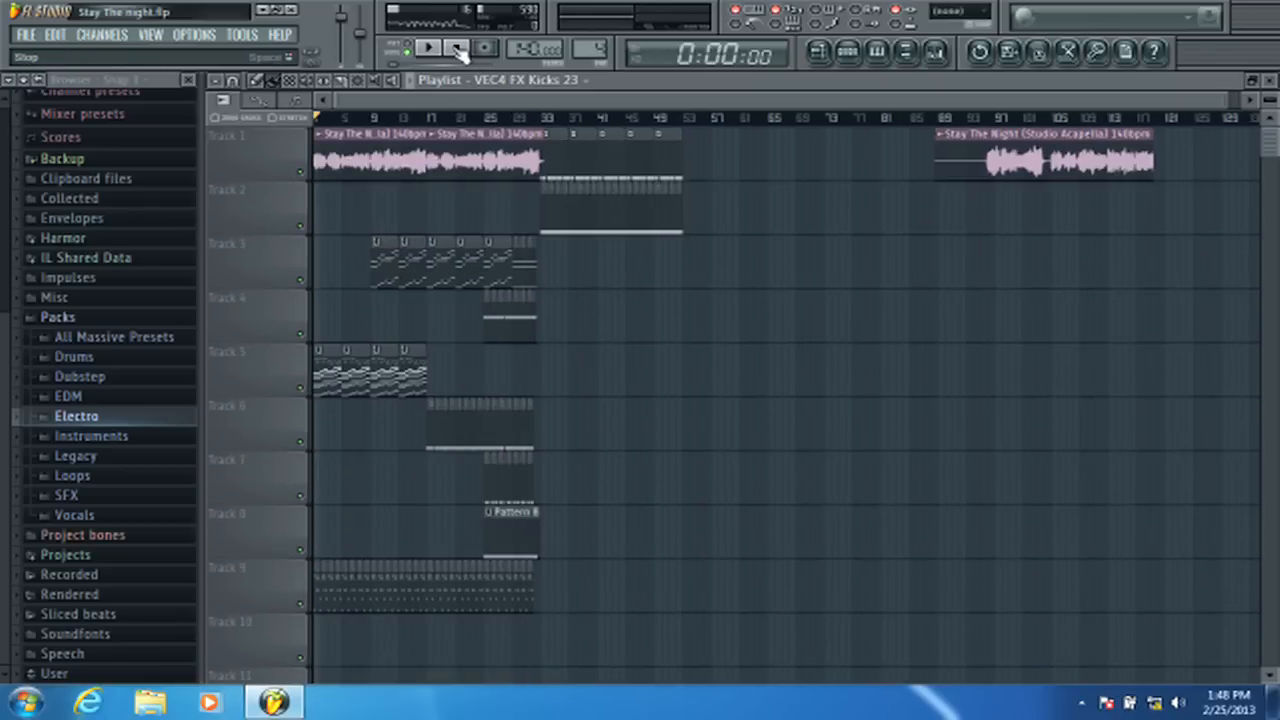
key("space")
scroll(530, 125, "up", 3)
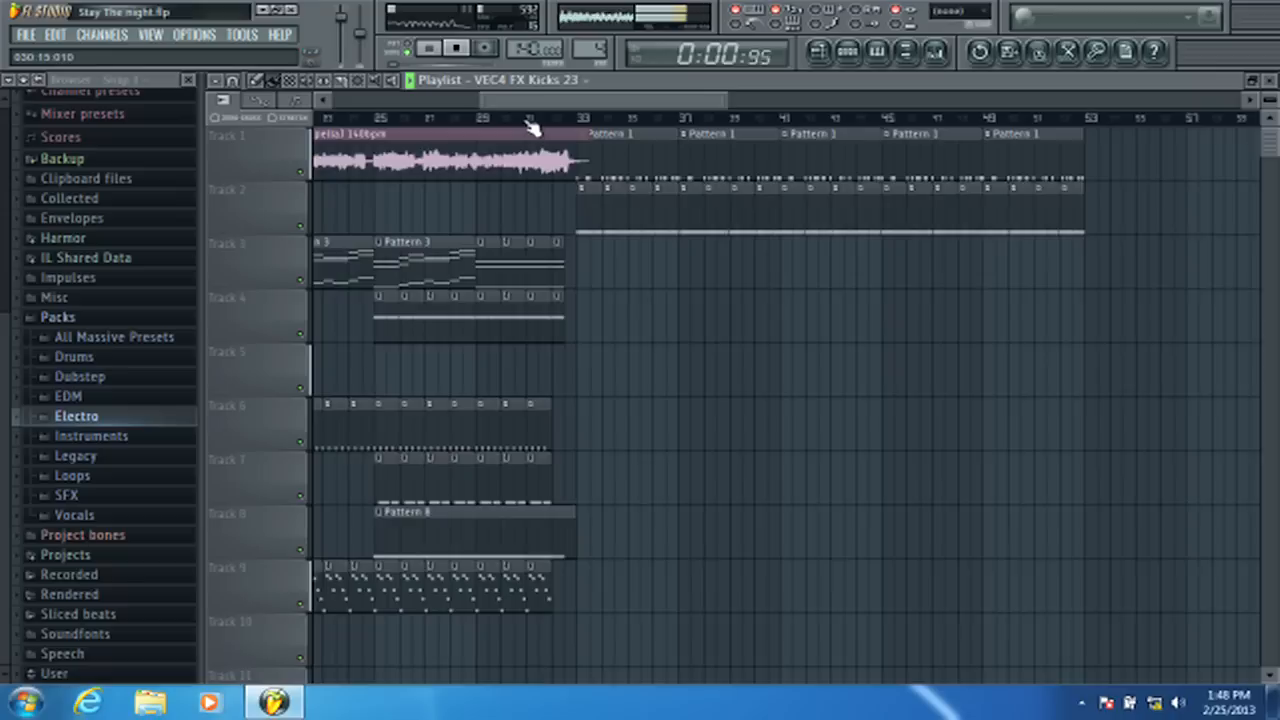
scroll(546, 117, "up", 4)
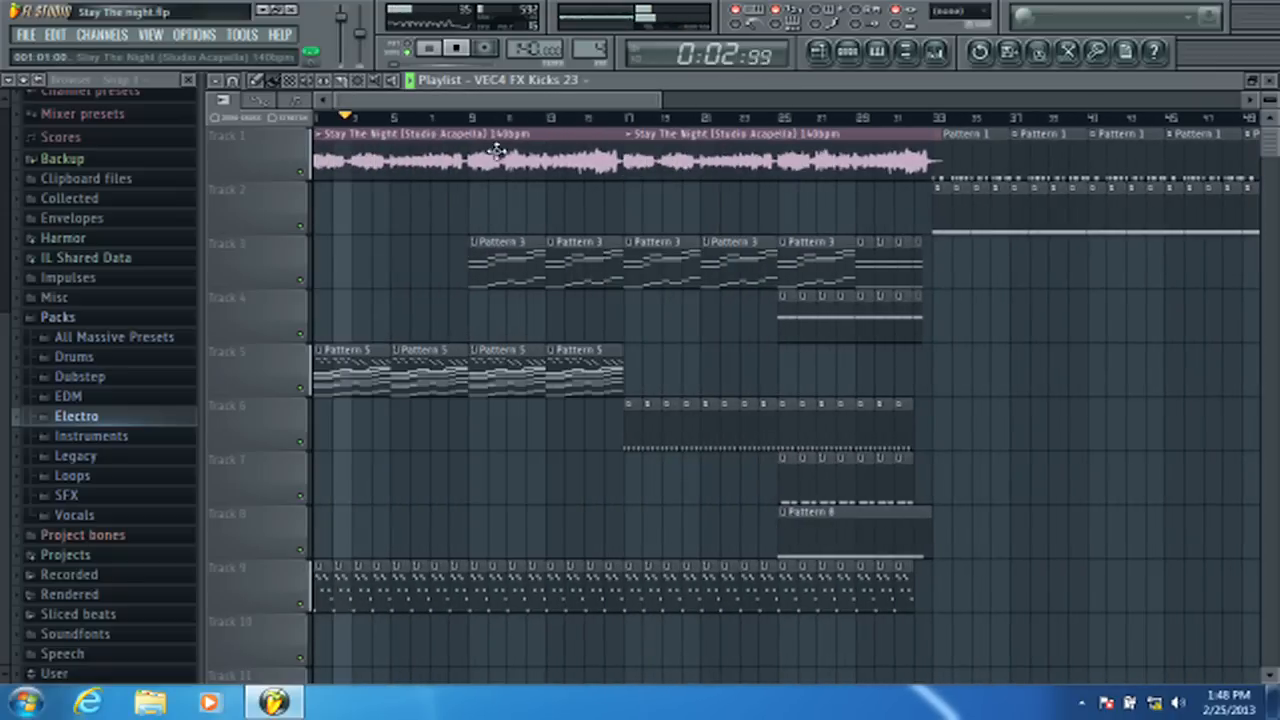
scroll(521, 182, "down", 2)
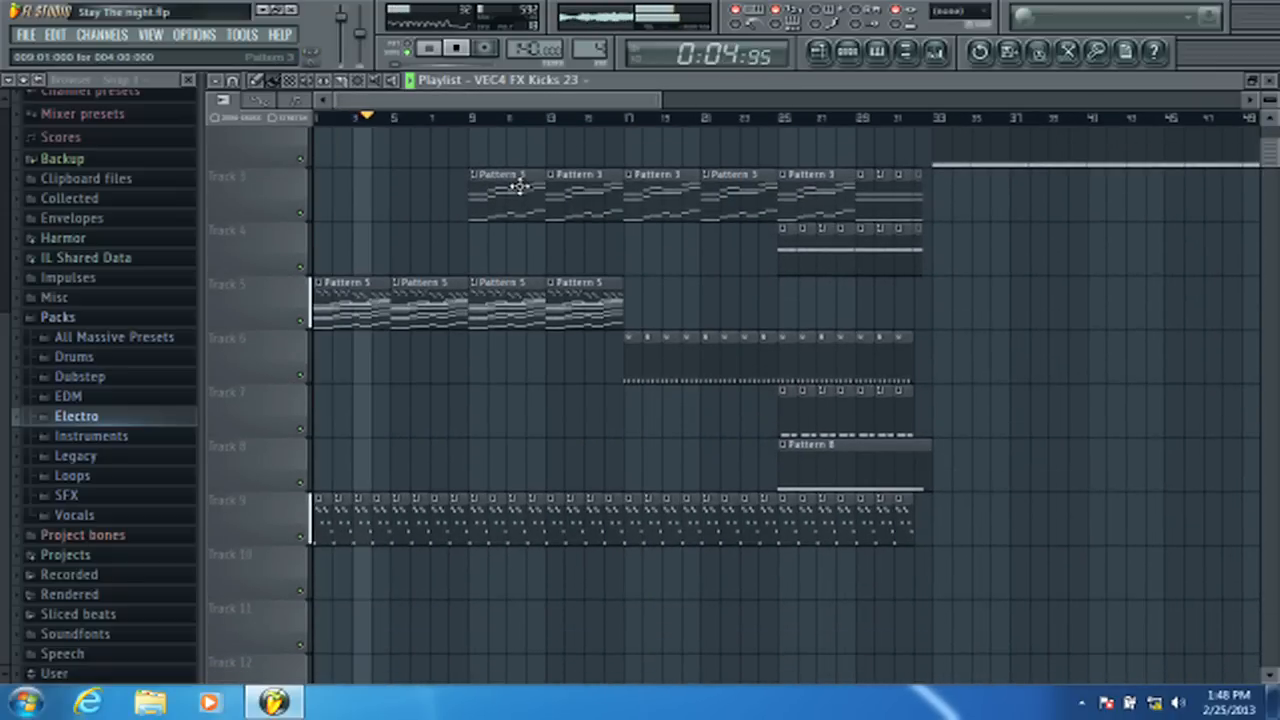
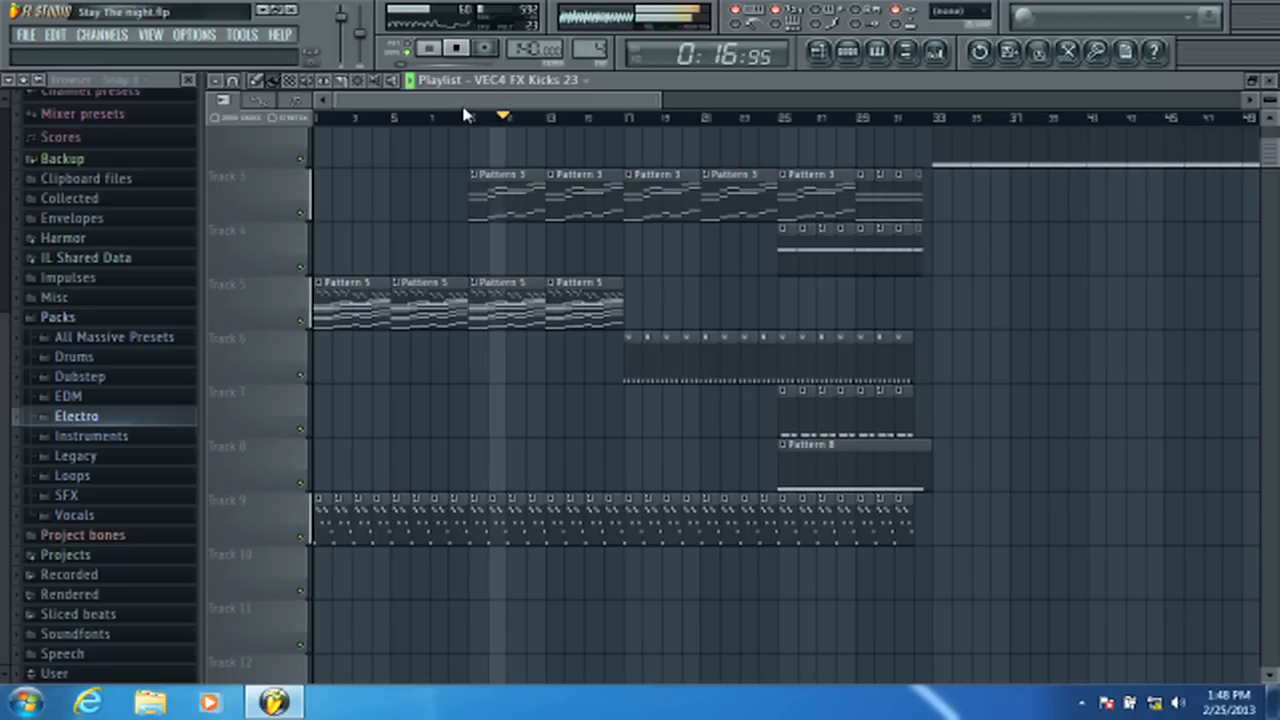
scroll(586, 214, "right", 2)
scroll(586, 214, "up", 2)
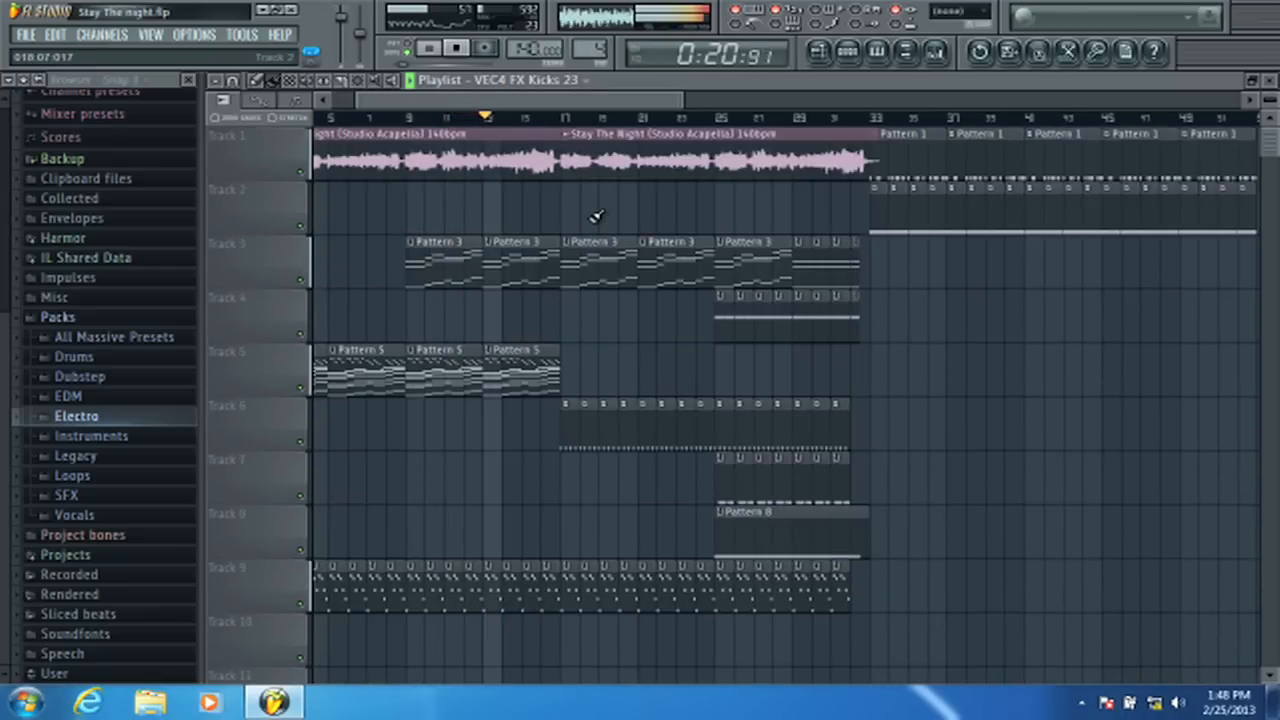
- Boost band 2 of the Mau5 Chords mixer track's Fruity Parametric EQ 2 by about 4.3 dB at 134 Hz
left_click(940, 52)
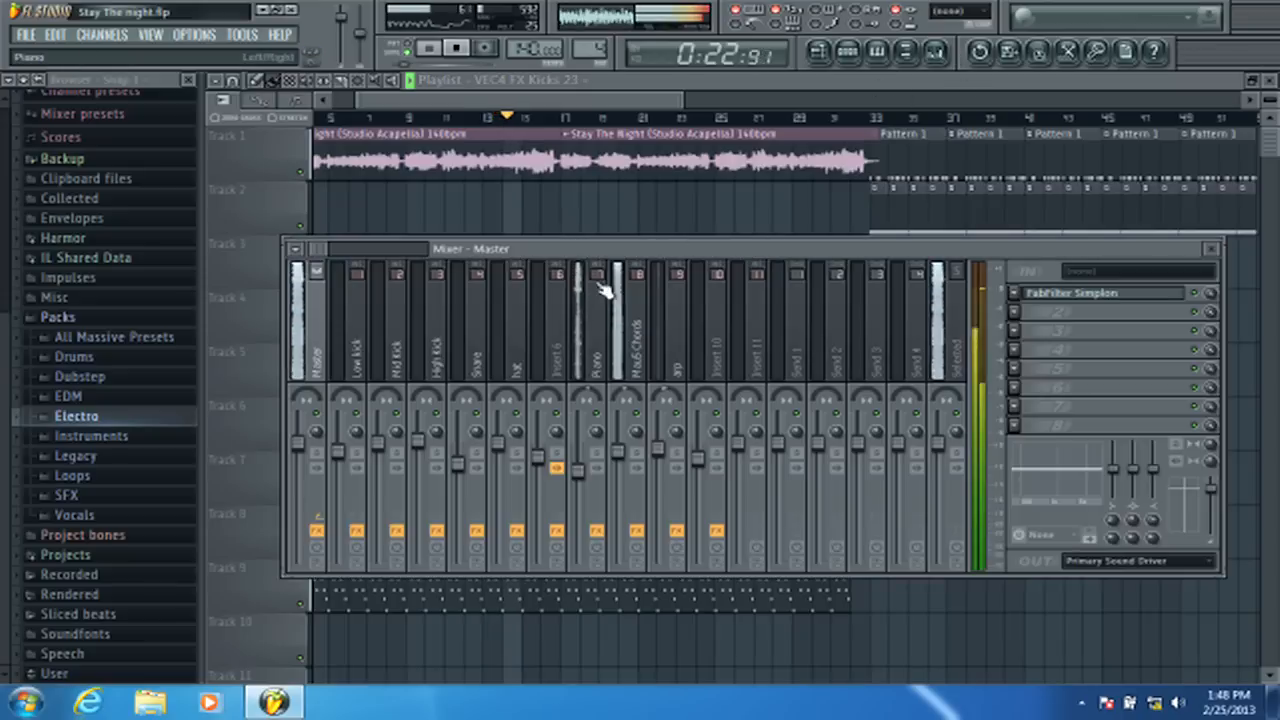
left_click(636, 516)
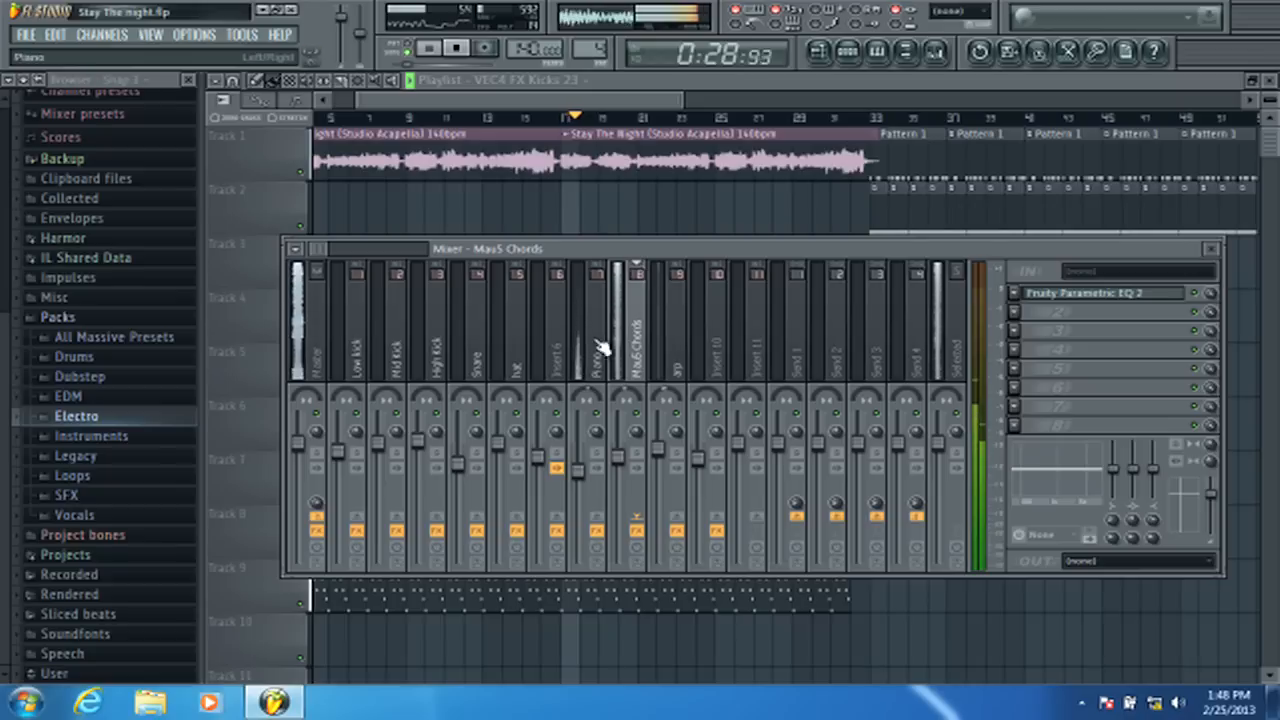
left_click(1056, 298)
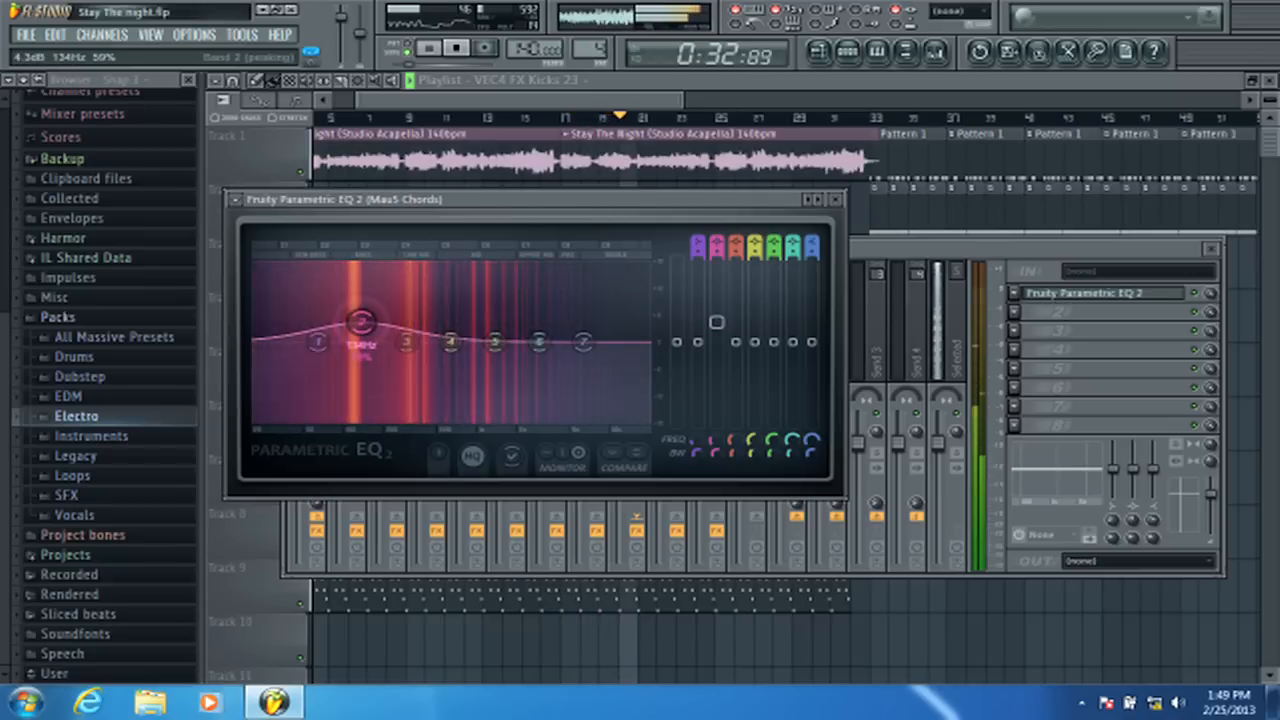
left_click(835, 199)
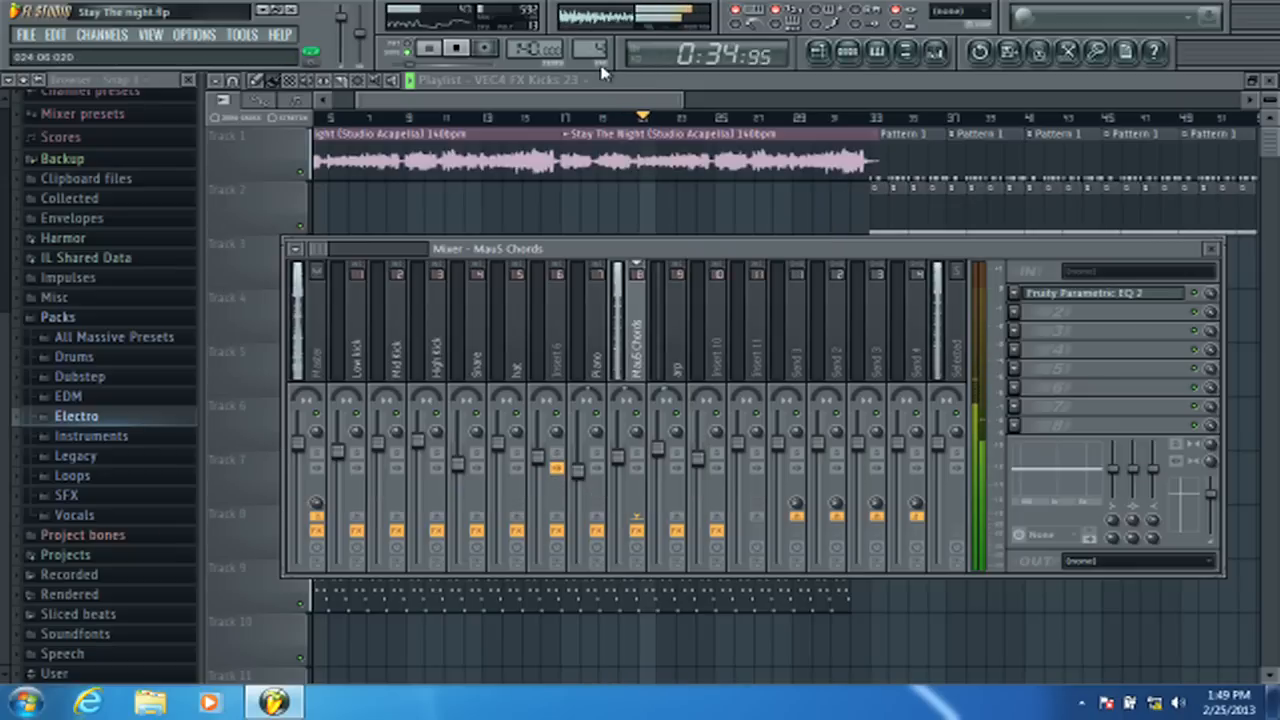
left_click(935, 52)
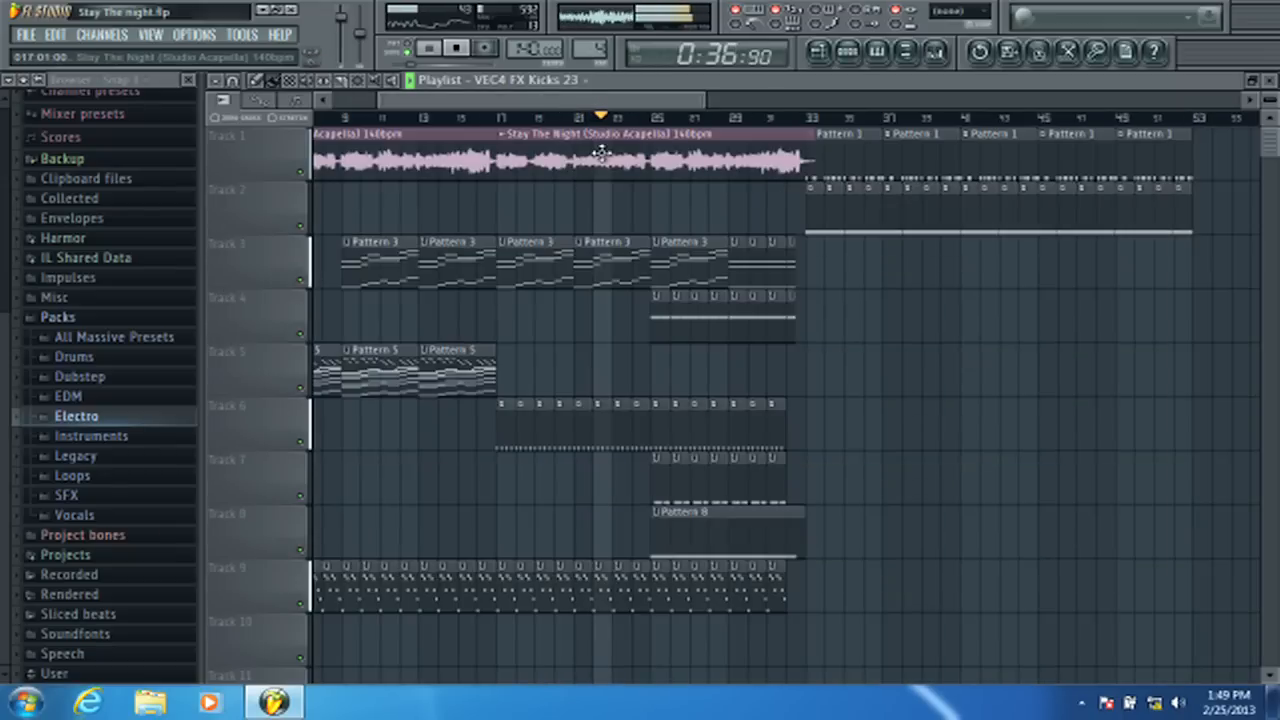
- Adjust the Fruity Limiter on the Vocals mixer track, setting its loudness saturation threshold to about 0.1 dB
left_click(936, 54)
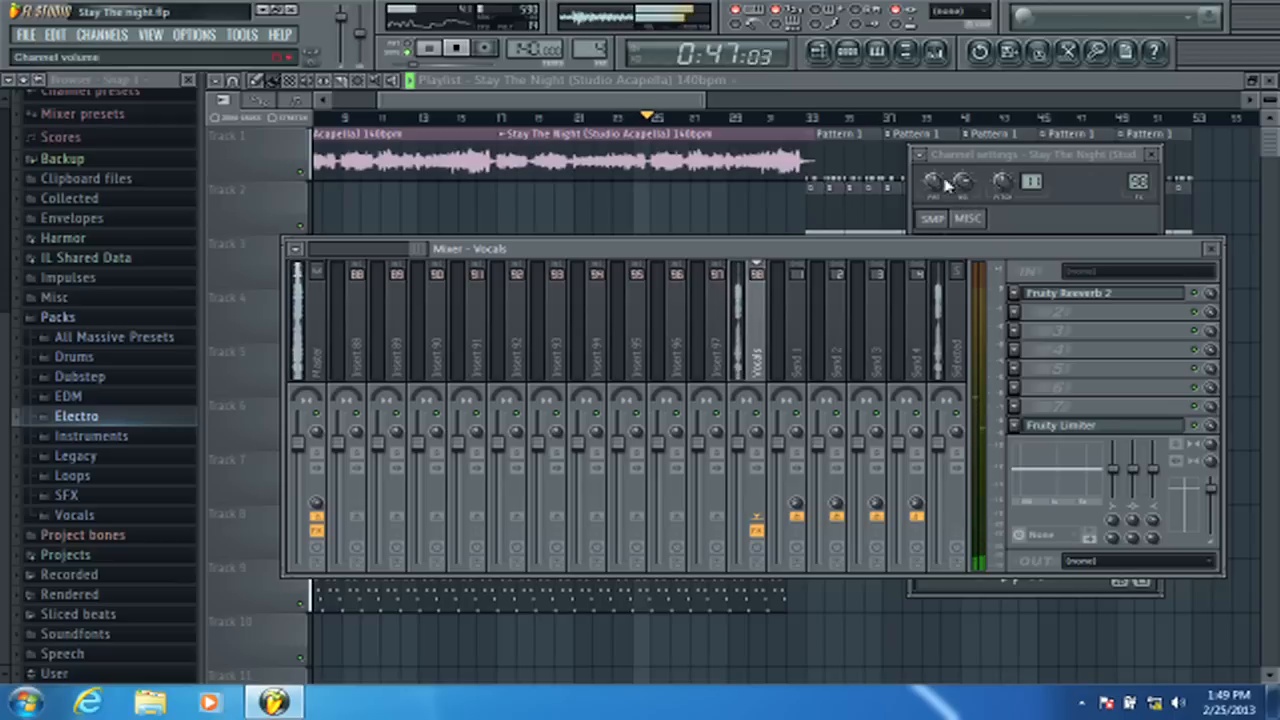
left_click(1066, 430)
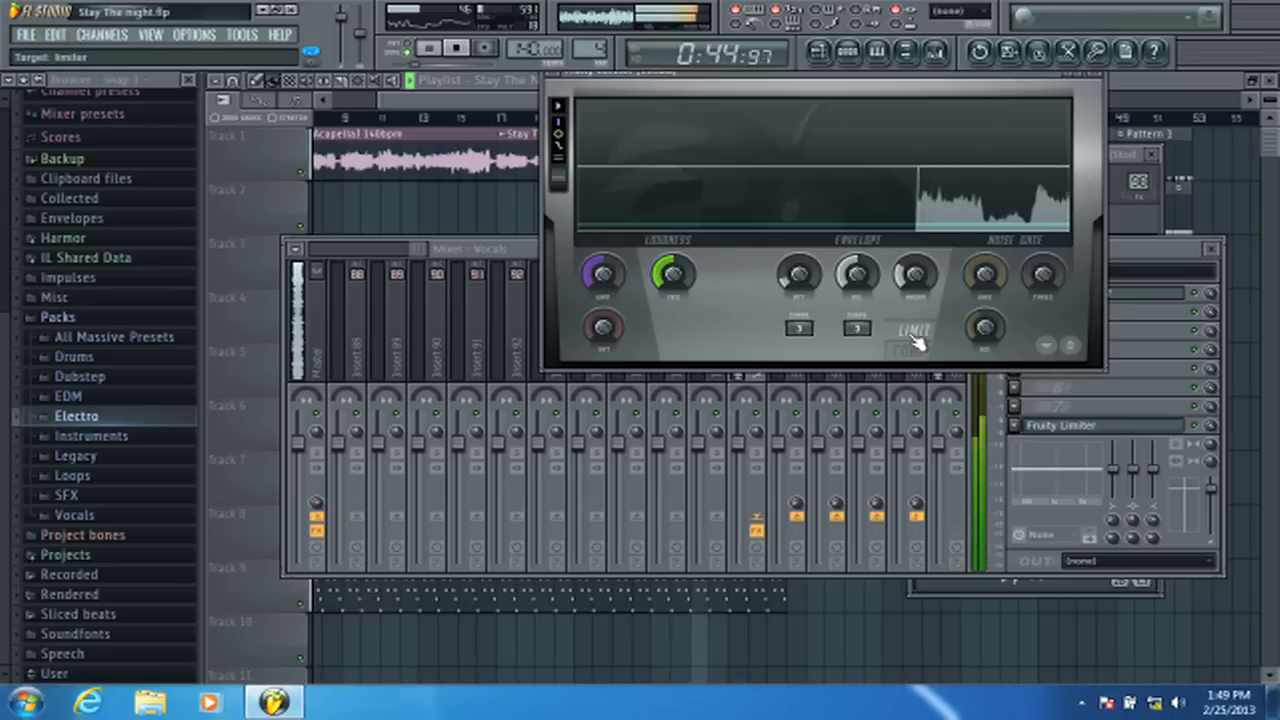
left_click(345, 338)
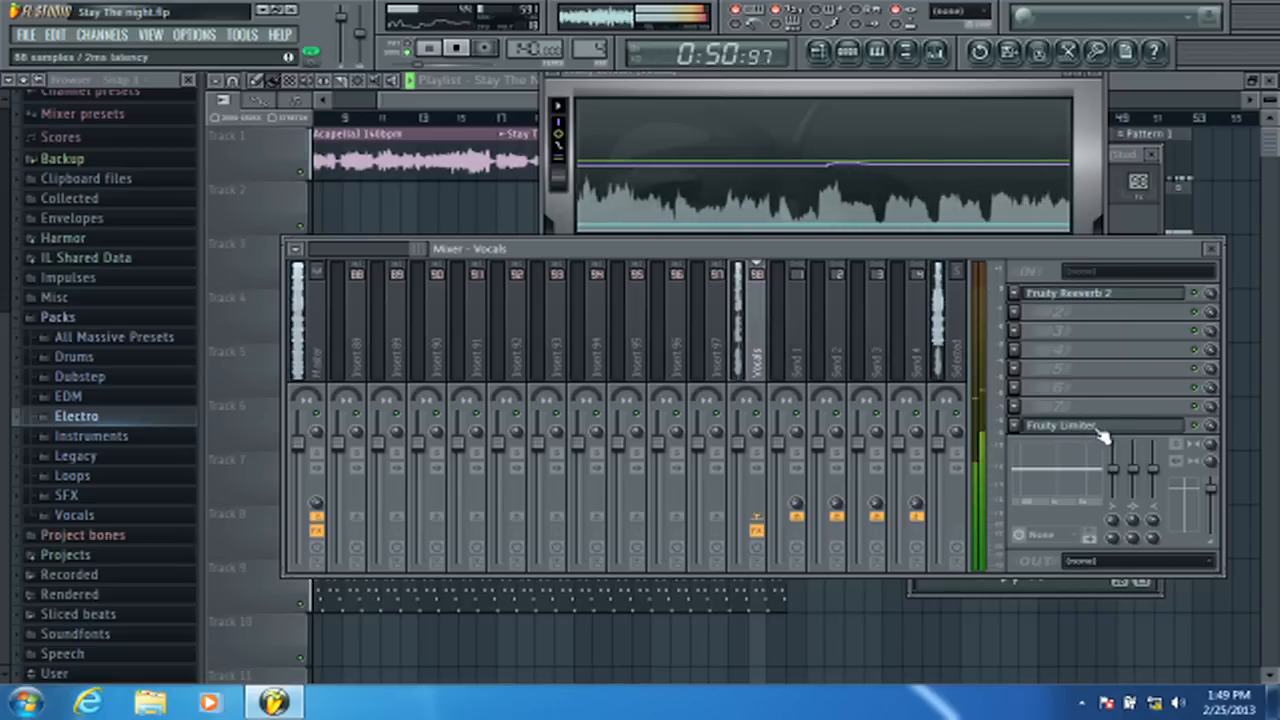
left_click(1100, 428)
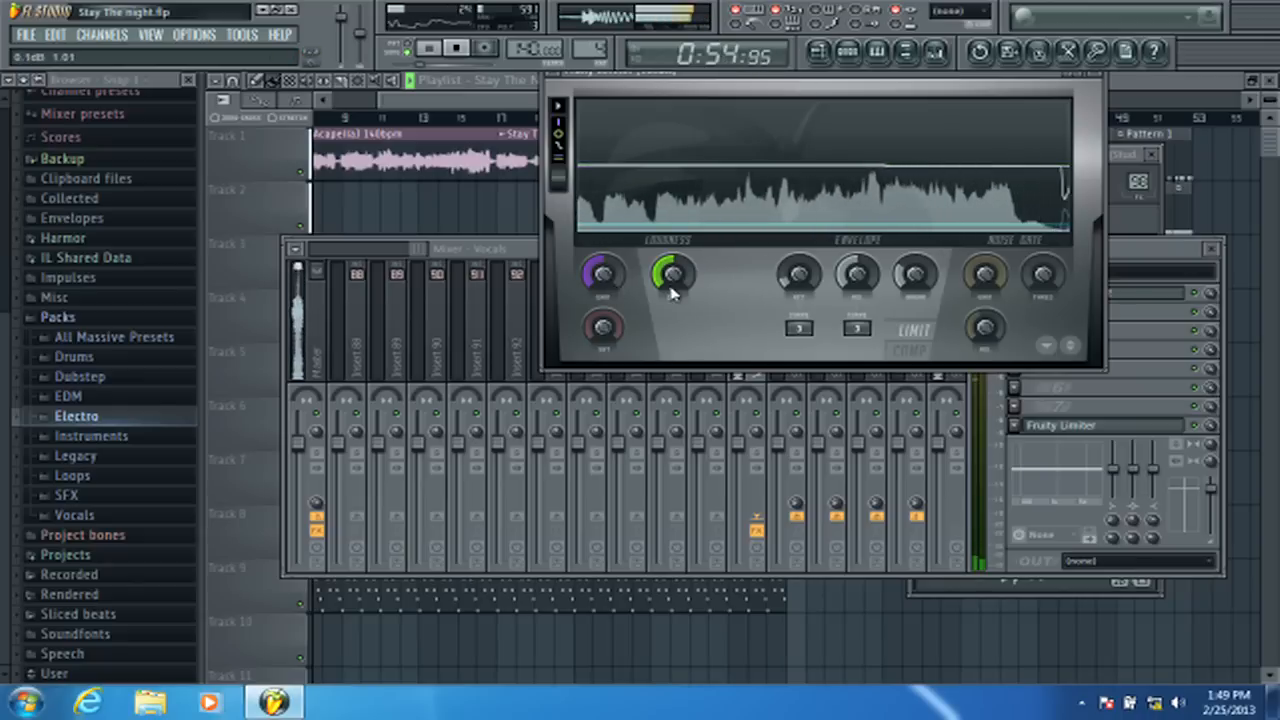
key("F5")
- Replay from about bar 24, extend the Massive #2 MACRO 1 clip on Track 13 past bar 33, and add a curved drop to zero at about 032:09
left_click(636, 118)
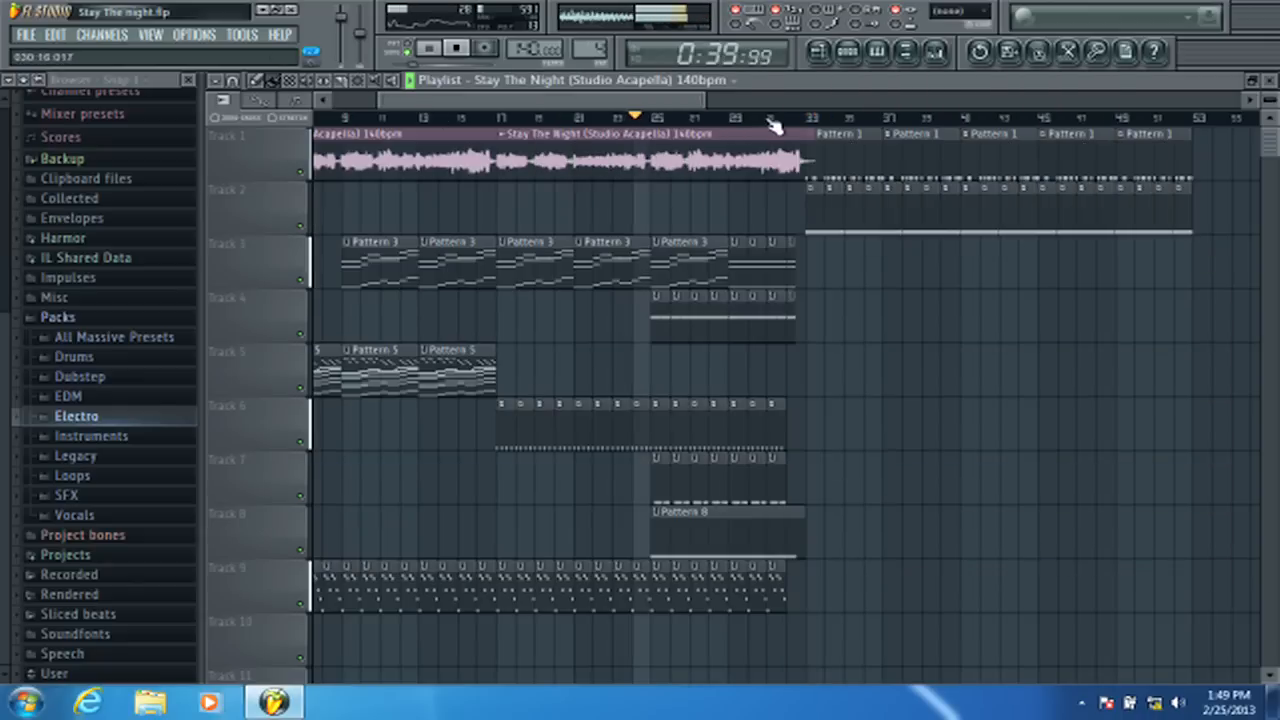
scroll(837, 408, "up", 3)
scroll(840, 415, "down", 7)
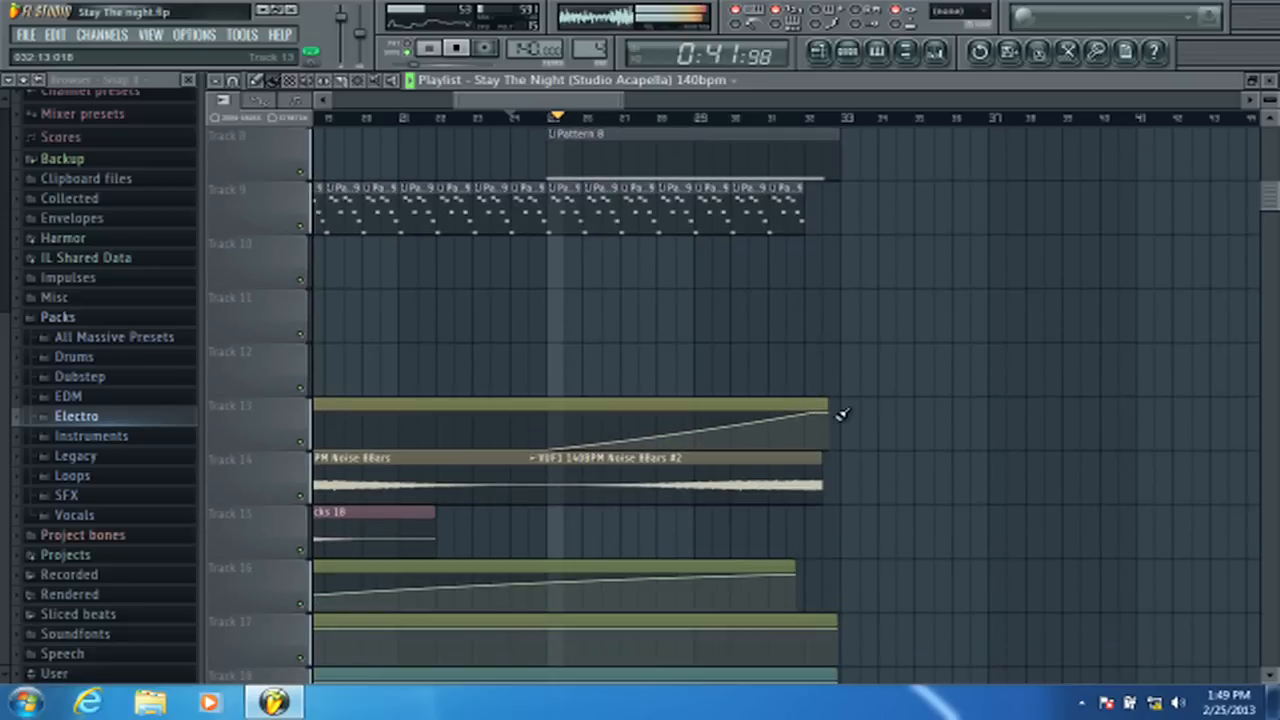
scroll(758, 130, "down", 5)
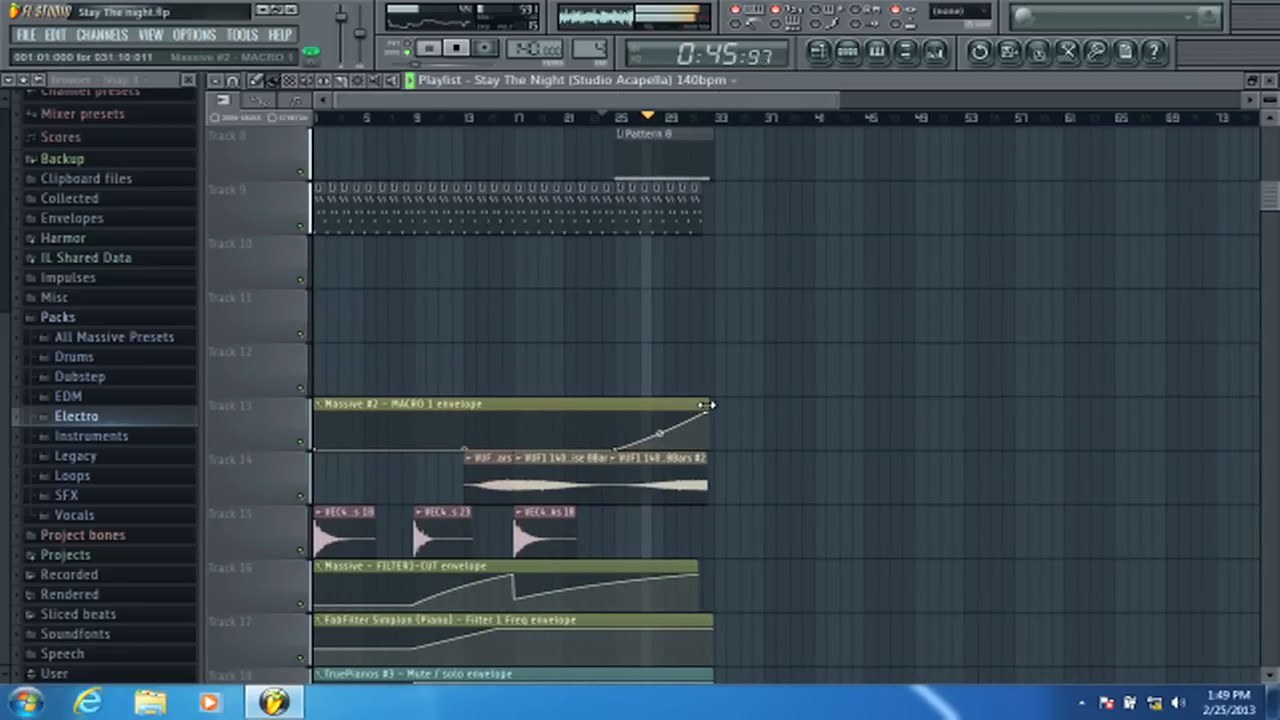
left_click_drag(707, 404, 720, 415)
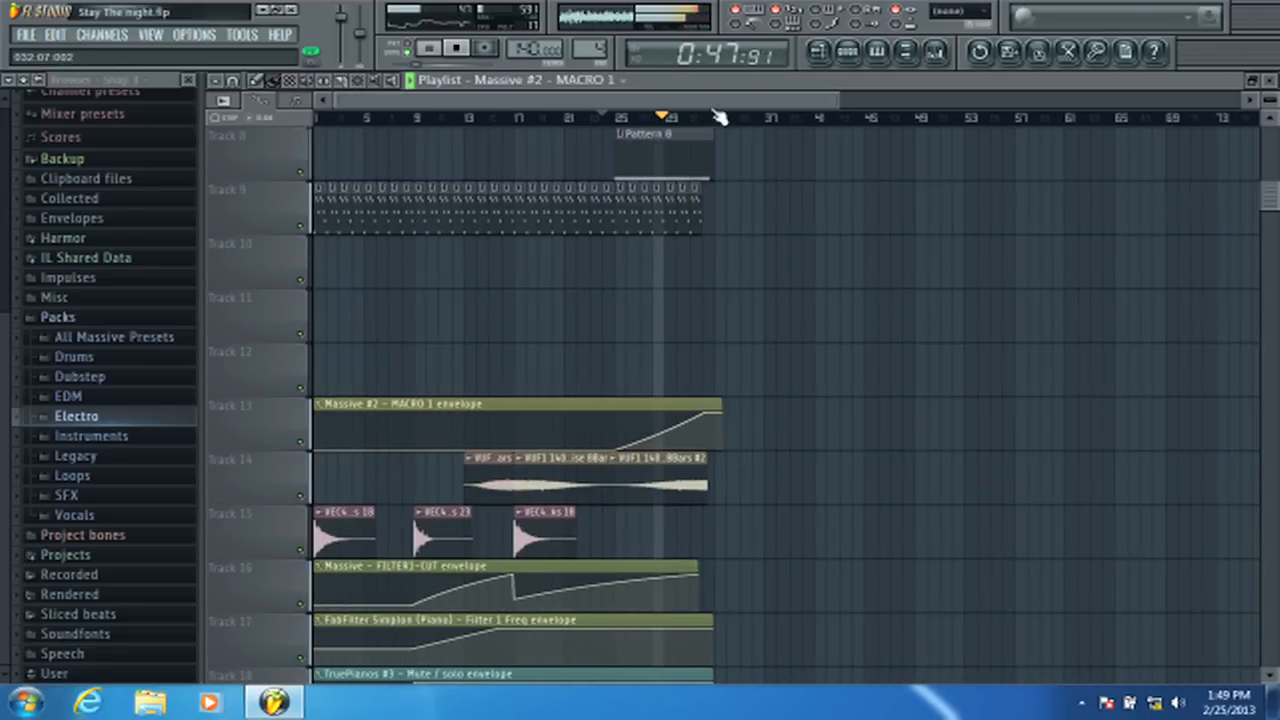
scroll(720, 117, "up", 4)
left_click_drag(686, 425, 697, 467)
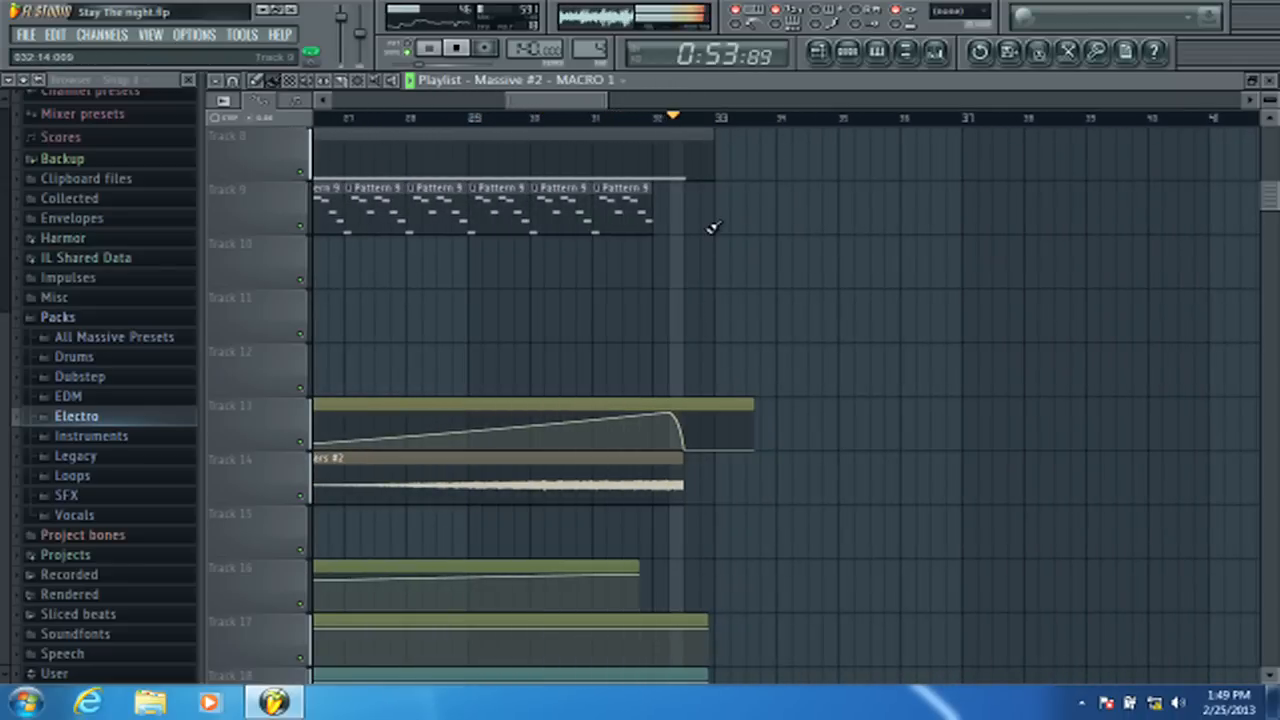
- Replay the build-up from bar 27, and trim the Massive #2 MACRO 1 clip on Track 13 to about 032:11
scroll(709, 346, "down", 1)
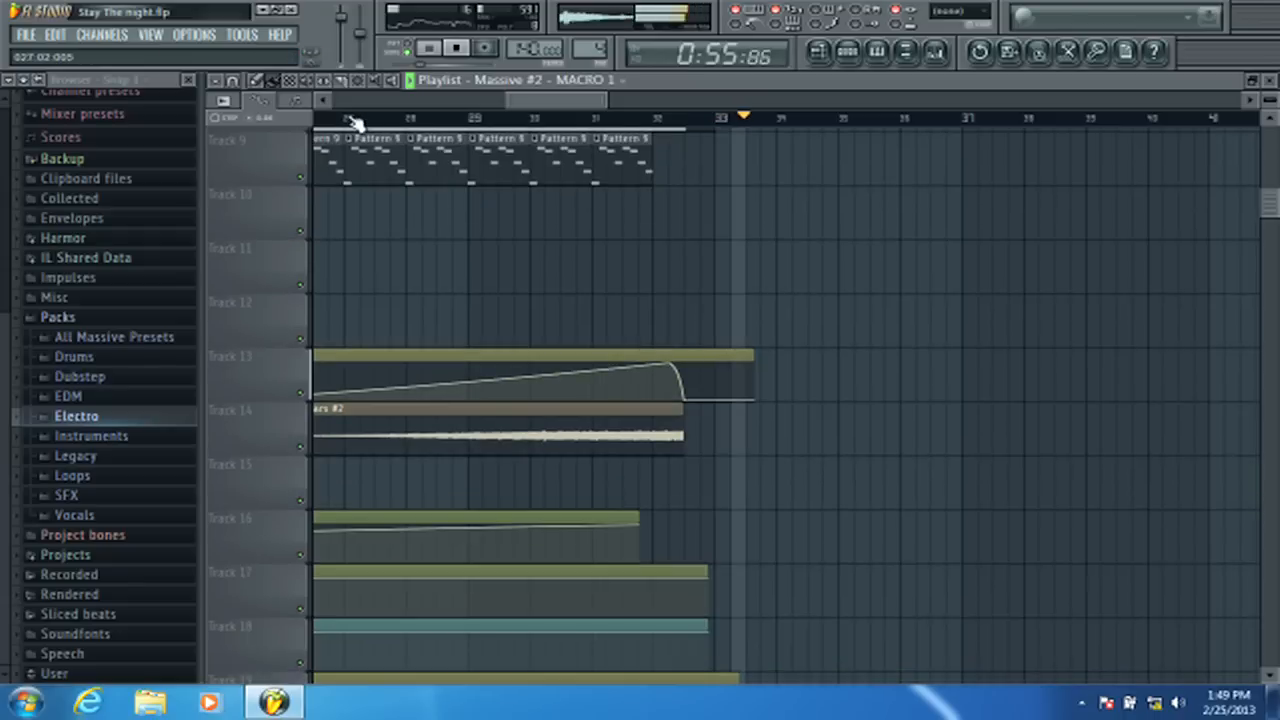
left_click(355, 120)
scroll(353, 119, "down", 4)
left_click_drag(630, 103, 450, 103)
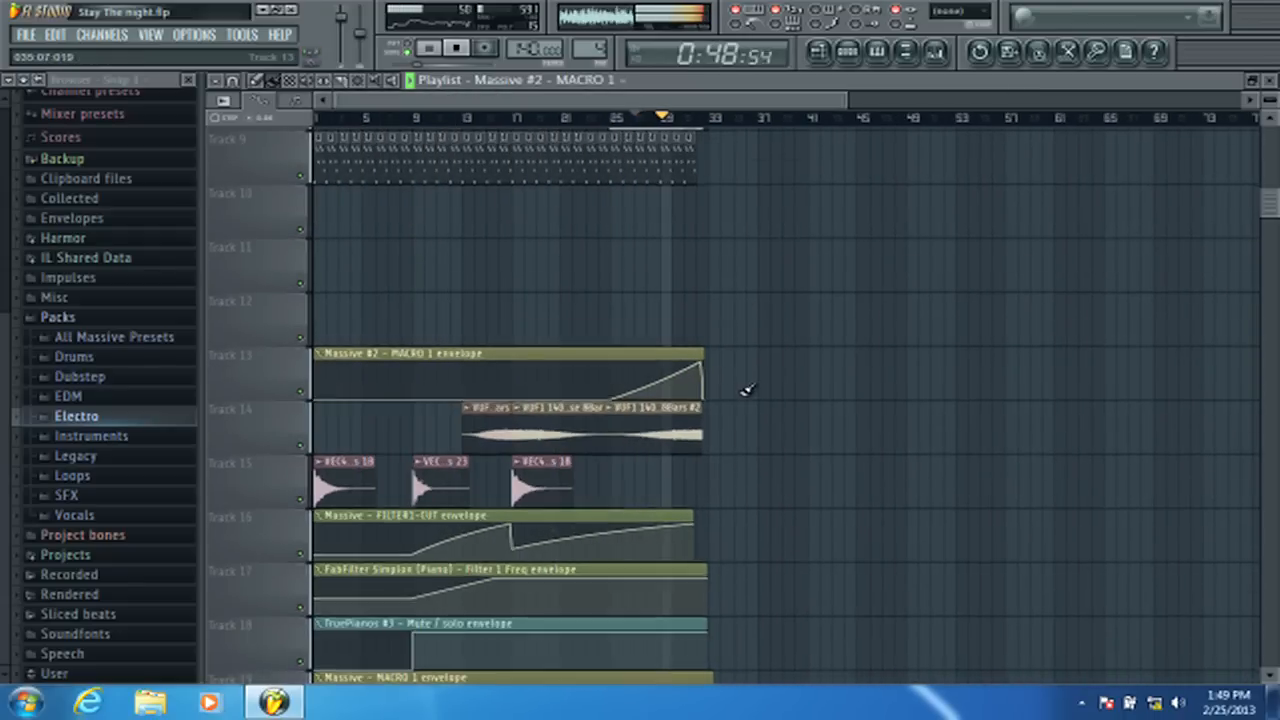
- Add a curved drop to the end of the Massive MACRO 1 envelope on Track 19, reaching zero at about 032:09
scroll(748, 391, "down", 5)
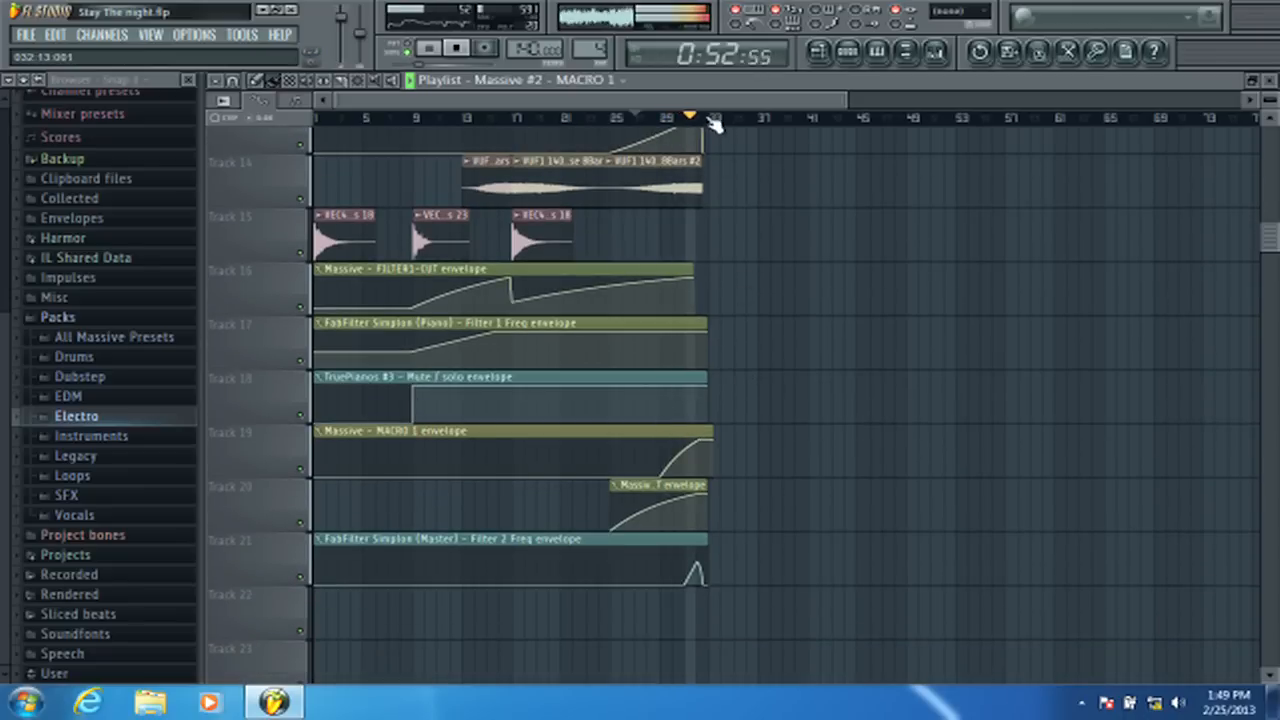
scroll(714, 121, "up", 8)
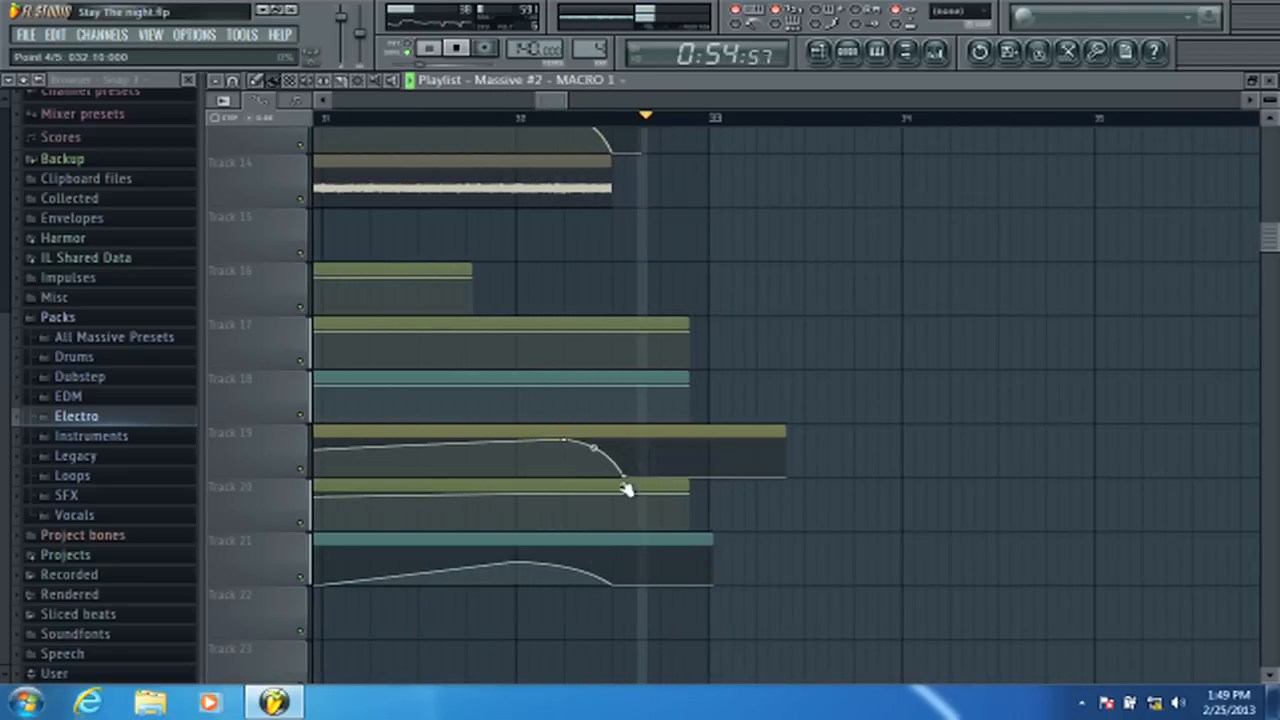
left_click_drag(625, 489, 611, 526)
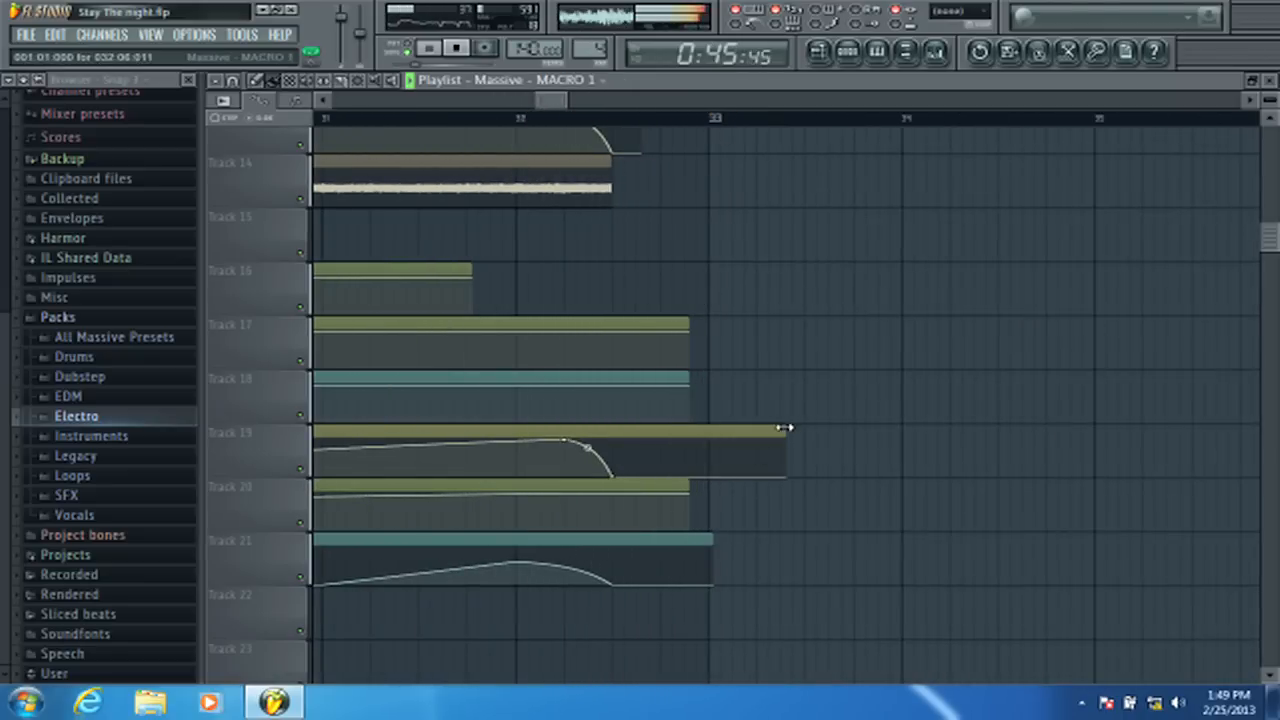
- Trim the Massive MACRO 1 clip on Track 19 so that it ends just before bar 33
left_click_drag(786, 428, 694, 428)
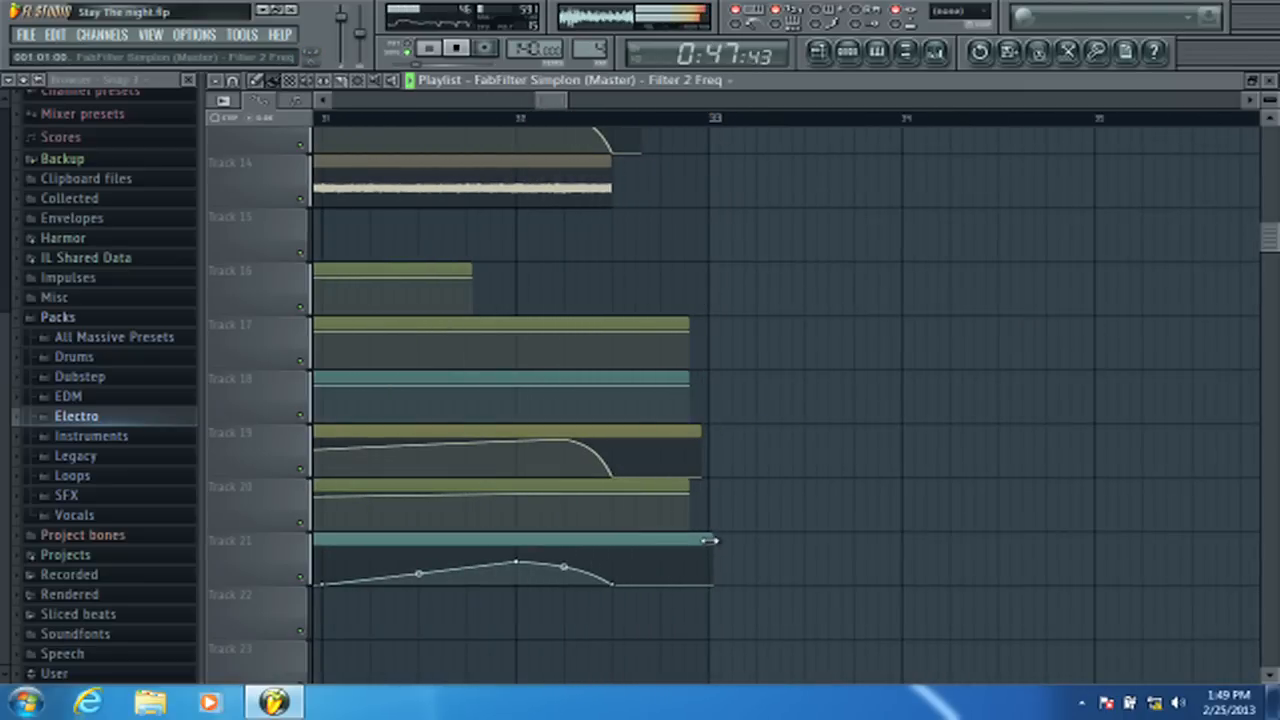
scroll(723, 391, "up", 10)
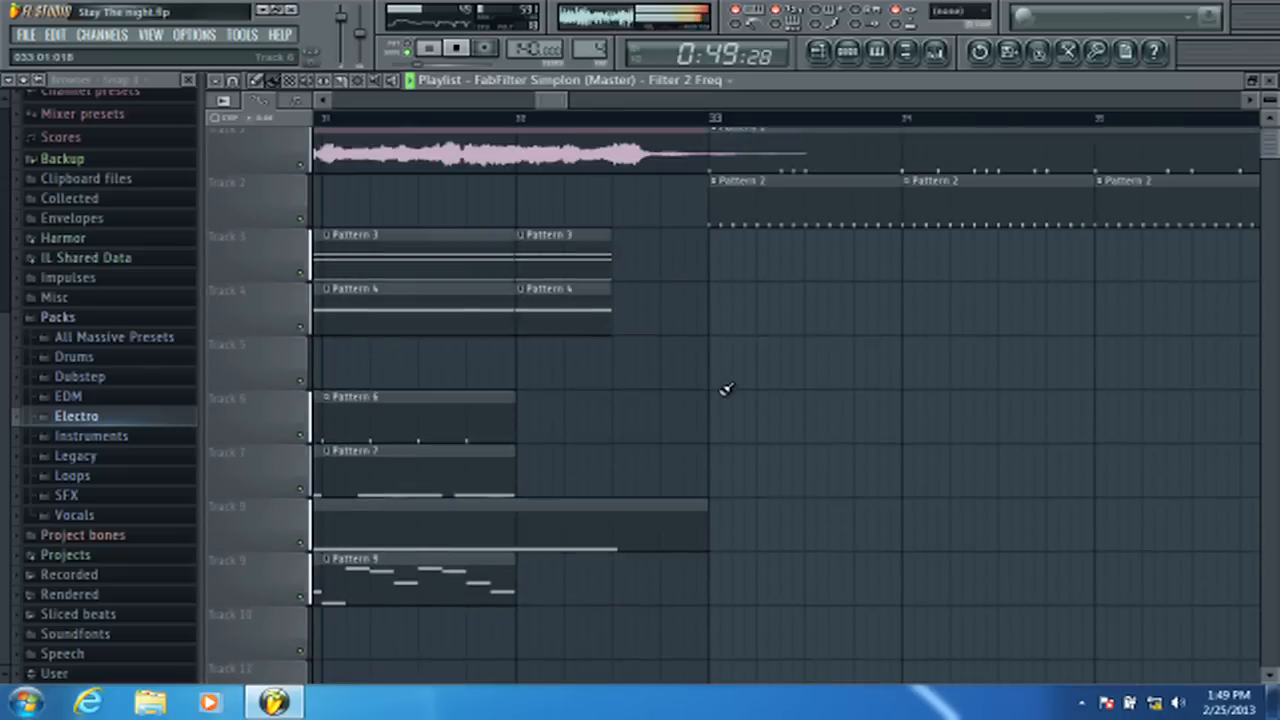
scroll(678, 250, "down", 7)
scroll(594, 119, "down", 5)
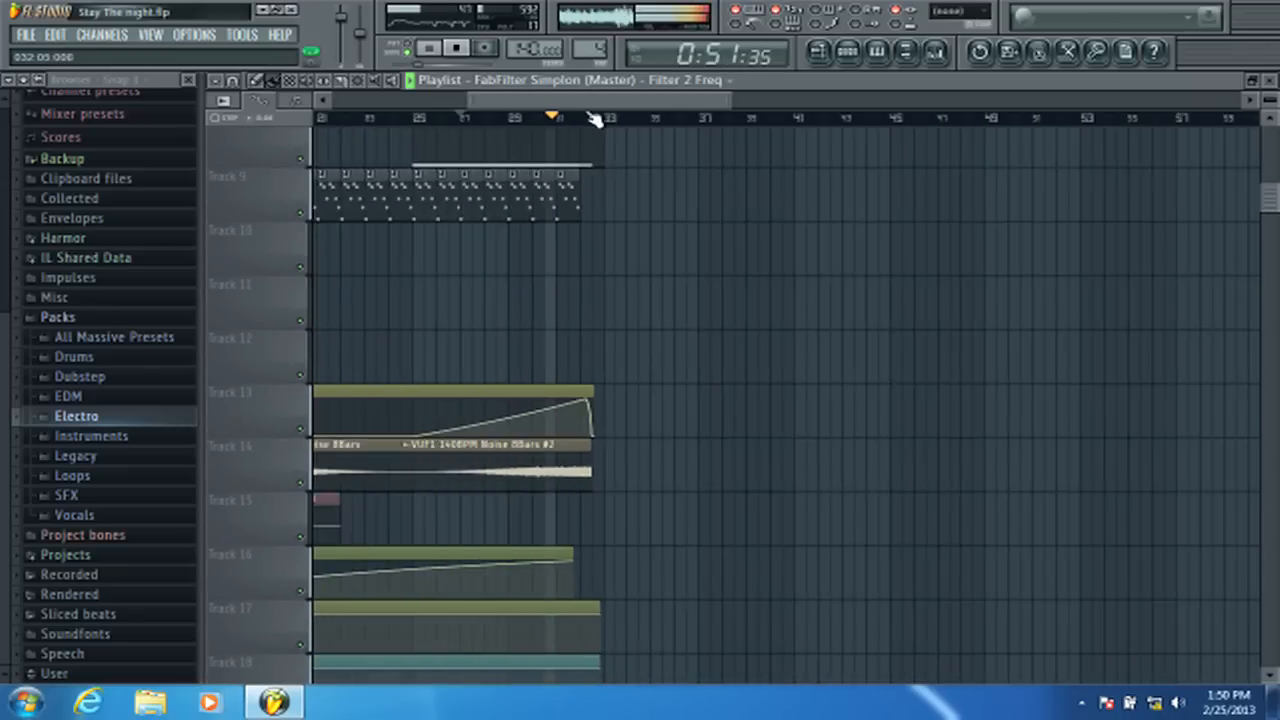
- Move the Massive #2 MACRO 1 envelope clip from Track 13 to Track 22, and delete the stray copy on Track 13
scroll(421, 386, "up", 4)
scroll(289, 523, "down", 5)
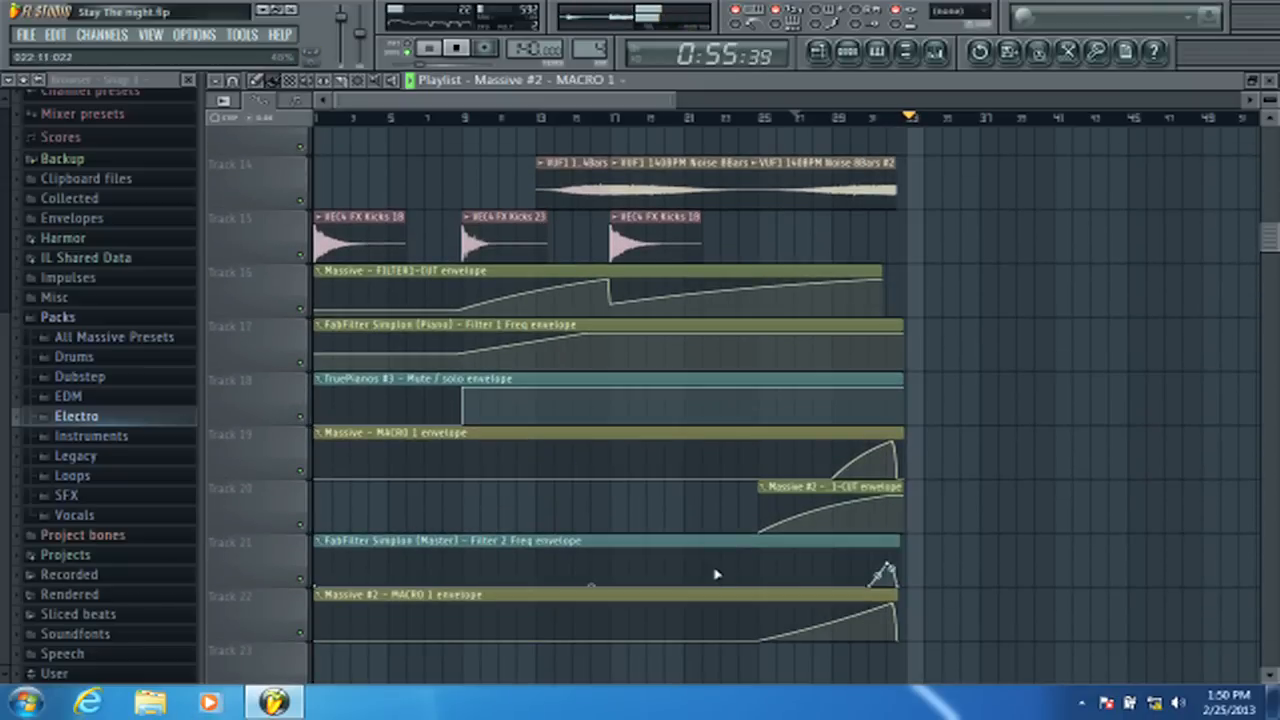
scroll(803, 140, "up", 1)
left_click(810, 166)
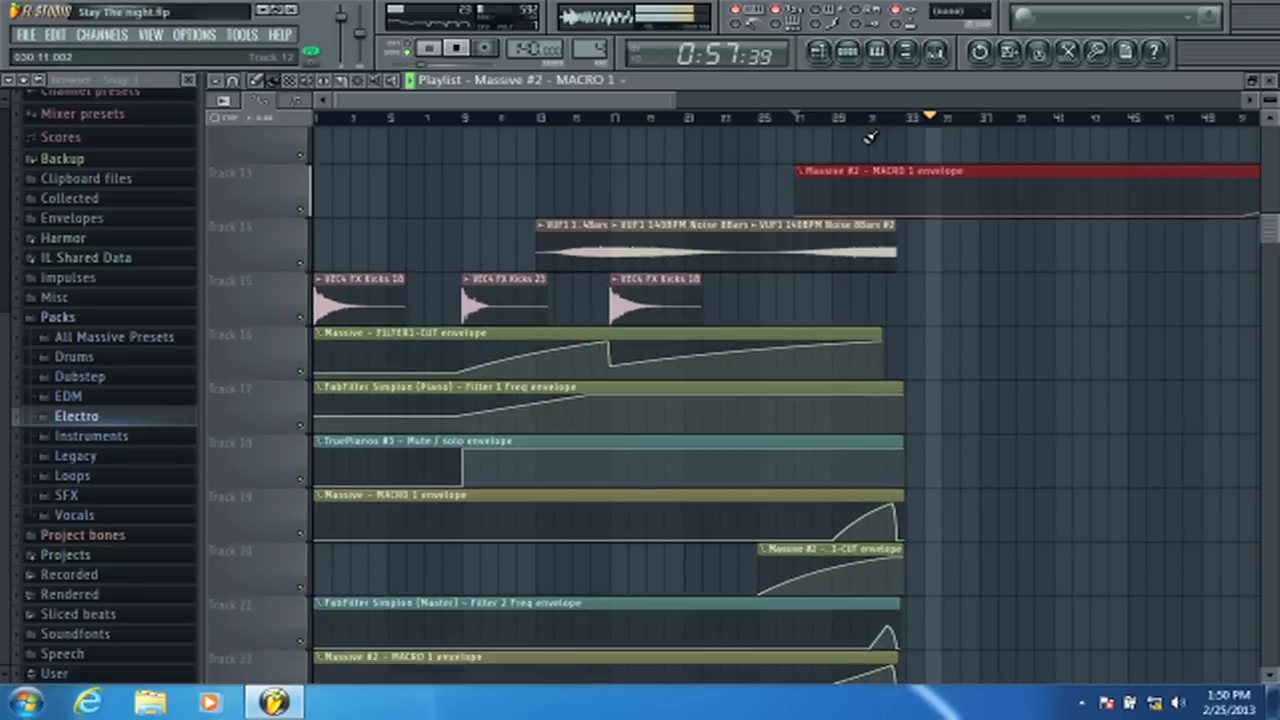
scroll(900, 200, "up", 1)
right_click(932, 224)
scroll(935, 190, "up", 11)
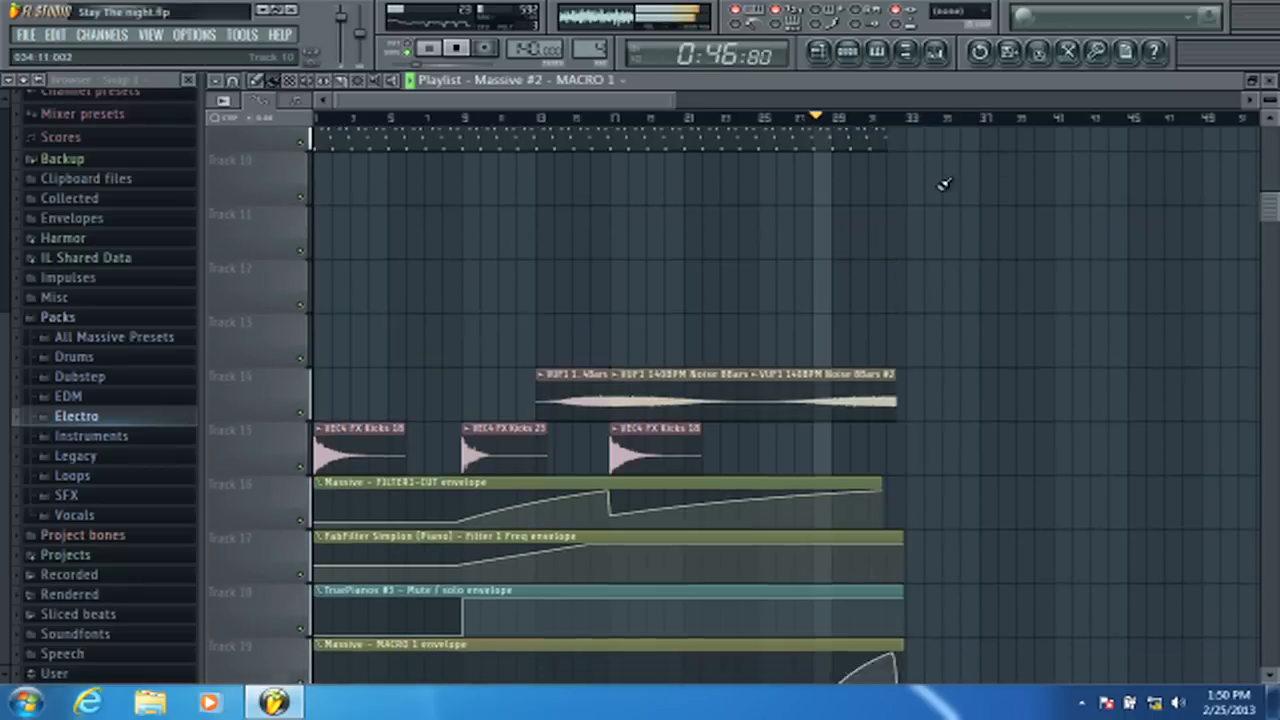
- Replay the build-up into bar 33, stop playback, and browse the EDM pack's vengeance sounds-3 folder to the VEC3 140 BPM fills
scroll(875, 142, "up", 4)
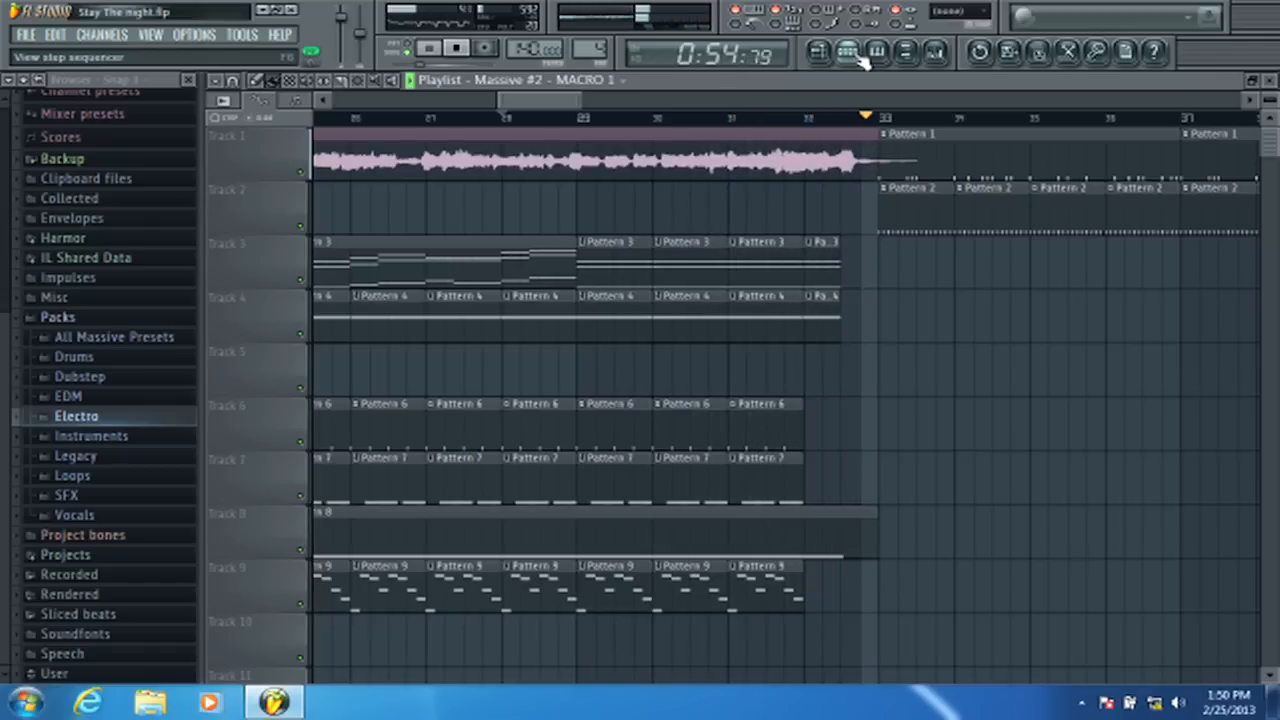
key("space")
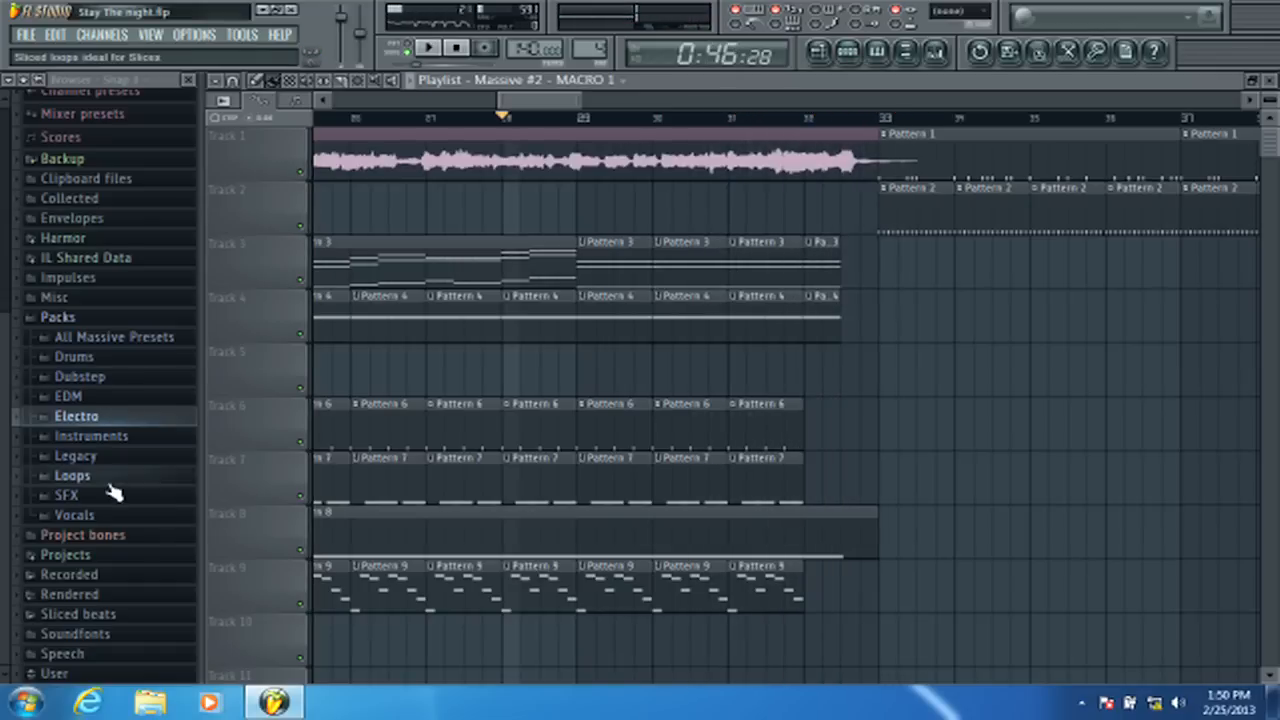
left_click(90, 412)
left_click(160, 426)
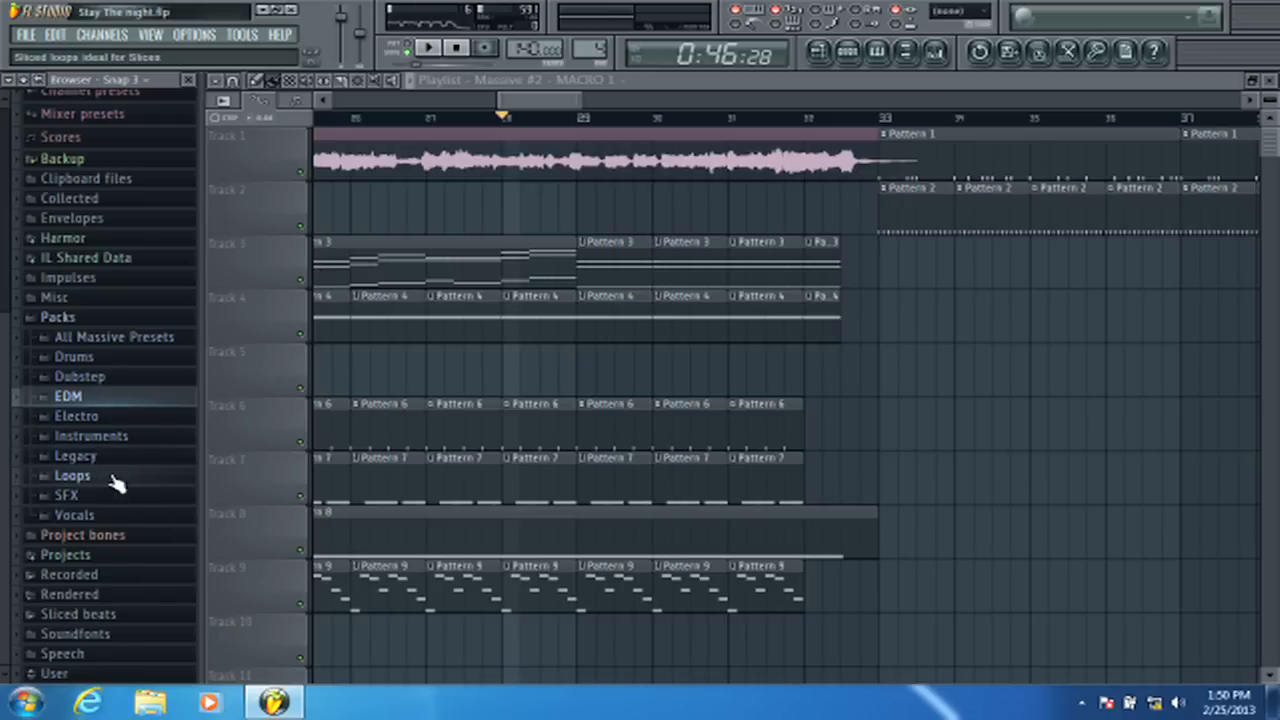
left_click(107, 406)
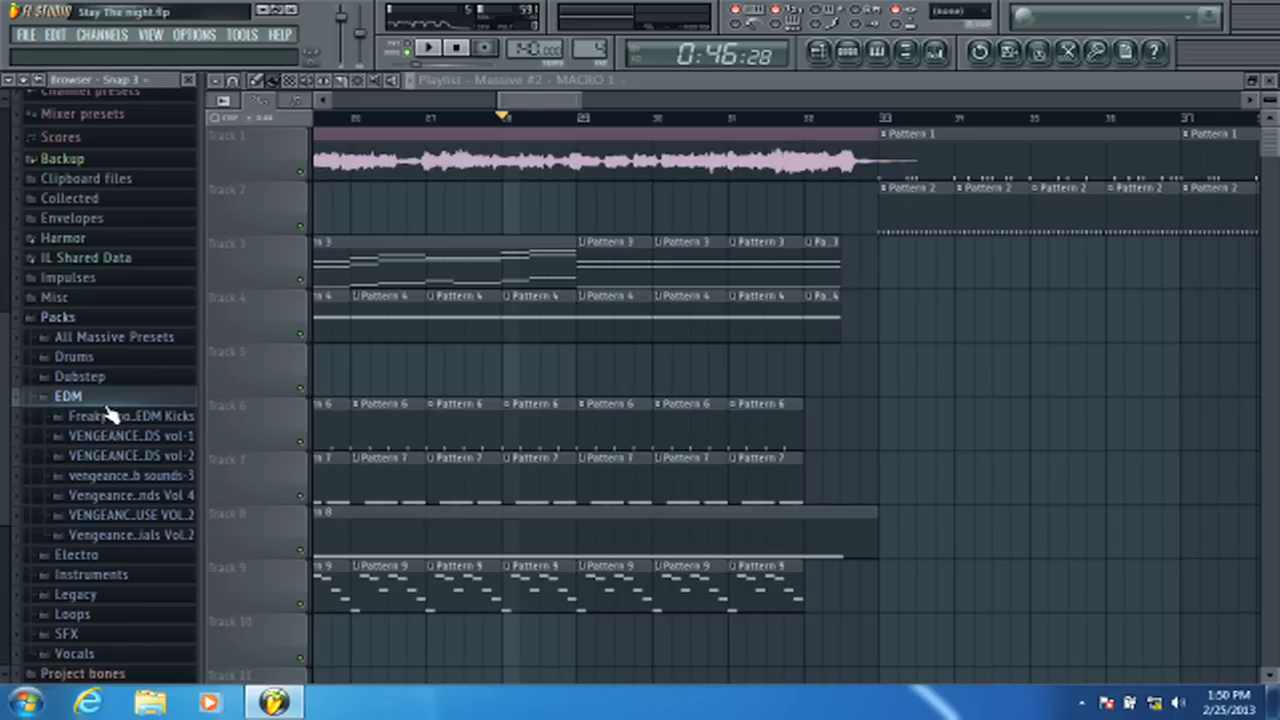
left_click(112, 475)
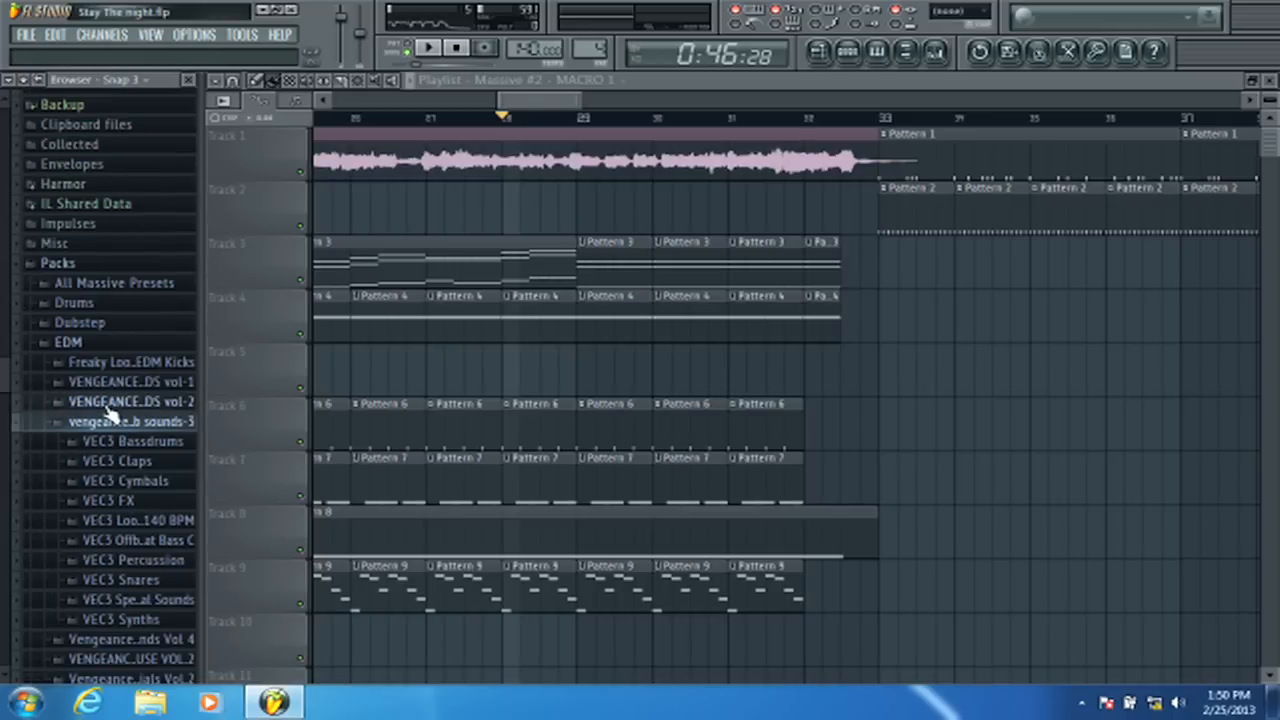
left_click(150, 521)
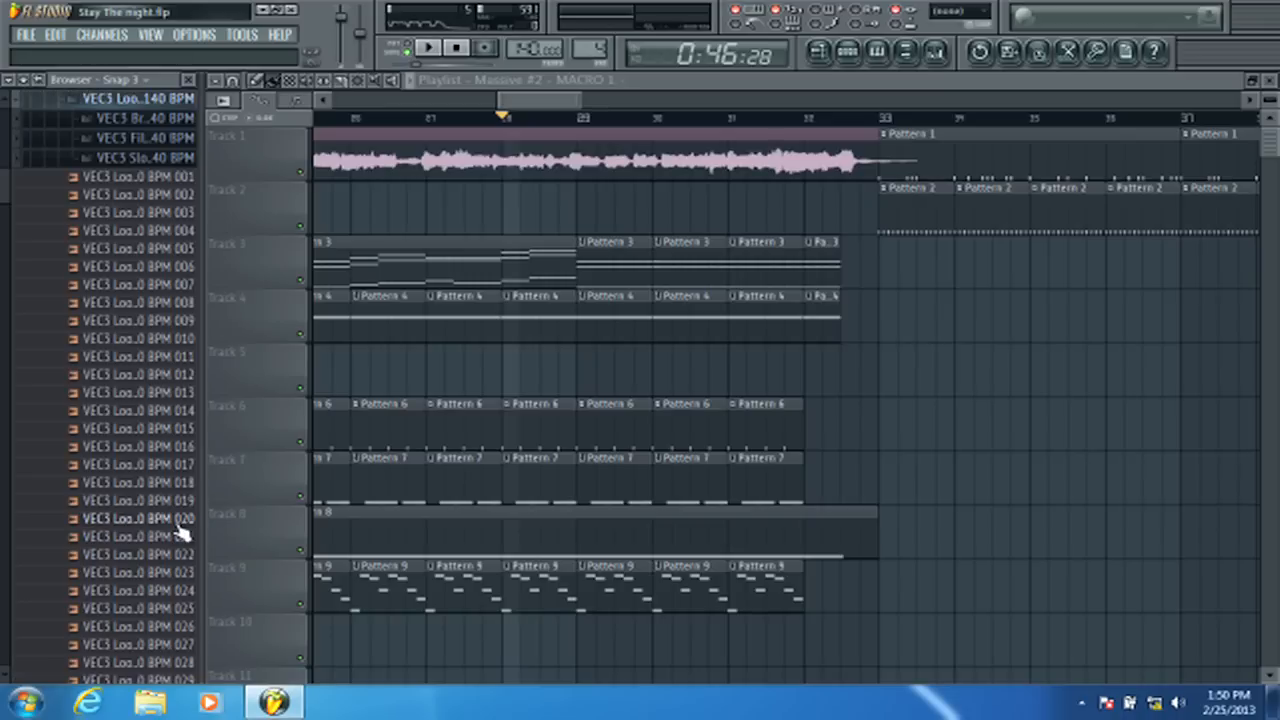
scroll(148, 368, "down", 4)
- Audition the VEC3 140 BPM fill samples between 027 and 070 to find one for the gap before the drop
left_click(148, 366)
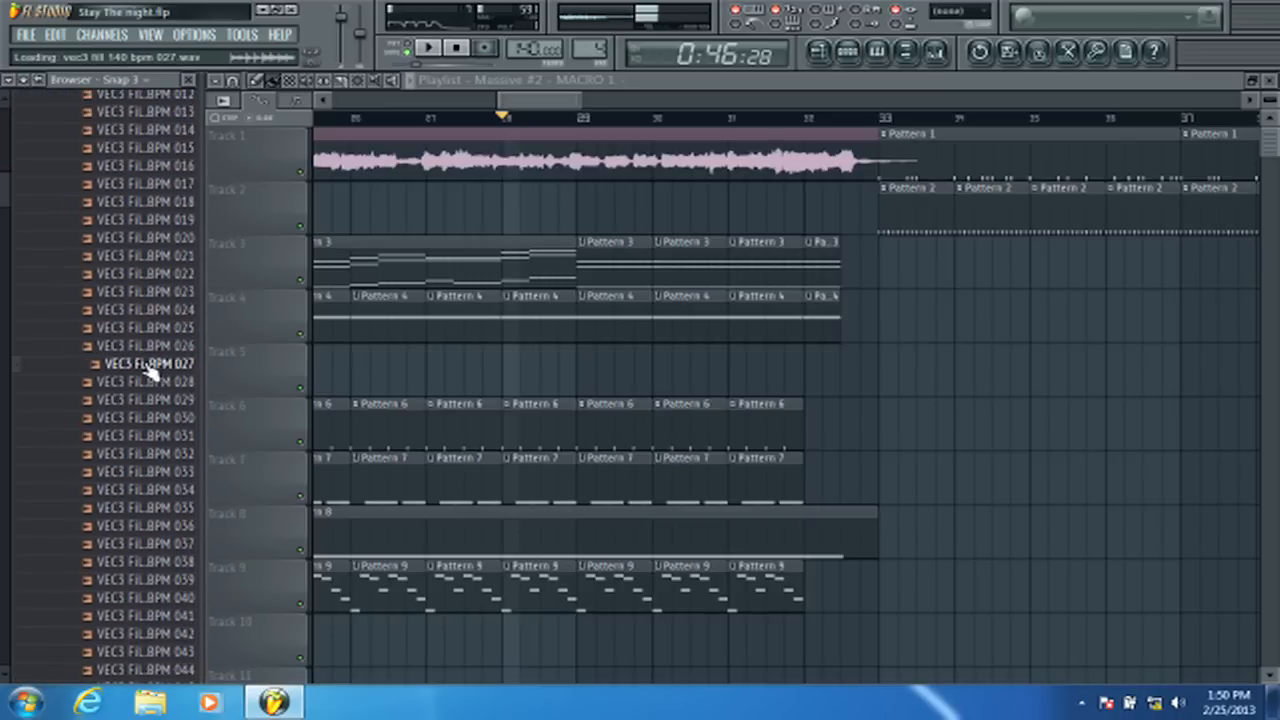
scroll(148, 424, "down", 3)
left_click(150, 308)
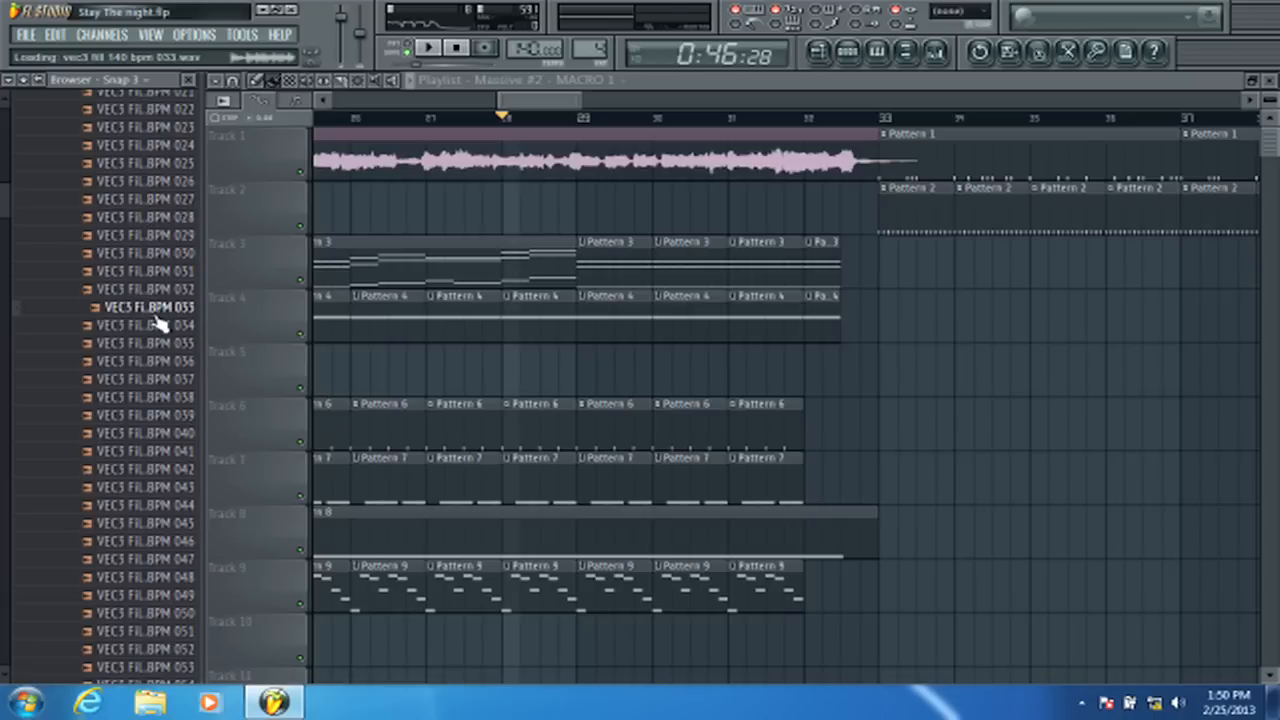
scroll(134, 400, "down", 5)
left_click(152, 345)
scroll(151, 349, "down", 2)
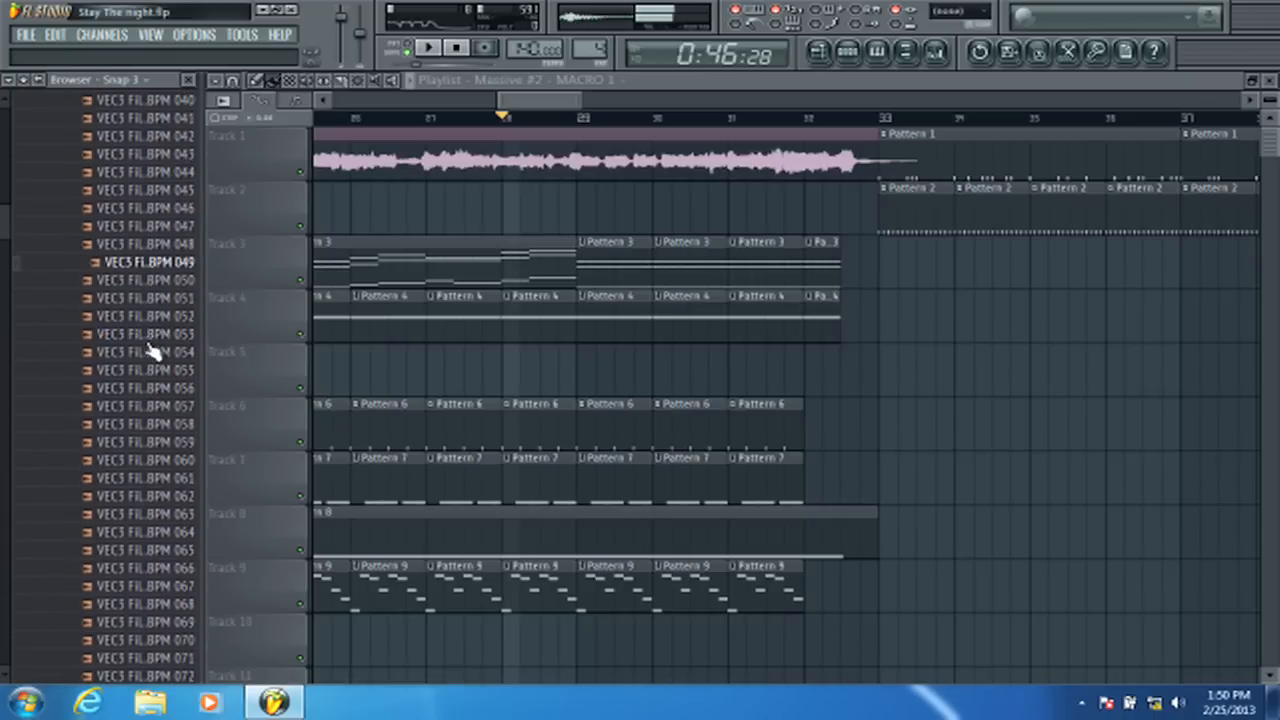
left_click(160, 152)
scroll(151, 177, "up", 2)
left_click(148, 240)
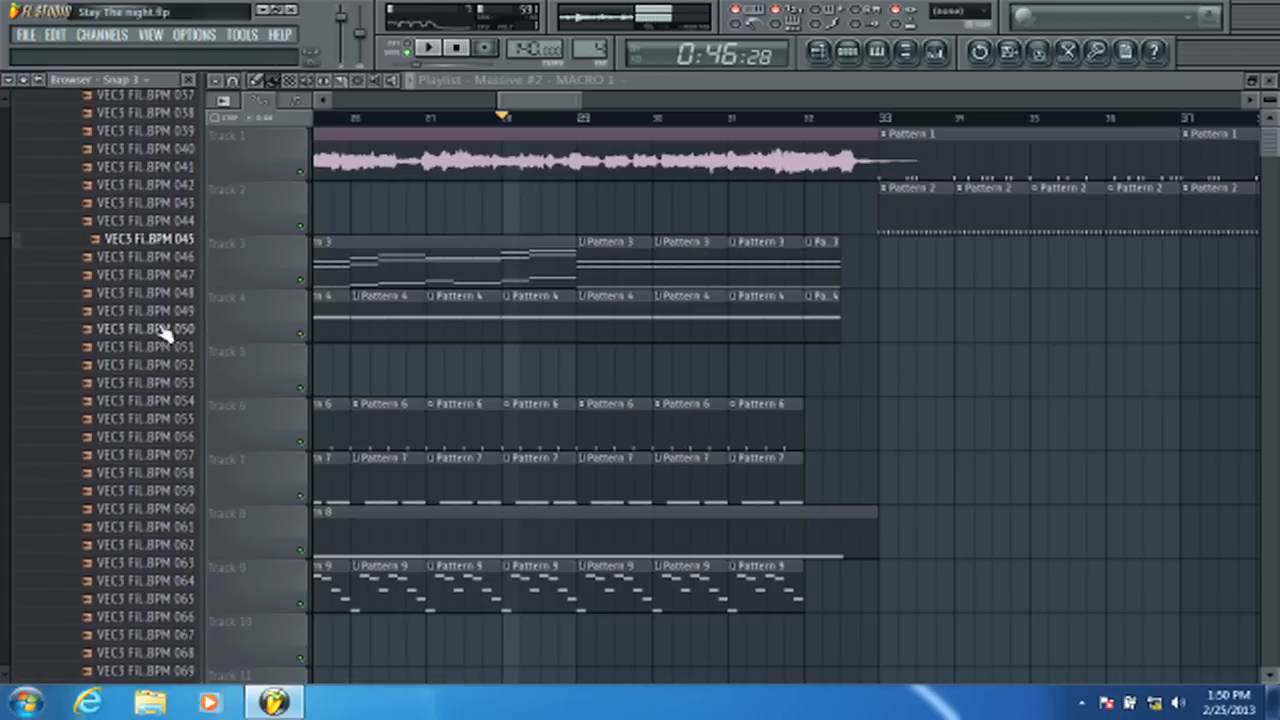
left_click(145, 473)
scroll(125, 480, "down", 6)
left_click(140, 378)
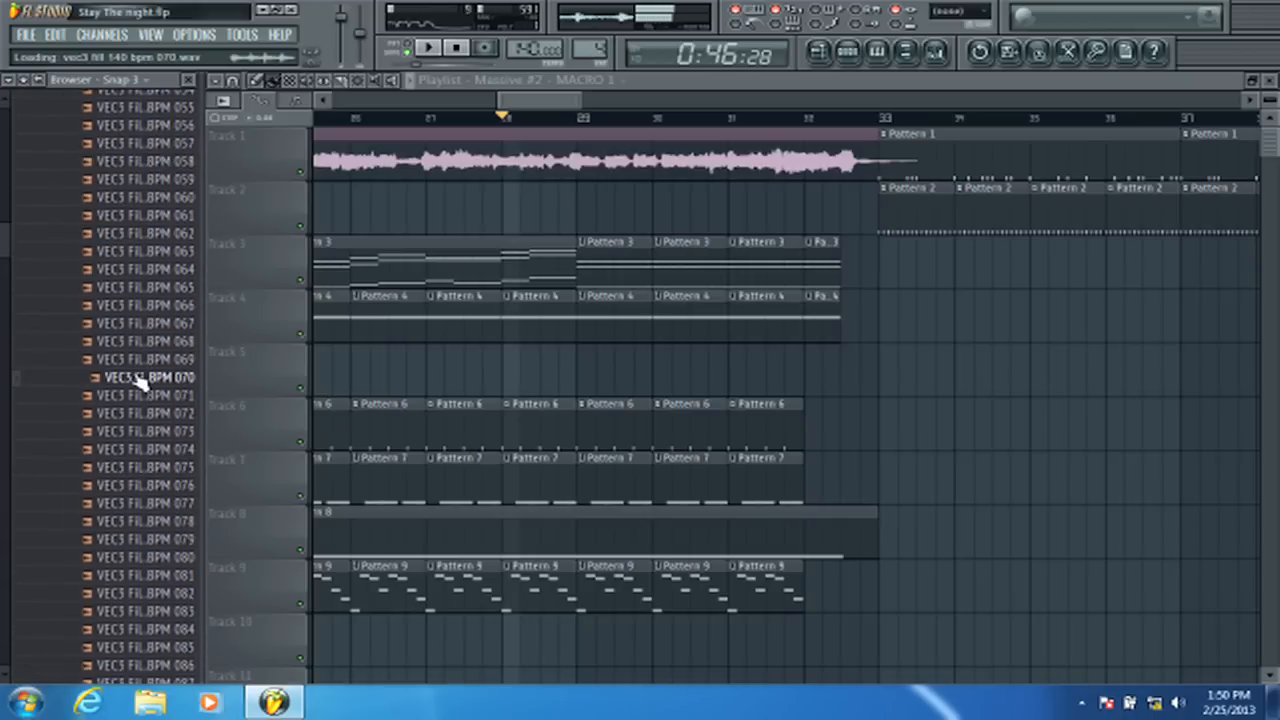
left_click(165, 215)
left_click(162, 182)
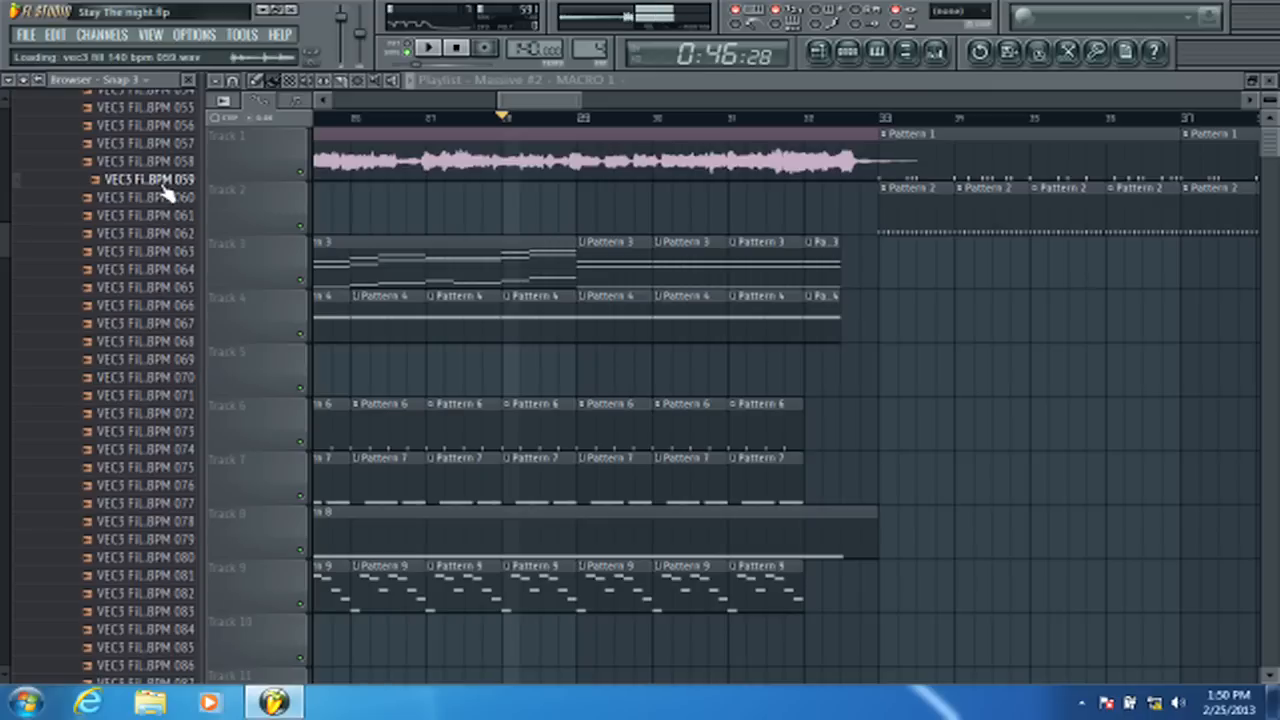
scroll(165, 193, "up", 2)
left_click(164, 198)
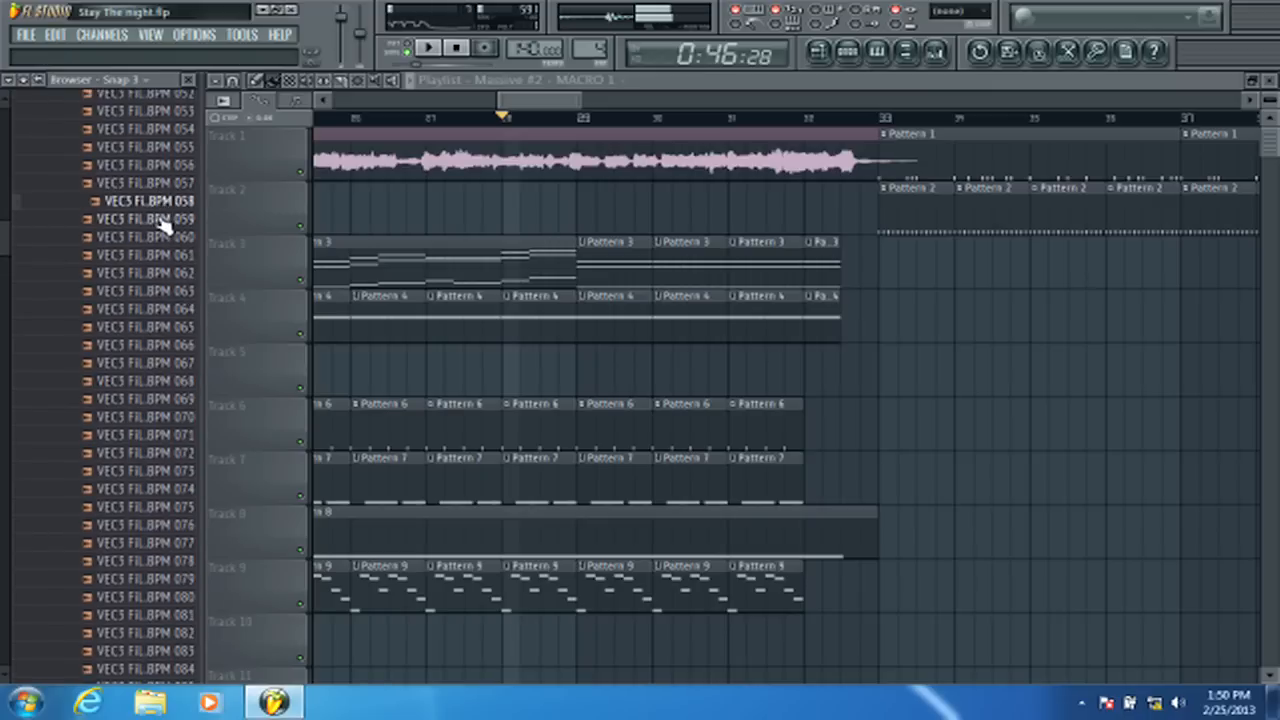
- Try VEC3 Fill 140 BPM 059 on Track 5 at 032:09 with its channel volume at about 68%, replaying it into the drop
left_click_drag(158, 221, 300, 250)
left_click_drag(848, 385, 850, 382)
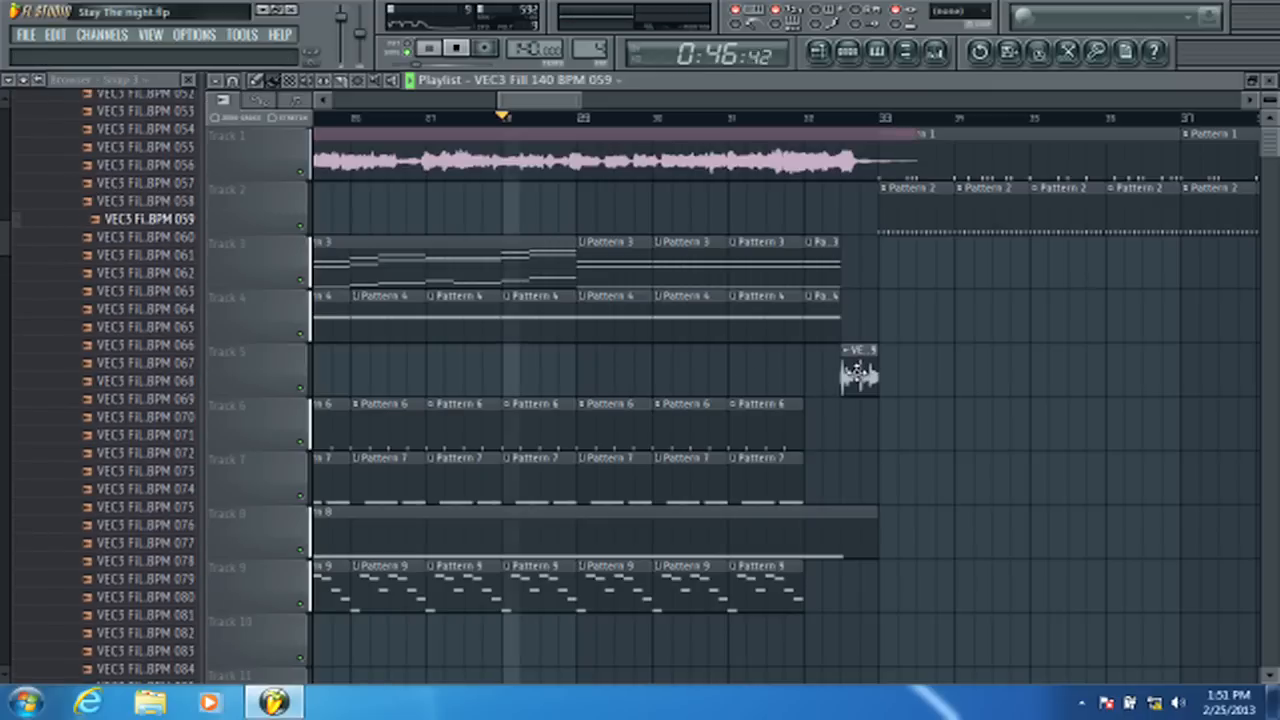
double_click(860, 346)
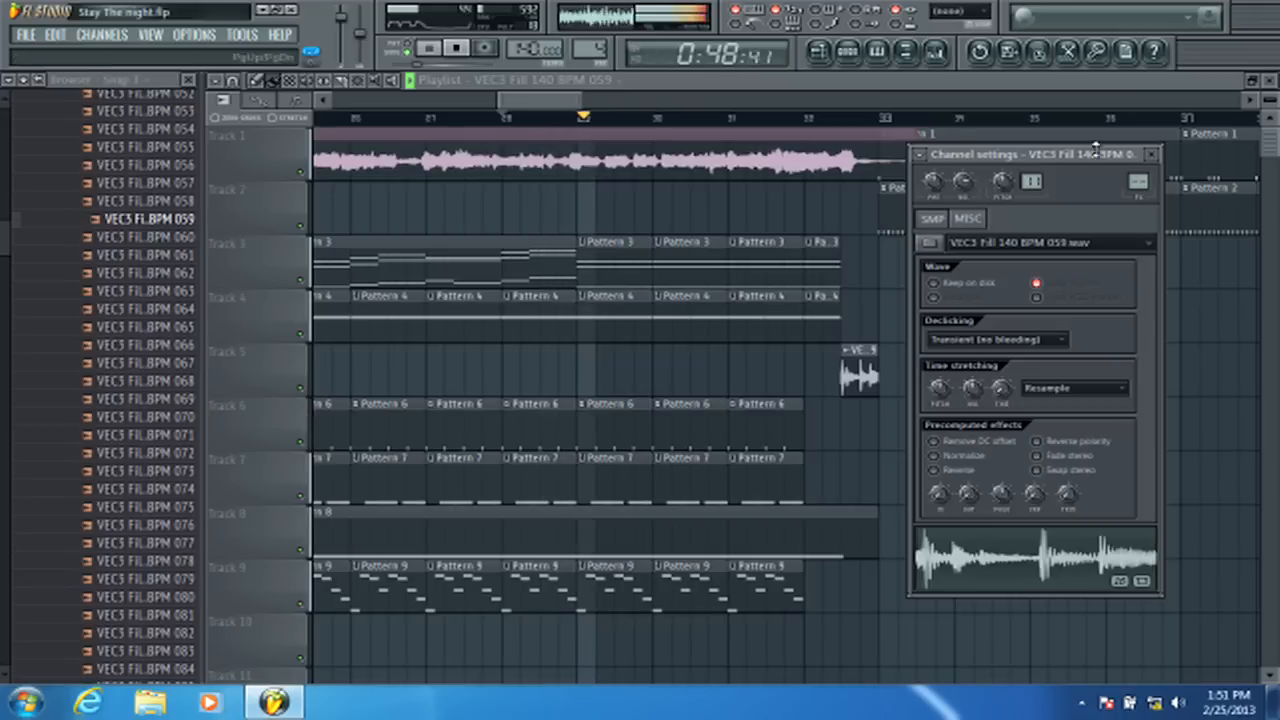
left_click(1151, 154)
scroll(980, 104, "up", 2)
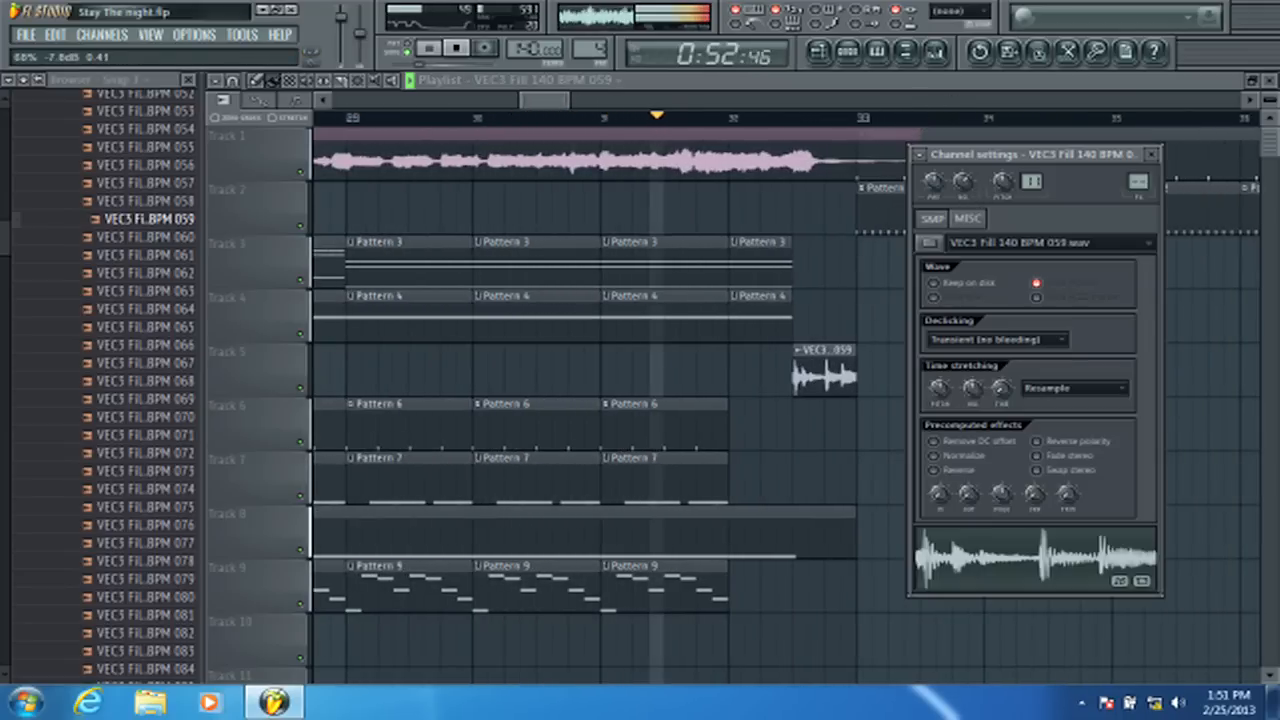
left_click(1156, 156)
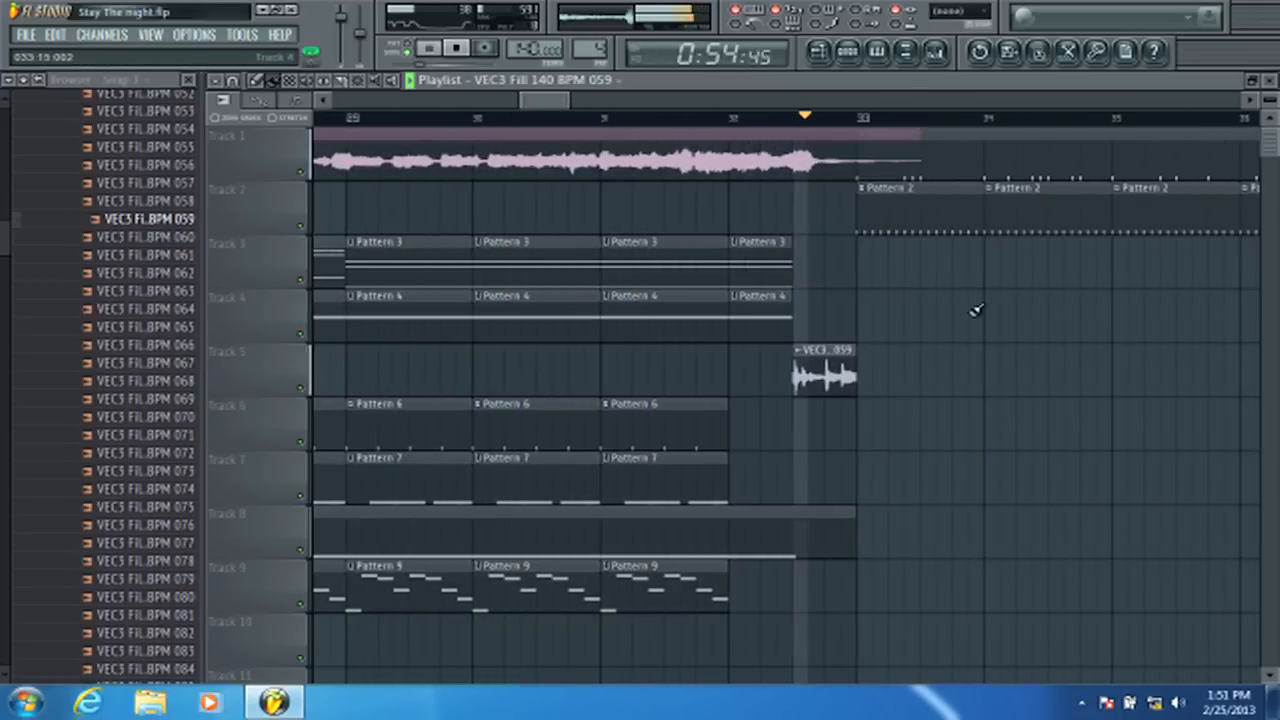
key("space")
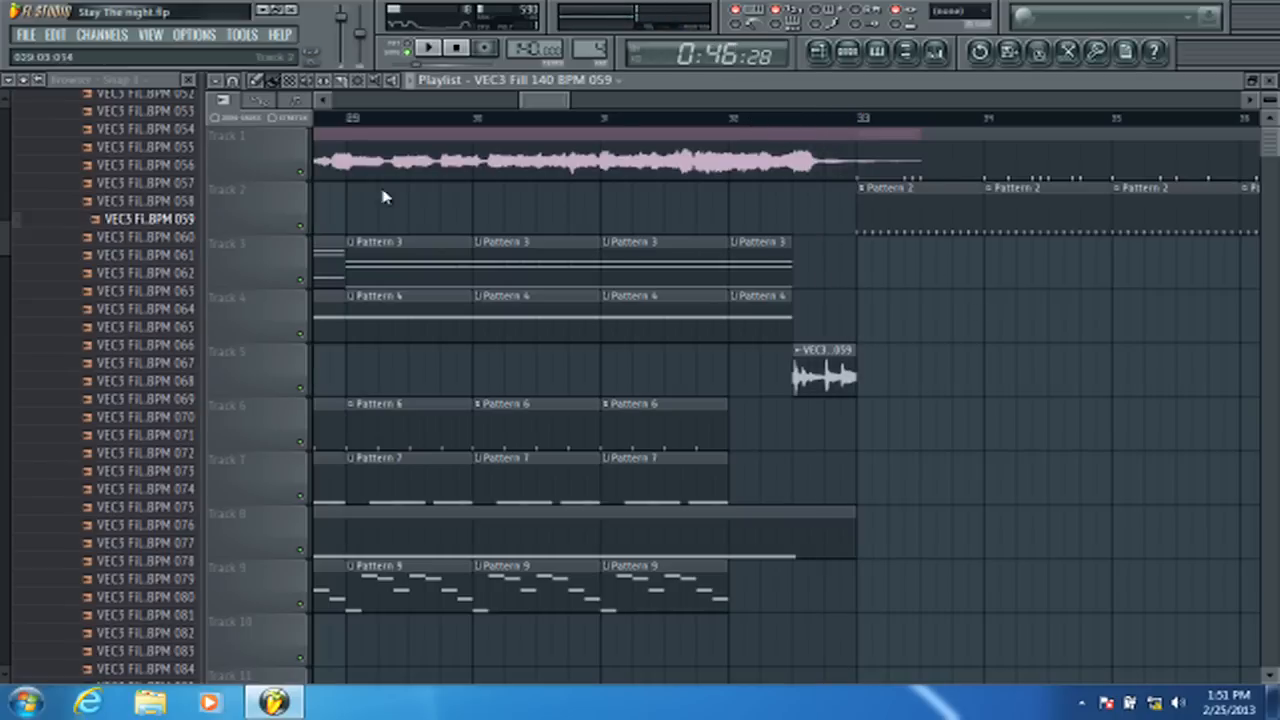
- Audition other VEC3 140 BPM fill samples between 058 and 083 as replacements for the Track 5 fill
left_click(168, 237)
left_click(155, 202)
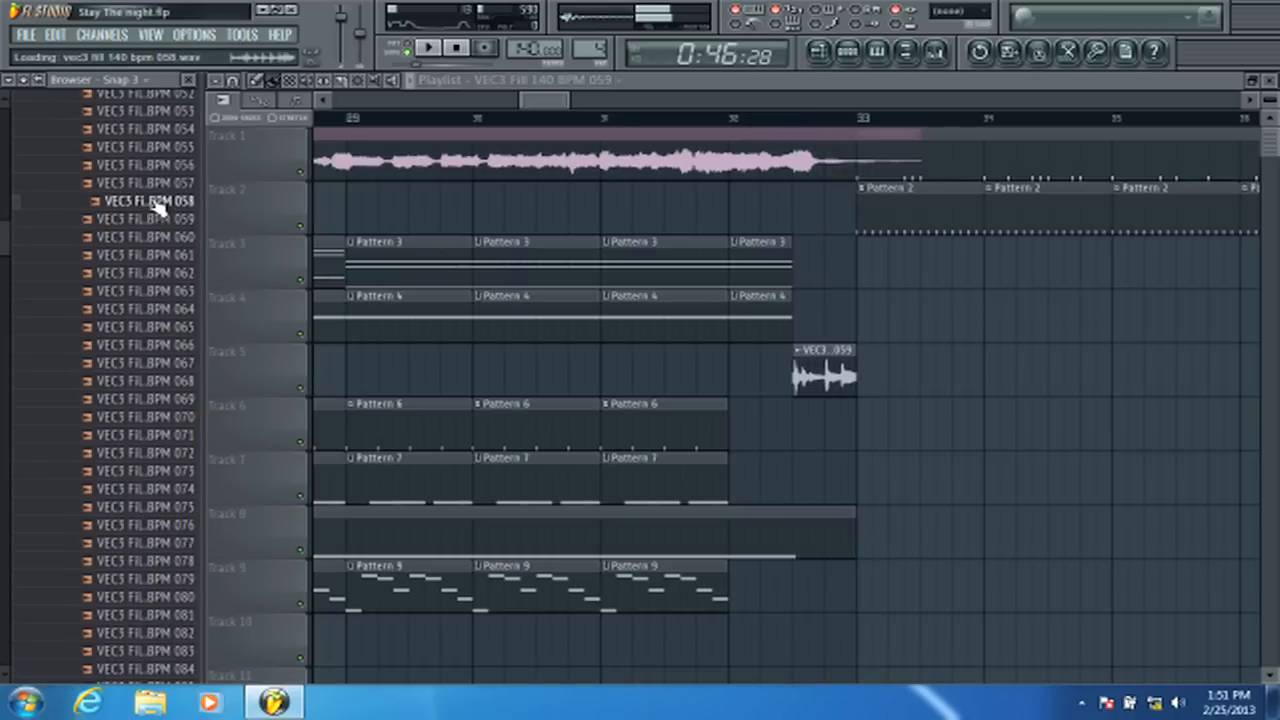
left_click(158, 221)
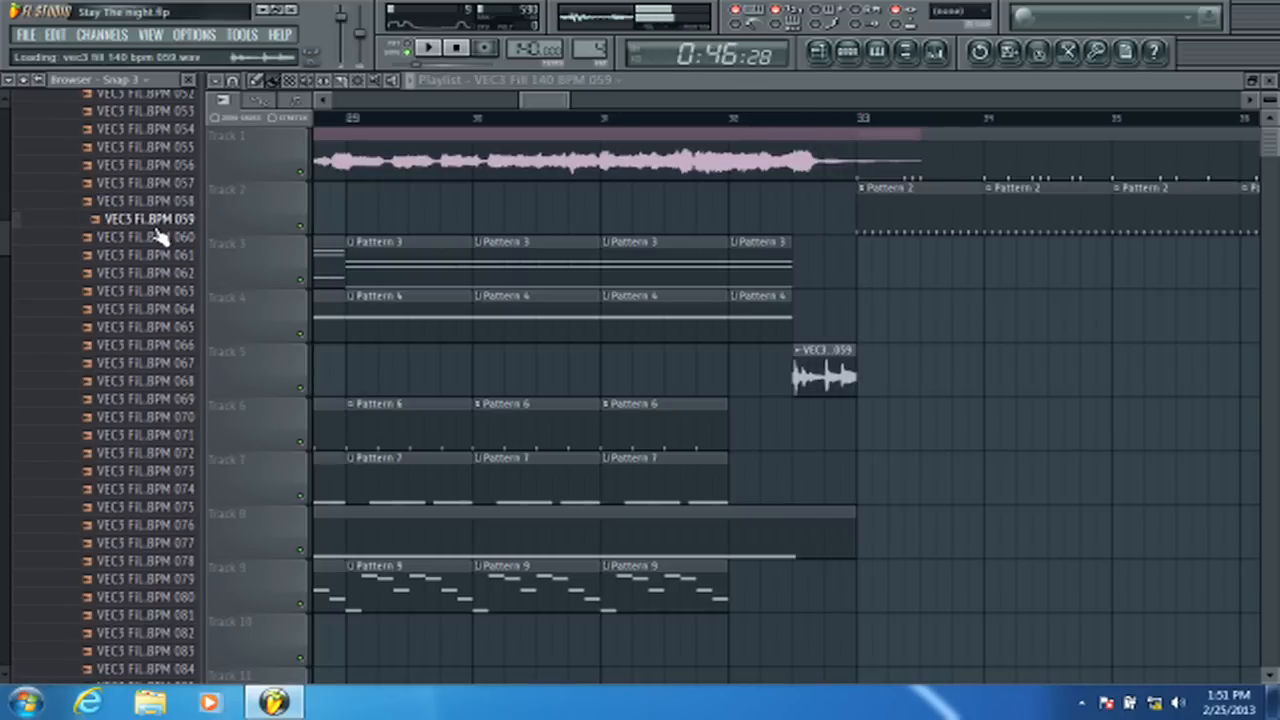
left_click(160, 383)
left_click(148, 490)
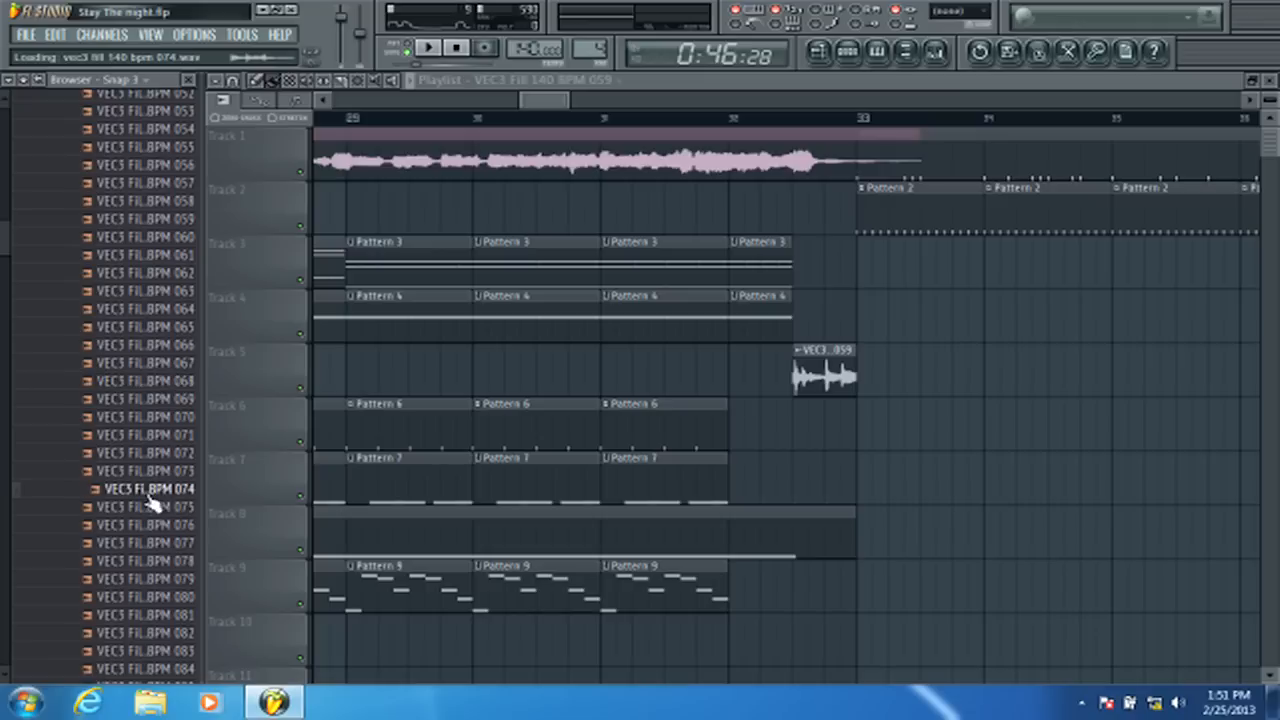
left_click(157, 417)
left_click(155, 400)
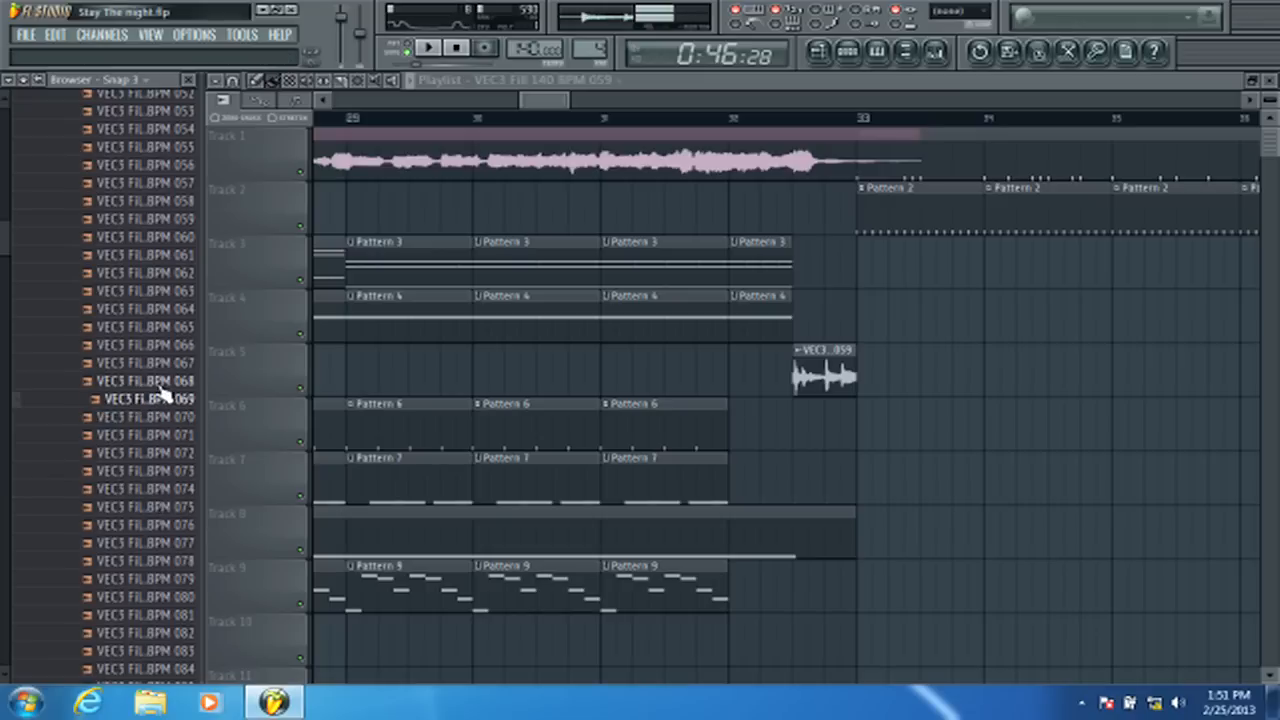
left_click(164, 383)
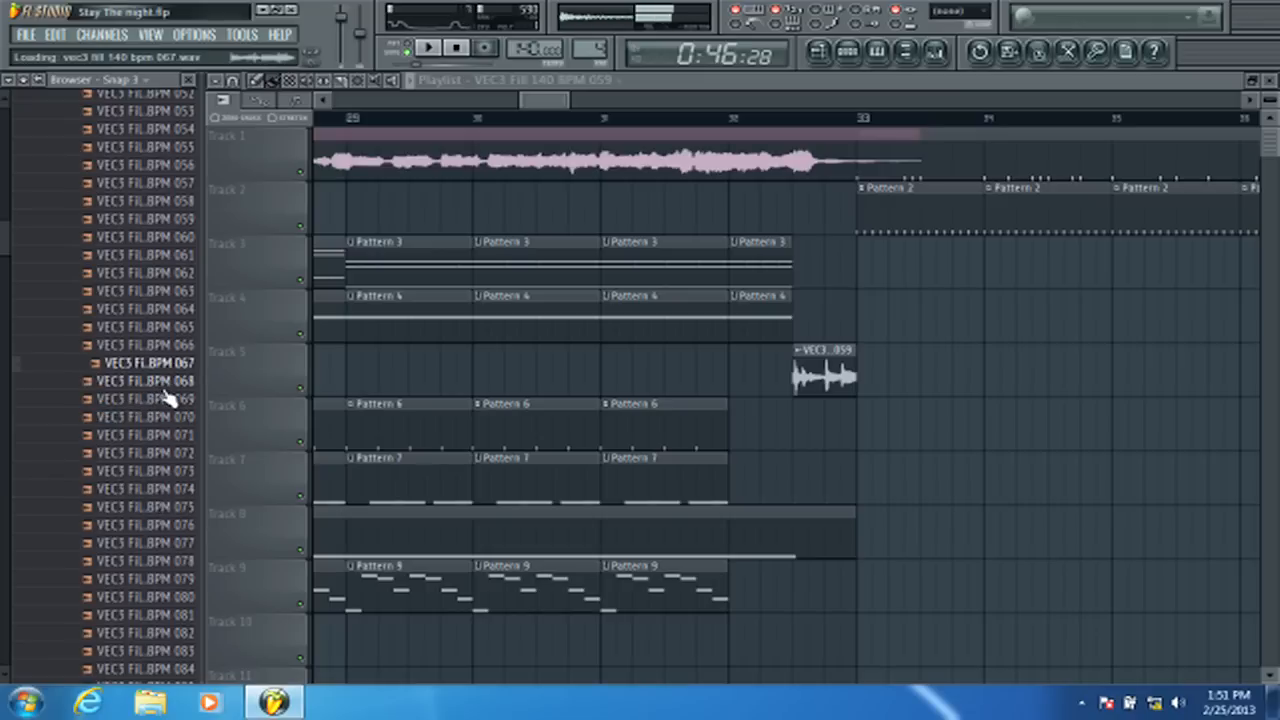
left_click(160, 383)
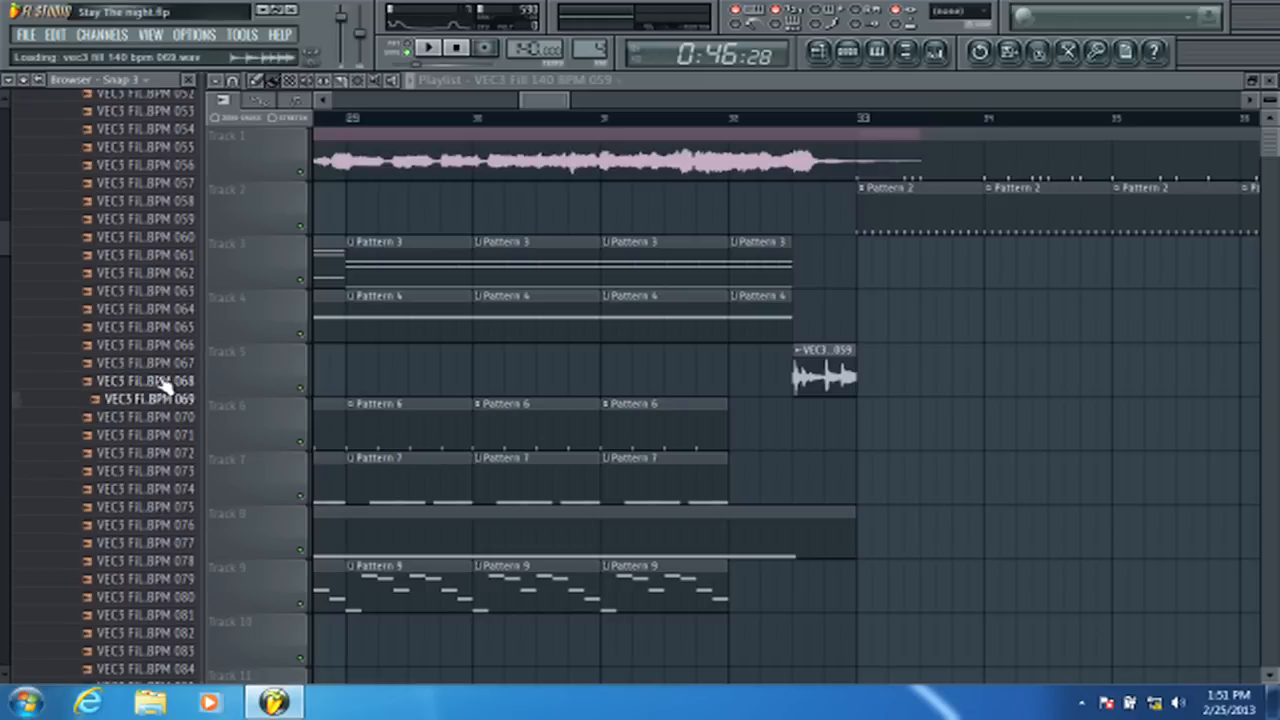
key("Down")
key("Down")
key("Down")
key("Down")
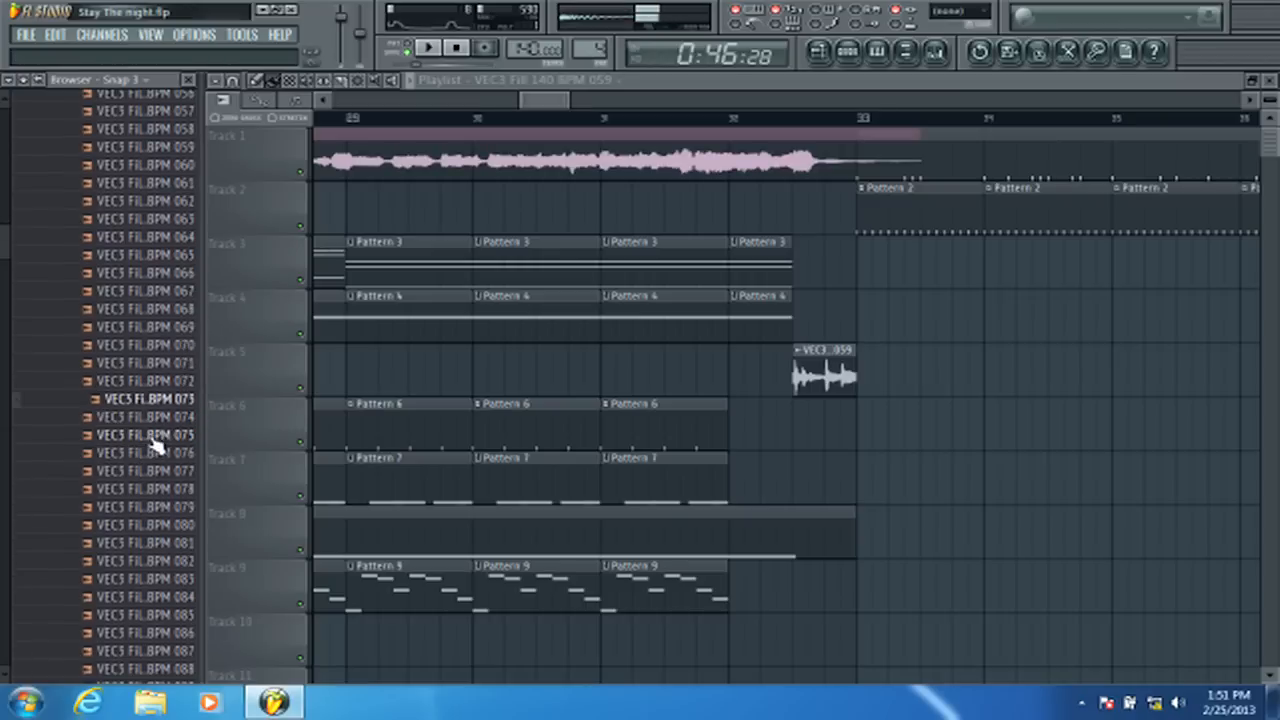
key("Down")
left_click(135, 566)
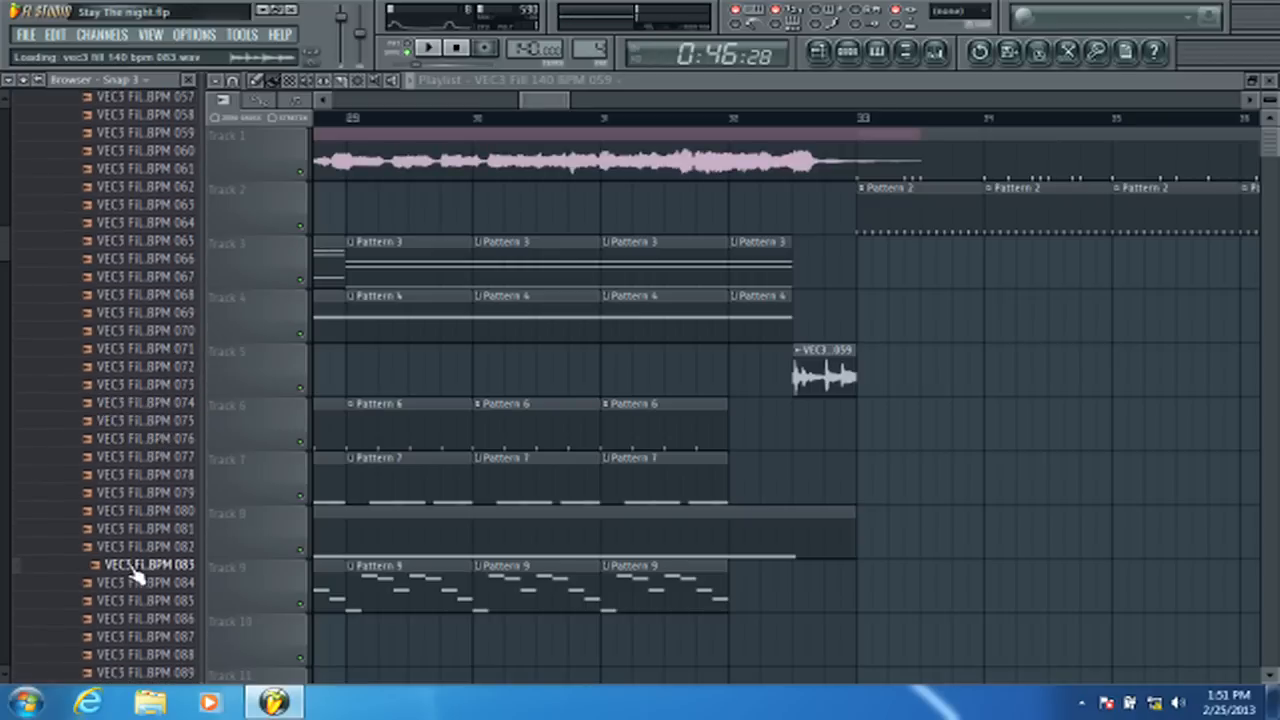
scroll(135, 575, "down", 3)
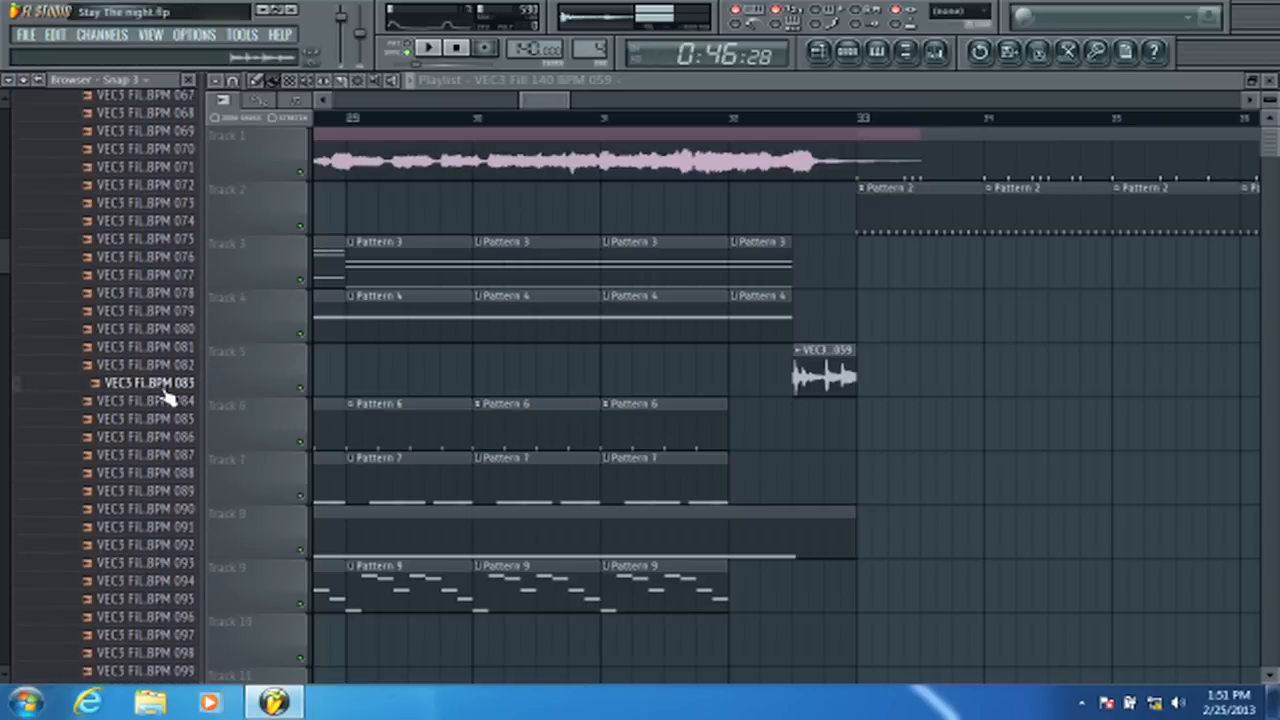
- Replace the Track 5 fill with VEC3 Fill 140 BPM 083 on Track 6 at 032:09 and play the build-up to check it
left_click_drag(165, 397, 814, 425)
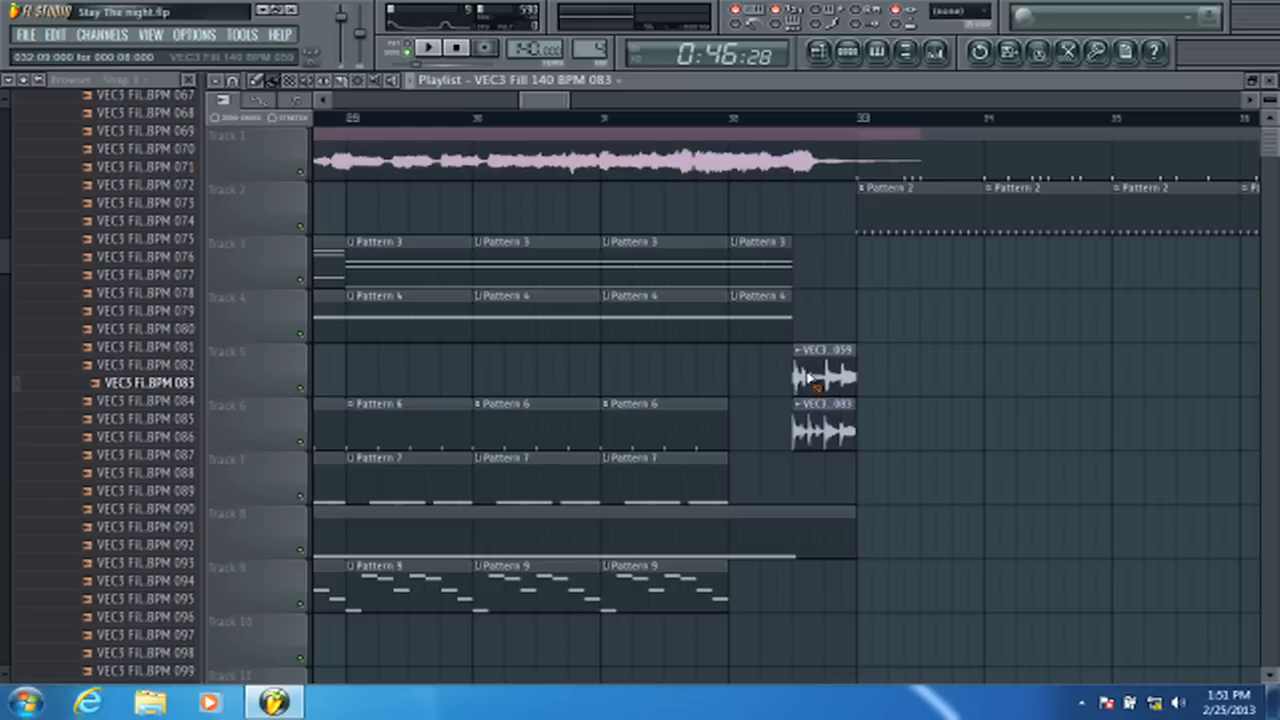
right_click(812, 380)
double_click(820, 428)
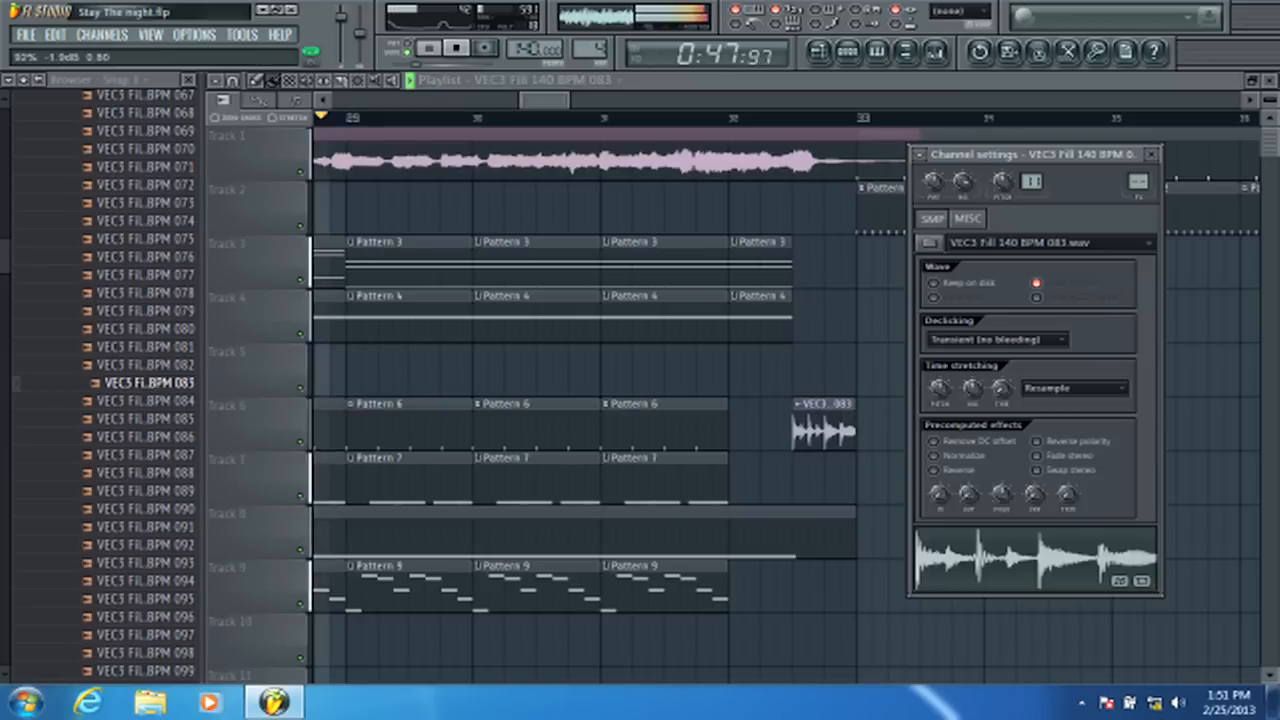
left_click(551, 104)
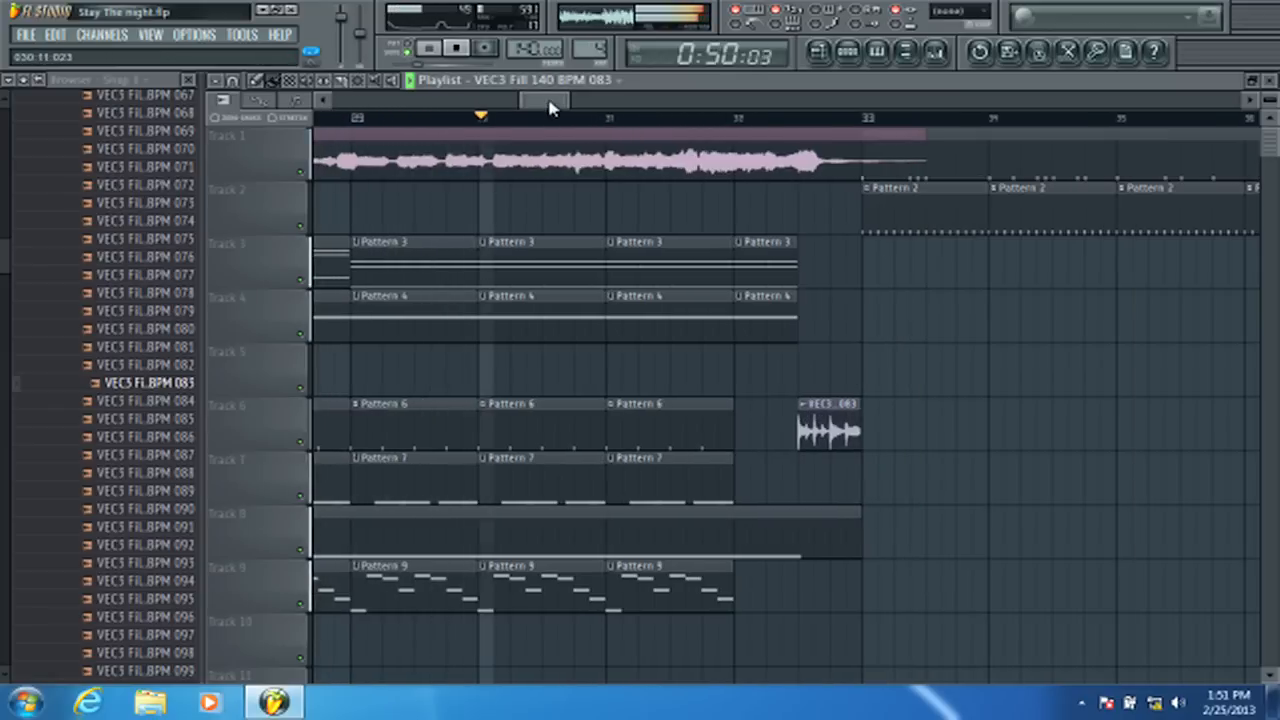
left_click_drag(551, 104, 558, 104)
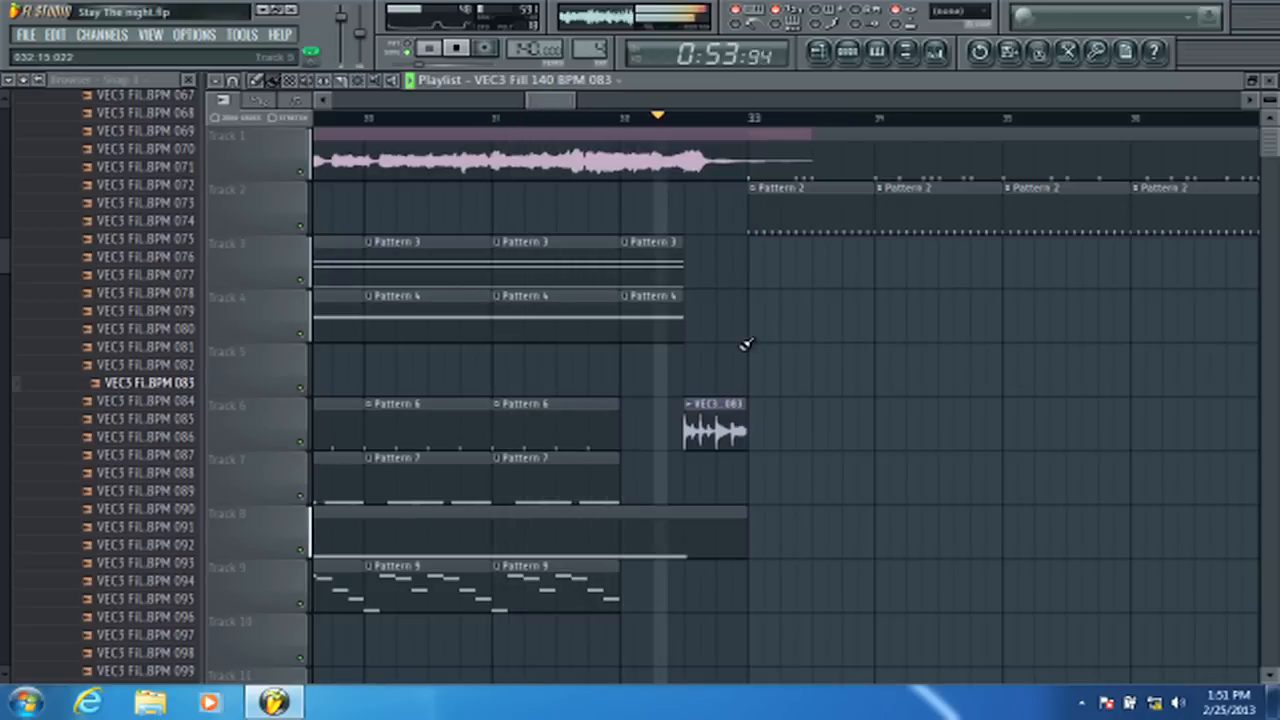
key("space")
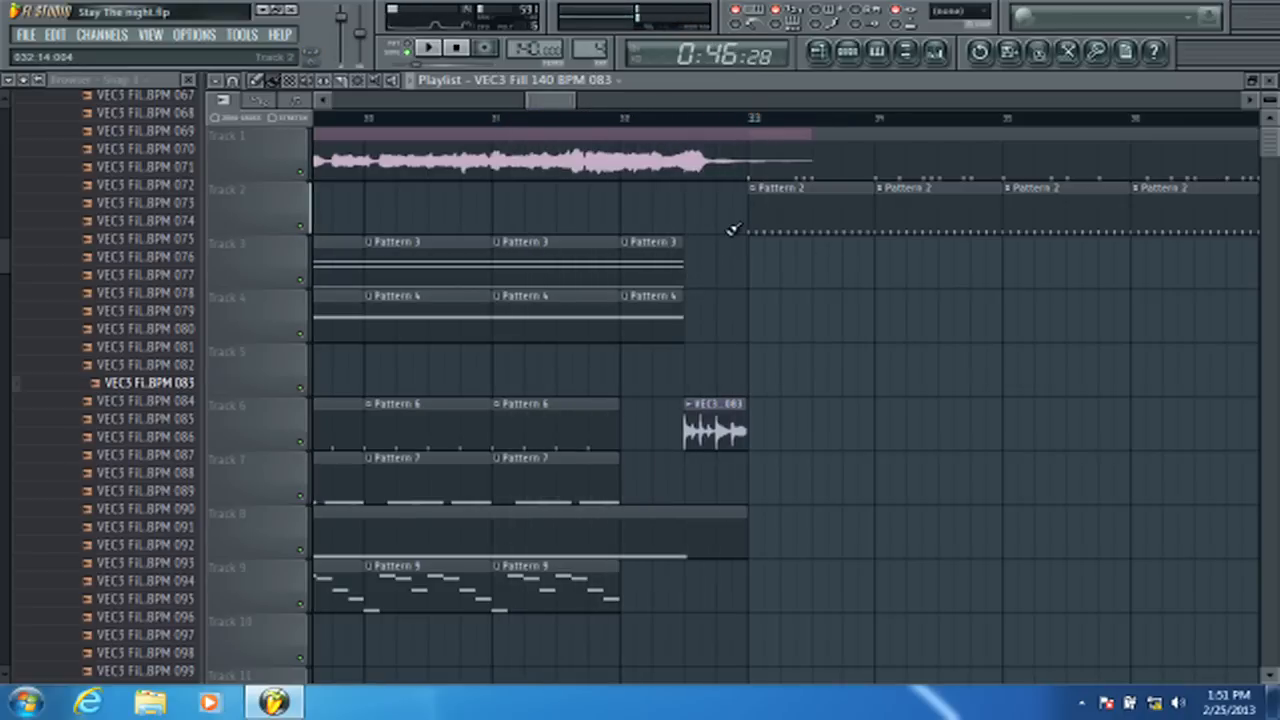
- Examine the whole playlist arrangement, from the pattern clips and acapella to the automation envelopes on Tracks 16 to 22
scroll(730, 229, "down", 9)
scroll(771, 126, "down", 4)
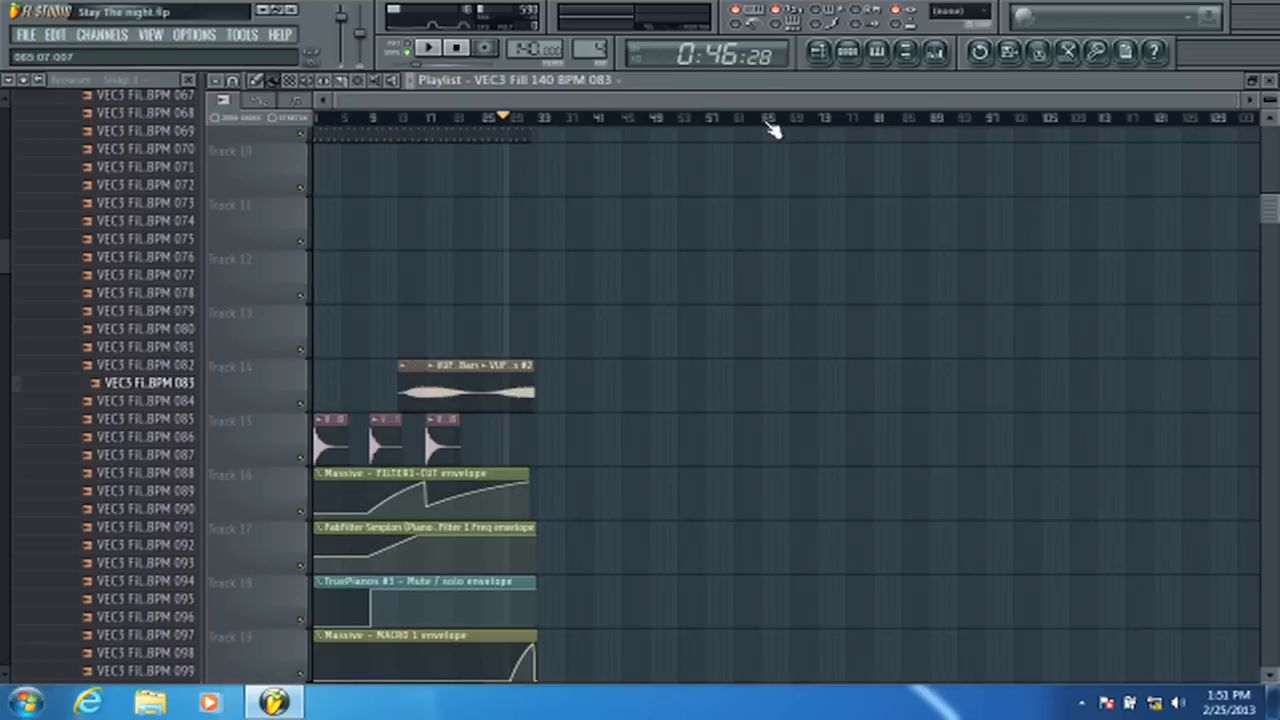
scroll(803, 389, "up", 9)
scroll(537, 125, "up", 4)
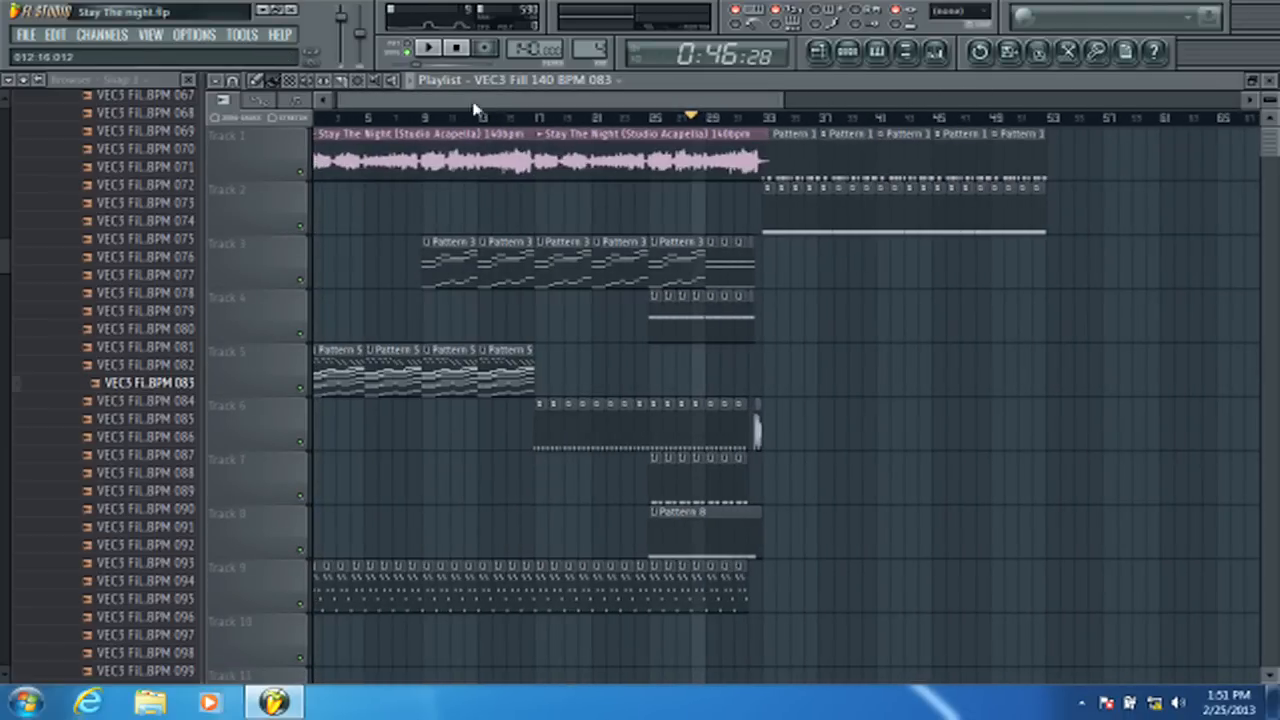
scroll(608, 329, "down", 10)
scroll(510, 340, "down", 5)
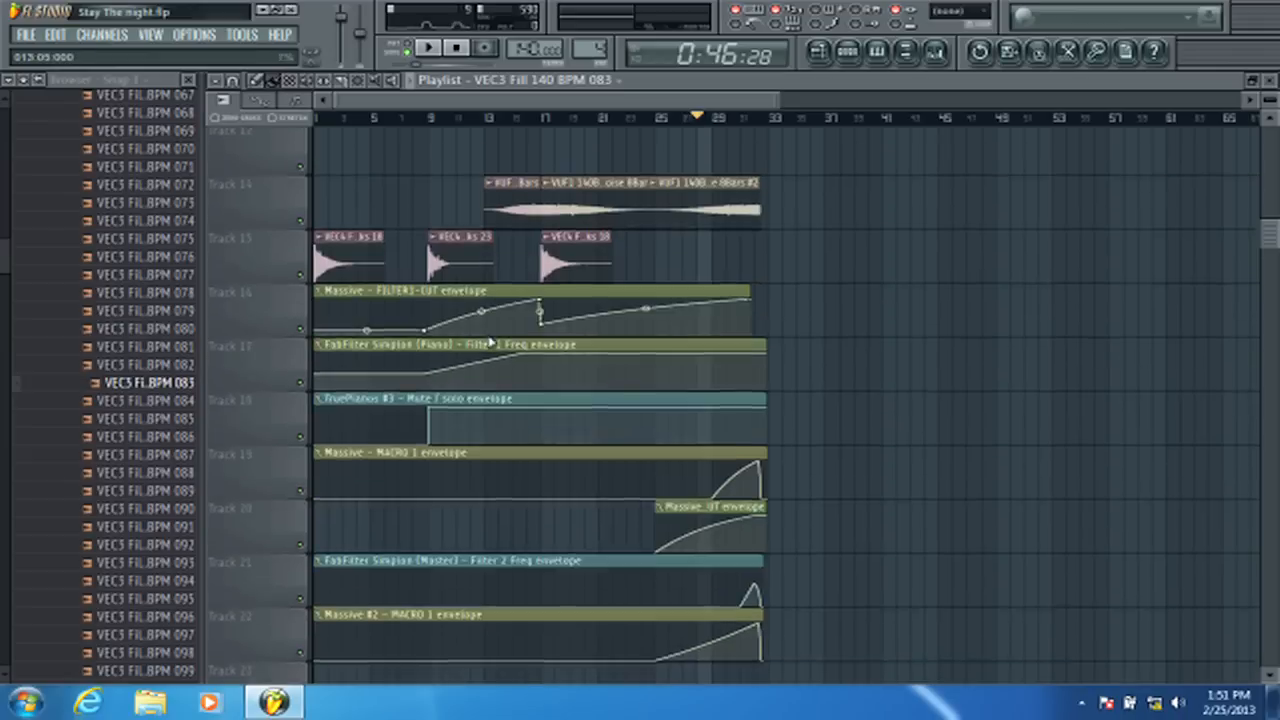
scroll(494, 342, "up", 15)
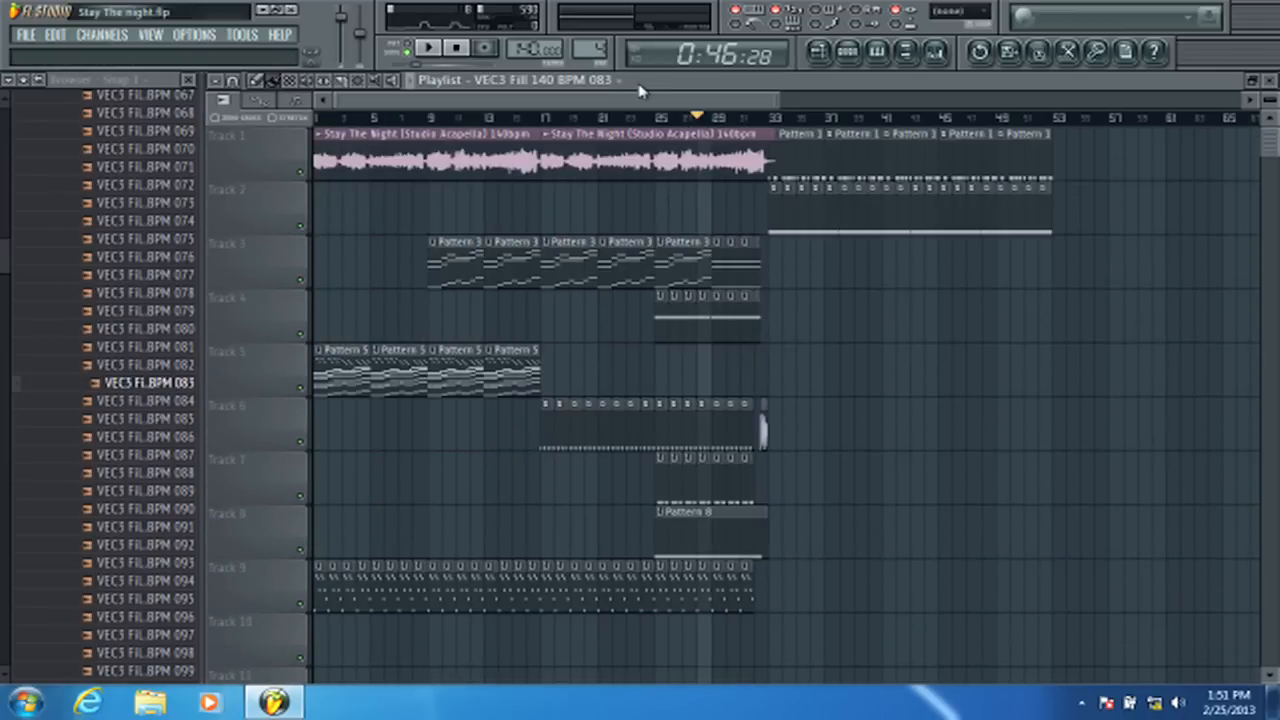
scroll(777, 128, "up", 4)
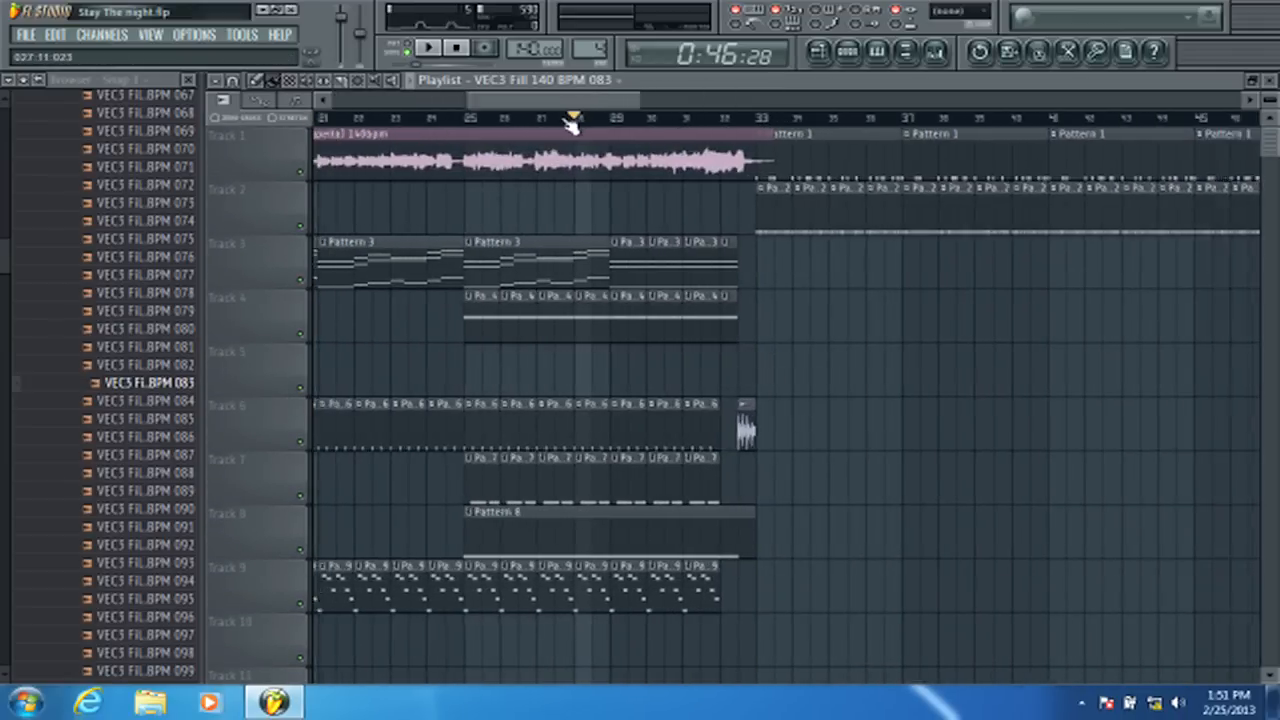
scroll(570, 125, "down", 4)
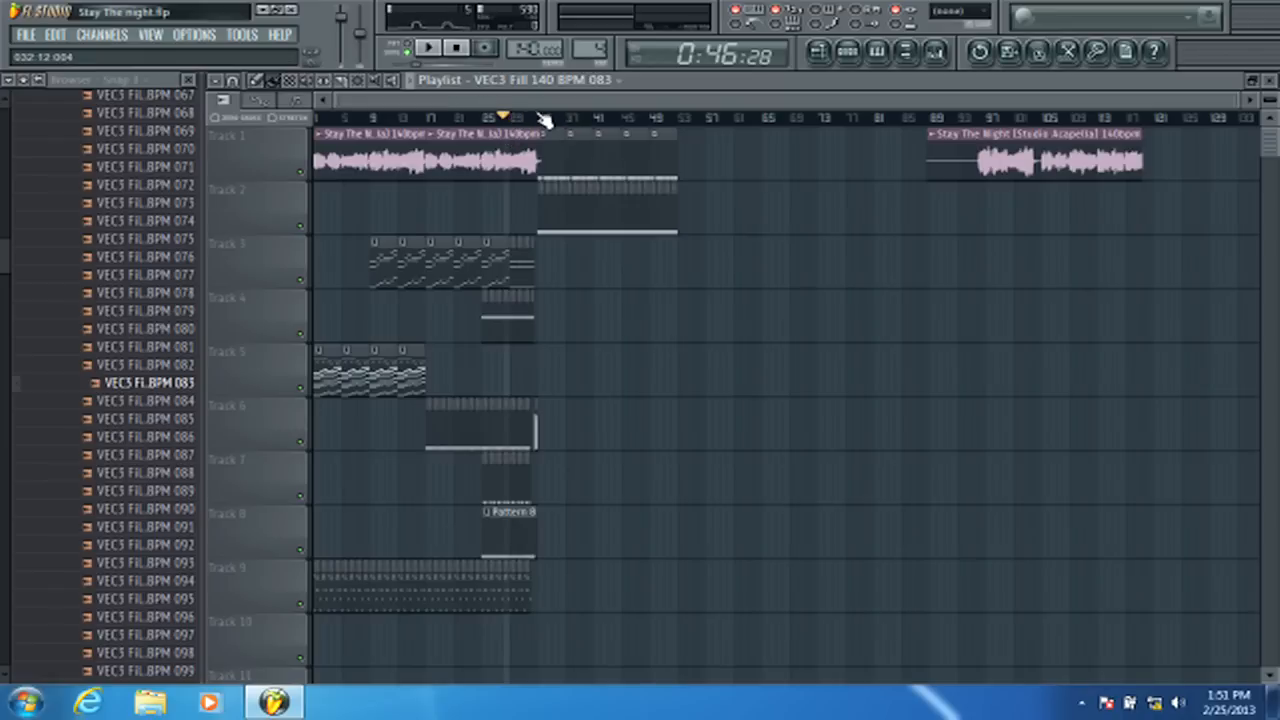
scroll(545, 120, "up", 2)
left_click_drag(518, 105, 357, 106)
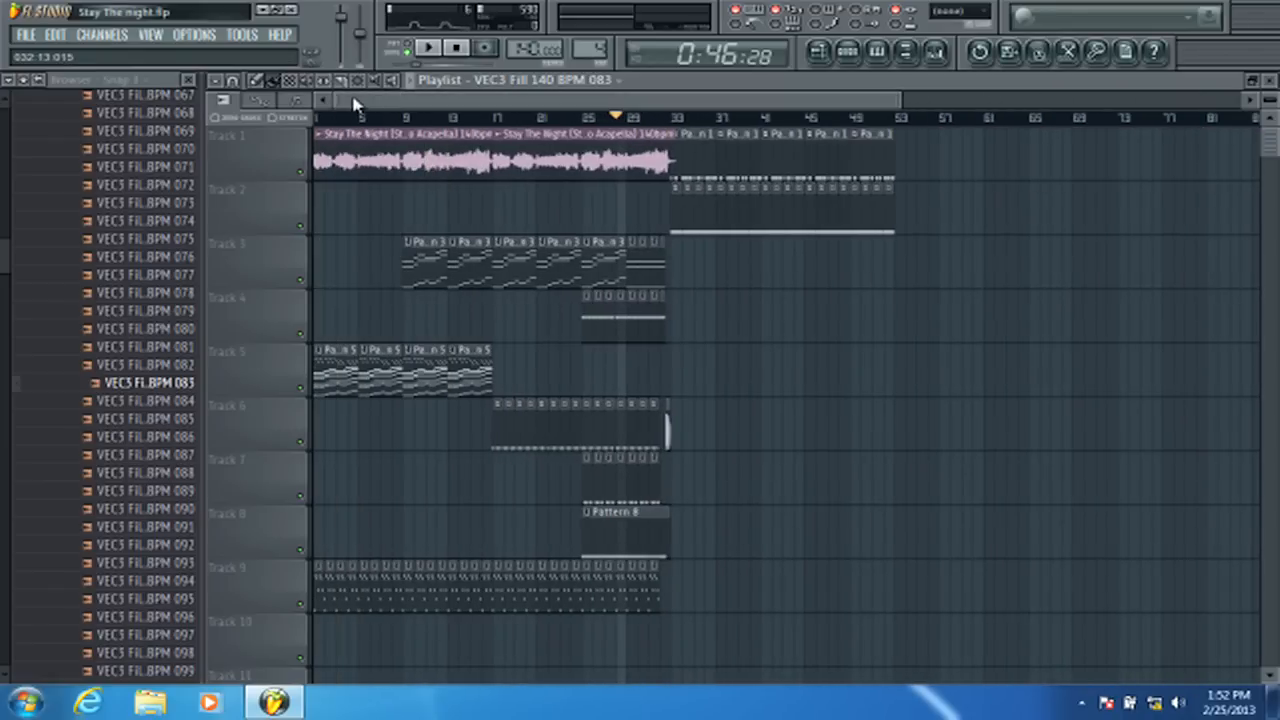